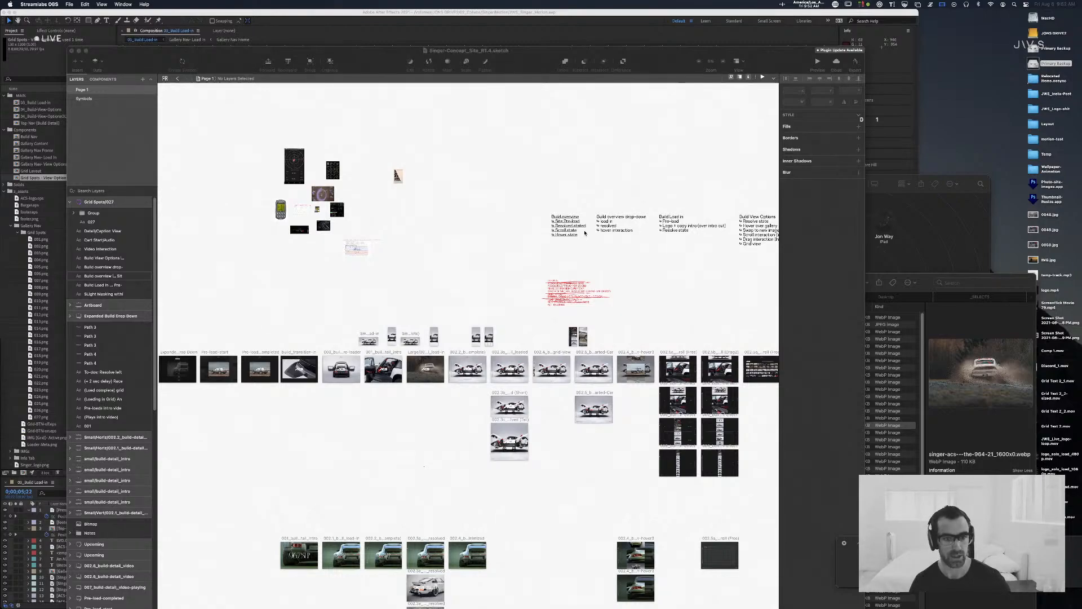
# Step: Examine the row of build-detail artboards in the Singer concept site file, from the loaded car view through the scroll and grid views
pyautogui.scroll(-3, 584, 233)
pyautogui.hscroll(3, 584, 233)
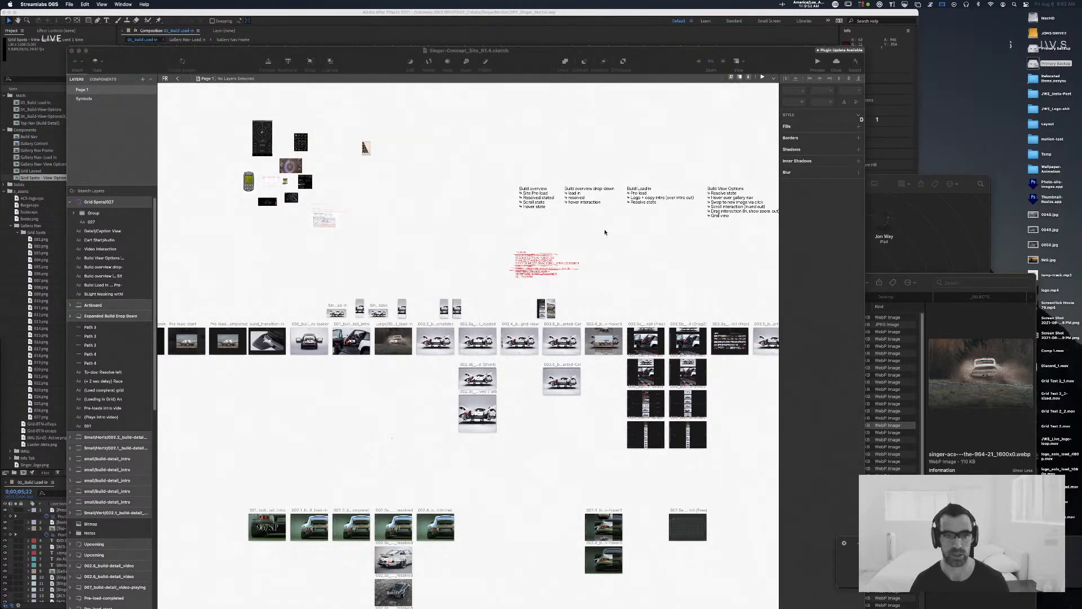
pyautogui.click(433, 195)
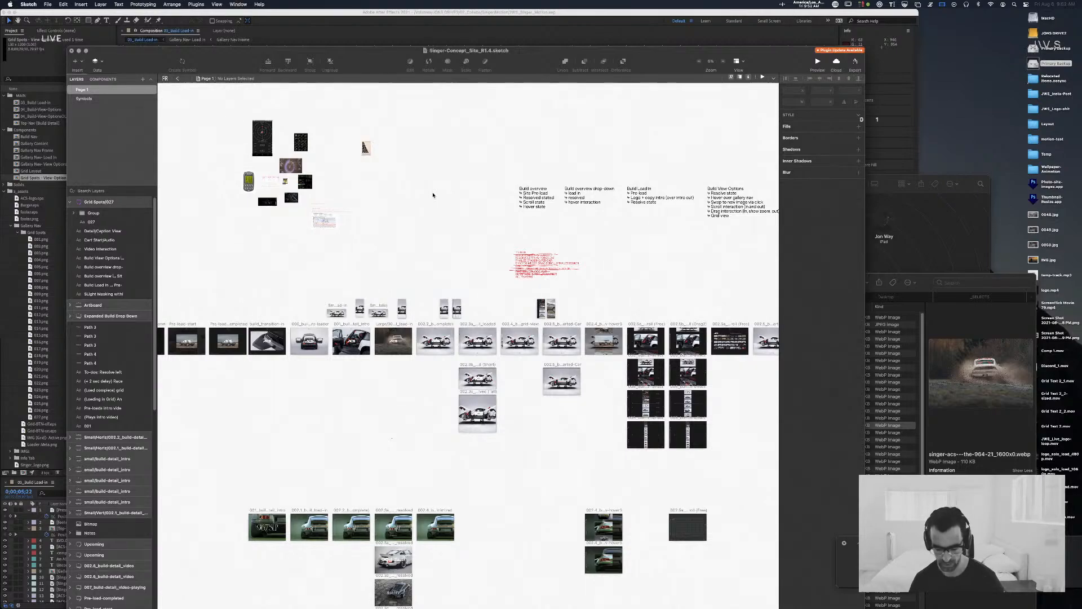
pyautogui.scroll(10, 471, 258)
pyautogui.hscroll(8, 475, 264)
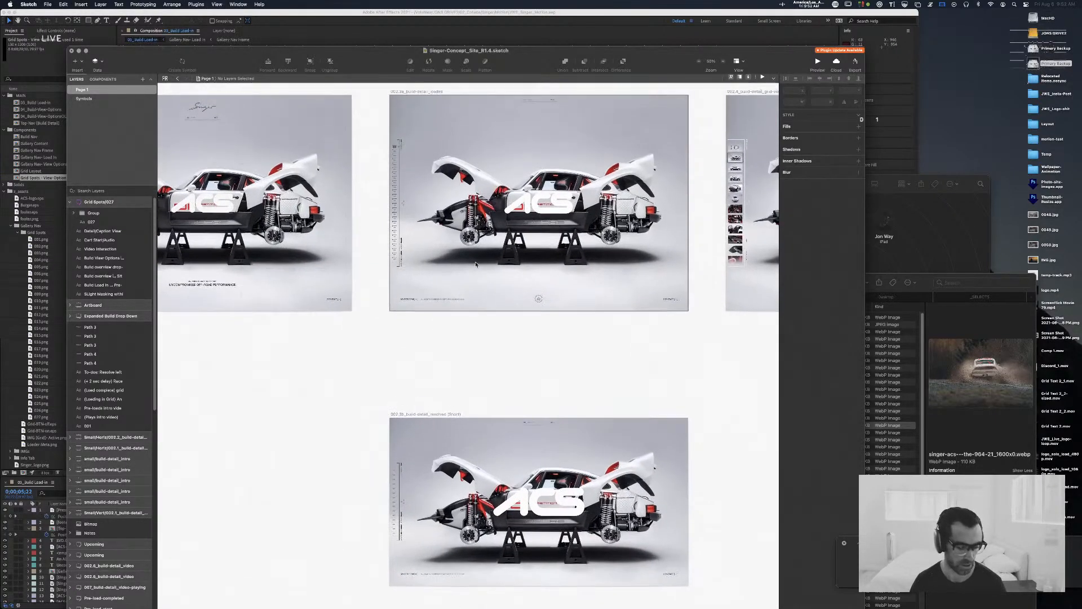
pyautogui.hscroll(10, 476, 264)
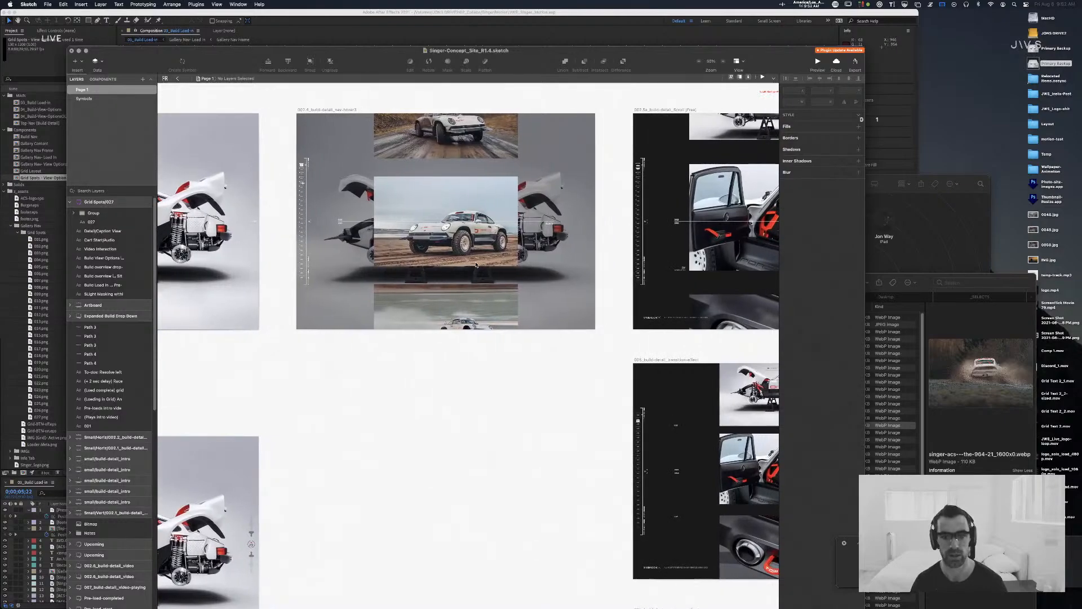
pyautogui.hscroll(10, 475, 265)
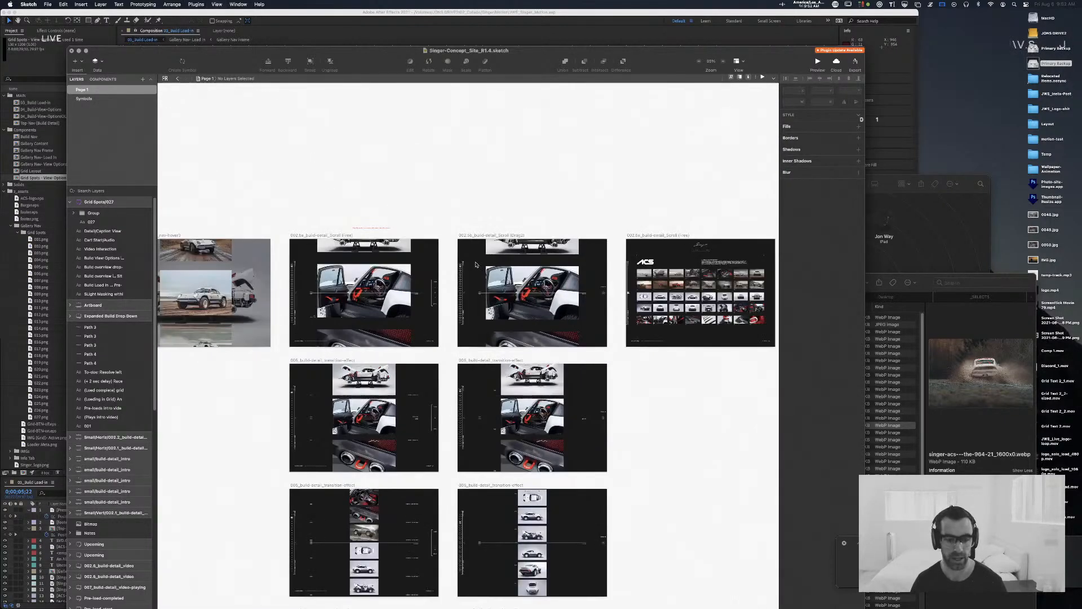
pyautogui.hscroll(10, 476, 265)
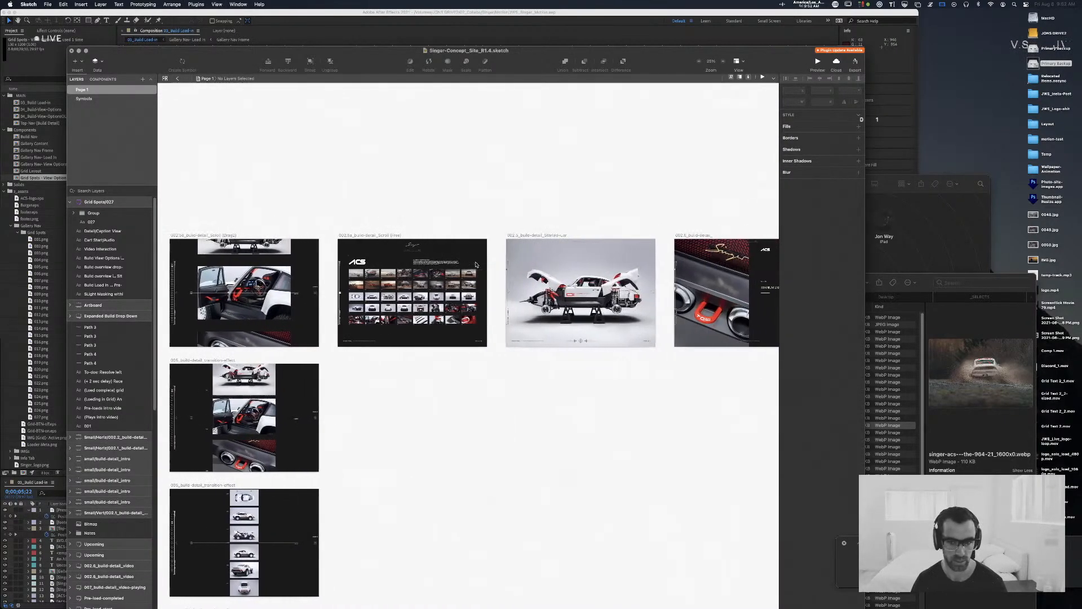
pyautogui.hscroll(-10, 476, 265)
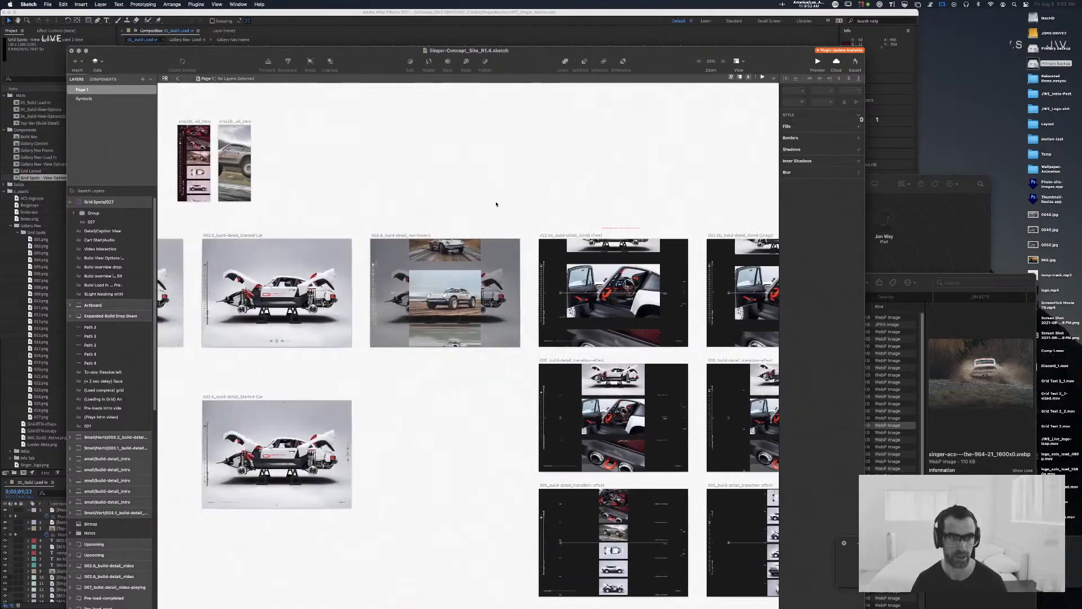
# Step: Switch to After Effects, make the timeline area taller, and scrub through the Build Load in composition, returning to its start
pyautogui.press('super+Tab')
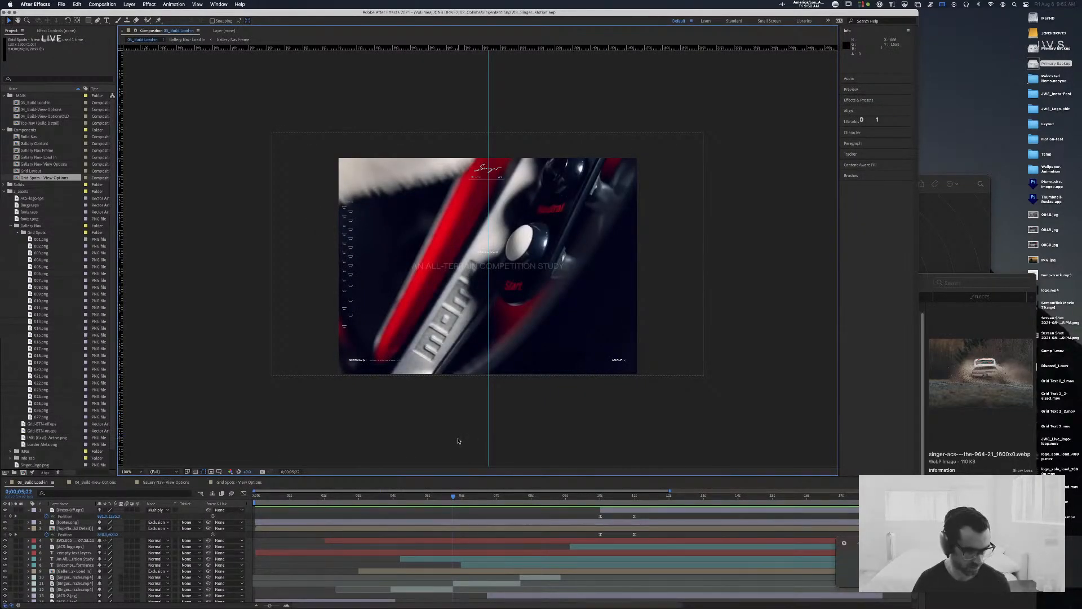
pyautogui.moveTo(456, 477); pyautogui.dragTo(456, 429)
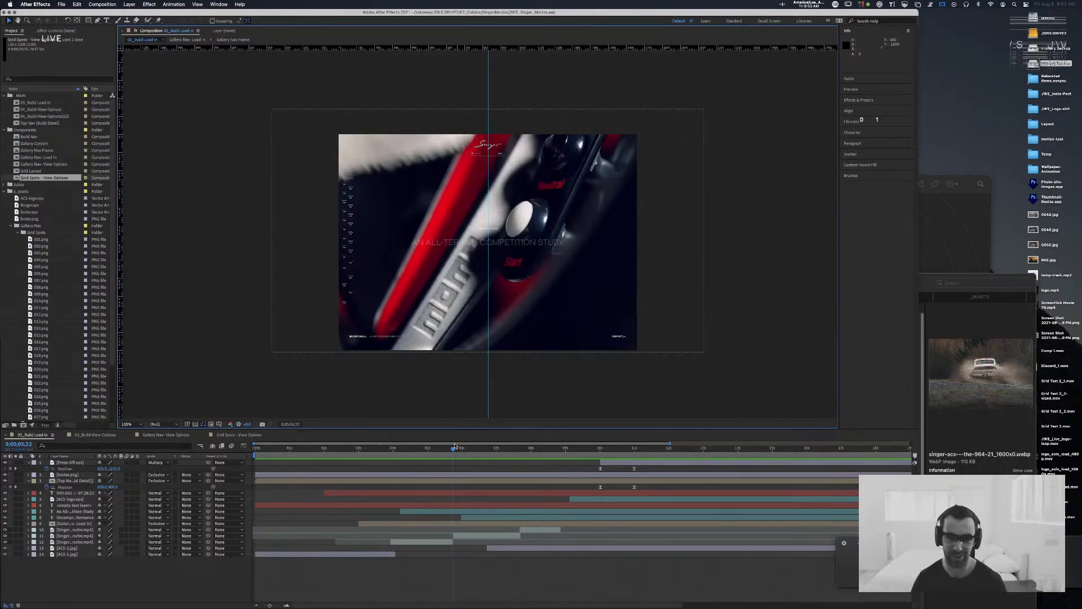
pyautogui.click(361, 446)
pyautogui.moveTo(356, 445); pyautogui.dragTo(319, 444)
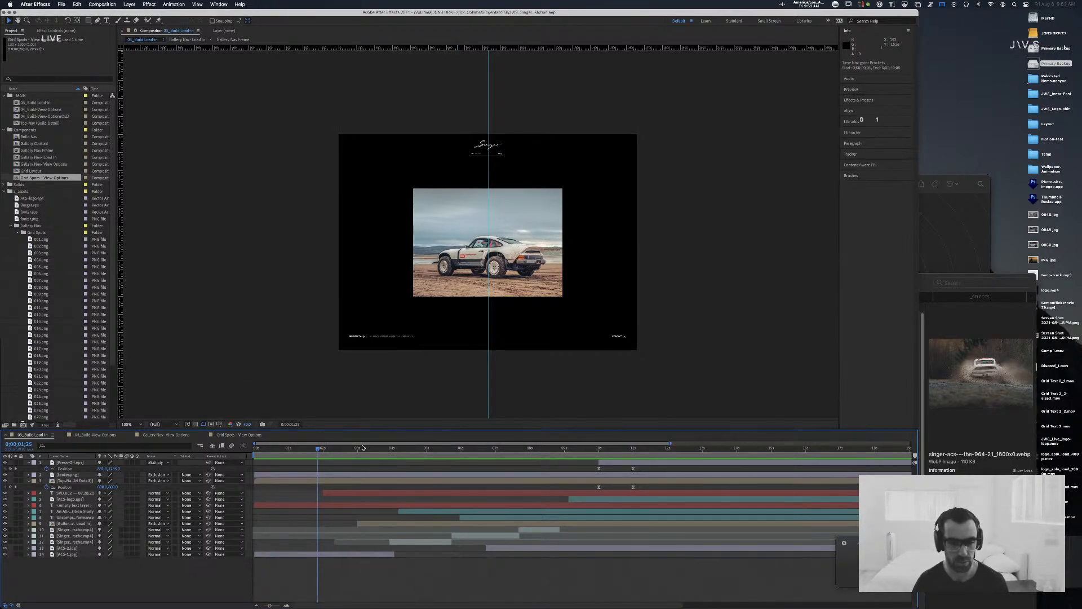
pyautogui.moveTo(319, 448); pyautogui.dragTo(544, 448)
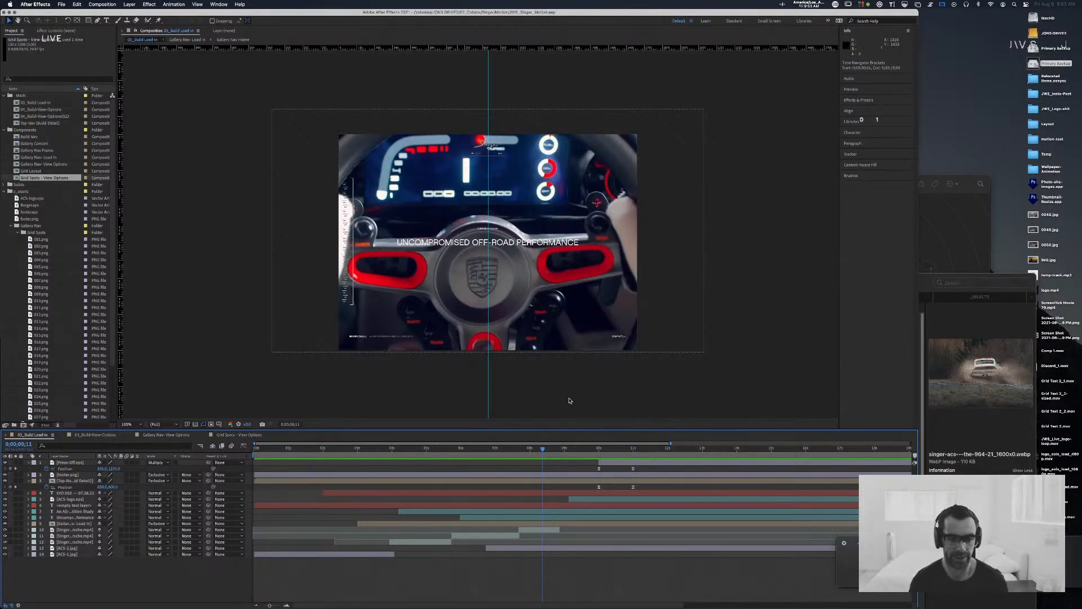
pyautogui.moveTo(544, 448); pyautogui.dragTo(265, 435)
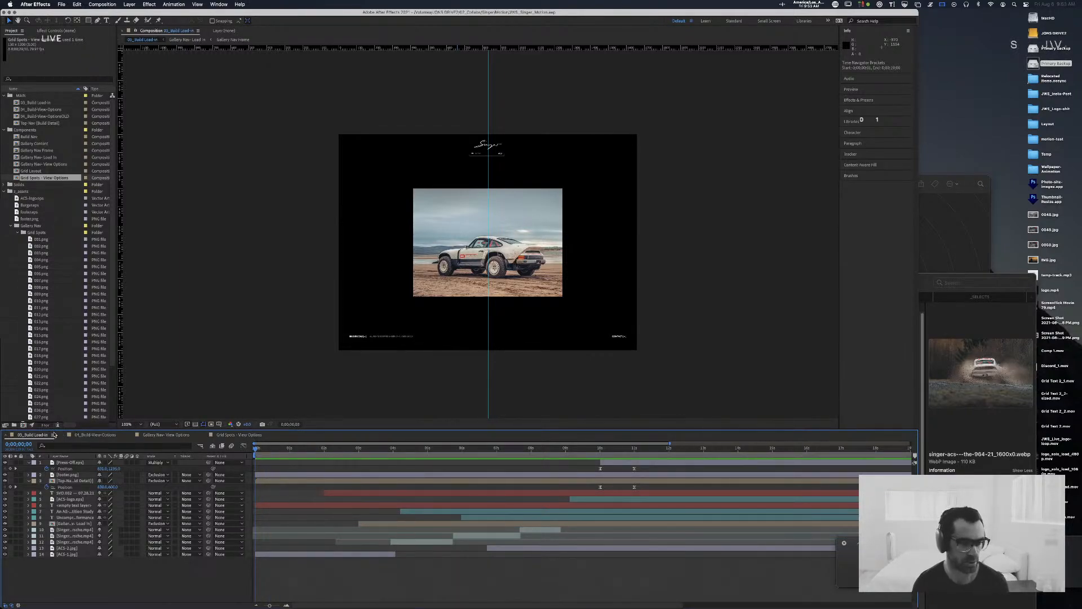
# Step: Switch to Sketch and survey the artboard rows together with the planning notes above them
pyautogui.press('super+Tab')
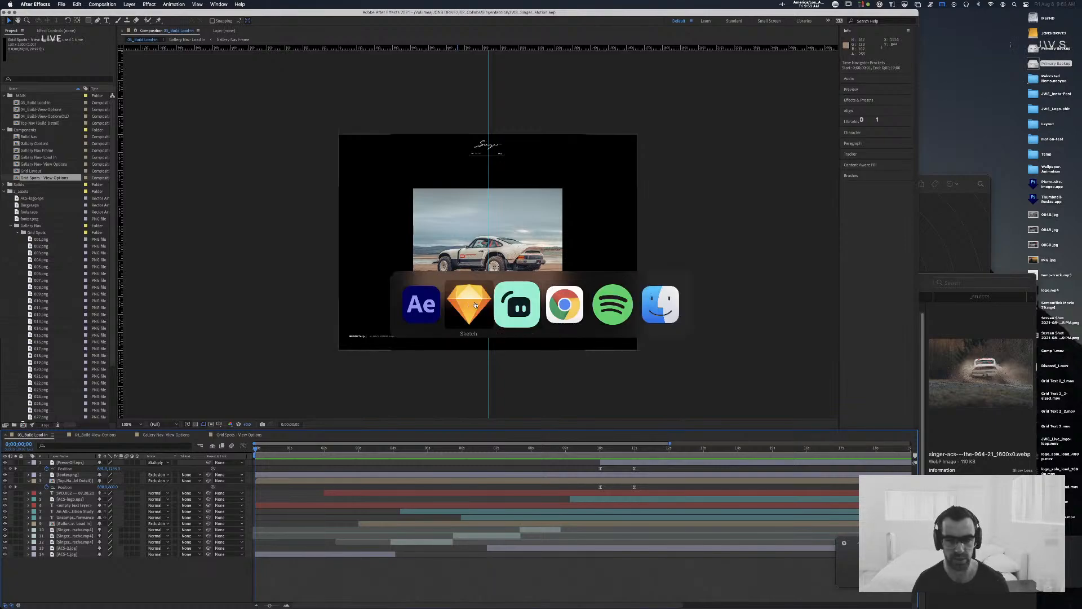
pyautogui.press('super+minus')
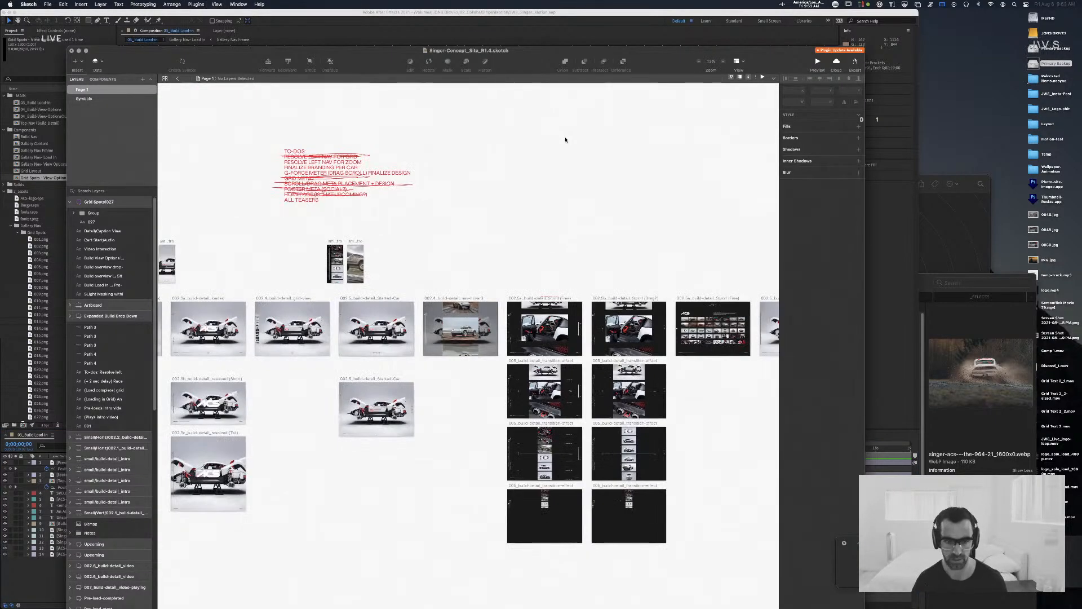
pyautogui.press('super+minus')
pyautogui.hscroll(-6, 650, 217)
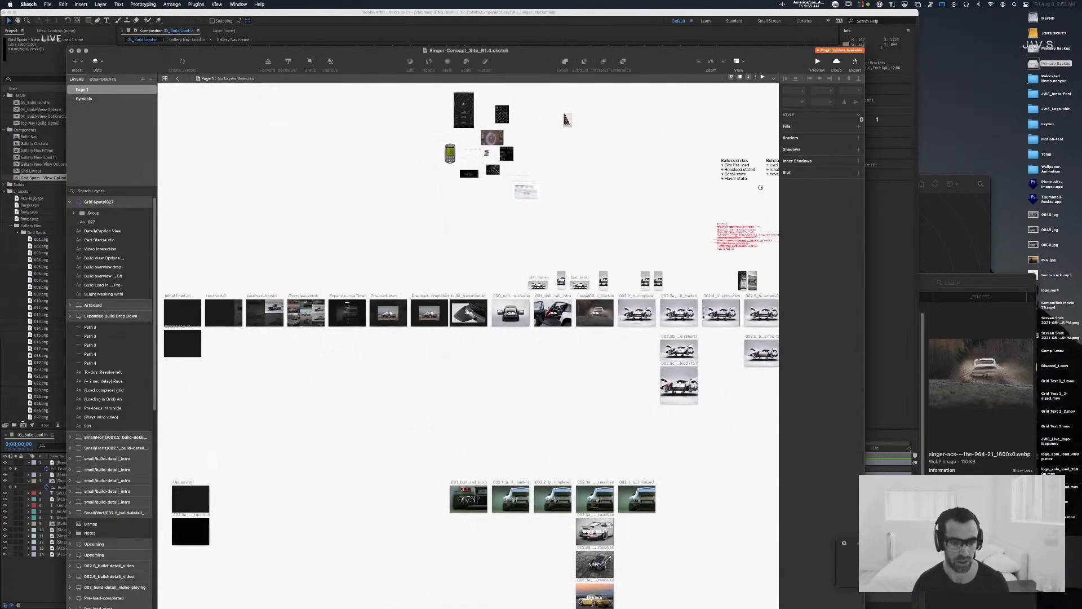
pyautogui.hscroll(10, 507, 220)
pyautogui.hscroll(10, 341, 223)
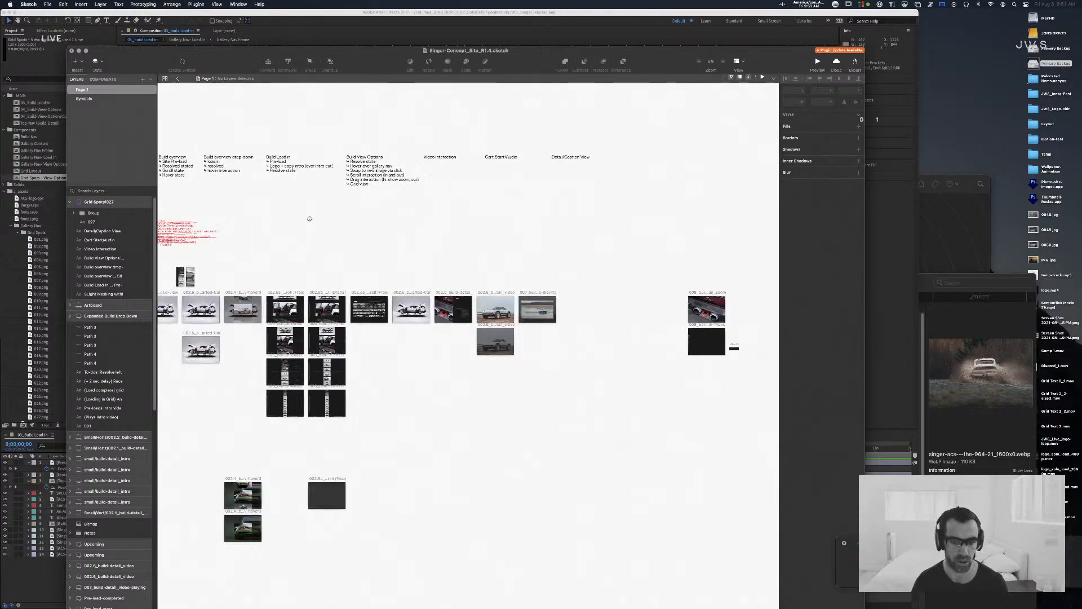
pyautogui.hscroll(-2, 302, 217)
pyautogui.scroll(3, 369, 225)
pyautogui.hscroll(-2, 369, 225)
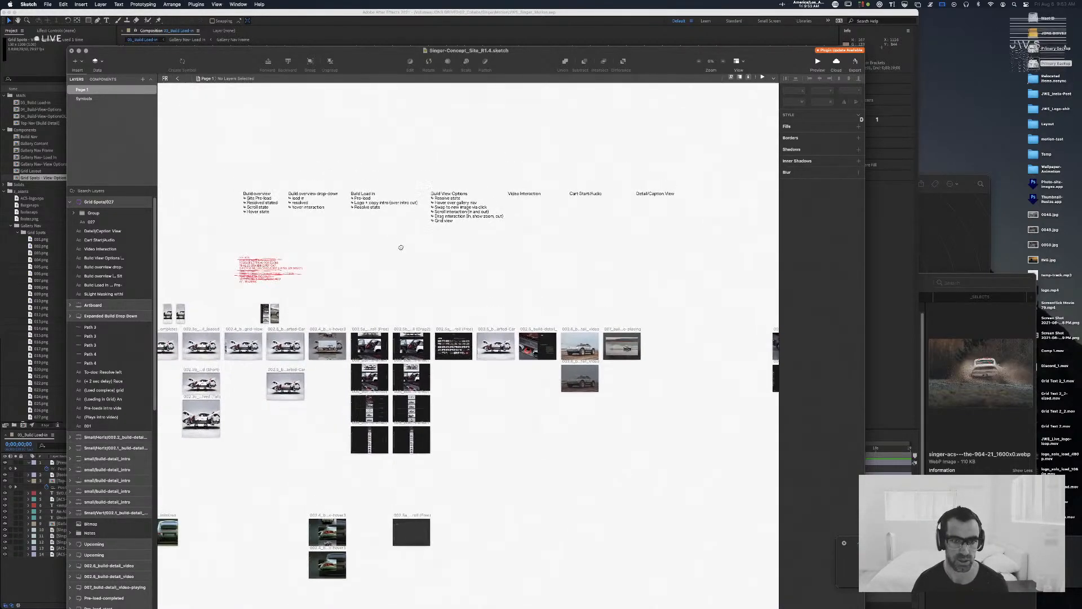
pyautogui.moveTo(211, 166); pyautogui.dragTo(692, 220)
pyautogui.click(579, 163)
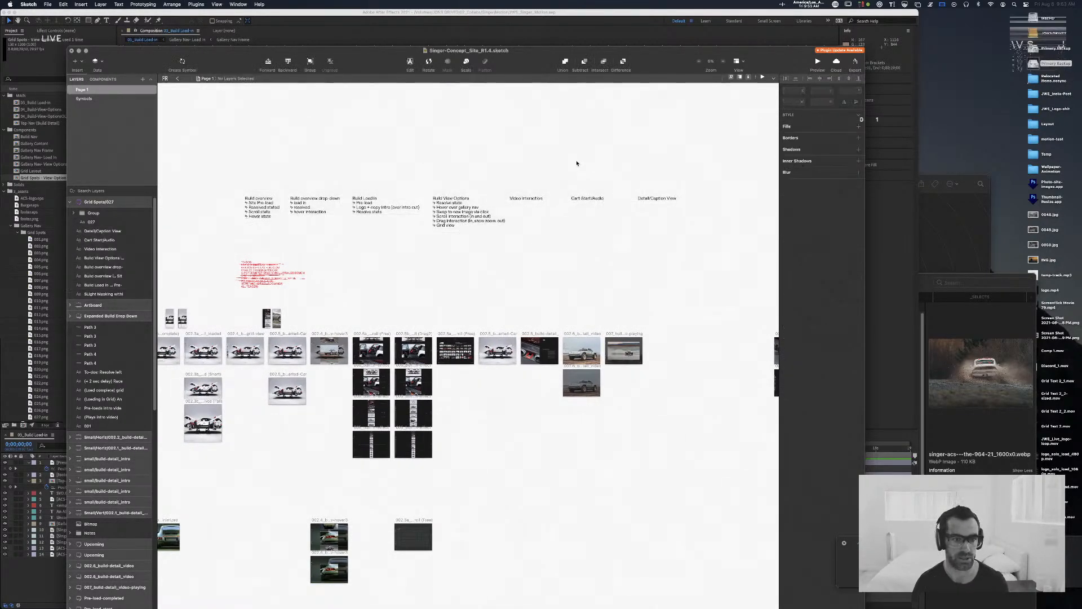
# Step: Read the Build overview notes and examine the matching overview artboards, including Overview scroll
pyautogui.press('super+plus')
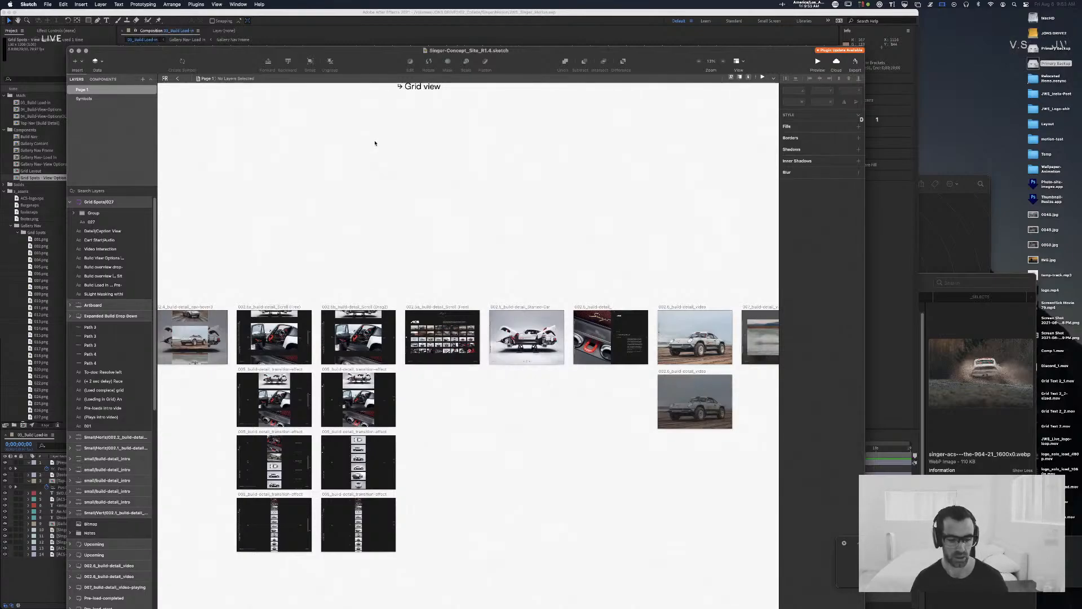
pyautogui.scroll(1, 376, 144)
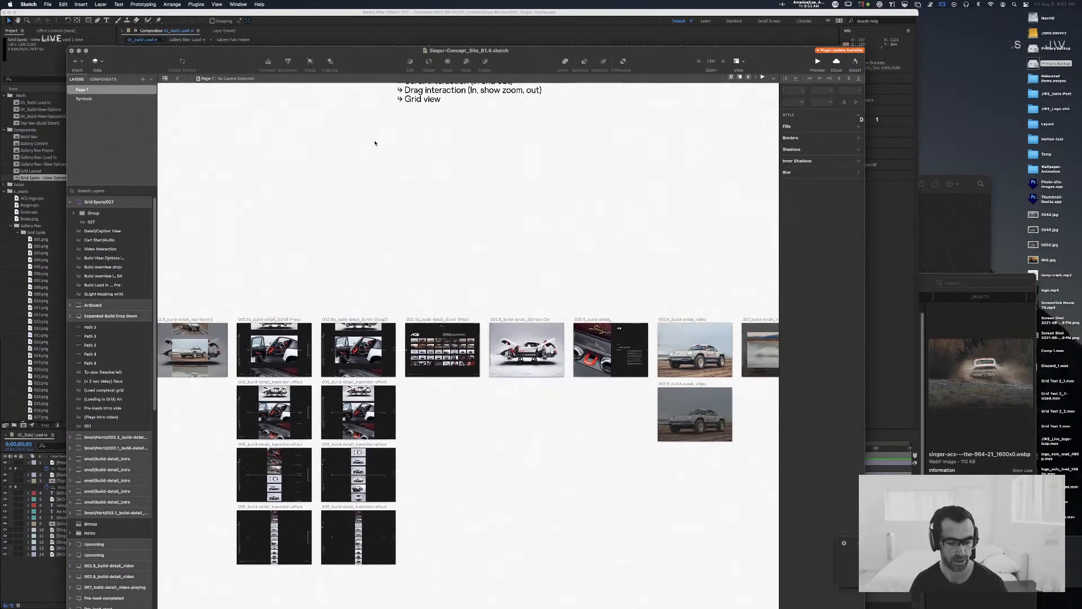
pyautogui.scroll(10, 407, 164)
pyautogui.hscroll(-10, 408, 164)
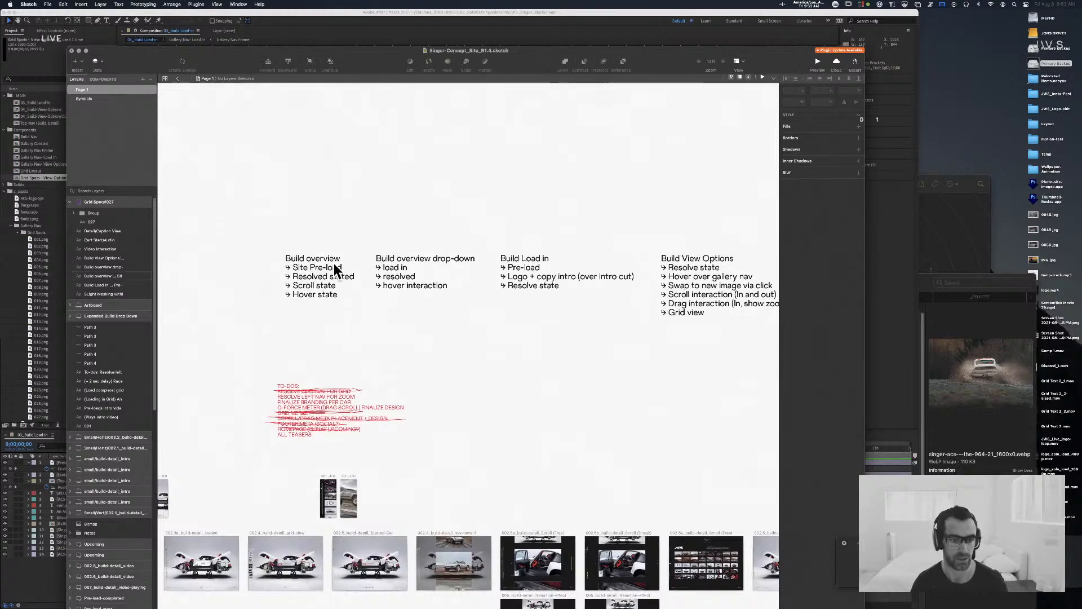
pyautogui.scroll(-15, 536, 224)
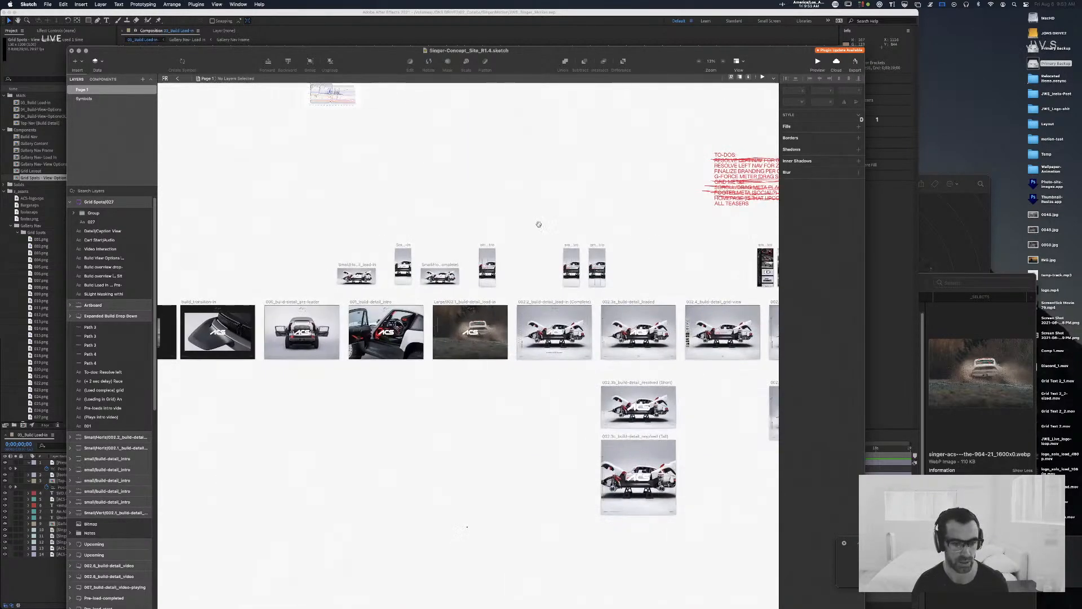
pyautogui.press('super+plus')
pyautogui.press('super+plus')
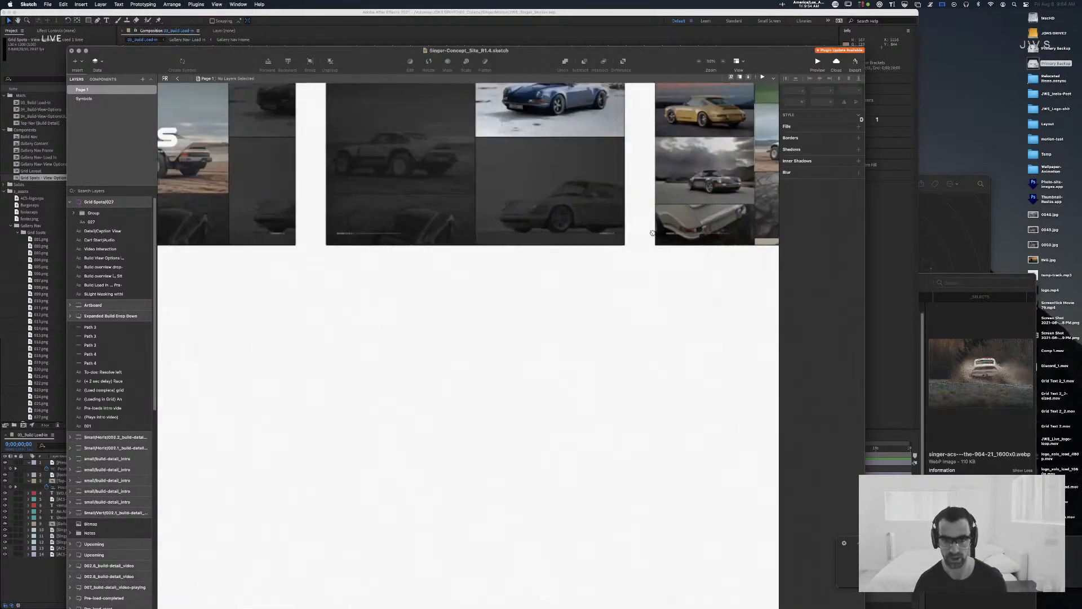
pyautogui.moveTo(573, 272)
pyautogui.mouseDown()
pyautogui.moveTo(369, 431)
pyautogui.moveTo(292, 456)
pyautogui.mouseUp()
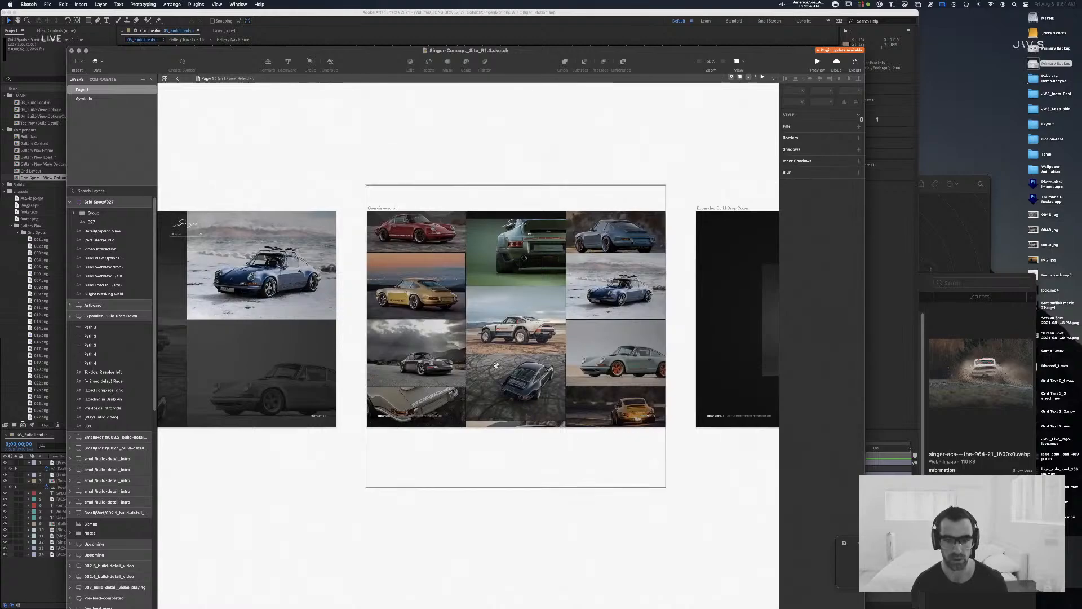
pyautogui.press('super+minus')
pyautogui.press('super+minus')
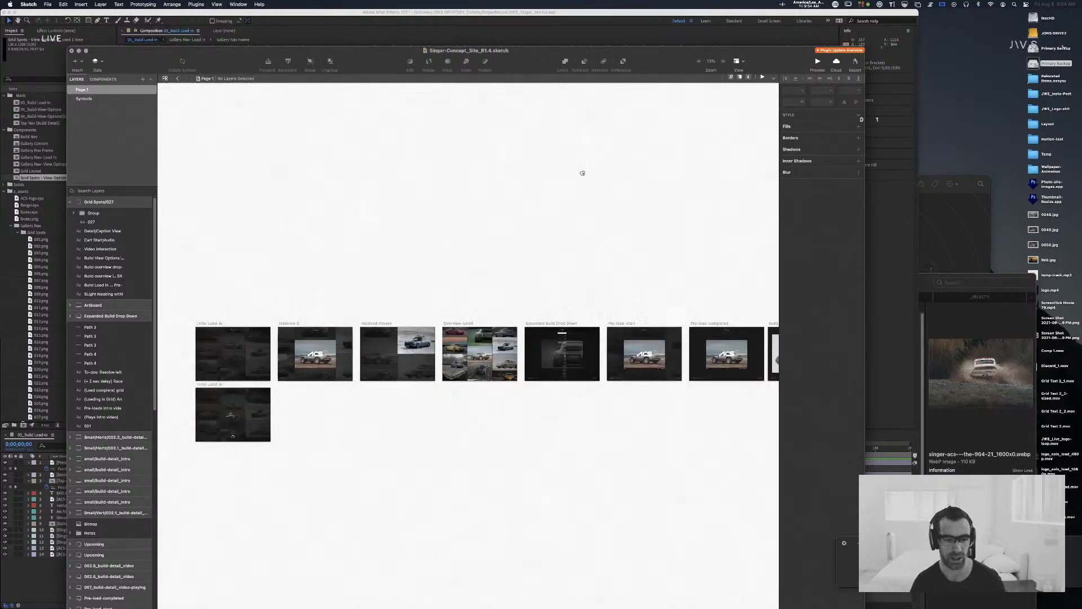
# Step: Read through the planning notes for Build overview drop-down, Build Load in, Build View Options and Video Interaction
pyautogui.moveTo(420, 163); pyautogui.dragTo(328, 377)
pyautogui.moveTo(435, 291); pyautogui.dragTo(205, 431)
pyautogui.moveTo(445, 309)
pyautogui.mouseDown()
pyautogui.moveTo(160, 450)
pyautogui.moveTo(174, 225)
pyautogui.mouseUp()
pyautogui.moveTo(413, 191); pyautogui.dragTo(391, 102)
pyautogui.moveTo(405, 296)
pyautogui.mouseDown()
pyautogui.moveTo(454, 160)
pyautogui.moveTo(430, 158)
pyautogui.mouseUp()
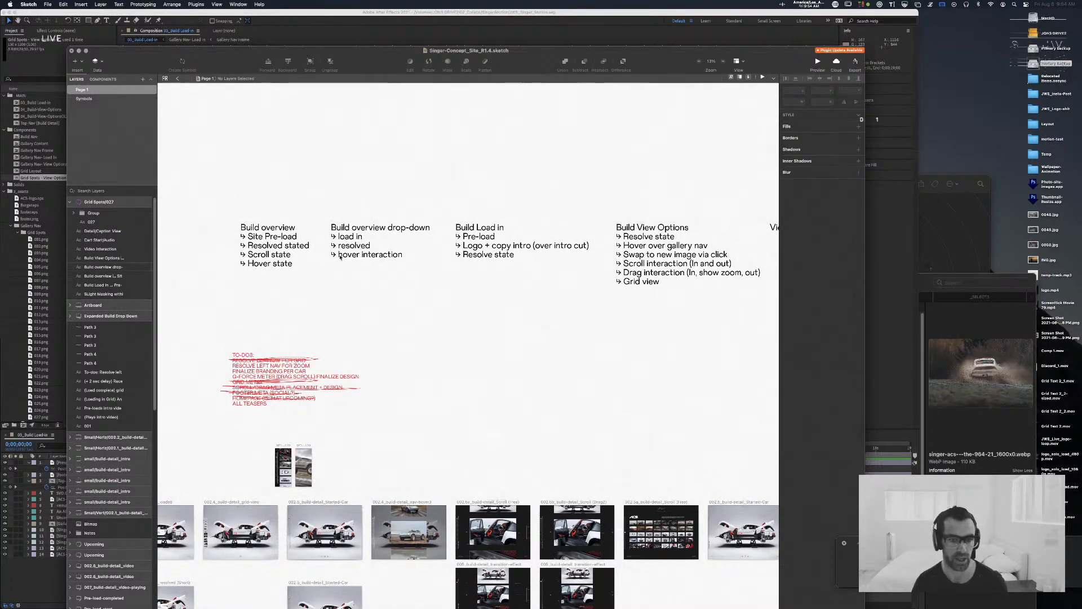
pyautogui.hscroll(3, 412, 260)
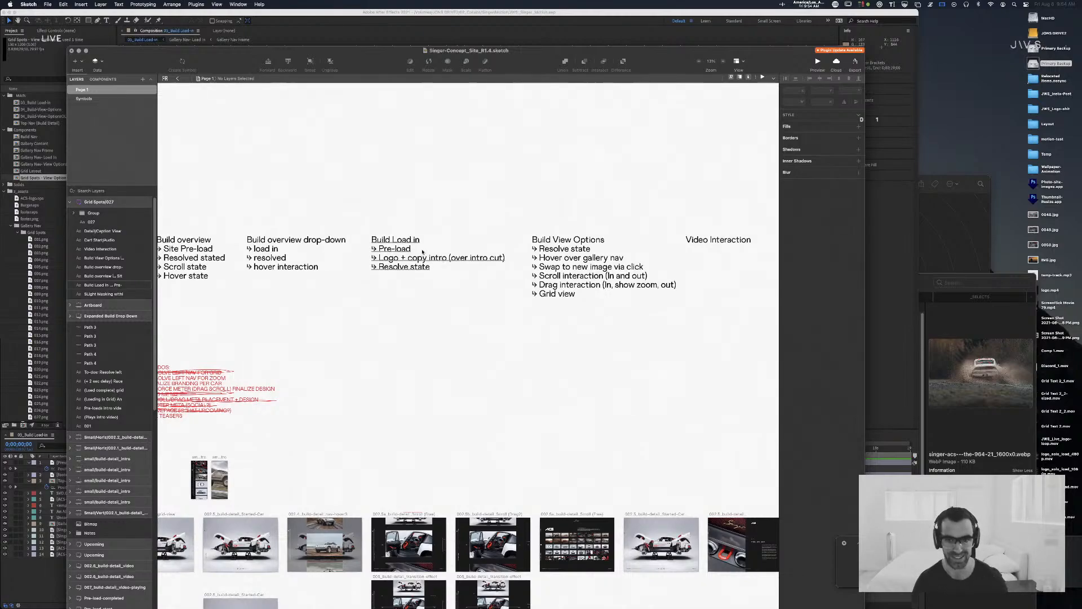
pyautogui.hscroll(3, 564, 179)
pyautogui.moveTo(558, 179); pyautogui.dragTo(535, 173)
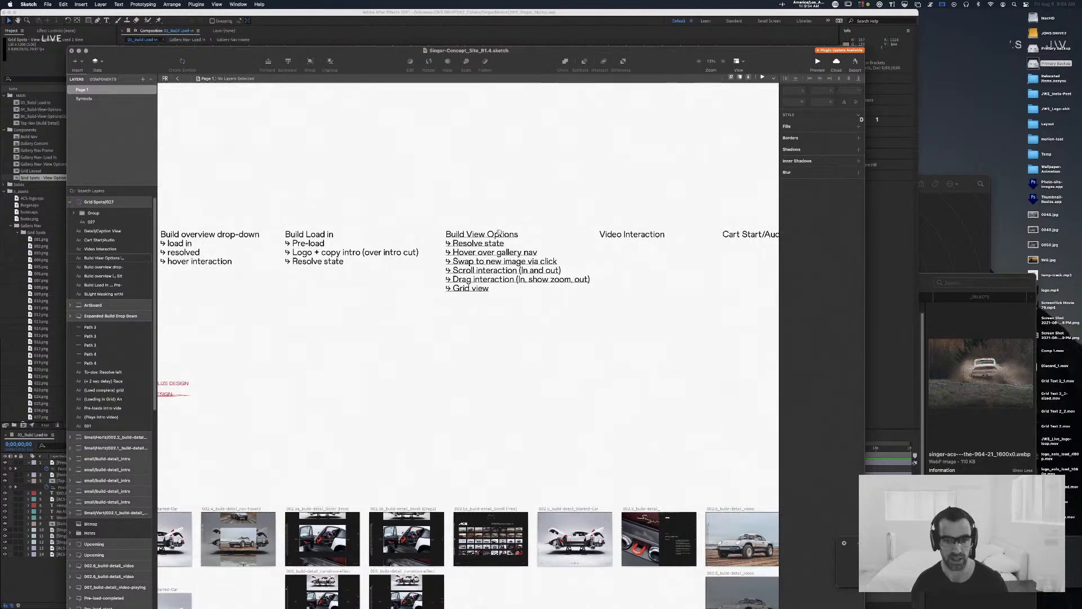
pyautogui.hscroll(6, 358, 248)
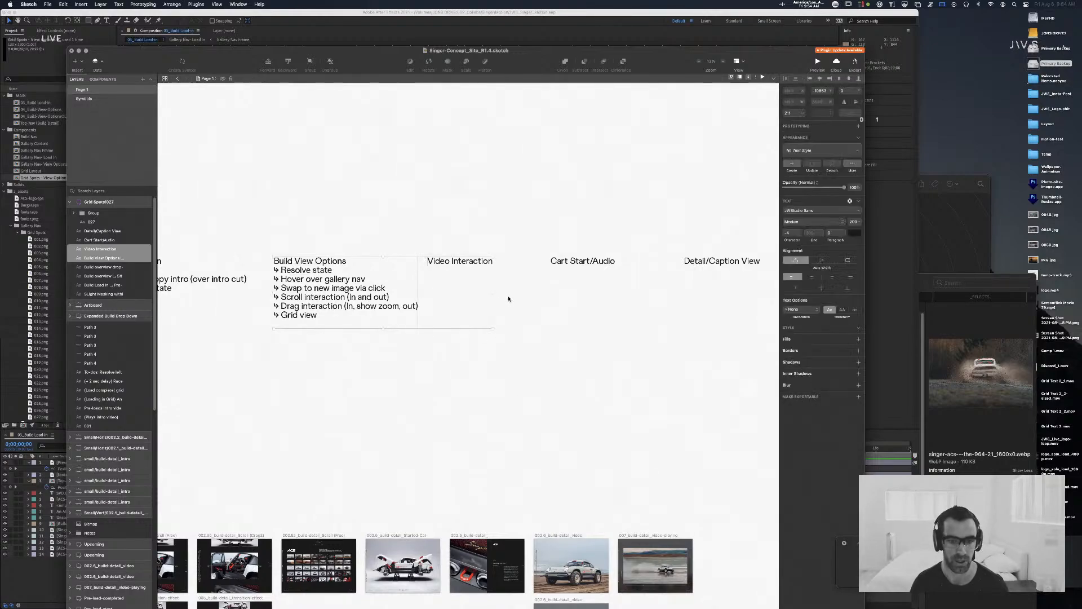
pyautogui.moveTo(559, 201); pyautogui.dragTo(479, 191)
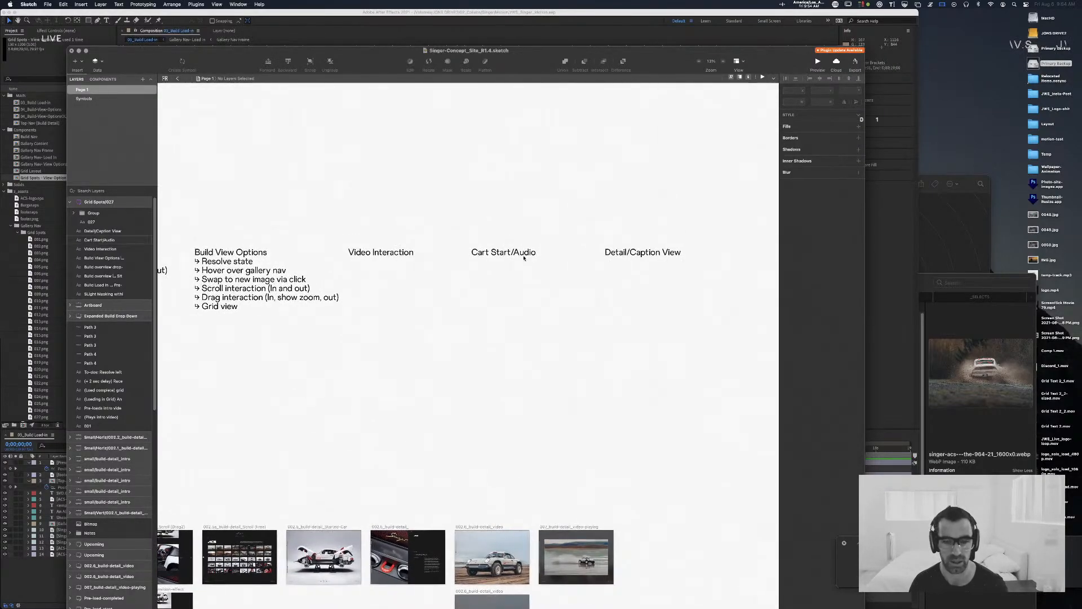
# Step: Correct the "Cart Start/Audio" heading in the planning notes to "Car Start/Audio"
pyautogui.doubleClick(483, 252)
pyautogui.press('BackSpace')
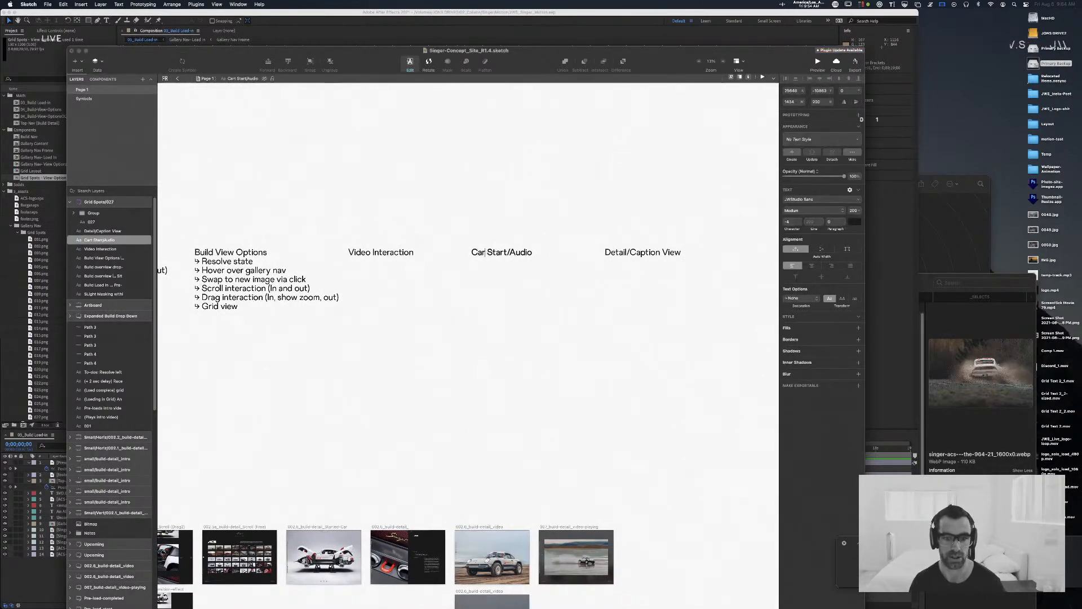
pyautogui.click(394, 184)
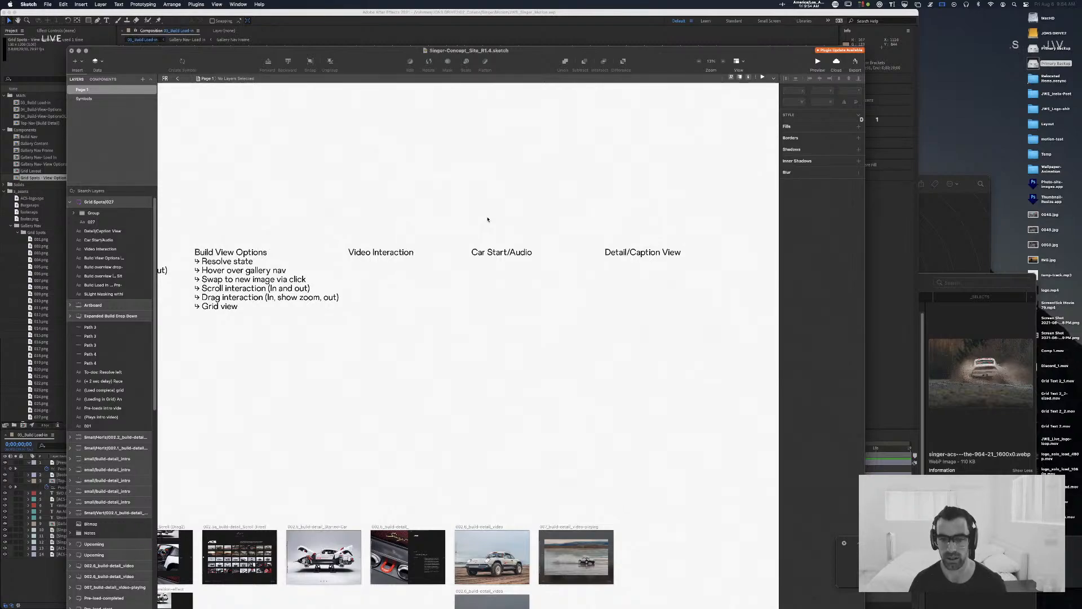
# Step: Review the Detail/Caption View heading, then look over the whole set of notes and artboards
pyautogui.moveTo(666, 266); pyautogui.dragTo(663, 265)
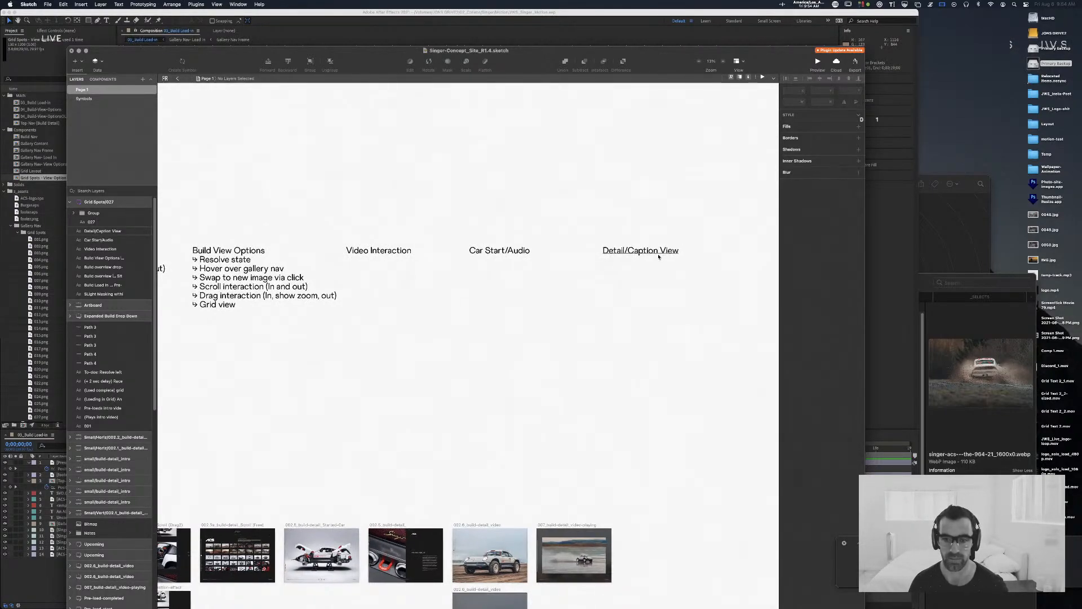
pyautogui.click(658, 255)
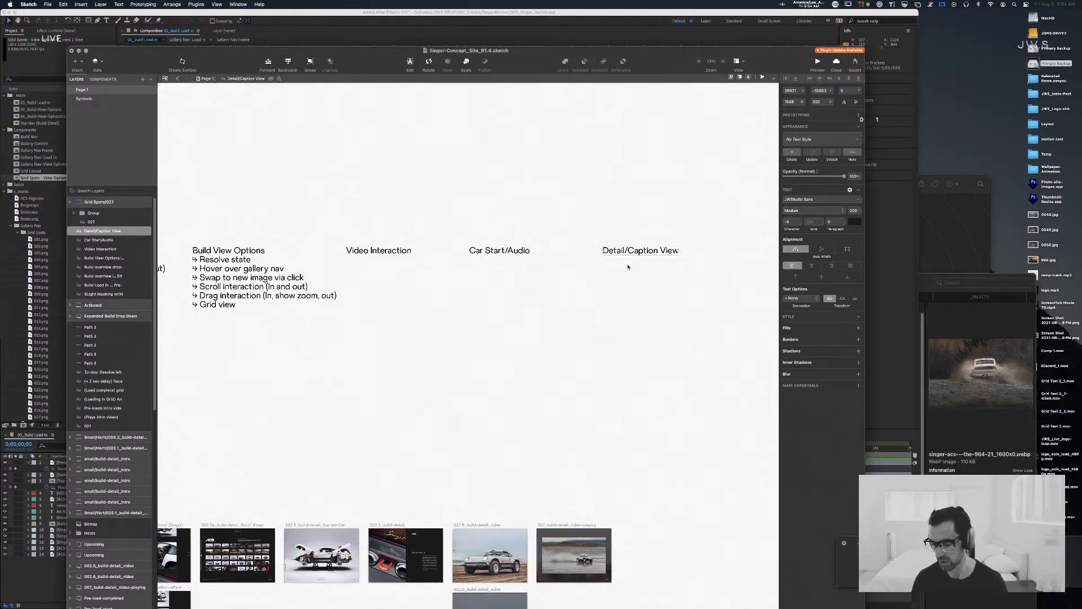
pyautogui.click(498, 191)
pyautogui.press('super+minus')
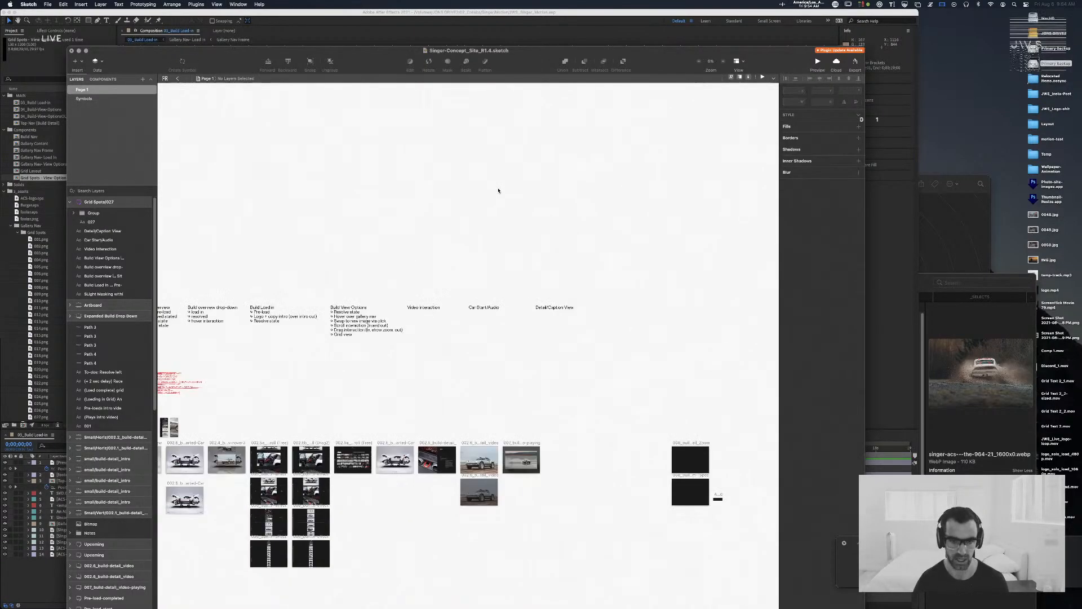
# Step: Review the planning notes and artboards, then switch to After Effects and bring up the 04_Build-View-Options composition at its first frame
pyautogui.moveTo(362, 236); pyautogui.dragTo(573, 213)
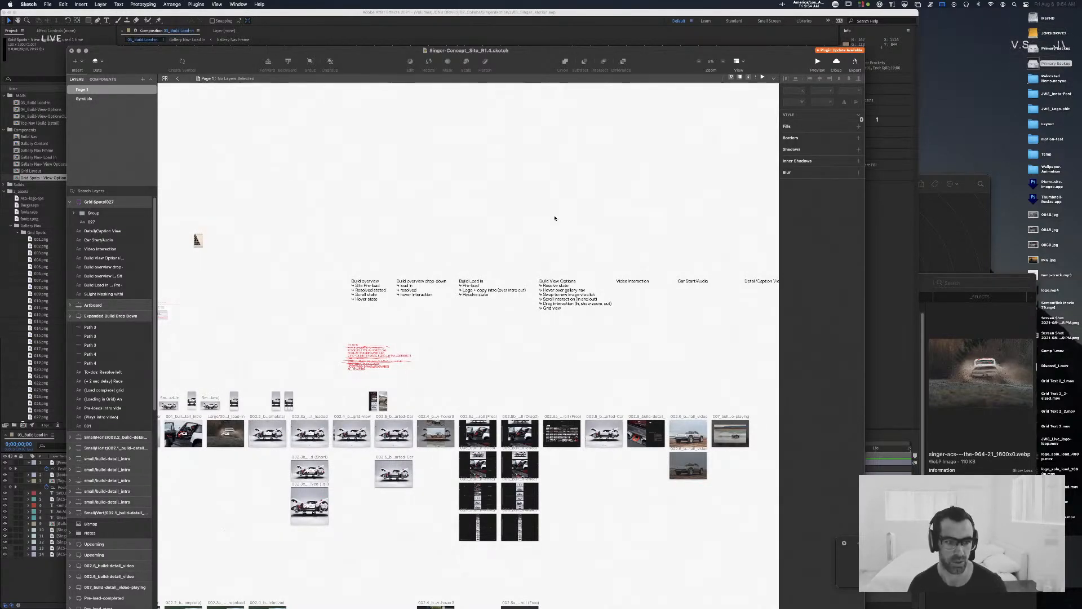
pyautogui.press('super+Tab')
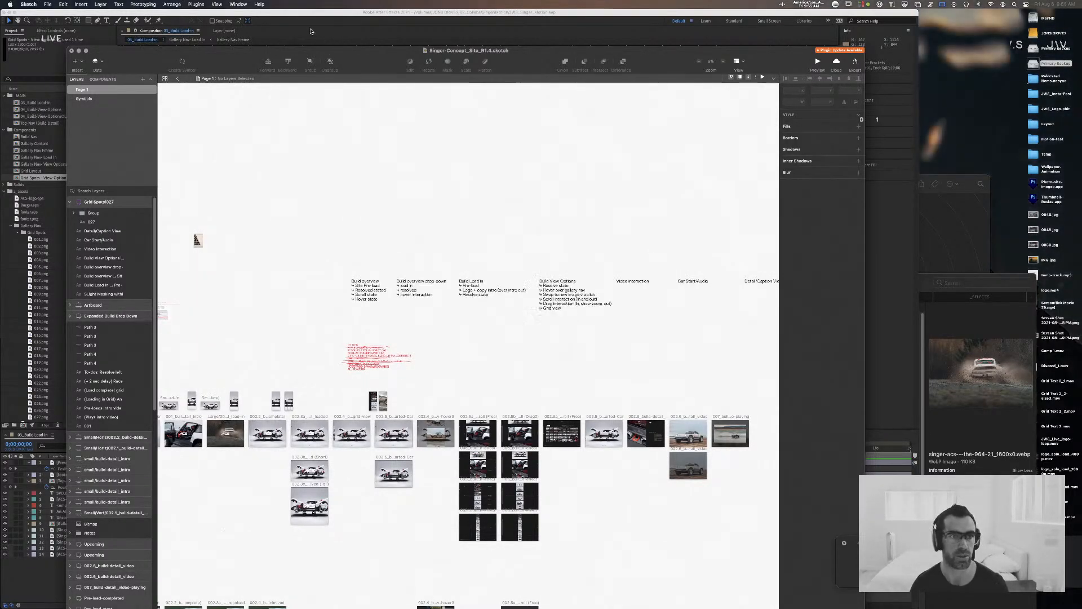
pyautogui.click(4, 191)
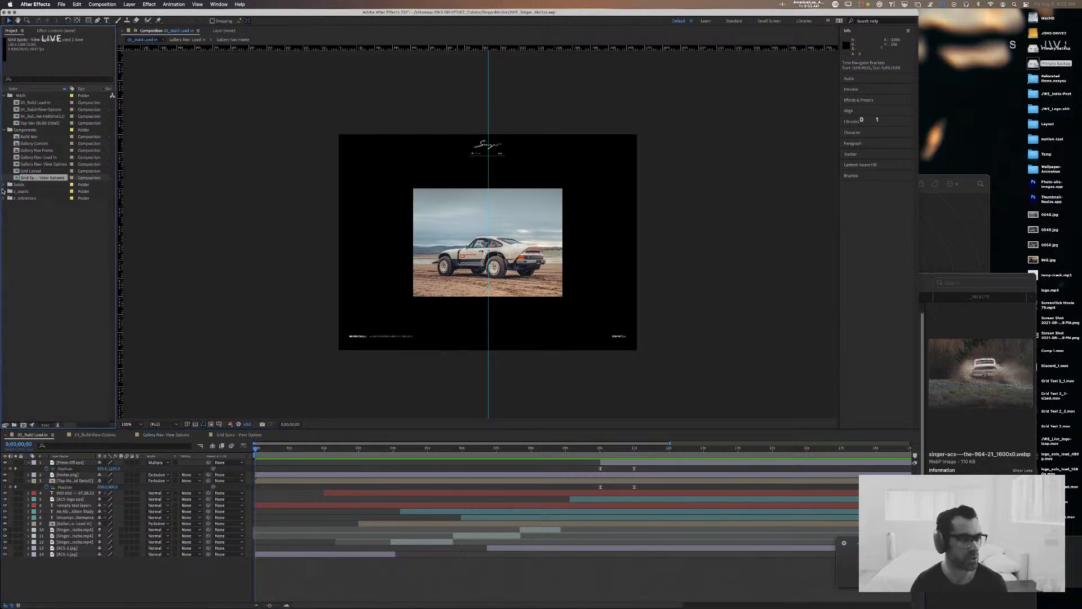
pyautogui.click(95, 435)
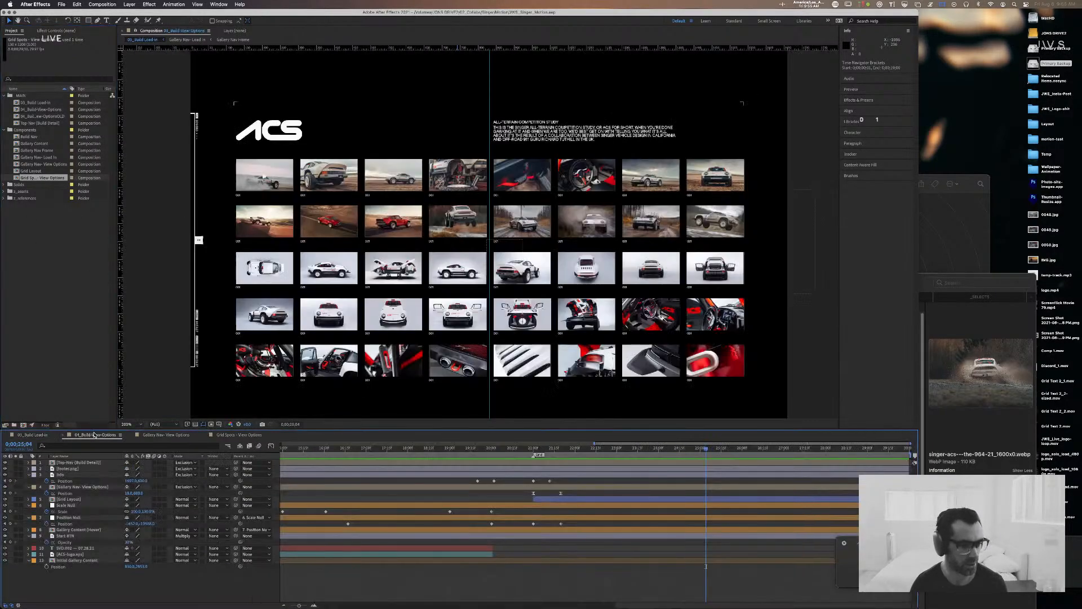
pyautogui.moveTo(448, 446); pyautogui.dragTo(151, 452)
pyautogui.press(',')
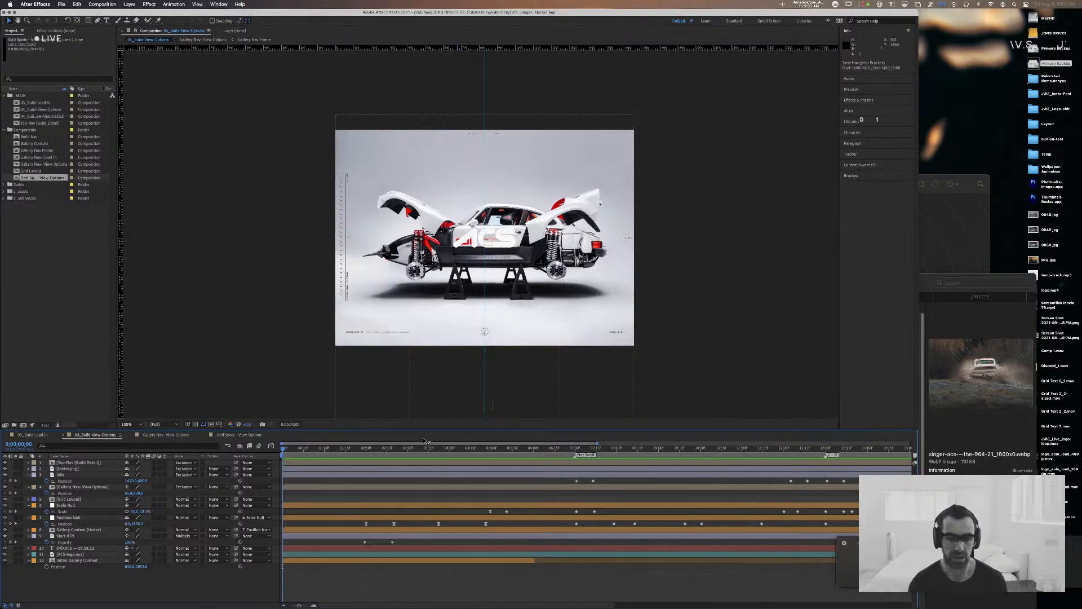
# Step: Scrub through the opening gallery image changes in 04_Build-View-Options and examine the numbered gallery navigation up close
pyautogui.moveTo(281, 449); pyautogui.dragTo(340, 448)
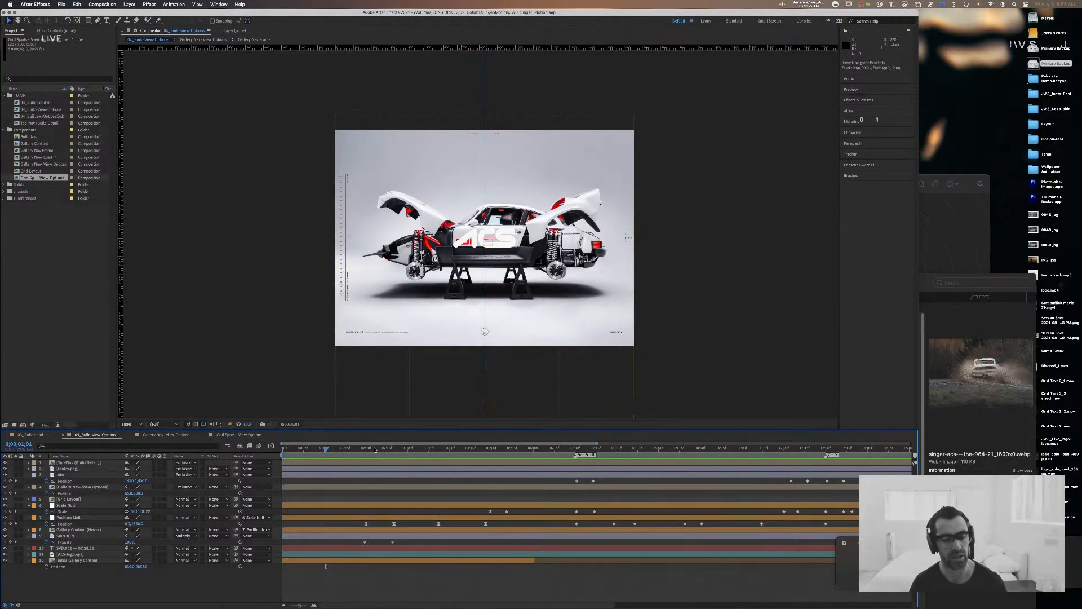
pyautogui.moveTo(325, 451); pyautogui.dragTo(554, 461)
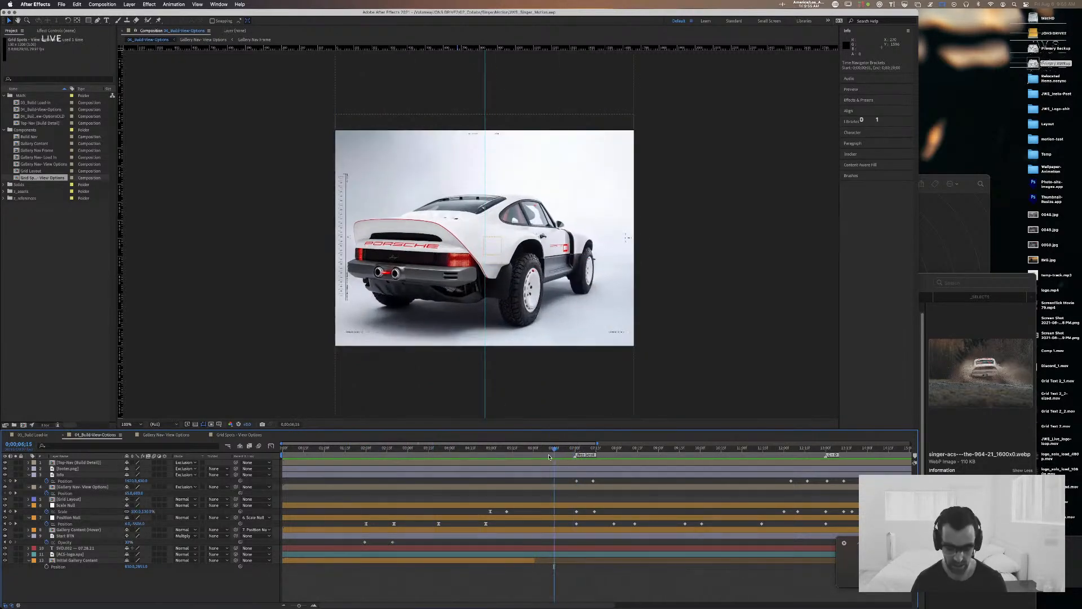
pyautogui.press('.')
pyautogui.press('.')
pyautogui.moveTo(410, 363); pyautogui.dragTo(868, 386)
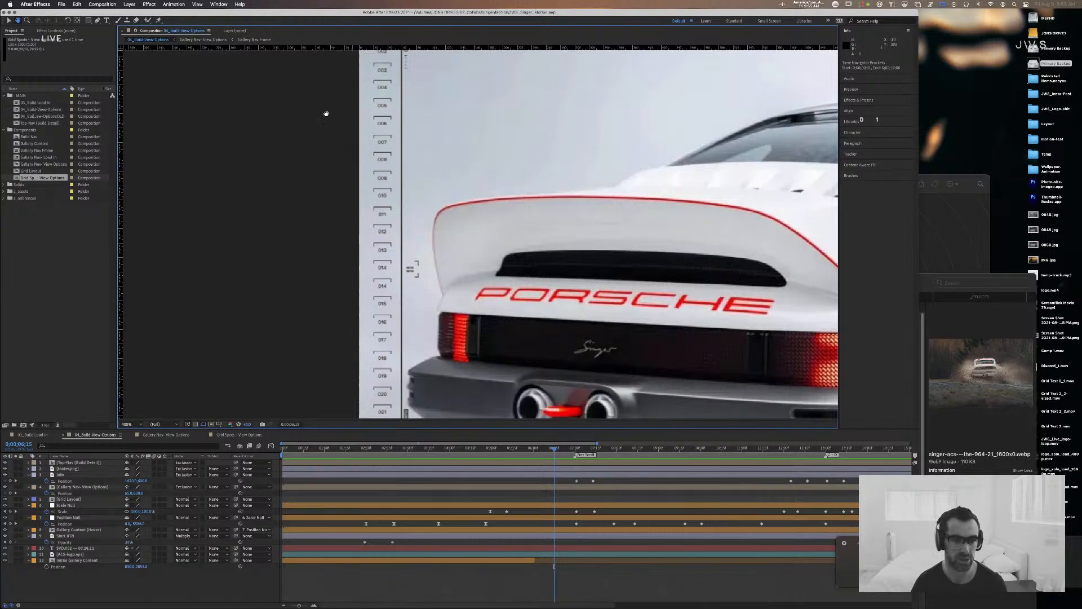
pyautogui.press('v')
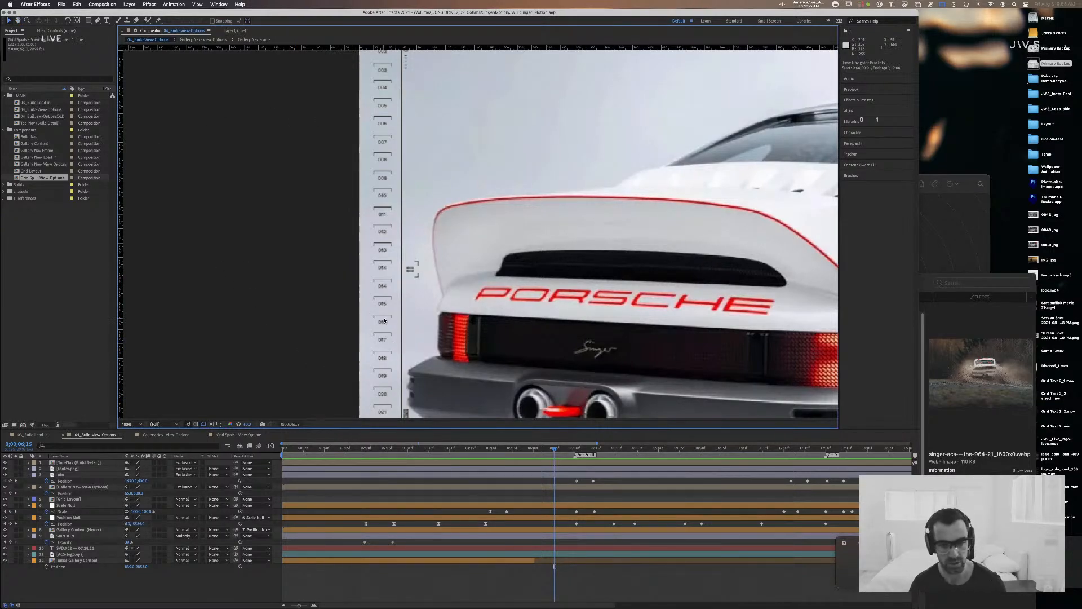
pyautogui.press(',')
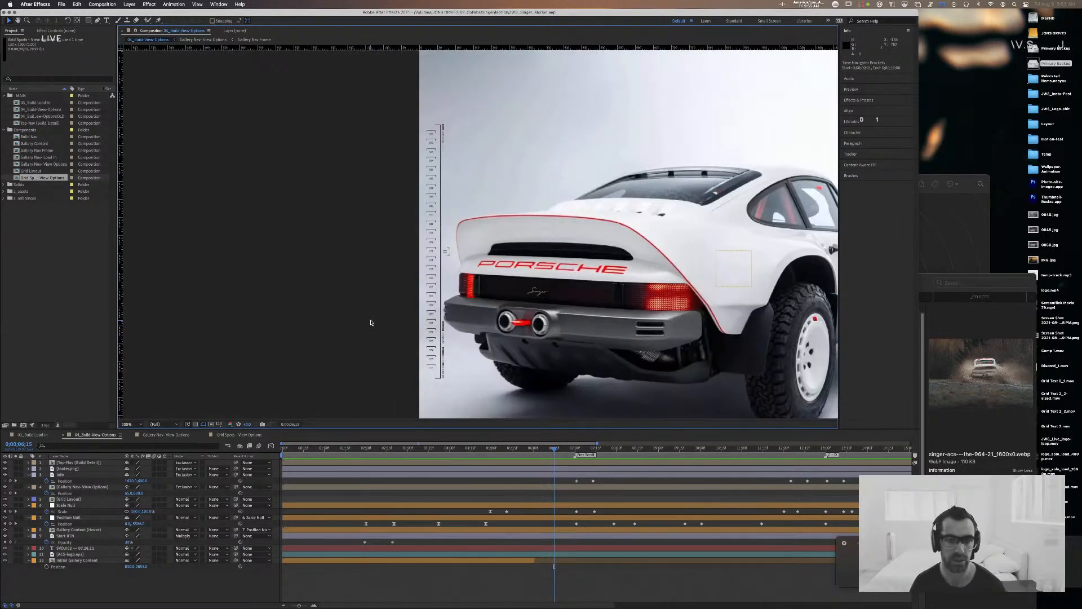
pyautogui.moveTo(436, 280); pyautogui.dragTo(279, 275)
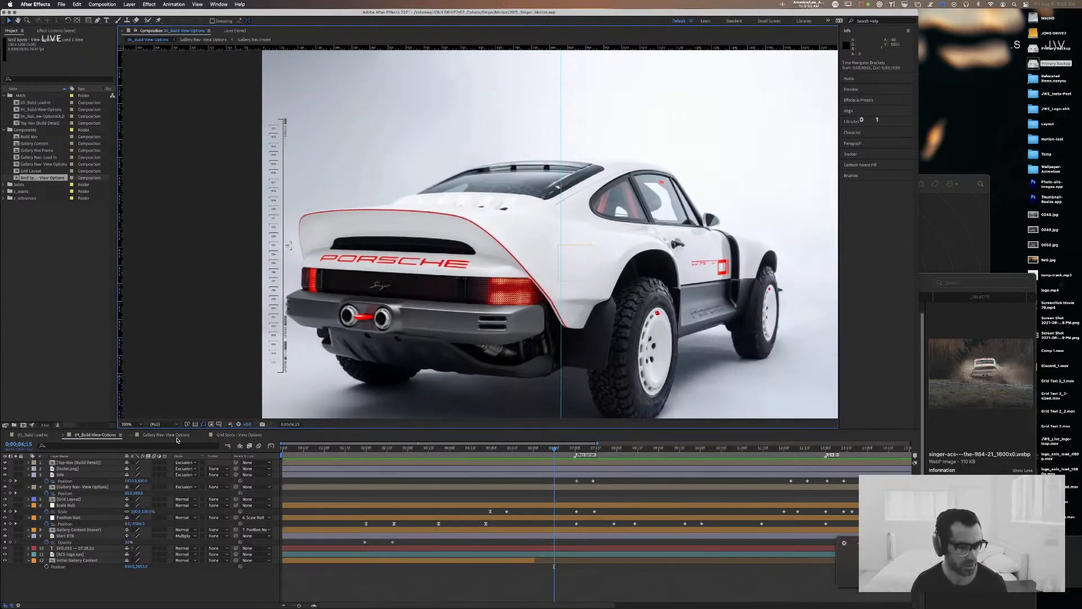
# Step: Open the Gallery Nav- View Options composition, try shifting the Grid Spots layer's position, and undo the shift
pyautogui.click(177, 439)
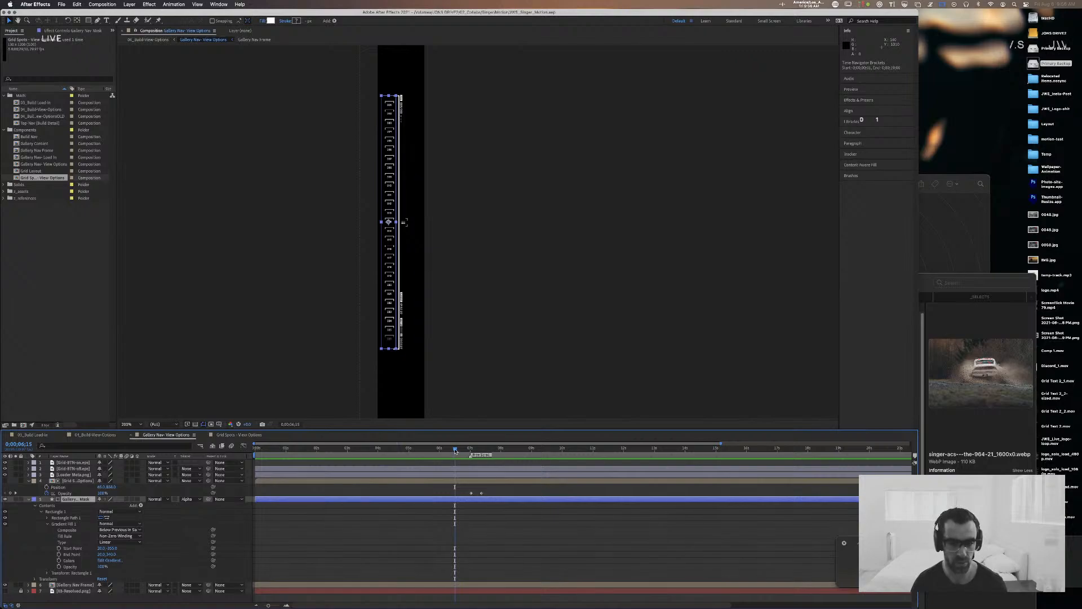
pyautogui.moveTo(455, 451); pyautogui.dragTo(476, 451)
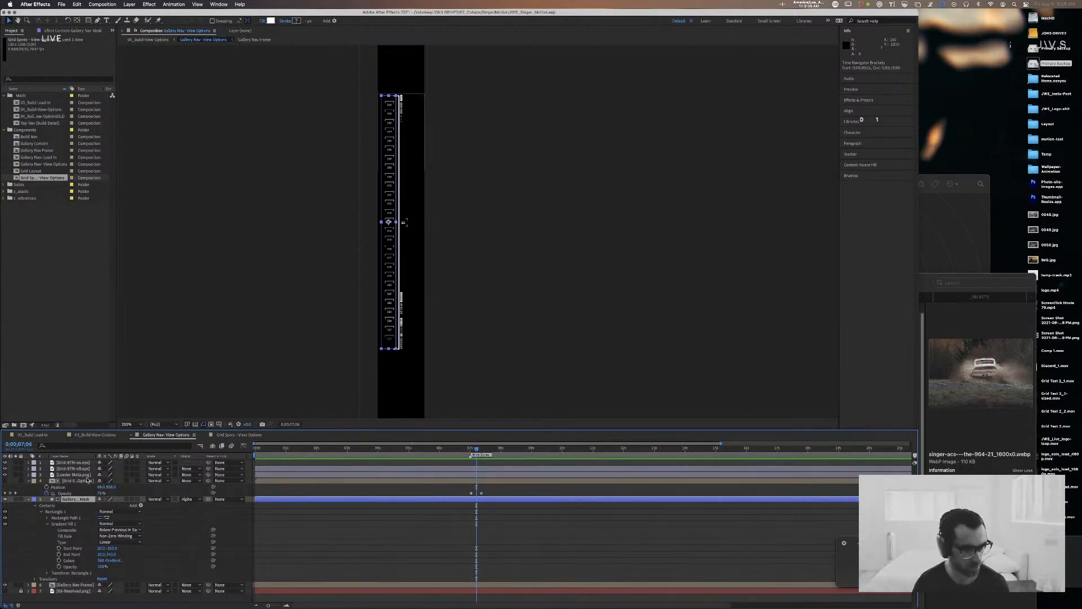
pyautogui.click(88, 479)
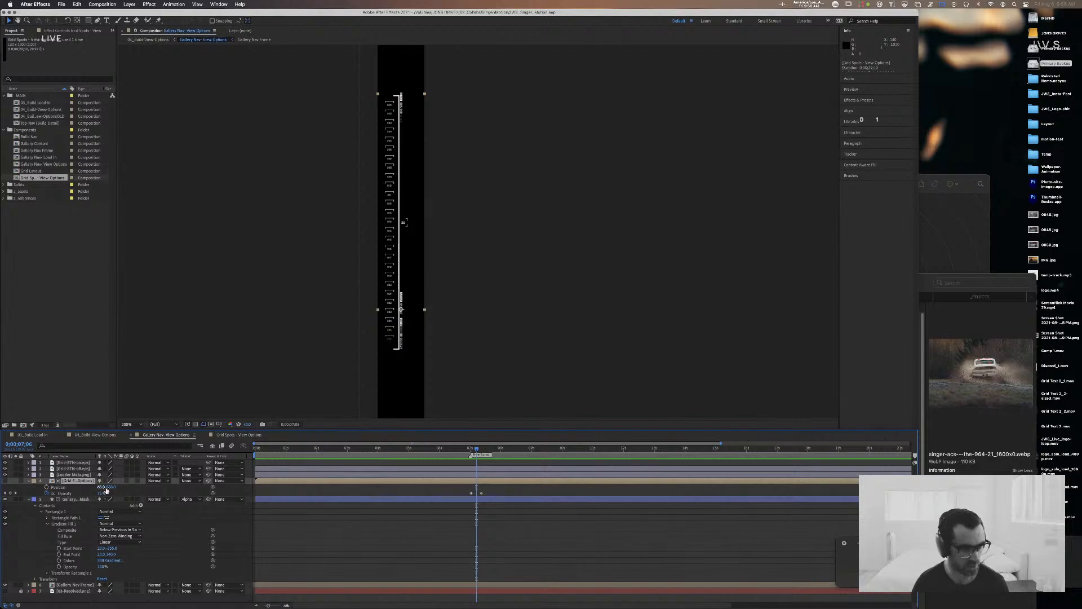
pyautogui.moveTo(109, 488); pyautogui.dragTo(147, 494)
pyautogui.press('super+z')
pyautogui.click(145, 499)
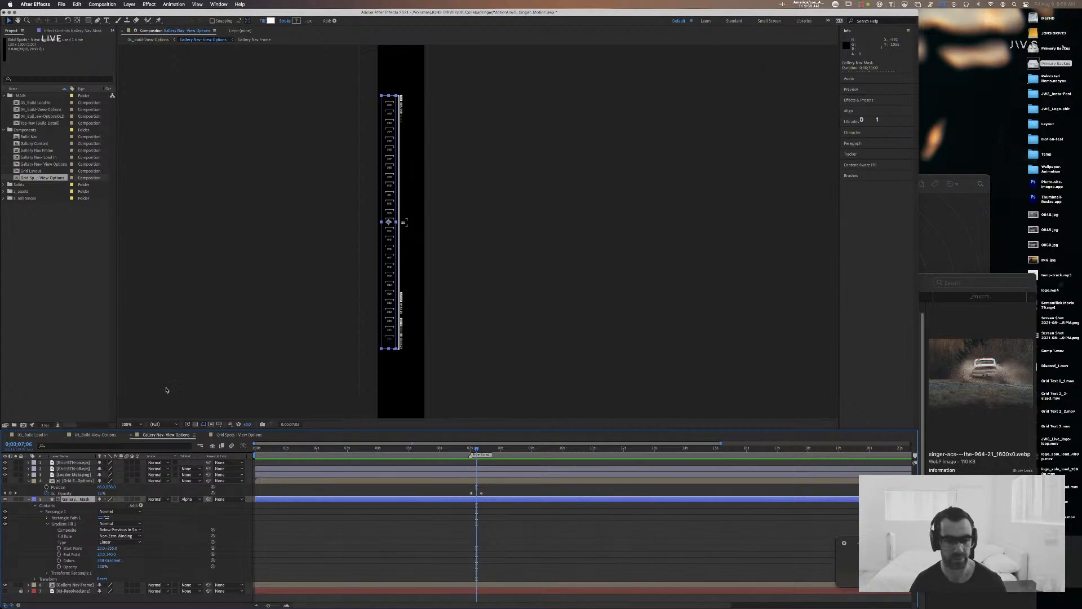
# Step: Return to 04_Build-View-Options and examine the zoom-out to the stacked gallery images just after the seven-second mark
pyautogui.press('super+Tab')
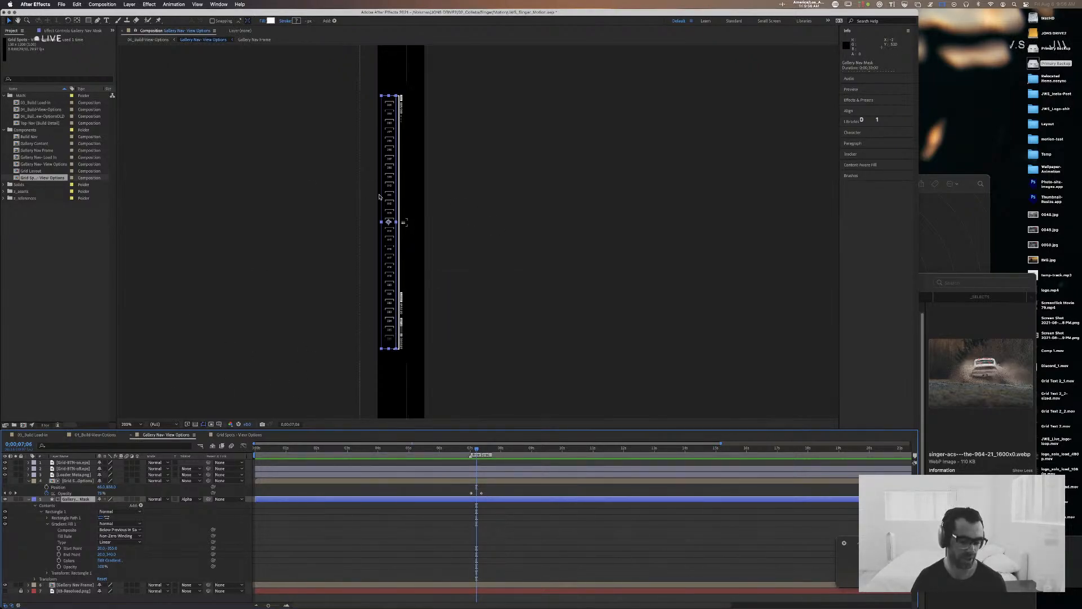
pyautogui.press('super+Tab')
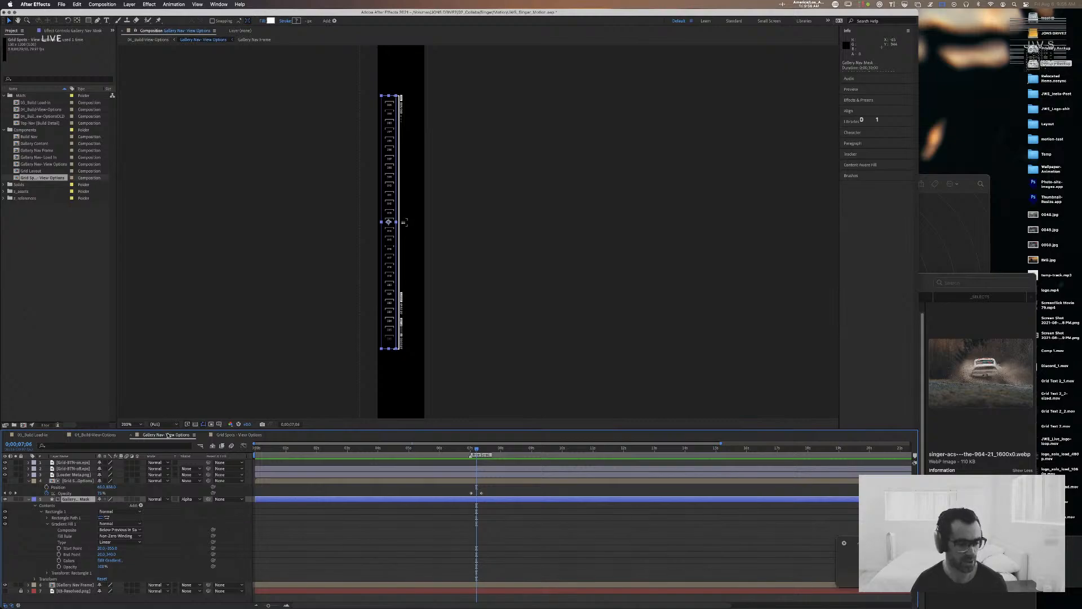
pyautogui.click(93, 435)
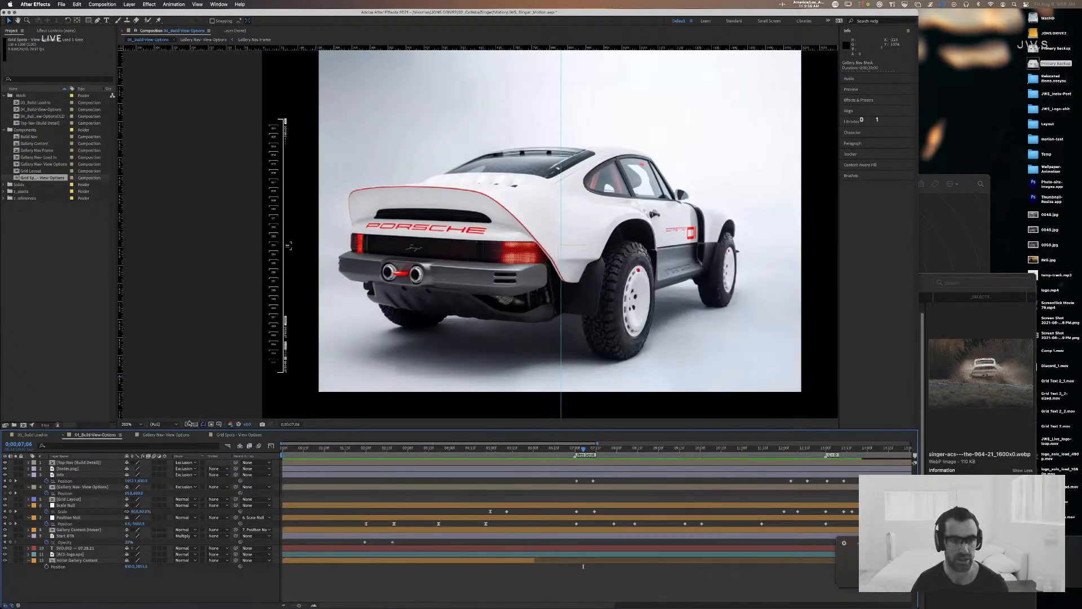
pyautogui.moveTo(578, 453); pyautogui.dragTo(616, 449)
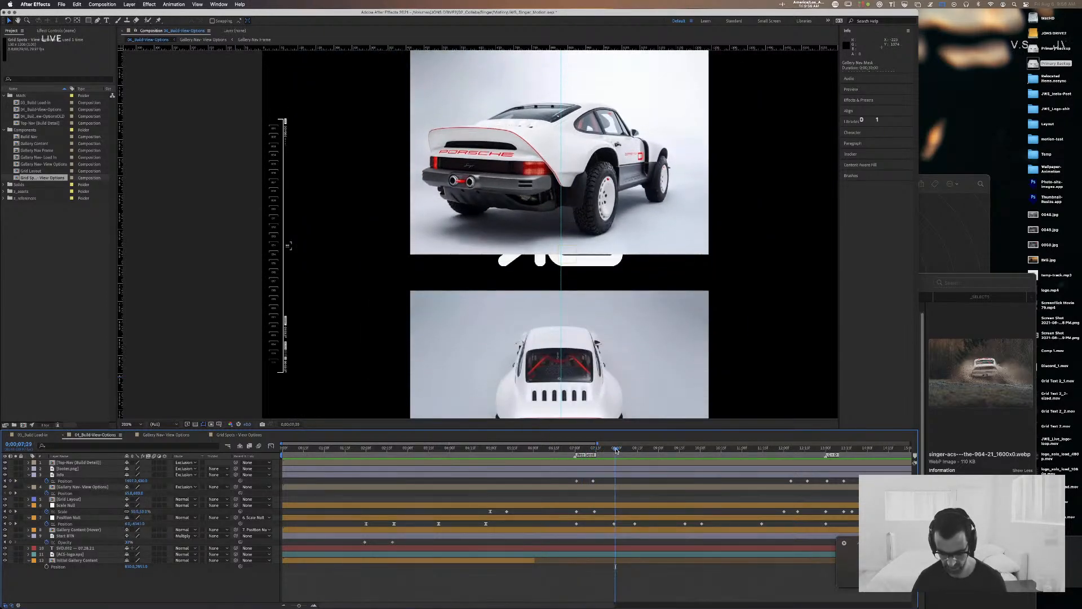
pyautogui.press(',')
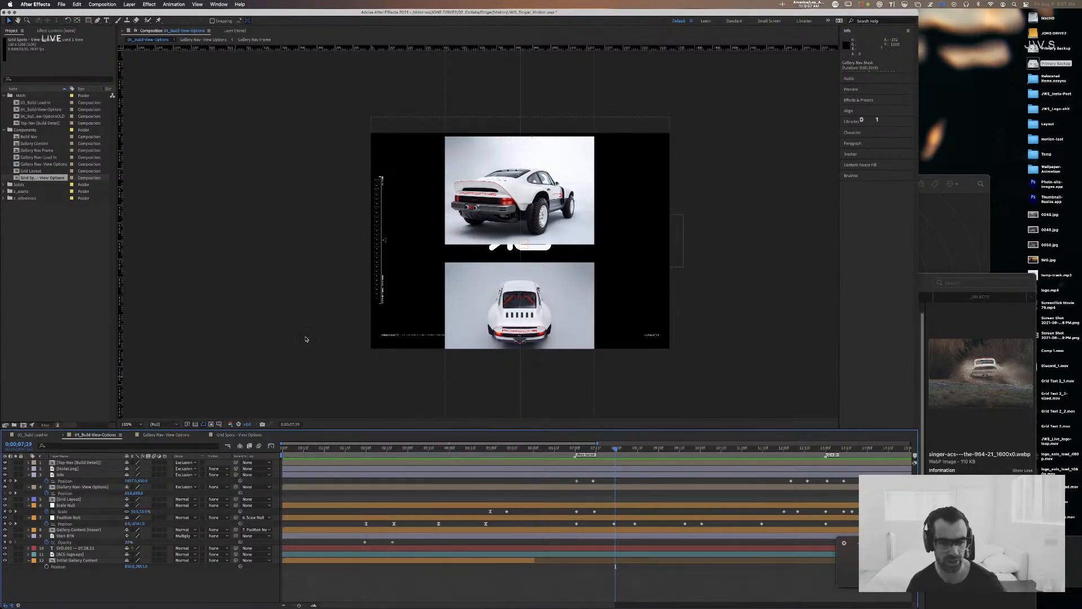
# Step: Preview the 04_Build-View-Options animation from its first frame through to the image grid
pyautogui.moveTo(466, 448); pyautogui.dragTo(274, 446)
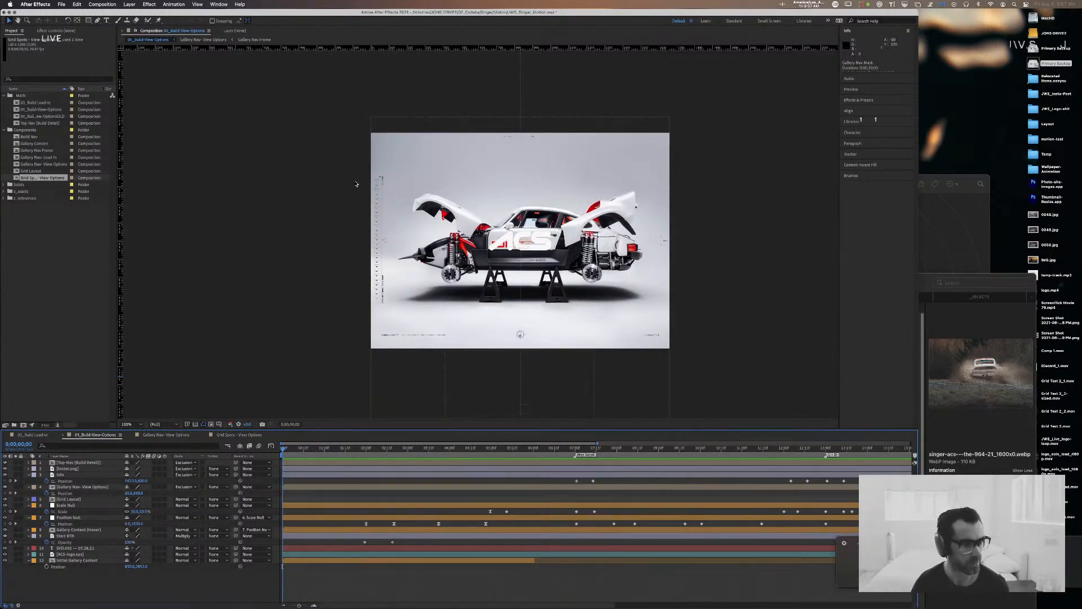
pyautogui.press('super+Tab')
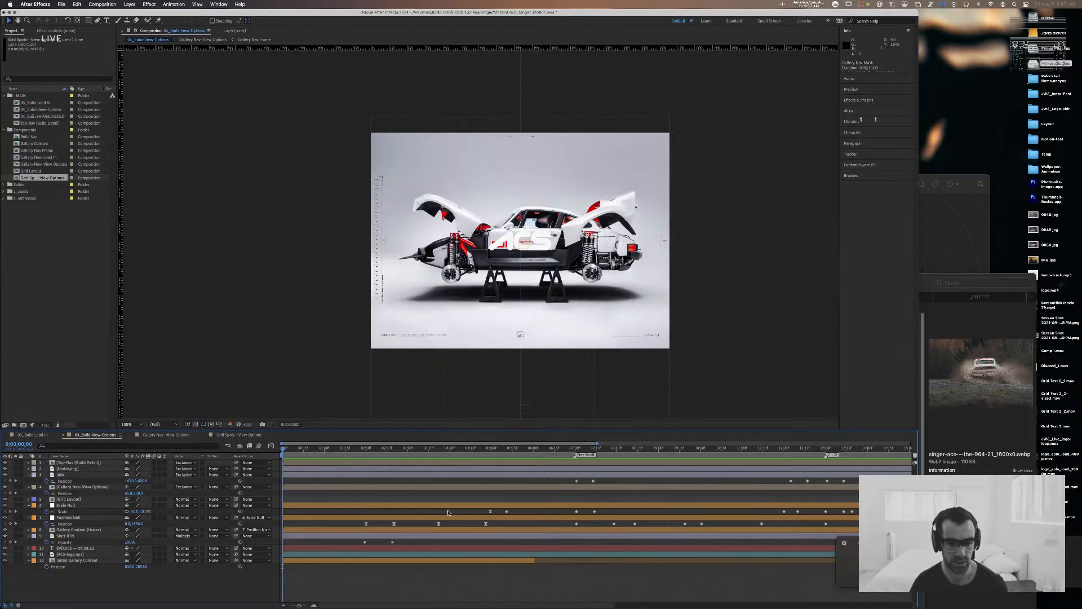
pyautogui.press('space')
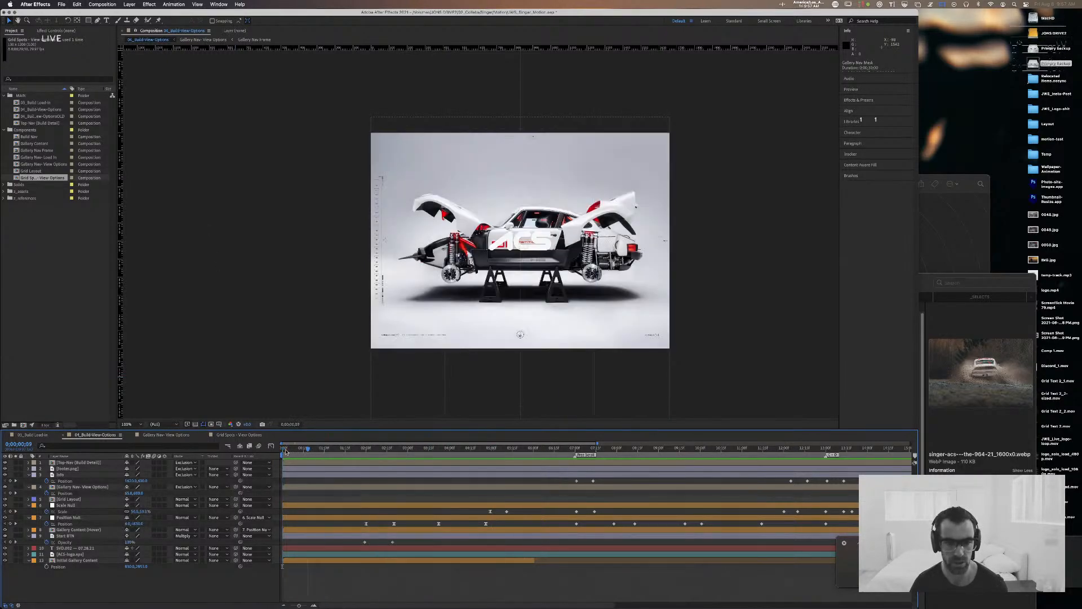
pyautogui.moveTo(285, 451); pyautogui.dragTo(176, 460)
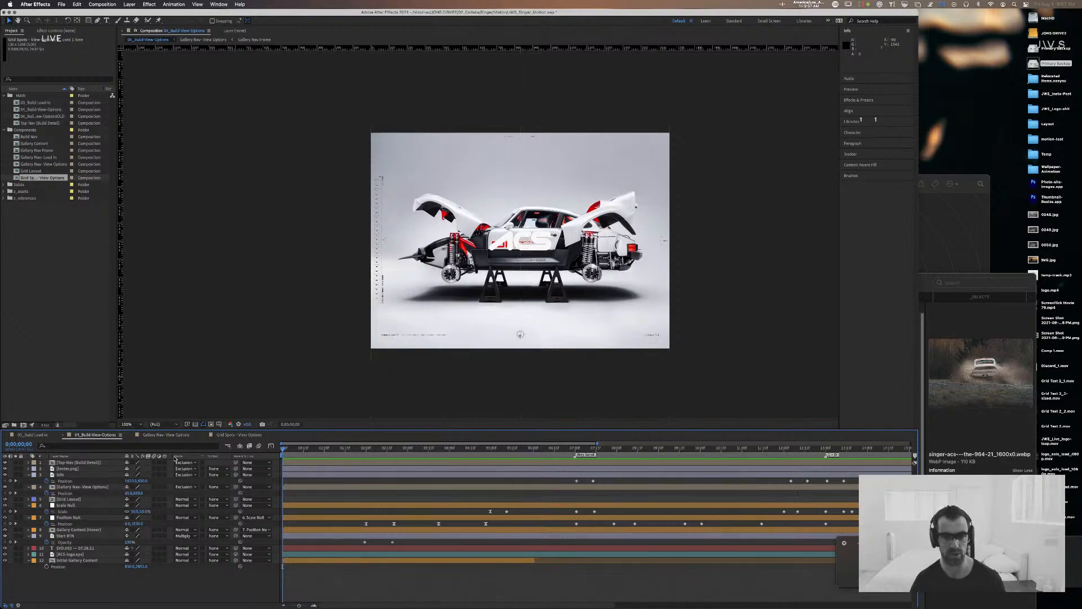
pyautogui.press('space')
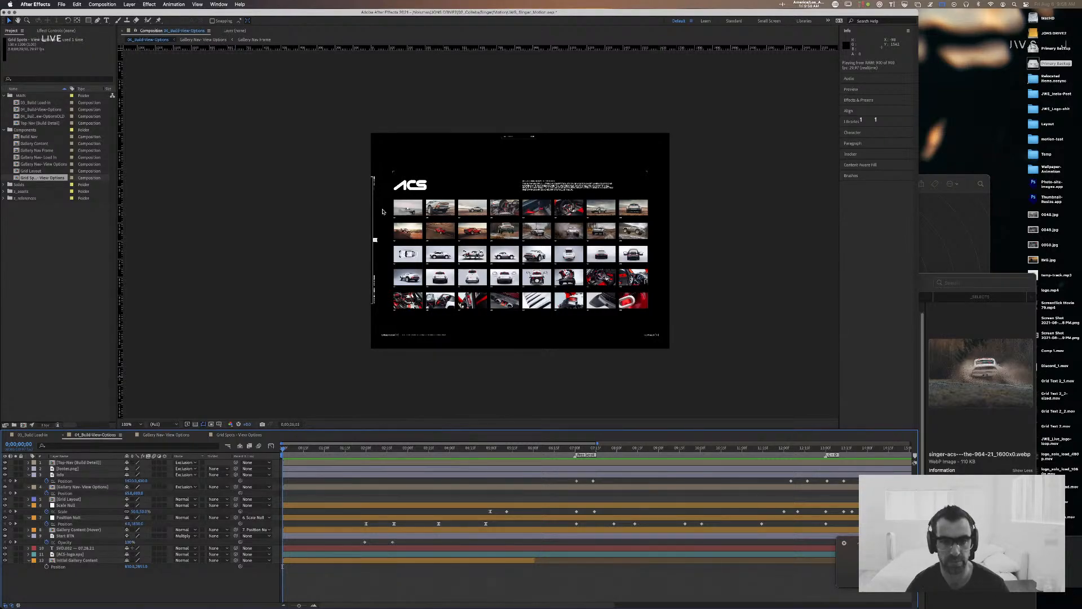
pyautogui.press('space')
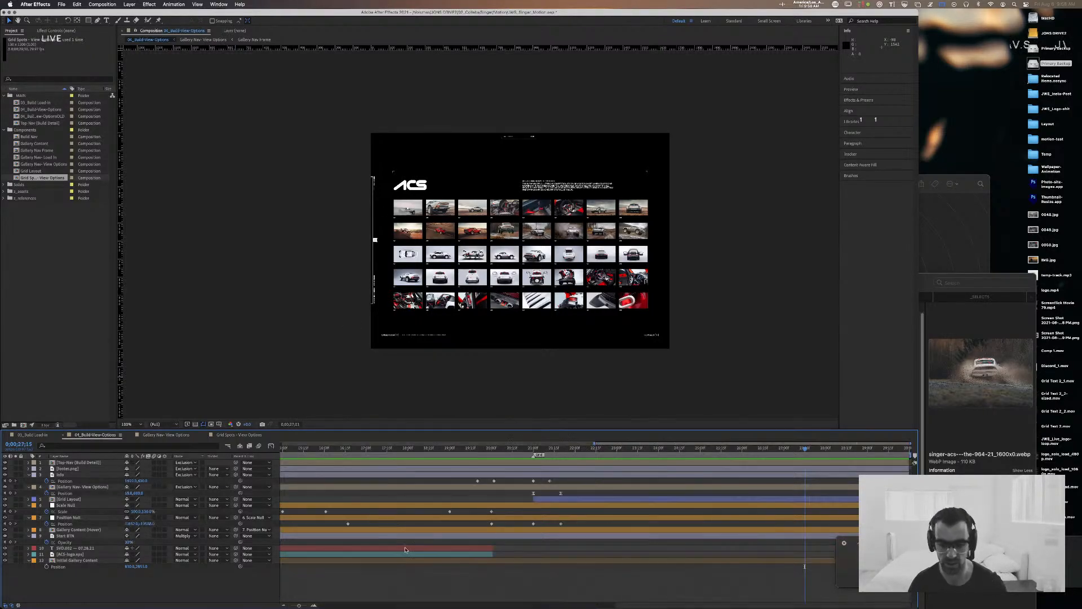
# Step: Go to the grid transition around 21 seconds, identify the layer behind it, and open the nested Grid Layout composition
pyautogui.moveTo(299, 605); pyautogui.dragTo(297, 606)
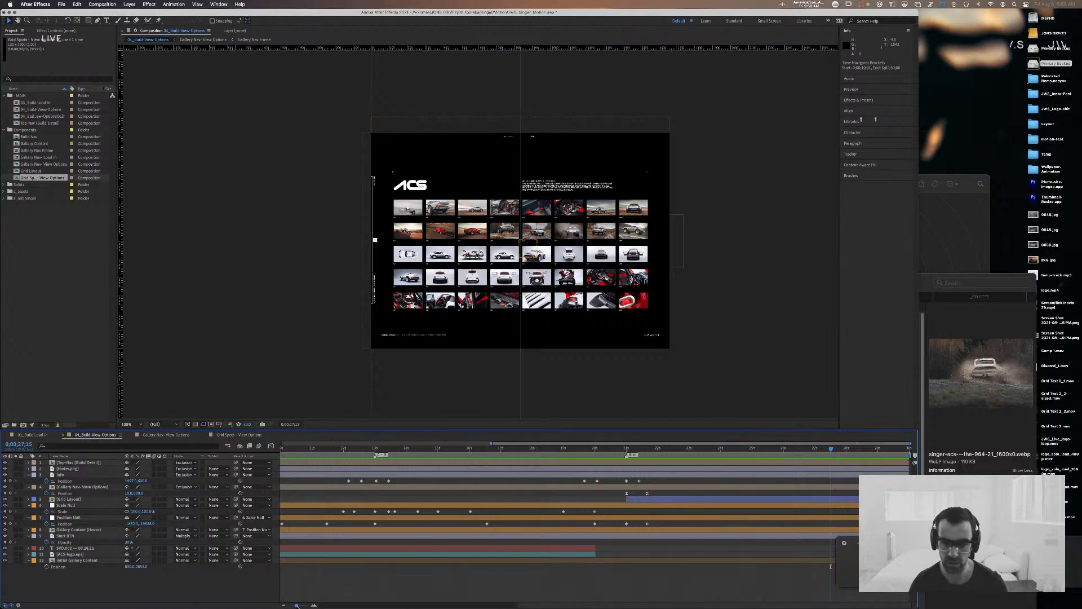
pyautogui.moveTo(830, 449); pyautogui.dragTo(634, 449)
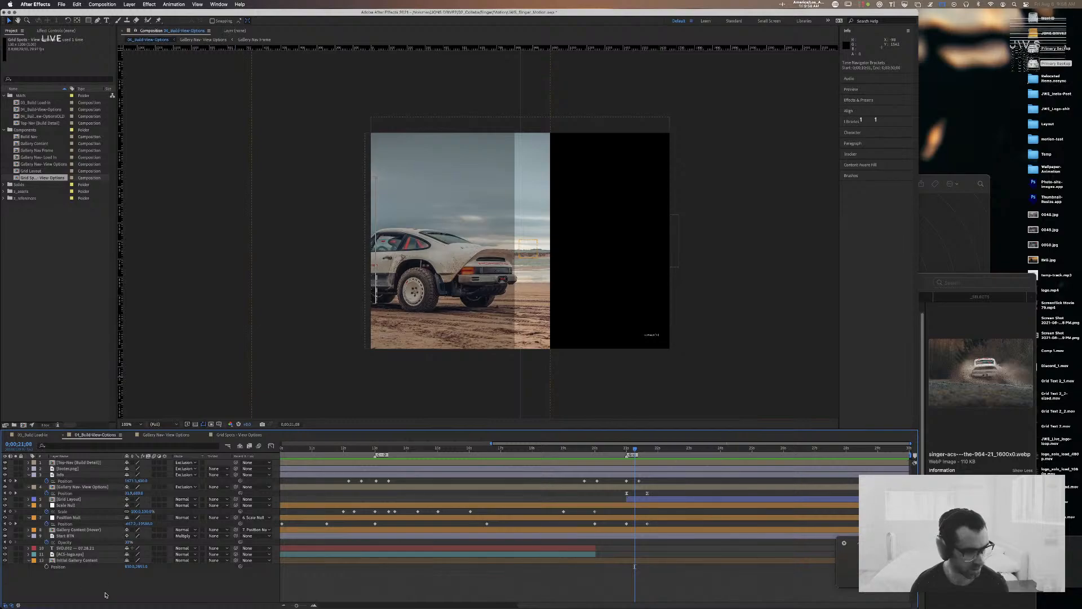
pyautogui.click(84, 474)
pyautogui.click(67, 468)
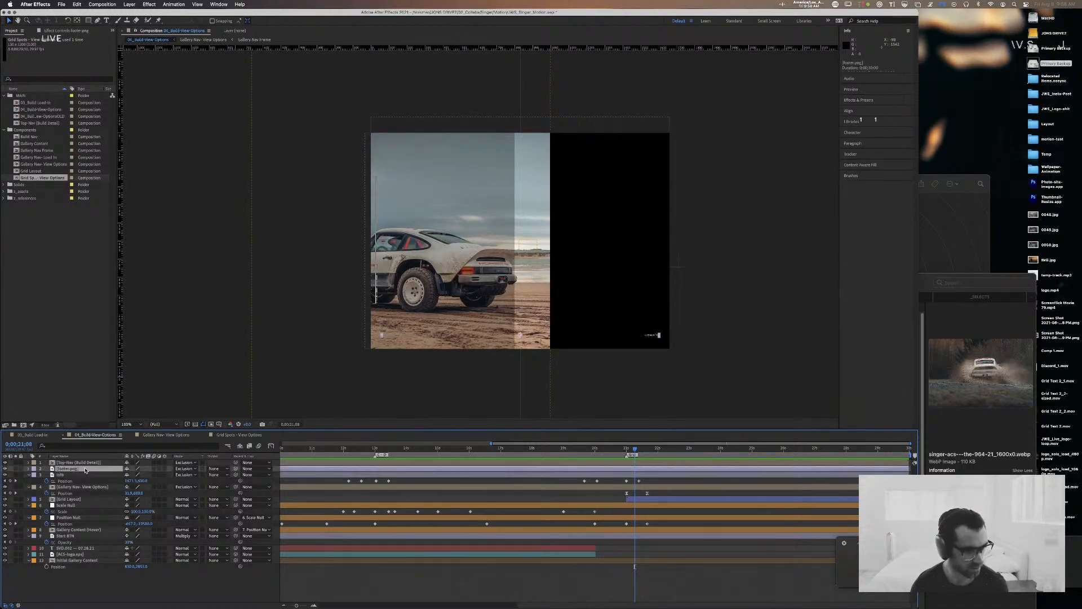
pyautogui.click(69, 500)
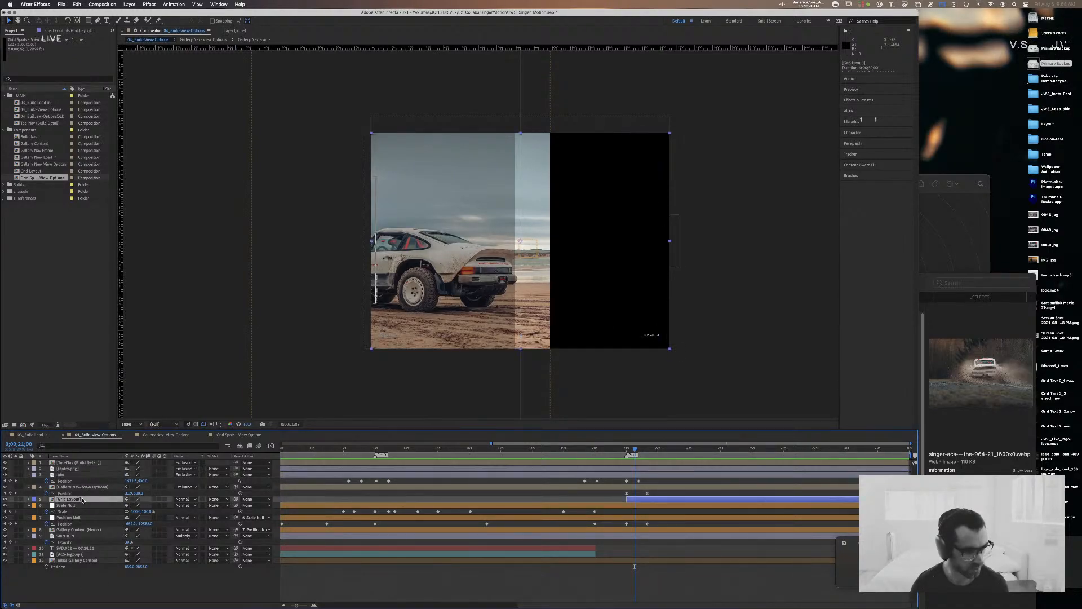
pyautogui.doubleClick(52, 499)
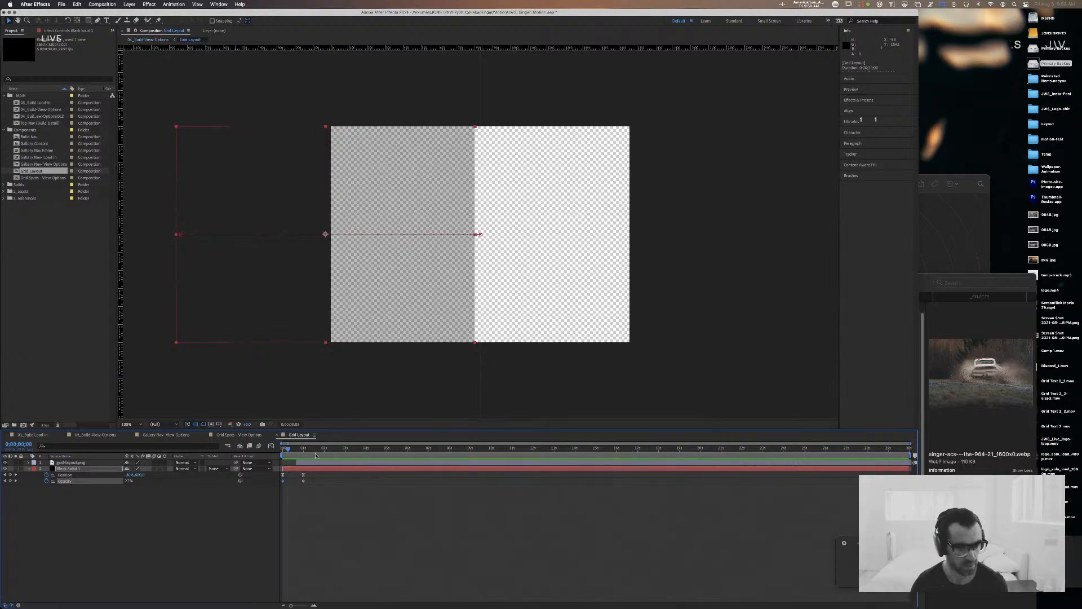
# Step: Remove the black solid's Position keyframes at the one-second mark in Grid Layout, and check the grid transition in 04_Build-View-Options
pyautogui.moveTo(290, 449); pyautogui.dragTo(302, 450)
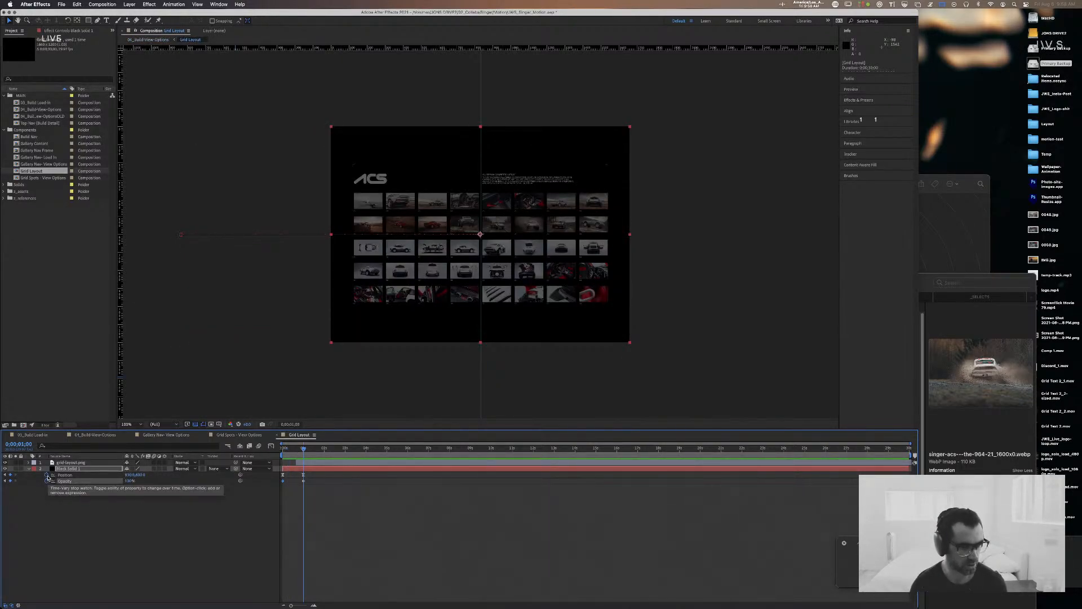
pyautogui.click(47, 476)
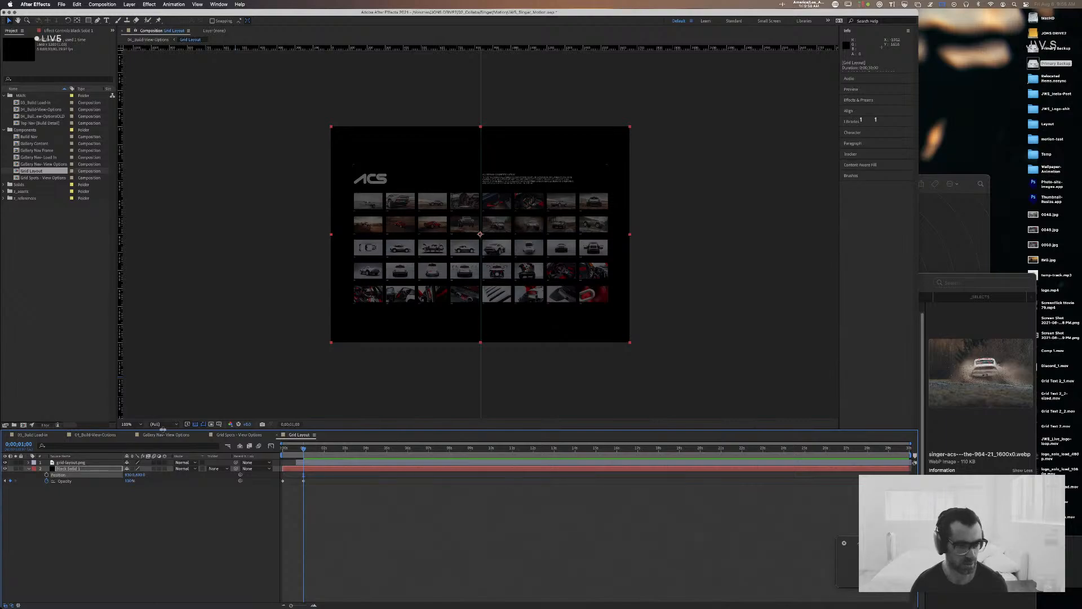
pyautogui.click(96, 436)
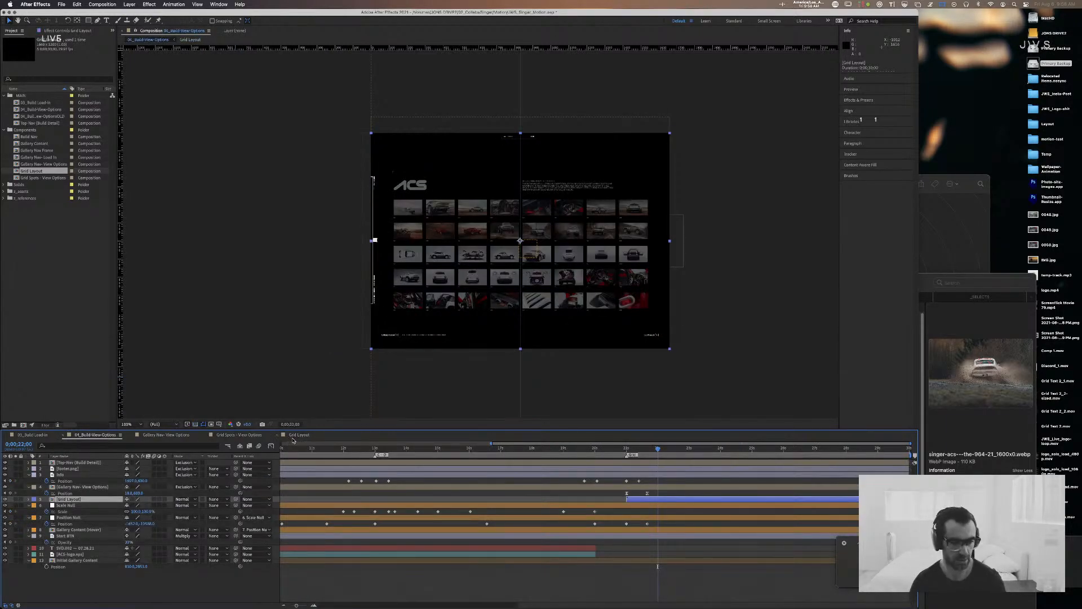
pyautogui.moveTo(677, 448); pyautogui.dragTo(627, 455)
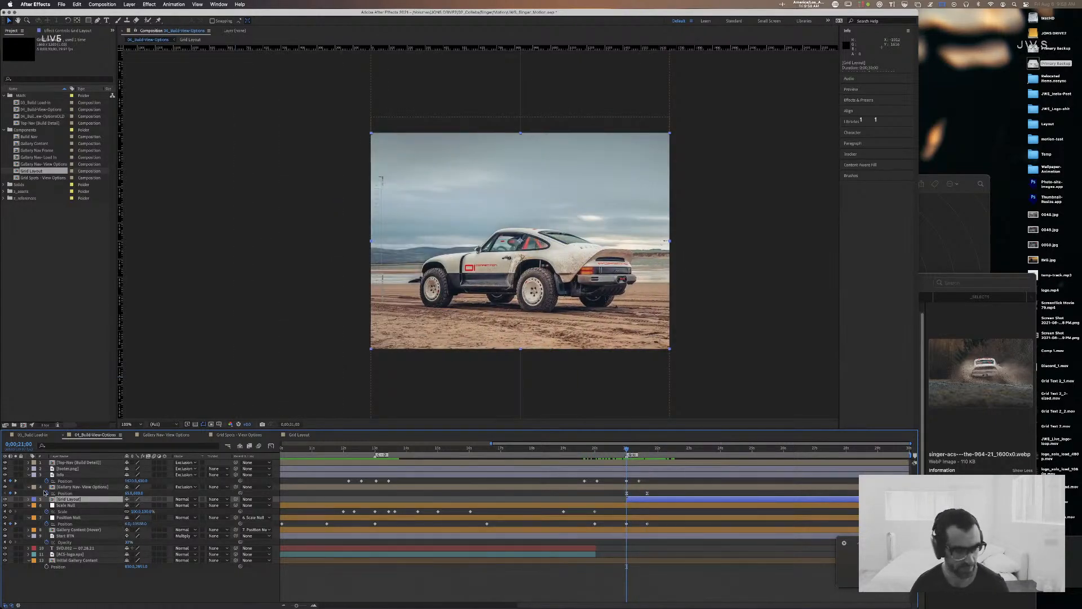
# Step: Remove the black solid's Opacity keyframes in Grid Layout, and check the transition in 04_Build-View-Options between 21 and 22 seconds
pyautogui.press('t')
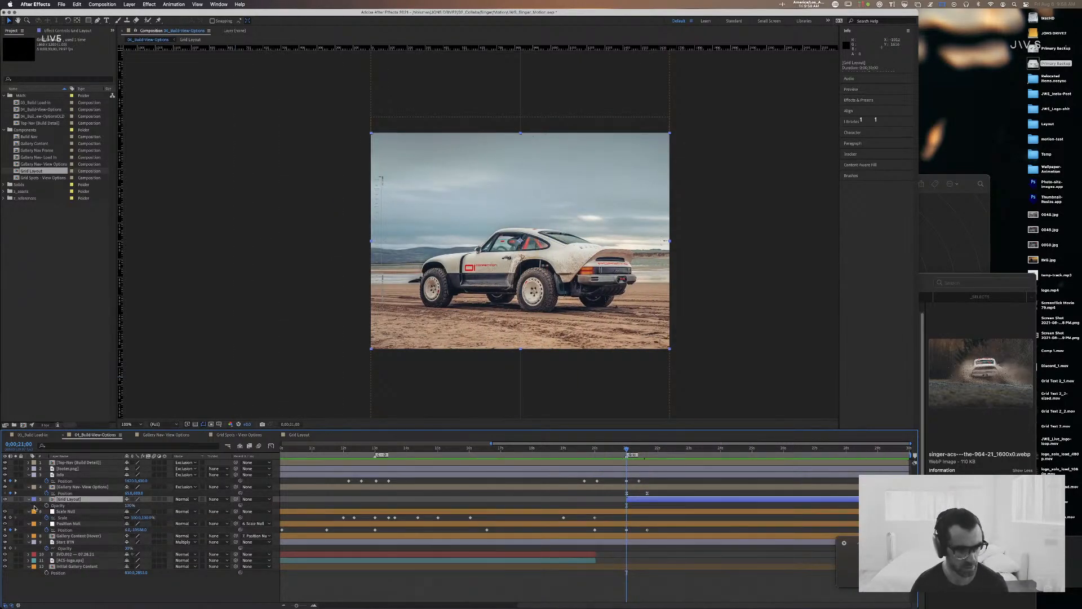
pyautogui.click(298, 435)
pyautogui.moveTo(280, 452); pyautogui.dragTo(306, 452)
pyautogui.click(47, 481)
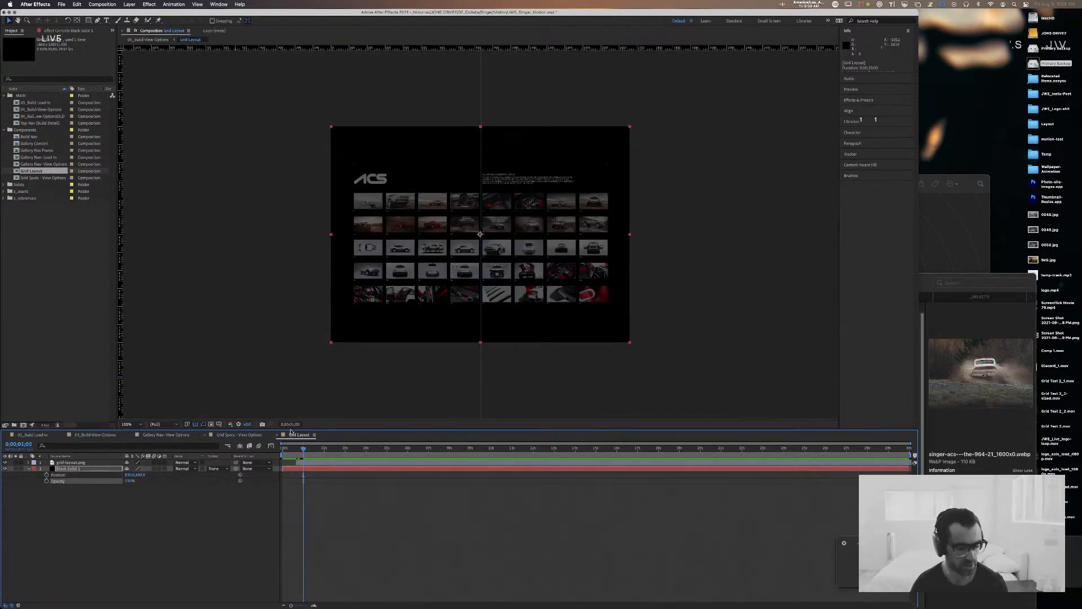
pyautogui.click(96, 434)
pyautogui.click(658, 449)
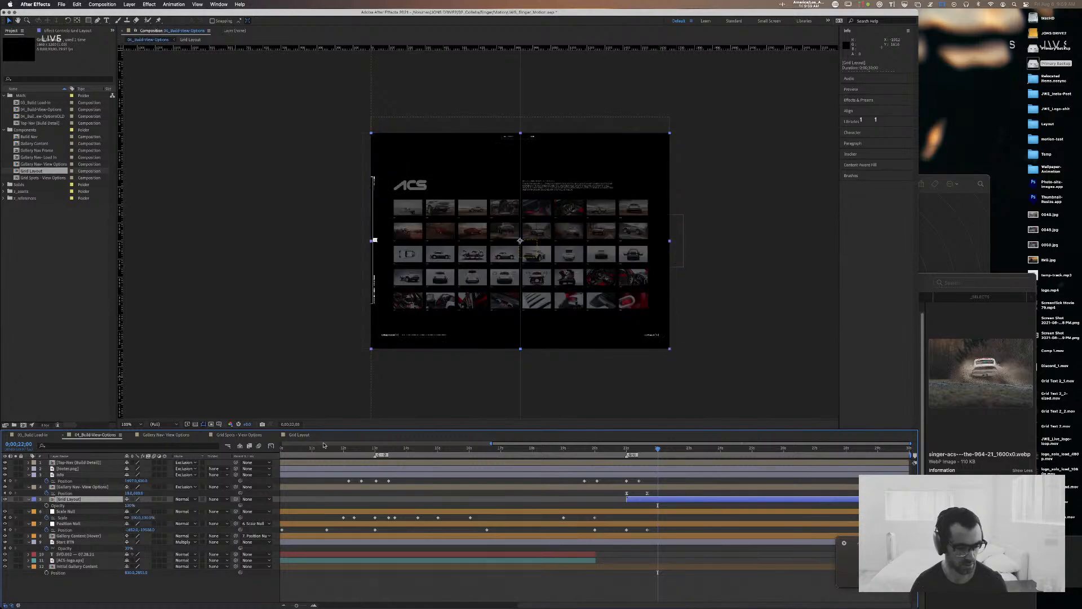
pyautogui.moveTo(659, 451); pyautogui.dragTo(629, 453)
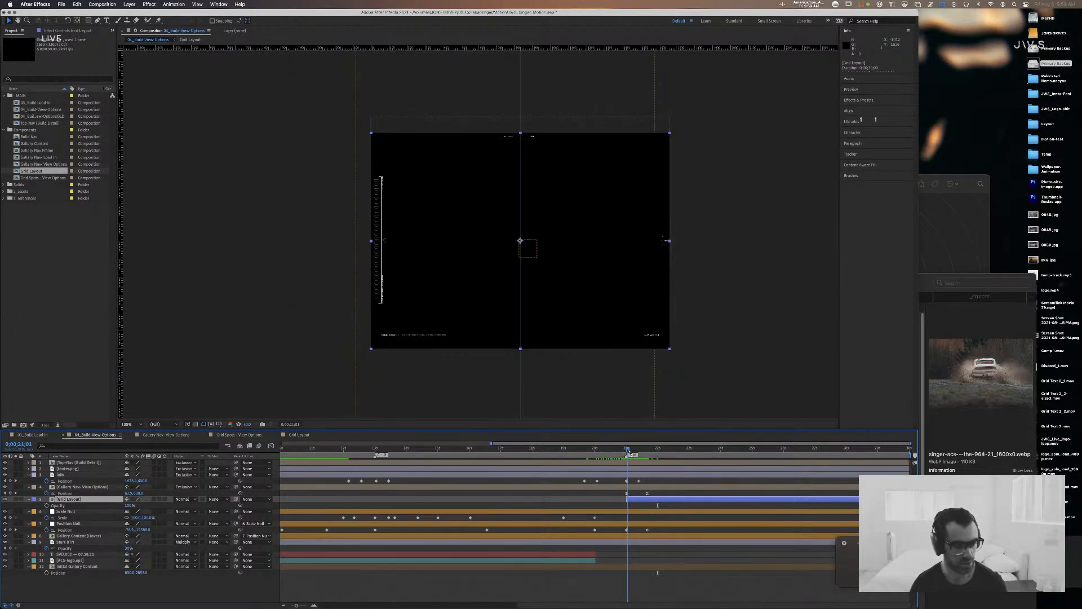
# Step: Examine when the image grid appears in Grid Layout, and preview the transition in 04_Build-View-Options from about 20 seconds
pyautogui.click(301, 434)
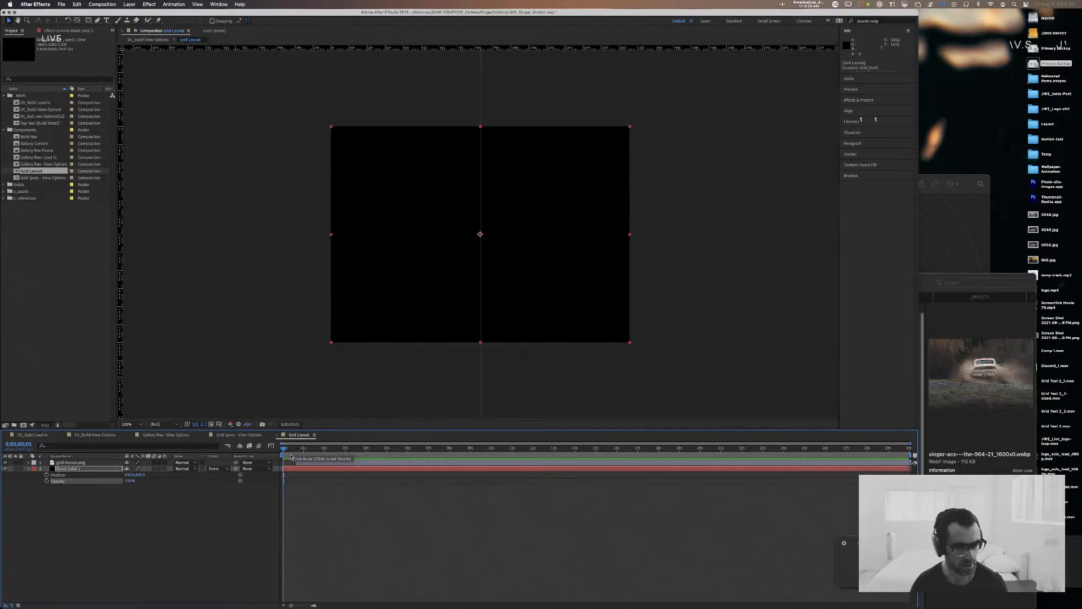
pyautogui.click(311, 452)
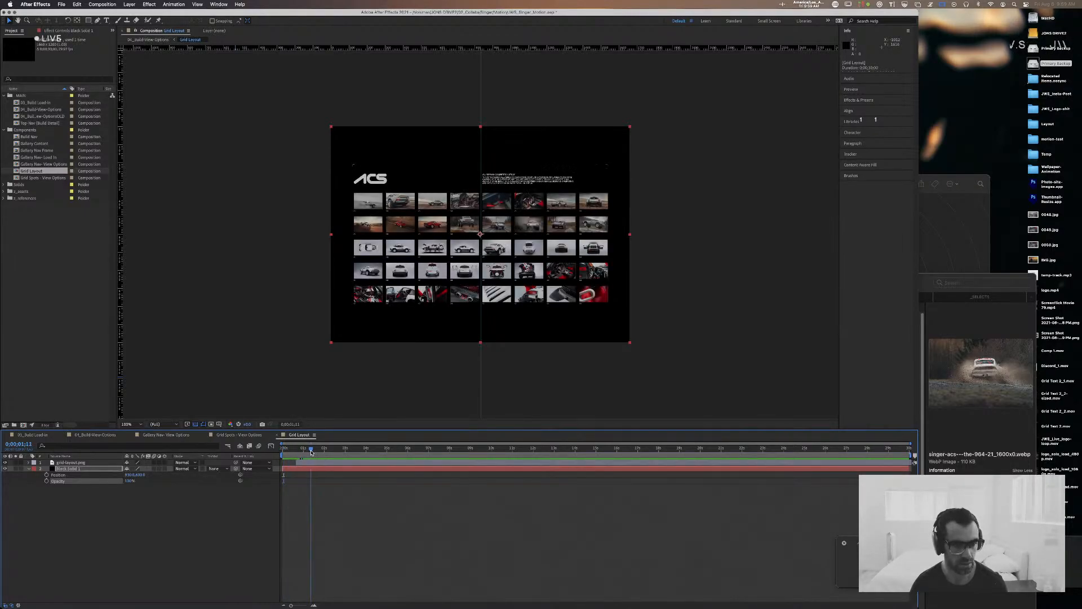
pyautogui.moveTo(311, 452); pyautogui.dragTo(281, 453)
pyautogui.click(316, 462)
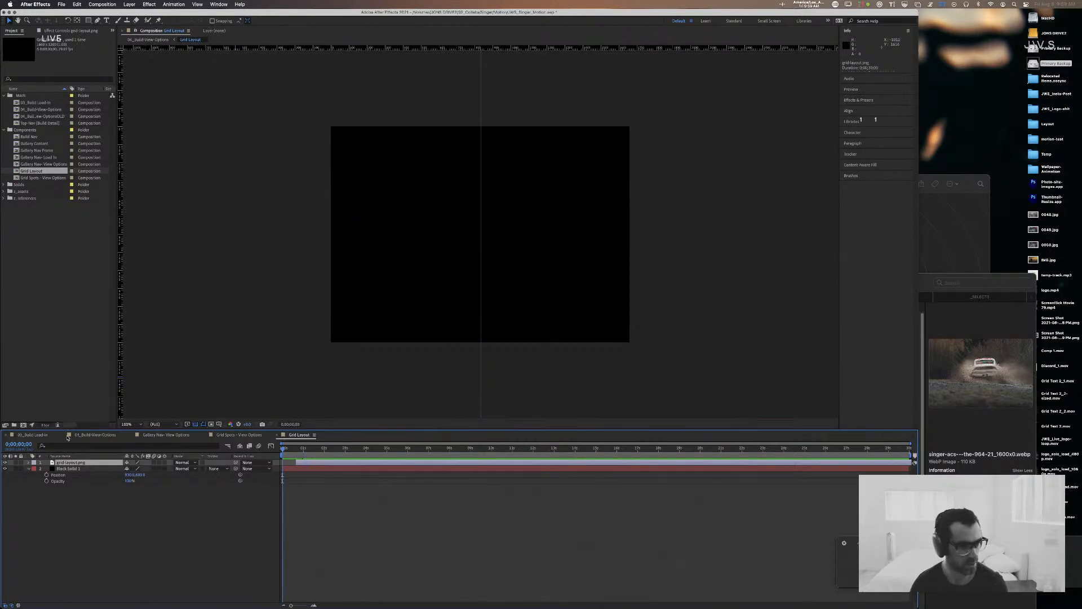
pyautogui.click(95, 435)
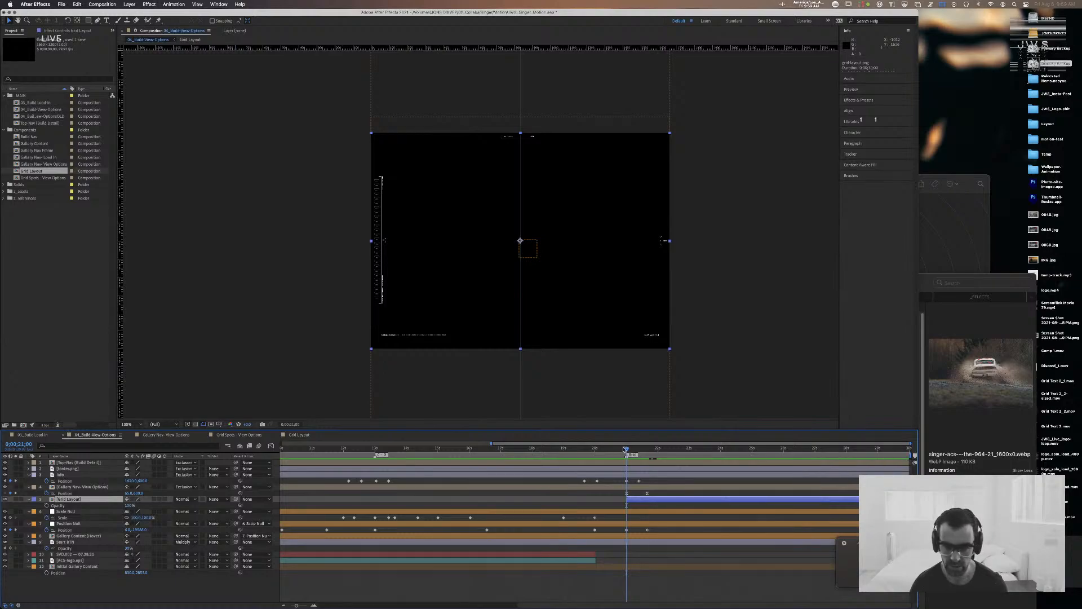
pyautogui.click(607, 450)
pyautogui.press('space')
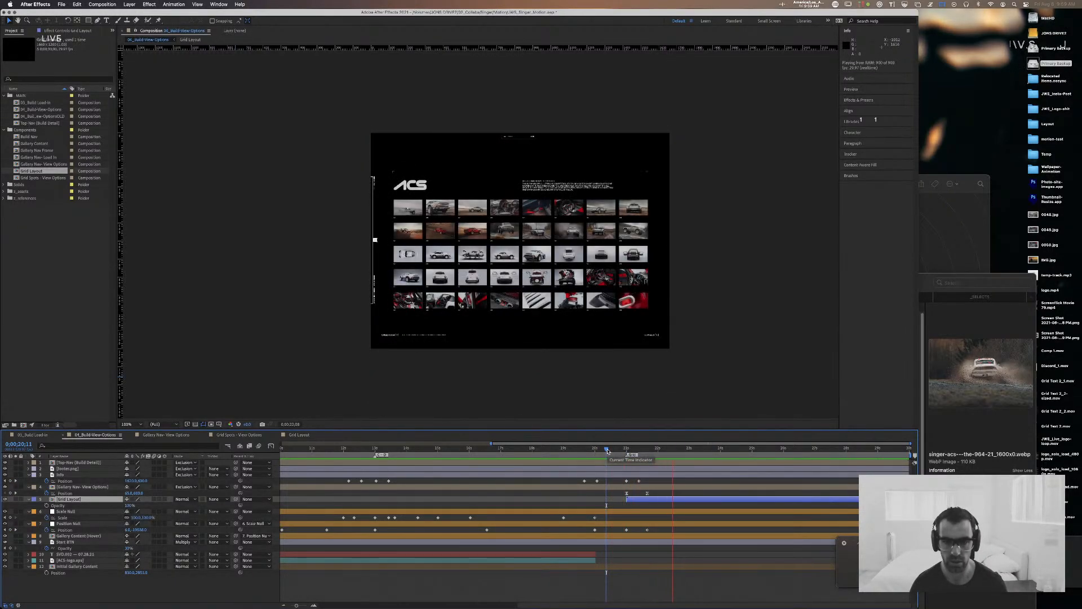
pyautogui.press('space')
# Step: Shift the grid image layer in Grid Layout about half a second earlier, and preview the transition in 04_Build-View-Options
pyautogui.click(298, 434)
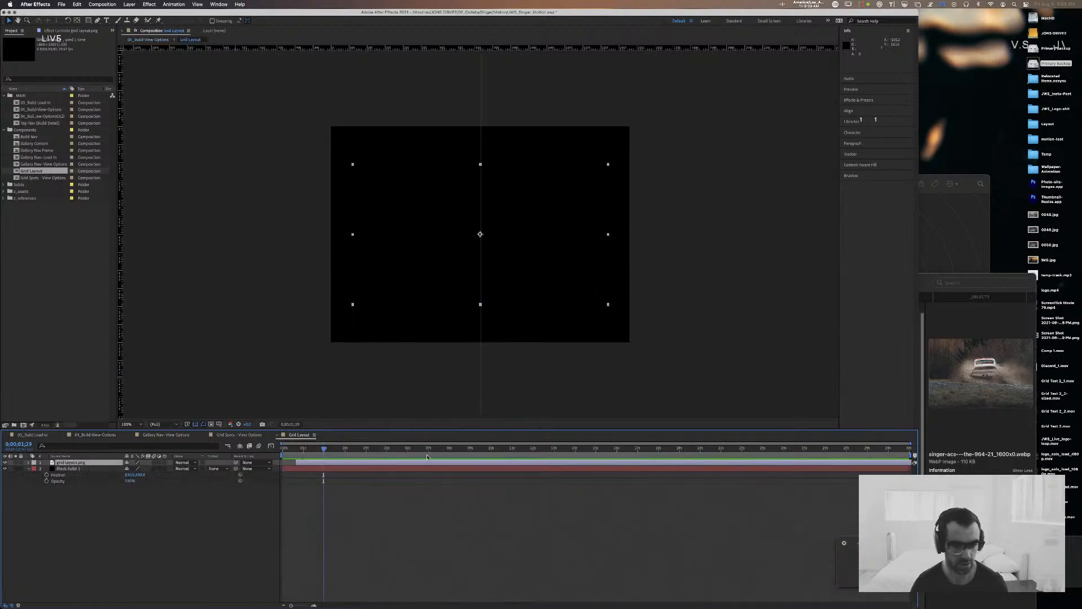
pyautogui.moveTo(323, 463); pyautogui.dragTo(312, 463)
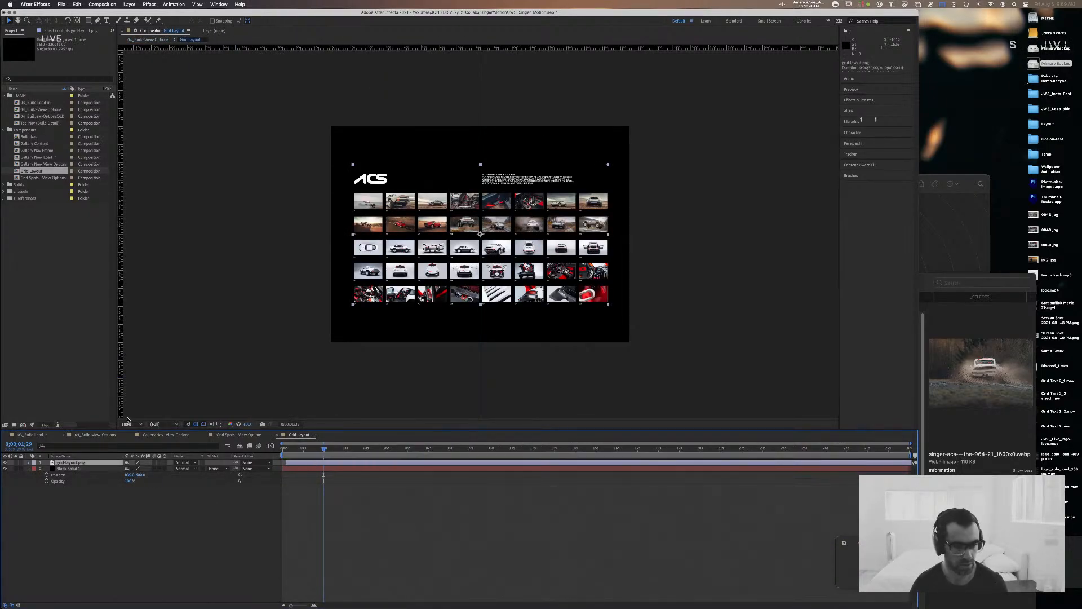
pyautogui.click(94, 435)
pyautogui.moveTo(688, 448); pyautogui.dragTo(622, 450)
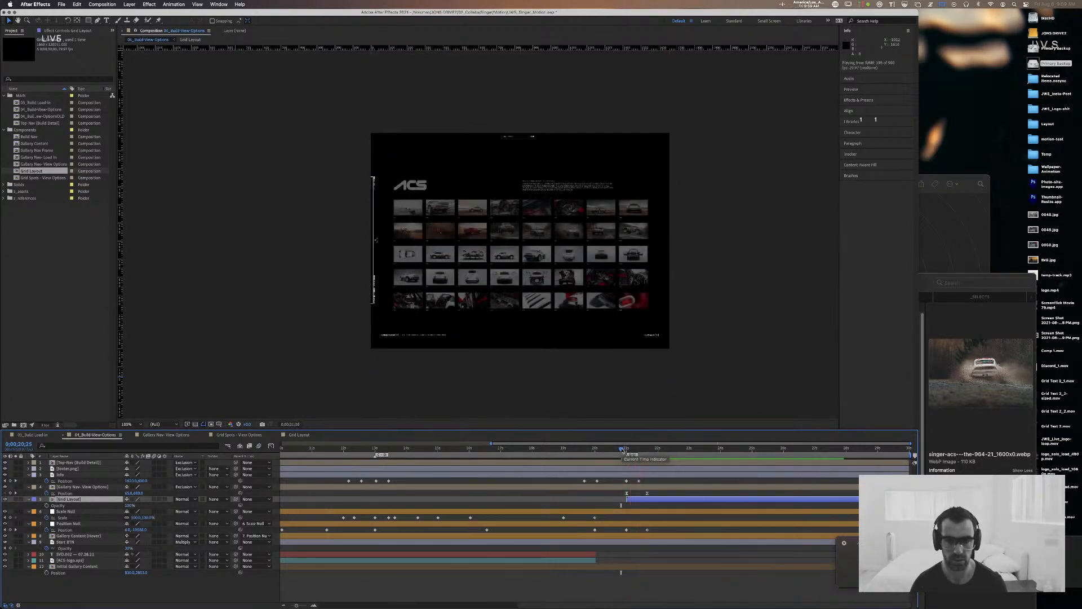
pyautogui.moveTo(622, 449); pyautogui.dragTo(589, 450)
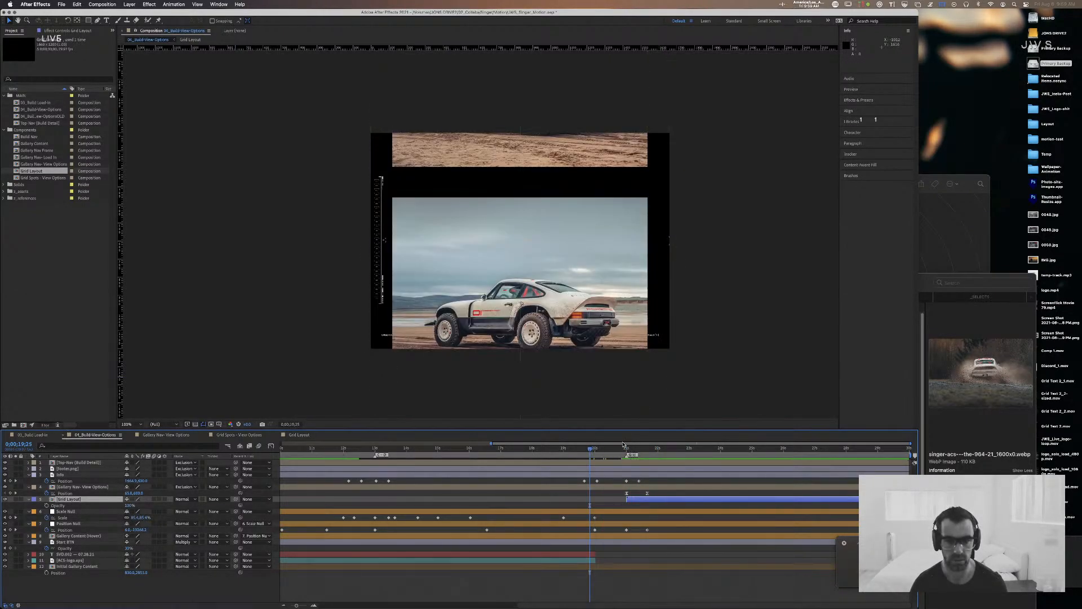
pyautogui.press('space')
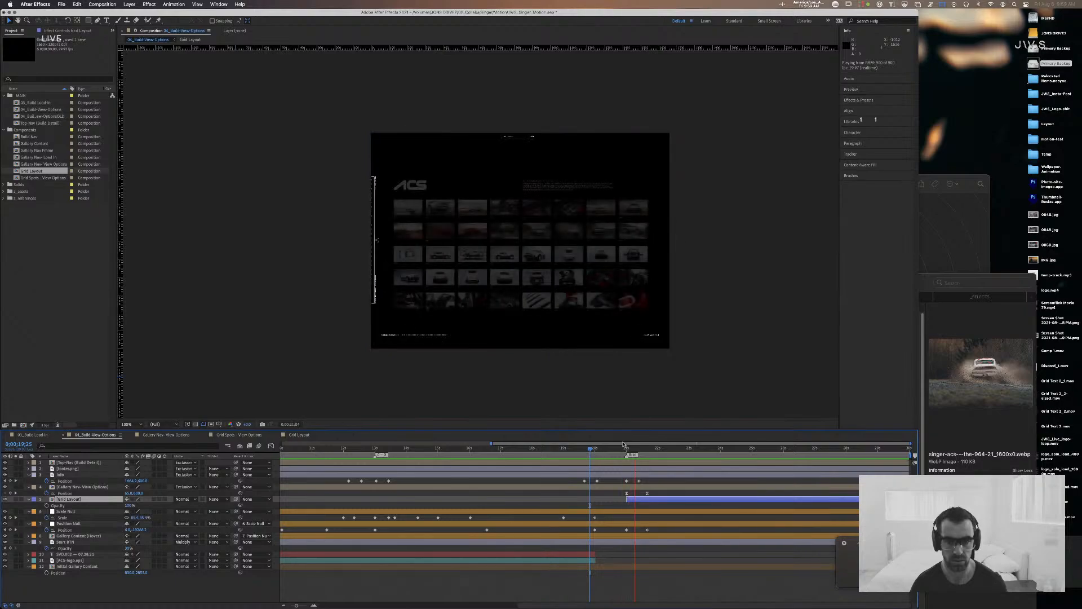
pyautogui.press('space')
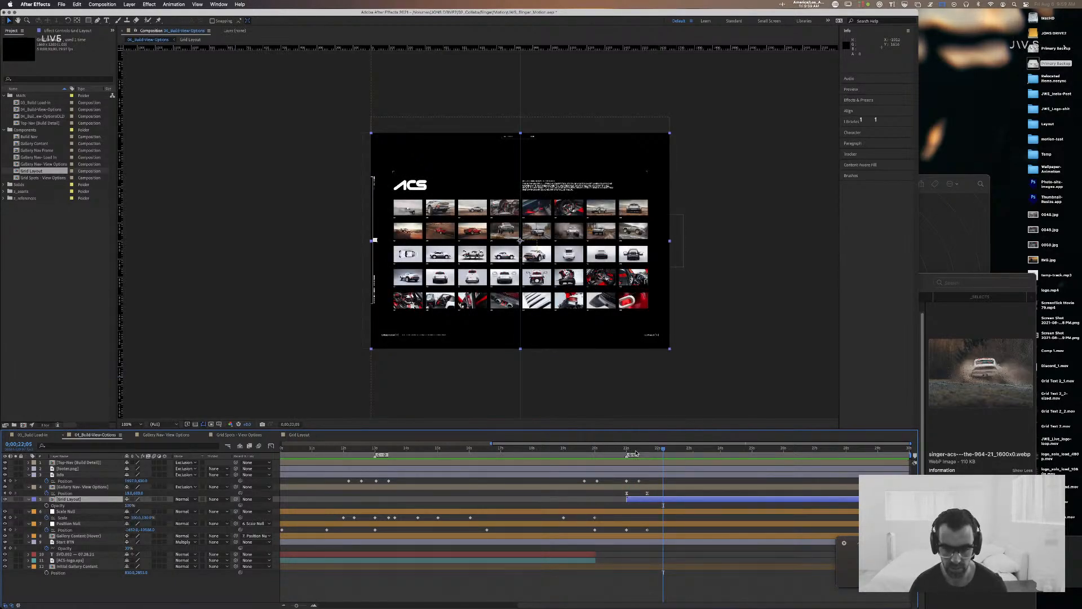
# Step: Move the Grid Layout layer directly below the Gallery Content layer in 04_Build-View-Options, and check the grid transition past 22 seconds
pyautogui.moveTo(635, 453); pyautogui.dragTo(632, 452)
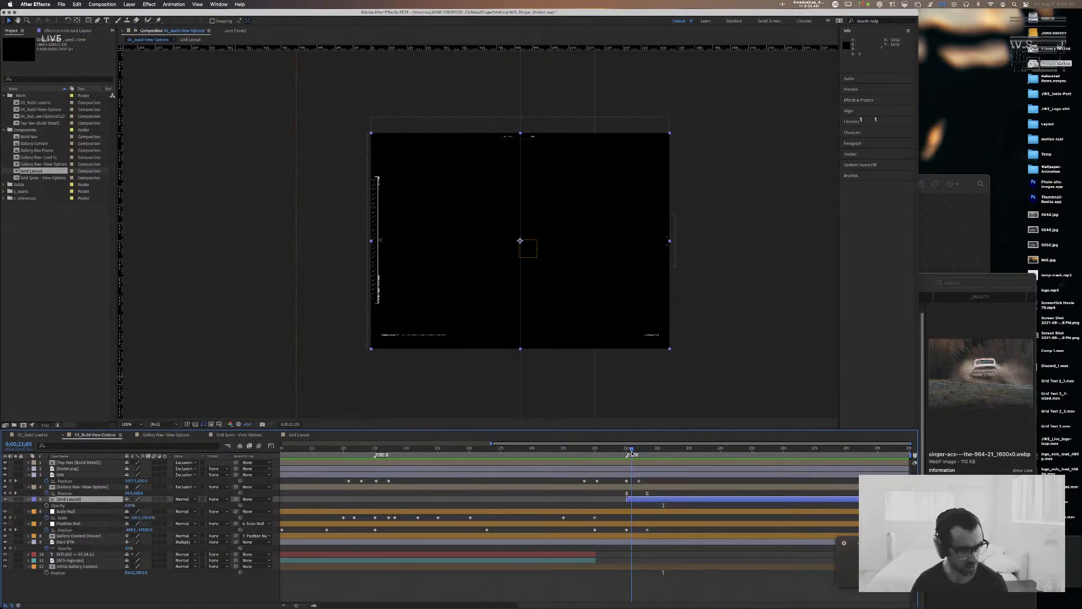
pyautogui.click(336, 525)
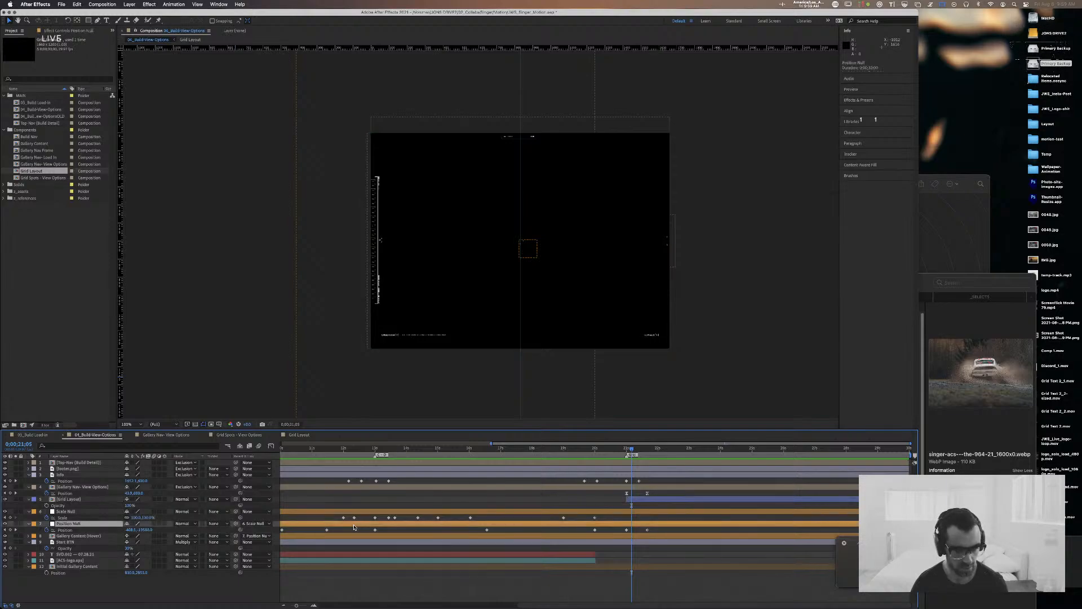
pyautogui.click(626, 452)
pyautogui.moveTo(626, 452); pyautogui.dragTo(627, 452)
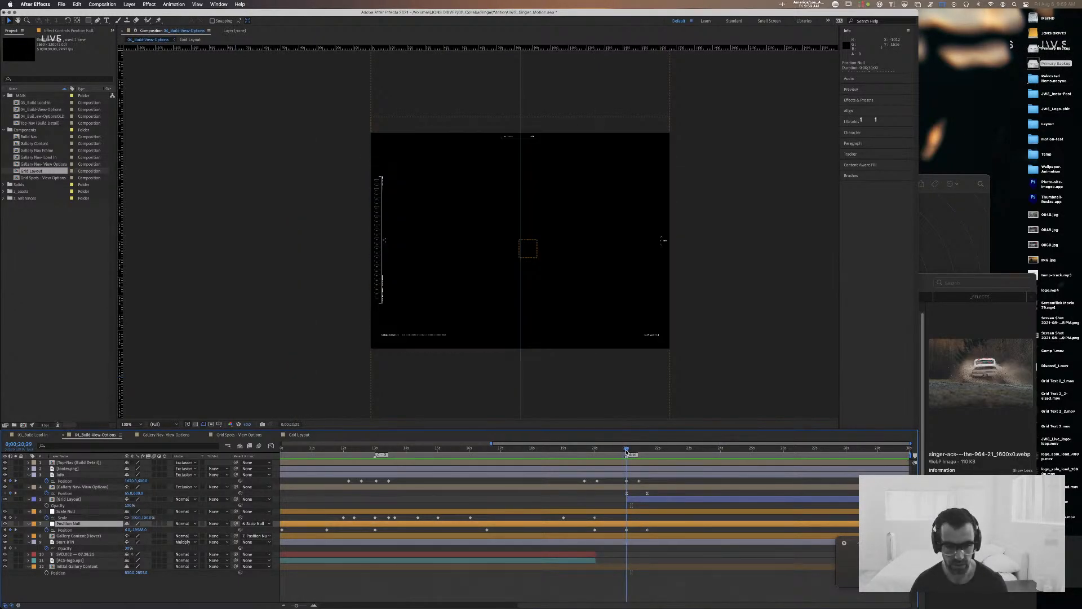
pyautogui.click(66, 499)
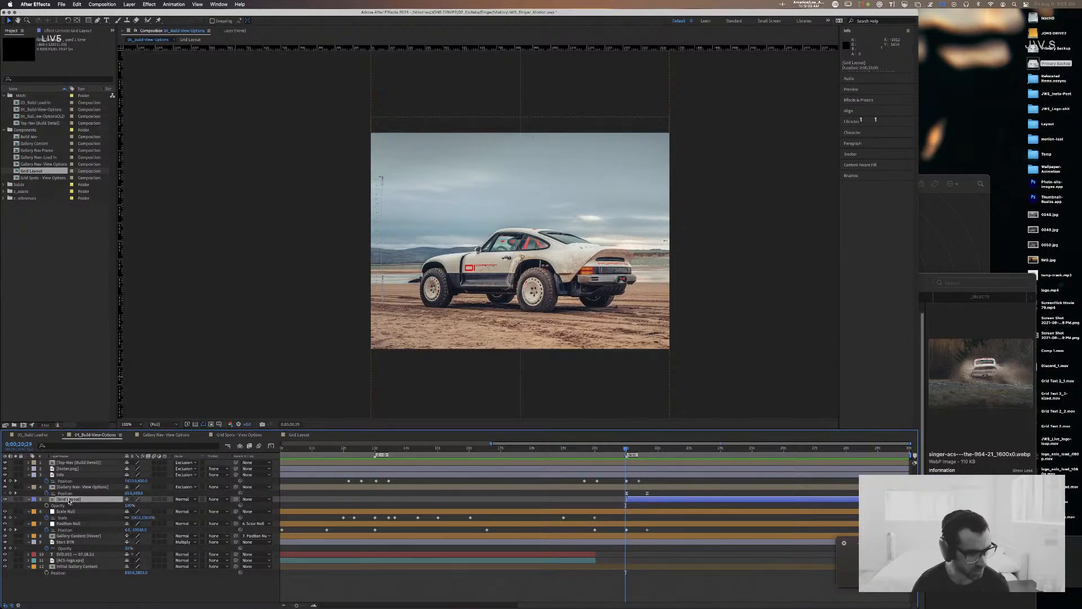
pyautogui.moveTo(69, 501); pyautogui.dragTo(85, 542)
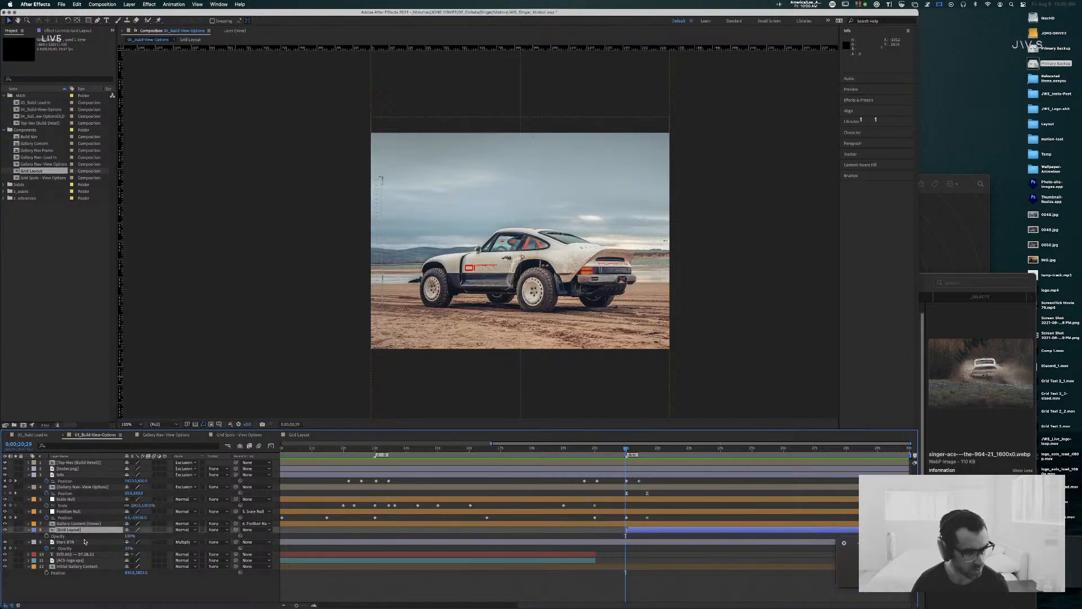
pyautogui.moveTo(627, 451); pyautogui.dragTo(670, 456)
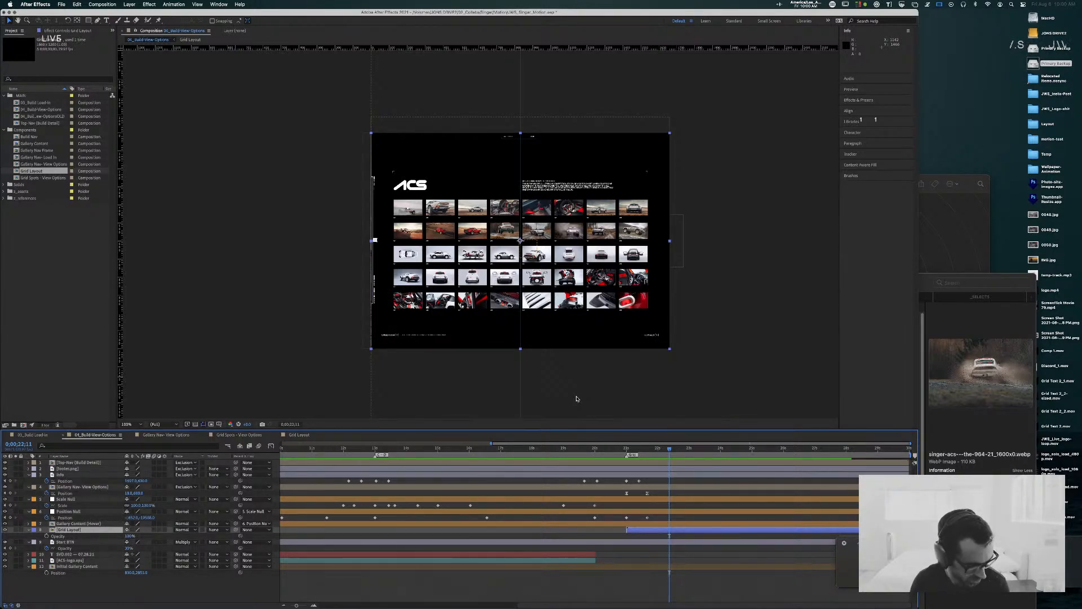
# Step: Switch to Spotify and play Reckless from the NØ–ISØ playlist
pyautogui.press('super+Tab')
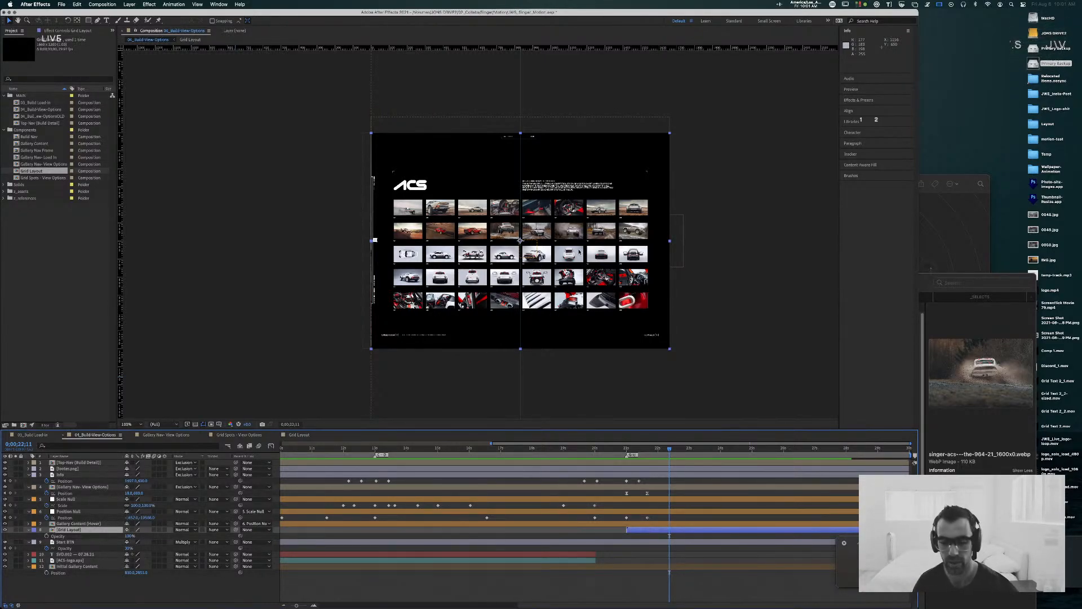
pyautogui.press('super+Tab')
pyautogui.press('super+Tab')
pyautogui.press('super+Tab')
pyautogui.press('super+Tab')
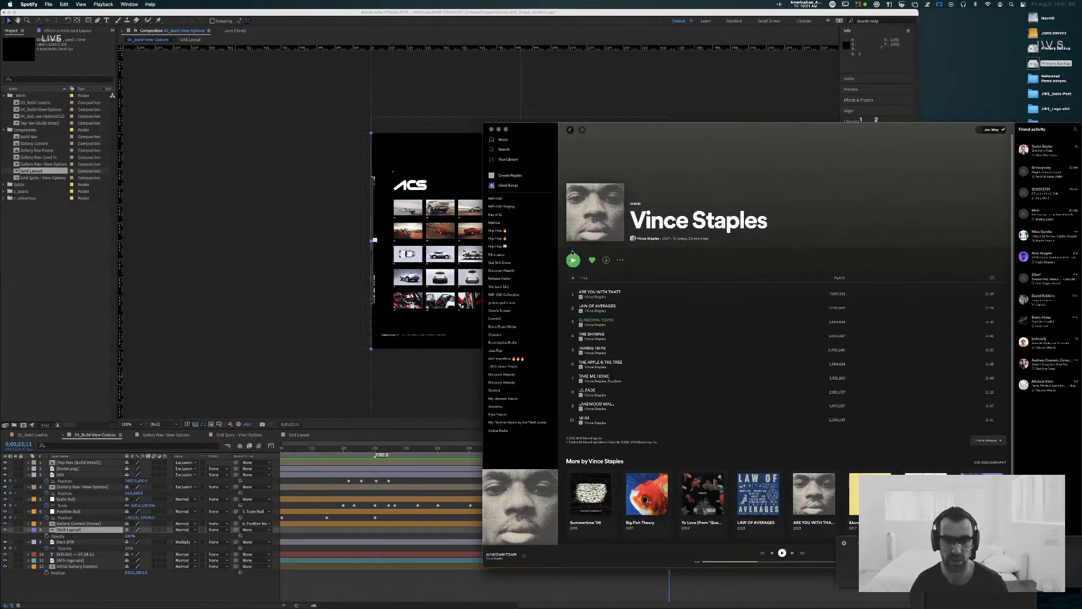
pyautogui.click(513, 278)
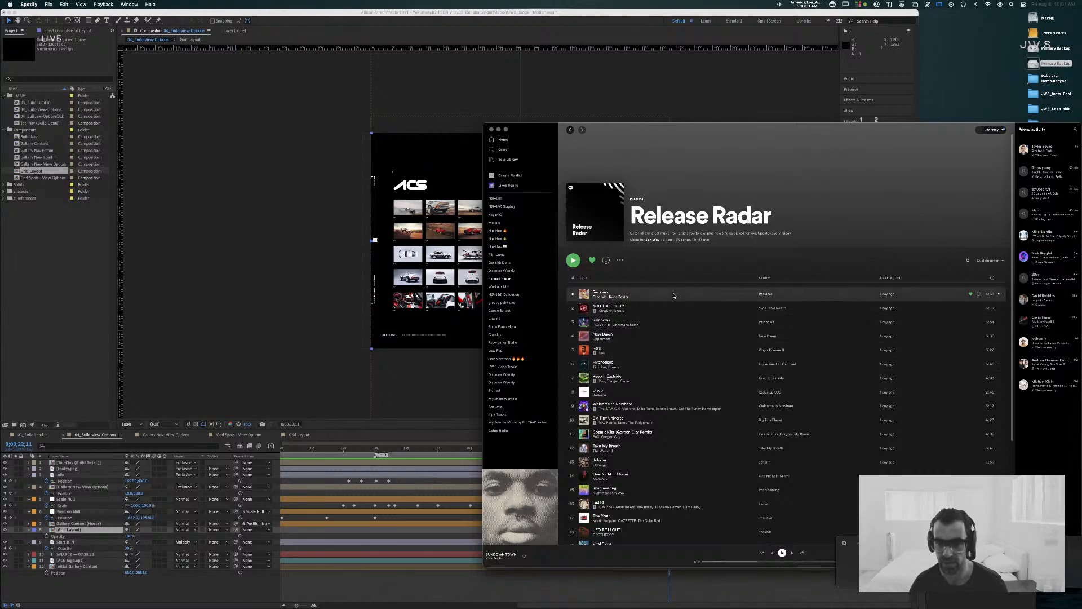
pyautogui.click(659, 294)
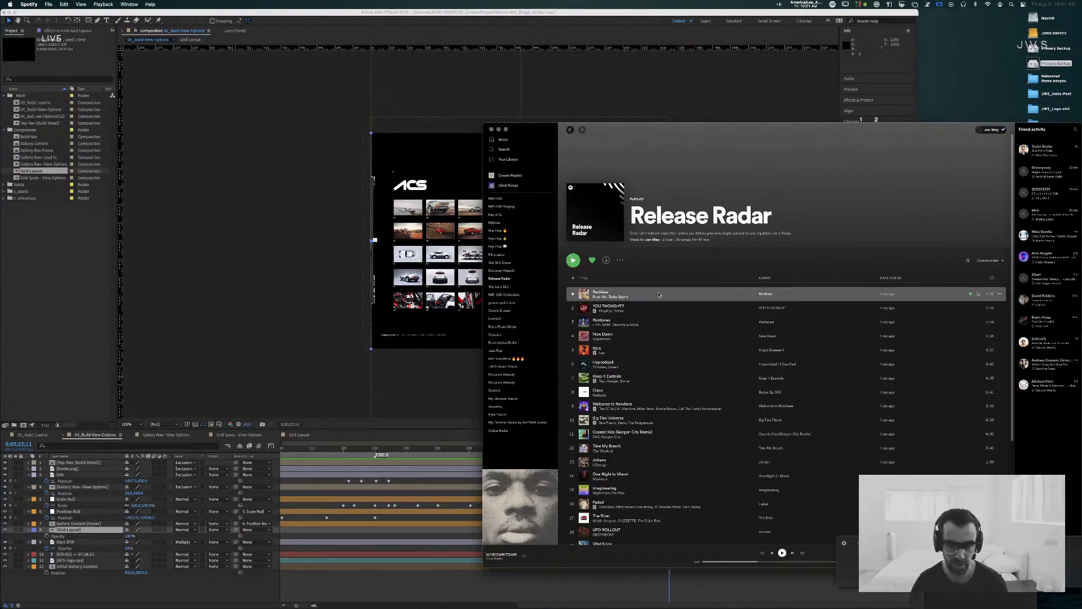
pyautogui.click(501, 200)
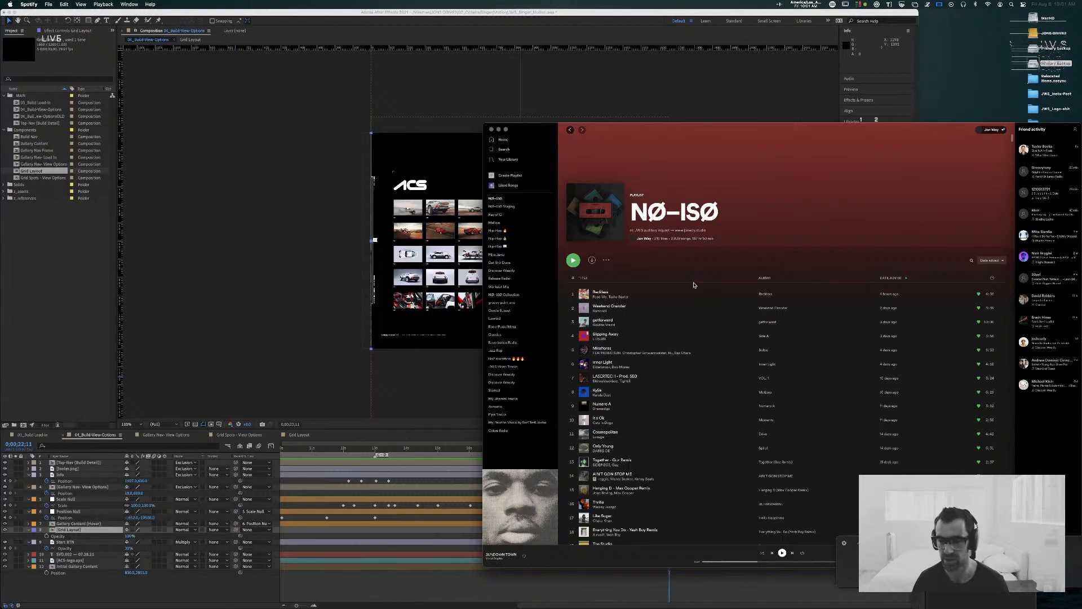
pyautogui.doubleClick(667, 297)
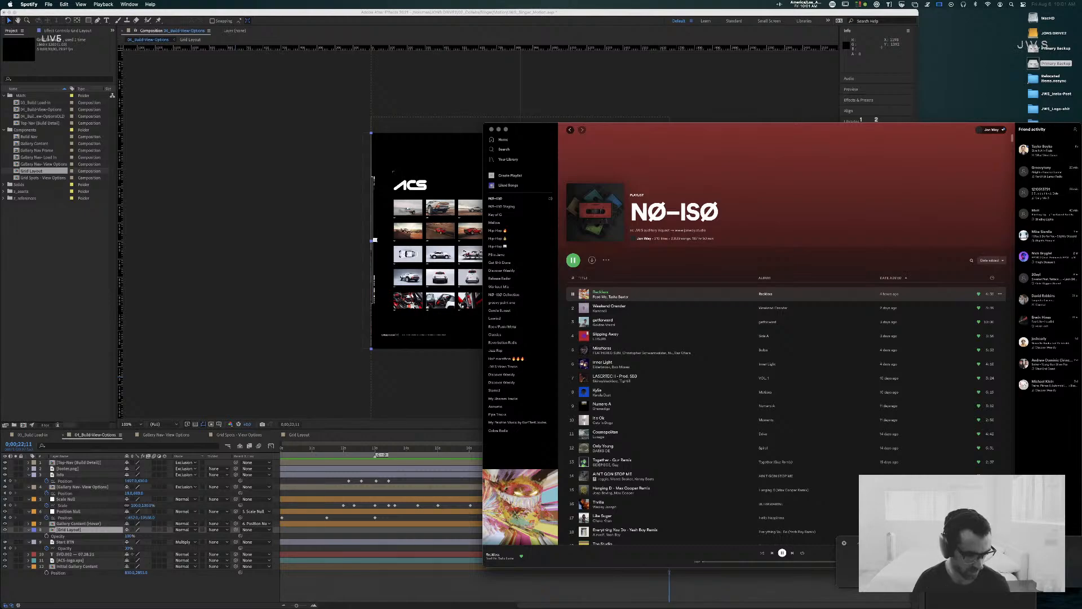
# Step: Check Streamlabs OBS, and hide the Spotify window to uncover the After Effects project
pyautogui.press('super+Tab')
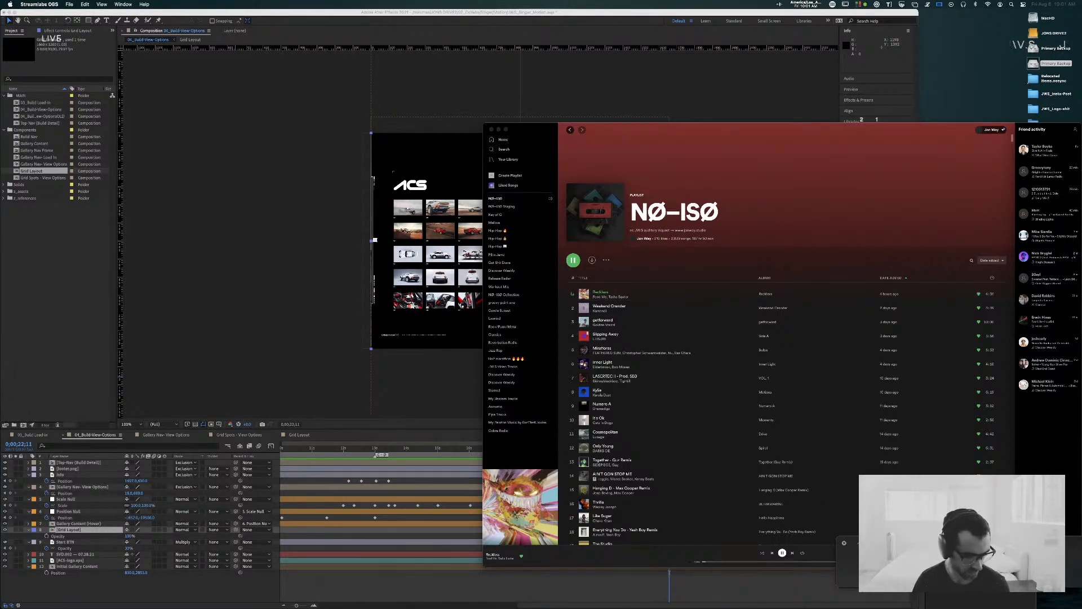
pyautogui.click(736, 164)
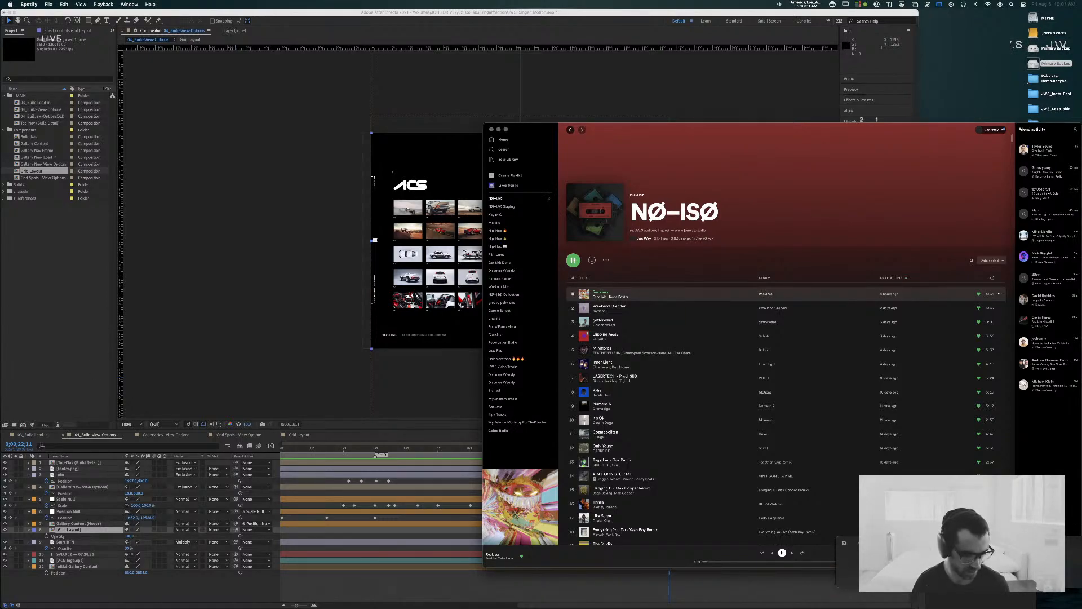
pyautogui.press('super+Tab')
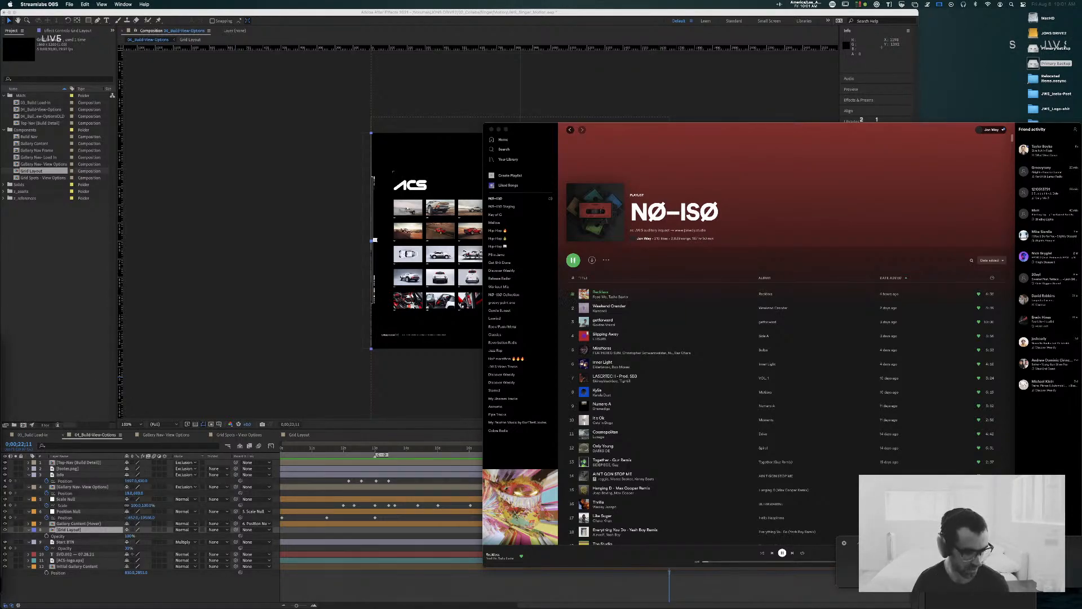
pyautogui.click(733, 165)
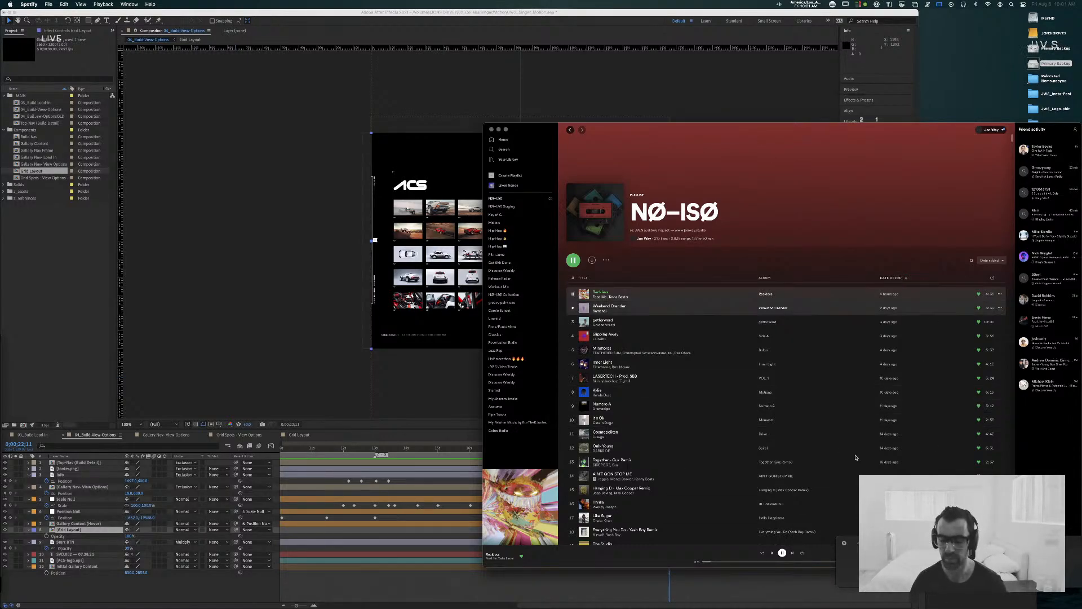
pyautogui.moveTo(977, 244); pyautogui.dragTo(841, 175)
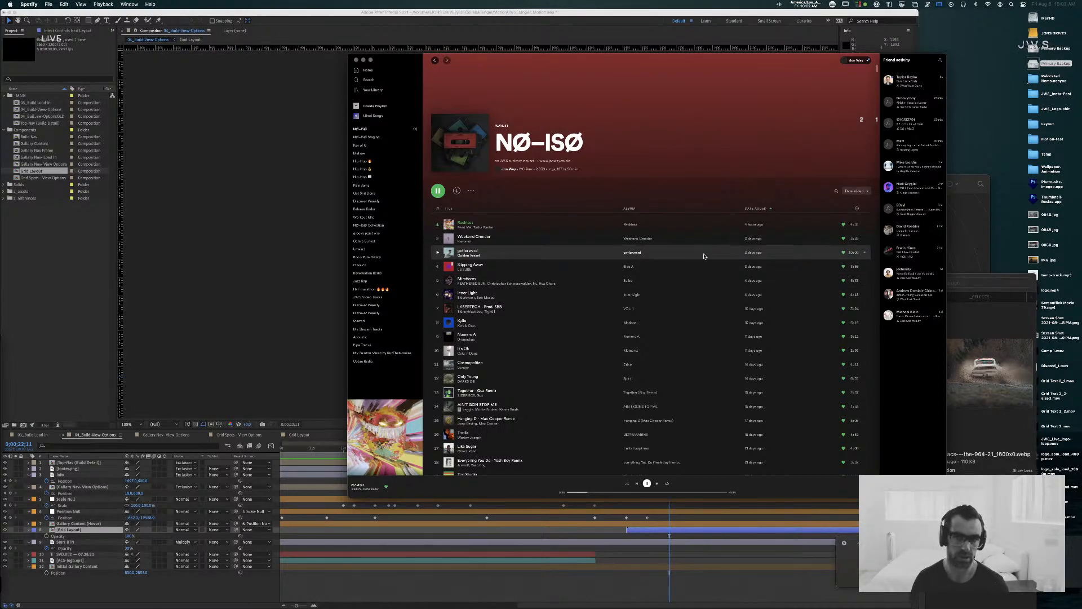
pyautogui.press('super+h')
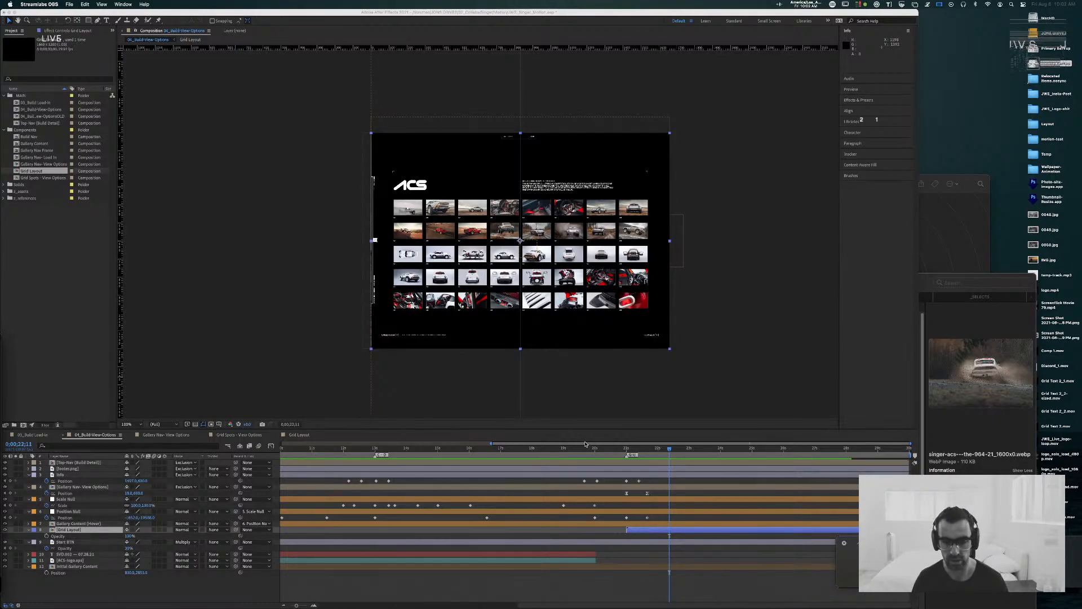
# Step: Play back 04_Build-View-Options from its first frame to review the gallery animation with the reordered layers
pyautogui.click(496, 451)
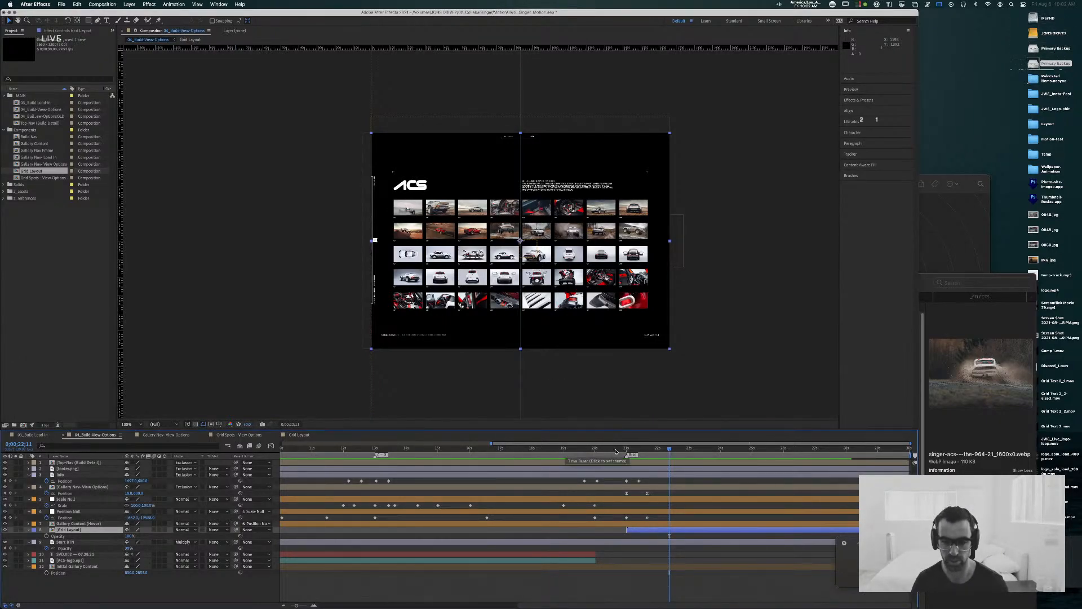
pyautogui.moveTo(633, 450); pyautogui.dragTo(68, 454)
pyautogui.press('space')
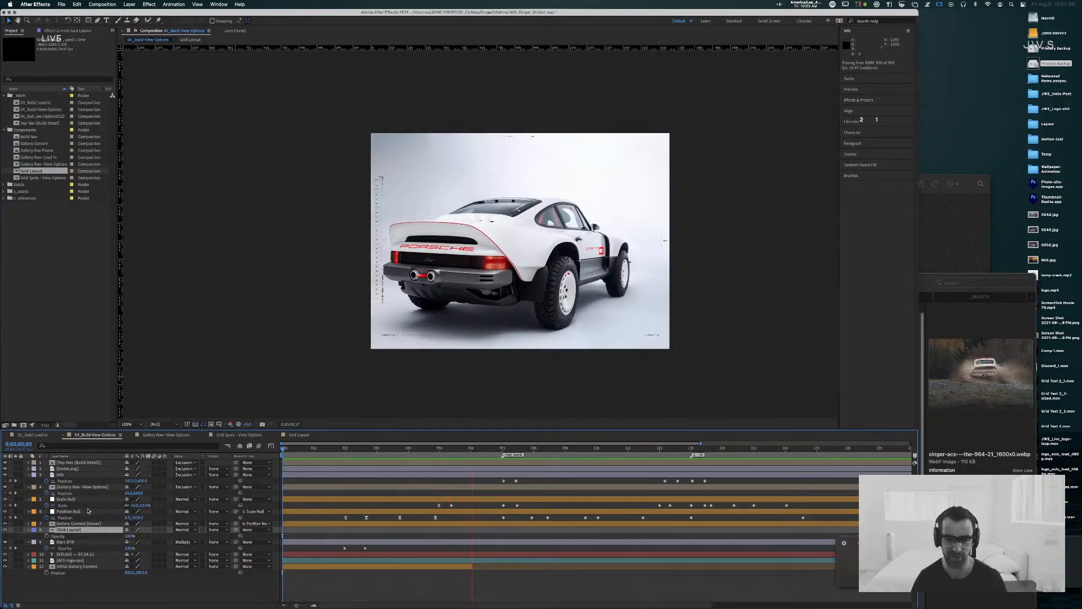
# Step: Stop the preview, check the gallery animation at about 3 seconds, and bring up the Build Load-in composition
pyautogui.press('space')
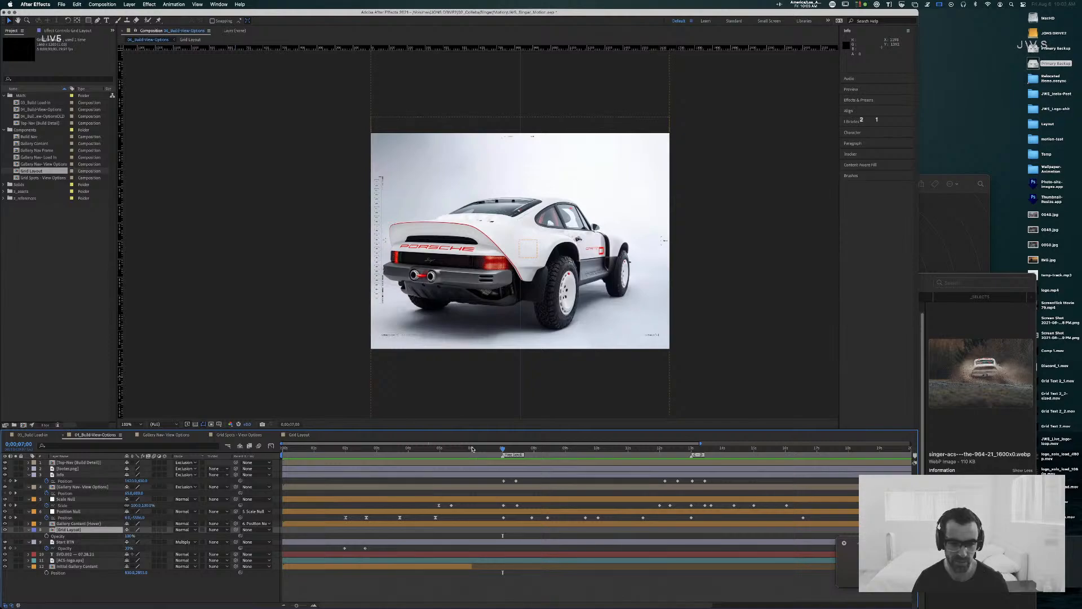
pyautogui.moveTo(475, 449); pyautogui.dragTo(383, 449)
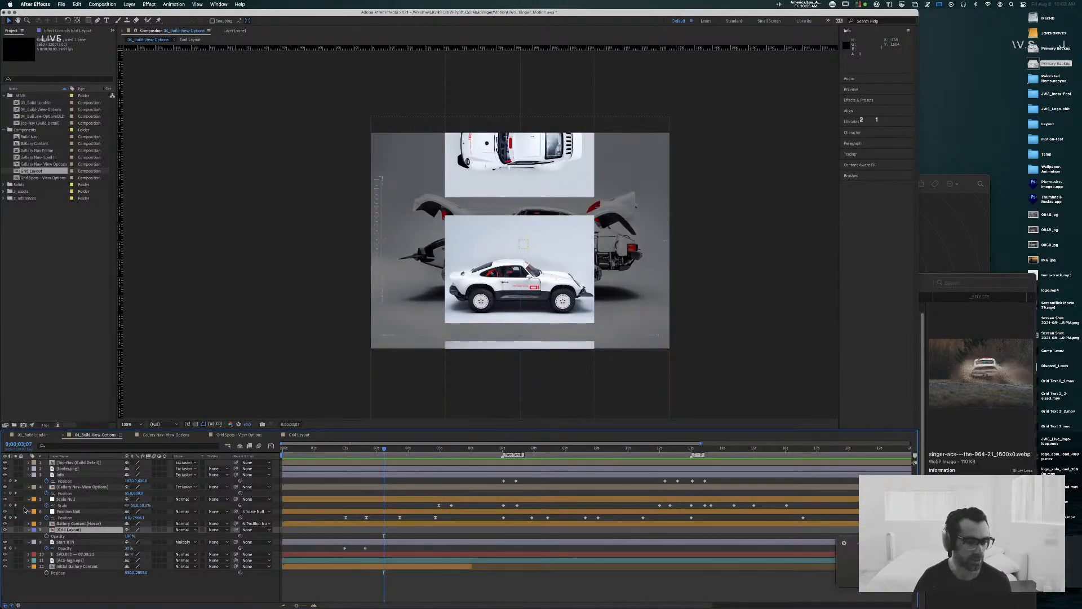
pyautogui.click(29, 435)
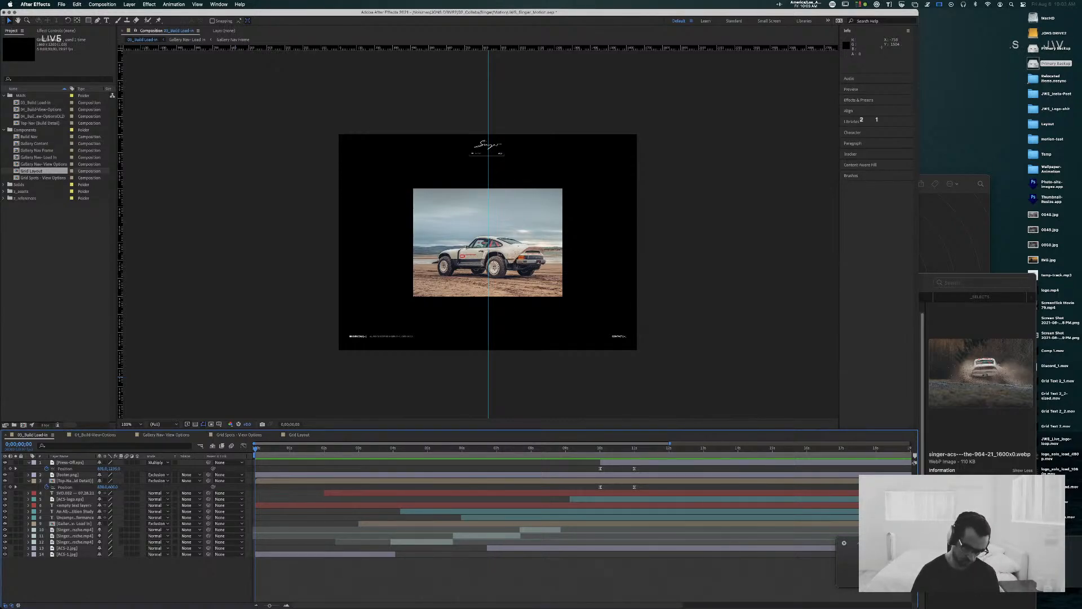
# Step: Switch to the Singer concept site design in Sketch and show its Symbols page
pyautogui.press('super+Tab')
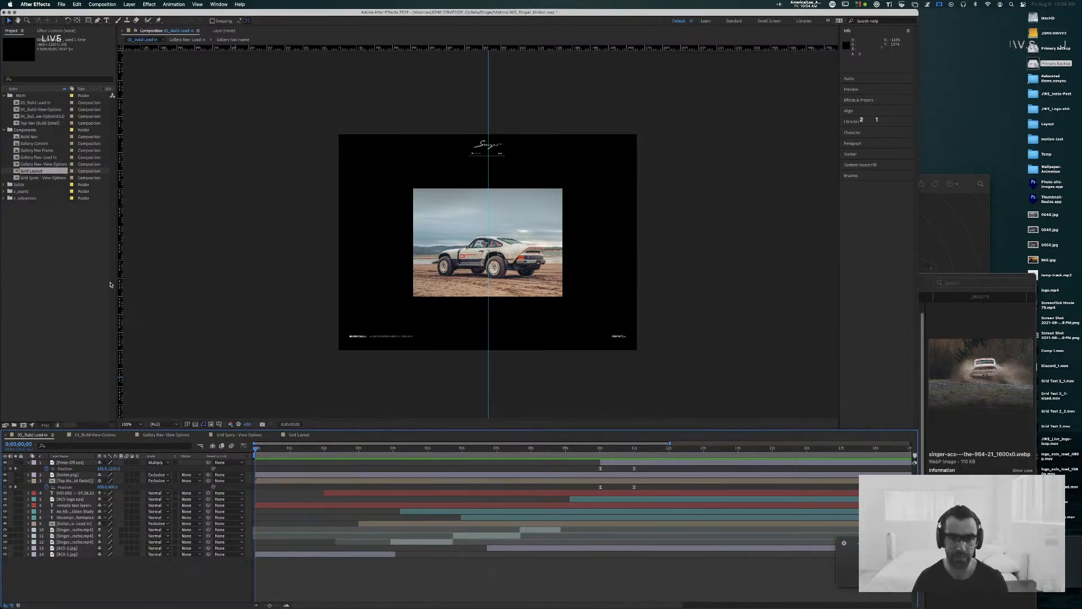
pyautogui.press('super+Tab')
pyautogui.press('super+Tab')
pyautogui.press('super+Tab')
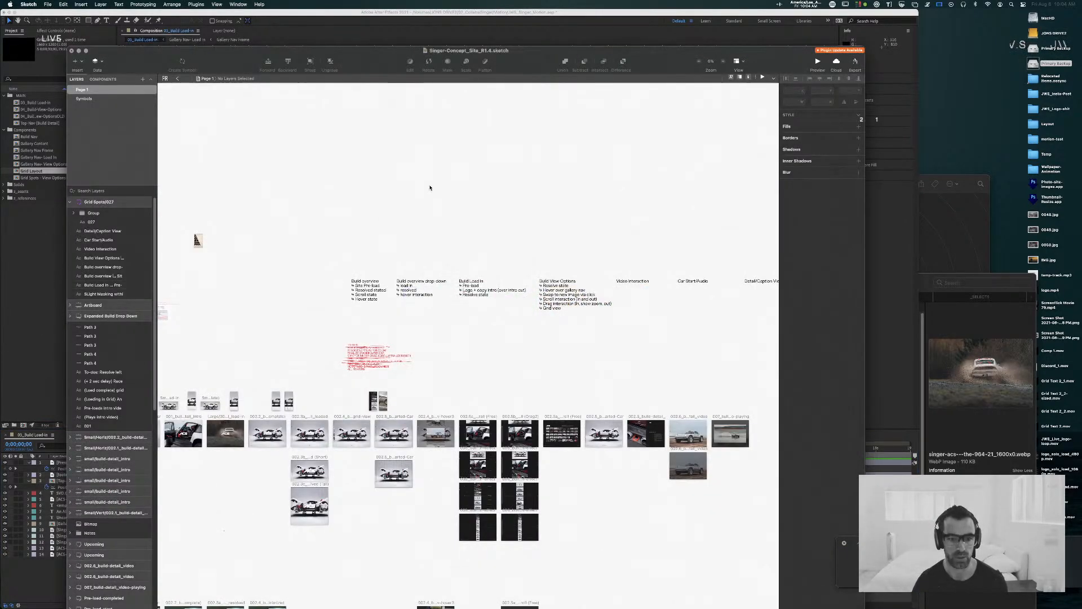
pyautogui.moveTo(430, 187)
pyautogui.mouseDown()
pyautogui.moveTo(719, 50)
pyautogui.moveTo(779, 89)
pyautogui.mouseUp()
pyautogui.moveTo(218, 249); pyautogui.dragTo(405, 298)
pyautogui.click(84, 98)
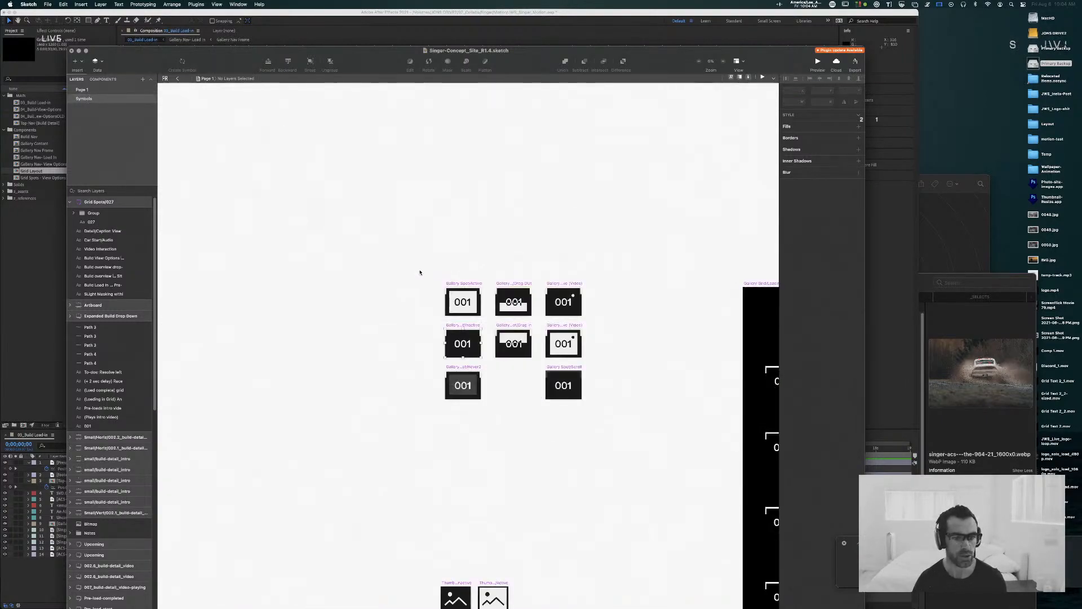
# Step: Examine the Top Nav symbols, from the menu variants through the Build Detail Minimized version, and clear the selection
pyautogui.moveTo(384, 250)
pyautogui.mouseDown()
pyautogui.moveTo(343, 263)
pyautogui.moveTo(642, 491)
pyautogui.mouseUp()
pyautogui.press('super+minus')
pyautogui.press('super+minus')
pyautogui.moveTo(338, 416); pyautogui.dragTo(683, 304)
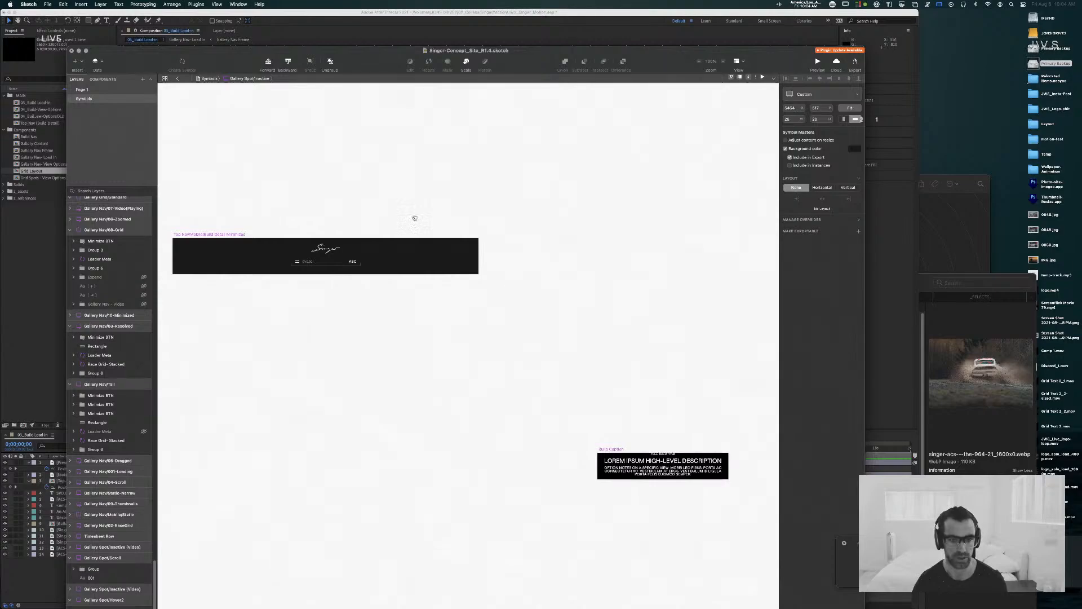
pyautogui.moveTo(410, 212); pyautogui.dragTo(703, 379)
pyautogui.moveTo(415, 342); pyautogui.dragTo(751, 354)
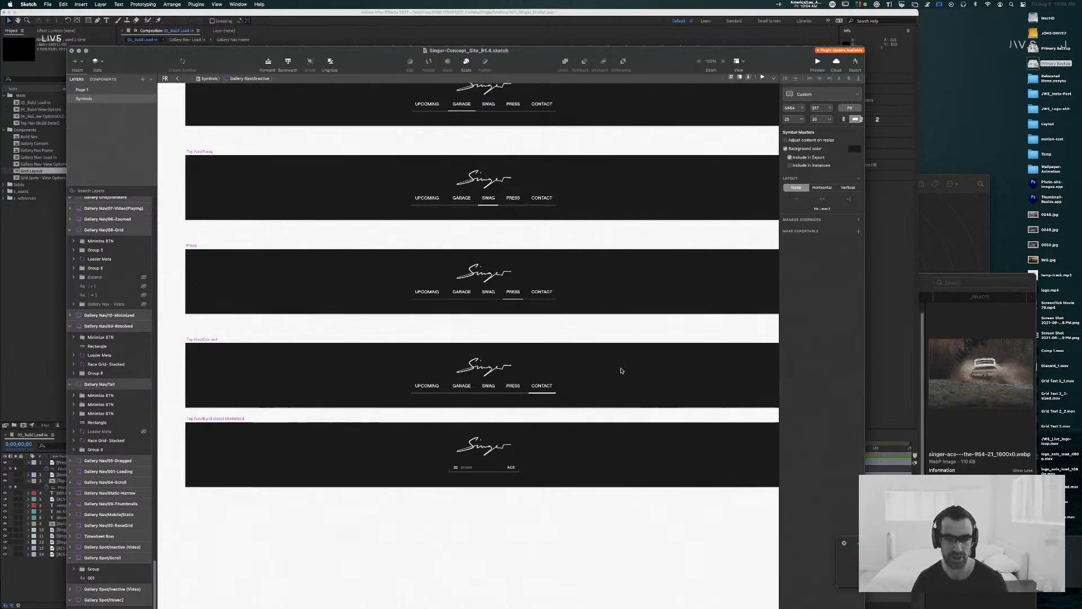
pyautogui.click(597, 329)
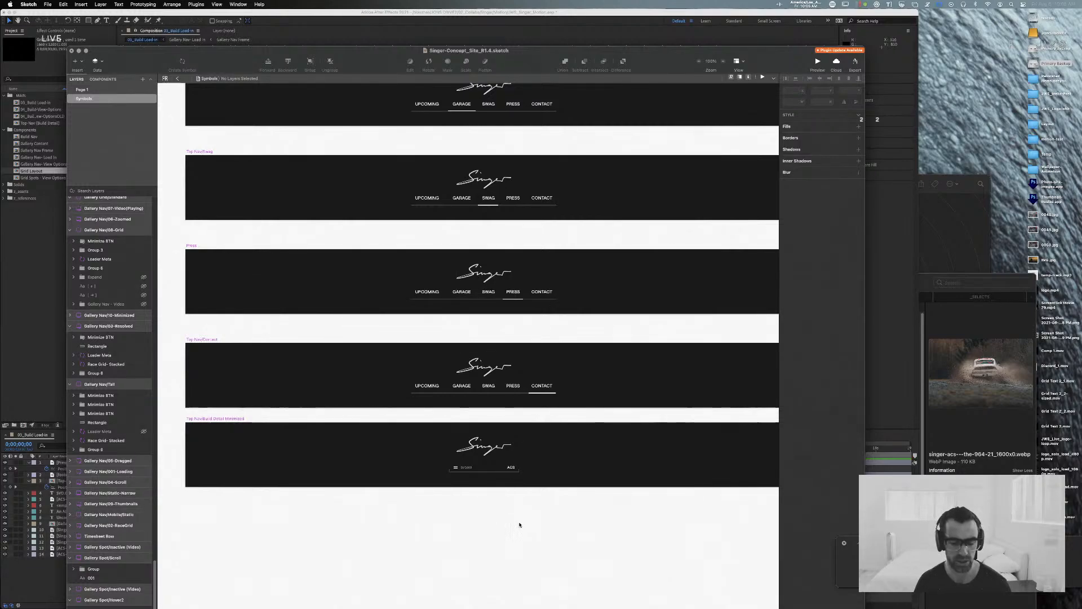
# Step: Compare the Build Detail Minimized top nav symbol with the artboard holding the expanded list of builds
pyautogui.press('super+minus')
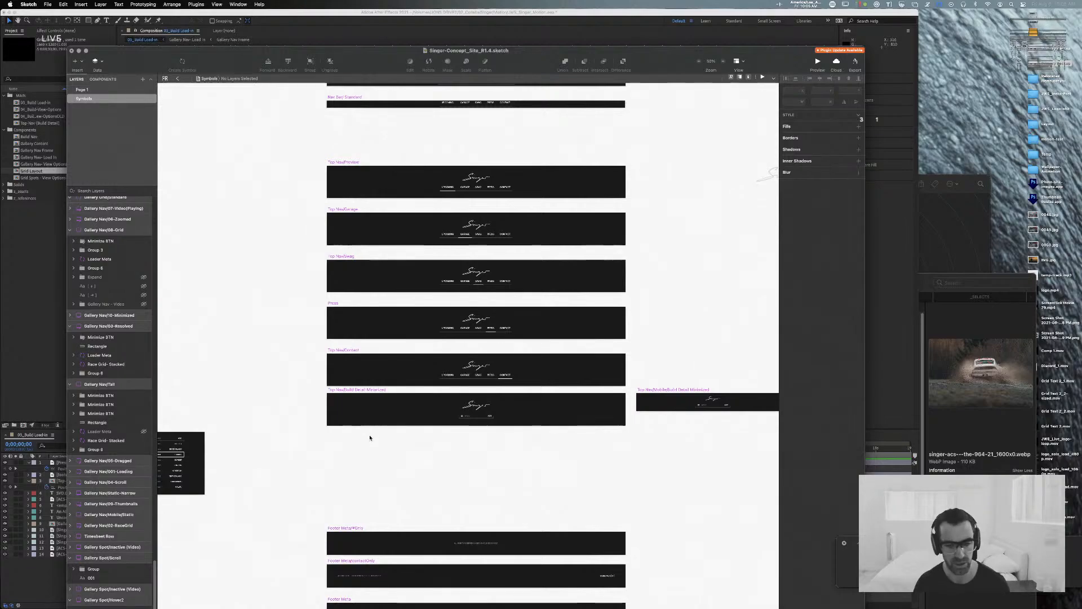
pyautogui.hscroll(-5, 369, 437)
pyautogui.moveTo(456, 449); pyautogui.dragTo(453, 448)
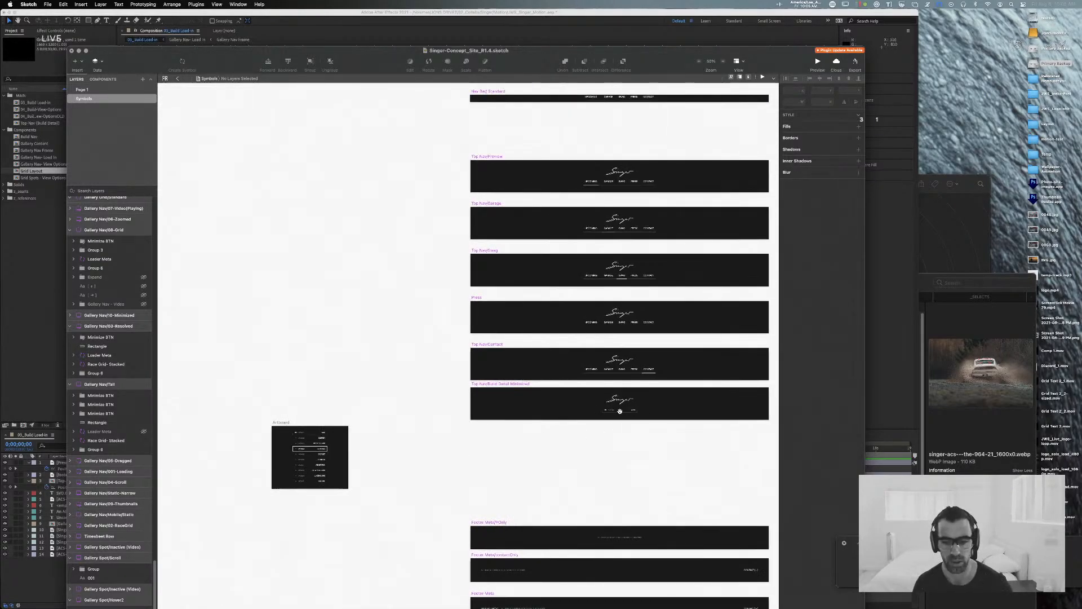
pyautogui.scroll(5, 618, 407)
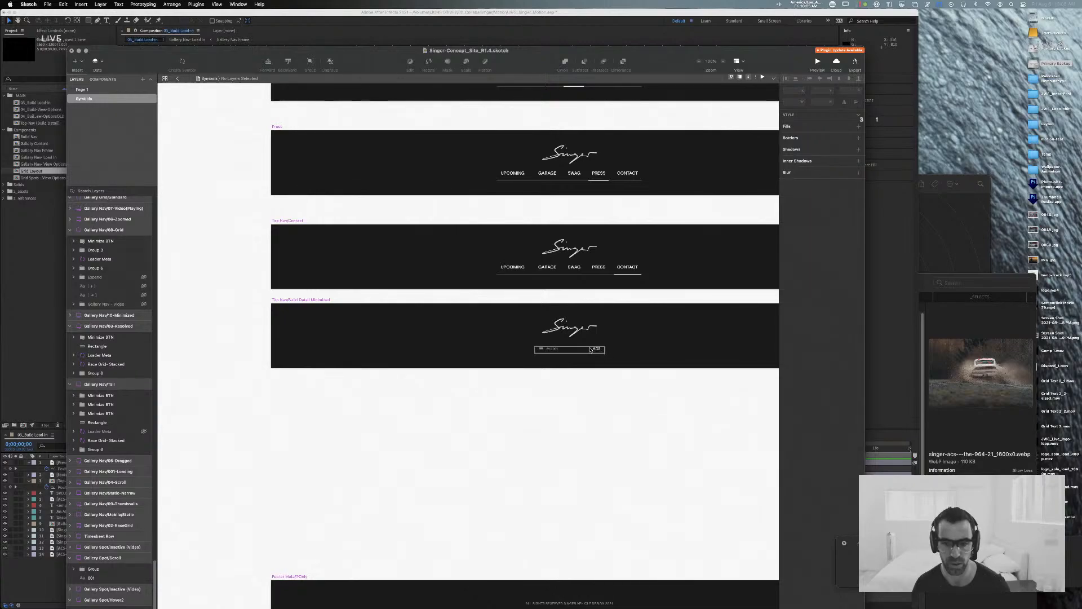
pyautogui.moveTo(394, 469); pyautogui.dragTo(840, 439)
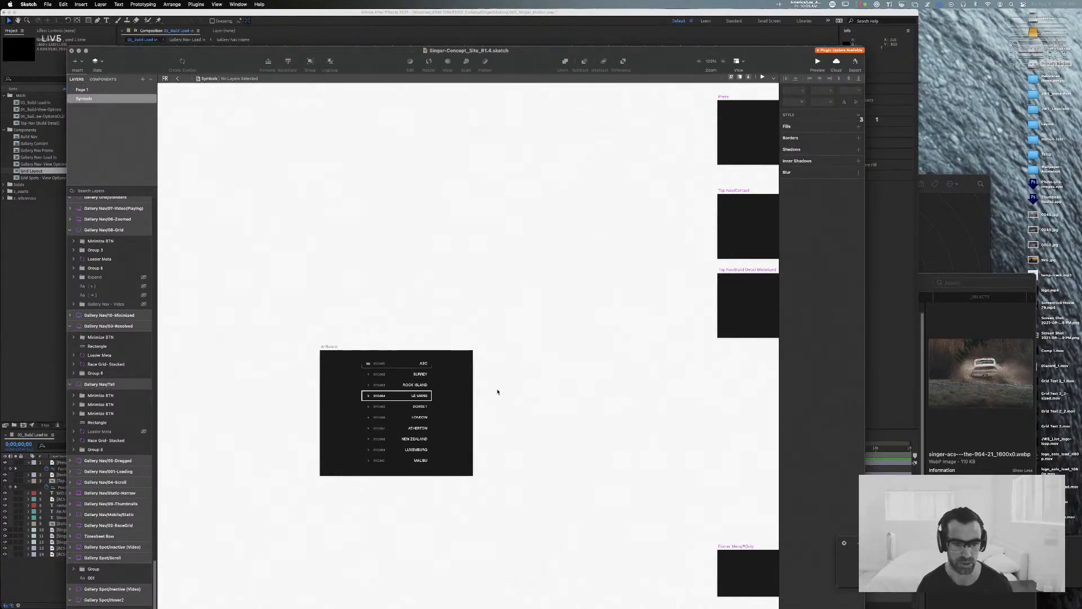
pyautogui.press('super+minus')
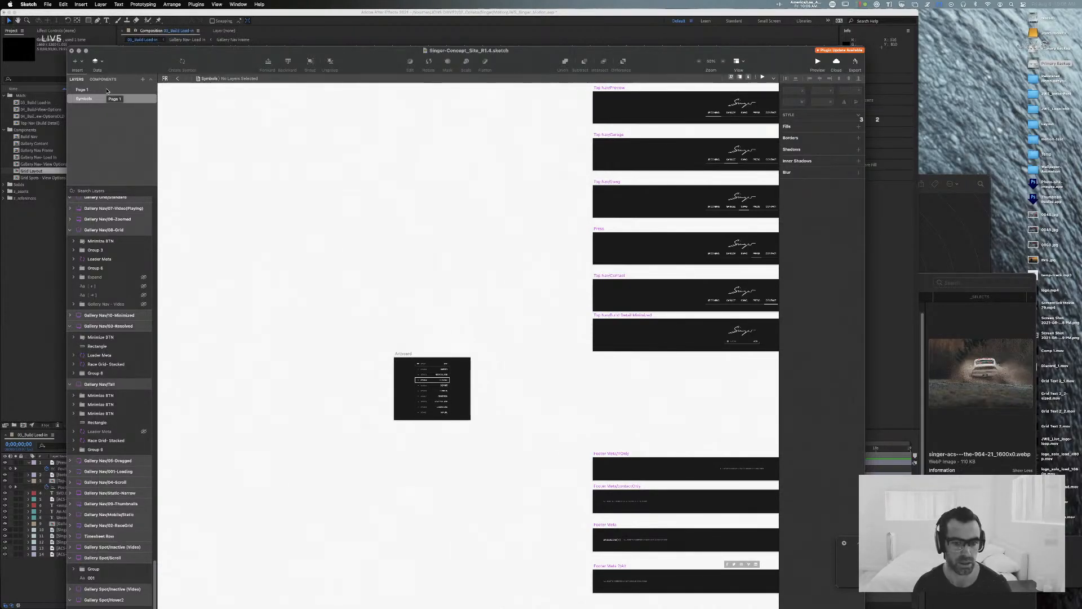
# Step: Open Page 1 and examine the build list on the Expanded Build Drop Down artboard
pyautogui.click(85, 89)
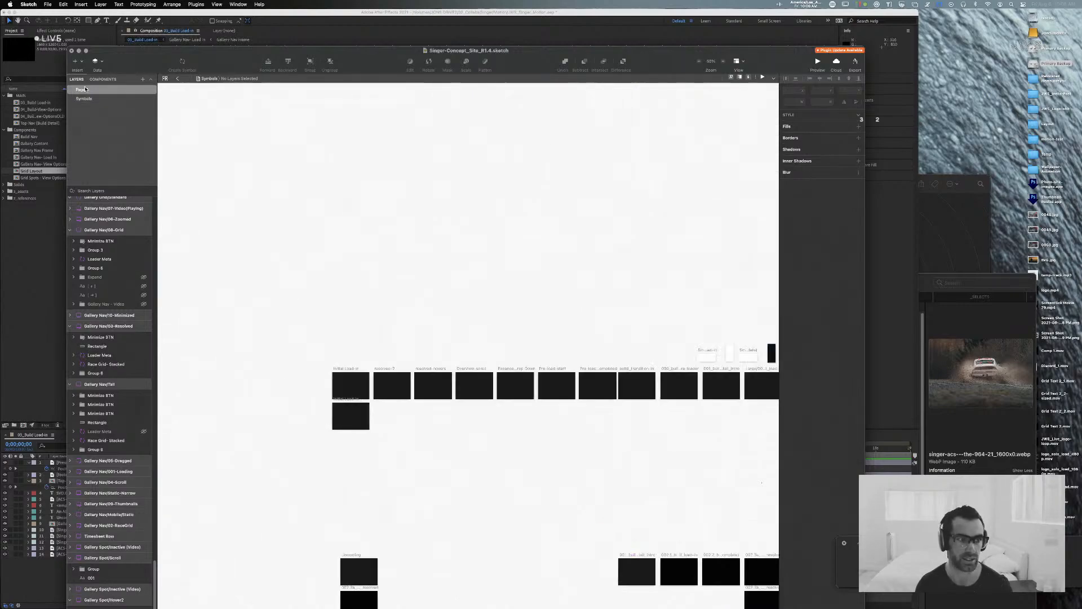
pyautogui.moveTo(571, 279); pyautogui.dragTo(449, 241)
pyautogui.press('super+equal')
pyautogui.press('super+equal')
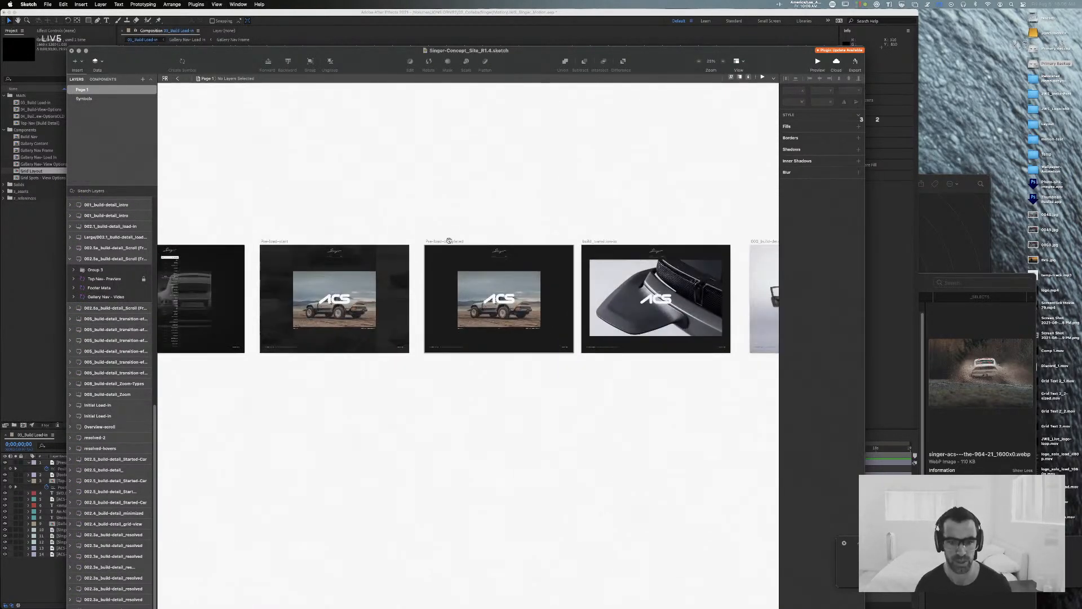
pyautogui.hscroll(-10, 608, 210)
pyautogui.press('super+equal')
pyautogui.press('super+equal')
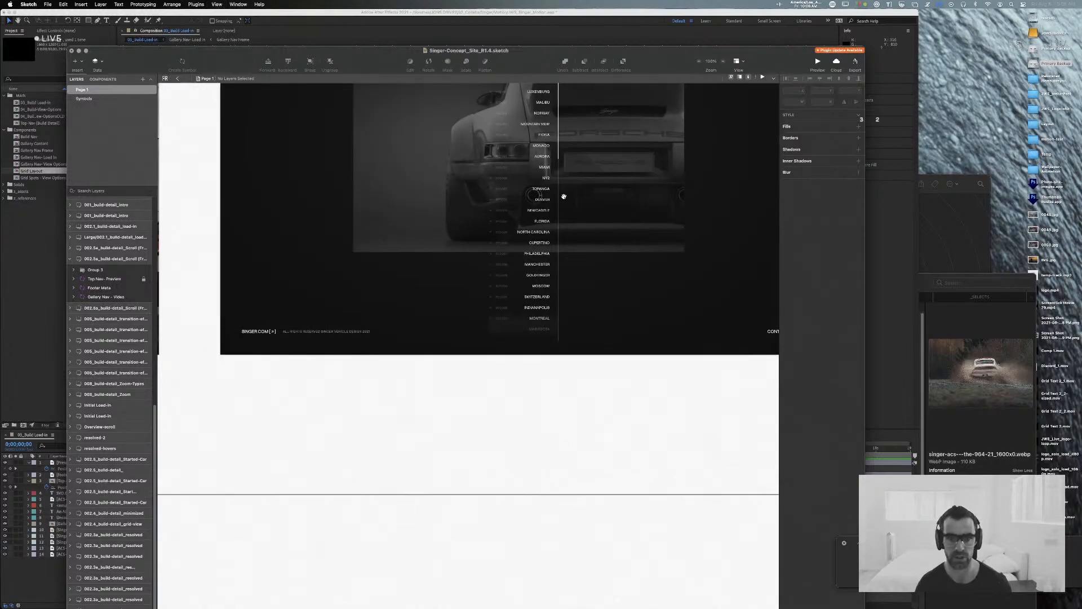
pyautogui.moveTo(564, 195); pyautogui.dragTo(492, 395)
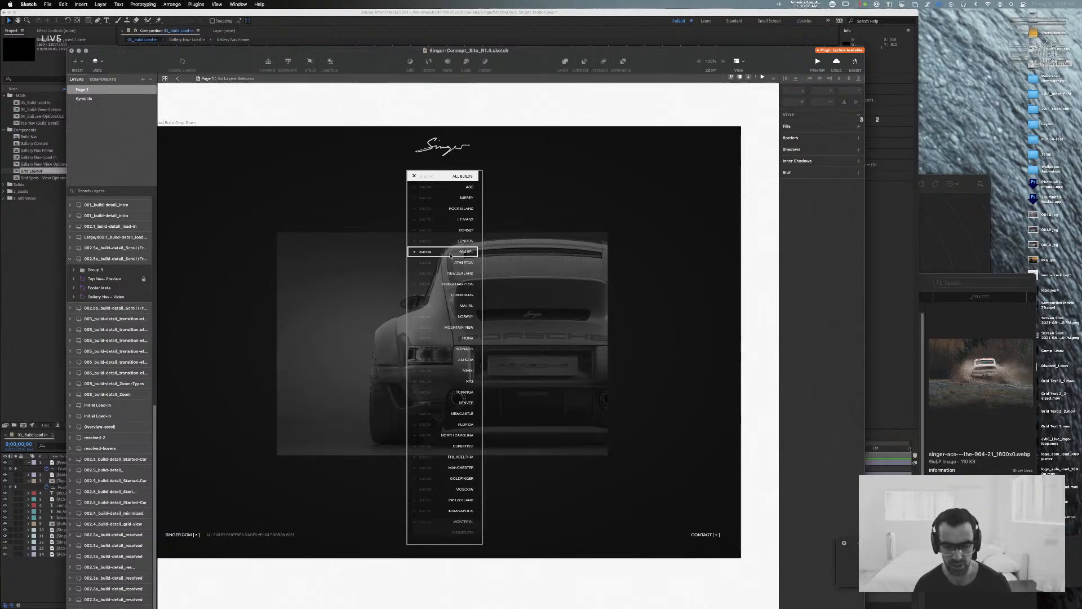
# Step: Review the Expanded Build Drop Down artboard in sequence with the neighbouring Overview-scroll and Pre-load artboards
pyautogui.press('super+minus')
pyautogui.press('super+minus')
pyautogui.moveTo(397, 231)
pyautogui.mouseDown()
pyautogui.moveTo(592, 223)
pyautogui.moveTo(372, 214)
pyautogui.mouseUp()
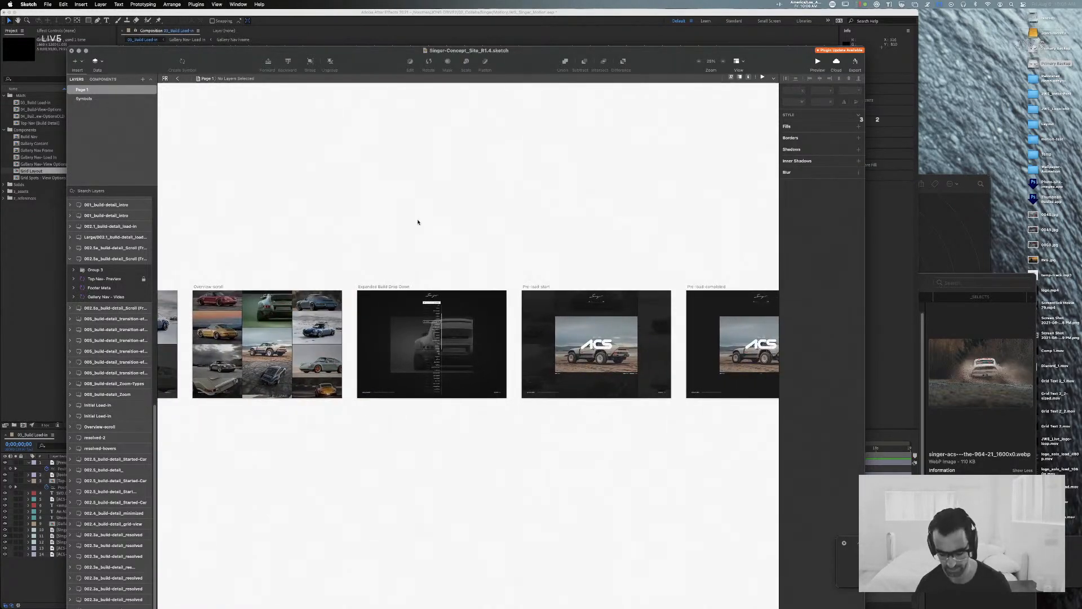
pyautogui.press('super+plus')
pyautogui.press('super+plus')
pyautogui.moveTo(328, 178); pyautogui.dragTo(382, 240)
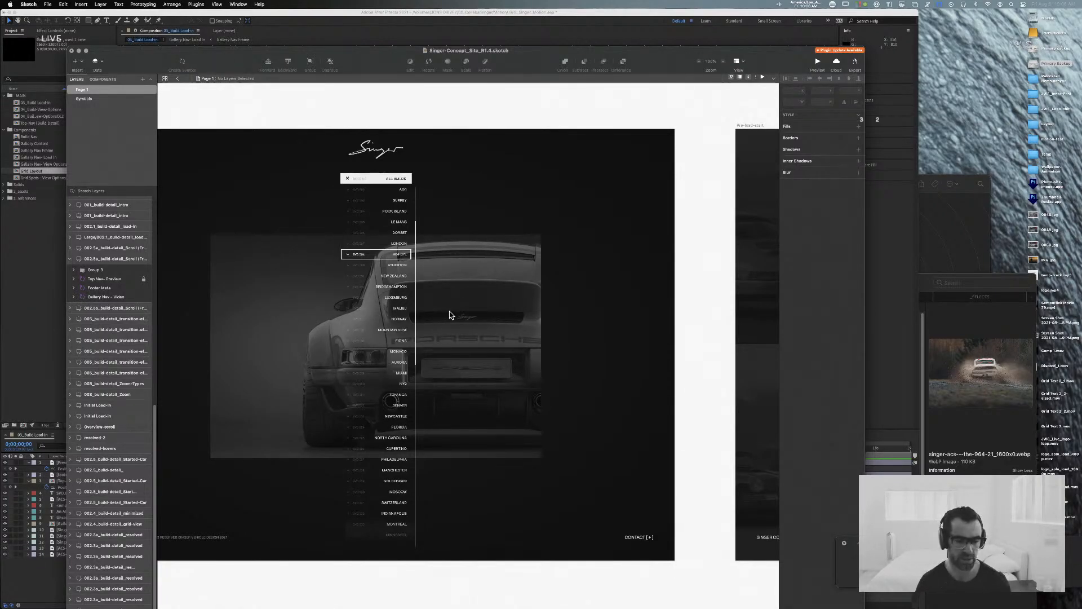
pyautogui.press('super+minus')
pyautogui.press('super+minus')
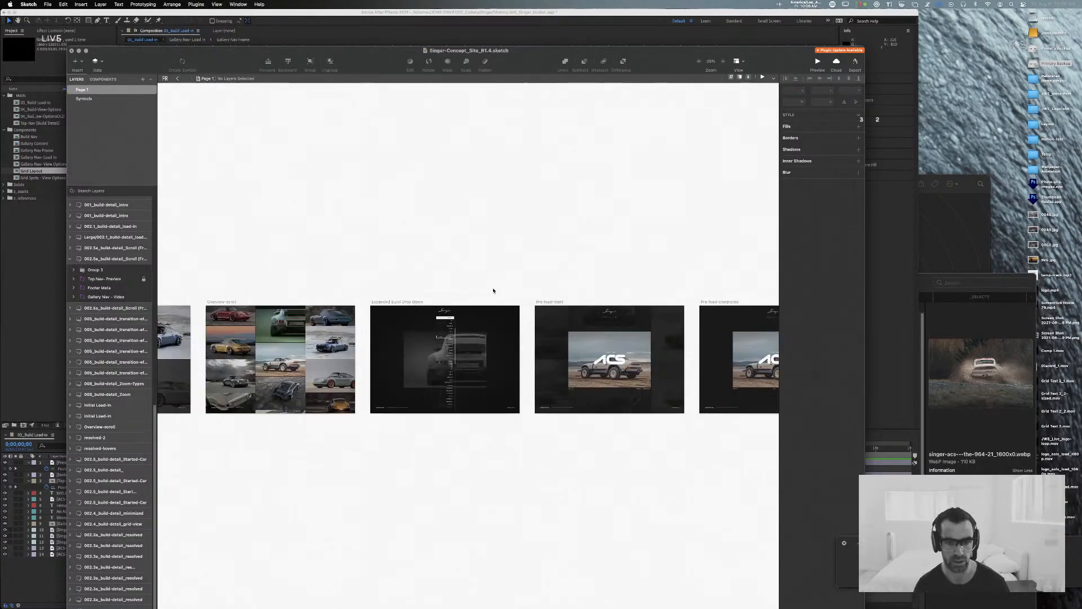
# Step: Follow the build-detail artboards from load-in to grid view, and examine the loaded screen's gallery nav, top nav and footer
pyautogui.hscroll(15, 480, 277)
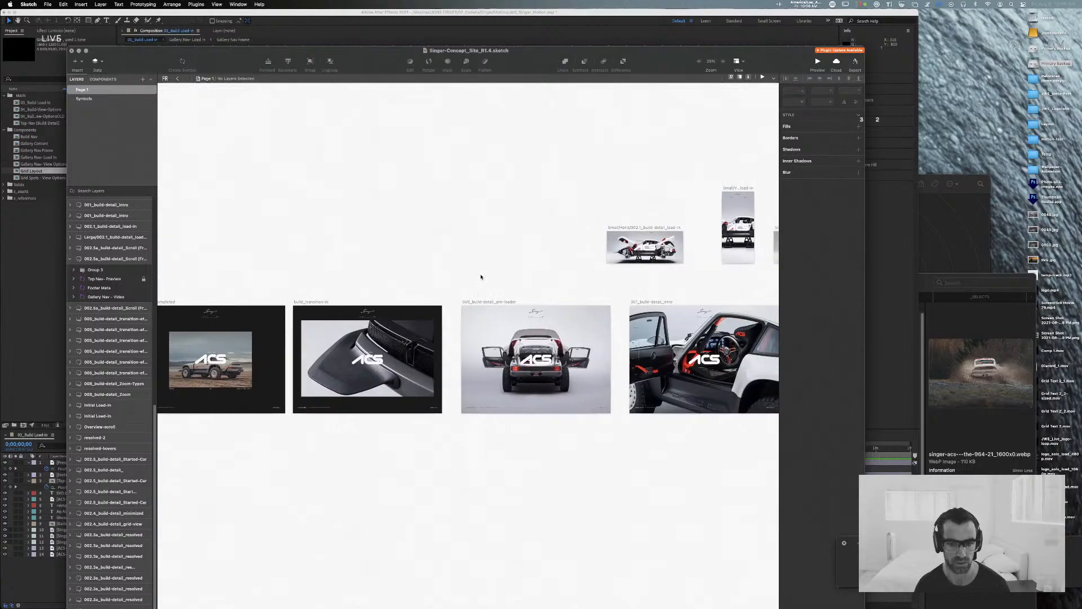
pyautogui.hscroll(15, 409, 327)
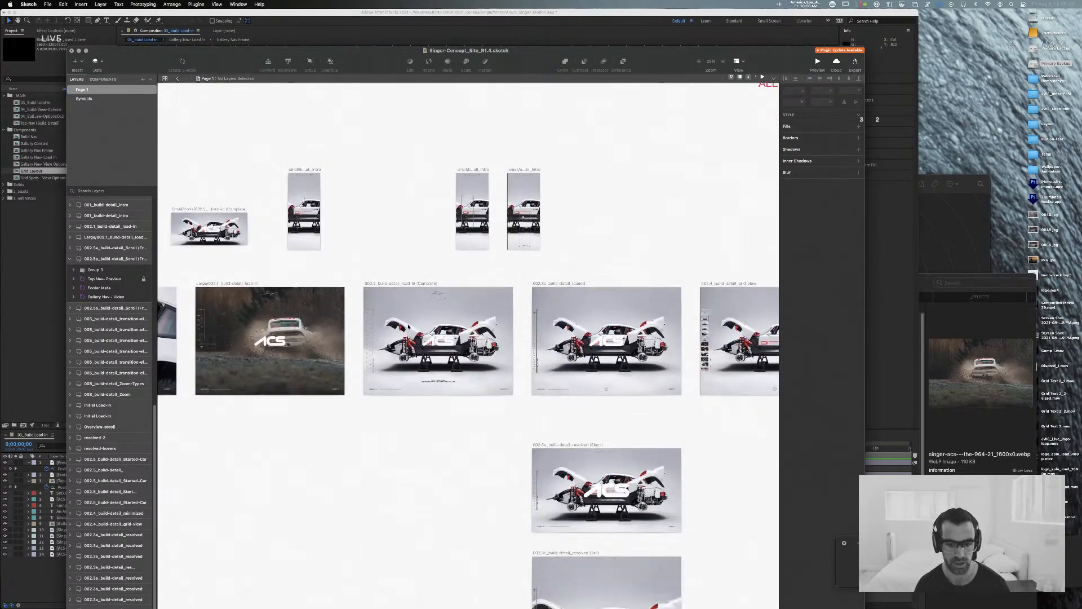
pyautogui.scroll(8, 409, 327)
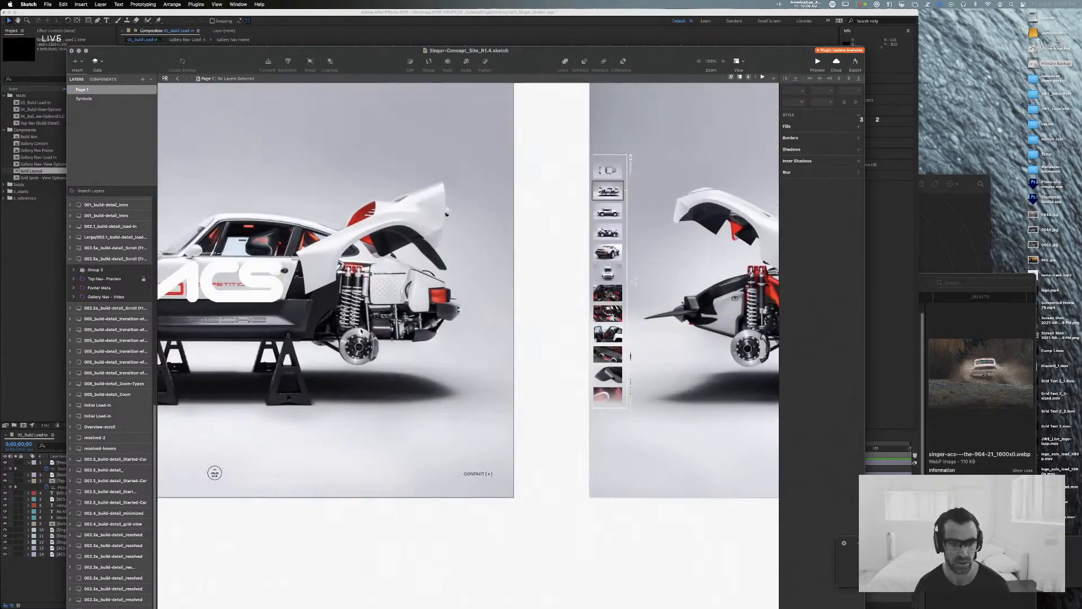
pyautogui.scroll(-4, 361, 331)
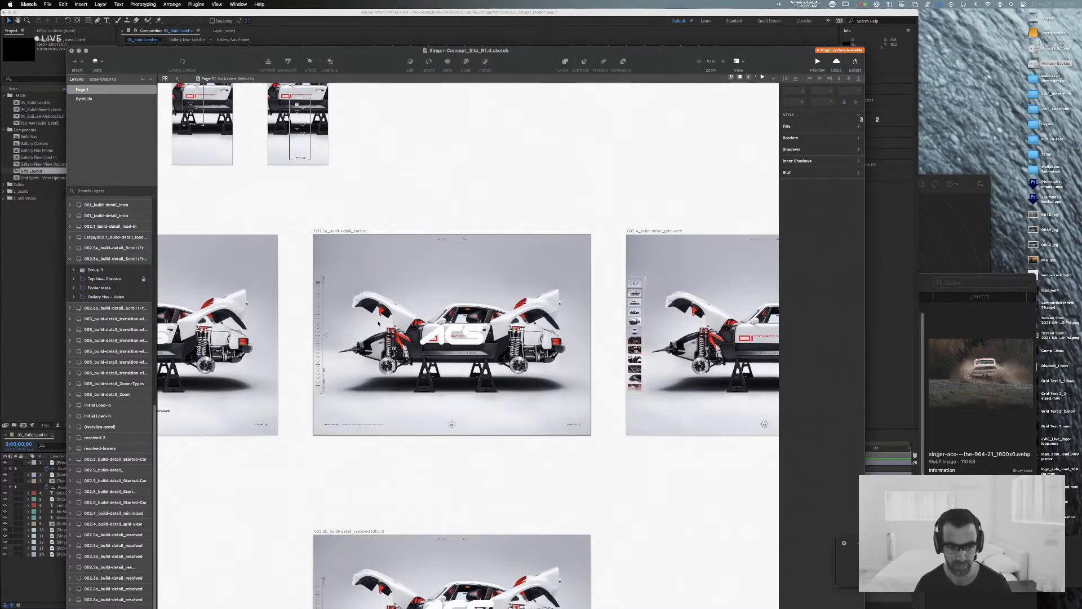
pyautogui.press('super+equal')
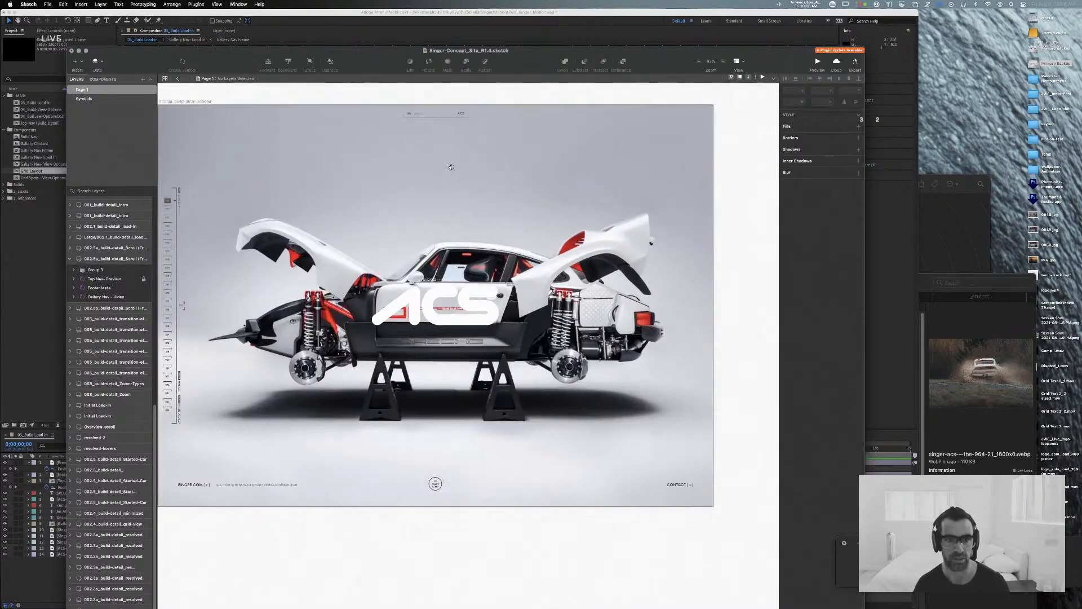
pyautogui.scroll(2, 446, 181)
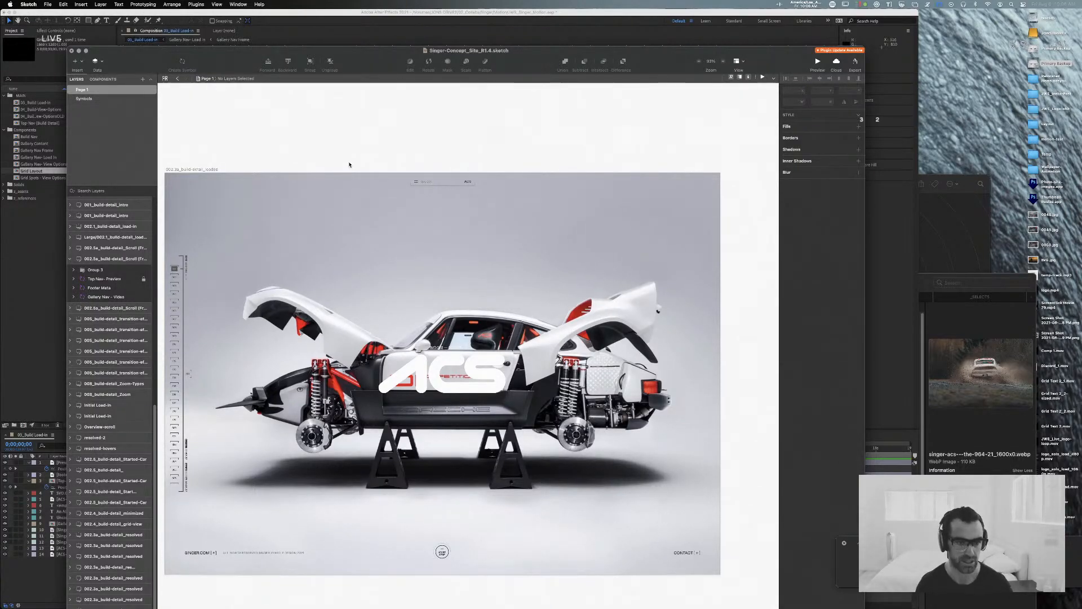
pyautogui.hscroll(-5, 349, 165)
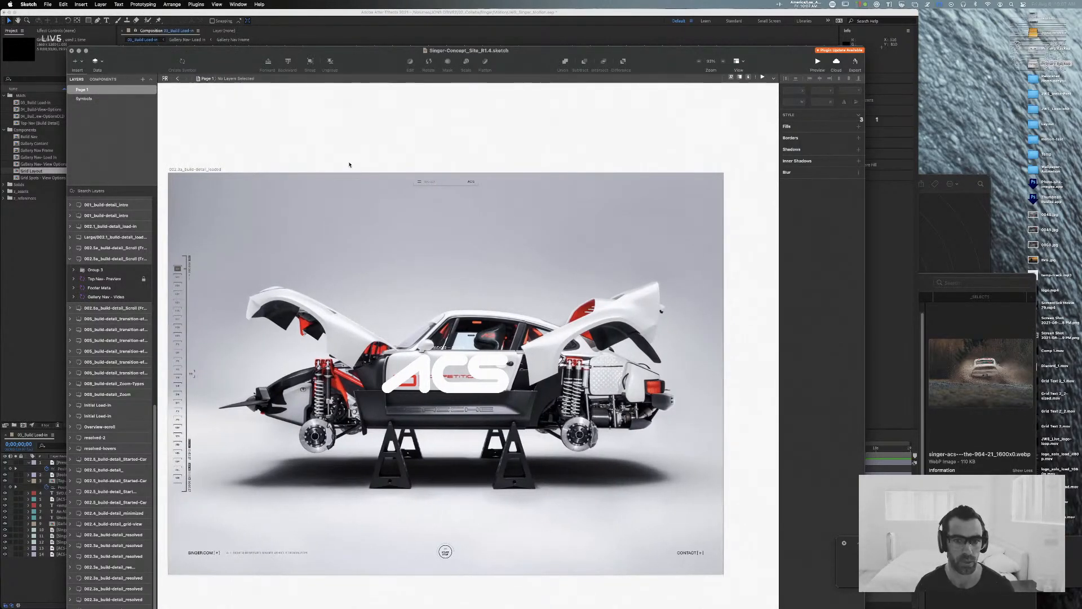
pyautogui.hscroll(3, 349, 165)
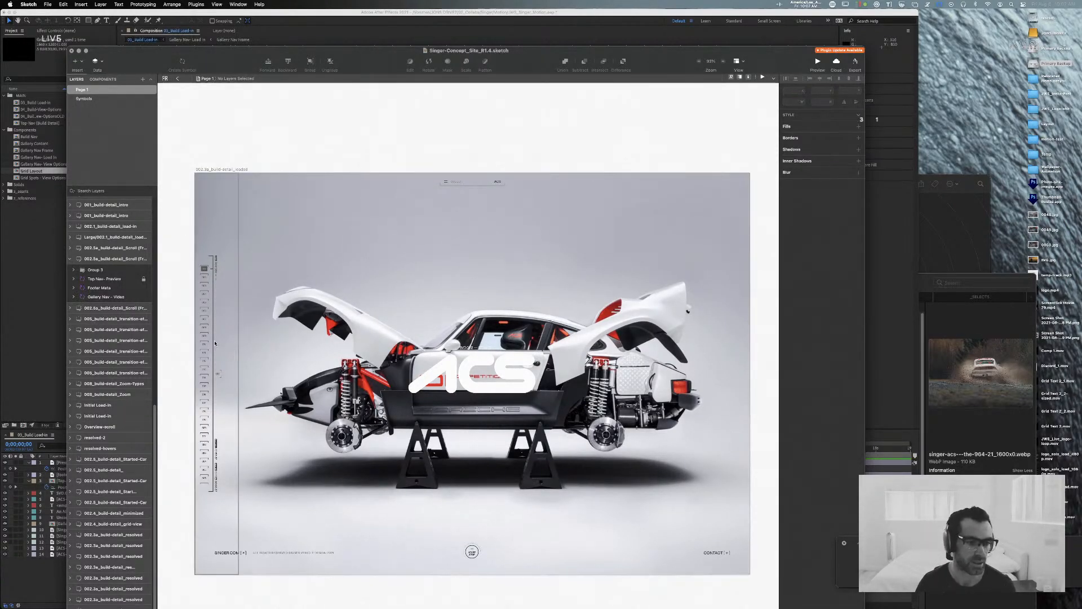
# Step: Try shifting the gallery nav partly past the left edge of the build-detail loaded artboard
pyautogui.click(217, 250)
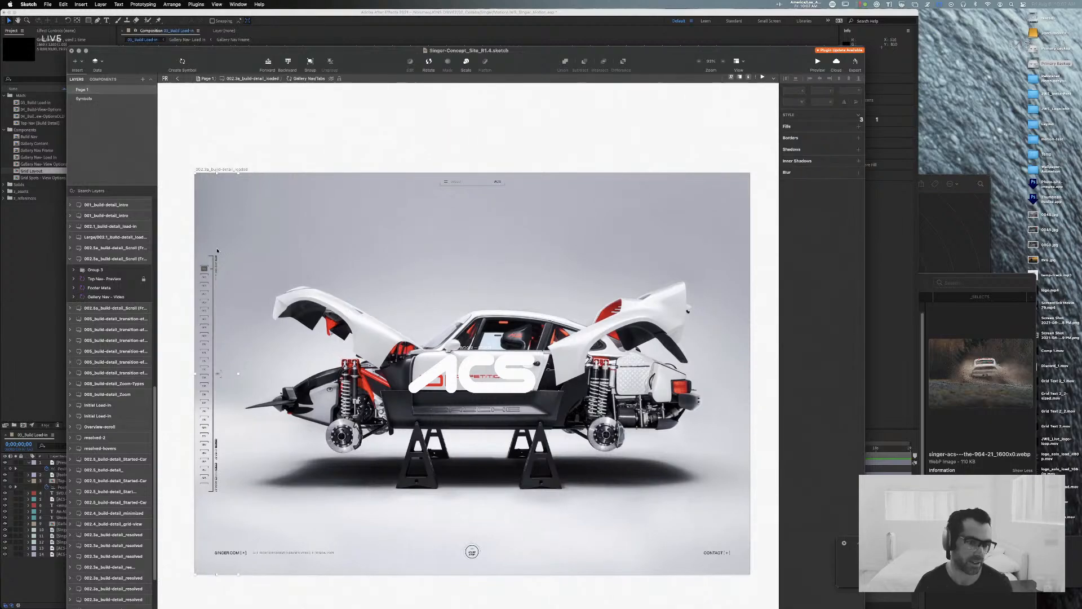
pyautogui.moveTo(217, 250); pyautogui.dragTo(201, 258)
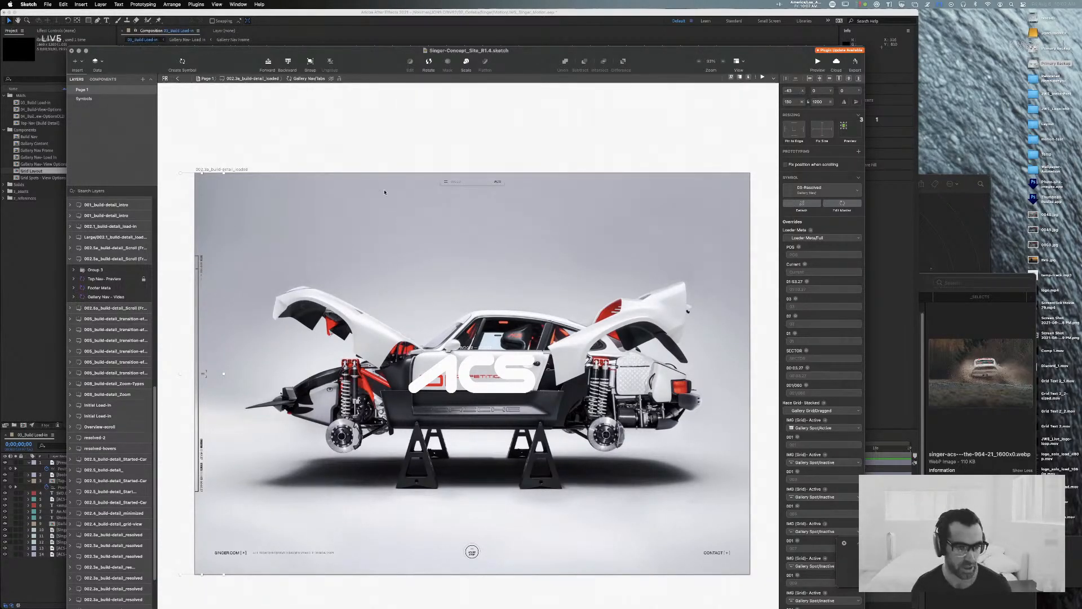
pyautogui.click(309, 131)
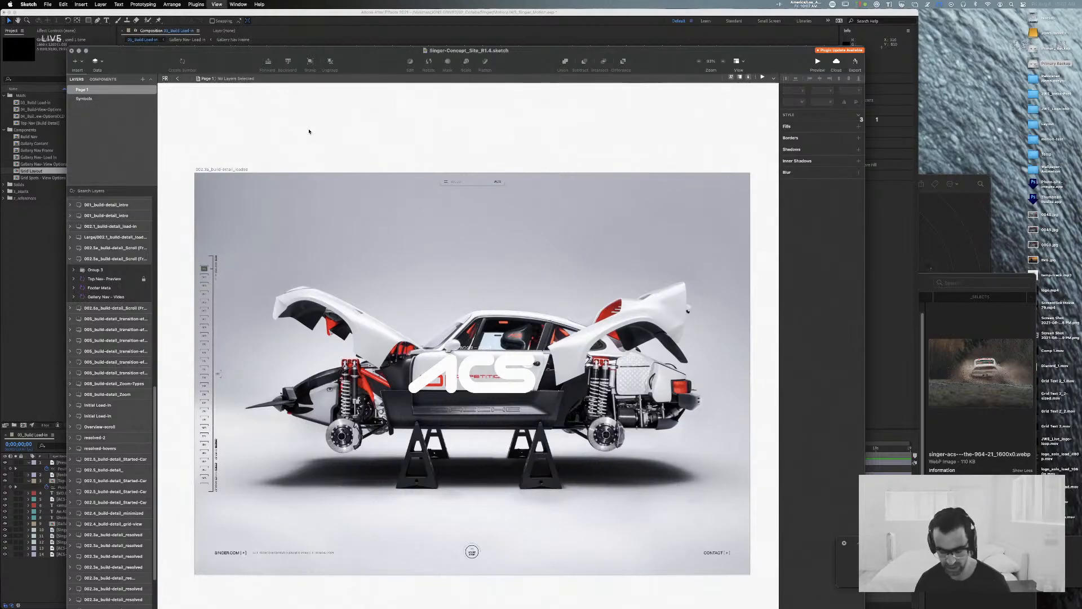
# Step: Look over the later build-detail artboards, including the nav hover, scroll and transition-effect screens
pyautogui.scroll(-6, 309, 131)
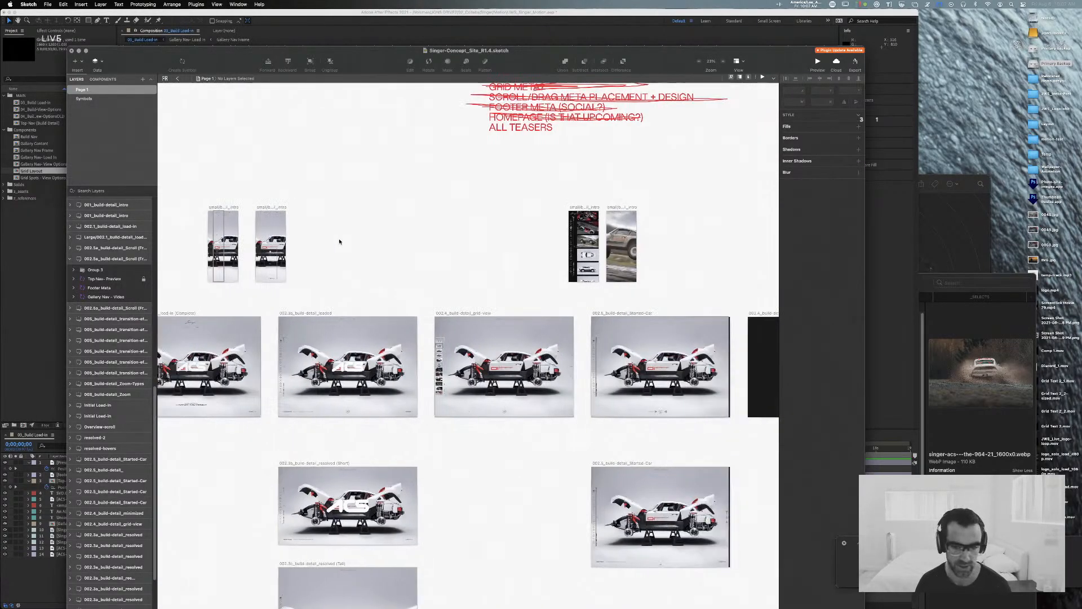
pyautogui.hscroll(10, 339, 242)
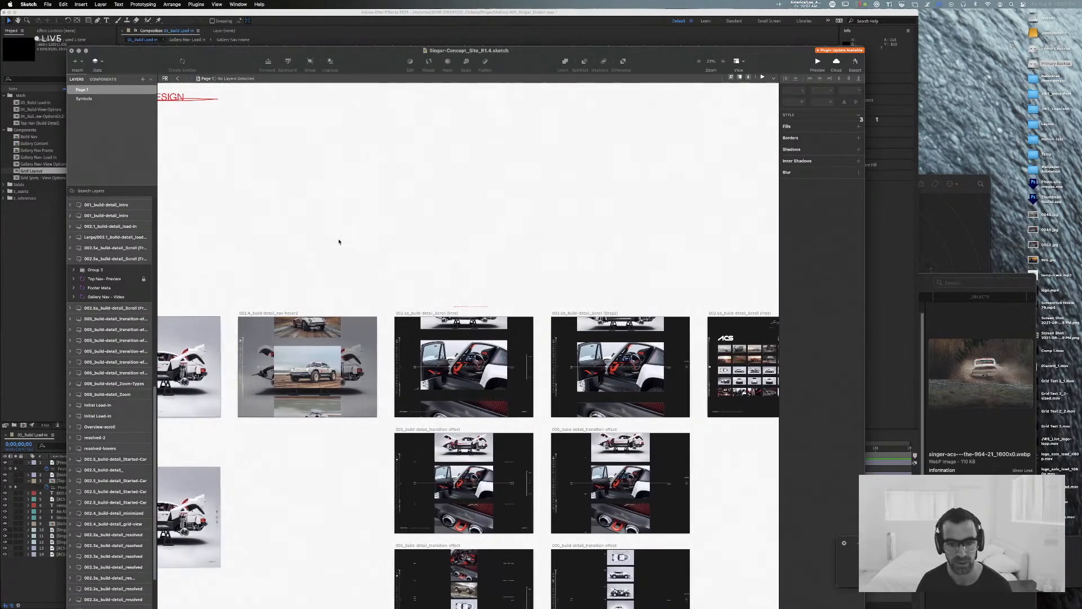
pyautogui.hscroll(3, 338, 241)
pyautogui.hscroll(-2, 338, 241)
pyautogui.scroll(-2, 339, 241)
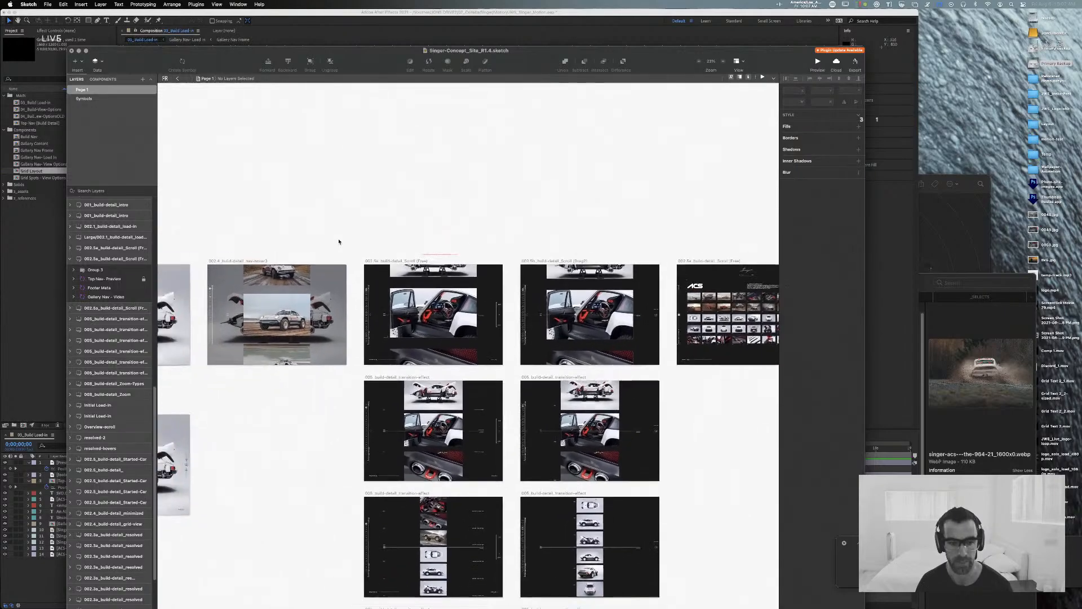
# Step: Look over the scroll and transition-effect artboards, then the to-do list and the full build-detail row back to the pre-load screens
pyautogui.scroll(-2, 339, 242)
pyautogui.hscroll(-1, 339, 241)
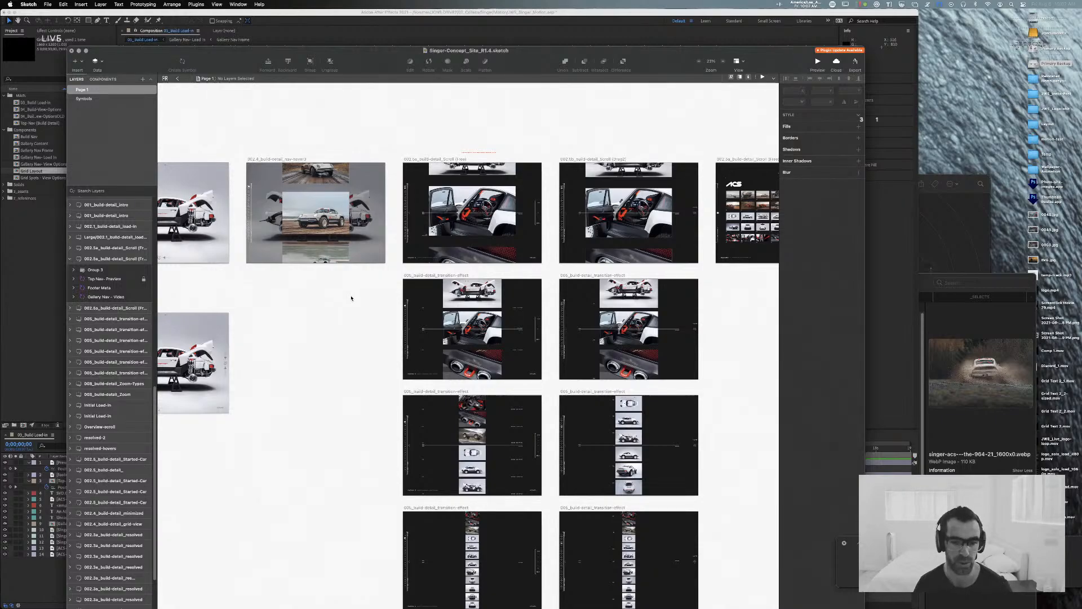
pyautogui.scroll(1, 451, 245)
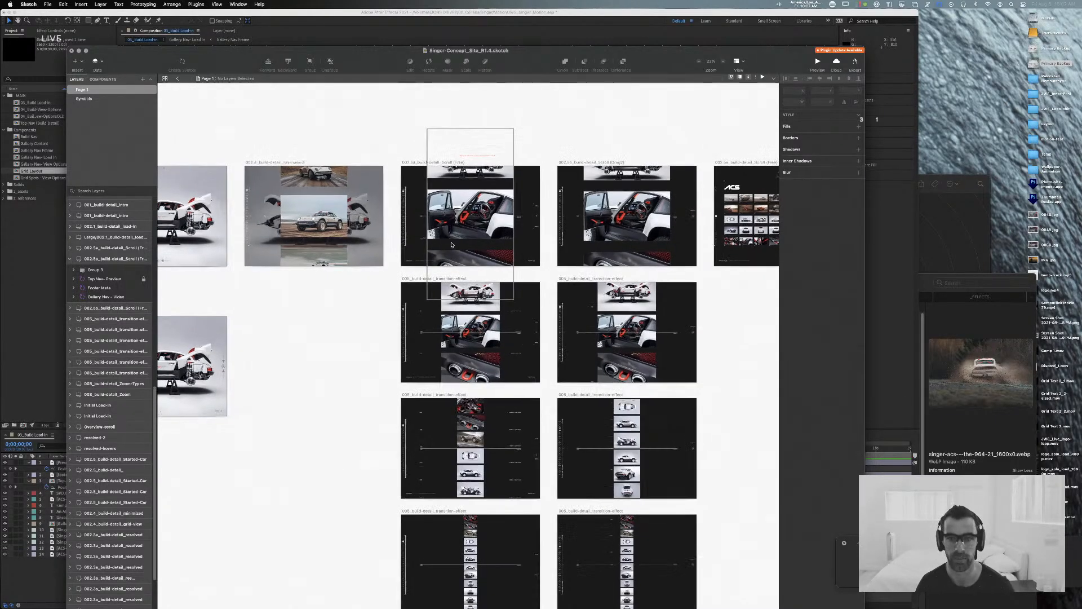
pyautogui.press('super+Tab')
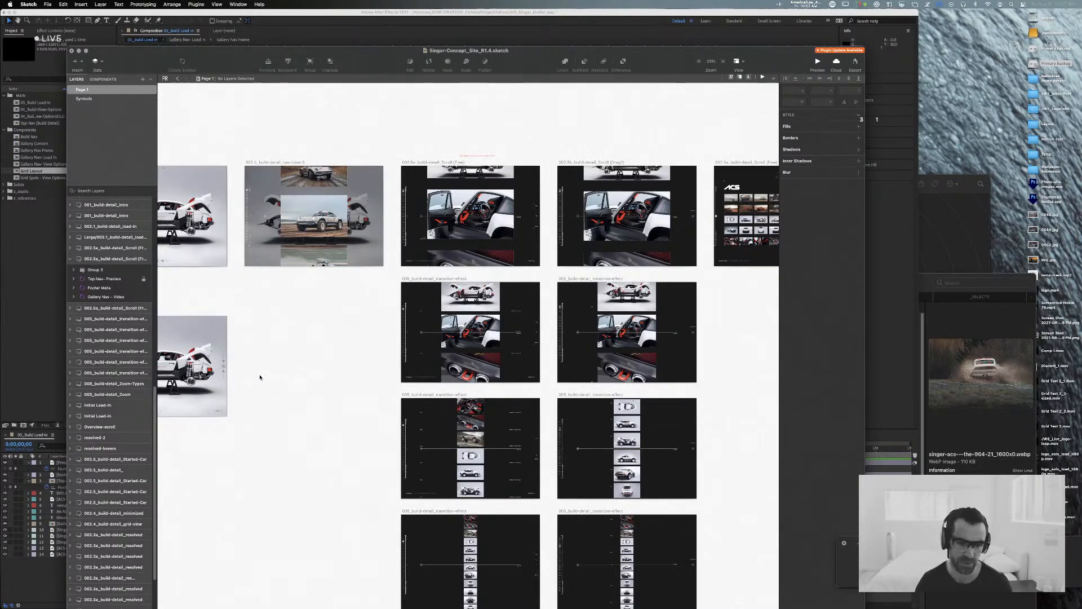
pyautogui.scroll(1, 306, 376)
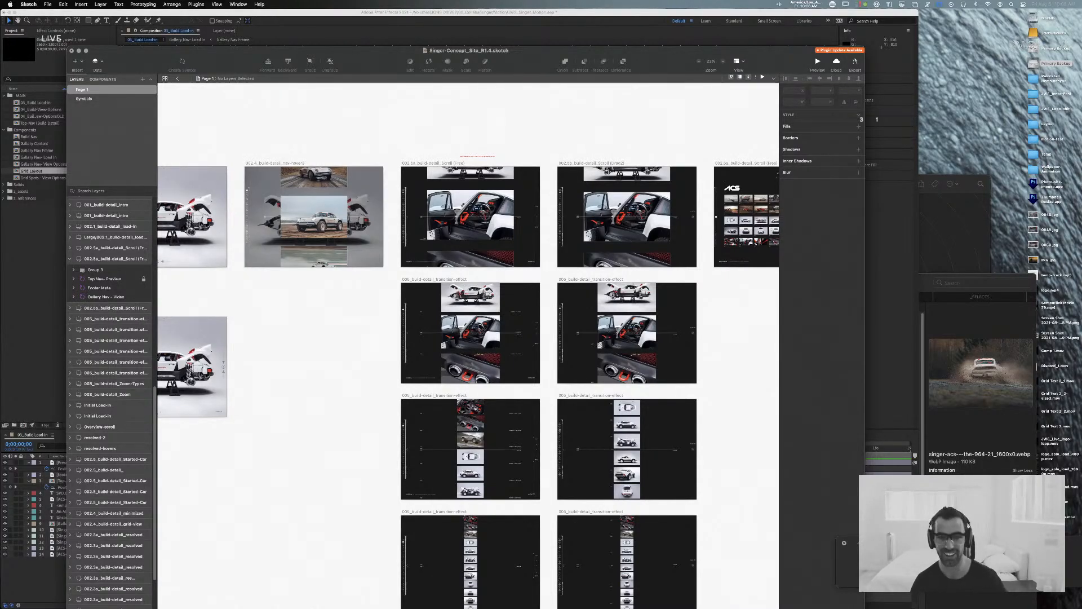
pyautogui.scroll(1, 304, 145)
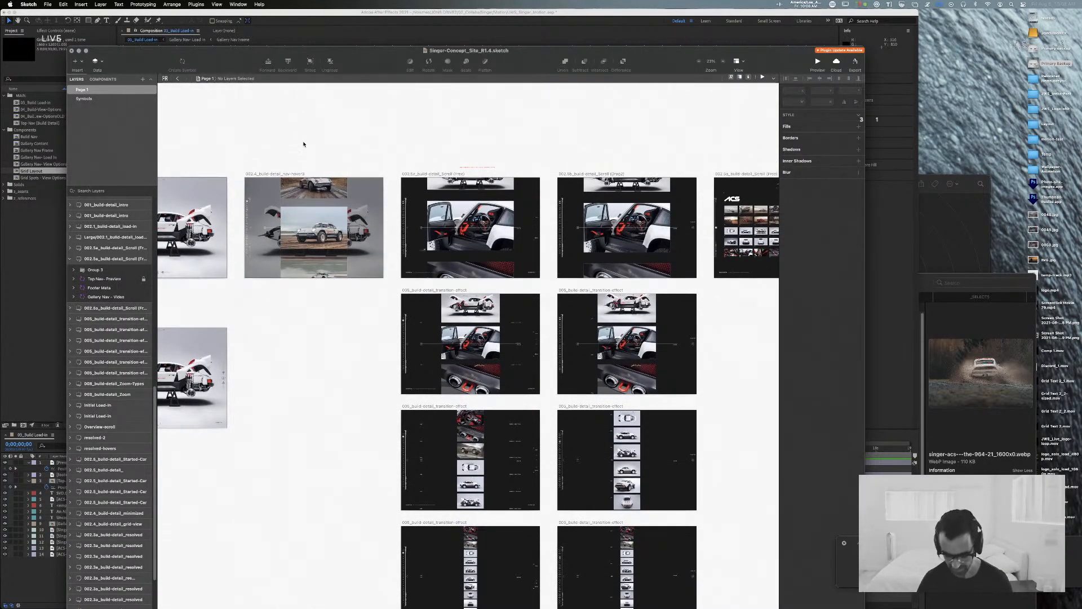
pyautogui.press('super+minus')
pyautogui.hscroll(-5, 310, 153)
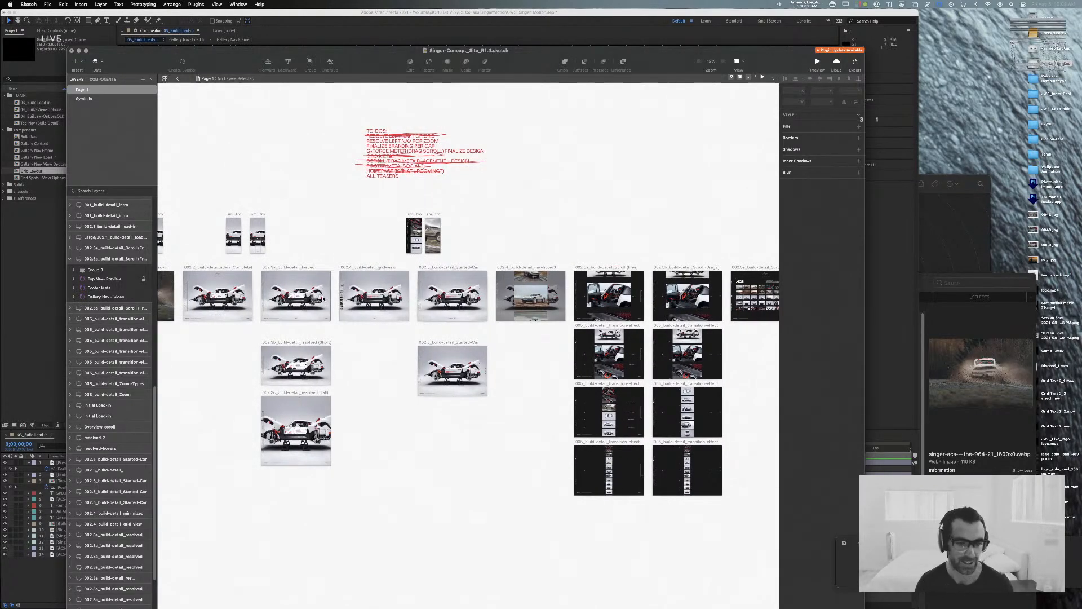
pyautogui.moveTo(325, 244); pyautogui.dragTo(593, 242)
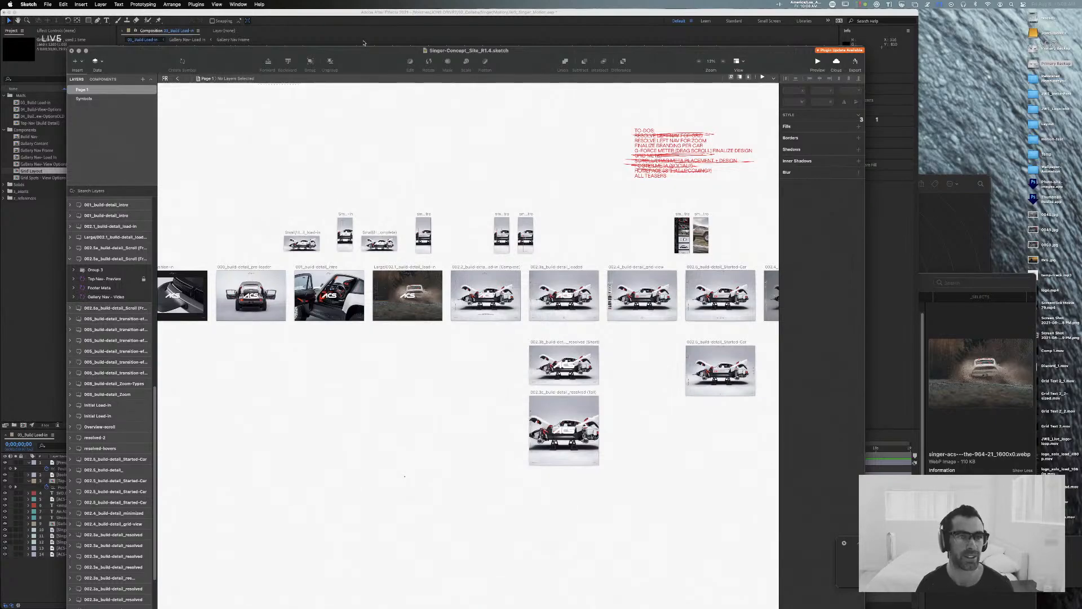
# Step: Switch to After Effects and scrub the 03_Build Load-in composition from the intro to the resolved car shot around ten seconds
pyautogui.click(364, 43)
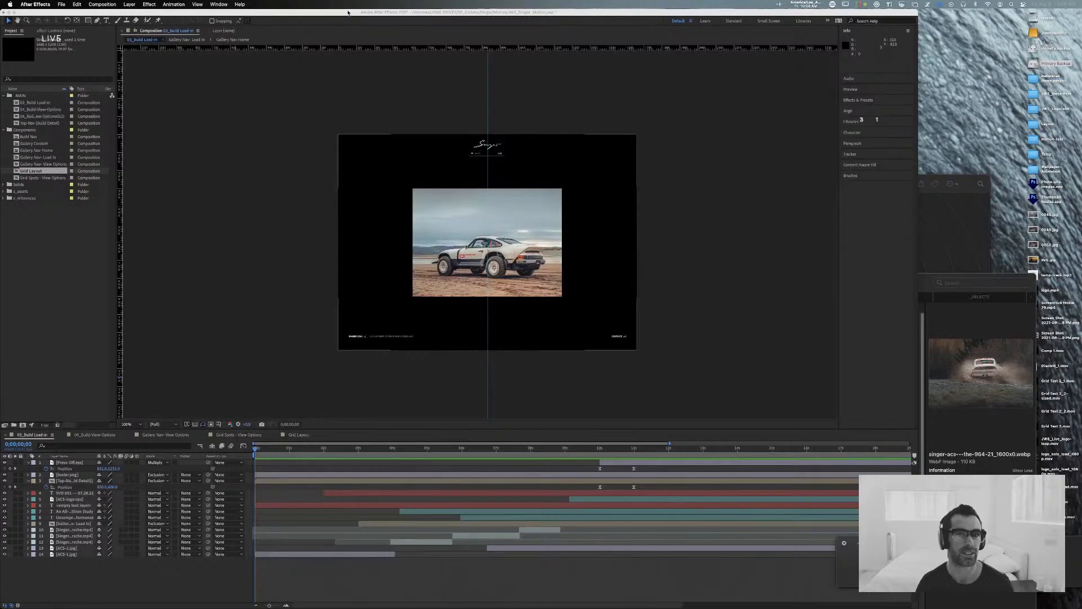
pyautogui.click(290, 450)
pyautogui.moveTo(289, 449); pyautogui.dragTo(613, 448)
pyautogui.moveTo(641, 448)
pyautogui.mouseDown()
pyautogui.moveTo(606, 453)
pyautogui.moveTo(621, 451)
pyautogui.mouseUp()
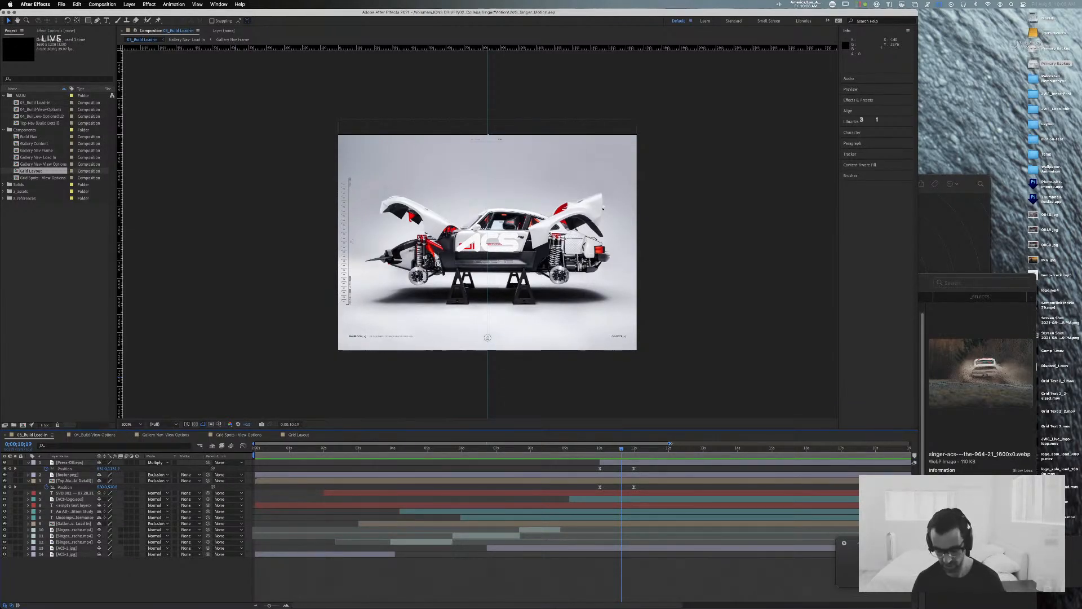
pyautogui.moveTo(621, 448)
pyautogui.mouseDown()
pyautogui.moveTo(607, 450)
pyautogui.moveTo(675, 450)
pyautogui.moveTo(603, 457)
pyautogui.mouseUp()
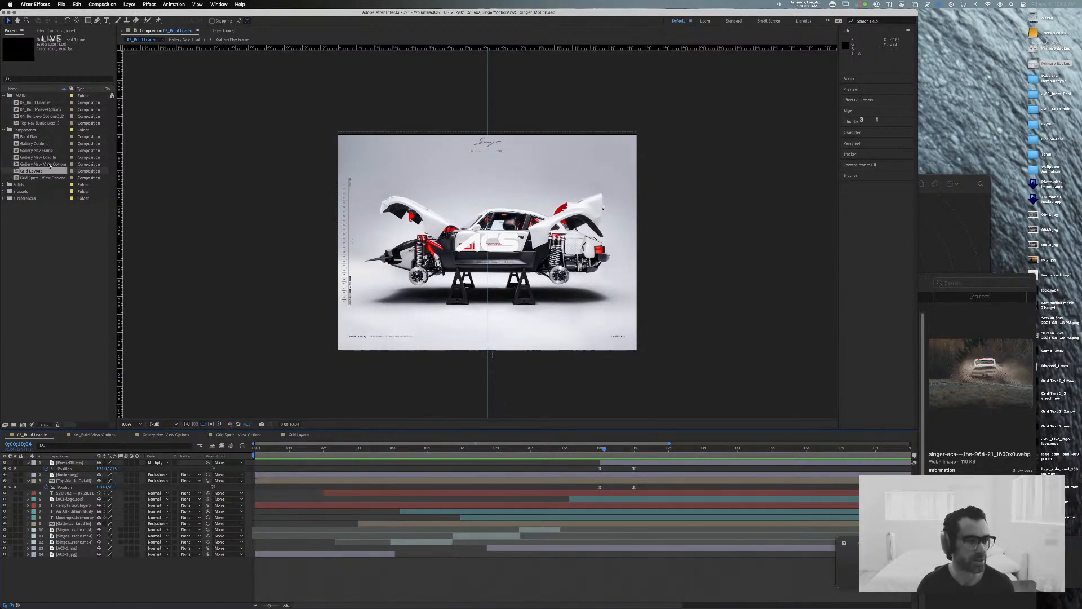
# Step: Collapse the Components folder and delete the old duplicate of the 04_Build-View-Options composition from the project
pyautogui.click(4, 130)
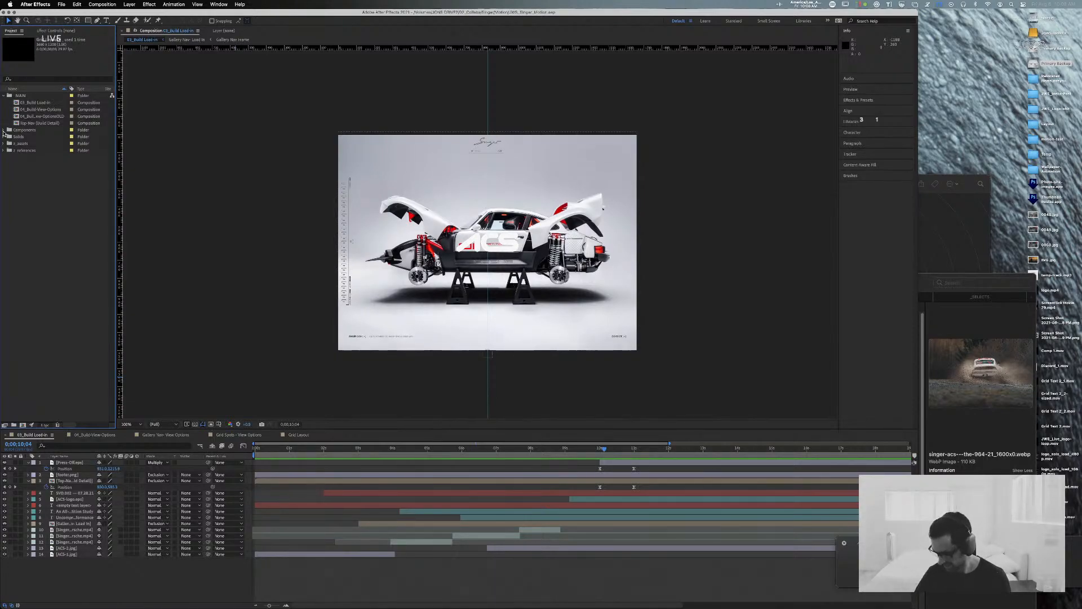
pyautogui.click(50, 116)
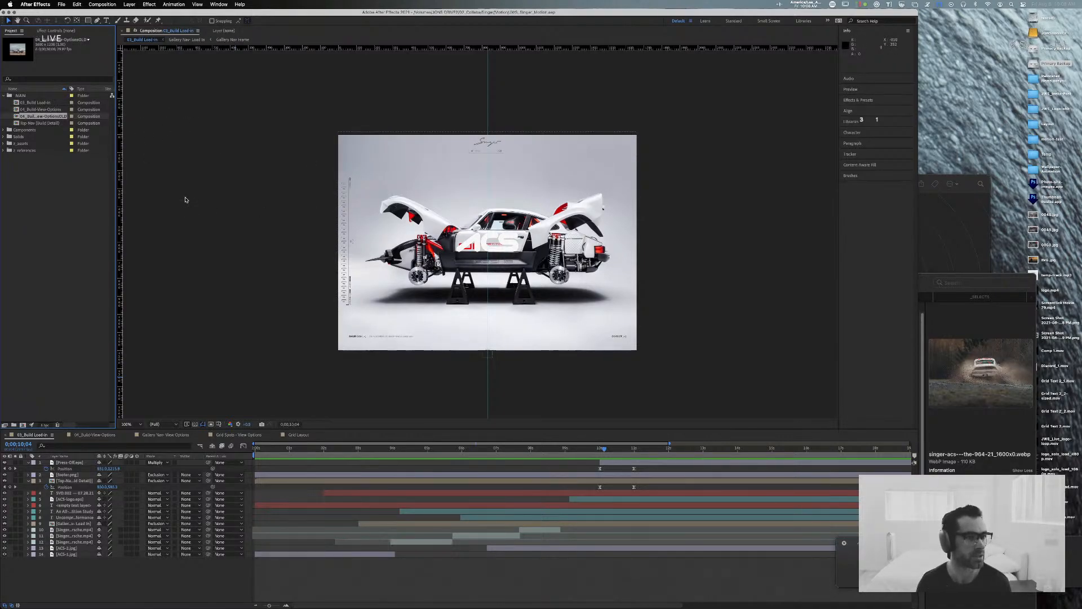
pyautogui.press('Delete')
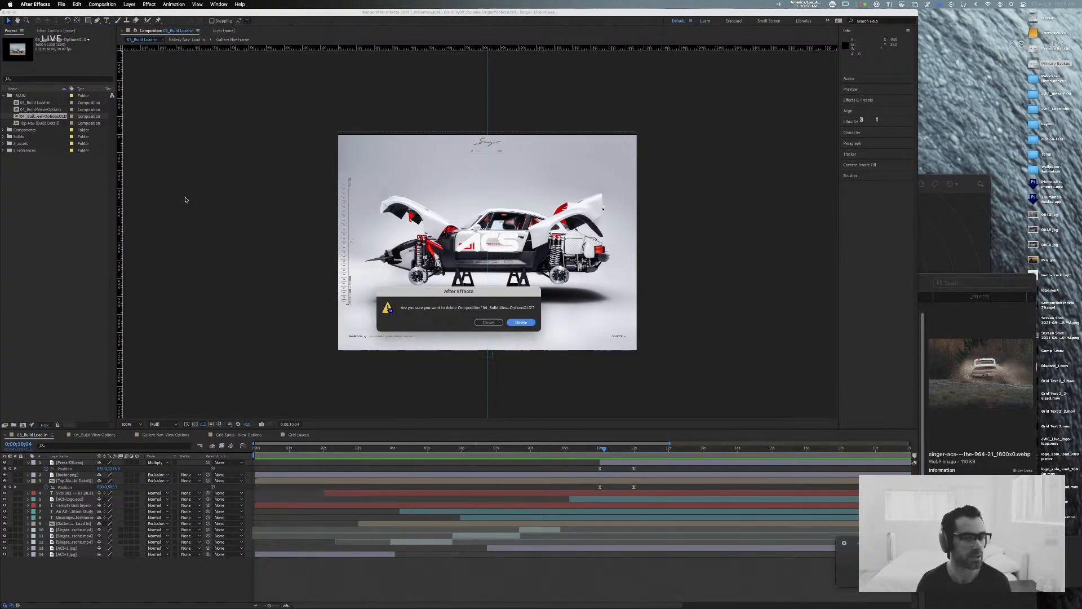
pyautogui.click(521, 323)
# Step: Select the 03_Build Load-in composition and check it against the Build Load in and Build View Options planning notes in Sketch
pyautogui.click(29, 103)
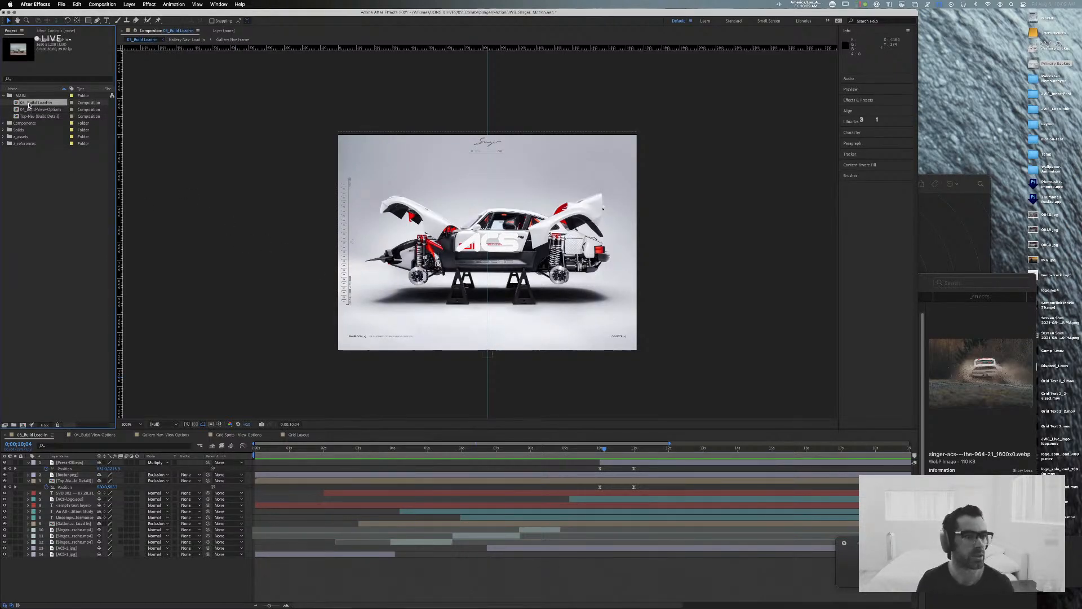
pyautogui.press('super+Tab')
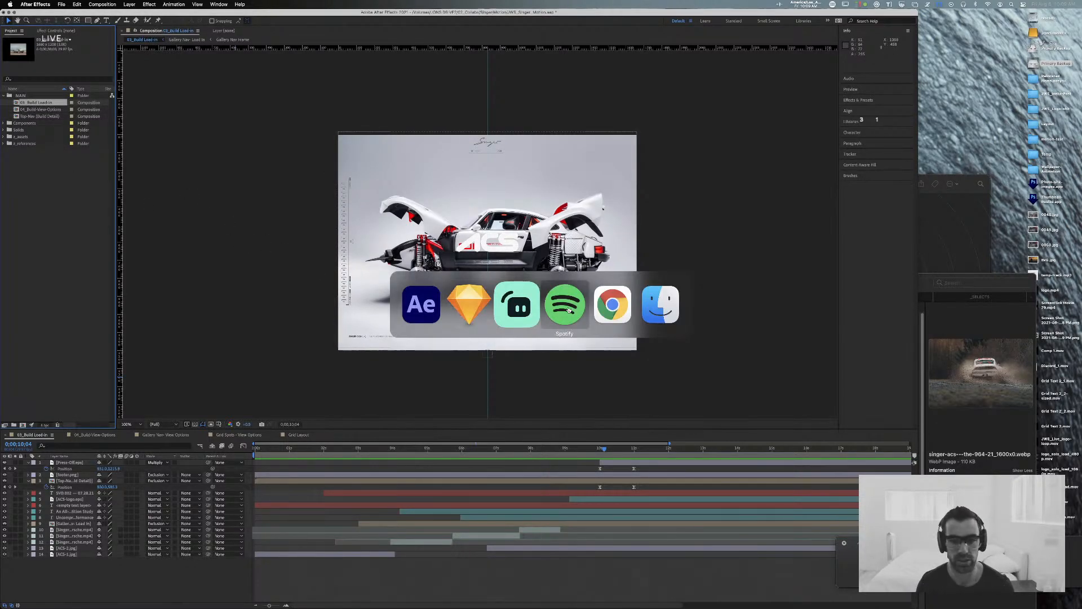
pyautogui.hscroll(10, 336, 440)
pyautogui.scroll(5, 336, 439)
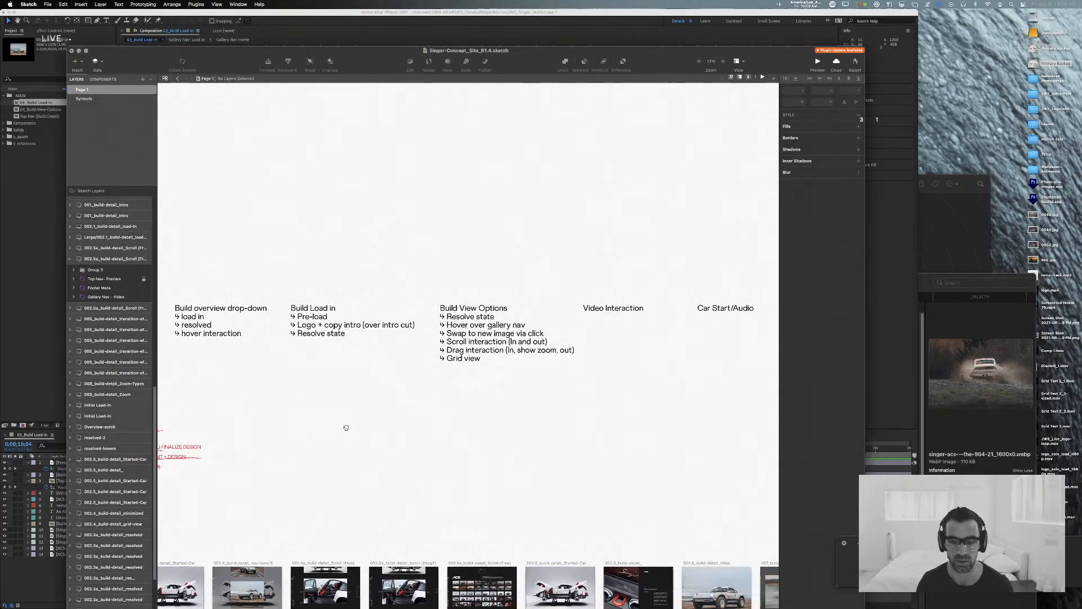
pyautogui.moveTo(346, 427)
pyautogui.mouseDown()
pyautogui.moveTo(452, 430)
pyautogui.moveTo(350, 427)
pyautogui.mouseUp()
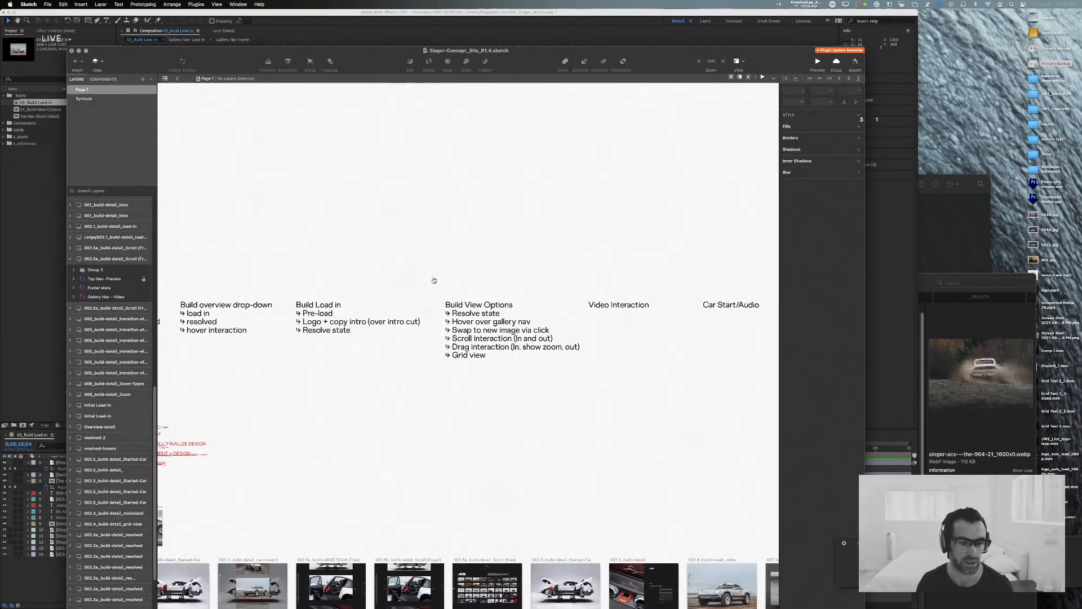
pyautogui.hscroll(-3, 434, 280)
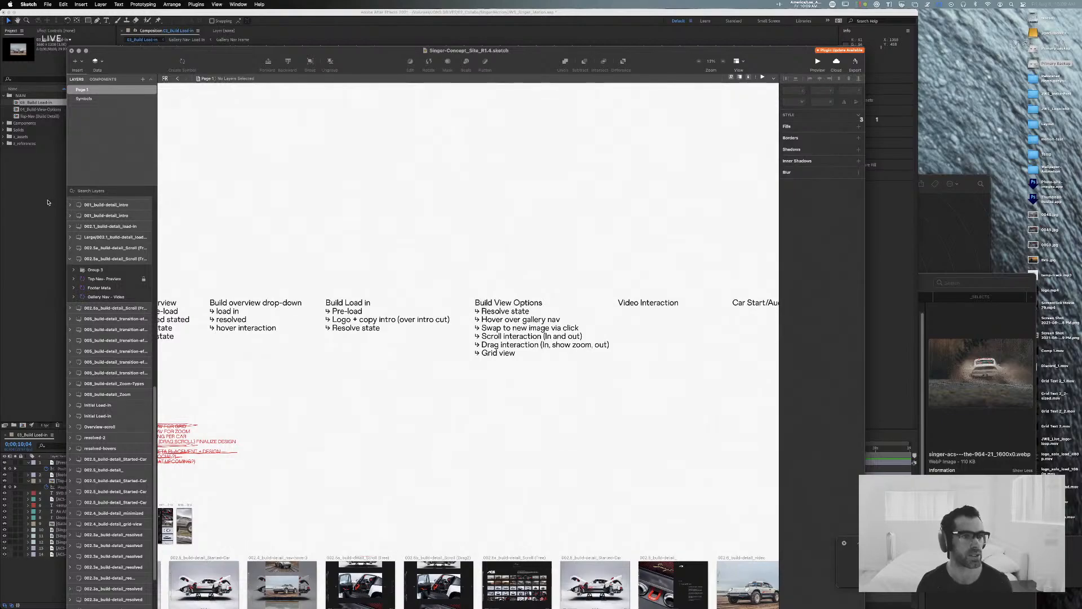
# Step: Switch back to After Effects, open the 04_Build-View-Options composition and return to its first frame
pyautogui.press('super+Tab')
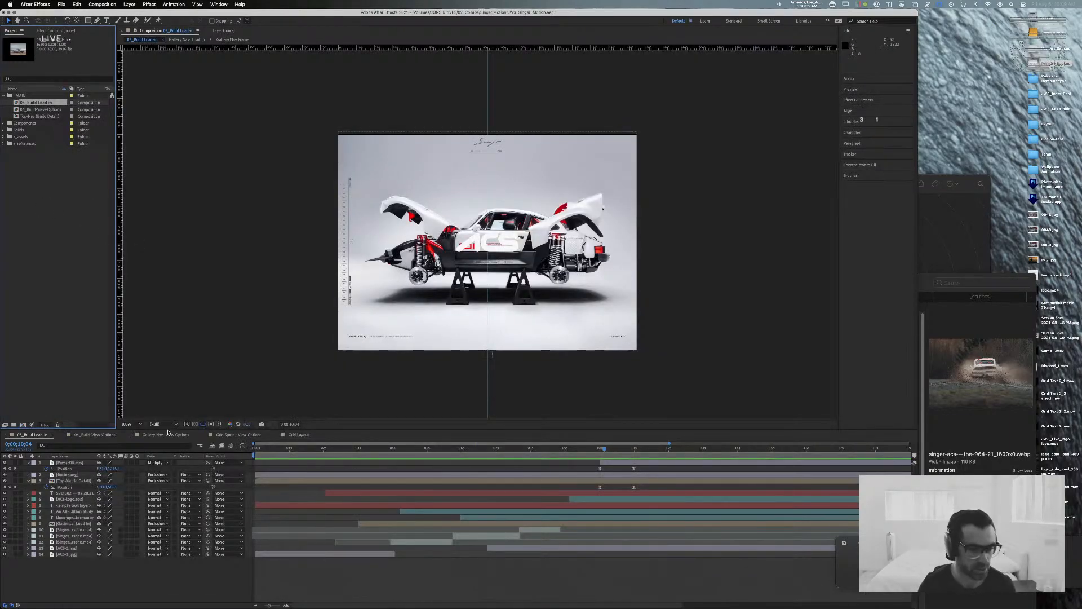
pyautogui.click(95, 435)
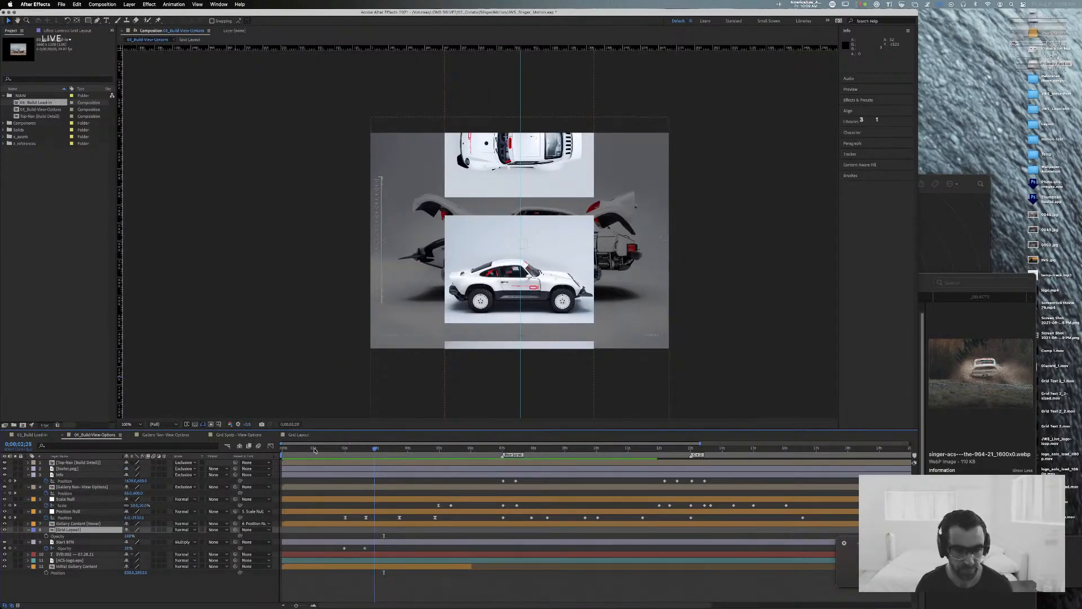
pyautogui.press('Home')
# Step: Compare the opening frame of 04_Build-View-Options with the build-detail transition-effect artboards in Sketch
pyautogui.press('super+Tab')
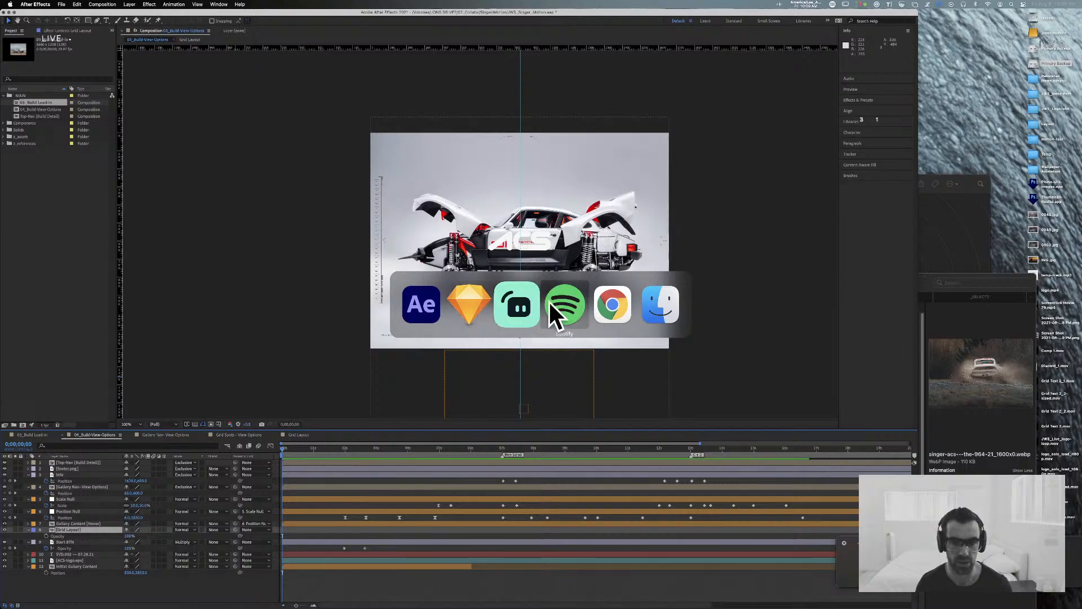
pyautogui.click(454, 318)
pyautogui.scroll(-8, 437, 330)
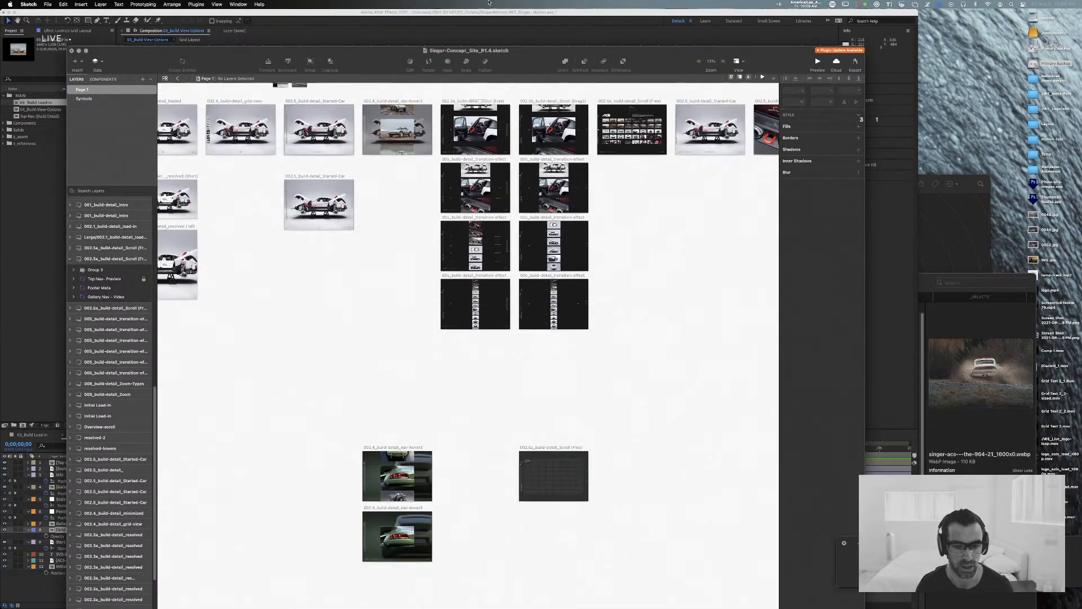
pyautogui.scroll(2, 519, 125)
pyautogui.press('super+plus')
pyautogui.press('super+plus')
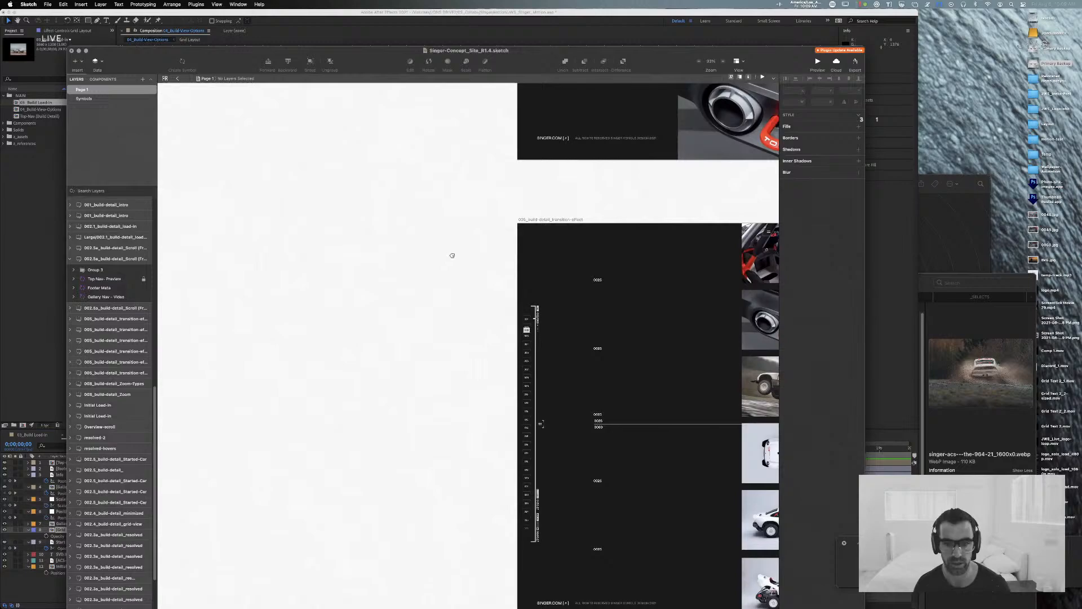
pyautogui.moveTo(452, 255); pyautogui.dragTo(131, 539)
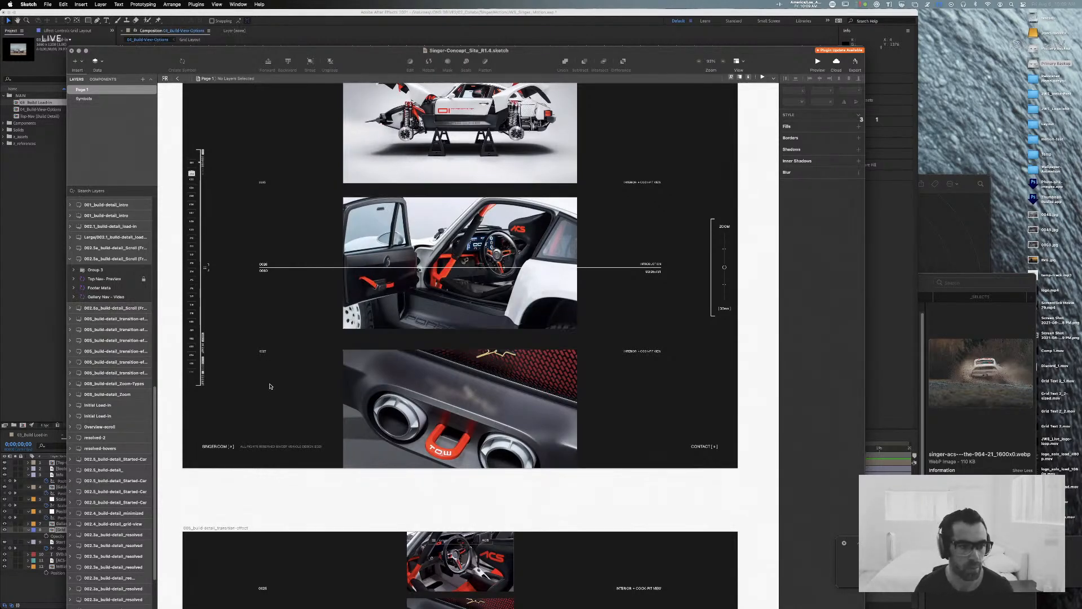
pyautogui.scroll(-1, 317, 478)
pyautogui.moveTo(282, 325); pyautogui.dragTo(400, 408)
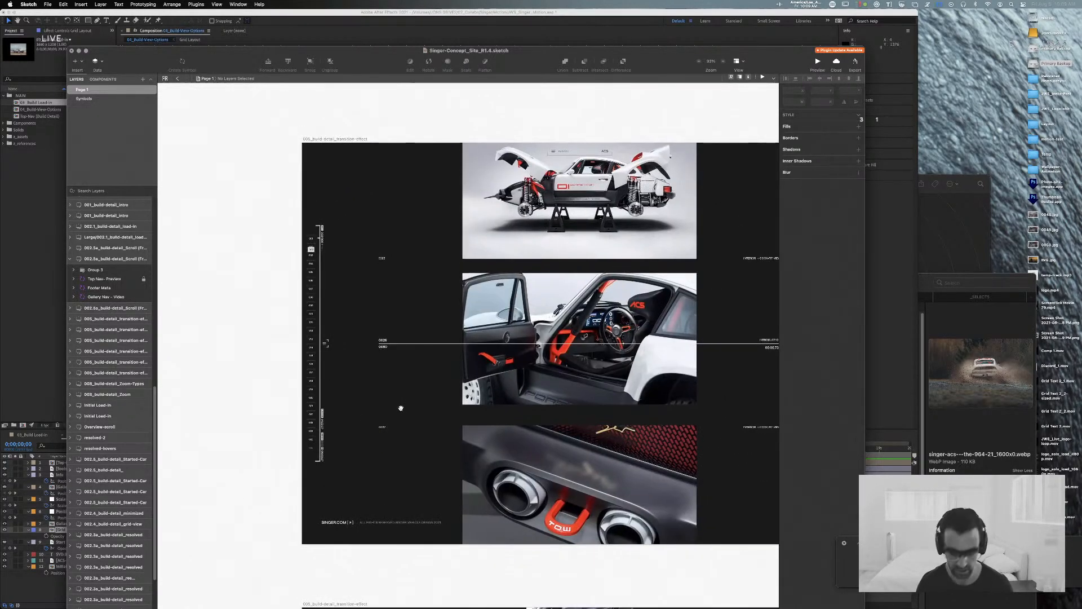
# Step: Examine the numbered gallery nav and image numbering up close on the first transition-effect and Scroll (Free) artboards
pyautogui.press('super+0')
pyautogui.press('super+plus')
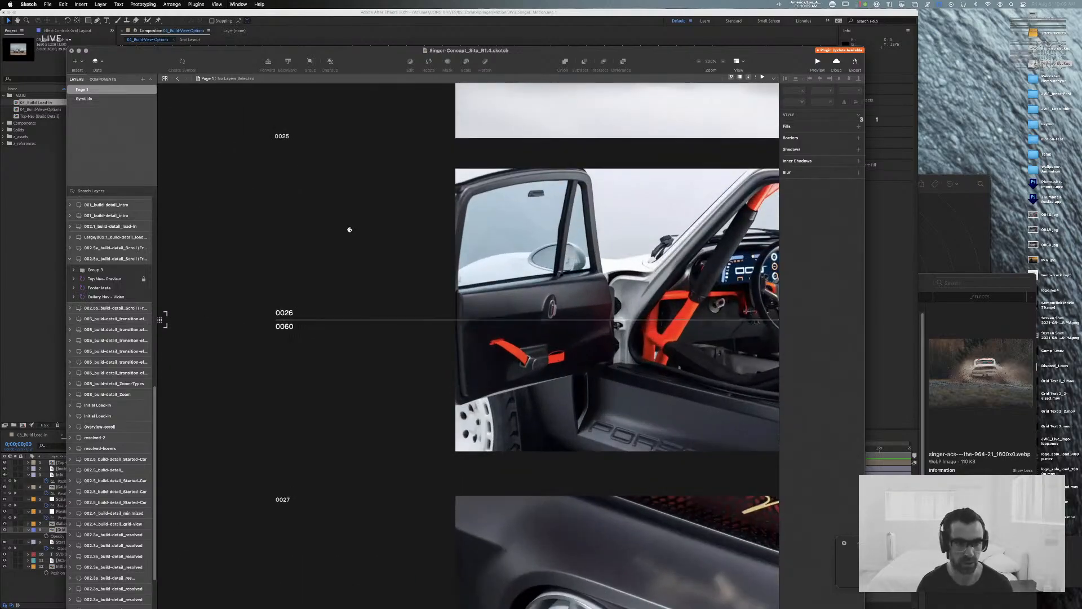
pyautogui.moveTo(349, 230); pyautogui.dragTo(582, 429)
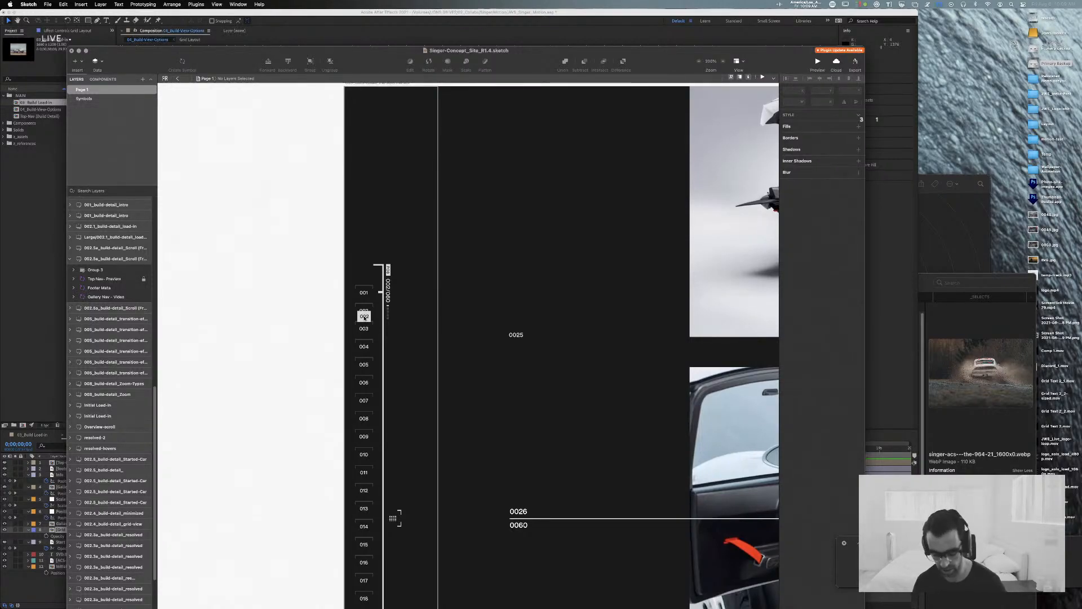
pyautogui.press('super+minus')
pyautogui.moveTo(544, 182)
pyautogui.mouseDown()
pyautogui.moveTo(471, 230)
pyautogui.moveTo(499, 460)
pyautogui.moveTo(499, 185)
pyautogui.mouseUp()
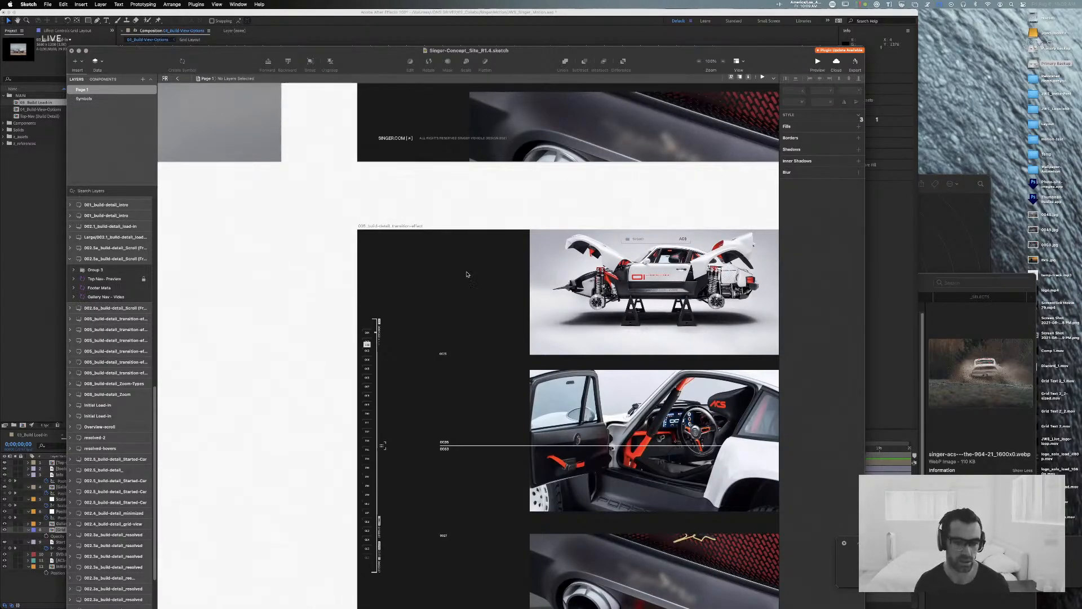
pyautogui.press('super+minus')
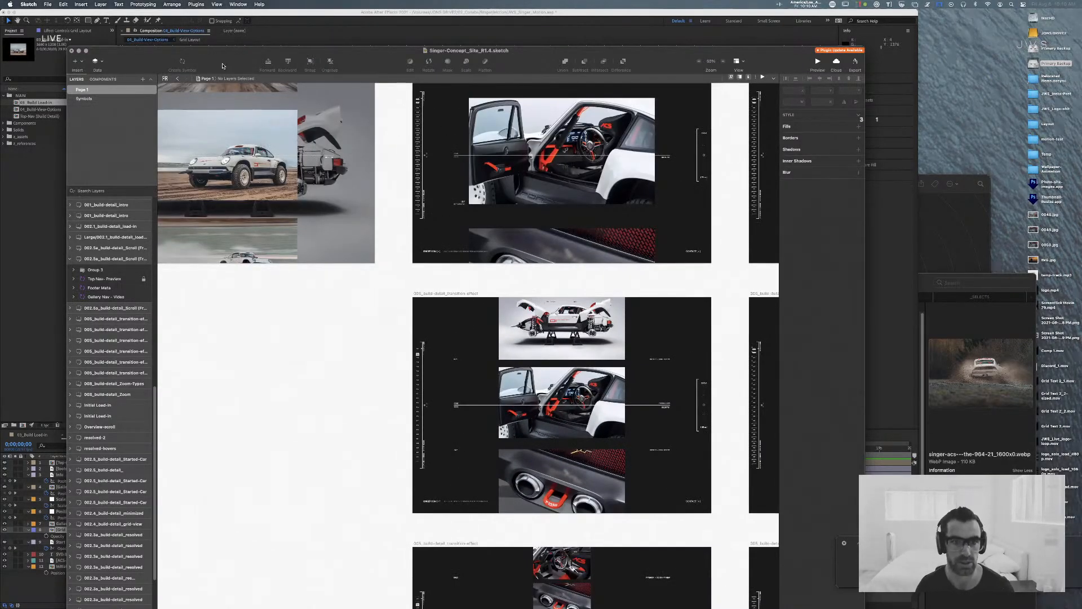
pyautogui.moveTo(399, 121); pyautogui.dragTo(430, 402)
pyautogui.press('super+plus')
pyautogui.press('super+plus')
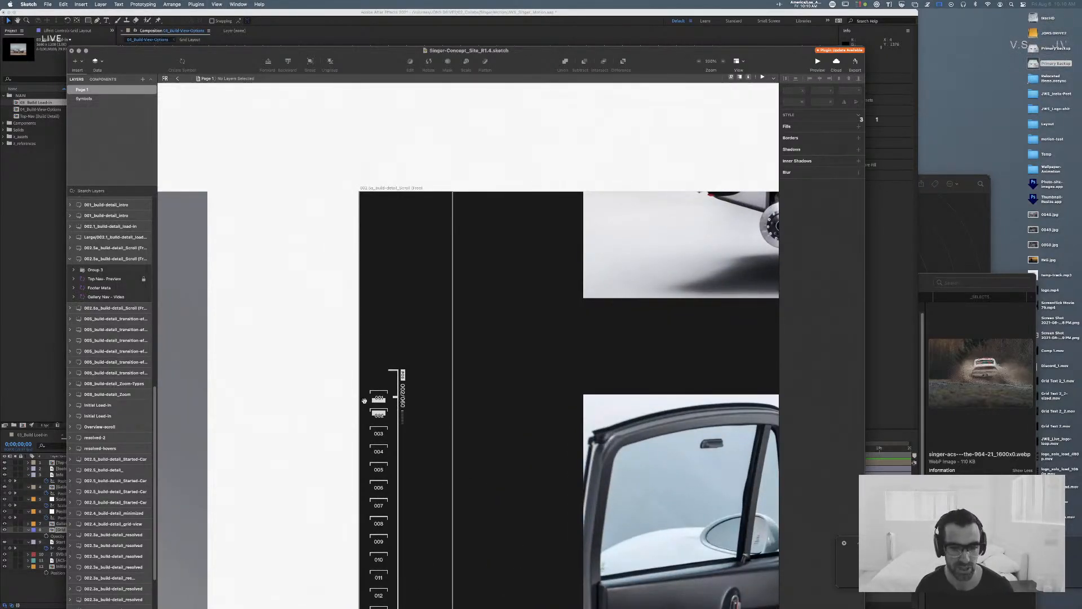
pyautogui.scroll(-3, 455, 309)
pyautogui.scroll(-5, 455, 310)
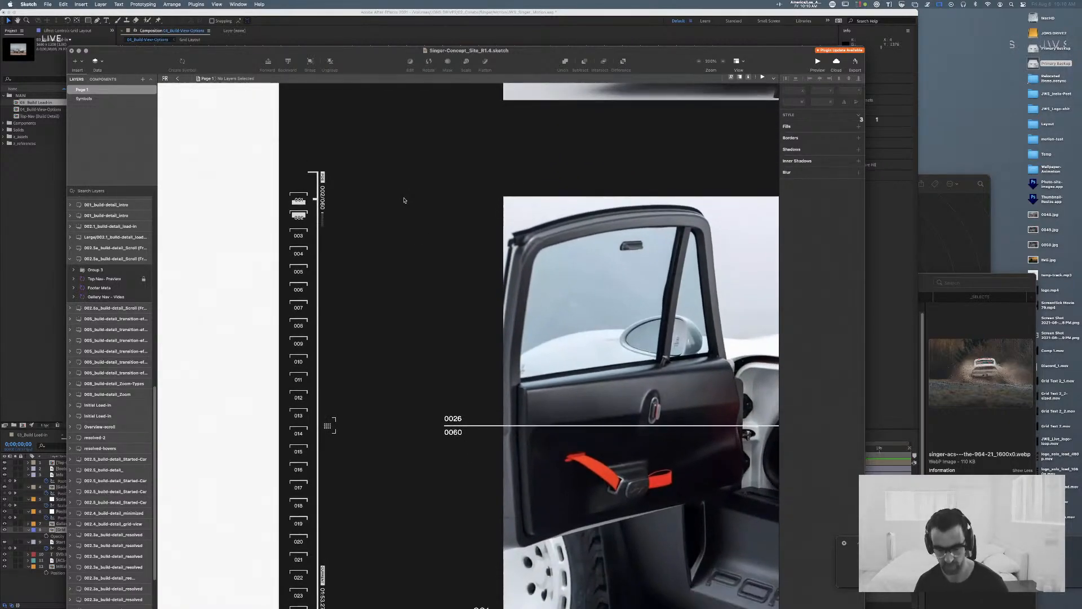
# Step: Compare the full Scroll (Free) artboard with the transition-effect artboard below it, including the image captions and zoom control
pyautogui.press('super+minus')
pyautogui.moveTo(623, 410); pyautogui.dragTo(591, 352)
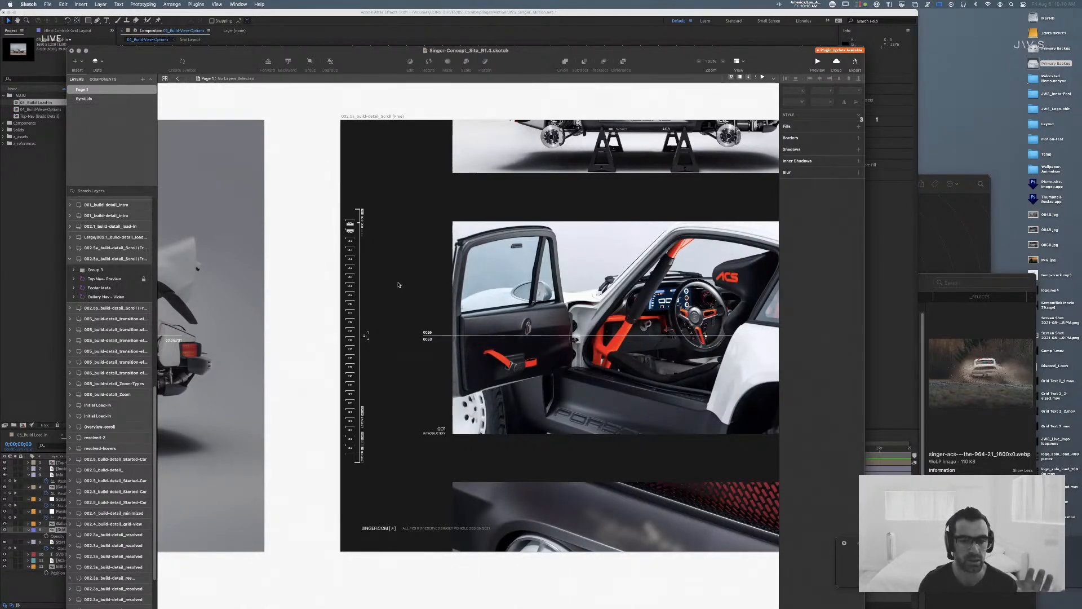
pyautogui.scroll(-10, 355, 289)
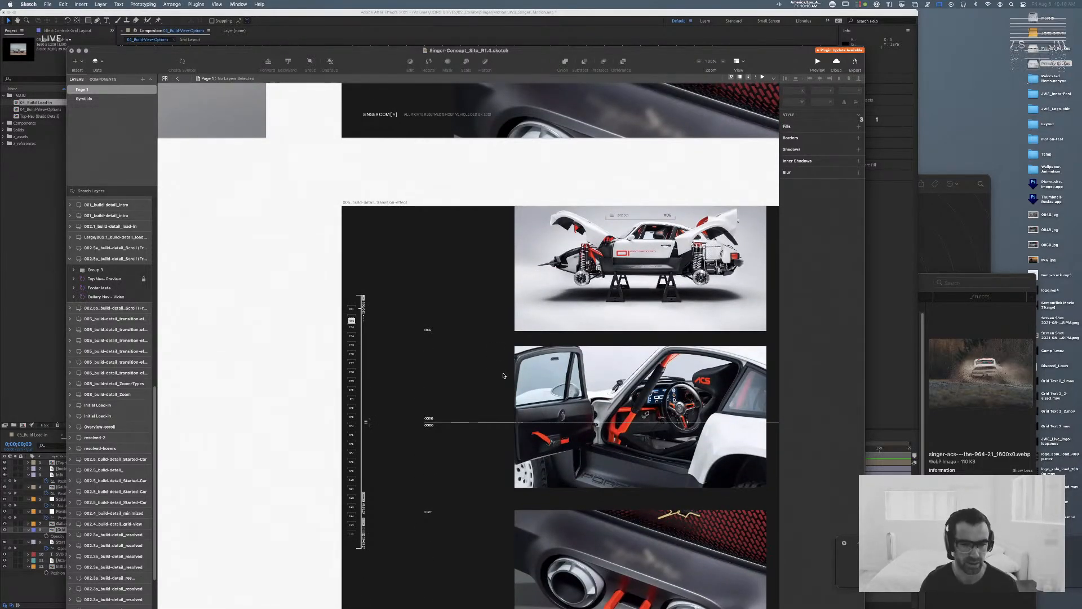
pyautogui.scroll(-5, 554, 372)
pyautogui.scroll(3, 553, 372)
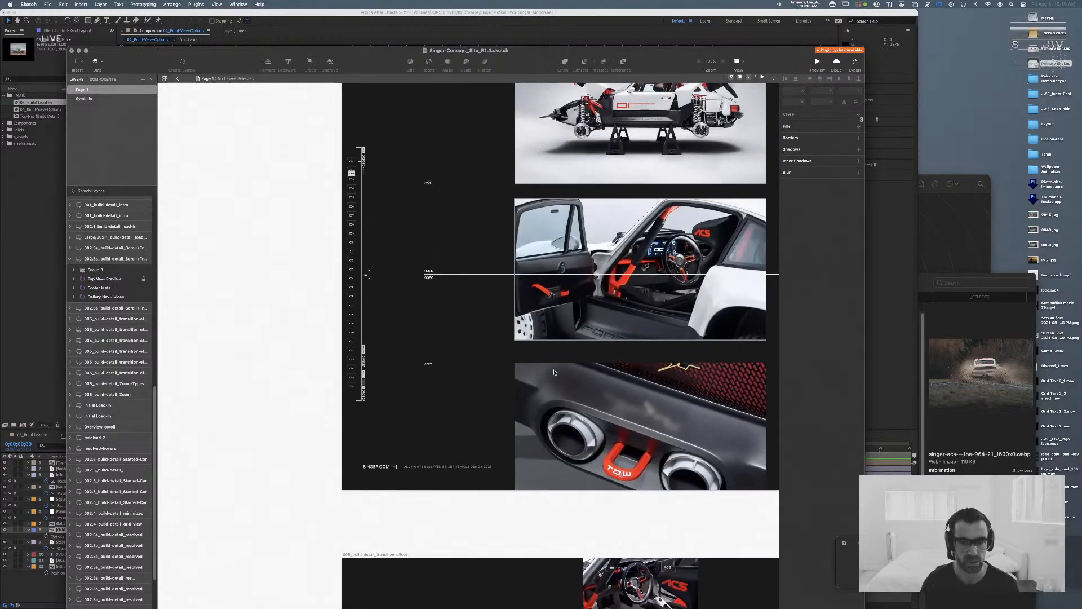
pyautogui.hscroll(4, 554, 372)
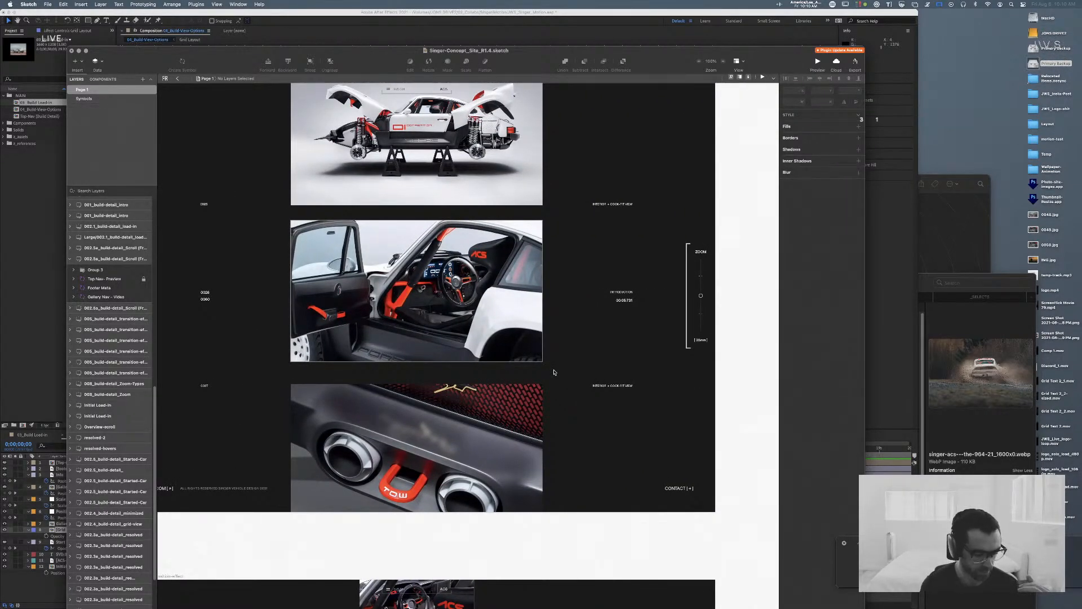
# Step: Compare the gallery nav and image layout of the Scroll (Free) and Scroll (Drag) artboards with the transition-effect artboards below
pyautogui.hscroll(-3, 554, 372)
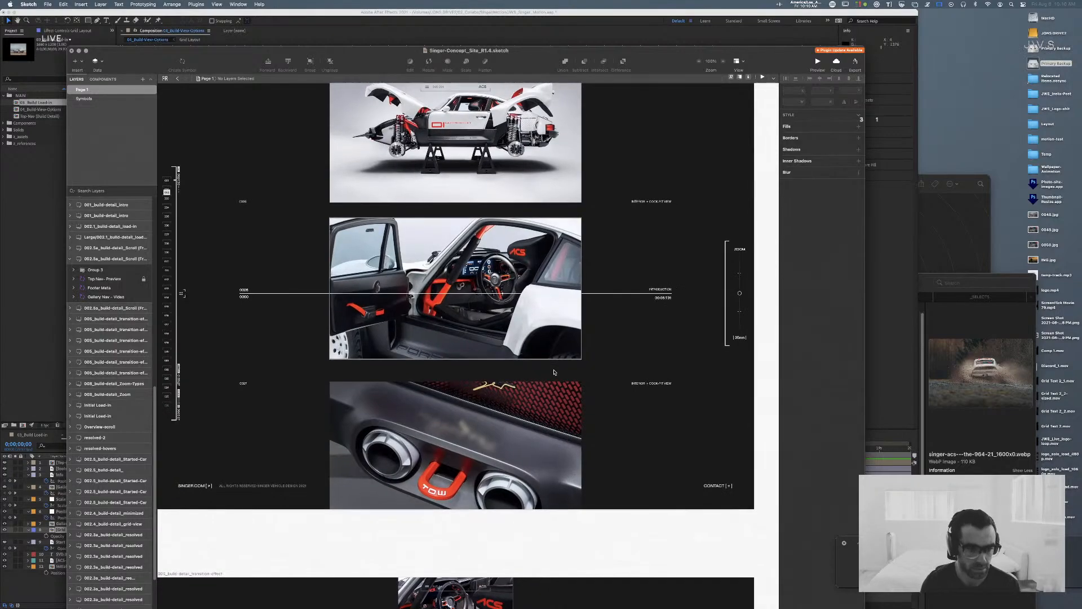
pyautogui.hscroll(-4, 554, 372)
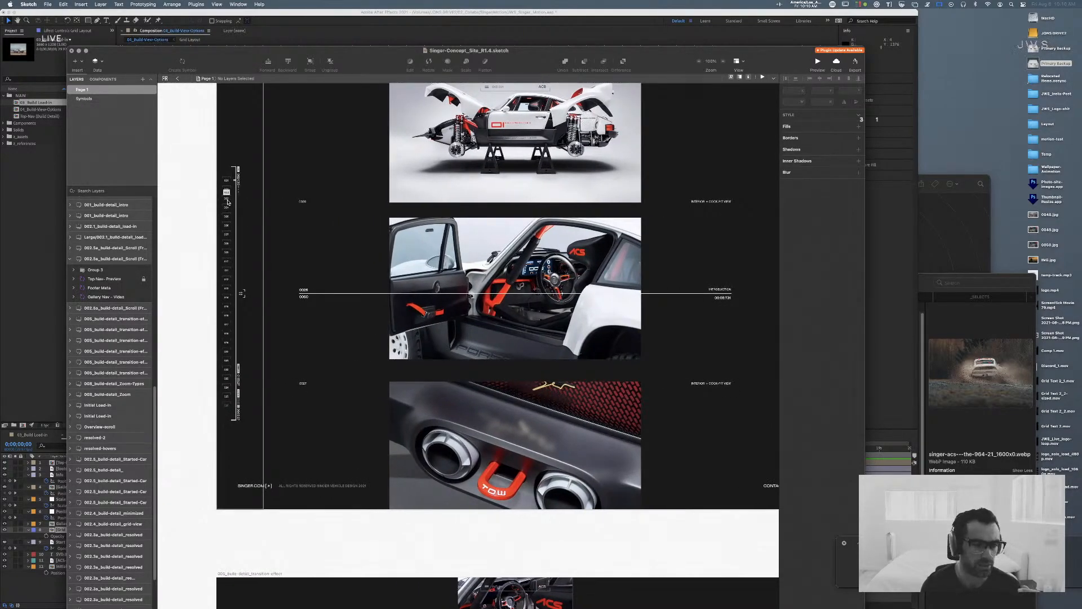
pyautogui.scroll(10, 242, 278)
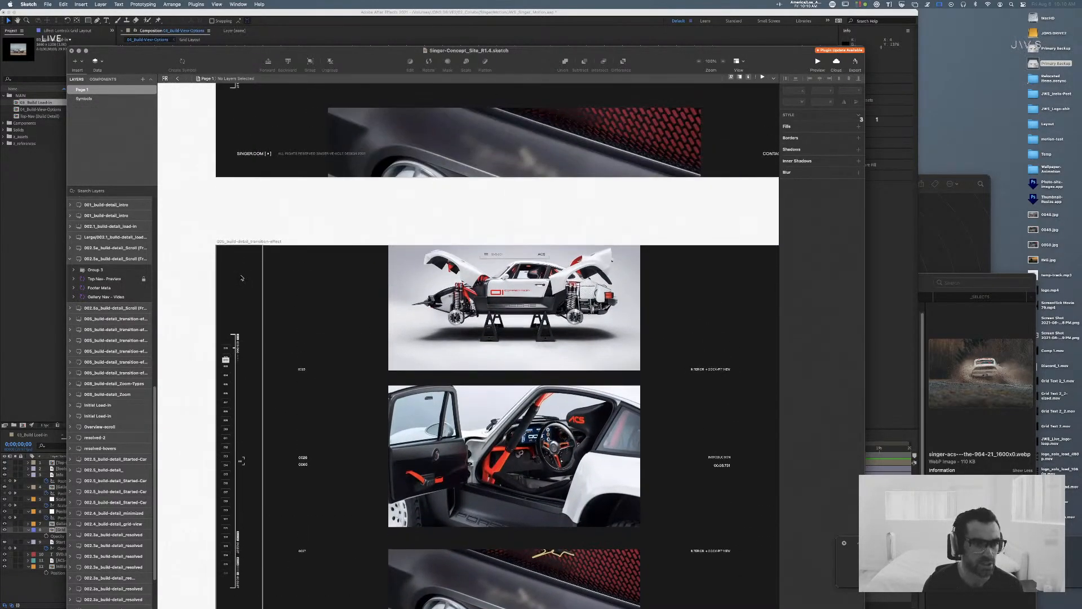
pyautogui.scroll(4, 243, 278)
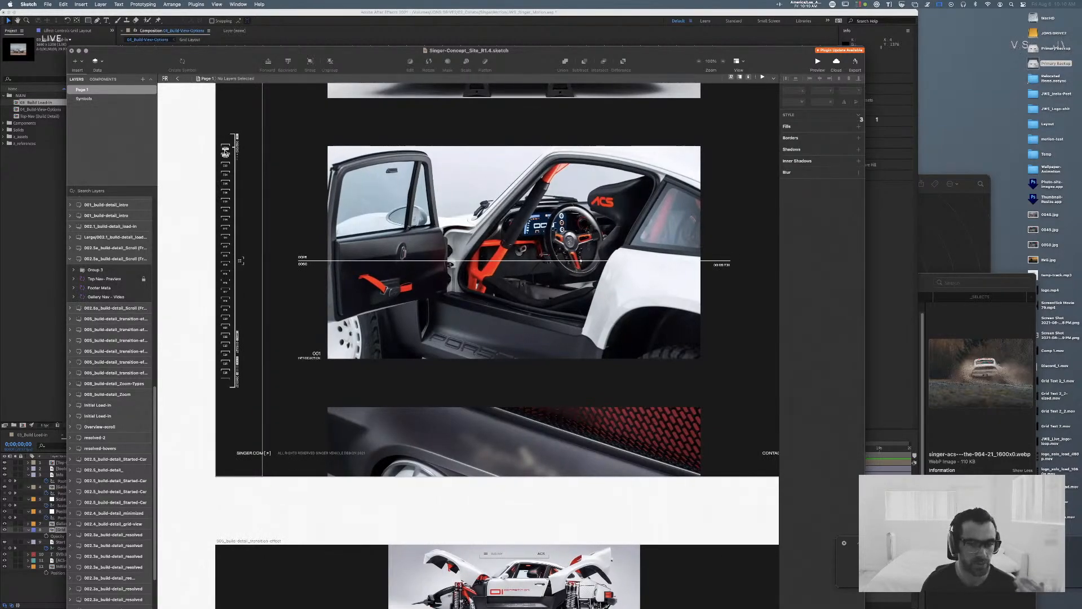
pyautogui.scroll(1, 225, 158)
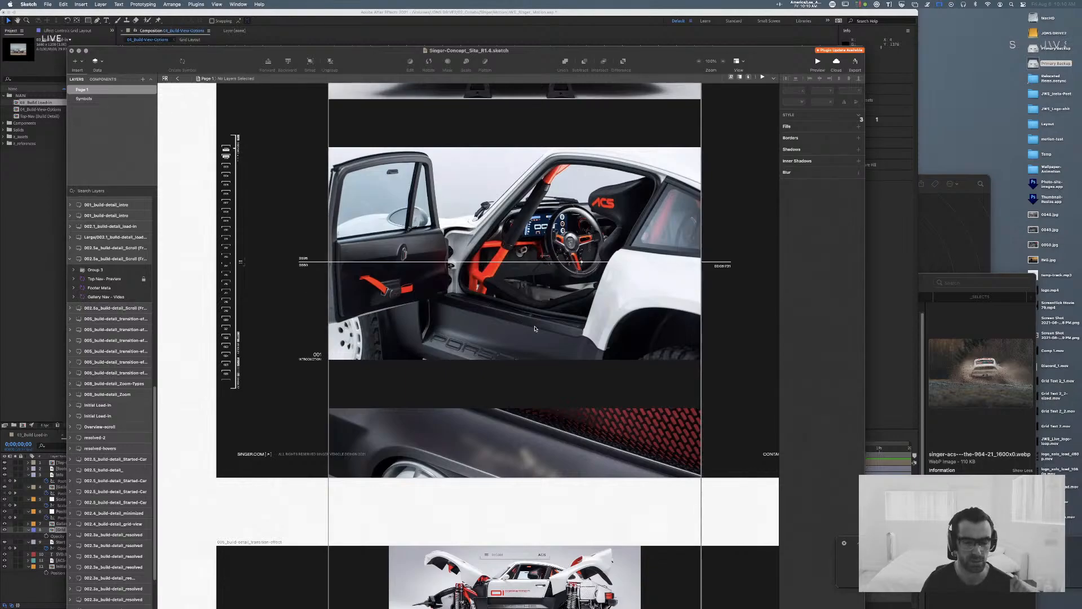
pyautogui.scroll(-8, 504, 339)
pyautogui.scroll(3, 467, 366)
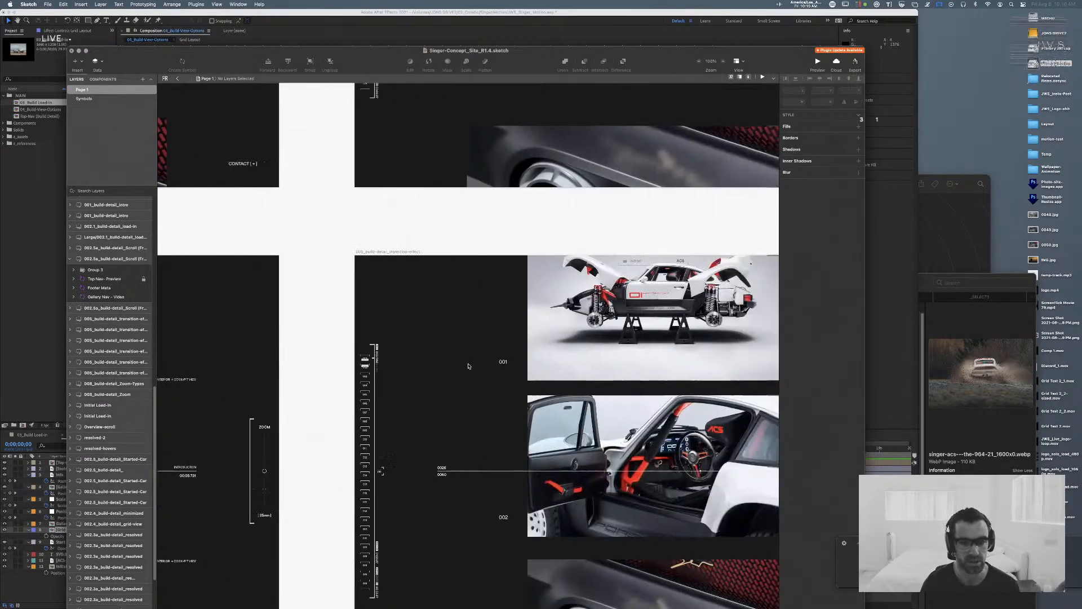
pyautogui.scroll(15, 468, 366)
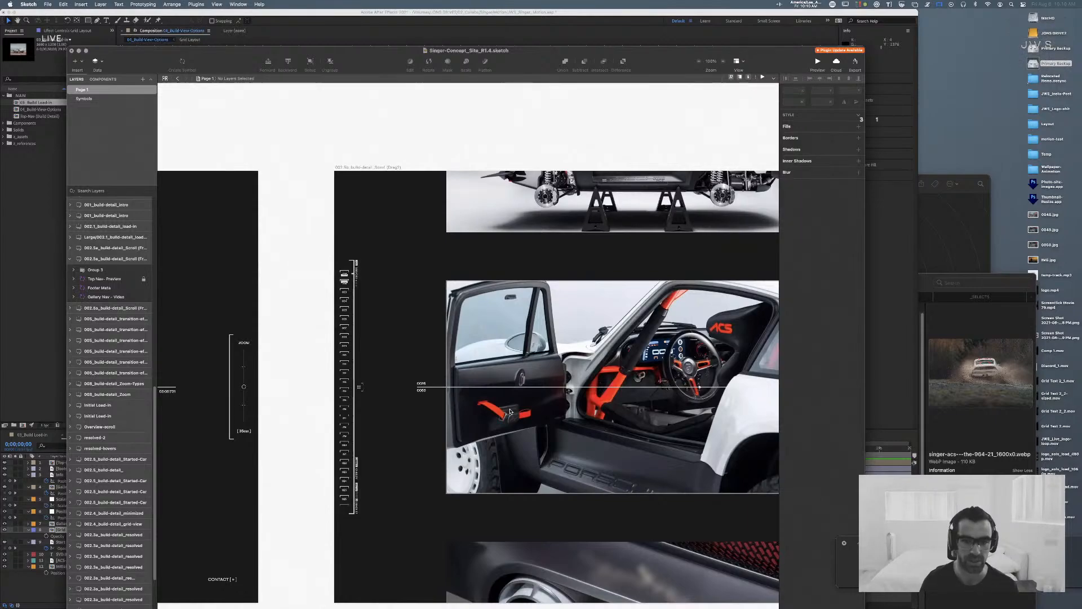
pyautogui.scroll(-2, 510, 411)
pyautogui.scroll(-3, 510, 411)
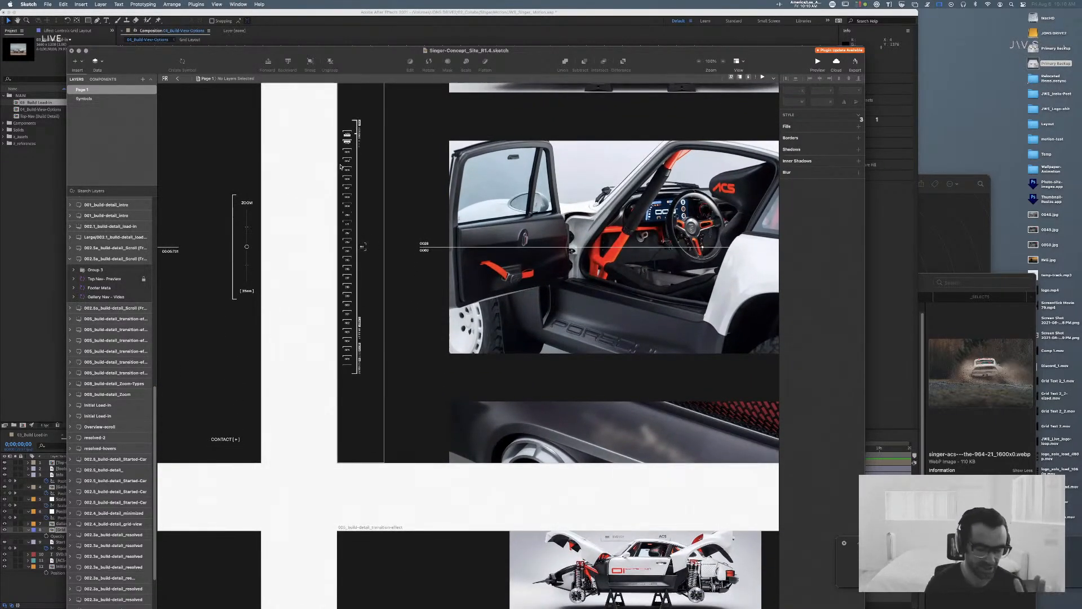
pyautogui.press('super+minus')
# Step: Switch to After Effects, move the 04_Build-View-Options playhead to two seconds, clear the layer selection and activate the Rectangle tool
pyautogui.press('super+Tab')
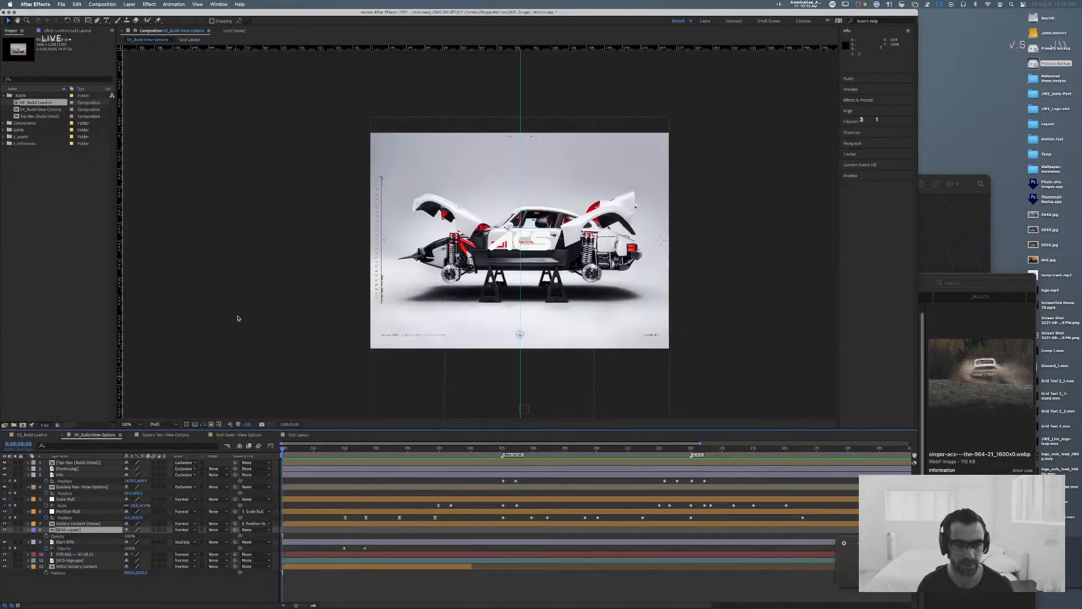
pyautogui.click(340, 449)
pyautogui.moveTo(340, 449)
pyautogui.mouseDown()
pyautogui.moveTo(362, 450)
pyautogui.moveTo(346, 452)
pyautogui.mouseUp()
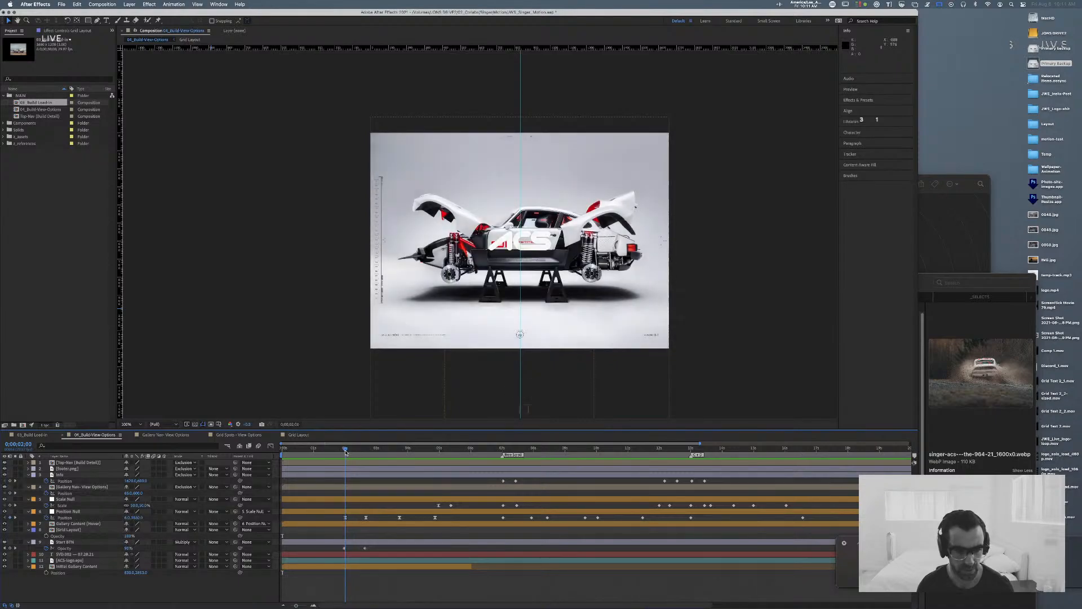
pyautogui.click(92, 464)
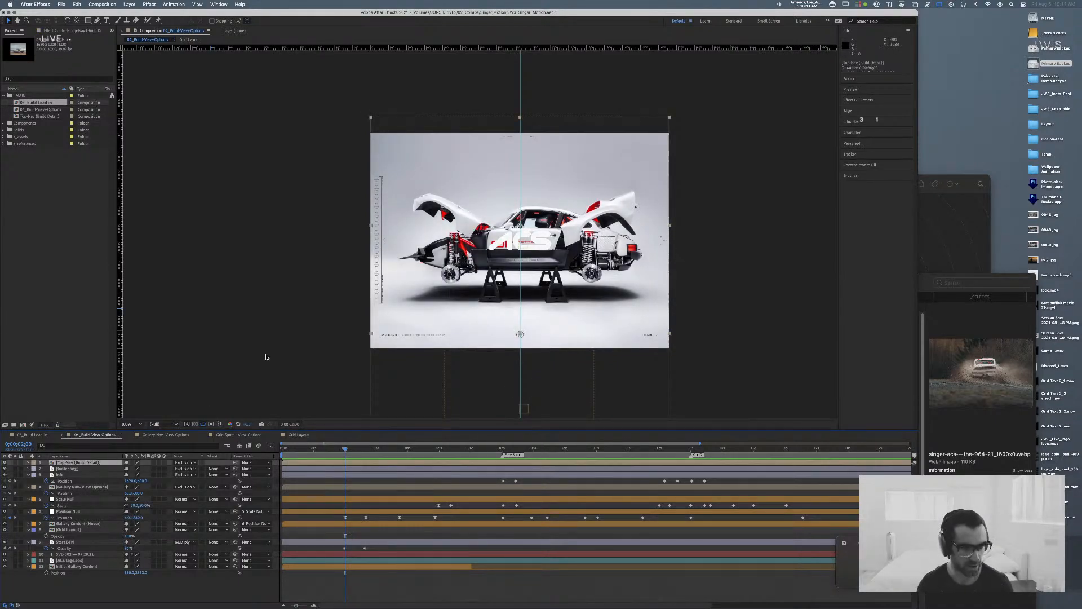
pyautogui.click(94, 586)
pyautogui.click(87, 22)
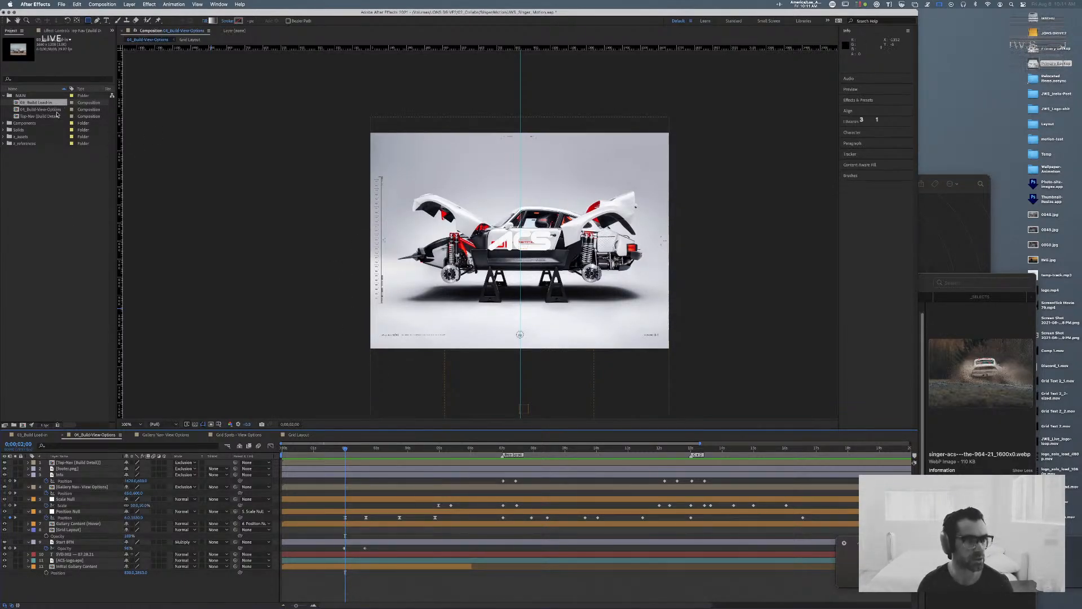
# Step: Switch to Sketch and examine the Scroll (Drag) artboard, the ACS thumbnail grid and the smaller-scale transition-effect artboards
pyautogui.press('super+Tab')
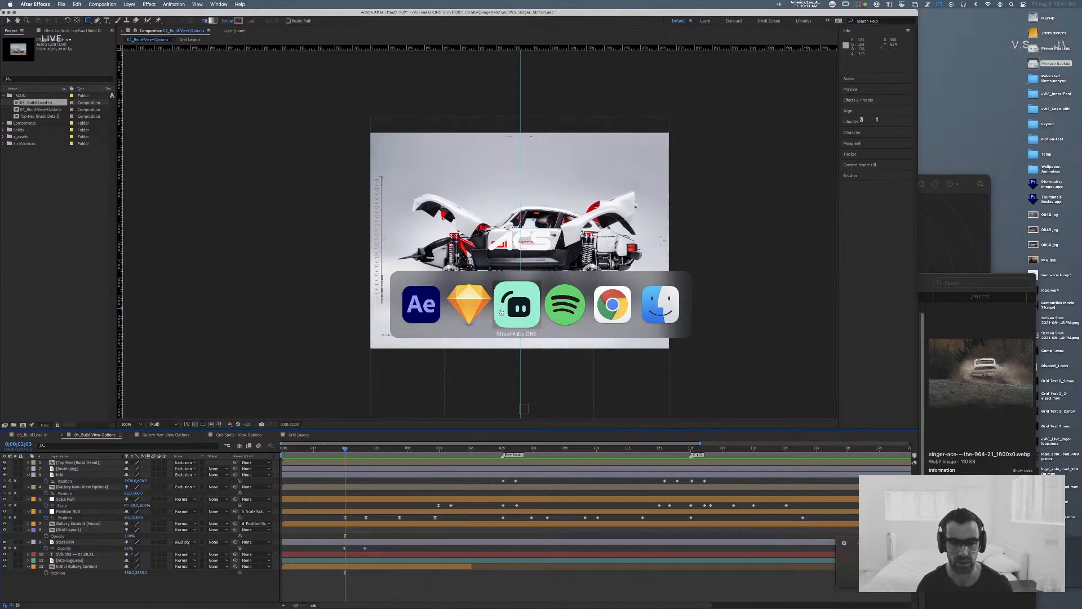
pyautogui.click(459, 311)
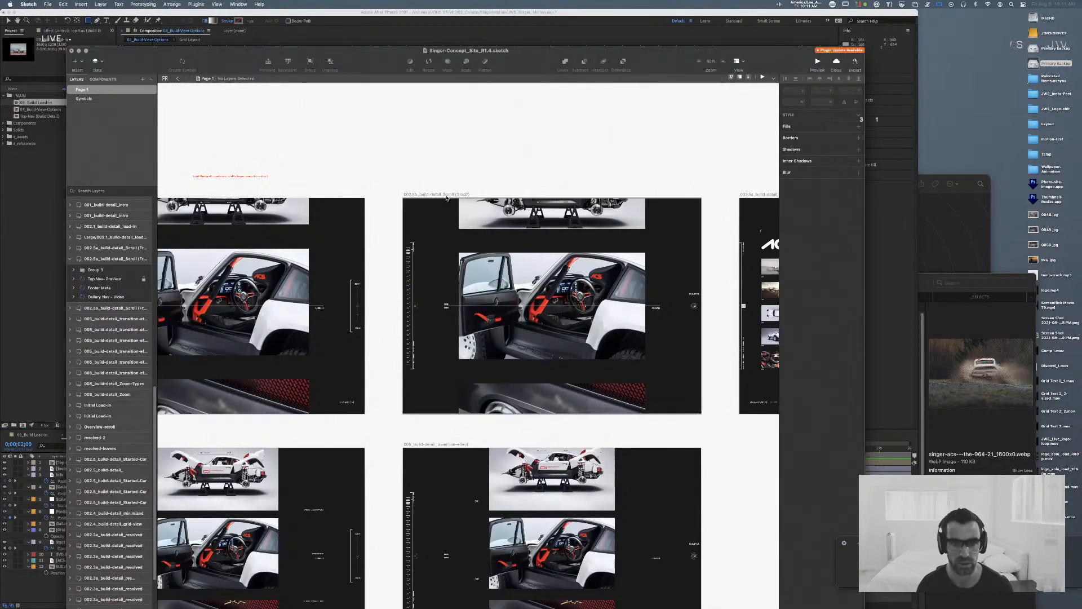
pyautogui.hscroll(-5, 379, 171)
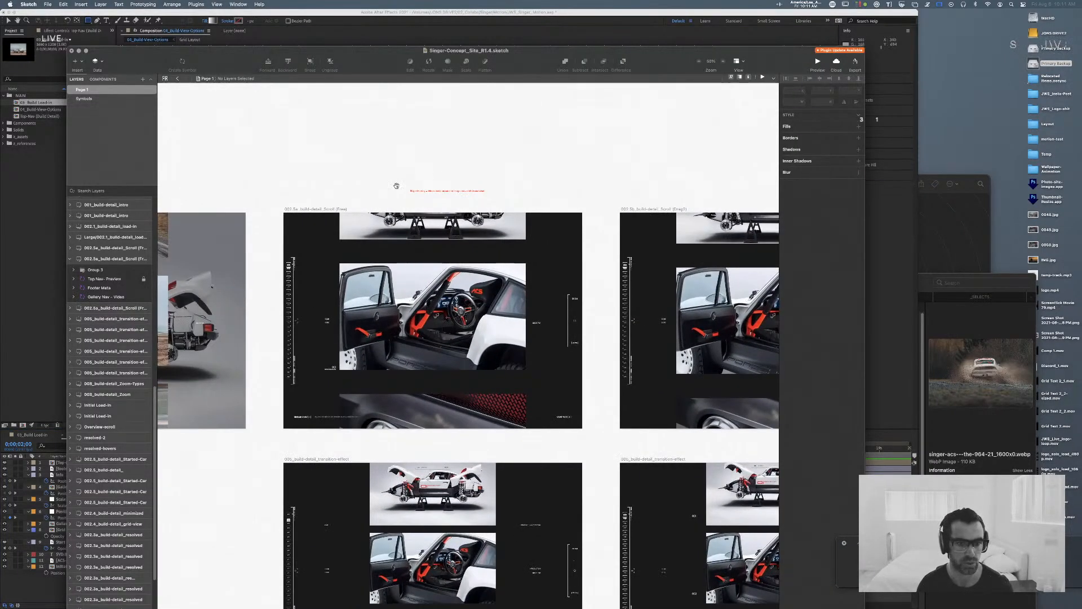
pyautogui.hscroll(3, 268, 169)
pyautogui.scroll(-10, 475, 272)
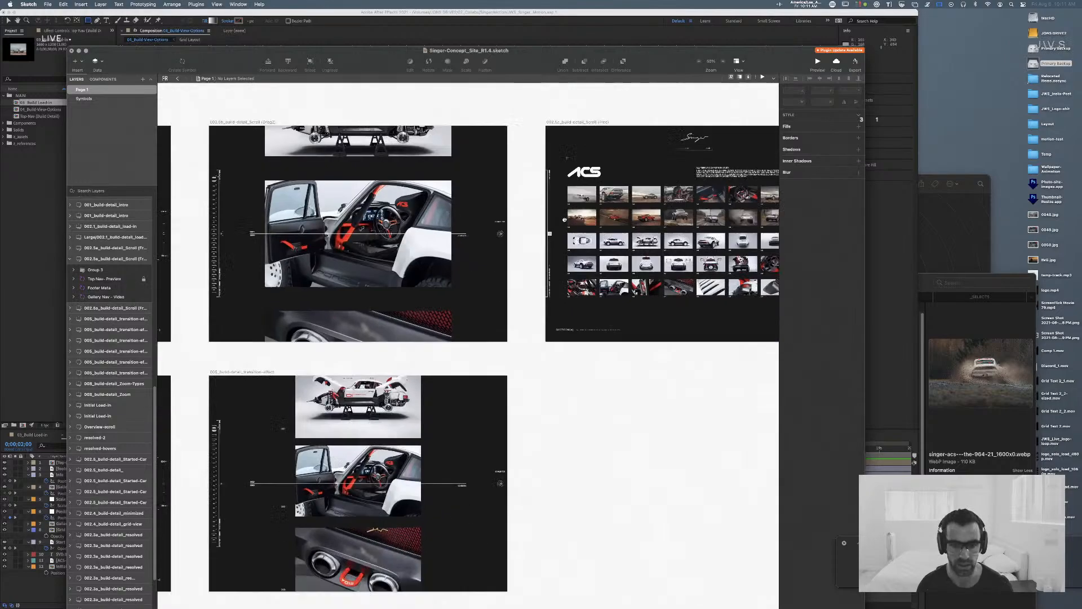
pyautogui.scroll(-11, 408, 524)
pyautogui.hscroll(-5, 408, 524)
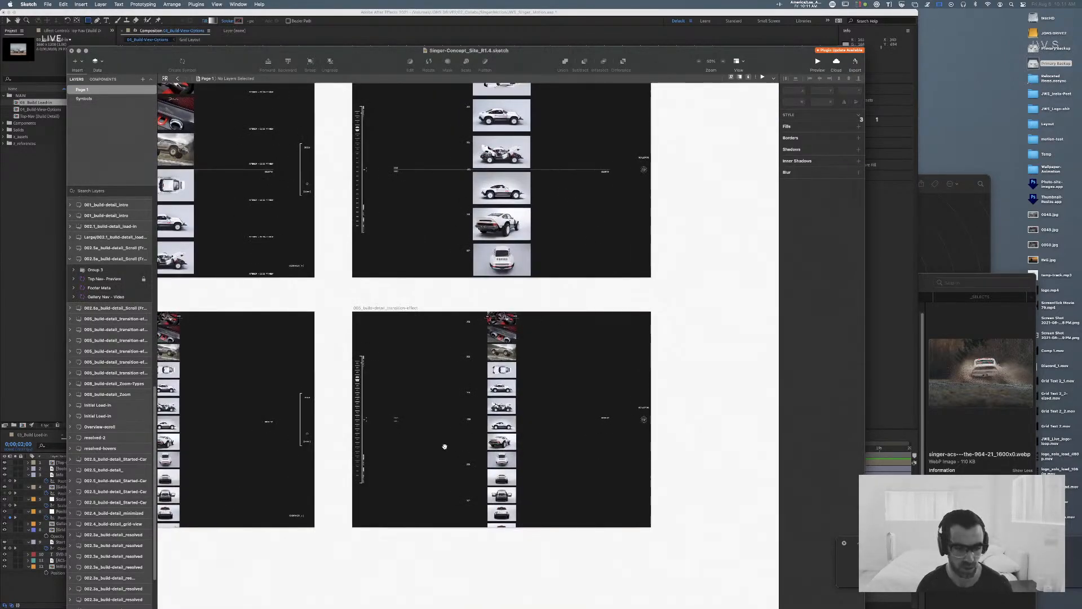
pyautogui.scroll(-2, 334, 420)
pyautogui.hscroll(-2, 366, 389)
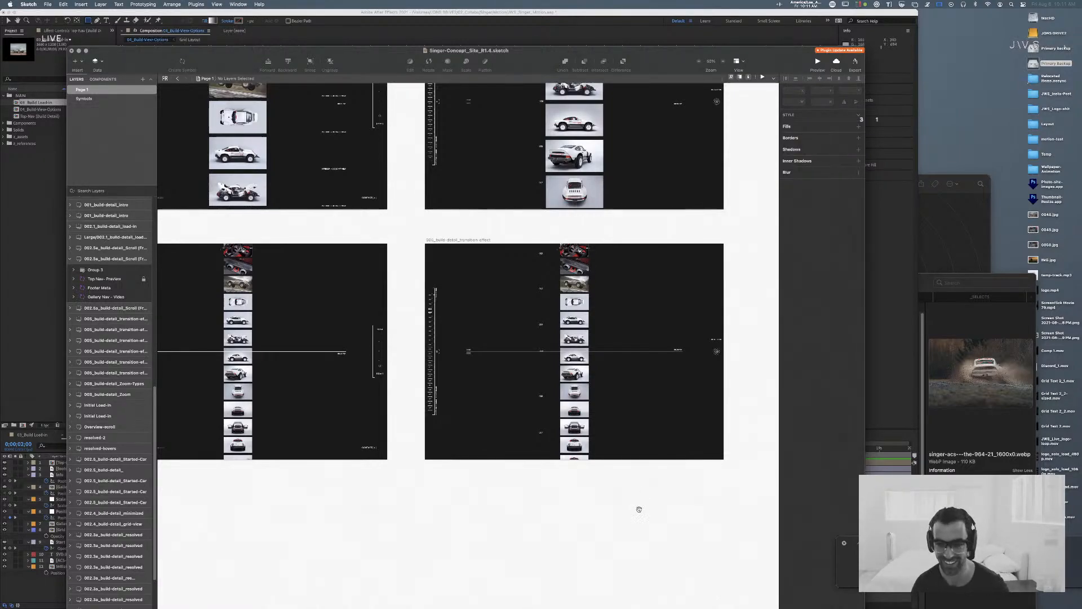
pyautogui.hscroll(5, 638, 508)
pyautogui.scroll(-10, 416, 512)
pyautogui.scroll(-3, 613, 405)
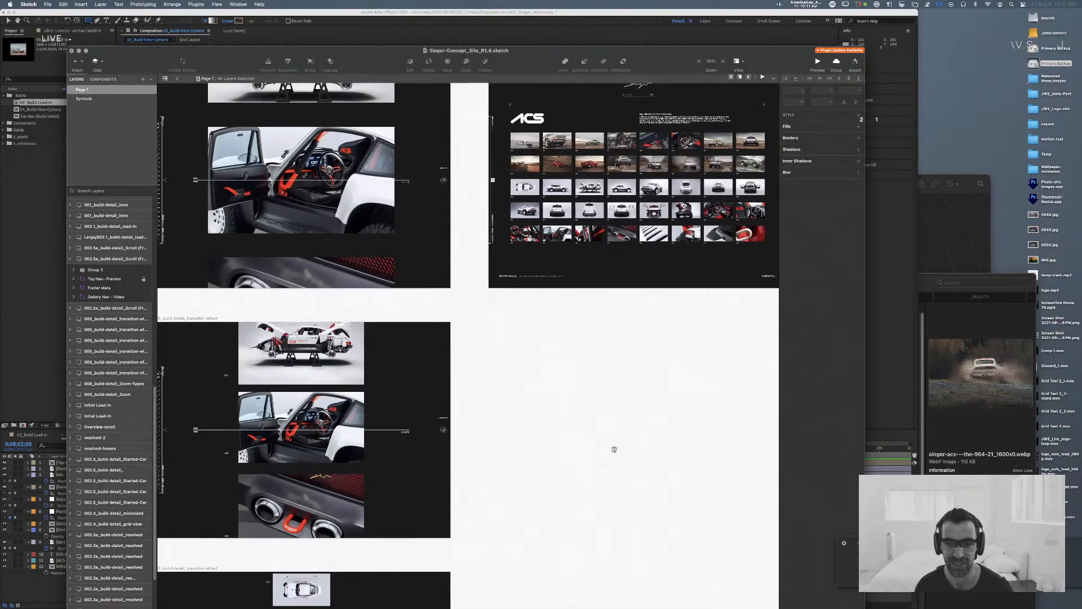
# Step: Review the Titanium Exhaust detail and build-detail video artboards beyond the thumbnail grid
pyautogui.scroll(2, 536, 468)
pyautogui.hscroll(8, 459, 483)
pyautogui.hscroll(6, 410, 484)
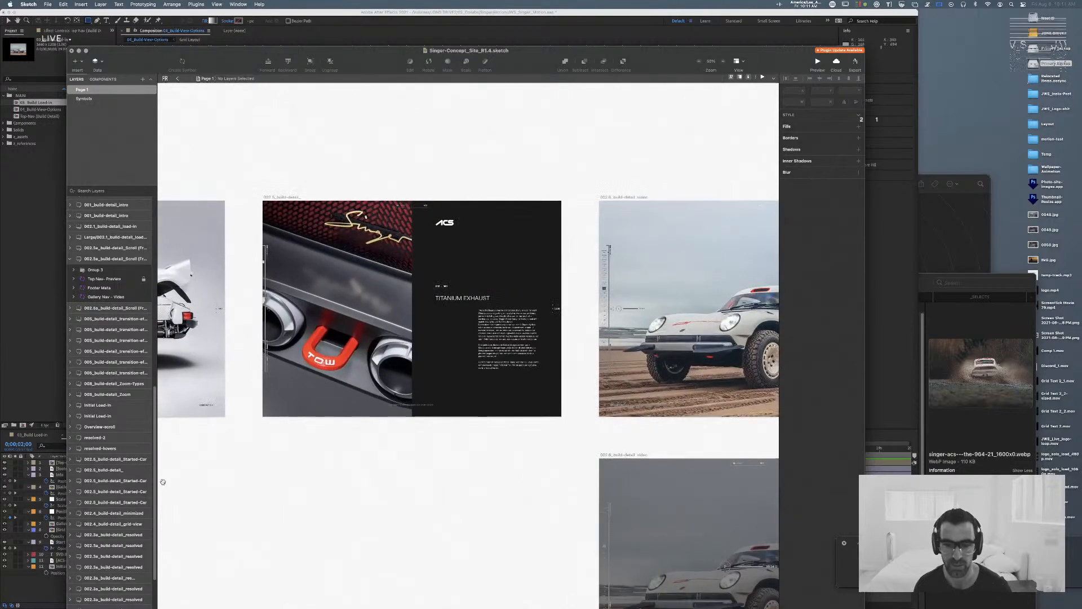
pyautogui.hscroll(4, 404, 495)
pyautogui.scroll(-5, 322, 484)
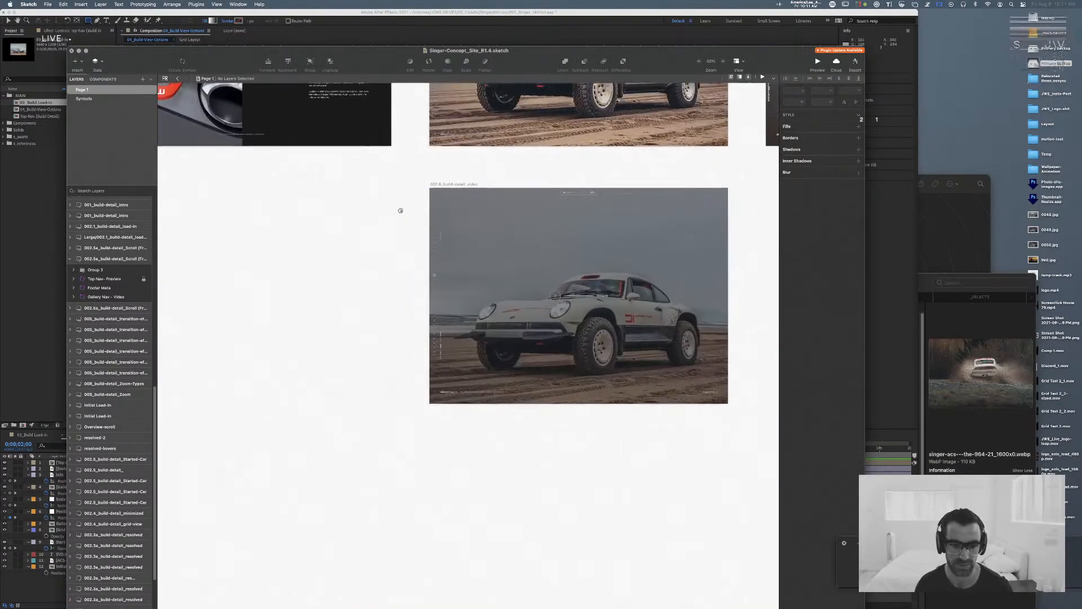
pyautogui.hscroll(-6, 305, 280)
pyautogui.scroll(5, 454, 292)
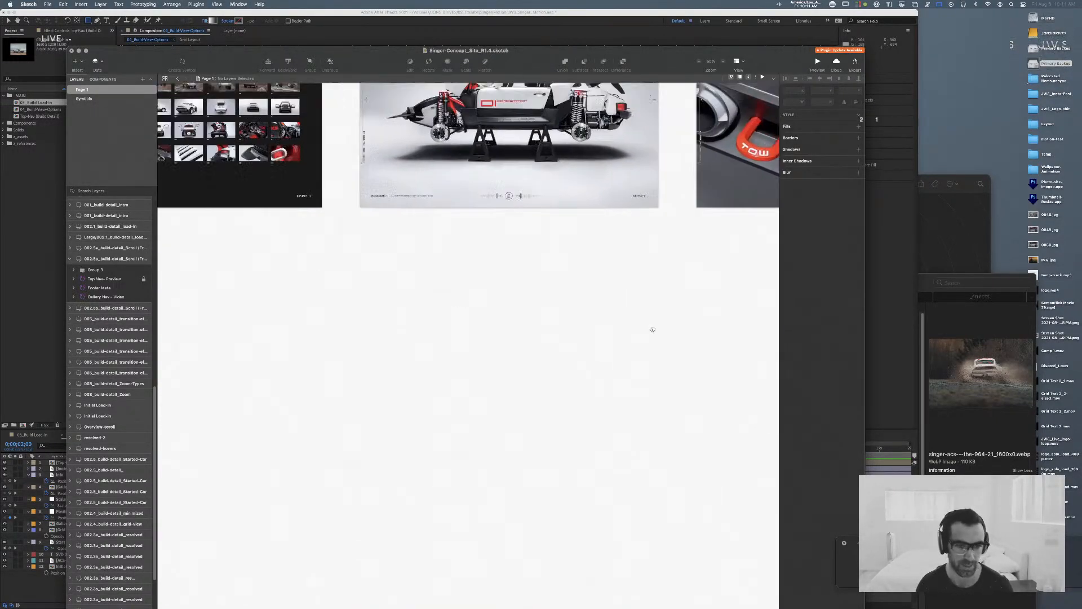
pyautogui.hscroll(-8, 473, 346)
pyautogui.scroll(-3, 624, 391)
pyautogui.hscroll(-3, 623, 391)
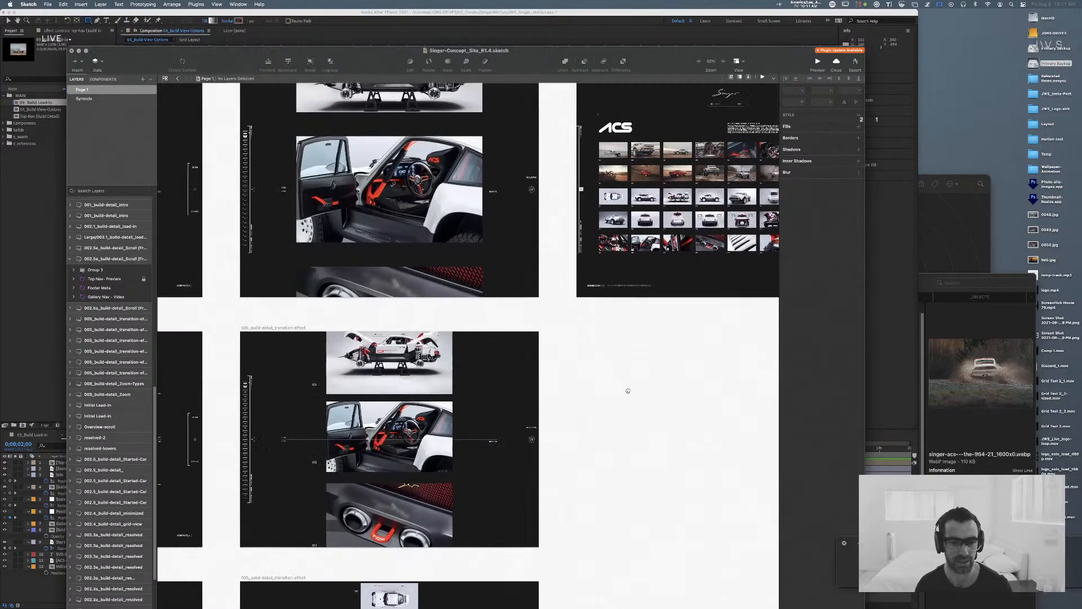
# Step: Review the Scroll (Free) artboard and the transition-effect artboards below it, including their active image lines
pyautogui.hscroll(-4, 665, 303)
pyautogui.scroll(2, 664, 303)
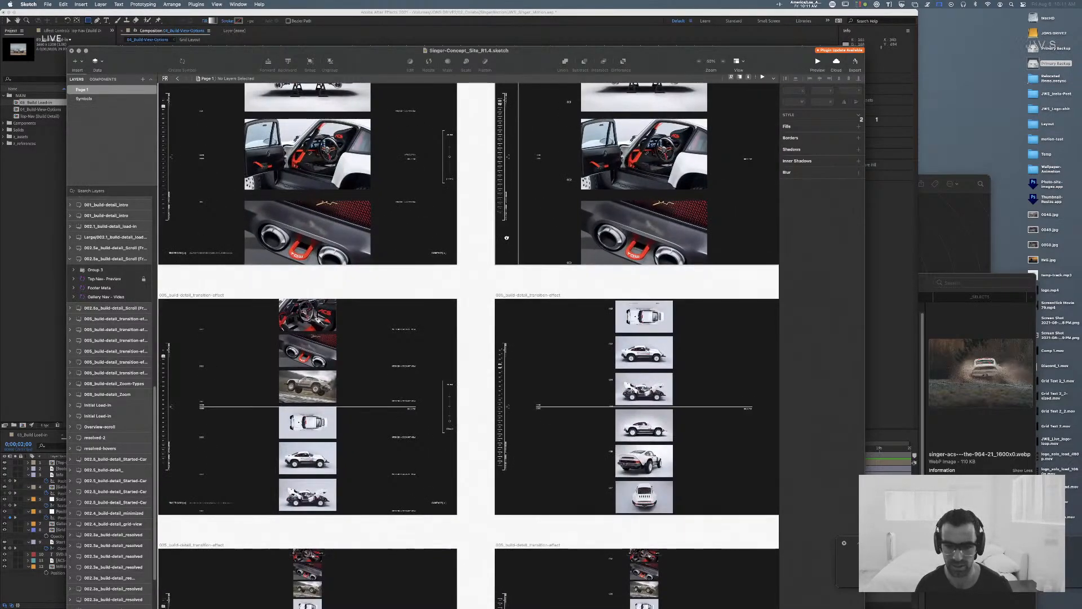
pyautogui.scroll(3, 506, 237)
pyautogui.hscroll(-4, 541, 293)
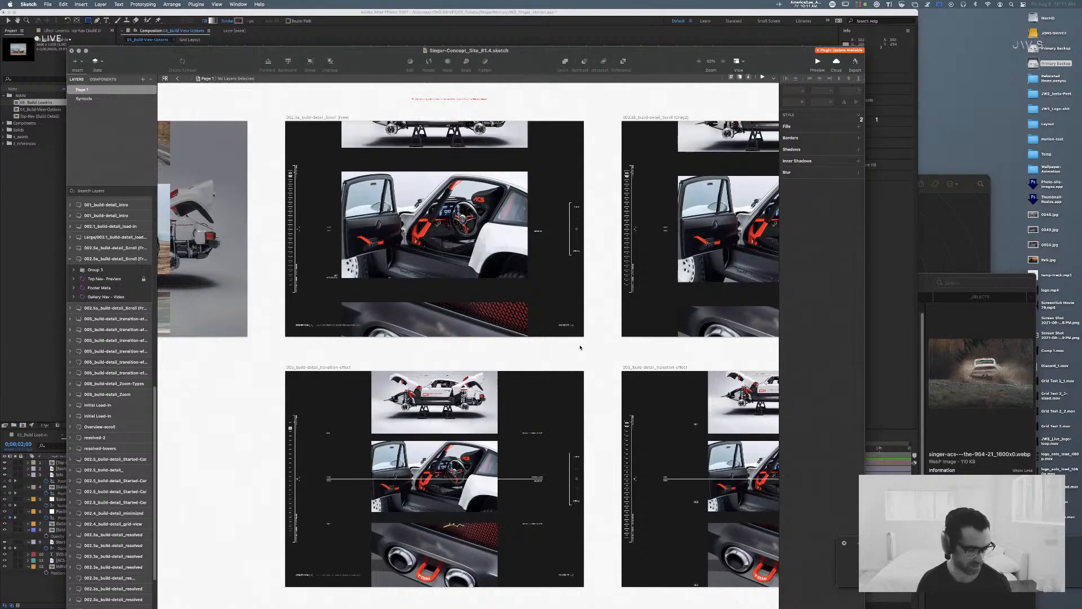
pyautogui.scroll(-3, 603, 338)
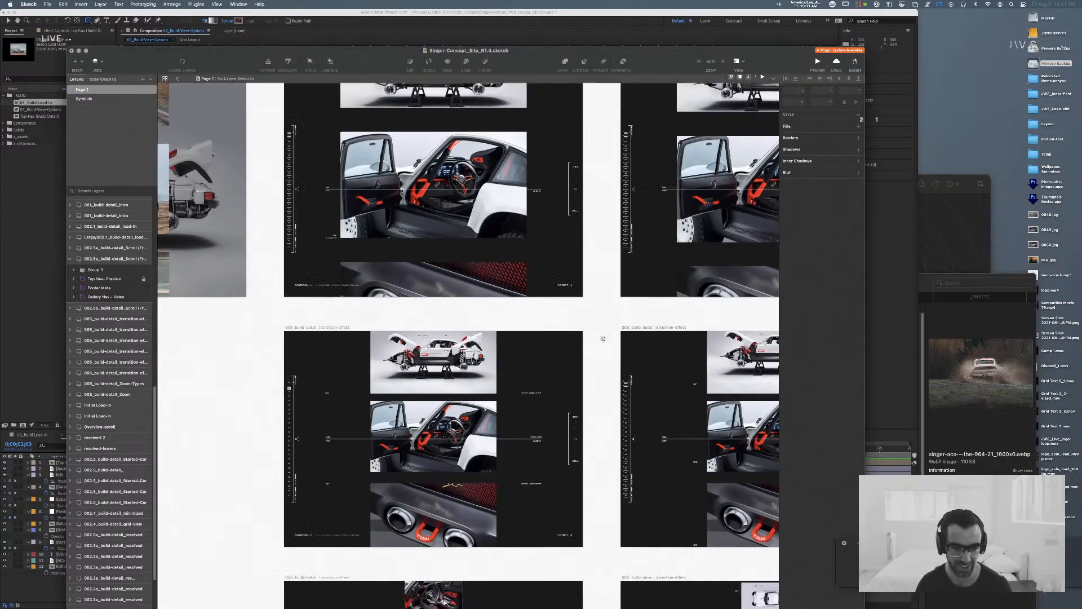
pyautogui.scroll(-5, 602, 338)
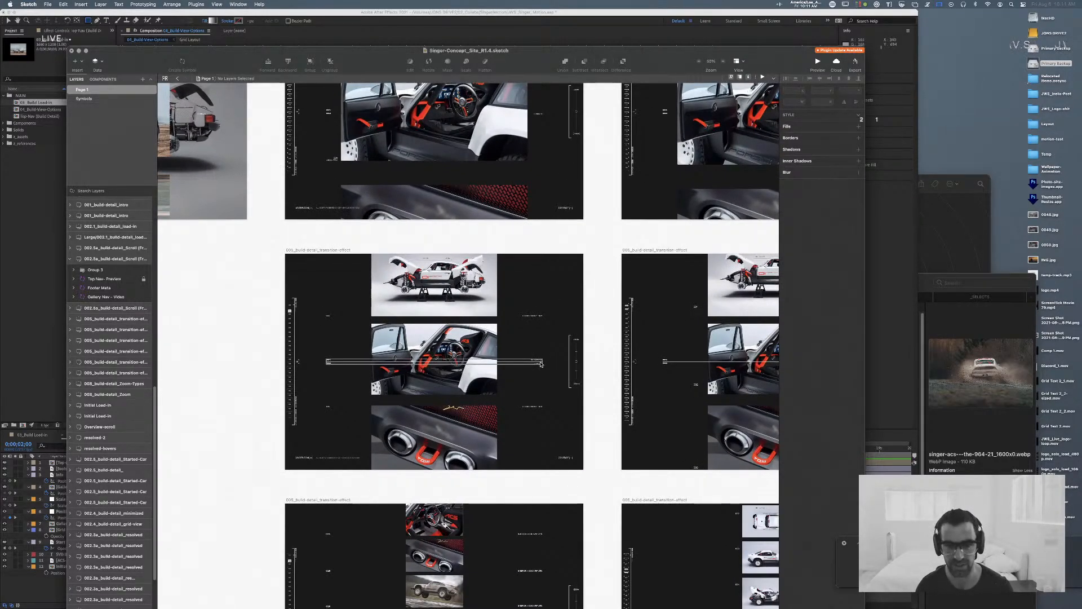
# Step: Open the master of the Active Image Line symbol used on the first transition-effect artboard
pyautogui.press('super+plus')
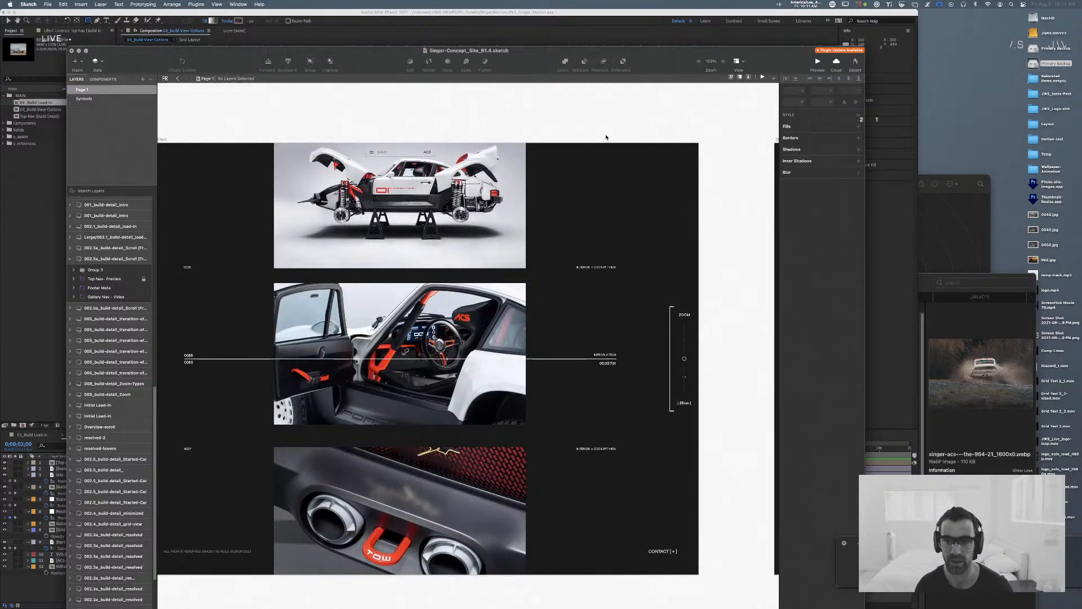
pyautogui.hscroll(-3, 606, 136)
pyautogui.press('super+Tab')
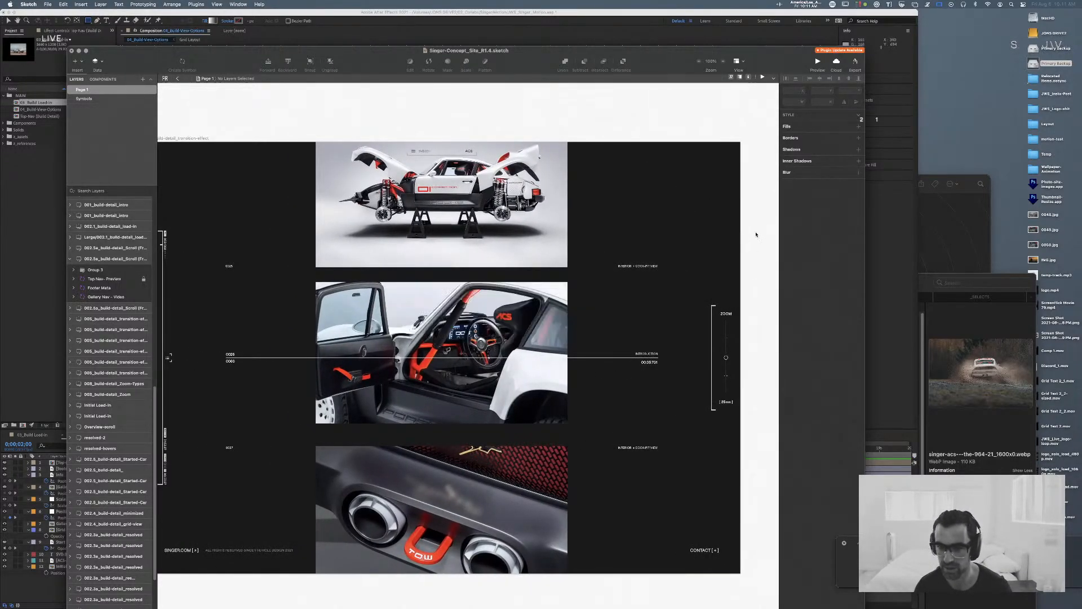
pyautogui.click(648, 360)
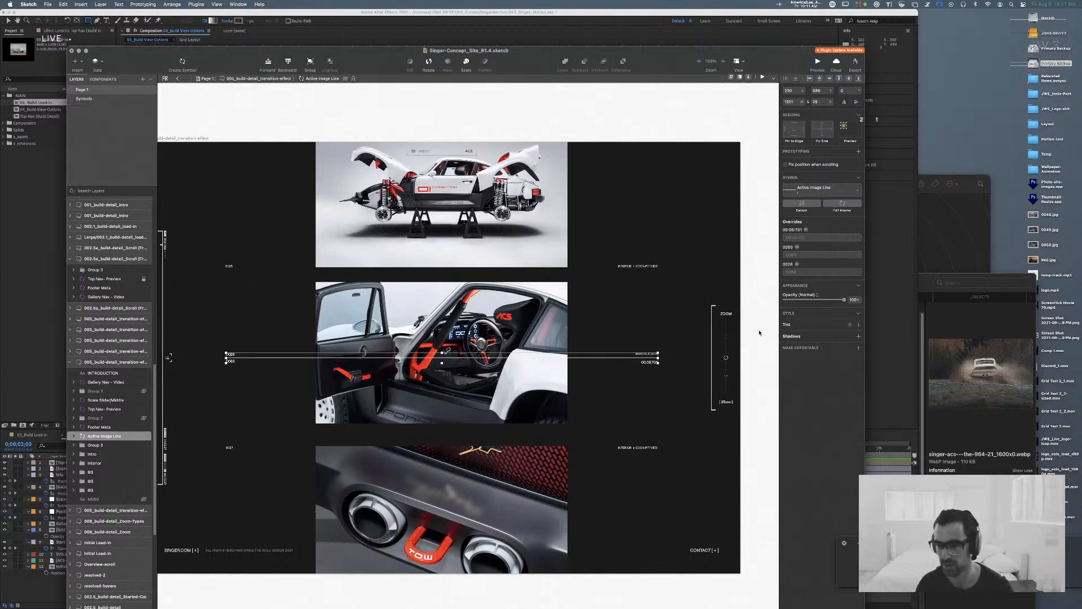
pyautogui.click(842, 204)
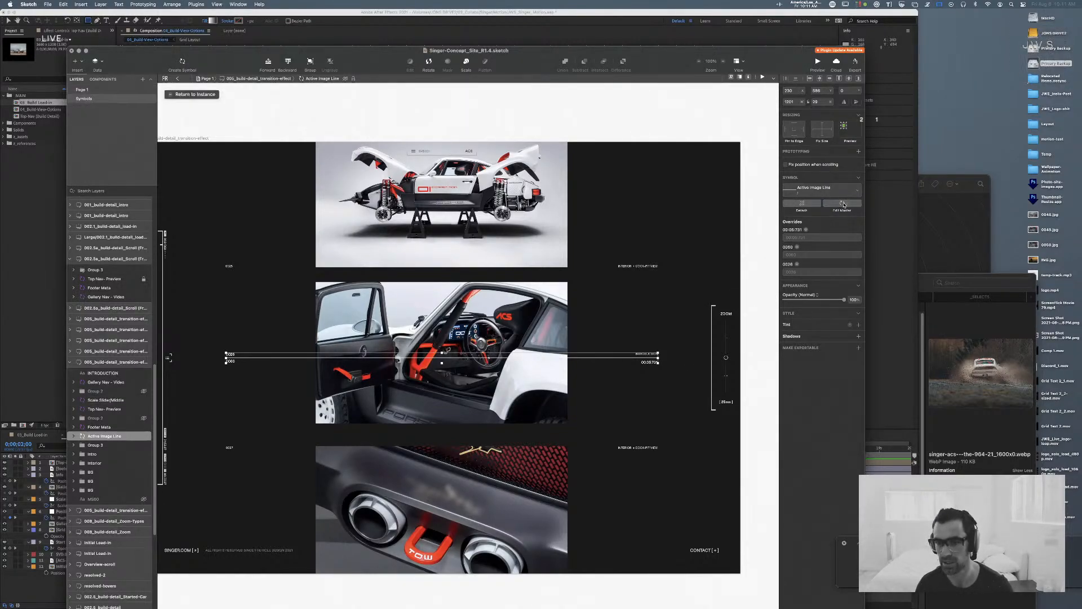
pyautogui.click(560, 338)
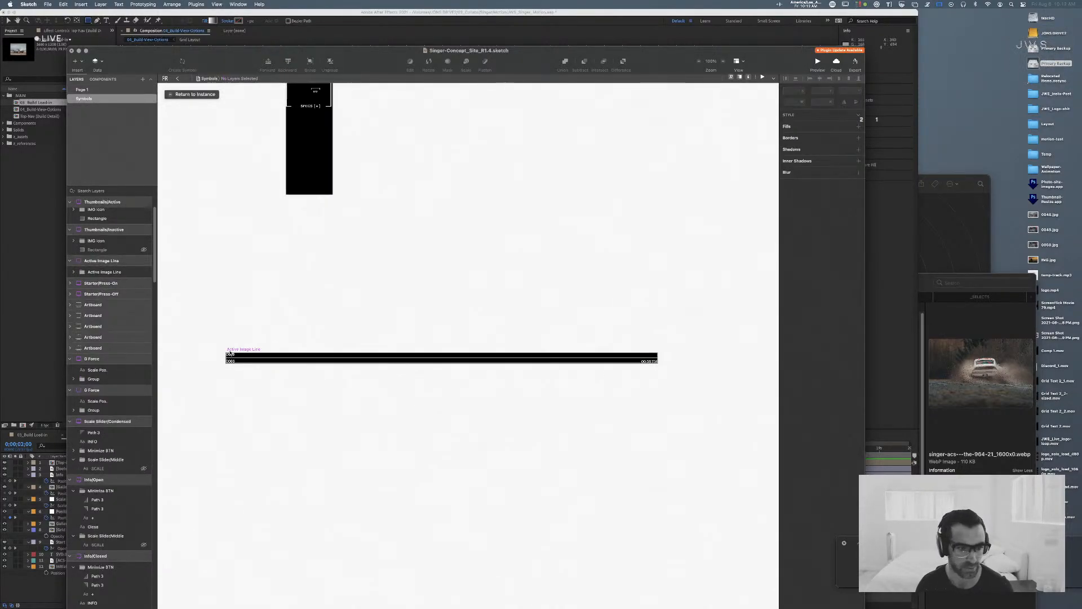
# Step: Make the Active Image Line symbol exportable and export it as a 1x PNG into the _references folder
pyautogui.click(300, 346)
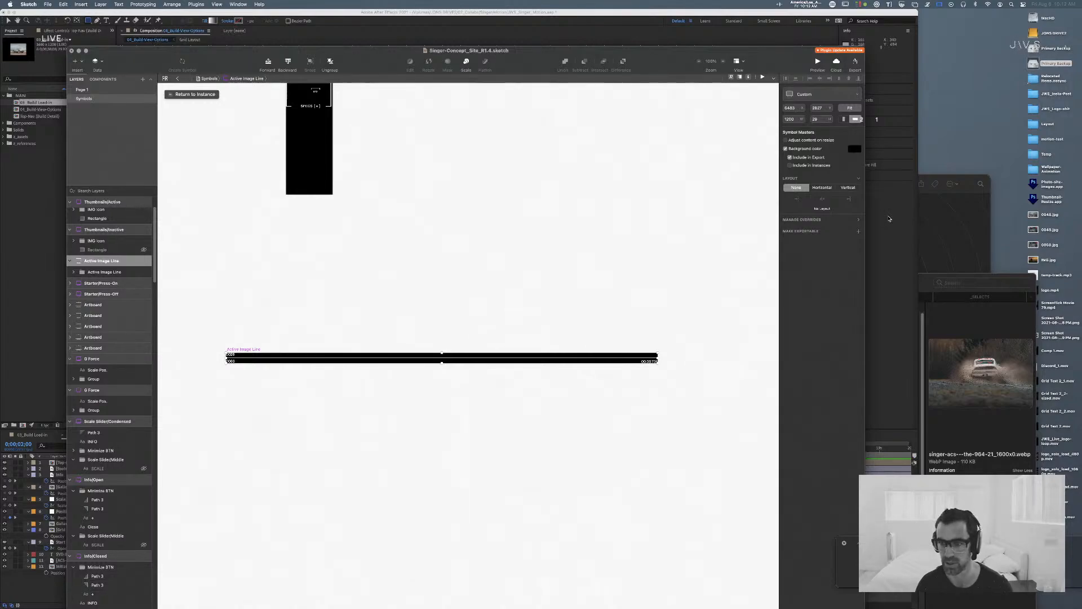
pyautogui.click(855, 232)
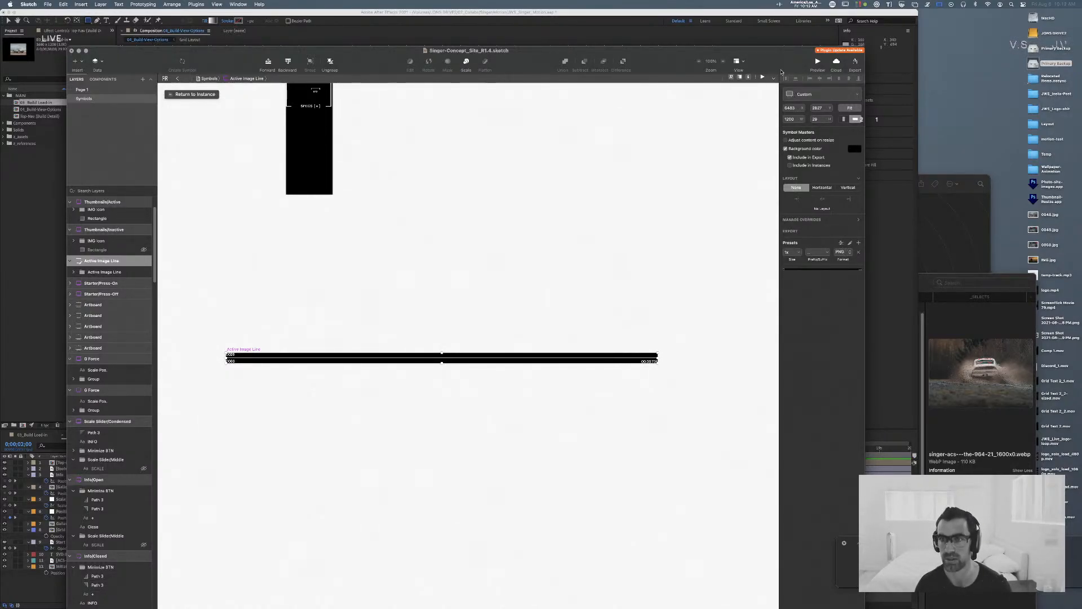
pyautogui.moveTo(781, 72); pyautogui.dragTo(775, 16)
pyautogui.click(807, 602)
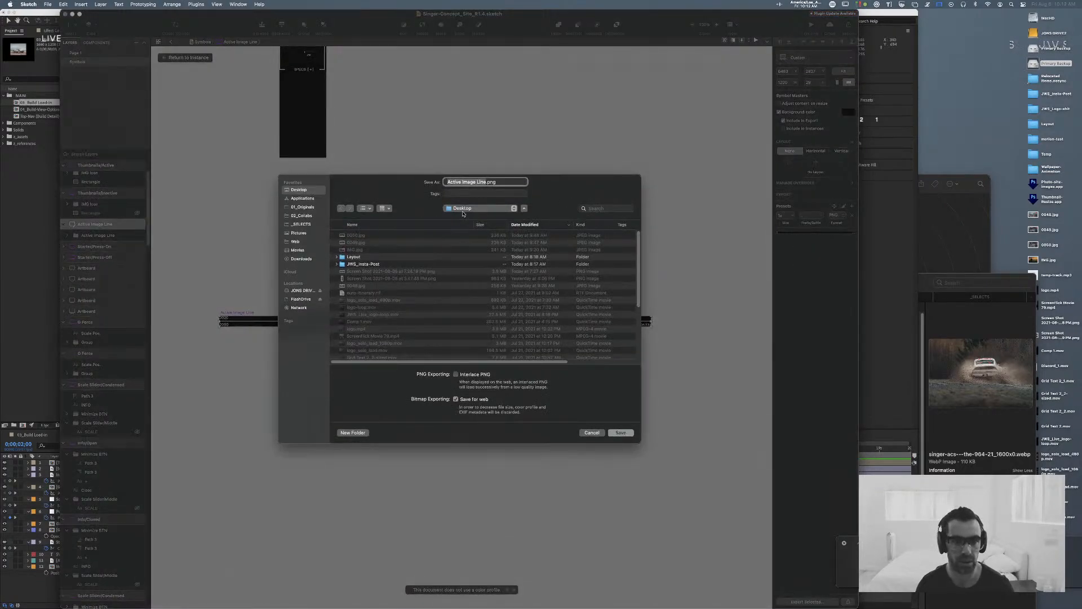
pyautogui.click(479, 208)
pyautogui.click(496, 297)
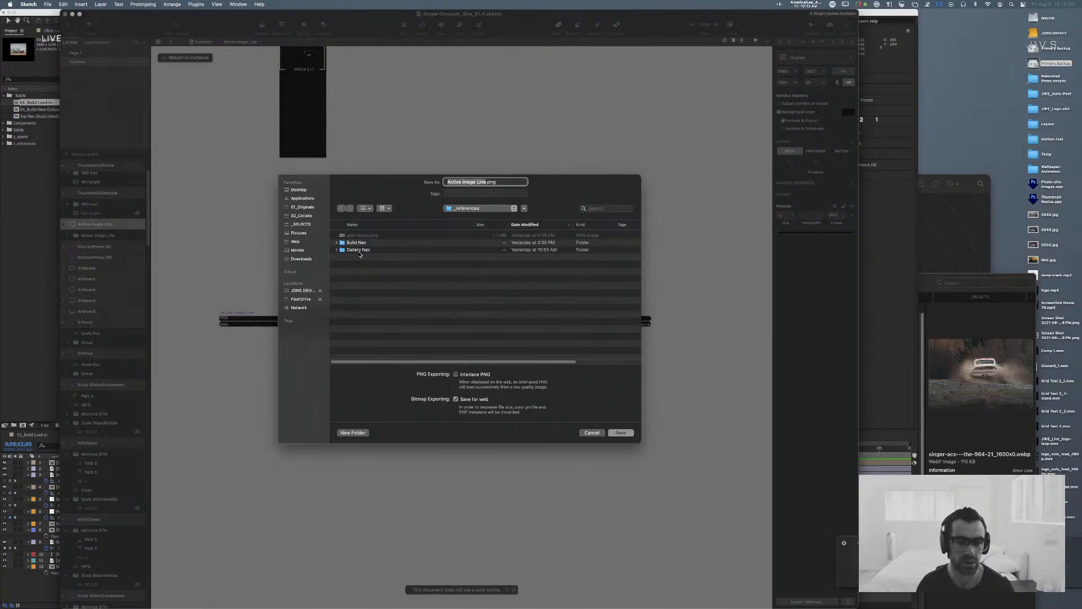
pyautogui.press('Return')
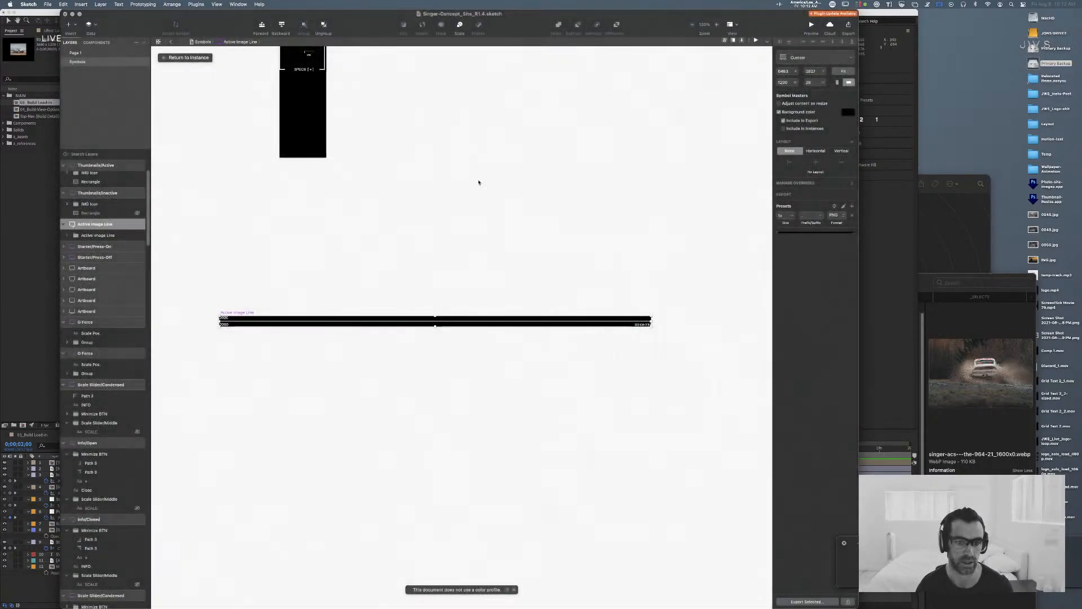
# Step: Expand the references folder in the After Effects project, then switch to Finder, close the AirDrop window and show the Motion folder
pyautogui.press('super+Tab')
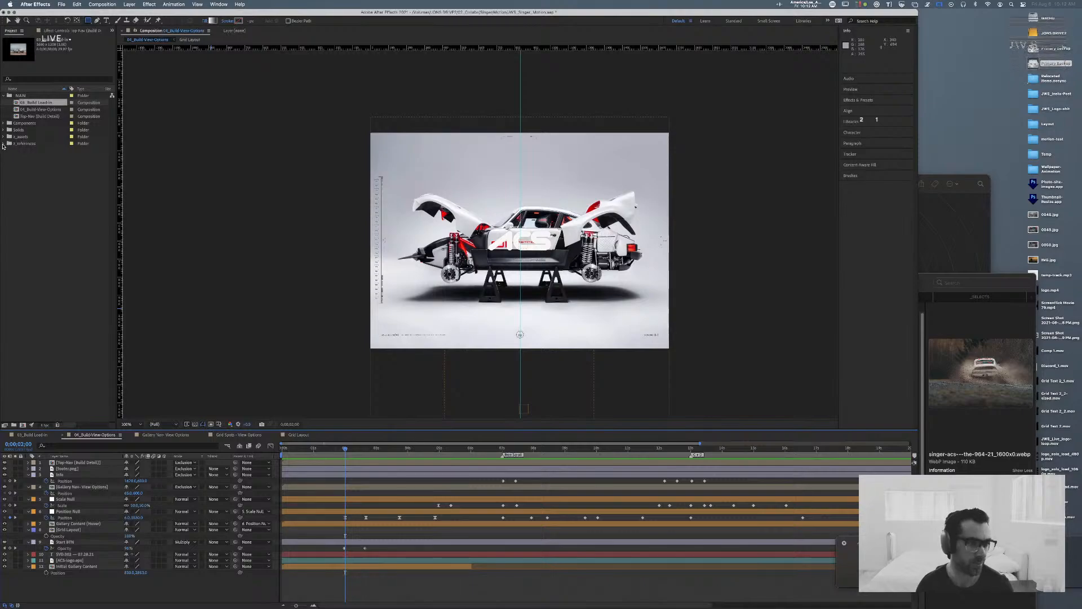
pyautogui.click(4, 144)
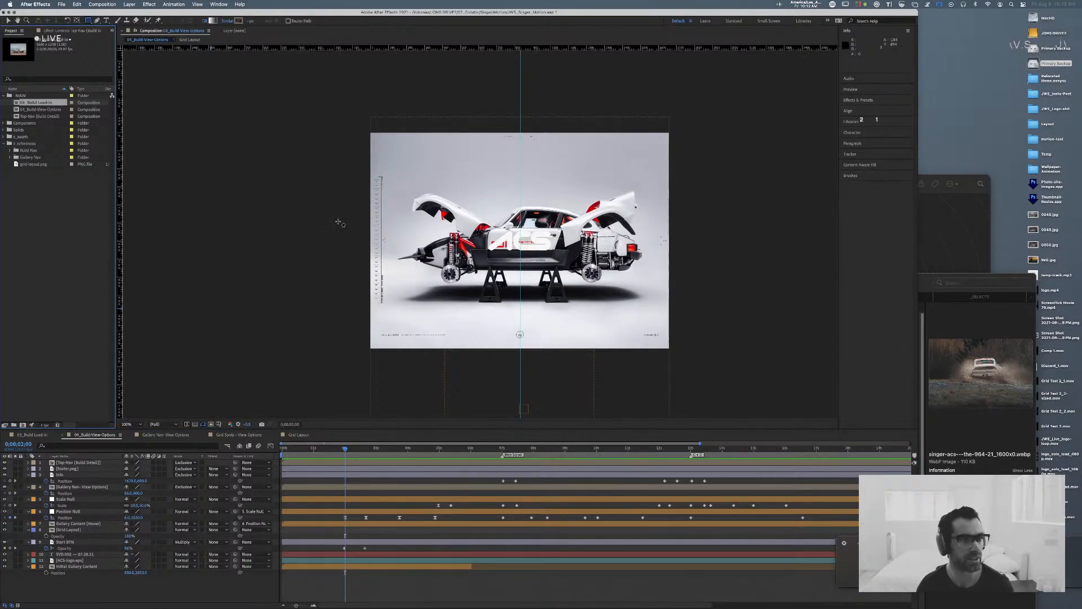
pyautogui.press('super+Tab')
pyautogui.press('super+Tab')
pyautogui.press('super+Tab')
pyautogui.press('super+Tab')
pyautogui.press('super+Tab')
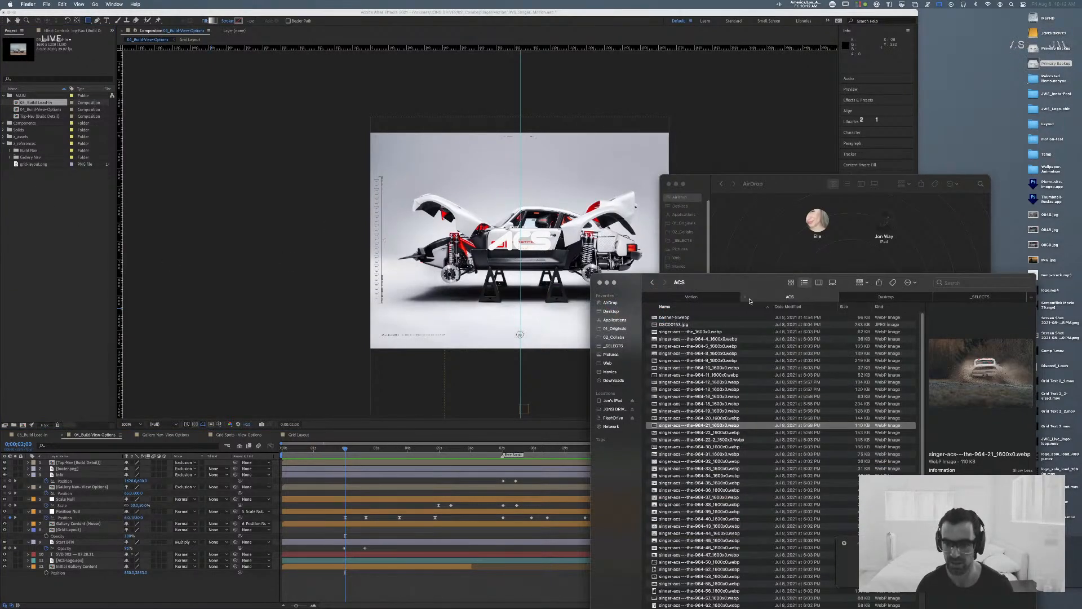
pyautogui.click(668, 183)
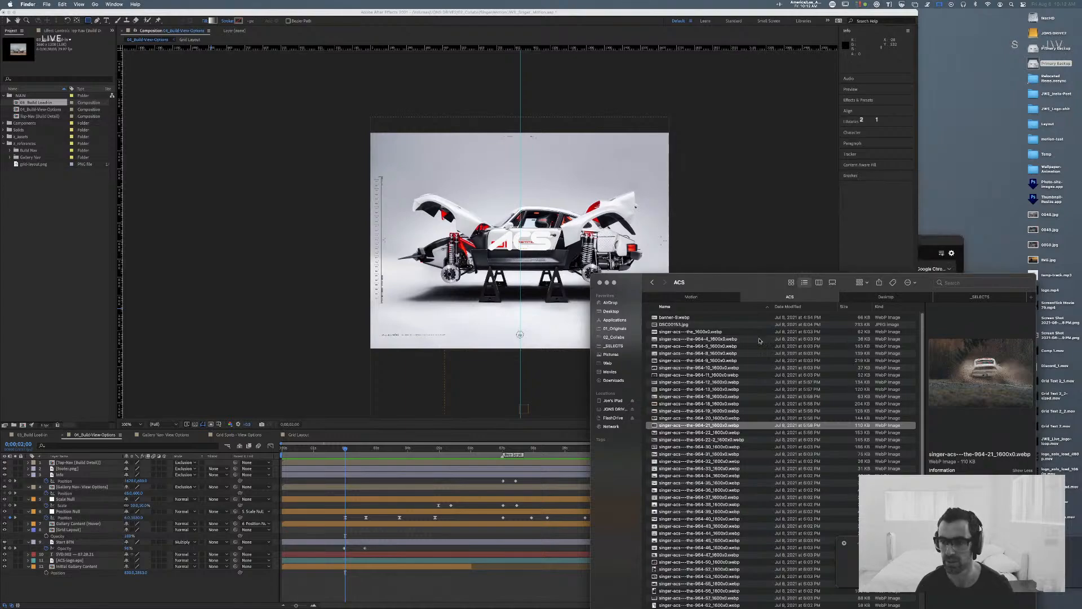
pyautogui.click(707, 300)
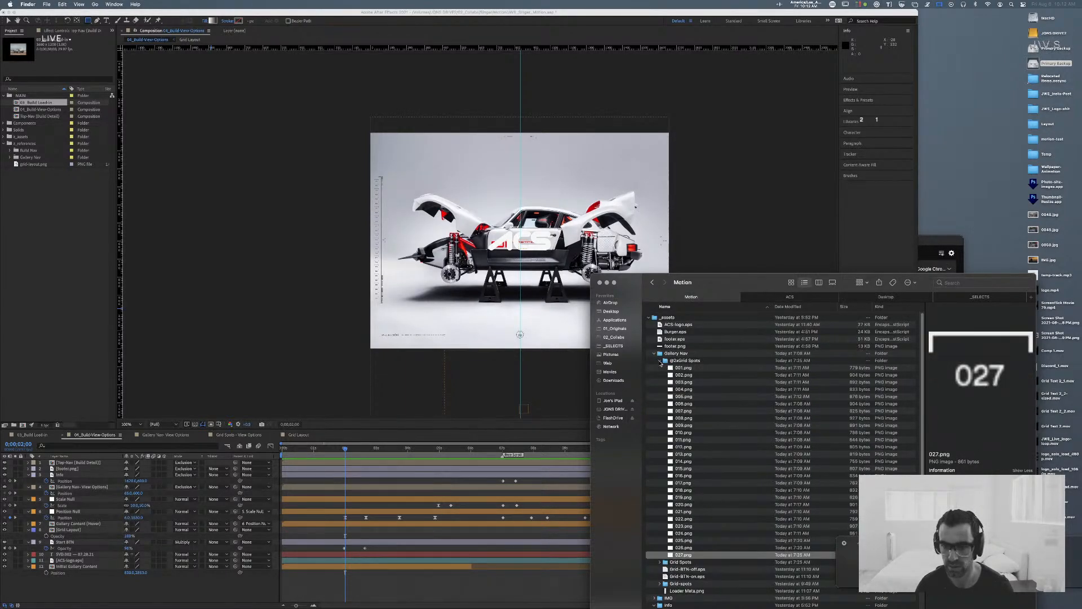
pyautogui.click(703, 375)
pyautogui.press('space')
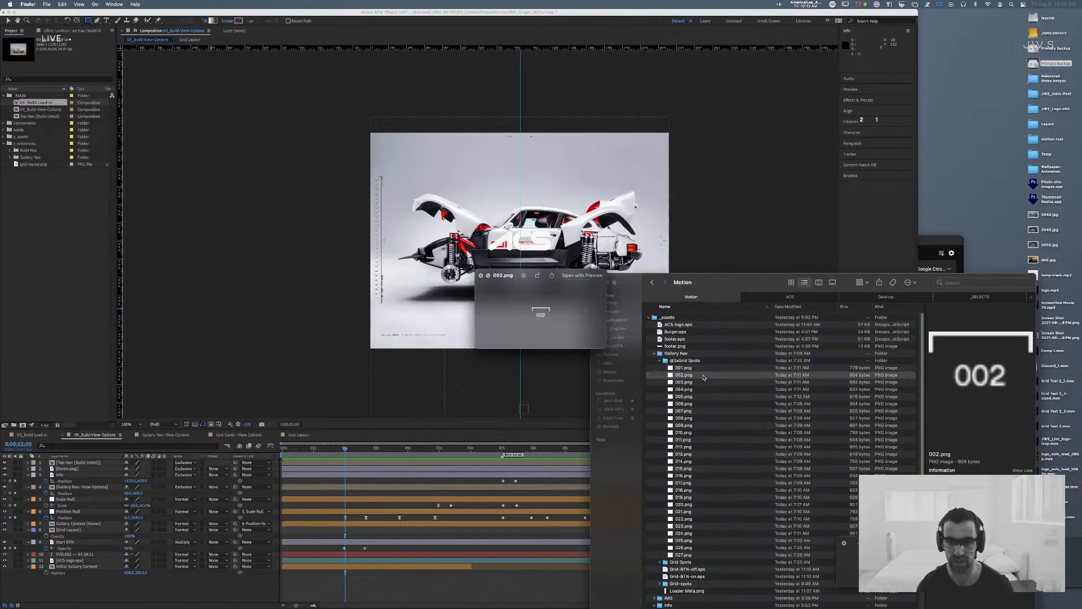
pyautogui.press('Down')
pyautogui.press('Down')
pyautogui.press('Down')
pyautogui.press('Down')
pyautogui.press('Down')
pyautogui.press('Down')
pyautogui.press('Down')
pyautogui.press('Down')
pyautogui.press('Down')
pyautogui.press('Down')
pyautogui.press('Down')
pyautogui.press('Down')
pyautogui.press('space')
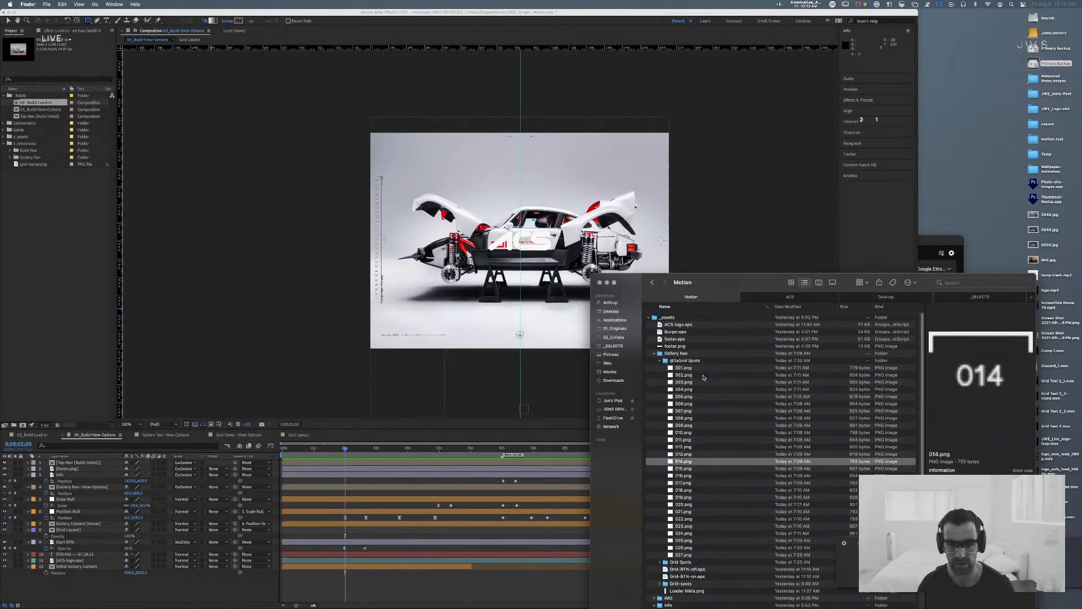
pyautogui.click(661, 359)
pyautogui.click(655, 353)
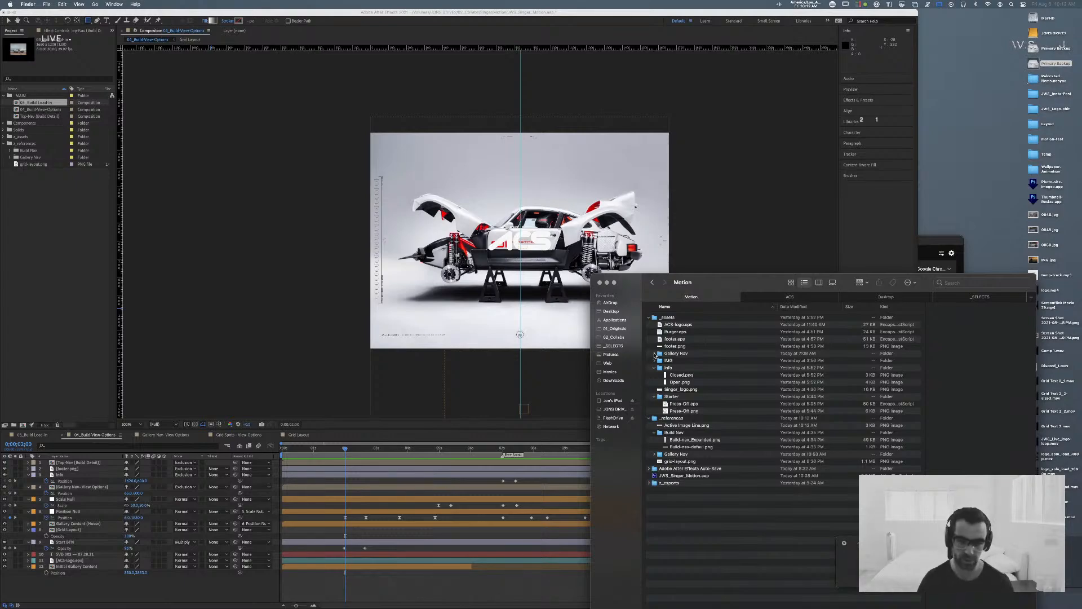
pyautogui.click(655, 354)
pyautogui.click(660, 361)
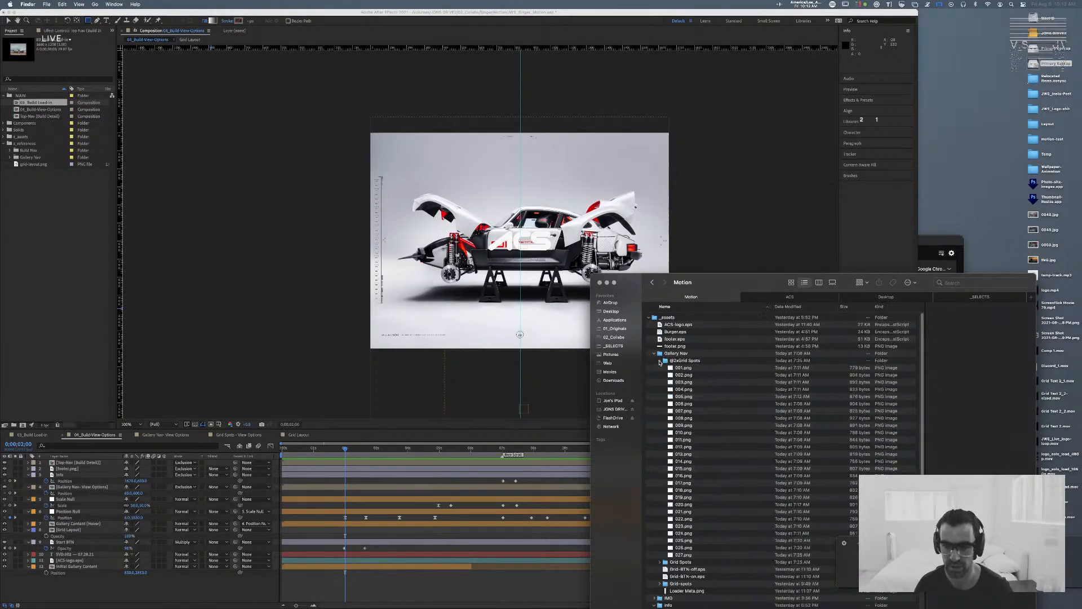
pyautogui.click(660, 360)
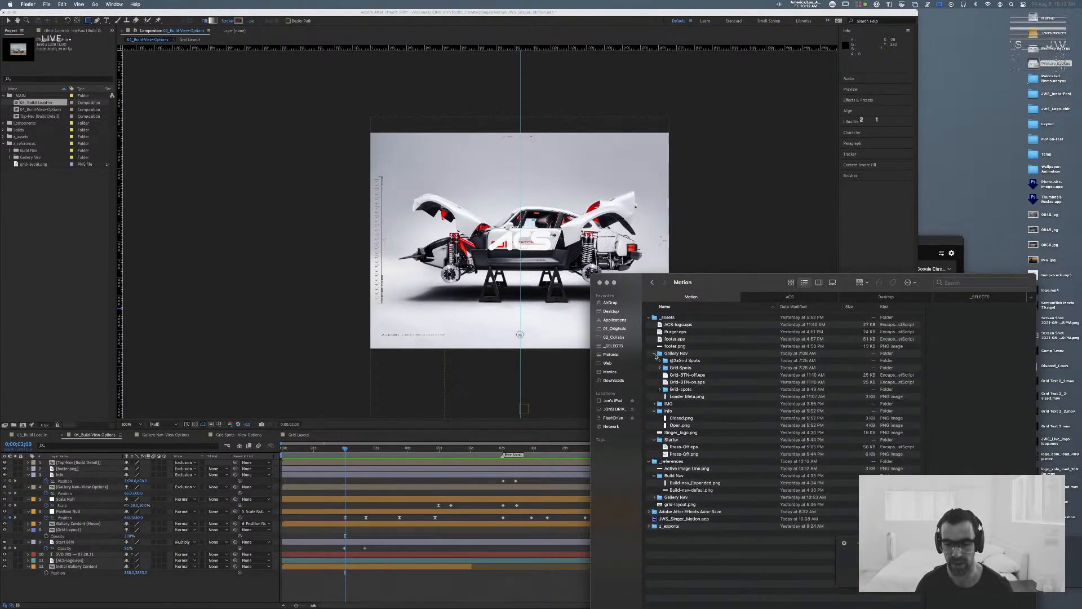
pyautogui.click(655, 354)
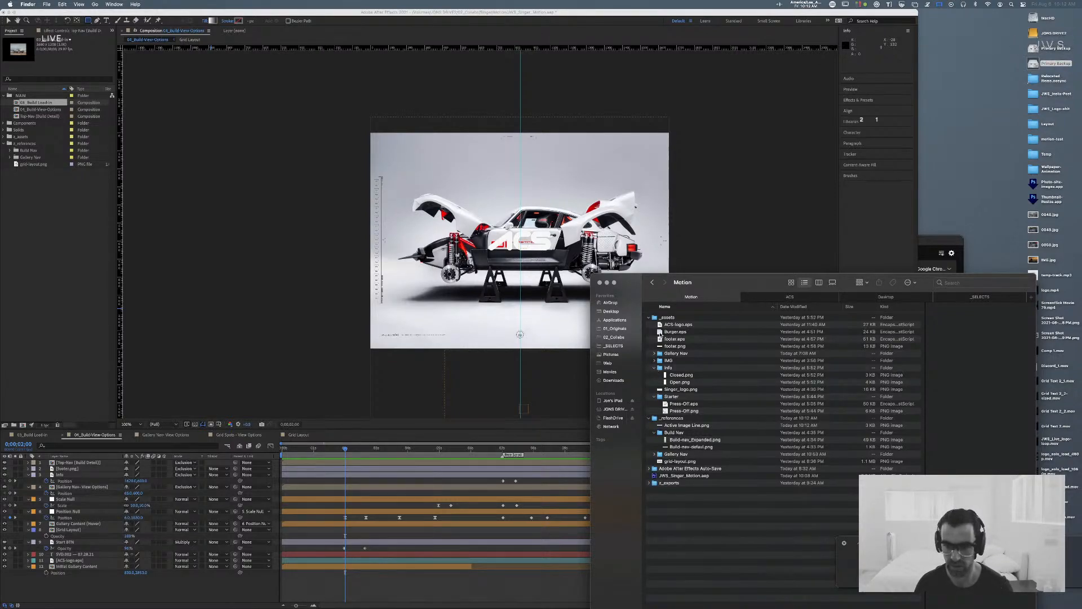
# Step: Import Active Image Line.png into the After Effects project's references folder and add it as the top layer of the 04_Build-View-Options composition
pyautogui.click(689, 426)
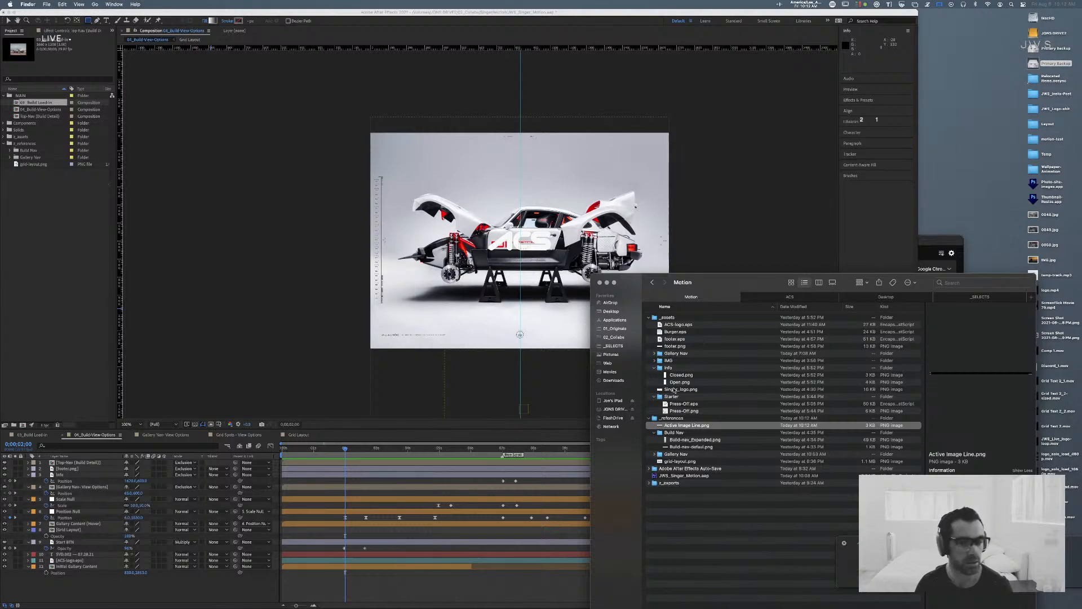
pyautogui.moveTo(687, 420); pyautogui.dragTo(35, 142)
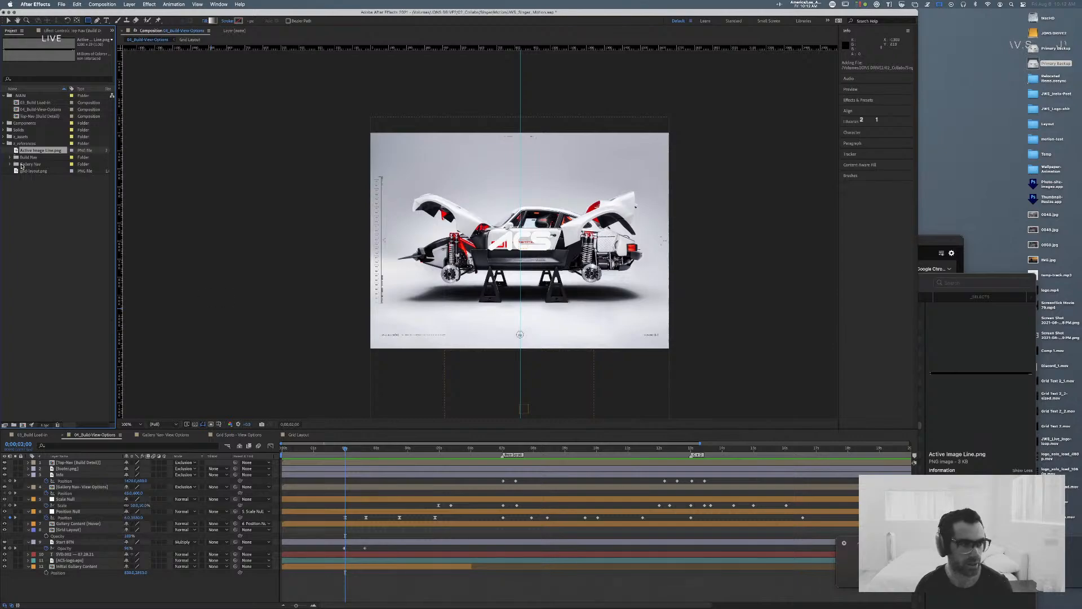
pyautogui.moveTo(29, 153); pyautogui.dragTo(124, 463)
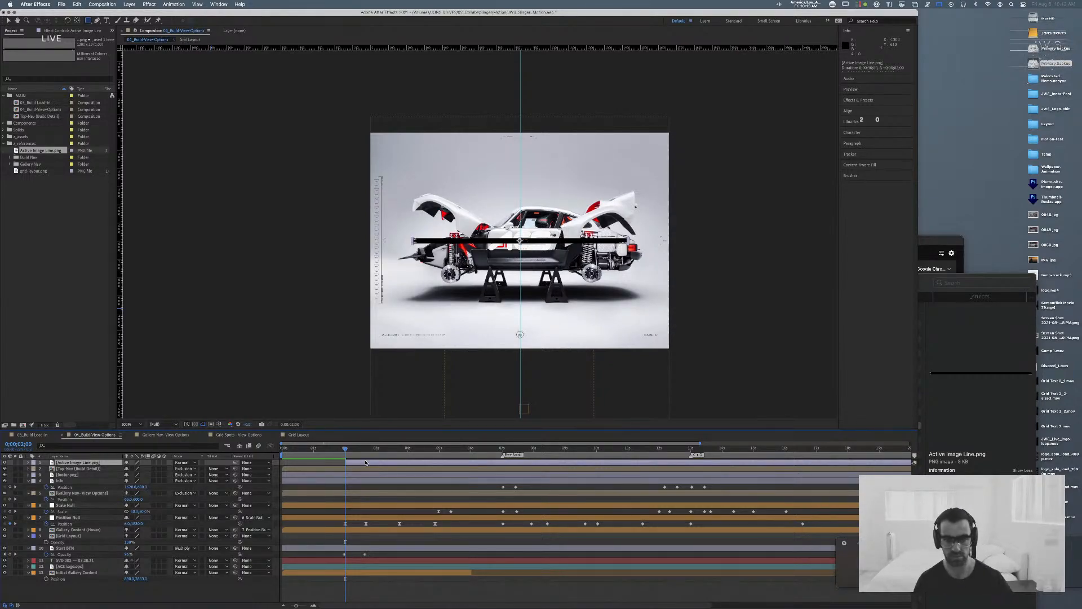
pyautogui.press('.')
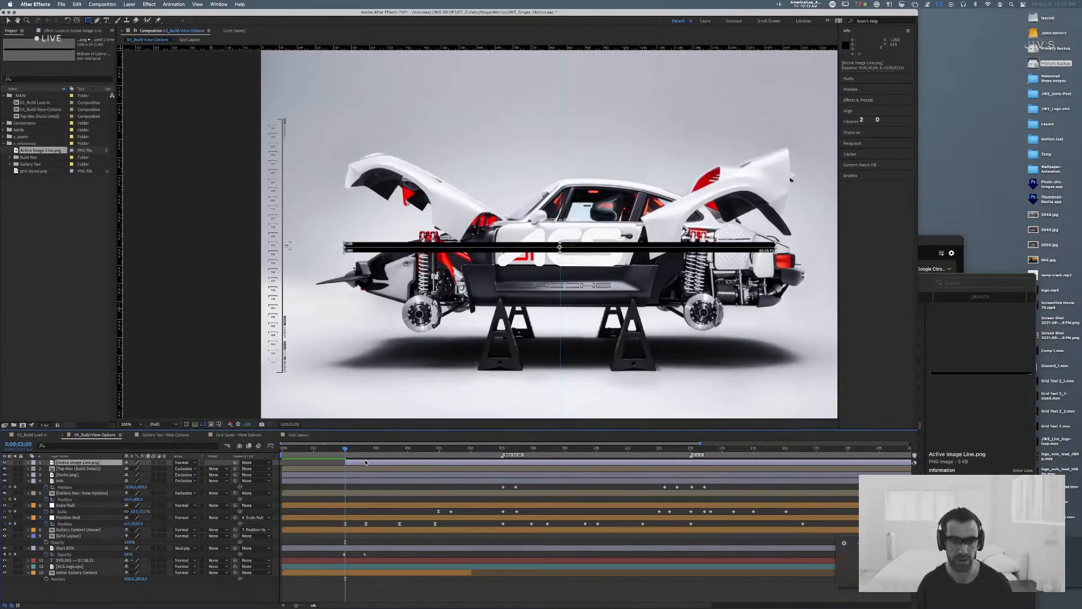
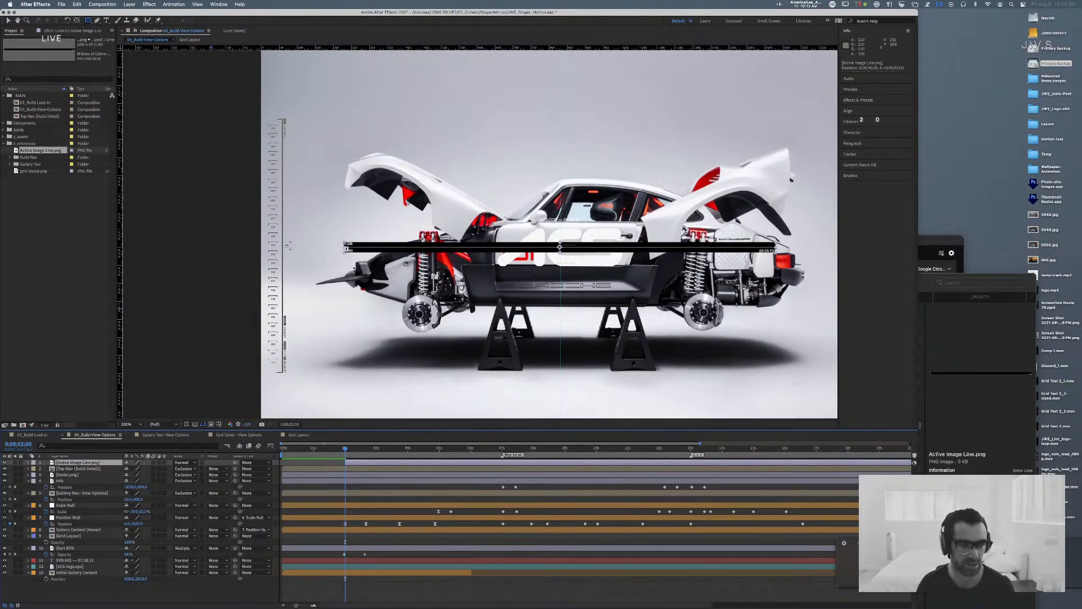
# Step: Switch to Sketch to check the dimensions of the Active Image Line symbol's rectangle, then return to After Effects
pyautogui.press('super+Tab')
pyautogui.press('super+Tab')
pyautogui.press('super+Tab')
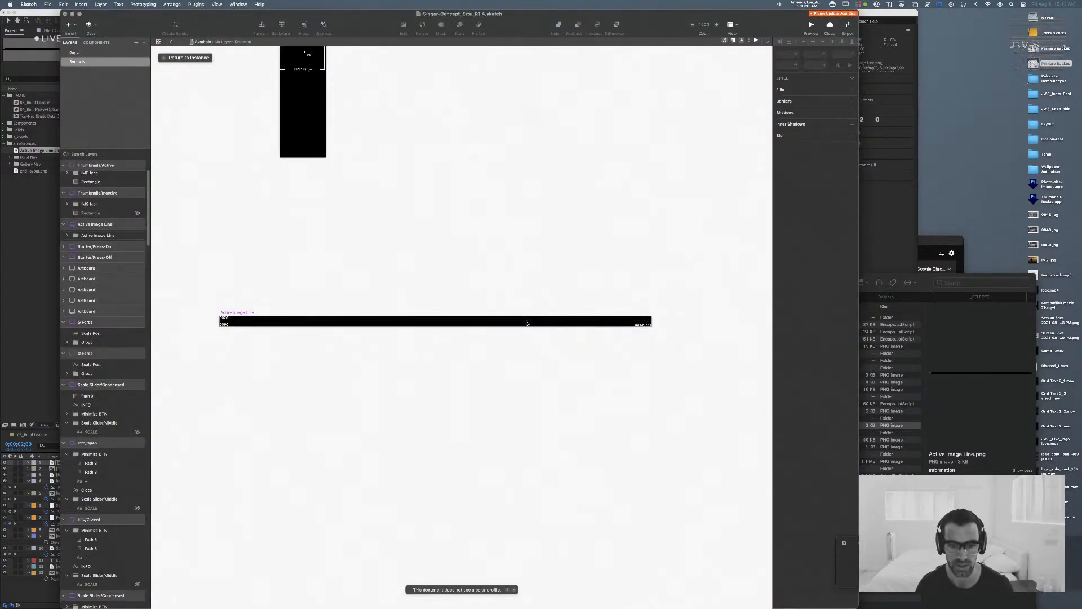
pyautogui.click(526, 323)
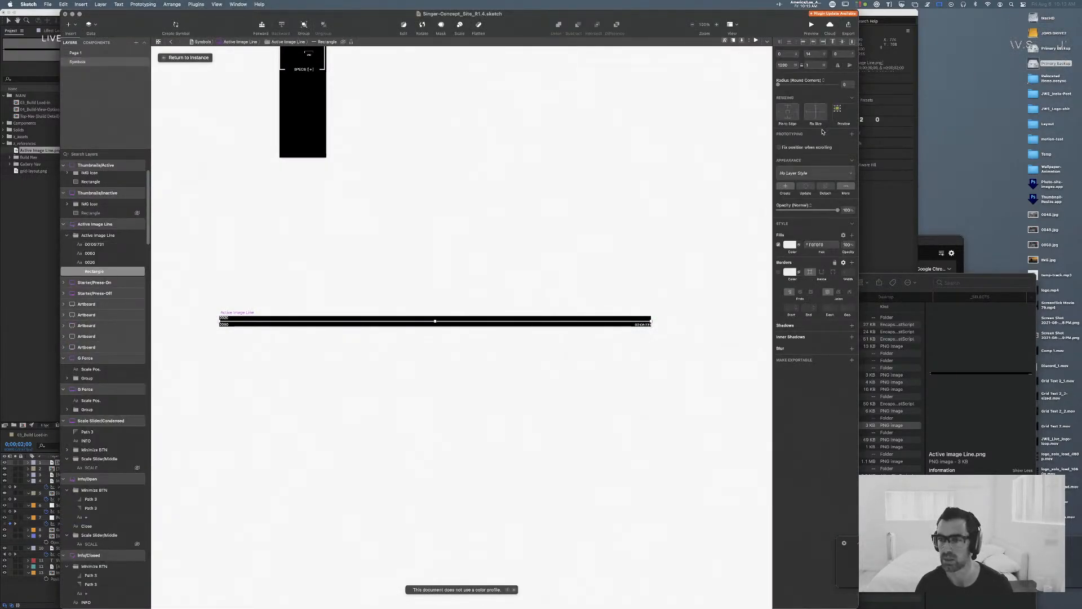
pyautogui.press('super+Tab')
pyautogui.press('super+Tab')
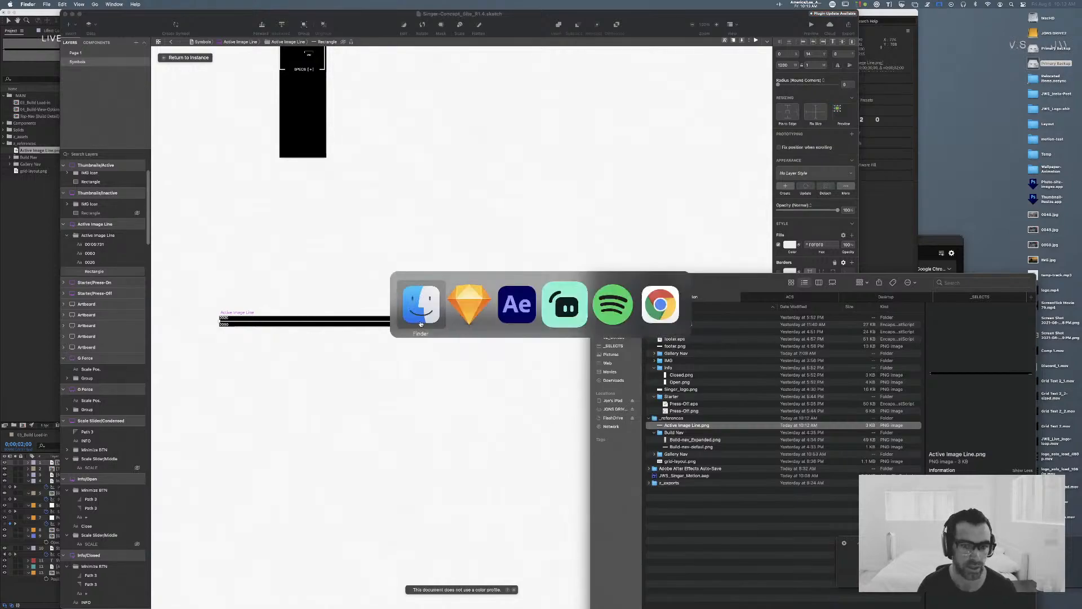
pyautogui.click(32, 11)
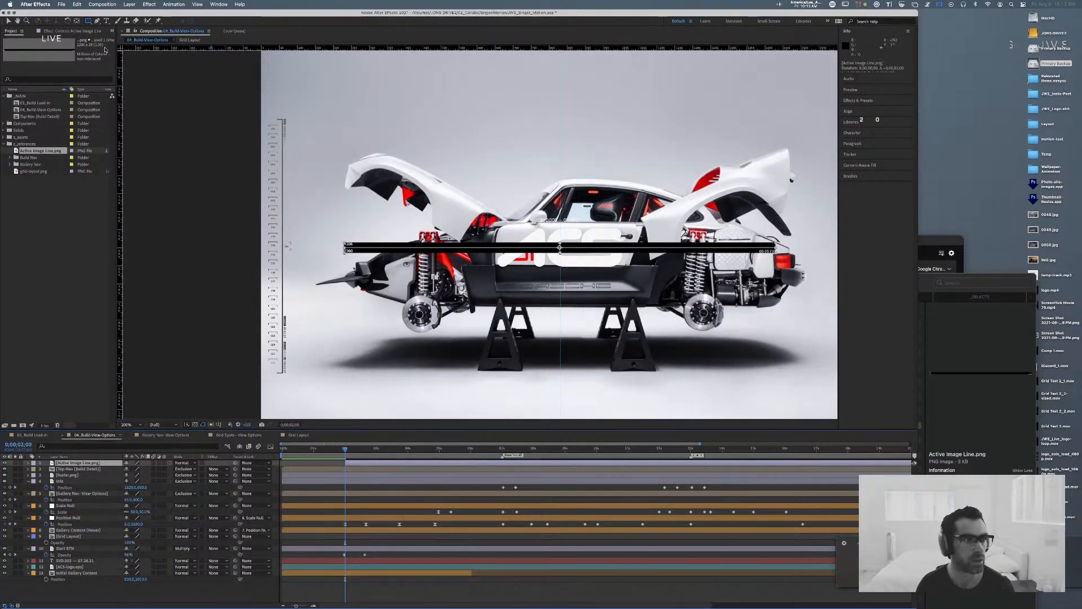
# Step: Draw a thin rectangle shape layer along the full length of the active image line and give it a solid color fill
pyautogui.click(102, 588)
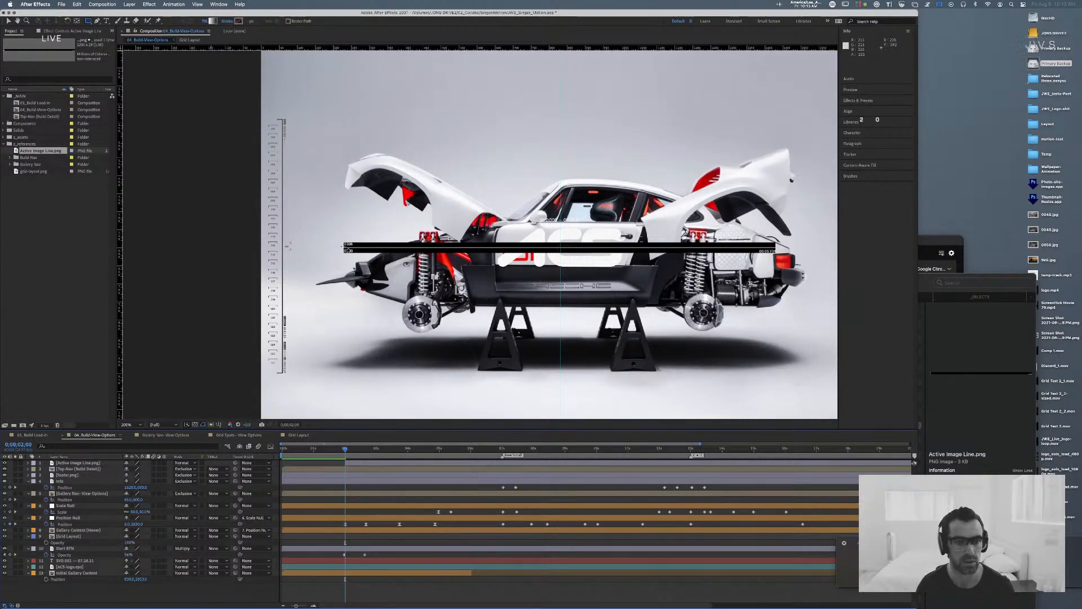
pyautogui.moveTo(343, 247)
pyautogui.mouseDown()
pyautogui.moveTo(800, 256)
pyautogui.moveTo(890, 247)
pyautogui.moveTo(777, 250)
pyautogui.mouseUp()
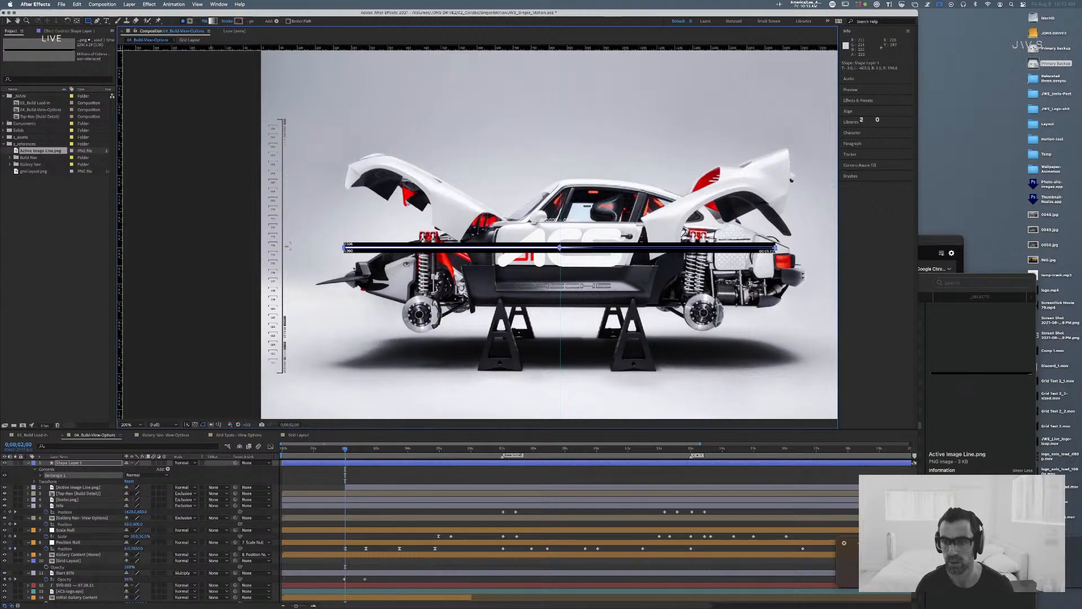
pyautogui.click(205, 21)
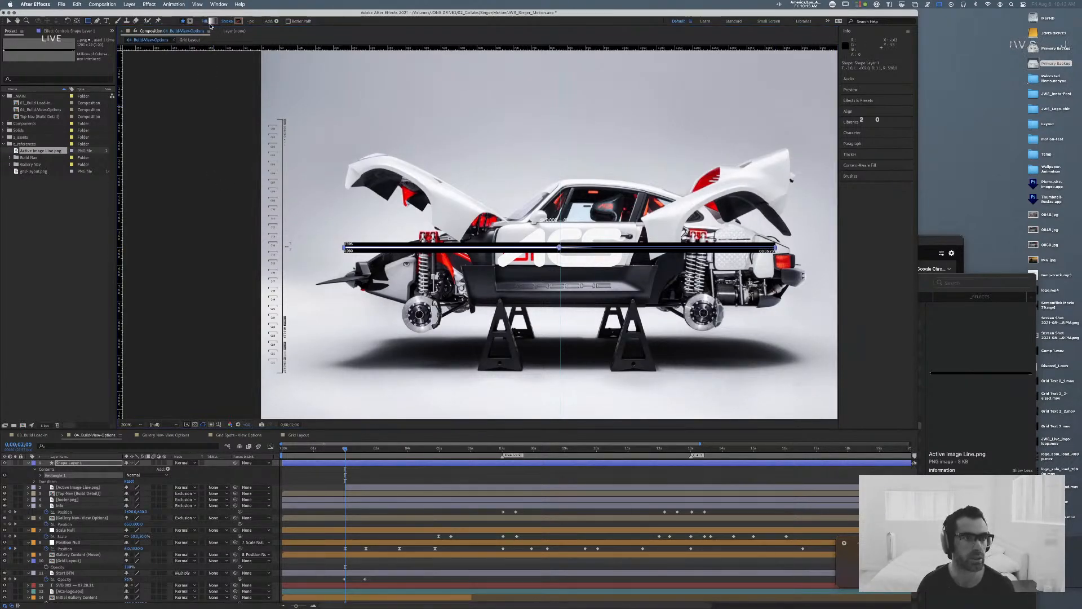
pyautogui.click(281, 269)
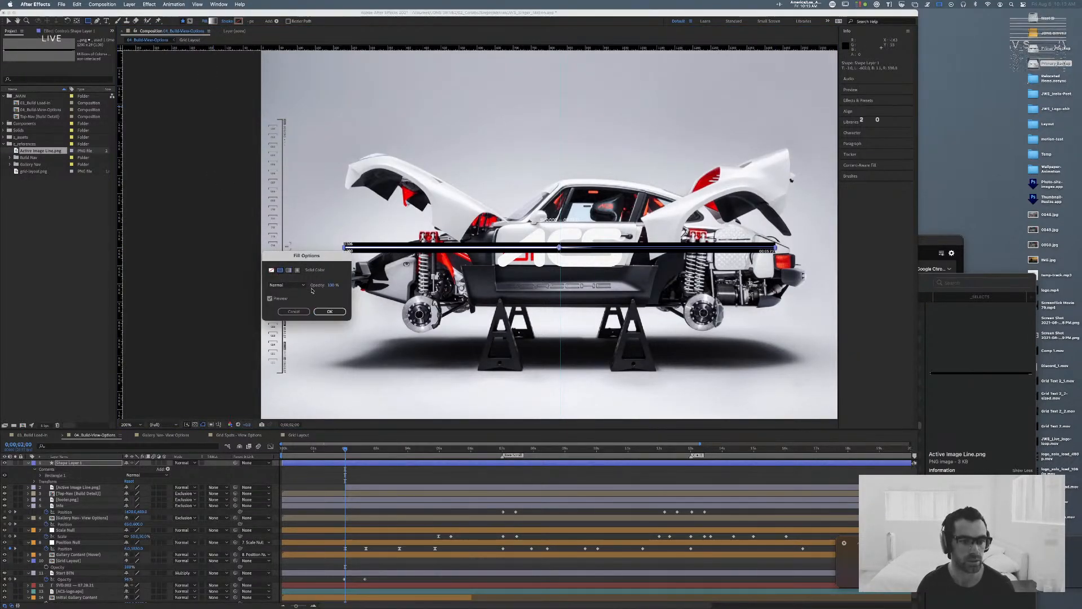
pyautogui.click(330, 312)
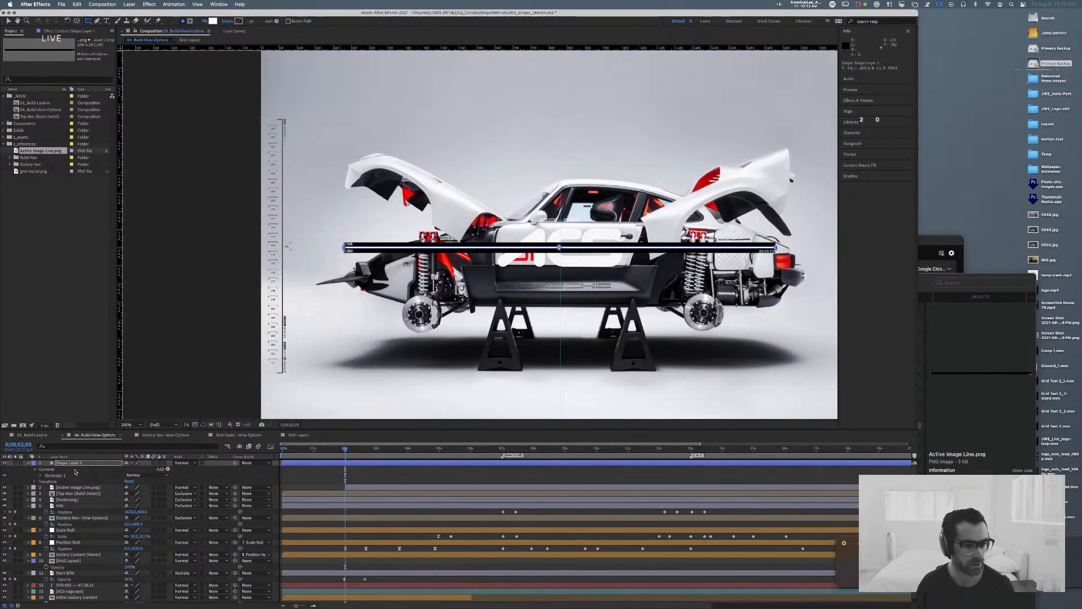
# Step: Delete the stroke from Rectangle 1 in the new shape layer, keeping only its fill
pyautogui.click(40, 475)
pyautogui.click(82, 488)
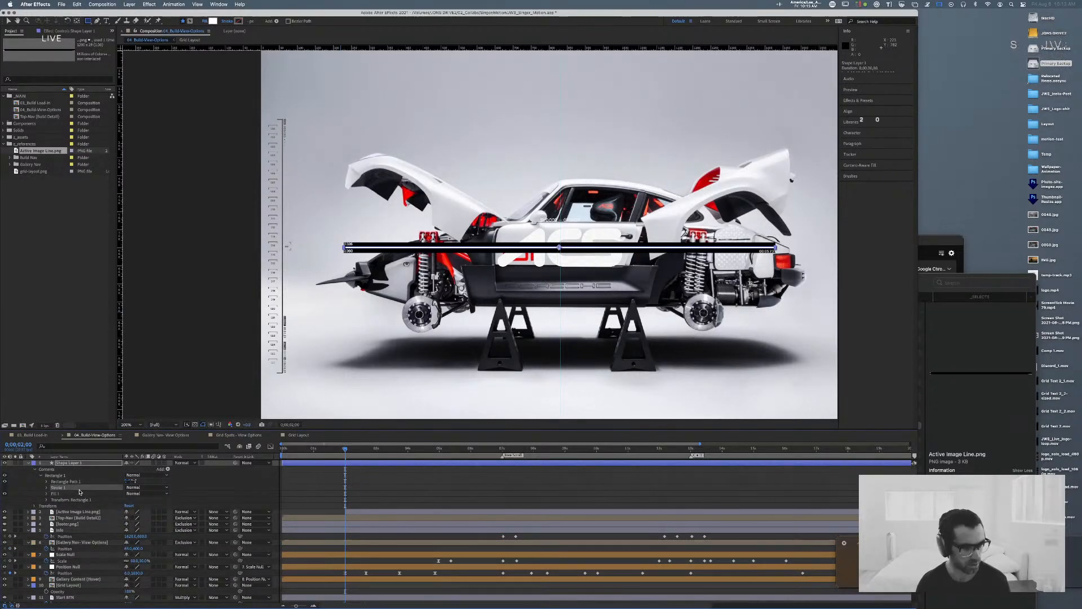
pyautogui.press('Delete')
pyautogui.click(57, 488)
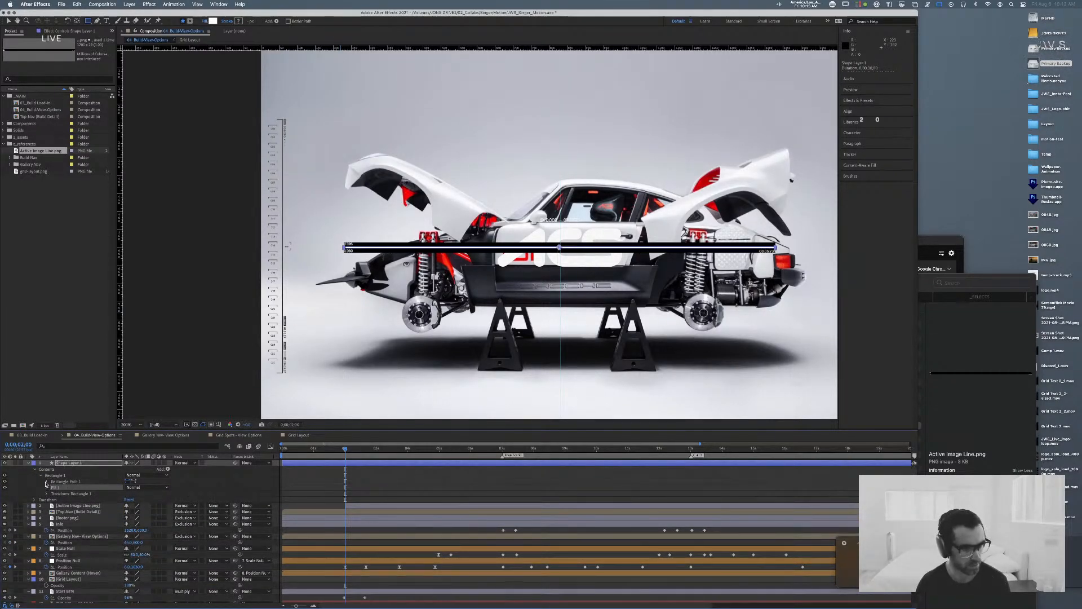
# Step: Set the rectangle path's width to 1200 and center the shape layer horizontally in the composition
pyautogui.click(46, 482)
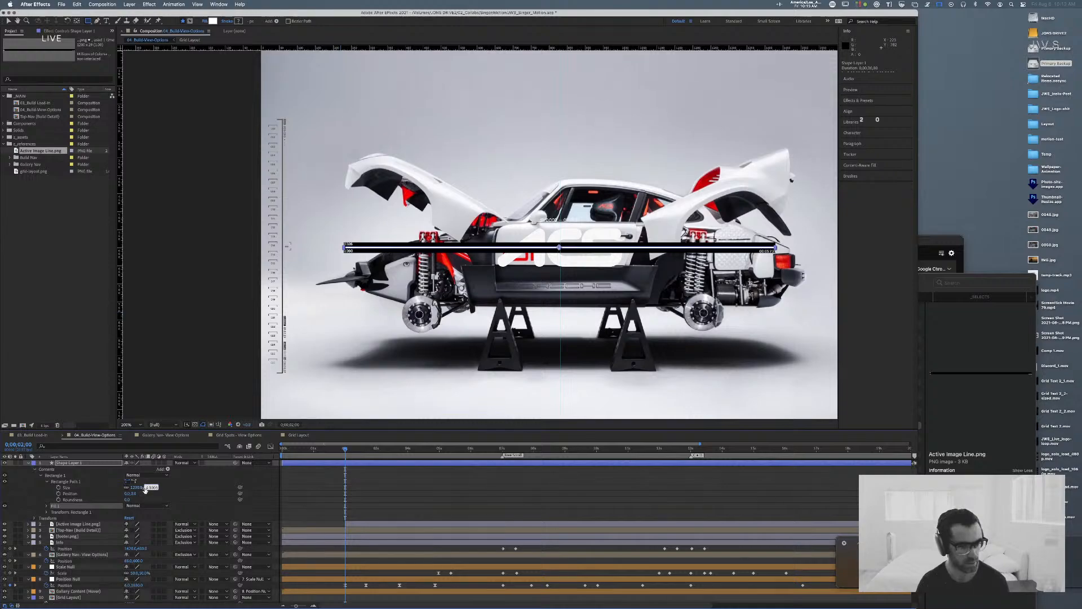
pyautogui.moveTo(145, 488); pyautogui.dragTo(135, 489)
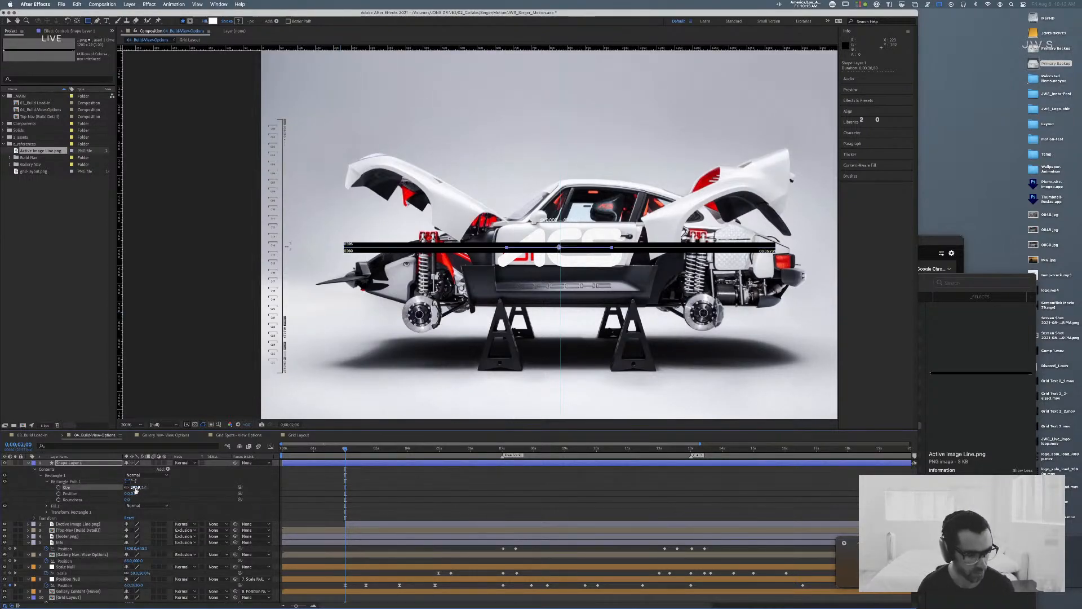
pyautogui.click(135, 488)
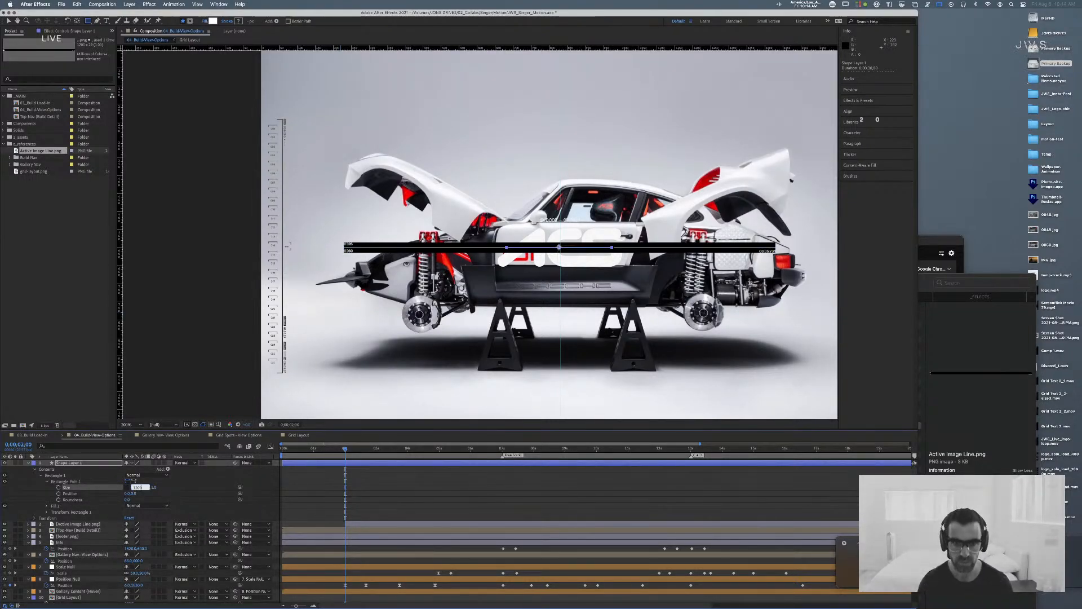
pyautogui.write('1200')
pyautogui.press('Return')
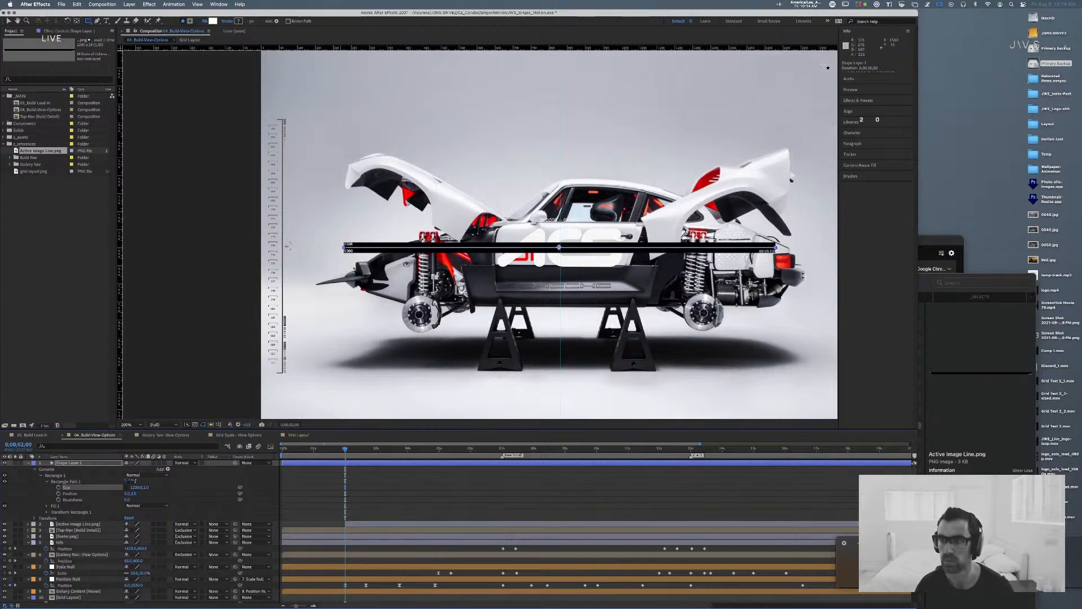
pyautogui.click(858, 78)
pyautogui.click(851, 184)
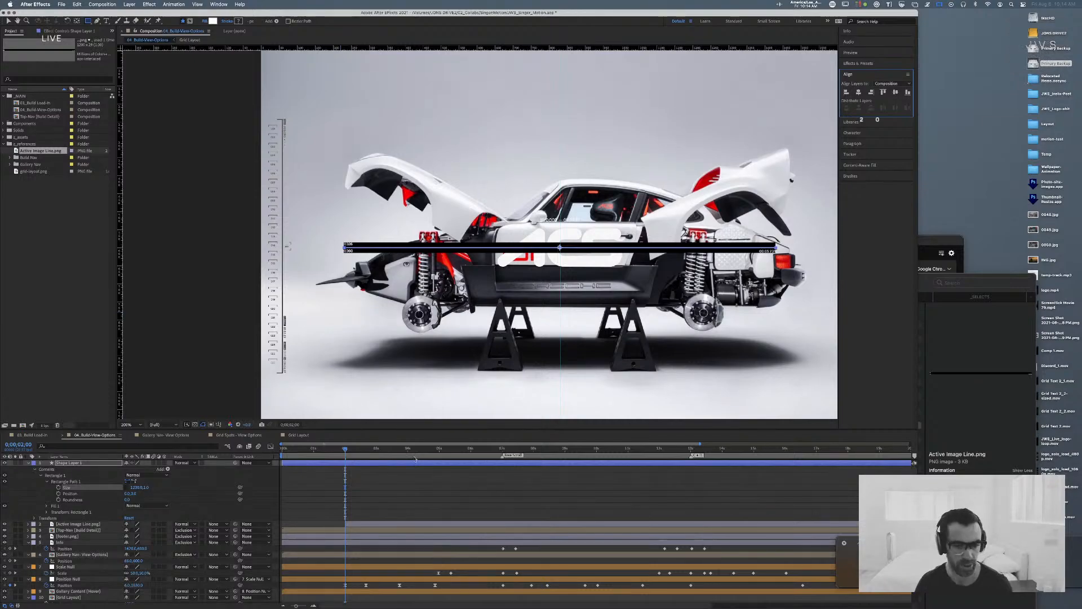
# Step: Trim the shape layer to start at 0:00:02:00 and move its anchor point to the line's left end
pyautogui.moveTo(346, 450)
pyautogui.mouseDown()
pyautogui.moveTo(356, 450)
pyautogui.moveTo(342, 451)
pyautogui.mouseUp()
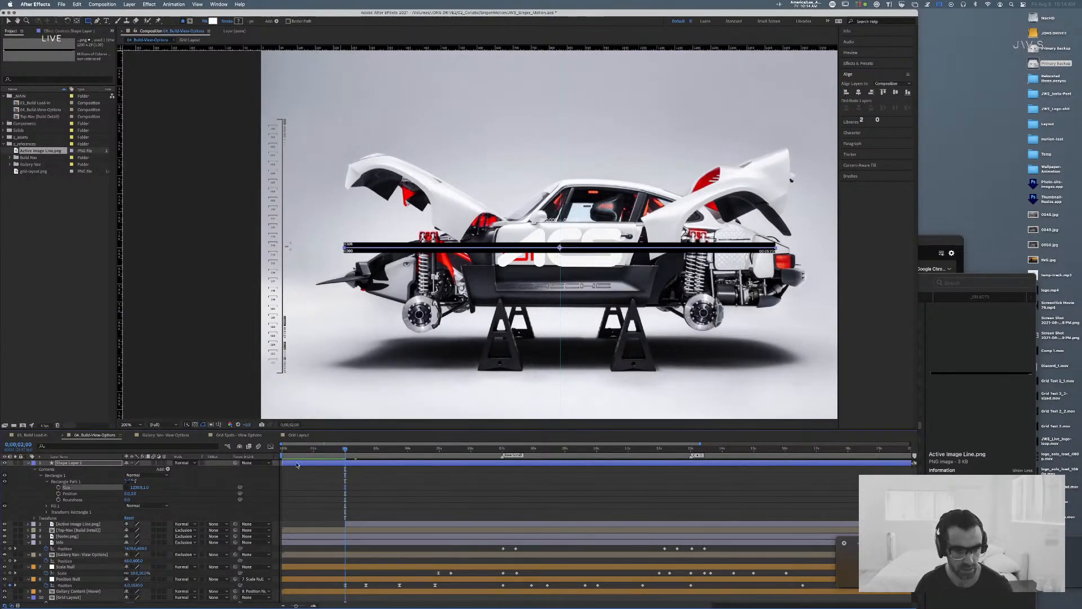
pyautogui.click(362, 464)
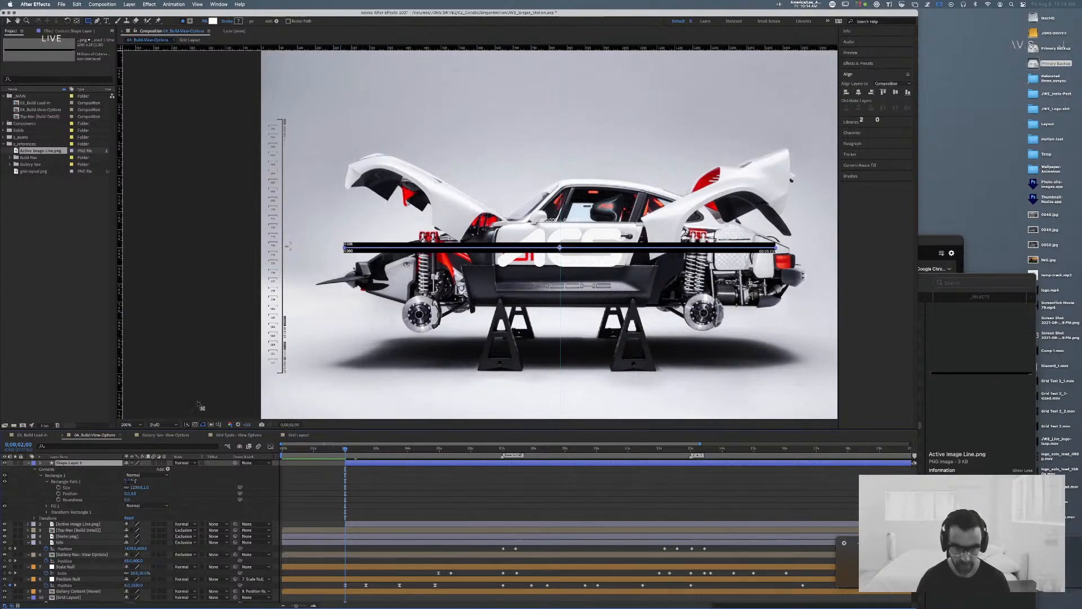
pyautogui.press('y')
pyautogui.moveTo(561, 248)
pyautogui.mouseDown()
pyautogui.moveTo(421, 250)
pyautogui.moveTo(560, 252)
pyautogui.mouseUp()
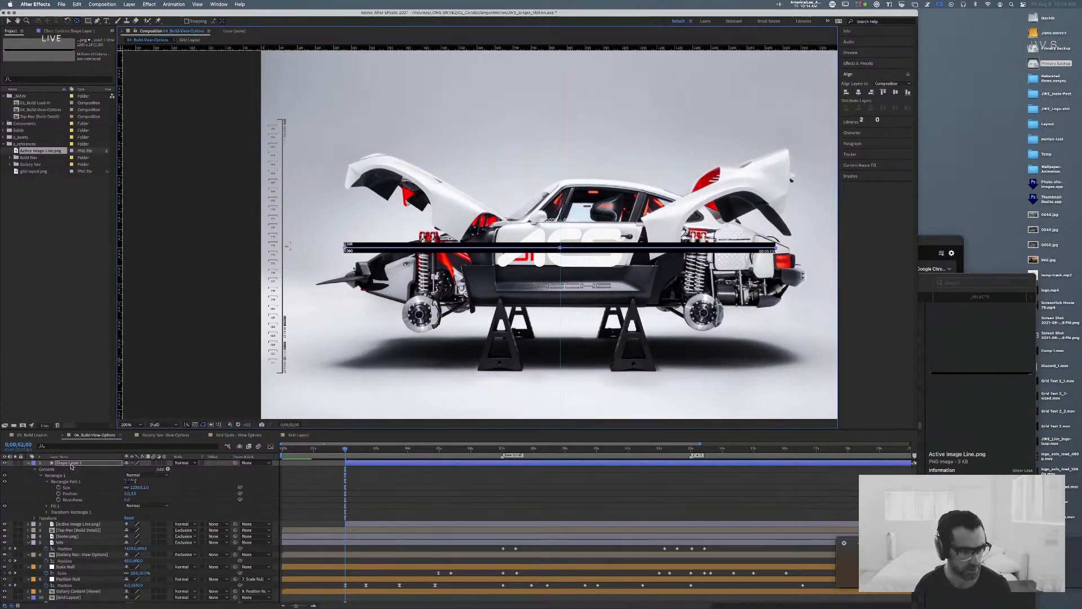
# Step: Keyframe the shape layer's horizontal scale from 0% at 0:00:02:00 to 100% at 0:00:02:20
pyautogui.press('s')
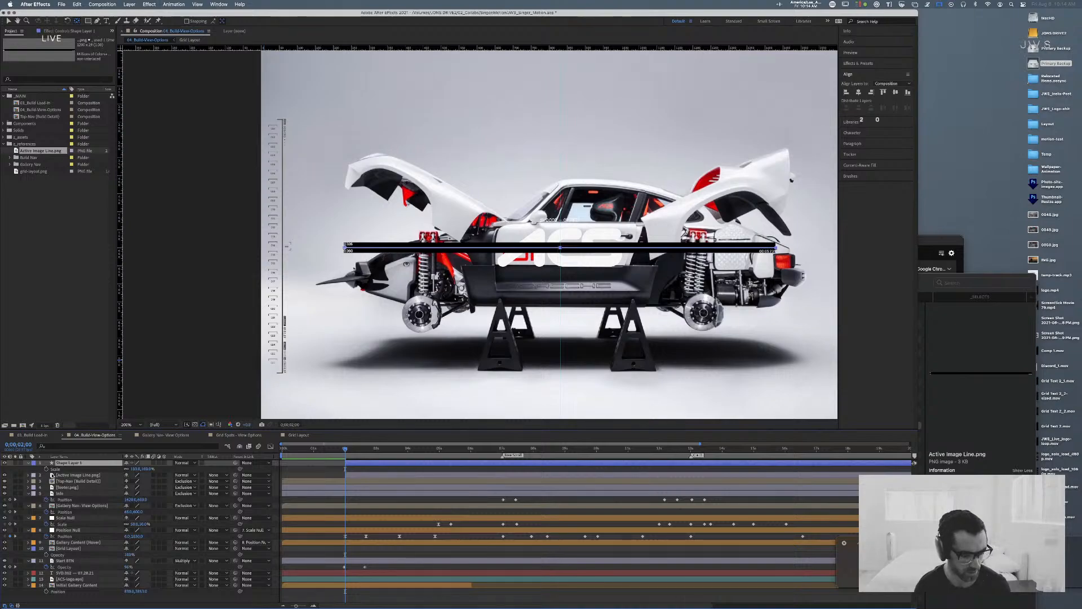
pyautogui.click(46, 468)
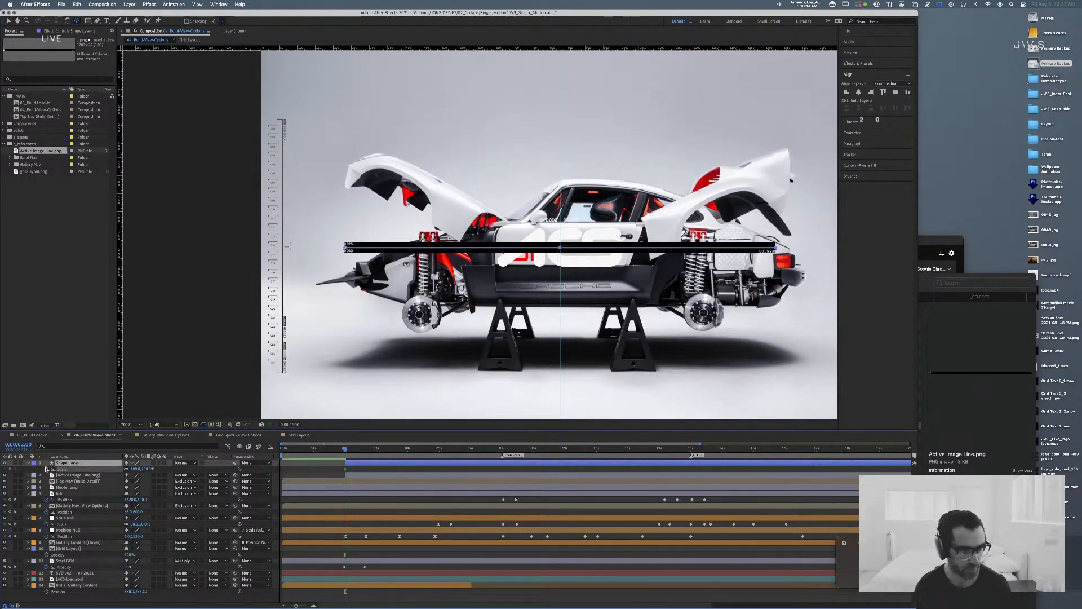
pyautogui.hotkey('shift', 'pagedown')
pyautogui.hotkey('shift', 'pagedown')
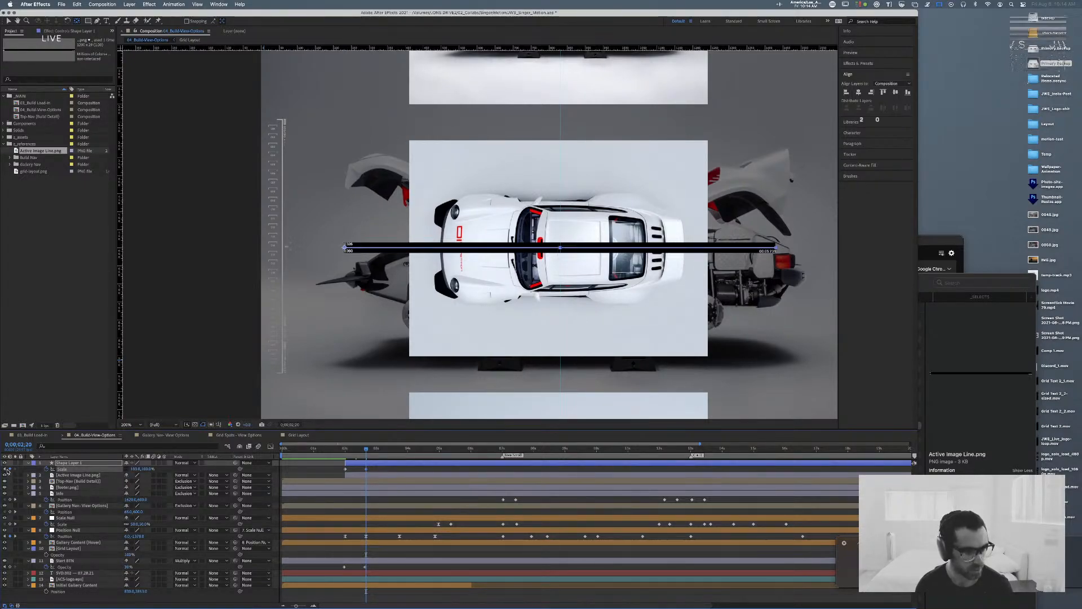
pyautogui.hotkey('shift', 'pageup')
pyautogui.hotkey('shift', 'pageup')
pyautogui.click(137, 469)
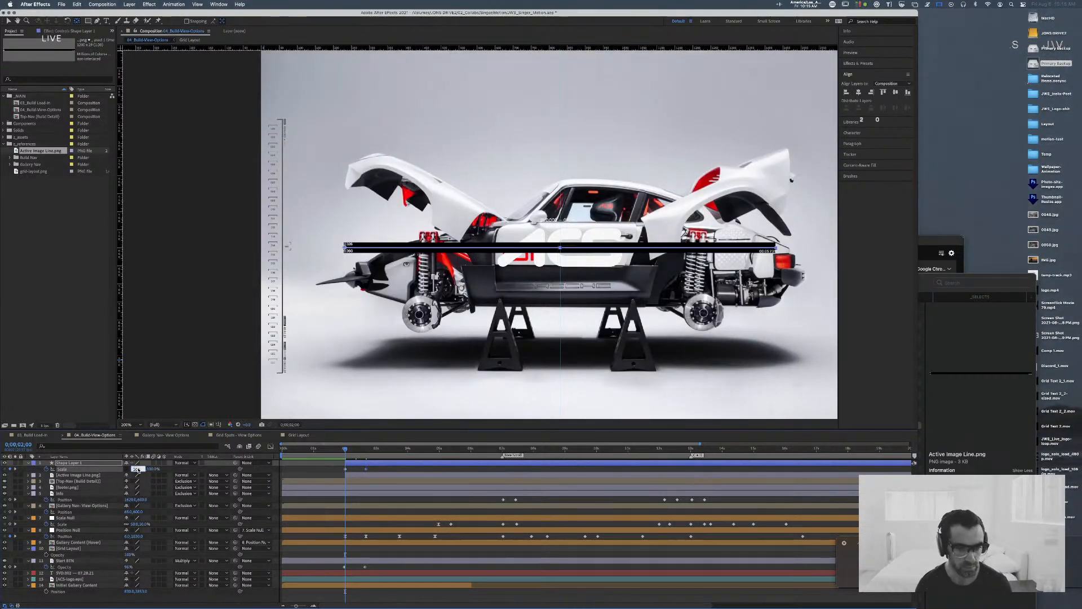
pyautogui.write('0')
pyautogui.press('Return')
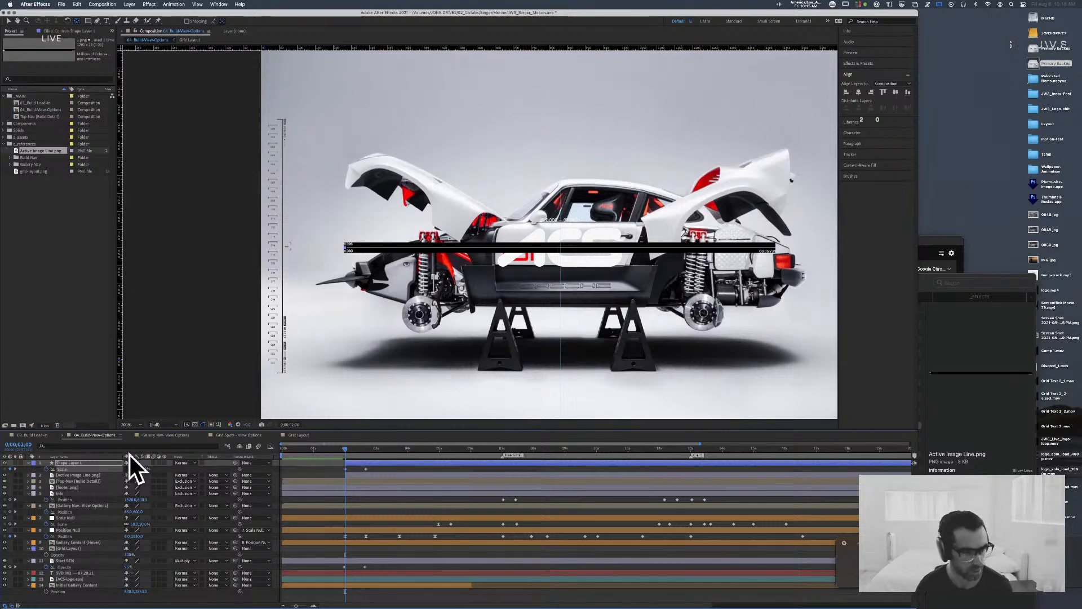
# Step: Add a text layer with the four-digit image number just above the line's left end
pyautogui.click(85, 463)
pyautogui.press('super+t')
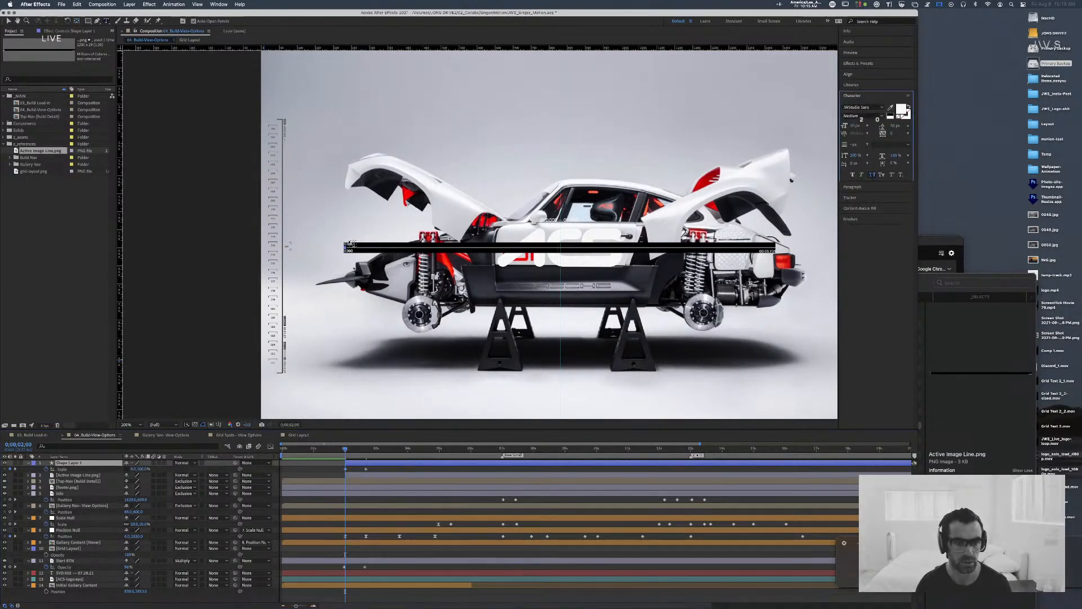
pyautogui.click(350, 244)
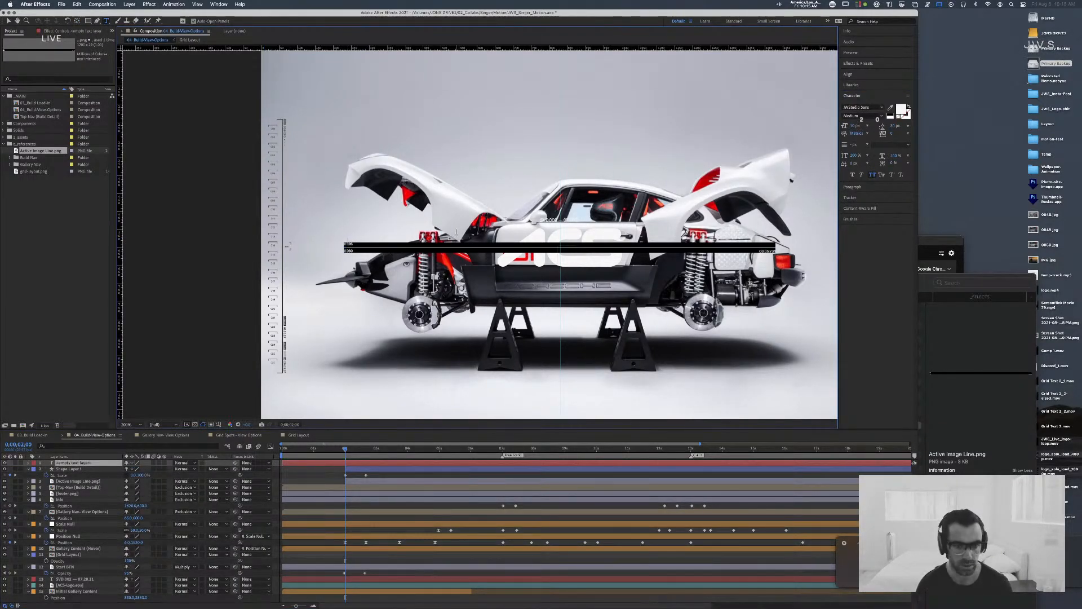
pyautogui.write('0')
pyautogui.press('Delete')
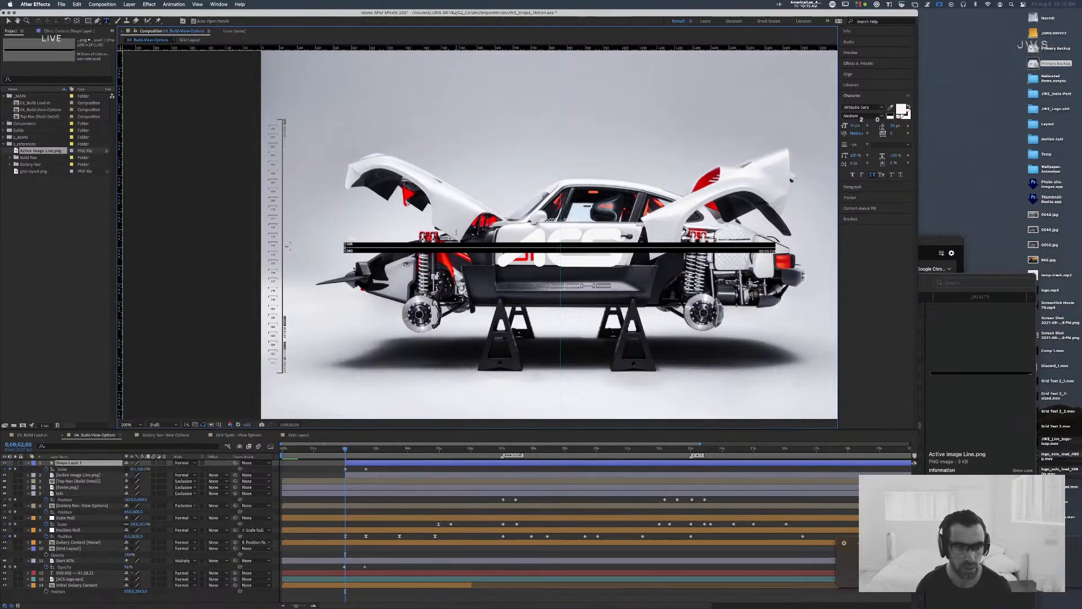
pyautogui.press('super+z')
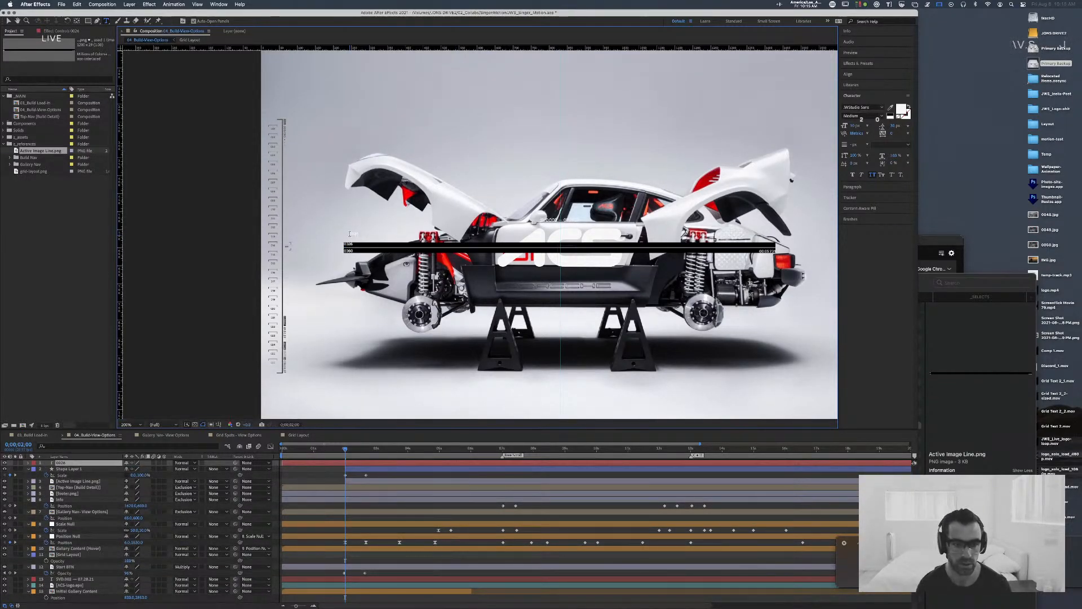
# Step: Switch to Google Chrome and search Google for "esc submit text after effects"
pyautogui.press('super+Tab')
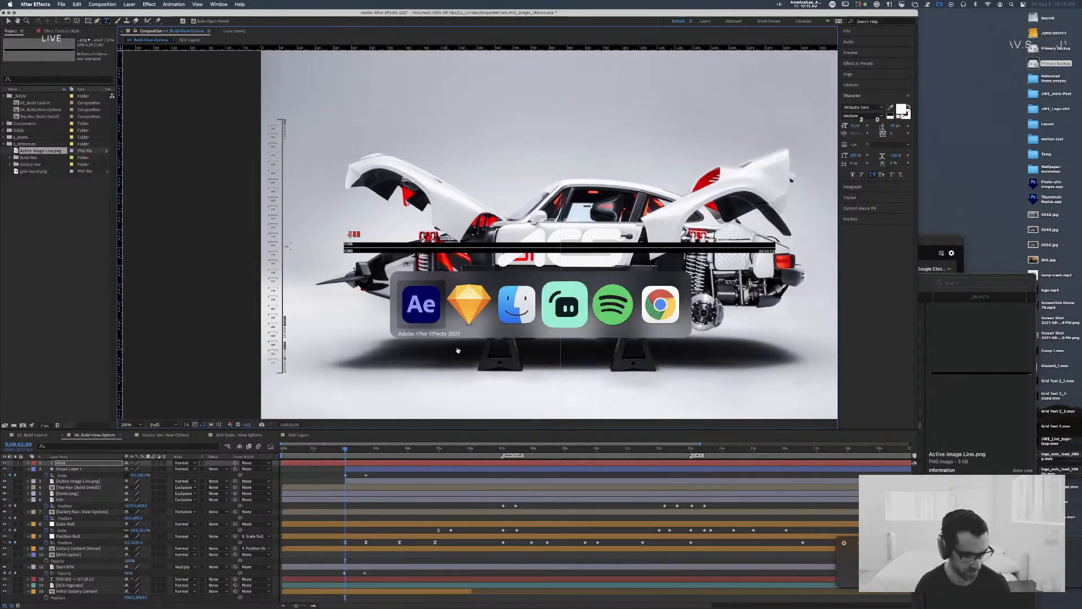
pyautogui.click(648, 301)
pyautogui.write('e')
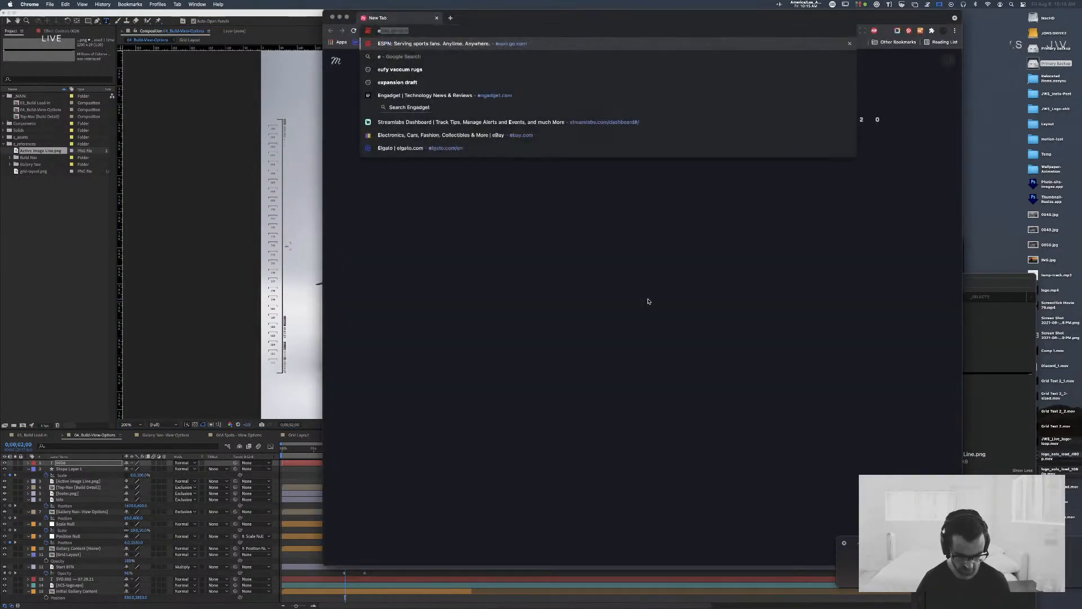
pyautogui.write('scape')
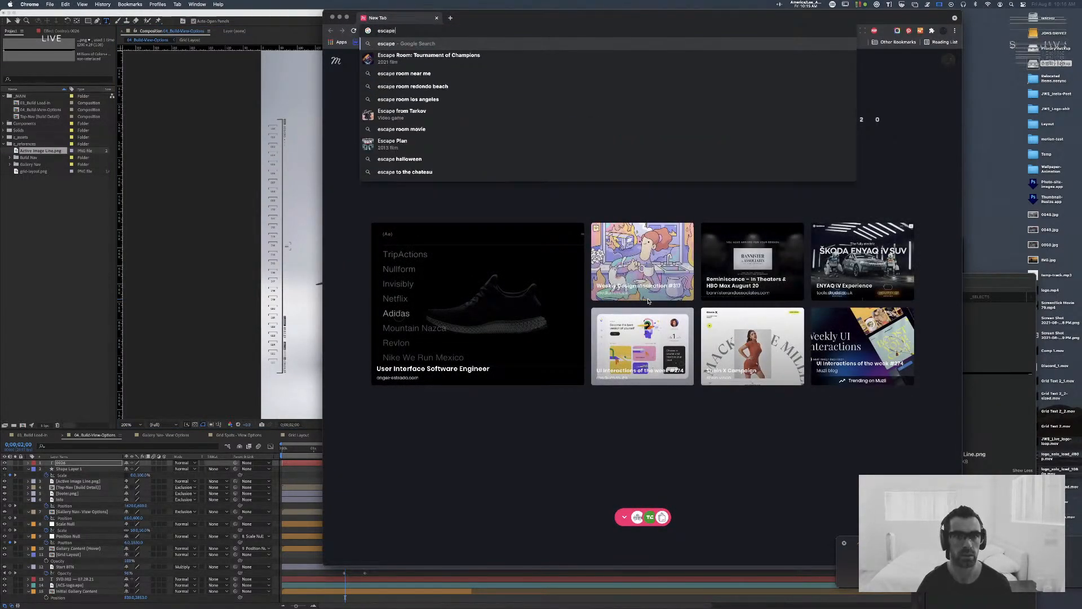
pyautogui.press('BackSpace')
pyautogui.press('BackSpace')
pyautogui.press('BackSpace')
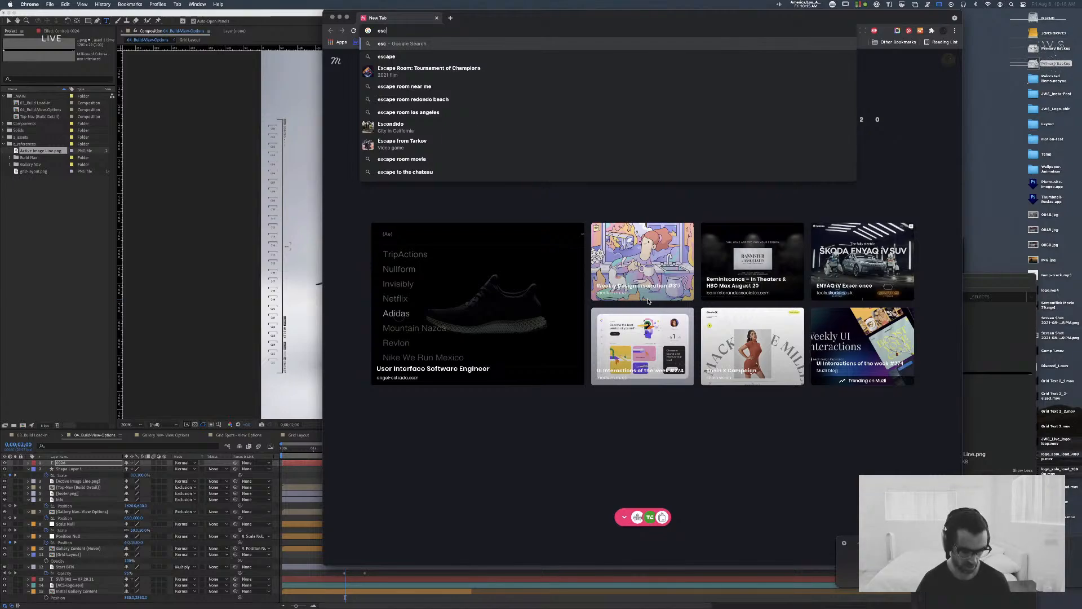
pyautogui.write('submit t')
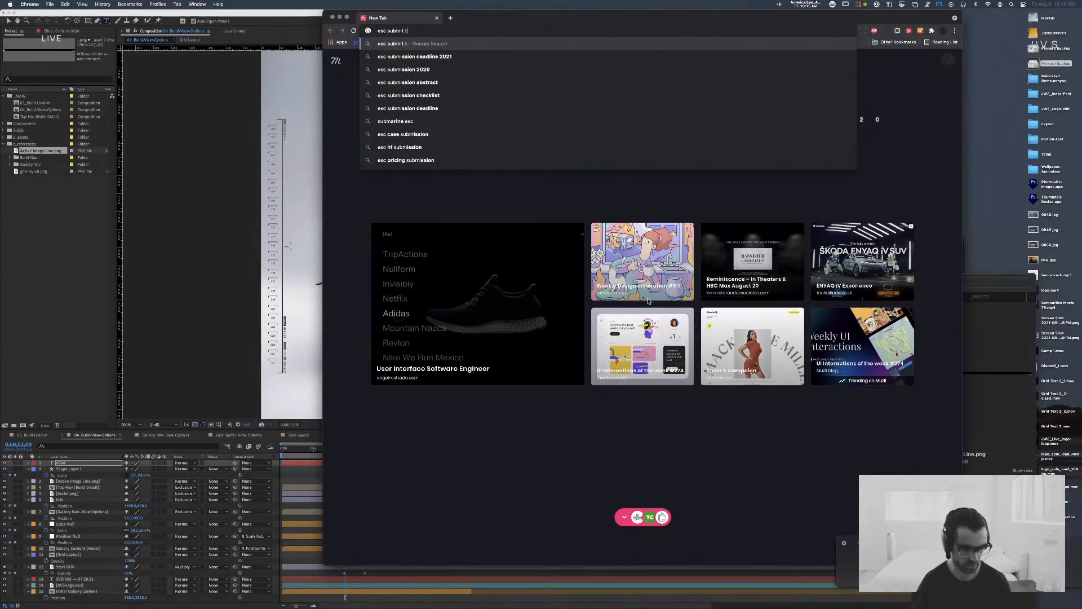
pyautogui.write('ext after eff')
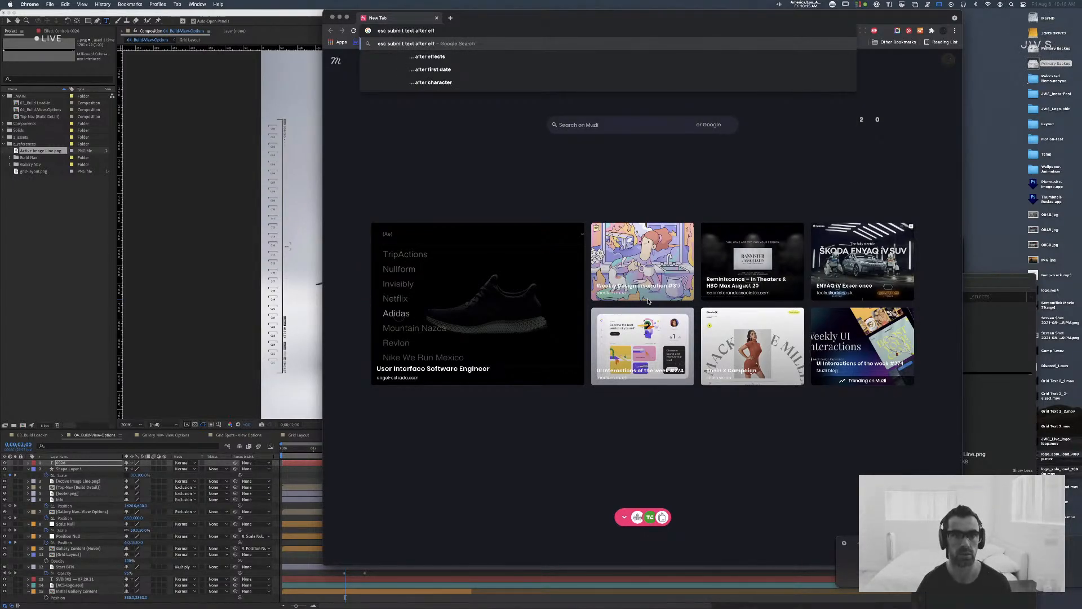
pyautogui.write('ects')
pyautogui.press('Return')
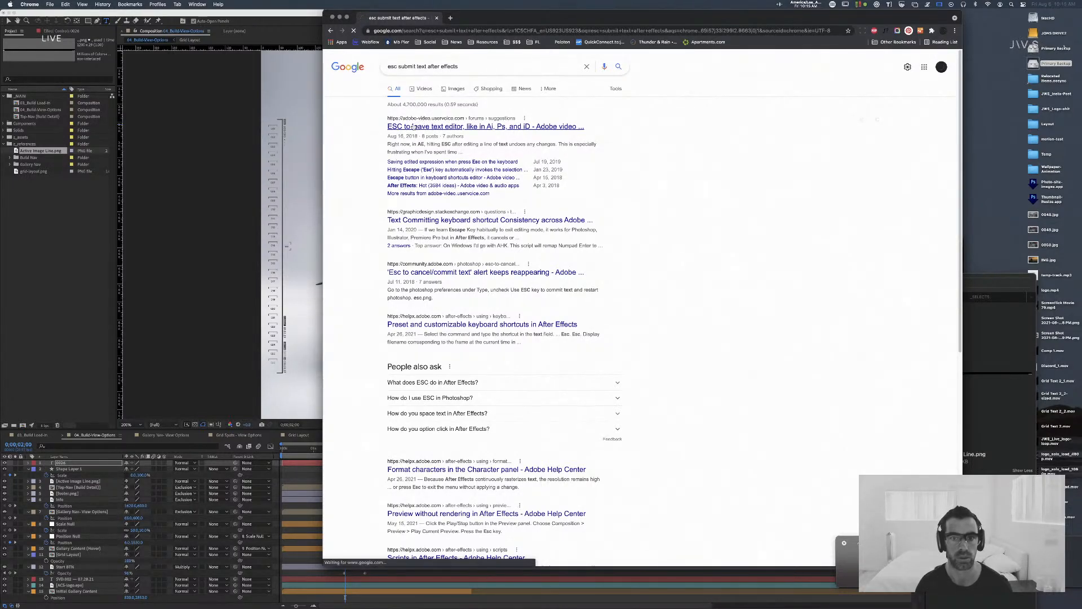
# Step: Read the Adobe feedback thread "ESC to leave text editor, like in Ai, Ps, and iD" with its comments, and close it to return to After Effects
pyautogui.click(413, 126)
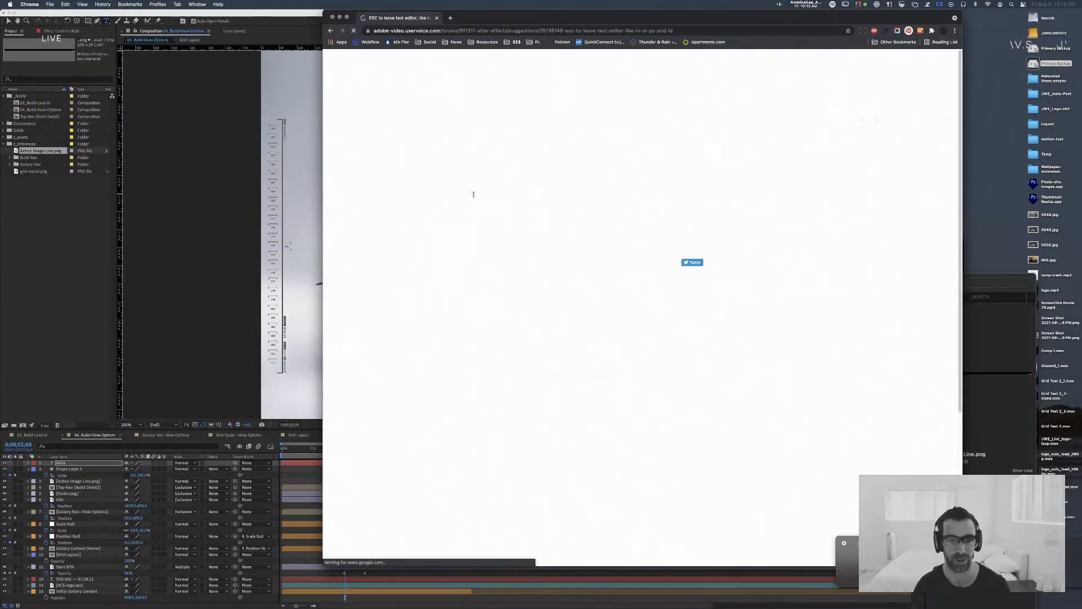
pyautogui.scroll(-5, 546, 477)
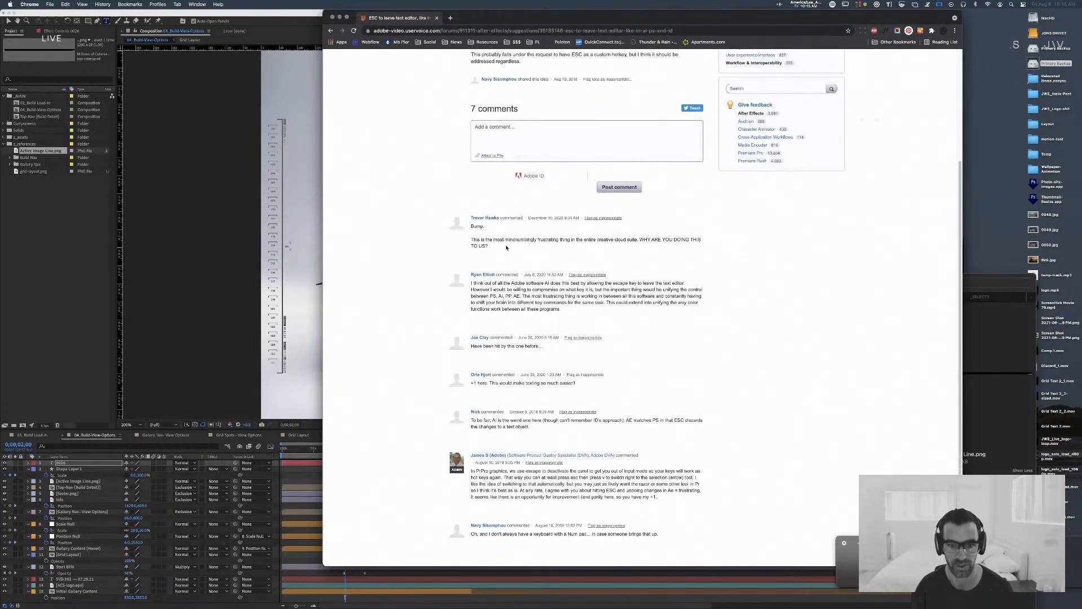
pyautogui.moveTo(481, 240); pyautogui.dragTo(718, 246)
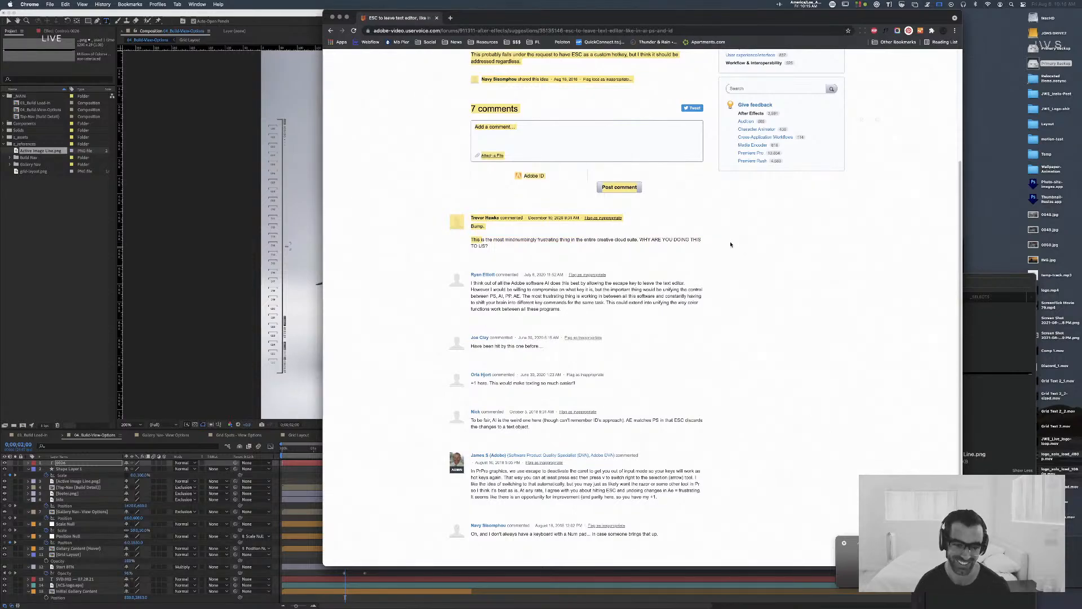
pyautogui.click(731, 244)
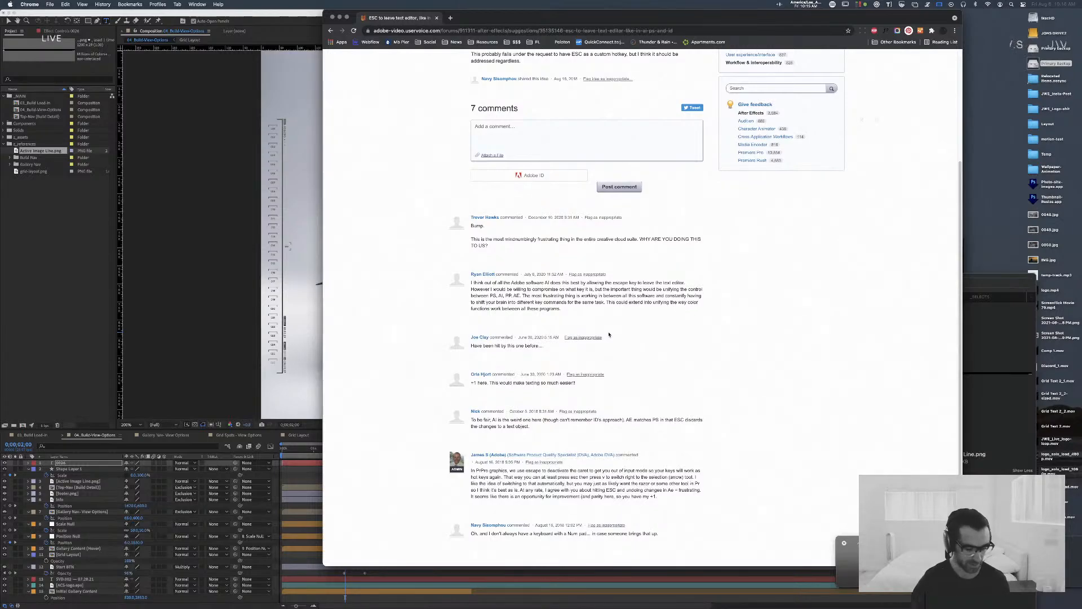
pyautogui.scroll(-2, 610, 334)
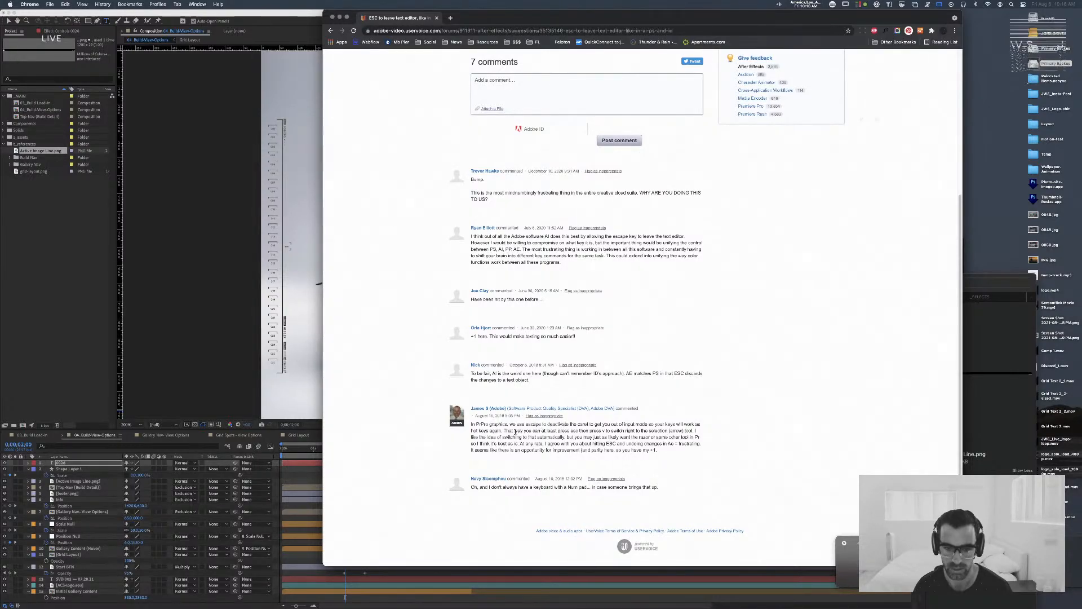
pyautogui.moveTo(512, 430); pyautogui.dragTo(668, 437)
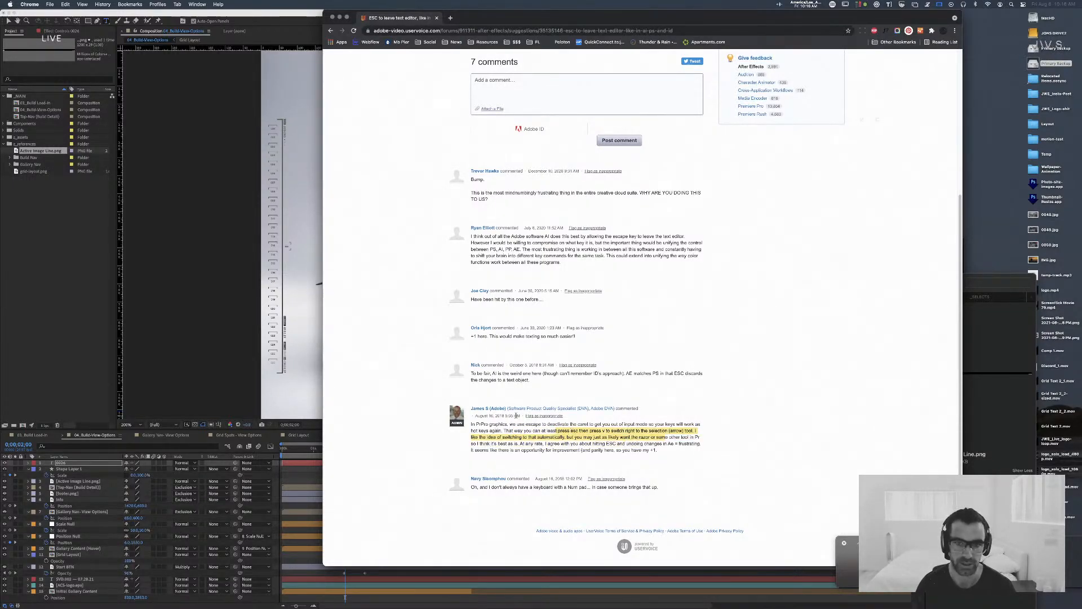
pyautogui.scroll(5, 516, 416)
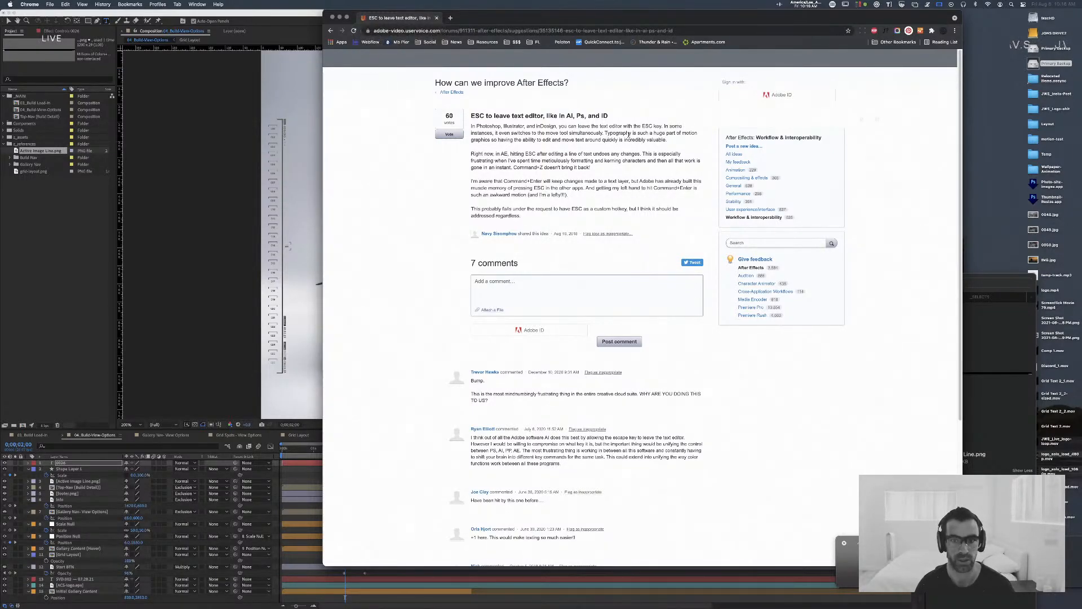
pyautogui.scroll(-5, 534, 434)
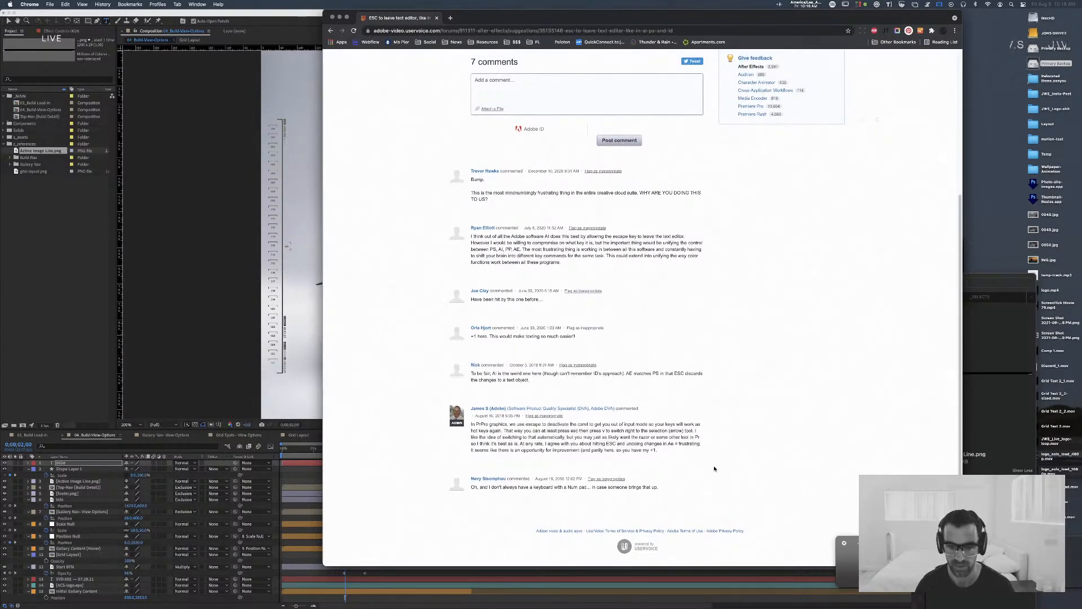
pyautogui.moveTo(554, 431); pyautogui.dragTo(481, 424)
pyautogui.click(645, 319)
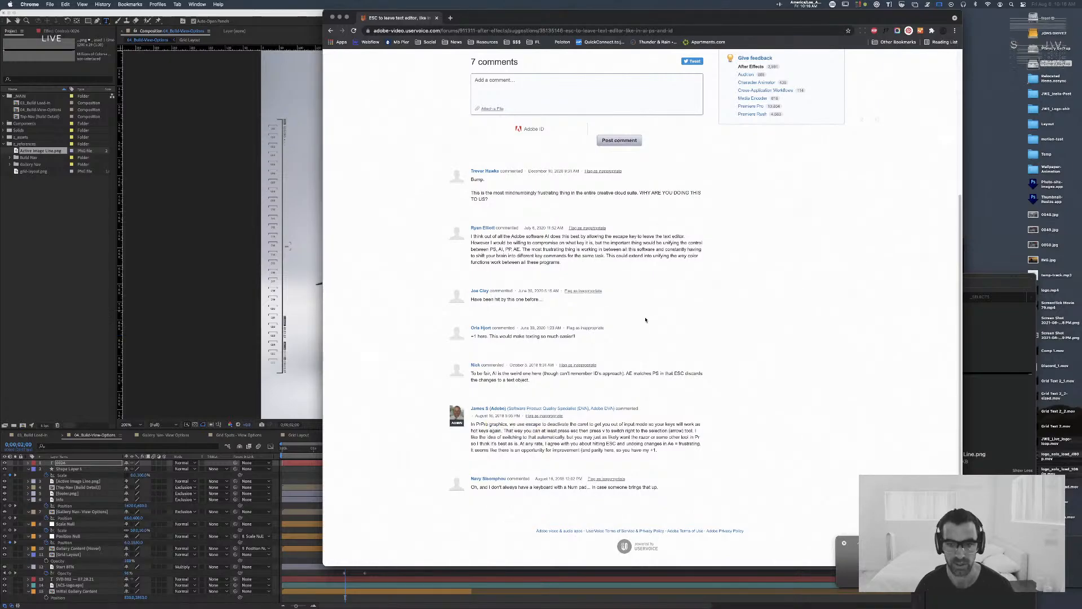
pyautogui.scroll(5, 645, 319)
pyautogui.moveTo(612, 115); pyautogui.dragTo(542, 116)
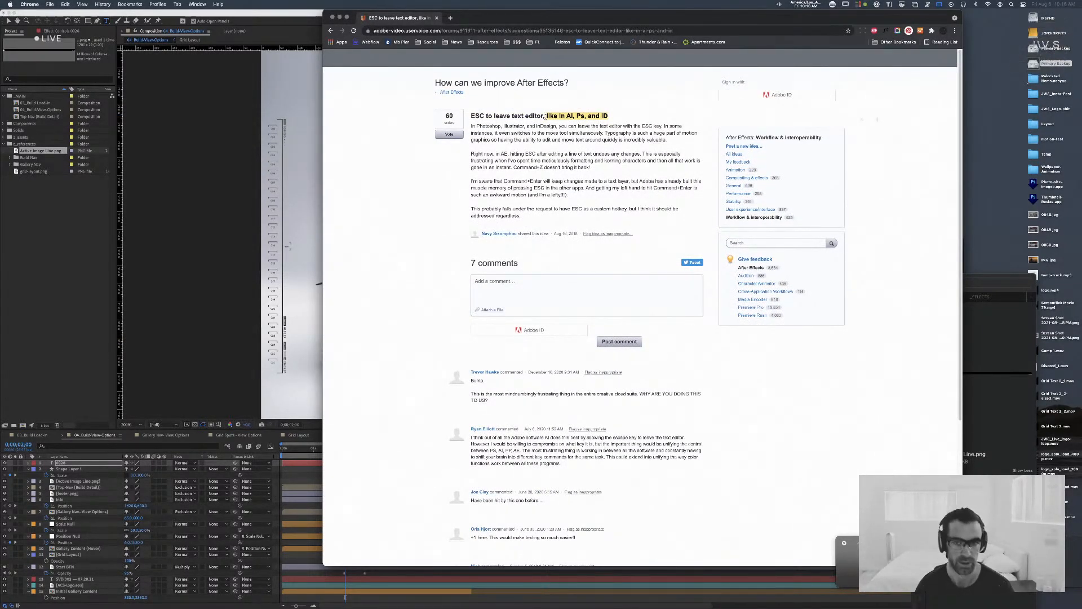
pyautogui.click(402, 198)
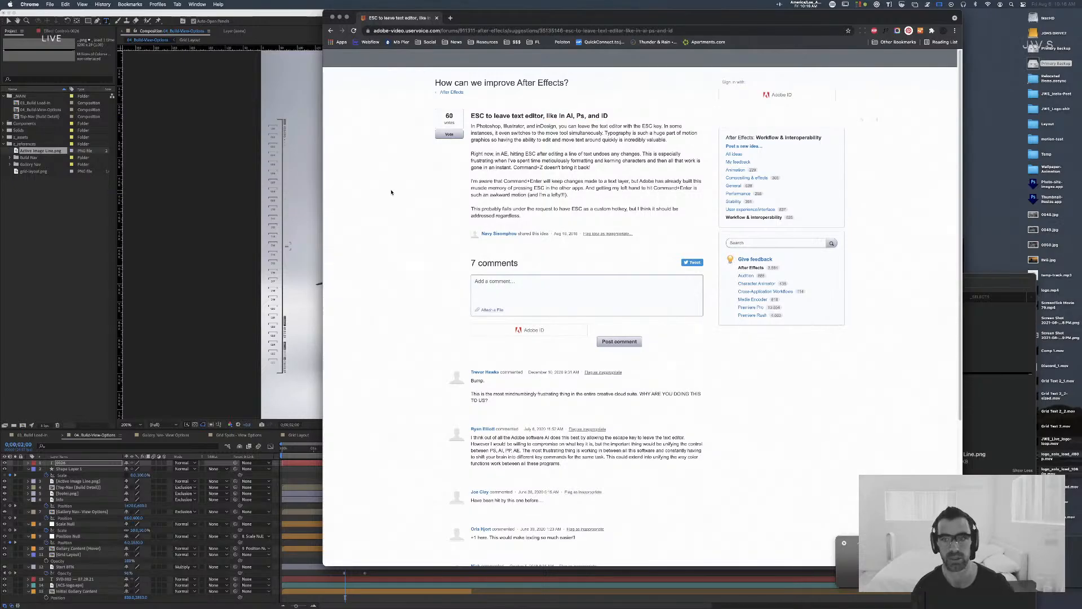
pyautogui.scroll(-5, 434, 261)
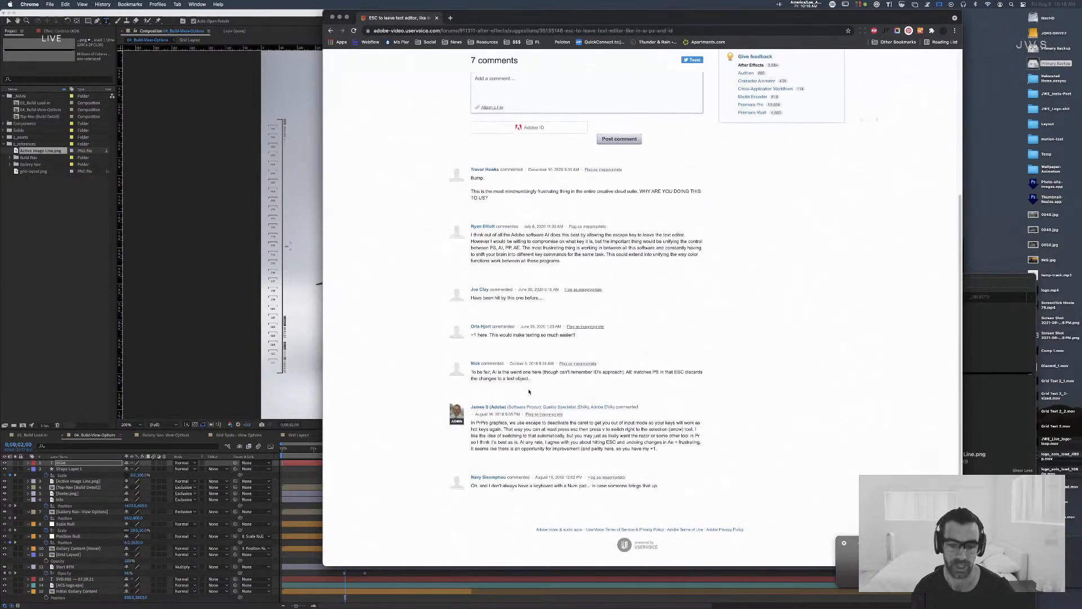
pyautogui.moveTo(593, 444); pyautogui.dragTo(480, 438)
pyautogui.click(367, 294)
pyautogui.scroll(4, 394, 254)
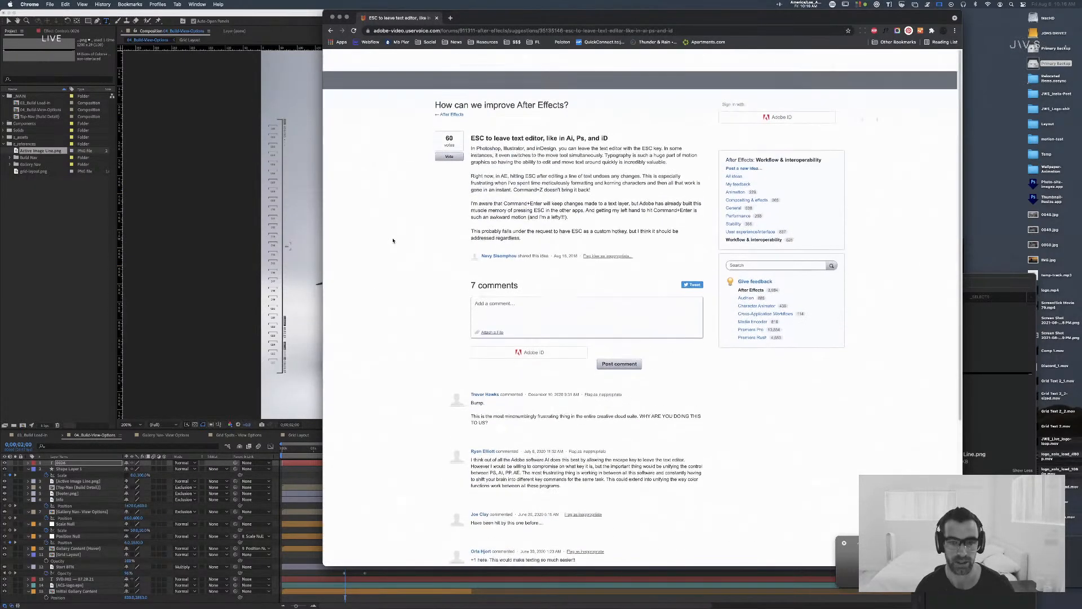
pyautogui.scroll(-1, 394, 239)
pyautogui.click(436, 18)
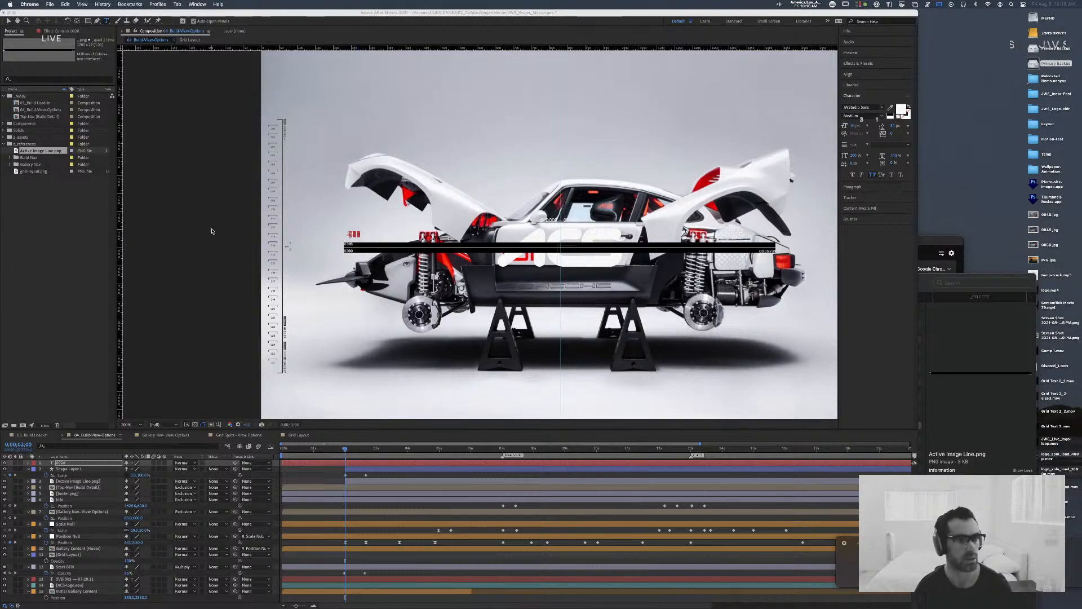
pyautogui.click(354, 233)
pyautogui.write('006')
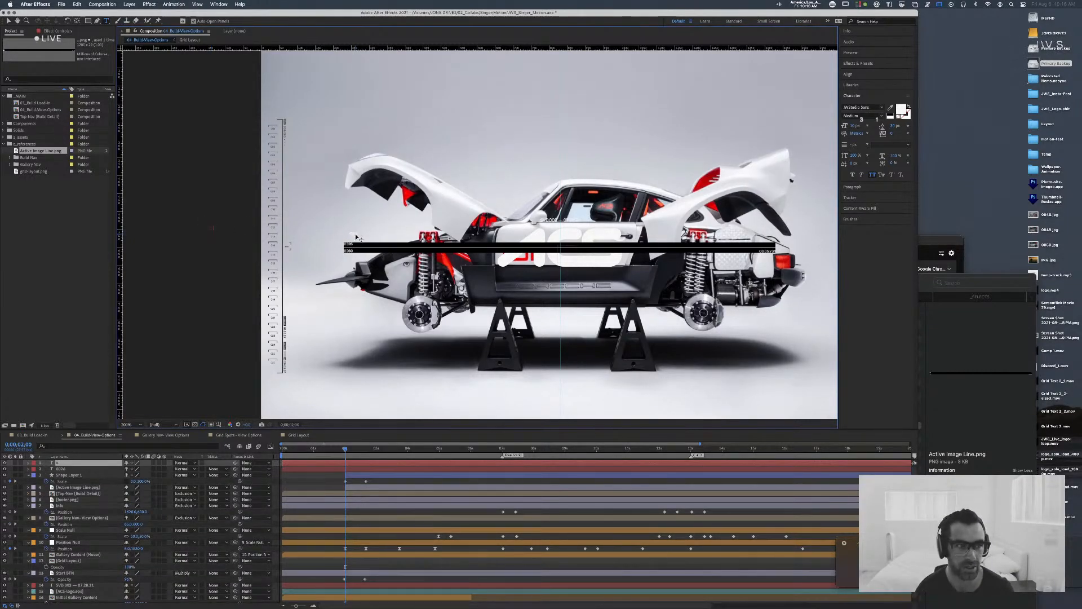
pyautogui.write('0')
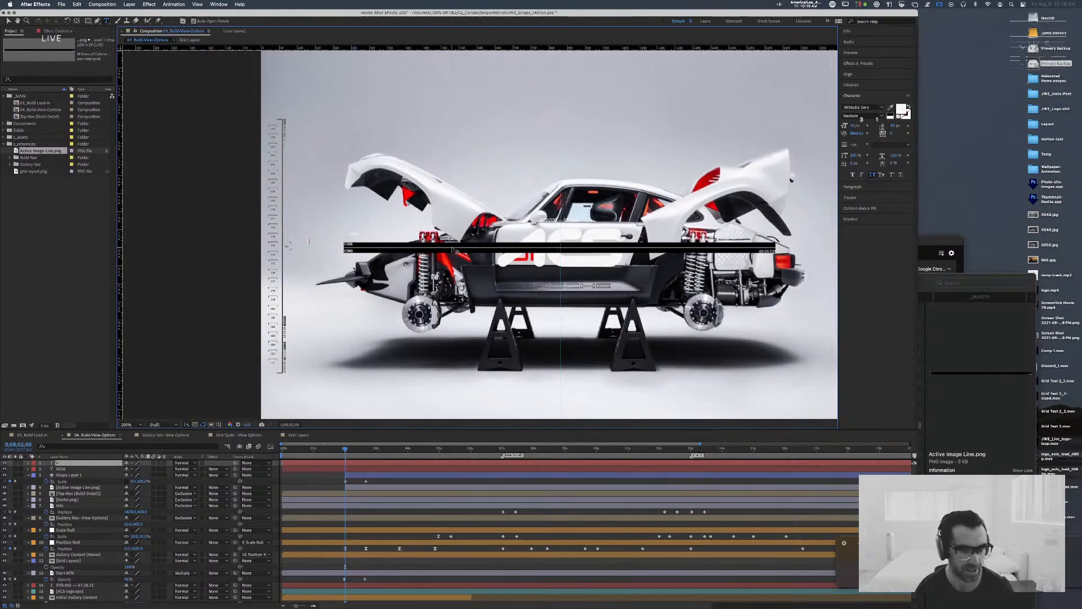
pyautogui.press('BackSpace')
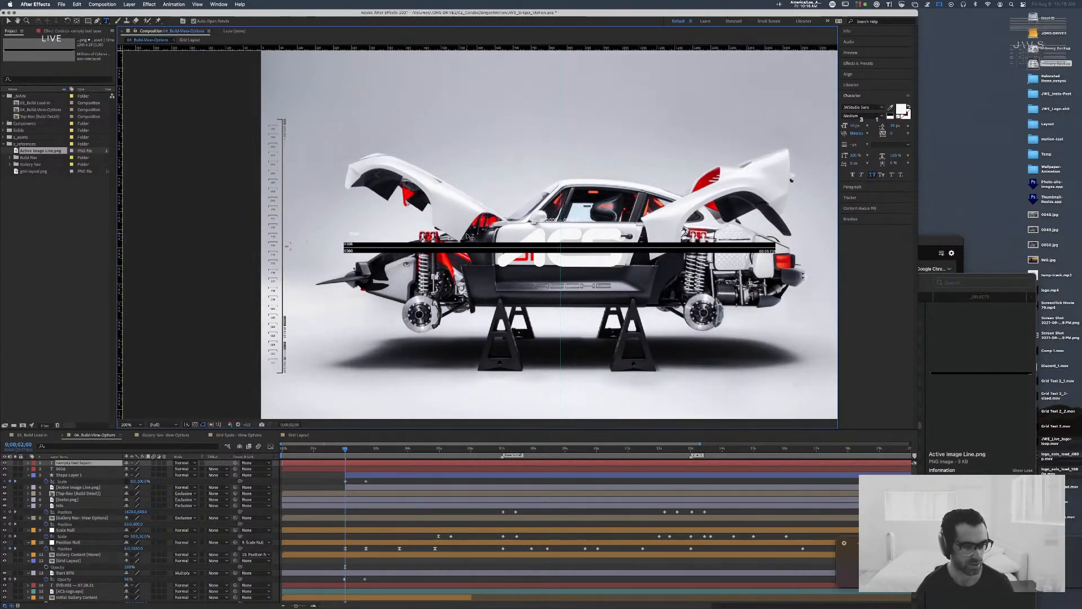
pyautogui.press('super+z')
pyautogui.press('super+z')
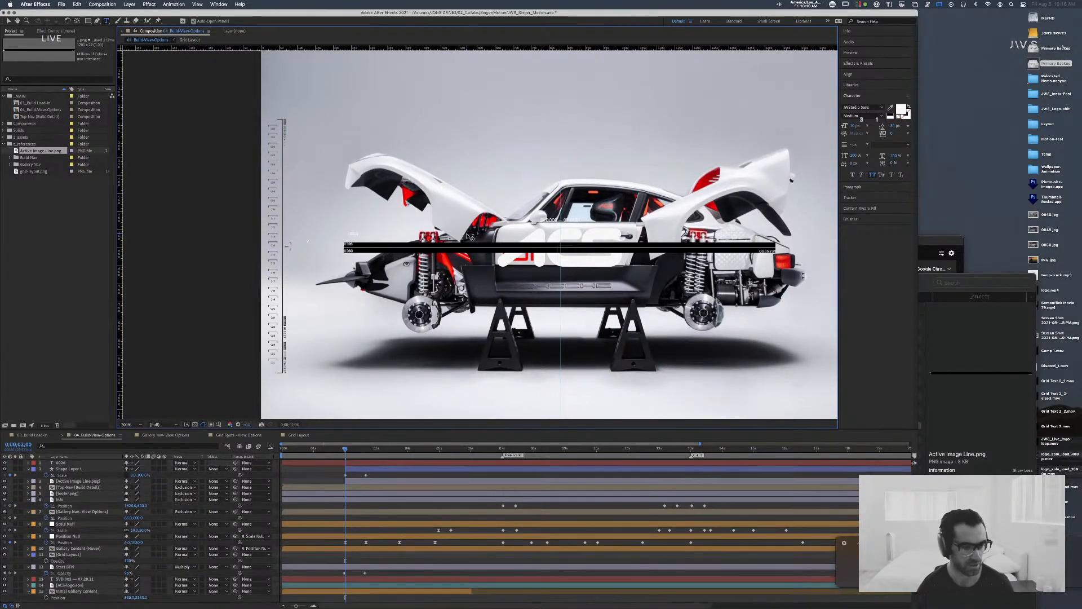
# Step: Move the 0026 text layer exactly over the matching number at the upper-left end of the Active Image Line reference
pyautogui.press('v')
pyautogui.click(357, 234)
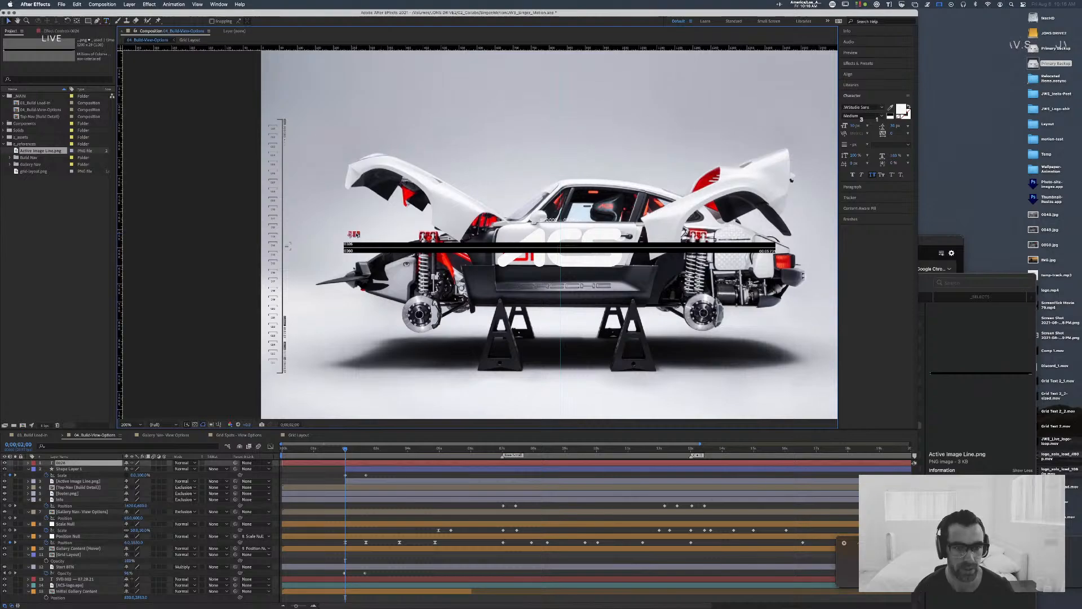
pyautogui.moveTo(357, 234)
pyautogui.mouseDown()
pyautogui.moveTo(349, 247)
pyautogui.moveTo(357, 237)
pyautogui.mouseUp()
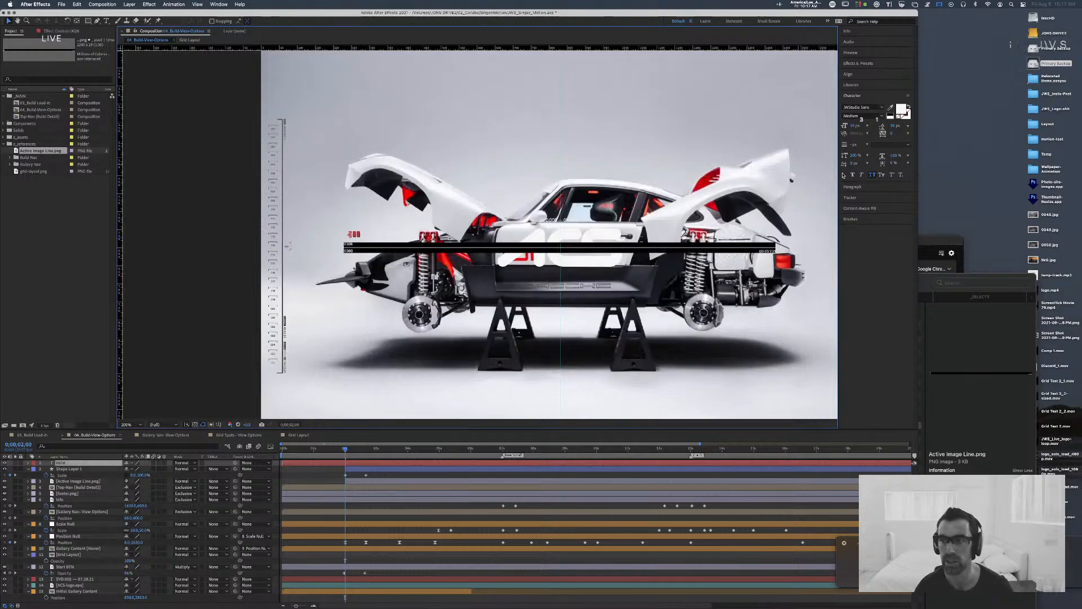
pyautogui.moveTo(354, 235); pyautogui.dragTo(347, 246)
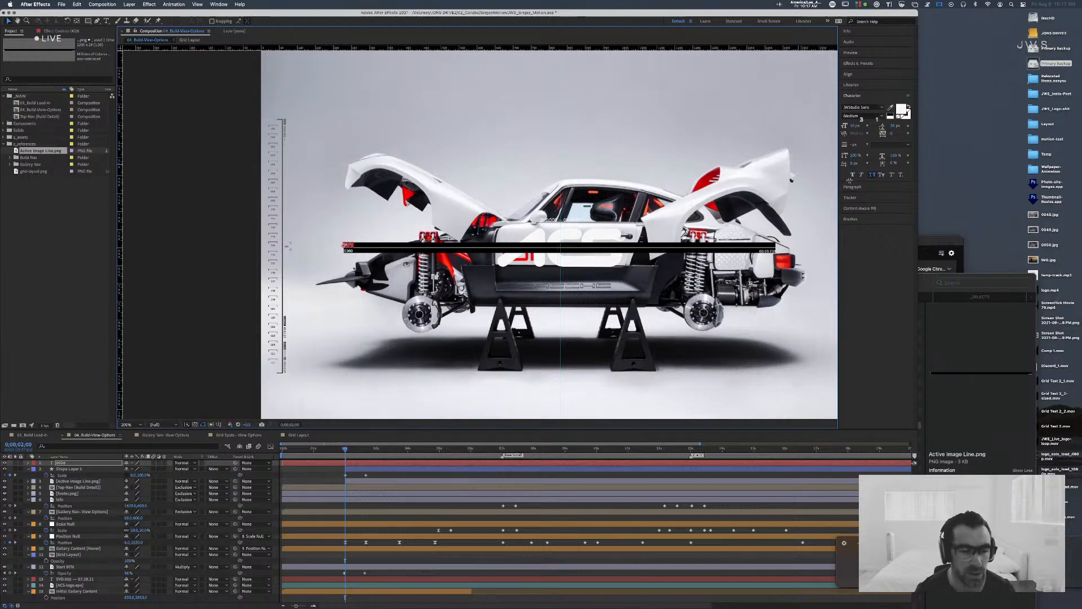
pyautogui.click(197, 4)
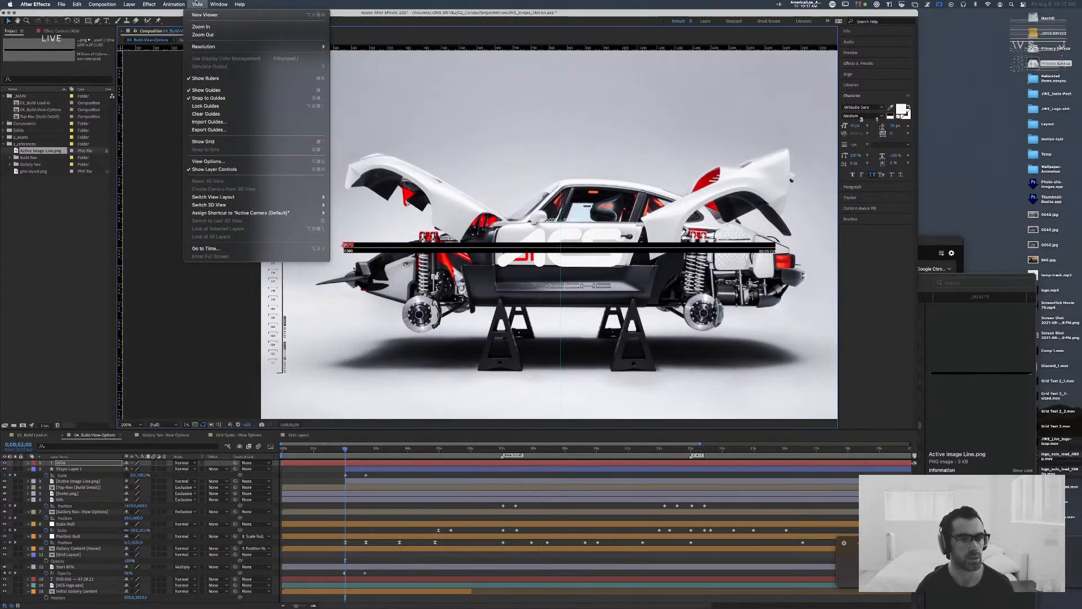
pyautogui.moveTo(201, 46)
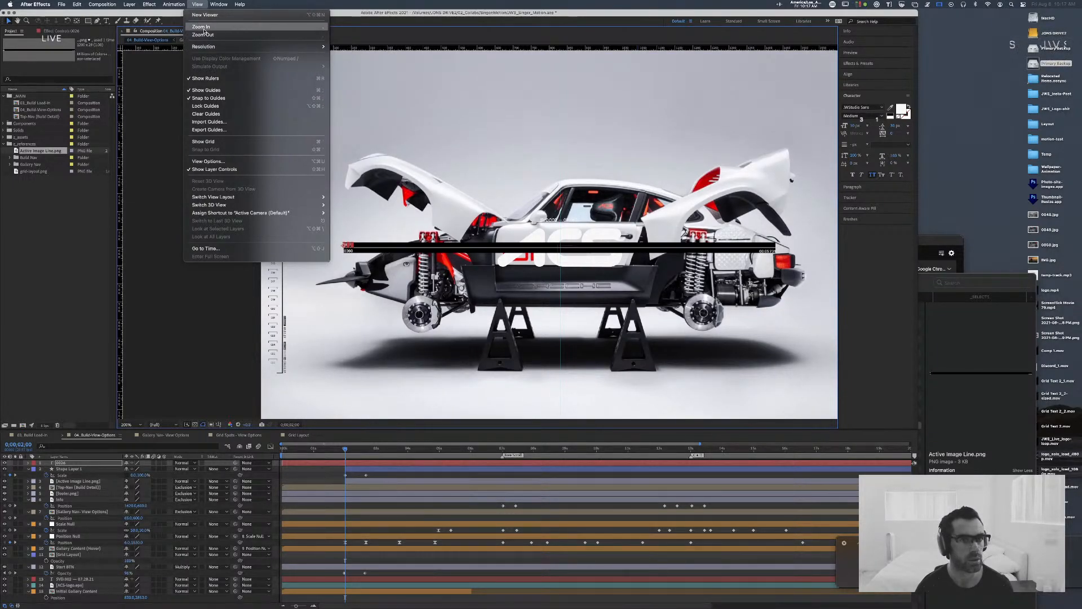
pyautogui.click(204, 27)
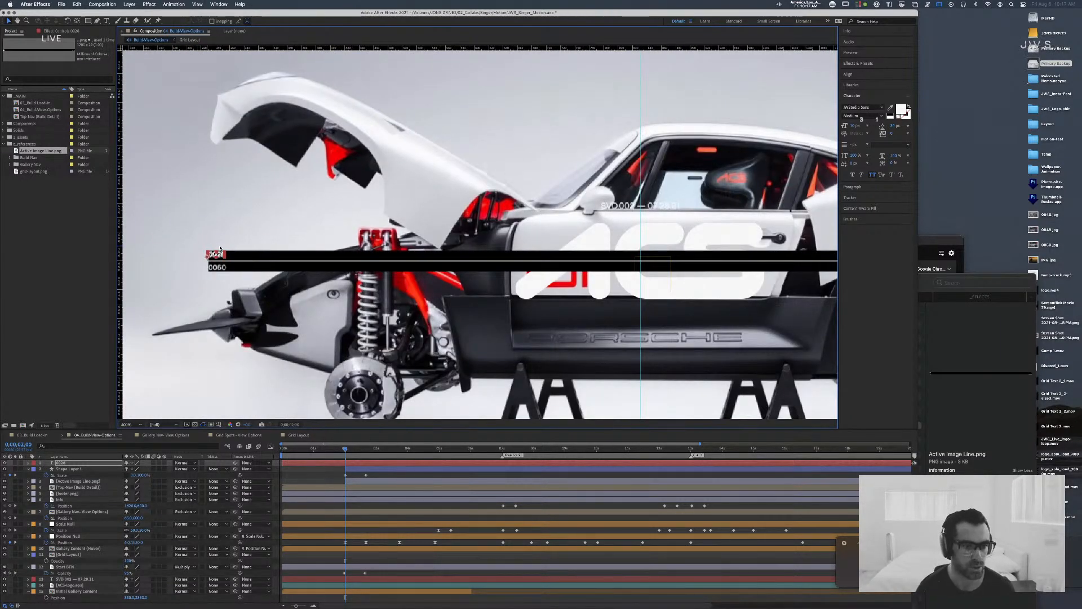
pyautogui.moveTo(221, 256); pyautogui.dragTo(224, 256)
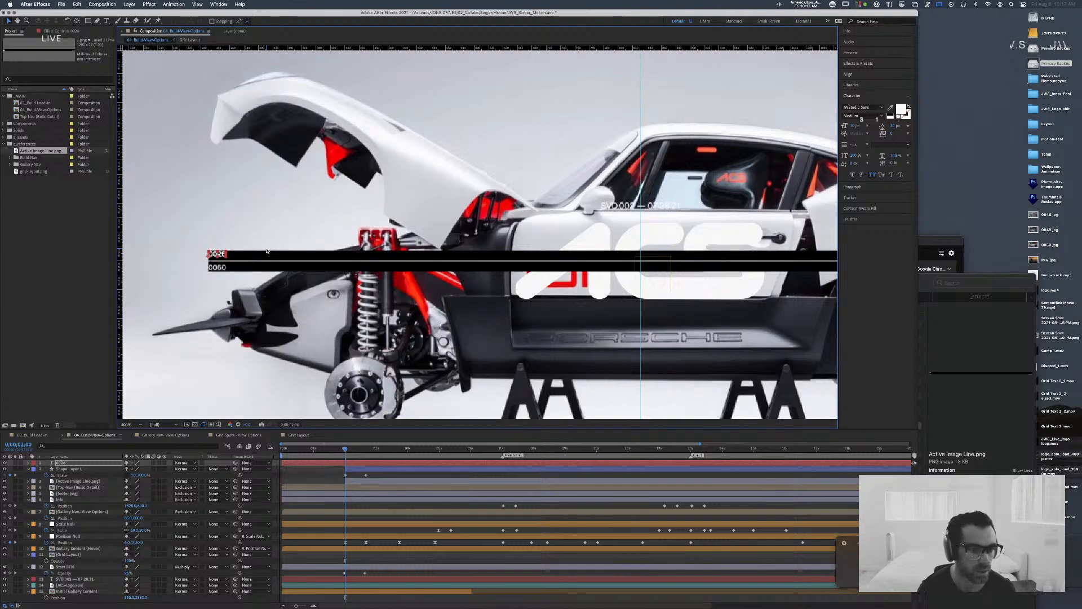
# Step: Duplicate the 0026 text layer over the reference number just below the line's left end and change its text to 0060
pyautogui.press('super+d')
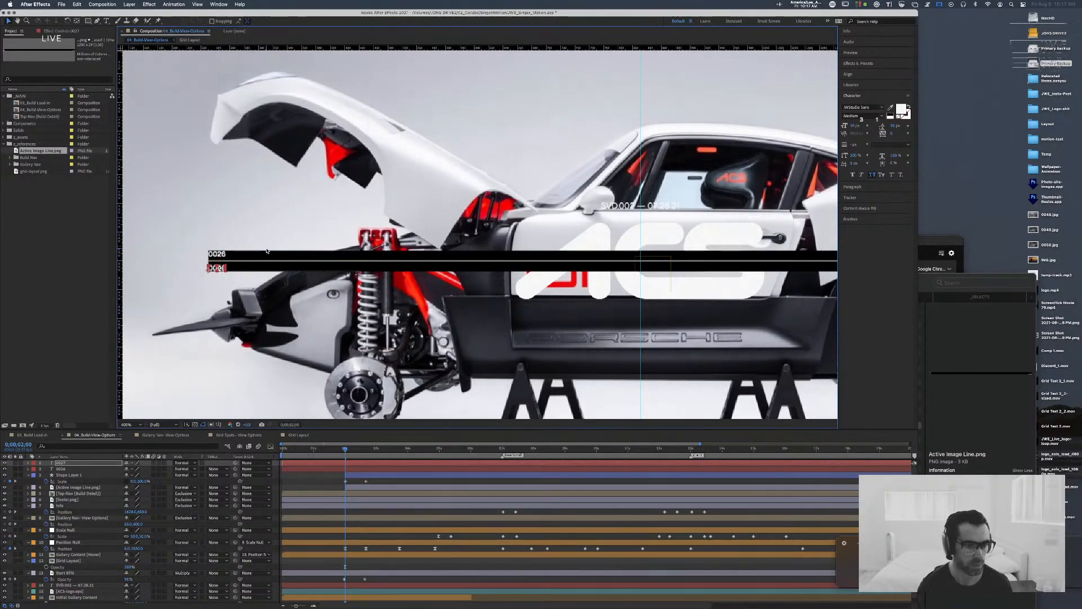
pyautogui.doubleClick(218, 267)
pyautogui.write('006')
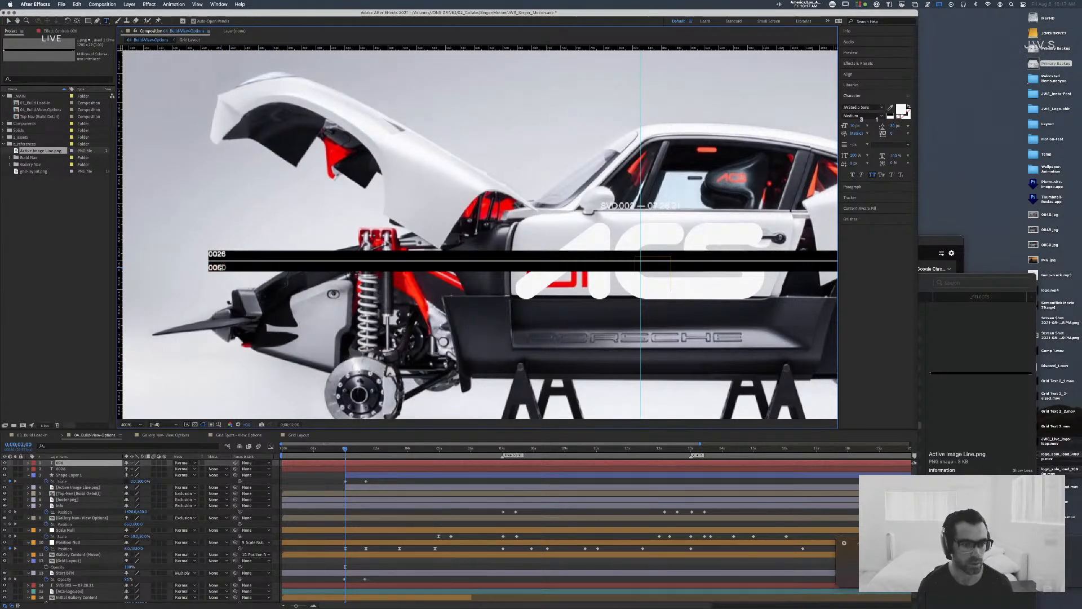
pyautogui.write('0')
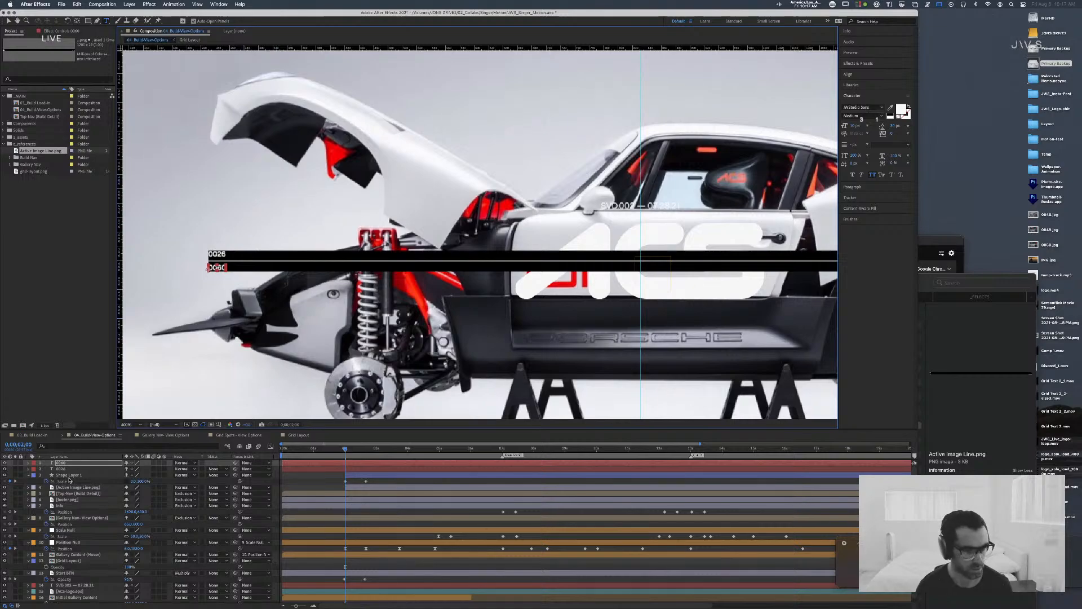
pyautogui.click(93, 487)
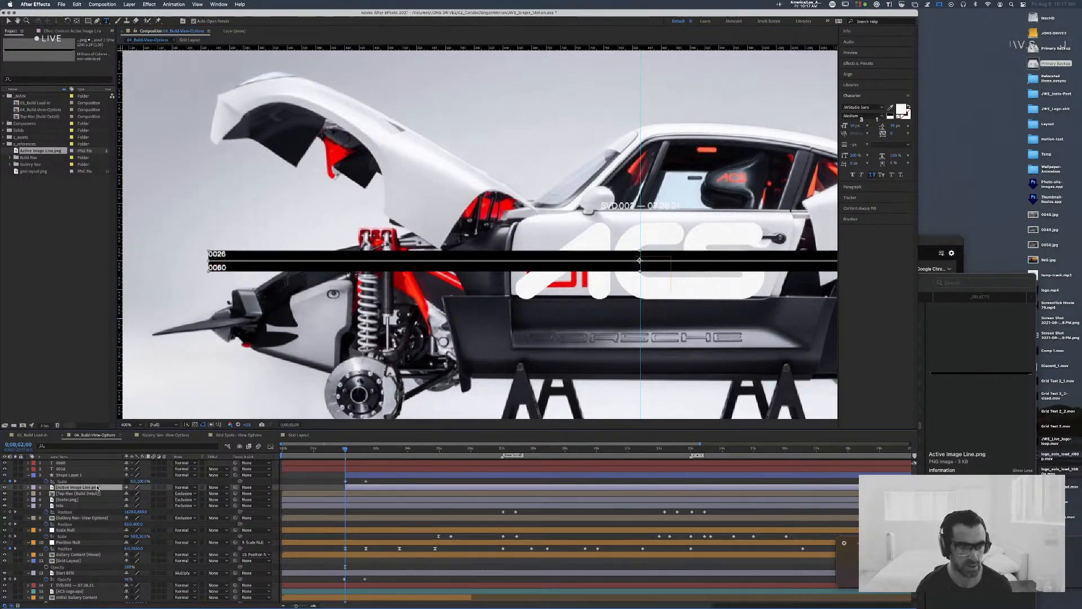
pyautogui.press('v')
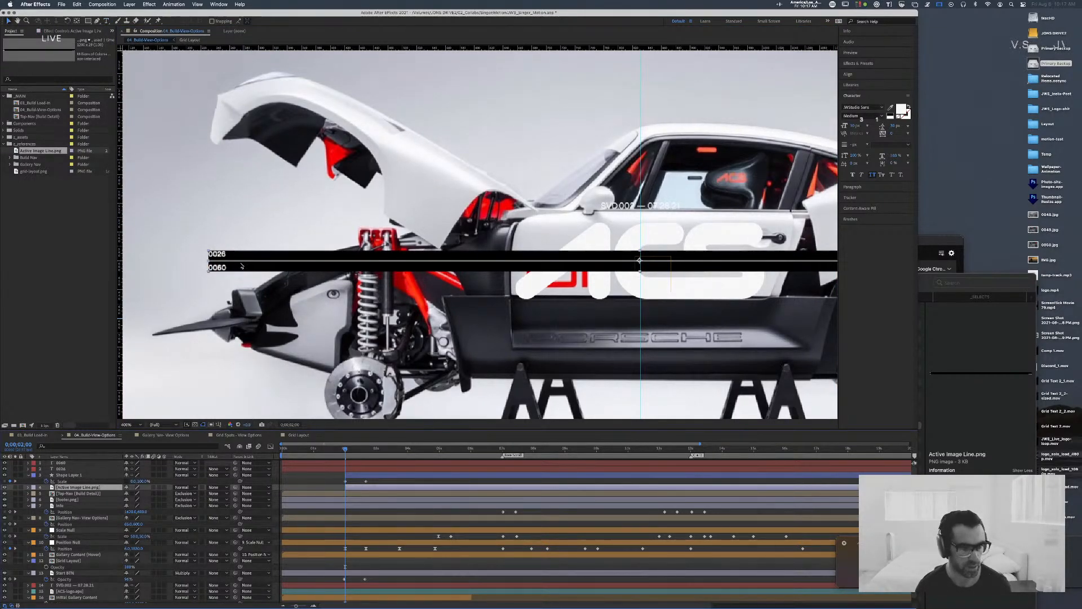
# Step: Duplicate the 0026 text, move it above the line's right end, right-align its paragraph and line it up with the reference's right edge
pyautogui.click(72, 463)
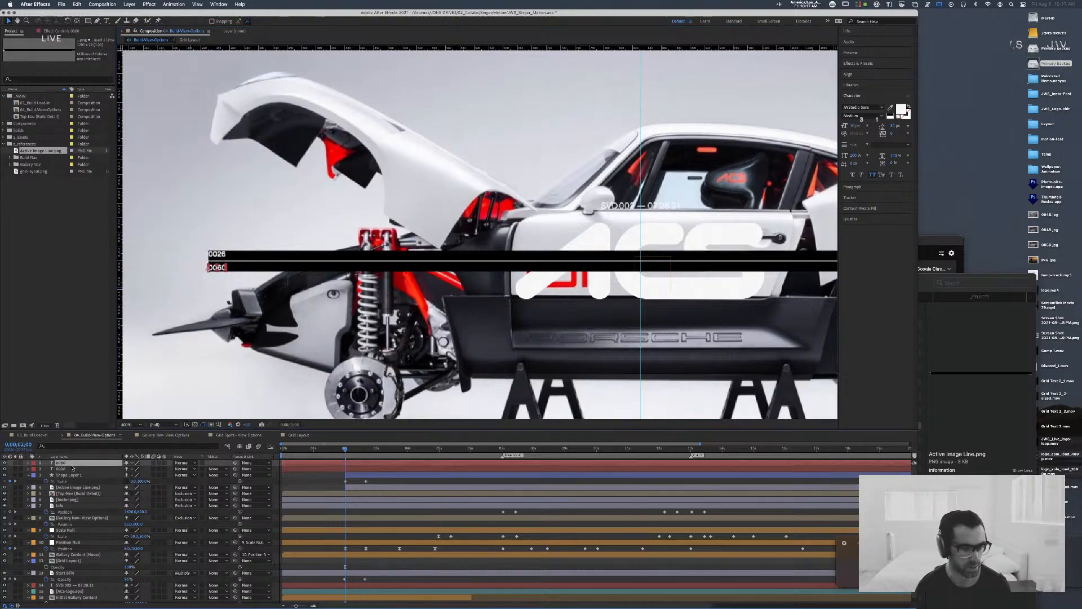
pyautogui.hotkey('ctrl', 'd')
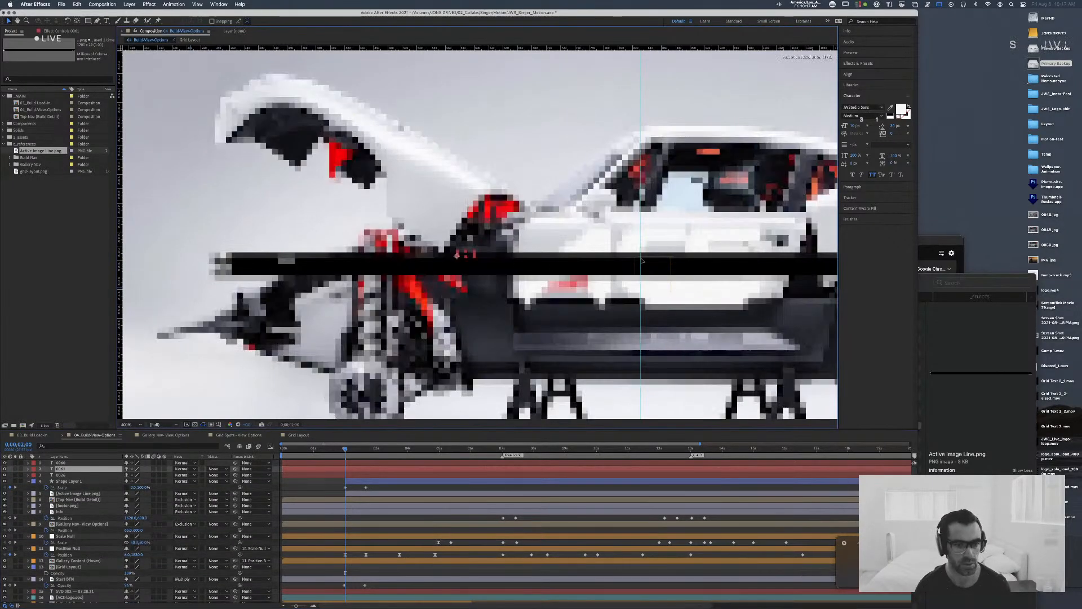
pyautogui.moveTo(641, 261); pyautogui.dragTo(686, 256)
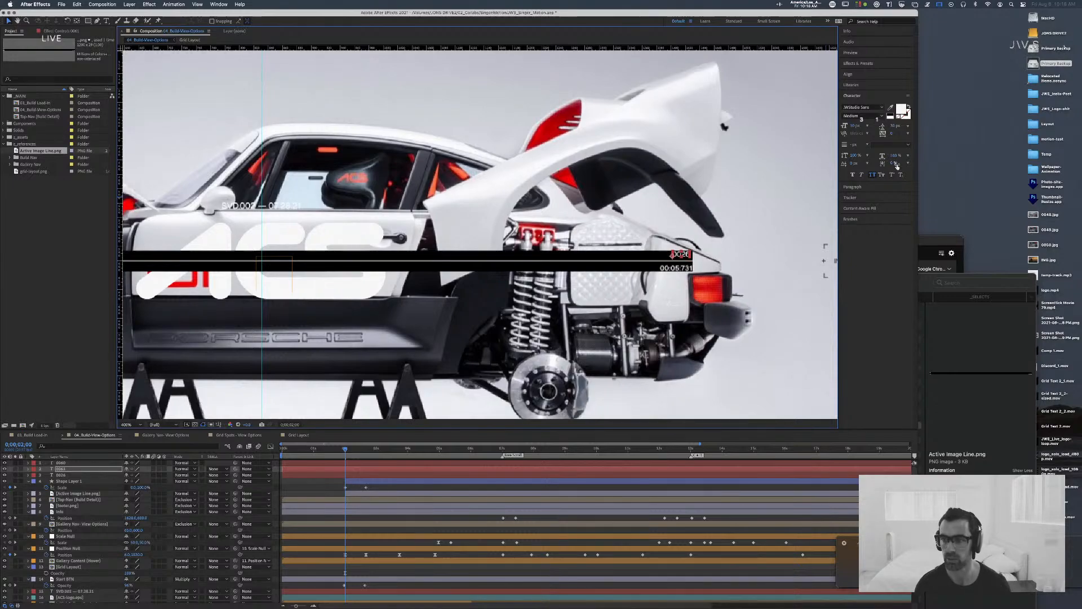
pyautogui.click(871, 187)
pyautogui.click(865, 118)
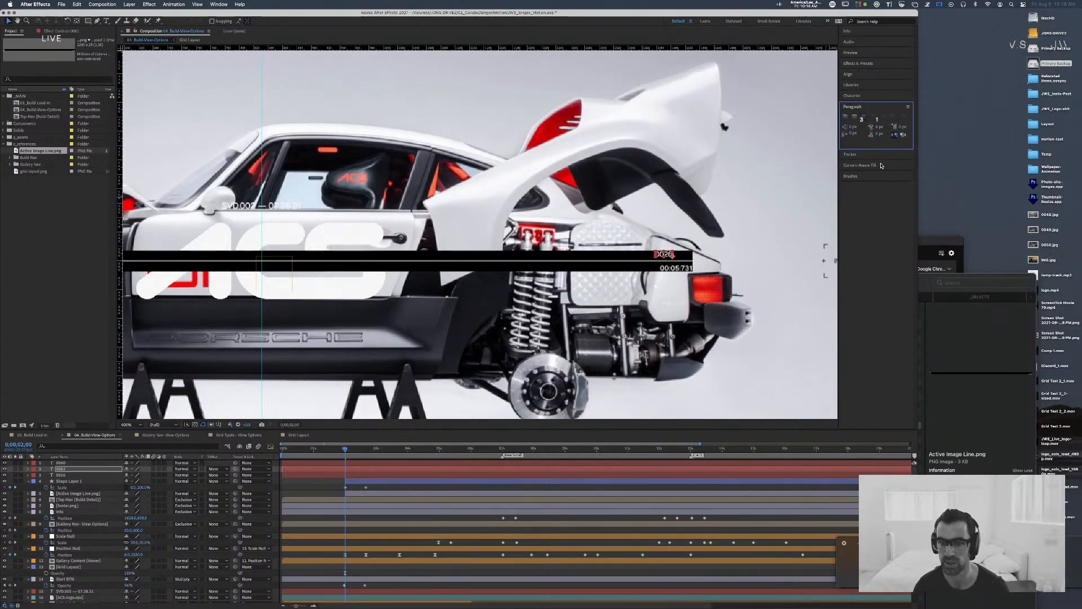
pyautogui.moveTo(665, 255); pyautogui.dragTo(688, 255)
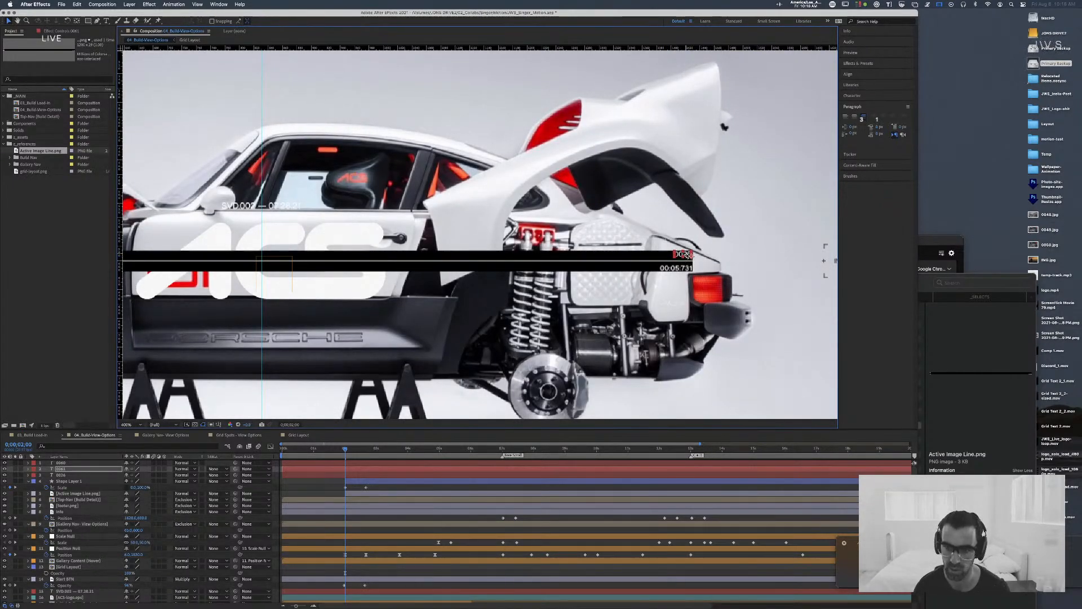
pyautogui.press('super+t')
pyautogui.write('Introduction')
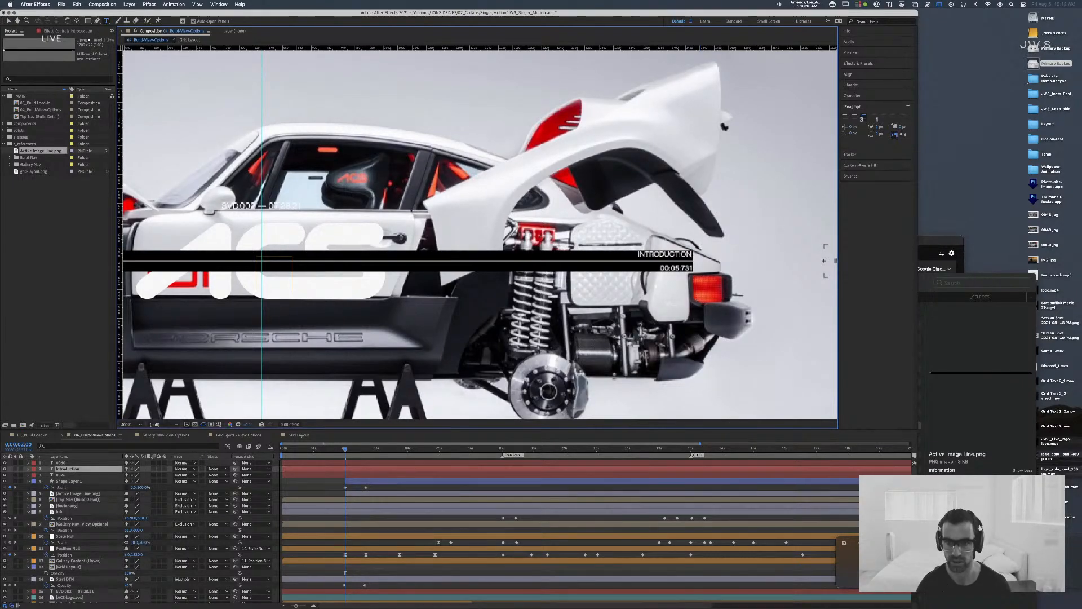
pyautogui.press('super+z')
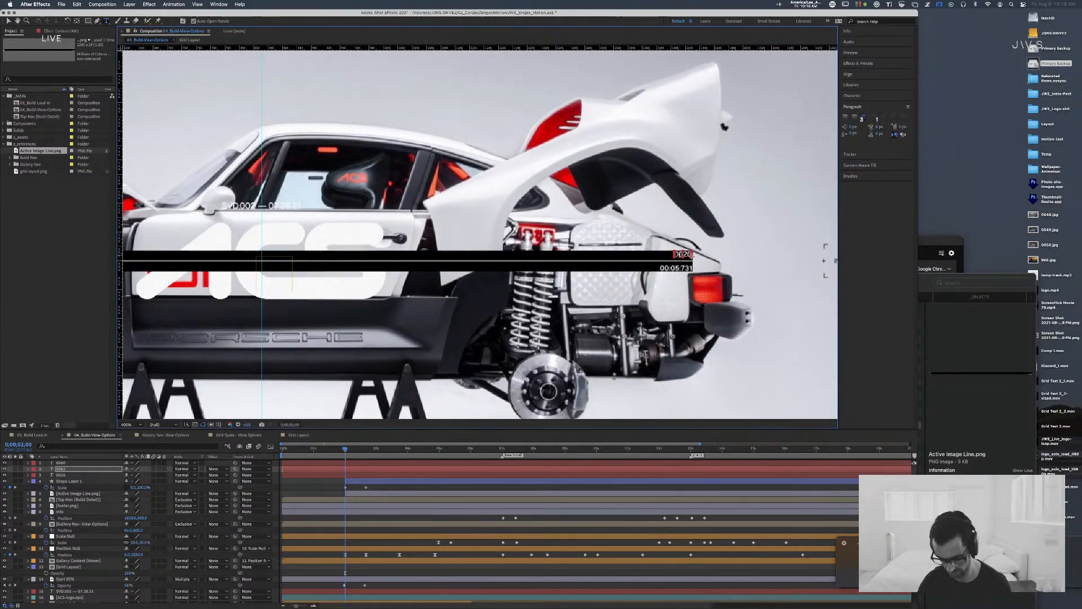
pyautogui.press('Escape')
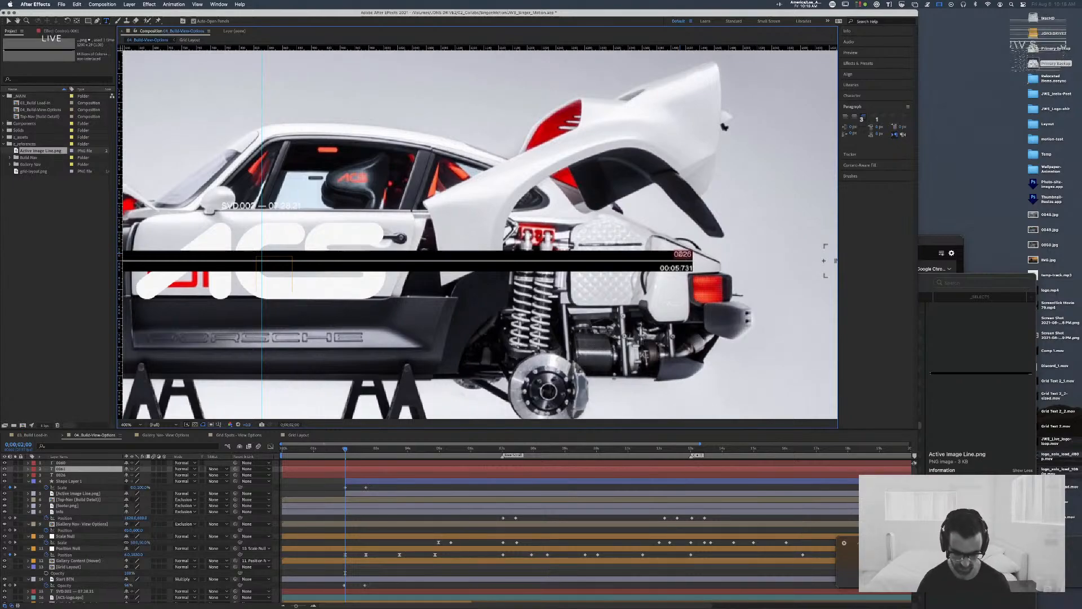
# Step: Change the duplicated 0026 text above the line's right end to Introduction
pyautogui.doubleClick(680, 253)
pyautogui.write('Introductio')
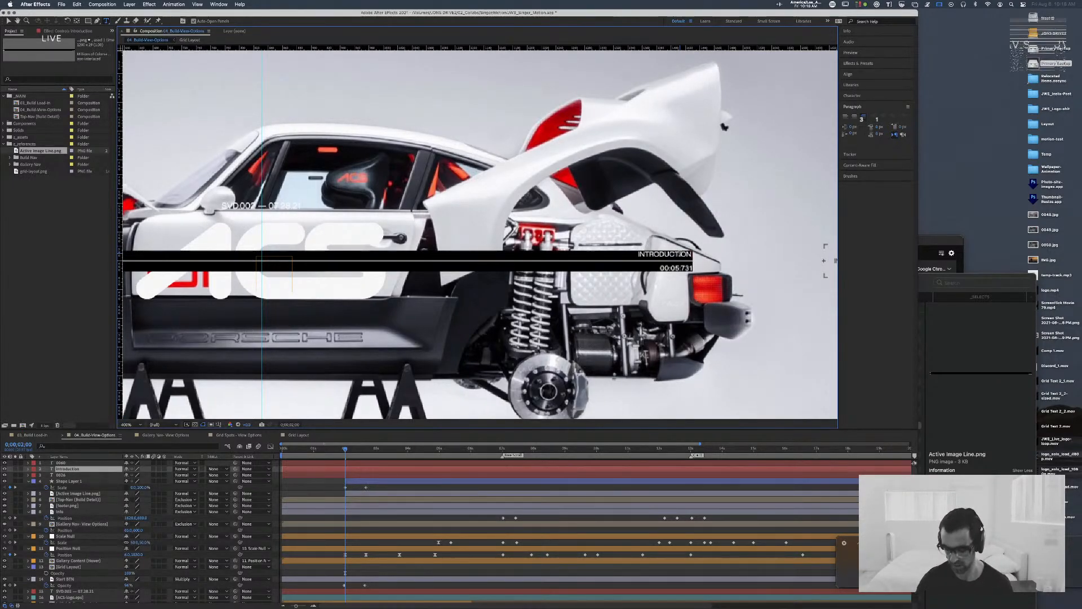
pyautogui.write('n')
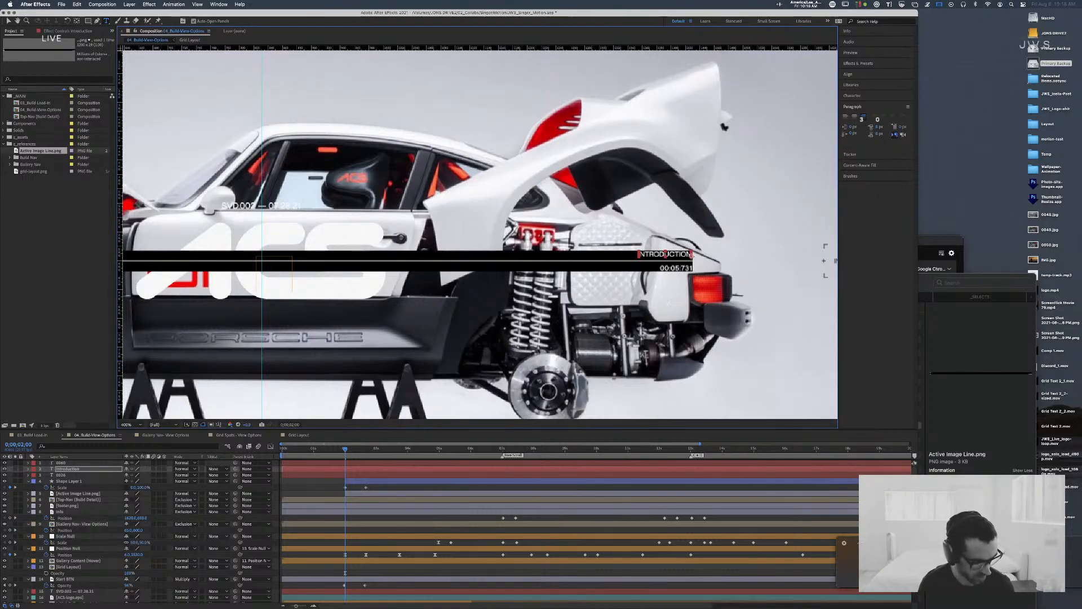
# Step: Switch to Chrome, open the copied Webflow project link in a new window and move that window fully into view
pyautogui.press('super+Tab')
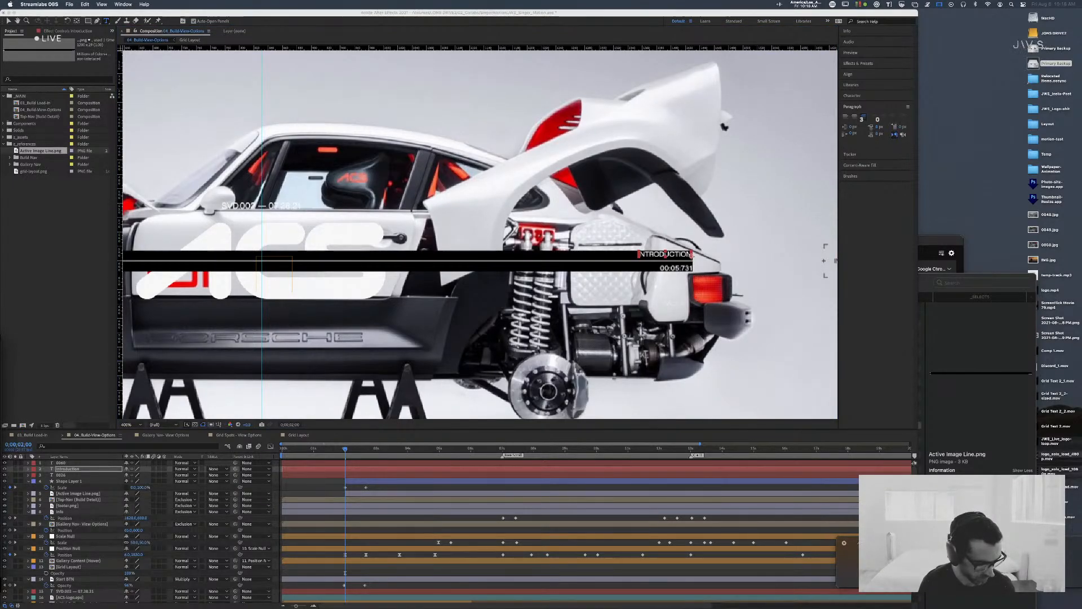
pyautogui.press('super+v')
pyautogui.press('super+Tab')
pyautogui.press('Tab')
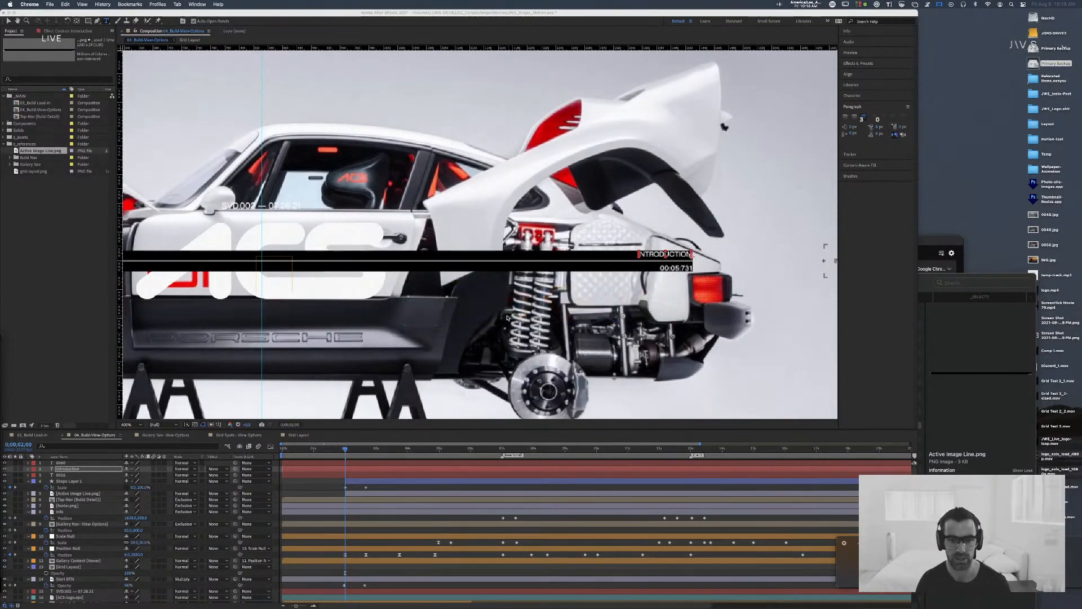
pyautogui.press('super+n')
pyautogui.write('https://salims-stupendous-project-5b324d.webflow.io/')
pyautogui.press('Return')
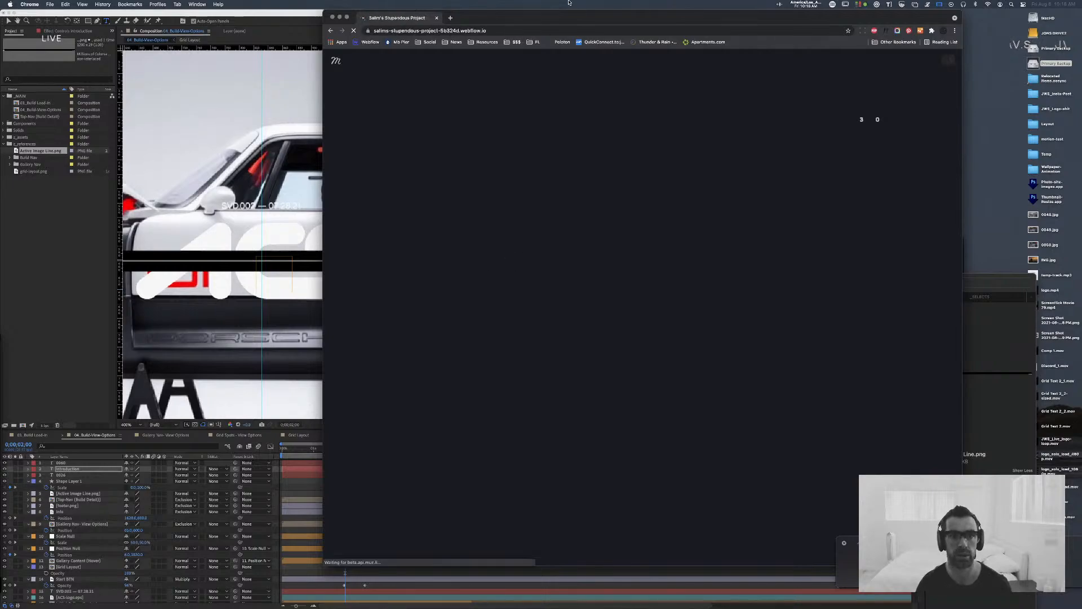
pyautogui.moveTo(569, 9); pyautogui.dragTo(475, 12)
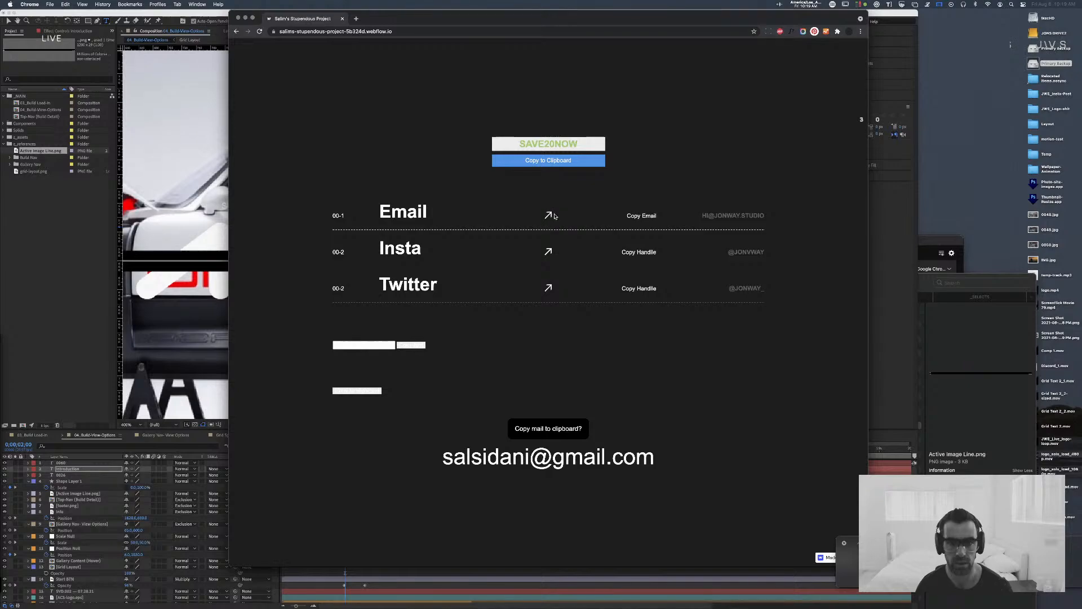
# Step: Test the Email row's copy link by pasting the clipboard into a new browser tab, and close that tab
pyautogui.click(648, 215)
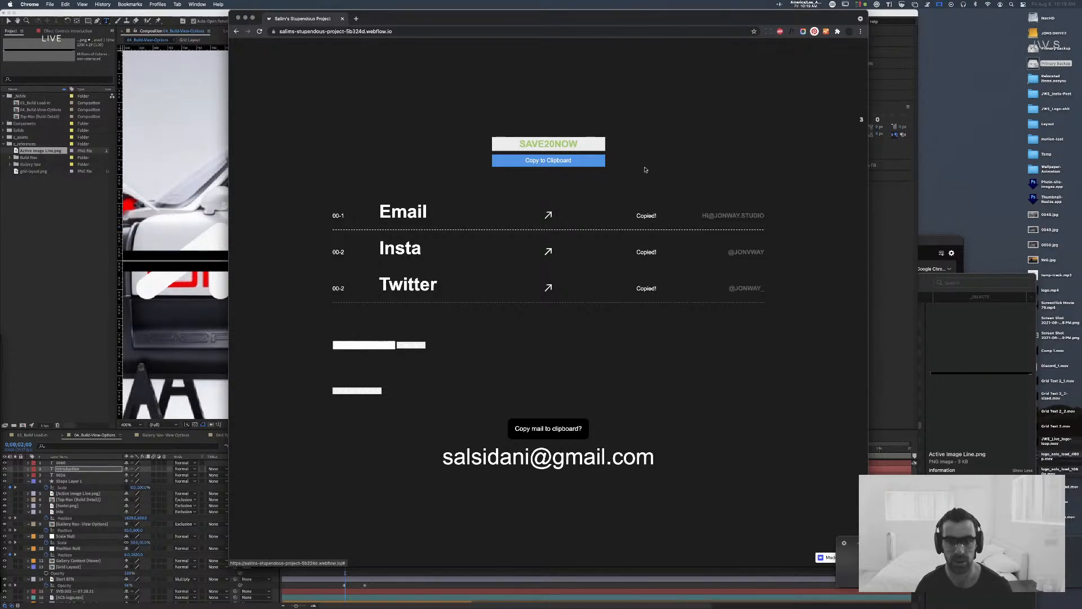
pyautogui.press('super+t')
pyautogui.press('super+v')
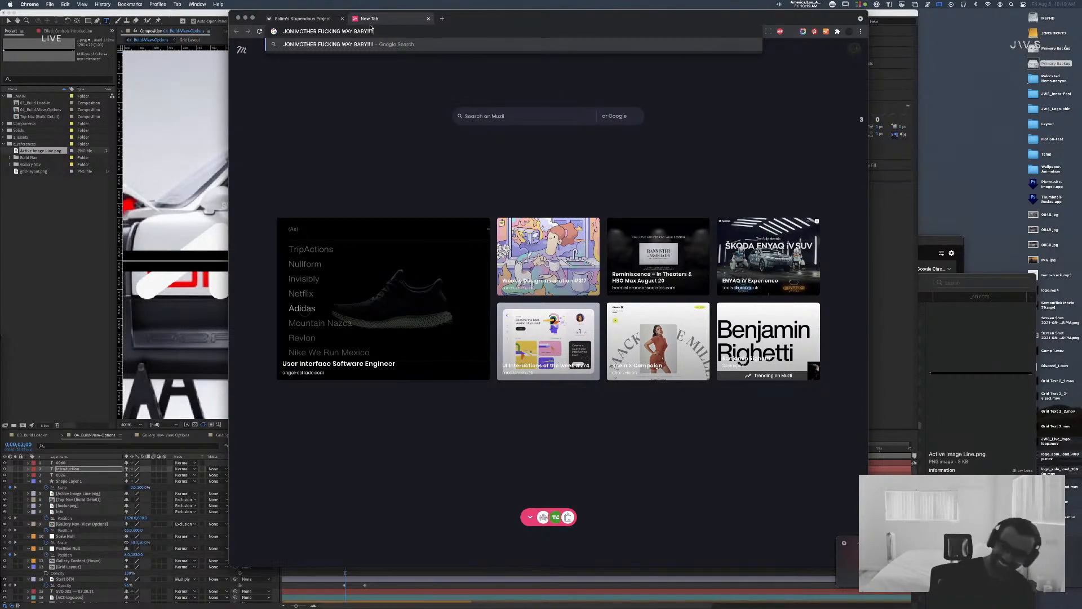
pyautogui.press('super+w')
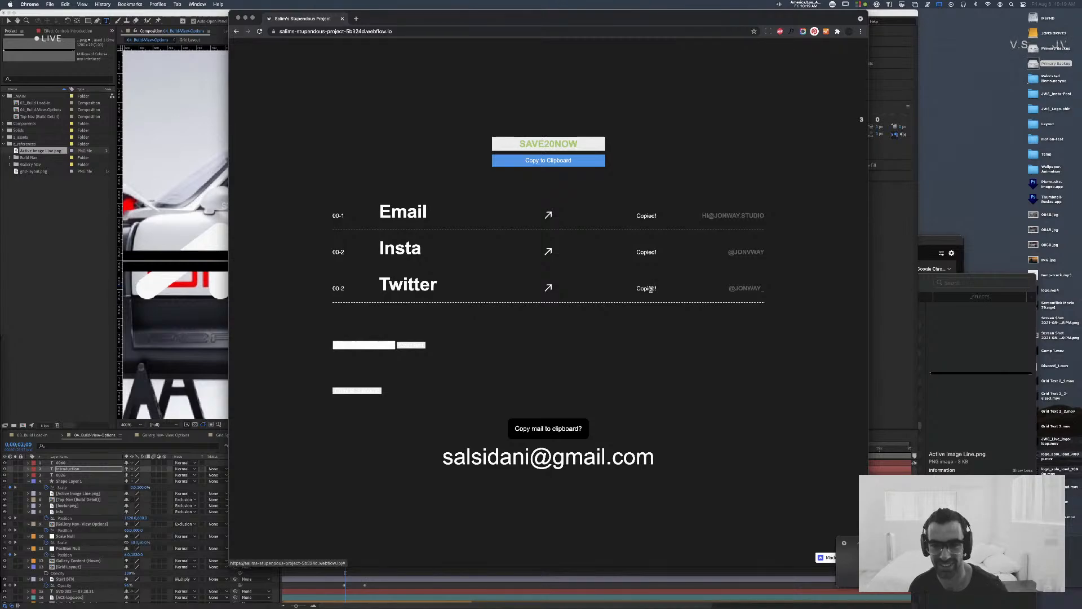
# Step: Try the SAVE20NOW code's copy button, reload the page and check the clipboard in a temporary new tab
pyautogui.click(544, 160)
pyautogui.click(434, 31)
pyautogui.press('Return')
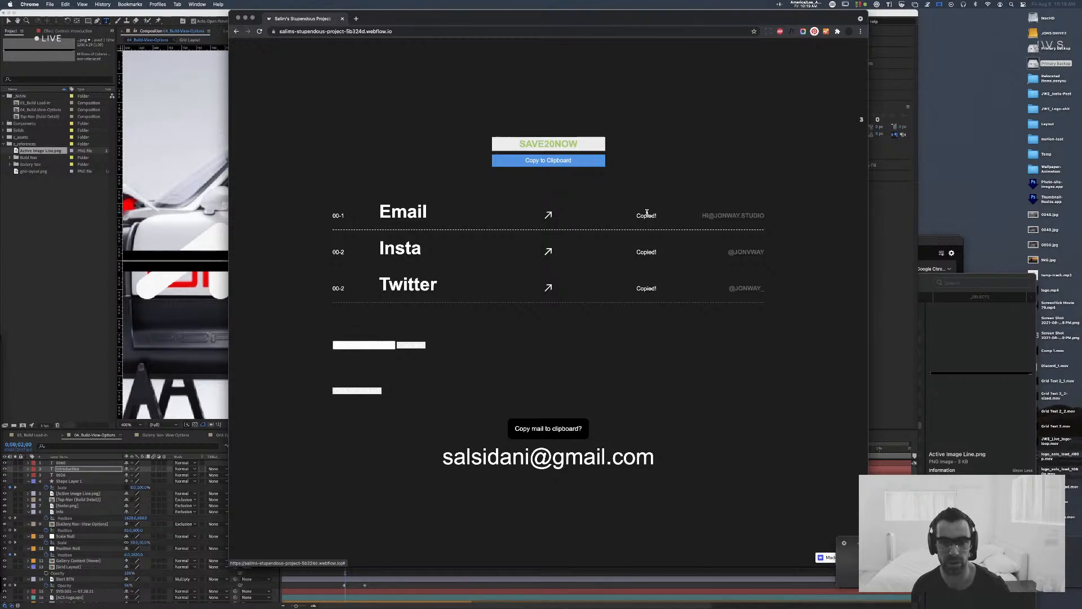
pyautogui.press('super+t')
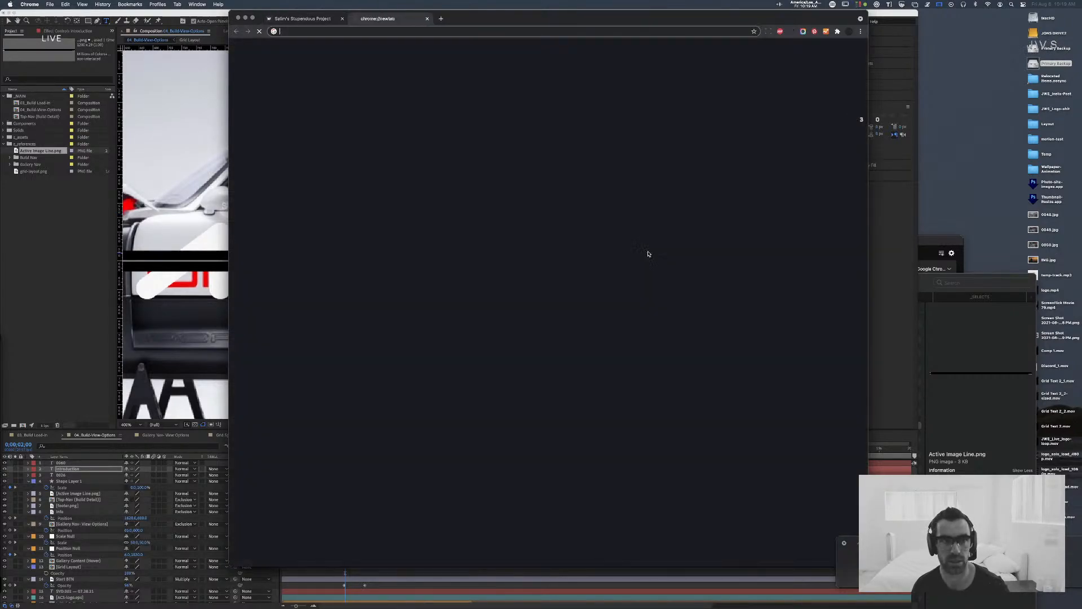
pyautogui.write('https://www.instagram.com/jonvway/')
pyautogui.press('super+w')
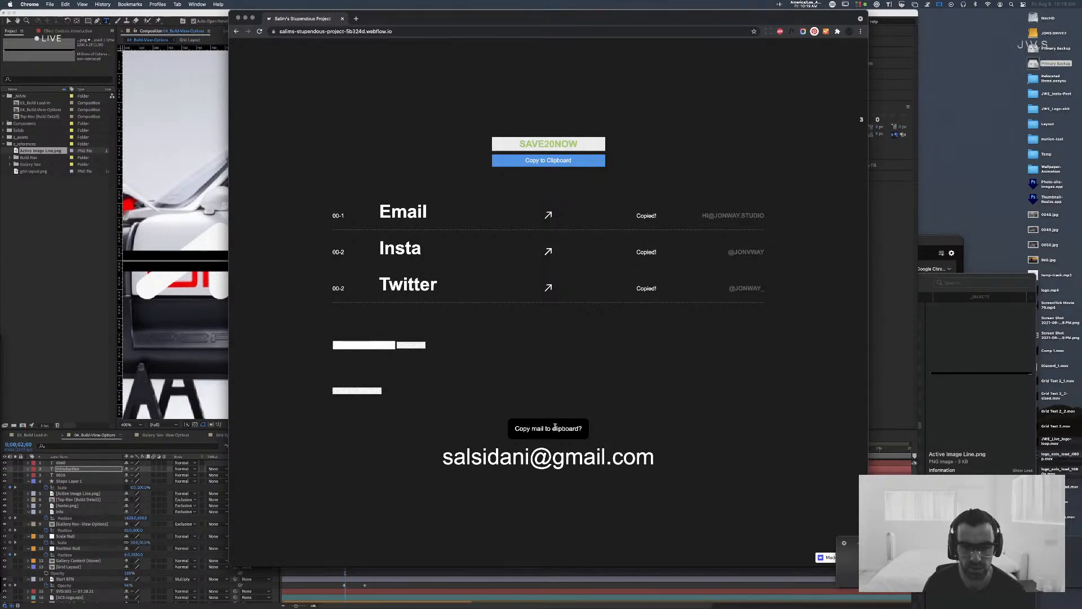
# Step: Highlight the large e-mail address, then test the copy button beside the upper white field by pasting into a temporary tab
pyautogui.tripleClick(546, 455)
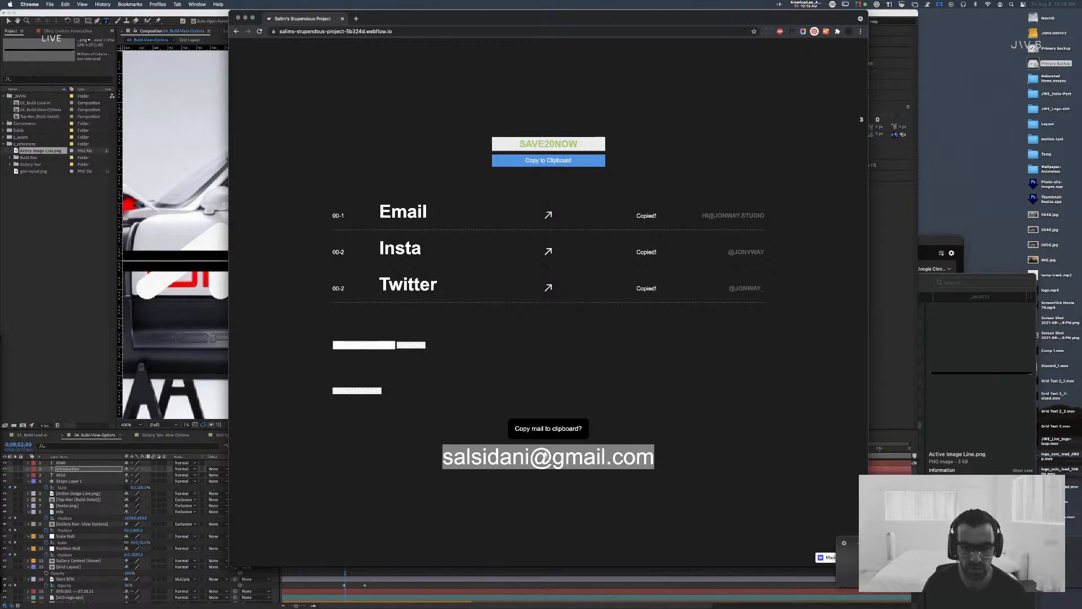
pyautogui.click(475, 352)
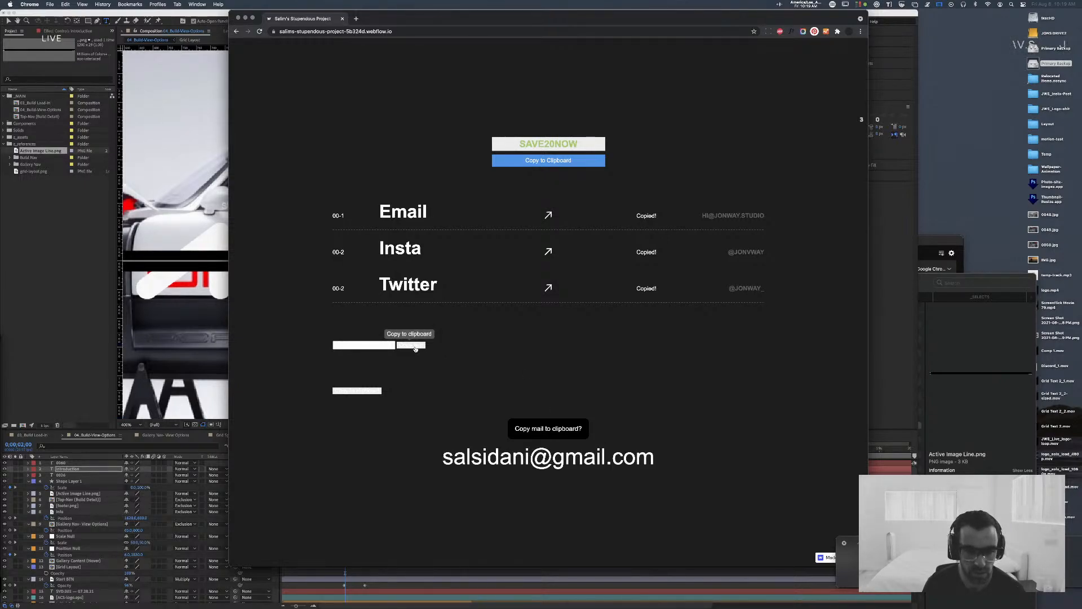
pyautogui.click(414, 347)
pyautogui.press('super+t')
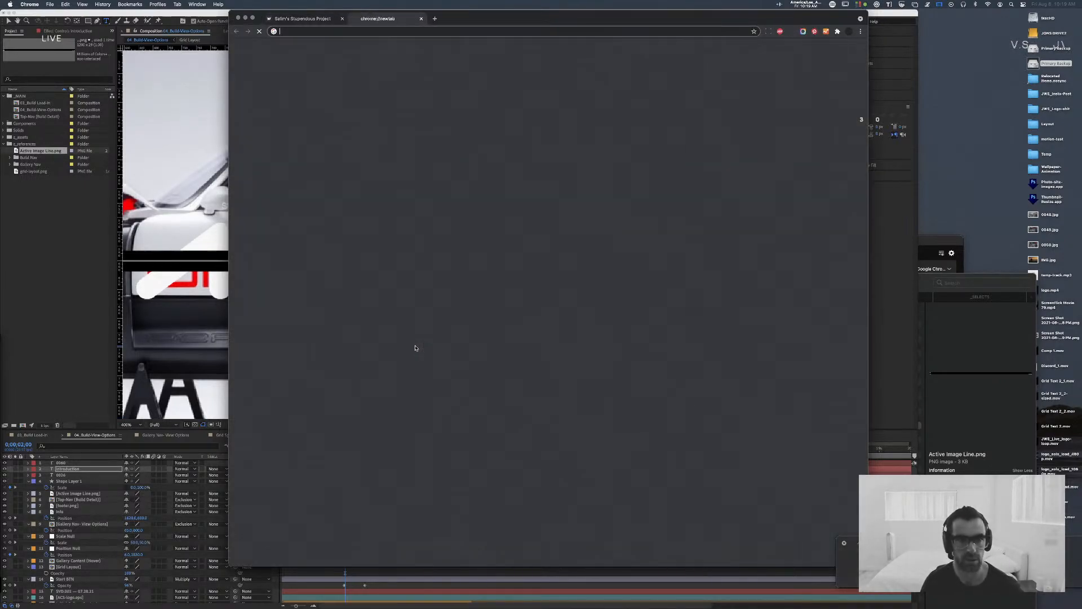
pyautogui.press('super+v')
pyautogui.press('super+w')
# Step: Test the lower white copy button by pasting its clipboard text into a new tab, and close that tab
pyautogui.click(355, 390)
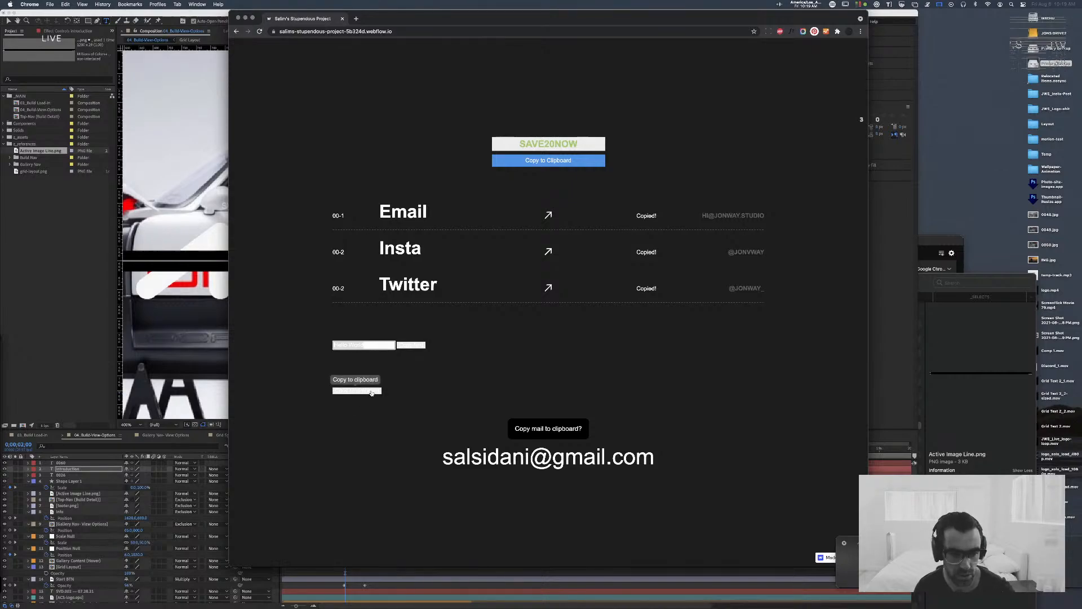
pyautogui.press('super+t')
pyautogui.press('super+v')
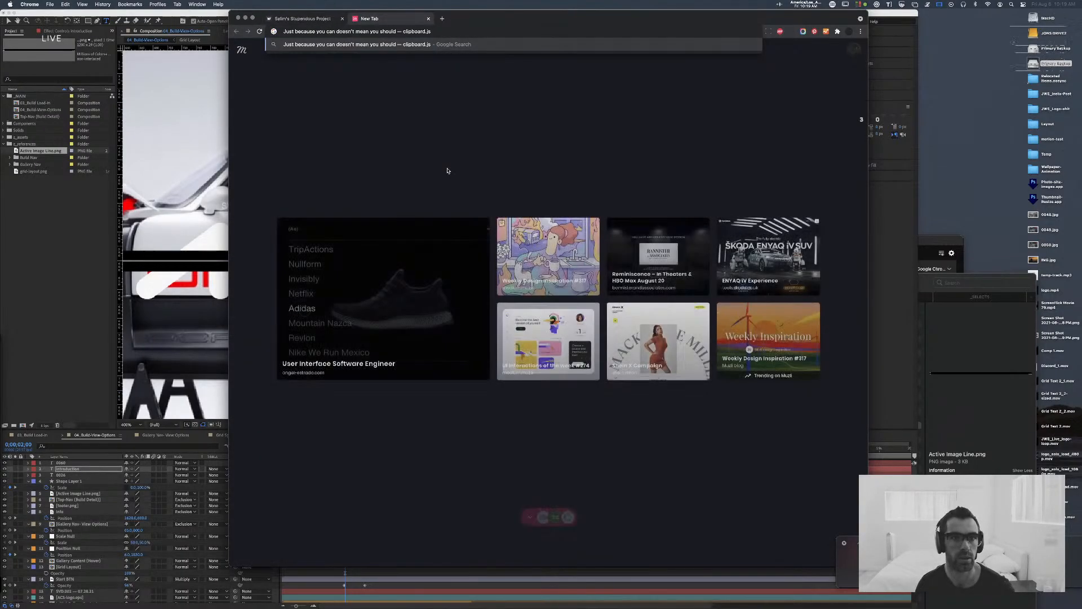
pyautogui.press('super+w')
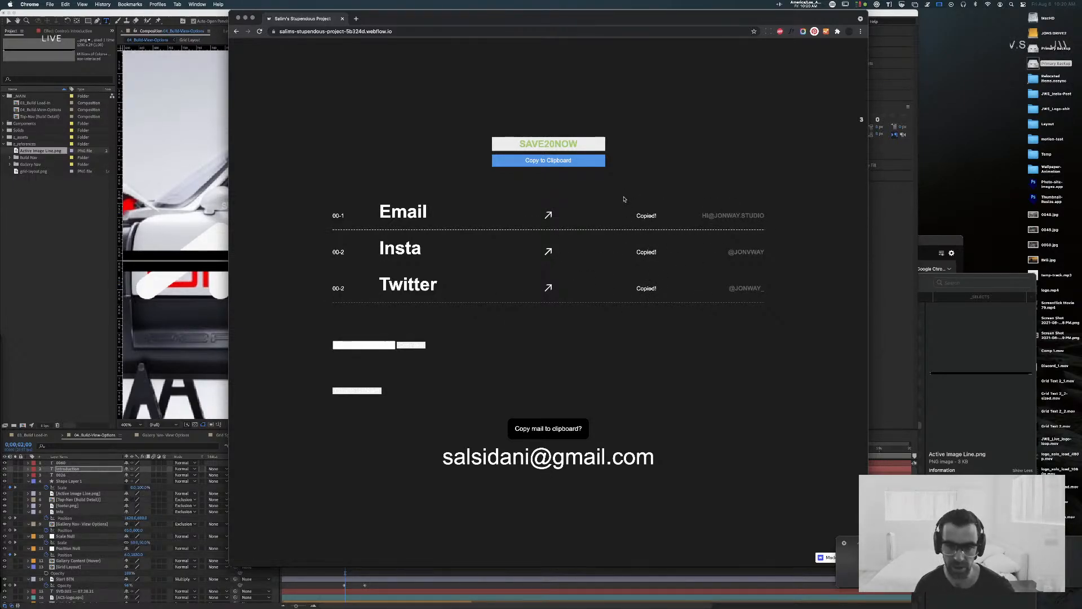
# Step: Reload the project page and recheck the contact rows' copy links by pasting the clipboard into temporary tabs
pyautogui.press('super+r')
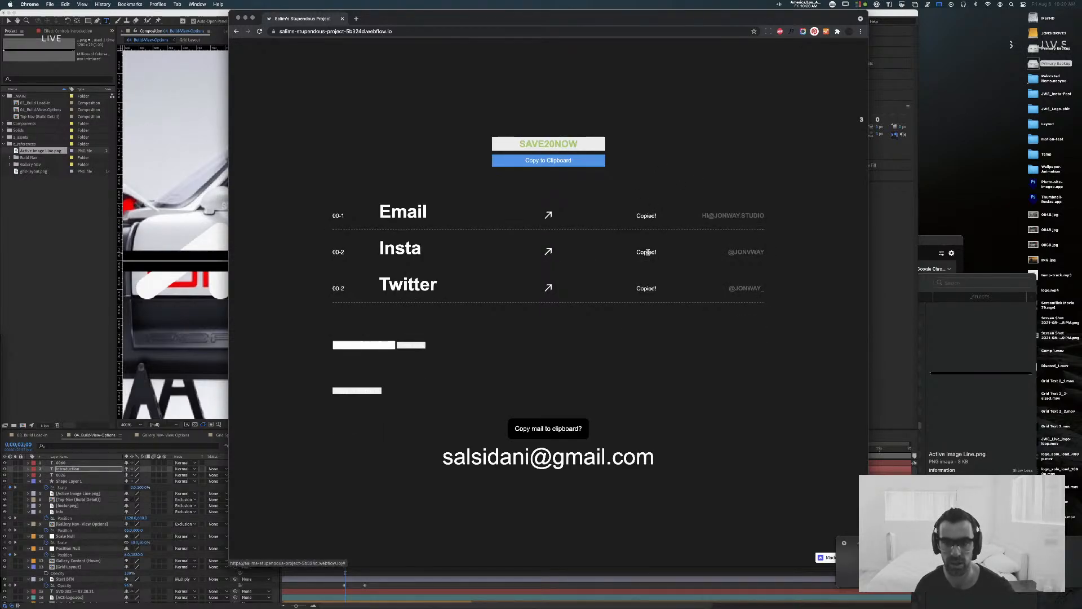
pyautogui.press('super+t')
pyautogui.press('super+v')
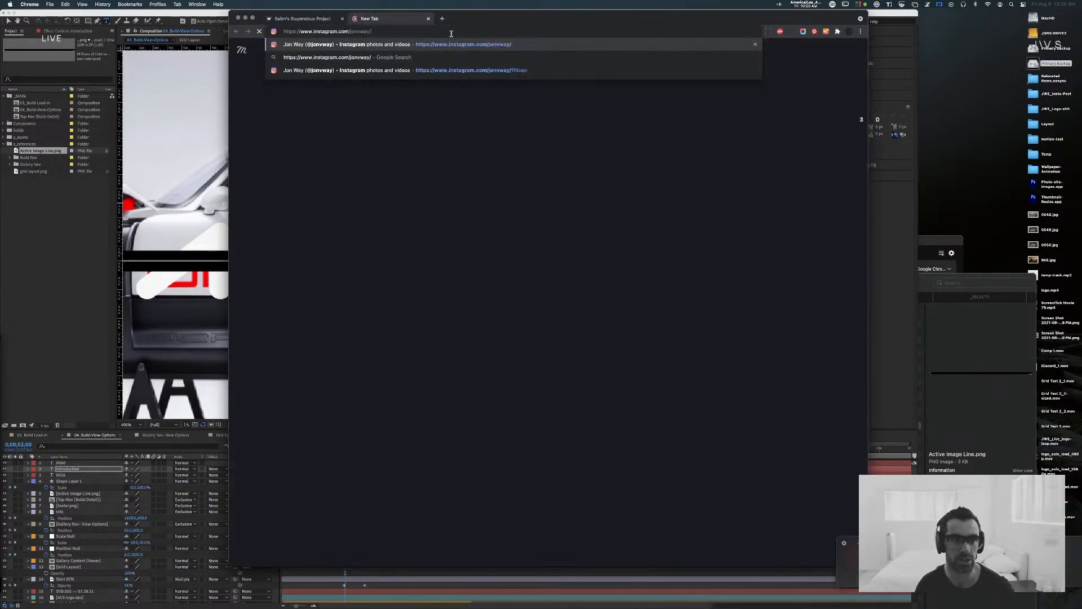
pyautogui.press('super+w')
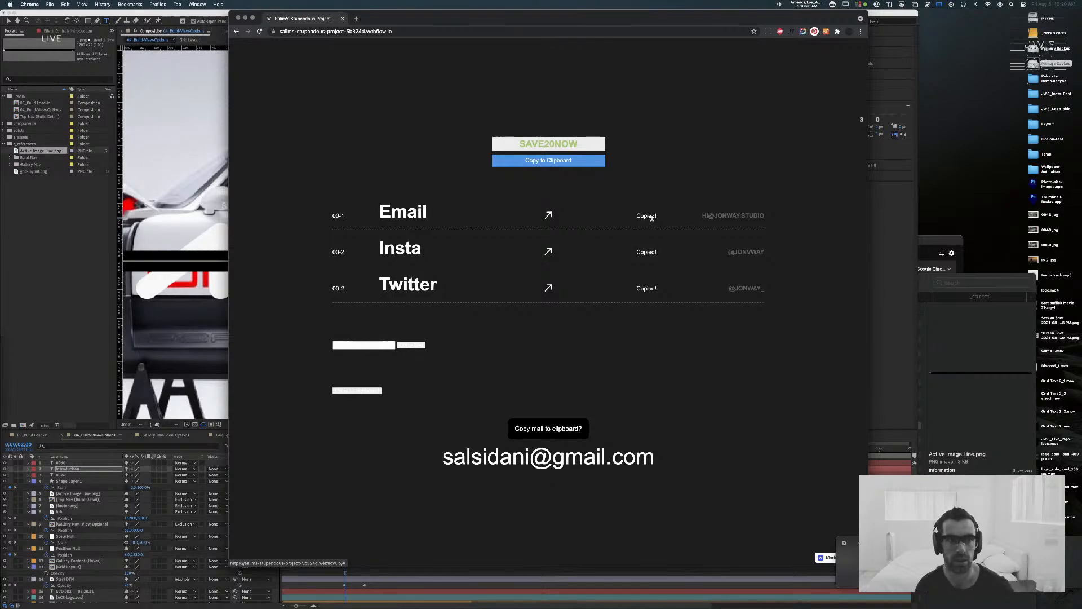
pyautogui.press('super+t')
pyautogui.press('super+v')
pyautogui.press('super+w')
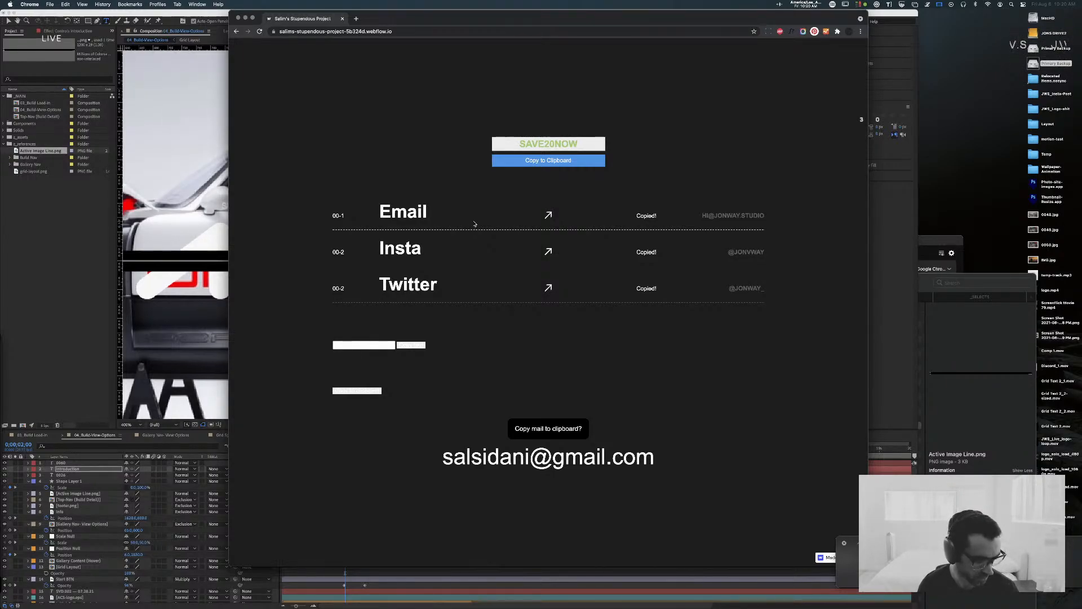
# Step: Retry the copy button beside the upper white field and switch back to After Effects
pyautogui.click(411, 345)
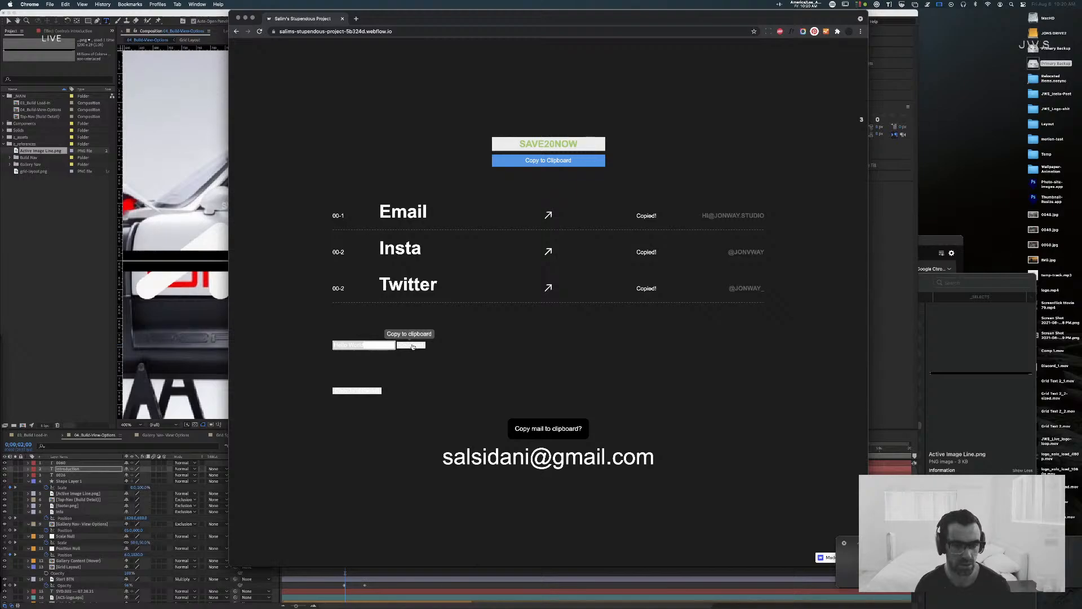
pyautogui.click(412, 346)
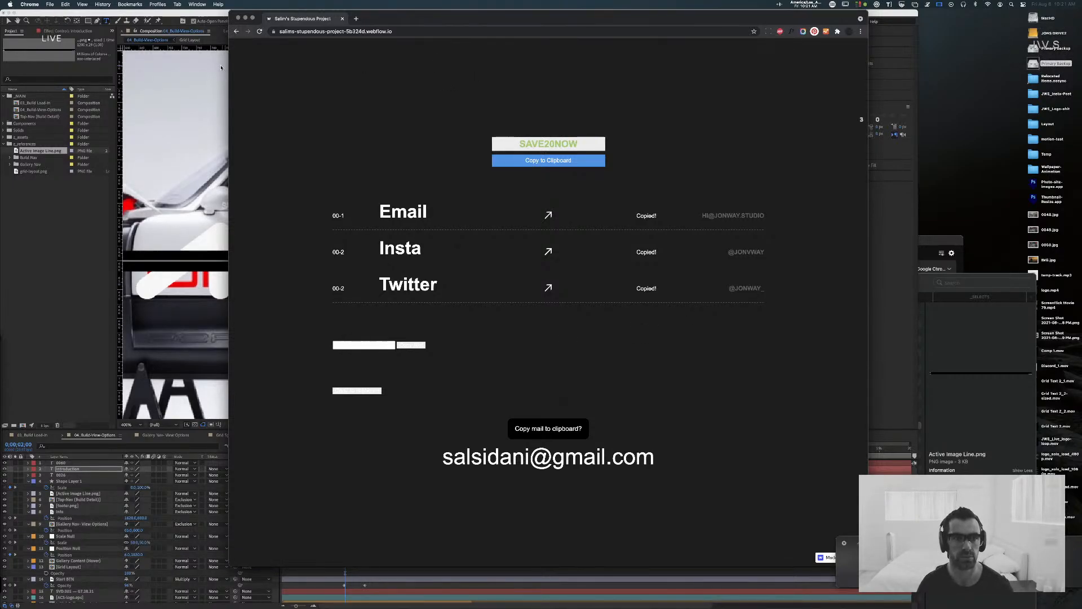
pyautogui.click(204, 17)
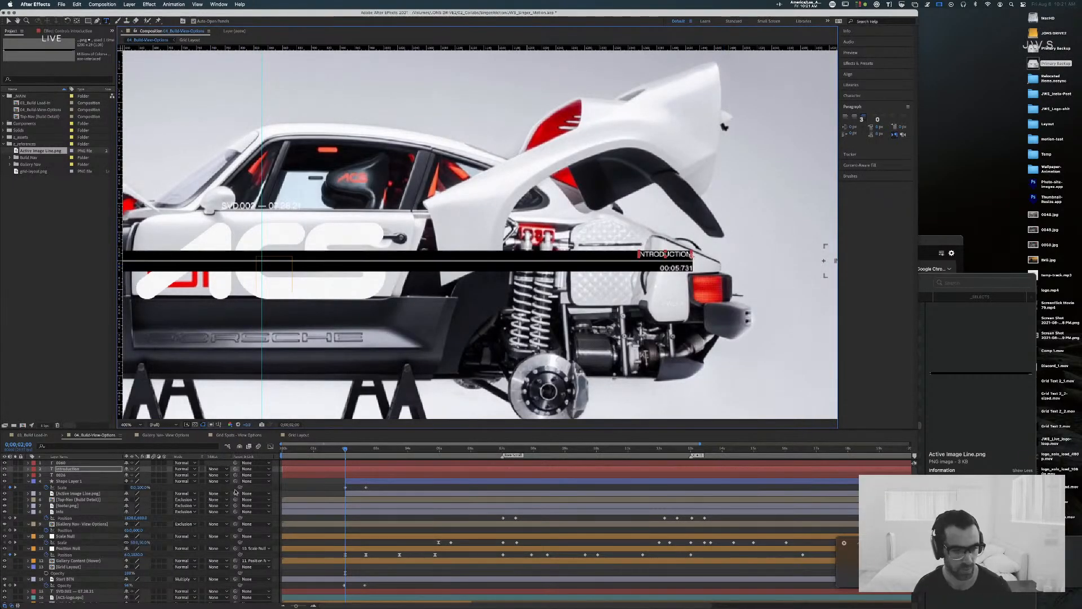
# Step: Shift the three number and Introduction text layers together in the timeline so they start at the playhead, at 2 seconds
pyautogui.click(317, 474)
pyautogui.keyDown('shift'); pyautogui.click(320, 469); pyautogui.keyUp('shift')
pyautogui.keyDown('shift'); pyautogui.click(322, 463); pyautogui.keyUp('shift')
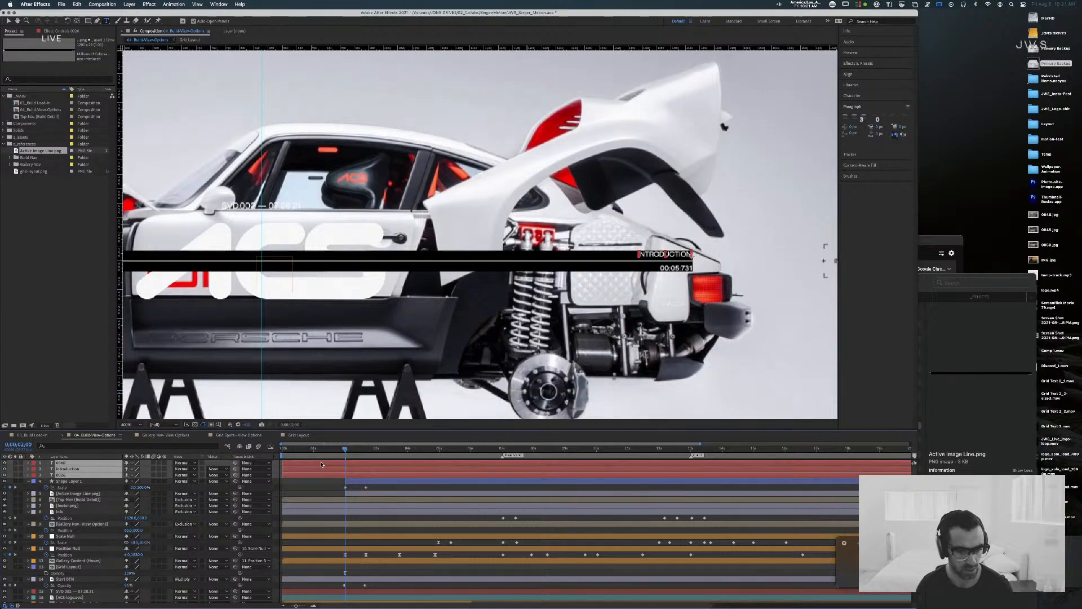
pyautogui.moveTo(309, 475); pyautogui.dragTo(369, 478)
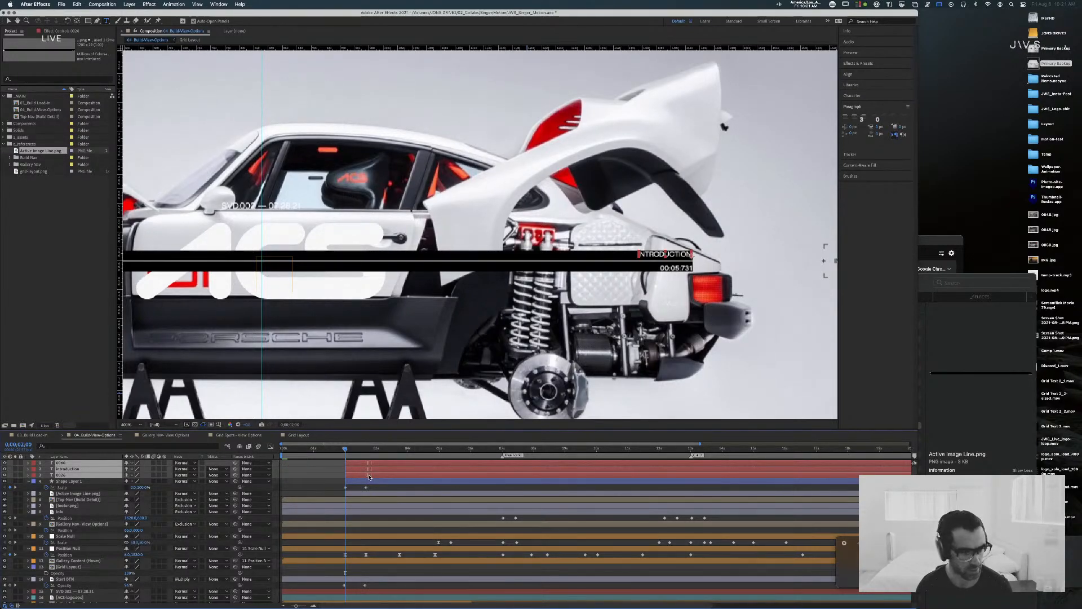
# Step: Add Shape Layer 1 to the selected text layers and set the label colour of all four to Fuchsia
pyautogui.keyDown('shift'); pyautogui.click(370, 481); pyautogui.keyUp('shift')
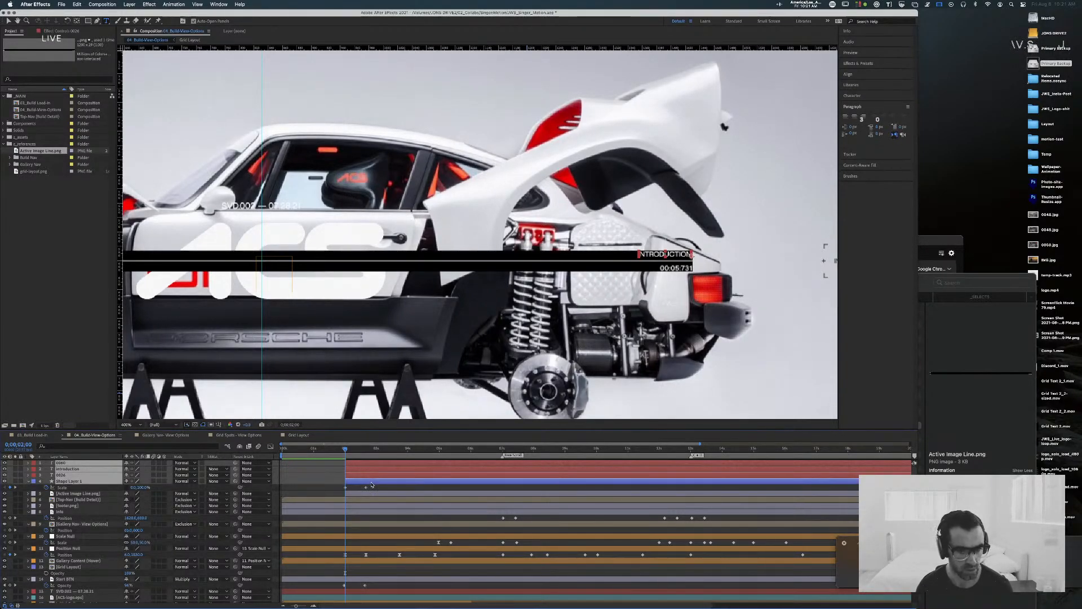
pyautogui.click(34, 476)
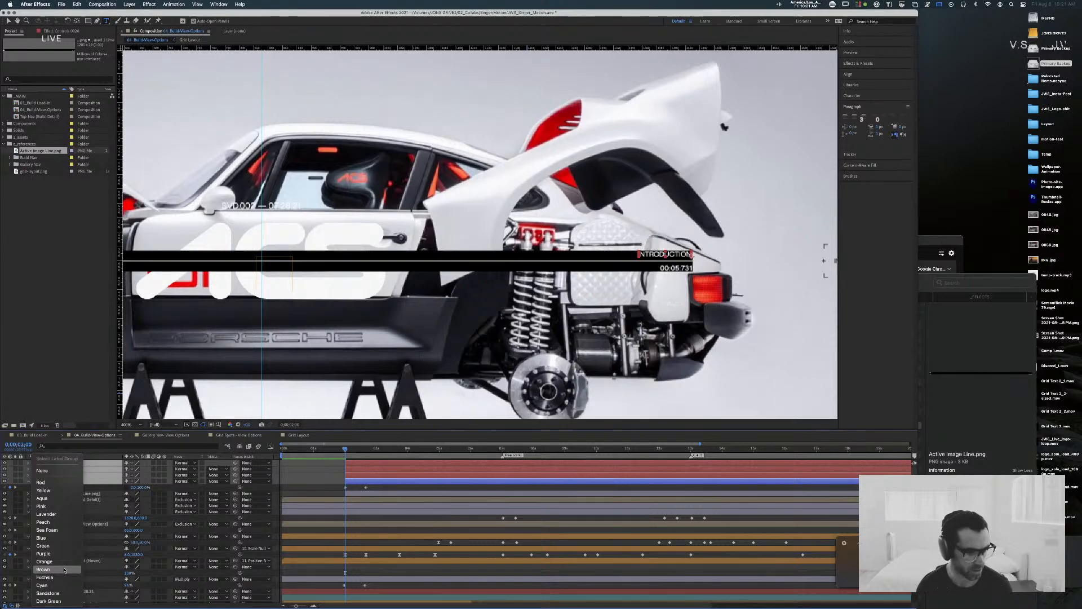
pyautogui.click(45, 577)
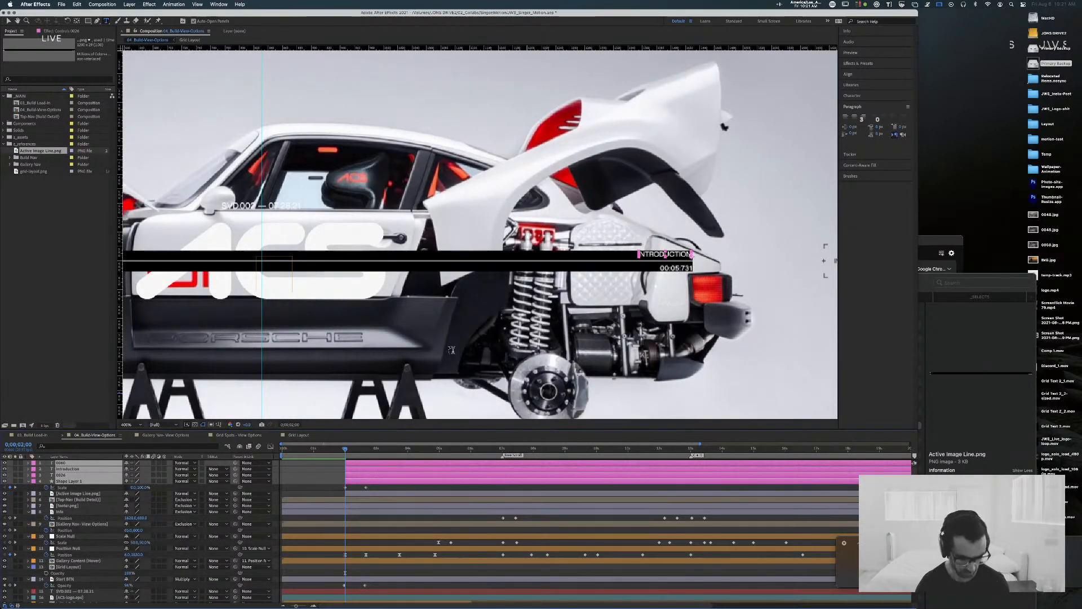
pyautogui.press(',')
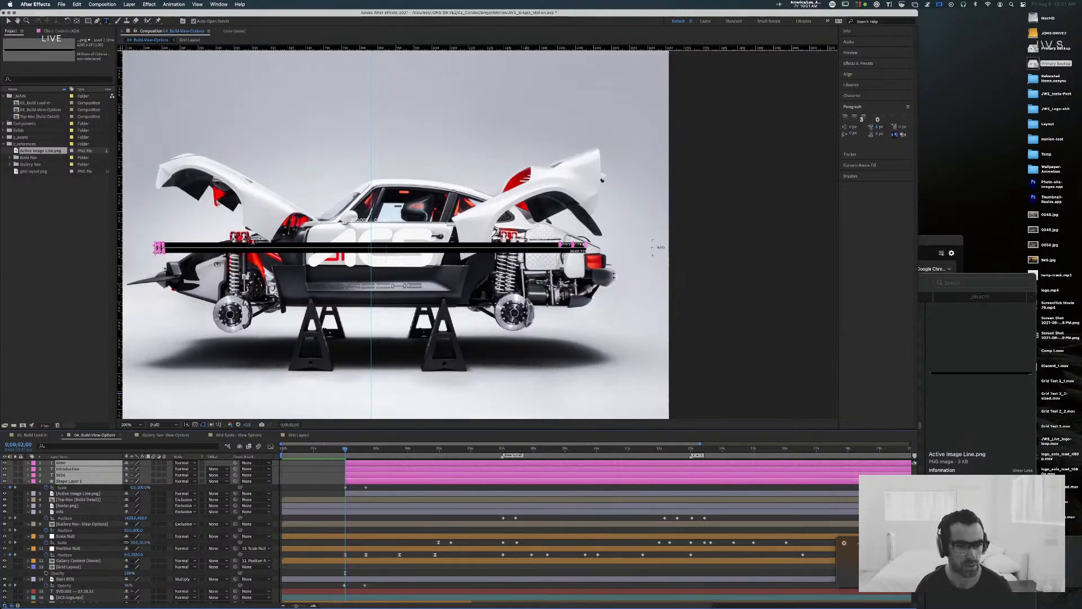
pyautogui.moveTo(216, 294)
pyautogui.mouseDown()
pyautogui.moveTo(342, 288)
pyautogui.moveTo(306, 281)
pyautogui.moveTo(300, 259)
pyautogui.mouseUp()
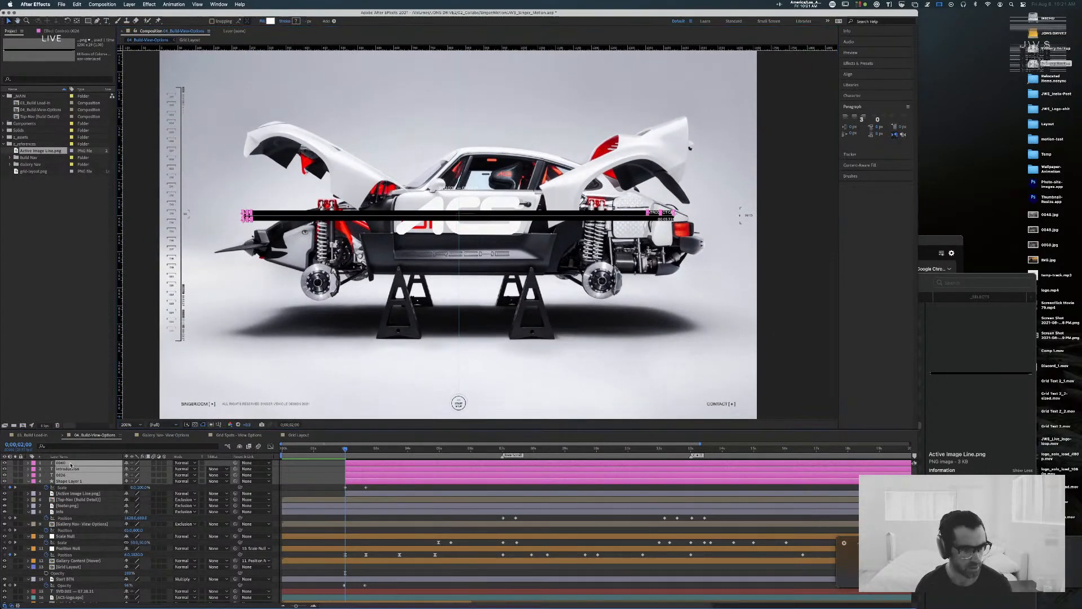
# Step: Pre-compose the three text layers and Shape Layer 1 as "Scroll Position Marker" and file the new composition in the Components folder
pyautogui.click(80, 506)
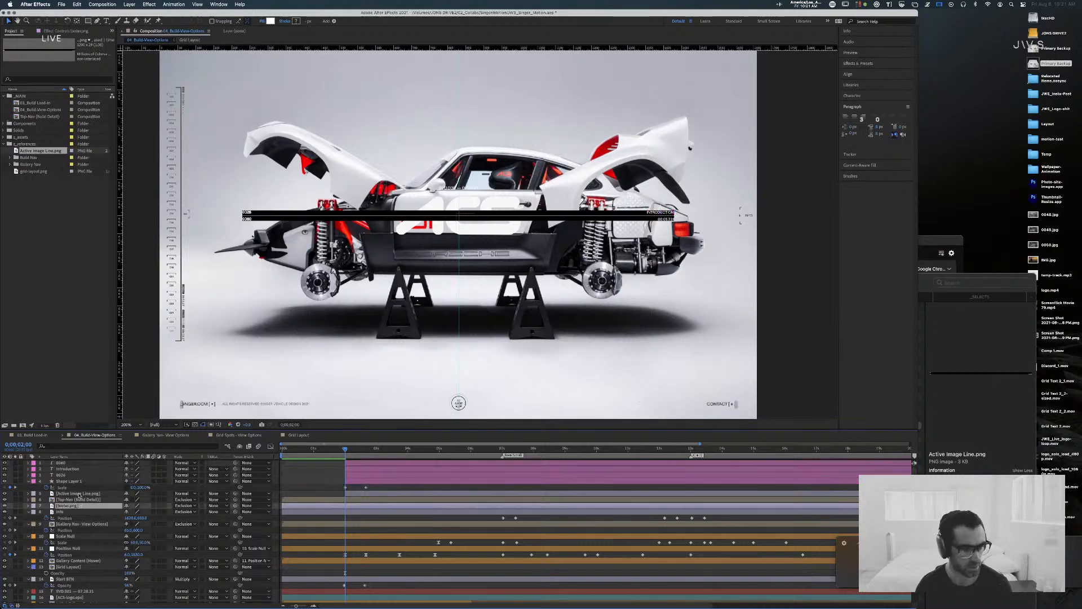
pyautogui.click(78, 481)
pyautogui.keyDown('shift'); pyautogui.click(77, 463); pyautogui.keyUp('shift')
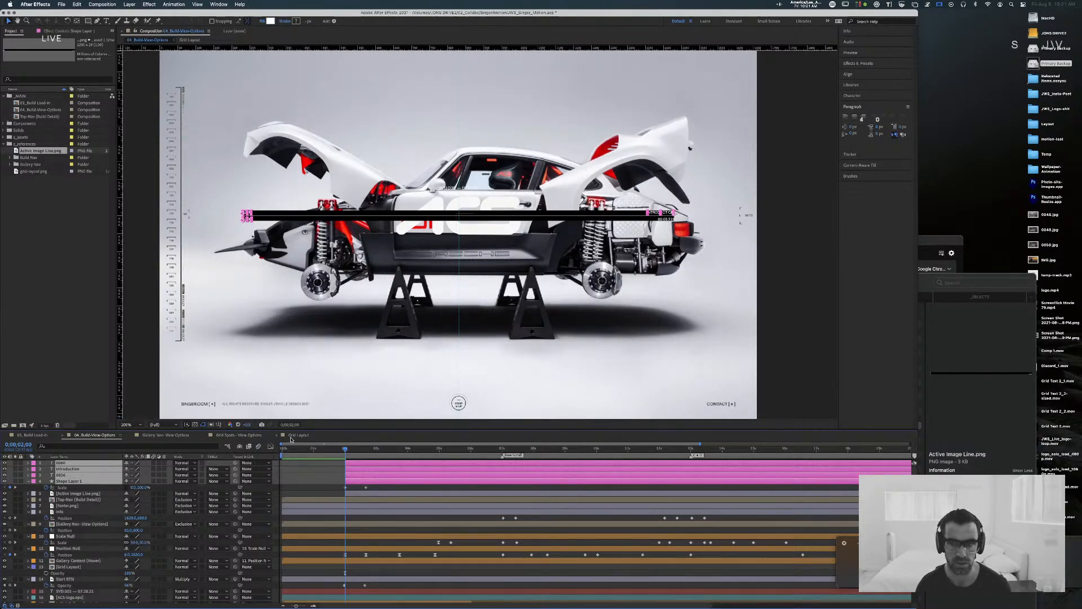
pyautogui.rightClick(84, 467)
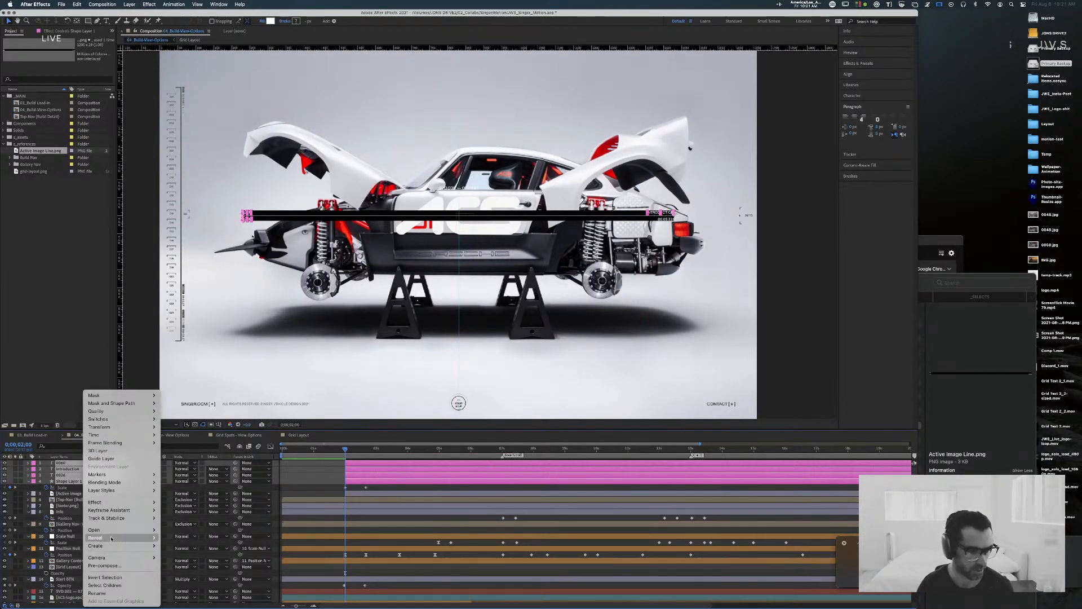
pyautogui.moveTo(108, 543)
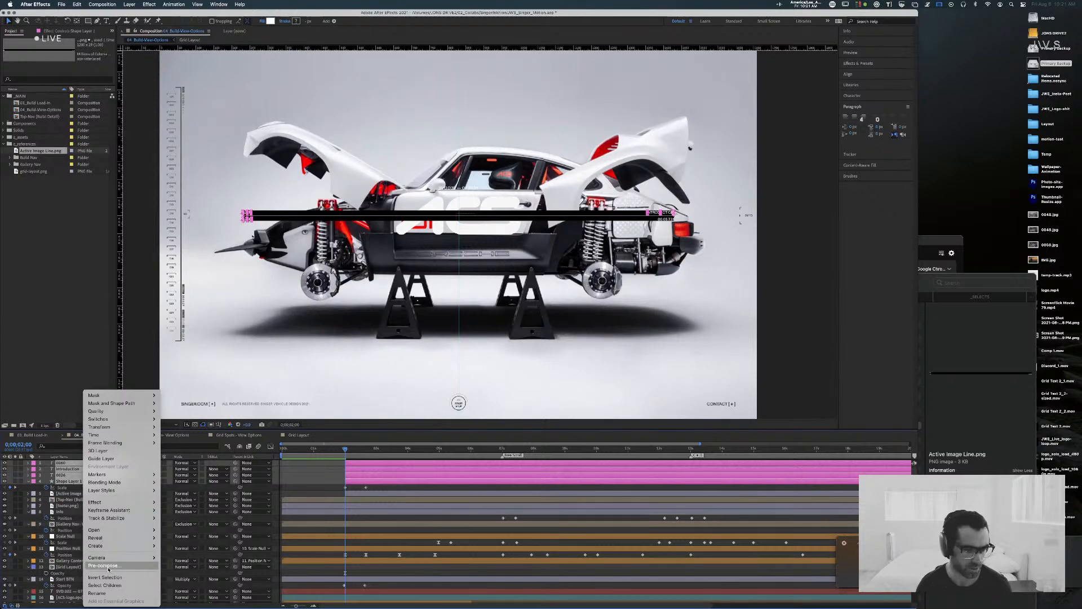
pyautogui.moveTo(107, 520)
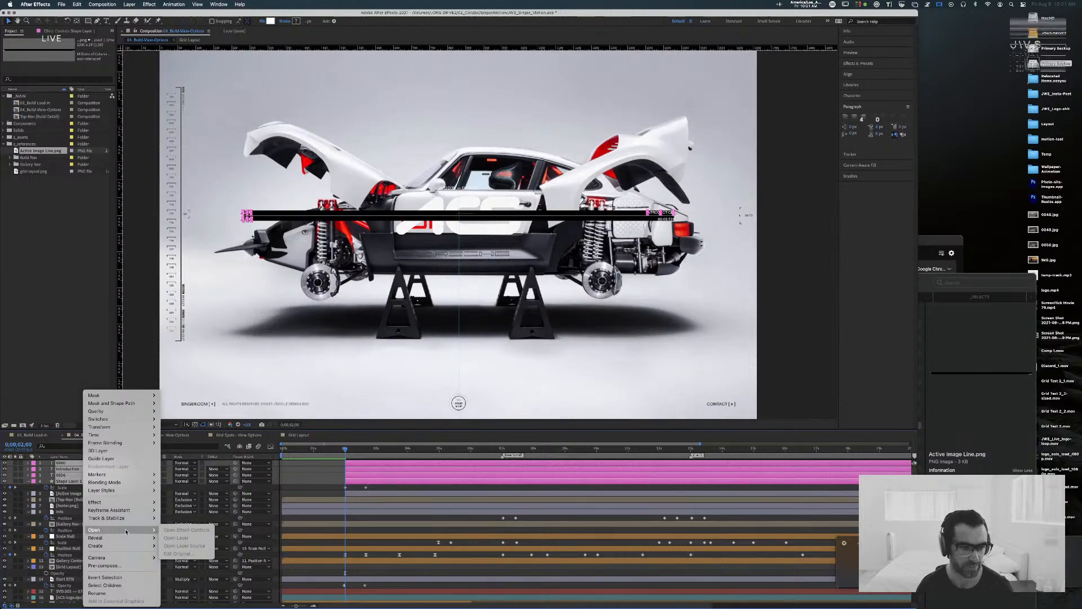
pyautogui.moveTo(129, 519)
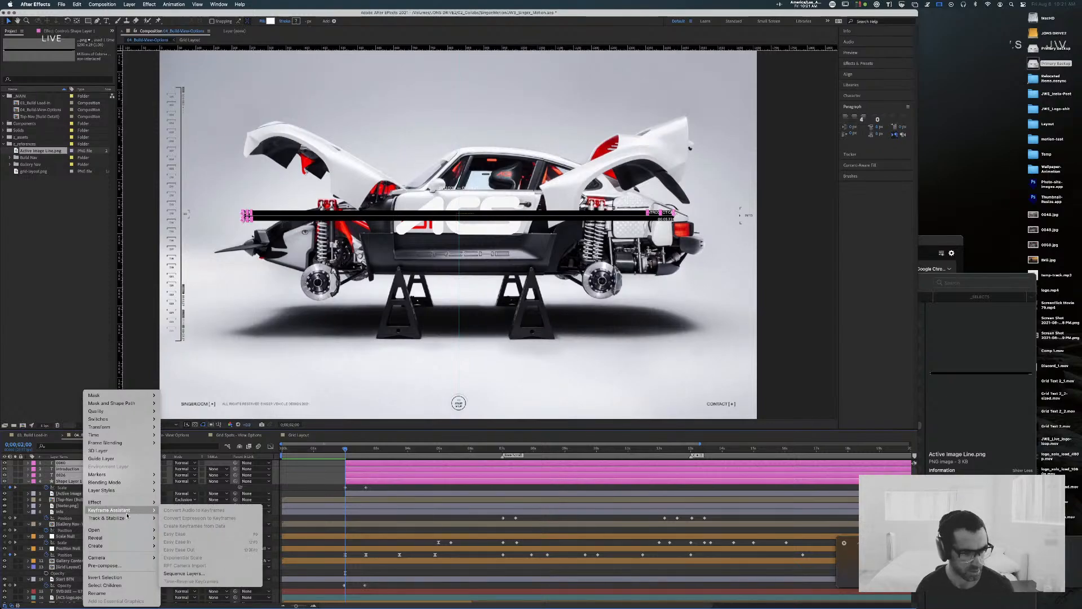
pyautogui.click(105, 565)
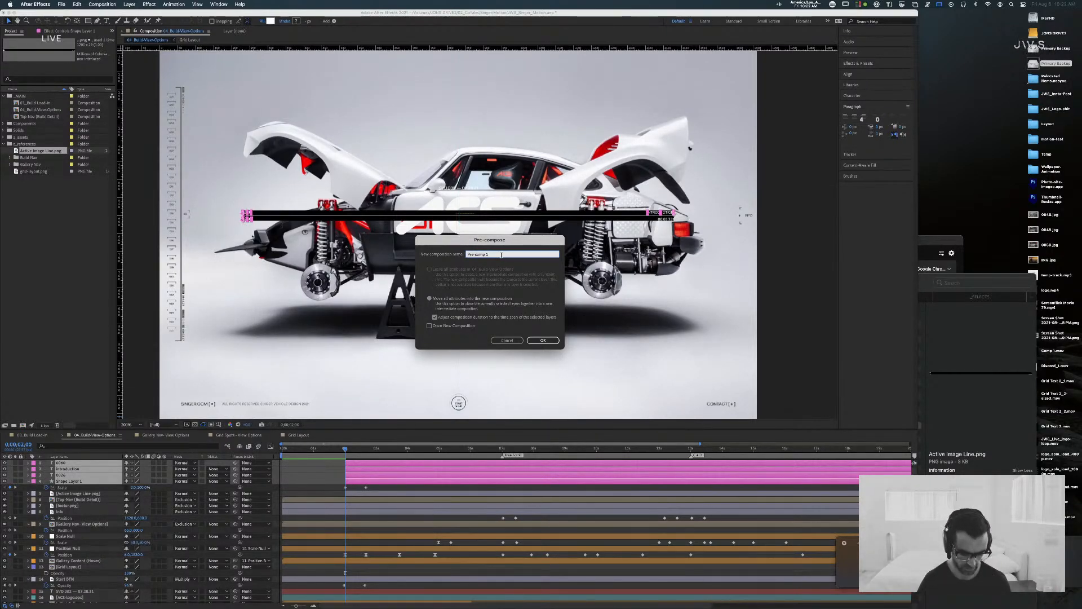
pyautogui.write('Scroll Position')
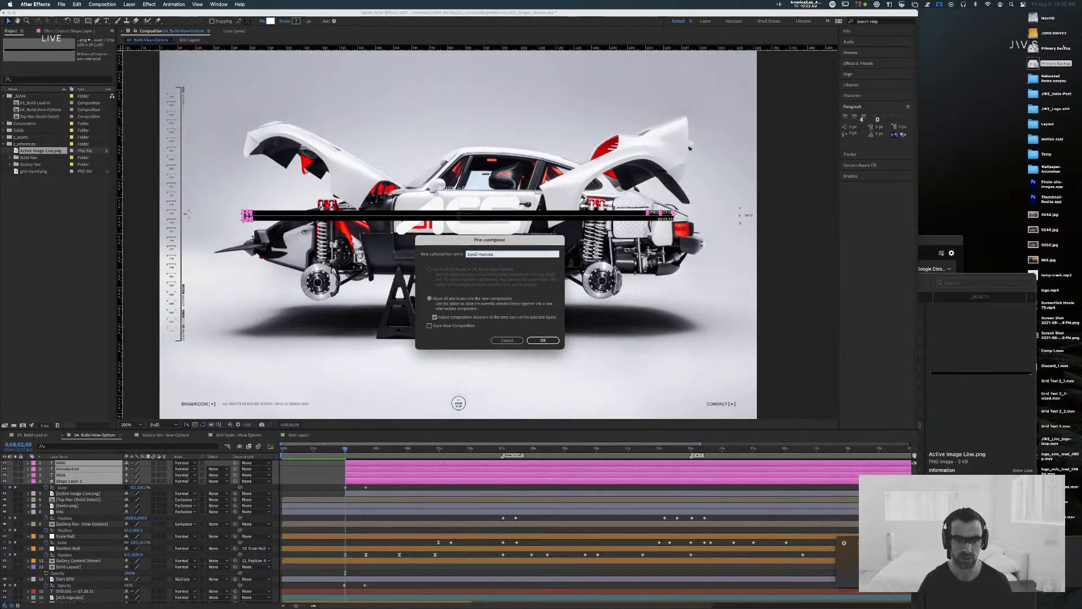
pyautogui.write(' Marker')
pyautogui.press('Return')
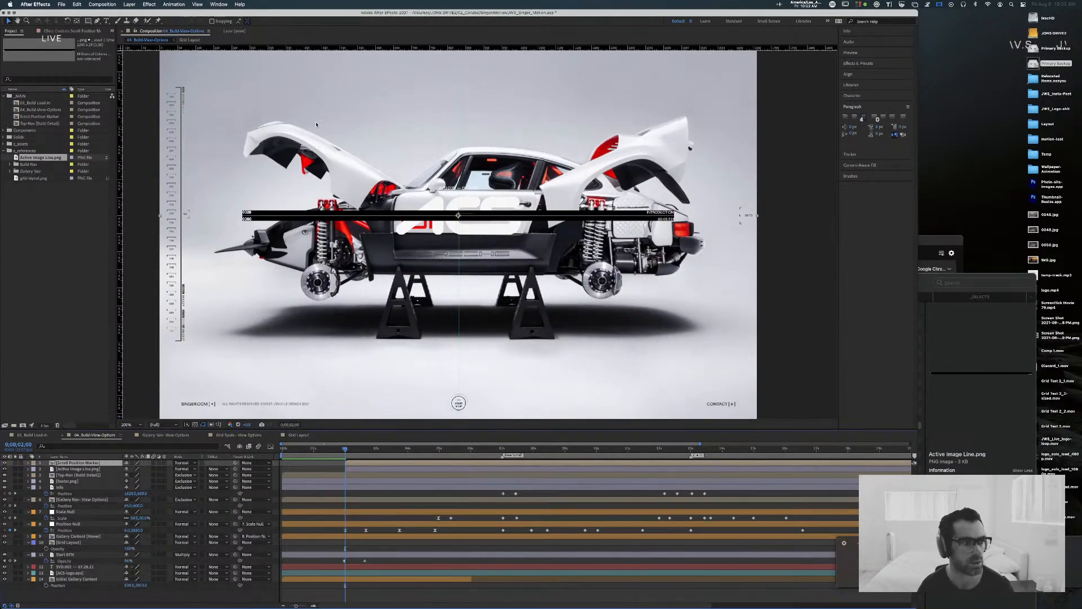
pyautogui.click(36, 119)
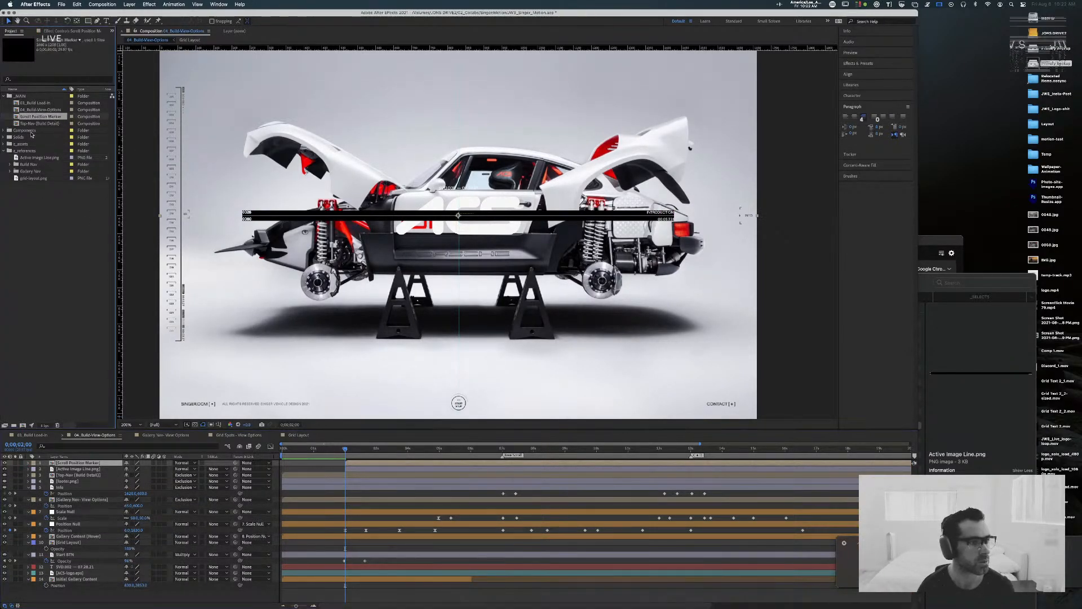
pyautogui.moveTo(36, 117); pyautogui.dragTo(25, 130)
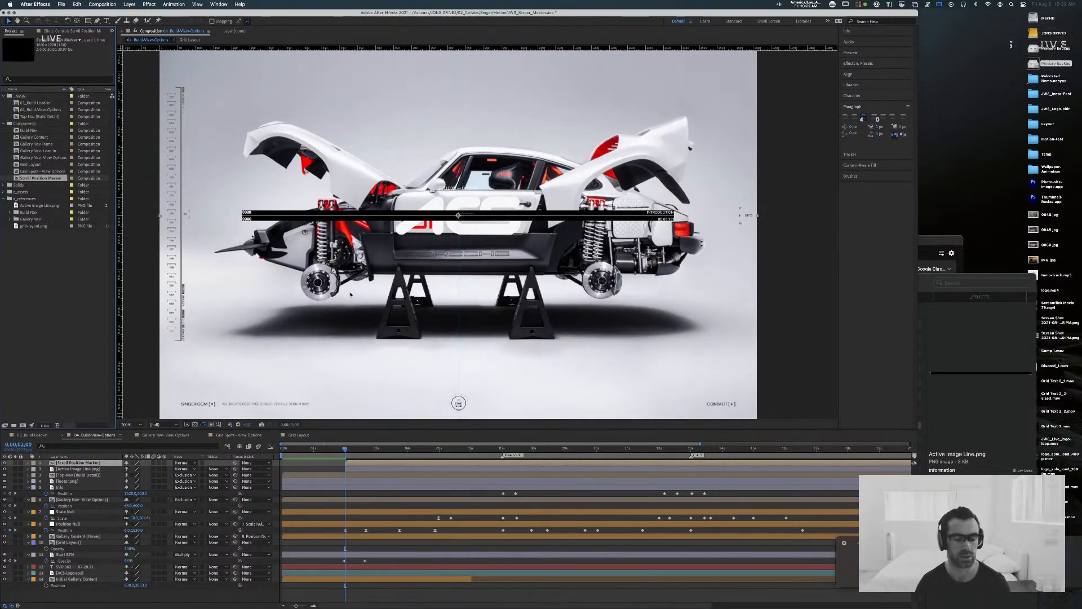
# Step: Select the label group of the Scroll Position Marker layer, including both nav layers, and set its label colour to Fuchsia
pyautogui.rightClick(372, 471)
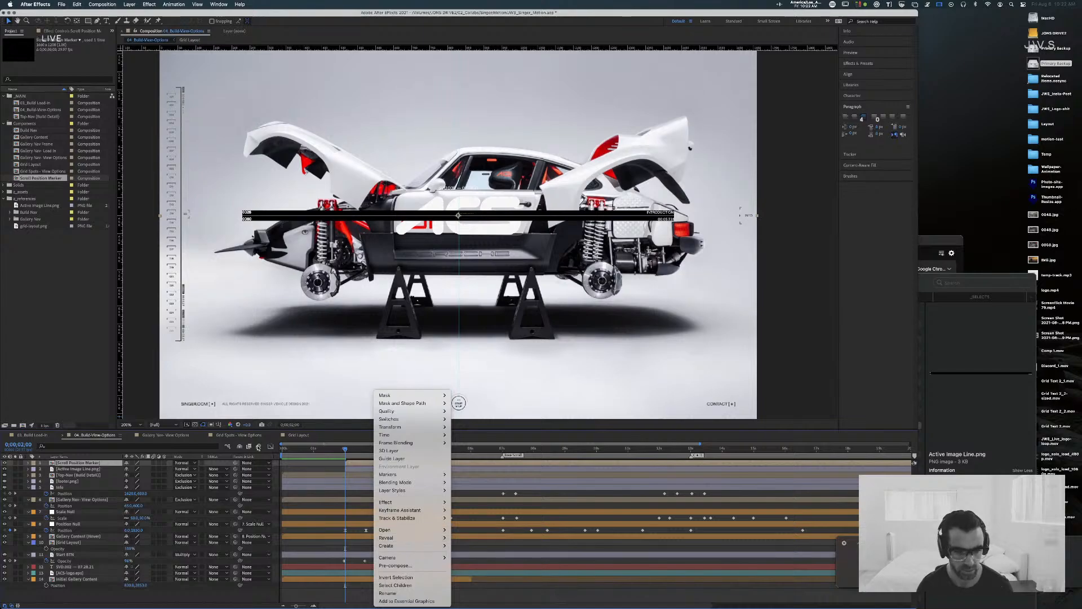
pyautogui.press('Escape')
pyautogui.click(34, 464)
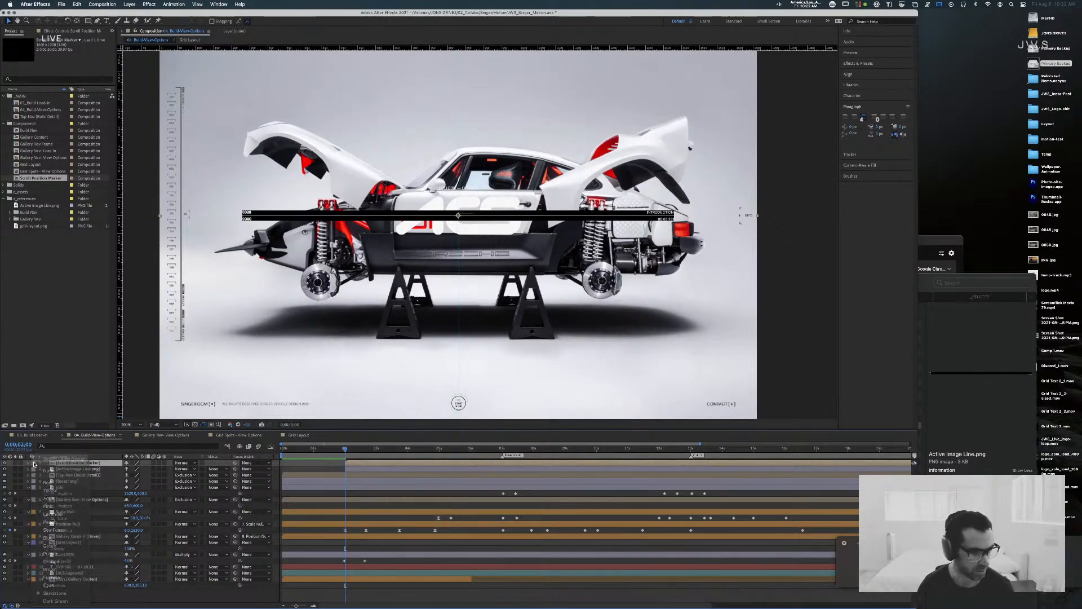
pyautogui.click(34, 463)
pyautogui.click(34, 463)
pyautogui.click(251, 461)
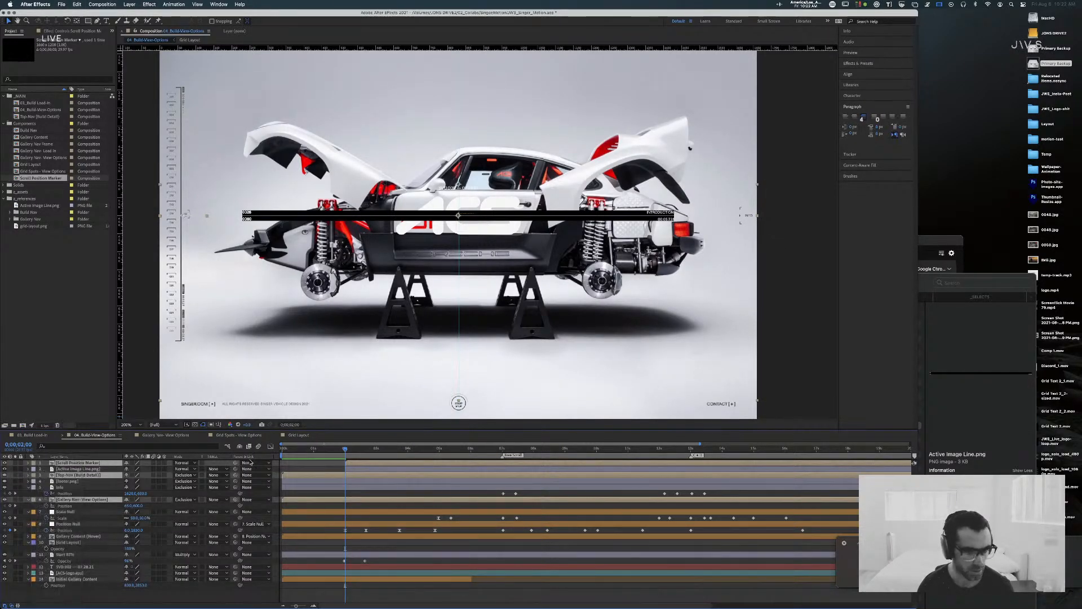
# Step: Delete the Active Image Line.png reference layer and scrub the timeline to check the Scroll Position Marker over the gallery images
pyautogui.press('space')
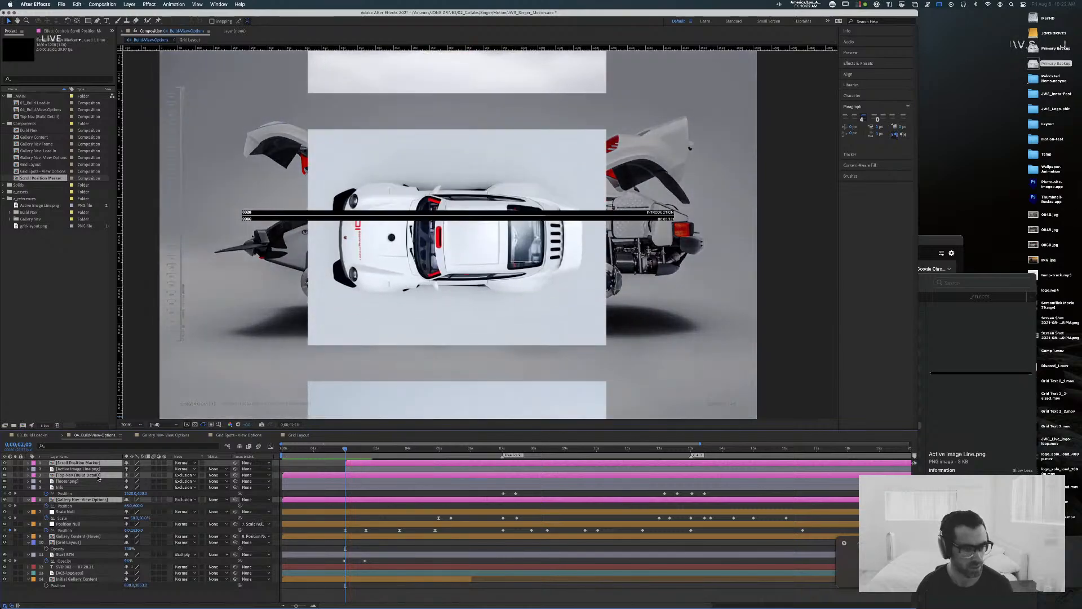
pyautogui.click(105, 469)
pyautogui.press('Delete')
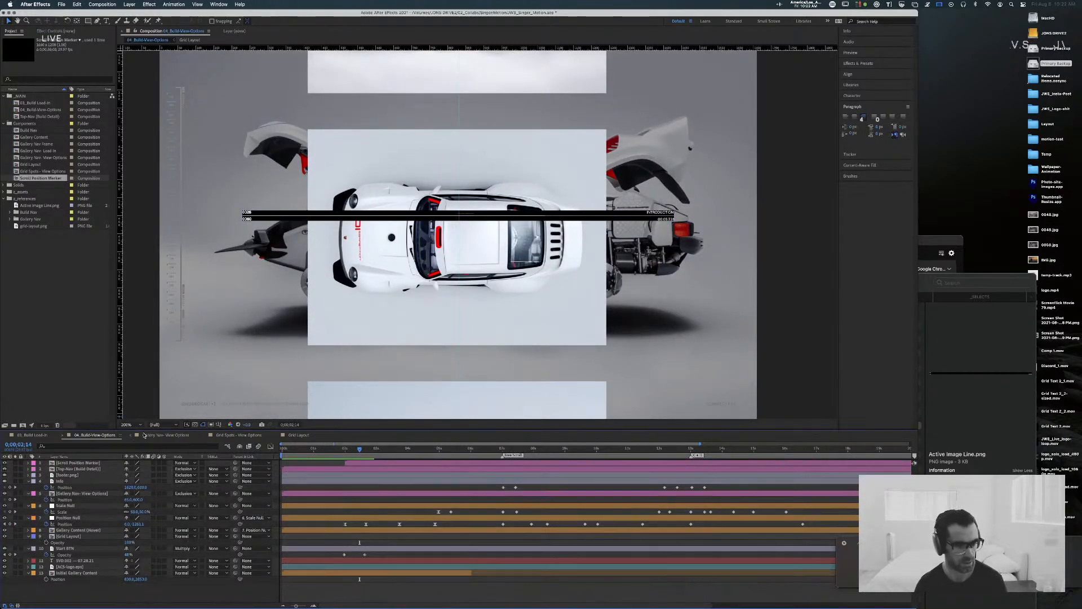
pyautogui.click(93, 463)
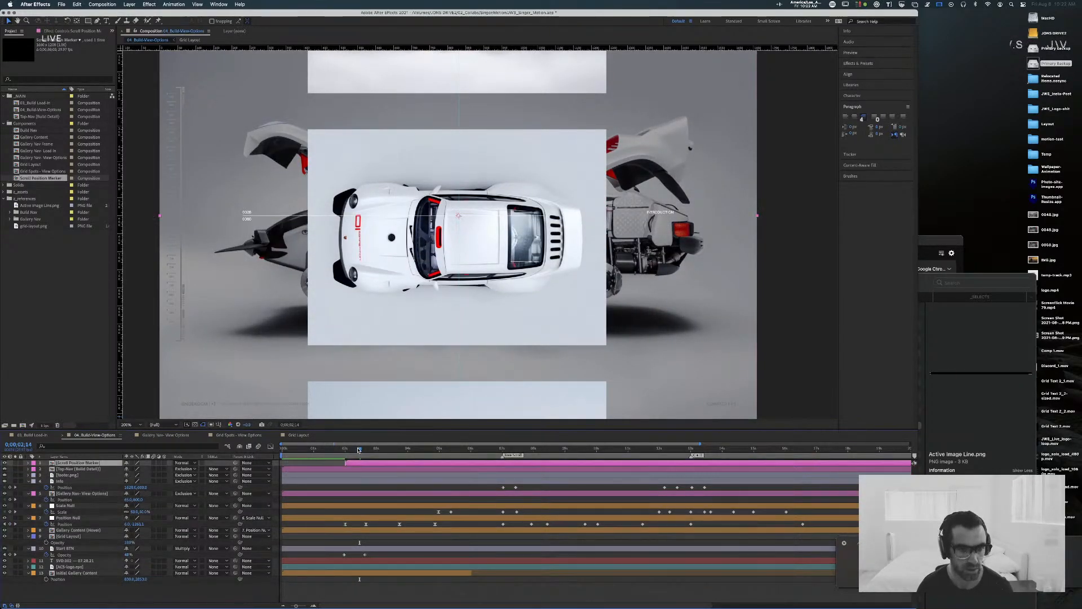
pyautogui.moveTo(359, 449); pyautogui.dragTo(327, 451)
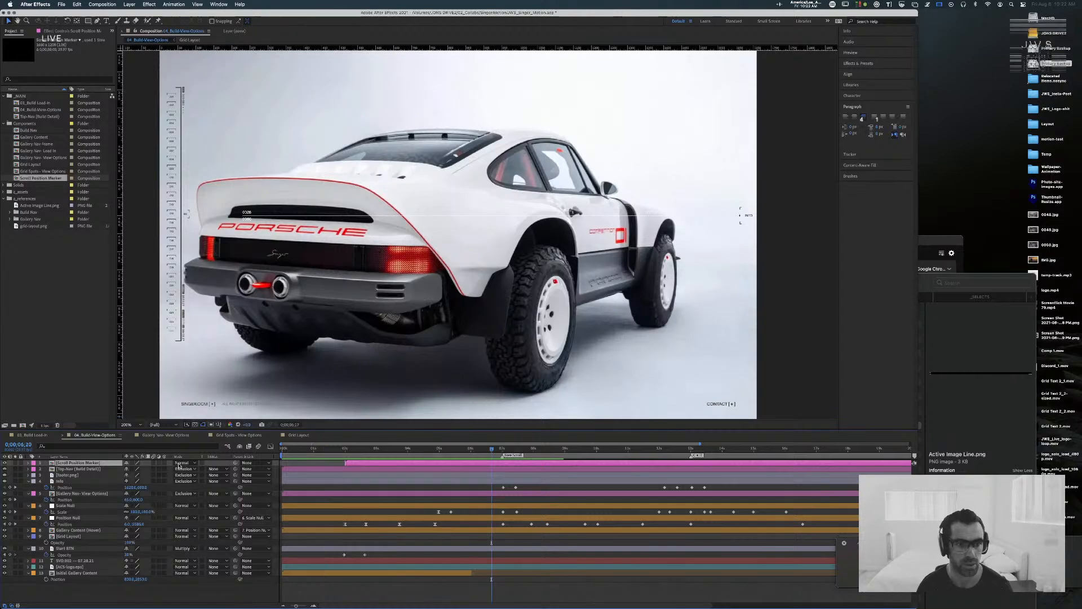
pyautogui.press('space')
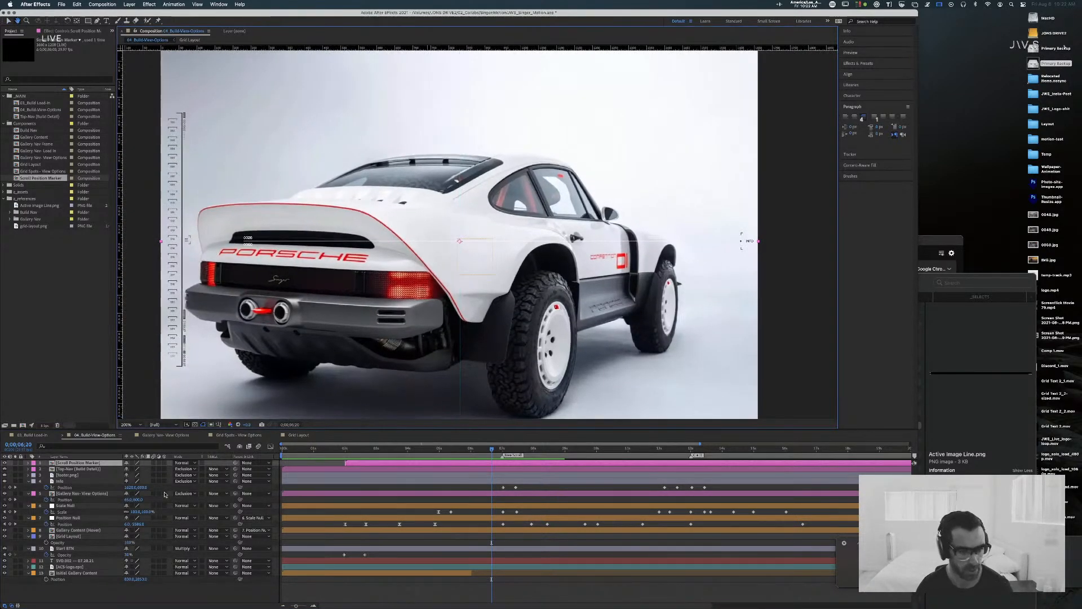
pyautogui.press('v')
pyautogui.click(89, 463)
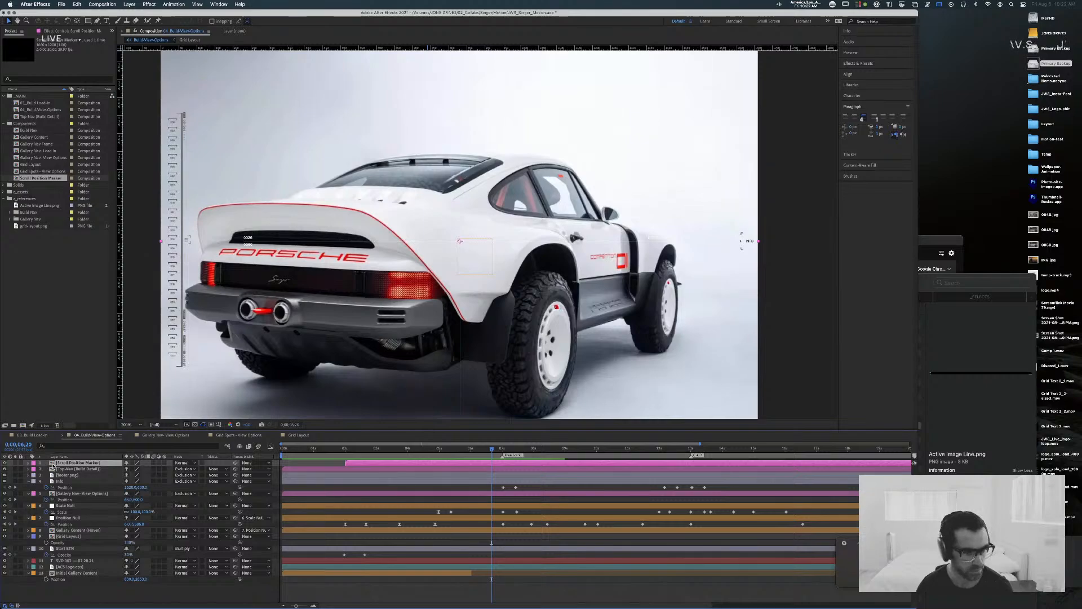
# Step: In the Scroll Position Marker composition, delete the existing composition markers and add a new one at the playhead
pyautogui.doubleClick(53, 463)
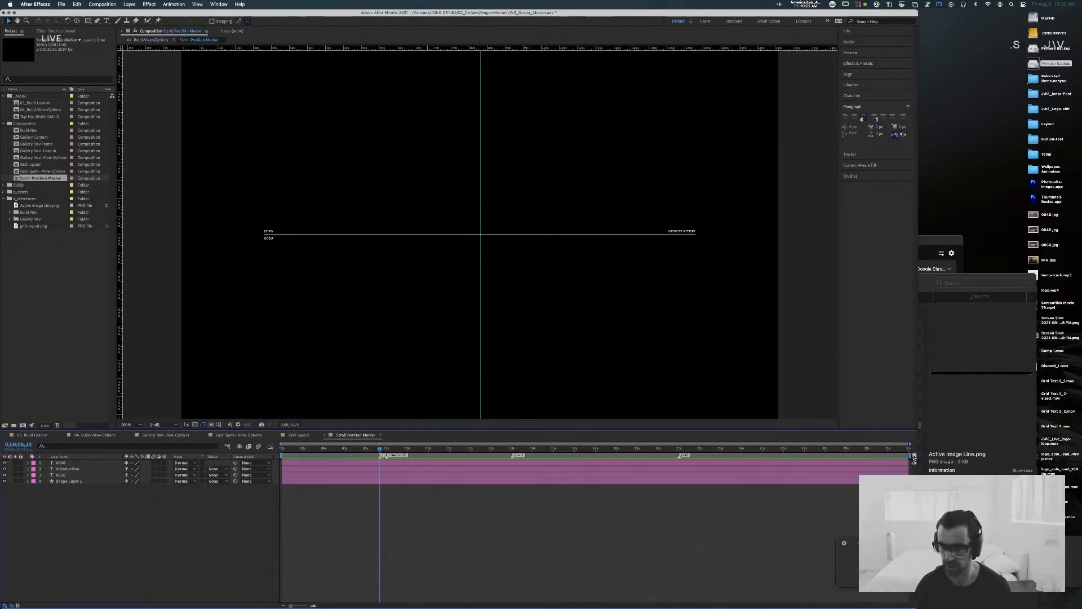
pyautogui.press('End')
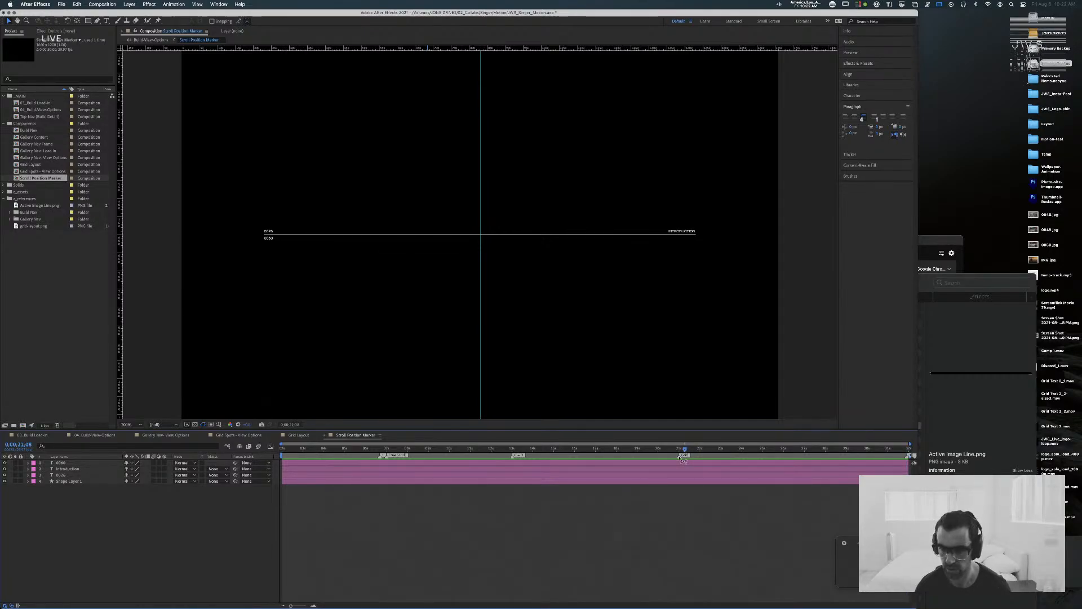
pyautogui.keyDown('super'); pyautogui.click(513, 456); pyautogui.keyUp('super')
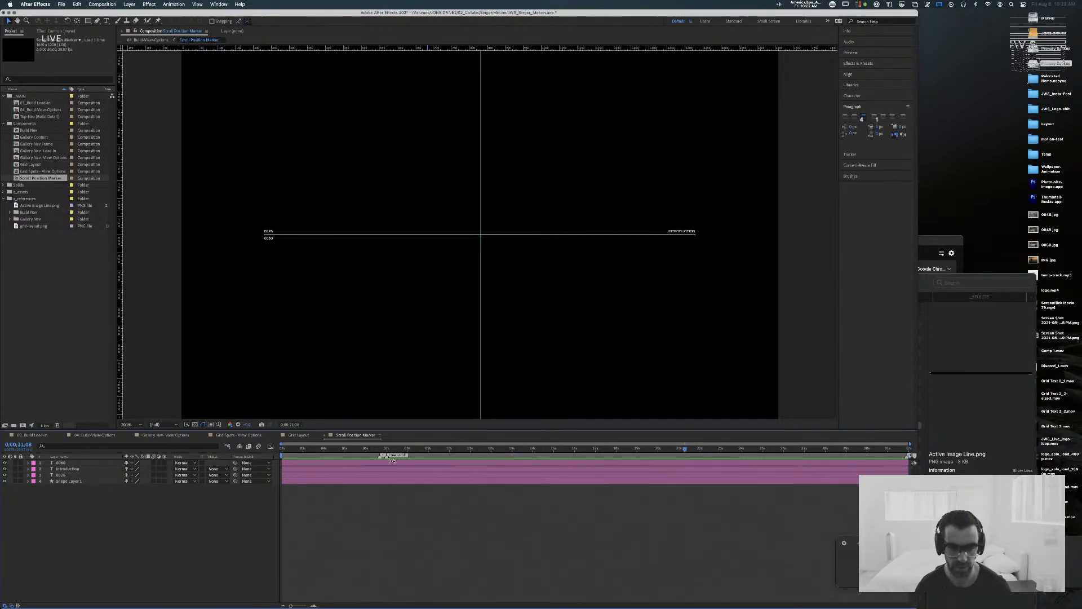
pyautogui.keyDown('super'); pyautogui.click(386, 456); pyautogui.keyUp('super')
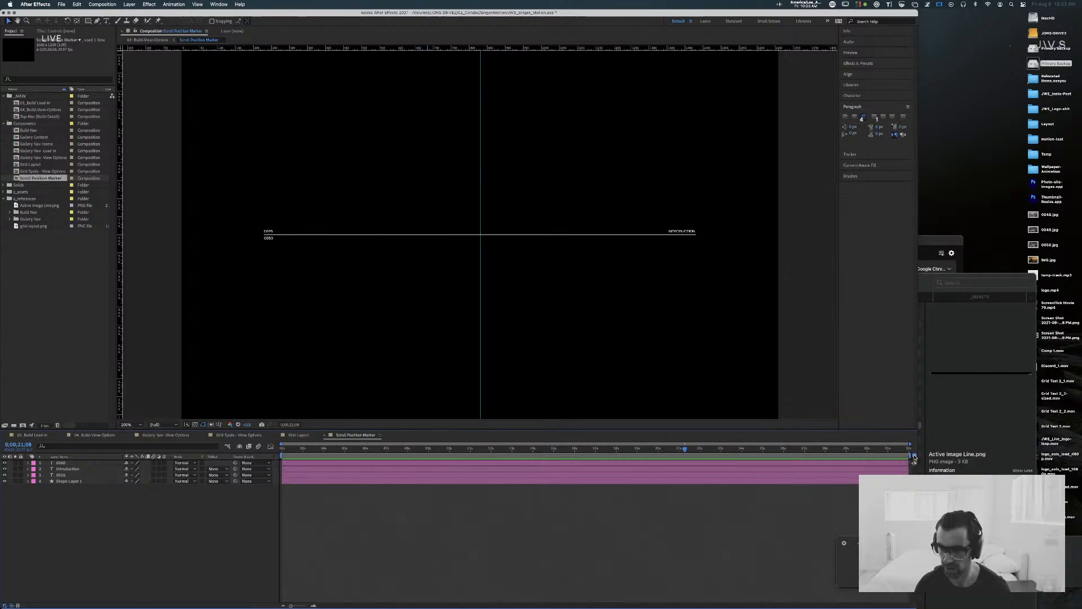
pyautogui.click(914, 456)
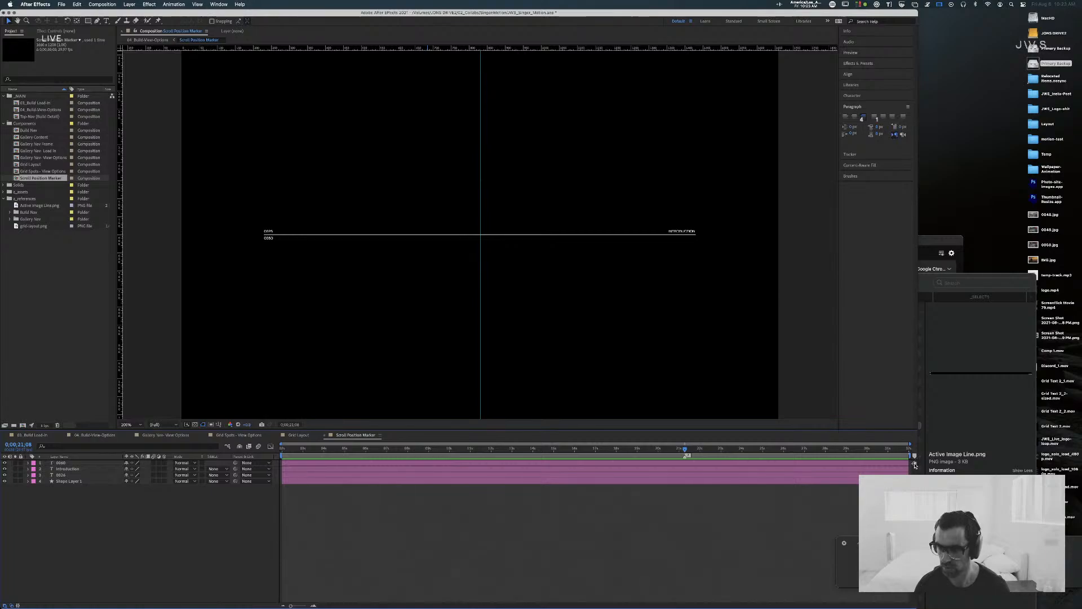
pyautogui.click(914, 464)
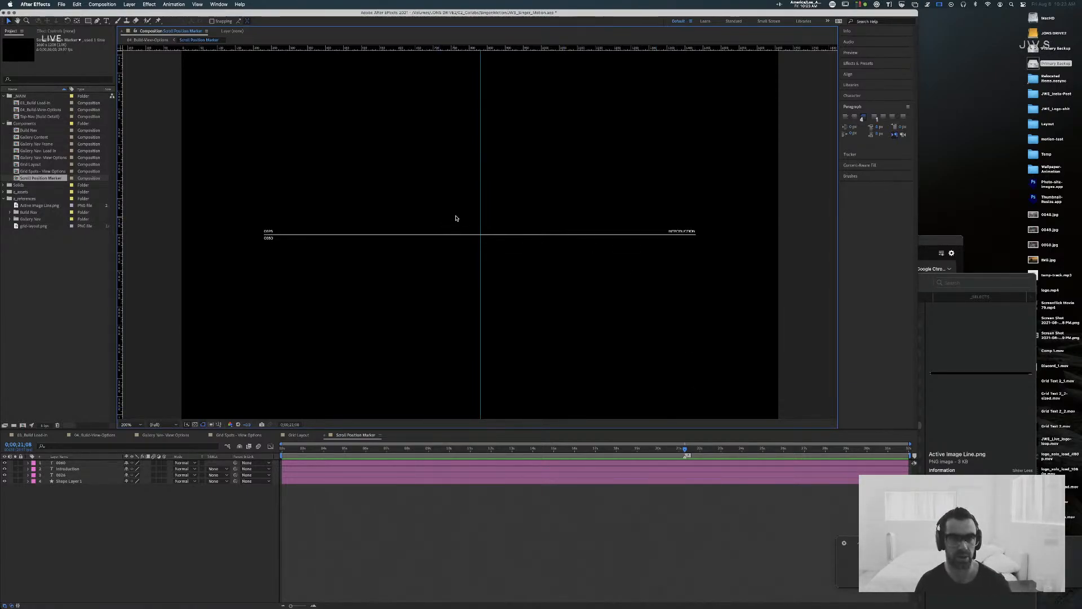
# Step: Switch to Chrome, retry the copy button under the SAVE20NOW field, move the browser window aside and return to After Effects
pyautogui.press('super+Tab')
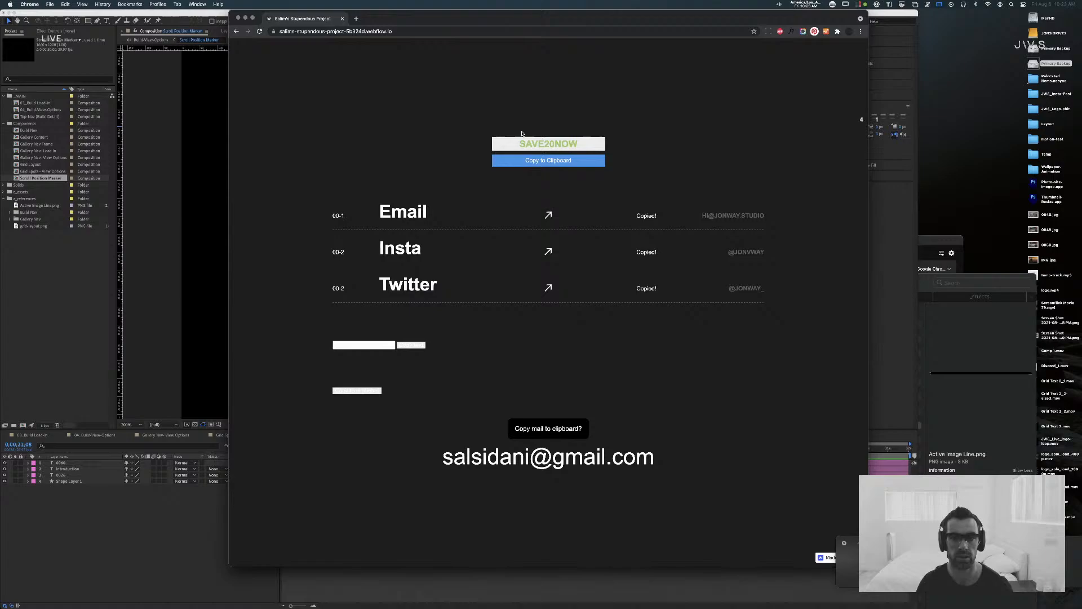
pyautogui.click(550, 161)
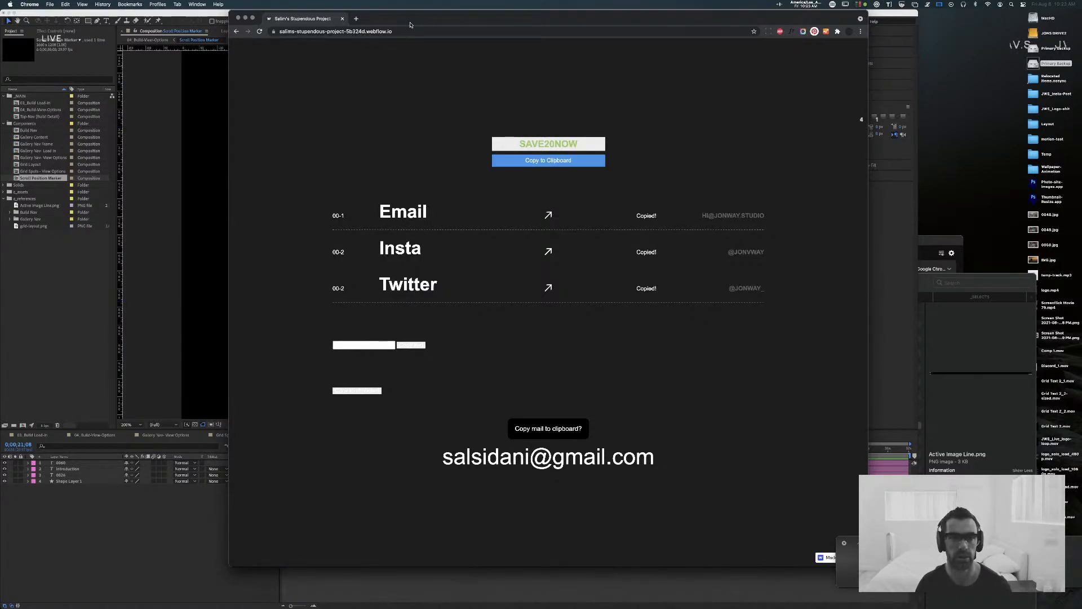
pyautogui.moveTo(411, 25); pyautogui.dragTo(680, 32)
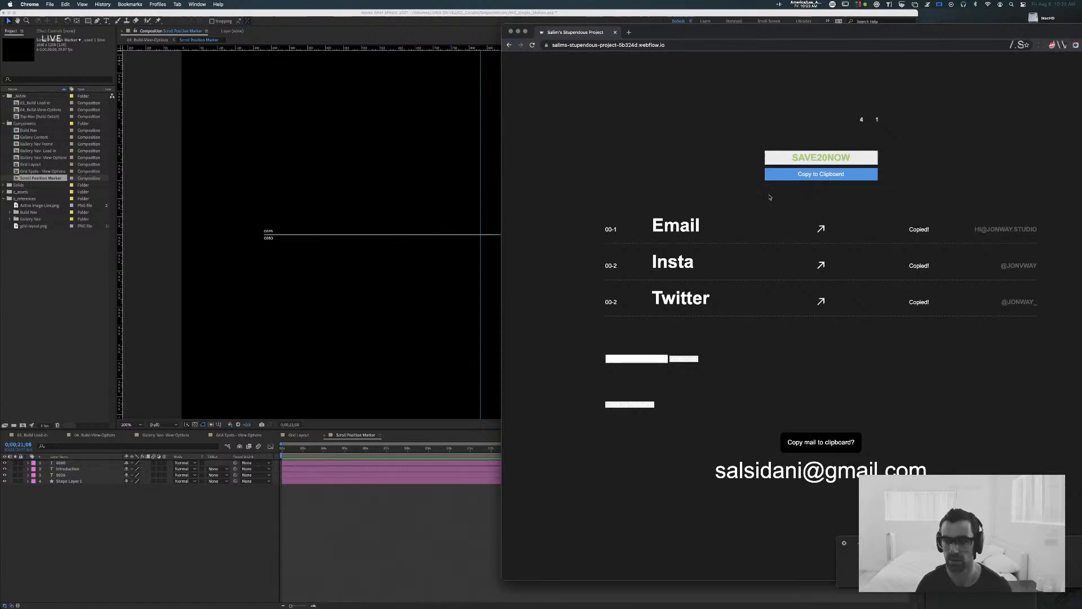
pyautogui.moveTo(932, 210); pyautogui.dragTo(937, 314)
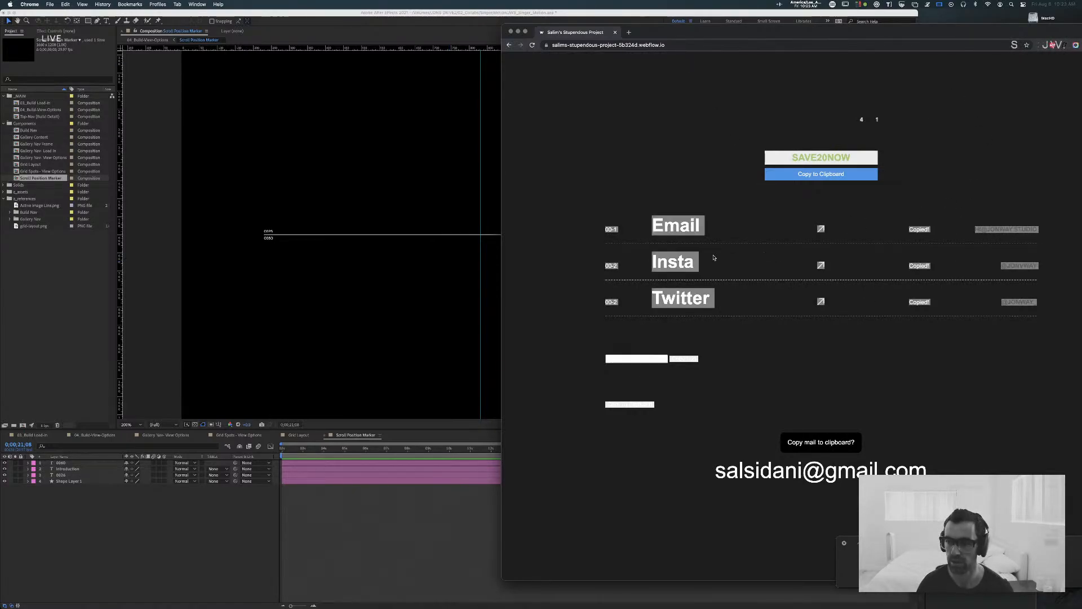
pyautogui.click(463, 206)
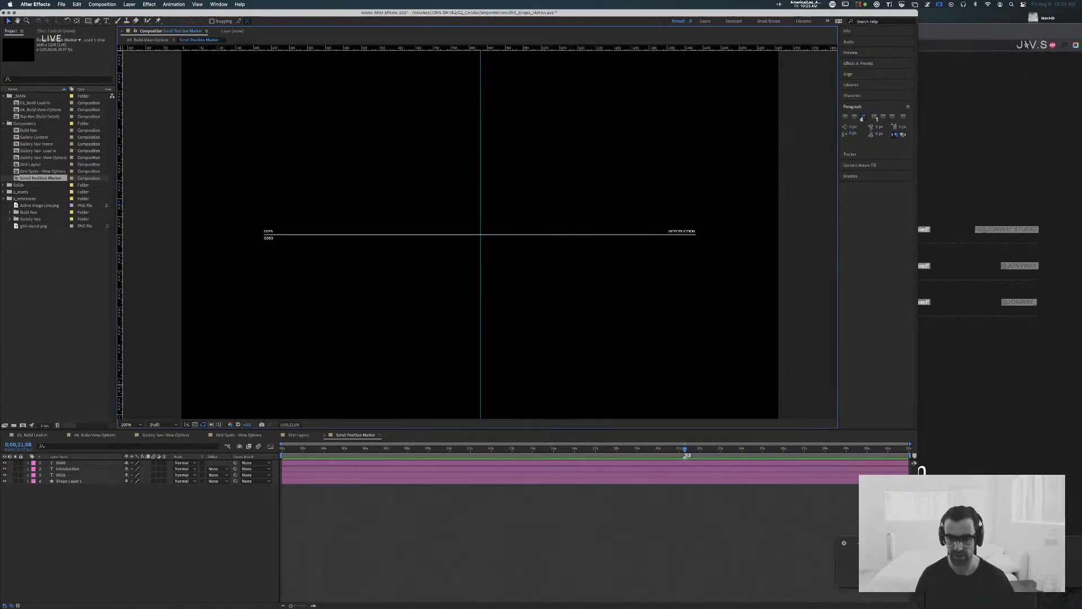
# Step: Delete the remaining composition marker and, with the playhead at the start, move the lower number text layer above Introduction
pyautogui.click(688, 457)
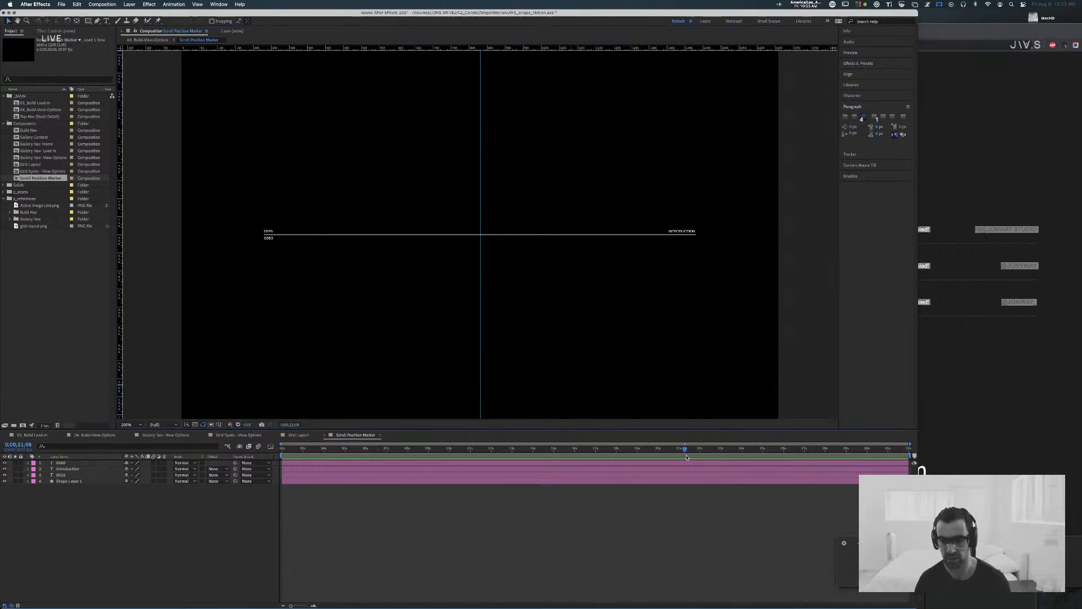
pyautogui.moveTo(684, 449); pyautogui.dragTo(228, 450)
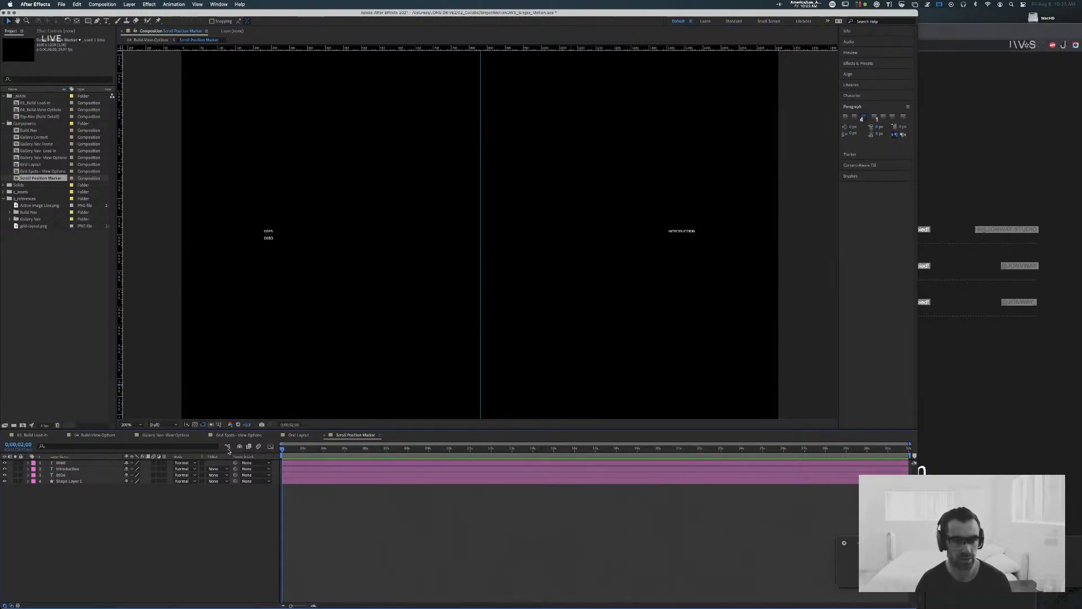
pyautogui.click(58, 464)
pyautogui.moveTo(61, 475); pyautogui.dragTo(72, 467)
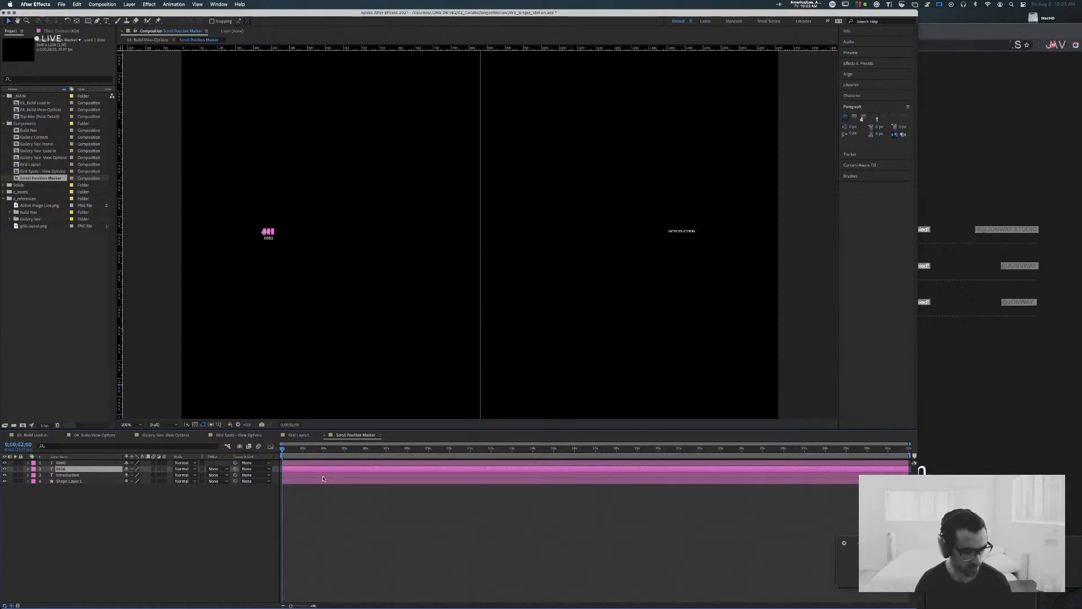
pyautogui.click(340, 530)
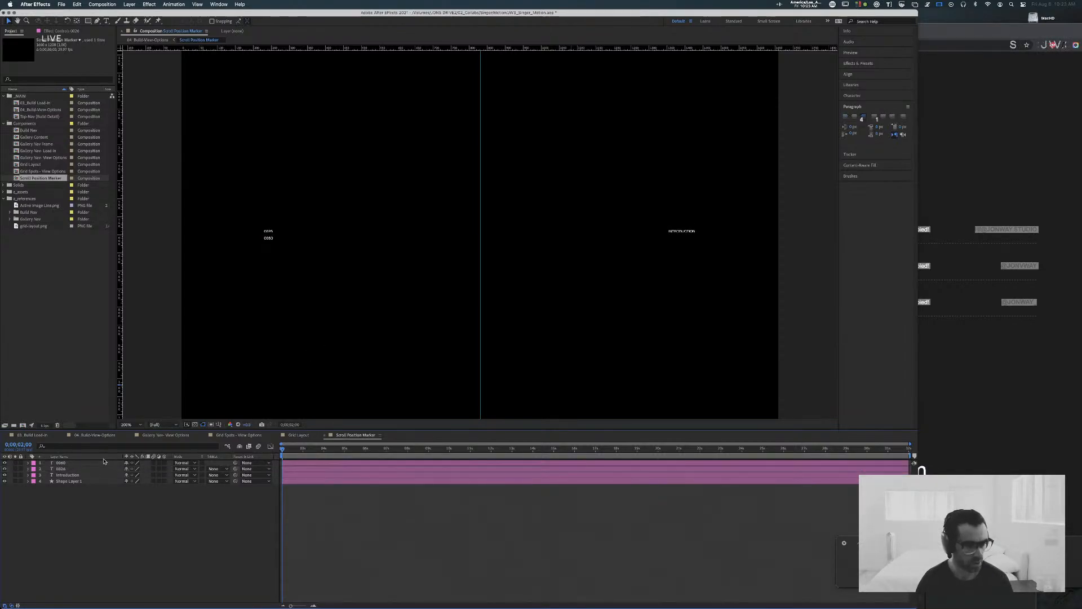
# Step: With the playhead at 0;00;04;09, draw a rectangular mask closely around the 0026 text on its own layer
pyautogui.click(75, 463)
pyautogui.click(71, 469)
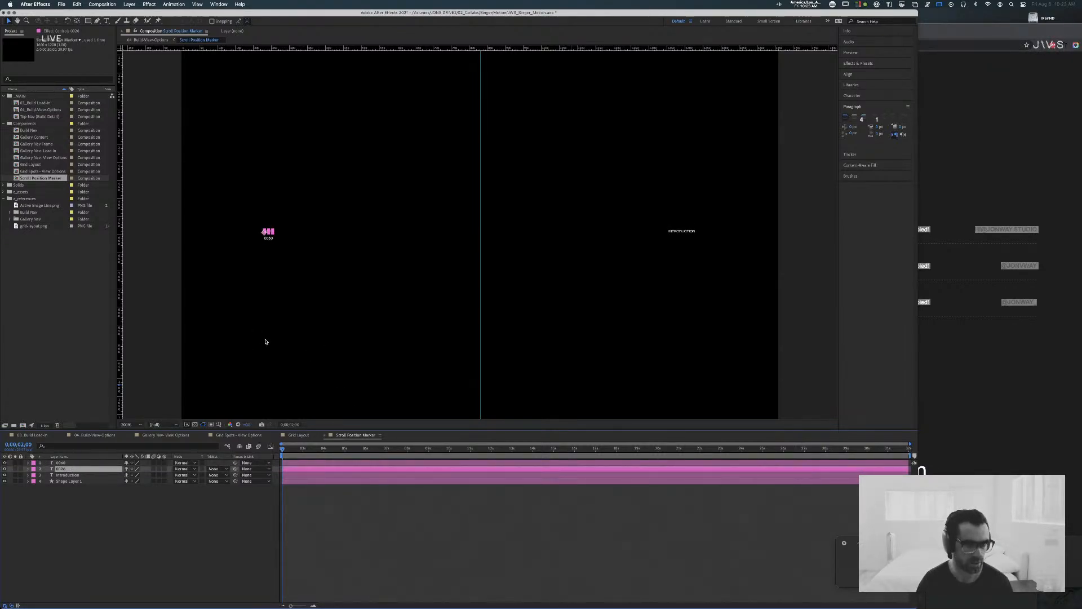
pyautogui.press('.')
pyautogui.press('space')
pyautogui.moveTo(260, 254); pyautogui.dragTo(572, 340)
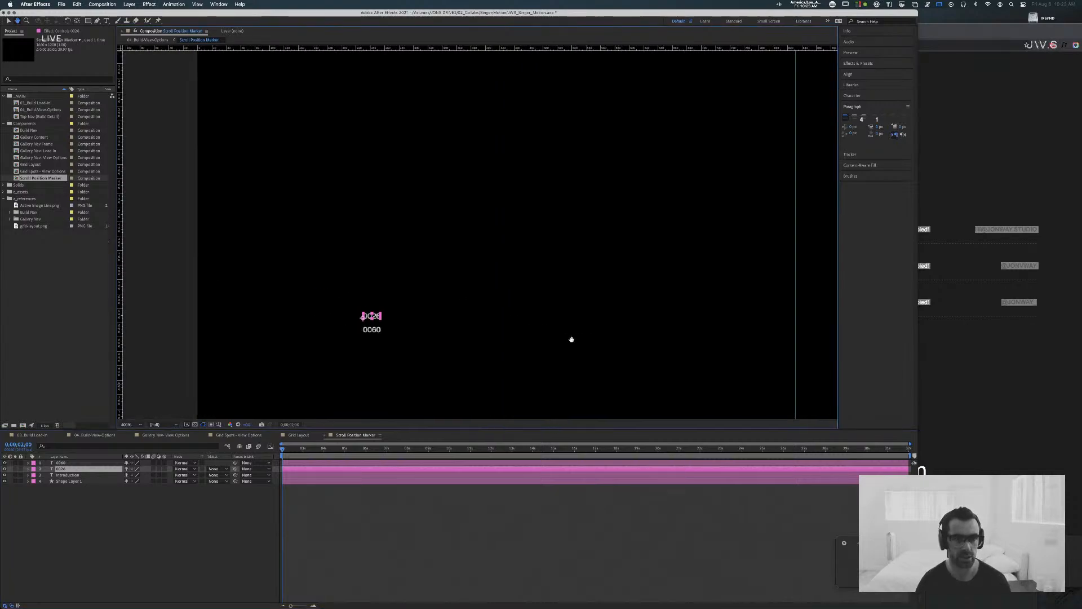
pyautogui.moveTo(351, 335); pyautogui.dragTo(427, 313)
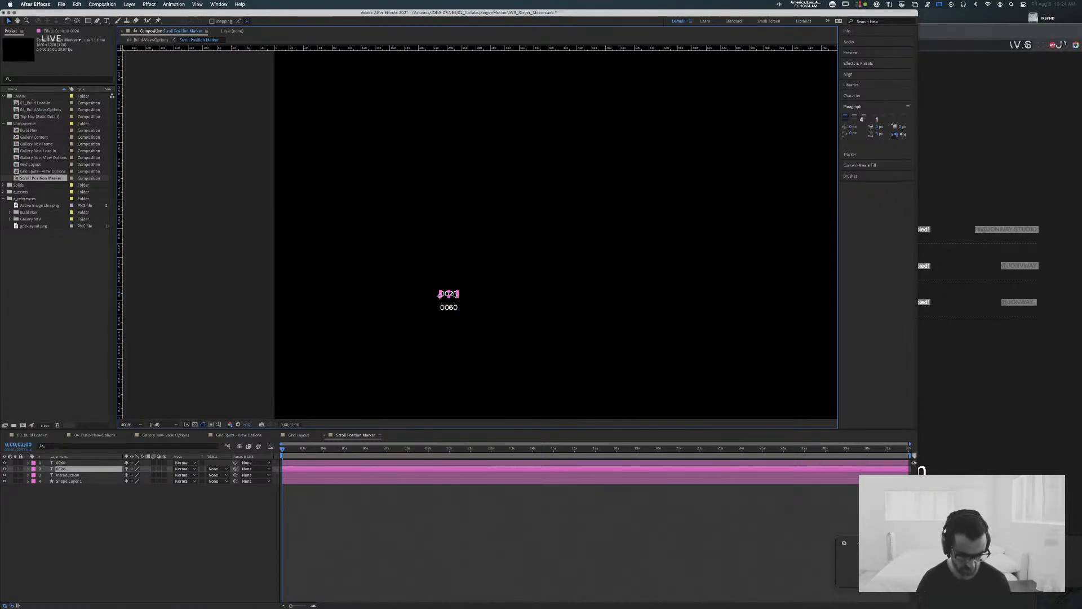
pyautogui.moveTo(312, 455); pyautogui.dragTo(330, 451)
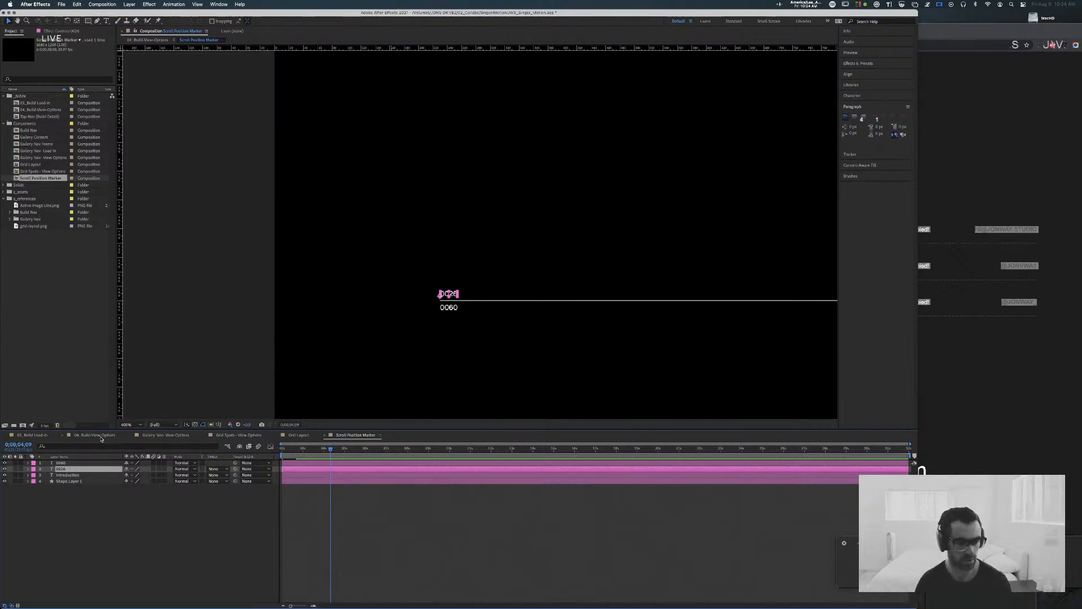
pyautogui.press('q')
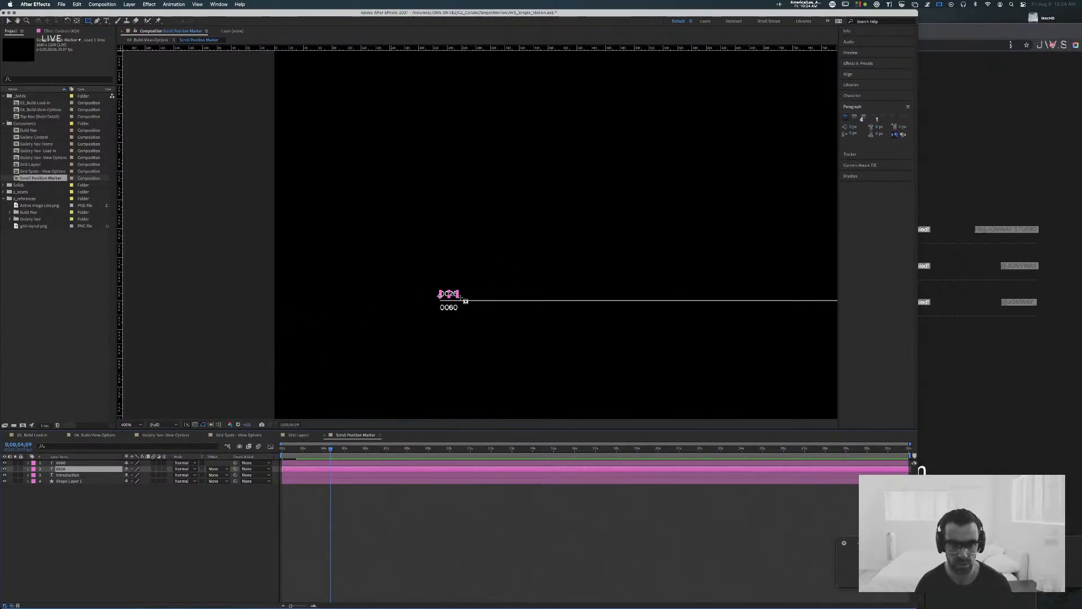
pyautogui.moveTo(461, 297); pyautogui.dragTo(460, 297)
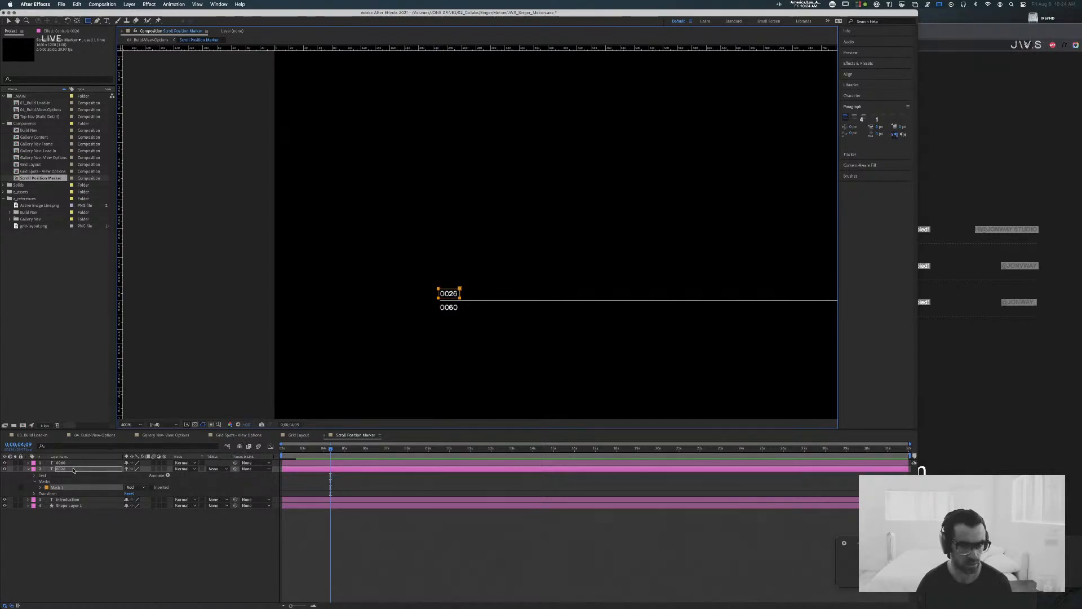
# Step: Edit the 0026 text so that 0024 and 0025 are stacked on separate lines above it
pyautogui.doubleClick(55, 470)
pyautogui.press('super+t')
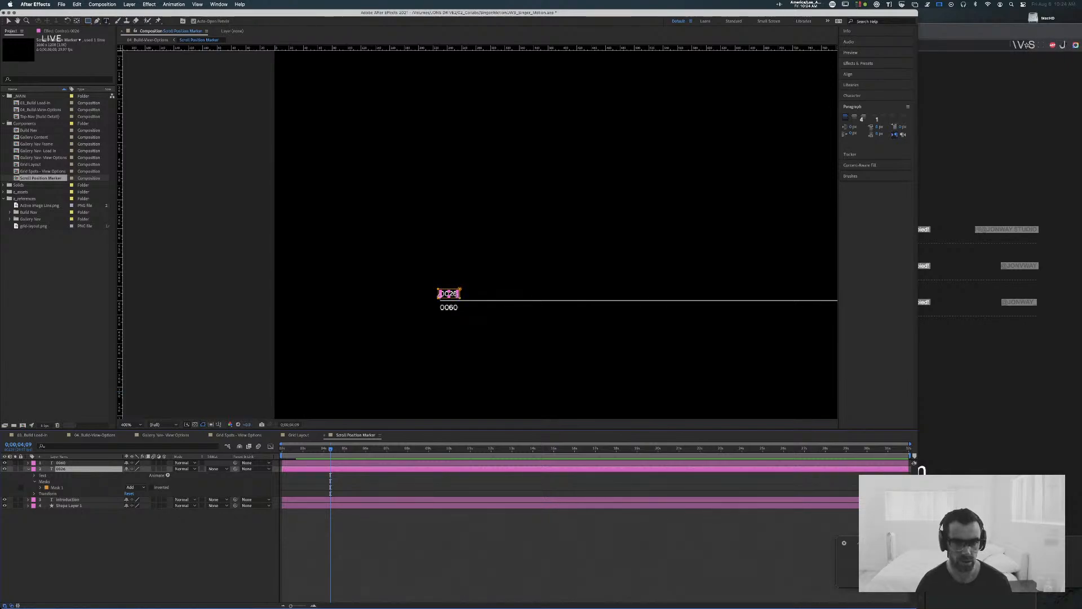
pyautogui.press('Escape')
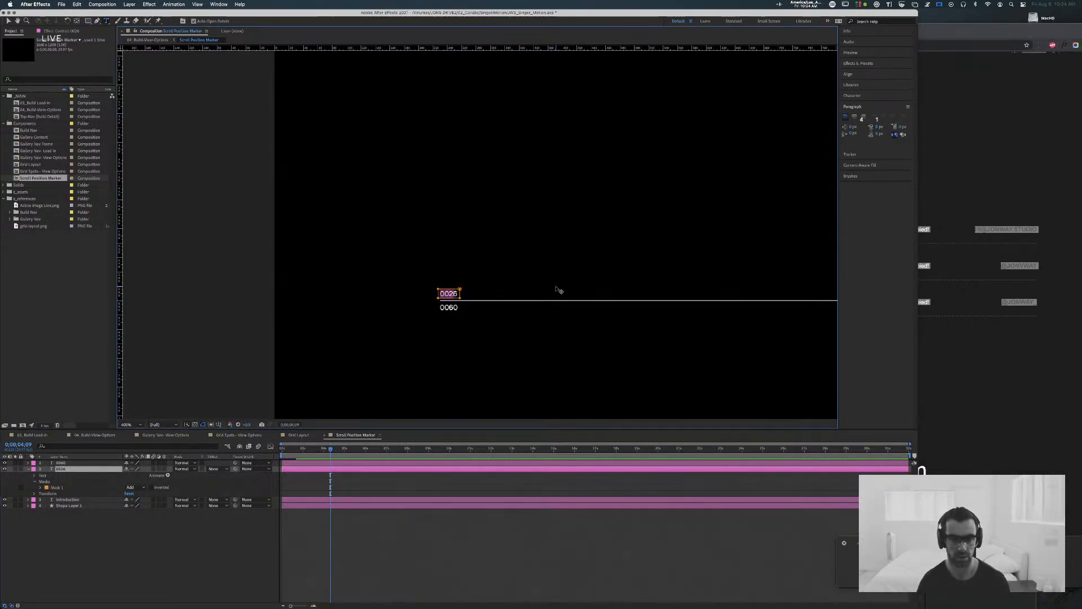
pyautogui.press('Left')
pyautogui.press('Left')
pyautogui.press('Left')
pyautogui.press('Return')
pyautogui.press('Up')
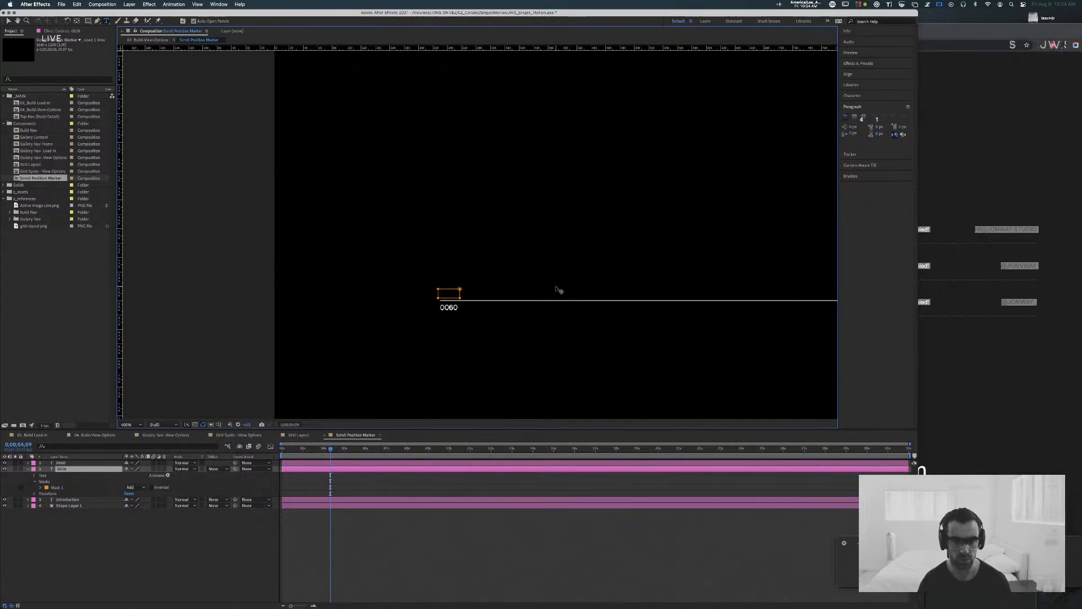
pyautogui.write('0025')
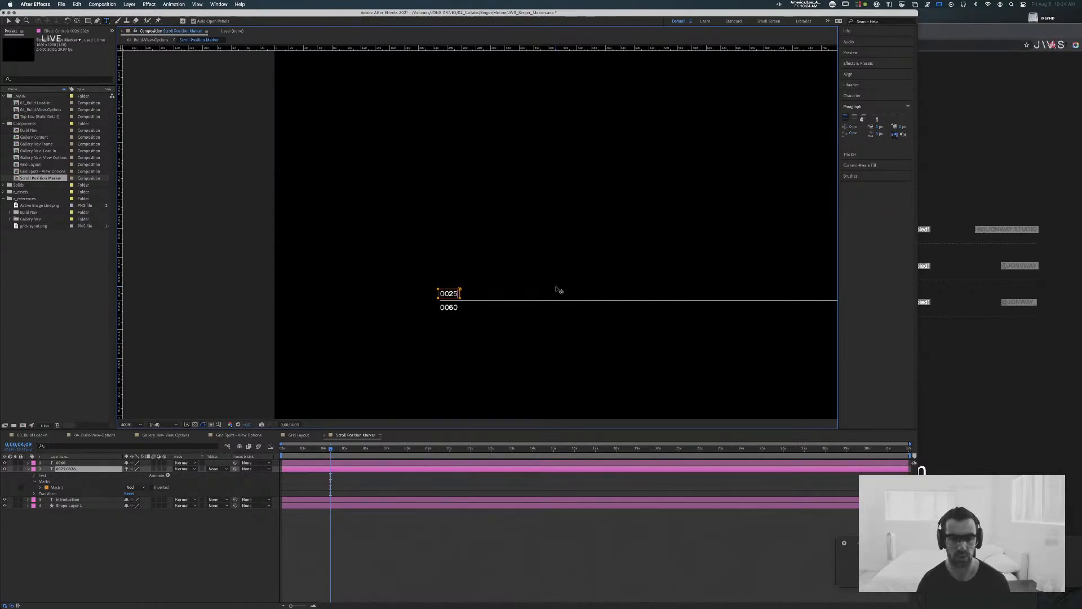
pyautogui.press('Return')
pyautogui.press('Up')
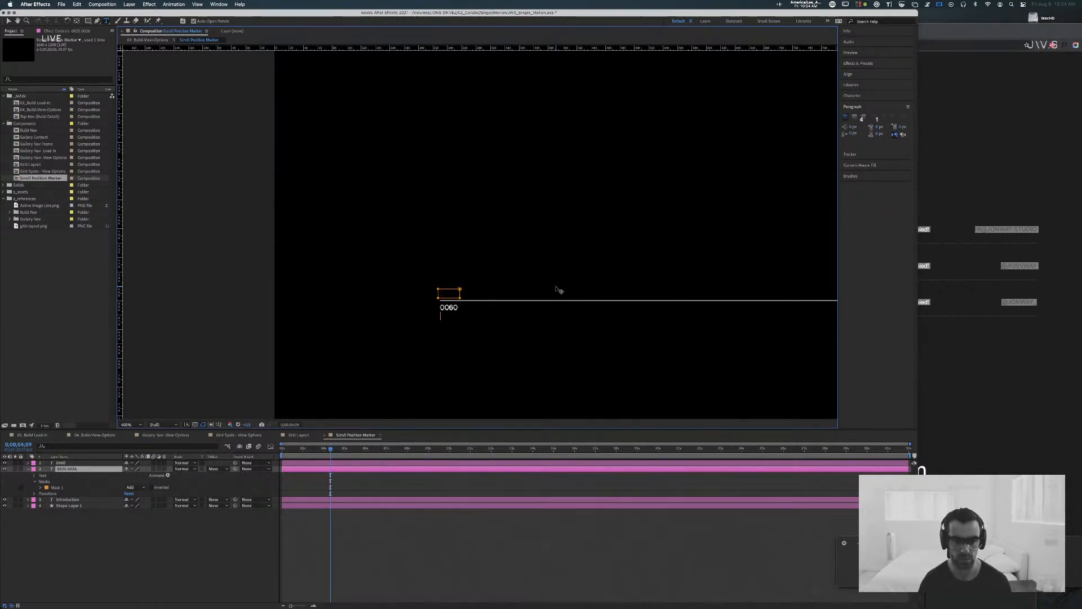
pyautogui.write('0024')
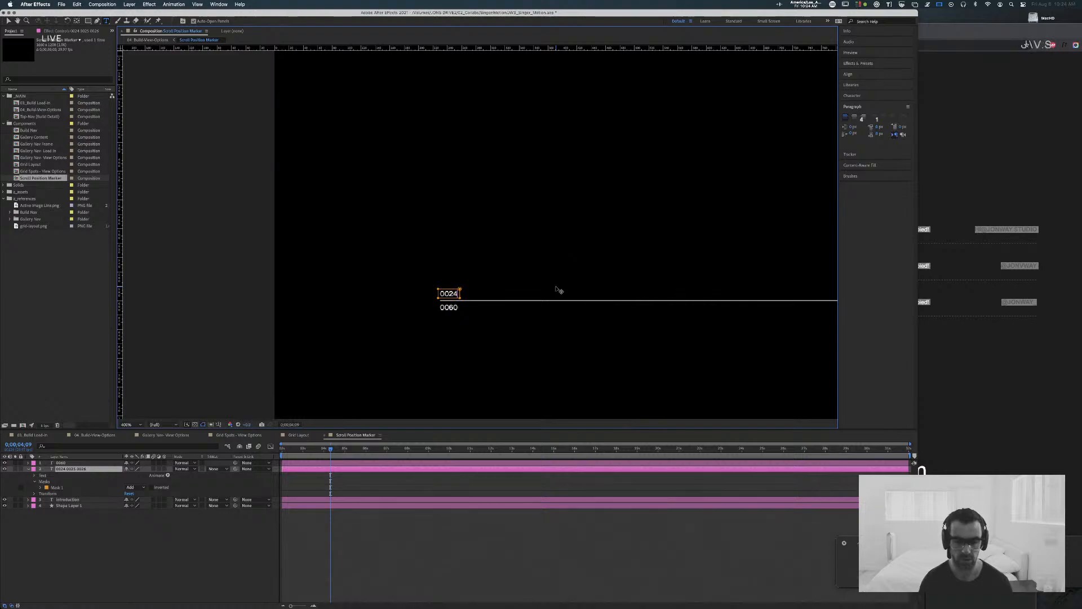
pyautogui.press('super+Return')
# Step: Set the leading of the stacked number text to 12 px
pyautogui.click(853, 96)
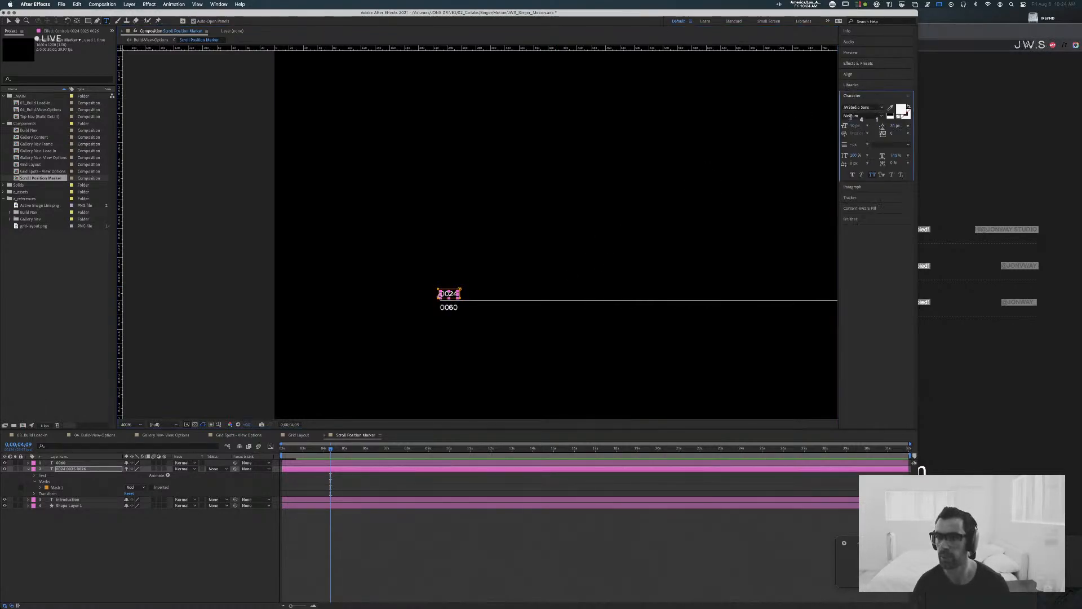
pyautogui.click(902, 125)
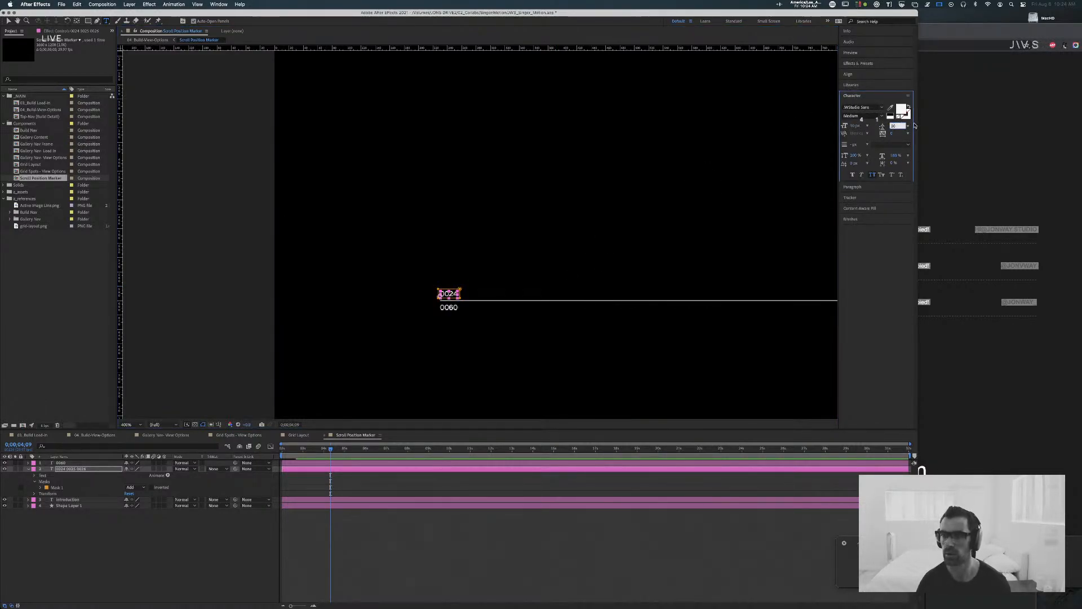
pyautogui.write('12')
pyautogui.press('Return')
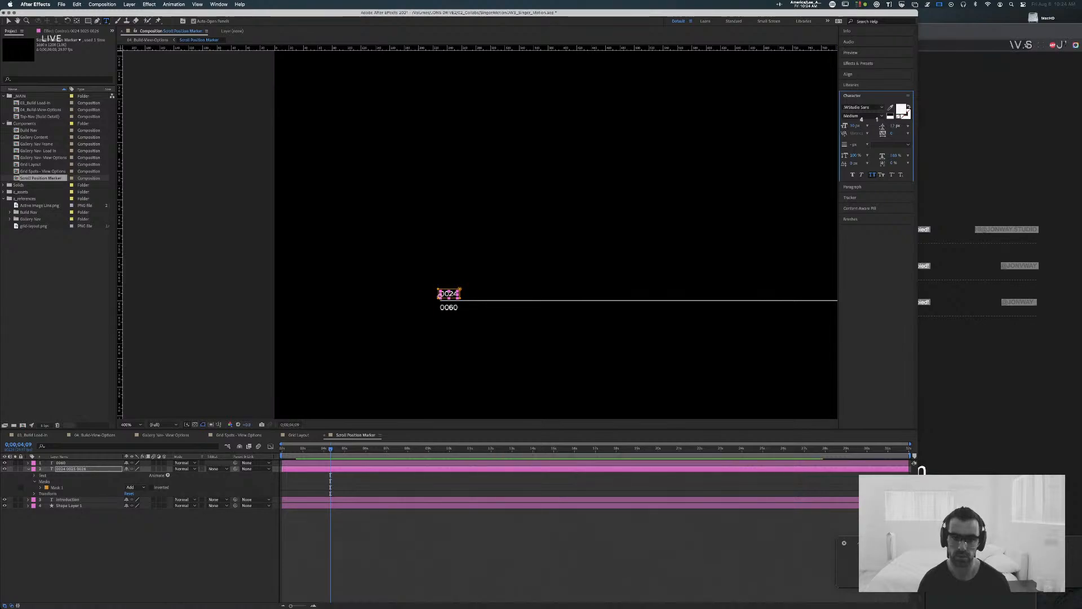
# Step: Delete Mask 1 from the stacked number text layer
pyautogui.click(41, 488)
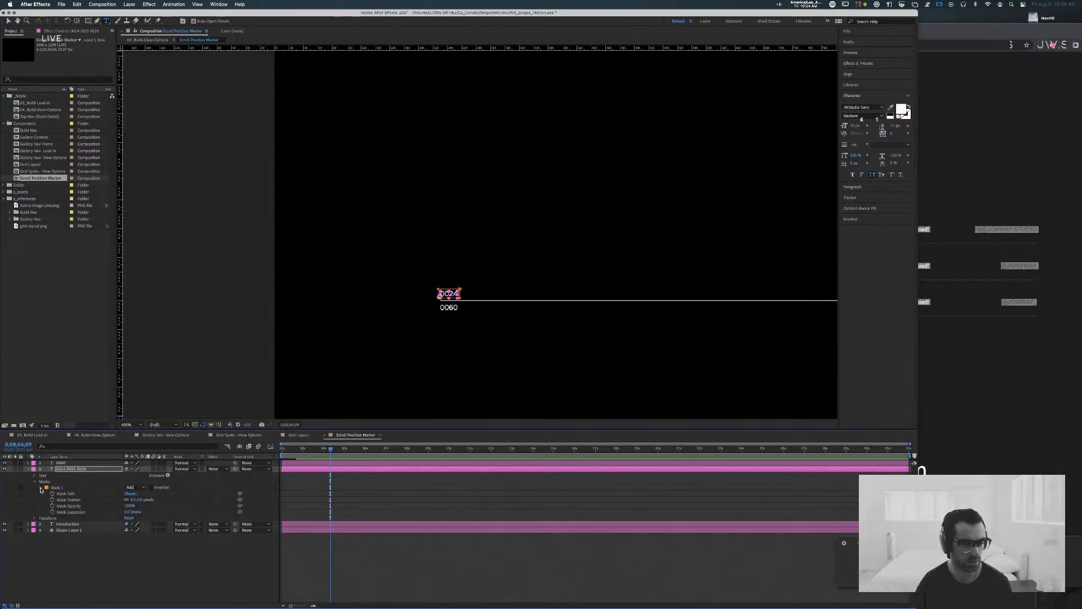
pyautogui.click(41, 488)
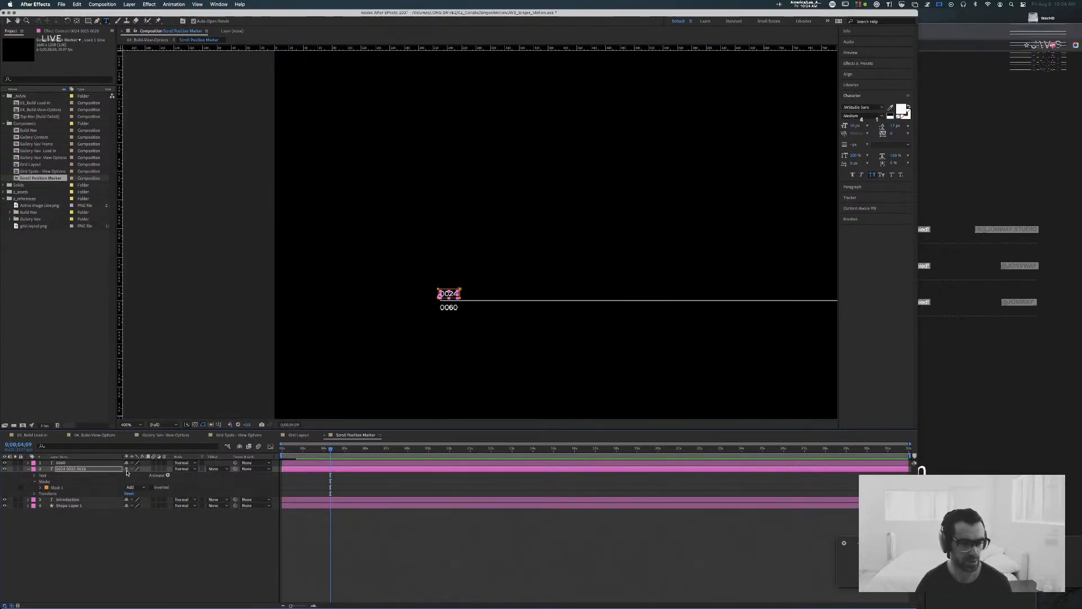
pyautogui.click(79, 487)
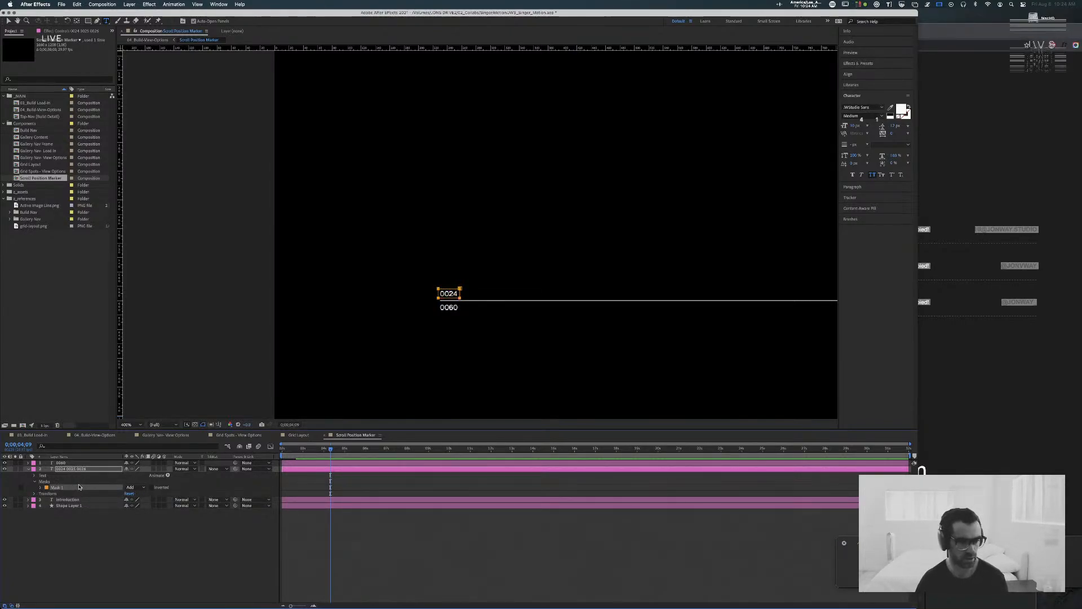
pyautogui.press('Delete')
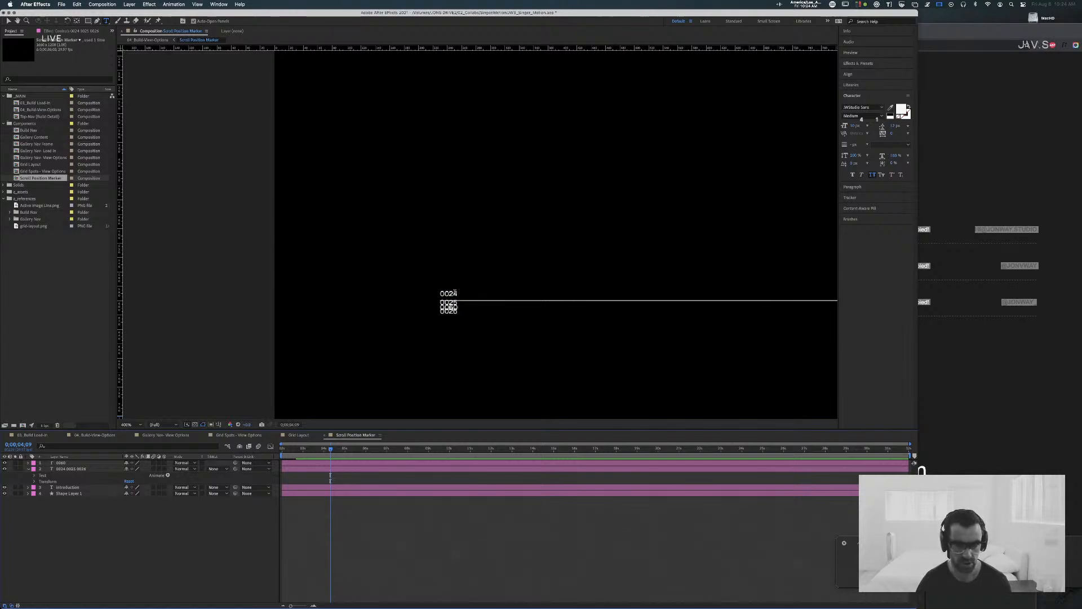
# Step: Draw a small rectangle shape over 0024, move its layer below the stacked number text and set its track matte to Alpha
pyautogui.press('q')
pyautogui.moveTo(460, 299); pyautogui.dragTo(438, 288)
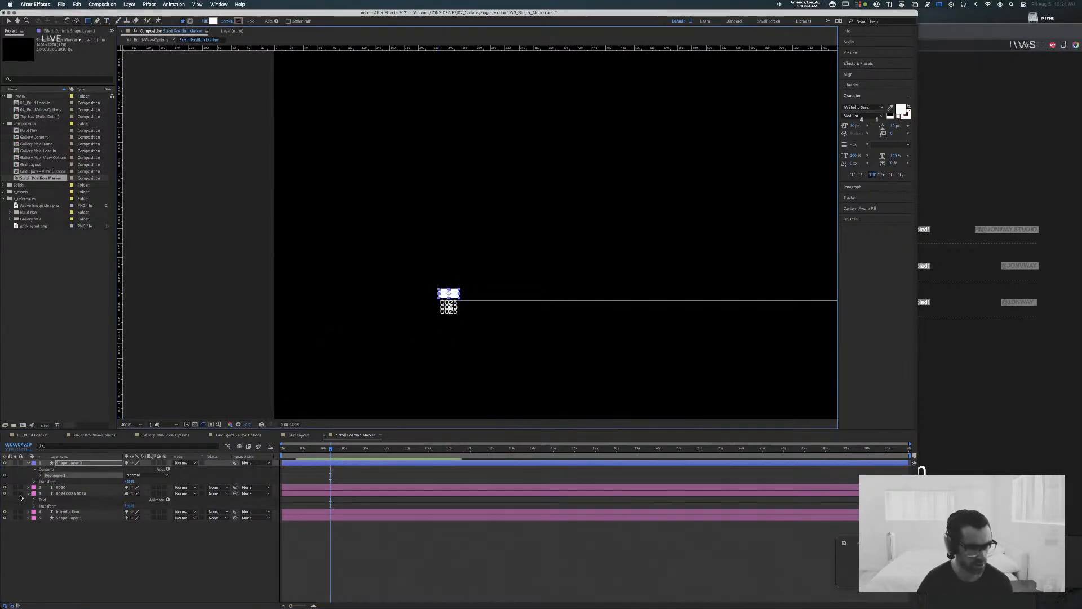
pyautogui.moveTo(71, 462); pyautogui.dragTo(95, 506)
pyautogui.click(215, 487)
pyautogui.click(232, 509)
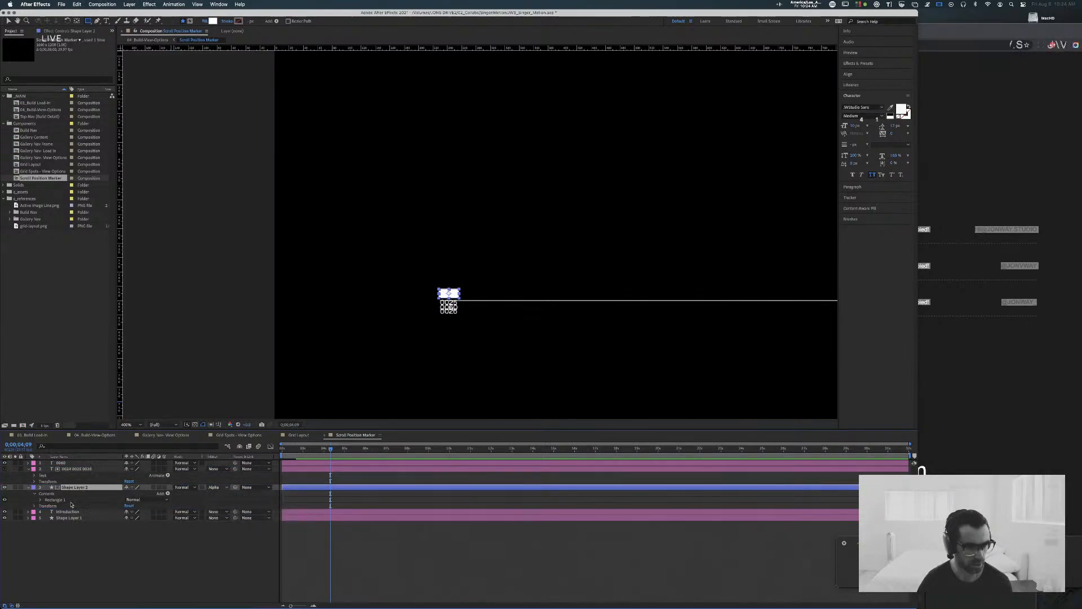
# Step: Make the stacked number text layer visible again and hide the new rectangle shape layer
pyautogui.click(5, 470)
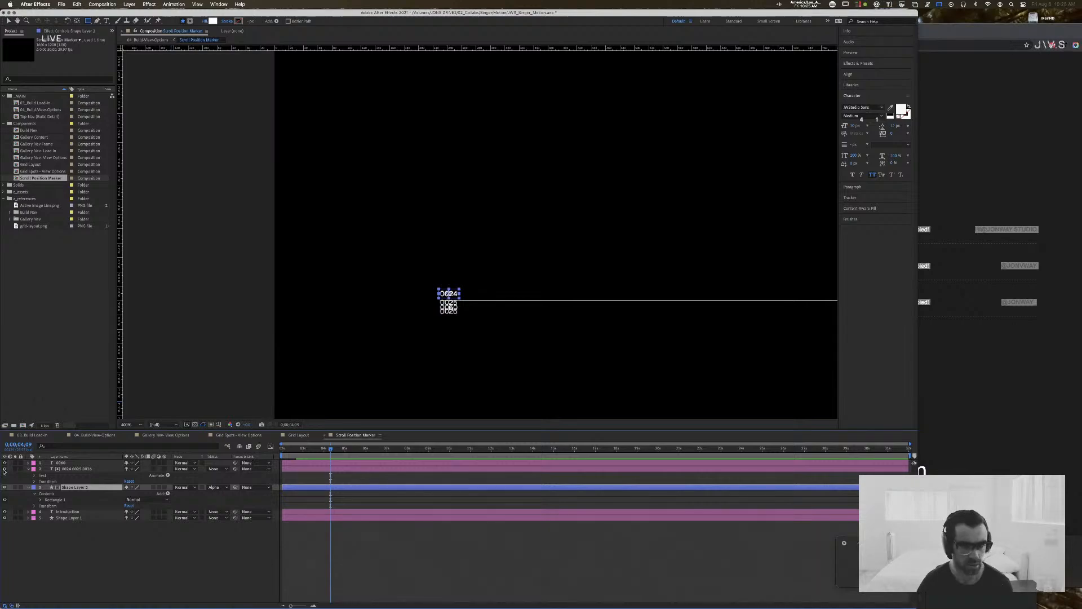
pyautogui.click(4, 487)
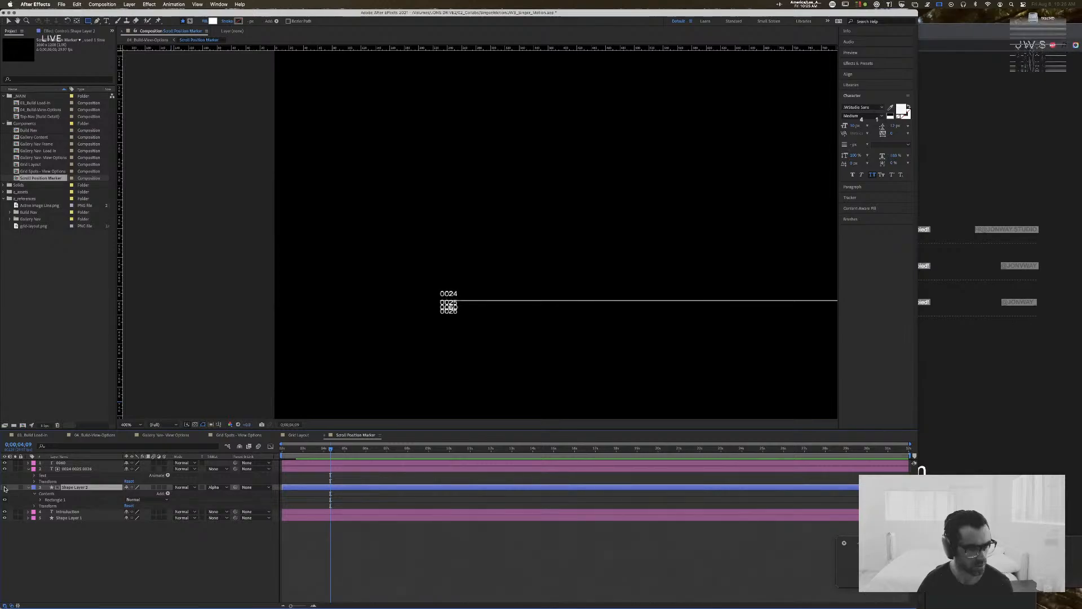
pyautogui.click(4, 487)
pyautogui.click(4, 488)
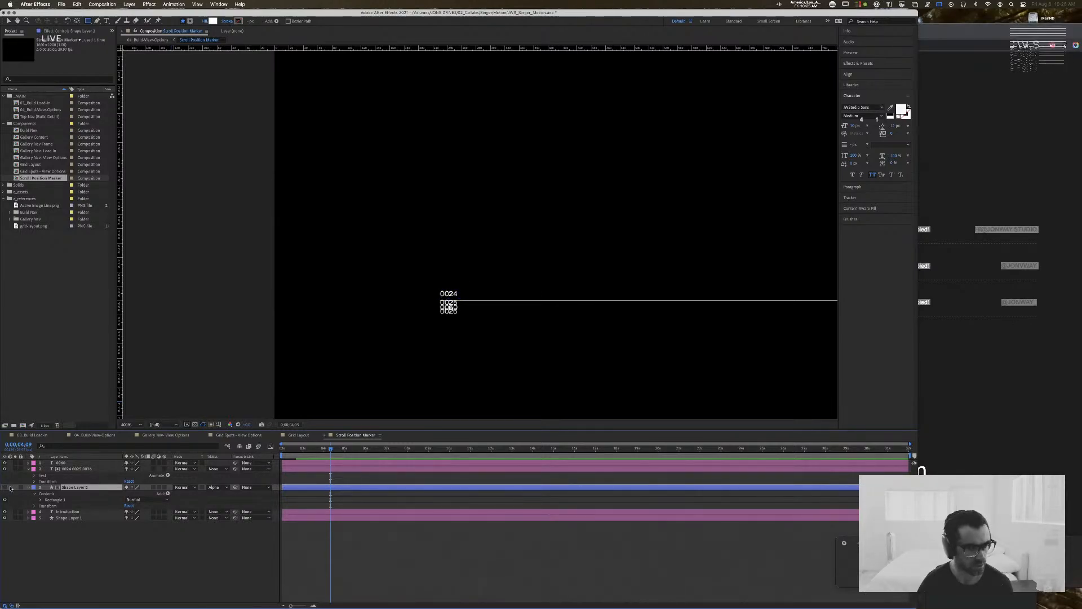
# Step: Toggle the 0060 and stacked number layers off and on, and select each to compare their positions and character settings
pyautogui.click(61, 462)
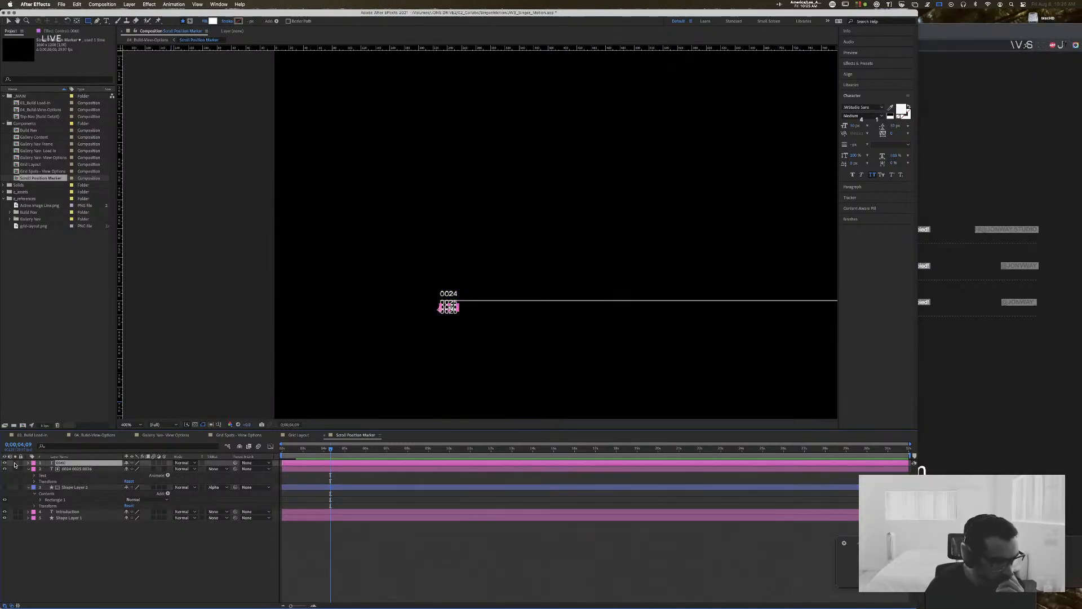
pyautogui.click(4, 463)
pyautogui.click(4, 462)
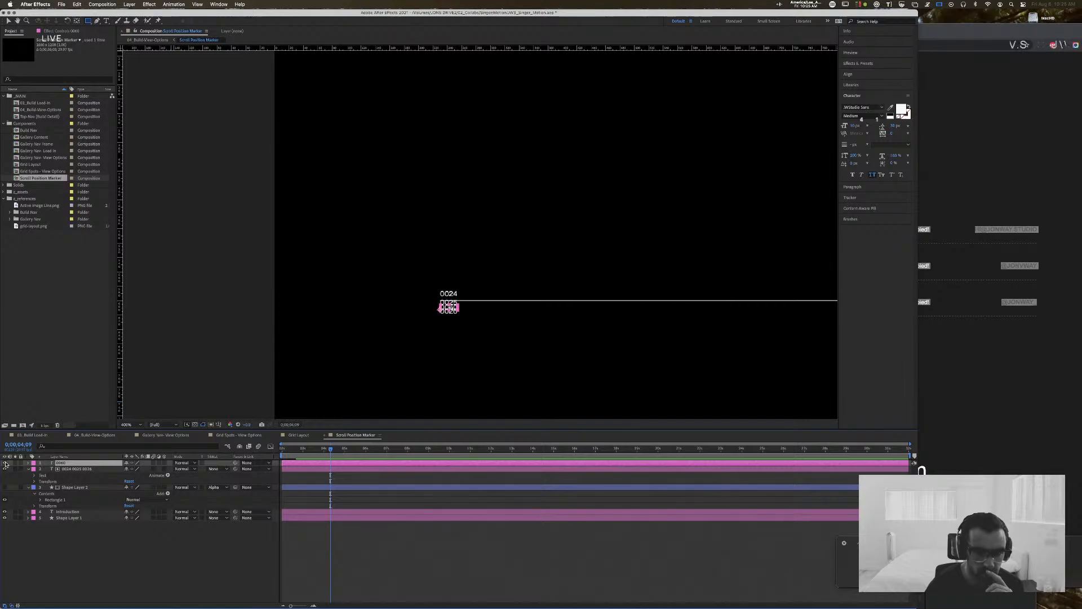
pyautogui.click(5, 469)
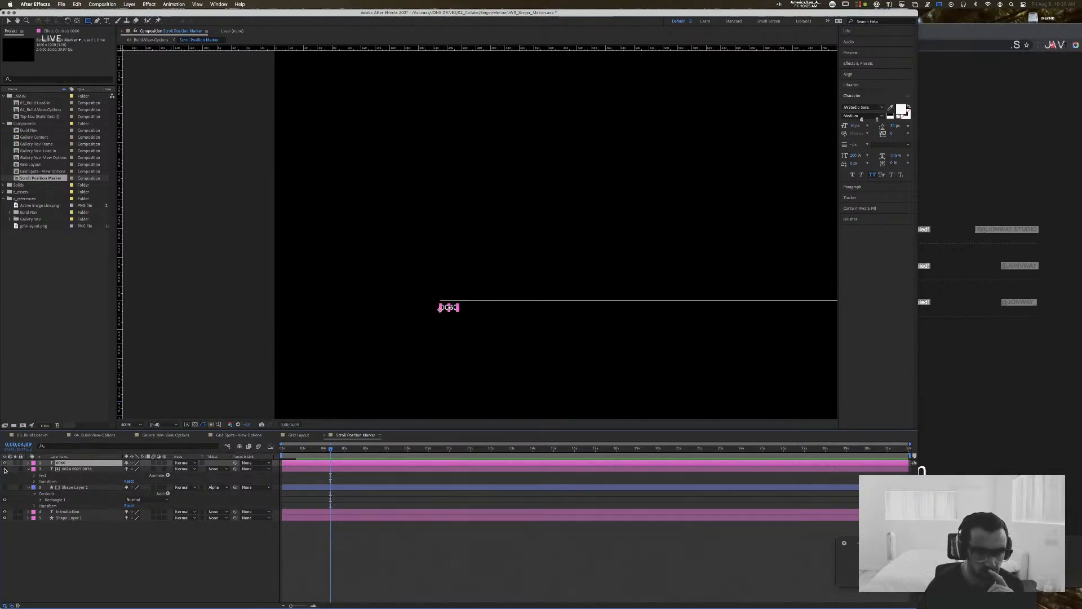
pyautogui.click(4, 468)
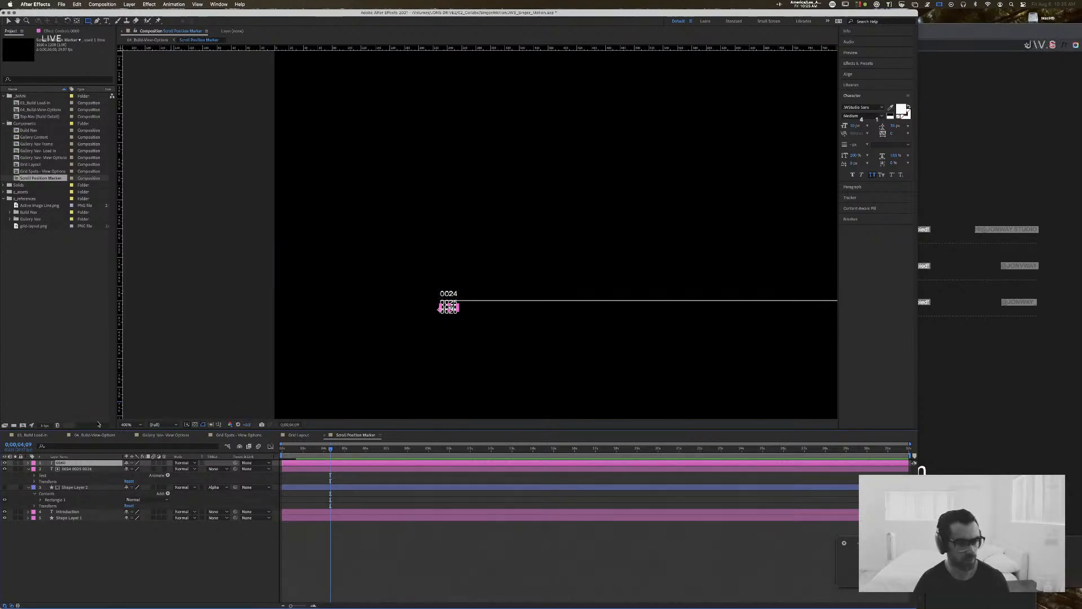
pyautogui.click(86, 468)
pyautogui.click(82, 463)
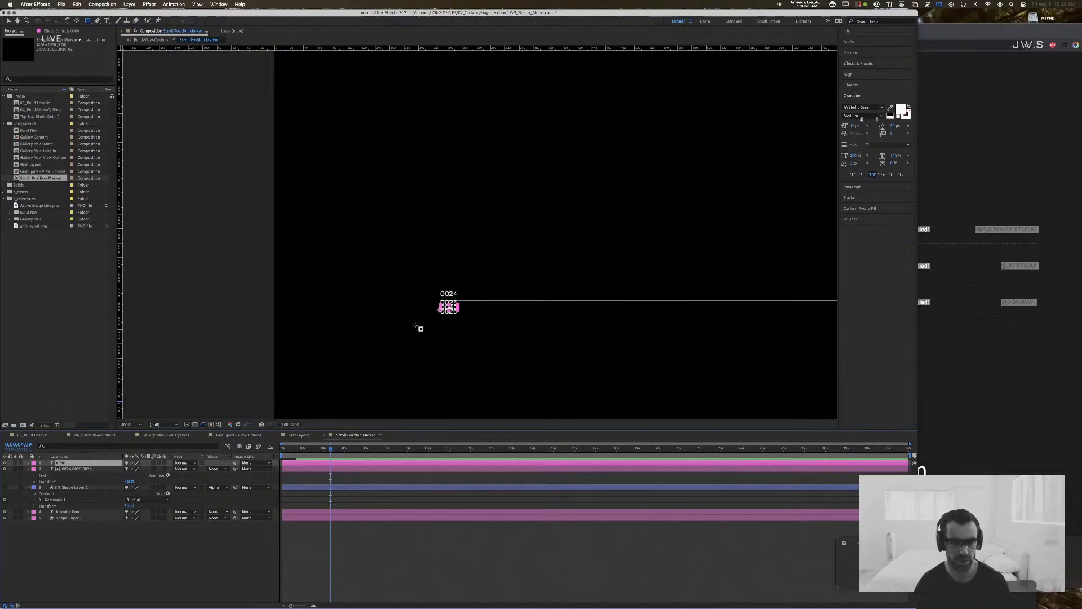
# Step: Select all lines of the 0024, 0025, 0026 text and set their leading to 10 px
pyautogui.click(80, 469)
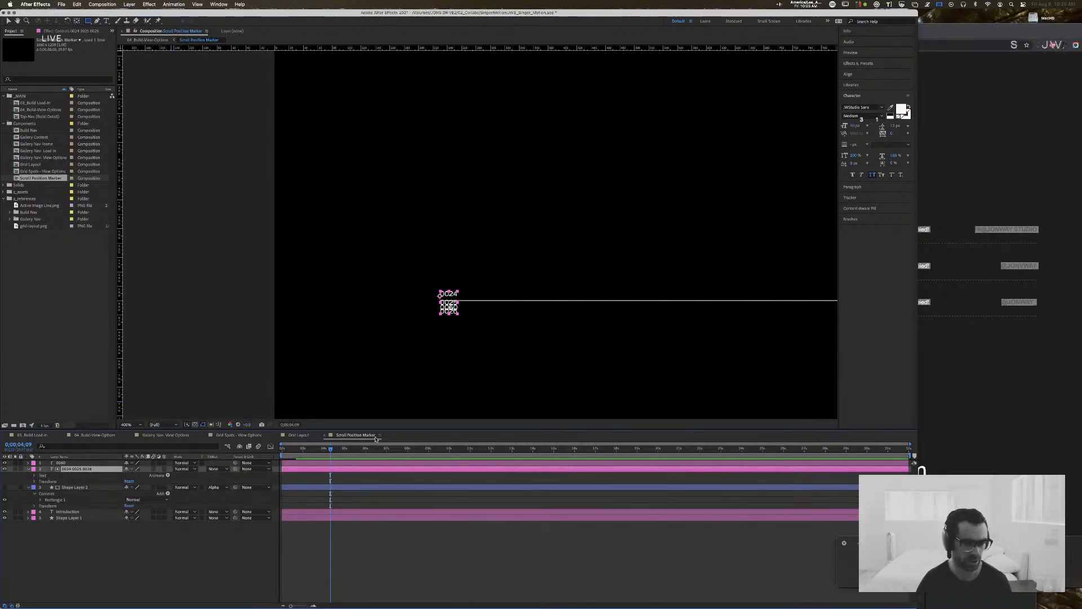
pyautogui.doubleClick(449, 293)
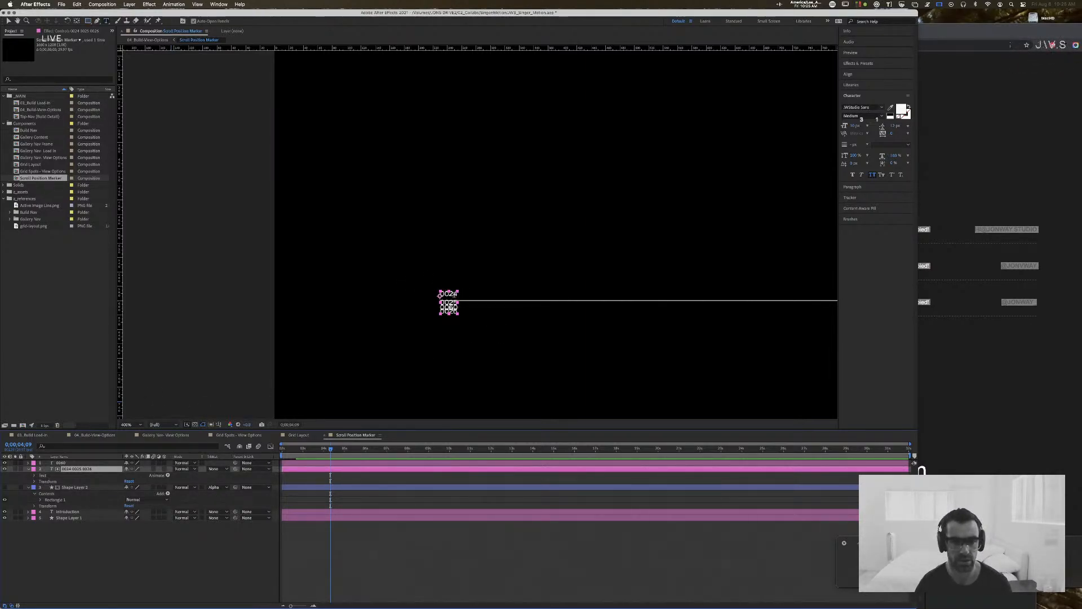
pyautogui.click(895, 126)
pyautogui.write('10')
pyautogui.press('Return')
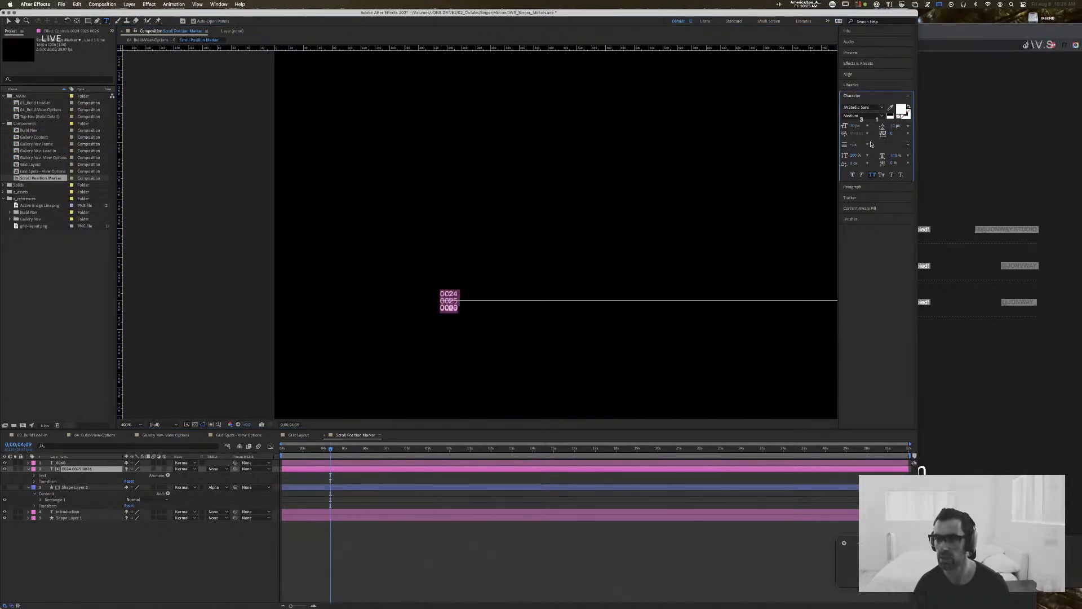
# Step: Set the stroke width of the selected stacked number text to 0.01 px
pyautogui.click(854, 144)
pyautogui.write('0.01')
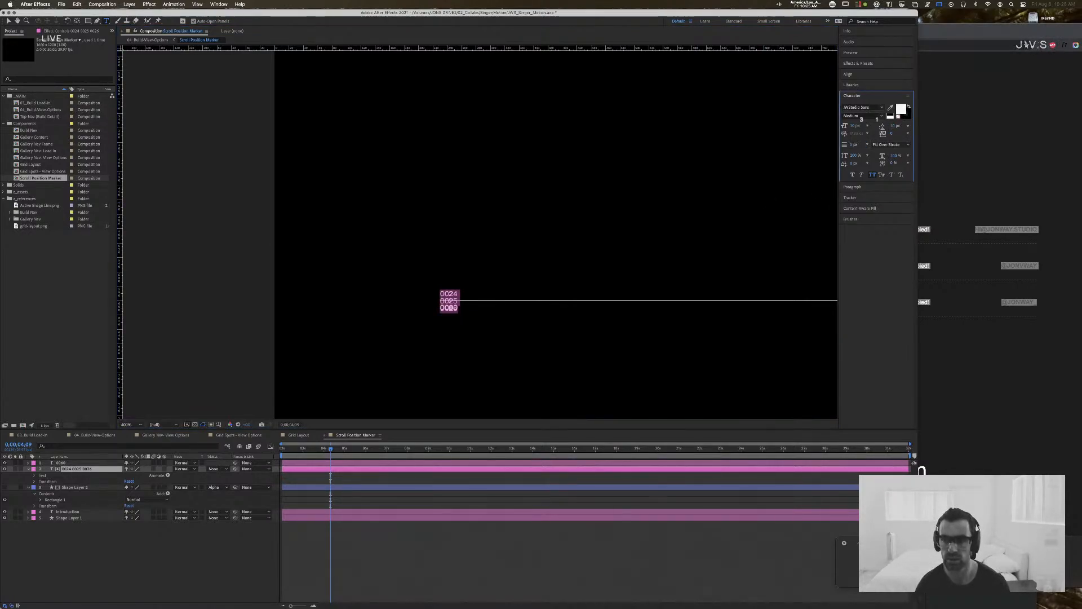
pyautogui.press('Return')
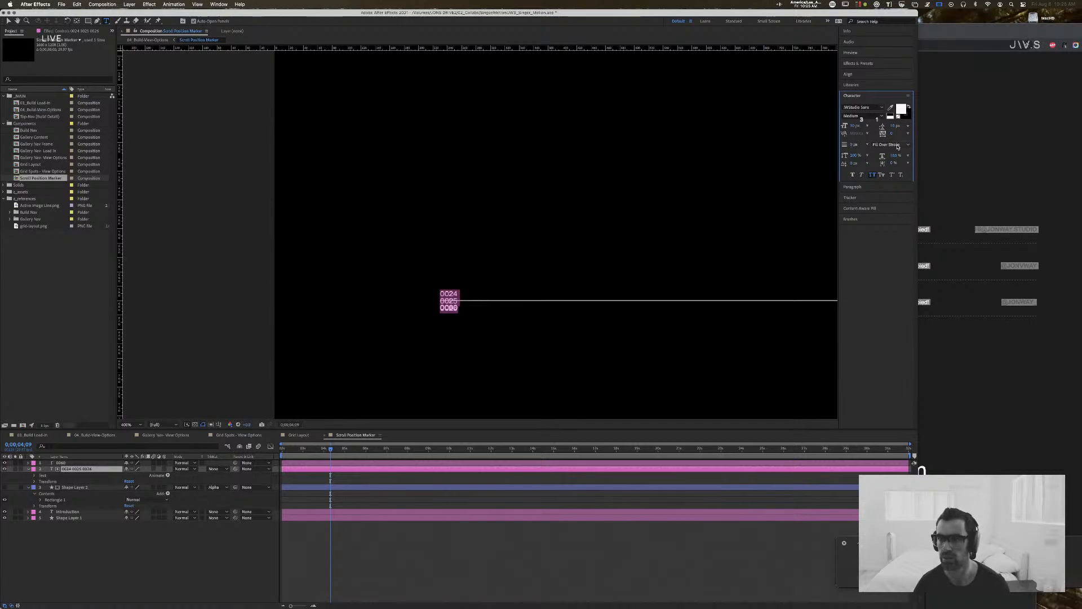
pyautogui.click(886, 145)
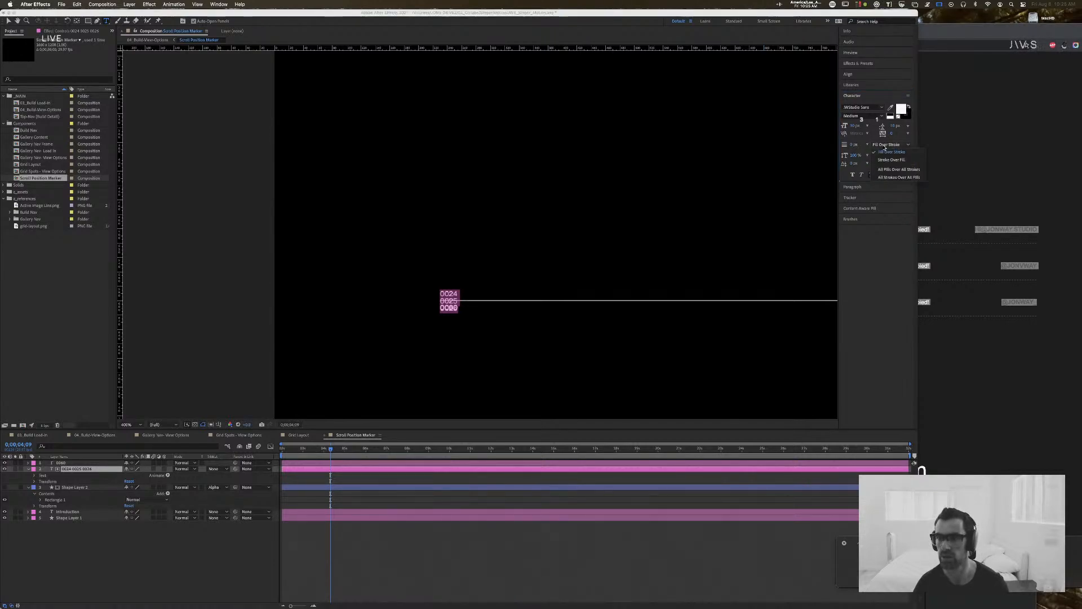
pyautogui.click(855, 145)
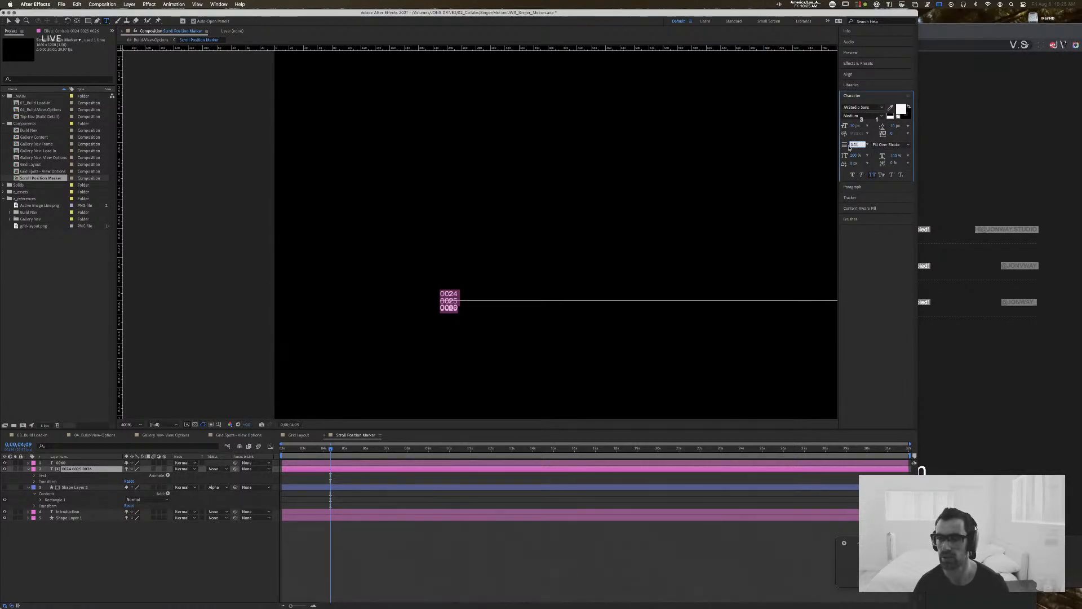
pyautogui.click(867, 146)
pyautogui.click(863, 148)
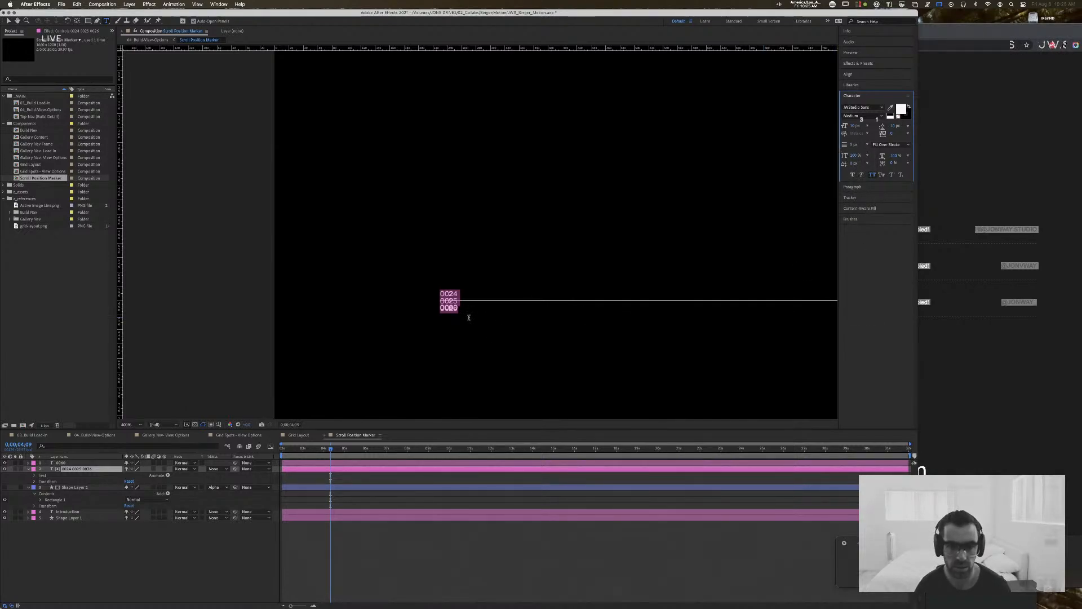
# Step: Make the small rectangle shape layer visible and hide the stacked number text layer that acts as its matte
pyautogui.click(90, 488)
pyautogui.click(5, 487)
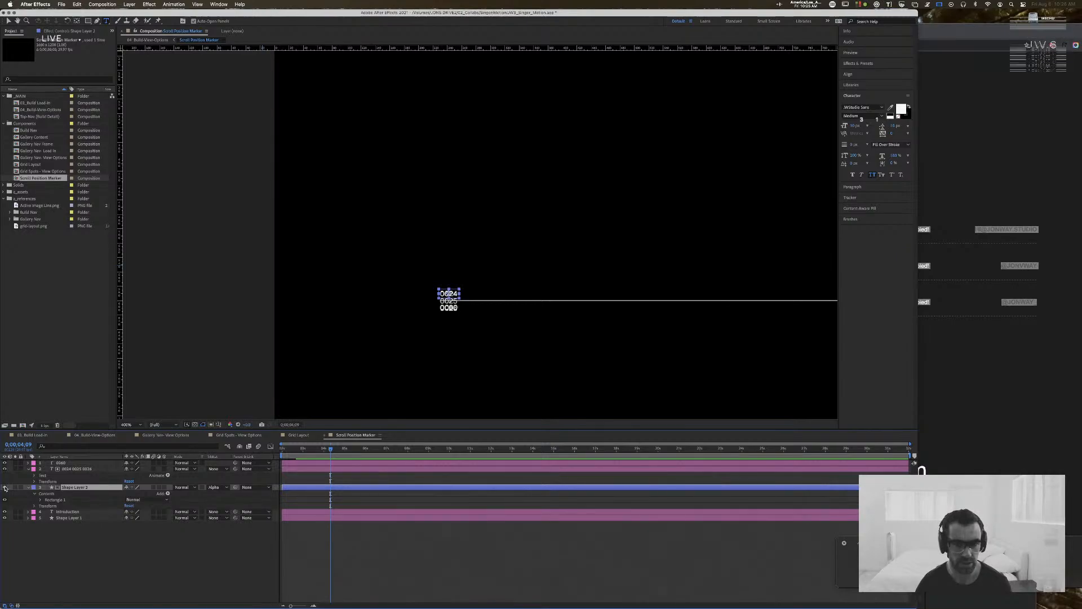
pyautogui.click(84, 469)
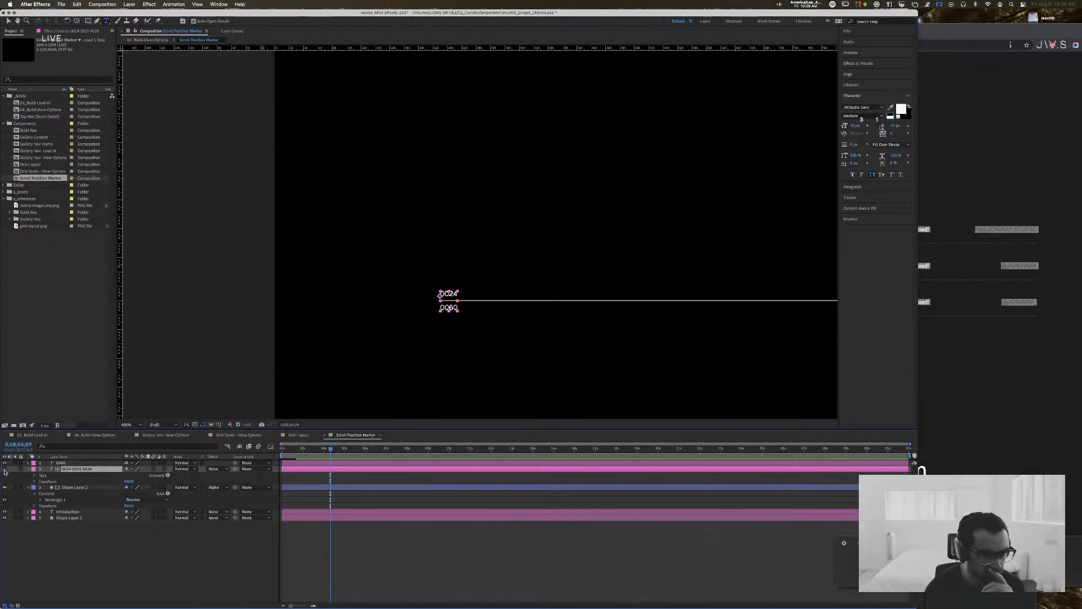
pyautogui.click(72, 488)
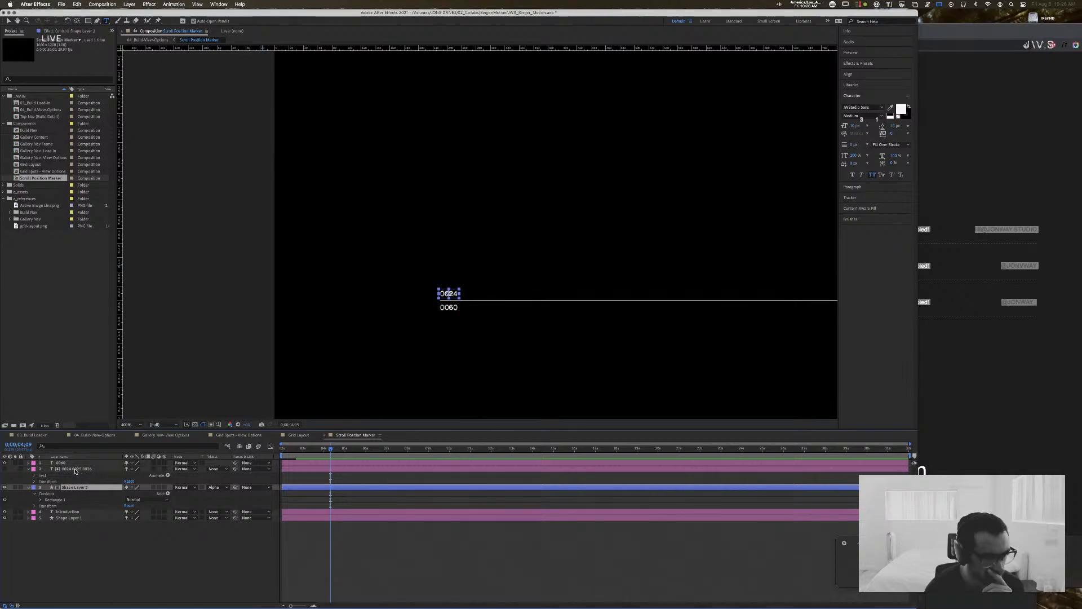
pyautogui.click(75, 470)
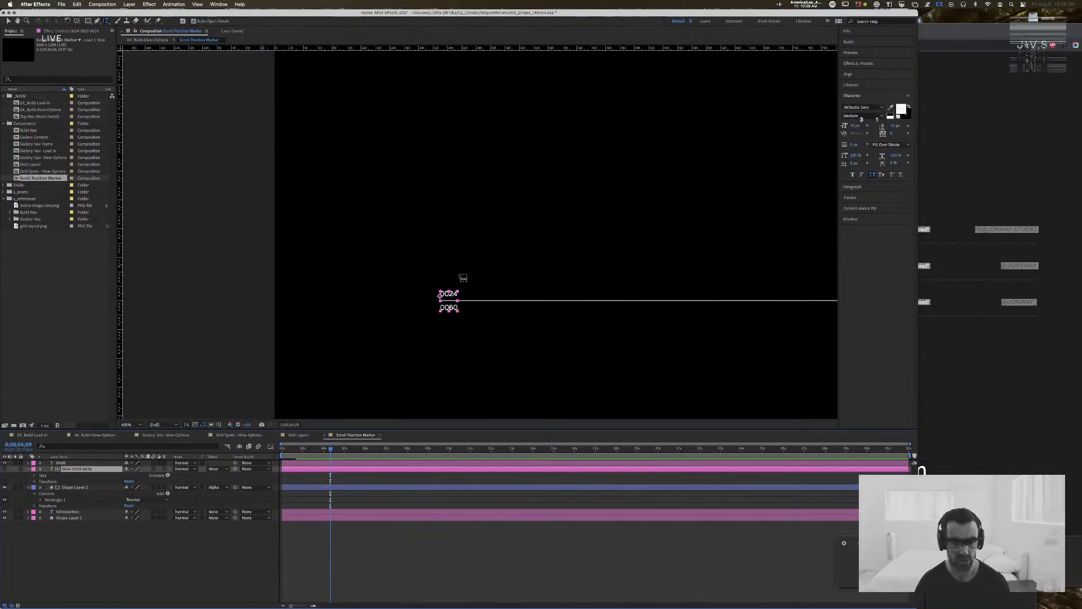
# Step: Replace the stacked number text with a new sequence of separate lines reading 0001, 0002 and 0003
pyautogui.click(453, 292)
pyautogui.press('super+a')
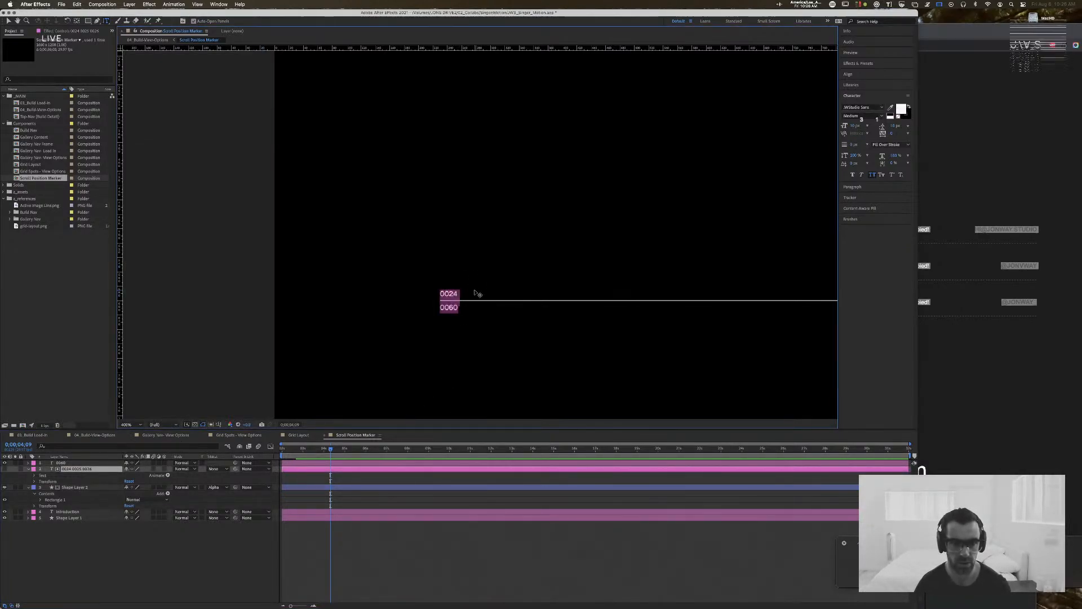
pyautogui.write('0')
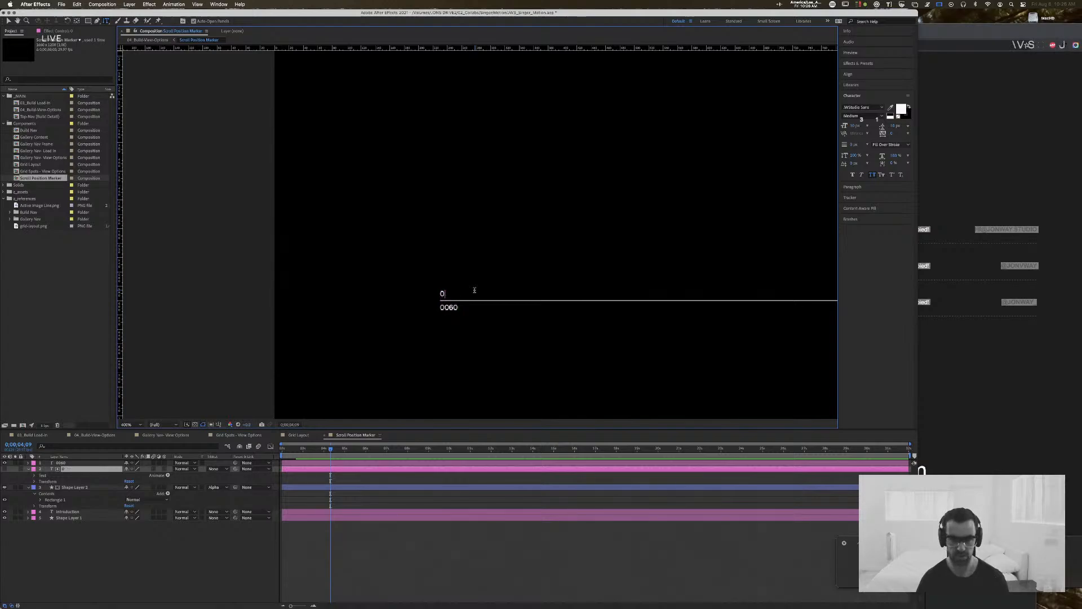
pyautogui.write('01')
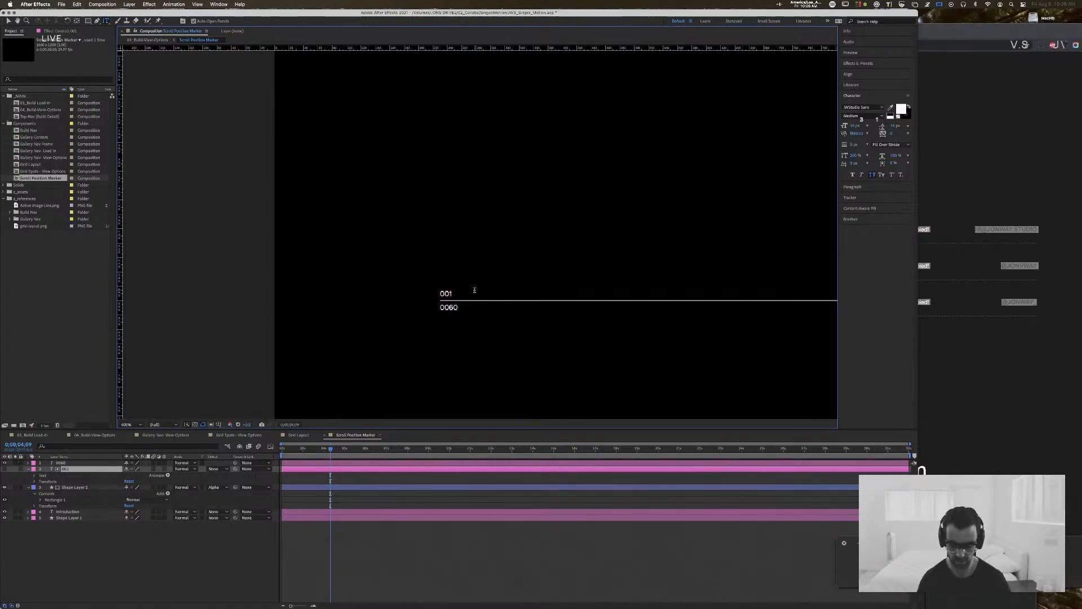
pyautogui.press('BackSpace')
pyautogui.write('0')
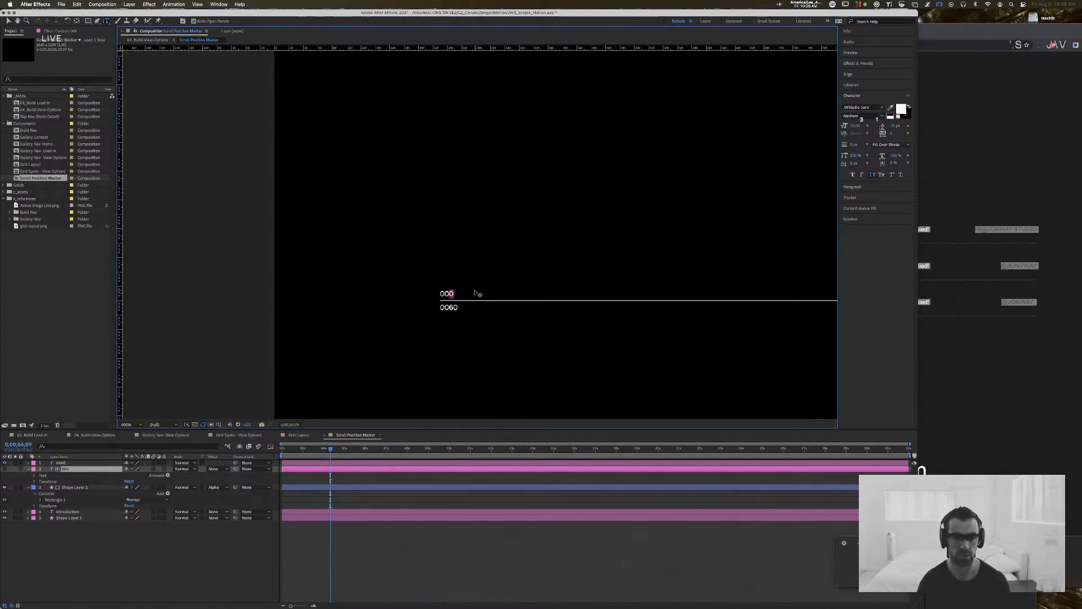
pyautogui.hotkey('shift', 'Left')
pyautogui.hotkey('shift', 'Left')
pyautogui.press('Right')
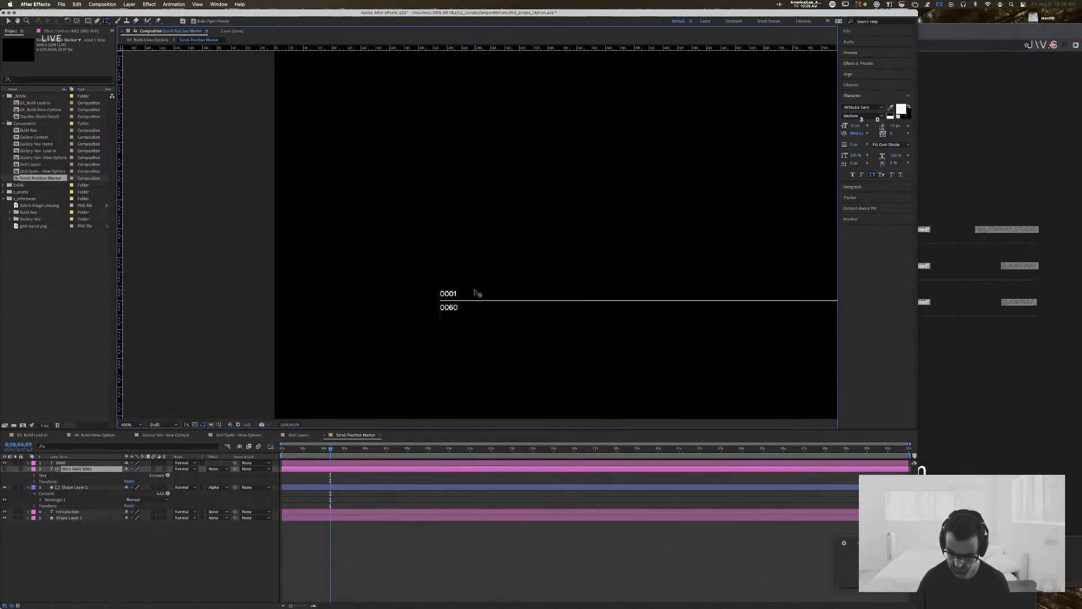
# Step: Continue the stacked number text with 0004 through 0009 and finish editing it
pyautogui.write('40005')
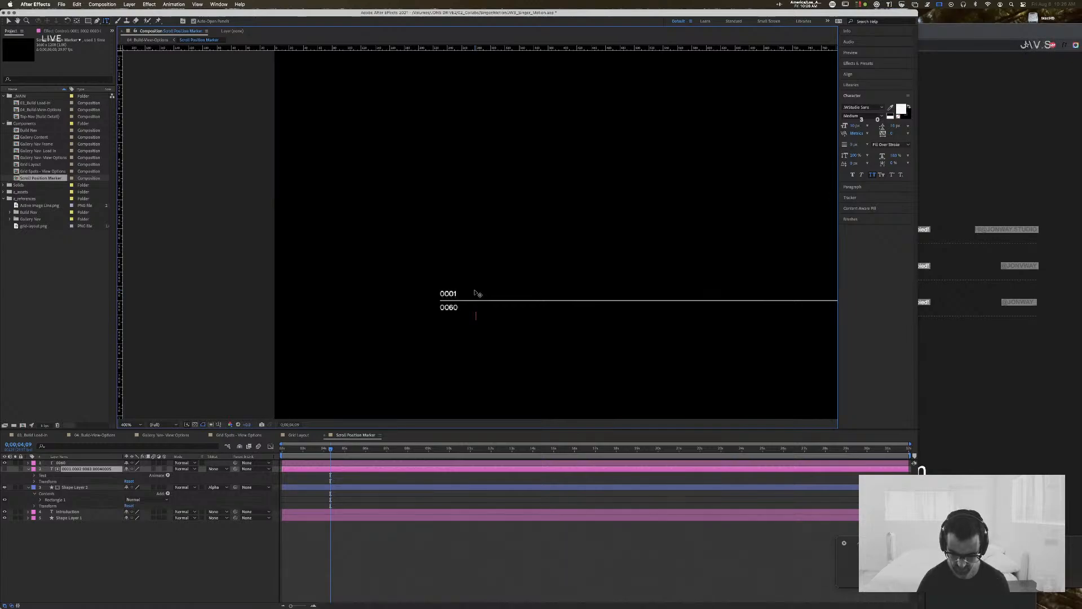
pyautogui.press('Return')
pyautogui.write('0006 ')
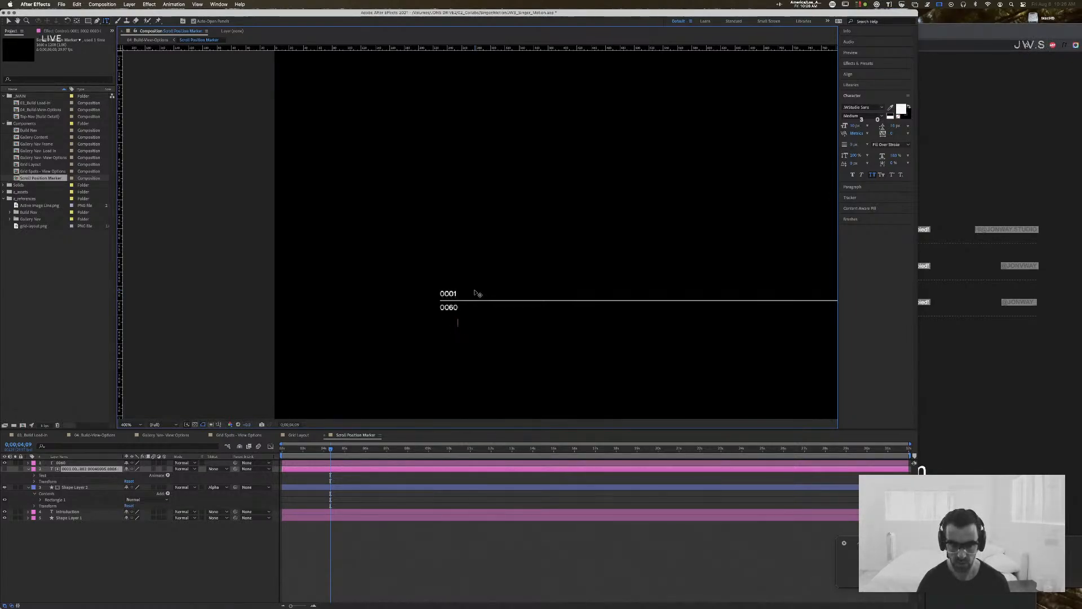
pyautogui.write('0007 ')
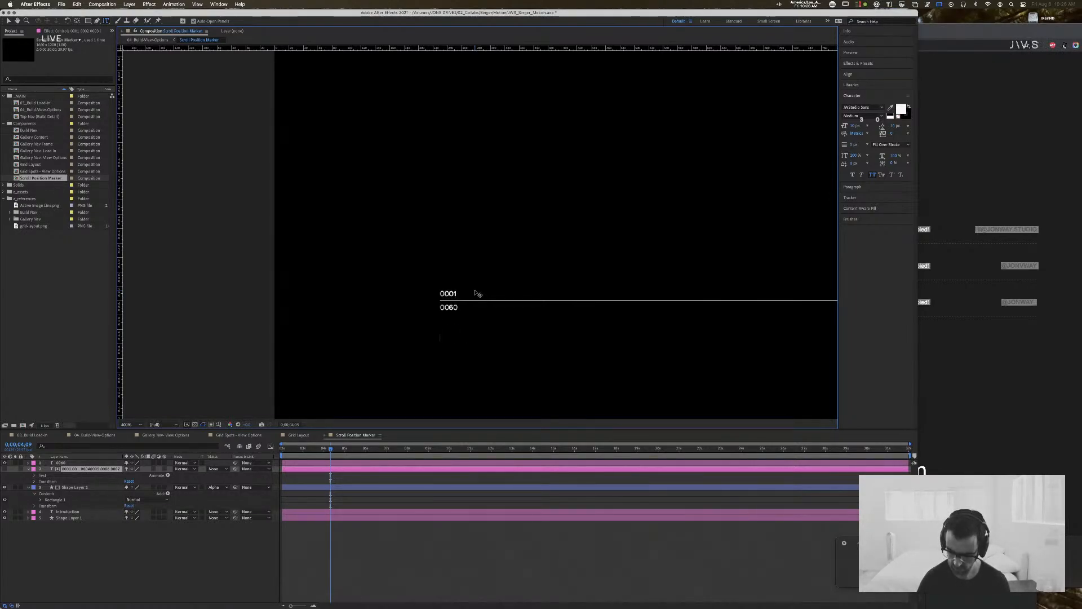
pyautogui.write('0008 0009')
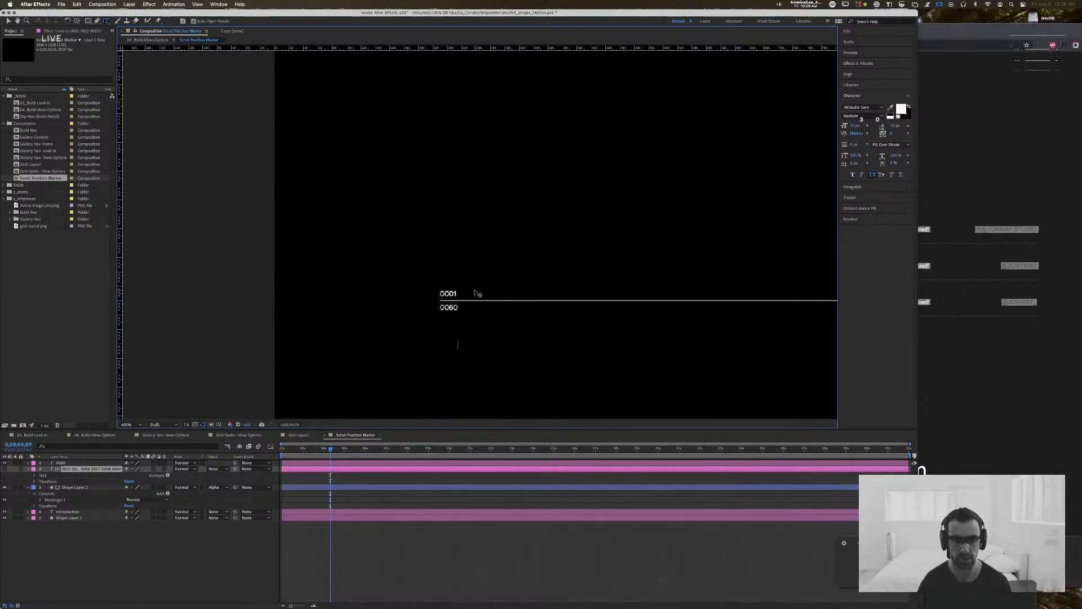
pyautogui.press('Escape')
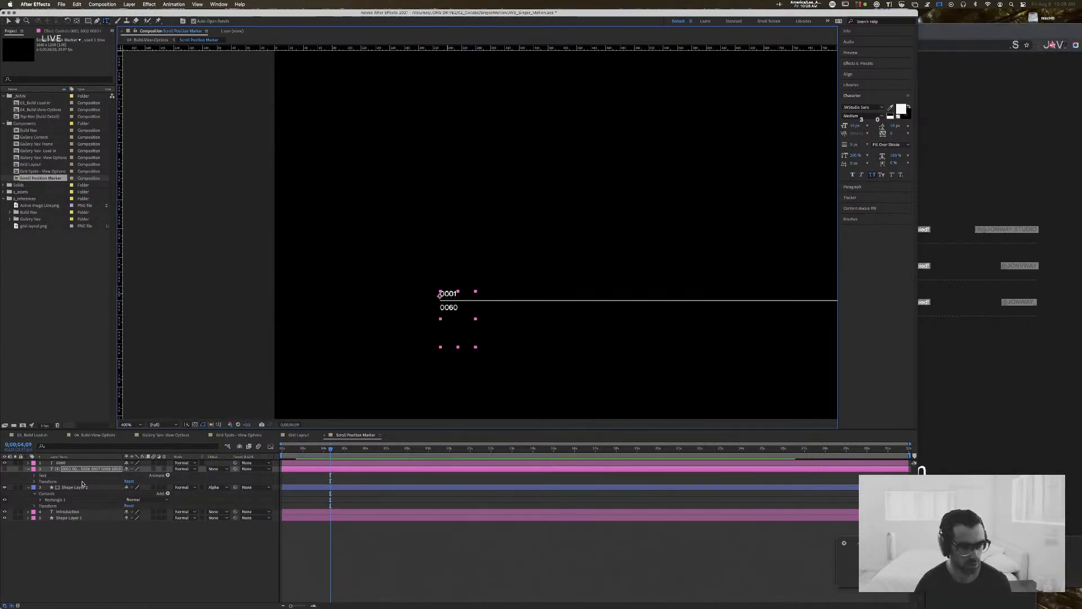
# Step: Move the stacked number layer up until 0004 shows above the line and put 0005 on its own line
pyautogui.press('p')
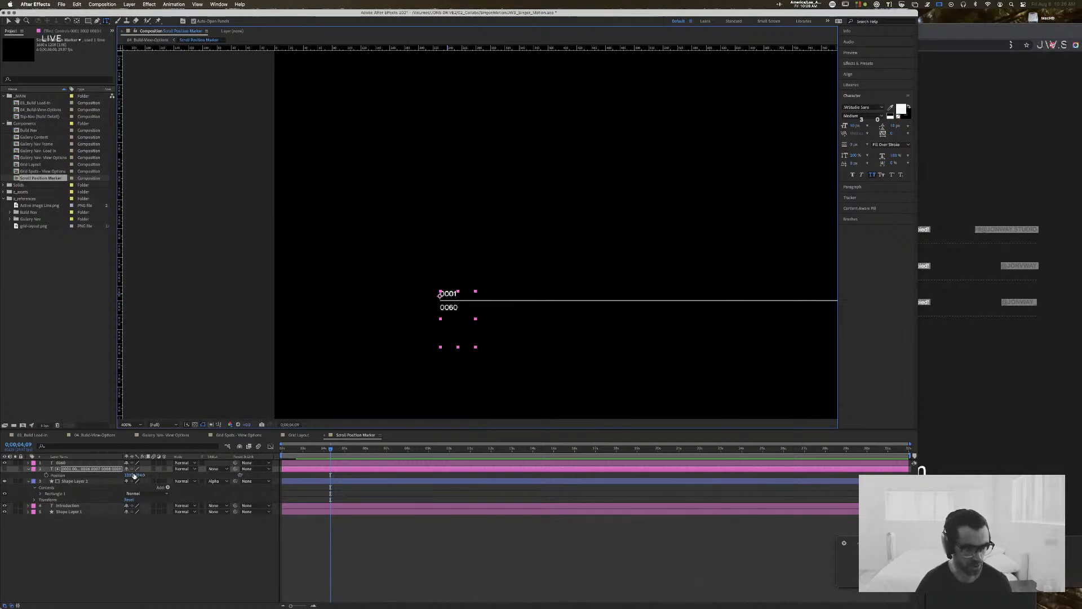
pyautogui.moveTo(135, 476)
pyautogui.mouseDown()
pyautogui.moveTo(146, 475)
pyautogui.moveTo(125, 475)
pyautogui.mouseUp()
pyautogui.press('super+t')
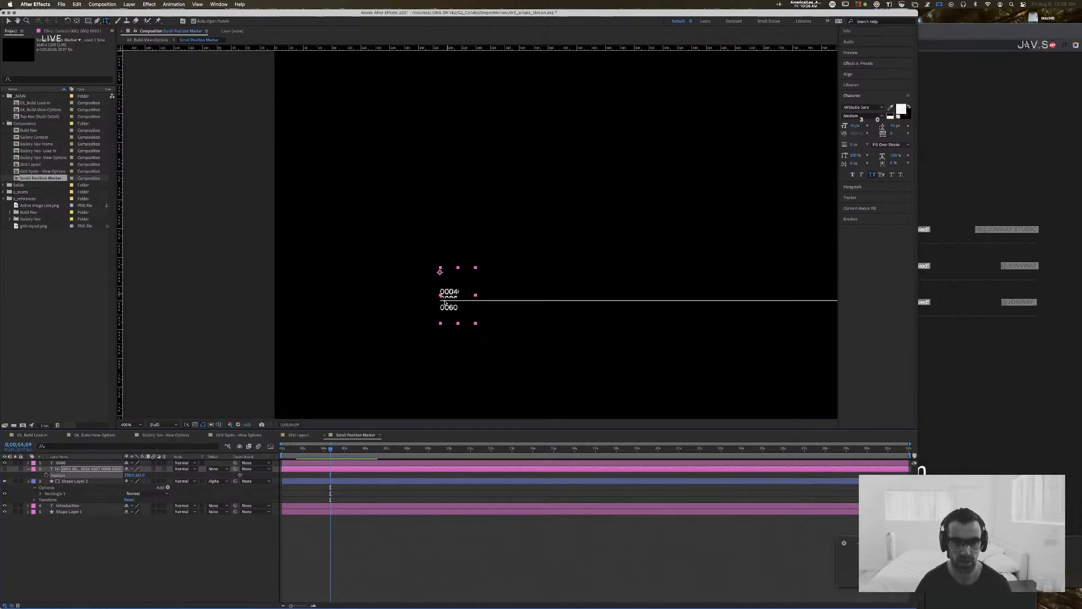
pyautogui.click(459, 291)
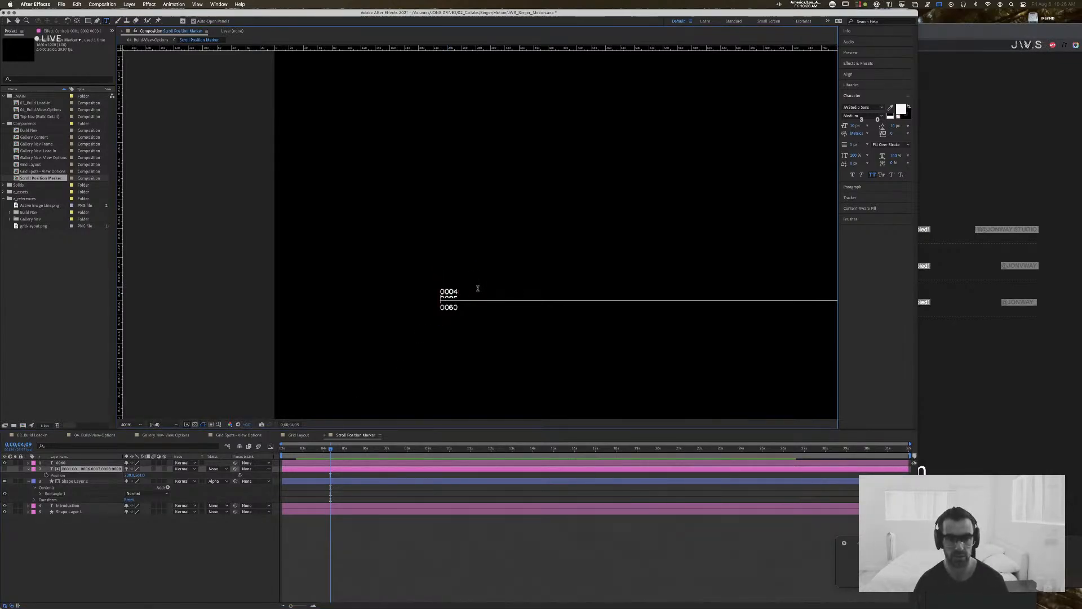
pyautogui.press('Escape')
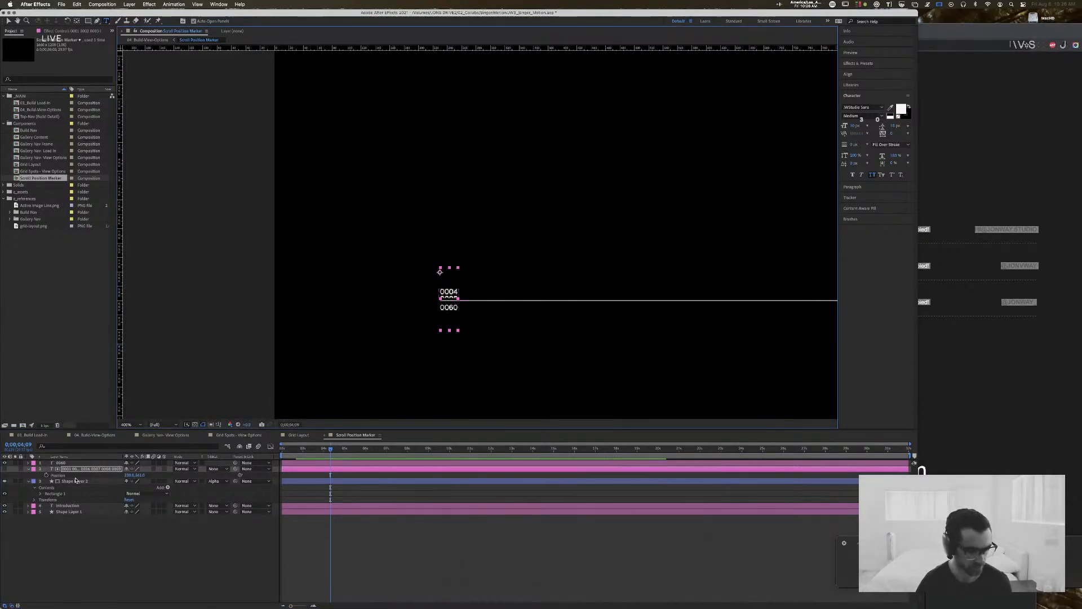
# Step: Set the stacked number text's leading to 11 px and lower the layer's position to bring 0003 above the line
pyautogui.click(896, 126)
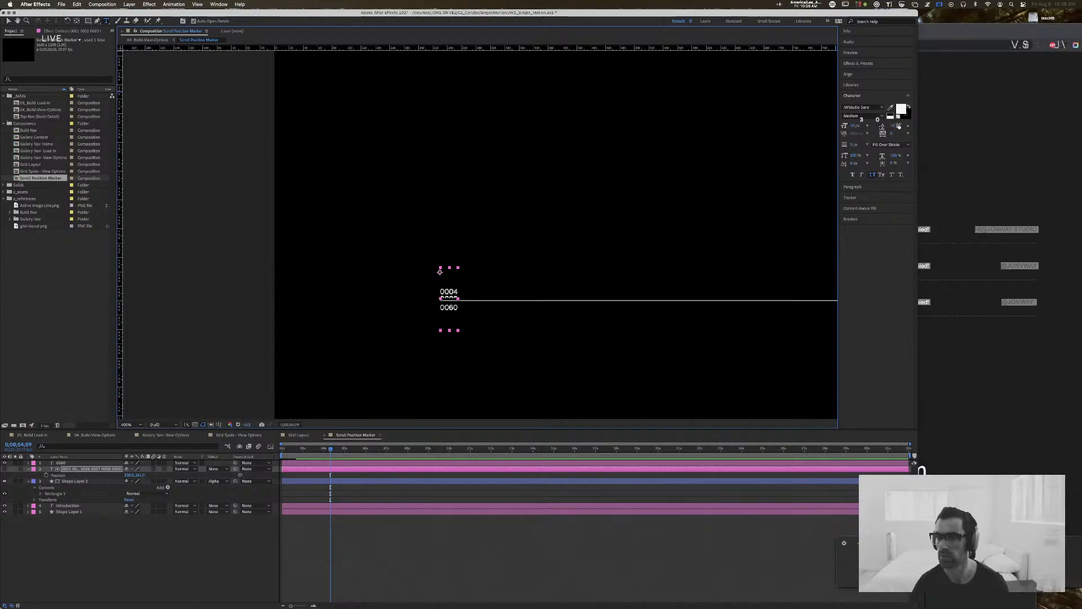
pyautogui.write('11')
pyautogui.press('Return')
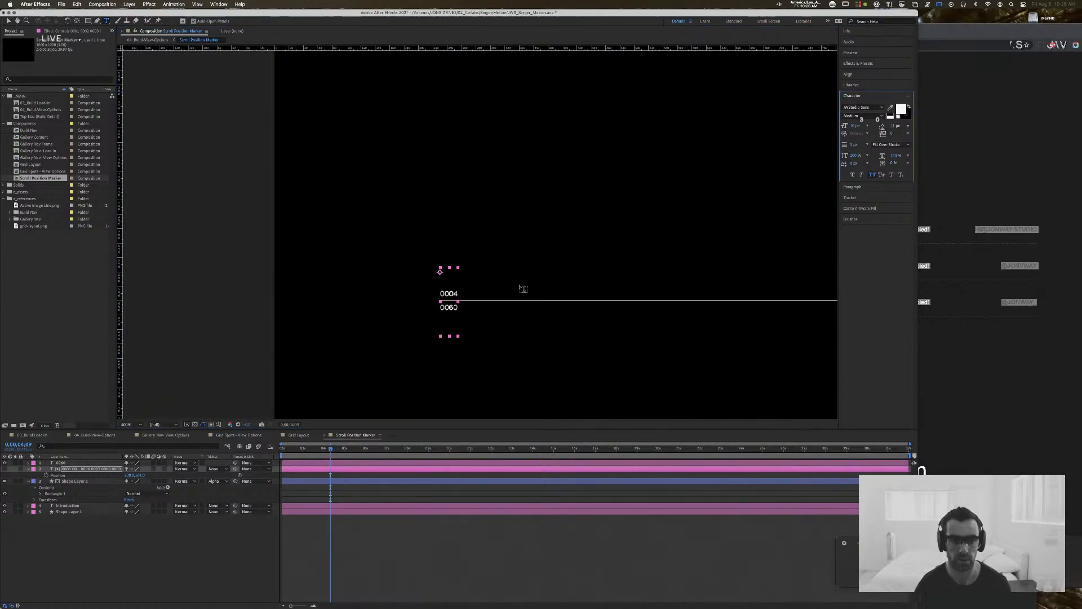
pyautogui.moveTo(141, 475)
pyautogui.mouseDown()
pyautogui.moveTo(127, 477)
pyautogui.moveTo(138, 480)
pyautogui.mouseUp()
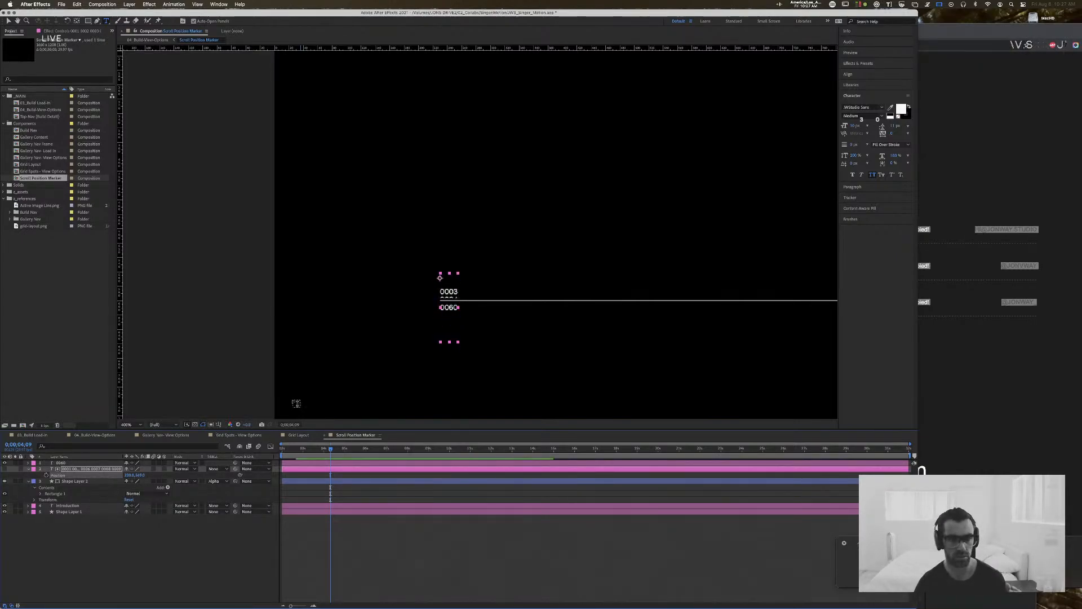
# Step: Try to remove one leading zero from each line of the stacked number text
pyautogui.press('.')
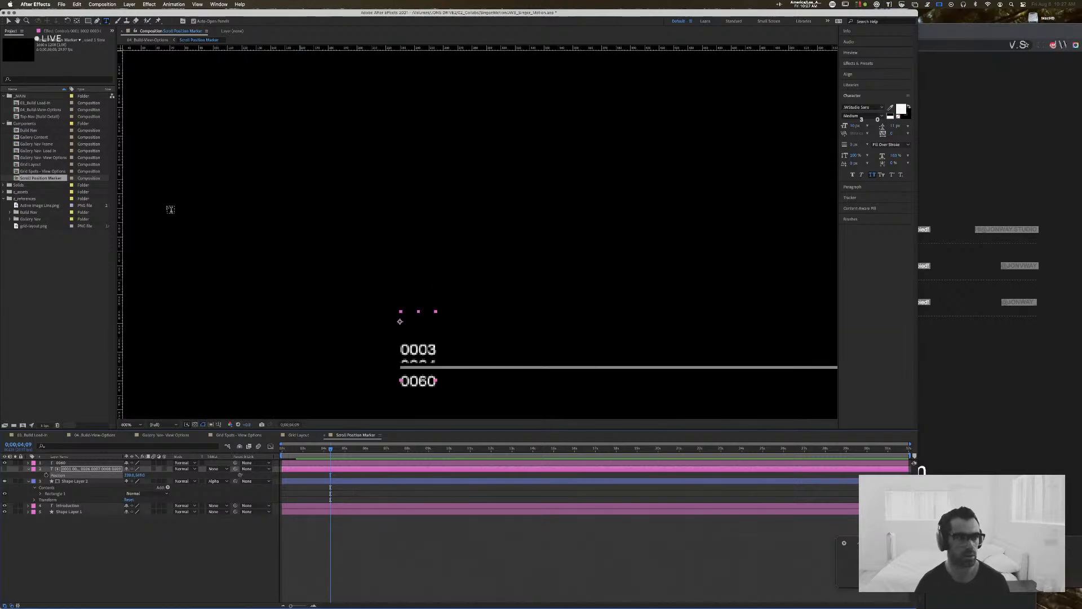
pyautogui.click(419, 350)
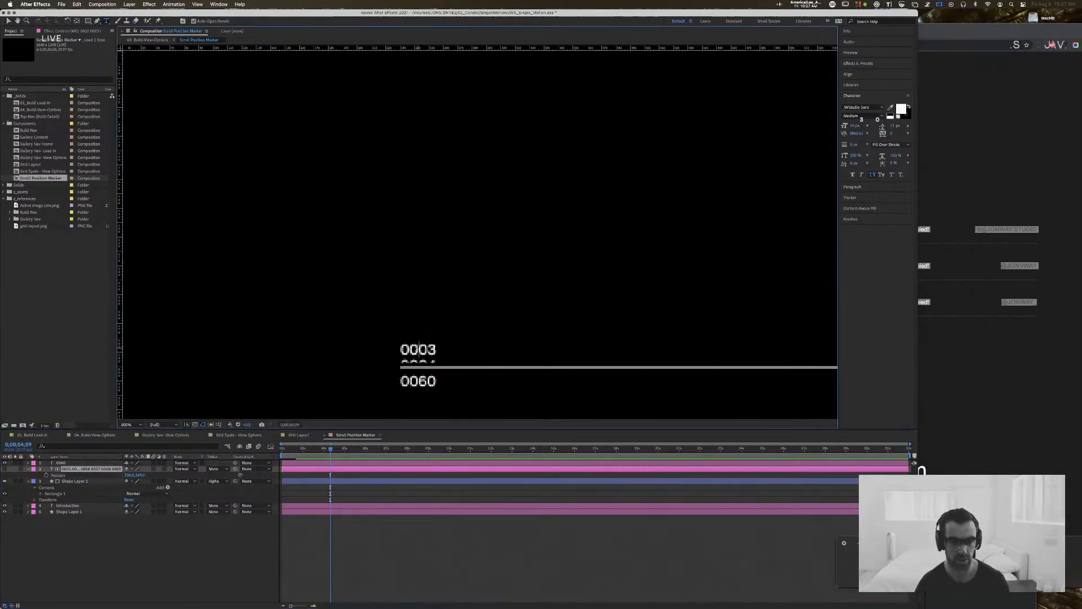
pyautogui.press('BackSpace')
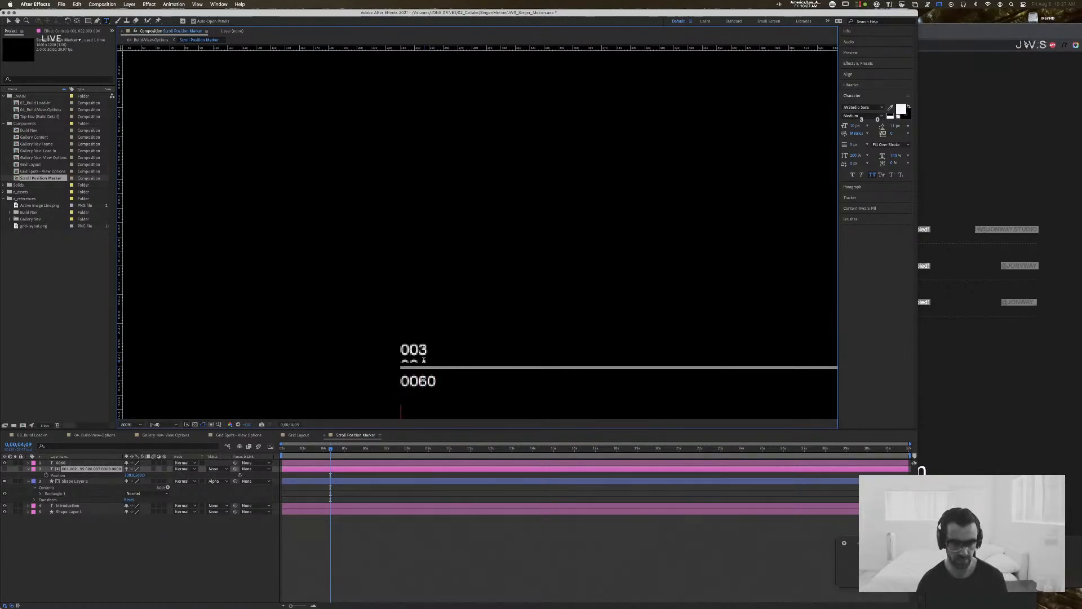
pyautogui.press('Up')
pyautogui.press('0')
pyautogui.press('Up')
pyautogui.press('0')
pyautogui.press('Up')
pyautogui.press('0')
pyautogui.press('Up')
pyautogui.press('0')
pyautogui.press('Up')
pyautogui.press('0')
pyautogui.press('Up')
pyautogui.press('0')
pyautogui.press('Up')
pyautogui.press('0')
pyautogui.press('Escape')
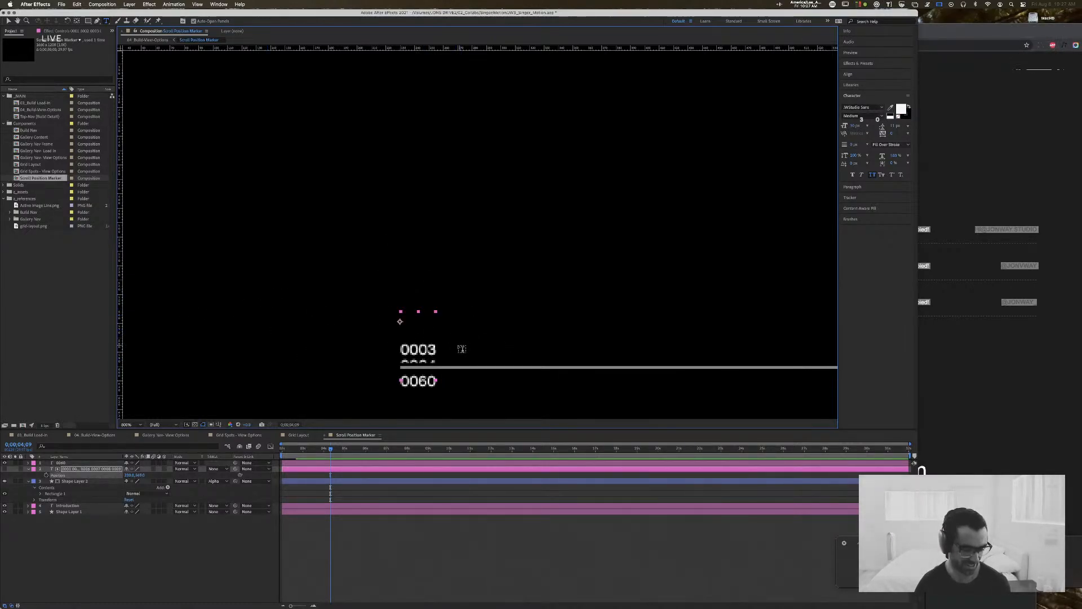
# Step: Shorten the stacked numbers up to 0008 to three digits by deleting one leading zero from each line
pyautogui.click(415, 345)
pyautogui.press('BackSpace')
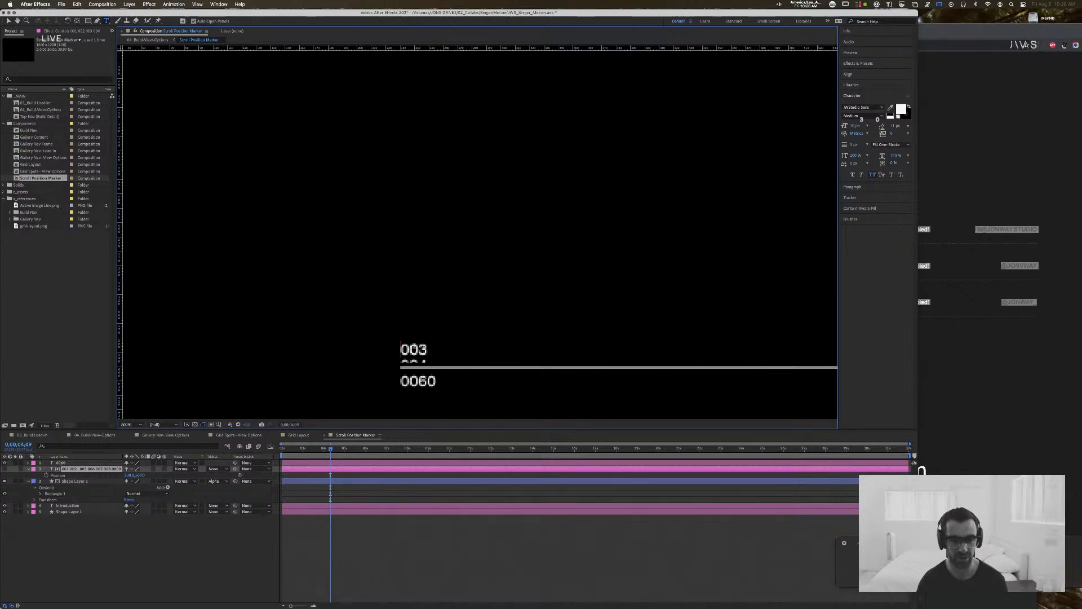
pyautogui.press('Escape')
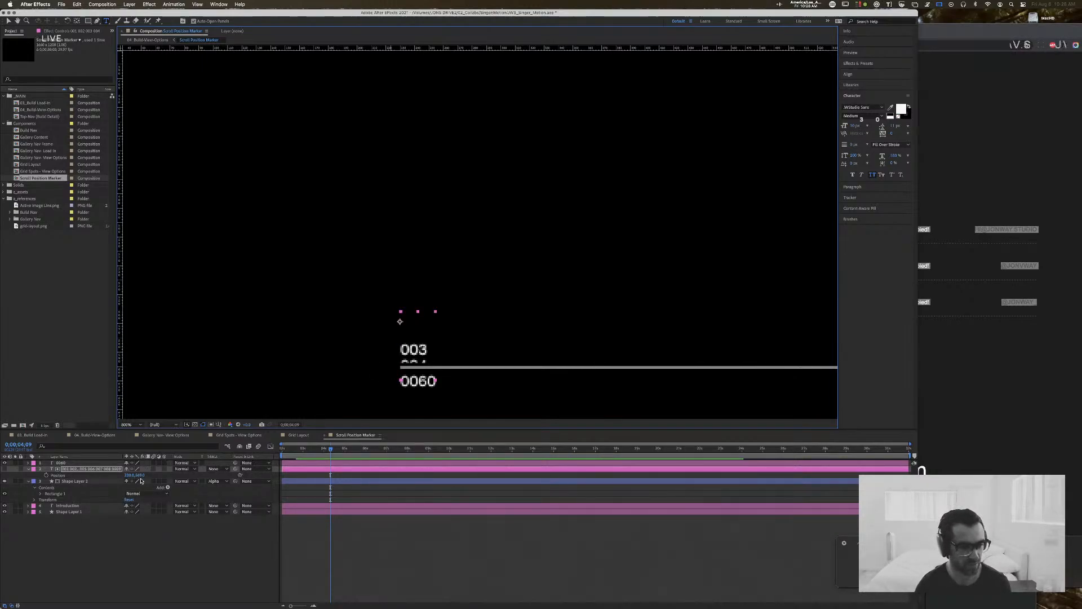
# Step: Move the stacked number layer up until 0009 shows above the line and delete one of its leading zeros
pyautogui.moveTo(140, 475); pyautogui.dragTo(117, 475)
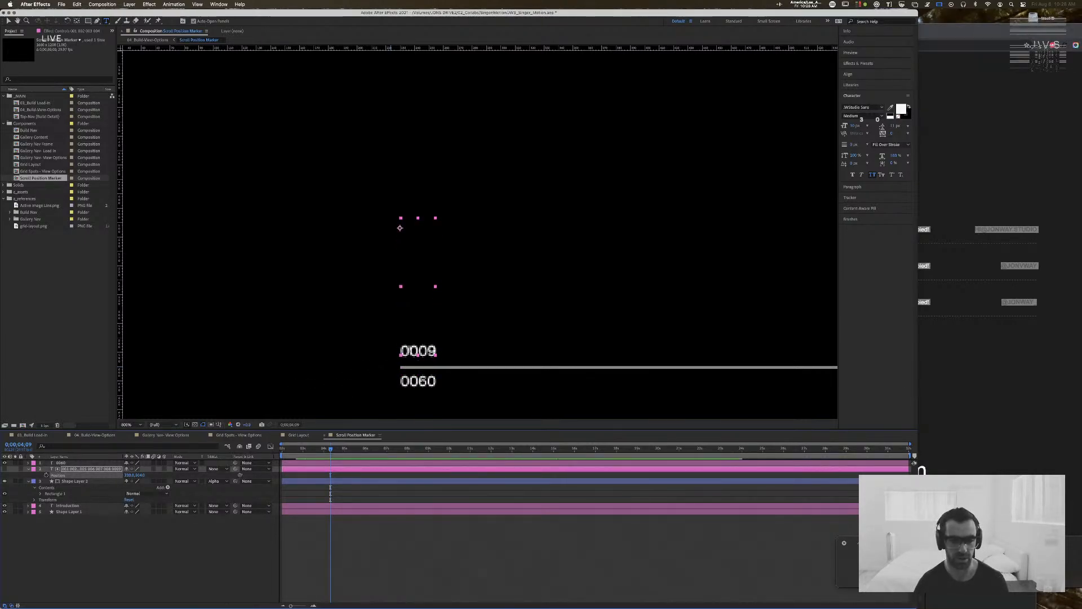
pyautogui.click(410, 350)
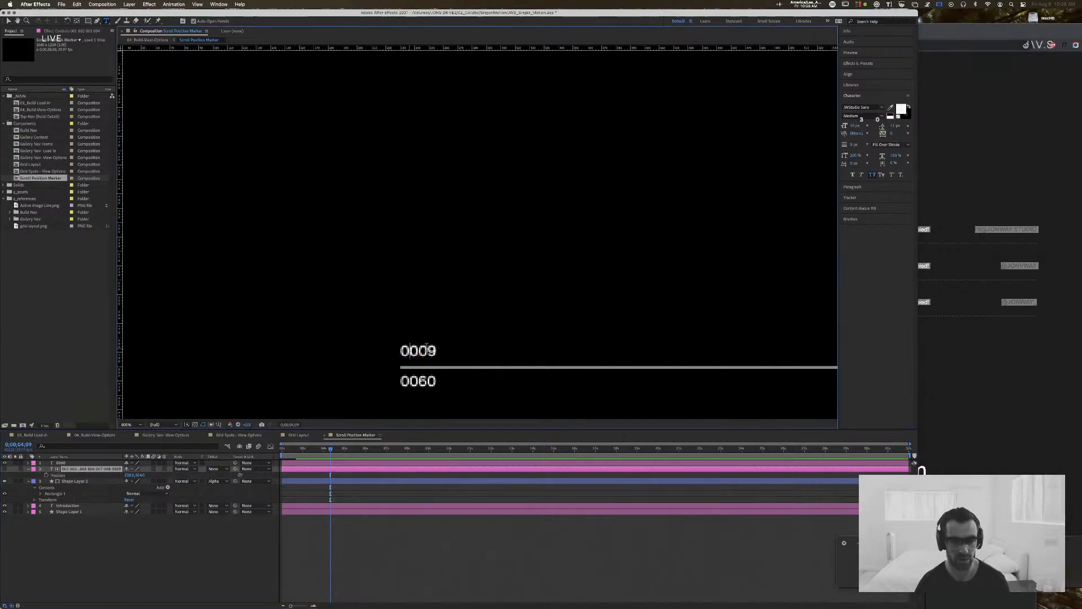
pyautogui.press('BackSpace')
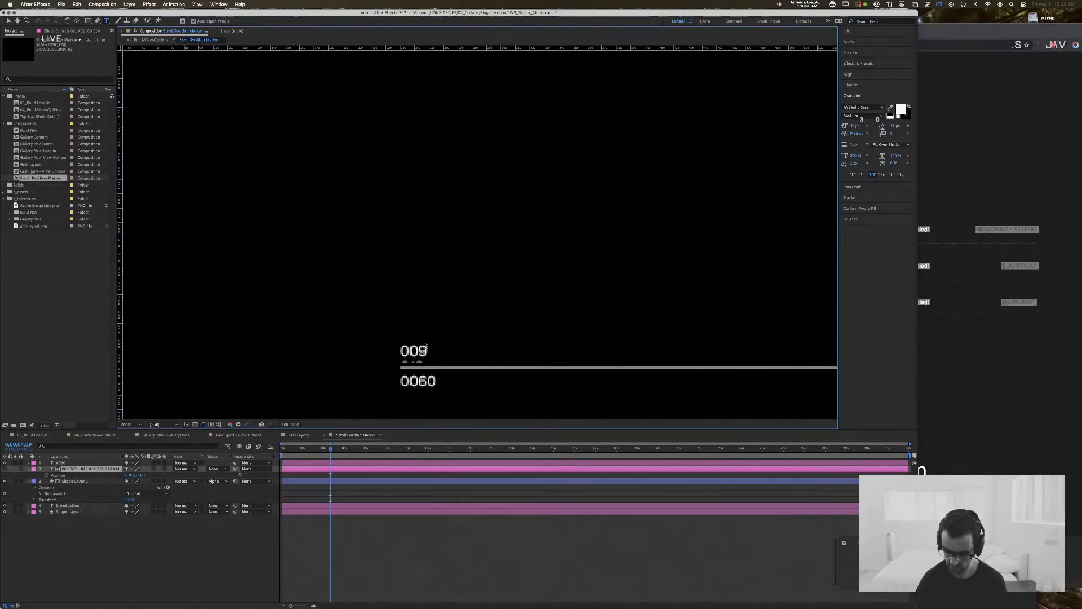
# Step: Extend the stacked number text with the three-digit numbers 015 through 024, one per line
pyautogui.write('15')
pyautogui.press('Return')
pyautogui.write('018 019 02')
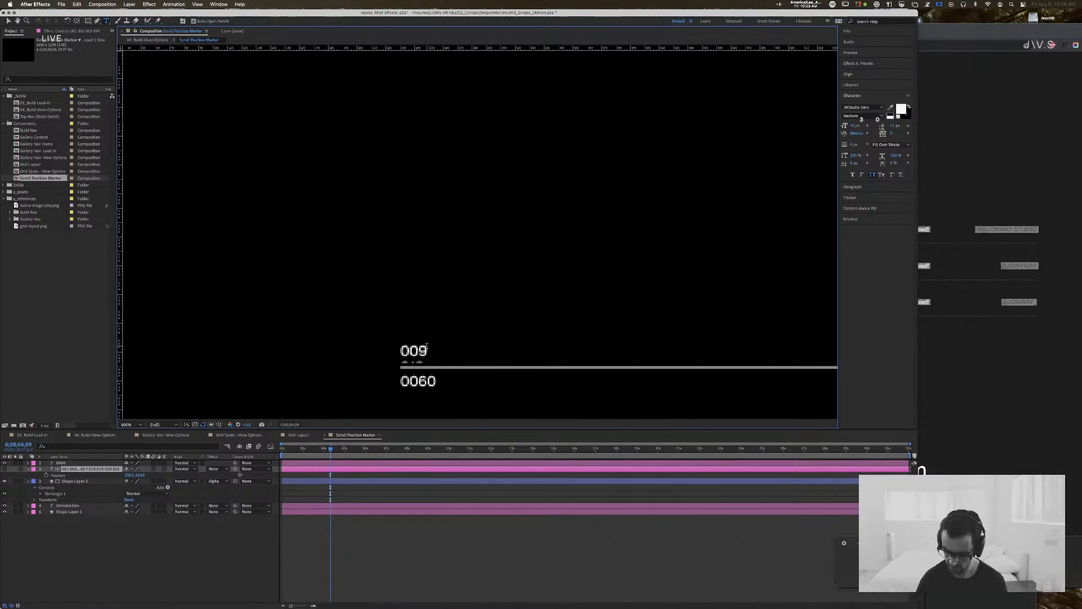
pyautogui.press('Return')
pyautogui.write('021')
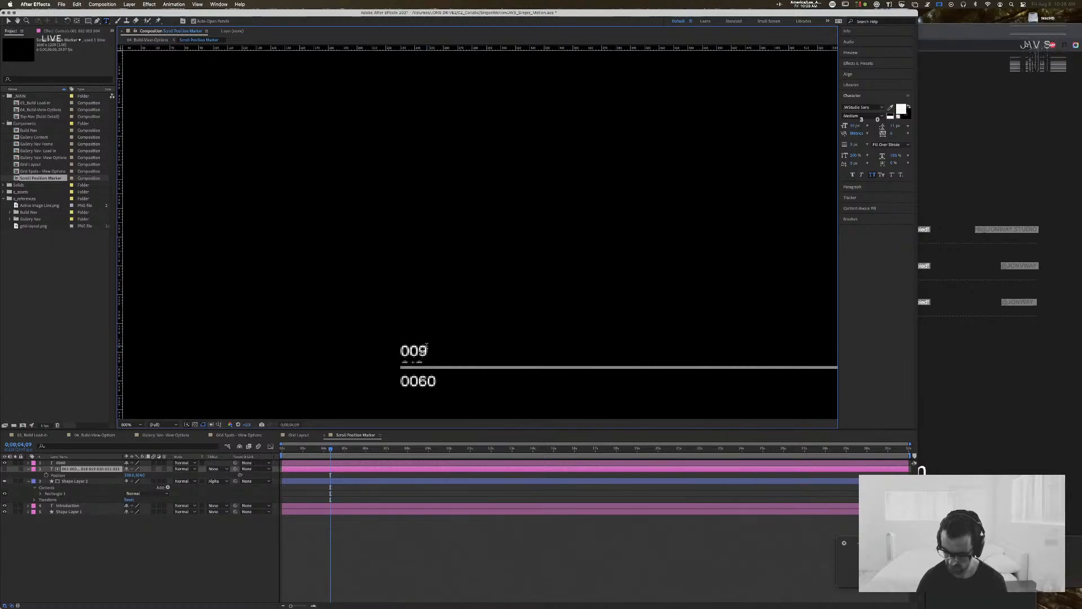
pyautogui.press('Return')
pyautogui.write('022')
pyautogui.press('Return')
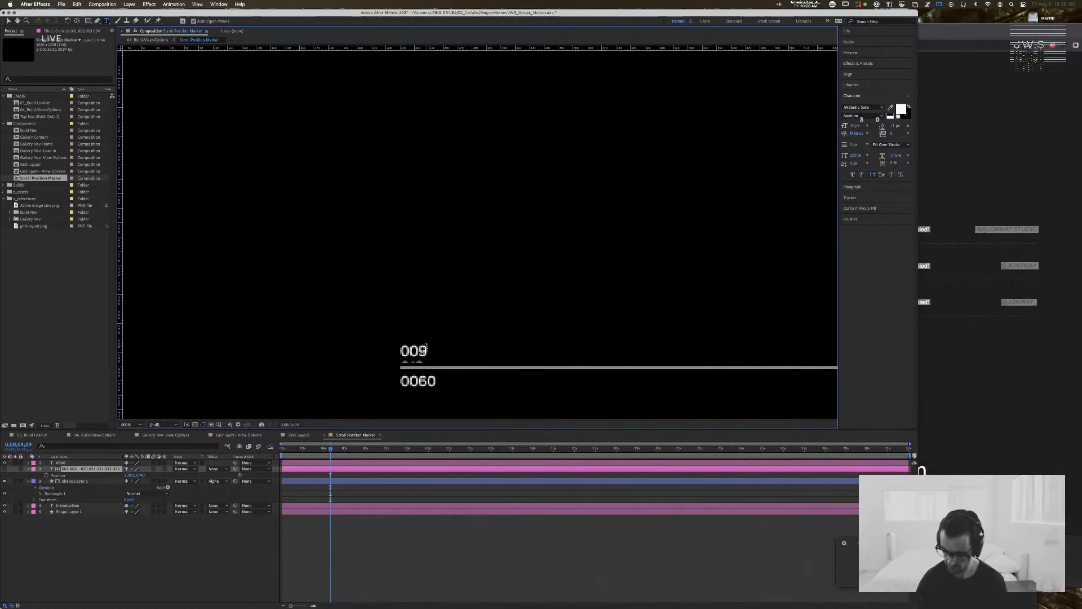
pyautogui.write('023')
pyautogui.press('Return')
pyautogui.write('024 025')
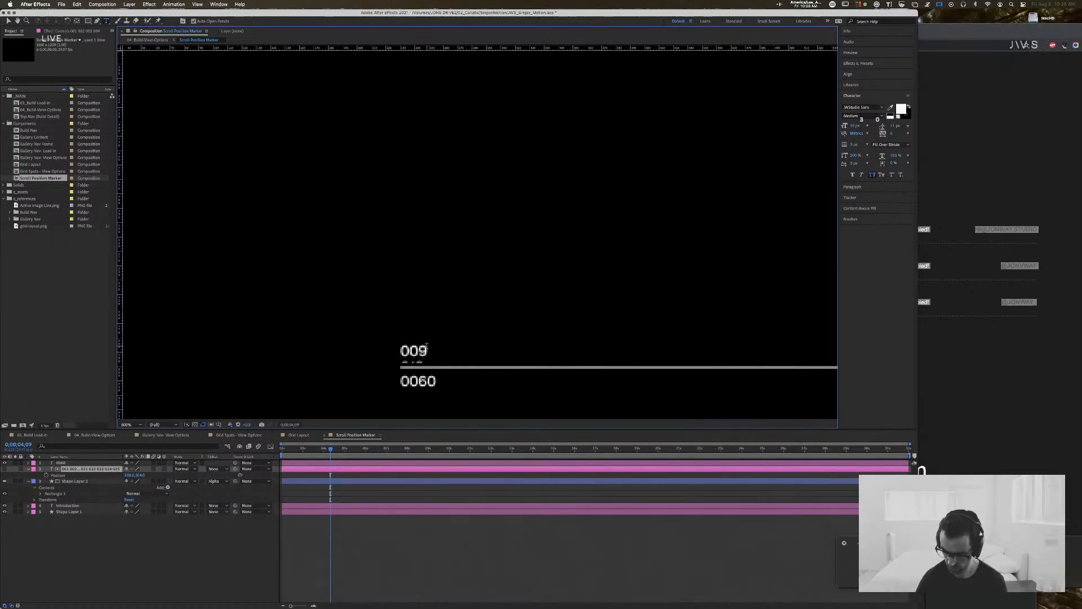
pyautogui.write('26')
# Step: Continue the stacked number text with 025 through 029 on separate lines and finish the text edit
pyautogui.press('Return')
pyautogui.write('02')
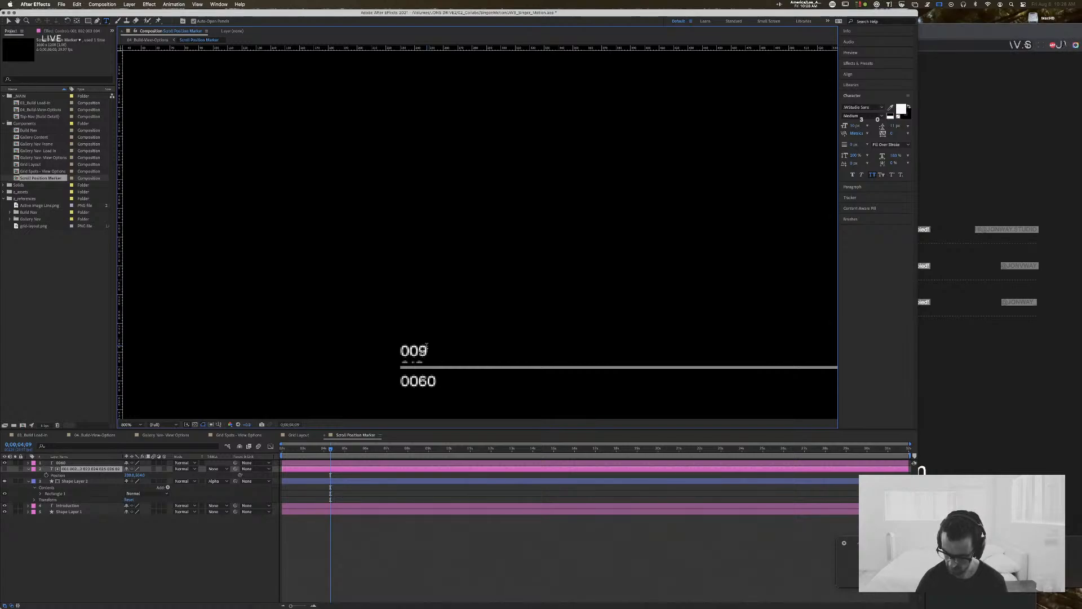
pyautogui.write('7')
pyautogui.press('Return')
pyautogui.write('0')
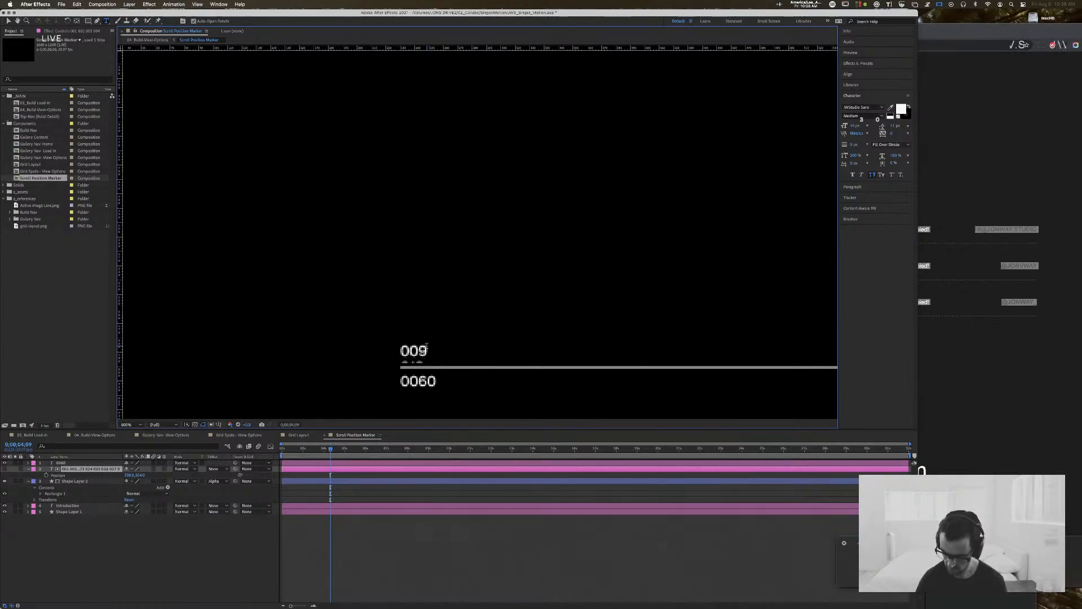
pyautogui.write('28')
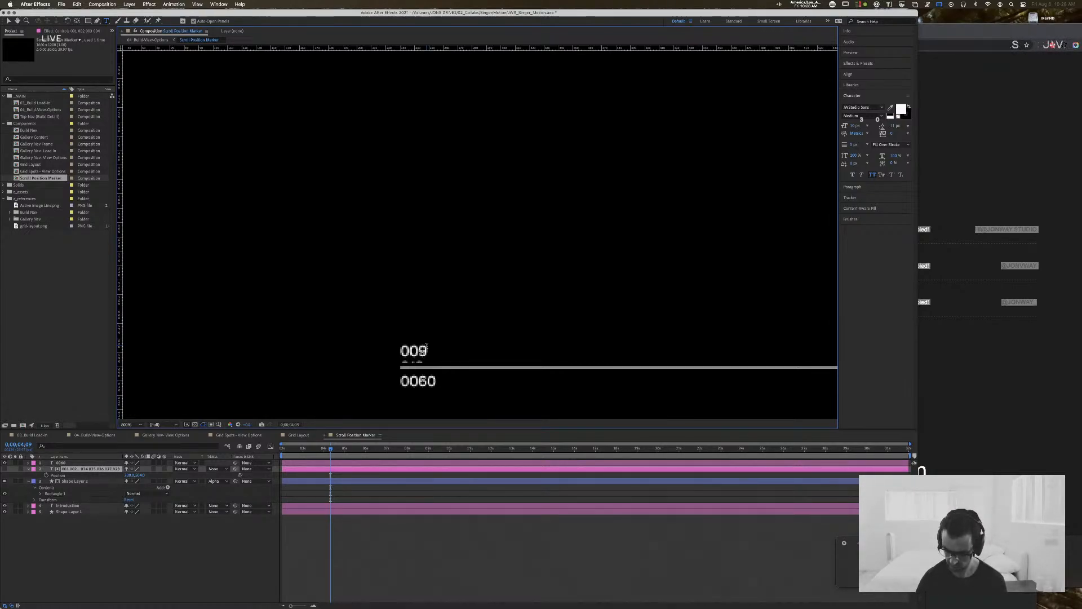
pyautogui.press('Return')
pyautogui.write('029 030')
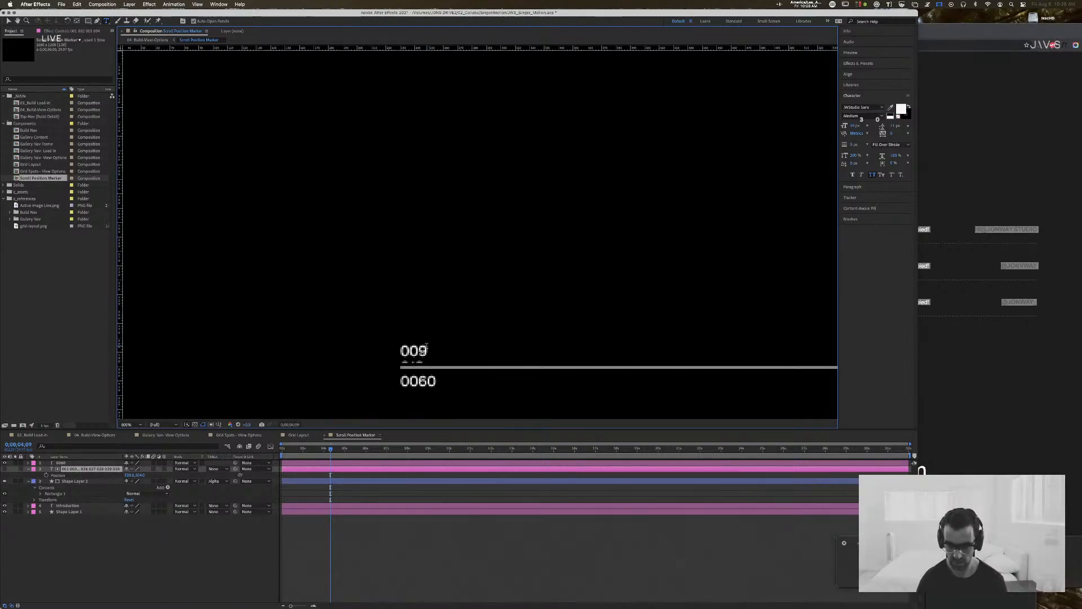
pyautogui.press('Escape')
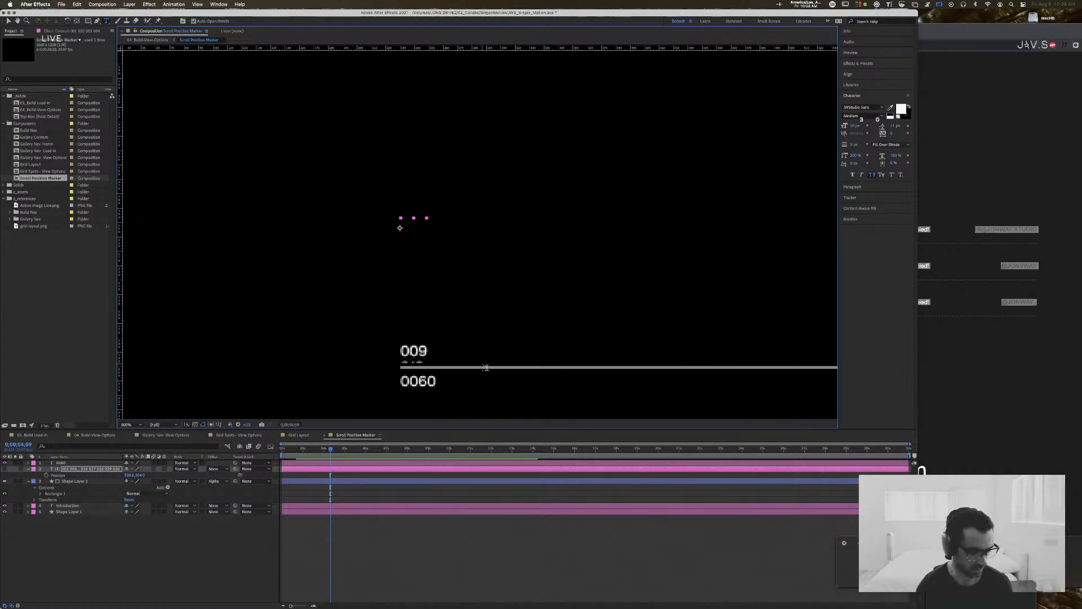
# Step: Shift the stacked number layer vertically through its list until 020 and 021 sit partly inside the matte above the line
pyautogui.press('v')
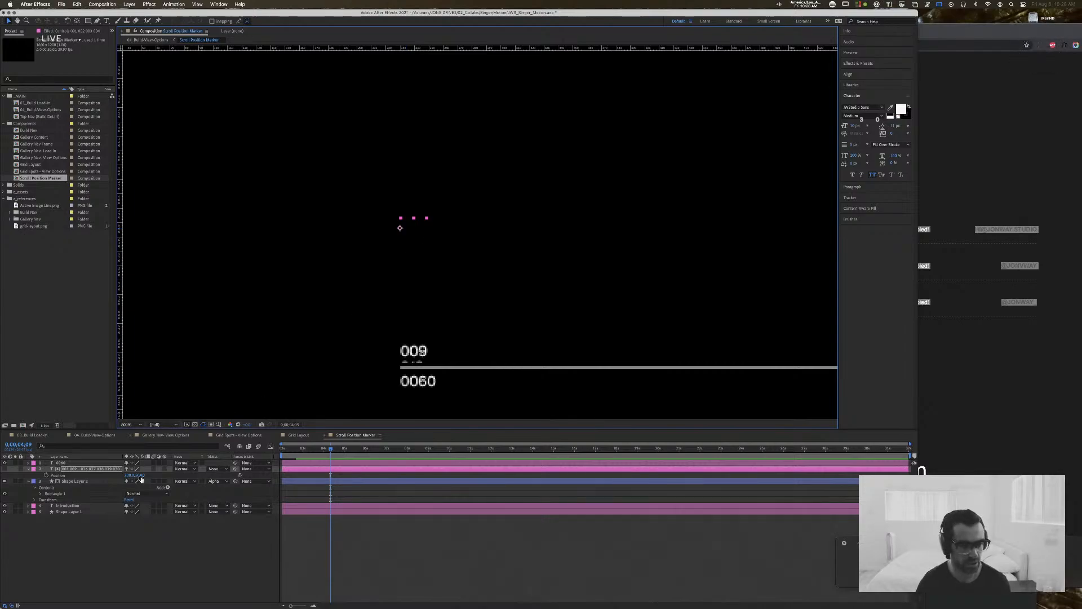
pyautogui.moveTo(406, 230); pyautogui.dragTo(400, 277)
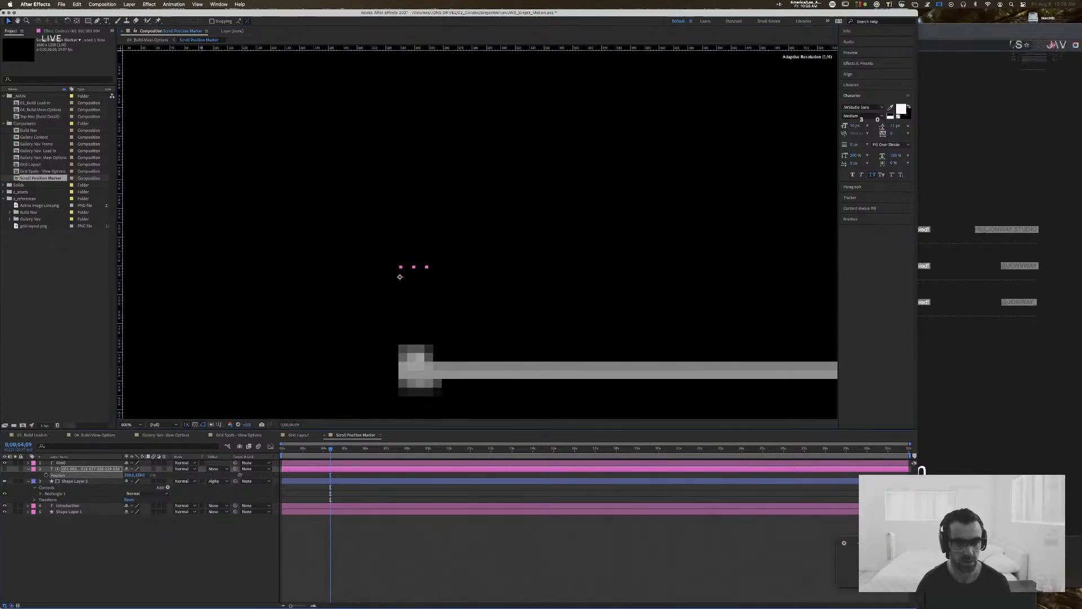
pyautogui.moveTo(145, 477); pyautogui.dragTo(58, 476)
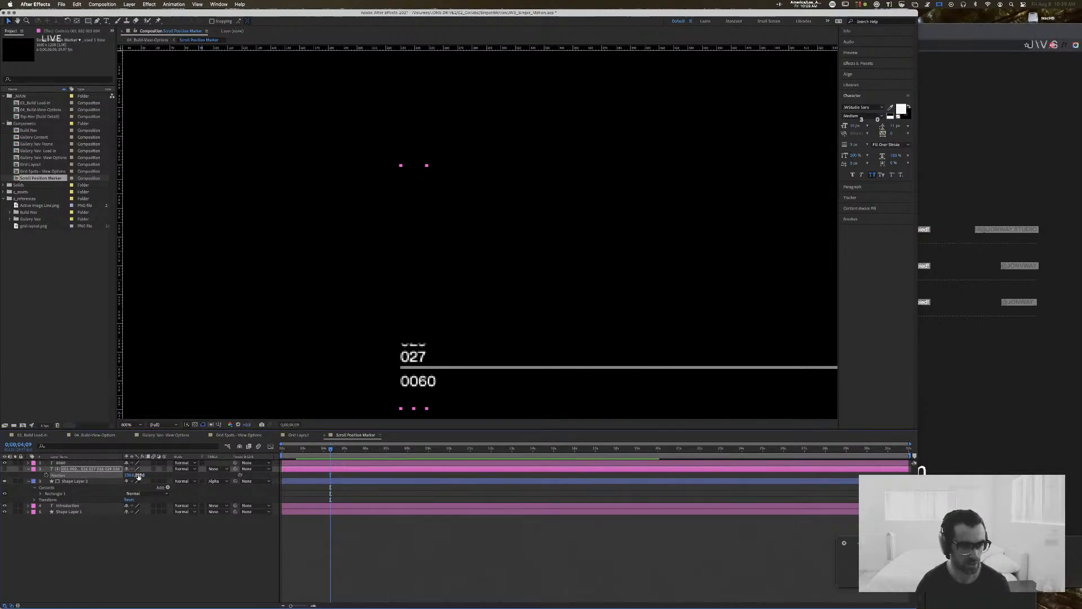
pyautogui.moveTo(140, 475); pyautogui.dragTo(158, 477)
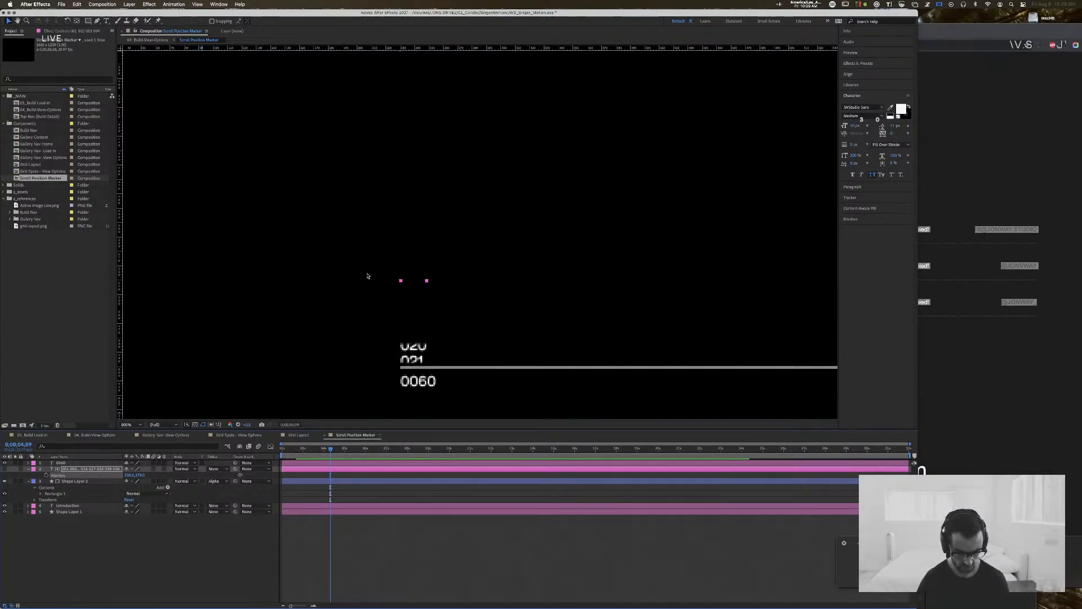
# Step: Switch to Chrome and search in a new tab for "adaptive resolution after effects"
pyautogui.press('super+Tab')
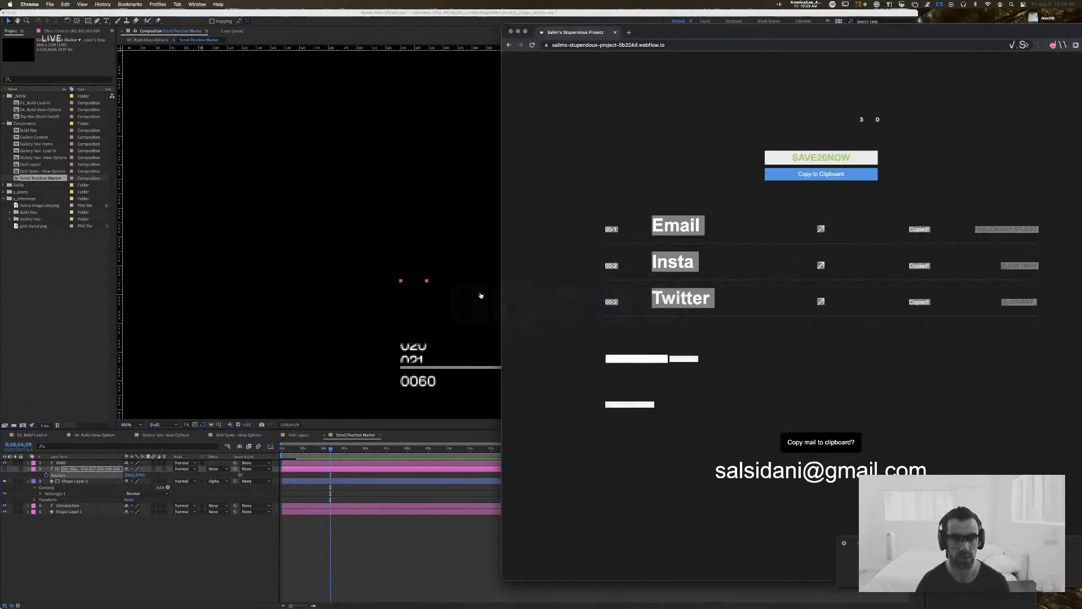
pyautogui.press('super+t')
pyautogui.write('adaptive')
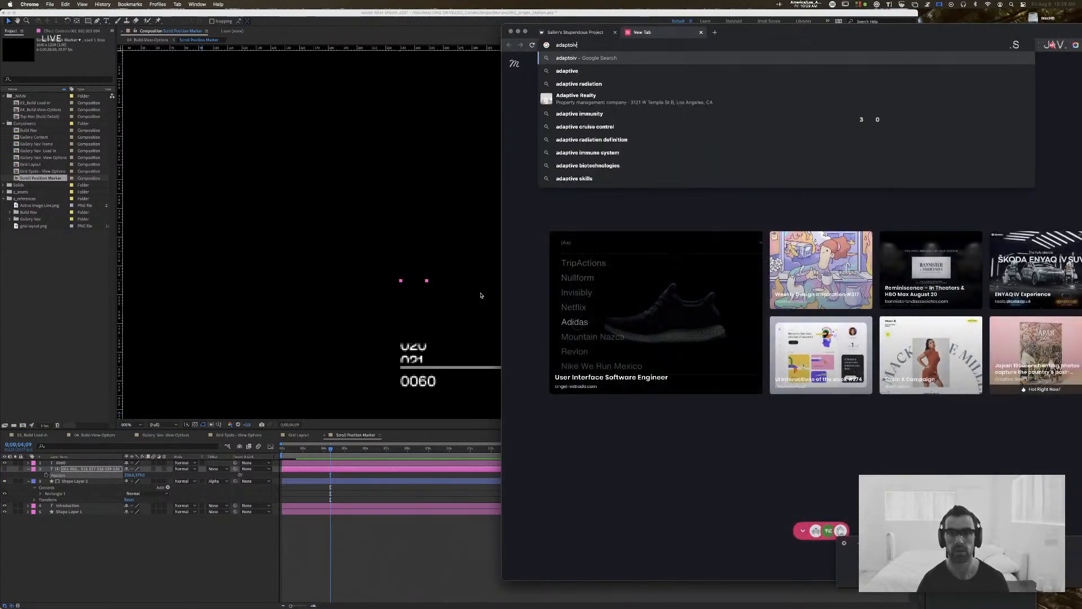
pyautogui.write(' re')
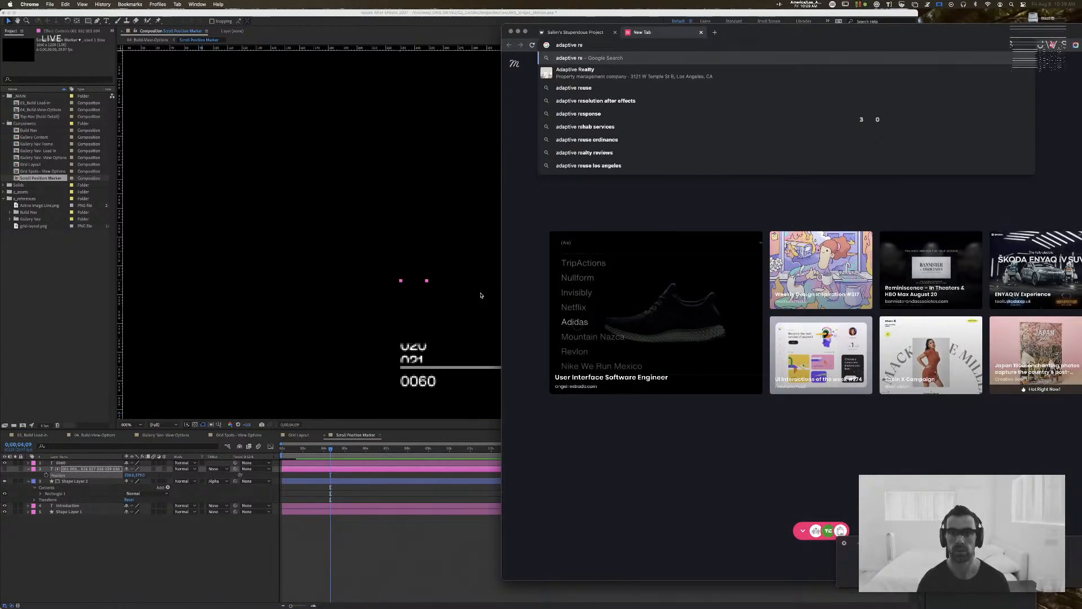
pyautogui.write('solution')
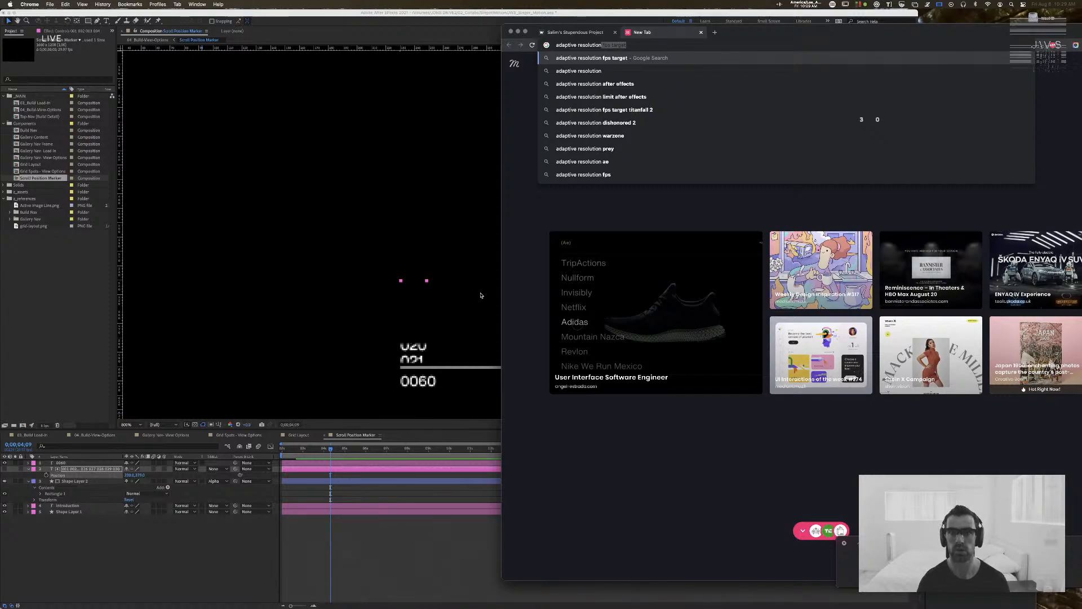
pyautogui.press('Down')
pyautogui.press('Down')
pyautogui.press('Down')
pyautogui.press('Up')
pyautogui.press('Return')
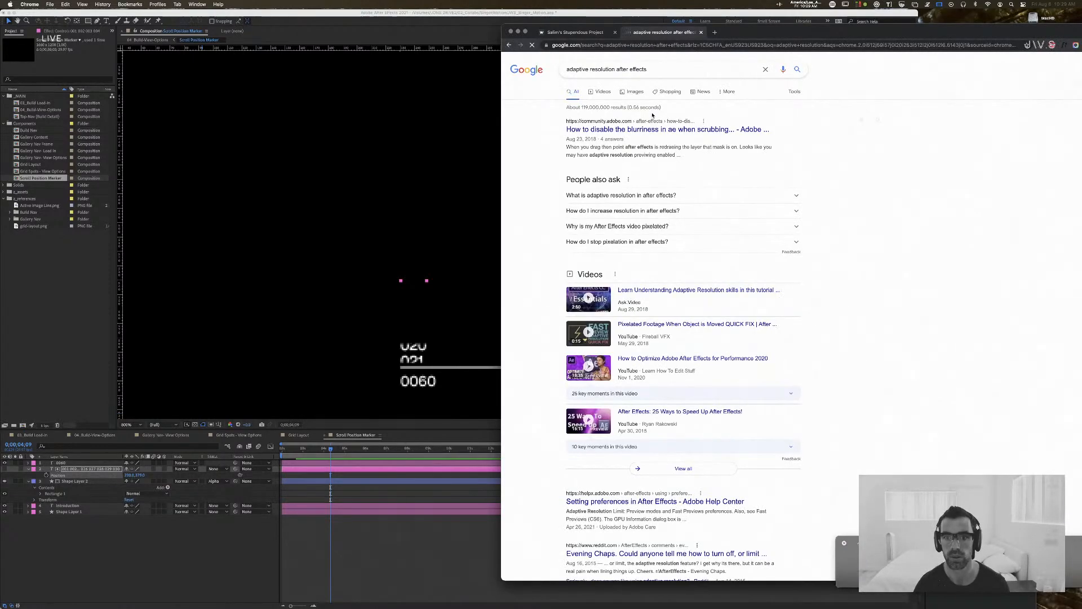
# Step: Read the Adobe Community answer about disabling blurriness when scrubbing a mask point, and return to After Effects
pyautogui.moveTo(798, 31); pyautogui.dragTo(719, 27)
pyautogui.click(563, 122)
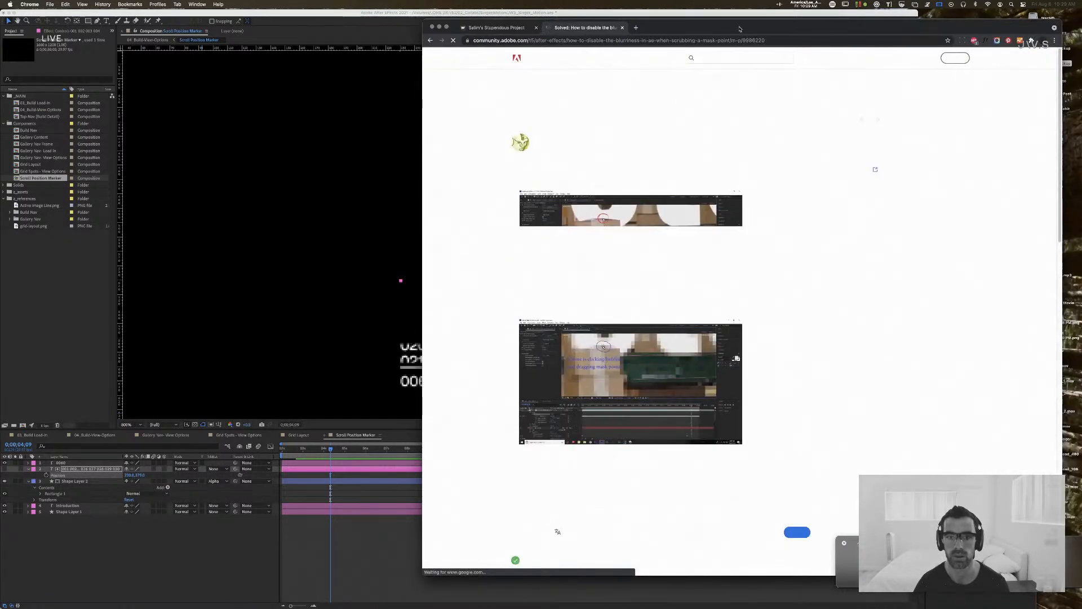
pyautogui.scroll(-2, 440, 507)
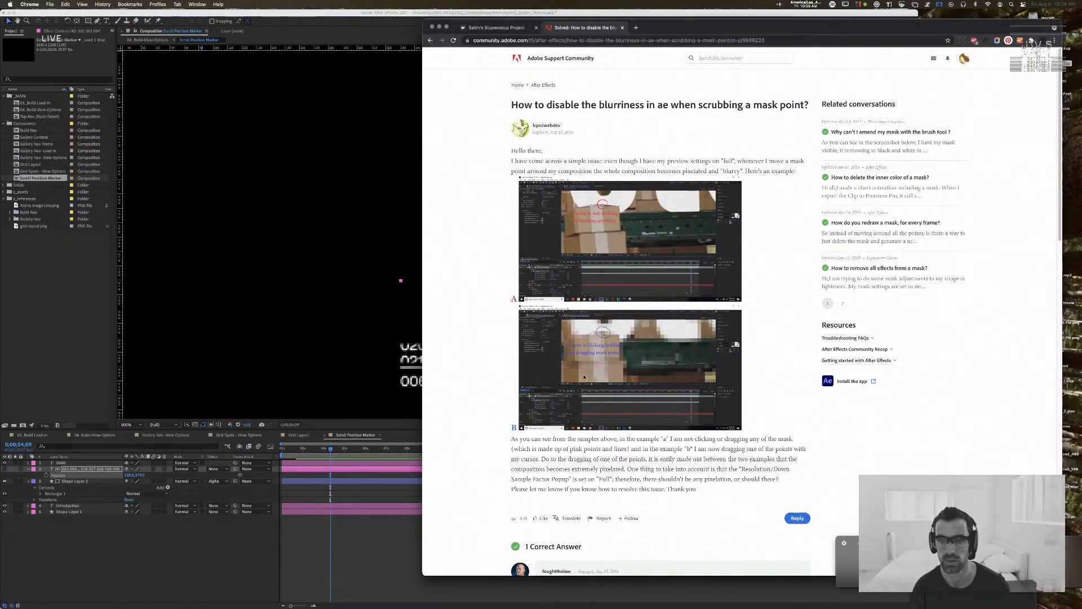
pyautogui.scroll(-3, 584, 377)
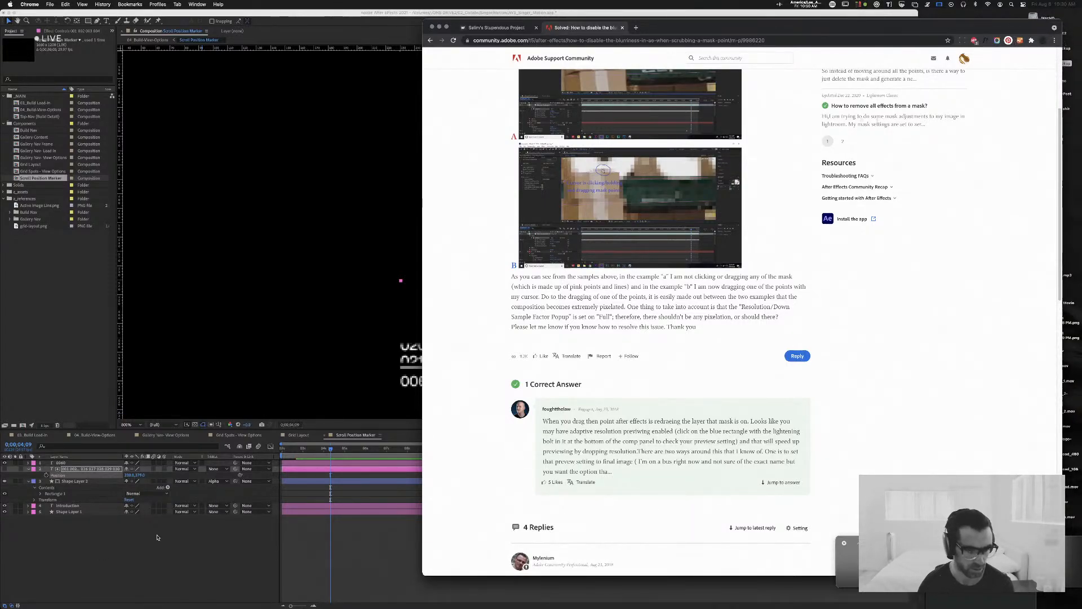
pyautogui.click(202, 528)
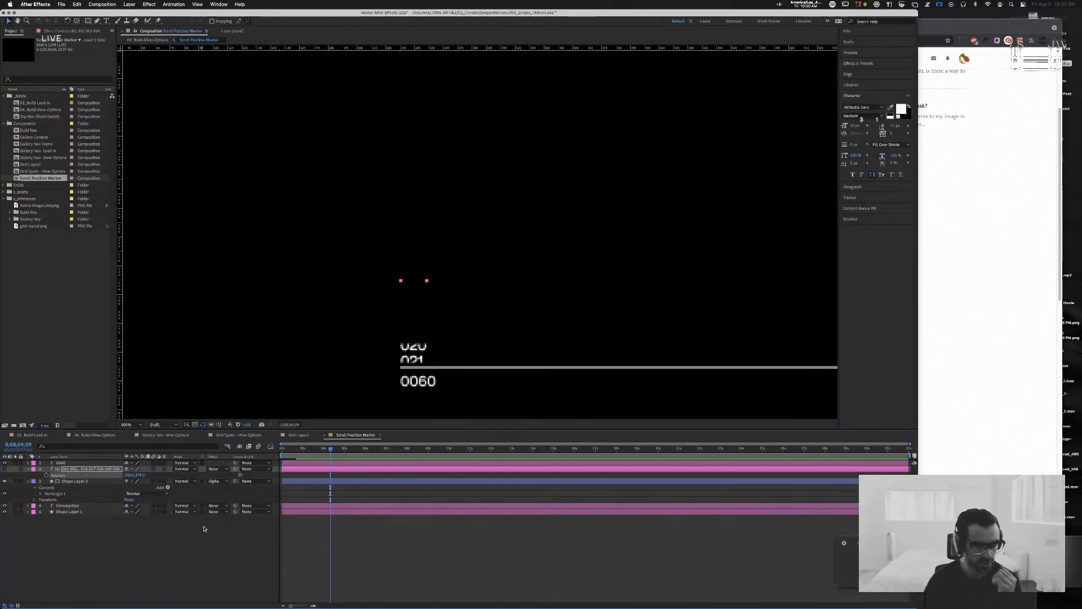
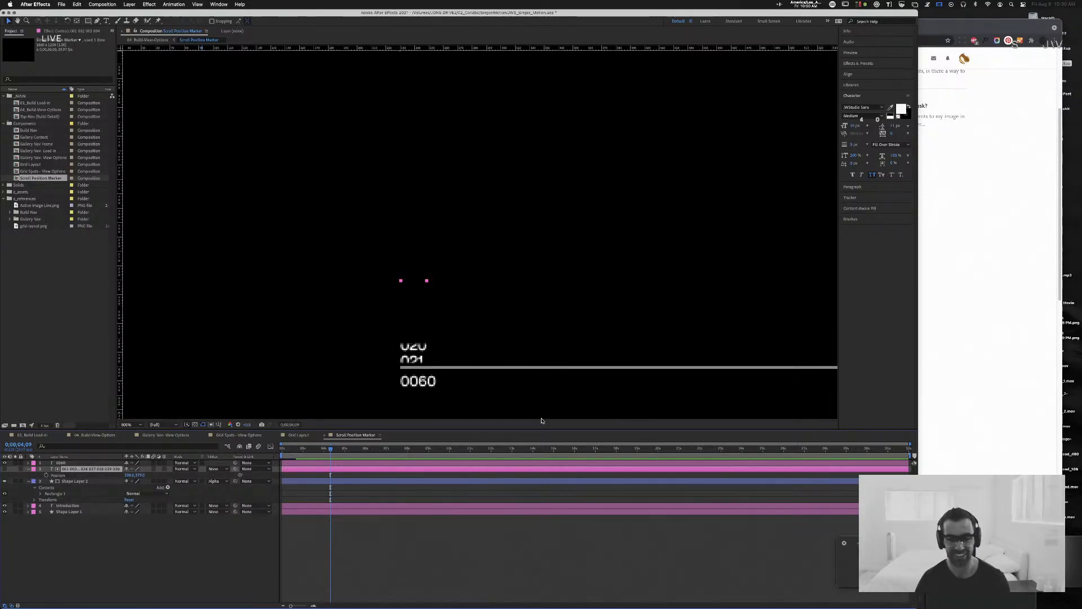
# Step: Remove the extra zero from the number below the line so it reads 060, and finish the text edit
pyautogui.press(',')
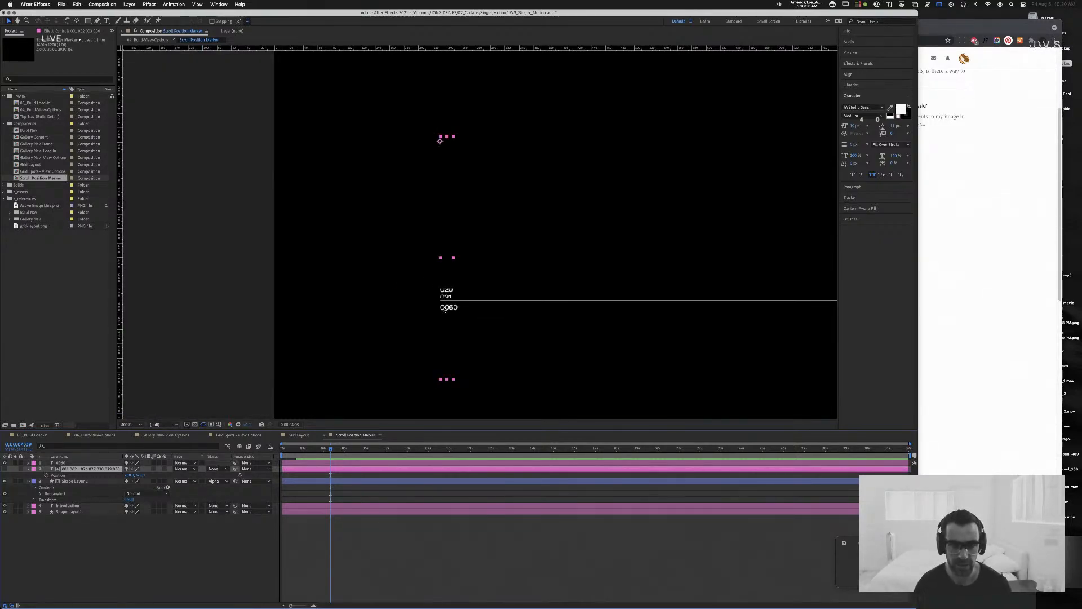
pyautogui.press('super+t')
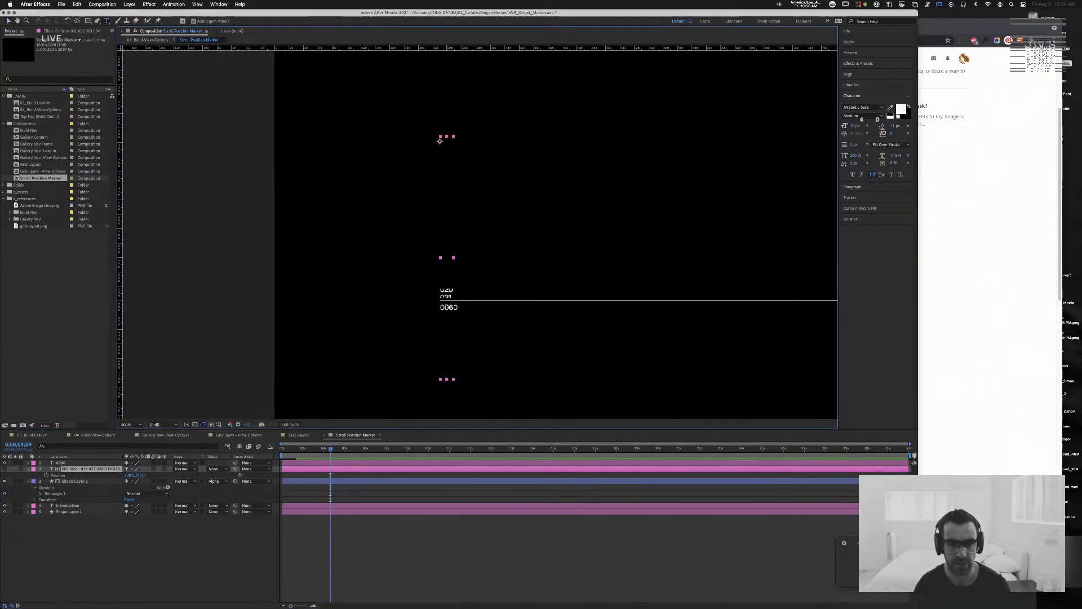
pyautogui.click(449, 307)
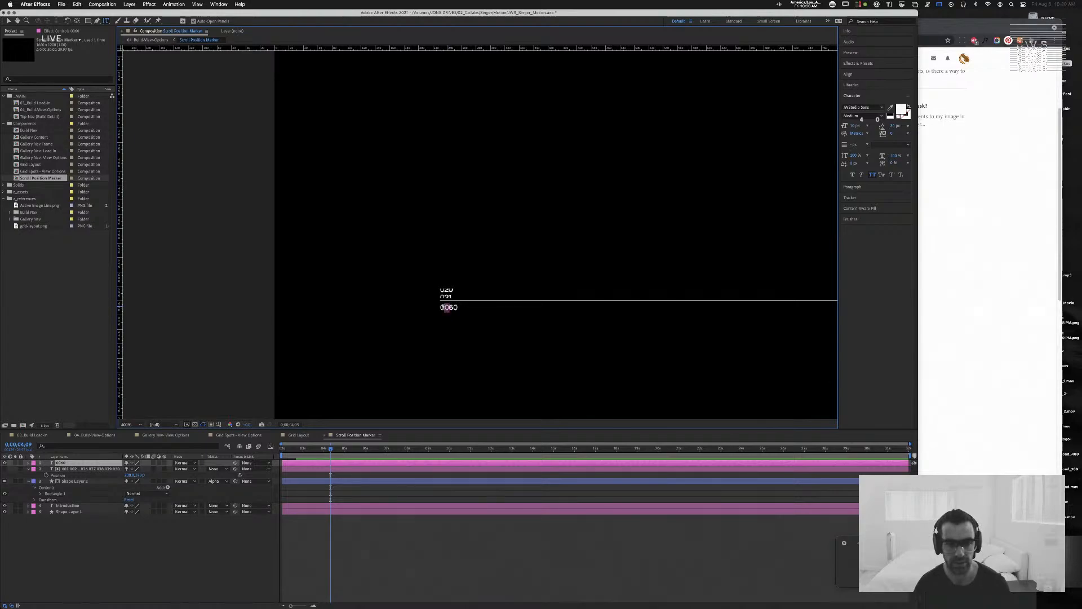
pyautogui.press('BackSpace')
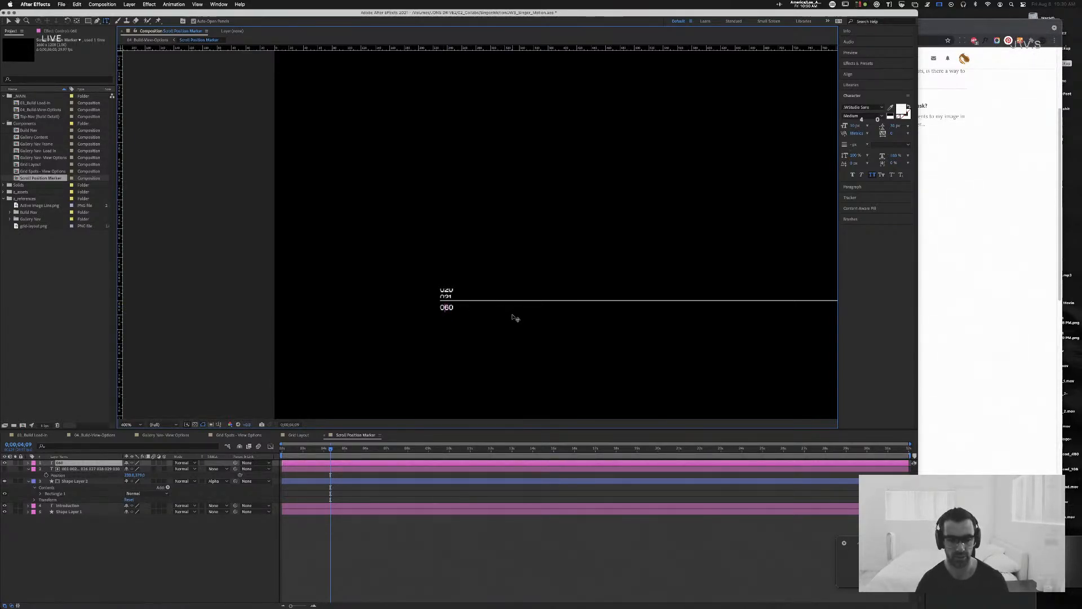
pyautogui.press('super+a')
pyautogui.press('v')
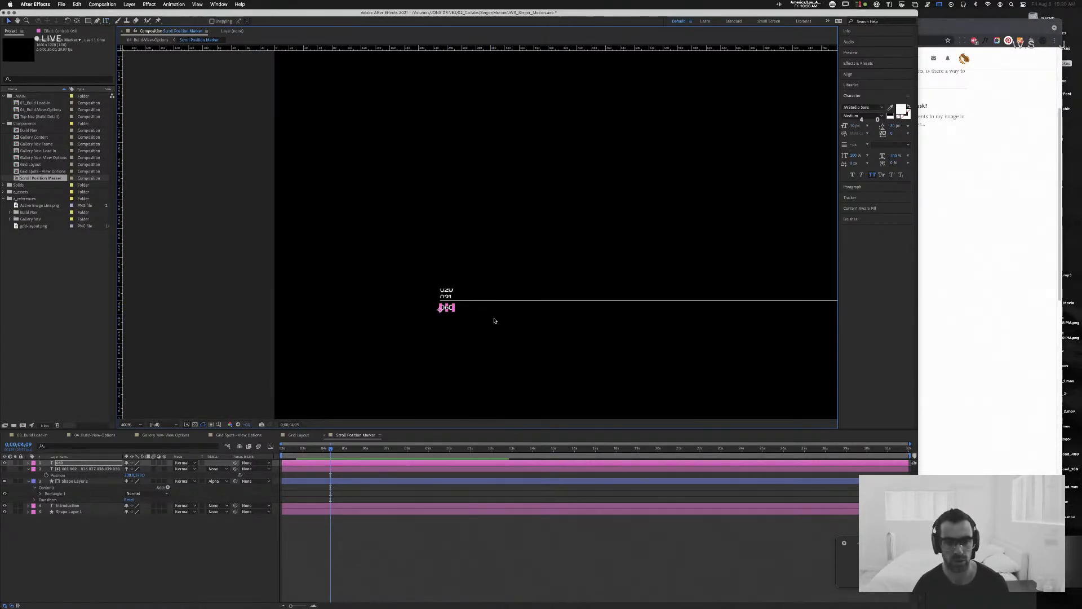
pyautogui.press(',')
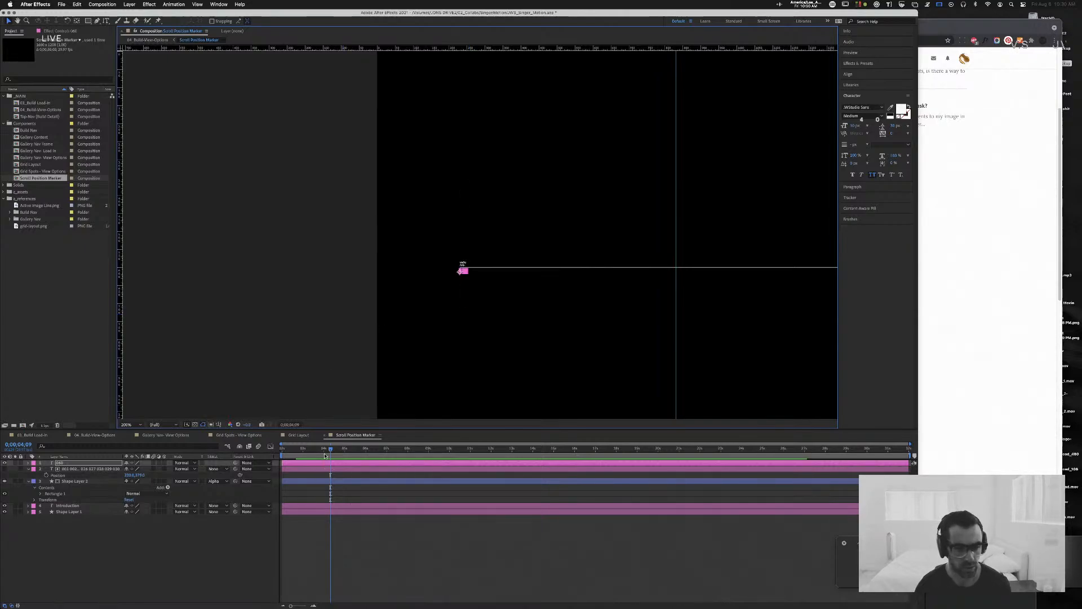
# Step: Return to 0:00:02:00 and reveal the stacked number layer's Opacity and the matte shape layer's Scale
pyautogui.moveTo(331, 449); pyautogui.dragTo(276, 451)
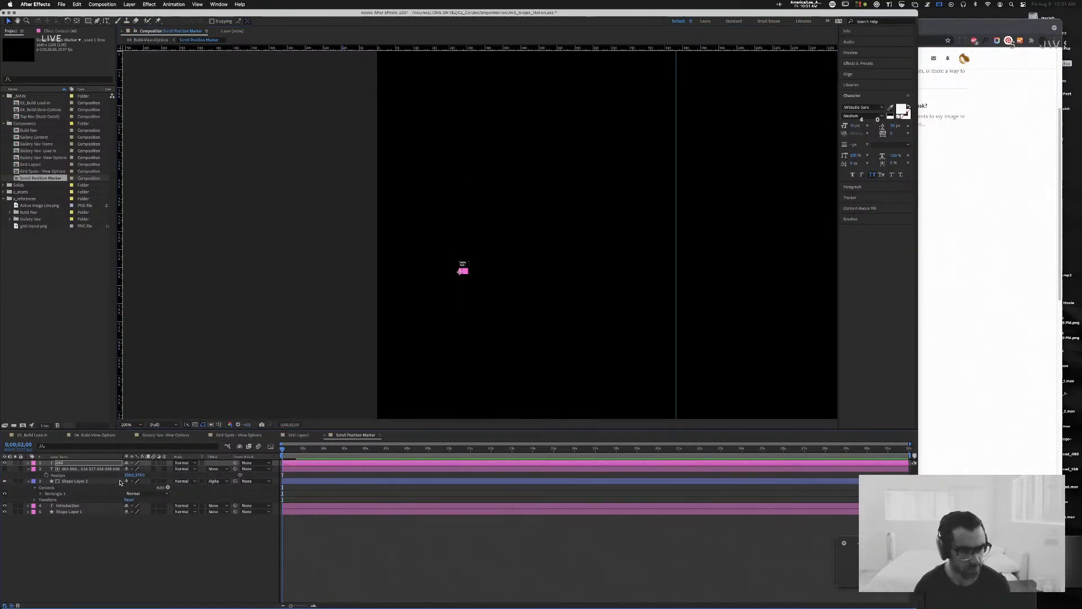
pyautogui.click(78, 469)
pyautogui.press('t')
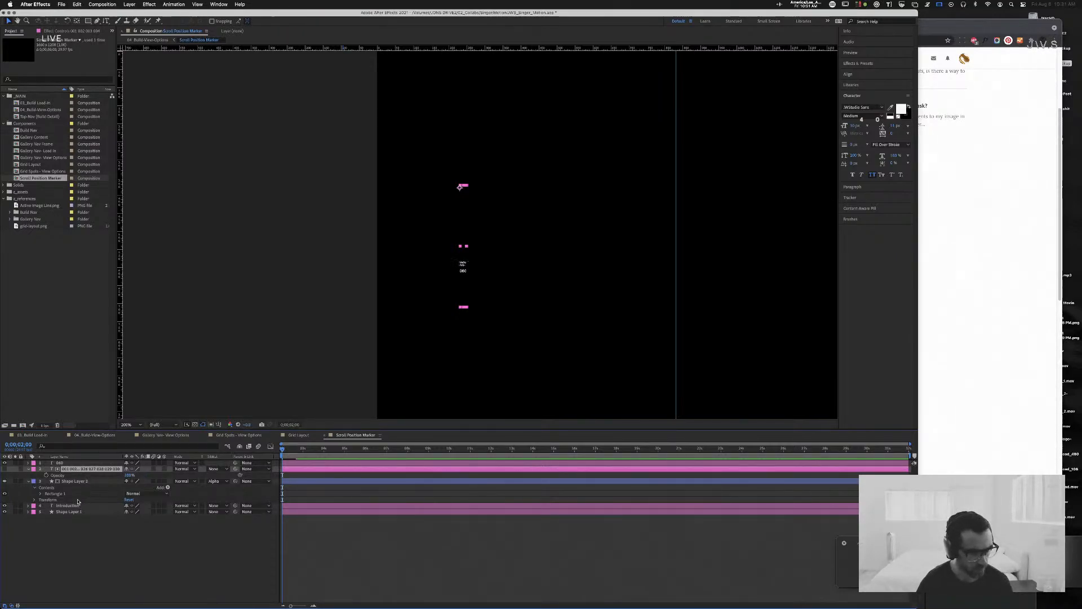
pyautogui.click(78, 482)
pyautogui.press('s')
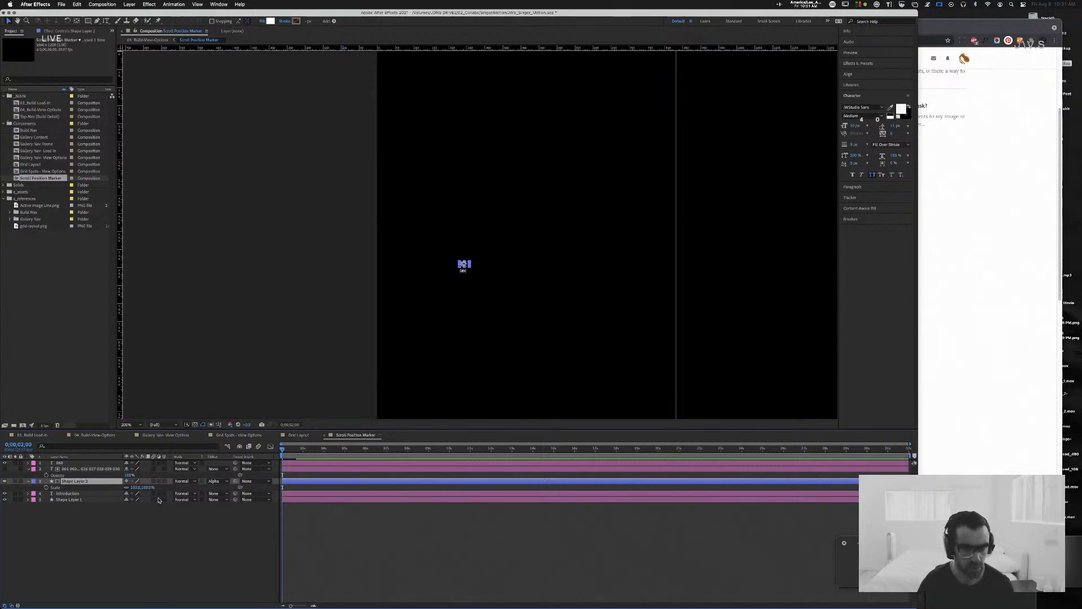
pyautogui.moveTo(283, 449); pyautogui.dragTo(282, 451)
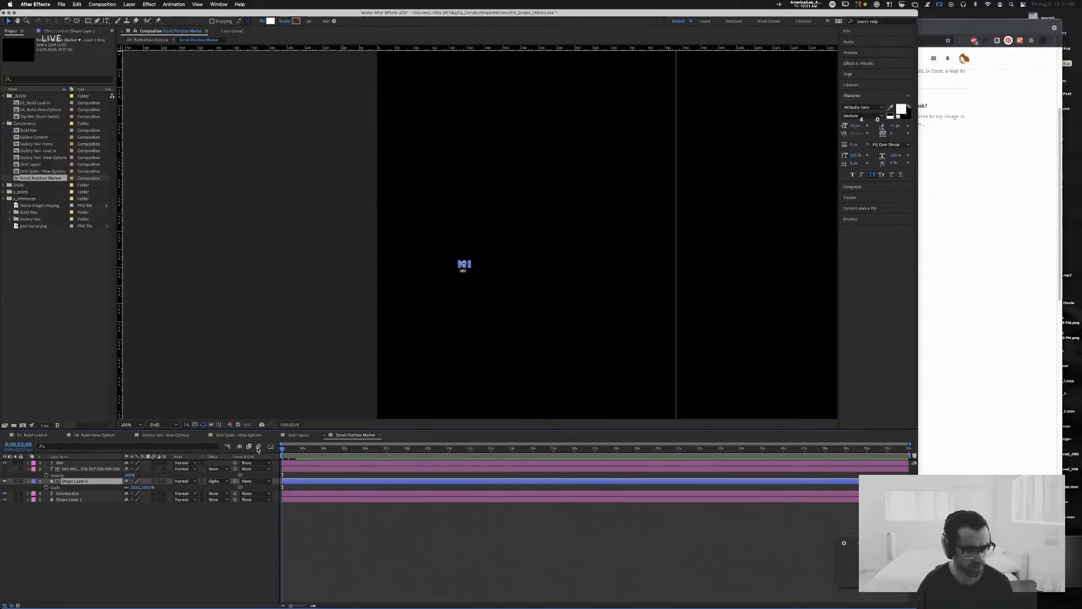
# Step: Rename the lowest shape layer to Line and reveal its Scale keyframes
pyautogui.click(72, 500)
pyautogui.press('Return')
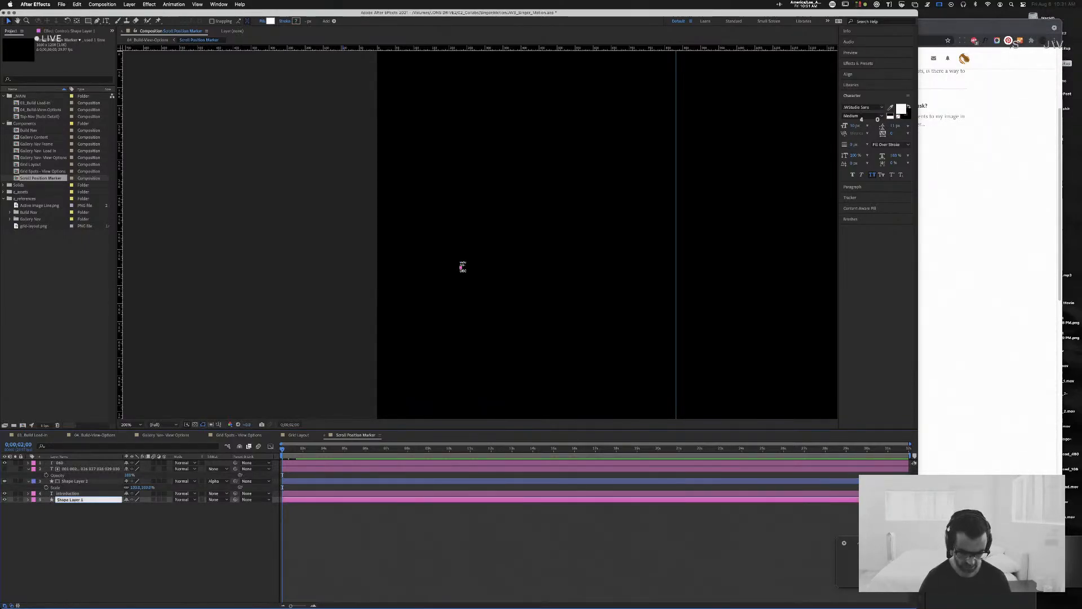
pyautogui.write('Line')
pyautogui.press('Return')
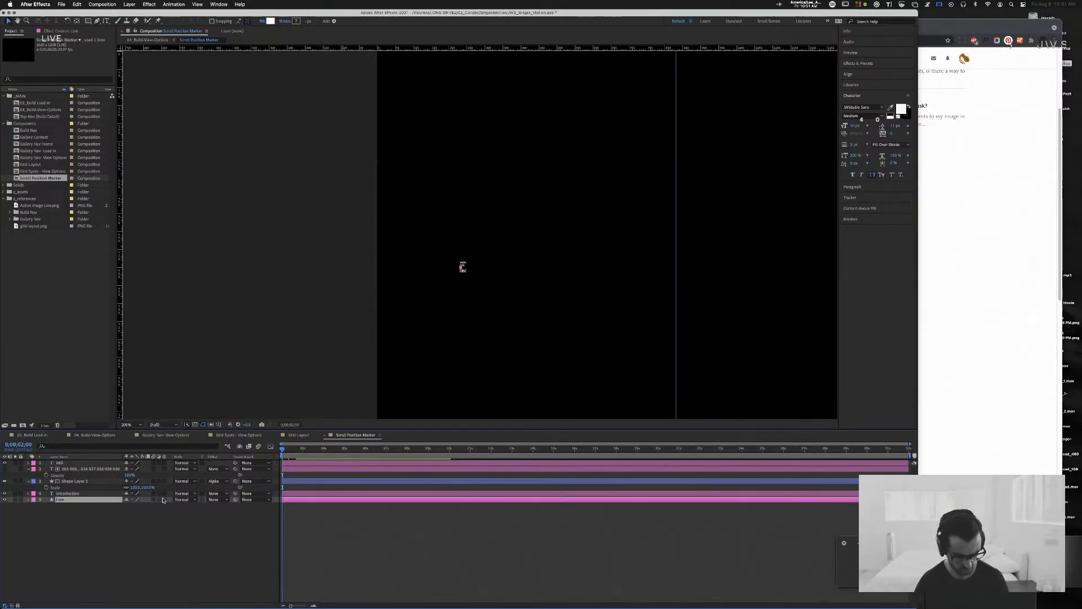
pyautogui.press('s')
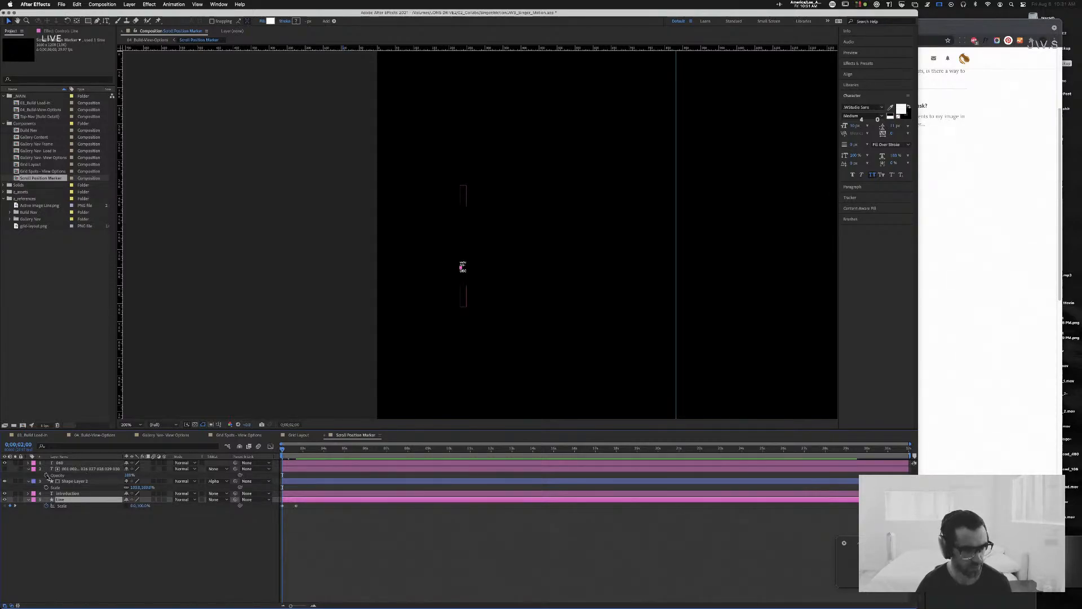
# Step: Keyframe the stacked number layer's Opacity from 0% at 0:00:02:00 to 100% at 0:00:02:20, and preview the fade
pyautogui.click(46, 475)
pyautogui.hotkey('shift', 'pagedown')
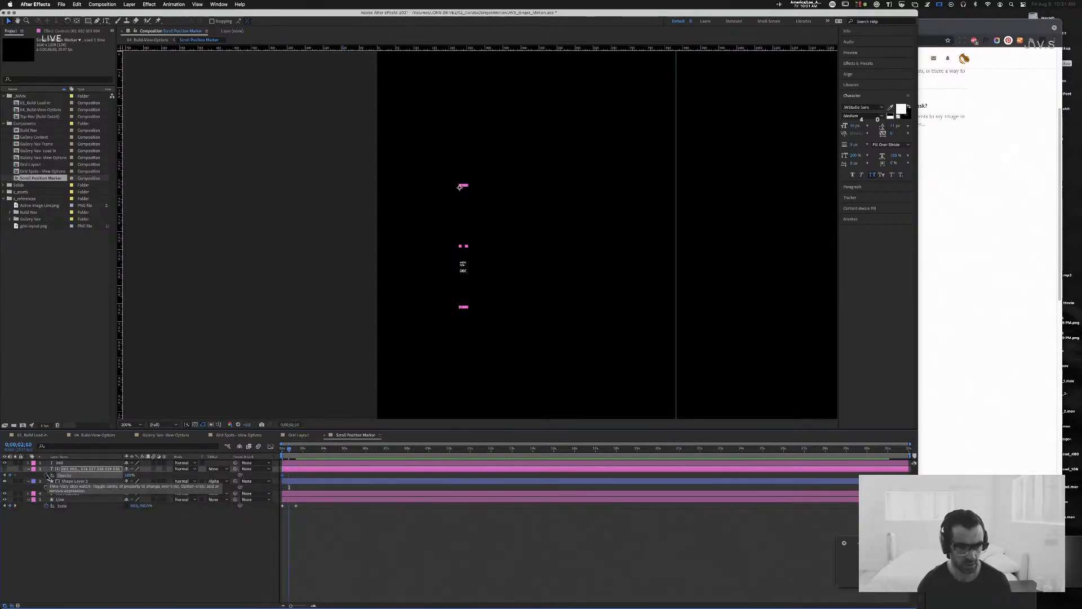
pyautogui.hotkey('shift', 'pagedown')
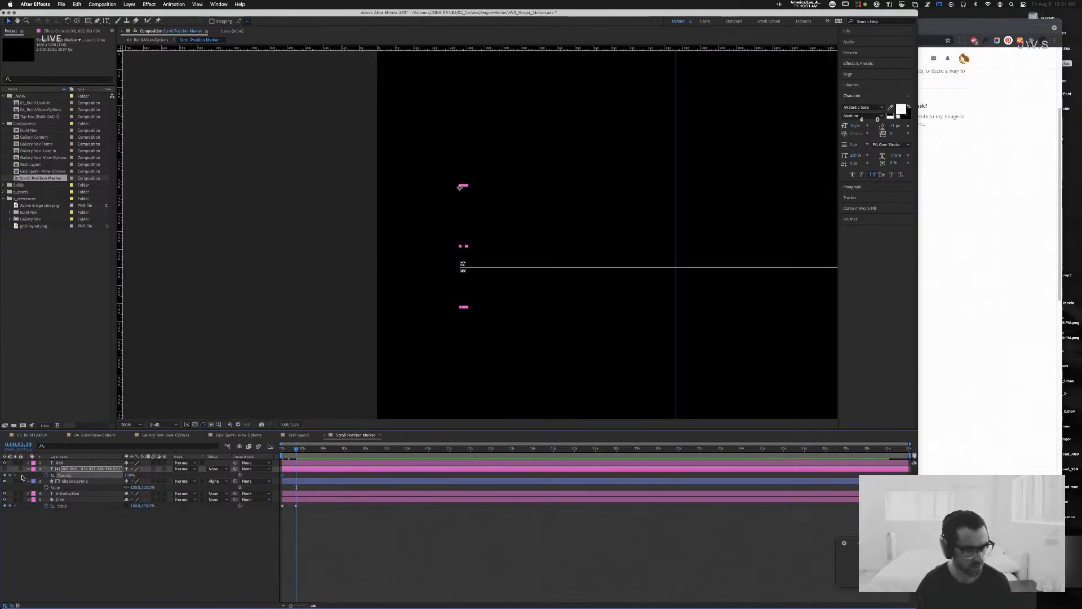
pyautogui.click(9, 476)
pyautogui.click(4, 475)
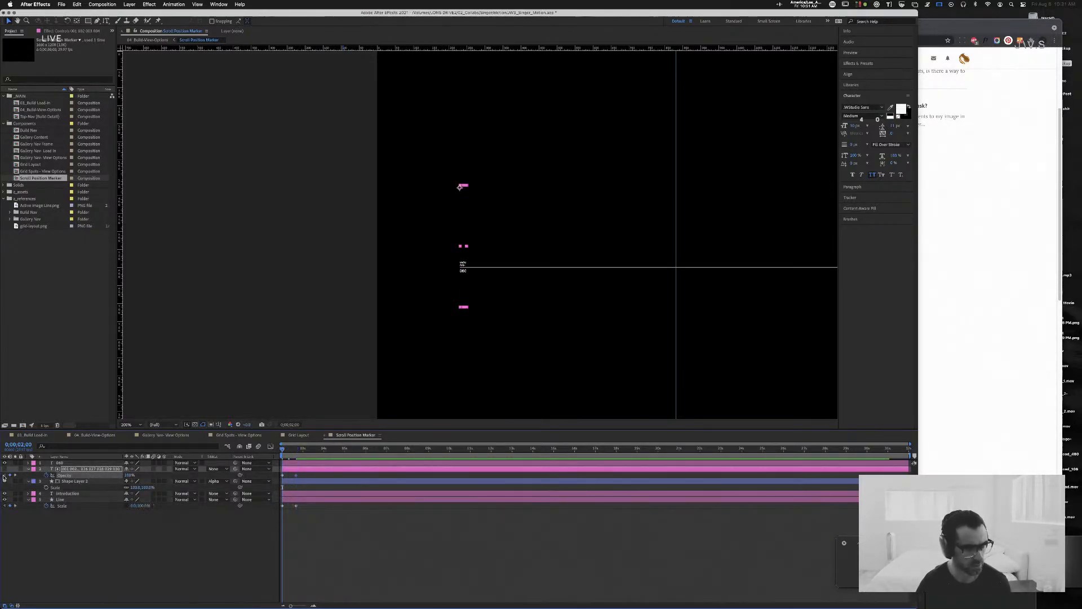
pyautogui.click(129, 475)
pyautogui.write('0')
pyautogui.press('Return')
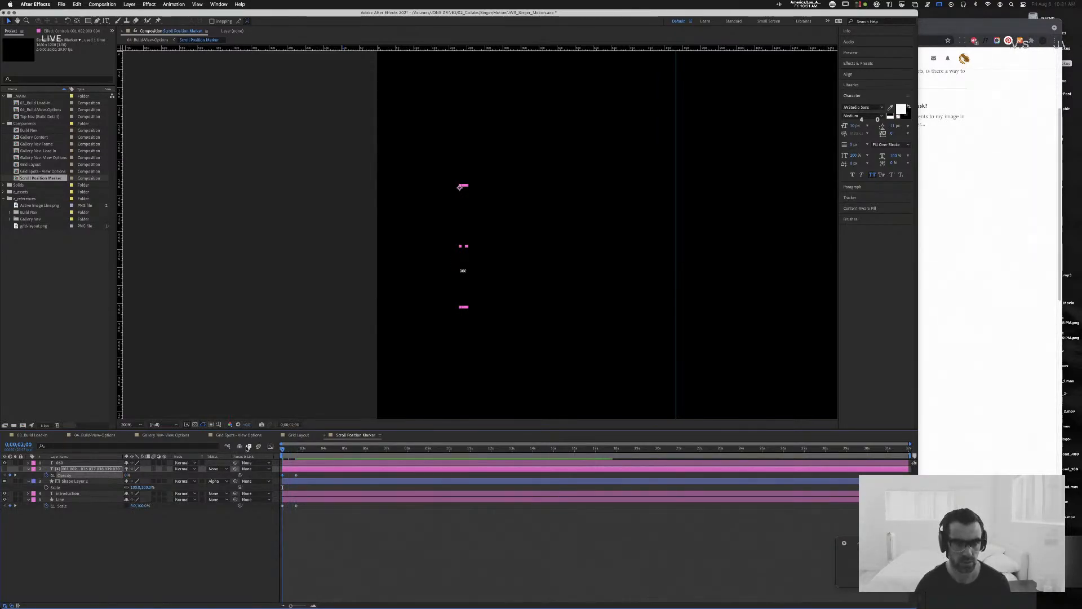
pyautogui.press('space')
pyautogui.press('space')
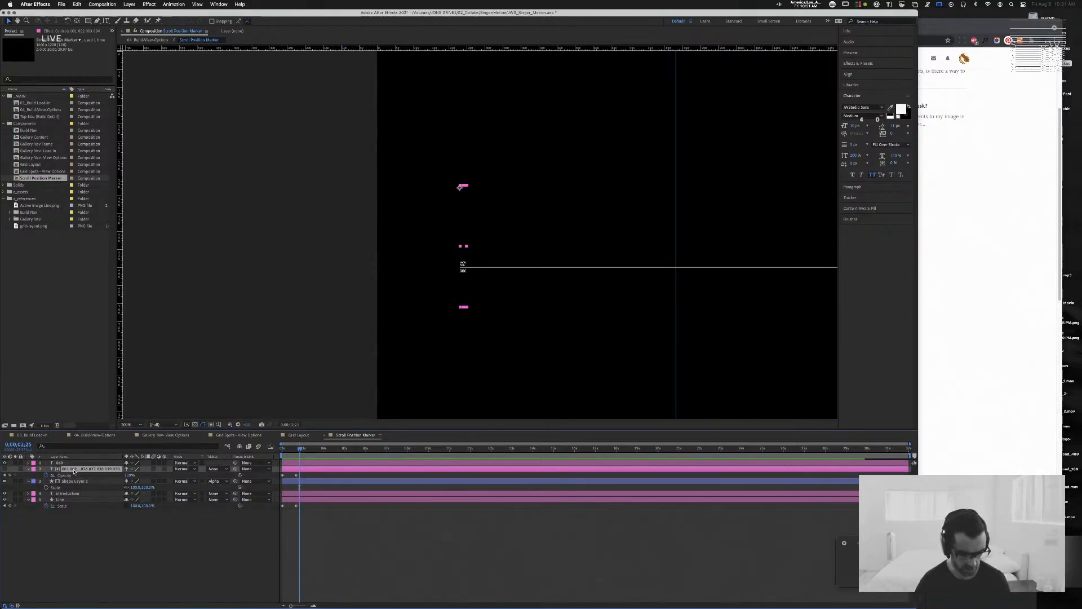
# Step: Reveal the stacked number layer's Position and move its anchor point to the horizontal centre of the top number
pyautogui.press('p')
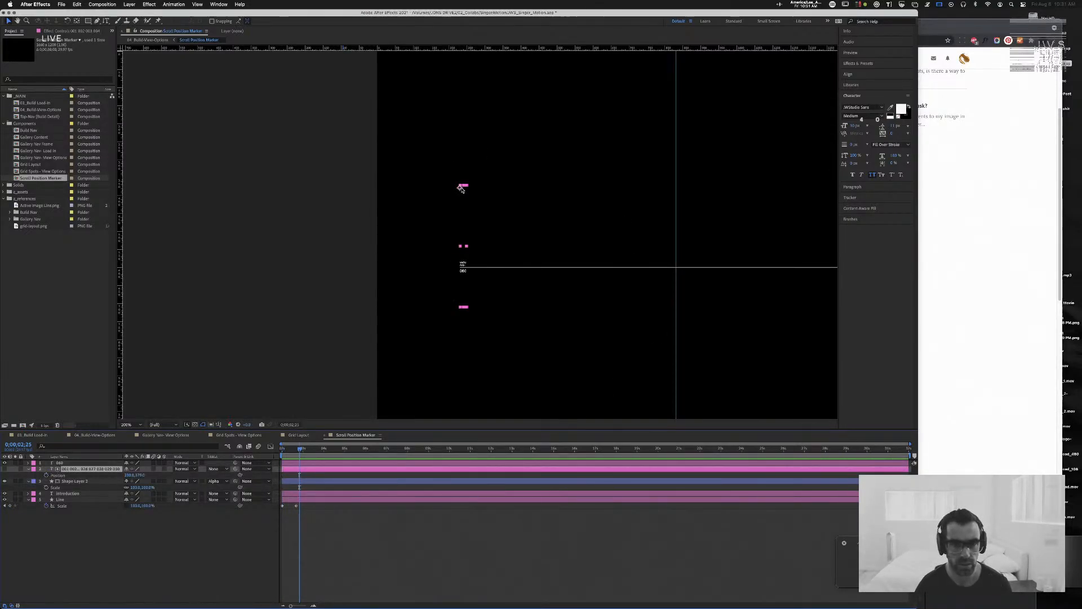
pyautogui.press('y')
pyautogui.click(460, 187)
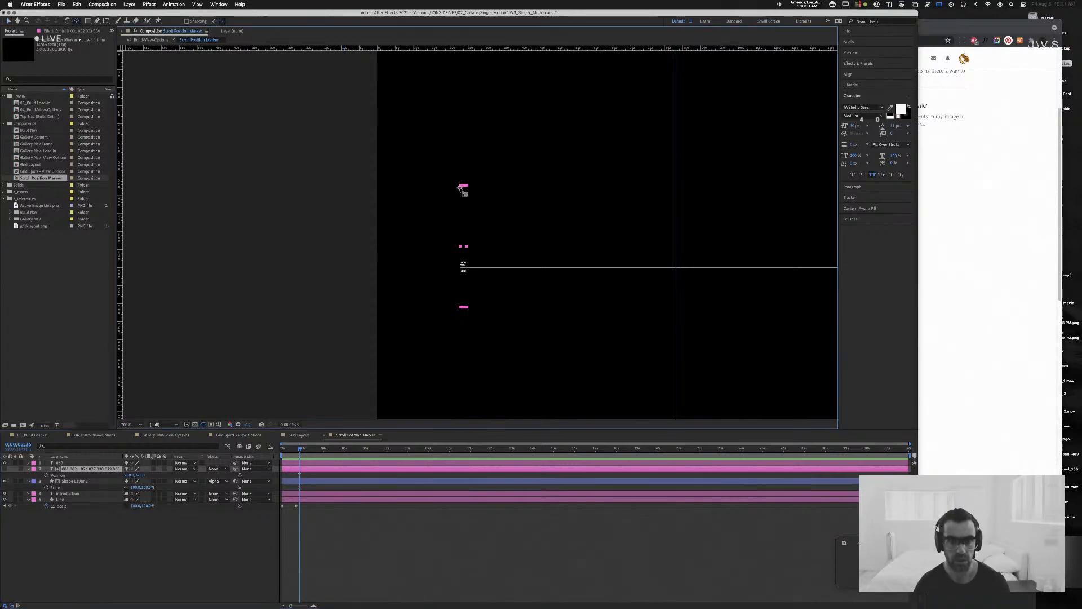
pyautogui.moveTo(460, 187); pyautogui.dragTo(465, 189)
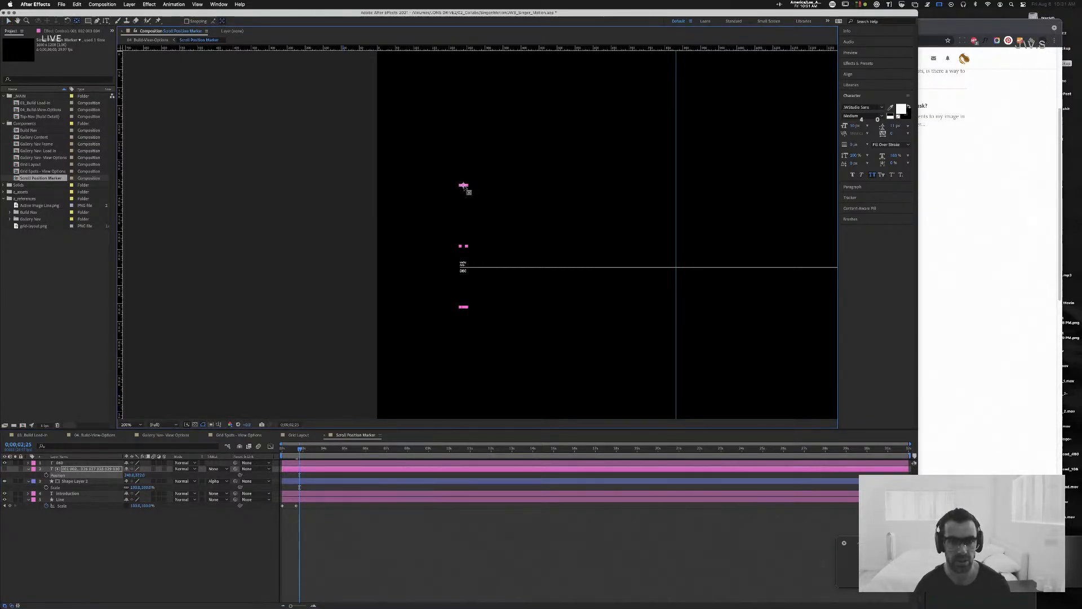
pyautogui.press('.')
pyautogui.press('.')
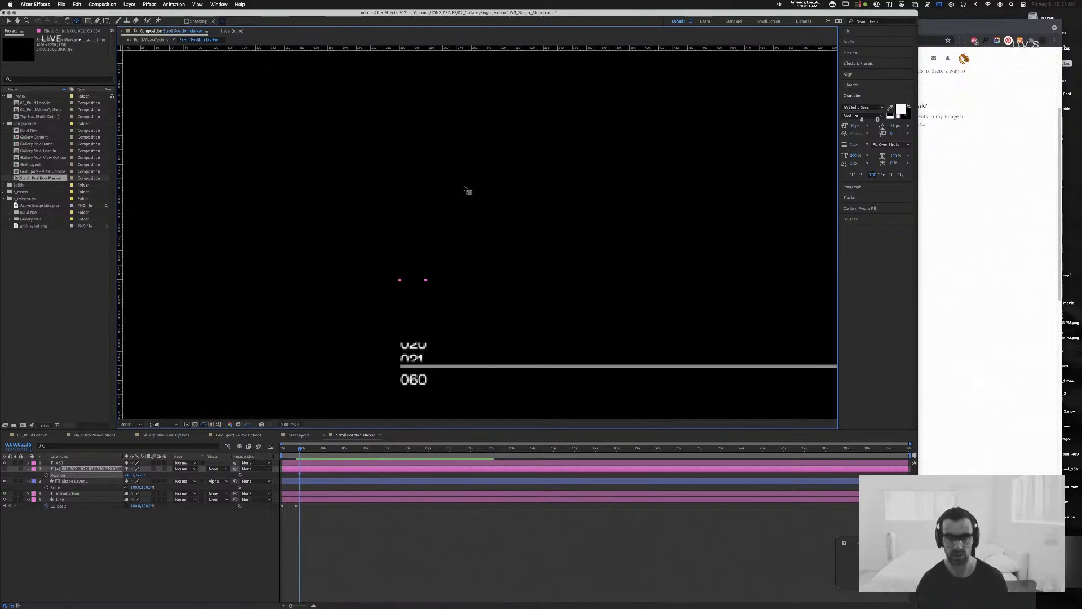
pyautogui.moveTo(418, 149); pyautogui.dragTo(432, 335)
pyautogui.moveTo(427, 236); pyautogui.dragTo(425, 237)
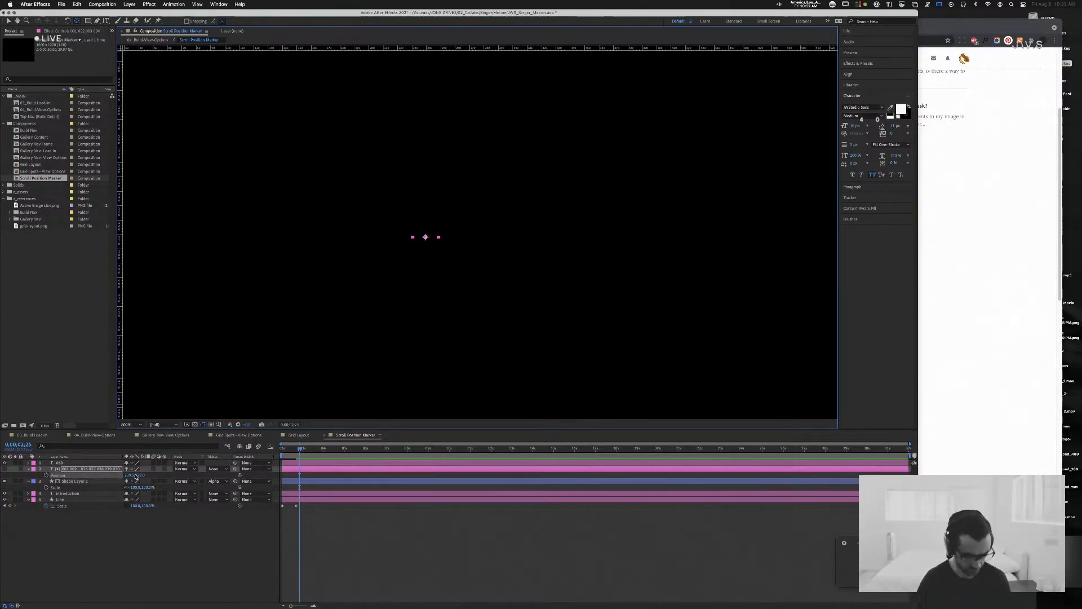
# Step: Shift the stacked number layer down with its vertical Position until 001 sits inside the matte just above the line
pyautogui.press(',')
pyautogui.scroll(-5, 413, 196)
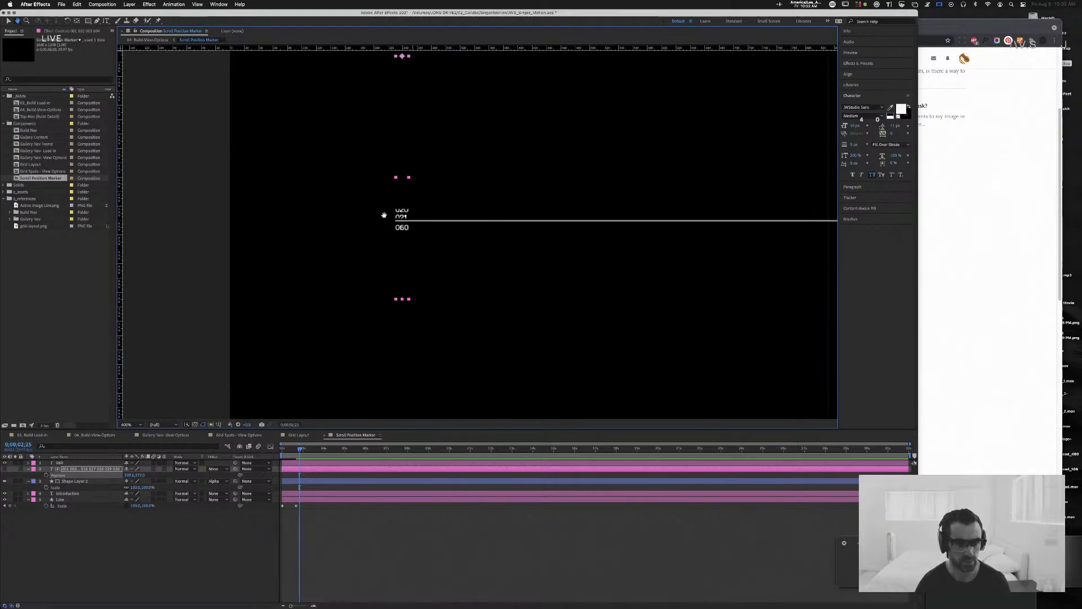
pyautogui.moveTo(144, 476); pyautogui.dragTo(214, 478)
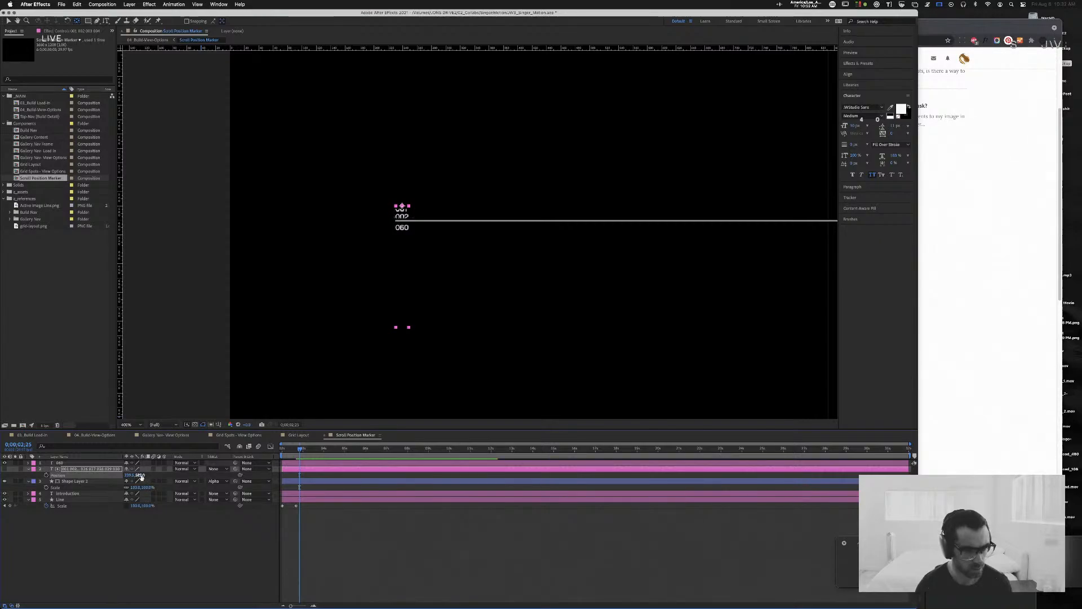
pyautogui.moveTo(141, 477); pyautogui.dragTo(146, 475)
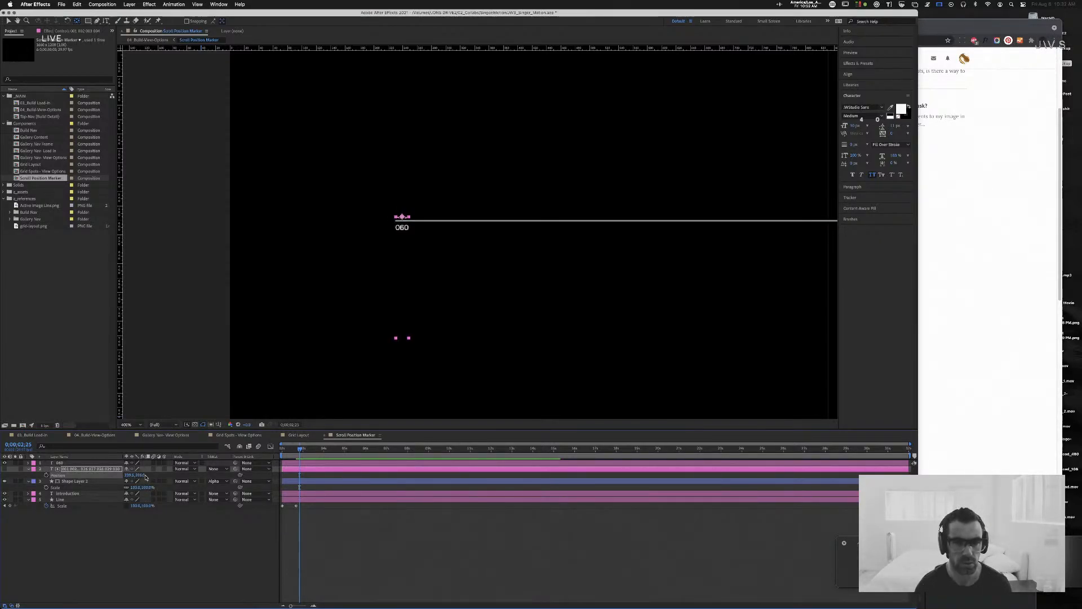
pyautogui.moveTo(144, 476); pyautogui.dragTo(142, 477)
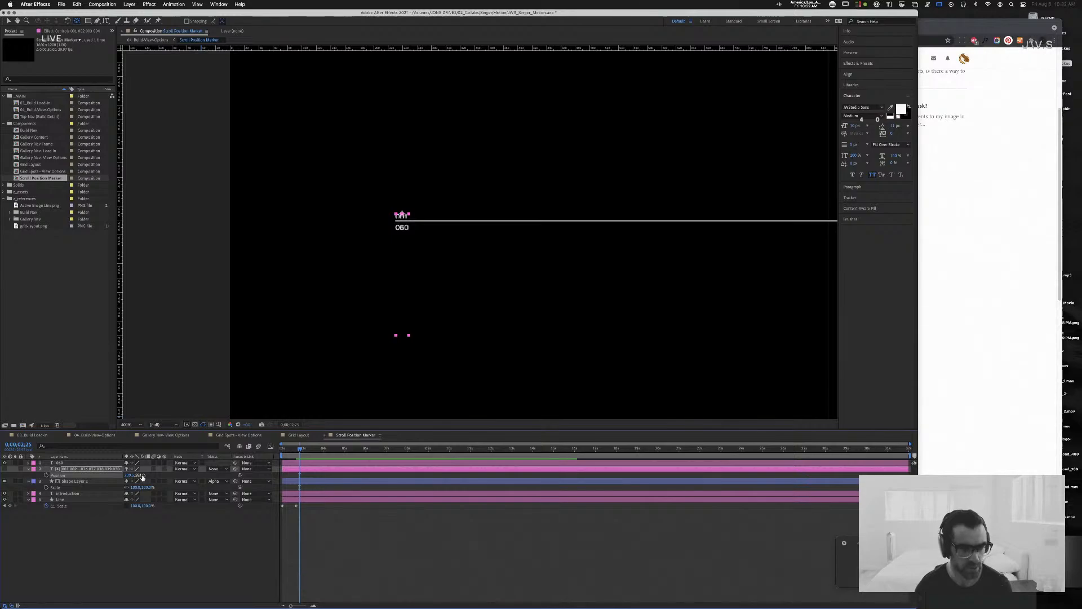
pyautogui.moveTo(142, 478); pyautogui.dragTo(141, 478)
pyautogui.click(142, 478)
pyautogui.press('Down')
pyautogui.press('Down')
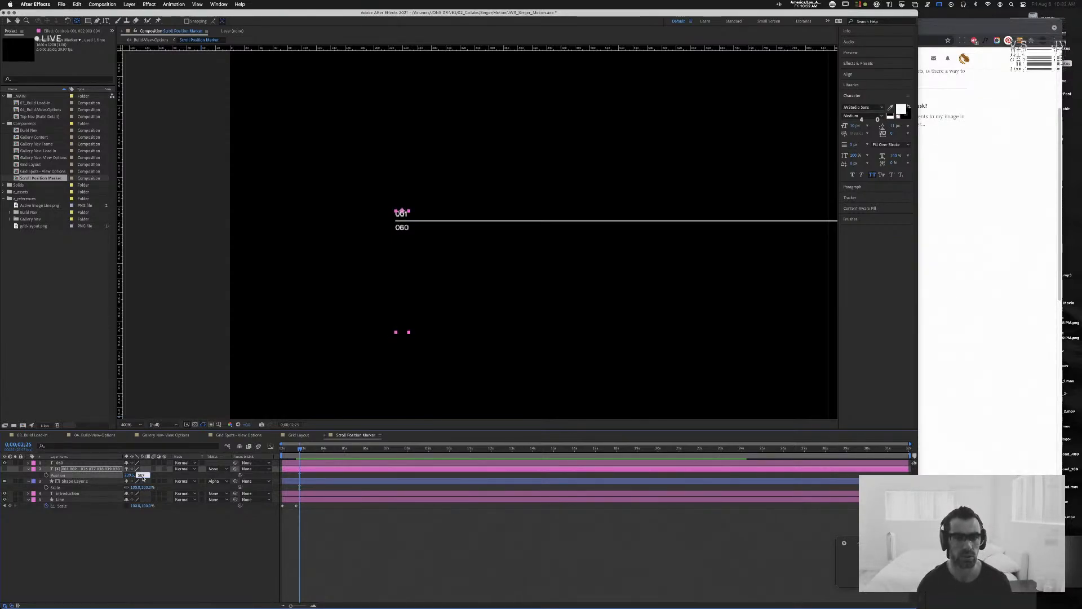
pyautogui.press('Down')
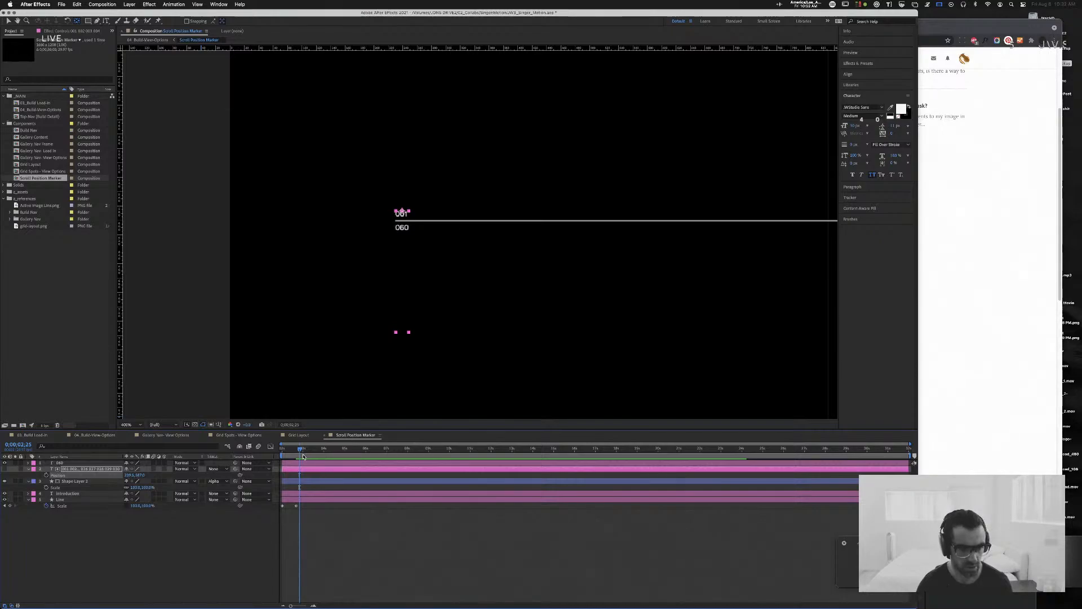
# Step: Keyframe the number stack's Position to rise from below the matte at 0:00:02:00 to 001 at 0:00:02:20, and preview it
pyautogui.moveTo(299, 450); pyautogui.dragTo(297, 453)
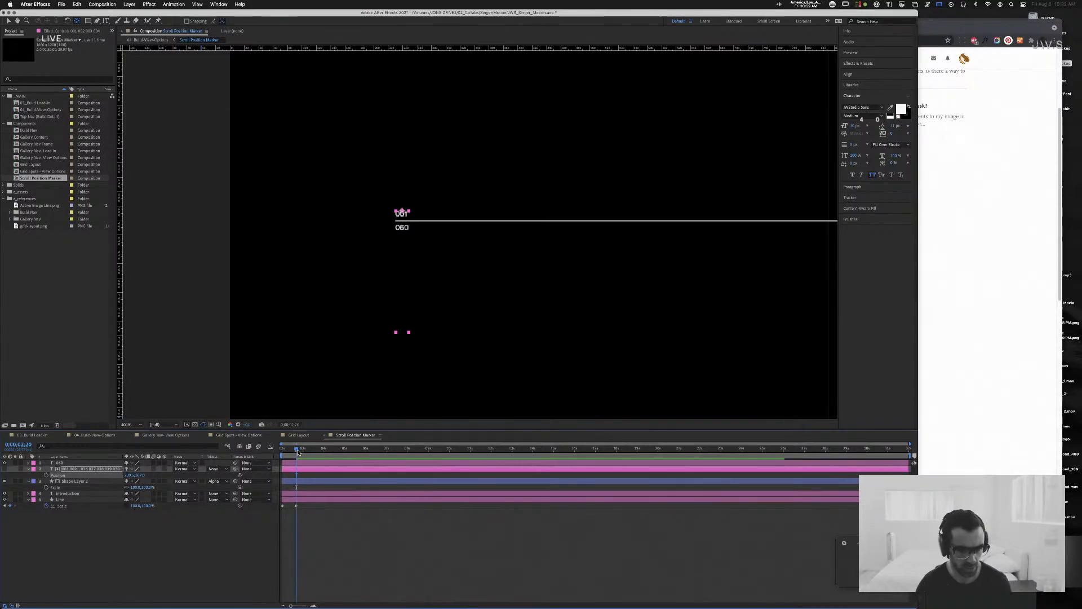
pyautogui.press('t')
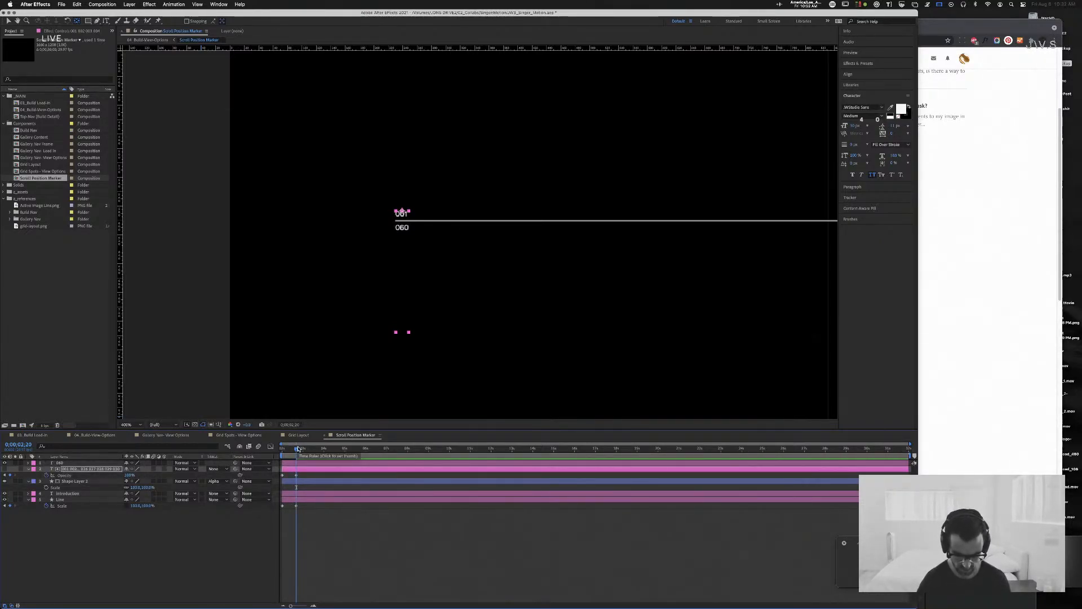
pyautogui.hotkey('shift', 'p')
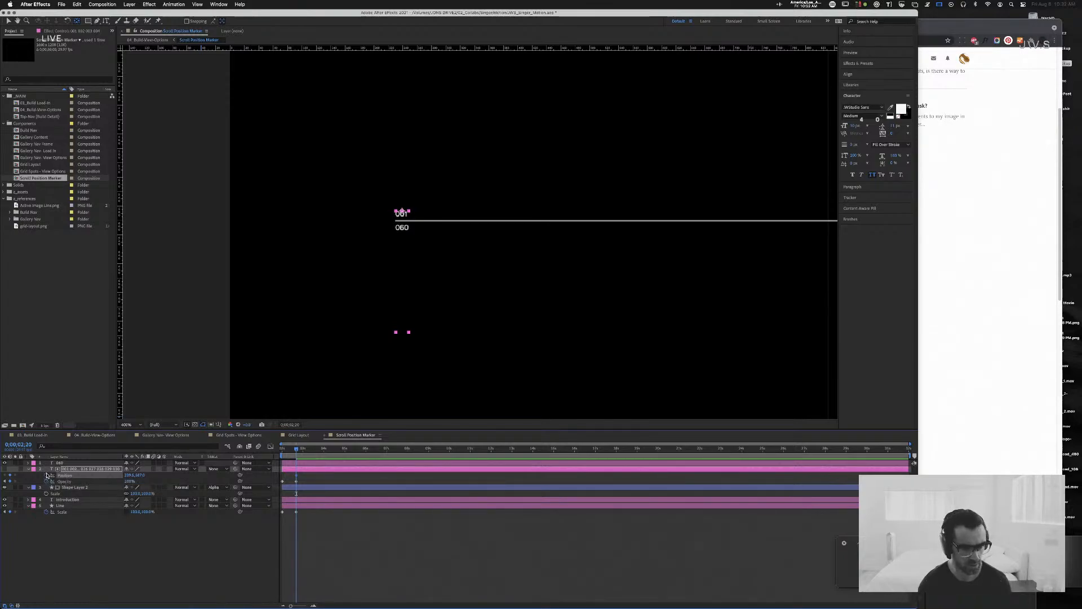
pyautogui.press('Home')
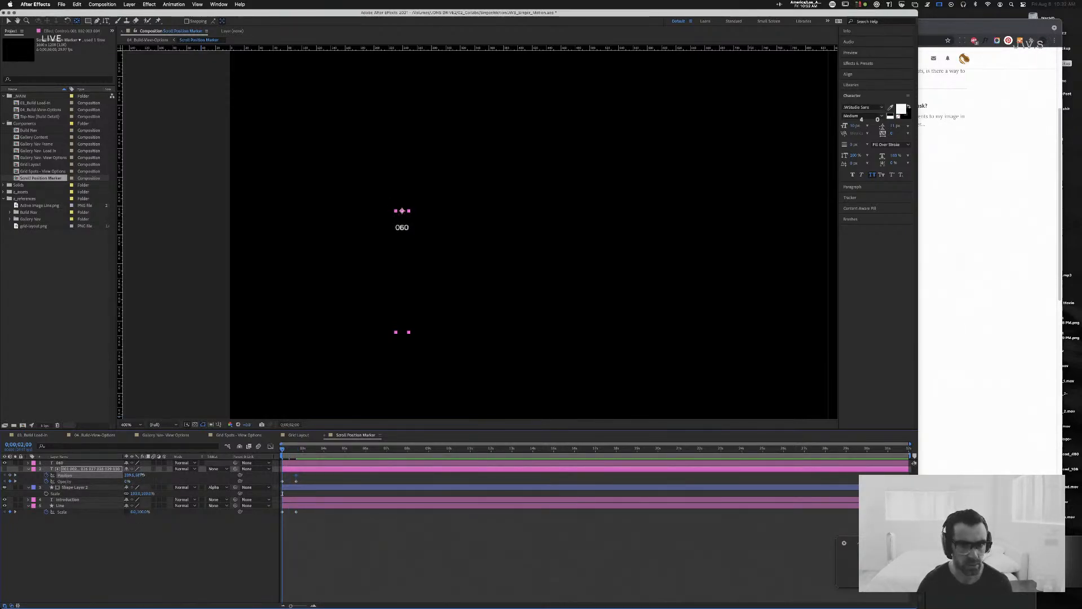
pyautogui.moveTo(142, 475); pyautogui.dragTo(145, 475)
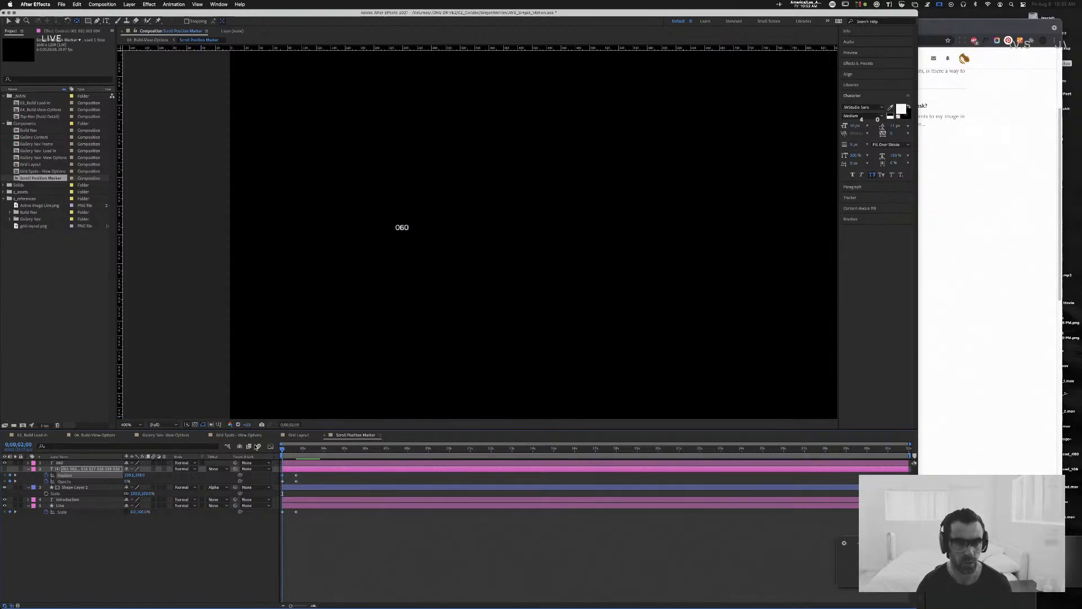
pyautogui.press('space')
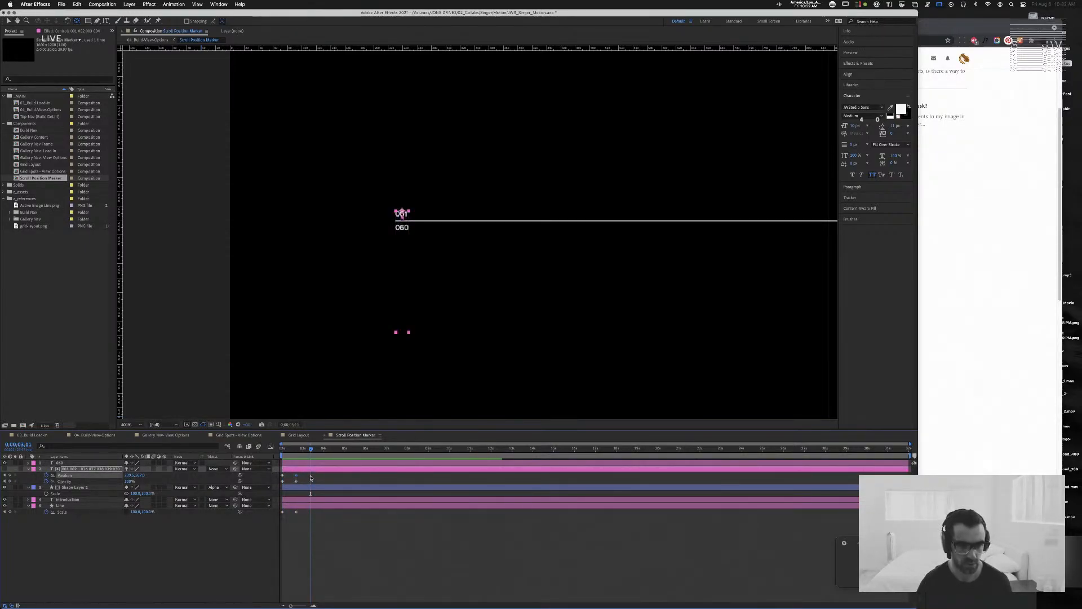
# Step: Move the number stack's ending Position and Opacity keyframes earlier to about 0:00:02:10, and preview the shorter entrance
pyautogui.moveTo(310, 475); pyautogui.dragTo(289, 482)
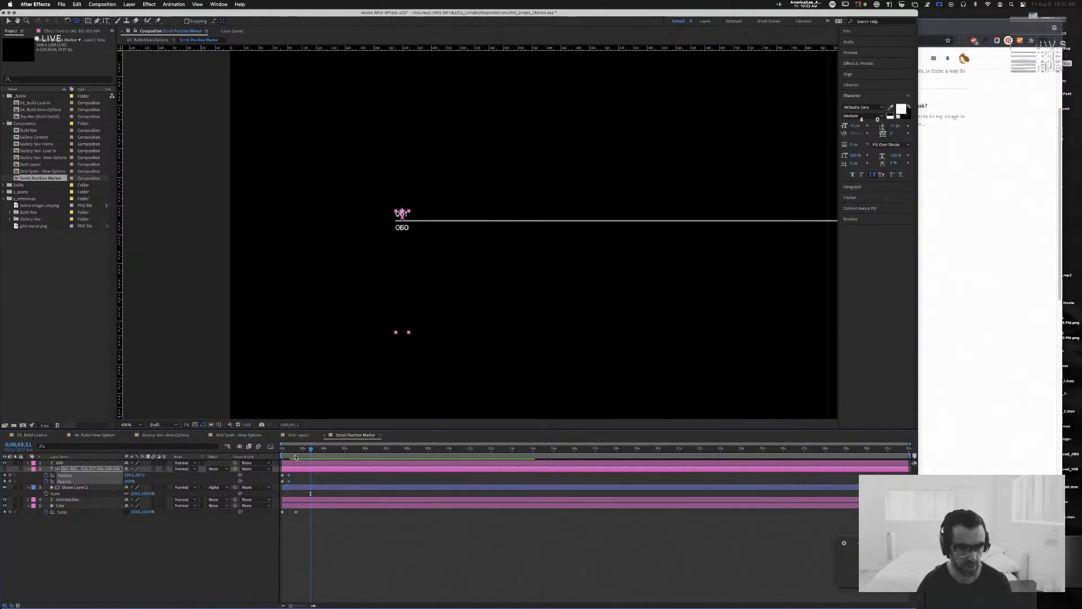
pyautogui.press('Home')
pyautogui.press('space')
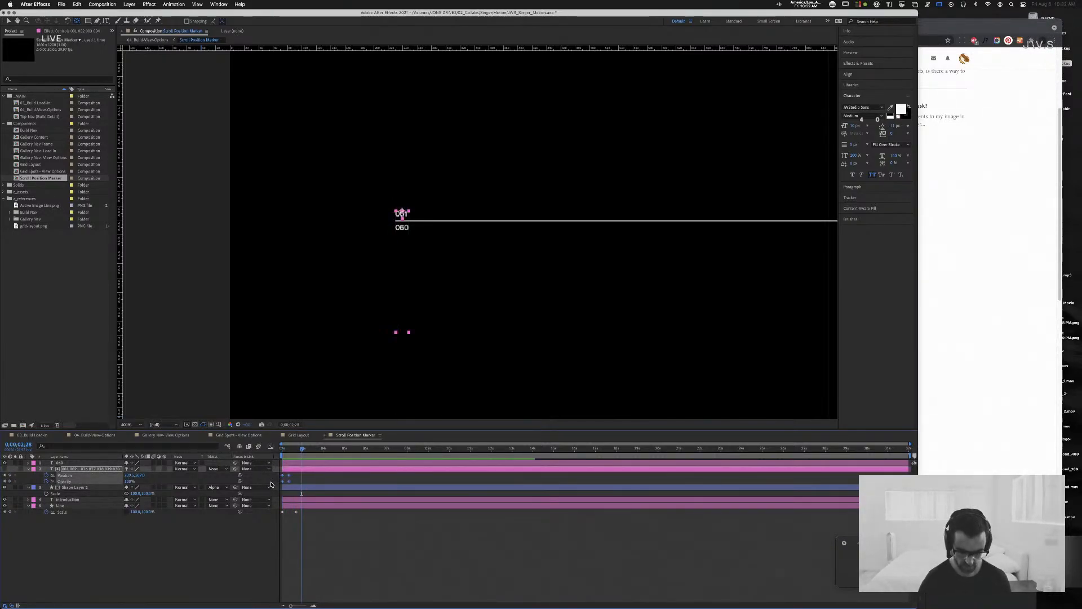
# Step: Set the Keyframe Velocity of the number stack's Position keyframes to 80% incoming and 80% outgoing influence
pyautogui.press('super+shift+k')
pyautogui.write('80')
pyautogui.press('Tab')
pyautogui.press('Tab')
pyautogui.write('80')
pyautogui.press('Return')
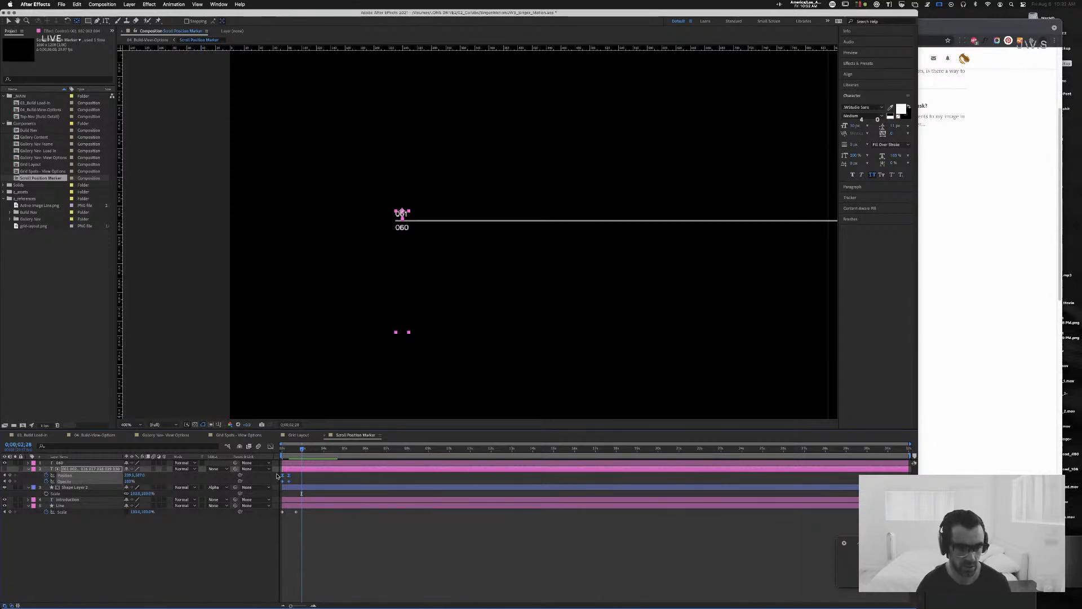
# Step: Set the number stack's Opacity keyframes to 80% incoming and outgoing velocity influence, and preview the eased entrance
pyautogui.moveTo(306, 482); pyautogui.dragTo(269, 479)
pyautogui.press('super+shift+k')
pyautogui.press('Tab')
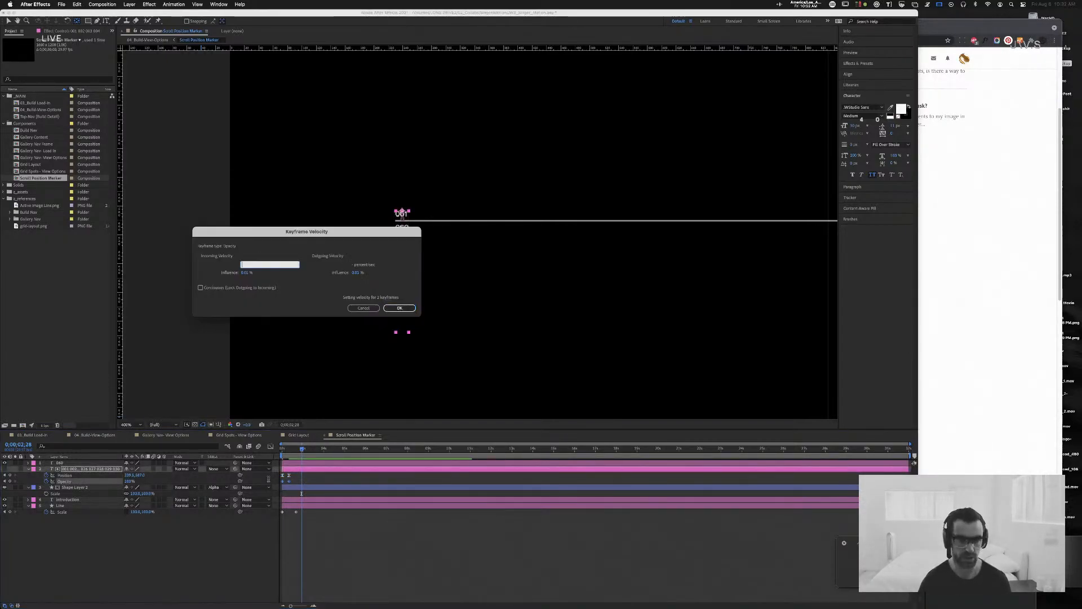
pyautogui.press('Tab')
pyautogui.write('80')
pyautogui.press('Tab')
pyautogui.press('Tab')
pyautogui.write('80')
pyautogui.press('Return')
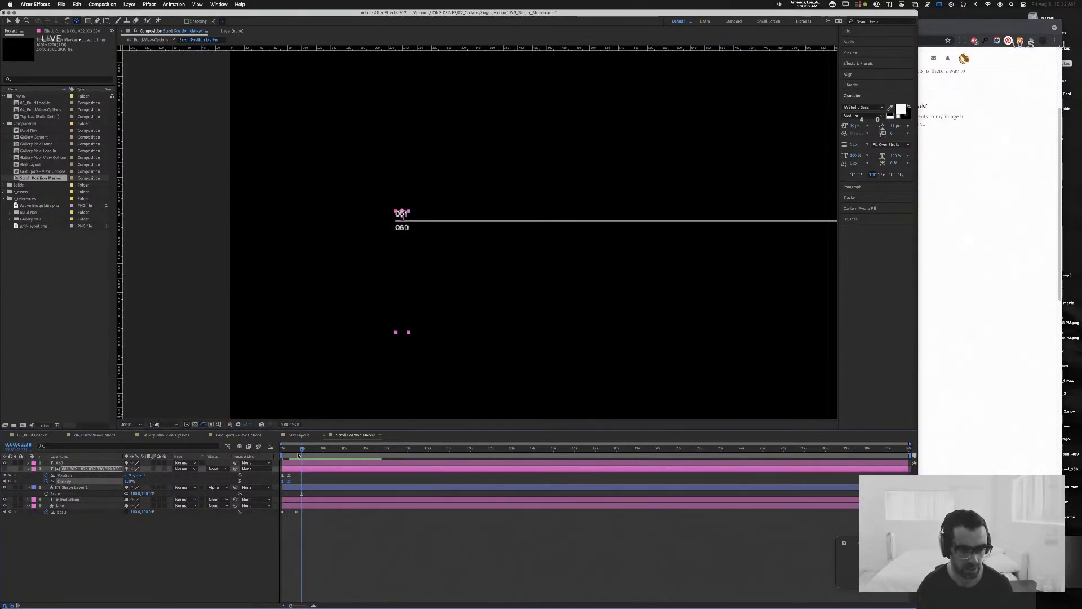
pyautogui.moveTo(299, 449); pyautogui.dragTo(200, 438)
pyautogui.press('space')
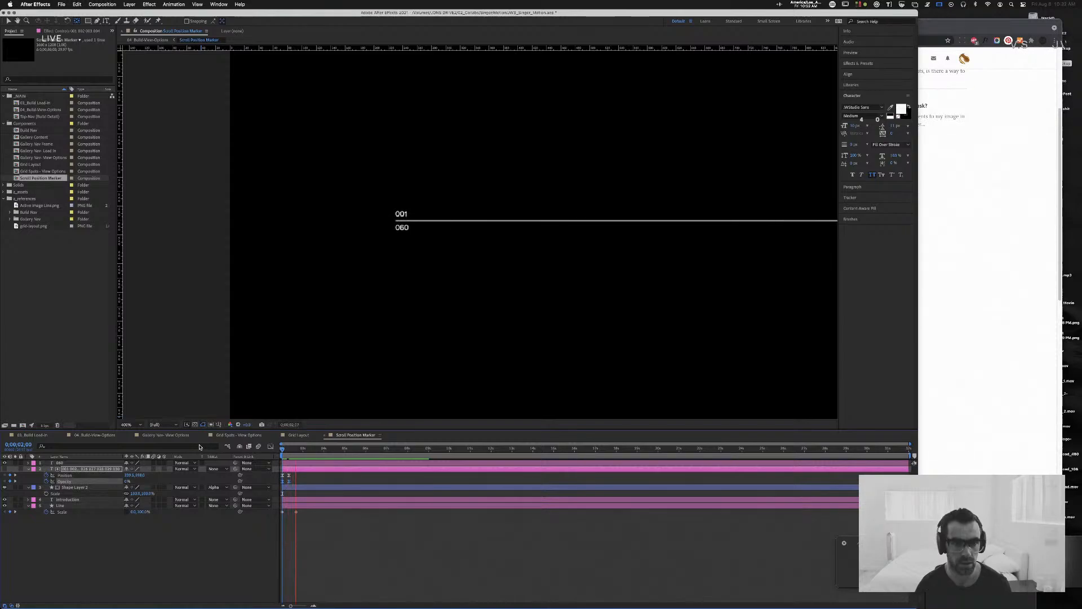
# Step: Set the line's Scale keyframes to 80% incoming and outgoing velocity influence in both dimensions, and preview the animation from the start
pyautogui.click(246, 514)
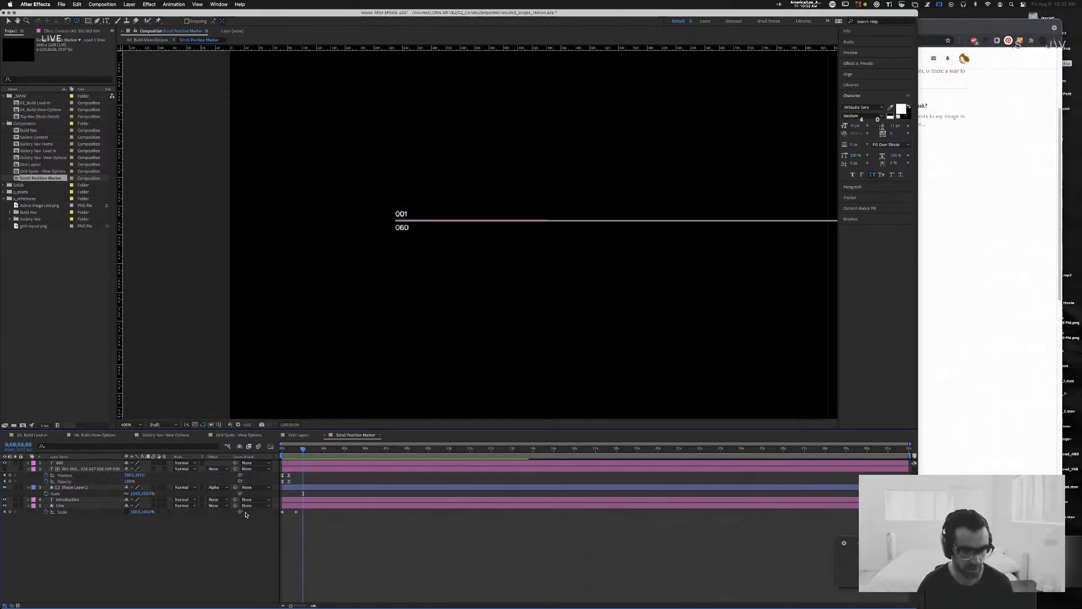
pyautogui.click(252, 511)
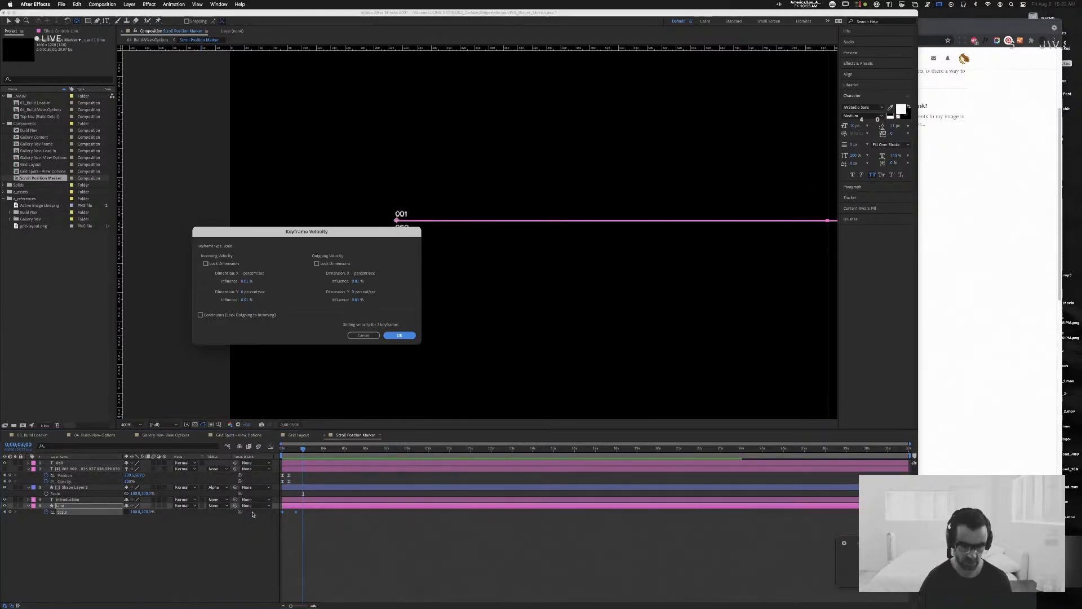
pyautogui.press('super+shift+k')
pyautogui.press('Tab')
pyautogui.write('80')
pyautogui.press('Tab')
pyautogui.press('Tab')
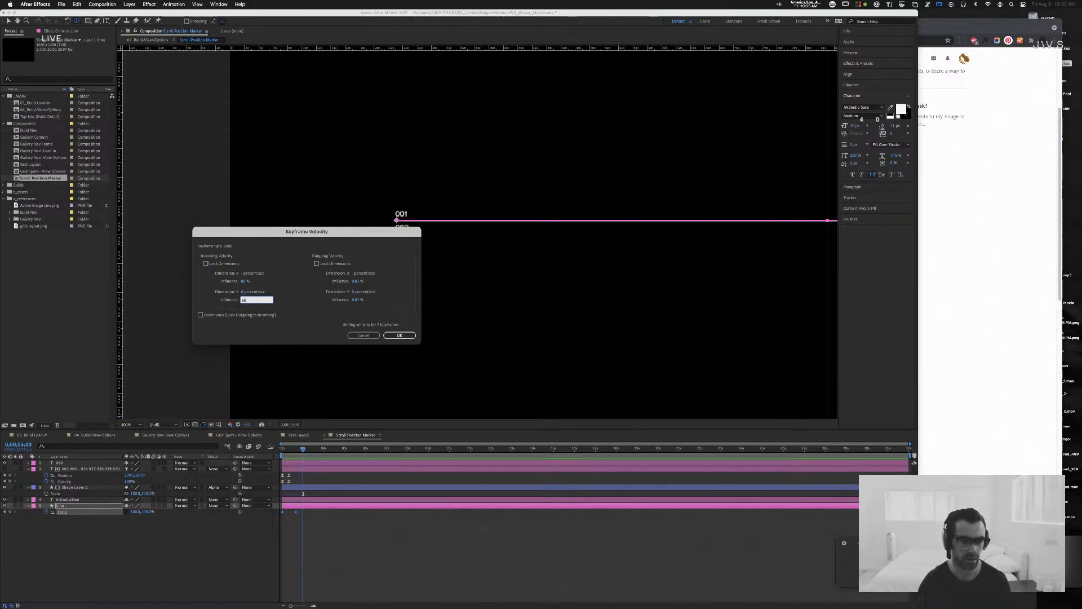
pyautogui.write('80')
pyautogui.press('Tab')
pyautogui.press('Tab')
pyautogui.write('80')
pyautogui.press('Tab')
pyautogui.press('Tab')
pyautogui.write('80')
pyautogui.press('Return')
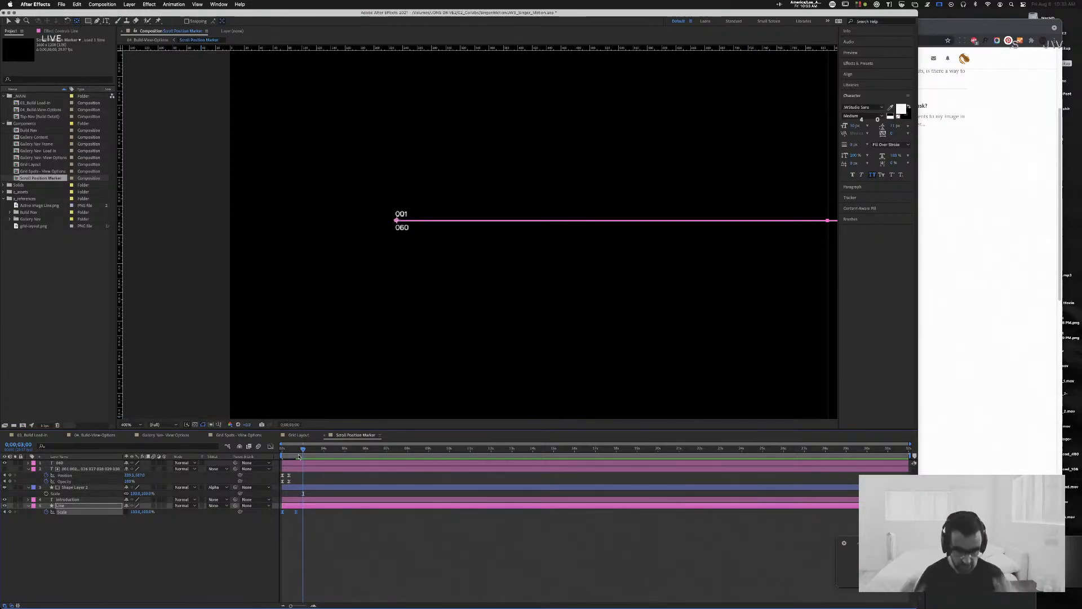
pyautogui.moveTo(302, 449); pyautogui.dragTo(250, 451)
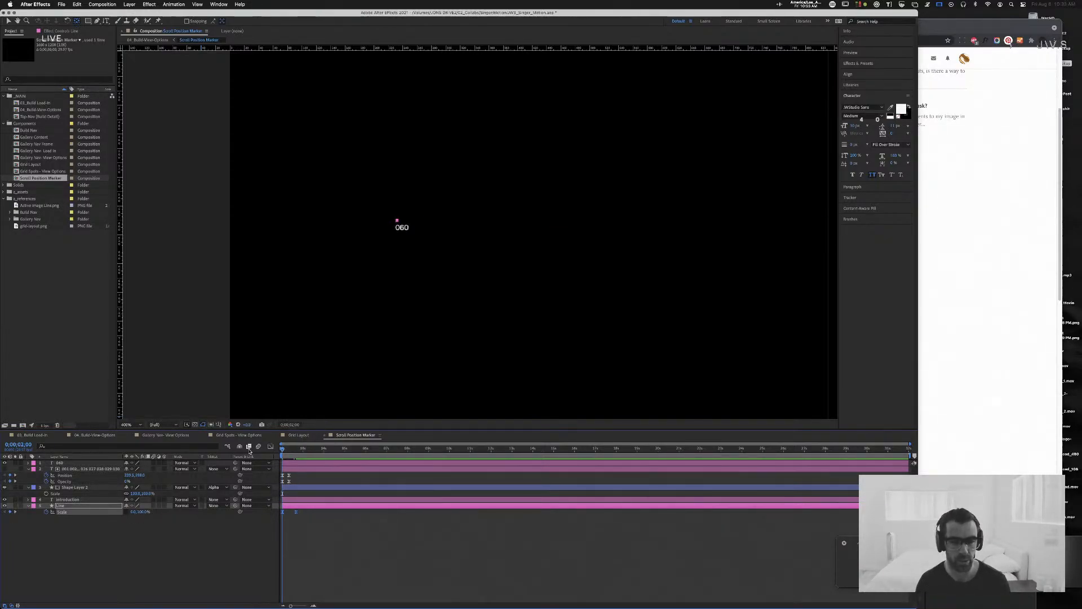
pyautogui.press('space')
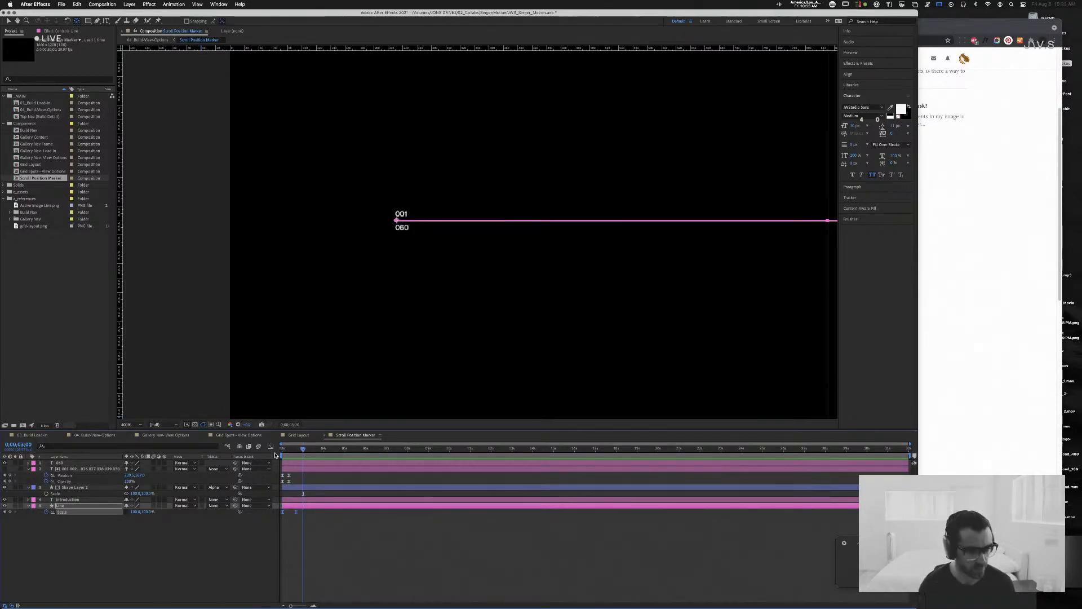
# Step: Hold the number stack's Position with a keyframe at 0:00:03:00, and raise it at 0:00:03:10 until 005 sits above the line
pyautogui.moveTo(293, 450)
pyautogui.mouseDown()
pyautogui.moveTo(282, 451)
pyautogui.moveTo(303, 451)
pyautogui.mouseUp()
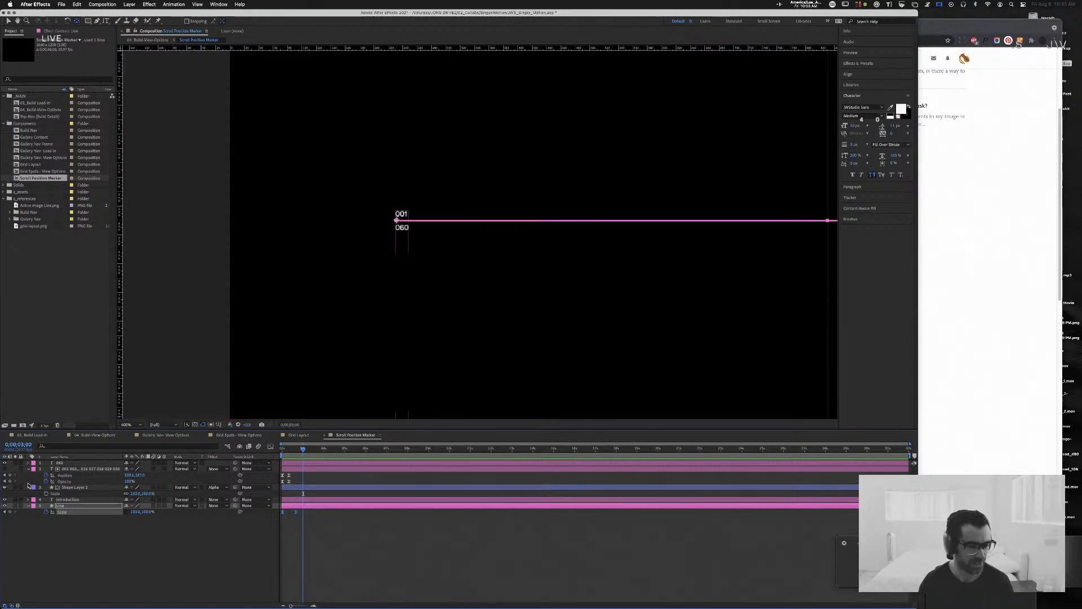
pyautogui.click(11, 476)
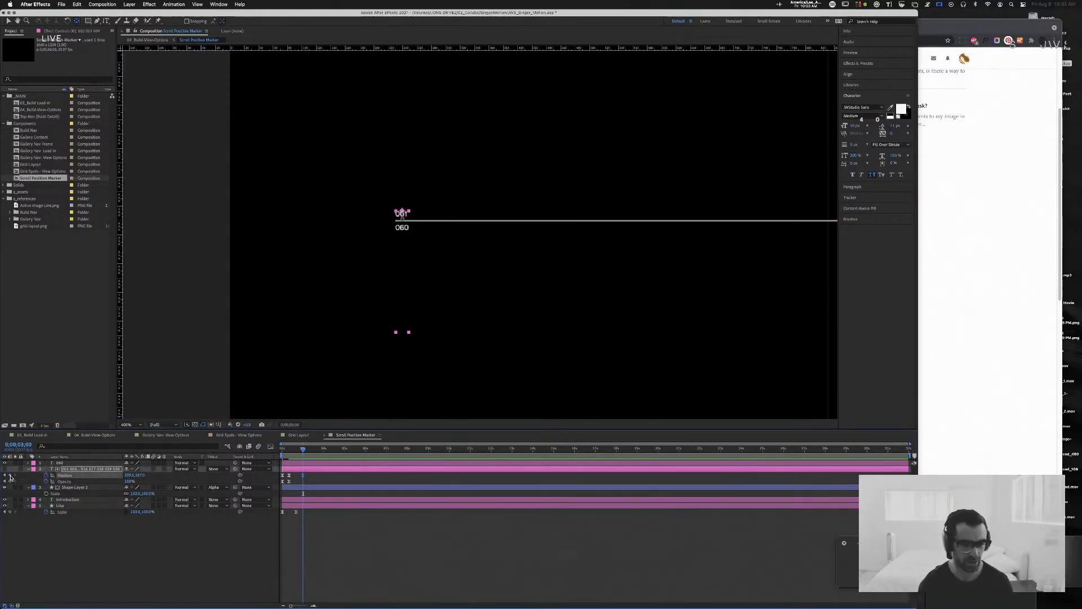
pyautogui.hotkey('shift', 'pagedown')
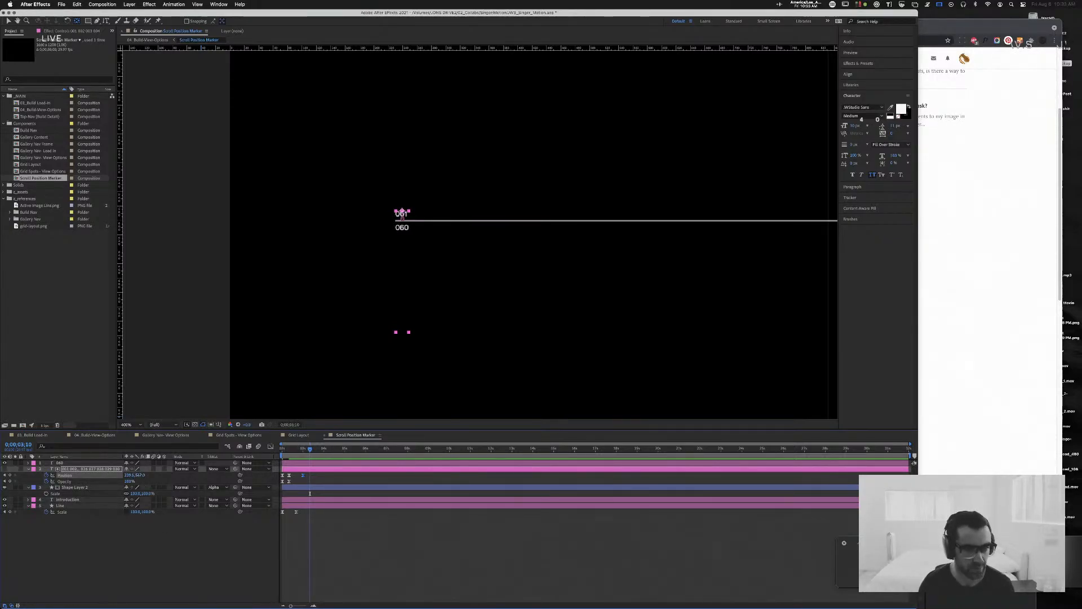
pyautogui.moveTo(402, 211); pyautogui.dragTo(402, 180)
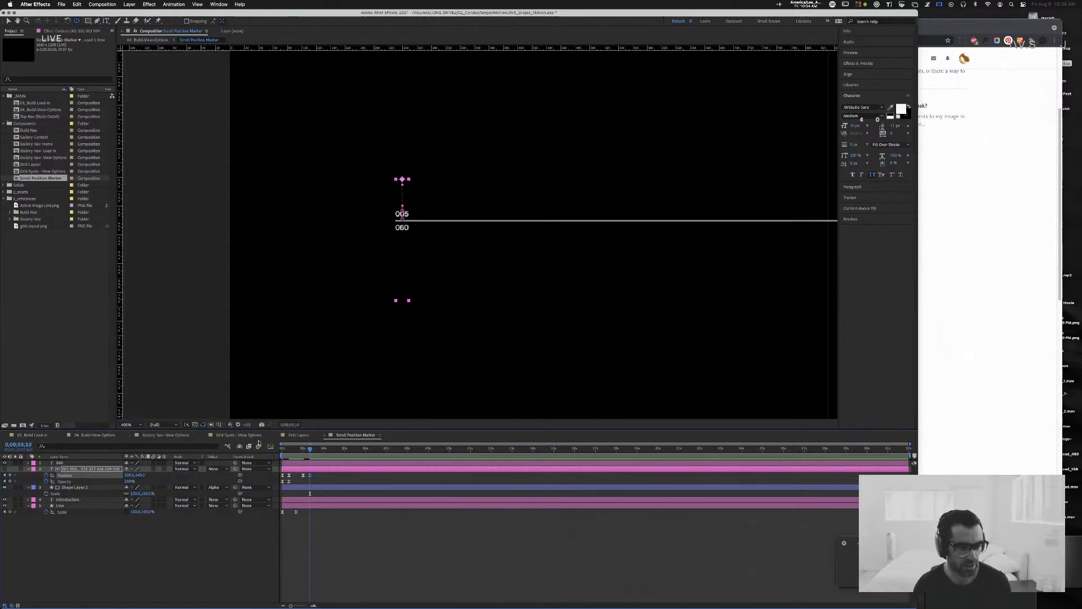
# Step: Check the timing around the marker in Grid Spots - View Options, close that composition, and check Gallery Nav - View Options too
pyautogui.click(248, 436)
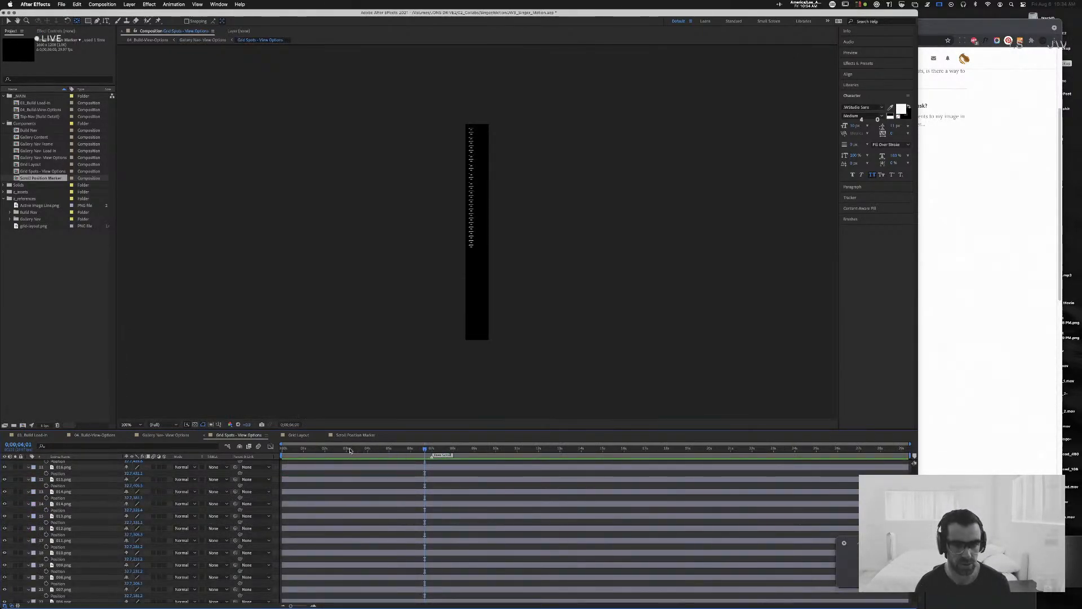
pyautogui.click(302, 449)
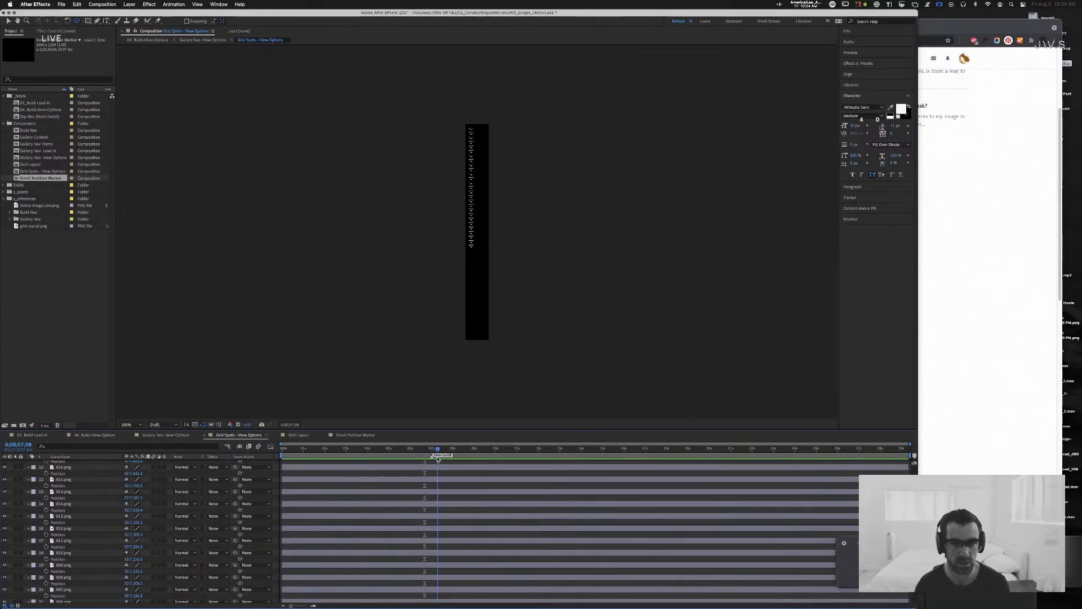
pyautogui.moveTo(450, 460); pyautogui.dragTo(425, 451)
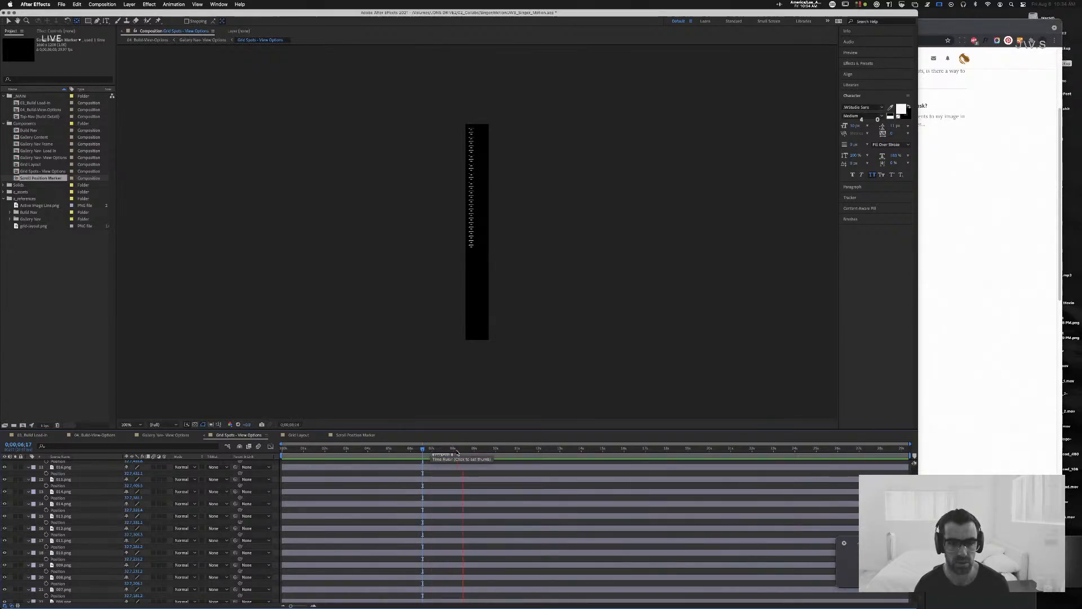
pyautogui.press('space')
pyautogui.click(204, 435)
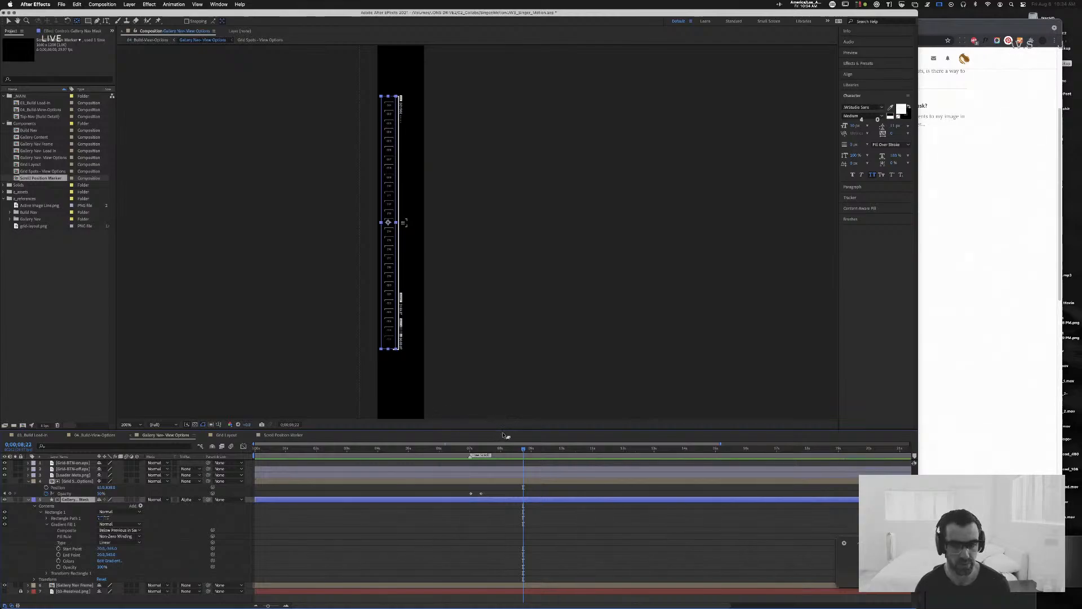
pyautogui.moveTo(525, 452); pyautogui.dragTo(498, 453)
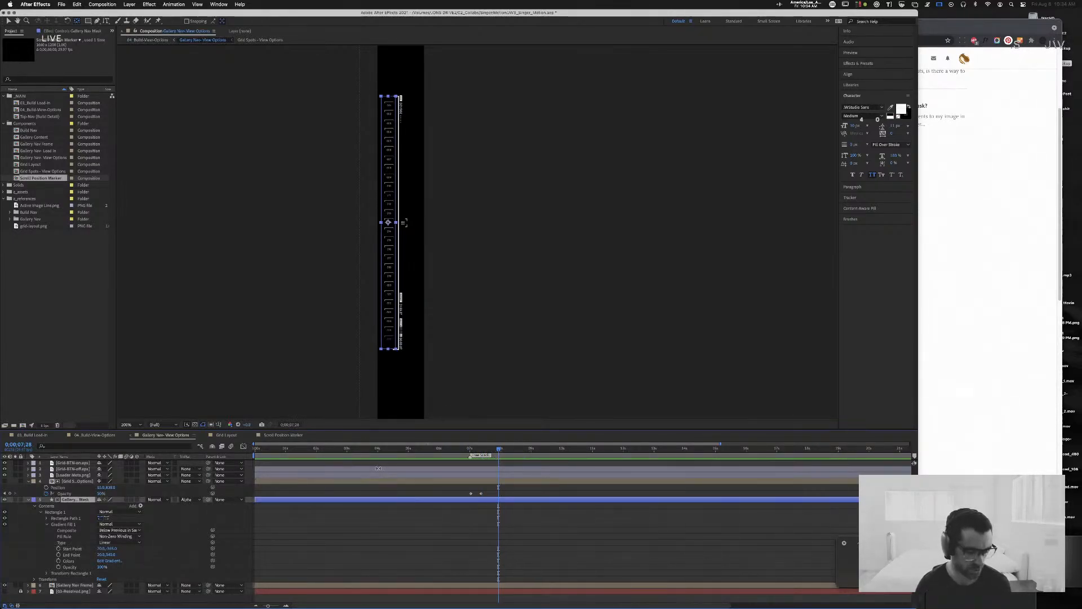
# Step: Preview the 04. Build-View-Options composition from the start, and examine the Position Null's scroll timing back to 0:00:02:00
pyautogui.click(94, 435)
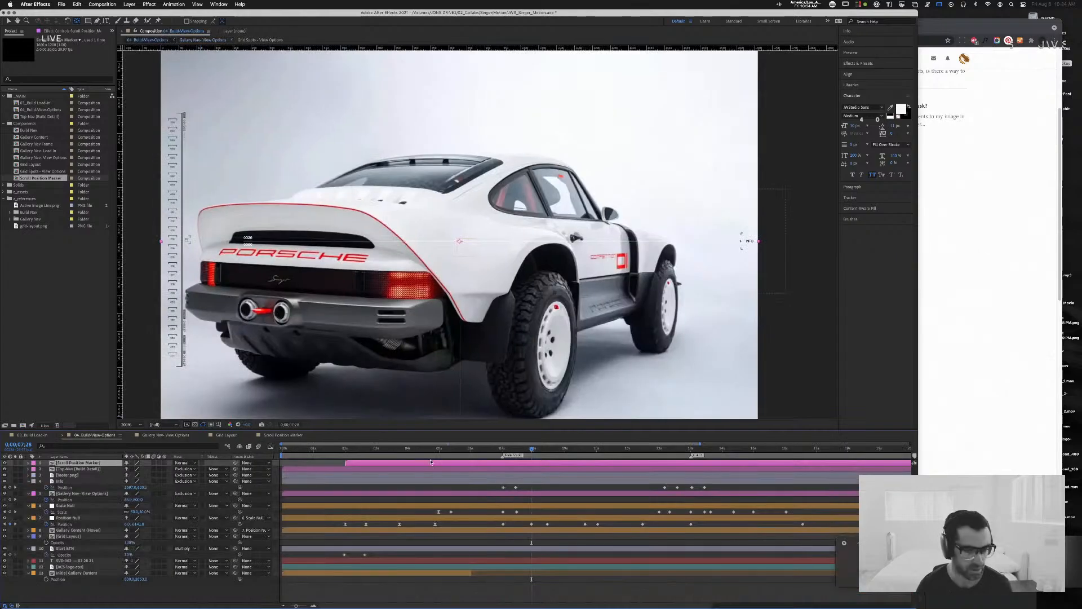
pyautogui.press('Home')
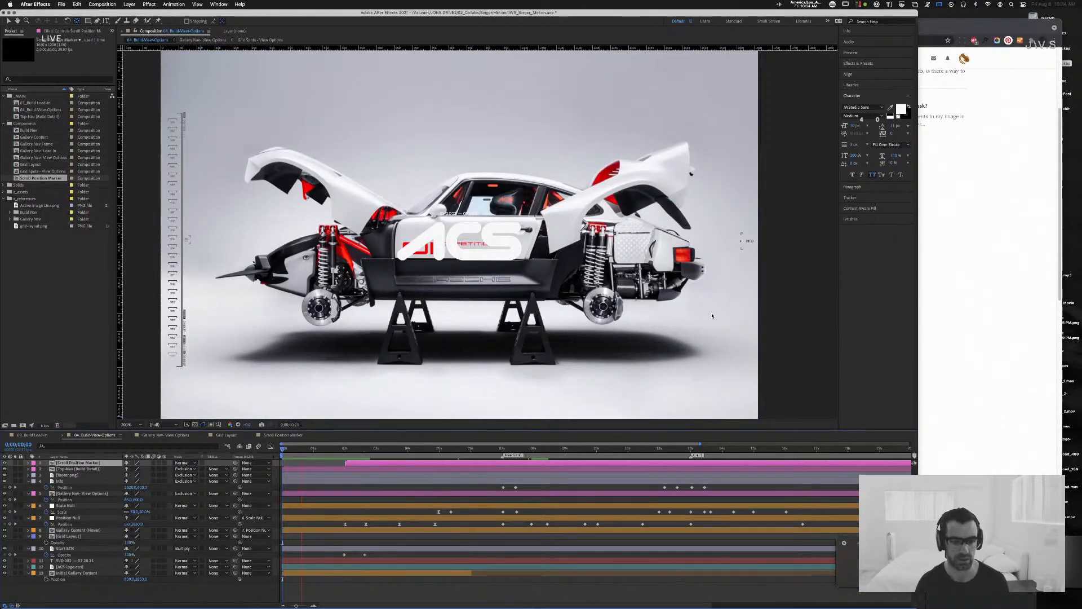
pyautogui.press('space')
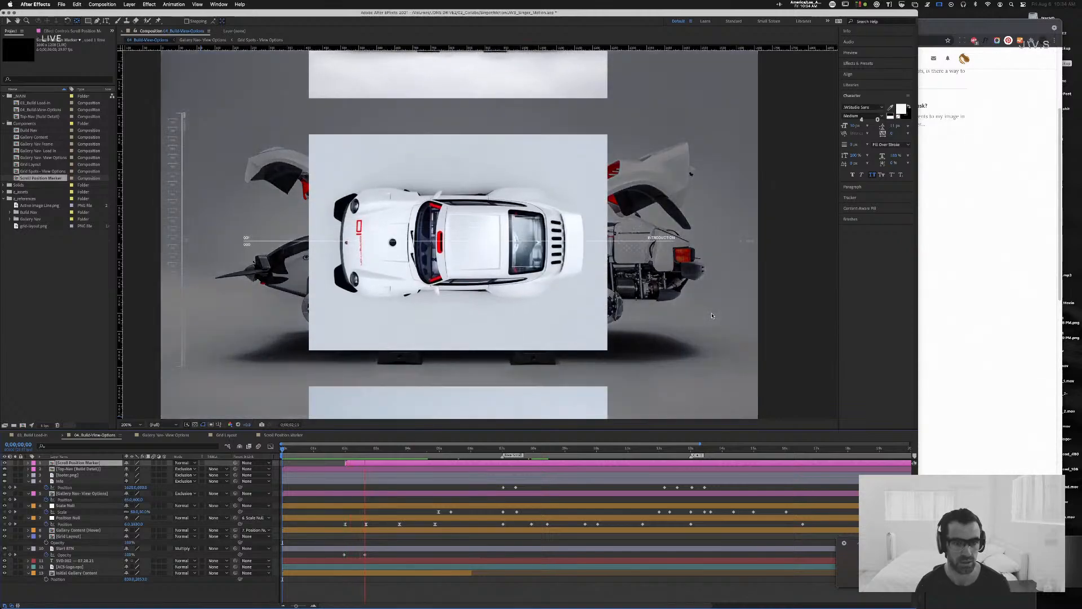
pyautogui.click(409, 447)
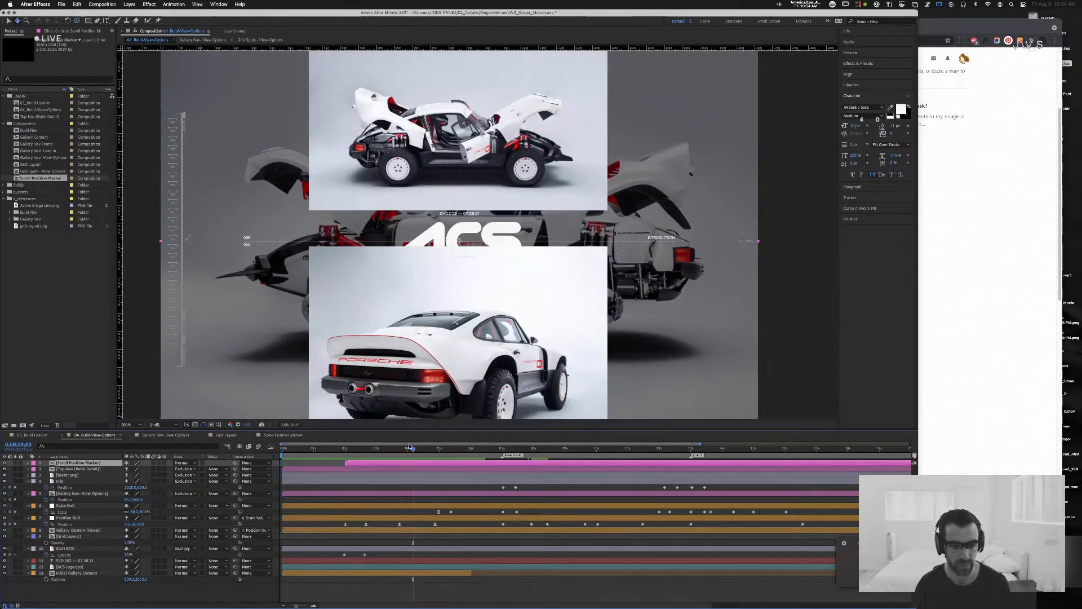
pyautogui.moveTo(410, 446); pyautogui.dragTo(358, 450)
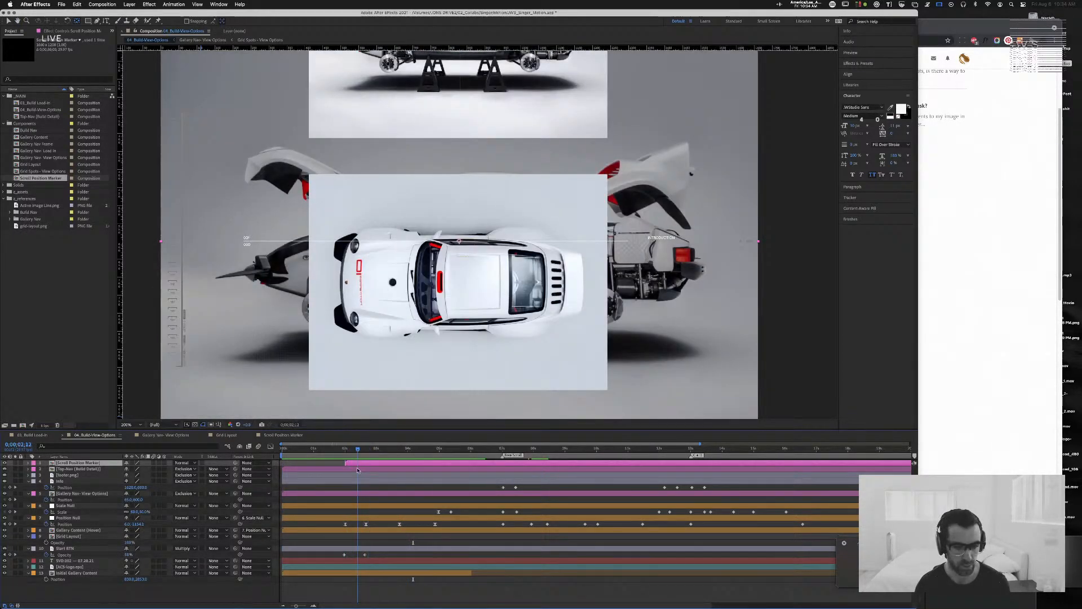
pyautogui.click(348, 518)
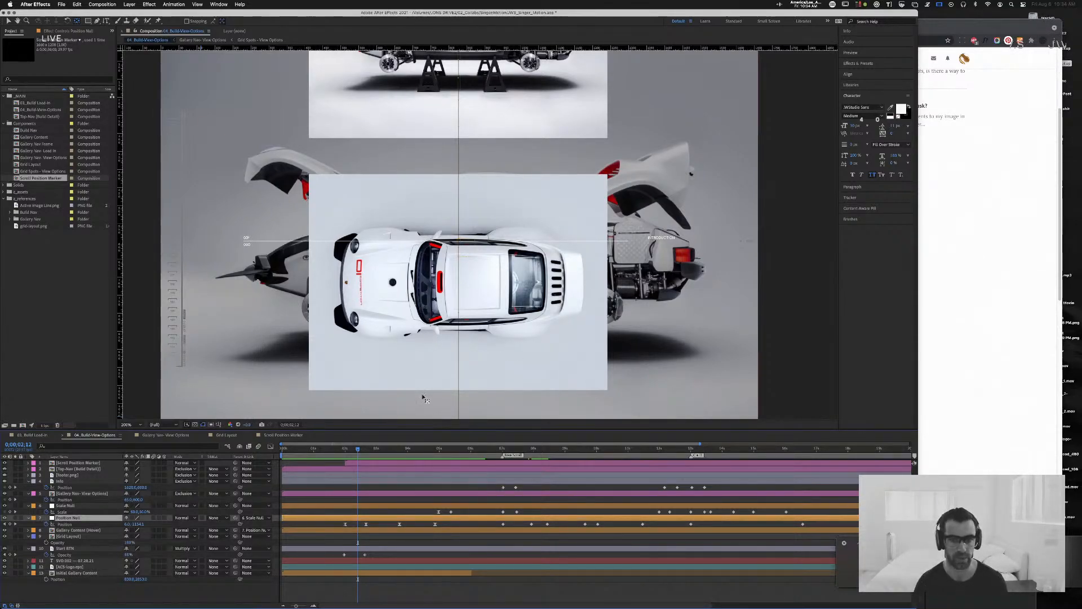
pyautogui.moveTo(356, 450); pyautogui.dragTo(345, 452)
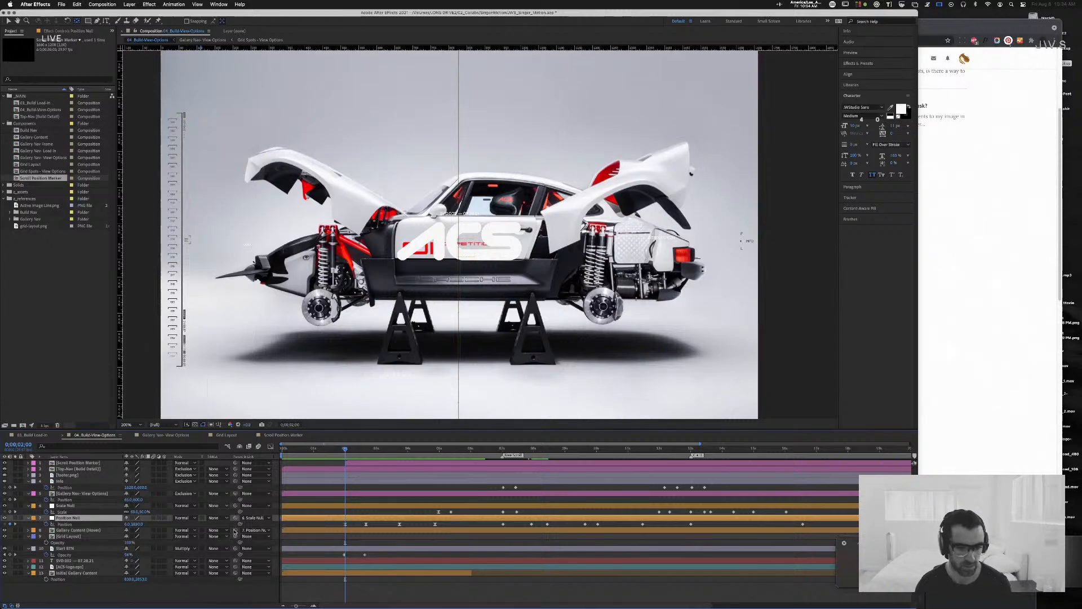
# Step: Close the Gallery Nav - View Options and Grid Layout compositions, keeping Scroll Position Marker open
pyautogui.click(279, 435)
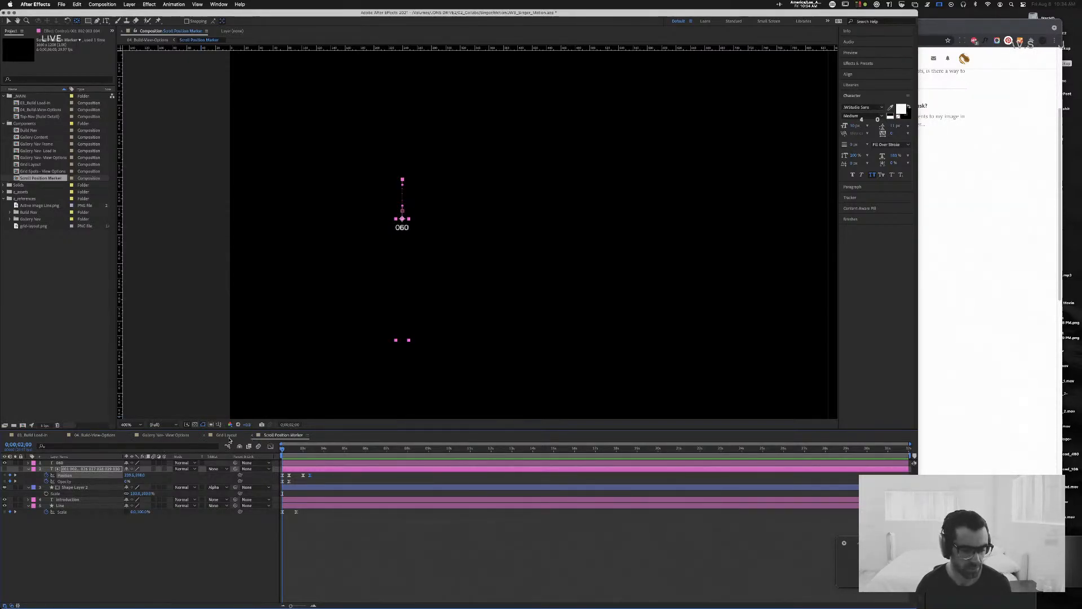
pyautogui.click(128, 436)
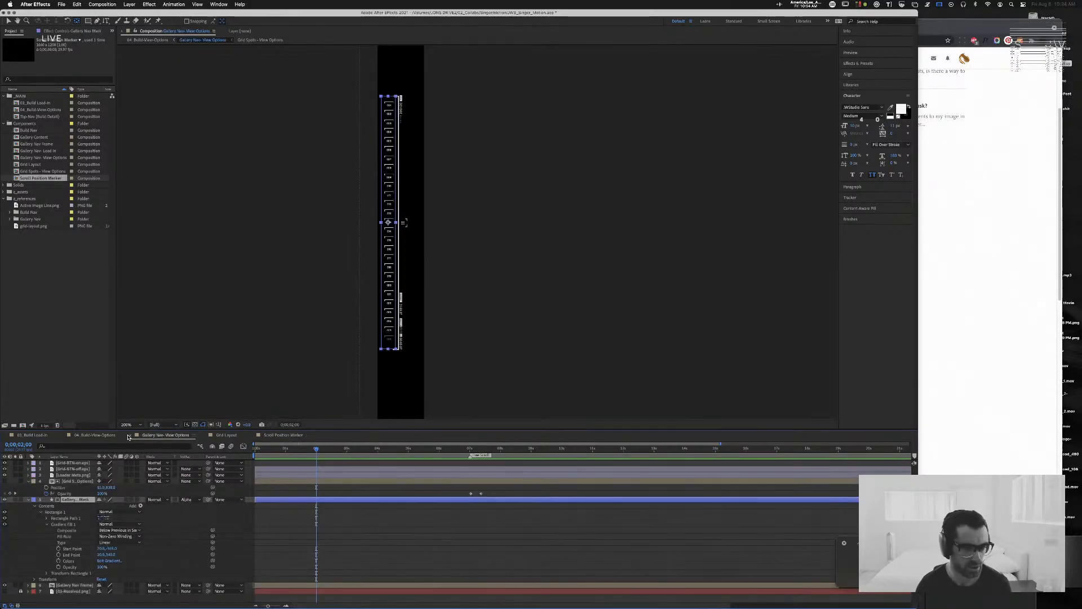
pyautogui.click(129, 436)
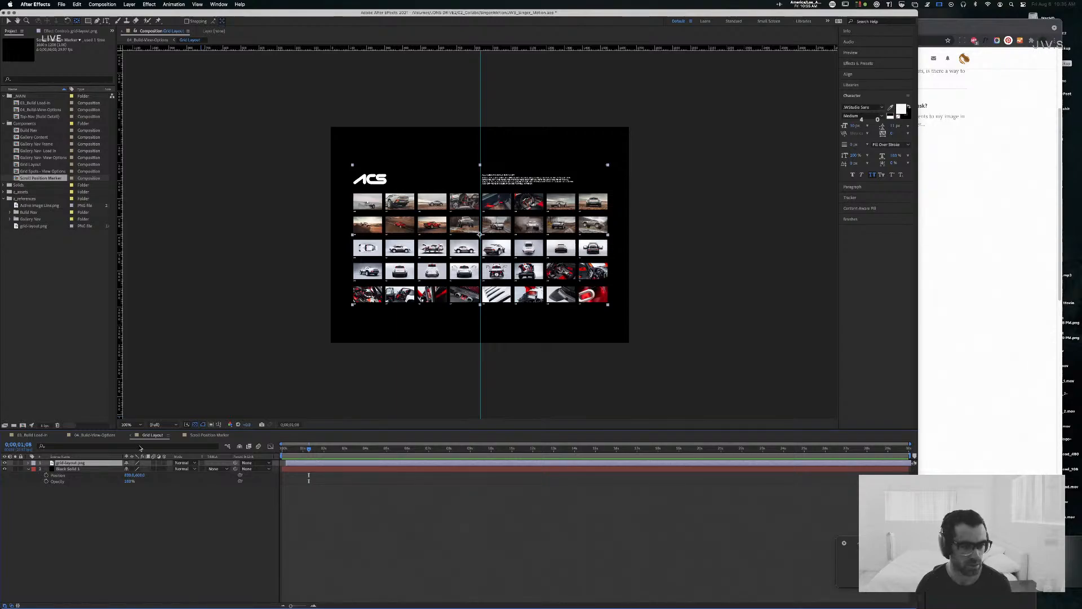
pyautogui.click(130, 437)
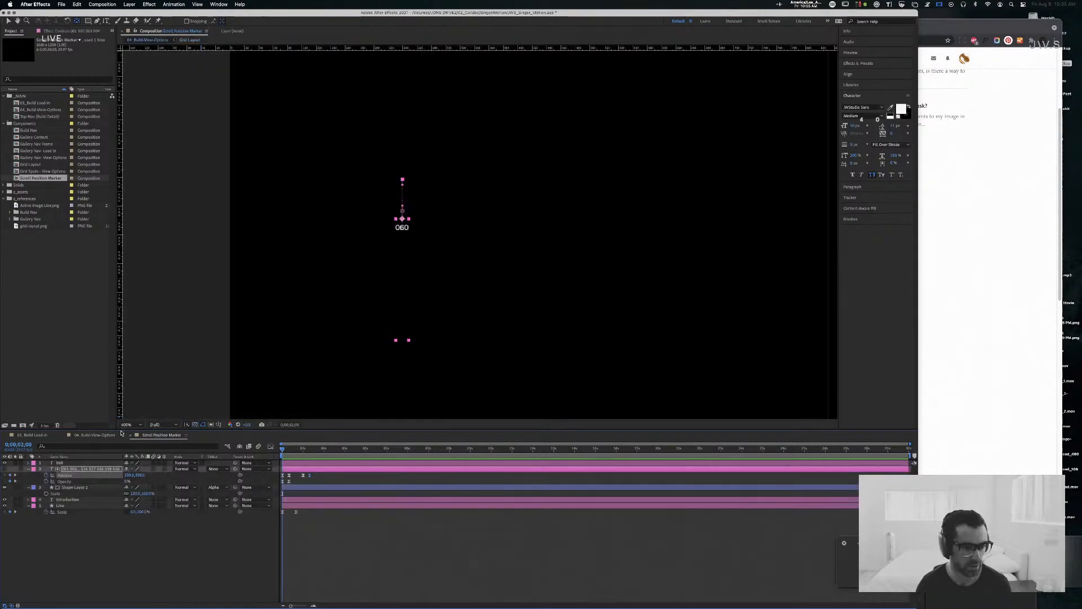
# Step: Return to the 04. Build-View-Options composition, save the project, and move the current time to 0:00:02:20
pyautogui.click(88, 436)
pyautogui.moveTo(330, 452); pyautogui.dragTo(263, 452)
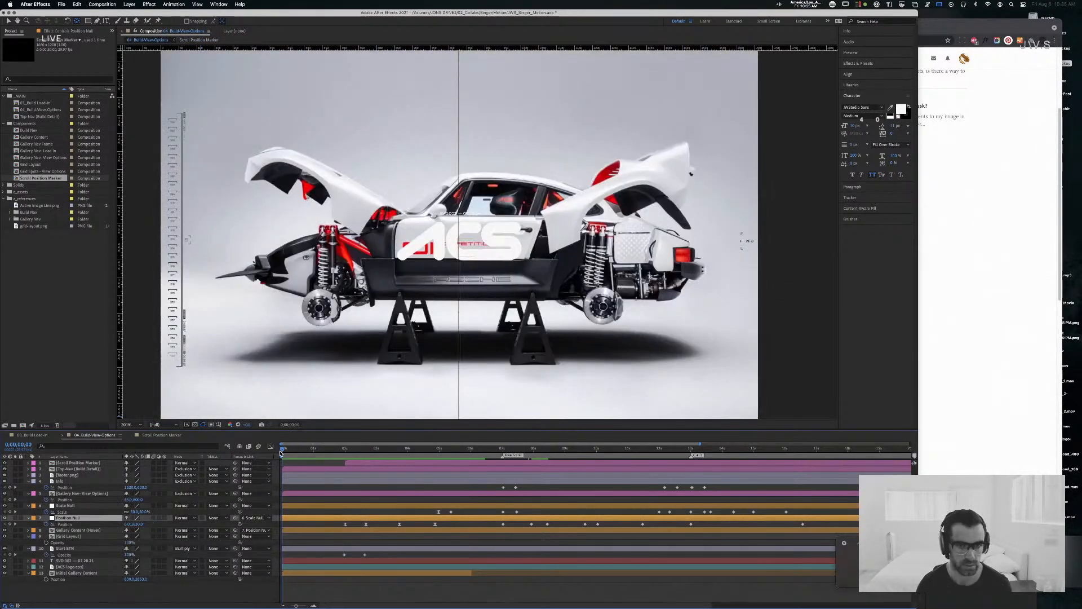
pyautogui.press('super+s')
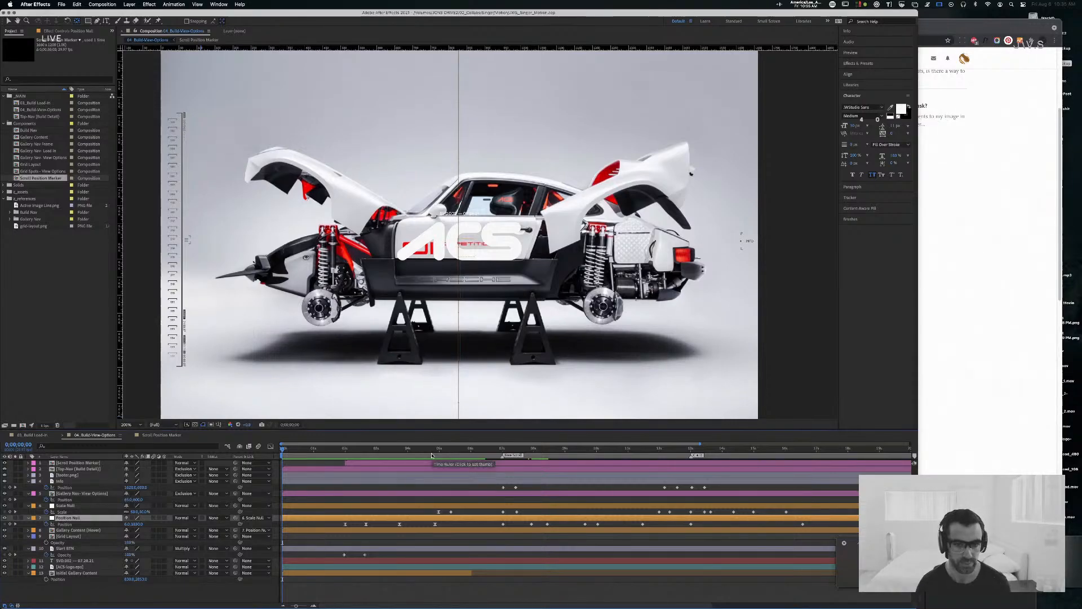
pyautogui.moveTo(286, 448); pyautogui.dragTo(366, 453)
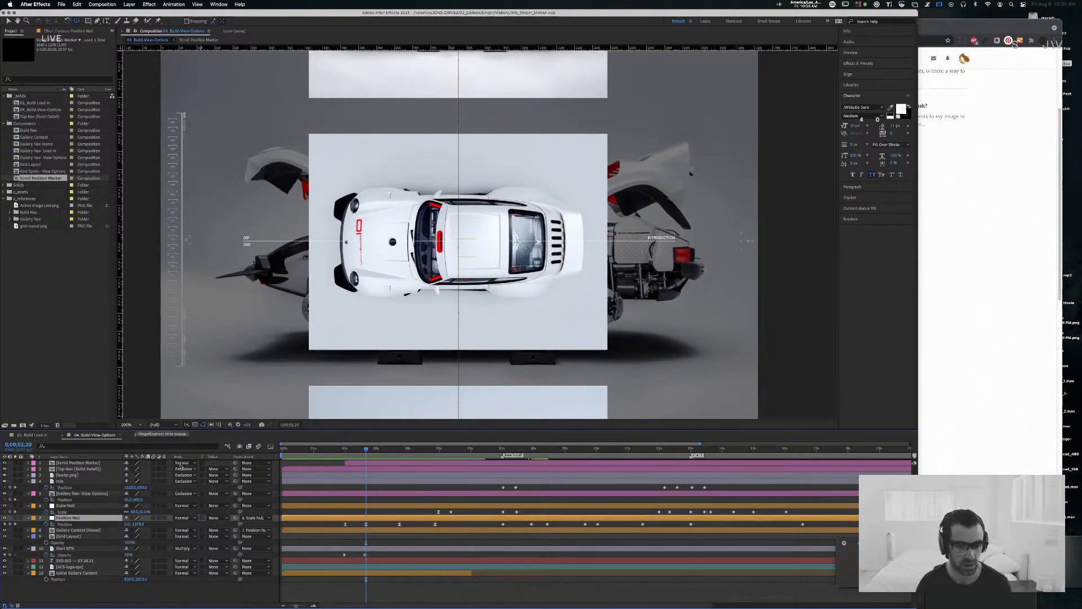
# Step: Return to the Scroll Position Marker composition and add a composition marker at 0:00:02:20
pyautogui.click(161, 435)
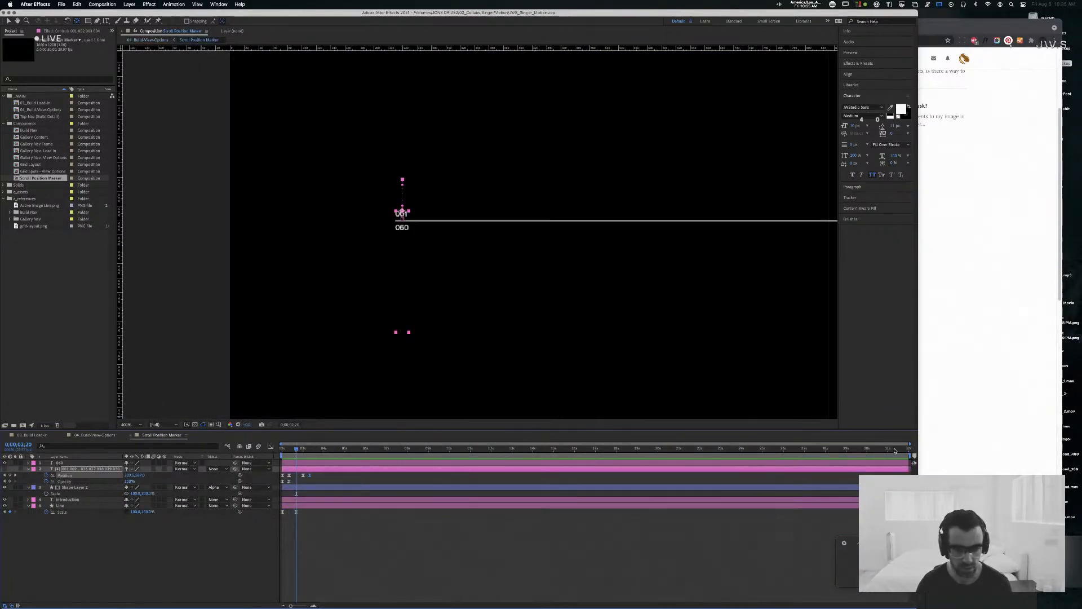
pyautogui.moveTo(913, 457); pyautogui.dragTo(297, 457)
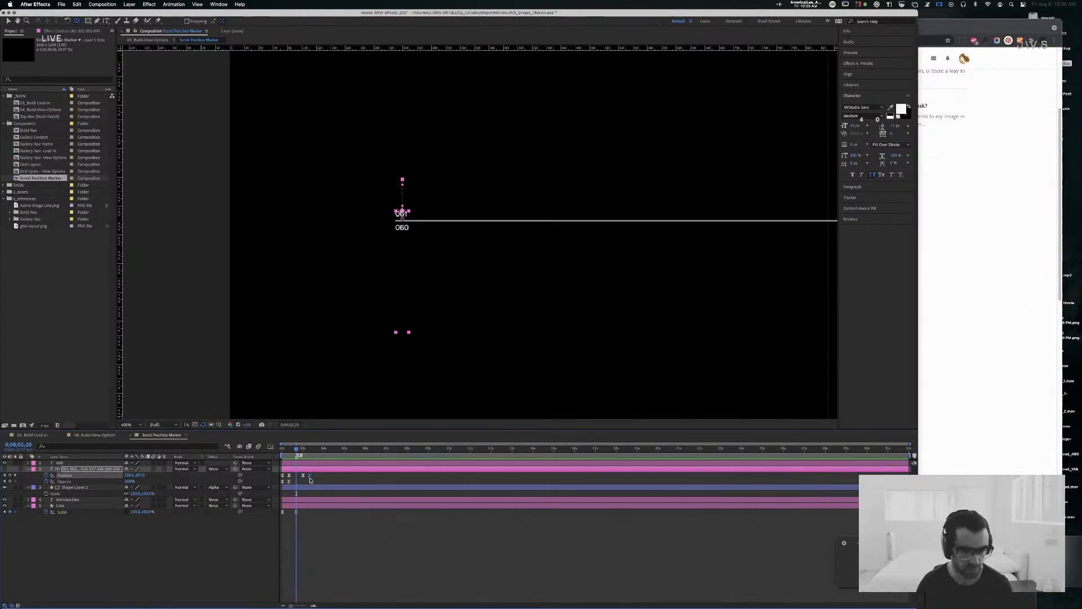
pyautogui.click(297, 512)
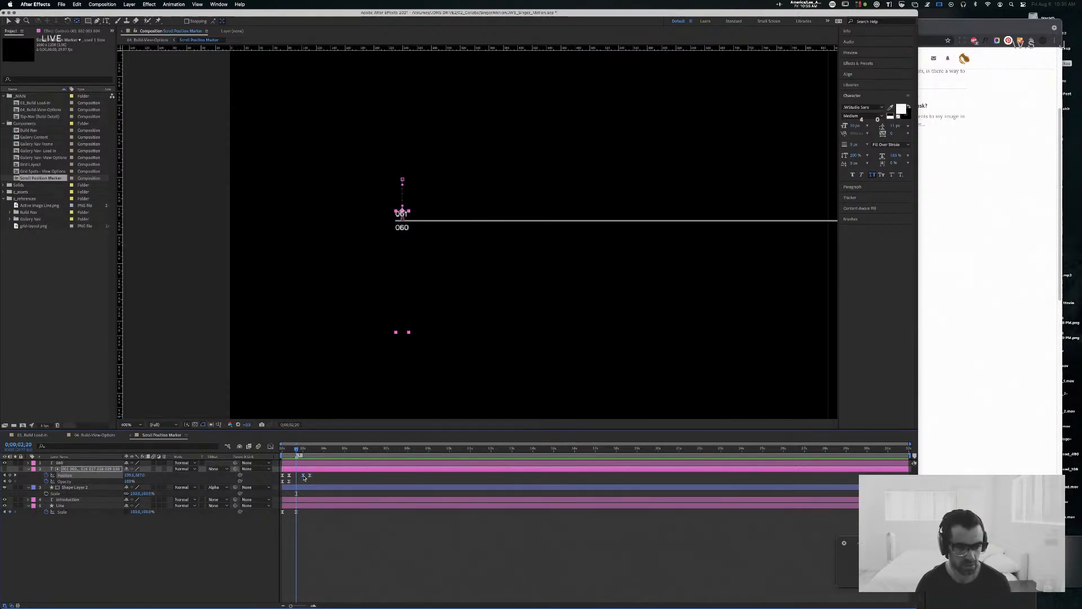
# Step: Delete the number stack's second-to-last Position keyframe, move the final one to 0:00:02:20, and preview the roll from the start
pyautogui.moveTo(303, 477)
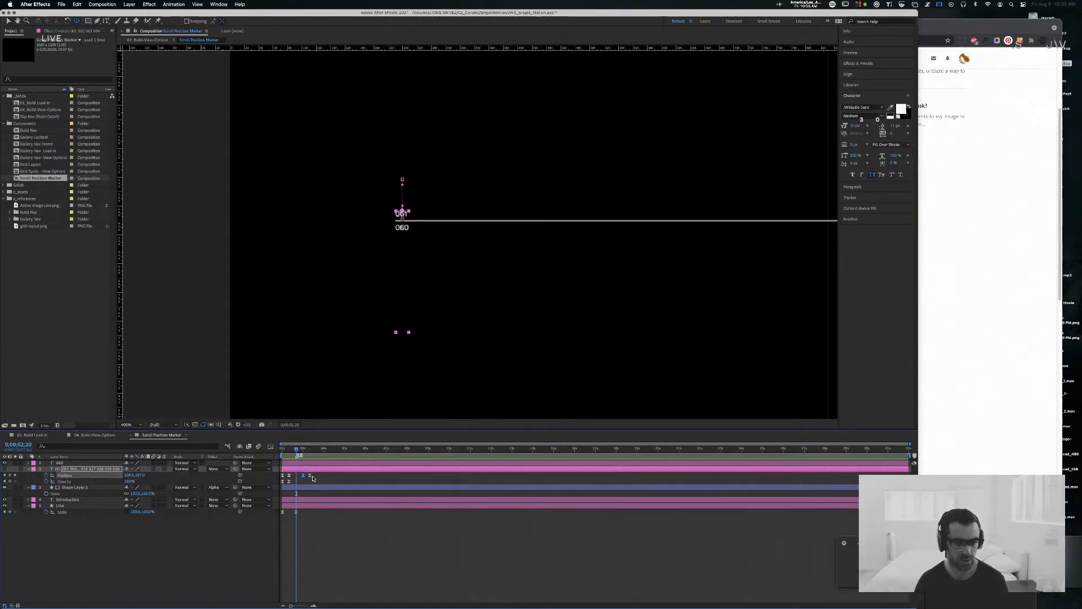
pyautogui.press('Delete')
pyautogui.moveTo(310, 477); pyautogui.dragTo(276, 450)
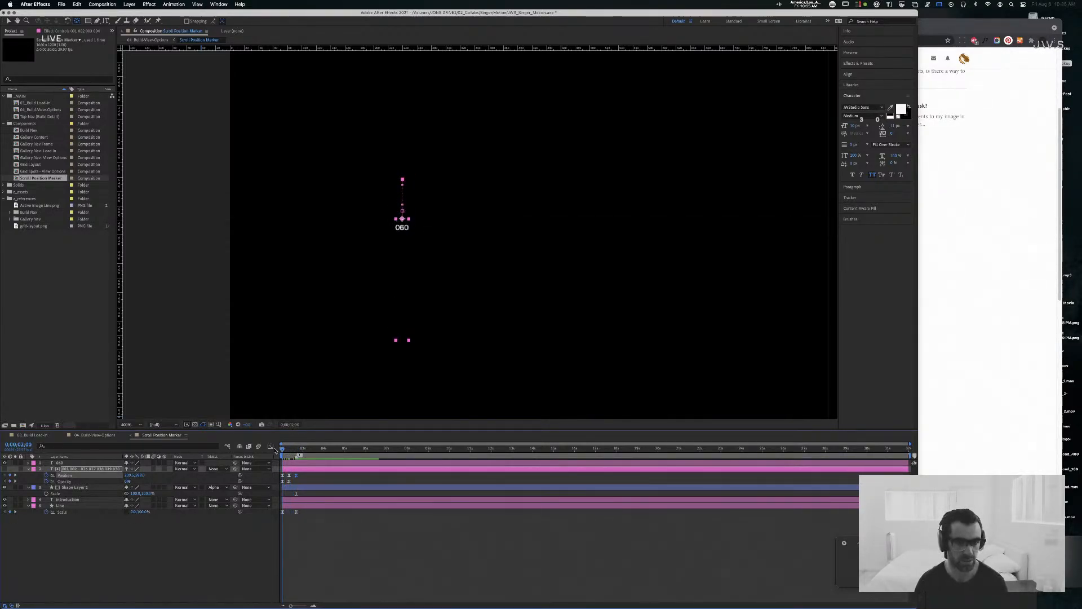
pyautogui.press('space')
pyautogui.moveTo(511, 605)
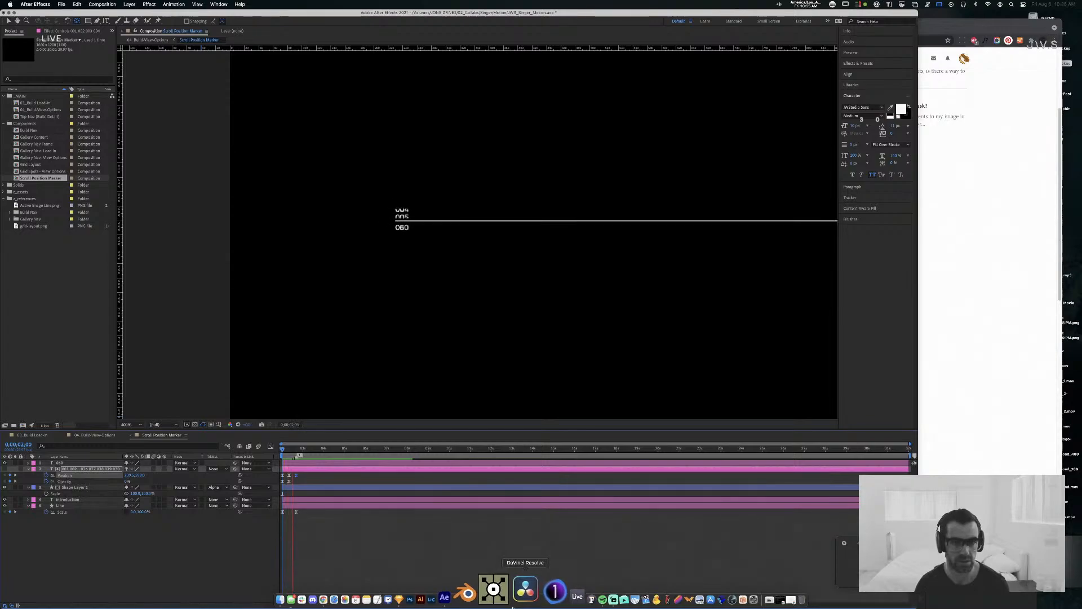
pyautogui.press('space')
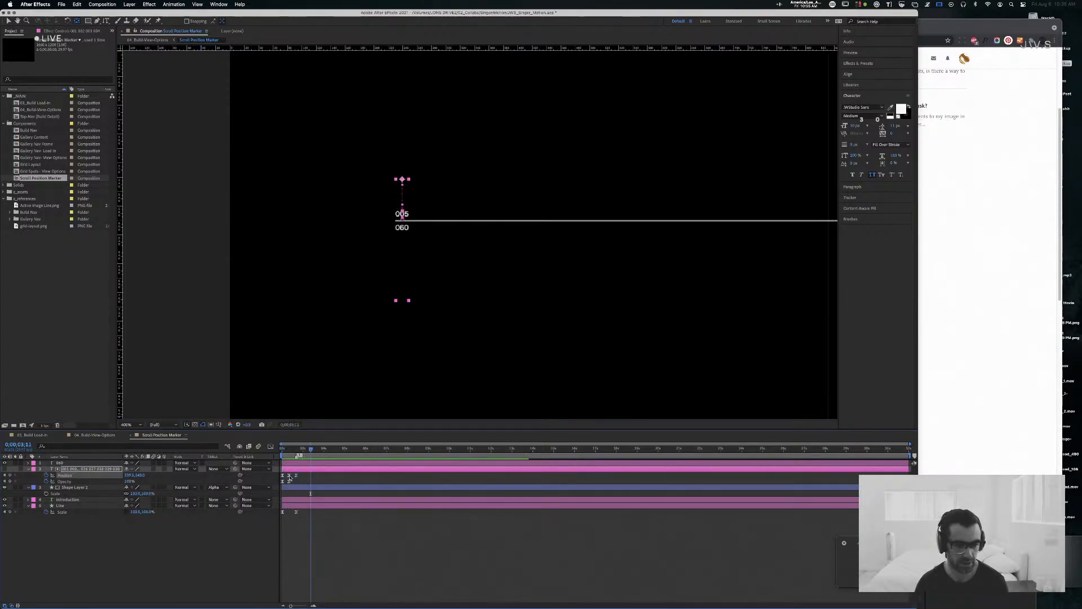
# Step: Remove the number stack's middle Position keyframe, preview the roll again, return to 0:00:02:20, and hide the rulers
pyautogui.moveTo(311, 449); pyautogui.dragTo(278, 448)
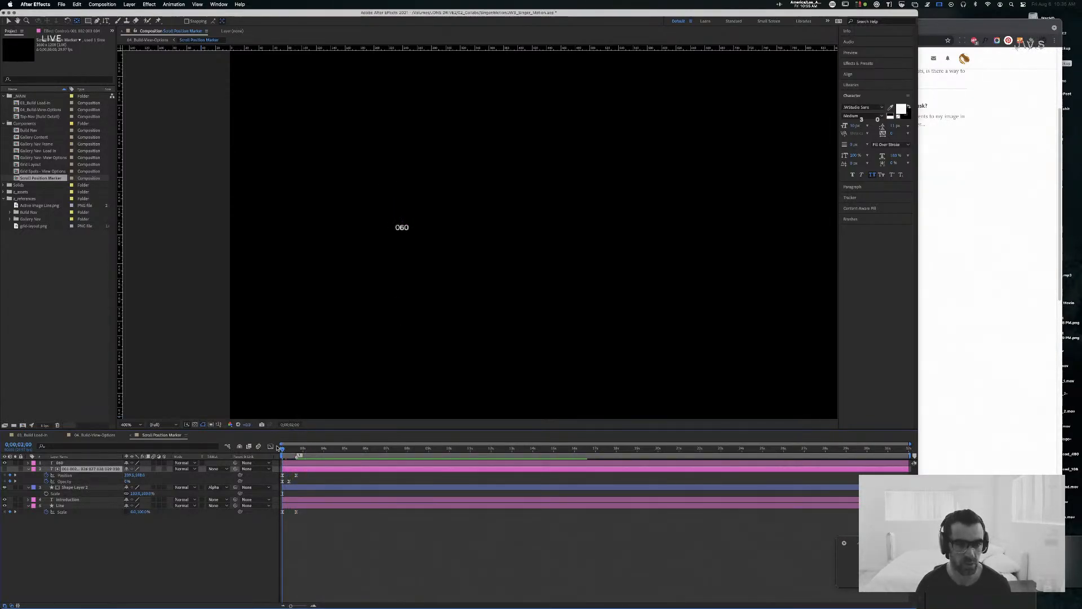
pyautogui.press('space')
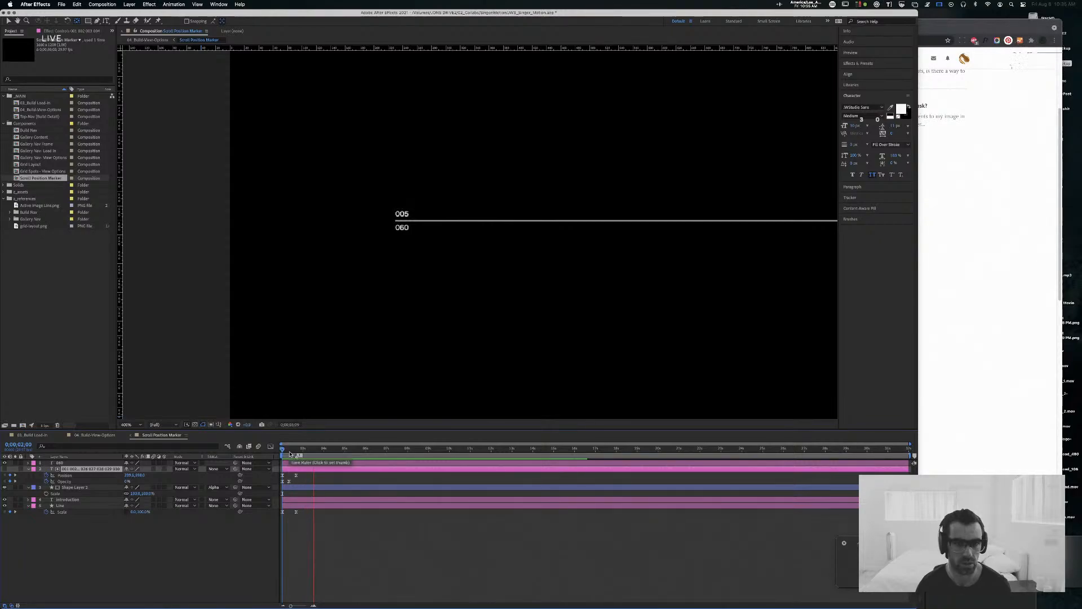
pyautogui.press('space')
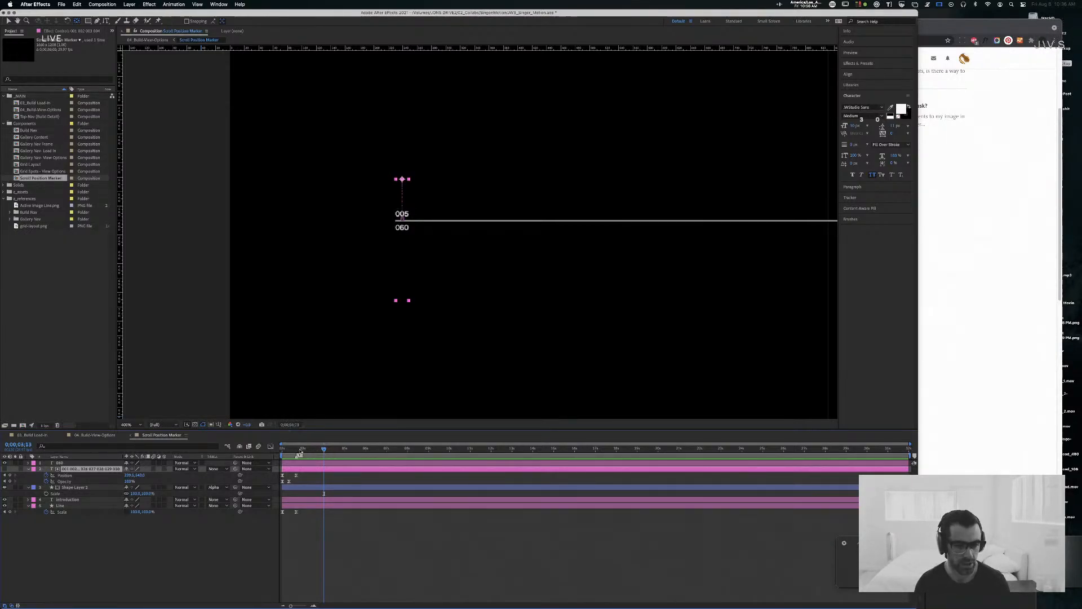
pyautogui.moveTo(300, 450)
pyautogui.mouseDown()
pyautogui.moveTo(281, 451)
pyautogui.moveTo(307, 451)
pyautogui.moveTo(282, 449)
pyautogui.moveTo(294, 449)
pyautogui.mouseUp()
pyautogui.press('super+r')
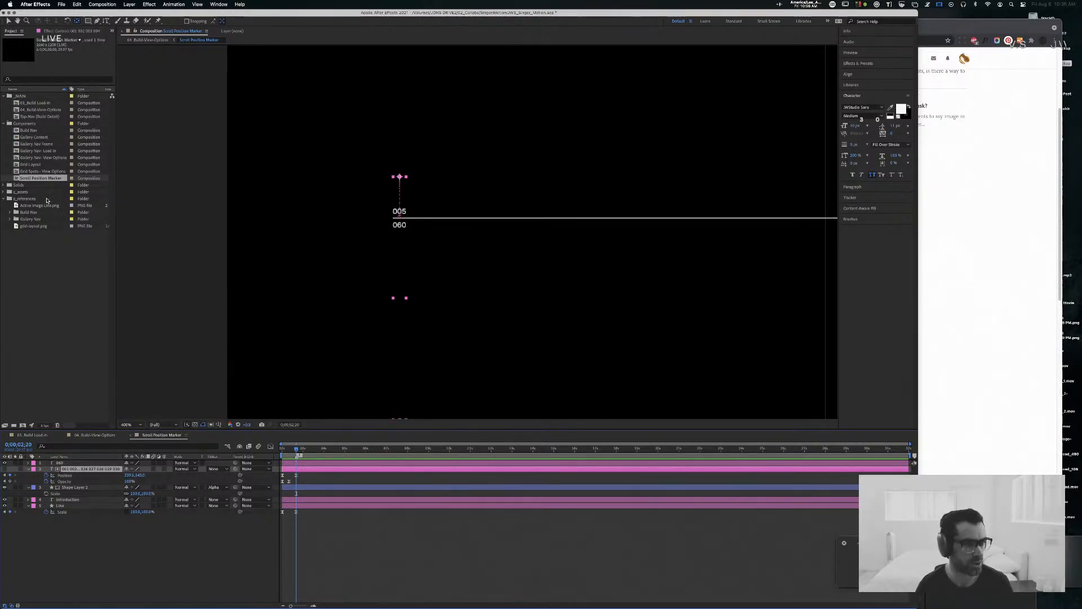
# Step: Rename the Scroll Position Marker composition by adding "(View Options)" to the end of its name
pyautogui.click(42, 179)
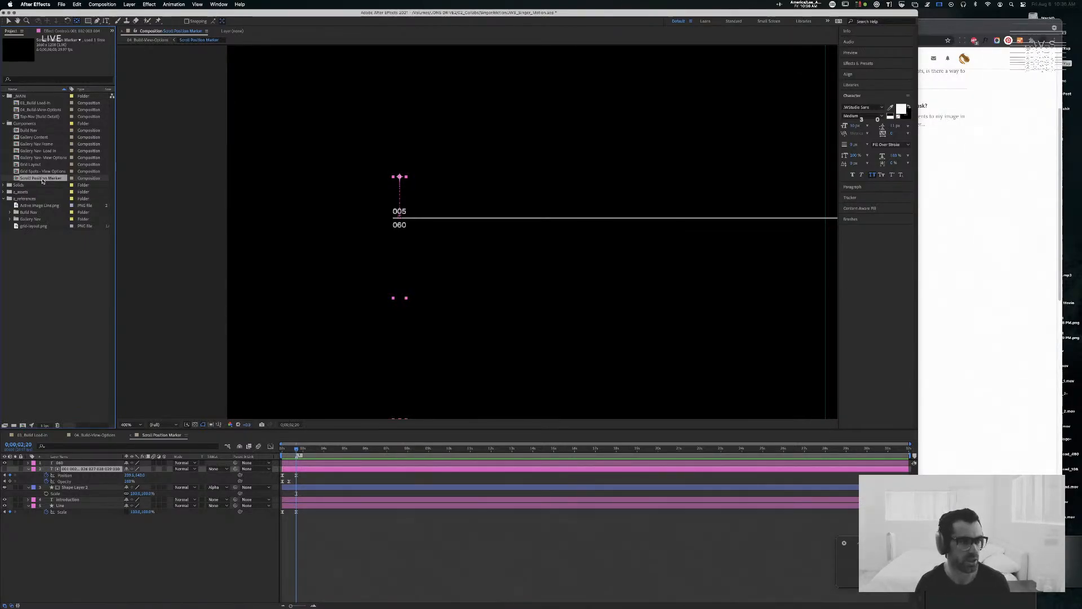
pyautogui.press('Return')
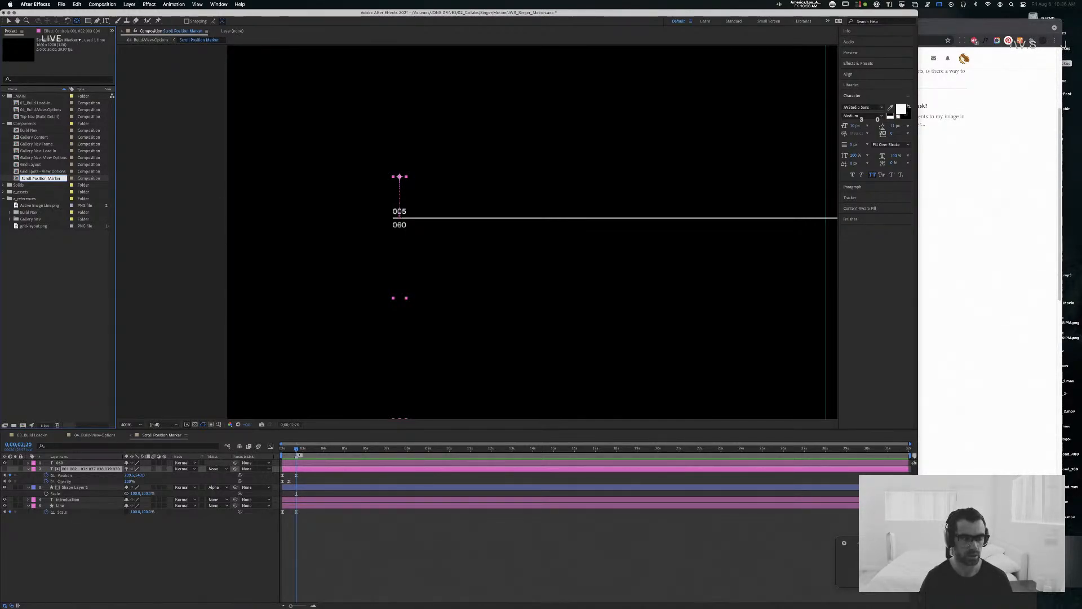
pyautogui.write('(View Options)')
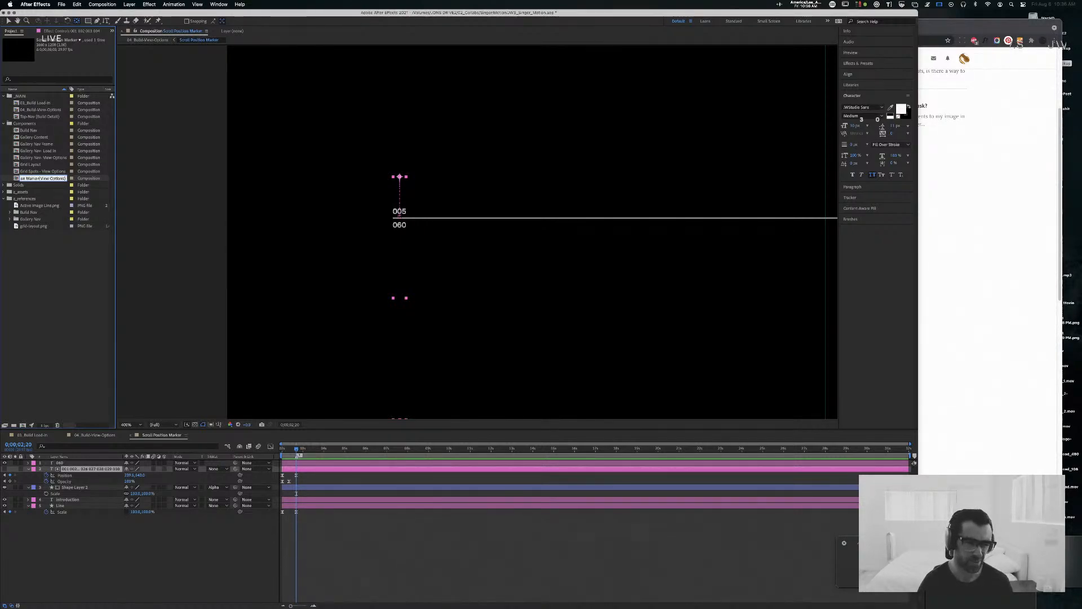
pyautogui.press('Return')
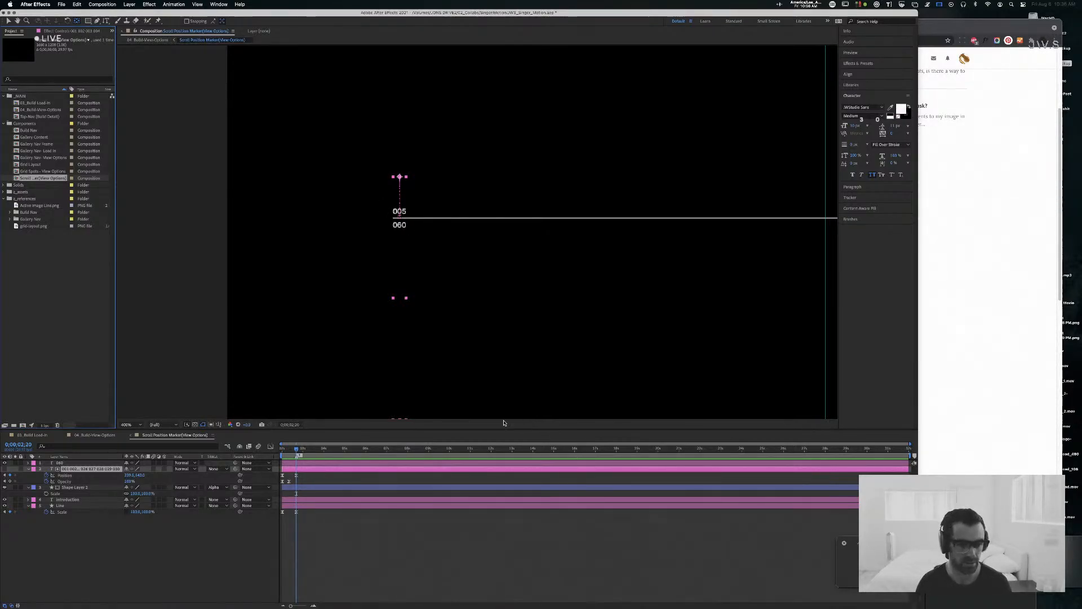
# Step: Enter "First Scroll 1" as the comment of the composition marker at 0:00:02:20
pyautogui.click(300, 455)
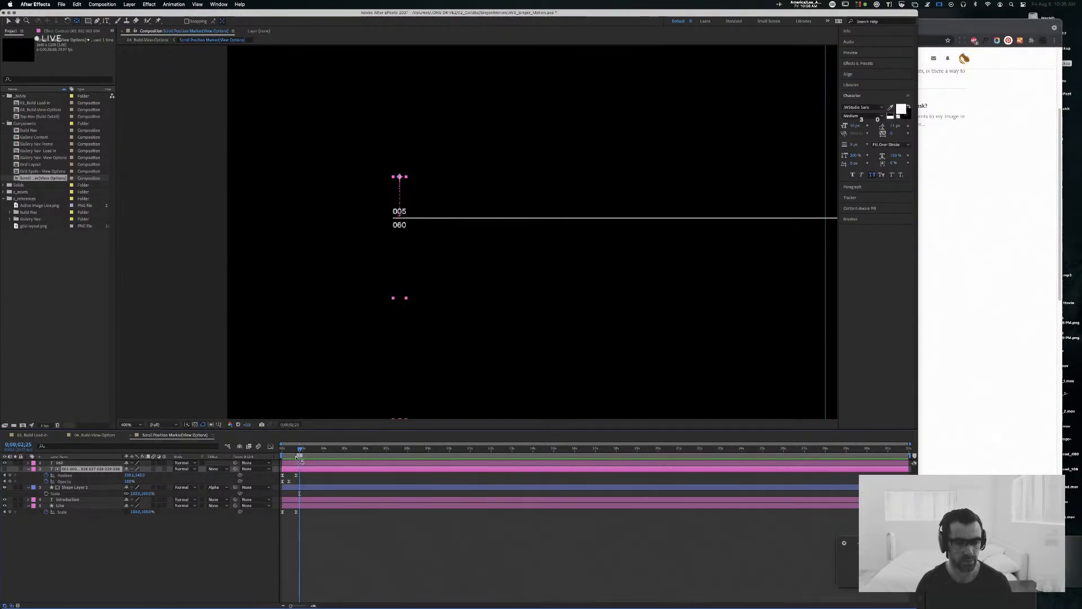
pyautogui.doubleClick(299, 455)
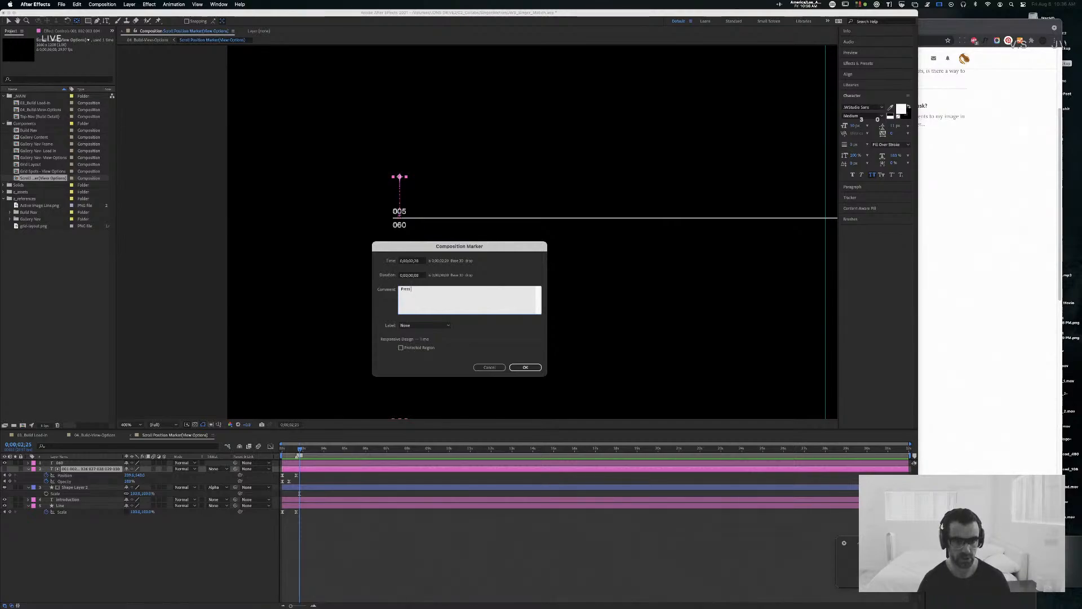
pyautogui.write('First Scro')
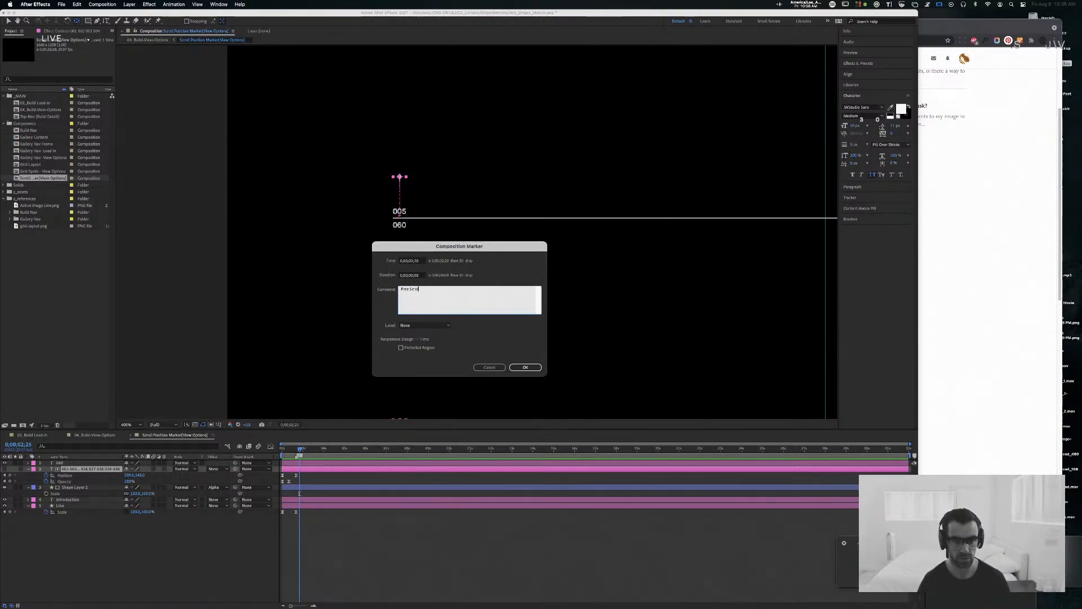
pyautogui.write('ll 1')
pyautogui.press('Return')
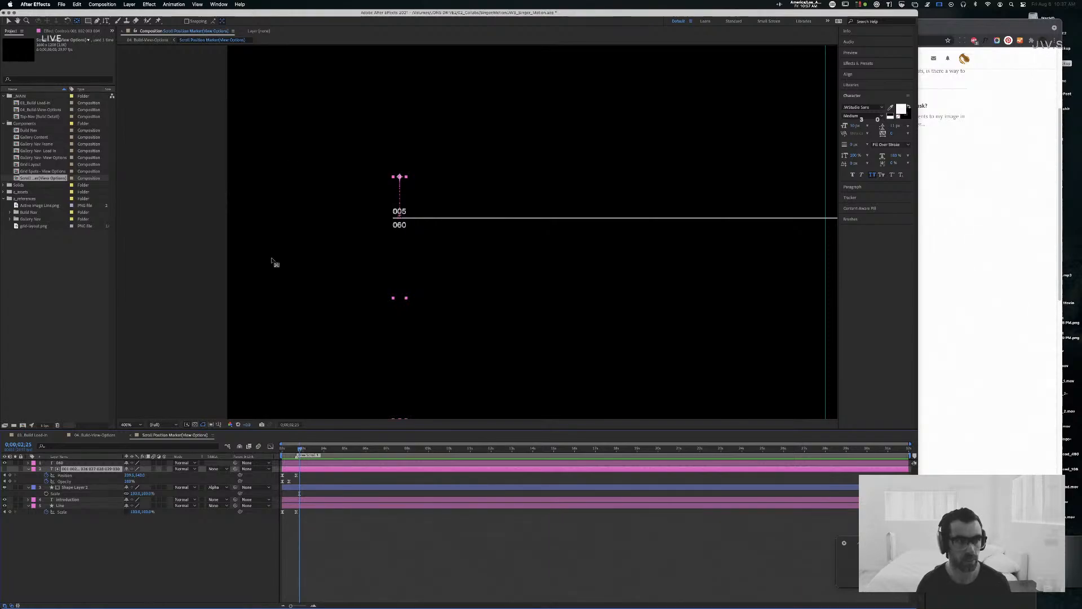
# Step: In 04. Build-View-Options, follow the gallery's scroll from 0:00:02:20 and set the current time to 0:00:03:22
pyautogui.click(98, 434)
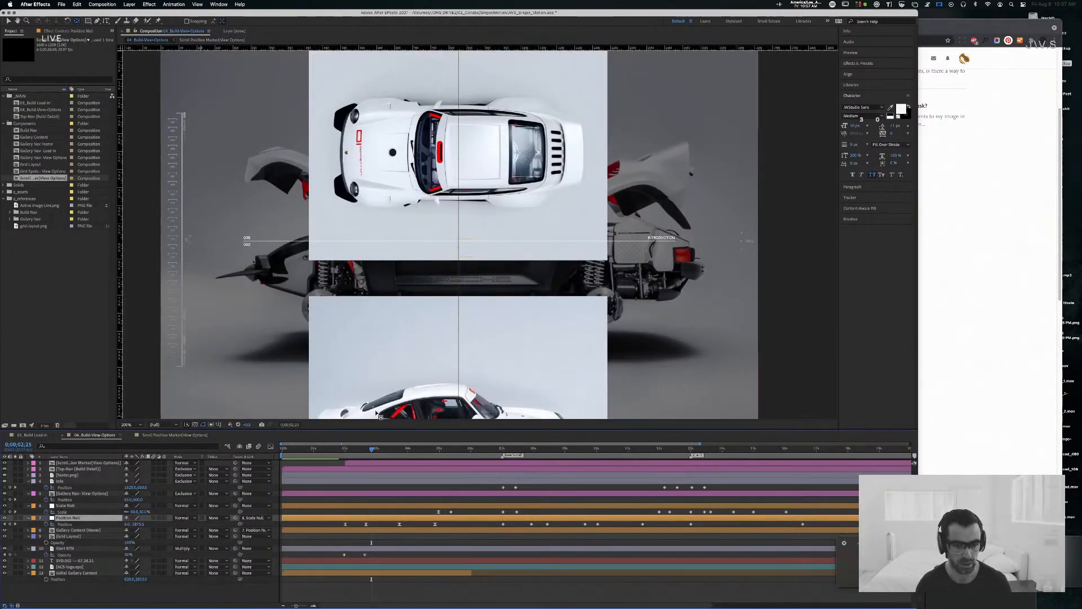
pyautogui.moveTo(359, 451)
pyautogui.mouseDown()
pyautogui.moveTo(371, 452)
pyautogui.moveTo(343, 453)
pyautogui.moveTo(365, 453)
pyautogui.mouseUp()
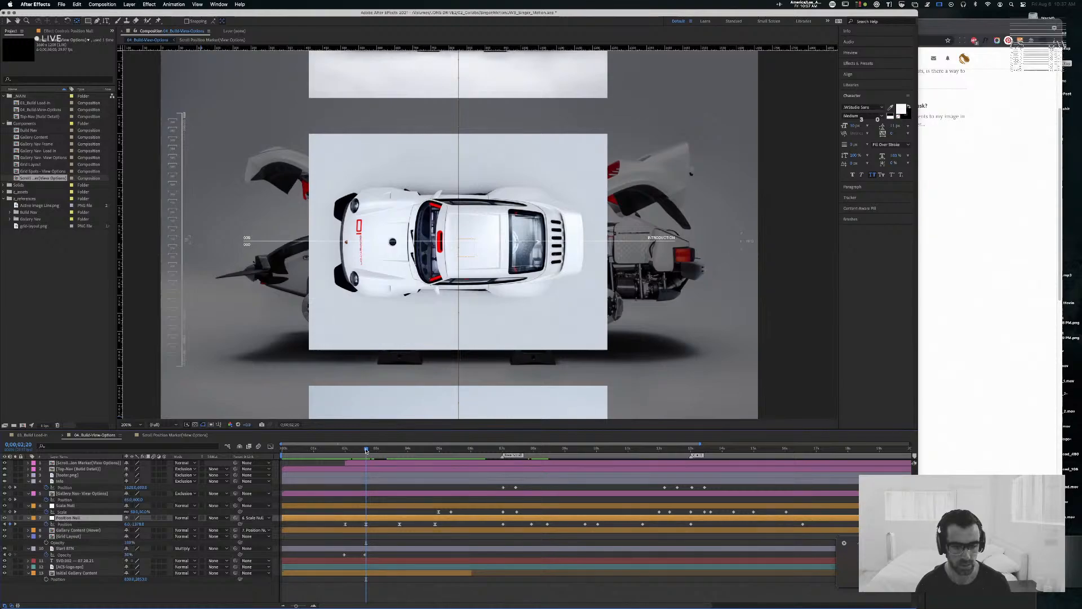
pyautogui.moveTo(365, 449); pyautogui.dragTo(400, 453)
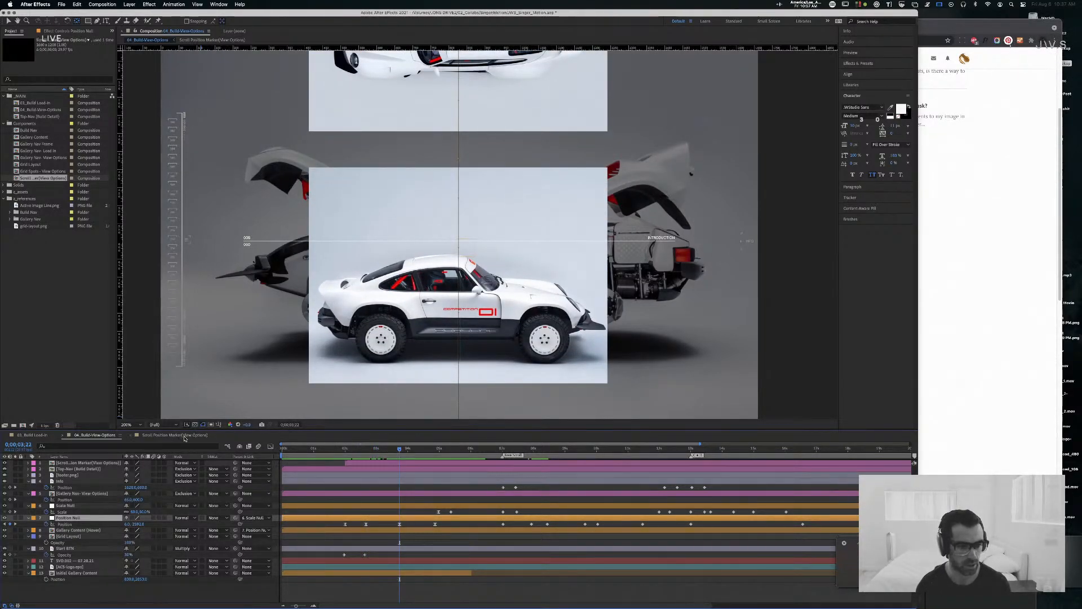
# Step: In Scroll Position Marker(View Options), mark 0:00:03:22, keyframe the number stack's Position there so 015 sits above the line, and preview
pyautogui.click(184, 436)
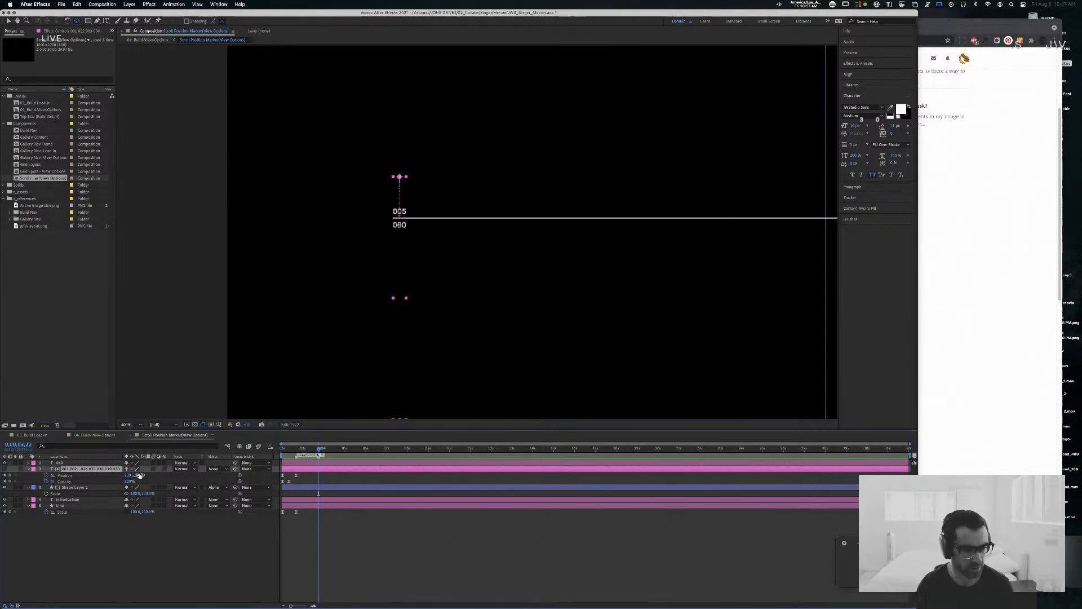
pyautogui.moveTo(139, 475); pyautogui.dragTo(102, 471)
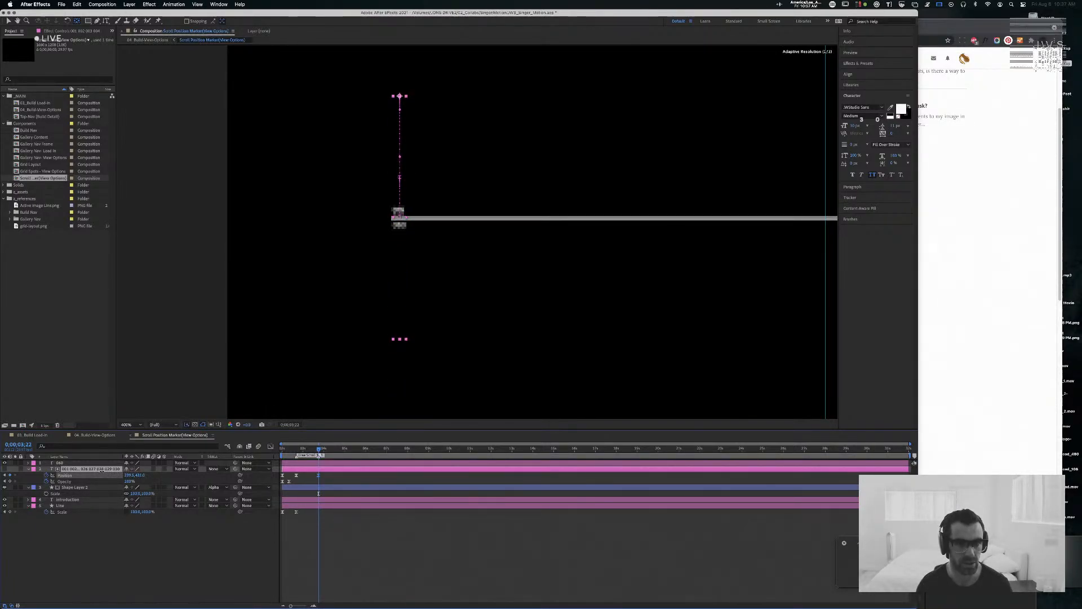
pyautogui.click(141, 475)
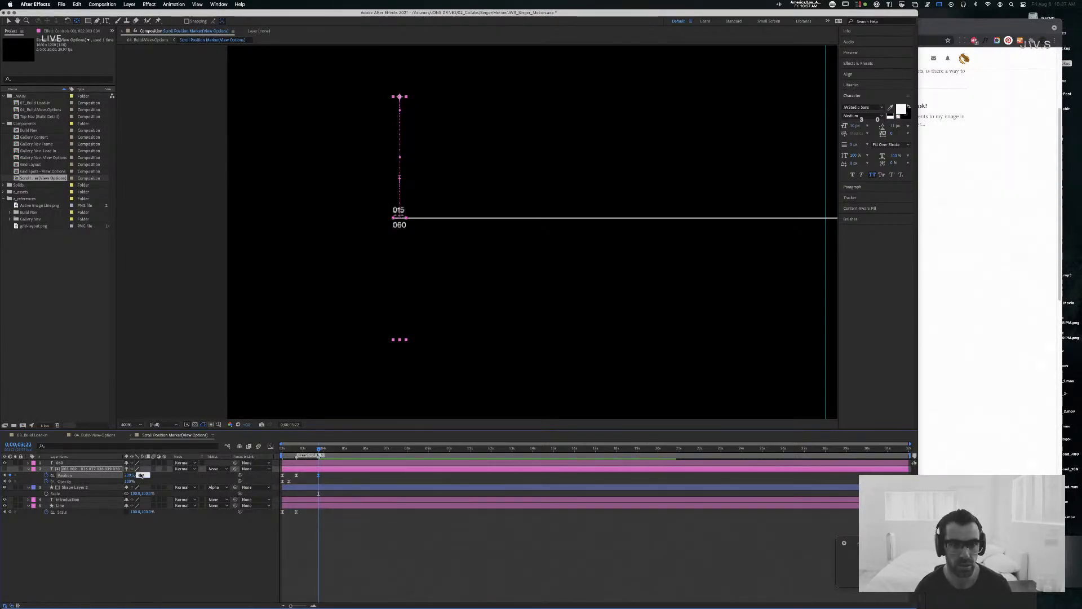
pyautogui.press('Up')
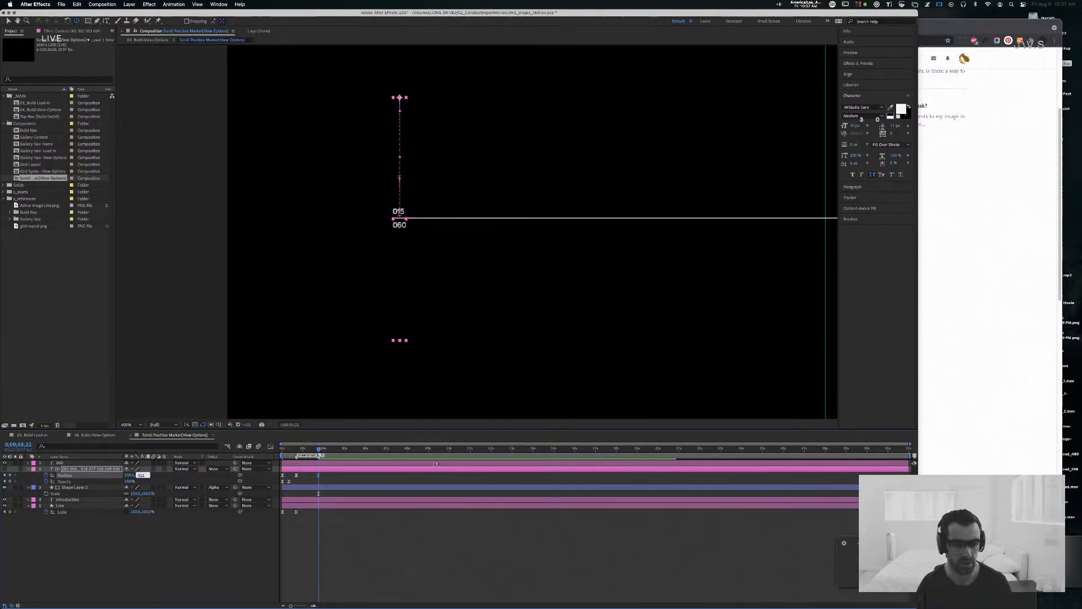
pyautogui.moveTo(318, 449); pyautogui.dragTo(249, 449)
pyautogui.press('space')
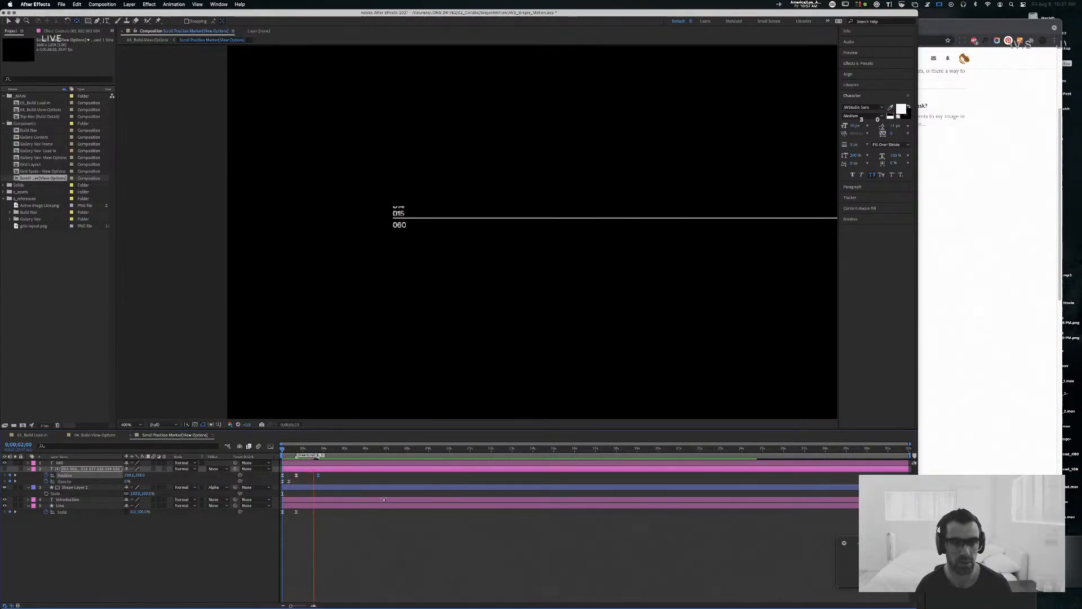
pyautogui.press('space')
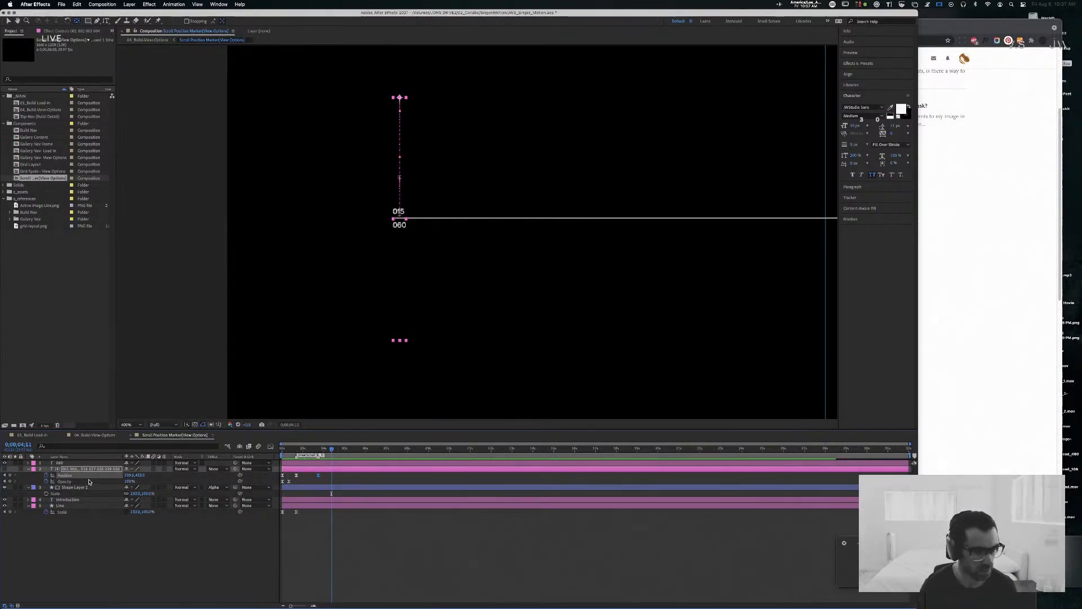
# Step: Duplicate Shape Layer 2 with its alpha matte setting beneath the 060 text layer and move the copy down over 060
pyautogui.click(68, 463)
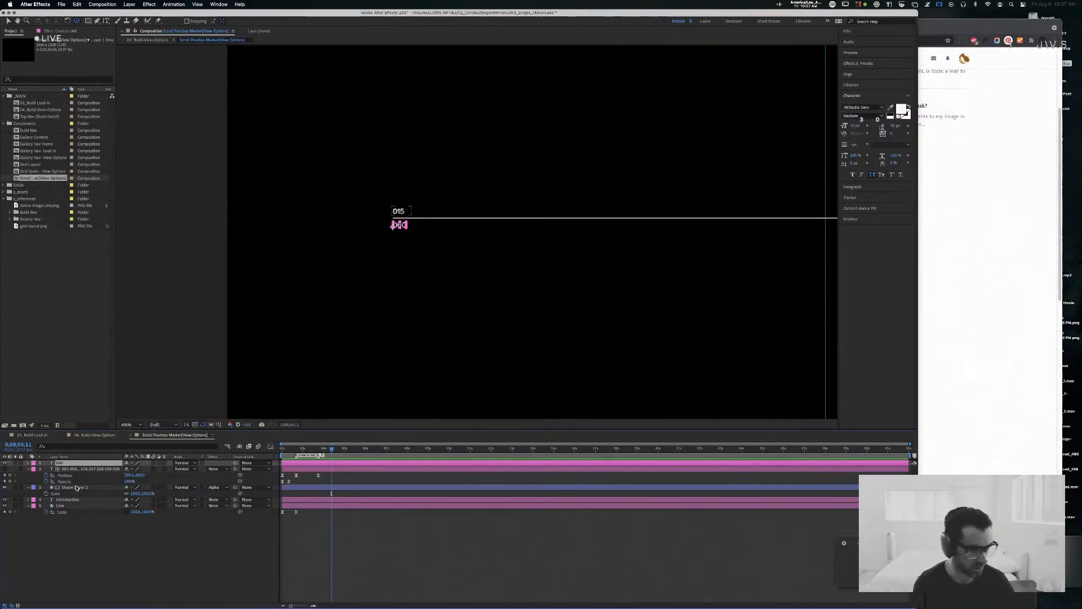
pyautogui.click(76, 487)
pyautogui.press('super+d')
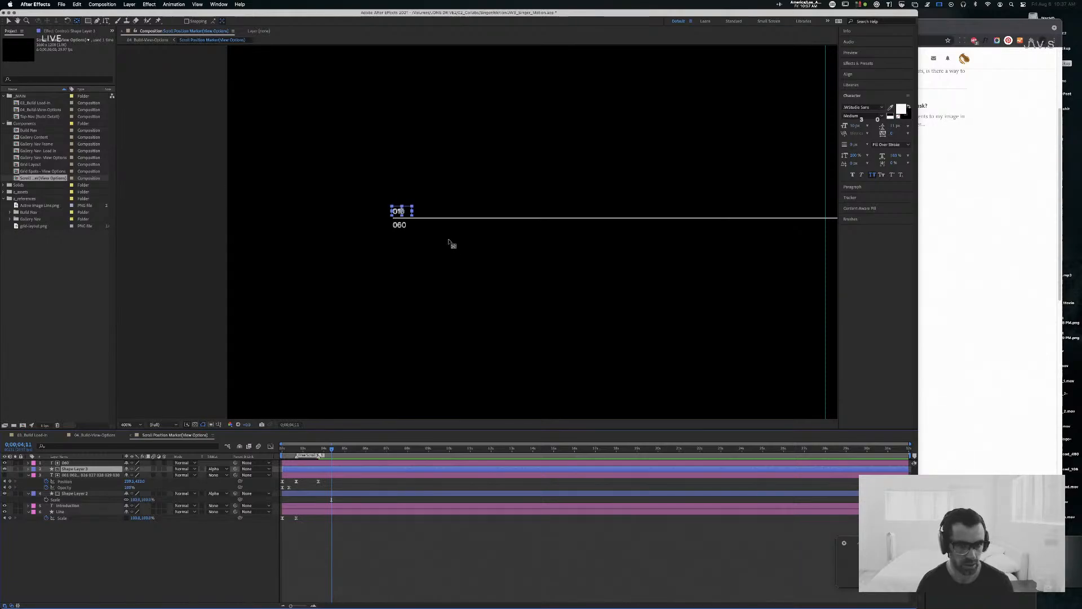
pyautogui.press('Down')
pyautogui.press('Down')
pyautogui.press('Down')
pyautogui.press('Down')
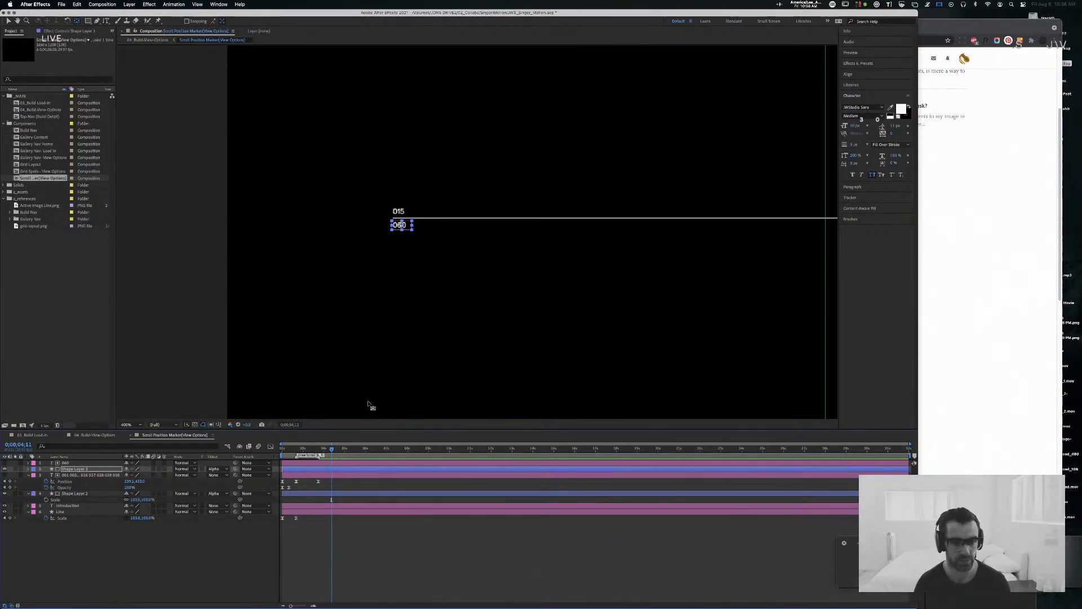
# Step: Keyframe the 060 layer's Position at its resting place at 0:00:02:10 and moved up out of its matte at 0:00:02:00
pyautogui.click(91, 463)
pyautogui.press('p')
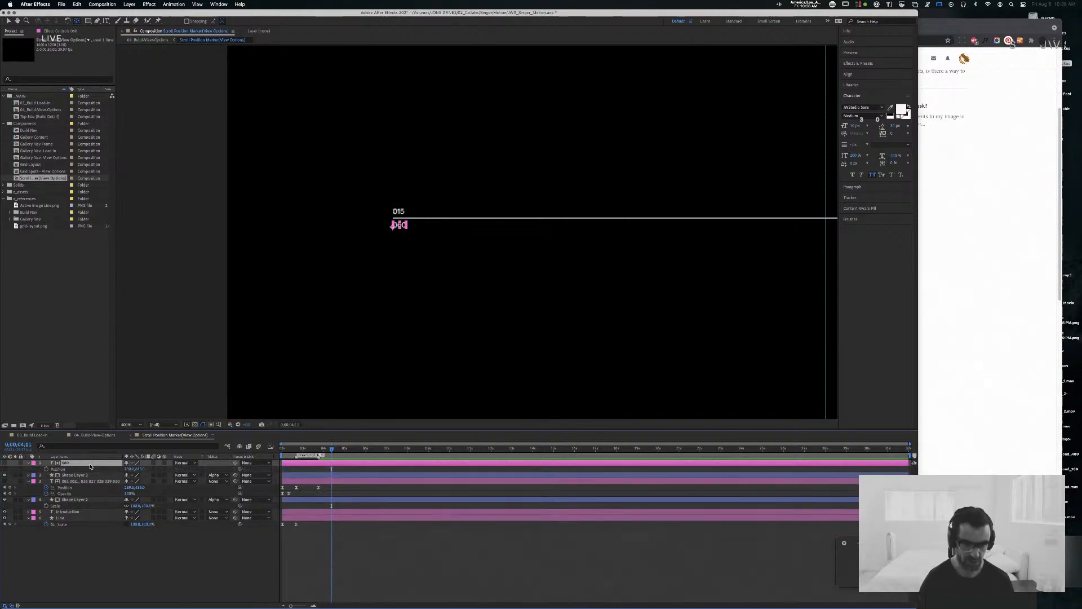
pyautogui.click(282, 449)
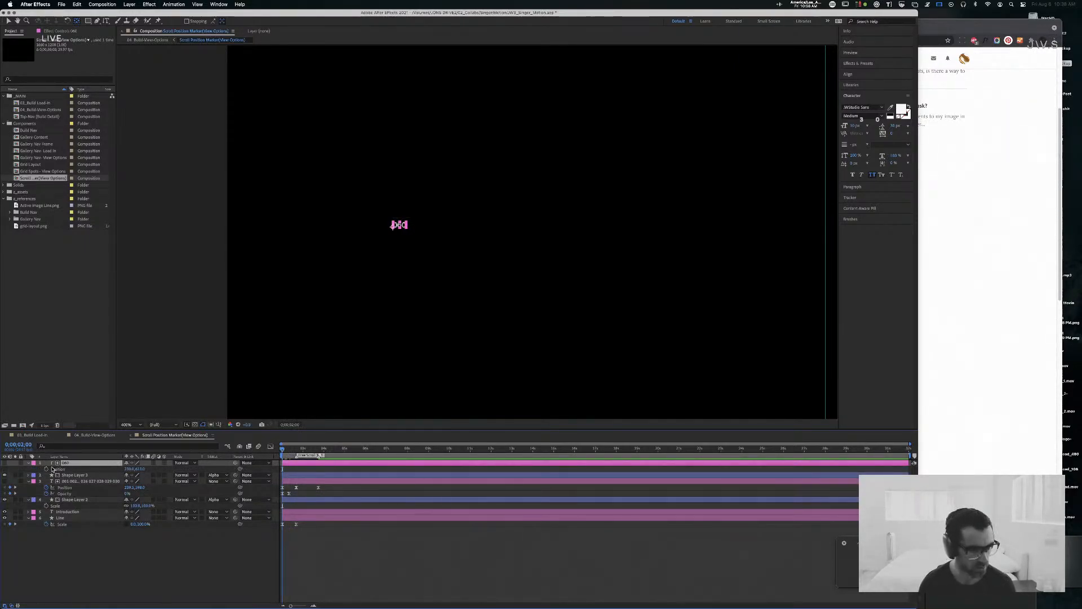
pyautogui.press('space')
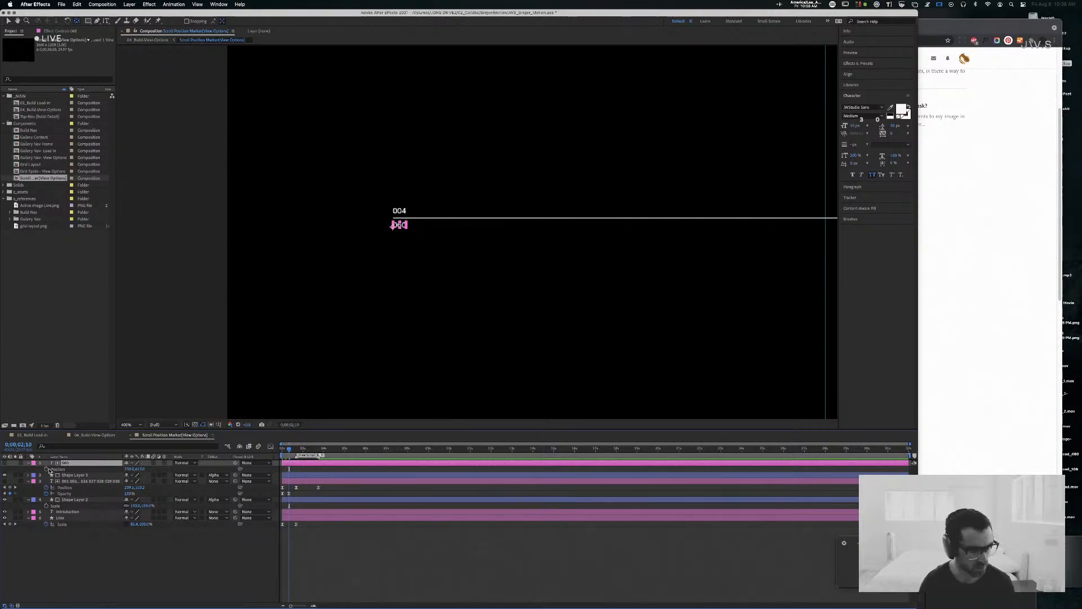
pyautogui.click(49, 471)
pyautogui.press('space')
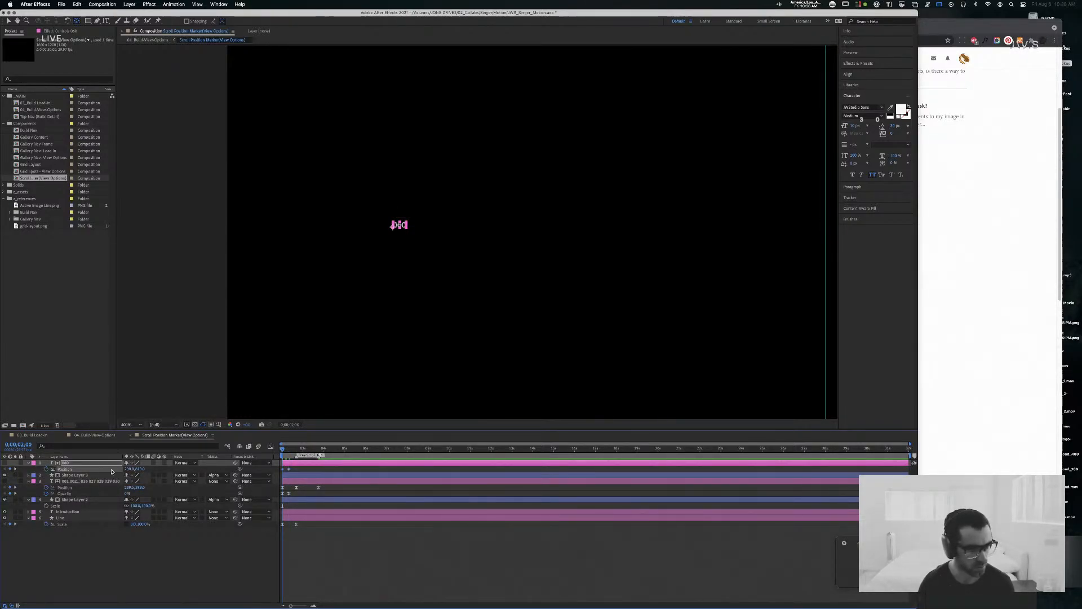
pyautogui.click(140, 470)
pyautogui.hotkey('shift', 'Down')
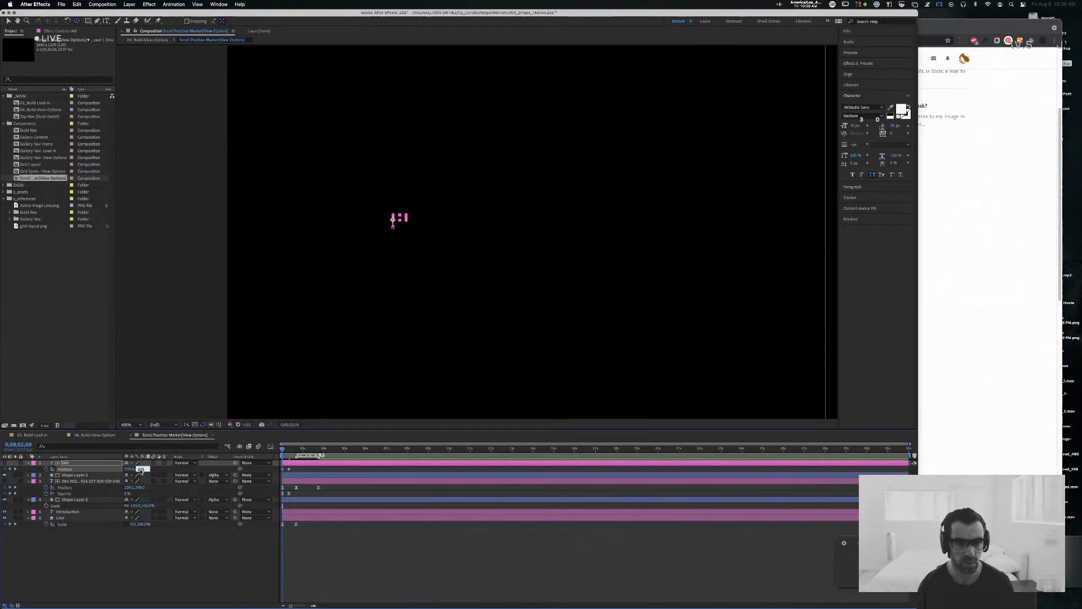
pyautogui.click(273, 471)
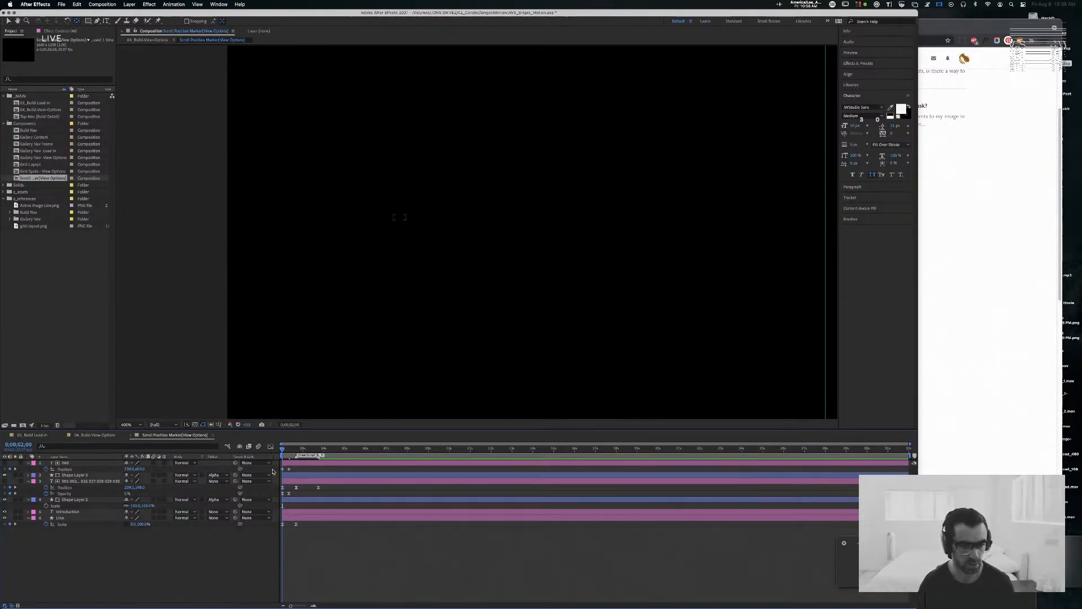
# Step: Ease both Position keyframes of the 060 layer through Keyframe Velocity and preview the reveal
pyautogui.moveTo(295, 469); pyautogui.dragTo(267, 471)
pyautogui.press('super+shift+k')
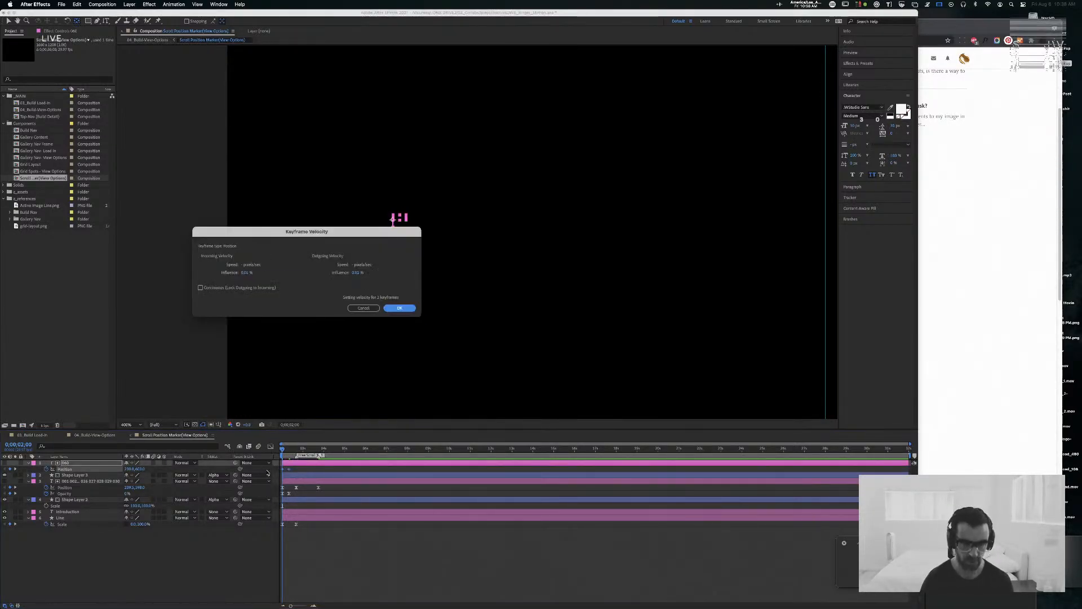
pyautogui.press('Tab')
pyautogui.press('Tab')
pyautogui.press('Tab')
pyautogui.press('Tab')
pyautogui.press('Return')
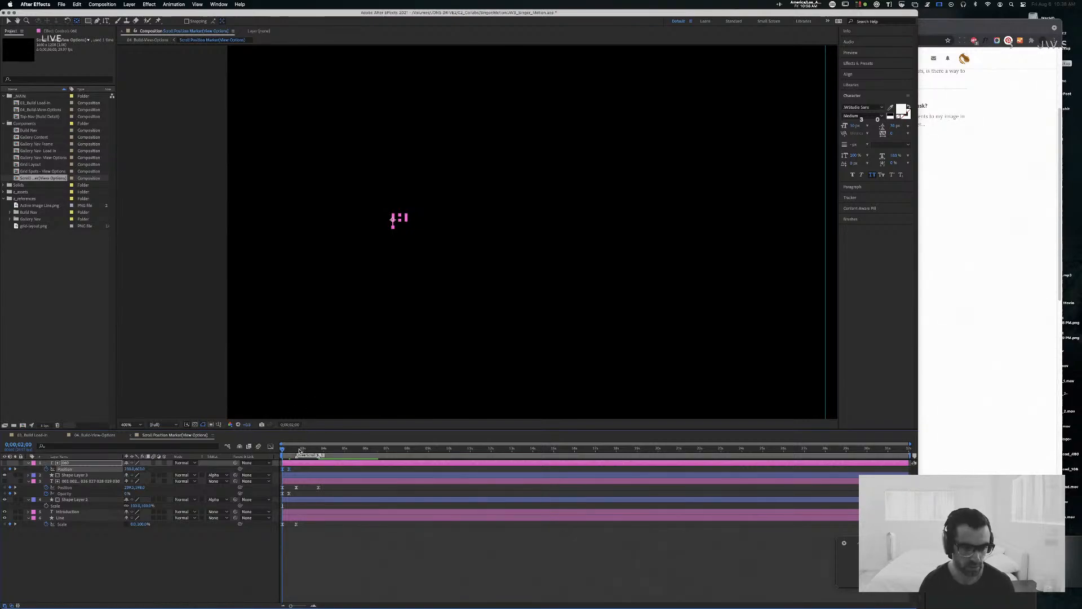
pyautogui.press('space')
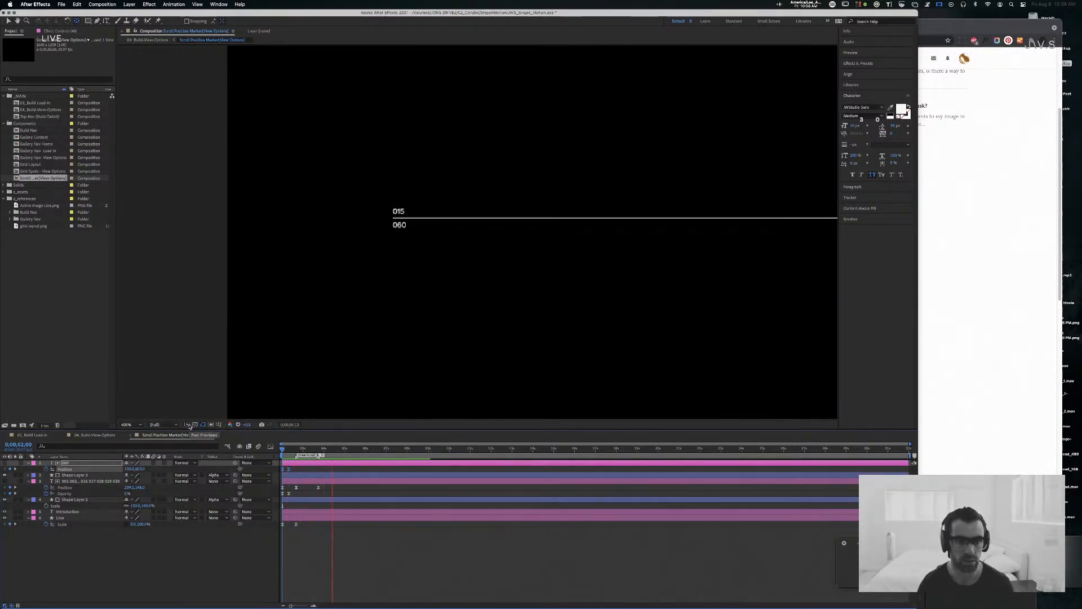
pyautogui.press('space')
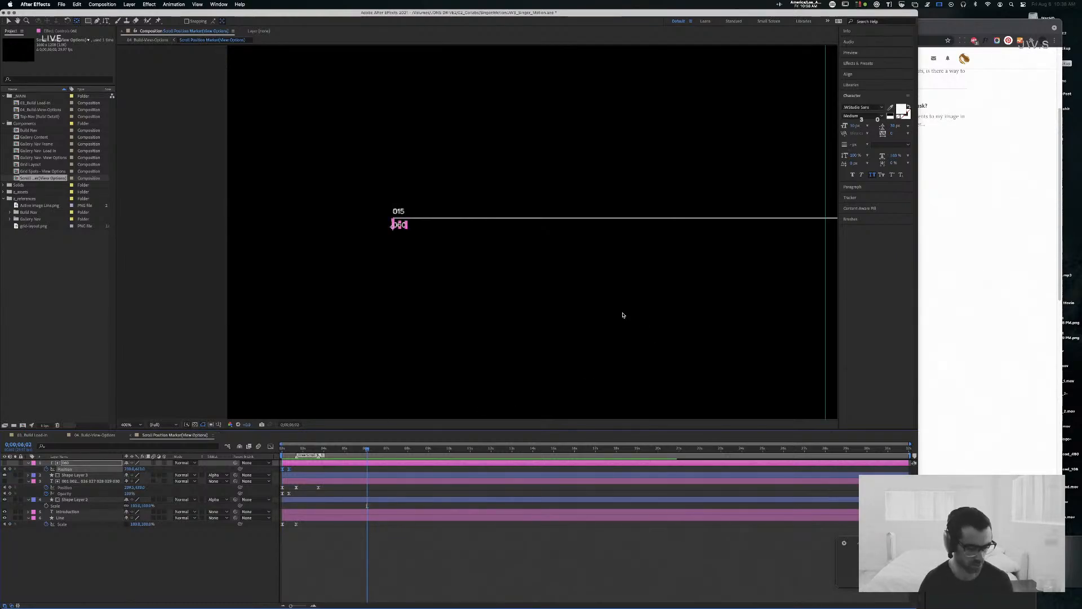
# Step: Save the project, preview 04. Build-View-Options from the start, and set the current time to 0:00:04:29, around where the gallery image begins scaling up
pyautogui.hotkey('ctrl', 's')
pyautogui.click(97, 436)
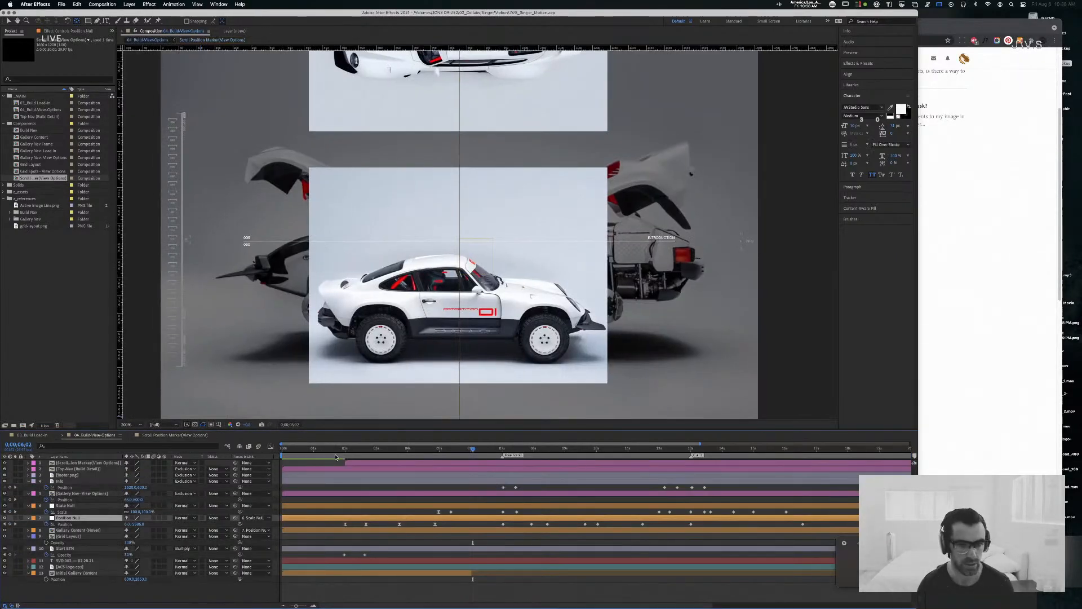
pyautogui.moveTo(474, 449); pyautogui.dragTo(174, 449)
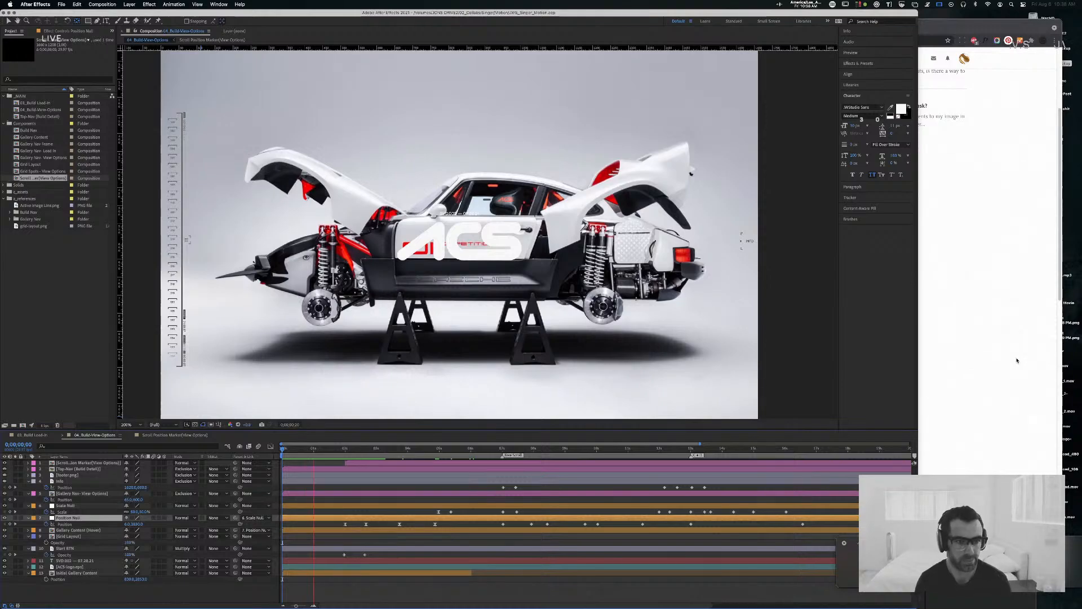
pyautogui.press('space')
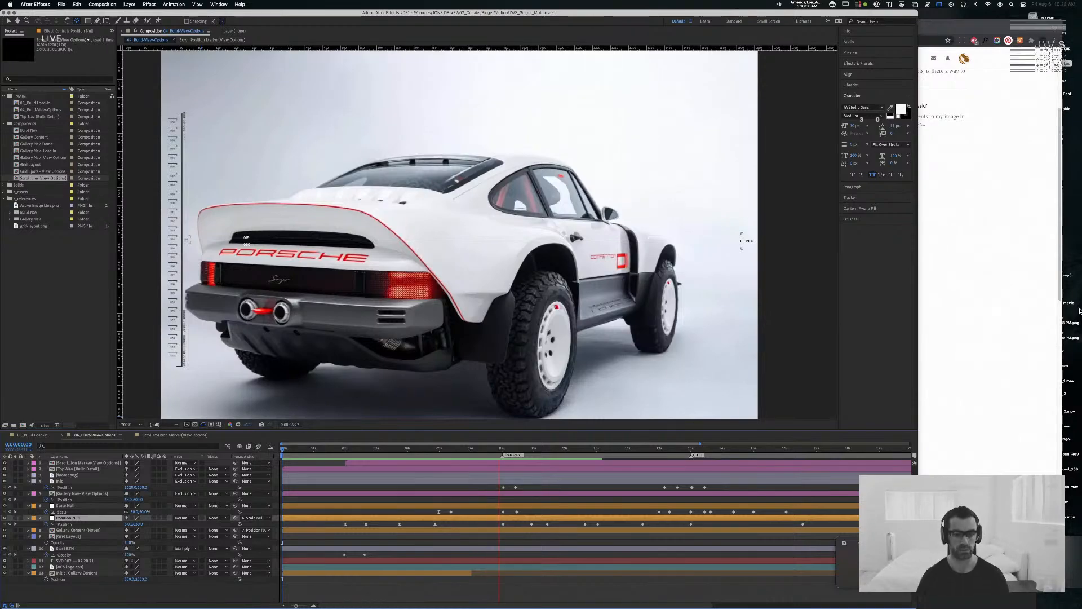
pyautogui.press('space')
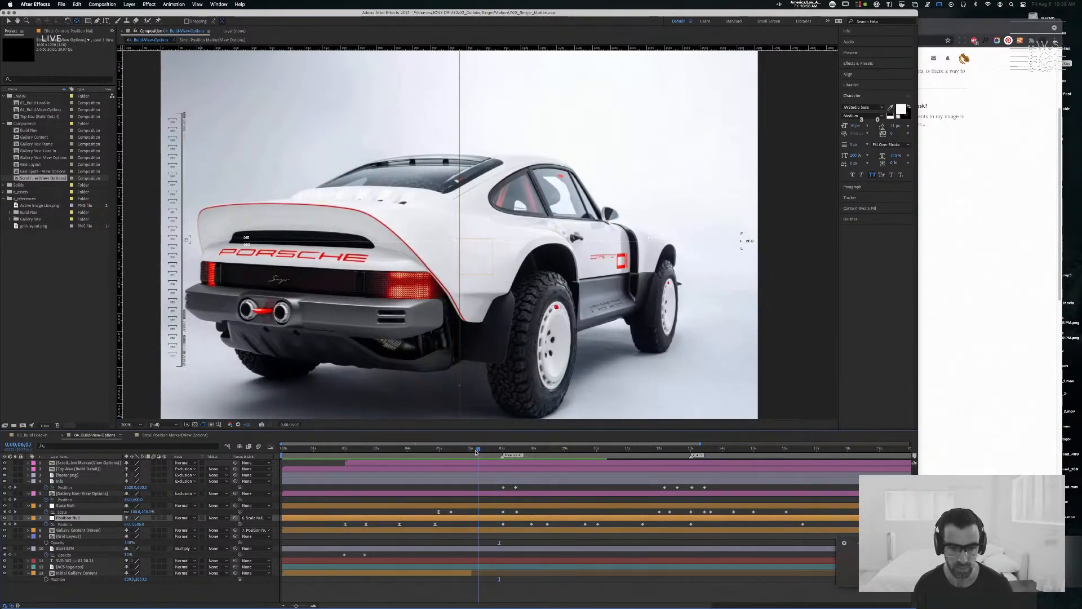
pyautogui.moveTo(499, 451); pyautogui.dragTo(437, 451)
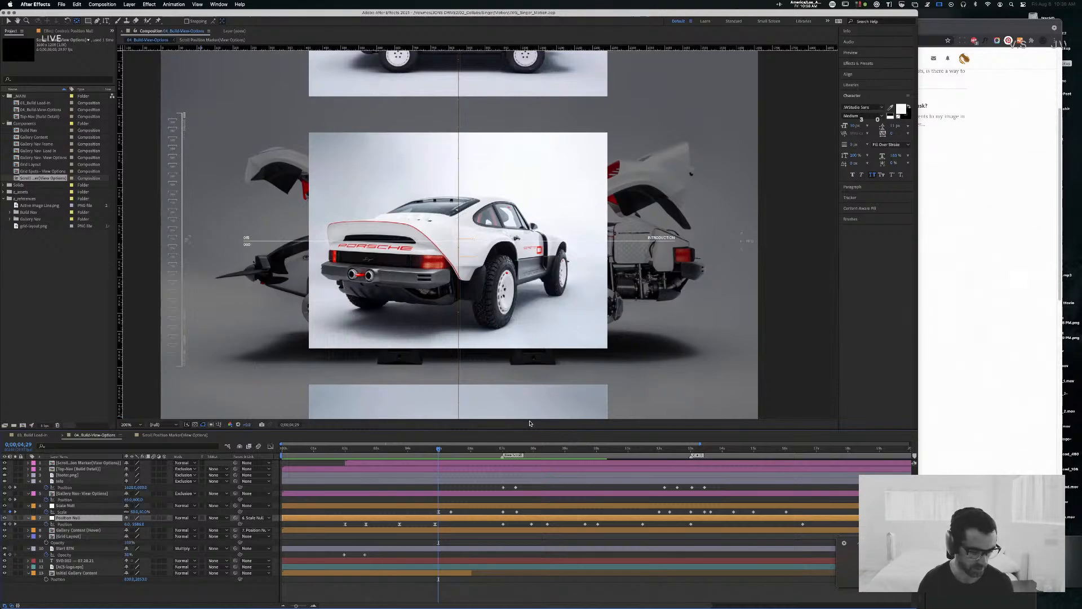
# Step: In Scroll Position Marker(View Options), add a composition marker at 0:00:04:29 with the comment "Out"
pyautogui.click(187, 438)
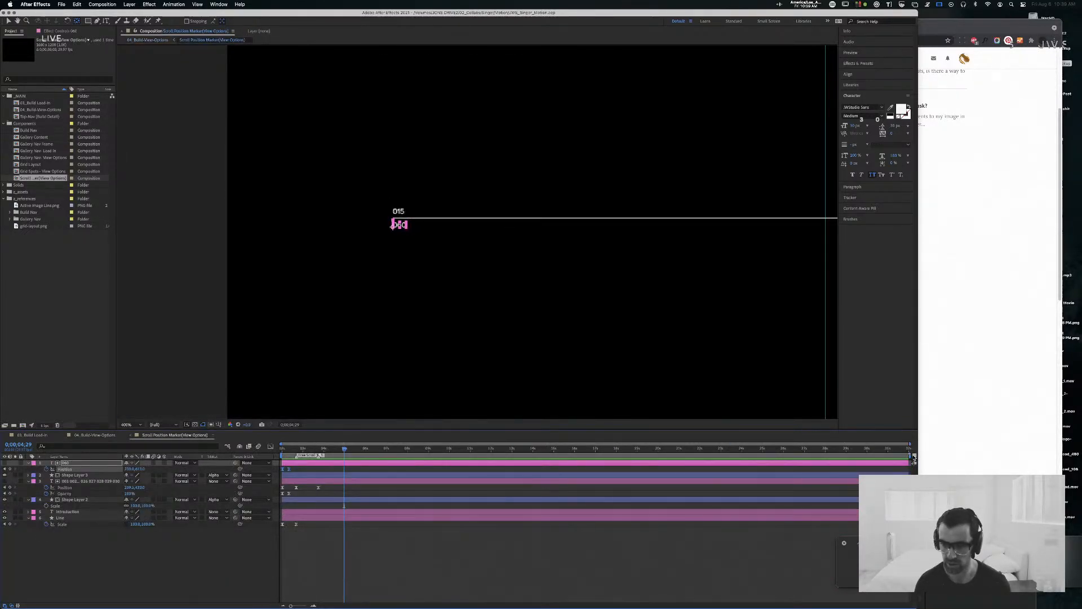
pyautogui.moveTo(914, 457); pyautogui.dragTo(489, 455)
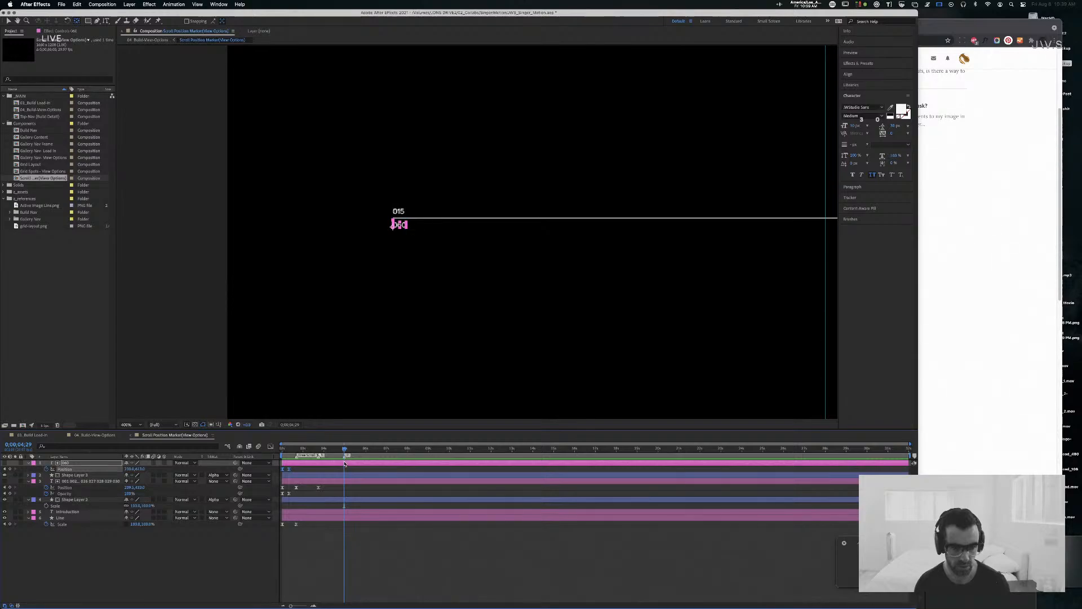
pyautogui.moveTo(344, 451); pyautogui.dragTo(370, 451)
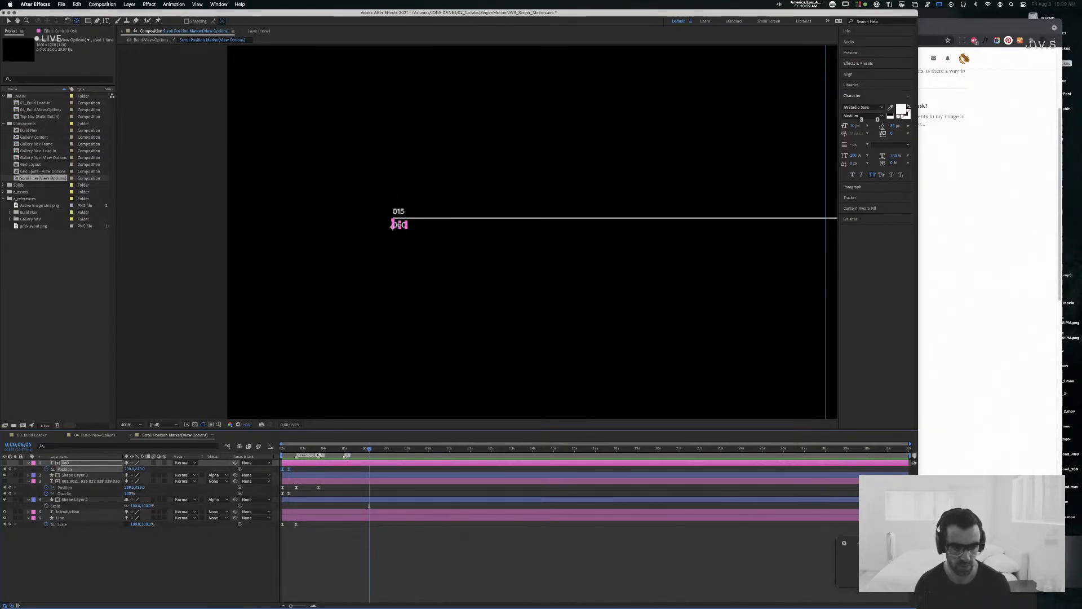
pyautogui.doubleClick(345, 455)
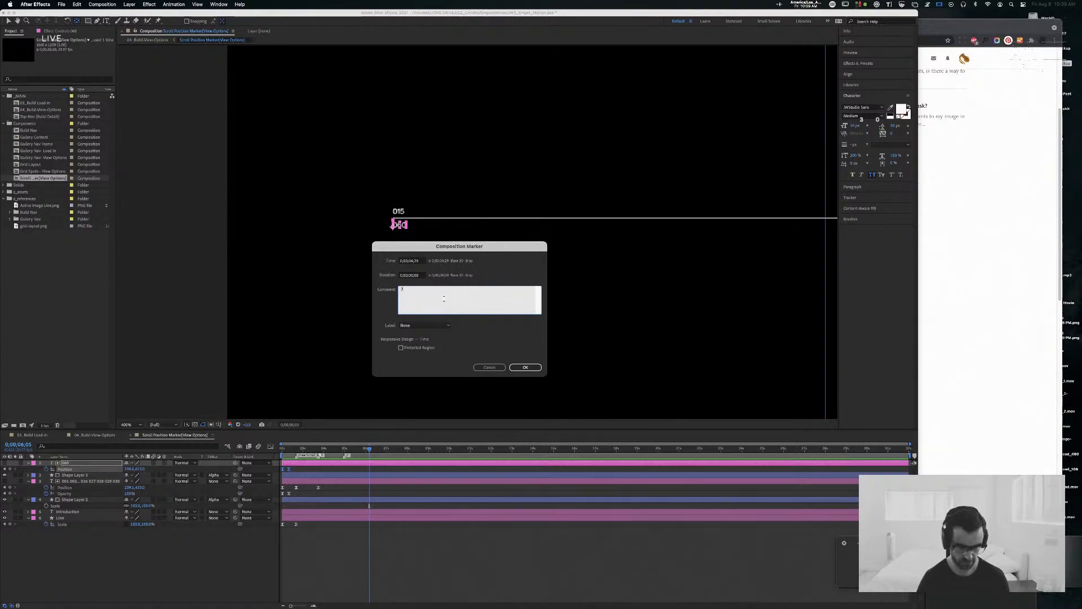
pyautogui.write('Cur')
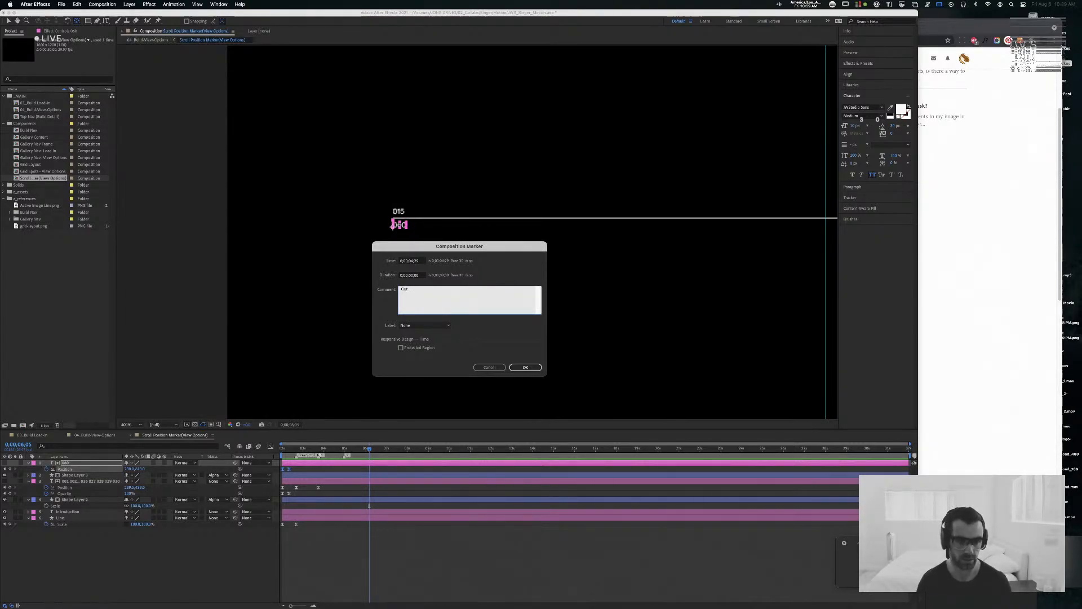
pyautogui.press('Return')
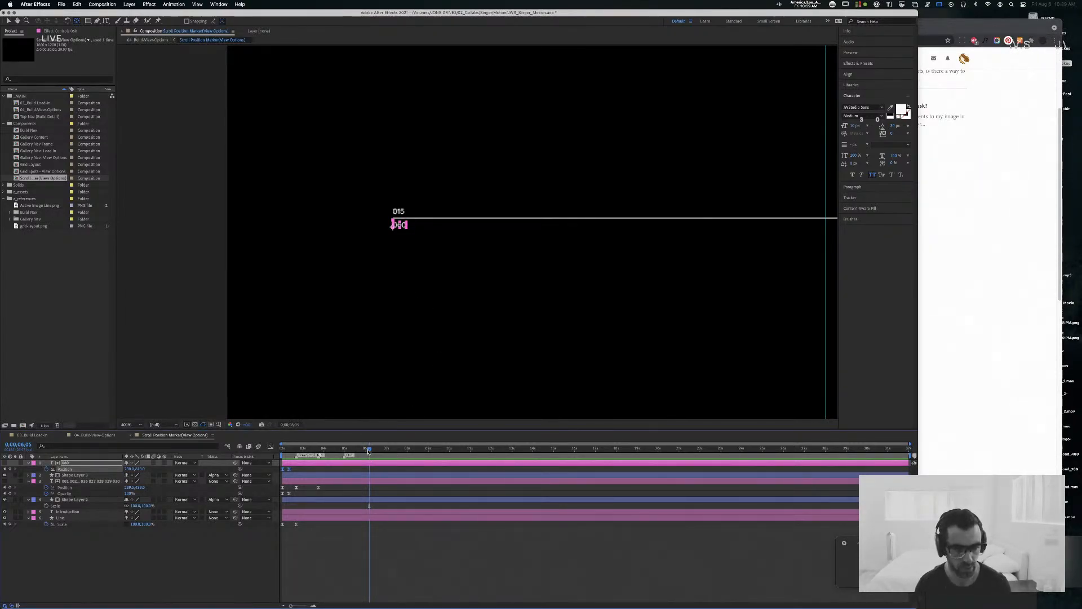
# Step: Copy the Line layer's two Scale keyframes to 0:00:04:29, time-reverse them so the line retracts, and preview it
pyautogui.moveTo(369, 450); pyautogui.dragTo(344, 452)
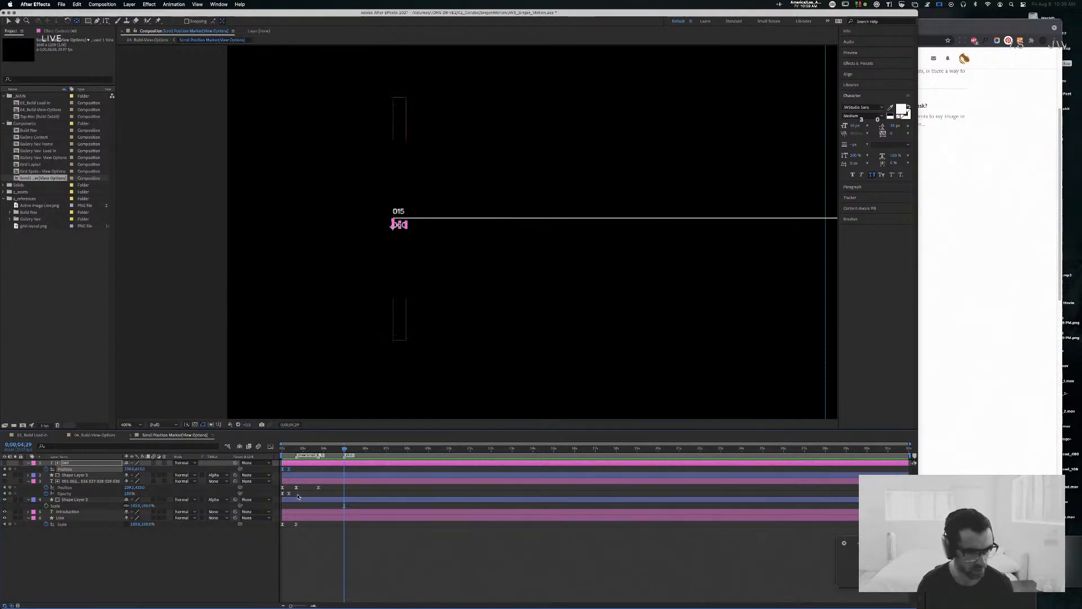
pyautogui.click(263, 525)
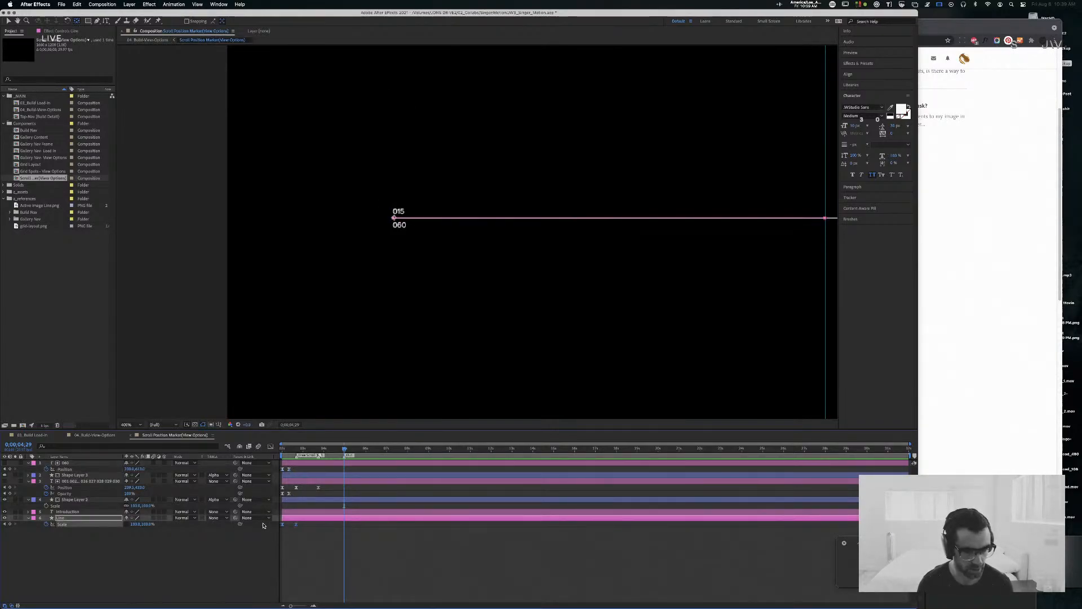
pyautogui.press('super+v')
pyautogui.rightClick(358, 525)
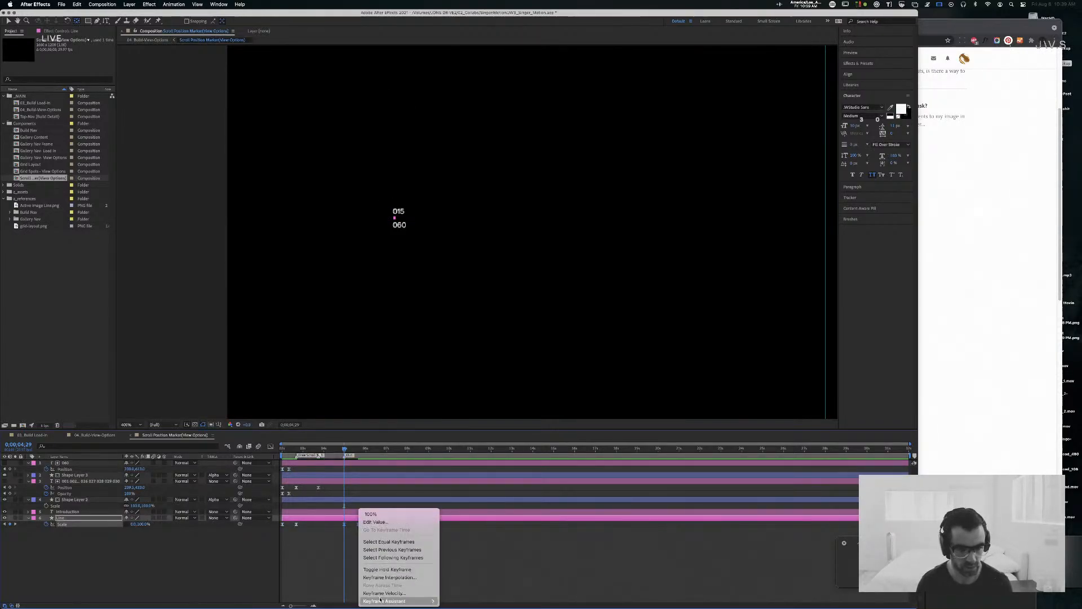
pyautogui.moveTo(390, 601)
pyautogui.click(470, 600)
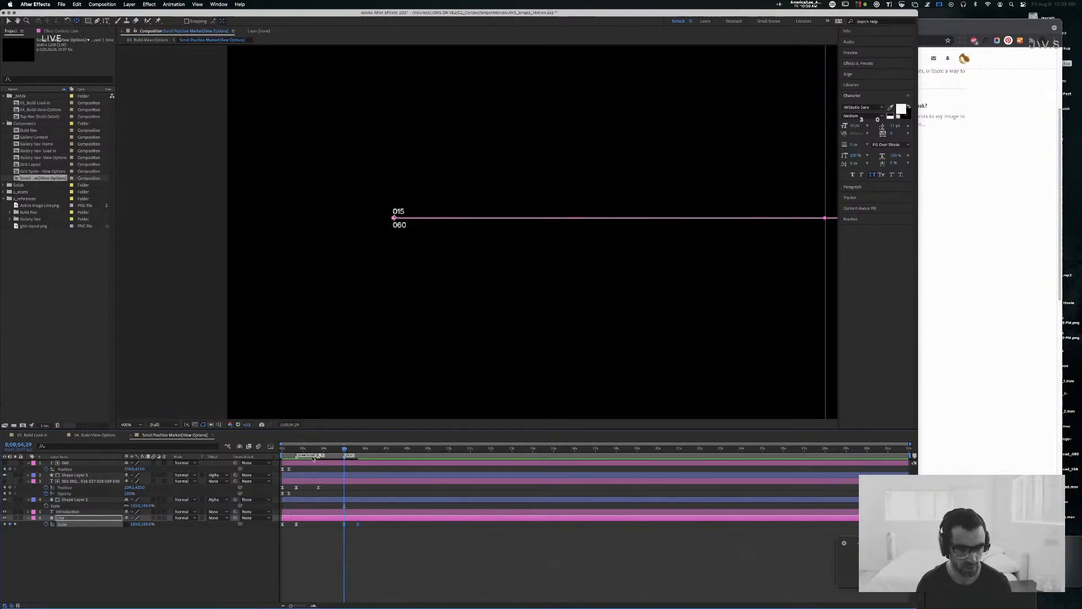
pyautogui.press('space')
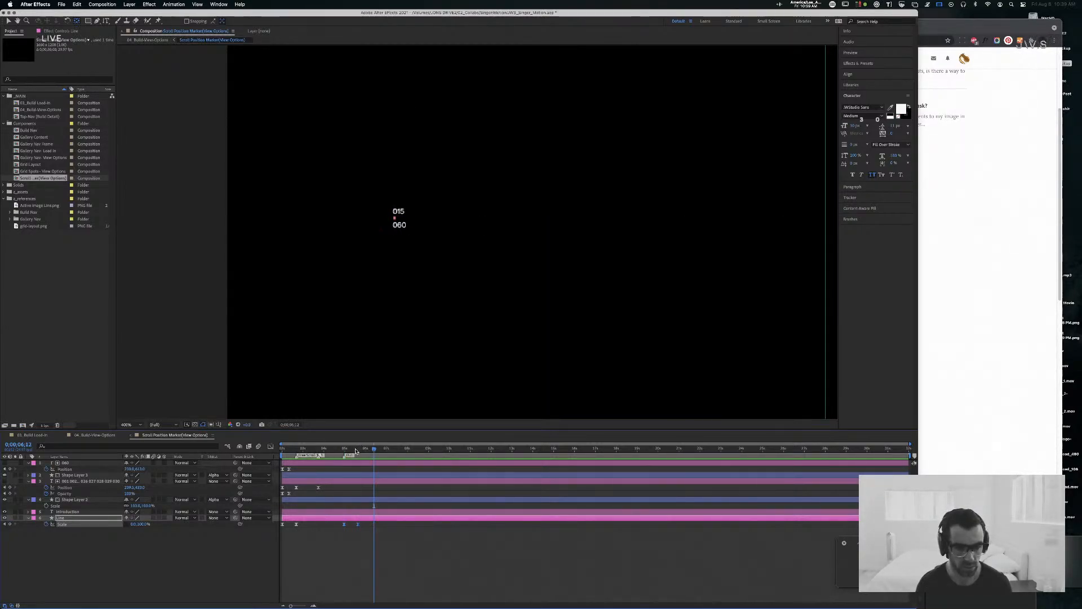
pyautogui.click(342, 449)
pyautogui.moveTo(351, 450); pyautogui.dragTo(357, 450)
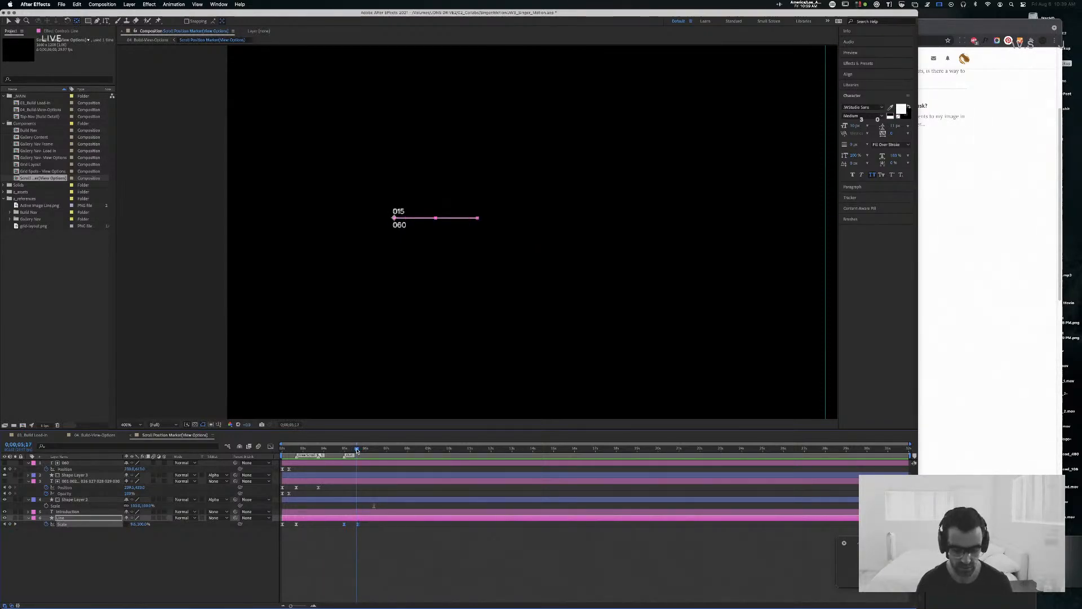
# Step: Inspect the retracting line close up and set the Line layer's X Position to 230 to align its start with the numbers
pyautogui.press('.')
pyautogui.press('.')
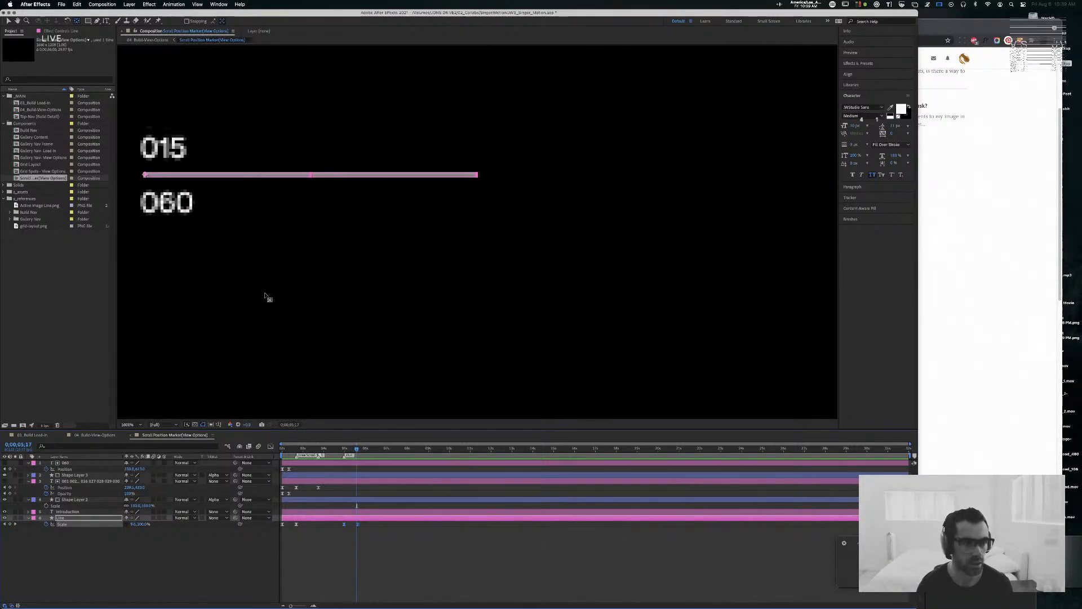
pyautogui.press('space')
pyautogui.moveTo(288, 292); pyautogui.dragTo(479, 338)
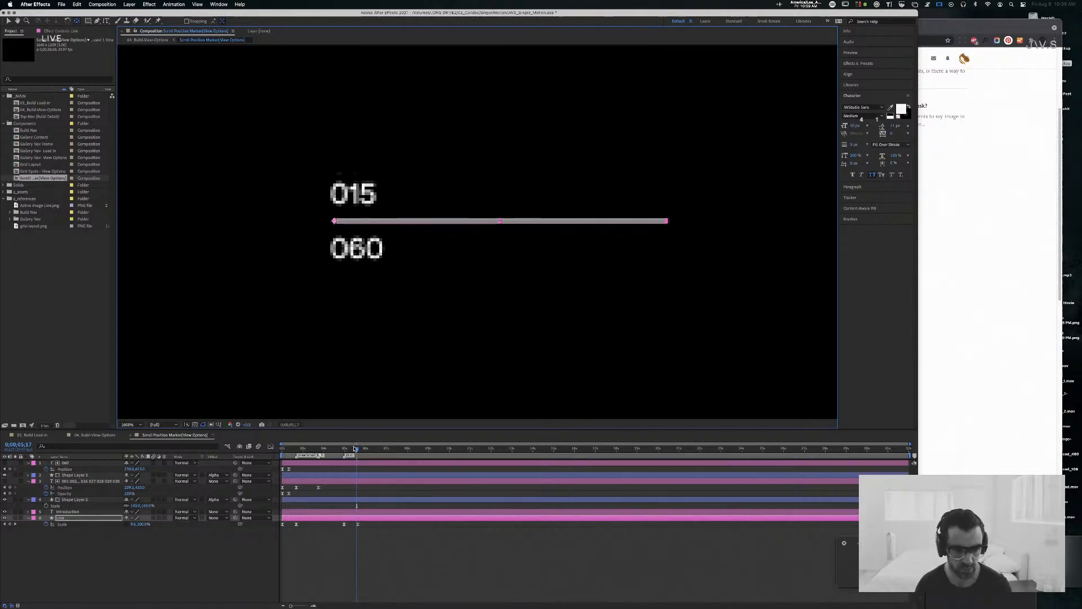
pyautogui.moveTo(355, 448); pyautogui.dragTo(342, 449)
pyautogui.hotkey('shift', 'p')
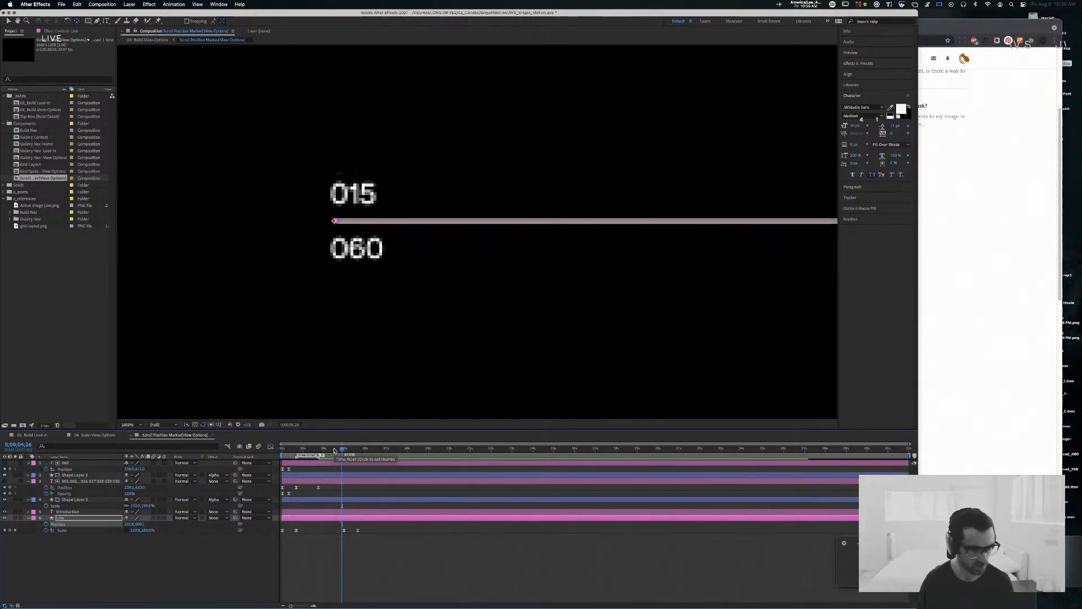
pyautogui.click(335, 449)
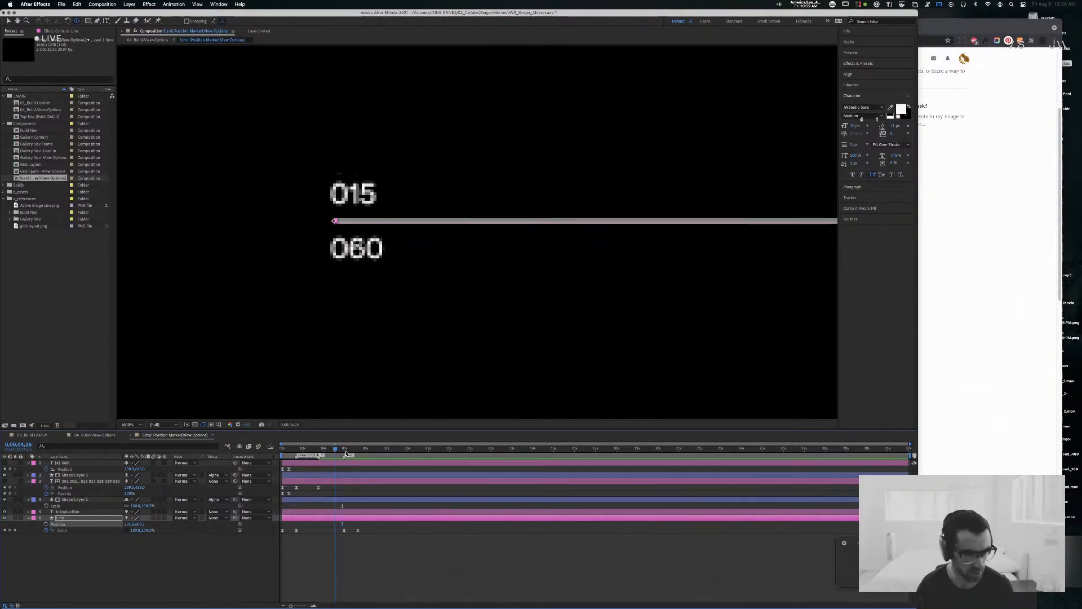
pyautogui.moveTo(346, 451)
pyautogui.mouseDown()
pyautogui.moveTo(355, 450)
pyautogui.moveTo(299, 452)
pyautogui.moveTo(355, 454)
pyautogui.mouseUp()
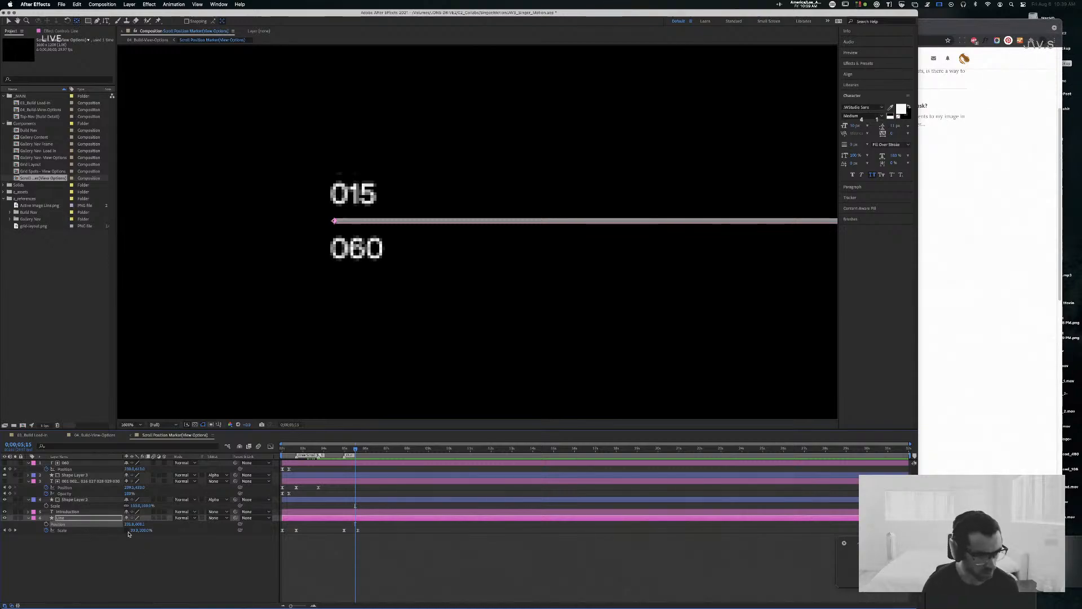
pyautogui.moveTo(126, 523); pyautogui.dragTo(126, 524)
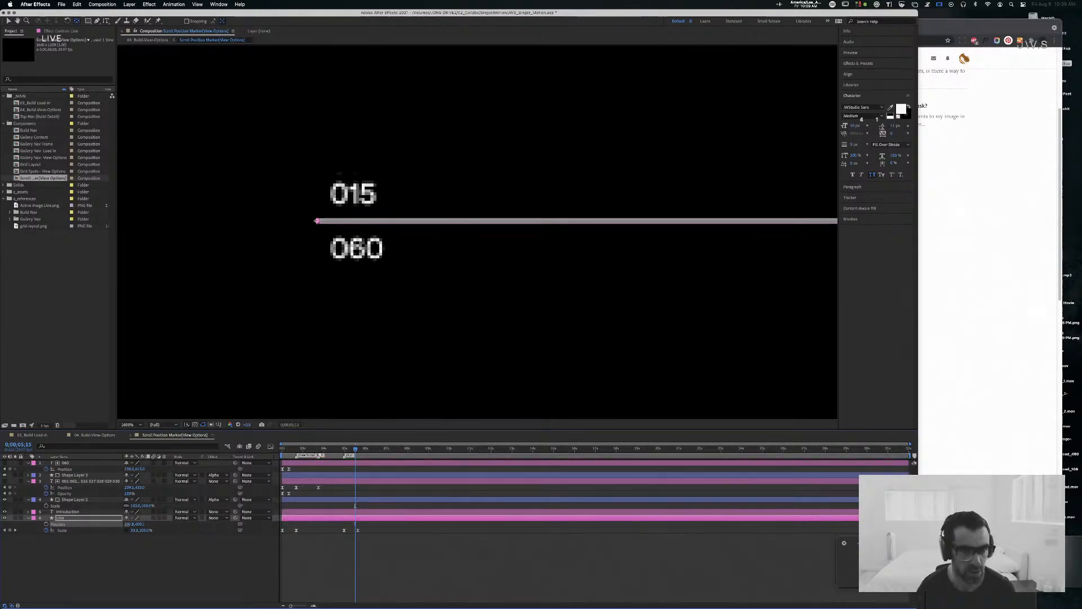
pyautogui.click(130, 524)
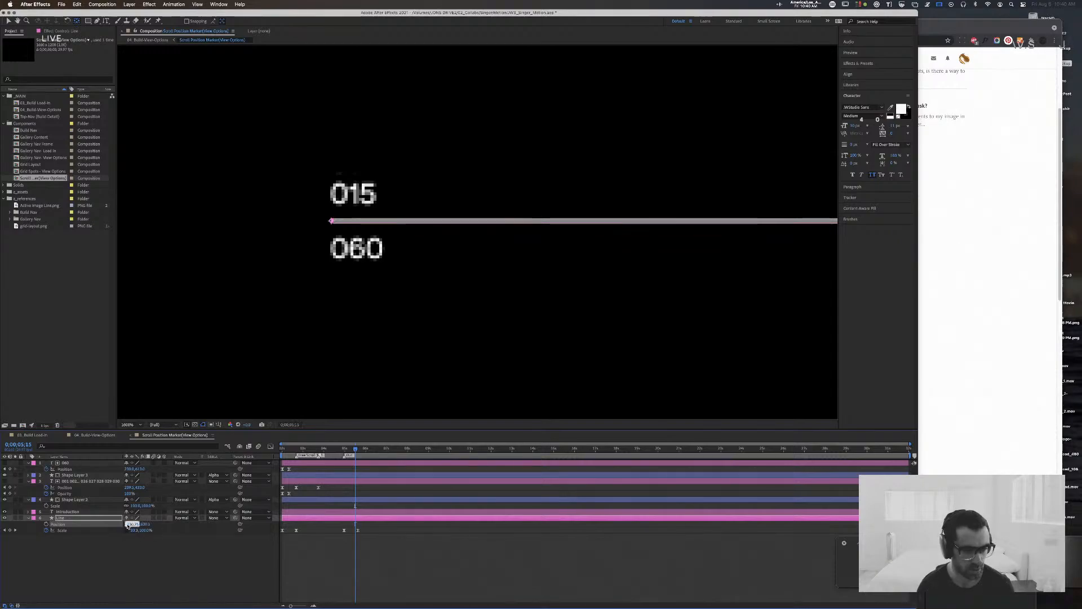
pyautogui.write('230')
pyautogui.press('Return')
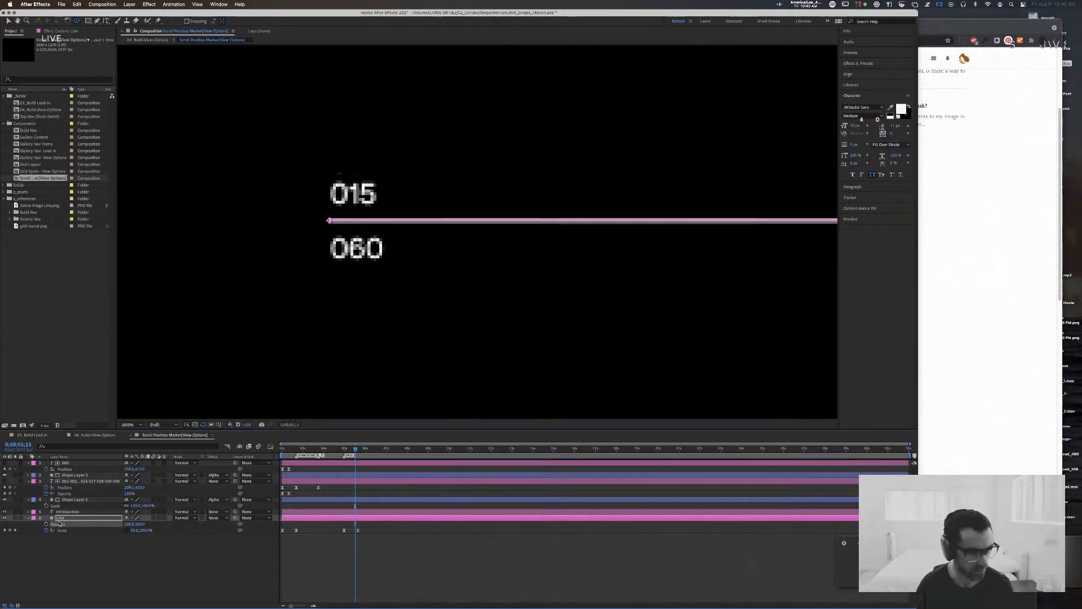
# Step: Set the Line layer's Anchor Point to -600, -1
pyautogui.click(28, 518)
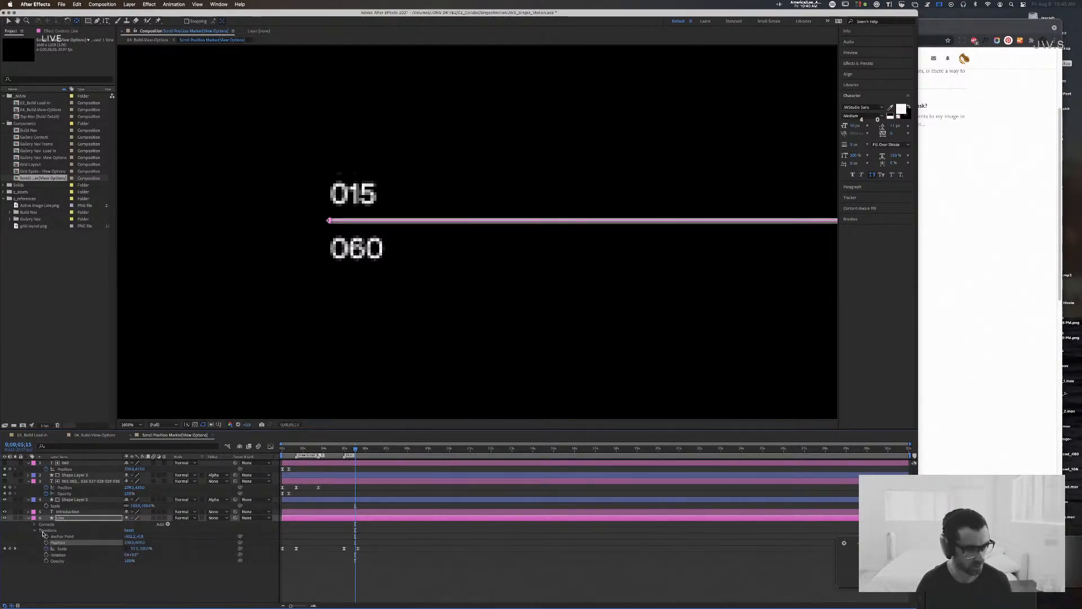
pyautogui.click(35, 524)
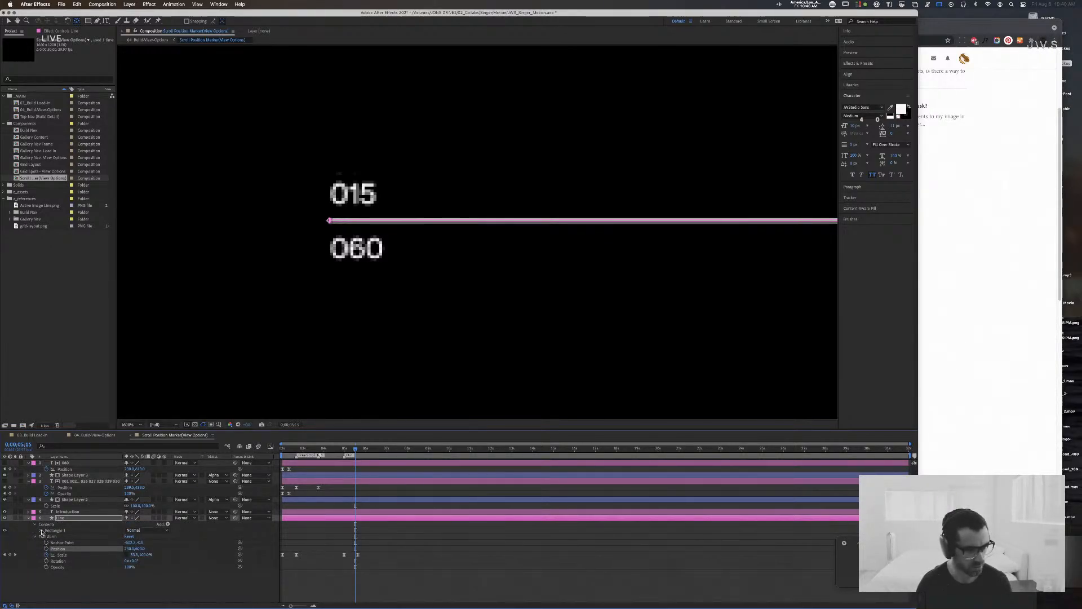
pyautogui.click(41, 531)
pyautogui.click(47, 537)
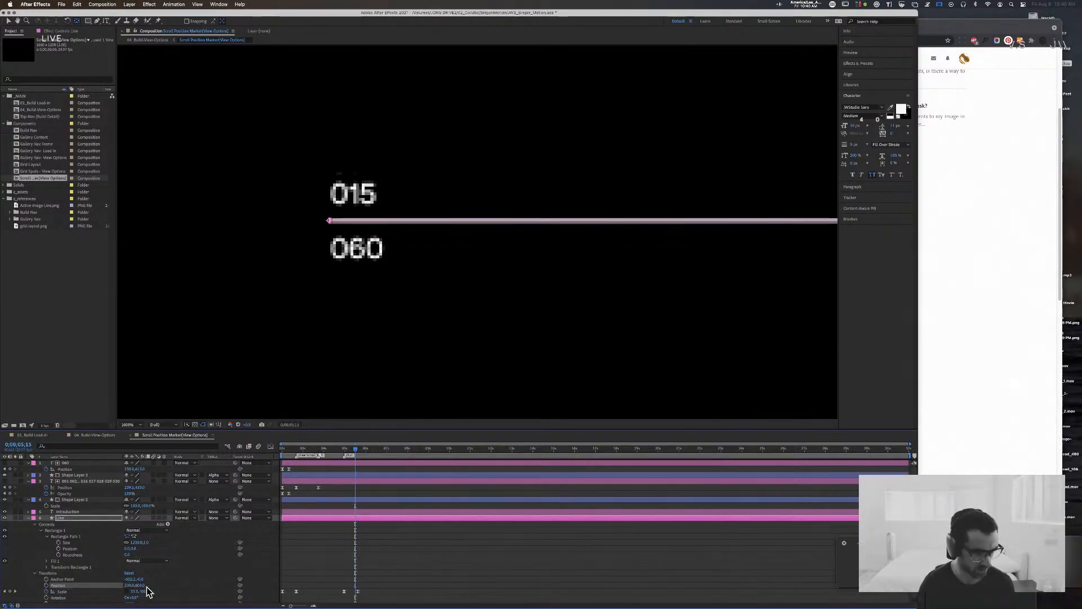
pyautogui.click(131, 579)
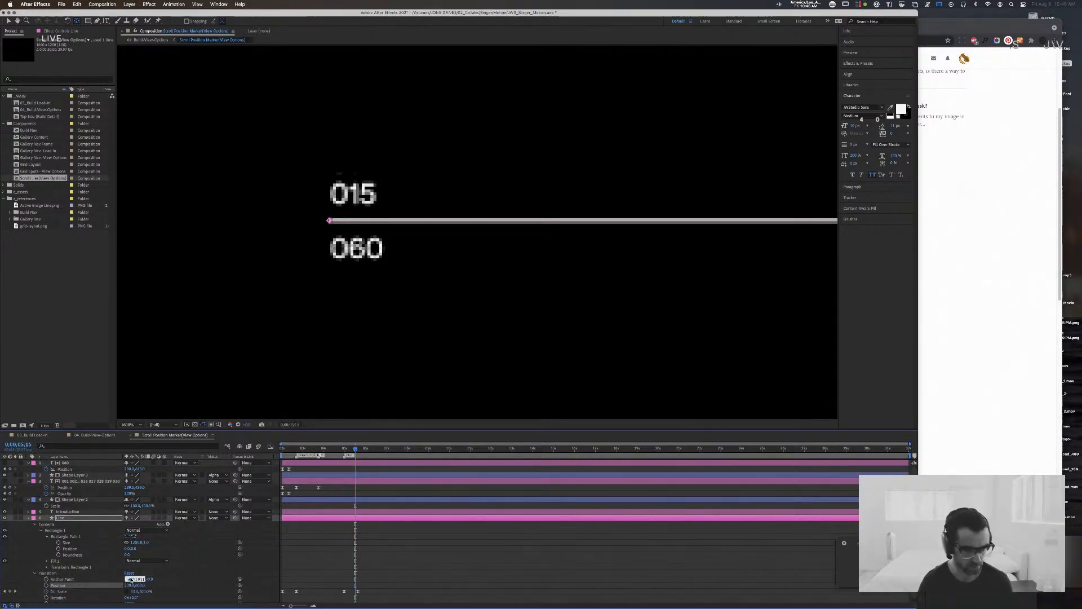
pyautogui.write('-600')
pyautogui.press('Tab')
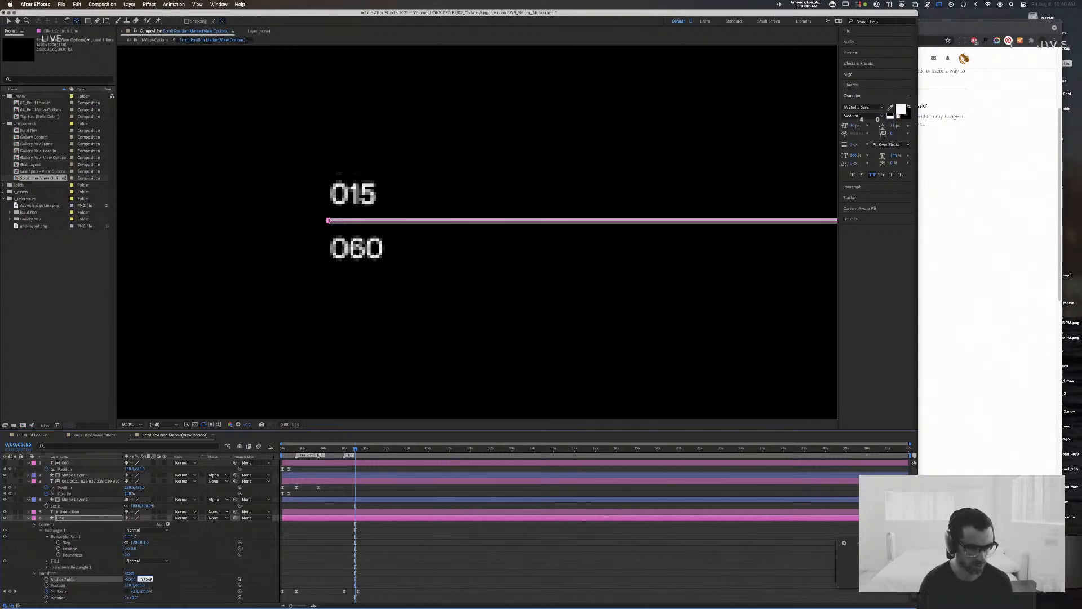
pyautogui.press('Return')
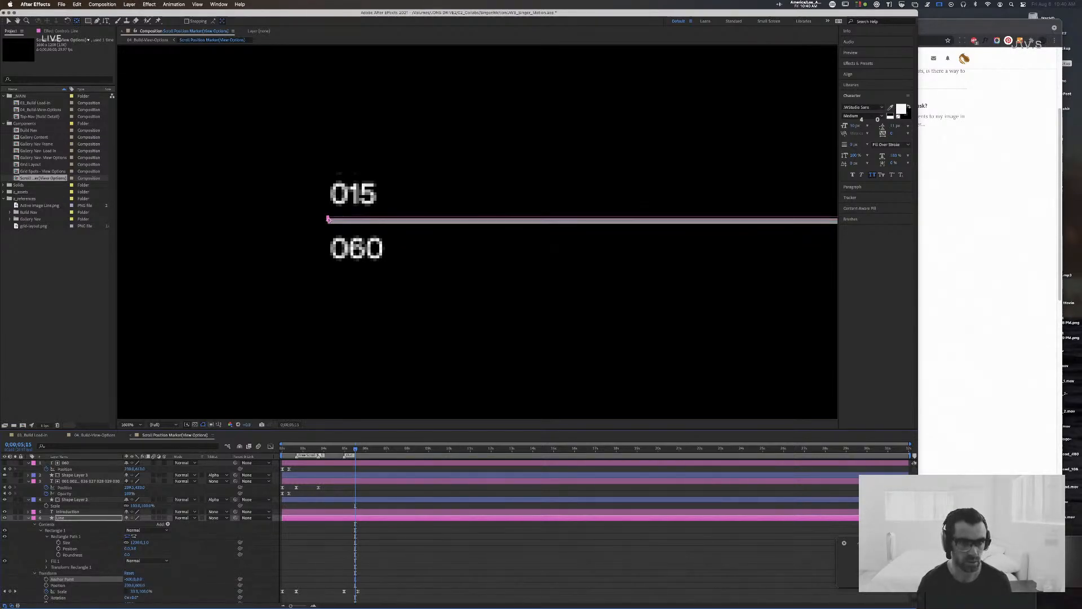
pyautogui.press('Return')
pyautogui.press('Down')
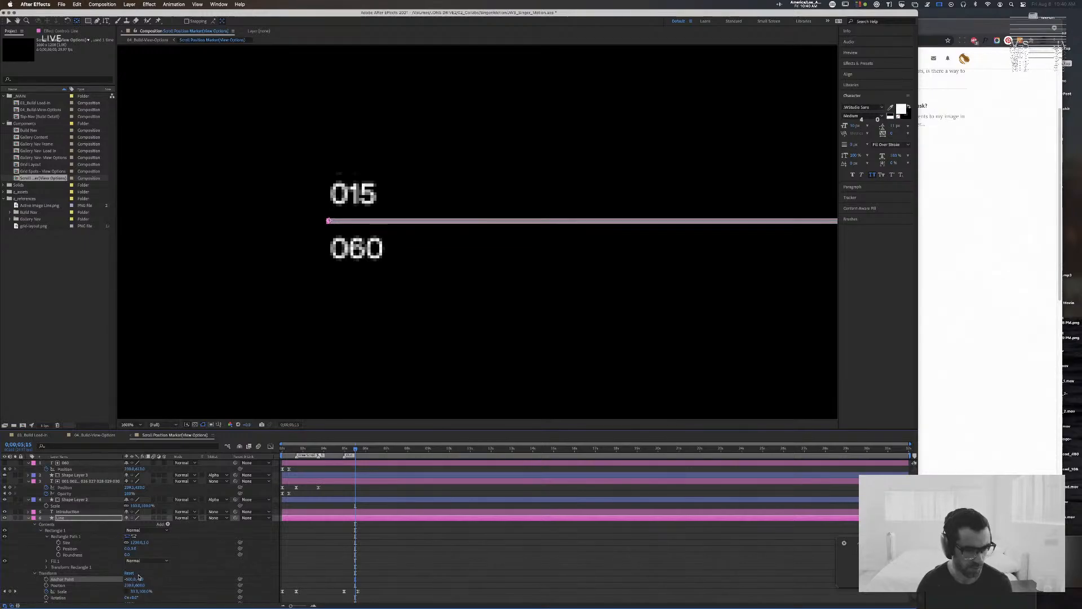
pyautogui.scroll(-1, 139, 577)
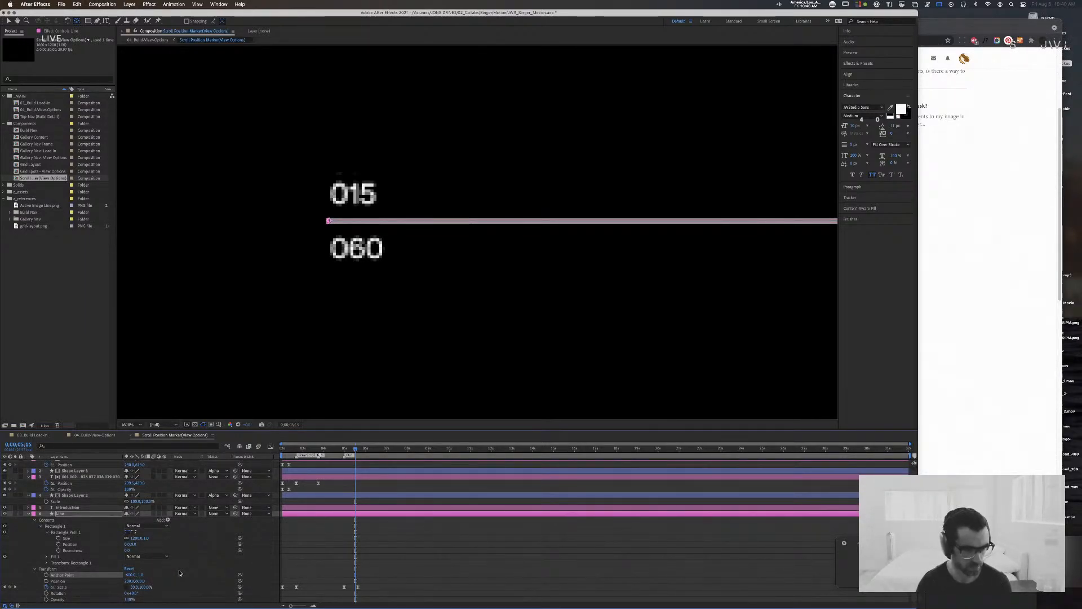
pyautogui.click(28, 514)
# Step: Scrub the line's retraction and move the Line layer's anchor point onto the line's start beside the numbers
pyautogui.click(374, 507)
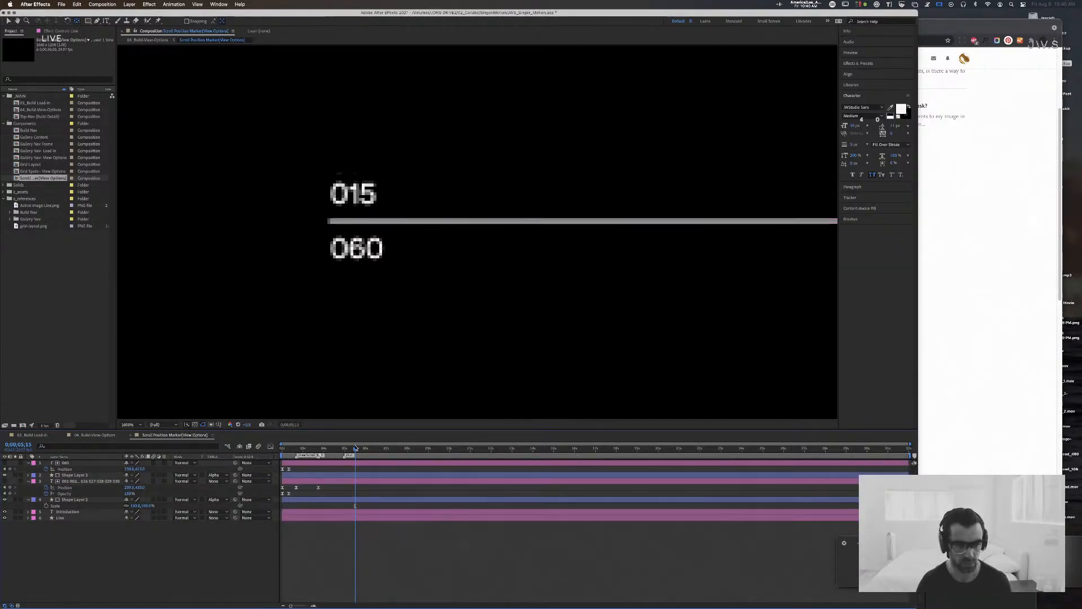
pyautogui.press('Home')
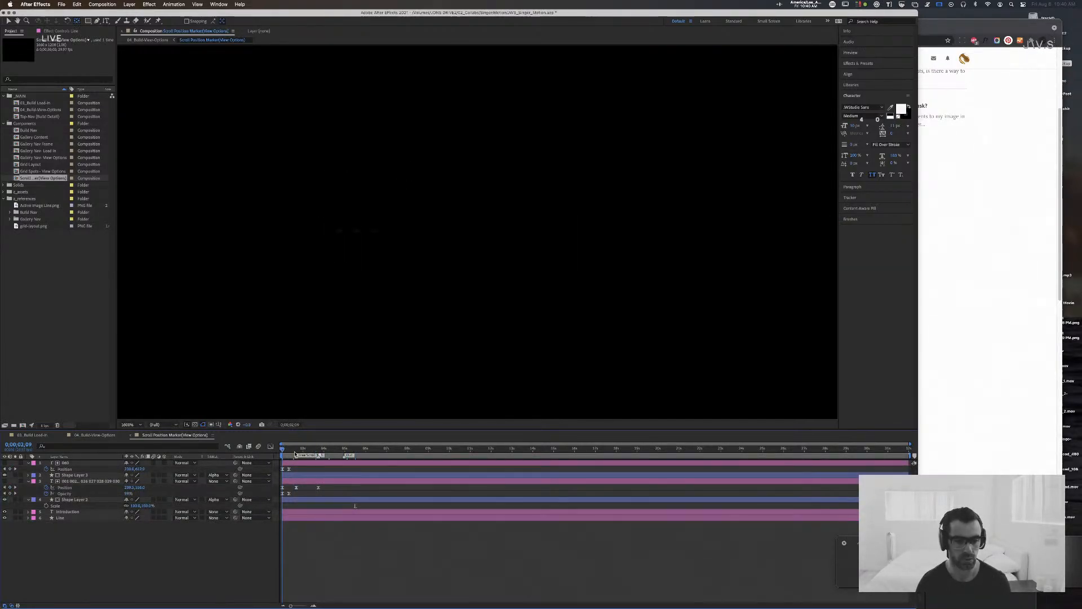
pyautogui.moveTo(294, 454); pyautogui.dragTo(348, 455)
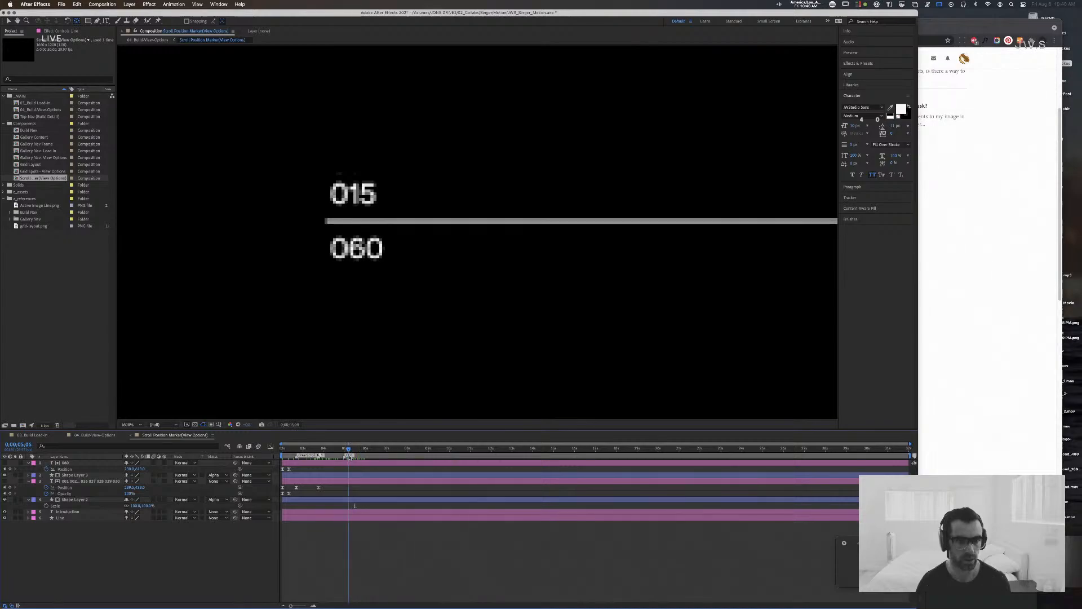
pyautogui.click(73, 518)
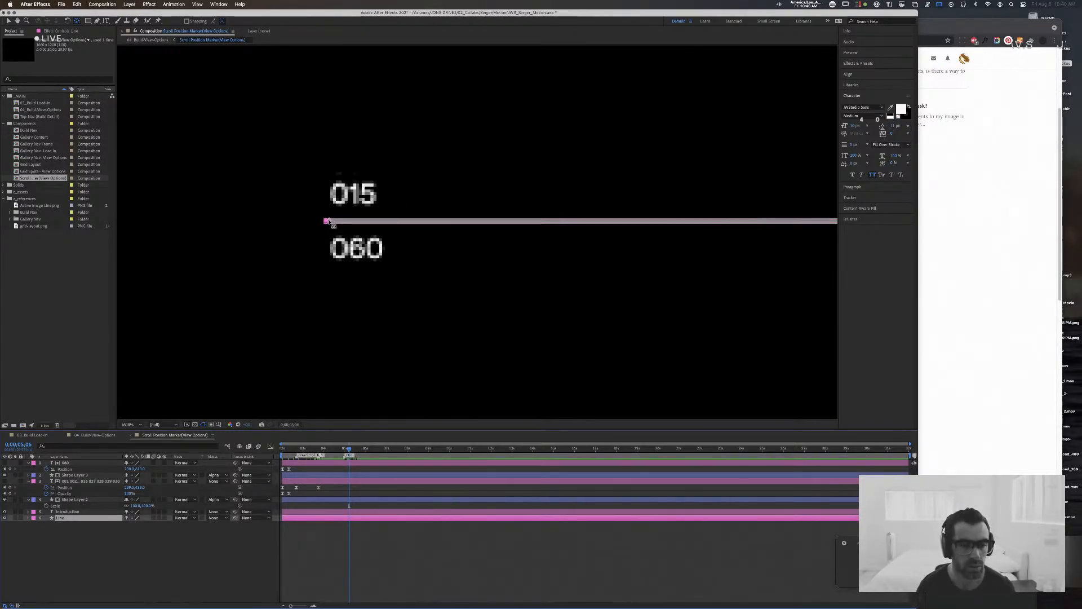
pyautogui.click(326, 221)
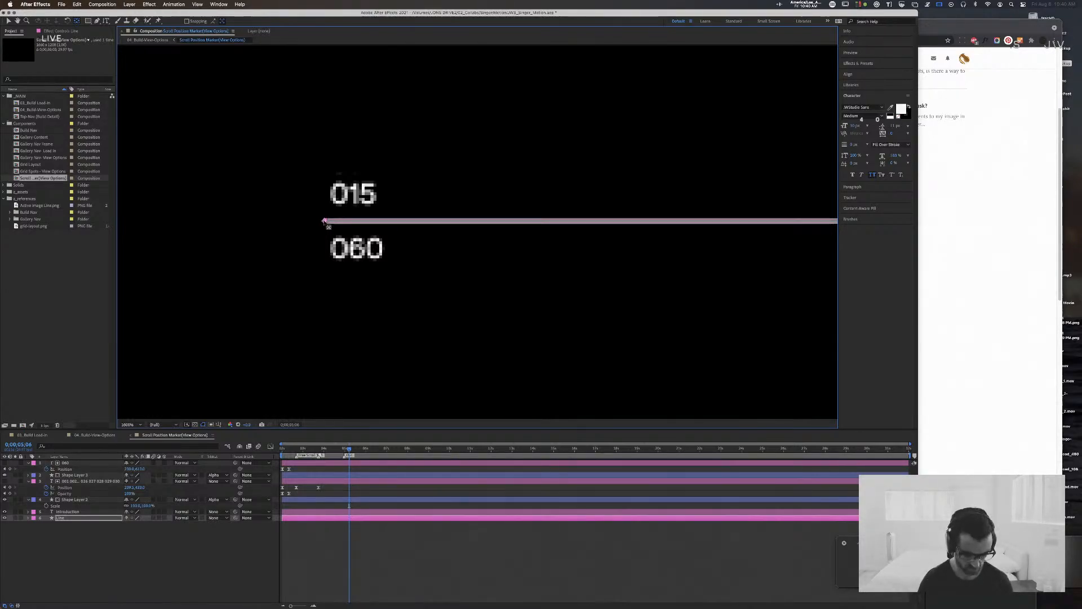
# Step: Try an Anchor Point of -600, 0 on the Line layer
pyautogui.click(29, 519)
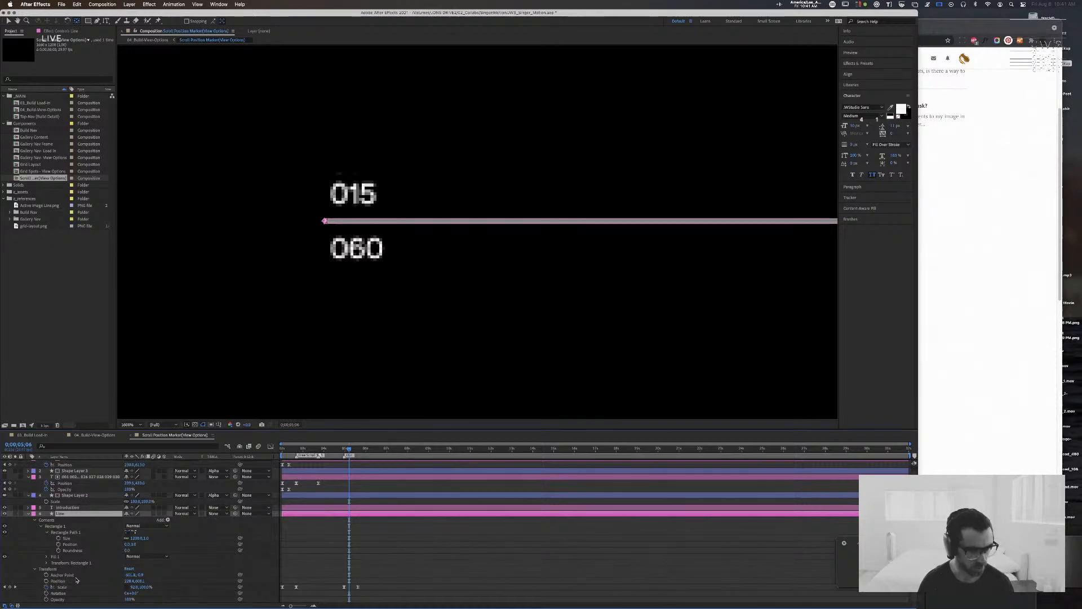
pyautogui.click(132, 575)
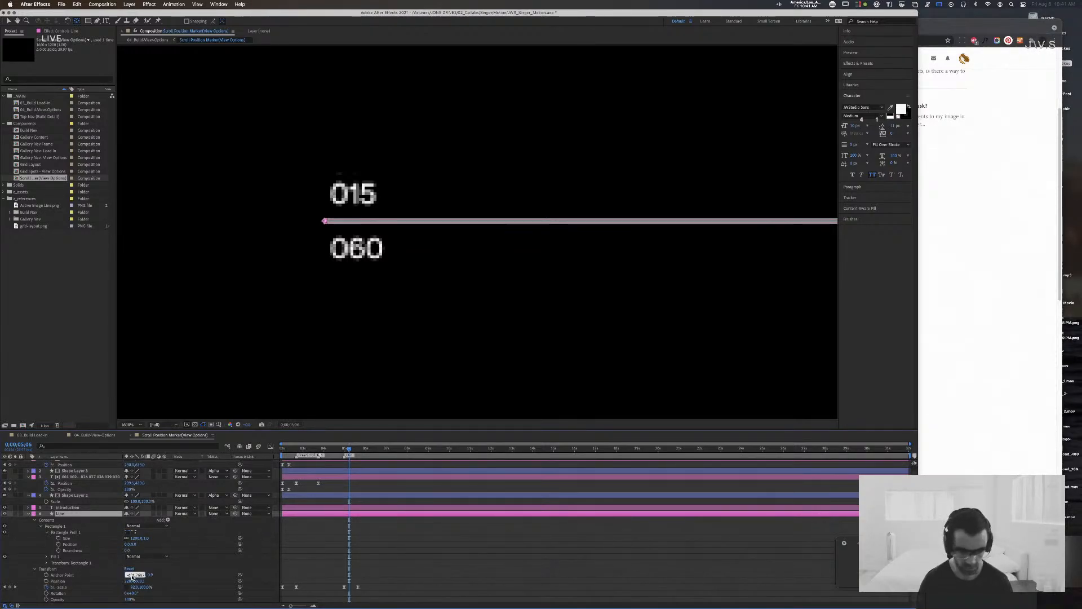
pyautogui.write('-600.0')
pyautogui.press('Return')
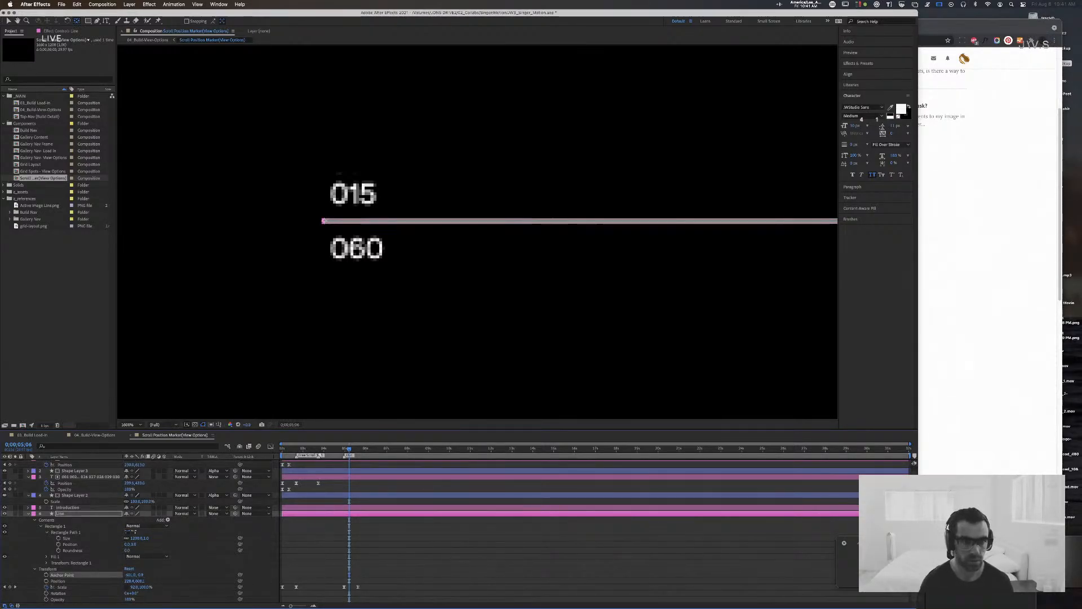
pyautogui.click(131, 575)
pyautogui.write('-600.0,0.0')
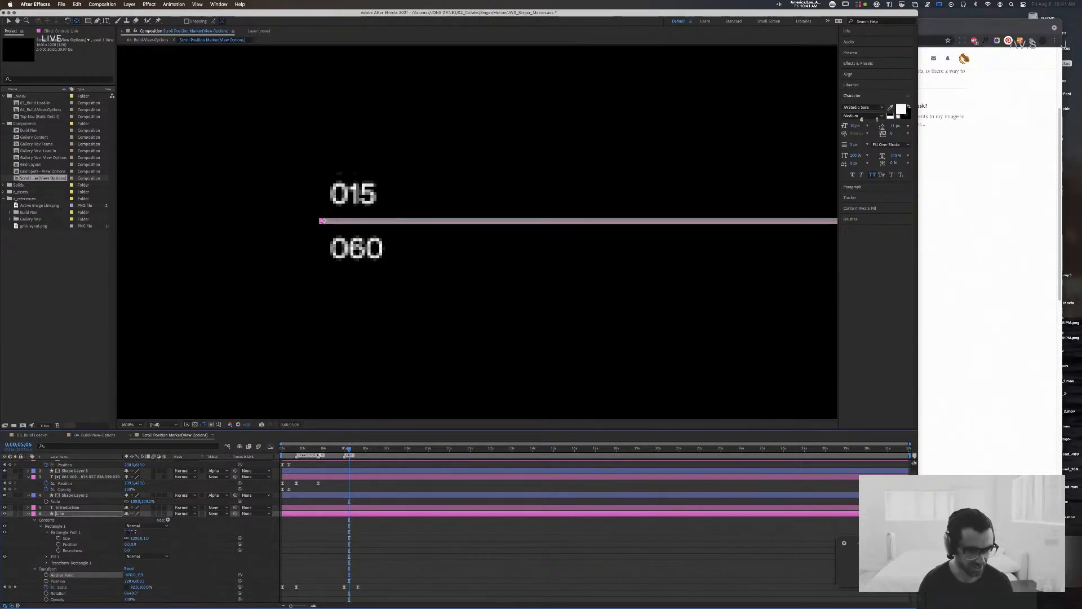
pyautogui.click(143, 574)
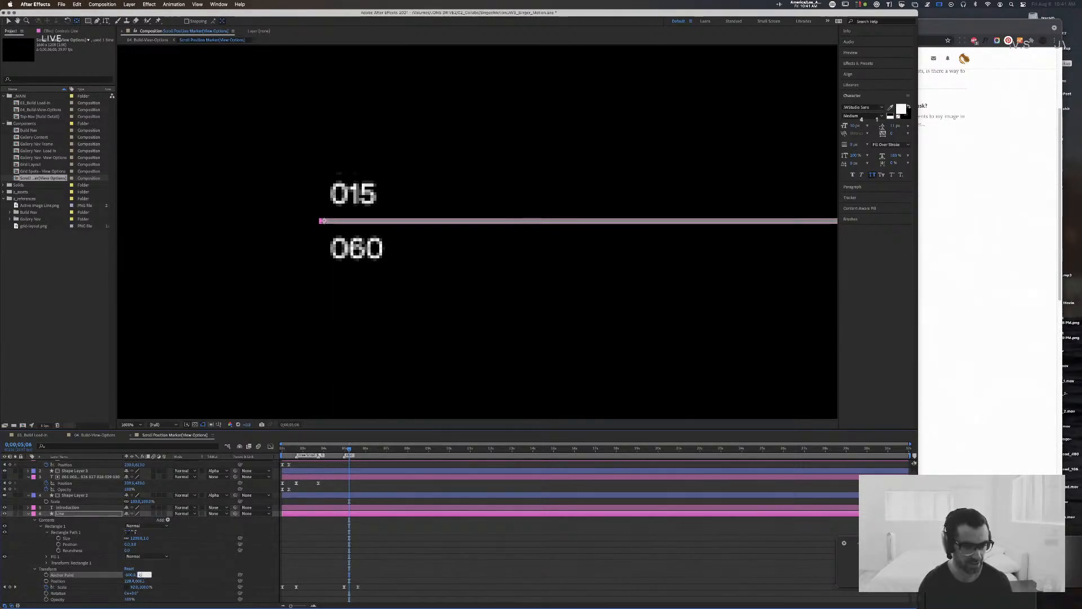
pyautogui.write('0')
pyautogui.press('Return')
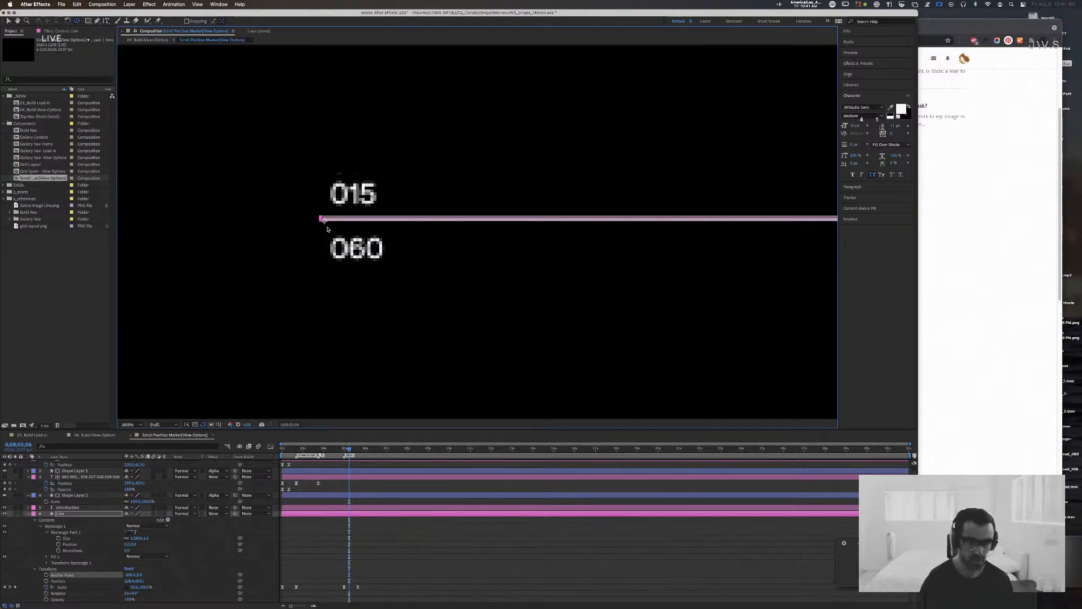
# Step: Place the Line layer's anchor point exactly on the line's left end and check the line against INTRODUCTION at 0:00:04:29
pyautogui.moveTo(323, 219); pyautogui.dragTo(321, 220)
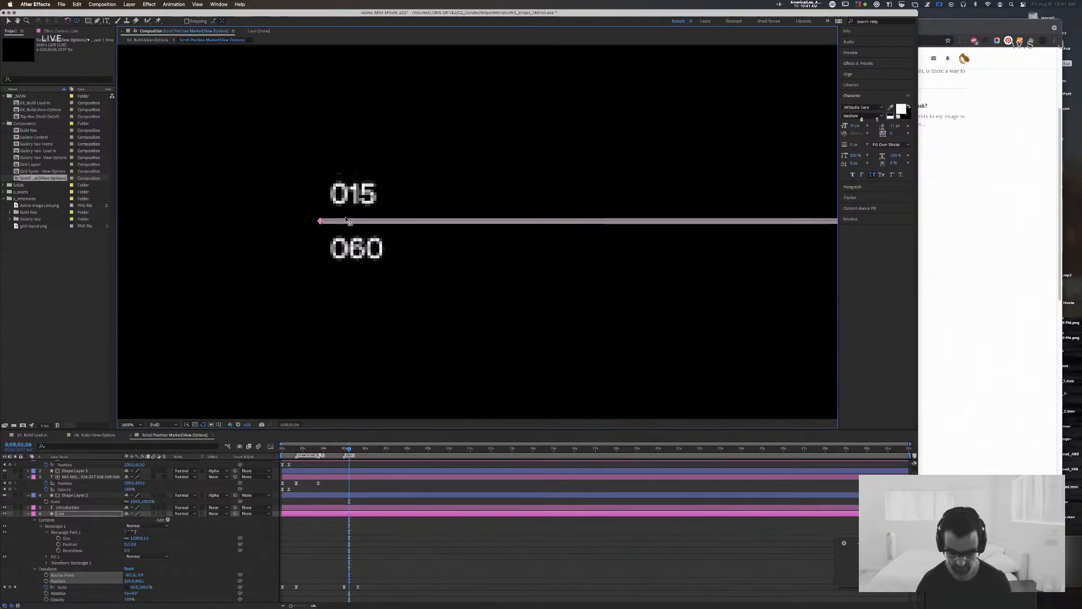
pyautogui.press(',')
pyautogui.press(',')
pyautogui.click(237, 216)
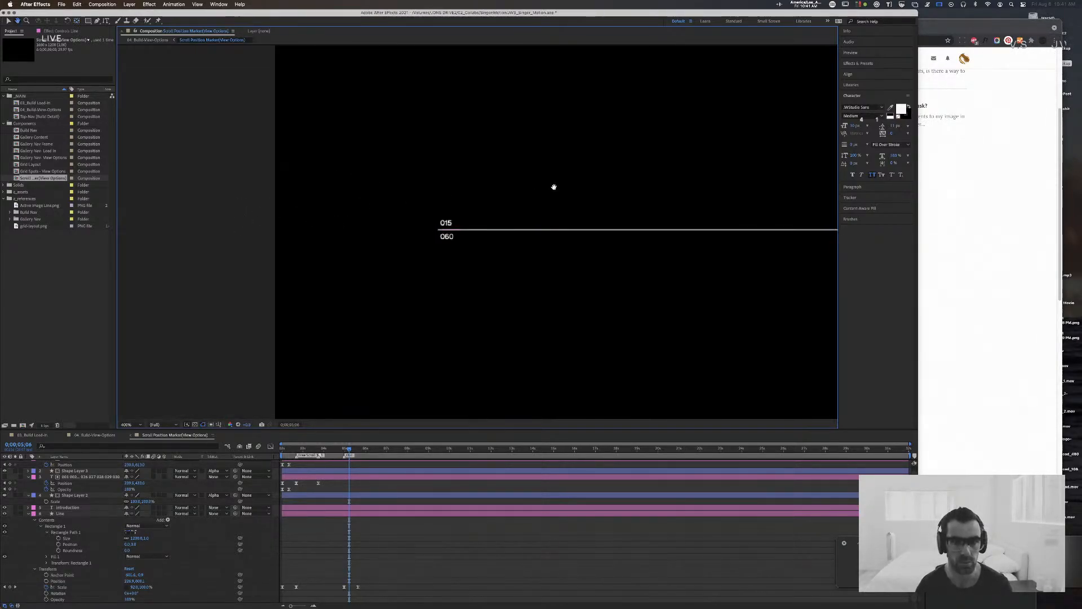
pyautogui.moveTo(653, 190); pyautogui.dragTo(137, 179)
pyautogui.moveTo(509, 173); pyautogui.dragTo(514, 173)
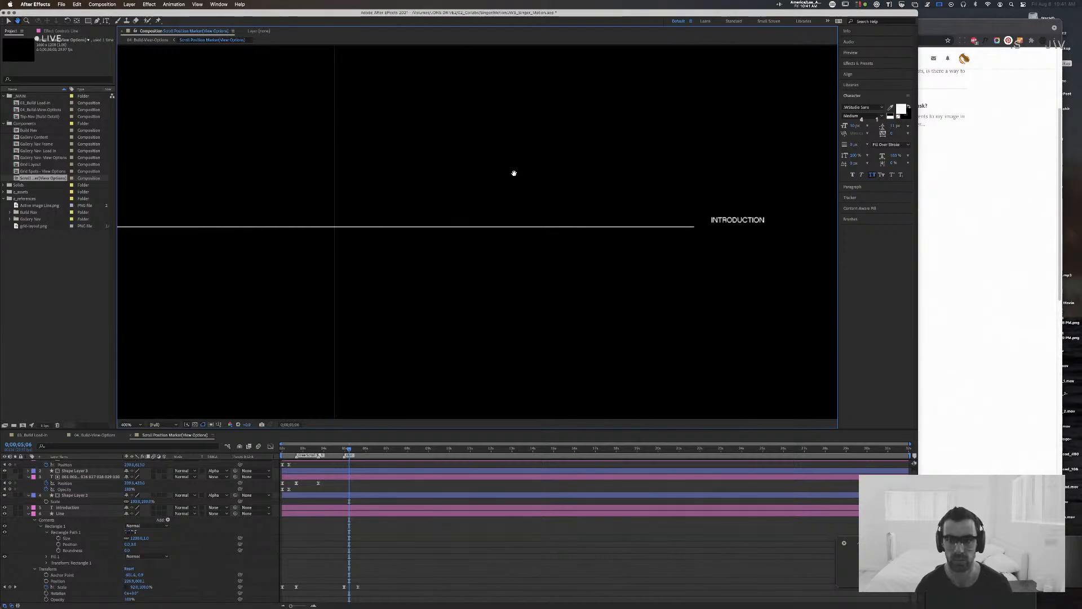
pyautogui.moveTo(346, 451)
pyautogui.mouseDown()
pyautogui.moveTo(373, 452)
pyautogui.moveTo(344, 451)
pyautogui.mouseUp()
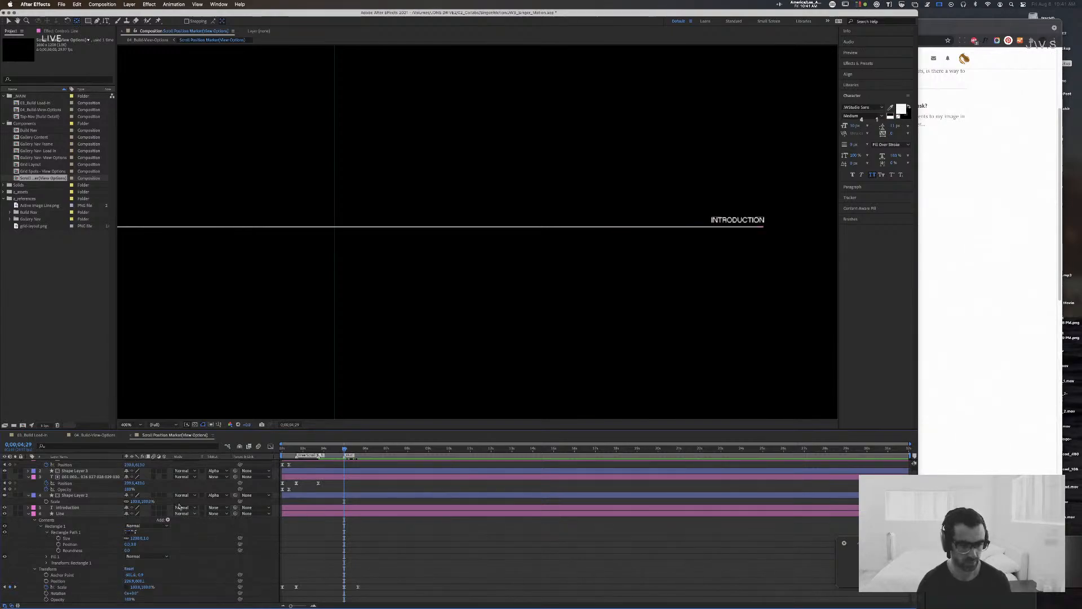
# Step: Collapse the revealed properties of all layers and bring the whole marker into view
pyautogui.click(60, 477)
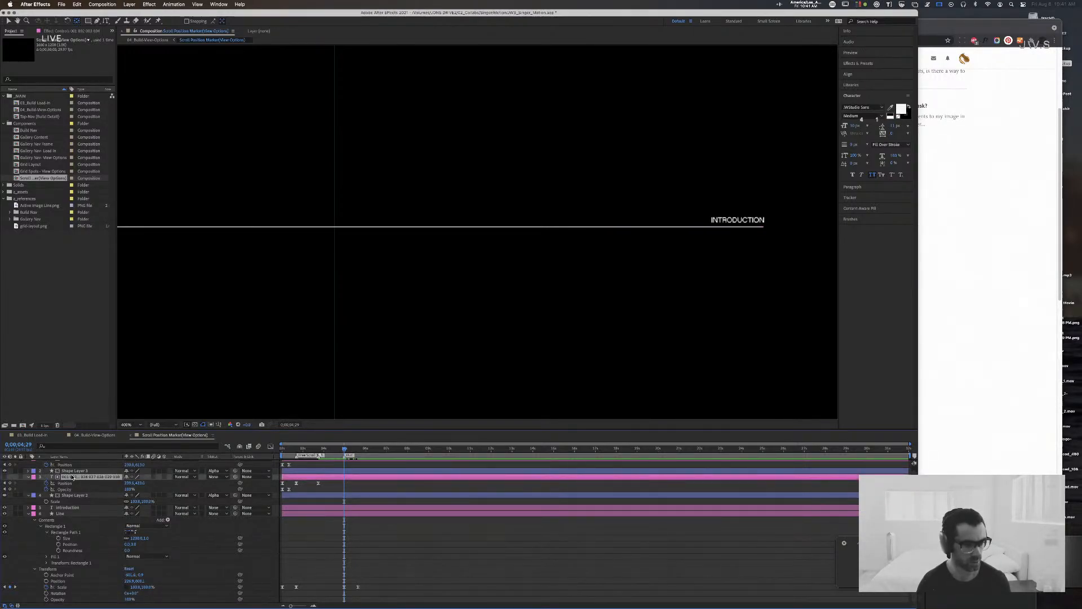
pyautogui.press('super+a')
pyautogui.press('super+shift+a')
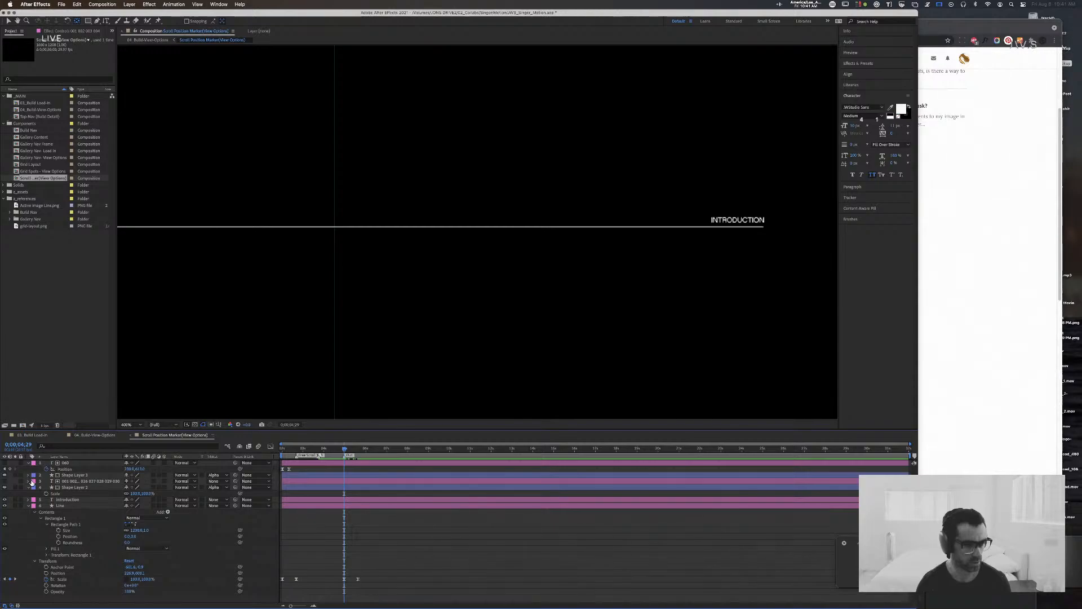
pyautogui.click(45, 482)
pyautogui.press('super+a')
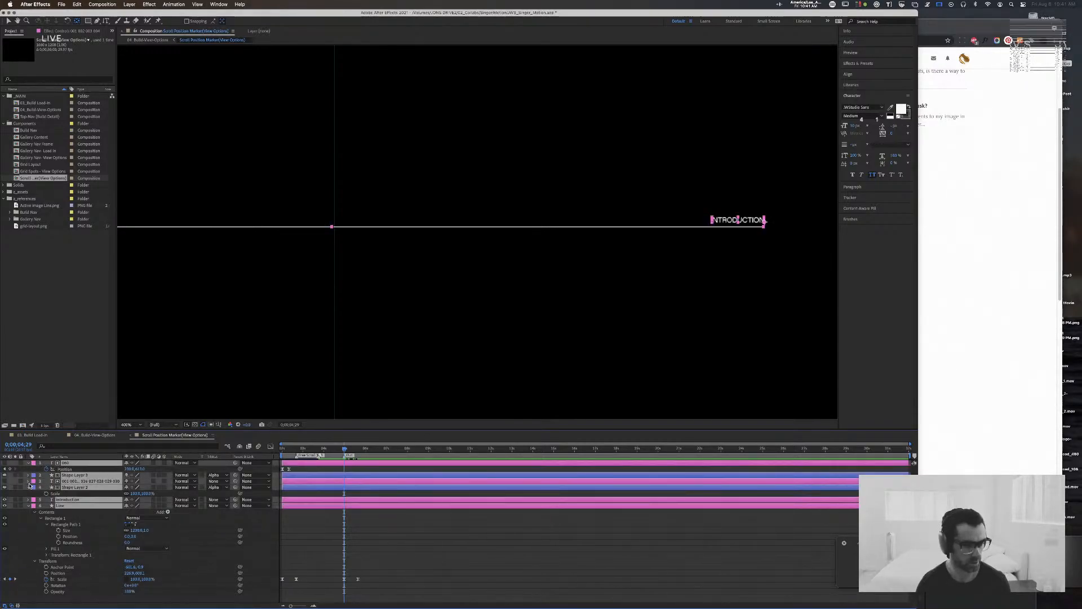
pyautogui.click(31, 506)
pyautogui.click(558, 536)
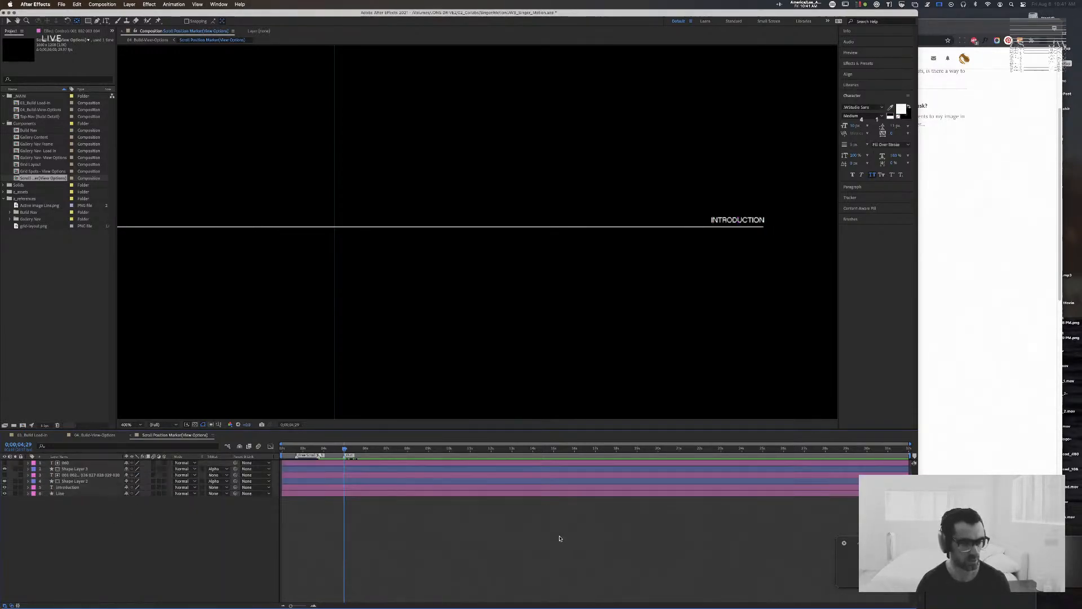
pyautogui.press(',')
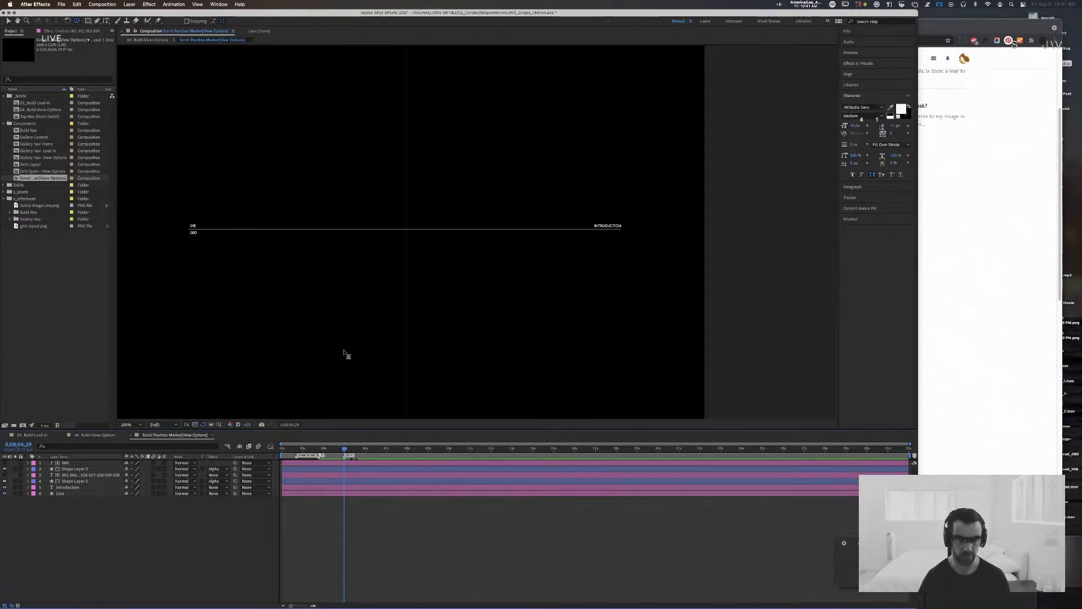
# Step: Rename both shape layers that matte the numbers as MASK
pyautogui.moveTo(354, 456)
pyautogui.mouseDown()
pyautogui.moveTo(282, 451)
pyautogui.moveTo(307, 453)
pyautogui.mouseUp()
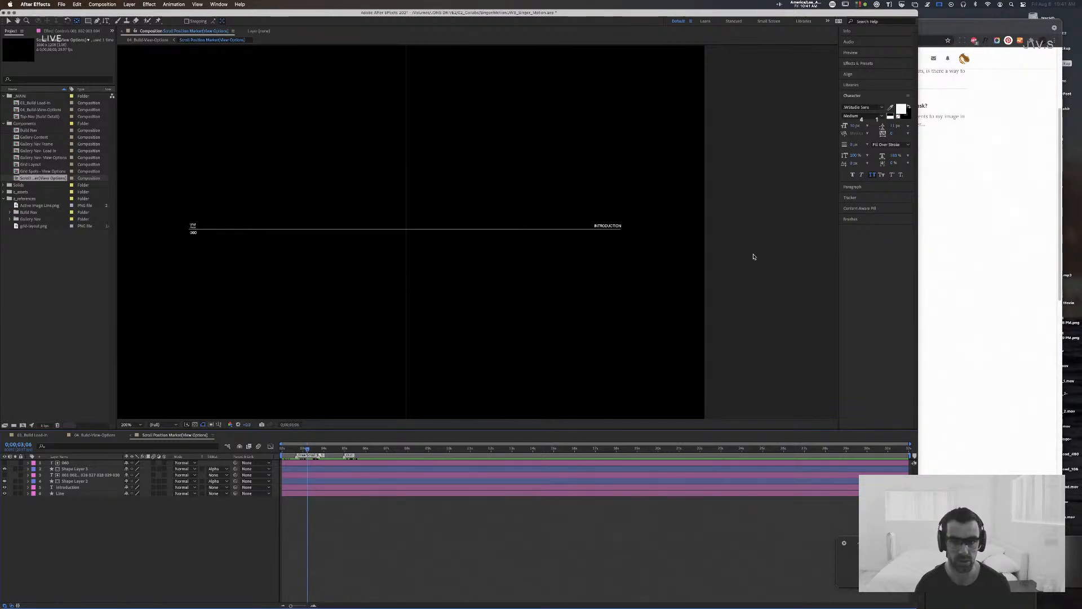
pyautogui.click(605, 226)
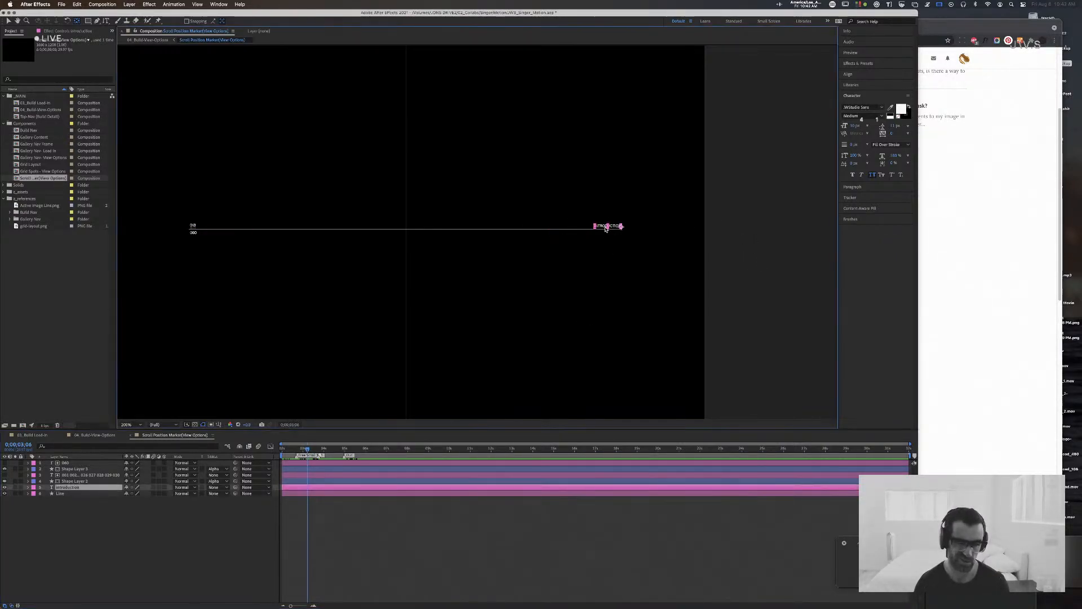
pyautogui.click(78, 469)
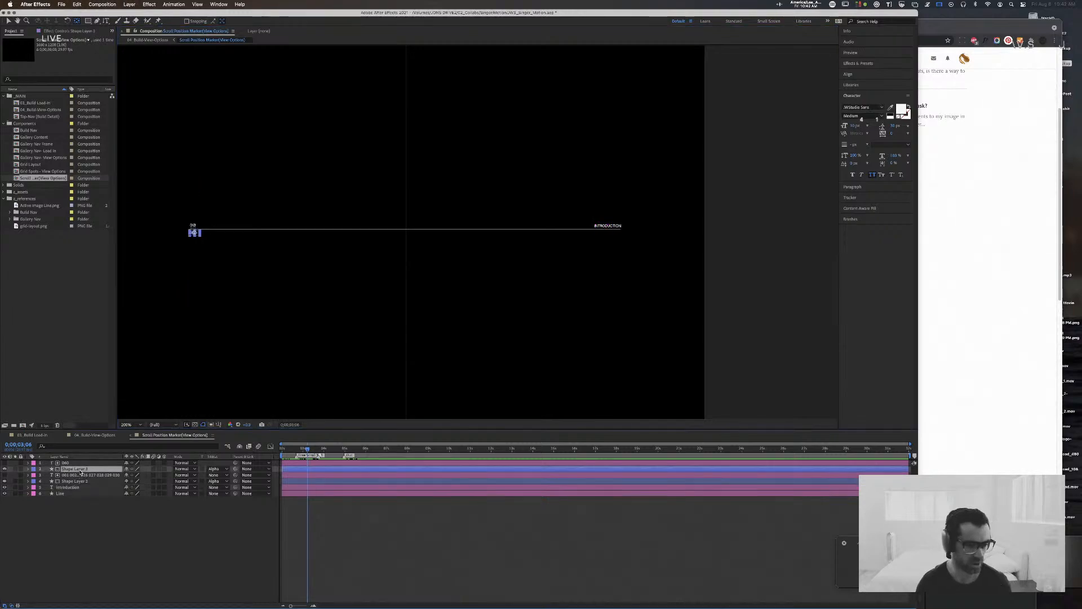
pyautogui.write('MASK')
pyautogui.press('Return')
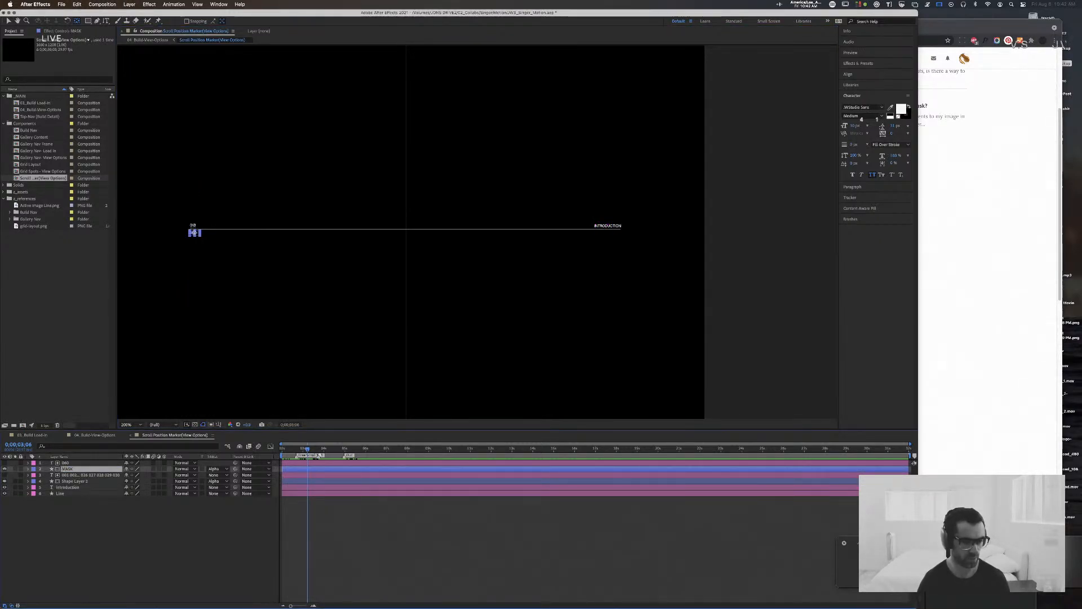
pyautogui.click(79, 480)
pyautogui.press('Return')
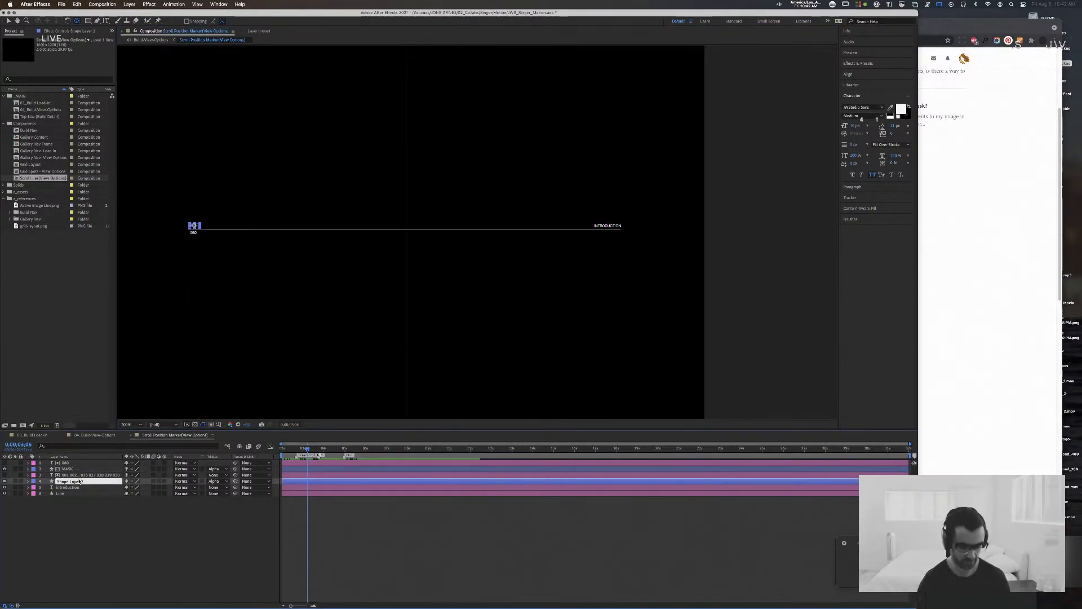
pyautogui.write('MASK')
pyautogui.press('Return')
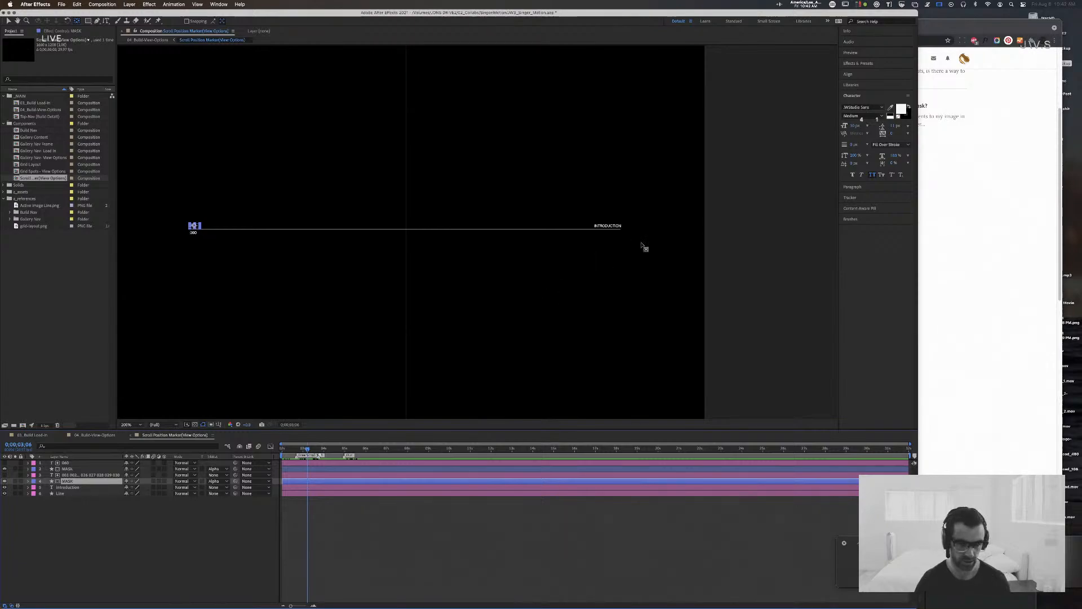
# Step: Duplicate the MASK layer beneath the number roll and place the copy directly below the Introduction layer
pyautogui.doubleClick(604, 226)
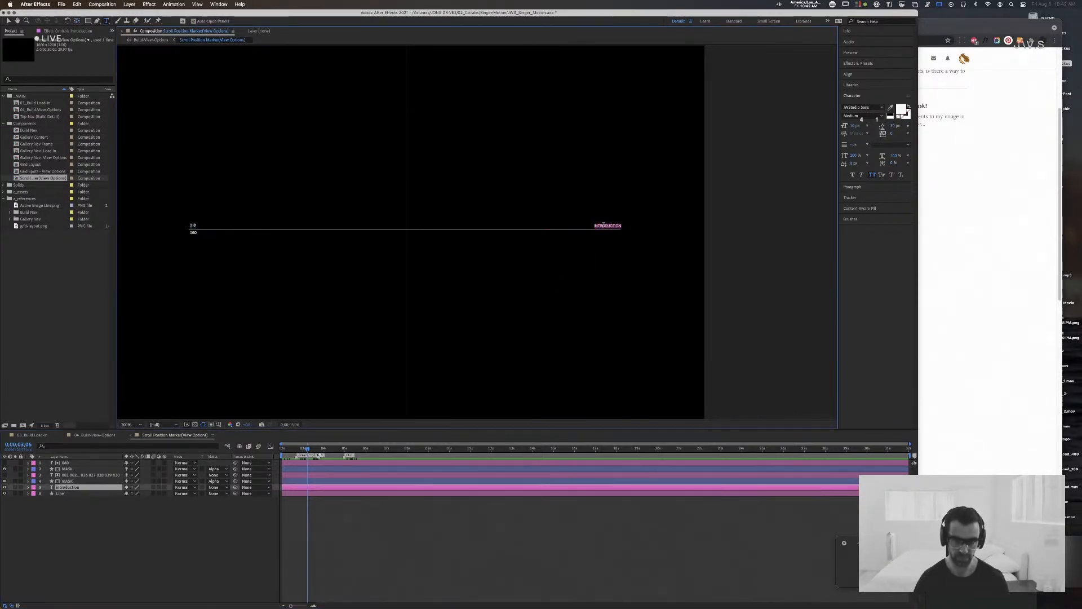
pyautogui.click(82, 481)
pyautogui.press('super+d')
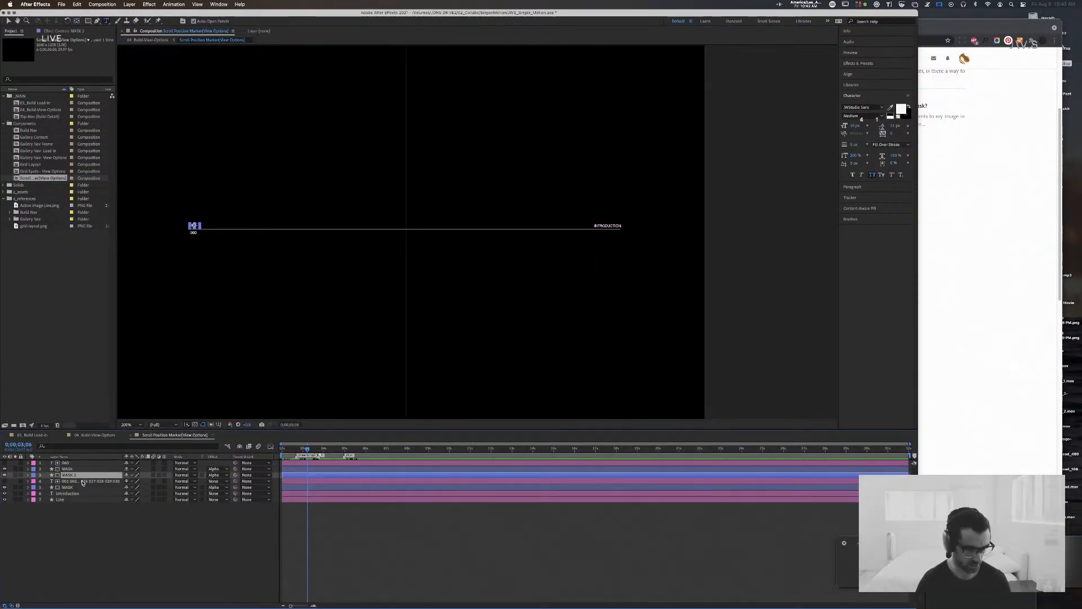
pyautogui.moveTo(81, 478); pyautogui.dragTo(89, 497)
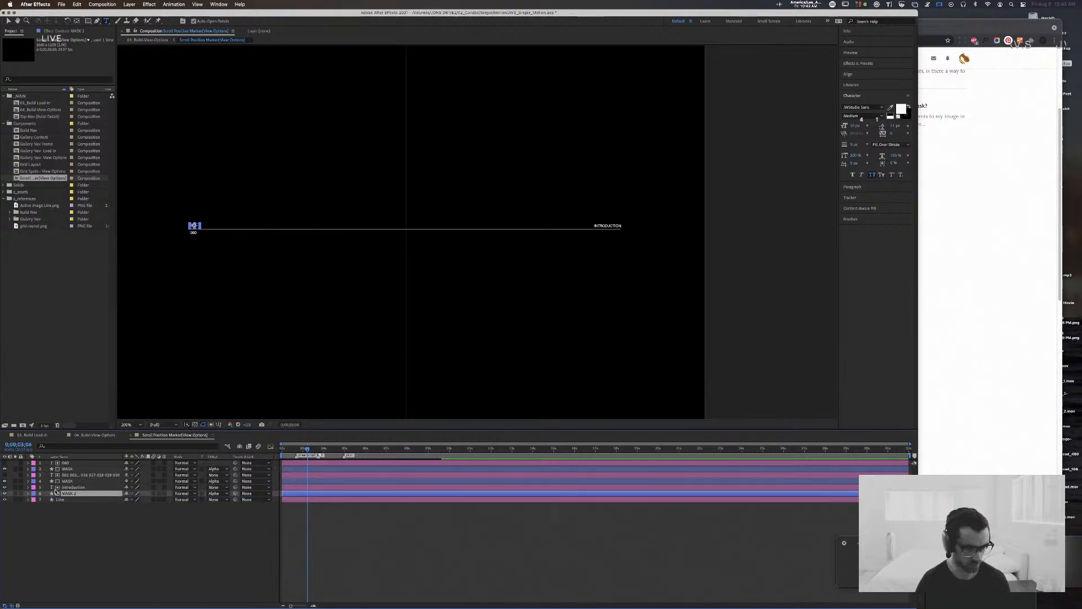
# Step: Move the duplicated mask rectangle from the numbers along the line onto the right end of the INTRODUCTION text
pyautogui.press('v')
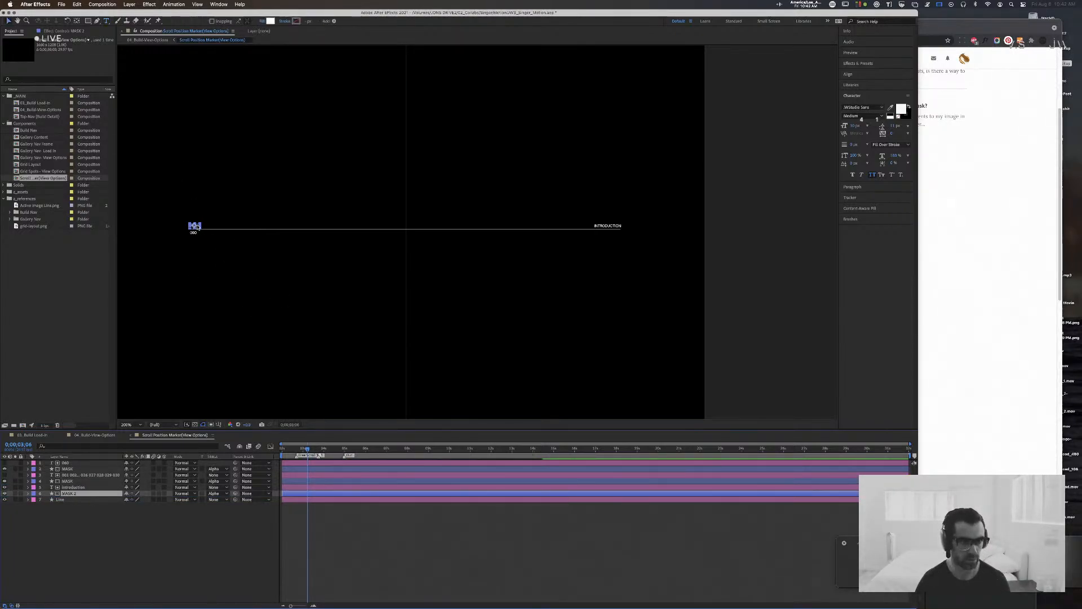
pyautogui.moveTo(195, 226); pyautogui.dragTo(506, 231)
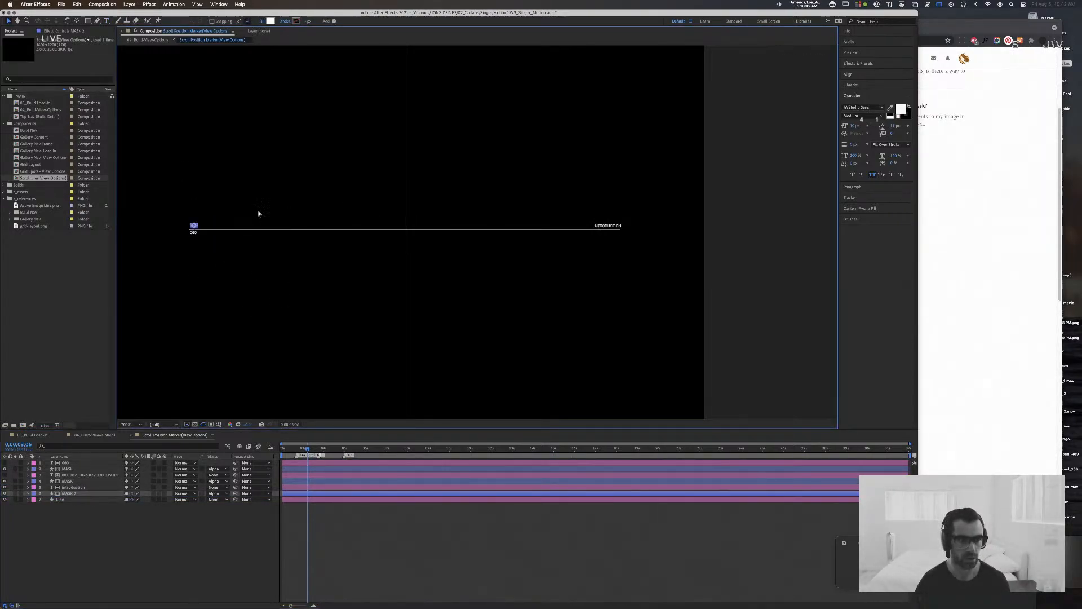
pyautogui.press('.')
pyautogui.moveTo(208, 221); pyautogui.dragTo(464, 236)
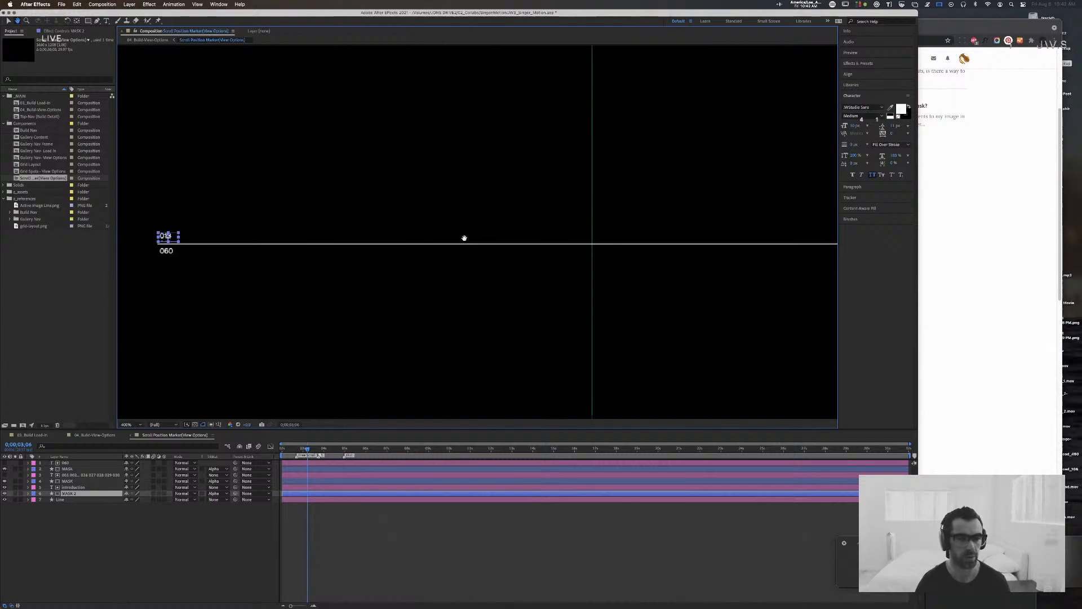
pyautogui.moveTo(285, 243); pyautogui.dragTo(799, 229)
pyautogui.moveTo(624, 212); pyautogui.dragTo(101, 215)
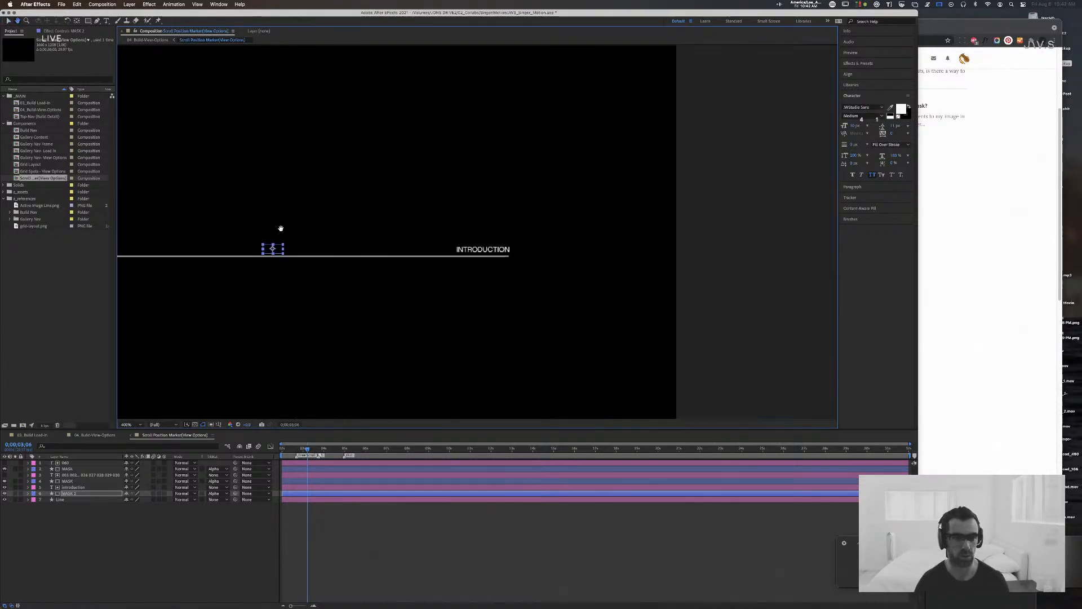
pyautogui.moveTo(283, 251); pyautogui.dragTo(506, 251)
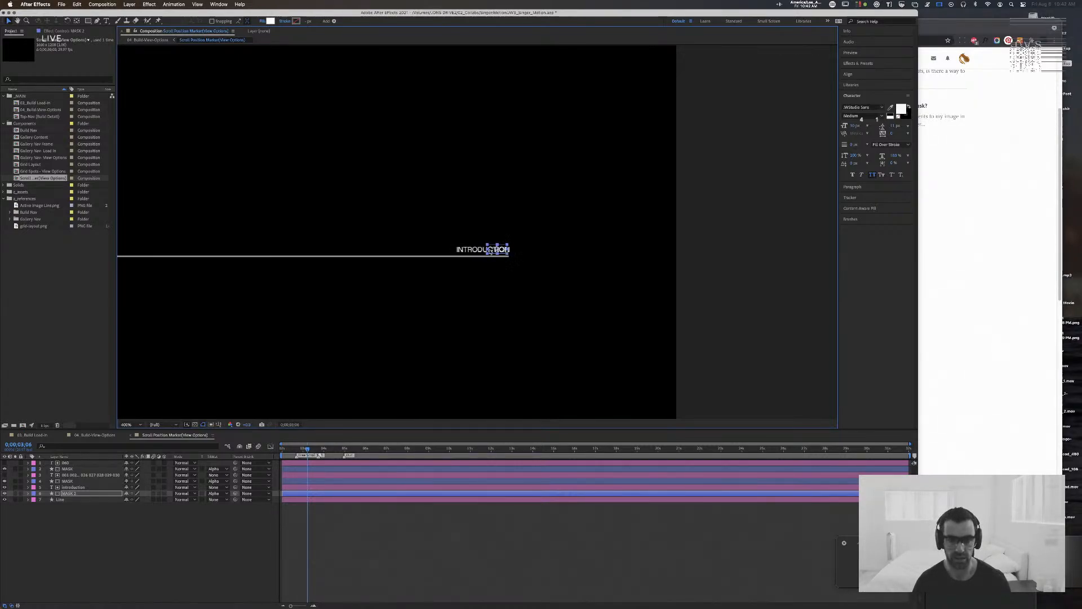
# Step: Stretch the duplicated mask leftward until it spans the whole INTRODUCTION label with ample spare width
pyautogui.moveTo(487, 250); pyautogui.dragTo(509, 251)
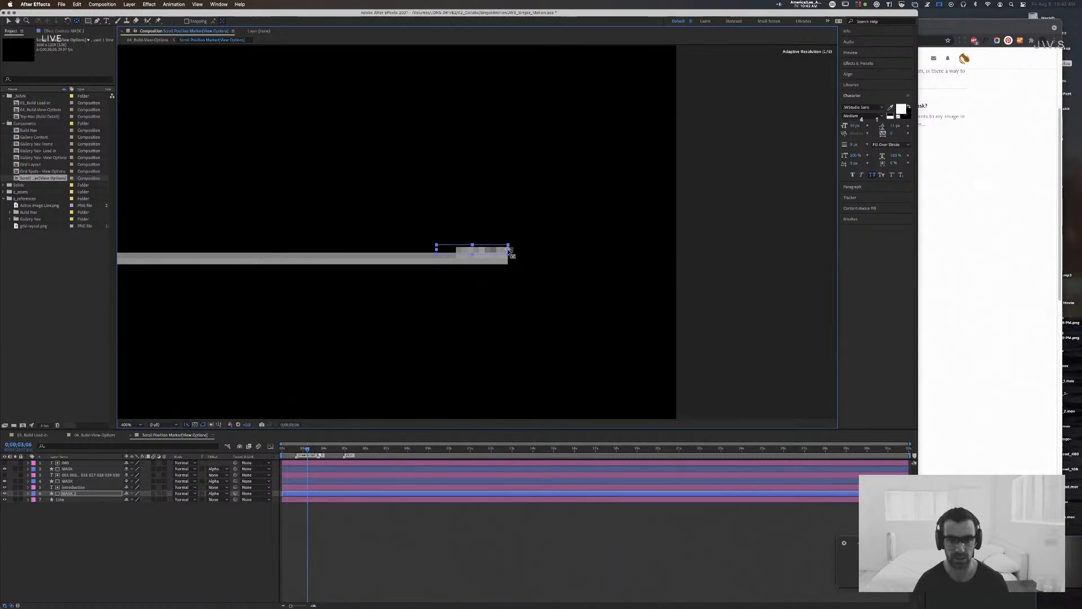
pyautogui.moveTo(437, 252); pyautogui.dragTo(416, 250)
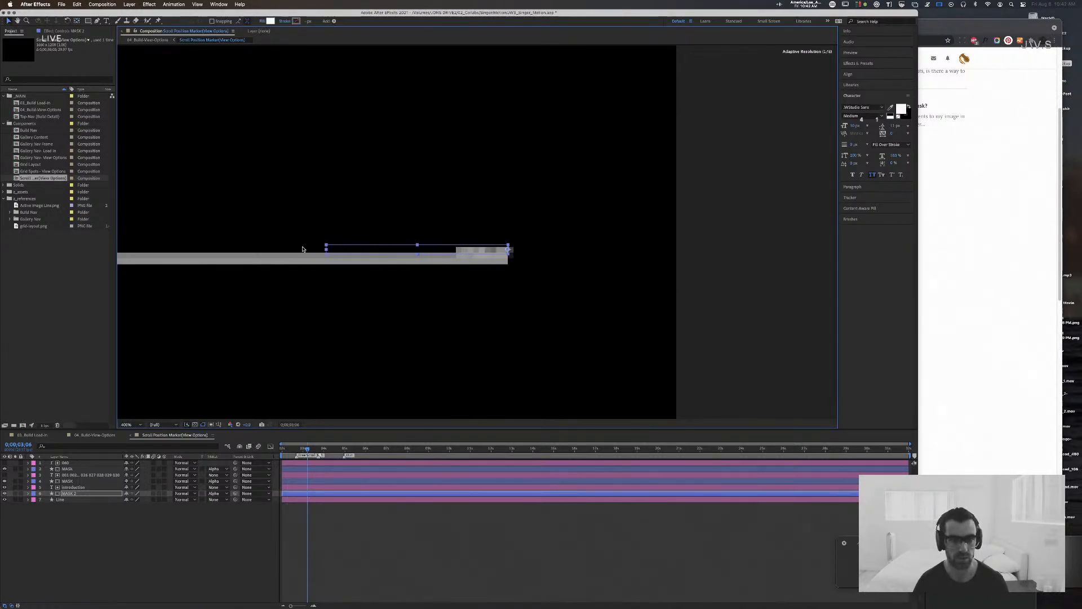
pyautogui.moveTo(302, 249); pyautogui.dragTo(236, 248)
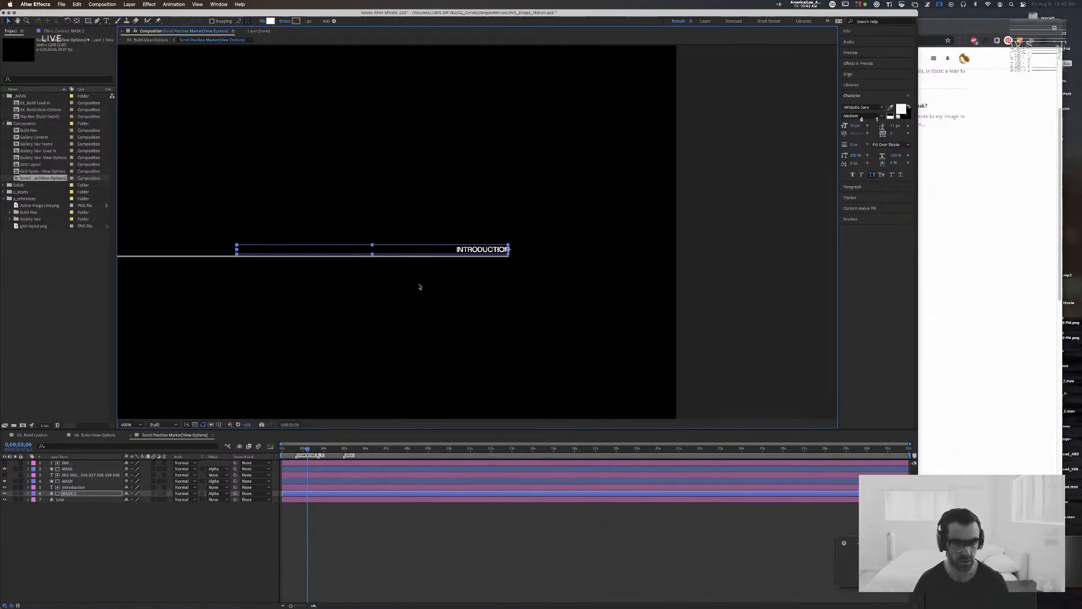
# Step: Nudge the Introduction text slightly left so its right edge lines up with the end of the line
pyautogui.press('.')
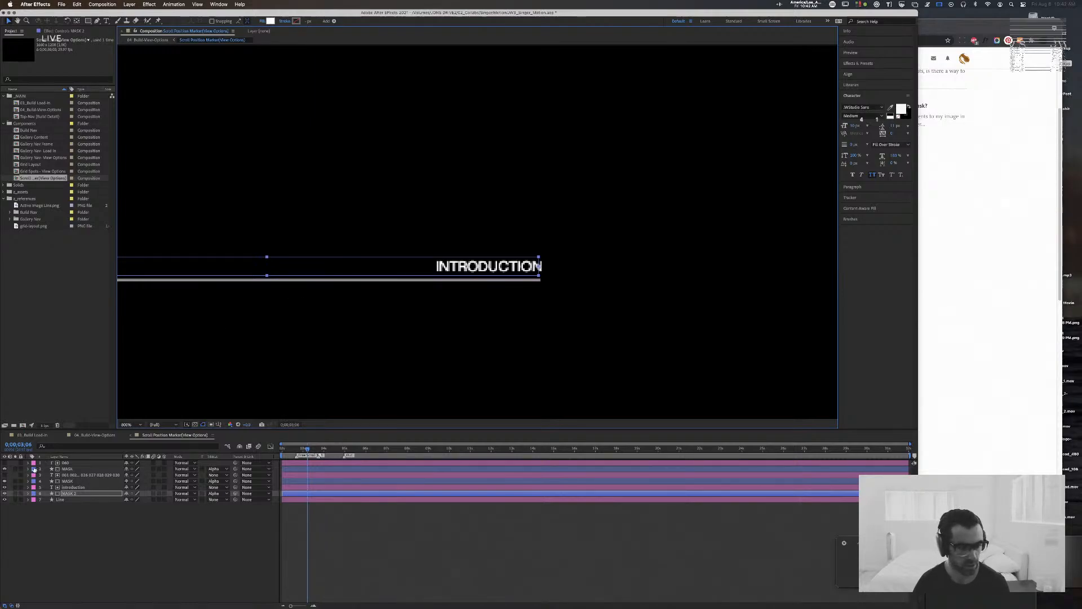
pyautogui.click(70, 487)
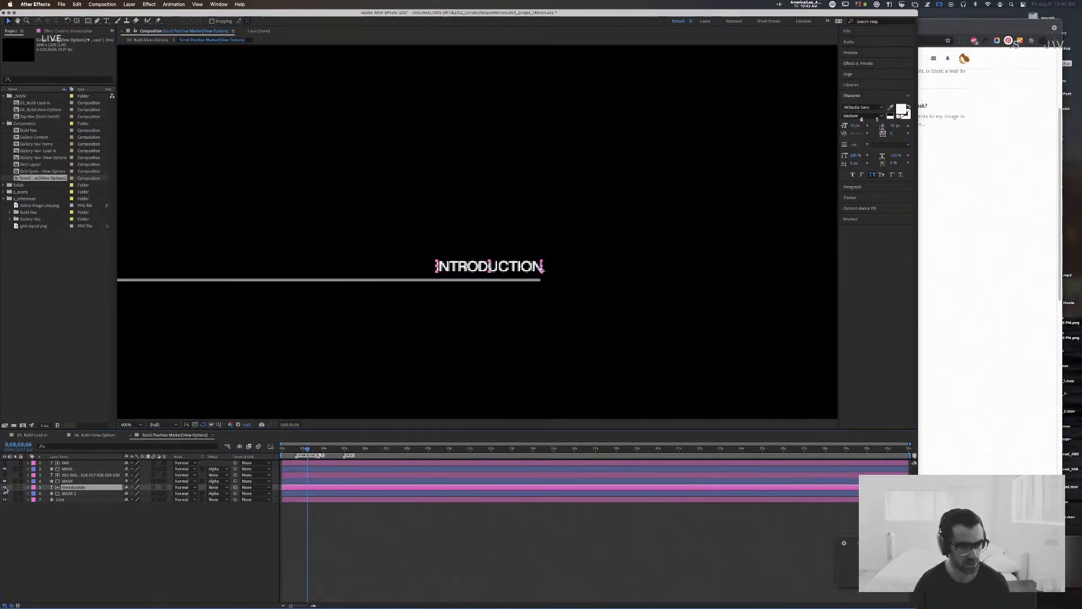
pyautogui.press('Left')
pyautogui.press('Left')
pyautogui.press('Left')
pyautogui.press('Left')
pyautogui.press('Left')
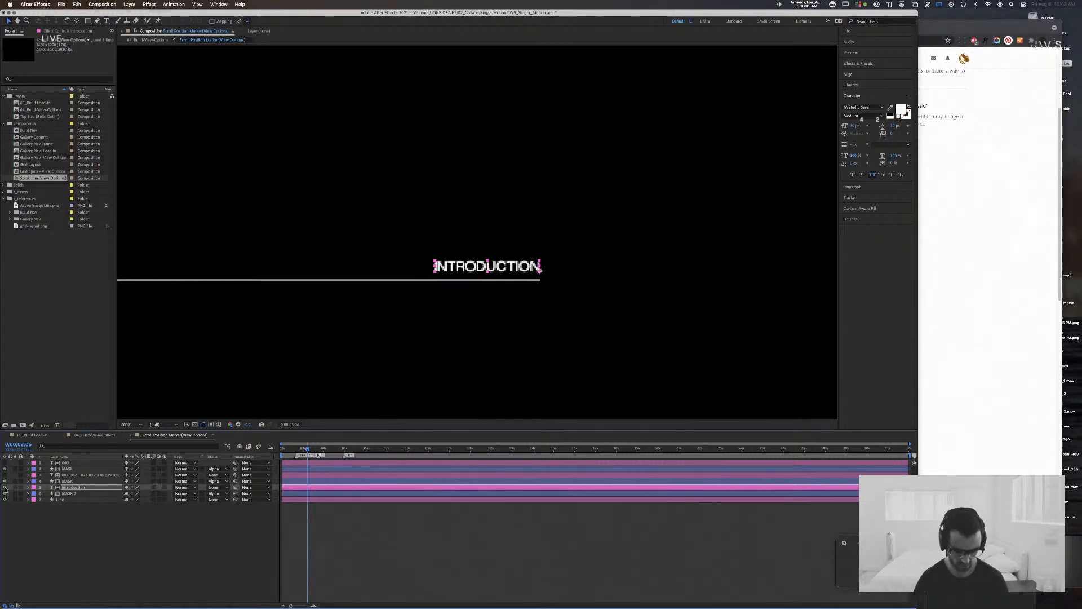
# Step: Reveal Position on the 060 and Introduction layers and set a Position keyframe for Introduction at 0:00:02:10
pyautogui.press('p')
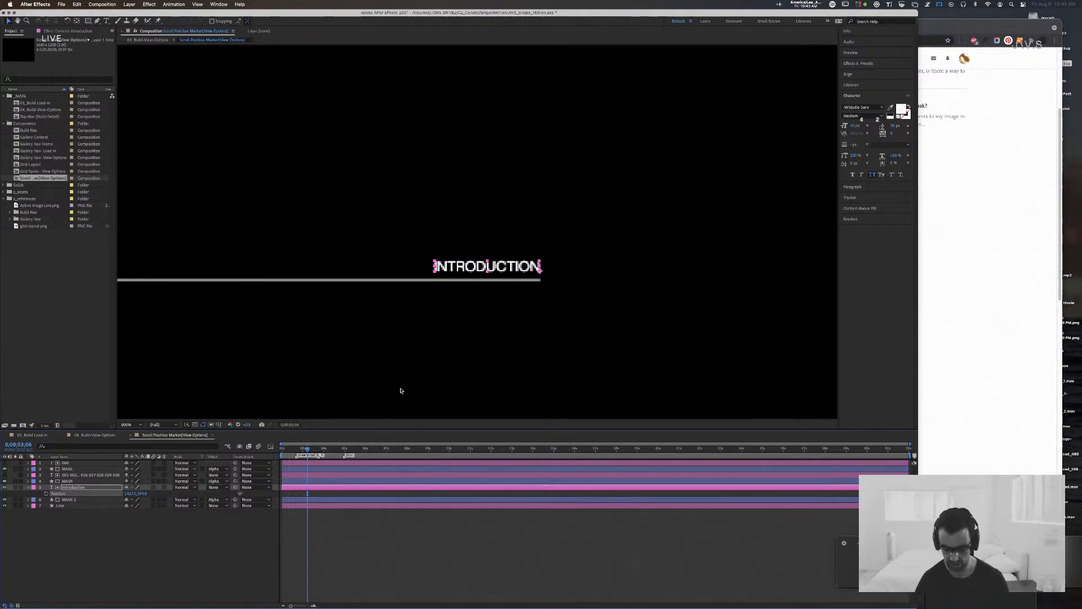
pyautogui.press(',')
pyautogui.press(',')
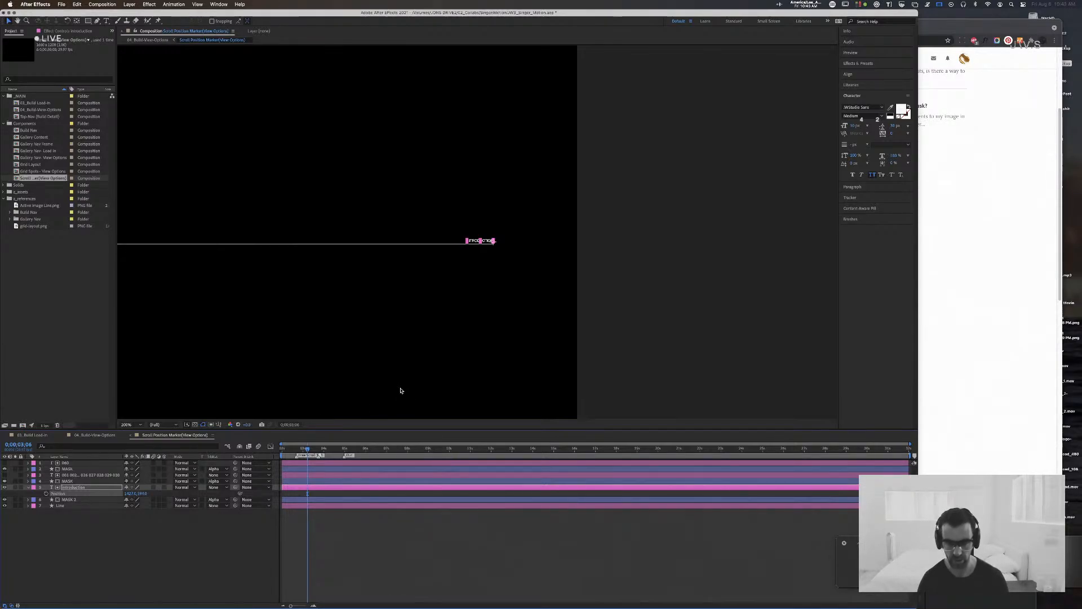
pyautogui.click(88, 481)
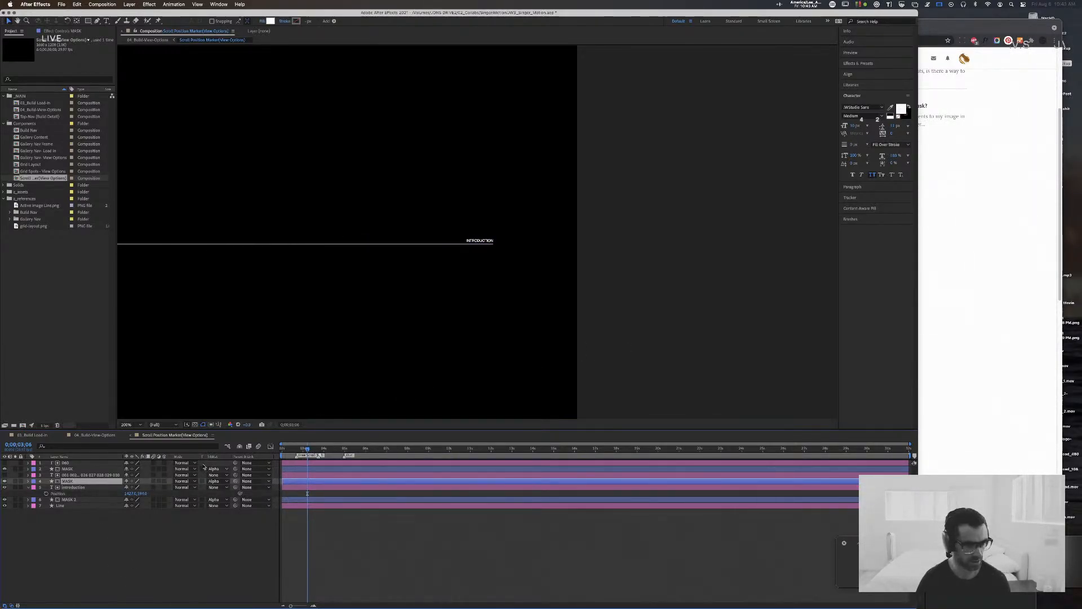
pyautogui.click(75, 463)
pyautogui.press('p')
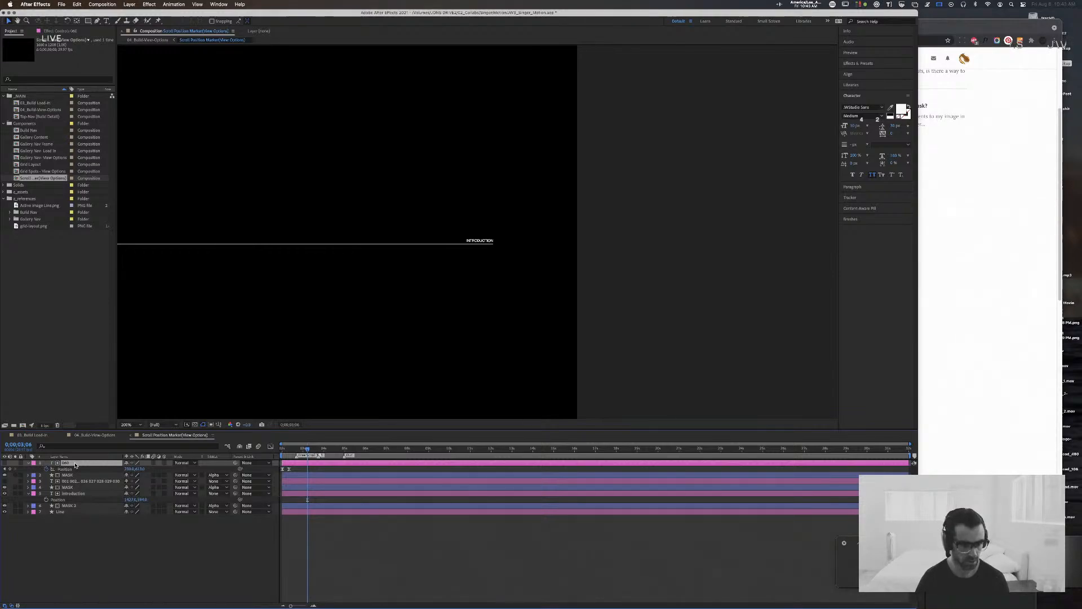
pyautogui.click(74, 494)
pyautogui.press('p')
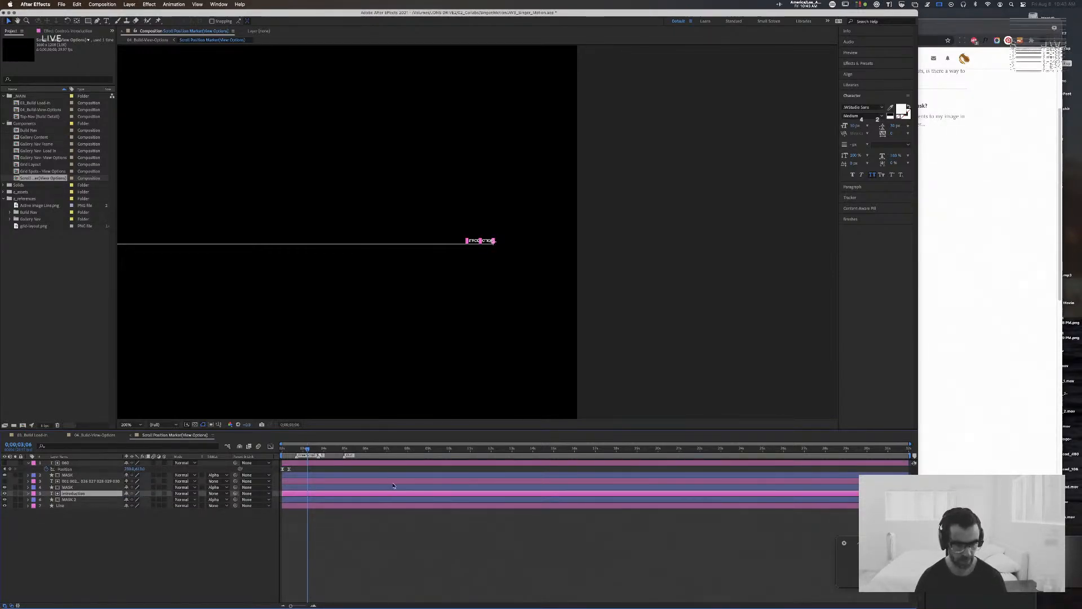
pyautogui.press('p')
pyautogui.moveTo(307, 449); pyautogui.dragTo(289, 449)
pyautogui.click(46, 500)
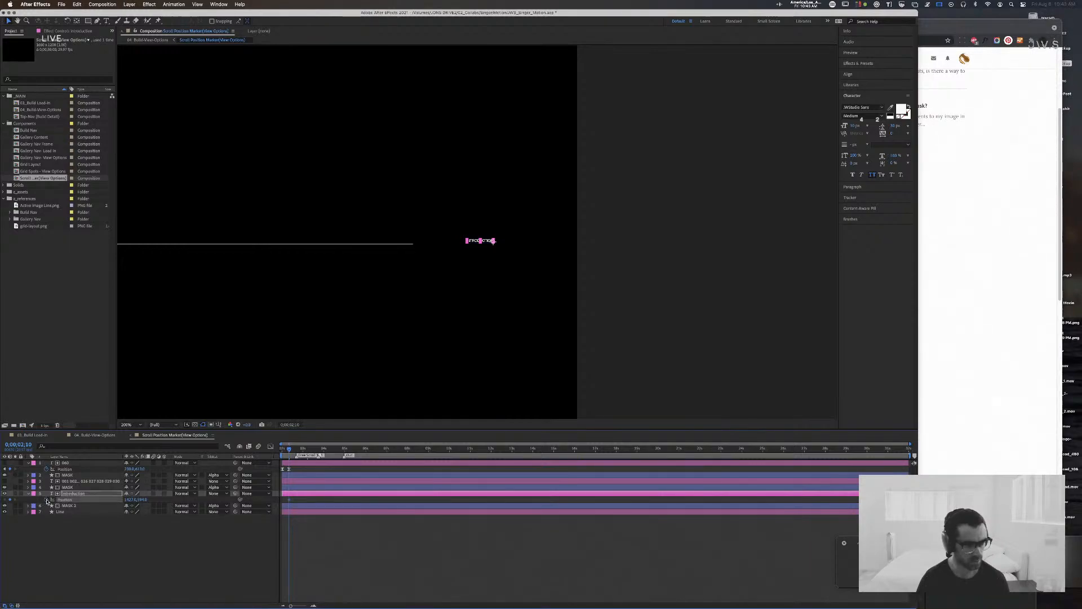
# Step: Lower the Introduction text below its mask at 0:00:02:00 and hide the layer so it only serves as the matte
pyautogui.press('j')
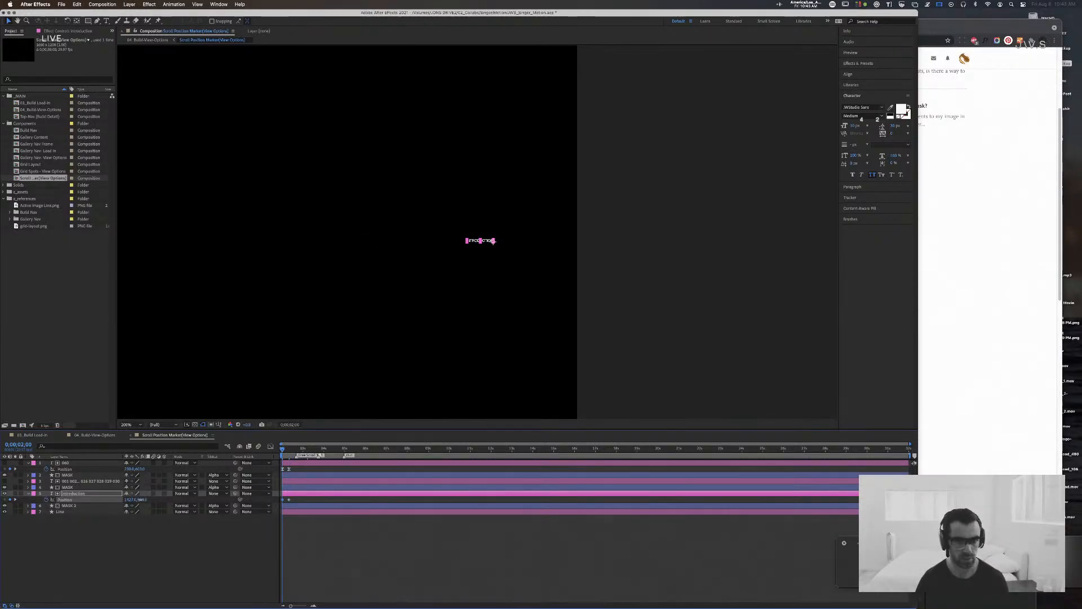
pyautogui.moveTo(140, 499); pyautogui.dragTo(144, 500)
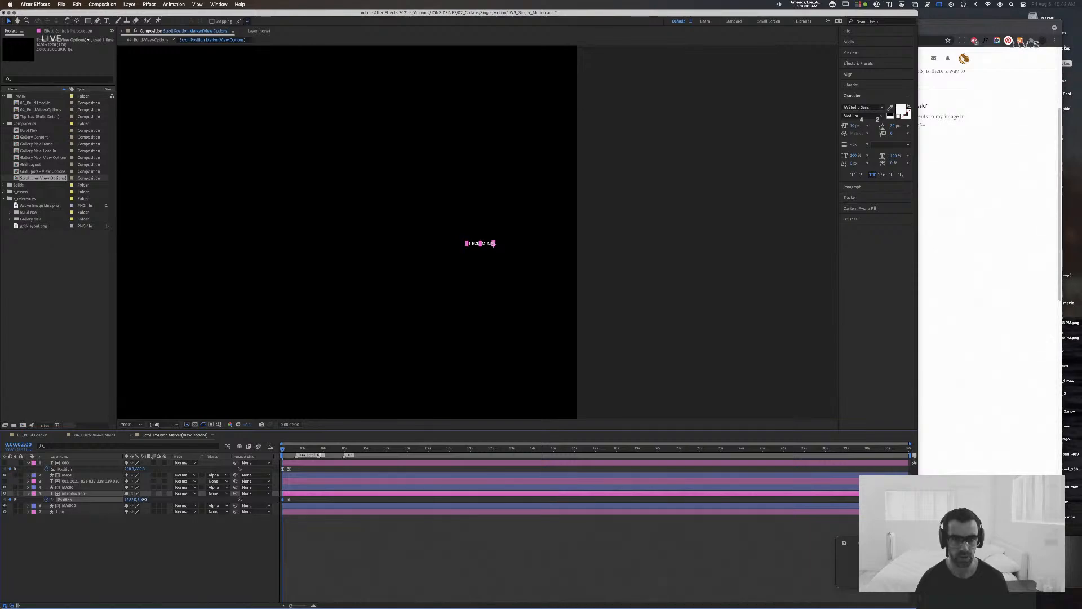
pyautogui.click(4, 493)
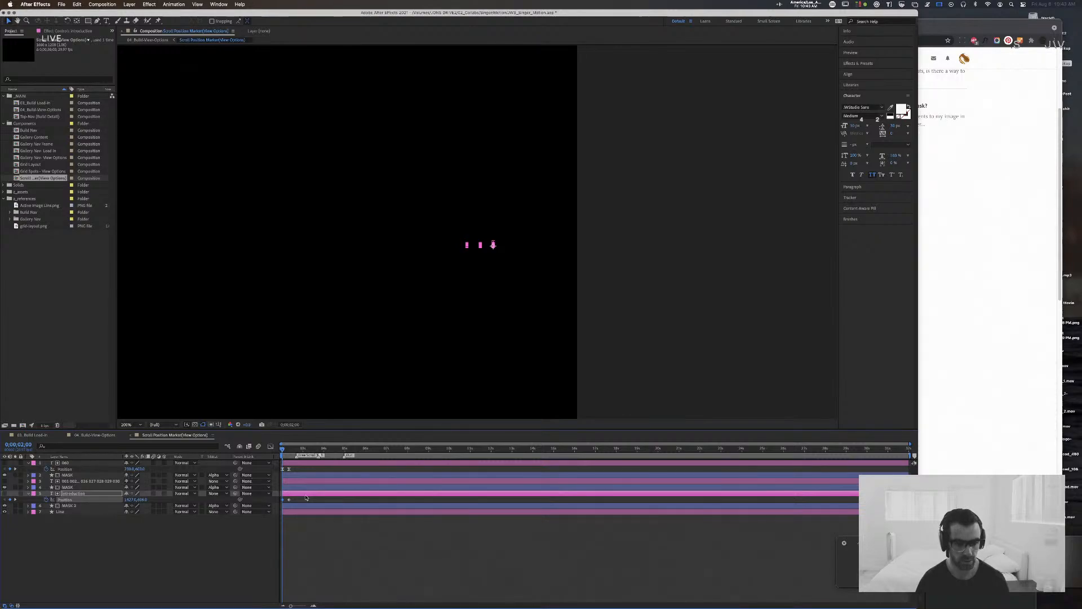
# Step: Ease both Introduction Position keyframes with Keyframe Velocity
pyautogui.press('super+shift+k')
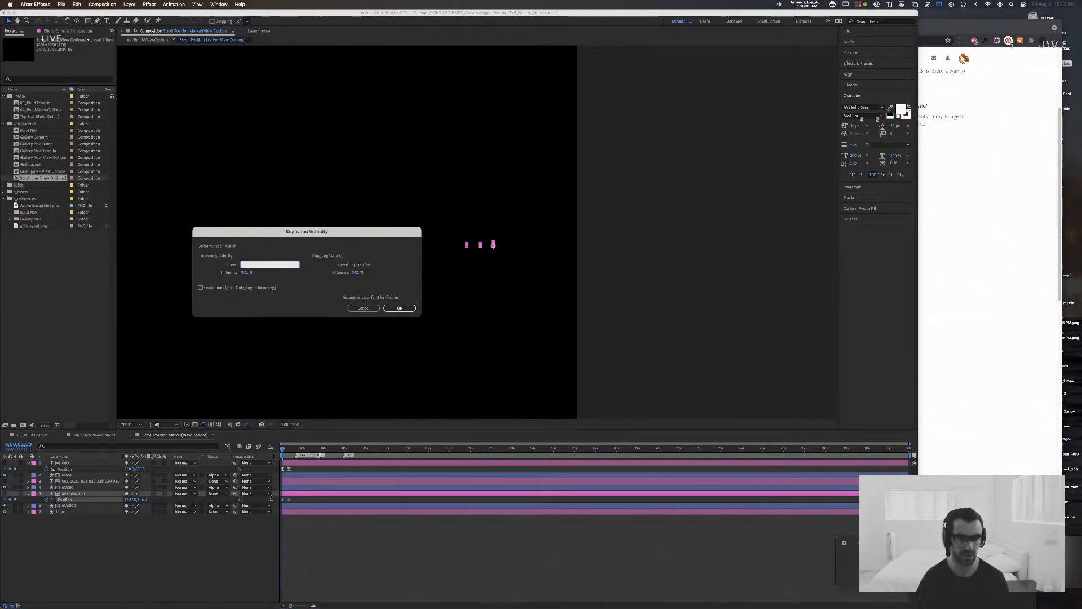
pyautogui.press('Tab')
pyautogui.press('Tab')
pyautogui.press('Tab')
pyautogui.press('Return')
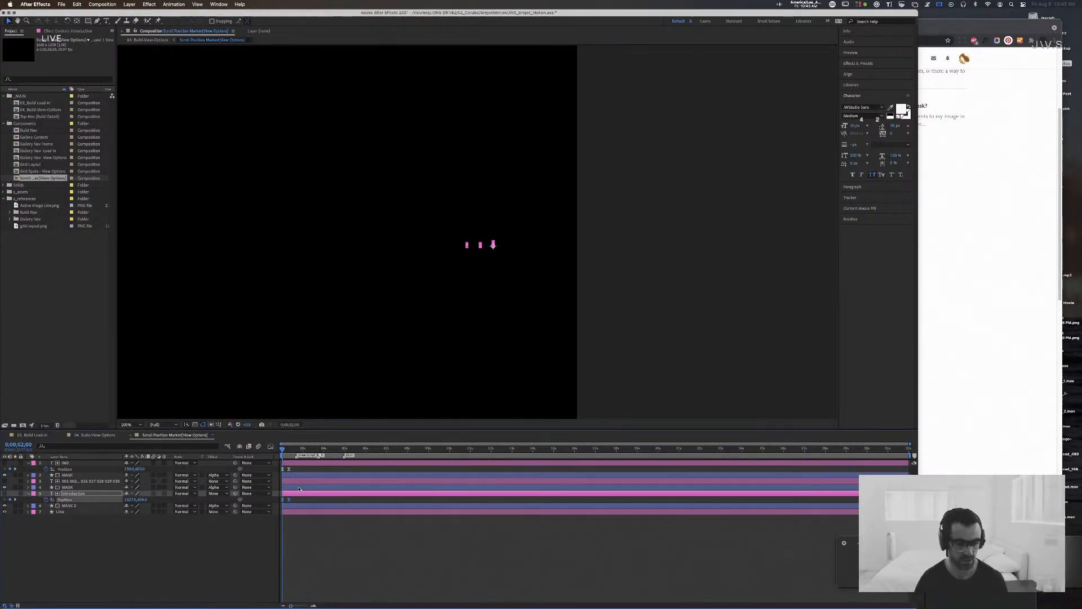
# Step: Preview the INTRODUCTION reveal and shift both of its Position keyframes later to follow the growing line
pyautogui.press('space')
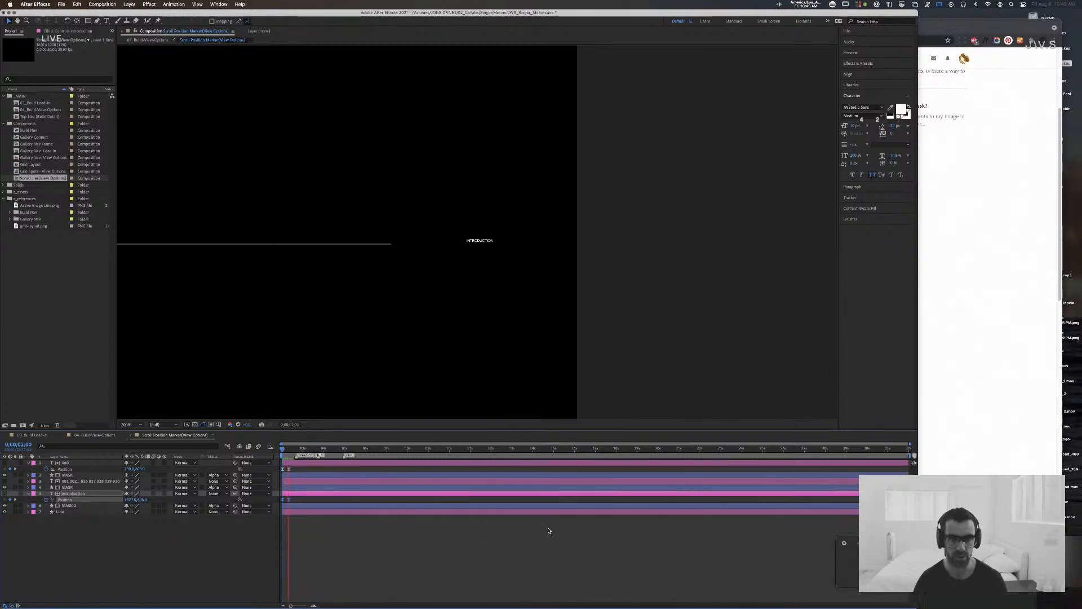
pyautogui.click(283, 501)
pyautogui.click(274, 501)
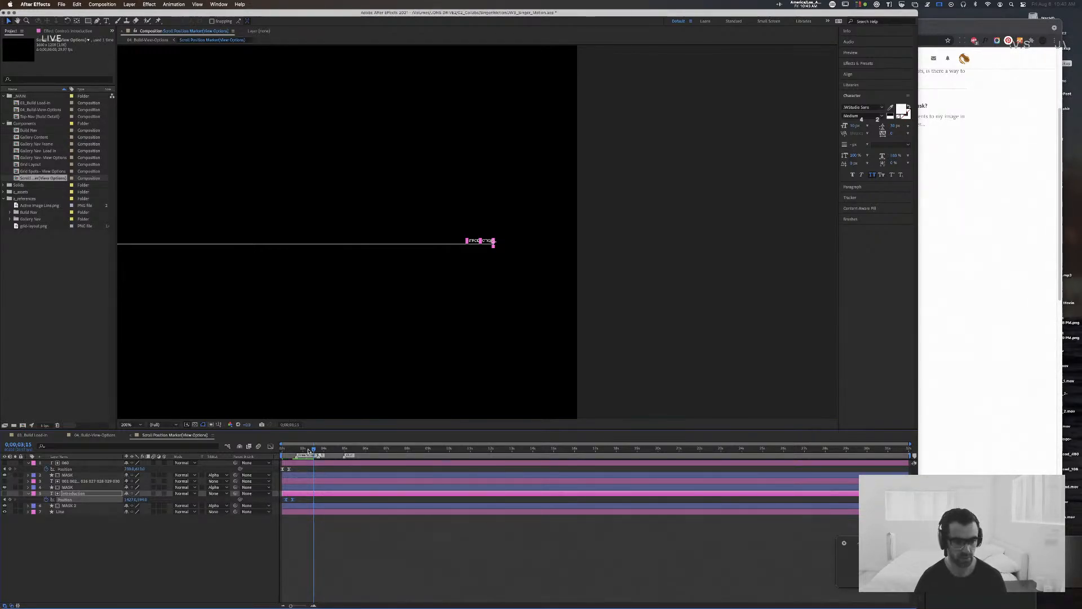
pyautogui.press('space')
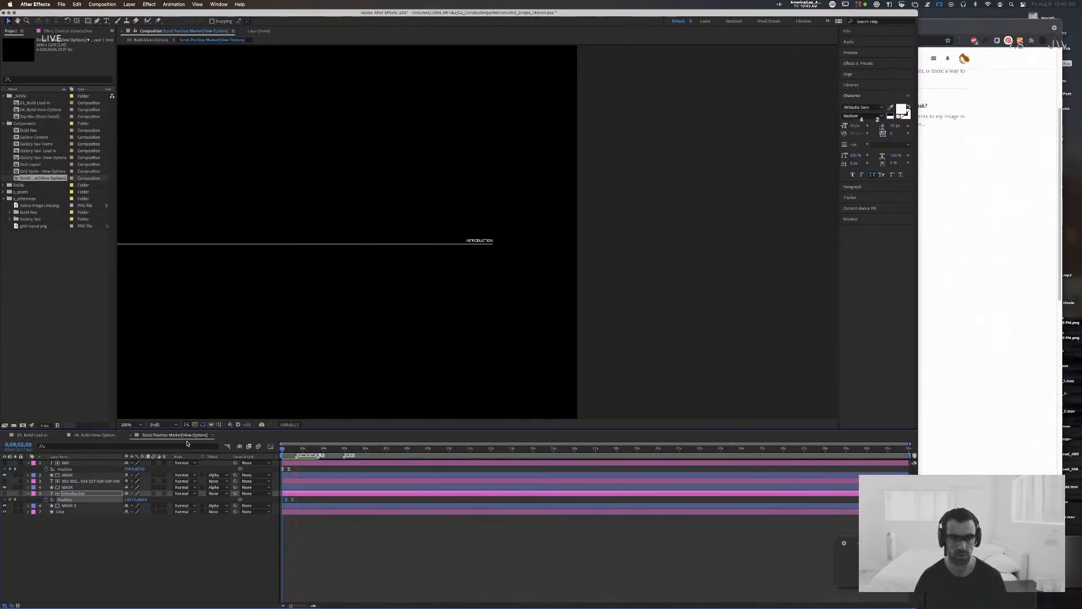
pyautogui.press('space')
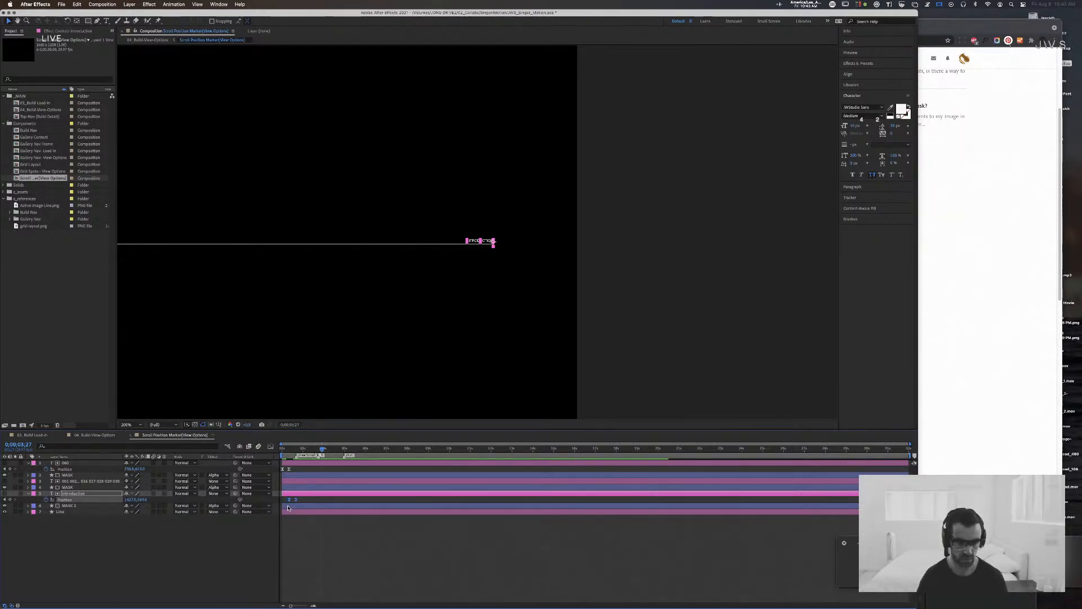
pyautogui.press('space')
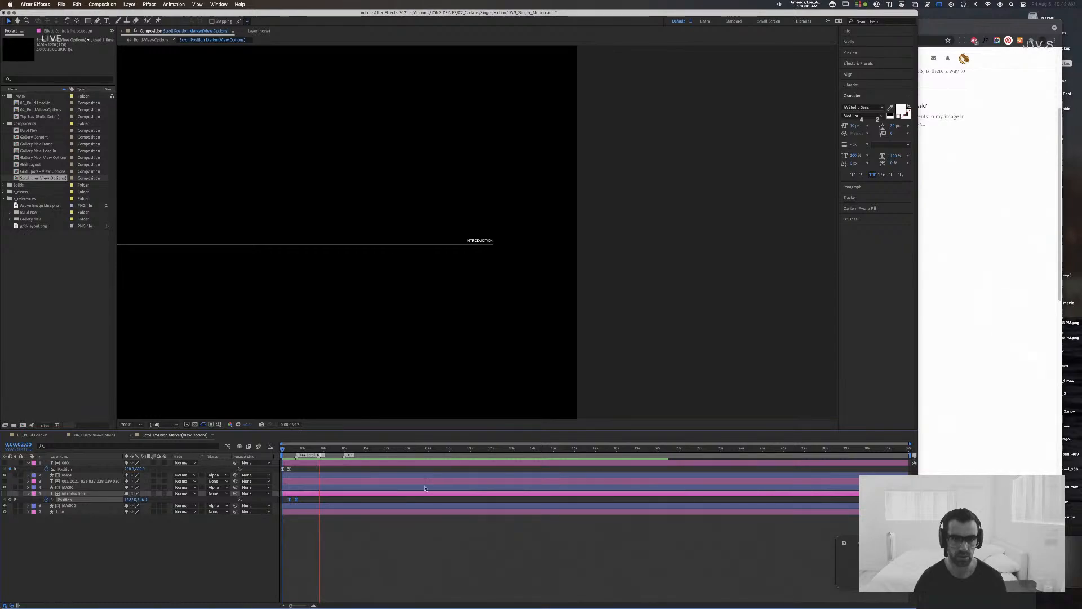
pyautogui.press('space')
pyautogui.moveTo(300, 449)
pyautogui.mouseDown()
pyautogui.moveTo(285, 451)
pyautogui.moveTo(299, 453)
pyautogui.mouseUp()
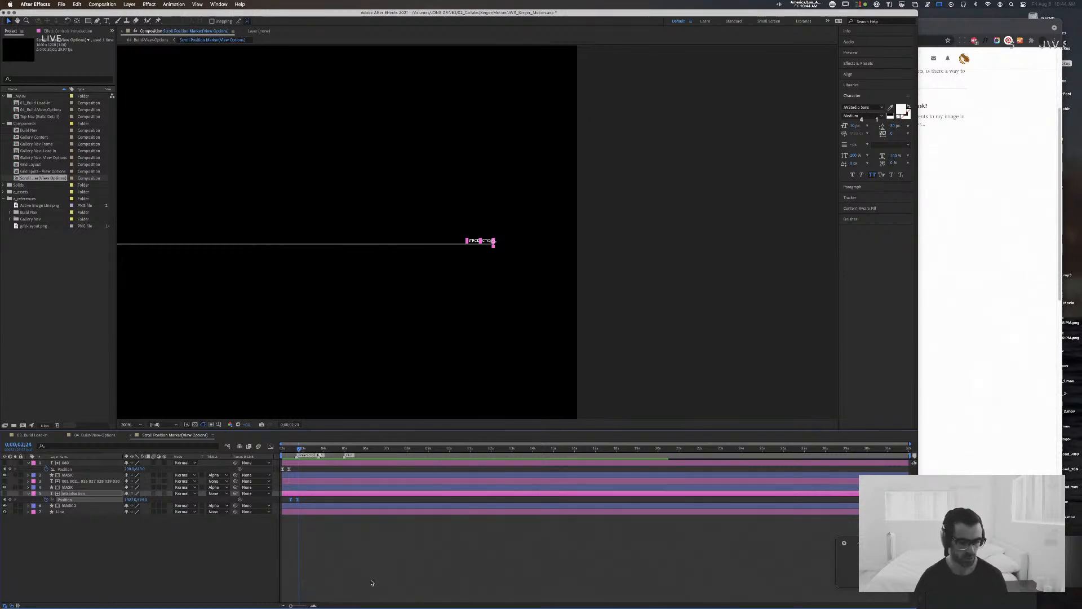
# Step: Save the project with the whole marker in view and switch to the 04_Build-View-Options composition
pyautogui.click(603, 297)
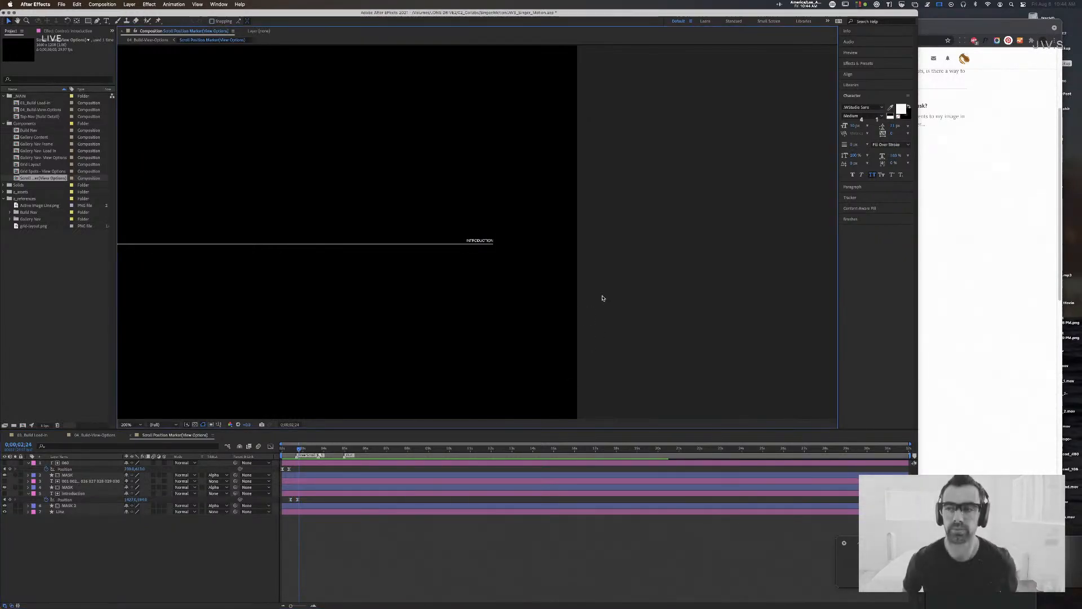
pyautogui.moveTo(619, 319); pyautogui.dragTo(796, 299)
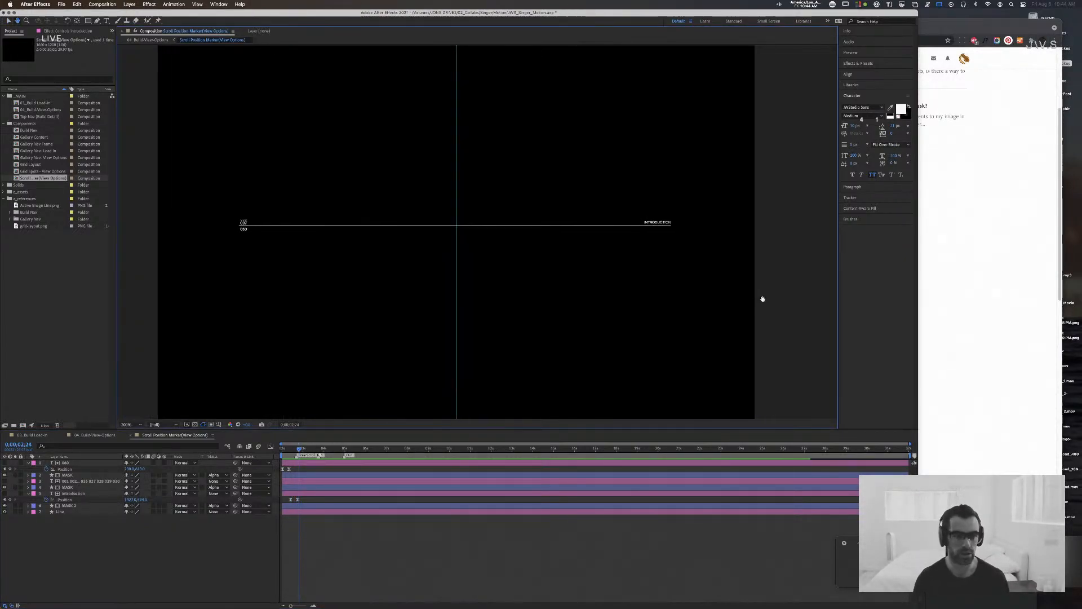
pyautogui.press('super+s')
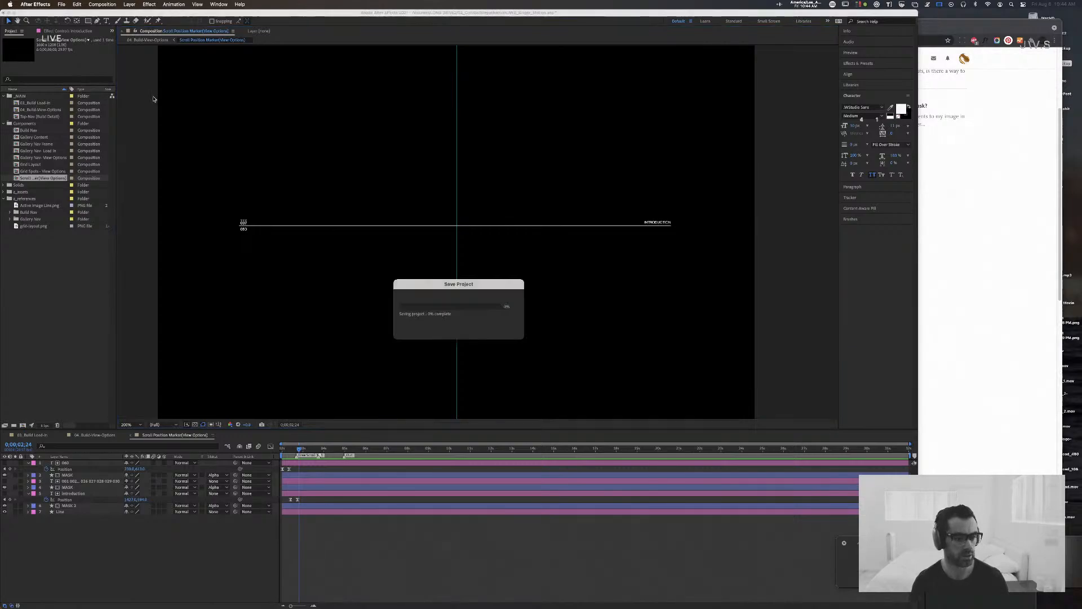
pyautogui.click(94, 435)
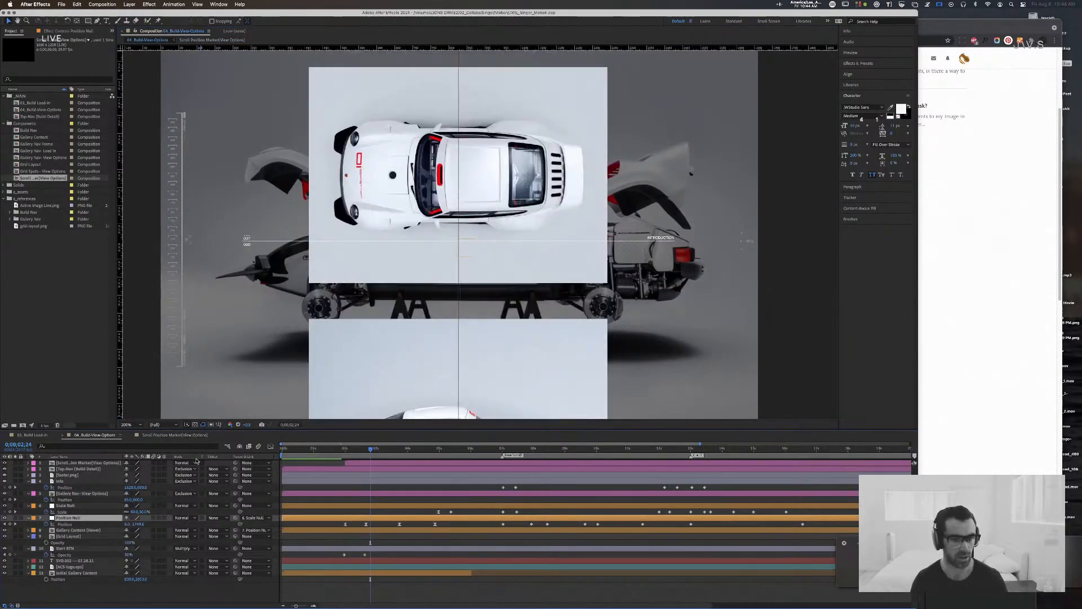
# Step: Preview the 04_Build-View-Options composition from its beginning and return to the Scroll Position Marker composition
pyautogui.moveTo(367, 449); pyautogui.dragTo(337, 450)
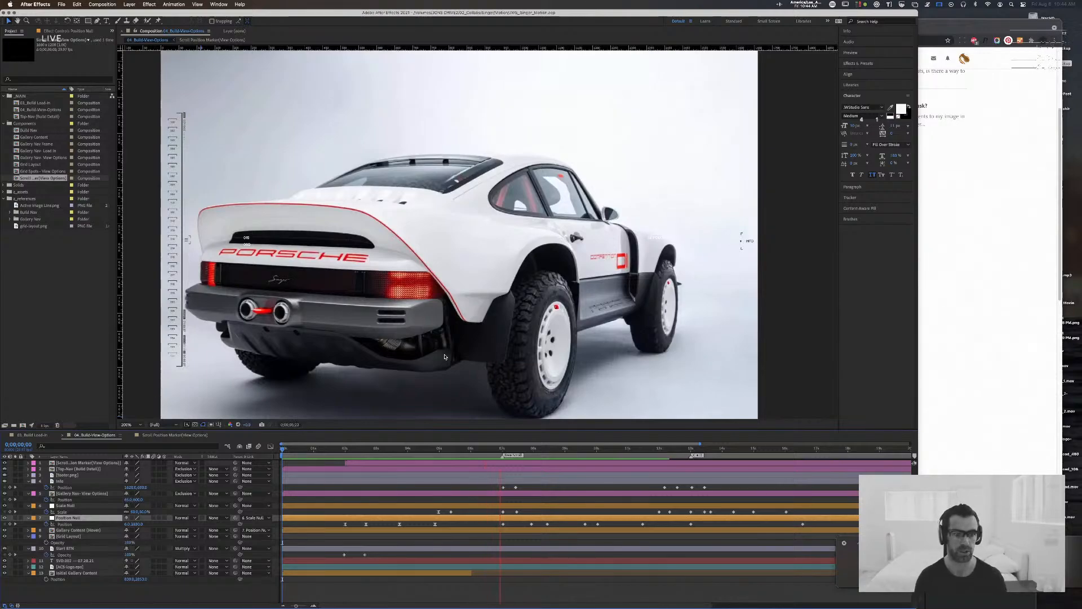
pyautogui.press('space')
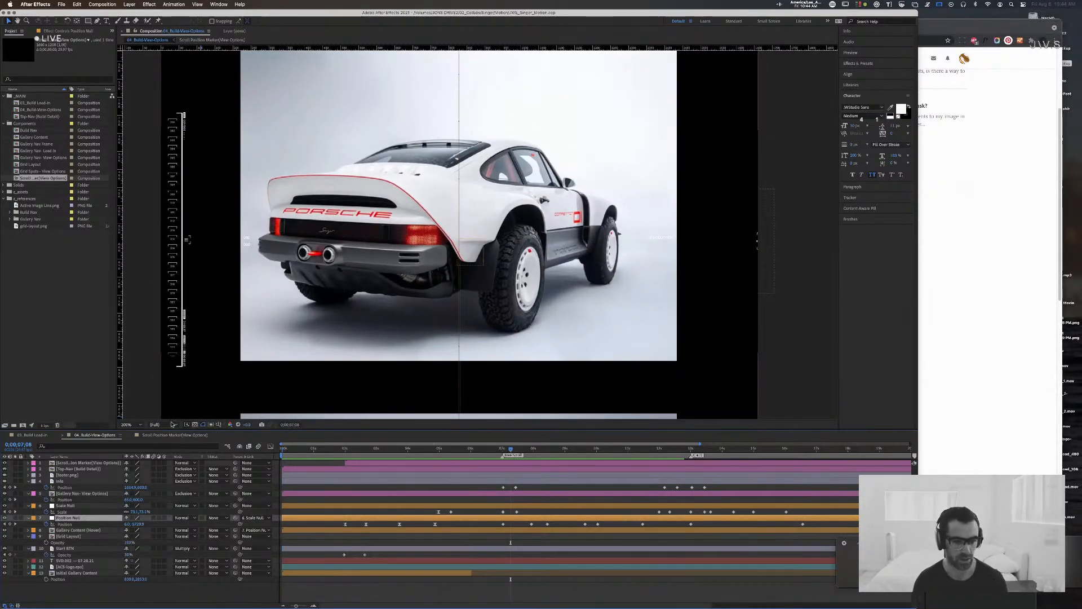
pyautogui.click(162, 435)
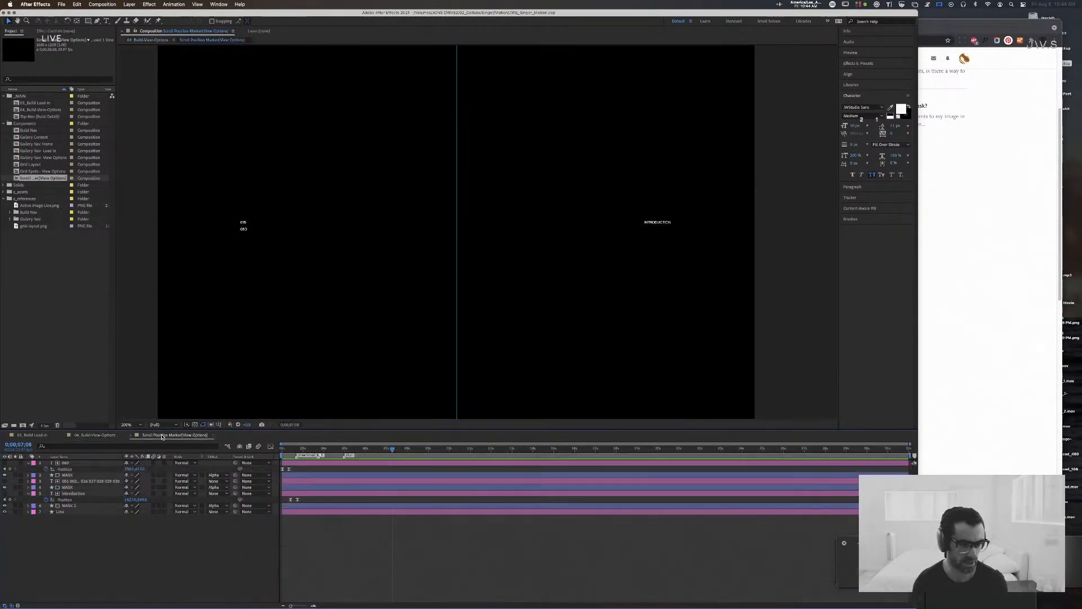
# Step: Copy the lower number's Position keyframes to 0:00:04:29, time-reverse them for the exit and preview the motion
pyautogui.click(345, 449)
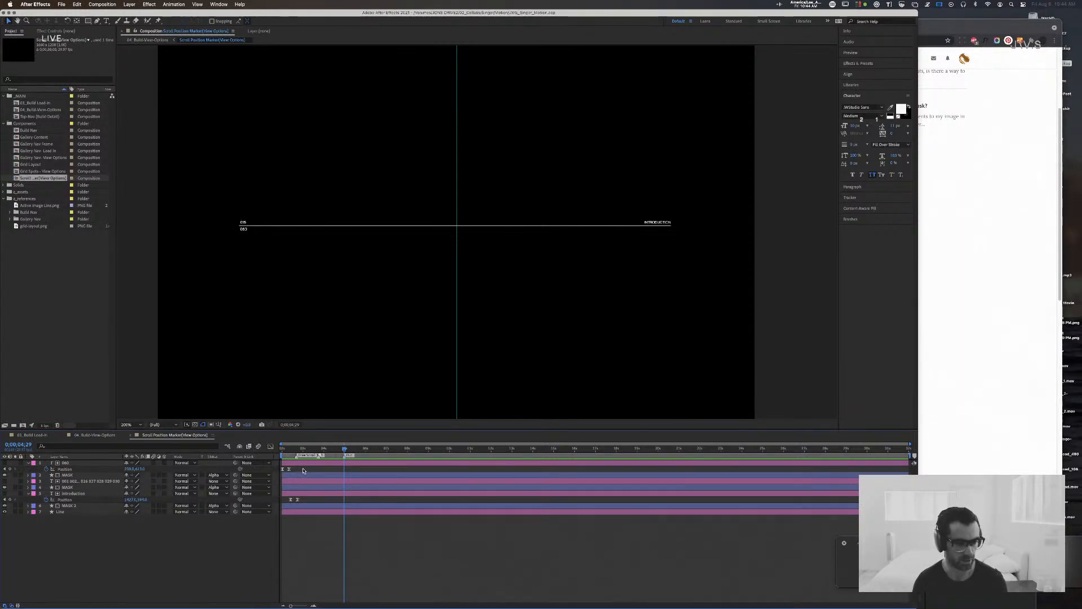
pyautogui.moveTo(254, 472); pyautogui.dragTo(318, 471)
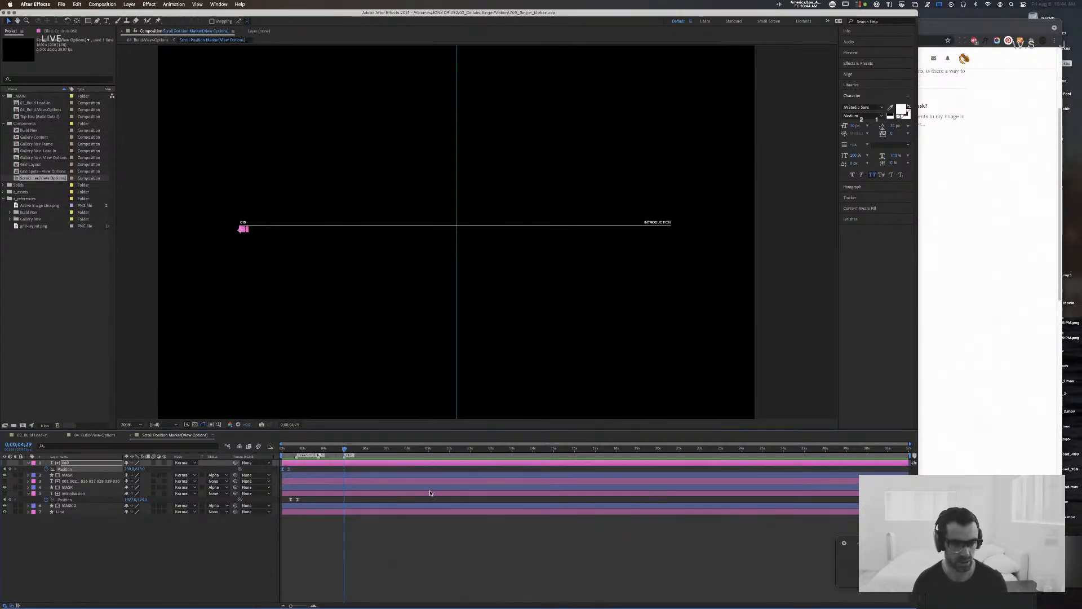
pyautogui.hotkey('shift', 'Up')
pyautogui.rightClick(347, 469)
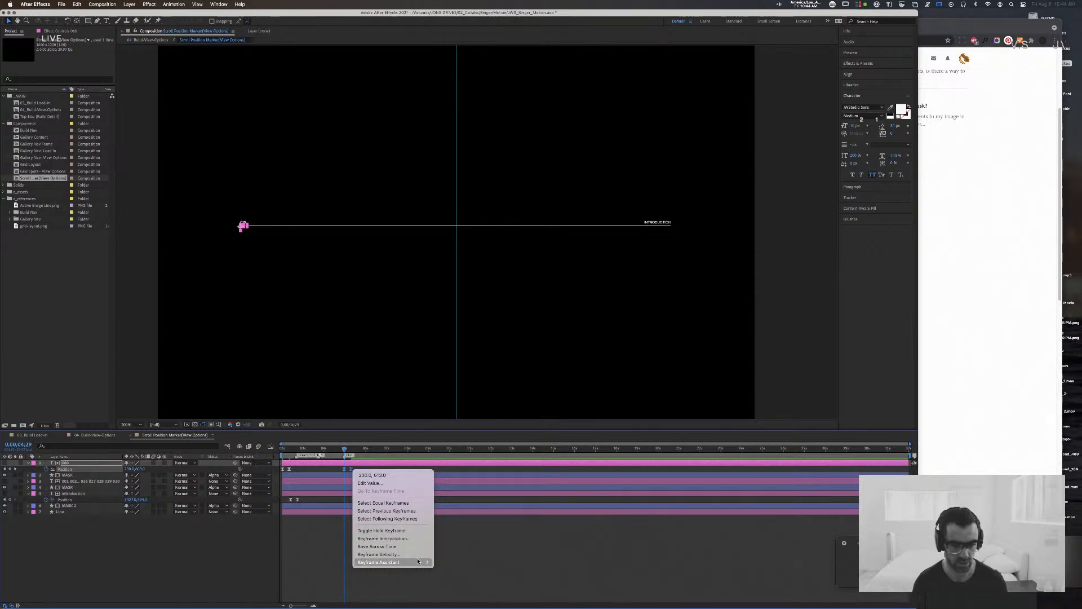
pyautogui.moveTo(419, 561)
pyautogui.click(476, 601)
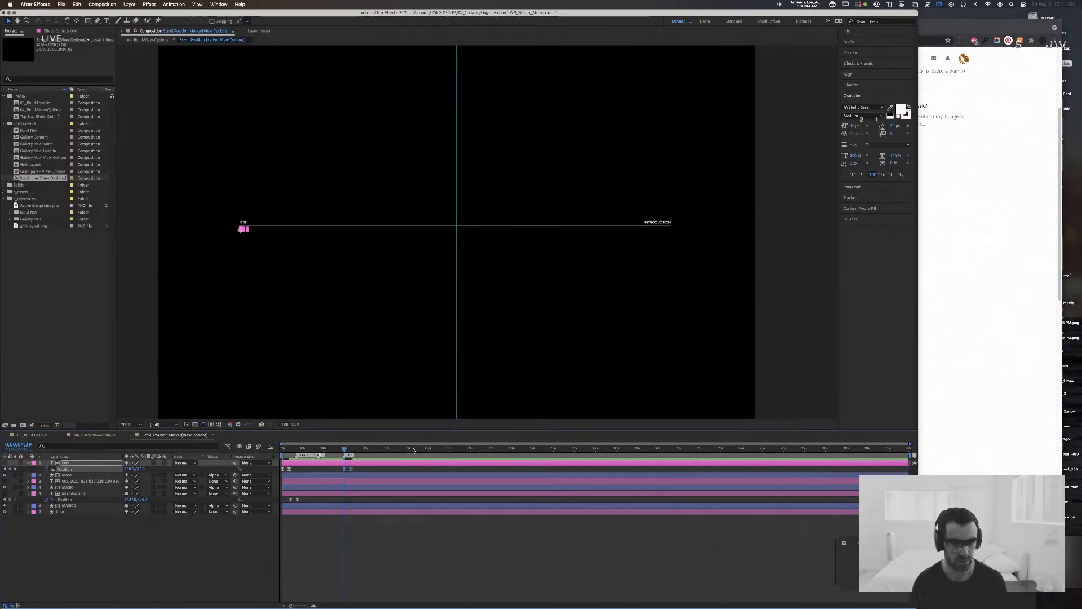
pyautogui.press('space')
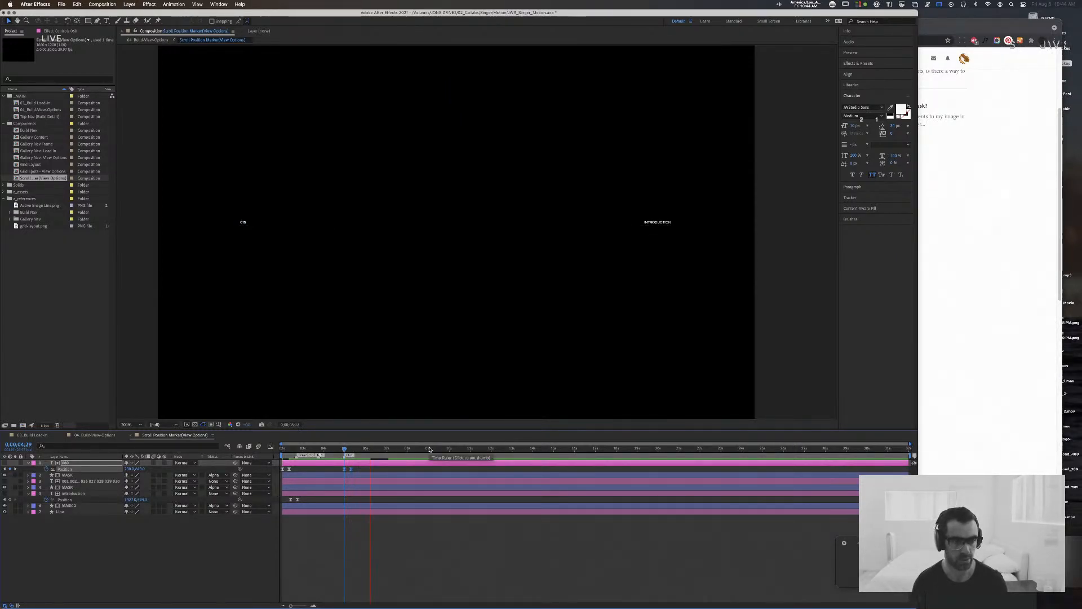
pyautogui.press('space')
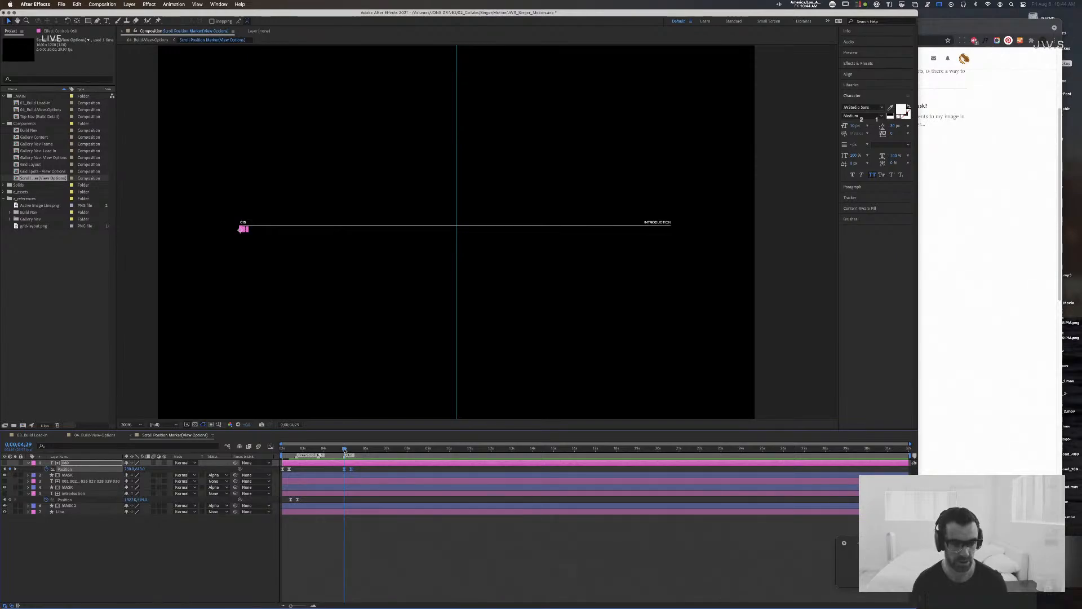
# Step: Copy the Introduction layer's Position keyframes to 0:00:04:29 and time-reverse them so the text slides out
pyautogui.click(297, 500)
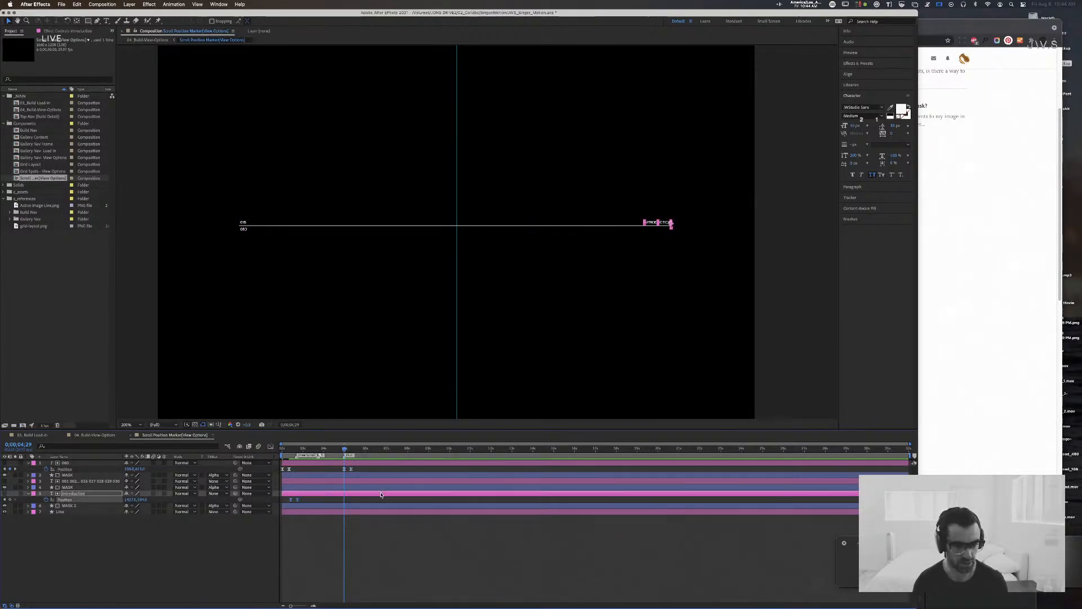
pyautogui.rightClick(351, 501)
pyautogui.moveTo(394, 593)
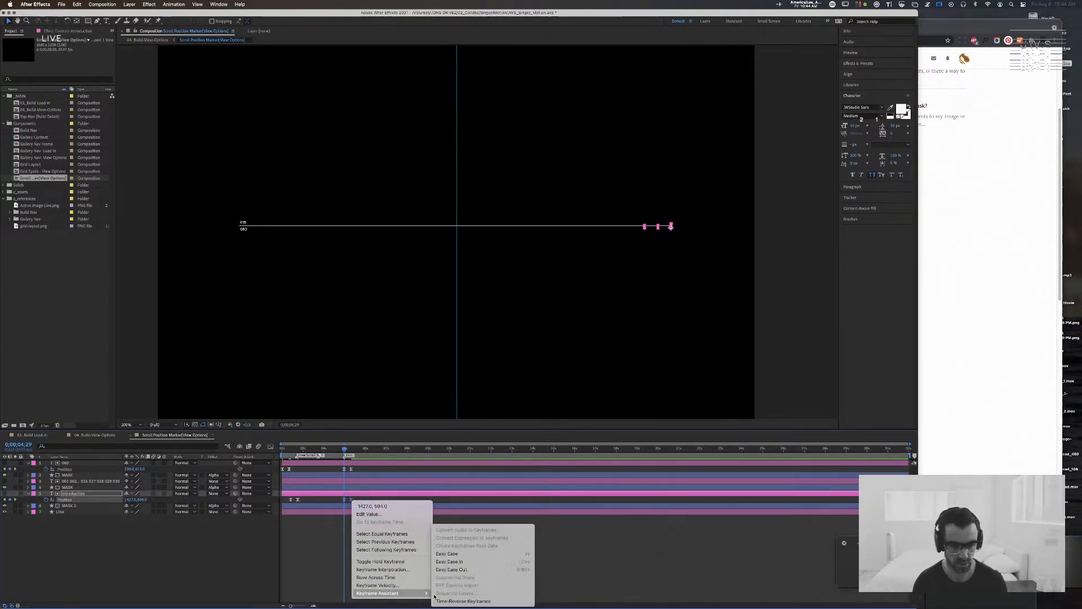
pyautogui.click(468, 599)
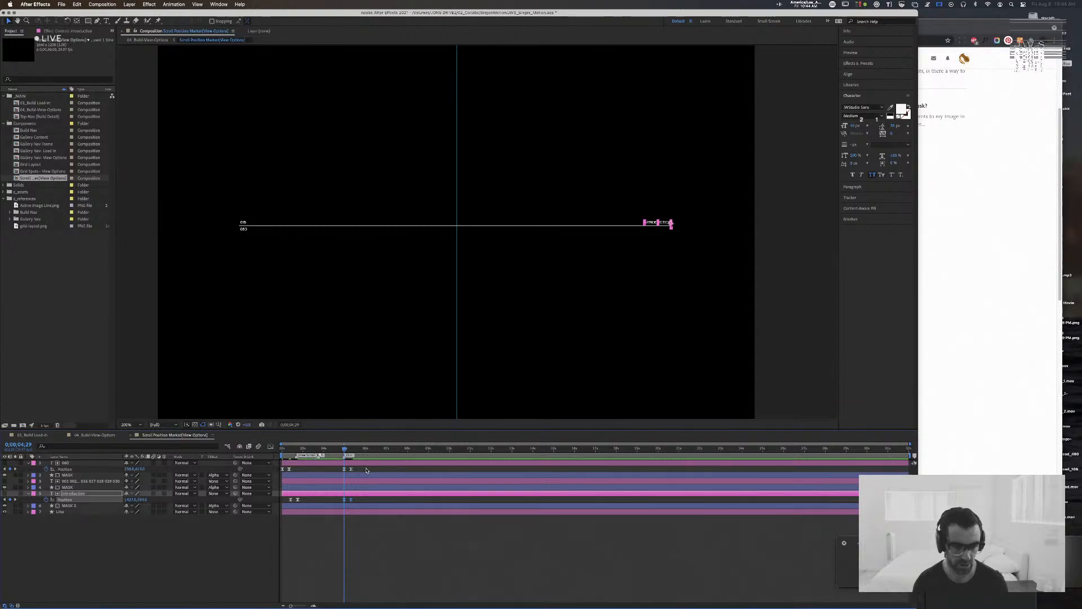
# Step: Shift the lower number's two exit Position keyframes slightly later and preview the marker animation from the start
pyautogui.click(325, 469)
pyautogui.click(345, 470)
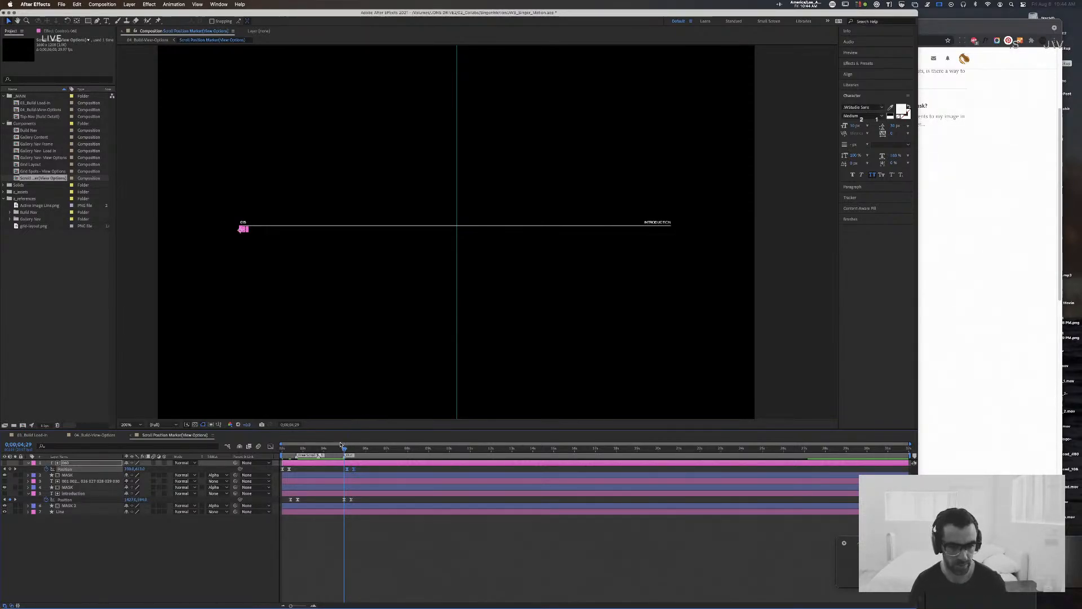
pyautogui.press('Home')
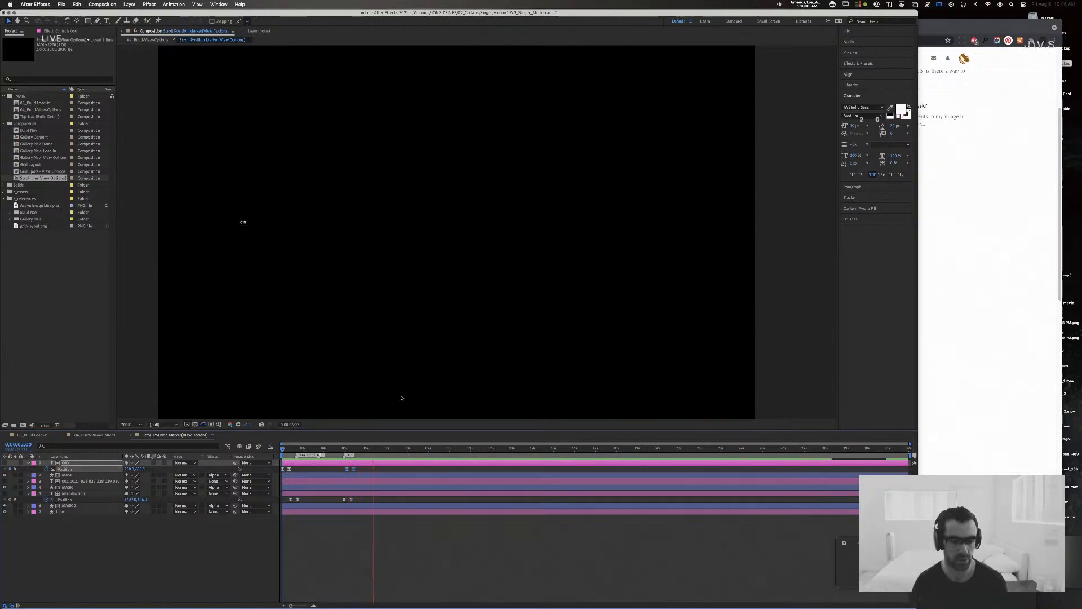
pyautogui.press('space')
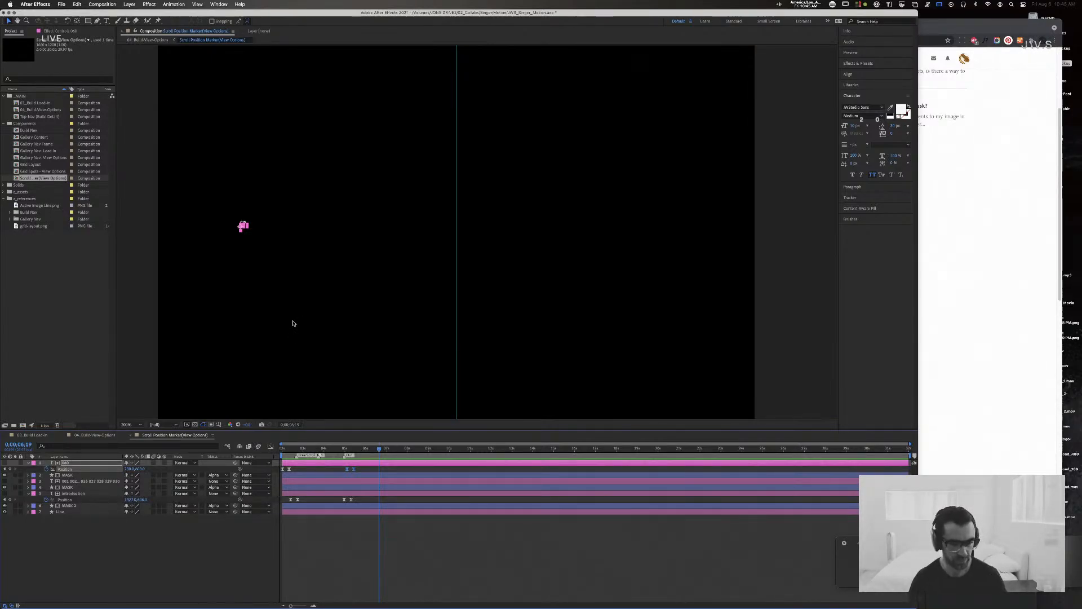
# Step: Check the marker with the guides hidden and shown, and scrub the timeline back to 0:00:04:07
pyautogui.click(142, 367)
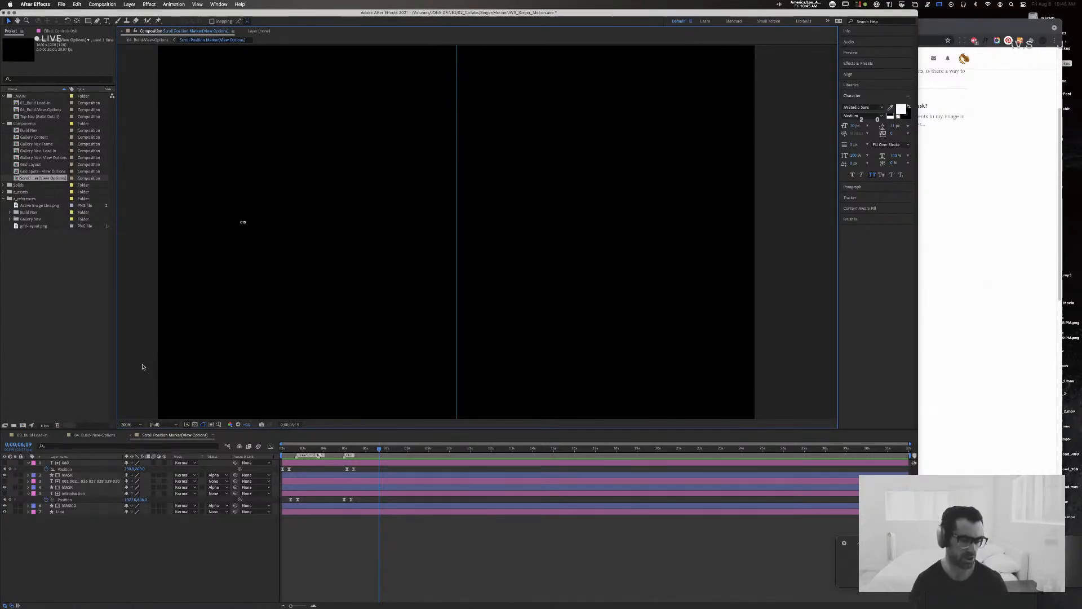
pyautogui.press('super+semicolon')
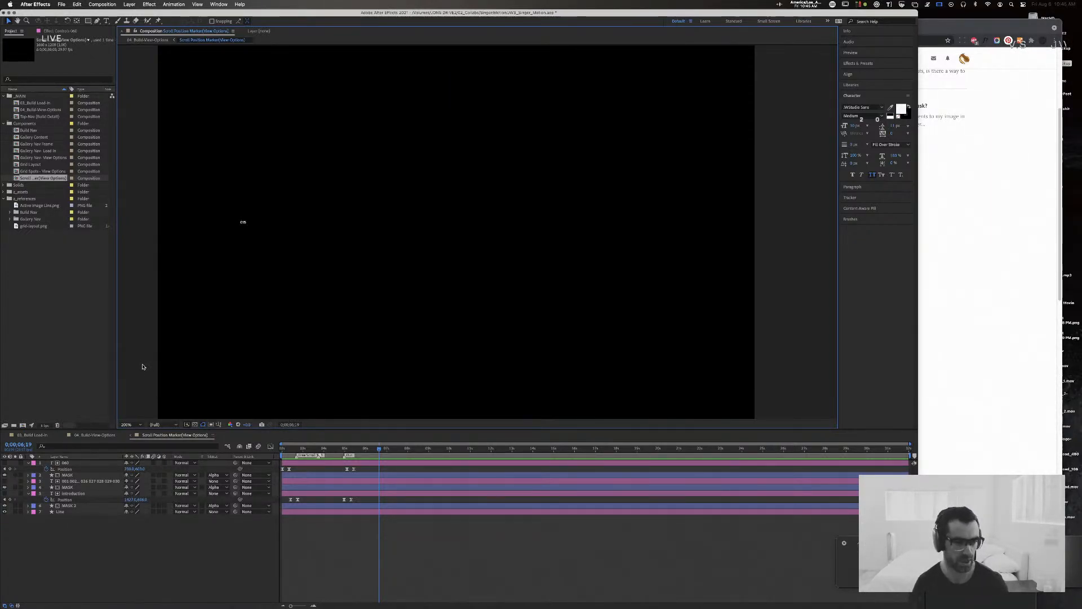
pyautogui.press('super+semicolon')
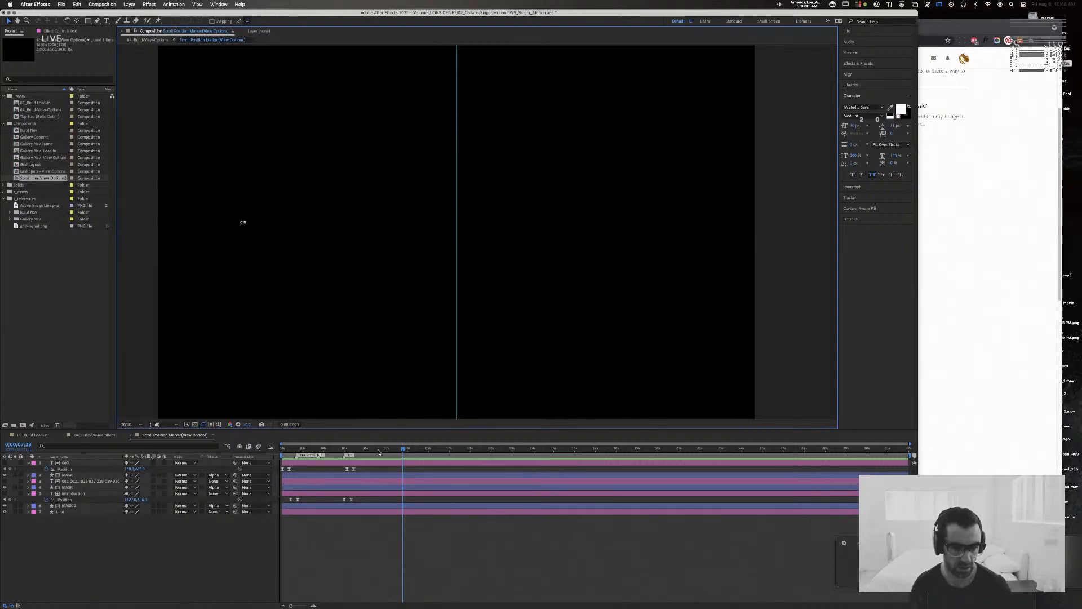
pyautogui.click(355, 447)
pyautogui.moveTo(355, 447); pyautogui.dragTo(329, 449)
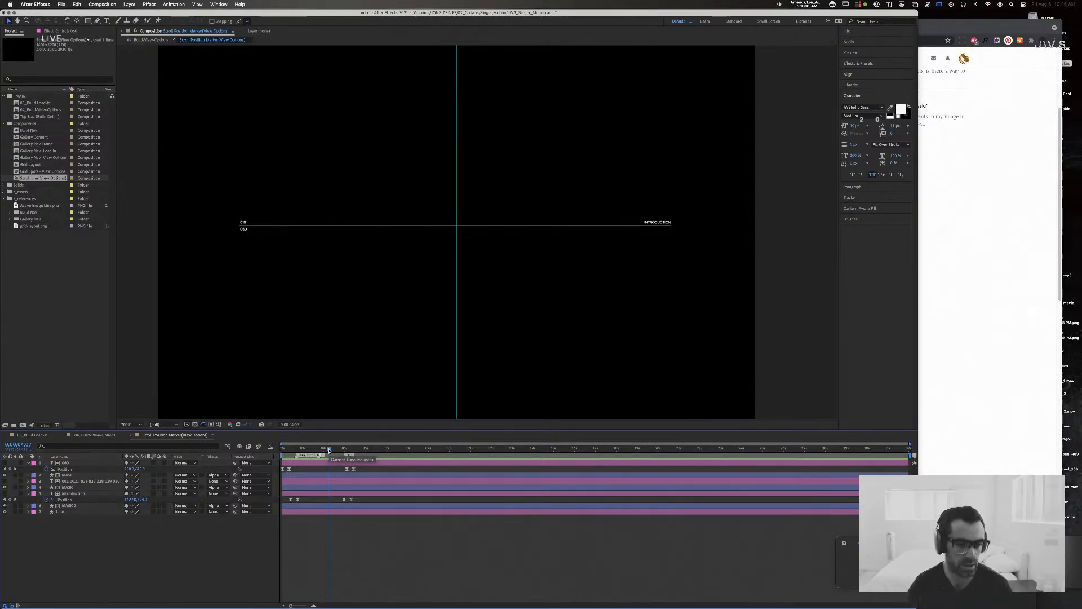
# Step: Switch to Chrome and open a new tab
pyautogui.click(986, 210)
pyautogui.press('super+t')
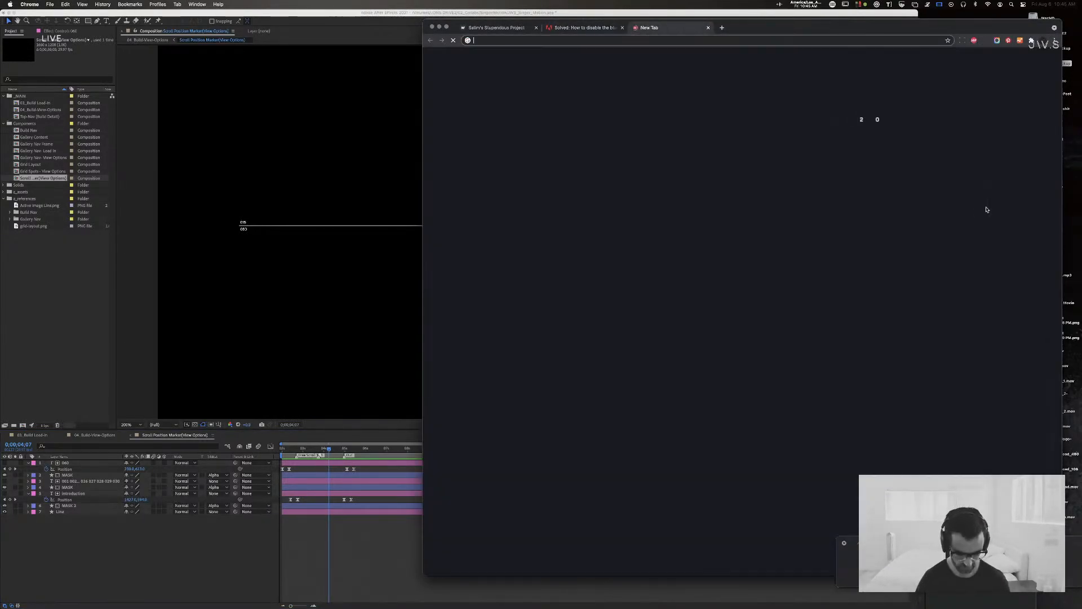
pyautogui.write('half pix')
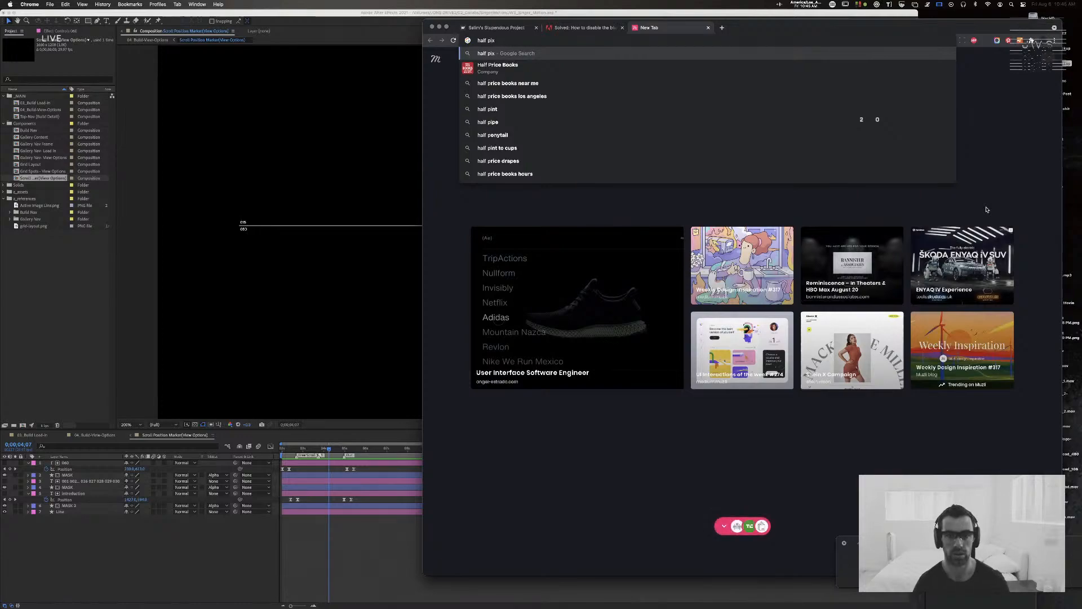
pyautogui.write('el after effec')
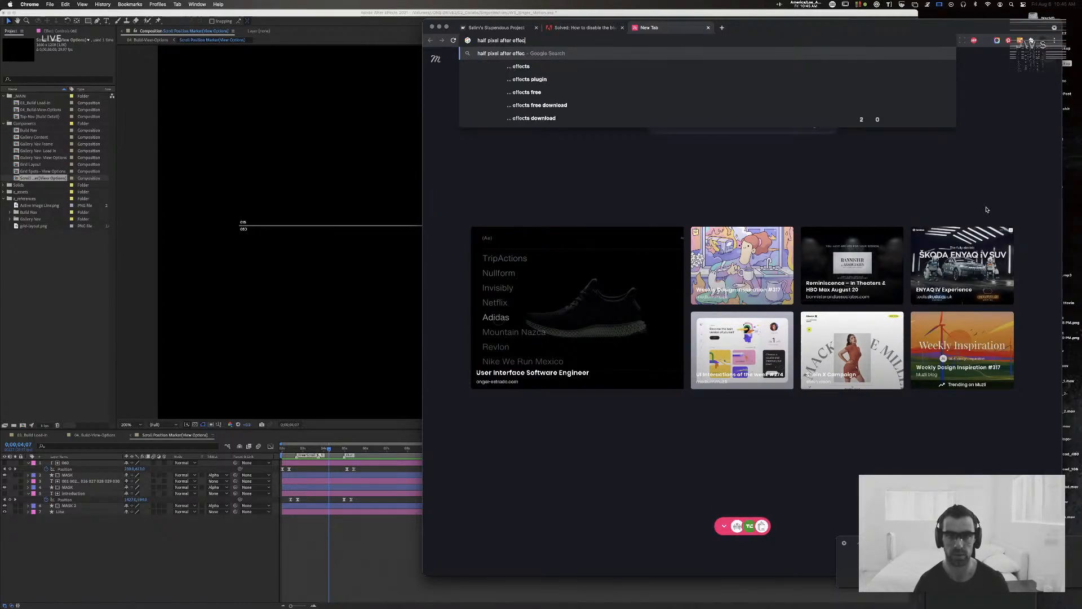
pyautogui.write('ts fu')
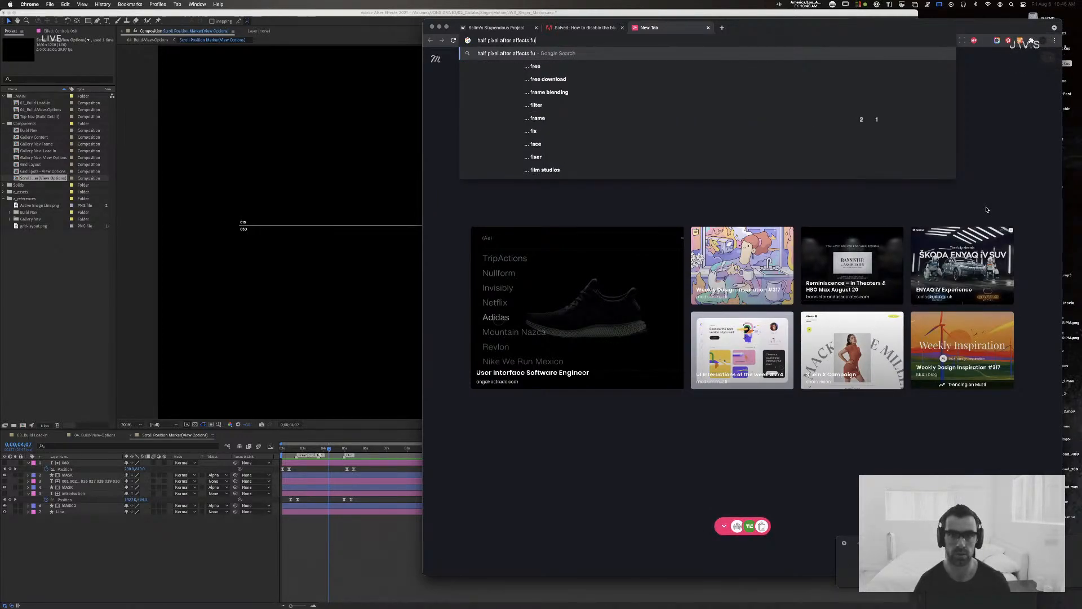
pyautogui.write('l')
pyautogui.write('l pi')
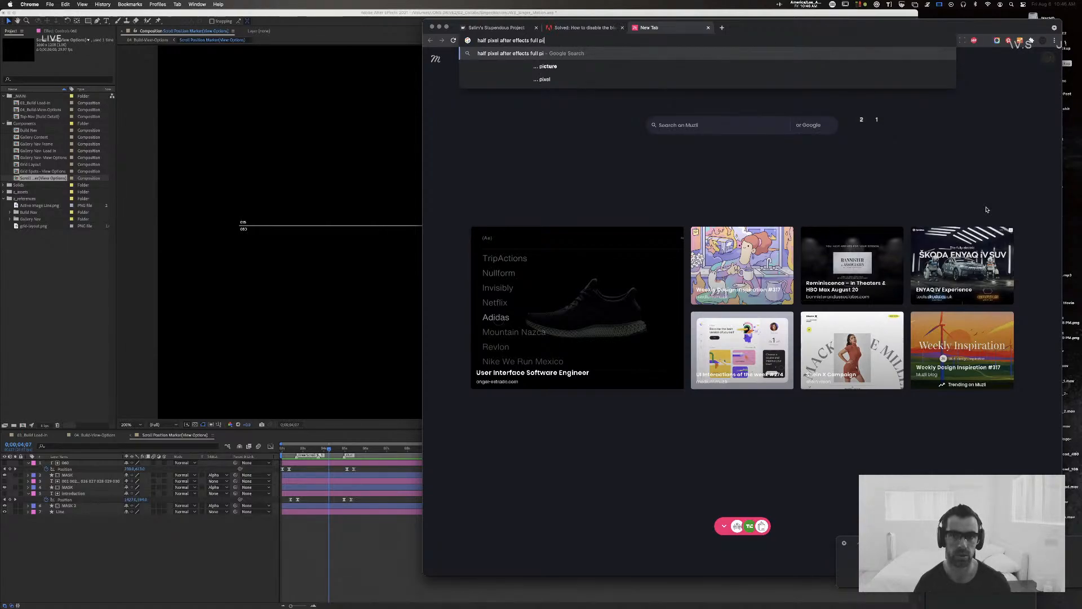
# Step: Search Google for "anti aliasing full pixel" and refine the query to "anti aliasing full pixel after effects"
pyautogui.press('super+a')
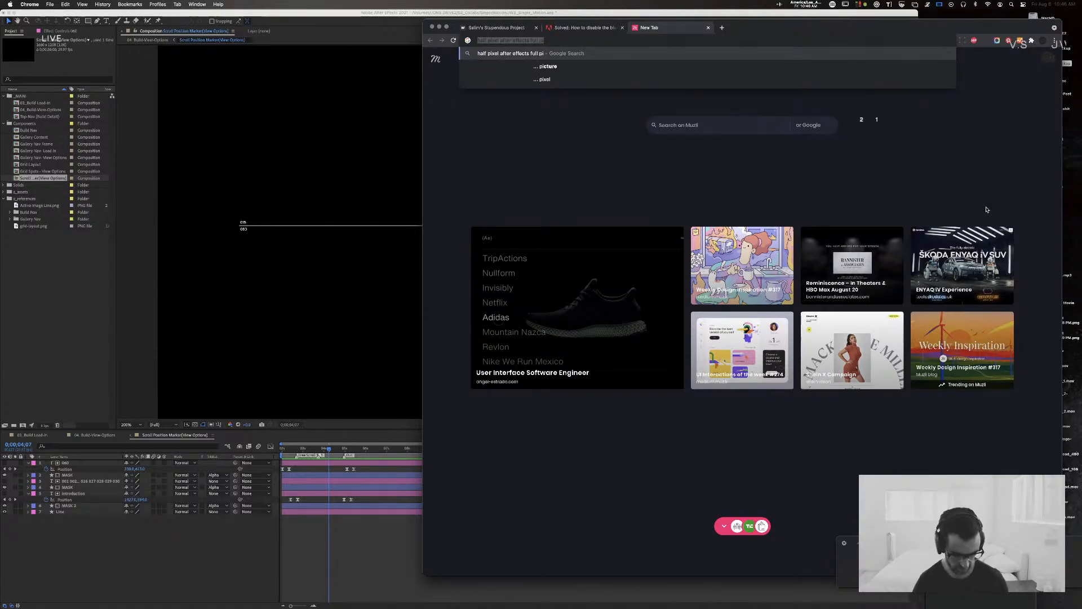
pyautogui.write('anti aliasing')
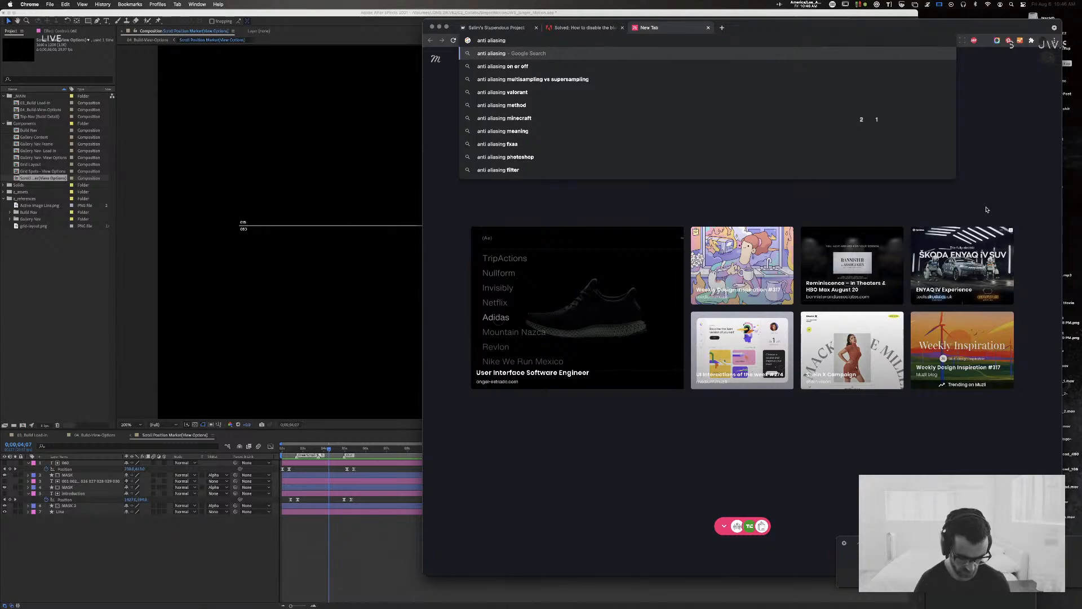
pyautogui.write(' full pixel')
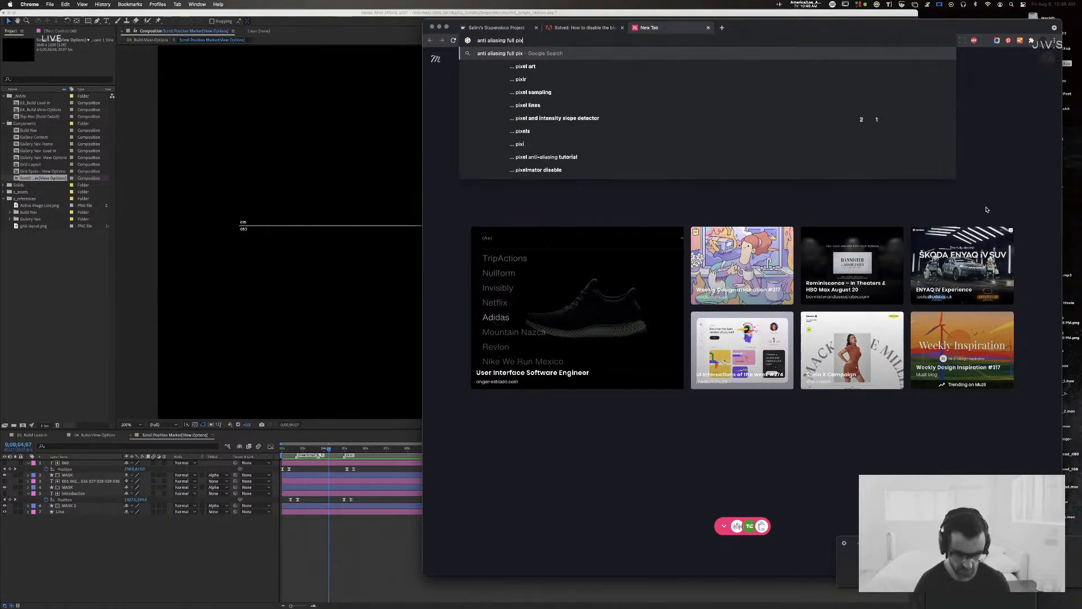
pyautogui.press('Return')
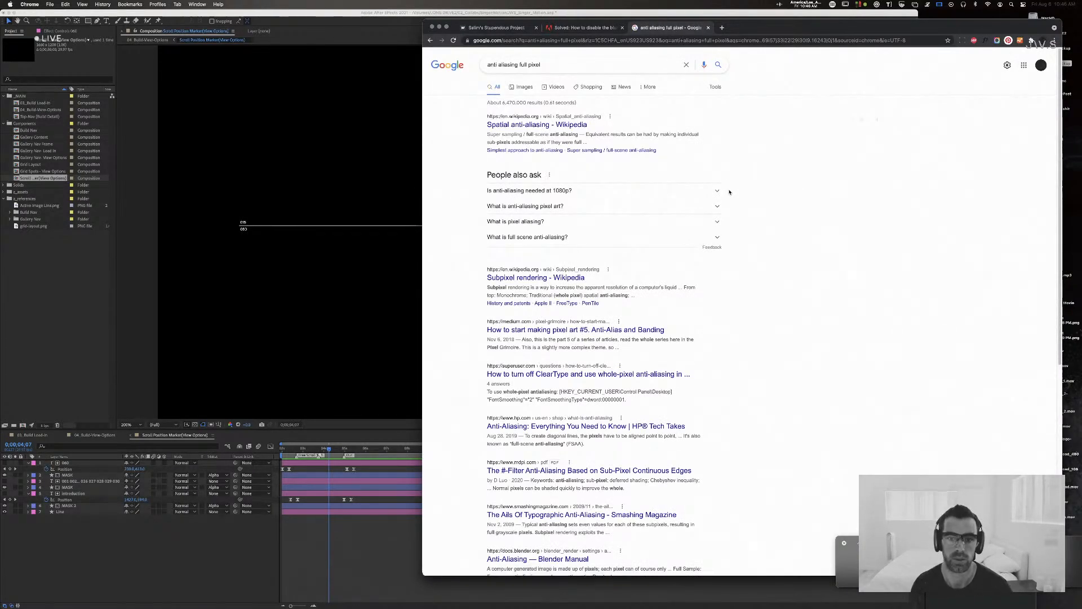
pyautogui.click(605, 63)
pyautogui.write('after effects')
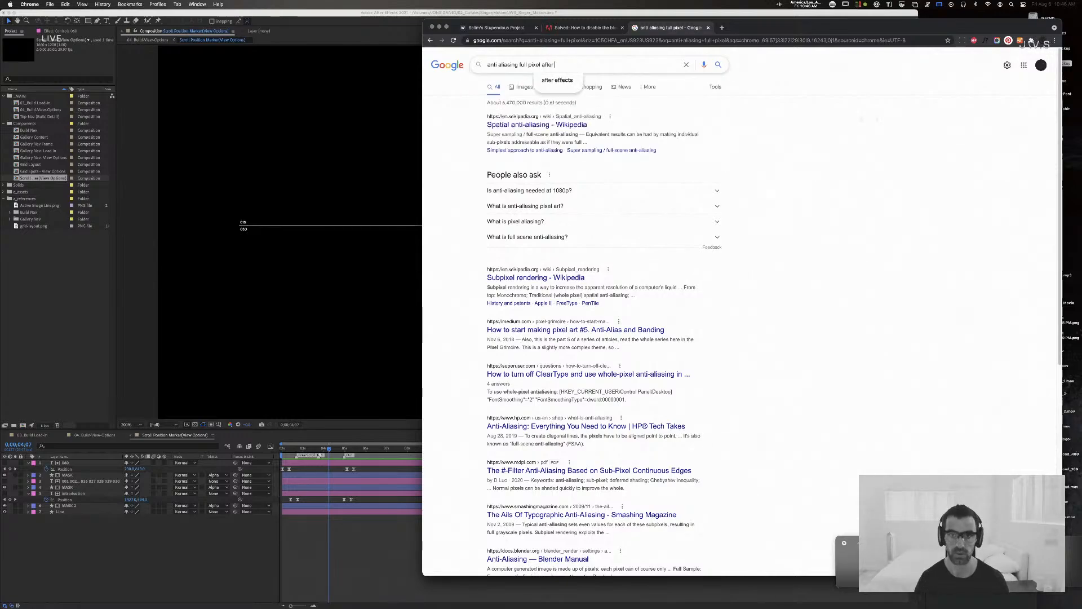
pyautogui.press('Return')
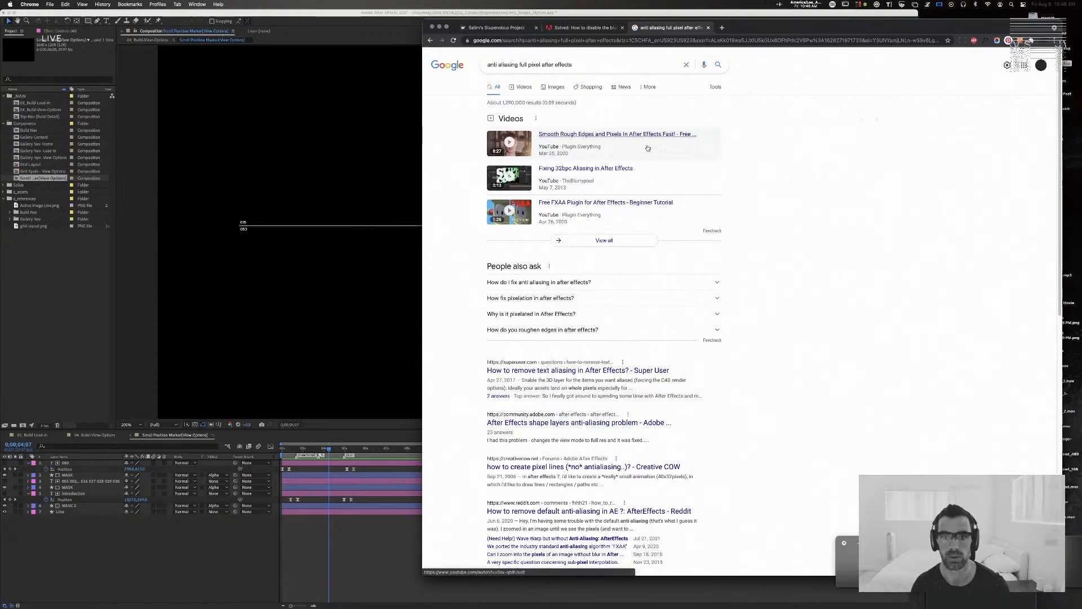
# Step: Open the YouTube video "Smooth Rough Edges and Pixels In After Effects Fast! - Free FXAA Plugin" and skim through it
pyautogui.click(558, 147)
pyautogui.moveTo(818, 25); pyautogui.dragTo(672, 66)
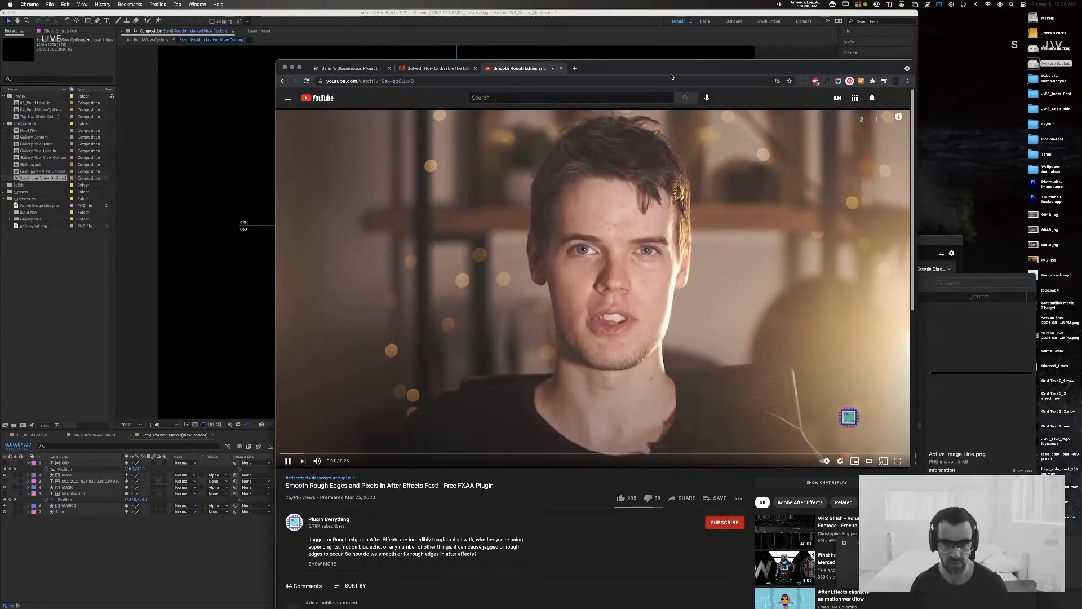
pyautogui.click(359, 454)
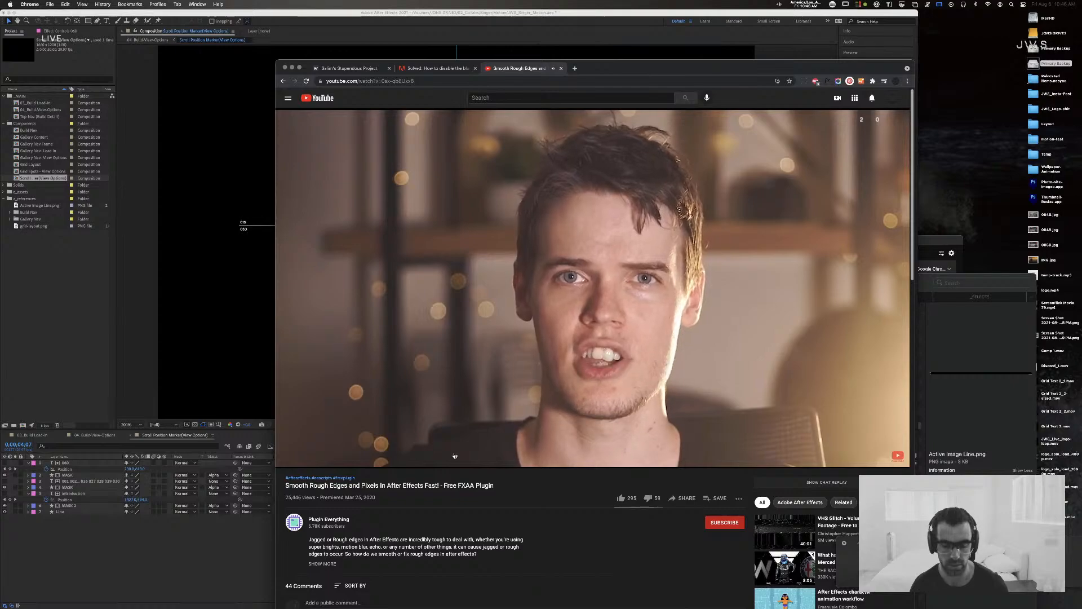
pyautogui.click(455, 454)
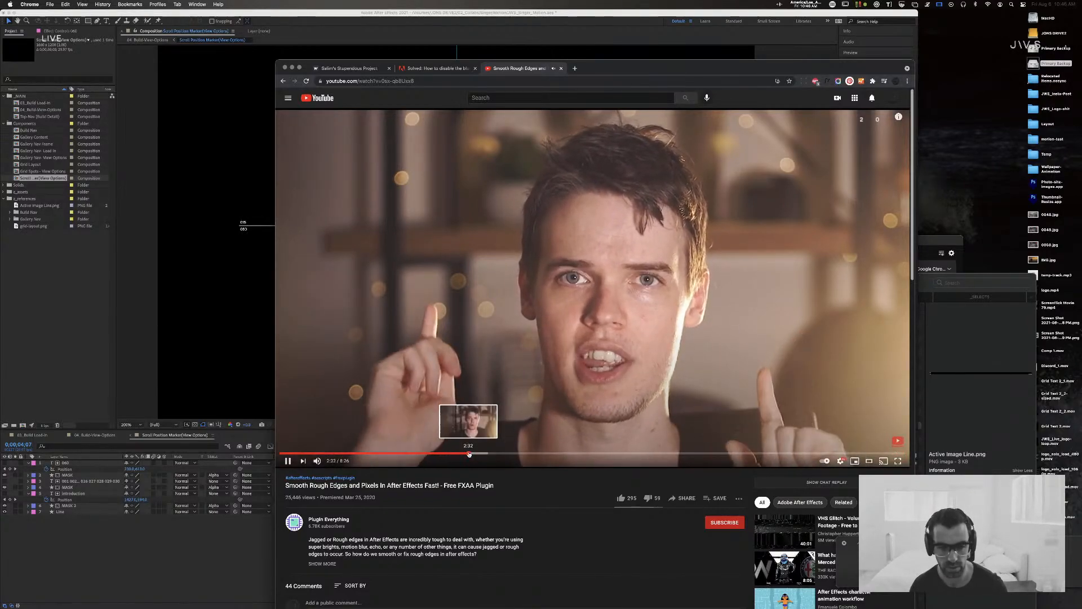
pyautogui.click(468, 454)
pyautogui.click(660, 454)
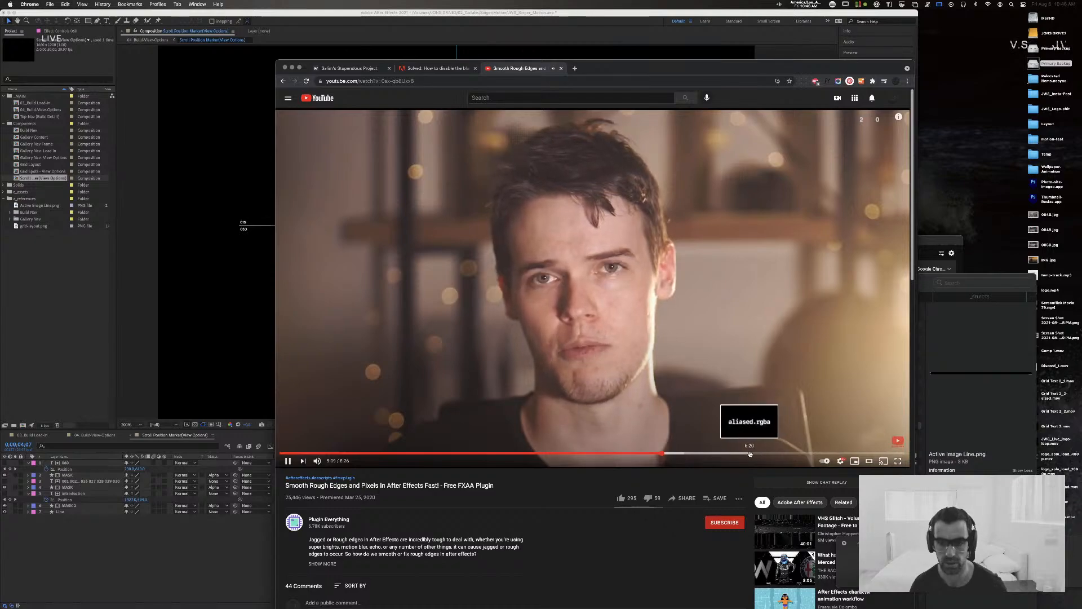
pyautogui.click(749, 453)
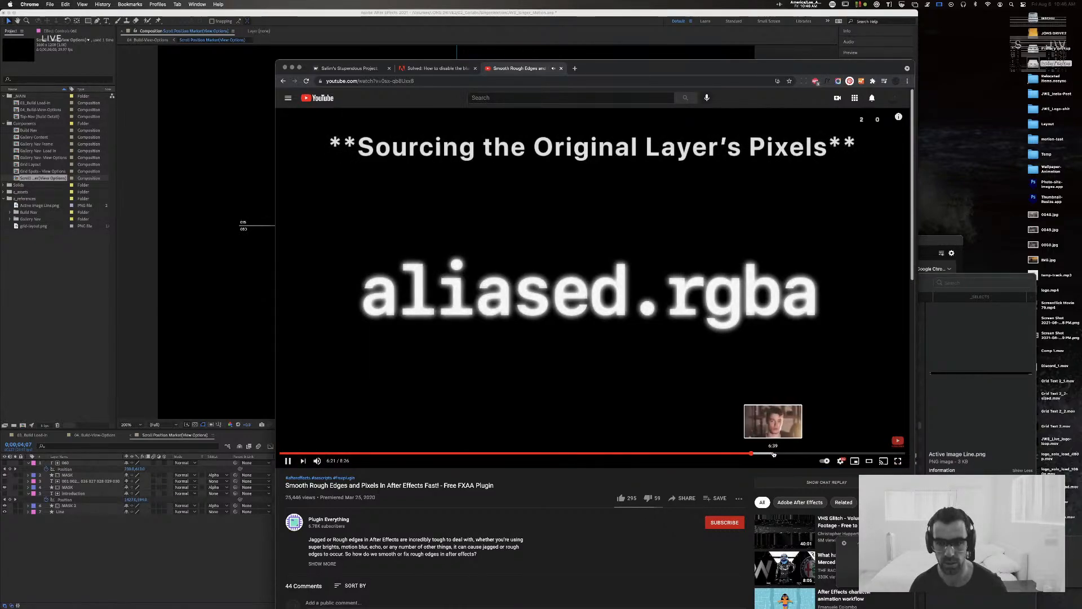
# Step: Skip ahead in the video, return to the search results and open the Adobe thread "After Effects shape layers anti-aliasing problem"
pyautogui.click(776, 454)
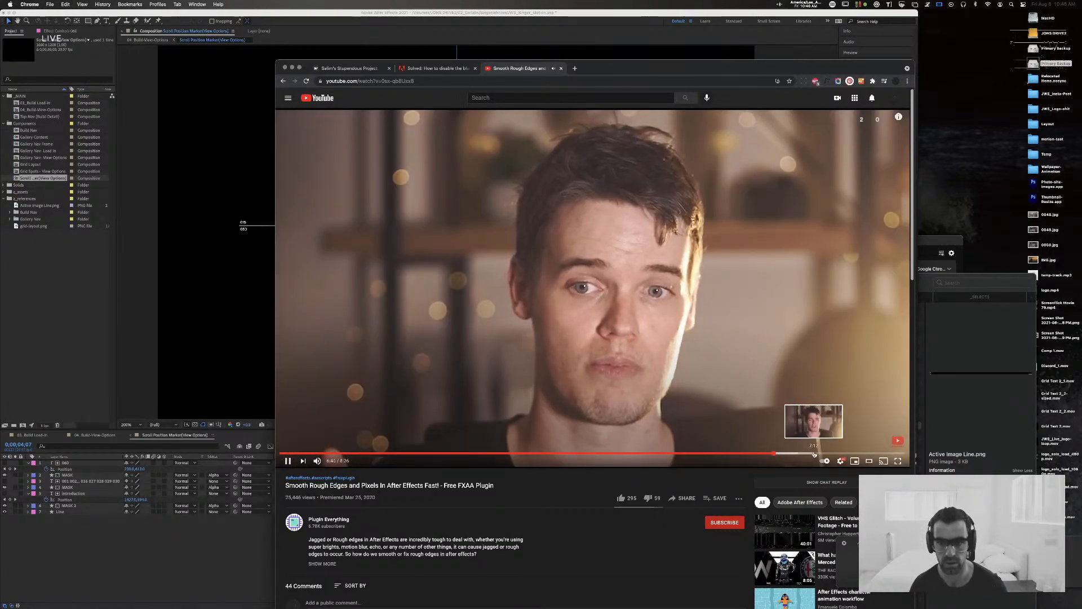
pyautogui.click(284, 82)
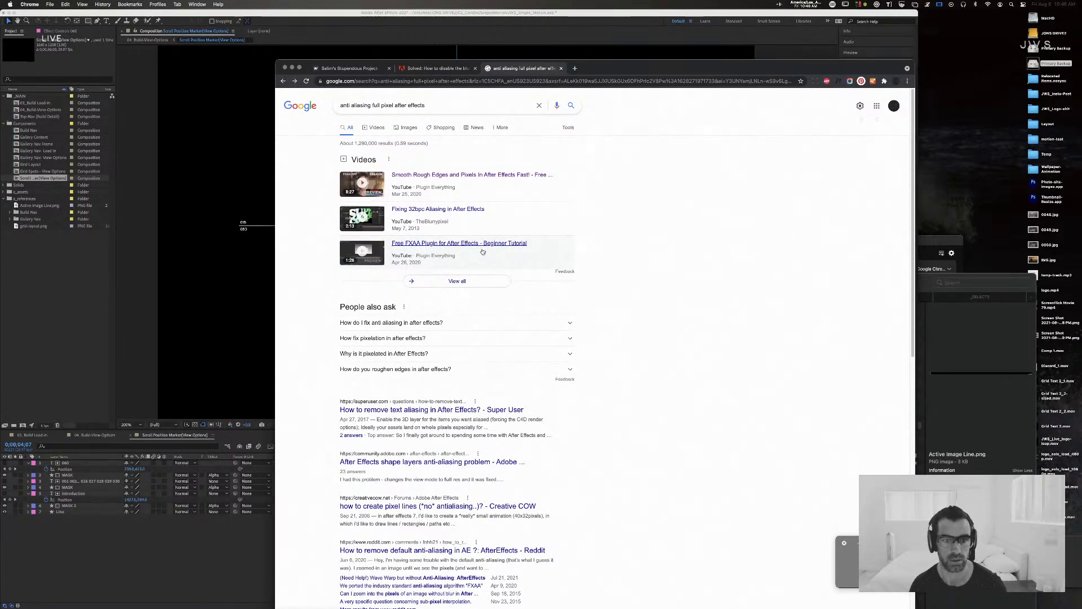
pyautogui.scroll(-3, 483, 252)
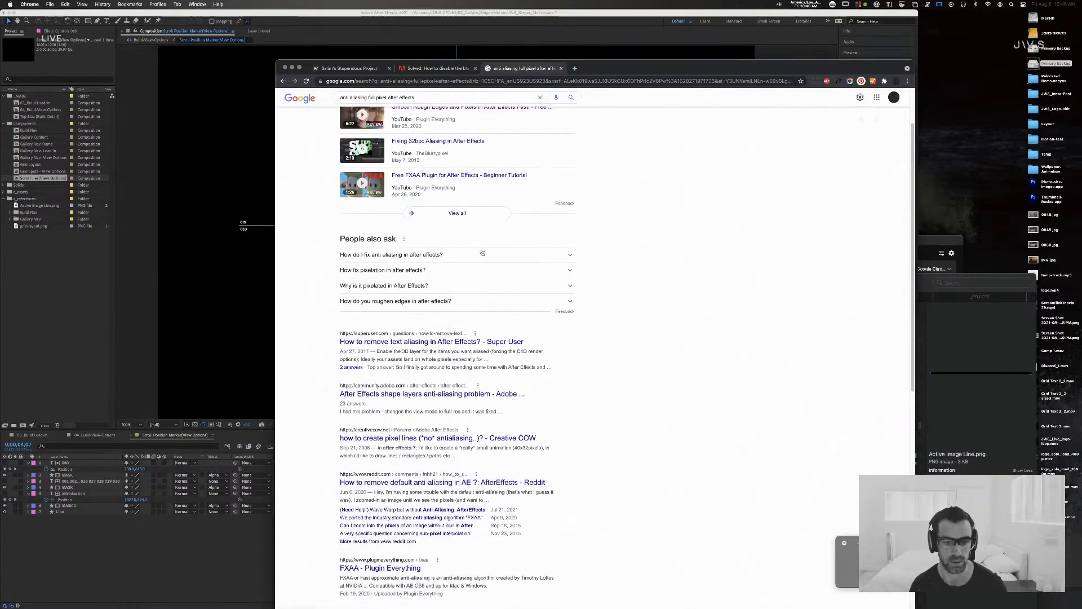
pyautogui.scroll(-2, 483, 252)
pyautogui.scroll(-1, 482, 251)
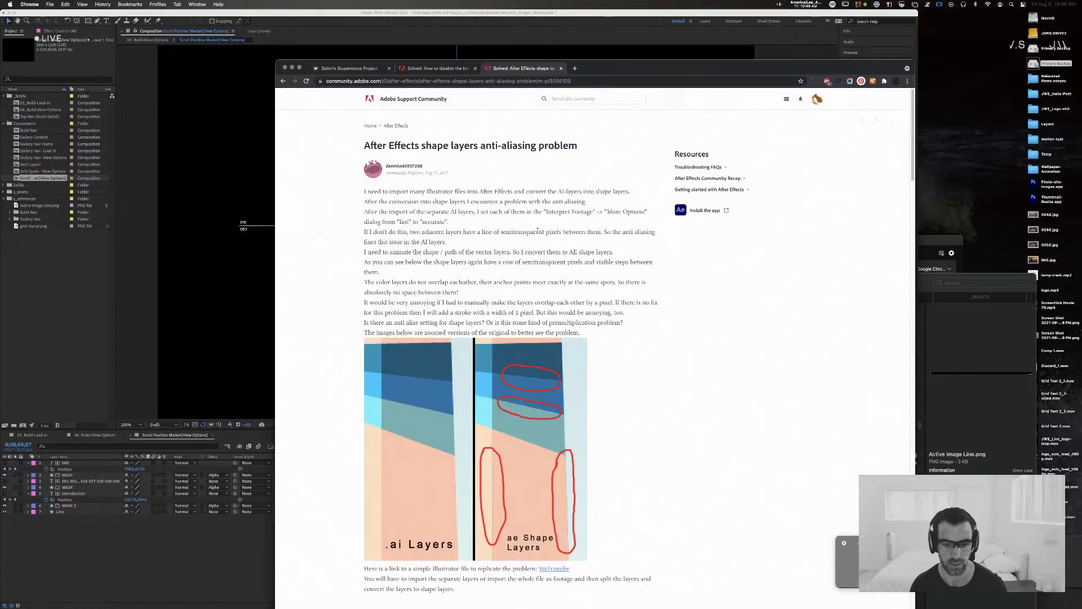
# Step: Read the anti-aliasing thread's replies on the Alpha Add blending mode and on aligning artwork to whole pixels
pyautogui.scroll(-1, 537, 231)
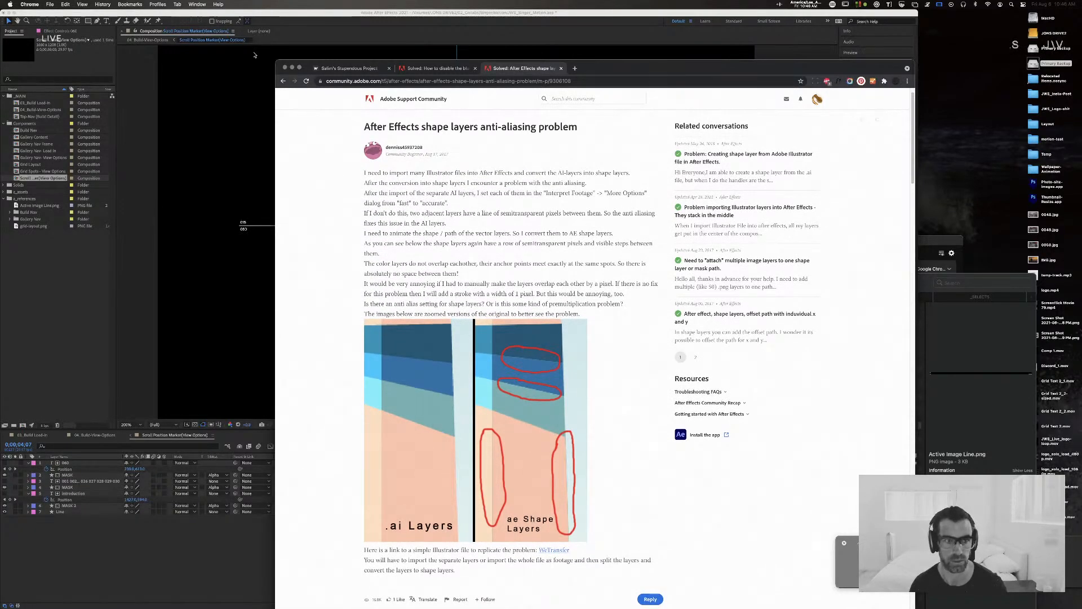
pyautogui.scroll(-10, 398, 145)
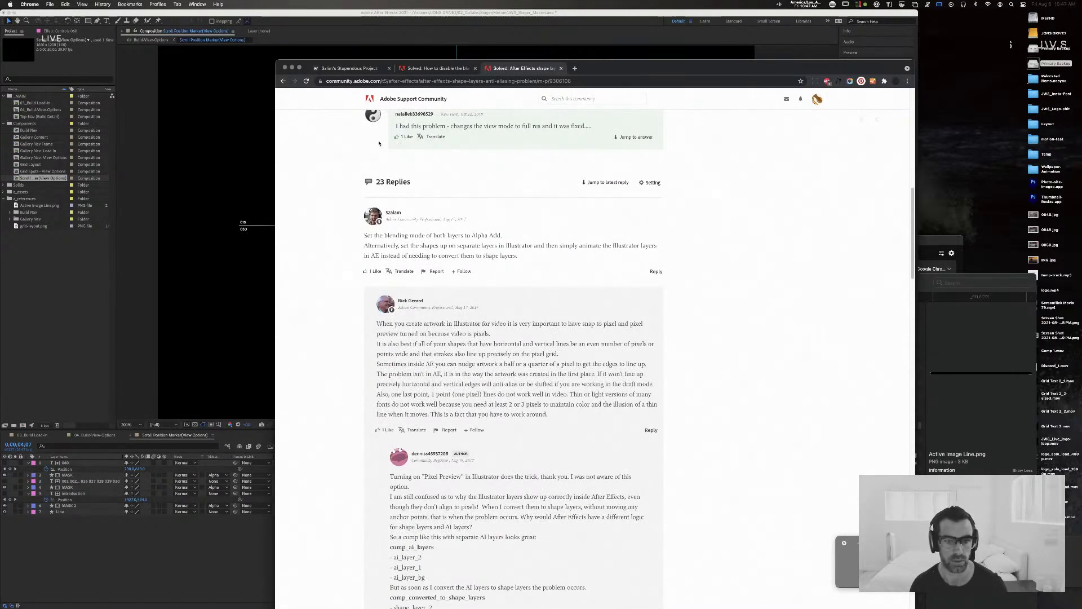
pyautogui.moveTo(426, 235); pyautogui.dragTo(520, 240)
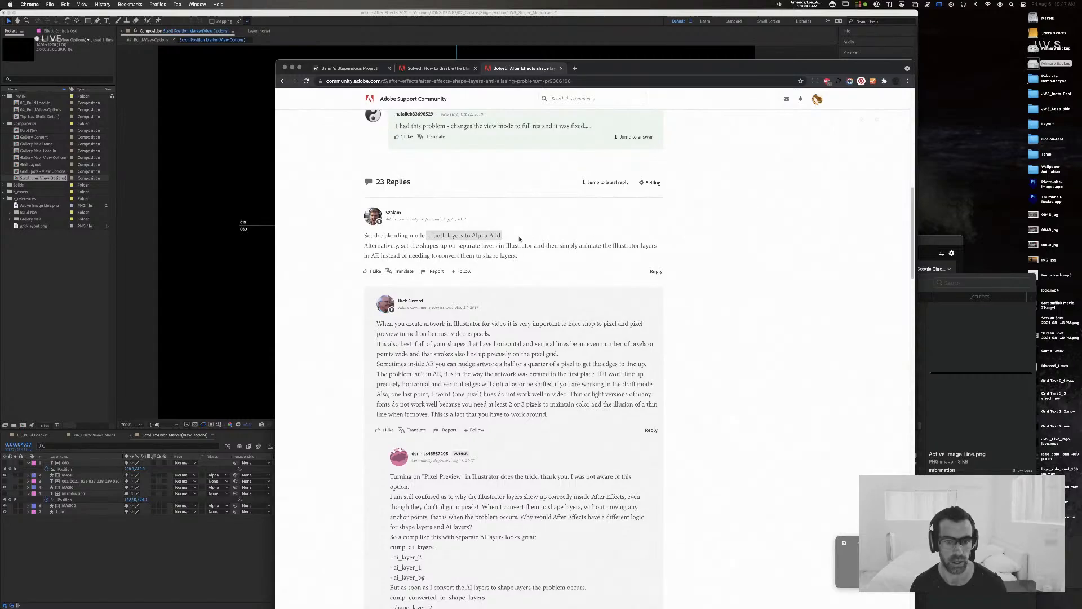
pyautogui.moveTo(397, 245); pyautogui.dragTo(610, 255)
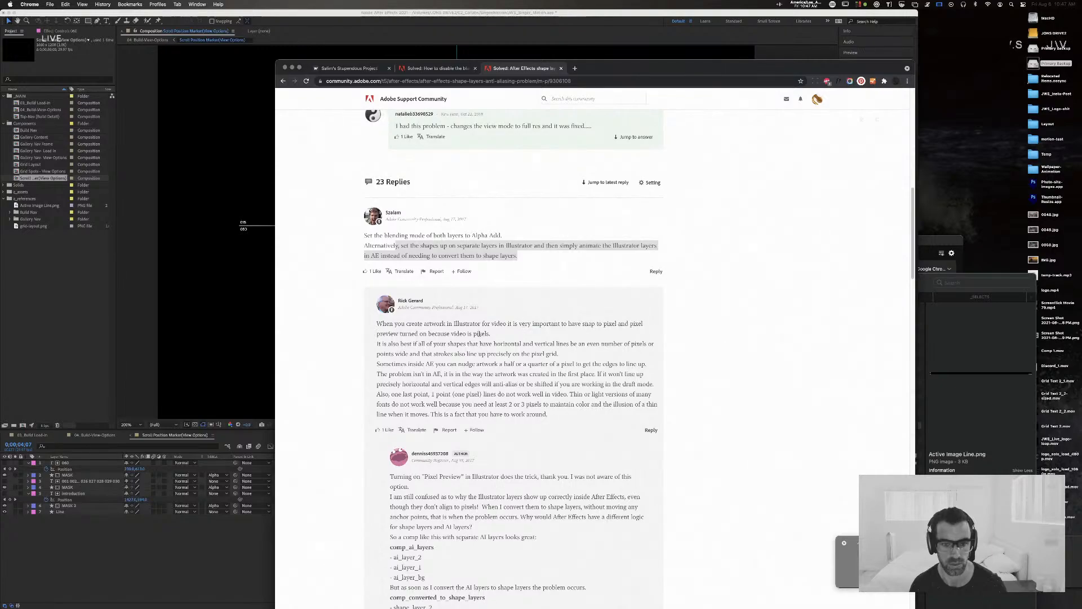
pyautogui.click(507, 331)
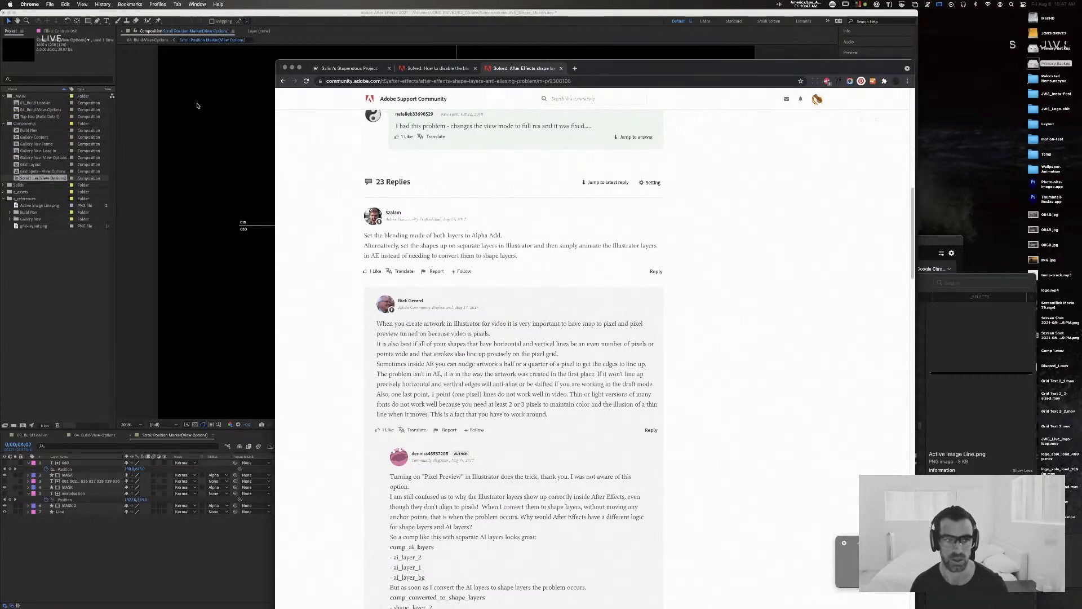
# Step: Switch to After Effects, search its commands for "snap" and look up where Snap to Grid is located
pyautogui.click(393, 20)
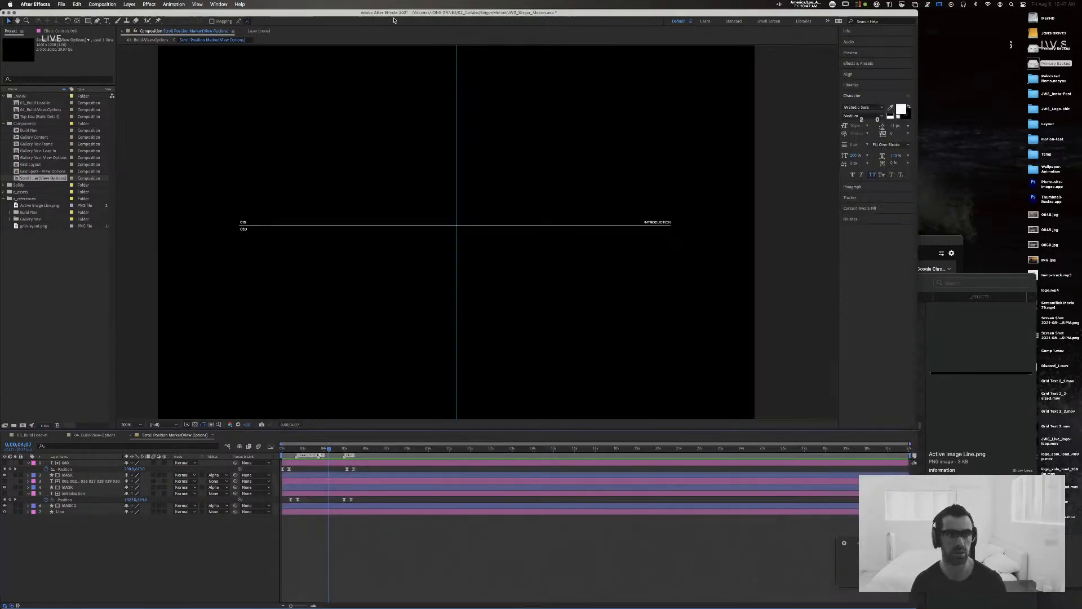
pyautogui.click(240, 4)
pyautogui.write('snap')
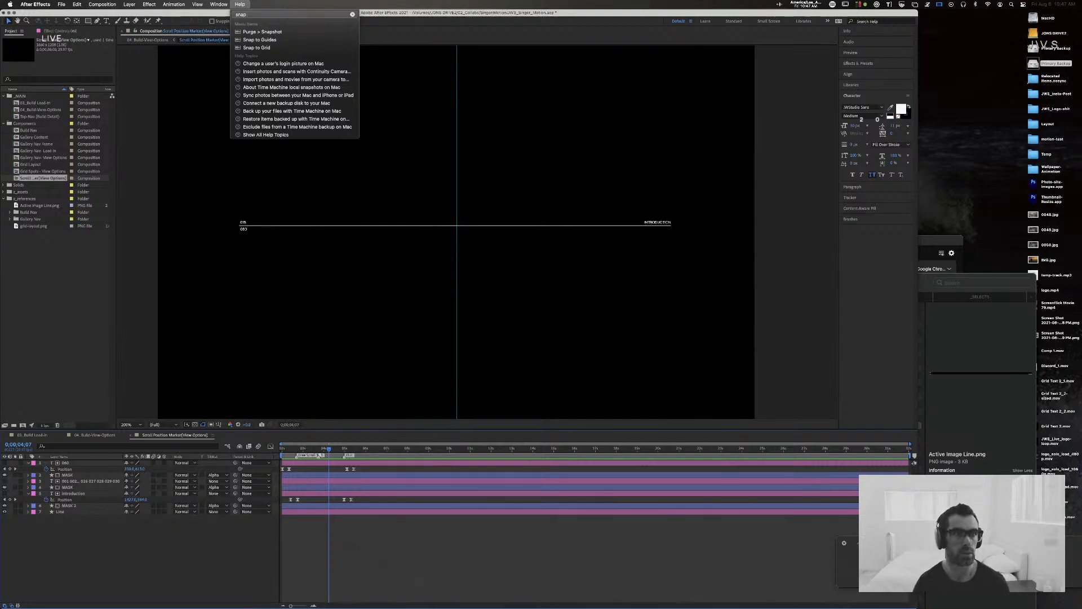
pyautogui.press('Down')
pyautogui.press('Down')
pyautogui.press('Down')
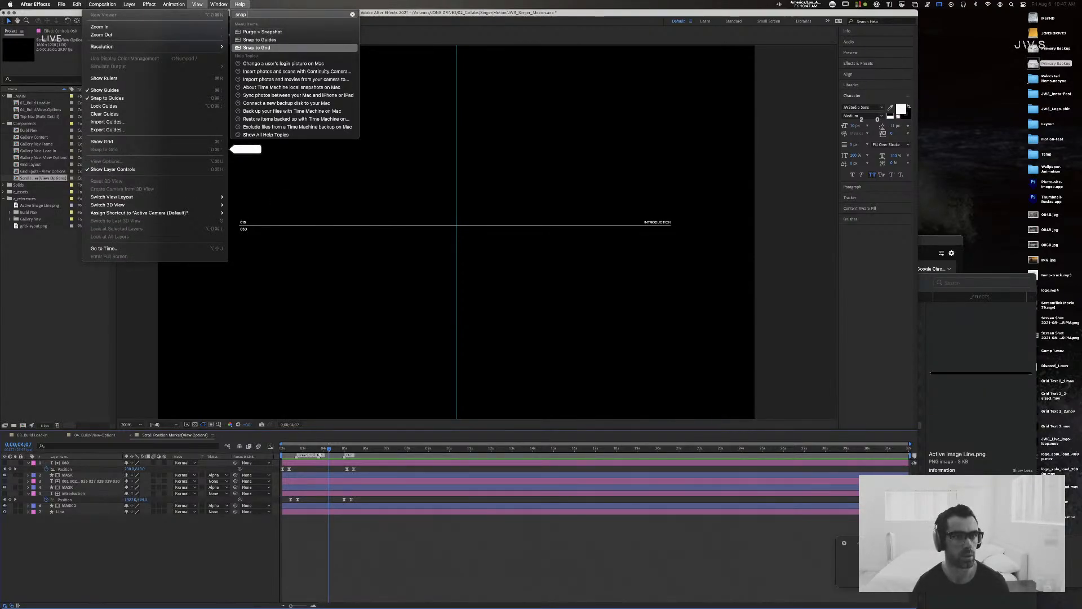
pyautogui.press('Escape')
# Step: Select all layers of the marker composition, collapse their keyframed properties and move the playhead to the composition's start
pyautogui.press('super+a')
pyautogui.press('u')
pyautogui.press('Home')
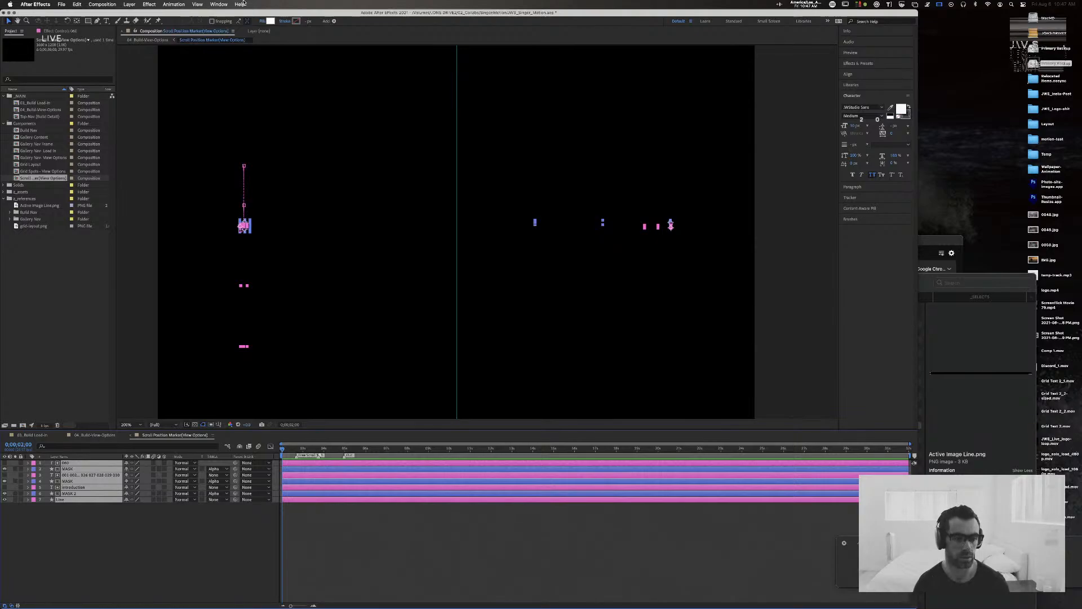
# Step: Search the commands for "pixel" and check the basic composition settings for a pixel snapping option
pyautogui.click(240, 4)
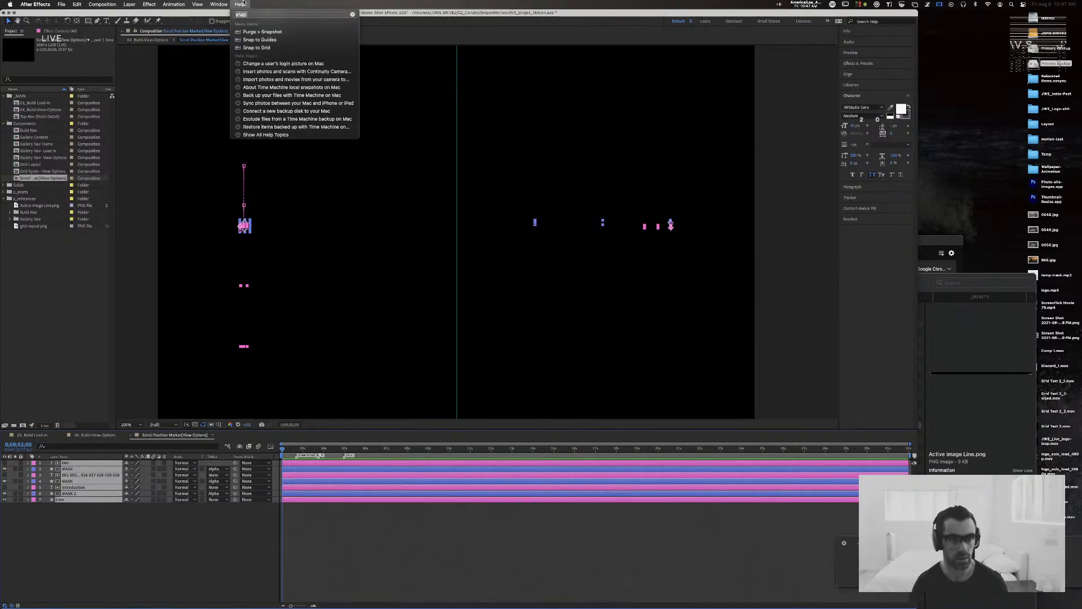
pyautogui.write('pixel')
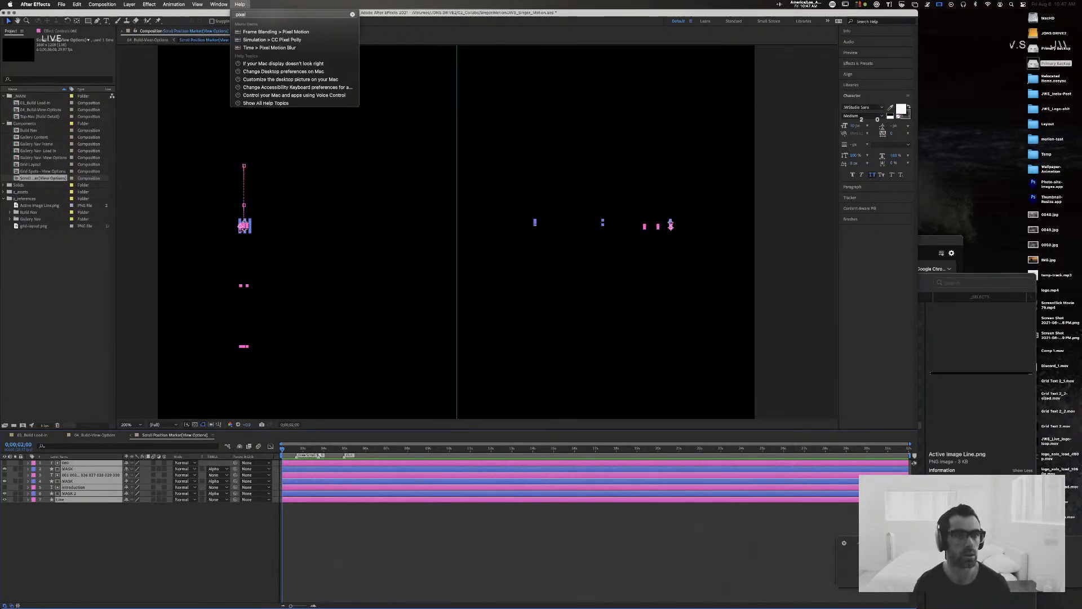
pyautogui.press('Escape')
pyautogui.press('super+k')
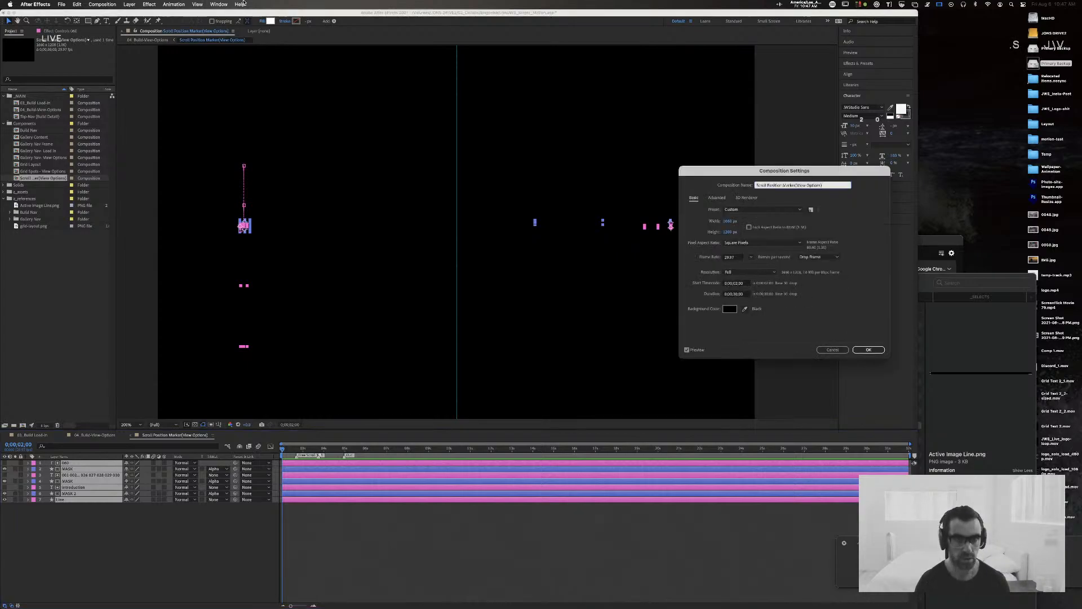
pyautogui.press('Escape')
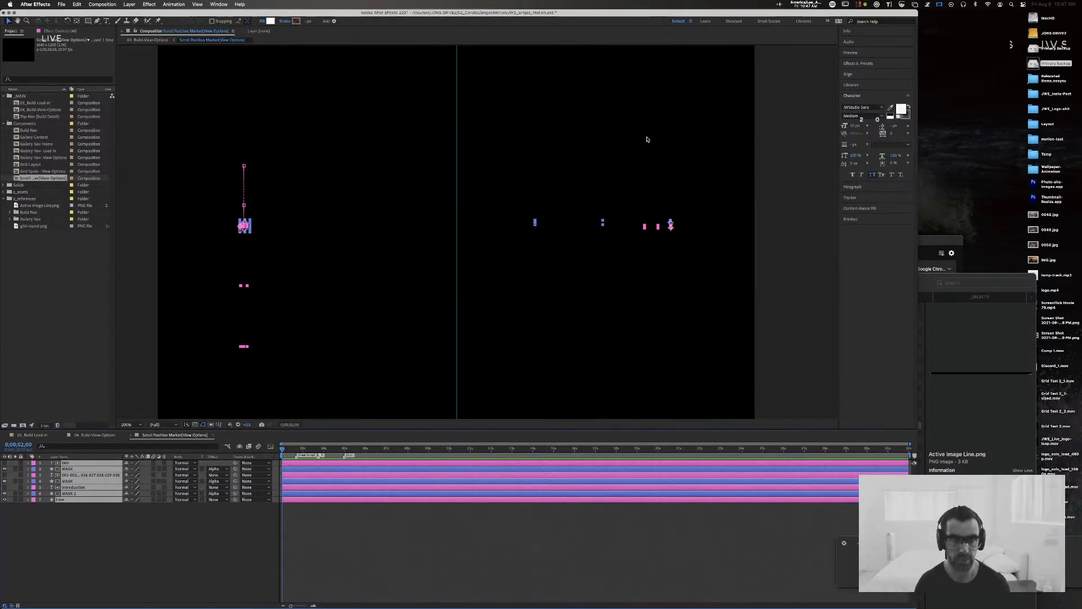
# Step: Look through the General, Display, Grids & Guides, Appearance and New Project preferences for a pixel snapping option
pyautogui.click(47, 3)
pyautogui.moveTo(68, 27)
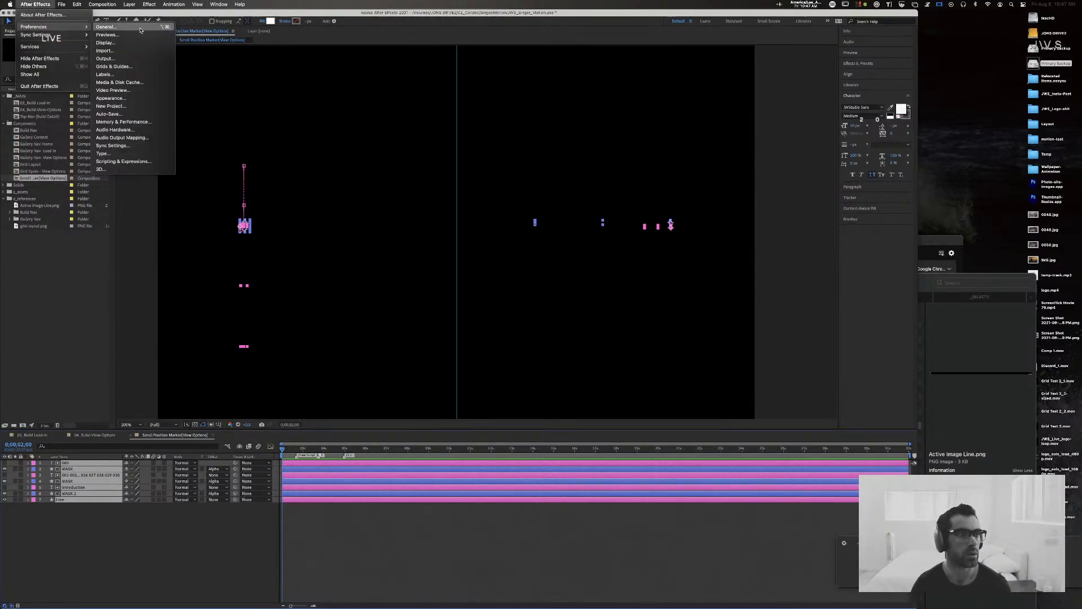
pyautogui.click(140, 28)
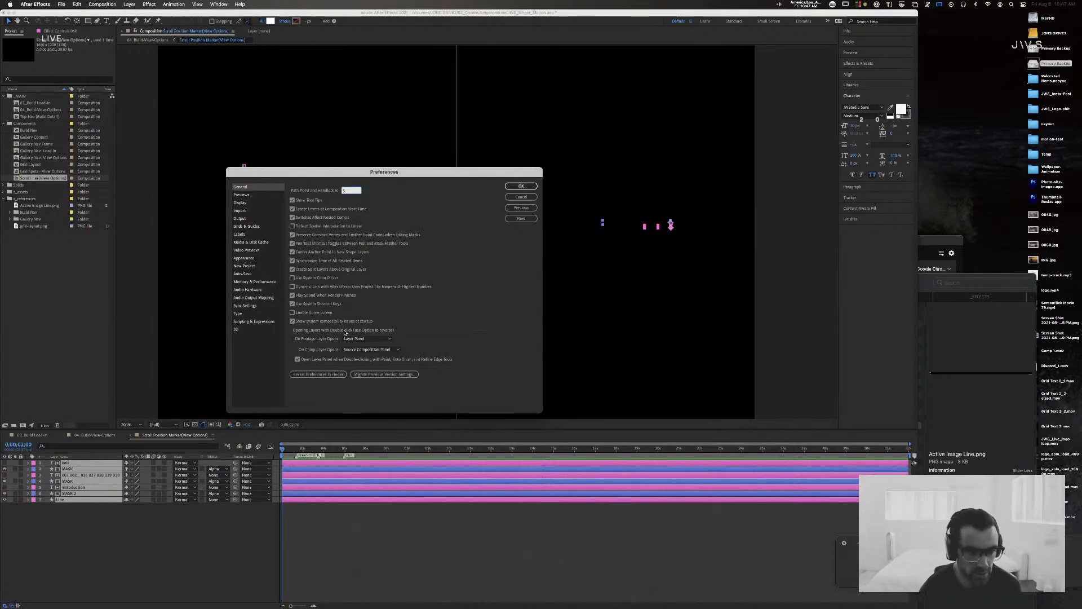
pyautogui.click(243, 203)
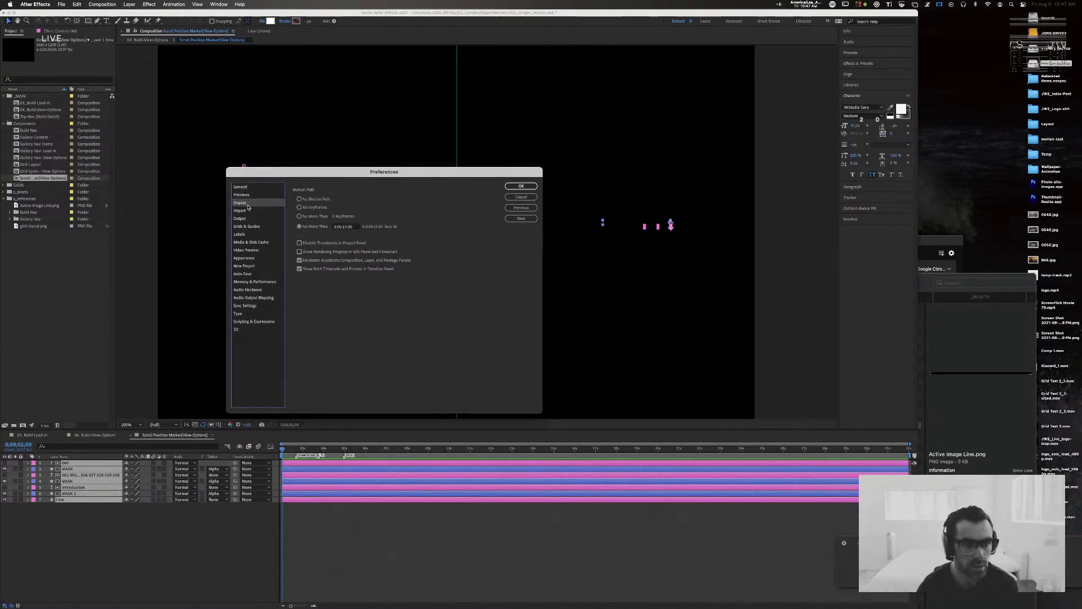
pyautogui.click(266, 228)
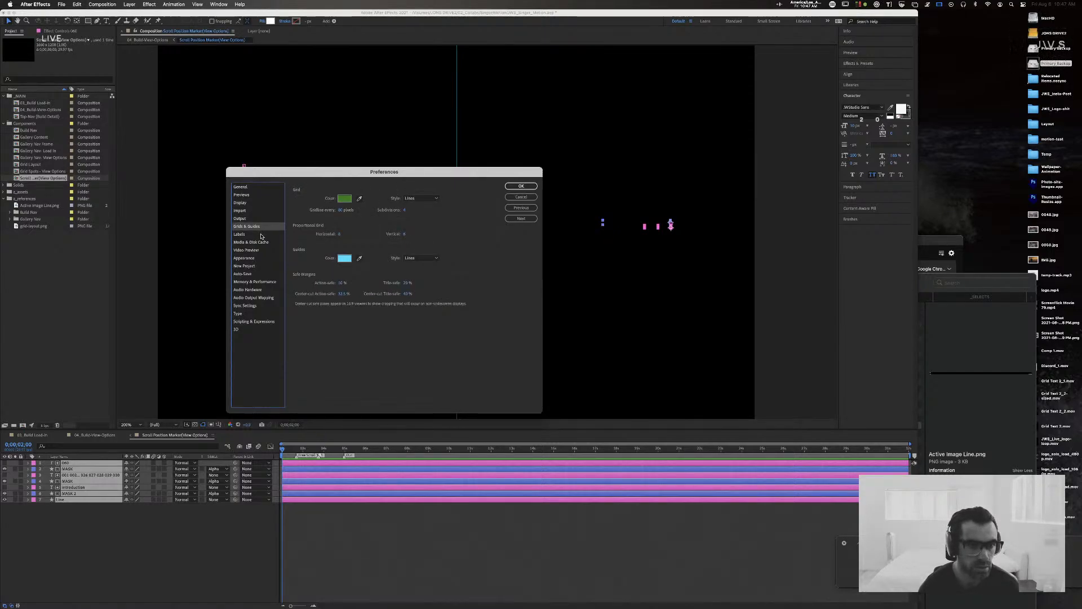
pyautogui.click(259, 258)
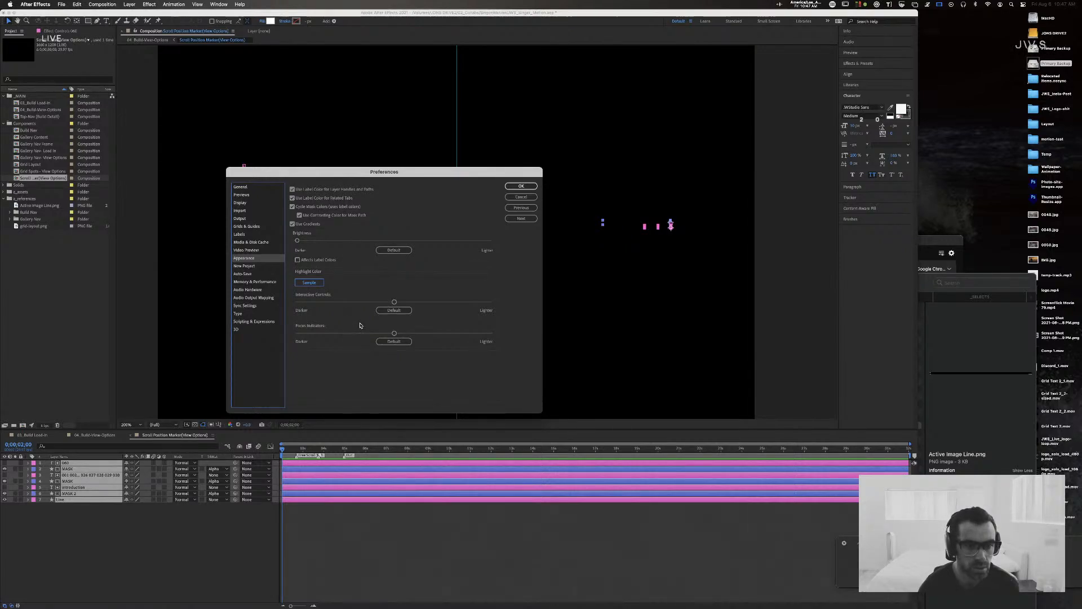
pyautogui.click(252, 266)
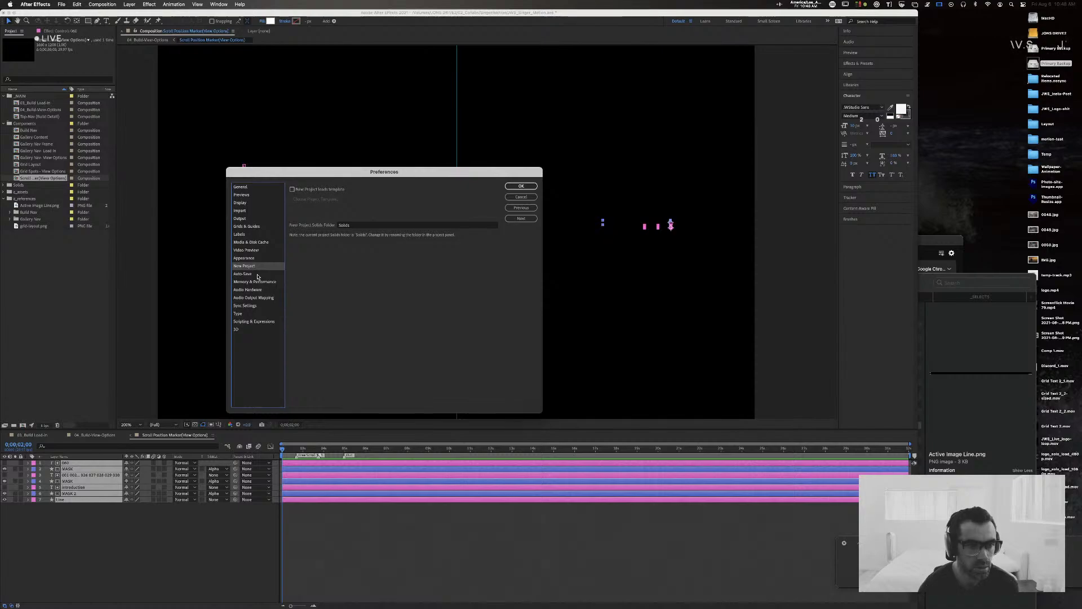
# Step: Switch to Chrome and search Google in a new tab for "snap to pixel after effects"
pyautogui.press('super+Tab')
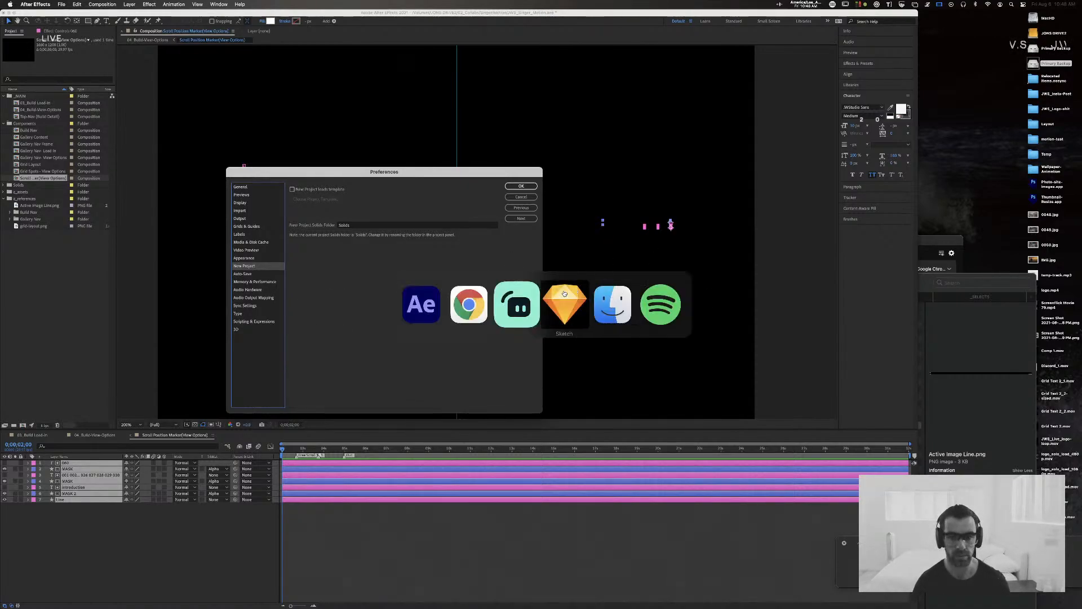
pyautogui.press('super+t')
pyautogui.write('snap ')
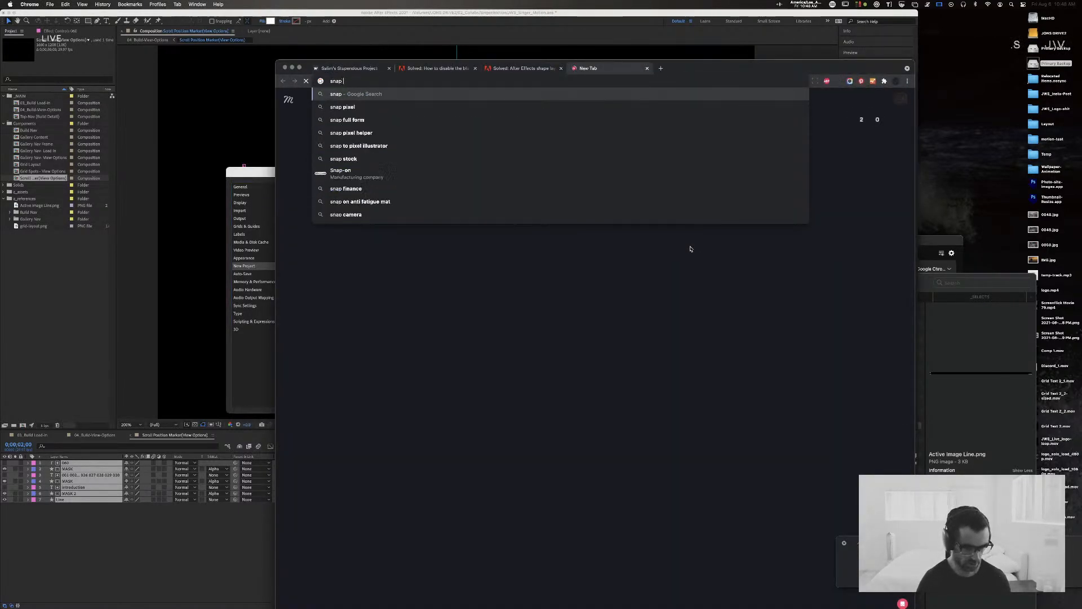
pyautogui.write('to pixel after effects')
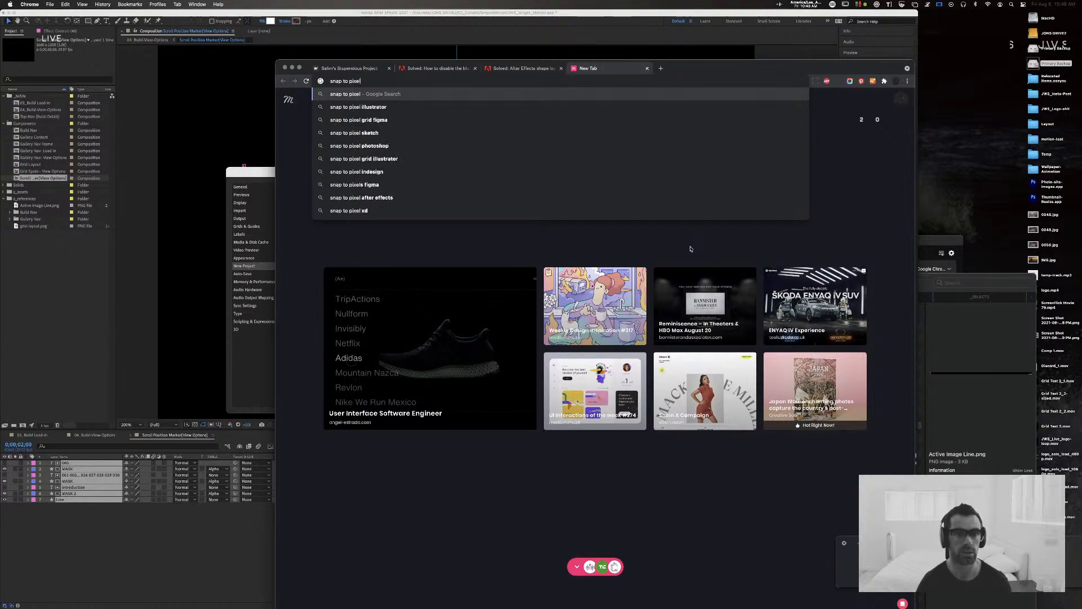
pyautogui.press('Return')
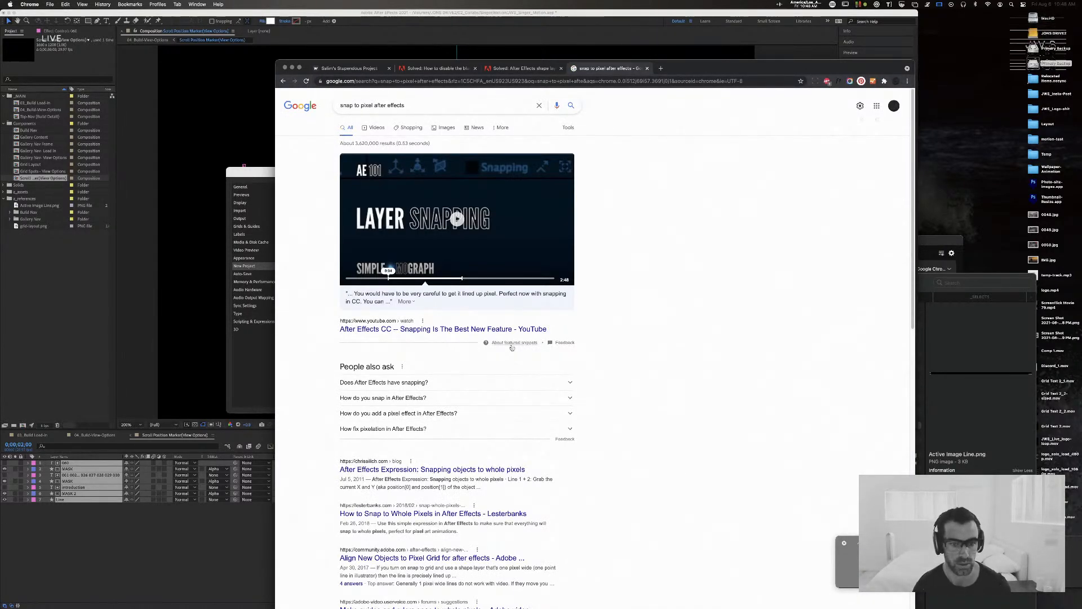
# Step: Open the Lesterbanks article "How to Snap to Whole Pixels in After Effects" and read its notes on eliminating antialiasing
pyautogui.scroll(-2, 520, 347)
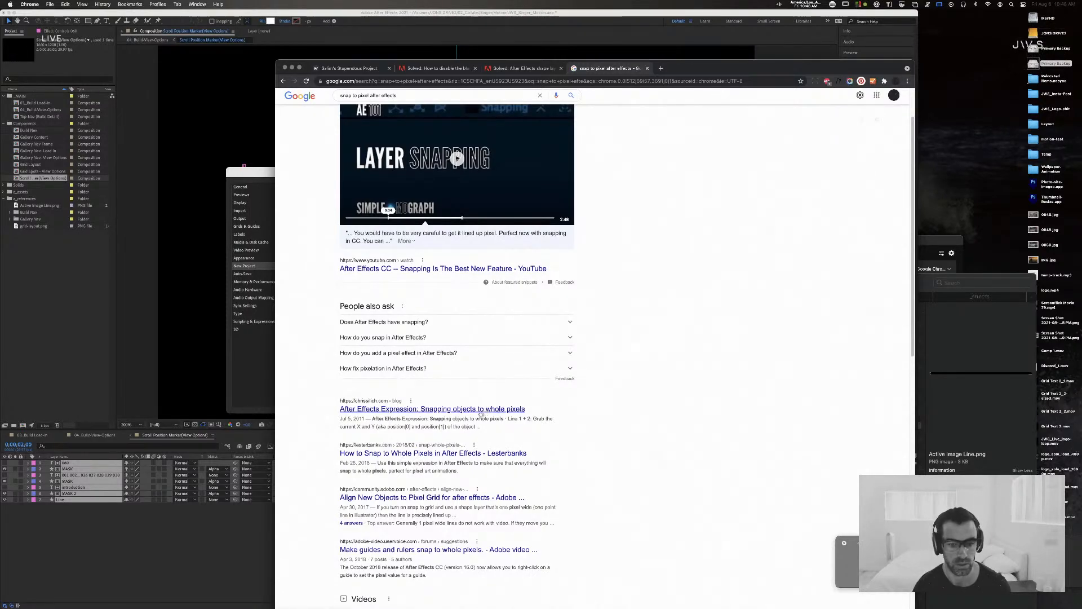
pyautogui.click(480, 413)
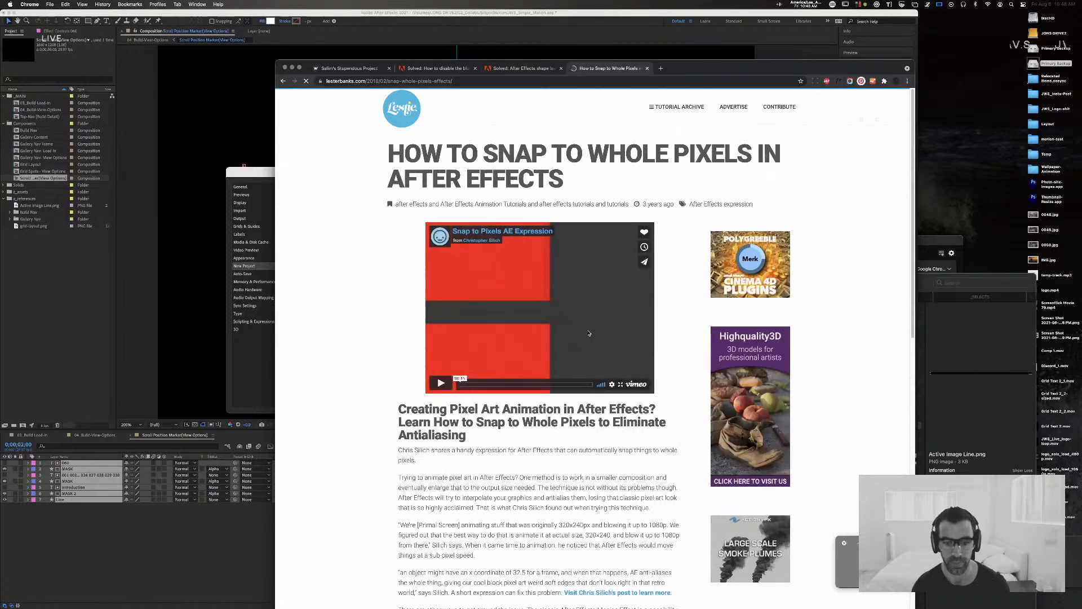
pyautogui.scroll(-5, 588, 333)
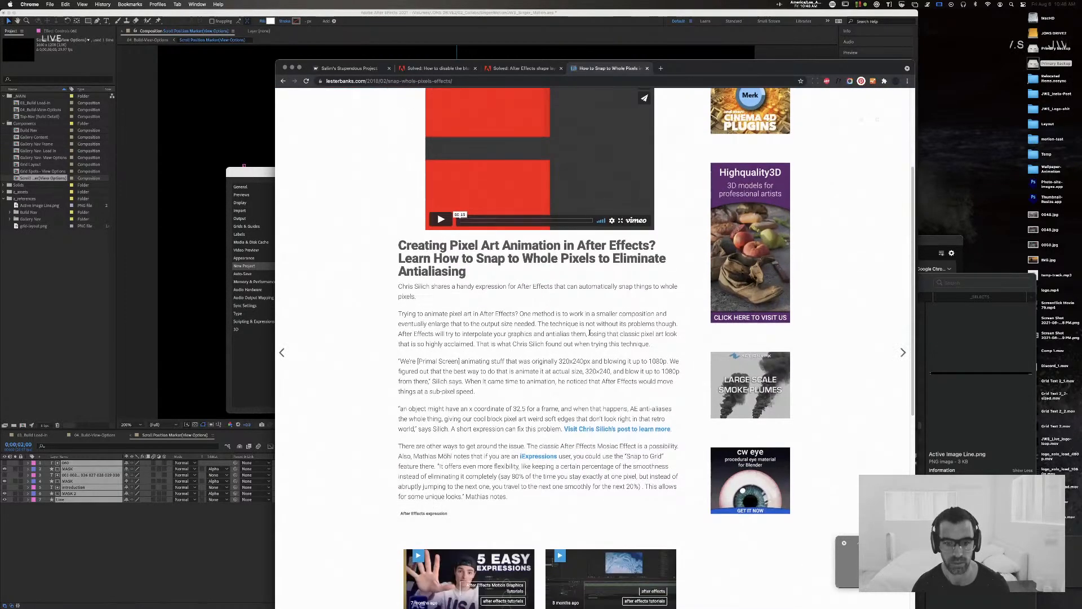
pyautogui.scroll(-4, 590, 335)
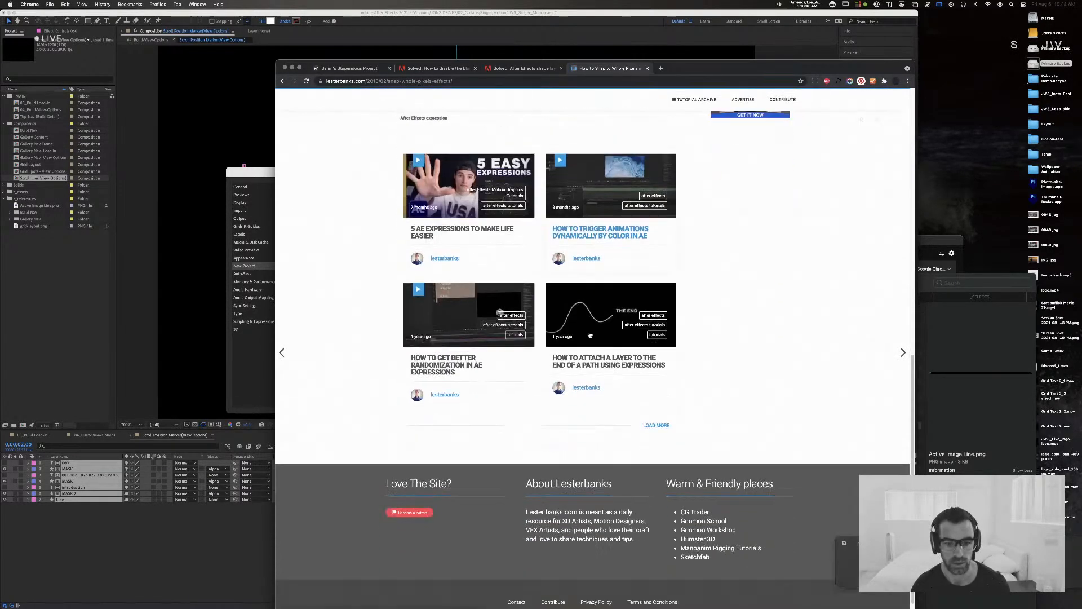
pyautogui.scroll(7, 462, 178)
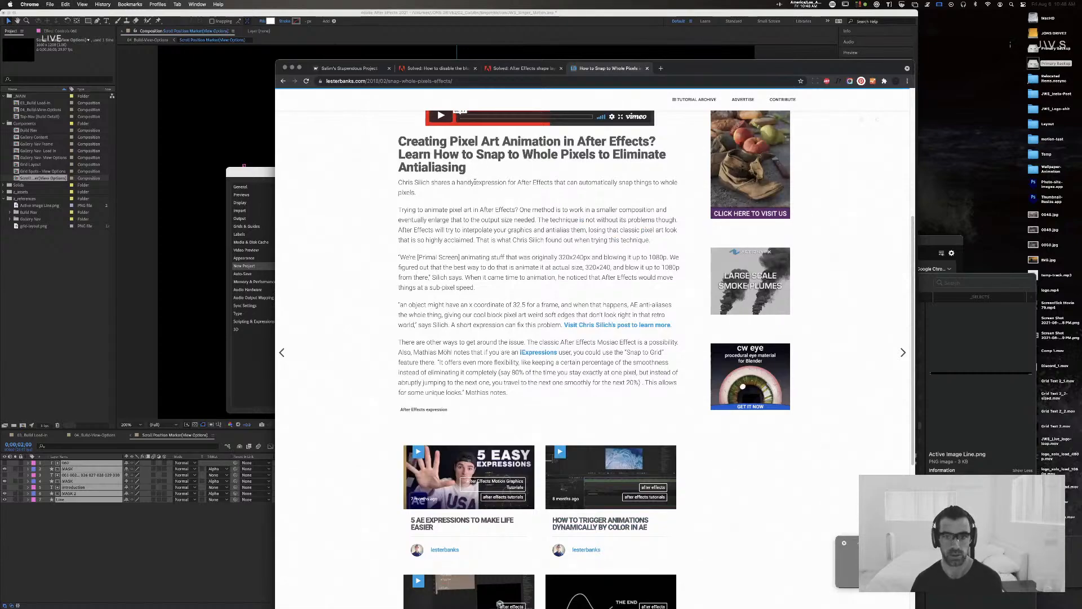
pyautogui.scroll(2, 475, 182)
pyautogui.scroll(5, 377, 200)
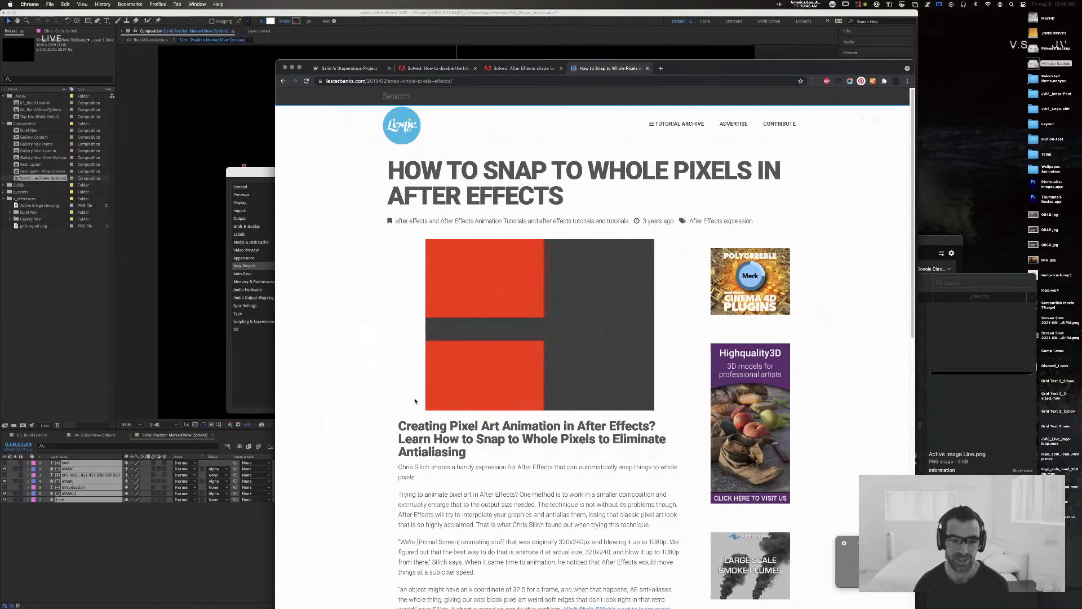
pyautogui.scroll(-2, 340, 370)
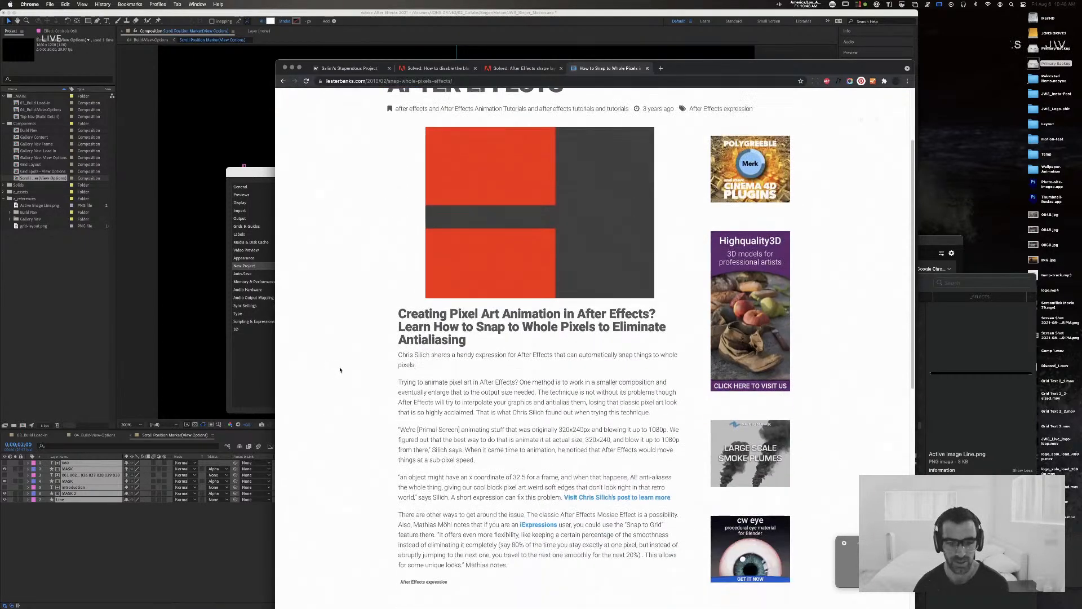
pyautogui.scroll(-1, 339, 370)
pyautogui.scroll(-1, 340, 369)
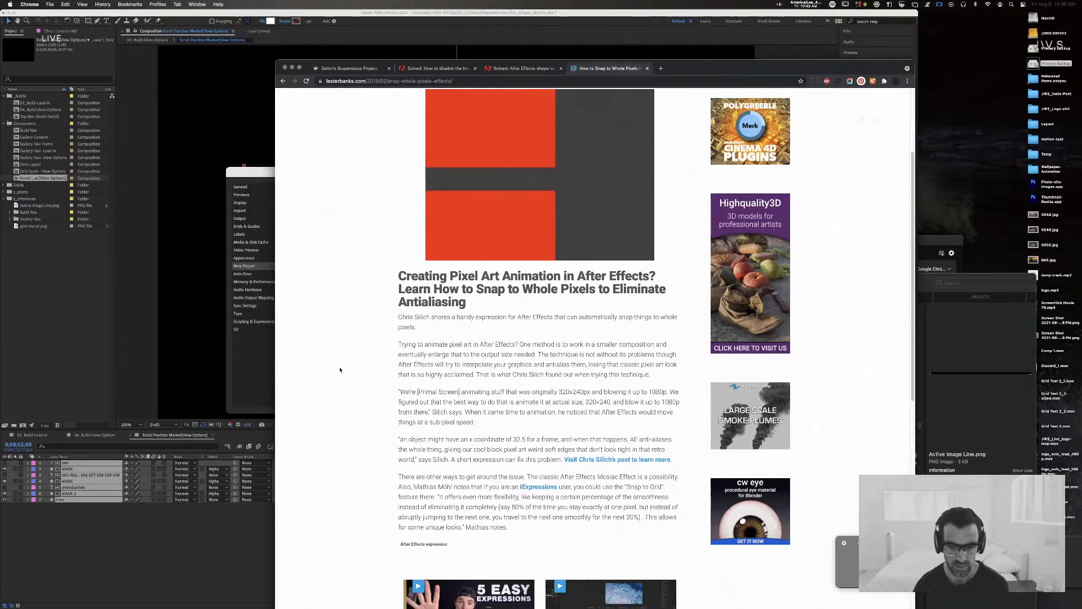
# Step: Read the article's alternative ways around antialiasing, and open and look through the linked iExpressions 2 article
pyautogui.moveTo(534, 476); pyautogui.dragTo(670, 478)
pyautogui.scroll(-1, 669, 477)
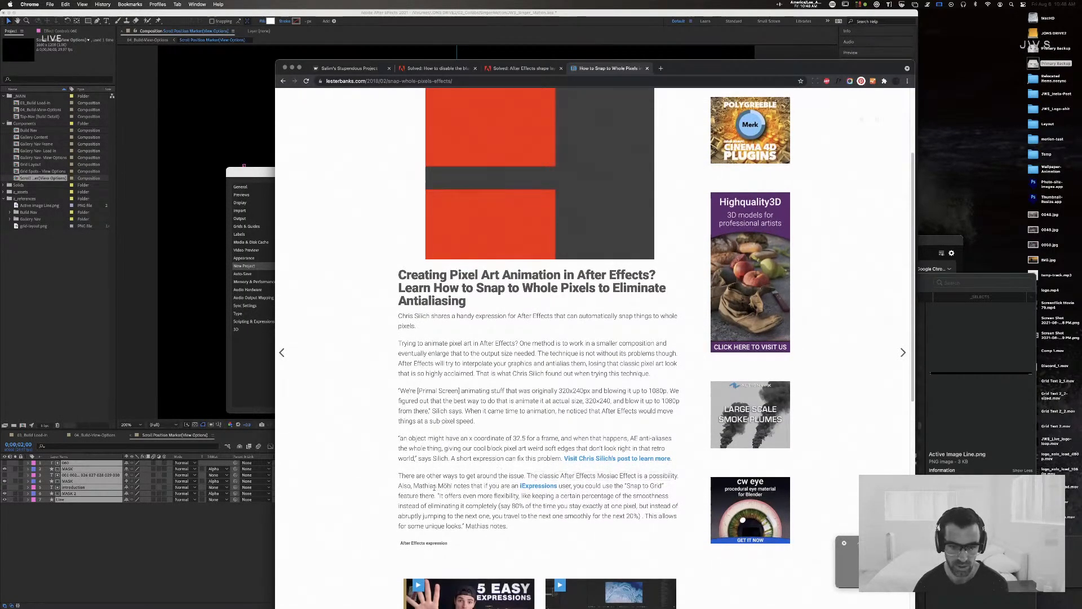
pyautogui.moveTo(428, 485); pyautogui.dragTo(494, 486)
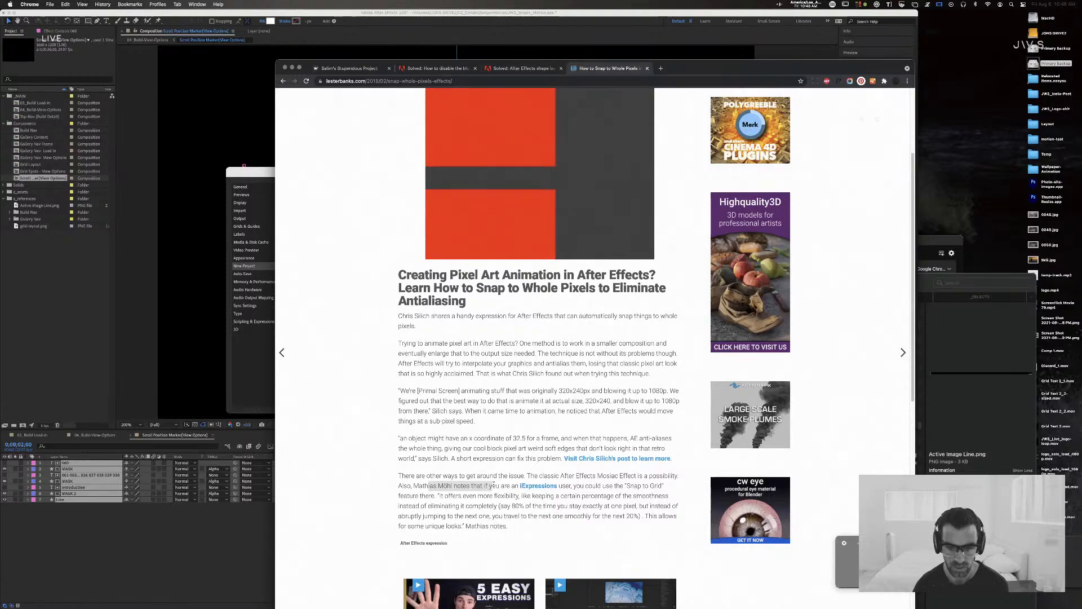
pyautogui.click(552, 486)
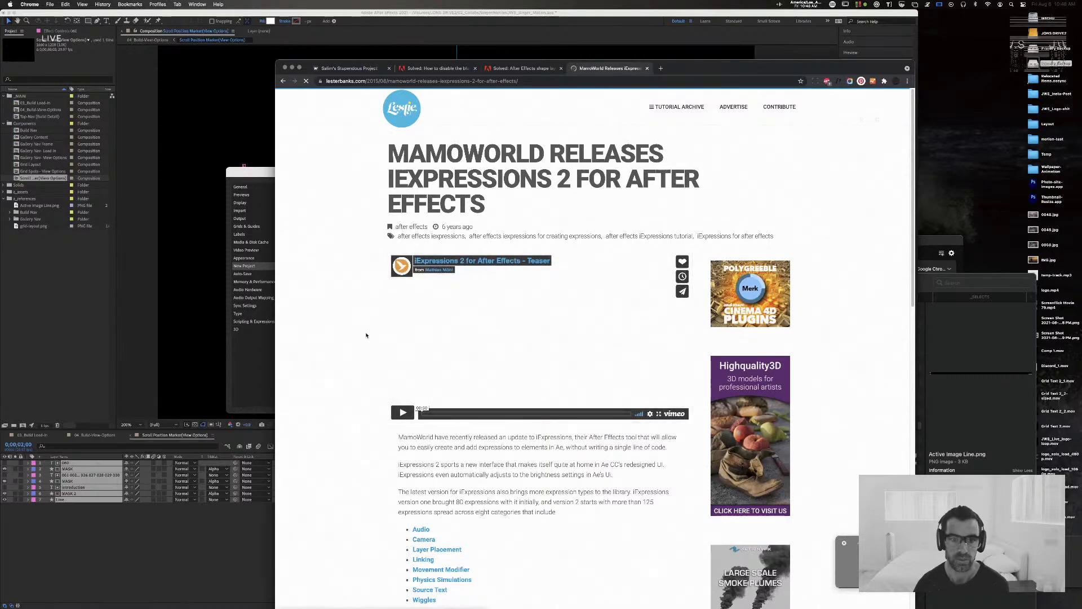
pyautogui.scroll(-3, 366, 335)
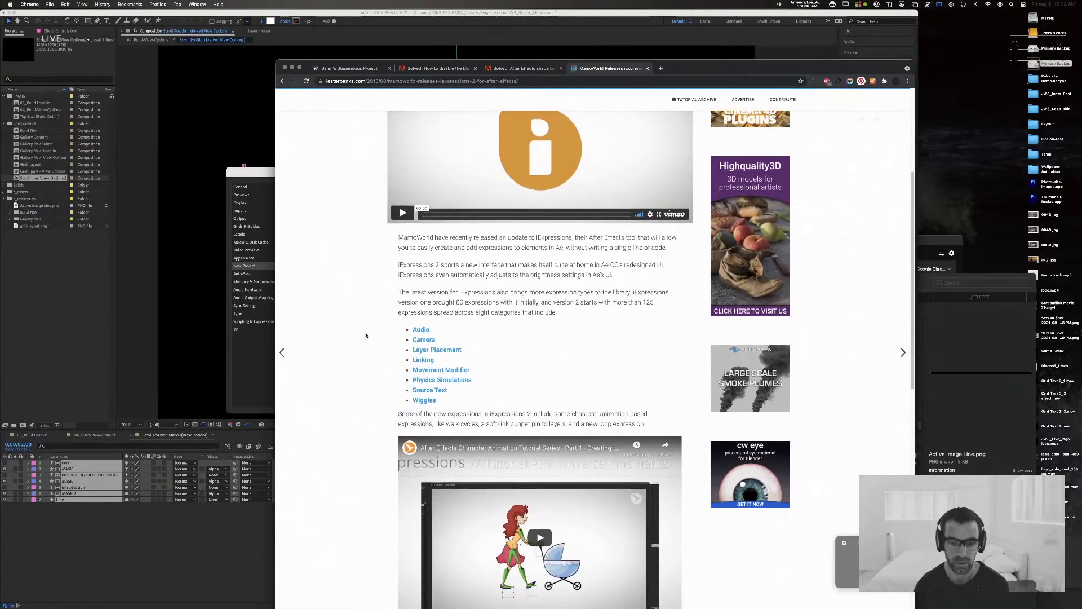
pyautogui.scroll(-10, 367, 335)
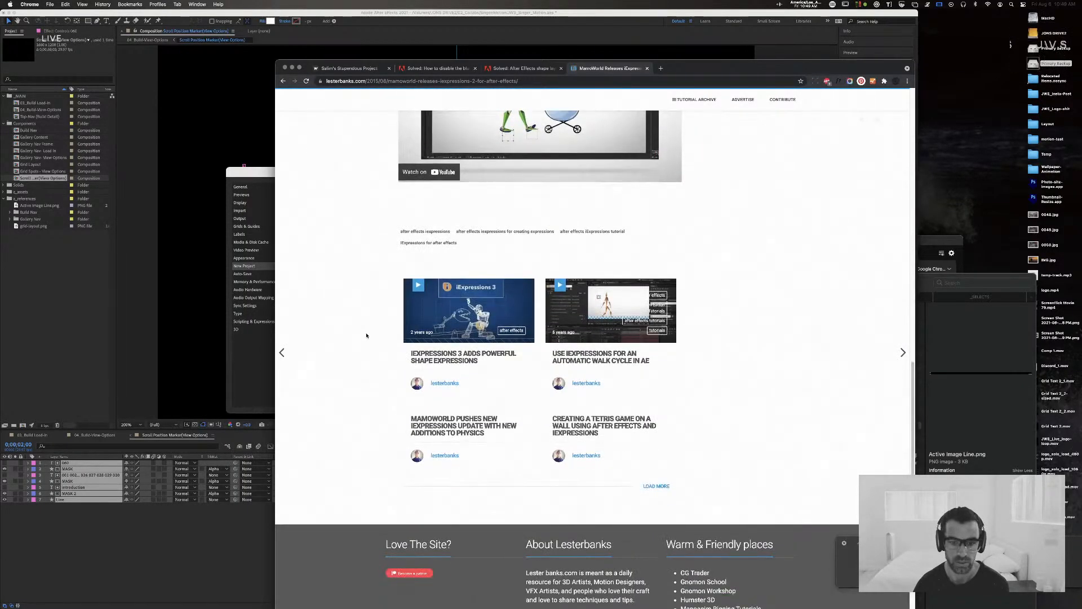
pyautogui.scroll(15, 312, 109)
# Step: Return to the Google results for "snap to pixel after effects" and look through them for another pixel snapping solution
pyautogui.click(283, 81)
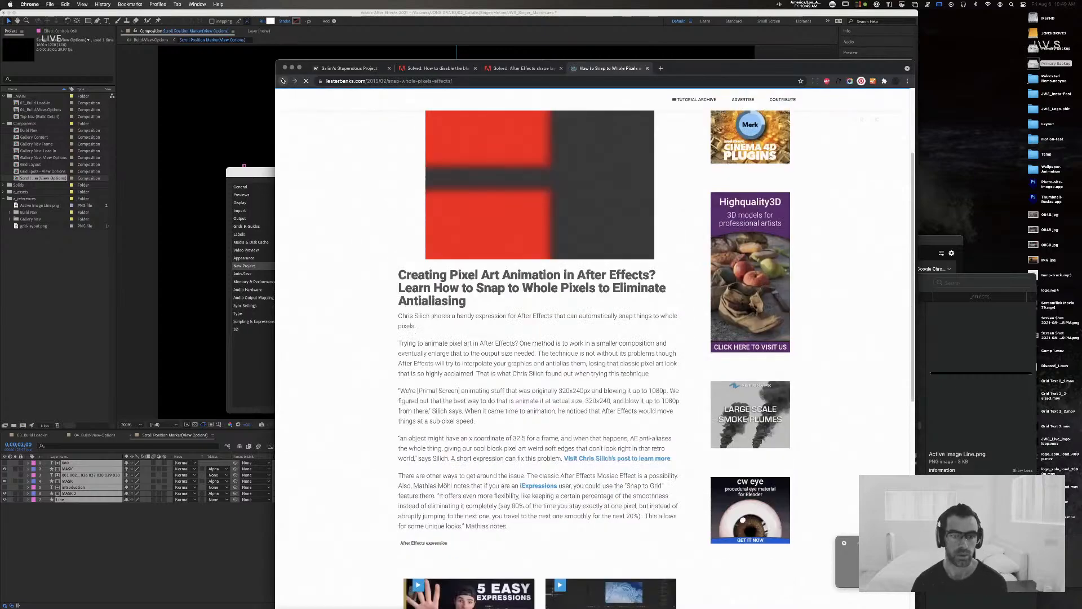
pyautogui.click(283, 81)
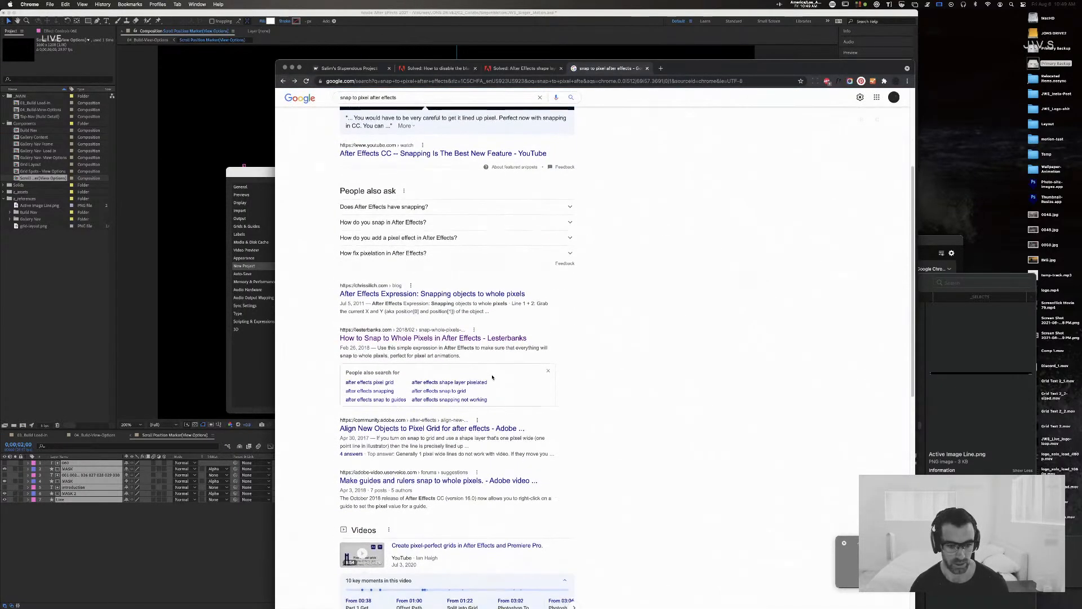
pyautogui.scroll(-1, 488, 394)
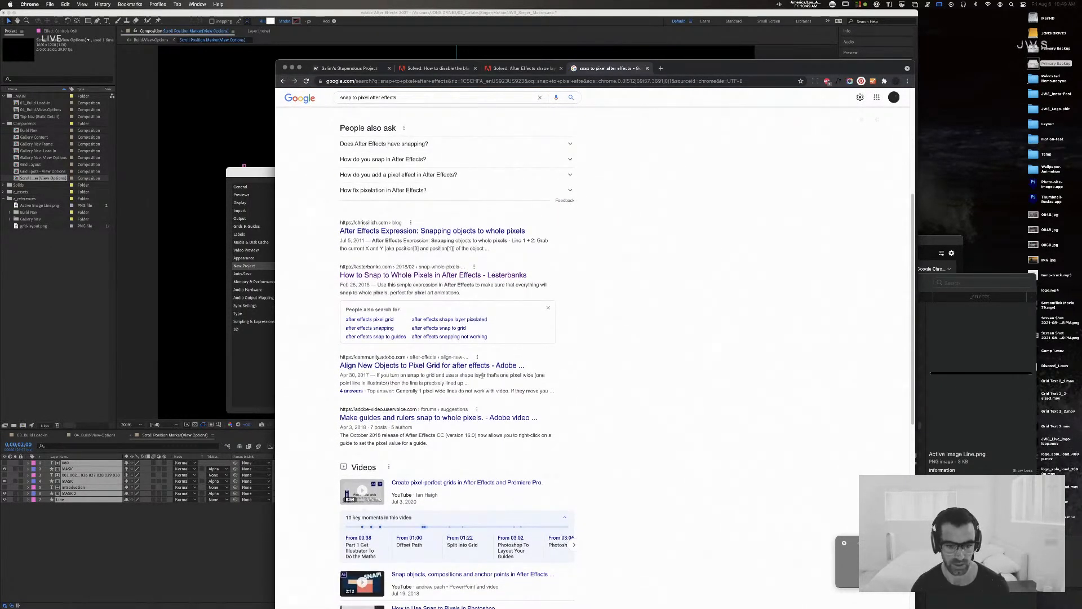
pyautogui.scroll(-5, 485, 376)
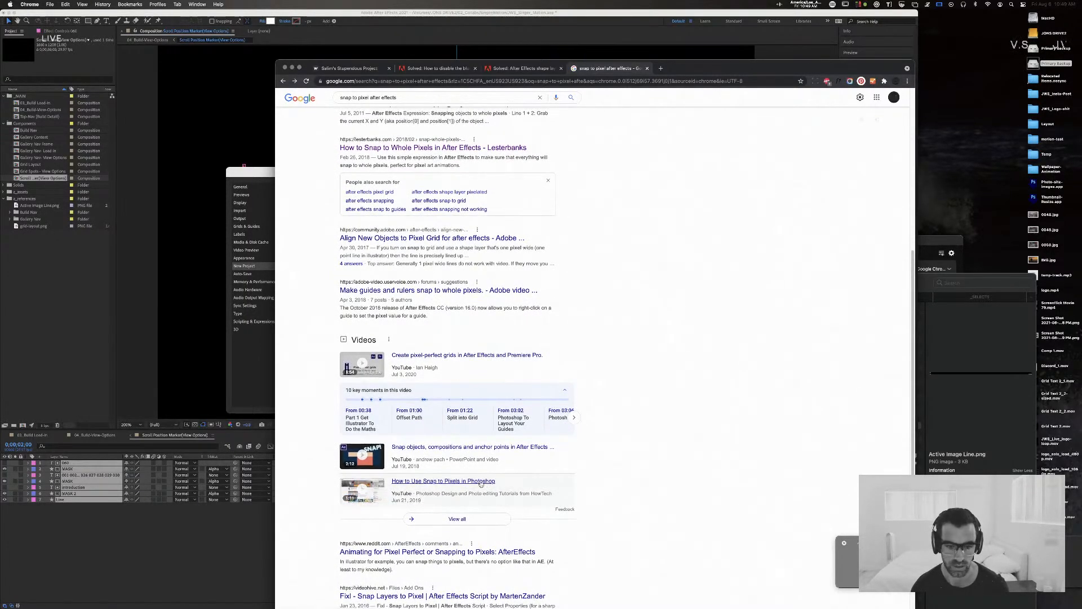
pyautogui.scroll(4, 680, 373)
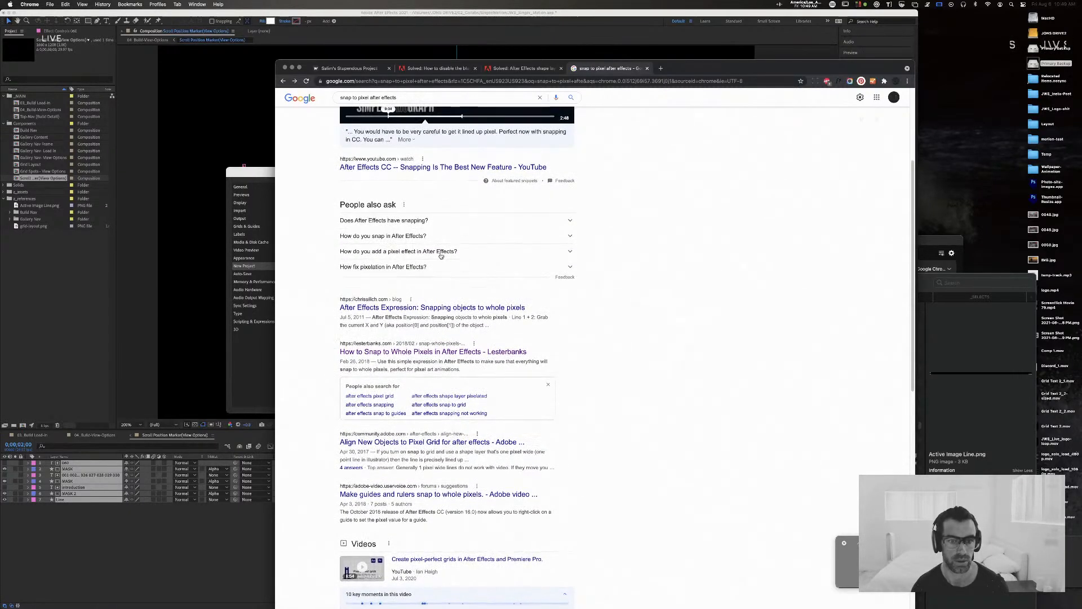
pyautogui.scroll(3, 441, 256)
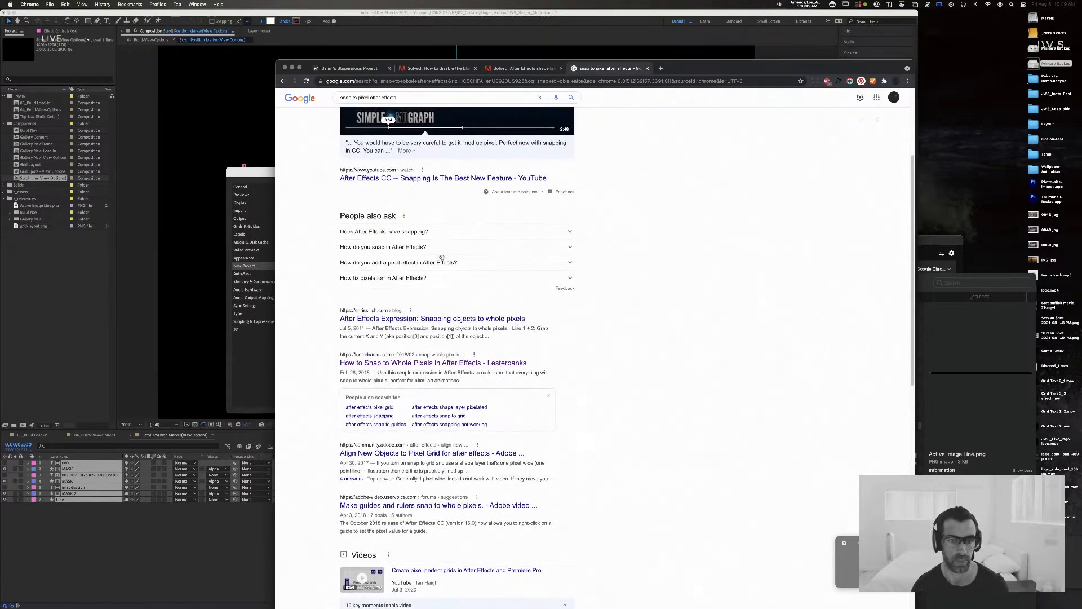
pyautogui.scroll(2, 441, 257)
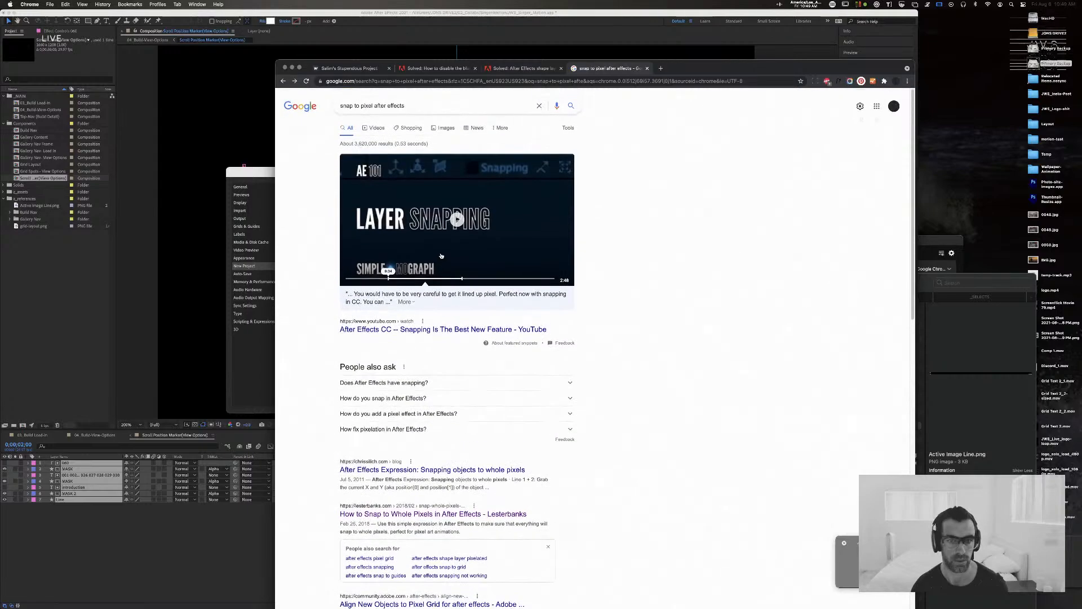
# Step: Play the "After Effects CC -- Snapping Is The Best New Feature" video, skip ahead to the snapping explanation and pause it
pyautogui.click(442, 248)
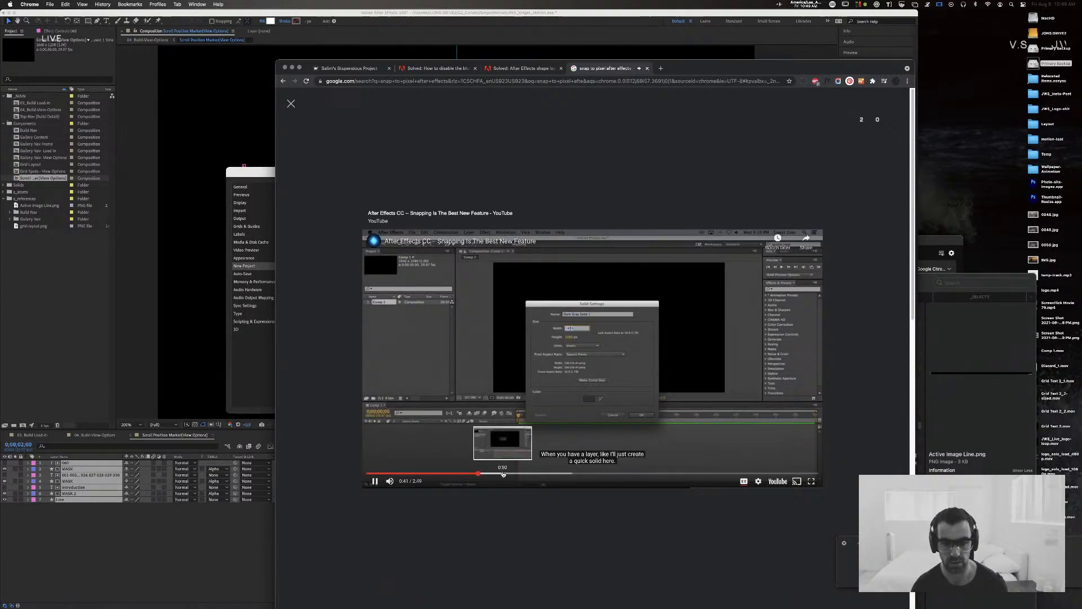
pyautogui.click(501, 474)
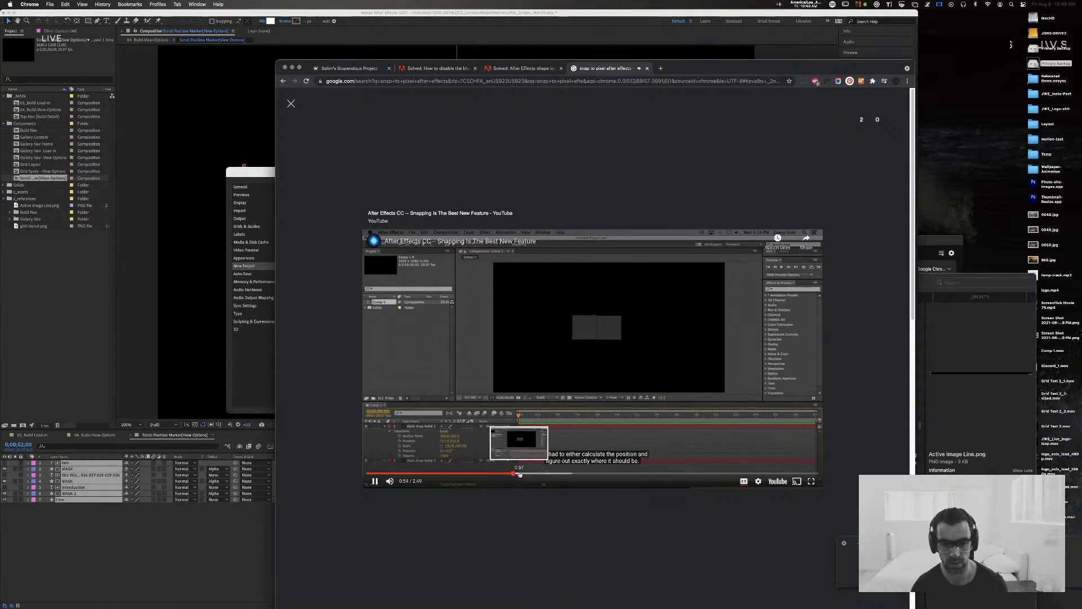
pyautogui.click(552, 474)
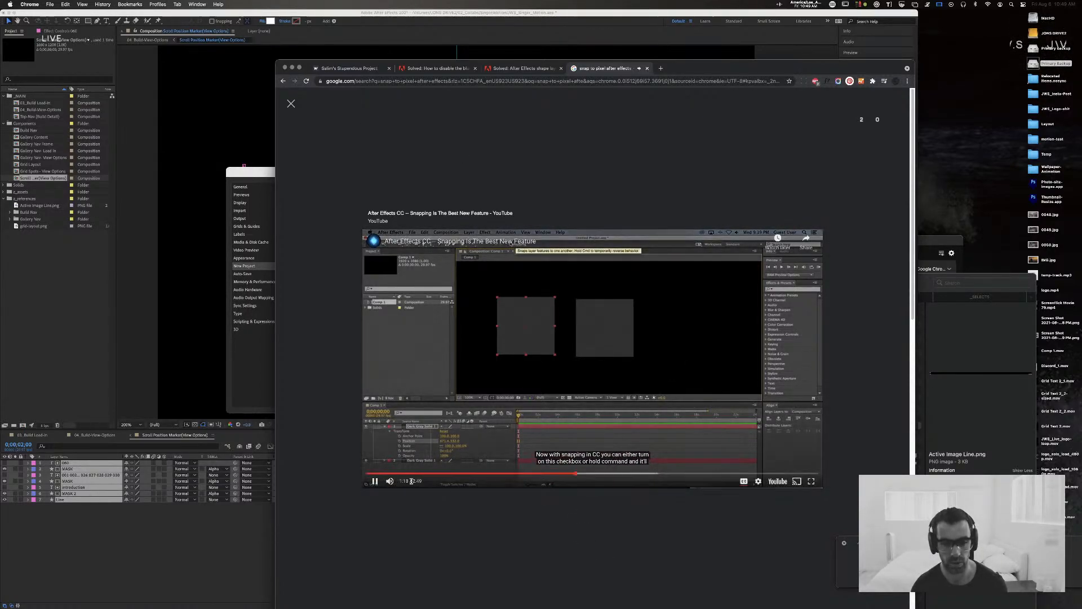
pyautogui.click(375, 481)
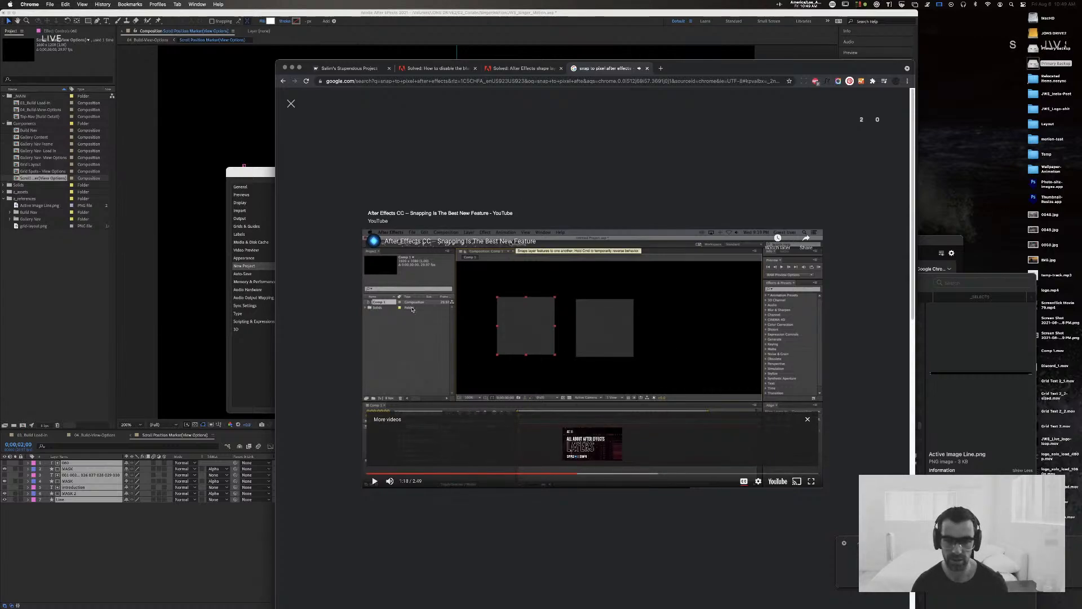
# Step: Close the video's browser tab, switch back to After Effects and accept the Preferences
pyautogui.press('super+w')
pyautogui.click(382, 23)
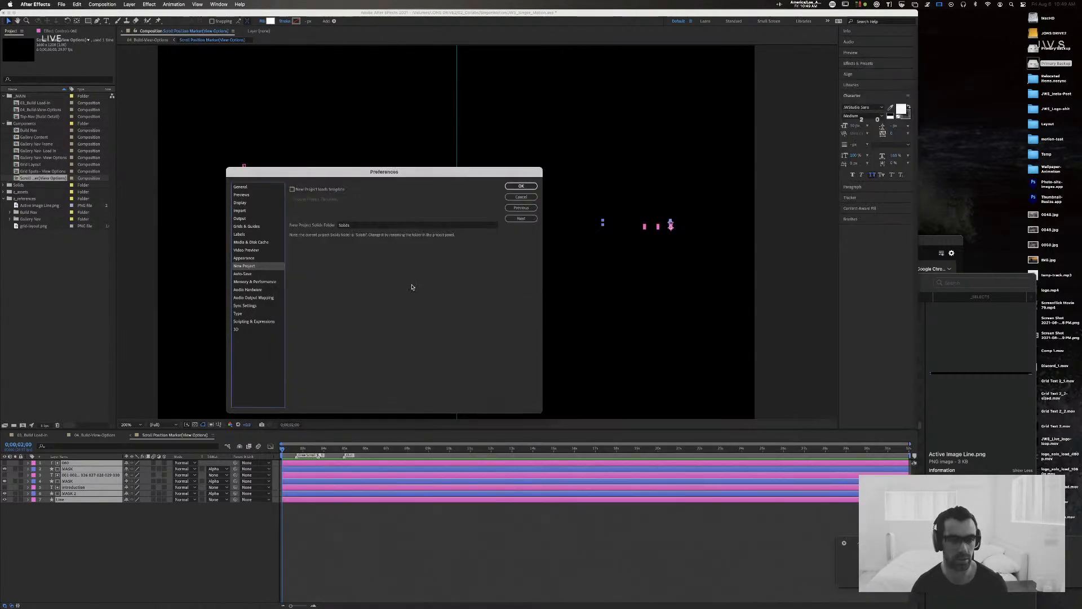
pyautogui.click(521, 186)
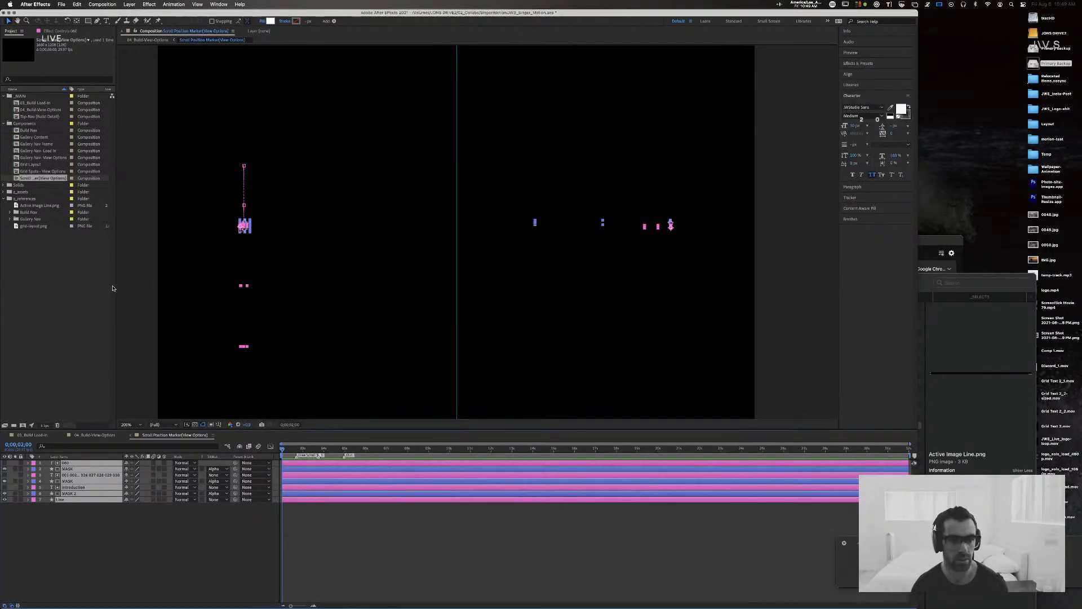
# Step: Go to a frame just after three seconds where the line is extended, and examine the Line layer in close-up
pyautogui.click(110, 531)
pyautogui.click(237, 225)
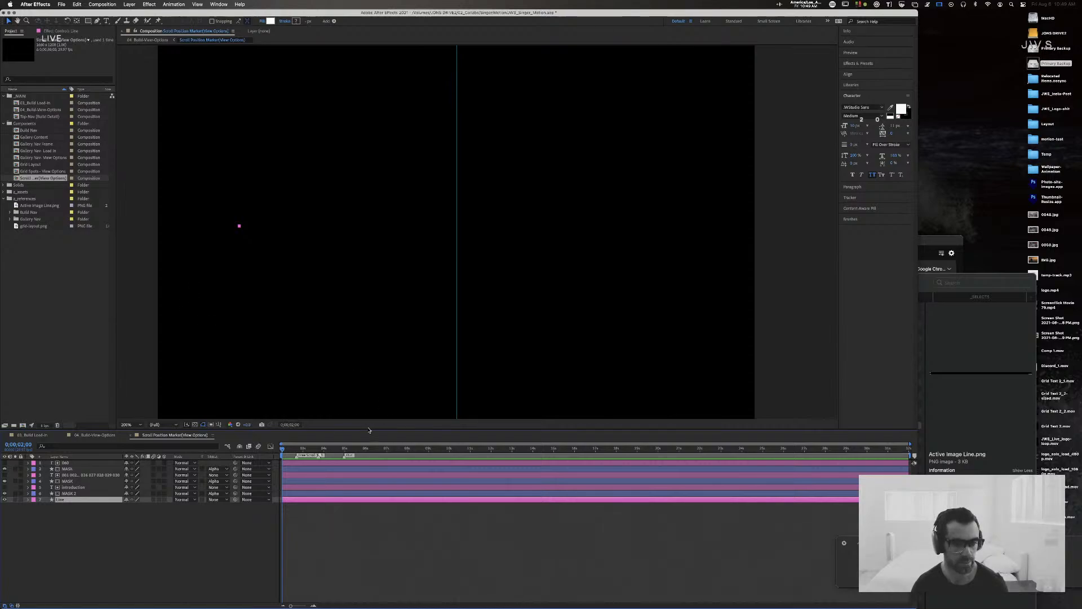
pyautogui.moveTo(304, 450); pyautogui.dragTo(309, 449)
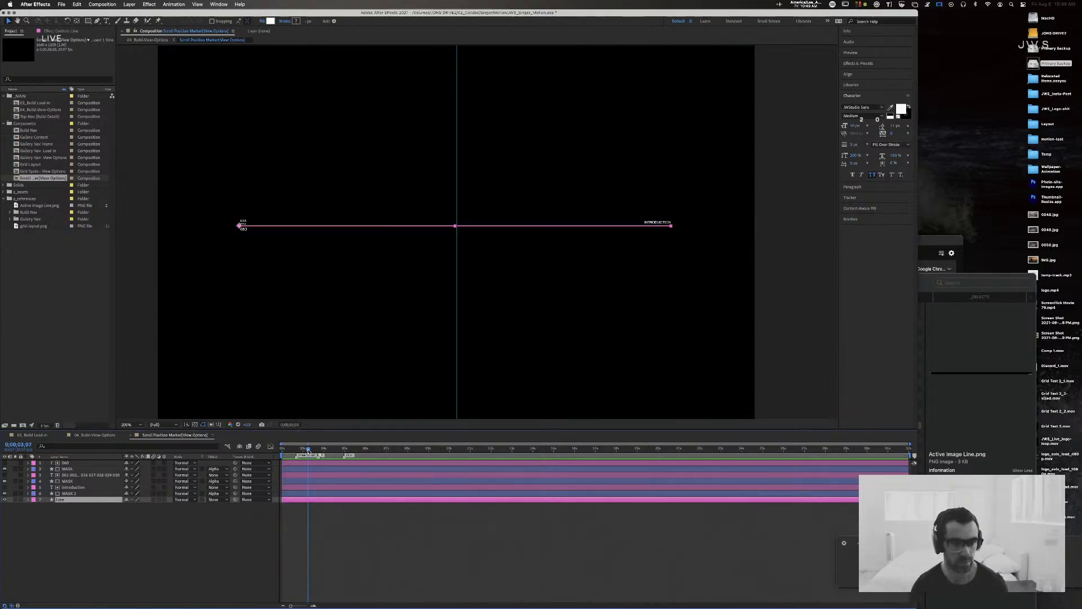
pyautogui.press('.')
pyautogui.press('.')
pyautogui.click(241, 275)
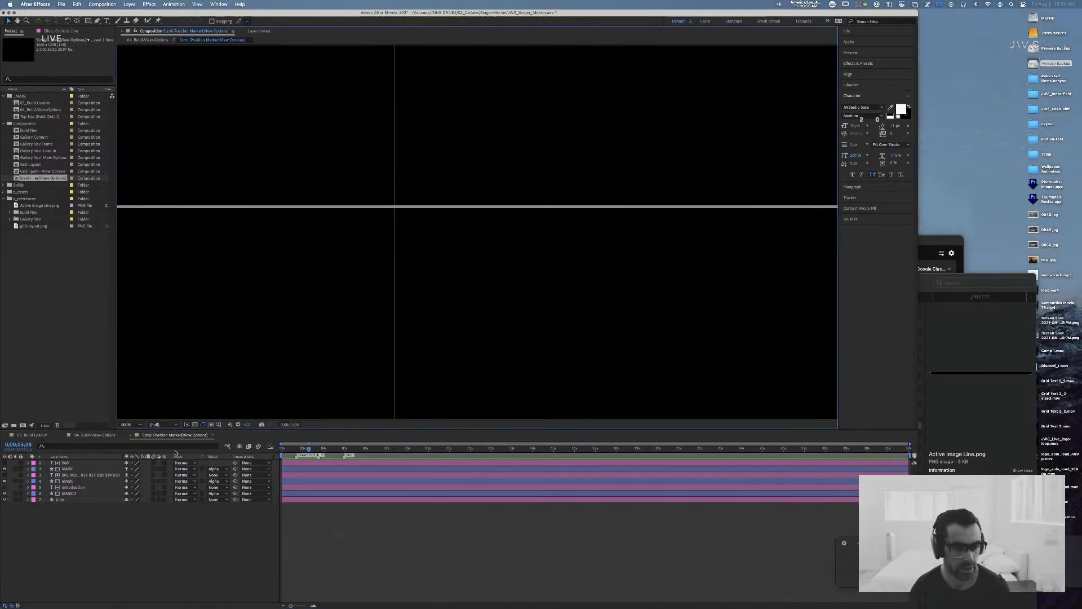
pyautogui.click(71, 500)
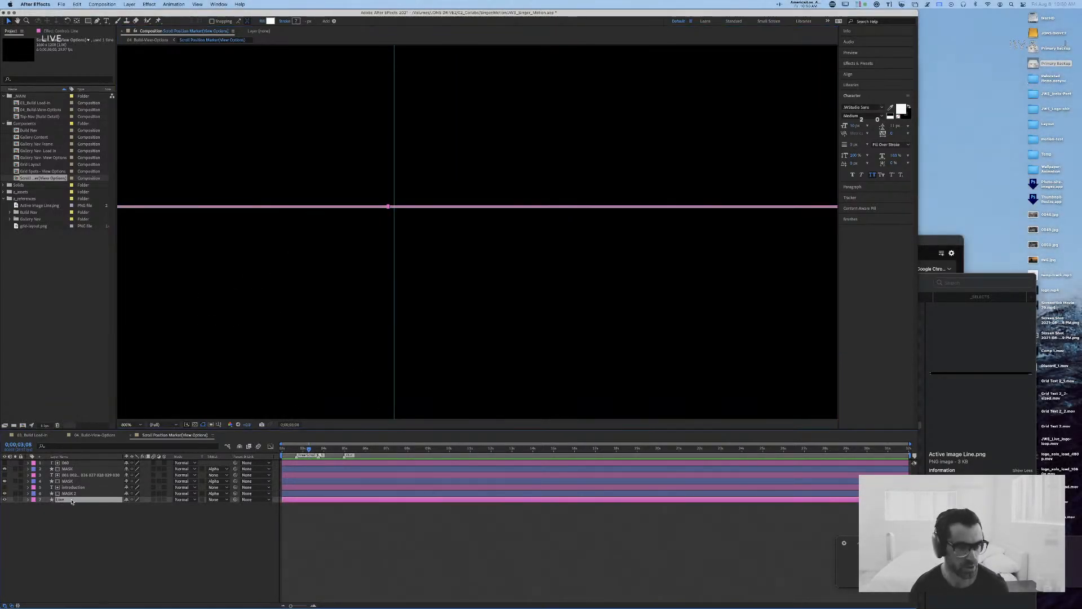
# Step: Turn on Snapping and examine the horizontal line up to its end beside the numbers
pyautogui.click(212, 21)
pyautogui.click(277, 118)
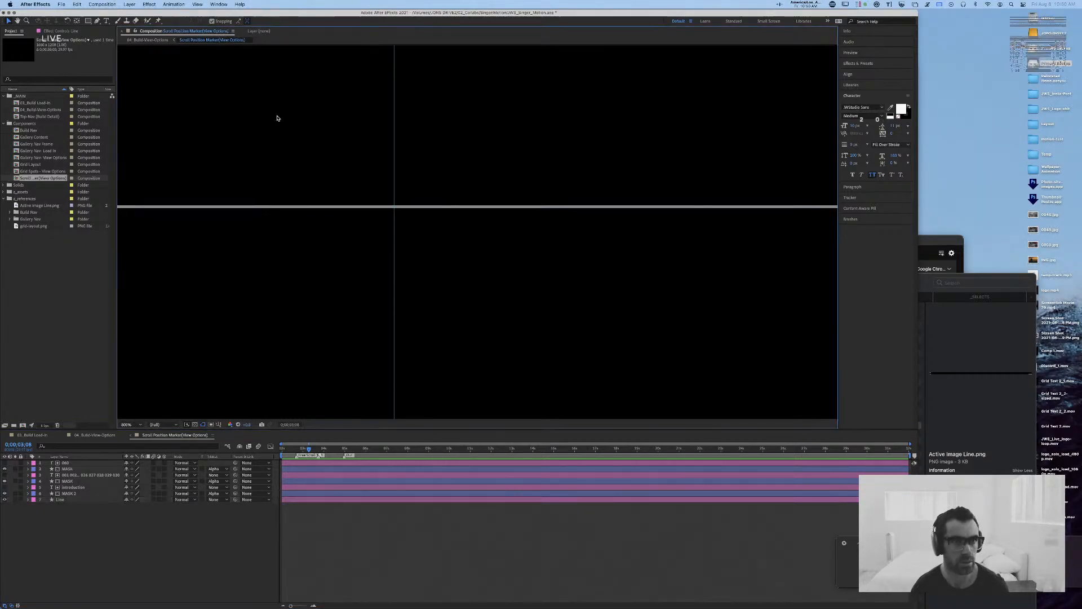
pyautogui.moveTo(235, 171); pyautogui.dragTo(678, 197)
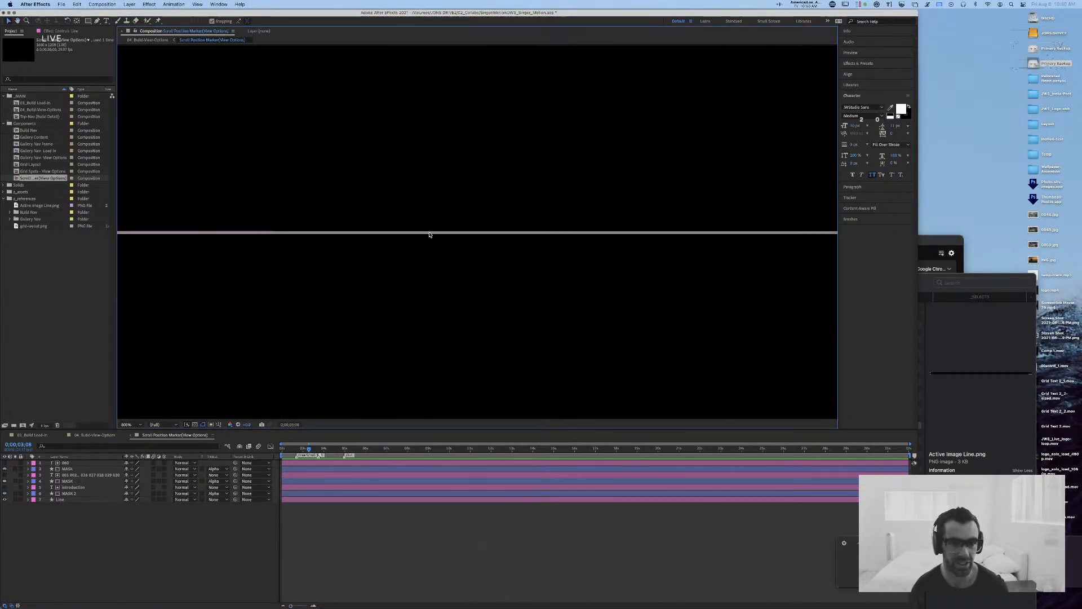
pyautogui.click(428, 235)
pyautogui.moveTo(227, 191); pyautogui.dragTo(471, 199)
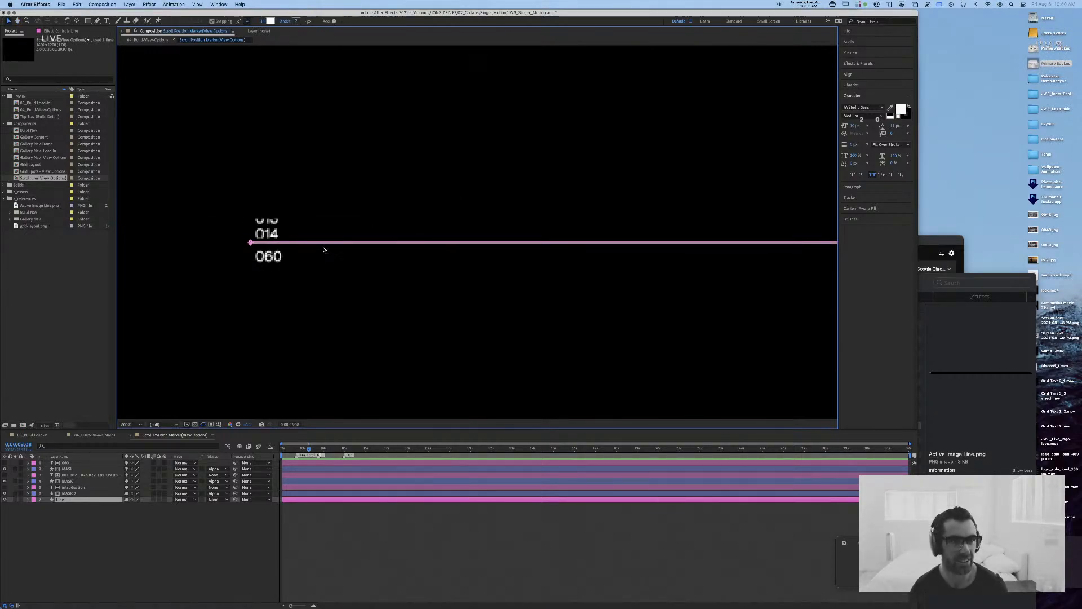
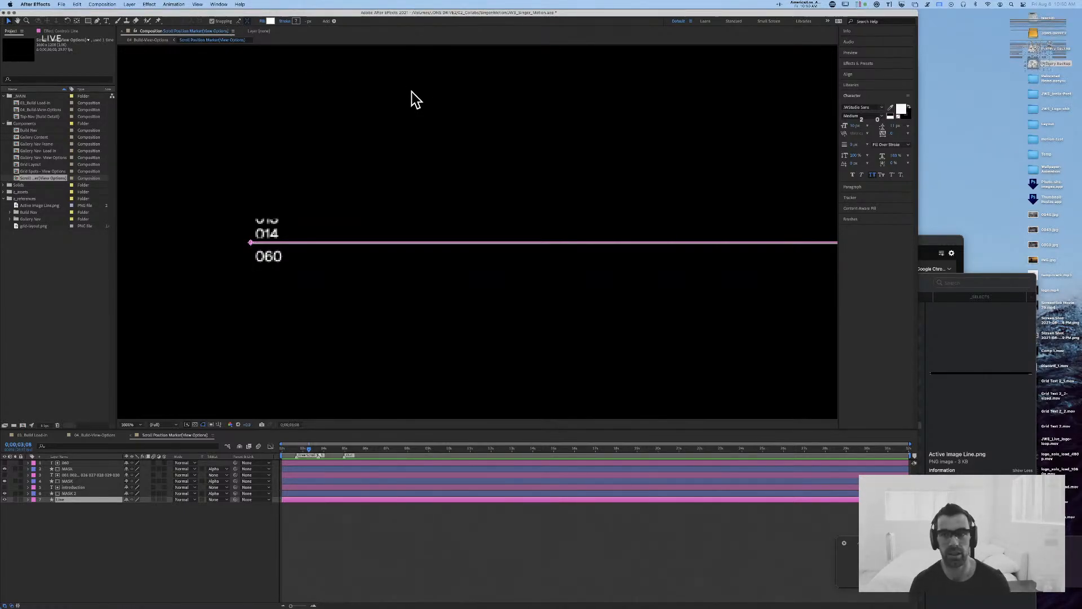
# Step: Set the Line layer's Position to the whole-pixel values 227, 600
pyautogui.press('.')
pyautogui.press('super+Tab')
pyautogui.press('super+shift+Tab')
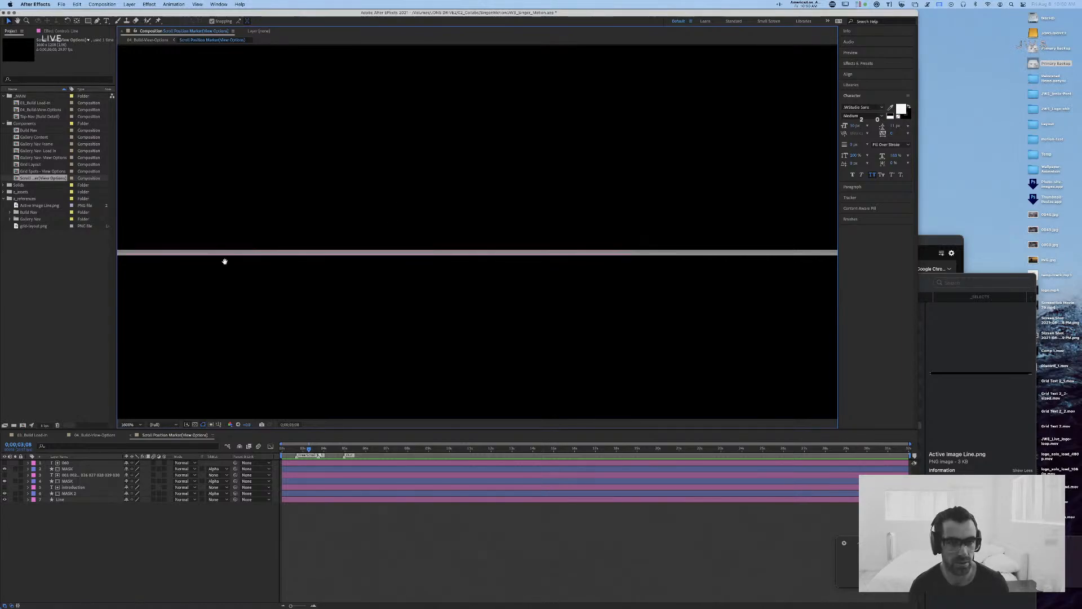
pyautogui.moveTo(225, 261); pyautogui.dragTo(430, 260)
pyautogui.click(381, 249)
pyautogui.press(',')
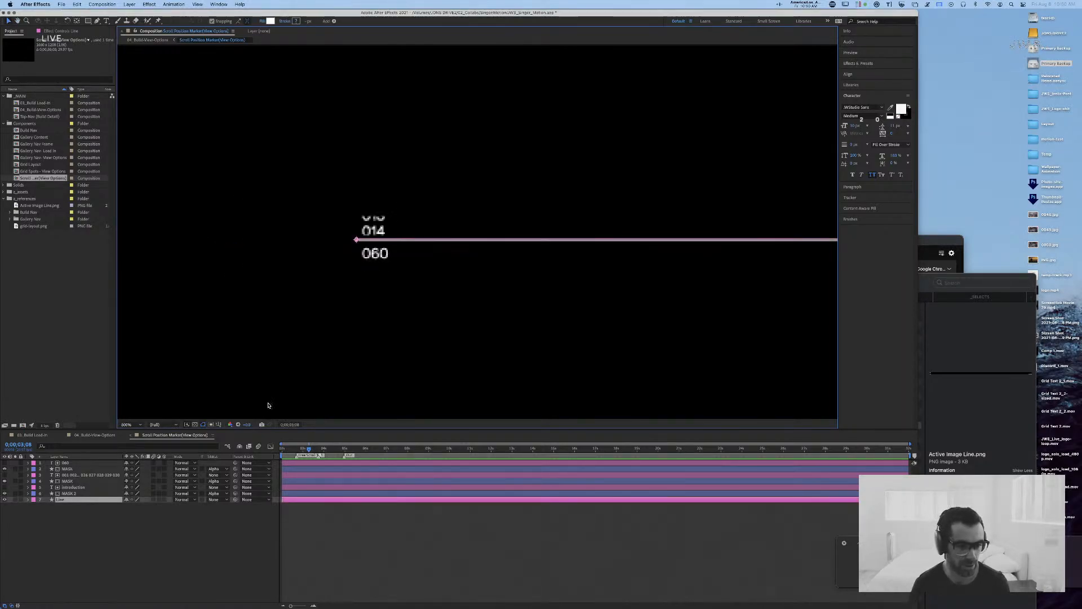
pyautogui.press('p')
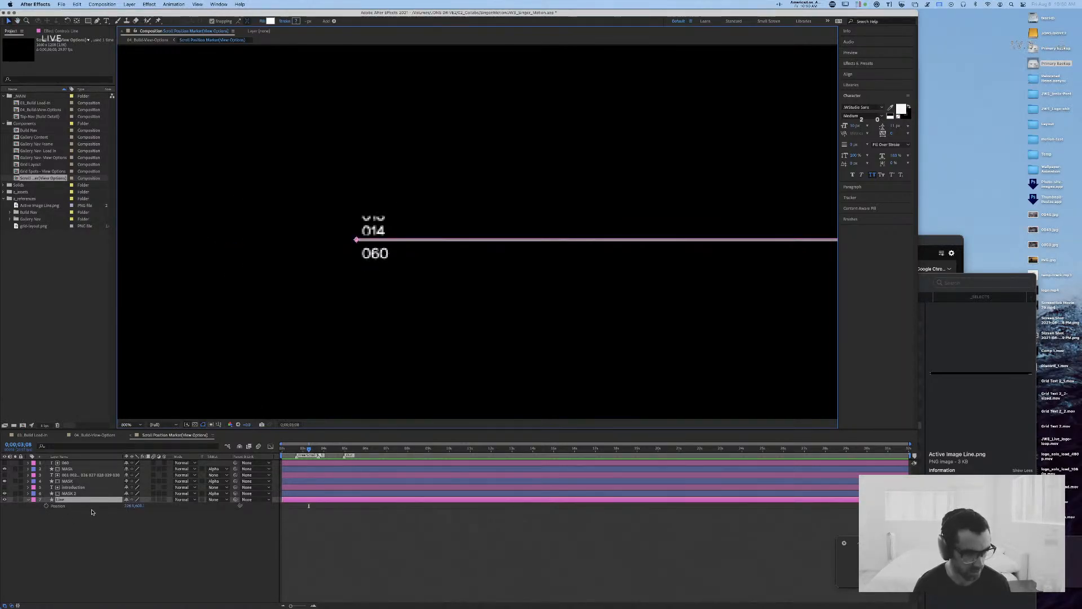
pyautogui.click(139, 506)
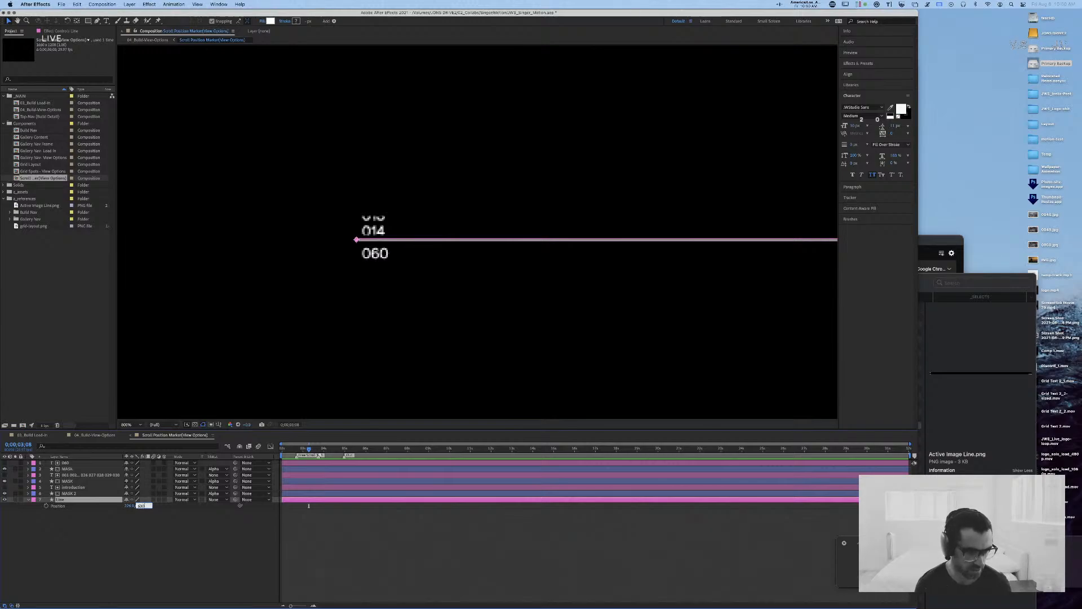
pyautogui.hotkey('shift', 'Tab')
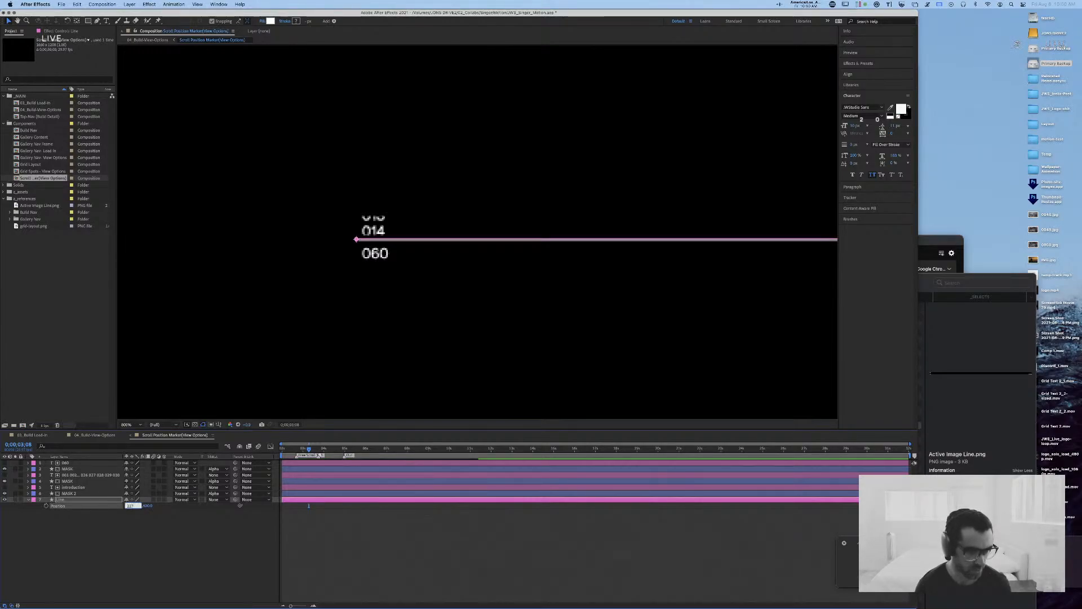
pyautogui.press('Return')
# Step: Set the Line layer's Anchor Point x value to -602 and check the line in close-up at 0:00:03:11
pyautogui.press('.')
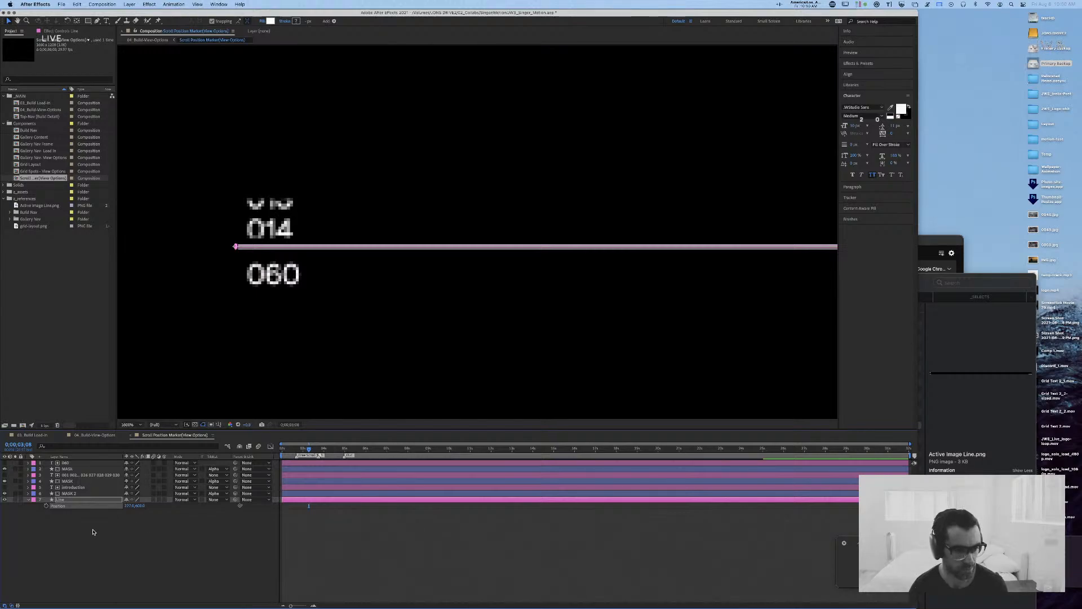
pyautogui.click(29, 500)
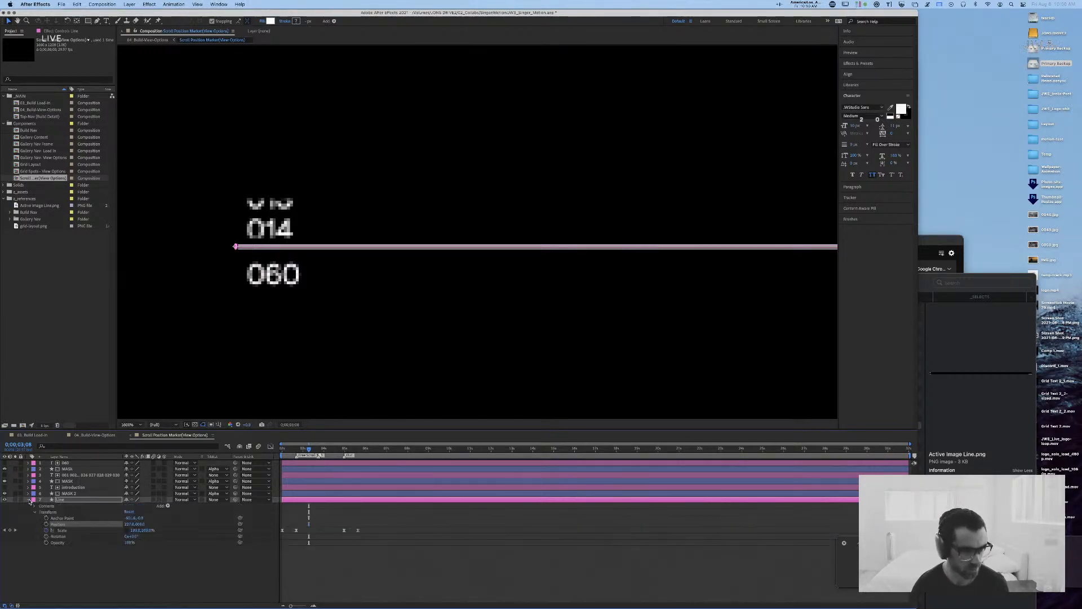
pyautogui.click(127, 518)
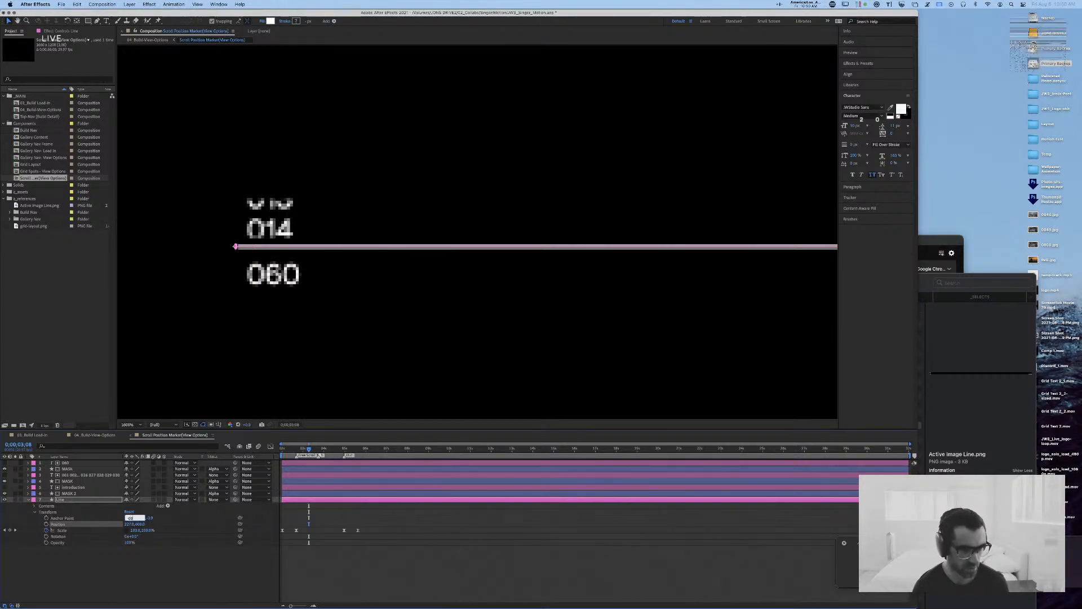
pyautogui.write('-602')
pyautogui.press('Return')
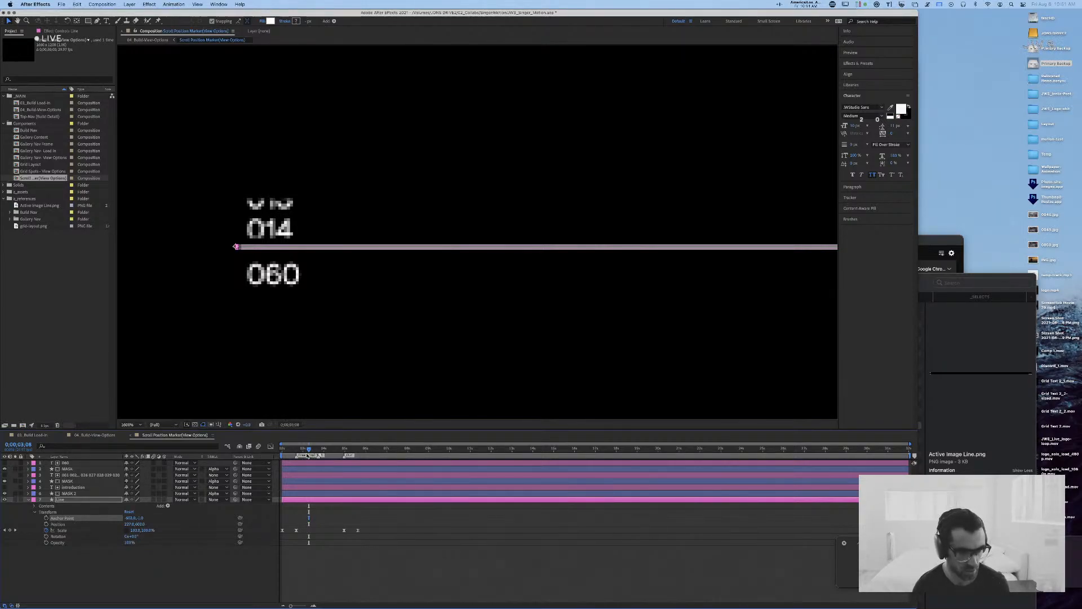
pyautogui.moveTo(307, 455); pyautogui.dragTo(310, 453)
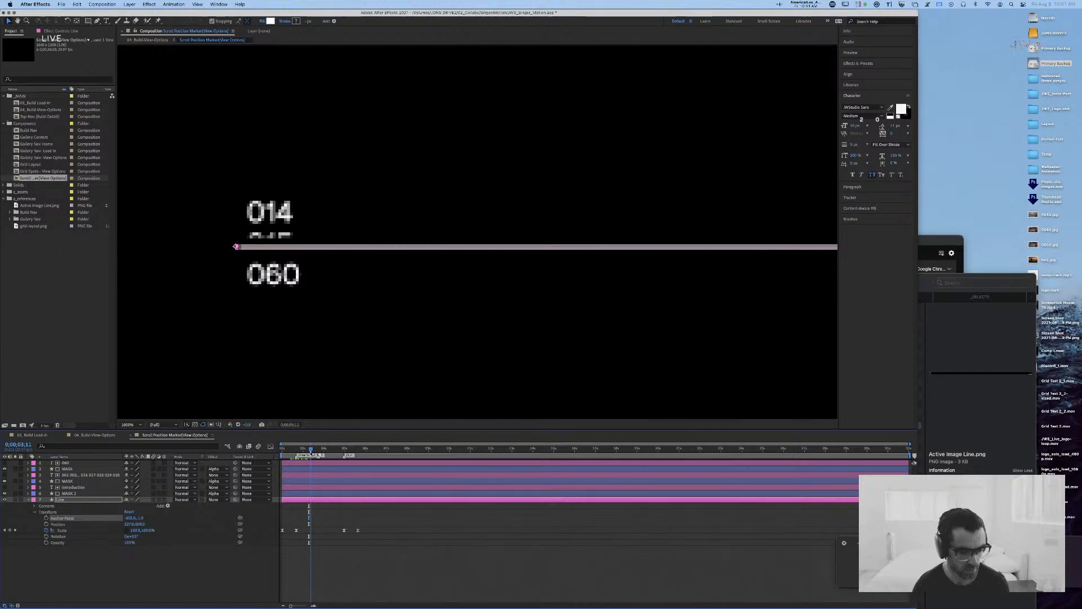
pyautogui.click(341, 308)
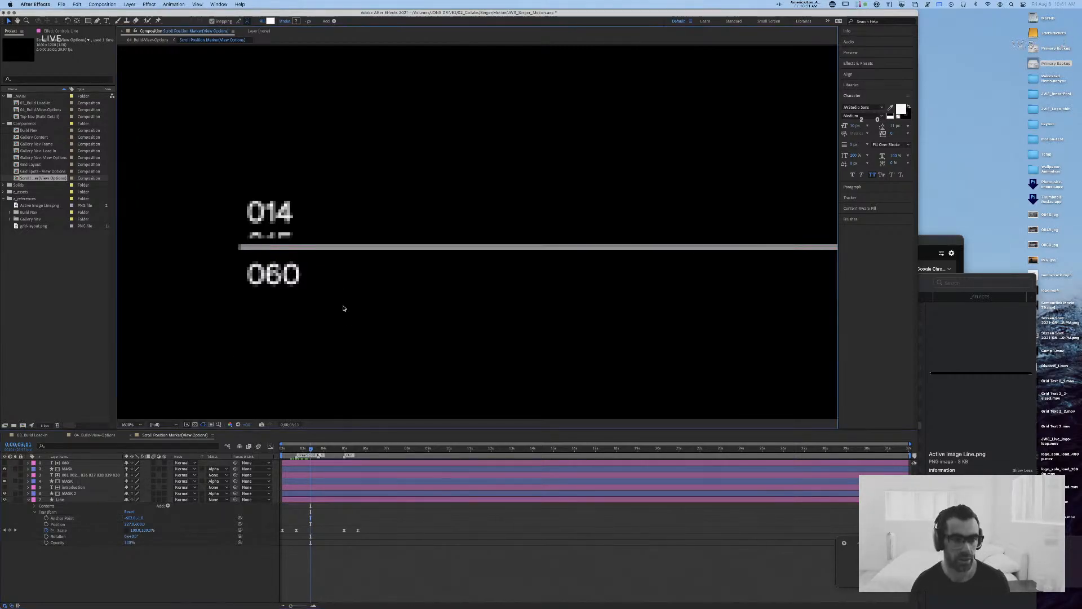
pyautogui.press('super+Tab')
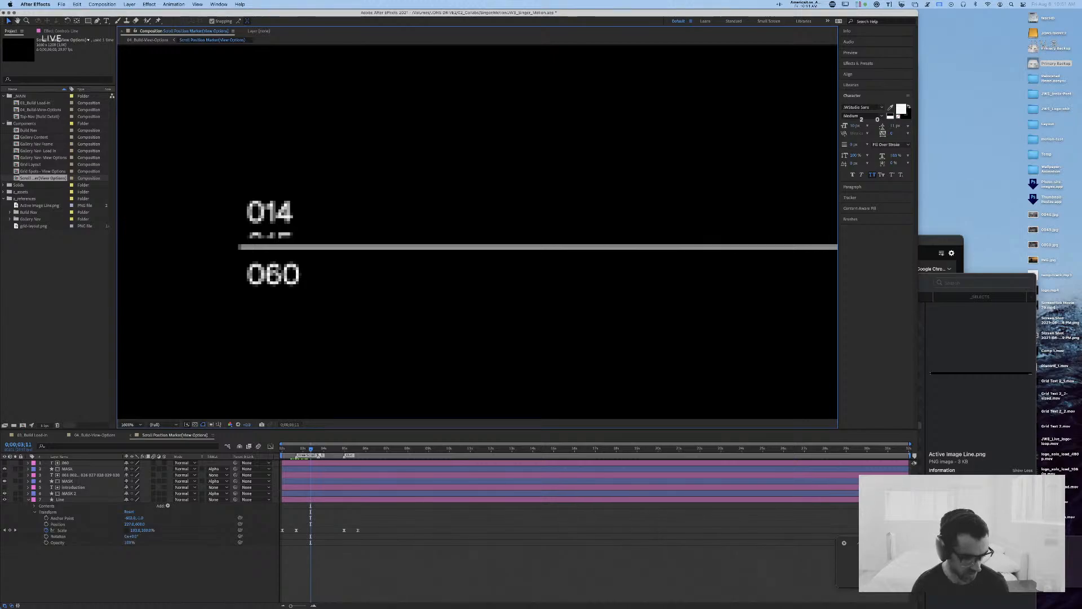
pyautogui.press('super+Tab')
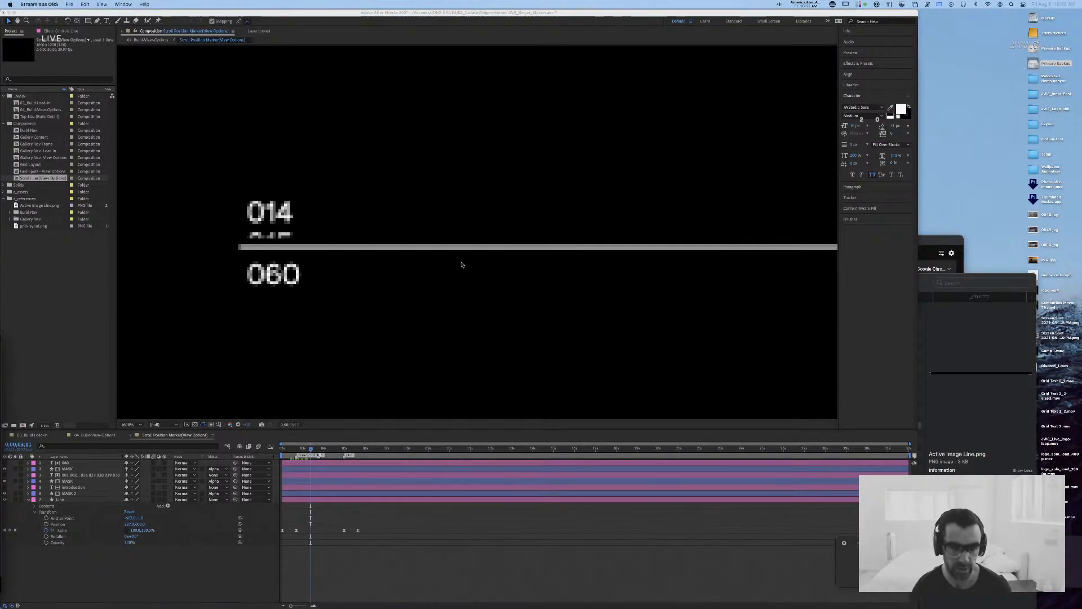
# Step: Bring the whole marker from the numbers to the INTRODUCTION label into view and save the project
pyautogui.click(428, 177)
pyautogui.press(',')
pyautogui.press(',')
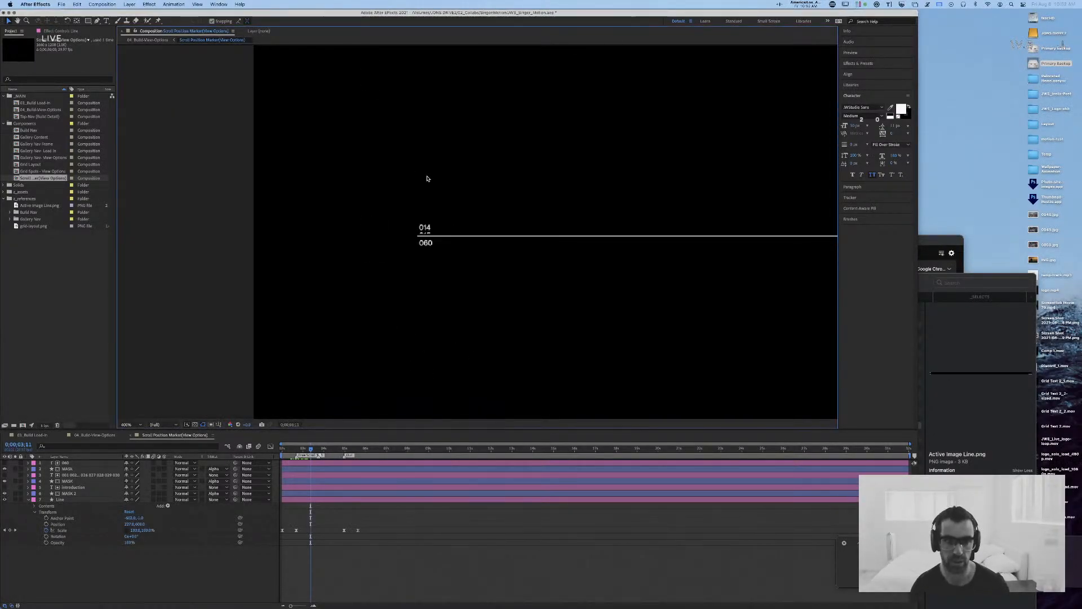
pyautogui.press(',')
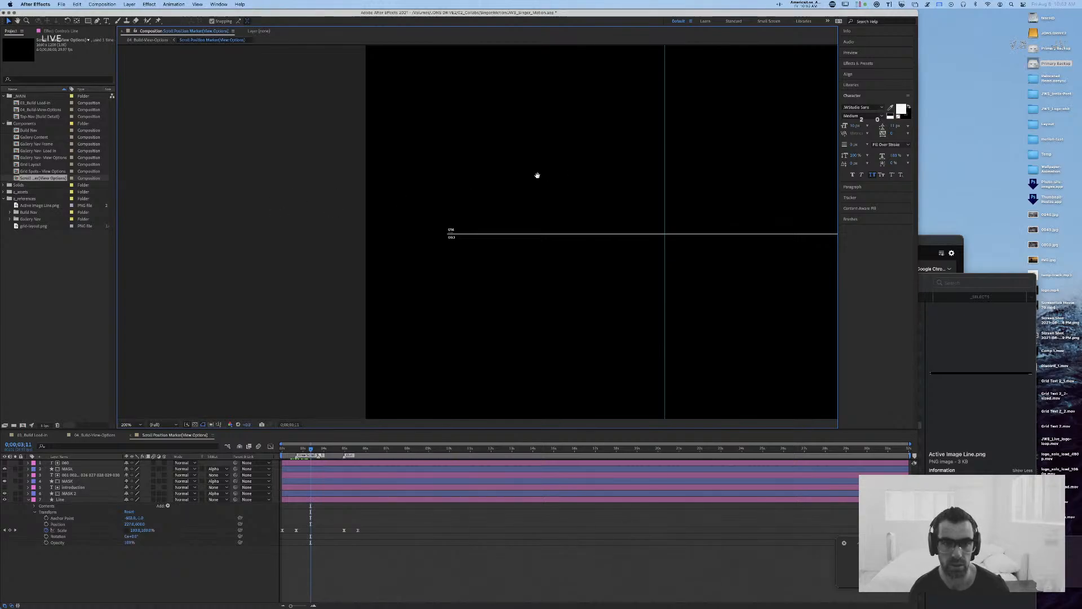
pyautogui.moveTo(537, 175); pyautogui.dragTo(469, 180)
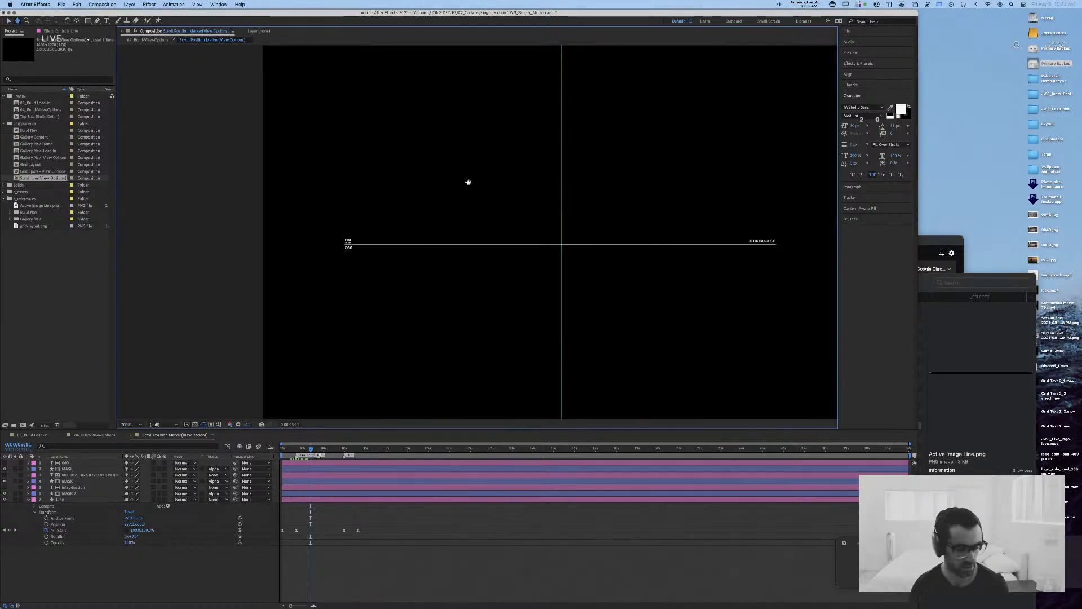
pyautogui.press('v')
pyautogui.press('super+s')
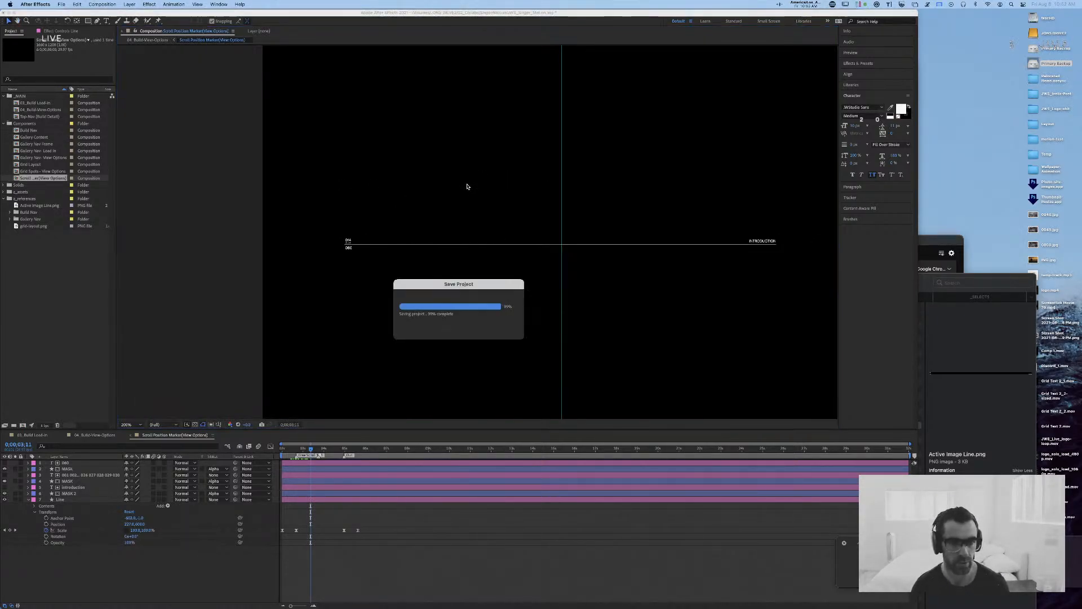
# Step: Preview the scroll marker animation from the first frame until the line has retracted, and stop playback
pyautogui.moveTo(335, 449); pyautogui.dragTo(258, 446)
pyautogui.press('space')
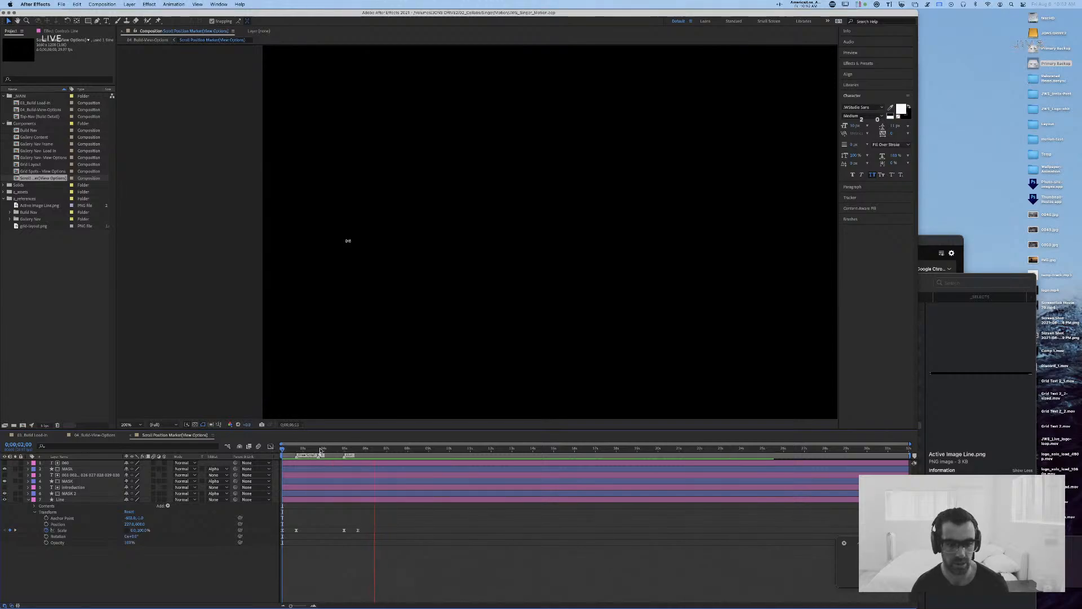
pyautogui.press('space')
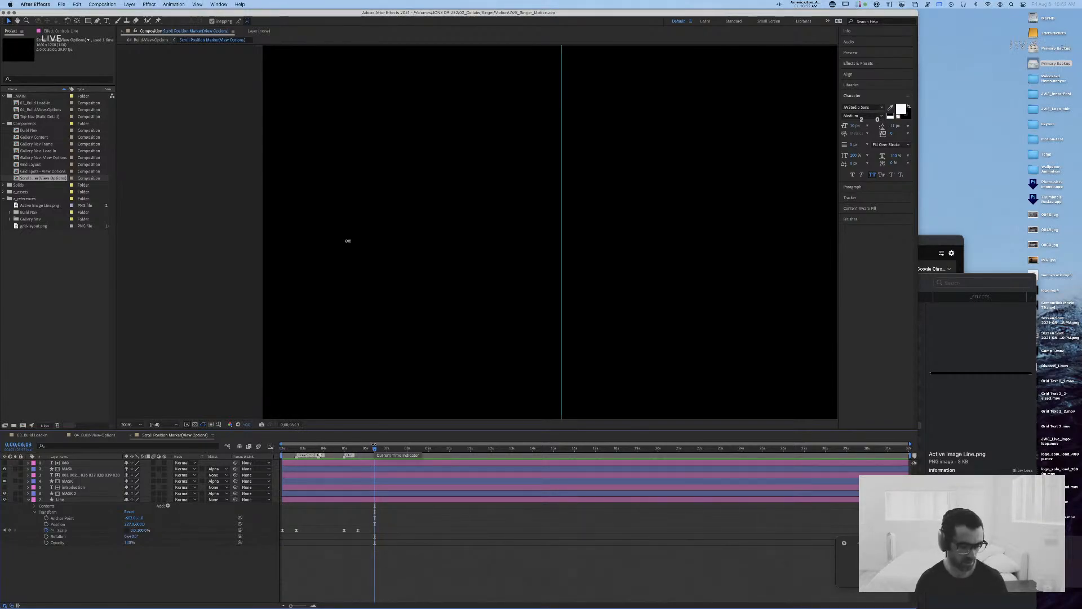
# Step: At 0:00:04:29, delete Stroke 1 from Rectangle 1 in the MASK layer over the upper number
pyautogui.moveTo(381, 451); pyautogui.dragTo(346, 451)
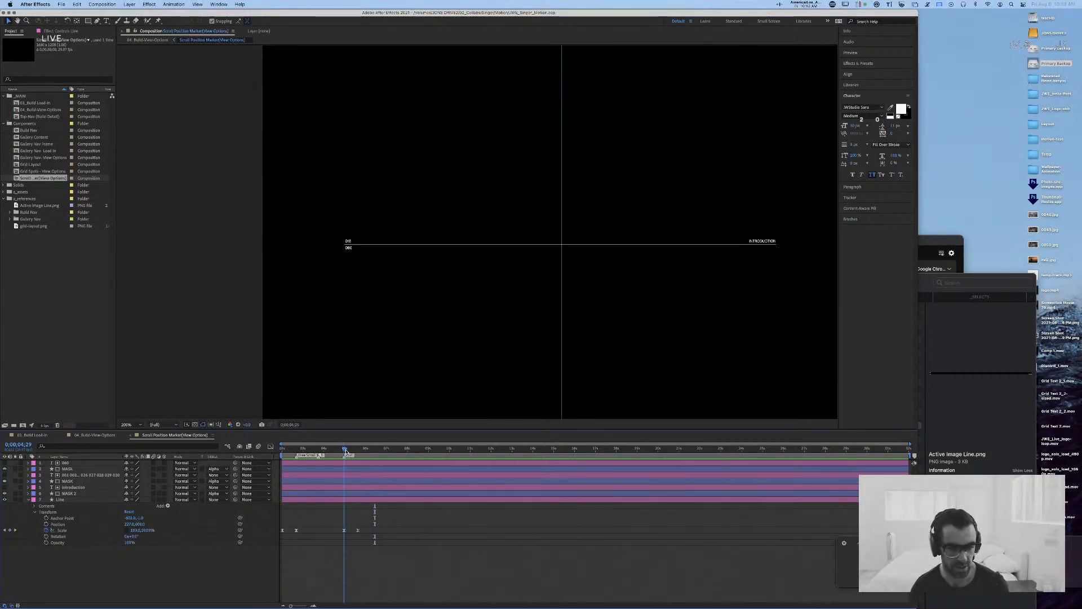
pyautogui.click(349, 247)
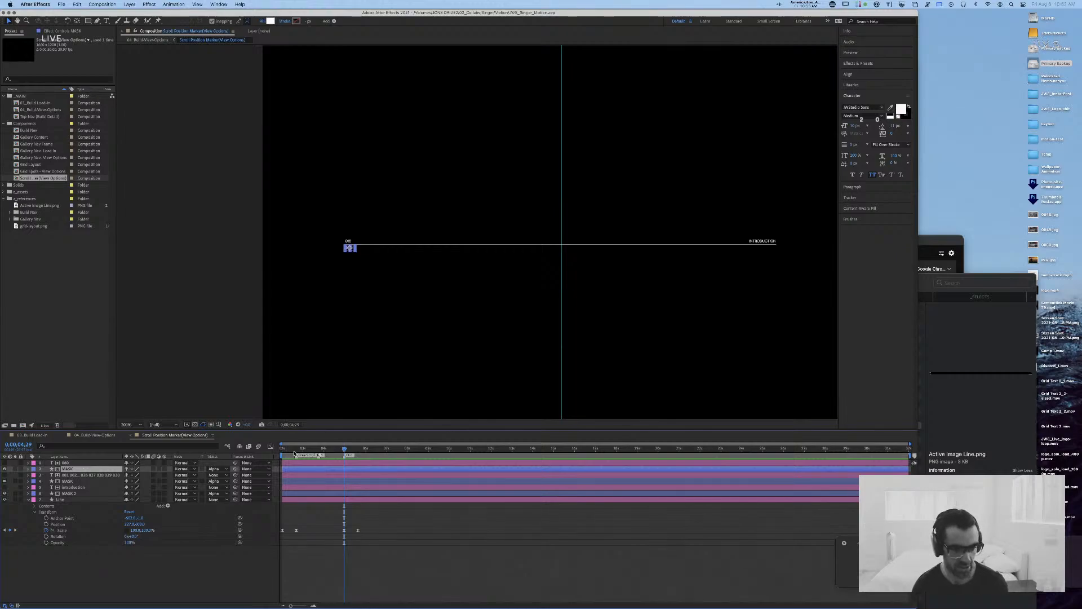
pyautogui.click(91, 482)
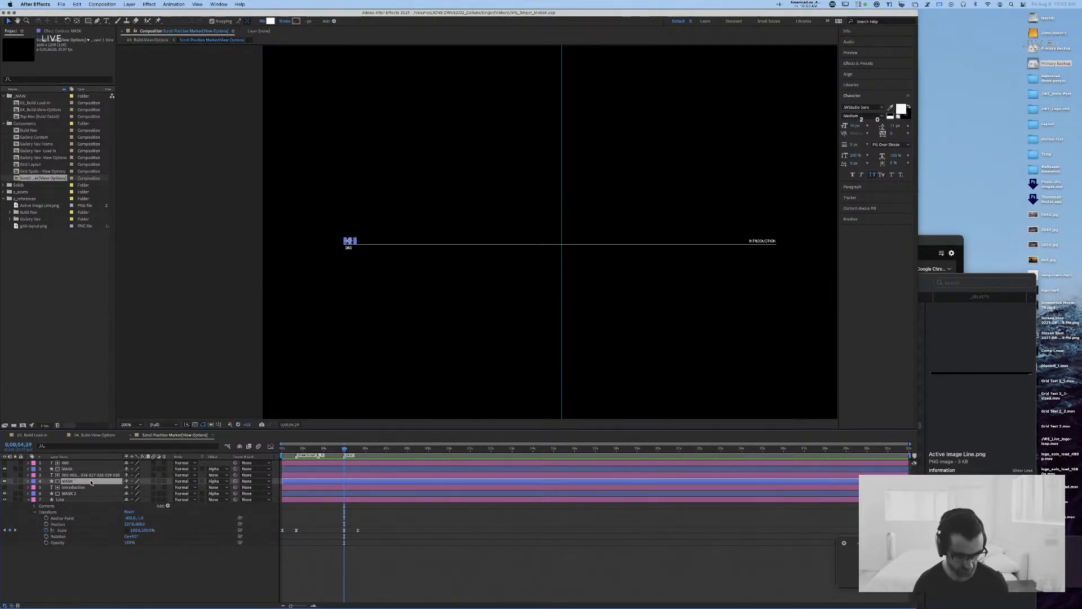
pyautogui.click(28, 481)
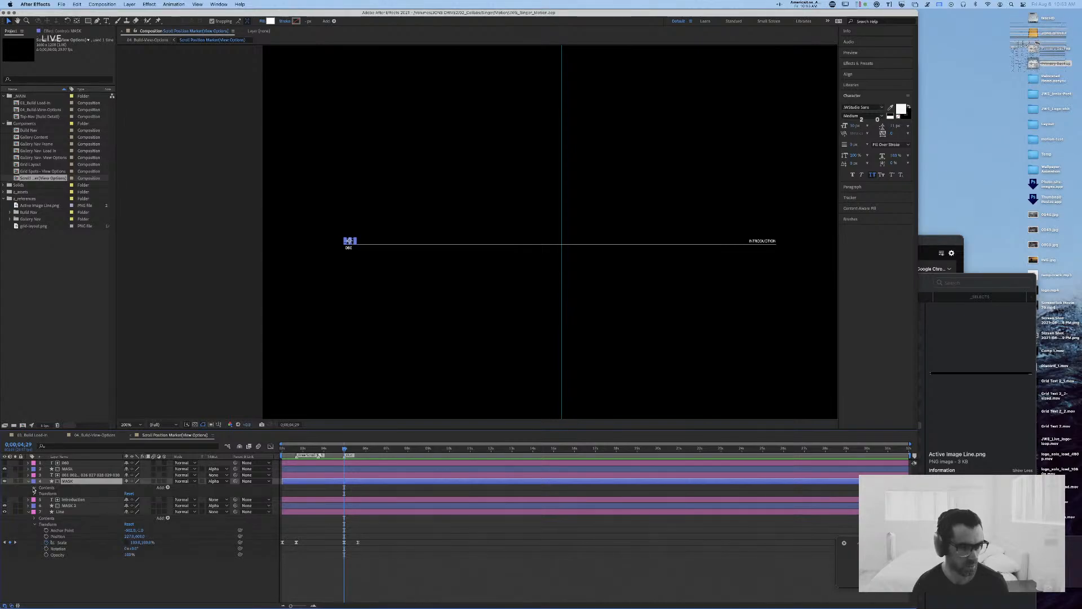
pyautogui.click(33, 488)
pyautogui.click(41, 494)
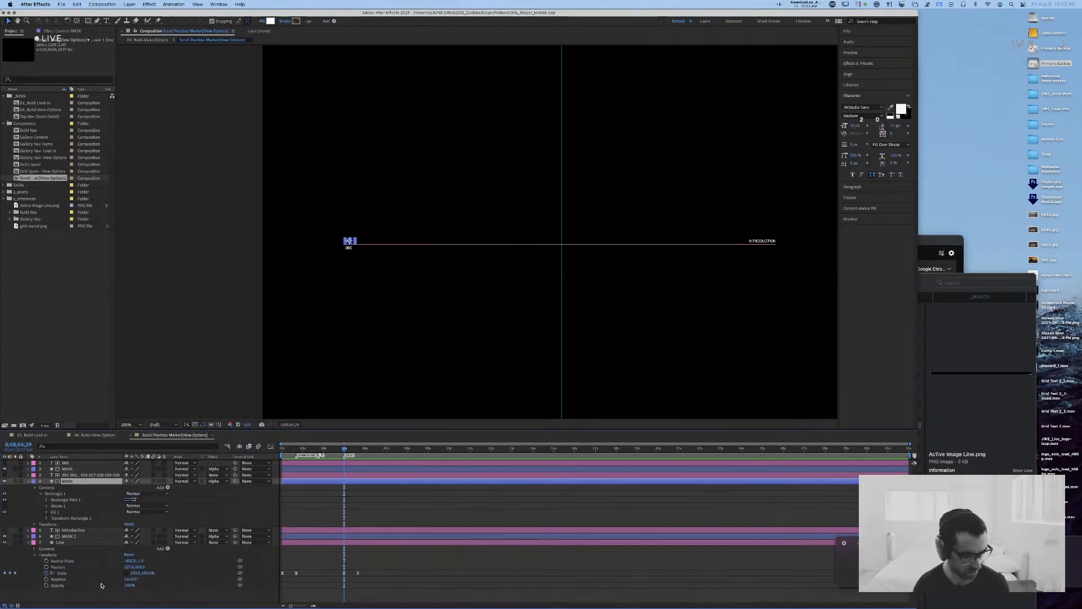
pyautogui.click(63, 506)
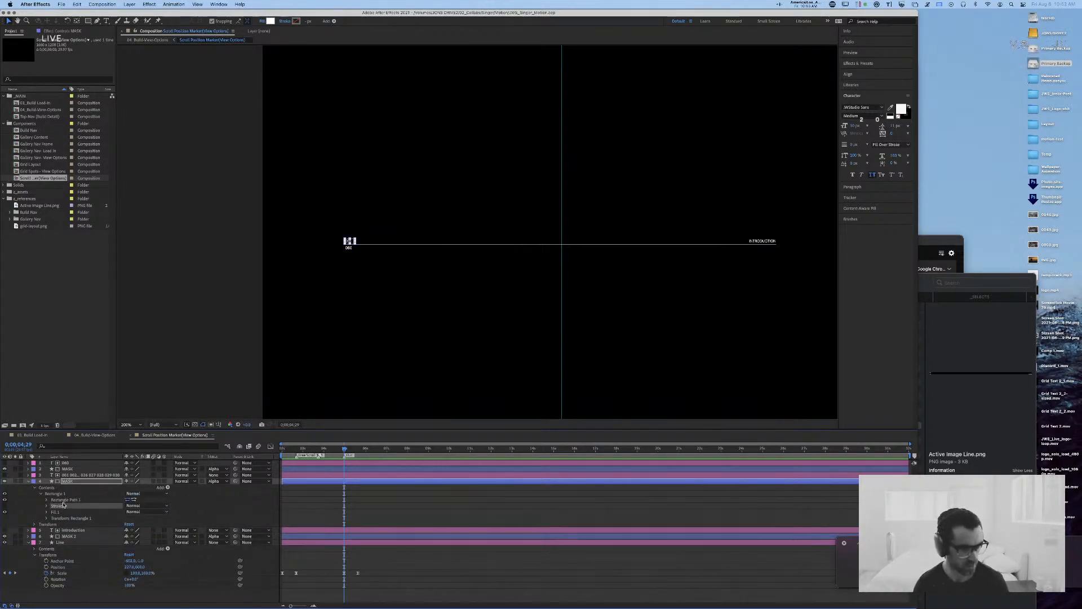
pyautogui.press('Delete')
# Step: Unlink the Size proportions of the upper number mask's Rectangle Path 1 and add a Size keyframe at 0:00:04:29
pyautogui.click(47, 500)
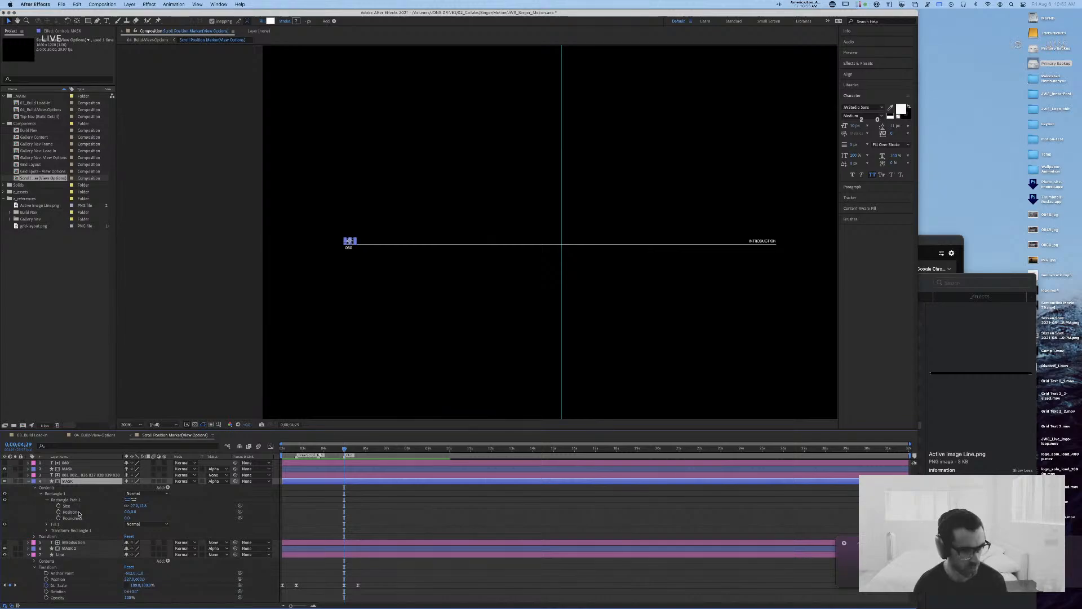
pyautogui.click(79, 511)
pyautogui.click(78, 506)
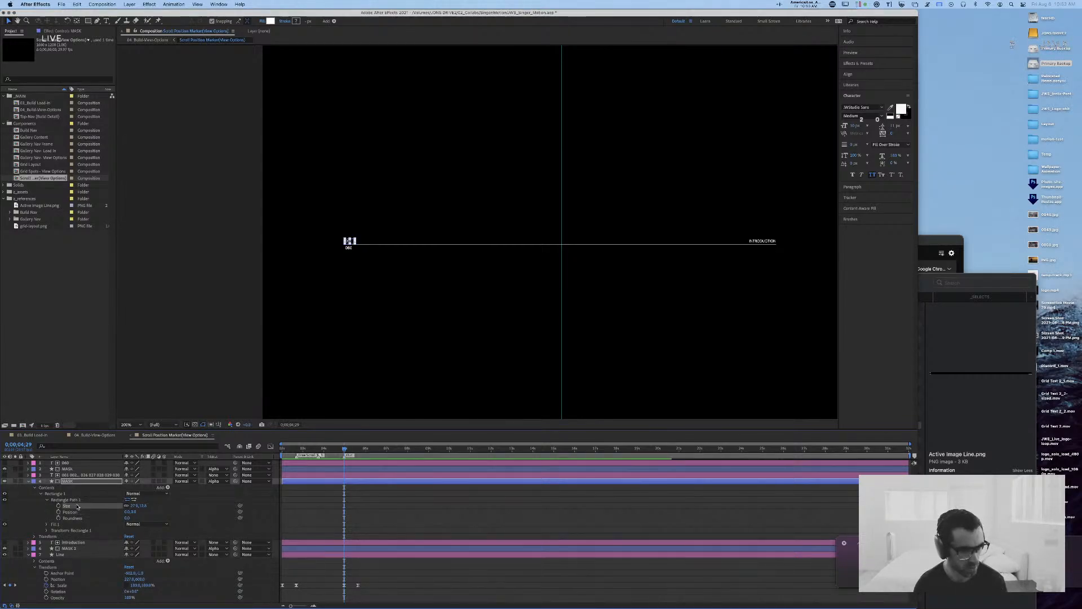
pyautogui.press('.')
pyautogui.press('.')
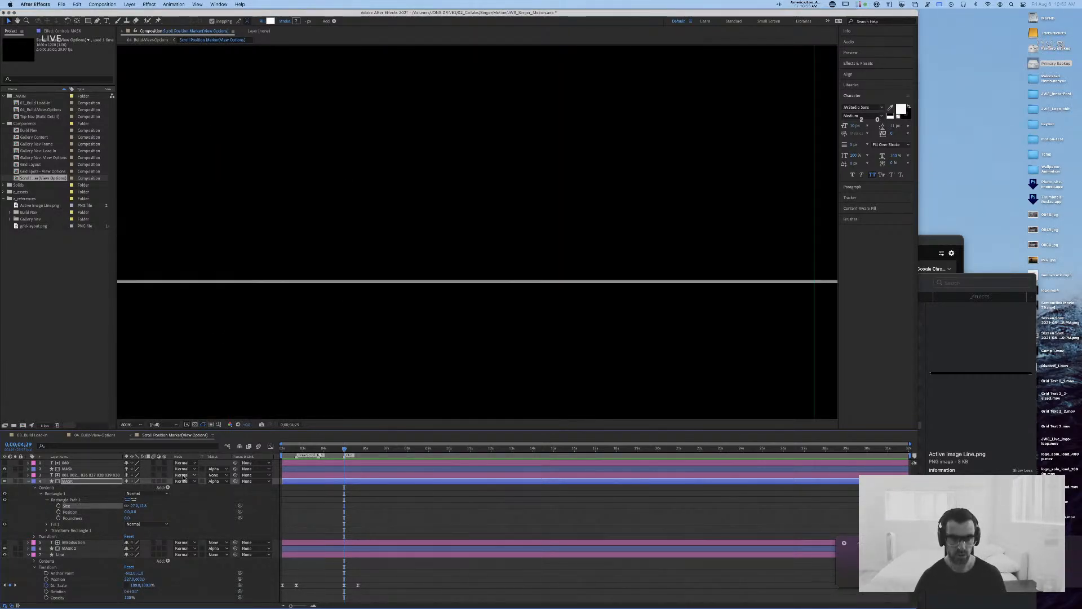
pyautogui.moveTo(253, 224); pyautogui.dragTo(633, 235)
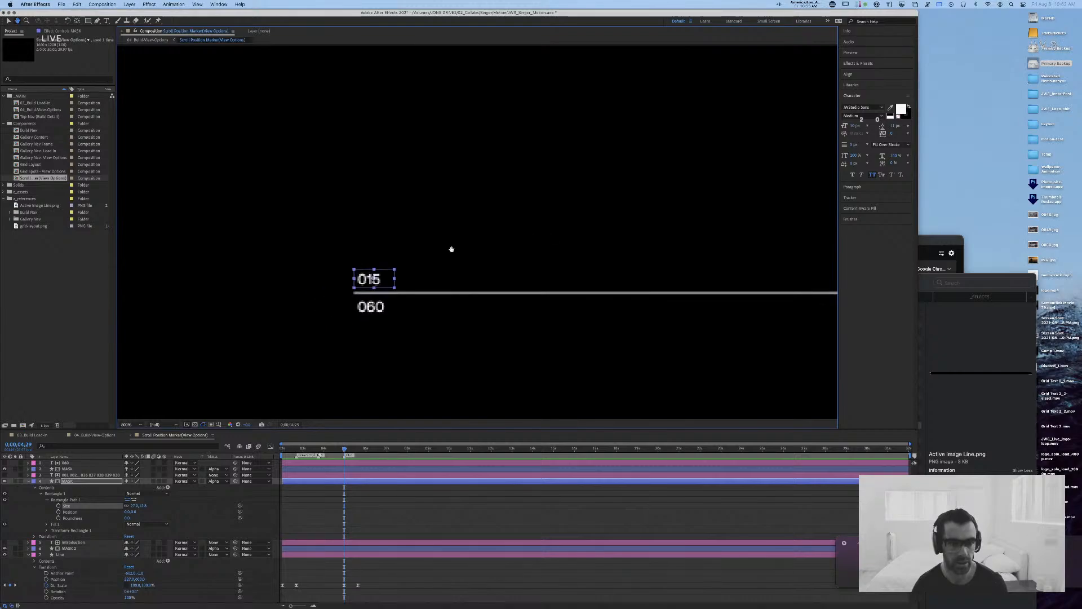
pyautogui.click(373, 287)
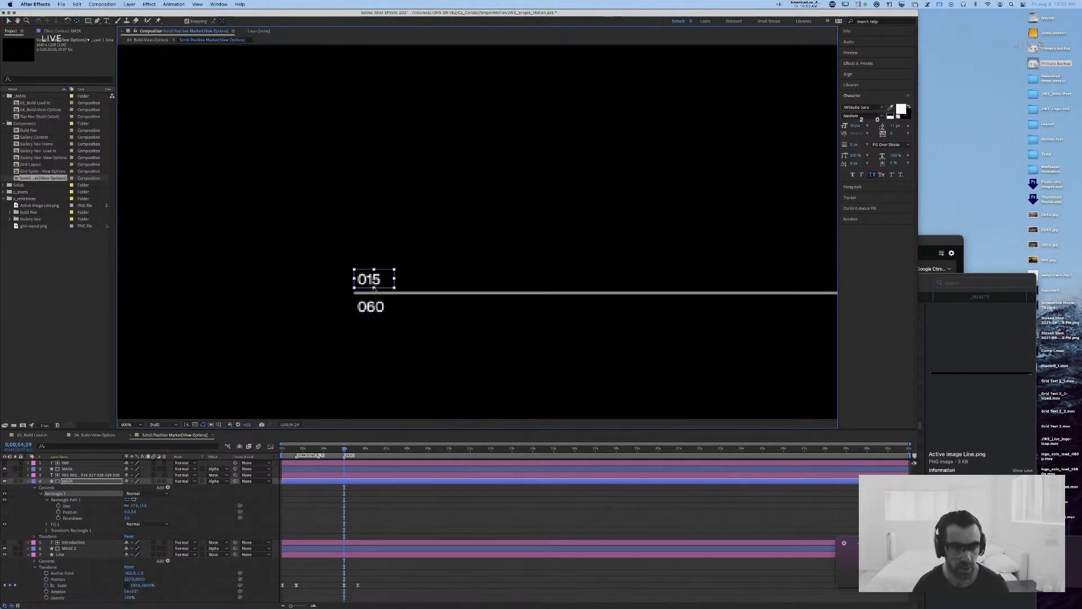
pyautogui.click(129, 506)
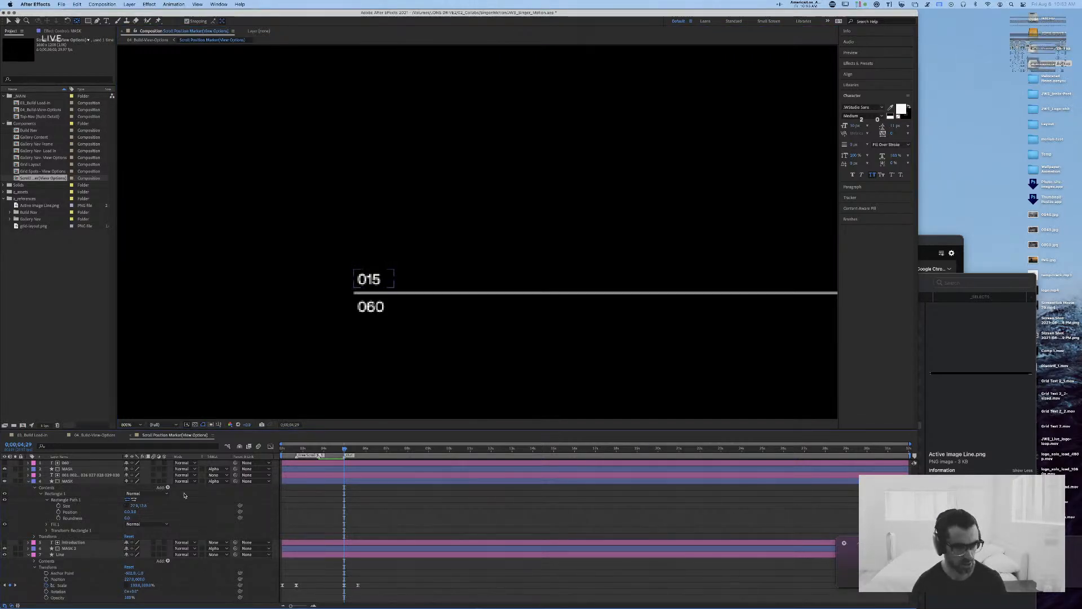
pyautogui.click(67, 506)
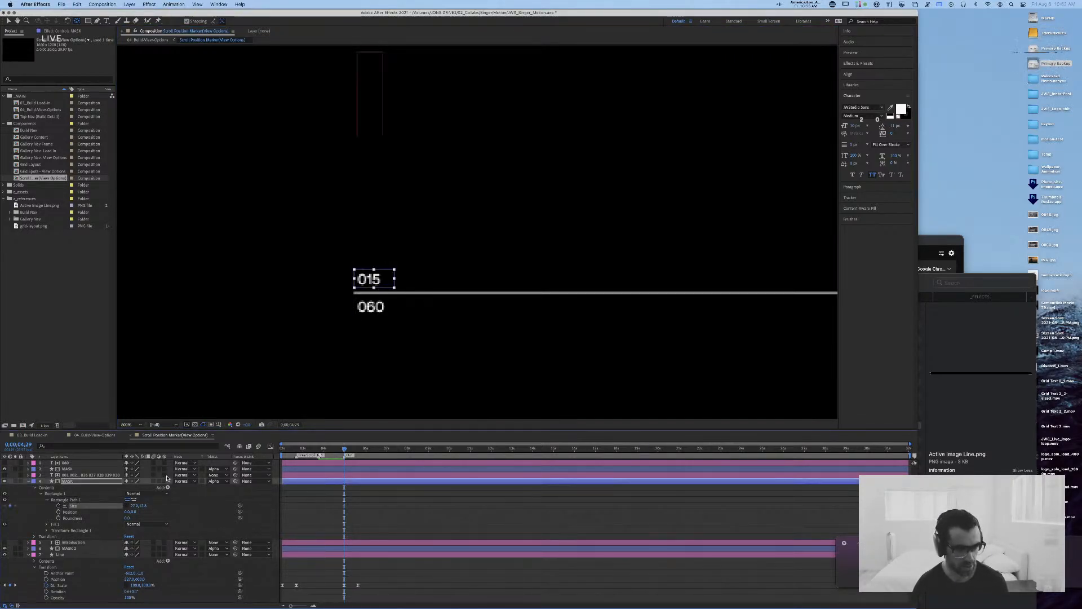
# Step: Try setting the height in the upper number mask's Rectangle Path Size to 0 at 0:00:05:19, and undo it
pyautogui.hotkey('shift', 'pagedown')
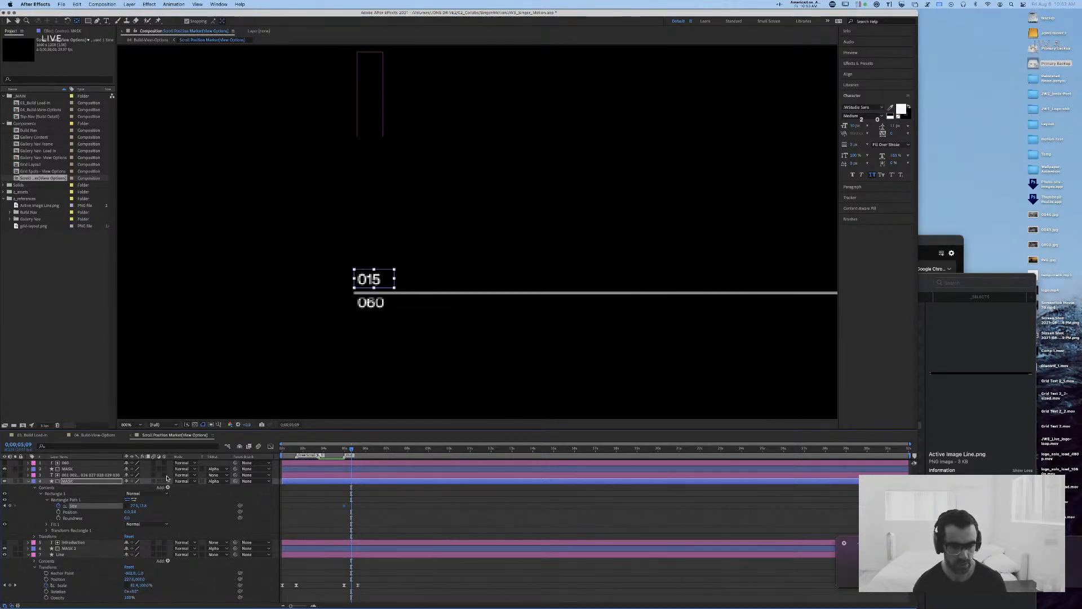
pyautogui.hotkey('shift', 'pagedown')
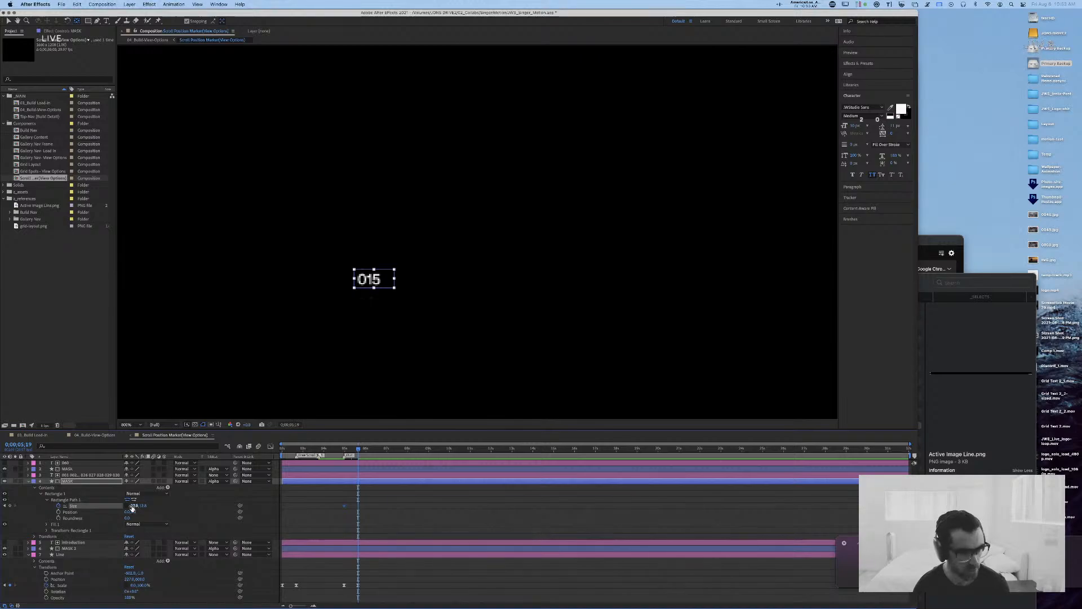
pyautogui.click(142, 506)
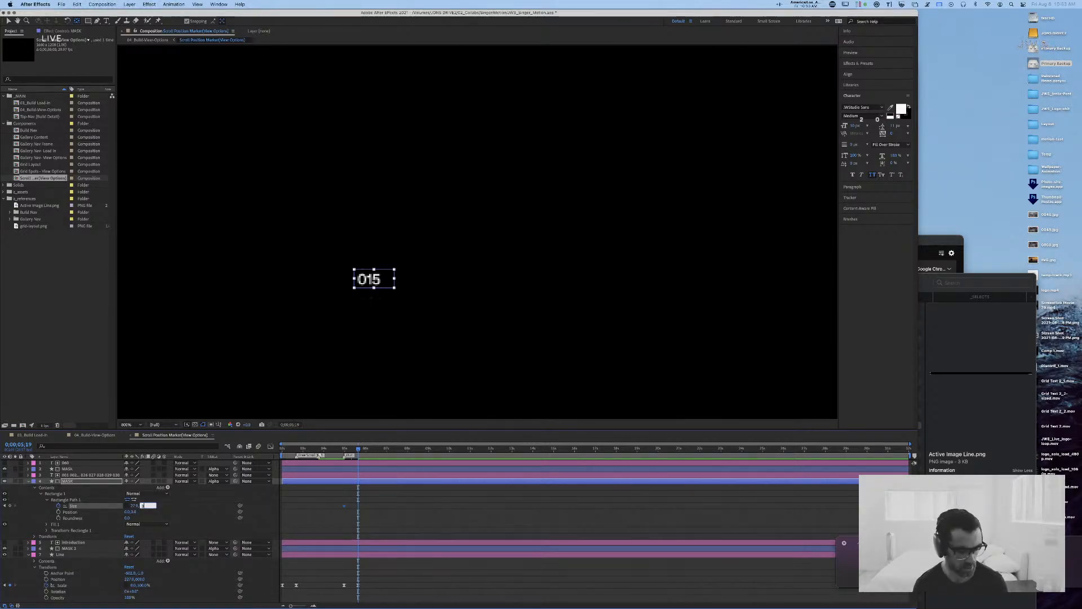
pyautogui.write('0')
pyautogui.press('Return')
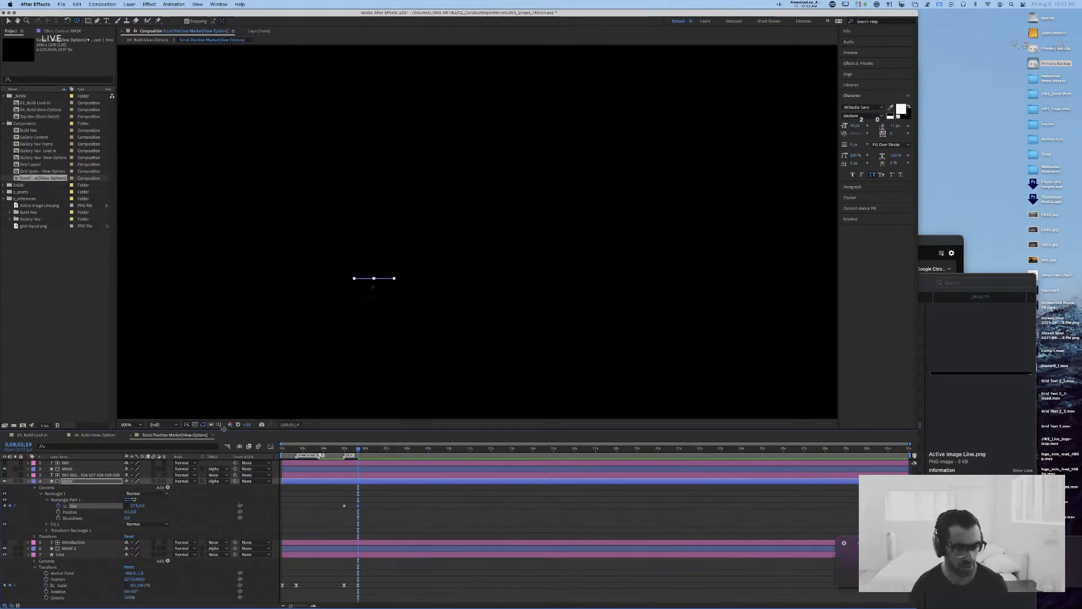
pyautogui.press('super+z')
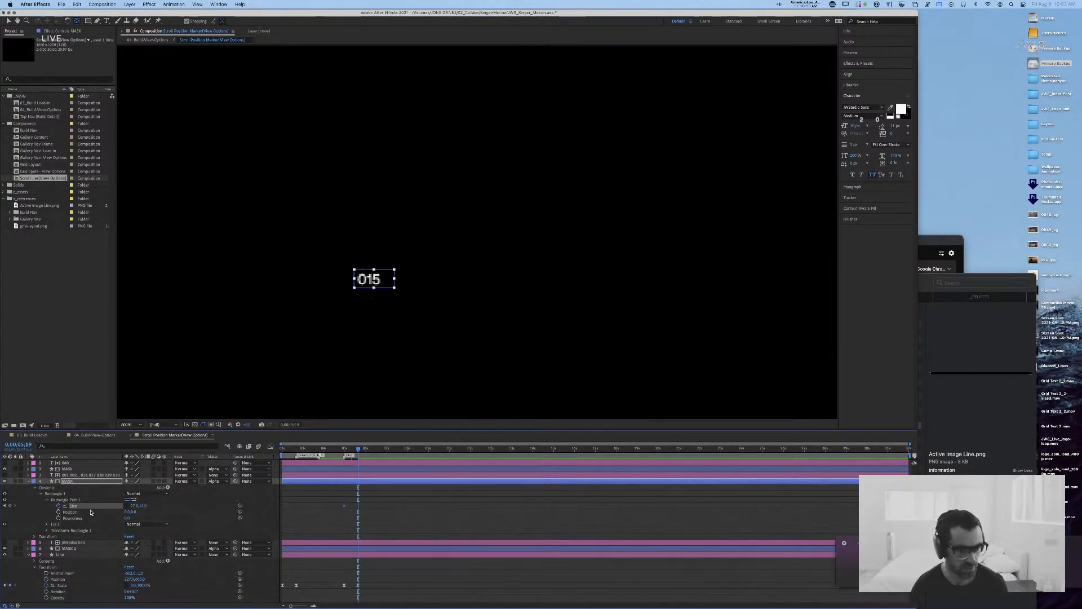
# Step: Remove the rectangle's Size animation and keyframe the upper number MASK layer's Scale instead, starting at 0:00:04:29
pyautogui.click(58, 506)
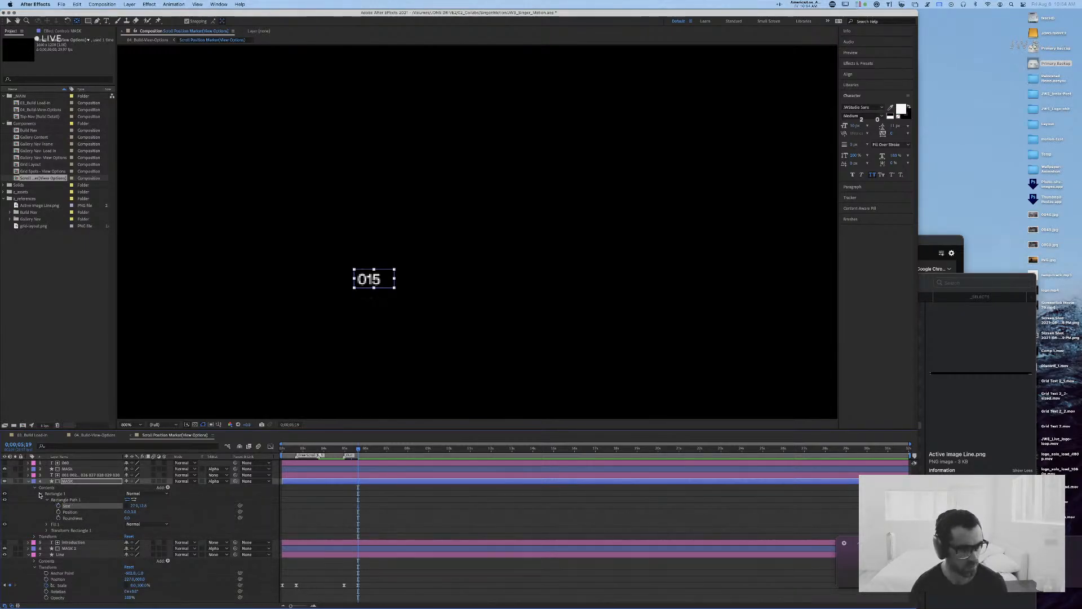
pyautogui.click(42, 496)
pyautogui.press('s')
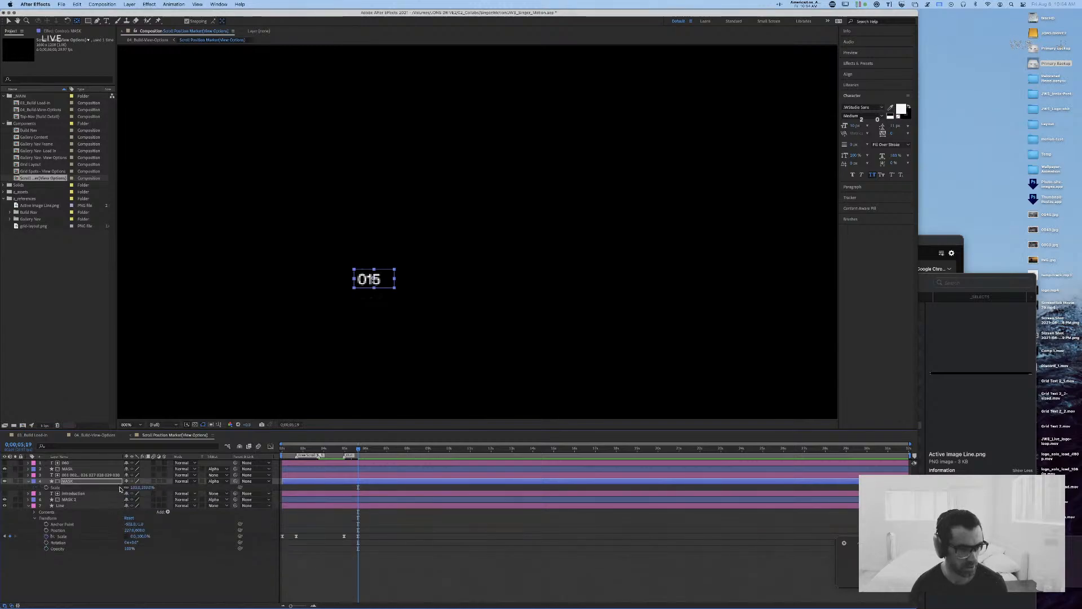
pyautogui.click(46, 487)
pyautogui.press('j')
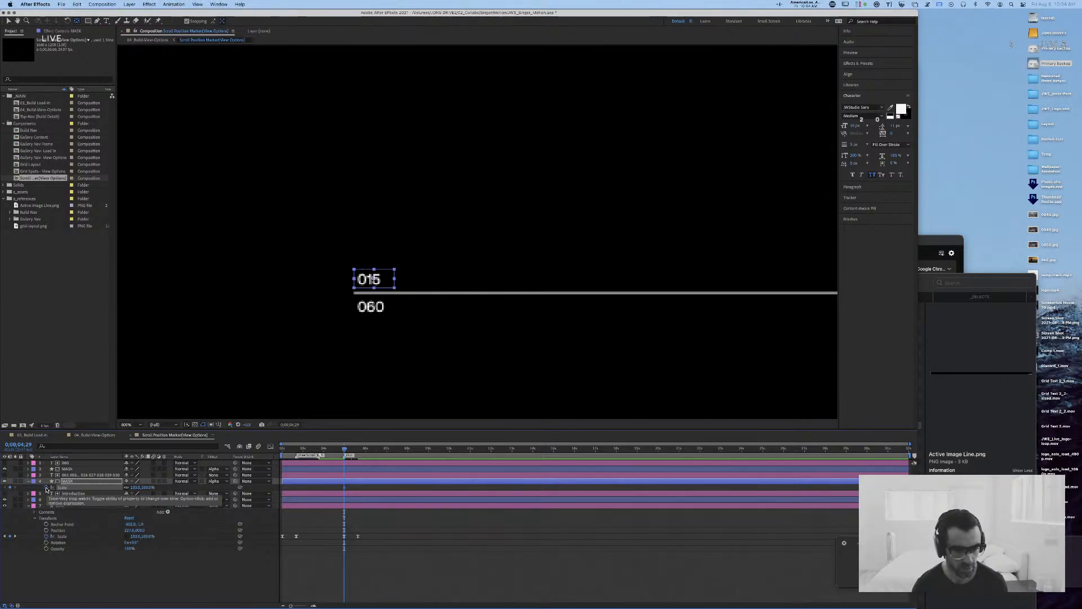
# Step: At 0:00:05:19, set the vertical Scale of the upper number's MASK layer to 0%
pyautogui.hotkey('shift', 'pagedown')
pyautogui.hotkey('shift', 'pagedown')
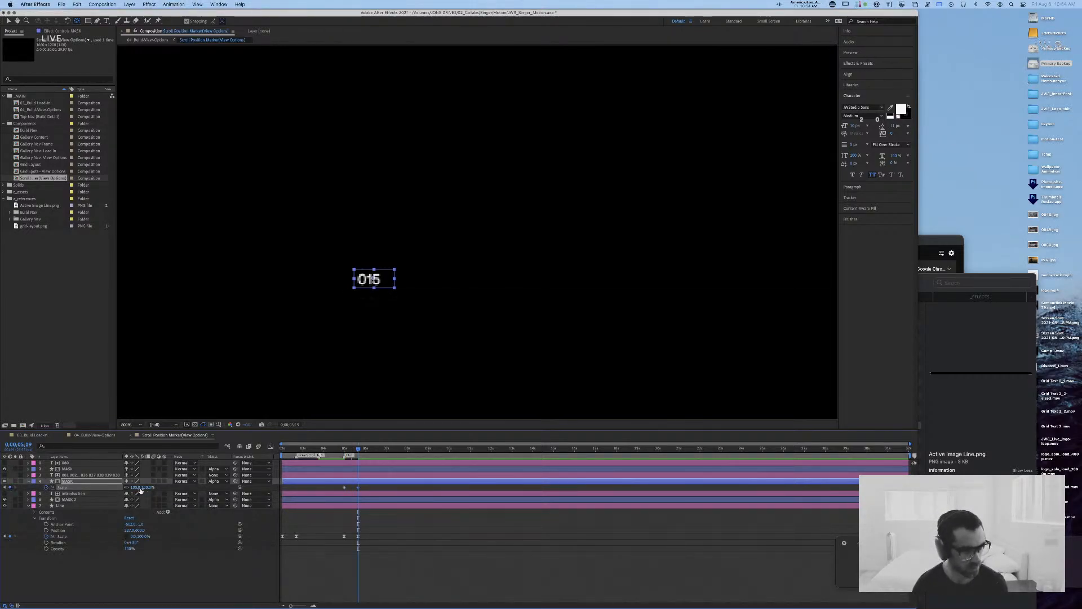
pyautogui.click(149, 489)
pyautogui.write('0')
pyautogui.press('Return')
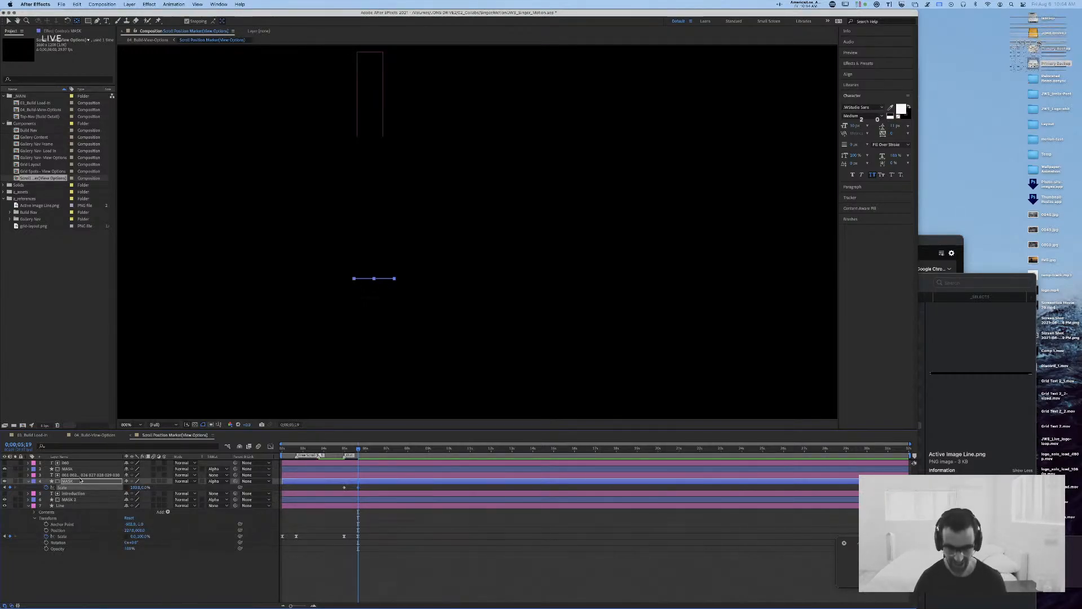
# Step: Undo the Scale change, move the mask's anchor point to its bottom edge, and set its vertical Scale to 0% at 0:00:05:19
pyautogui.press('.')
pyautogui.moveTo(311, 337); pyautogui.dragTo(446, 319)
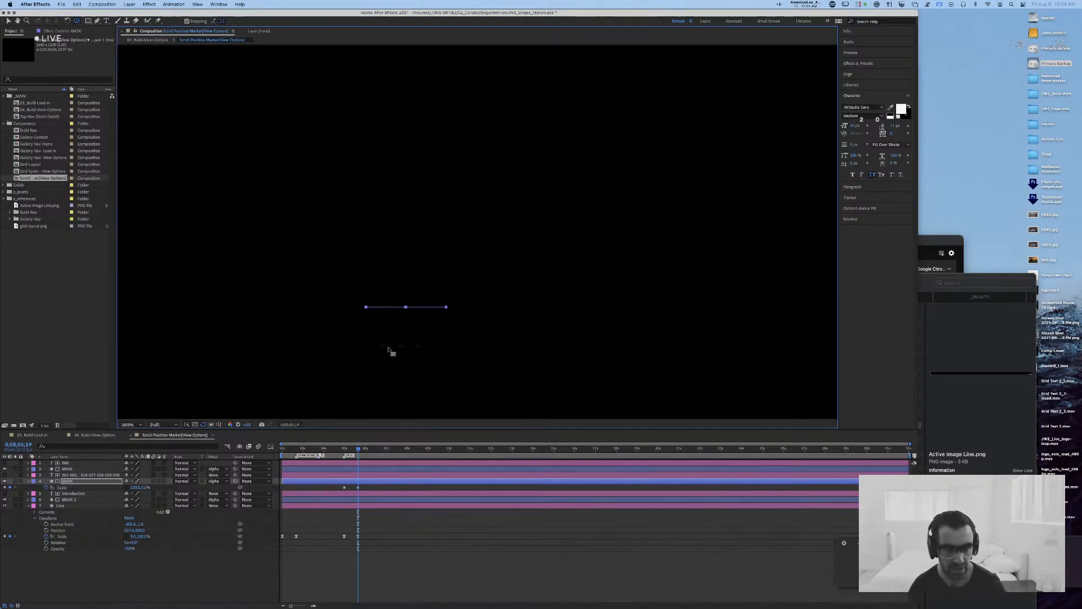
pyautogui.press('super+z')
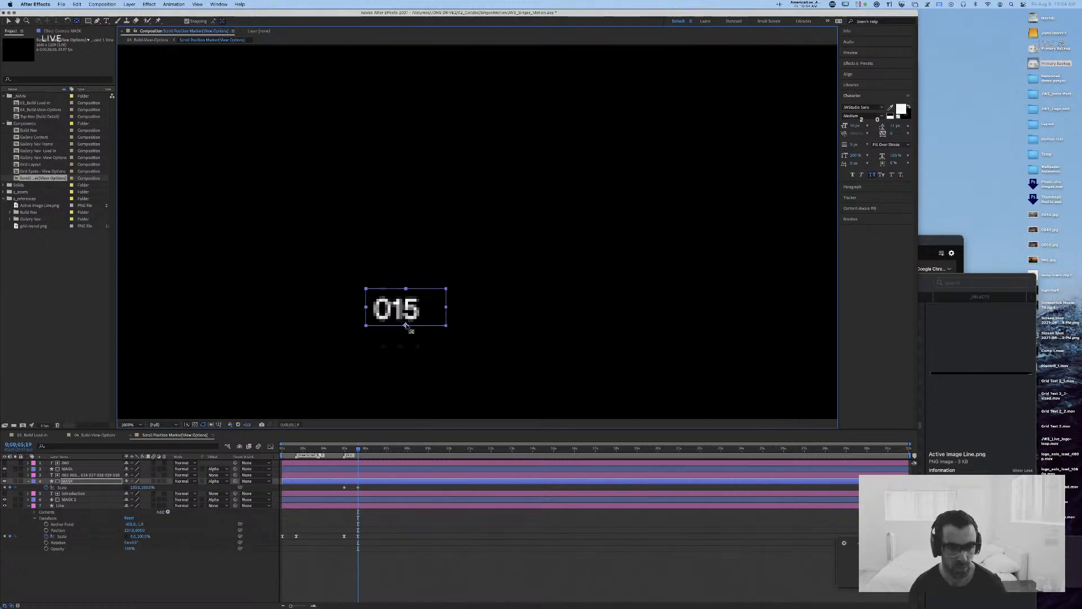
pyautogui.click(148, 487)
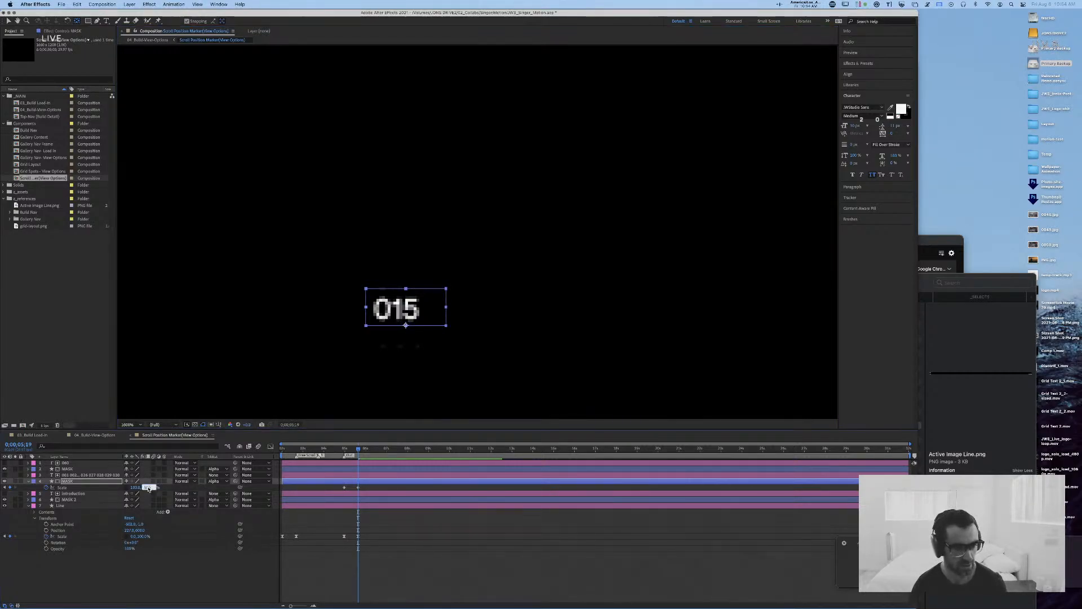
pyautogui.write('0')
pyautogui.press('Return')
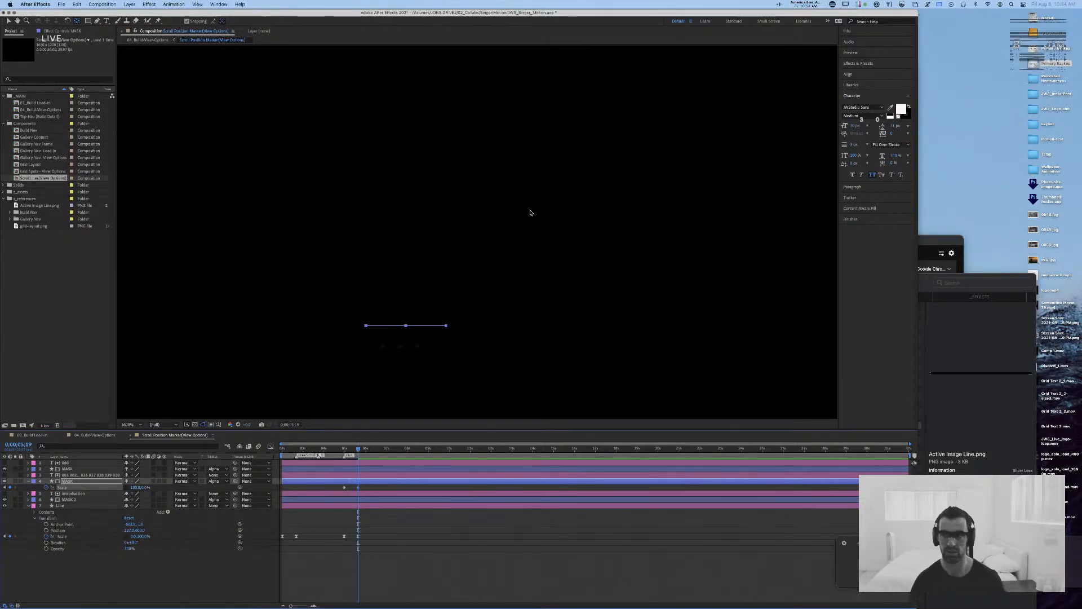
# Step: Switch to Sketch and bring the overview of the gallery symbols into view
pyautogui.press('super+Tab')
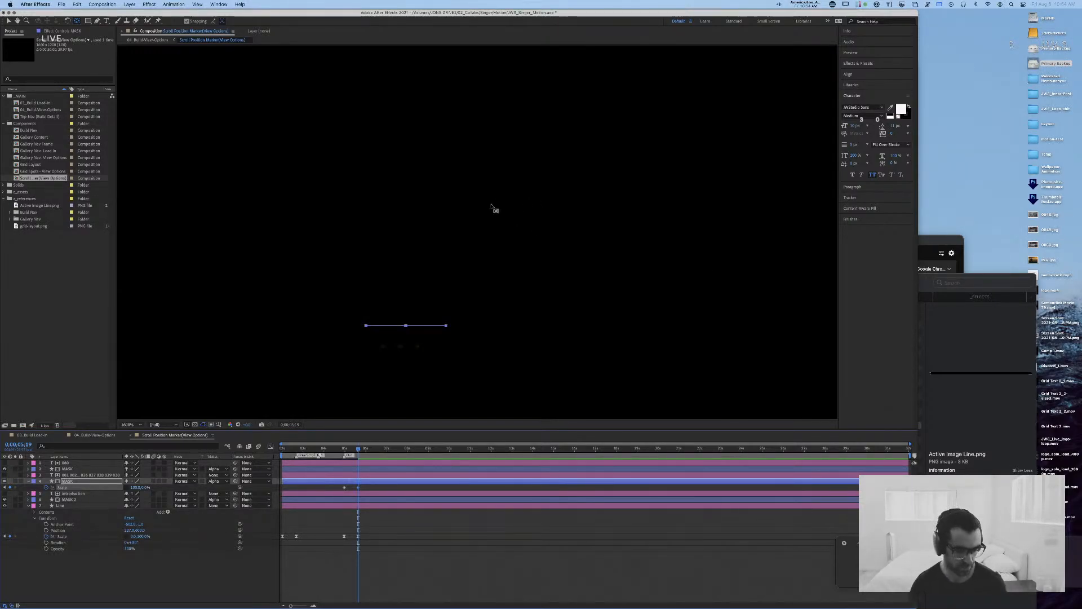
pyautogui.press('super+Tab')
pyautogui.press('super+Tab')
pyautogui.press('super+Tab')
pyautogui.press('super+Tab')
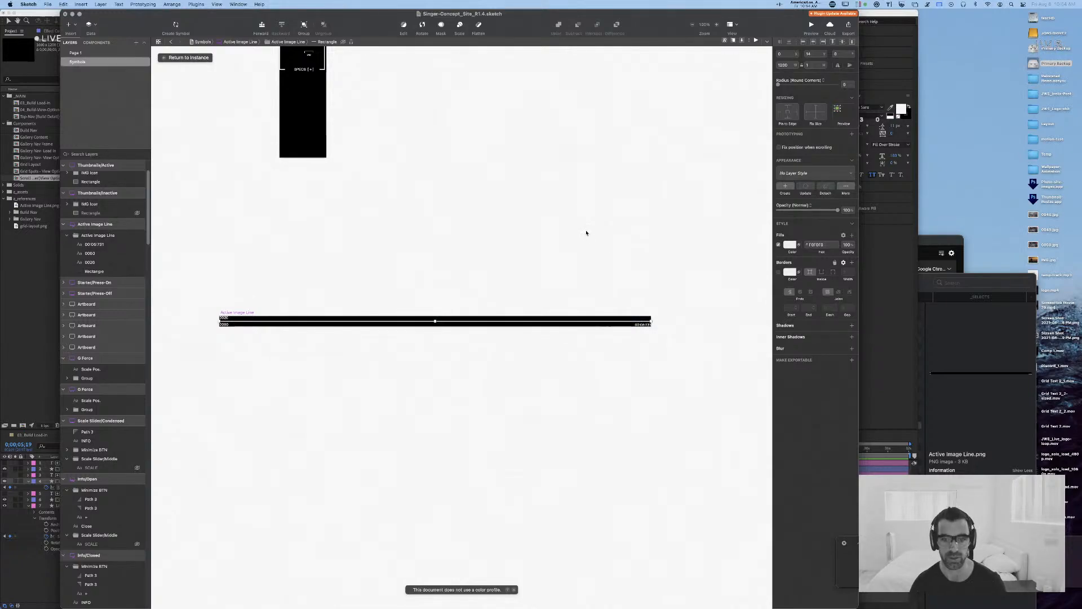
pyautogui.press('super+minus')
pyautogui.scroll(10, 580, 195)
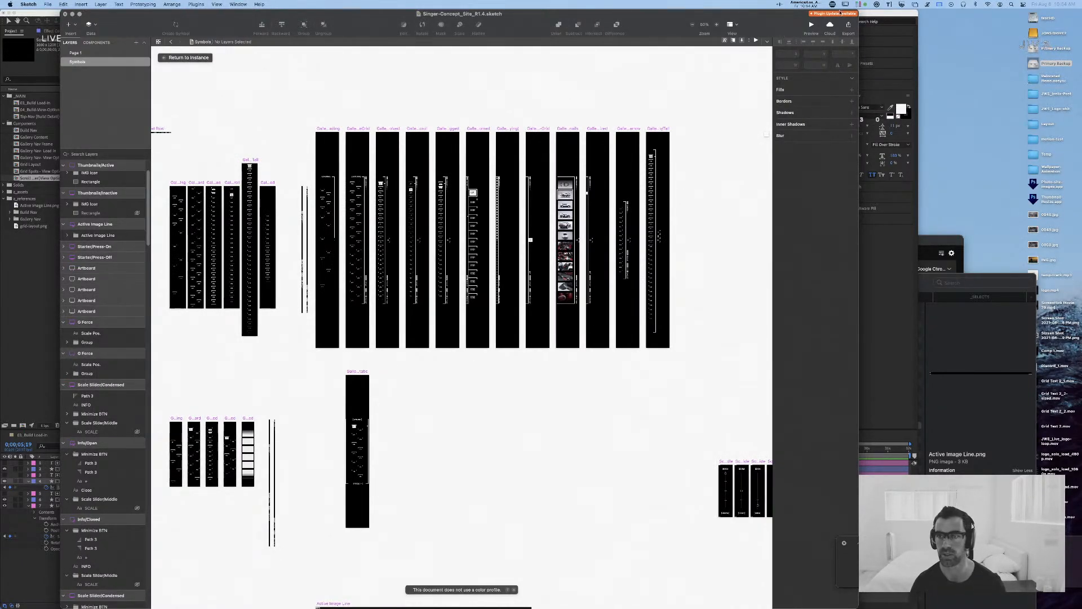
# Step: Open the Stream Deck configuration and inspect the hotkey assigned to Round to Pixel in the Sketch profile
pyautogui.click(833, 4)
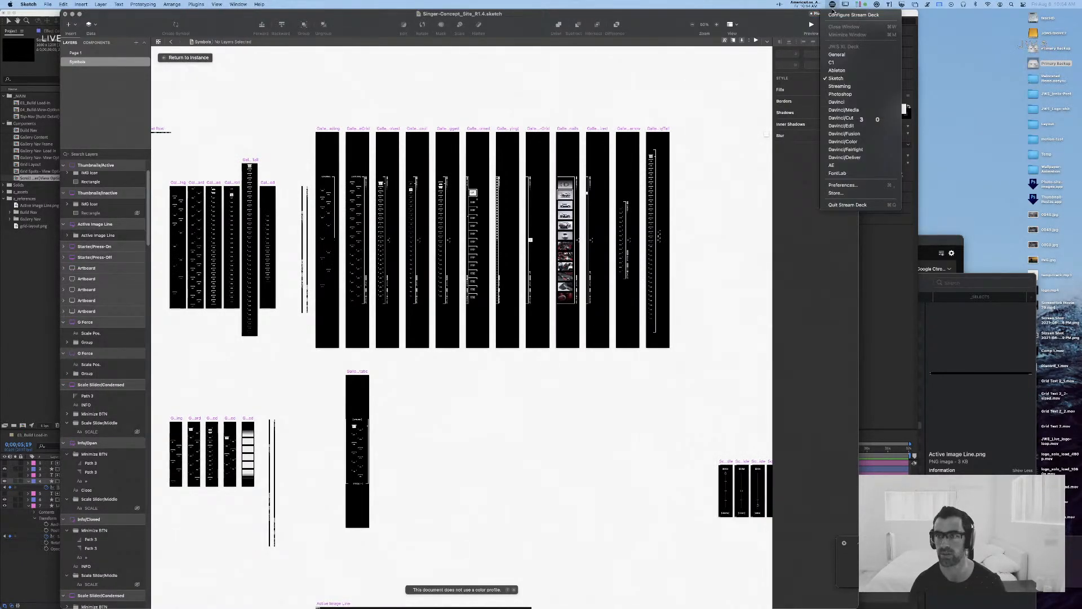
pyautogui.click(838, 15)
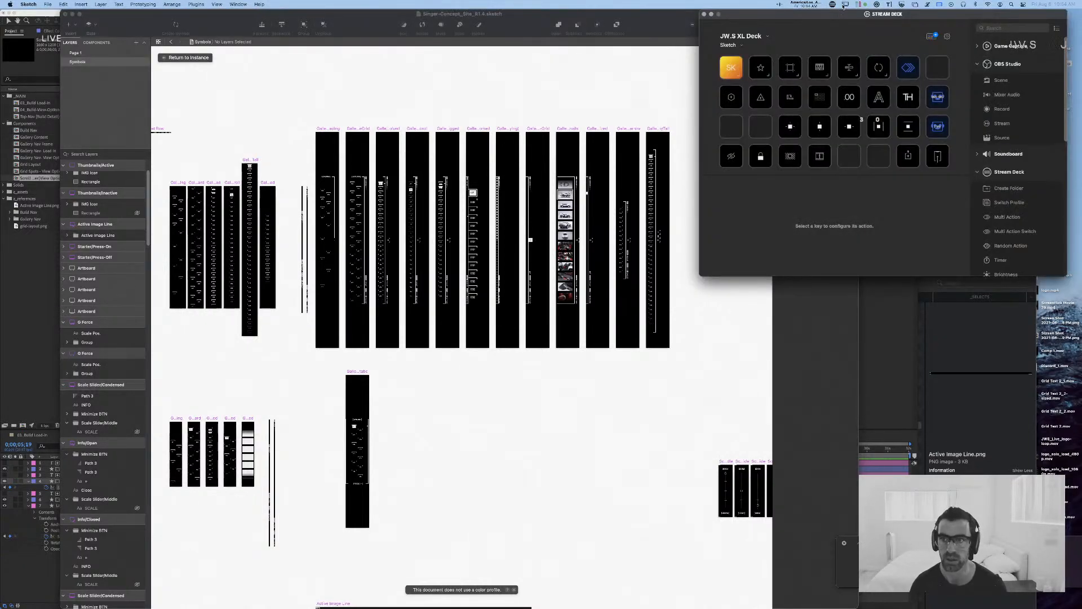
pyautogui.moveTo(842, 15); pyautogui.dragTo(707, 118)
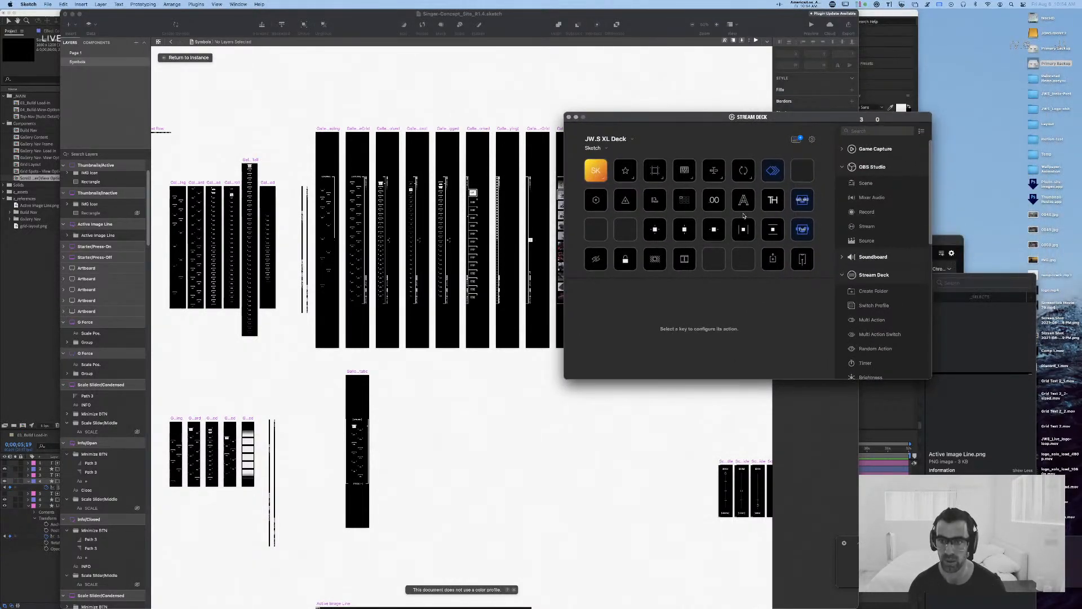
pyautogui.click(712, 203)
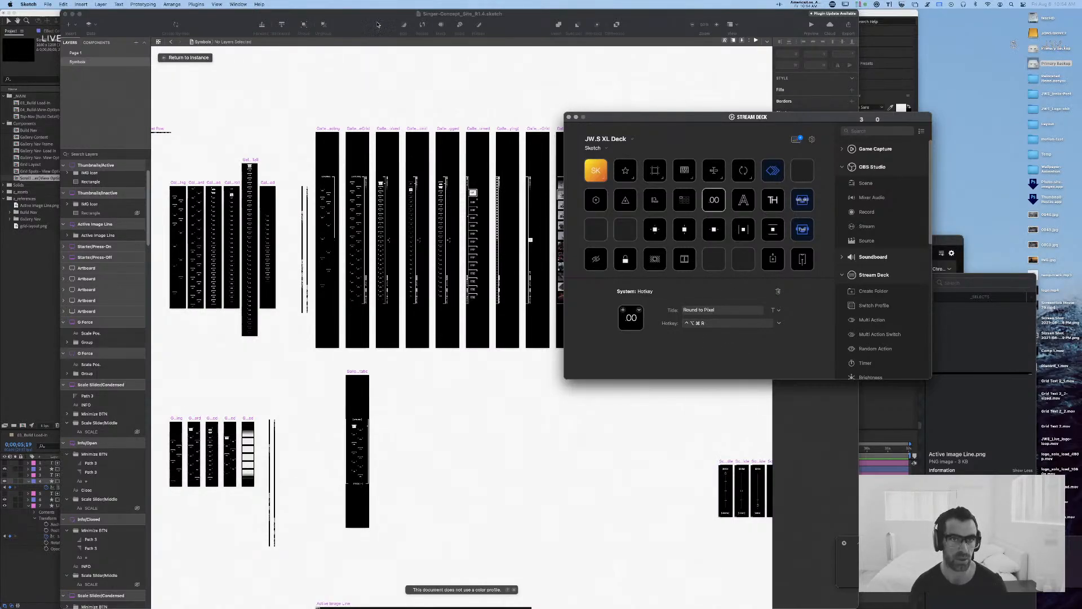
# Step: Return to Sketch and look up the Round to Pixel command by searching for "round to"
pyautogui.click(378, 24)
pyautogui.click(259, 5)
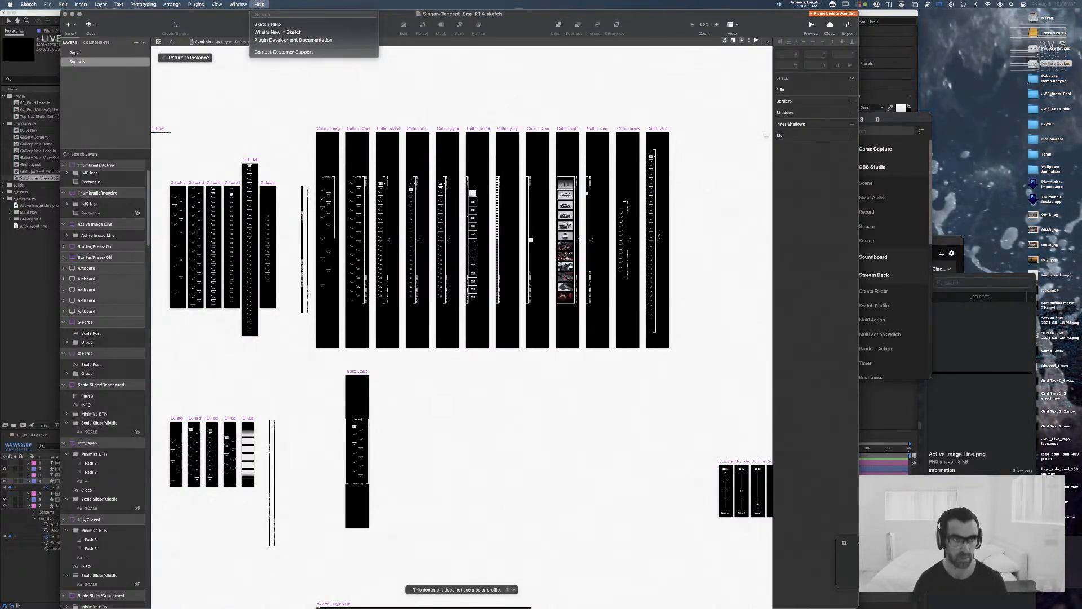
pyautogui.write('round to')
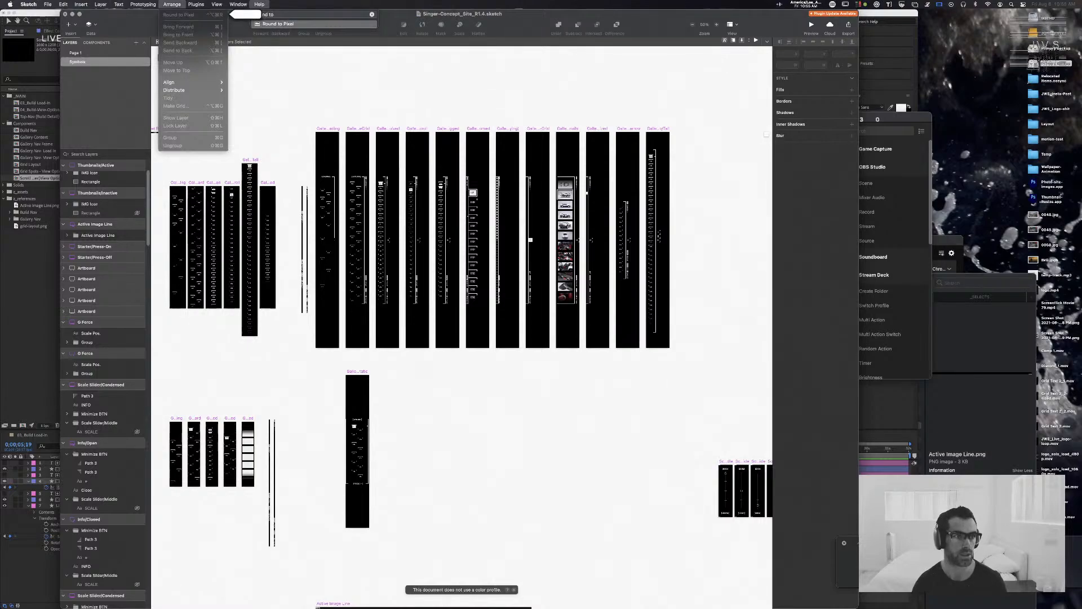
pyautogui.moveTo(186, 4)
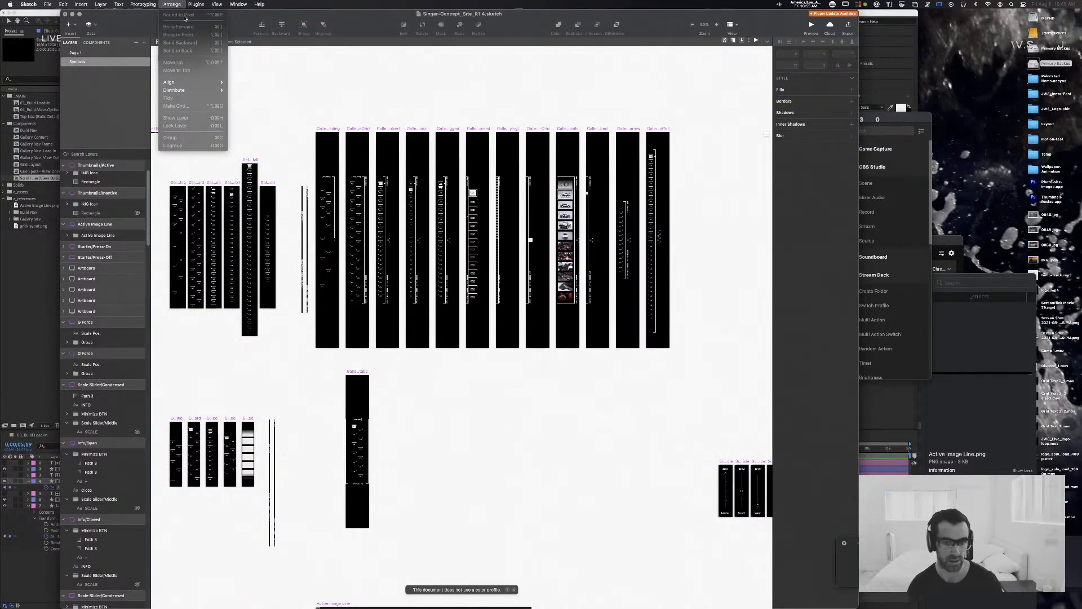
pyautogui.click(519, 237)
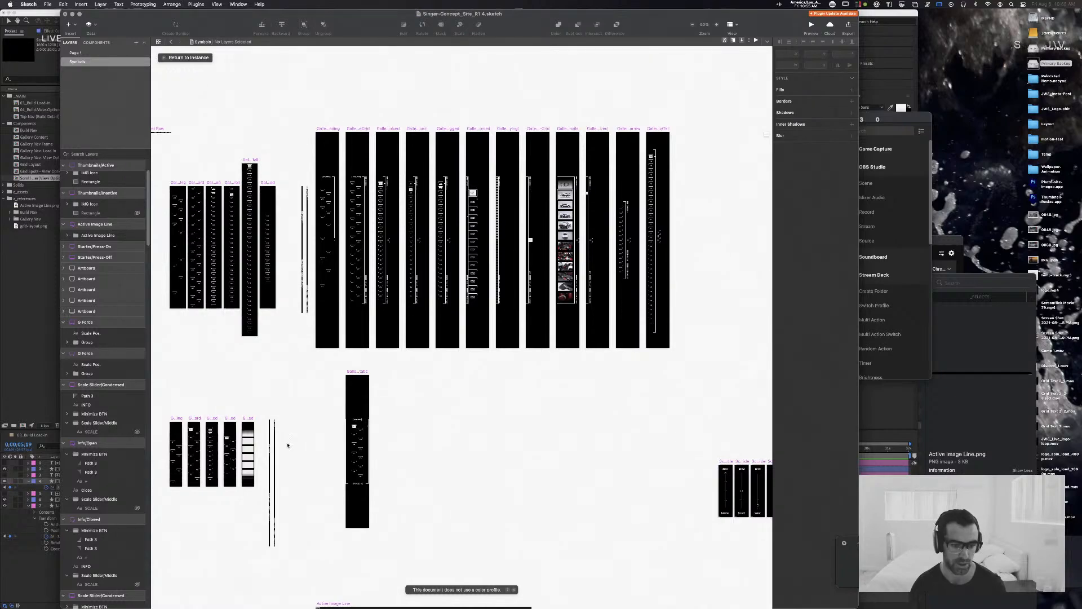
# Step: Select the Loader Meta instance in the zoomed gallery nav symbol and give its position and size fractional values, with Y at 748.1
pyautogui.click(275, 430)
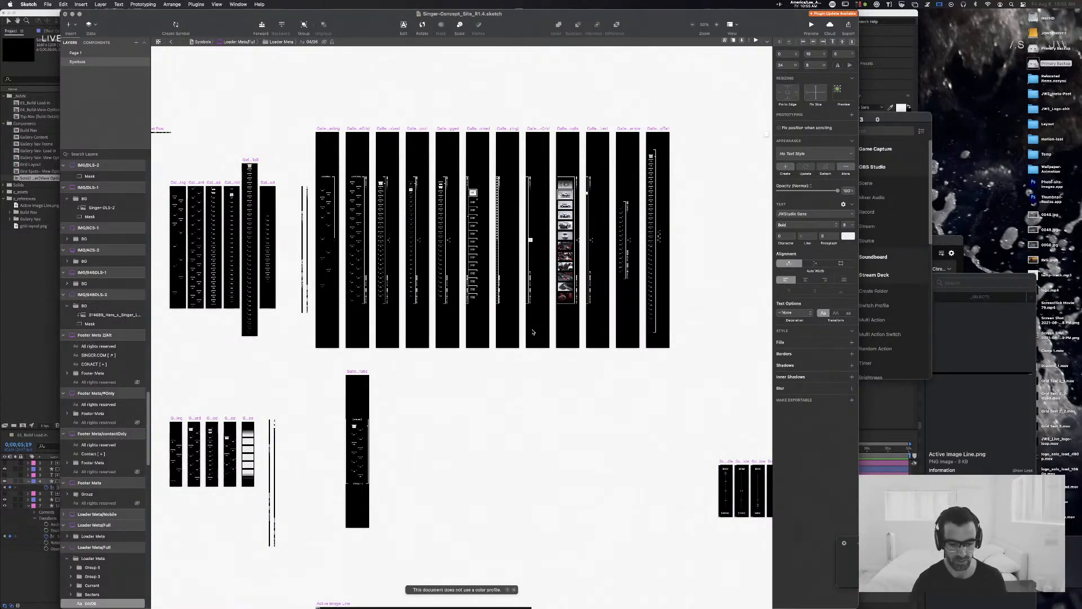
pyautogui.press('super+plus')
pyautogui.press('super+plus')
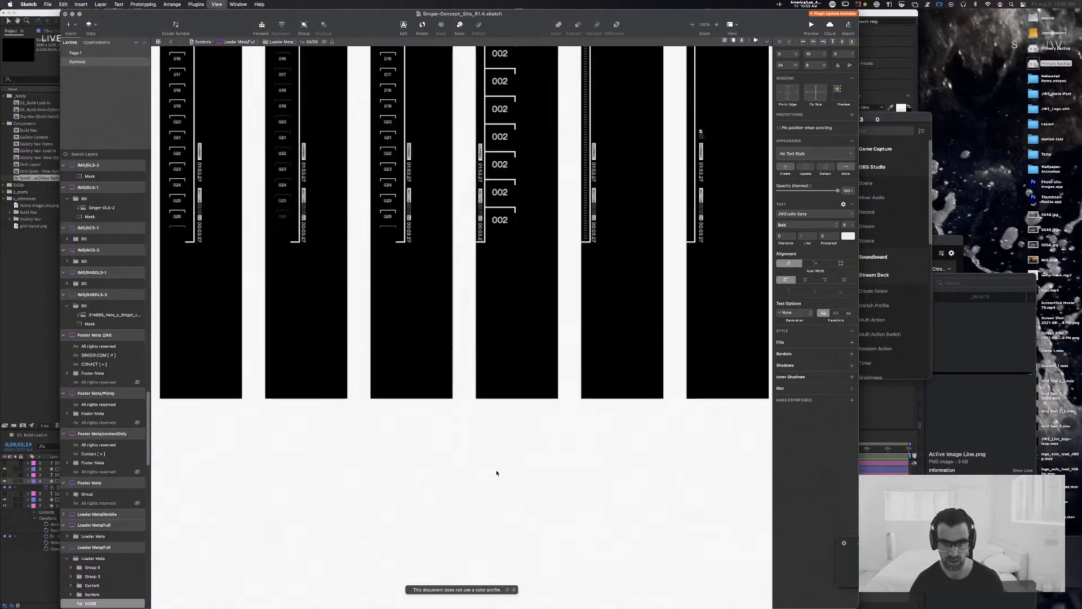
pyautogui.click(480, 213)
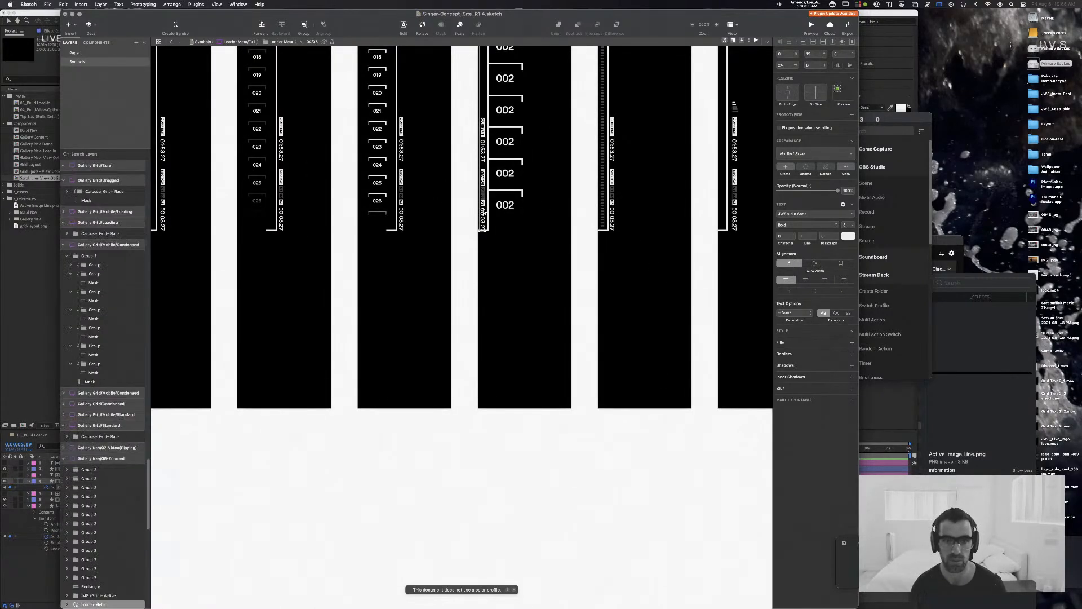
pyautogui.click(787, 54)
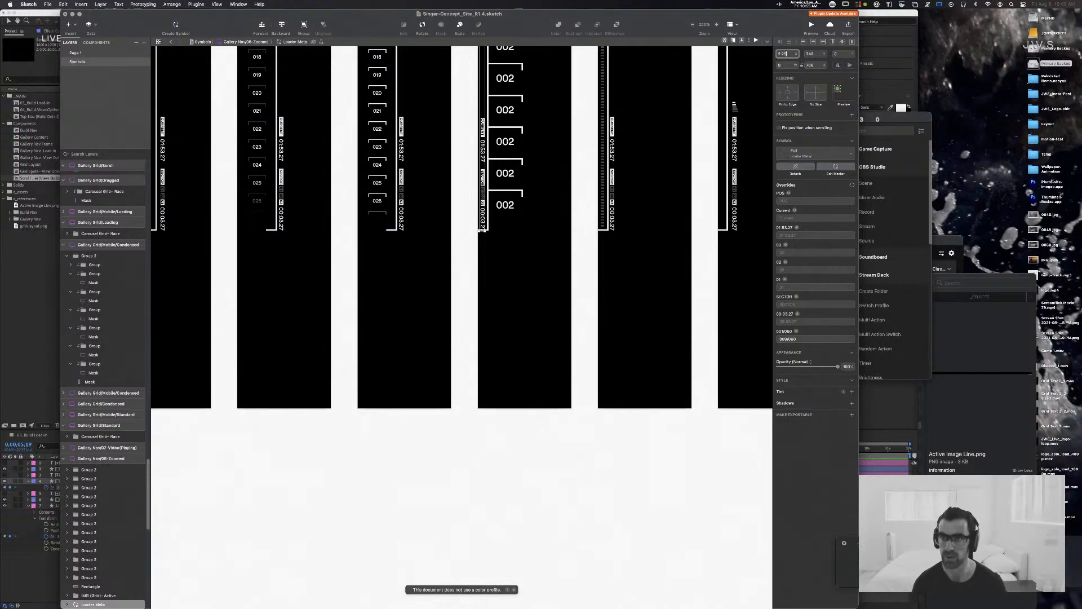
pyautogui.click(820, 54)
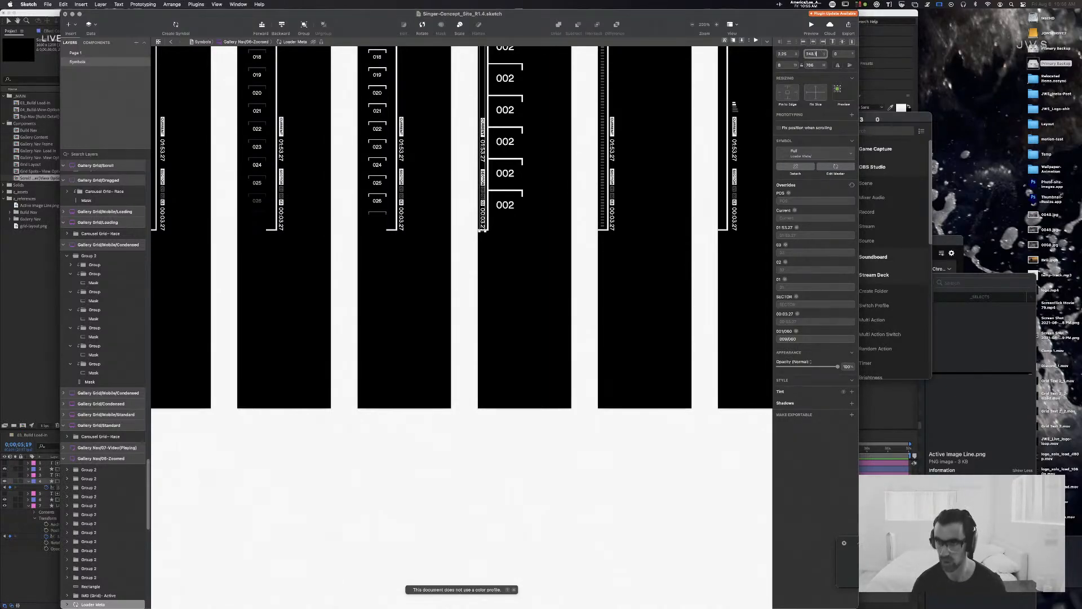
pyautogui.click(818, 65)
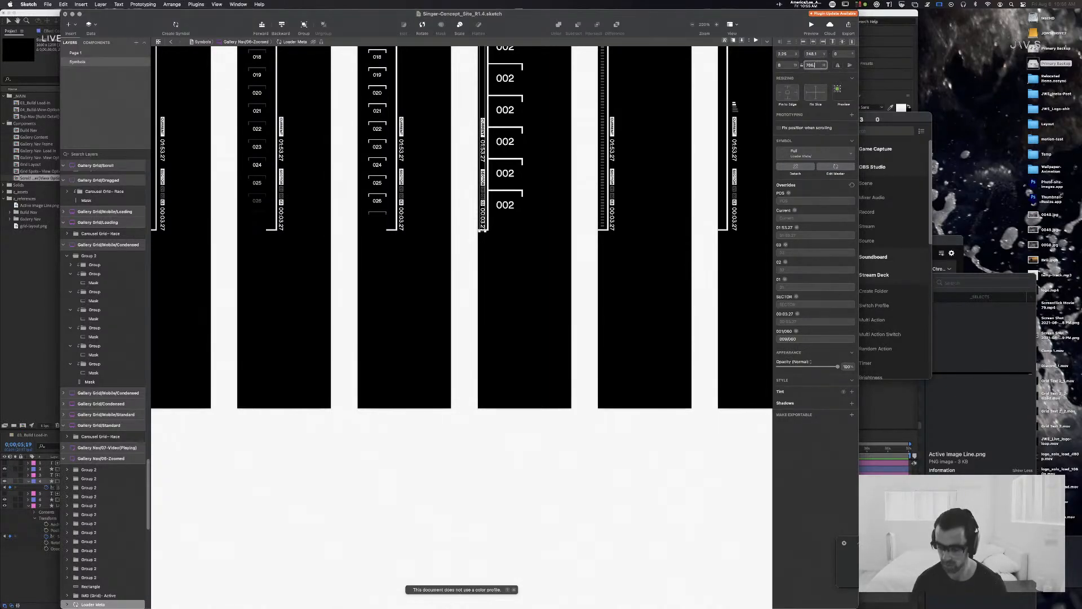
pyautogui.click(791, 65)
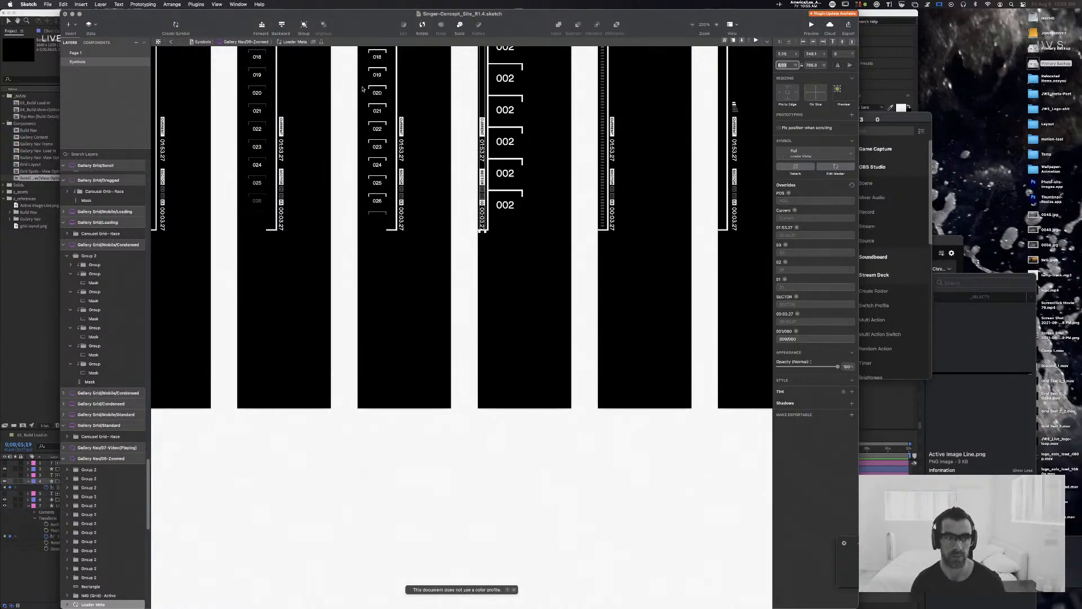
# Step: Apply Round to Pixel to the Loader Meta instance, and undo the test changes
pyautogui.click(145, 4)
pyautogui.moveTo(172, 4)
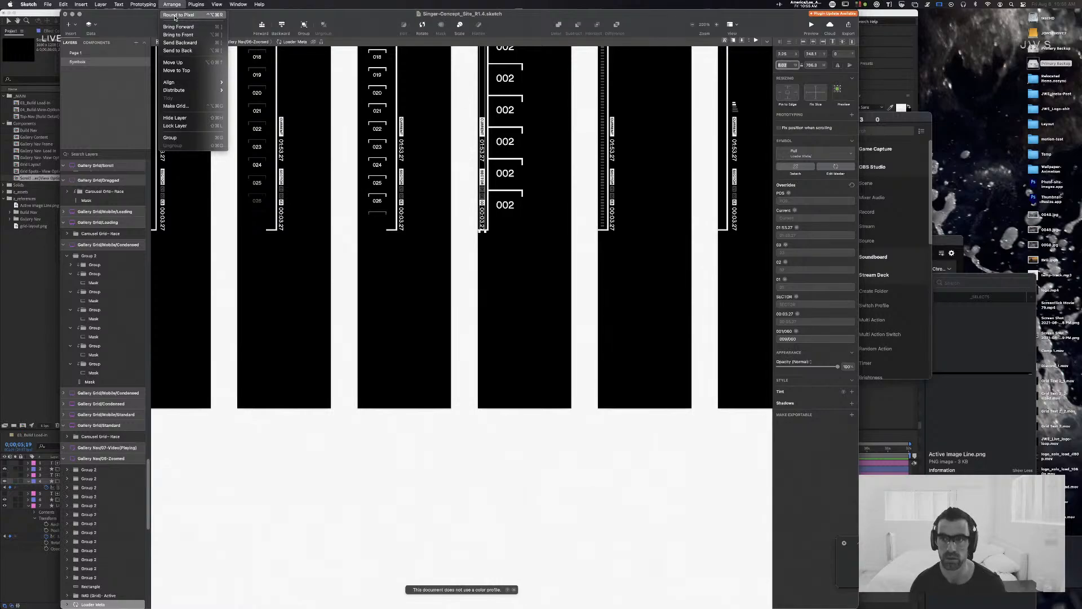
pyautogui.click(175, 17)
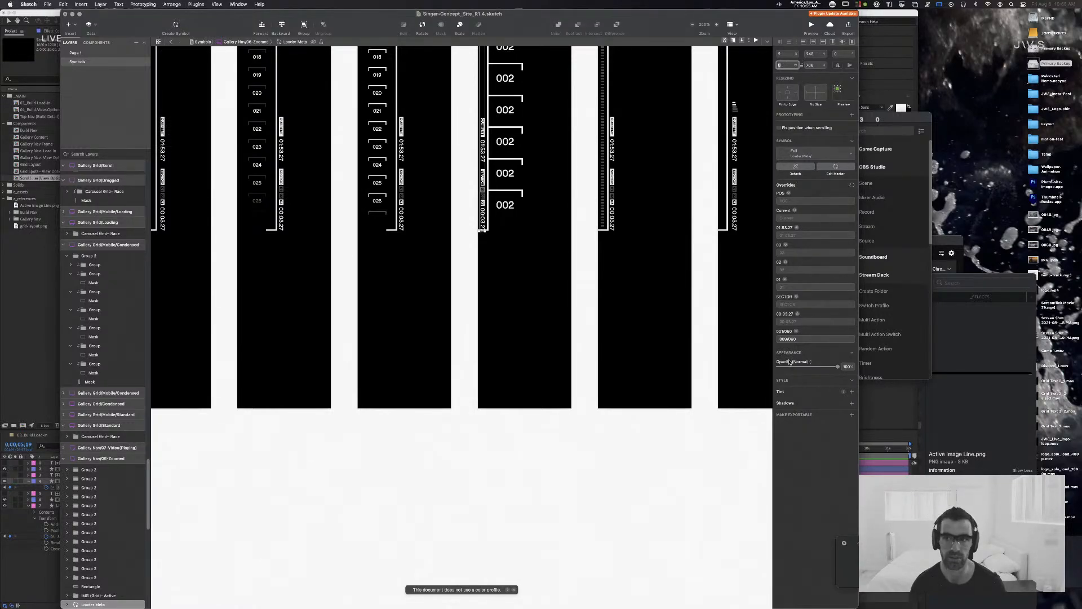
pyautogui.press('super+z')
pyautogui.press('super+z')
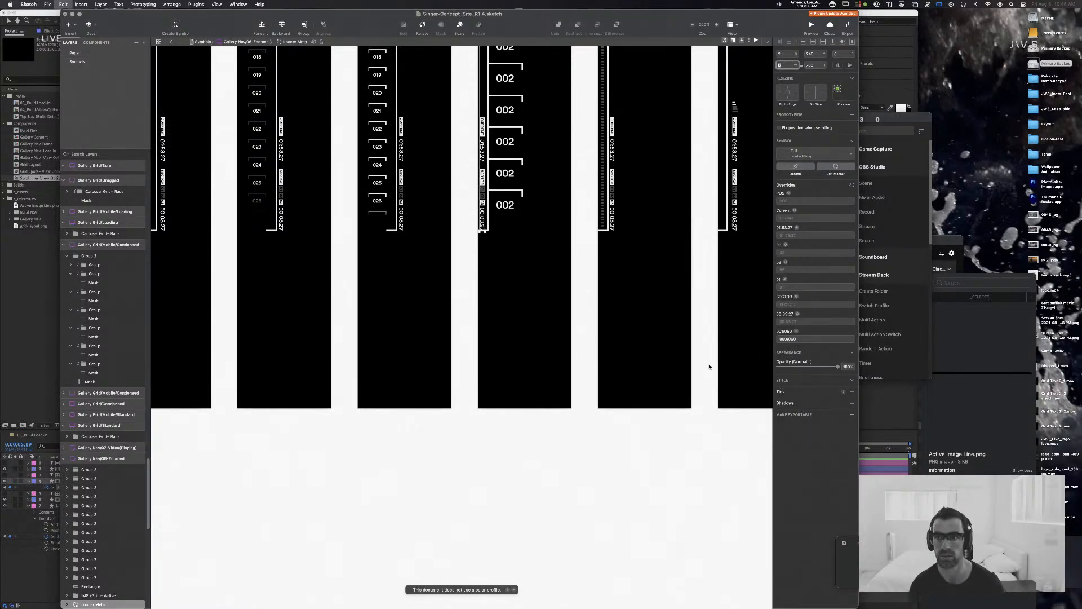
# Step: Undo the remaining test changes in the Sketch document and switch back to After Effects
pyautogui.press('super+shift+z')
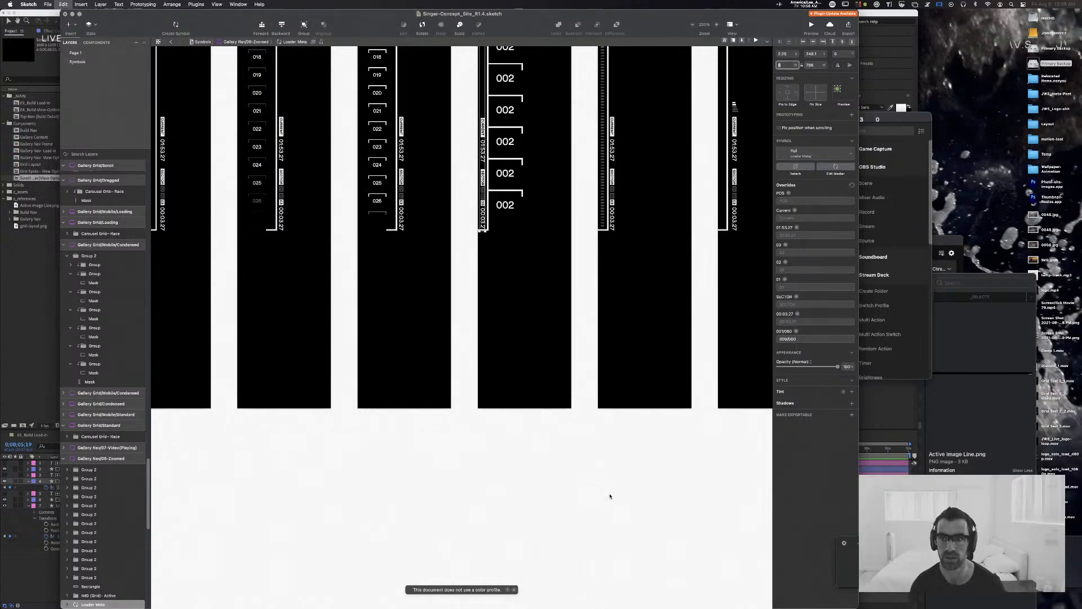
pyautogui.press('super+z')
pyautogui.press('super+z')
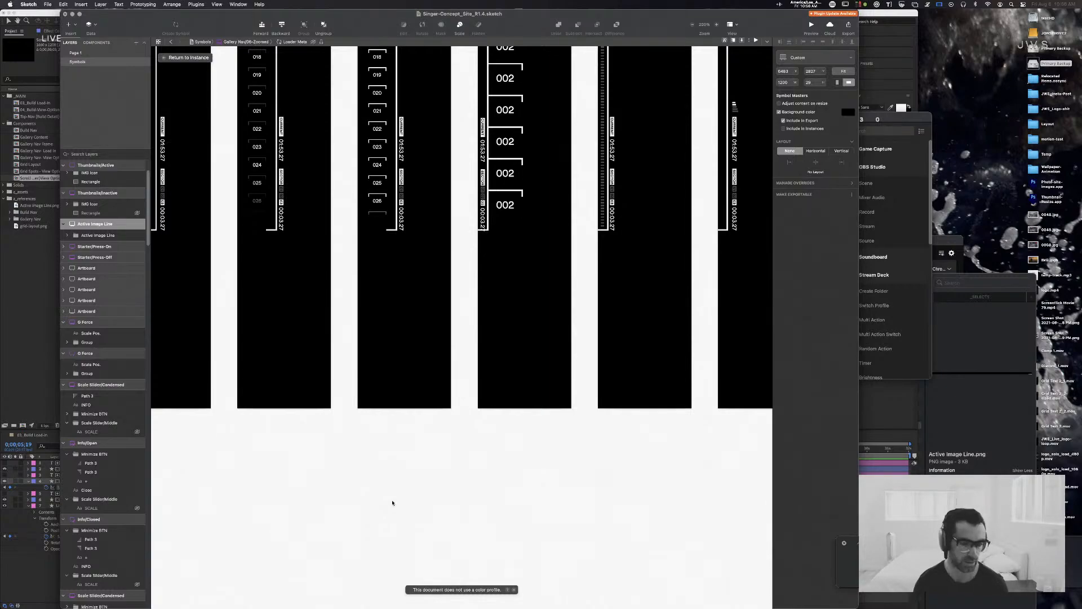
pyautogui.press('super+minus')
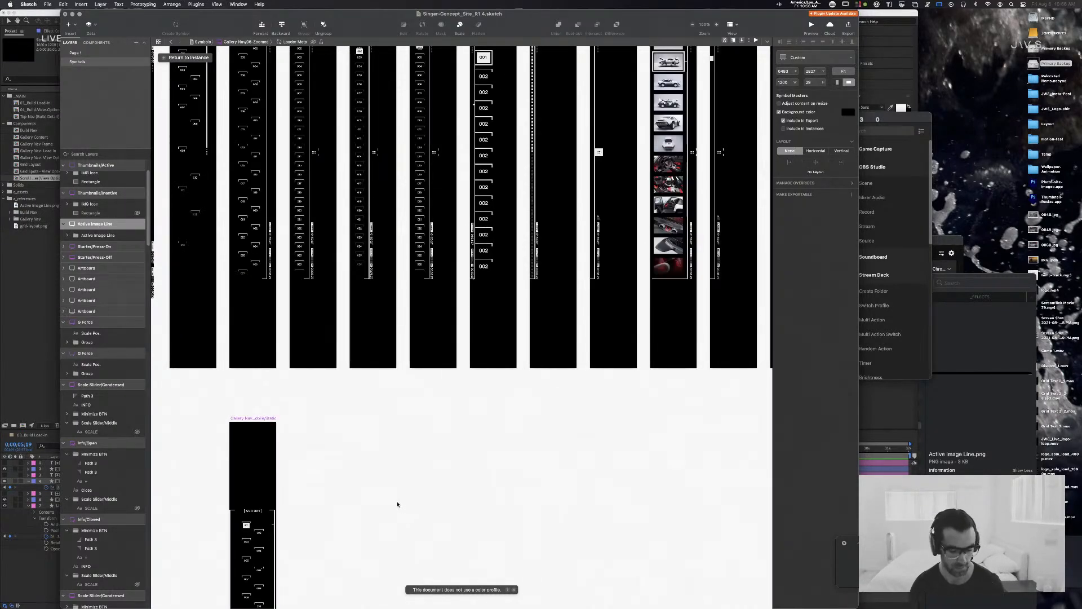
pyautogui.click(397, 504)
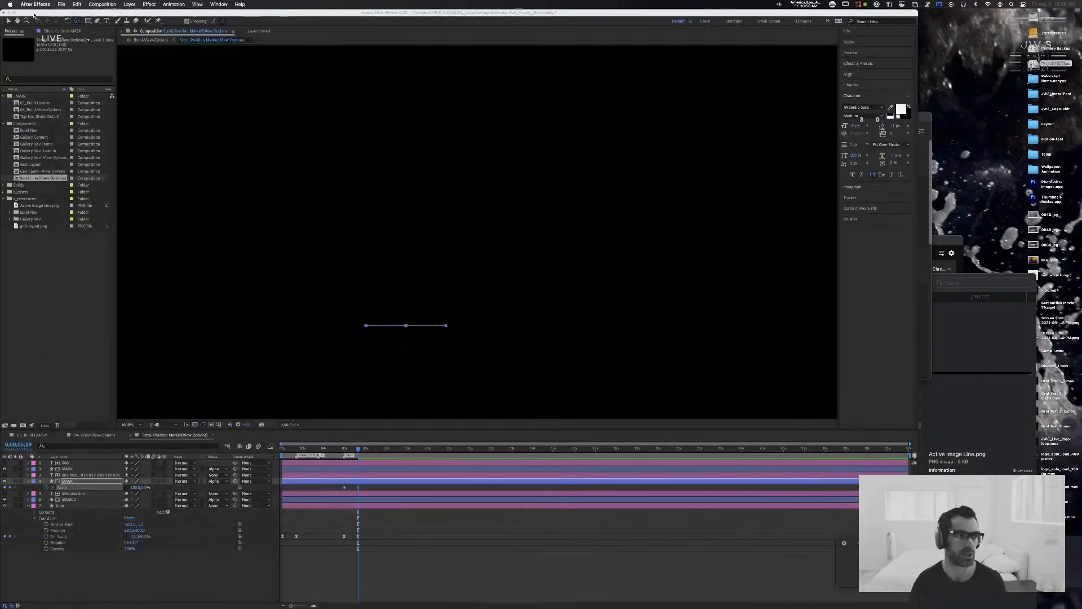
pyautogui.press('super+Tab')
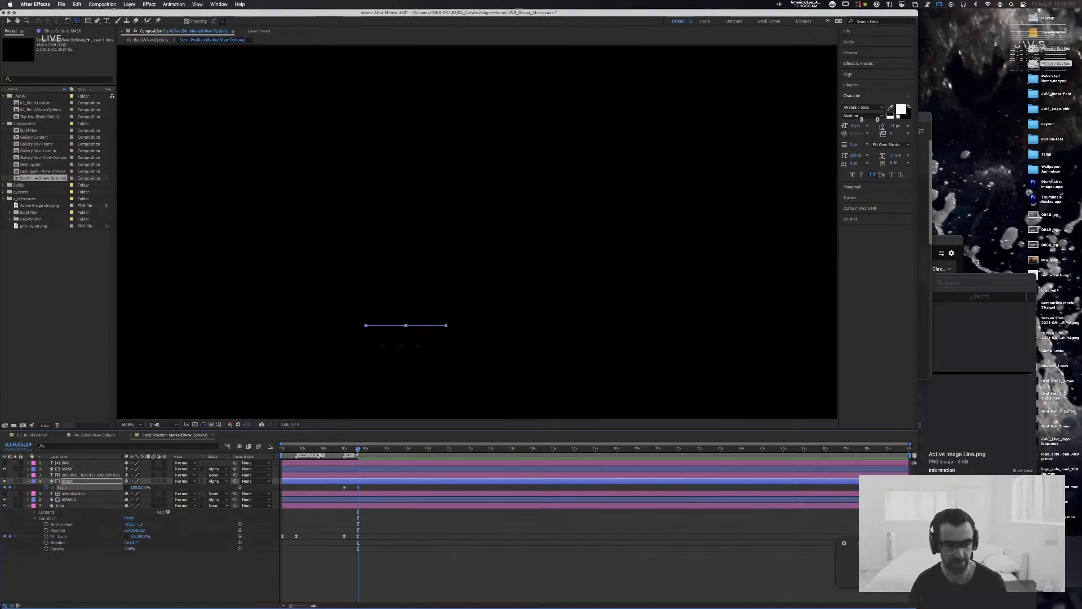
# Step: Keyframe the number strip's Position where the mask's Scale animation starts, then lower the strip's Y position at 0;00;05;19
pyautogui.click(331, 449)
pyautogui.moveTo(331, 450)
pyautogui.mouseDown()
pyautogui.moveTo(409, 452)
pyautogui.moveTo(335, 456)
pyautogui.moveTo(357, 457)
pyautogui.moveTo(345, 455)
pyautogui.mouseUp()
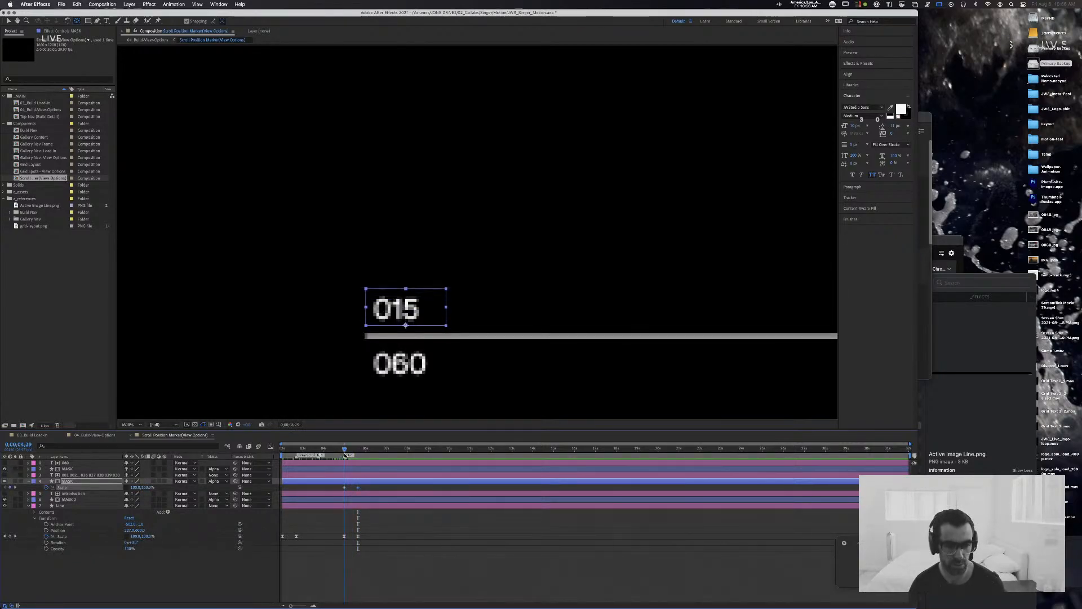
pyautogui.click(87, 475)
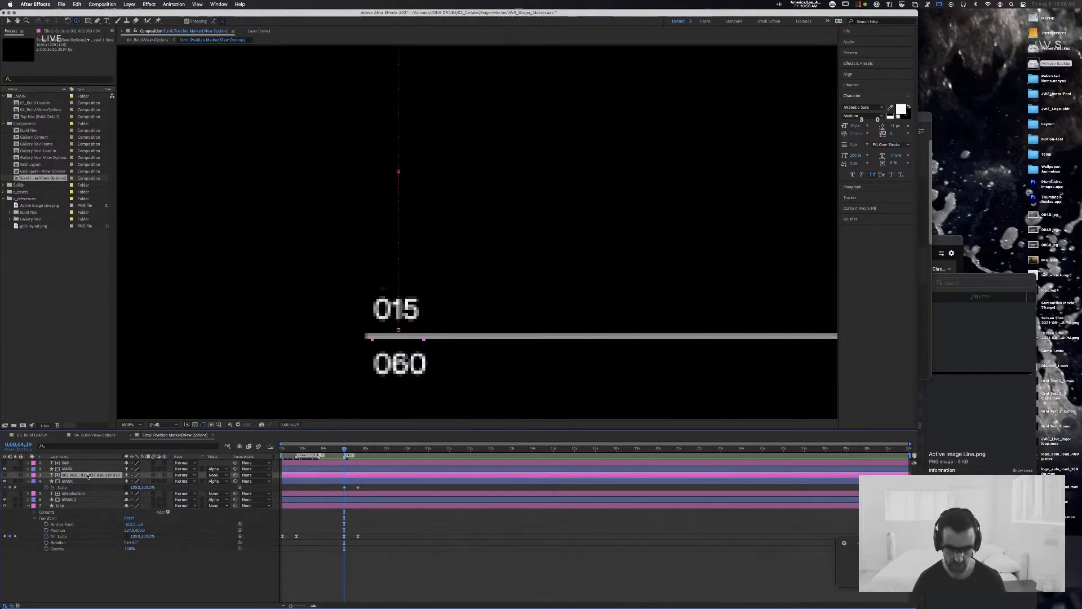
pyautogui.press('p')
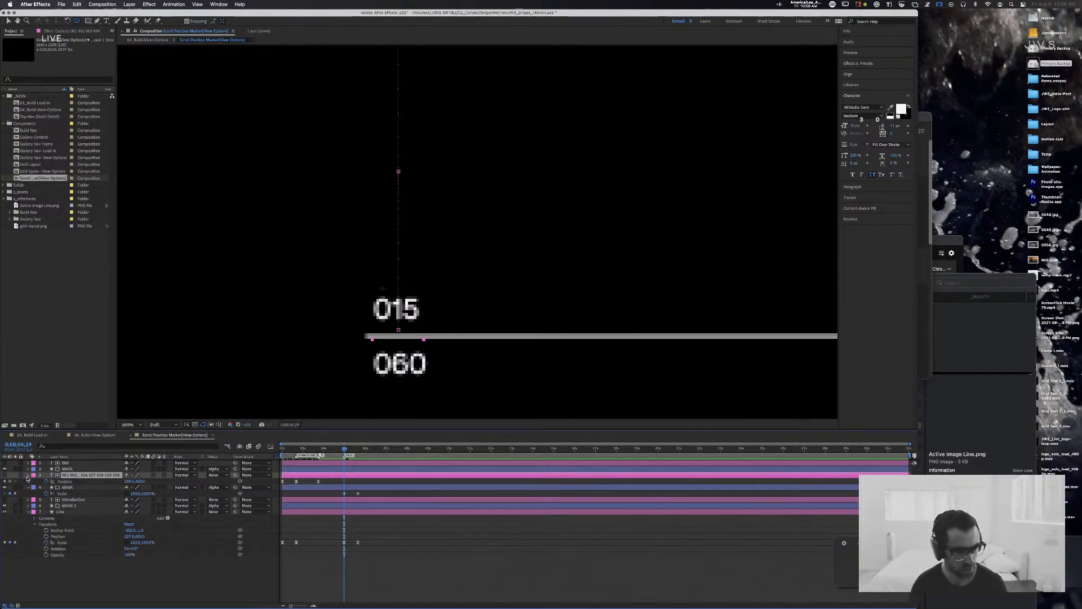
pyautogui.click(9, 482)
pyautogui.press('space')
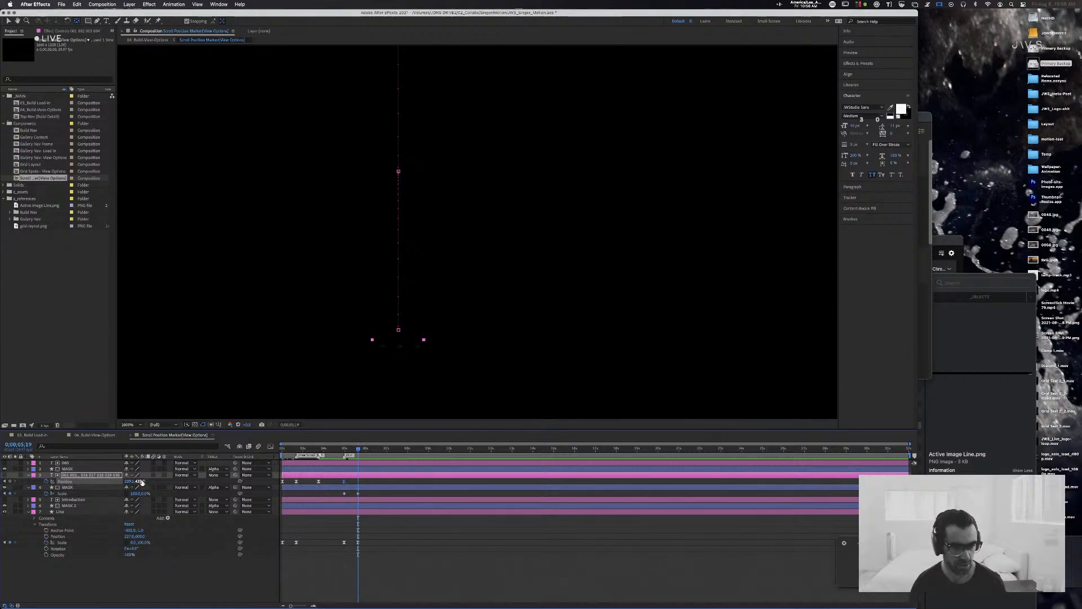
pyautogui.moveTo(142, 481); pyautogui.dragTo(145, 481)
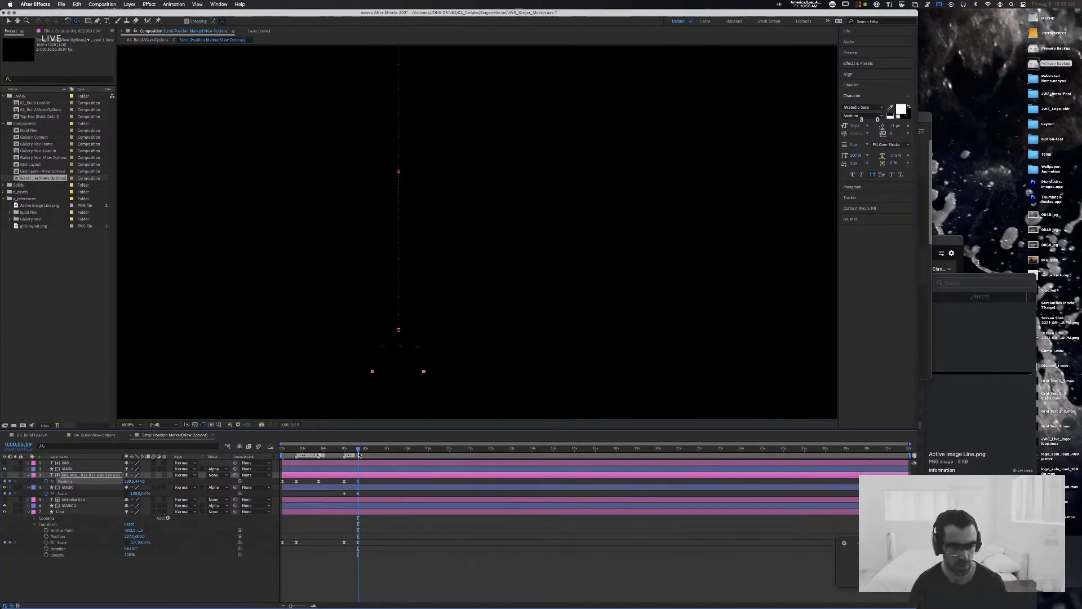
pyautogui.moveTo(357, 449); pyautogui.dragTo(345, 451)
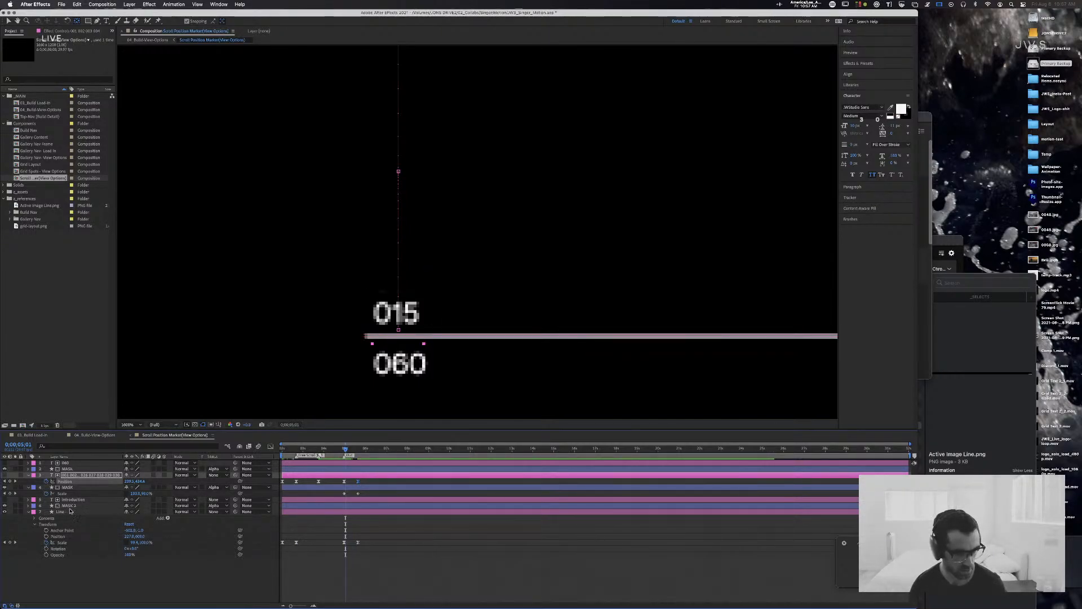
# Step: Reveal the 060 layer's Position keyframes and move the current time to its first exit keyframe at 0;00;05;03
pyautogui.click(313, 500)
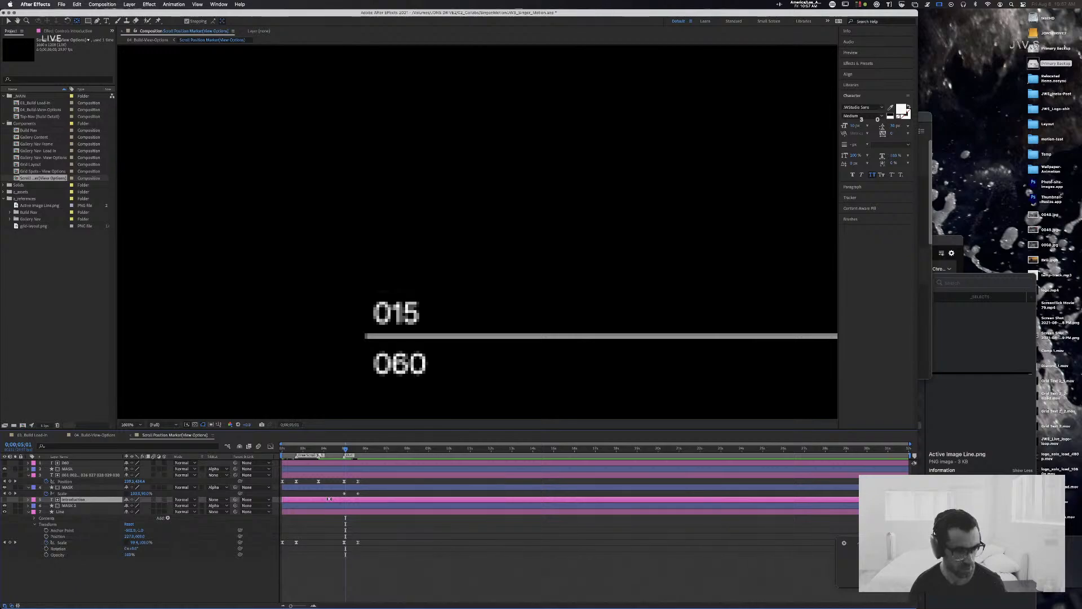
pyautogui.click(396, 363)
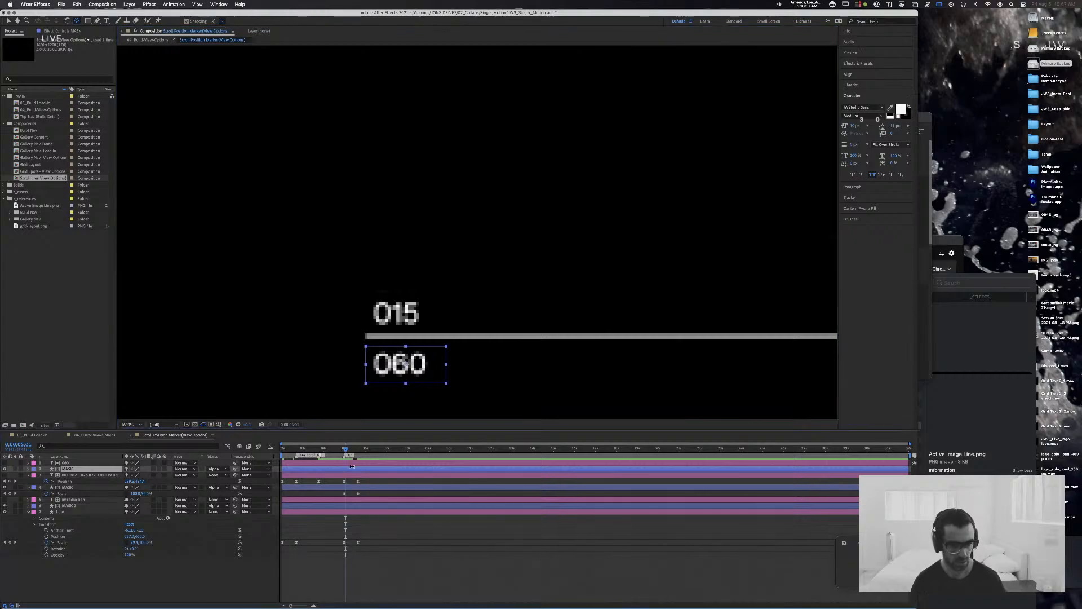
pyautogui.click(351, 462)
pyautogui.press('p')
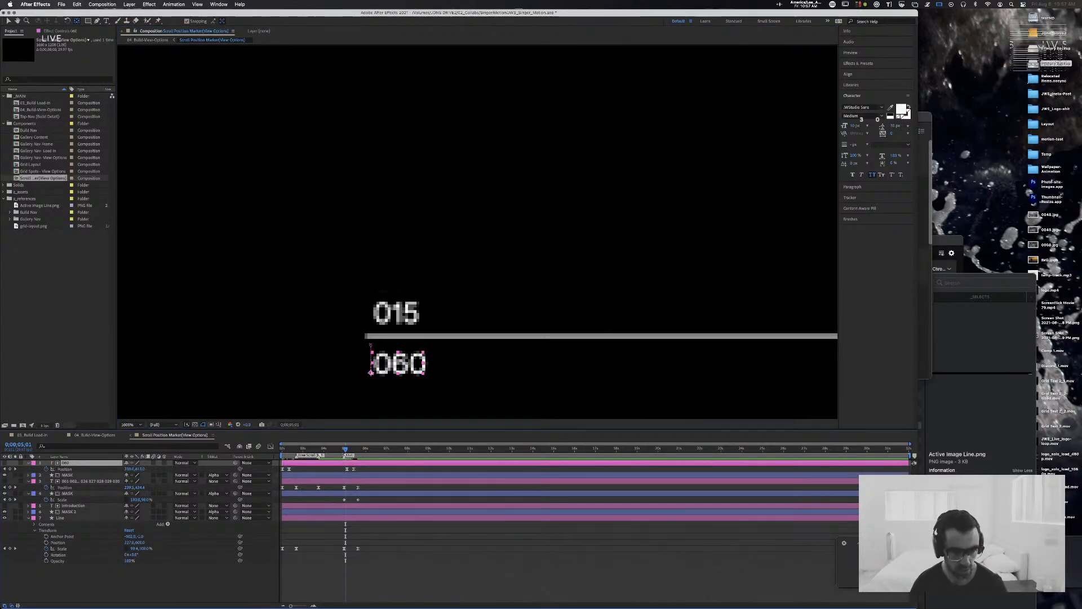
pyautogui.click(347, 449)
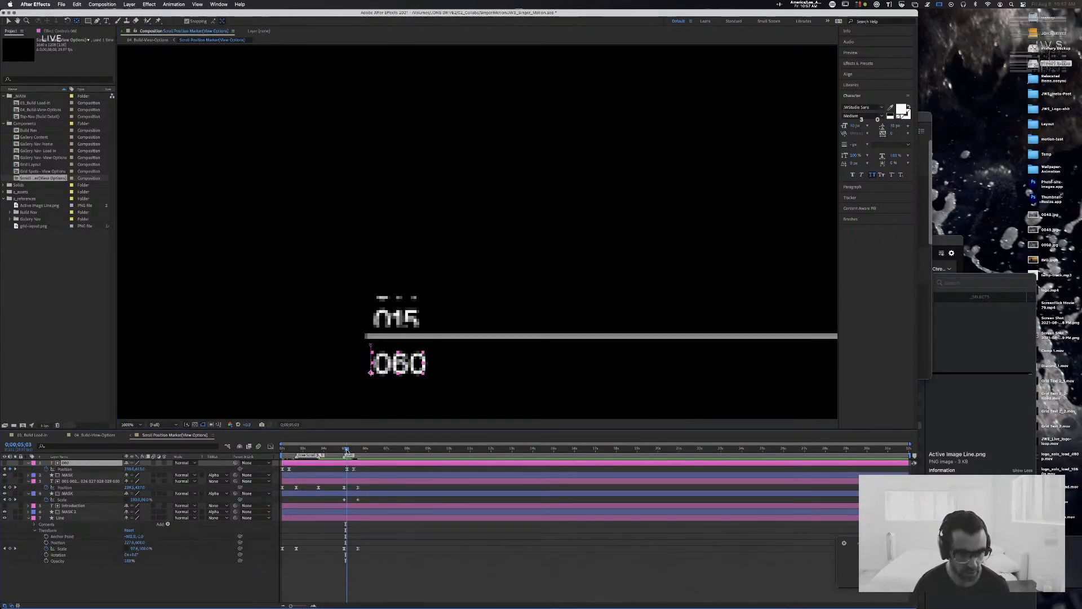
pyautogui.moveTo(347, 450); pyautogui.dragTo(345, 451)
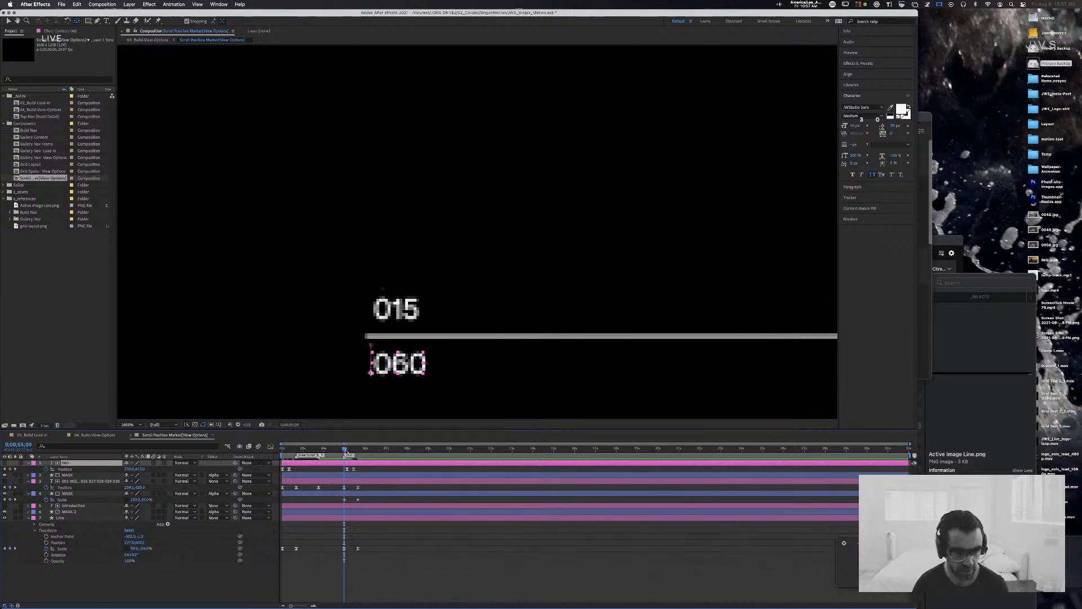
pyautogui.click(347, 449)
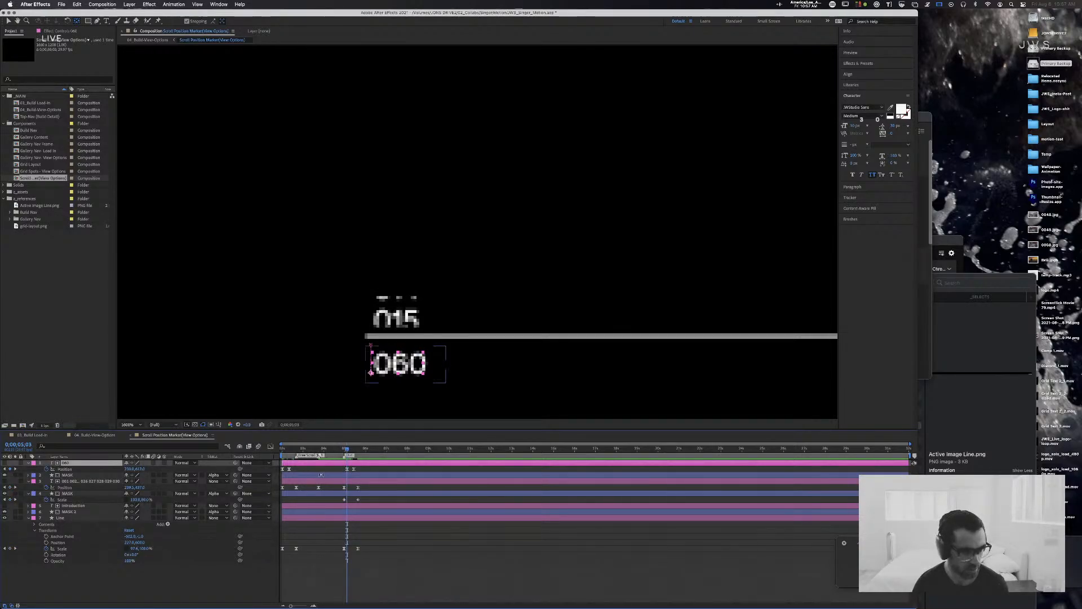
# Step: Shift the number strip's exit Position keyframes and its mask's Scale keyframes to line up with the 060 layer's exit keyframes
pyautogui.click(345, 480)
pyautogui.keyDown('shift'); pyautogui.click(346, 494); pyautogui.keyUp('shift')
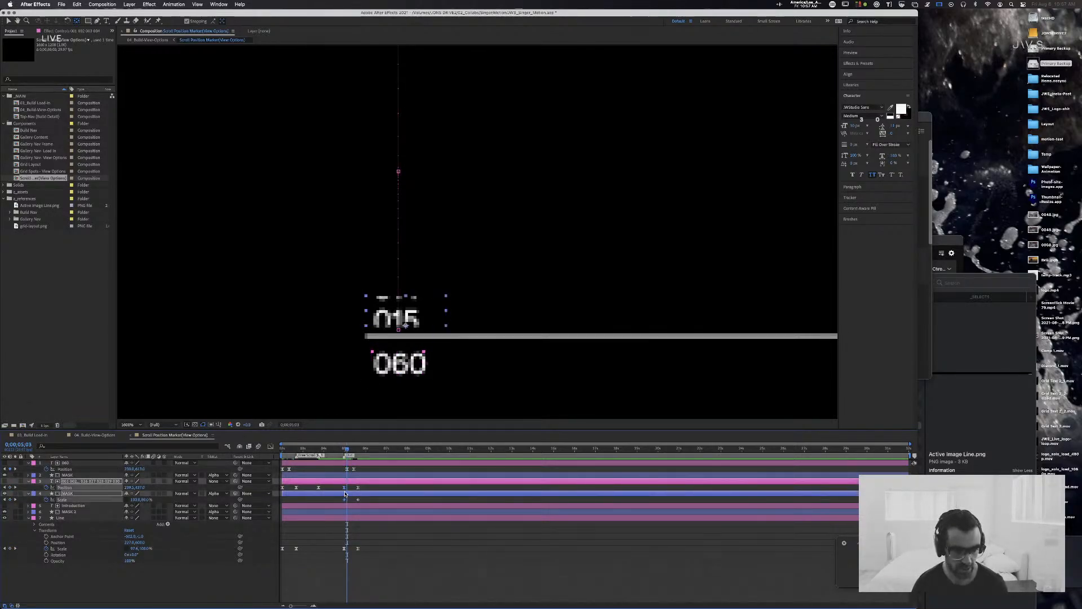
pyautogui.moveTo(345, 488); pyautogui.dragTo(347, 488)
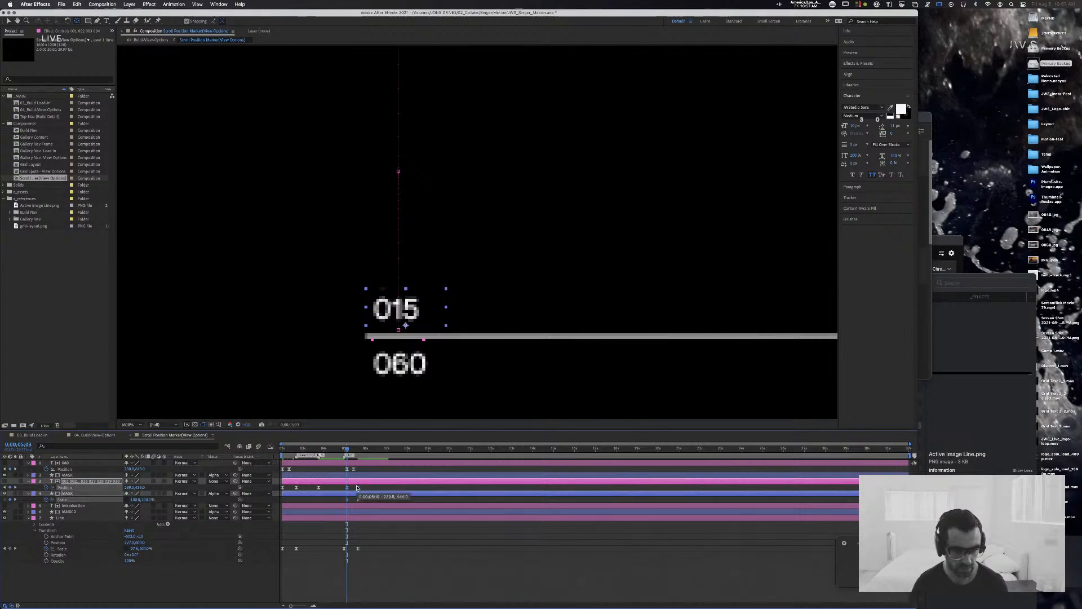
pyautogui.click(357, 488)
pyautogui.keyDown('shift'); pyautogui.click(357, 499); pyautogui.keyUp('shift')
pyautogui.moveTo(357, 488); pyautogui.dragTo(354, 489)
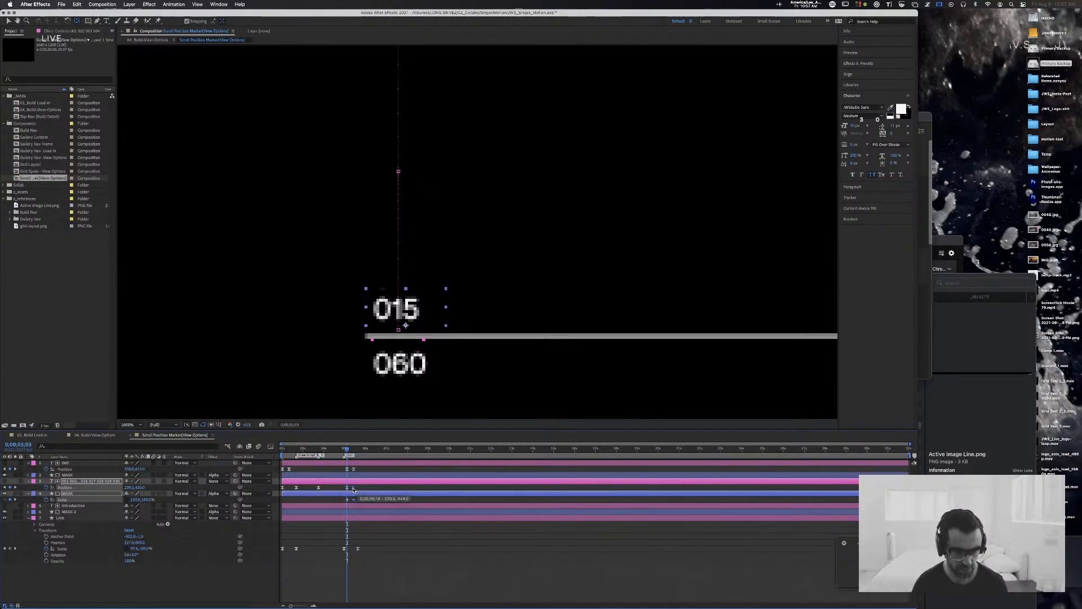
# Step: Preview the exit of both numbers from 0;00;04;23 and scrub through it to check the timing
pyautogui.moveTo(349, 449); pyautogui.dragTo(340, 450)
pyautogui.press('space')
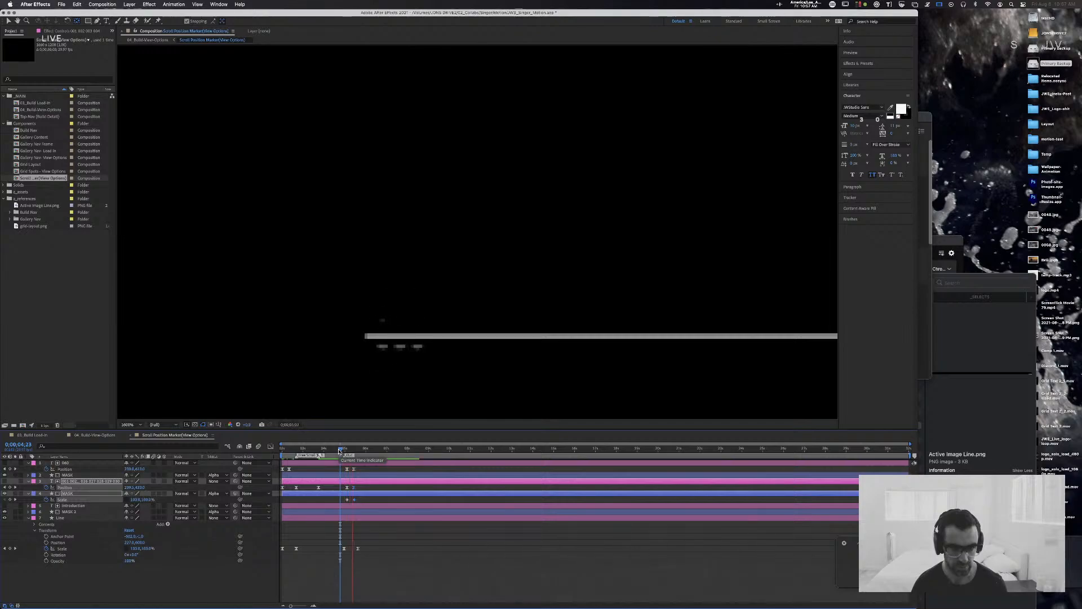
pyautogui.press('space')
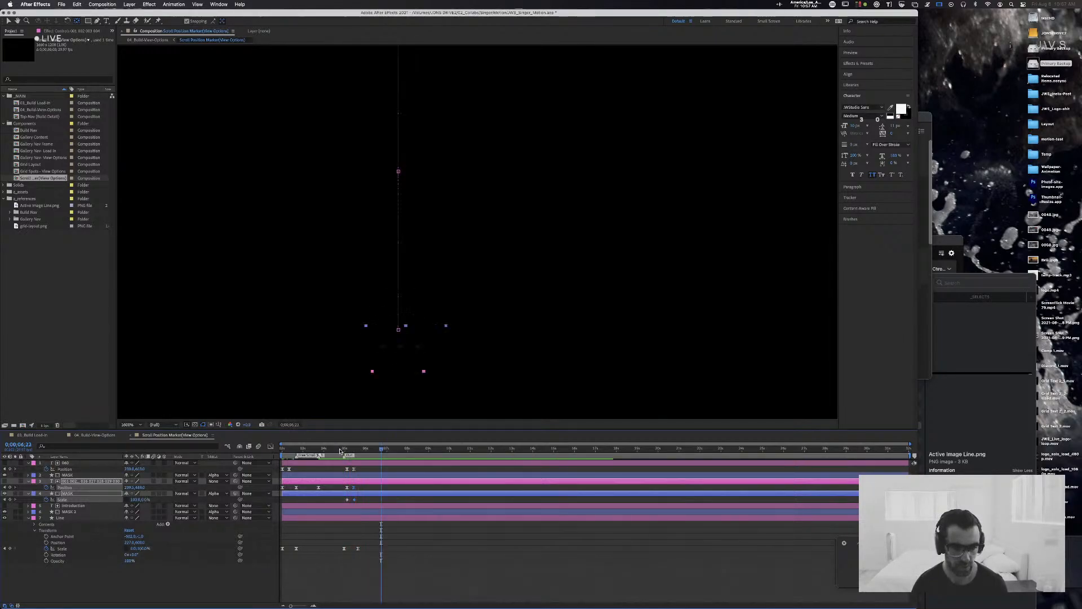
pyautogui.click(344, 451)
pyautogui.moveTo(344, 451); pyautogui.dragTo(353, 451)
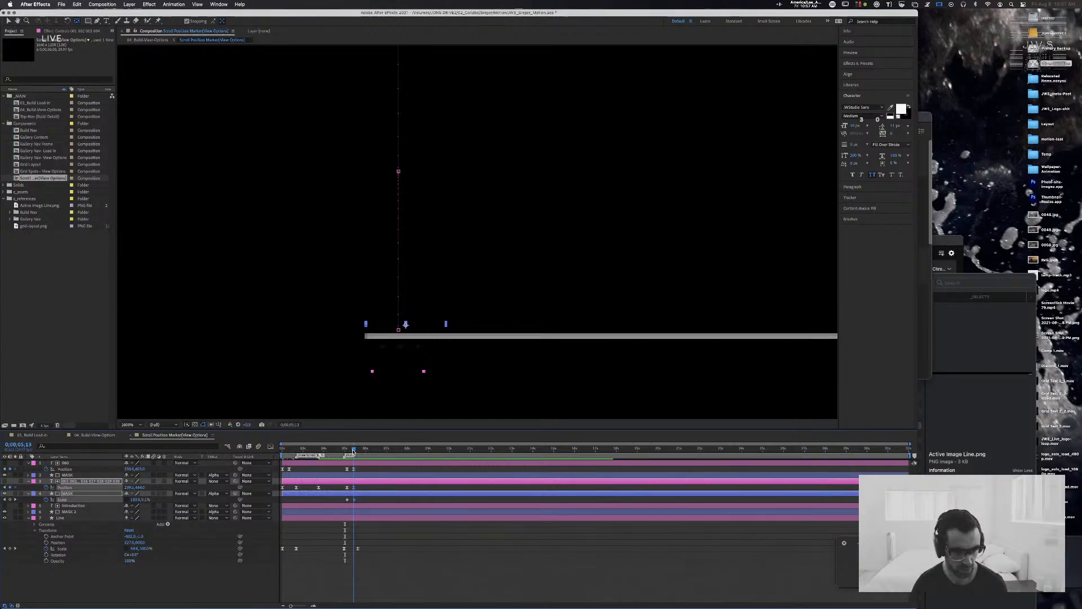
# Step: Set the velocity influence of the number mask's two closing Scale keyframes to 80% for both dimensions
pyautogui.click(353, 500)
pyautogui.moveTo(353, 500); pyautogui.dragTo(333, 499)
pyautogui.press('super+shift+k')
pyautogui.press('Tab')
pyautogui.press('Tab')
pyautogui.press('Tab')
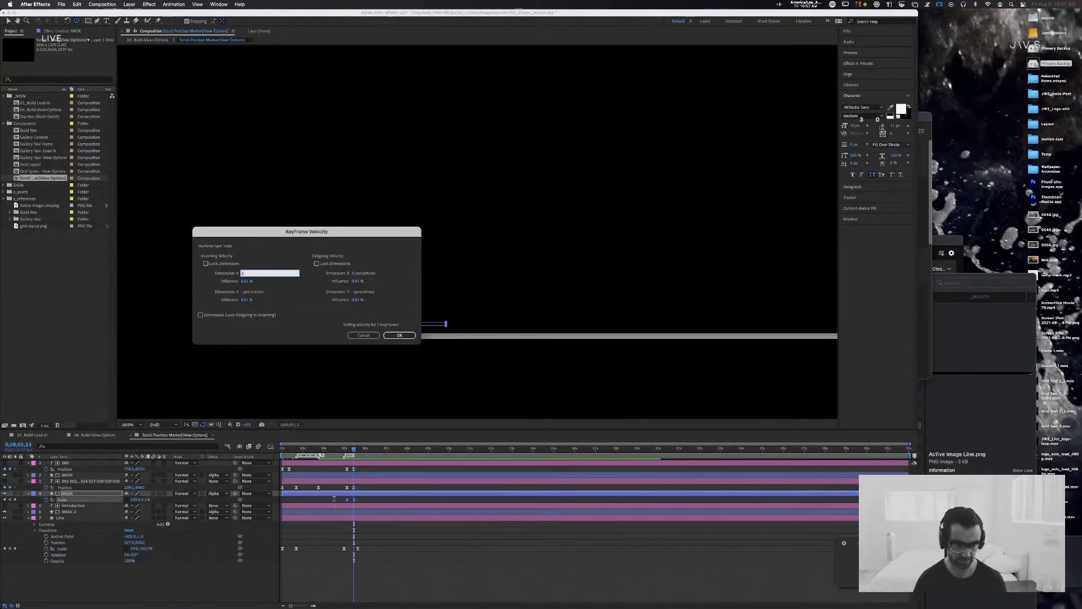
pyautogui.write('80')
pyautogui.press('Tab')
pyautogui.press('Tab')
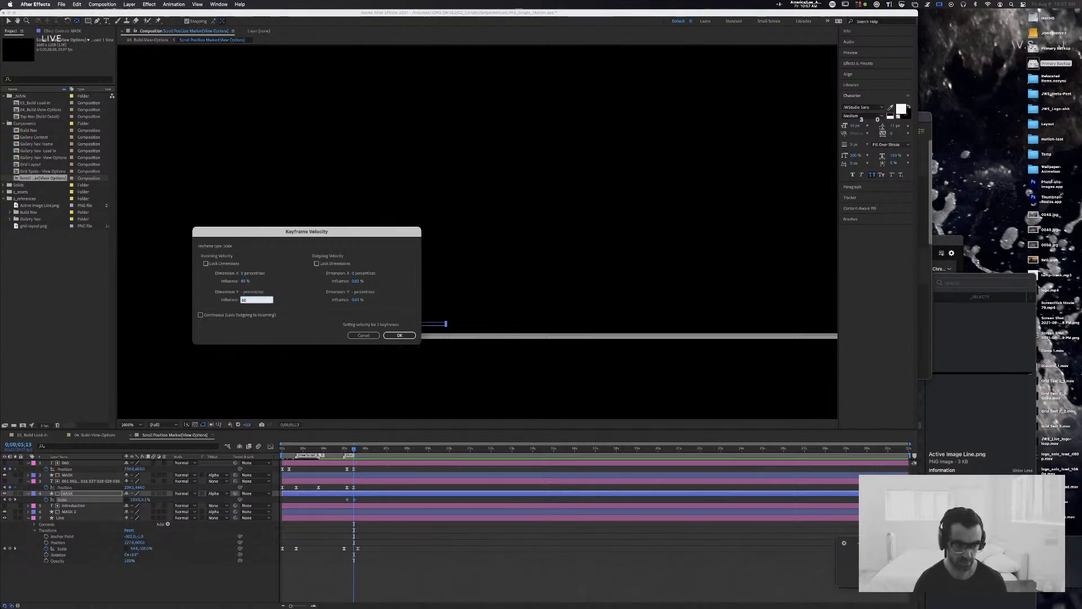
pyautogui.write('80')
pyautogui.press('Tab')
pyautogui.press('Tab')
pyautogui.press('Tab')
pyautogui.press('Return')
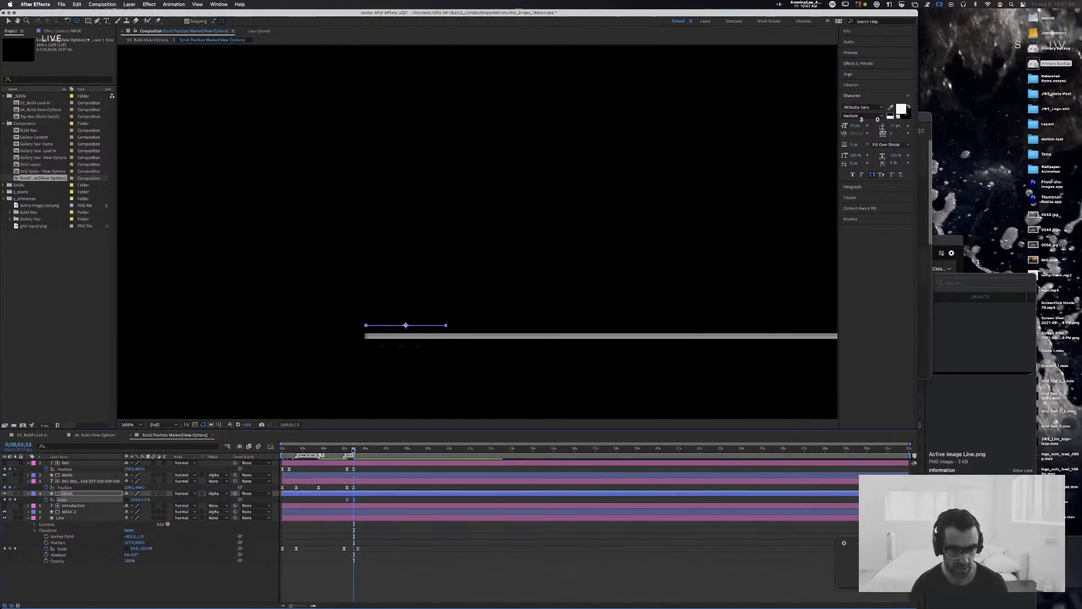
# Step: Fine-tune the number strip's Y position at 0;00;05;13 and scrub back to check the exit
pyautogui.moveTo(354, 449)
pyautogui.mouseDown()
pyautogui.moveTo(342, 450)
pyautogui.moveTo(353, 452)
pyautogui.mouseUp()
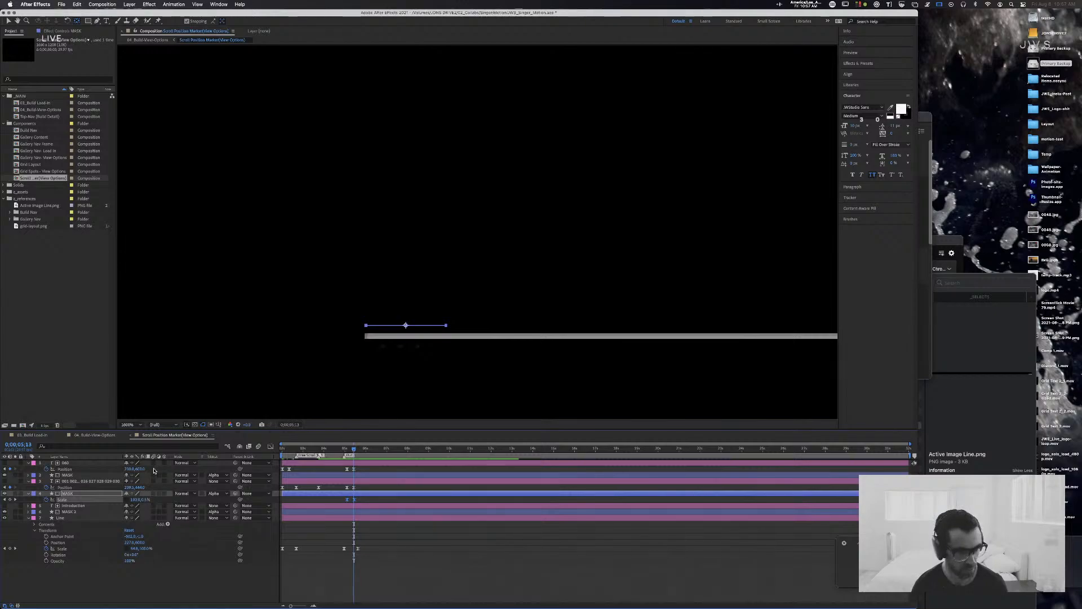
pyautogui.click(140, 488)
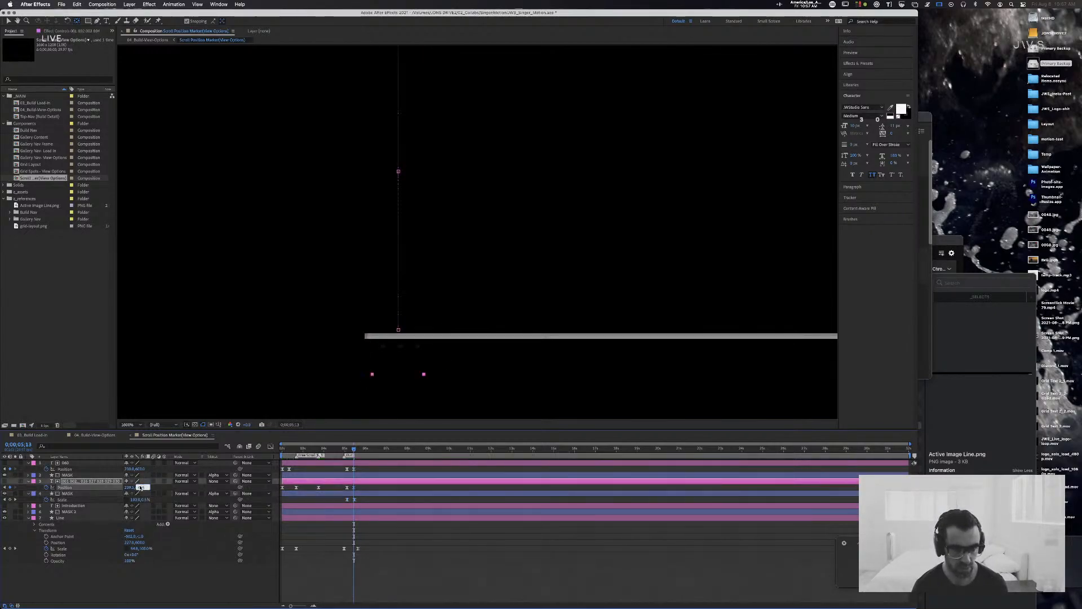
pyautogui.press('Down')
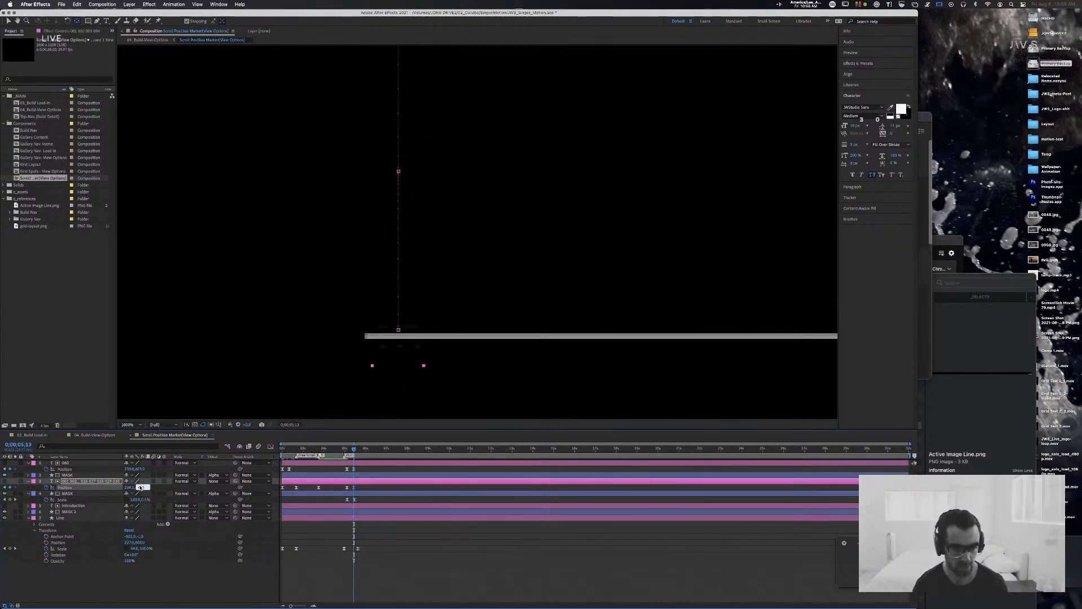
pyautogui.moveTo(355, 449)
pyautogui.mouseDown()
pyautogui.moveTo(340, 449)
pyautogui.moveTo(350, 450)
pyautogui.mouseUp()
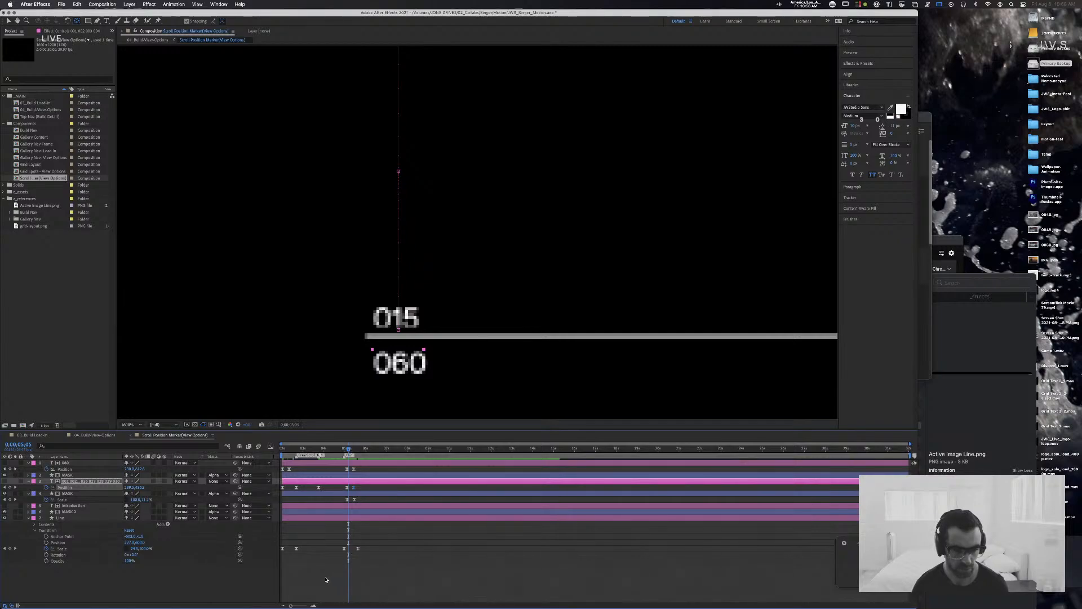
# Step: Set the number strip's two exit Position keyframes to 80% influence in and out, and align the mask's last Scale keyframe with them
pyautogui.moveTo(292, 605); pyautogui.dragTo(309, 605)
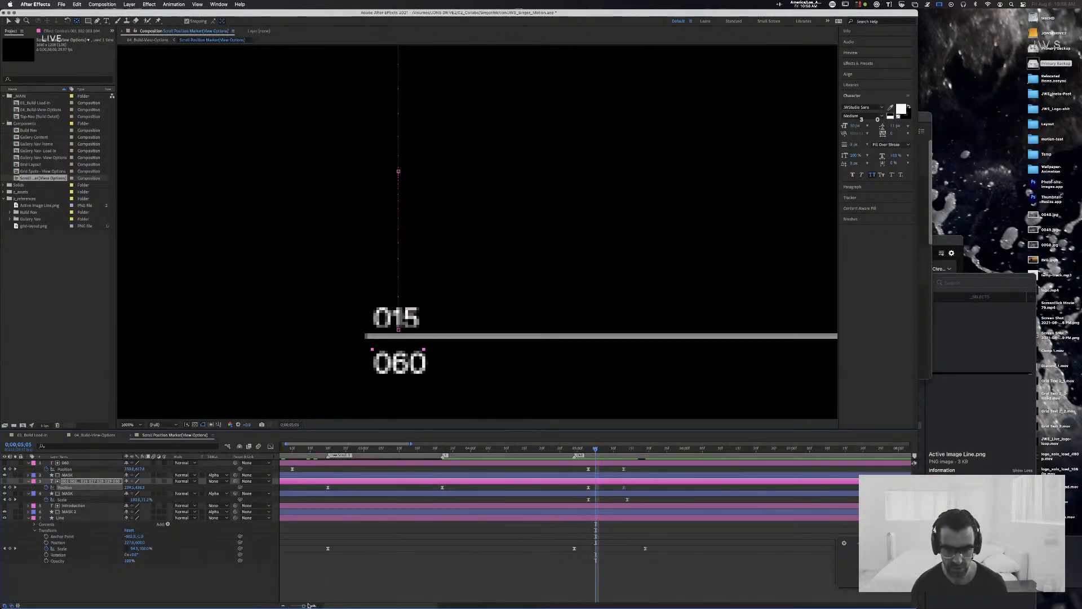
pyautogui.moveTo(630, 451); pyautogui.dragTo(589, 452)
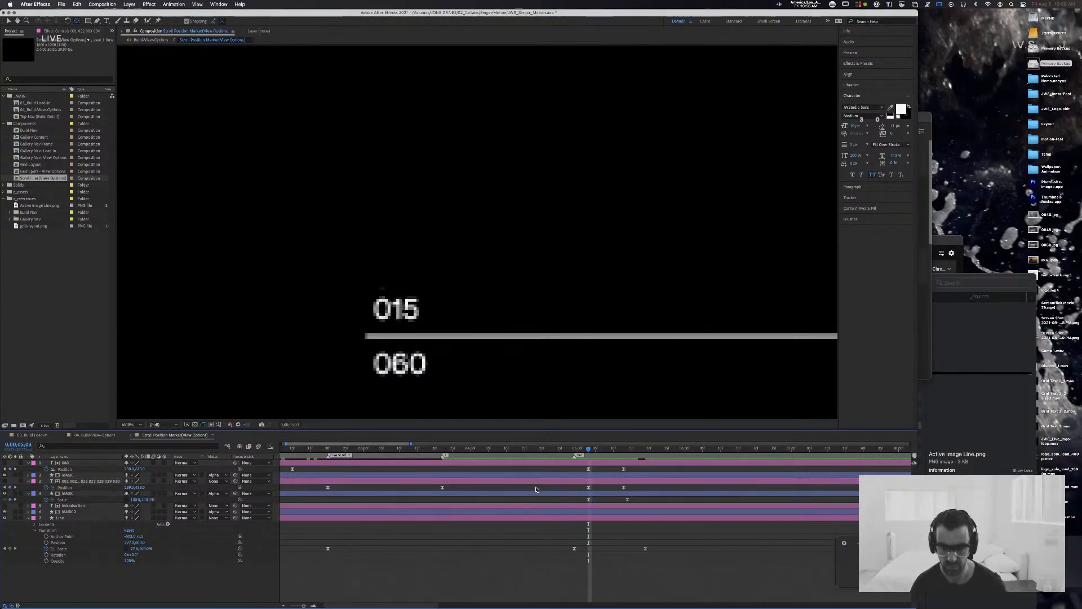
pyautogui.press('super+shift+k')
pyautogui.write('80')
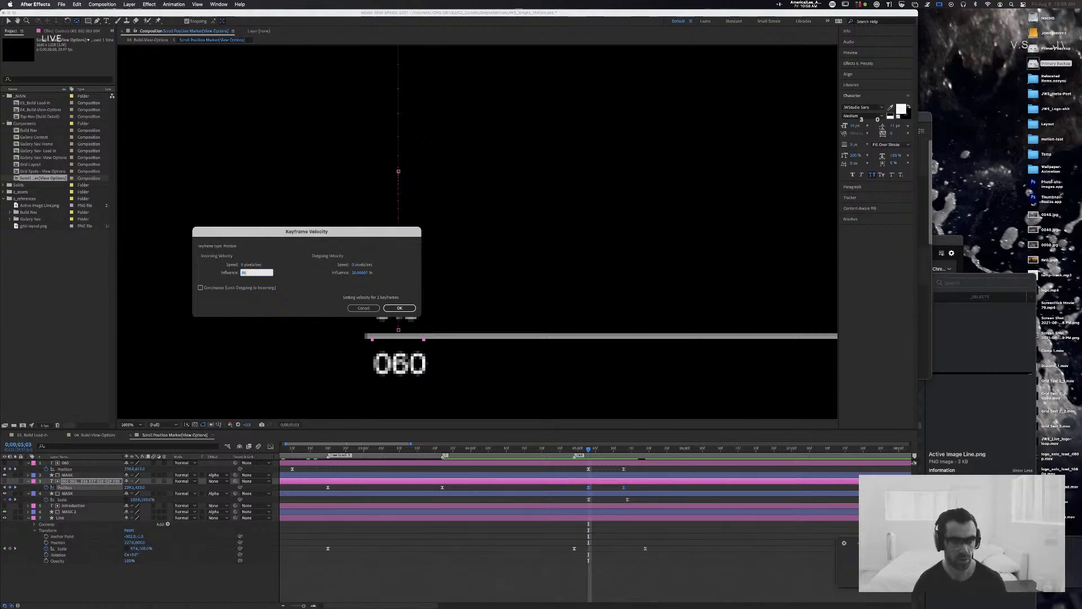
pyautogui.press('Tab')
pyautogui.write('80')
pyautogui.press('Return')
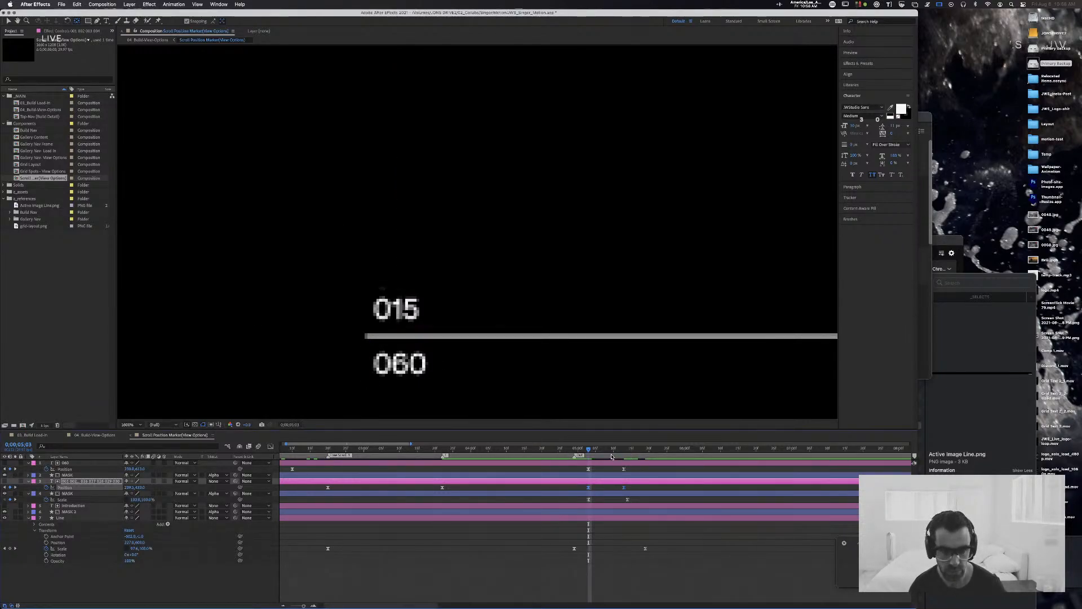
pyautogui.click(623, 499)
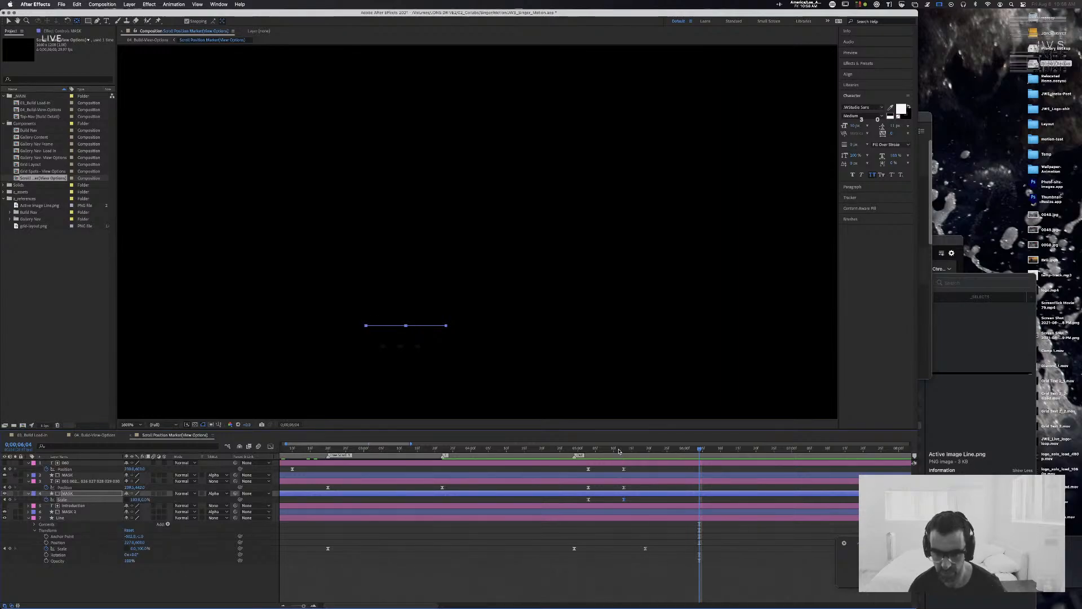
# Step: Scrub the exit of both numbers between 0;00;05;03 and 0;00;05;13 to check how they slide out at the line
pyautogui.moveTo(576, 449)
pyautogui.mouseDown()
pyautogui.moveTo(605, 454)
pyautogui.moveTo(588, 453)
pyautogui.mouseUp()
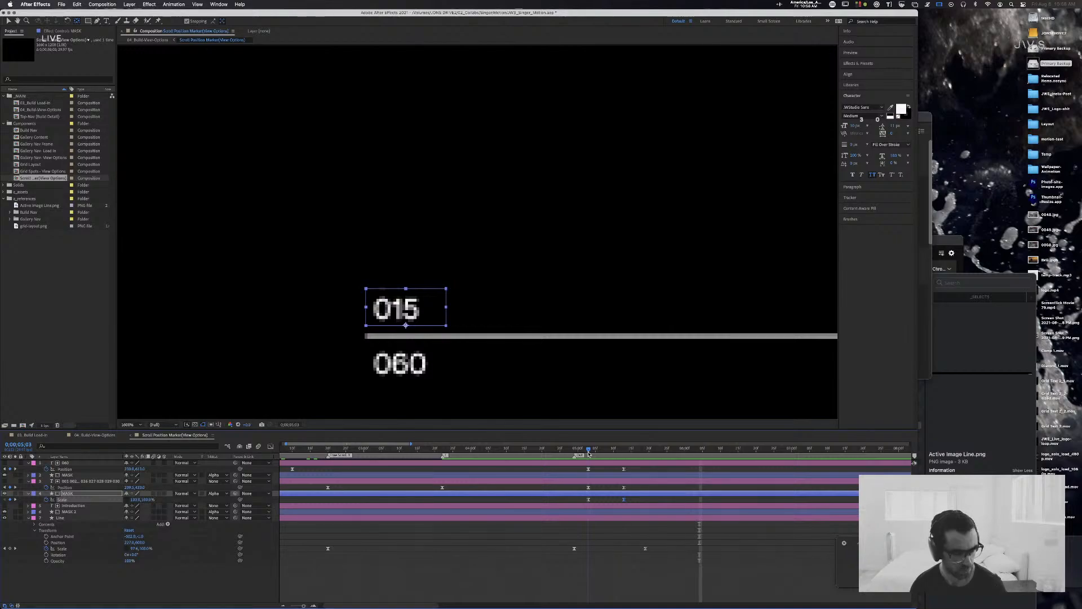
pyautogui.click(65, 463)
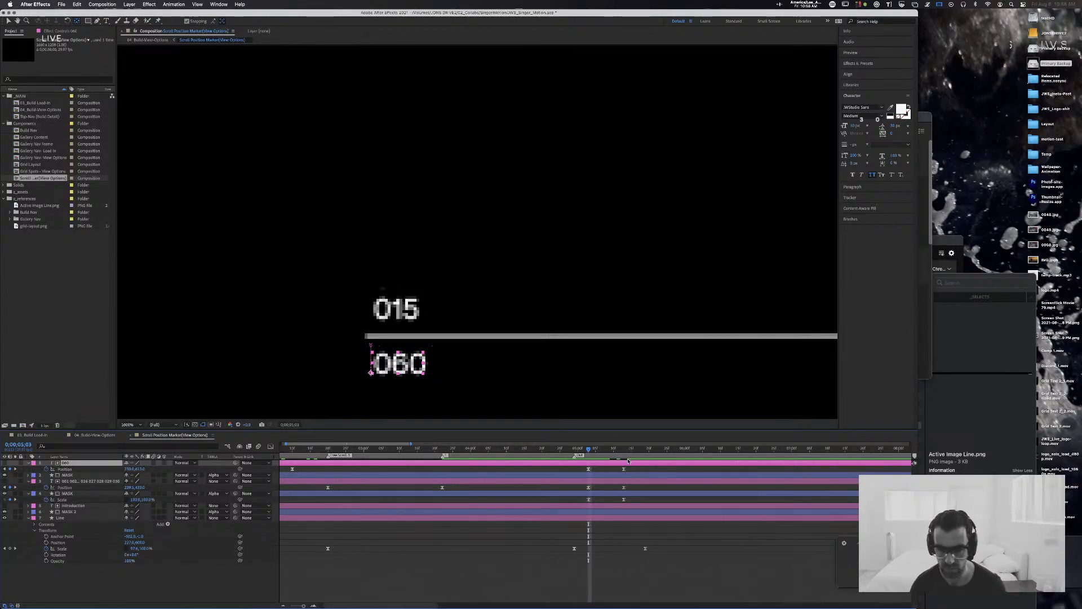
pyautogui.moveTo(593, 451); pyautogui.dragTo(626, 454)
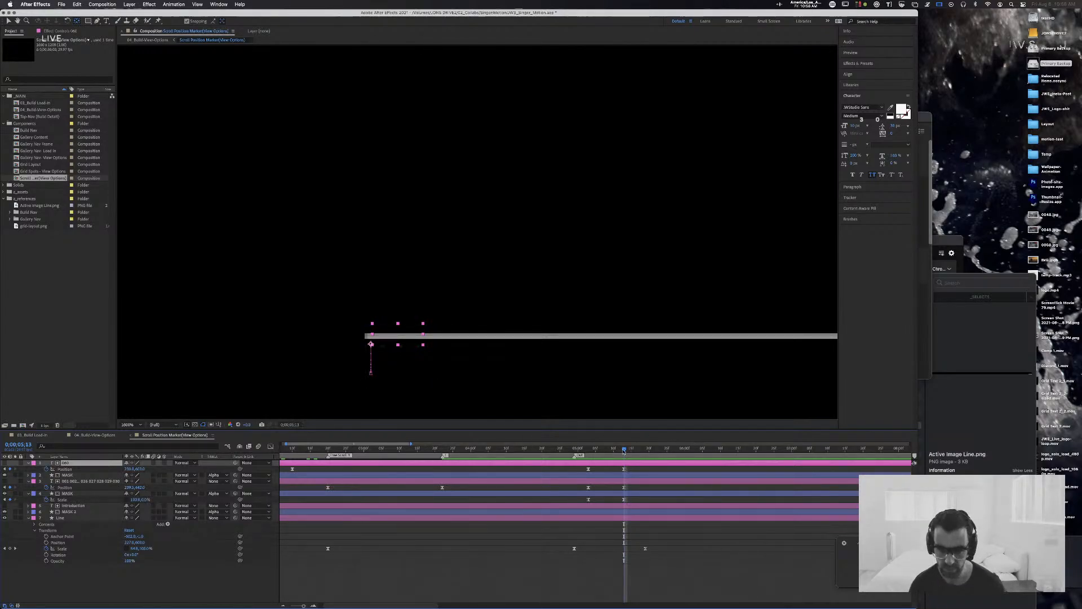
pyautogui.moveTo(624, 451); pyautogui.dragTo(592, 453)
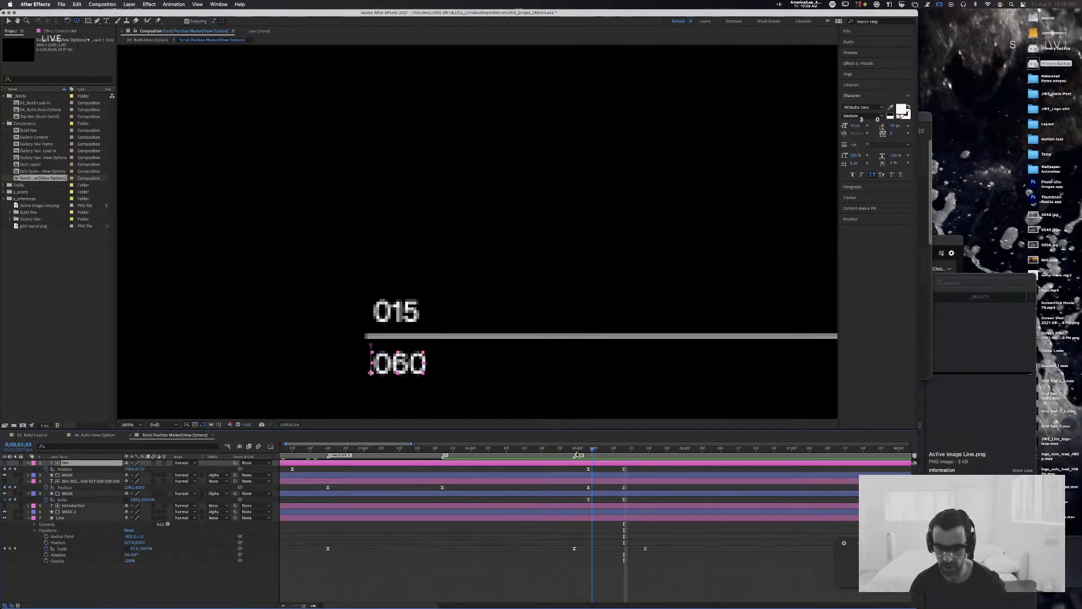
pyautogui.moveTo(592, 452)
pyautogui.mouseDown()
pyautogui.moveTo(606, 452)
pyautogui.moveTo(563, 452)
pyautogui.moveTo(612, 451)
pyautogui.moveTo(579, 449)
pyautogui.mouseUp()
pyautogui.press(',')
pyautogui.press(',')
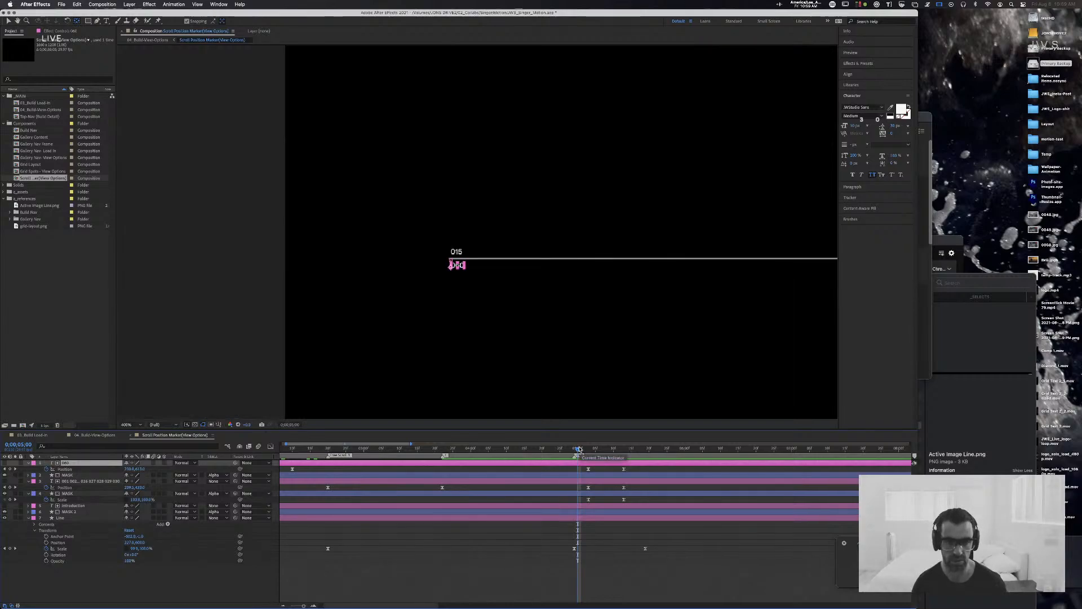
pyautogui.click(286, 222)
pyautogui.press('space')
pyautogui.moveTo(612, 169); pyautogui.dragTo(184, 205)
pyautogui.moveTo(635, 193); pyautogui.dragTo(820, 192)
pyautogui.moveTo(395, 191); pyautogui.dragTo(553, 185)
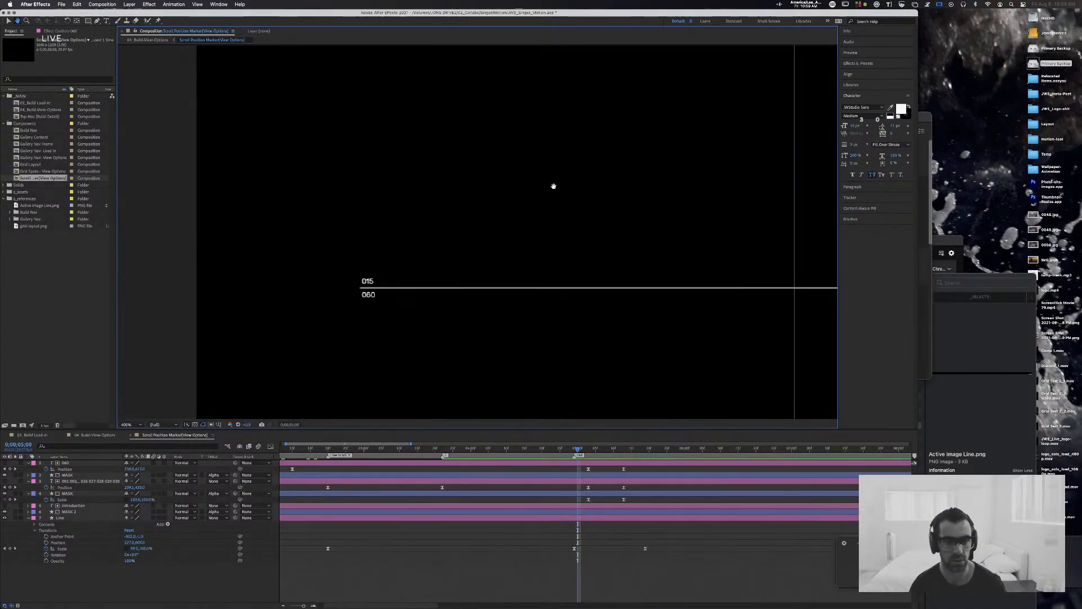
pyautogui.press(',')
pyautogui.press(',')
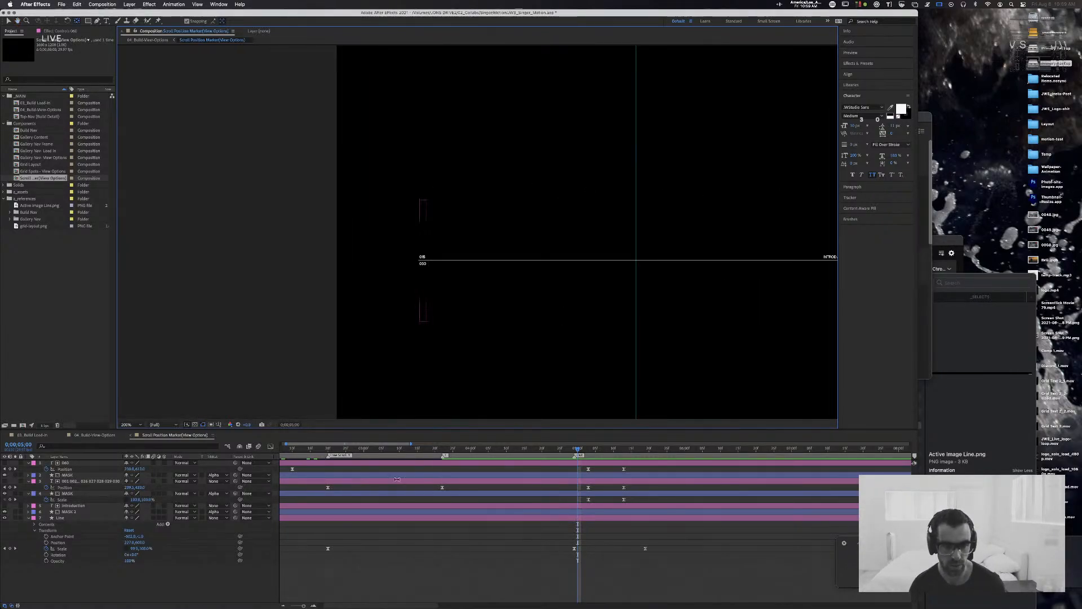
# Step: Preview the 04_Build-View-Options composition and scrub the gallery's opening scroll from about 0;00;02;02 to check the position marker in context
pyautogui.click(101, 435)
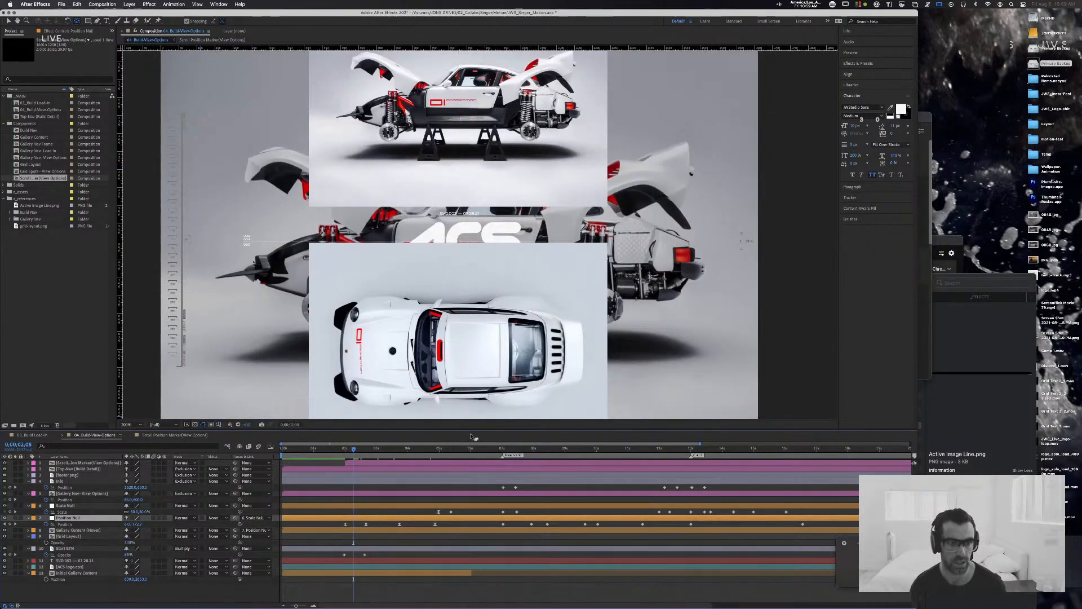
pyautogui.press('space')
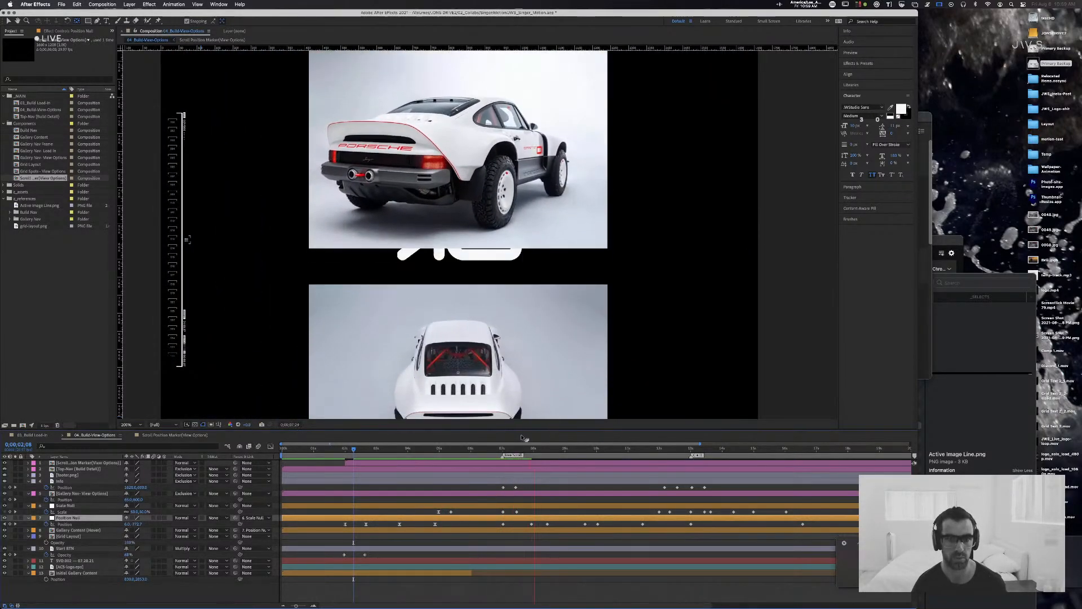
pyautogui.press('space')
pyautogui.moveTo(520, 450); pyautogui.dragTo(345, 452)
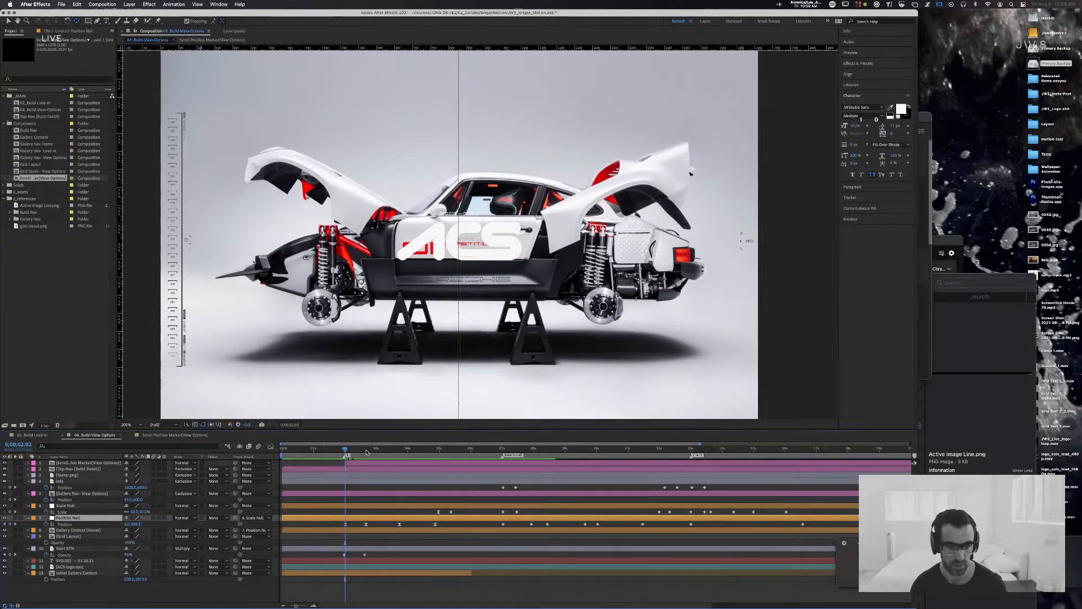
pyautogui.moveTo(366, 452); pyautogui.dragTo(375, 451)
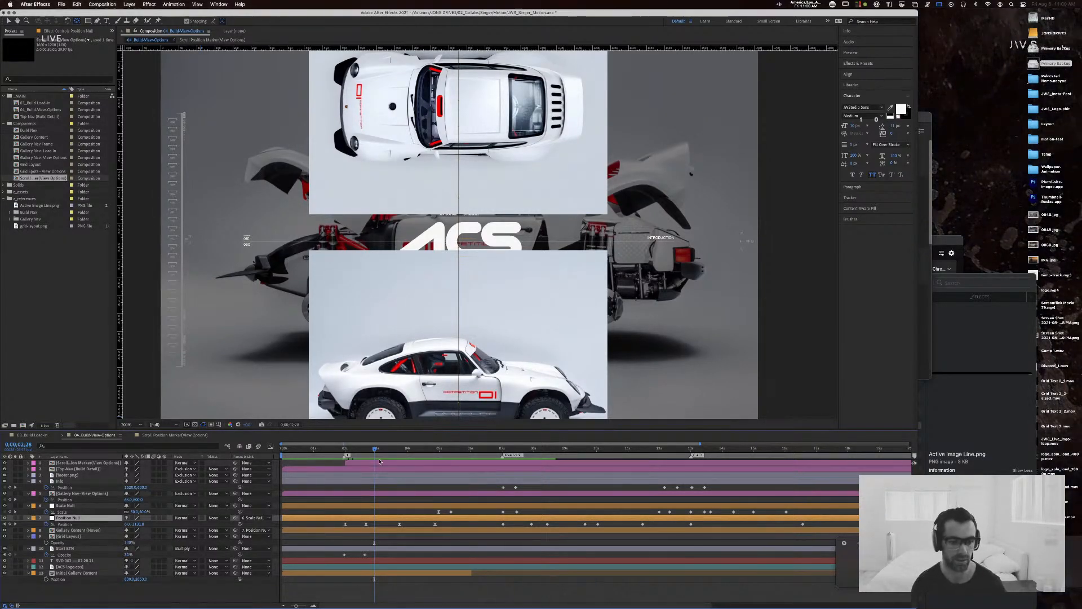
pyautogui.click(347, 455)
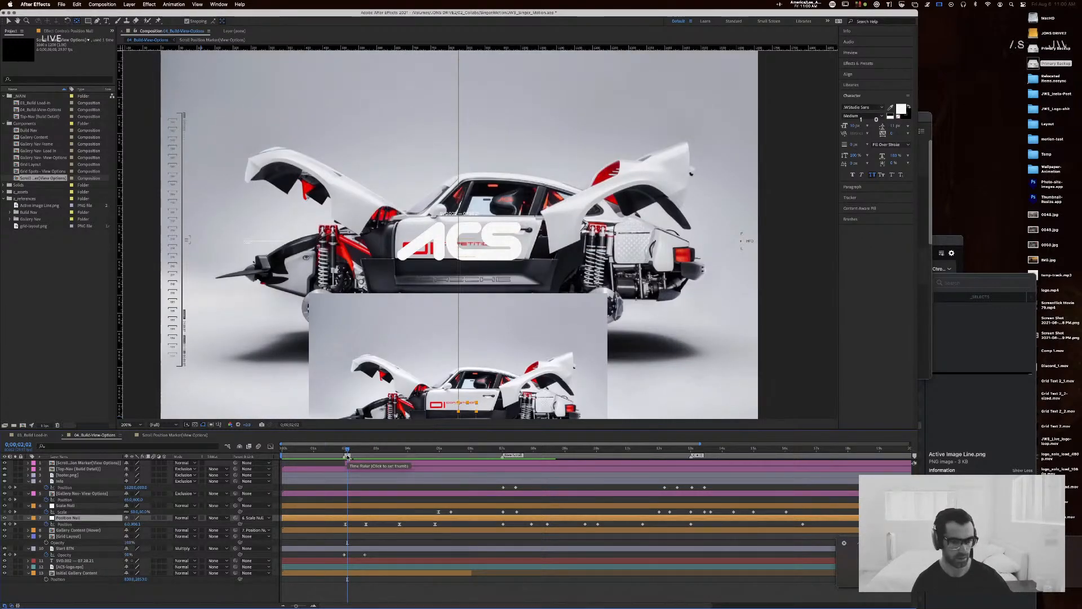
pyautogui.moveTo(360, 456); pyautogui.dragTo(367, 455)
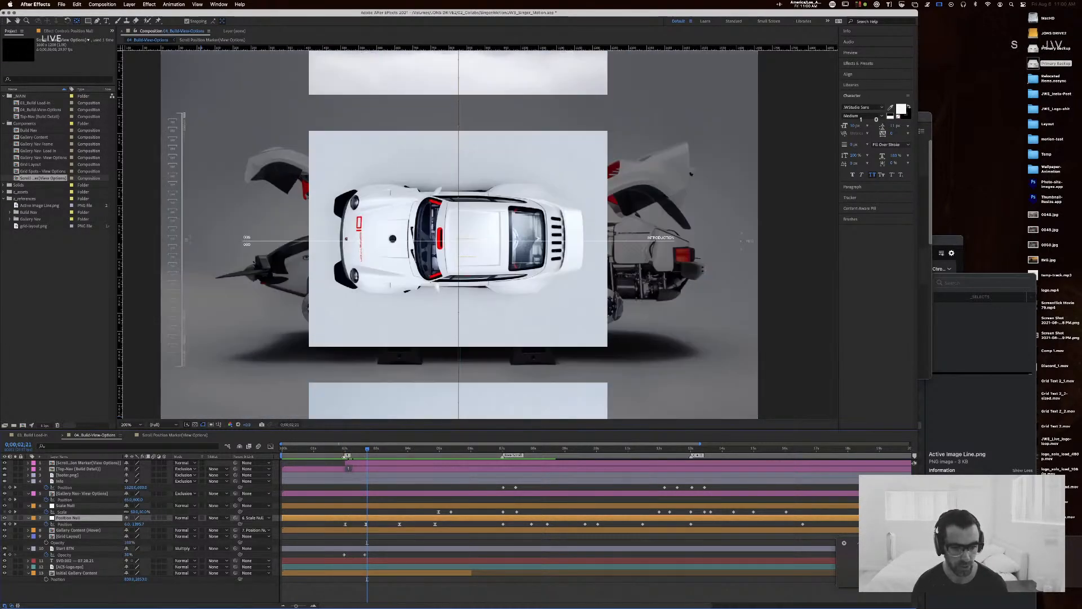
# Step: Comment the first composition marker, near the two-second mark, as "Gallery Nav Hover" and save the project
pyautogui.doubleClick(345, 456)
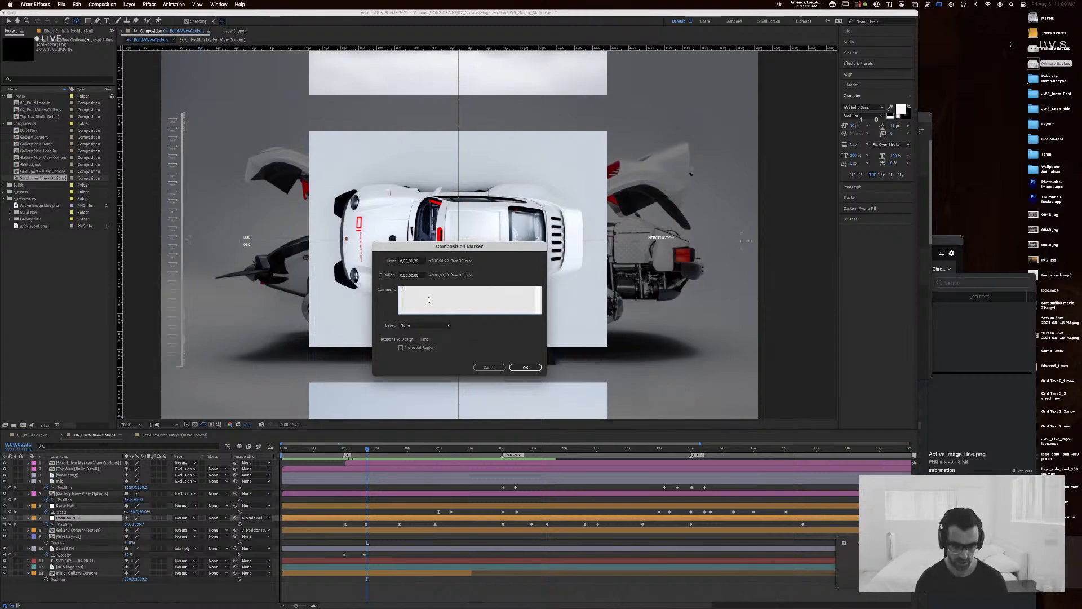
pyautogui.write('Gallery Na')
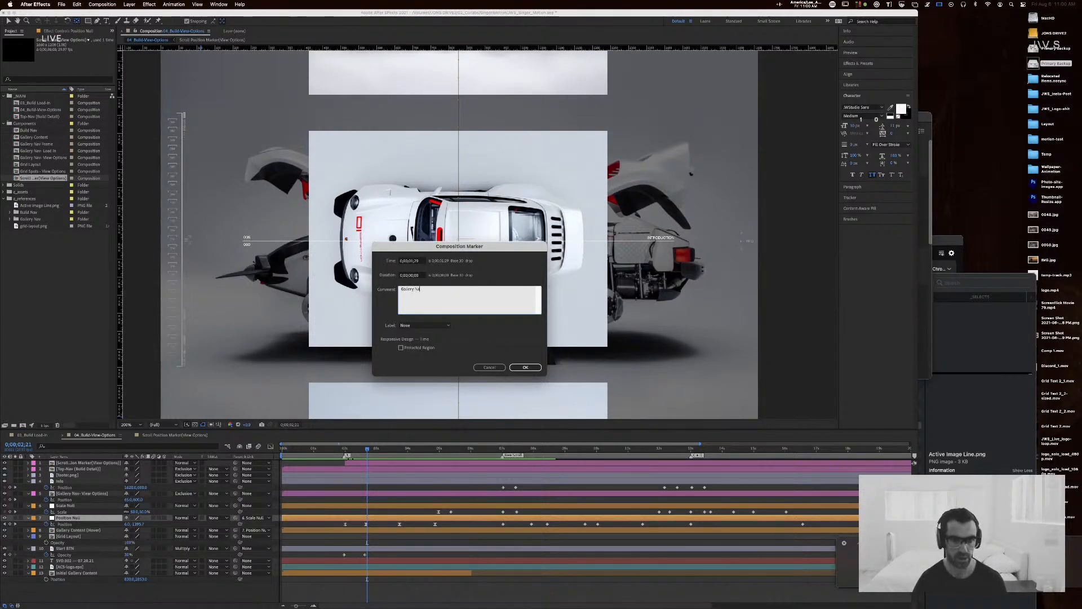
pyautogui.write('v Hover')
pyautogui.press('Return')
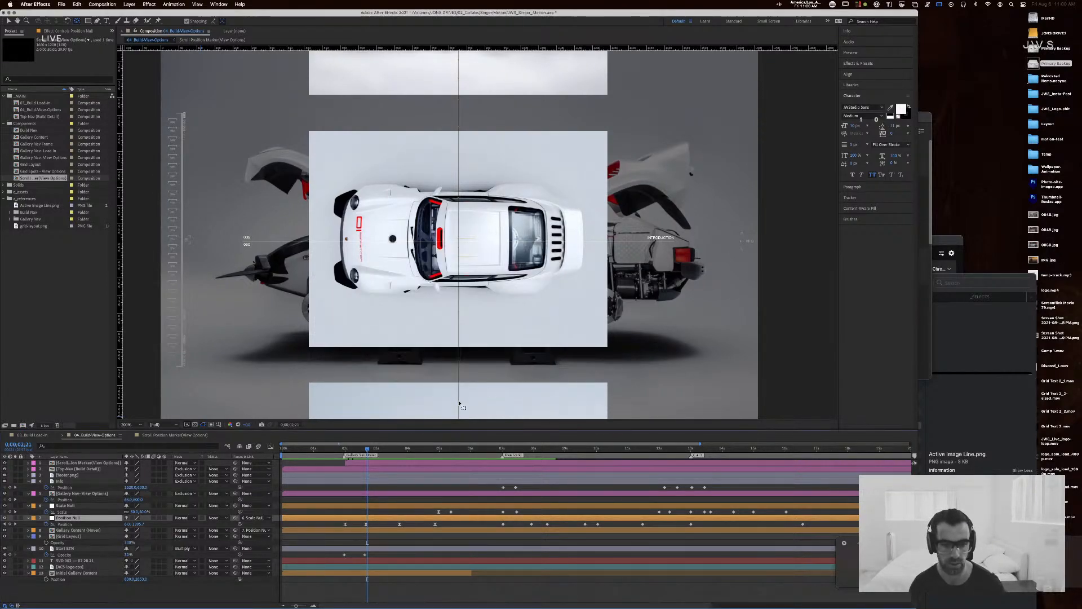
pyautogui.press('super+s')
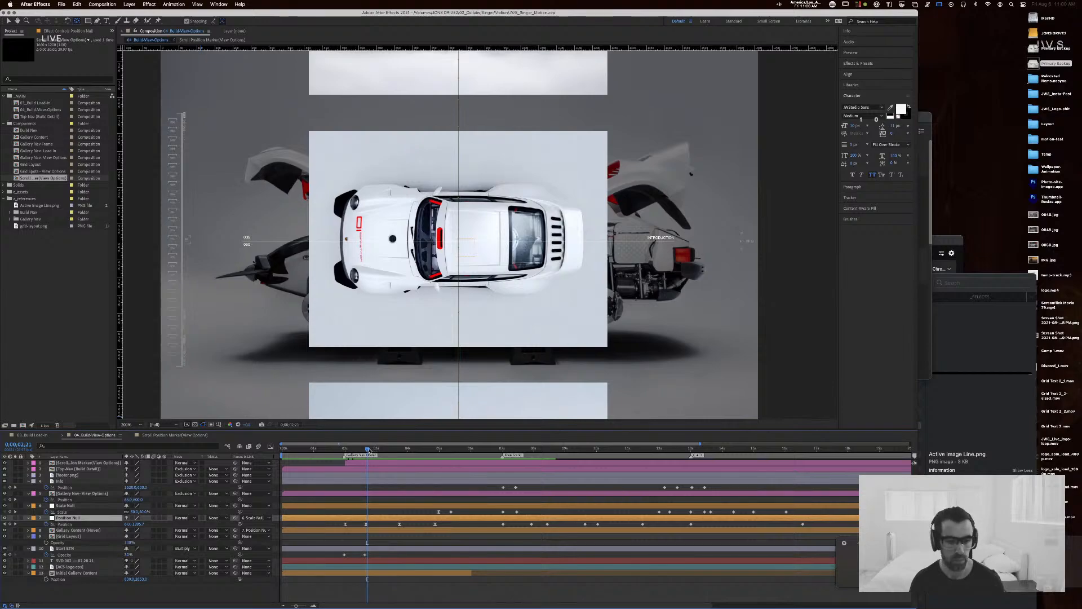
pyautogui.moveTo(375, 446); pyautogui.dragTo(439, 452)
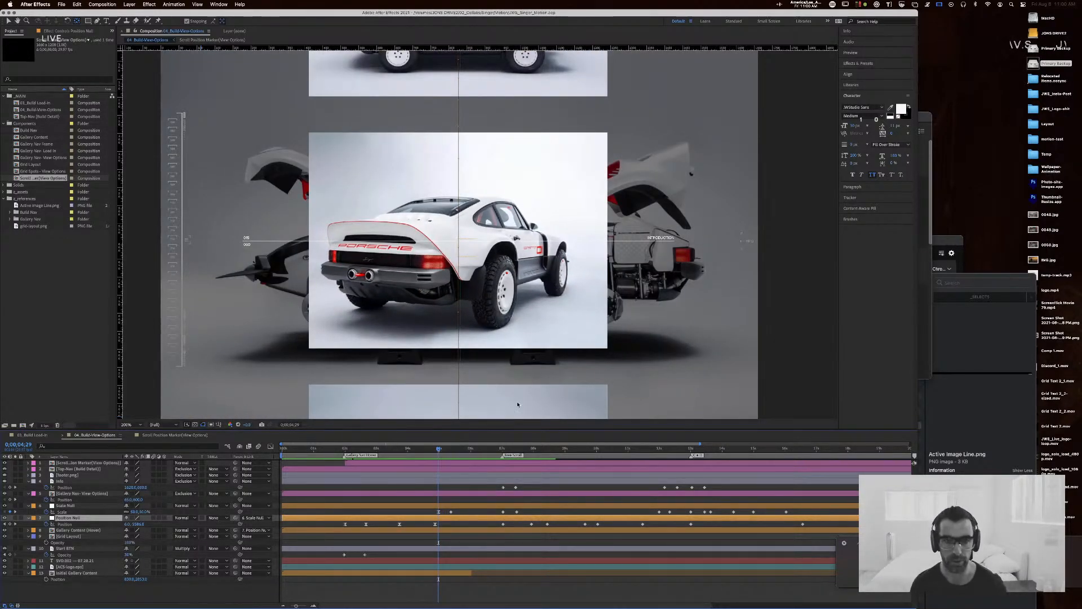
# Step: Switch to Spotify, play "The Pressure" from the Nas album King's Disease II, and return to After Effects
pyautogui.press('super+Tab')
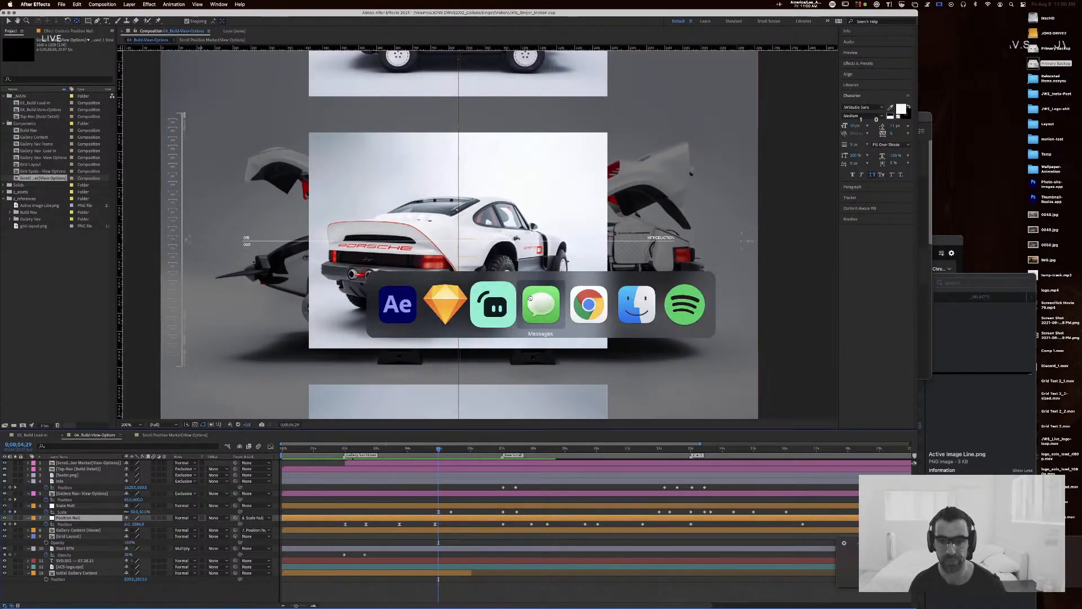
pyautogui.click(683, 312)
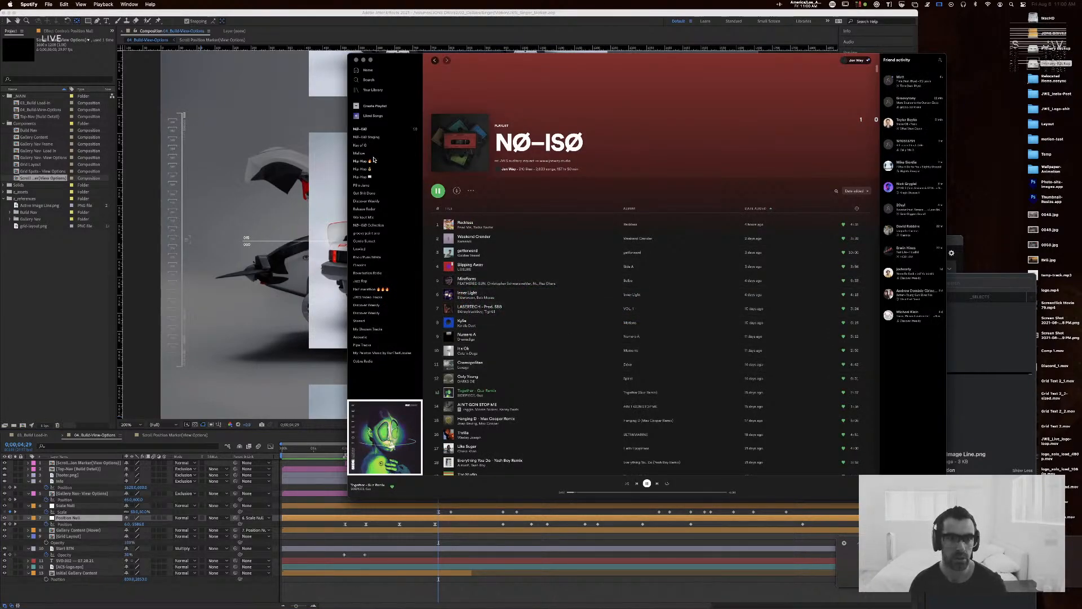
pyautogui.click(364, 208)
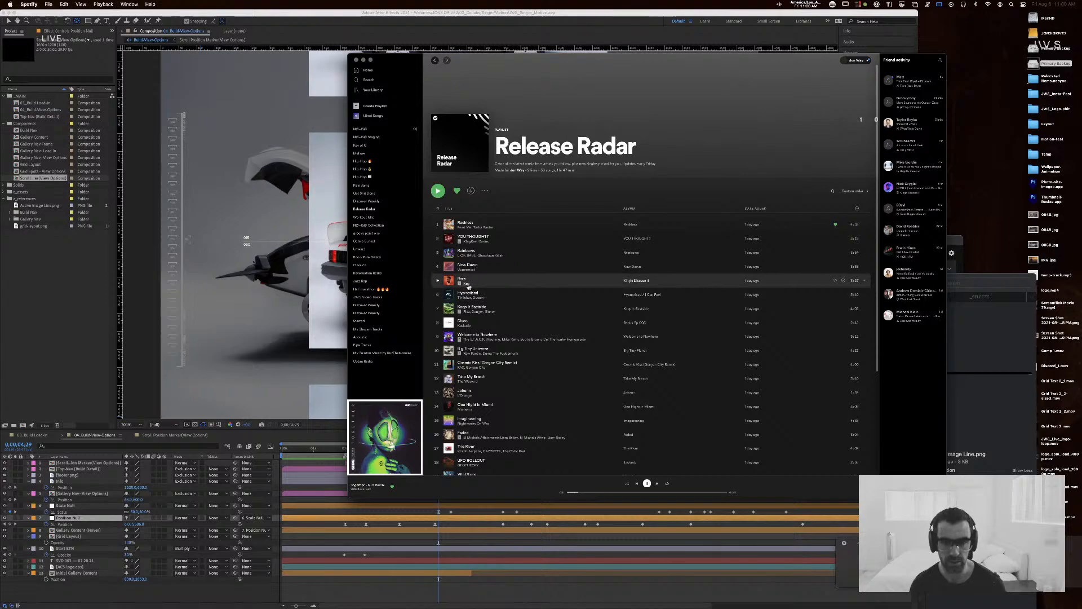
pyautogui.click(466, 284)
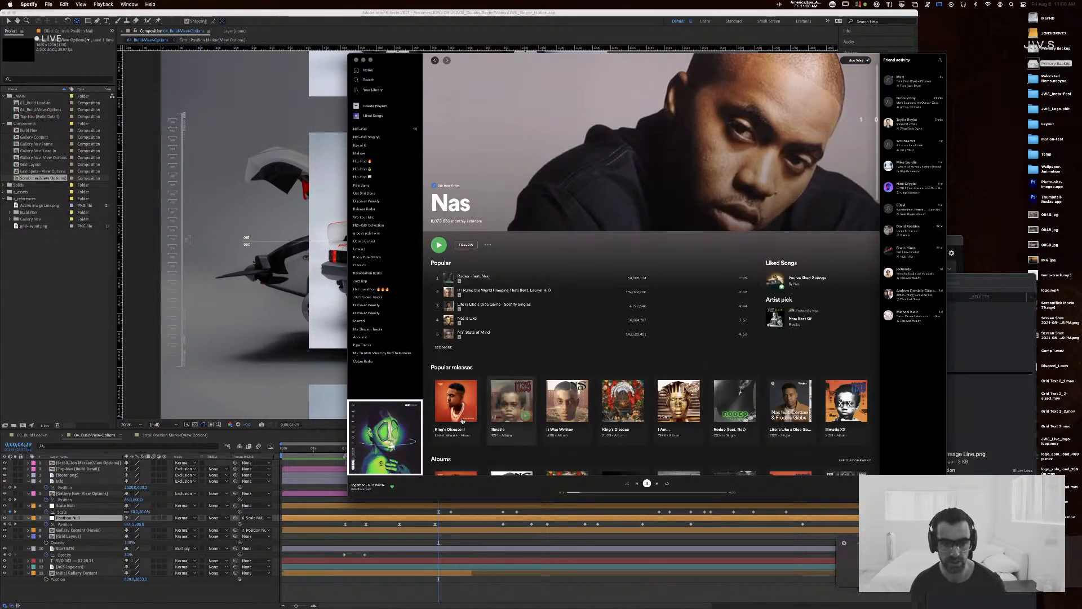
pyautogui.click(455, 400)
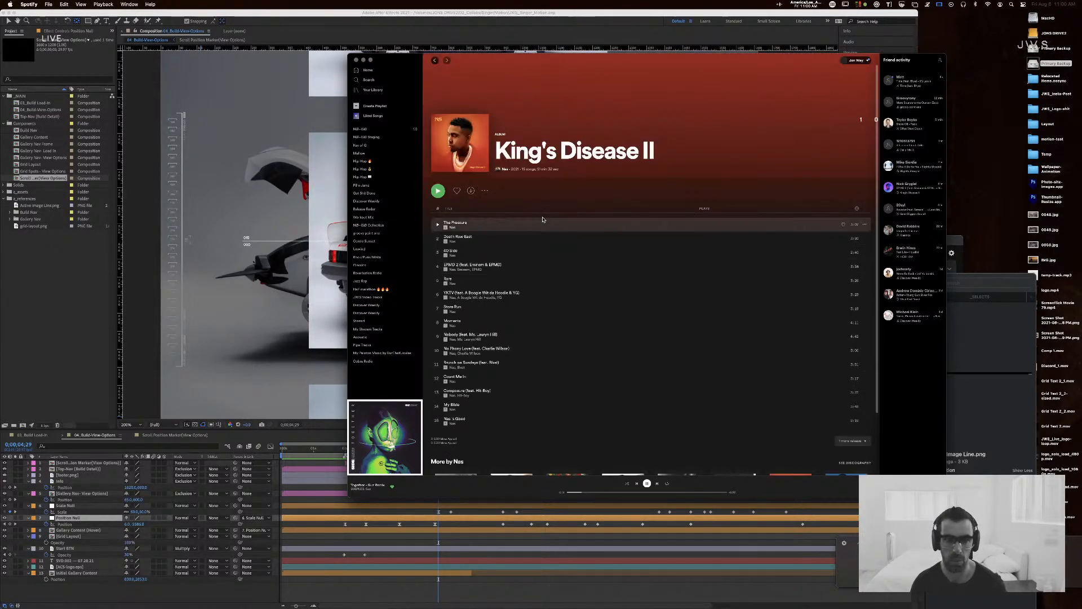
pyautogui.doubleClick(524, 224)
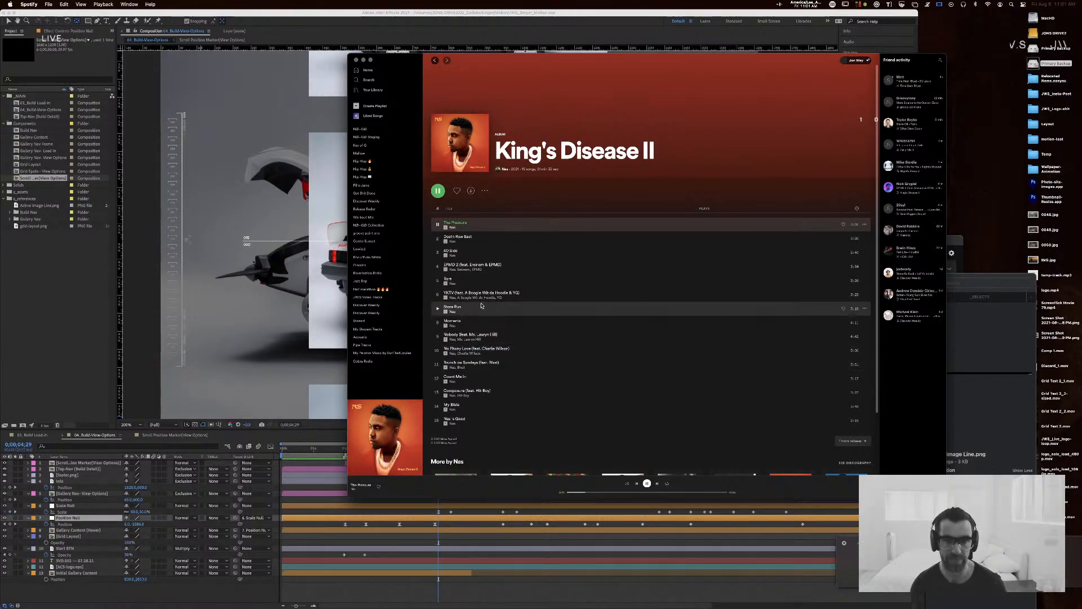
pyautogui.press('super+h')
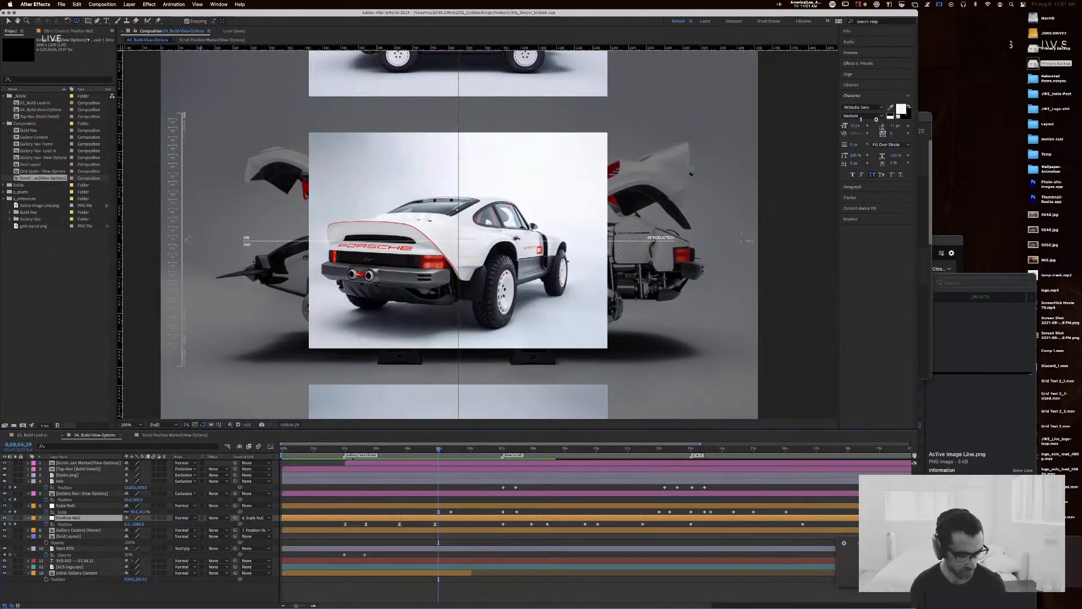
pyautogui.press('super+Tab')
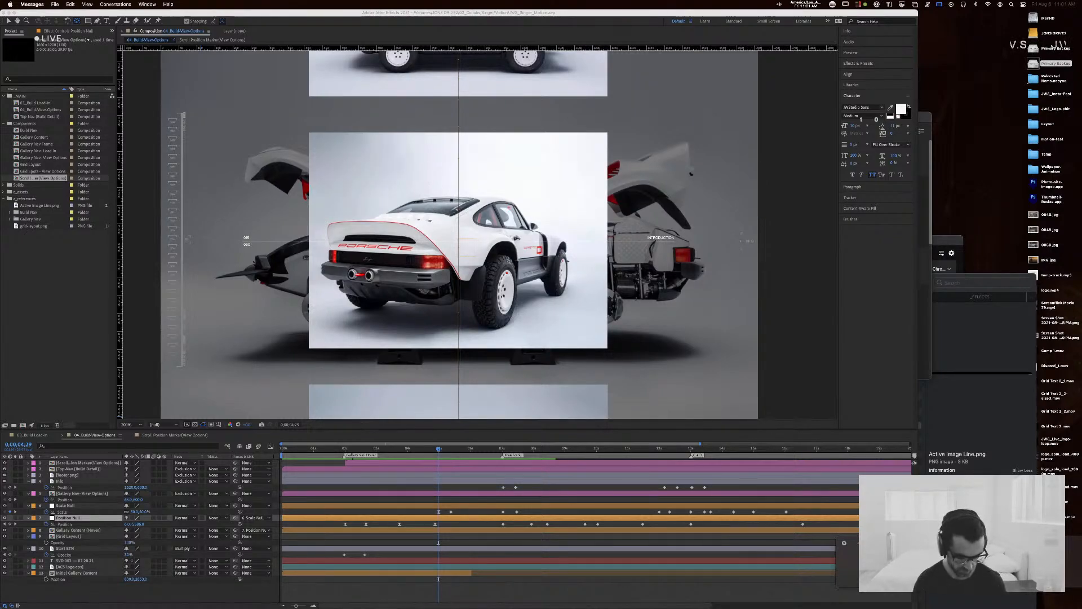
pyautogui.press('super+Tab')
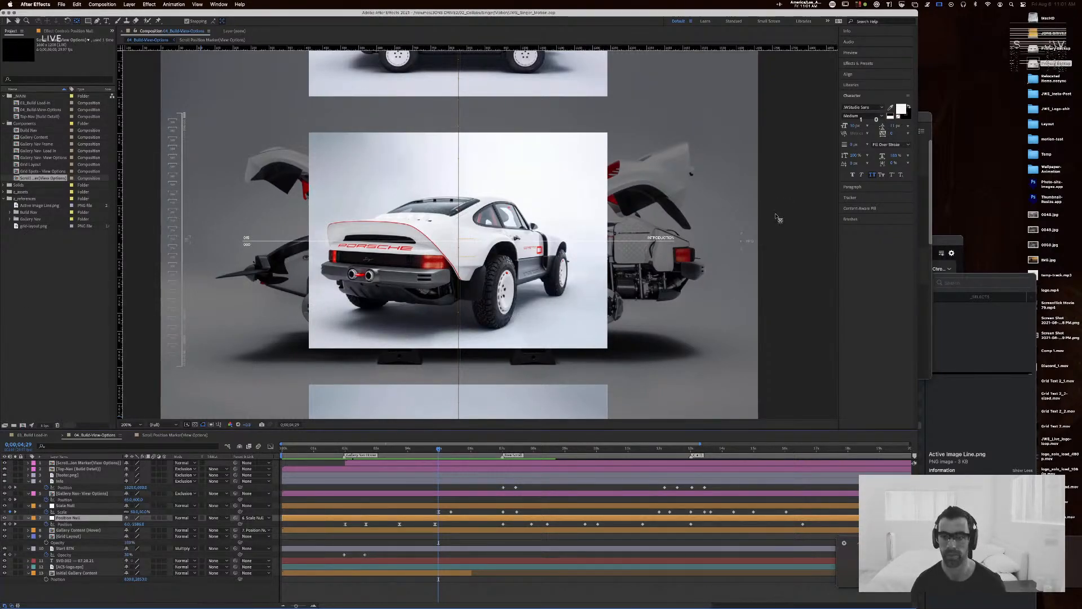
pyautogui.click(422, 452)
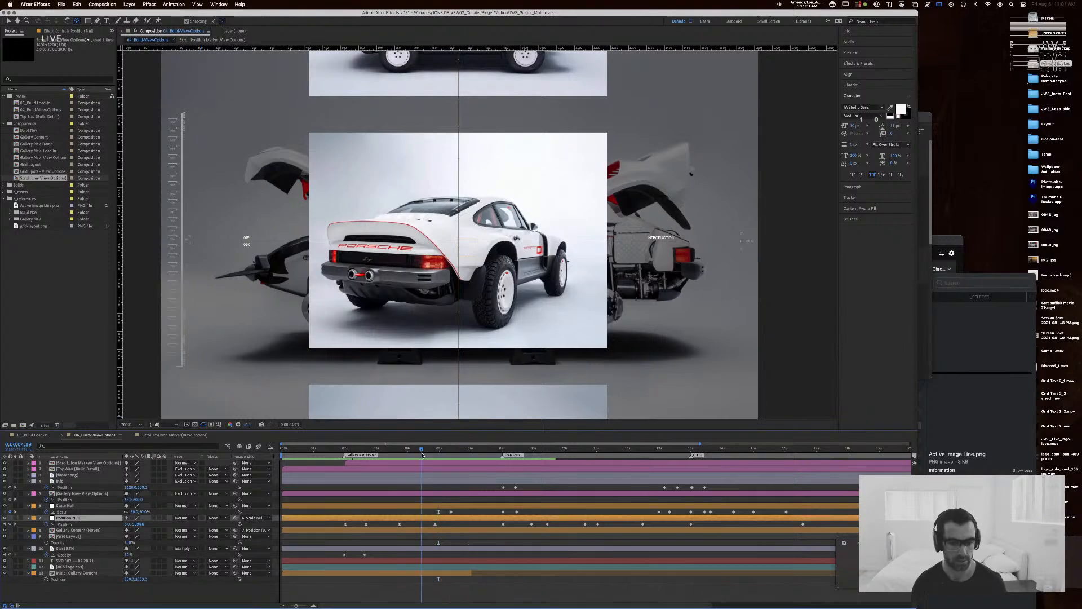
pyautogui.press('super+Tab')
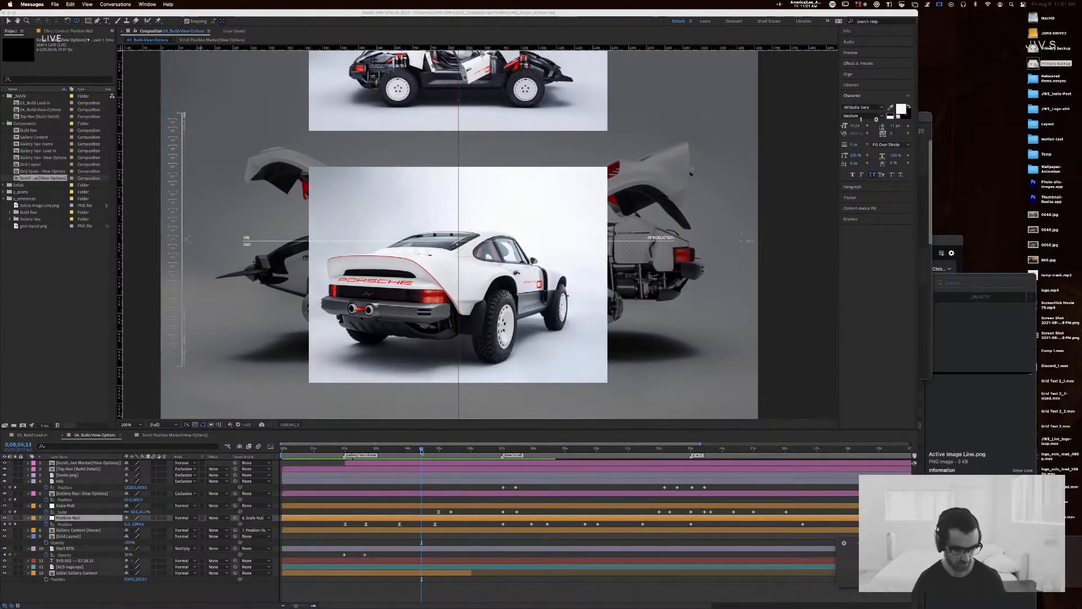
# Step: Scrub through the gallery scroll and the image enlargement in the view-options composition, ending at 0;00;04;29
pyautogui.moveTo(420, 450); pyautogui.dragTo(263, 450)
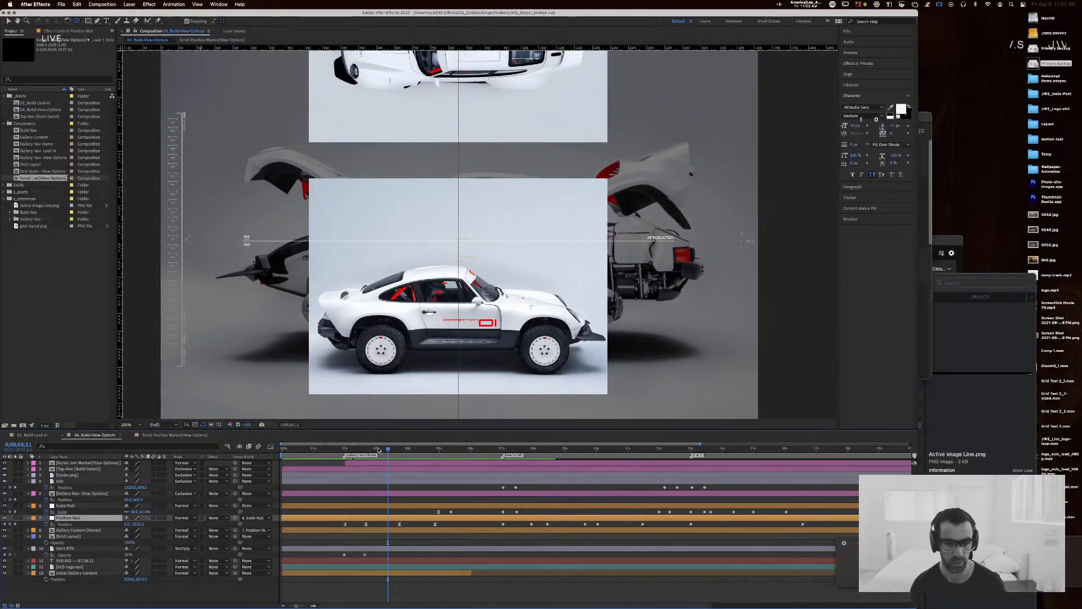
pyautogui.click(319, 448)
pyautogui.moveTo(326, 448)
pyautogui.mouseDown()
pyautogui.moveTo(401, 450)
pyautogui.moveTo(333, 448)
pyautogui.mouseUp()
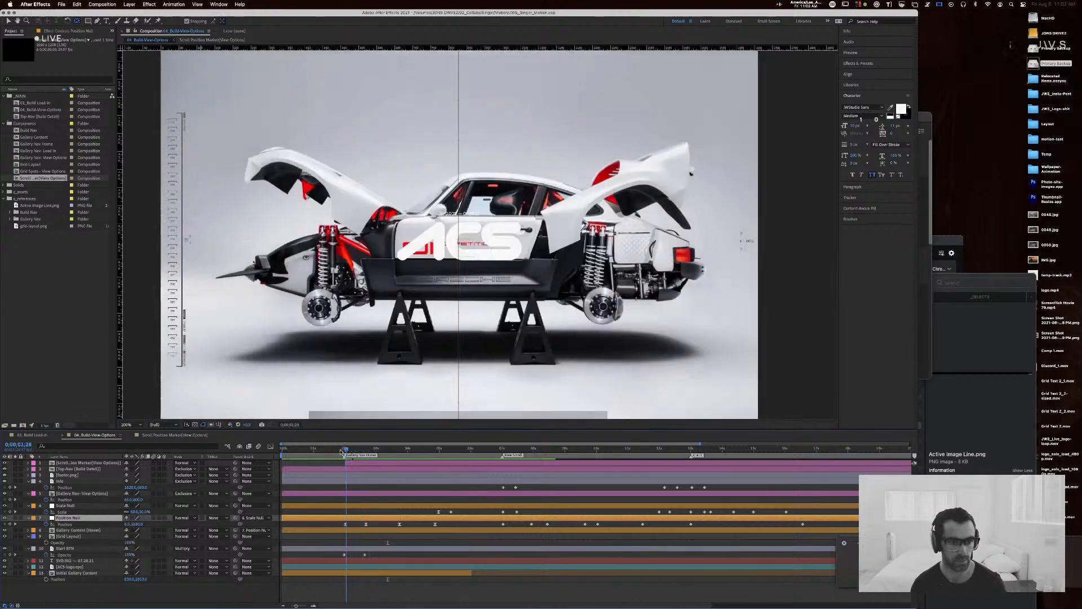
pyautogui.click(524, 449)
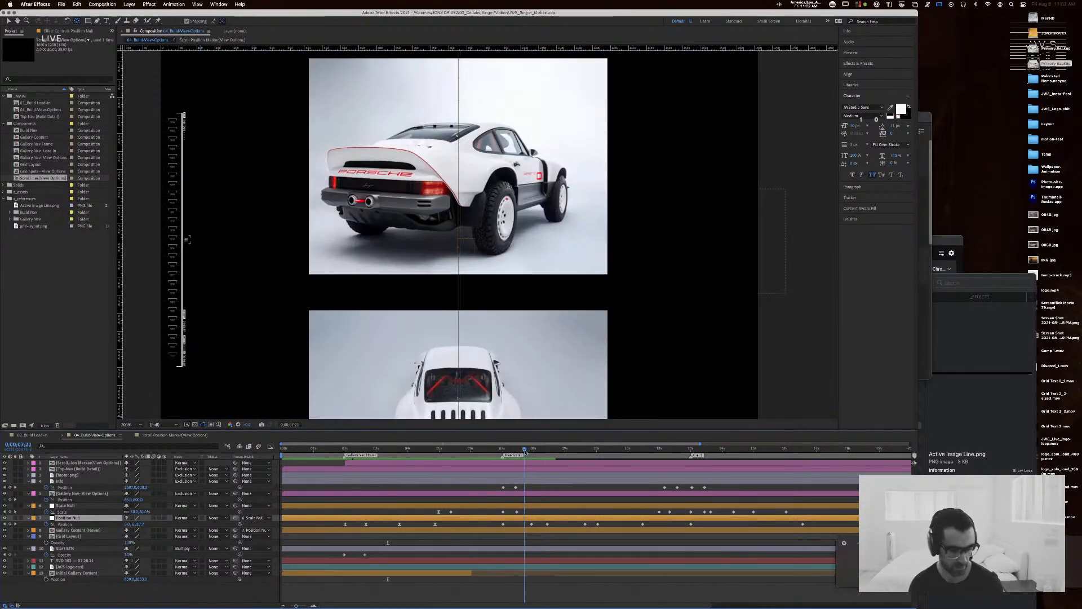
pyautogui.moveTo(525, 450); pyautogui.dragTo(439, 457)
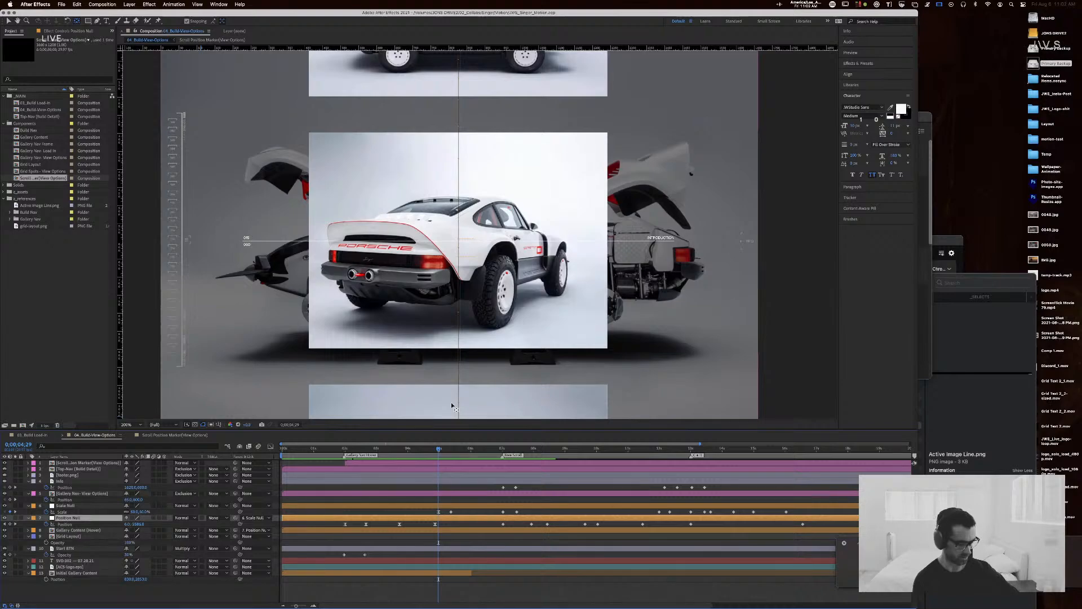
pyautogui.press('super+Tab')
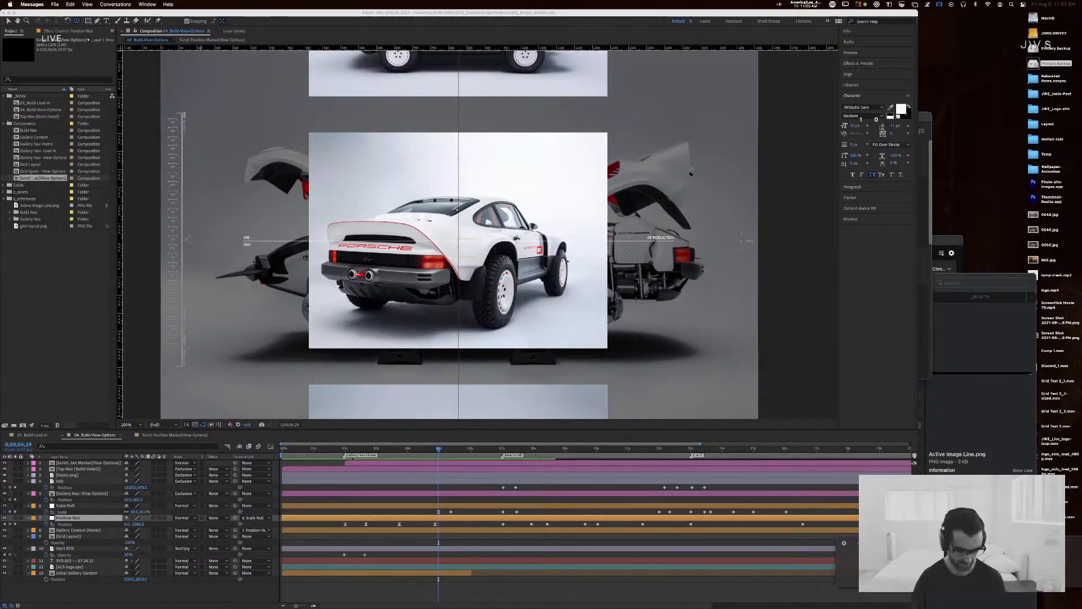
pyautogui.click(621, 24)
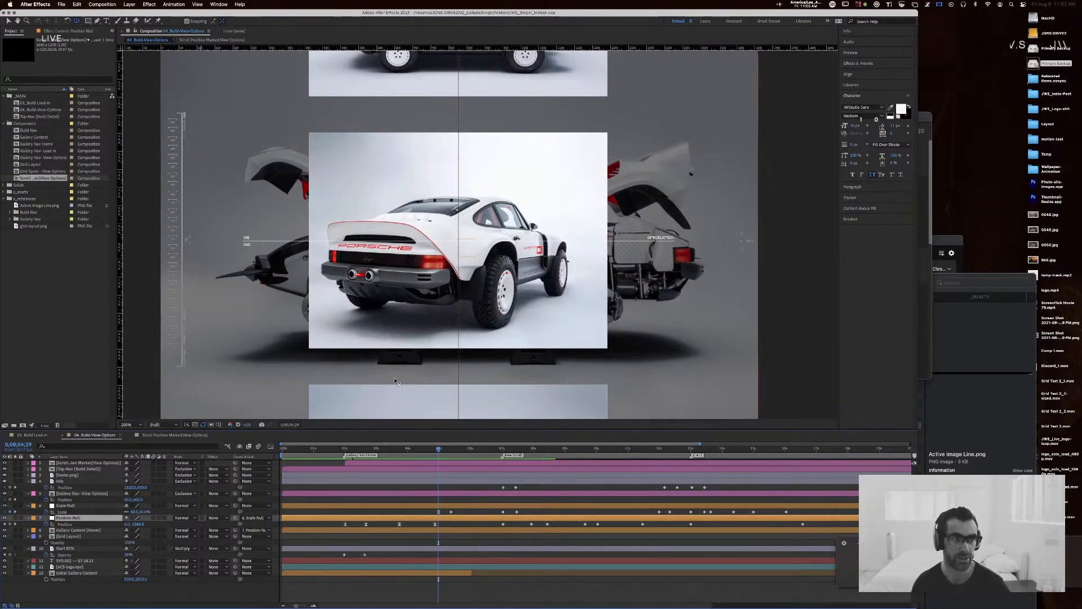
# Step: Add a composition marker with a comment at 0;00;07;00 in the Scroll Position Marker composition, matching the enlarged image's timing in the view-options composition
pyautogui.moveTo(439, 448); pyautogui.dragTo(410, 448)
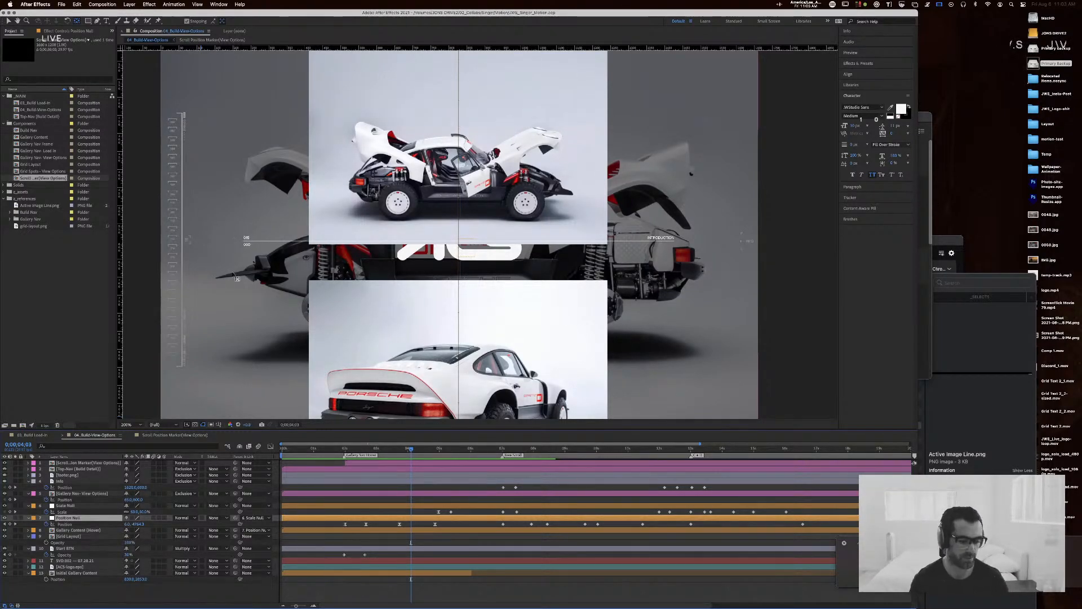
pyautogui.moveTo(411, 451); pyautogui.dragTo(503, 451)
pyautogui.click(175, 435)
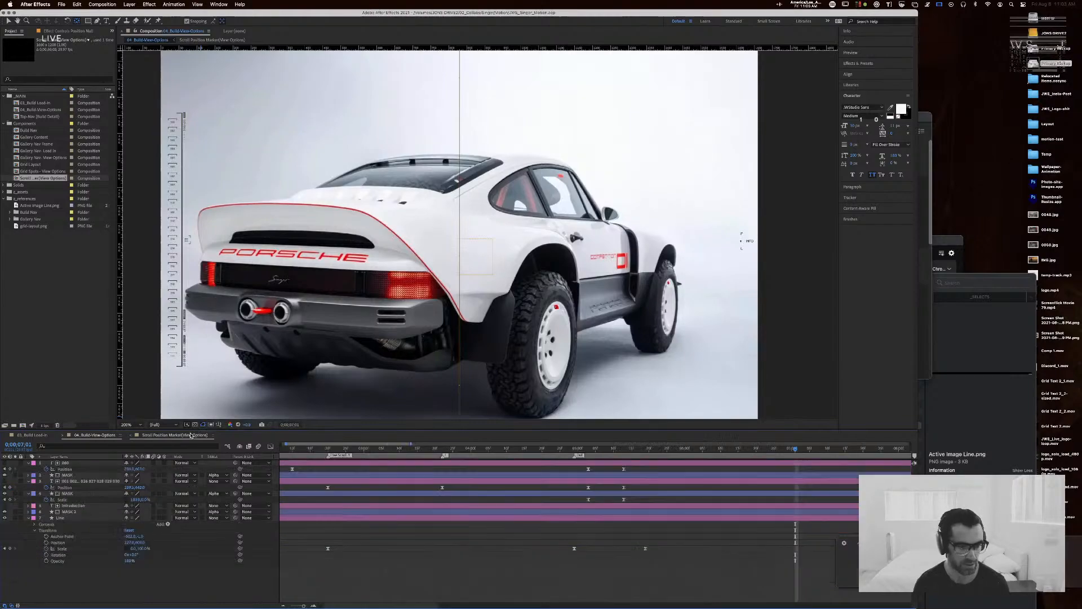
pyautogui.moveTo(304, 606); pyautogui.dragTo(295, 606)
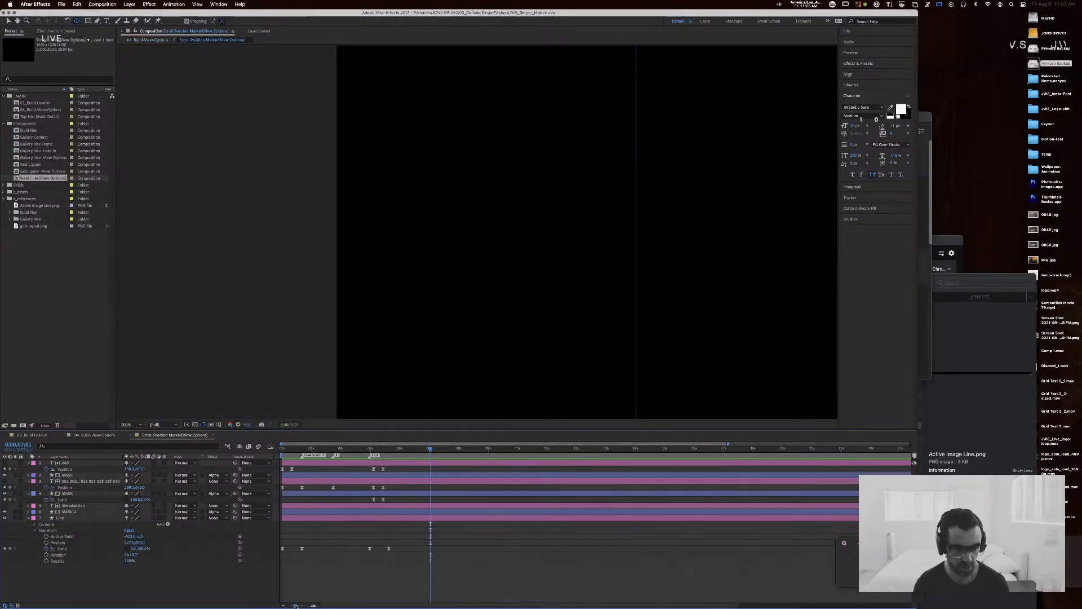
pyautogui.click(435, 449)
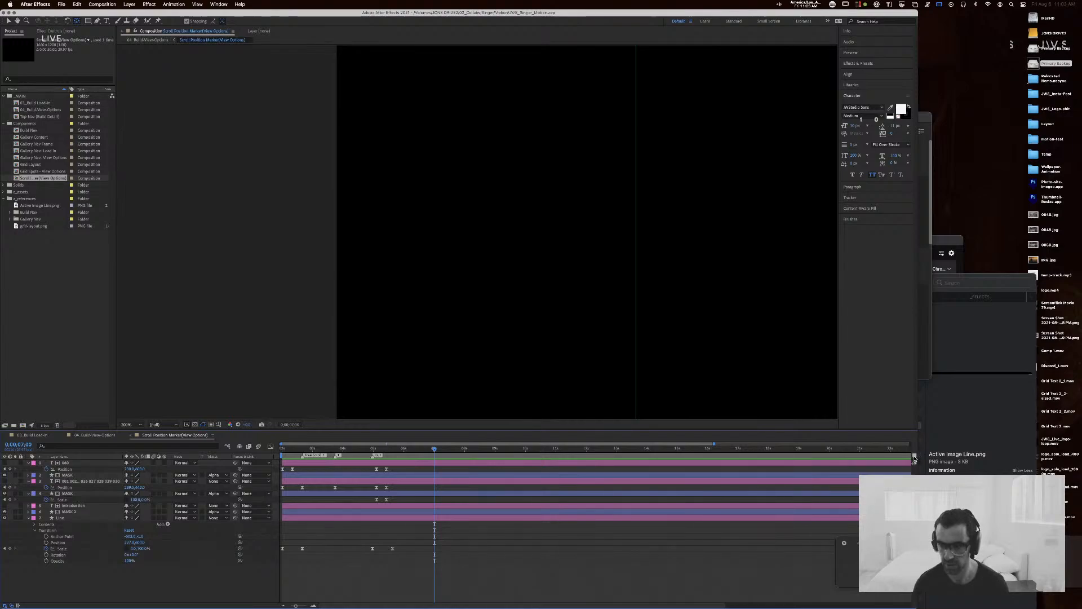
pyautogui.moveTo(913, 456); pyautogui.dragTo(479, 455)
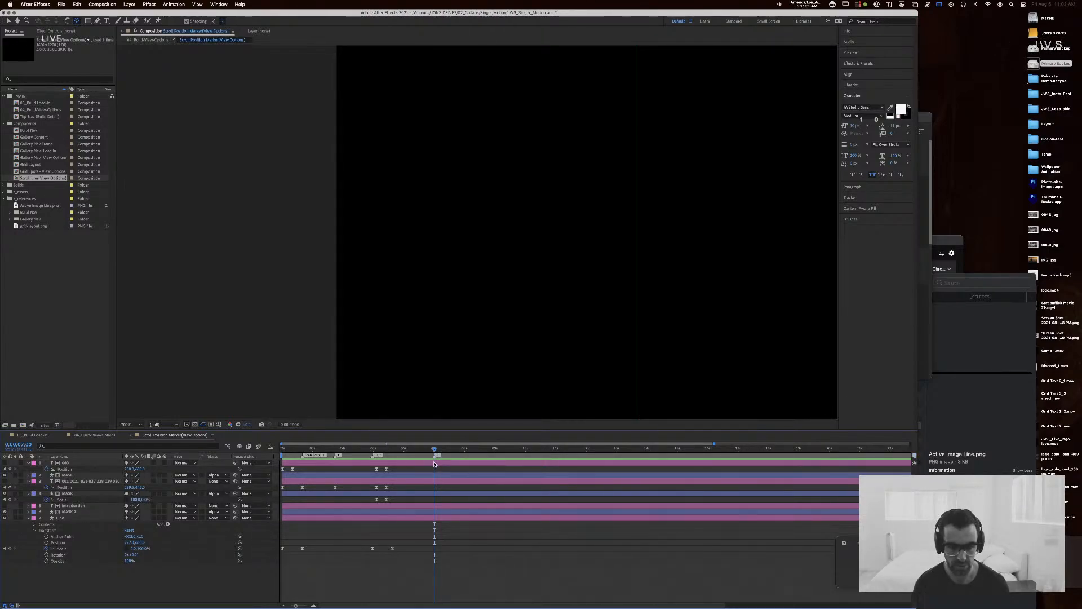
pyautogui.press('k')
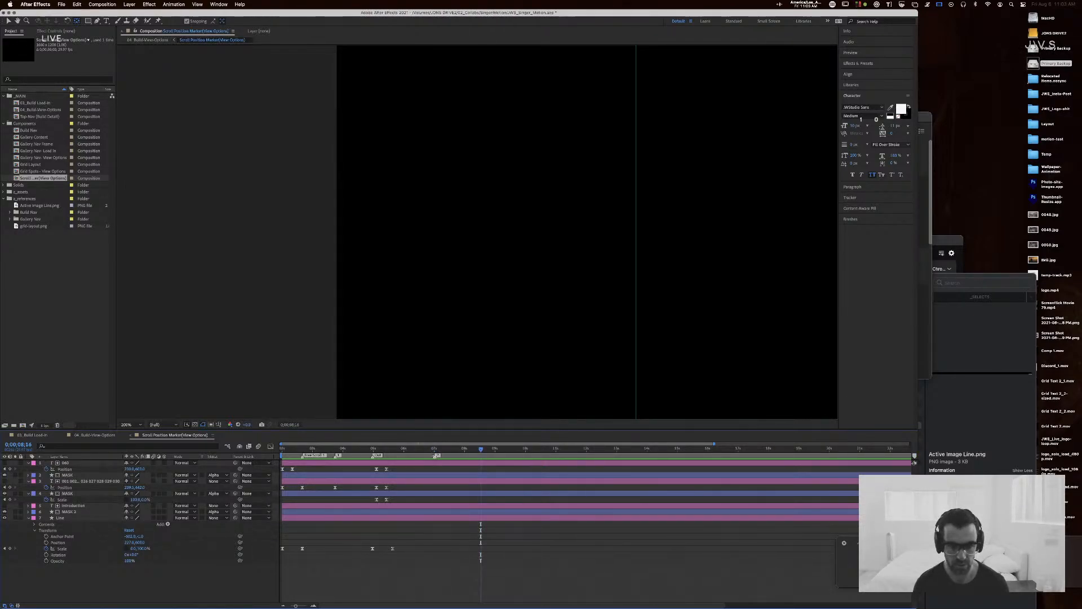
pyautogui.doubleClick(435, 455)
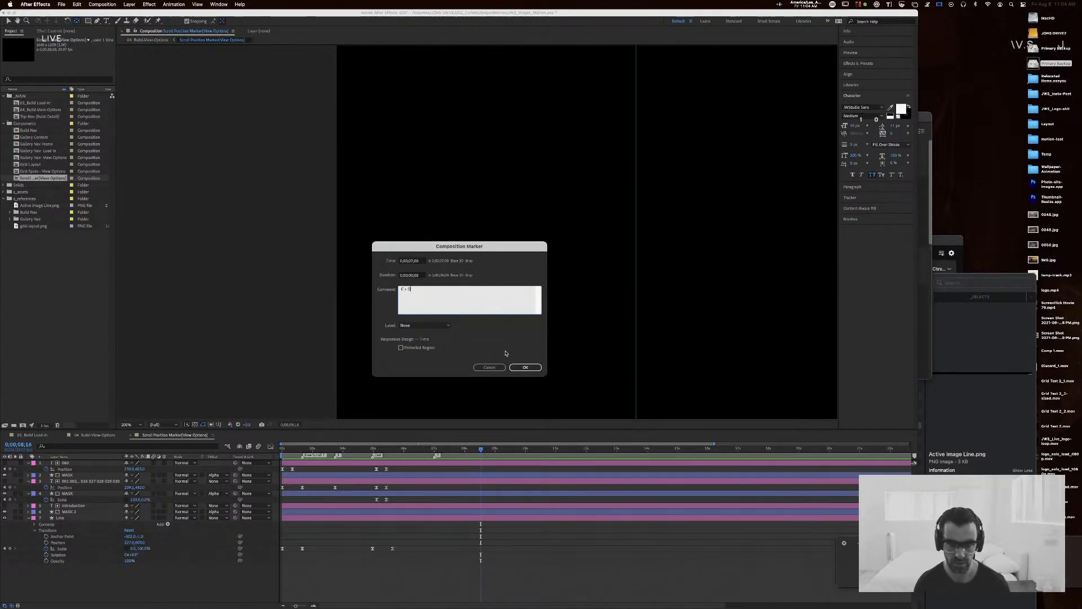
pyautogui.click(524, 367)
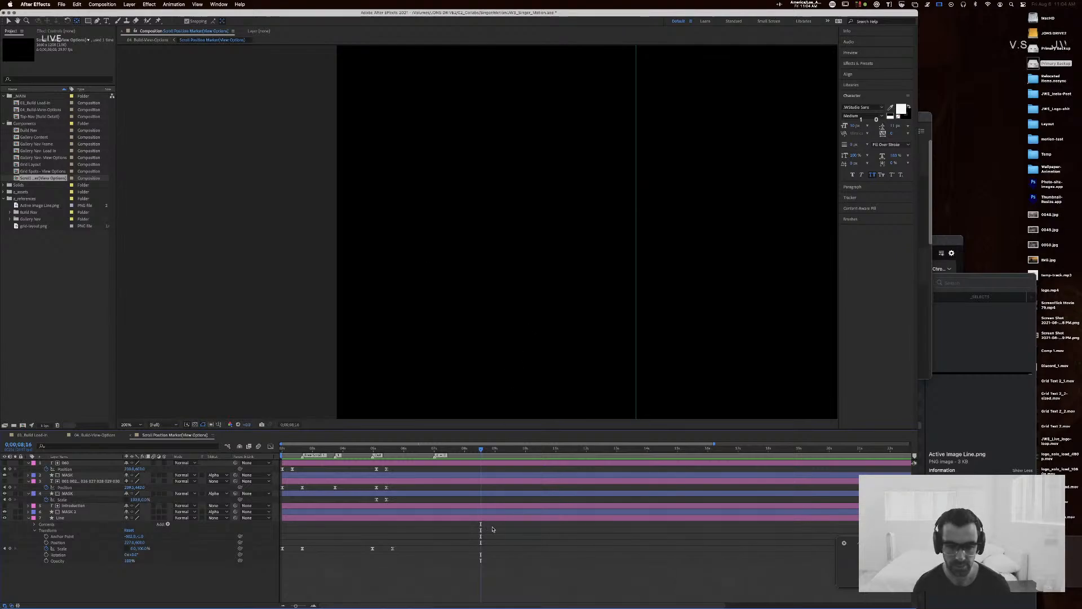
# Step: Copy the top text layer's first two Position keyframes to 0;00;07;00
pyautogui.moveTo(485, 454); pyautogui.dragTo(435, 452)
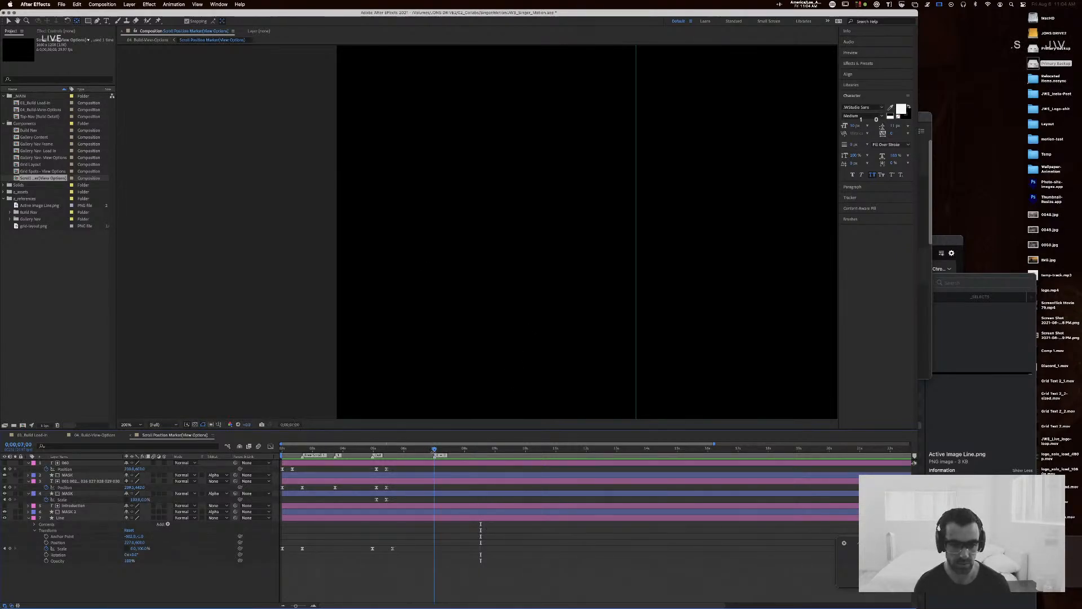
pyautogui.click(285, 470)
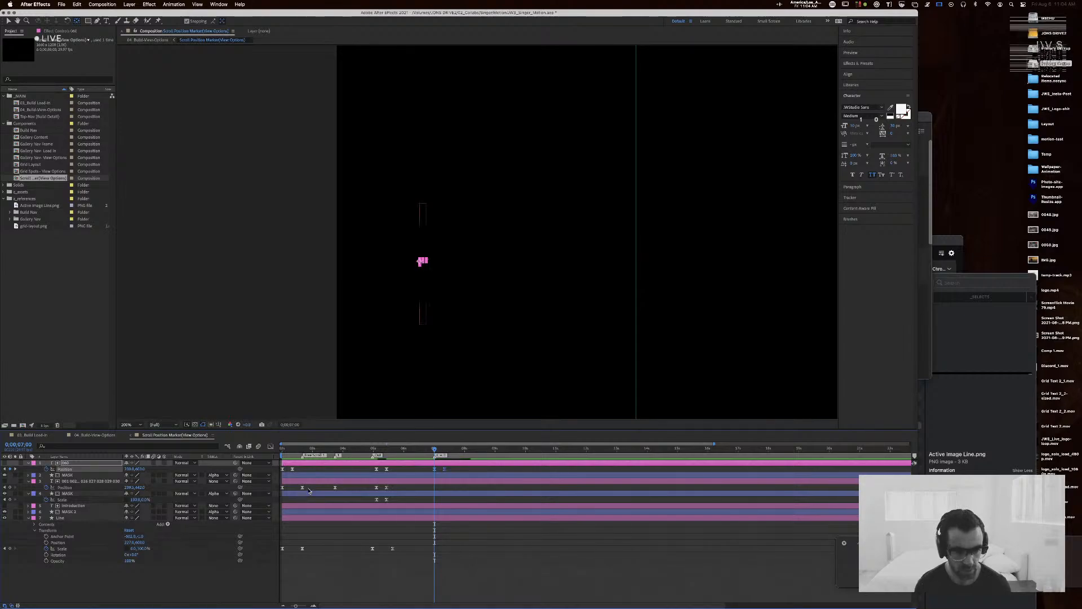
pyautogui.click(388, 481)
pyautogui.press('super+v')
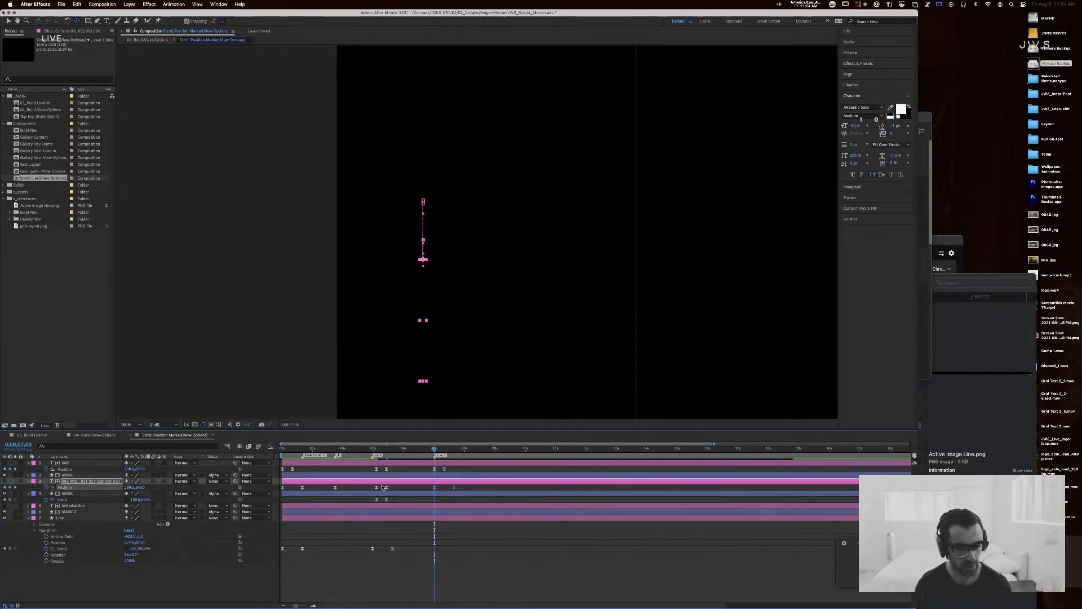
pyautogui.press('super+z')
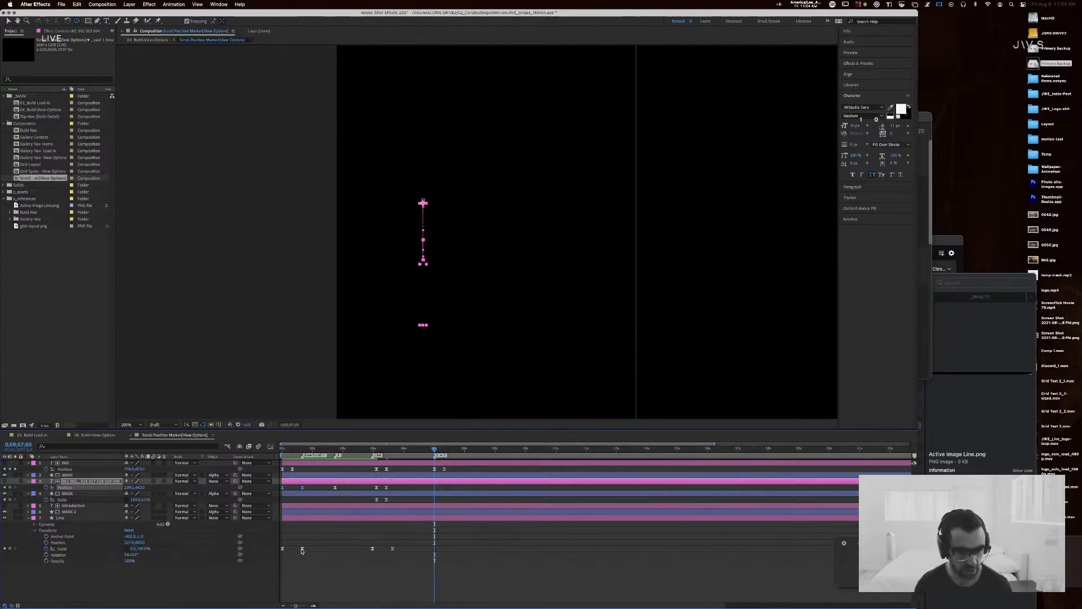
# Step: Copy the Line layer's first two Scale keyframes to 0;00;07;00
pyautogui.moveTo(309, 544); pyautogui.dragTo(264, 558)
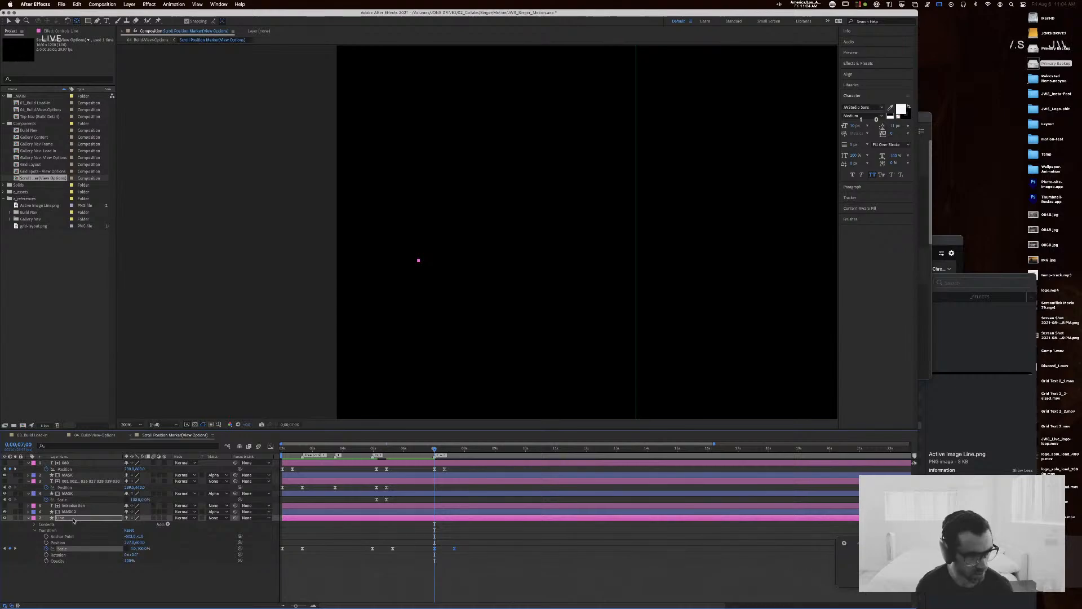
pyautogui.moveTo(436, 451)
pyautogui.mouseDown()
pyautogui.moveTo(449, 451)
pyautogui.moveTo(435, 453)
pyautogui.mouseUp()
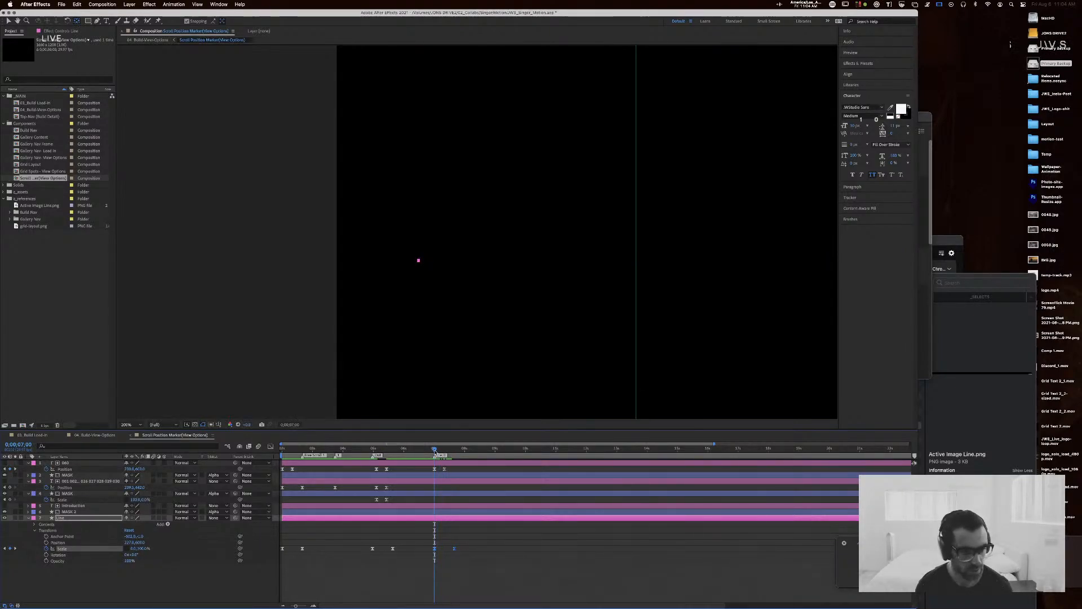
# Step: Try copying the number-list layer's pair of Position keyframes from just after five seconds to 0;00;07;00
pyautogui.click(374, 475)
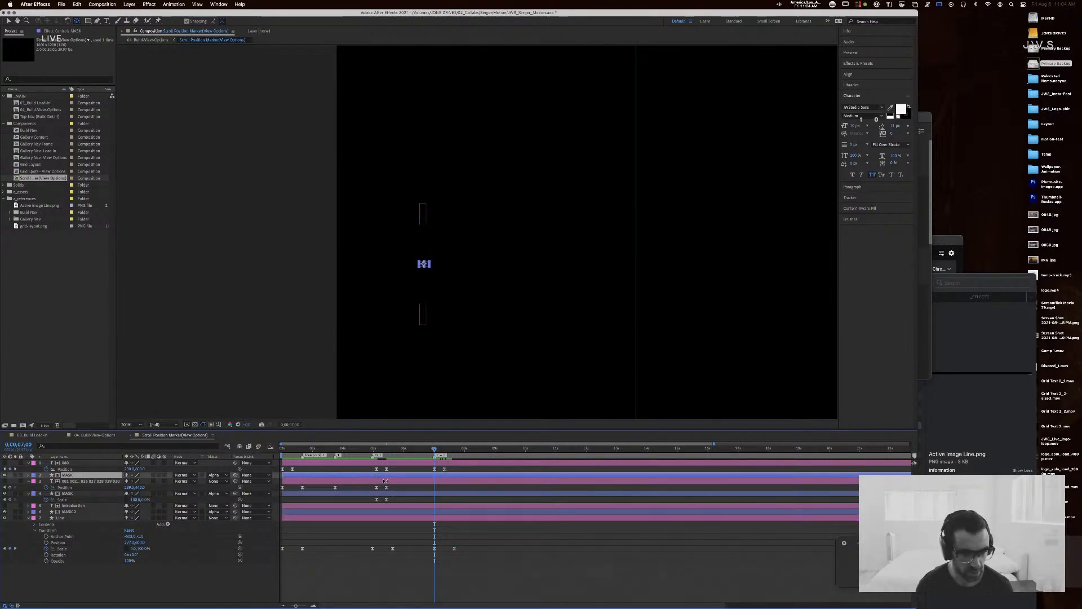
pyautogui.click(390, 482)
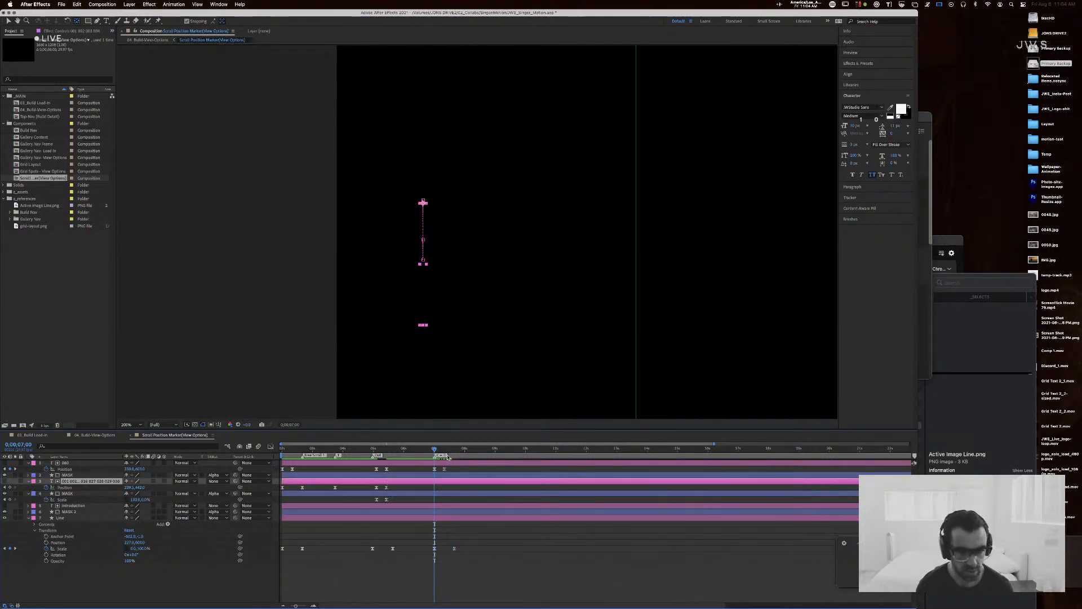
pyautogui.moveTo(395, 490); pyautogui.dragTo(371, 485)
pyautogui.press('super+c')
pyautogui.press('super+v')
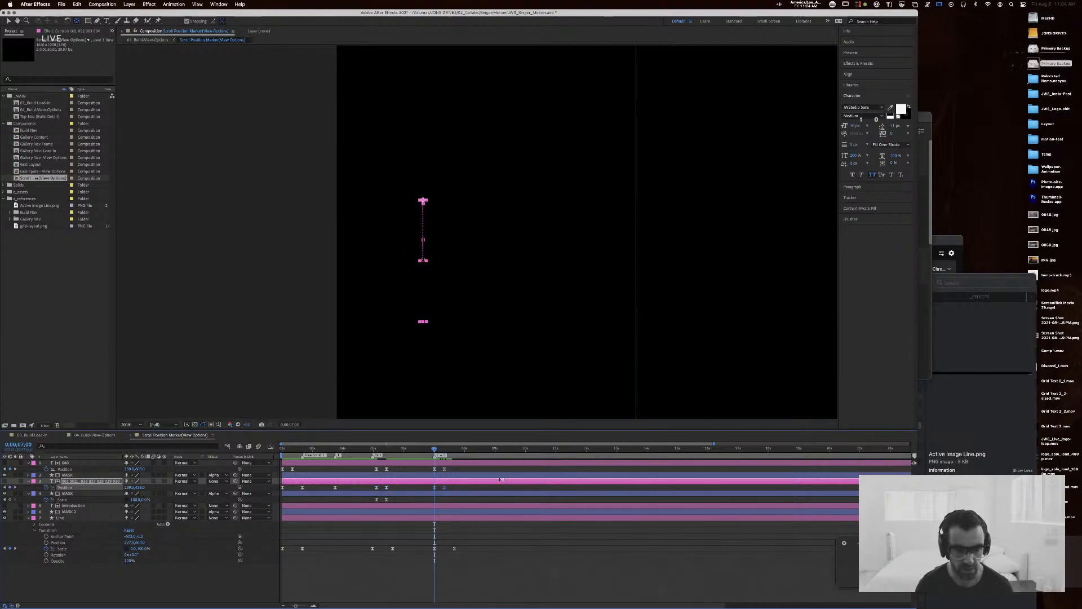
pyautogui.moveTo(434, 450)
pyautogui.mouseDown()
pyautogui.moveTo(450, 451)
pyautogui.moveTo(433, 453)
pyautogui.mouseUp()
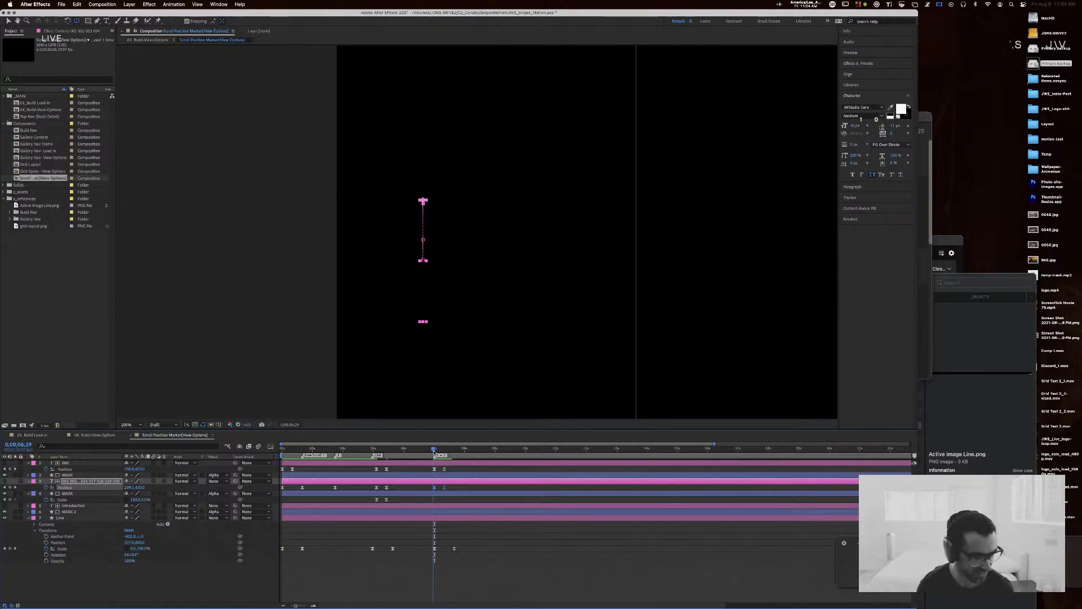
pyautogui.moveTo(434, 453); pyautogui.dragTo(434, 453)
pyautogui.press('super+z')
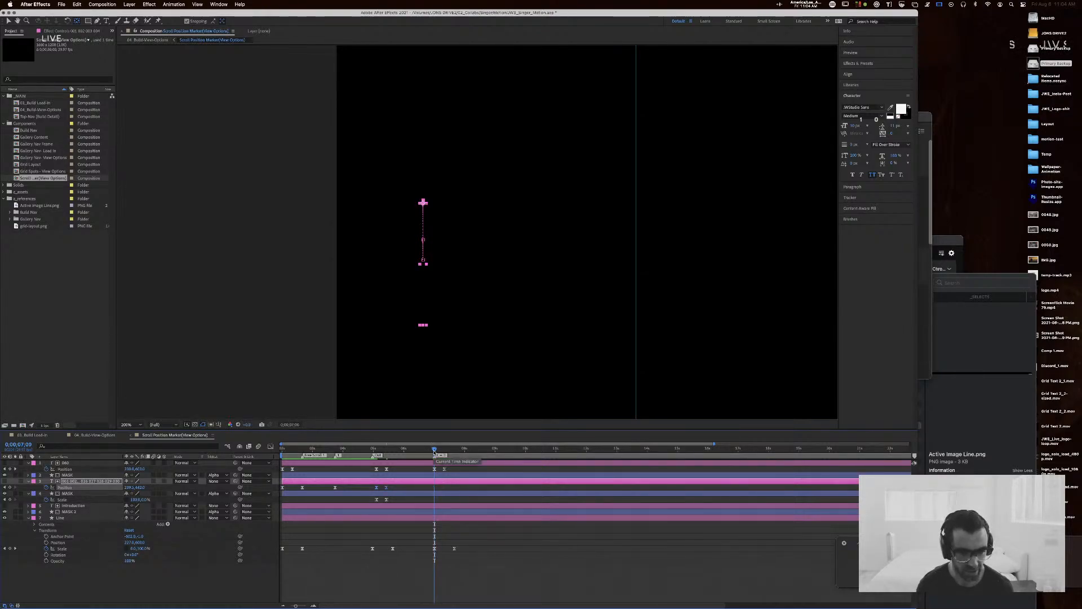
# Step: Copy the Scale keyframes just after five seconds on the MASK layer below the number list to 0;00;07;00
pyautogui.moveTo(401, 497); pyautogui.dragTo(359, 502)
pyautogui.press('super+c')
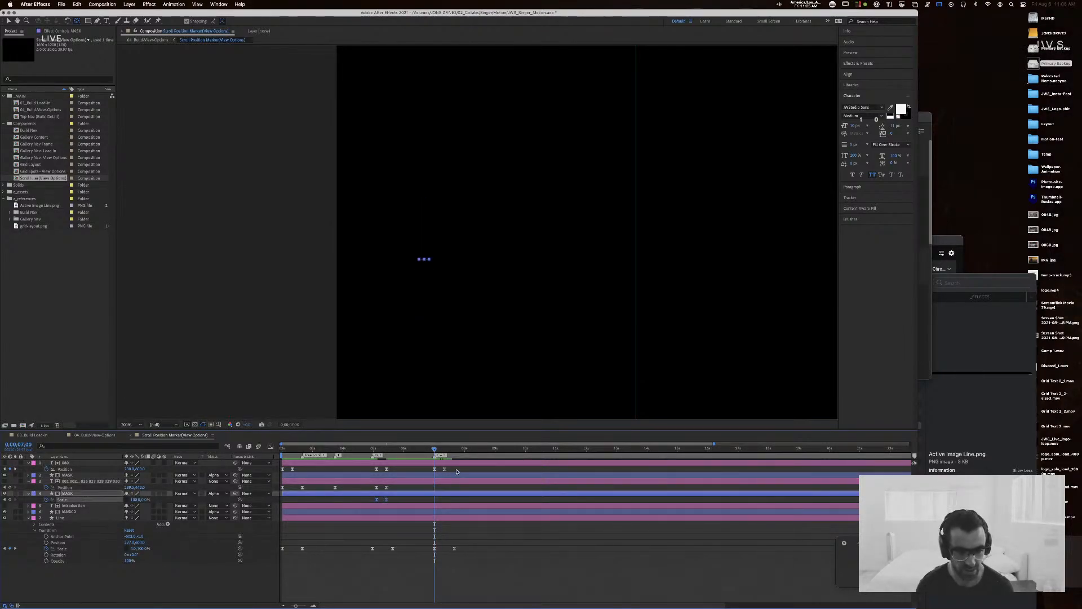
pyautogui.press('super+v')
pyautogui.moveTo(434, 450)
pyautogui.mouseDown()
pyautogui.moveTo(448, 450)
pyautogui.moveTo(438, 449)
pyautogui.mouseUp()
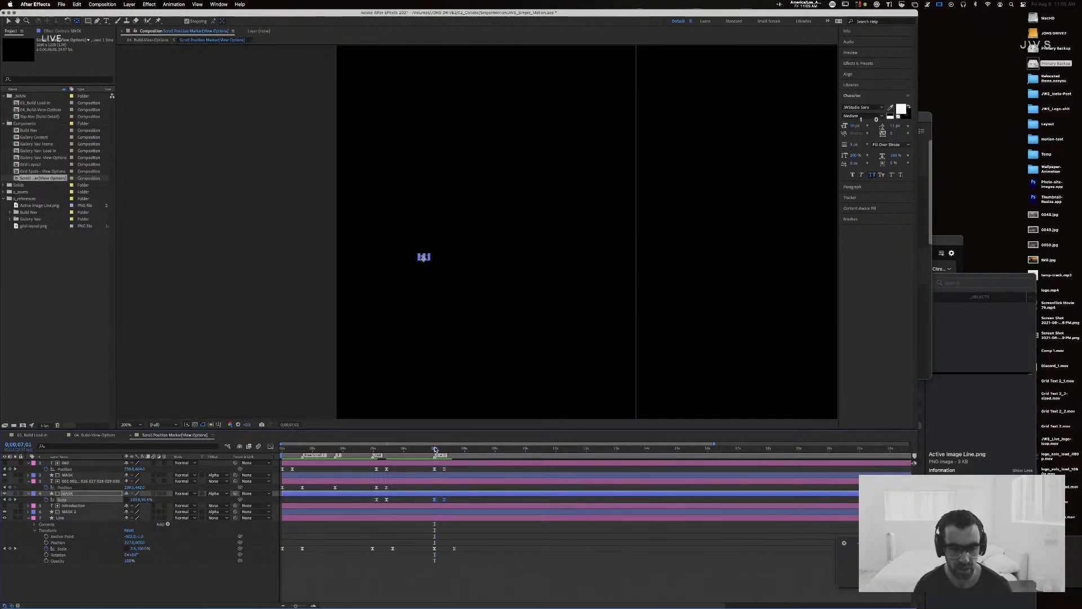
# Step: Time-reverse the pasted MASK Scale keyframes at 0;00;07;00 and preview the animation around them
pyautogui.rightClick(442, 501)
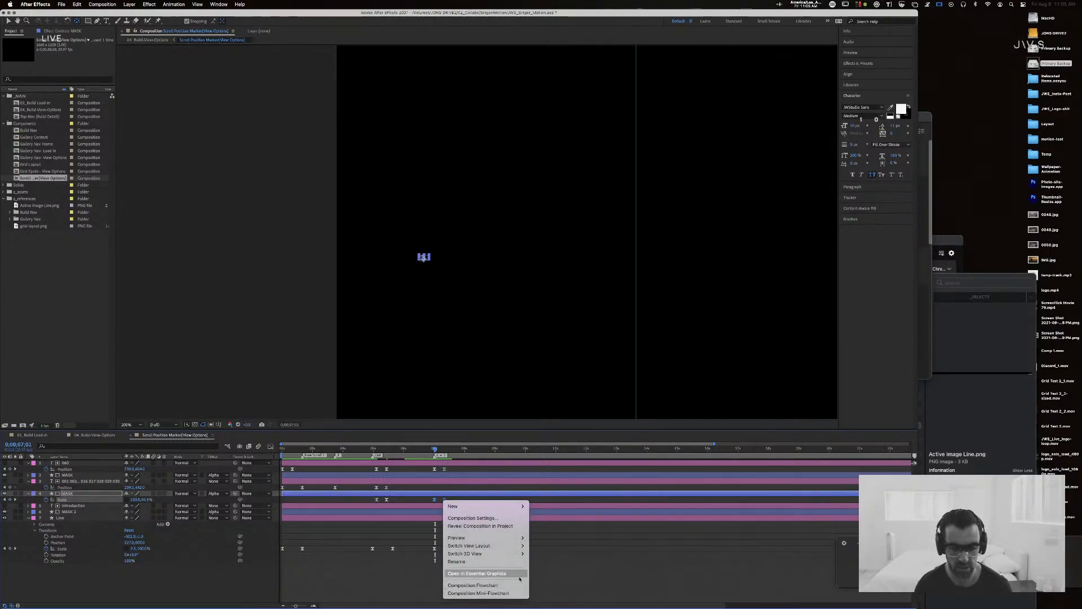
pyautogui.moveTo(503, 510)
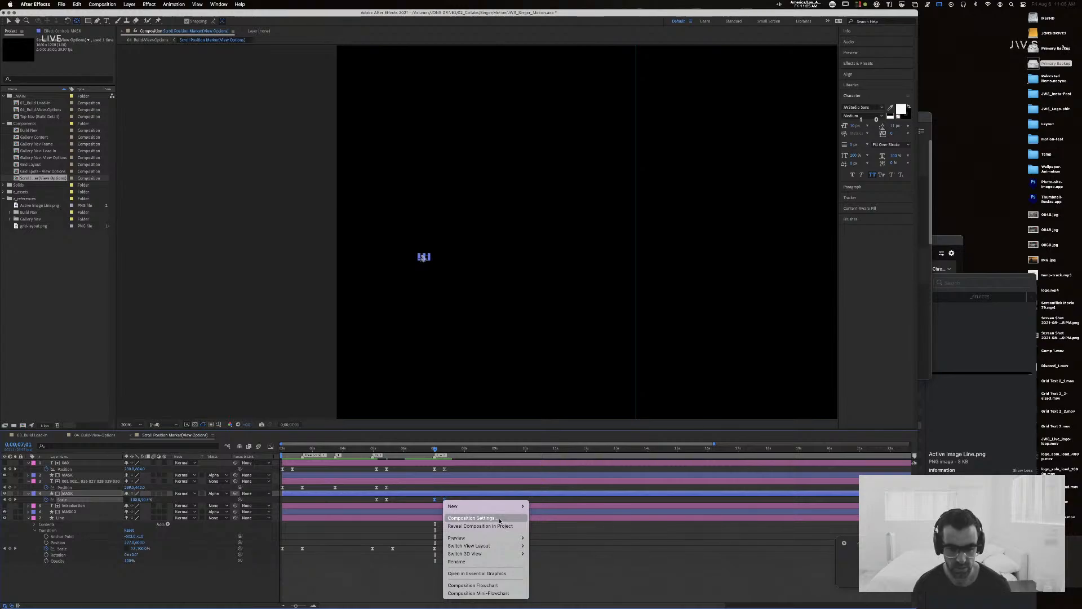
pyautogui.click(495, 574)
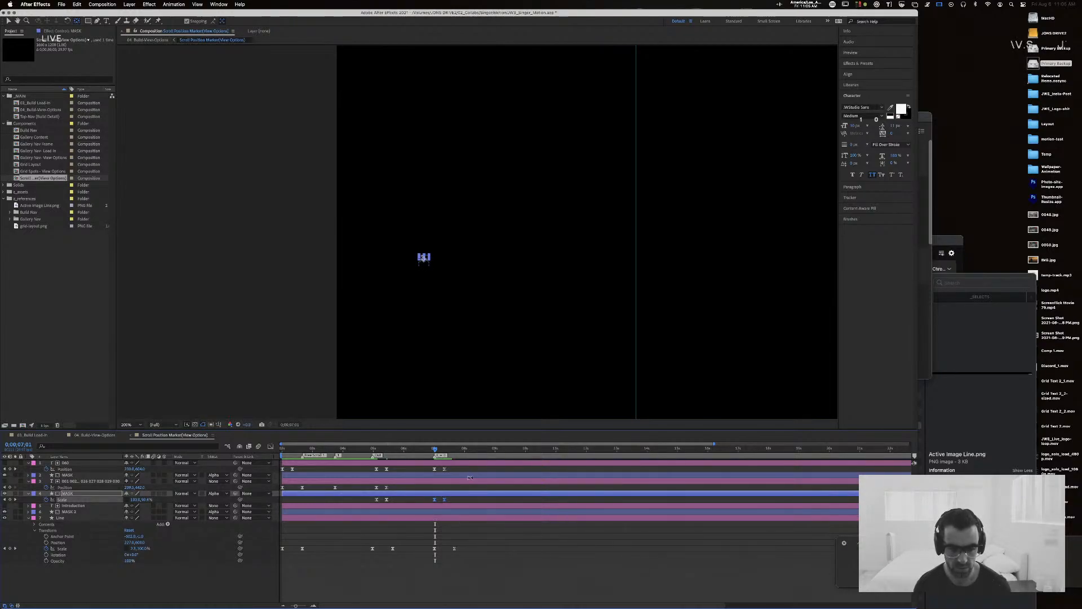
pyautogui.rightClick(444, 500)
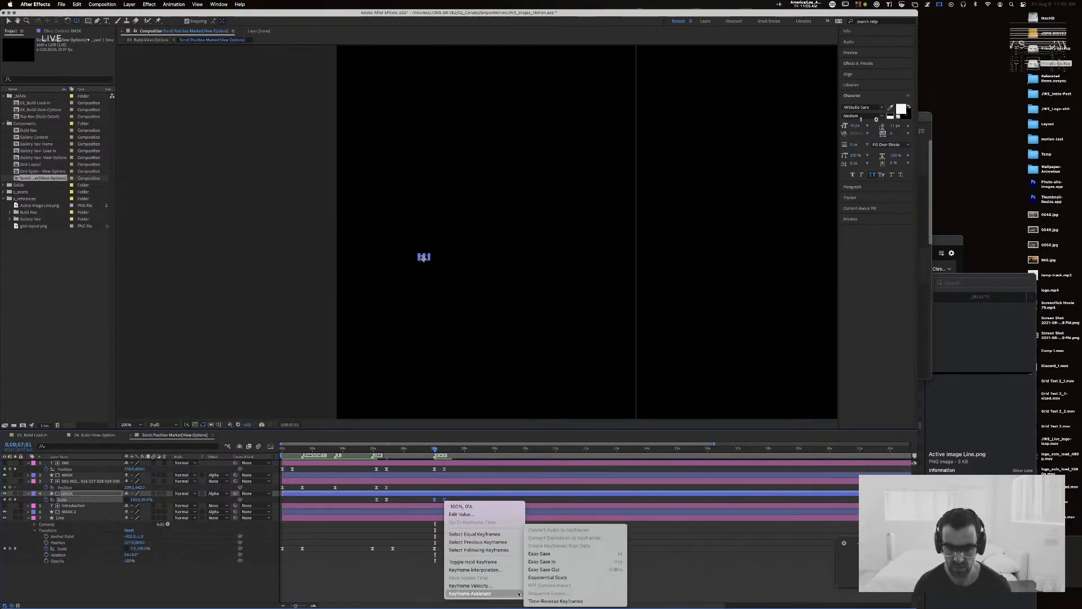
pyautogui.click(544, 601)
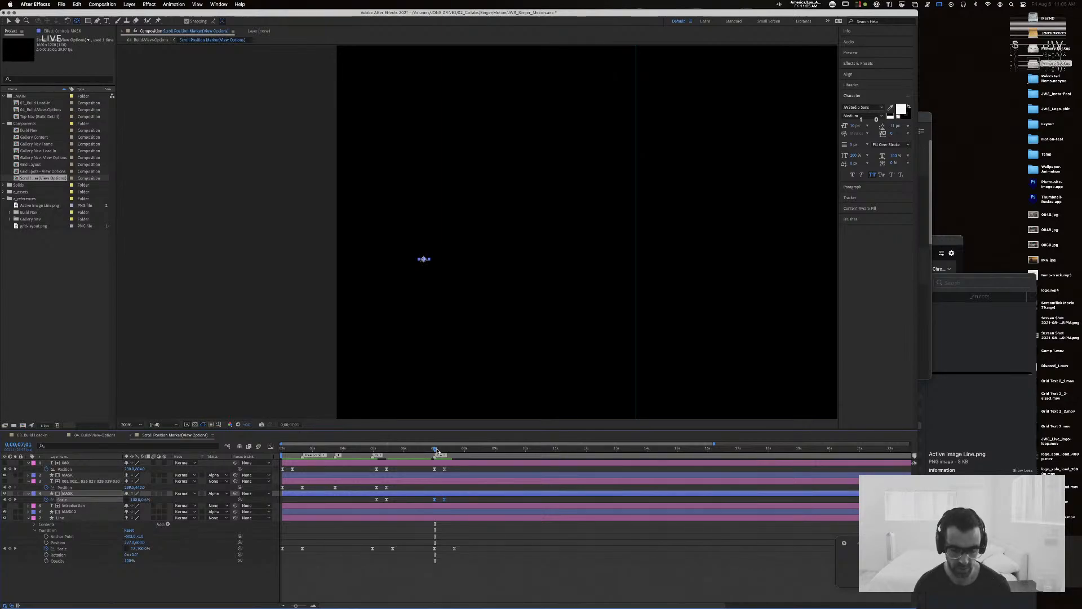
pyautogui.moveTo(436, 451); pyautogui.dragTo(423, 450)
pyautogui.press('space')
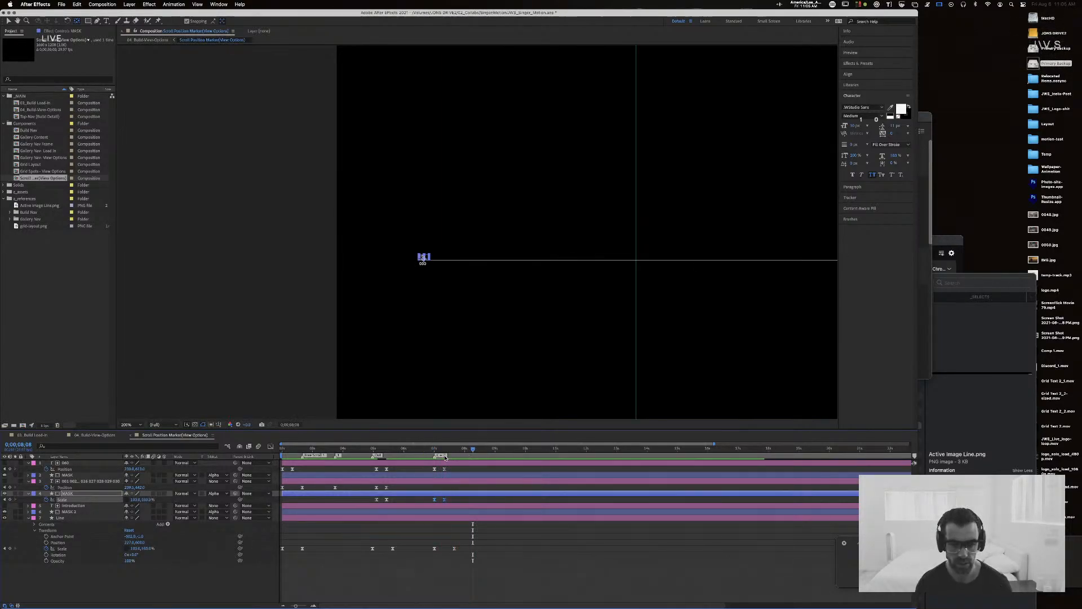
# Step: Copy the number-list layer's Position keyframe pair from just after five seconds to 0;00;07;00 and time-reverse the copies
pyautogui.moveTo(438, 449); pyautogui.dragTo(435, 451)
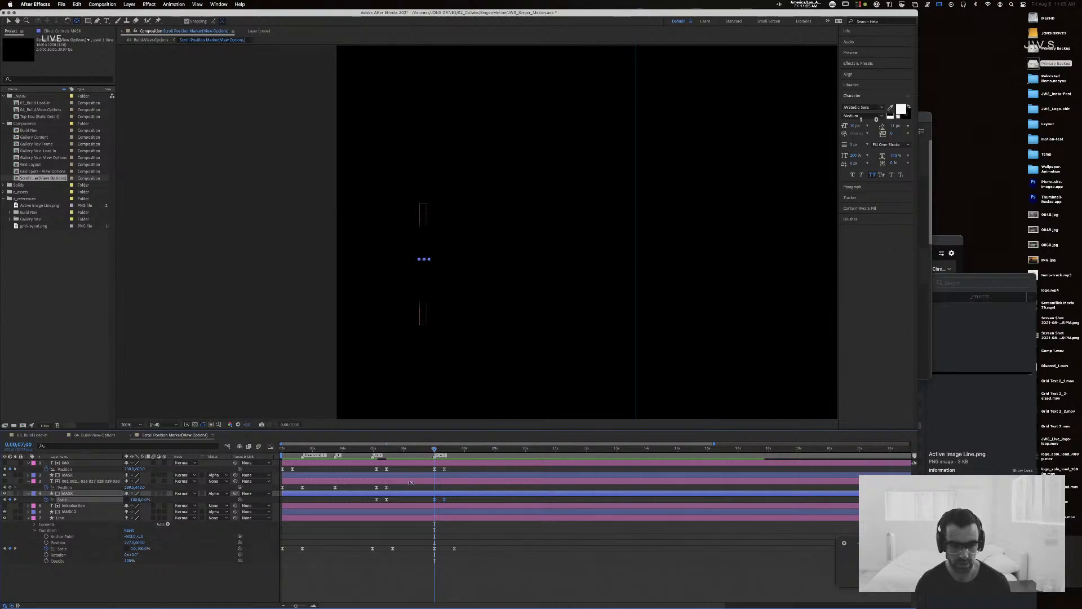
pyautogui.click(410, 482)
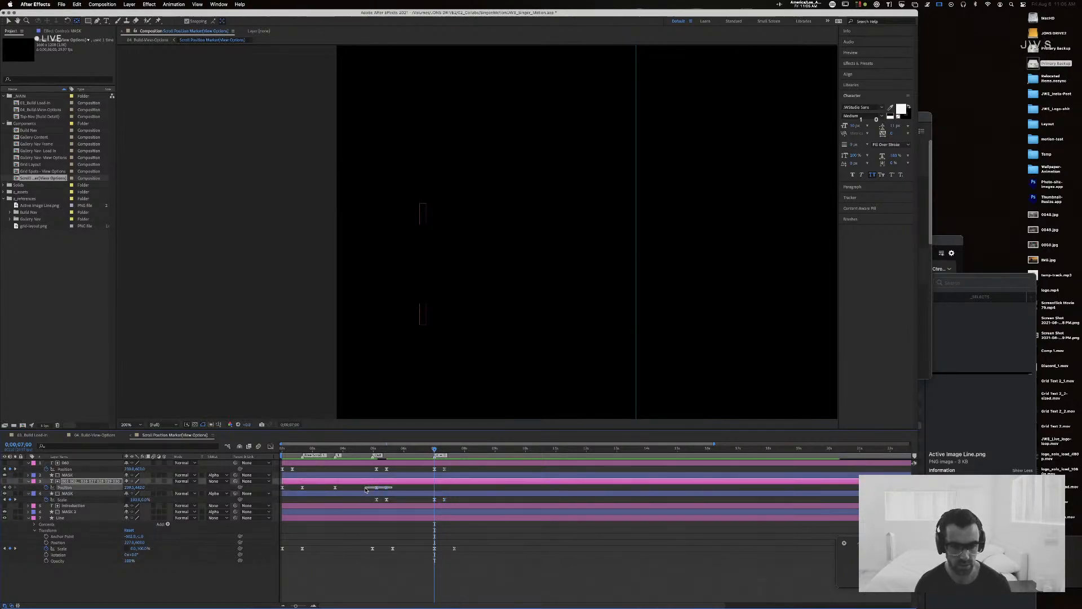
pyautogui.rightClick(434, 488)
pyautogui.moveTo(468, 579)
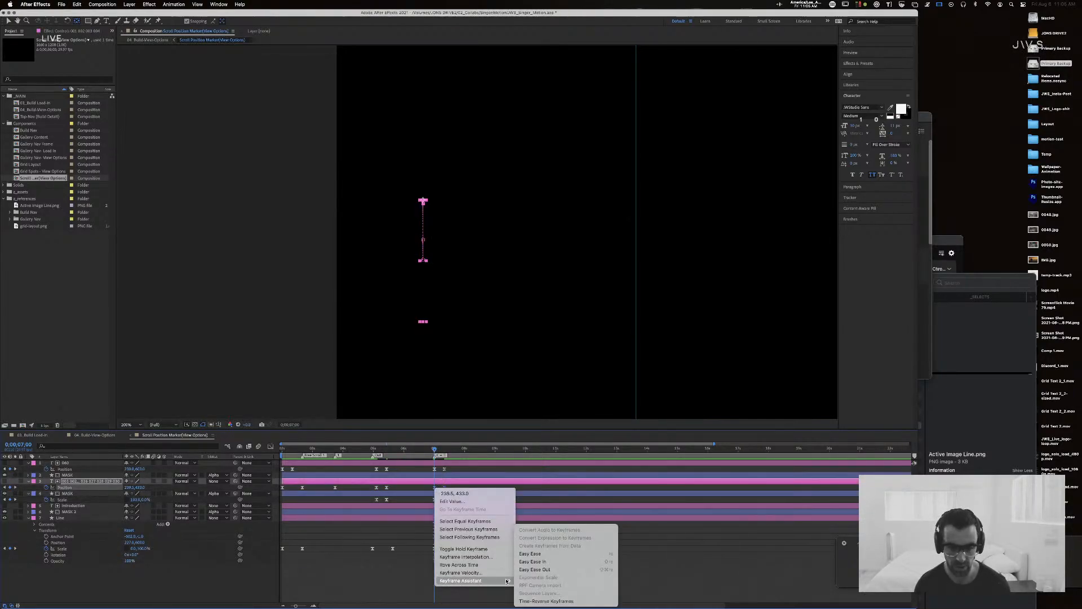
pyautogui.click(559, 602)
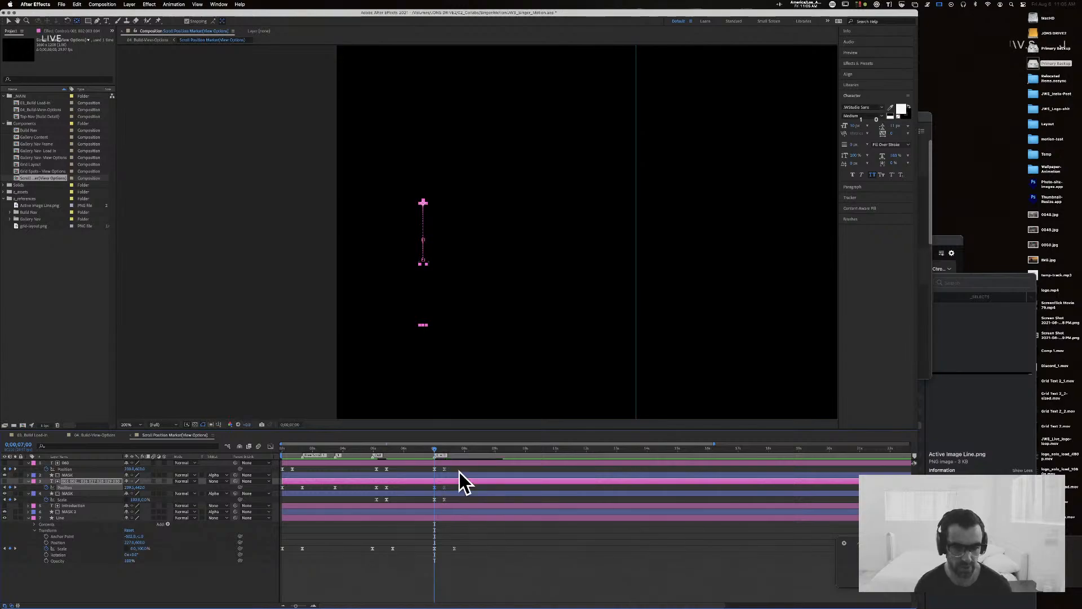
# Step: Inspect the number-list layer's Position speed graph, clear the selection and set the current time to 0;00;05;27
pyautogui.moveTo(411, 450); pyautogui.dragTo(408, 452)
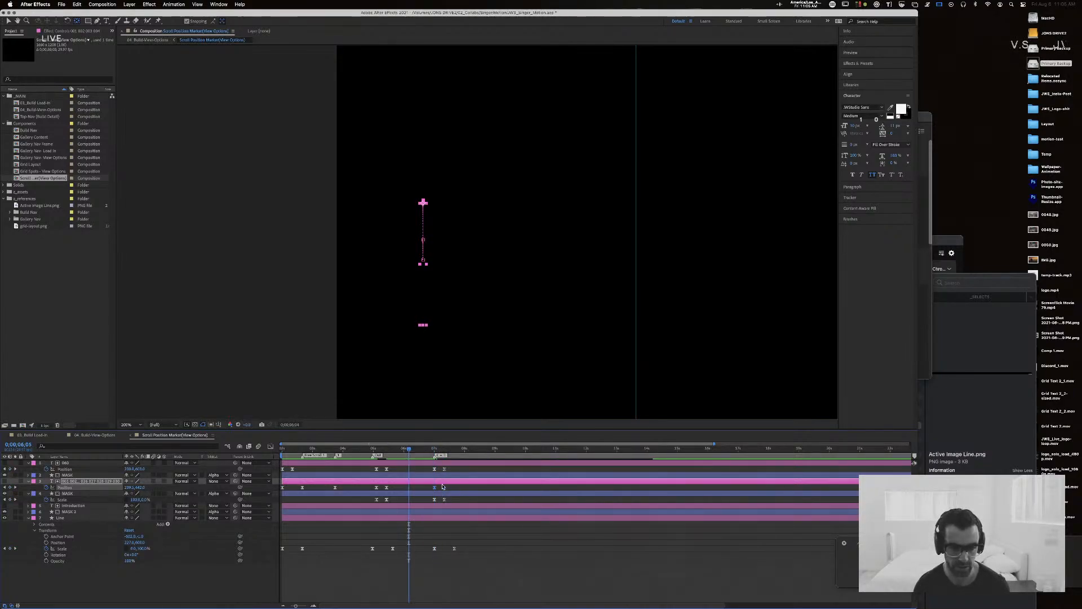
pyautogui.click(269, 446)
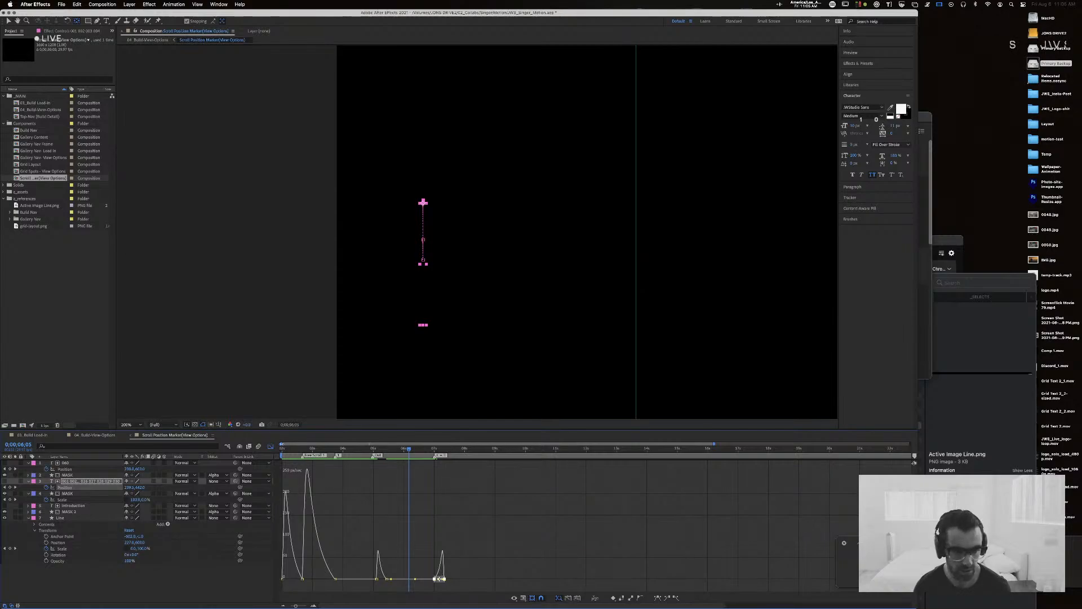
pyautogui.click(270, 446)
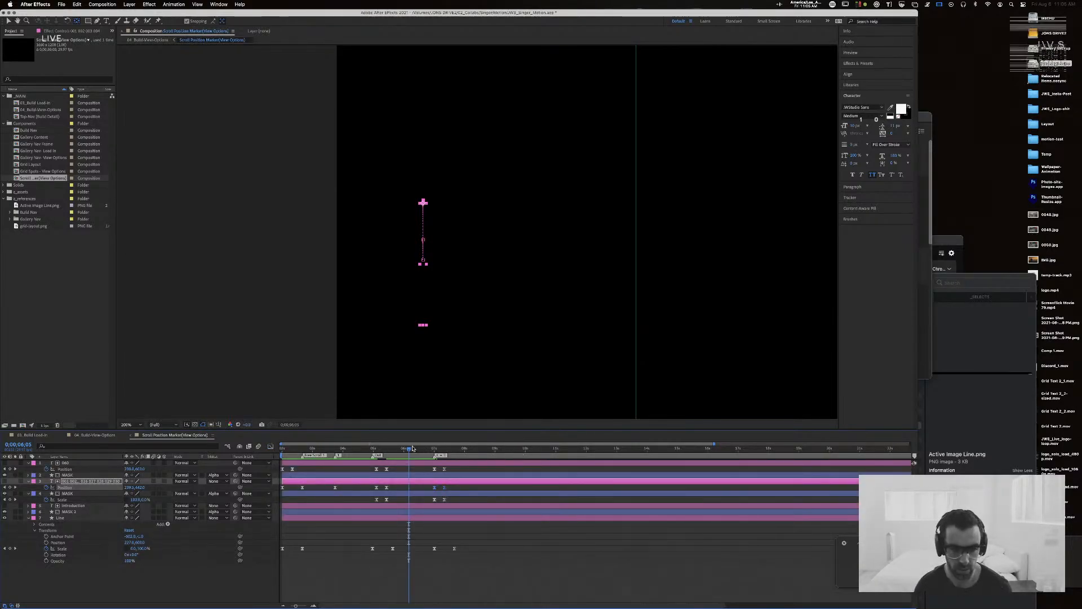
pyautogui.click(401, 451)
pyautogui.click(495, 574)
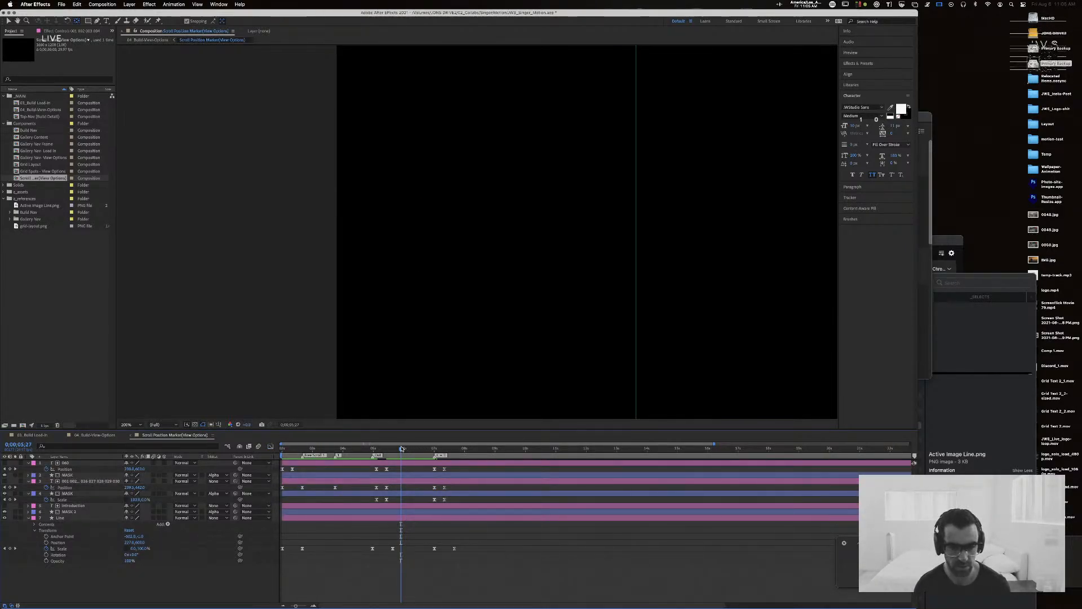
# Step: Return to the start of the Scroll Position Marker composition and preview the animation
pyautogui.moveTo(401, 450); pyautogui.dragTo(208, 445)
pyautogui.press('space')
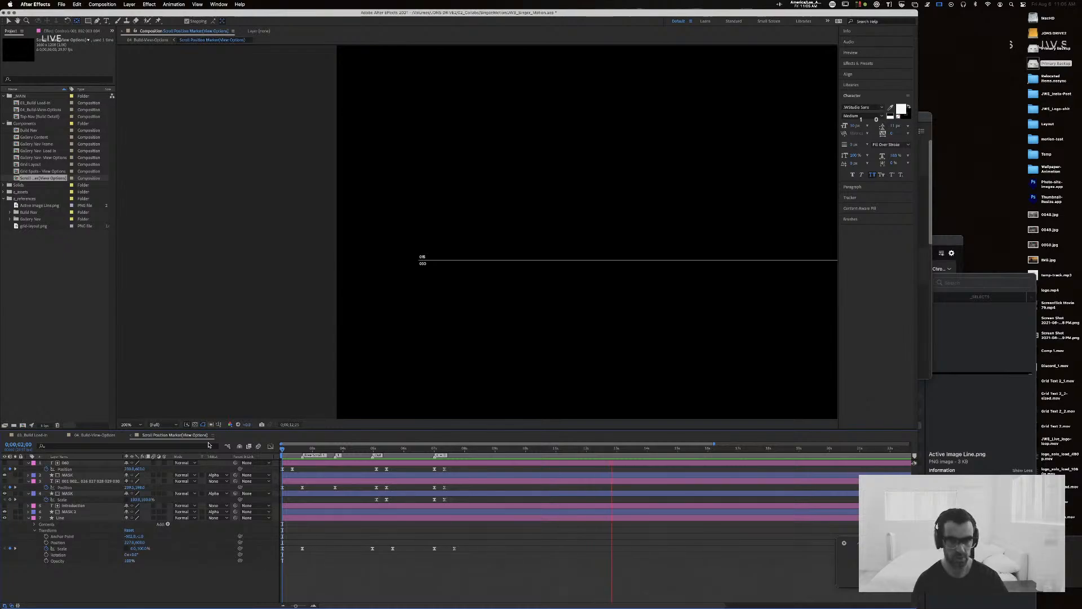
pyautogui.press('super+Tab')
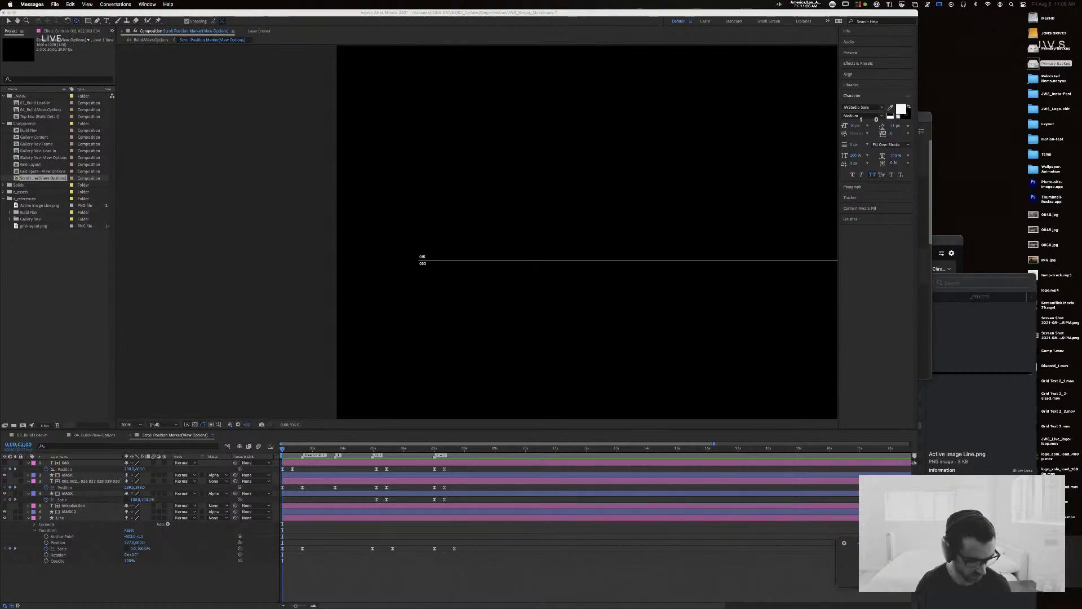
pyautogui.press('space')
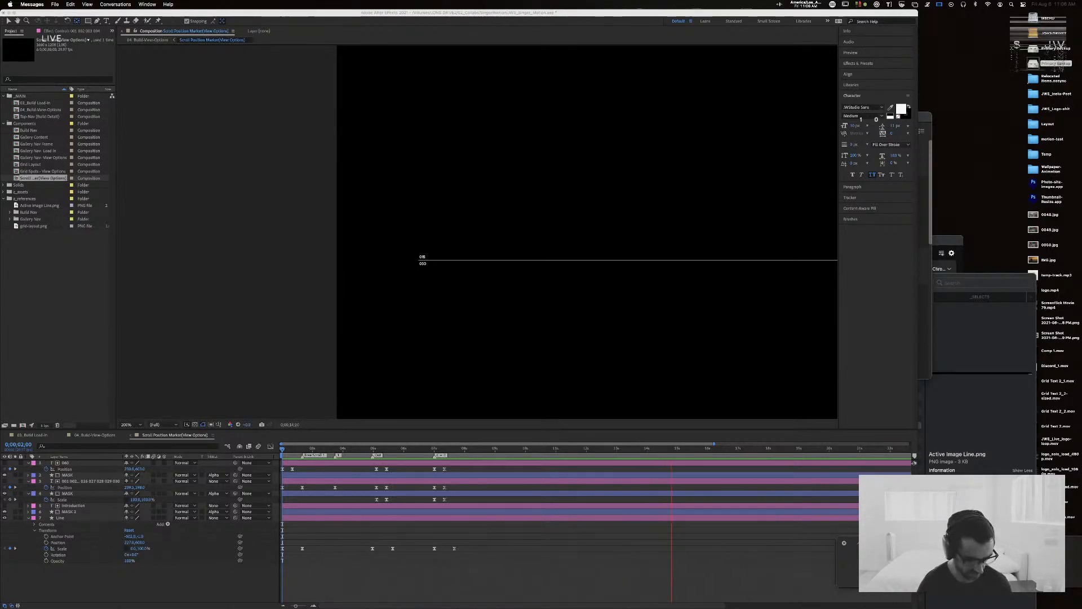
pyautogui.press('super+Tab')
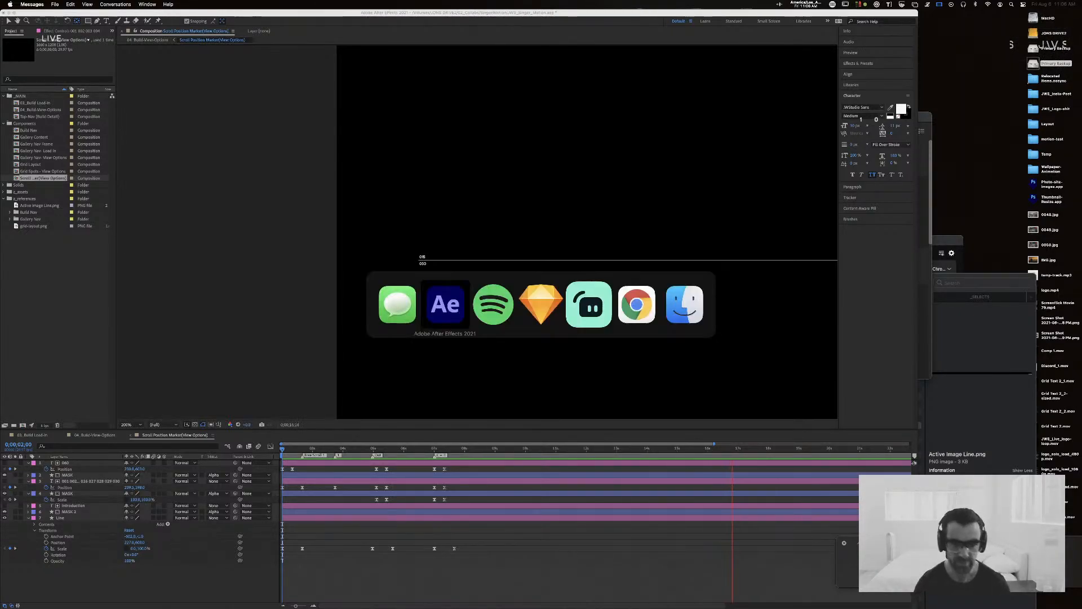
pyautogui.press('super+Tab')
pyautogui.press('super+Tab')
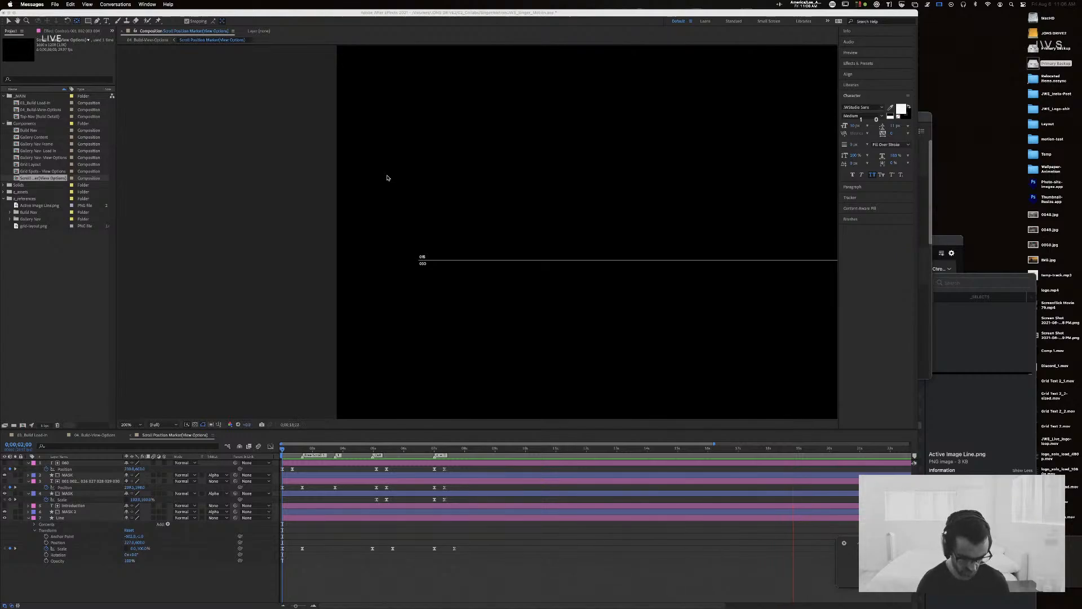
pyautogui.press('super+Tab')
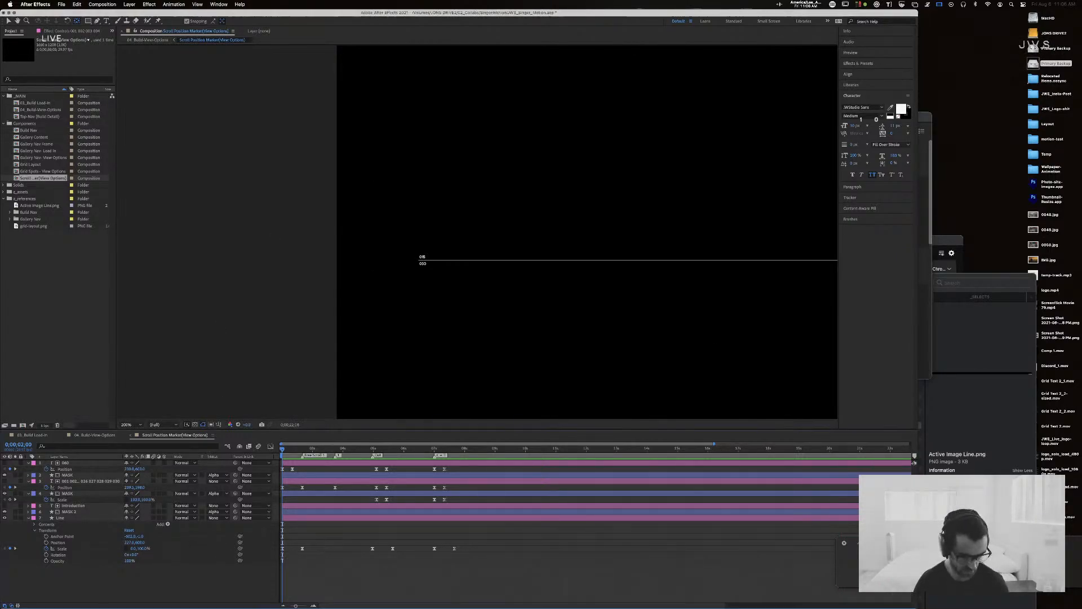
pyautogui.press('super+Tab')
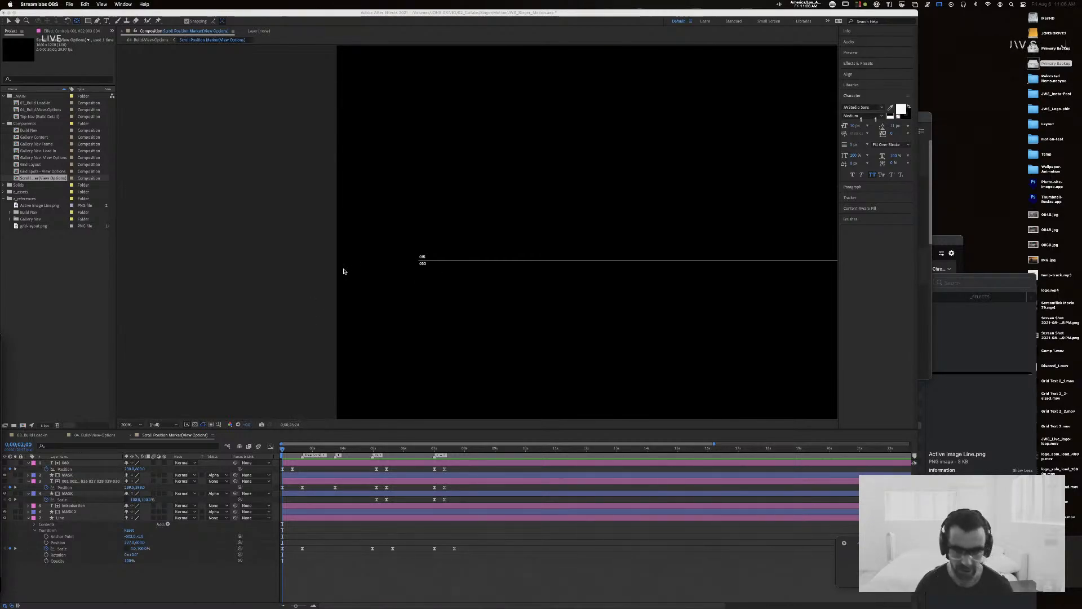
# Step: Open the Wave Link mixer, add Discord as an audio input on channel 8 and reposition the mixer window
pyautogui.moveTo(732, 605)
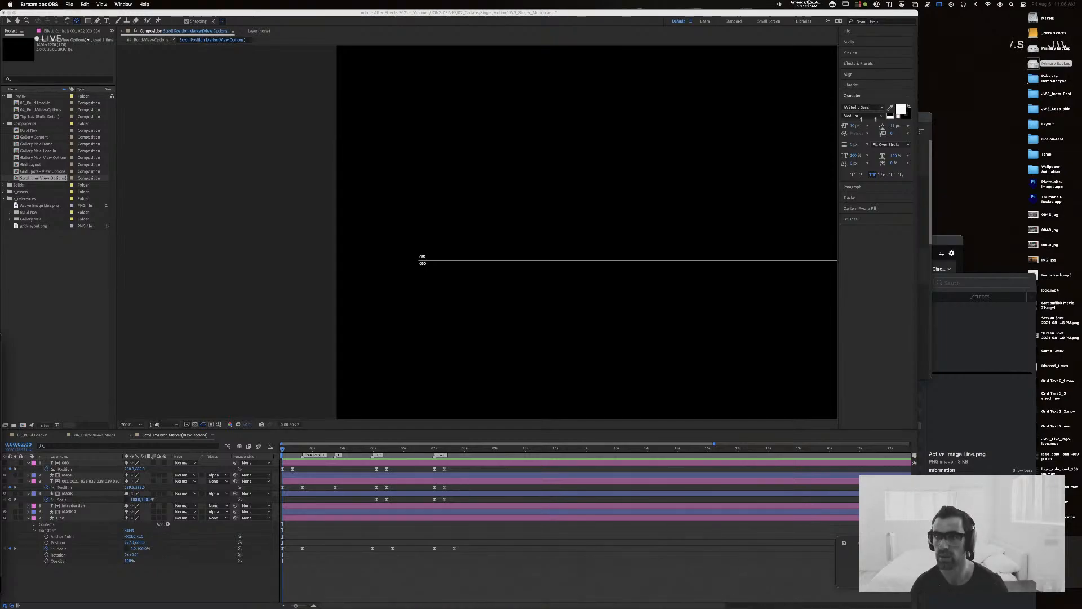
pyautogui.click(778, 3)
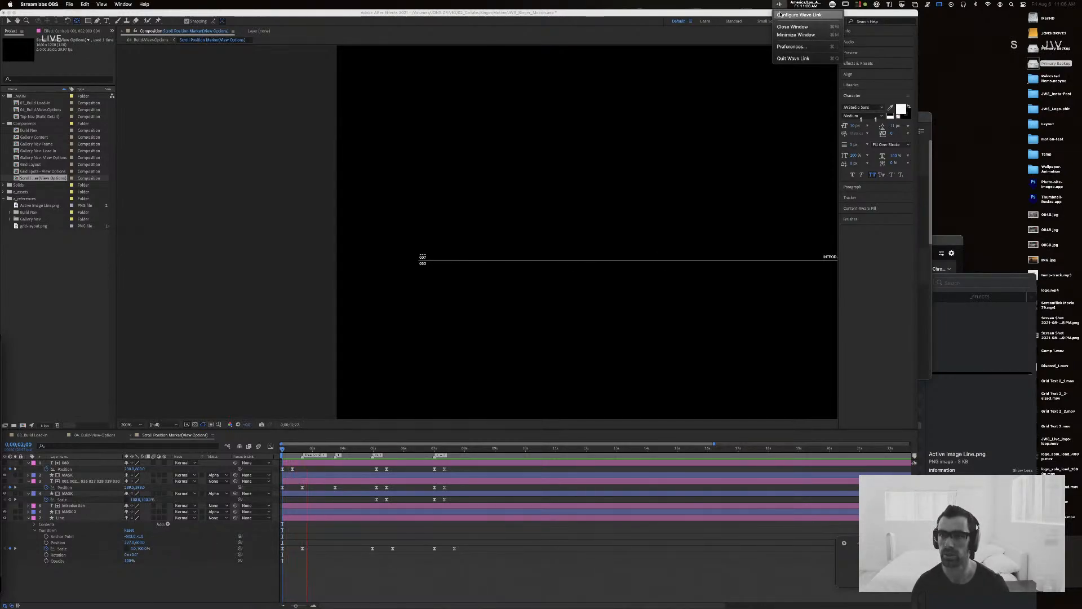
pyautogui.click(780, 14)
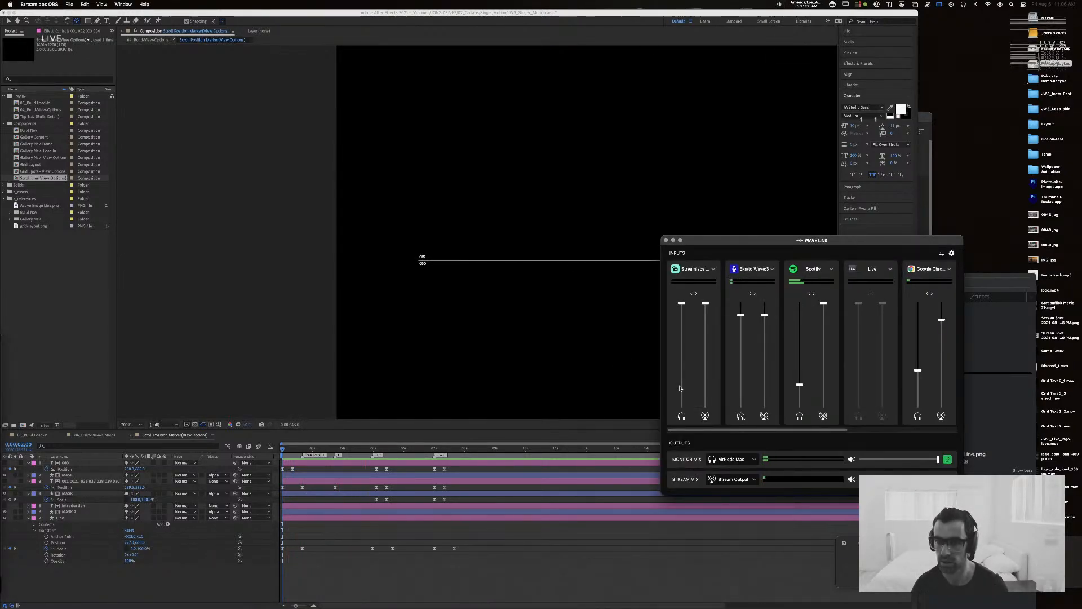
pyautogui.hscroll(5, 779, 337)
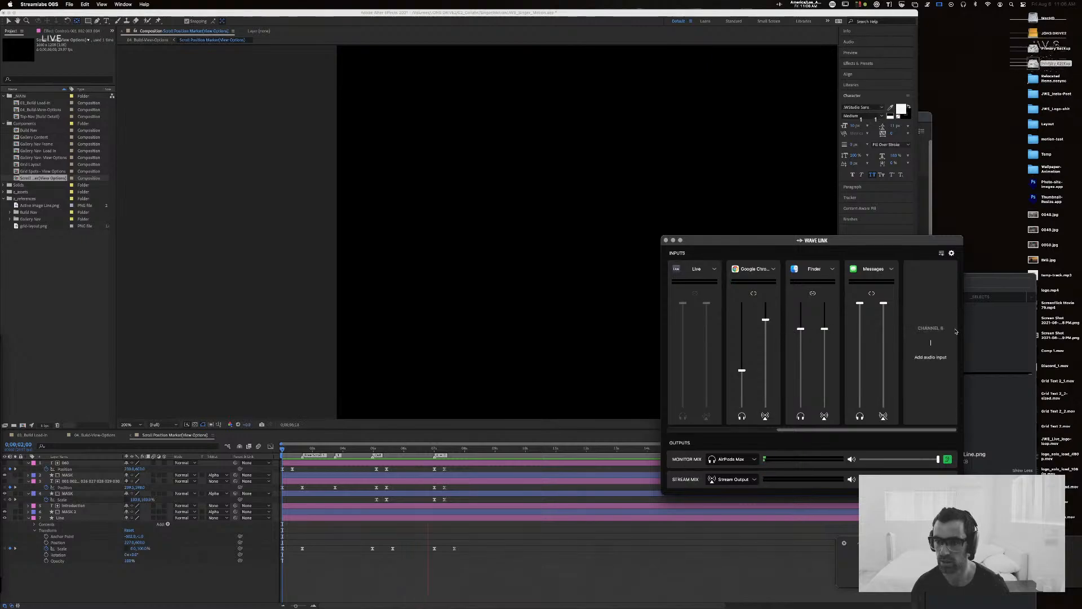
pyautogui.click(931, 344)
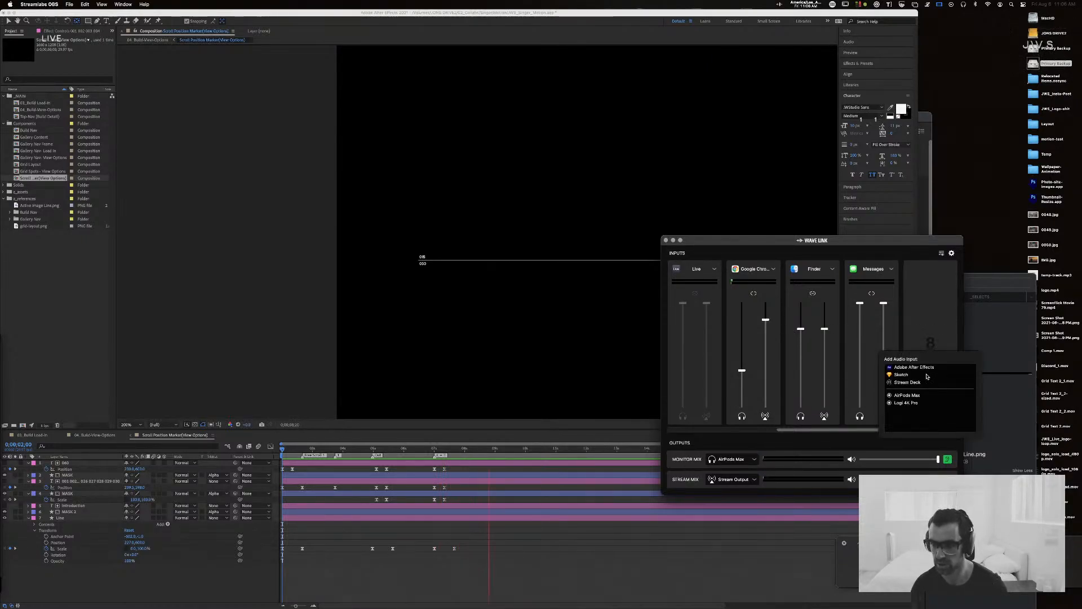
pyautogui.click(917, 338)
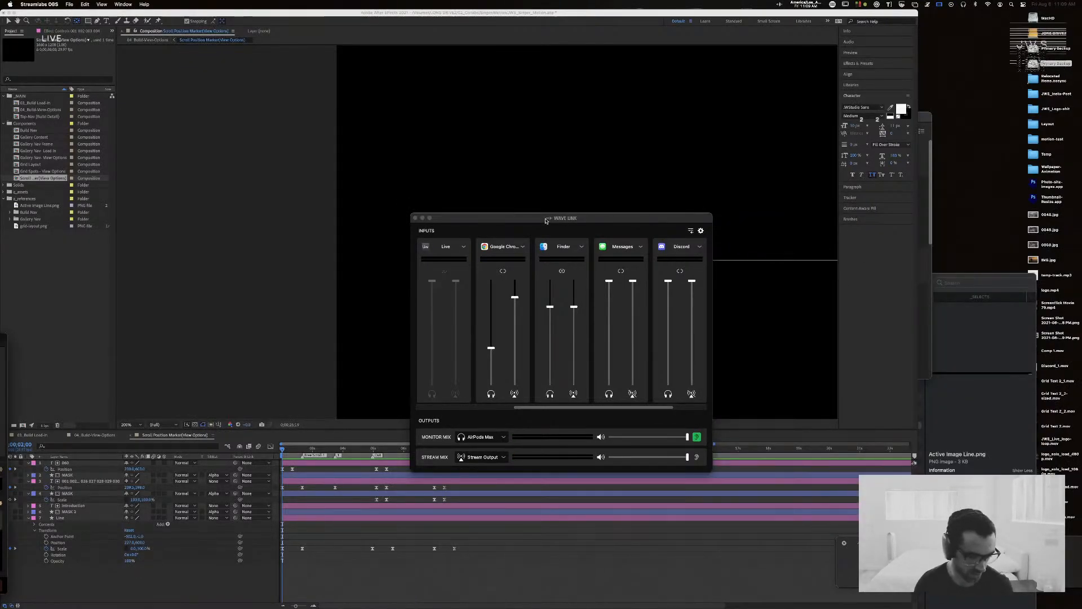
pyautogui.moveTo(545, 220); pyautogui.dragTo(644, 205)
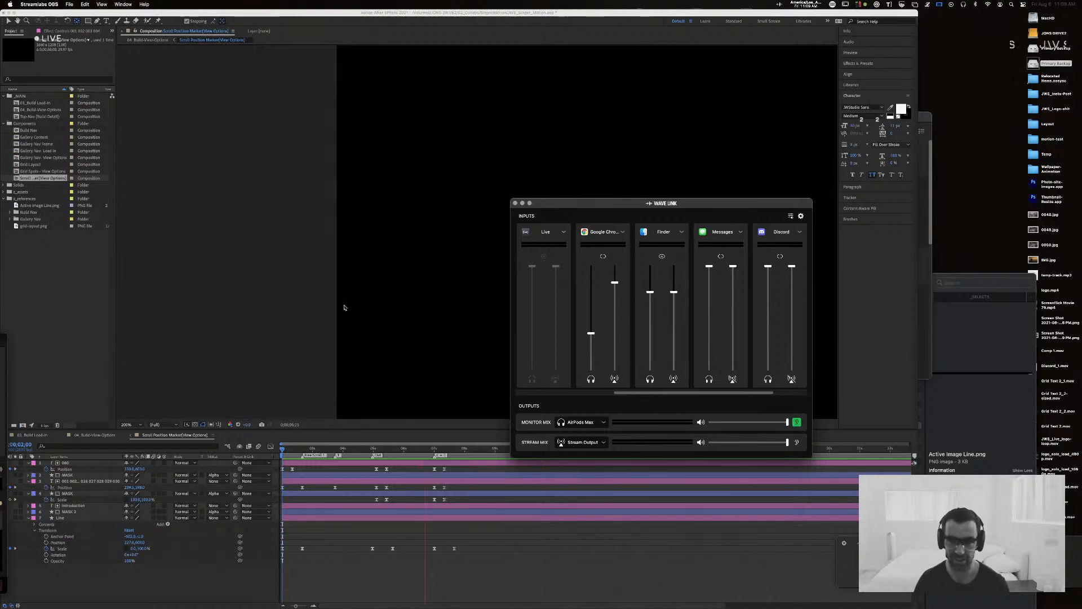
# Step: Minimize the Wave Link mixer window and switch back to After Effects
pyautogui.press('super+Tab')
pyautogui.press('super+Tab')
pyautogui.press('super+Tab')
pyautogui.press('super+Tab')
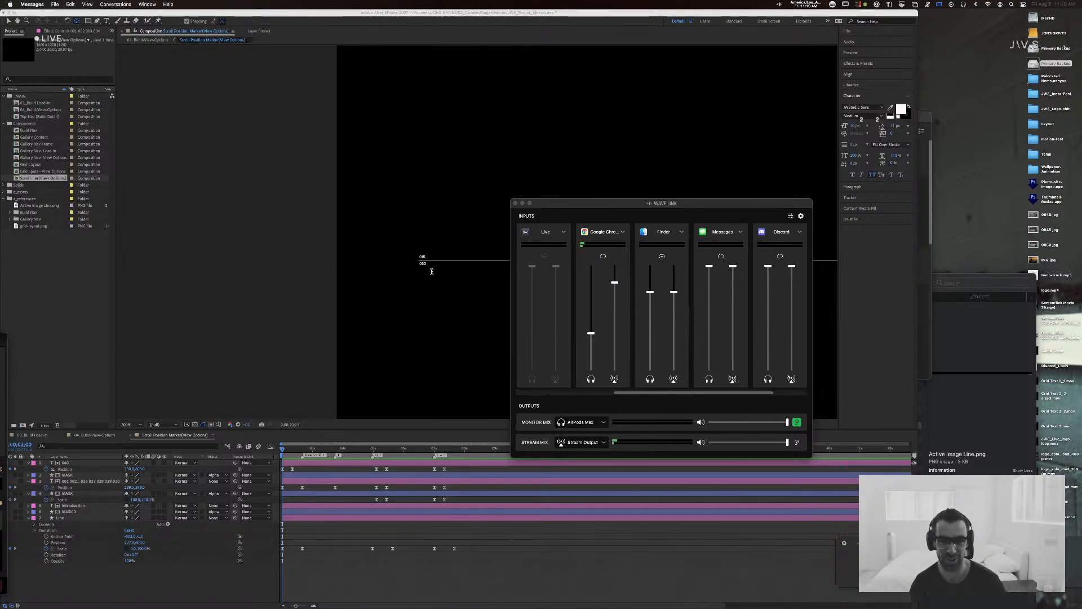
pyautogui.click(619, 204)
pyautogui.click(521, 203)
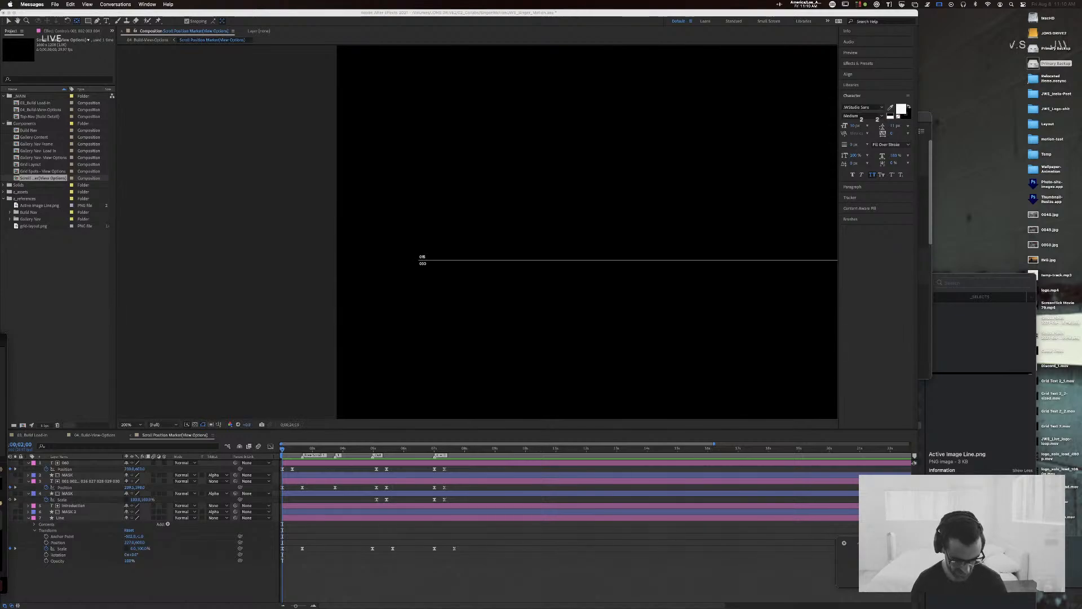
pyautogui.press('super+Tab')
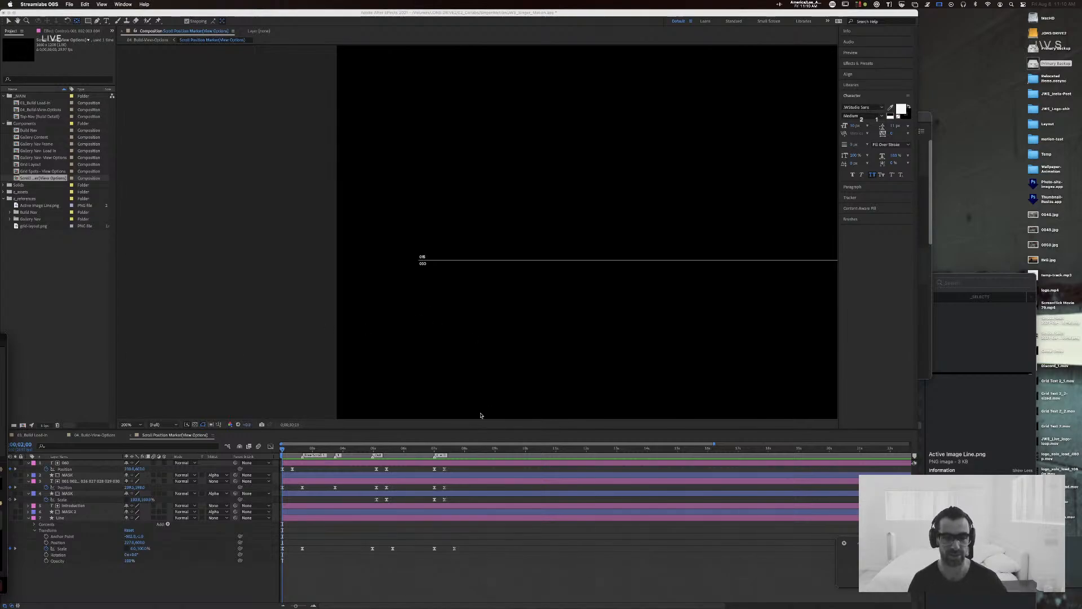
pyautogui.click(244, 372)
# Step: Preview the composition from the start, stop at 0;00;04;20 and examine the line's end beside the number labels up close
pyautogui.moveTo(372, 449); pyautogui.dragTo(268, 452)
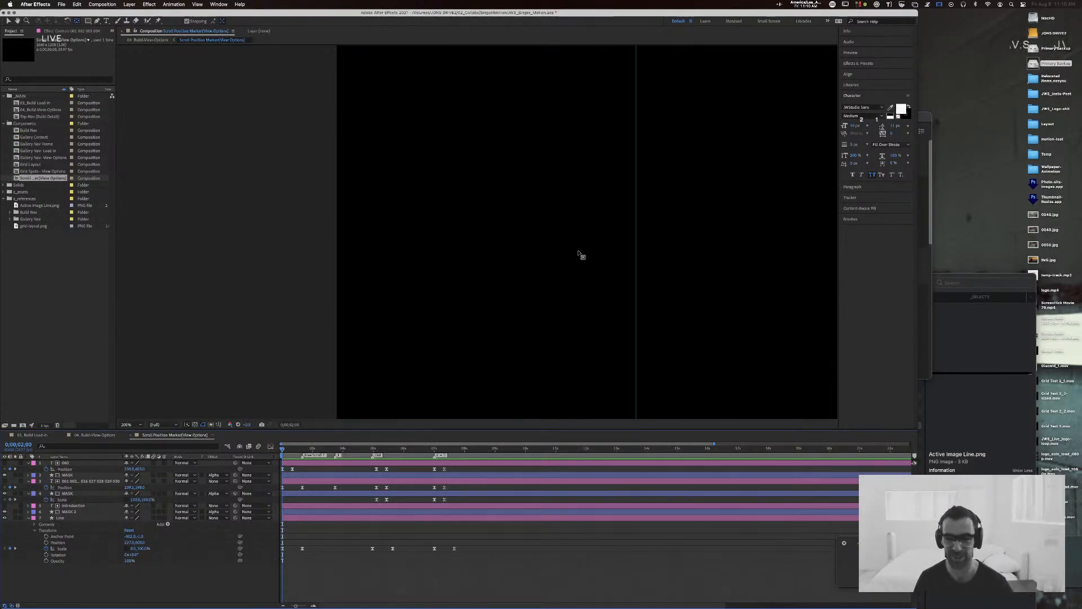
pyautogui.moveTo(394, 448); pyautogui.dragTo(273, 451)
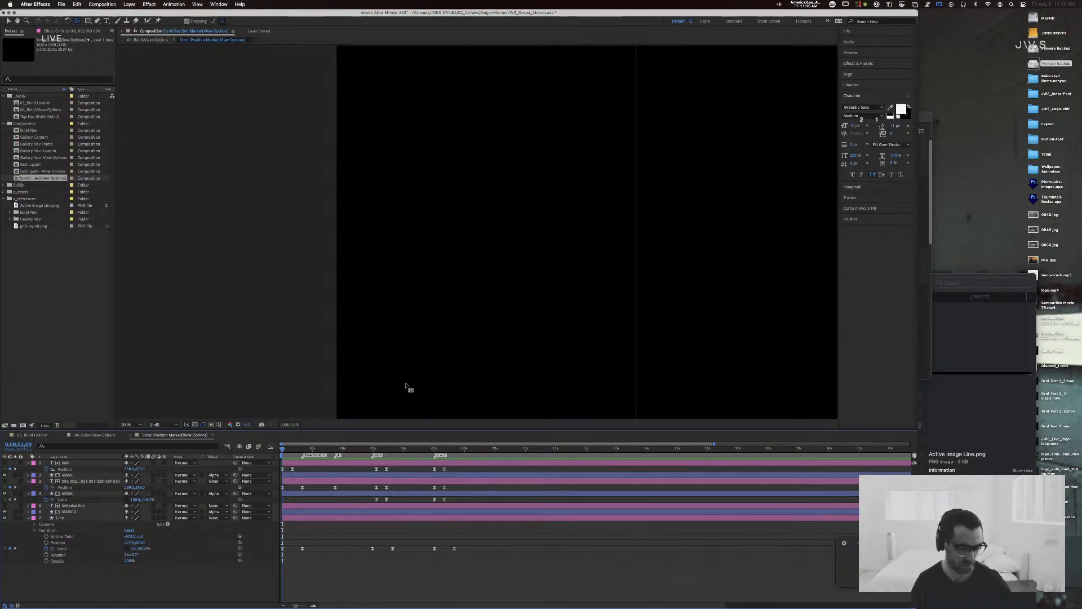
pyautogui.press('.')
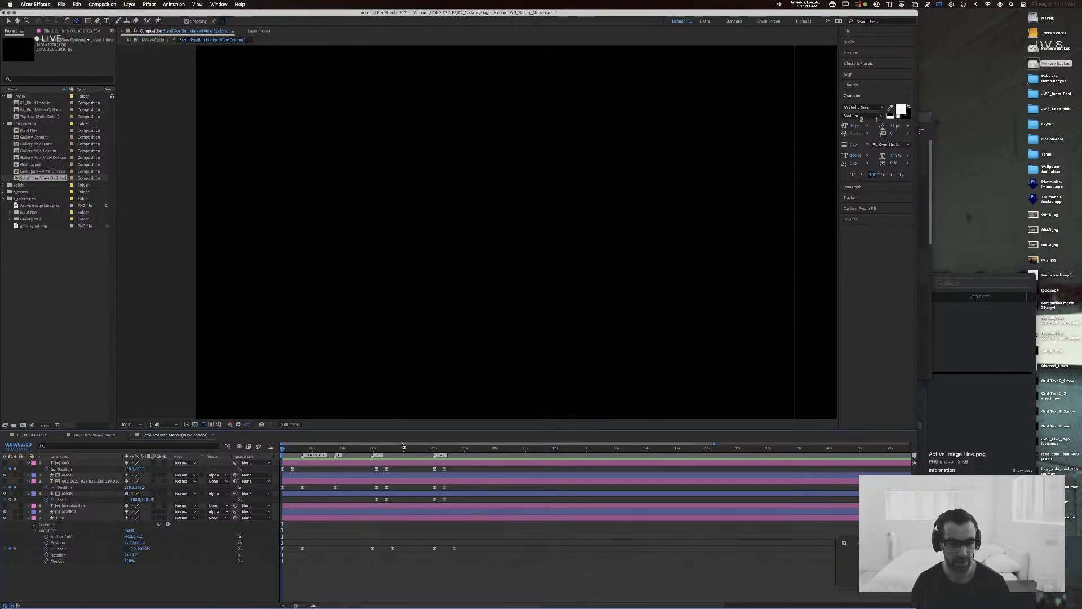
pyautogui.press('space')
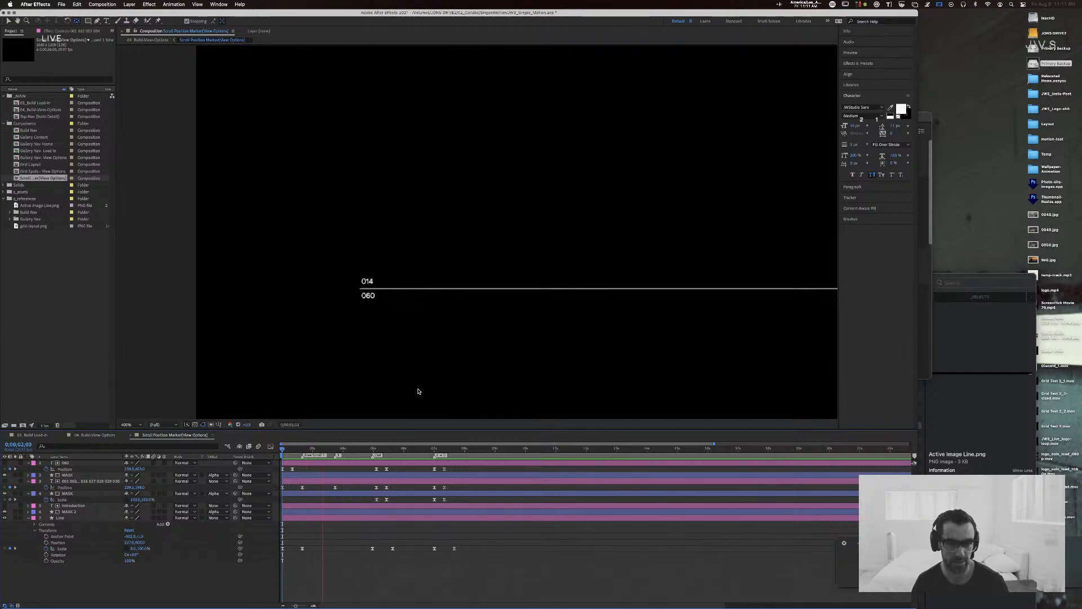
pyautogui.press('space')
pyautogui.scroll(2, 342, 293)
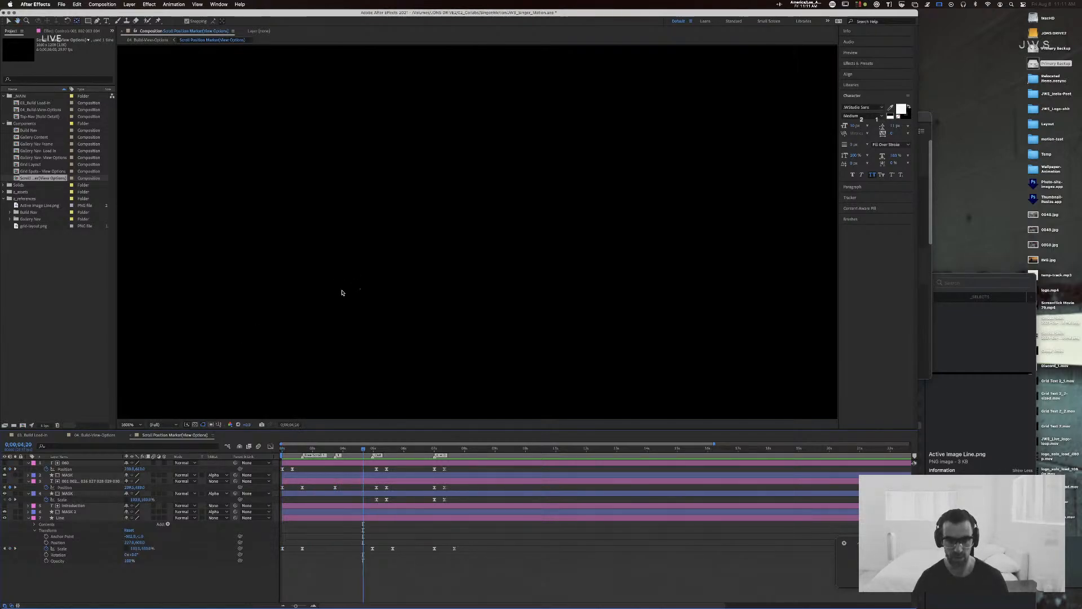
pyautogui.moveTo(317, 172); pyautogui.dragTo(500, 234)
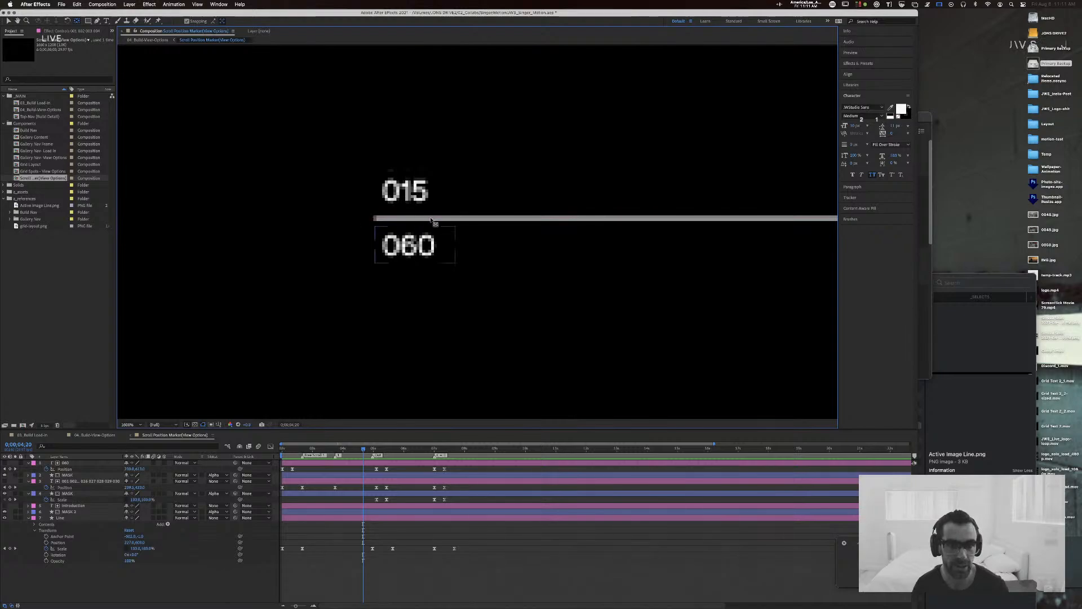
pyautogui.click(483, 218)
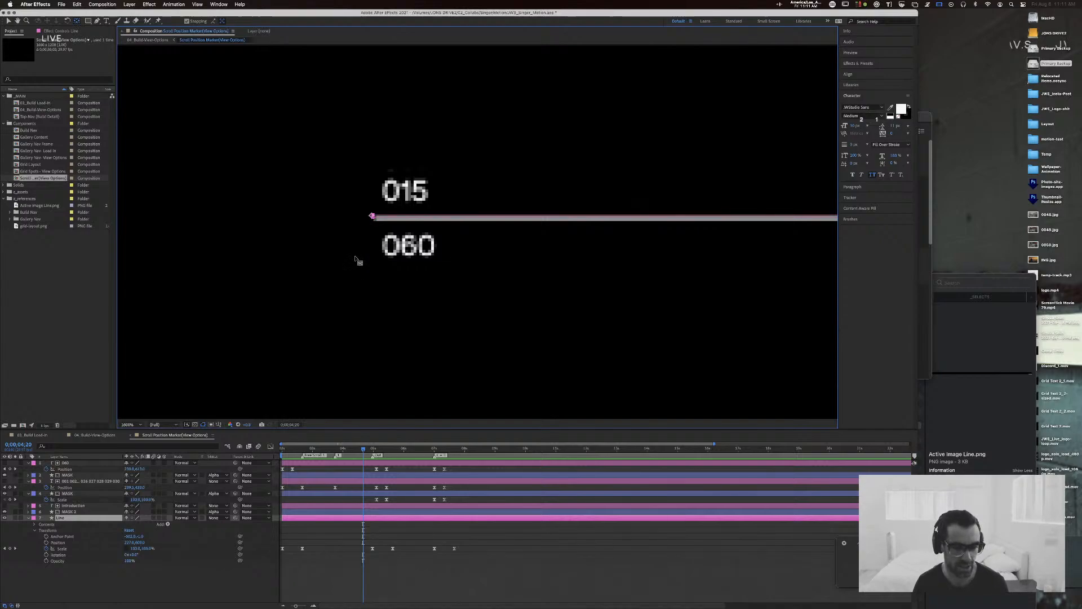
# Step: Replay the animation from the start, stop at 0;00;04;00 and examine the full line between the numbers and INTRODUCTION
pyautogui.press('Home')
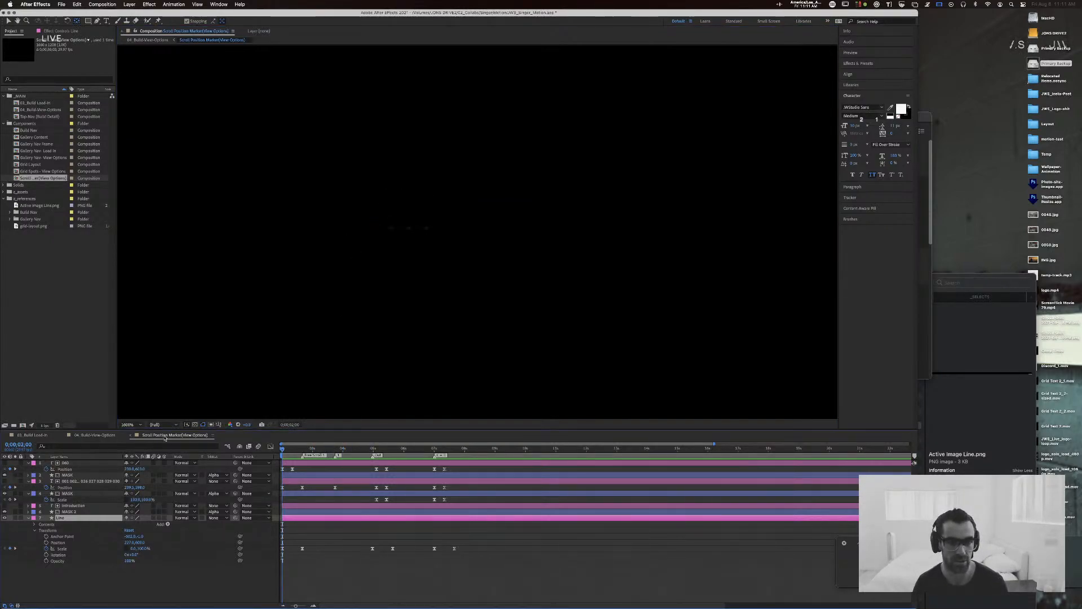
pyautogui.press('space')
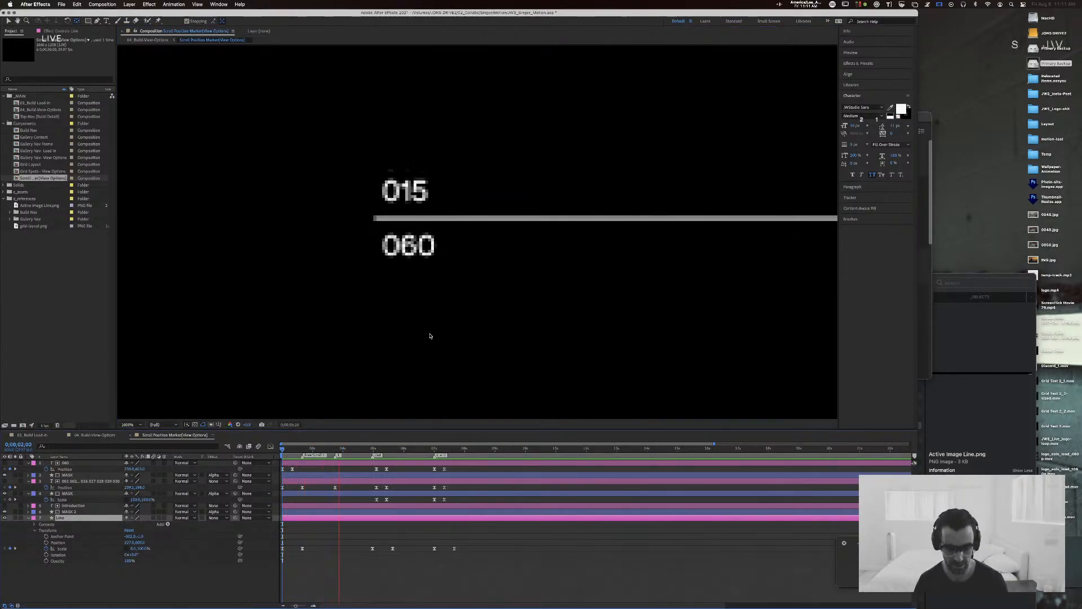
pyautogui.press(',')
pyautogui.press(',')
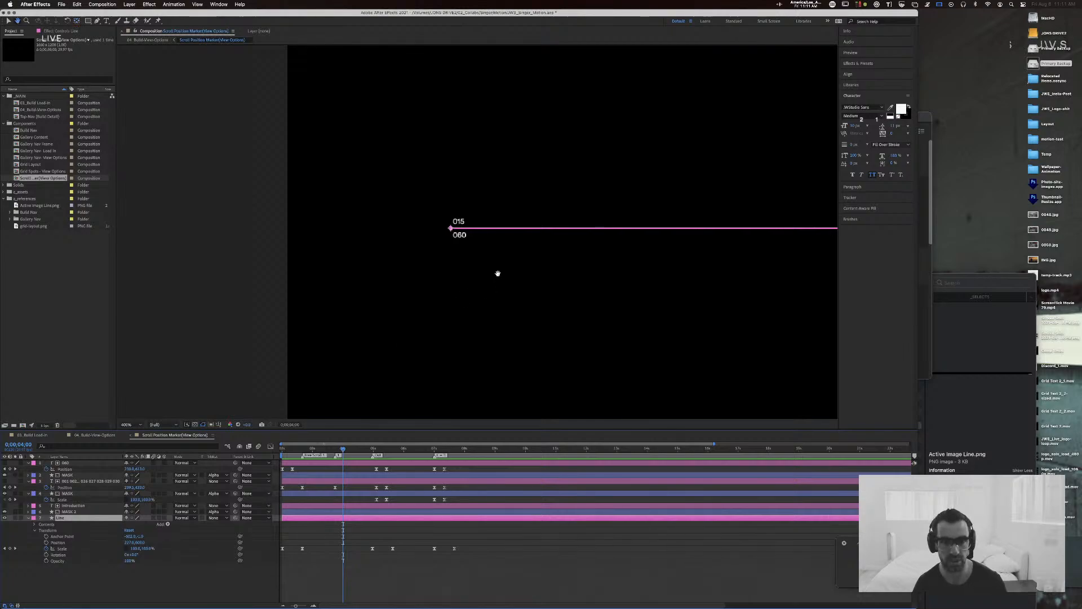
pyautogui.moveTo(498, 274); pyautogui.dragTo(249, 292)
pyautogui.press(',')
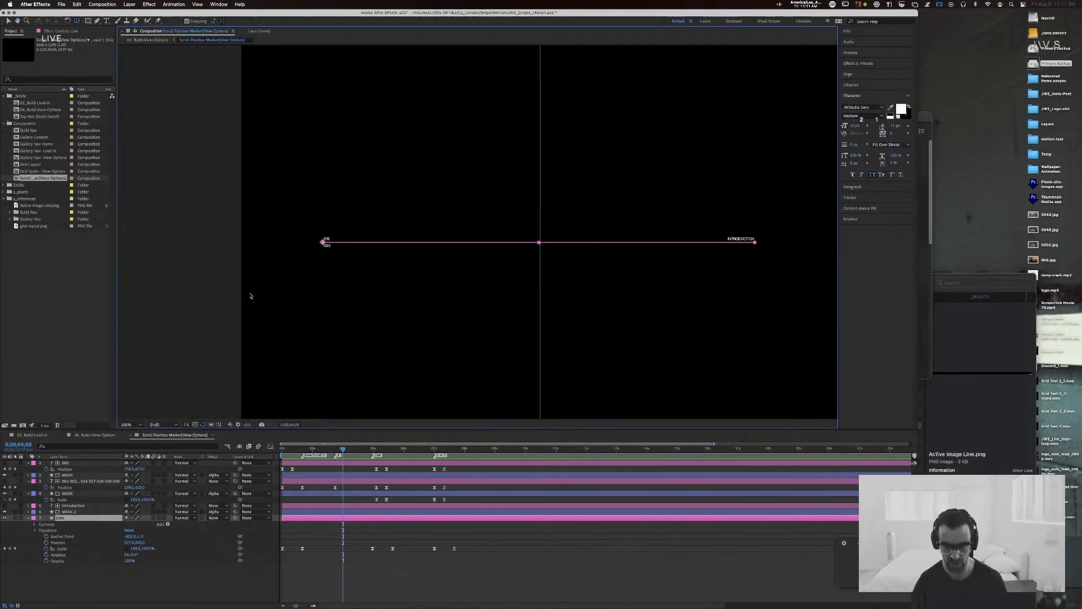
pyautogui.click(209, 268)
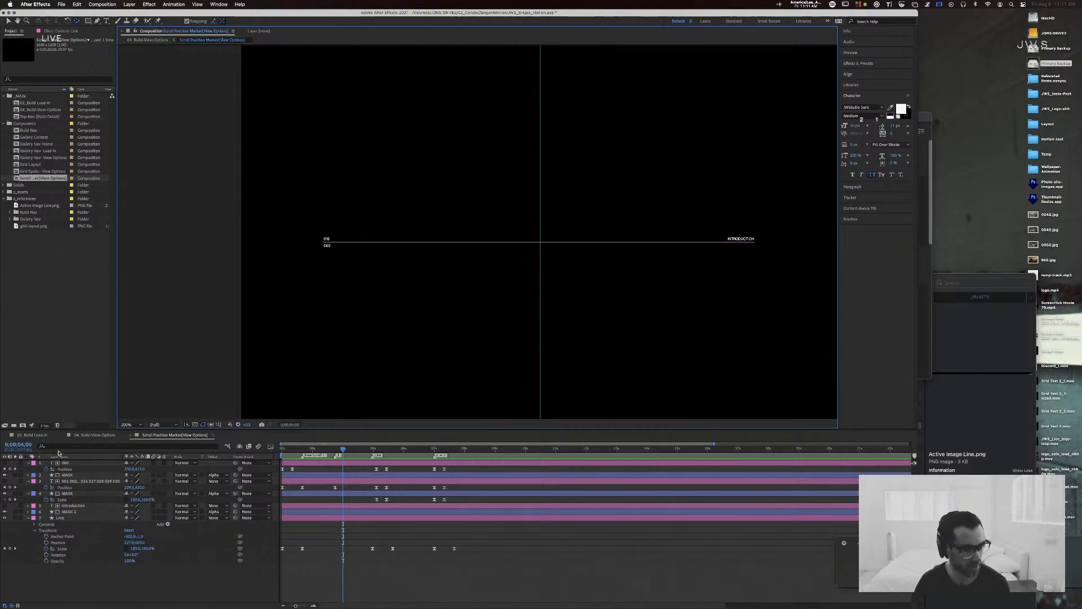
# Step: Expand the Line layer's Rectangle 1 contents, set the Y Position in its Transform group to 0 and clear the selection
pyautogui.click(35, 524)
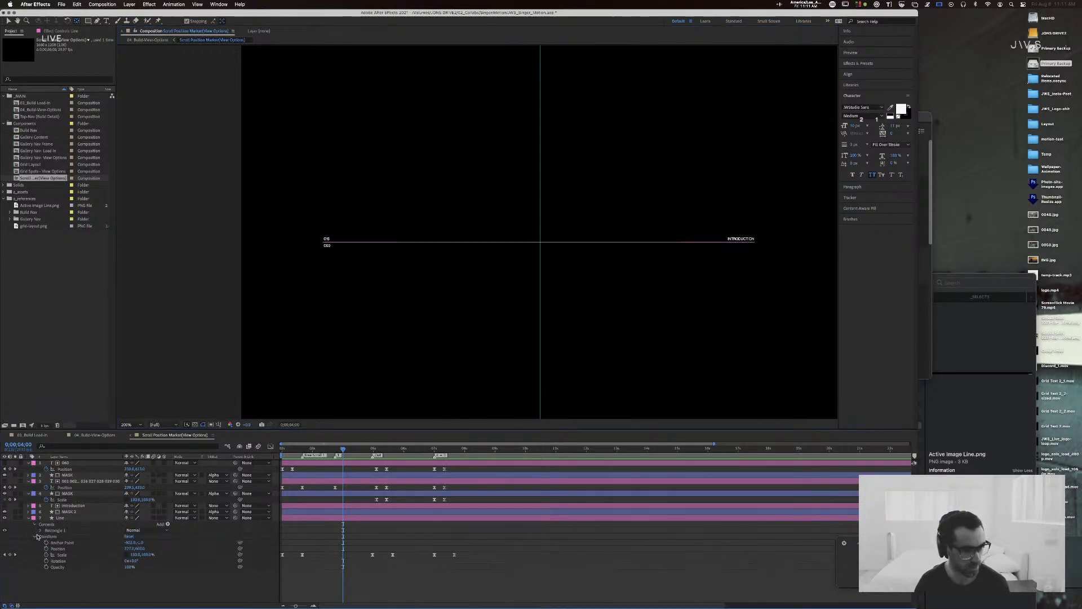
pyautogui.click(40, 530)
pyautogui.click(48, 537)
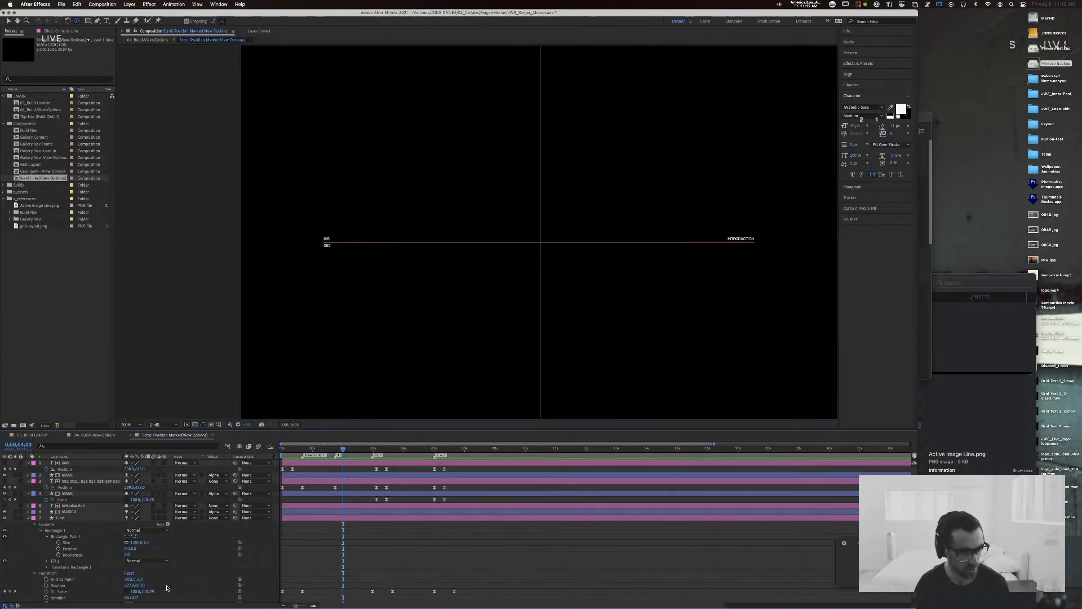
pyautogui.click(46, 567)
pyautogui.scroll(-3, 84, 567)
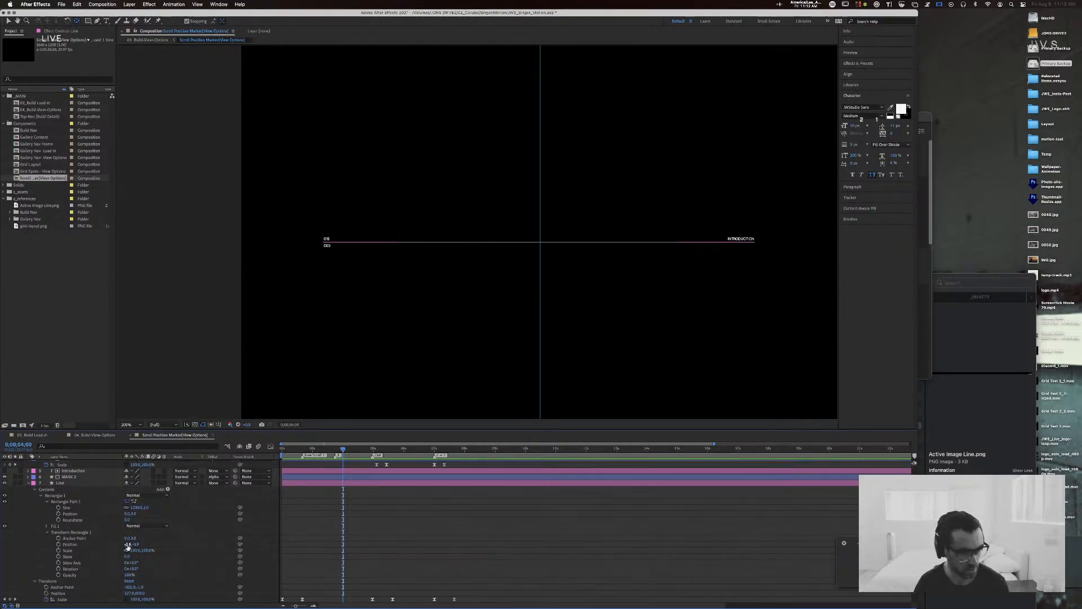
pyautogui.scroll(1, 127, 546)
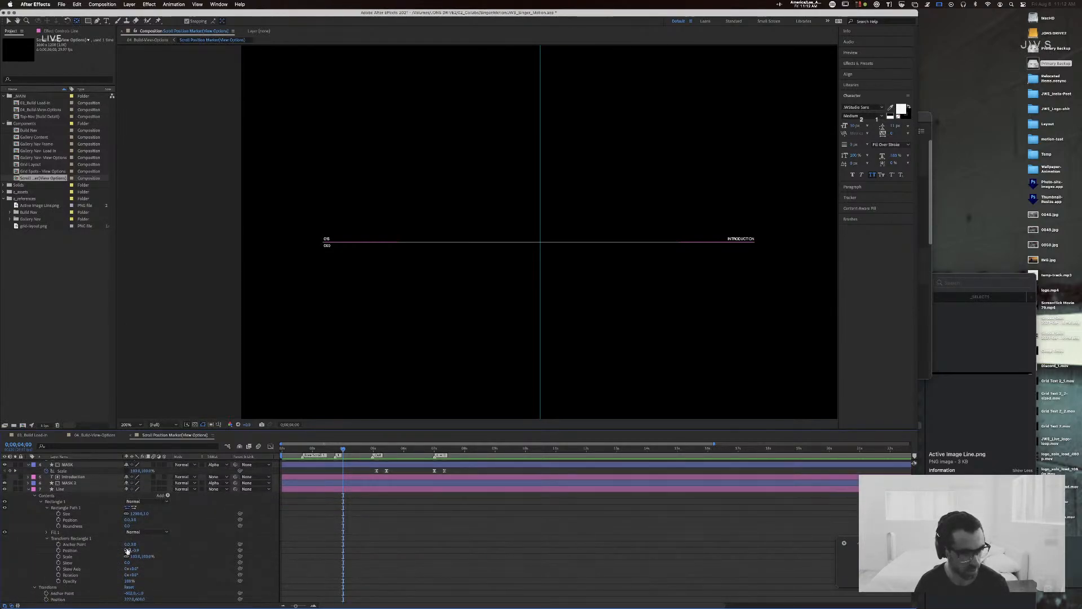
pyautogui.click(127, 551)
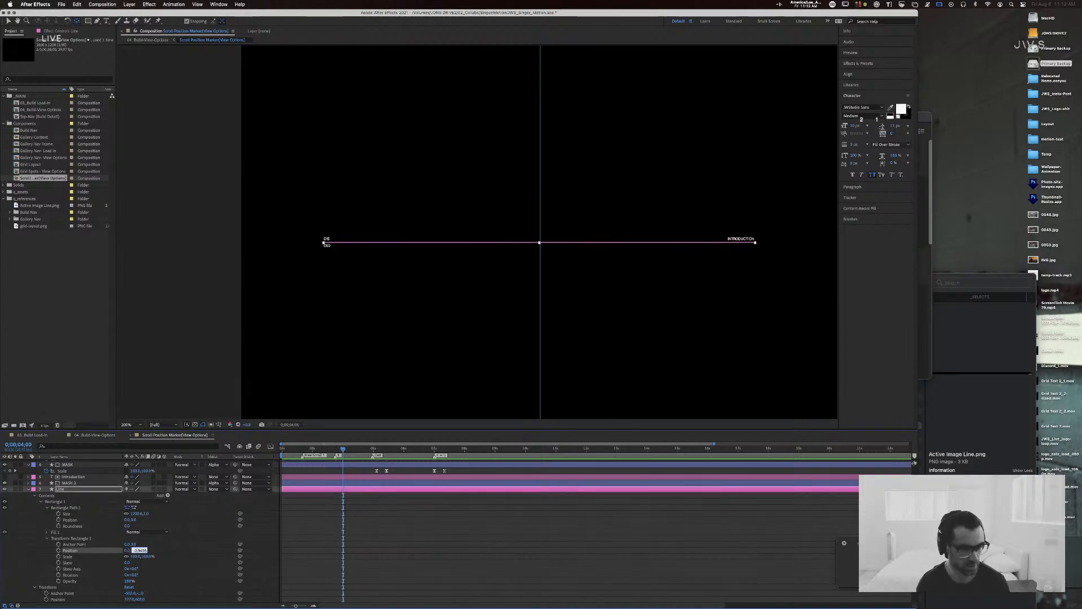
pyautogui.write('0')
pyautogui.press('Return')
pyautogui.click(225, 316)
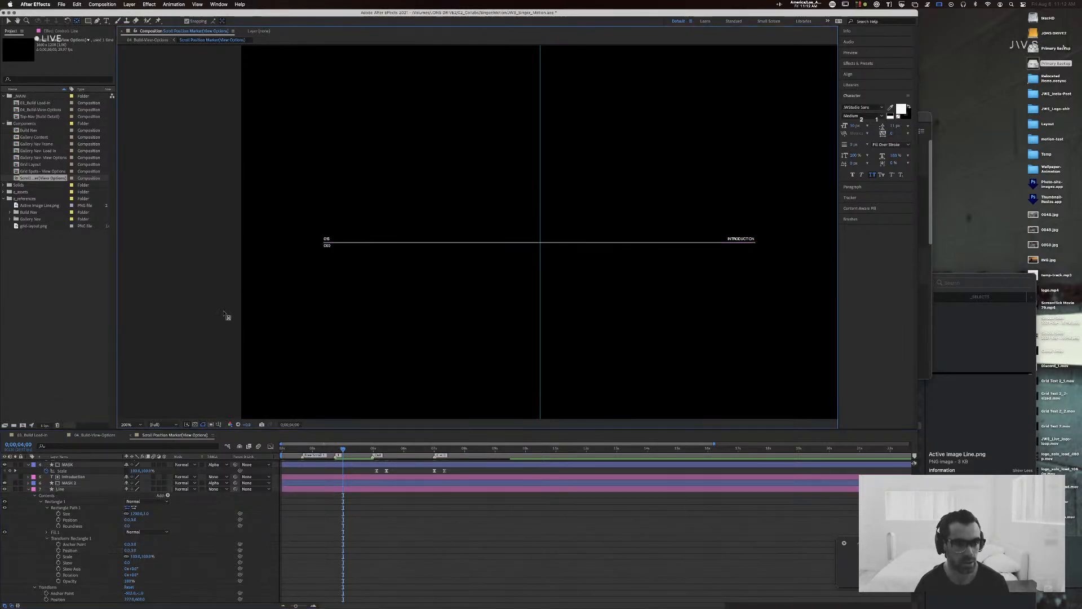
# Step: Examine the line's rendering at high magnification and at full width, and check the Line layer's Fill 1 group
pyautogui.press('.')
pyautogui.press('.')
pyautogui.moveTo(234, 305); pyautogui.dragTo(586, 276)
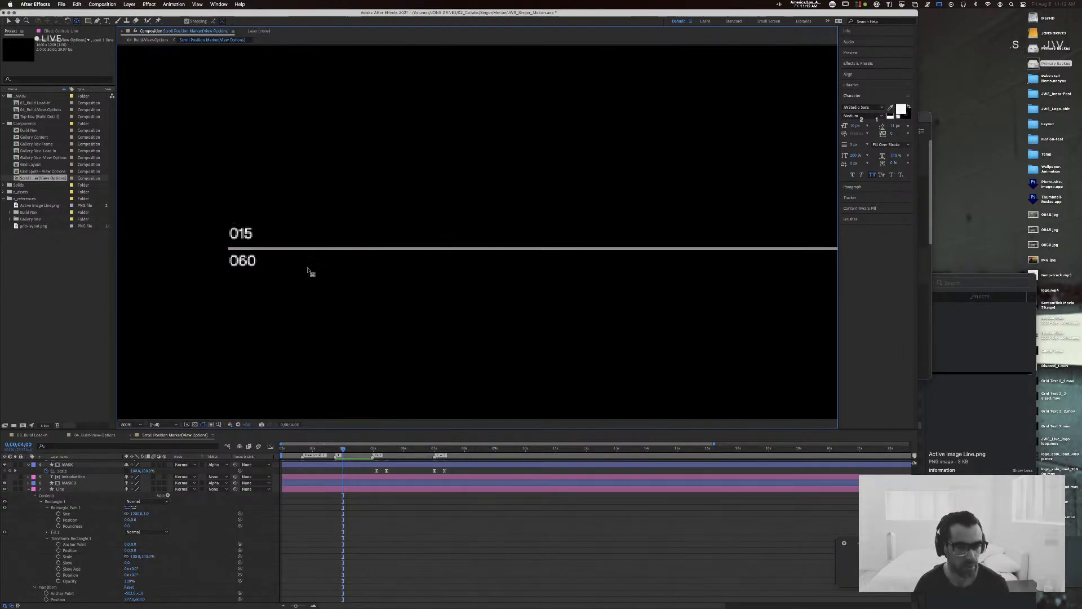
pyautogui.press('.')
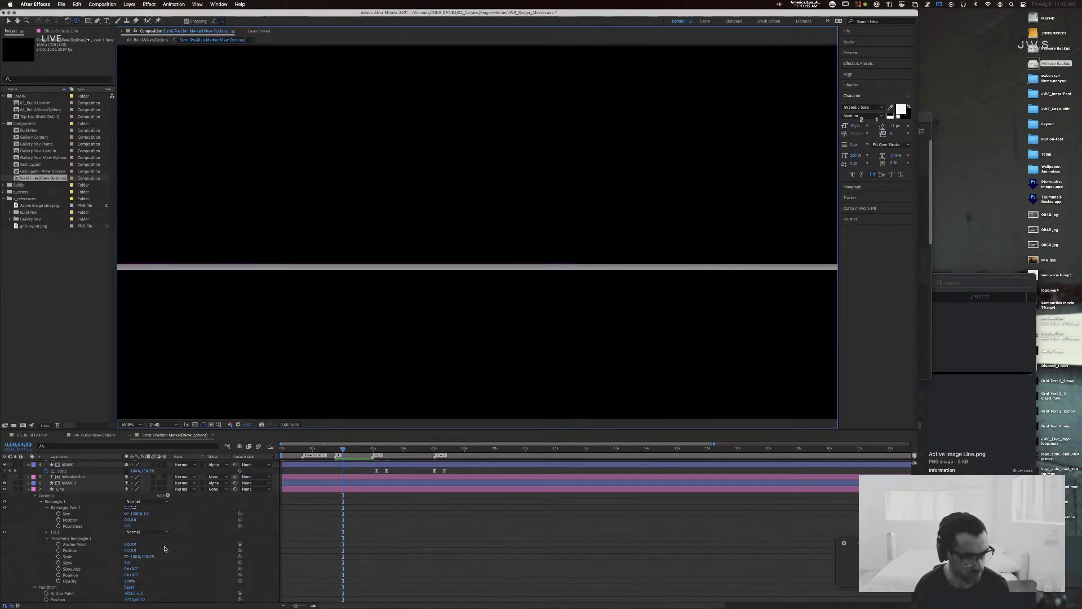
pyautogui.scroll(-3, 162, 552)
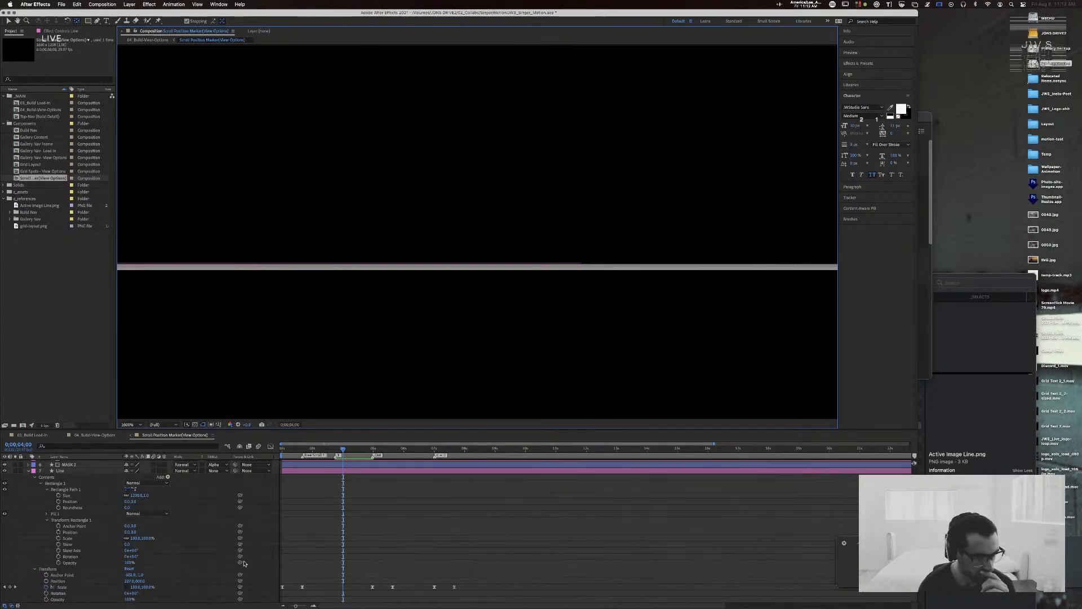
pyautogui.click(46, 514)
pyautogui.click(46, 514)
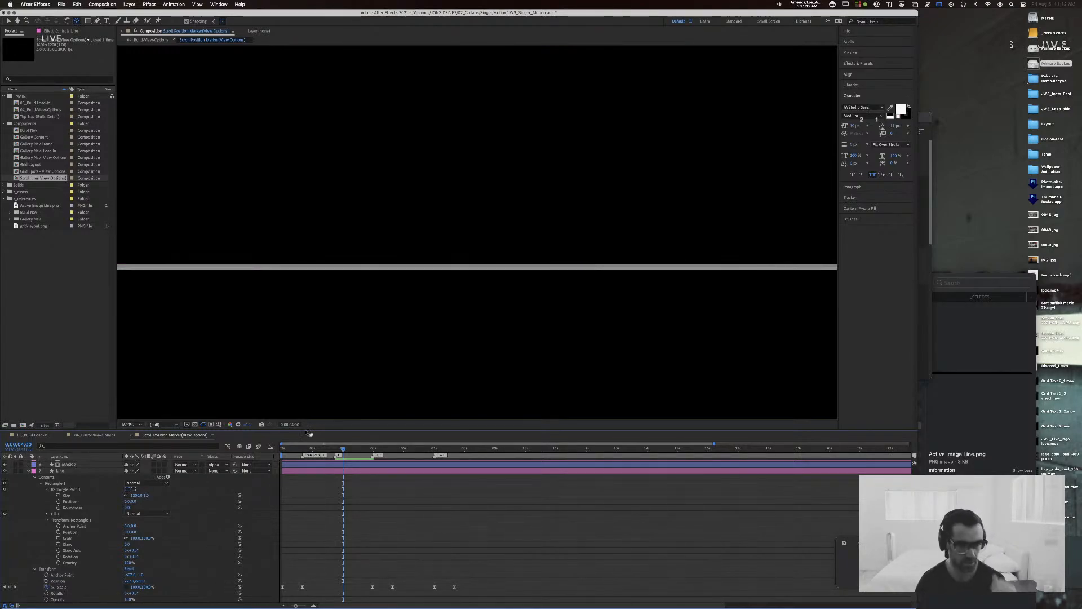
pyautogui.press(',')
pyautogui.press(',')
pyautogui.press(',')
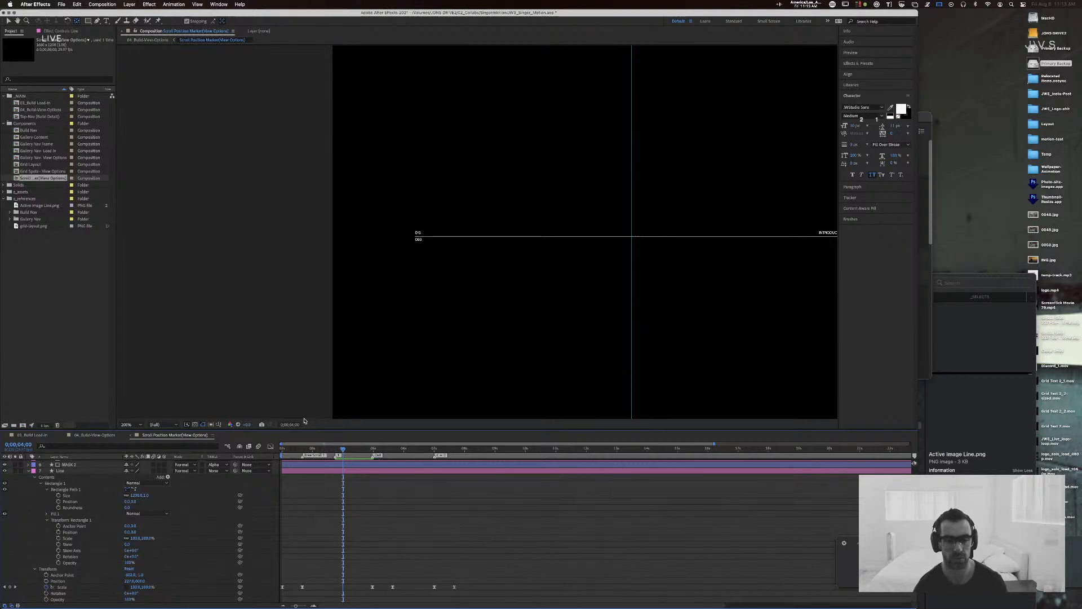
pyautogui.press('.')
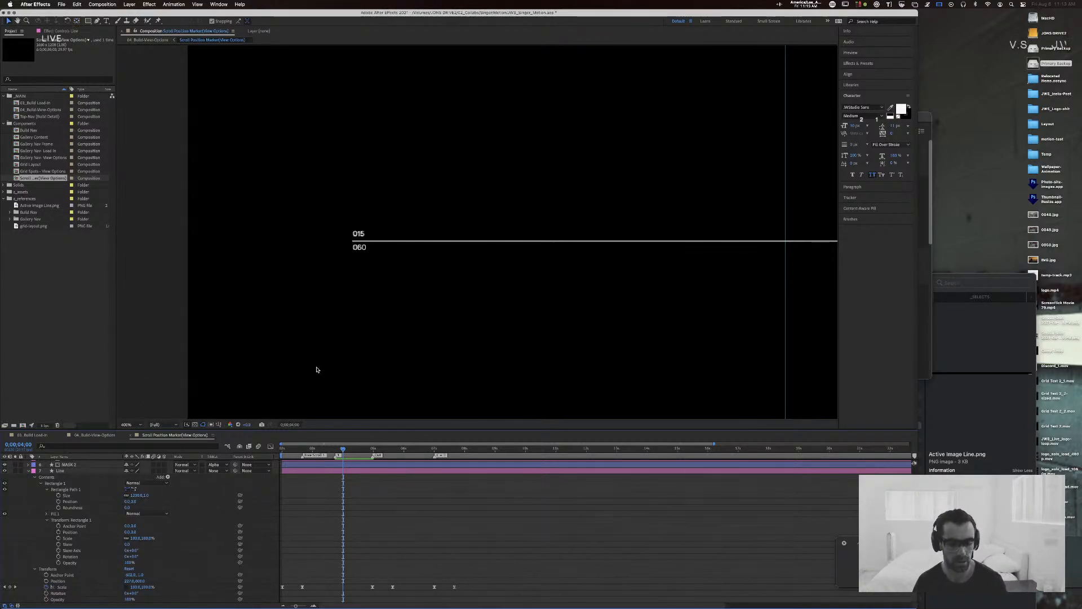
pyautogui.press(',')
pyautogui.press(',')
pyautogui.moveTo(582, 297); pyautogui.dragTo(451, 331)
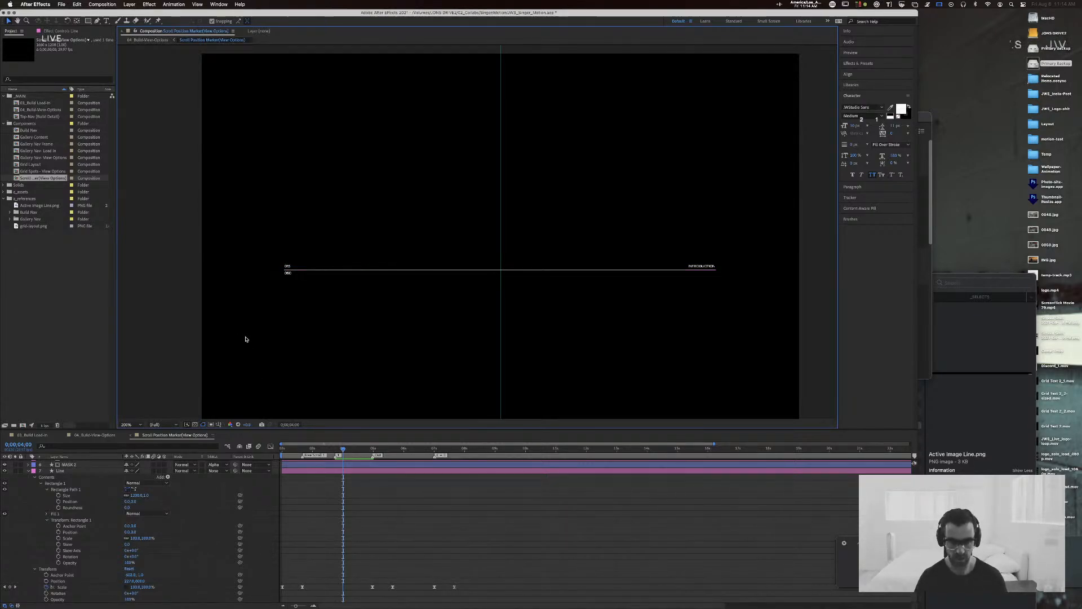
# Step: Move the Line layer's anchor point onto the line's left end with the Pan Behind tool and scrub to check the animation, ending at 0;00;04;00
pyautogui.press('.')
pyautogui.press('.')
pyautogui.press('space')
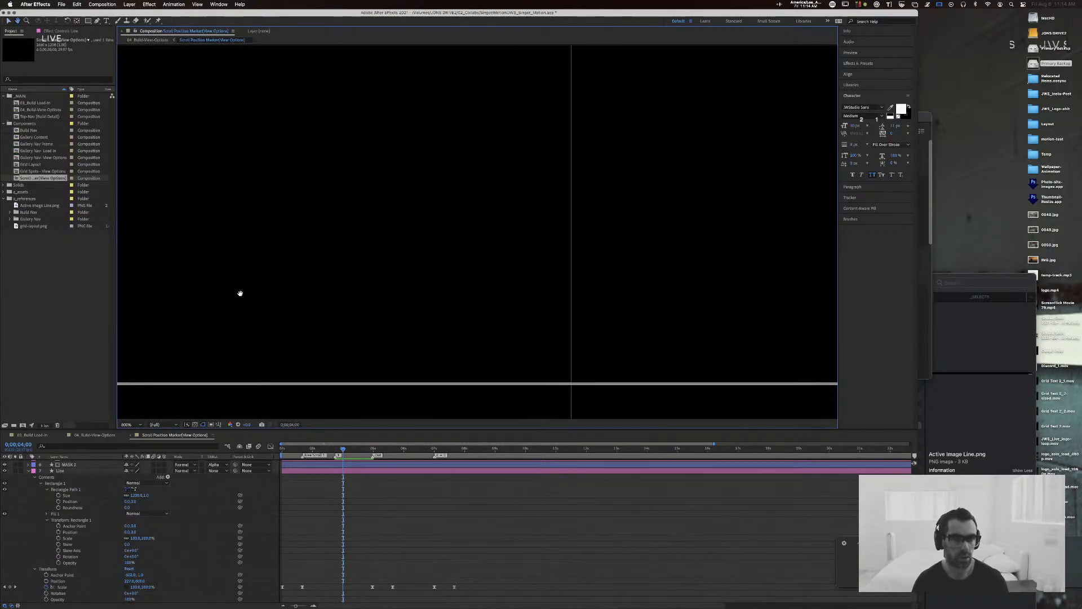
pyautogui.moveTo(239, 292); pyautogui.dragTo(676, 185)
pyautogui.moveTo(231, 251); pyautogui.dragTo(628, 239)
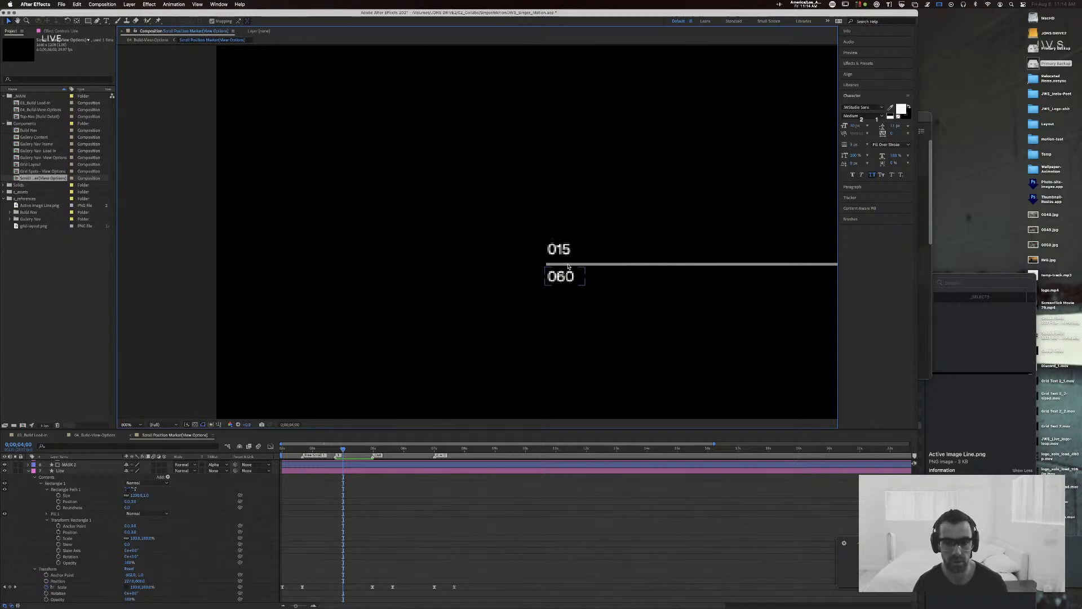
pyautogui.click(607, 264)
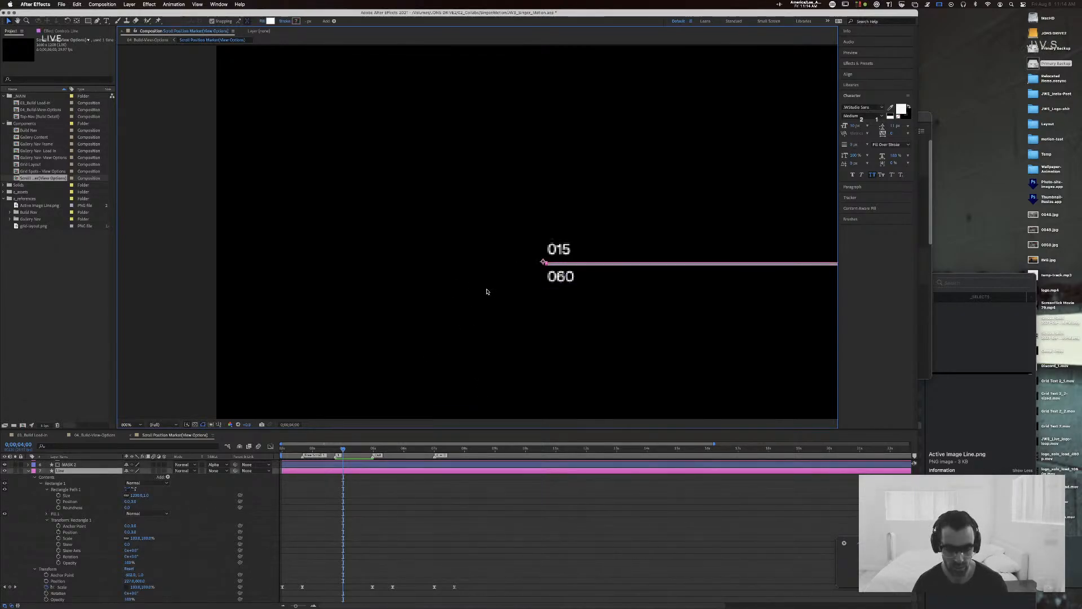
pyautogui.press('.')
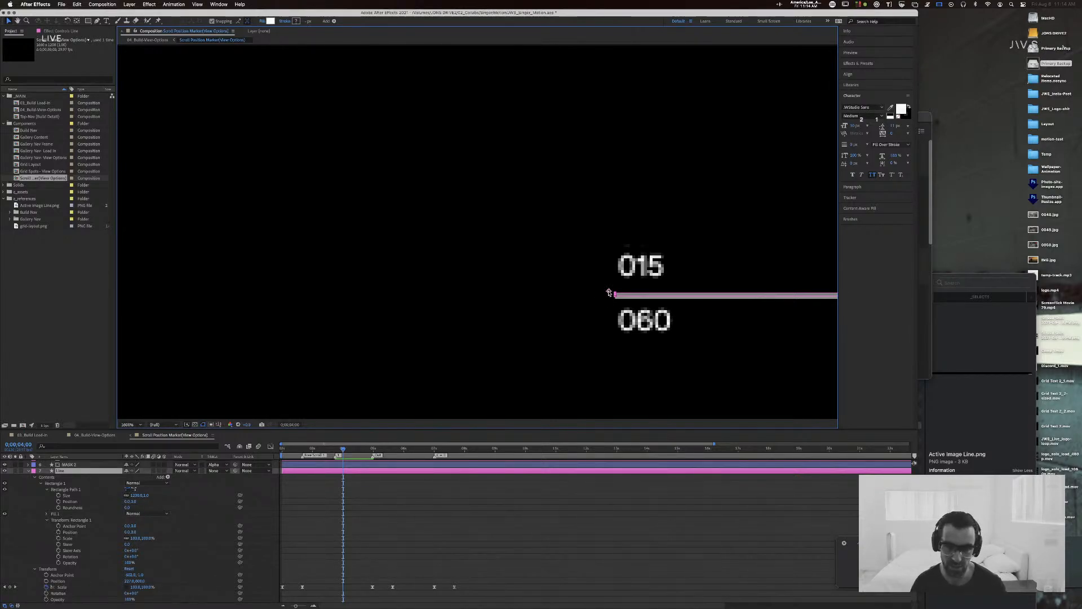
pyautogui.press('y')
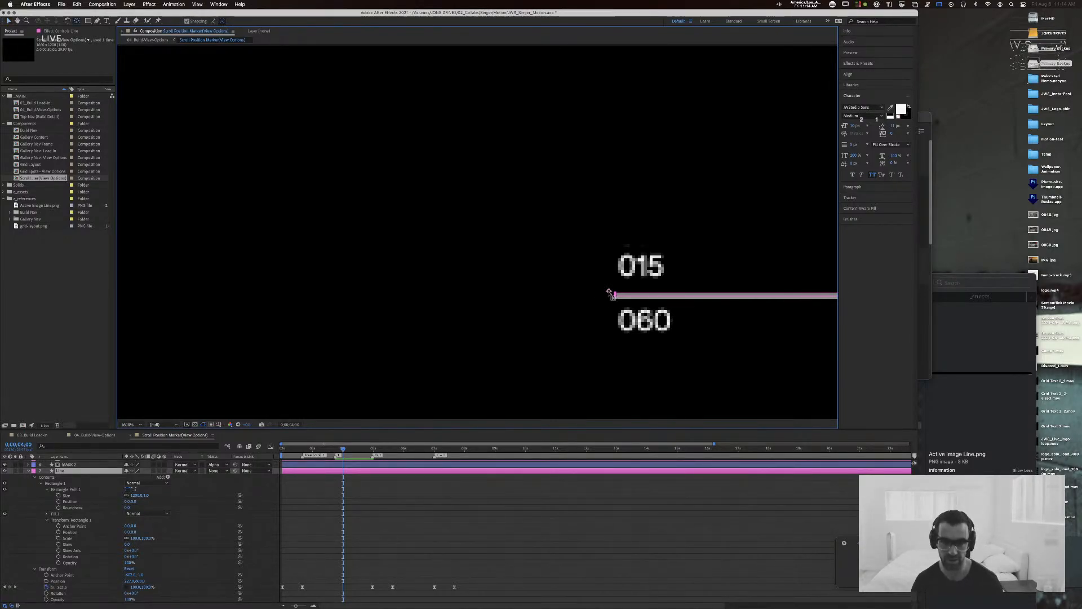
pyautogui.moveTo(609, 292); pyautogui.dragTo(614, 294)
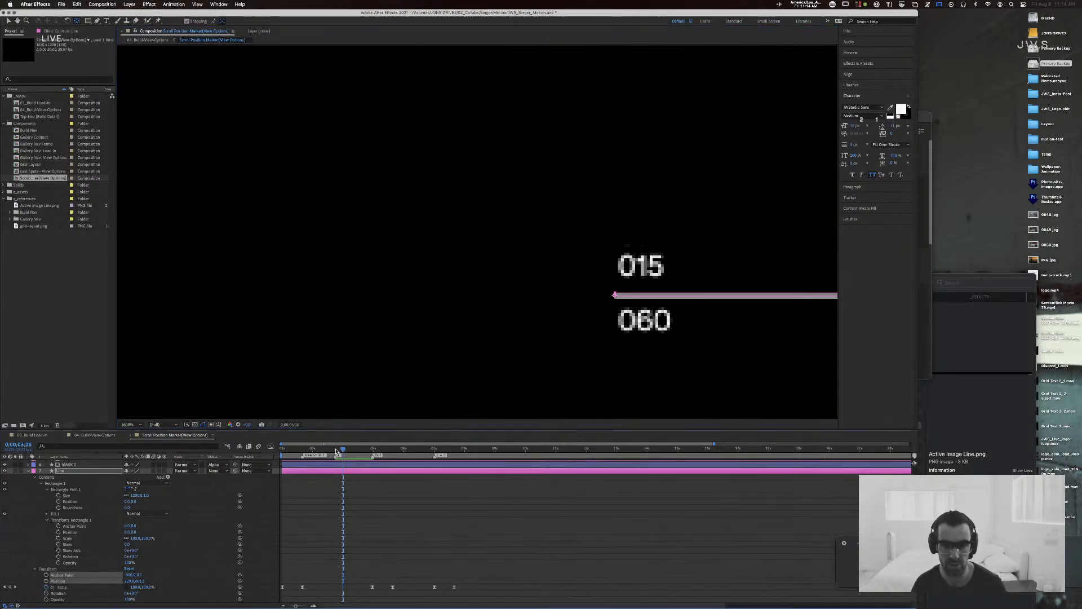
pyautogui.moveTo(341, 460); pyautogui.dragTo(296, 450)
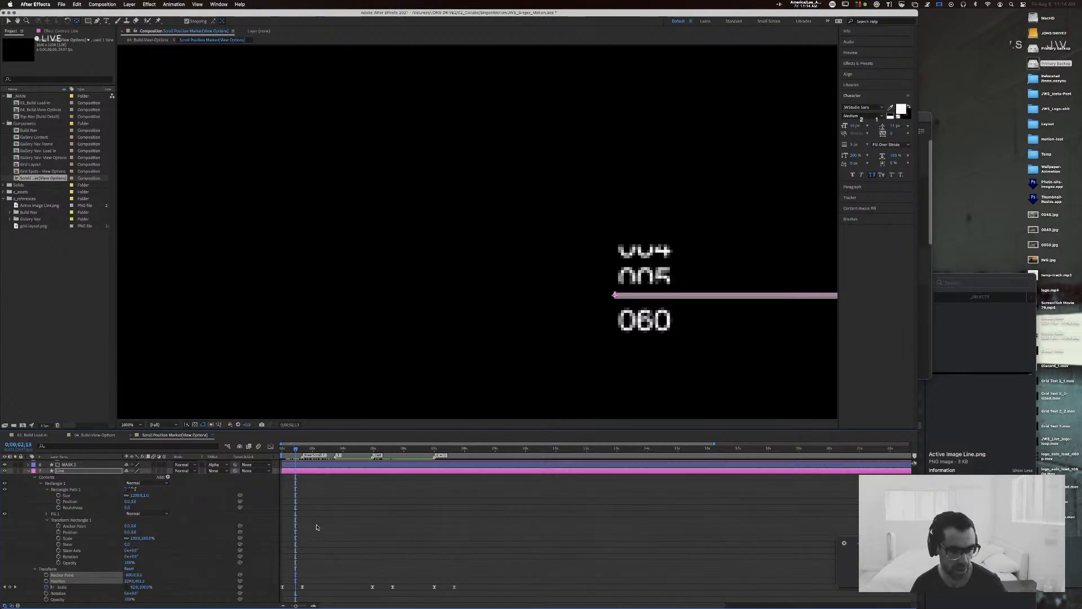
pyautogui.click(343, 449)
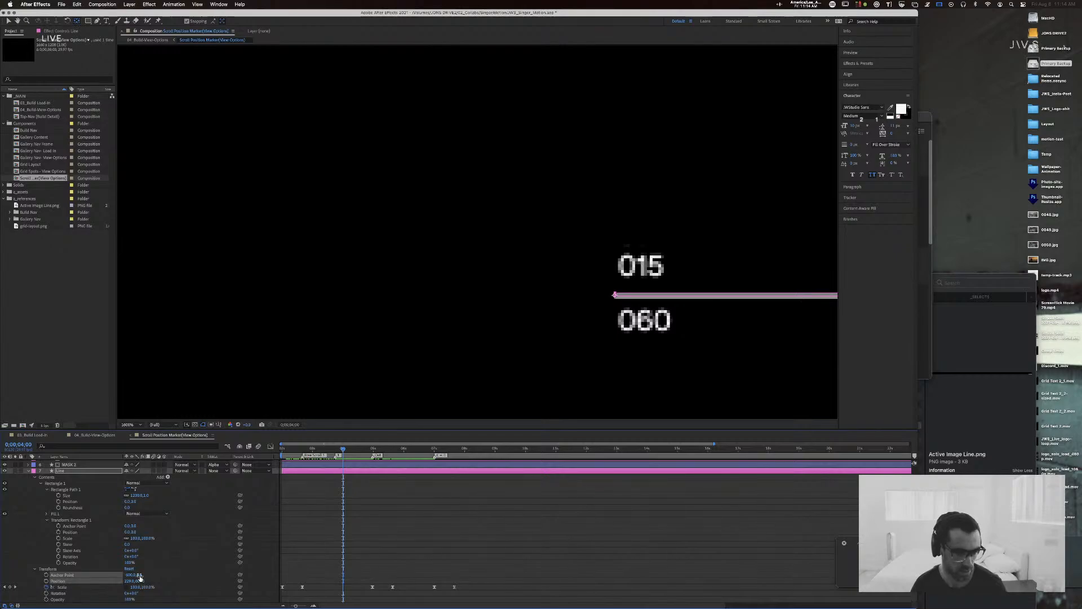
# Step: Set the Line layer's Anchor Point Y to 0, adjust its Position Y and clear the selection
pyautogui.click(141, 574)
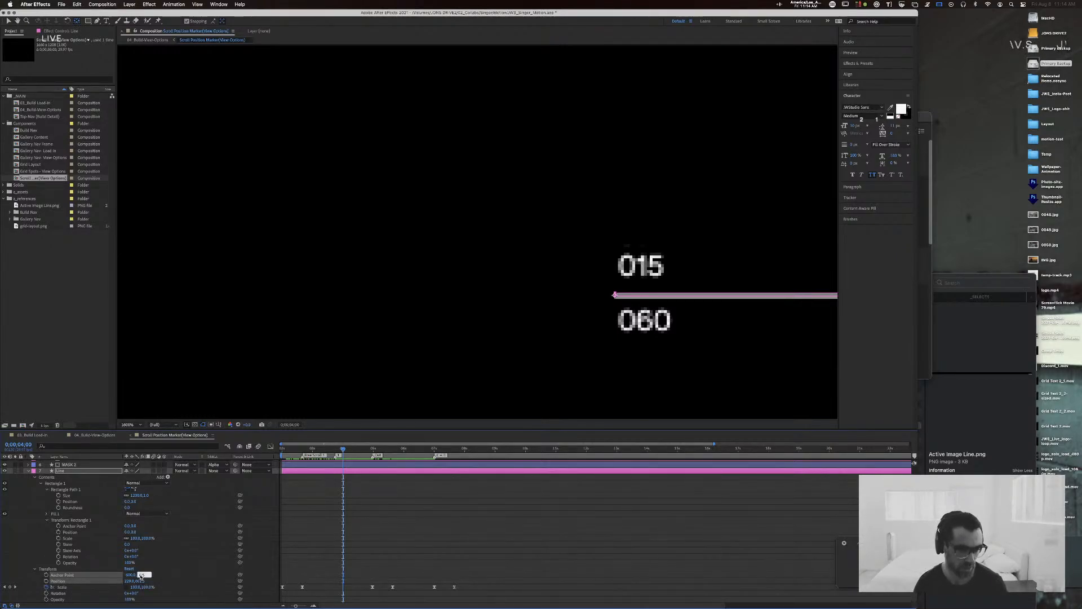
pyautogui.click(142, 581)
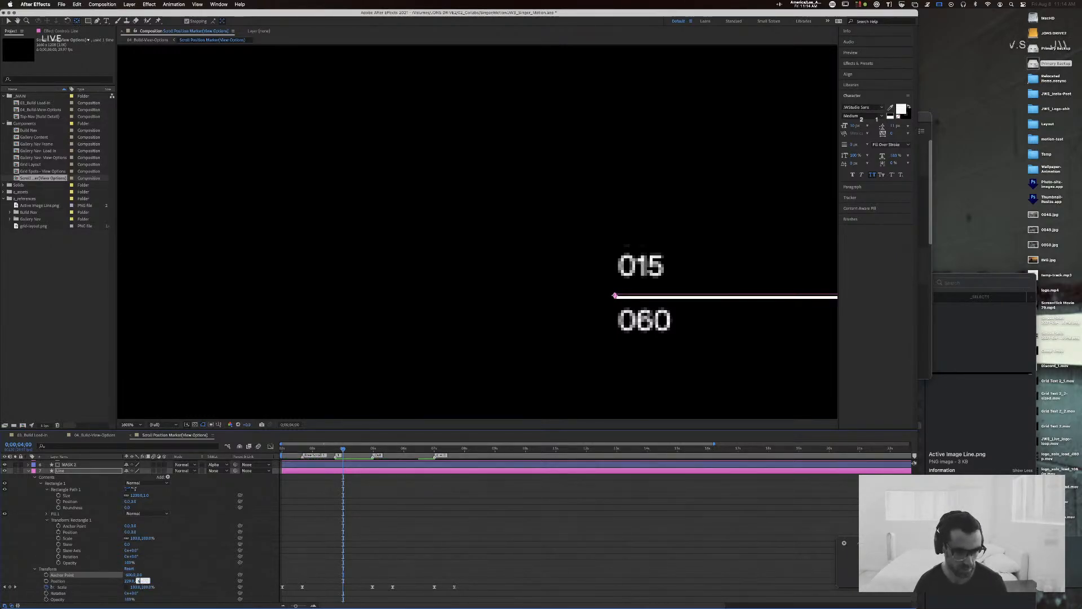
pyautogui.press('Return')
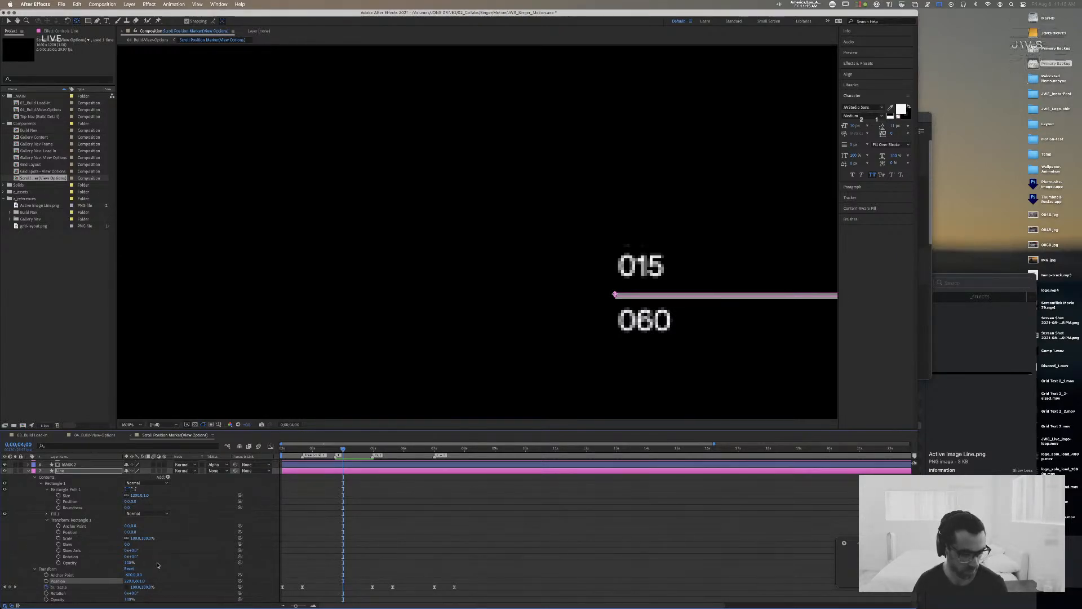
pyautogui.press('v')
pyautogui.click(669, 361)
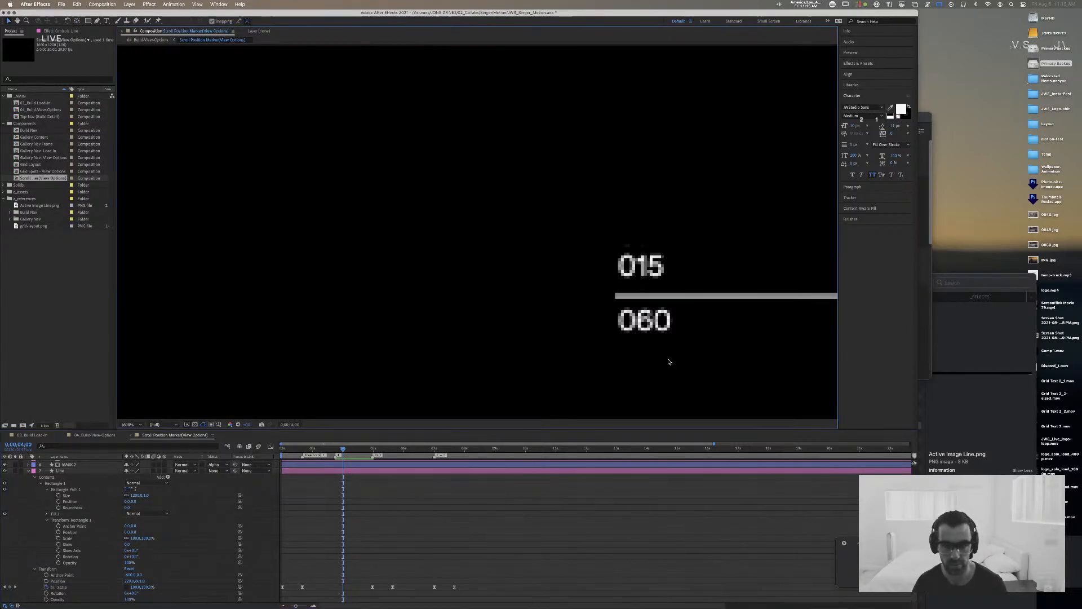
pyautogui.click(239, 4)
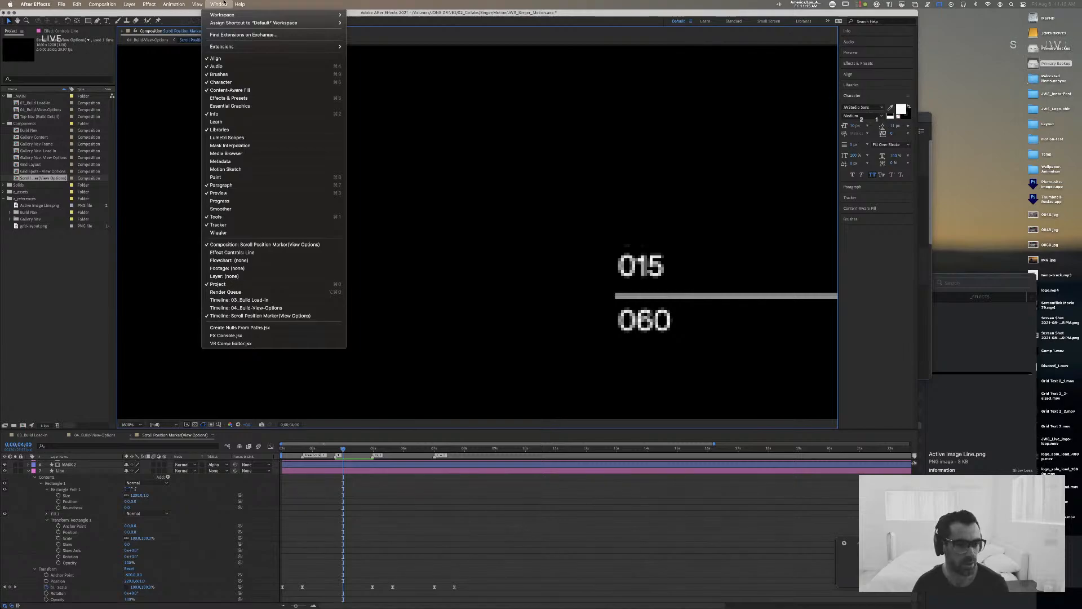
pyautogui.press('Escape')
pyautogui.press('super+space')
pyautogui.write('quick')
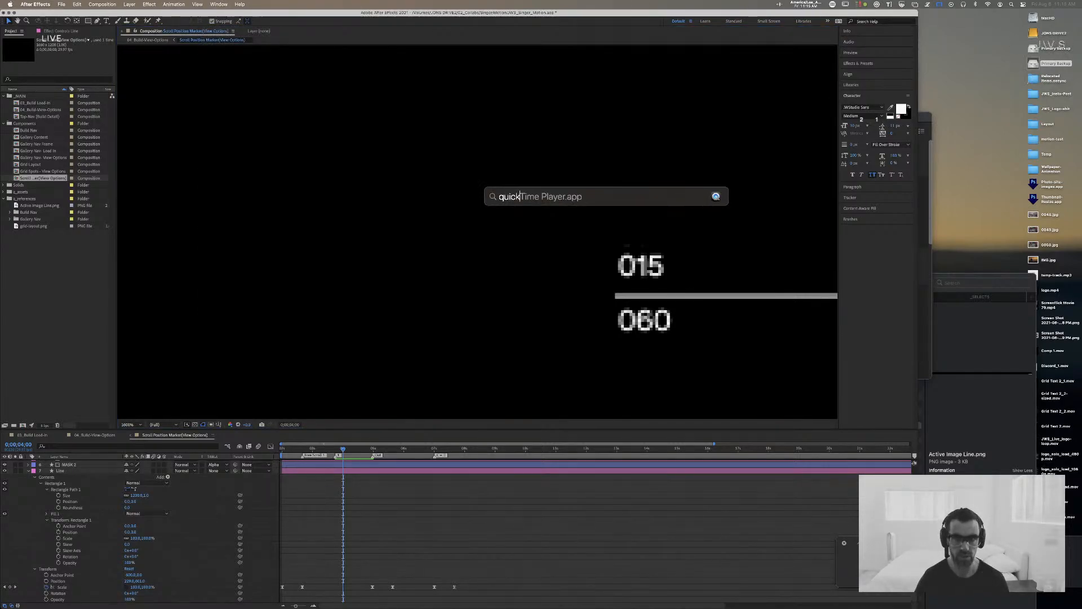
pyautogui.write(' shape')
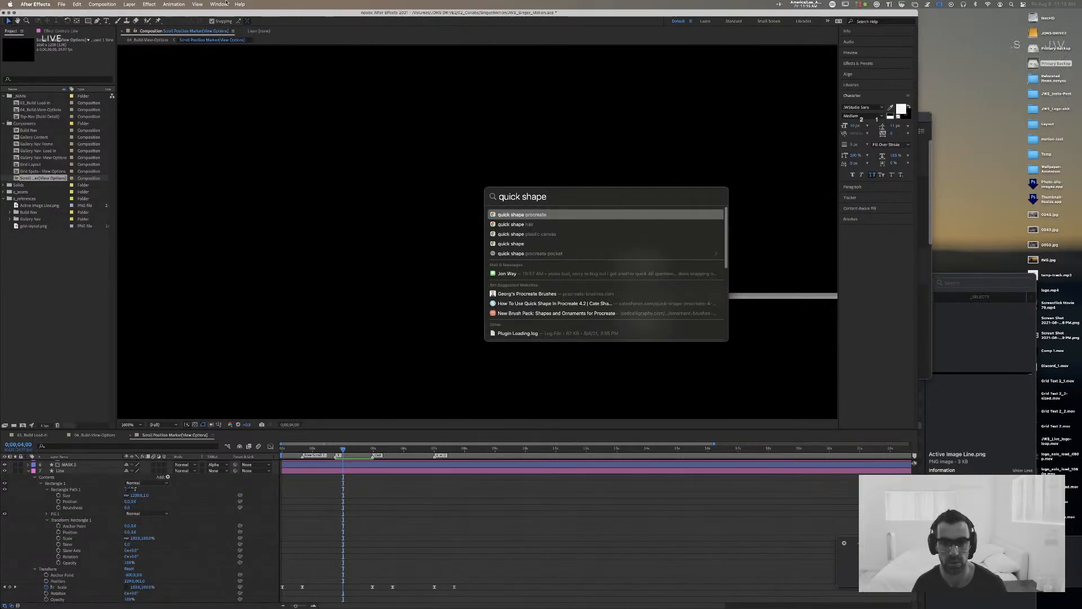
pyautogui.press('Escape')
pyautogui.press('Escape')
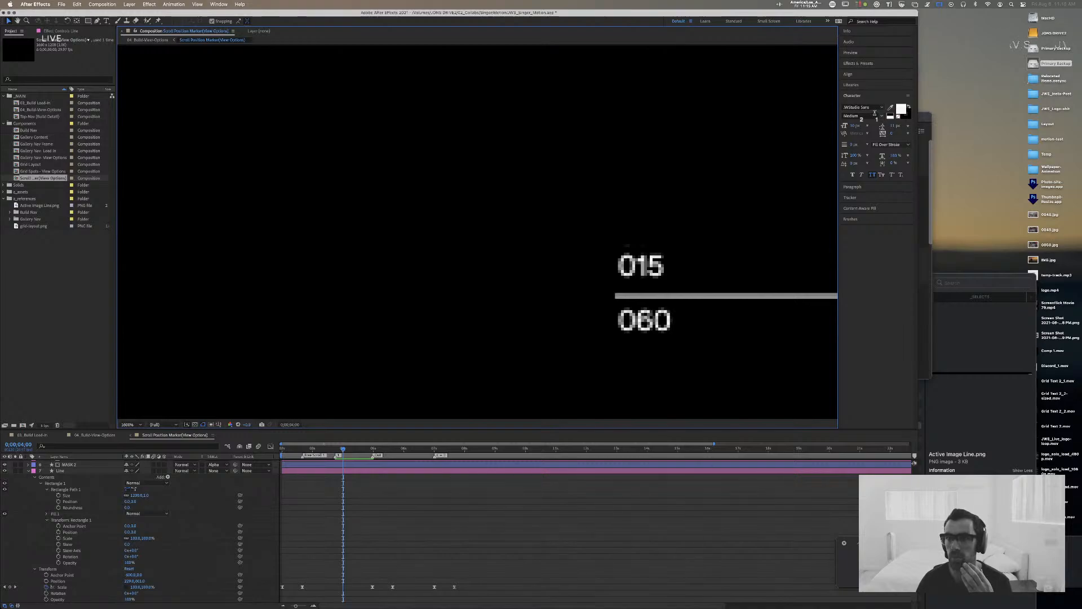
# Step: Open the Motion 3 extension and widen its panel until all its tools show
pyautogui.click(219, 4)
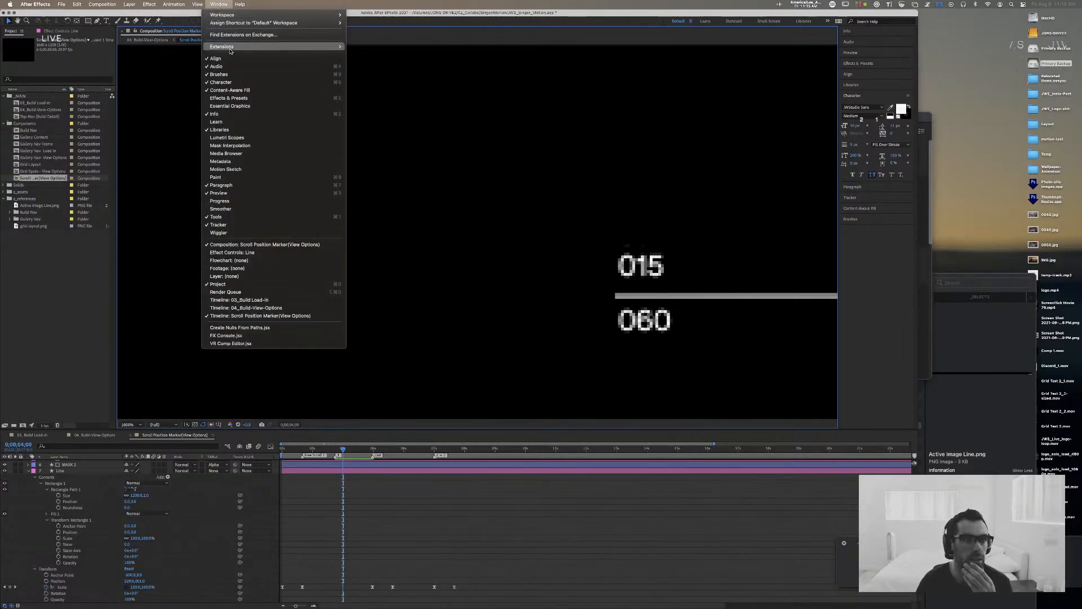
pyautogui.moveTo(230, 49)
pyautogui.click(361, 54)
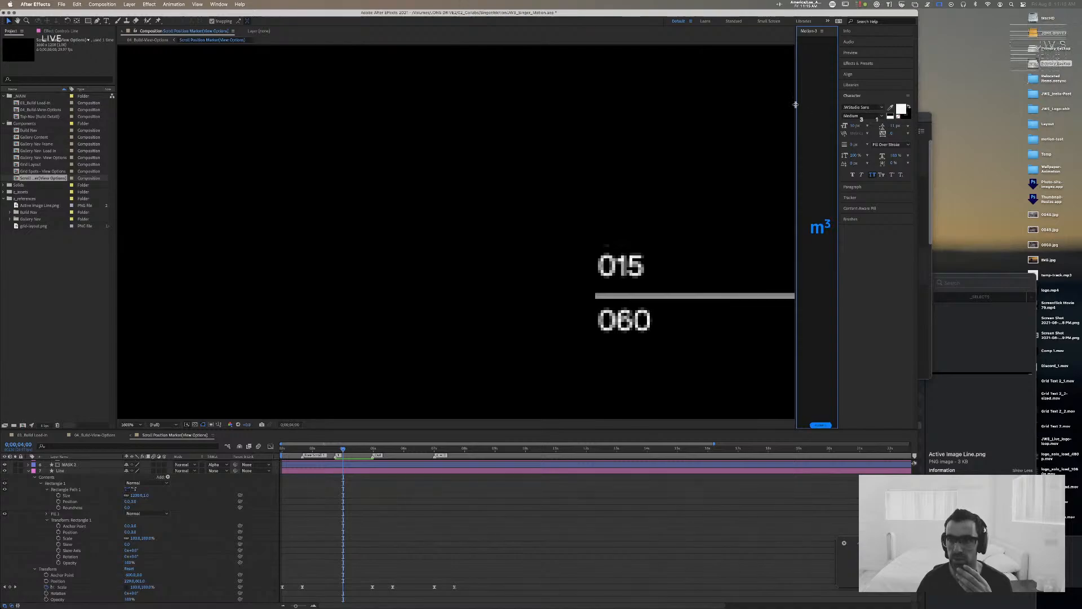
pyautogui.moveTo(796, 107); pyautogui.dragTo(696, 105)
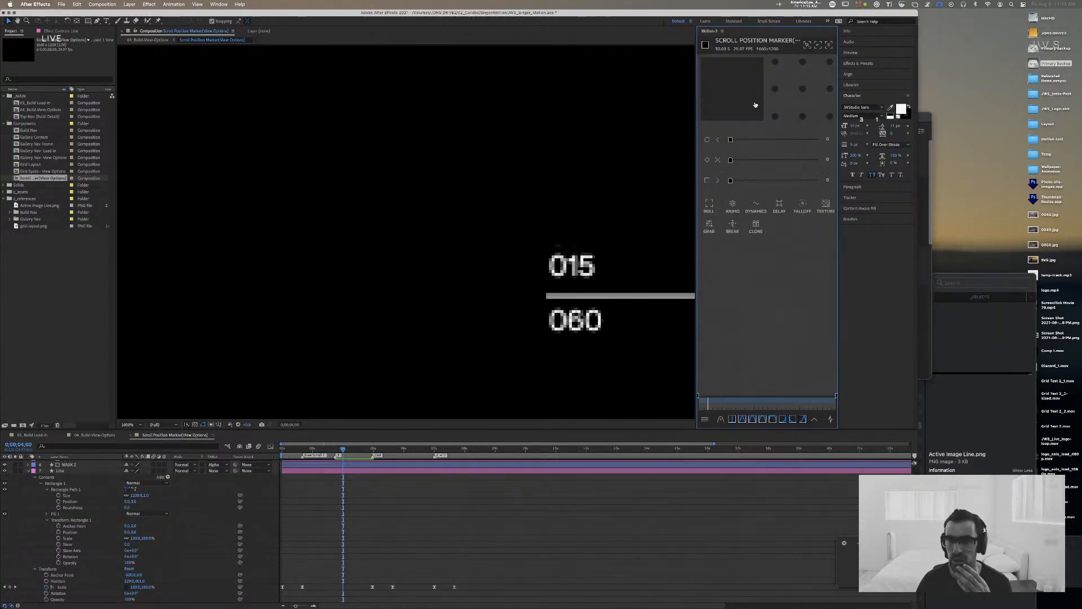
# Step: Snap the Line layer's anchor point to its middle-left point with Motion 3, and check the full line
pyautogui.click(599, 297)
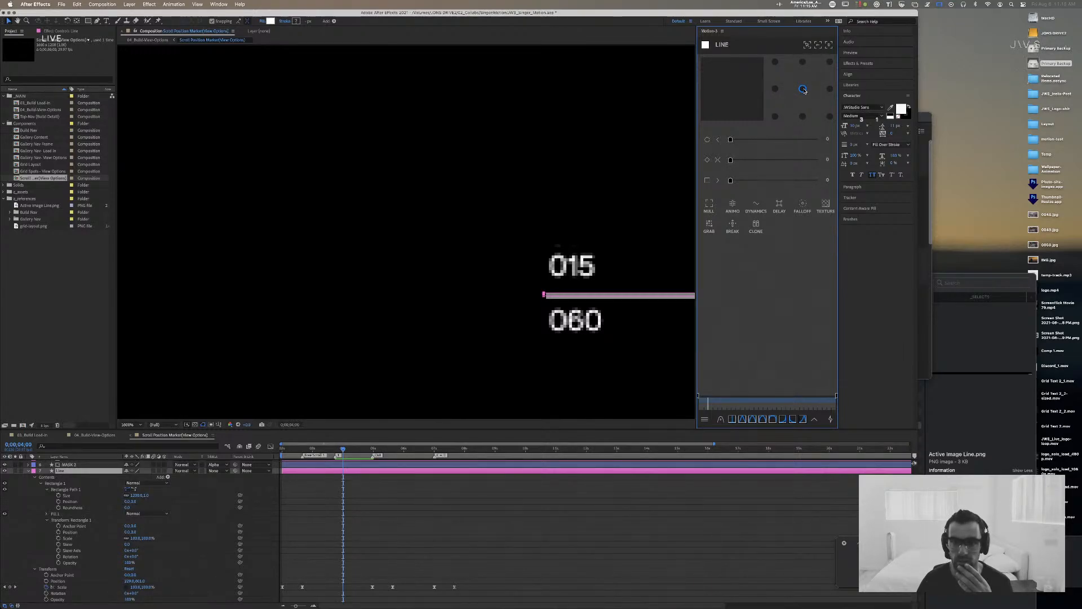
pyautogui.click(774, 90)
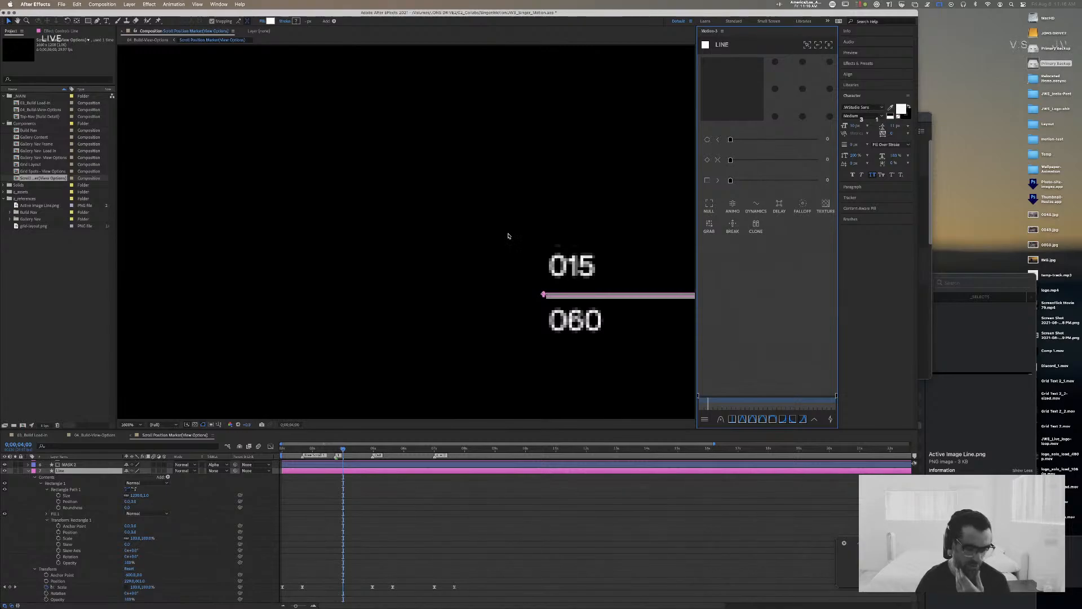
pyautogui.scroll(-5, 366, 183)
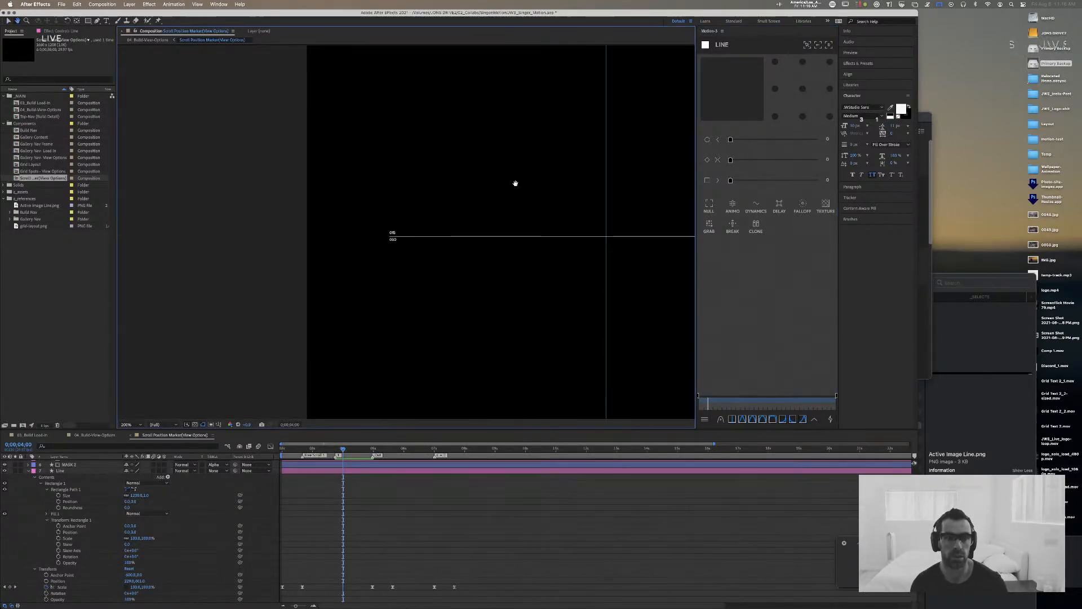
pyautogui.moveTo(515, 181); pyautogui.dragTo(360, 195)
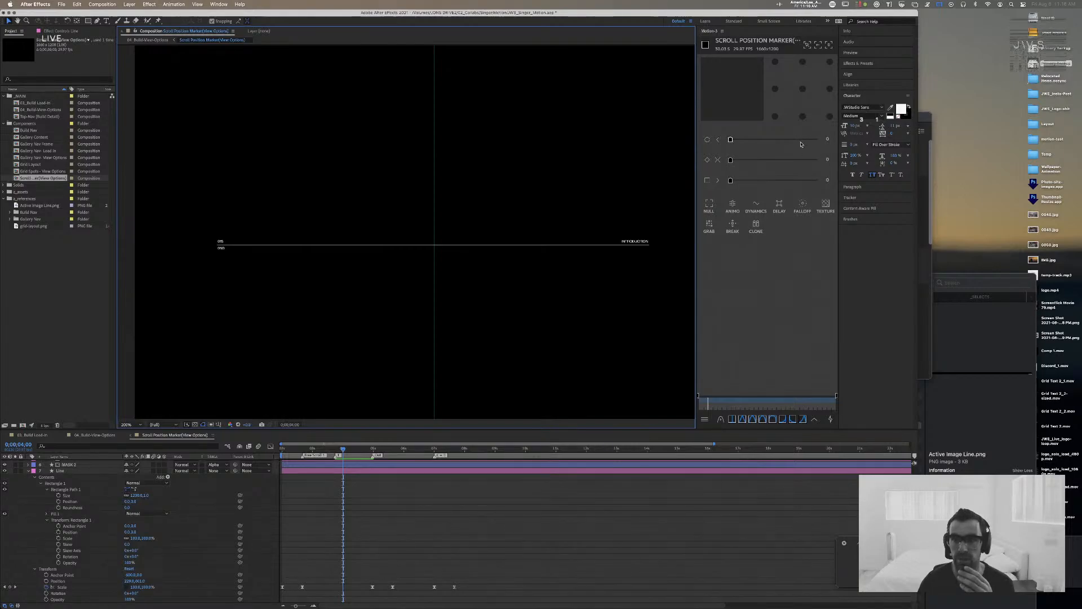
# Step: Enlarge the application window to the full screen width and narrow the Motion 3 panel to give the composition view more room
pyautogui.moveTo(917, 11); pyautogui.dragTo(1080, 4)
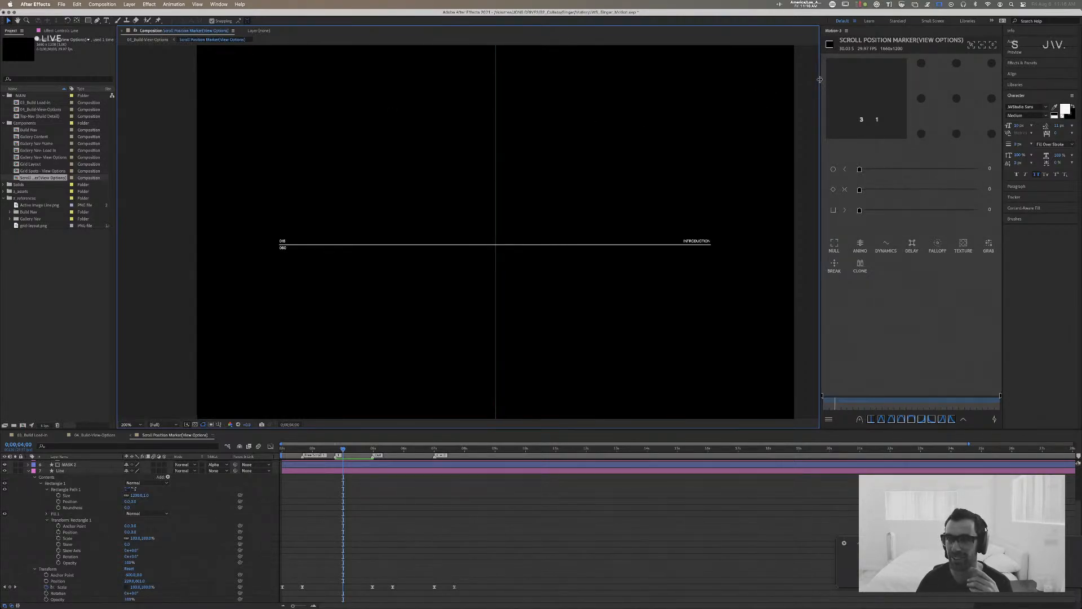
pyautogui.moveTo(823, 80); pyautogui.dragTo(864, 76)
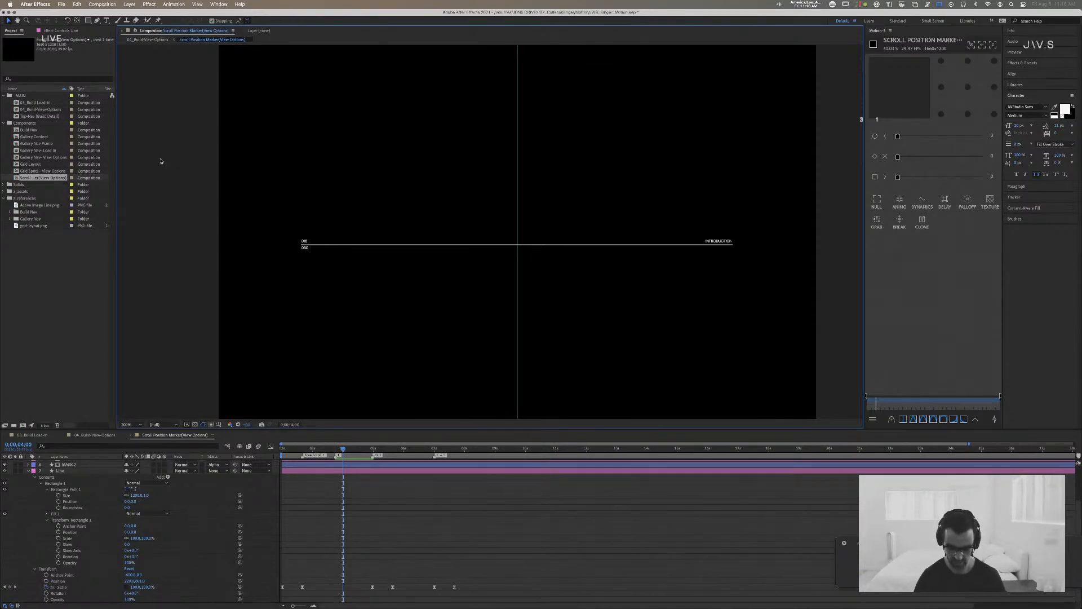
# Step: Open the 03_Build Load-In composition, scrub through its first four seconds and inspect the numbered gallery navigation up close
pyautogui.press(',')
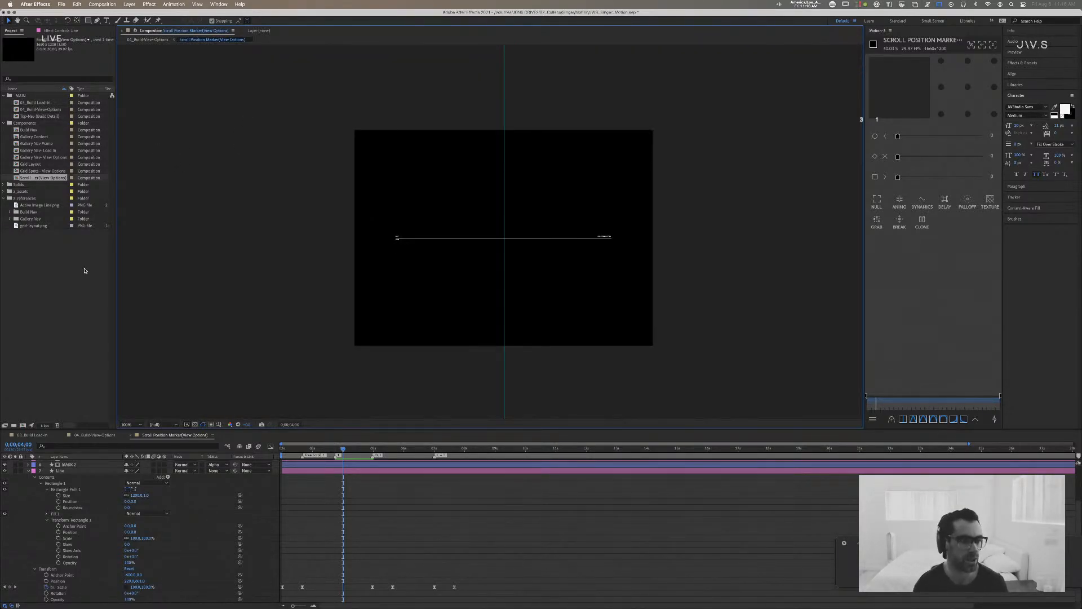
pyautogui.click(32, 435)
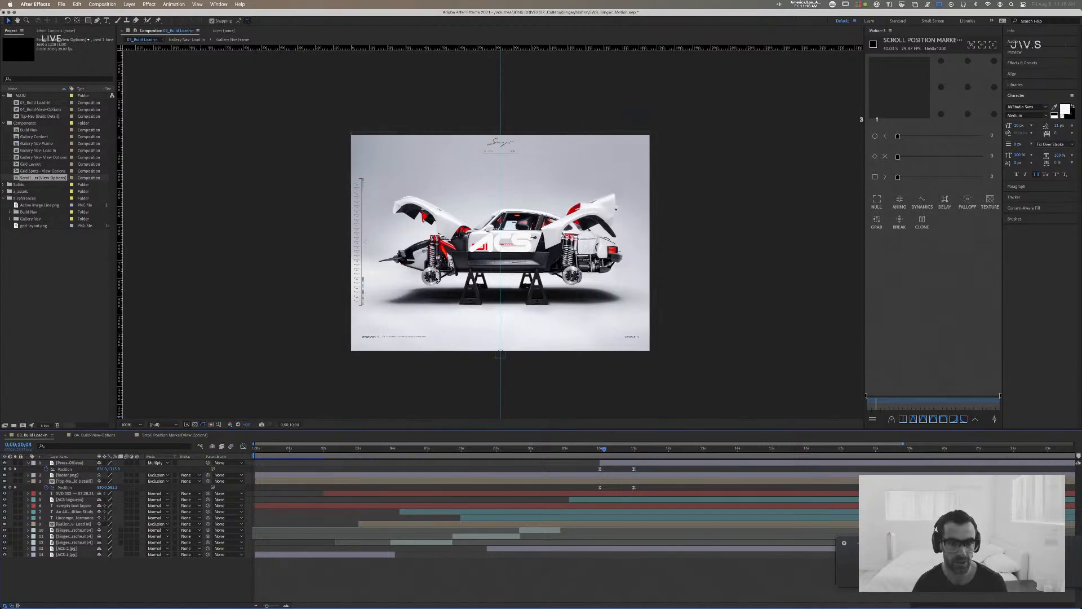
pyautogui.click(264, 448)
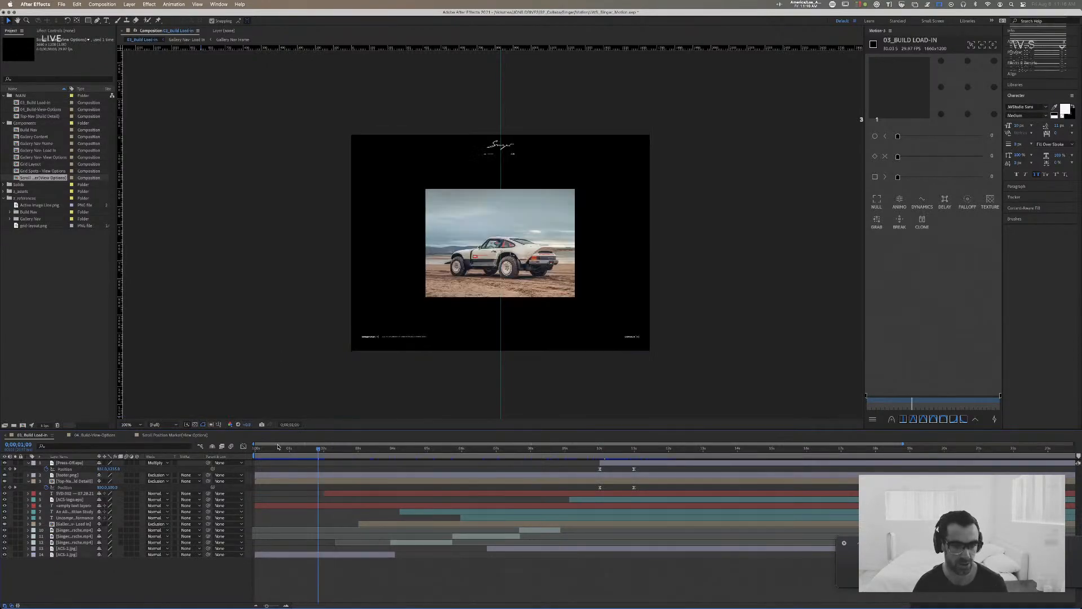
pyautogui.moveTo(265, 446); pyautogui.dragTo(396, 448)
pyautogui.press('.')
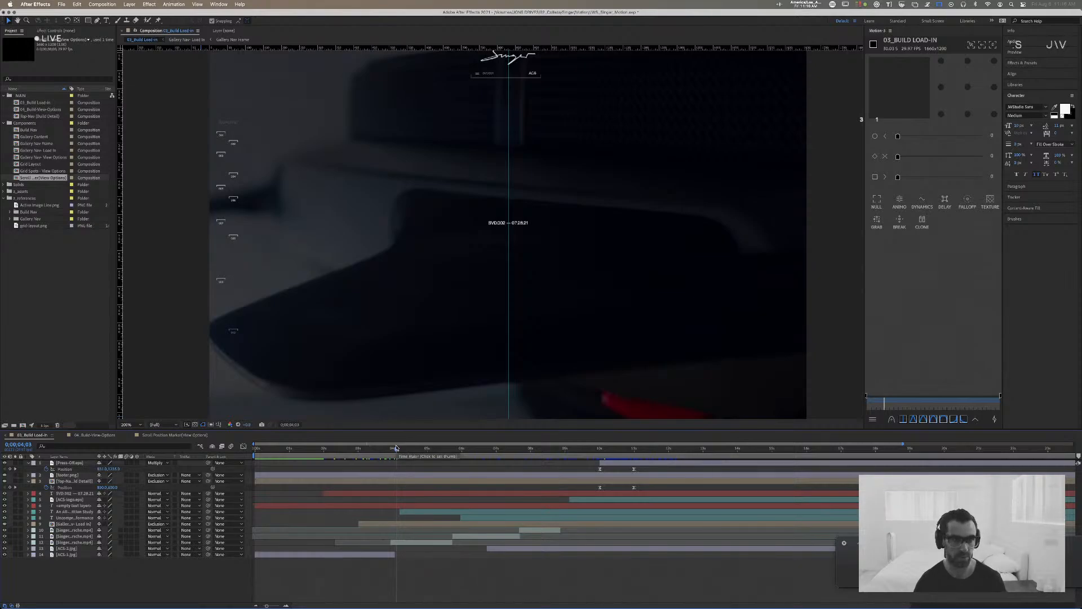
pyautogui.moveTo(225, 190); pyautogui.dragTo(411, 213)
pyautogui.press('.')
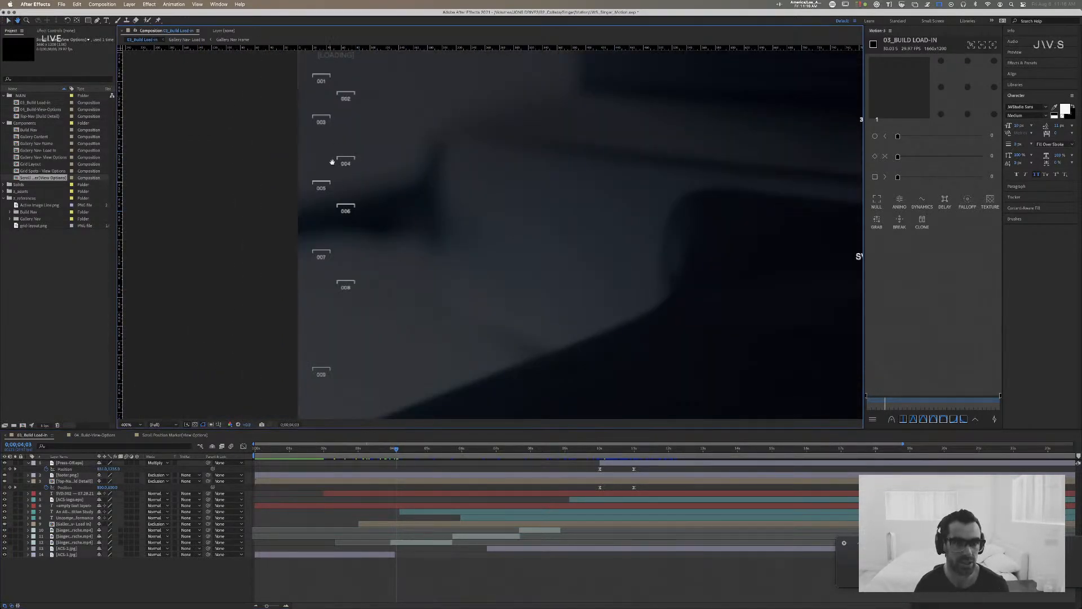
pyautogui.press('v')
# Step: Preview the build load-in animation from the first frame and stop it at 0;00;07;19
pyautogui.click(256, 448)
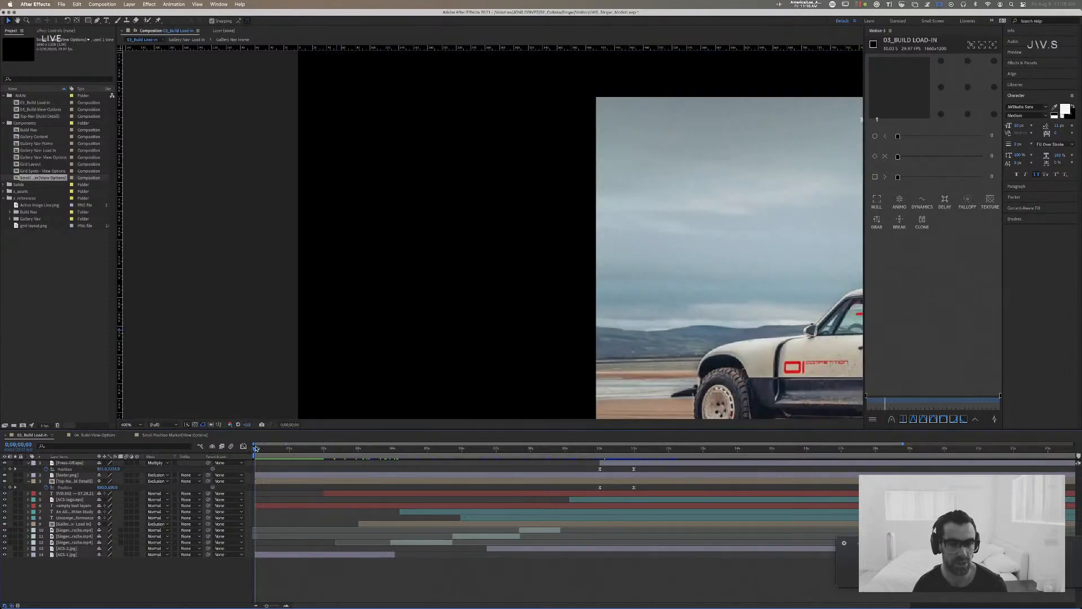
pyautogui.press('space')
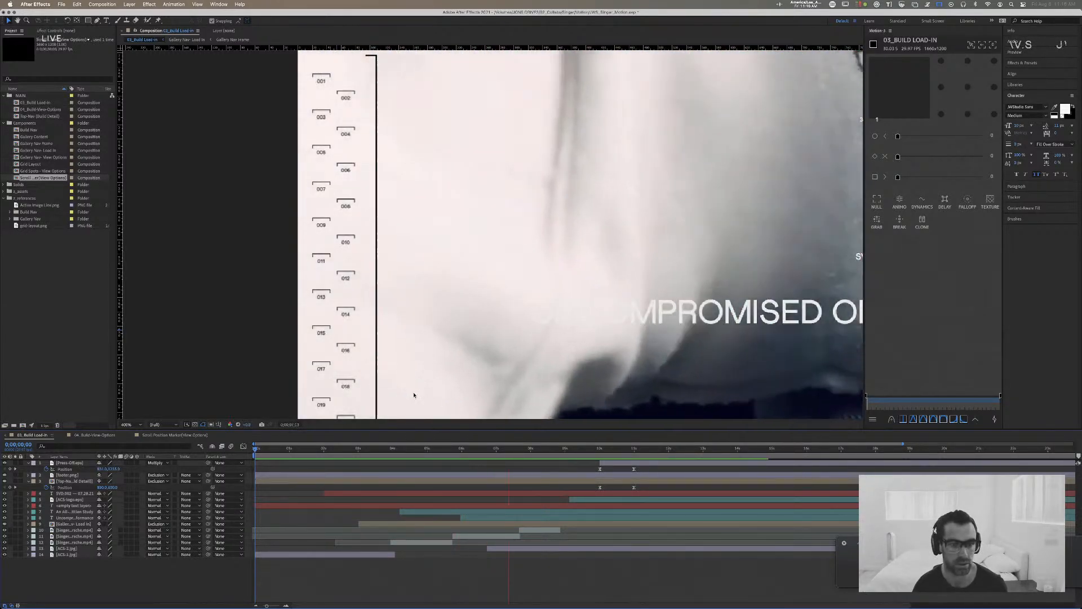
pyautogui.press('space')
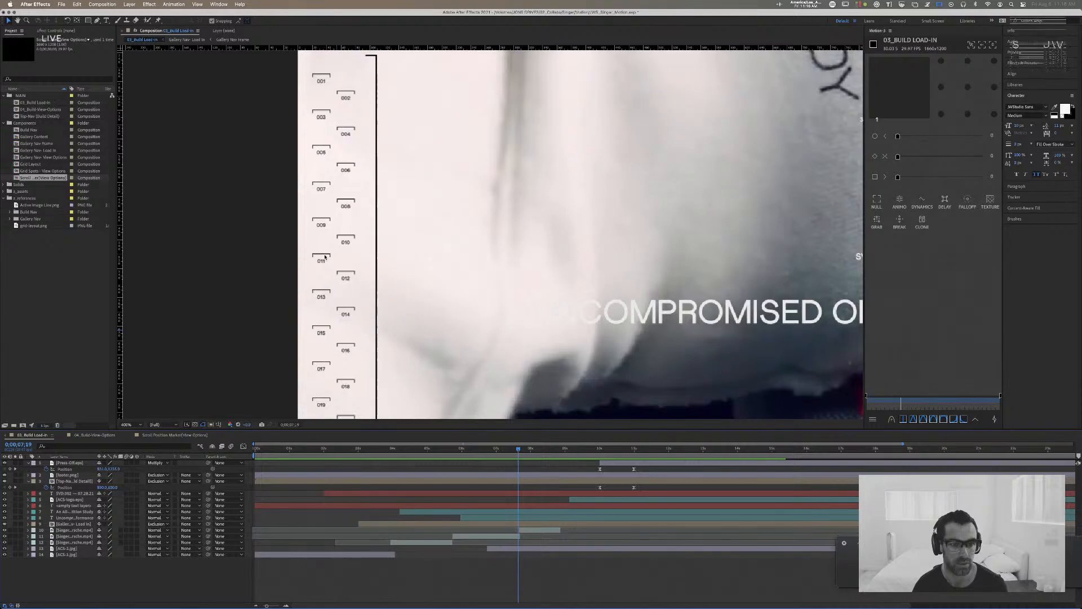
# Step: Examine the gallery navigation's numbered tick marks up close and show the Top-Nav (Build Detail) layer's Position property
pyautogui.press('.')
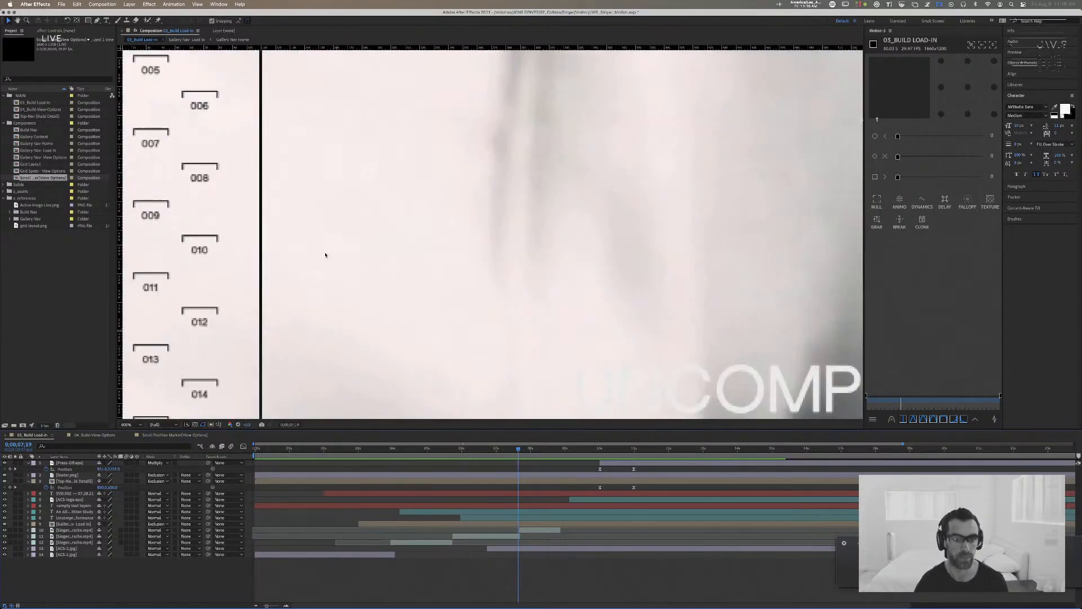
pyautogui.press('space')
pyautogui.moveTo(250, 246); pyautogui.dragTo(476, 262)
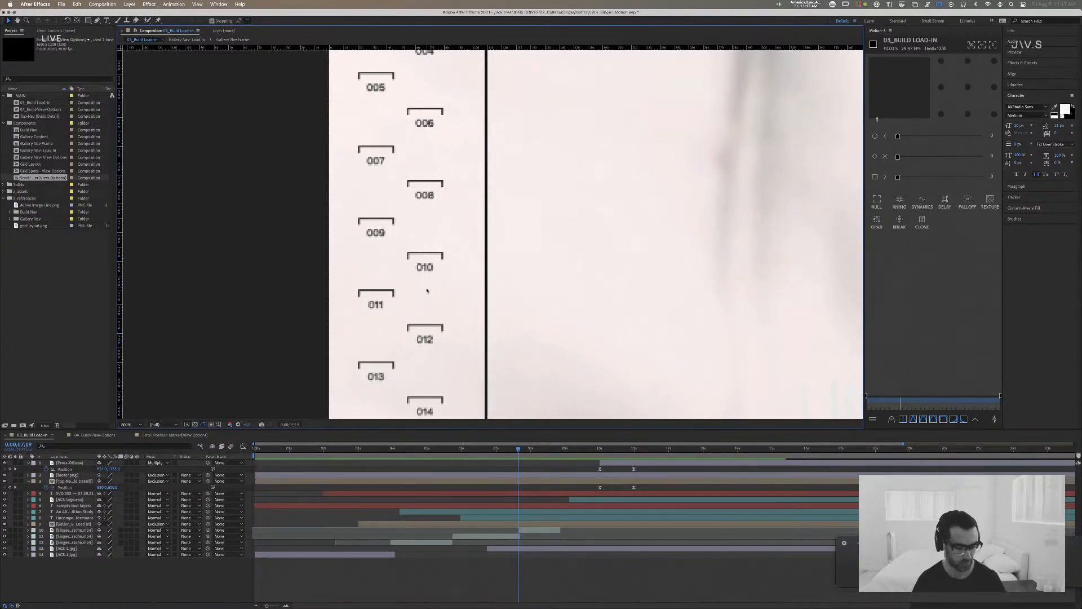
pyautogui.click(405, 264)
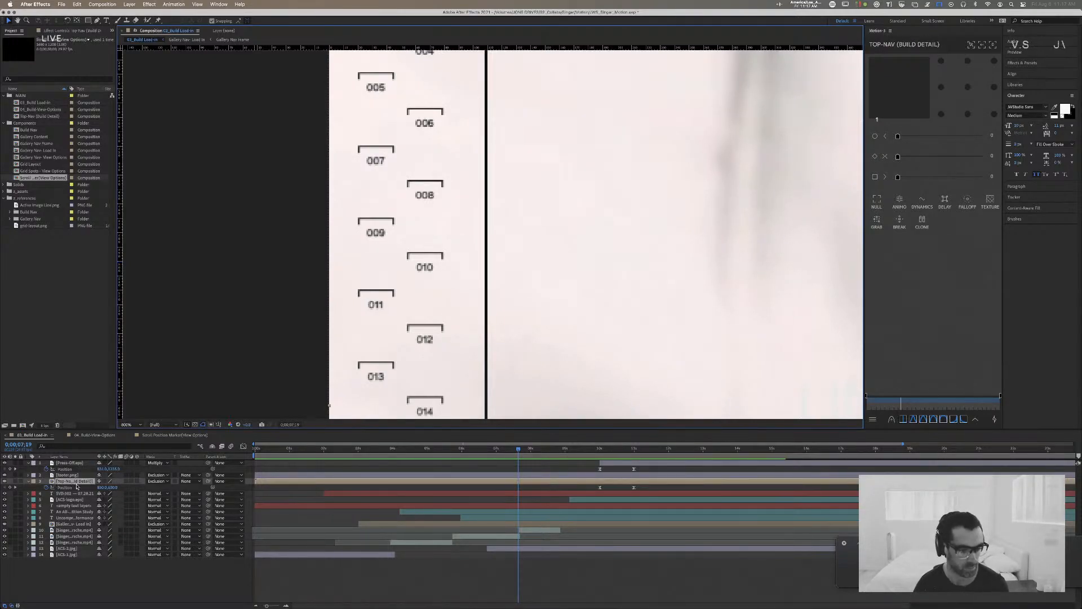
pyautogui.press('u')
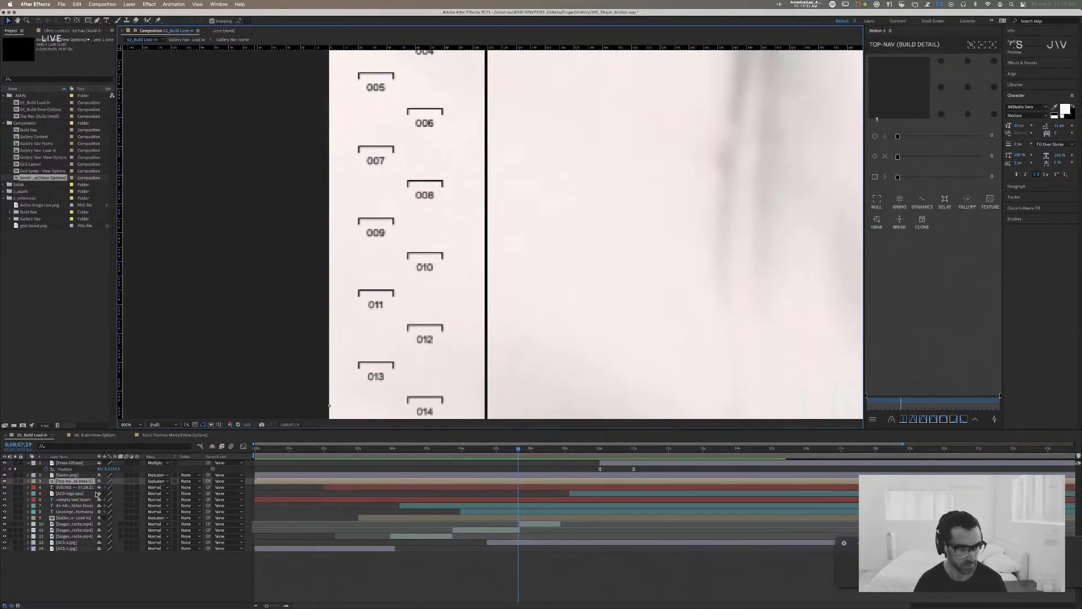
pyautogui.press('p')
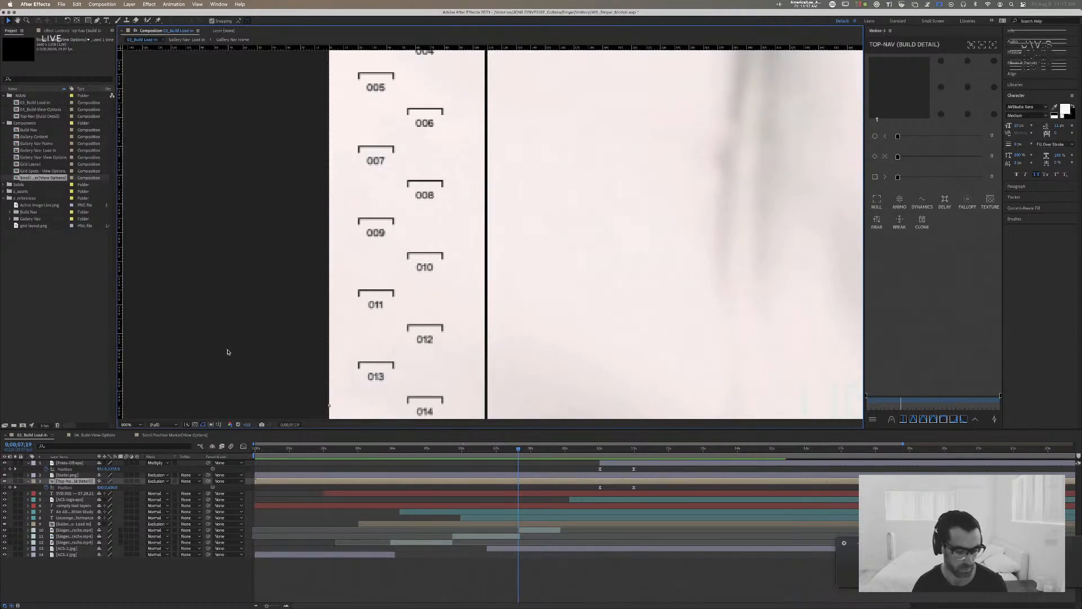
pyautogui.press(',')
pyautogui.press(',')
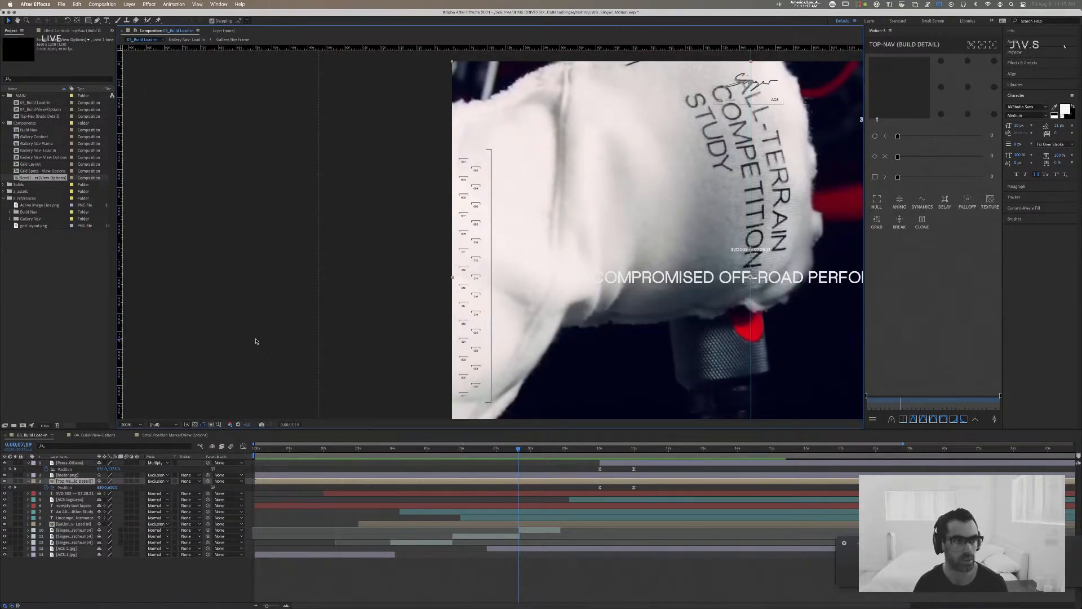
# Step: With no layer selected, draw a closed, curved freeform white shape over the glove image with the Pen tool
pyautogui.click(255, 341)
pyautogui.press('g')
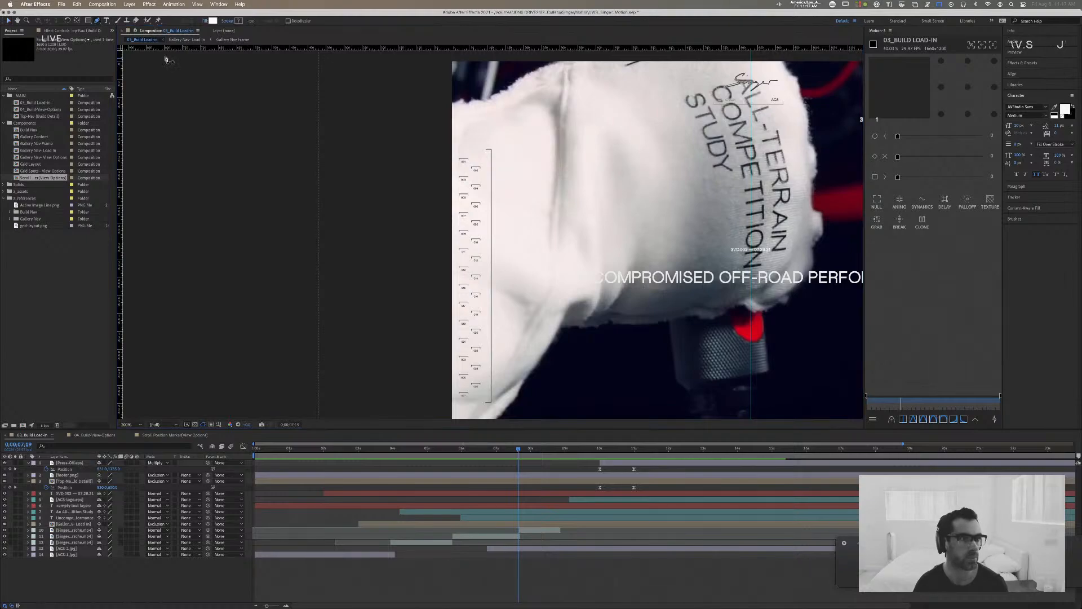
pyautogui.click(576, 202)
pyautogui.click(607, 294)
pyautogui.moveTo(679, 299); pyautogui.dragTo(740, 267)
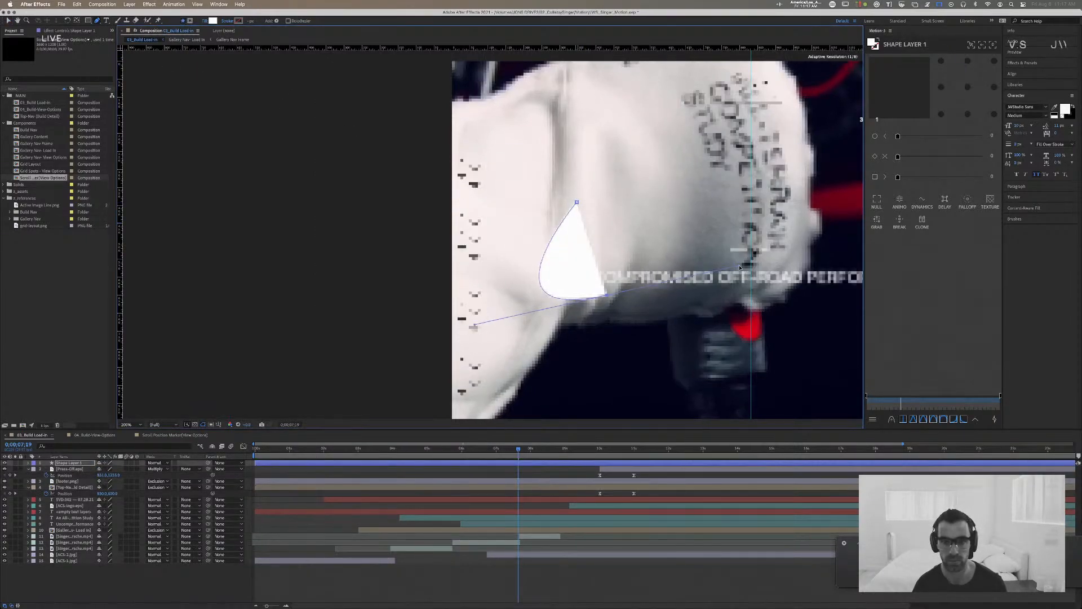
pyautogui.moveTo(692, 198); pyautogui.dragTo(927, 177)
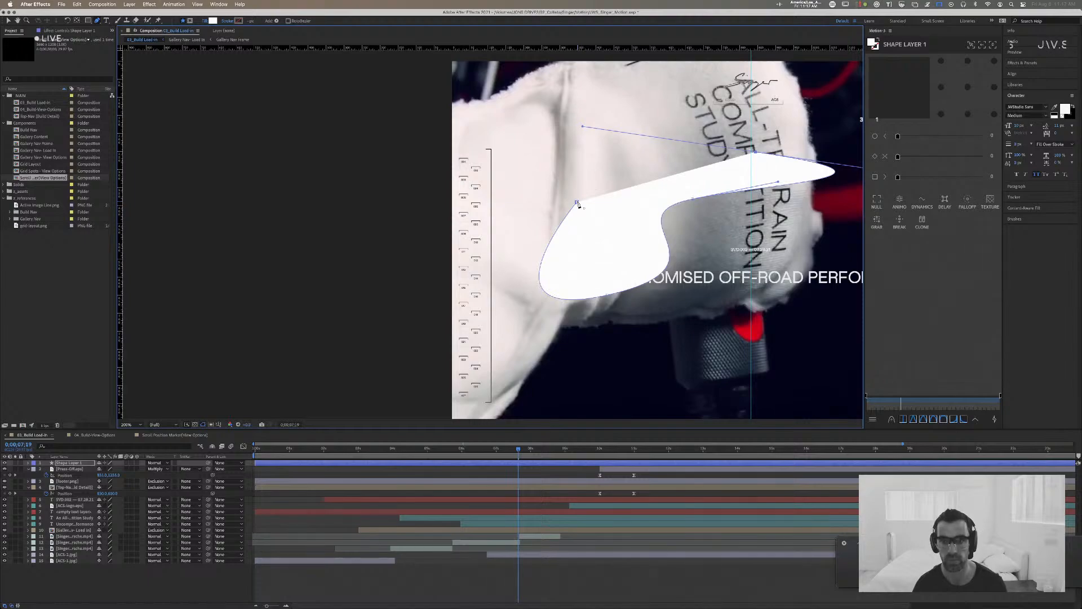
pyautogui.click(577, 204)
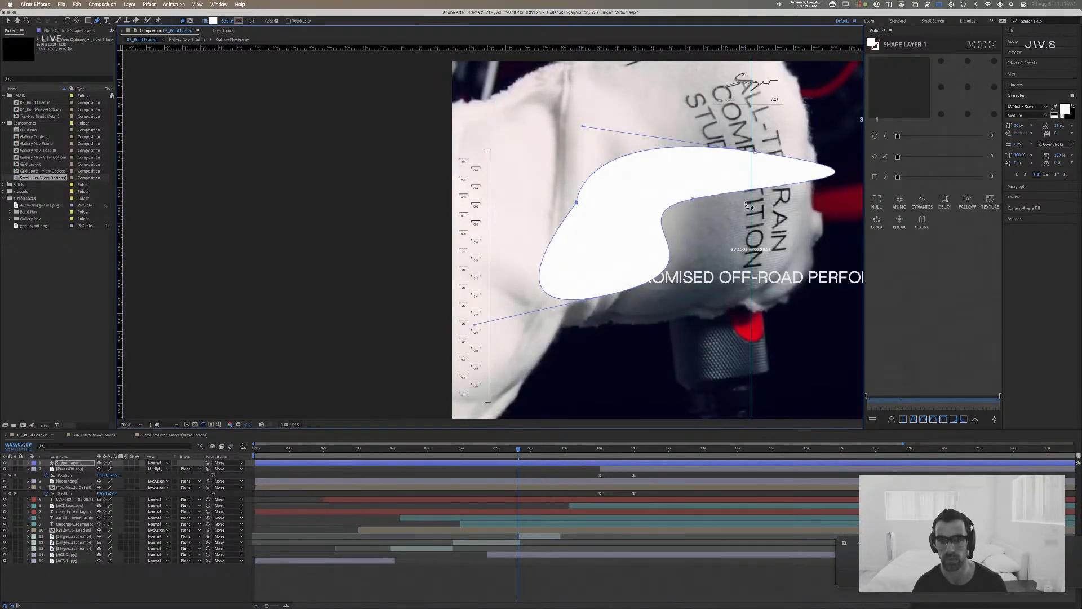
pyautogui.press('space')
pyautogui.moveTo(722, 202); pyautogui.dragTo(527, 145)
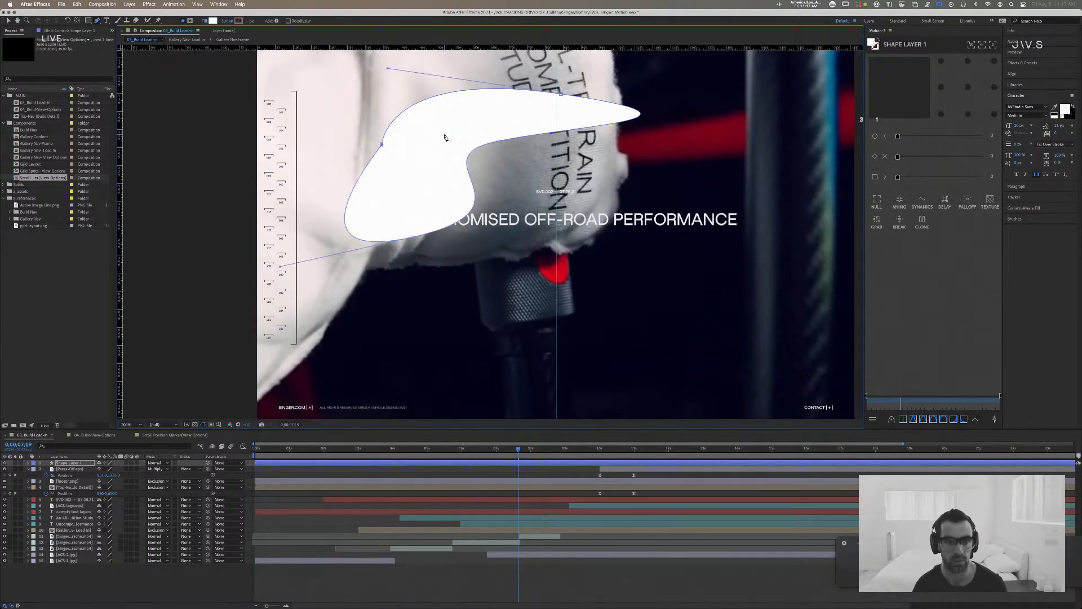
pyautogui.press('v')
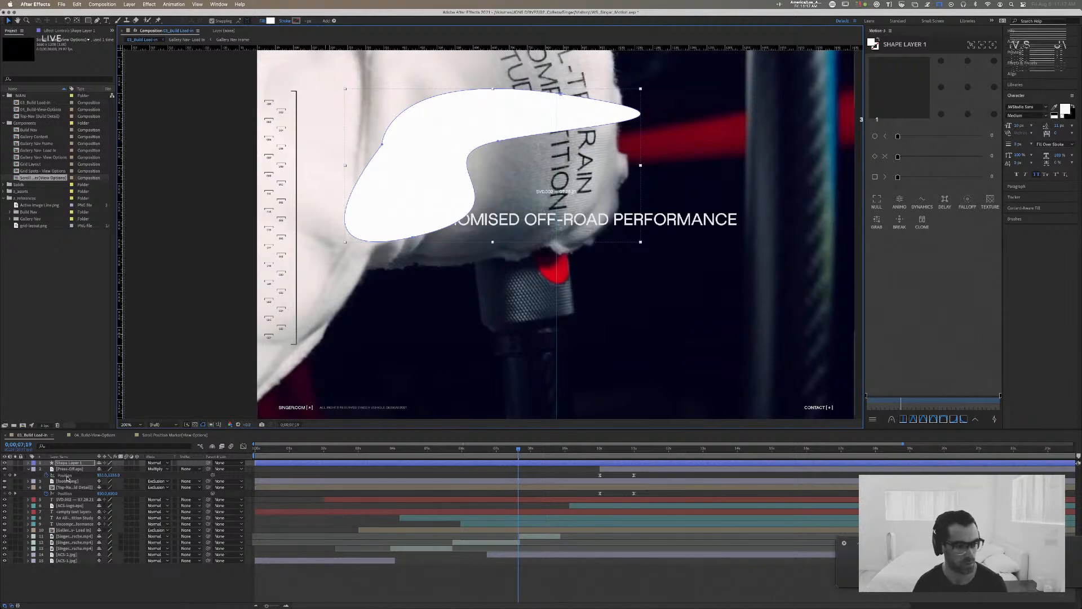
# Step: Expand the new shape layer's contents down to Shape 1 and delete its stroke
pyautogui.click(25, 464)
pyautogui.click(28, 463)
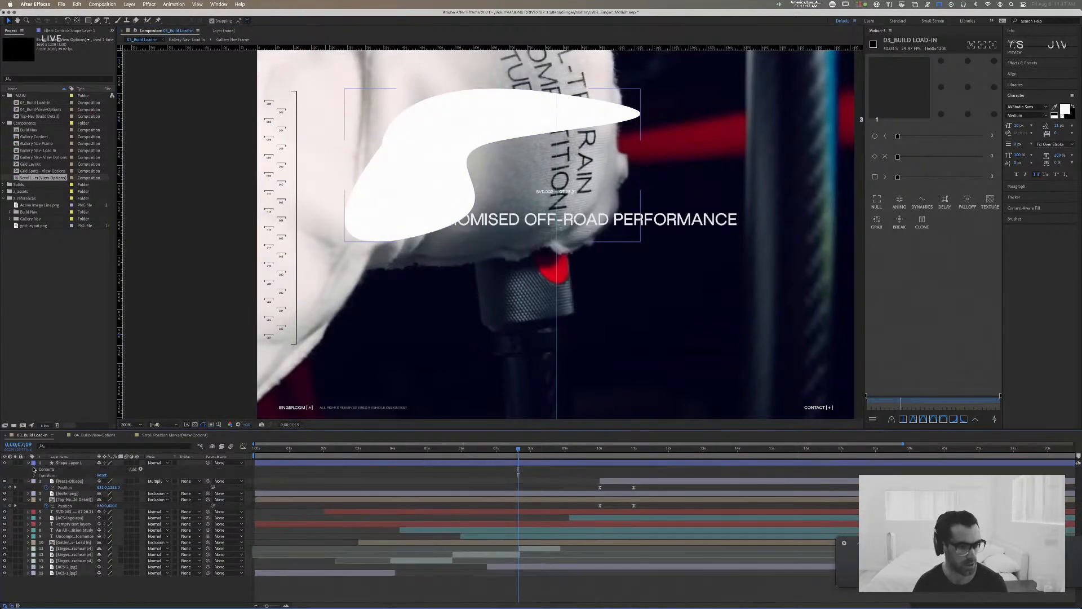
pyautogui.click(34, 469)
pyautogui.click(41, 476)
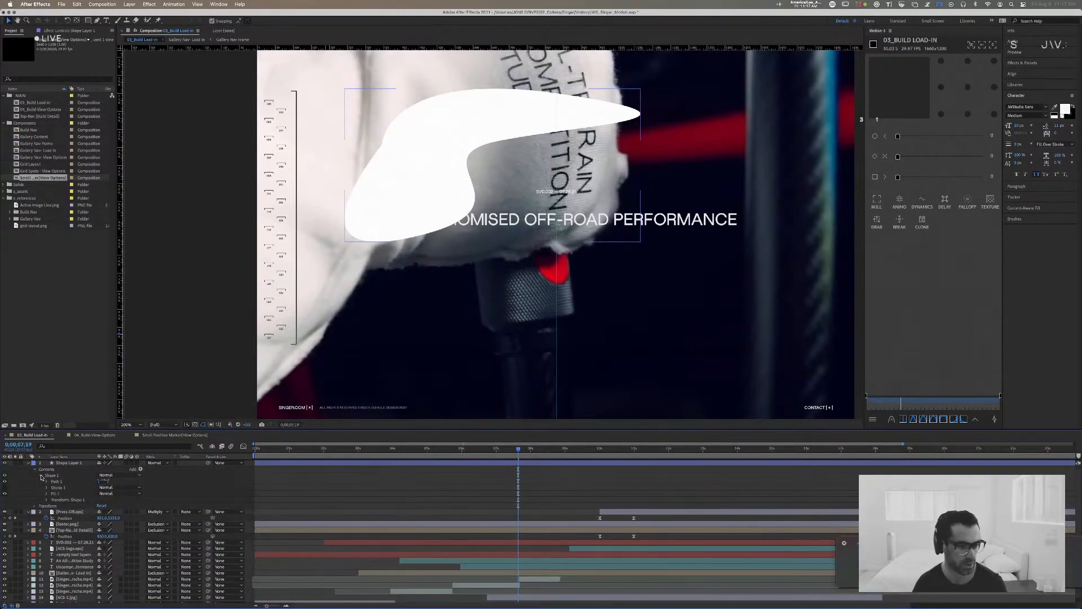
pyautogui.click(59, 487)
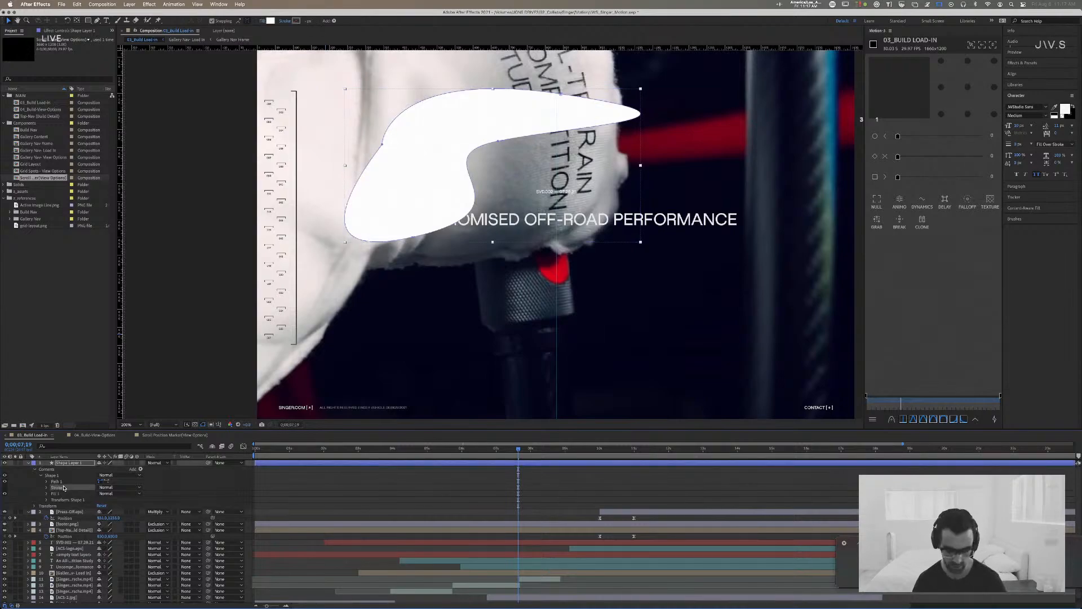
pyautogui.press('Delete')
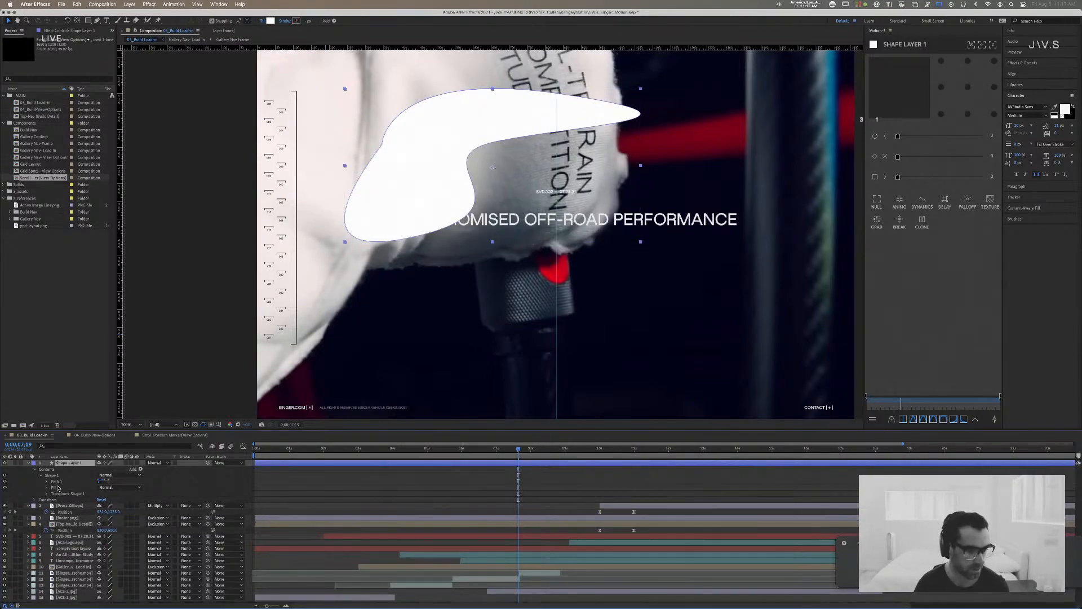
# Step: Expand the shape's Fill, Path and Transform groups and the layer's own Transform group to show all their properties
pyautogui.click(48, 487)
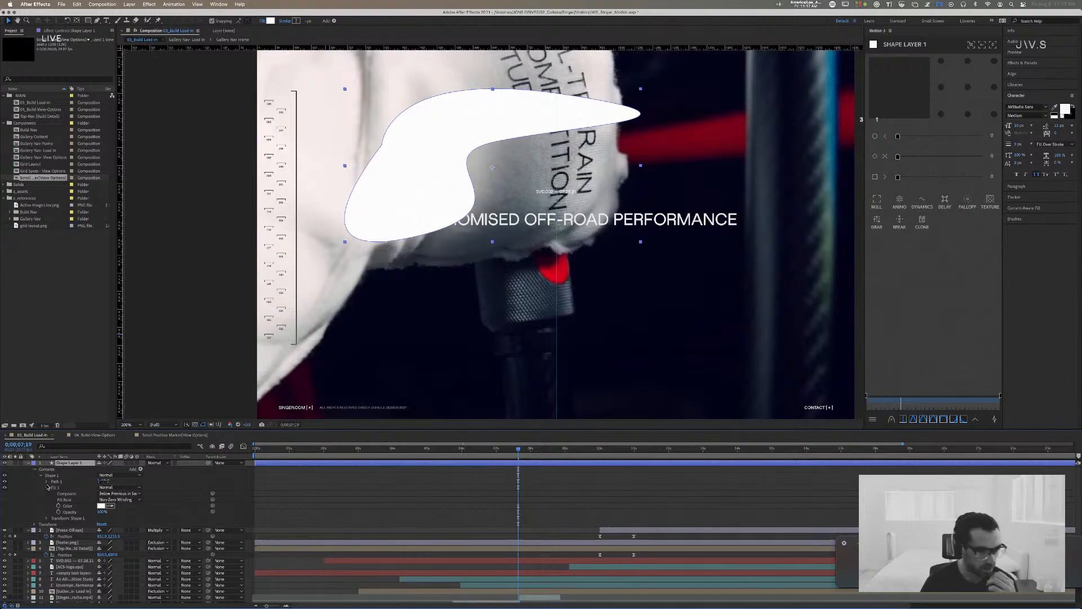
pyautogui.click(48, 481)
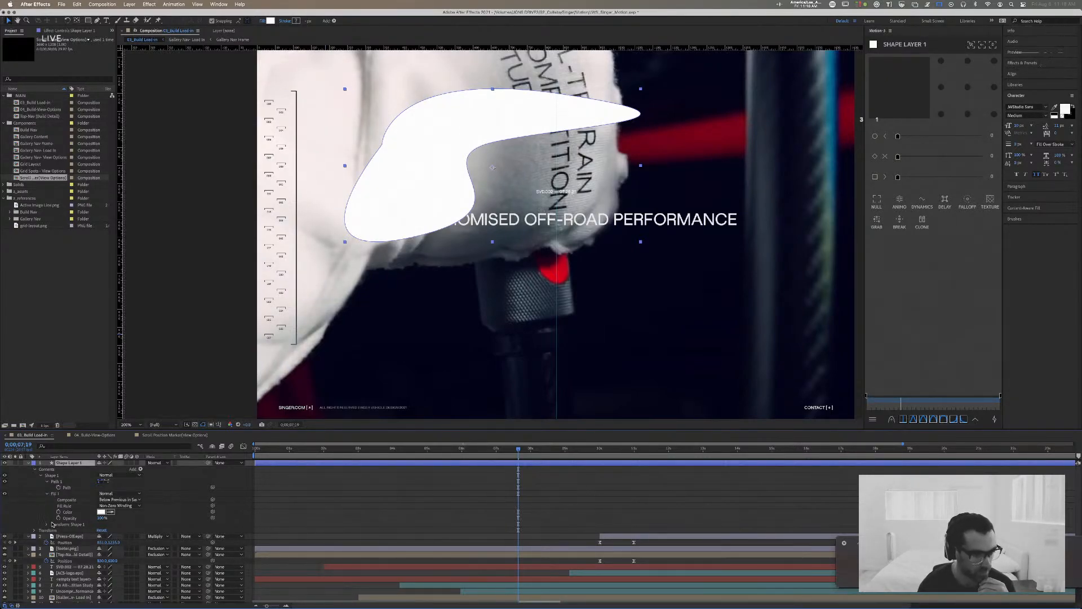
pyautogui.click(56, 530)
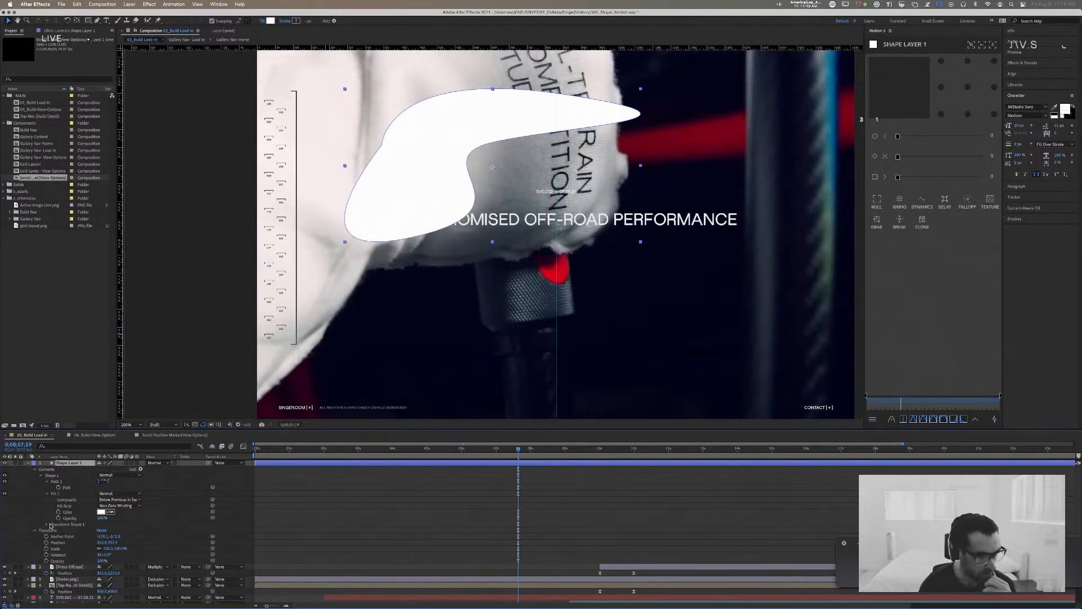
pyautogui.click(46, 526)
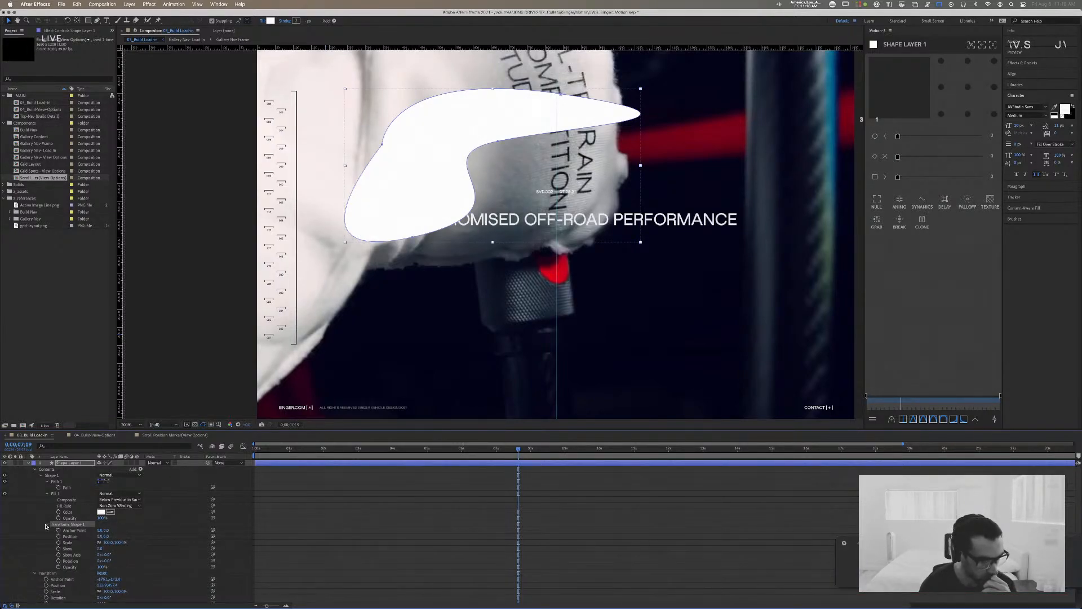
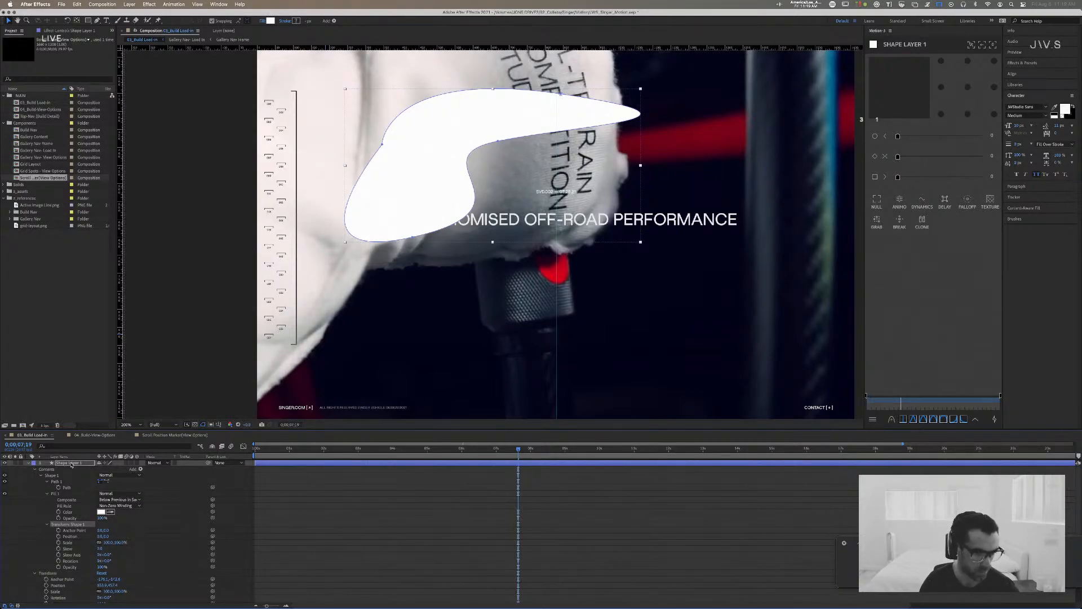
# Step: Switch to the Build-View-Options composition and select the ACS-logo layer
pyautogui.click(71, 463)
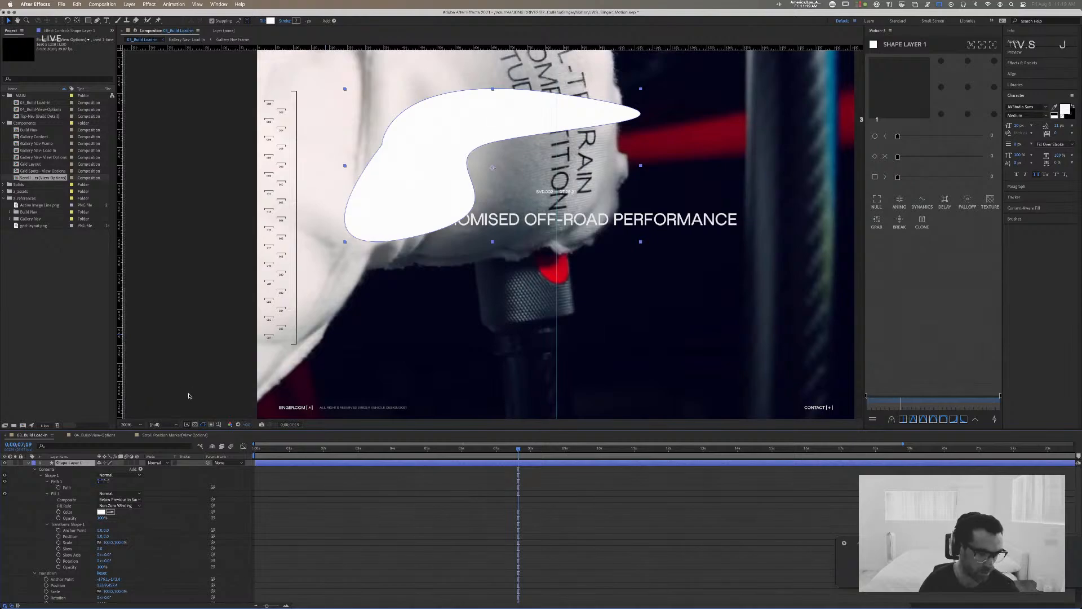
pyautogui.click(130, 435)
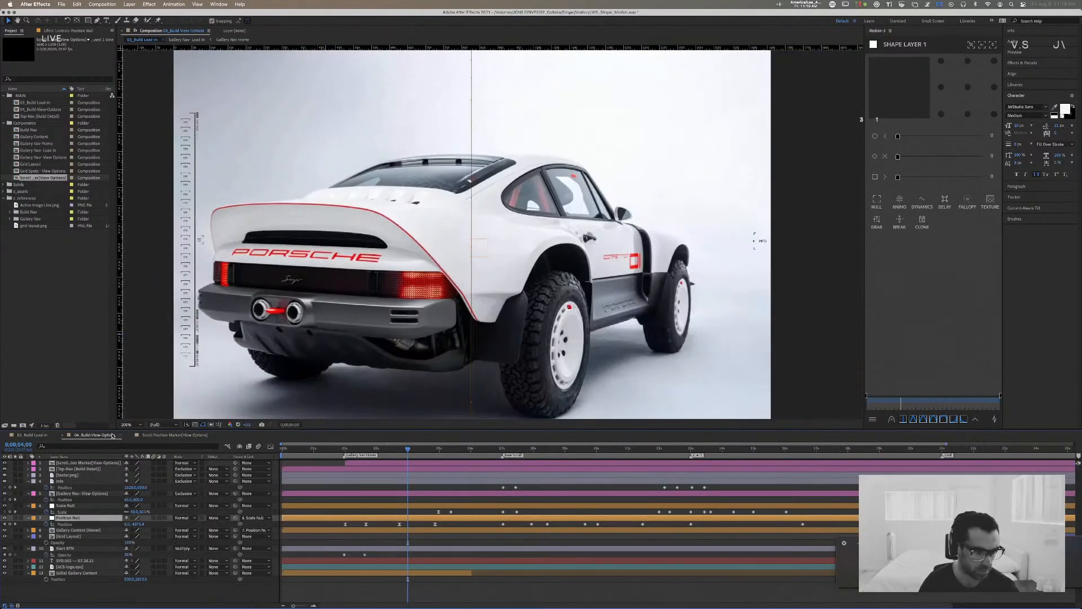
pyautogui.click(75, 566)
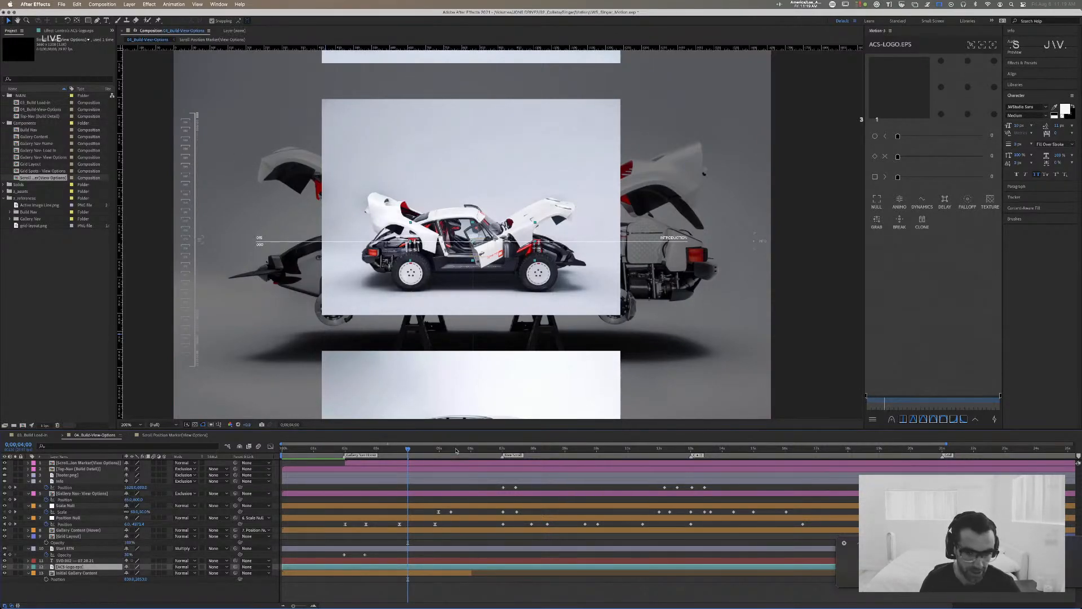
# Step: Examine the gallery zoom and scroll animation around the beach car images between about 18 and 20 seconds
pyautogui.moveTo(502, 451); pyautogui.dragTo(876, 454)
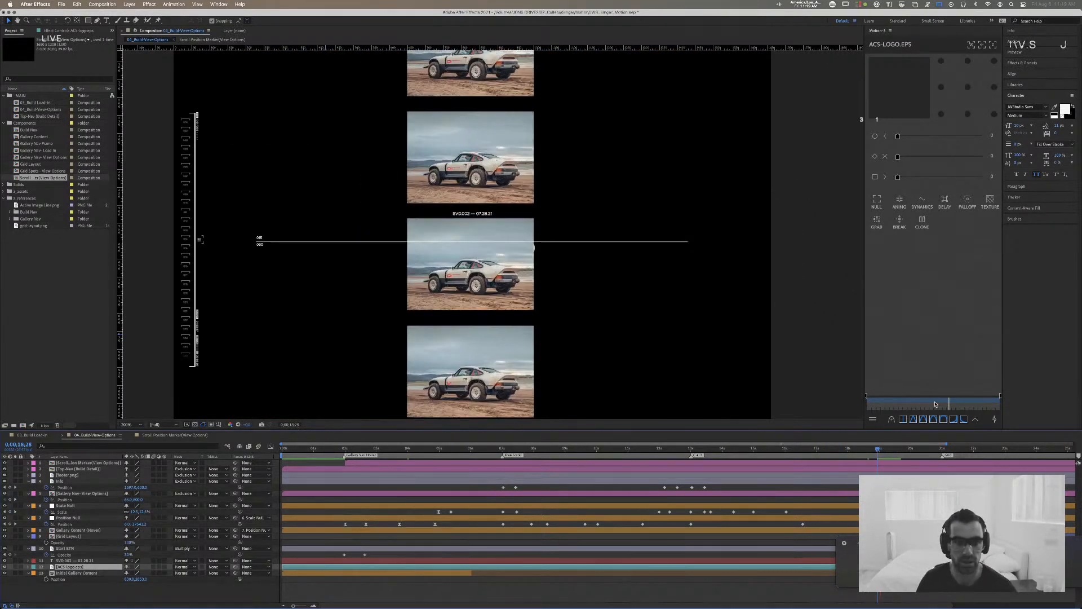
pyautogui.press('space')
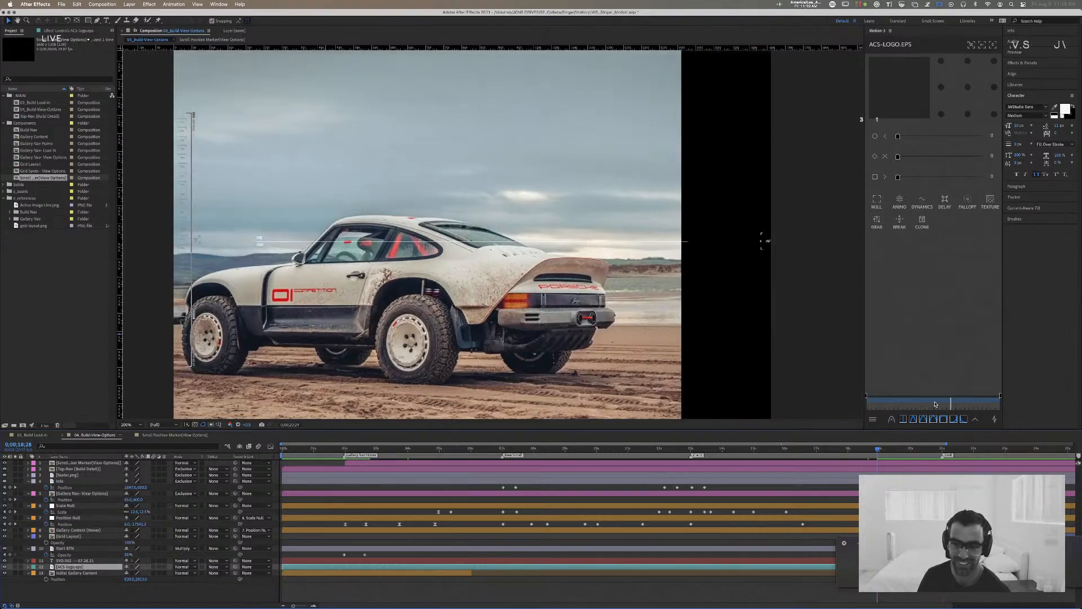
pyautogui.click(891, 449)
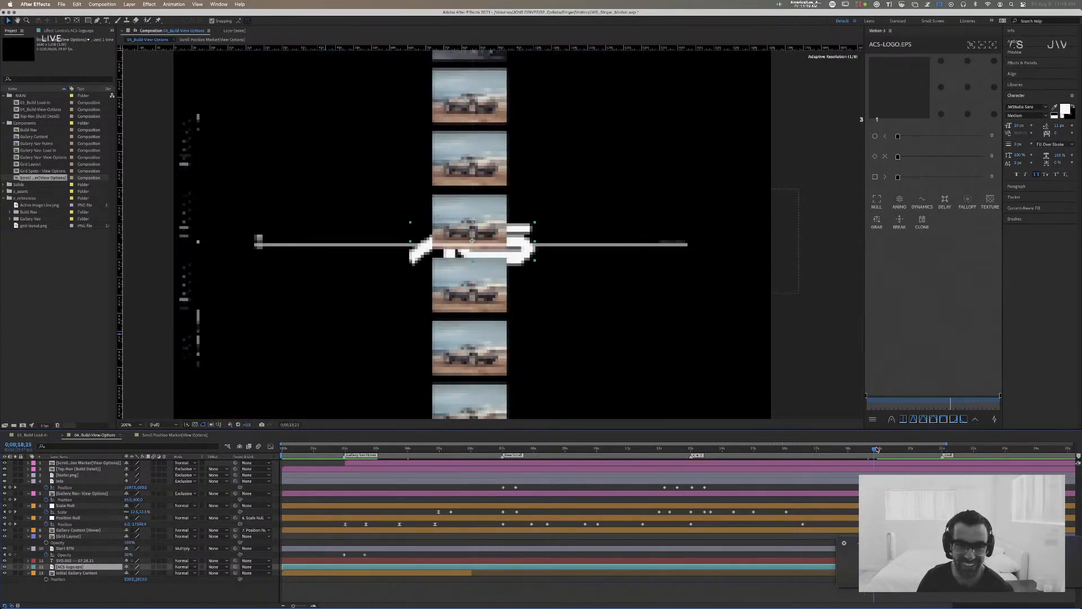
pyautogui.press('j')
pyautogui.press('j')
pyautogui.press('j')
pyautogui.press('j')
pyautogui.press('j')
pyautogui.press('j')
pyautogui.press('j')
pyautogui.press('j')
pyautogui.press('j')
pyautogui.press('j')
pyautogui.press('j')
pyautogui.press('j')
pyautogui.press('j')
pyautogui.press('j')
pyautogui.press('j')
pyautogui.press('j')
pyautogui.press('j')
pyautogui.press('j')
pyautogui.press('j')
pyautogui.press('j')
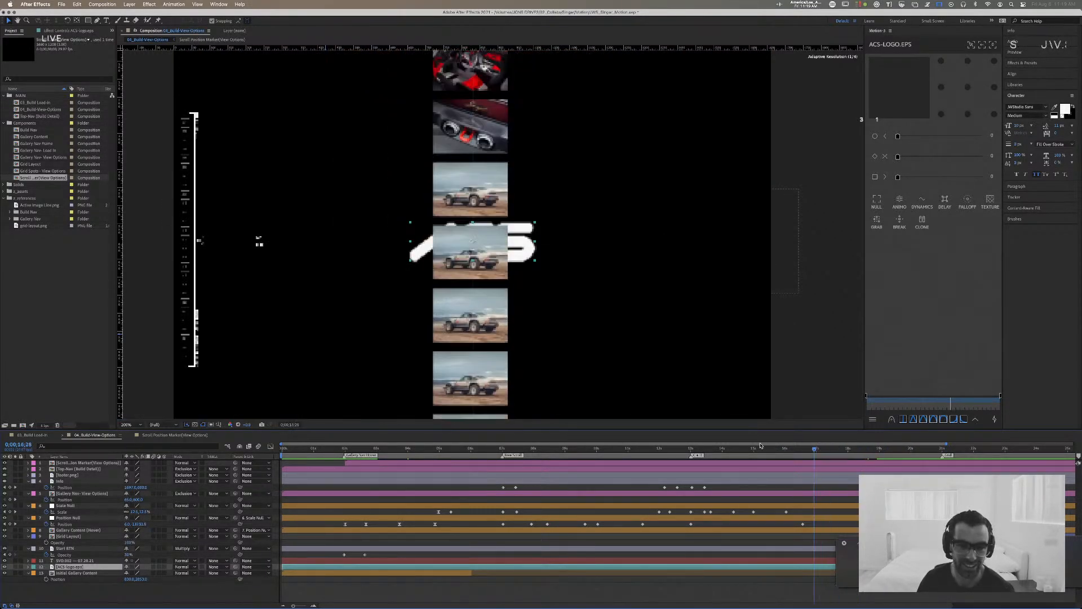
pyautogui.moveTo(902, 449); pyautogui.dragTo(494, 447)
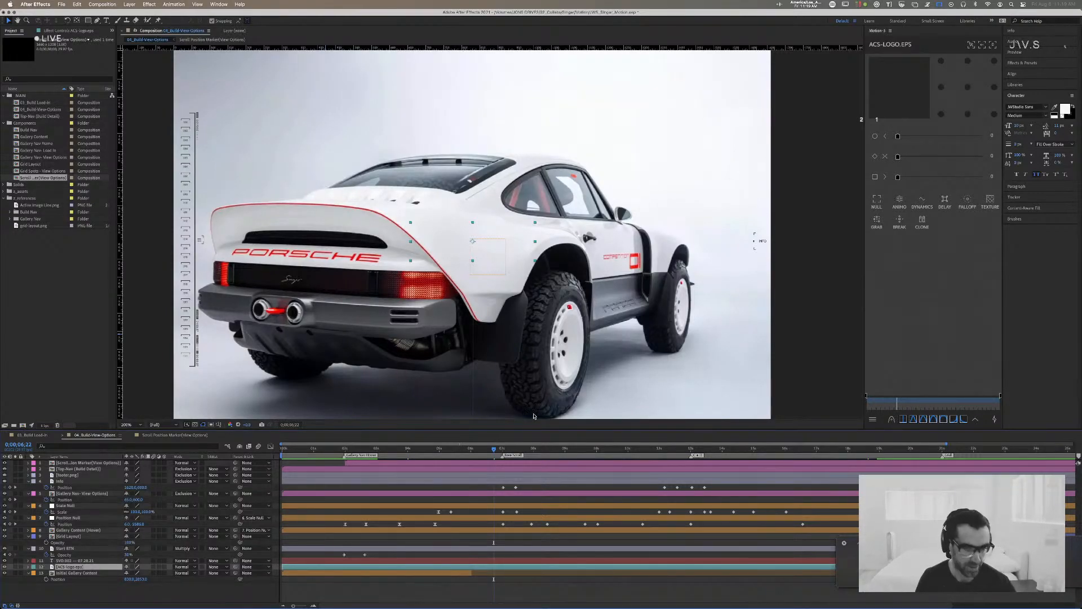
pyautogui.click(852, 449)
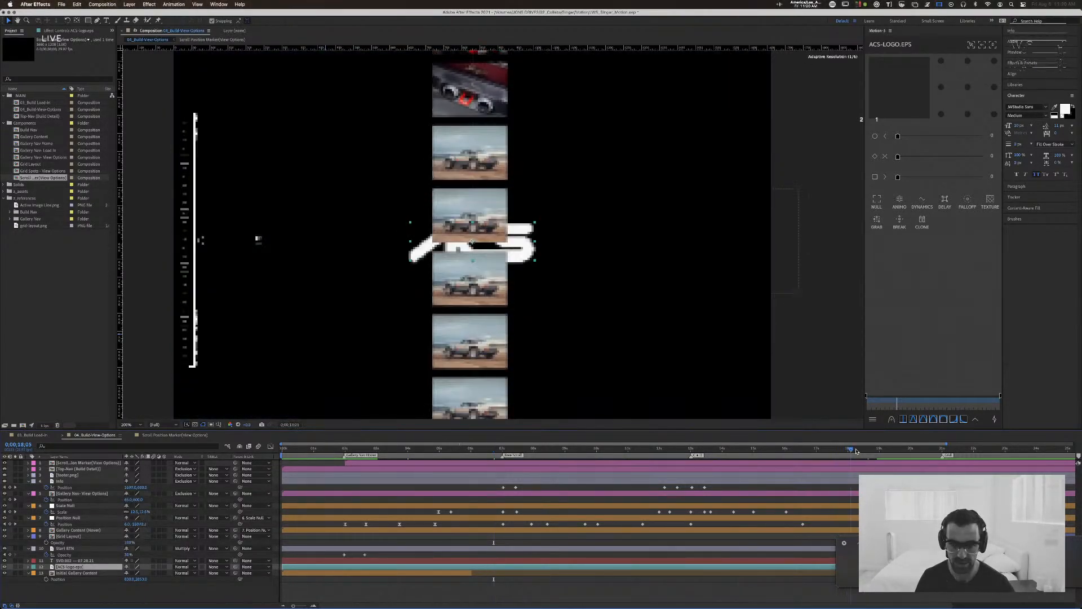
pyautogui.moveTo(856, 451); pyautogui.dragTo(899, 449)
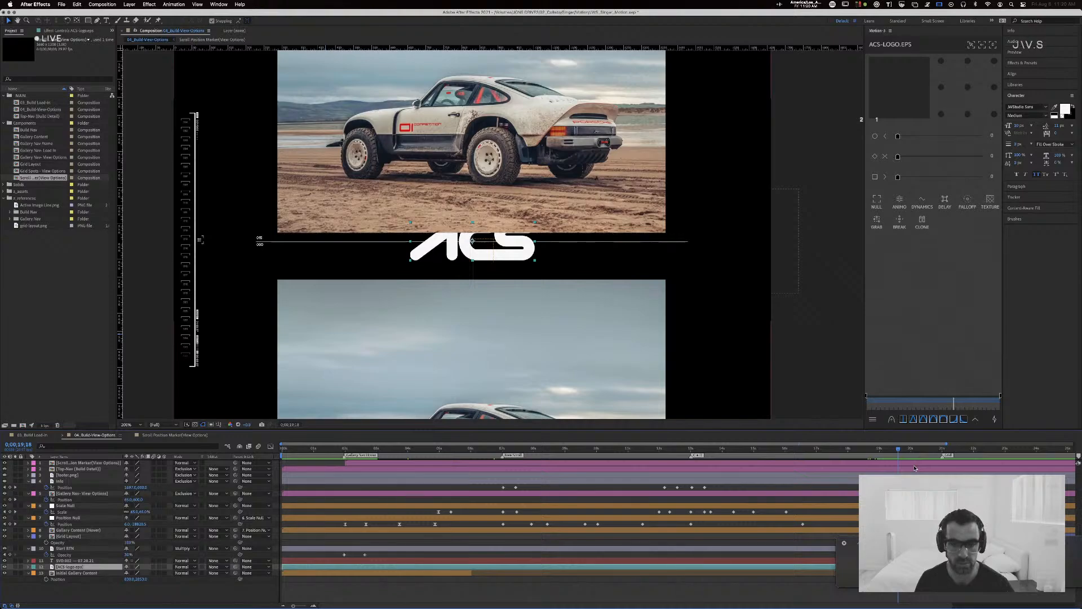
pyautogui.moveTo(898, 451); pyautogui.dragTo(920, 451)
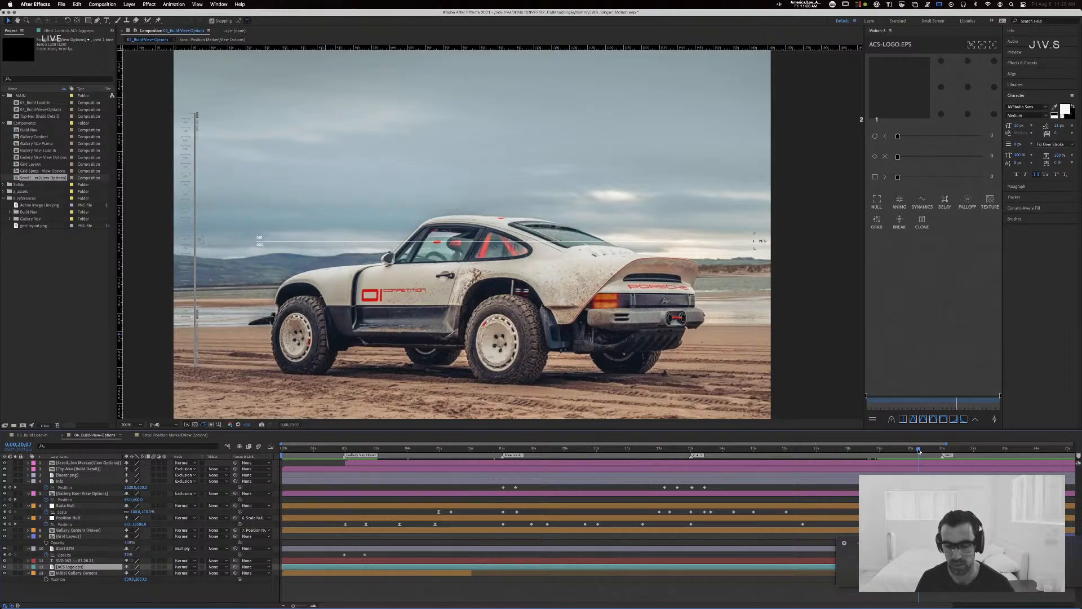
# Step: Preview the gallery animation from about 0;00;01;10, and again from the Free Scroll marker at about 0;00;06;28
pyautogui.moveTo(919, 450); pyautogui.dragTo(323, 452)
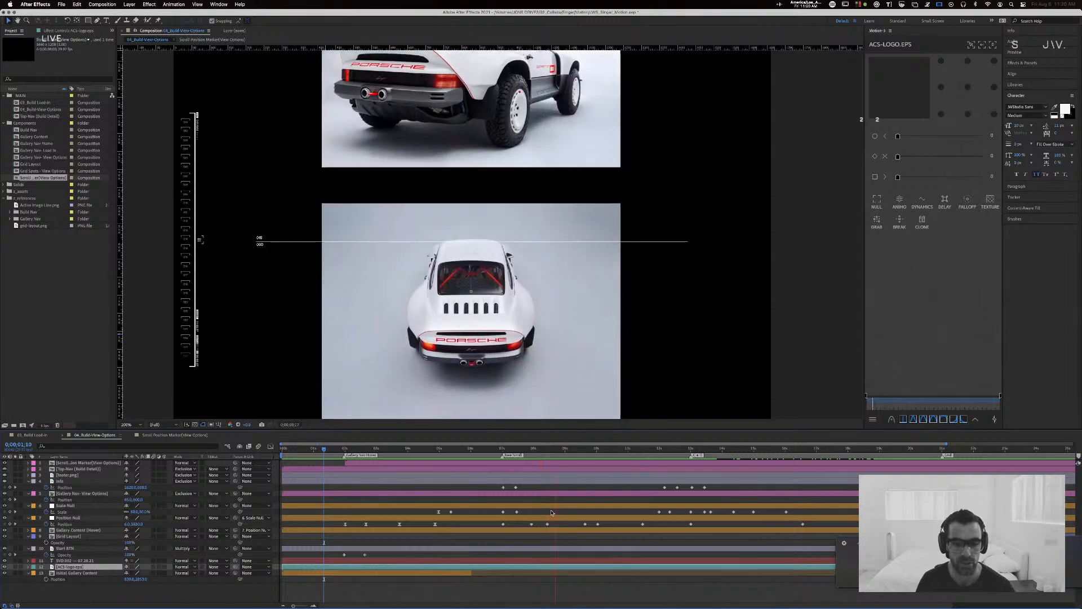
pyautogui.press('space')
pyautogui.moveTo(511, 451)
pyautogui.mouseDown()
pyautogui.moveTo(516, 457)
pyautogui.moveTo(502, 457)
pyautogui.mouseUp()
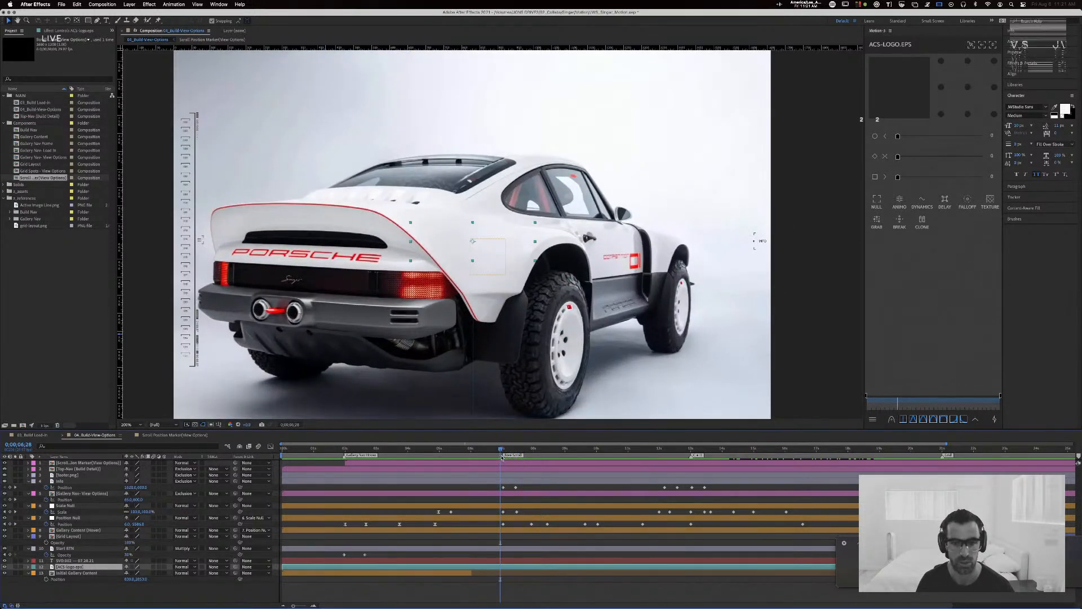
pyautogui.press('space')
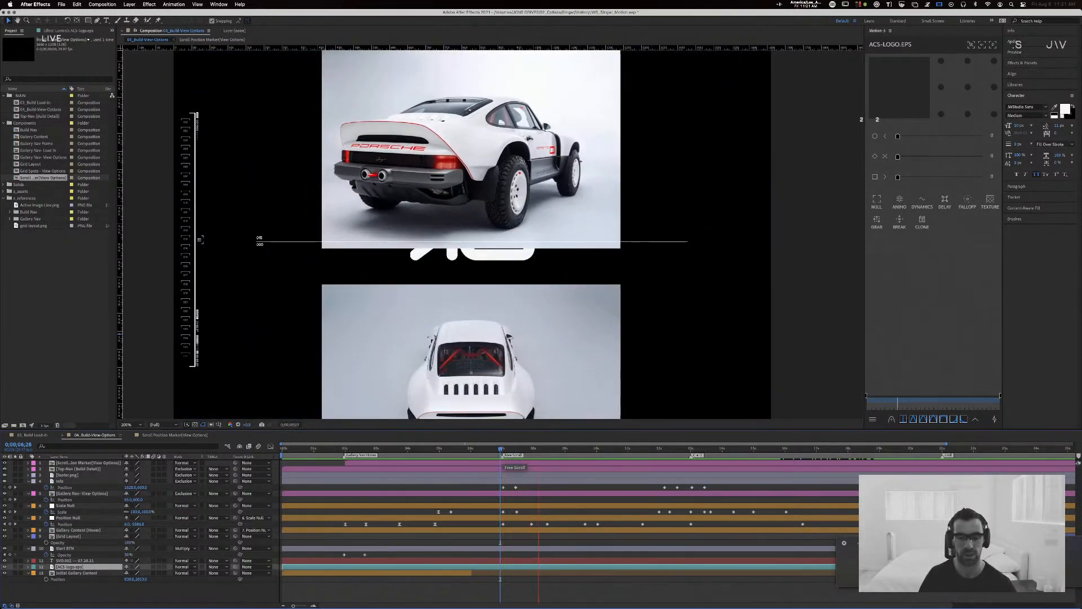
# Step: Scrub through the free-scroll section to 0;00;08;16, with the ACS logo framed between two gallery images
pyautogui.moveTo(505, 450)
pyautogui.mouseDown()
pyautogui.moveTo(529, 451)
pyautogui.moveTo(516, 451)
pyautogui.mouseUp()
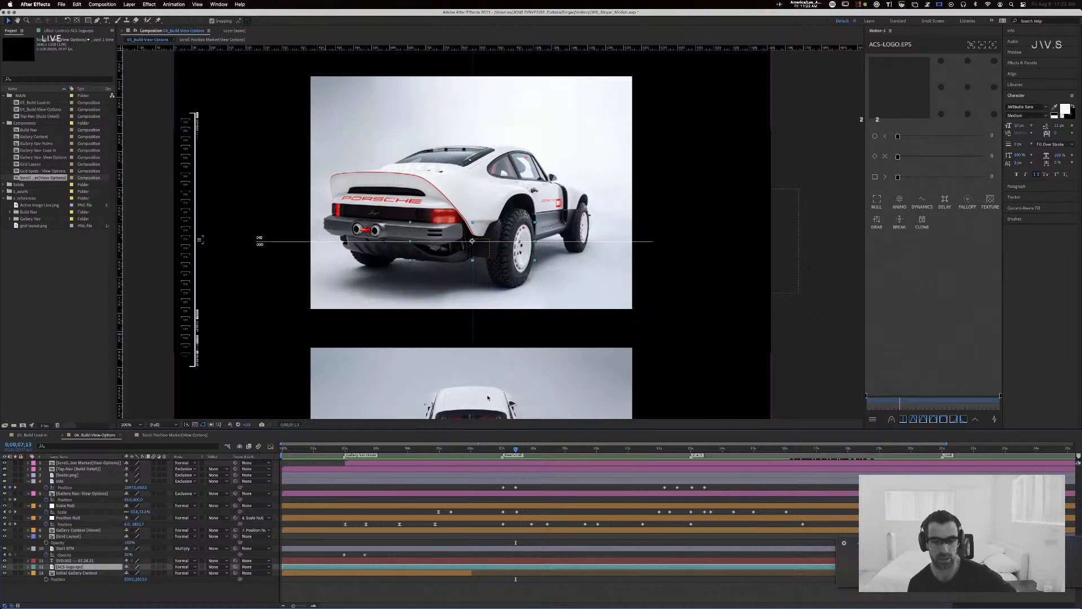
pyautogui.moveTo(509, 450); pyautogui.dragTo(559, 451)
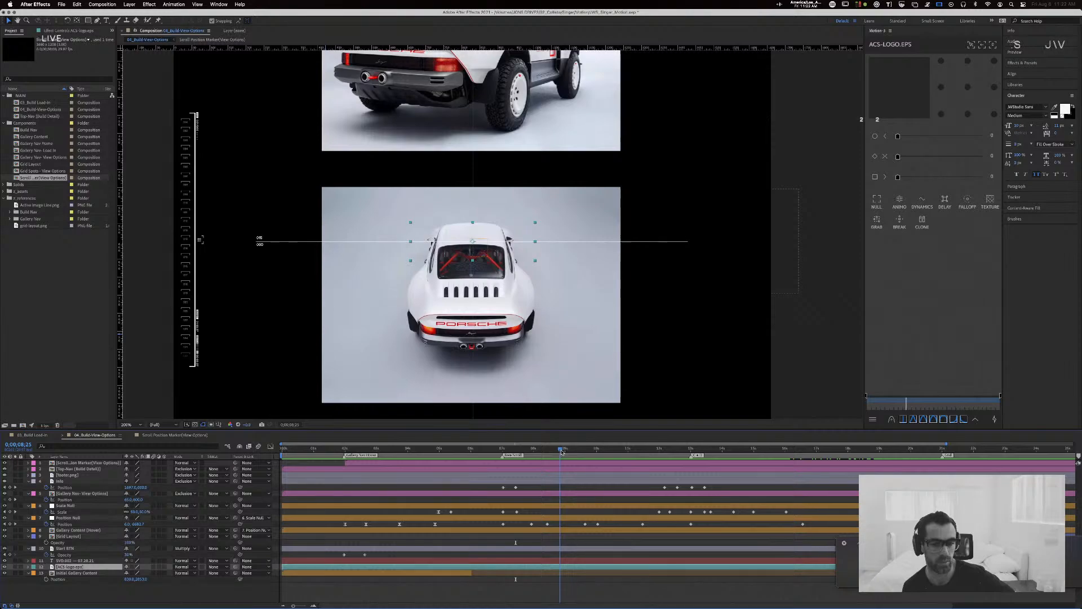
pyautogui.moveTo(562, 451); pyautogui.dragTo(558, 452)
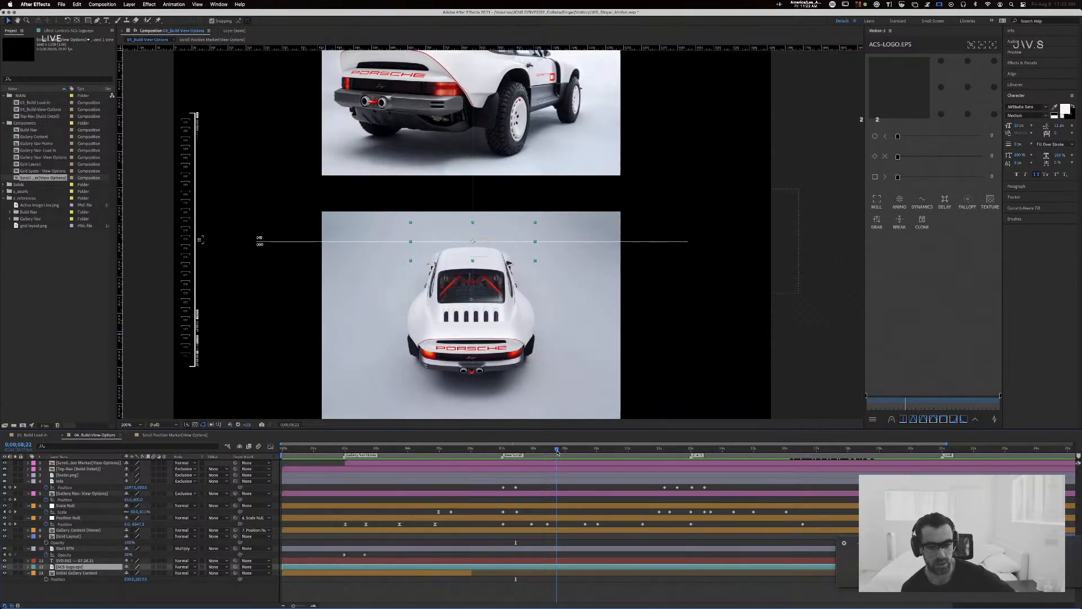
pyautogui.moveTo(557, 453); pyautogui.dragTo(551, 453)
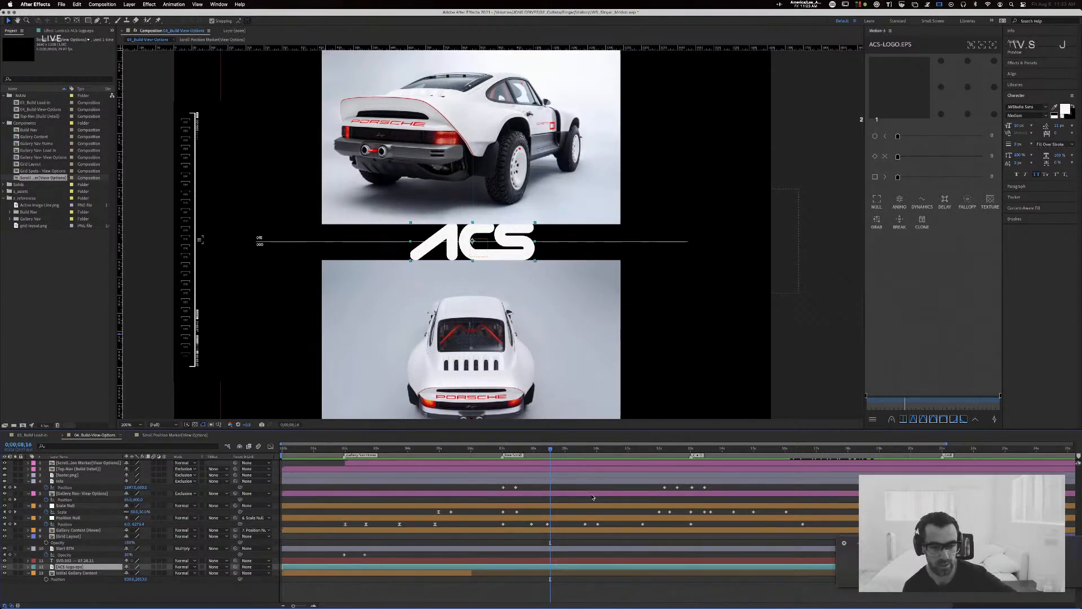
# Step: Inspect the Scale property of the Scale Null layer in the Graph Editor, then return to the layer bars
pyautogui.click(580, 506)
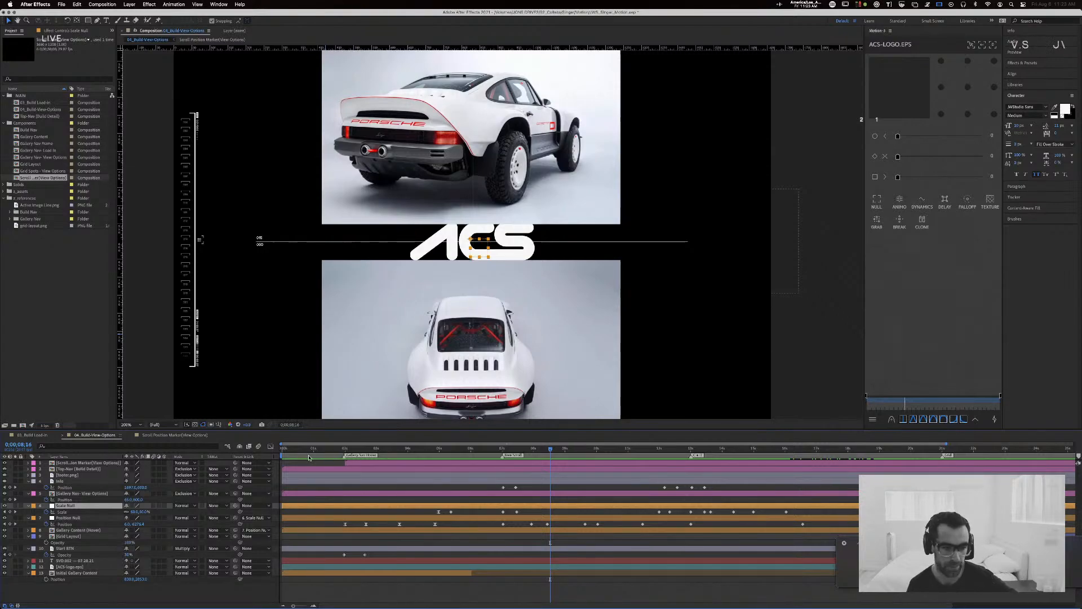
pyautogui.click(270, 446)
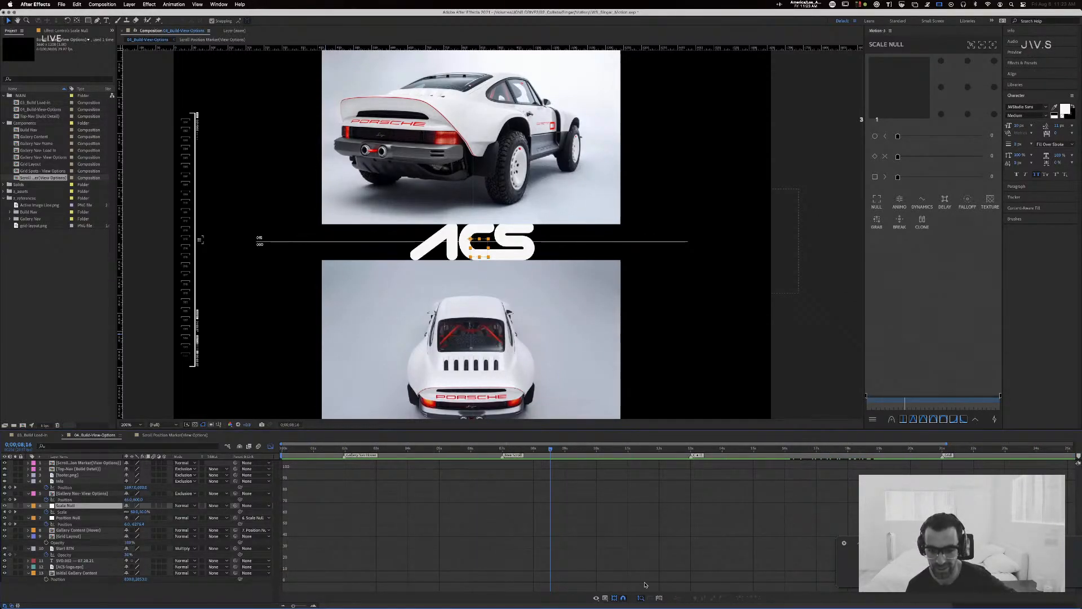
pyautogui.click(658, 597)
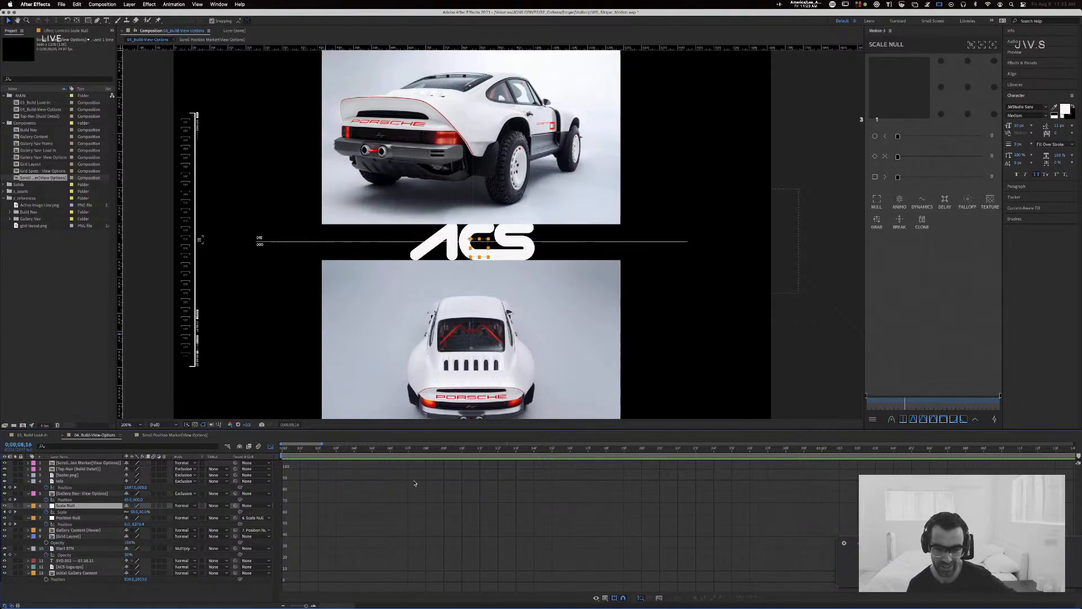
pyautogui.click(66, 511)
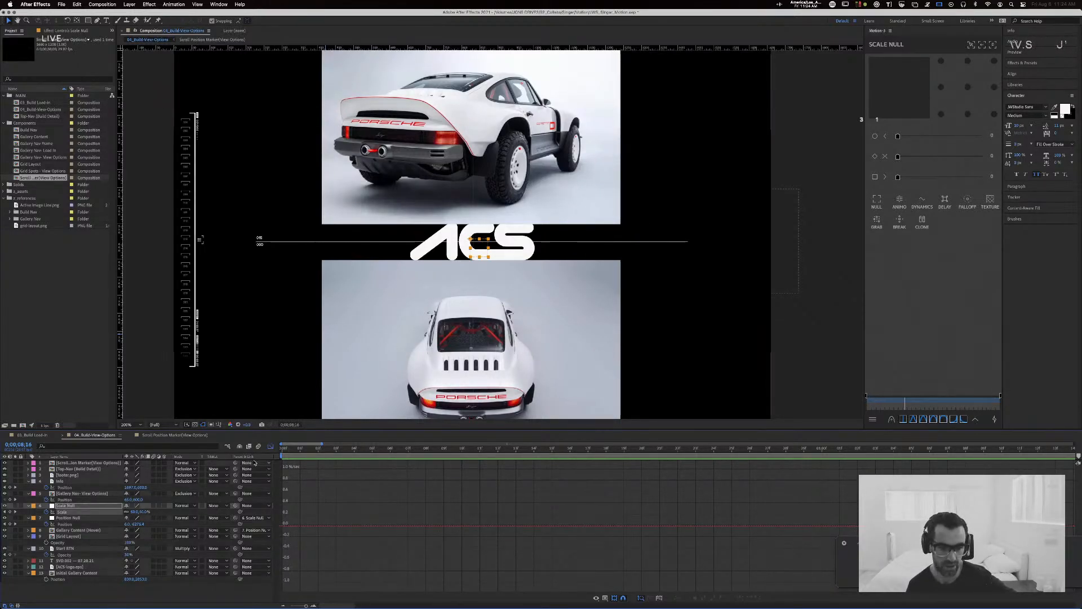
pyautogui.click(270, 445)
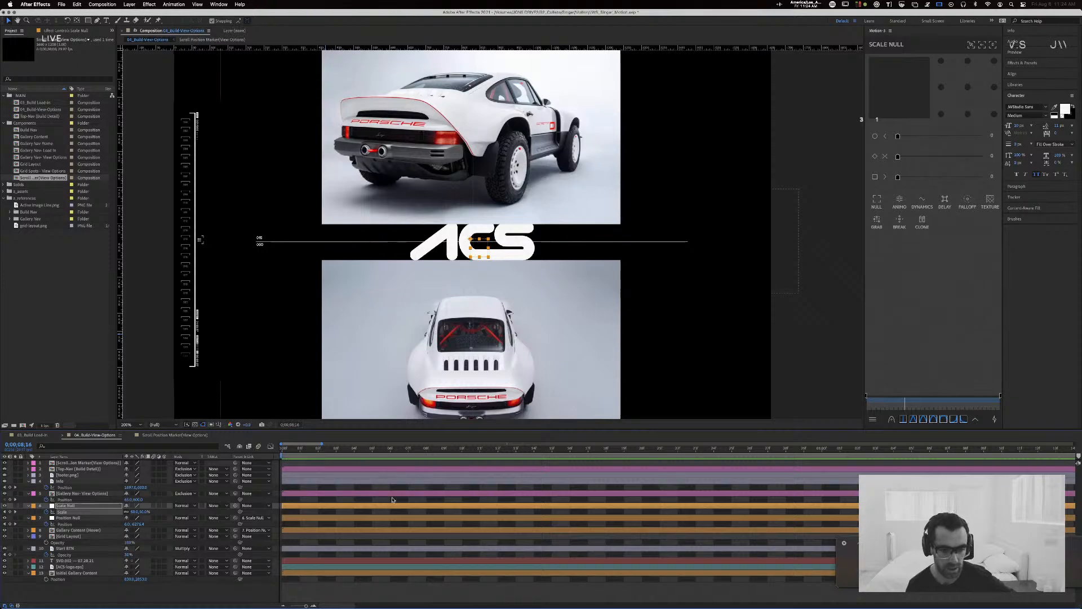
# Step: Check the Gallery Content (Hover) layer in the Graph Editor with the timeline zoomed out, then return to the layer bars
pyautogui.click(744, 530)
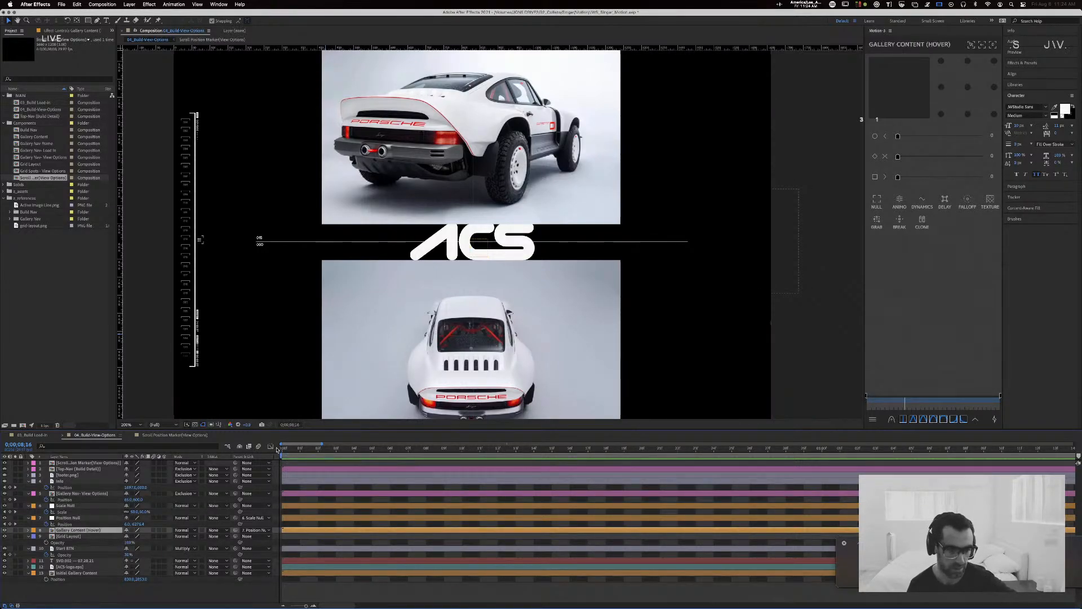
pyautogui.hotkey('shift', 'F3')
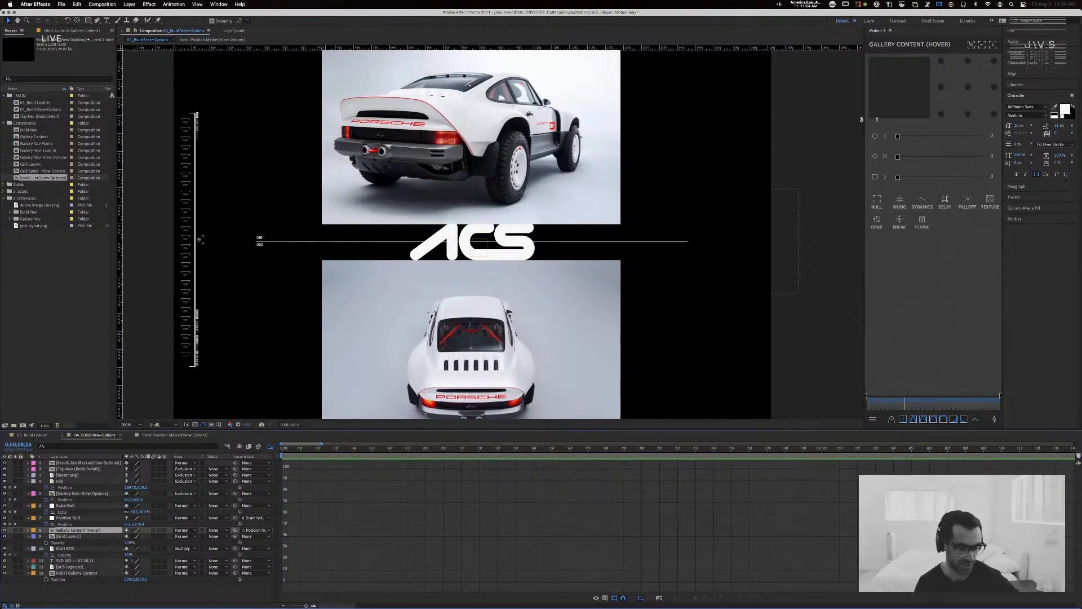
pyautogui.moveTo(305, 606); pyautogui.dragTo(290, 606)
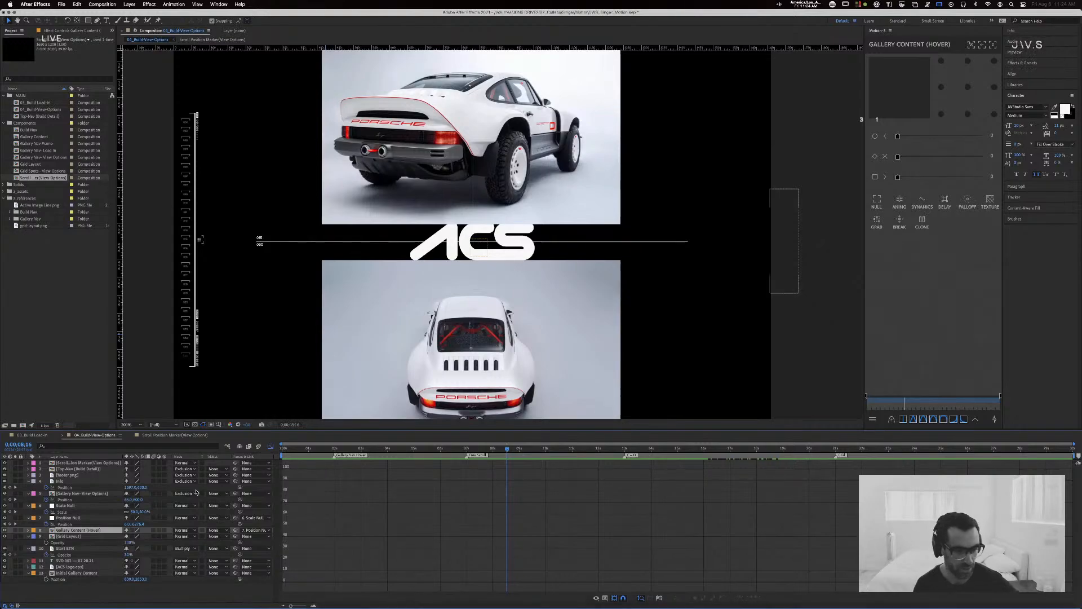
pyautogui.click(271, 447)
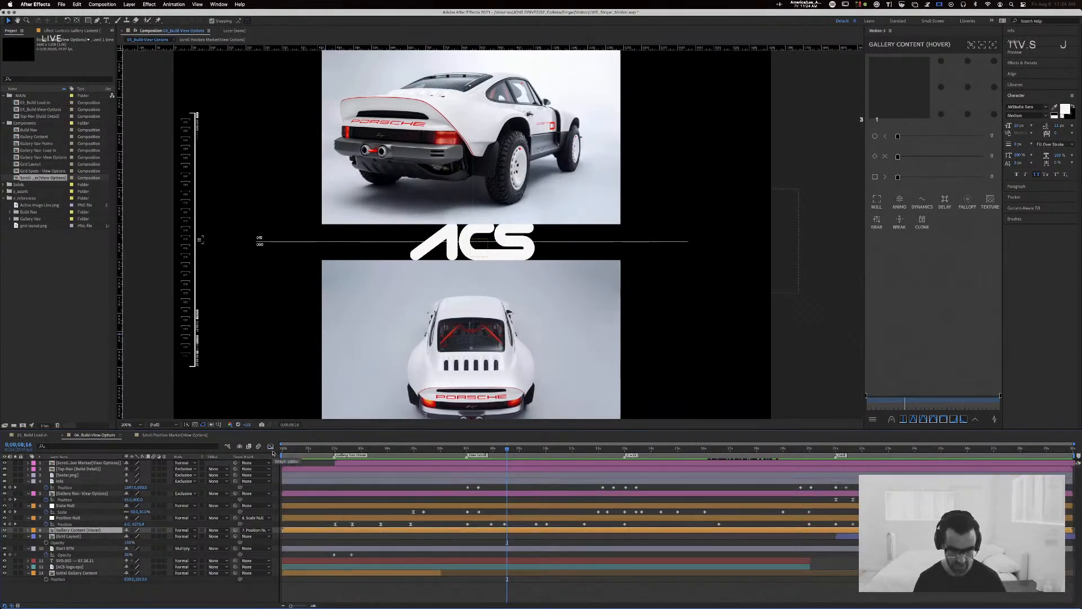
# Step: Show the speed graph of the Position Null layer's Position property in the Graph Editor
pyautogui.click(470, 505)
pyautogui.click(470, 517)
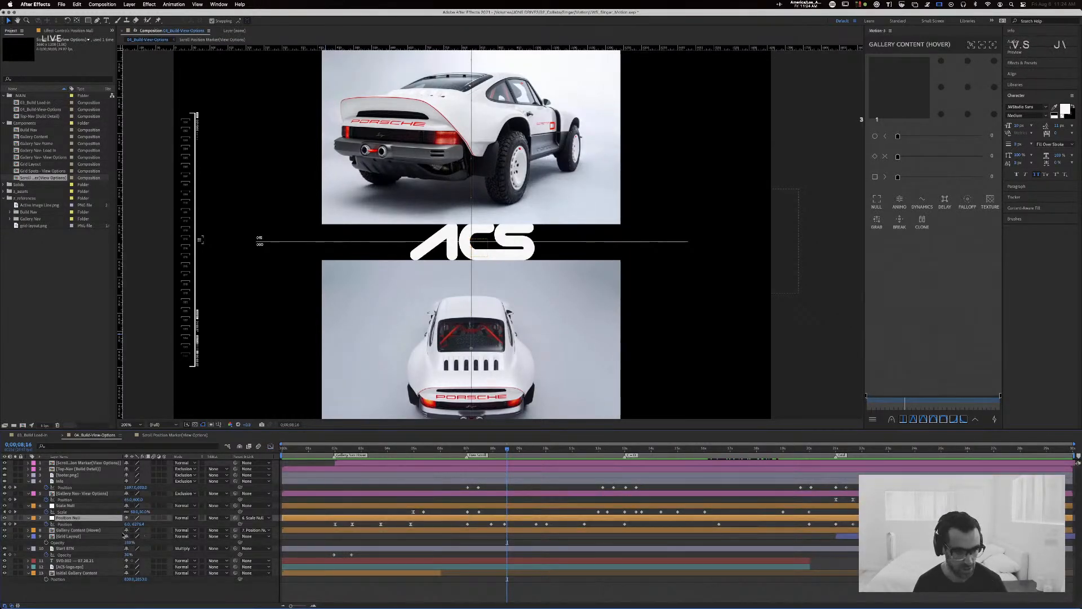
pyautogui.click(65, 524)
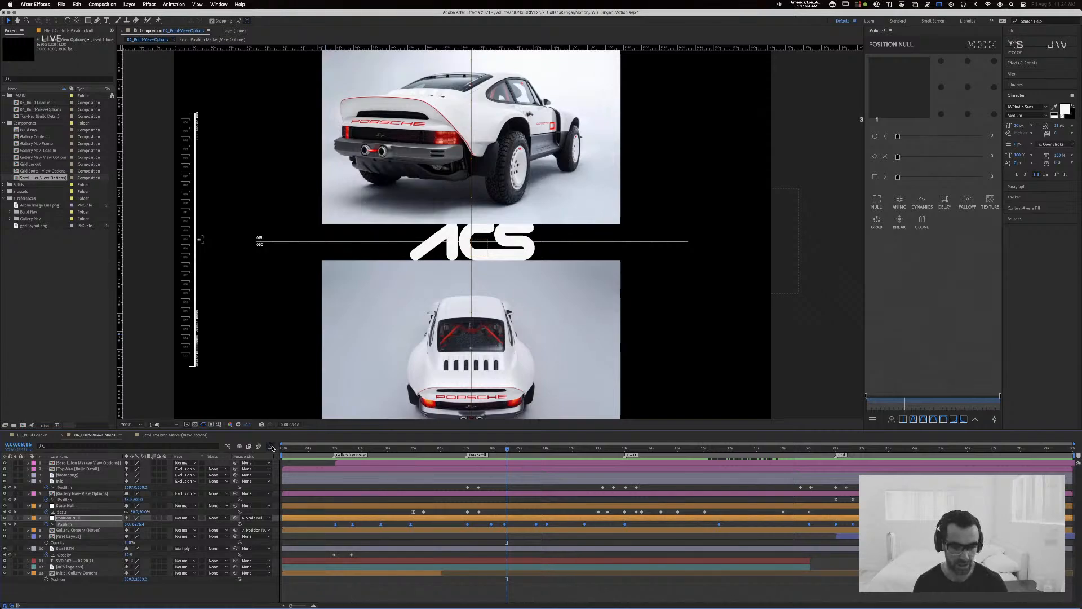
pyautogui.click(270, 447)
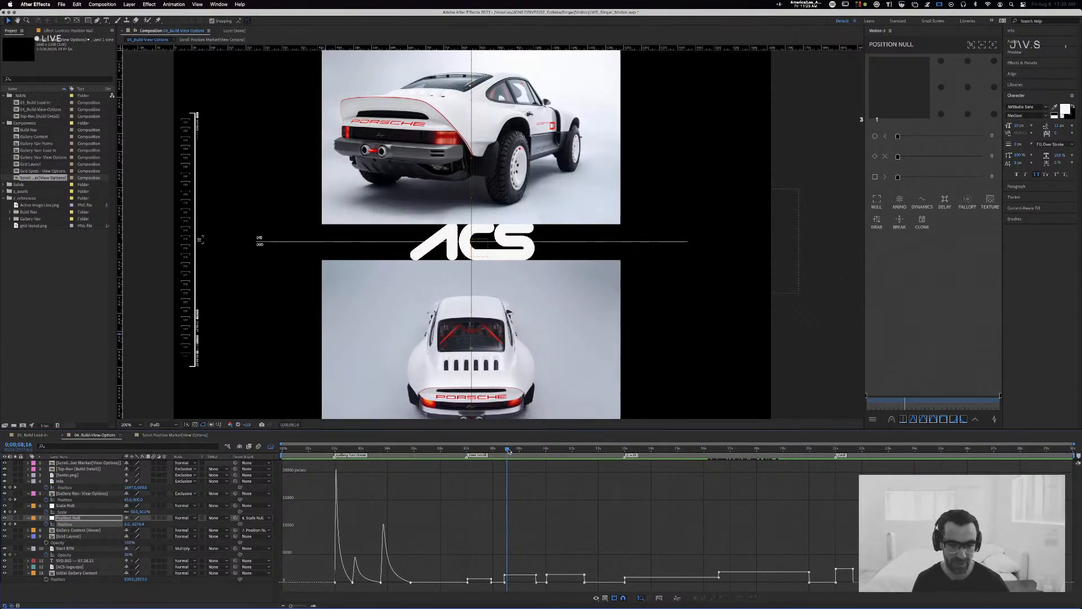
# Step: Examine the first speed peak of the Position Null graph up close, with the current time at 0;00;02;02
pyautogui.moveTo(504, 449); pyautogui.dragTo(333, 452)
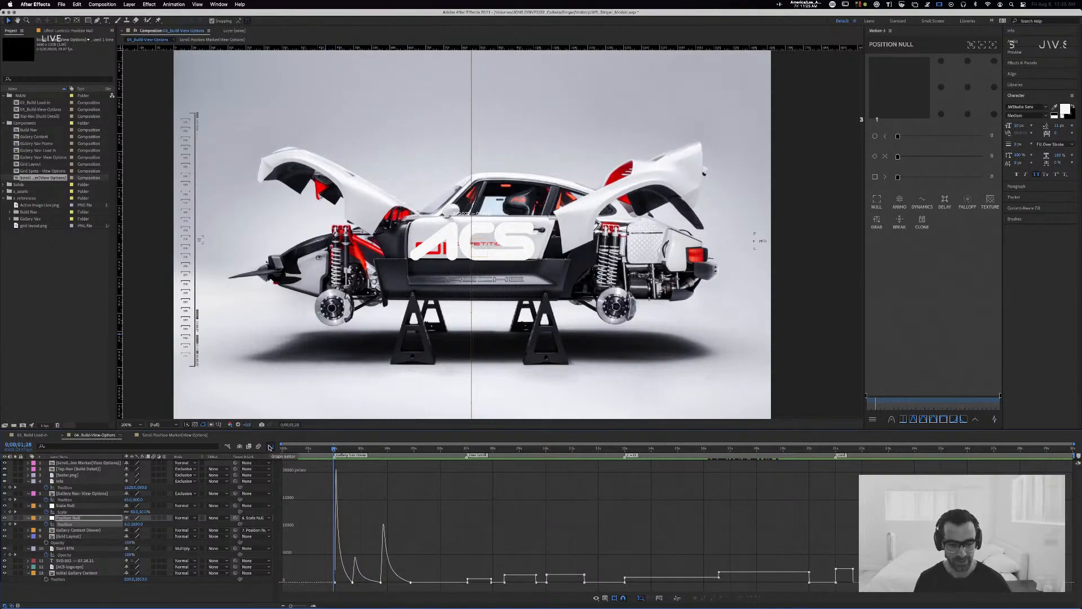
pyautogui.moveTo(290, 606); pyautogui.dragTo(301, 605)
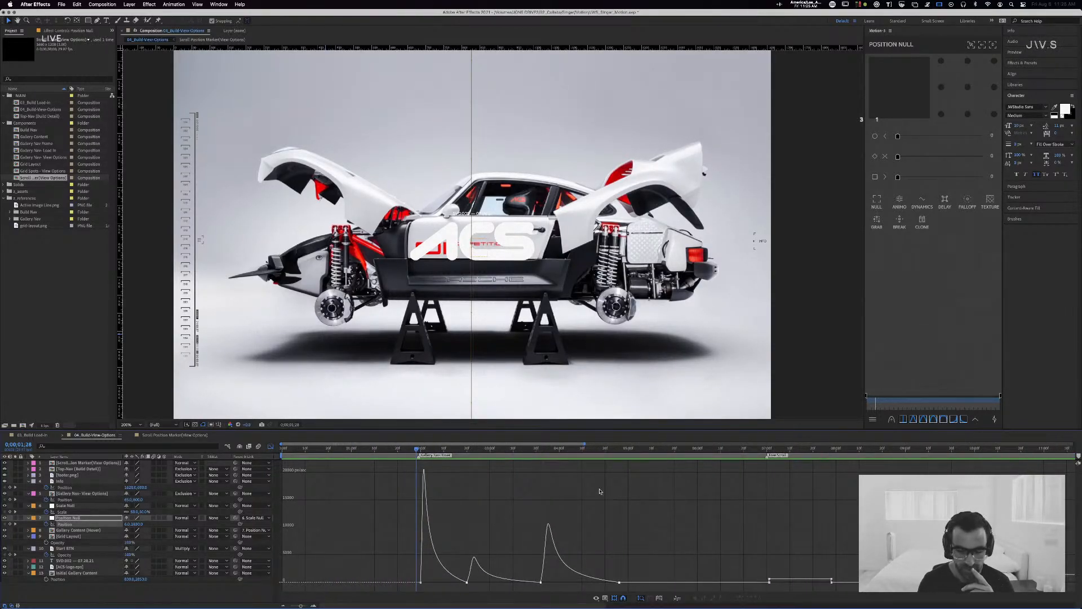
pyautogui.moveTo(424, 472)
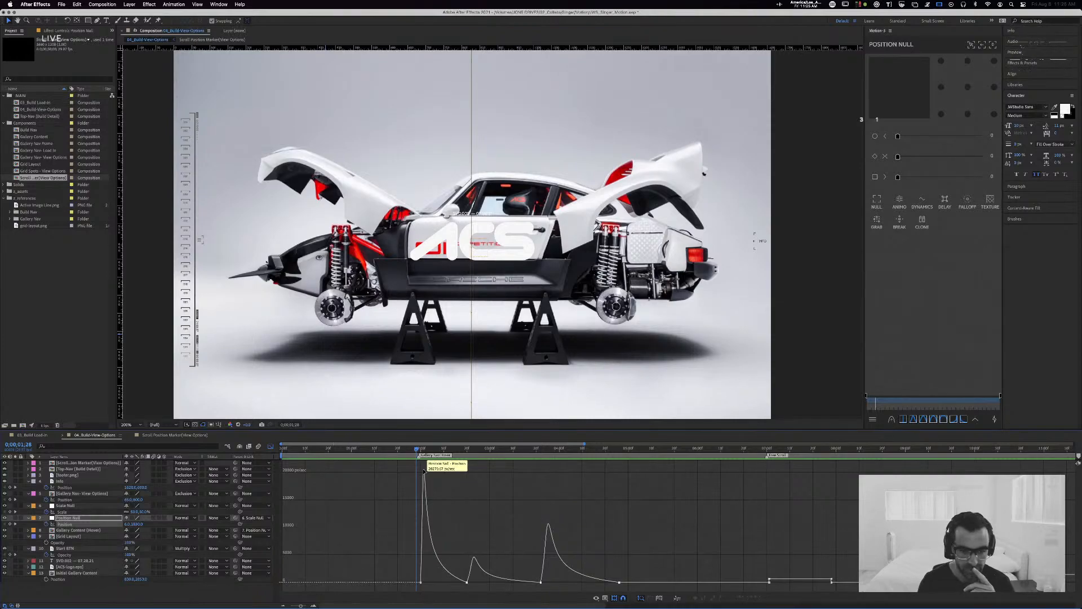
pyautogui.moveTo(420, 450); pyautogui.dragTo(425, 449)
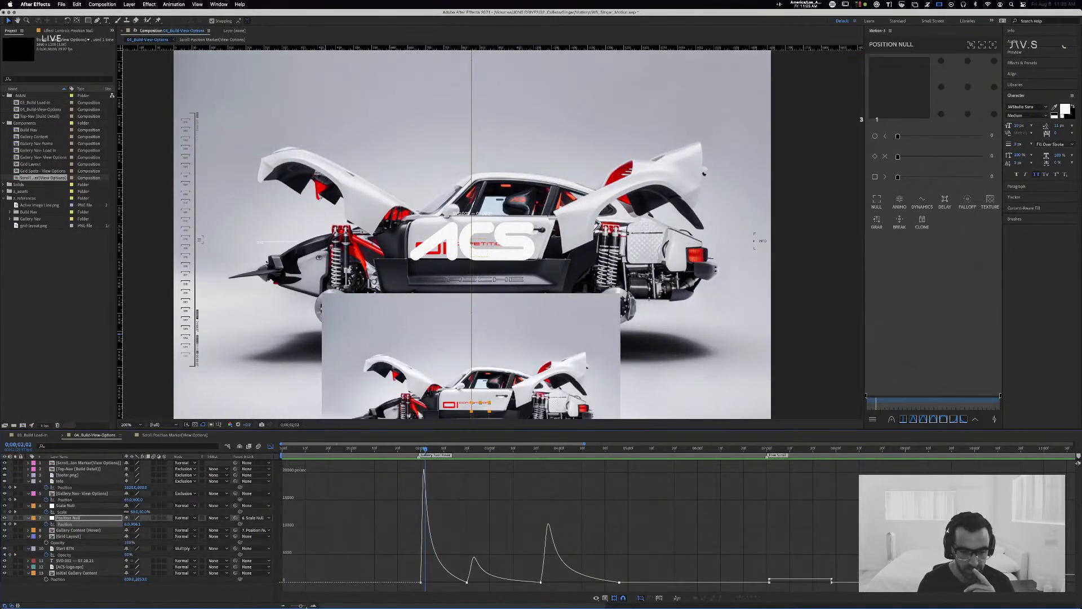
pyautogui.moveTo(302, 606); pyautogui.dragTo(306, 605)
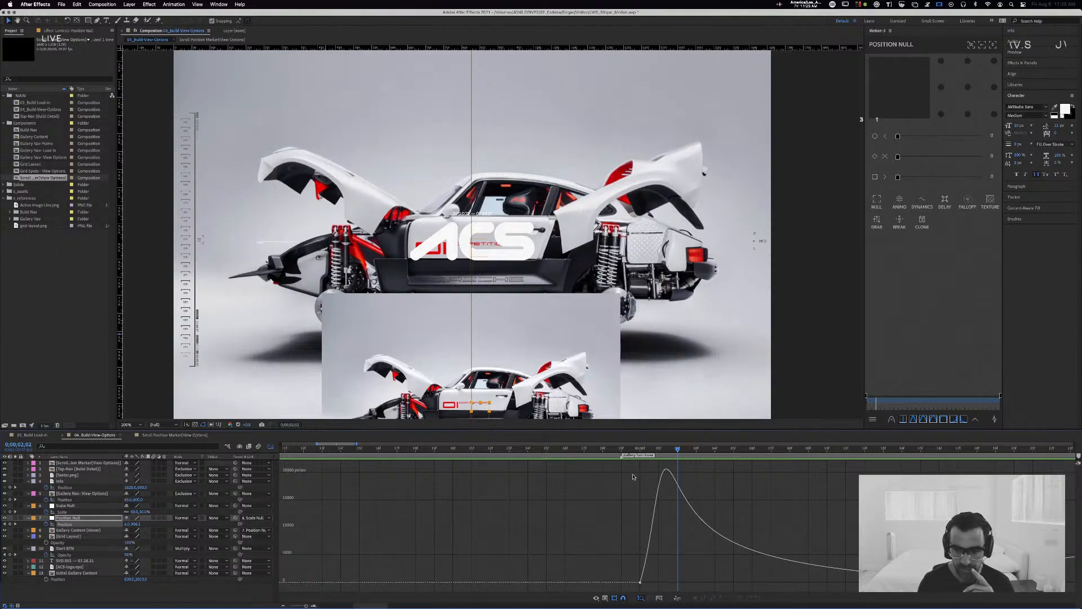
# Step: Shorten the outgoing ease of the Position Null's first speed keyframe, with the current time at 0;00;02;01
pyautogui.moveTo(681, 449); pyautogui.dragTo(666, 453)
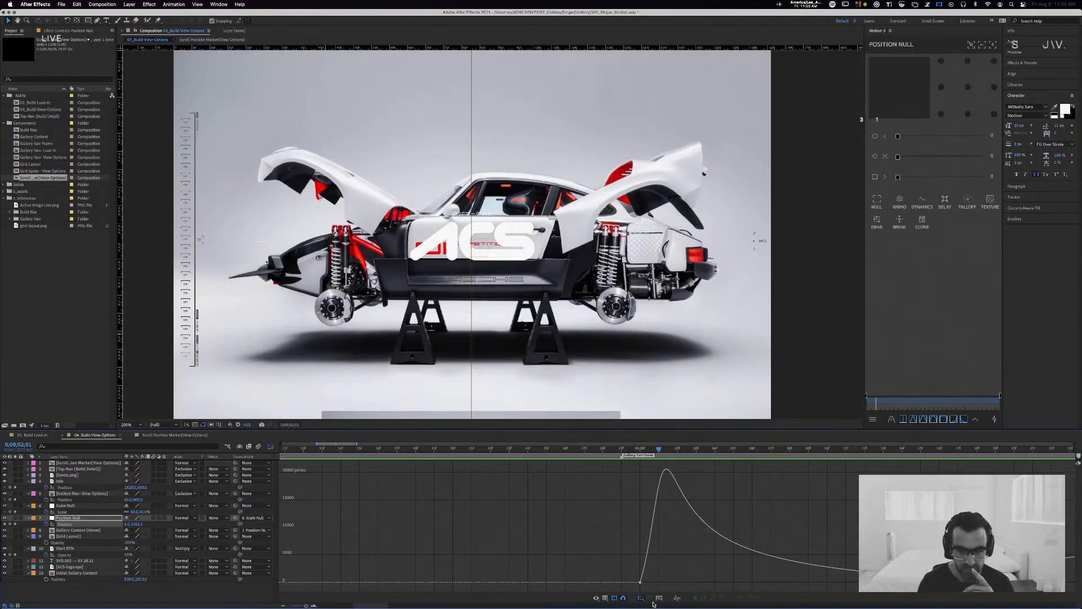
pyautogui.click(653, 583)
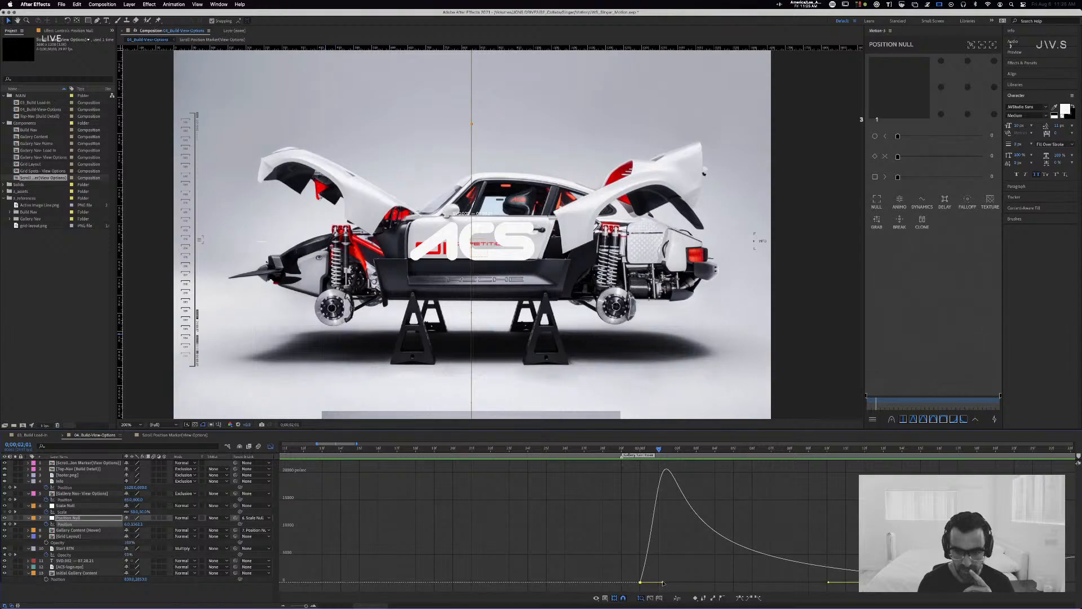
pyautogui.moveTo(663, 583); pyautogui.dragTo(657, 583)
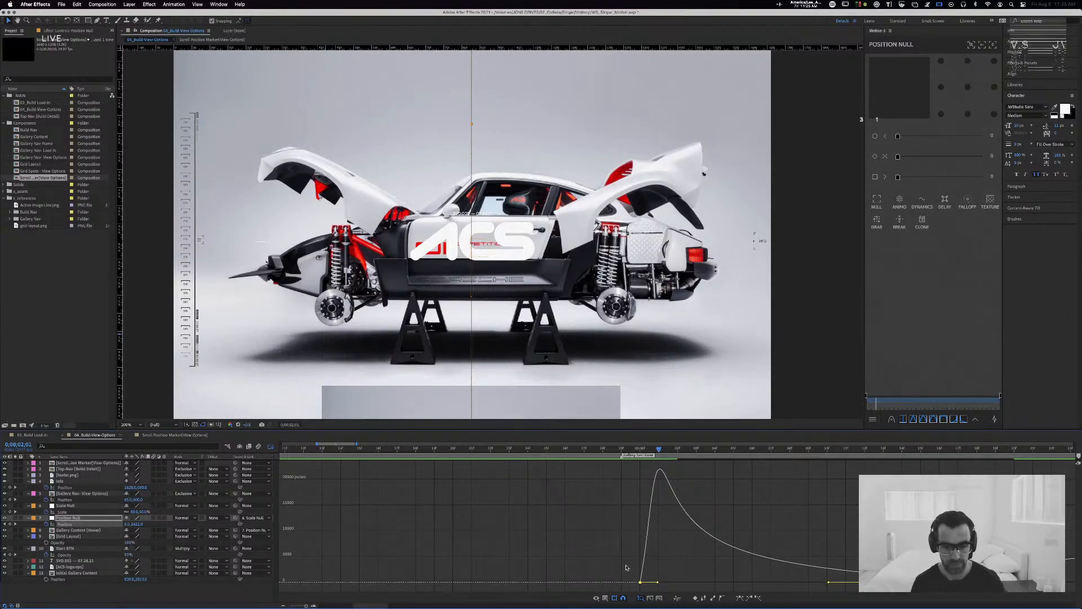
pyautogui.rightClick(696, 599)
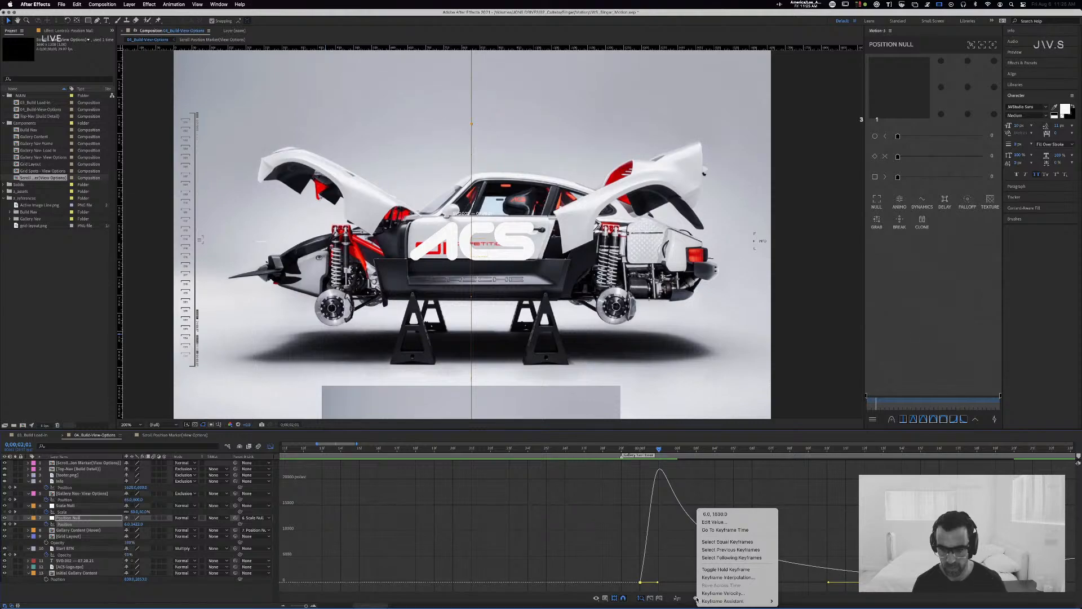
pyautogui.click(696, 599)
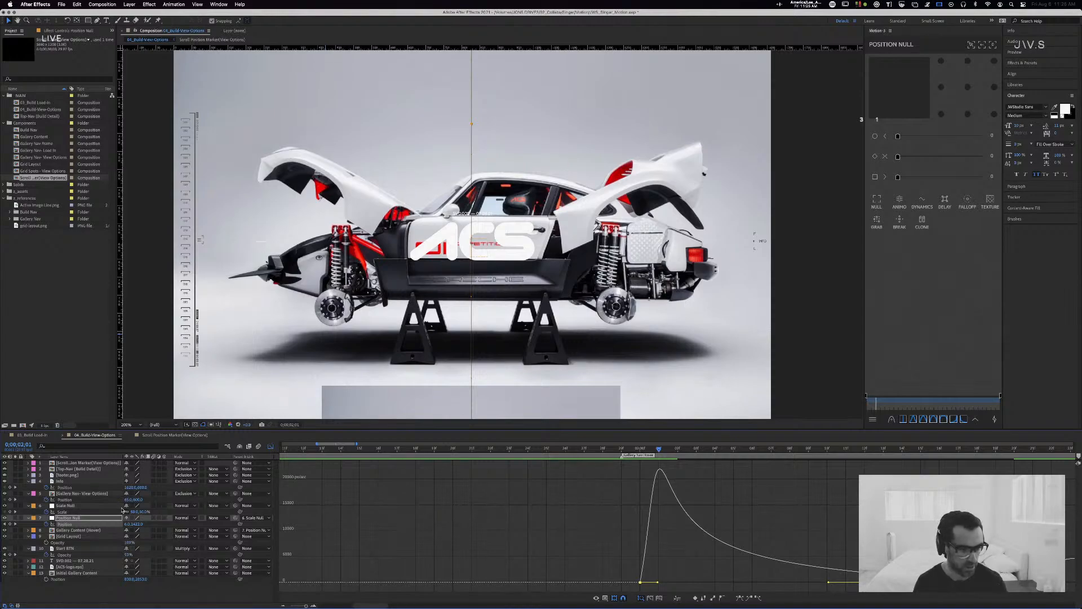
# Step: Add a Position keyframe to the Position Null at the 0;00;02;01 speed peak and tighten the ease handles for a sharper drop
pyautogui.click(10, 524)
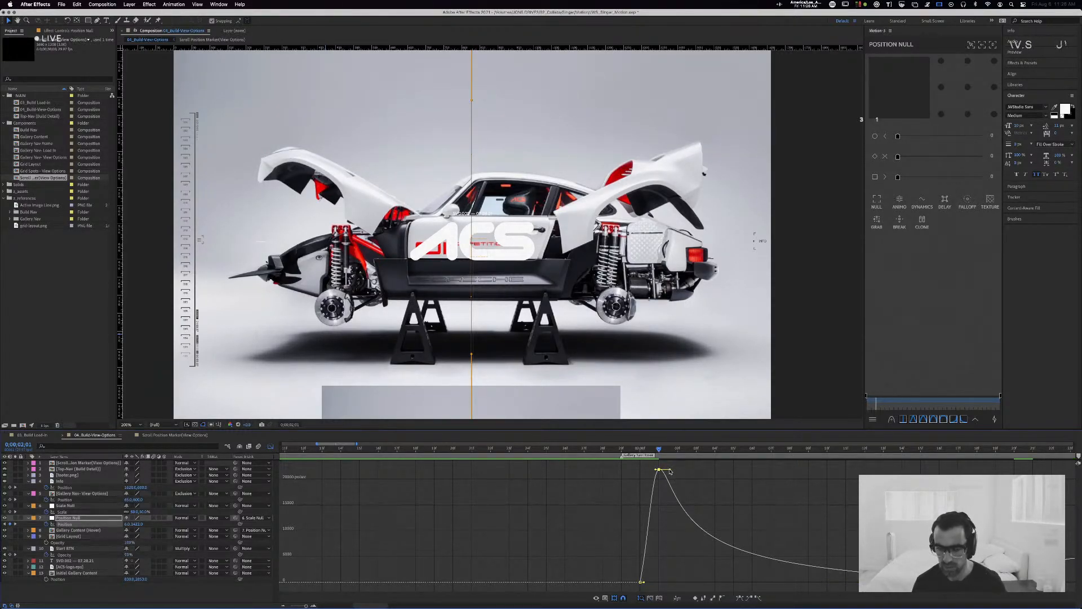
pyautogui.moveTo(670, 471)
pyautogui.mouseDown()
pyautogui.moveTo(683, 472)
pyautogui.moveTo(664, 470)
pyautogui.mouseUp()
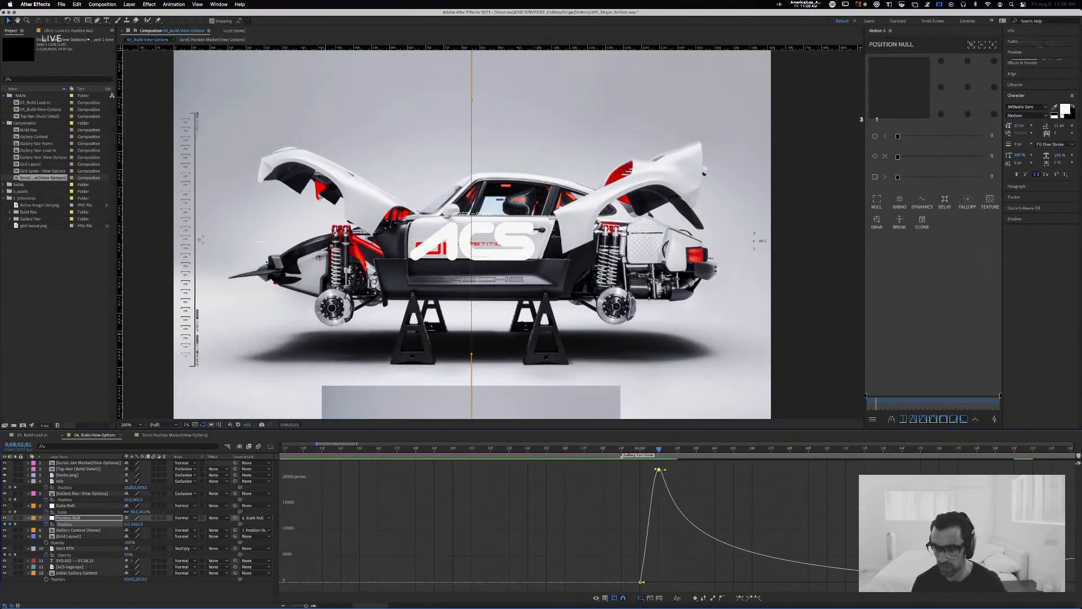
pyautogui.moveTo(902, 582); pyautogui.dragTo(951, 582)
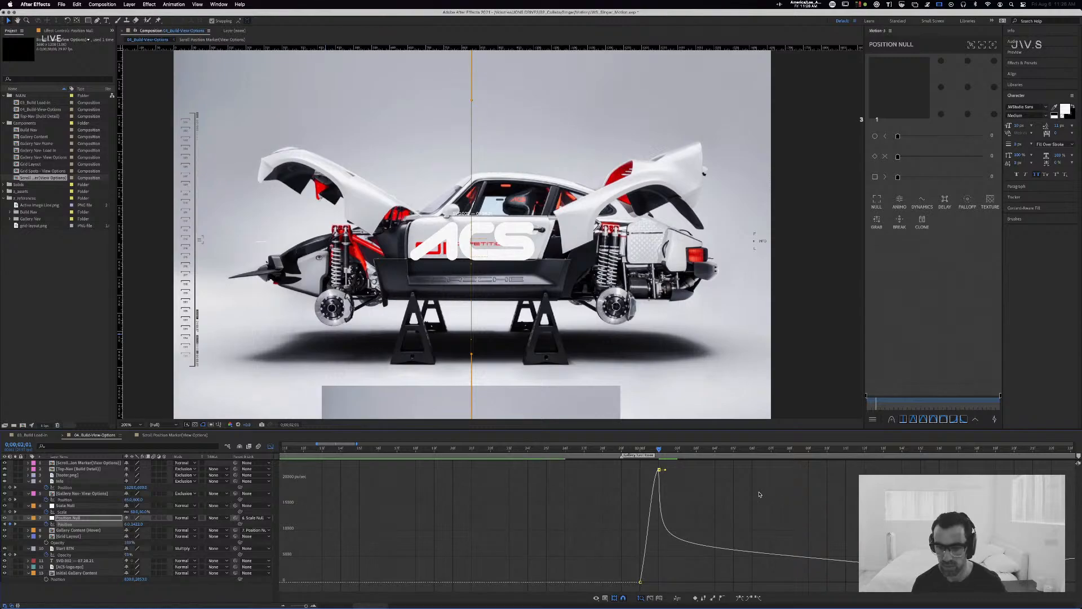
# Step: Preview the image scroll from 0;00;01;29 and compare the Position Null's speed peaks across a wider time range
pyautogui.click(620, 449)
pyautogui.press('space')
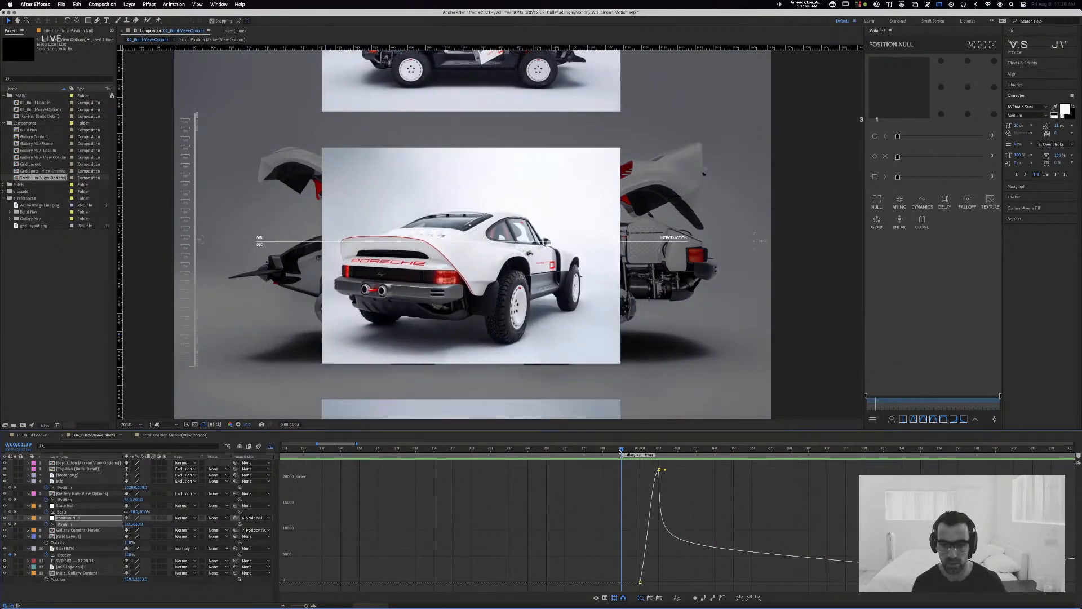
pyautogui.press('space')
pyautogui.press('j')
pyautogui.press('j')
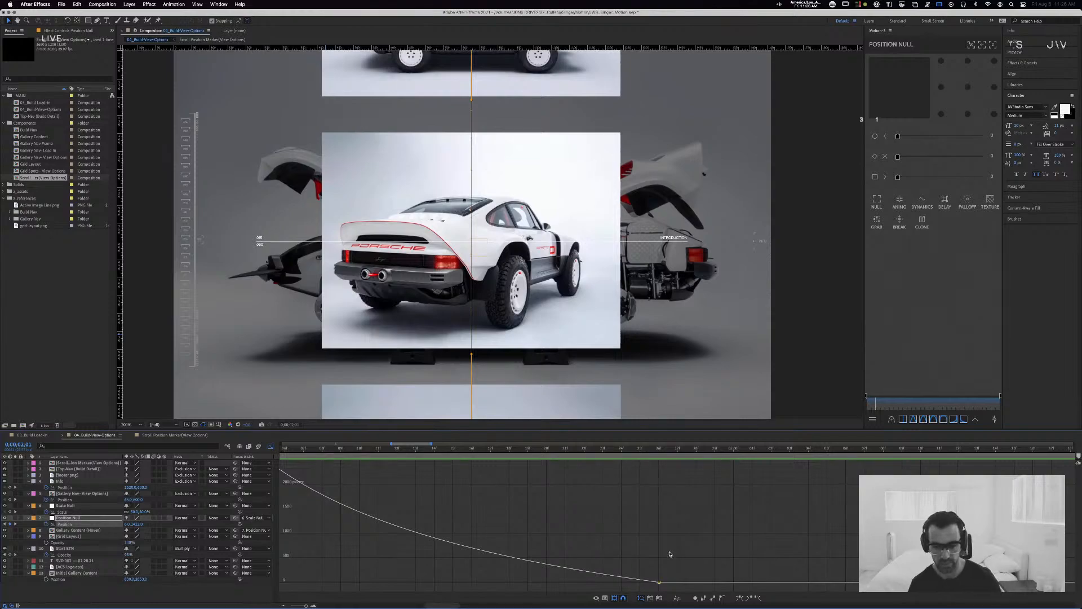
pyautogui.click(299, 606)
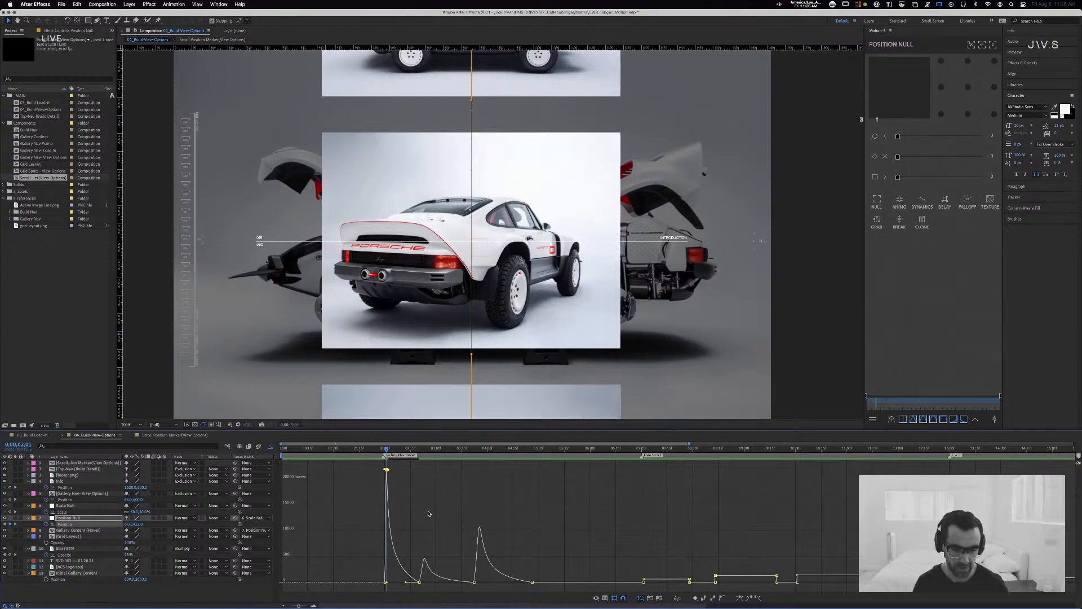
pyautogui.moveTo(299, 606); pyautogui.dragTo(310, 604)
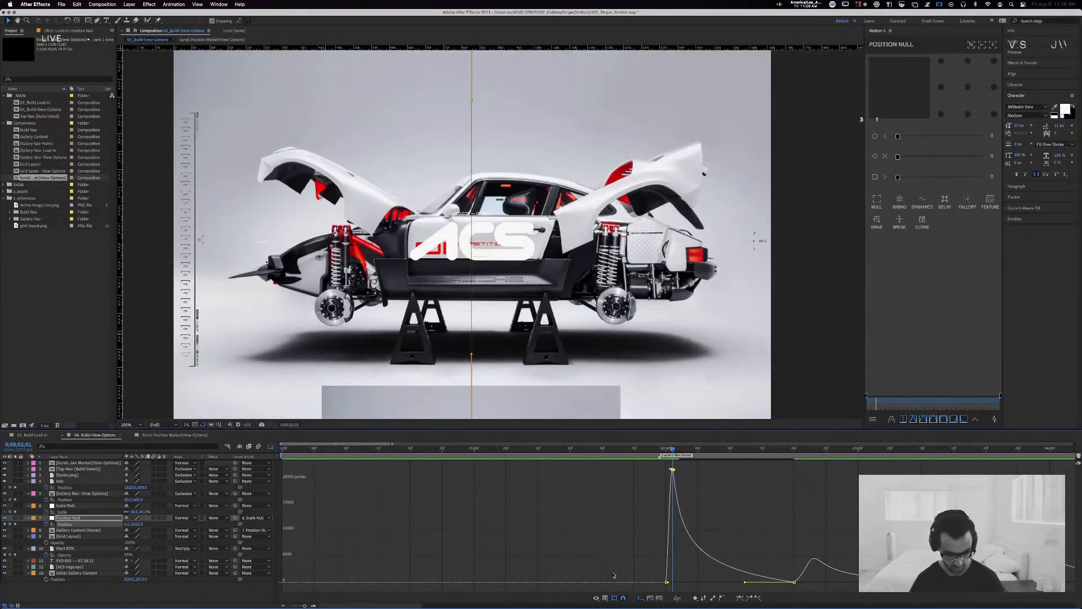
# Step: Undo the trial changes to the Position Null's speed curve
pyautogui.press('super+z')
pyautogui.press('super+z')
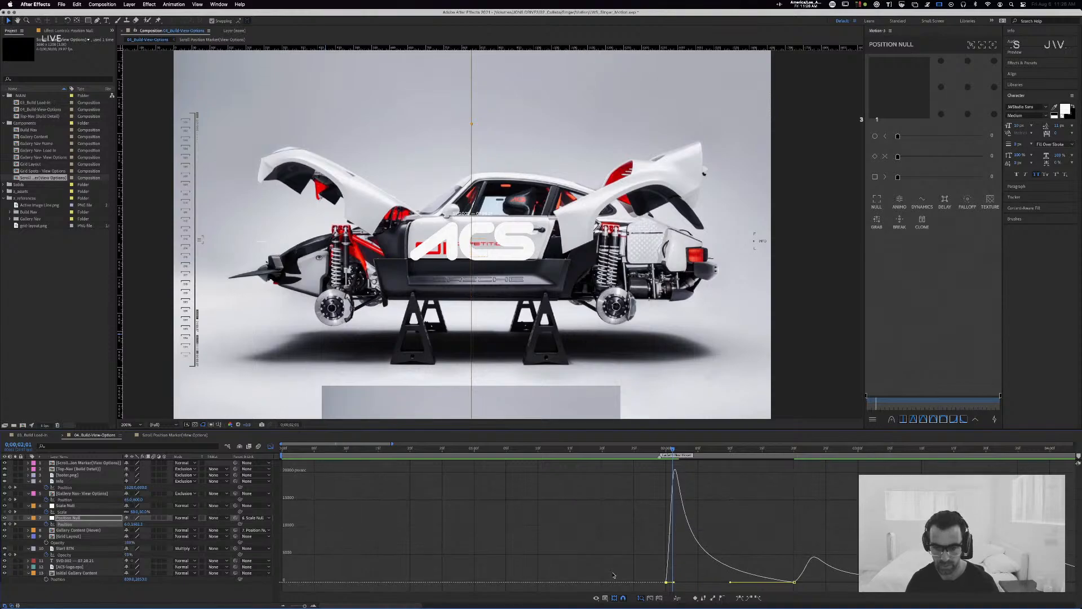
pyautogui.press('End')
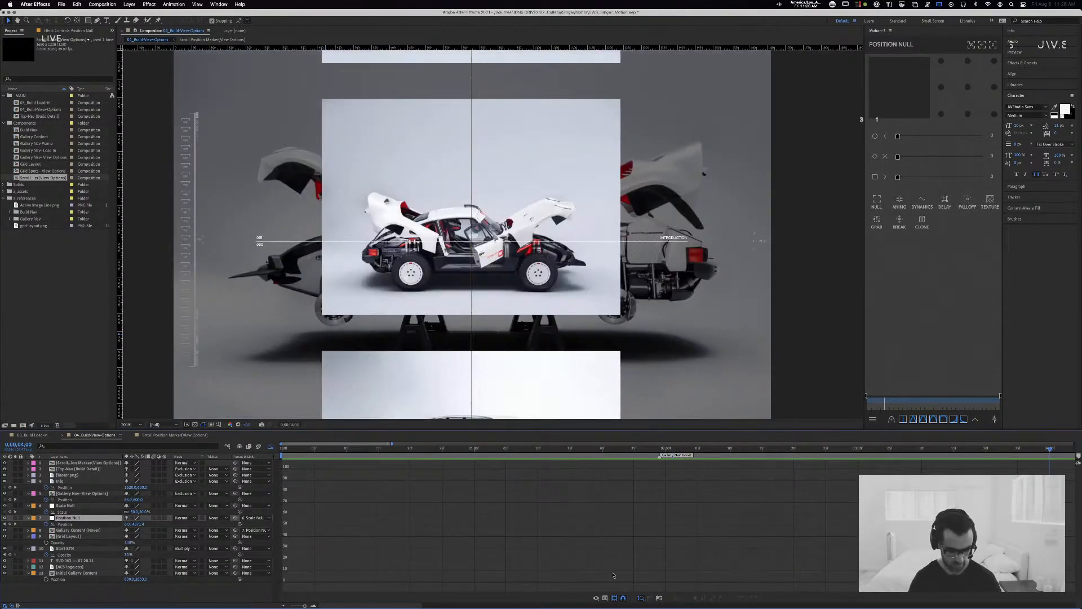
pyautogui.press('super+z')
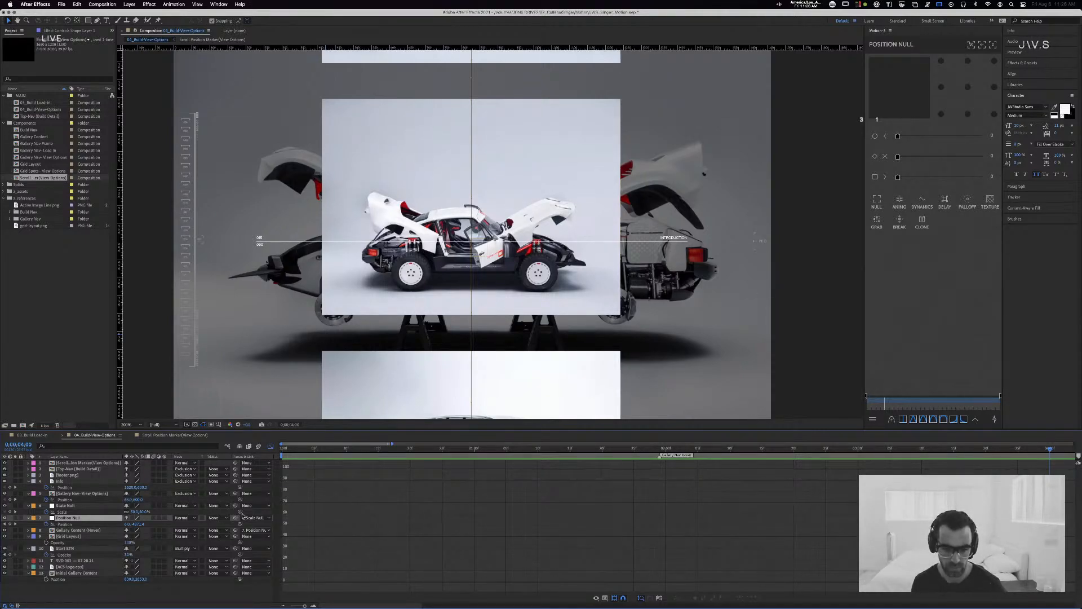
# Step: Return to the layer bars with the whole timeline in view and point out the Info layer's Position keyframes
pyautogui.moveTo(304, 606); pyautogui.dragTo(291, 605)
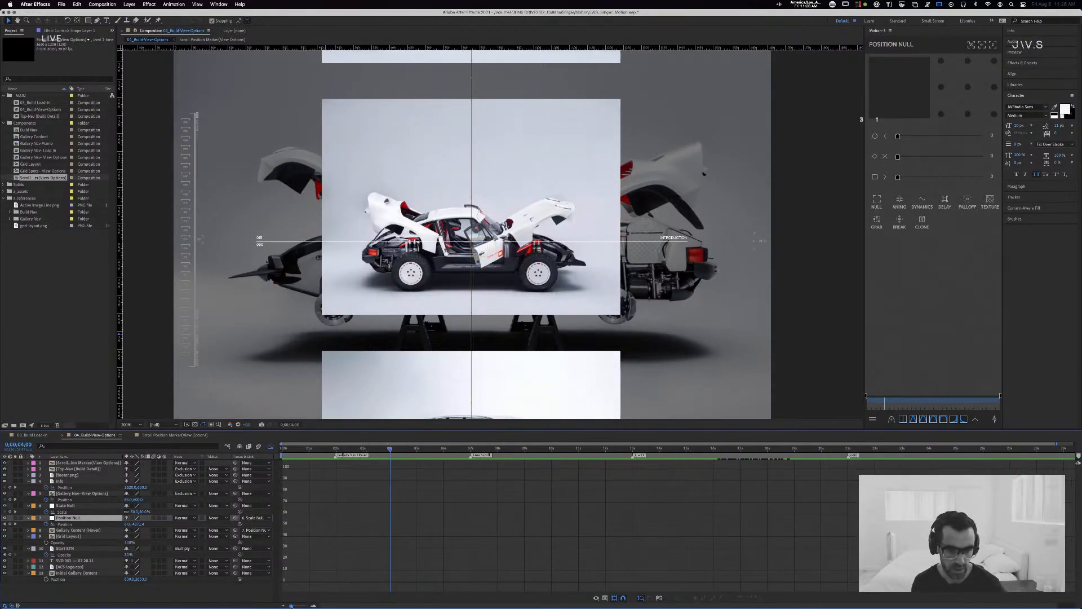
pyautogui.click(269, 446)
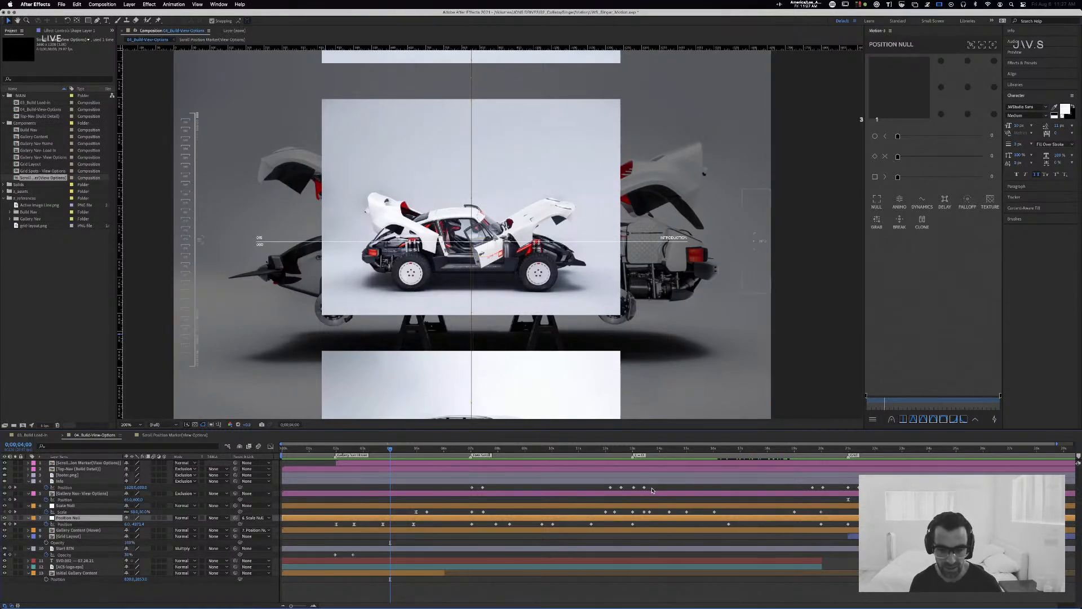
pyautogui.moveTo(652, 490); pyautogui.dragTo(630, 489)
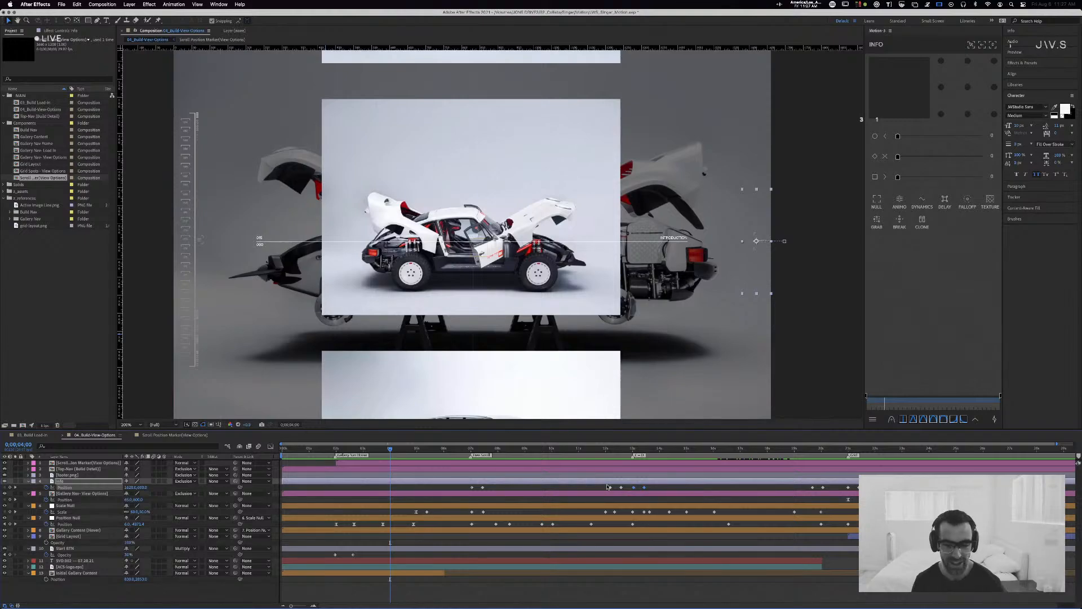
pyautogui.click(507, 523)
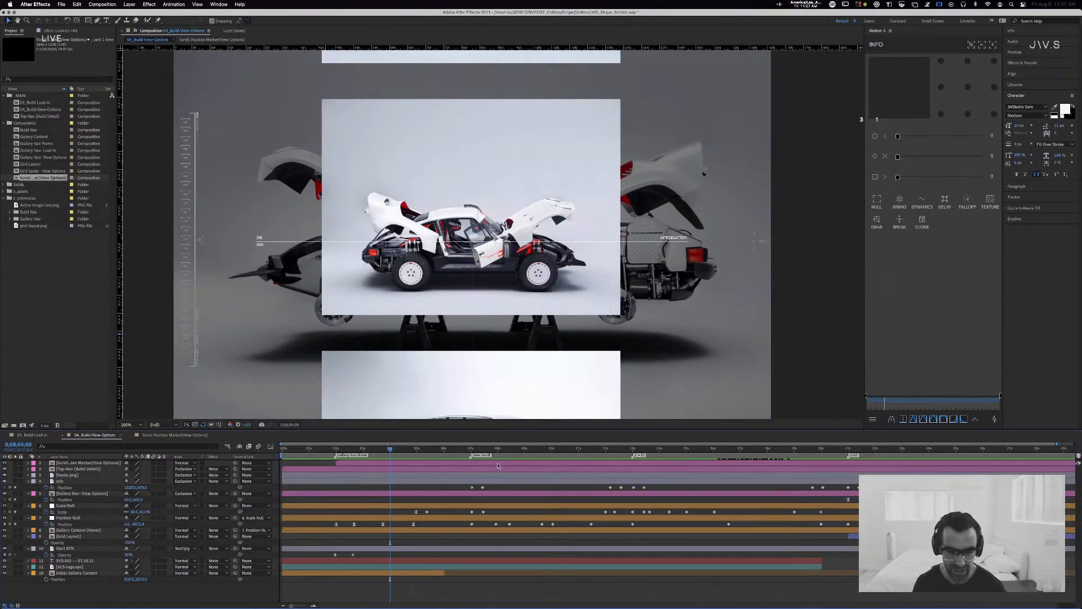
# Step: Move the current time to 0;00;08;13 to view the scroll position driven by the Position Null
pyautogui.click(499, 450)
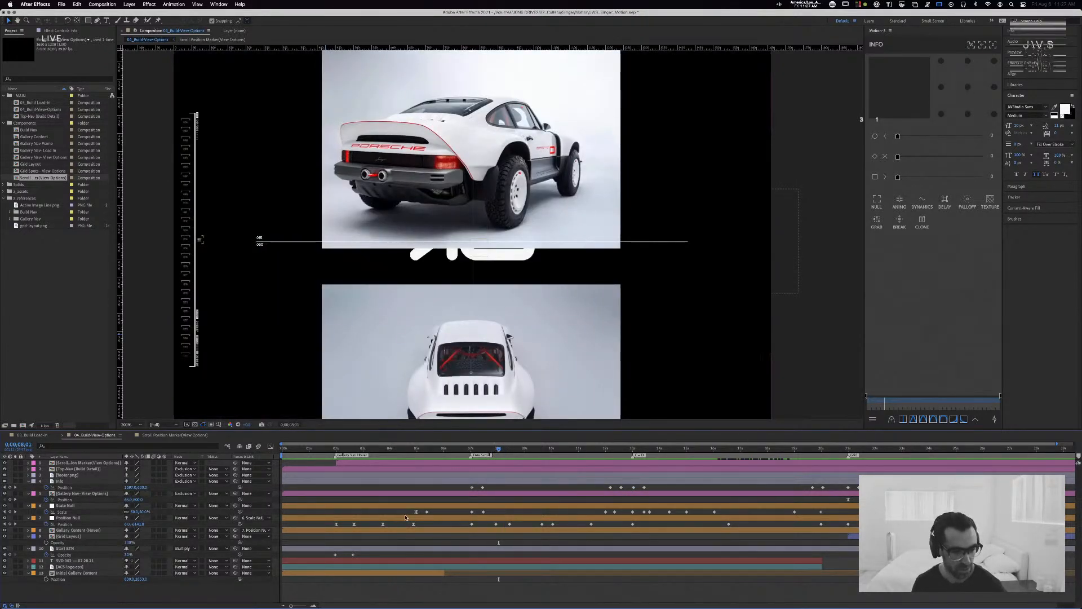
pyautogui.click(496, 518)
pyautogui.moveTo(498, 449); pyautogui.dragTo(509, 452)
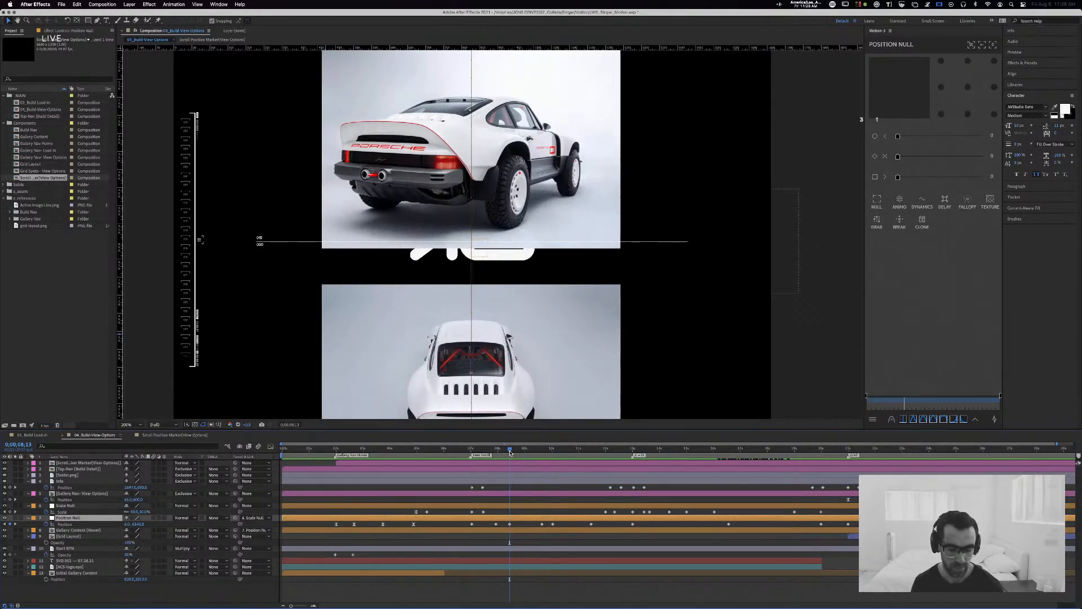
pyautogui.click(524, 526)
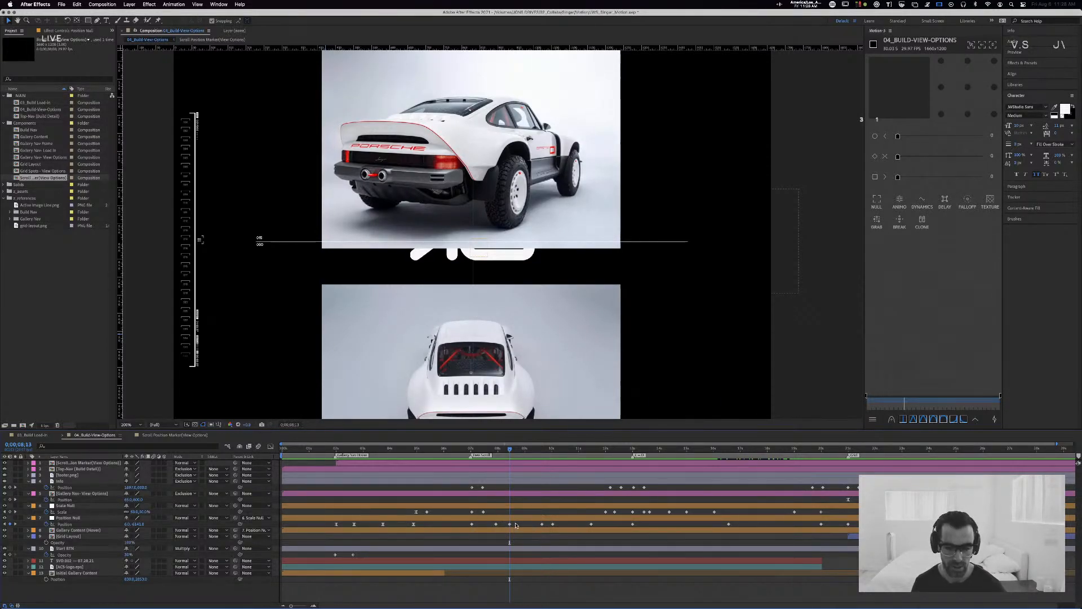
# Step: Check the Keyframe Interpolation settings of the two Position Null keyframes around 10 seconds, then leave without applying changes
pyautogui.click(553, 524)
pyautogui.rightClick(542, 524)
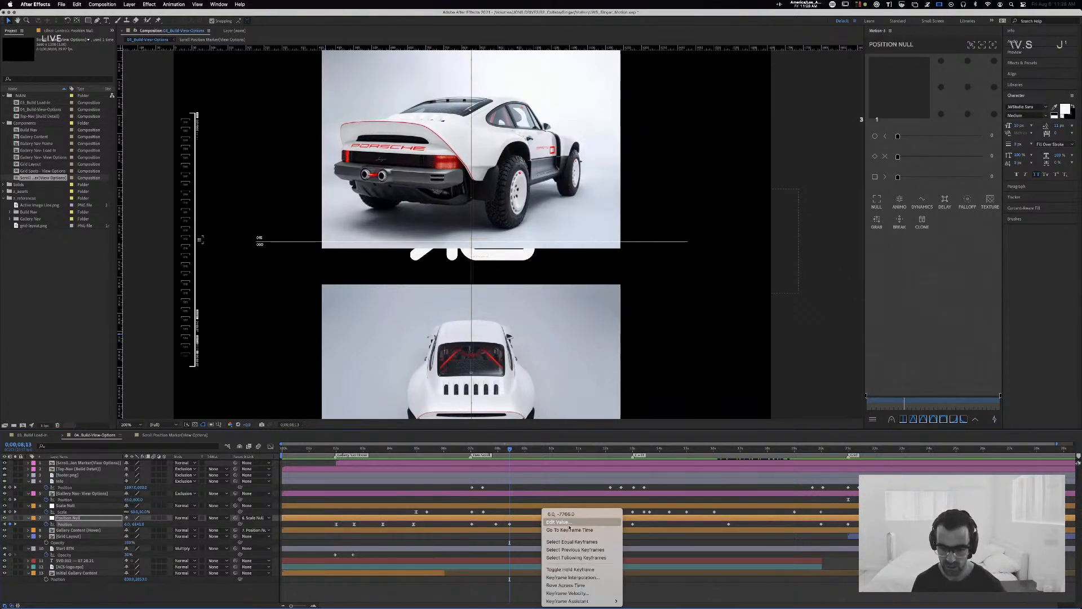
pyautogui.click(572, 577)
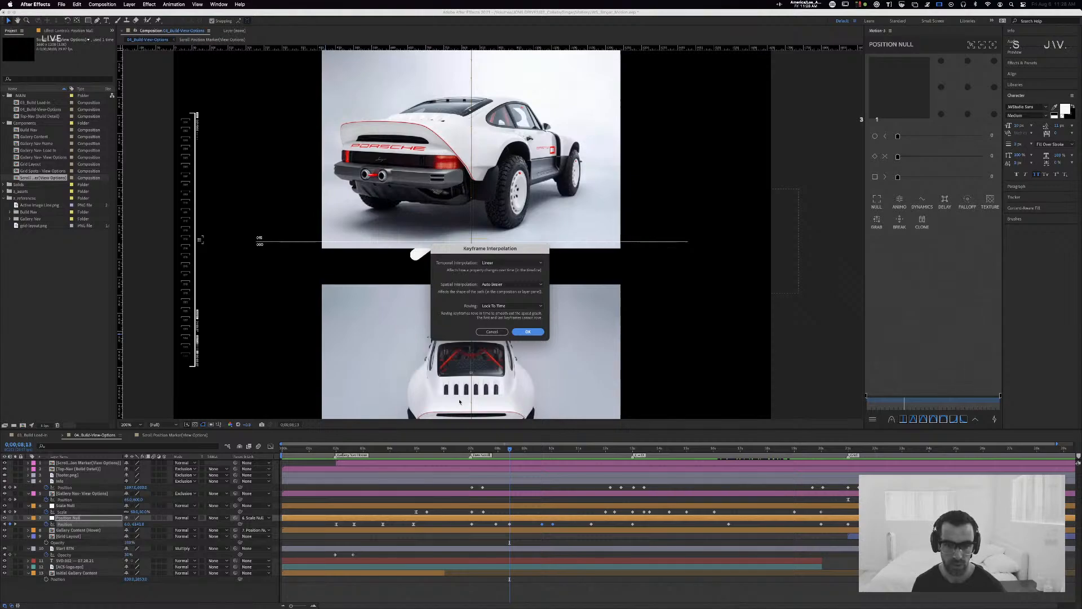
pyautogui.click(486, 332)
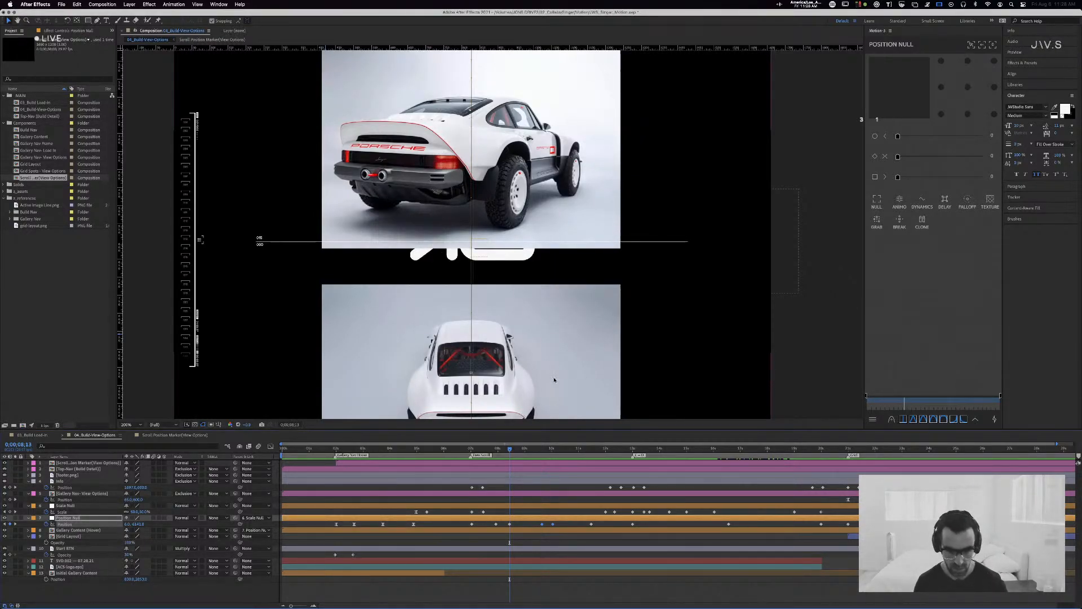
# Step: Inspect the value and keyframe options of the Position Null's Position keyframe just after 10 seconds
pyautogui.click(553, 524)
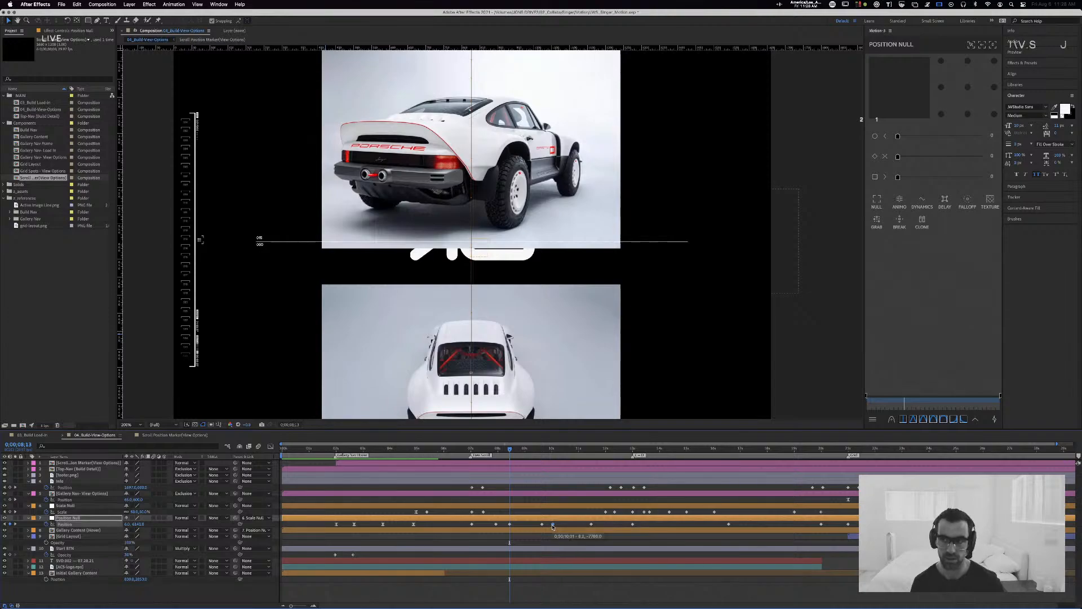
pyautogui.moveTo(552, 526)
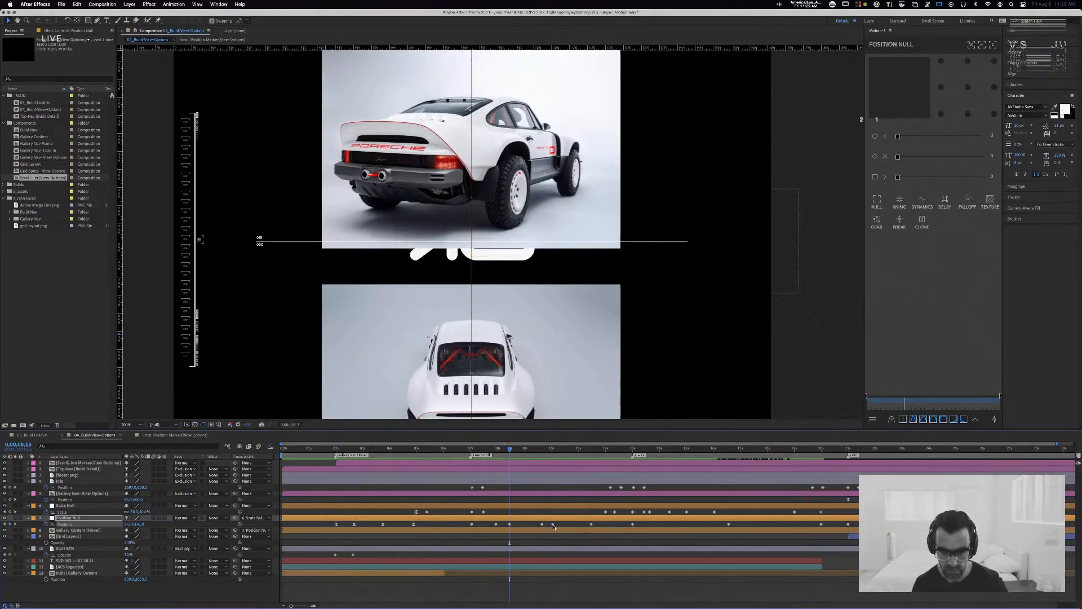
pyautogui.rightClick(553, 525)
pyautogui.click(545, 526)
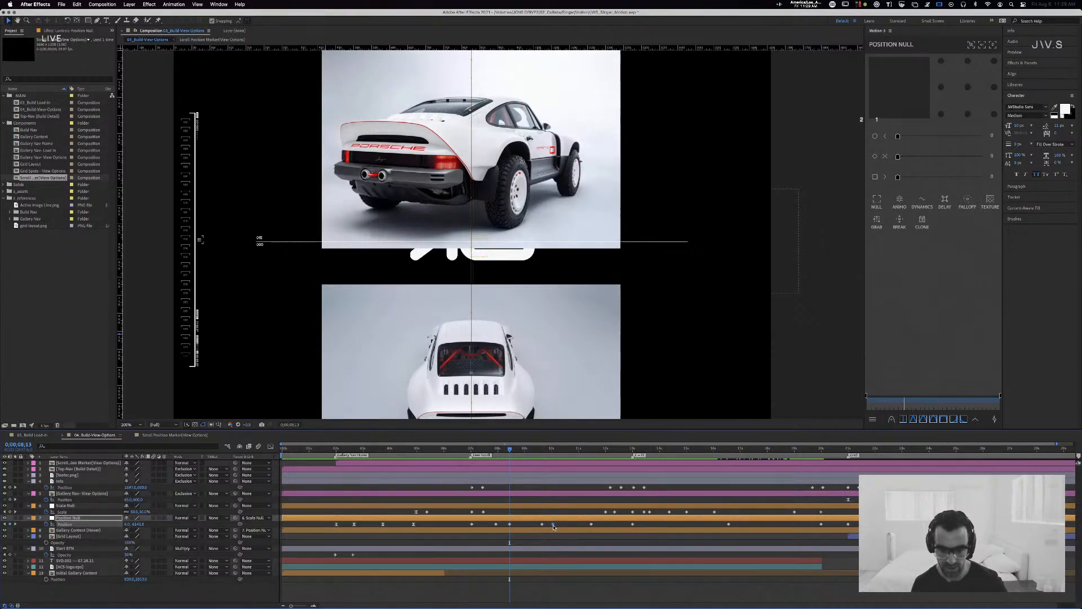
pyautogui.rightClick(552, 525)
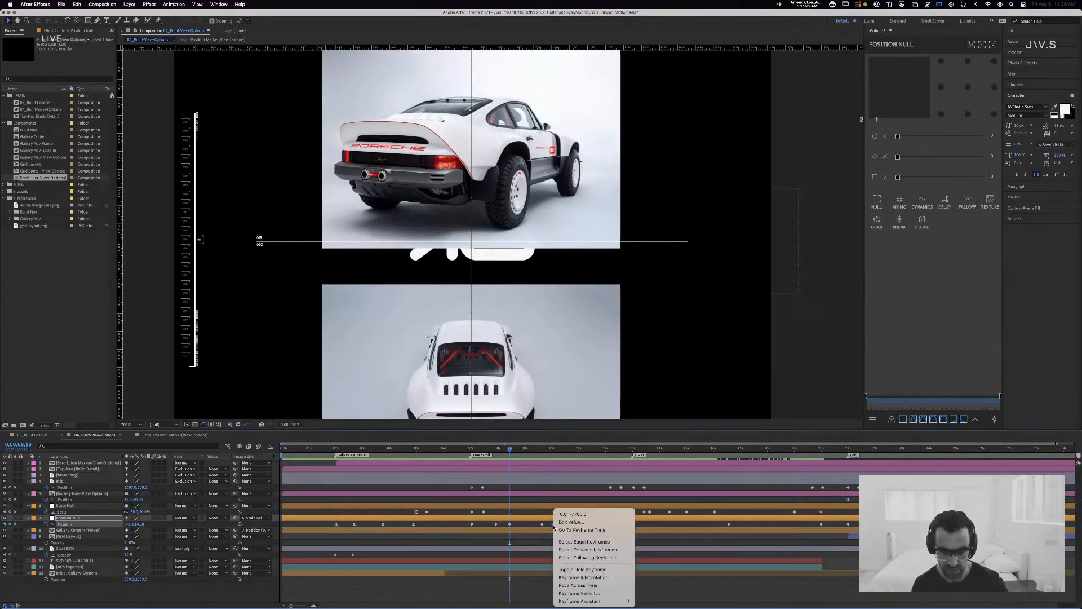
pyautogui.click(551, 525)
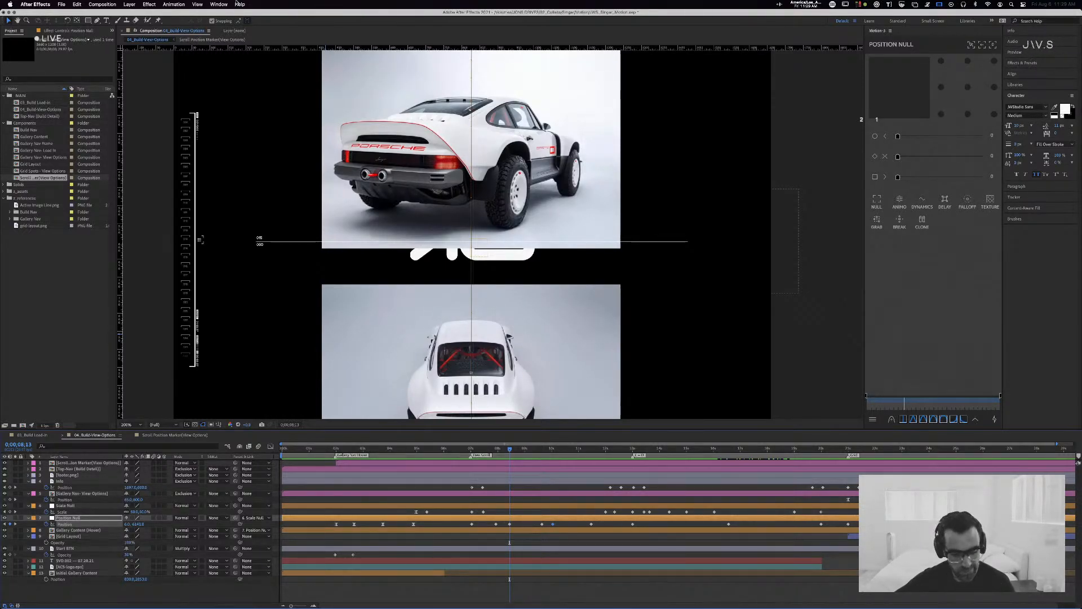
# Step: Show the composition at 100% magnification and set the current time to 0;00;02;00
pyautogui.press('/')
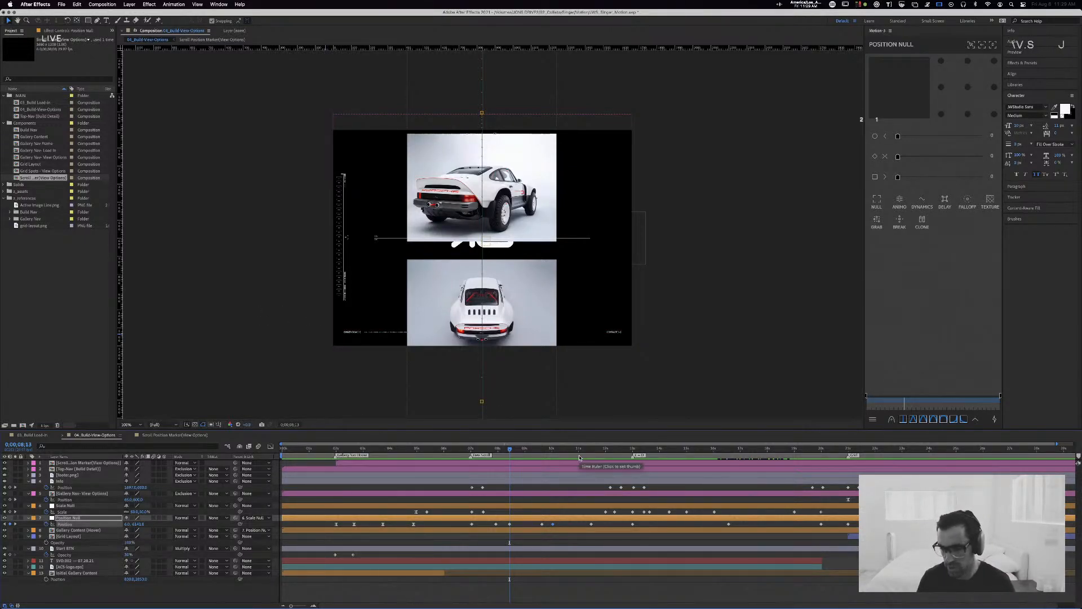
pyautogui.press('Home')
pyautogui.moveTo(420, 448); pyautogui.dragTo(337, 455)
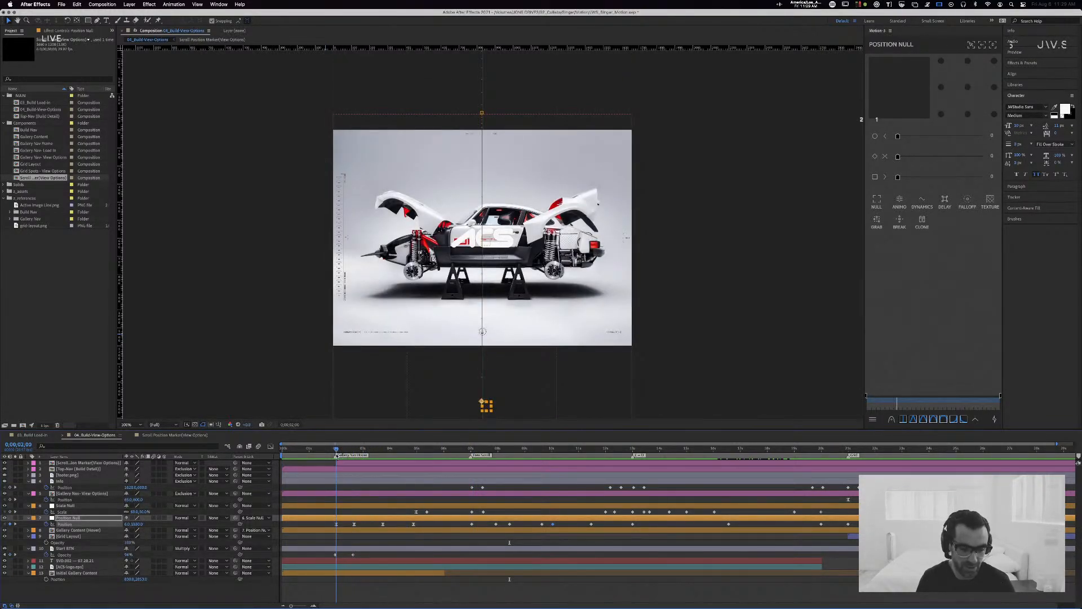
# Step: Collapse the keyframed properties of all layers in the composition, then deselect everything
pyautogui.click(89, 469)
pyautogui.press('super+a')
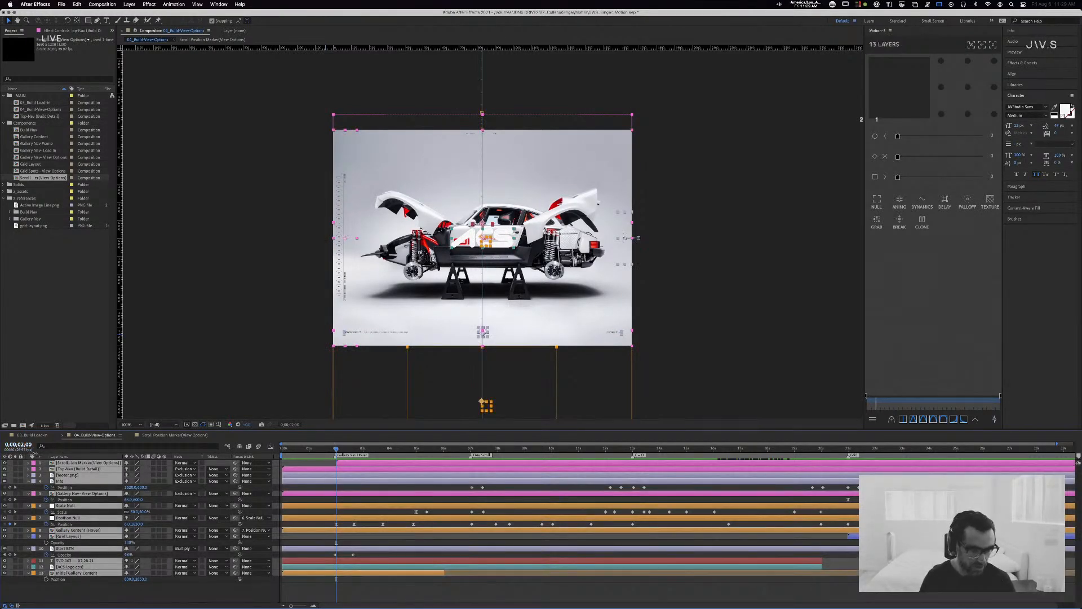
pyautogui.press('u')
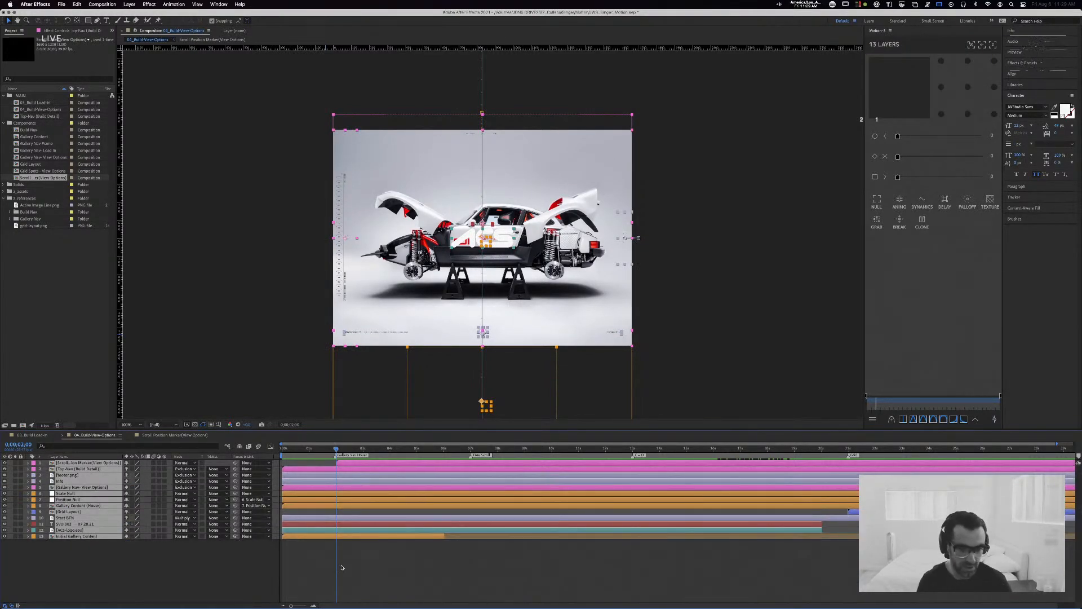
pyautogui.click(362, 575)
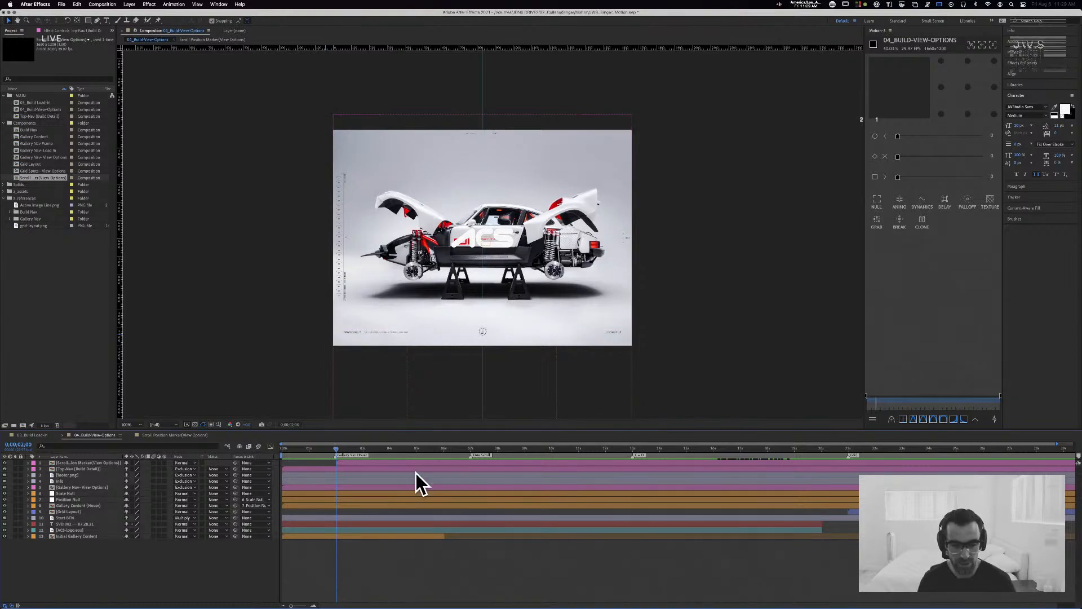
# Step: Check the Scroll Position Marker layer's properties at a time before the layer starts, then open its composition's timeline
pyautogui.moveTo(357, 449); pyautogui.dragTo(320, 449)
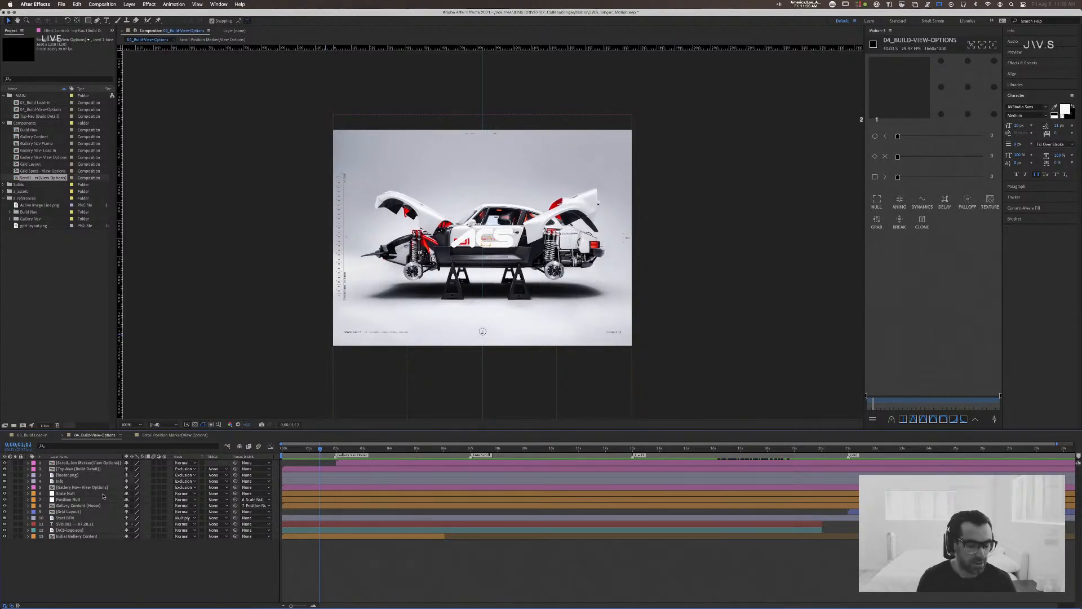
pyautogui.click(105, 476)
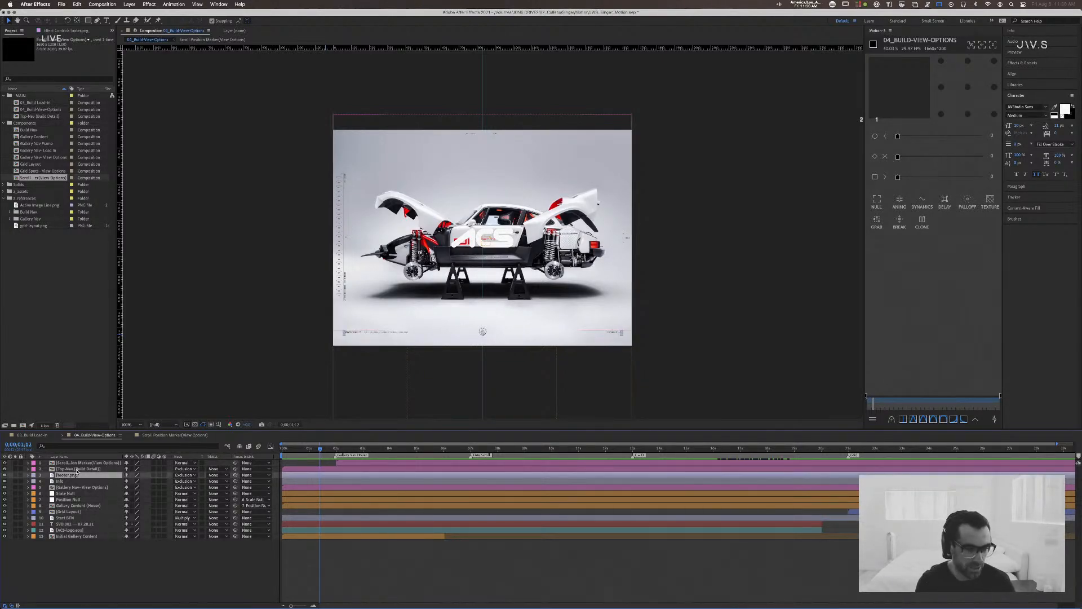
pyautogui.click(28, 463)
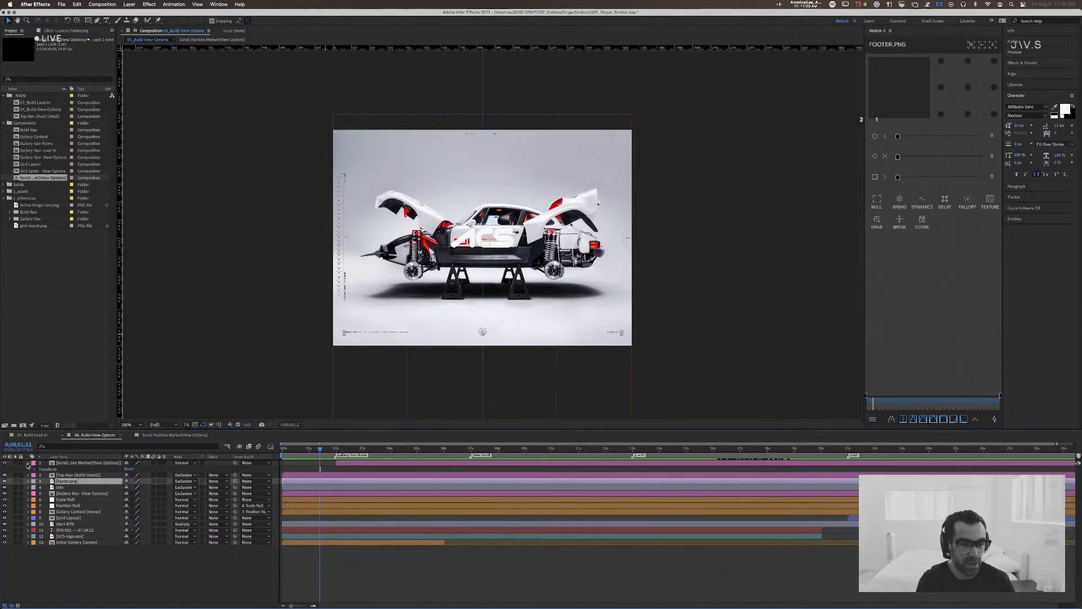
pyautogui.click(27, 463)
pyautogui.click(170, 435)
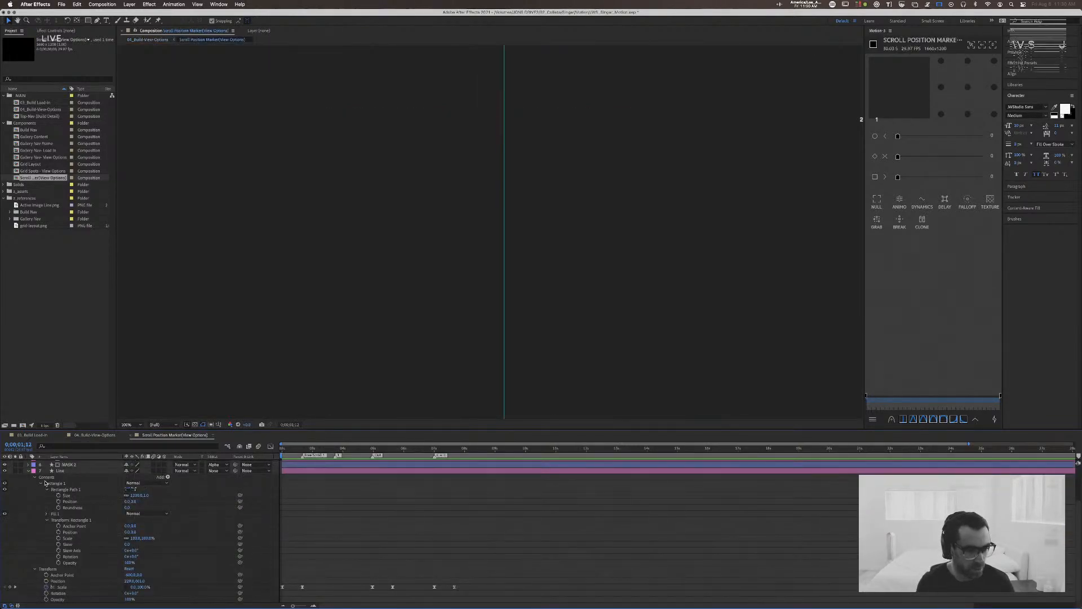
# Step: Inspect the track matte options of the MASK layer beneath the 060 text, keeping the current matte, then deselect all layers
pyautogui.click(77, 464)
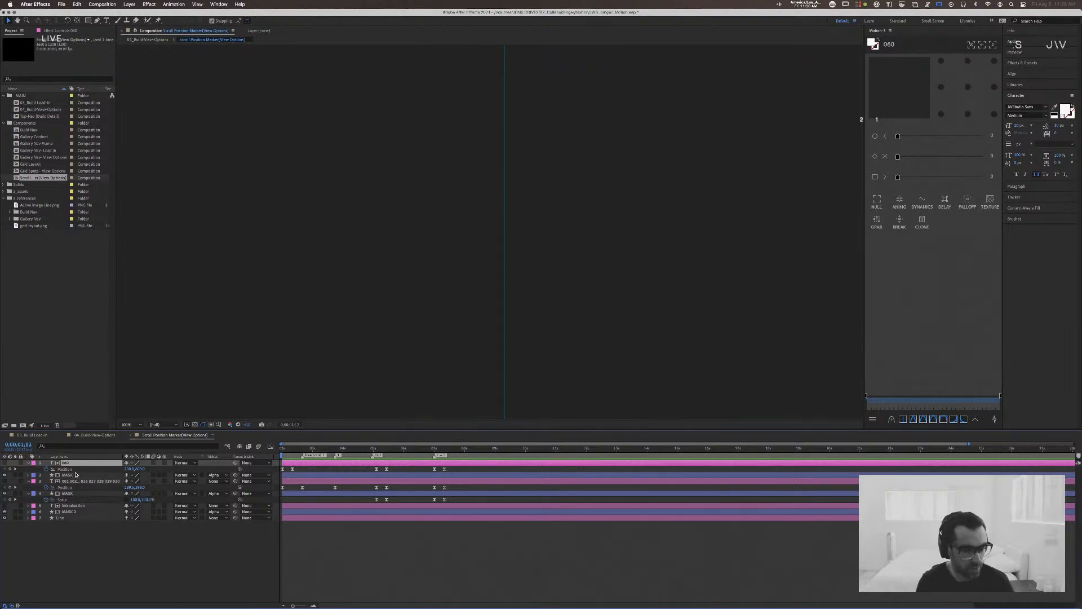
pyautogui.click(223, 475)
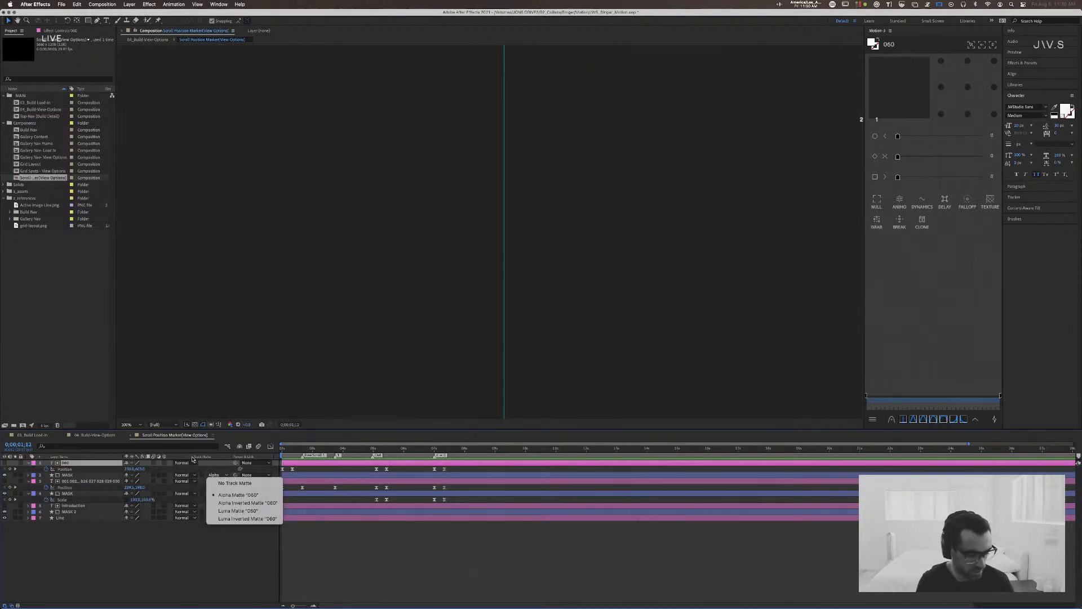
pyautogui.click(148, 567)
pyautogui.click(84, 475)
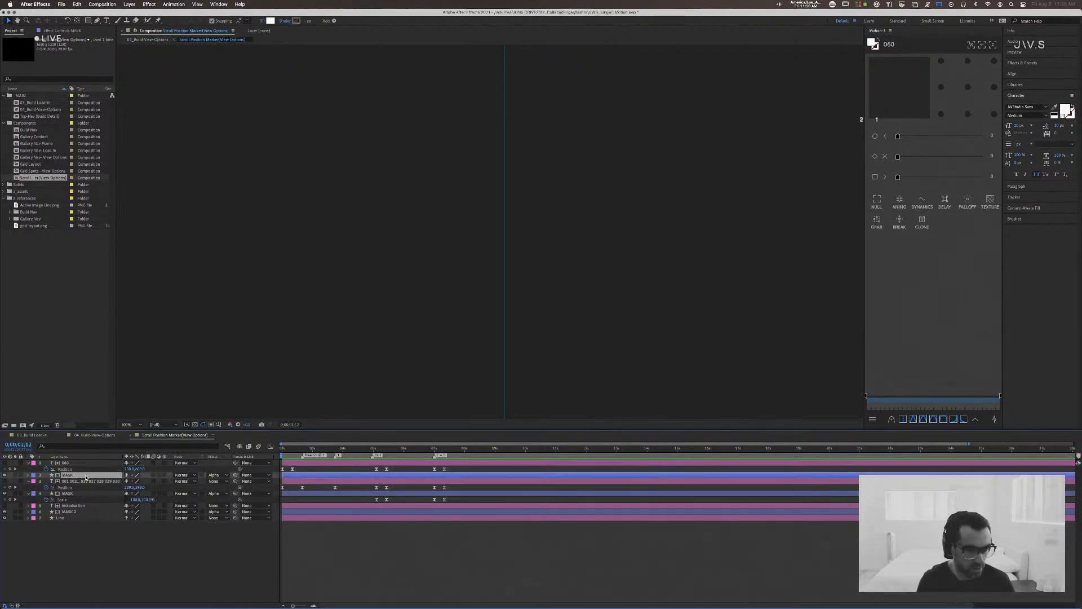
pyautogui.click(221, 477)
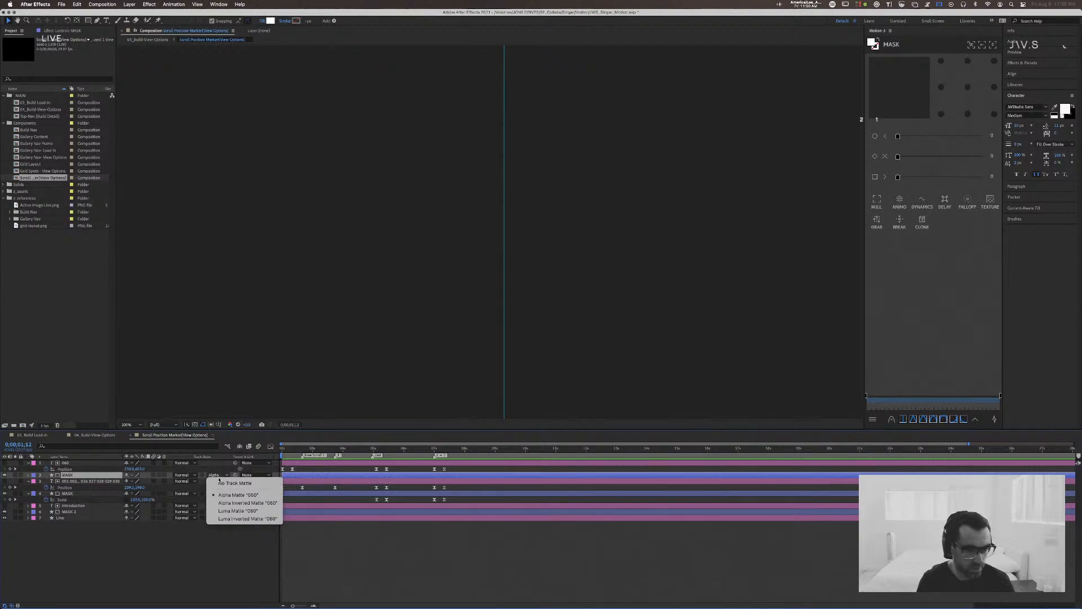
pyautogui.click(129, 551)
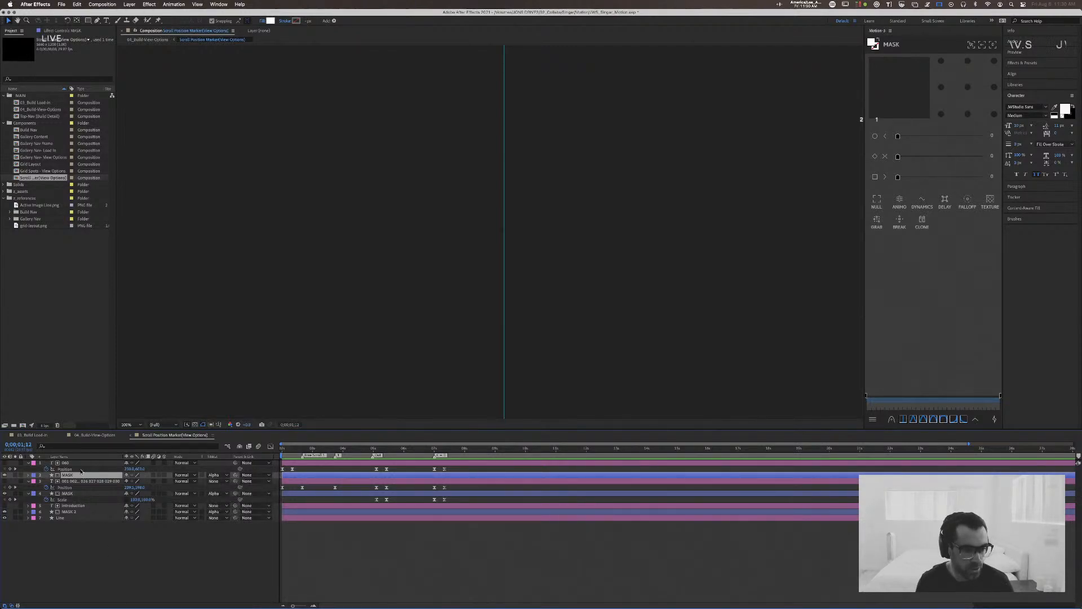
pyautogui.click(75, 462)
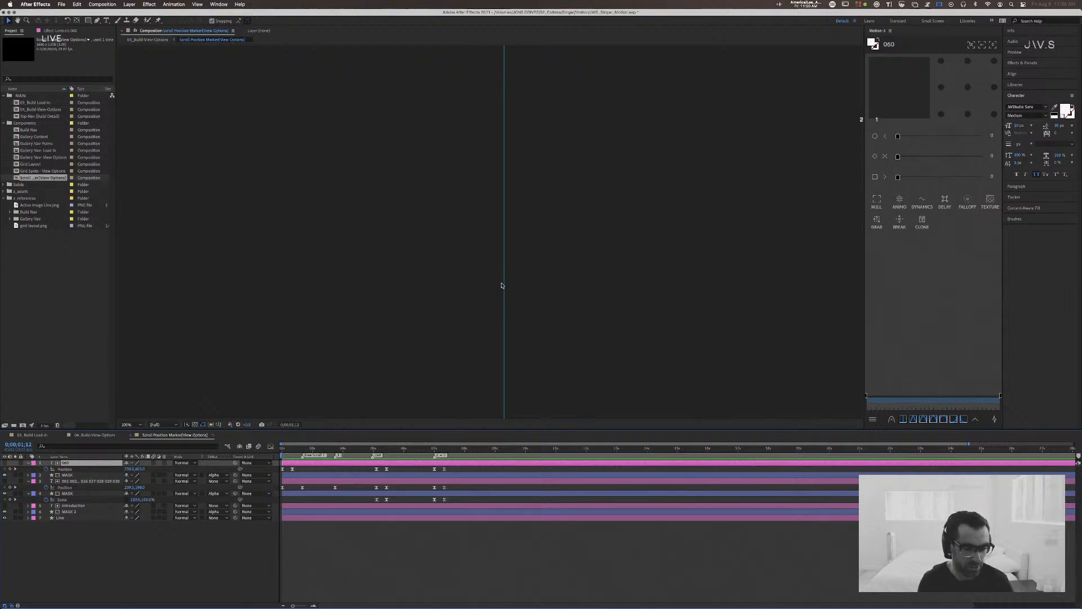
pyautogui.click(202, 524)
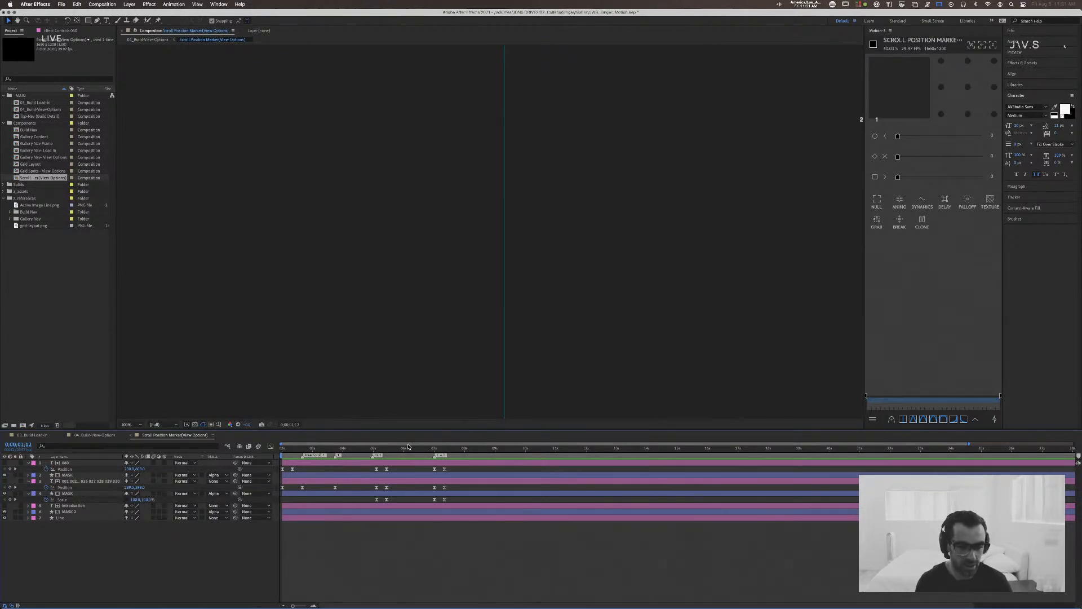
# Step: Preview the Scroll Position Marker animation from 0;00;02;00, then scrub back to about 0;00;03;16
pyautogui.moveTo(395, 448); pyautogui.dragTo(303, 449)
pyautogui.moveTo(443, 449); pyautogui.dragTo(272, 451)
pyautogui.press('space')
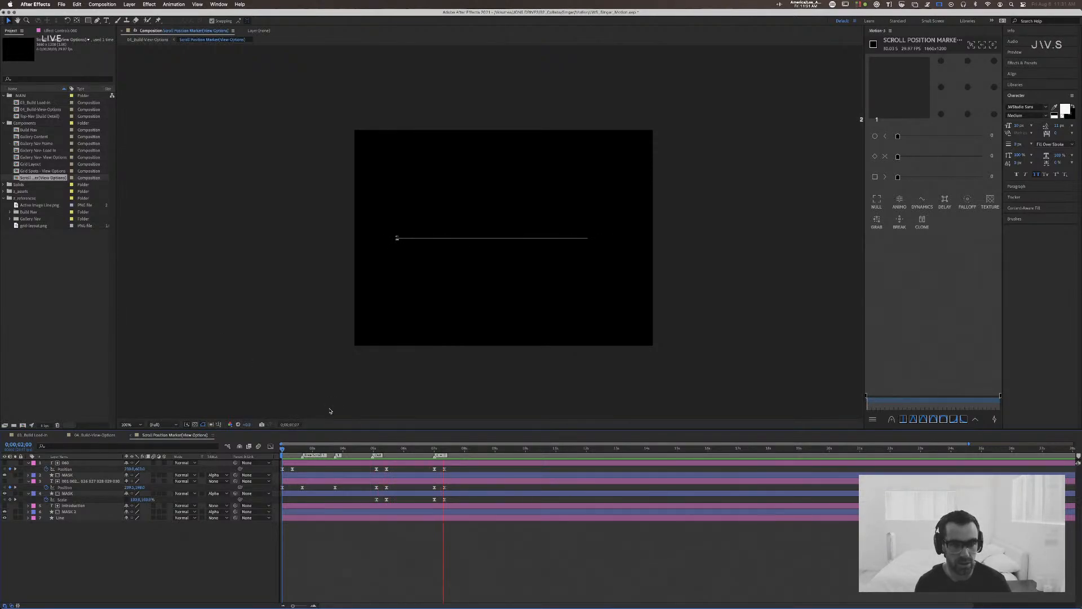
pyautogui.click(435, 448)
pyautogui.moveTo(435, 449); pyautogui.dragTo(329, 448)
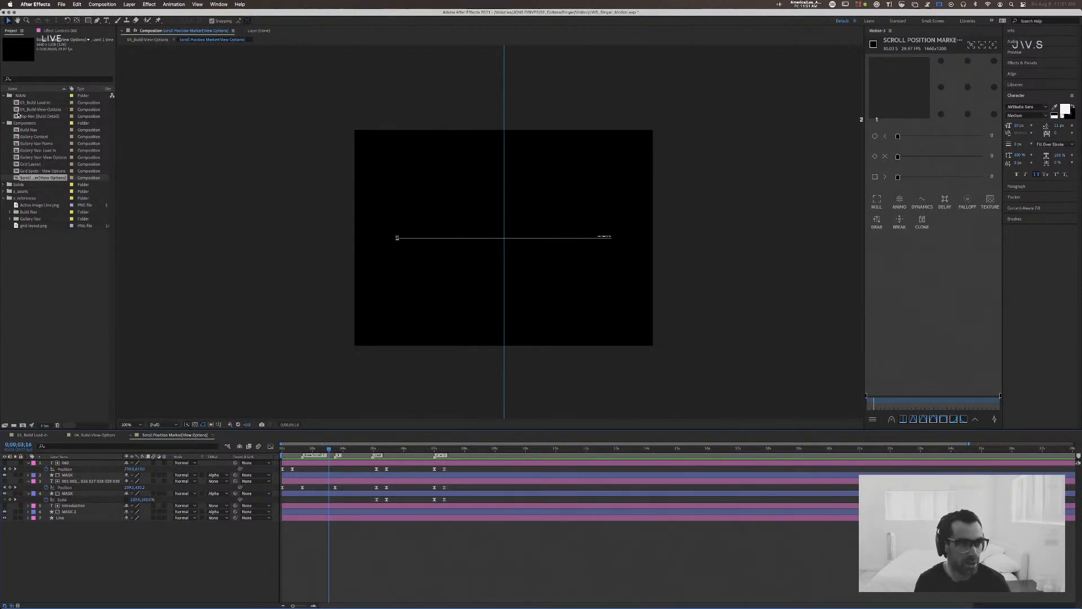
# Step: Select the Gallery Content composition in the project, then return the marker timeline to about 0;00;02;05
pyautogui.click(32, 104)
pyautogui.click(35, 137)
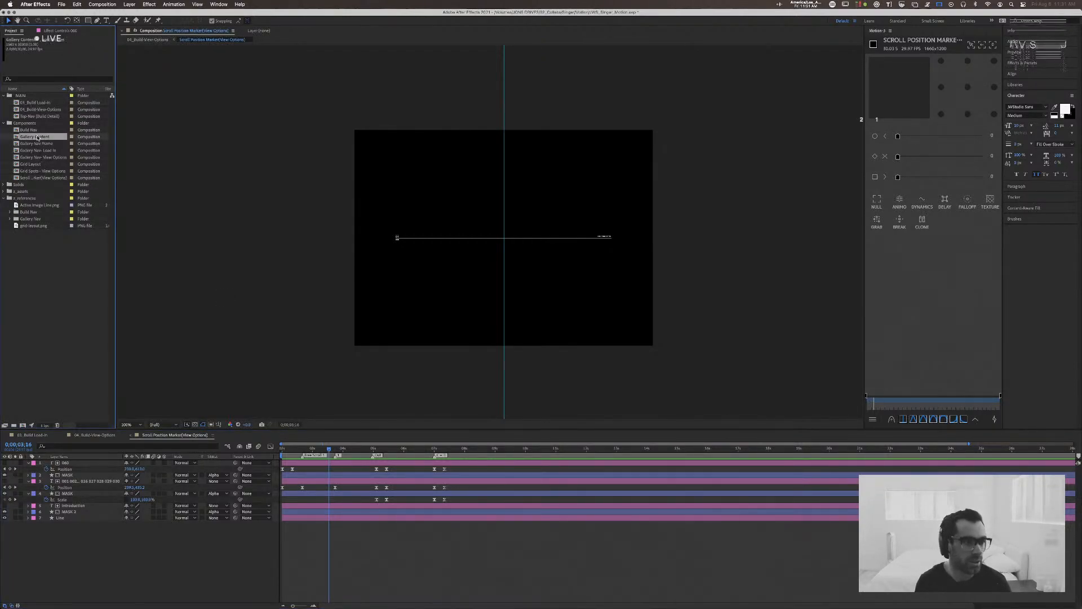
pyautogui.press('space')
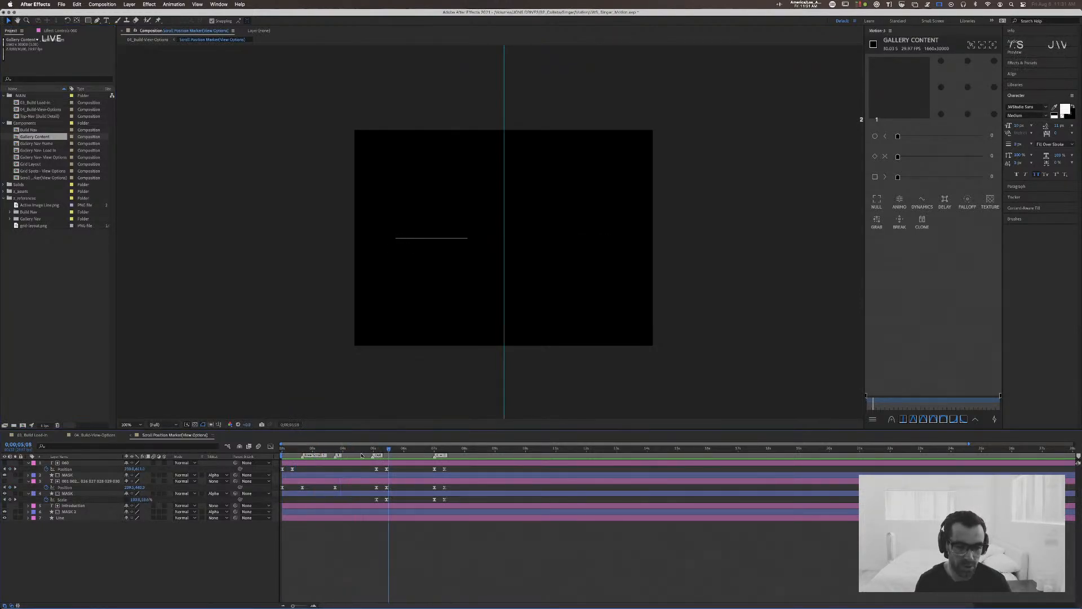
pyautogui.moveTo(316, 453); pyautogui.dragTo(287, 452)
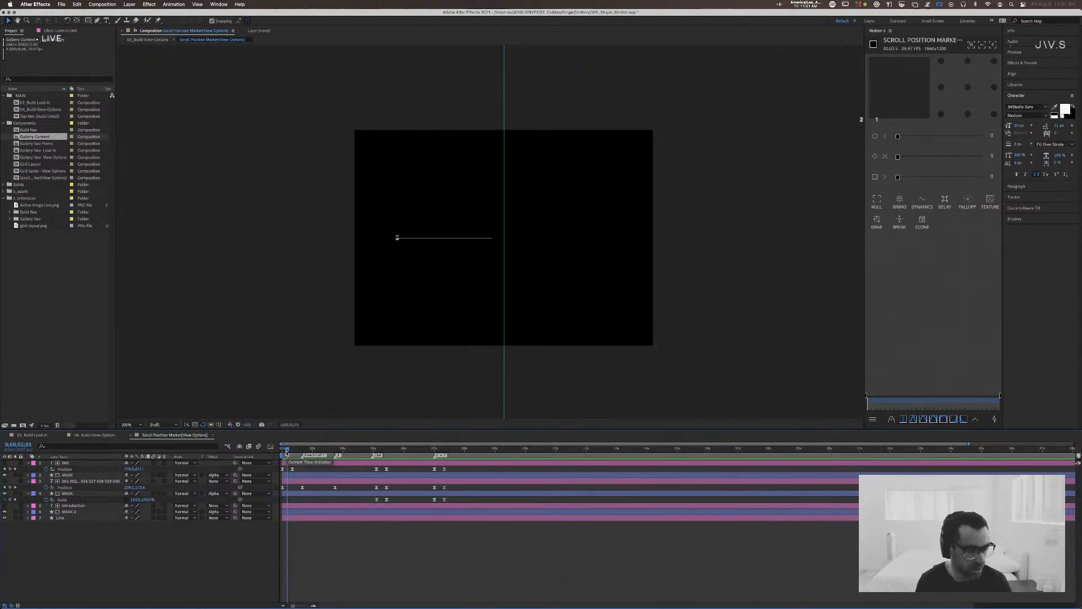
# Step: Select the MASK layer beneath the 060 text and view the counter numbers close up
pyautogui.click(82, 476)
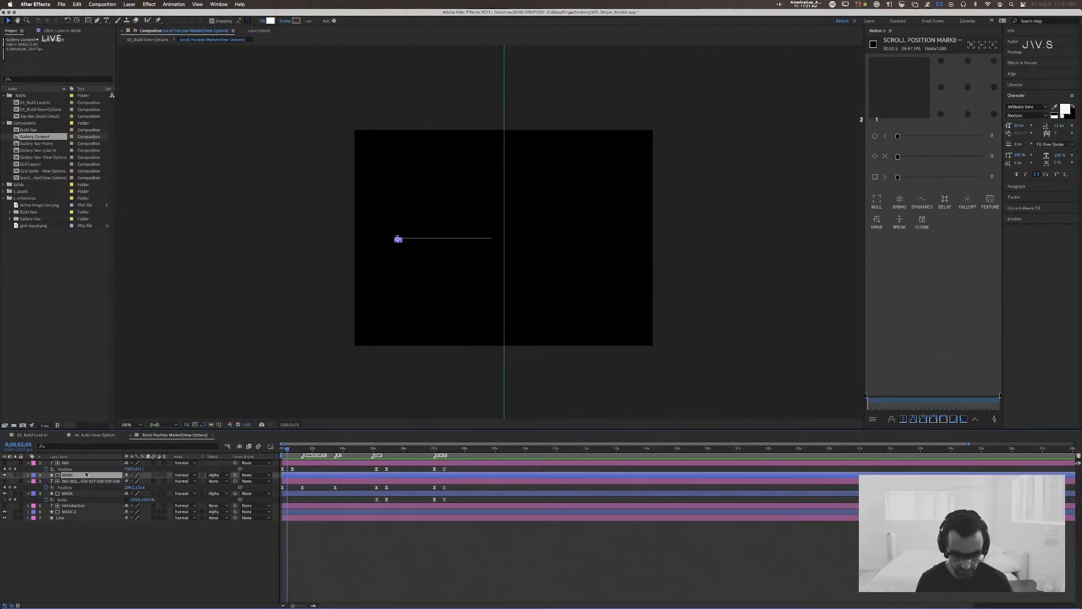
pyautogui.press('.')
pyautogui.press('.')
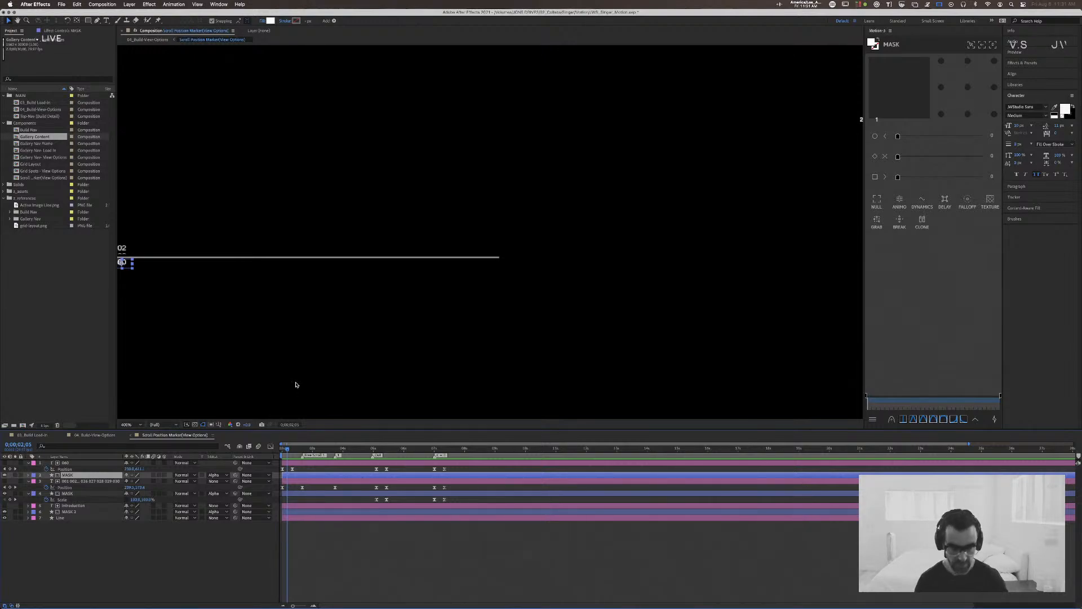
pyautogui.moveTo(176, 296); pyautogui.dragTo(410, 335)
pyautogui.press('.')
pyautogui.press('.')
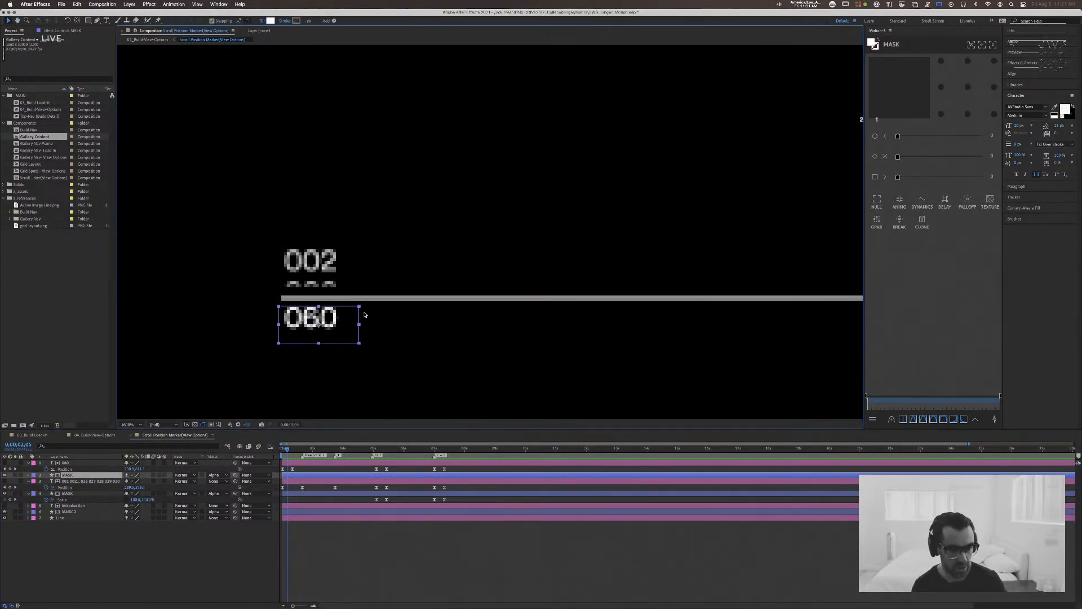
# Step: Review the rolling counter up to 0;00;04;27 with the MASK layer of the numbered text selected, then deselect it
pyautogui.click(290, 449)
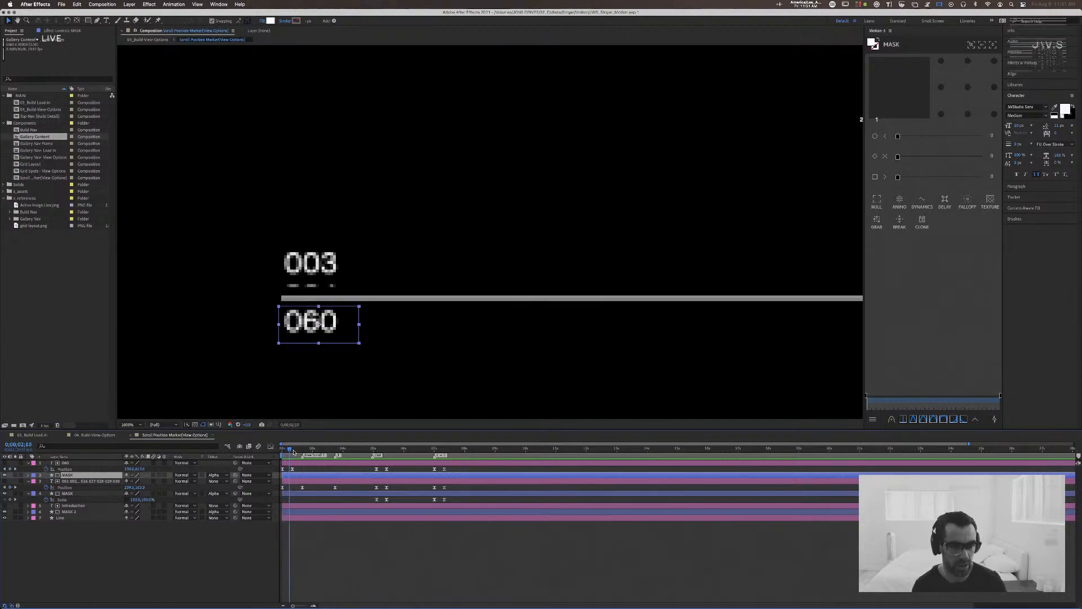
pyautogui.click(293, 450)
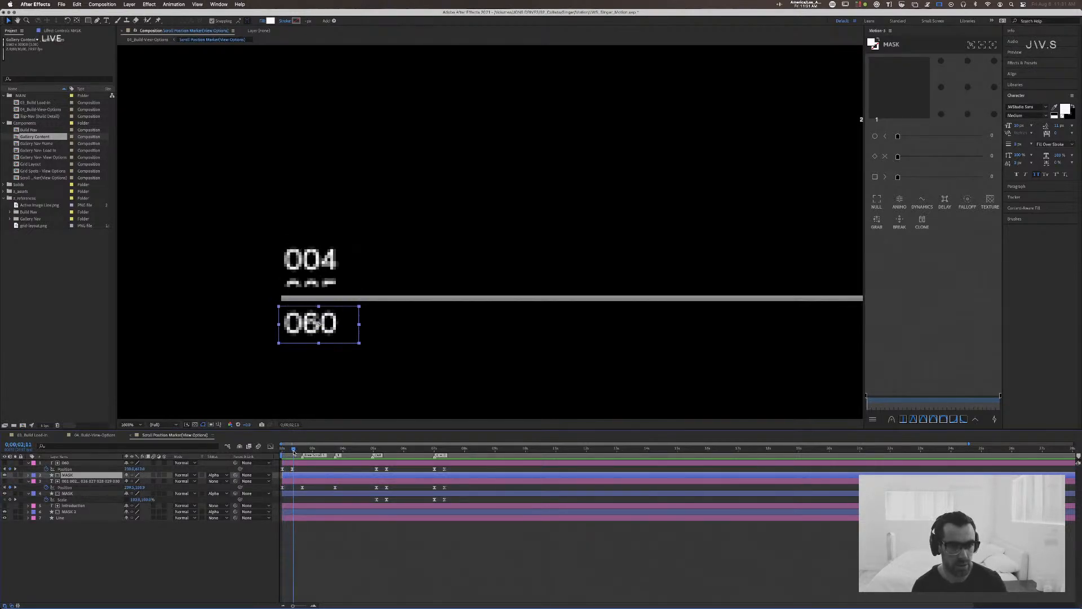
pyautogui.click(294, 451)
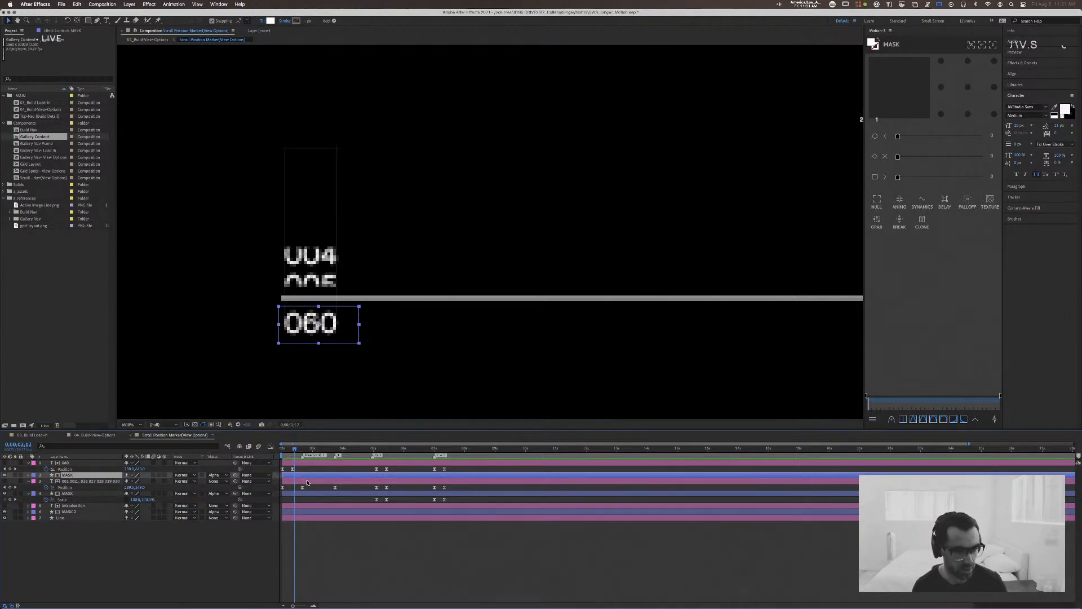
pyautogui.click(307, 480)
pyautogui.click(309, 493)
pyautogui.click(289, 450)
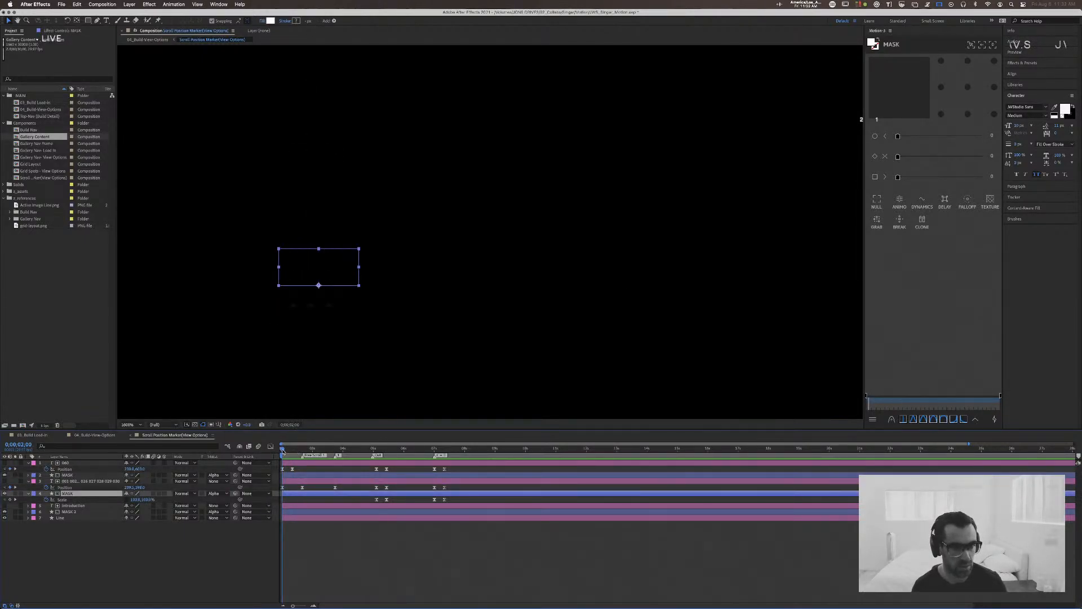
pyautogui.moveTo(295, 452); pyautogui.dragTo(372, 454)
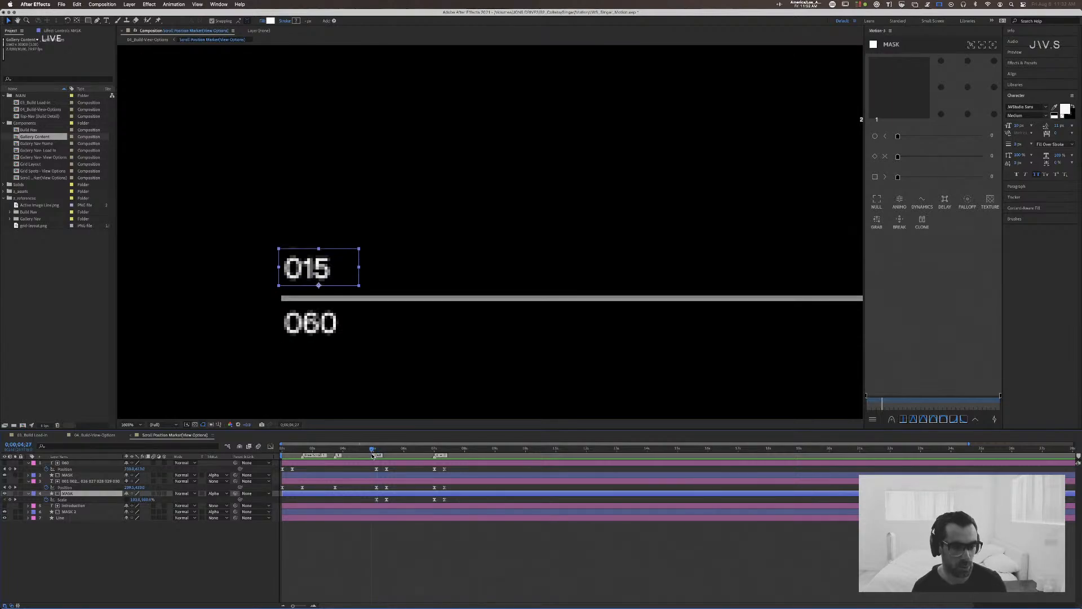
pyautogui.click(175, 553)
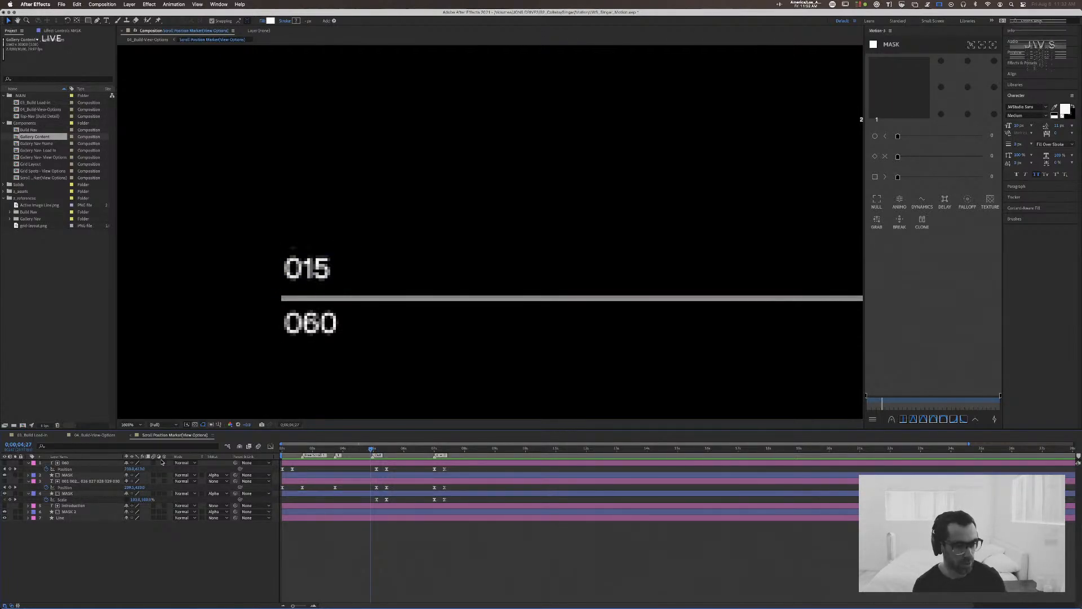
# Step: Enable the Adjustment Layer switch on the Line layer, then select the Introduction text layer
pyautogui.click(65, 463)
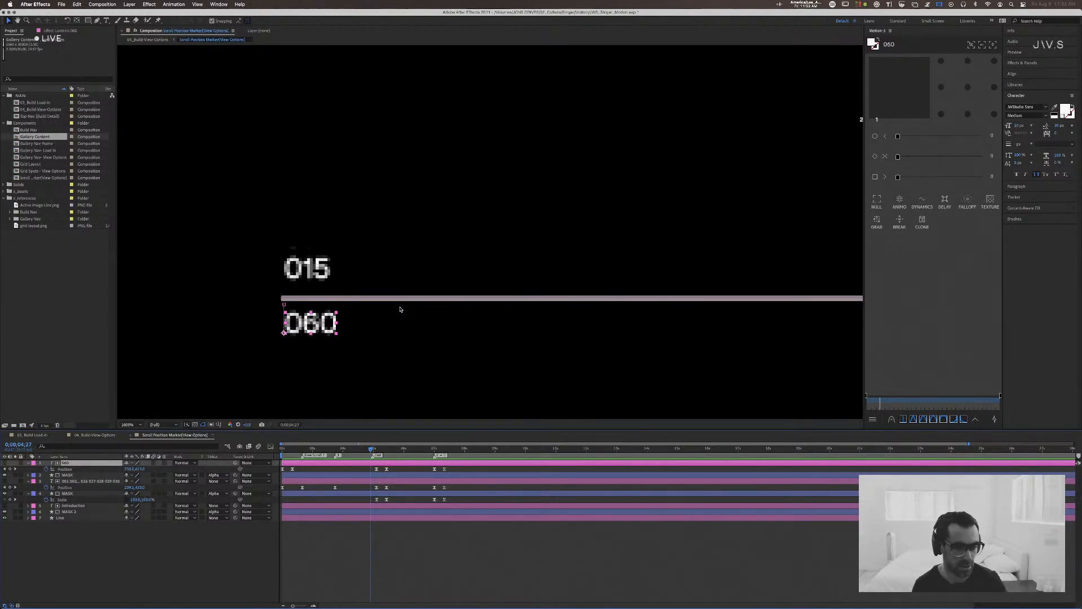
pyautogui.click(159, 517)
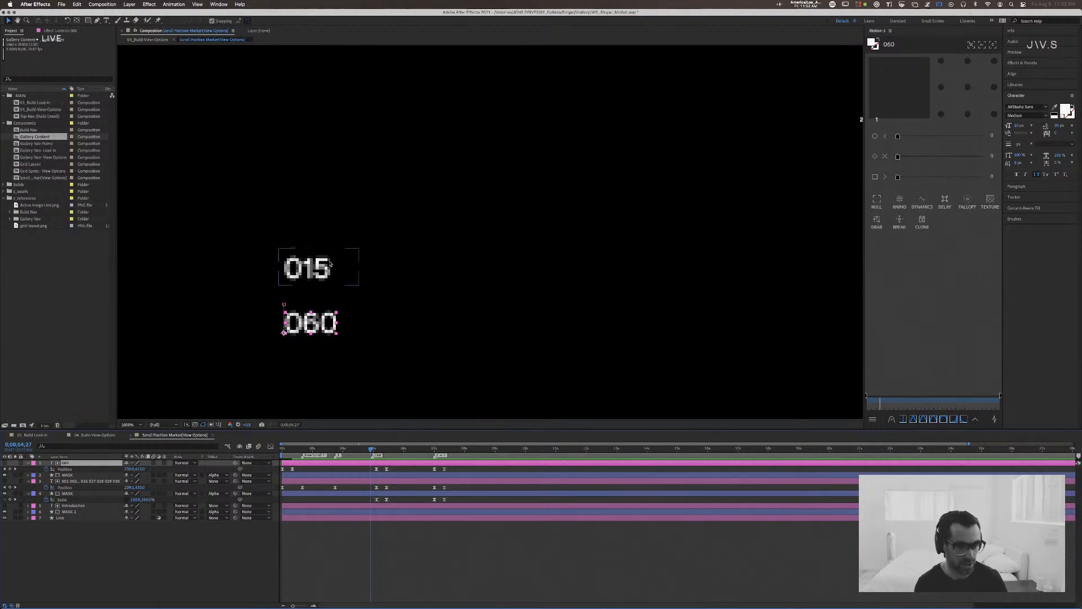
pyautogui.click(67, 518)
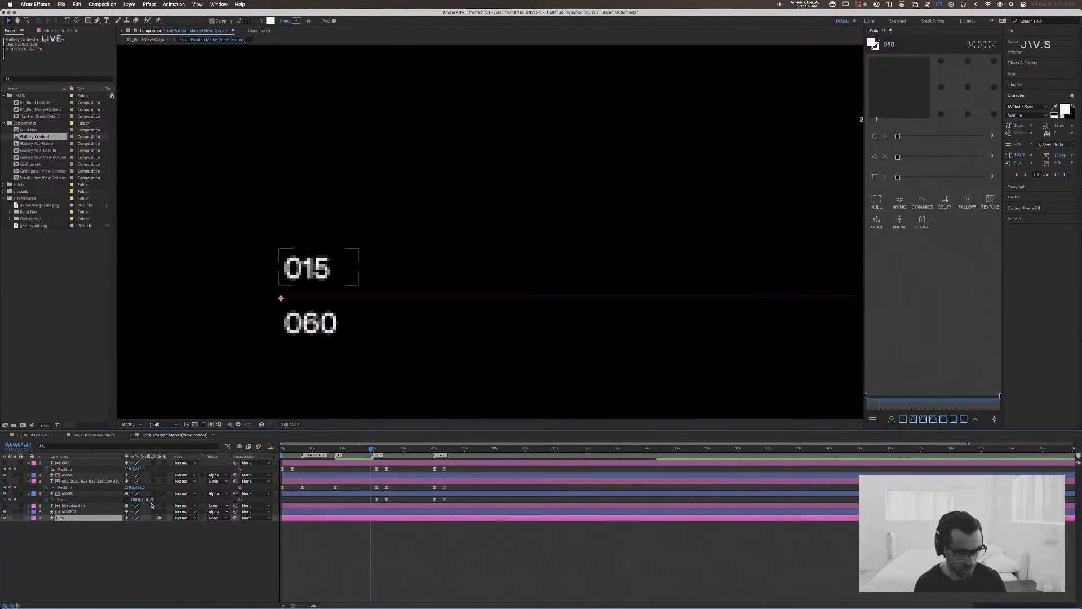
pyautogui.click(84, 506)
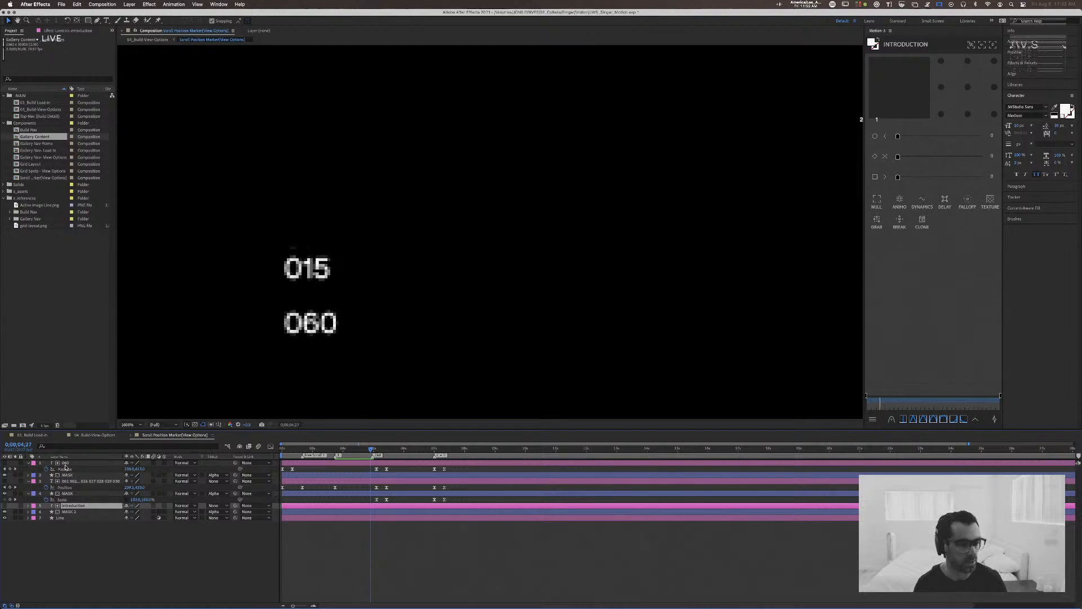
# Step: In the 04_Build-View-Options composition, draw a rectangular mask over the centre car image on the Scroll Position Marker layer
pyautogui.click(103, 436)
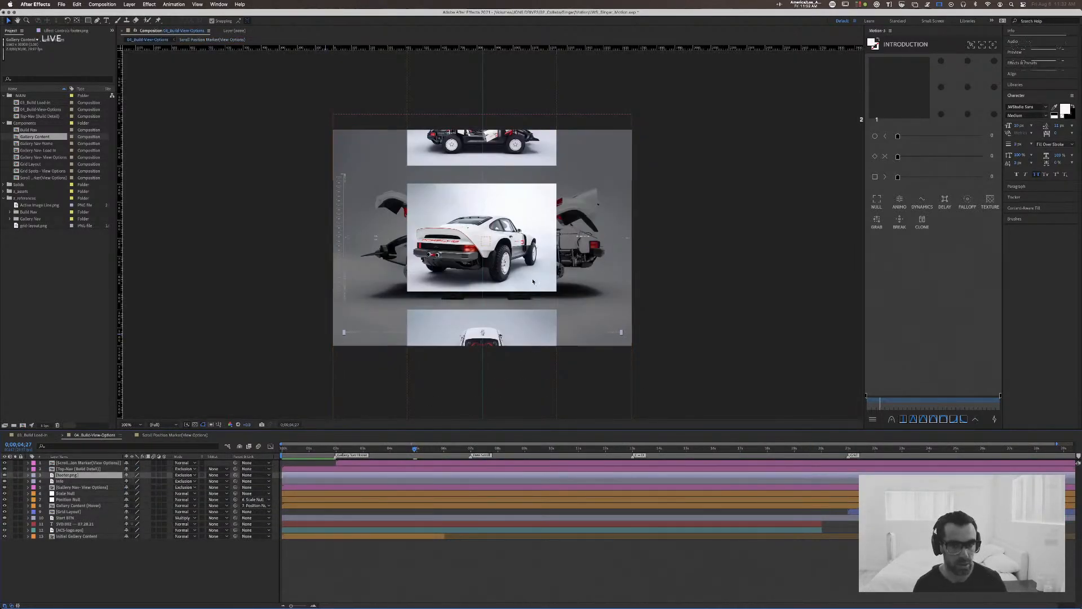
pyautogui.click(534, 283)
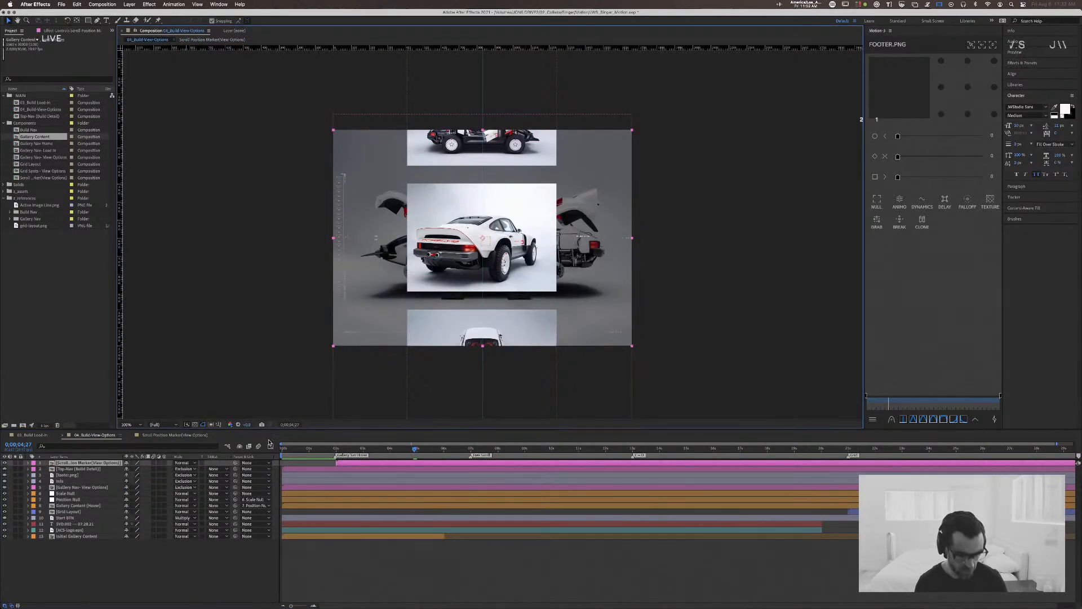
pyautogui.click(88, 20)
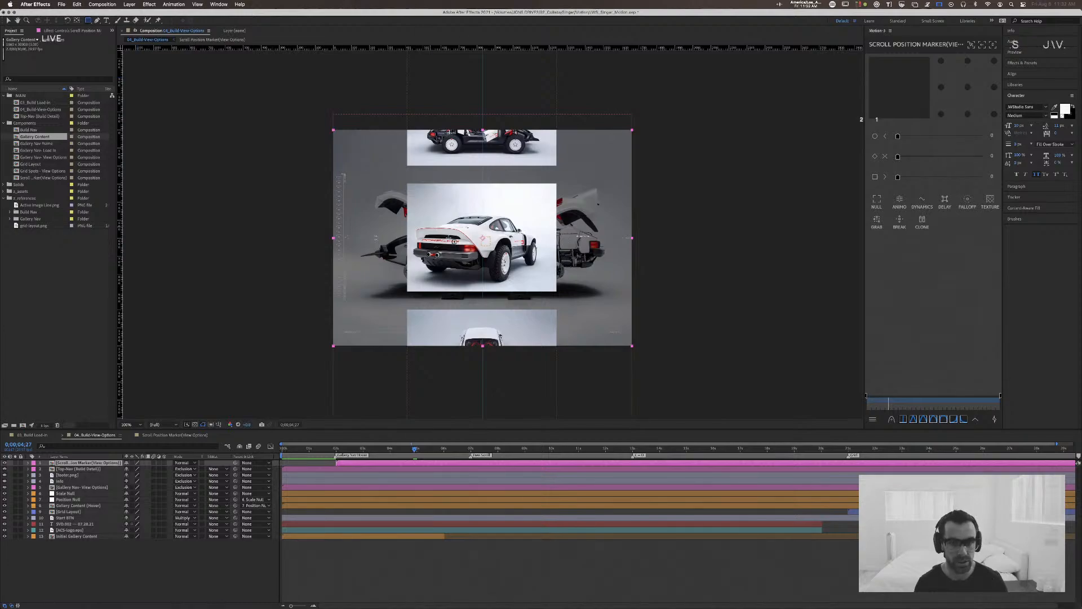
pyautogui.moveTo(432, 227); pyautogui.dragTo(519, 291)
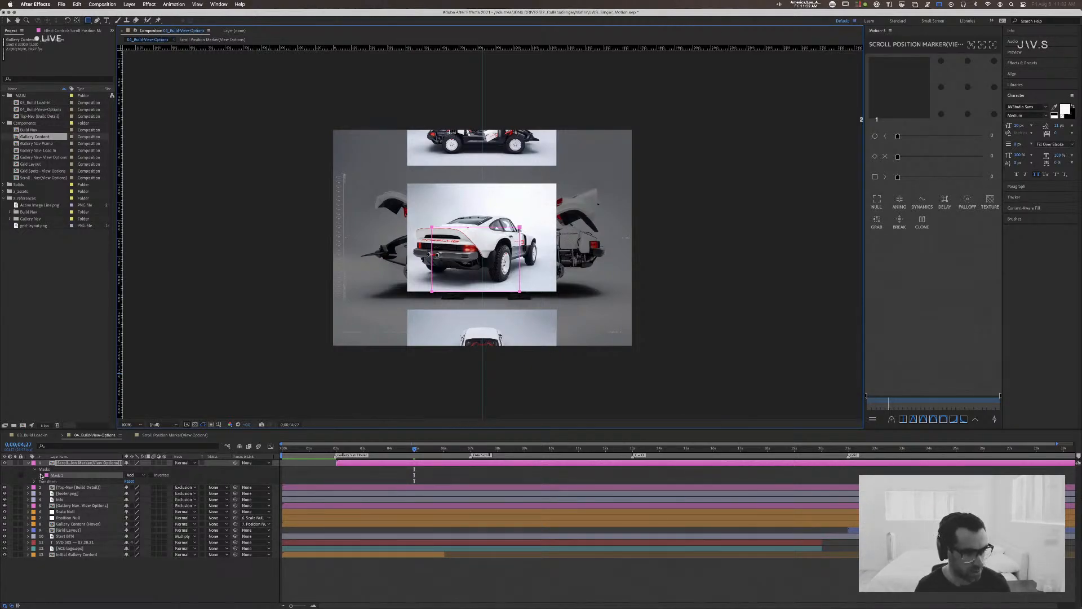
# Step: Try out the bounding box values and reset-shape options in the new mask's Mask Shape settings, then dismiss them
pyautogui.click(41, 475)
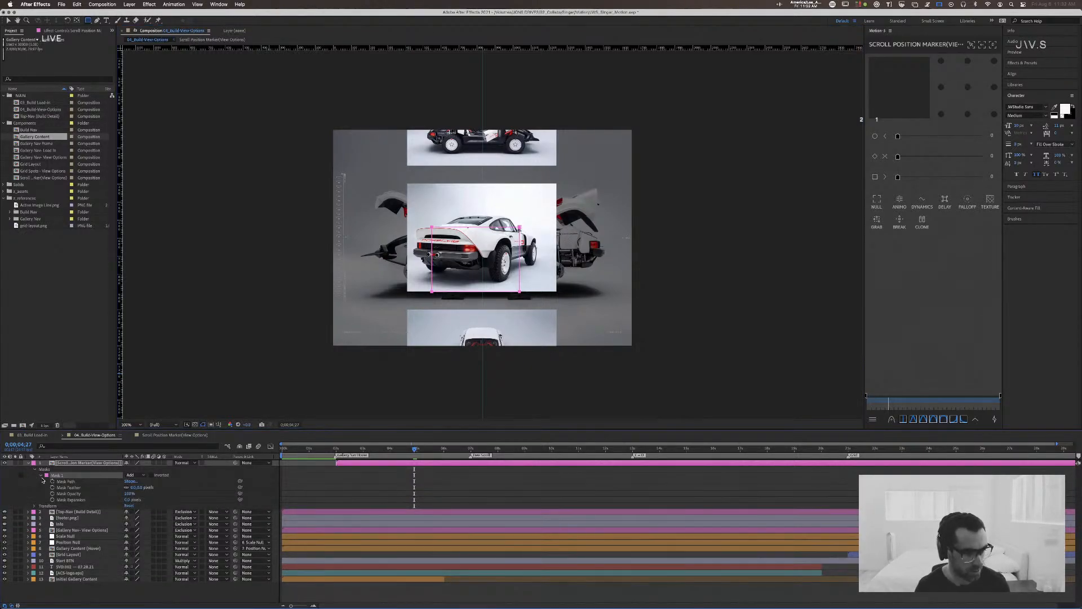
pyautogui.click(130, 480)
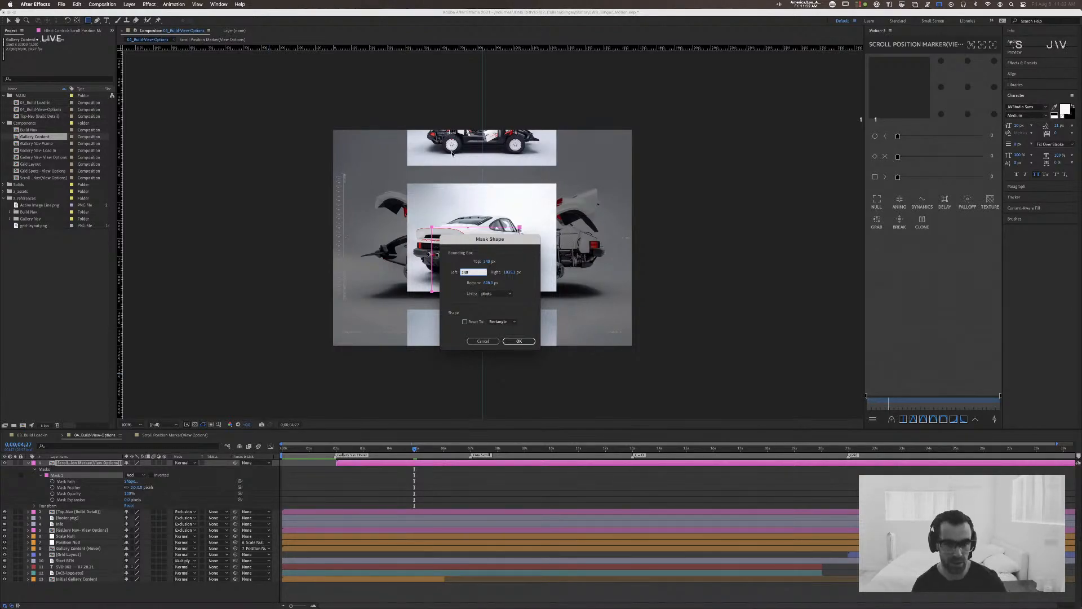
pyautogui.moveTo(490, 241); pyautogui.dragTo(580, 247)
pyautogui.click(601, 328)
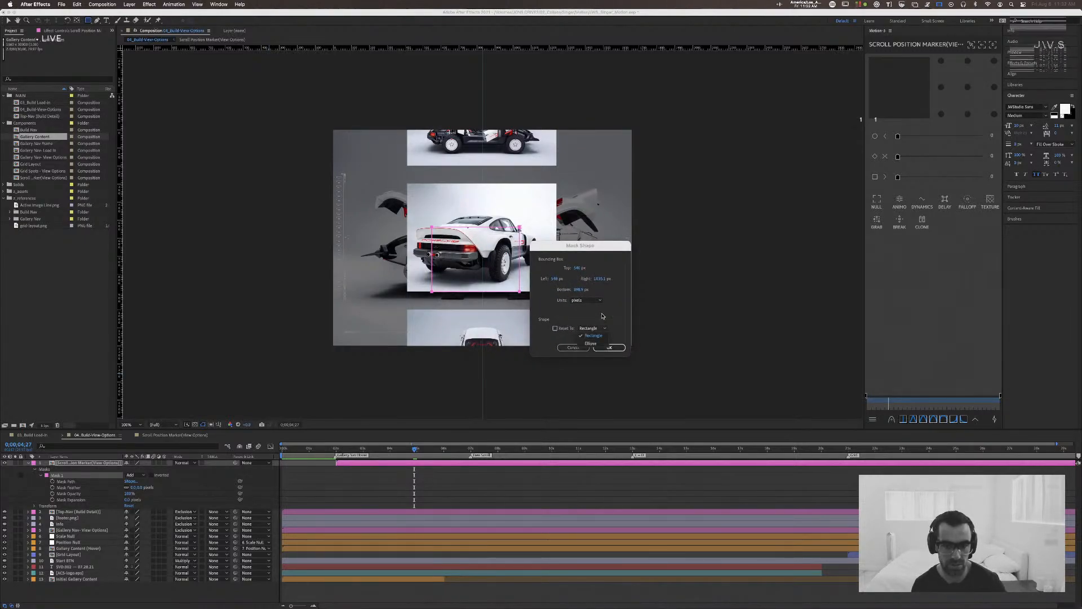
pyautogui.click(604, 321)
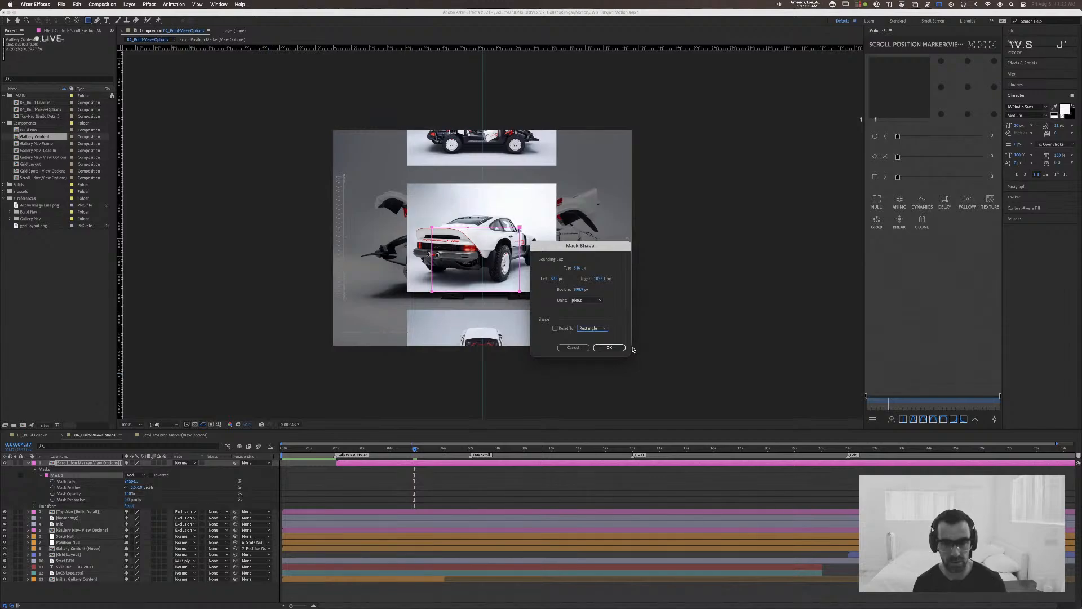
pyautogui.moveTo(577, 290); pyautogui.dragTo(507, 279)
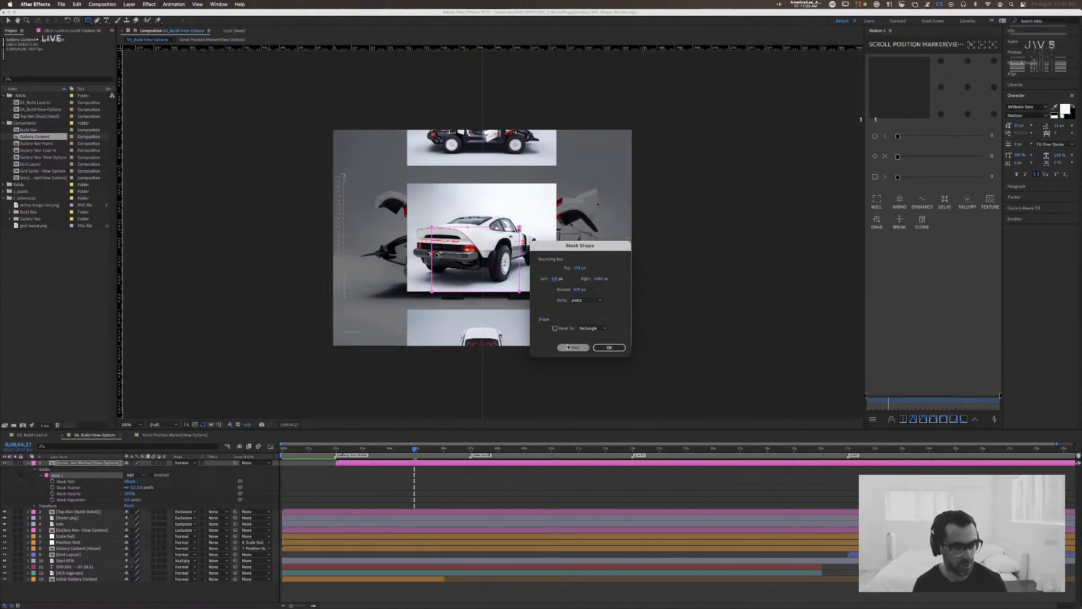
pyautogui.press('Return')
# Step: Animate the mask path by keyframing it moved upward at 0;00;04;27 and shifted down and across at 0;00;06;09
pyautogui.click(52, 480)
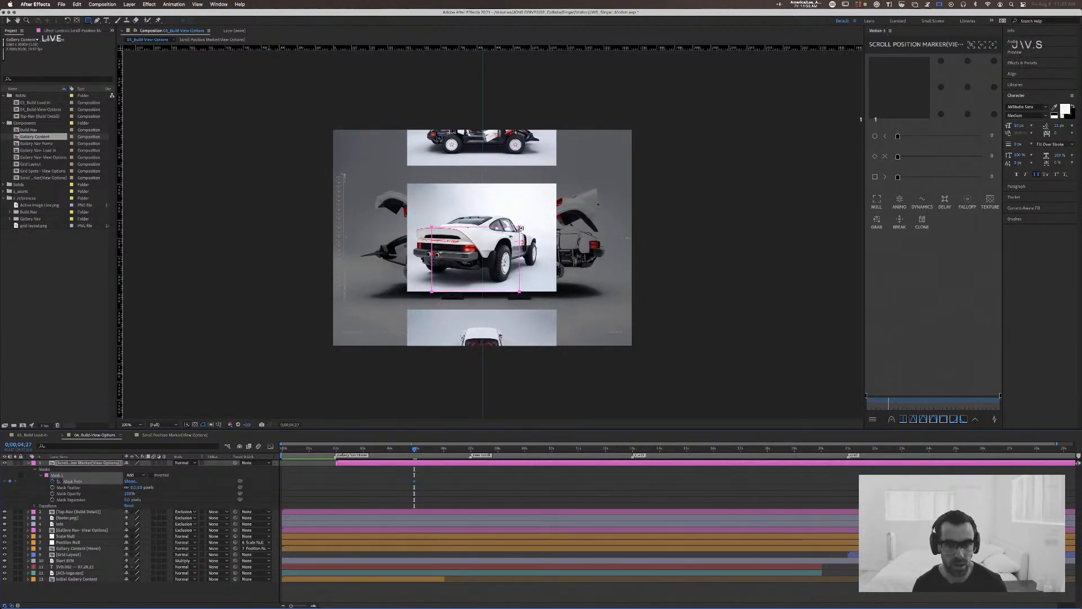
pyautogui.press('v')
pyautogui.moveTo(519, 230); pyautogui.dragTo(522, 207)
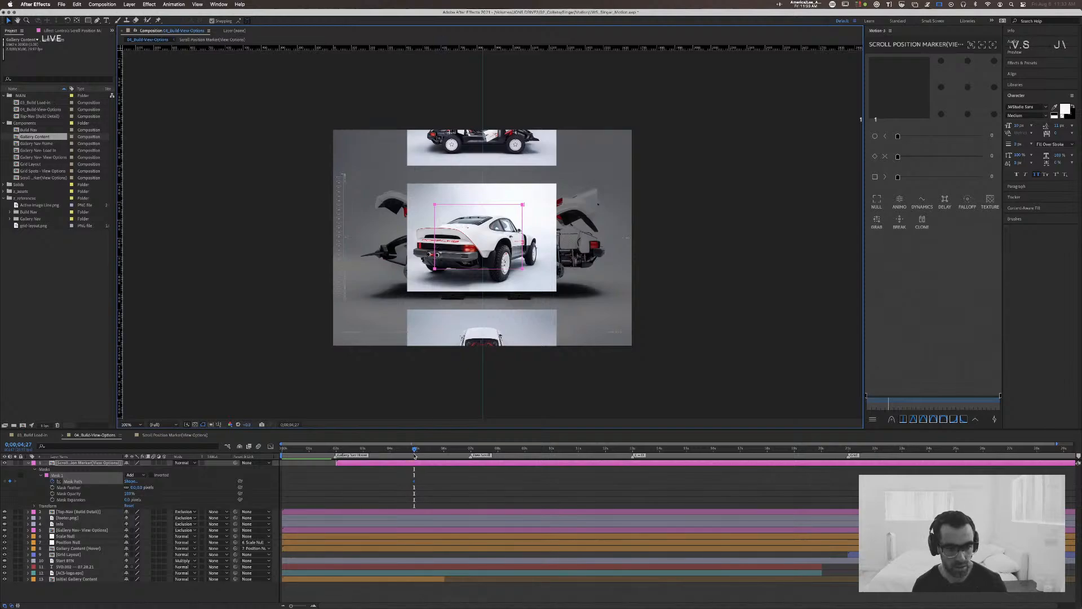
pyautogui.moveTo(415, 449); pyautogui.dragTo(449, 451)
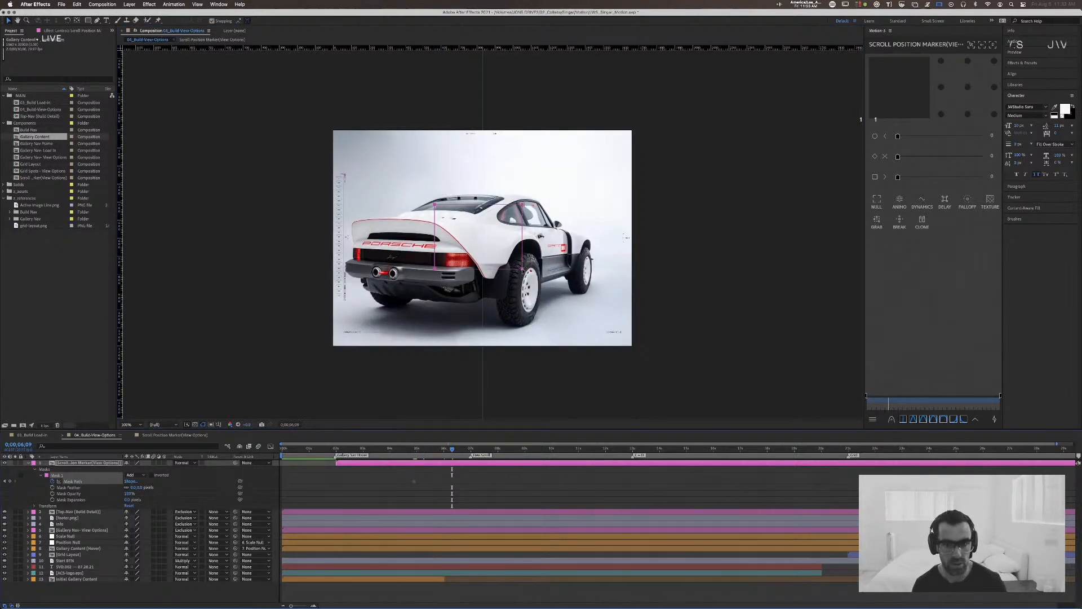
pyautogui.moveTo(523, 271); pyautogui.dragTo(524, 290)
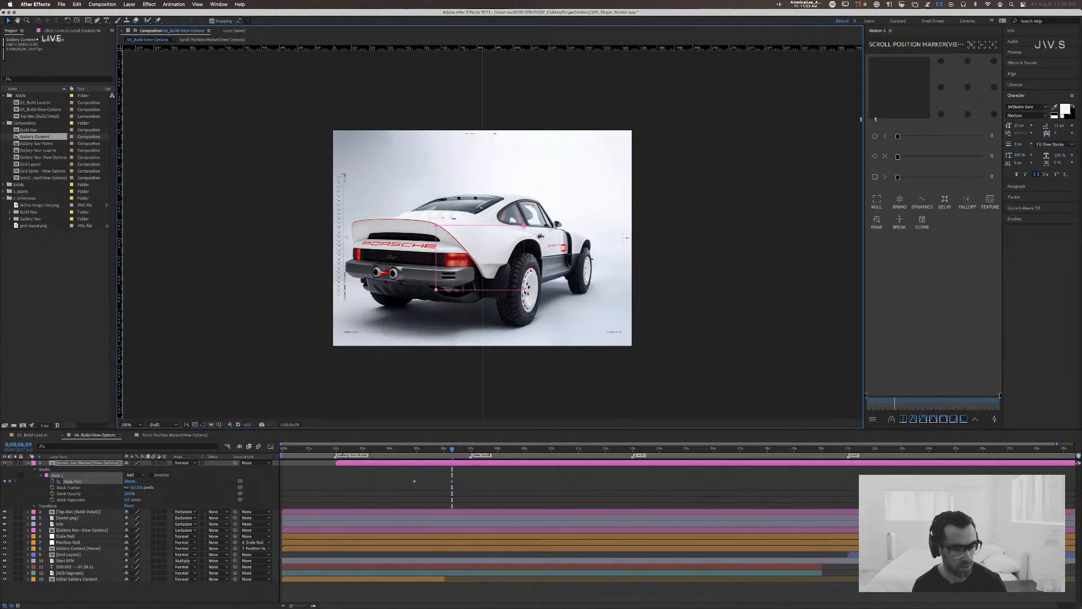
pyautogui.moveTo(524, 292)
pyautogui.mouseDown()
pyautogui.moveTo(517, 277)
pyautogui.moveTo(540, 280)
pyautogui.mouseUp()
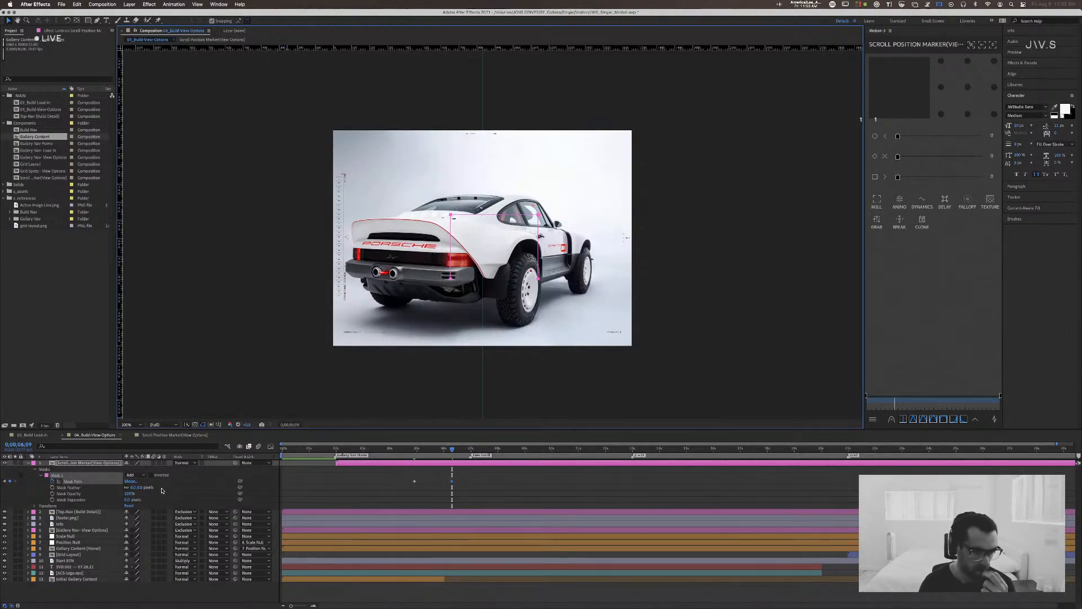
# Step: Check the Mask Shape bounds once more without applying changes, then delete the mask from the Scroll Position Marker layer
pyautogui.click(130, 481)
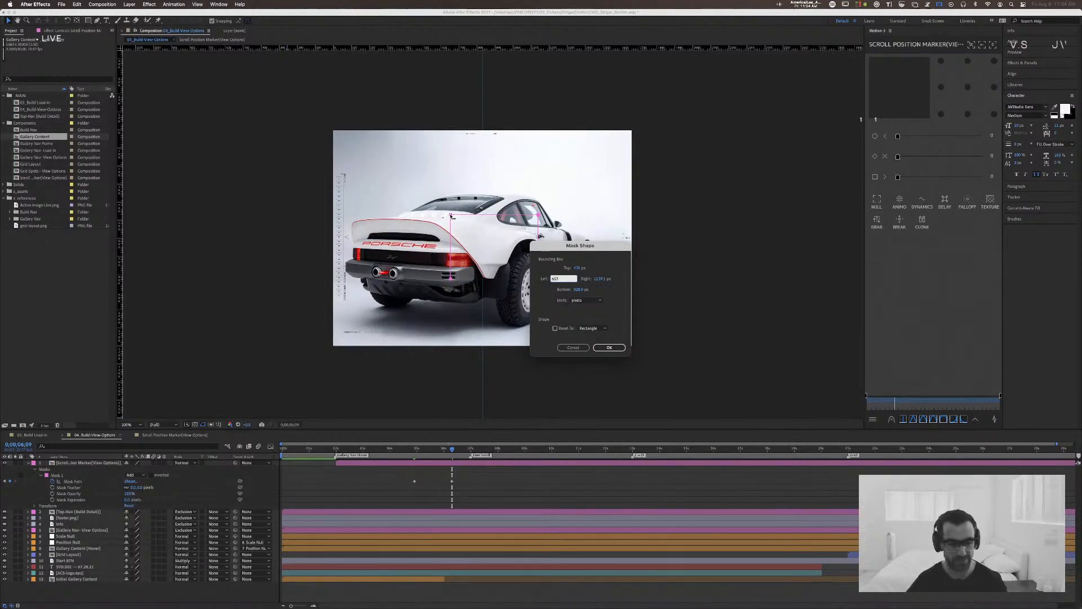
pyautogui.click(573, 347)
pyautogui.press(',')
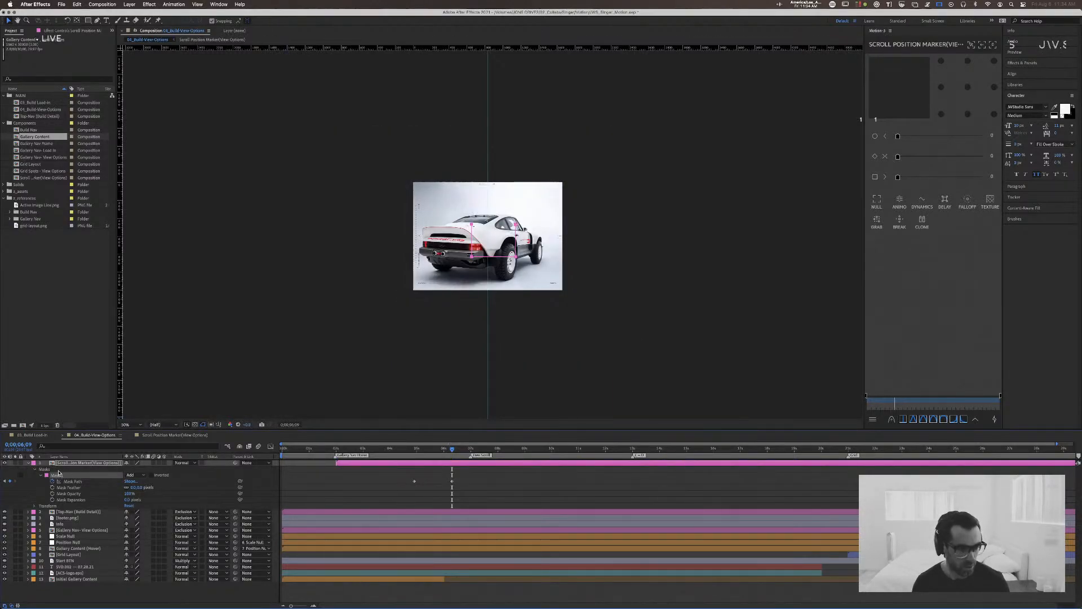
pyautogui.click(55, 470)
pyautogui.press('Delete')
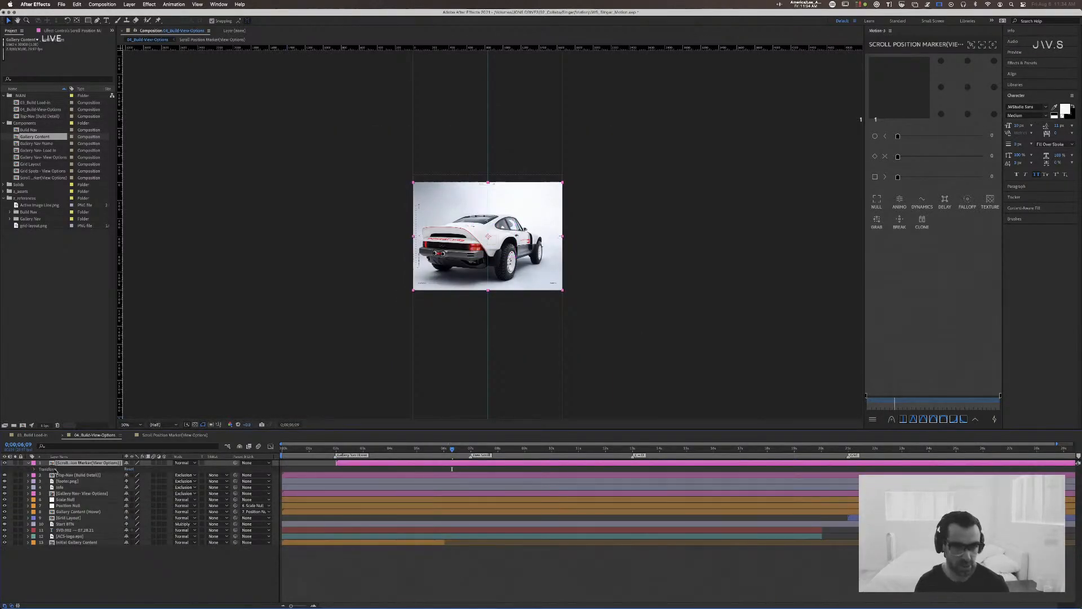
# Step: Deselect the layer and review the gallery scroll and marker animation close up from the start to about 0;00;03;26
pyautogui.press('.')
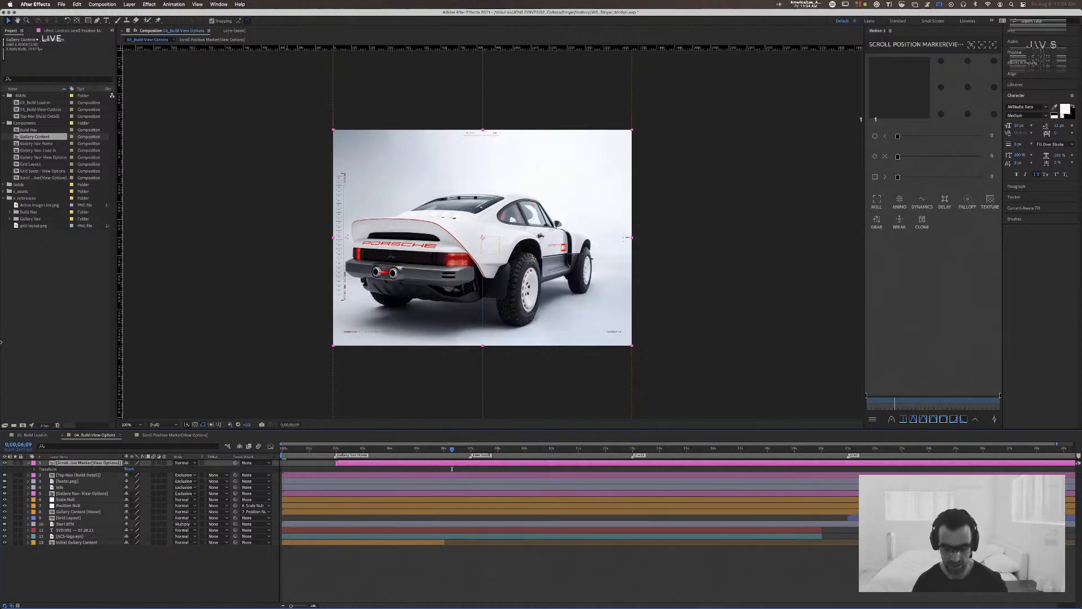
pyautogui.press('.')
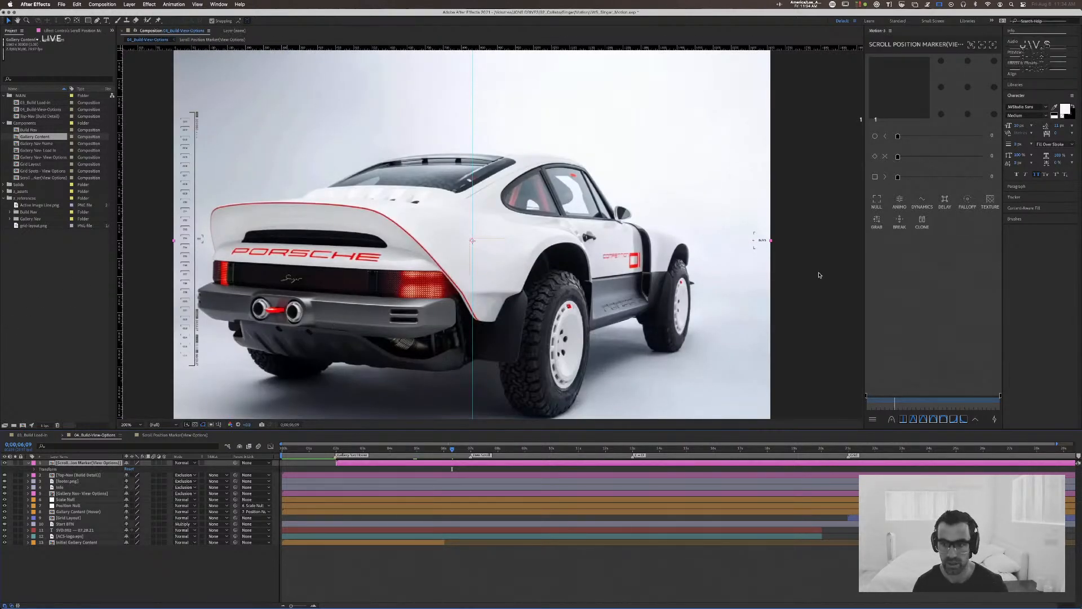
pyautogui.click(819, 275)
pyautogui.moveTo(451, 449); pyautogui.dragTo(248, 443)
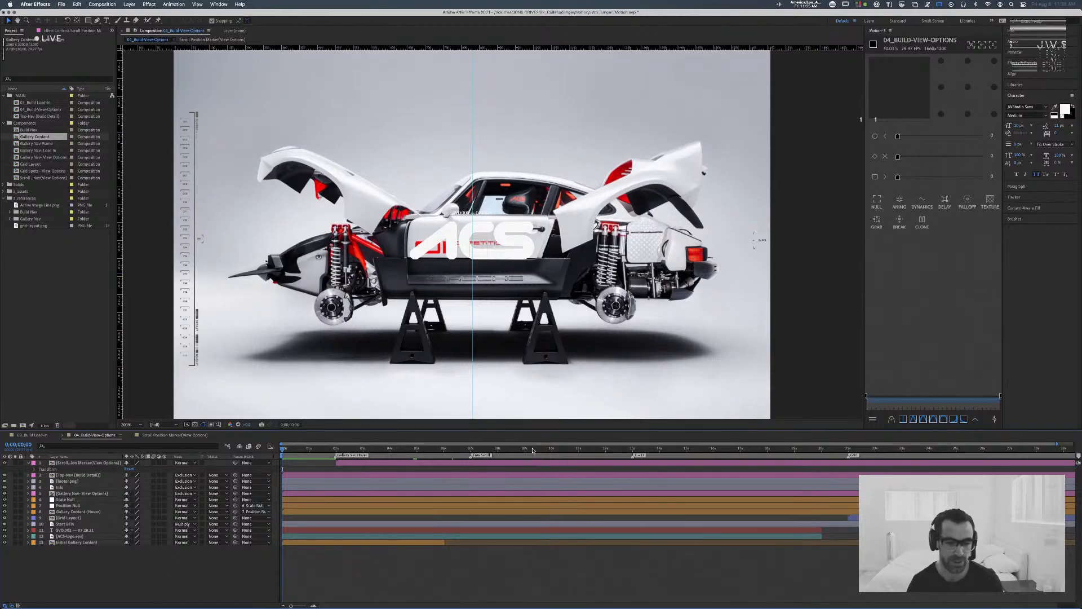
pyautogui.click(492, 448)
pyautogui.click(284, 448)
pyautogui.press('space')
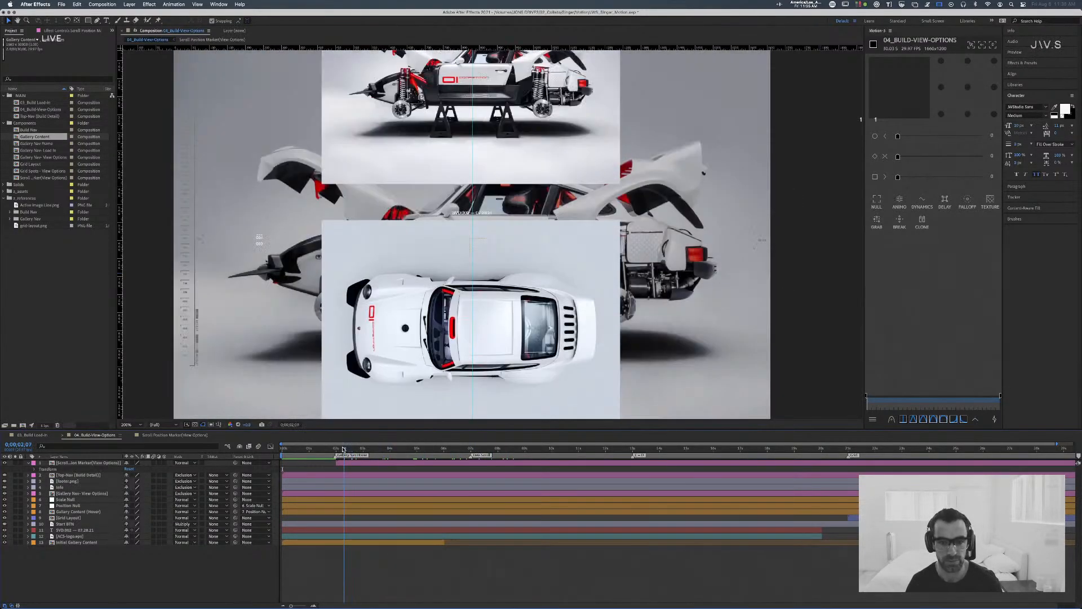
pyautogui.moveTo(285, 448); pyautogui.dragTo(361, 449)
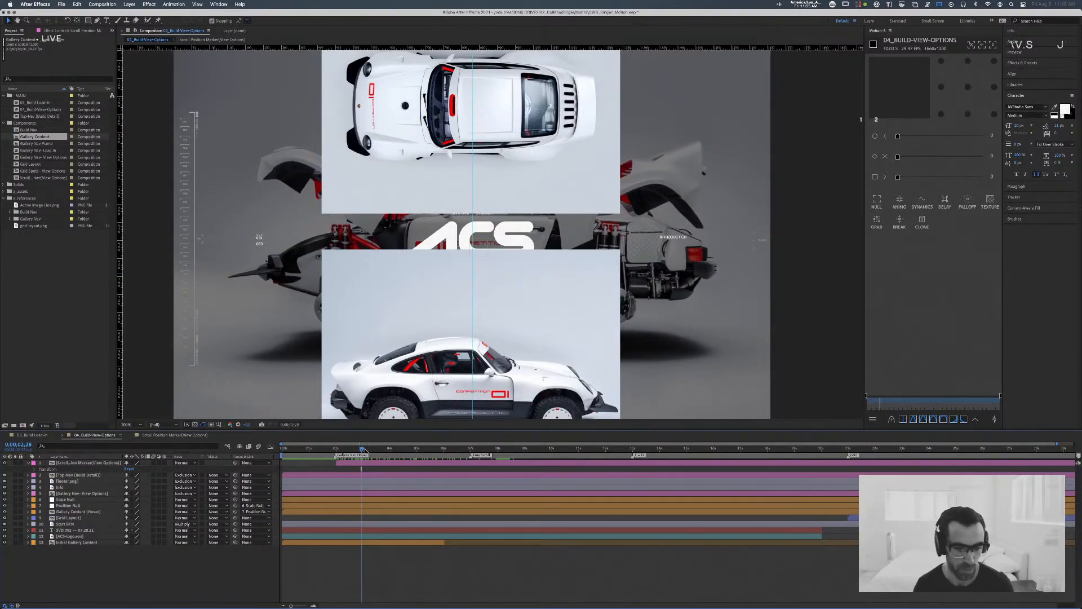
pyautogui.click(326, 447)
pyautogui.moveTo(326, 447); pyautogui.dragTo(387, 447)
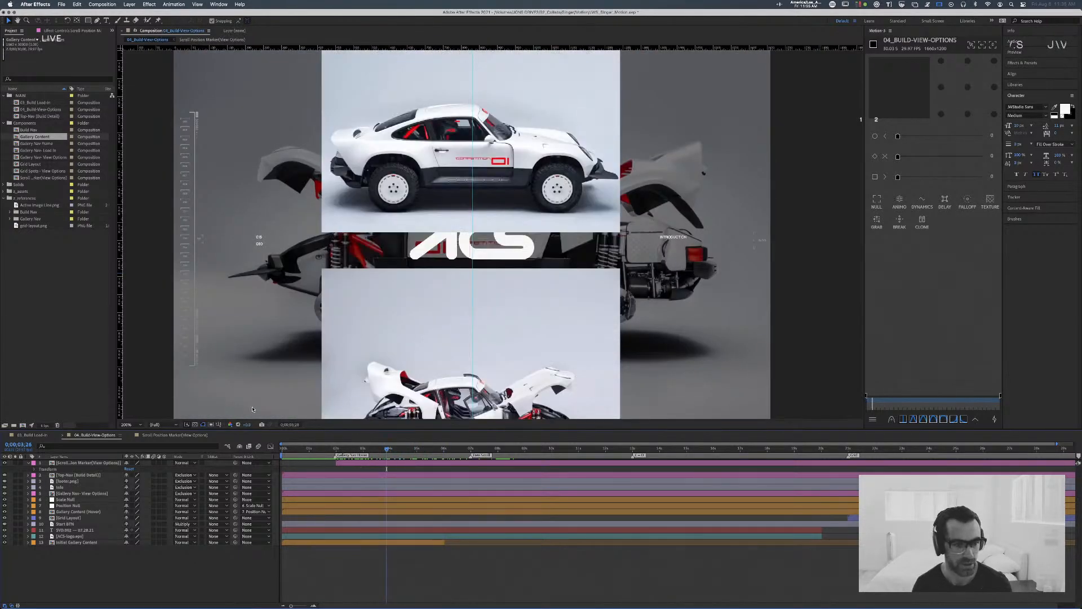
# Step: In the Scroll Position Marker composition at 0;00;03;00, disable the Adjustment Layer switch on the Line layer
pyautogui.click(176, 435)
pyautogui.moveTo(339, 450); pyautogui.dragTo(313, 454)
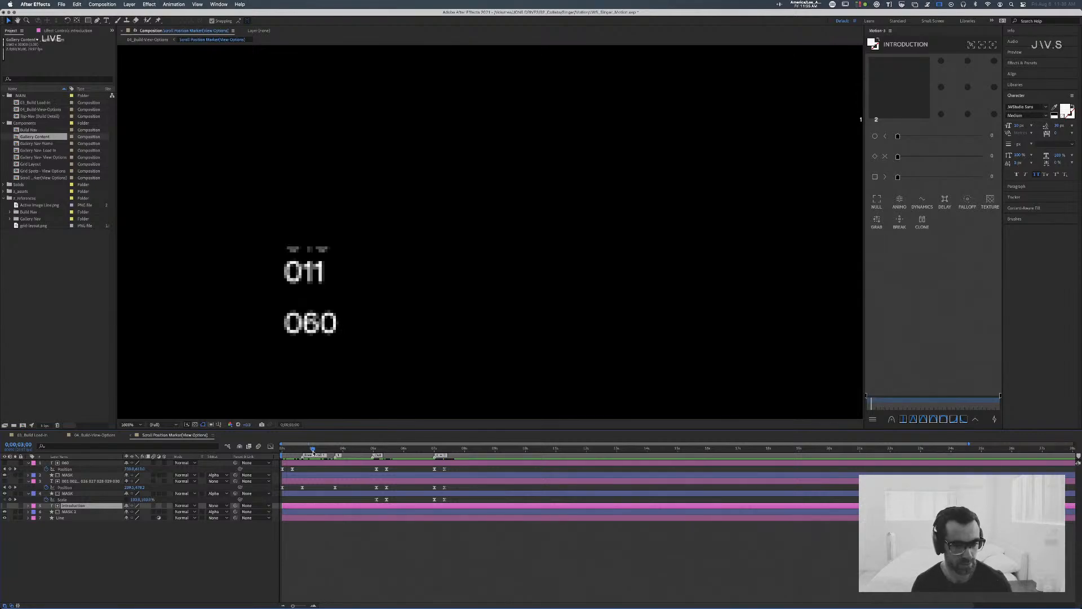
pyautogui.click(69, 511)
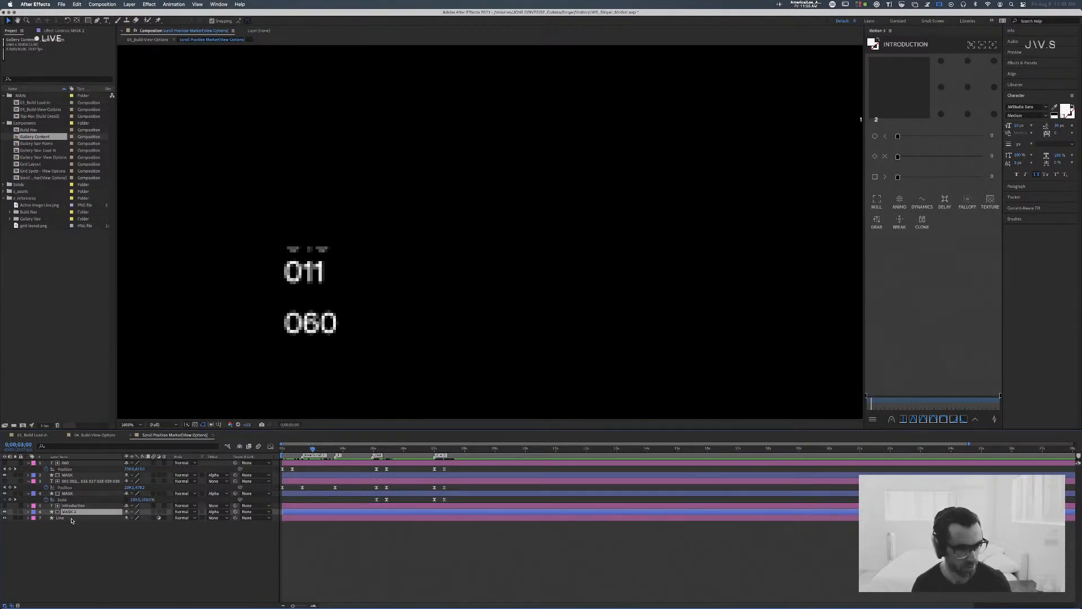
pyautogui.click(61, 518)
pyautogui.click(159, 517)
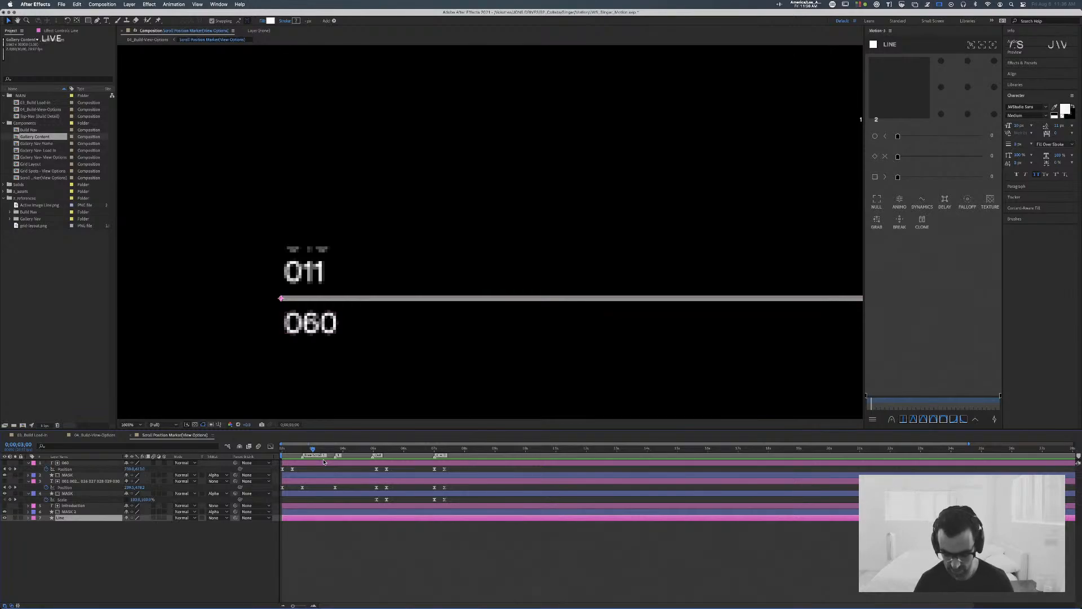
# Step: Deselect the Line layer, bring the full marker line with its counter and INTRODUCTION label into view, and save the project
pyautogui.press(',')
pyautogui.press(',')
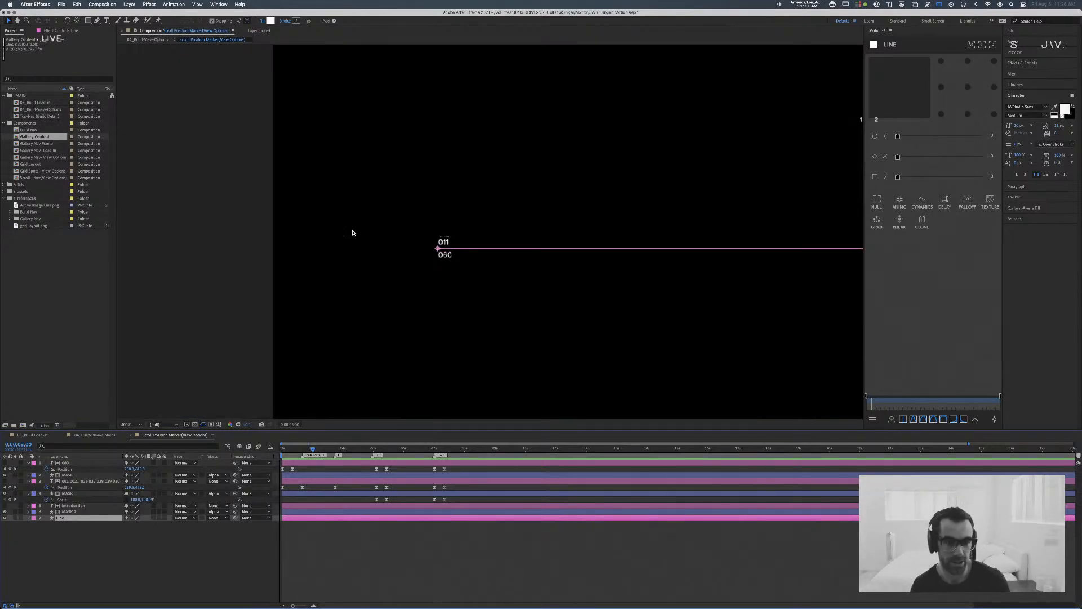
pyautogui.click(258, 220)
pyautogui.moveTo(375, 154); pyautogui.dragTo(172, 165)
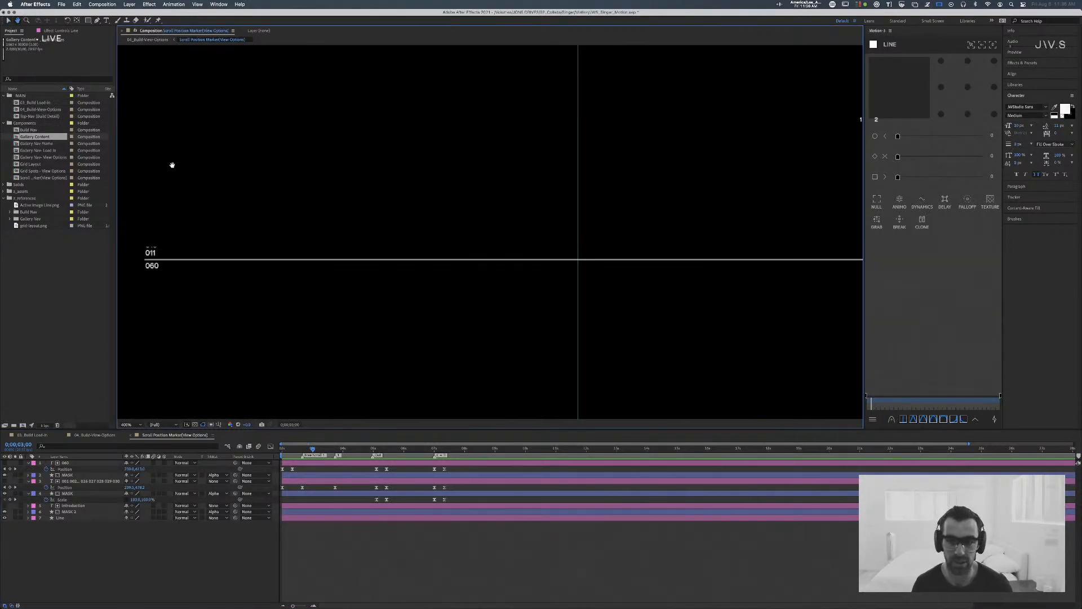
pyautogui.press(',')
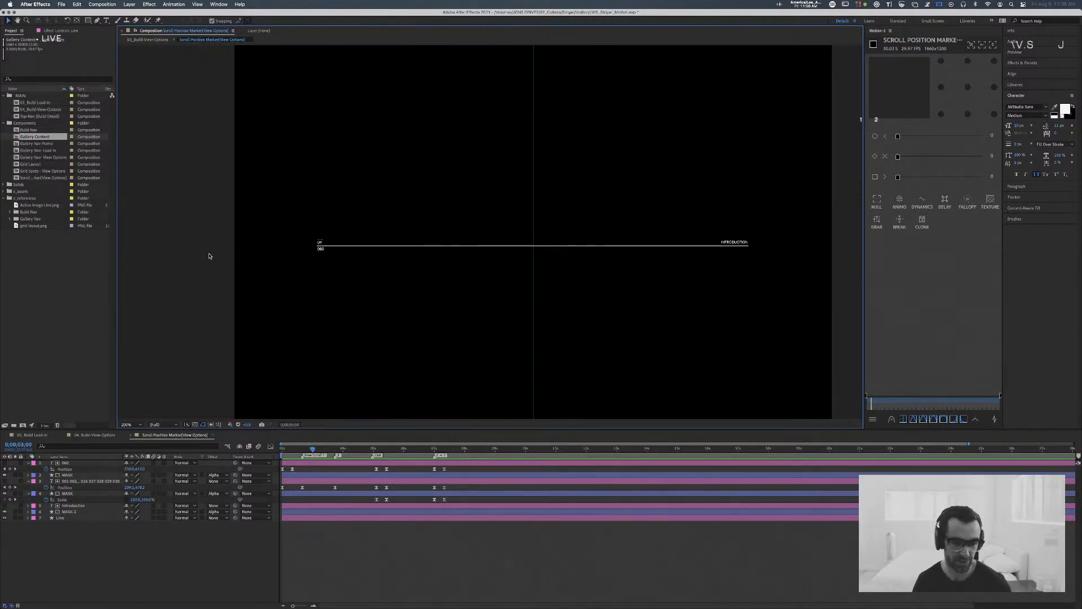
pyautogui.press('super+s')
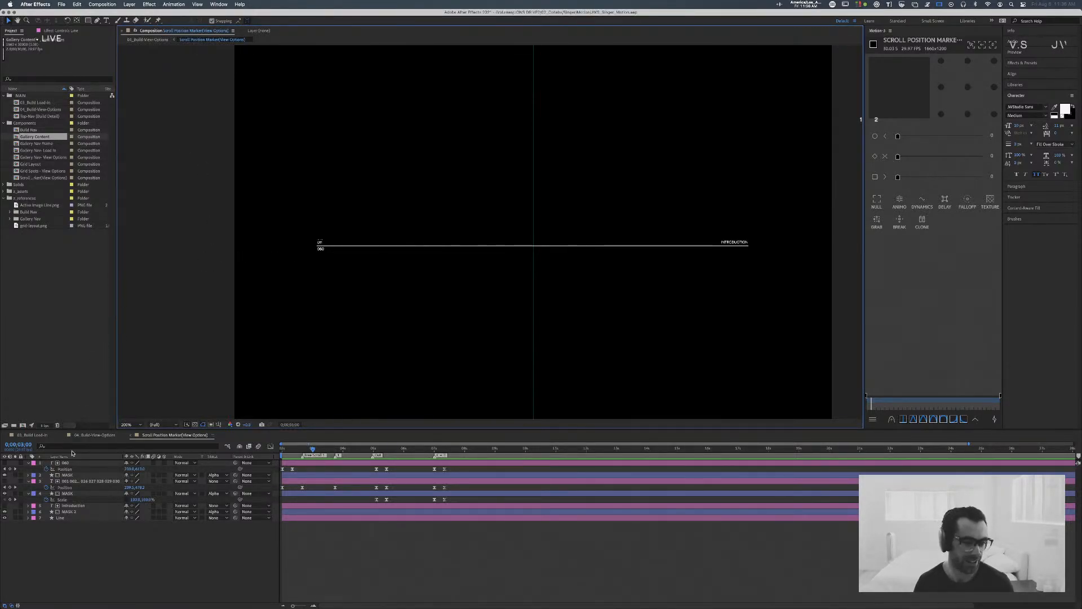
# Step: Return to the 04_Build-View-Options composition and review the marker line over the scrolling images up to 0;00;05;15
pyautogui.click(89, 435)
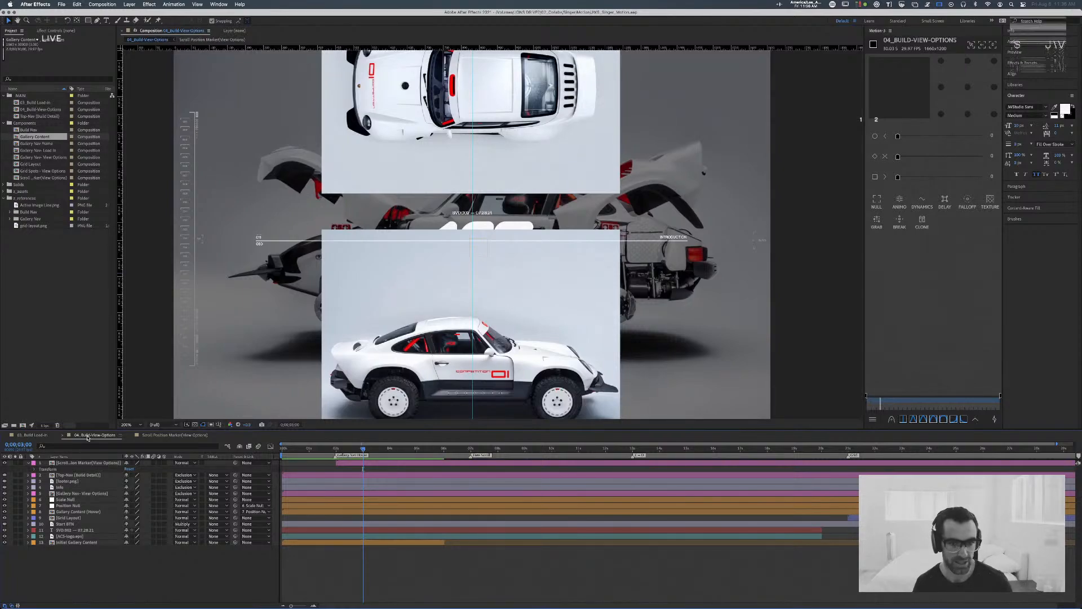
pyautogui.moveTo(358, 449); pyautogui.dragTo(324, 449)
pyautogui.press('space')
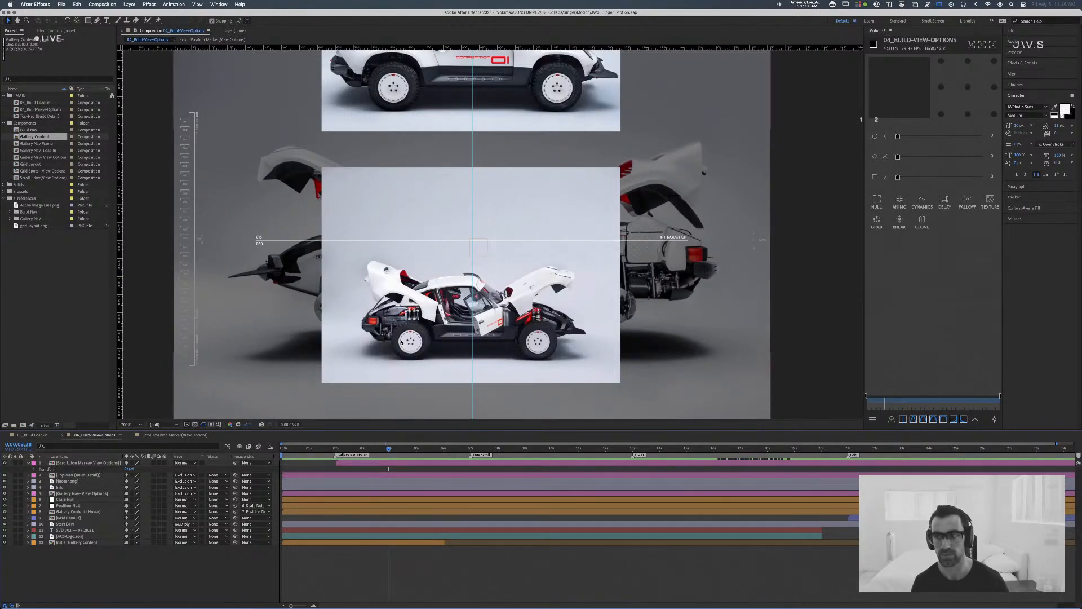
pyautogui.moveTo(388, 448)
pyautogui.mouseDown()
pyautogui.moveTo(333, 448)
pyautogui.moveTo(450, 439)
pyautogui.moveTo(353, 442)
pyautogui.moveTo(401, 440)
pyautogui.mouseUp()
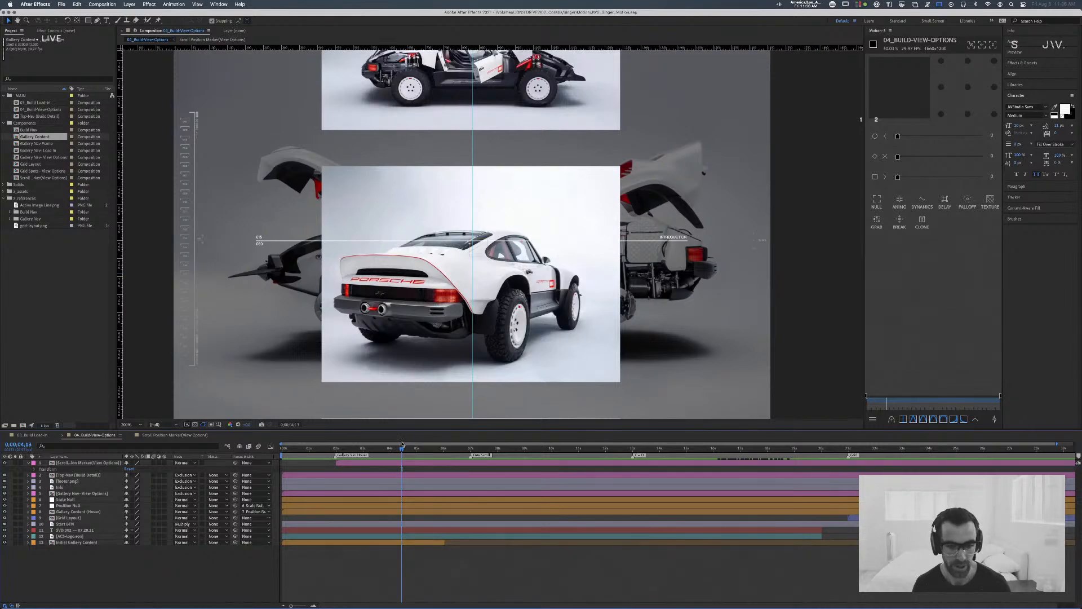
pyautogui.click(378, 450)
pyautogui.moveTo(378, 449); pyautogui.dragTo(432, 455)
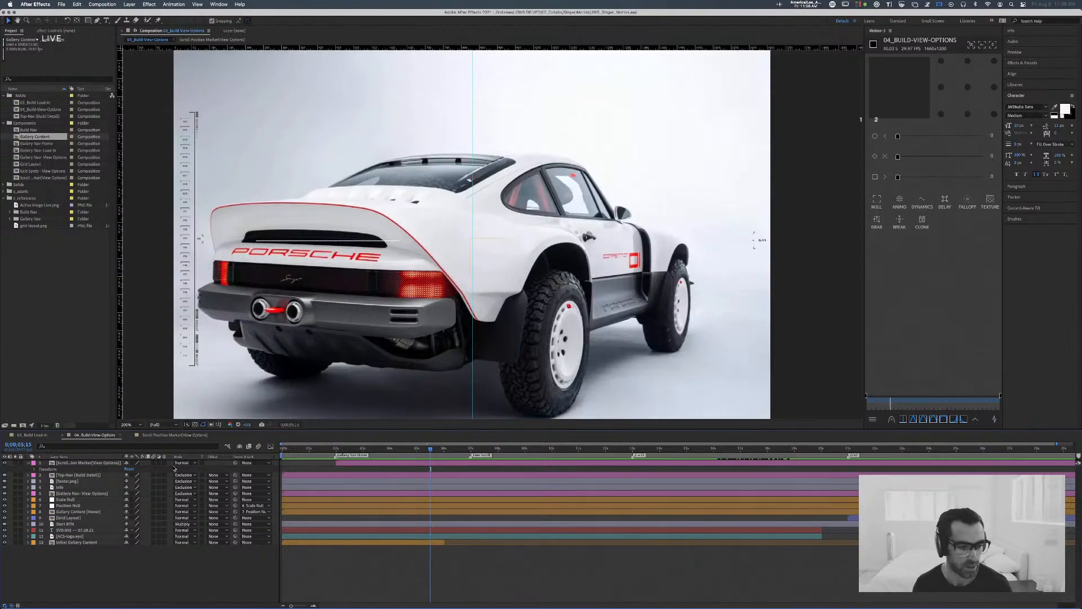
# Step: Select the Position Null layer and move the playhead to 0;00;07;06
pyautogui.click(66, 499)
pyautogui.click(69, 505)
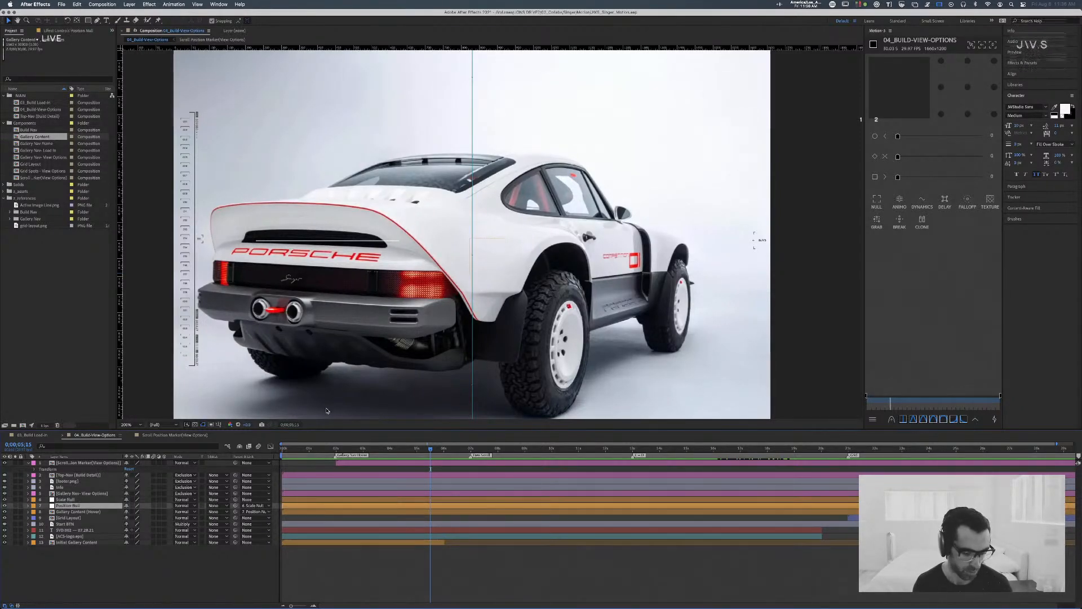
pyautogui.moveTo(431, 450); pyautogui.dragTo(476, 450)
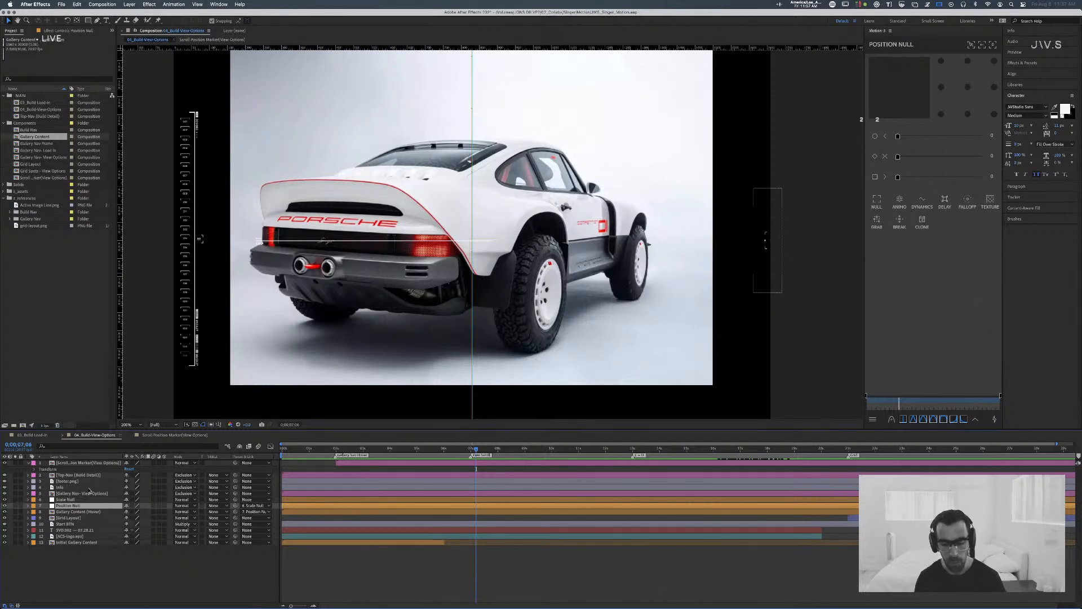
pyautogui.press('super+Tab')
pyautogui.press('super+Tab')
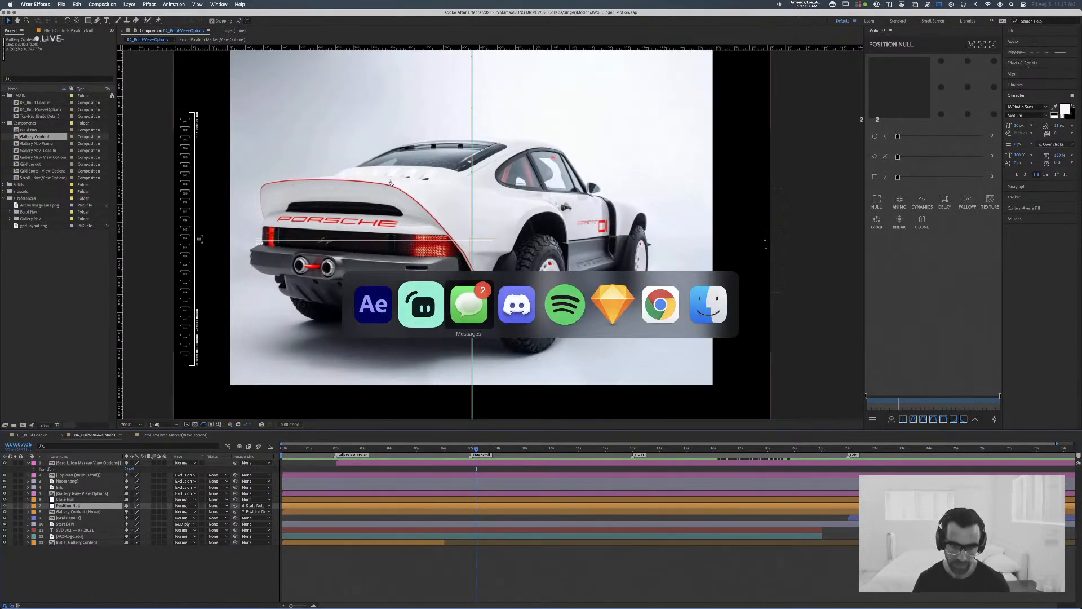
pyautogui.press('Escape')
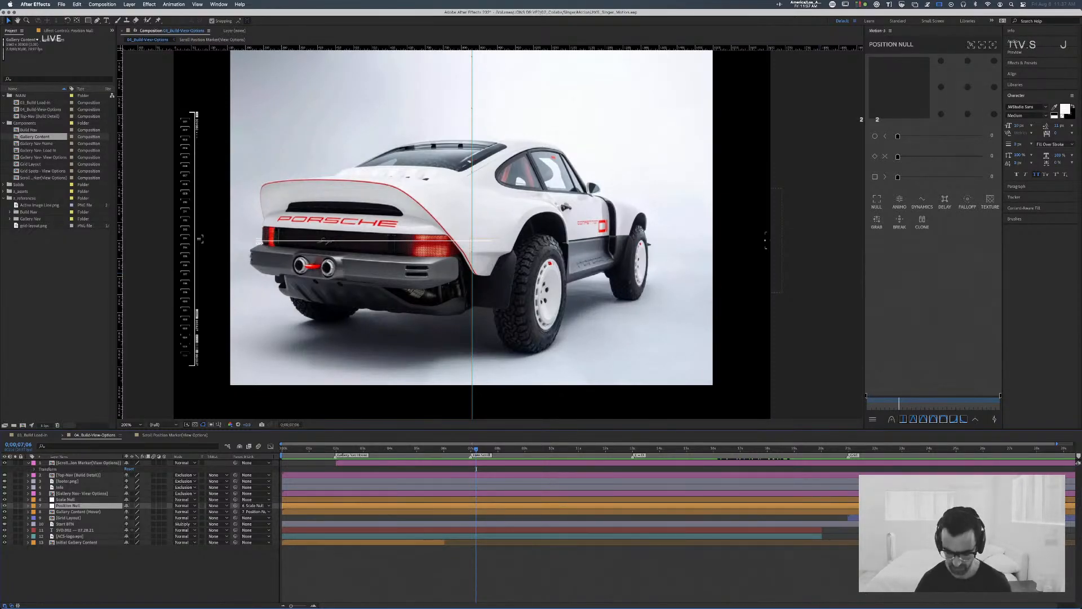
# Step: Show the whole composition frame at 0;00;04;11 and reveal the Position Null's keyframes
pyautogui.press(',')
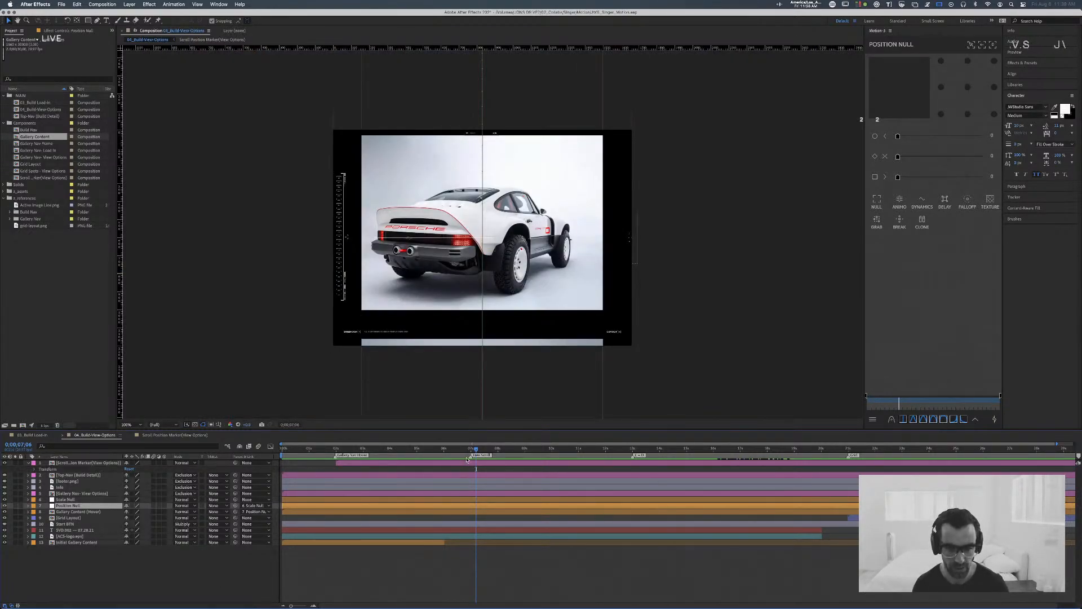
pyautogui.moveTo(468, 449); pyautogui.dragTo(399, 454)
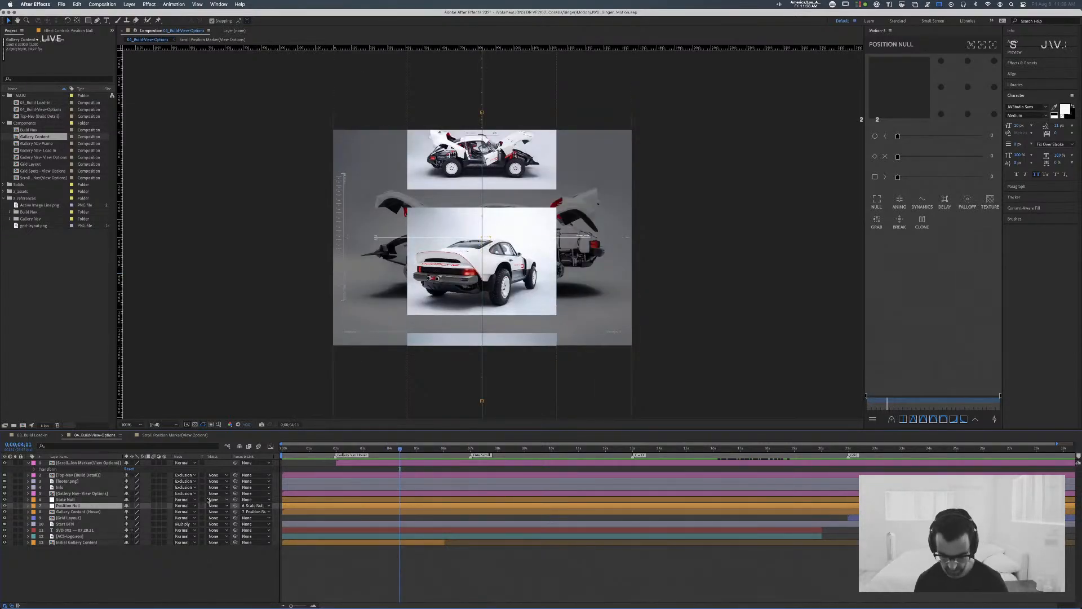
pyautogui.press('u')
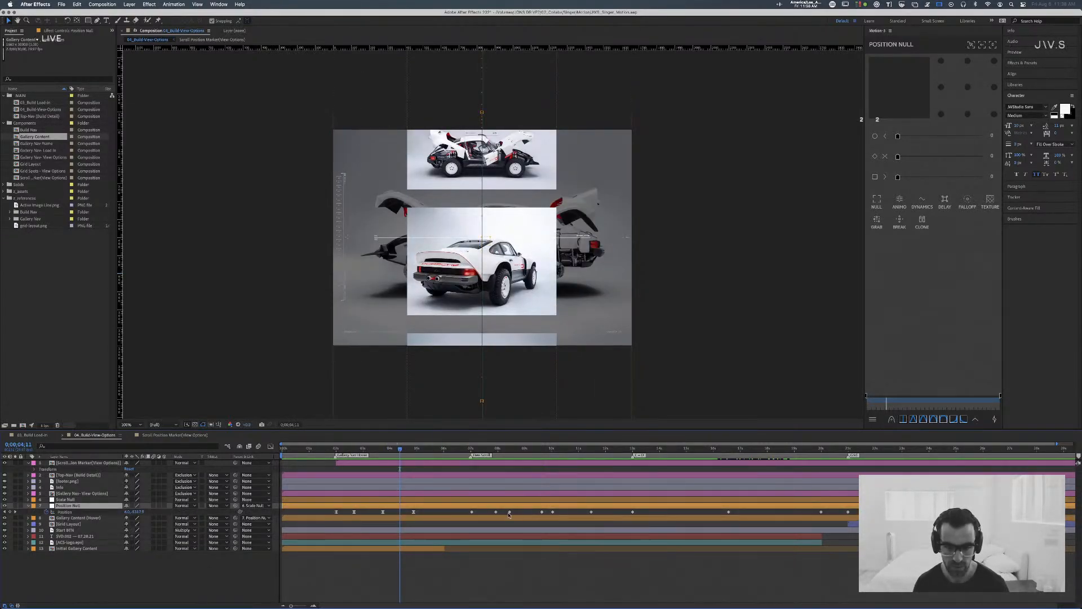
# Step: Preview the gallery scroll and view-change animation from about 0;00;01;20, replaying it until about 0;00;08;19
pyautogui.click(325, 449)
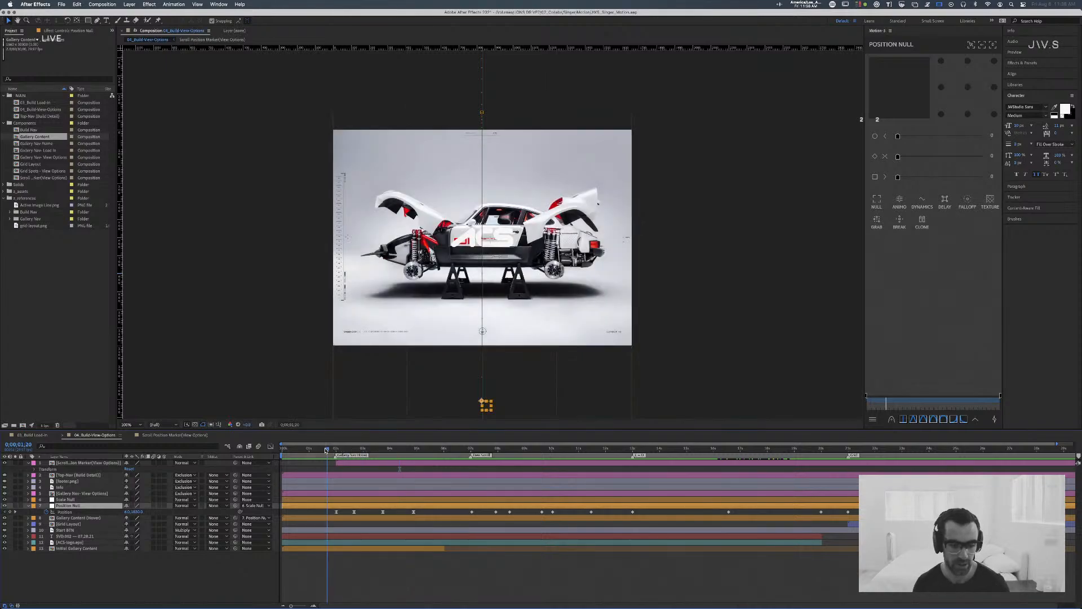
pyautogui.press('space')
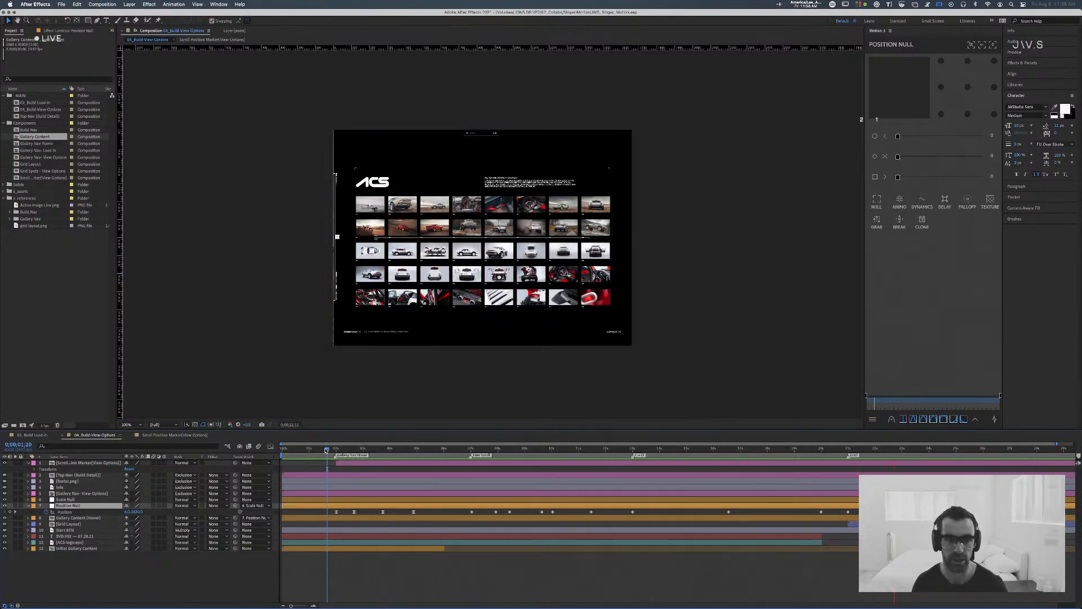
pyautogui.click(450, 88)
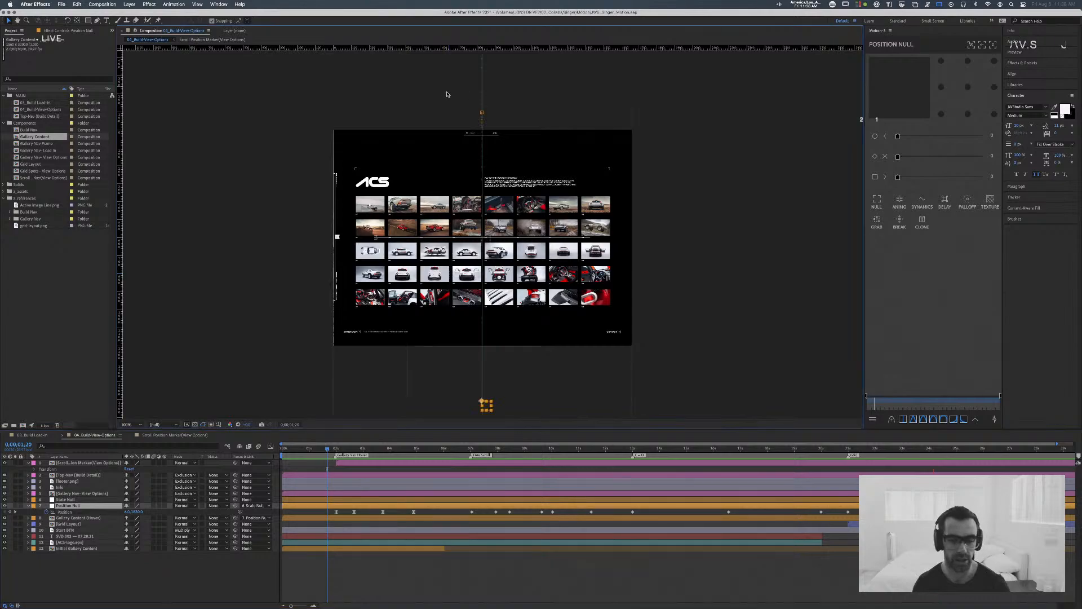
pyautogui.press('space')
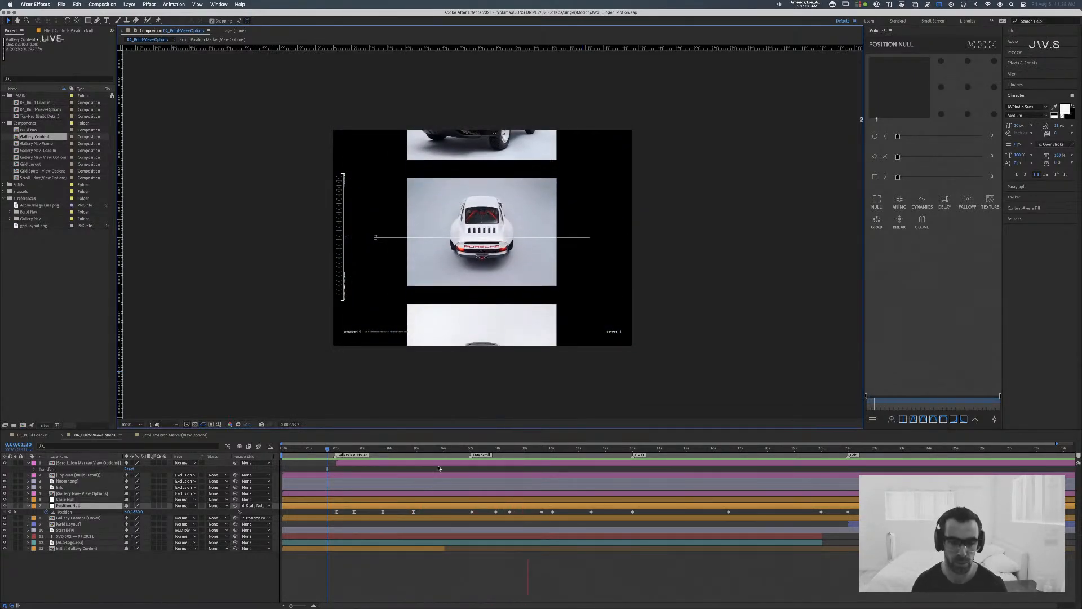
pyautogui.press('space')
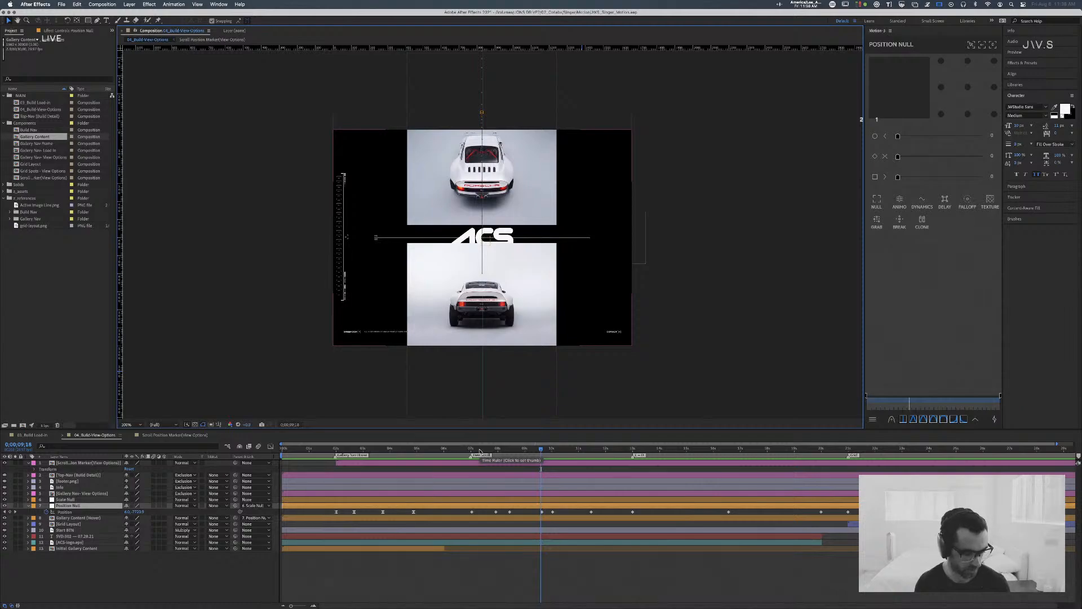
pyautogui.click(329, 449)
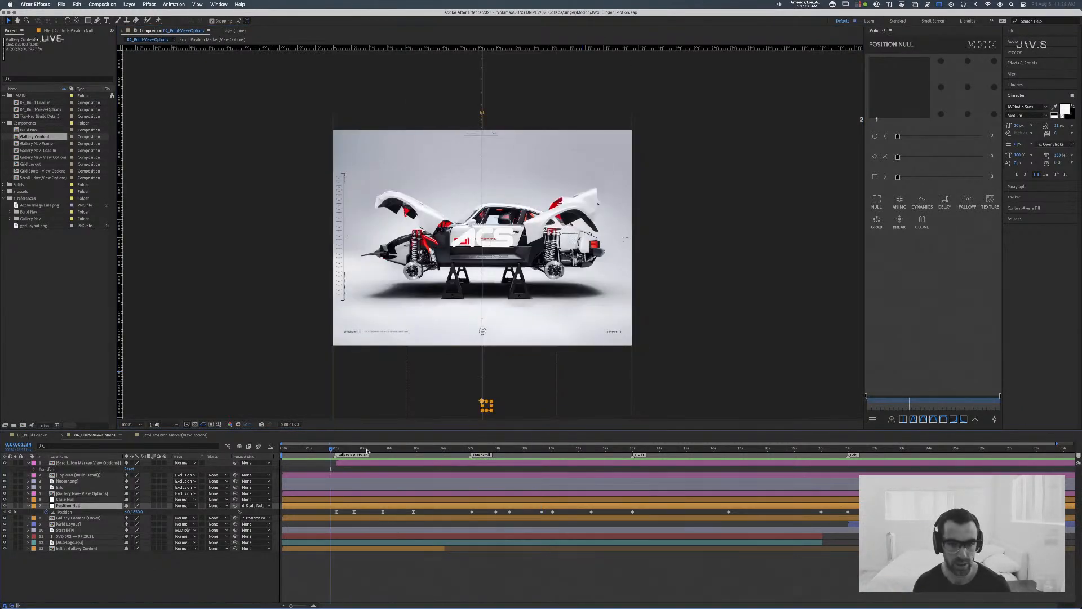
pyautogui.press('space')
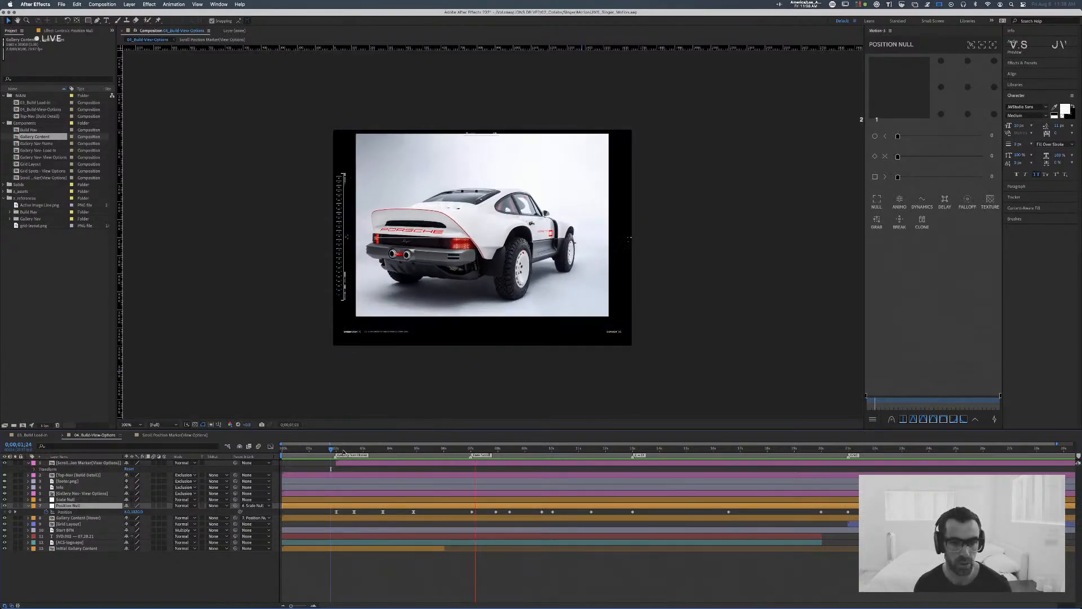
pyautogui.press('space')
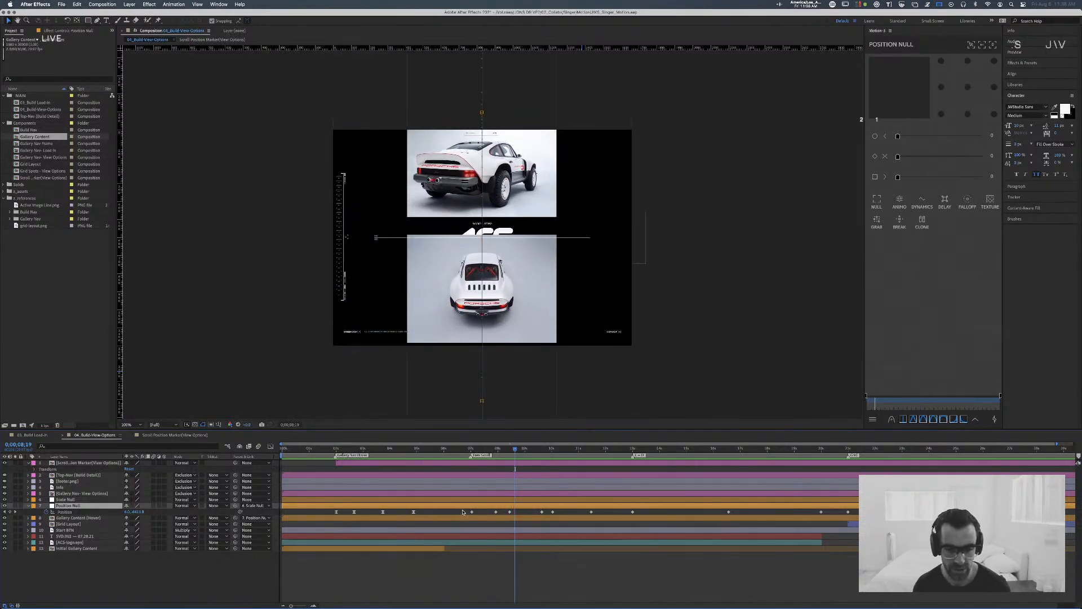
# Step: Set the incoming and outgoing velocity influence to 80% for the two Position Null keyframes between about 0;00;07;00 and 0;00;08;00
pyautogui.moveTo(451, 514); pyautogui.dragTo(497, 513)
pyautogui.press('.')
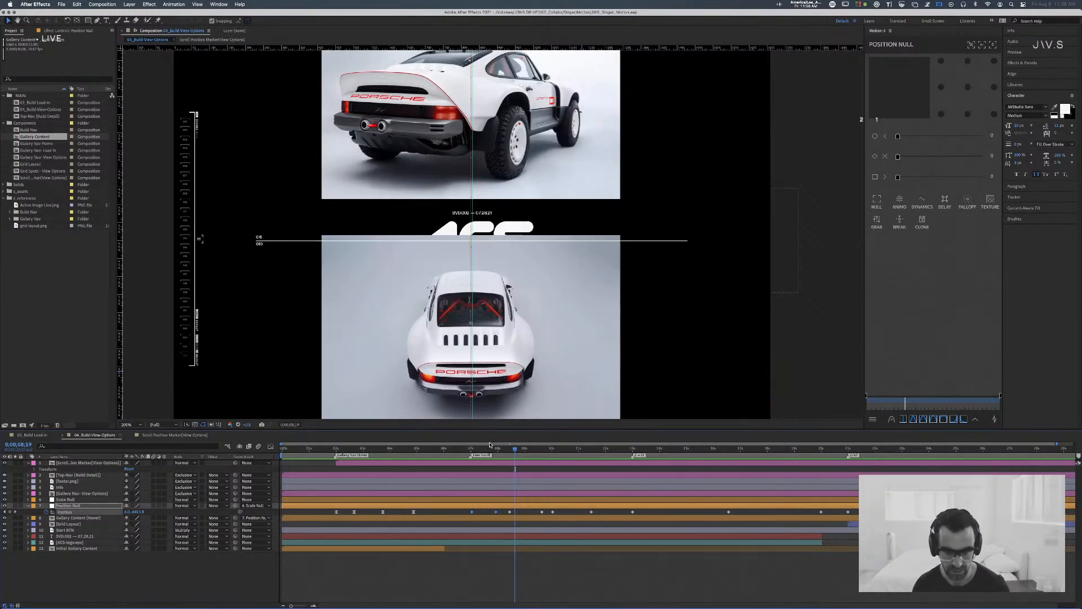
pyautogui.moveTo(490, 445); pyautogui.dragTo(470, 448)
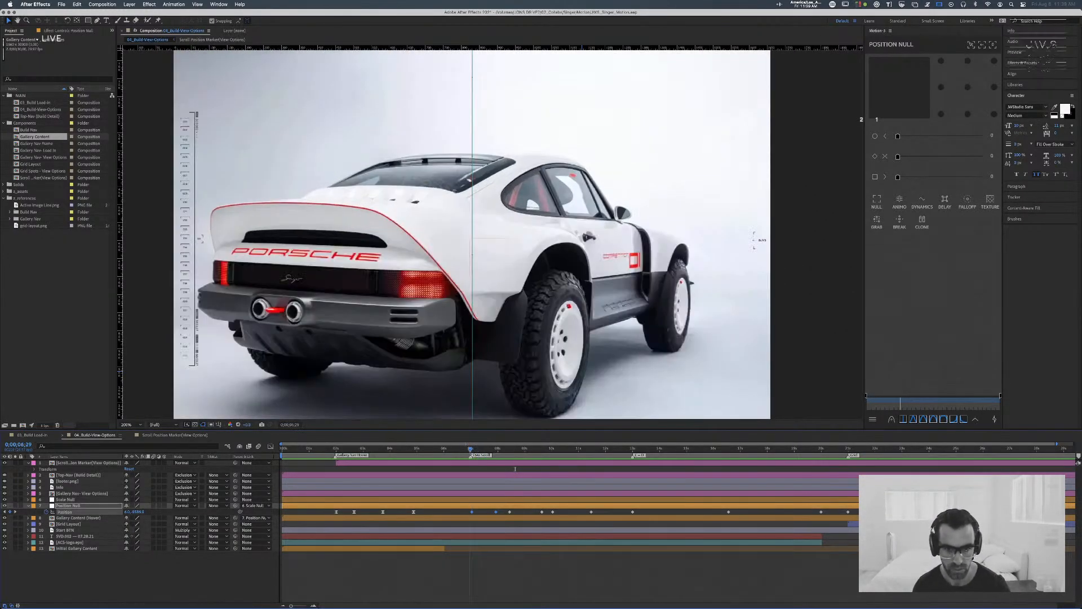
pyautogui.press('super+shift+k')
pyautogui.write('80')
pyautogui.press('Tab')
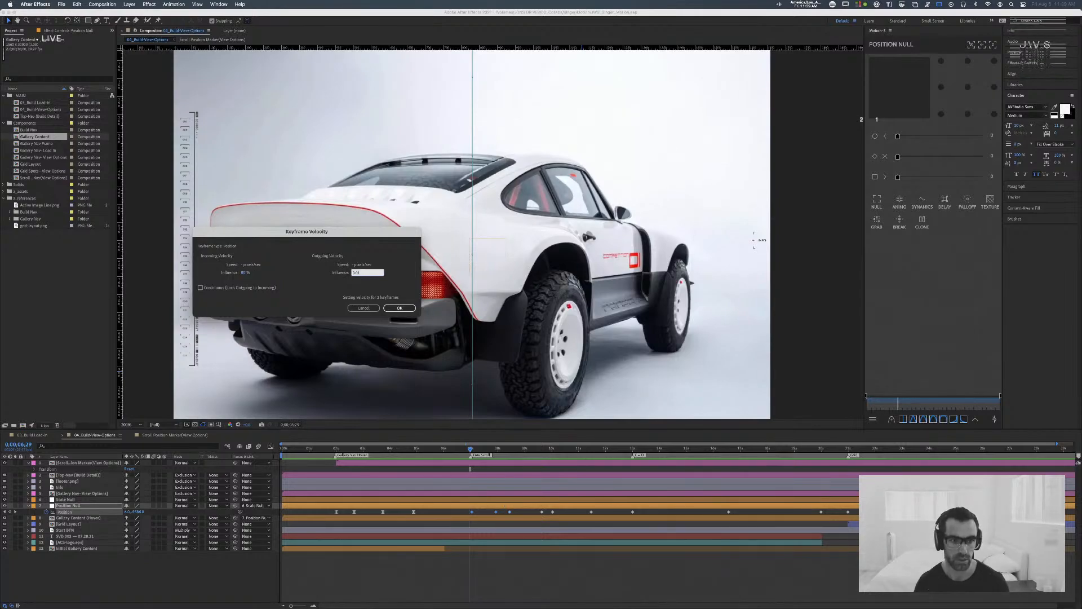
pyautogui.write('80')
pyautogui.press('Return')
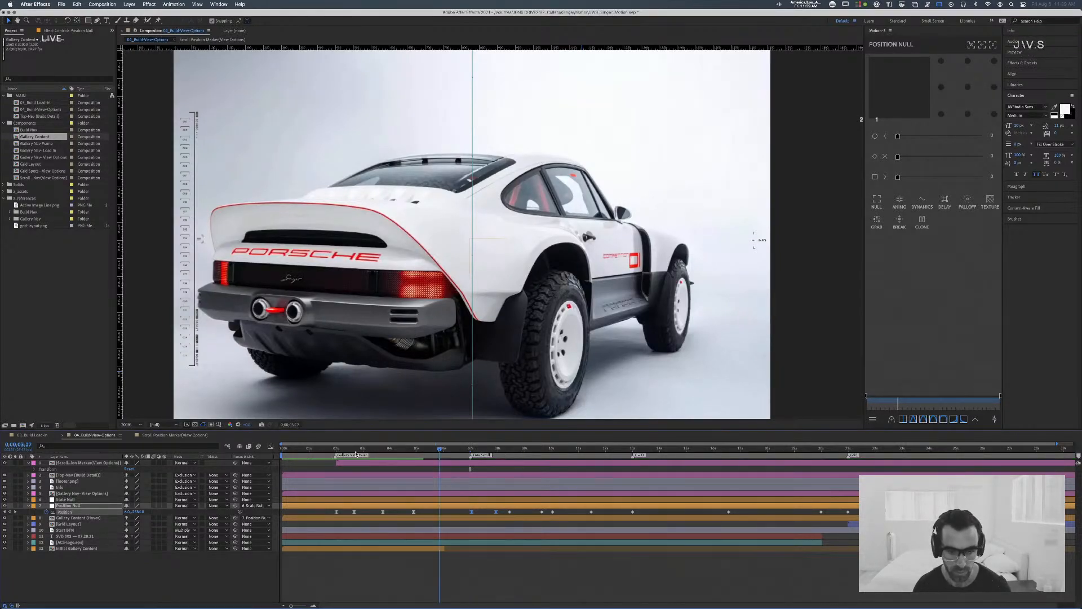
# Step: Review the gallery scroll from about 0;00;01;07 to 0;00;05;00 and reveal the Scale Null's keyframes
pyautogui.moveTo(356, 454); pyautogui.dragTo(317, 455)
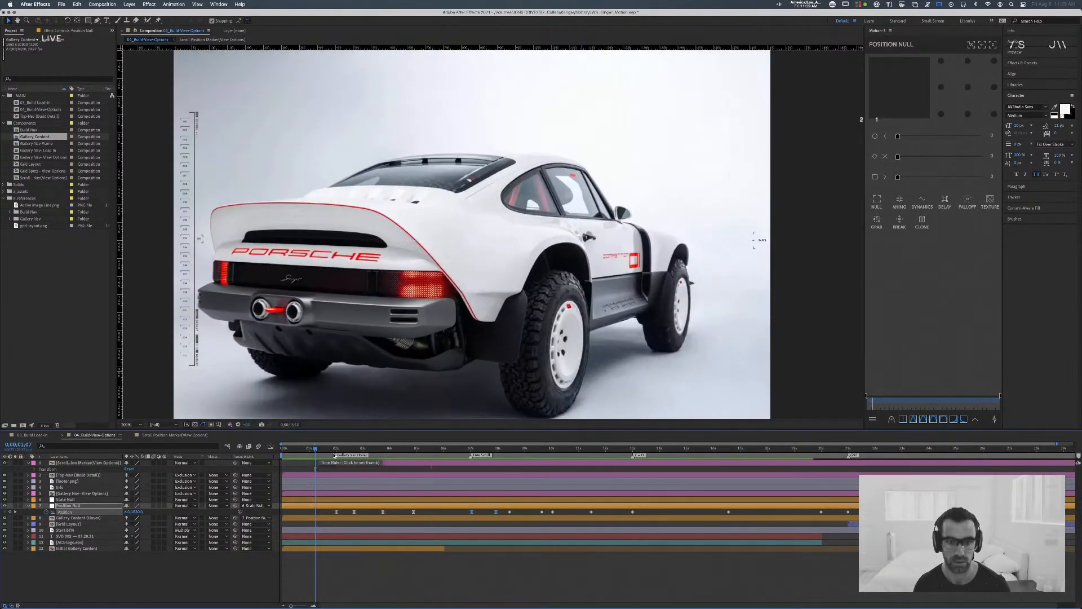
pyautogui.moveTo(403, 451)
pyautogui.mouseDown()
pyautogui.moveTo(351, 454)
pyautogui.moveTo(430, 455)
pyautogui.moveTo(417, 456)
pyautogui.mouseUp()
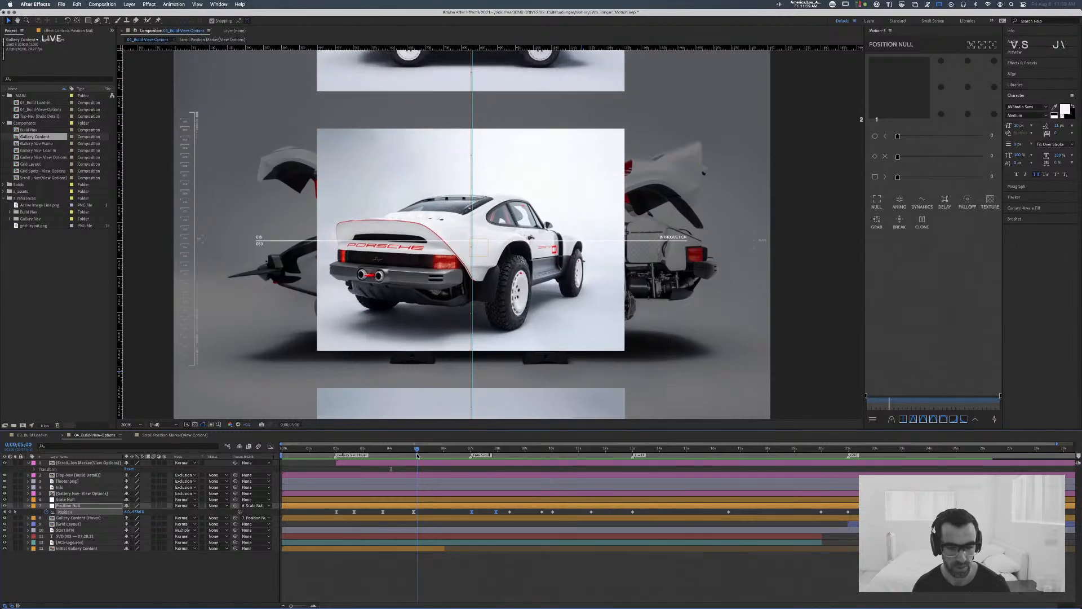
pyautogui.click(78, 500)
pyautogui.press('u')
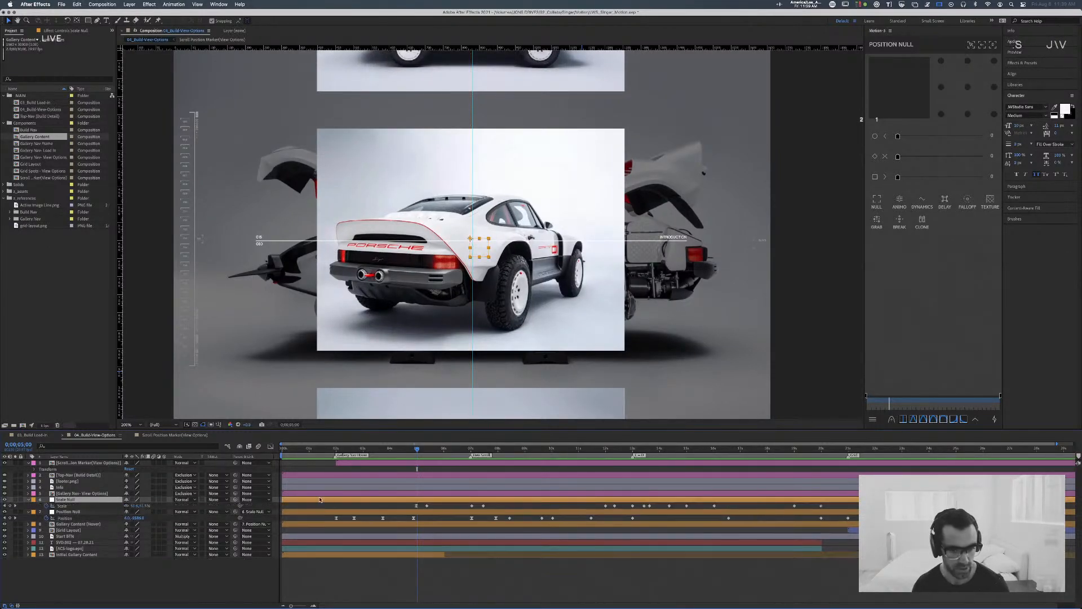
# Step: Adjust the incoming and outgoing velocity influence of the first two Scale Null keyframes near 0;00;05;00, and preview from 0;00;04;10
pyautogui.moveTo(434, 507); pyautogui.dragTo(386, 506)
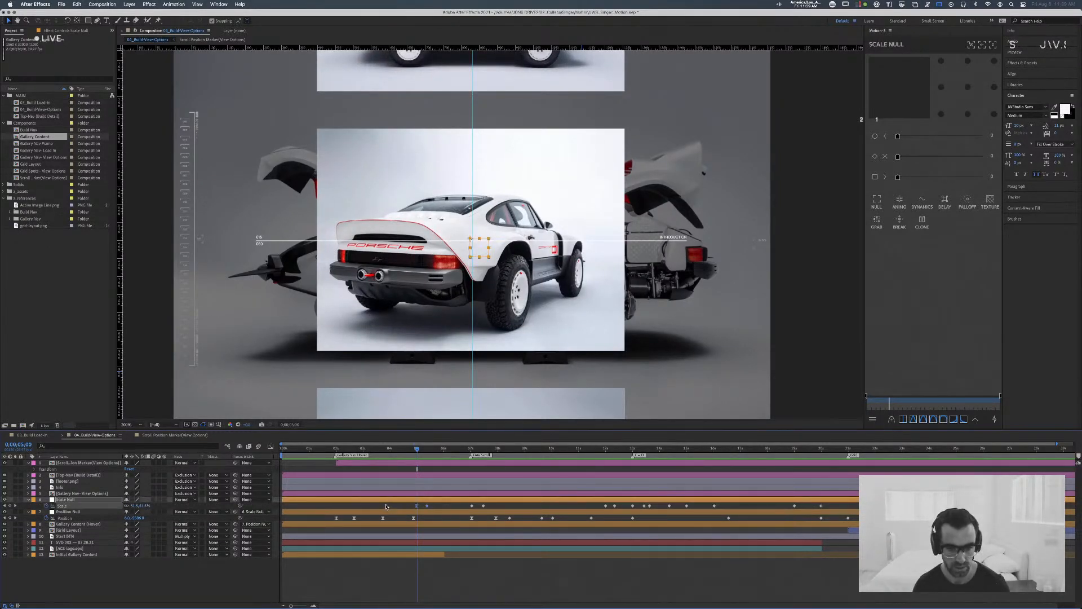
pyautogui.press('super+shift+k')
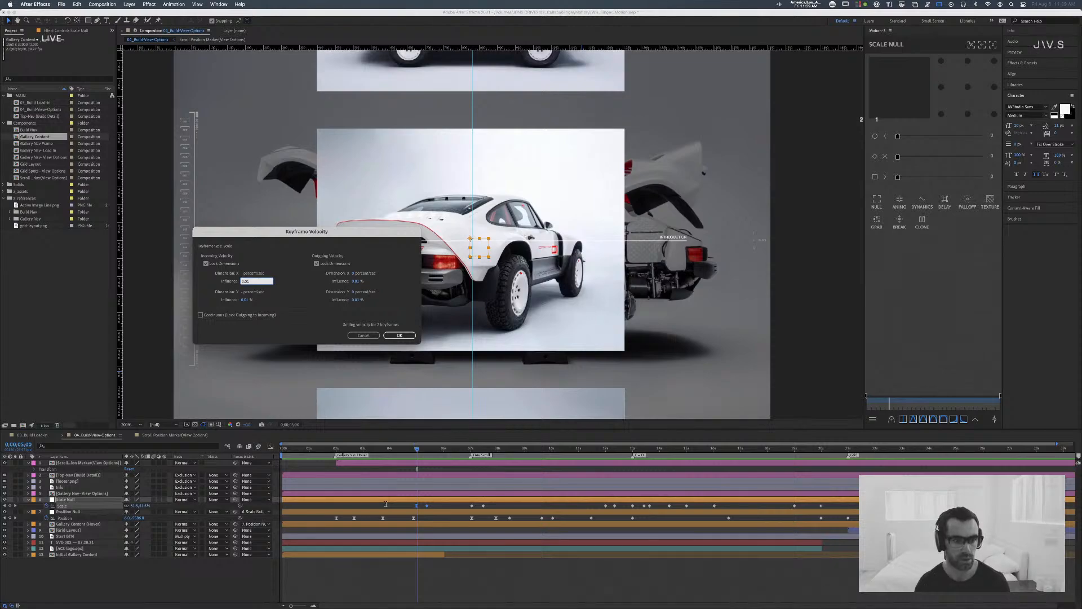
pyautogui.press('Tab')
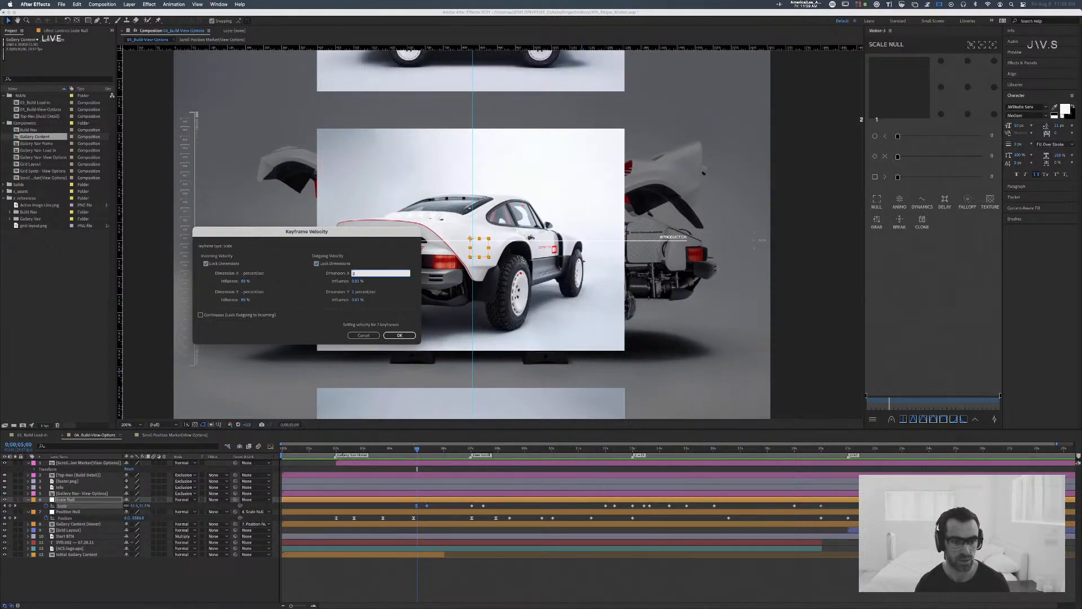
pyautogui.press('Tab')
pyautogui.write('0')
pyautogui.press('Return')
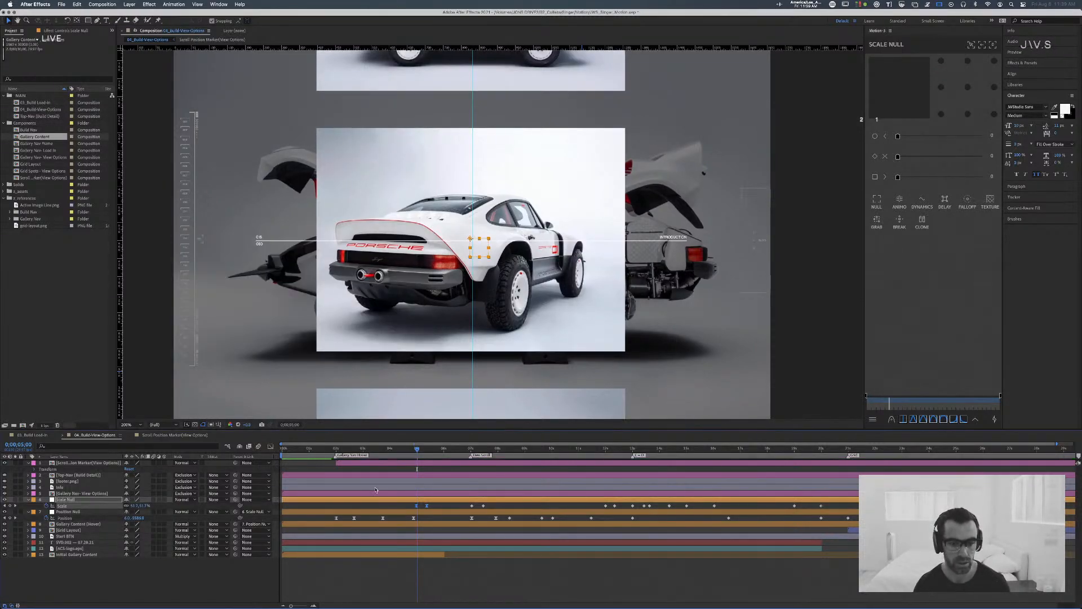
pyautogui.click(400, 449)
pyautogui.press('space')
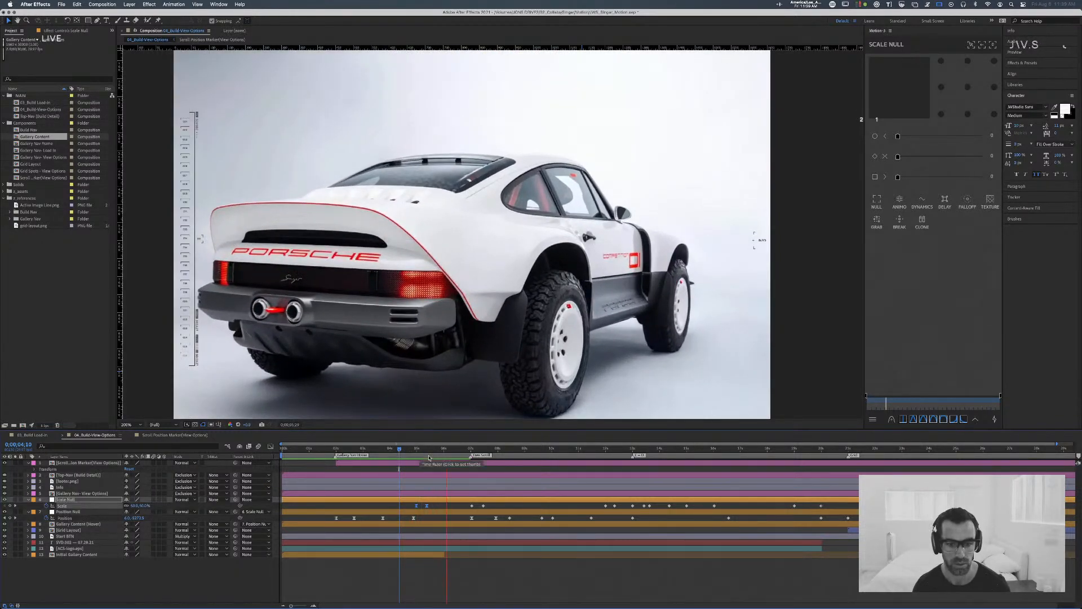
# Step: Display the Scale Null's Scale property in the graph editor with all its keyframes selected, and check the graph type options
pyautogui.click(427, 506)
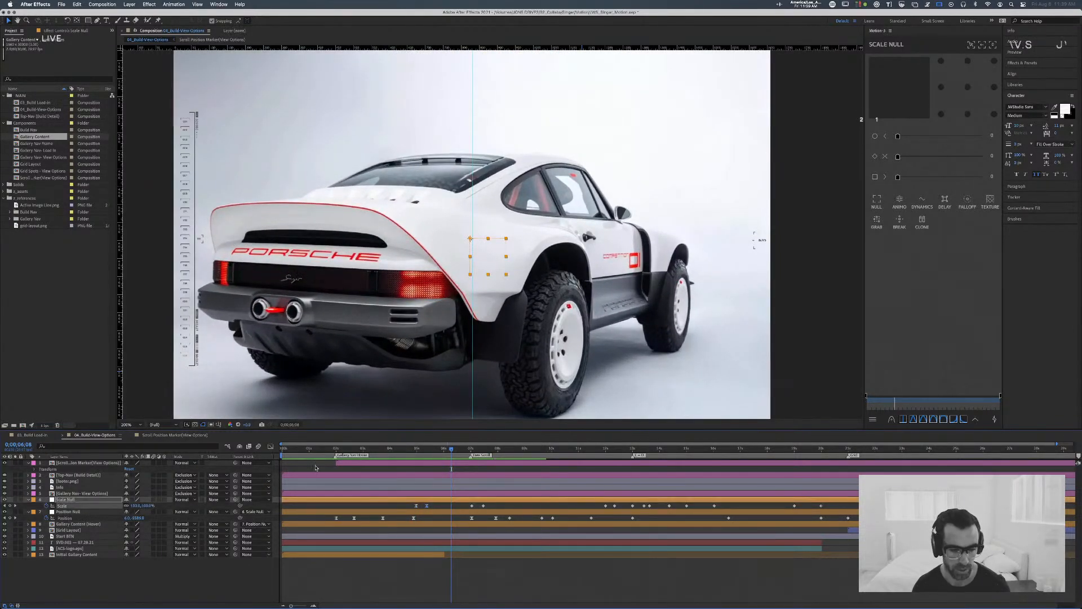
pyautogui.click(269, 447)
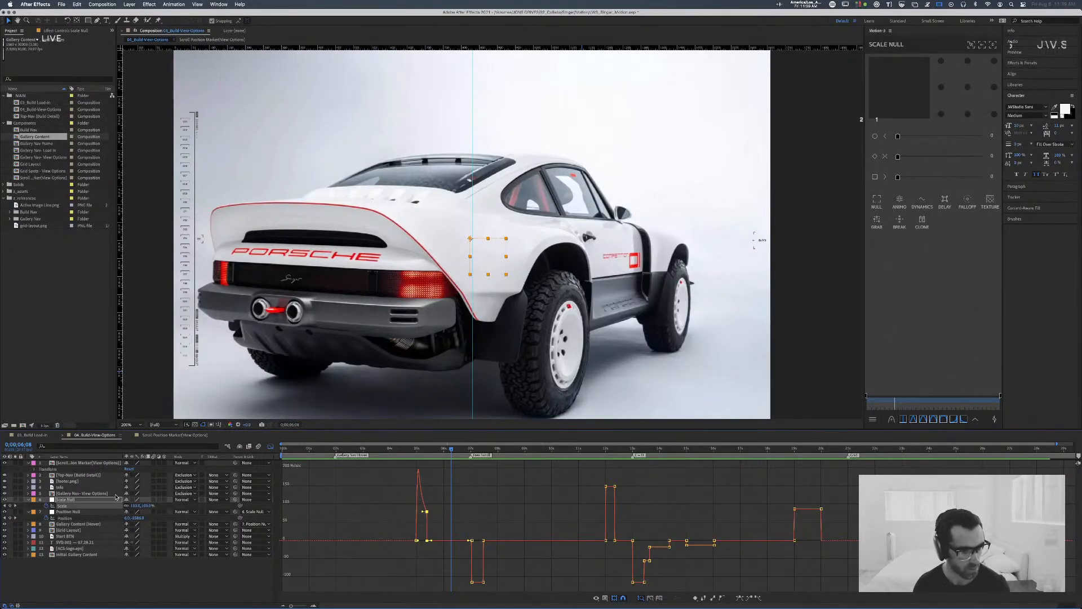
pyautogui.click(89, 508)
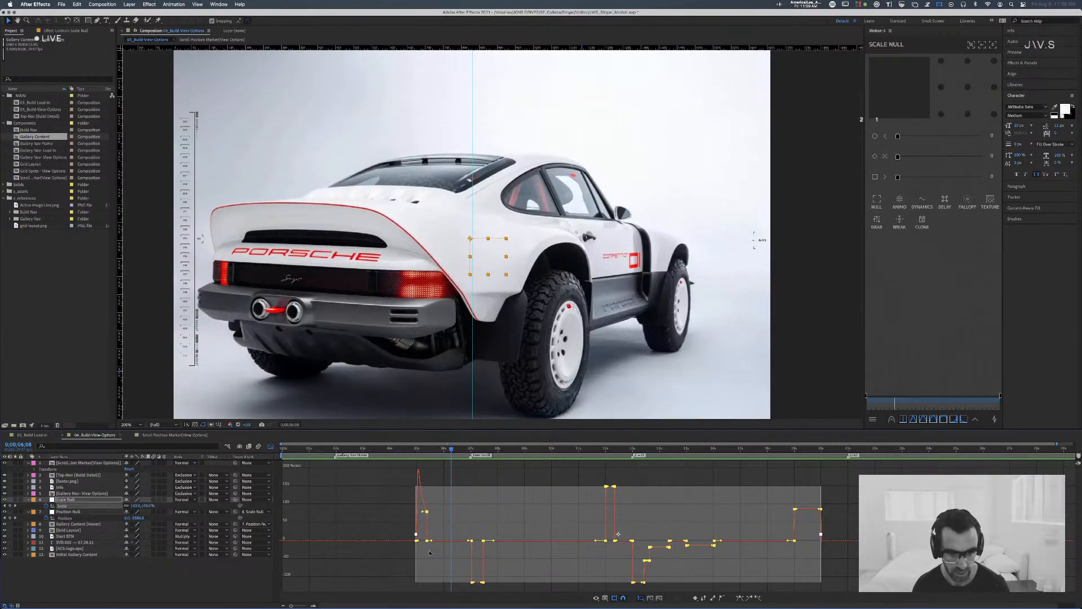
pyautogui.click(606, 599)
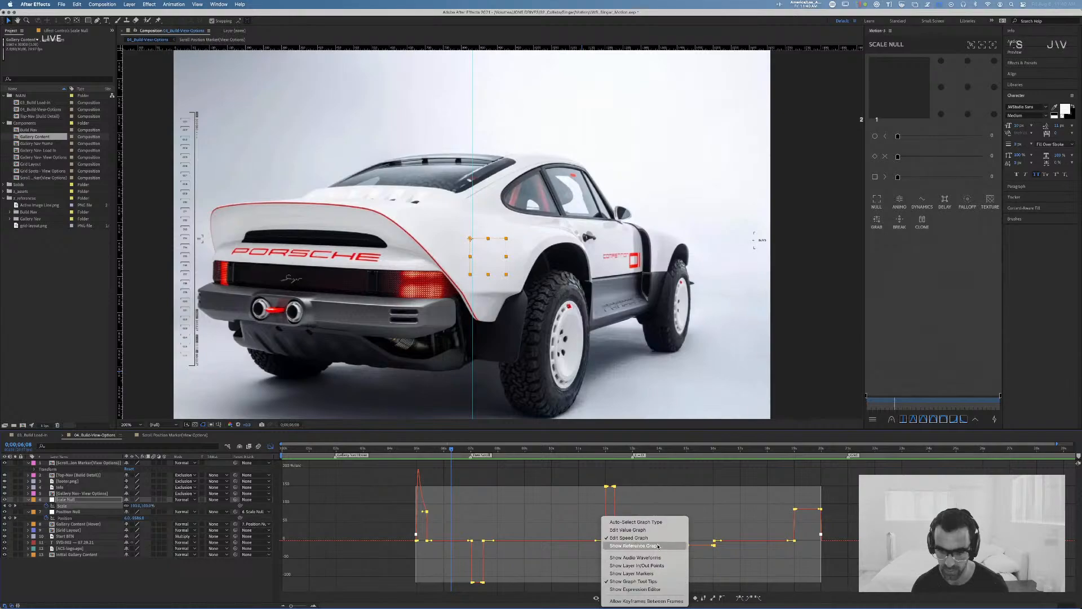
pyautogui.click(479, 519)
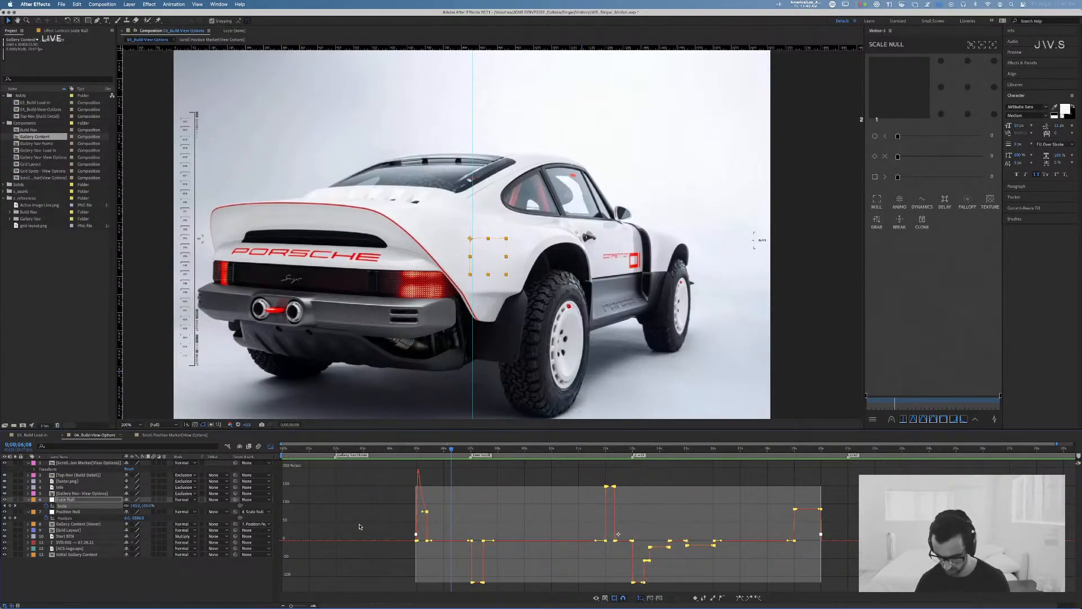
# Step: Zoom in on the first scale-up curve, try lowering its end keyframe's speed to zero, and undo the change
pyautogui.moveTo(291, 606); pyautogui.dragTo(305, 606)
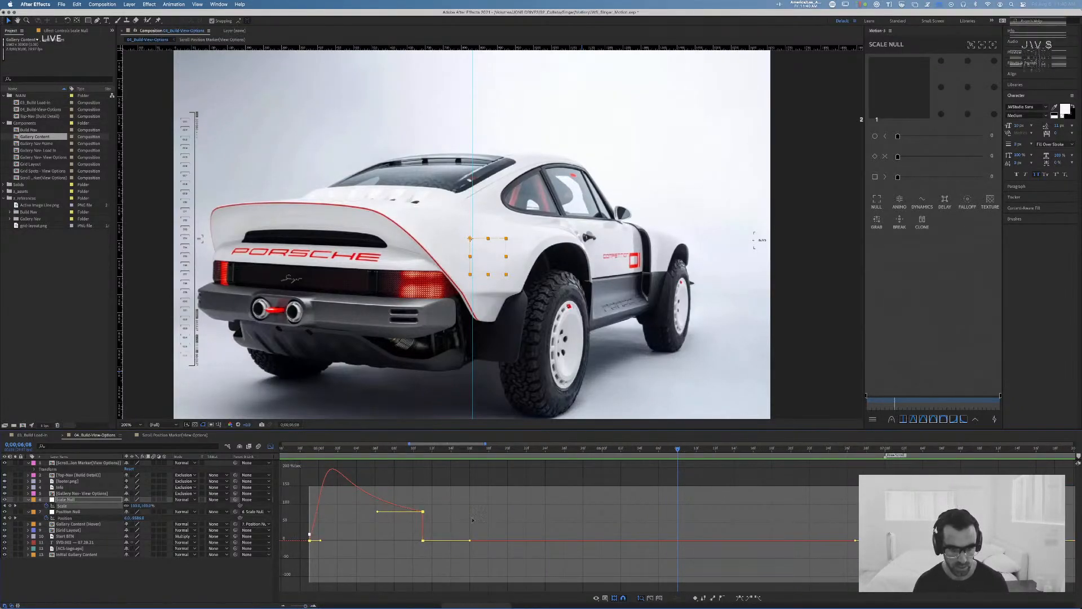
pyautogui.moveTo(425, 513)
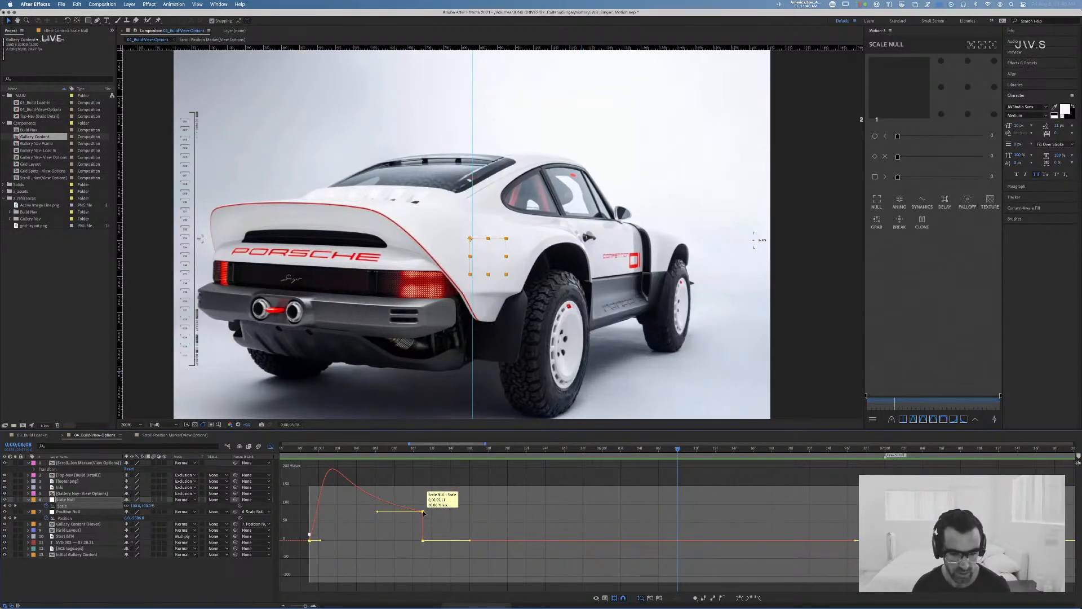
pyautogui.moveTo(424, 512); pyautogui.dragTo(423, 541)
pyautogui.press('super+z')
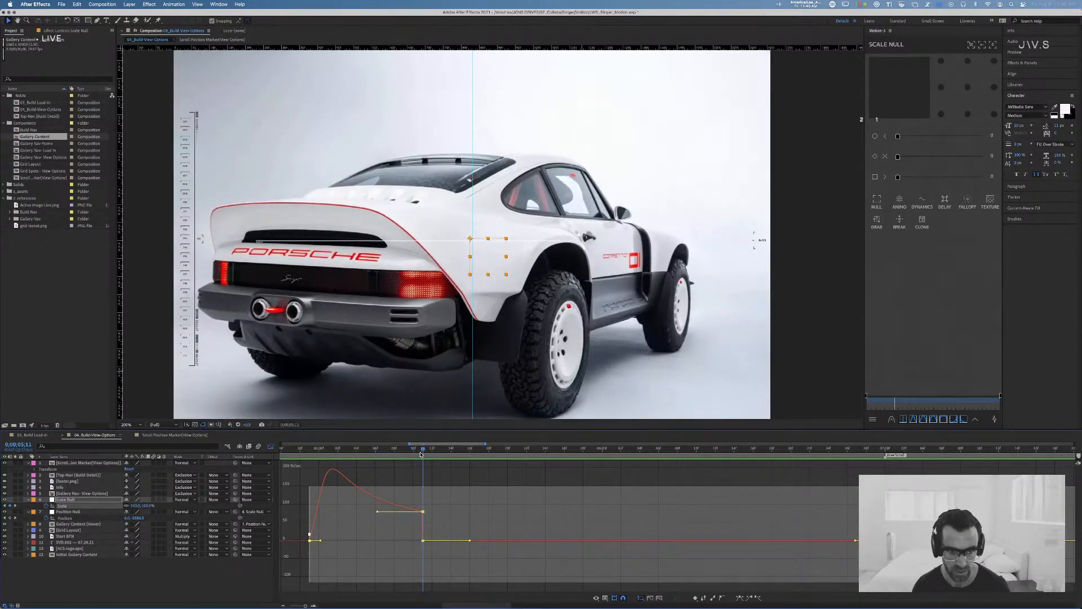
# Step: Try lowering the incoming speed of the first scale-up's end keyframe to zero and preview the animation
pyautogui.moveTo(427, 454); pyautogui.dragTo(414, 455)
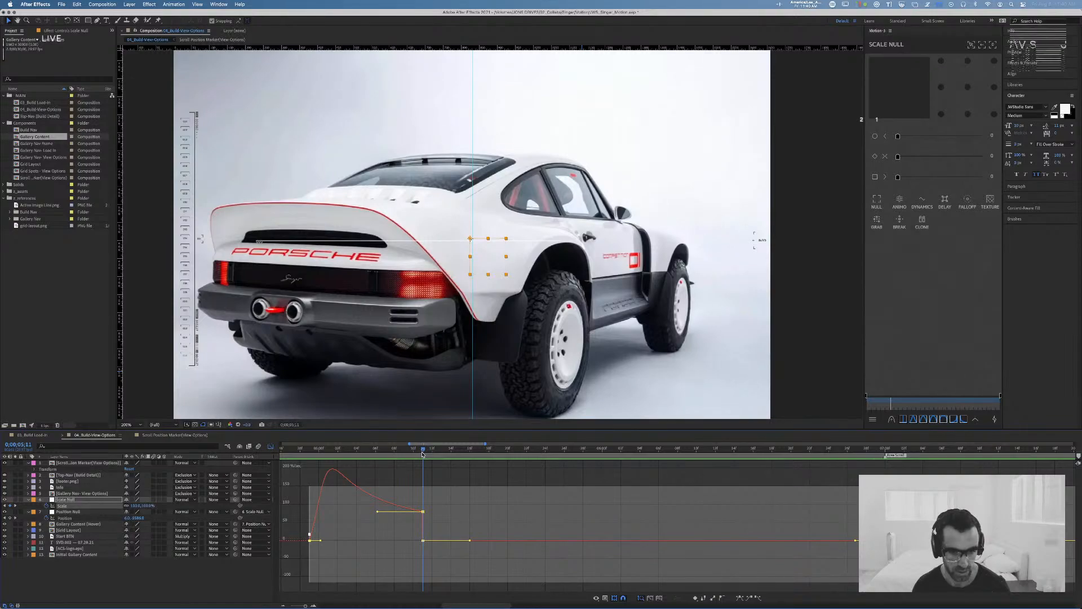
pyautogui.moveTo(423, 513)
pyautogui.moveTo(424, 513); pyautogui.dragTo(422, 541)
pyautogui.press('super+z')
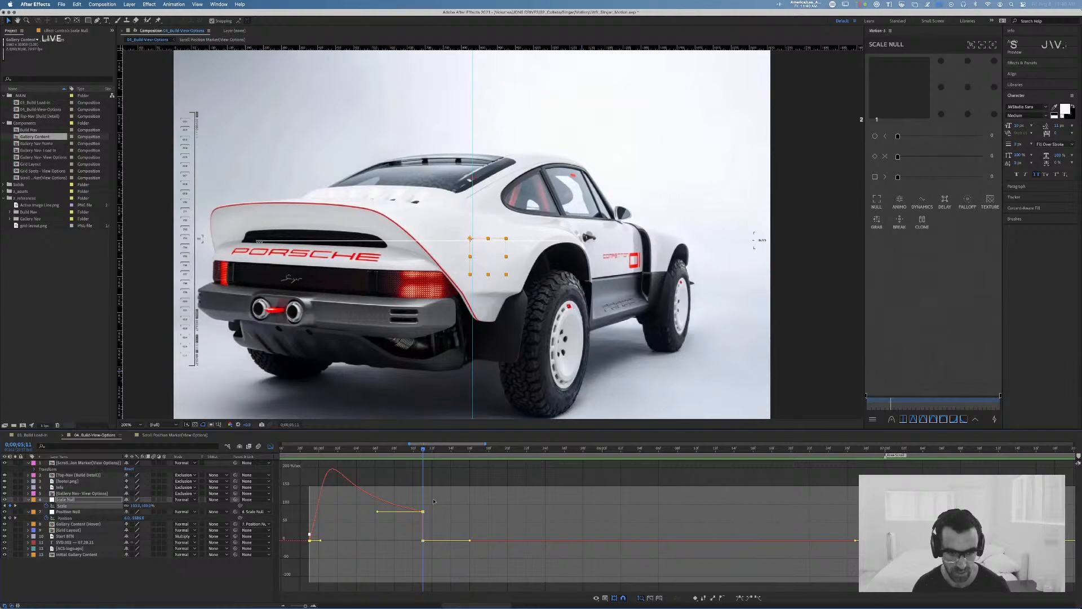
pyautogui.moveTo(424, 512)
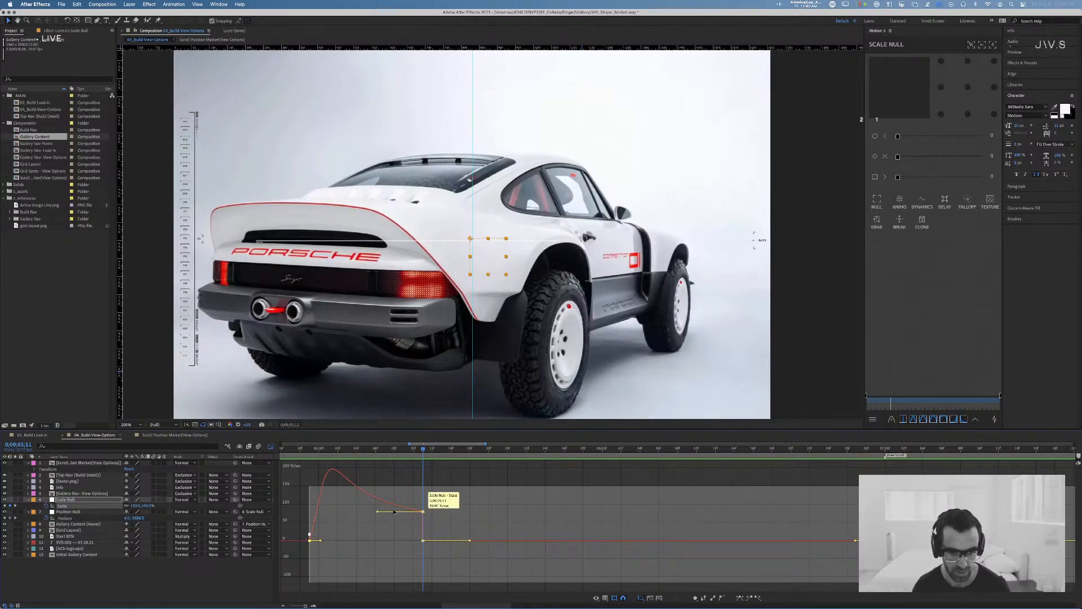
pyautogui.moveTo(378, 511); pyautogui.dragTo(380, 541)
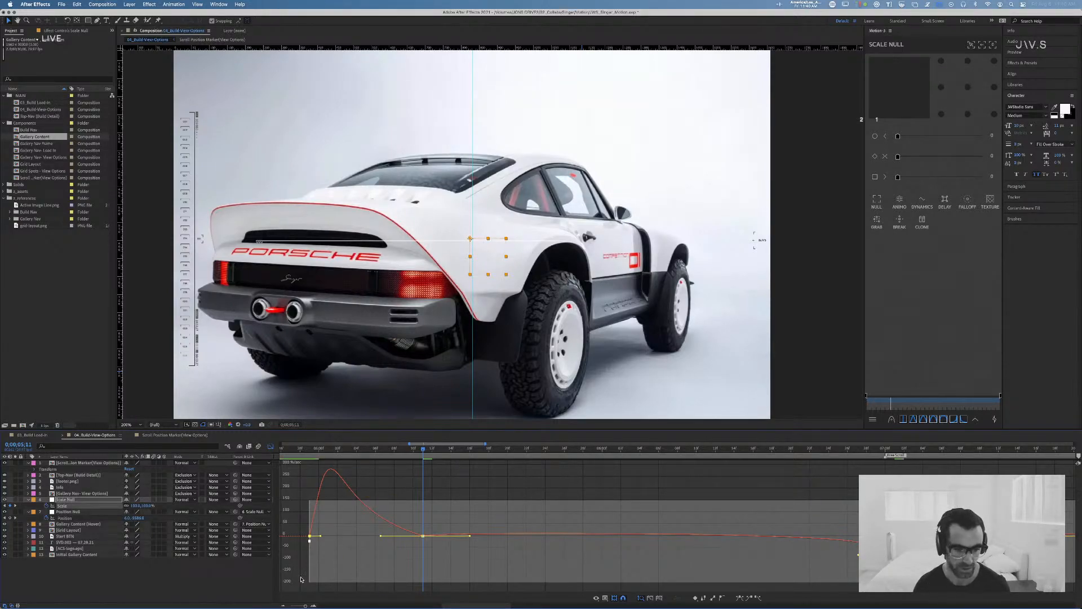
pyautogui.moveTo(302, 603); pyautogui.dragTo(297, 606)
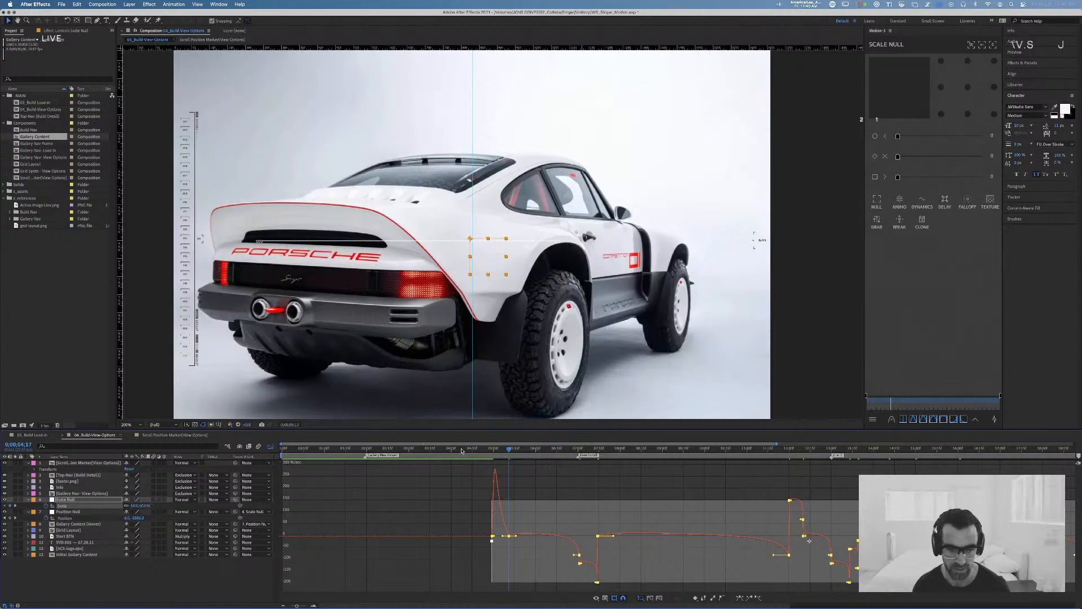
pyautogui.moveTo(461, 449); pyautogui.dragTo(449, 448)
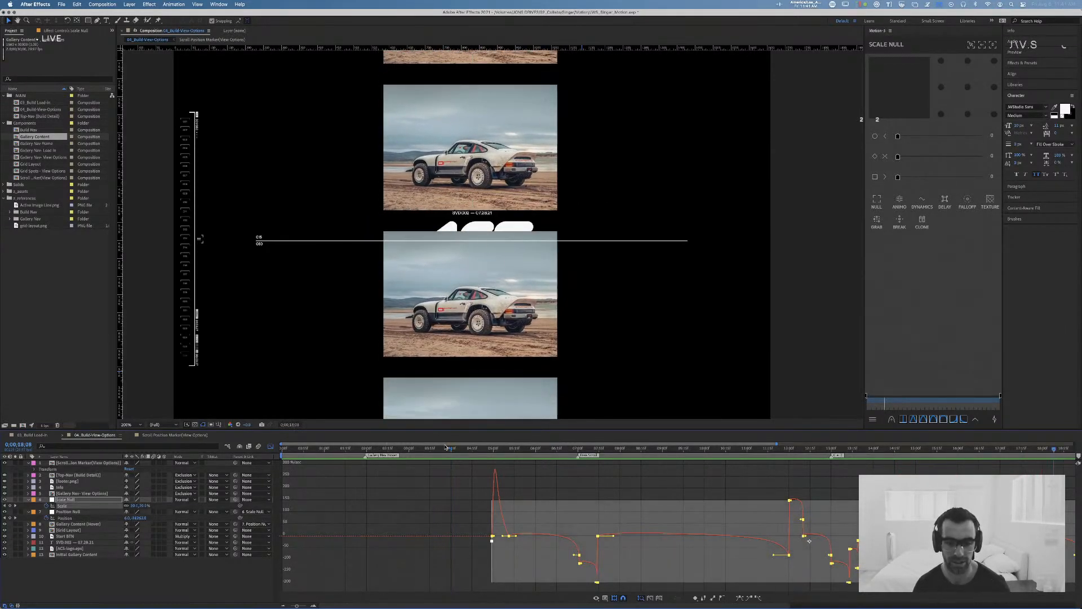
pyautogui.press('space')
pyautogui.moveTo(294, 607)
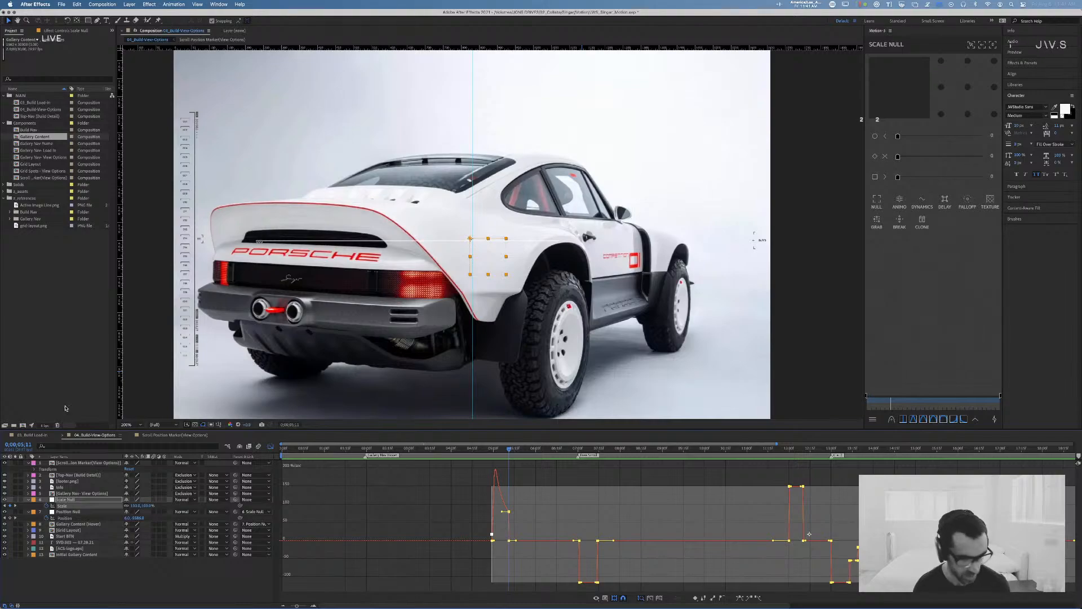
# Step: Reopen the graph editor on the Scale Null's Scale property with keyframes deselected, and lower the first scale-up's end speed to zero
pyautogui.hotkey('shift', 'F3')
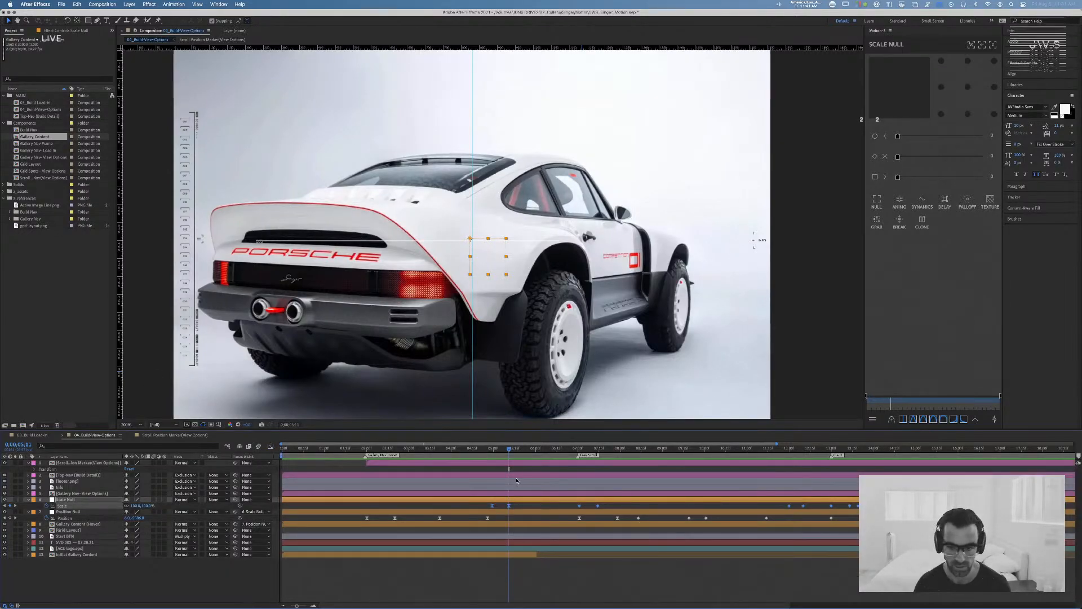
pyautogui.press('super+shift+a')
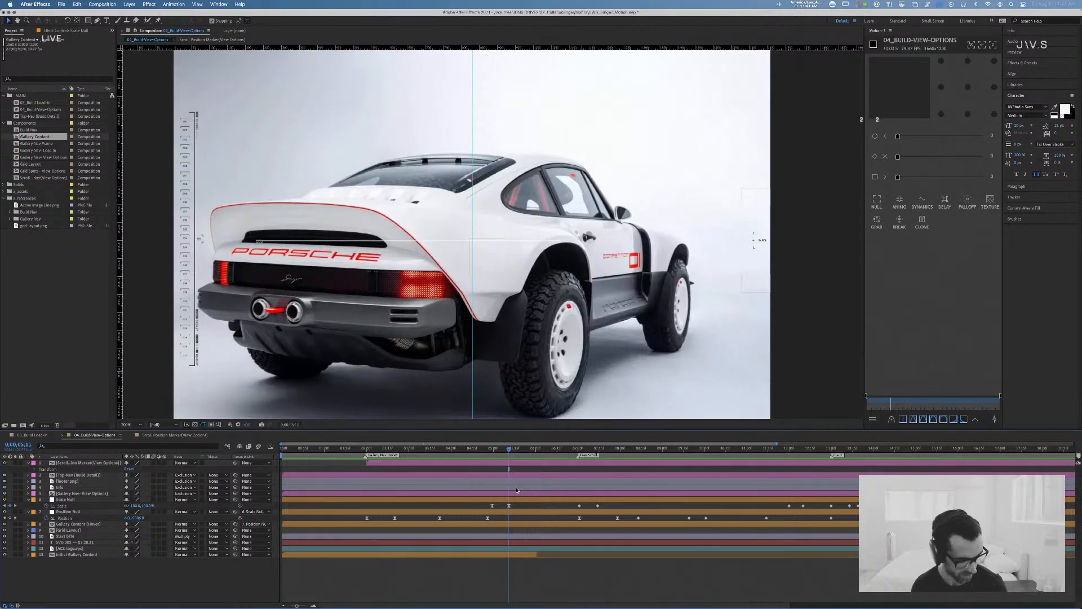
pyautogui.click(271, 446)
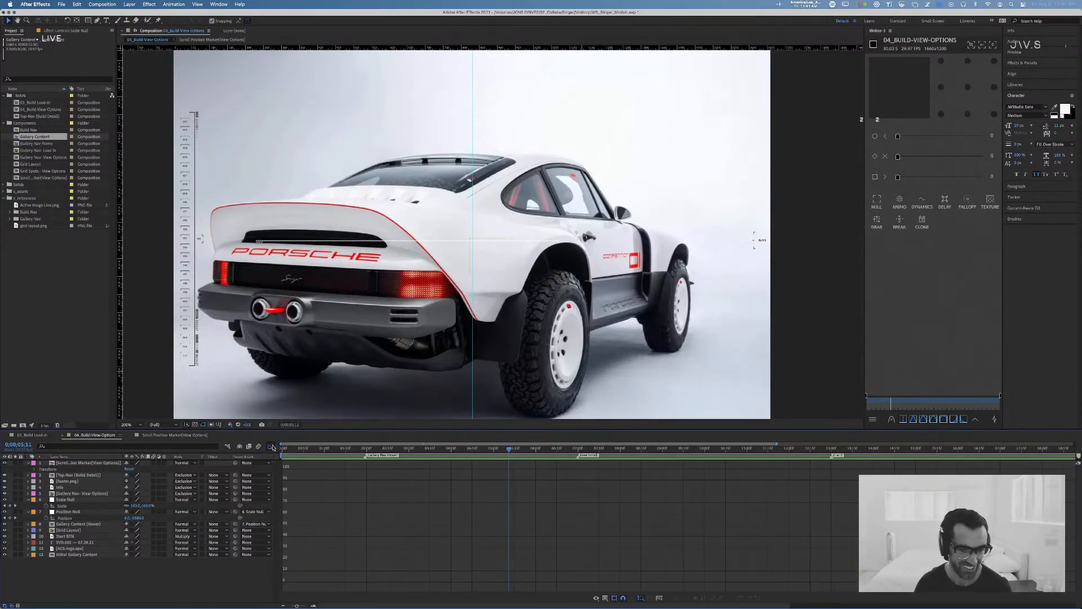
pyautogui.click(87, 506)
pyautogui.moveTo(509, 511)
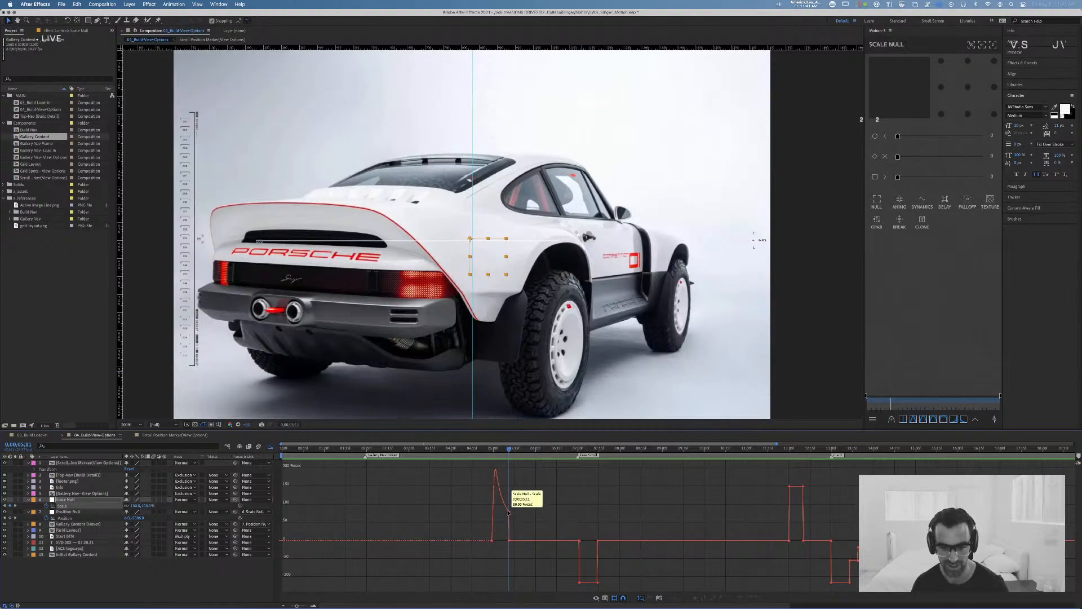
pyautogui.moveTo(502, 512); pyautogui.dragTo(509, 548)
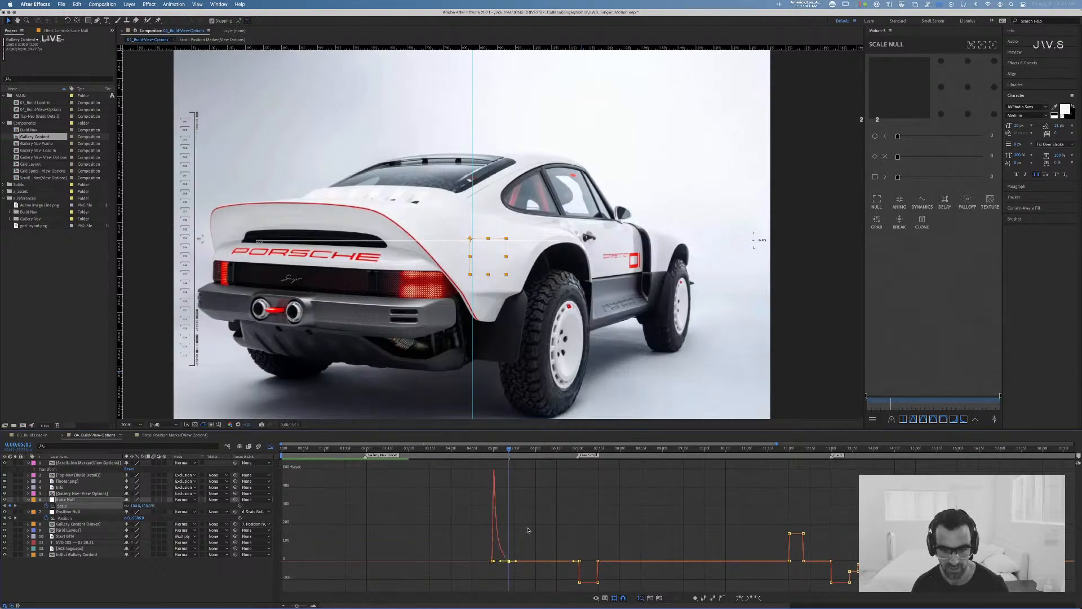
# Step: Preview the eased scale-up from 0;00;04;01 and again from 0;00;04;21
pyautogui.moveTo(500, 450); pyautogui.dragTo(453, 450)
pyautogui.press('space')
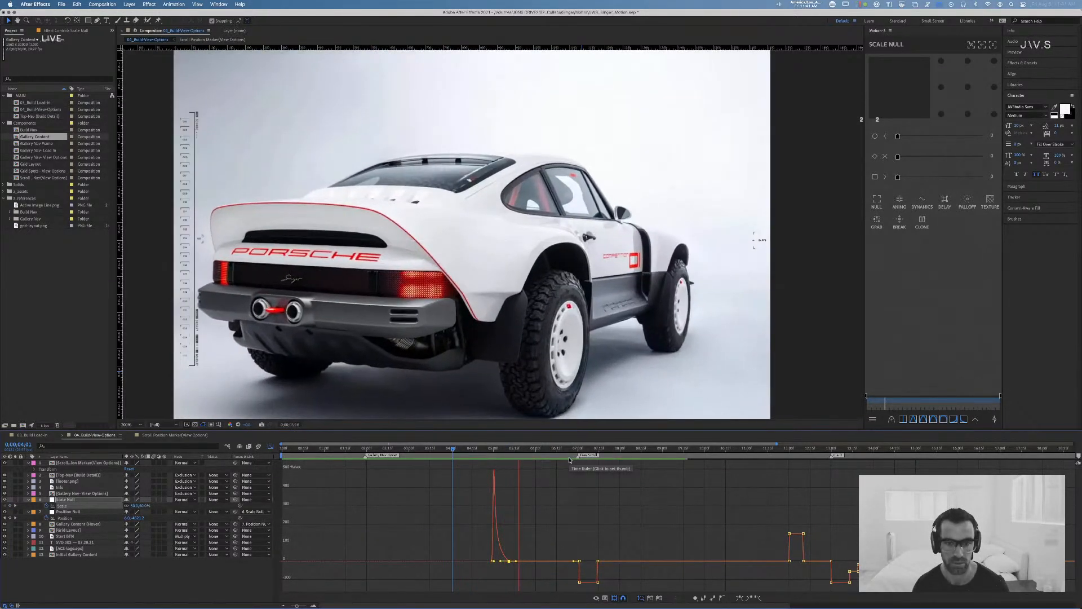
pyautogui.press('space')
pyautogui.moveTo(478, 452); pyautogui.dragTo(483, 452)
pyautogui.press('space')
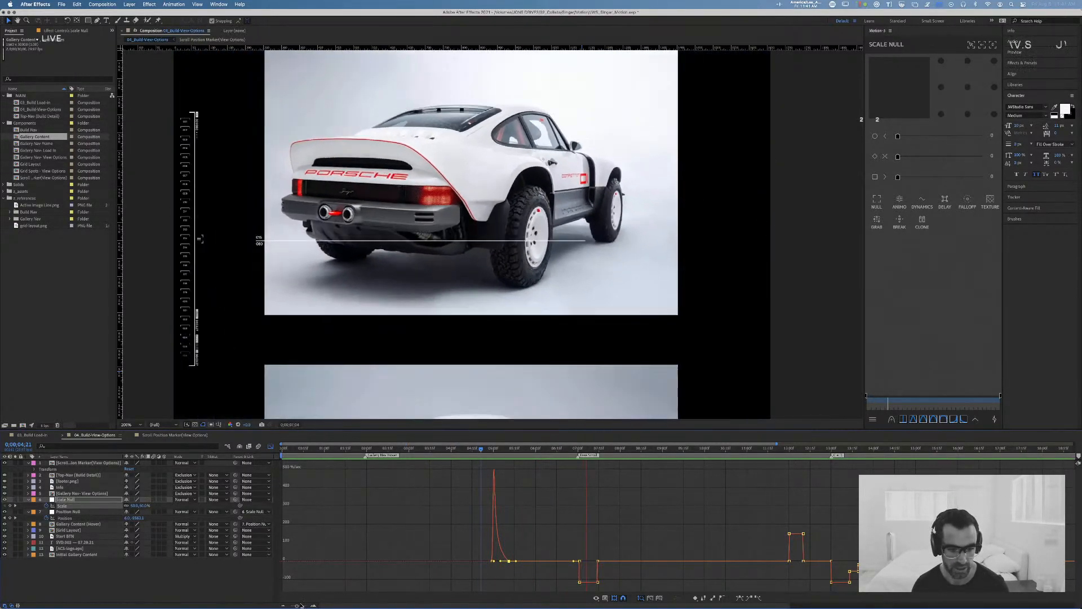
pyautogui.press('space')
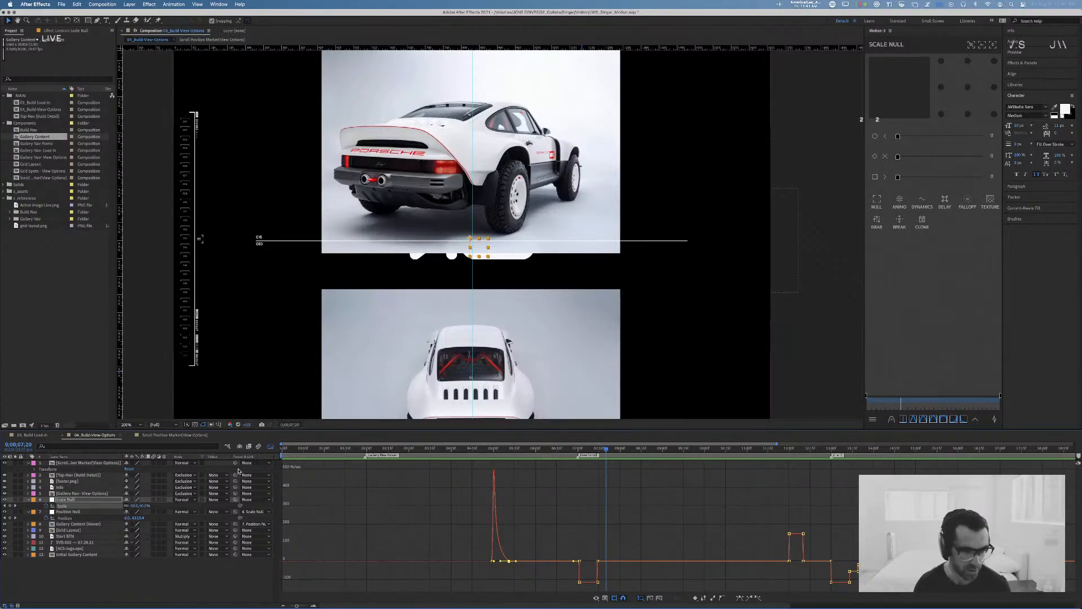
# Step: Return the timeline to the layer bars and pick the Scale Null keyframe that ends the first scale-up
pyautogui.click(270, 446)
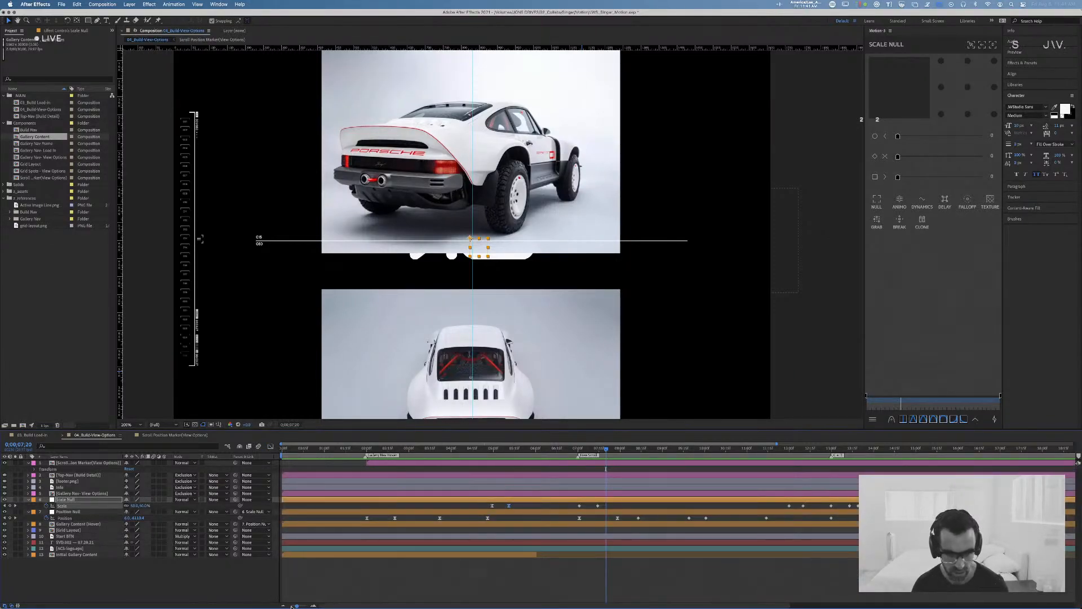
pyautogui.moveTo(297, 606); pyautogui.dragTo(306, 606)
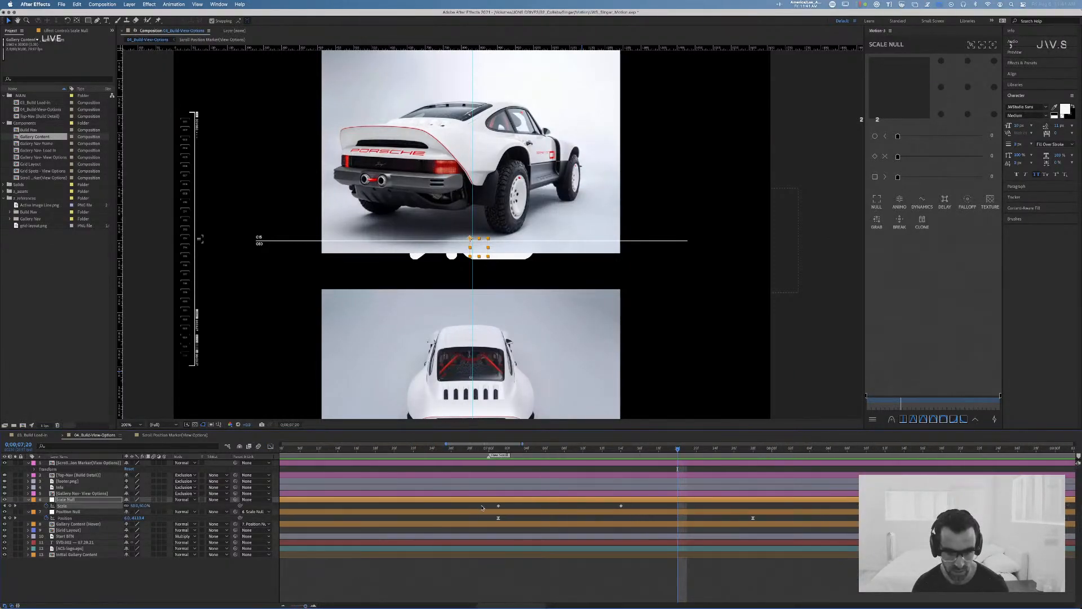
pyautogui.hscroll(-7, 483, 508)
pyautogui.hscroll(-2, 443, 506)
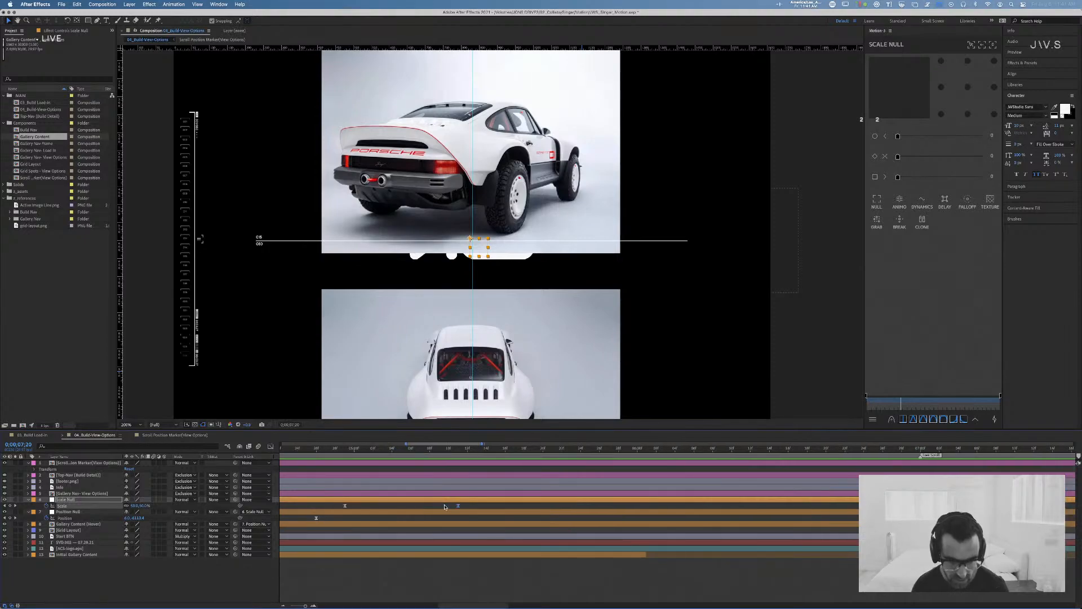
pyautogui.moveTo(457, 508); pyautogui.dragTo(455, 508)
pyautogui.moveTo(303, 603); pyautogui.dragTo(293, 605)
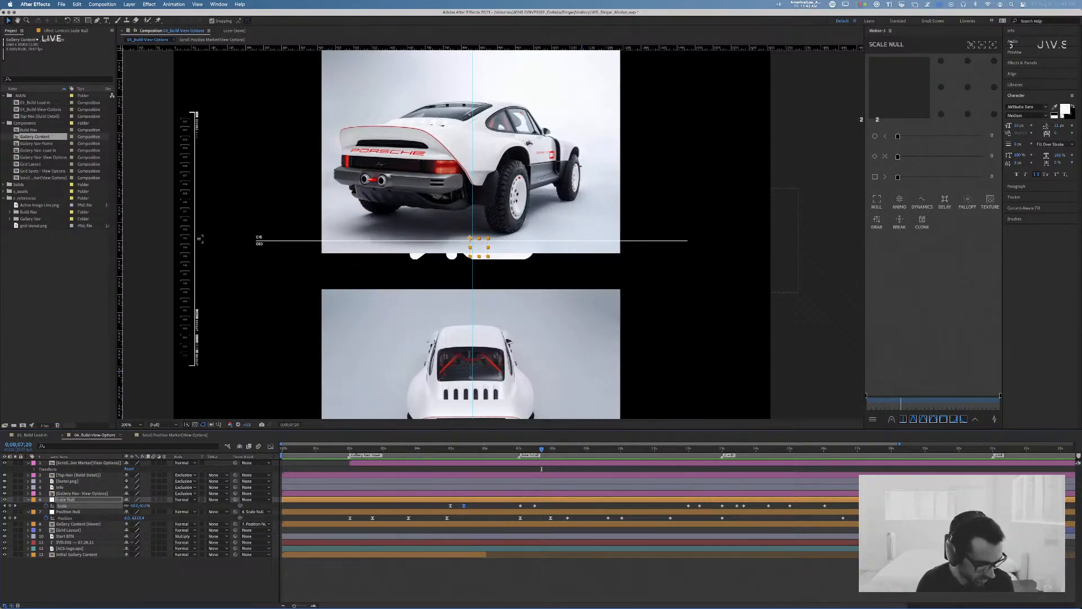
# Step: Switch to Chrome, close all its open tabs including the Adobe Support Community pages, and return to After Effects
pyautogui.press('super+Tab')
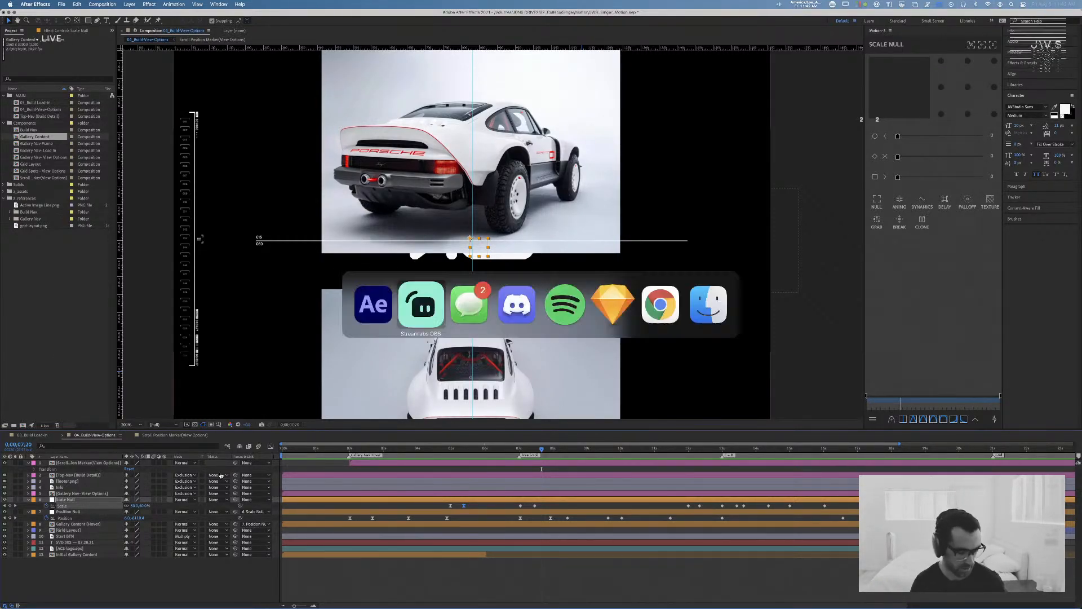
pyautogui.press('super+Tab')
pyautogui.press('super+Tab')
pyautogui.press('super+Tab')
pyautogui.press('super+Tab')
pyautogui.press('super+Tab')
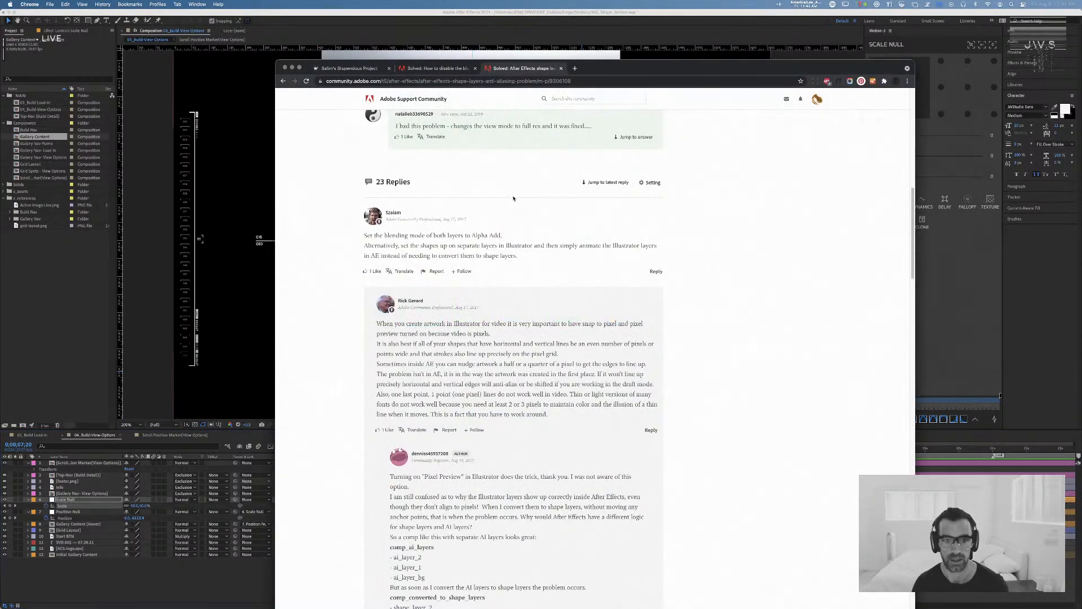
pyautogui.press('super+t')
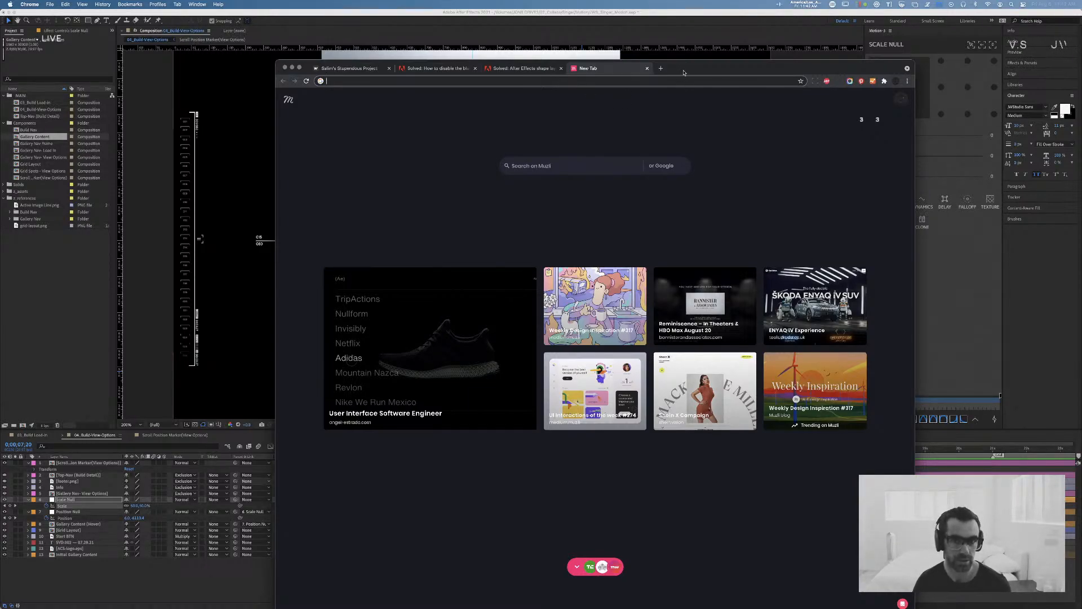
pyautogui.click(659, 80)
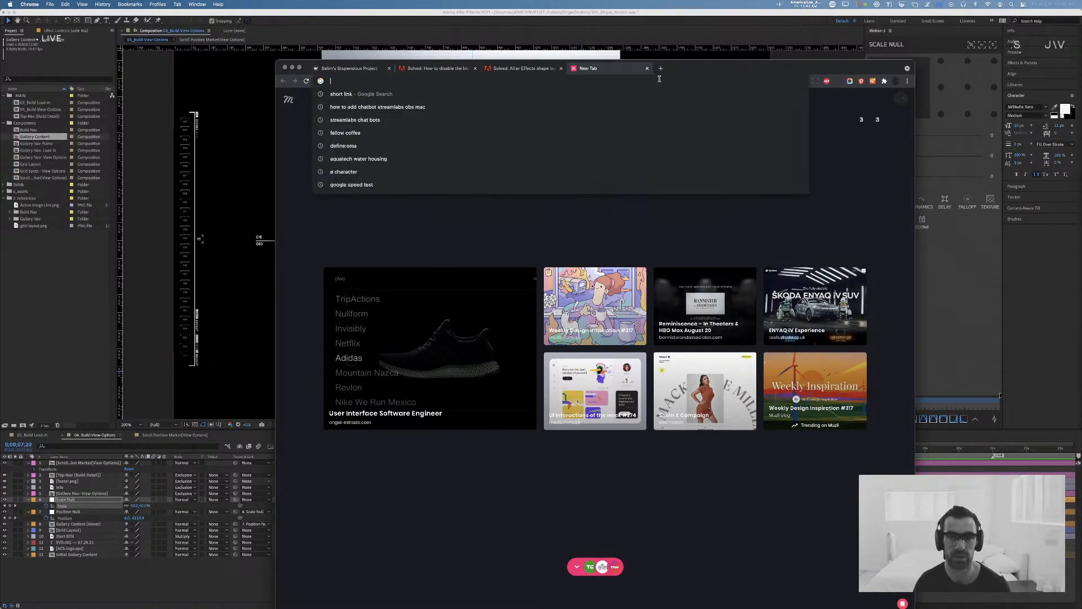
pyautogui.press('super+w')
pyautogui.press('super+w')
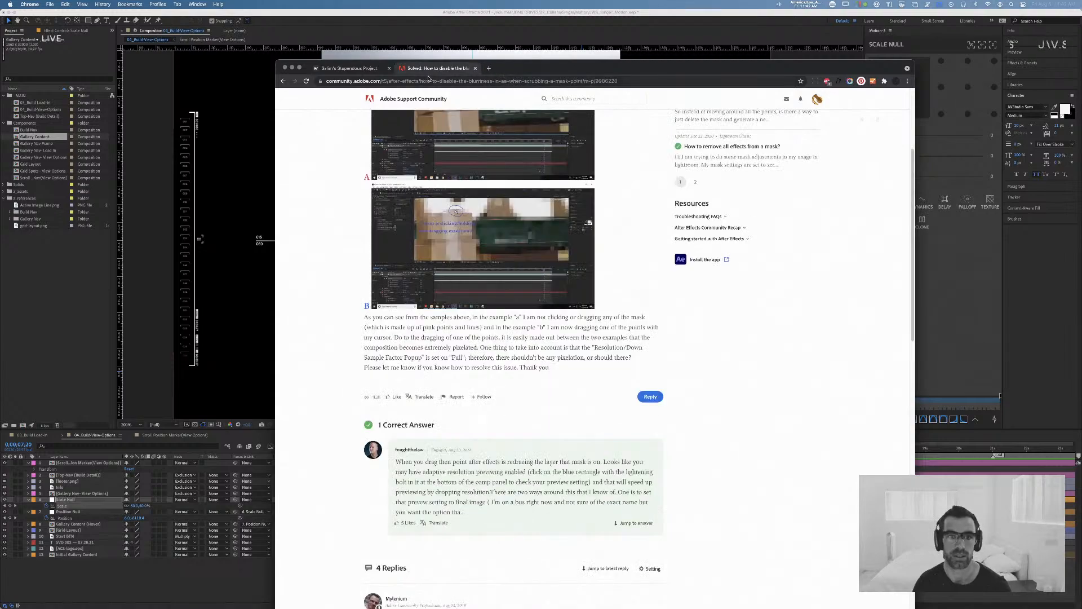
pyautogui.press('super+w')
pyautogui.press('super+w')
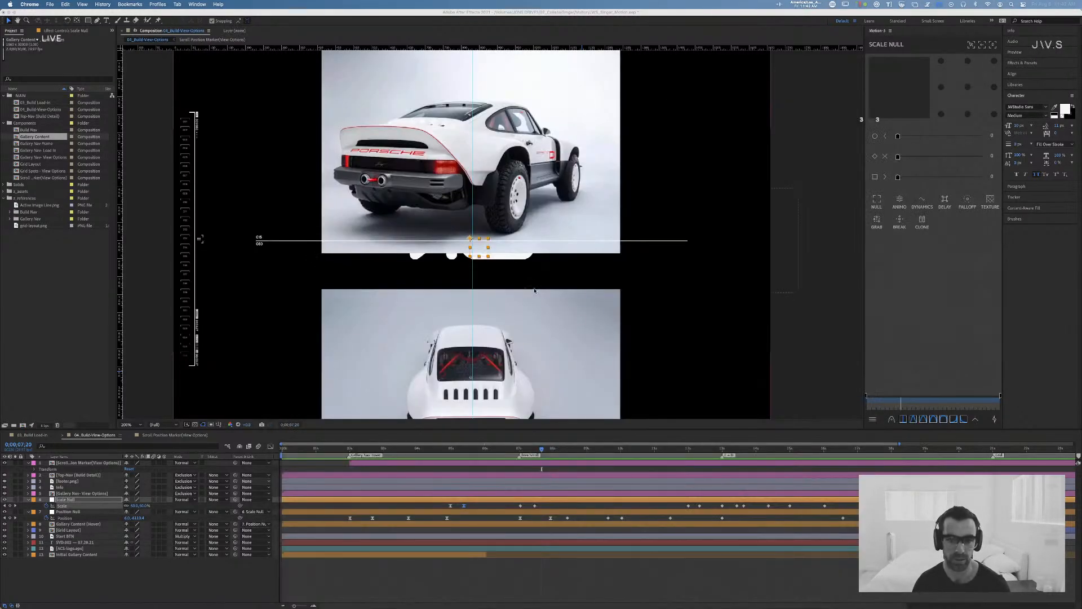
pyautogui.press('super+Tab')
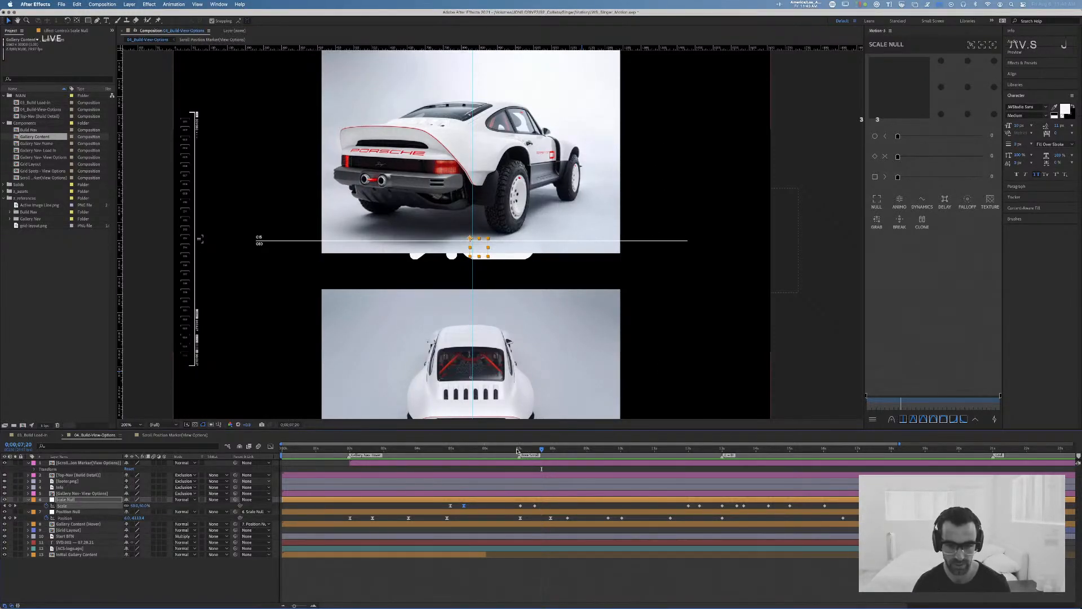
# Step: Preview the gallery scroll and first scale-up from 0;00;01;22
pyautogui.moveTo(517, 449); pyautogui.dragTo(342, 449)
pyautogui.press('space')
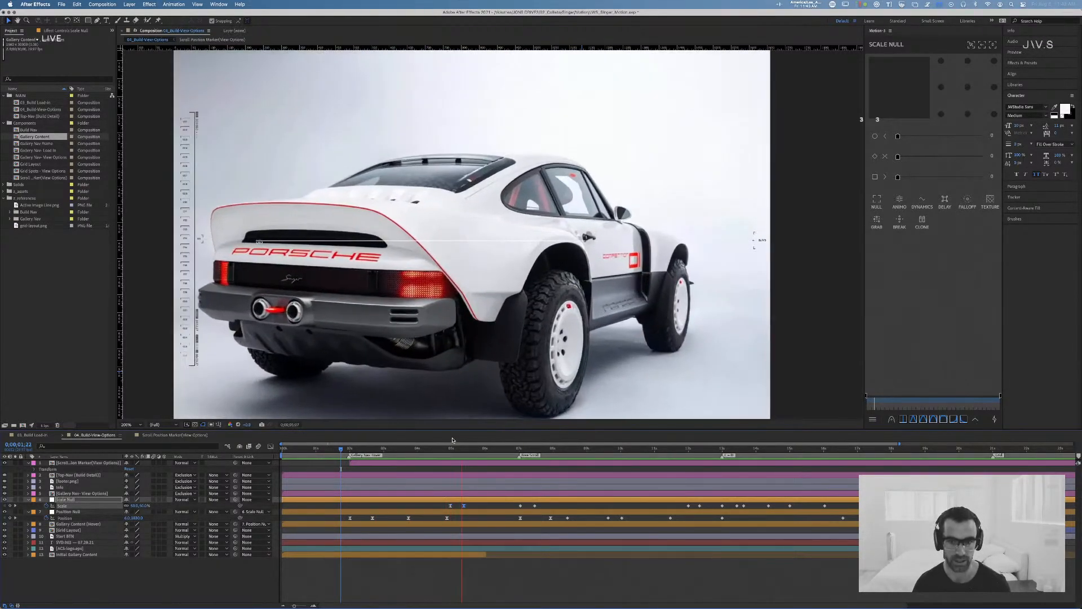
pyautogui.press('space')
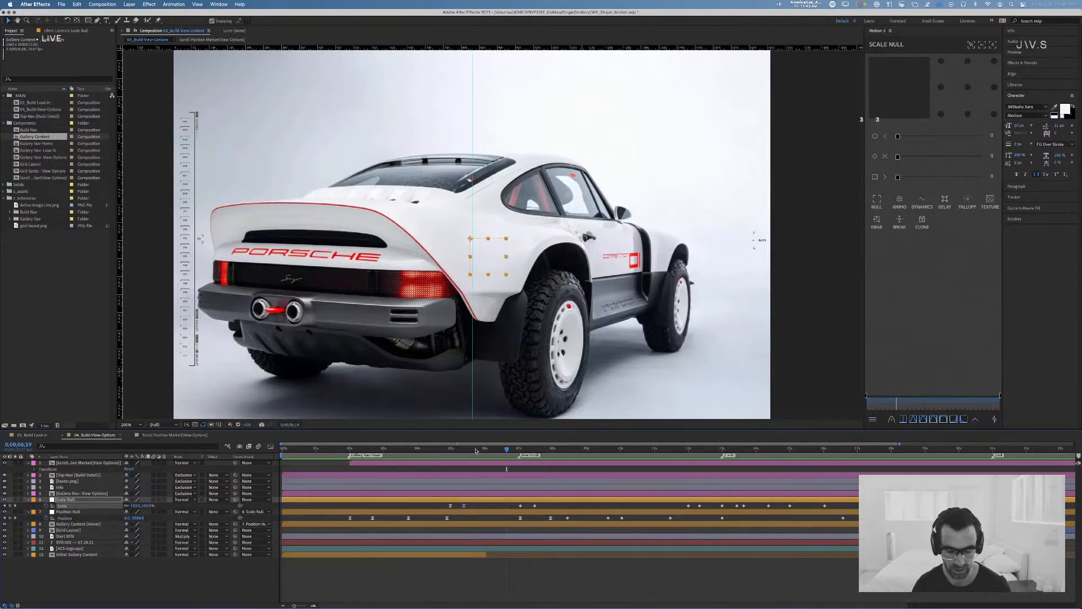
# Step: Shift the Scale Null's second Scale keyframe forward by about two frames and preview the scale-up from 0;00;04;23
pyautogui.moveTo(473, 449); pyautogui.dragTo(458, 452)
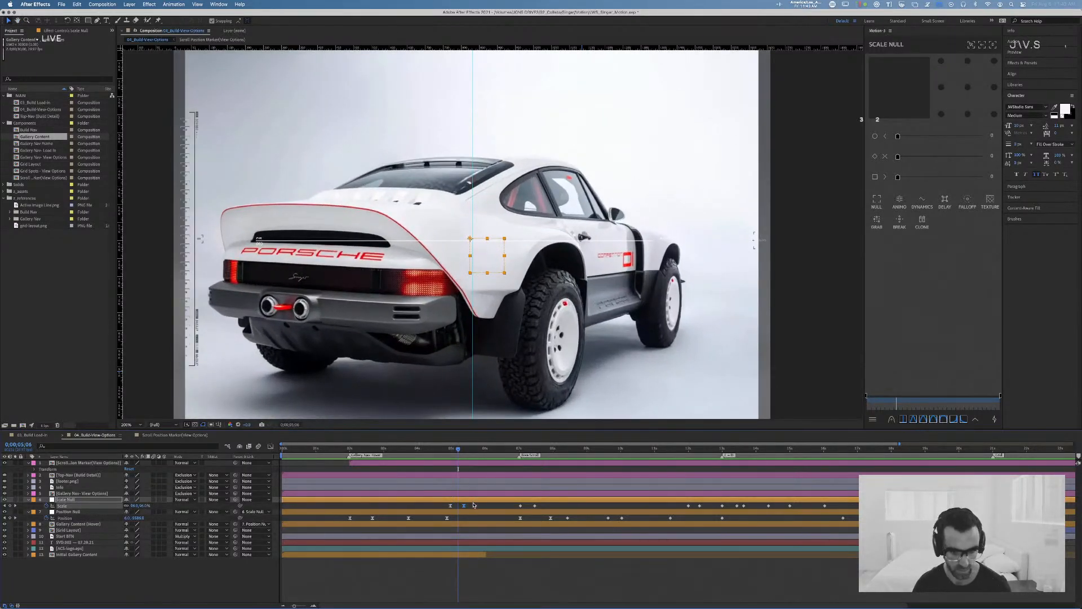
pyautogui.hotkey('alt', 'Right')
pyautogui.hotkey('alt', 'Right')
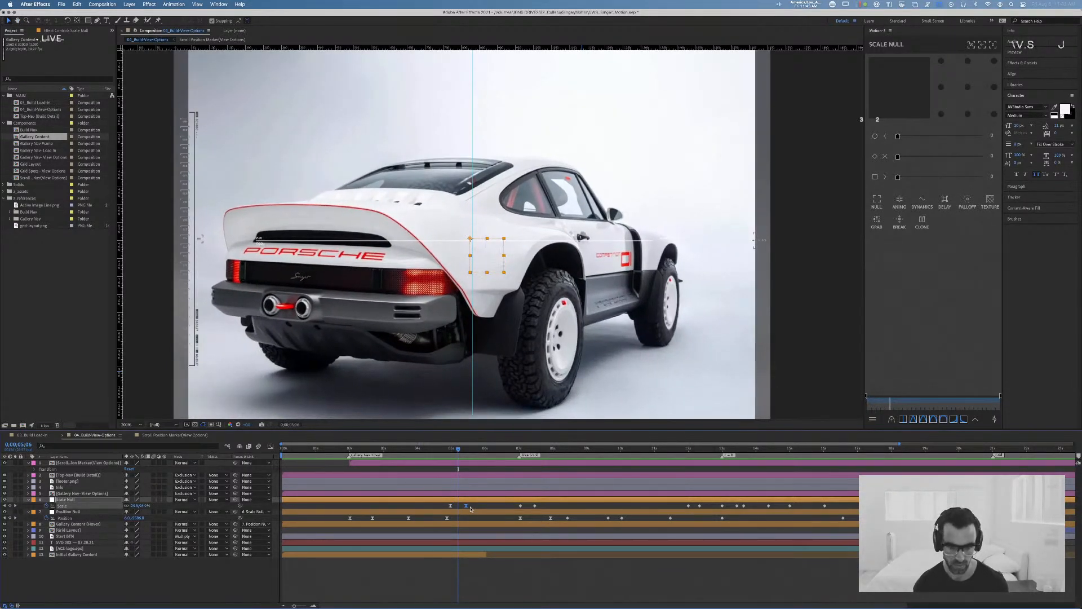
pyautogui.moveTo(457, 451); pyautogui.dragTo(450, 452)
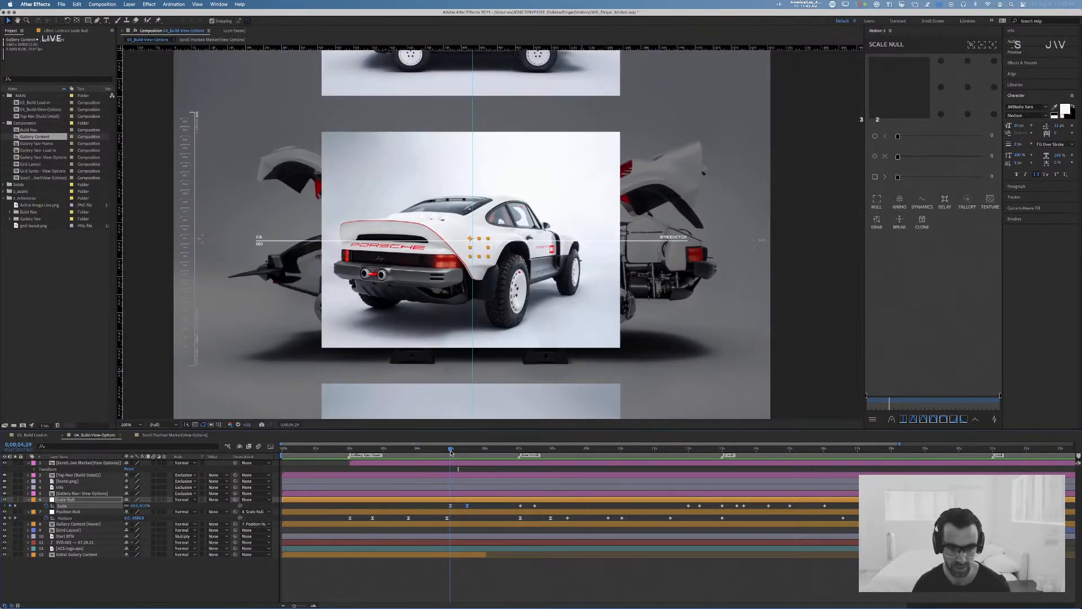
pyautogui.moveTo(455, 449); pyautogui.dragTo(445, 450)
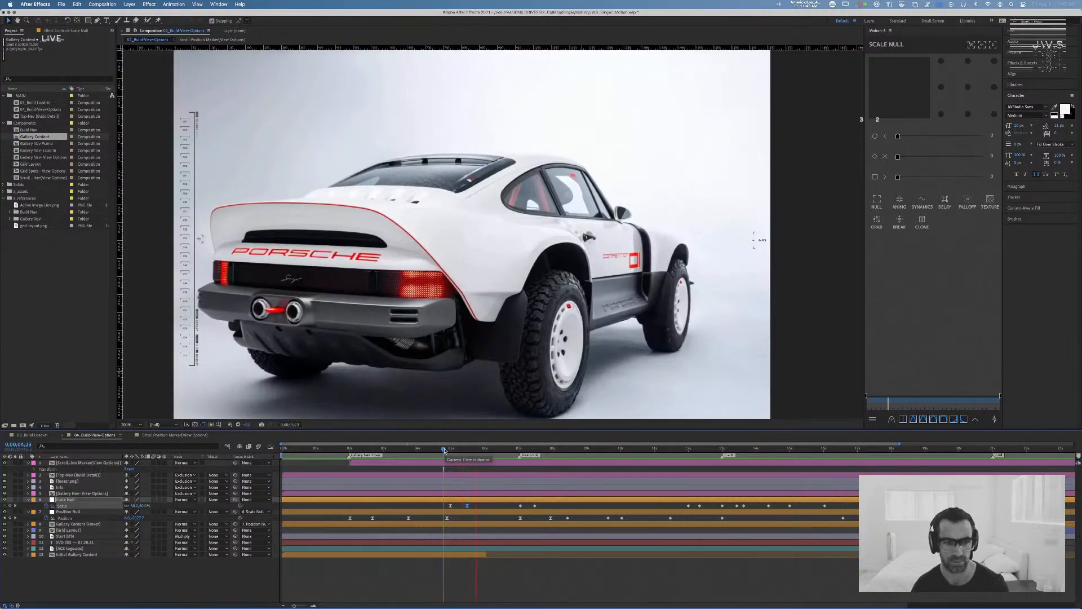
pyautogui.press('space')
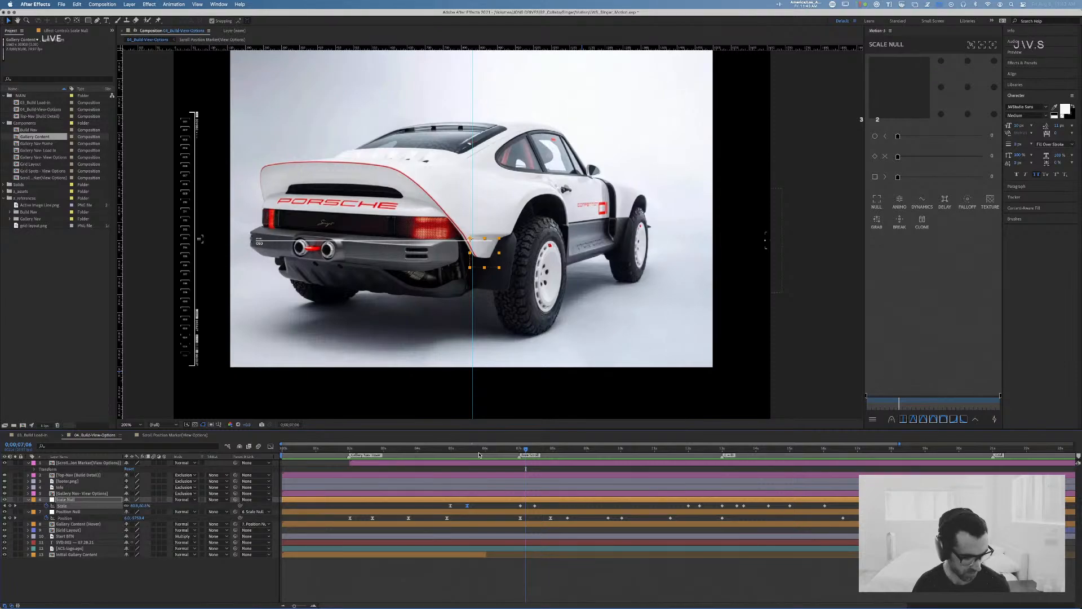
# Step: Switch to Chrome, search for collins, and open the COLLINS design company's website at wearecollins.com
pyautogui.press('super+Tab')
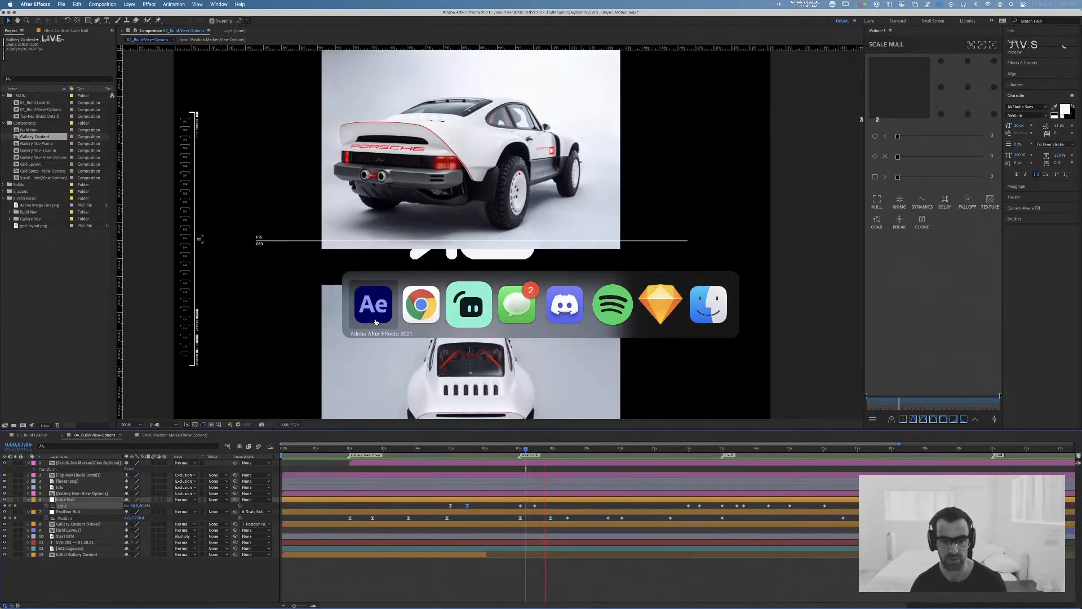
pyautogui.write('collins')
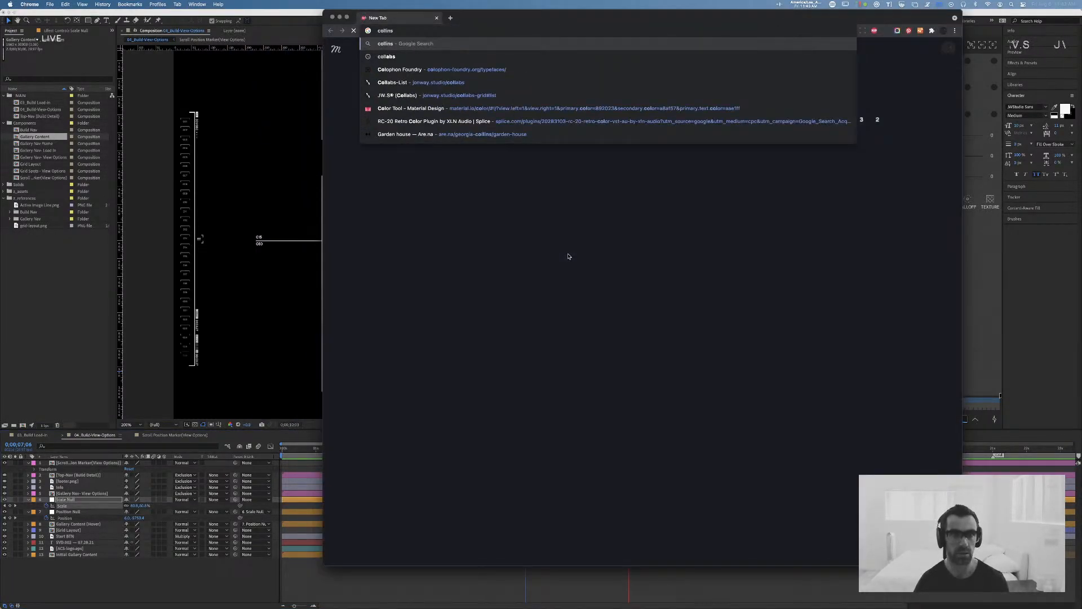
pyautogui.press('Return')
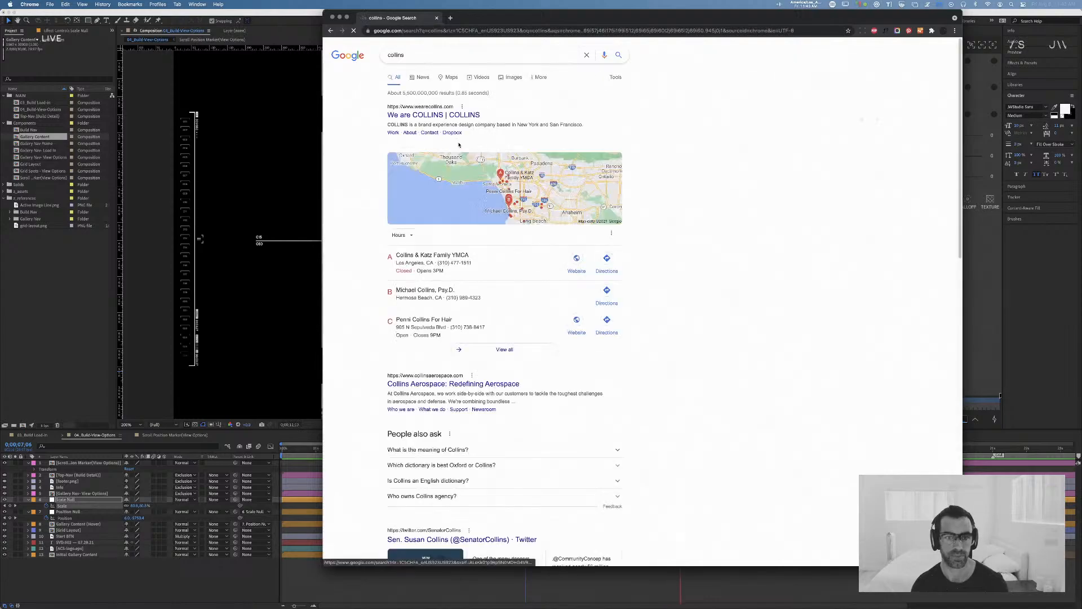
pyautogui.click(449, 106)
pyautogui.moveTo(577, 20); pyautogui.dragTo(445, 19)
# Step: Browse the COLLINS news feed down to the purple Twitch feature and open its linked article
pyautogui.scroll(-8, 533, 255)
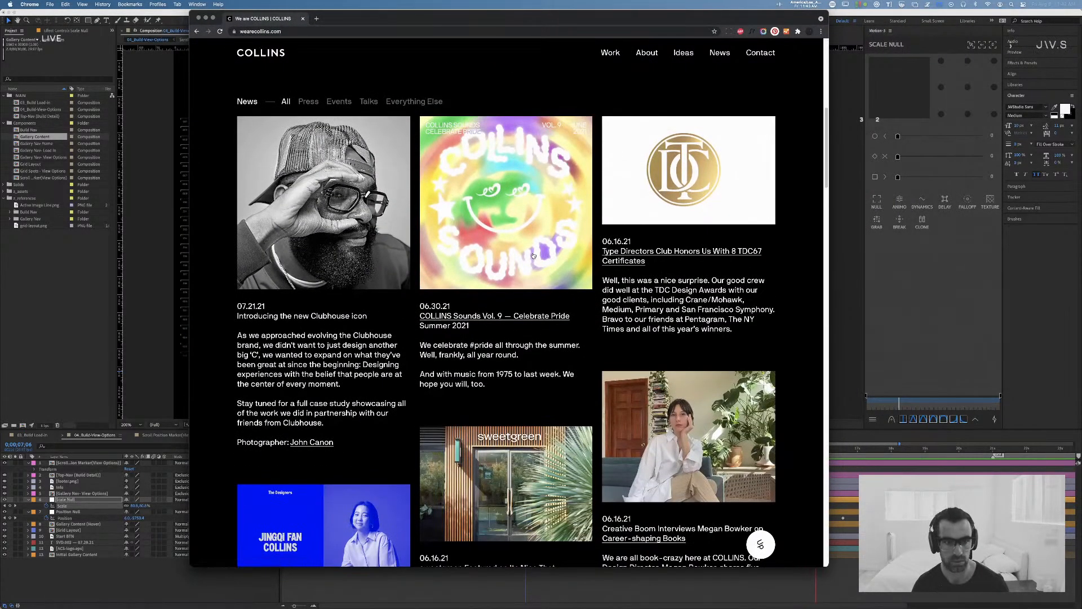
pyautogui.scroll(-3, 534, 255)
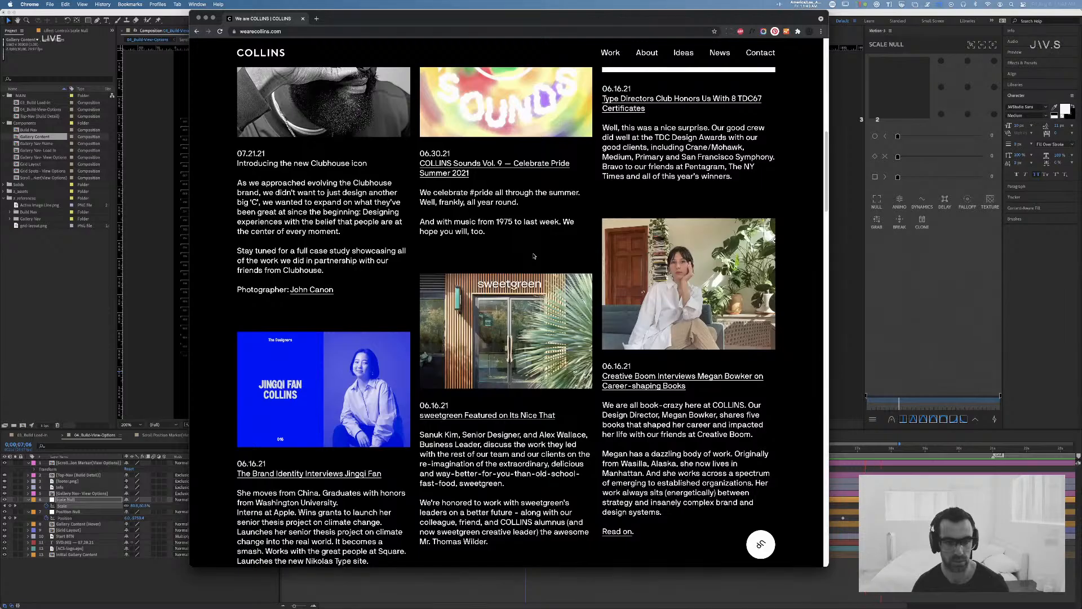
pyautogui.scroll(-5, 534, 255)
pyautogui.scroll(-7, 534, 255)
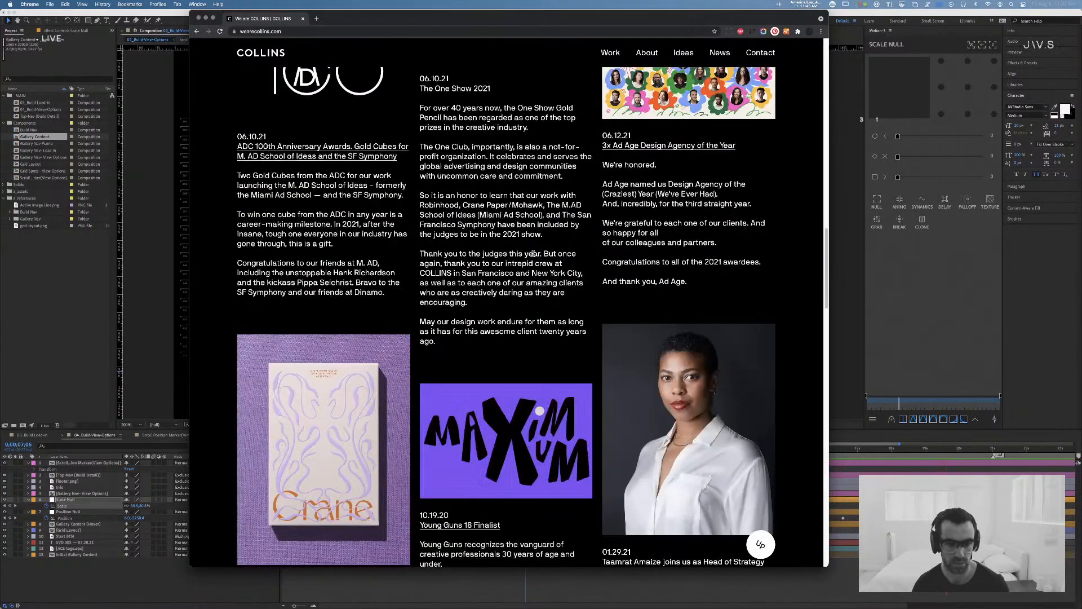
pyautogui.scroll(-6, 534, 255)
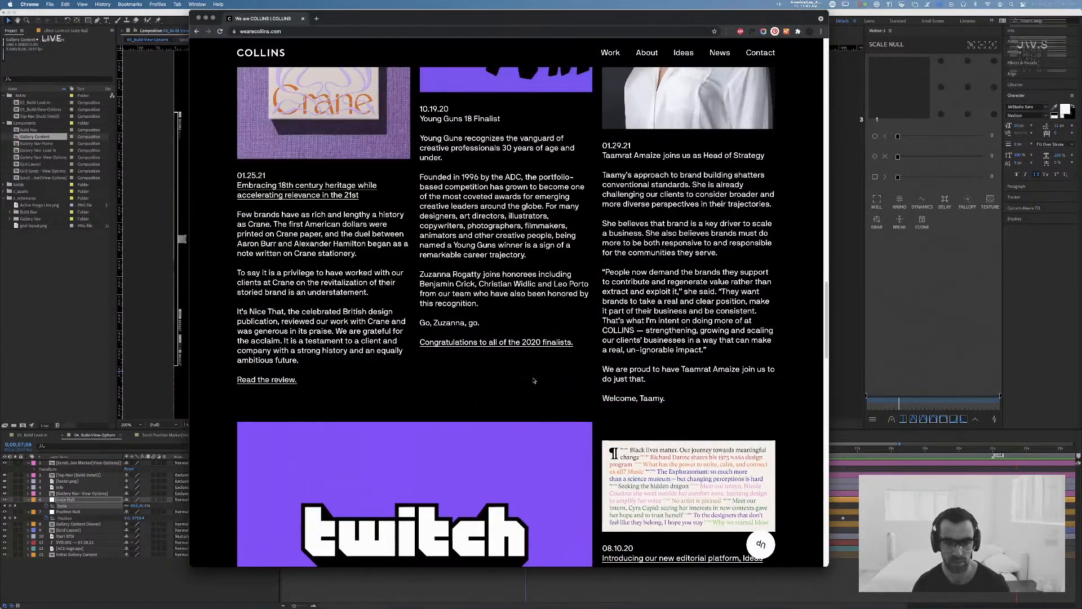
pyautogui.scroll(-3, 410, 423)
pyautogui.click(410, 422)
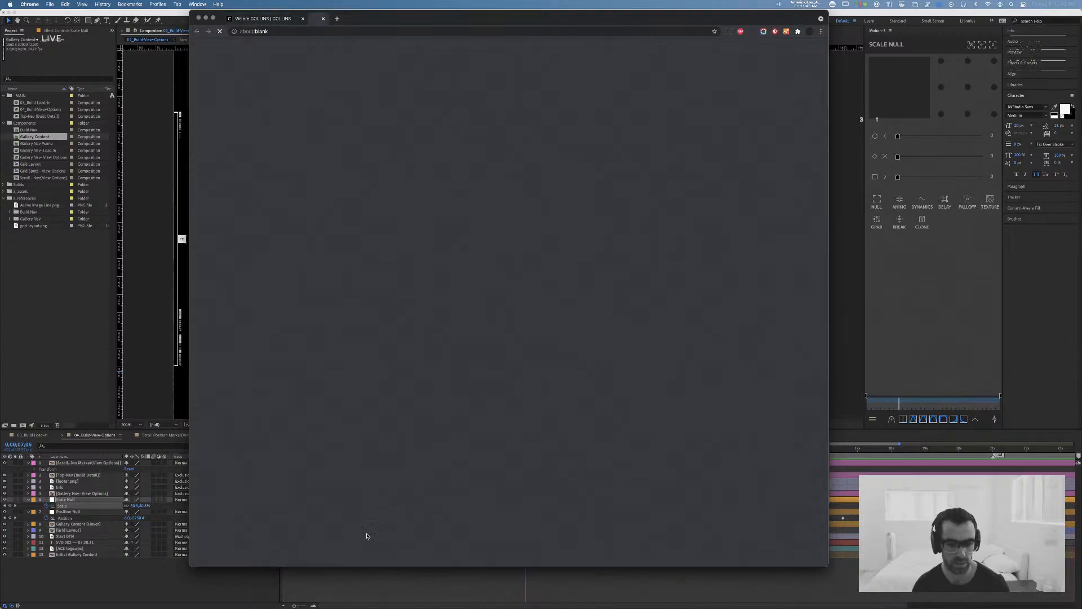
# Step: Examine the images and layout of the Adobe Blog article on how Twitch reimagined itself, and close the article
pyautogui.scroll(-9, 535, 330)
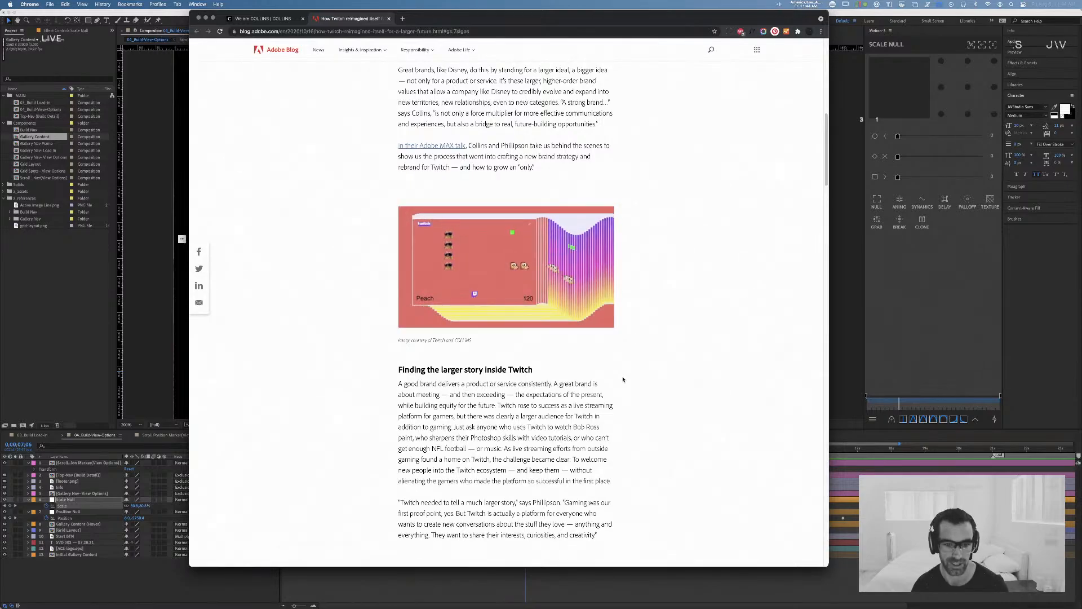
pyautogui.scroll(-6, 623, 379)
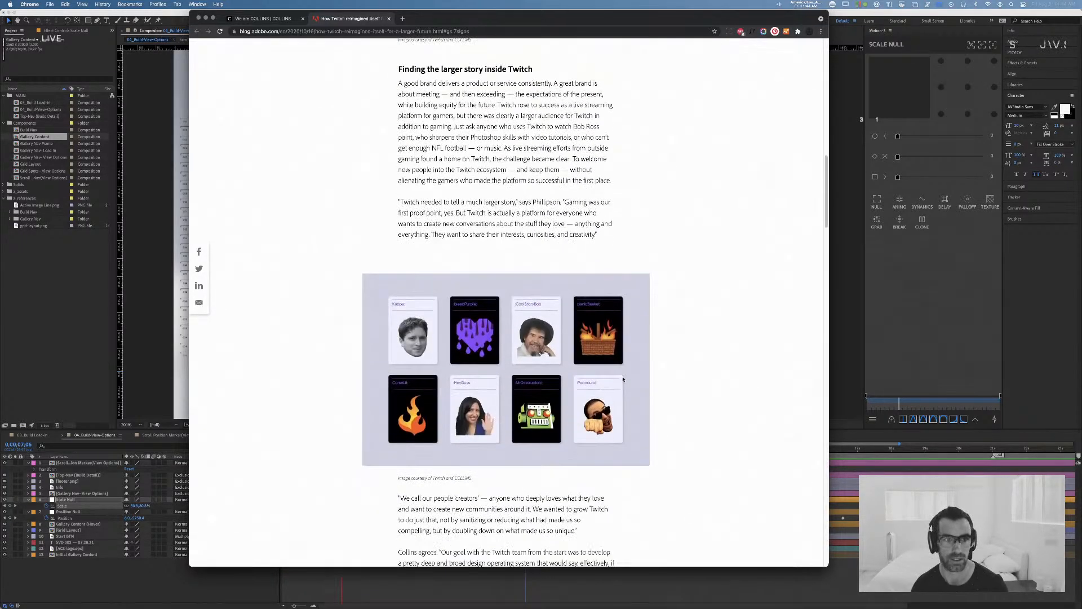
pyautogui.scroll(7, 623, 381)
pyautogui.scroll(-10, 623, 379)
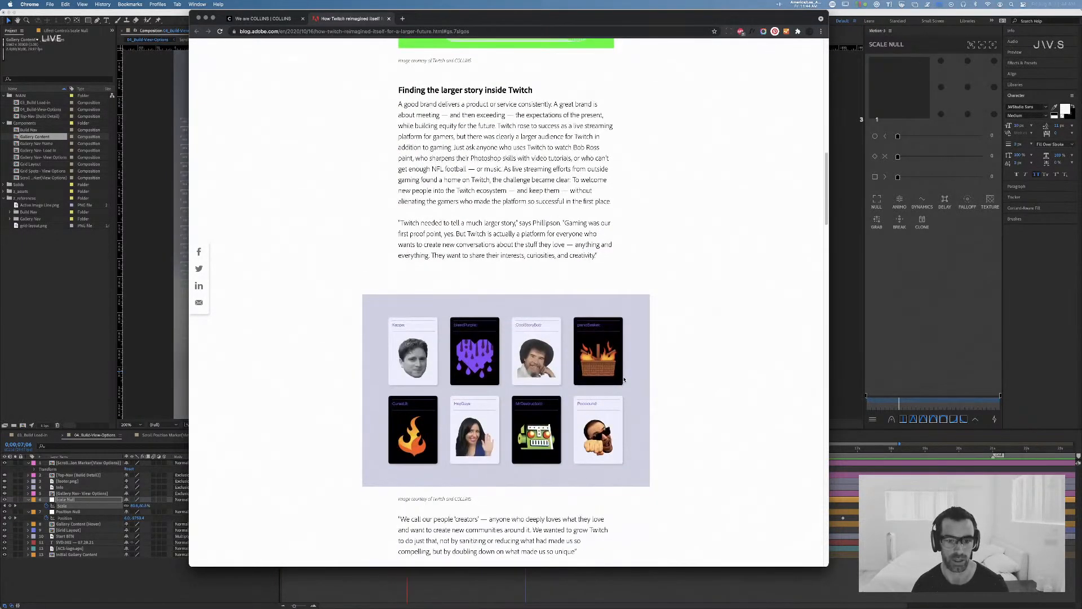
pyautogui.scroll(-8, 623, 379)
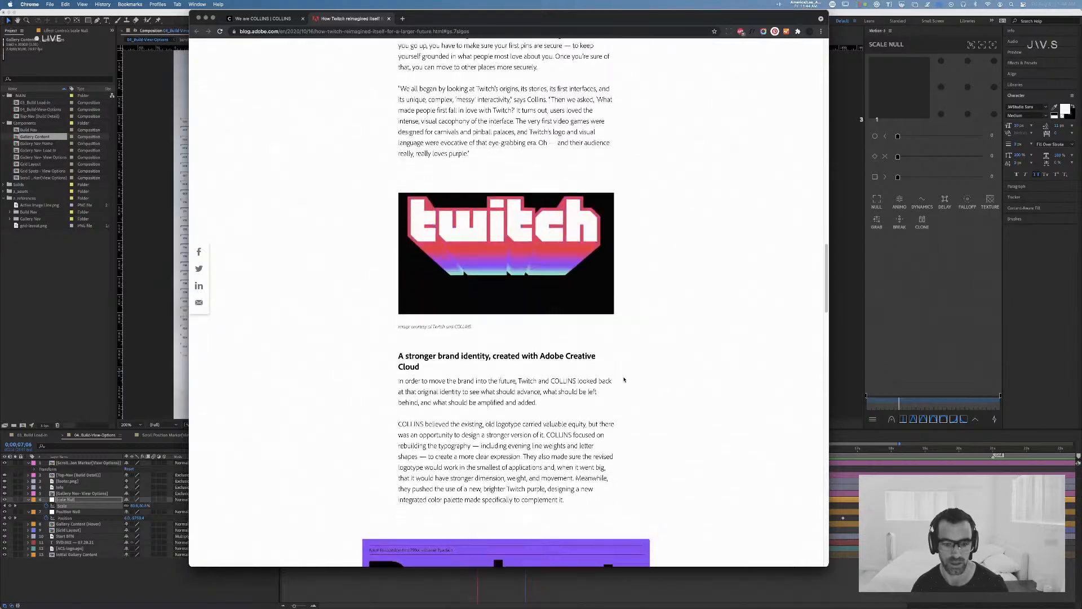
pyautogui.scroll(-5, 624, 379)
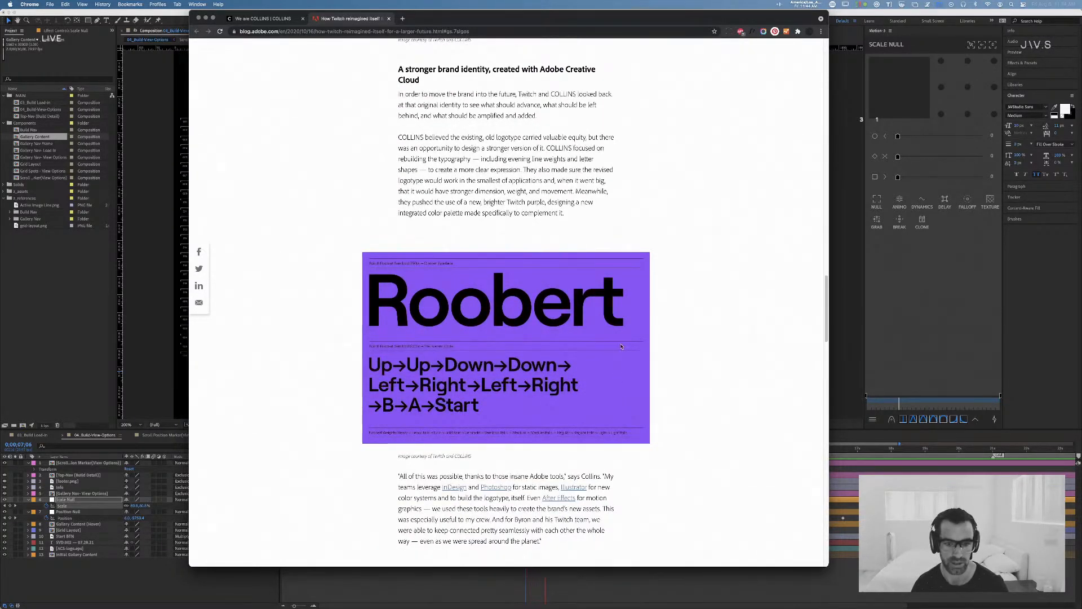
pyautogui.scroll(-4, 621, 346)
pyautogui.scroll(-10, 621, 346)
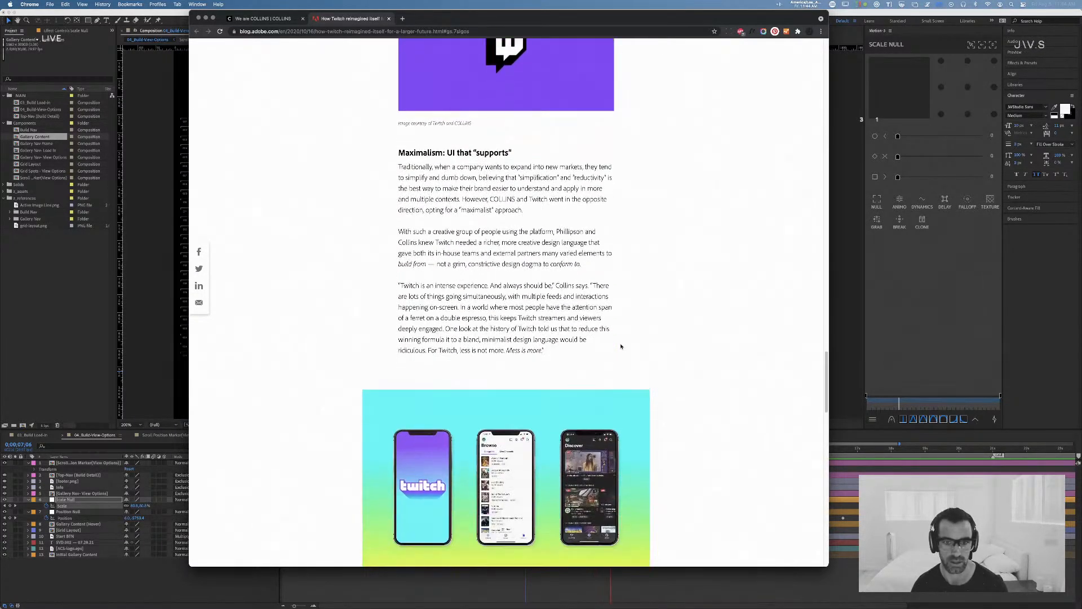
pyautogui.scroll(-20, 621, 346)
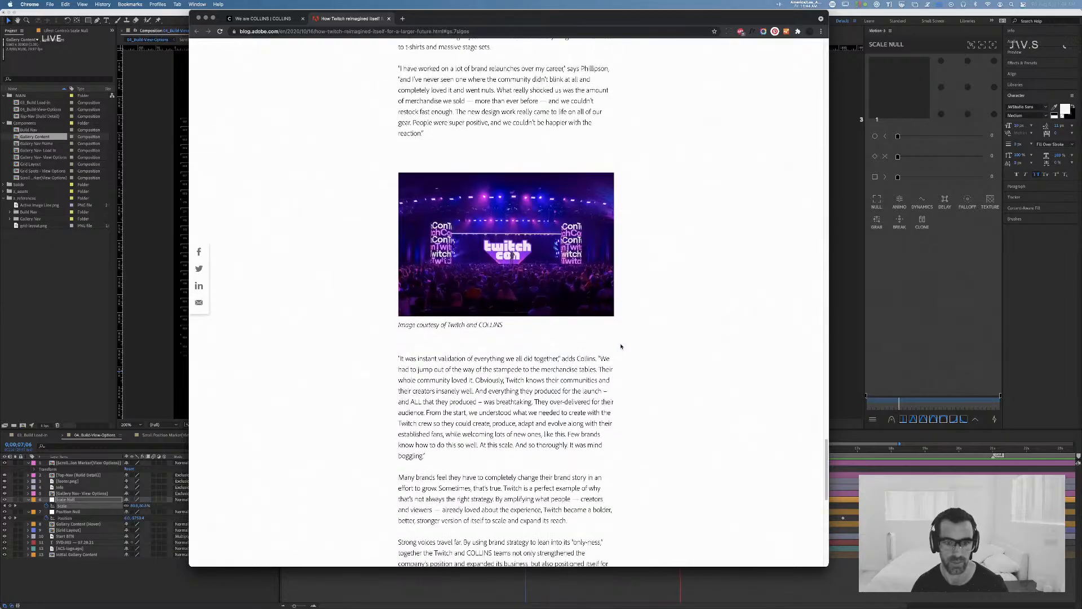
pyautogui.scroll(20, 621, 346)
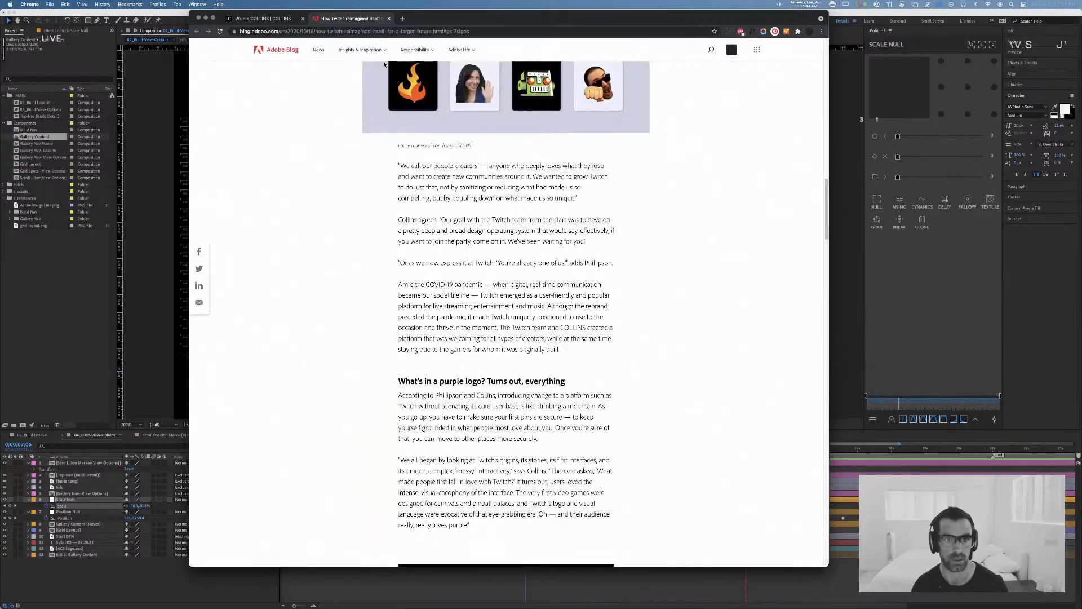
pyautogui.press('super+w')
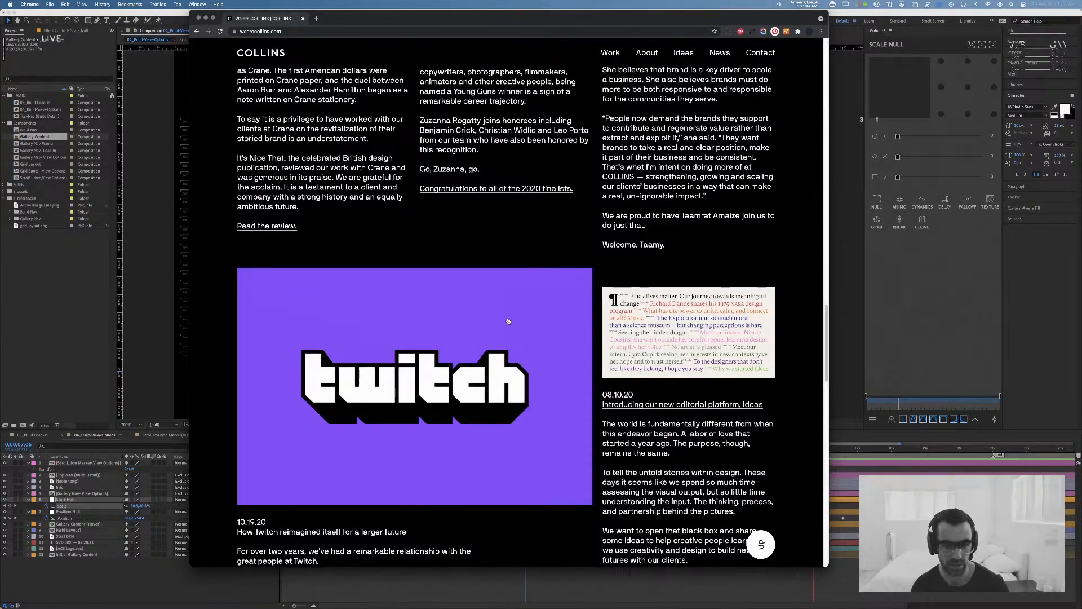
# Step: Briefly reopen the Twitch article from its Read on link and look through the COLLINS news entries below it
pyautogui.scroll(-3, 507, 323)
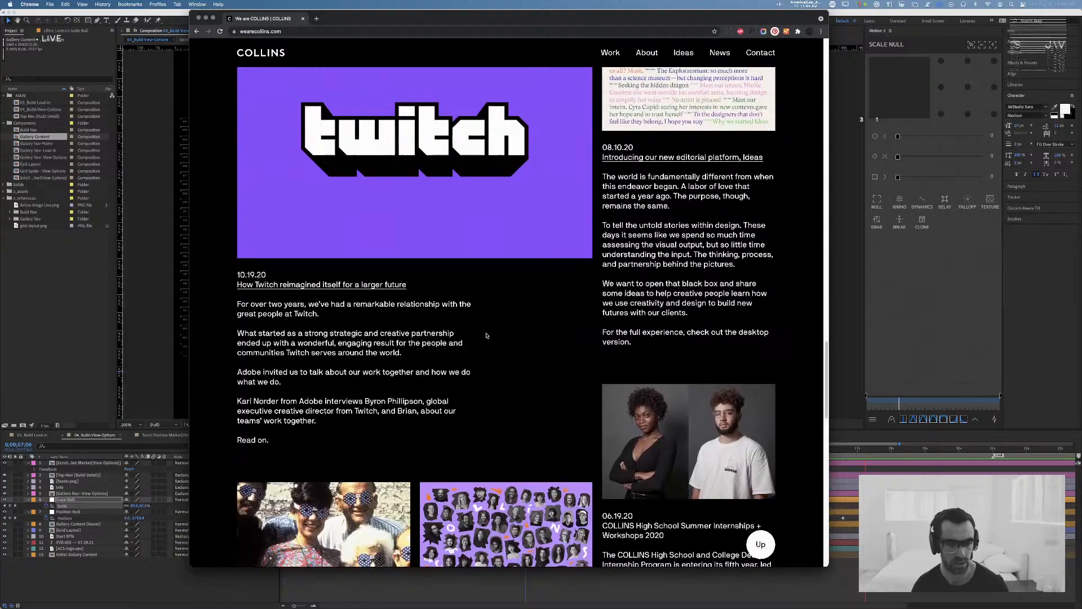
pyautogui.click(259, 439)
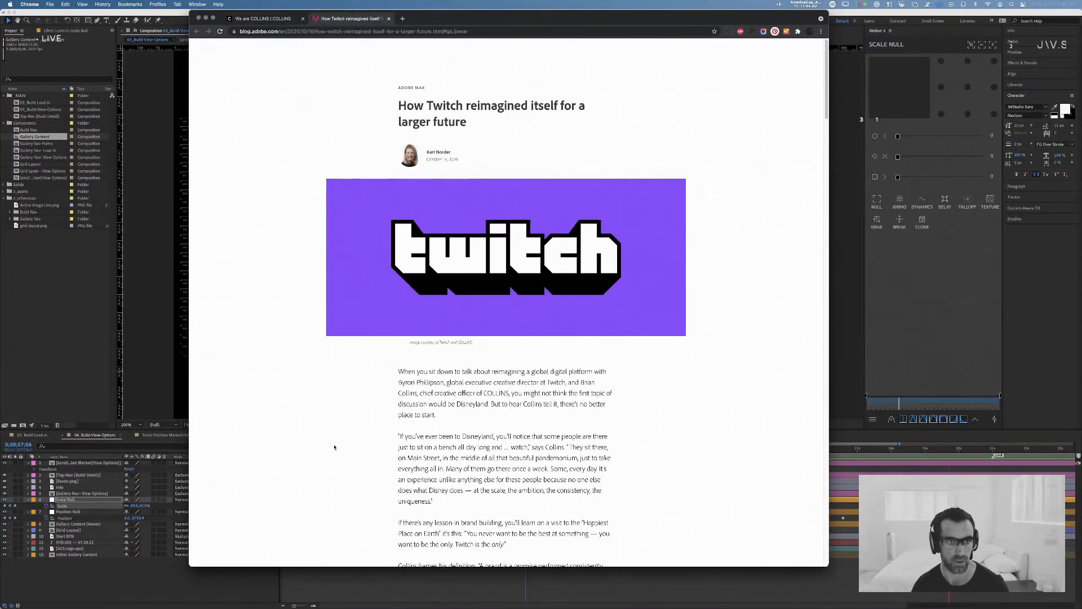
pyautogui.press('super+w')
pyautogui.scroll(7, 424, 354)
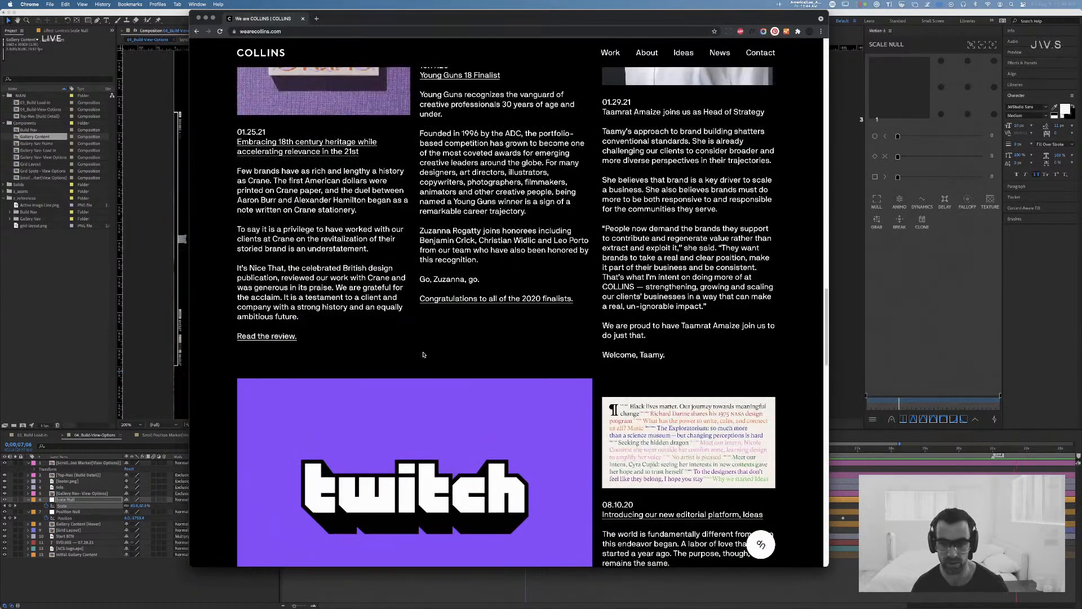
pyautogui.scroll(-5, 424, 353)
pyautogui.scroll(-10, 423, 354)
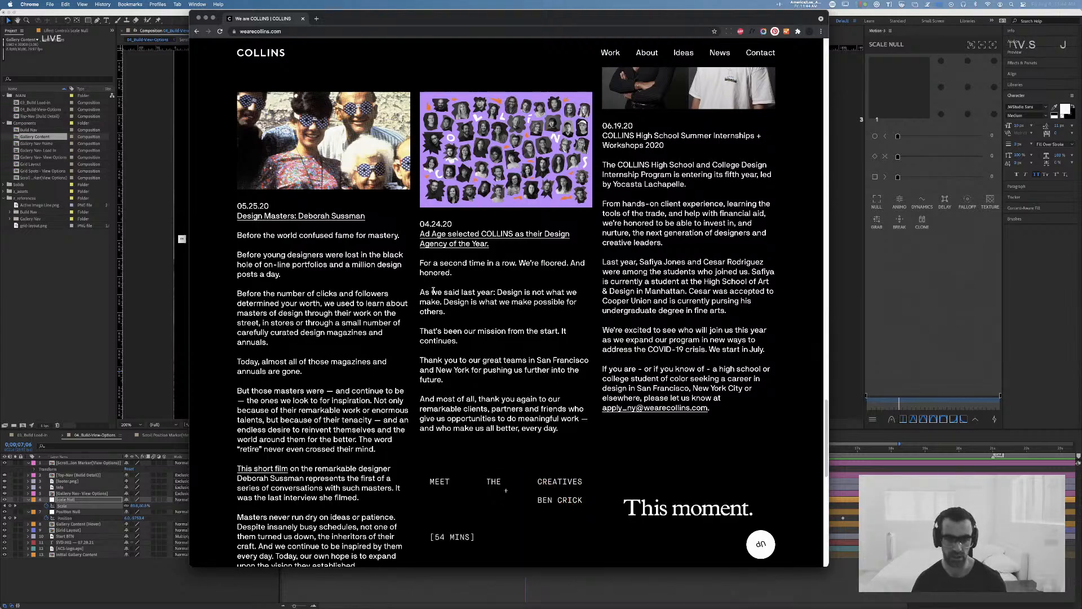
# Step: Search for nintendo switch in a new tab and open the official Nintendo Switch Family site
pyautogui.press('super+t')
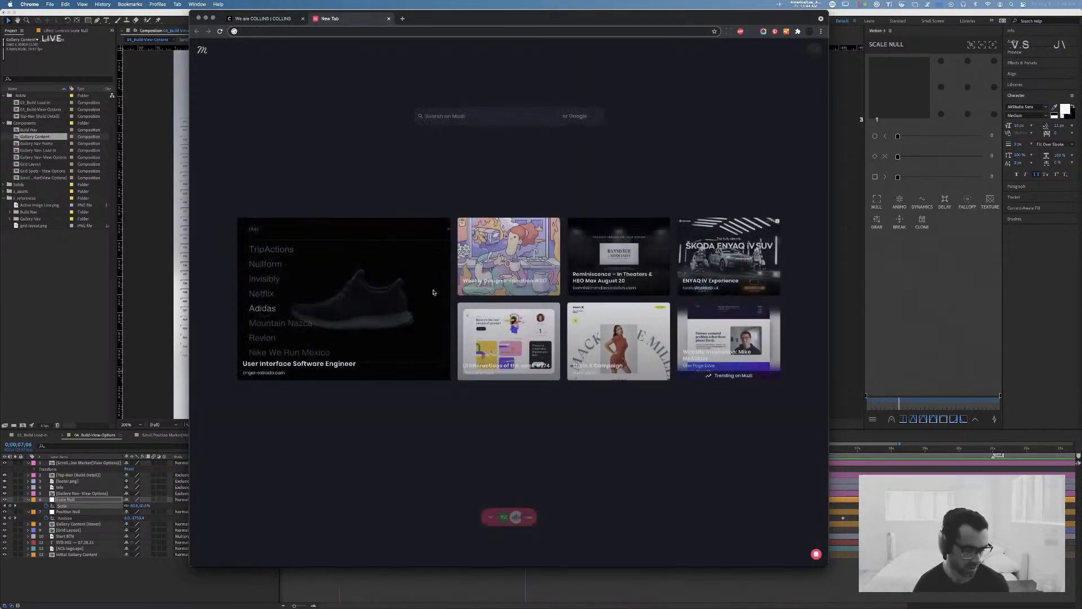
pyautogui.write('nintendo')
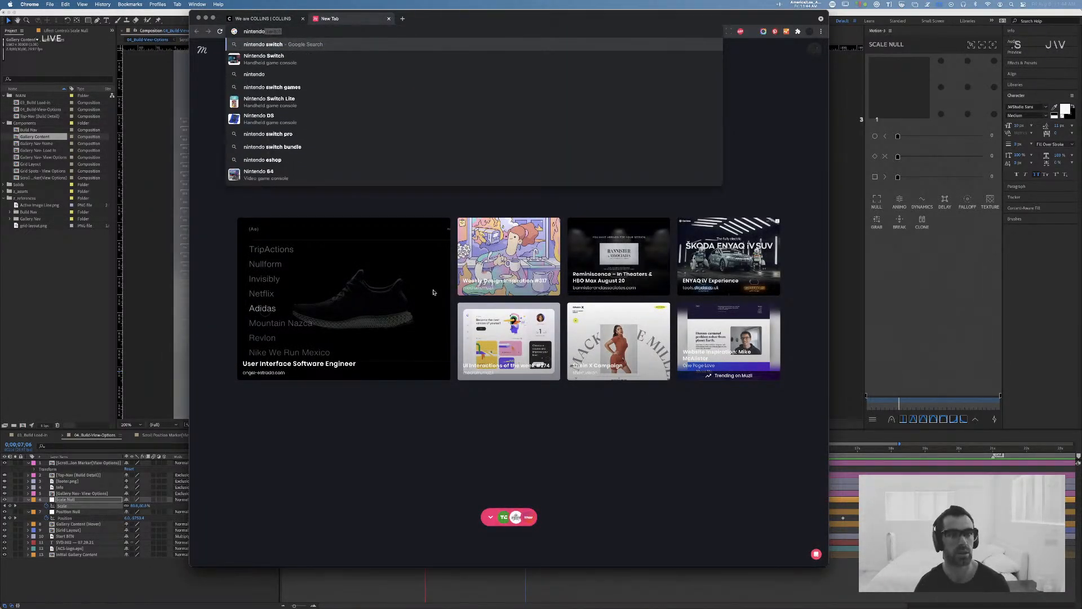
pyautogui.press('Return')
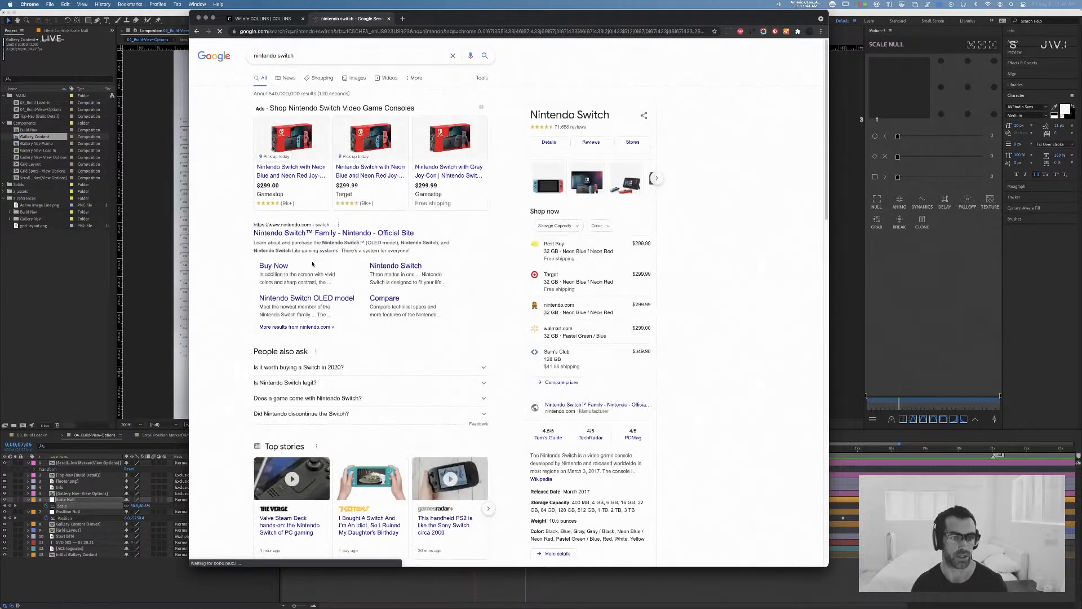
pyautogui.click(305, 239)
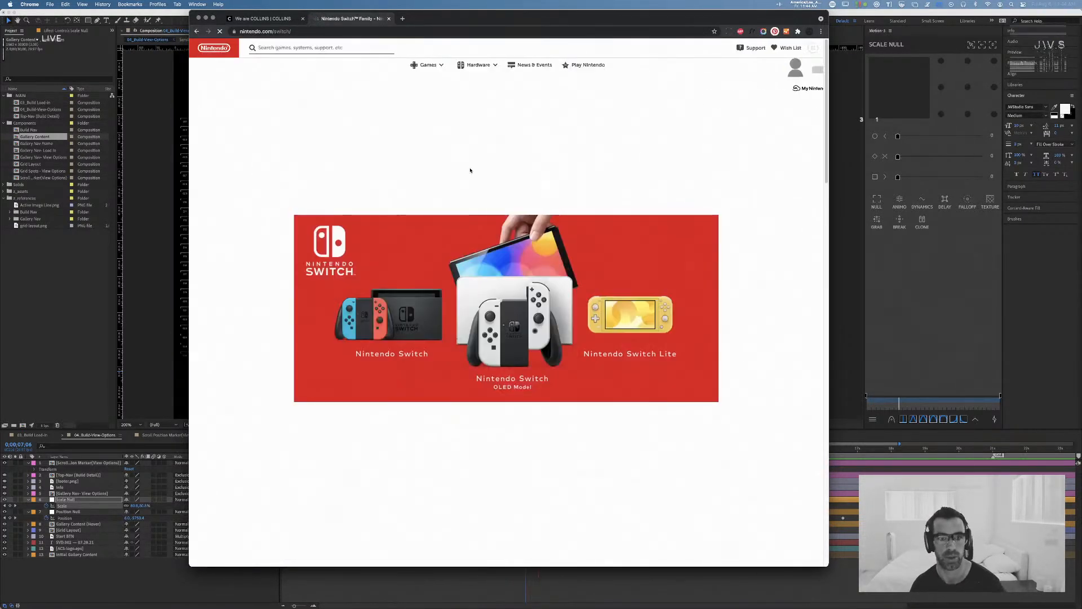
# Step: Look over the Nintendo Switch Family page and open its Nintendo Switch system page
pyautogui.scroll(-13, 696, 117)
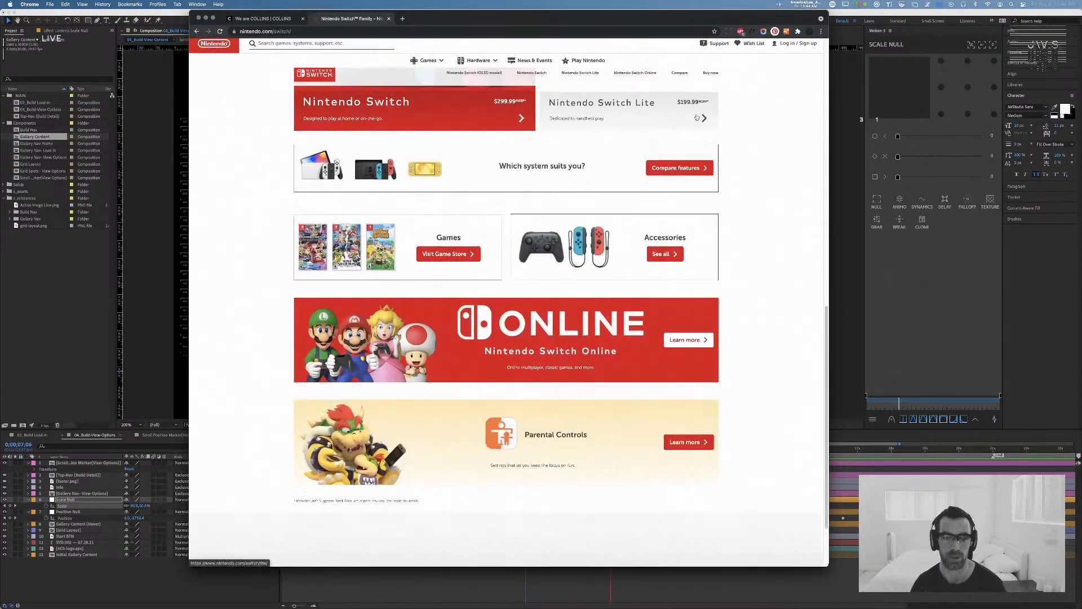
pyautogui.scroll(13, 696, 117)
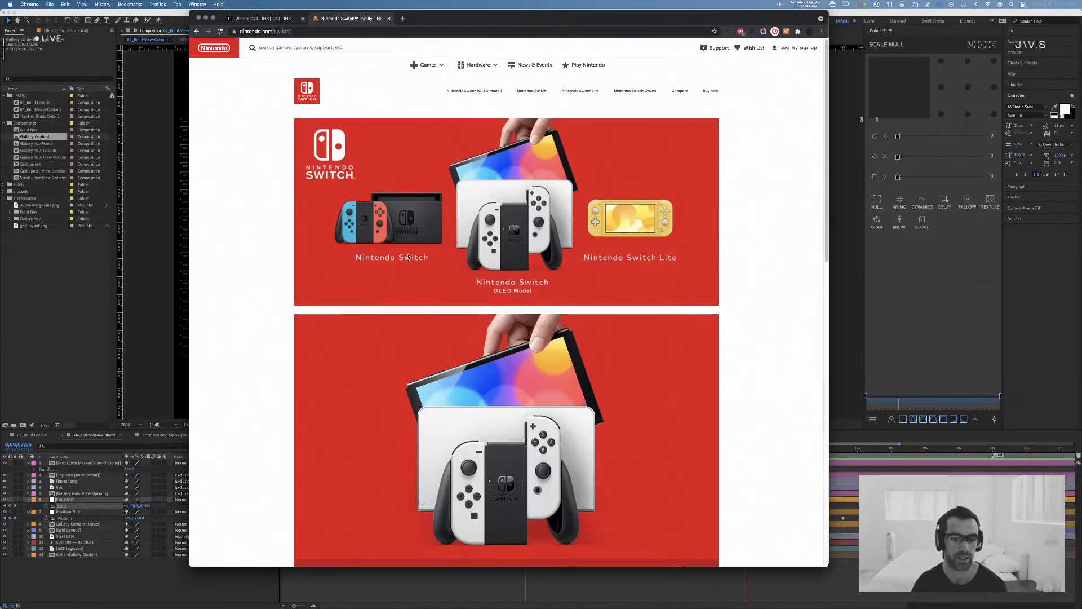
pyautogui.click(530, 92)
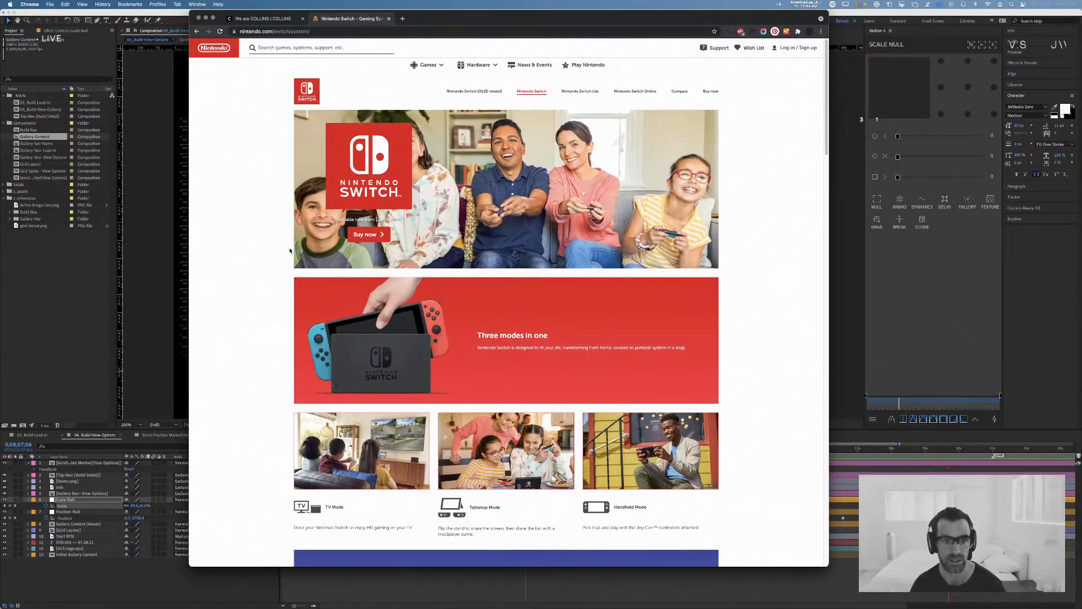
# Step: Examine the Nintendo Switch system page's layout down to its footer and open the Play Nintendo site
pyautogui.scroll(-10, 466, 176)
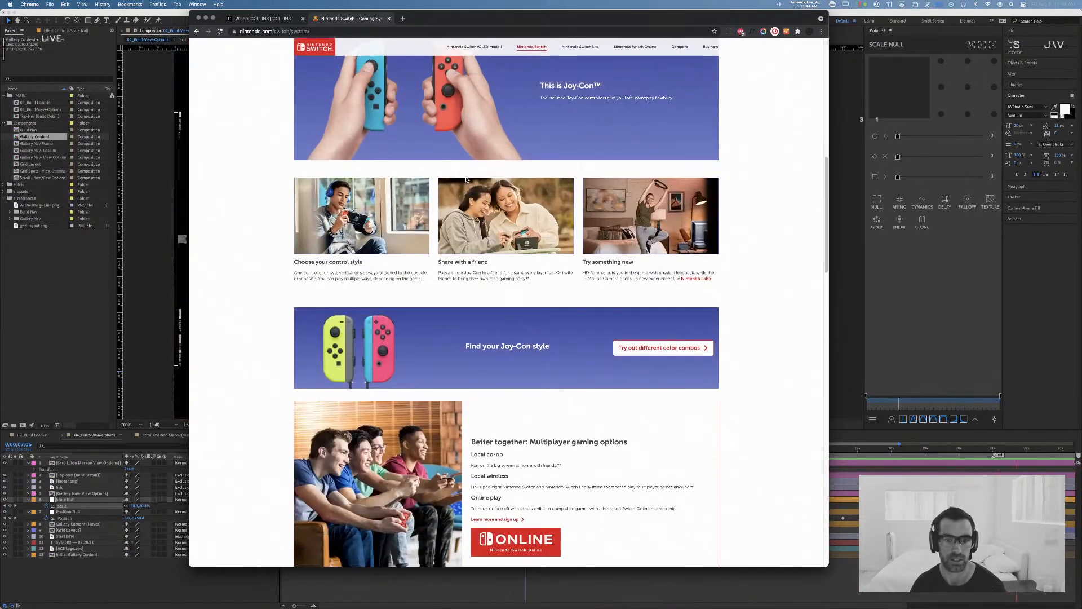
pyautogui.scroll(-5, 466, 180)
pyautogui.scroll(-4, 466, 180)
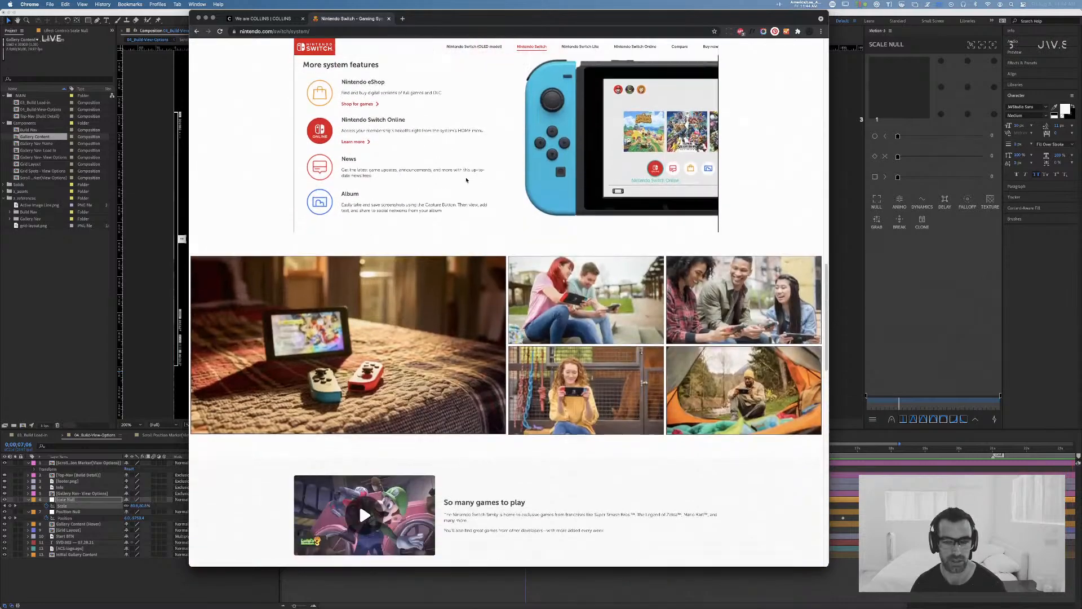
pyautogui.scroll(-7, 466, 180)
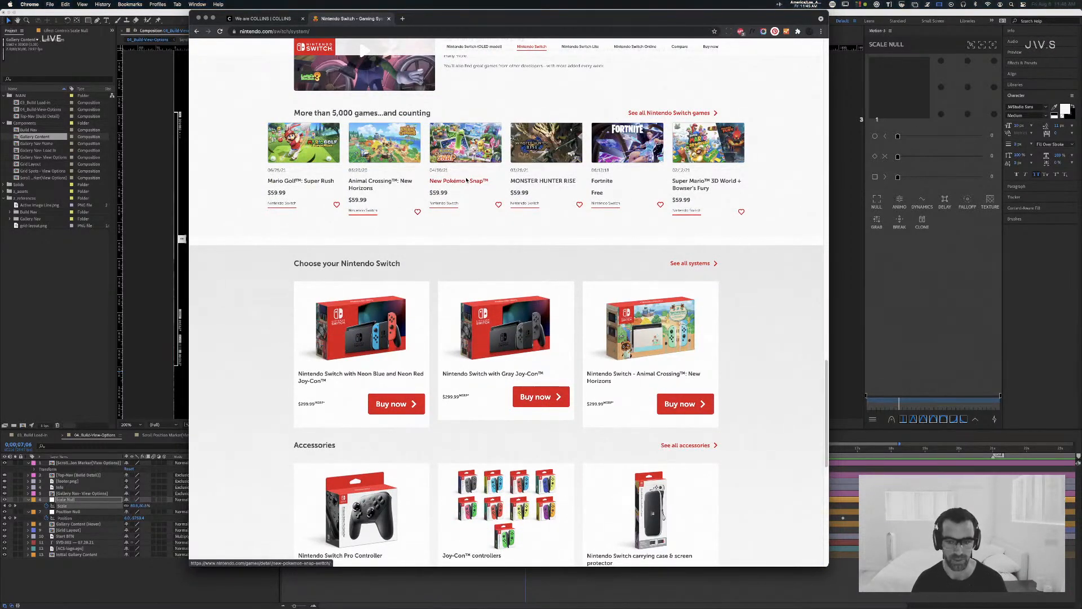
pyautogui.scroll(-5, 466, 180)
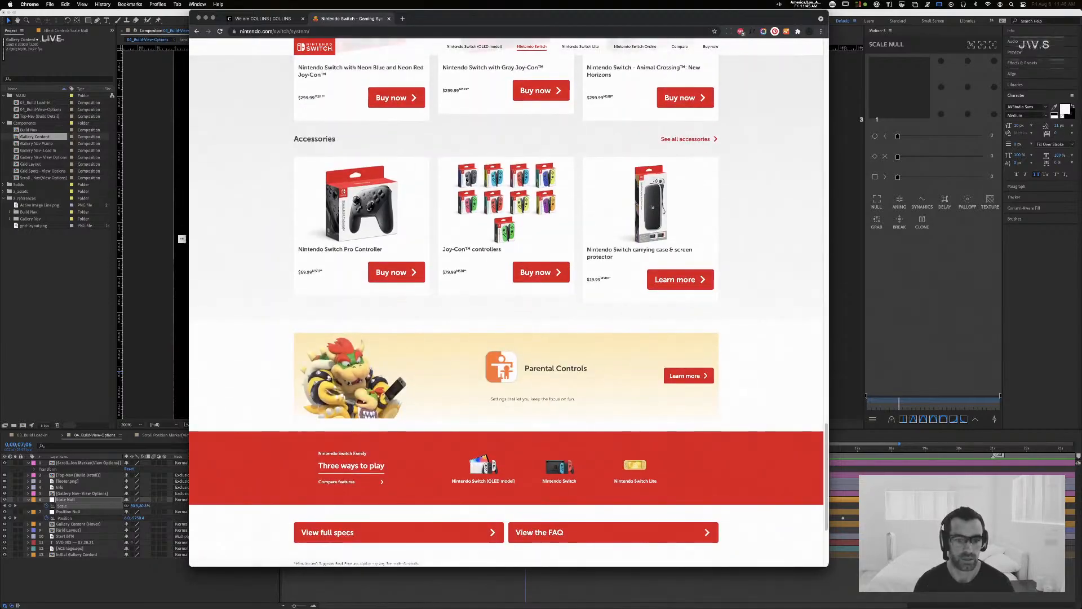
pyautogui.scroll(-3, 465, 180)
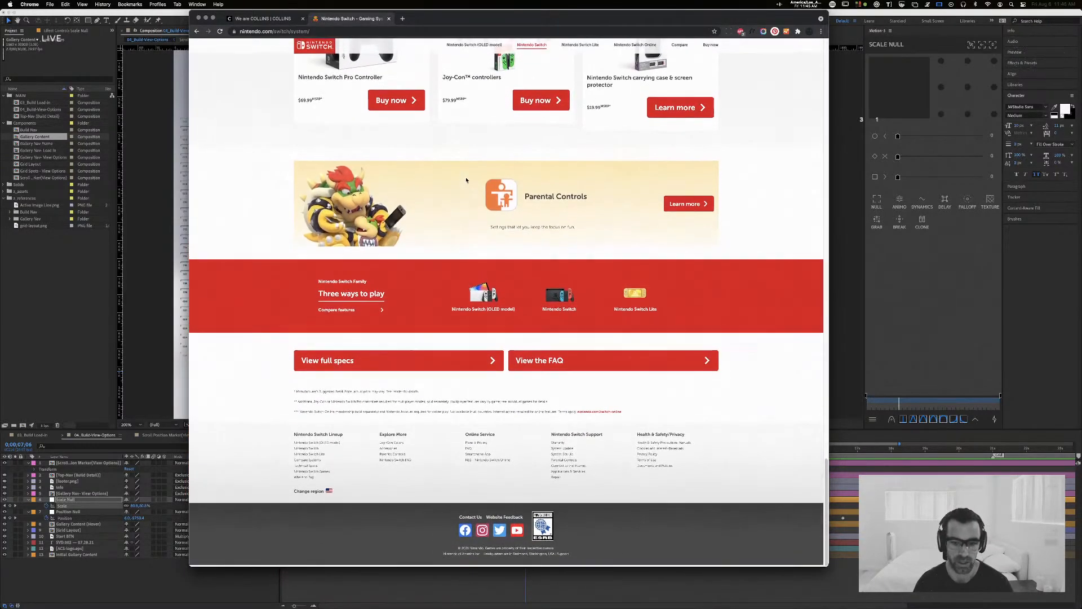
pyautogui.scroll(20, 466, 180)
pyautogui.scroll(-1, 466, 180)
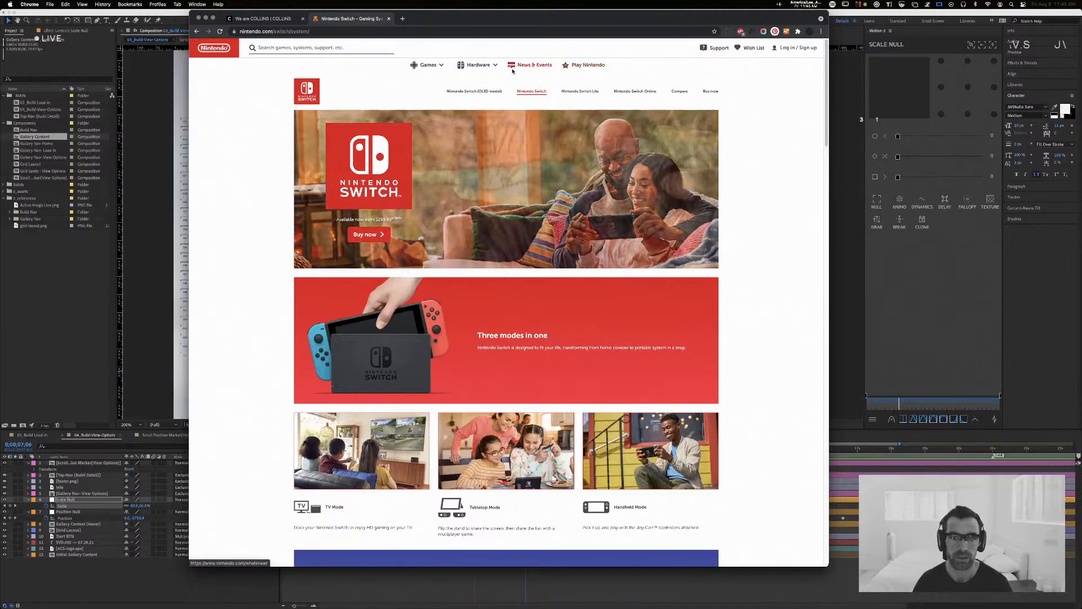
pyautogui.click(589, 64)
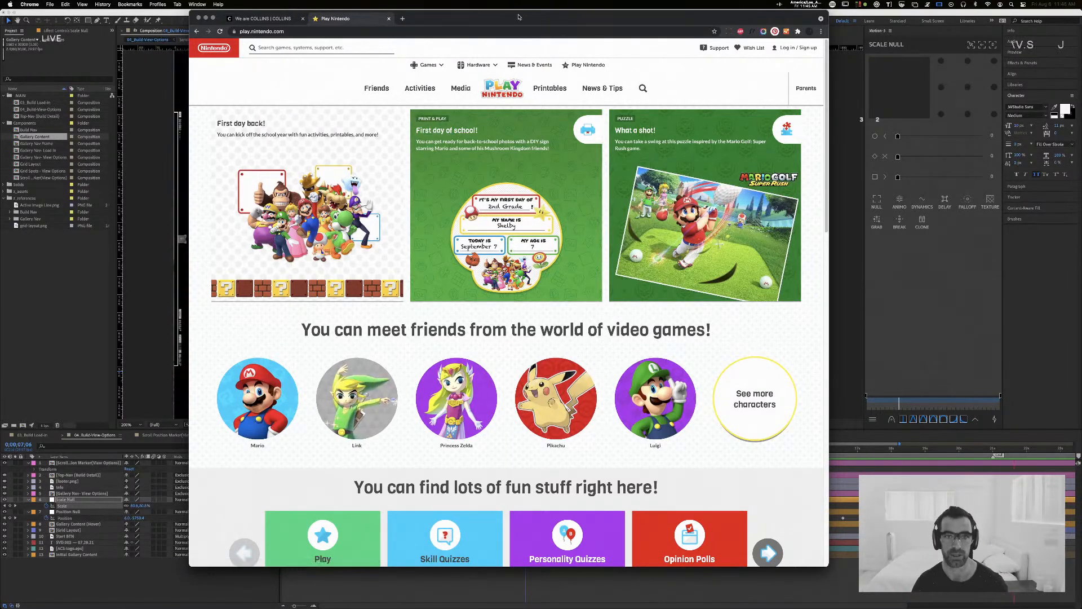
# Step: Open dia.tv in a new tab and bring up its Squarespace project
pyautogui.moveTo(519, 18); pyautogui.dragTo(524, 27)
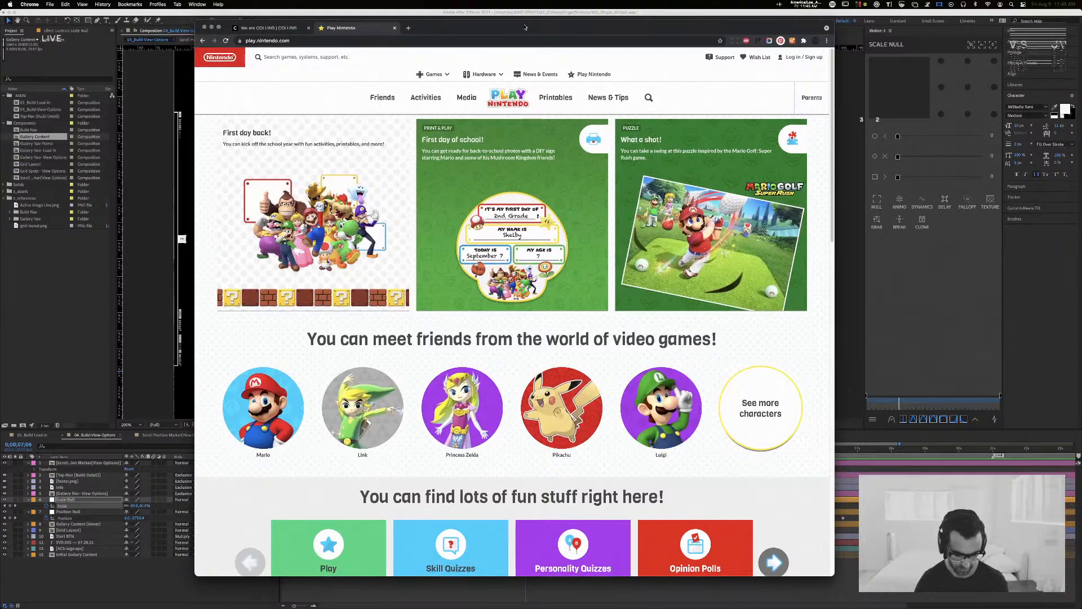
pyautogui.press('super+t')
pyautogui.write('do')
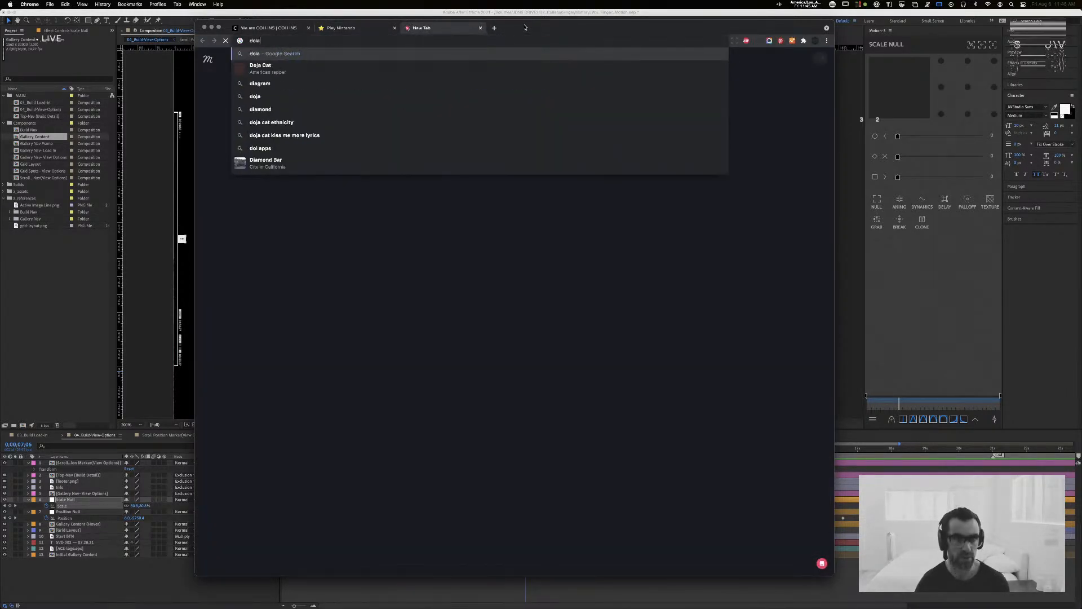
pyautogui.press('BackSpace')
pyautogui.write('ia.tv')
pyautogui.press('Return')
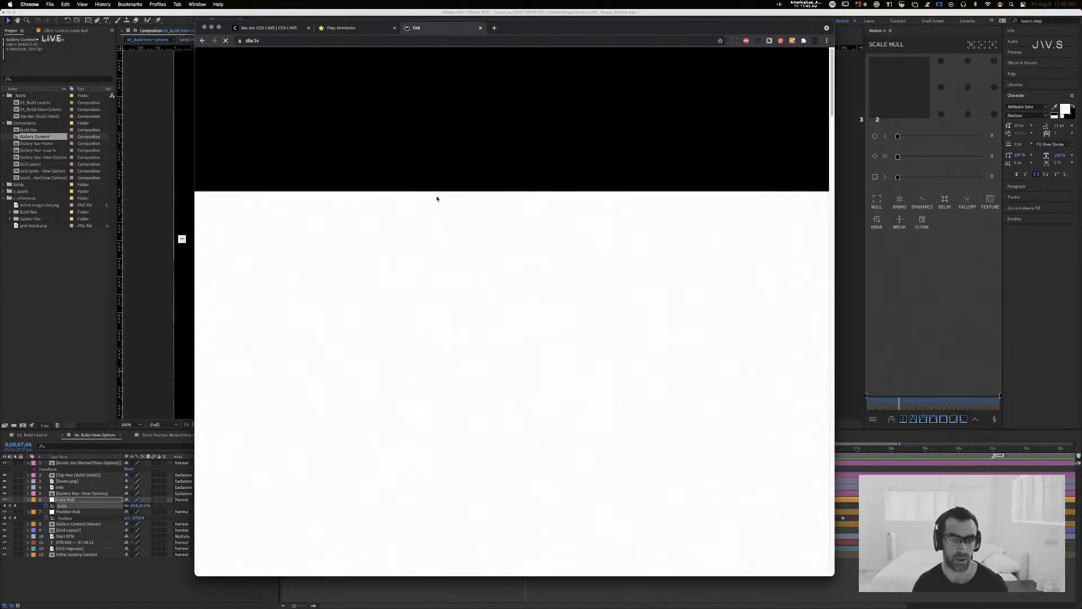
pyautogui.scroll(-4, 445, 270)
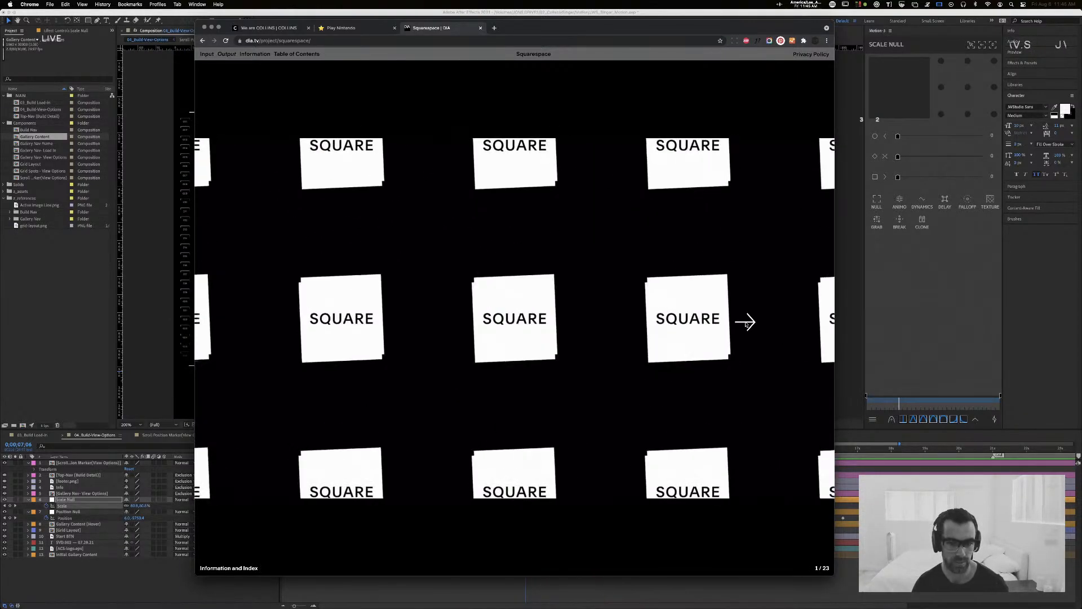
# Step: Advance through the Squarespace project slides, past the Kinetic Behaviors slide, to slide 7
pyautogui.click(744, 323)
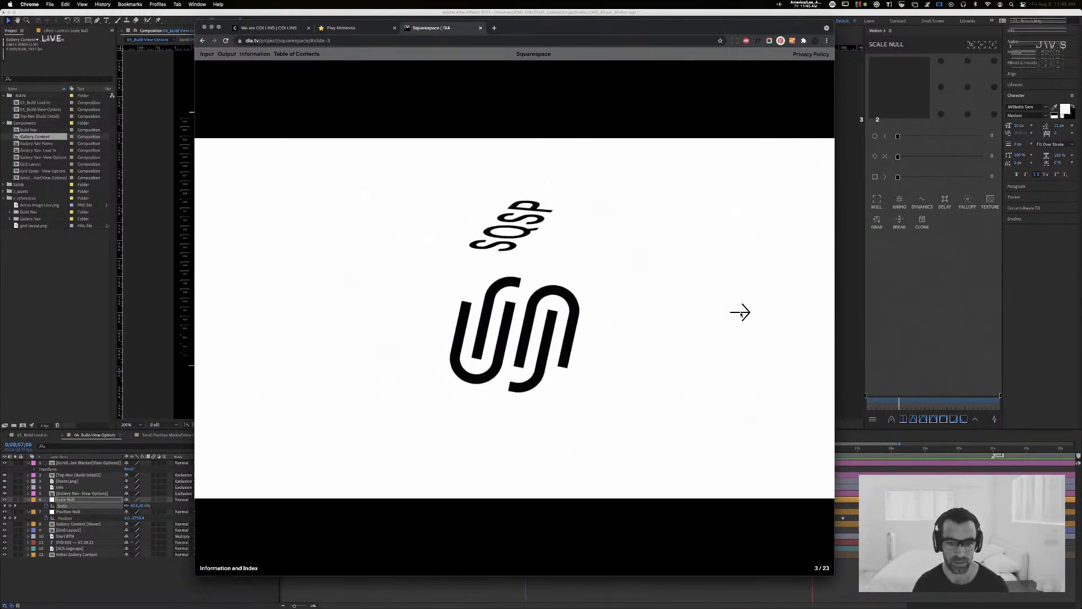
pyautogui.click(739, 313)
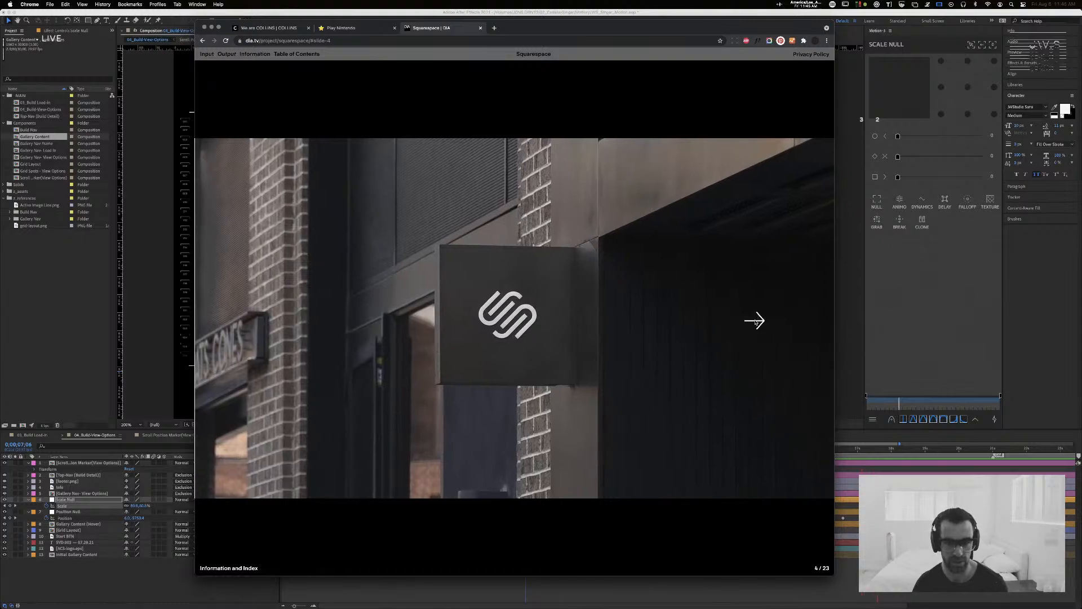
pyautogui.click(753, 319)
pyautogui.click(753, 320)
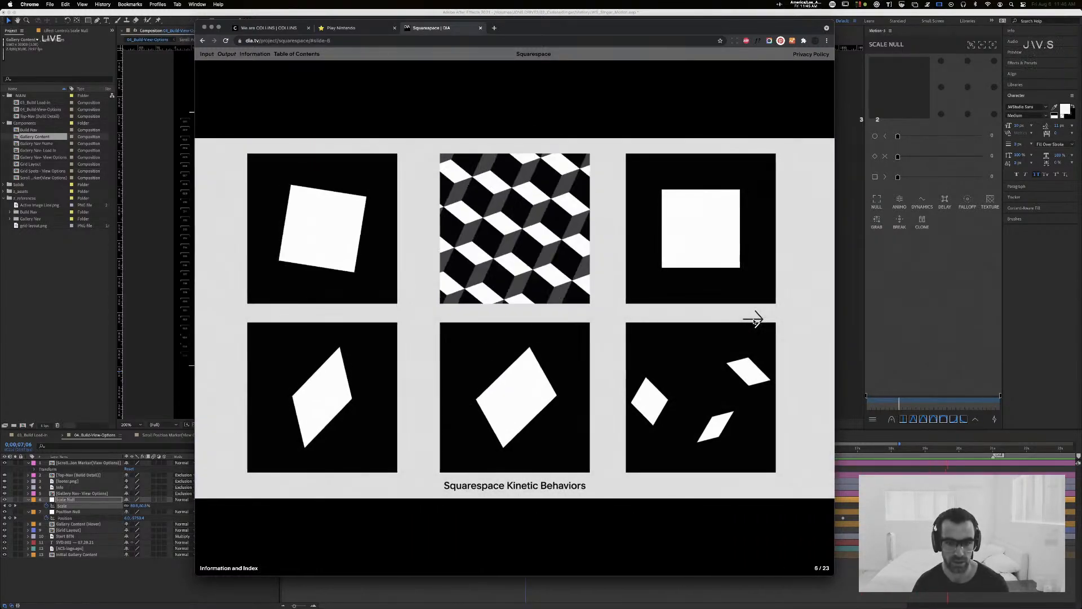
pyautogui.click(738, 351)
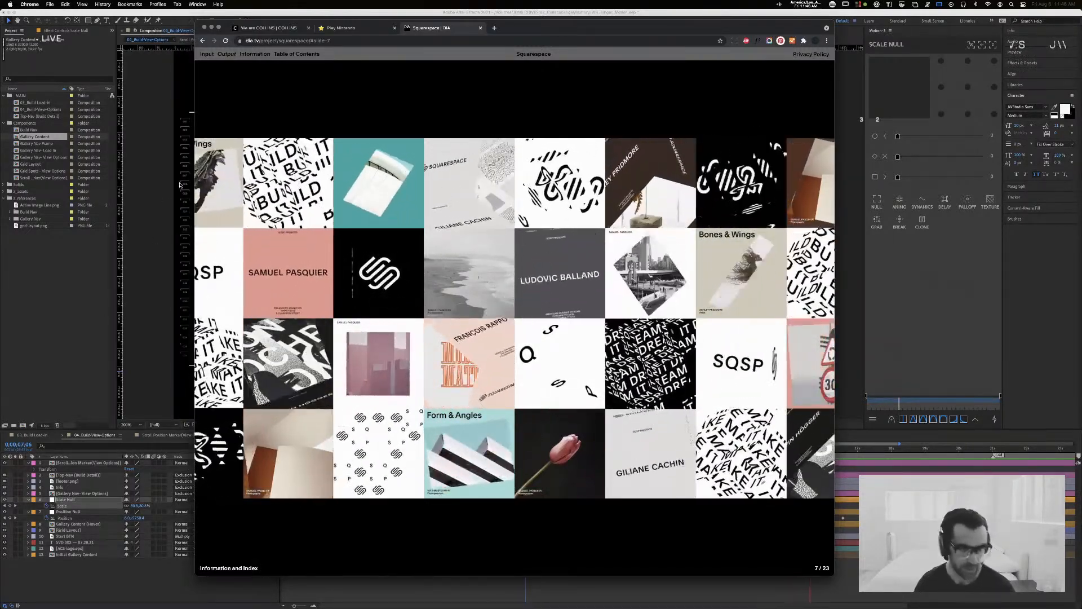
# Step: Search for San Francisco Symphony in a new tab and open the official sfsymphony.org site
pyautogui.press('super+t')
pyautogui.write('san f')
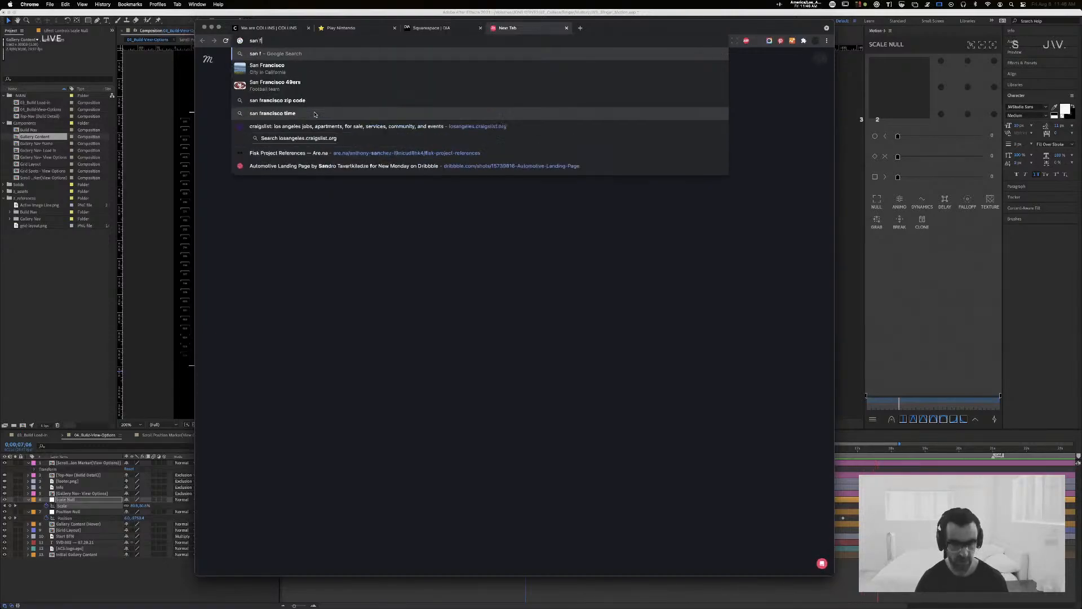
pyautogui.write('rancis')
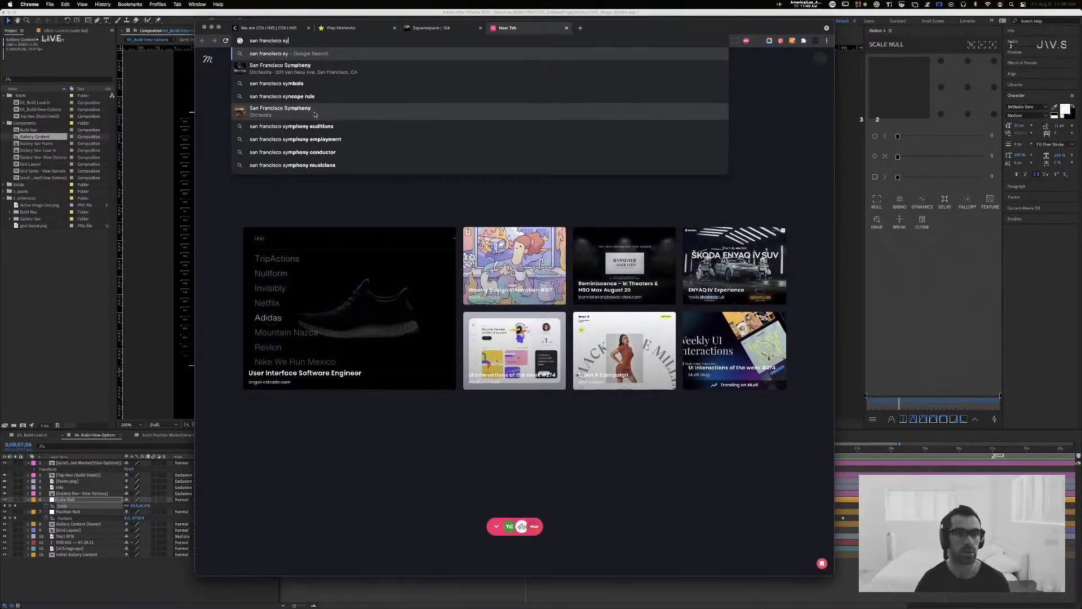
pyautogui.write('co sy')
pyautogui.click(314, 113)
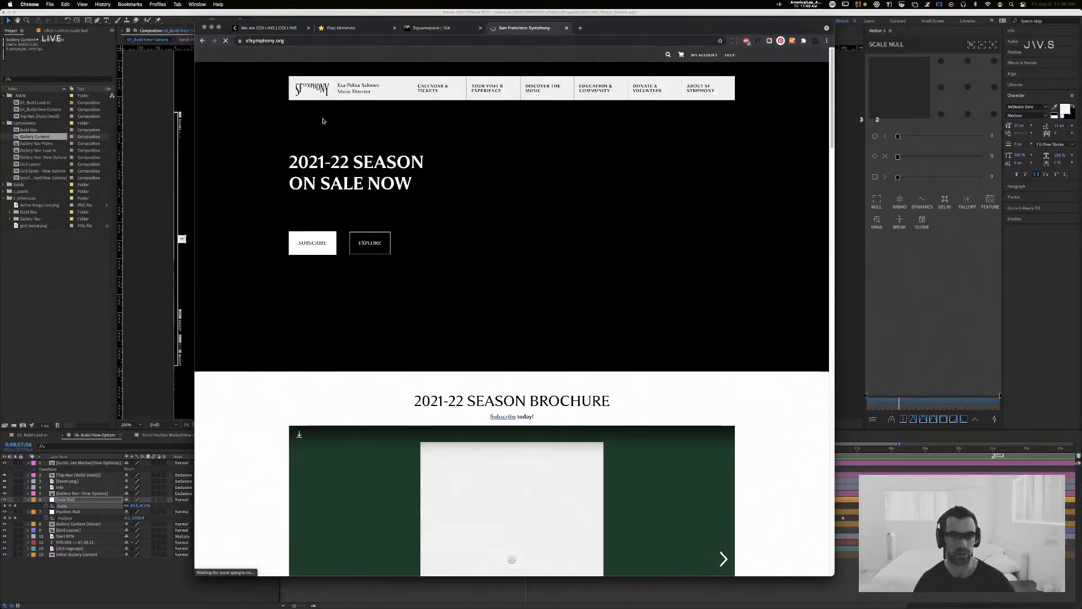
# Step: Leaf through the opening spreads of the 2021-22 season brochure and look over the rest of the Symphony home page
pyautogui.scroll(-5, 251, 218)
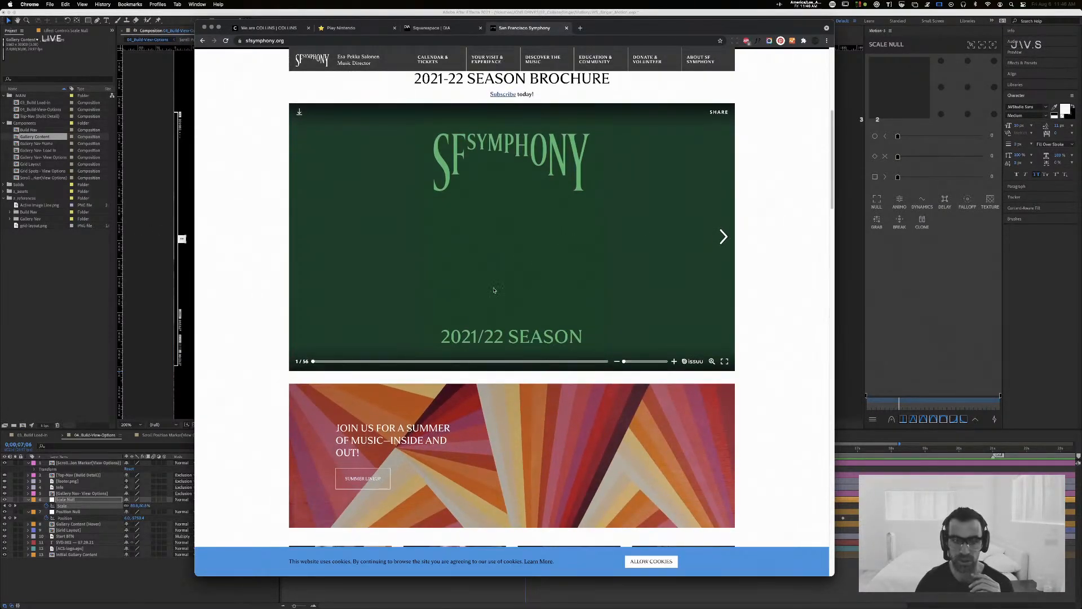
pyautogui.click(723, 236)
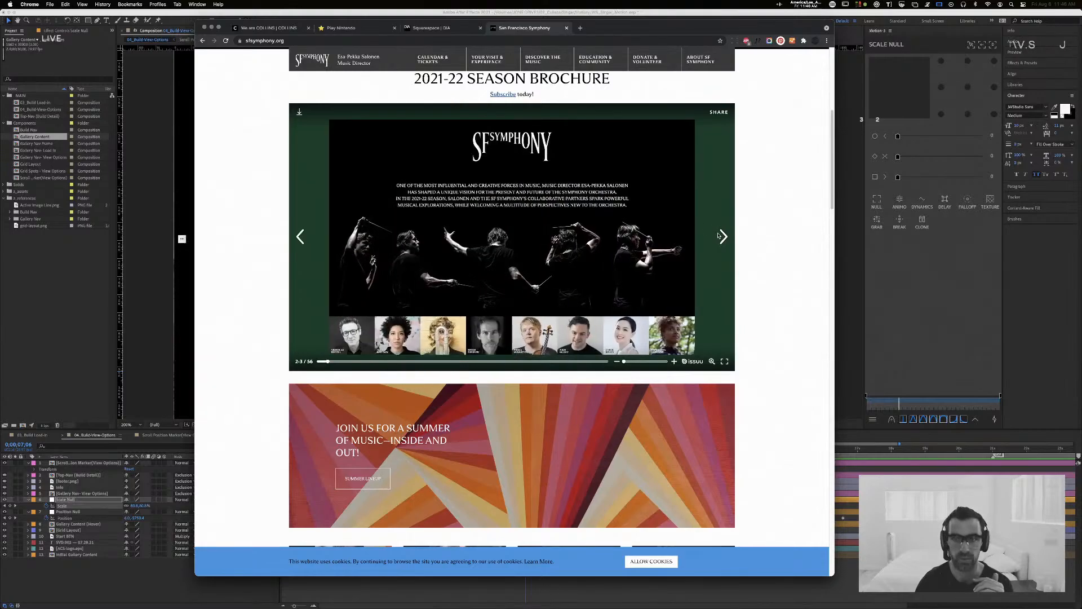
pyautogui.click(724, 236)
pyautogui.click(725, 236)
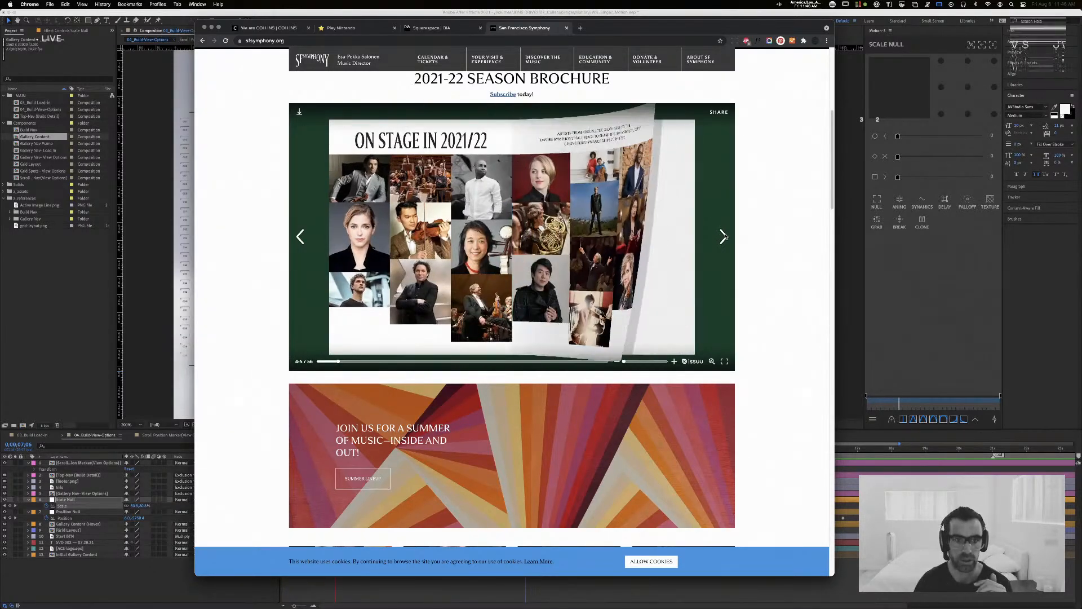
pyautogui.scroll(-15, 677, 232)
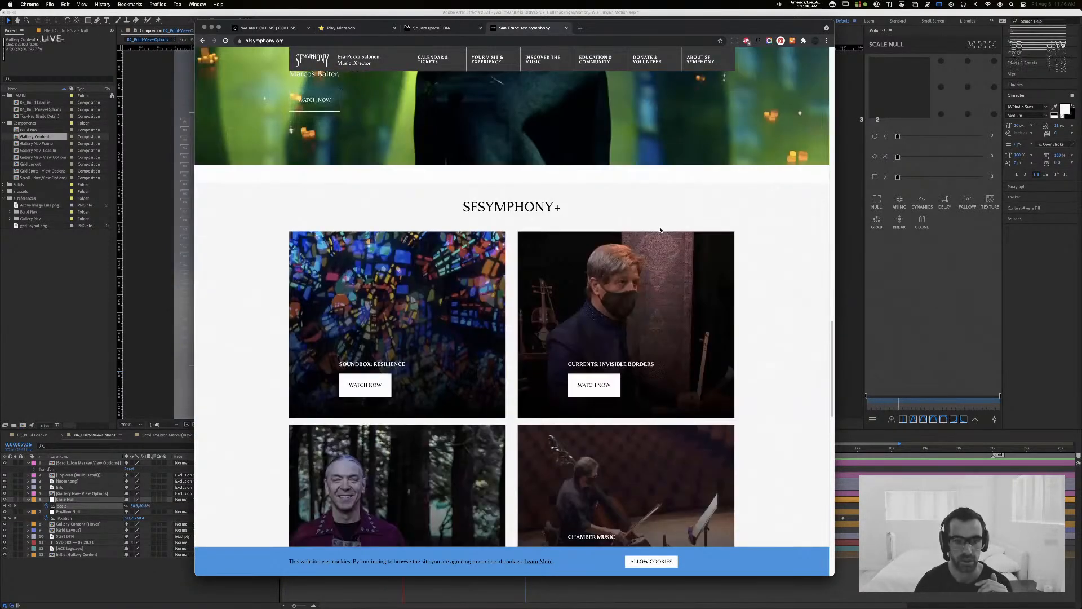
pyautogui.scroll(-15, 661, 229)
pyautogui.scroll(20, 660, 229)
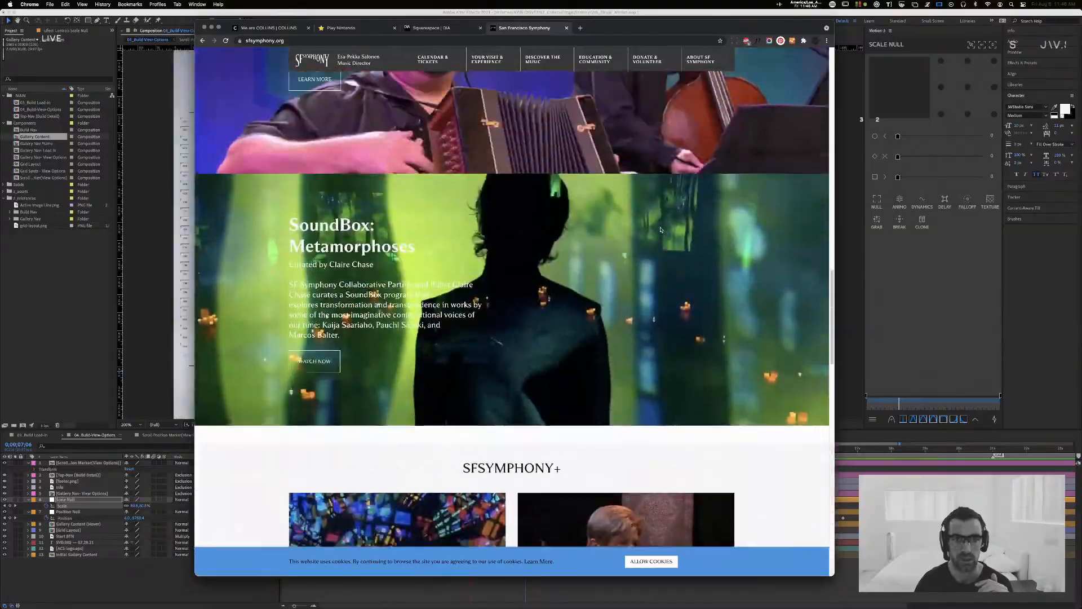
pyautogui.scroll(8, 661, 230)
# Step: Return to the COLLINS site and open the San Francisco Symphony project from its Work section
pyautogui.click(282, 31)
pyautogui.scroll(20, 529, 148)
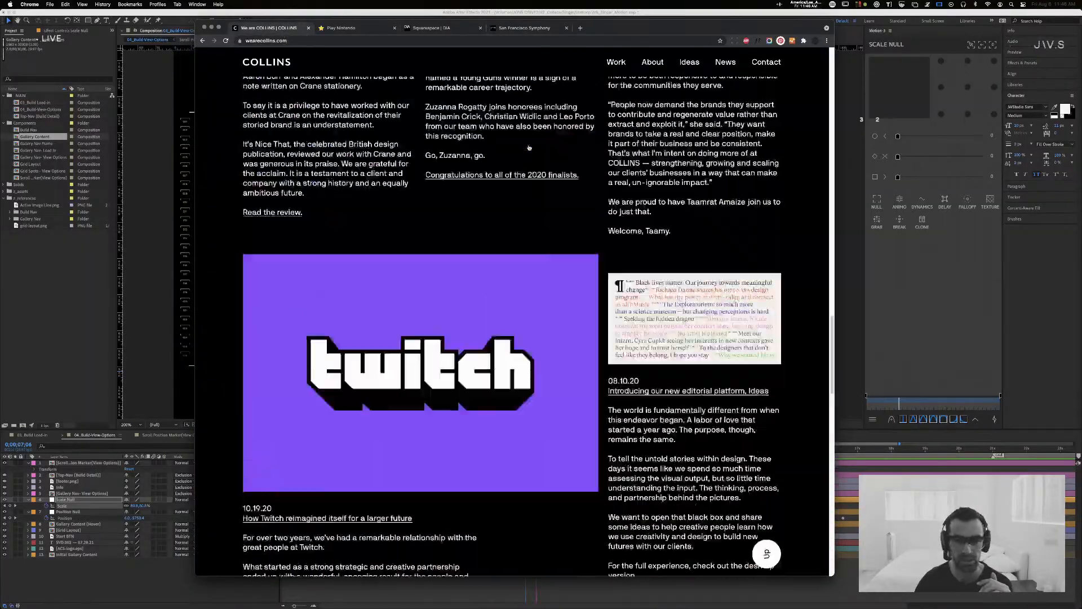
pyautogui.scroll(-15, 529, 148)
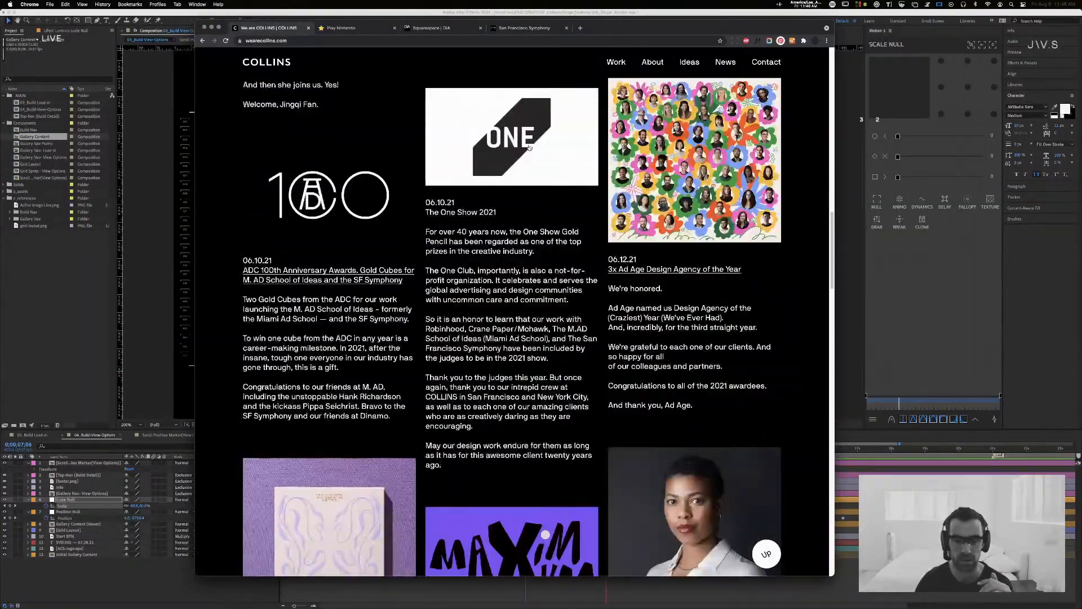
pyautogui.scroll(20, 529, 148)
pyautogui.click(616, 62)
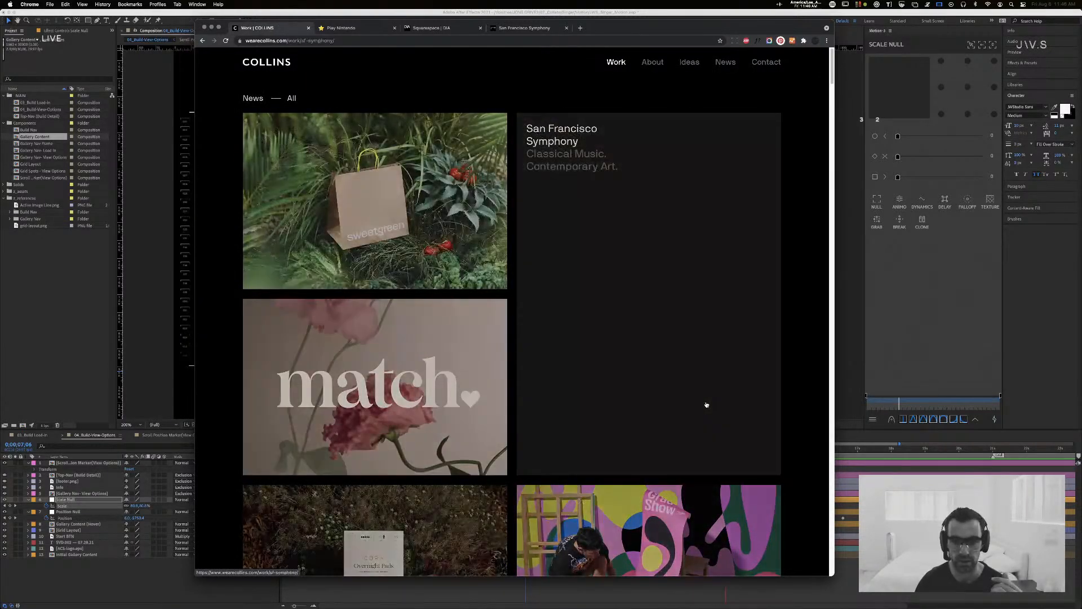
pyautogui.click(704, 404)
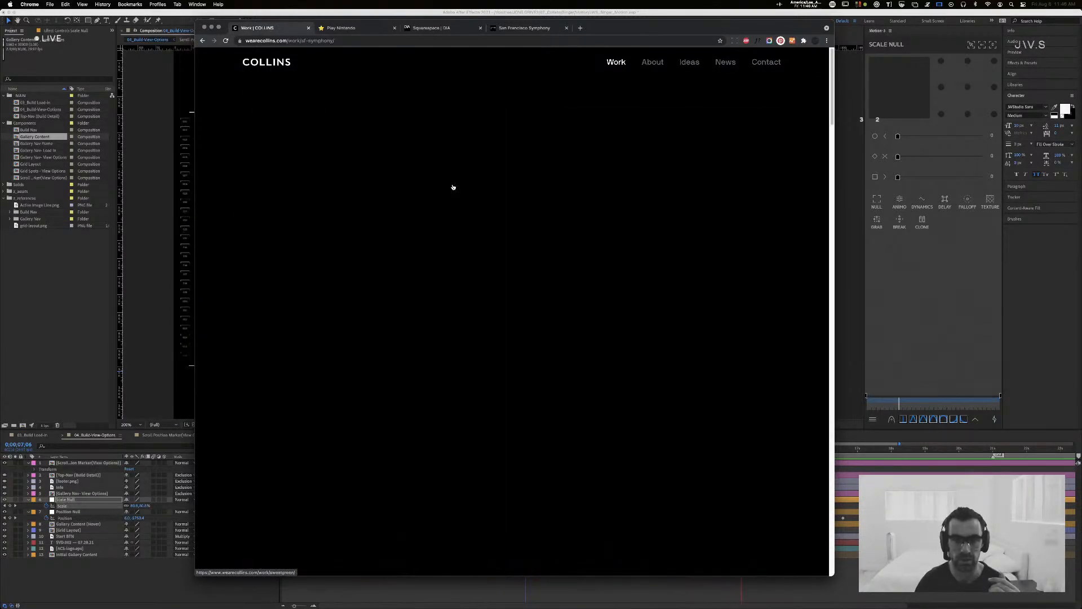
# Step: Examine the San Francisco Symphony case study's banners, variable lettering, posters, social posts and website mockups
pyautogui.scroll(-12, 522, 216)
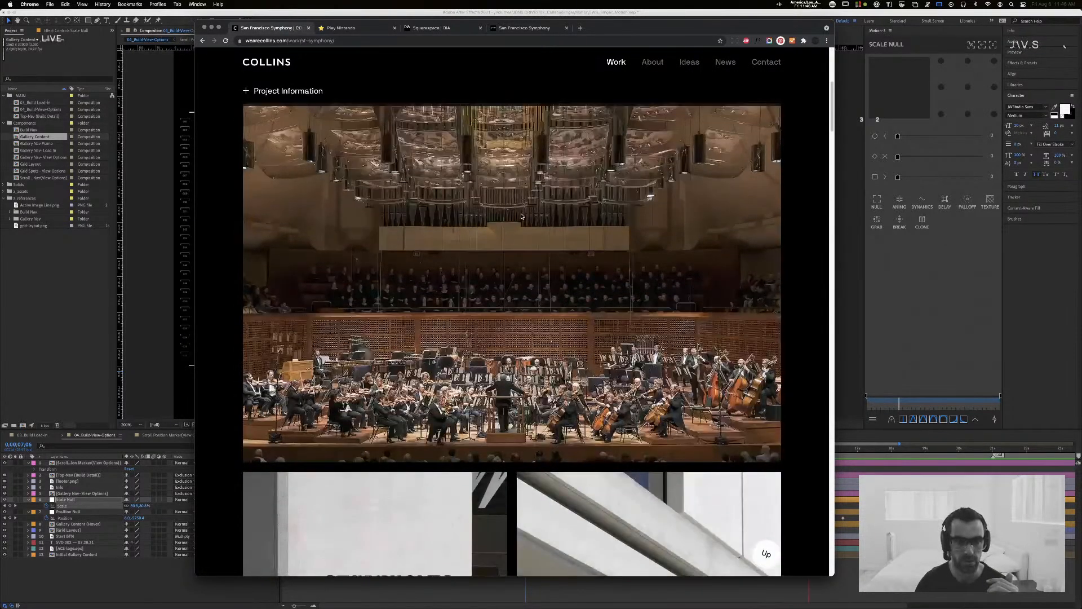
pyautogui.scroll(-10, 521, 216)
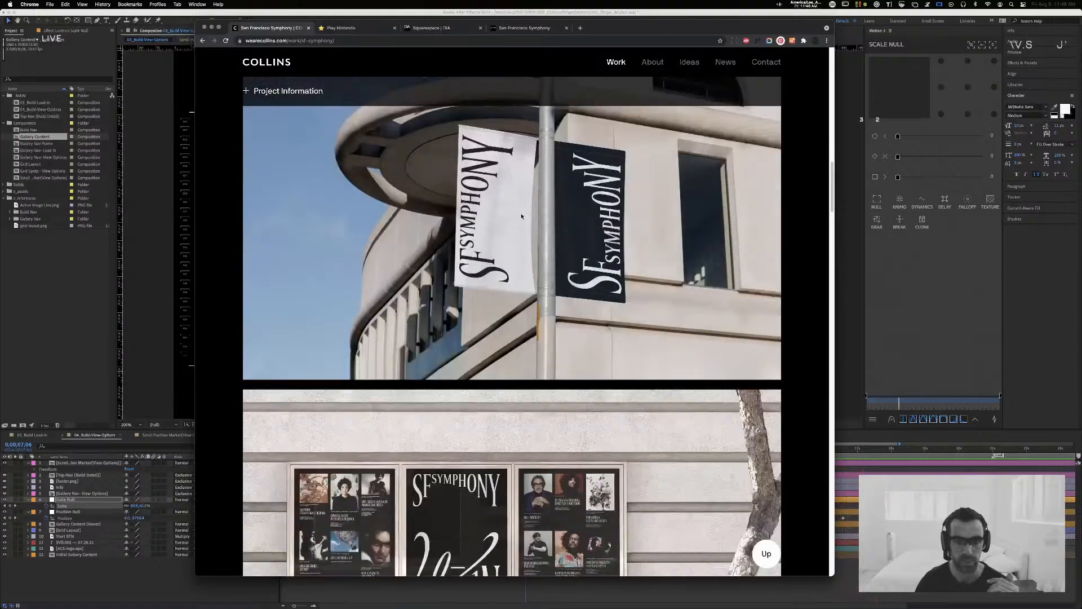
pyautogui.scroll(-6, 521, 216)
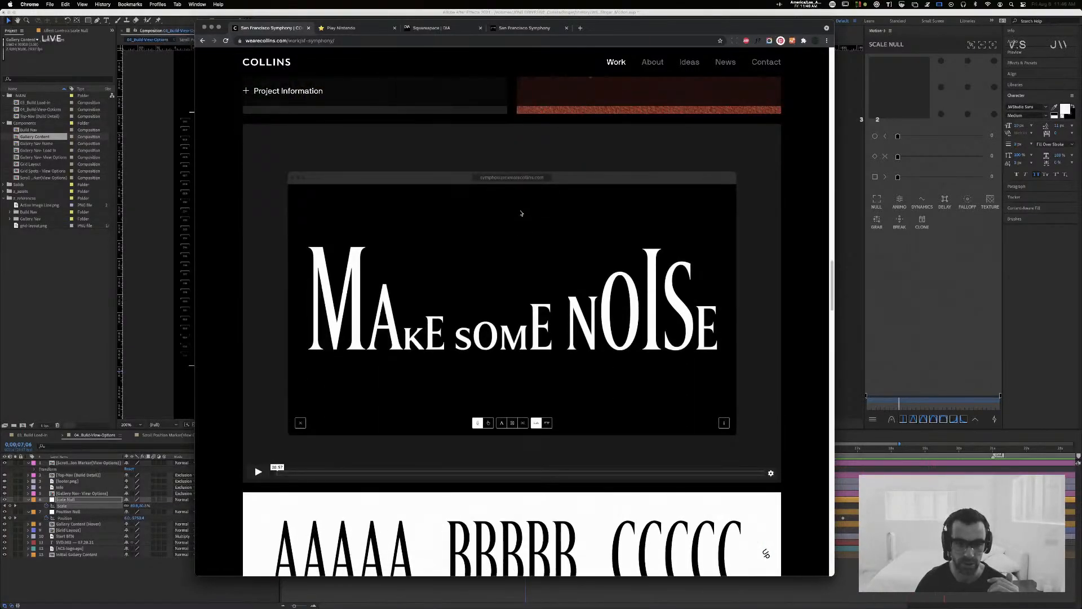
pyautogui.scroll(-4, 521, 213)
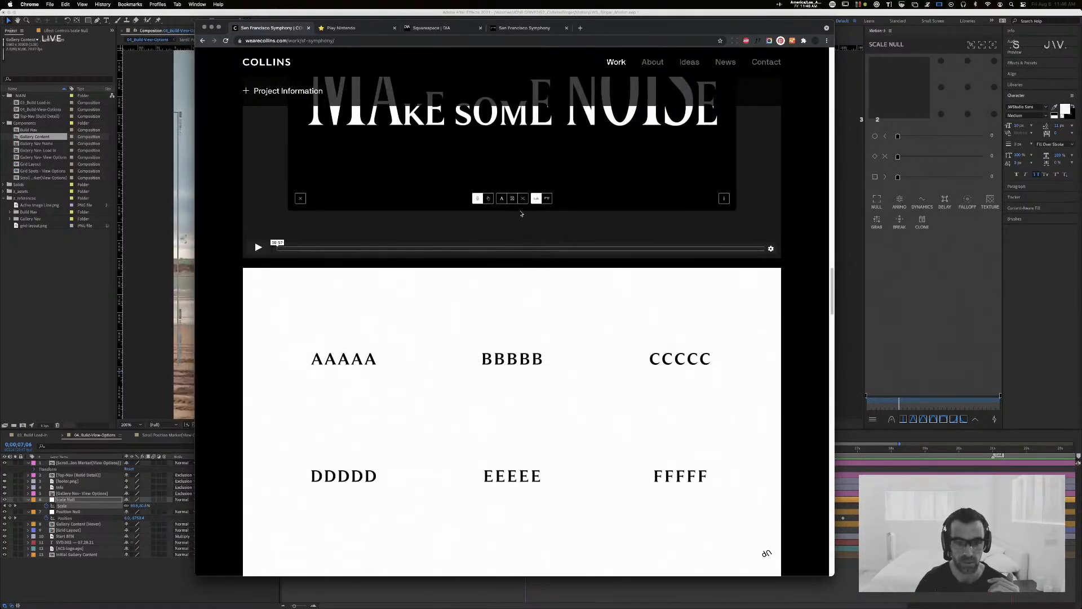
pyautogui.scroll(-10, 519, 215)
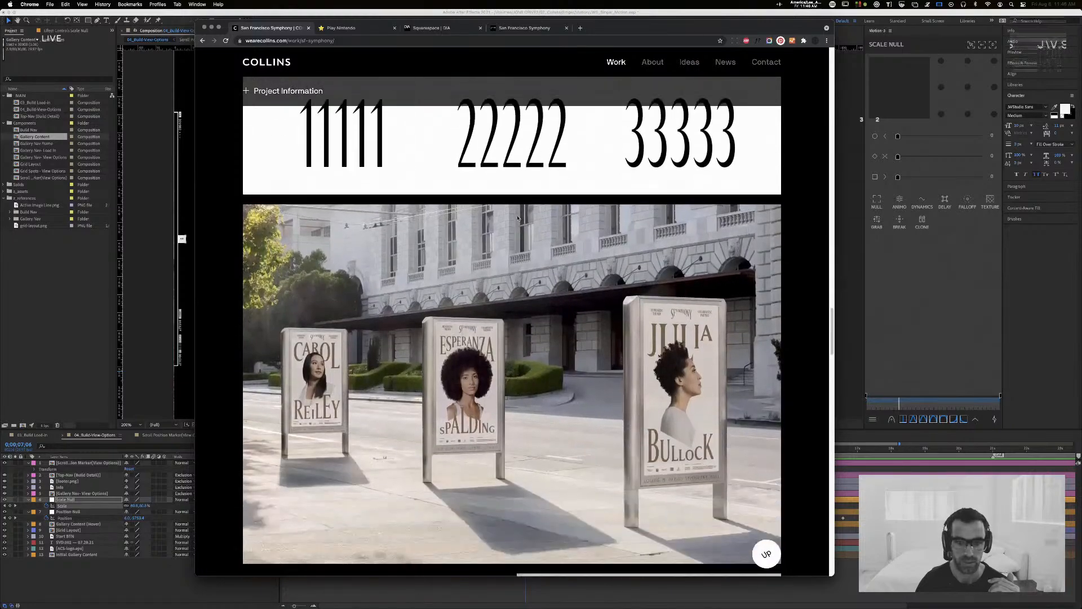
pyautogui.scroll(-6, 518, 217)
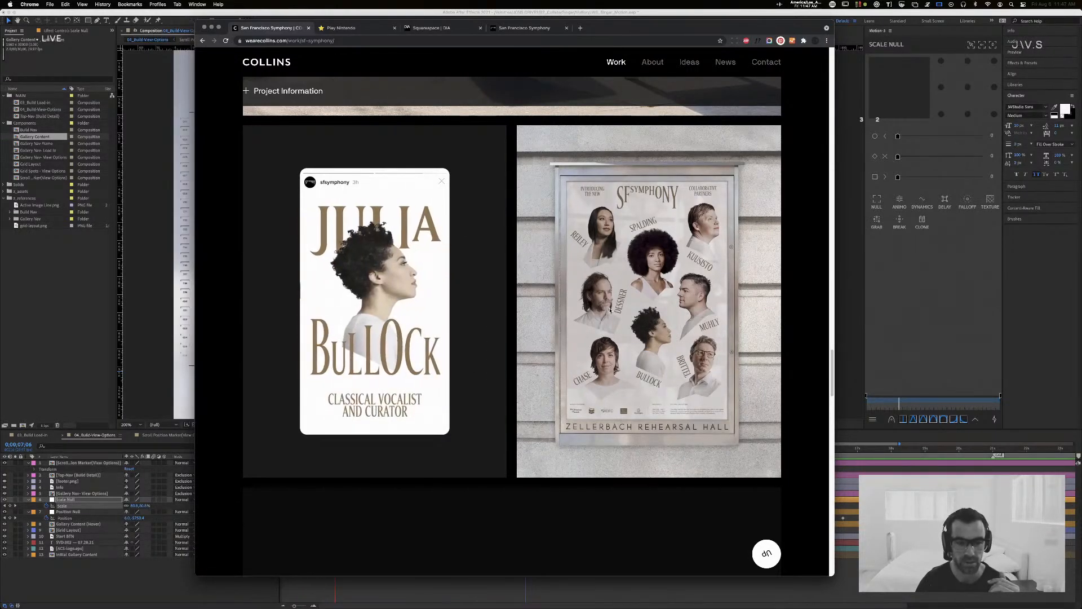
pyautogui.scroll(-6, 610, 309)
pyautogui.scroll(-5, 610, 310)
pyautogui.scroll(5, 610, 310)
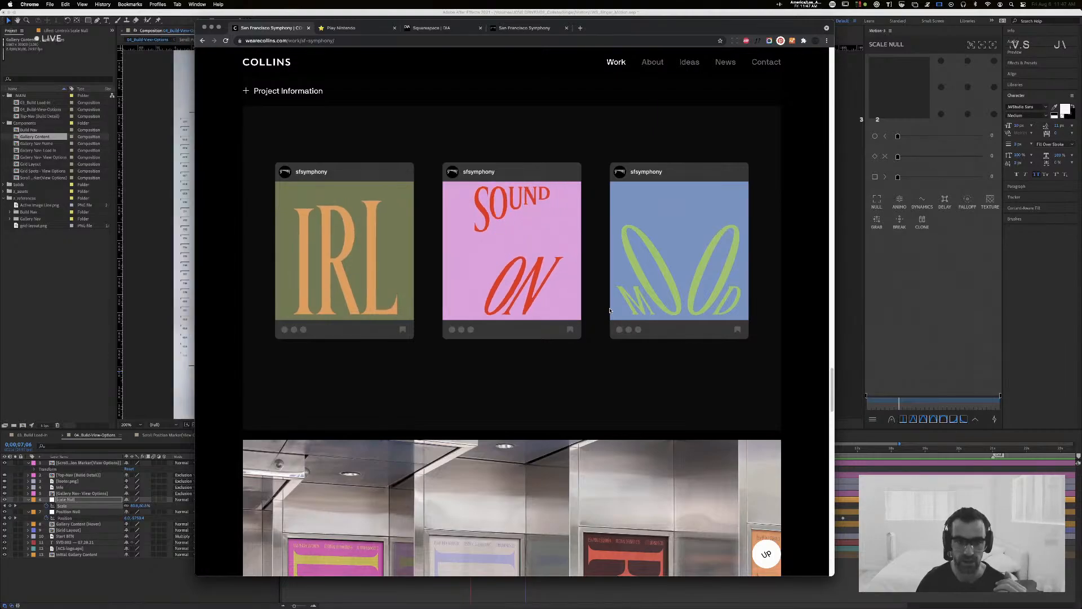
pyautogui.scroll(-15, 611, 309)
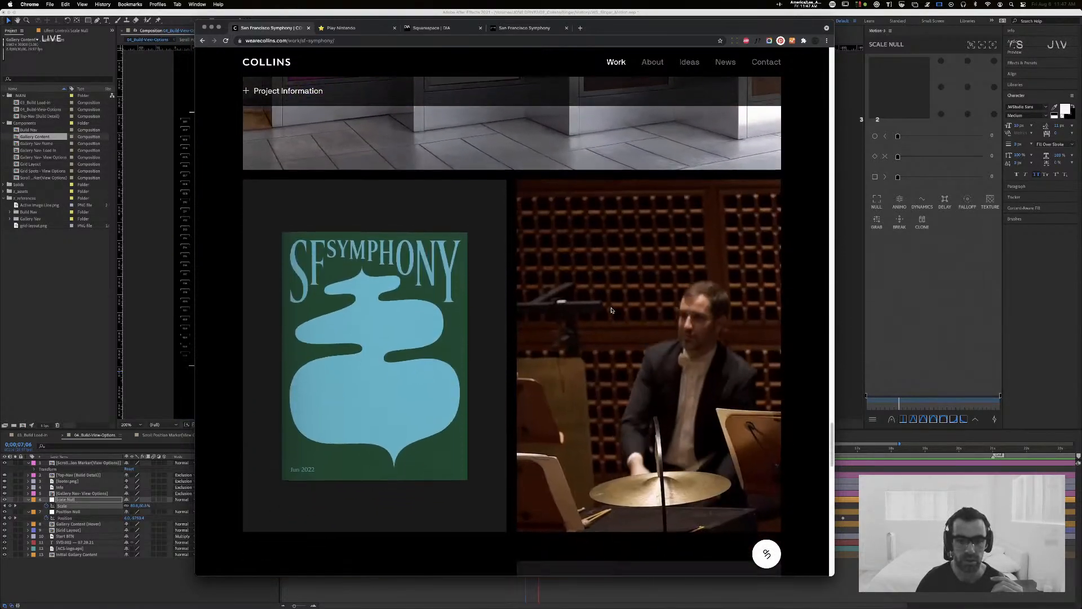
pyautogui.scroll(-10, 611, 309)
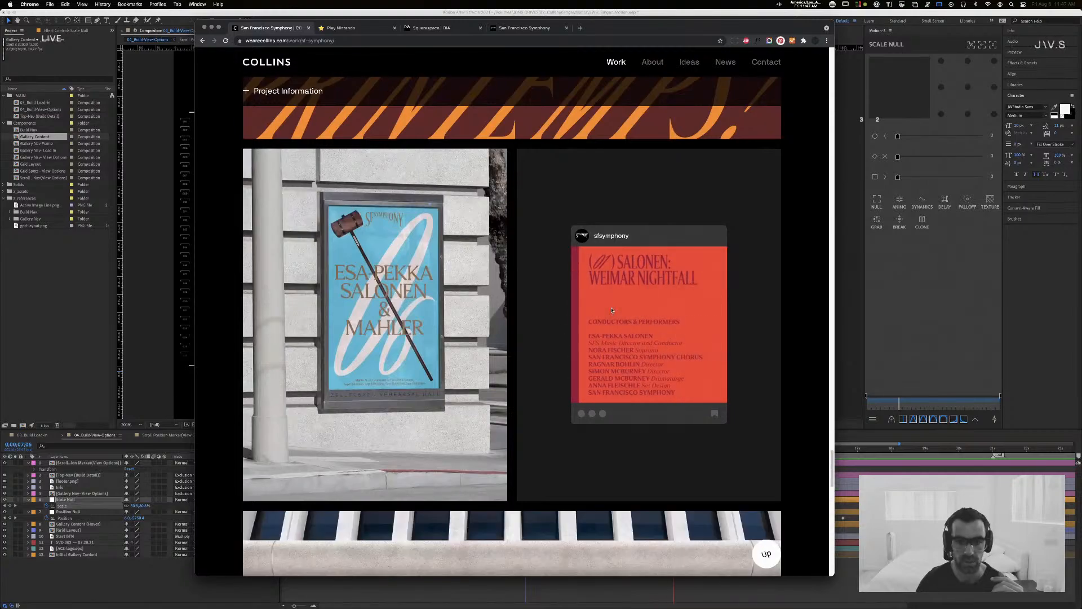
pyautogui.scroll(-10, 611, 309)
pyautogui.scroll(-1, 611, 309)
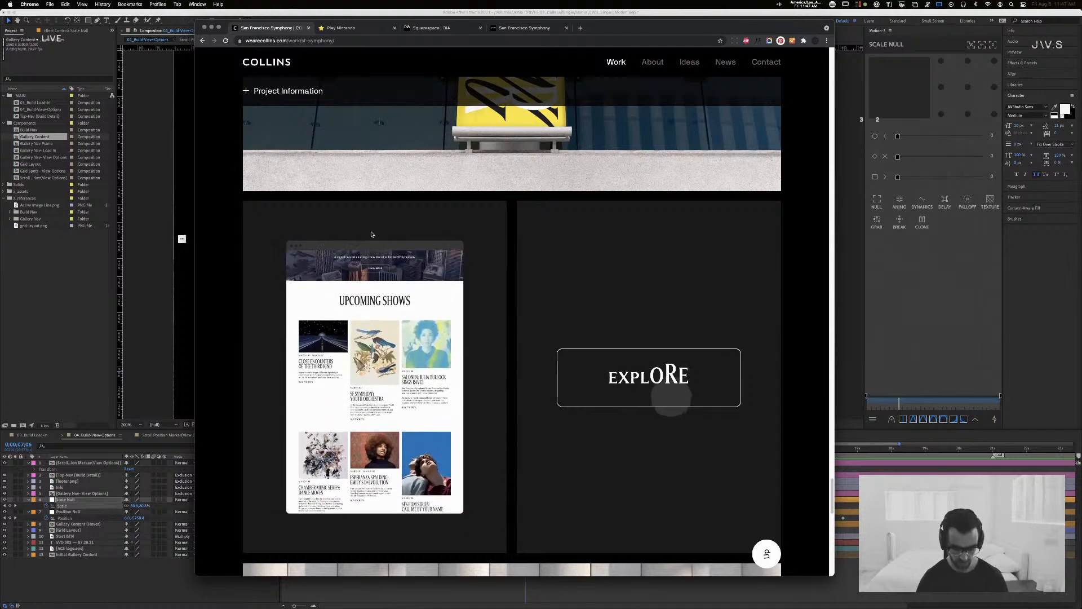
# Step: Search for ueno uber in a new tab and open Ueno's Uber.design case study
pyautogui.press('super+t')
pyautogui.write('ueno uber')
pyautogui.press('Return')
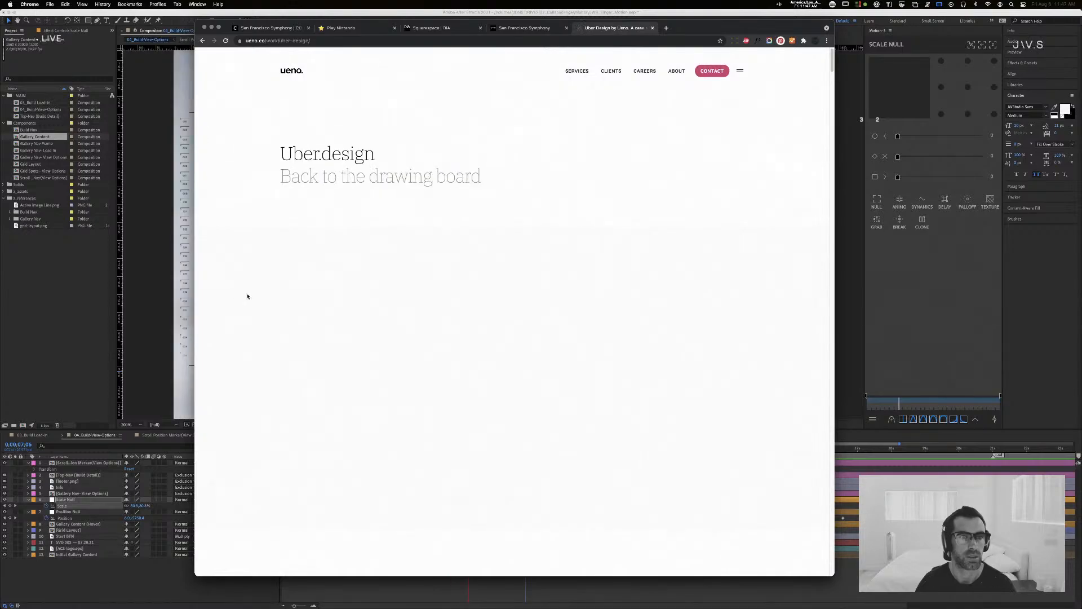
# Step: Look through the Uber.design case study's color, logo, photography, composition and typography sections down to the client quote
pyautogui.scroll(-1, 336, 286)
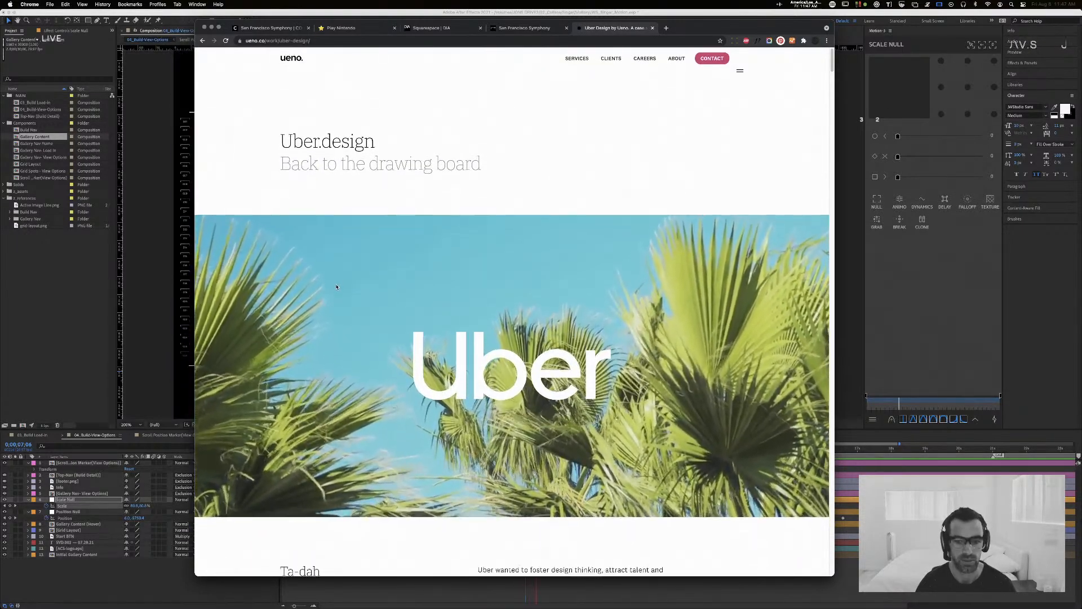
pyautogui.scroll(-10, 336, 286)
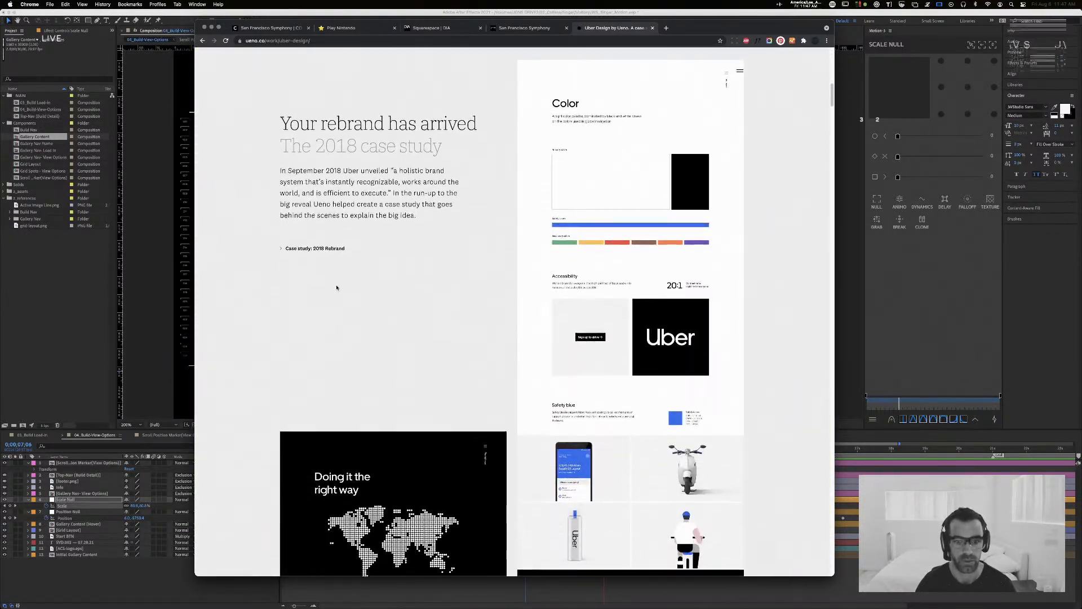
pyautogui.scroll(-15, 336, 287)
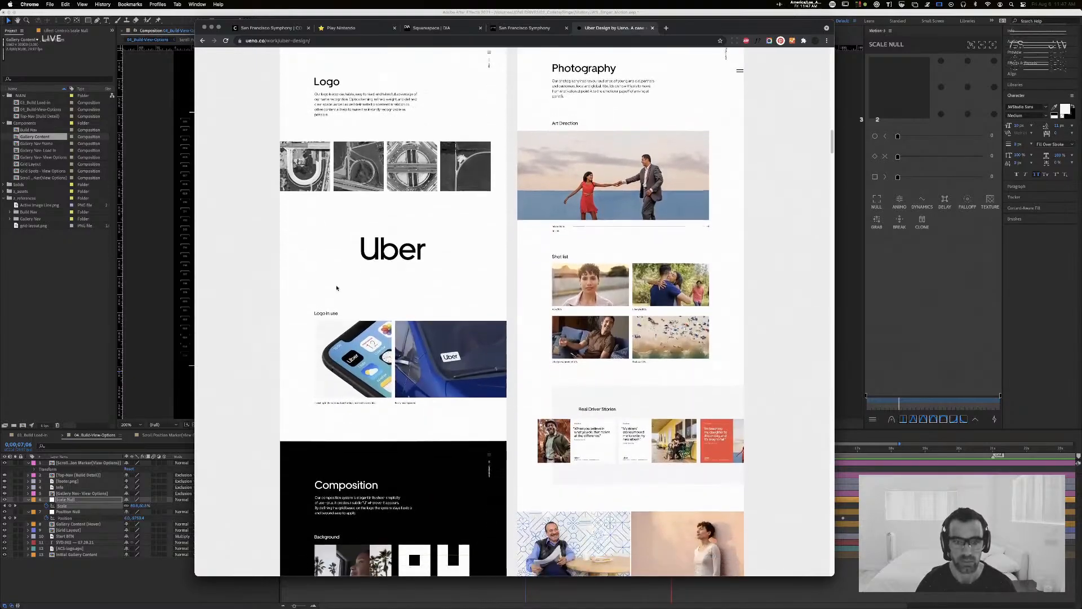
pyautogui.scroll(-15, 337, 288)
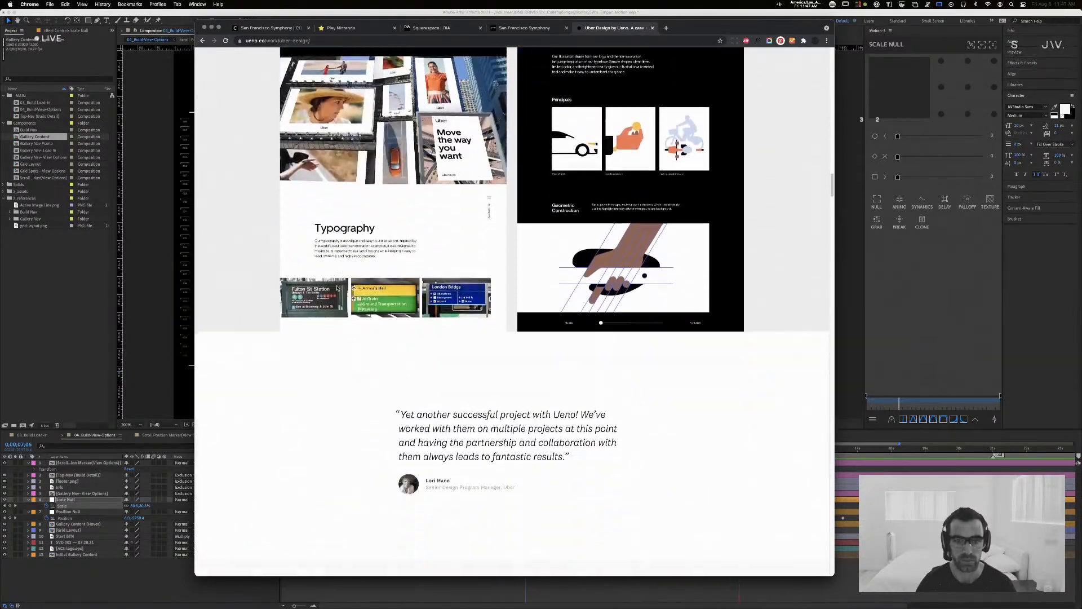
# Step: Examine the rest of the Uber.design case study, from the collage-style homepage and case study templates through recruitment to the footer
pyautogui.scroll(-12, 337, 288)
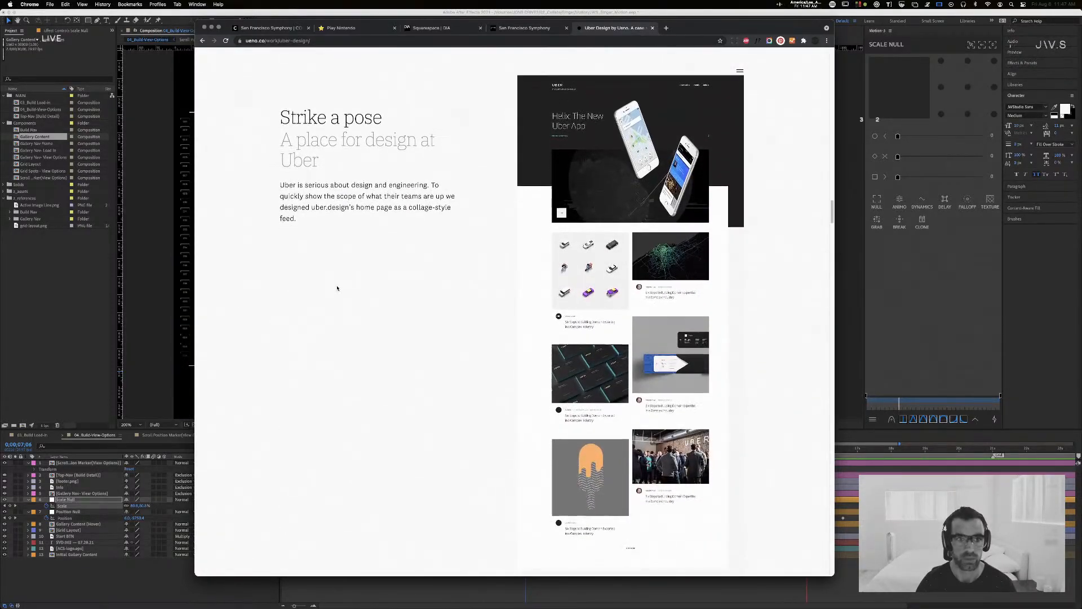
pyautogui.scroll(-12, 337, 288)
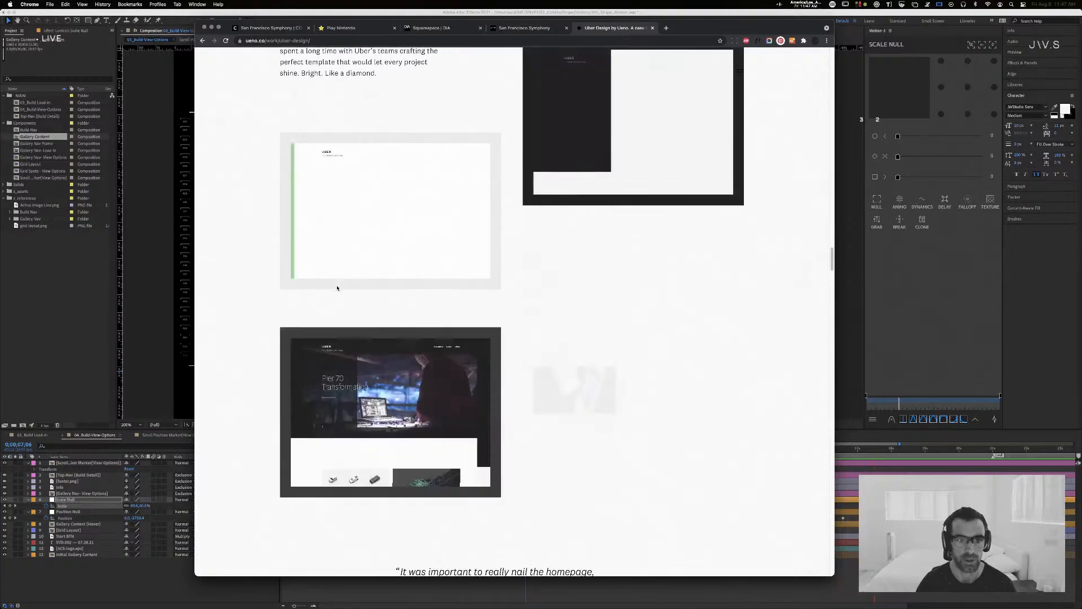
pyautogui.scroll(4, 337, 288)
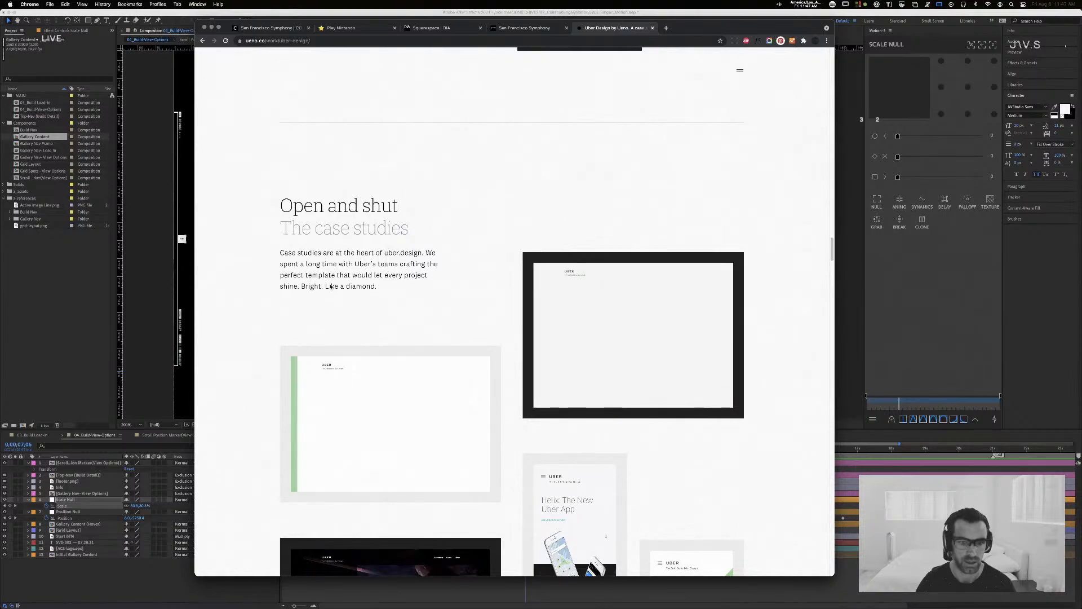
pyautogui.scroll(-7, 330, 286)
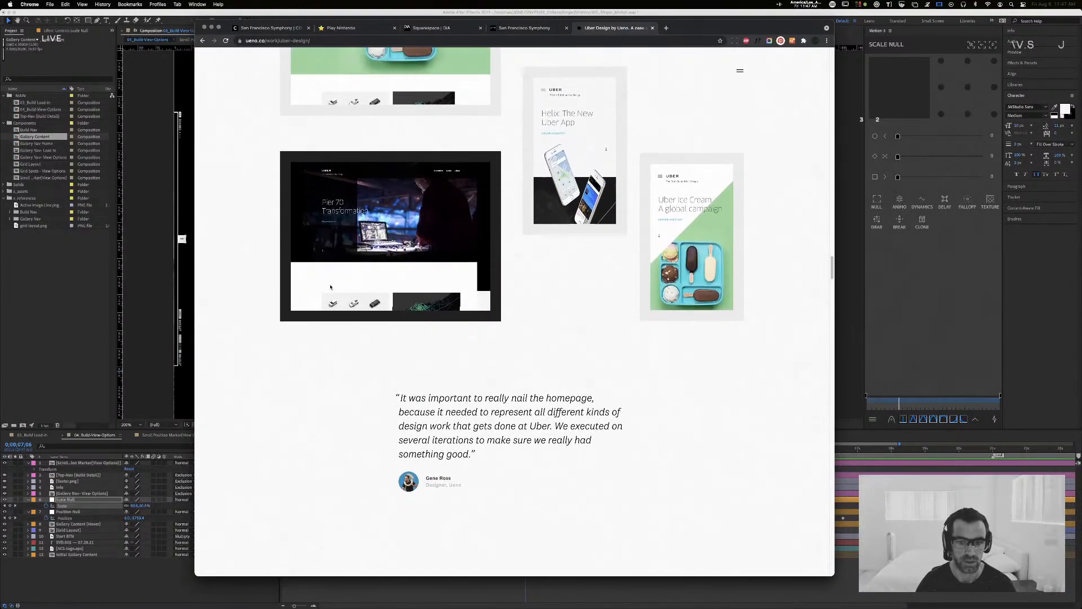
pyautogui.scroll(-6, 330, 287)
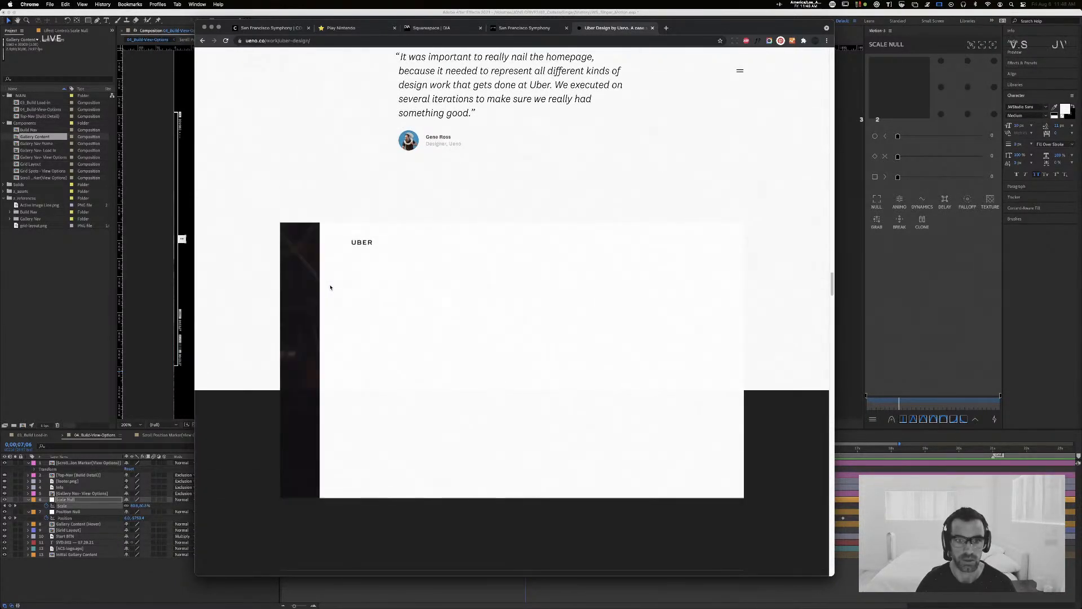
pyautogui.scroll(-6, 330, 287)
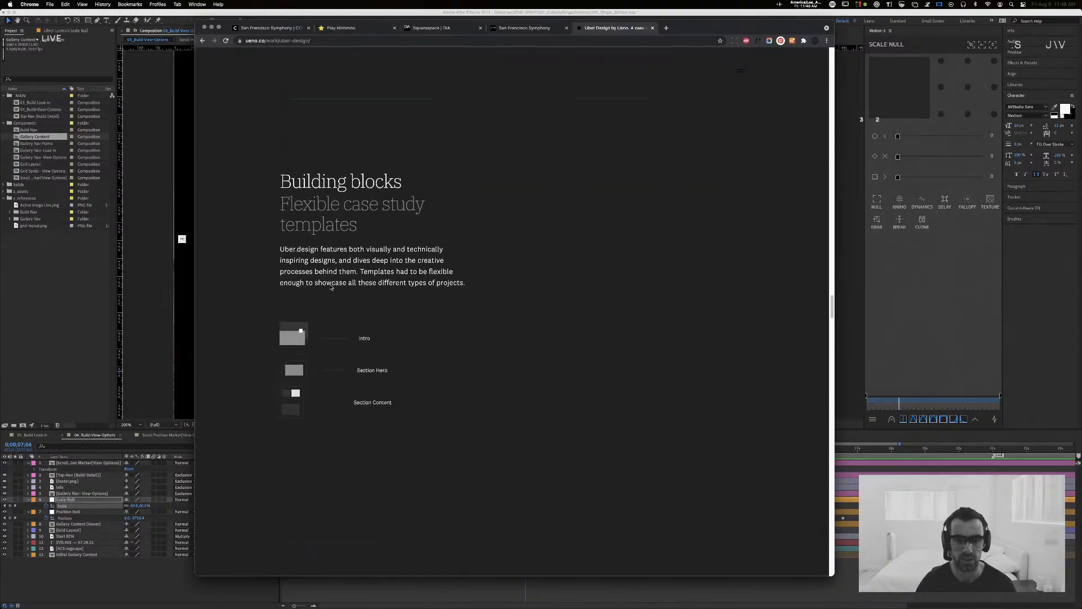
pyautogui.scroll(-5, 330, 287)
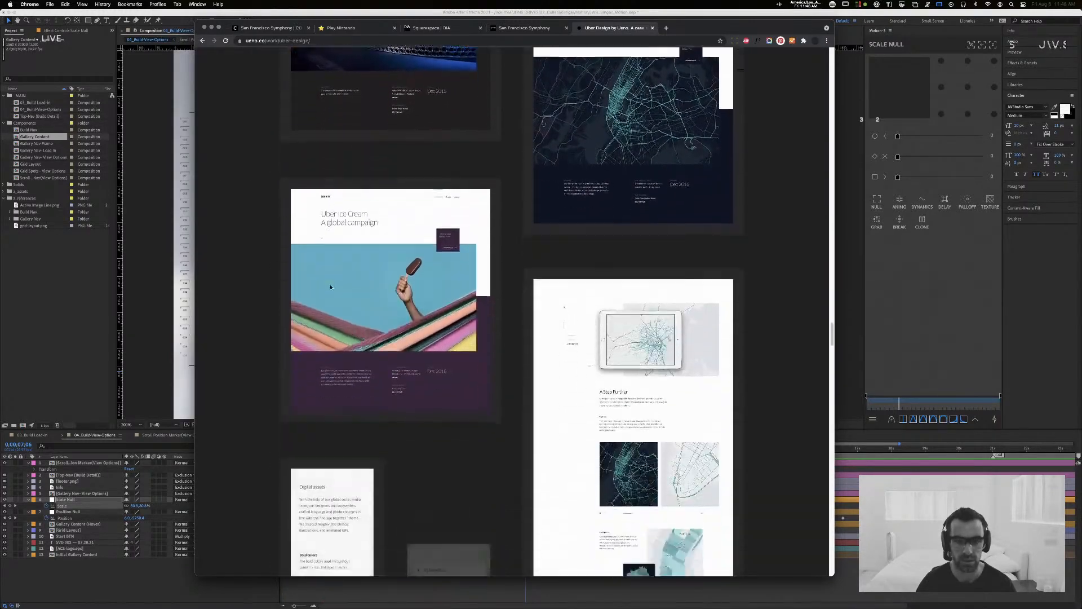
pyautogui.scroll(-20, 330, 287)
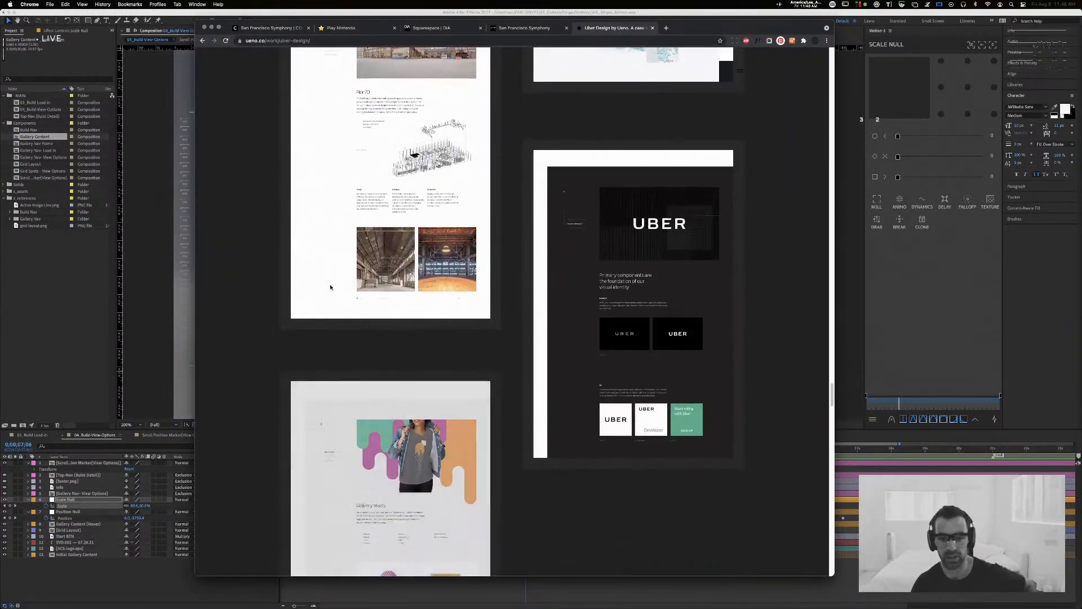
pyautogui.scroll(-15, 330, 287)
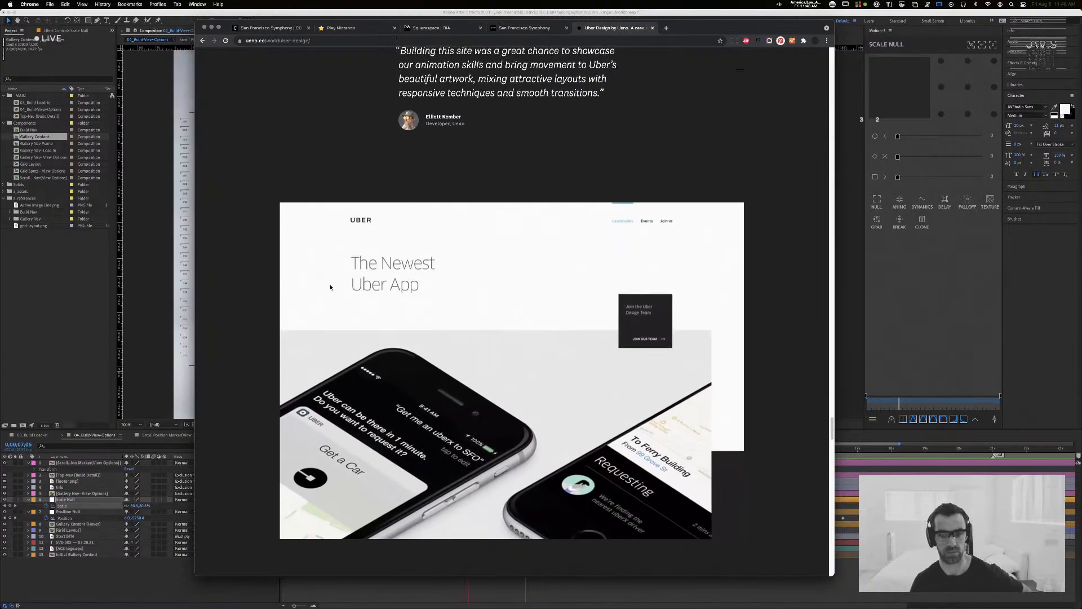
pyautogui.scroll(-15, 330, 287)
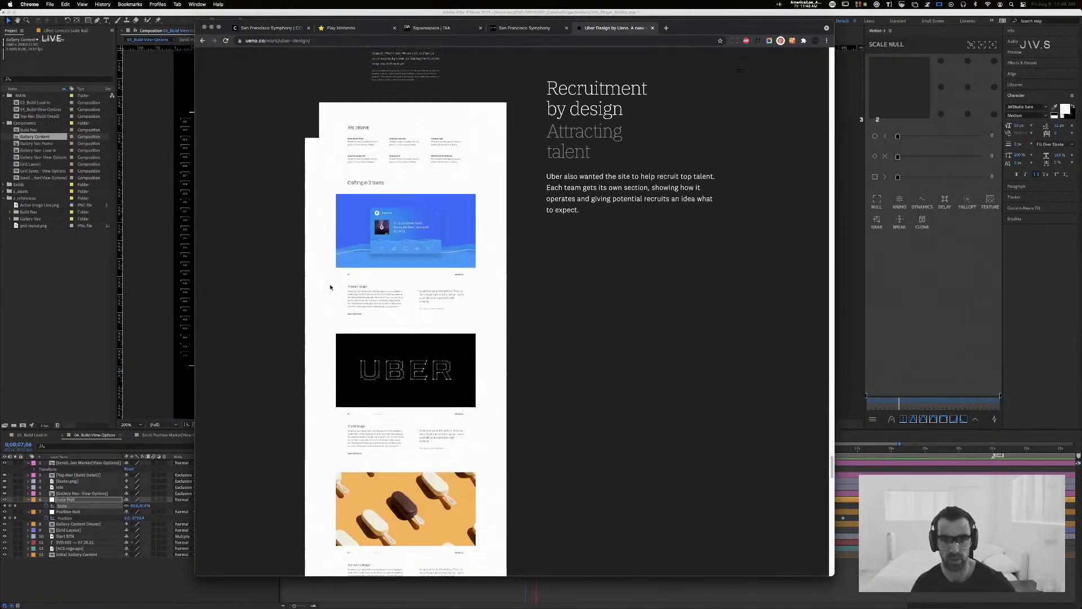
pyautogui.scroll(-15, 330, 286)
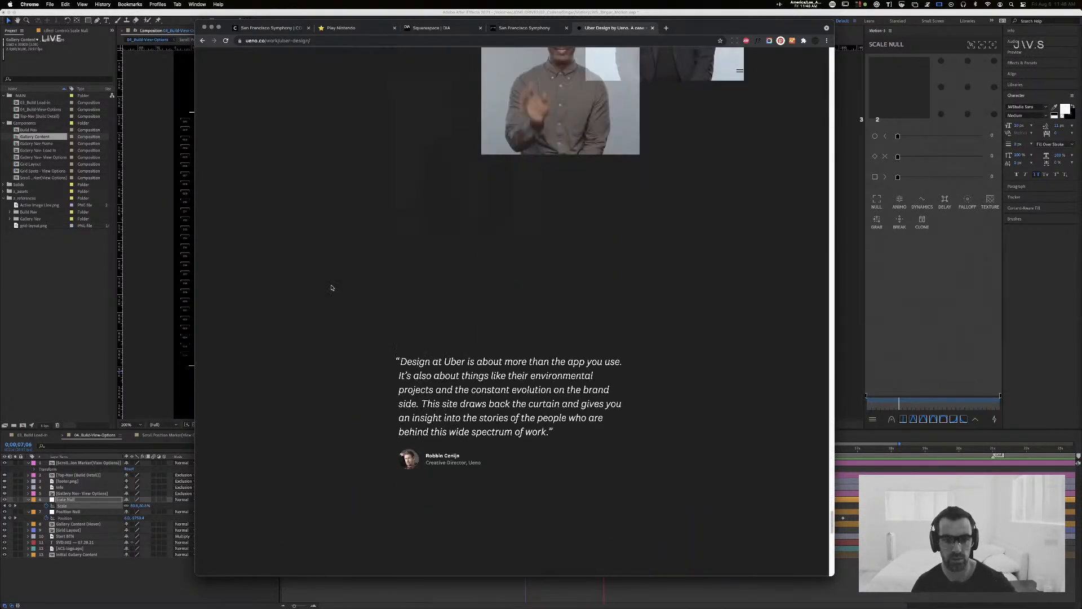
pyautogui.scroll(-10, 331, 287)
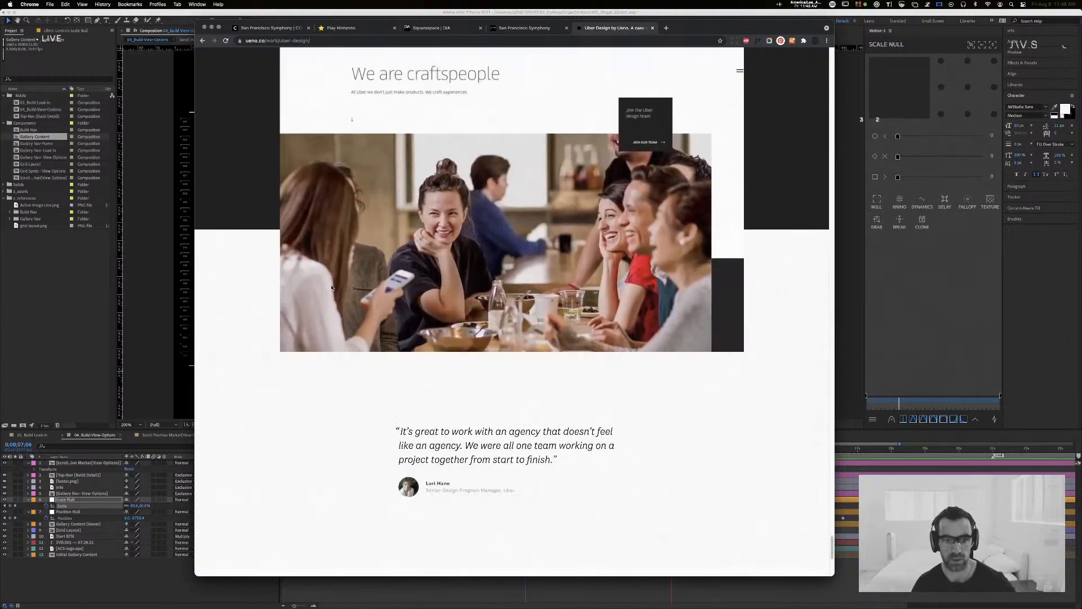
pyautogui.scroll(-8, 332, 288)
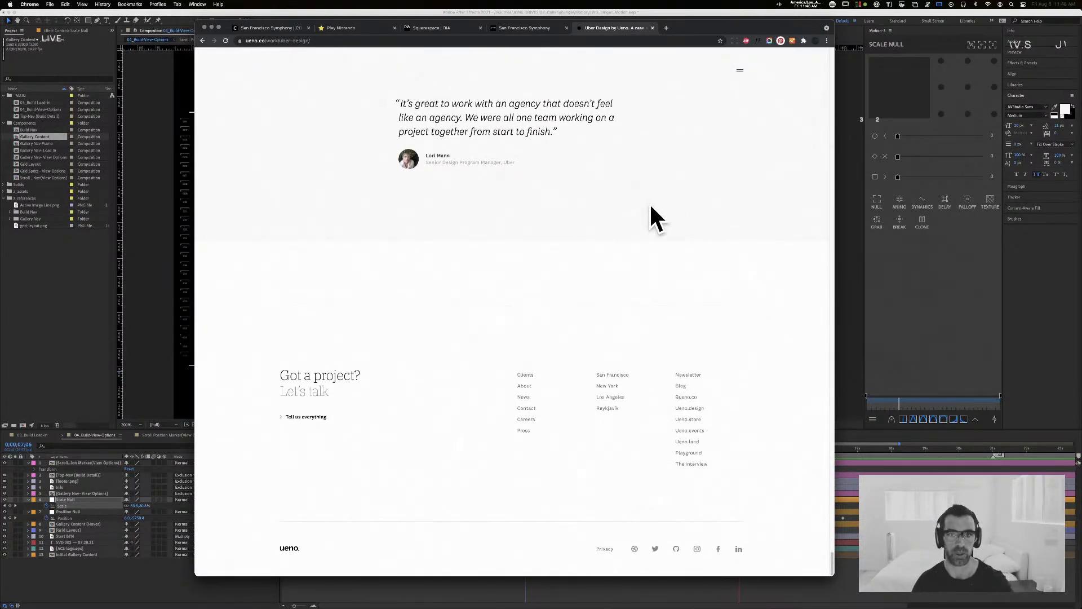
pyautogui.press('super+w')
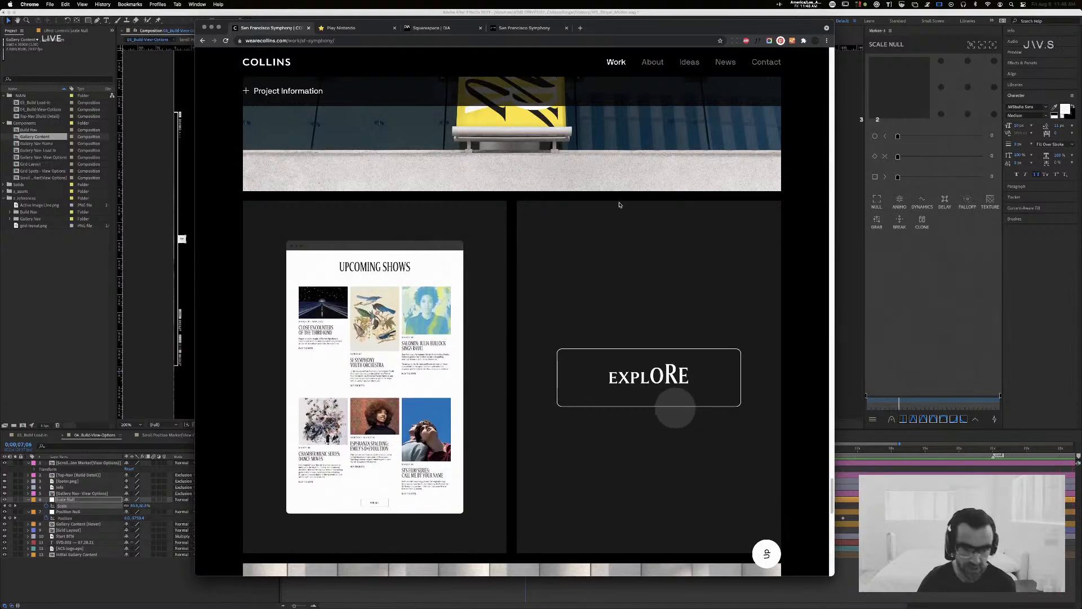
pyautogui.scroll(3, 606, 219)
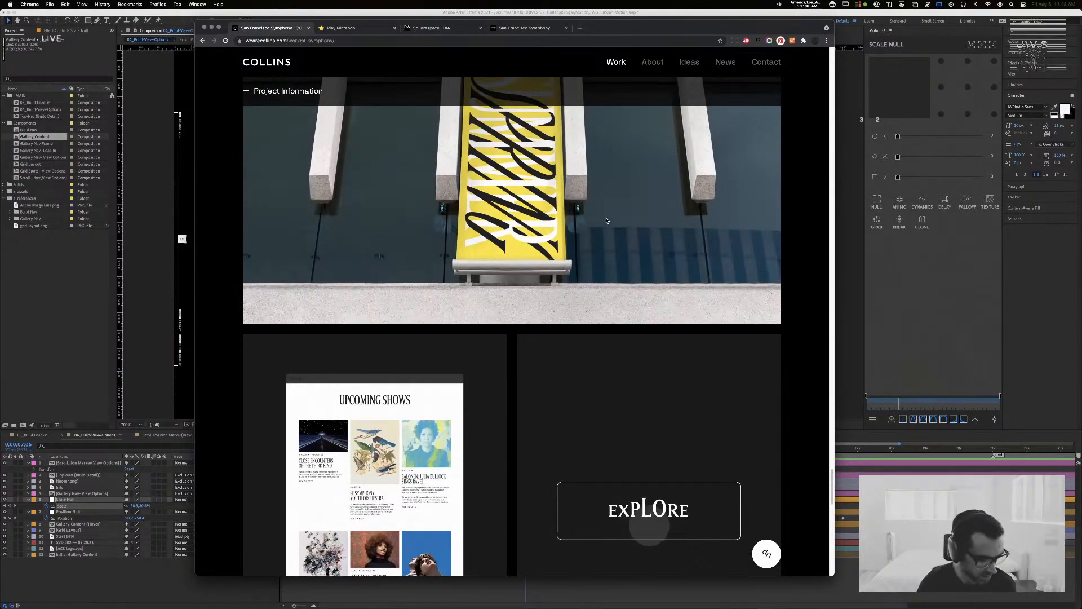
pyautogui.scroll(7, 584, 83)
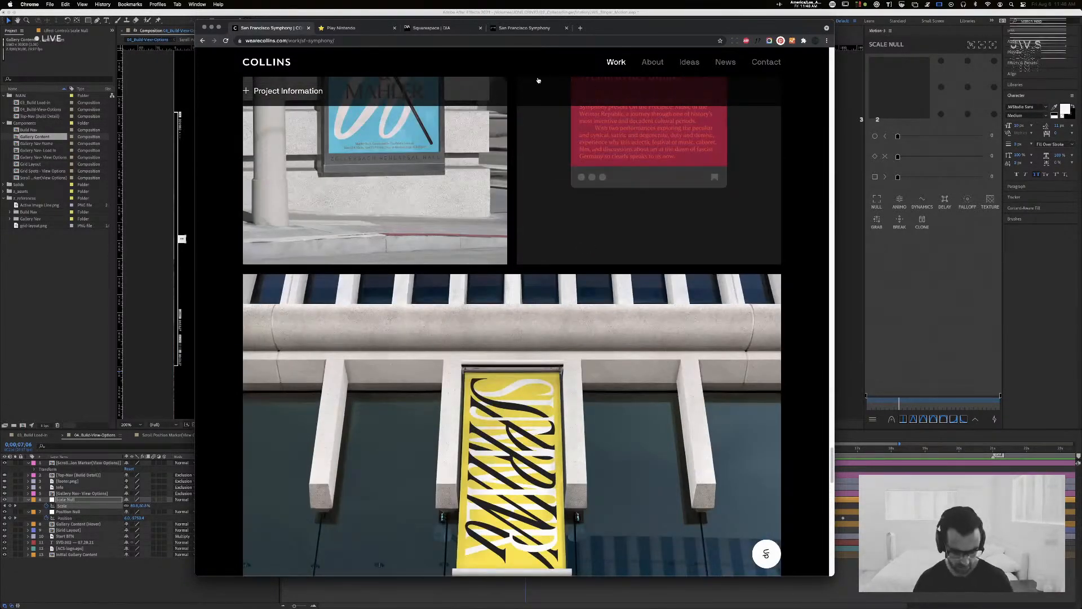
pyautogui.press('super+shift+t')
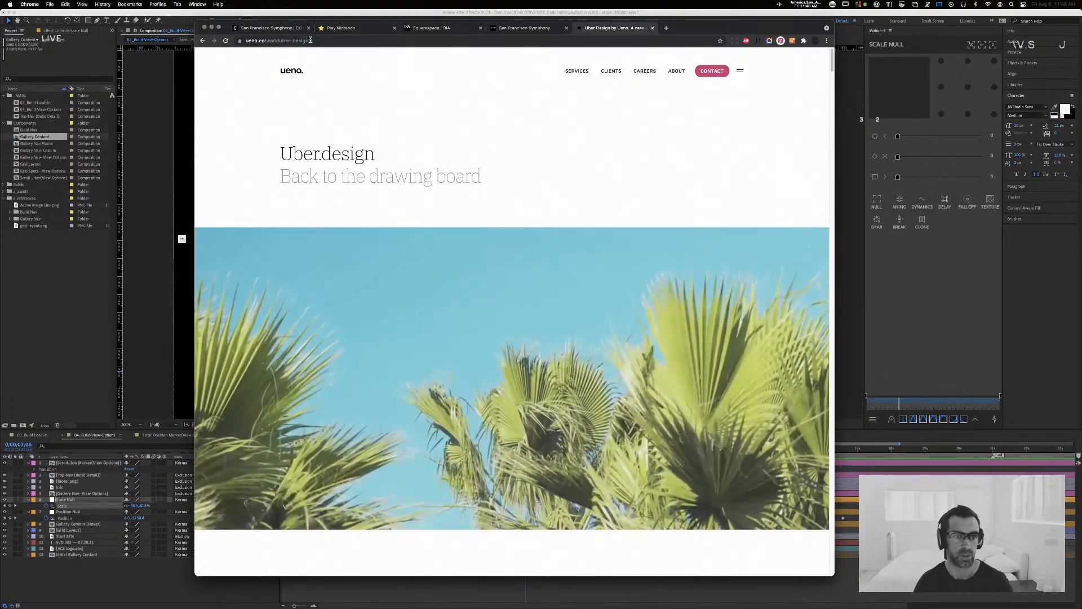
# Step: Go from the Uber.design case study to Ueno's homepage
pyautogui.click(288, 72)
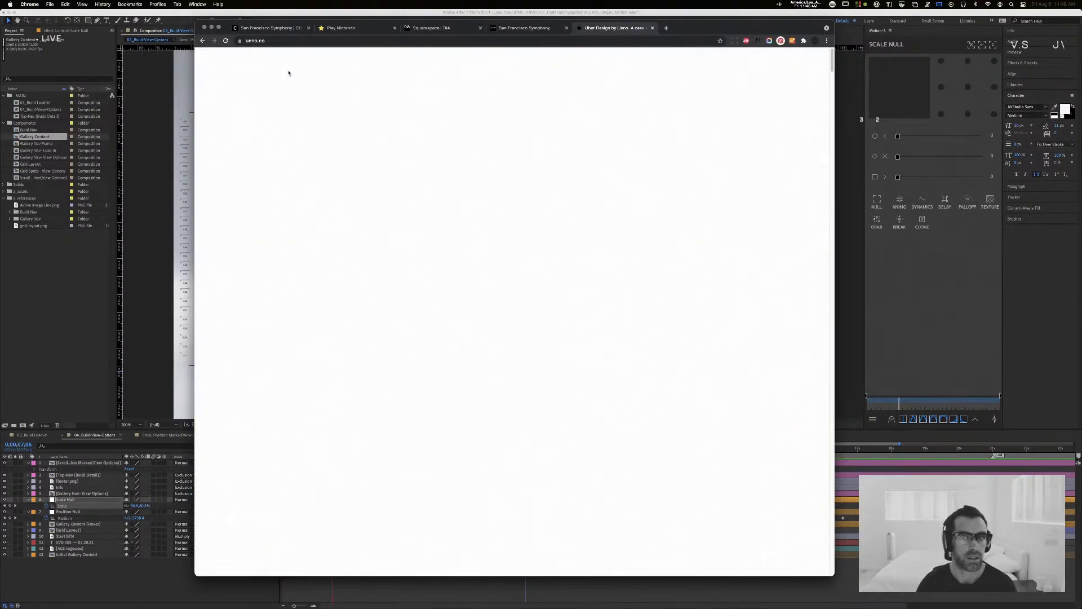
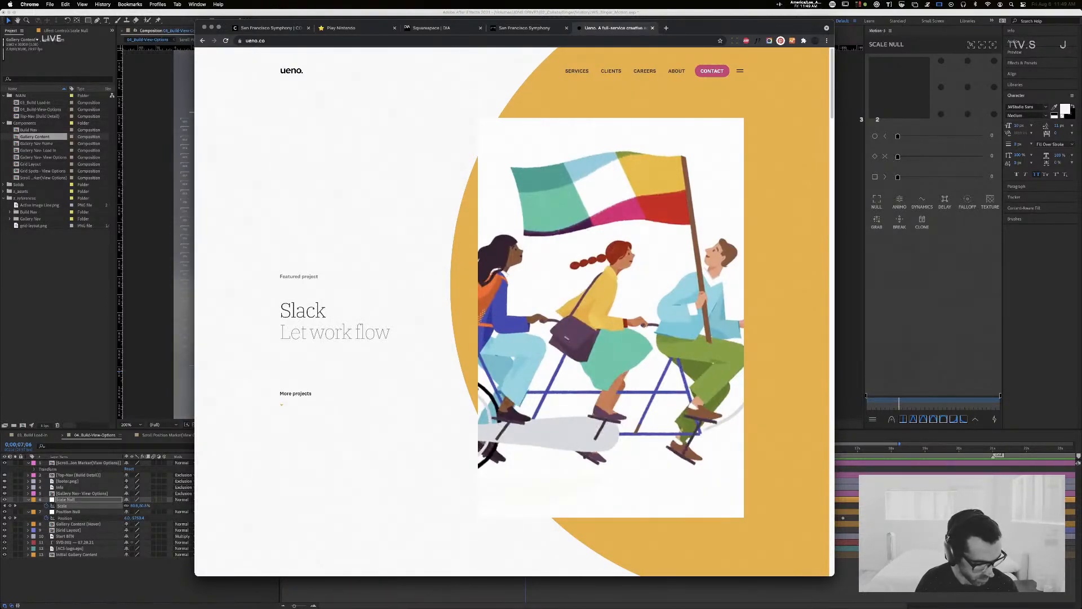
# Step: Lower the browser window showing Ueno's homepage and check the Thunder & Rain noise generator window before returning to Ueno
pyautogui.press('super+Tab')
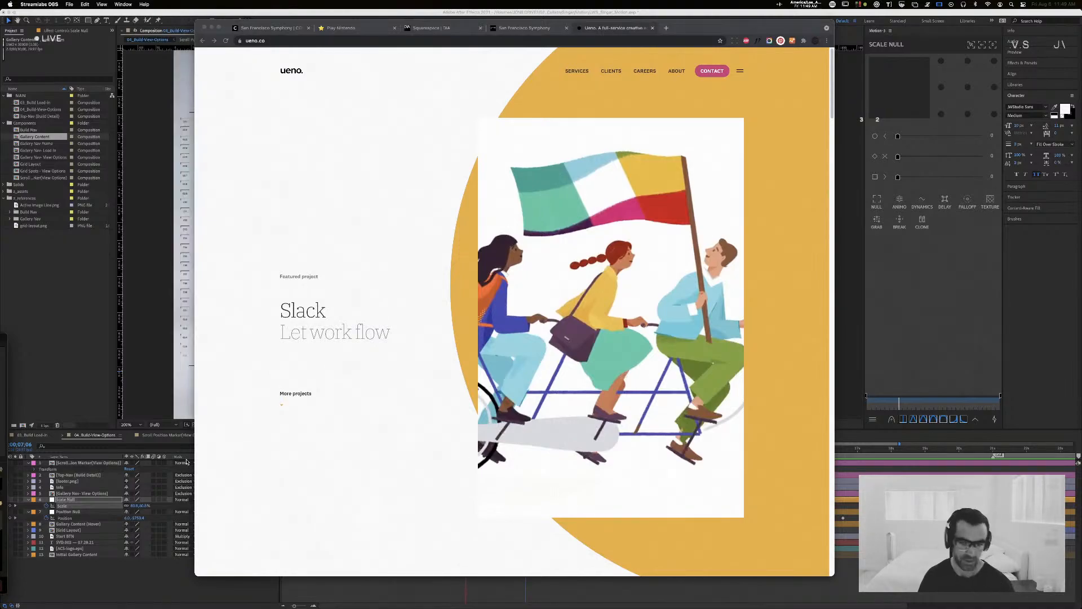
pyautogui.click(460, 80)
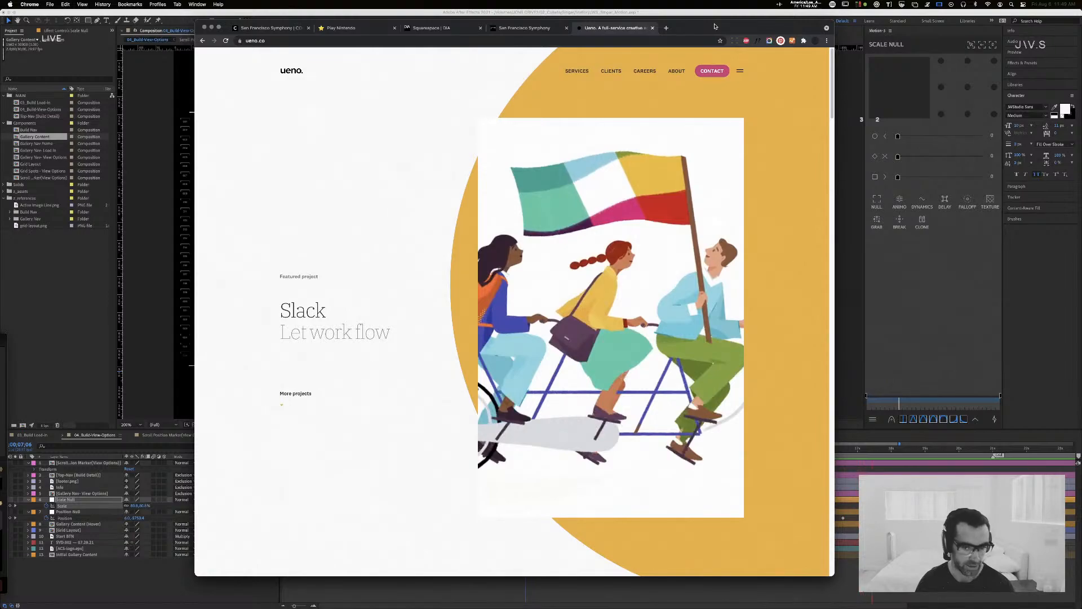
pyautogui.moveTo(714, 27); pyautogui.dragTo(715, 91)
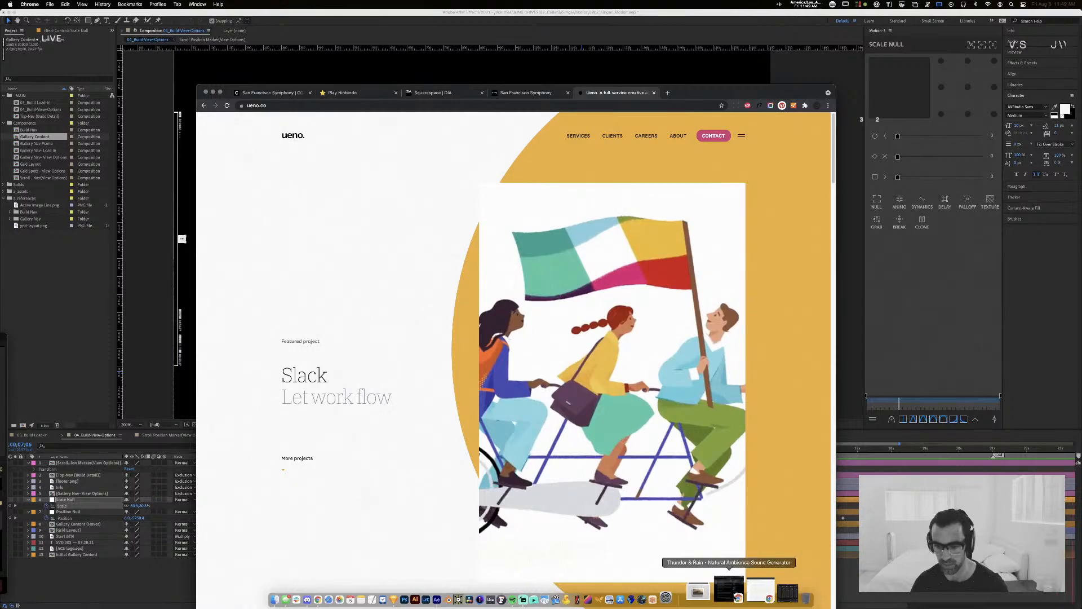
pyautogui.click(728, 589)
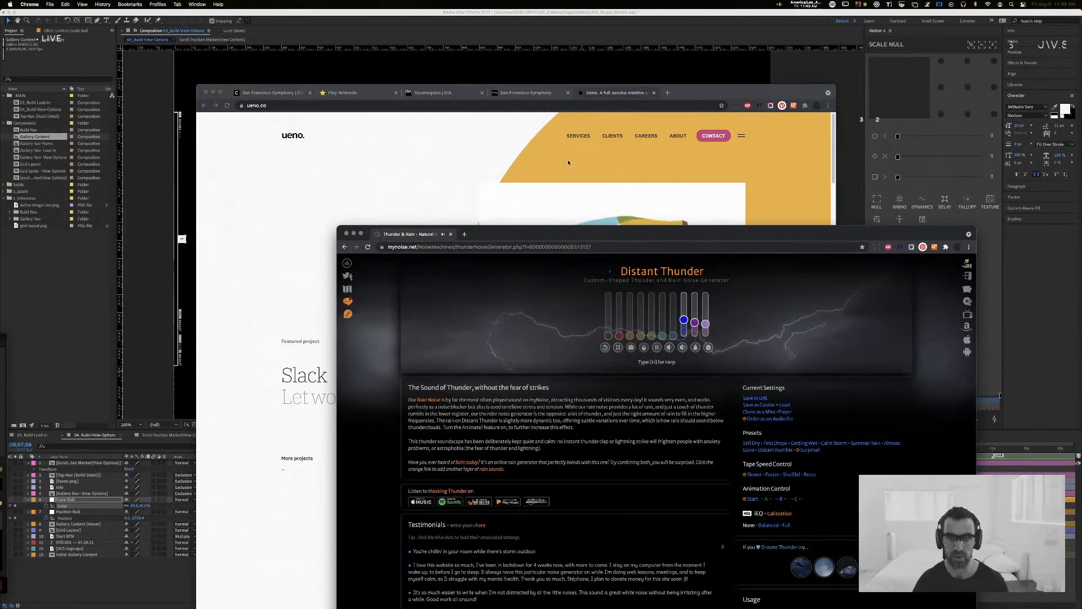
pyautogui.click(568, 164)
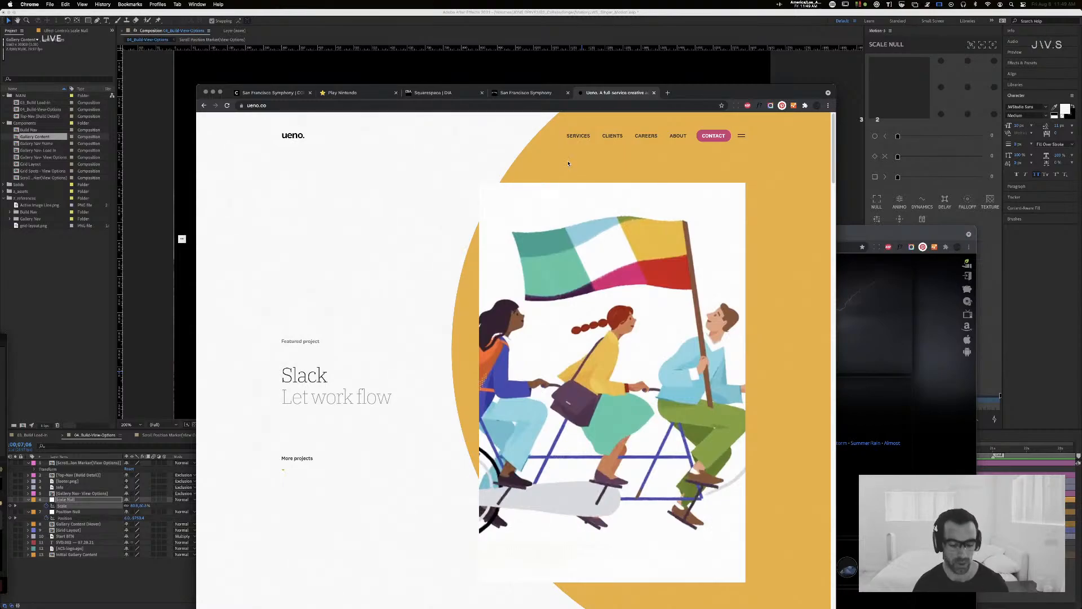
# Step: Switch to After Effects, preview the 04_Build-View-Options composition and return the playhead to the start of the timeline
pyautogui.click(458, 21)
pyautogui.press('space')
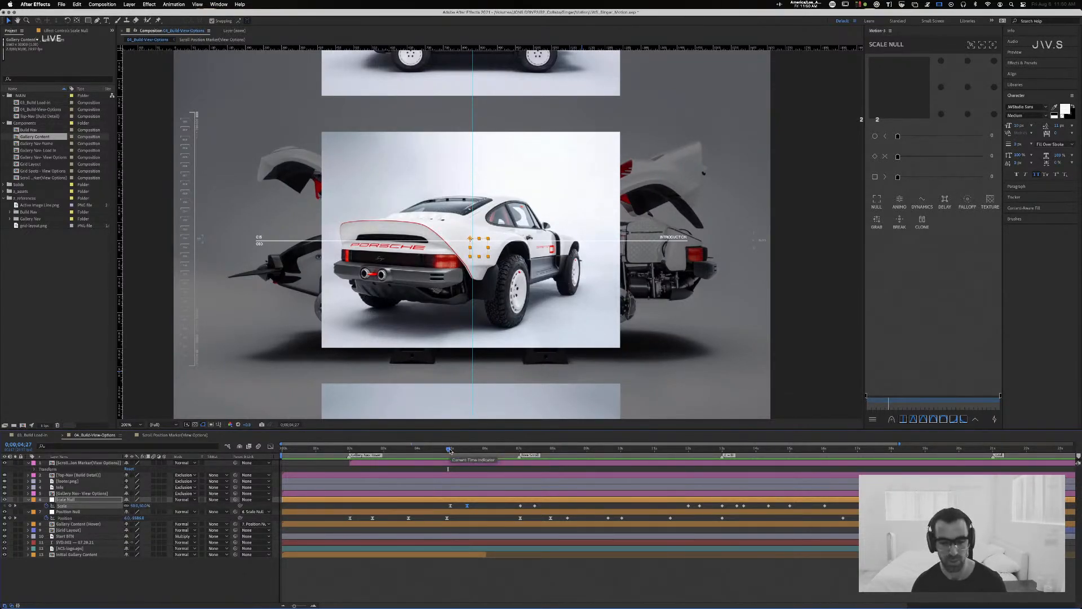
pyautogui.moveTo(449, 451); pyautogui.dragTo(222, 454)
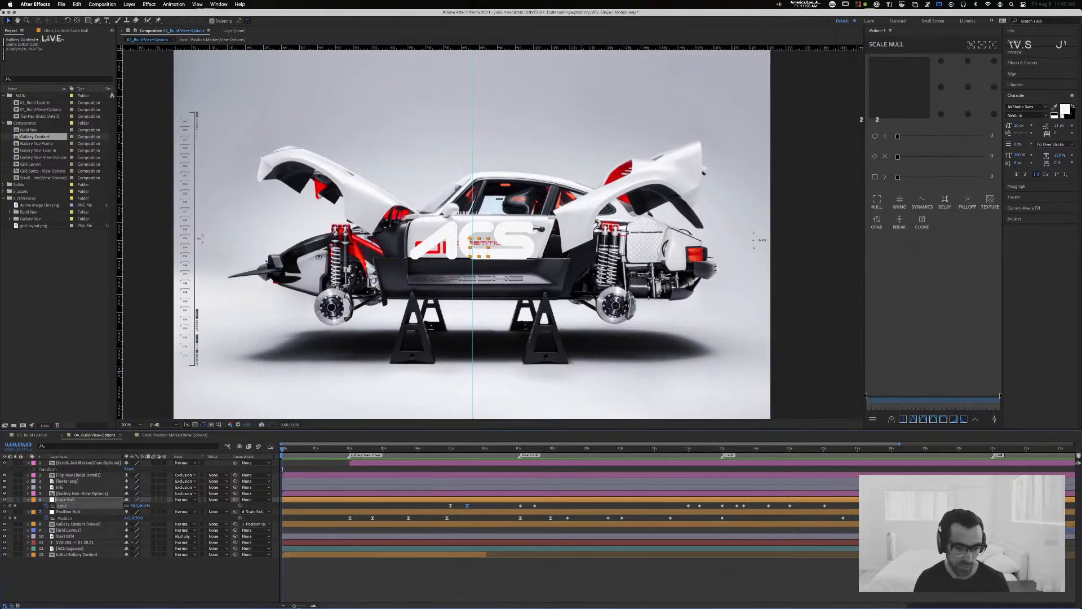
pyautogui.moveTo(293, 605); pyautogui.dragTo(293, 606)
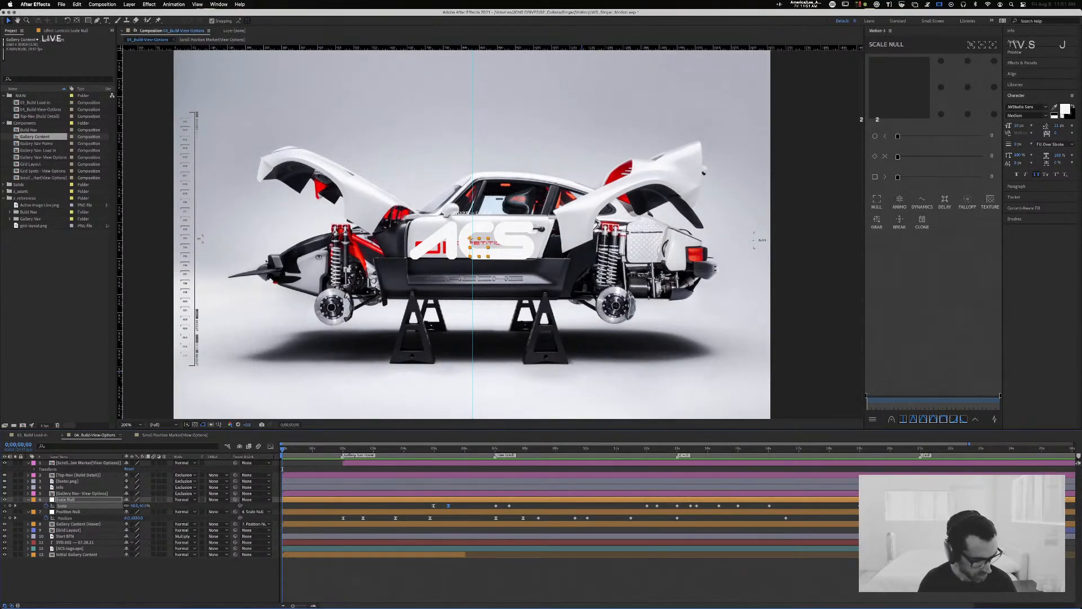
# Step: Switch to Chrome, search for studio dumbar in a new tab and open Studio Dumbar's website
pyautogui.press('super+Tab')
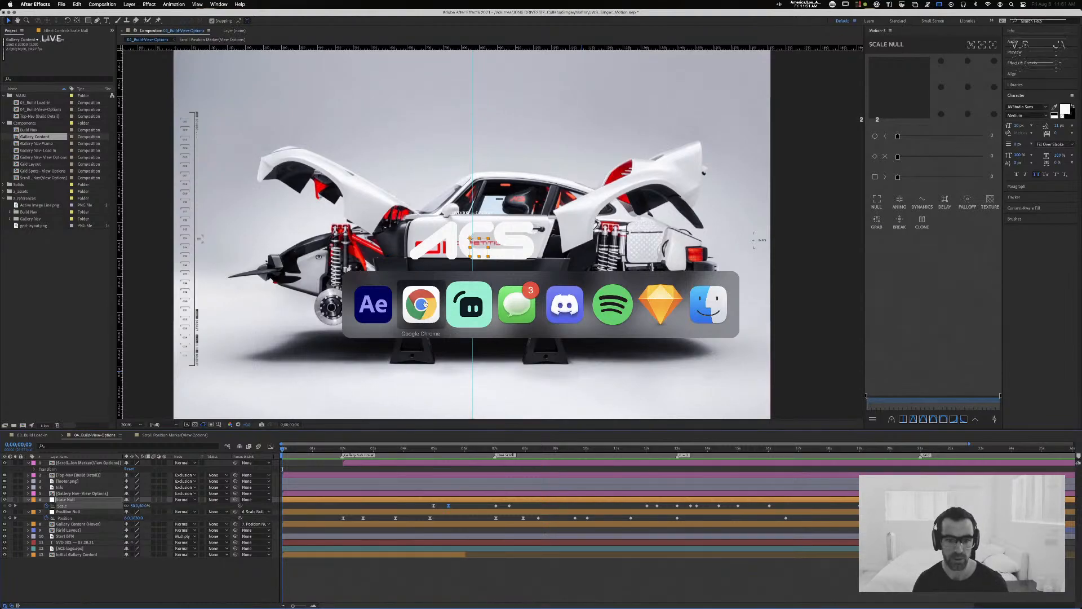
pyautogui.press('super+t')
pyautogui.write('studio su')
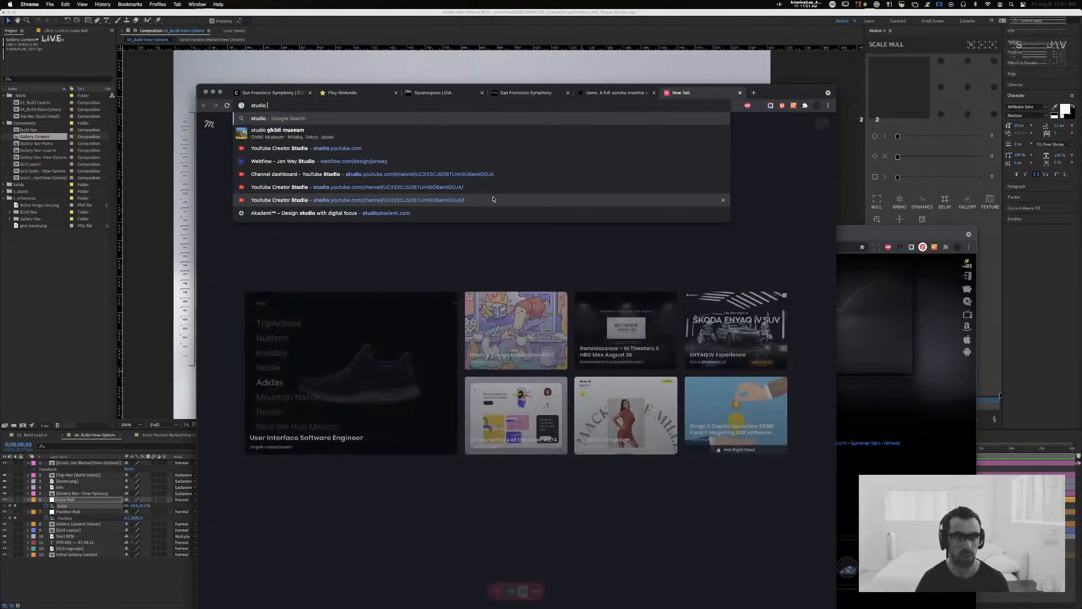
pyautogui.press('BackSpace')
pyautogui.press('BackSpace')
pyautogui.write('dumbar')
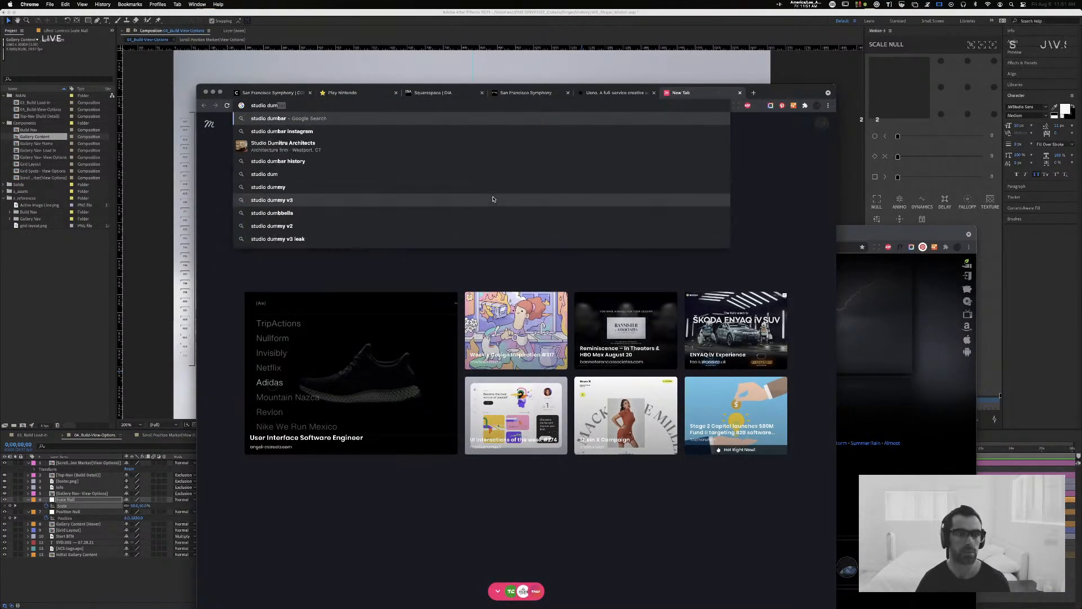
pyautogui.press('Return')
pyautogui.click(320, 189)
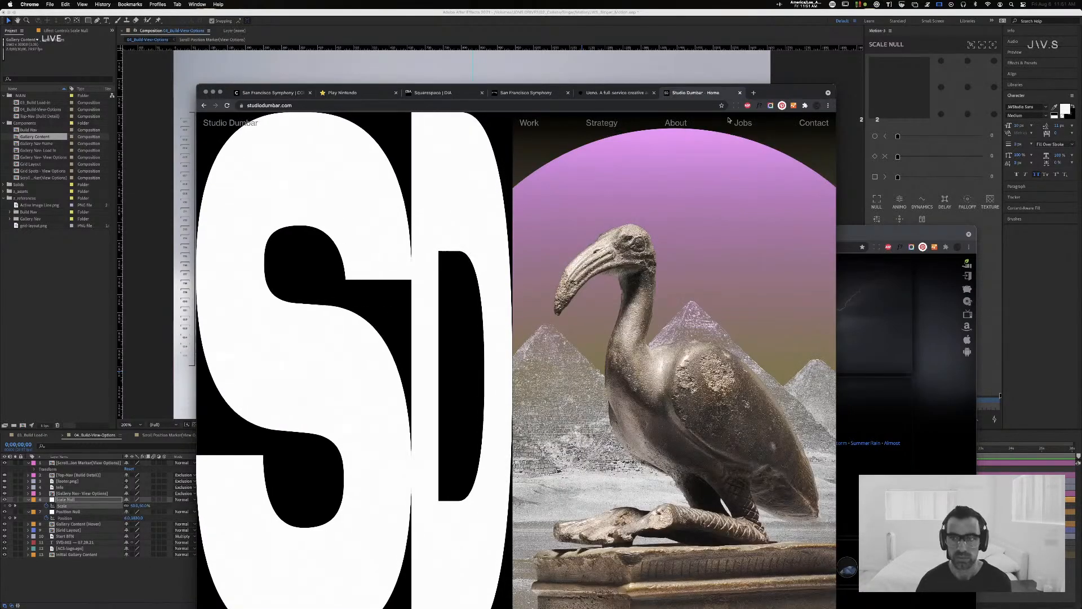
# Step: Raise the browser window, go to Studio Dumbar's work overview and open the Adidas Futurenatural case study
pyautogui.moveTo(777, 95); pyautogui.dragTo(759, 52)
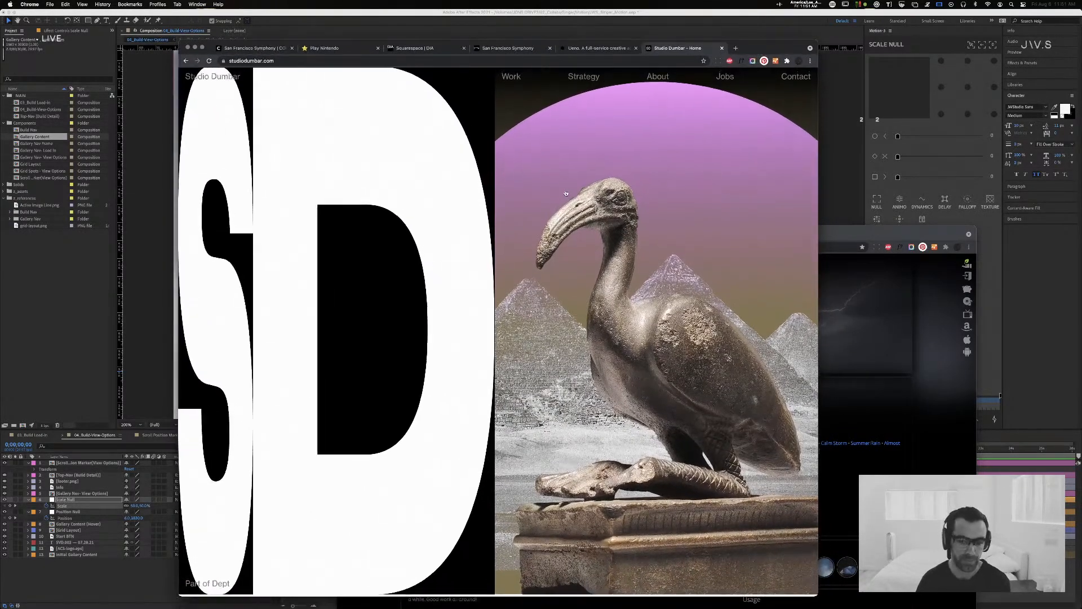
pyautogui.click(510, 77)
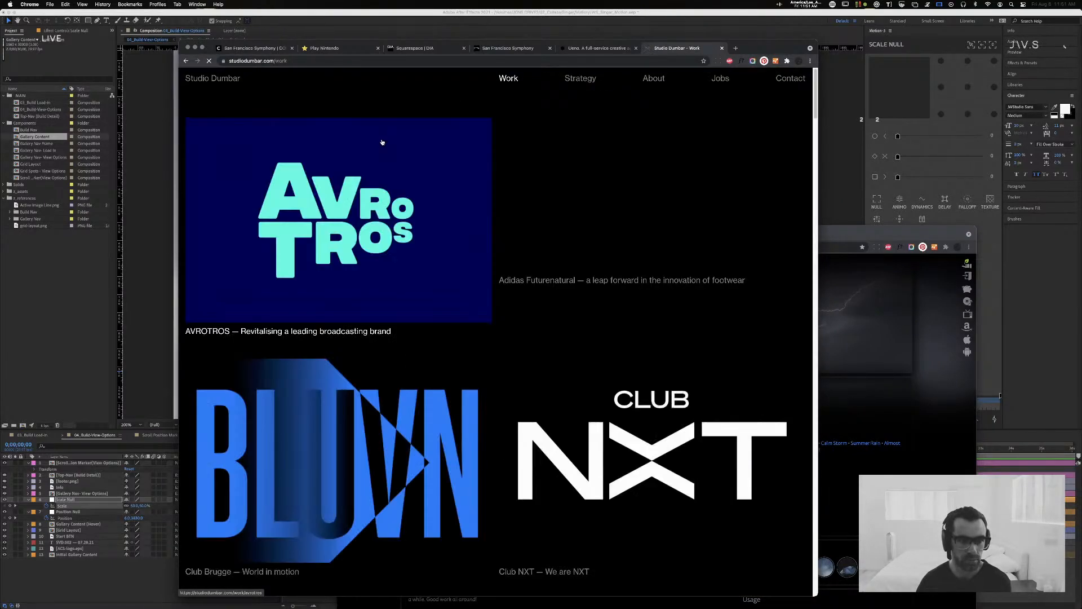
pyautogui.scroll(-1, 398, 178)
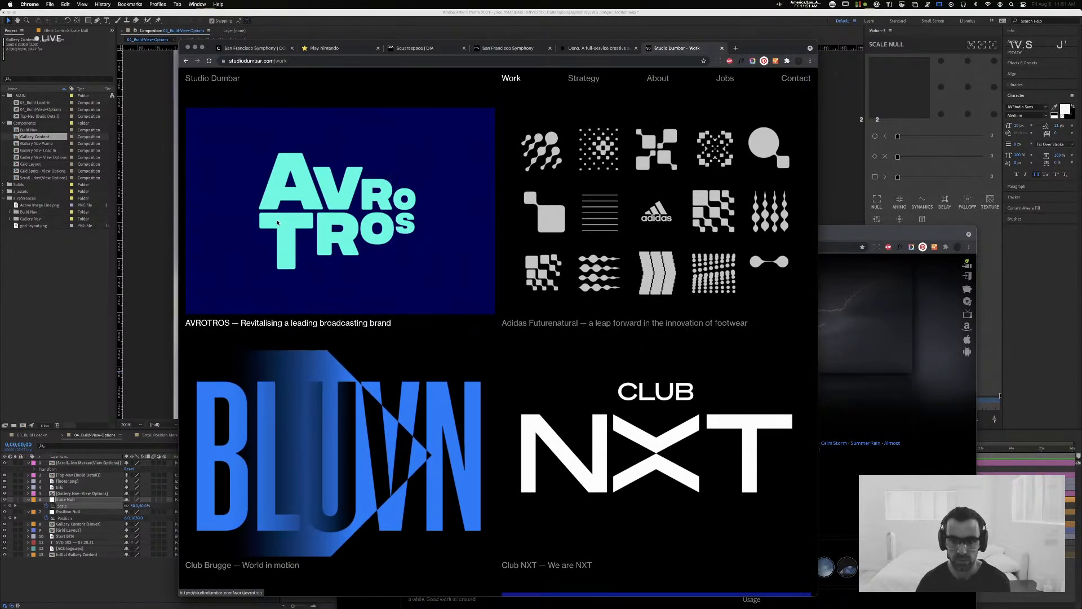
pyautogui.click(612, 236)
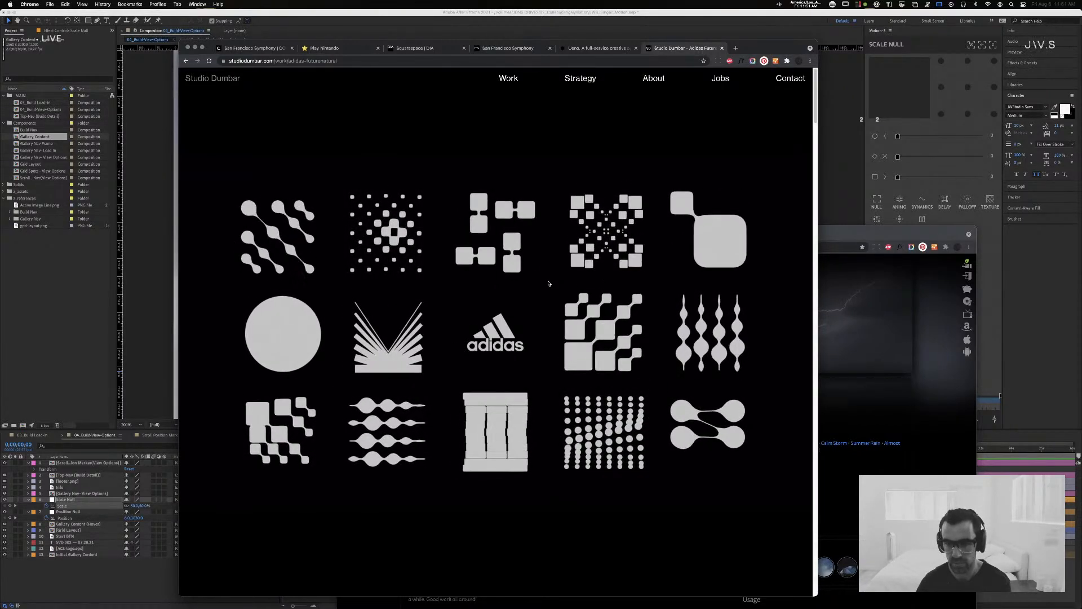
# Step: Look through the Adidas Futurenatural case study's animated symbols, wordmark, project description and pattern animations down to "The future of feet"
pyautogui.scroll(-5, 546, 285)
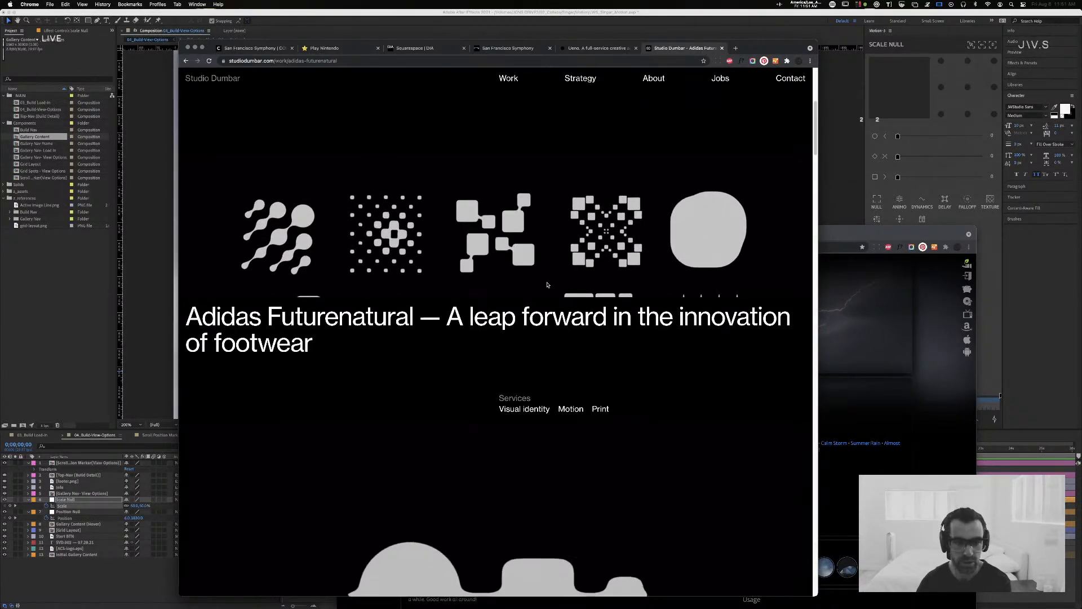
pyautogui.scroll(-3, 546, 283)
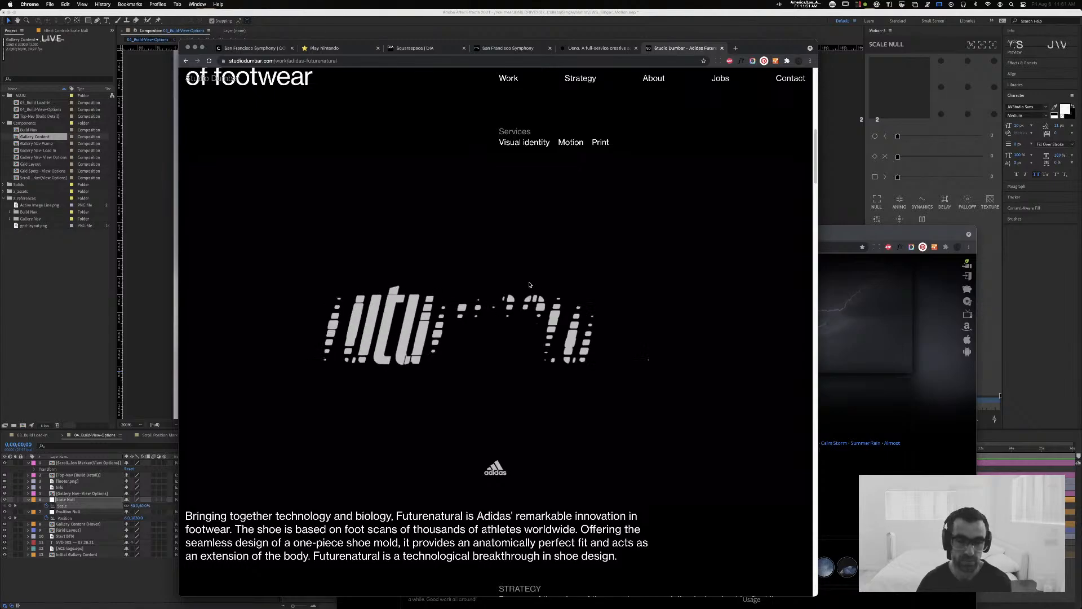
pyautogui.scroll(-10, 527, 284)
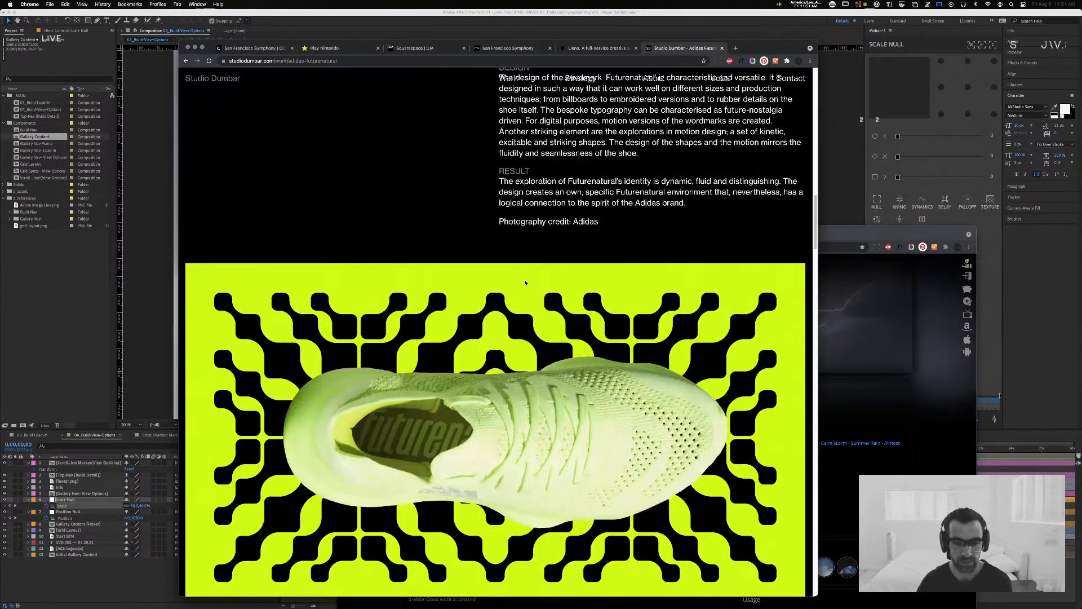
pyautogui.scroll(-8, 525, 282)
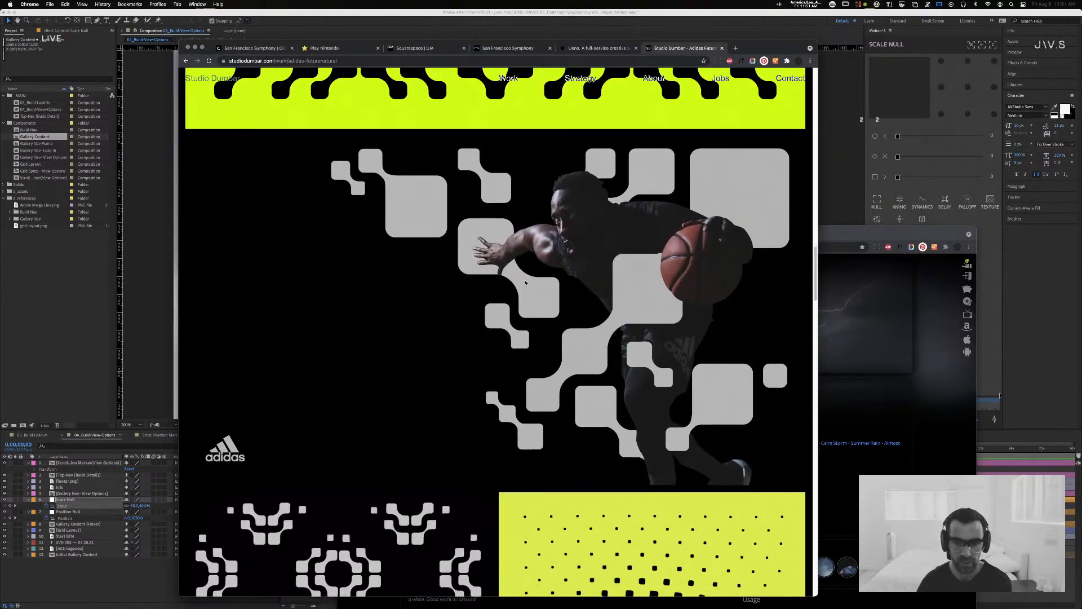
pyautogui.scroll(-3, 525, 282)
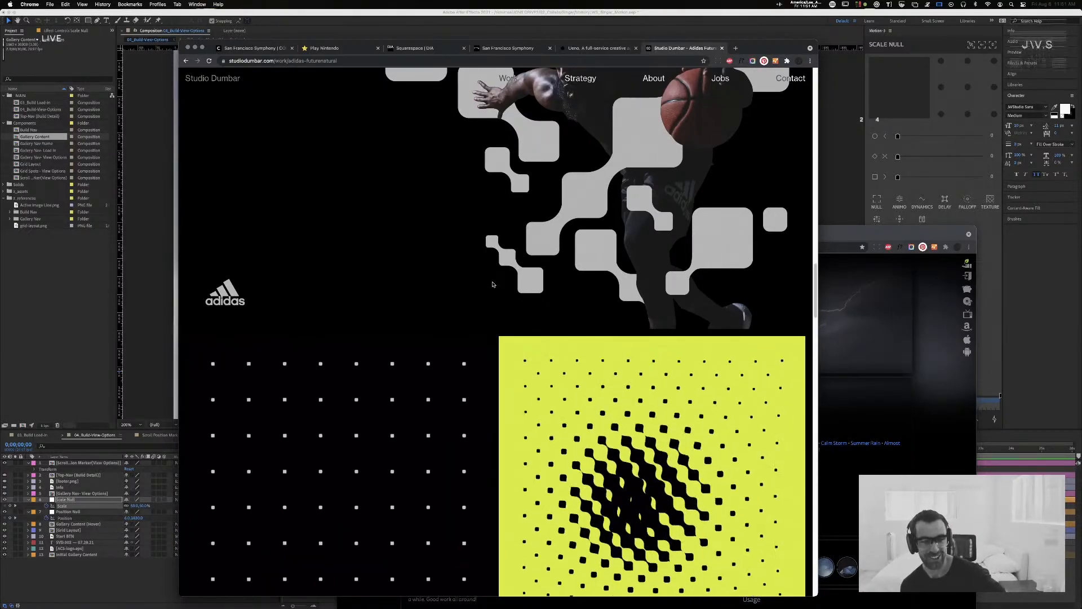
pyautogui.scroll(-3, 493, 272)
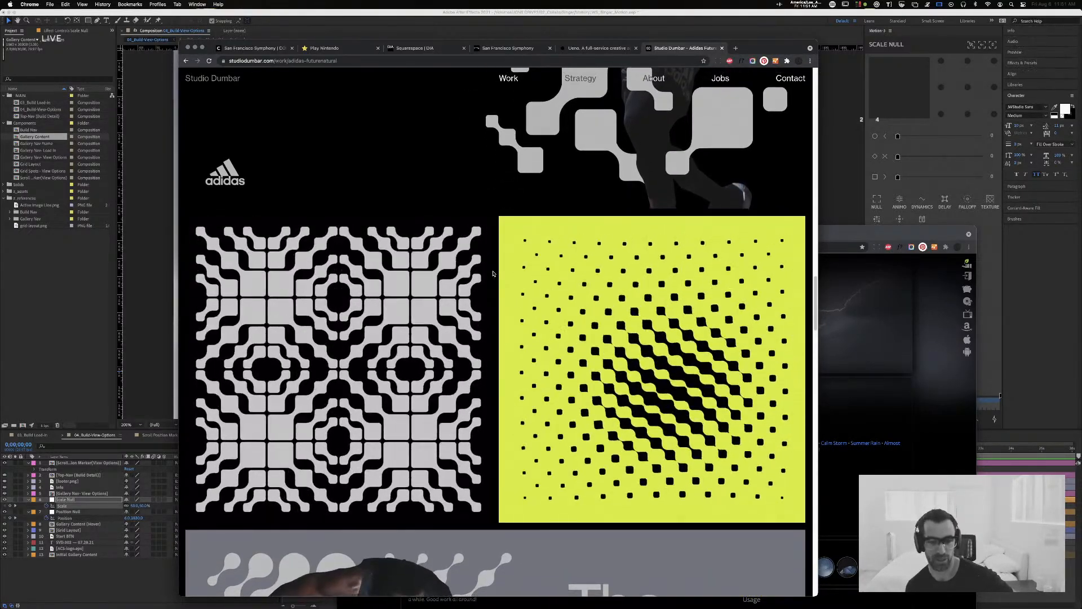
pyautogui.scroll(-2, 493, 272)
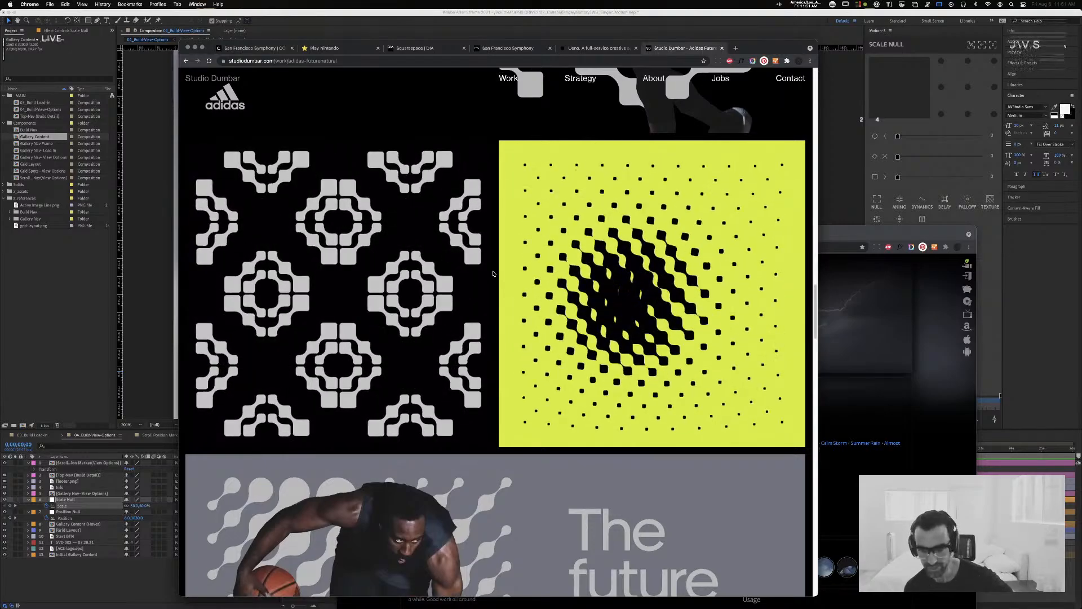
pyautogui.scroll(-2, 493, 274)
pyautogui.scroll(-5, 493, 274)
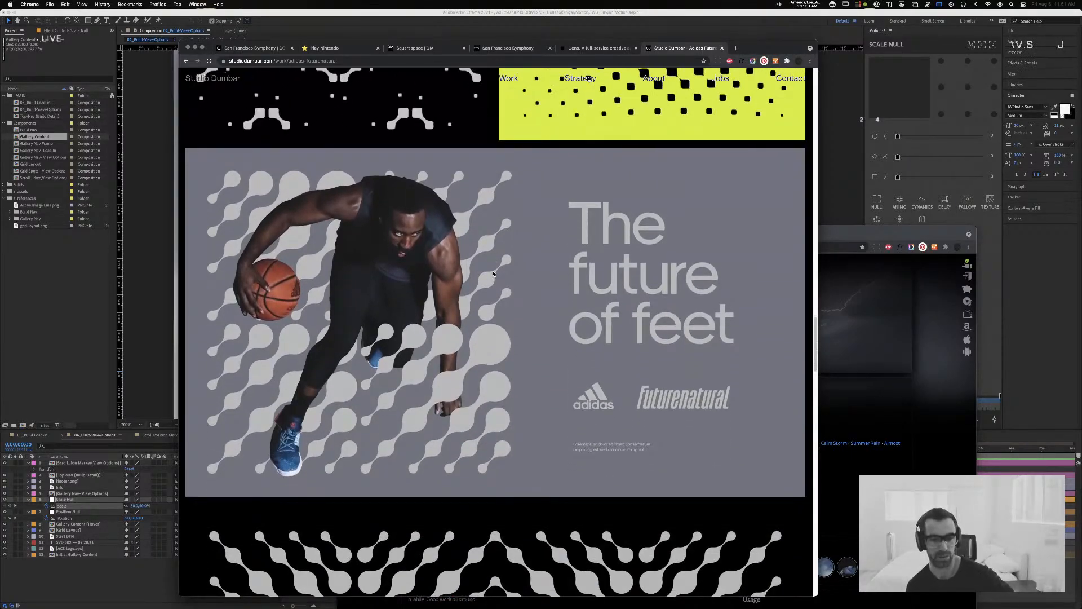
# Step: Examine the rest of the Adidas Futurenatural case study, from the black shoe and posters through "Freedom of Movement" to the footer
pyautogui.scroll(-2, 493, 273)
pyautogui.scroll(-5, 492, 274)
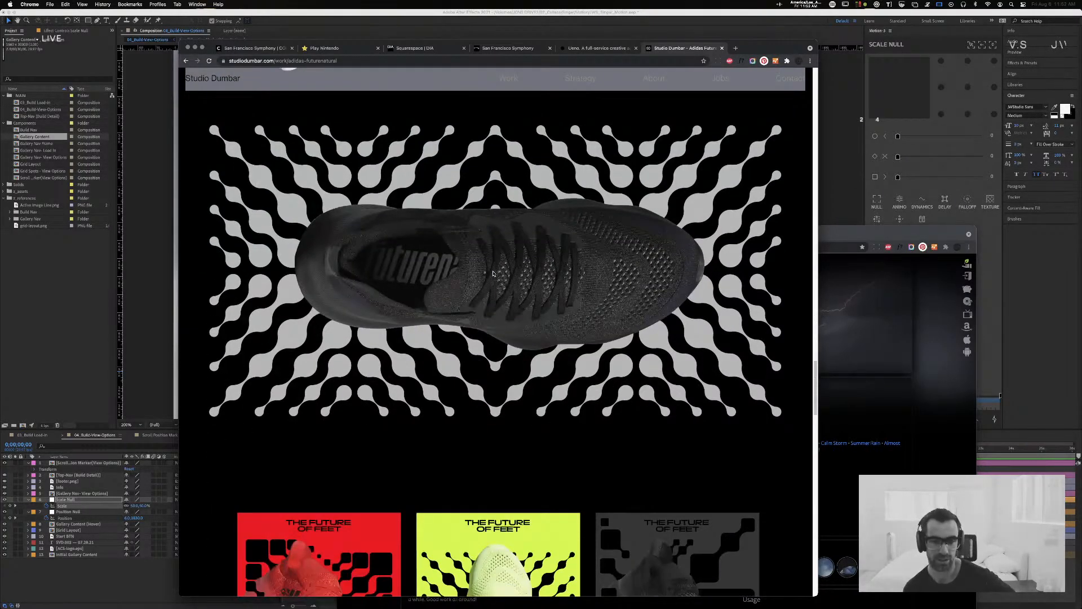
pyautogui.scroll(-9, 493, 274)
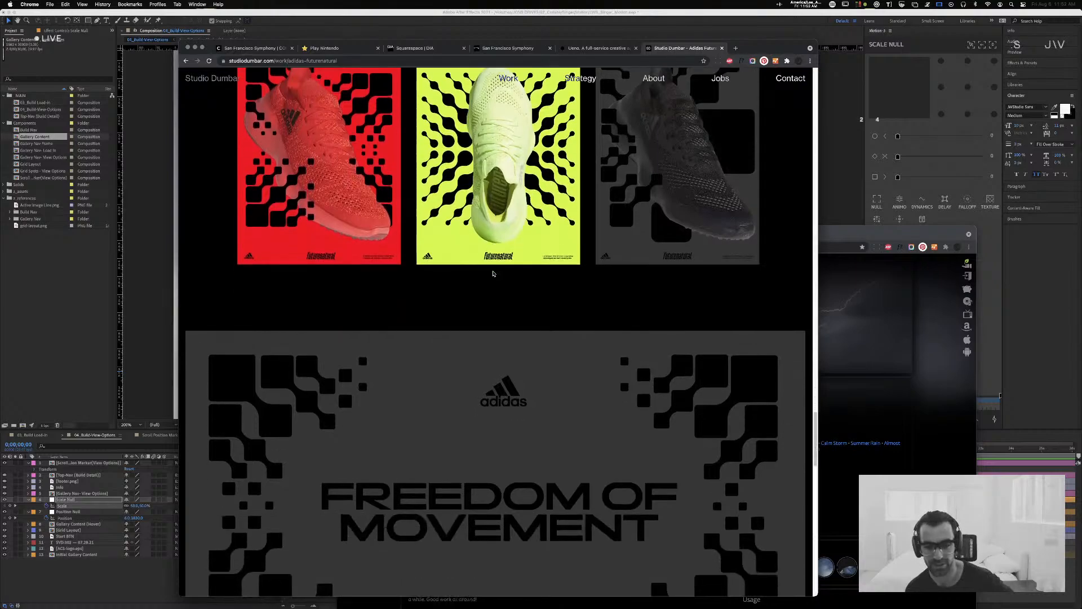
pyautogui.scroll(-3, 493, 273)
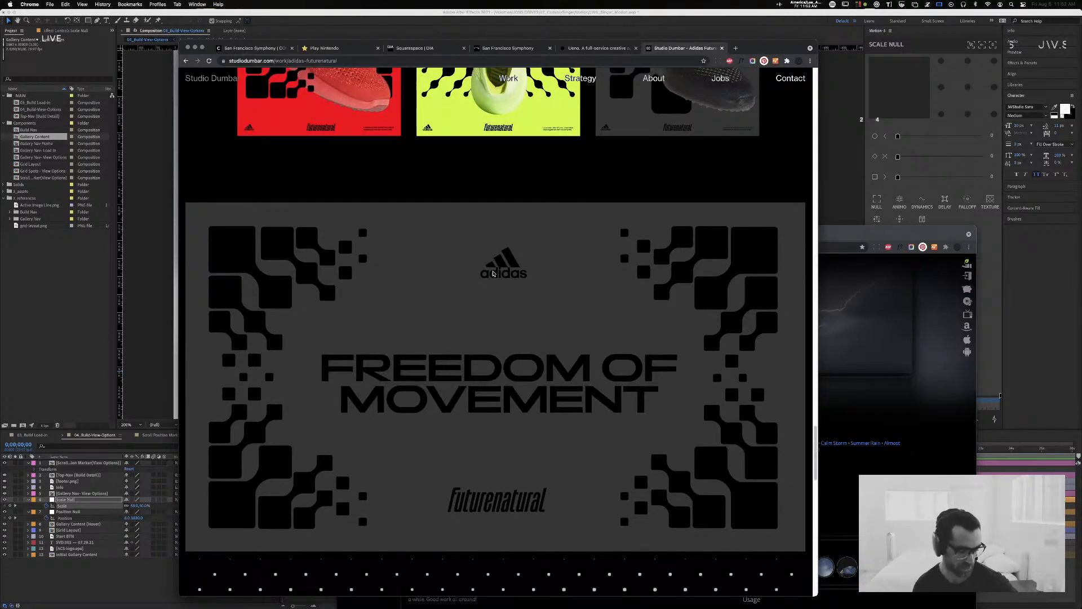
pyautogui.scroll(-8, 493, 274)
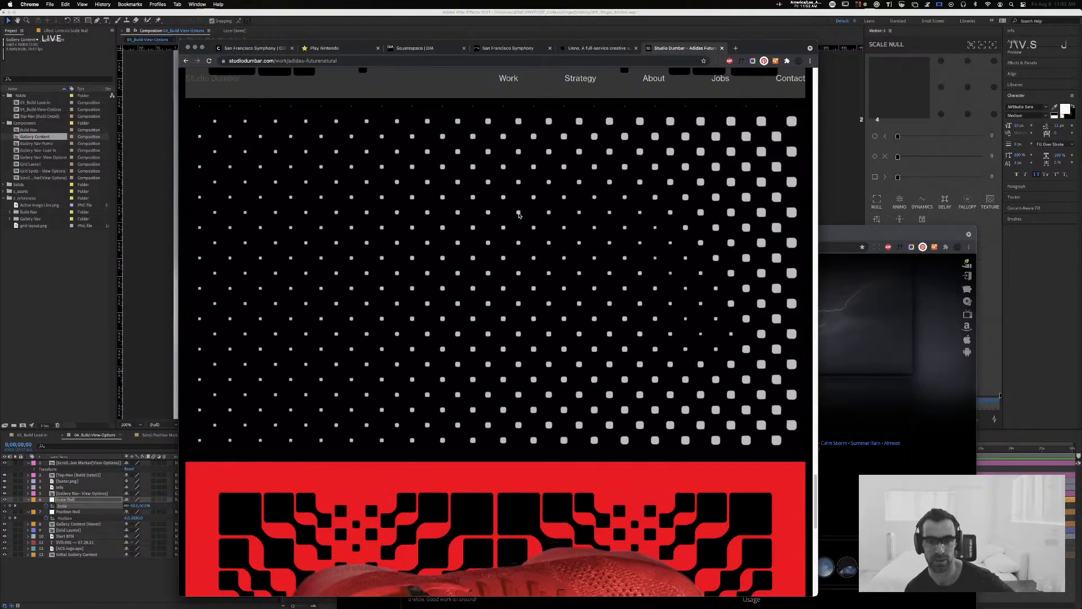
pyautogui.scroll(-5, 519, 214)
pyautogui.scroll(-10, 519, 216)
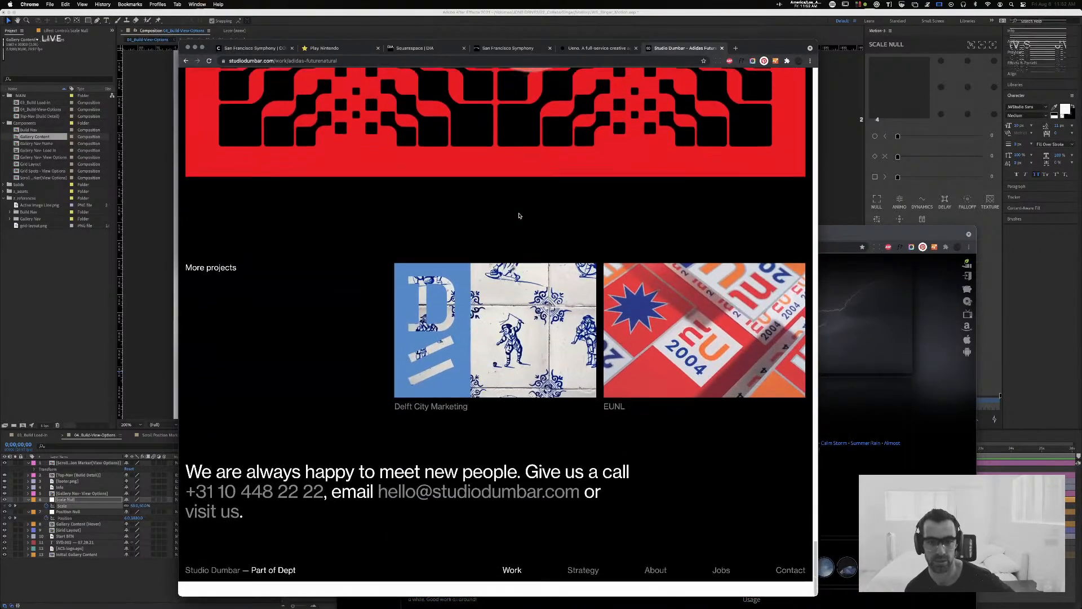
pyautogui.scroll(15, 519, 216)
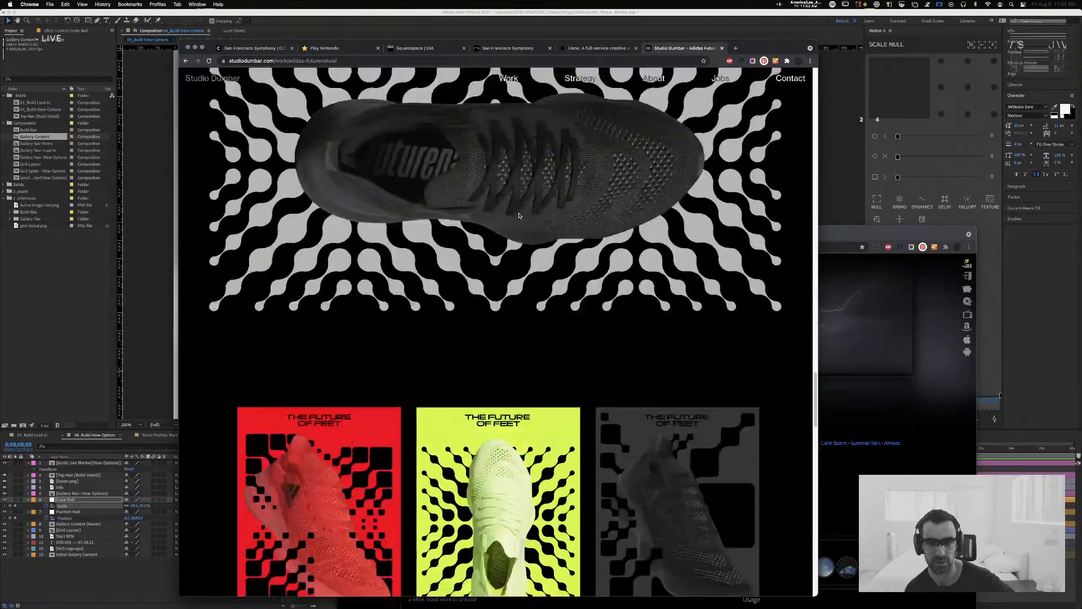
# Step: Return to Studio Dumbar's work overview, open the Branding the Netherlands case study and view its introduction
pyautogui.click(506, 80)
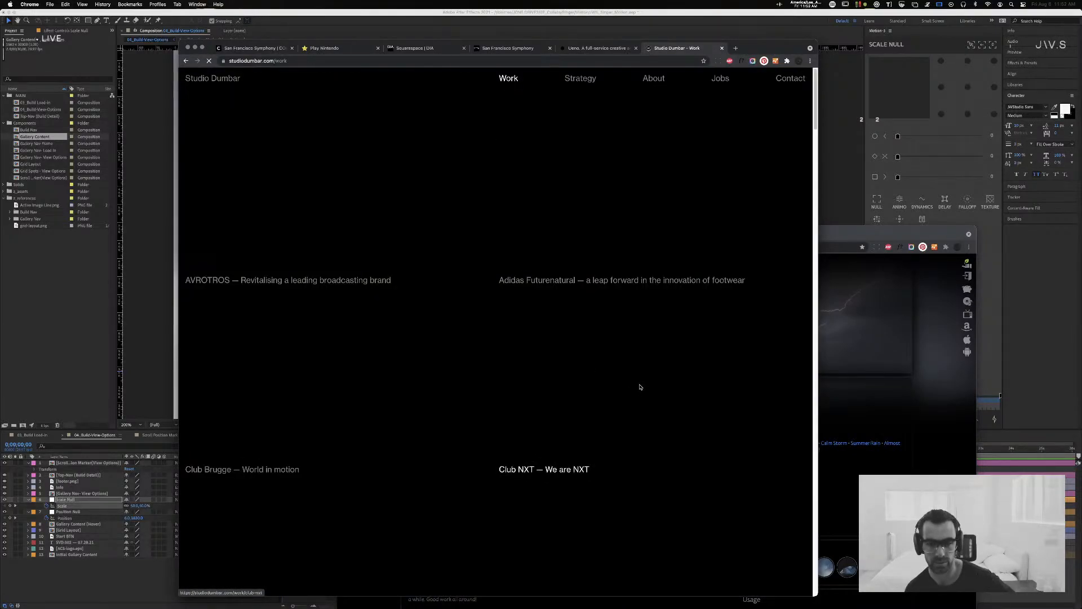
pyautogui.scroll(-3, 536, 366)
pyautogui.scroll(3, 536, 364)
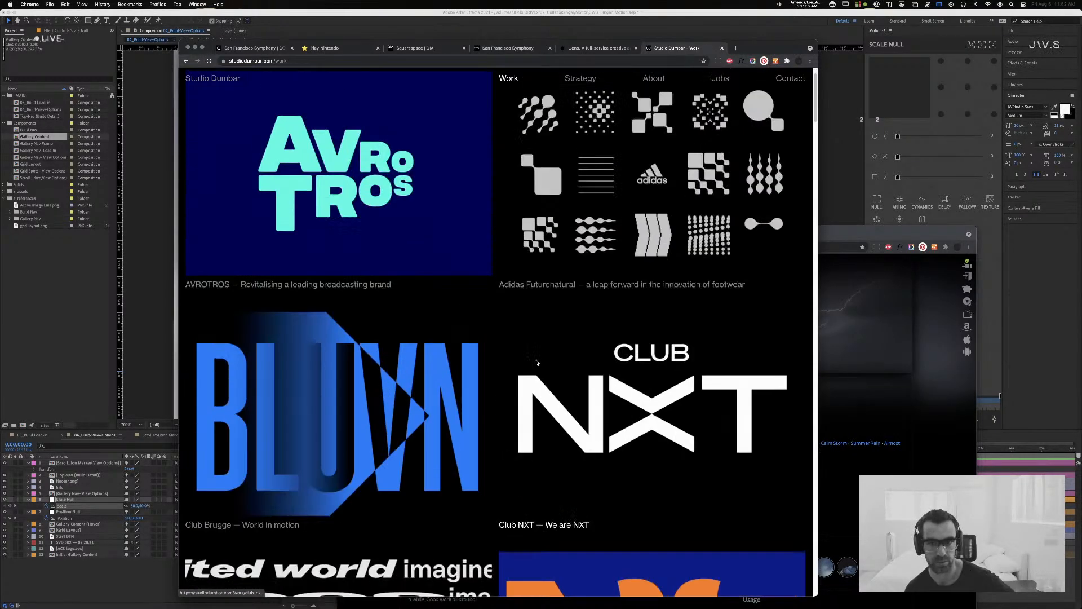
pyautogui.scroll(-5, 537, 363)
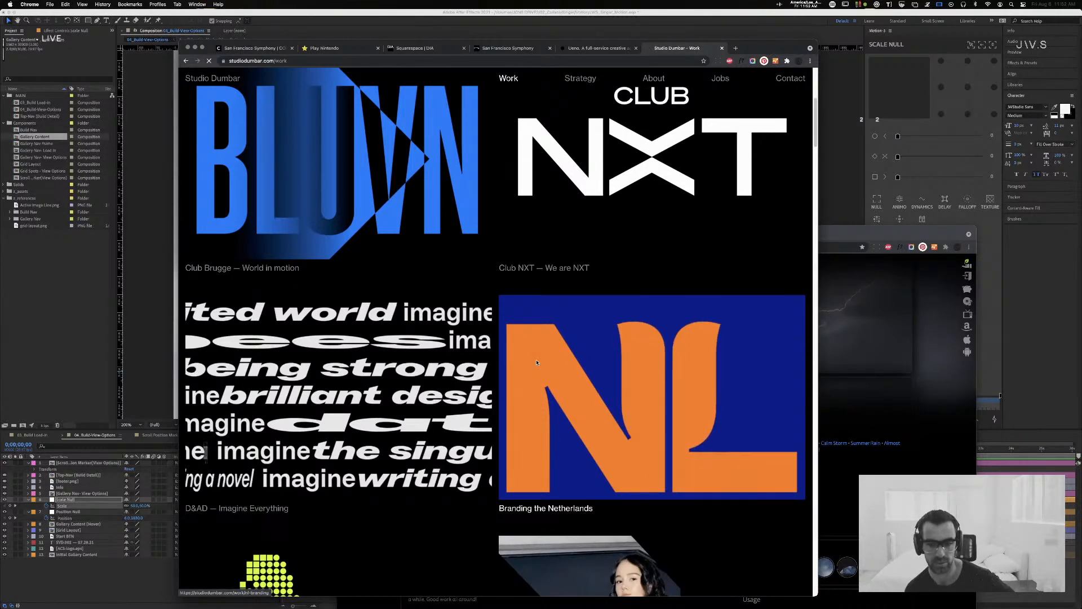
pyautogui.click(536, 362)
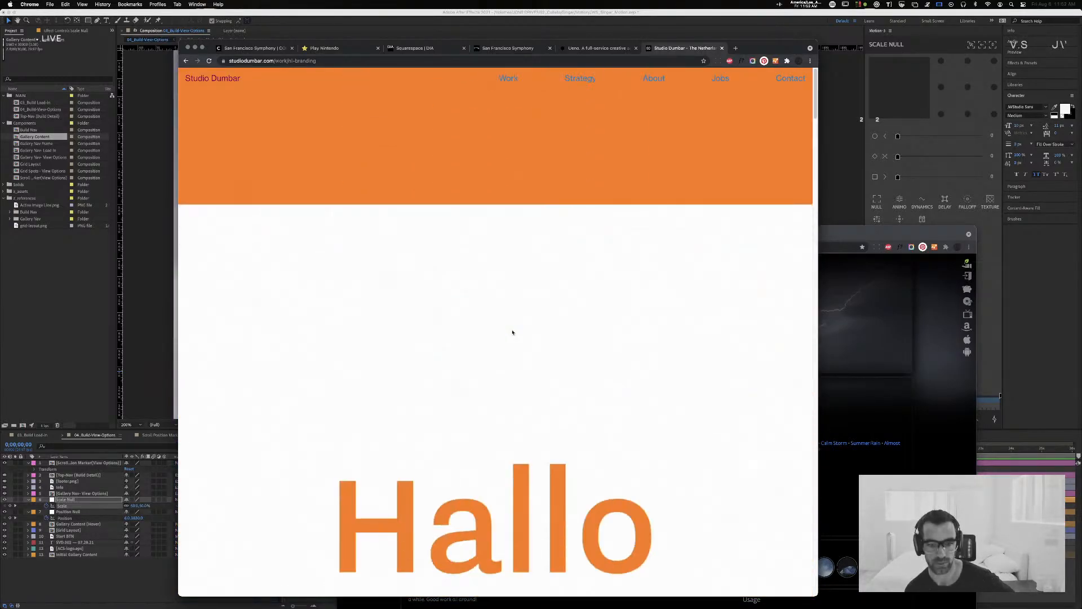
pyautogui.scroll(-15, 512, 332)
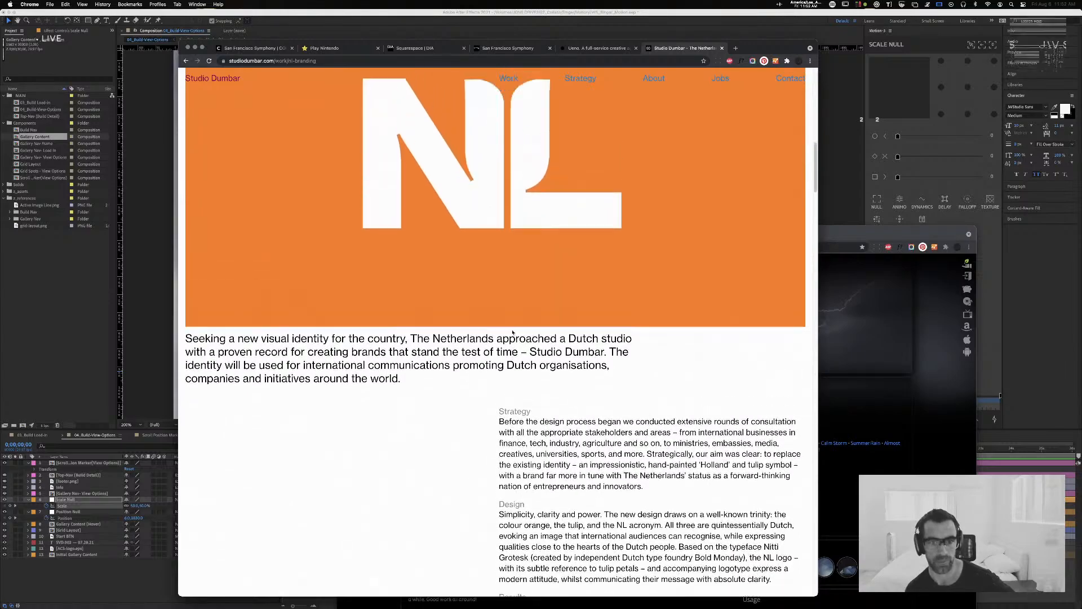
# Step: Look through the Branding the Netherlands case study from the project description and multilingual logos past the posters to "More projects"
pyautogui.scroll(-15, 512, 332)
pyautogui.scroll(-15, 512, 332)
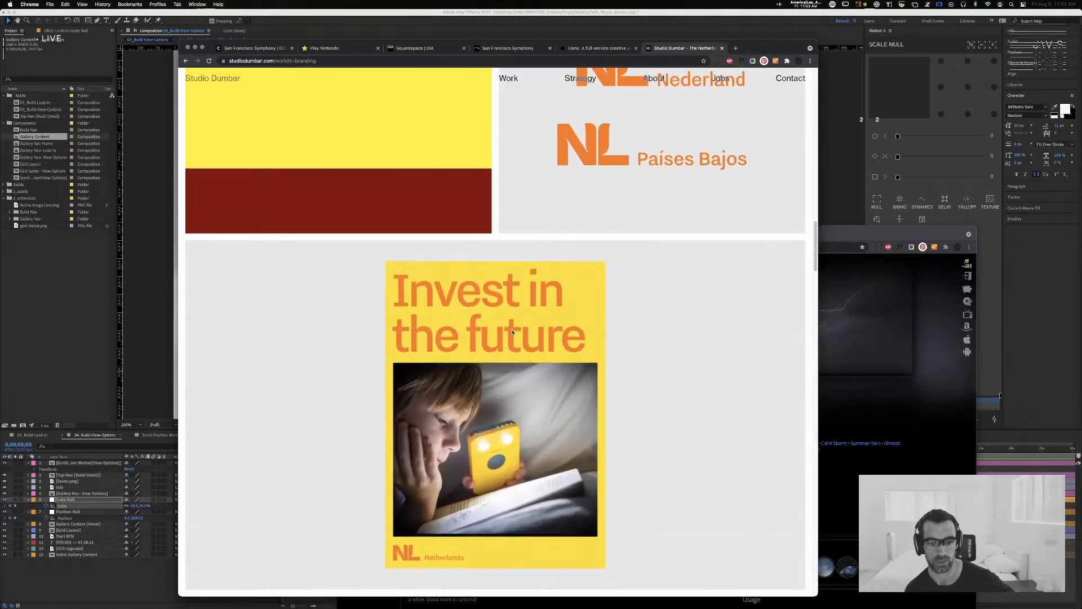
pyautogui.scroll(-5, 512, 331)
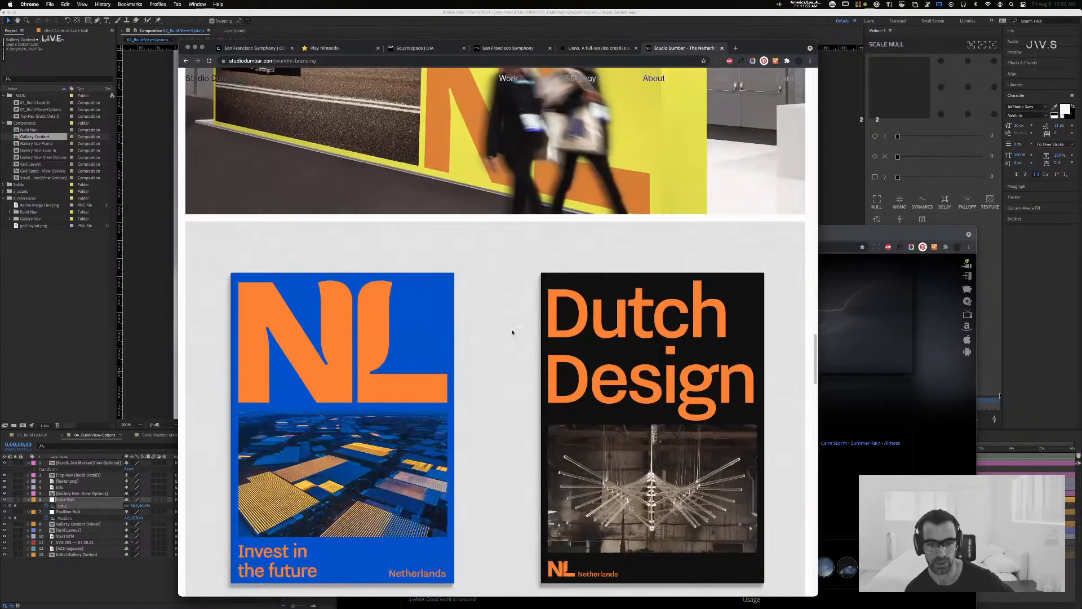
pyautogui.scroll(-5, 512, 332)
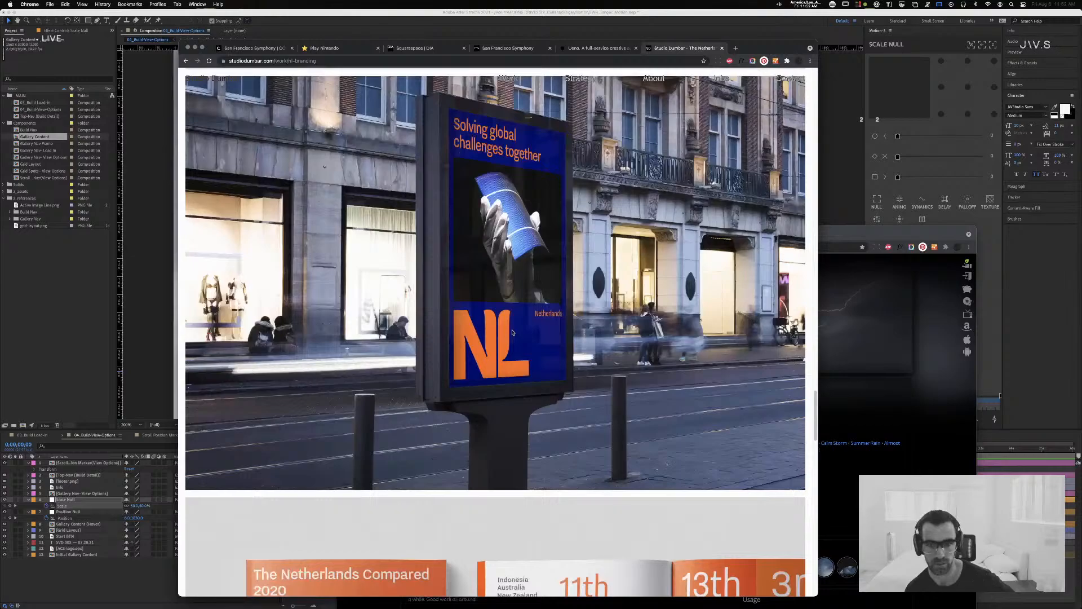
pyautogui.scroll(-15, 512, 332)
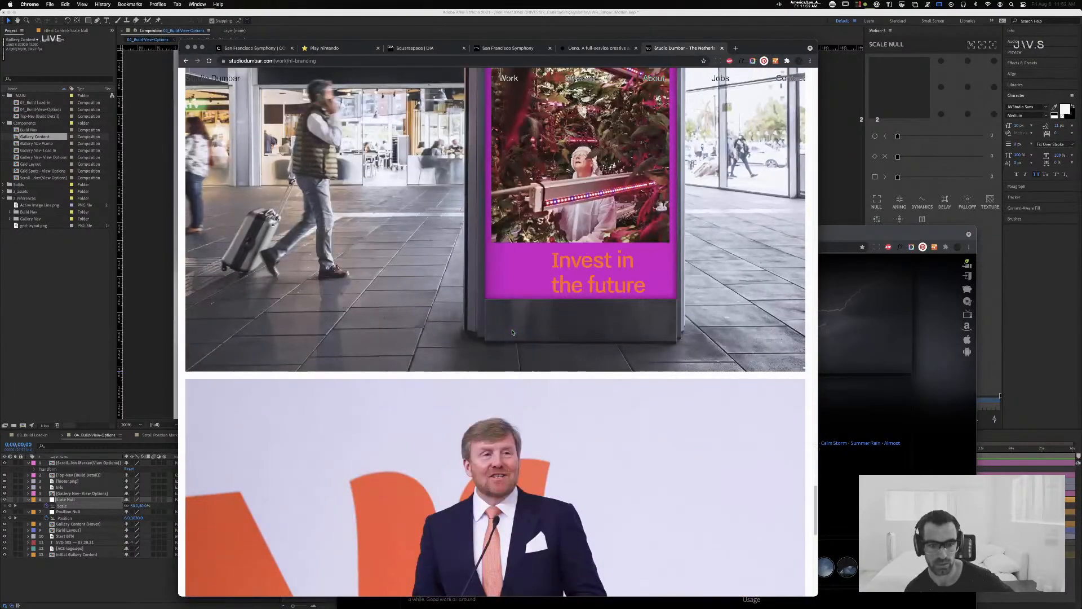
pyautogui.scroll(-6, 513, 332)
pyautogui.scroll(-5, 512, 332)
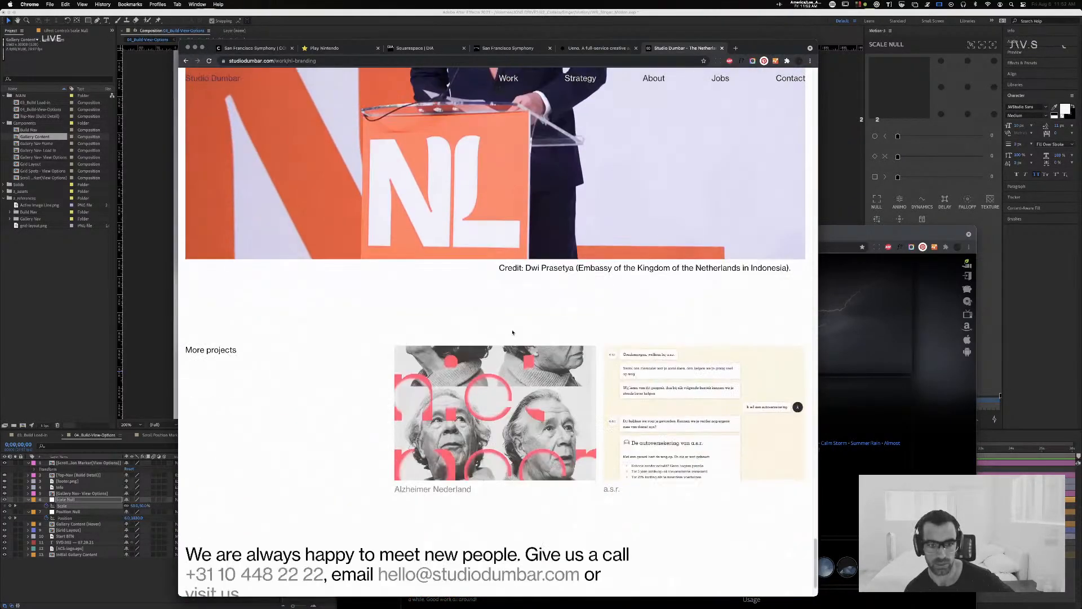
# Step: Re-examine the Netherlands case study's animated posters, statistics graphics and language wordmarks, returning to the opening greeting animation
pyautogui.scroll(12, 512, 332)
pyautogui.scroll(10, 513, 332)
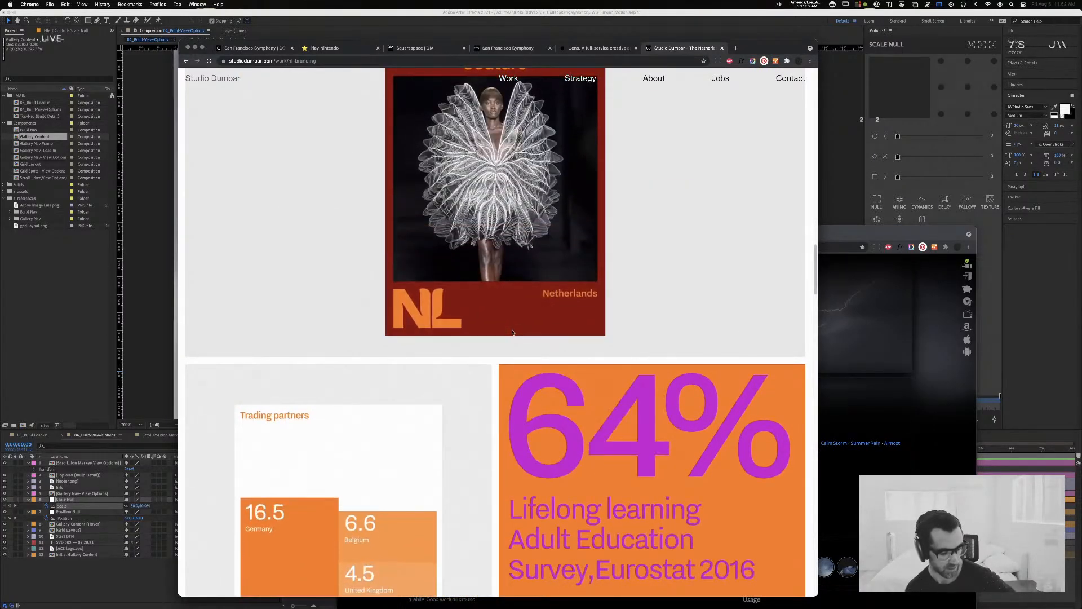
pyautogui.scroll(10, 513, 332)
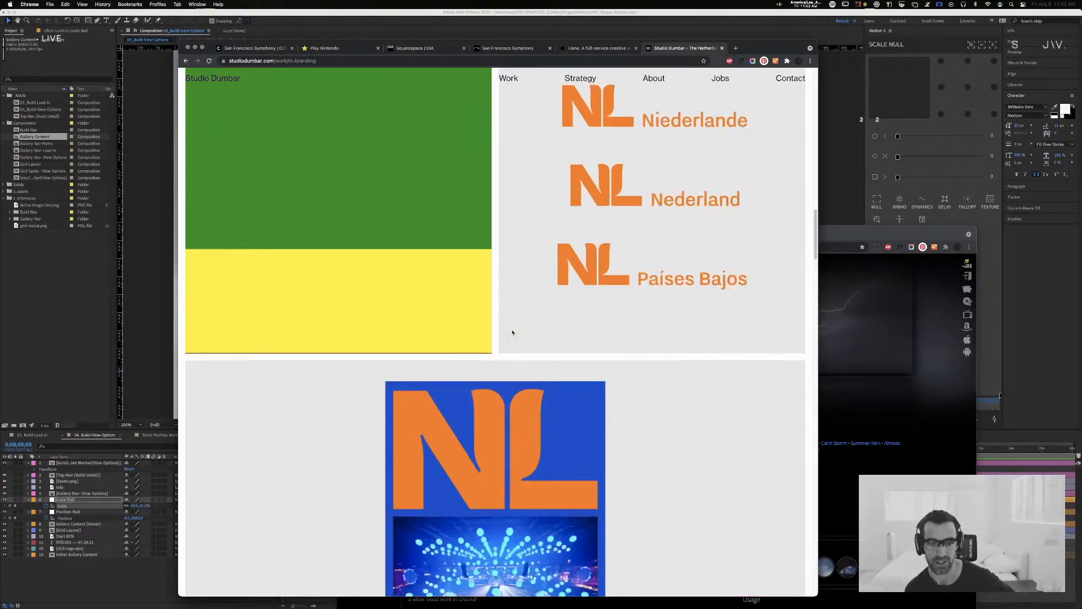
pyautogui.scroll(-4, 512, 332)
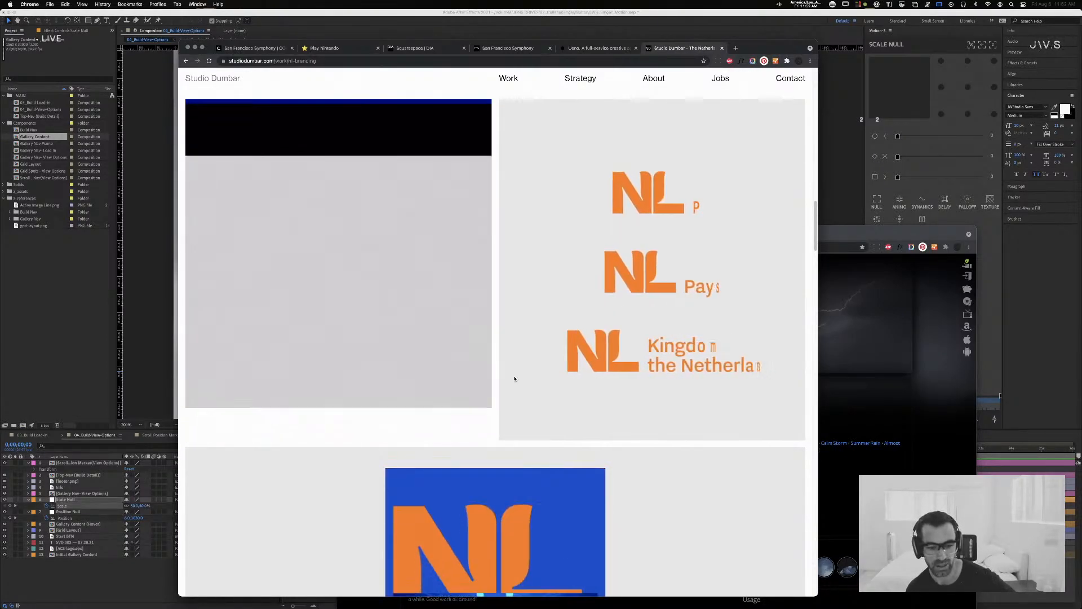
pyautogui.scroll(-6, 515, 377)
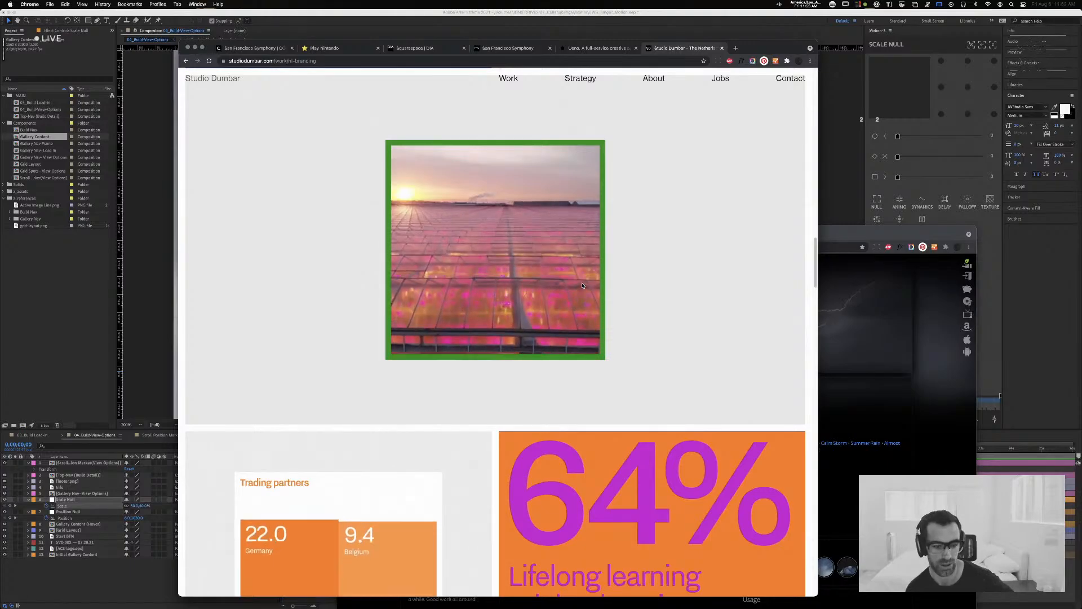
pyautogui.scroll(2, 556, 285)
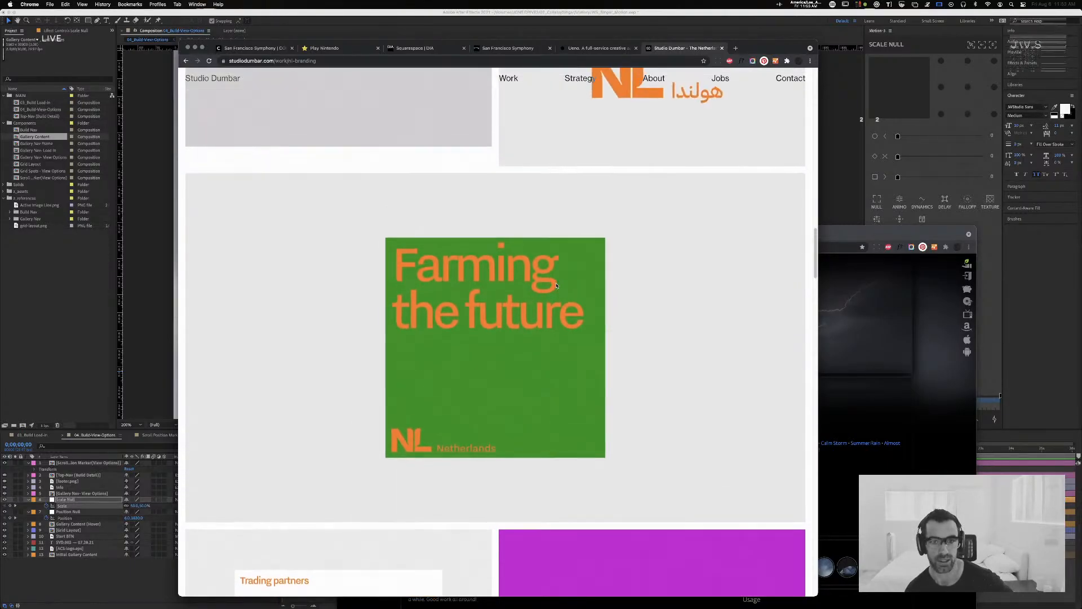
pyautogui.scroll(15, 556, 286)
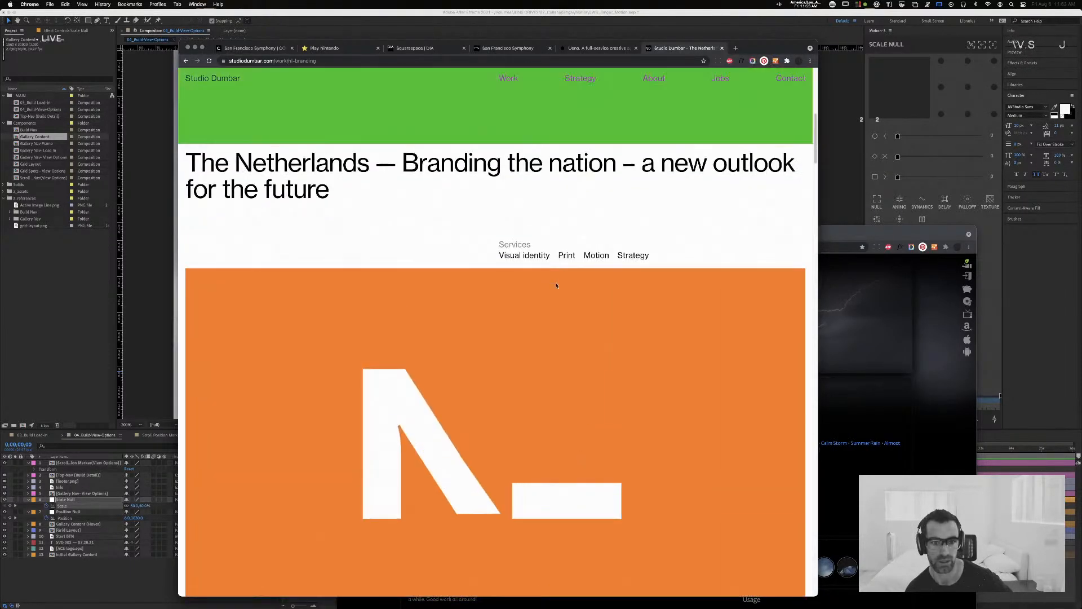
pyautogui.scroll(10, 557, 285)
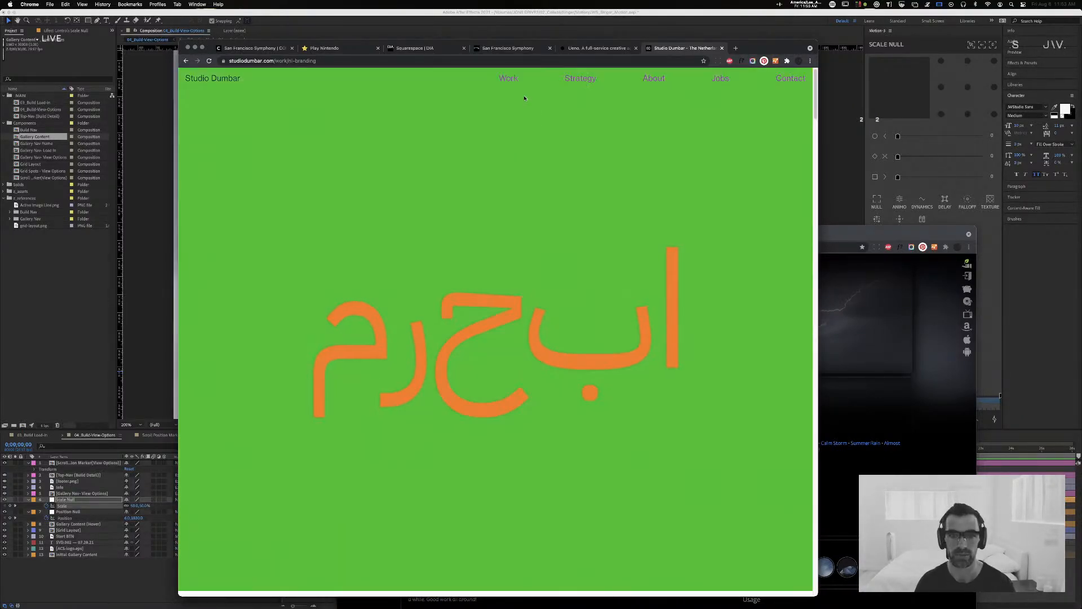
# Step: Return to Studio Dumbar's work overview, browse the projects and open the Request case study
pyautogui.click(510, 79)
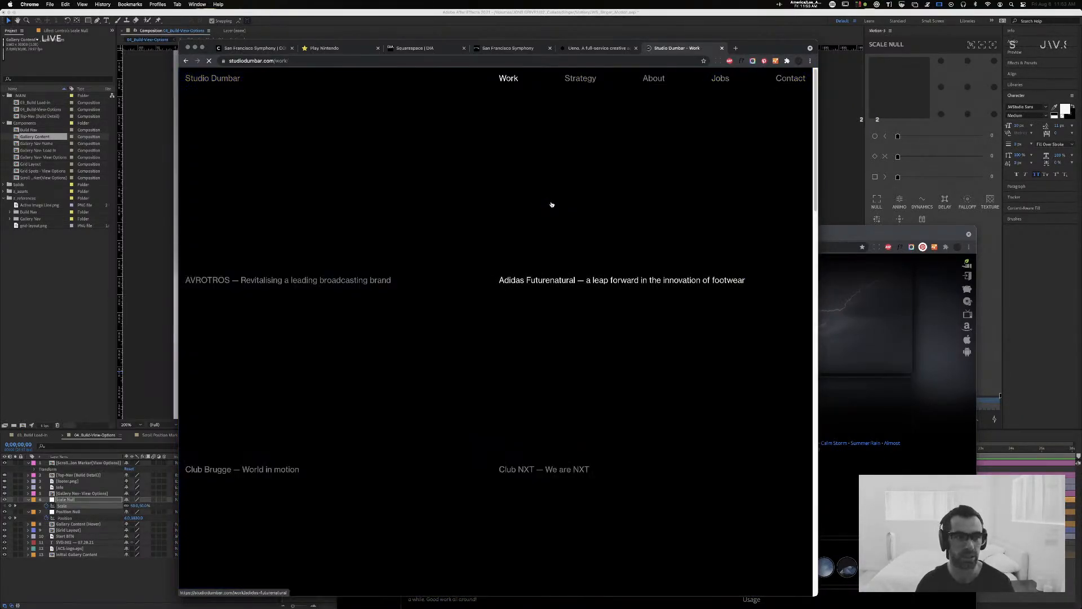
pyautogui.scroll(-5, 573, 265)
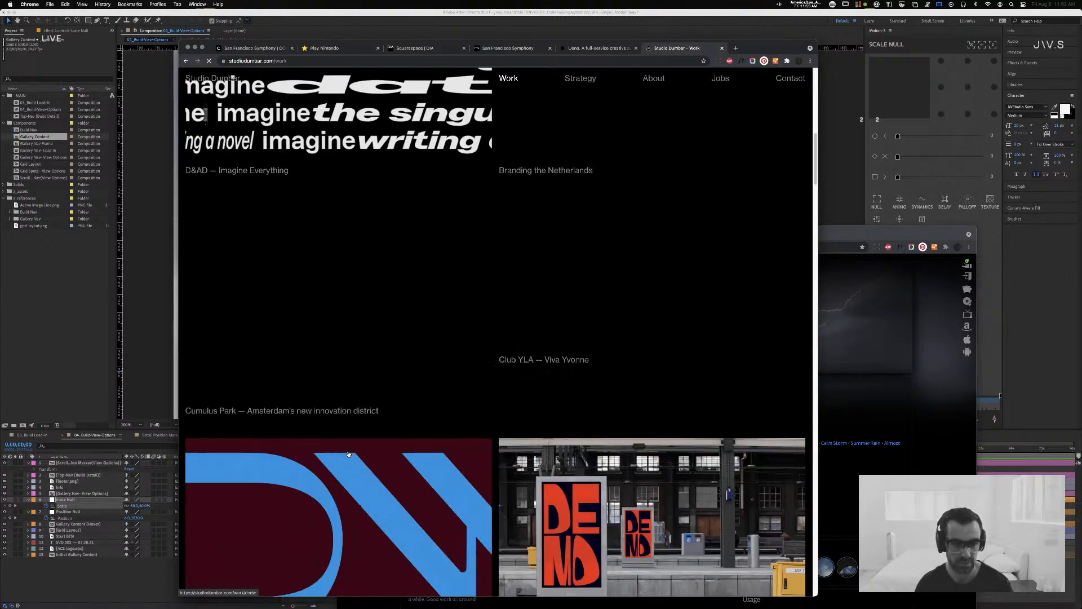
pyautogui.scroll(-2, 348, 453)
pyautogui.scroll(-6, 329, 427)
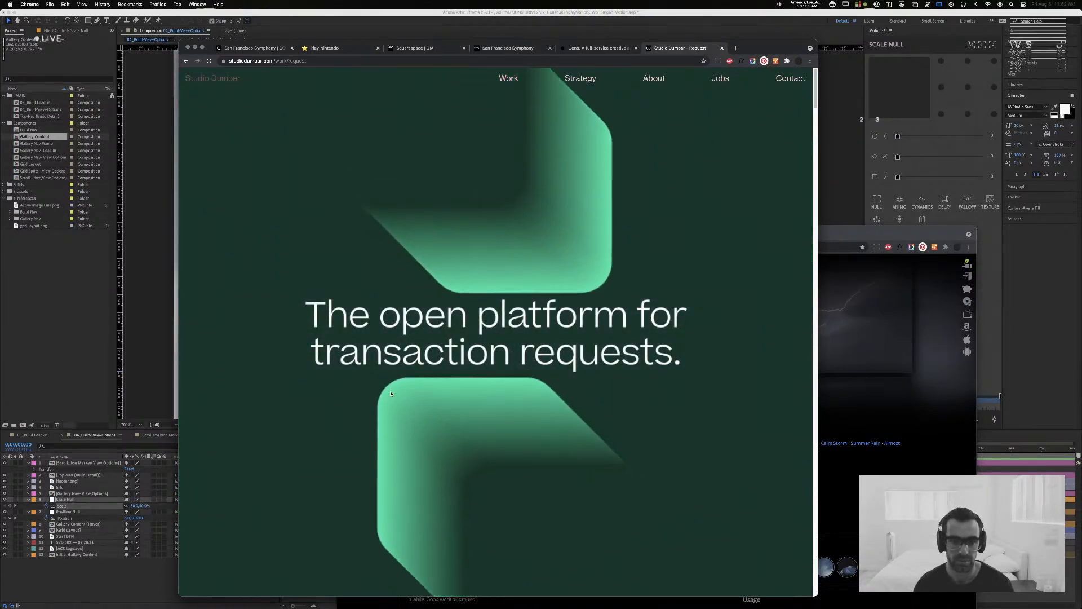
# Step: Look through the Request case study's logo animation, project description, "Start building the future of commerce" graphics and tablet website mockups
pyautogui.scroll(-5, 514, 365)
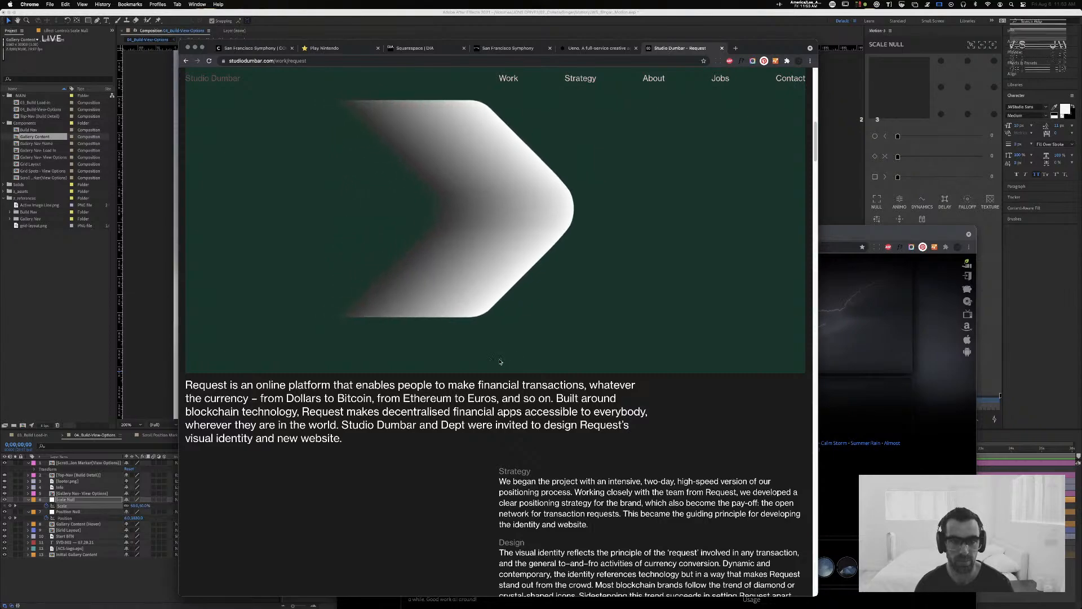
pyautogui.scroll(-1, 502, 363)
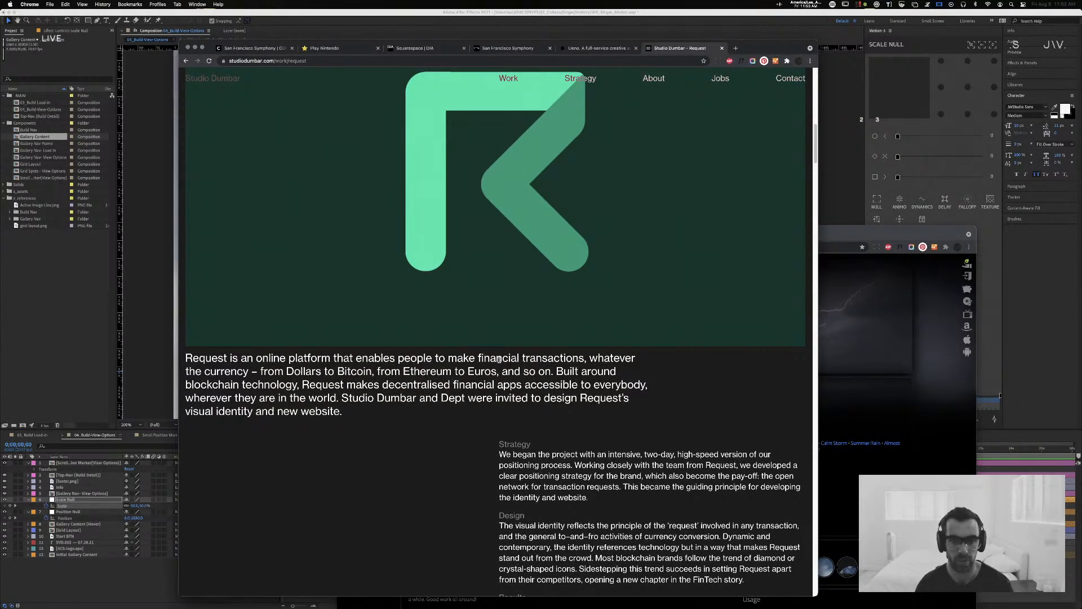
pyautogui.scroll(-15, 499, 360)
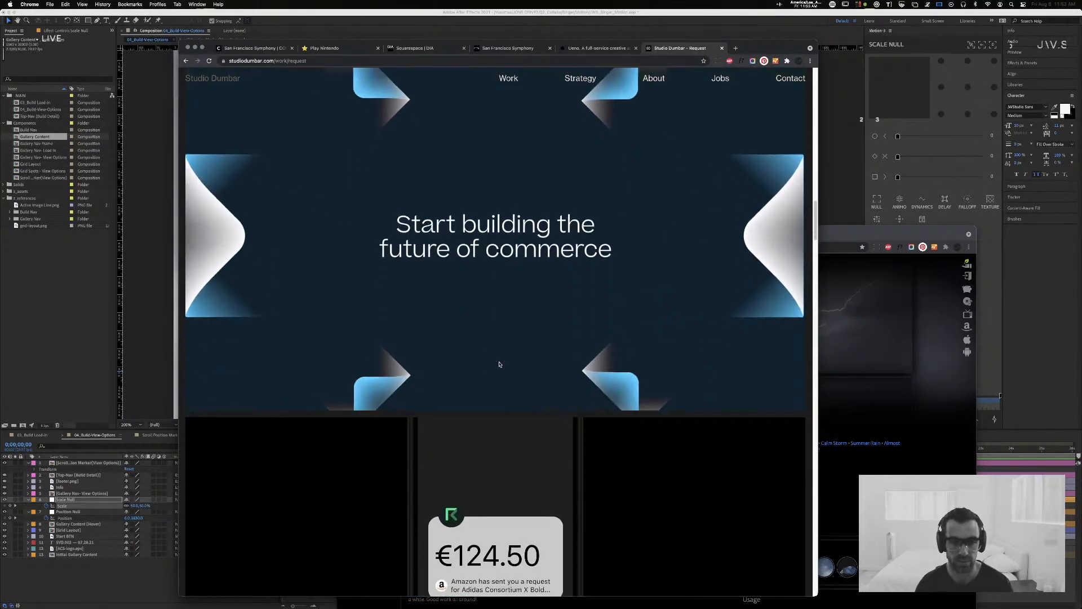
pyautogui.scroll(-15, 498, 364)
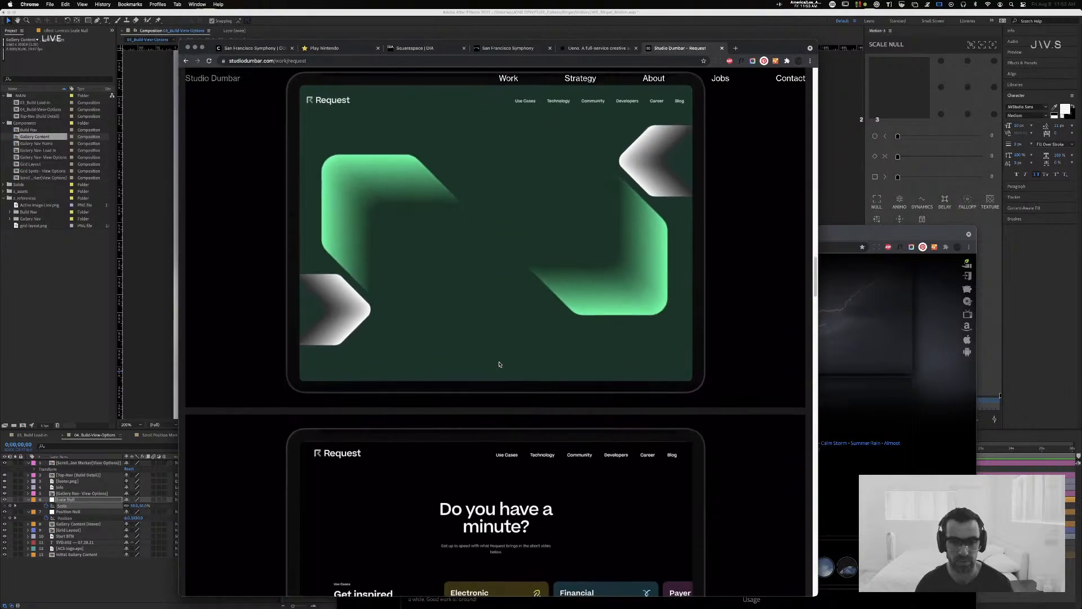
pyautogui.scroll(2, 498, 364)
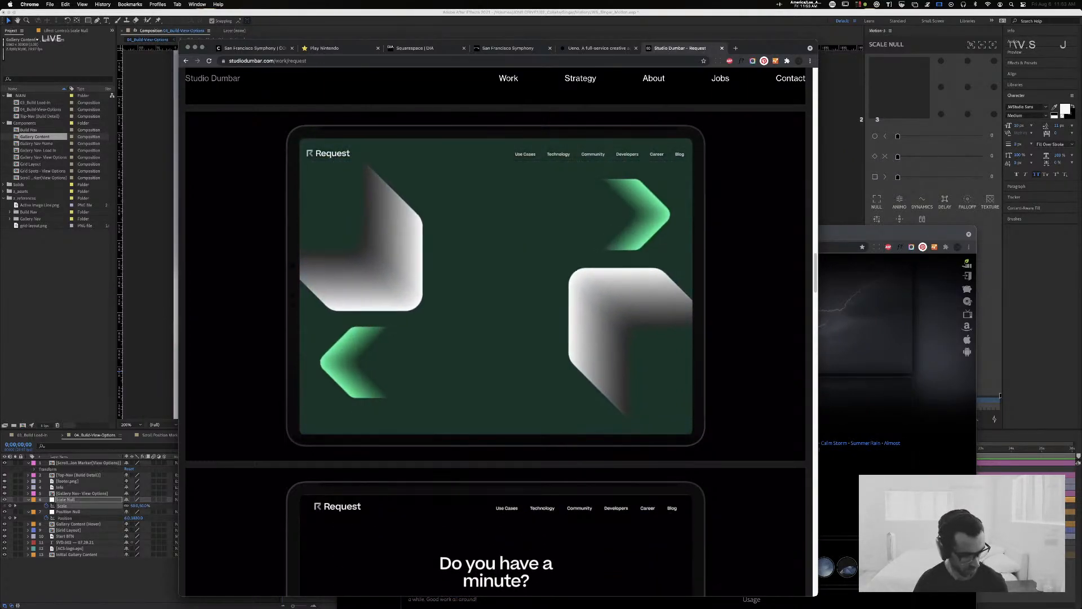
# Step: Open the copied link to the awwwards "Design in Motion" talk in a new tab, pause it and check its saved playlists
pyautogui.press('super+Tab')
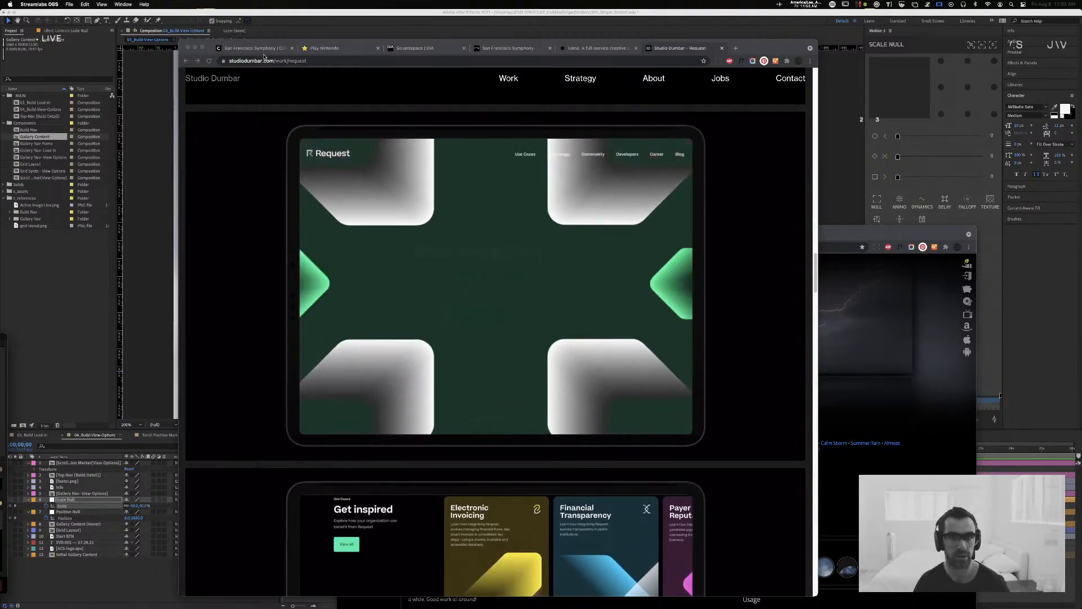
pyautogui.click(414, 133)
pyautogui.press('super+t')
pyautogui.write('https://www.youtube.com/watch?v=kcrVdM_PyCY')
pyautogui.press('Return')
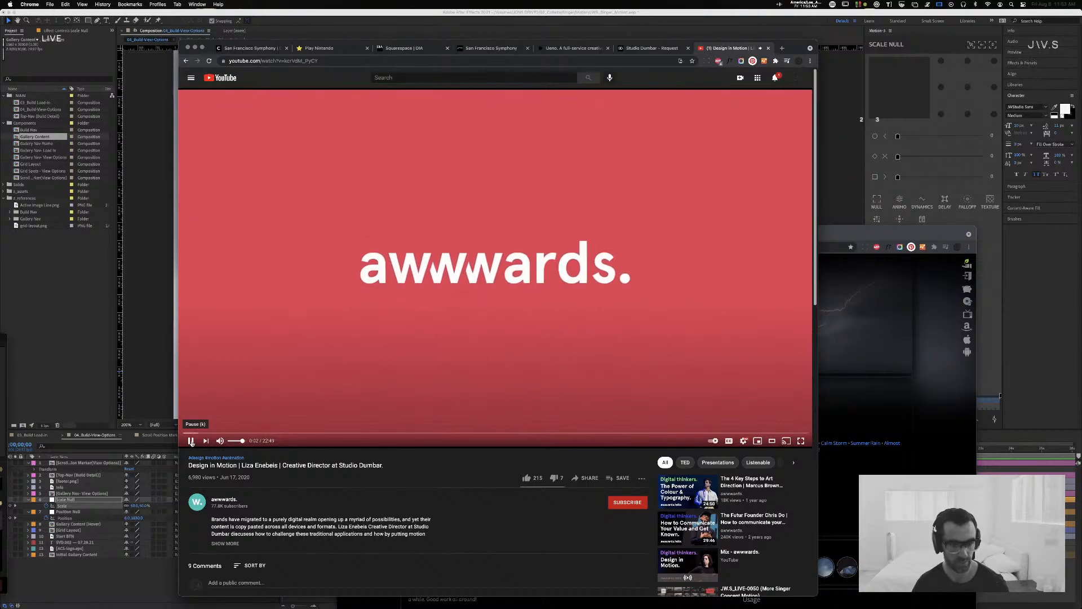
pyautogui.click(191, 442)
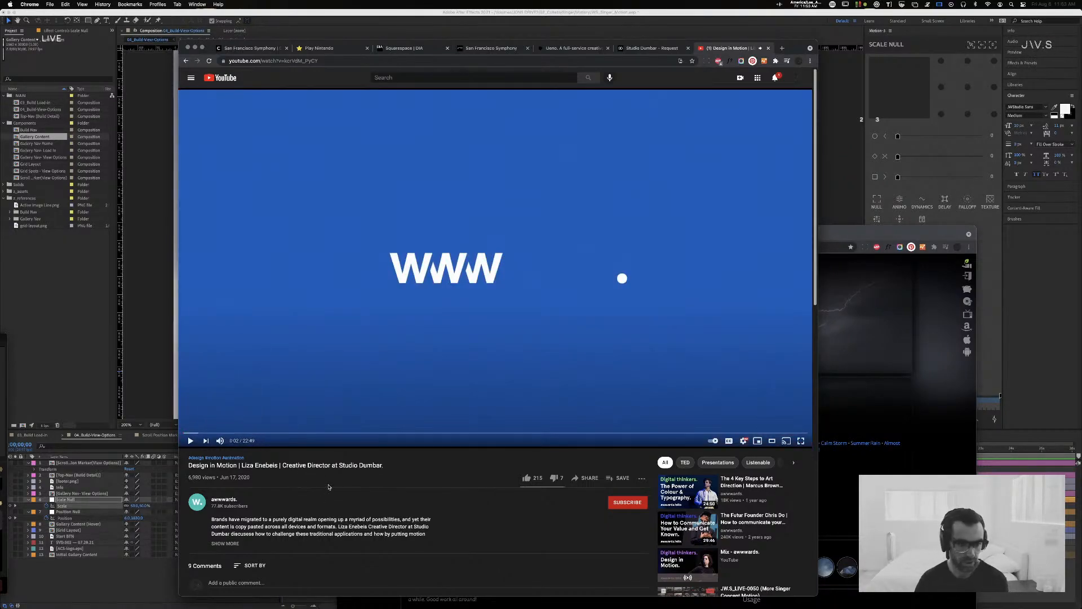
pyautogui.click(623, 478)
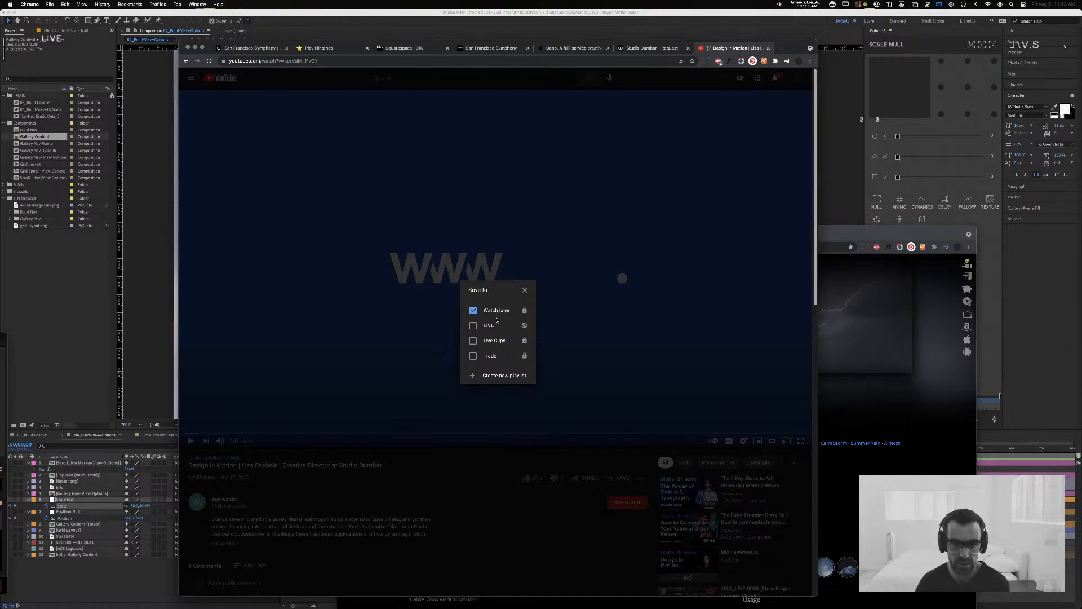
pyautogui.click(525, 291)
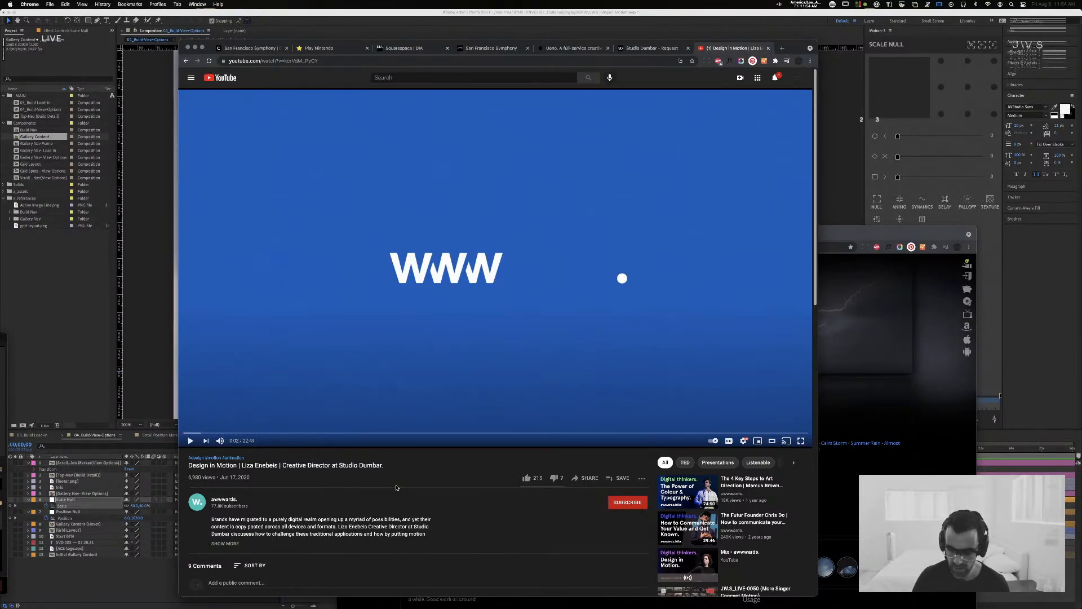
# Step: Search Google in a new tab for "dia mitch talk" and refine the query to "dia mitch paone talk"
pyautogui.press('super+t')
pyautogui.write('dia mi')
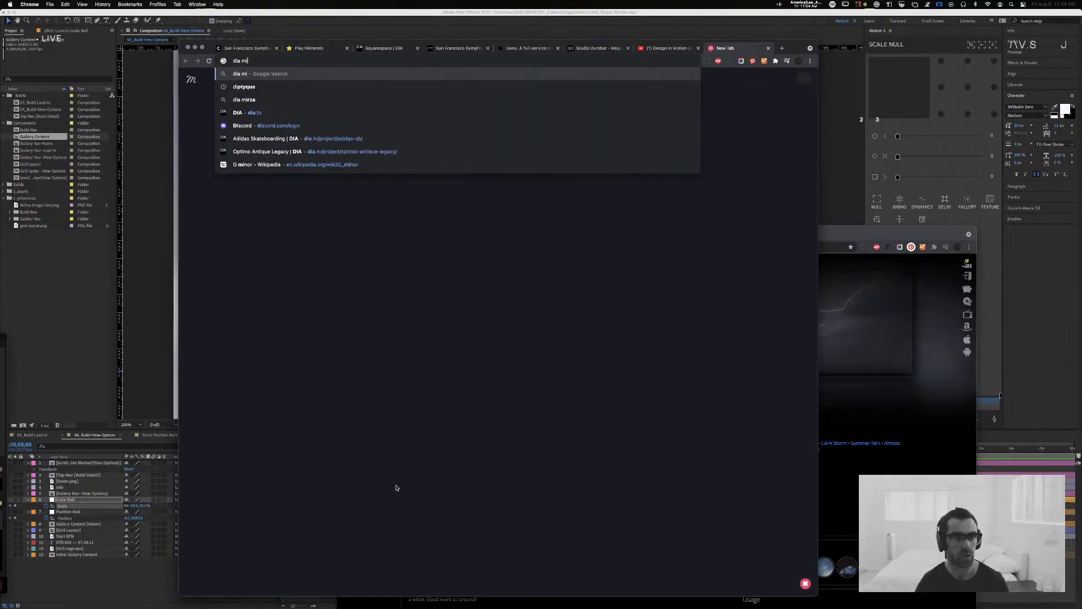
pyautogui.write('tch talk')
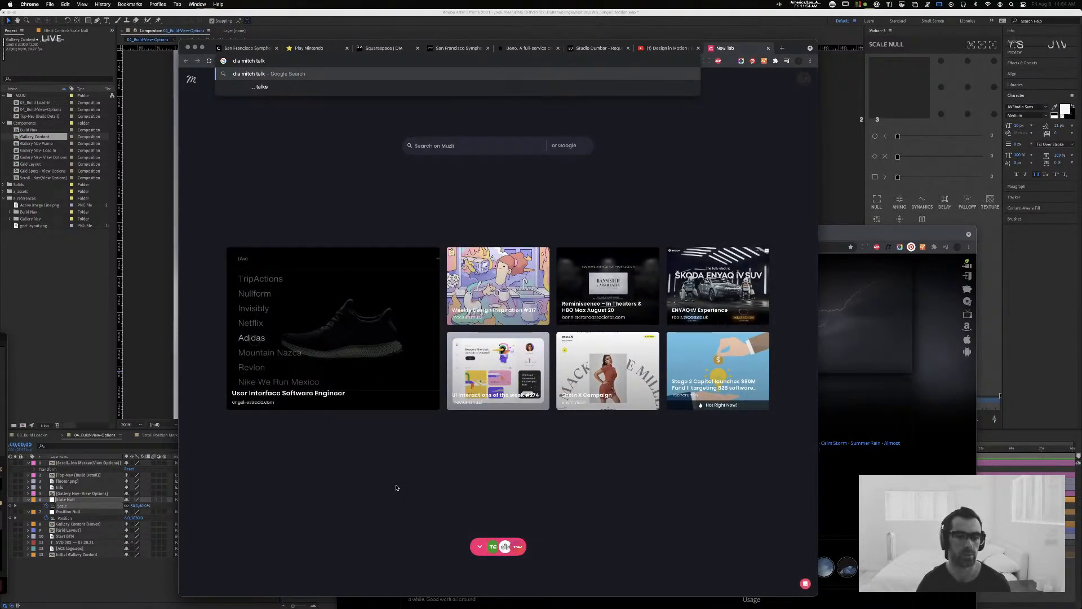
pyautogui.press('Return')
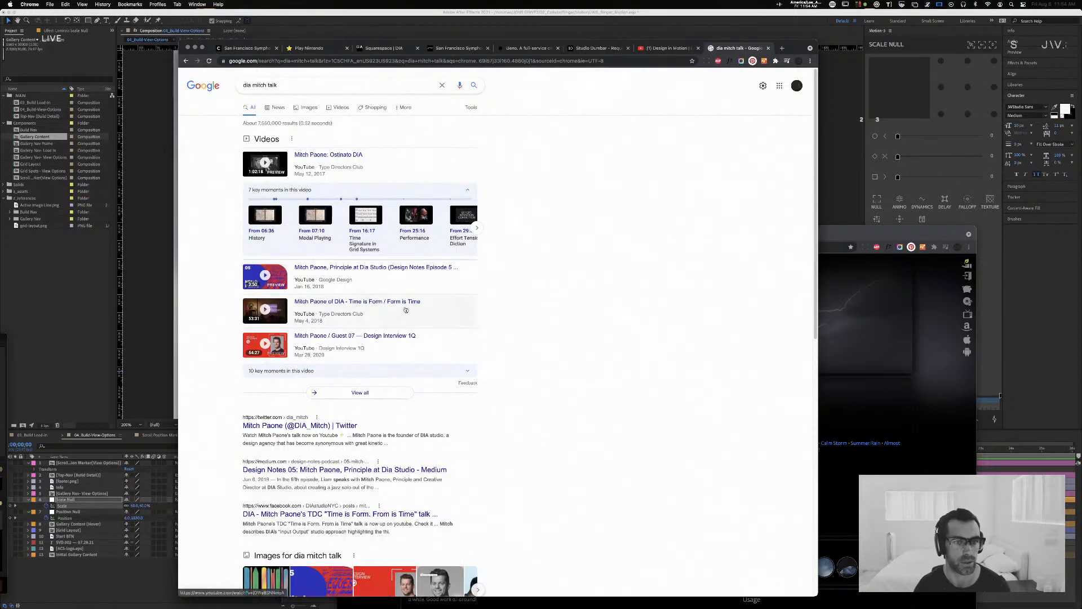
pyautogui.click(268, 85)
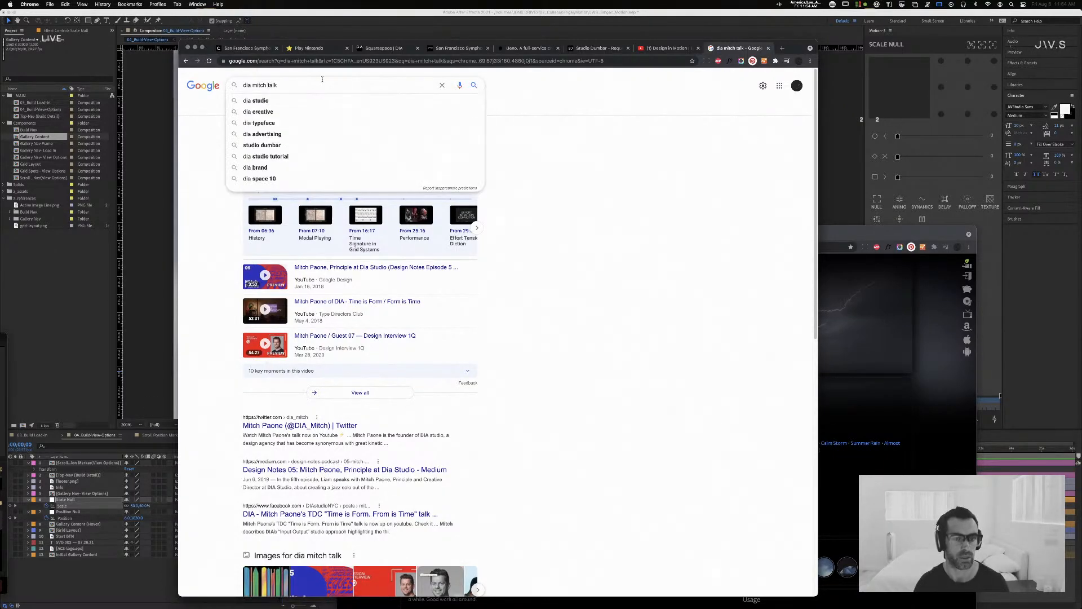
pyautogui.write('paone')
pyautogui.press('Return')
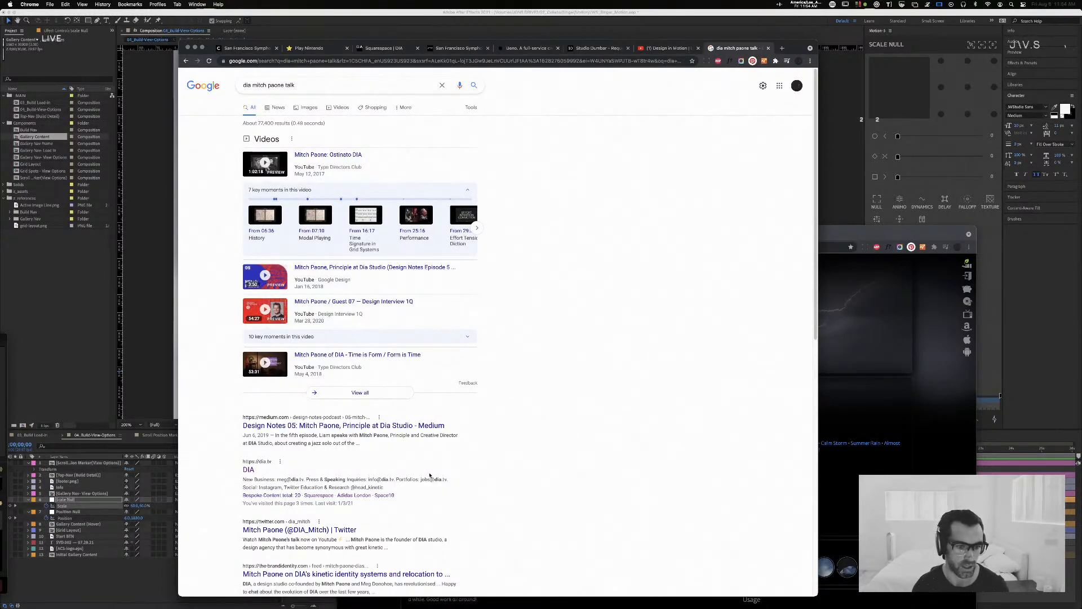
# Step: Open the "Time is Form / Form is Time" talk, pause it at about 19:42, and select its address before switching to Streamlabs OBS
pyautogui.click(397, 354)
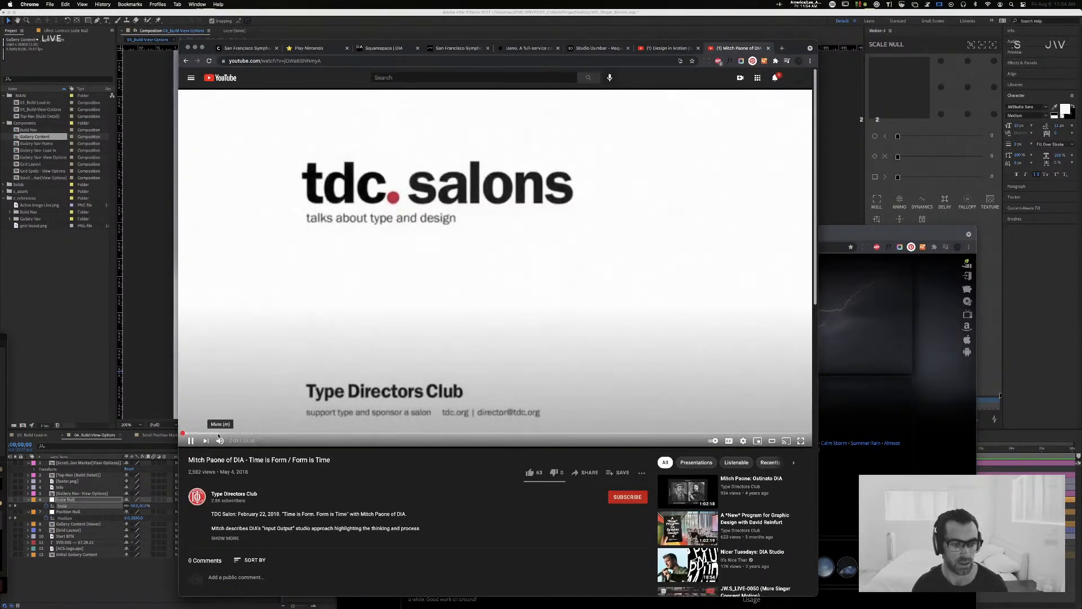
pyautogui.click(236, 434)
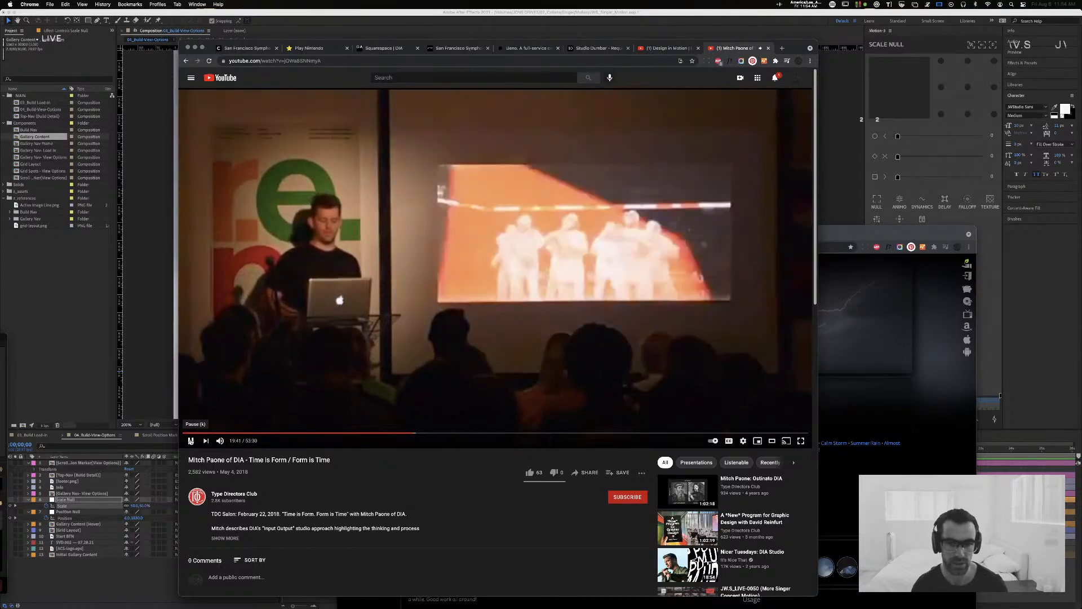
pyautogui.click(276, 104)
pyautogui.click(339, 60)
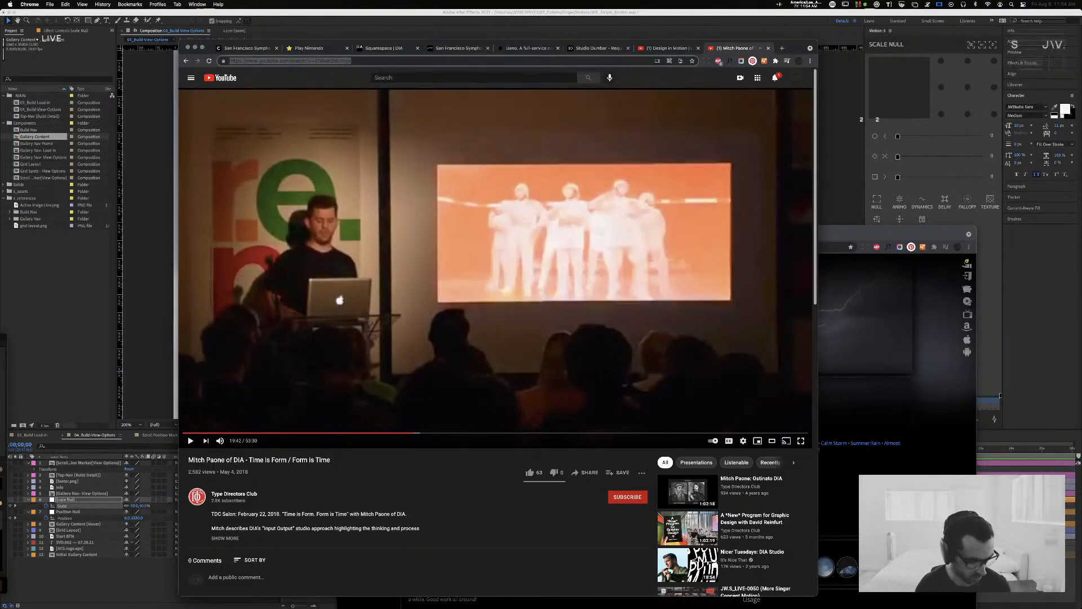
pyautogui.press('super+Tab')
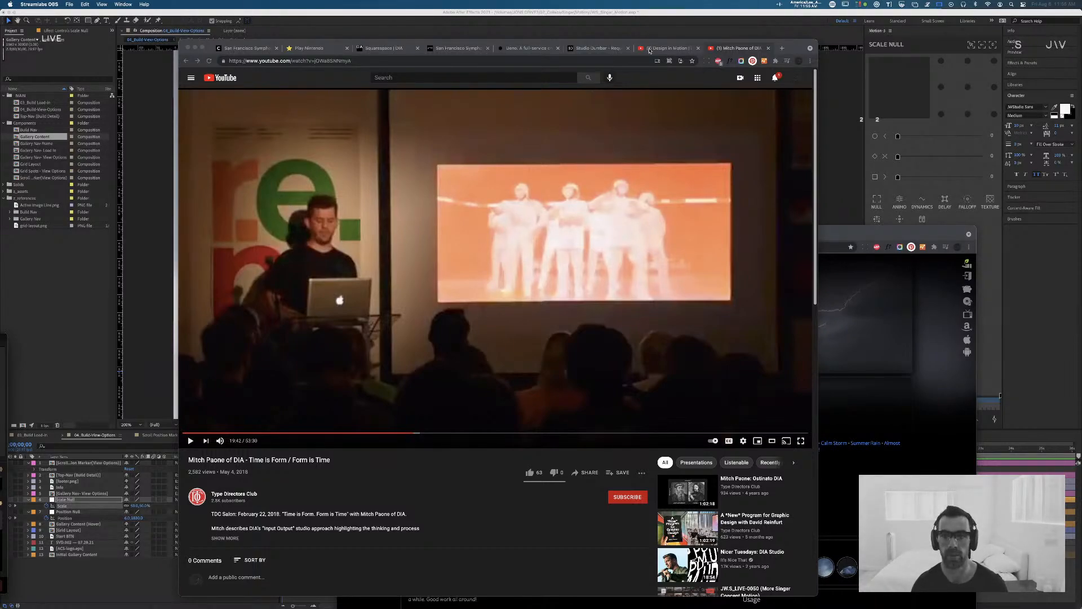
# Step: Go back through the open reference sites from Studio Dumbar to the Ueno homepage
pyautogui.click(597, 48)
pyautogui.click(536, 48)
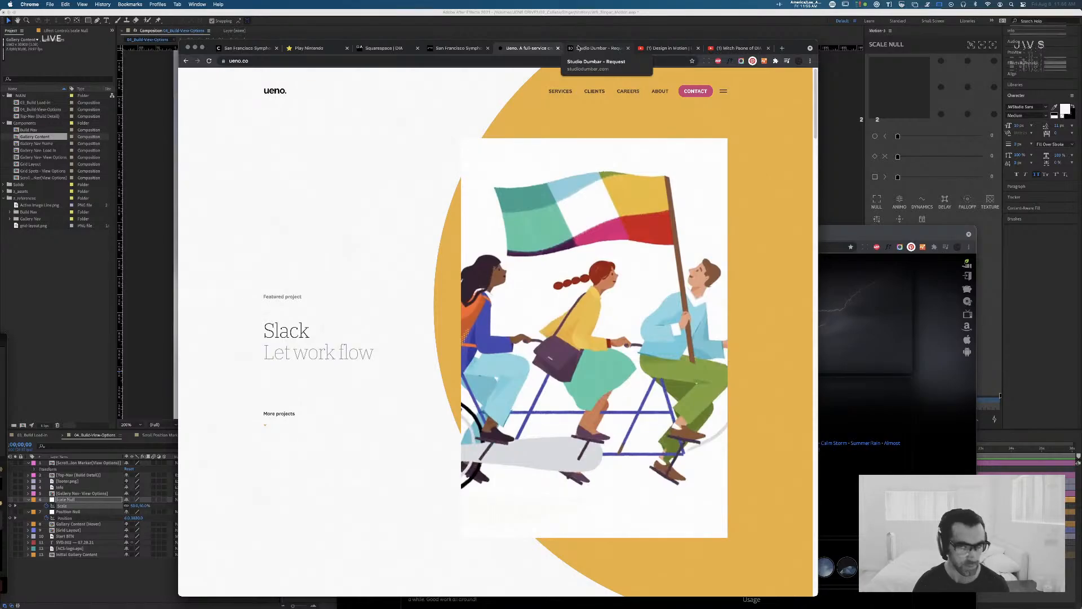
# Step: Close the Ueno site and browse the project thumbnails on Studio Dumbar's Work page
pyautogui.press('super+w')
pyautogui.click(187, 61)
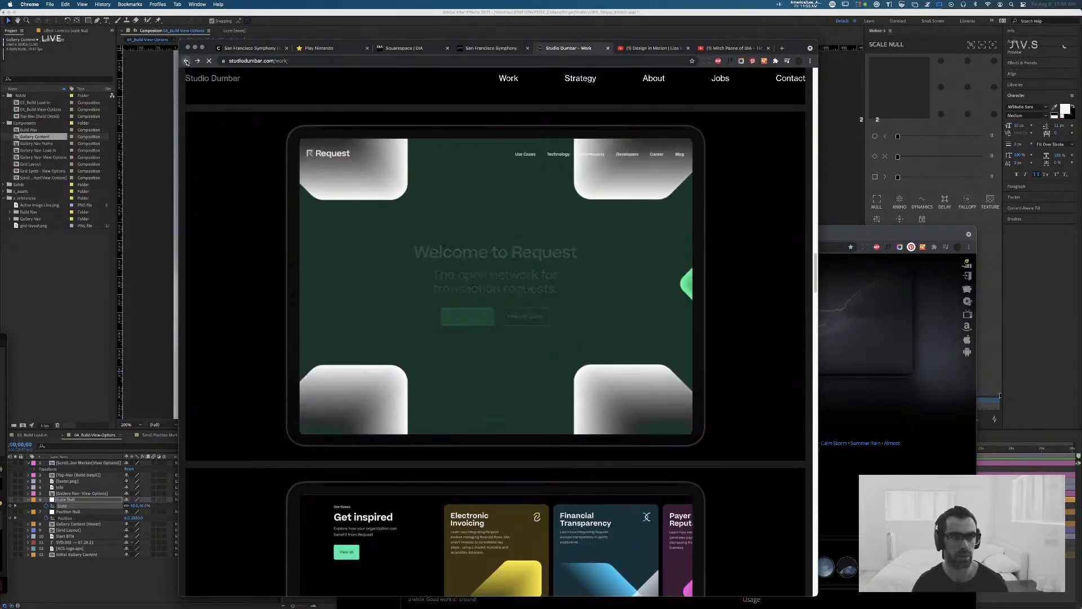
pyautogui.scroll(20, 563, 229)
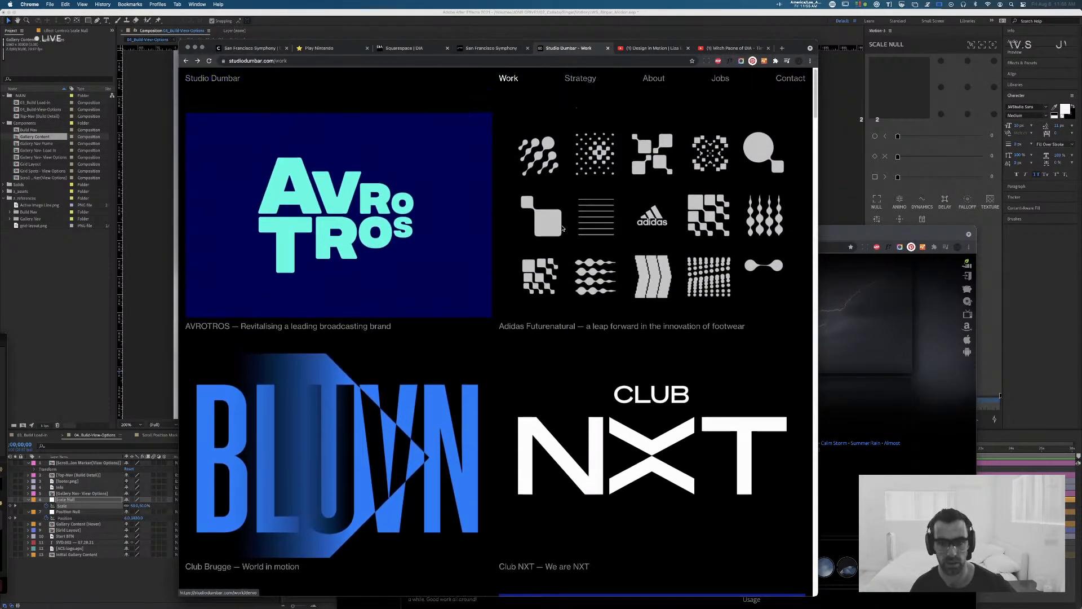
pyautogui.scroll(-15, 562, 229)
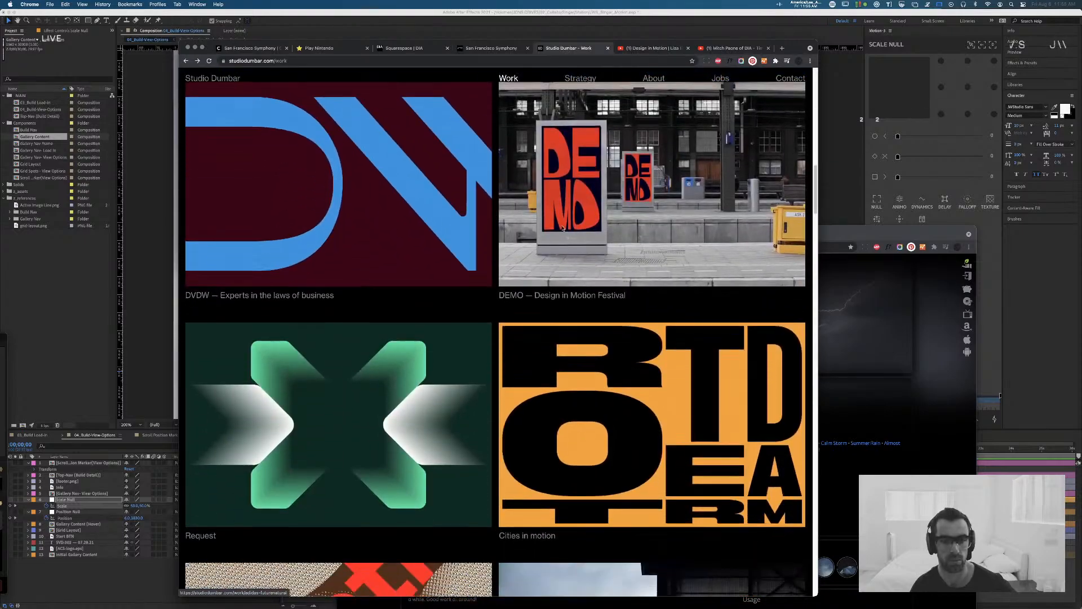
pyautogui.scroll(-5, 563, 229)
pyautogui.scroll(-7, 522, 219)
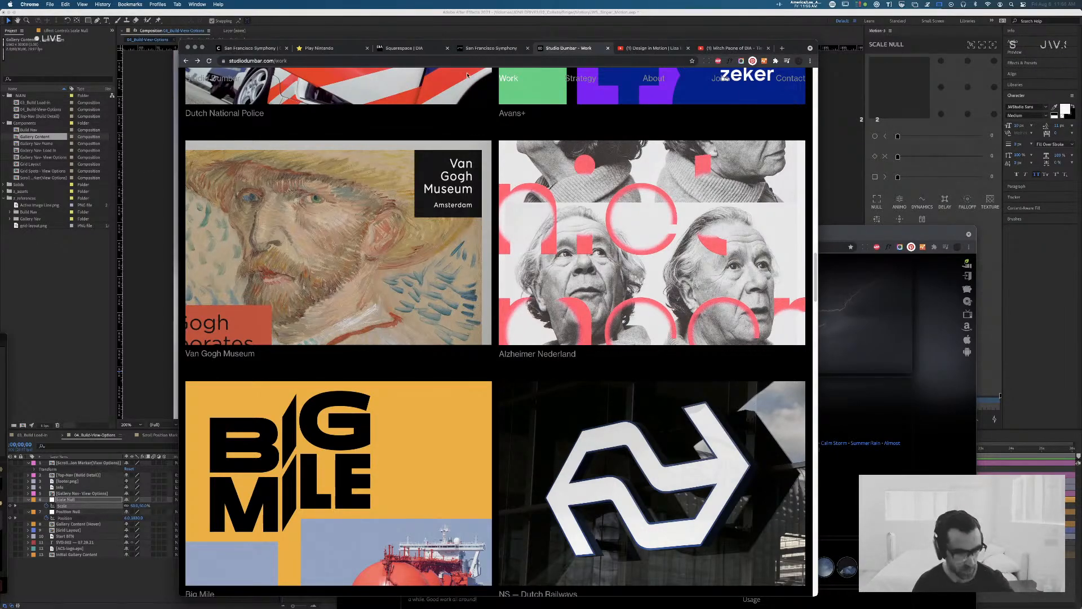
# Step: Open Studio Dumbar's Request project and examine its animated identity across the web, card, badge and phone mock-ups
pyautogui.scroll(10, 652, 197)
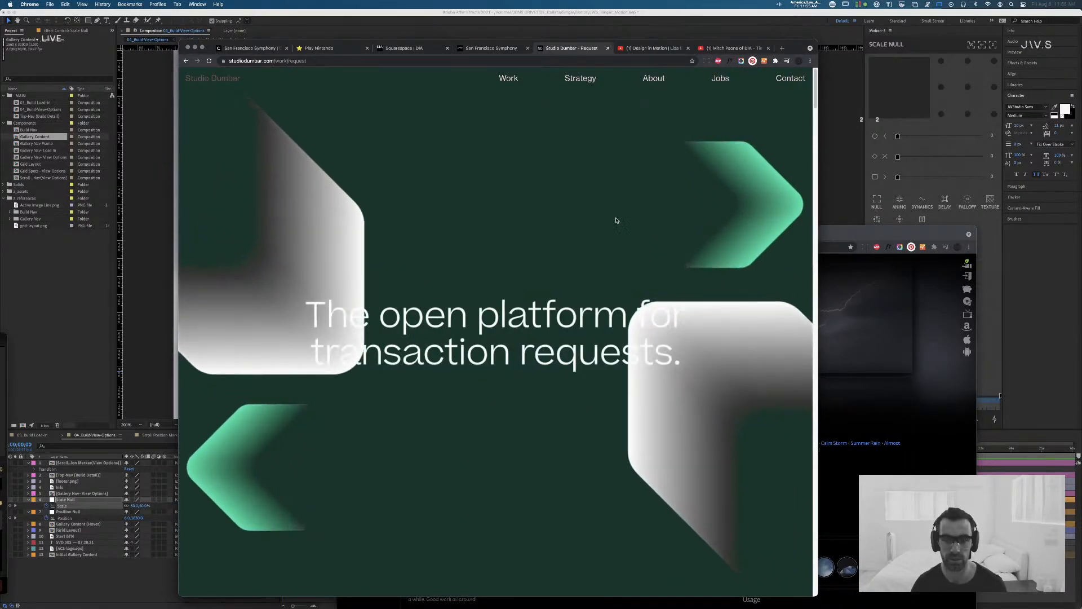
pyautogui.scroll(-5, 614, 222)
pyautogui.scroll(-10, 613, 222)
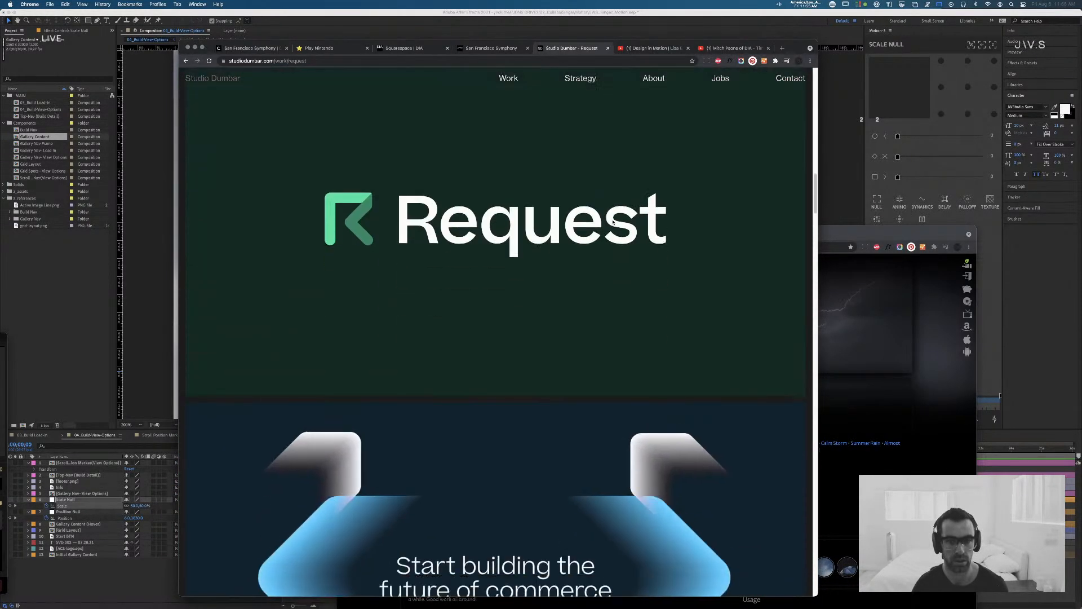
pyautogui.scroll(-15, 613, 222)
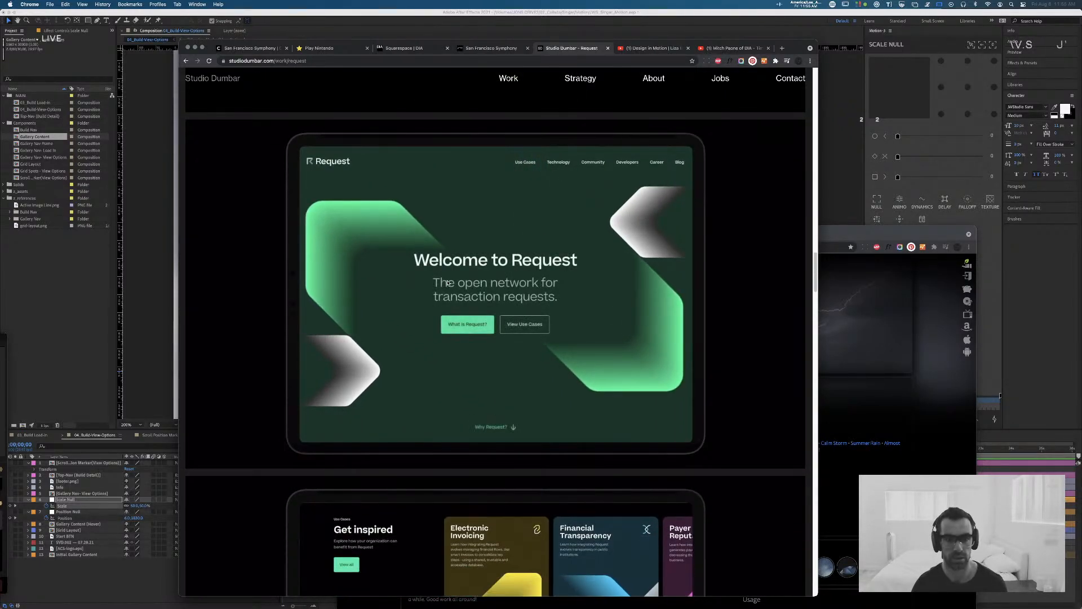
pyautogui.scroll(-3, 451, 281)
pyautogui.scroll(-5, 451, 281)
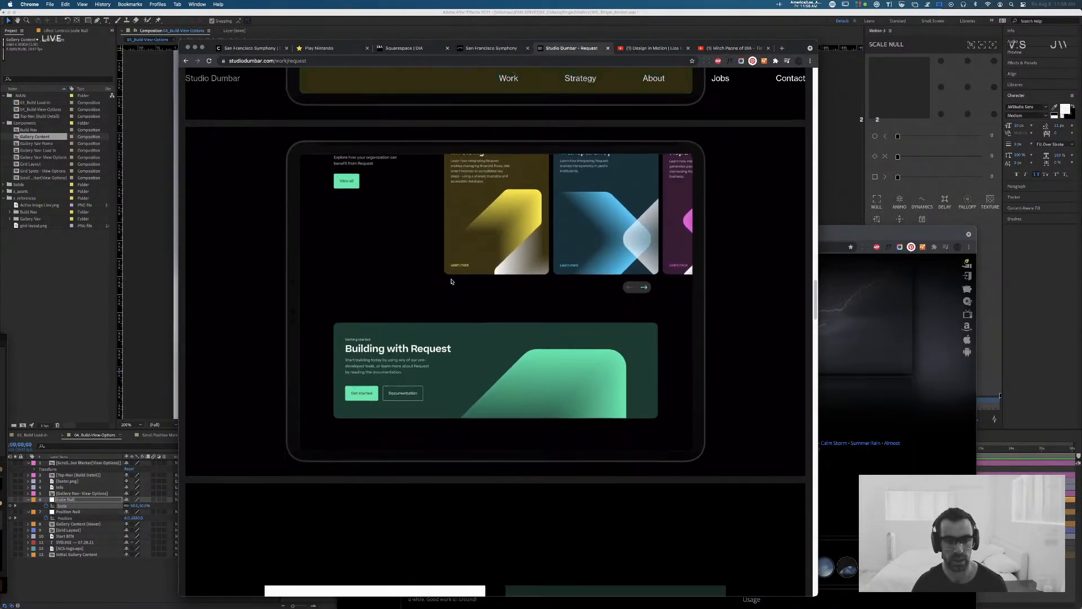
pyautogui.scroll(-5, 451, 281)
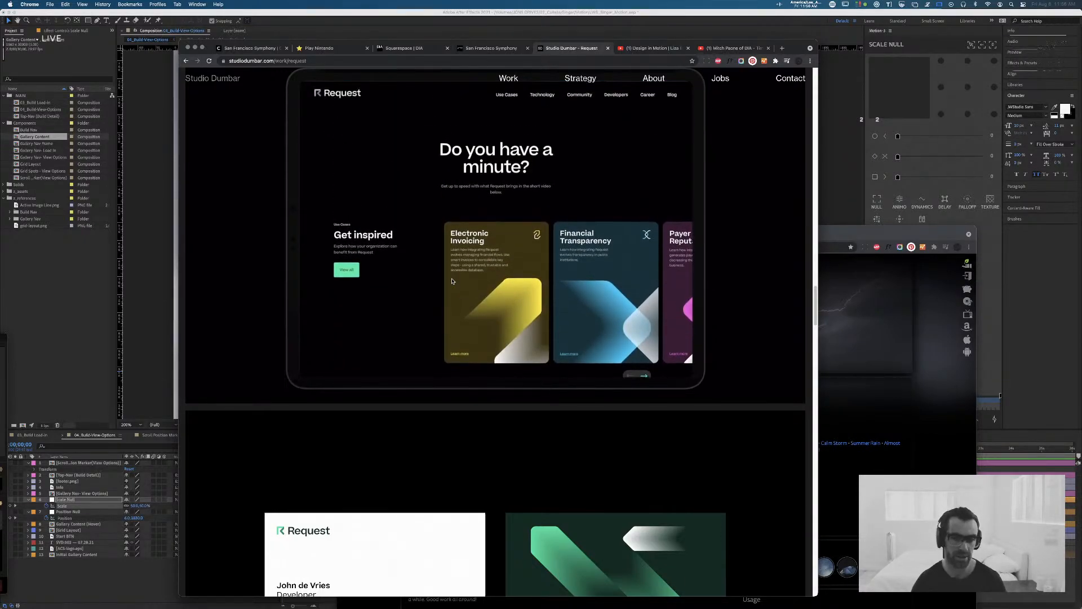
pyautogui.scroll(-15, 451, 281)
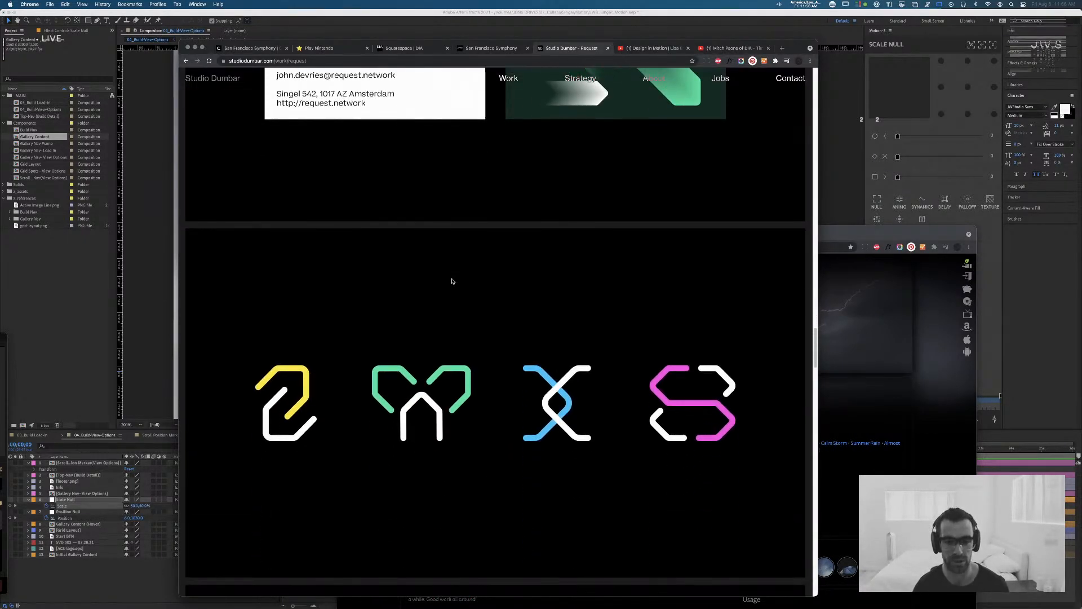
pyautogui.scroll(-10, 452, 281)
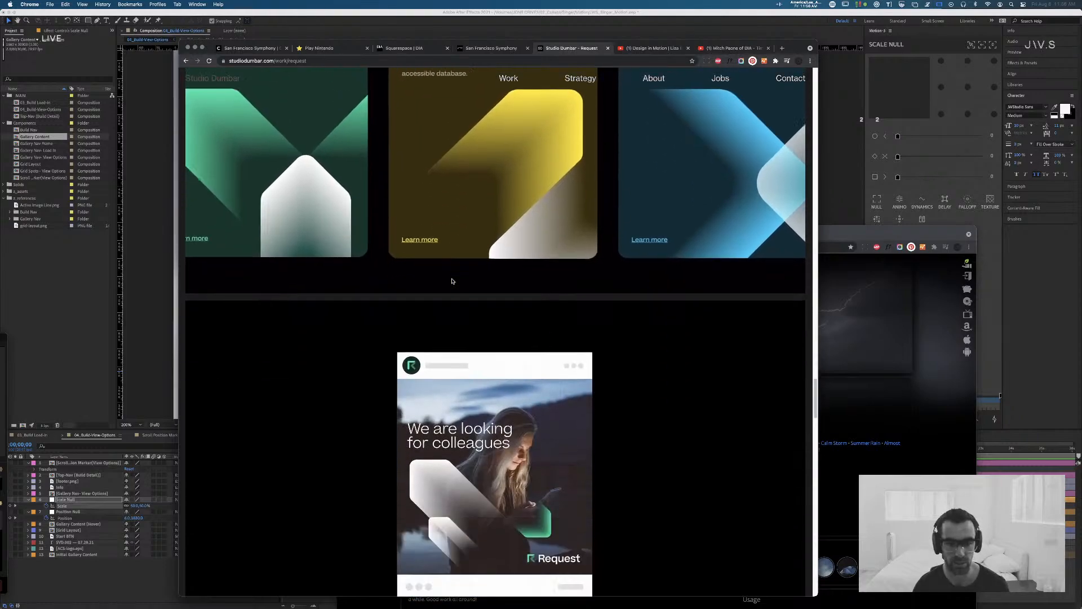
pyautogui.scroll(-5, 451, 281)
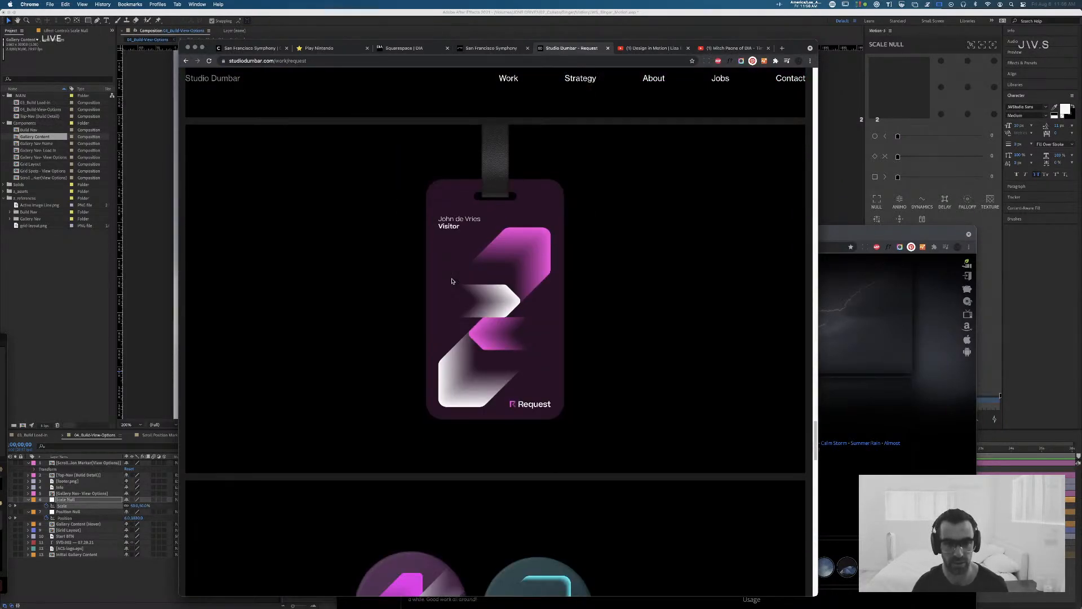
pyautogui.scroll(-10, 451, 282)
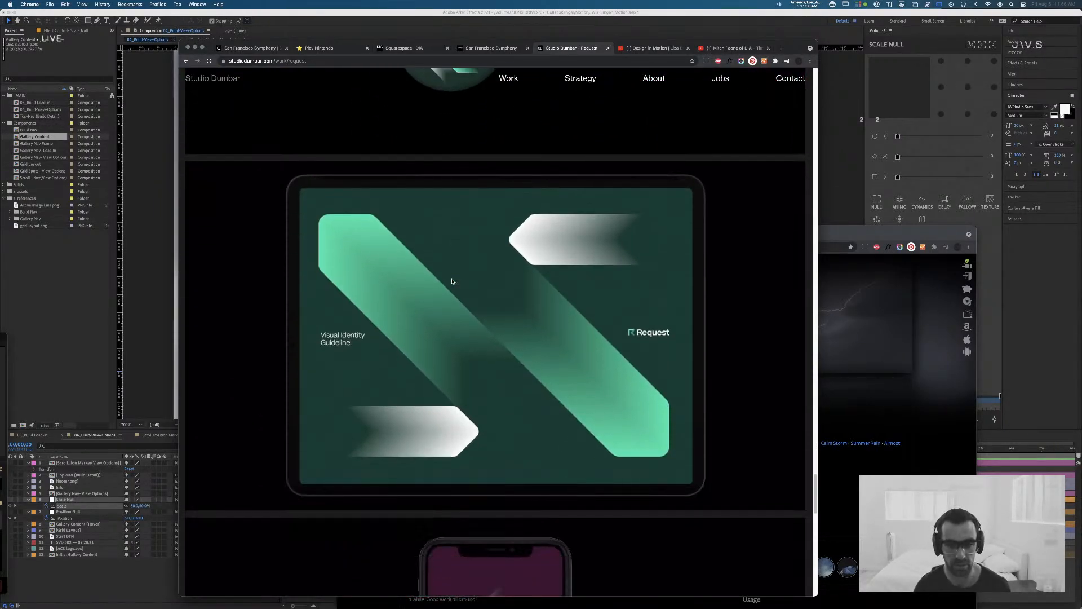
pyautogui.scroll(-10, 451, 281)
pyautogui.scroll(3, 451, 282)
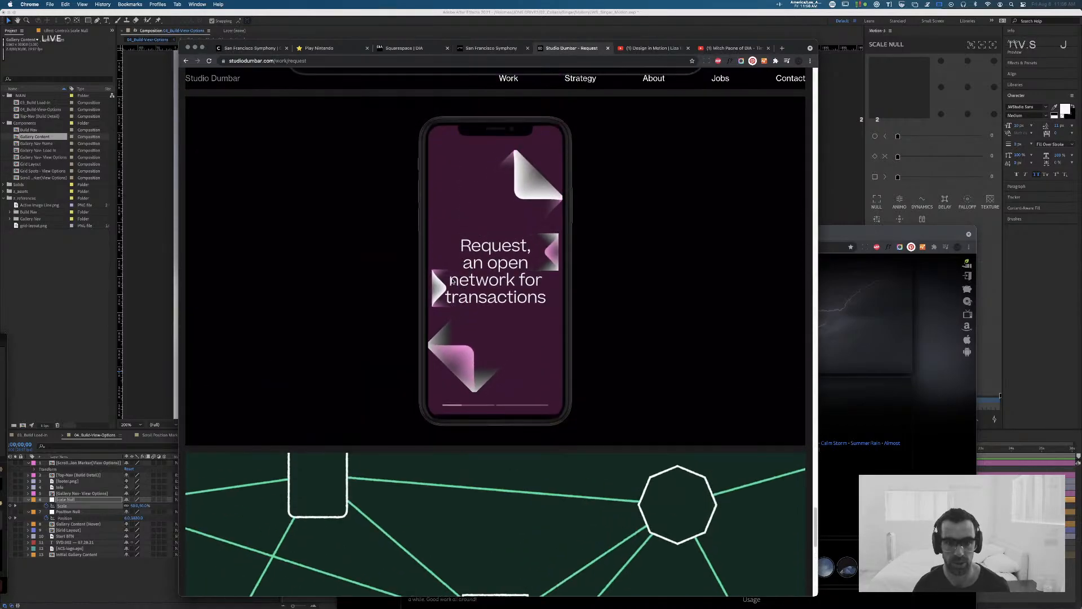
pyautogui.scroll(5, 522, 345)
pyautogui.scroll(10, 521, 347)
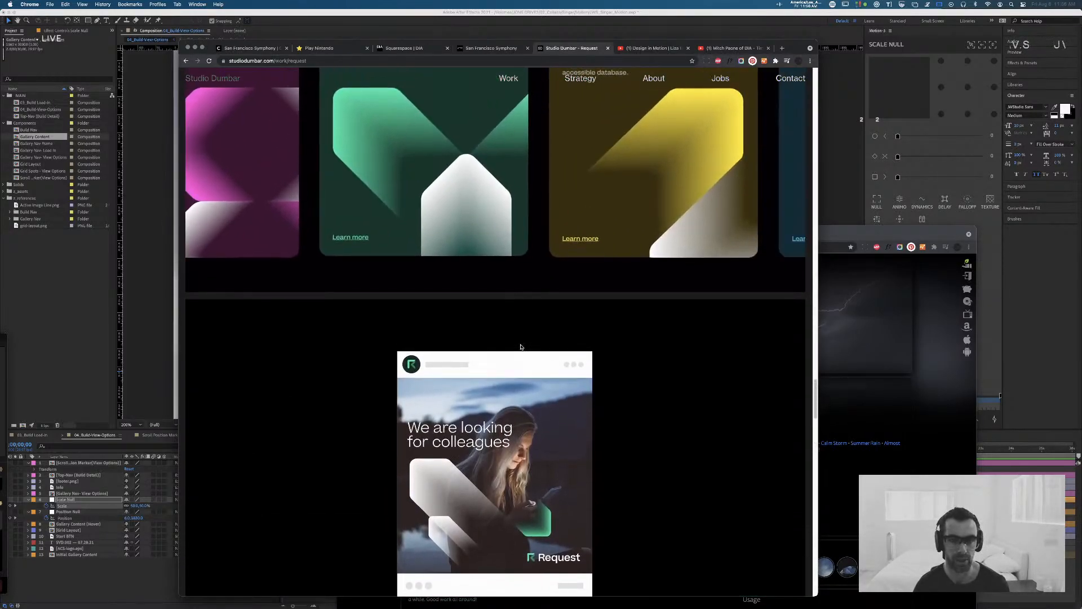
pyautogui.scroll(15, 521, 347)
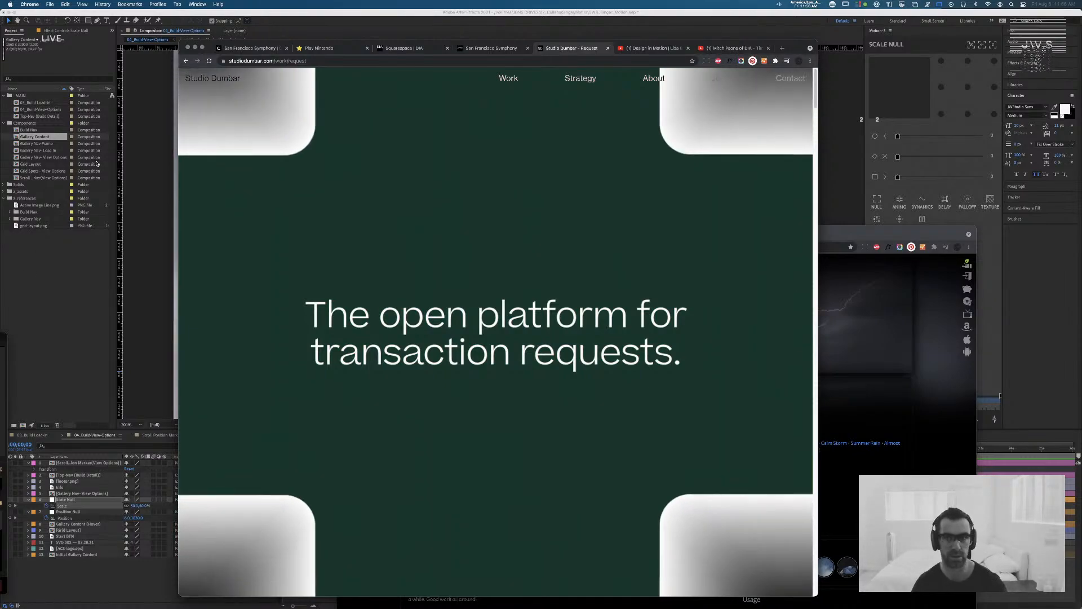
# Step: Look up "canals" in a new tab, remove the version subdomain from the suggested portfolio address, and open the project's live site
pyautogui.press('super+t')
pyautogui.write('canals')
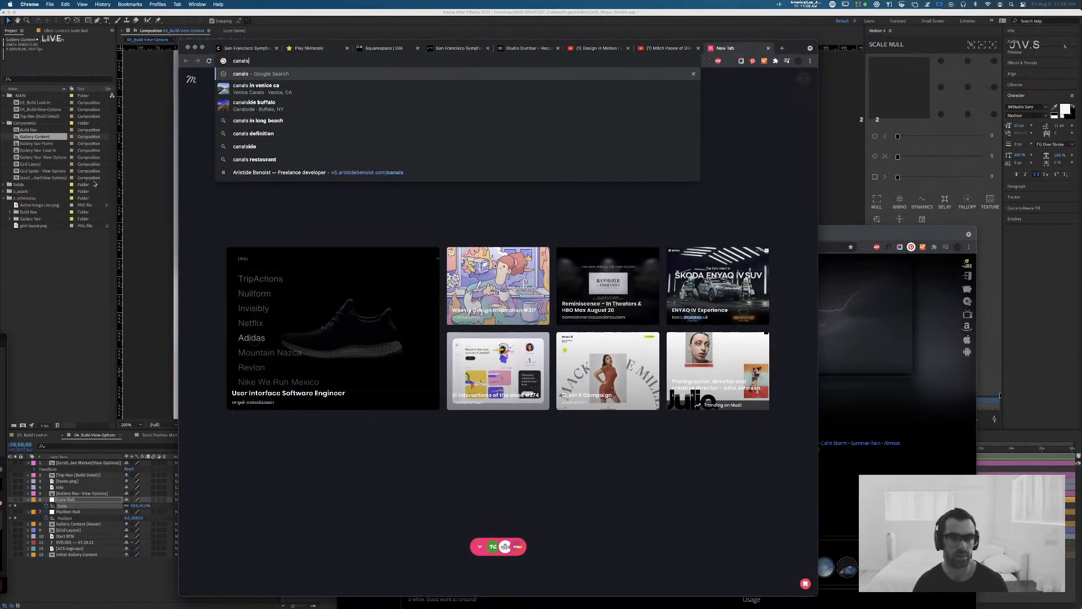
pyautogui.click(338, 173)
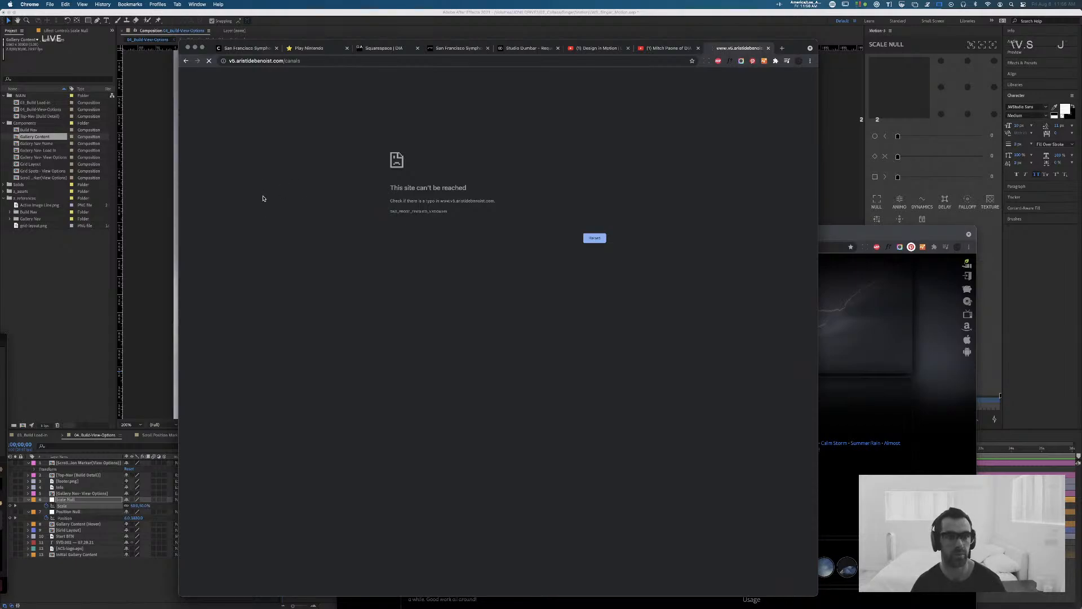
pyautogui.moveTo(236, 61); pyautogui.dragTo(195, 59)
pyautogui.press('BackSpace')
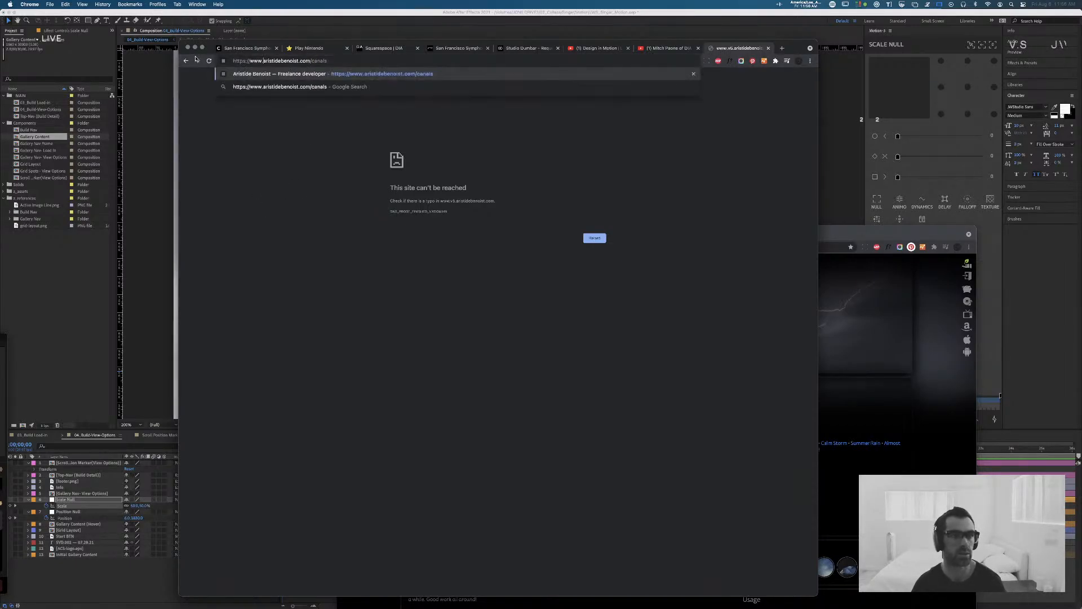
pyautogui.press('Return')
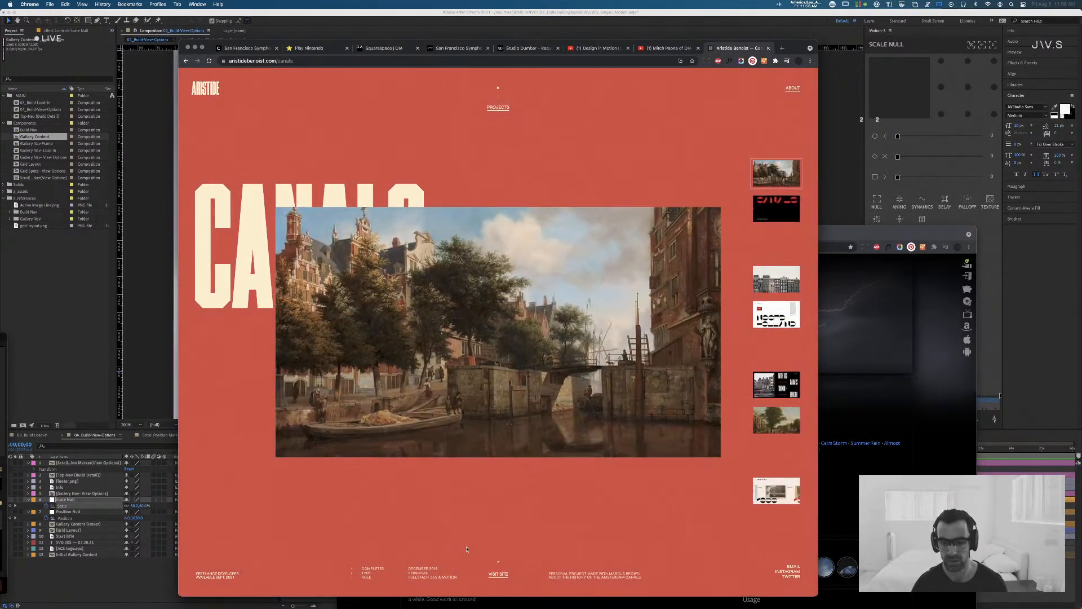
pyautogui.click(494, 575)
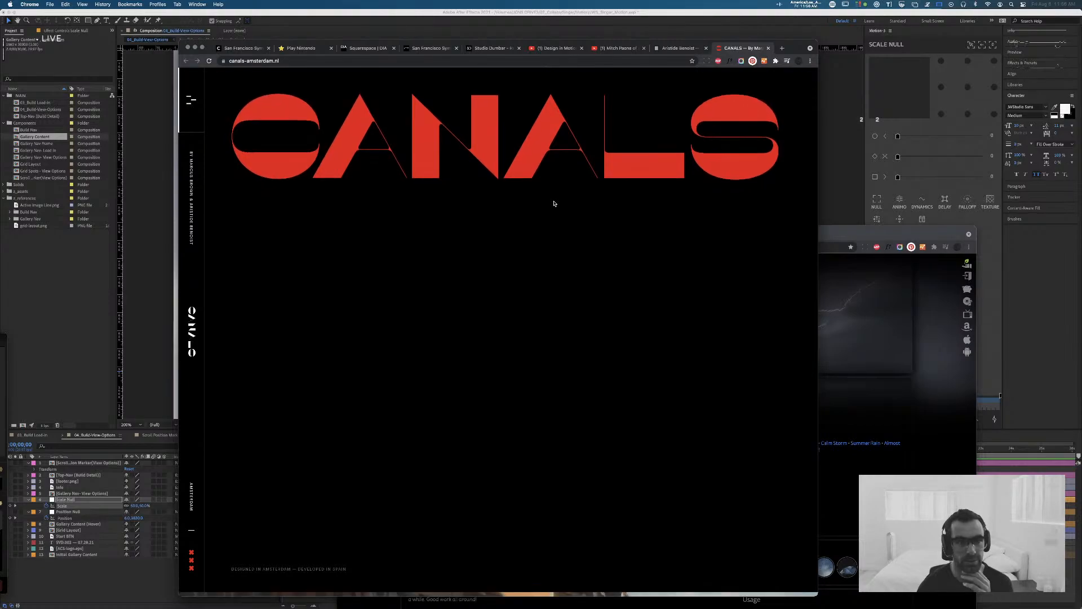
# Step: Examine the sideways-scrolling sections, imagery and large typography of the Canals Amsterdam site, and close both Canals pages
pyautogui.scroll(-5, 483, 224)
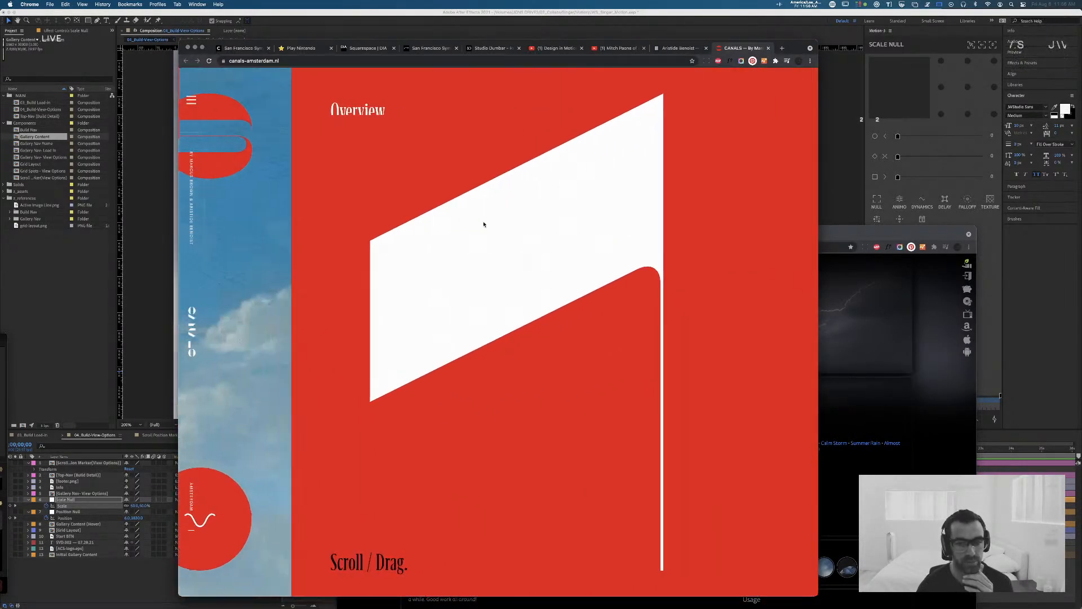
pyautogui.scroll(-5, 484, 223)
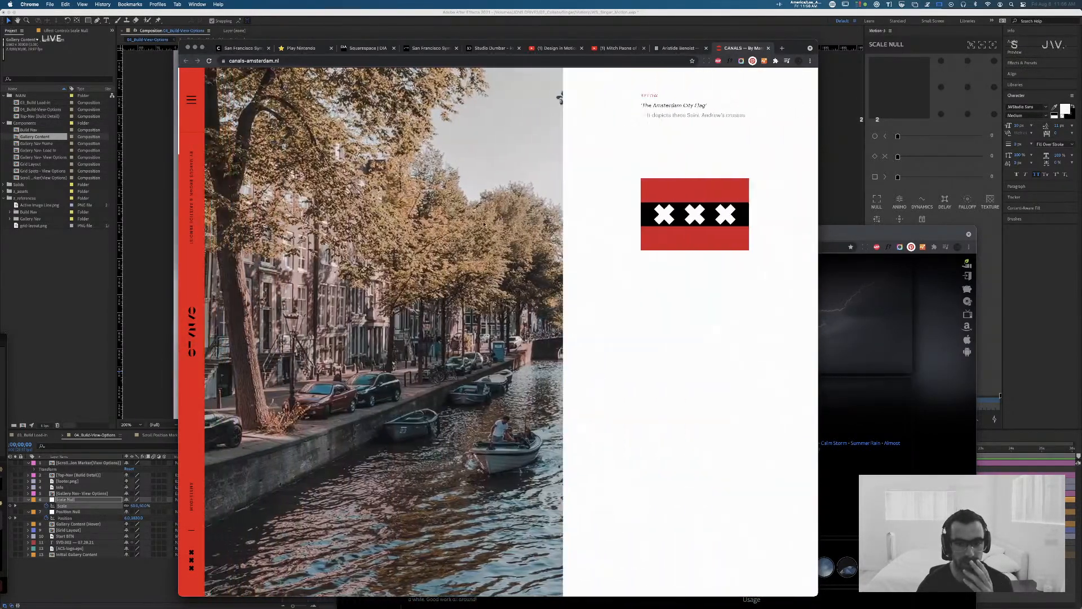
pyautogui.scroll(3, 484, 223)
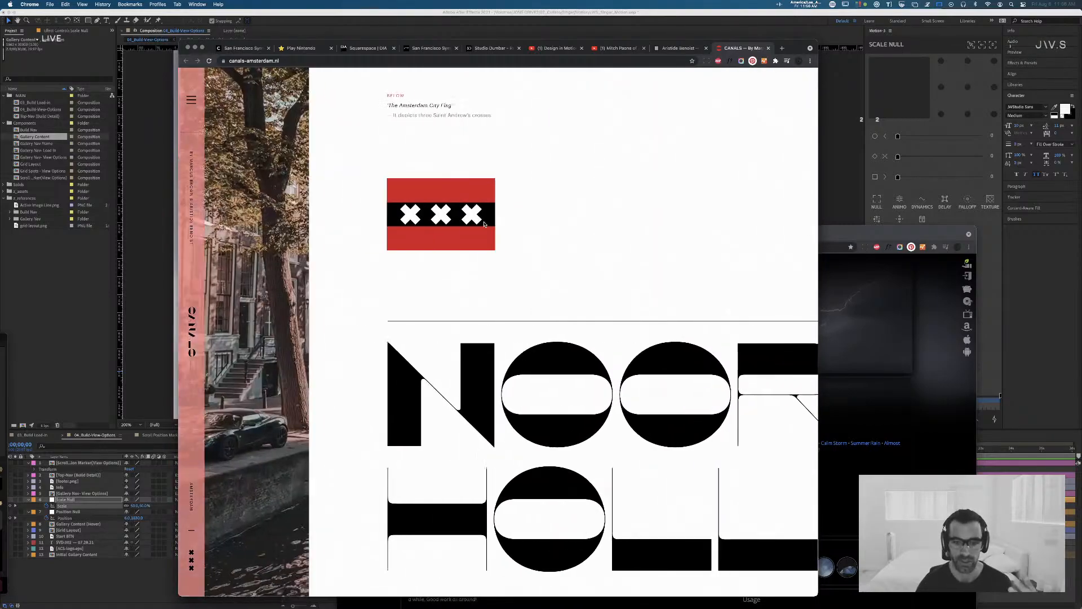
pyautogui.scroll(-8, 483, 224)
pyautogui.scroll(-4, 483, 224)
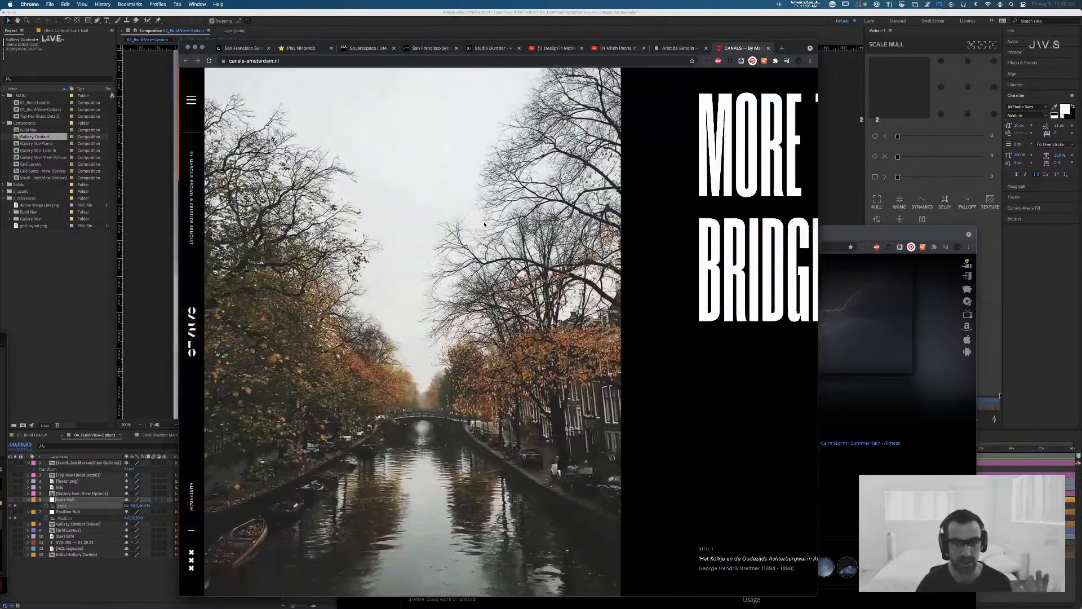
pyautogui.scroll(5, 483, 224)
pyautogui.scroll(-5, 483, 224)
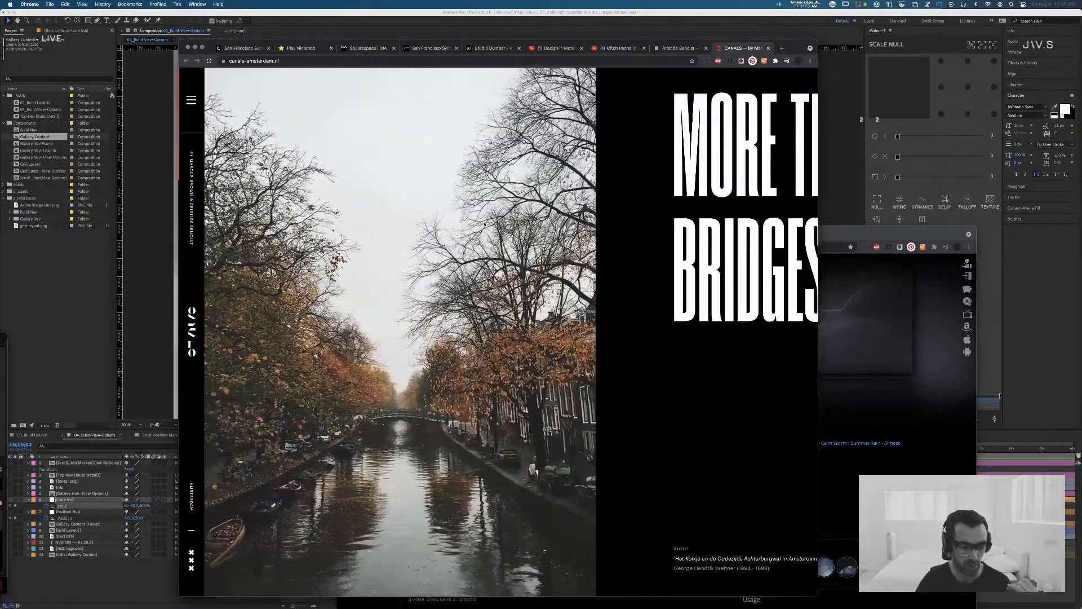
pyautogui.scroll(-6, 483, 224)
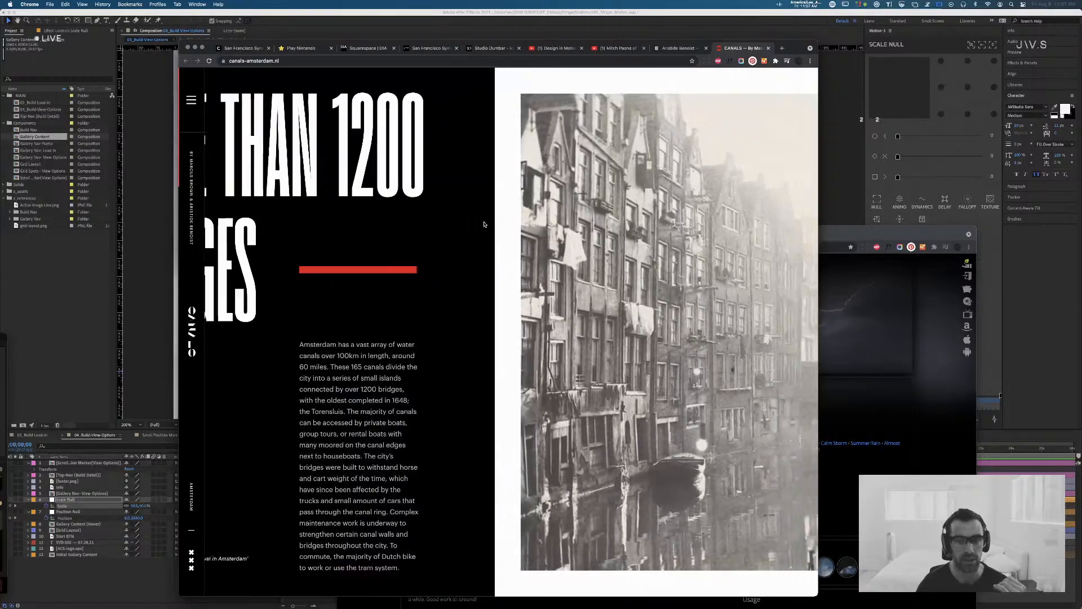
pyautogui.scroll(-5, 484, 223)
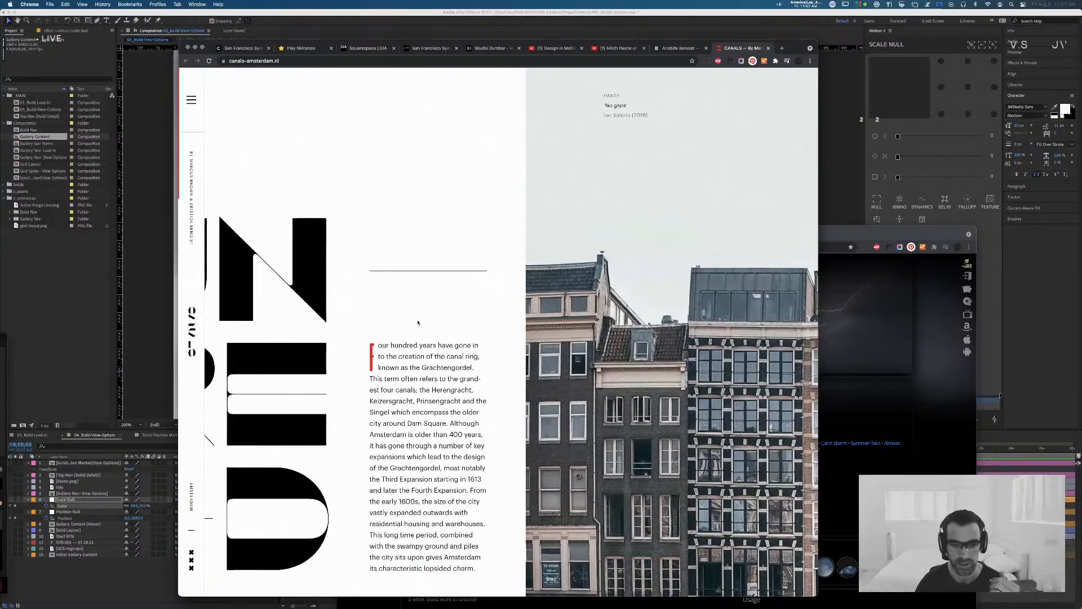
pyautogui.scroll(-10, 443, 332)
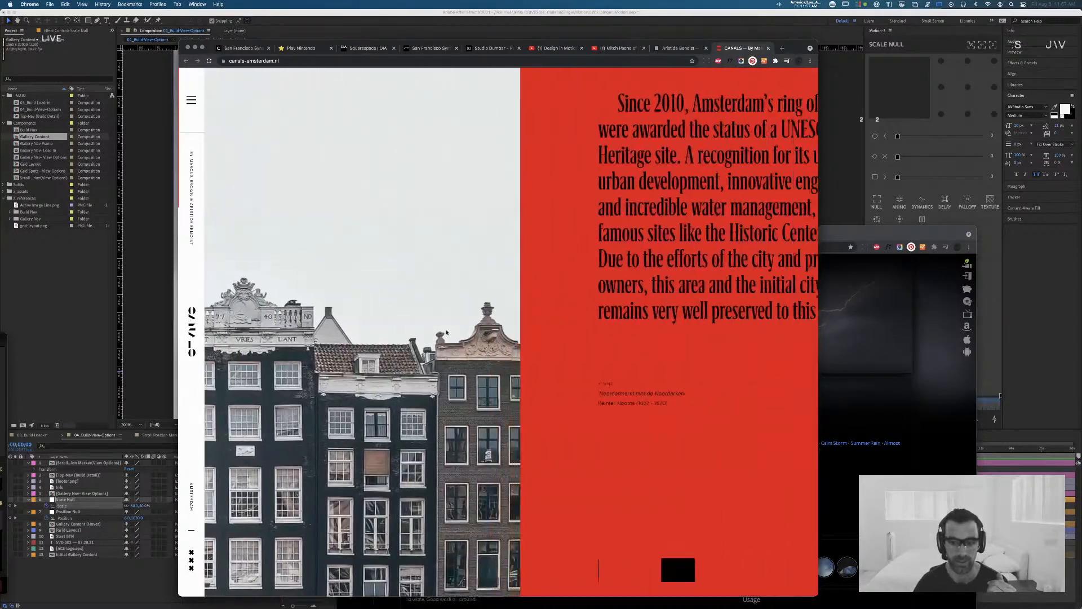
pyautogui.scroll(5, 446, 332)
pyautogui.scroll(-6, 446, 332)
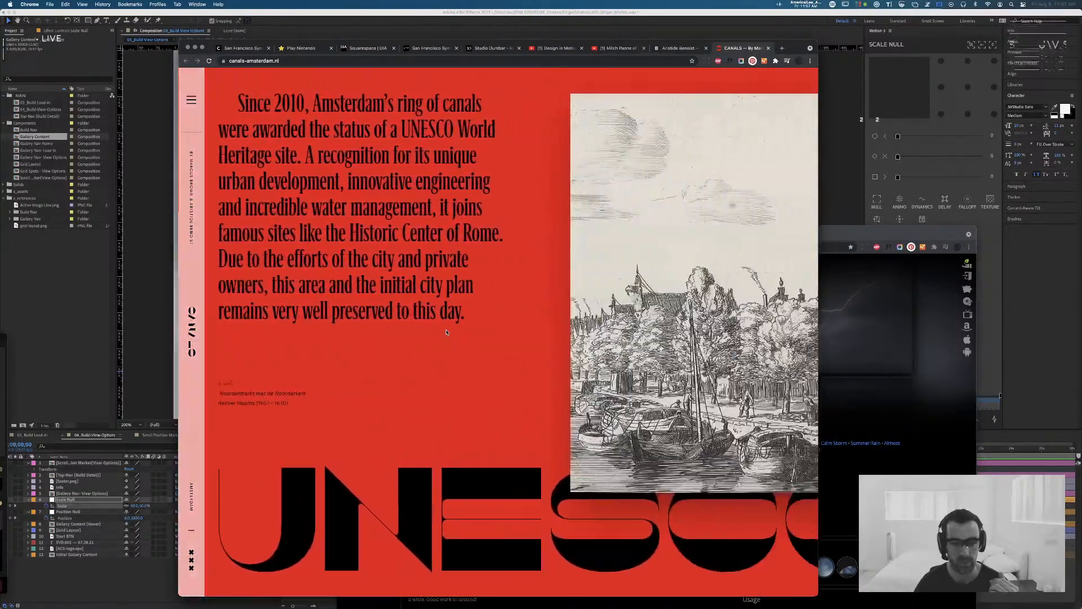
pyautogui.scroll(-10, 446, 332)
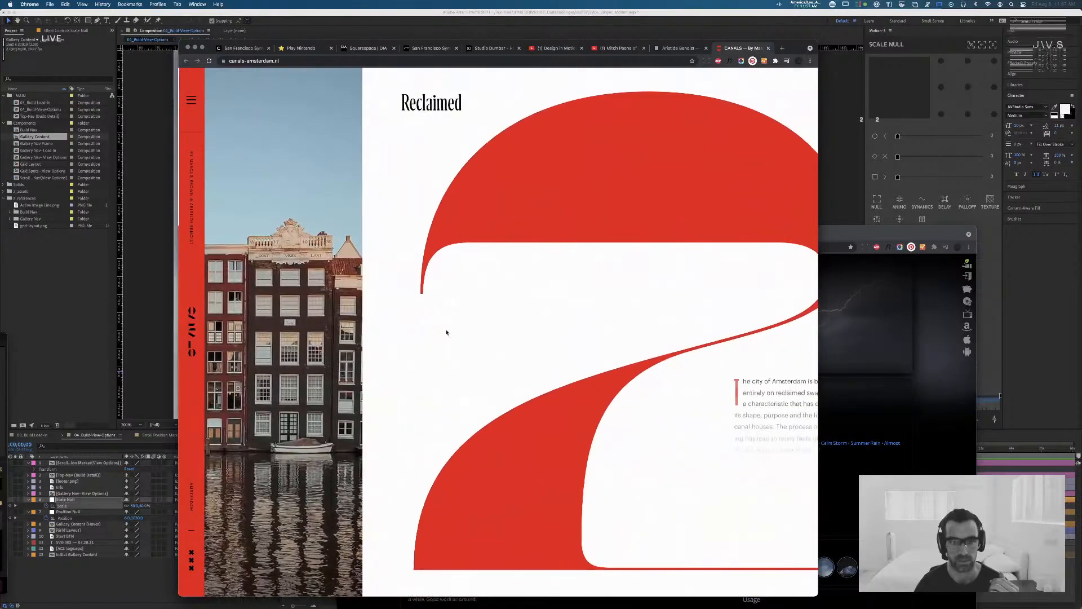
pyautogui.scroll(-5, 446, 332)
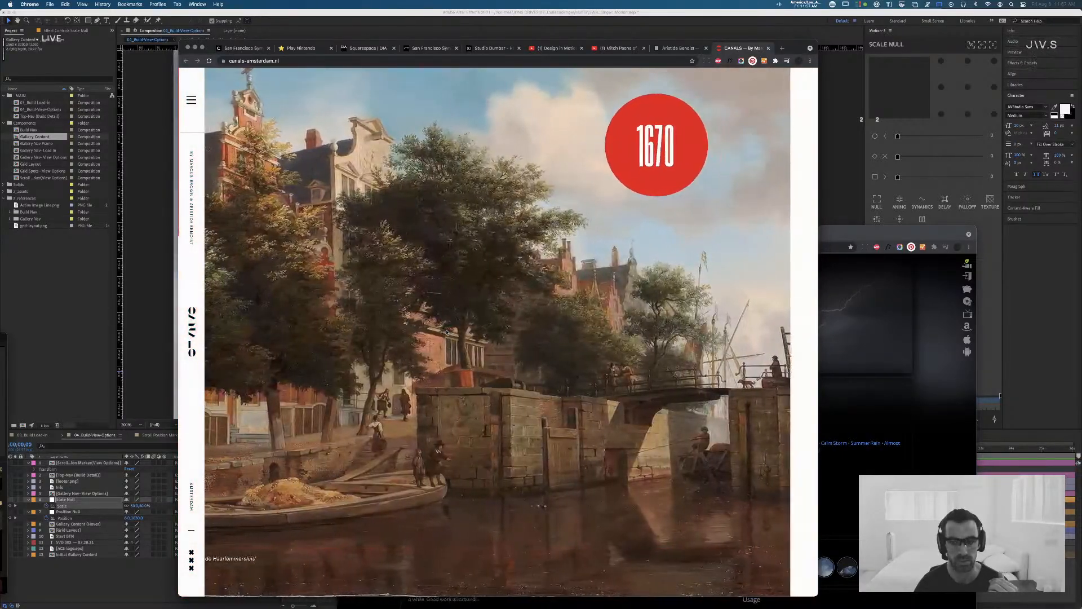
pyautogui.scroll(-5, 446, 332)
pyautogui.scroll(-10, 446, 332)
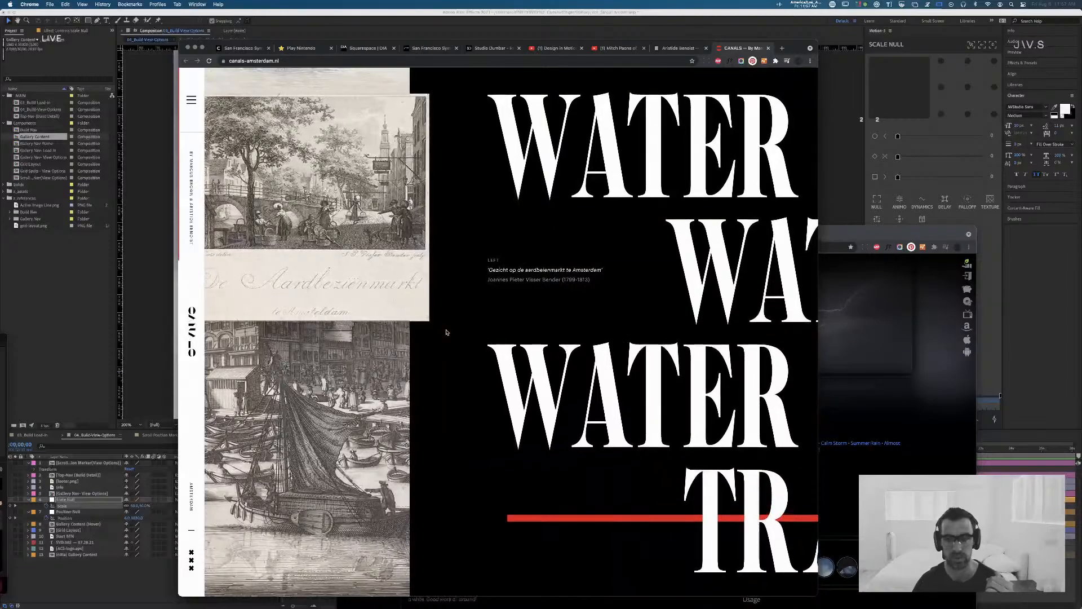
pyautogui.press('super+w')
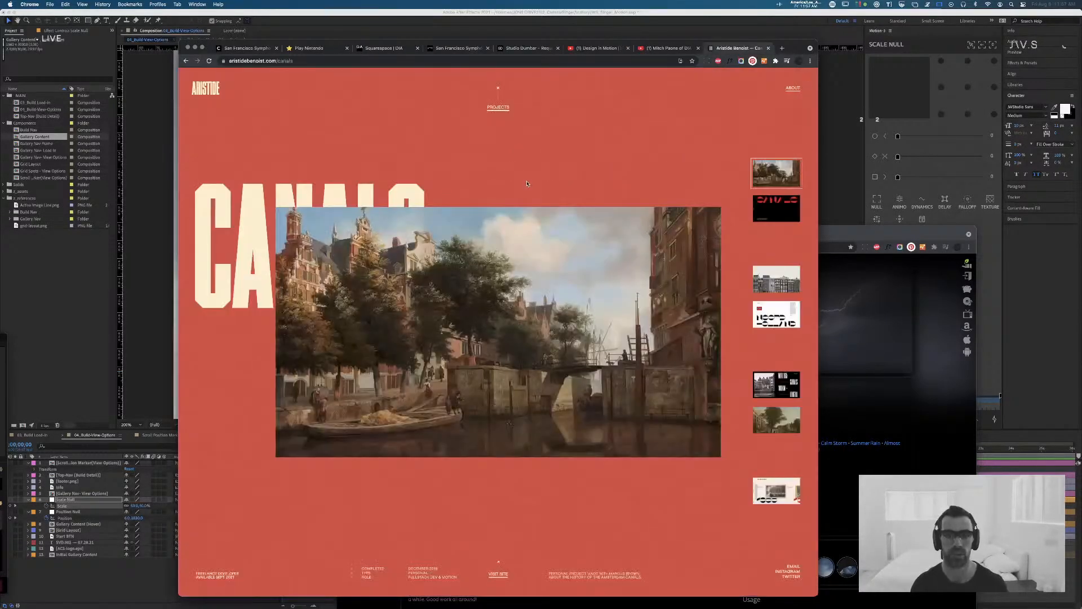
pyautogui.press('super+w')
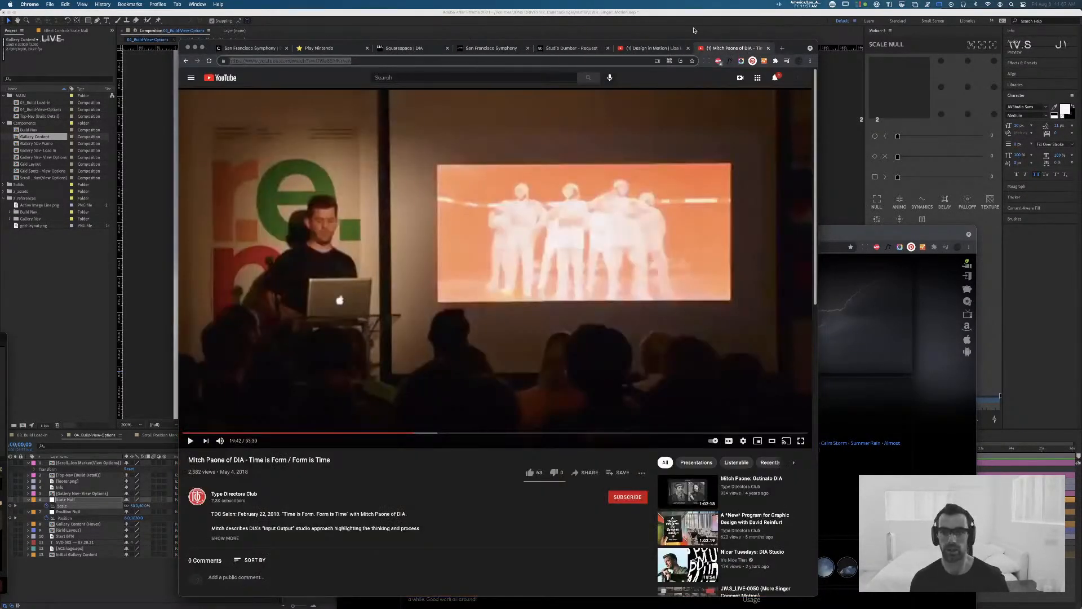
# Step: Switch to After Effects, scrub the view-options composition to 0;00;04;04 to view the gallery, and switch back to Chrome
pyautogui.press('super+Tab')
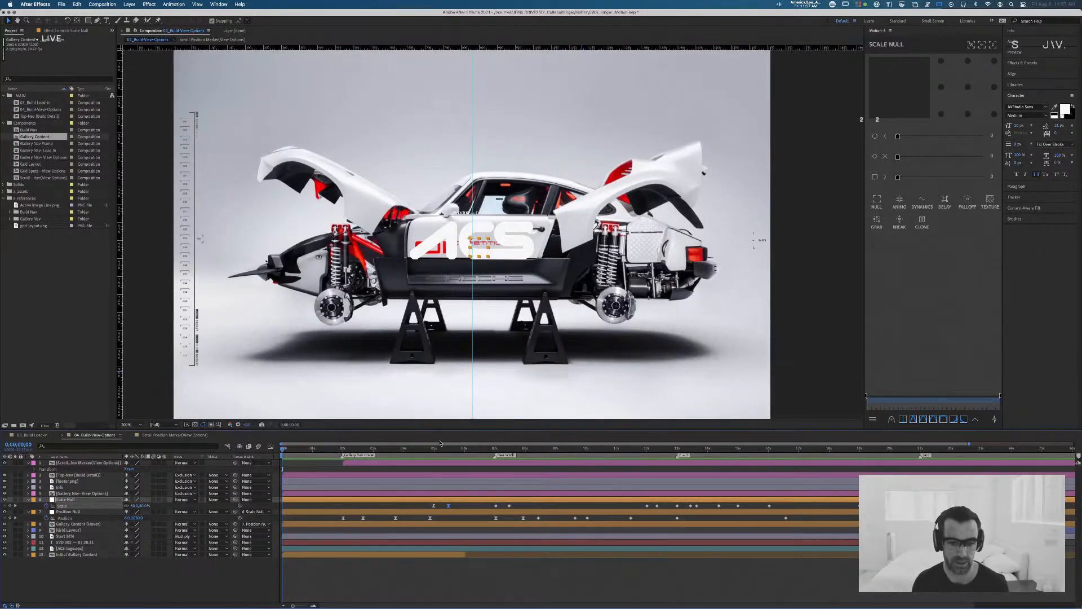
pyautogui.moveTo(441, 443); pyautogui.dragTo(408, 447)
pyautogui.press('super+Tab')
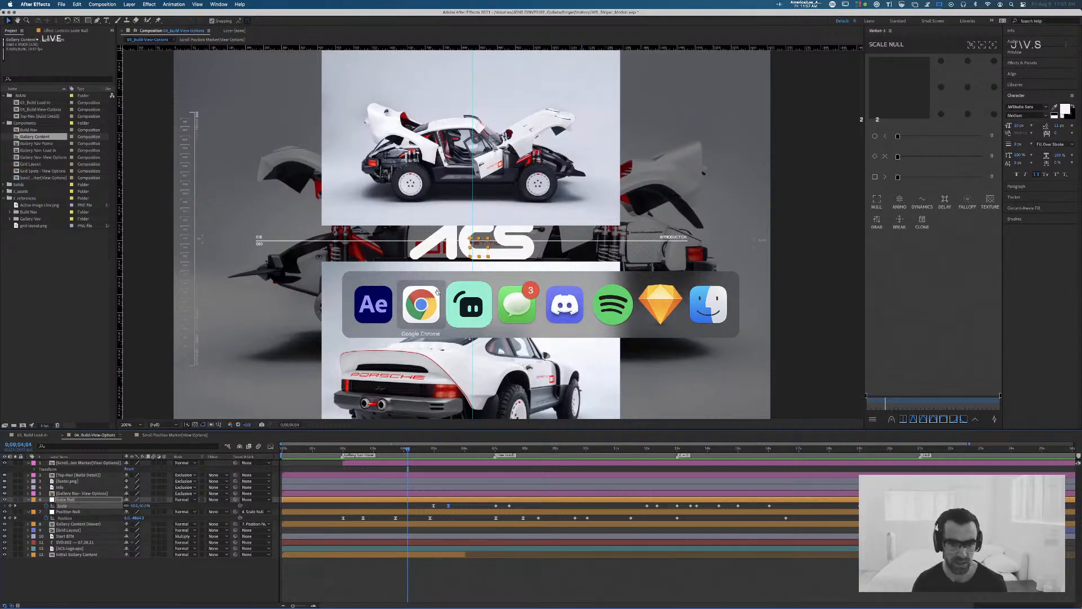
pyautogui.click(423, 305)
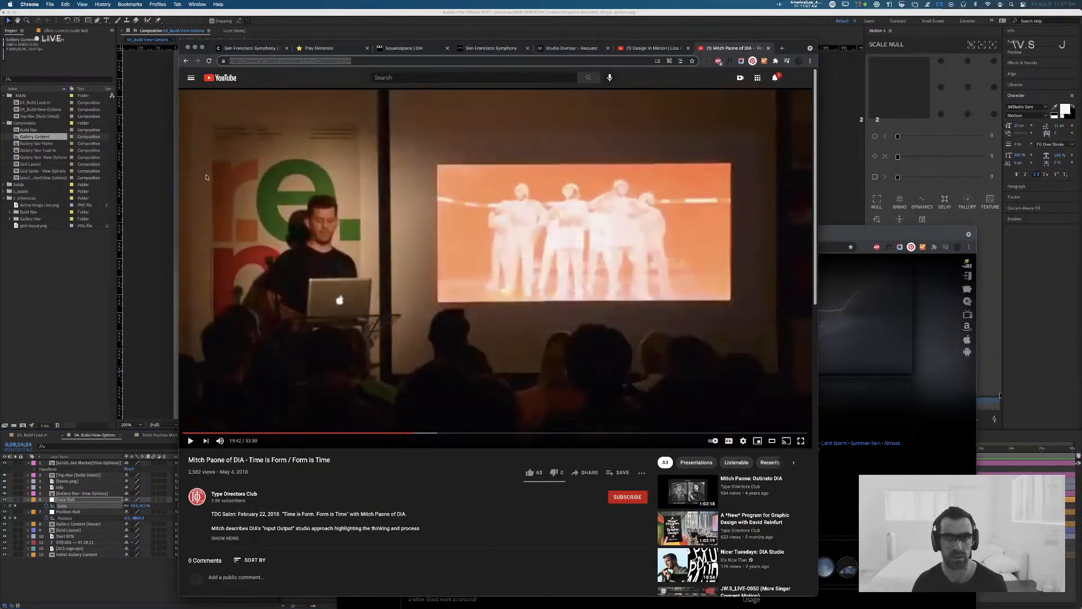
# Step: Search the web in a new tab for the Canals site's designer by name, refining the query with "design"
pyautogui.press('super+t')
pyautogui.write('marcus brown')
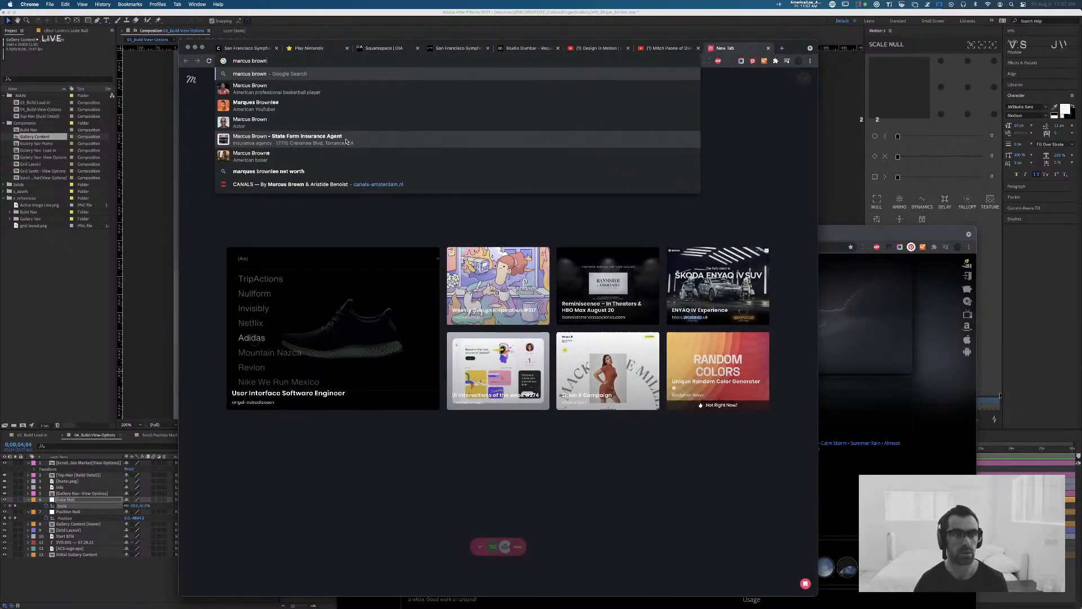
pyautogui.press('Return')
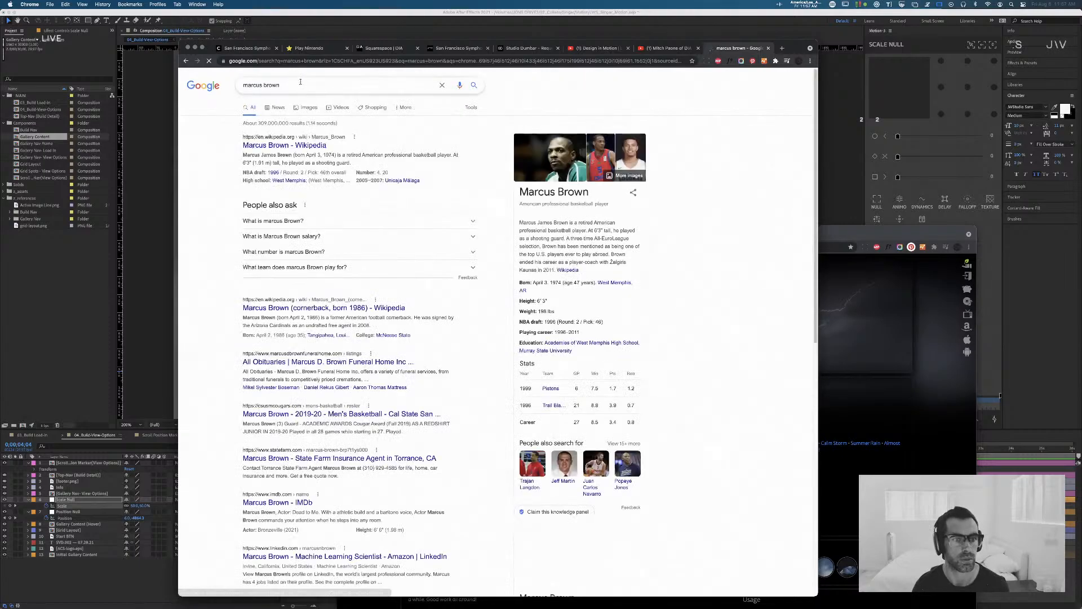
pyautogui.click(303, 86)
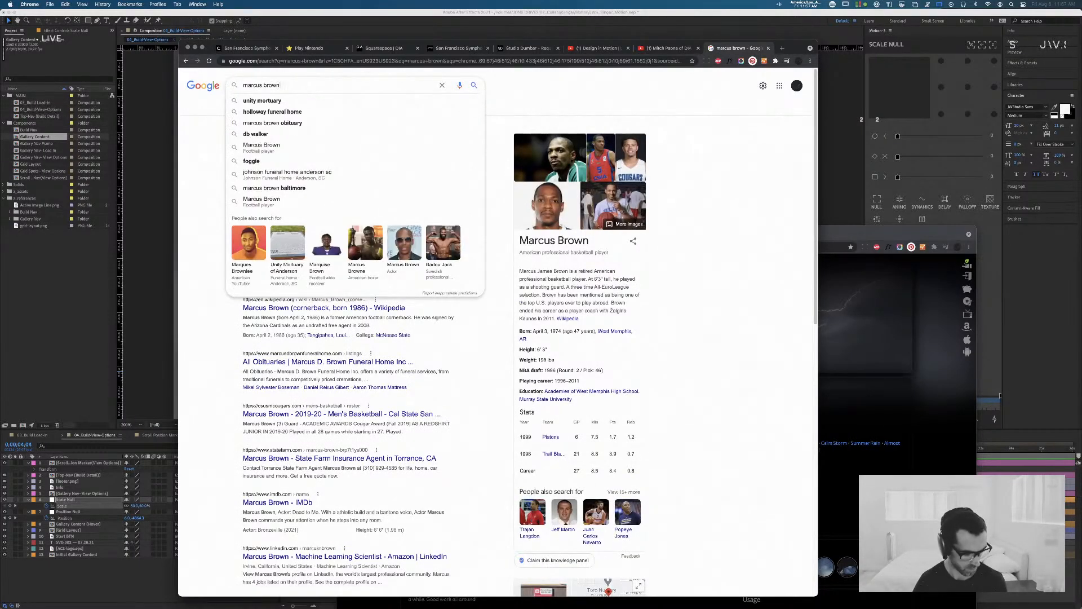
pyautogui.write('d')
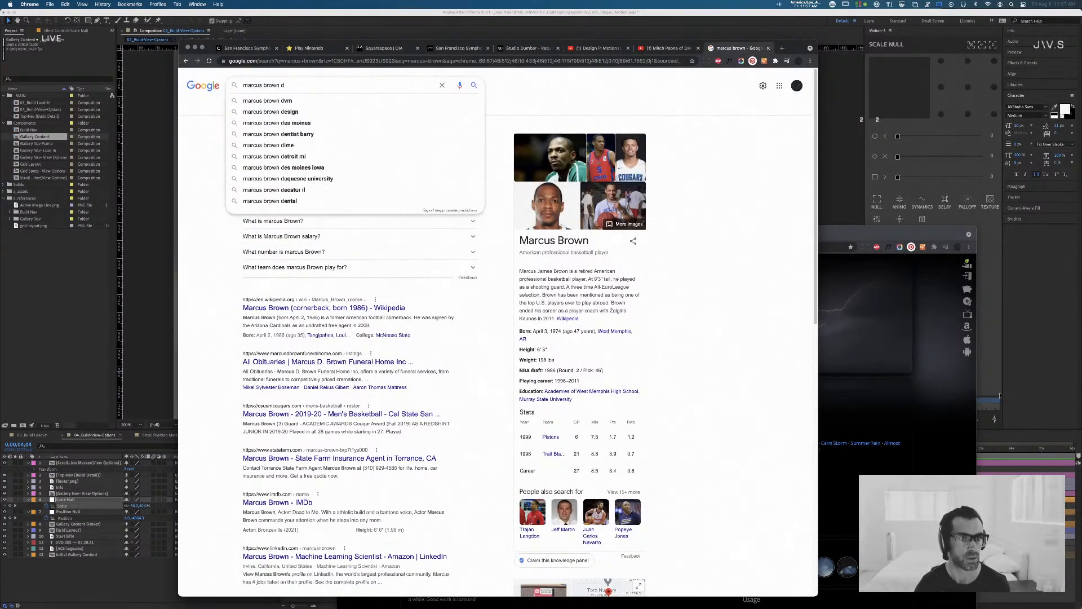
pyautogui.write('esign')
pyautogui.press('Return')
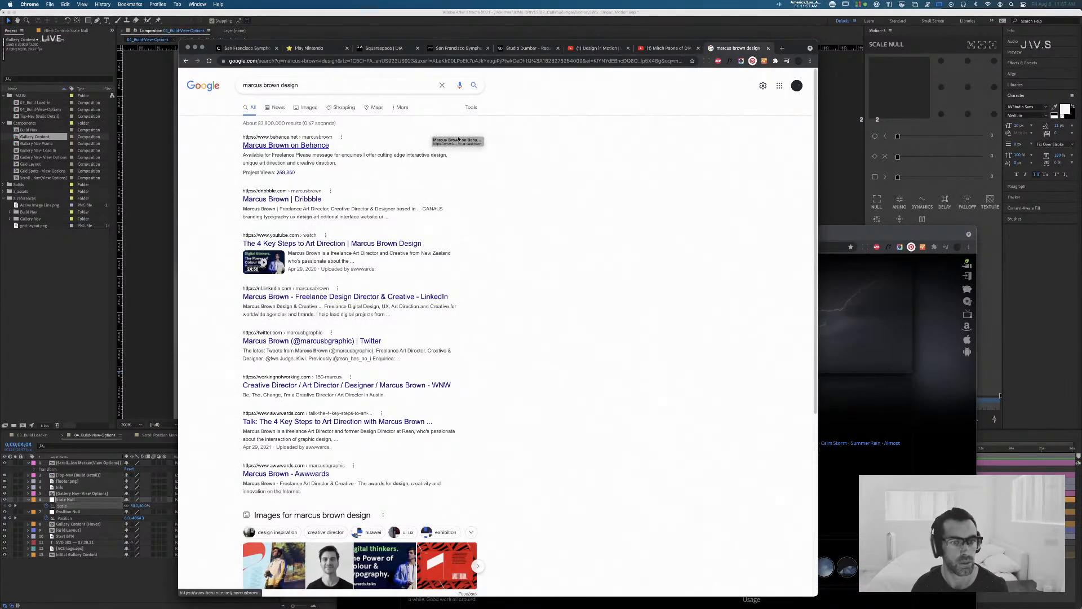
# Step: Open the designer's Dribbble profile, check the About details for a website, and return to the Shots overview
pyautogui.click(445, 204)
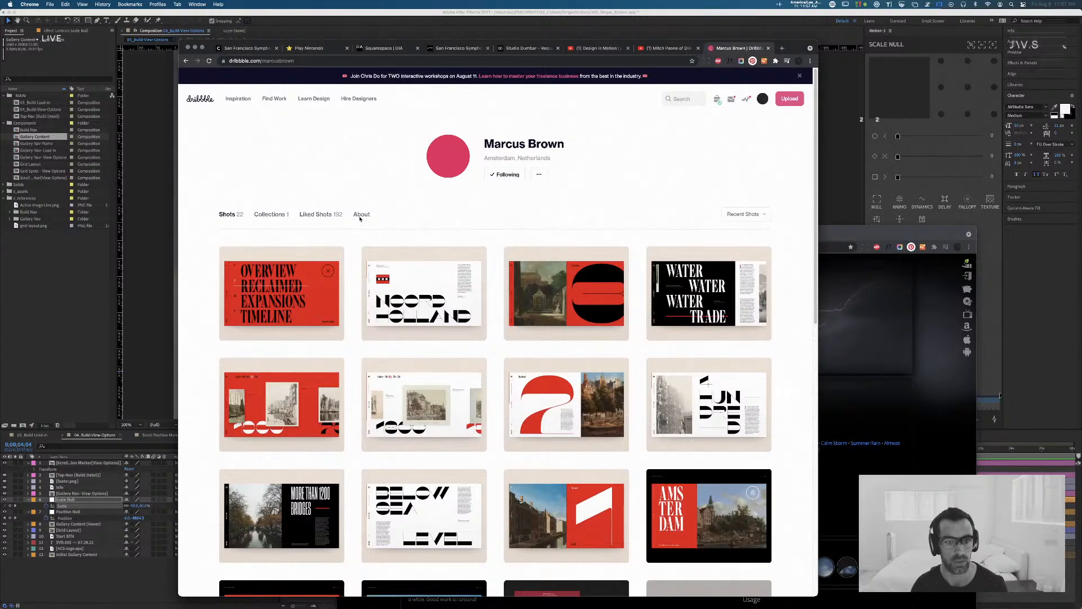
pyautogui.click(360, 218)
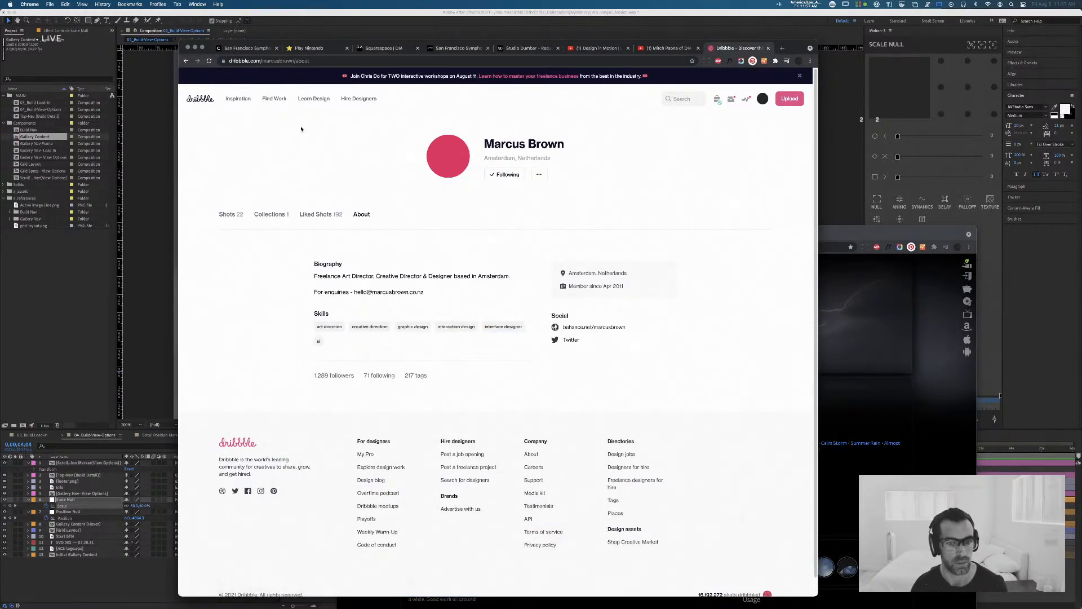
pyautogui.tripleClick(347, 277)
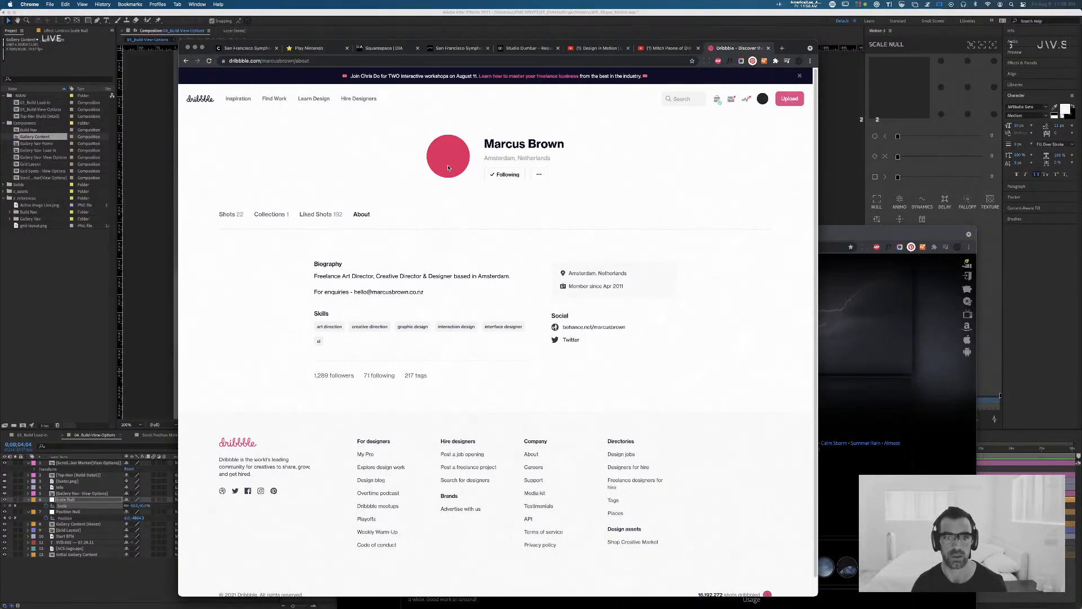
pyautogui.click(227, 216)
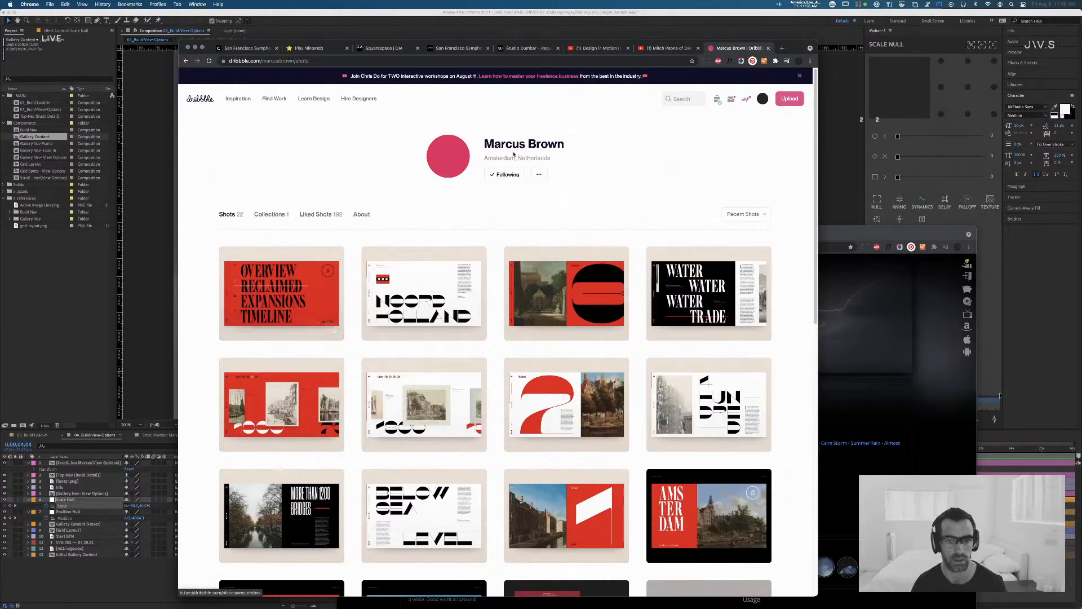
# Step: Go back to the search results, open the designer's Behance portfolio, and open The House of Maserati project
pyautogui.rightClick(188, 62)
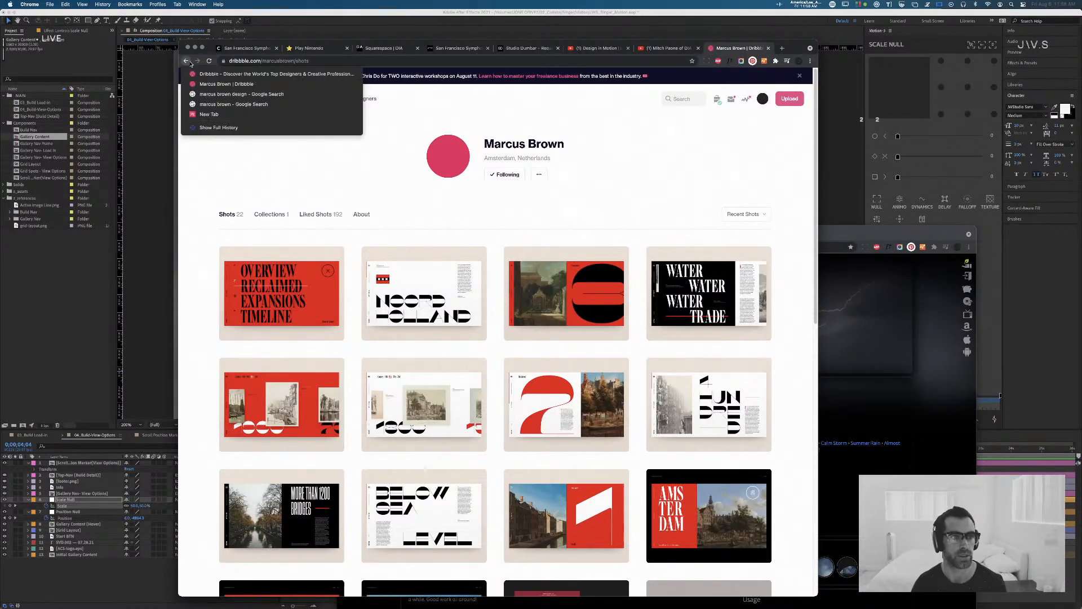
pyautogui.click(207, 94)
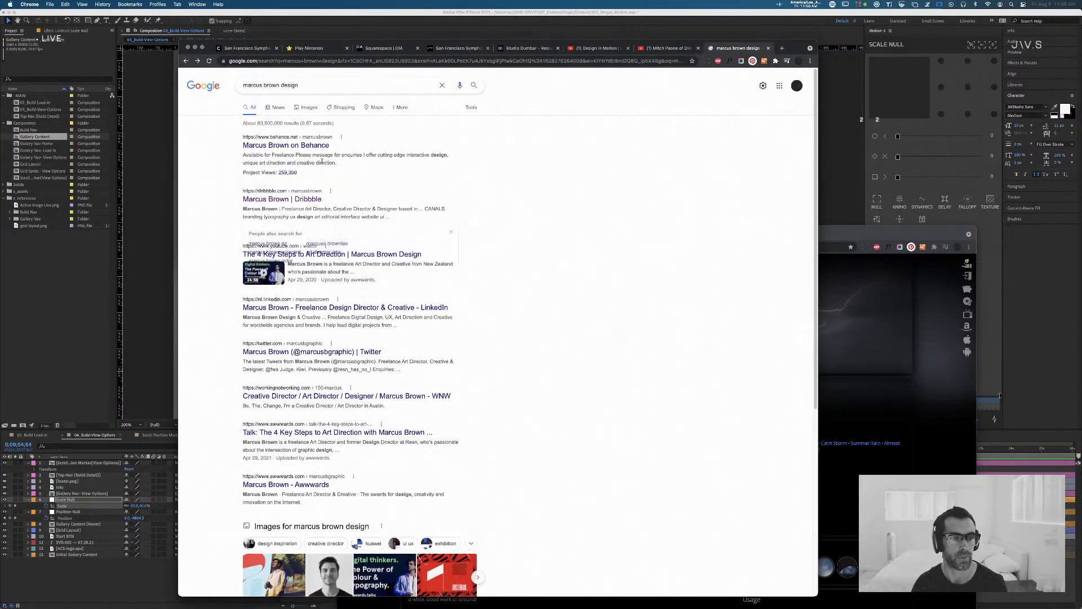
pyautogui.click(317, 148)
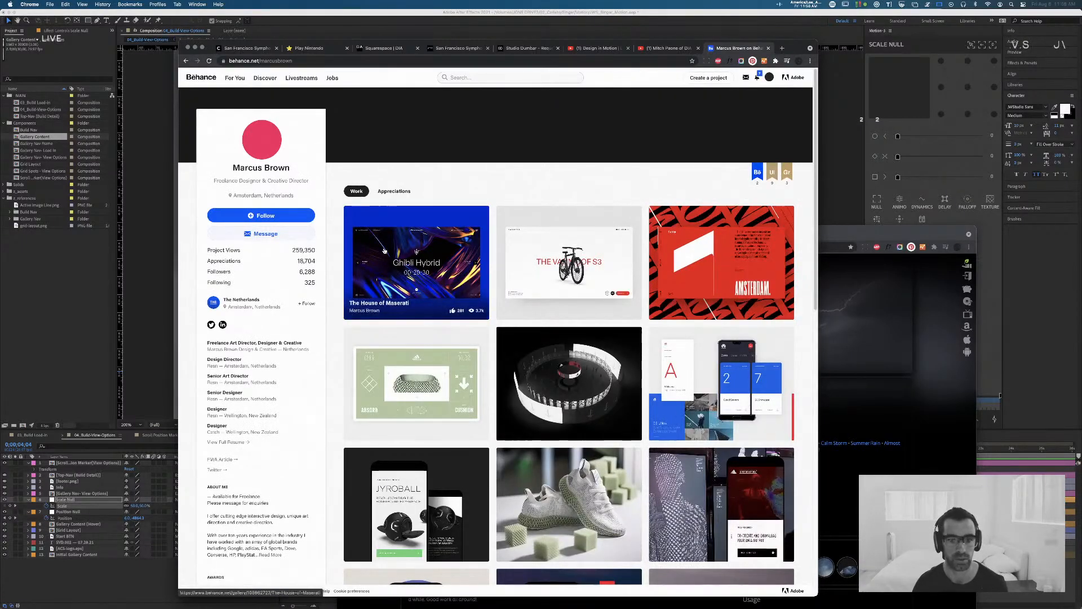
pyautogui.click(440, 233)
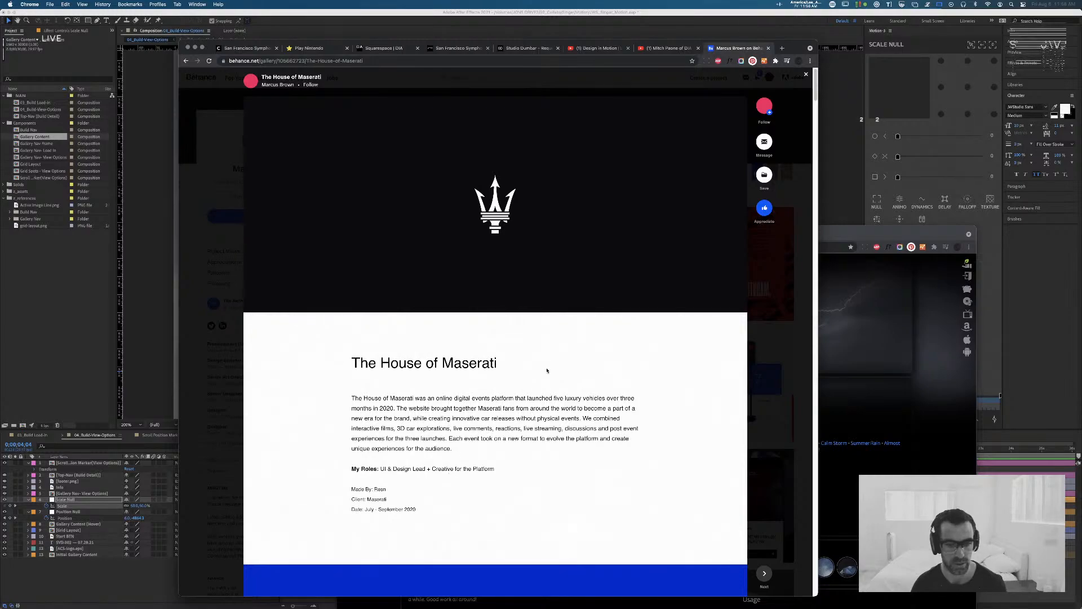
# Step: Examine The House of Maserati project's event screens, mobile layouts, model menu and overlapping interior and exterior feature images
pyautogui.scroll(-10, 547, 370)
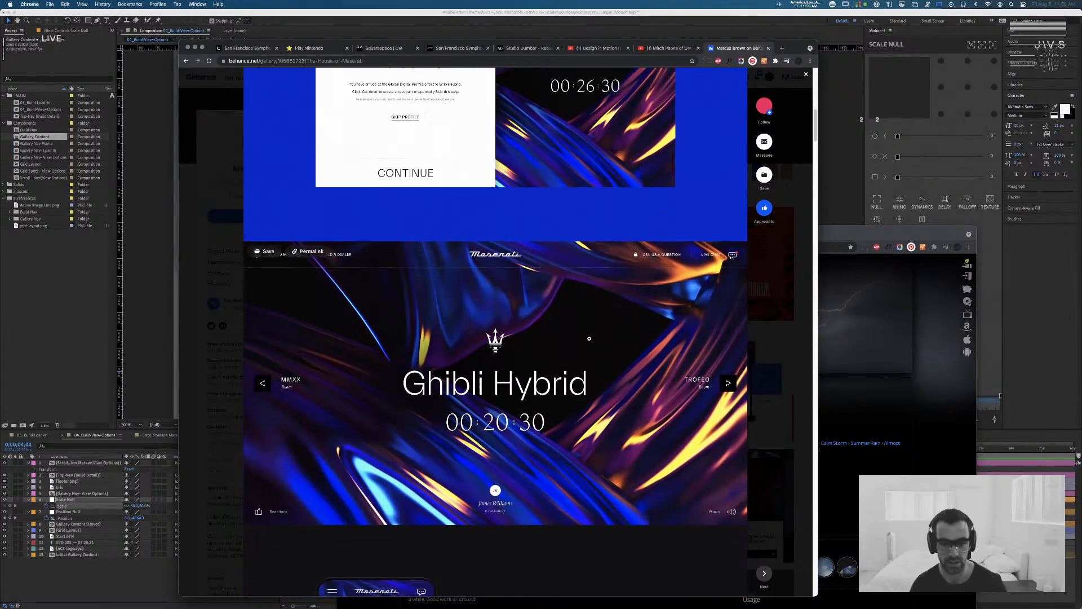
pyautogui.scroll(-1, 589, 338)
pyautogui.scroll(-1, 593, 337)
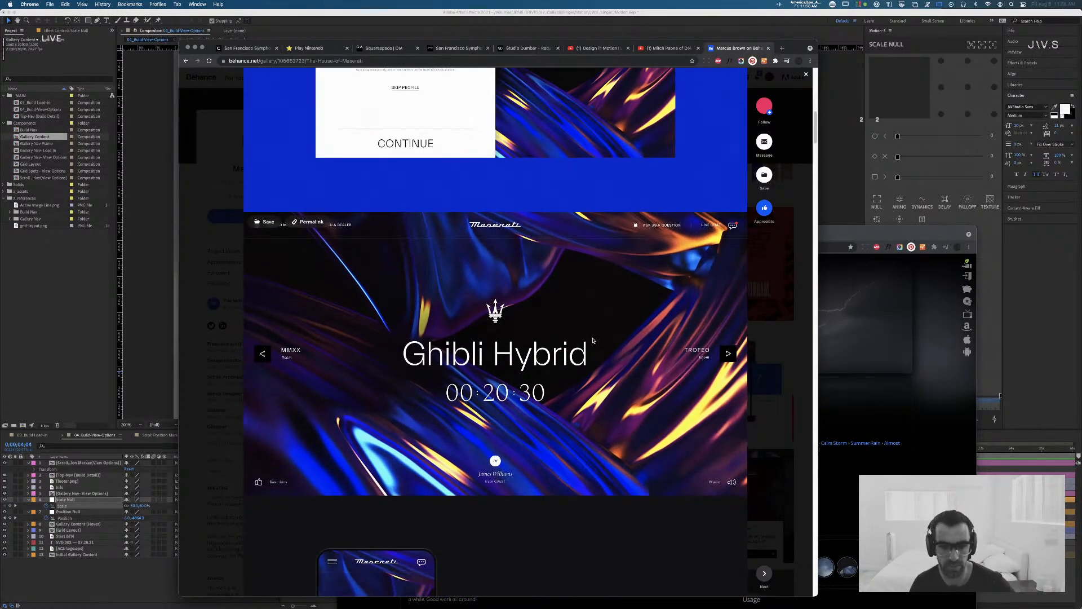
pyautogui.scroll(-10, 725, 350)
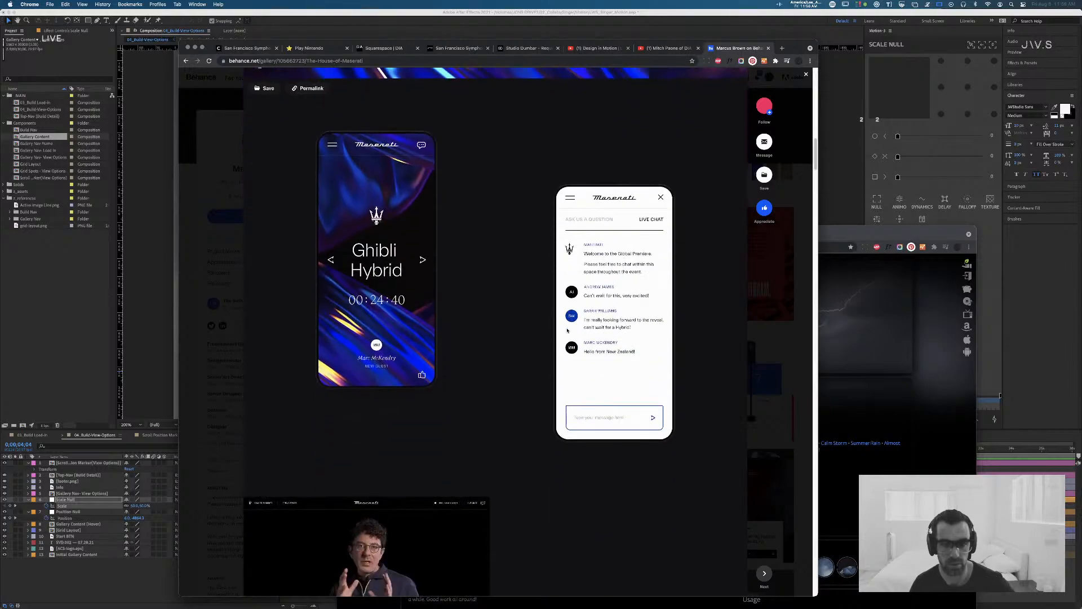
pyautogui.scroll(-5, 567, 330)
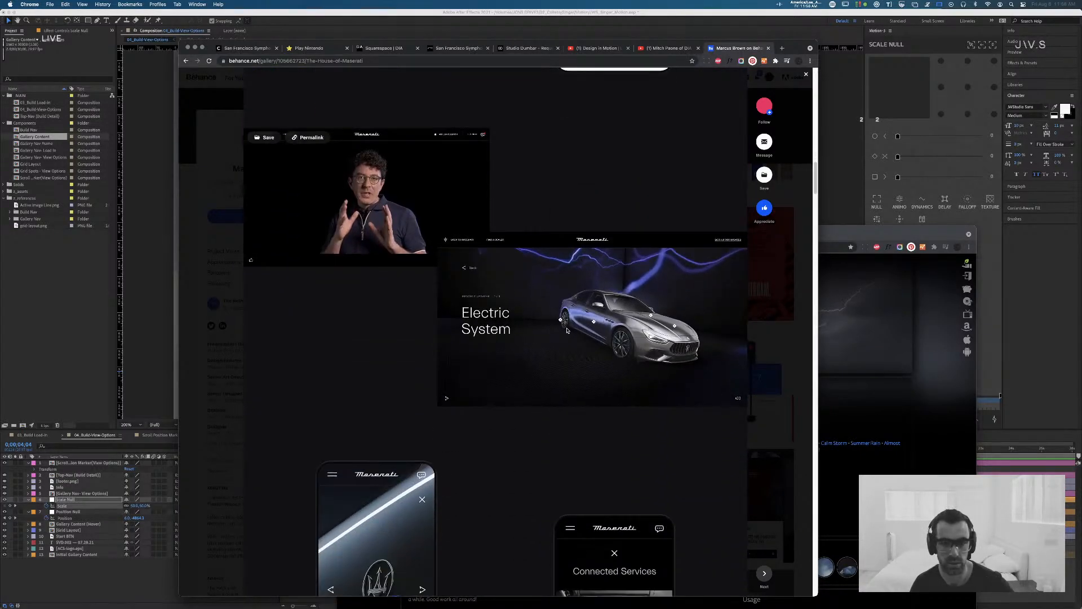
pyautogui.scroll(-5, 566, 329)
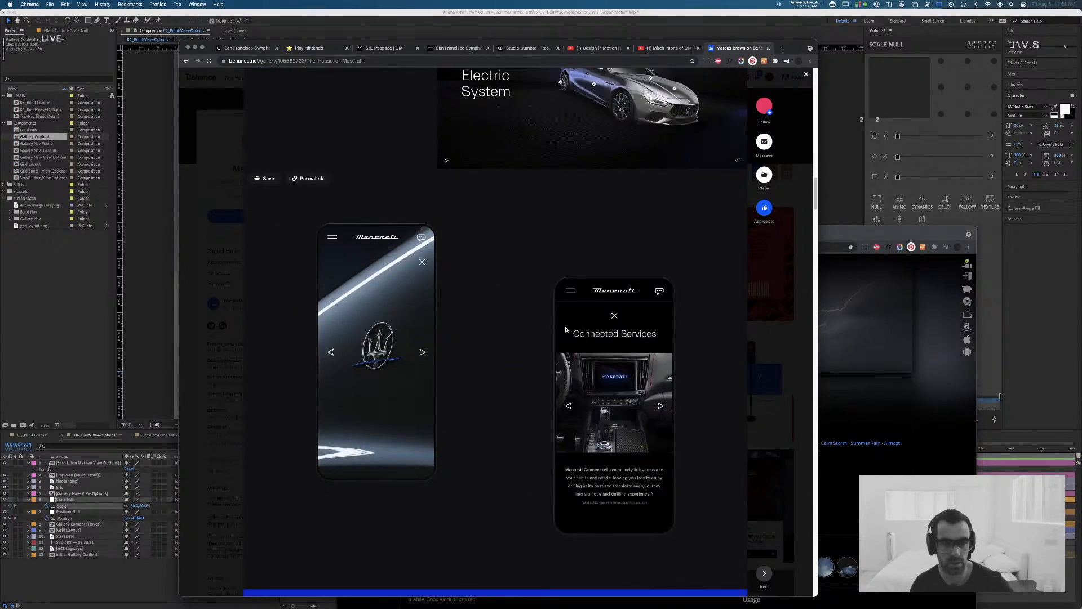
pyautogui.scroll(-8, 566, 329)
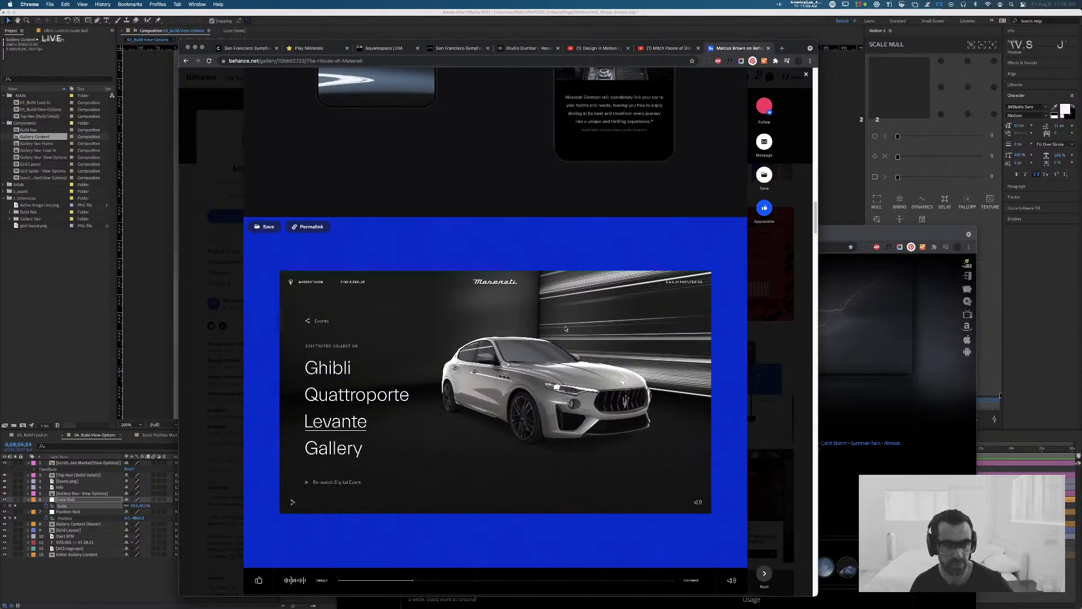
pyautogui.scroll(-4, 565, 328)
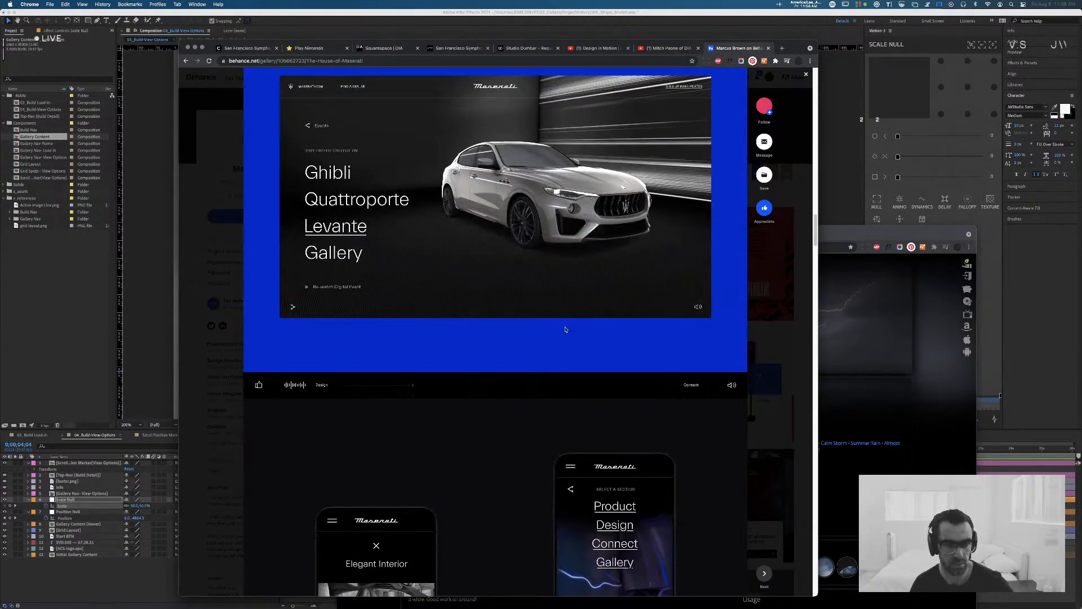
pyautogui.scroll(-14, 565, 329)
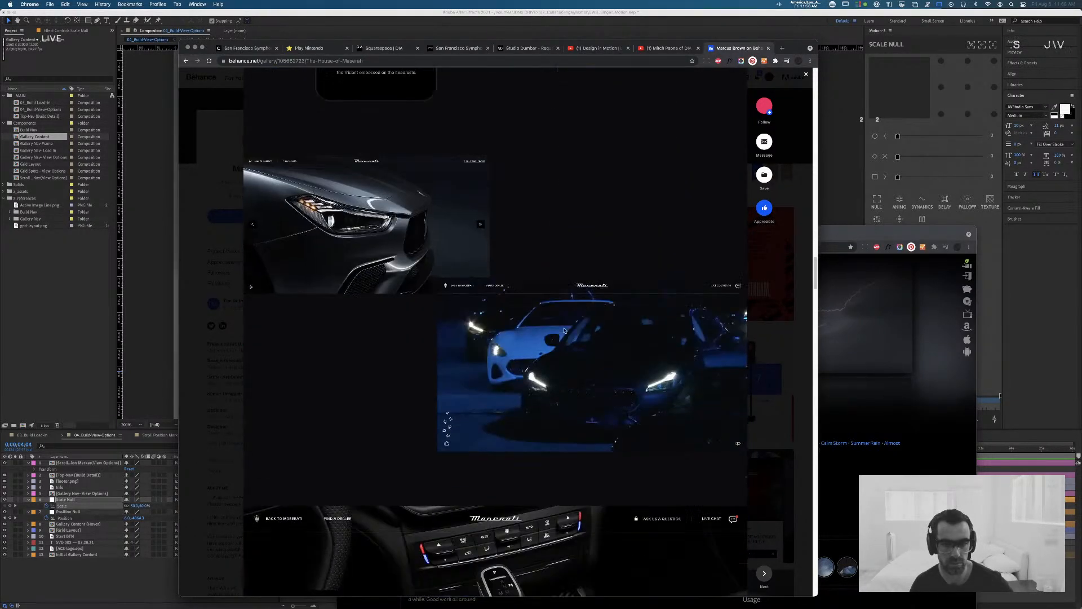
pyautogui.scroll(-13, 564, 330)
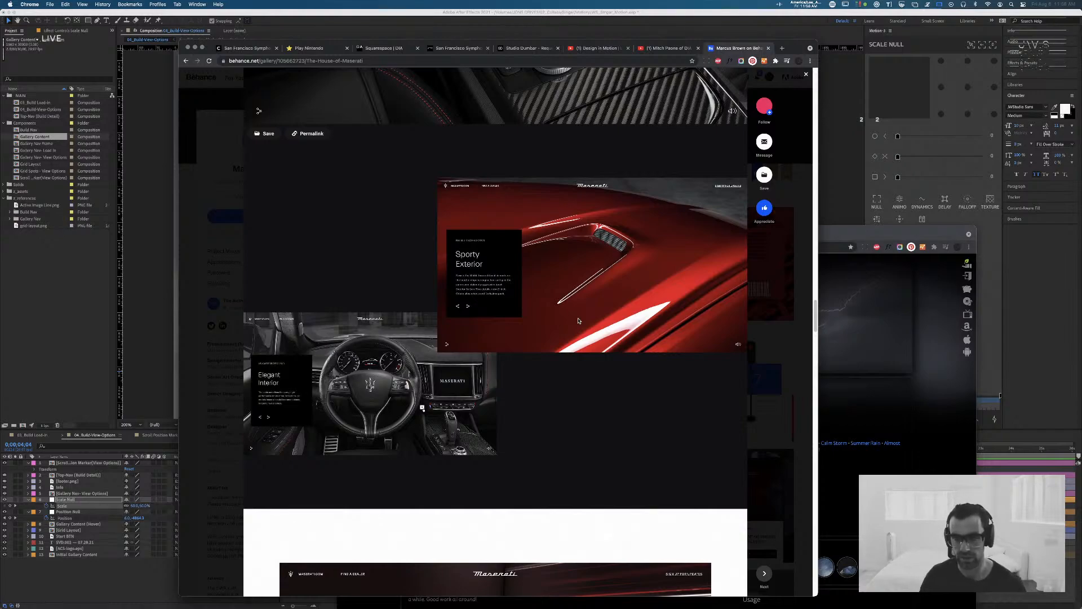
pyautogui.scroll(1, 578, 320)
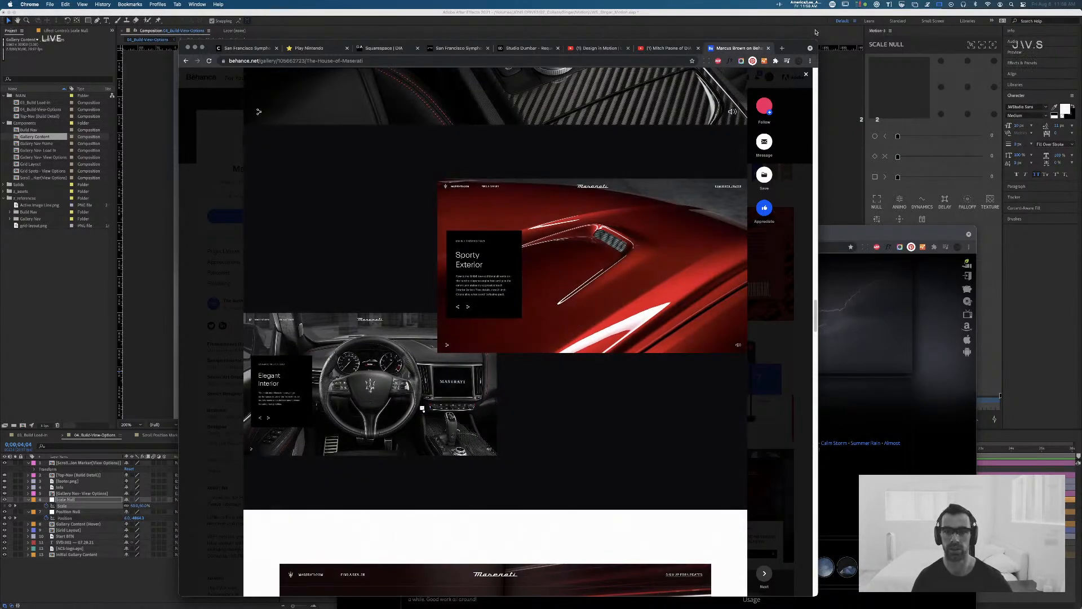
# Step: Follow the Maserati project's designer on Behance and close the project page
pyautogui.click(764, 106)
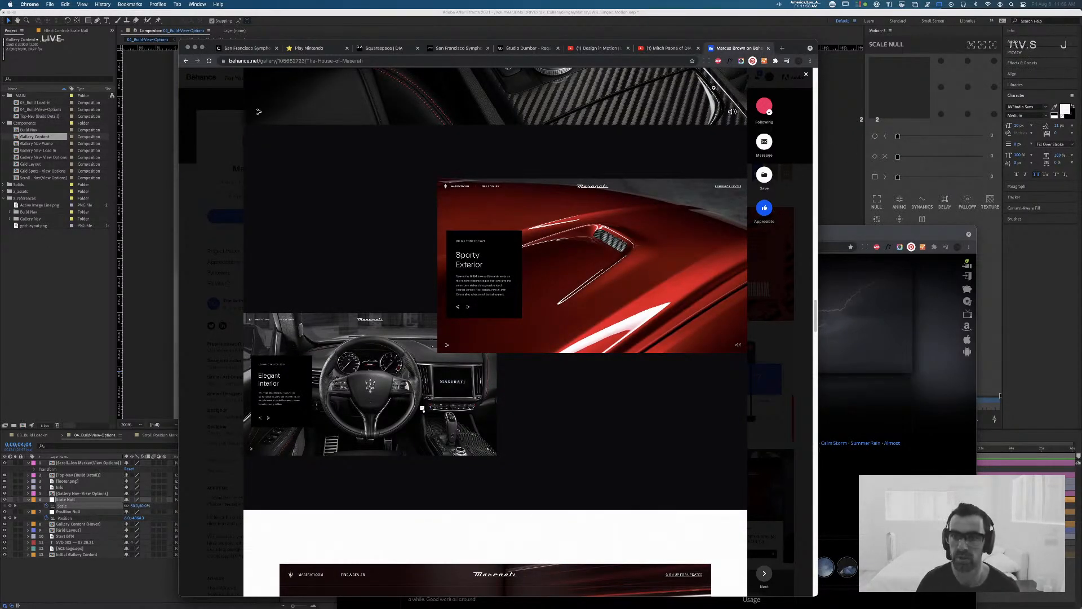
pyautogui.press('super+w')
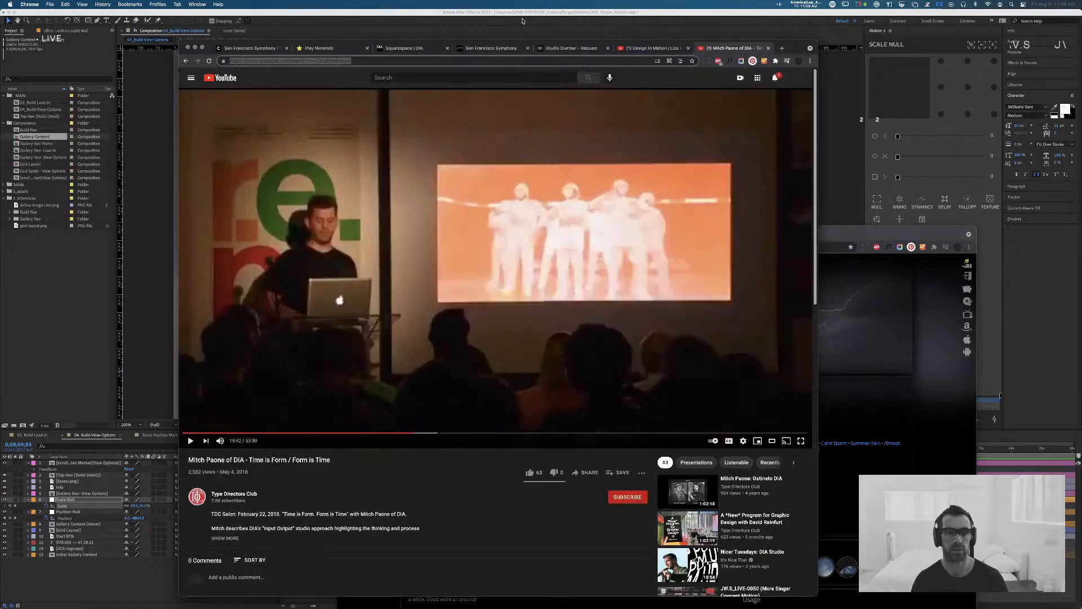
# Step: Switch to After Effects, scrub the view-options composition to 0;00;03;22, and inspect the number text layer in the Scroll Position Marker composition
pyautogui.click(523, 18)
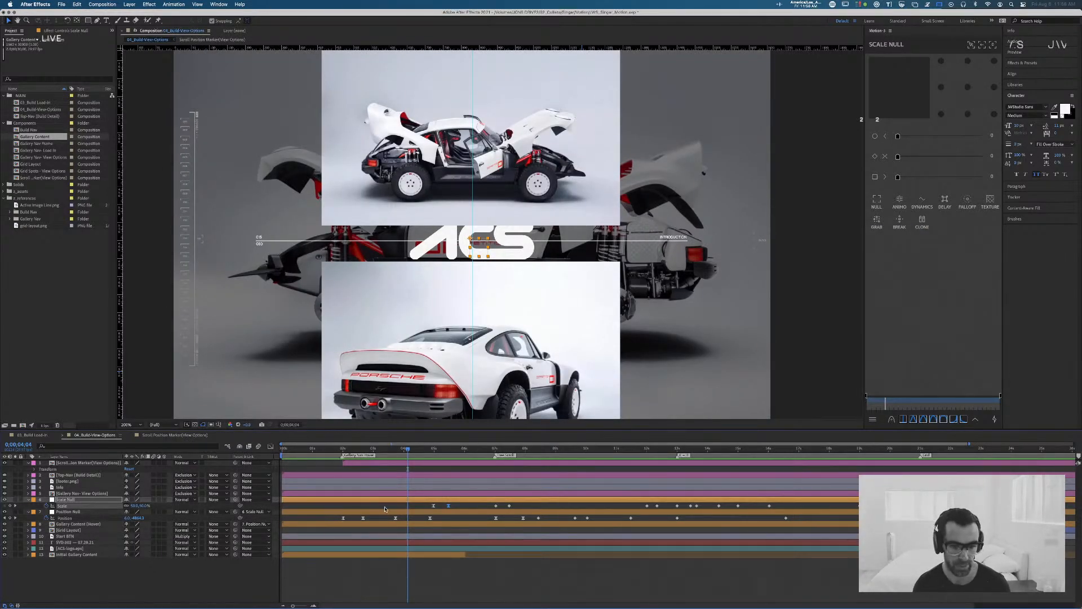
pyautogui.moveTo(406, 448)
pyautogui.mouseDown()
pyautogui.moveTo(343, 450)
pyautogui.moveTo(435, 448)
pyautogui.moveTo(385, 449)
pyautogui.moveTo(395, 451)
pyautogui.mouseUp()
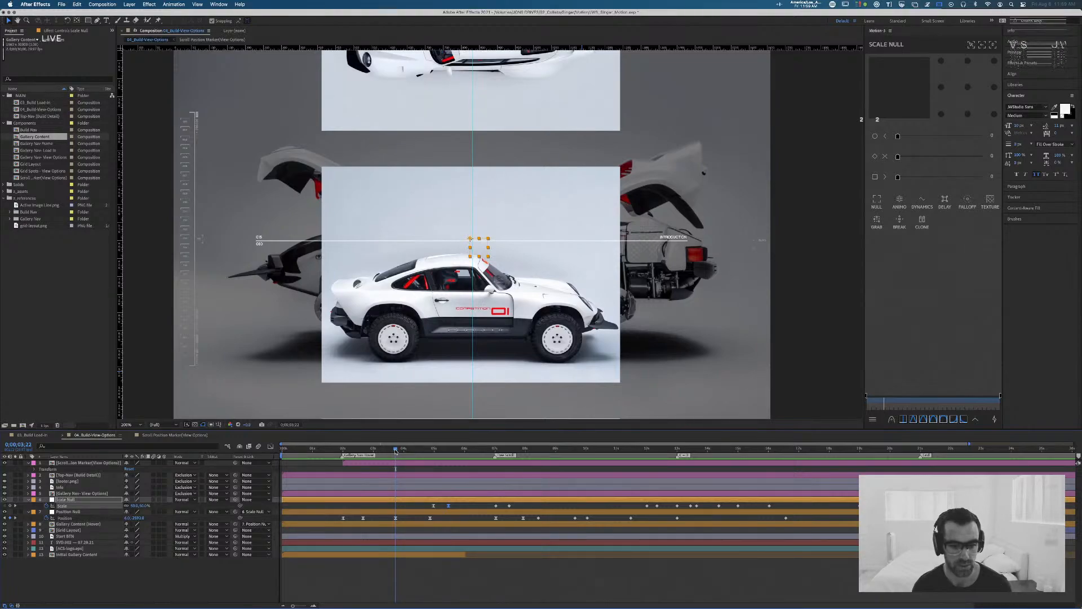
pyautogui.click(167, 435)
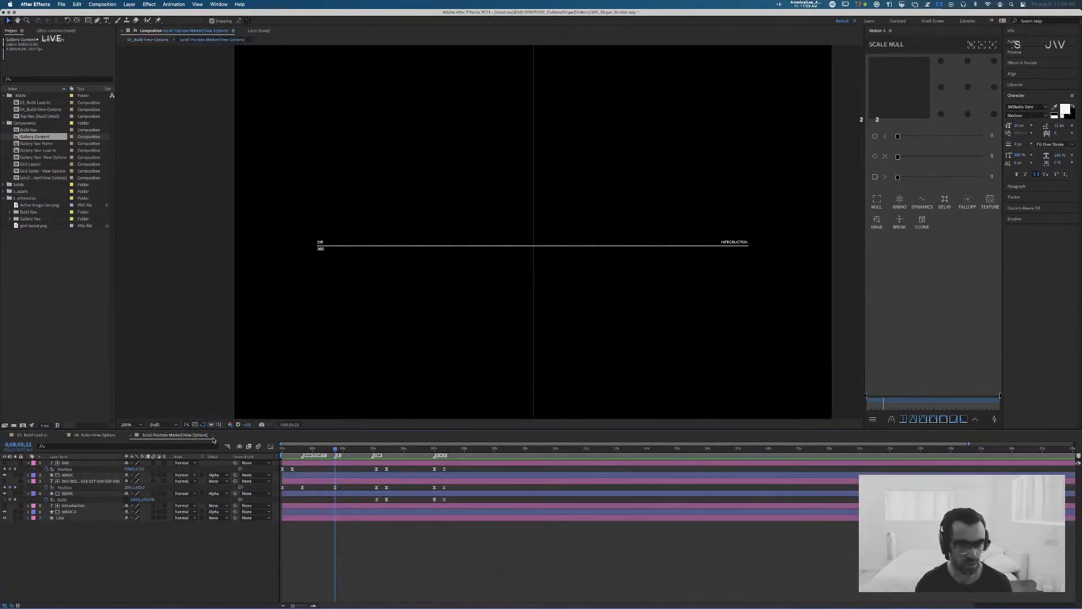
pyautogui.moveTo(336, 451)
pyautogui.mouseDown()
pyautogui.moveTo(315, 452)
pyautogui.moveTo(352, 454)
pyautogui.moveTo(337, 455)
pyautogui.mouseUp()
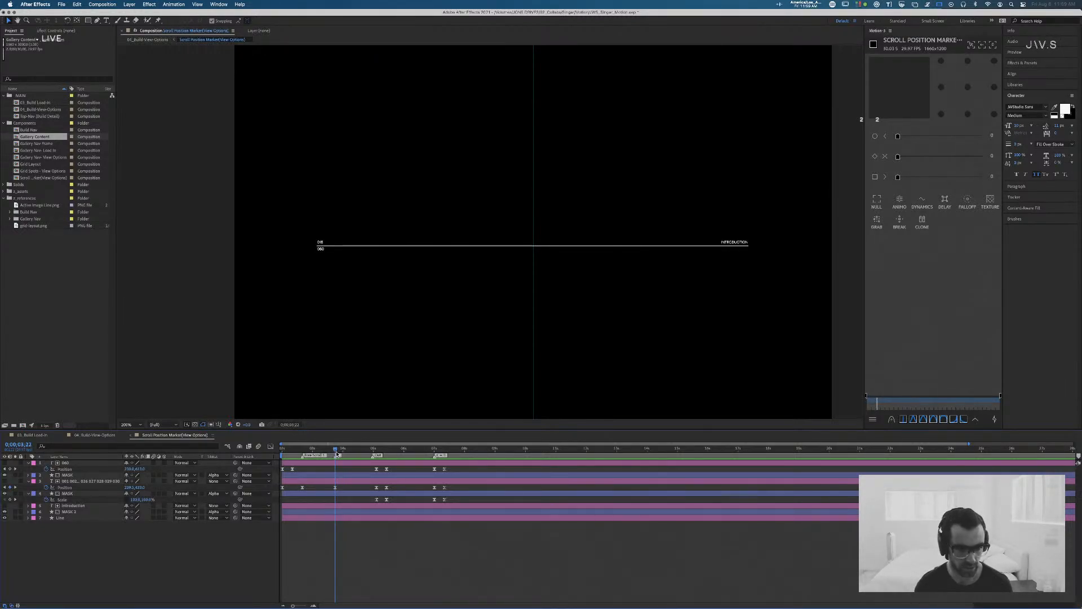
pyautogui.click(84, 482)
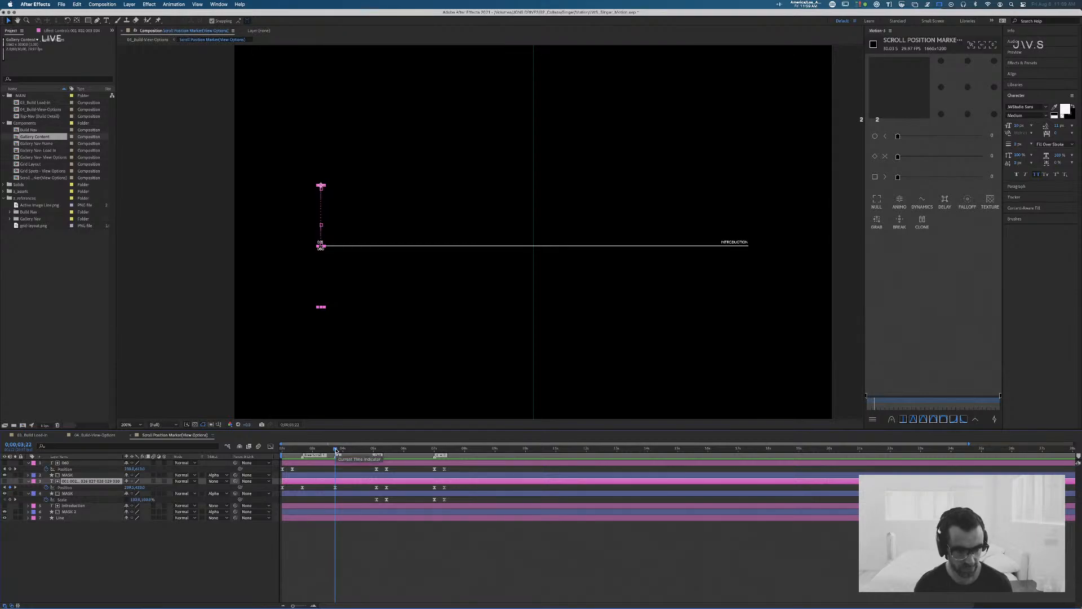
# Step: Compare the Scroll Position Marker composition with the gallery movement in the view-options composition, ending on the view-options composition
pyautogui.click(93, 435)
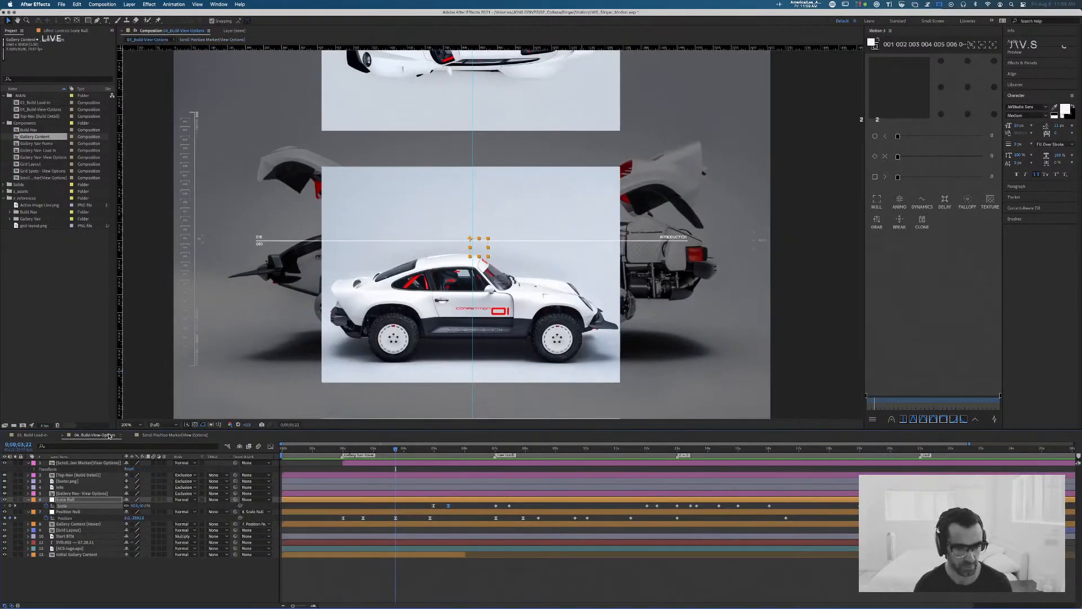
pyautogui.click(169, 435)
pyautogui.click(100, 435)
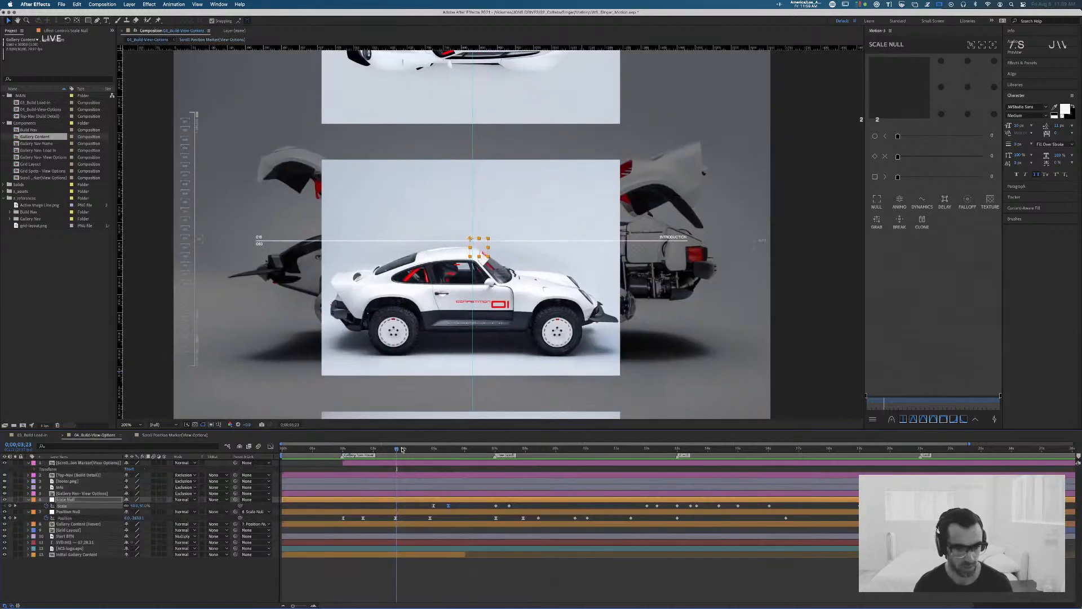
# Step: Compare the gallery at 0;00;04;26 and shift the number text layer's vertical Position to match it in the Scroll Position Marker composition
pyautogui.moveTo(402, 452); pyautogui.dragTo(431, 452)
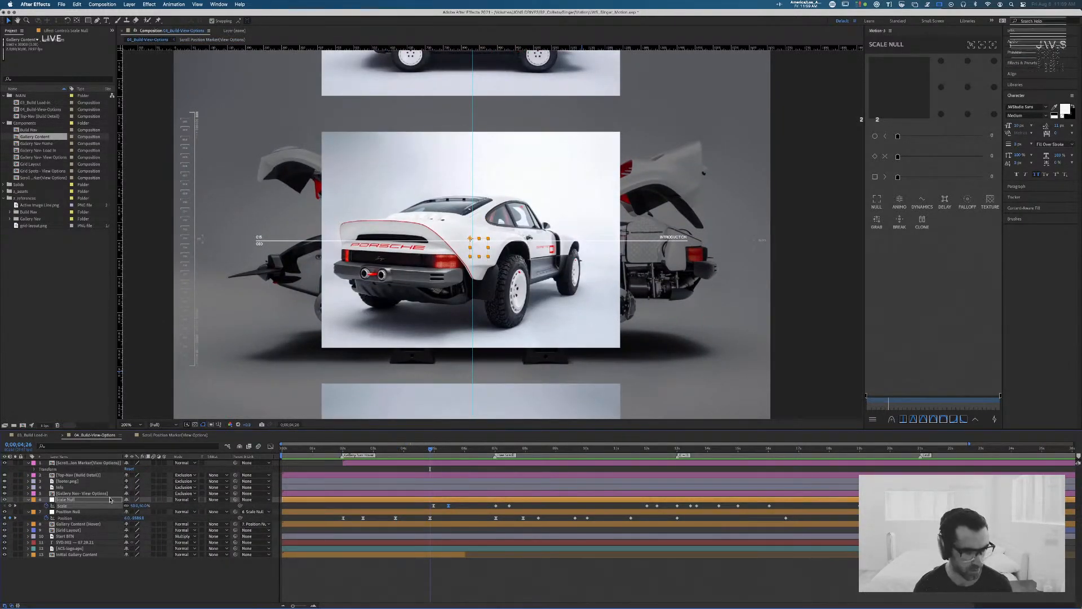
pyautogui.click(185, 437)
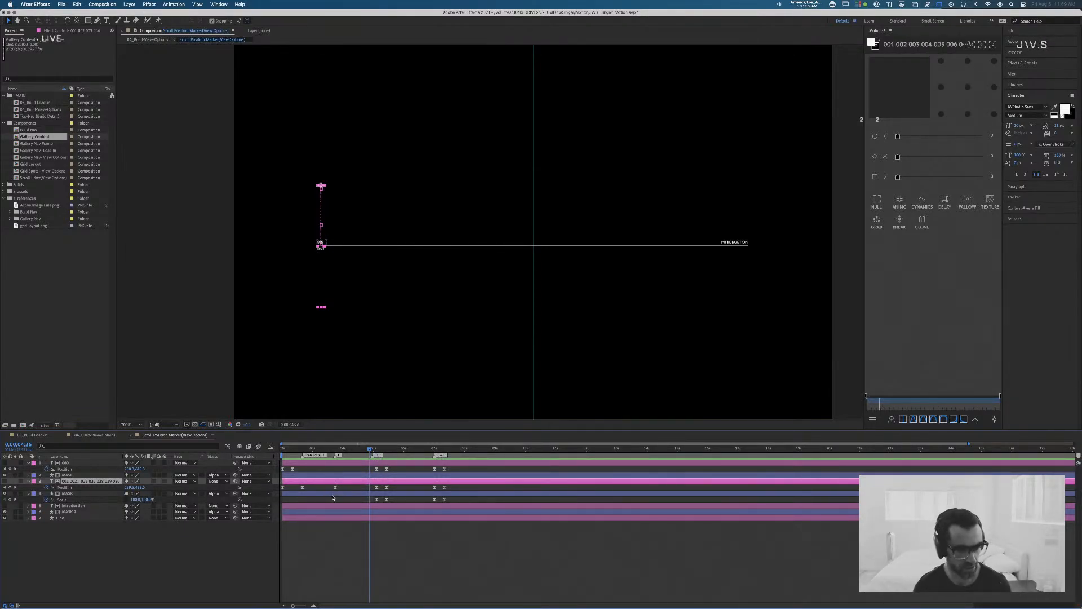
pyautogui.moveTo(139, 487)
pyautogui.mouseDown()
pyautogui.moveTo(103, 487)
pyautogui.moveTo(124, 490)
pyautogui.mouseUp()
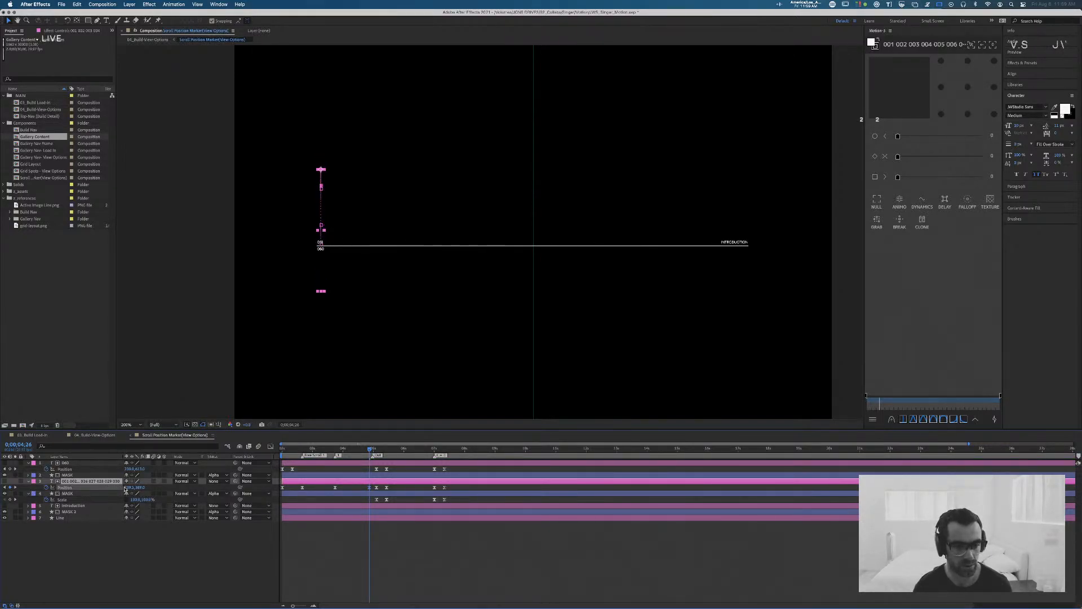
# Step: Delete the number text layer's Position keyframes that follow the one near 0;00;04;26 and check the marker's exit up to 0;00;05;13
pyautogui.click(377, 487)
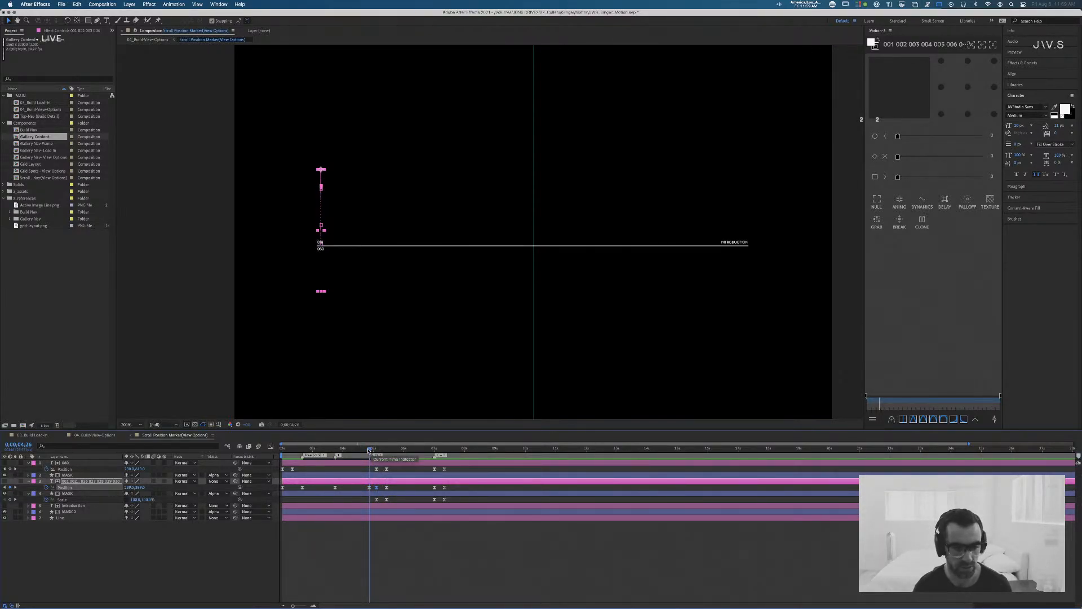
pyautogui.moveTo(368, 450); pyautogui.dragTo(368, 451)
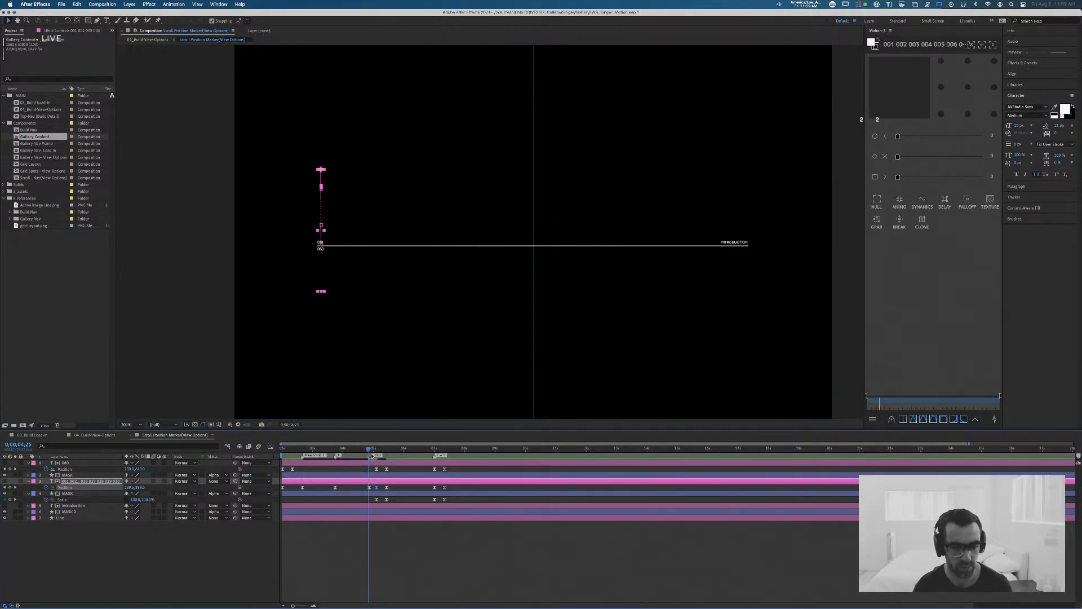
pyautogui.moveTo(397, 487); pyautogui.dragTo(373, 489)
pyautogui.moveTo(456, 488); pyautogui.dragTo(374, 488)
pyautogui.press('Delete')
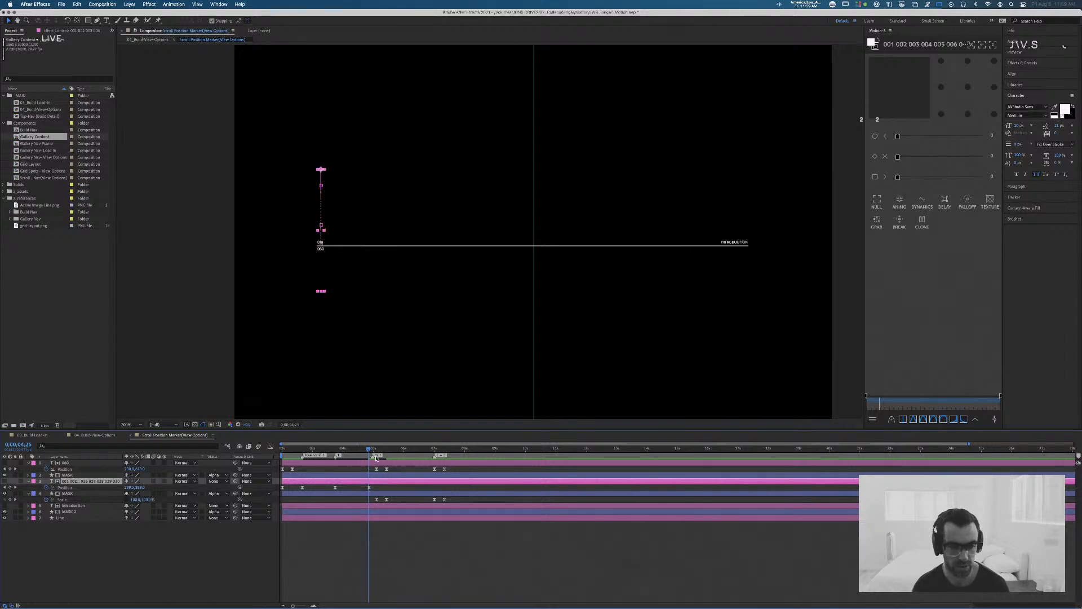
pyautogui.moveTo(368, 450)
pyautogui.mouseDown()
pyautogui.moveTo(358, 450)
pyautogui.moveTo(386, 452)
pyautogui.mouseUp()
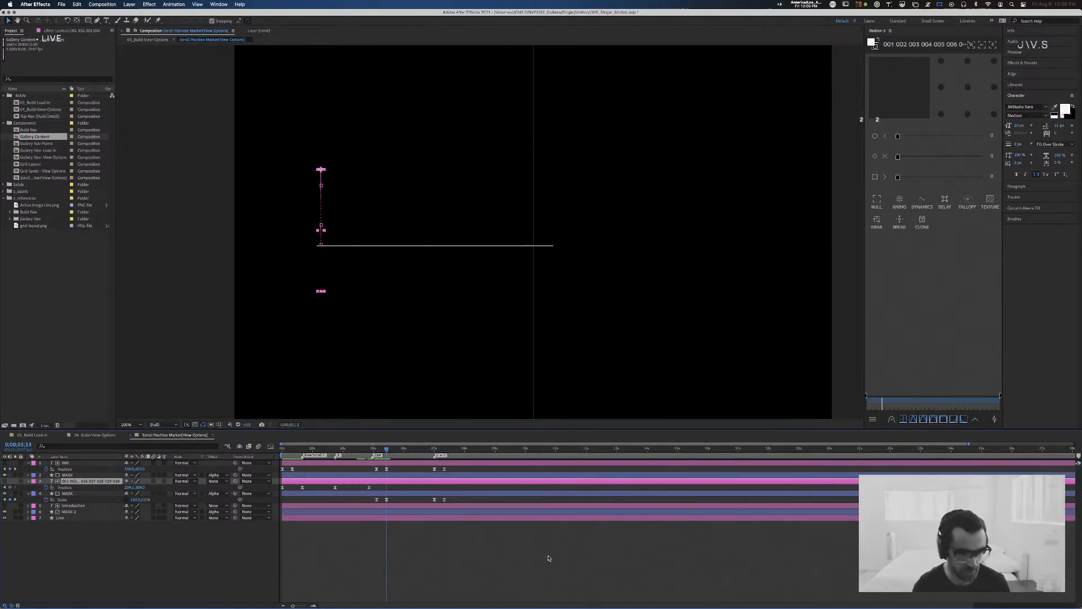
pyautogui.press('super+Tab')
pyautogui.press('super+Tab')
pyautogui.press('super+Tab')
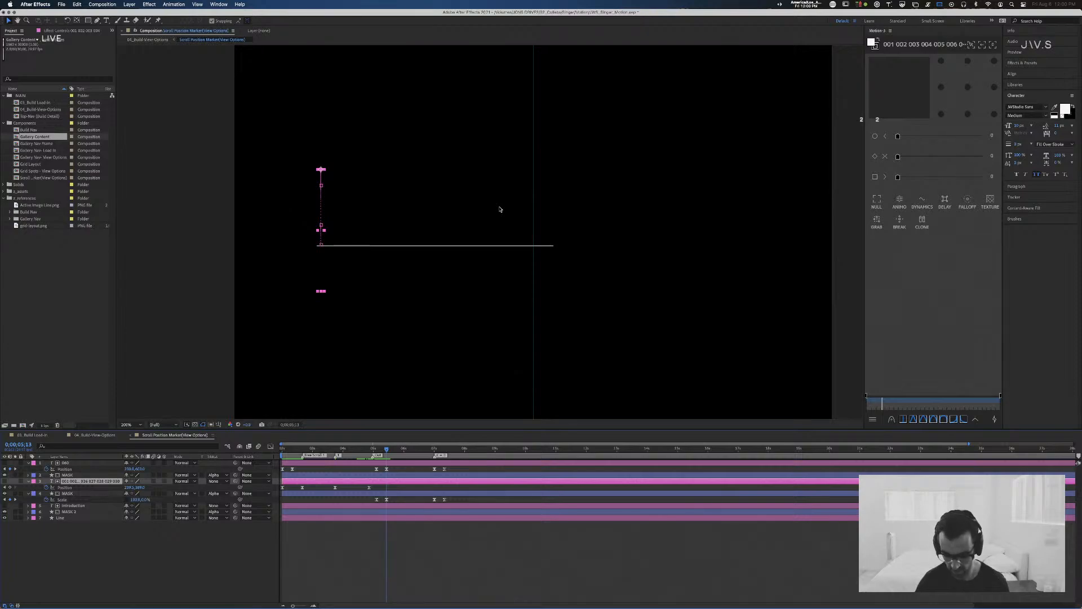
# Step: Review the Scroll Position Marker animation, then play the view-options composition from its start
pyautogui.click(432, 583)
pyautogui.press(',')
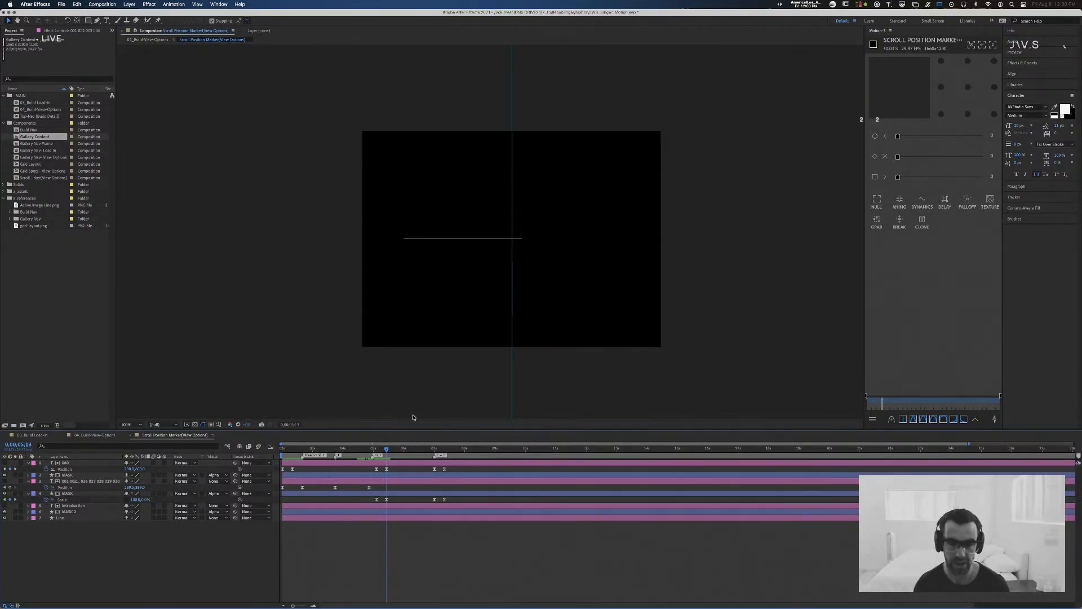
pyautogui.moveTo(384, 449)
pyautogui.mouseDown()
pyautogui.moveTo(284, 449)
pyautogui.moveTo(416, 460)
pyautogui.moveTo(372, 462)
pyautogui.mouseUp()
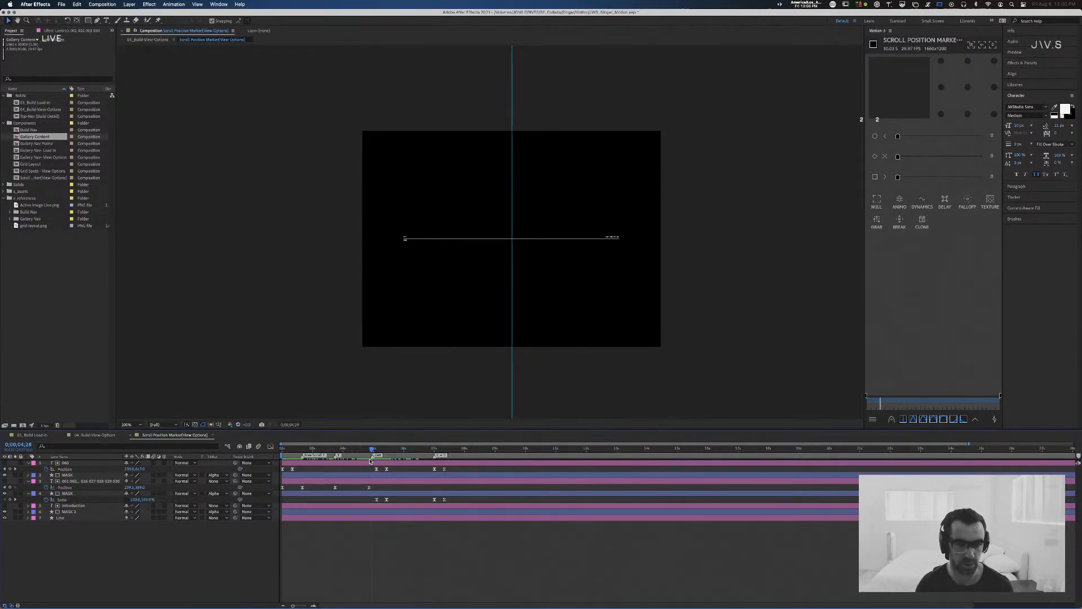
pyautogui.moveTo(302, 449); pyautogui.dragTo(221, 450)
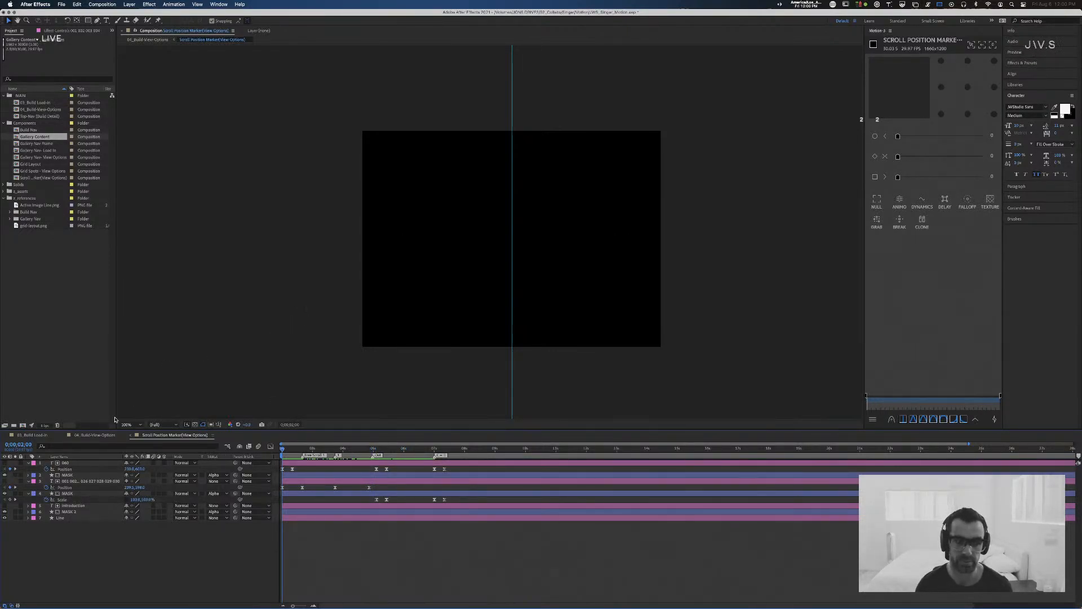
pyautogui.click(87, 435)
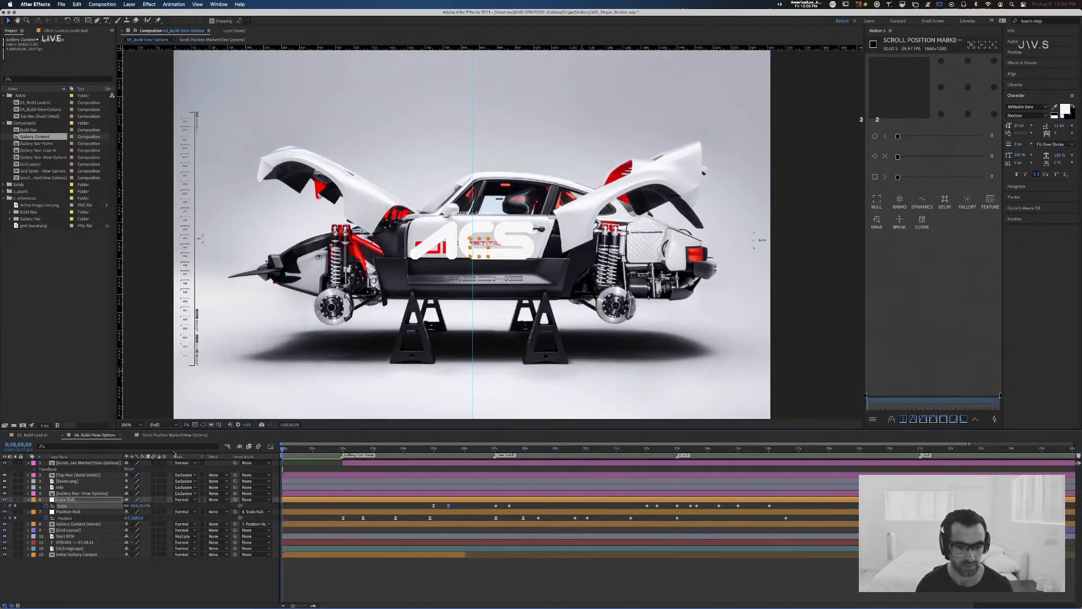
pyautogui.press('space')
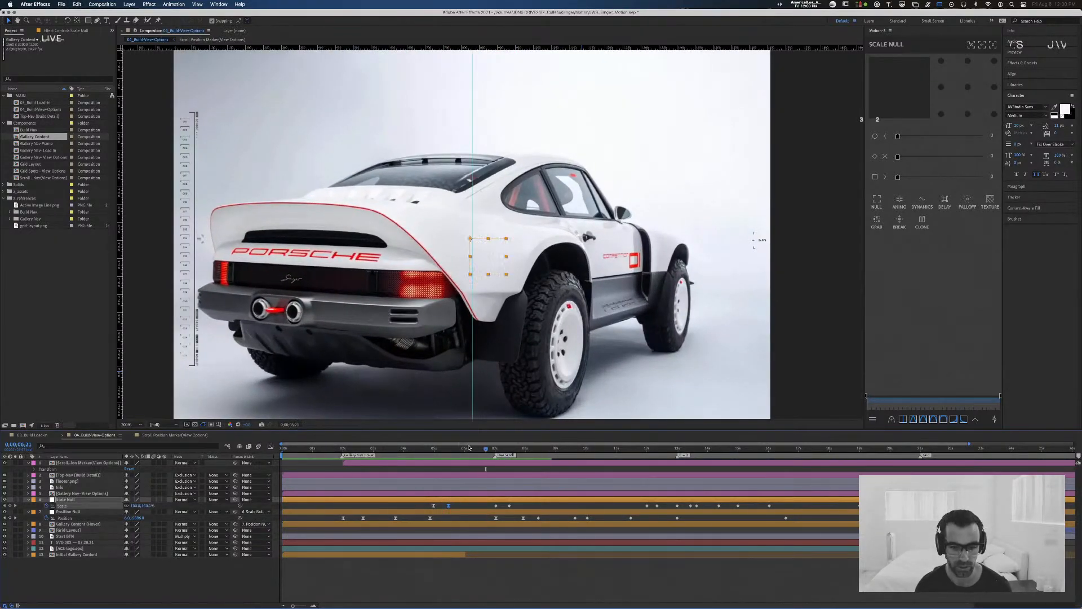
# Step: Move the Line layer's Scale keyframe following 0;00;04;29 slightly earlier, roughly in line with the mask's Scale keyframe
pyautogui.click(432, 449)
pyautogui.moveTo(434, 453)
pyautogui.mouseDown()
pyautogui.moveTo(458, 452)
pyautogui.moveTo(434, 451)
pyautogui.mouseUp()
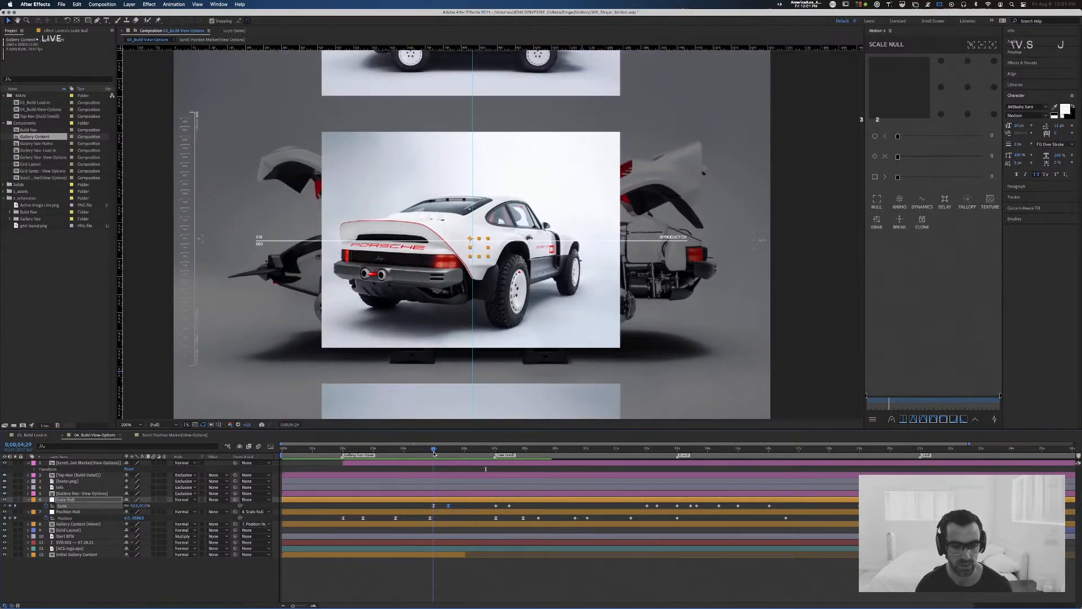
pyautogui.click(185, 435)
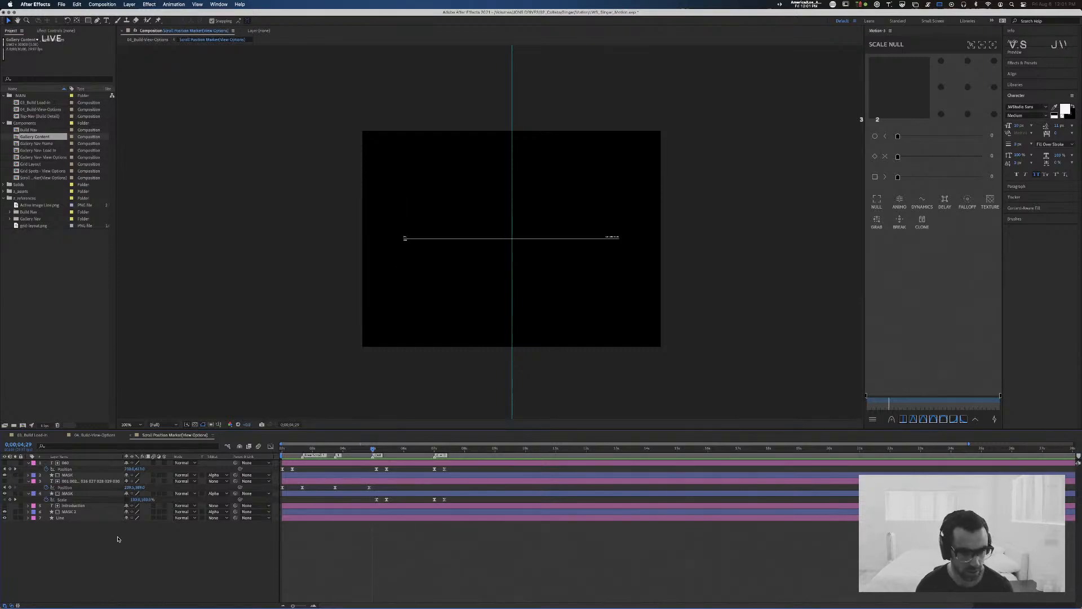
pyautogui.click(84, 518)
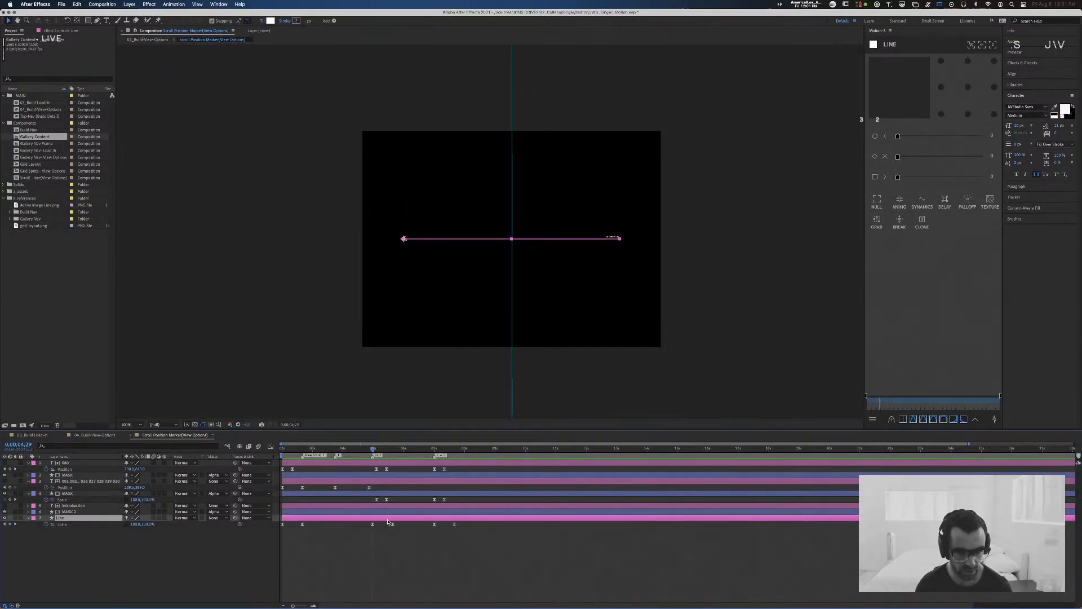
pyautogui.moveTo(399, 524); pyautogui.dragTo(390, 527)
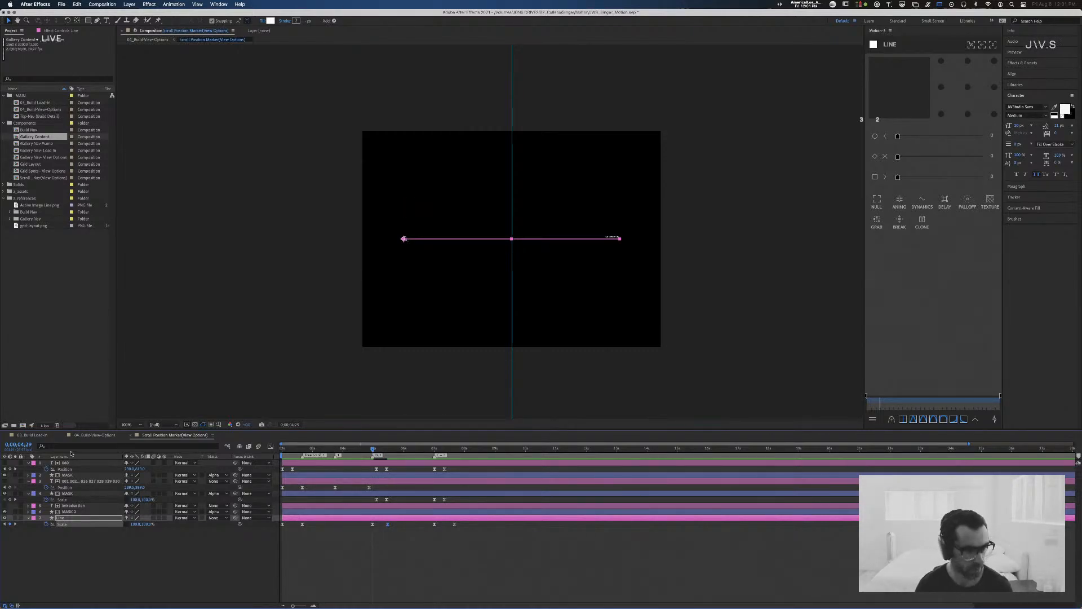
# Step: Play back the view-options composition with the retimed scroll marker and inspect the gallery up to 0;00;04;00
pyautogui.click(110, 436)
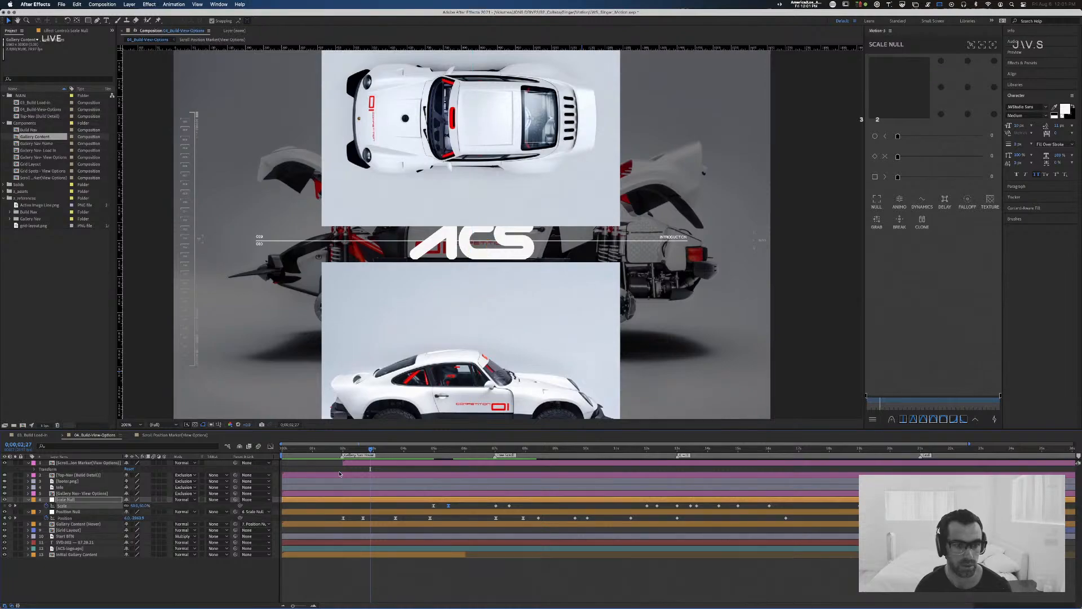
pyautogui.press('space')
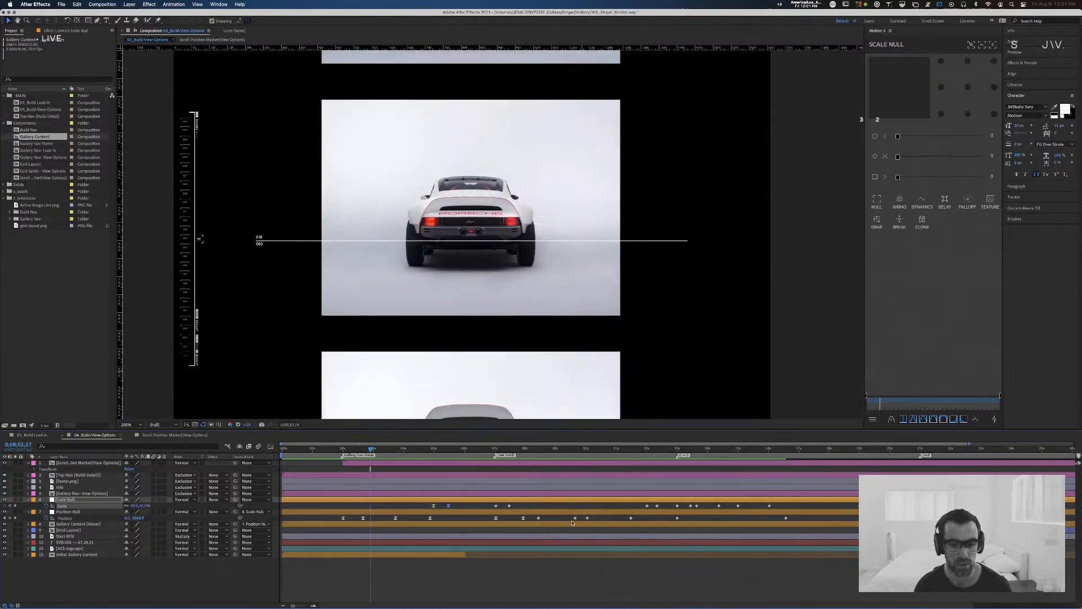
pyautogui.press('space')
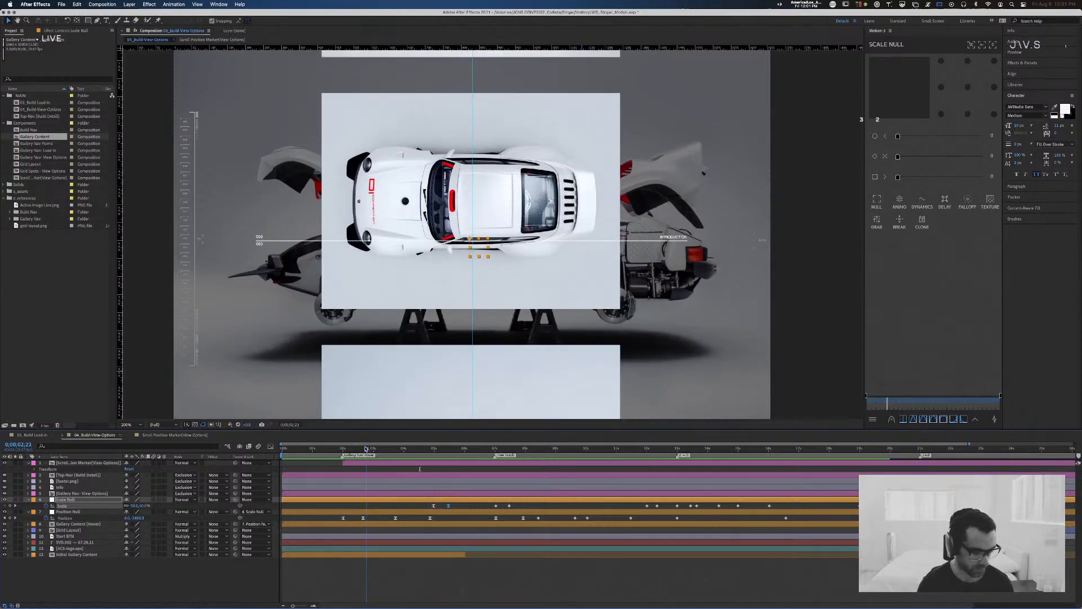
pyautogui.moveTo(362, 447)
pyautogui.mouseDown()
pyautogui.moveTo(337, 447)
pyautogui.moveTo(365, 447)
pyautogui.mouseUp()
pyautogui.moveTo(371, 448); pyautogui.dragTo(405, 451)
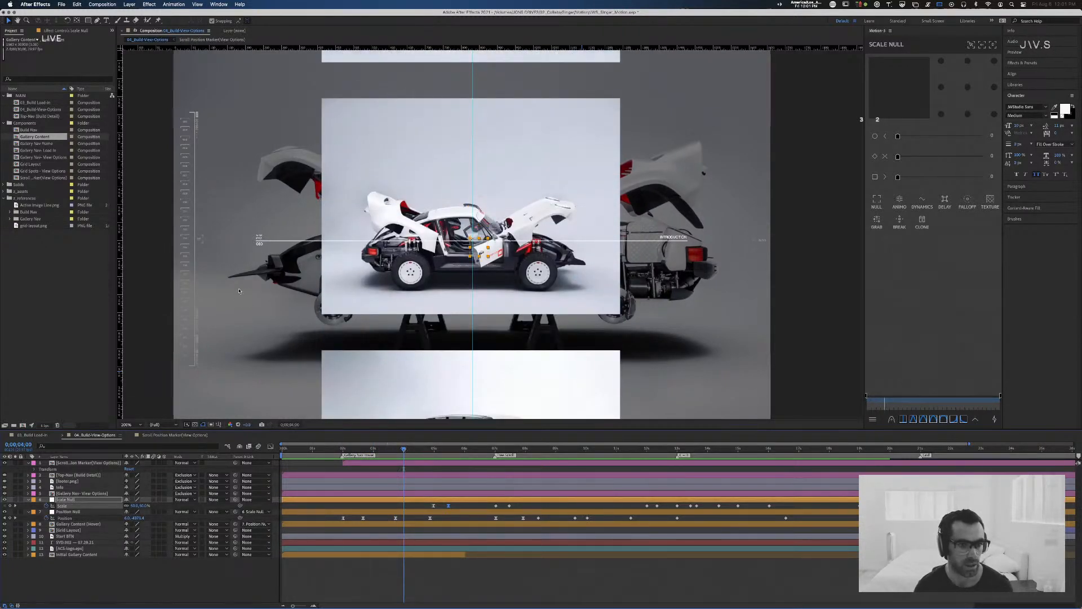
# Step: Set the Initial Gallery Content layer's Opacity keyframe at 0;00;02;20 to 30%
pyautogui.click(163, 464)
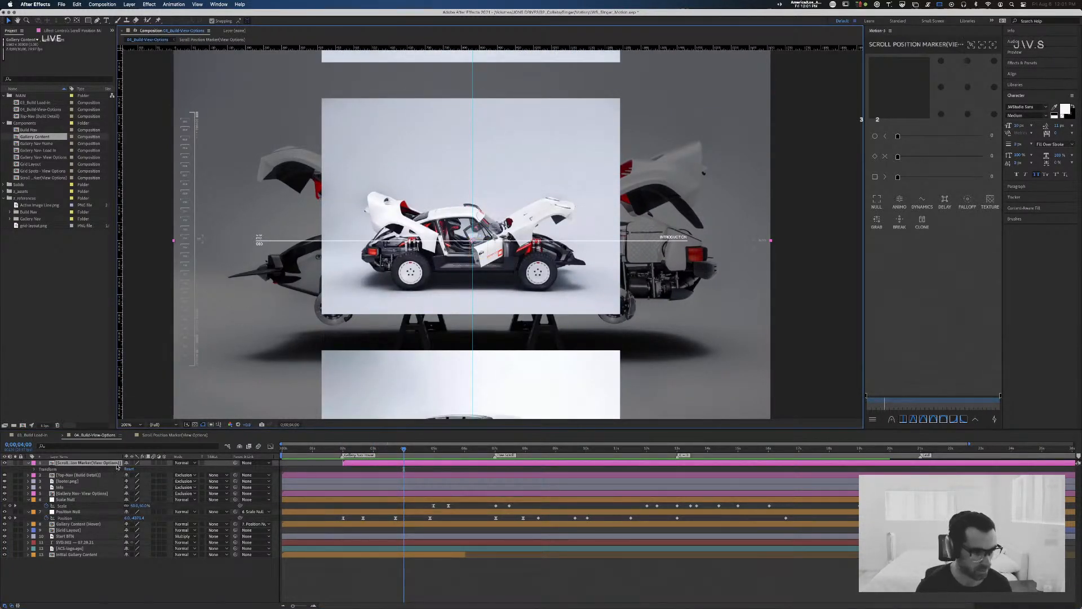
pyautogui.click(79, 553)
pyautogui.press('u')
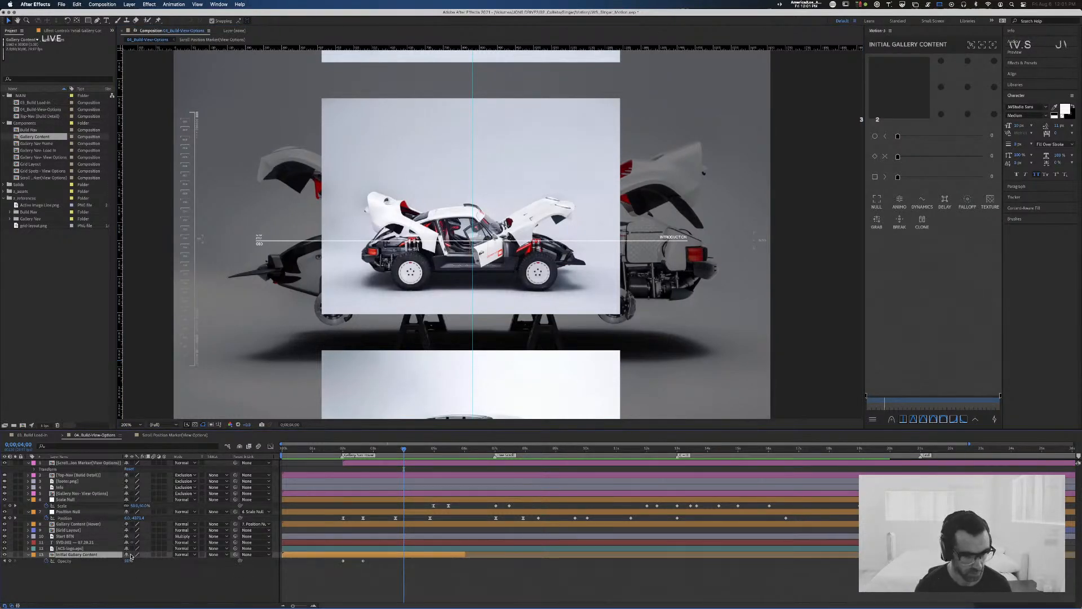
pyautogui.click(5, 561)
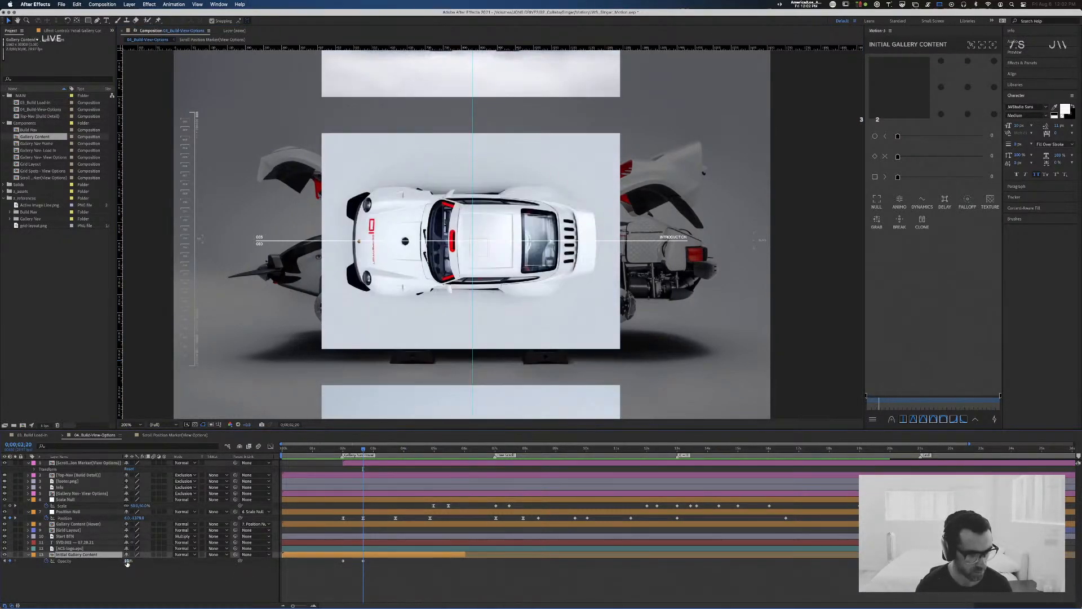
pyautogui.click(128, 561)
pyautogui.write('30')
pyautogui.press('Return')
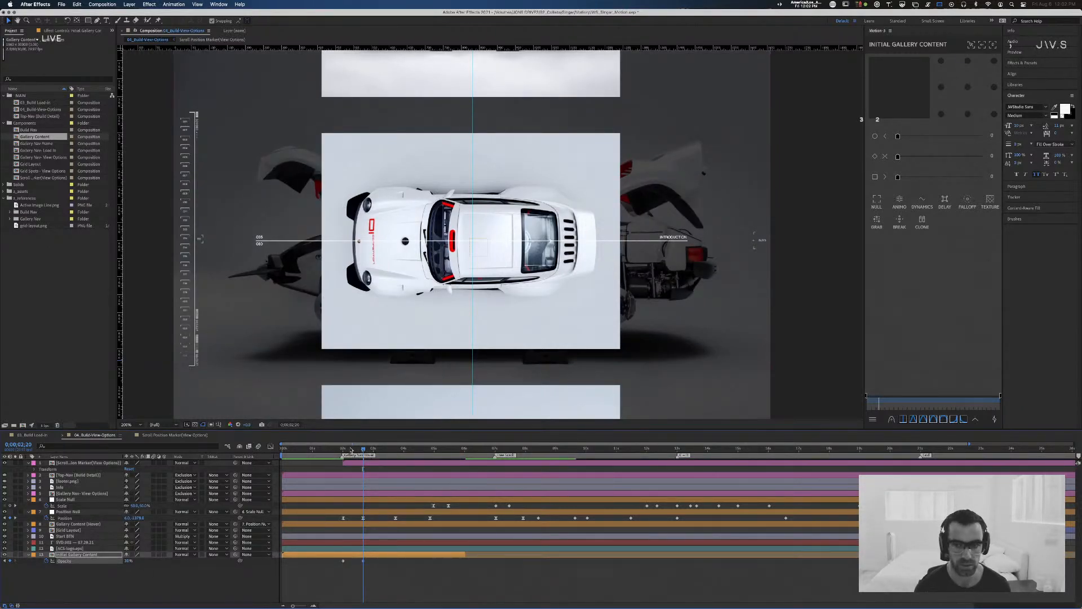
# Step: Shift Initial Gallery Content's second Opacity keyframe earlier, to just before 0;00;02;14, and preview the fade
pyautogui.moveTo(333, 449); pyautogui.dragTo(357, 450)
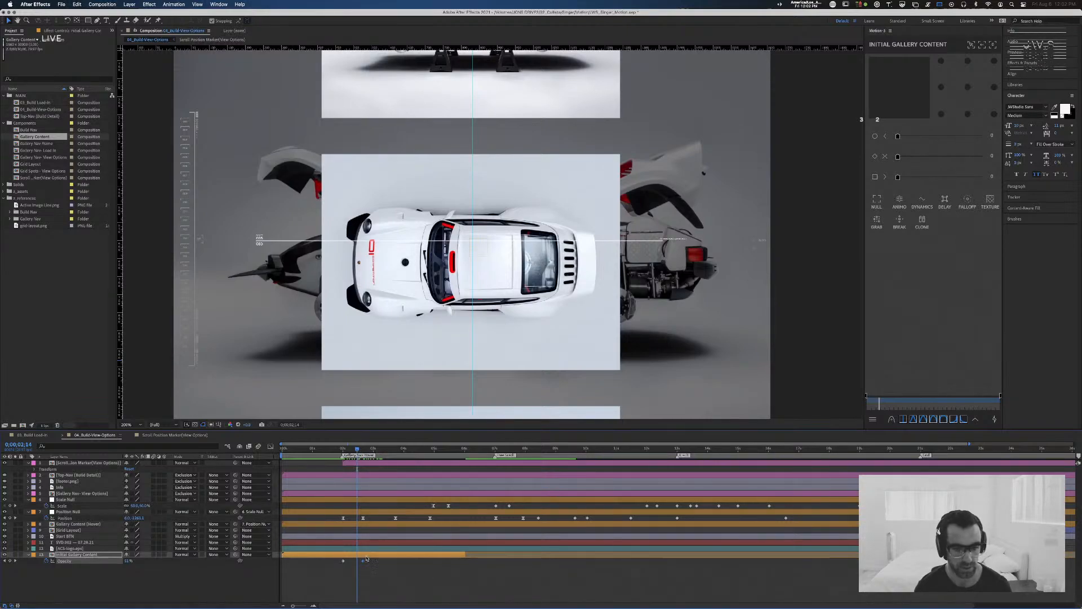
pyautogui.moveTo(361, 560); pyautogui.dragTo(352, 560)
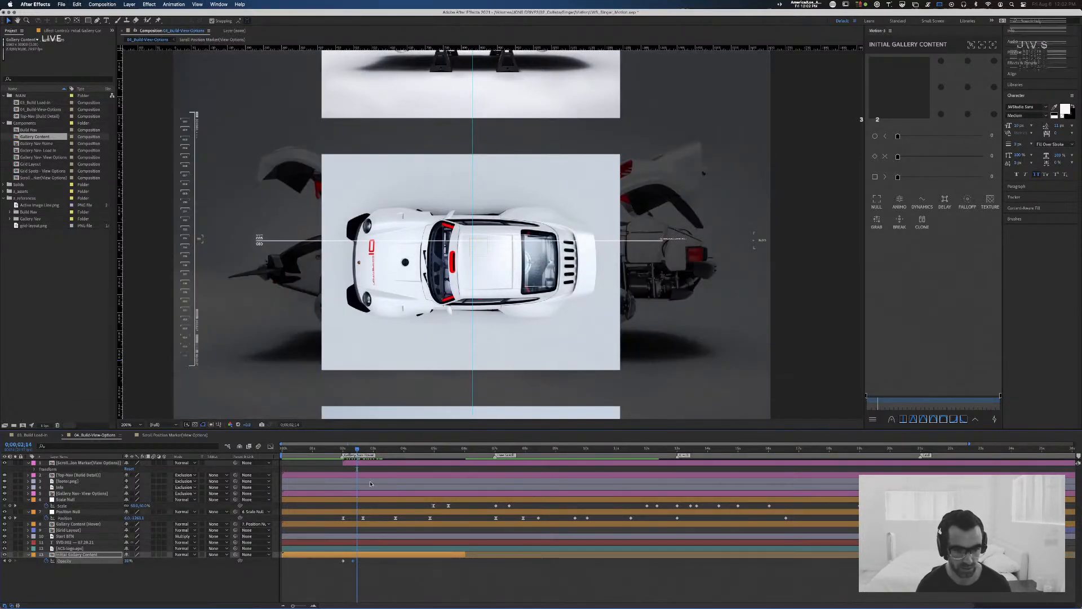
pyautogui.click(322, 449)
pyautogui.press('space')
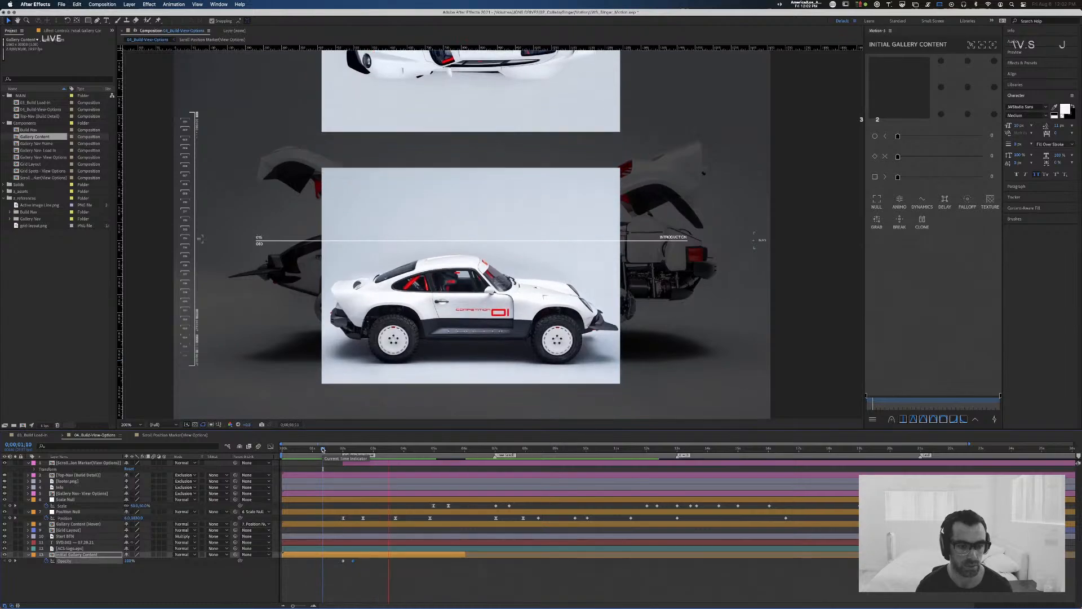
# Step: Replay the view-options animation from its start and again from 0;00;01;26 to judge the background fade
pyautogui.click(287, 449)
pyautogui.press('space')
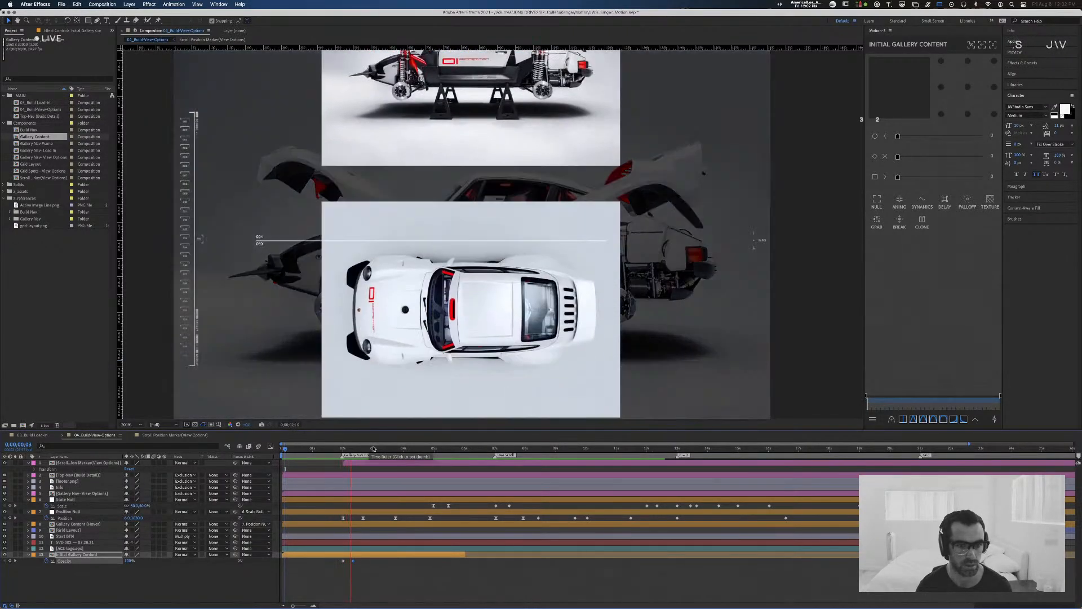
pyautogui.press('space')
pyautogui.moveTo(340, 450)
pyautogui.mouseDown()
pyautogui.moveTo(352, 452)
pyautogui.moveTo(339, 454)
pyautogui.mouseUp()
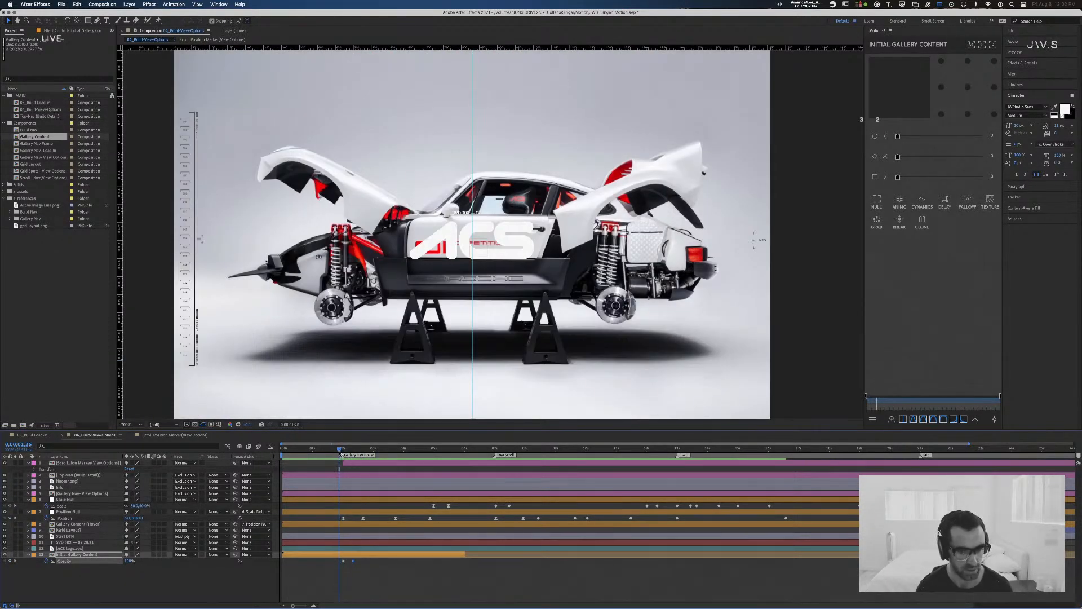
pyautogui.press('space')
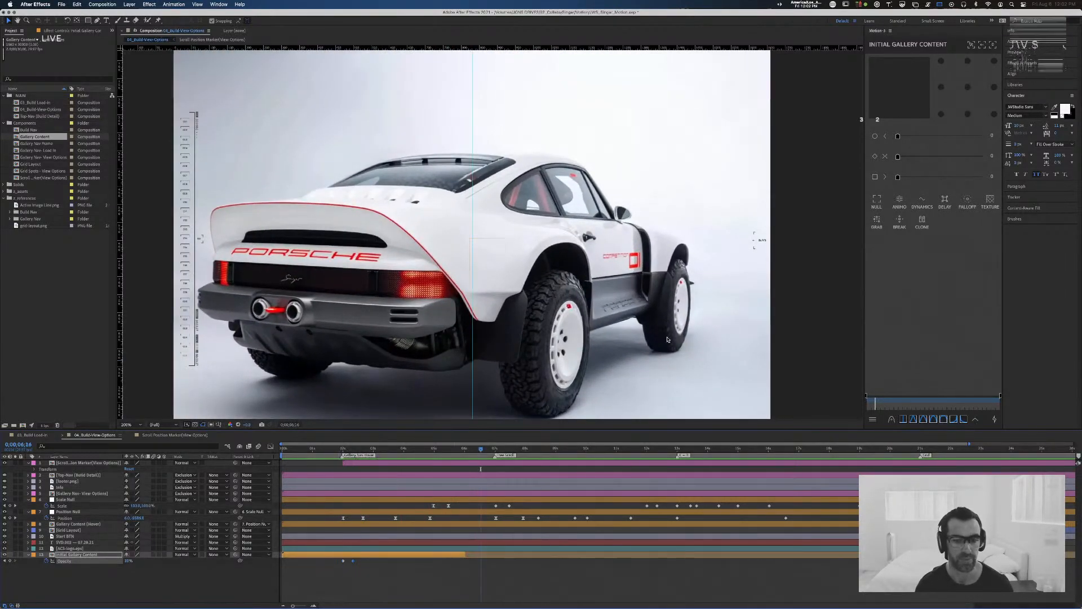
pyautogui.press('super+Tab')
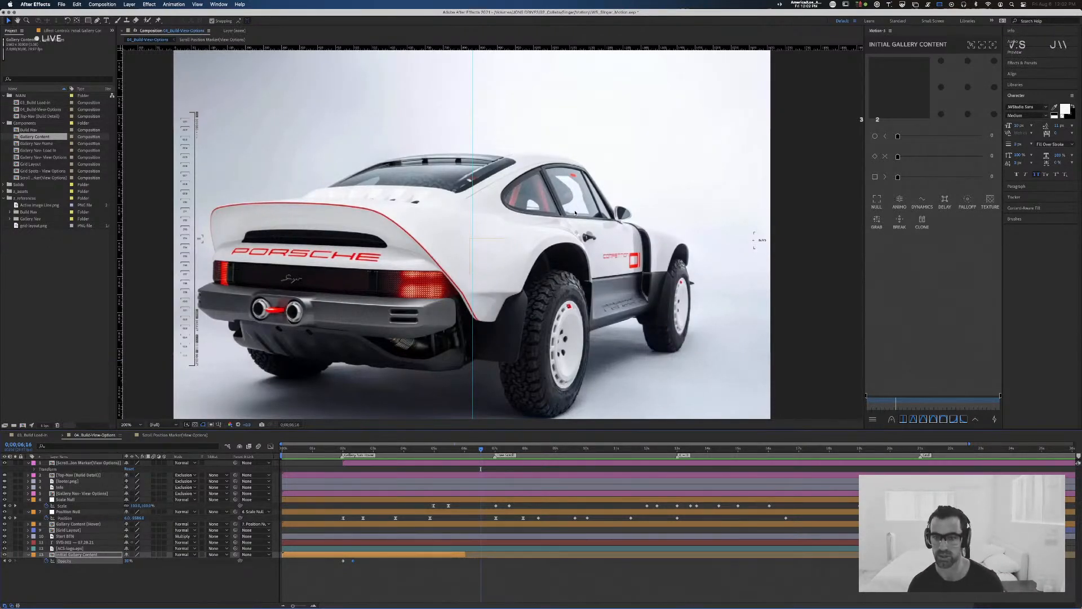
pyautogui.press('.')
pyautogui.press(',')
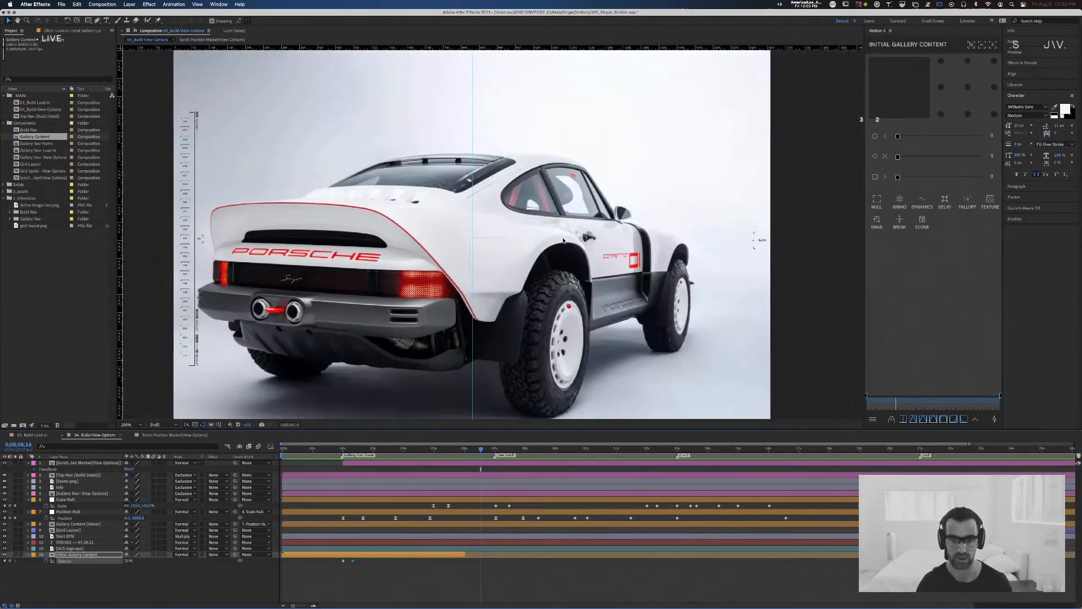
pyautogui.press('super+Tab')
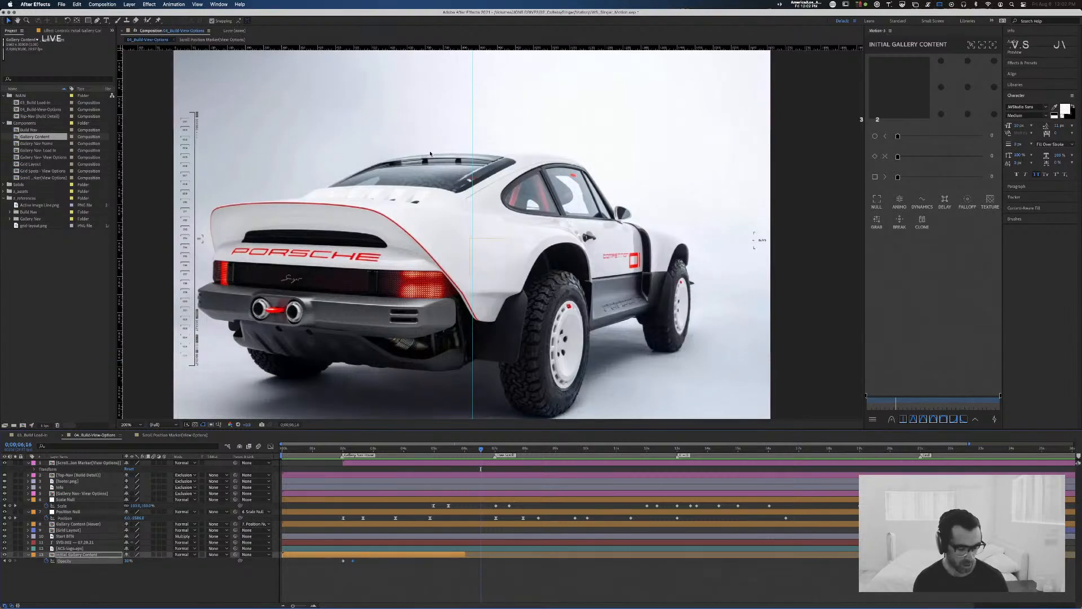
pyautogui.press(',')
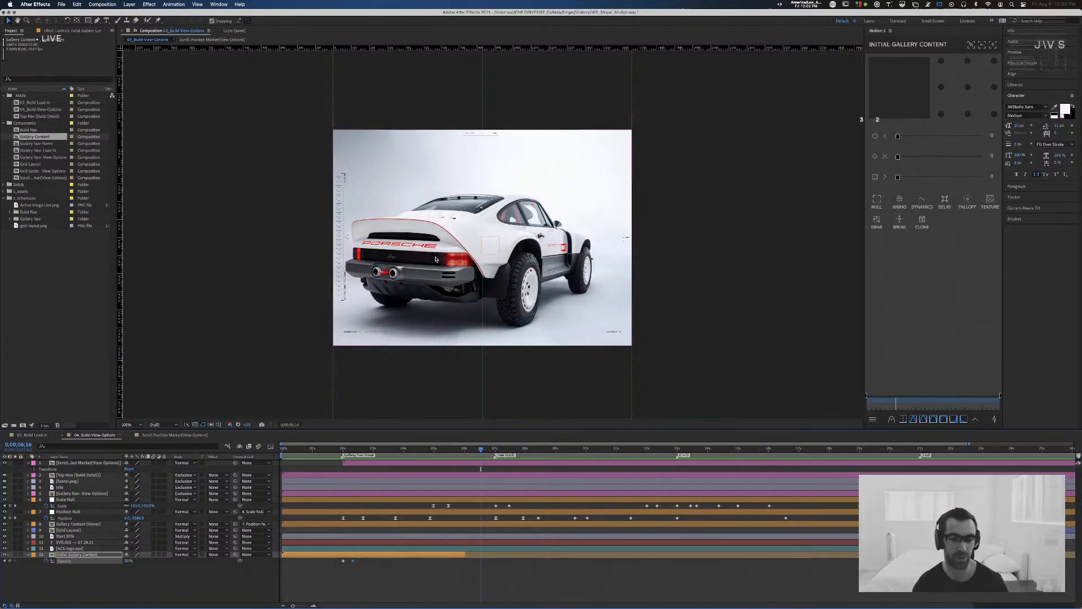
# Step: Deselect the Initial Gallery Content layer, and load jonway.studio in a new Chrome tab
pyautogui.click(679, 266)
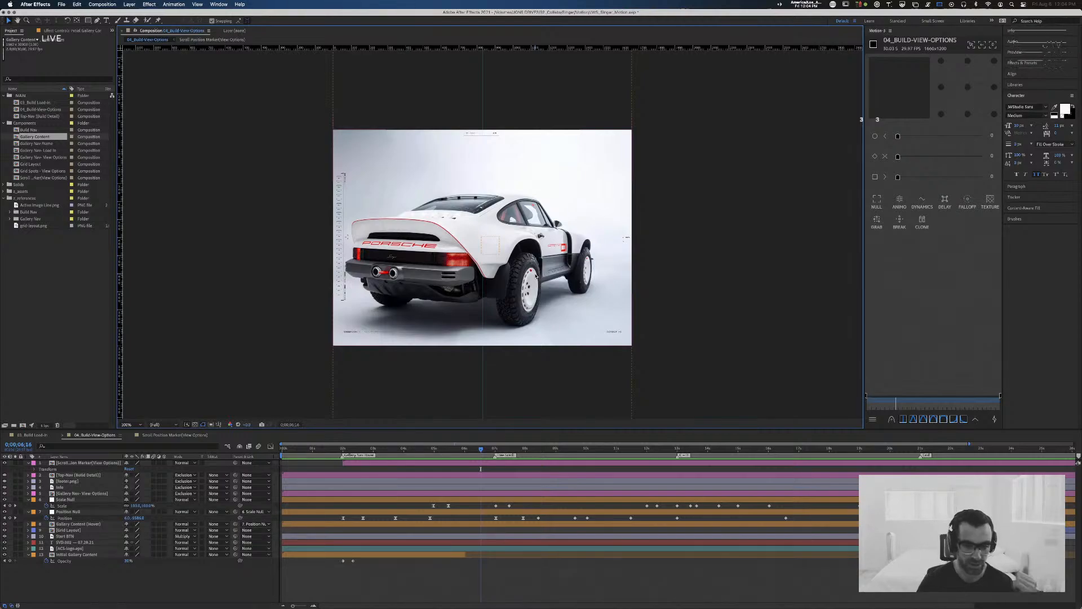
pyautogui.press('super+Tab')
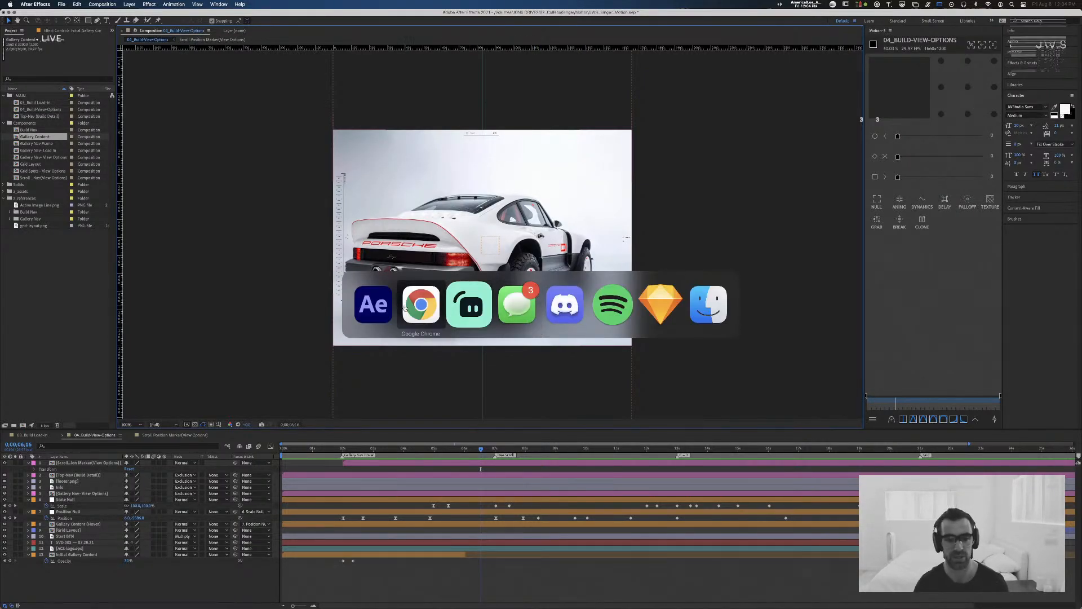
pyautogui.press('super+t')
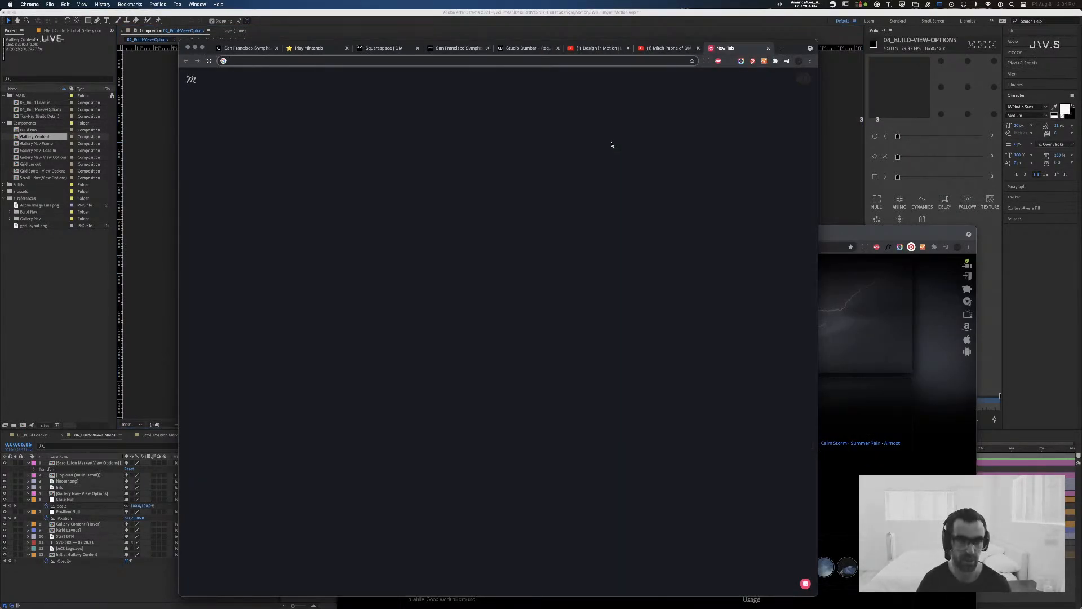
pyautogui.write('jonway.studio')
pyautogui.press('Return')
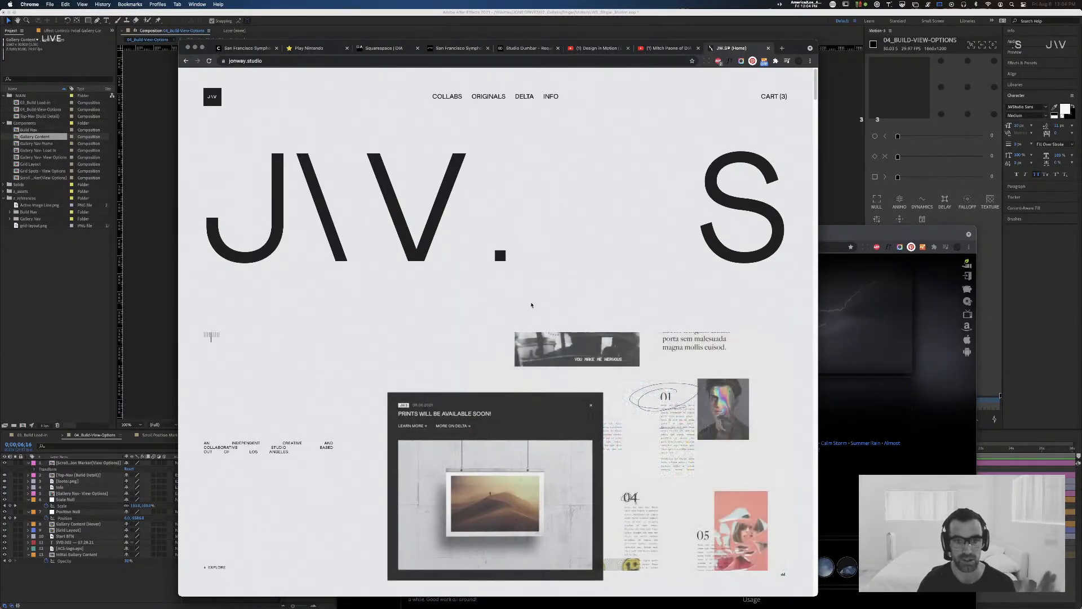
# Step: Go to the site's Originals section and open the Screensaver page from its index
pyautogui.click(488, 96)
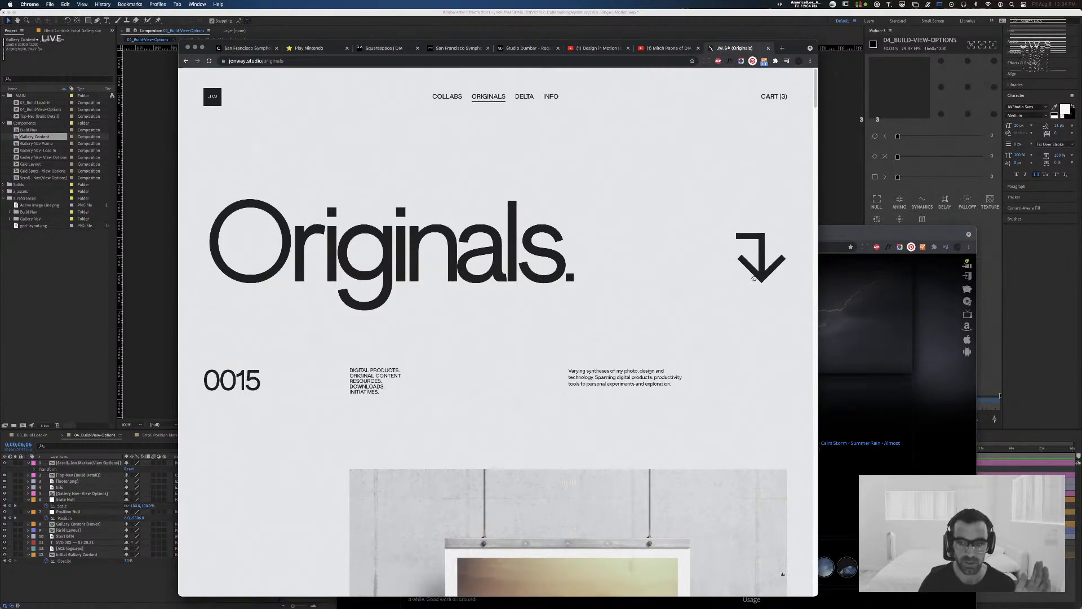
pyautogui.click(755, 273)
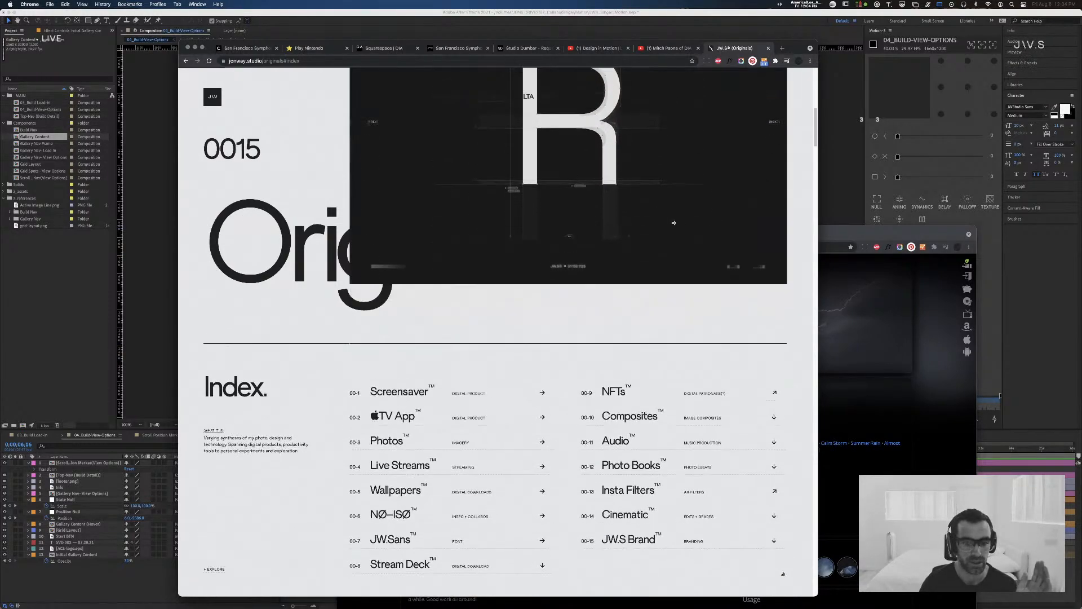
pyautogui.click(408, 385)
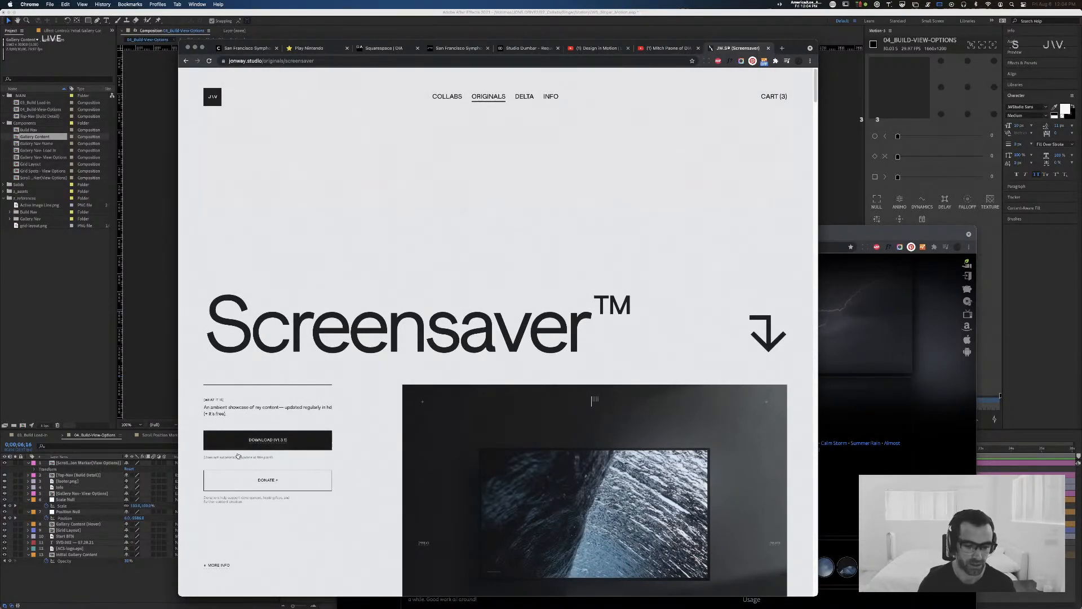
# Step: Look through the Screensaver page and its Info section, and close its tab to return to After Effects
pyautogui.scroll(-3, 326, 415)
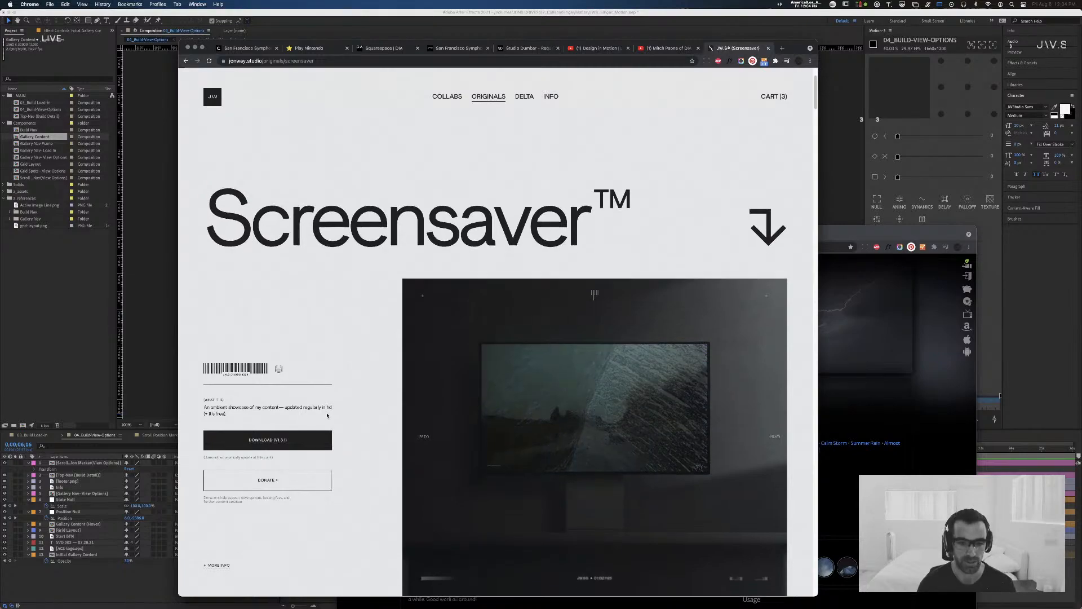
pyautogui.scroll(-5, 327, 416)
pyautogui.scroll(8, 327, 415)
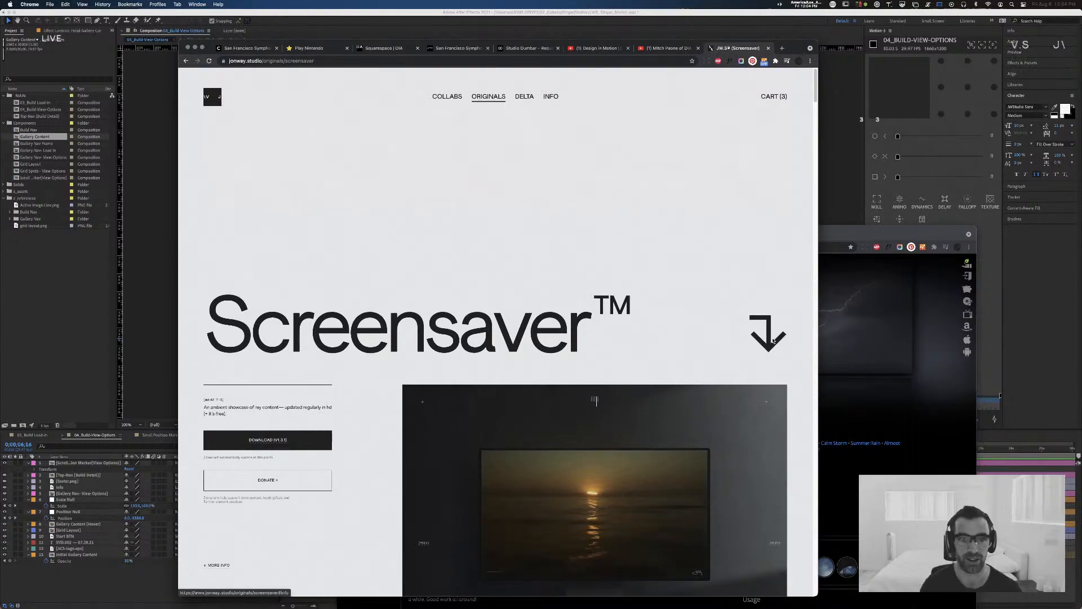
pyautogui.click(767, 340)
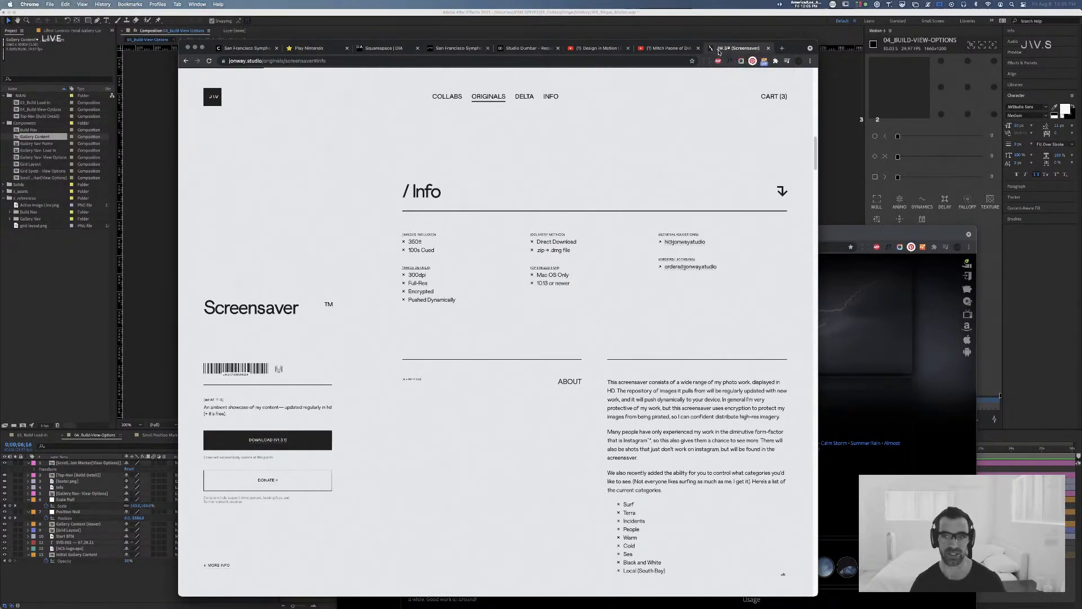
pyautogui.press('super+w')
pyautogui.click(654, 36)
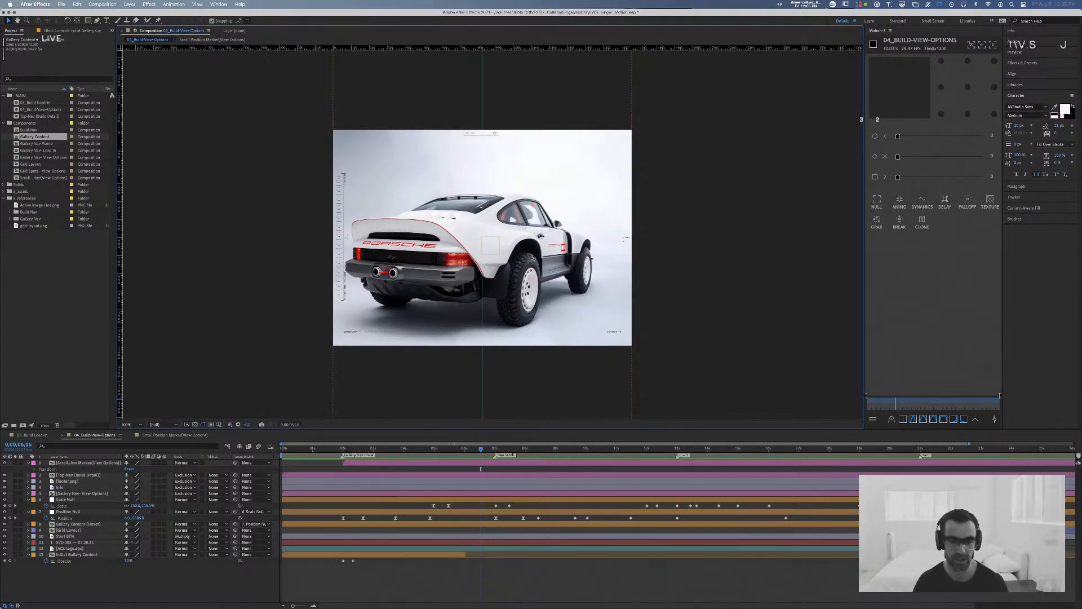
# Step: Move the view-options composition's playhead back to 0;00;05;10 to inspect the gallery image as it scales up
pyautogui.press('super+Tab')
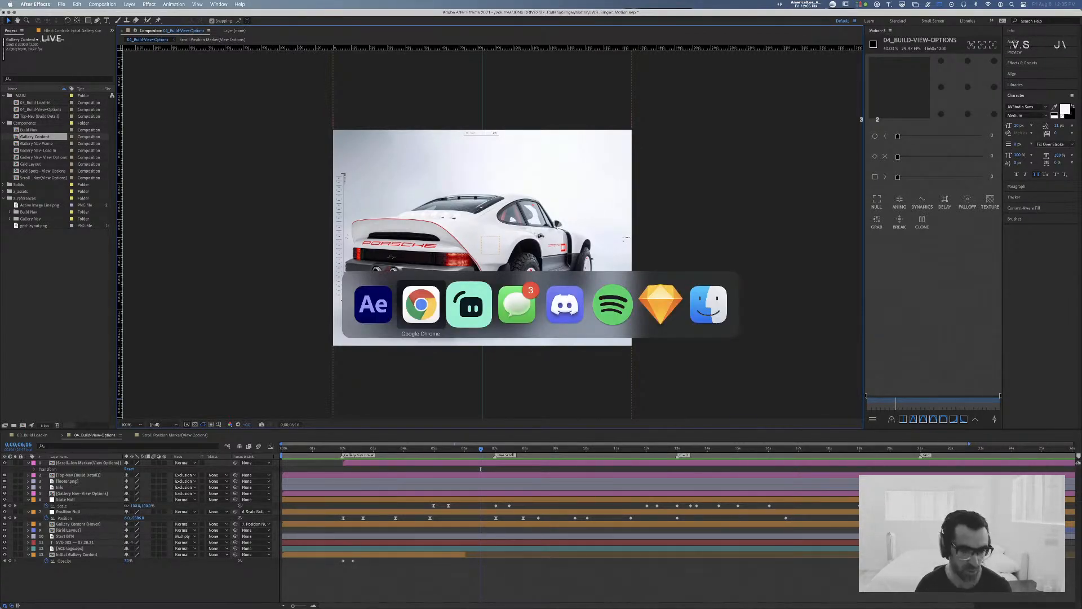
pyautogui.press('super+shift+Tab')
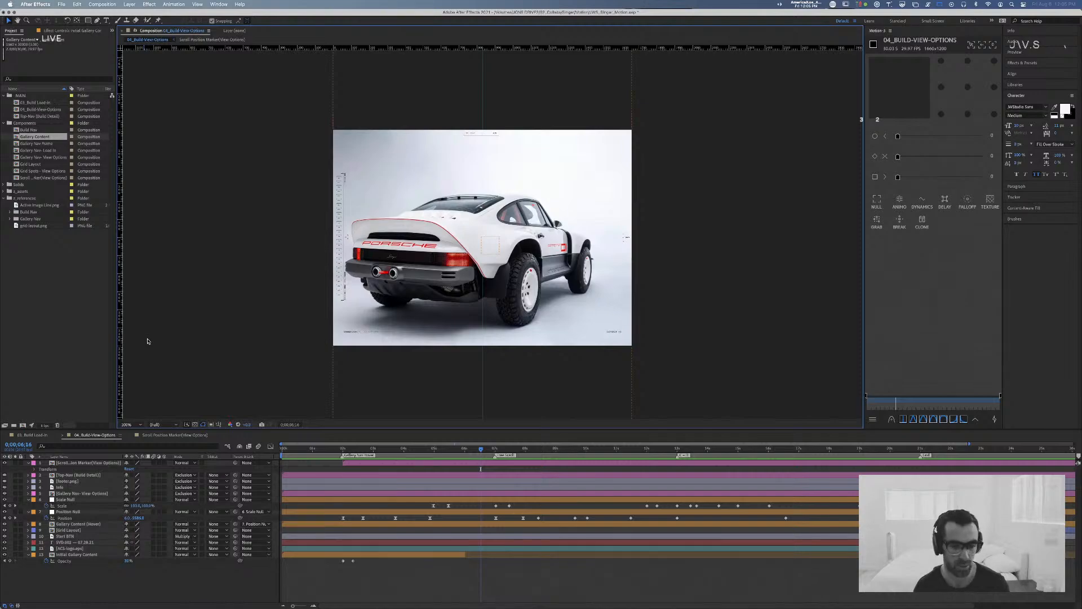
pyautogui.moveTo(466, 450)
pyautogui.mouseDown()
pyautogui.moveTo(448, 454)
pyautogui.moveTo(473, 453)
pyautogui.moveTo(459, 455)
pyautogui.mouseUp()
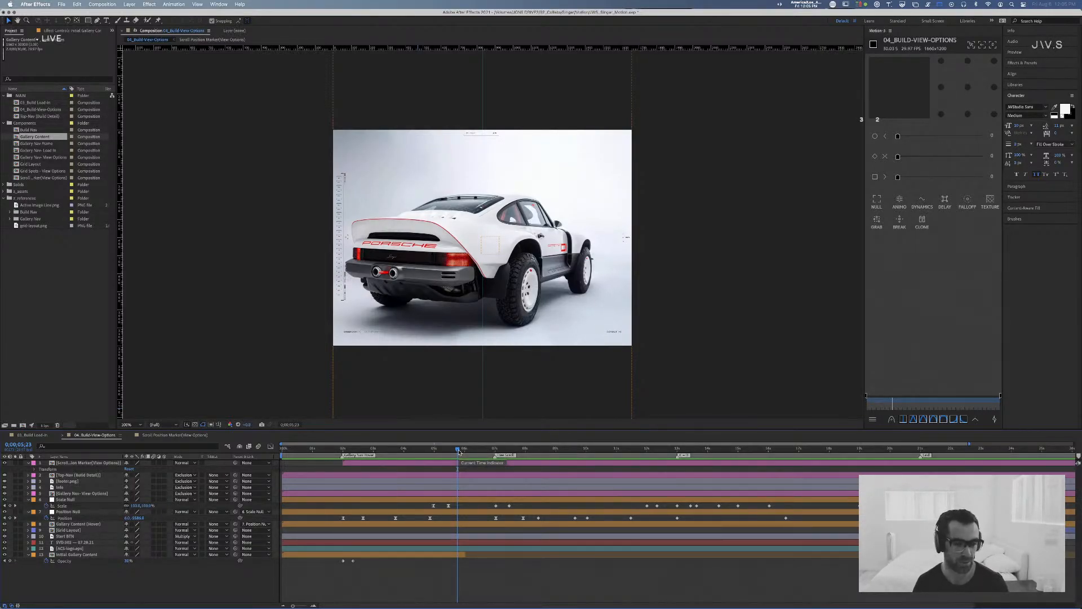
pyautogui.moveTo(459, 451)
pyautogui.mouseDown()
pyautogui.moveTo(395, 453)
pyautogui.moveTo(490, 460)
pyautogui.moveTo(446, 458)
pyautogui.mouseUp()
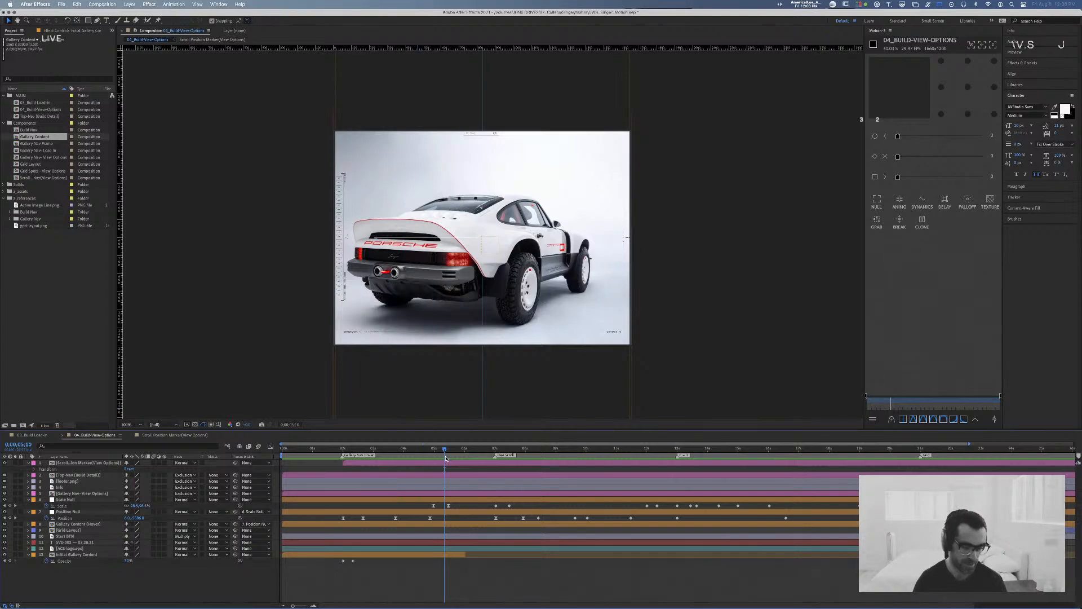
# Step: Switch to Chrome and load the jonway.studio home page in a new tab
pyautogui.press('super+Tab')
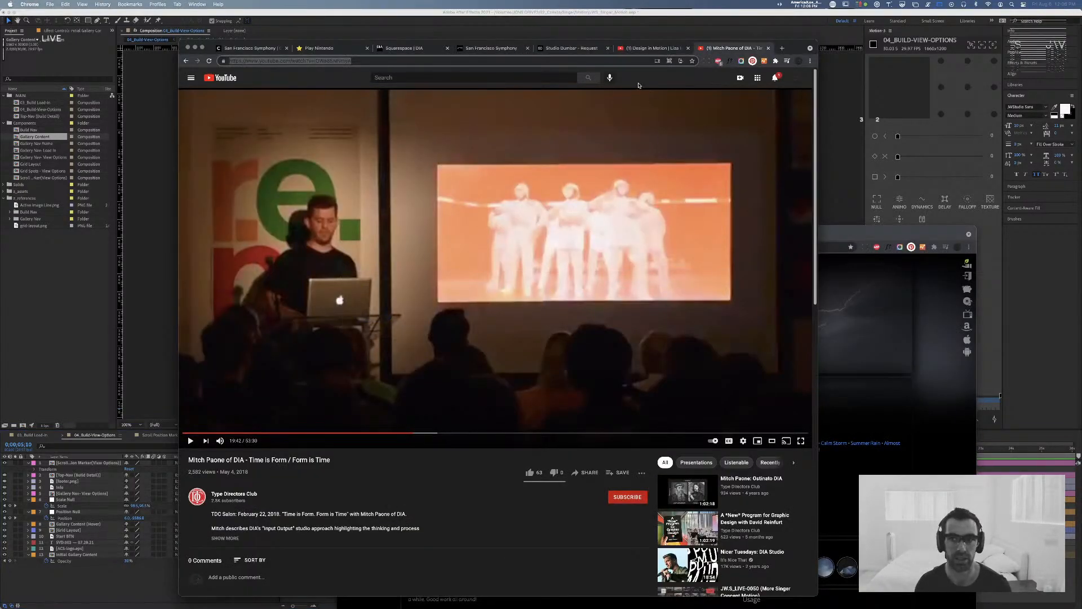
pyautogui.press('super+t')
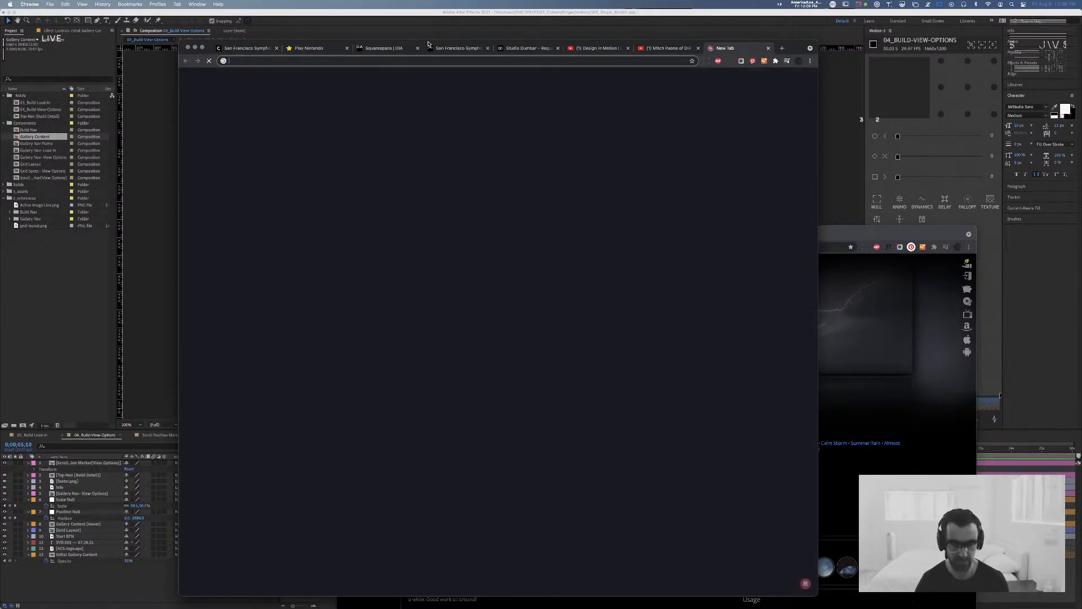
pyautogui.write('jonway.studio')
pyautogui.press('Return')
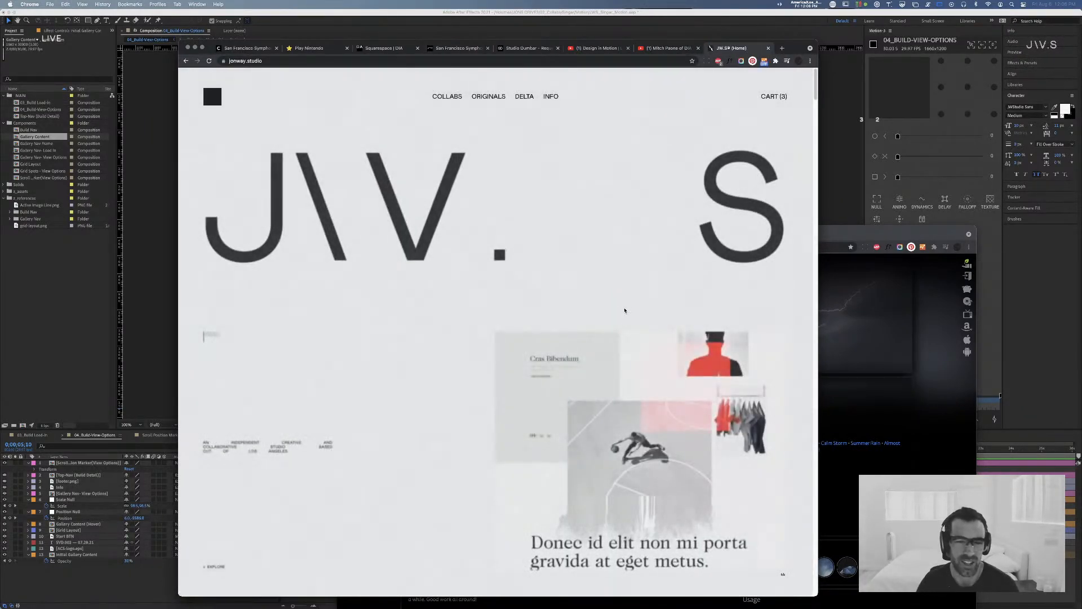
# Step: Examine how the Collabs and Originals headings and project images behave while scrolling the home page
pyautogui.scroll(-4, 606, 295)
pyautogui.scroll(-5, 605, 294)
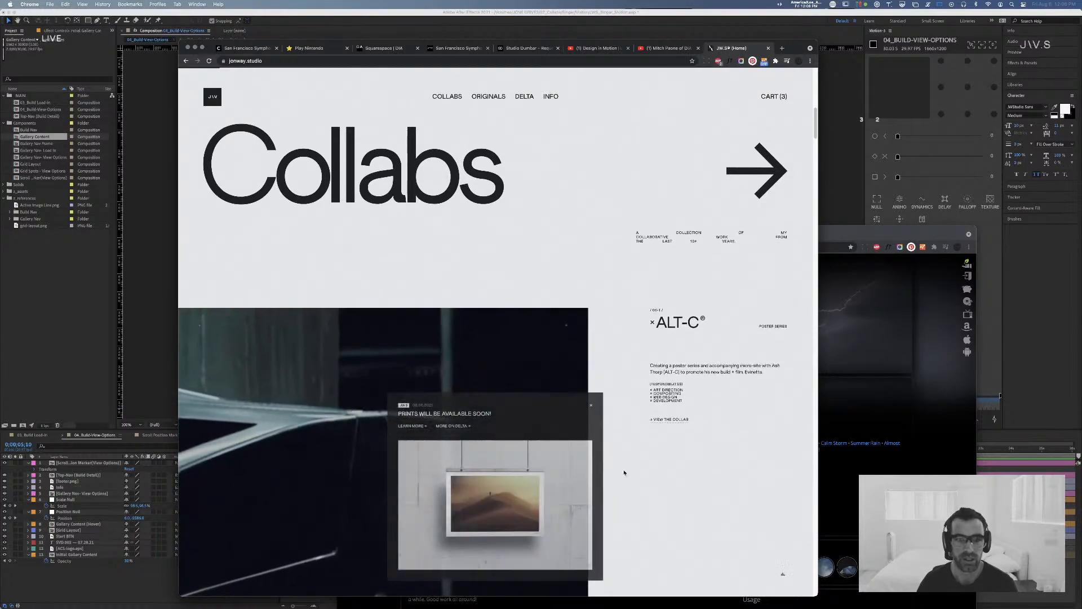
pyautogui.scroll(10, 562, 198)
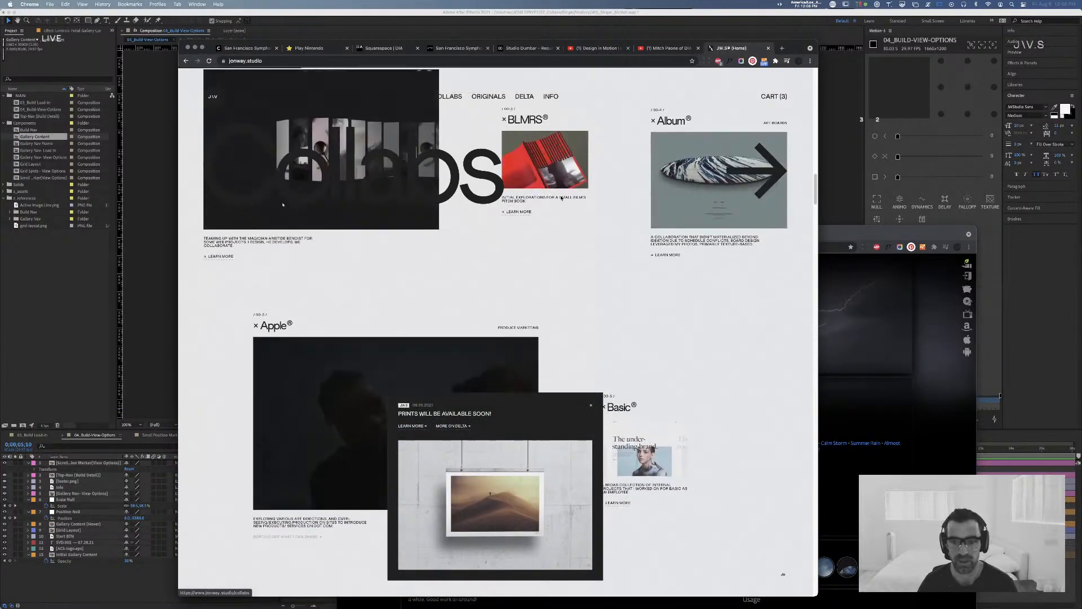
pyautogui.scroll(-8, 561, 198)
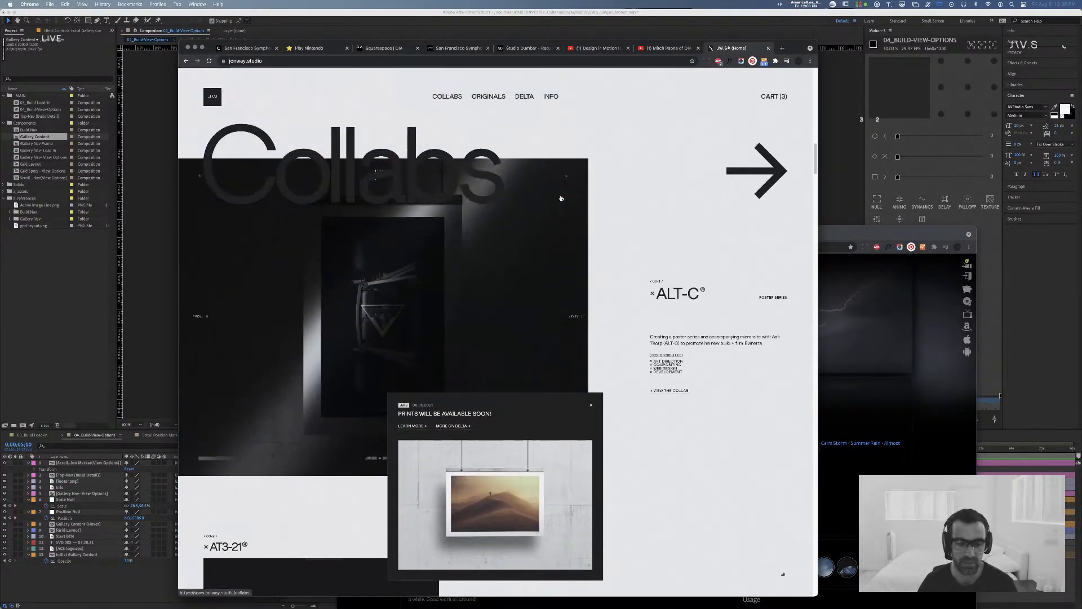
pyautogui.scroll(-10, 561, 198)
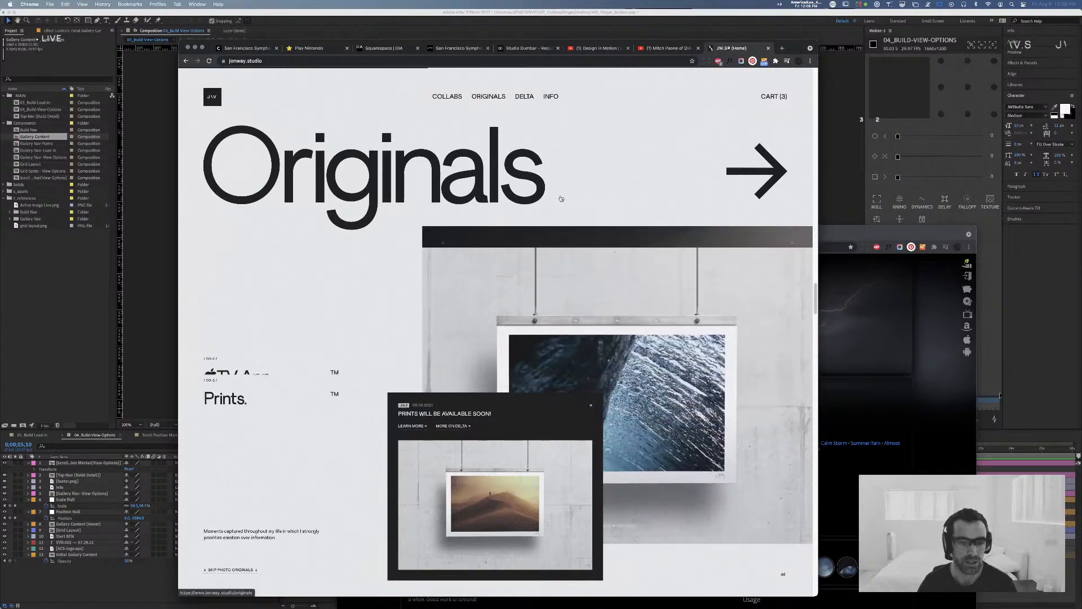
pyautogui.scroll(10, 561, 198)
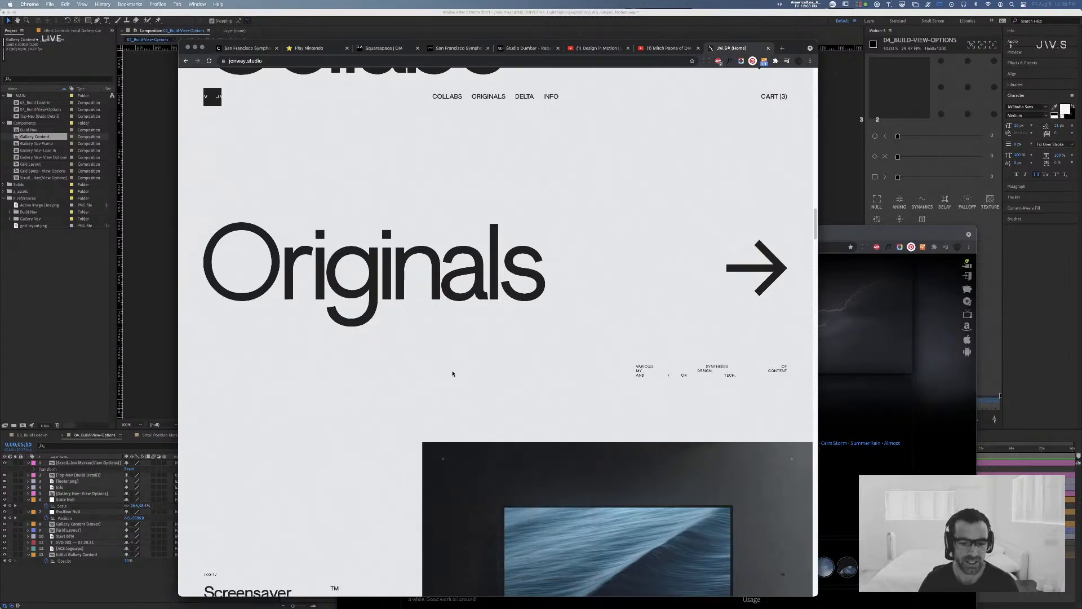
pyautogui.scroll(-8, 454, 370)
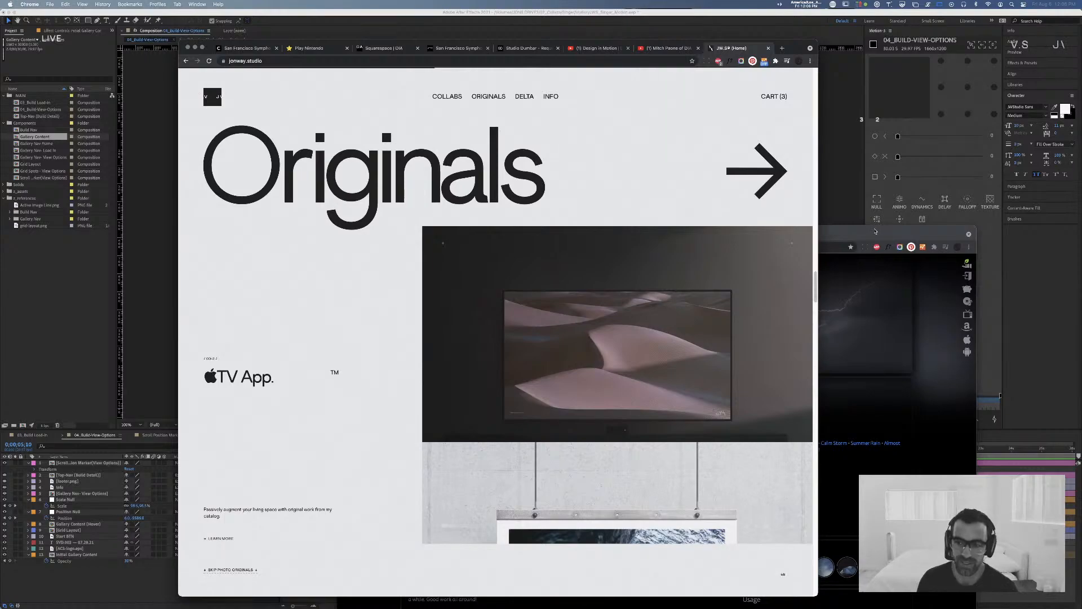
# Step: Put away the second browser window, and close the jonway.studio tab after a last look at Originals
pyautogui.click(875, 231)
pyautogui.click(353, 233)
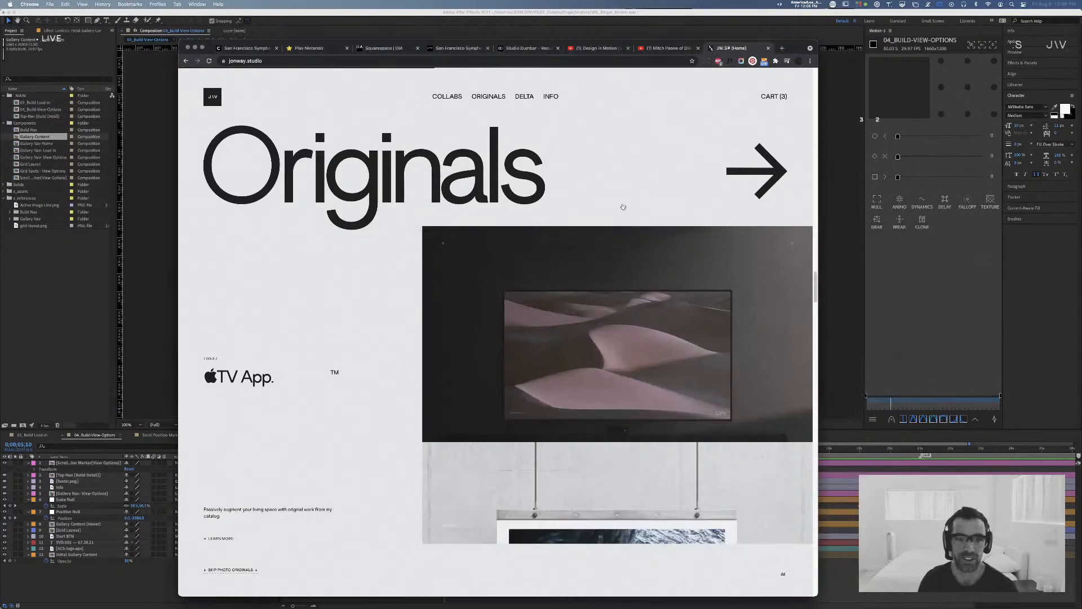
pyautogui.scroll(5, 563, 130)
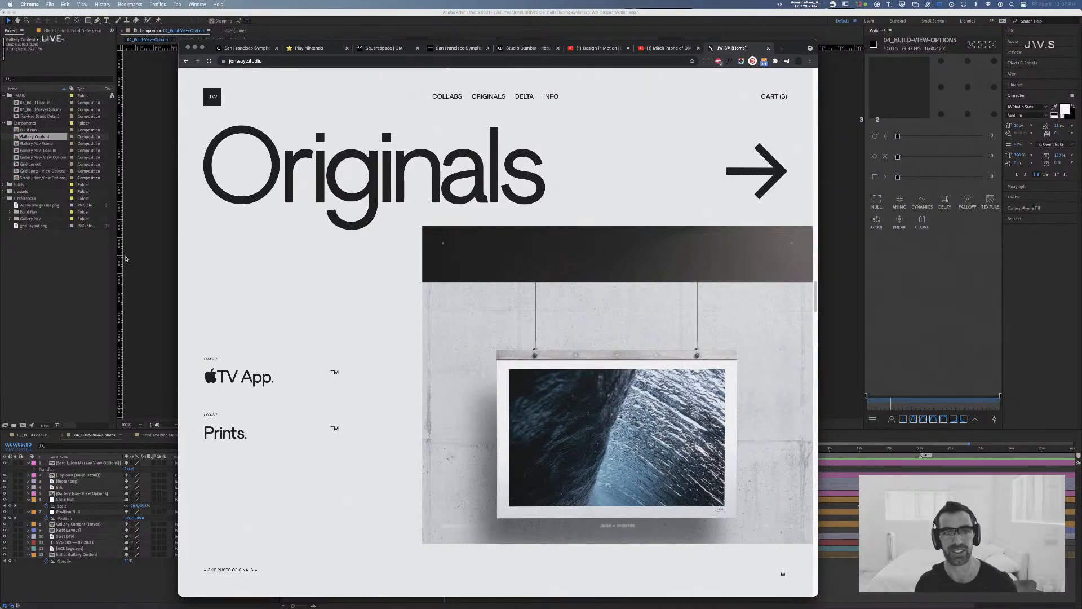
pyautogui.press('super+w')
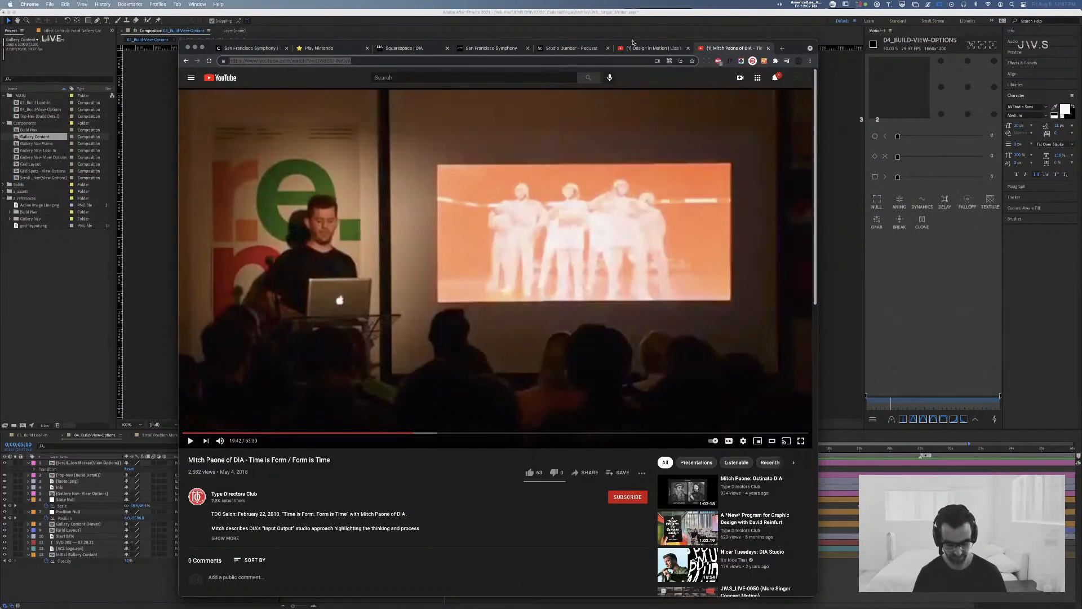
# Step: Load dribbble.com in a new tab and open its popular shots
pyautogui.press('super+t')
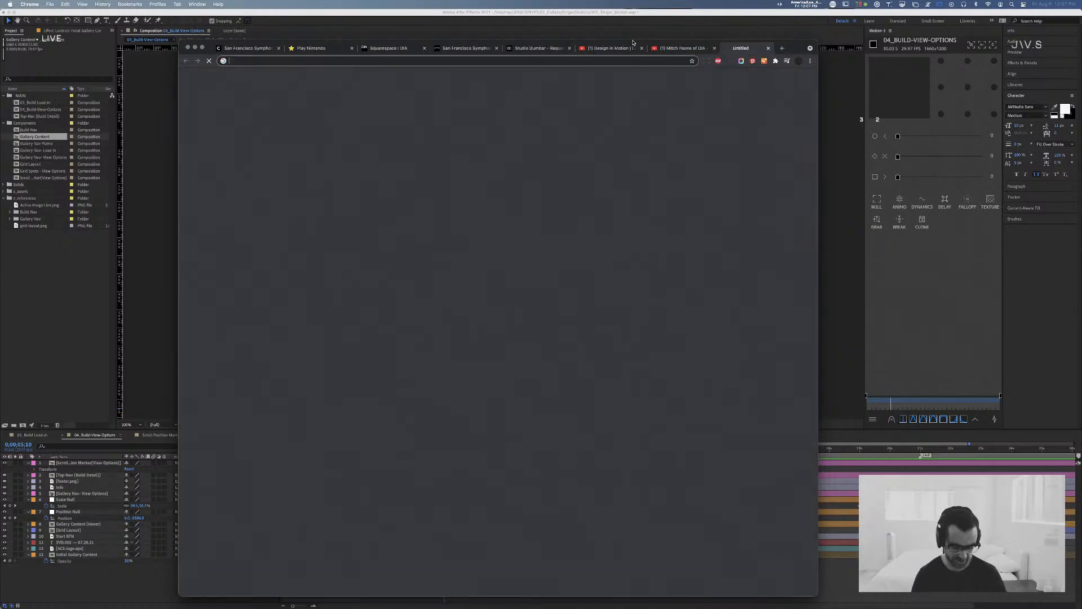
pyautogui.write('dribbble.com')
pyautogui.press('Return')
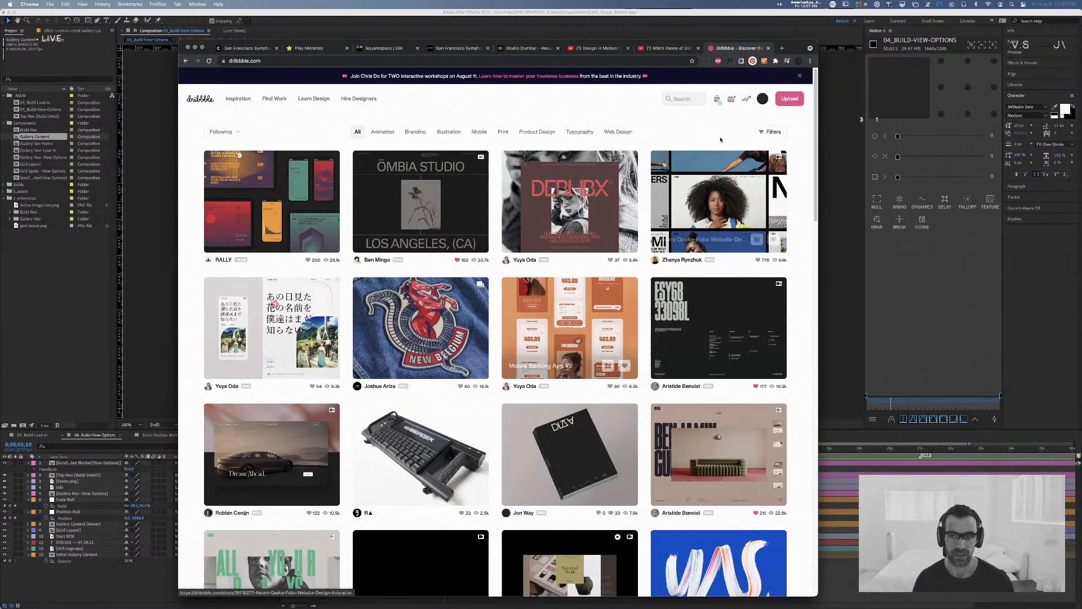
pyautogui.click(229, 102)
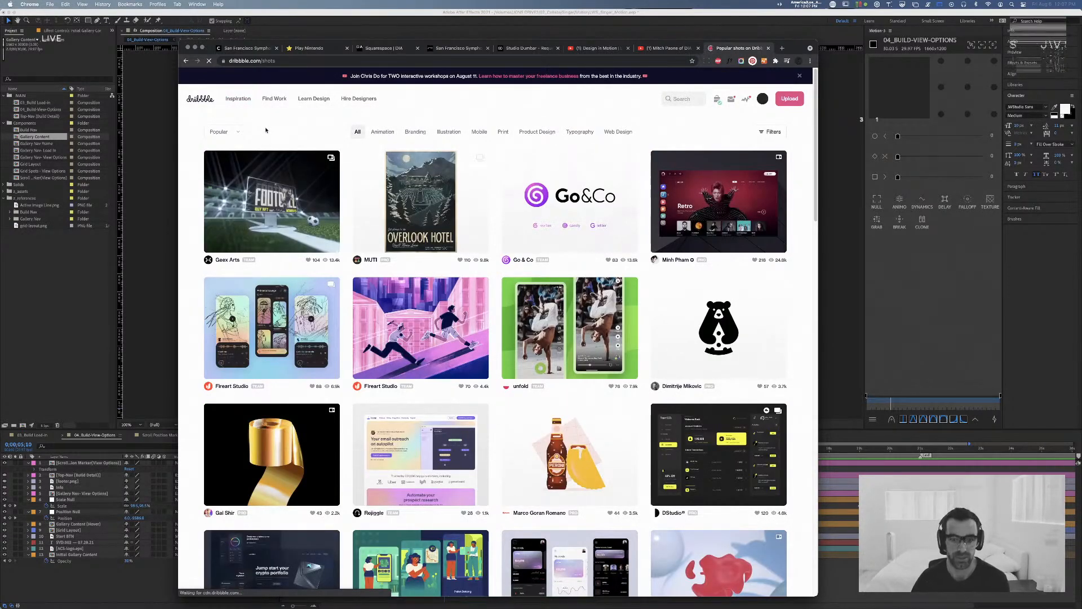
# Step: Browse the popular Dribbble shots, examining the grid and the hovered thumbnails
pyautogui.scroll(-1, 328, 185)
pyautogui.scroll(-3, 329, 185)
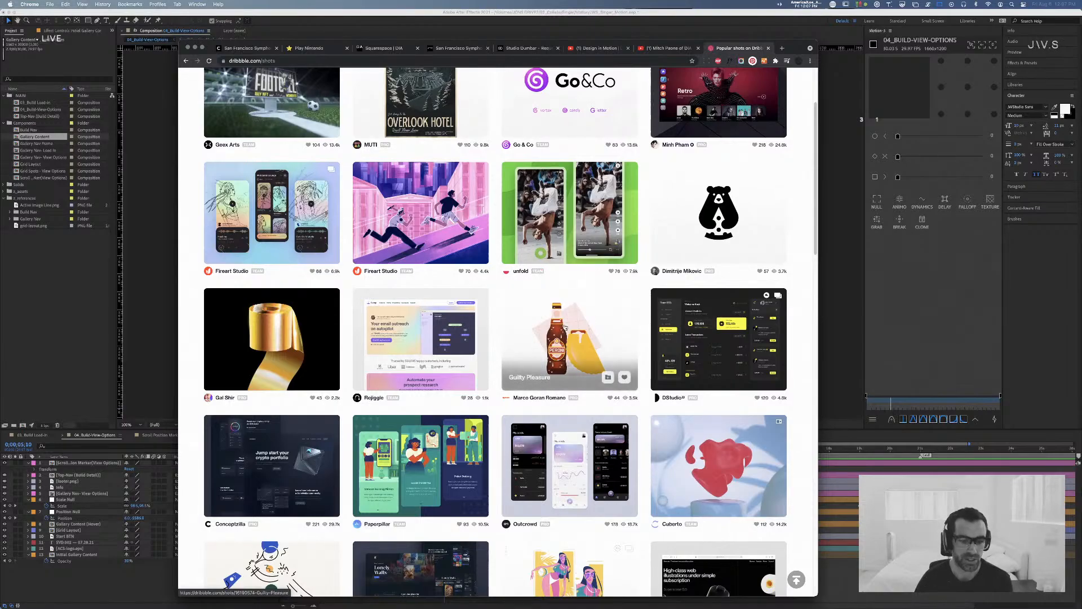
pyautogui.scroll(-3, 539, 293)
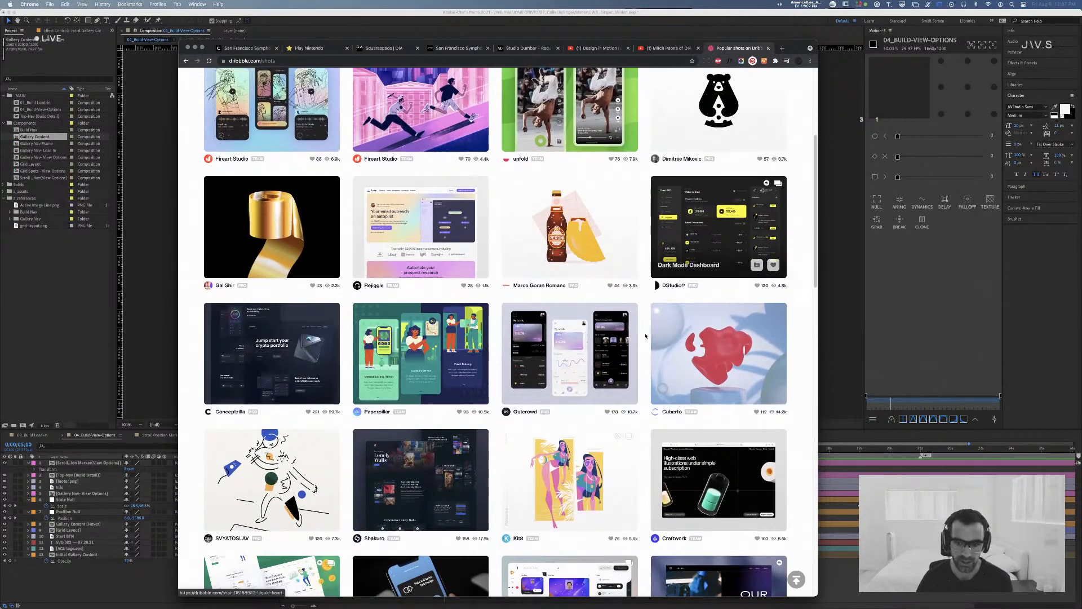
pyautogui.moveTo(574, 368)
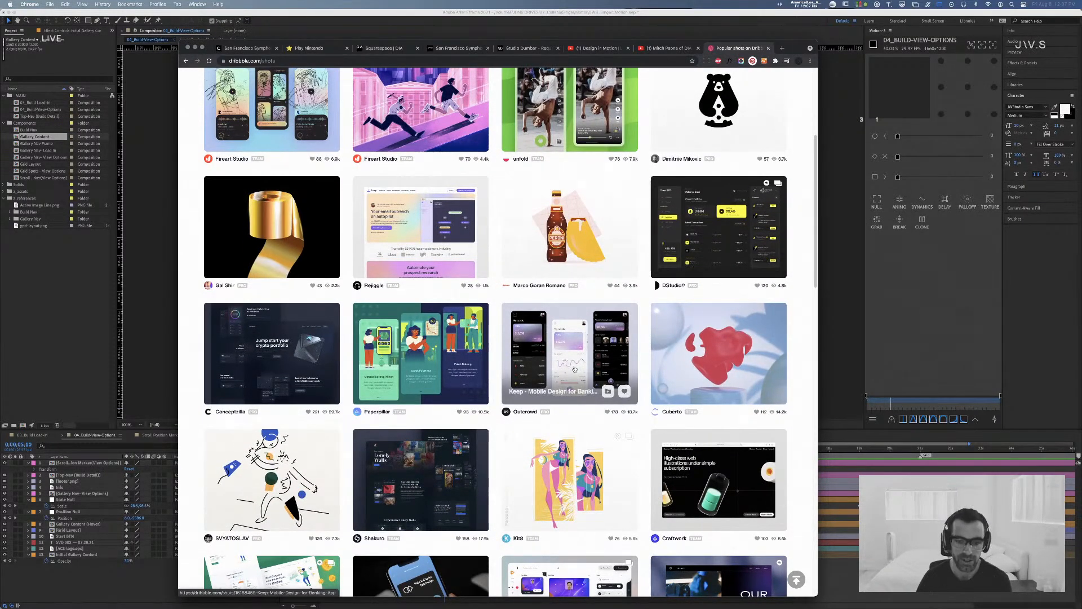
pyautogui.scroll(-4, 575, 369)
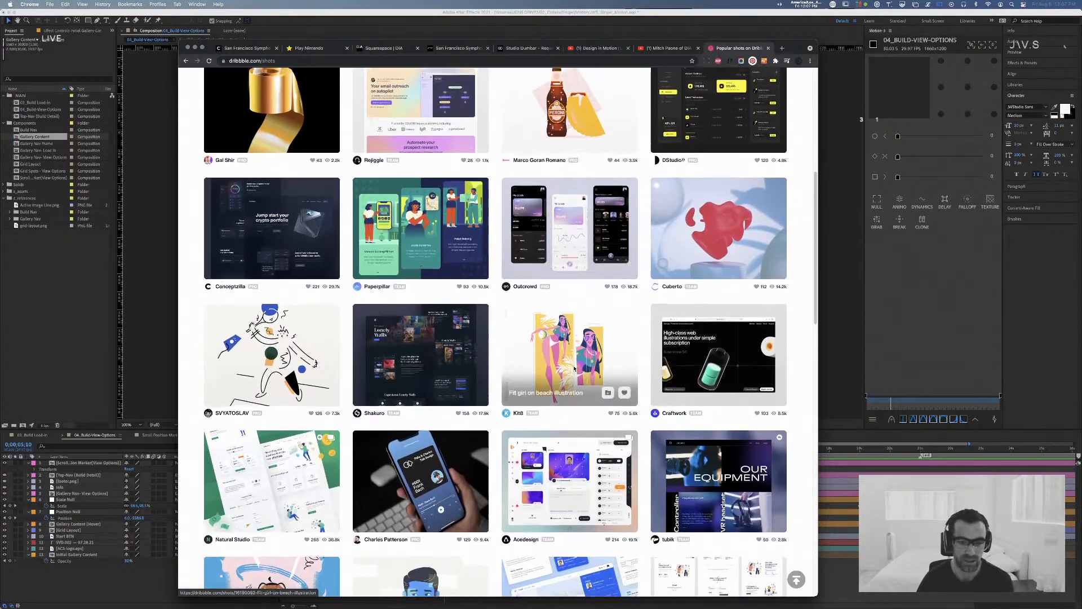
pyautogui.scroll(1, 574, 369)
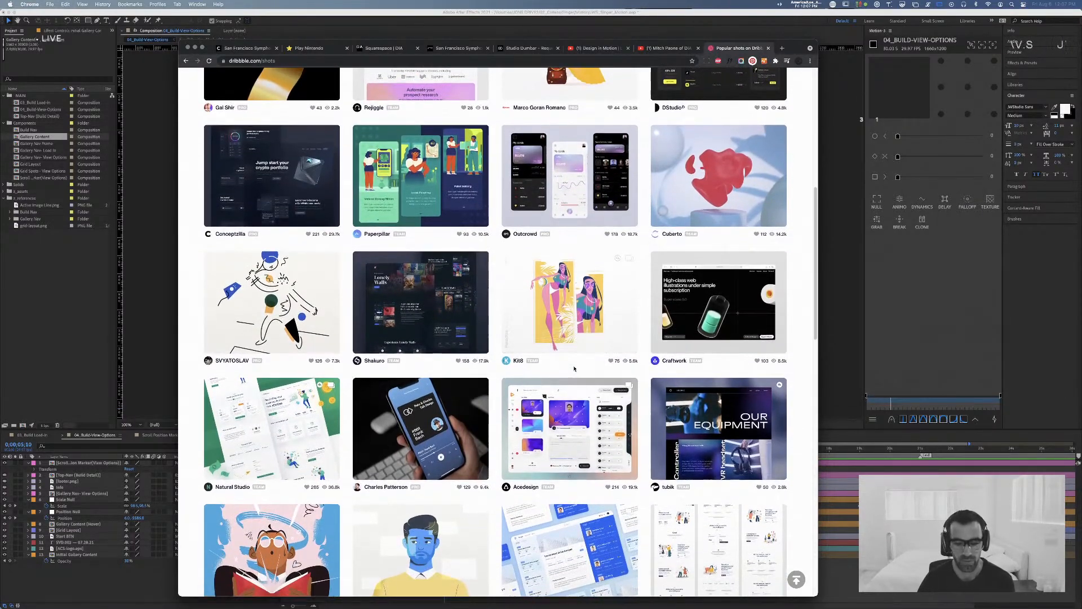
# Step: Examine the rows of popular Dribbble shots further down the grid, comparing their thumbnail layouts and styles
pyautogui.scroll(-5, 574, 368)
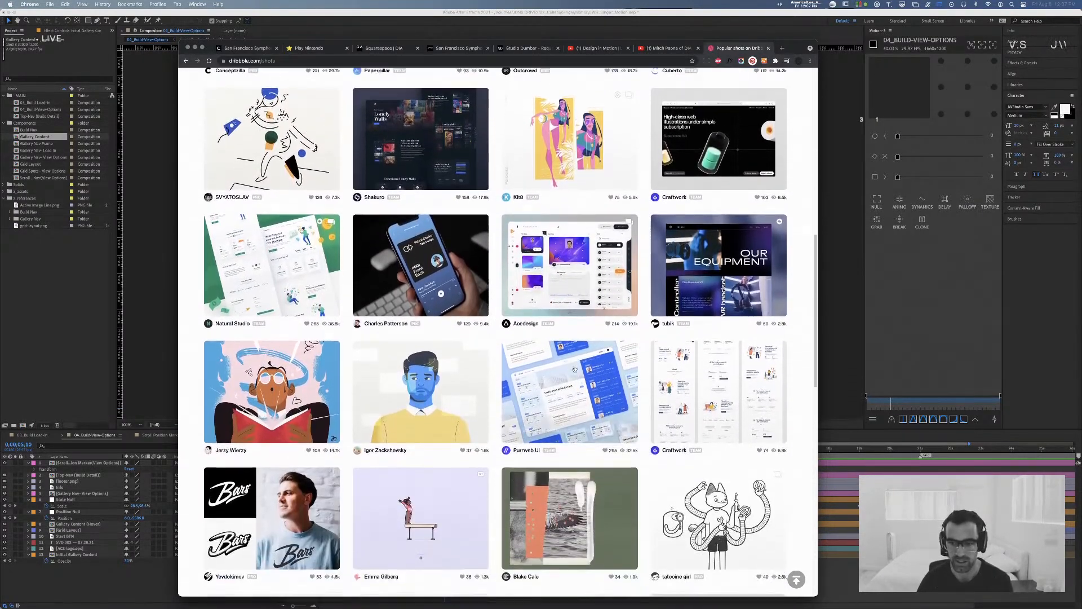
pyautogui.scroll(-2, 574, 368)
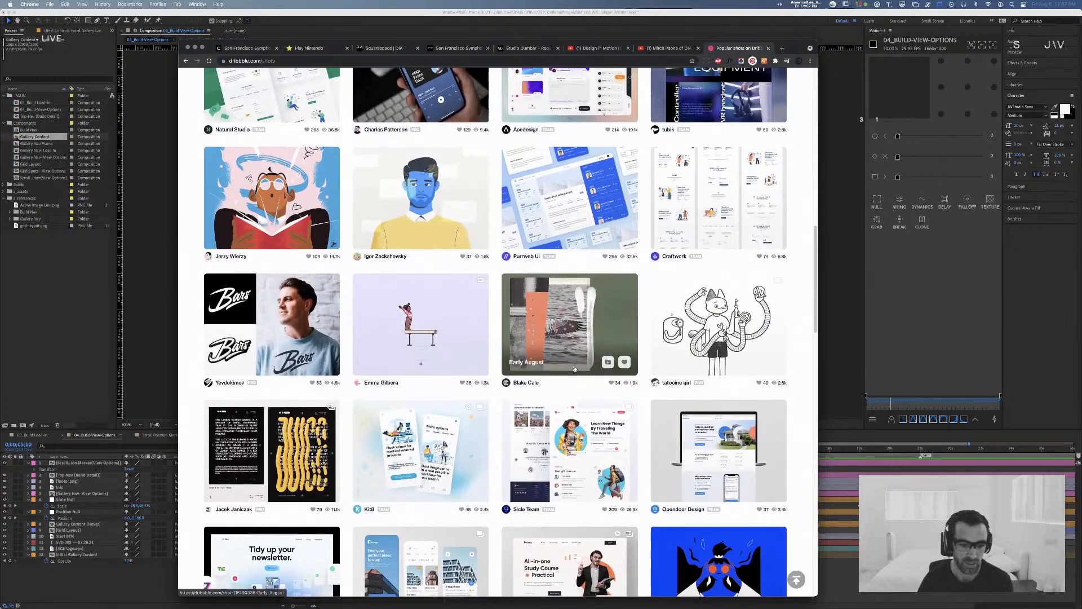
pyautogui.scroll(-4, 592, 355)
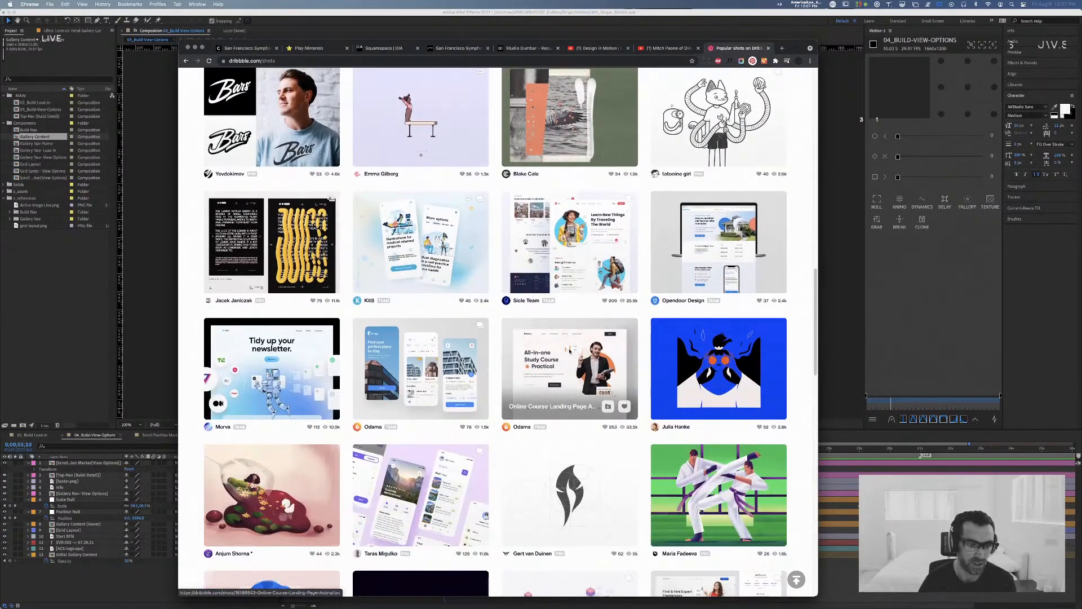
pyautogui.scroll(-4, 499, 349)
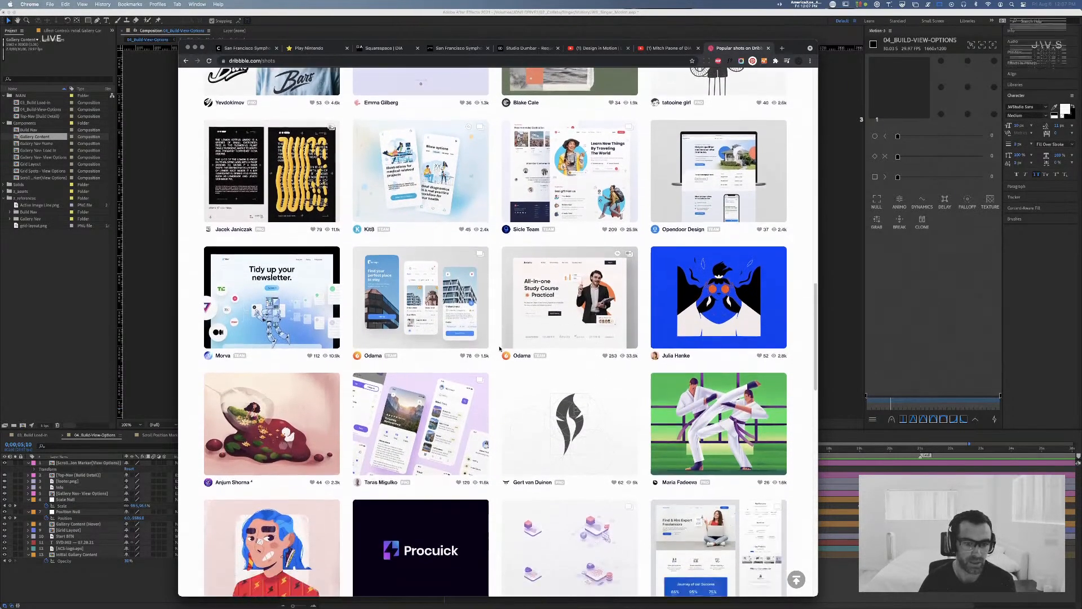
pyautogui.scroll(-5, 495, 350)
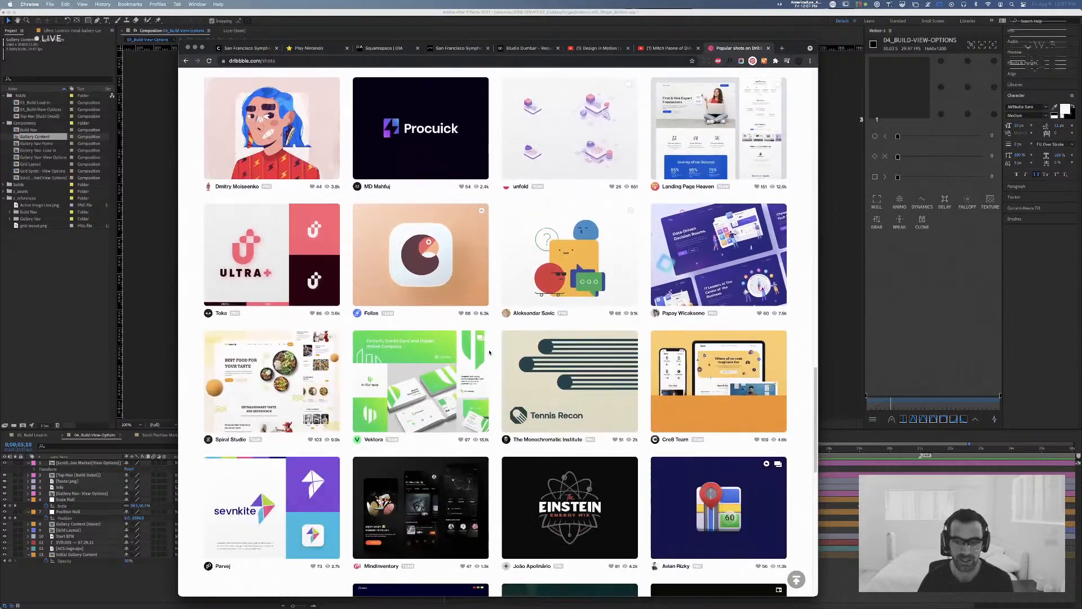
pyautogui.scroll(-5, 489, 353)
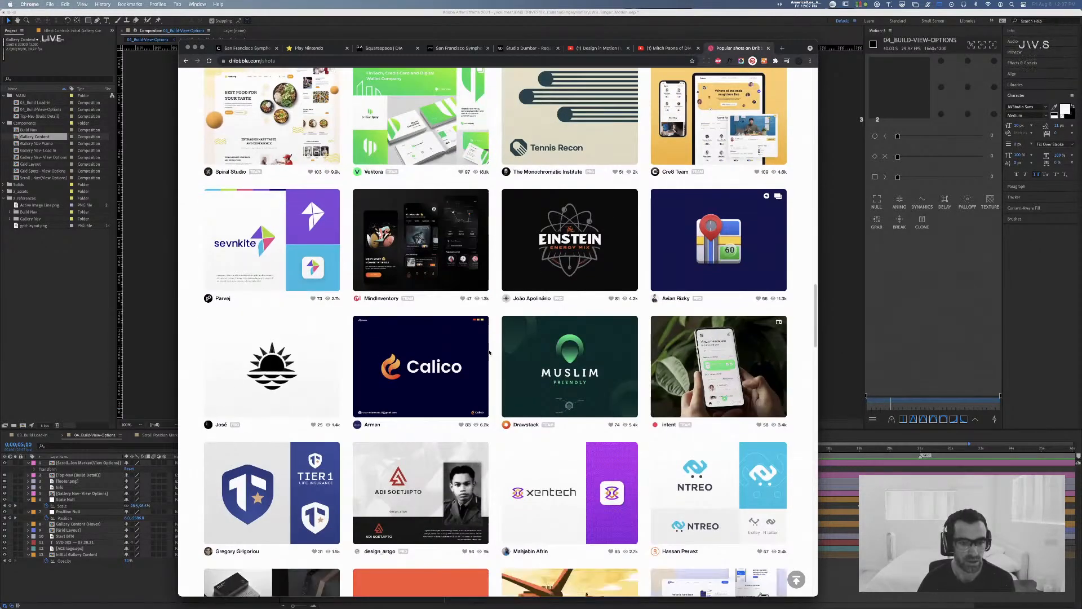
pyautogui.scroll(-4, 489, 353)
pyautogui.scroll(-6, 489, 352)
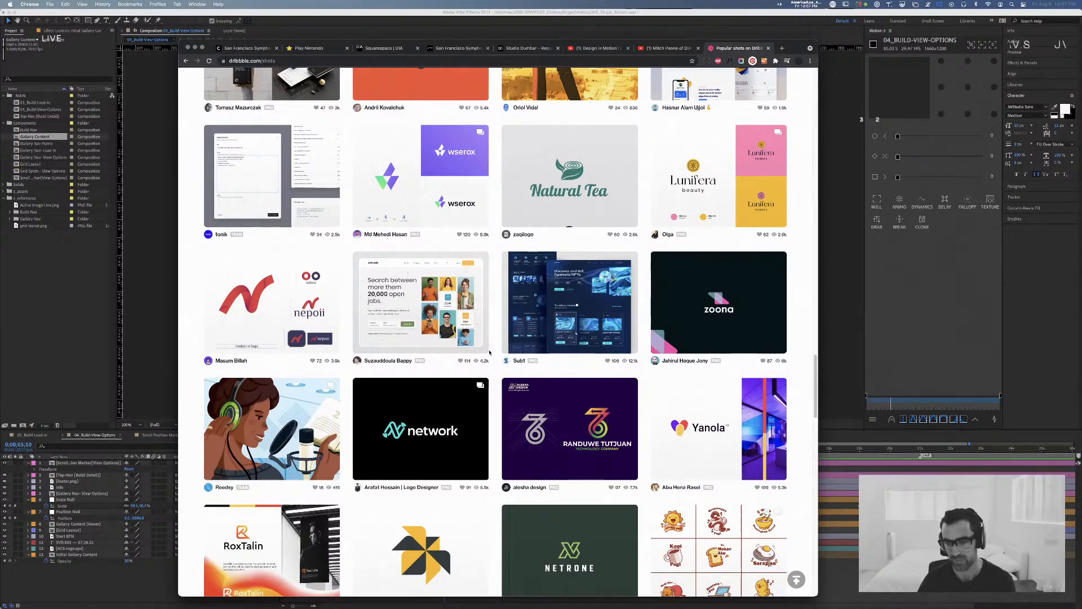
pyautogui.scroll(-4, 489, 353)
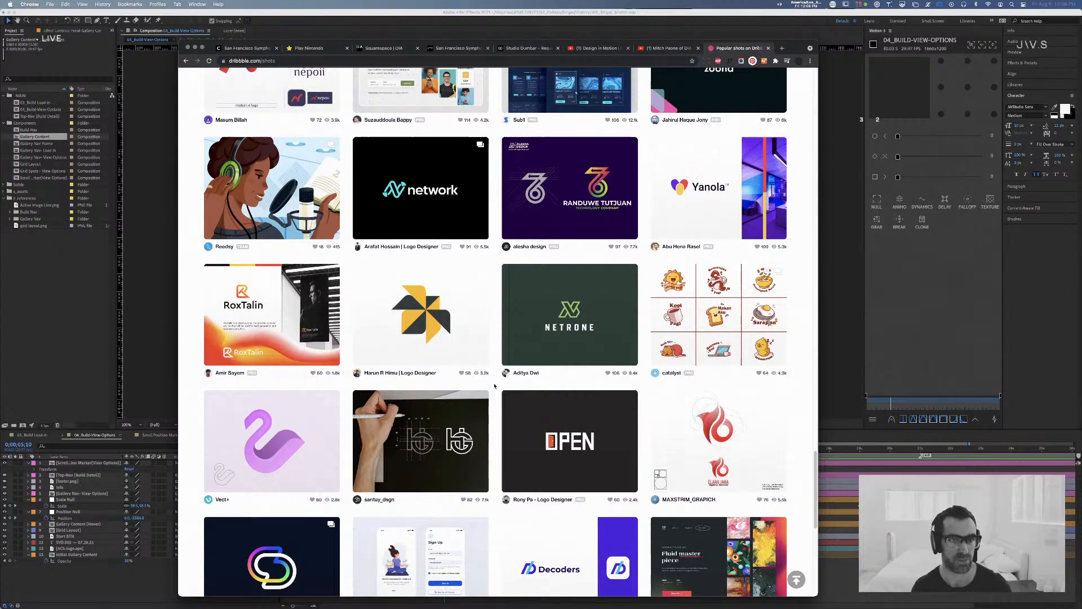
# Step: Open the Job Finding Platform Web Concept shot for a closer look, and return to the shots grid
pyautogui.scroll(2, 490, 382)
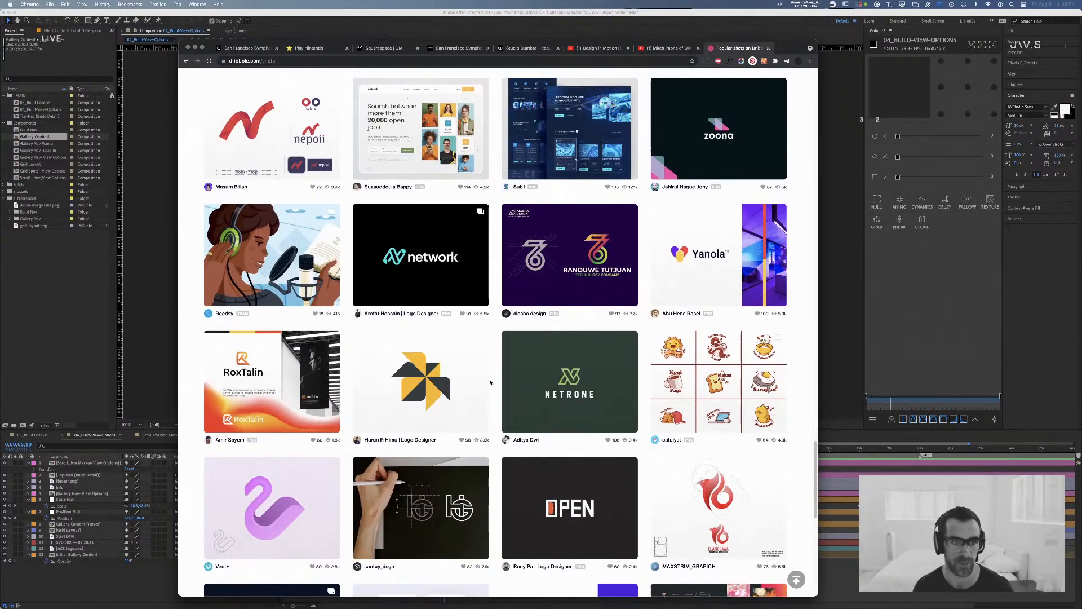
pyautogui.scroll(2, 490, 383)
pyautogui.click(416, 189)
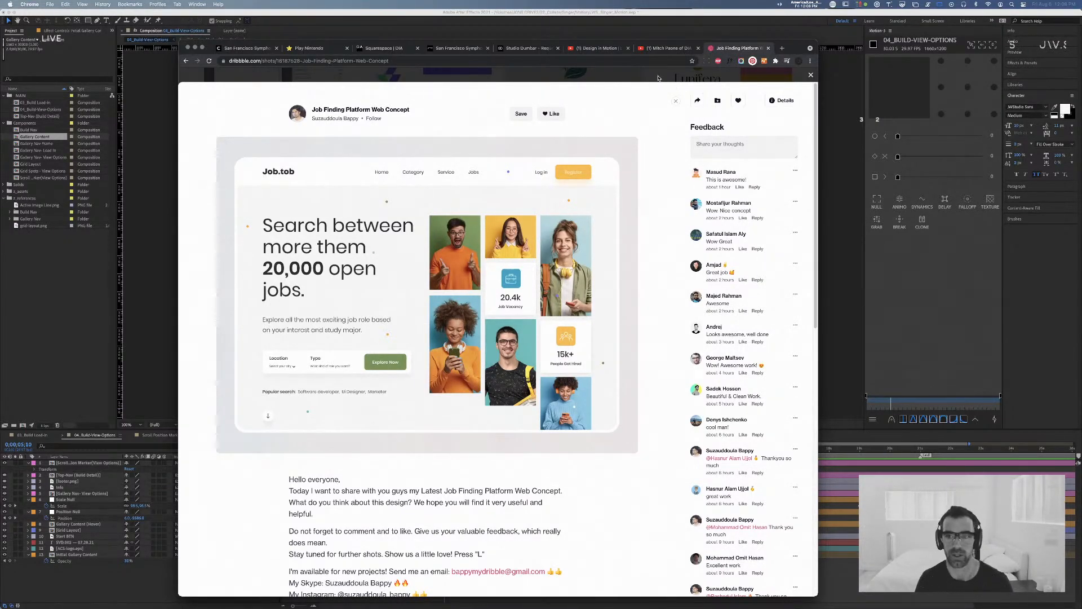
pyautogui.click(657, 78)
# Step: Look over the last rows of popular shots and load more shots at the end of the grid
pyautogui.scroll(-6, 534, 239)
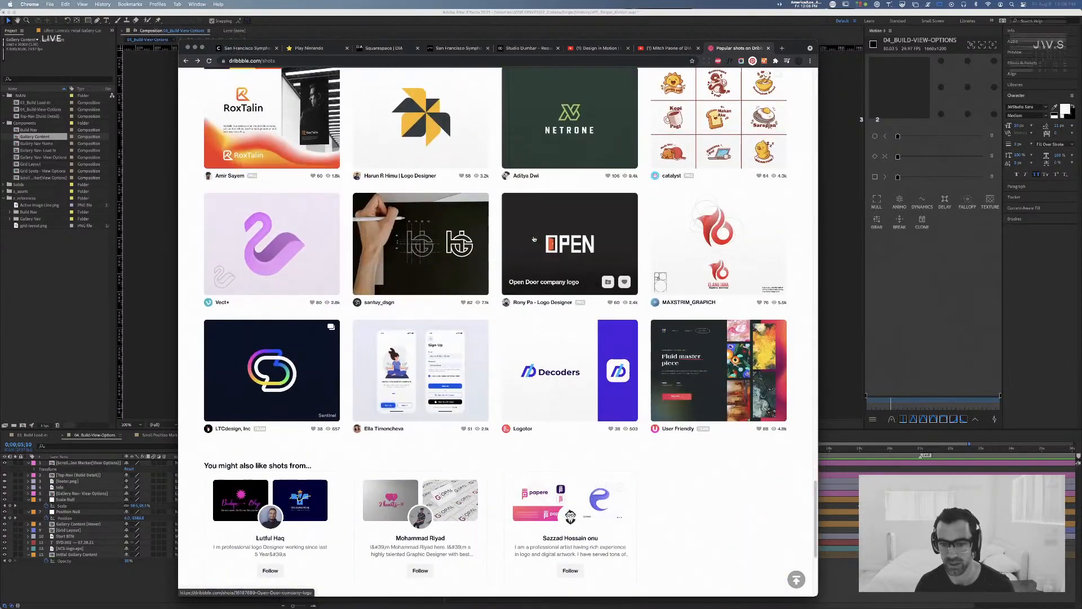
pyautogui.scroll(-4, 535, 239)
pyautogui.scroll(10, 466, 258)
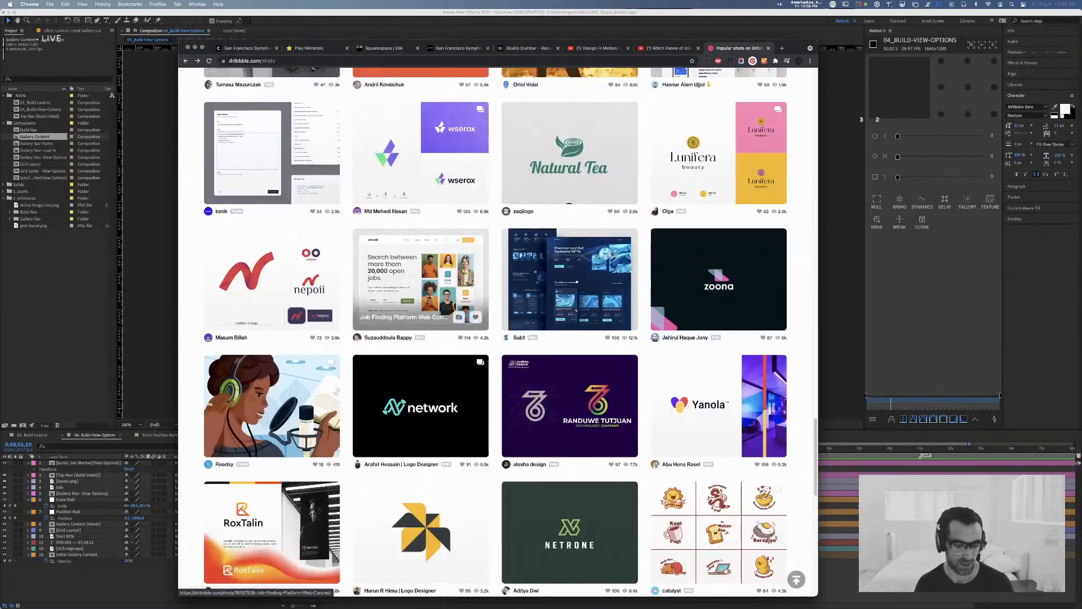
pyautogui.scroll(1, 466, 258)
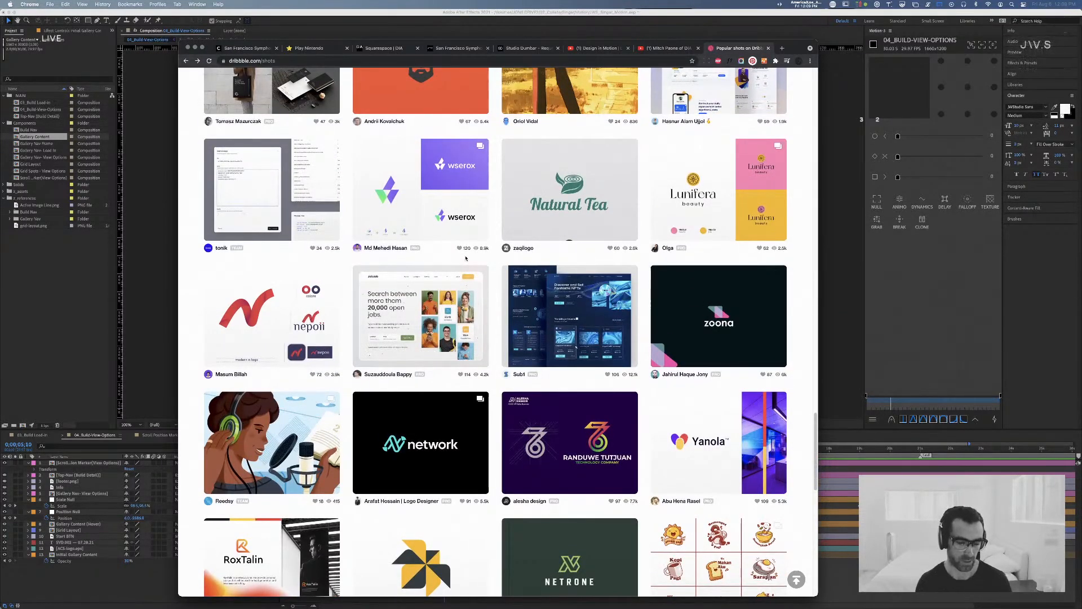
pyautogui.scroll(8, 466, 258)
pyautogui.scroll(-16, 470, 267)
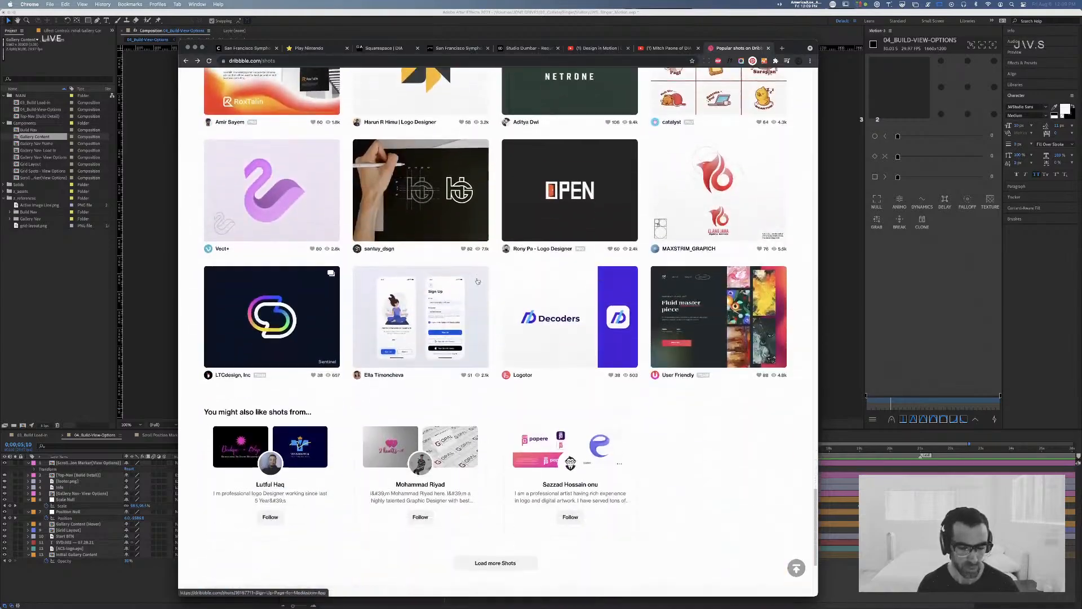
pyautogui.scroll(-1, 478, 281)
pyautogui.click(514, 521)
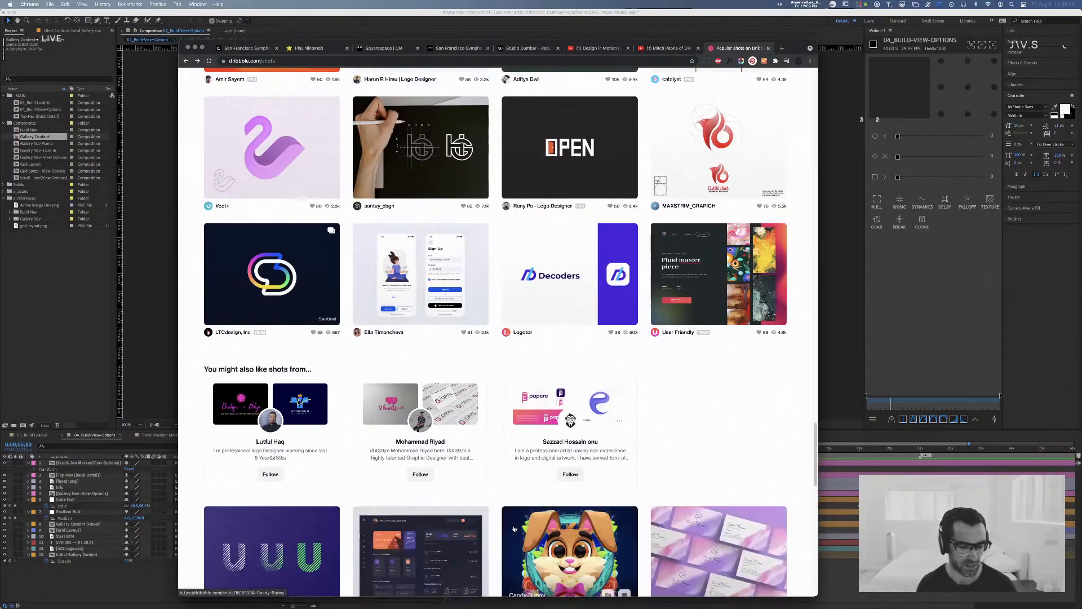
# Step: Examine the newly loaded shots below the suggested designers, including their hovered thumbnails
pyautogui.scroll(-15, 499, 423)
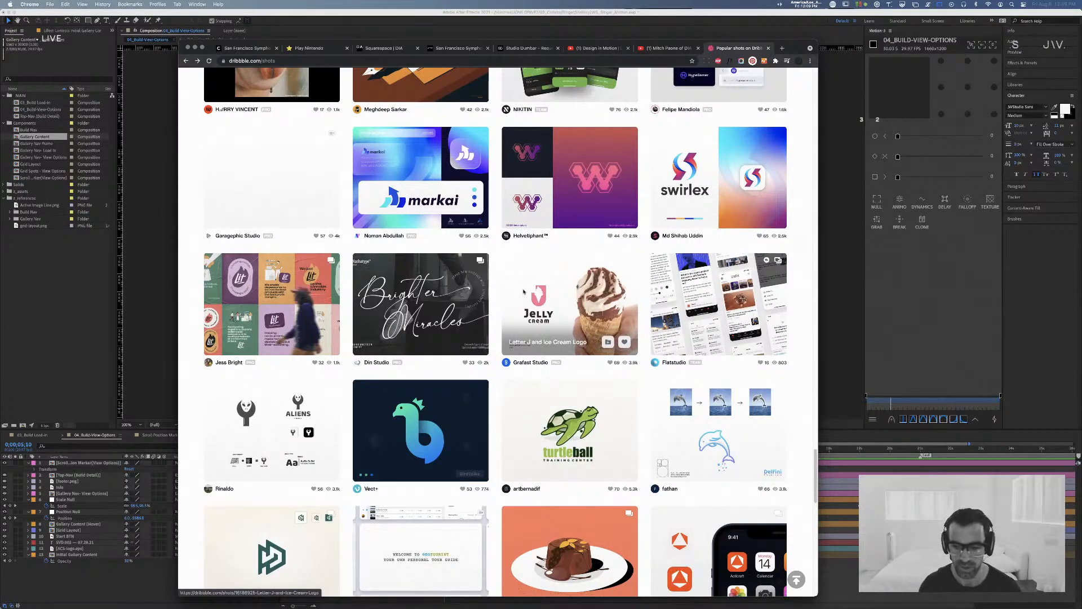
pyautogui.scroll(-8, 509, 287)
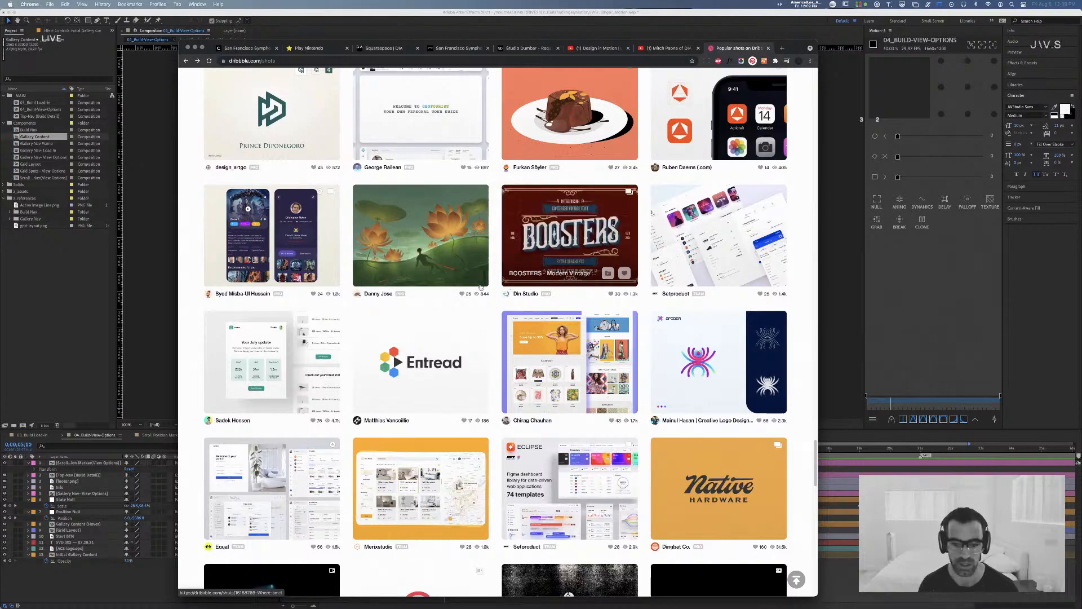
pyautogui.scroll(-9, 487, 294)
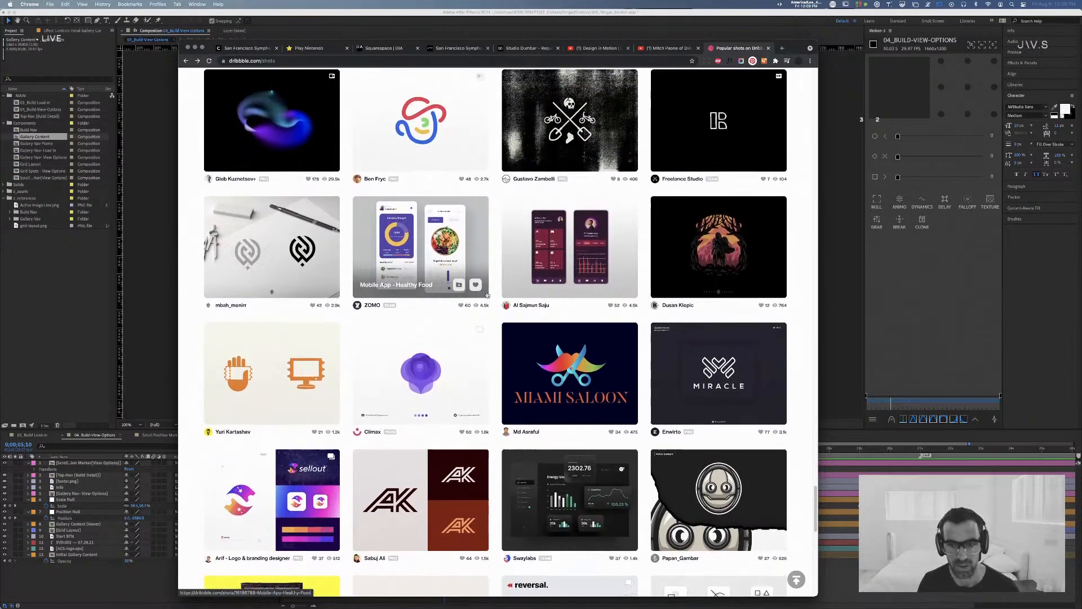
pyautogui.scroll(1, 488, 293)
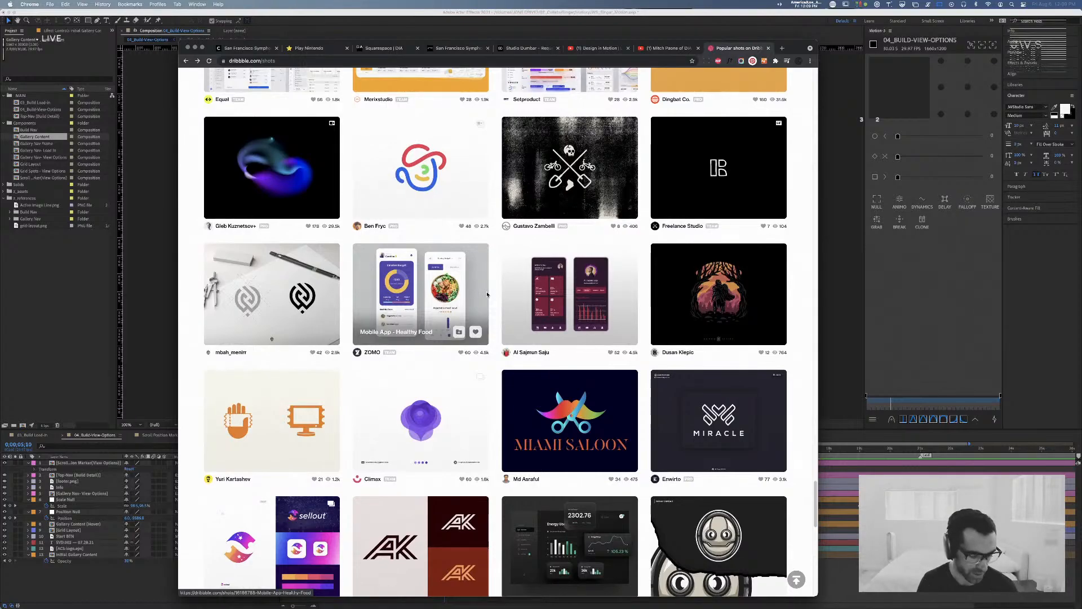
pyautogui.scroll(7, 488, 293)
pyautogui.scroll(1, 488, 293)
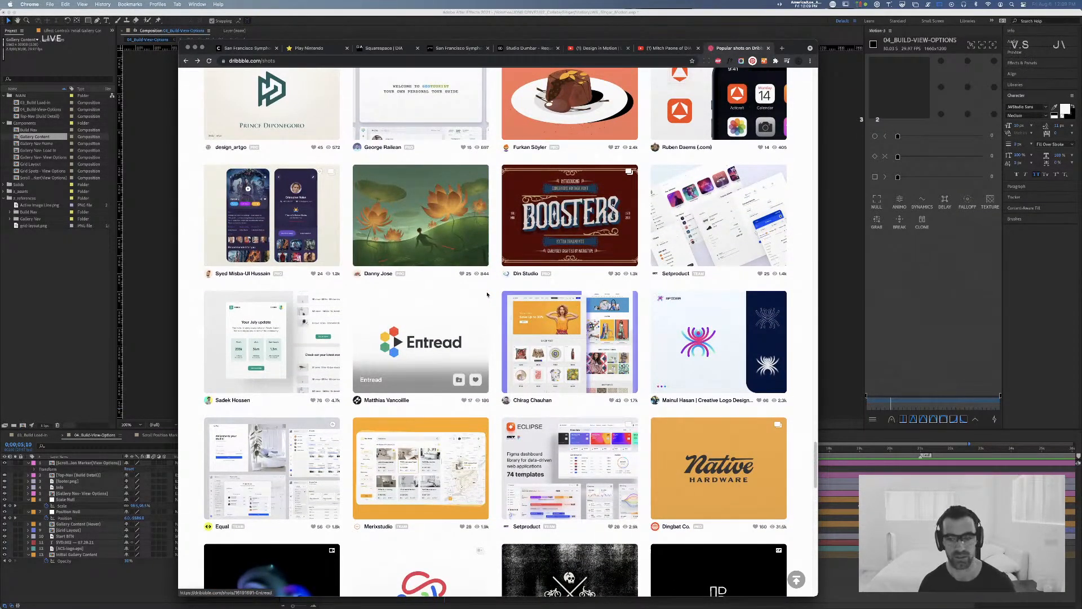
pyautogui.scroll(7, 488, 294)
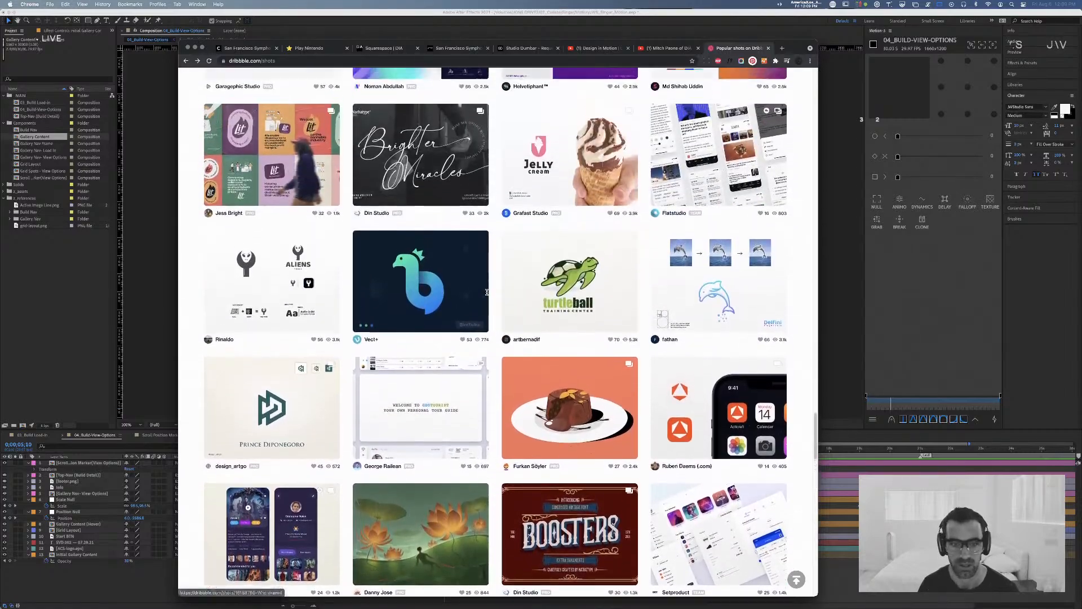
pyautogui.scroll(7, 486, 292)
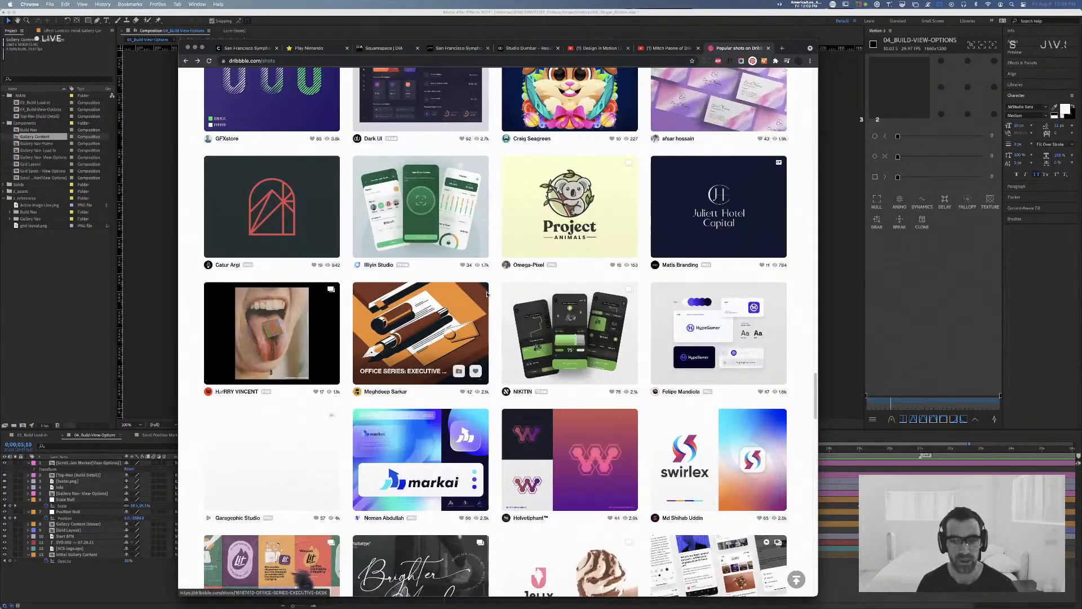
pyautogui.scroll(5, 602, 302)
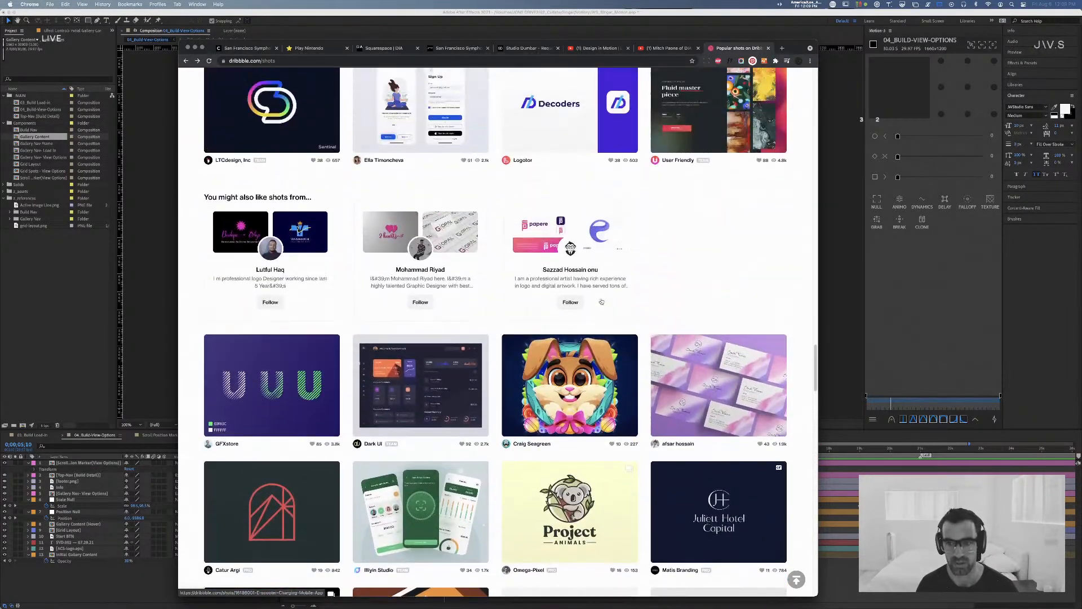
# Step: Review the earlier popular shots again, from the rows above the suggested designers back to the Early August collage
pyautogui.scroll(8, 601, 302)
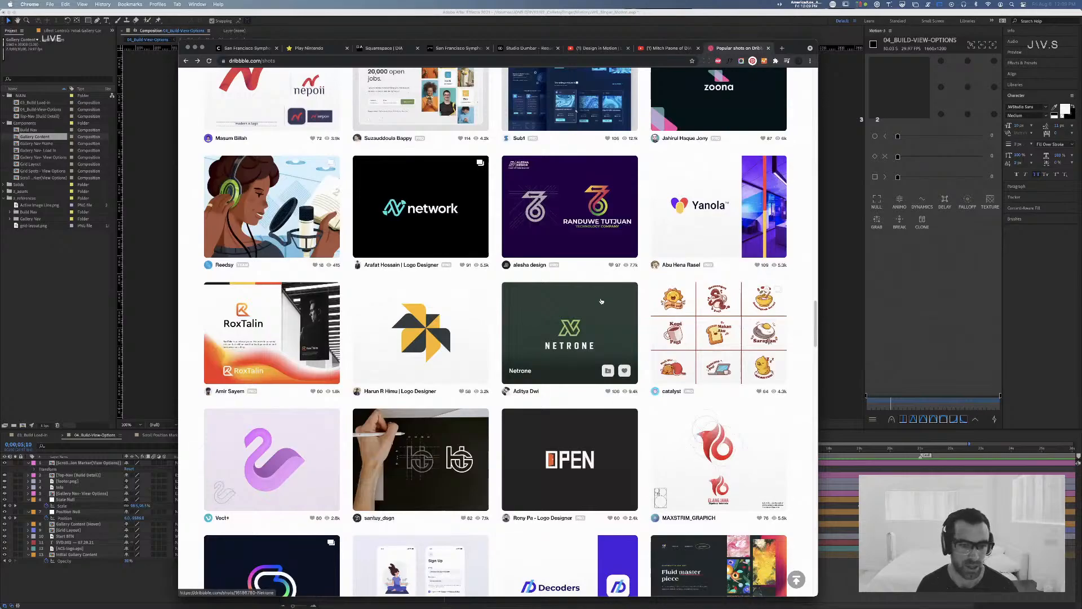
pyautogui.scroll(1, 601, 302)
pyautogui.scroll(5, 601, 302)
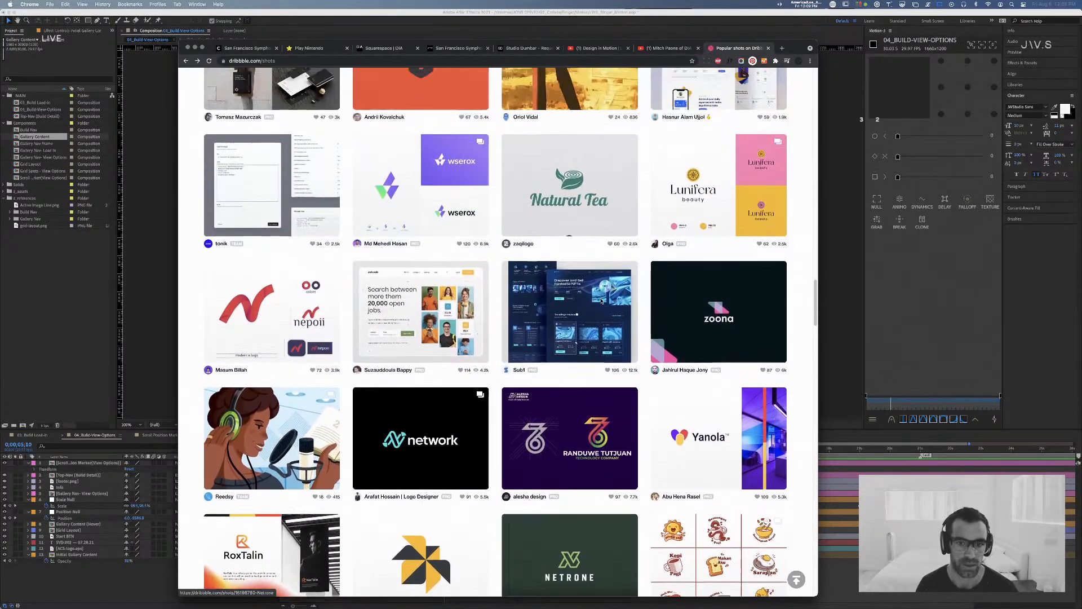
pyautogui.scroll(2, 601, 301)
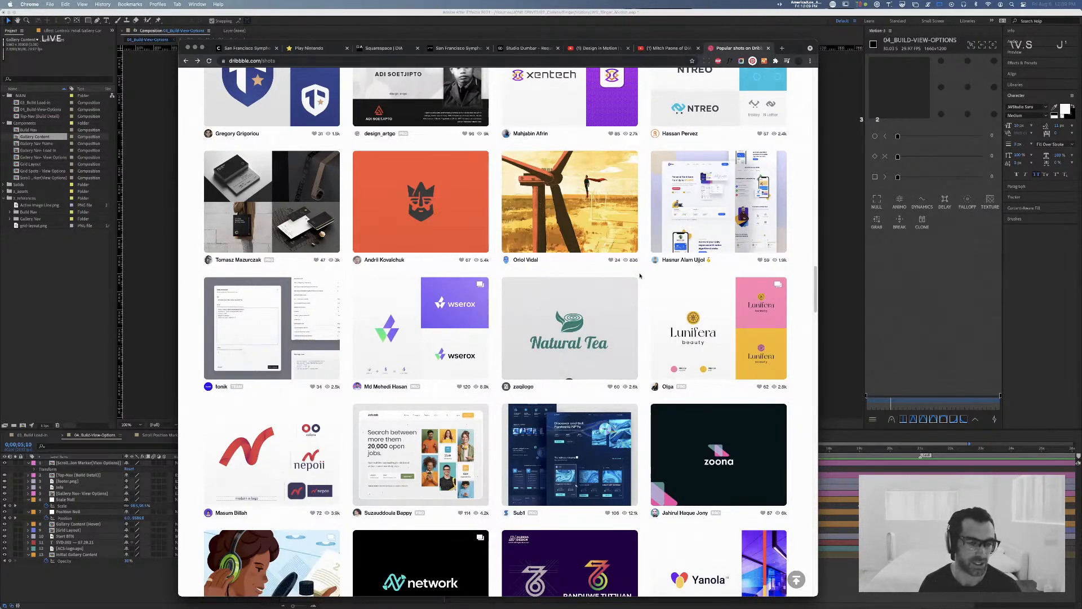
pyautogui.scroll(3, 639, 276)
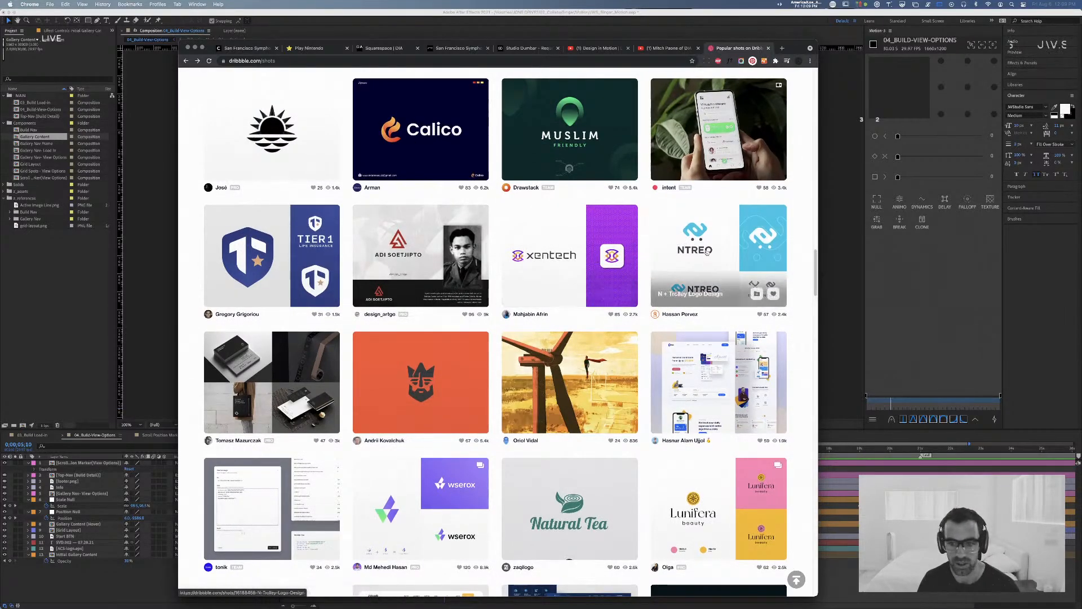
pyautogui.scroll(1, 640, 315)
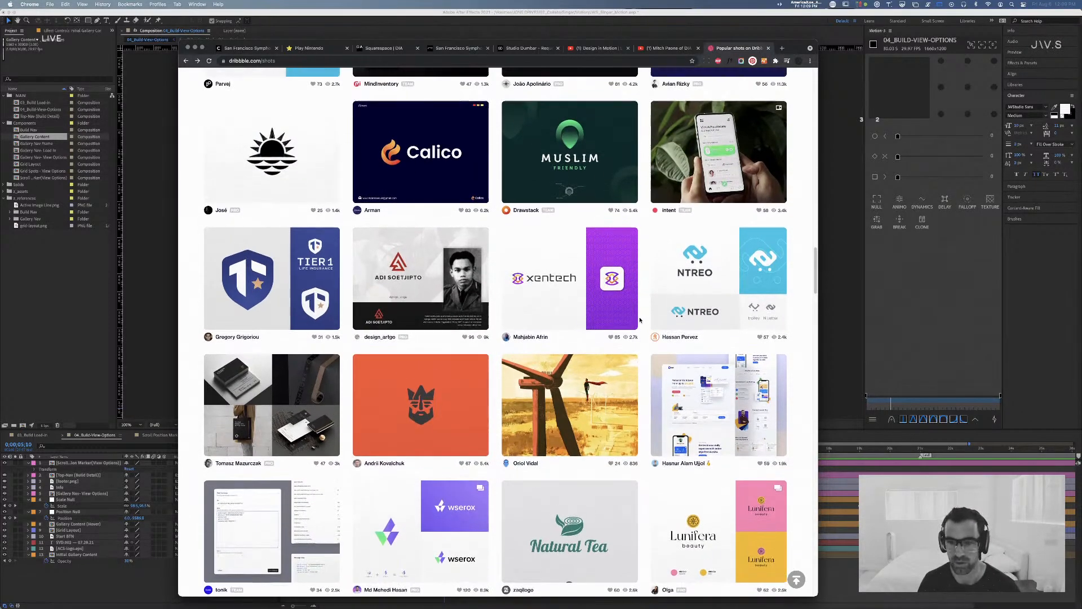
pyautogui.scroll(5, 639, 320)
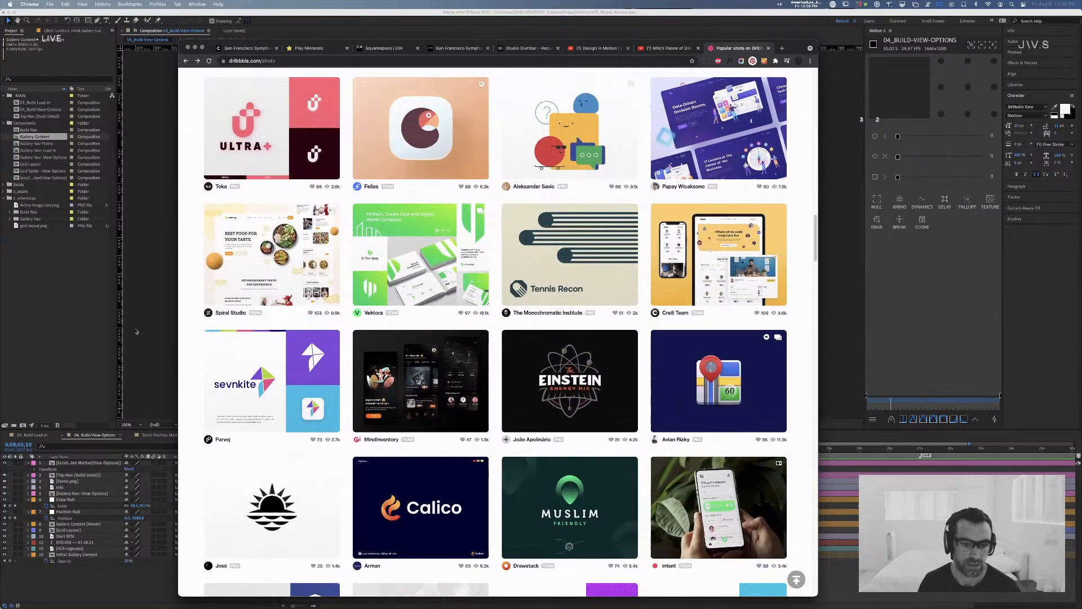
pyautogui.scroll(4, 536, 397)
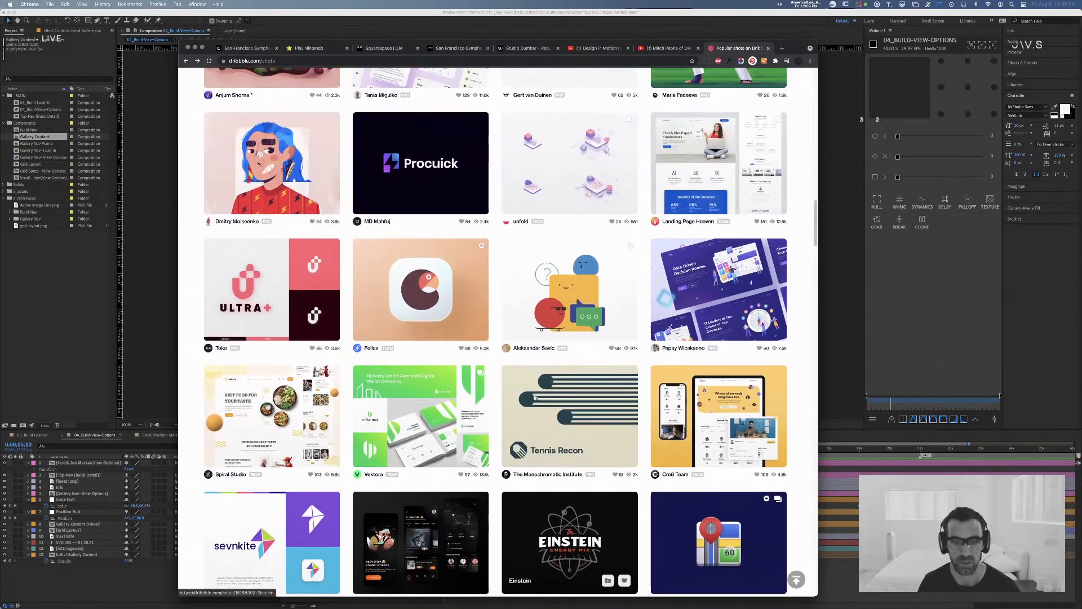
pyautogui.scroll(5, 536, 398)
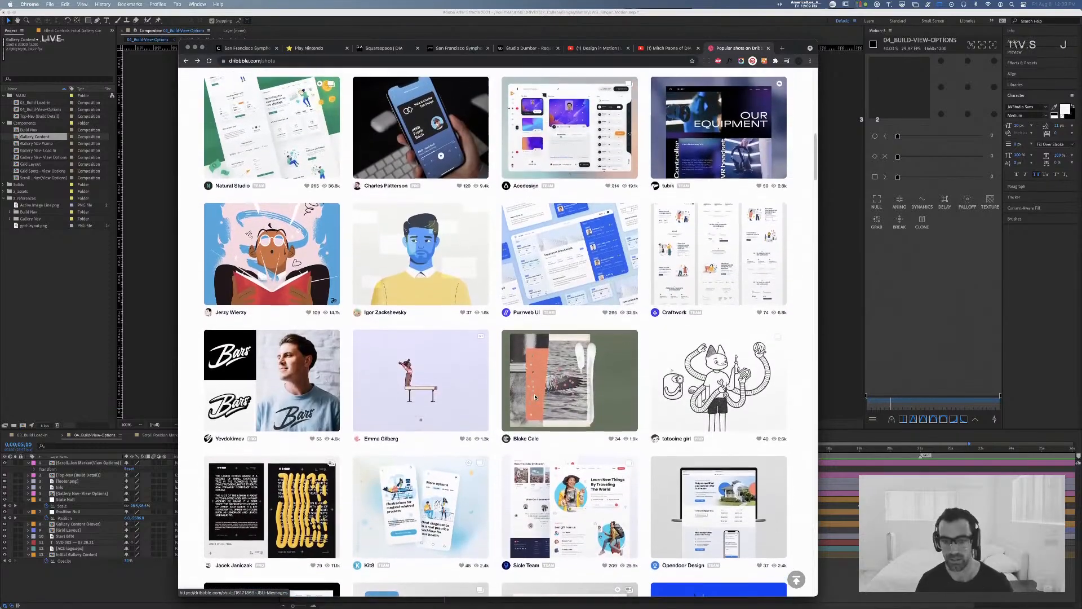
# Step: Open the Early August shot, go to its designer's profile, and browse the collage shots there
pyautogui.click(527, 435)
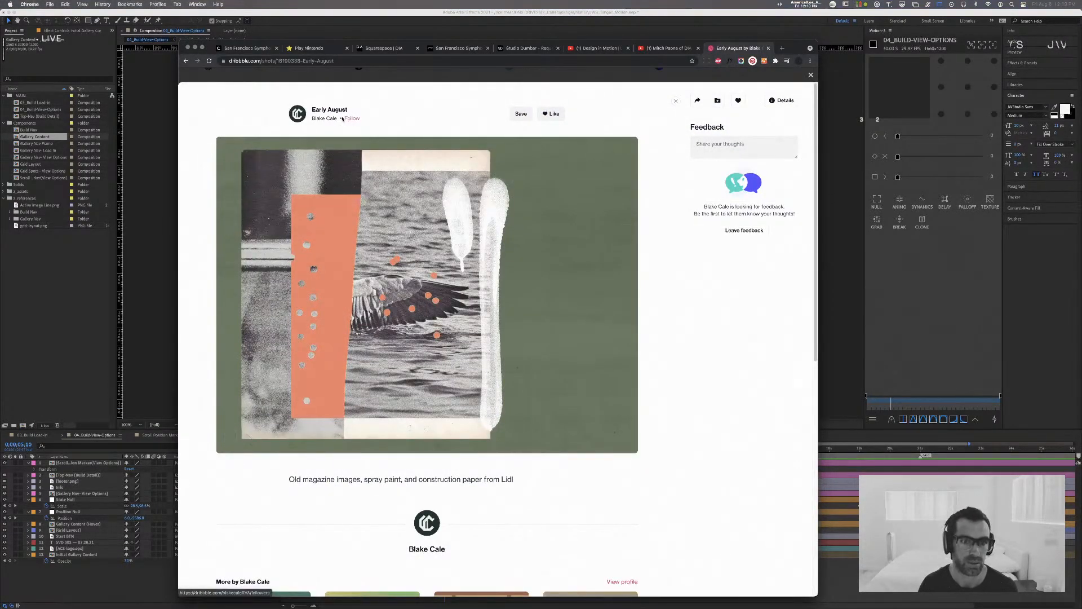
pyautogui.click(330, 118)
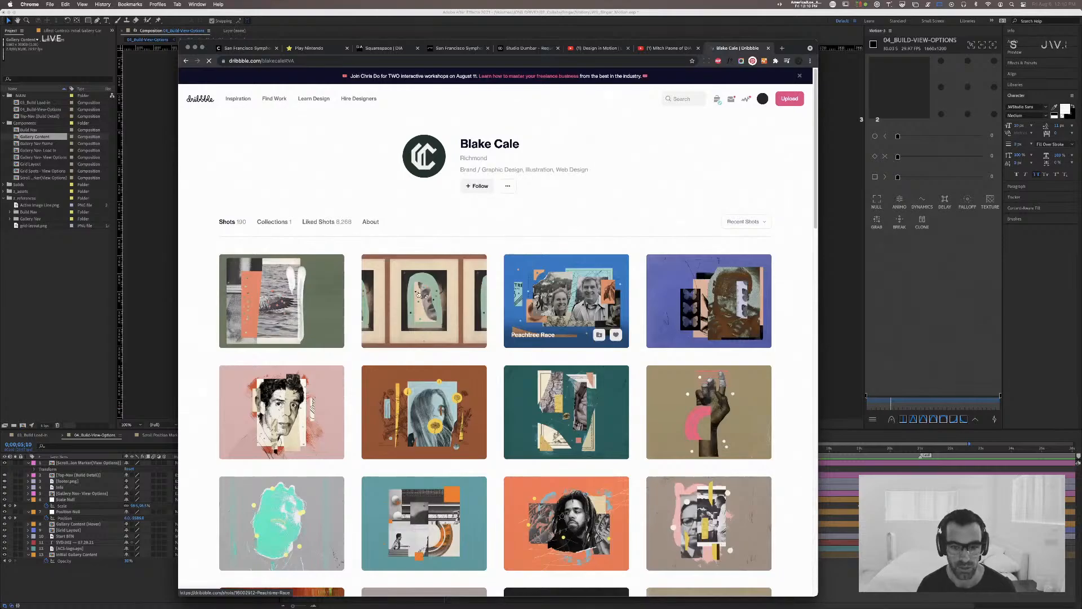
pyautogui.scroll(-3, 418, 293)
pyautogui.scroll(-5, 441, 292)
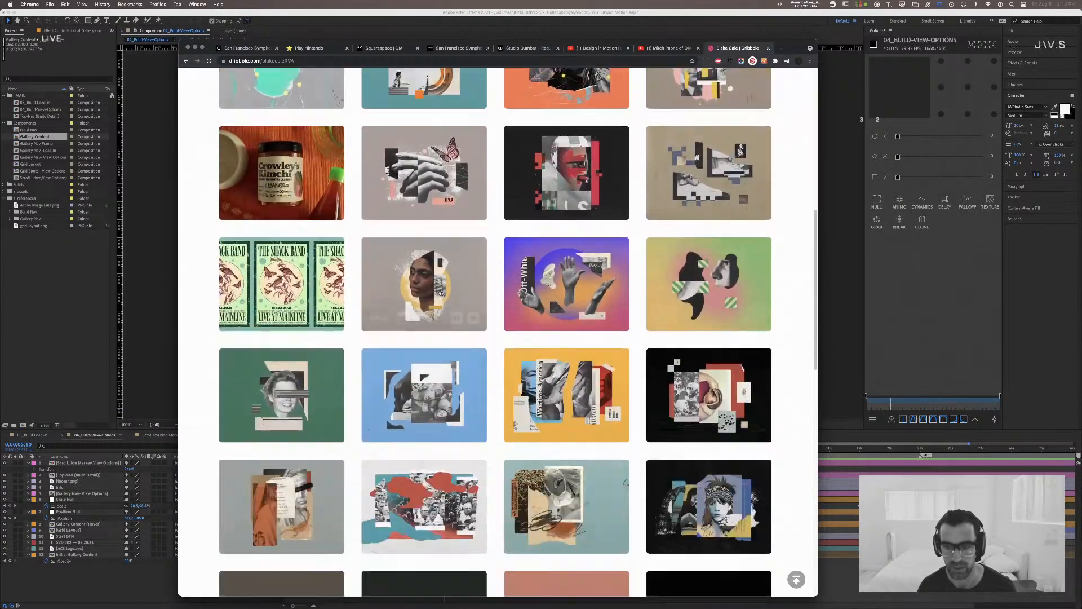
pyautogui.scroll(-8, 442, 292)
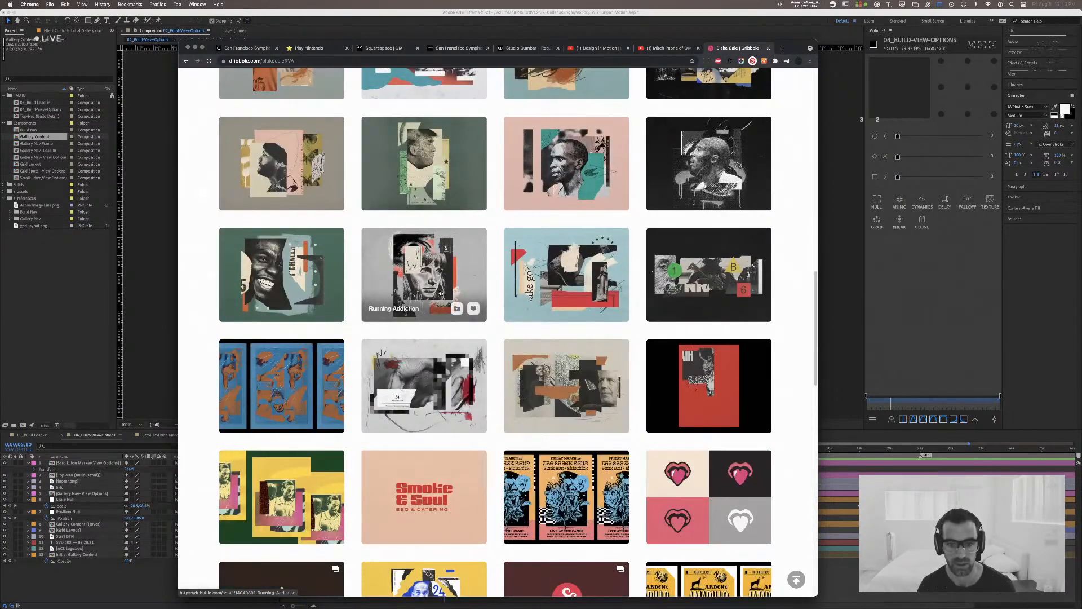
# Step: Glance over the designer's collage shots, search the web for Mike McQuade in a new tab, and open the artist's portfolio site
pyautogui.scroll(-2, 441, 291)
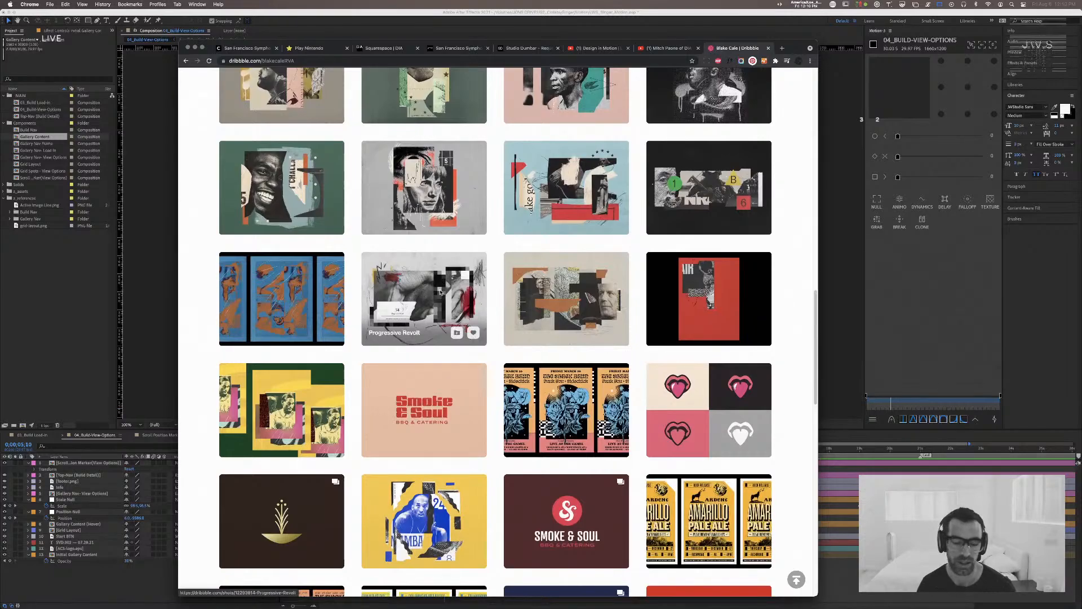
pyautogui.scroll(10, 442, 291)
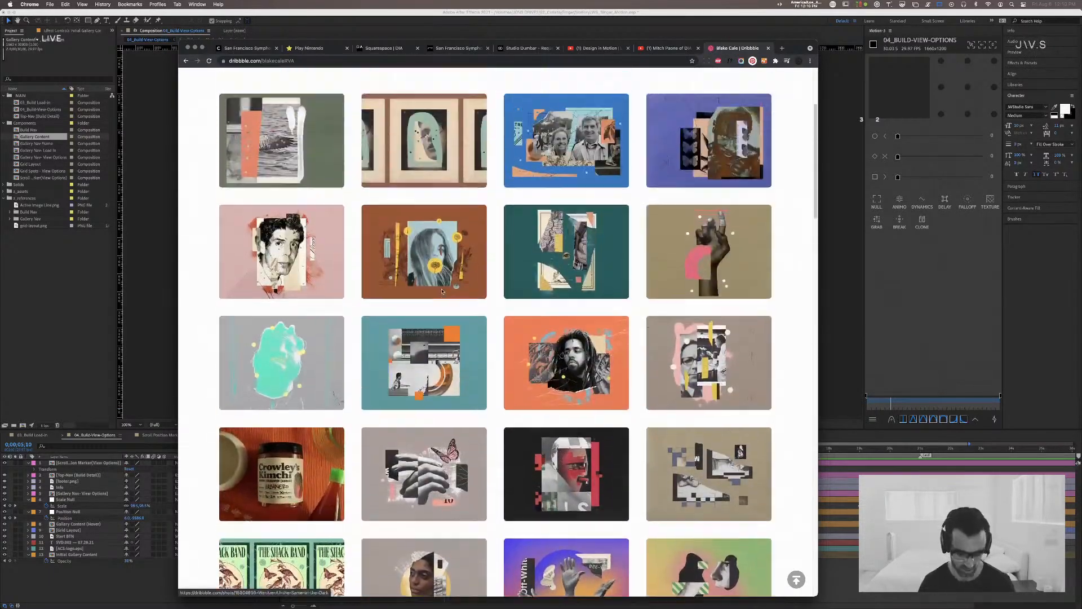
pyautogui.press('super+t')
pyautogui.write('mike mcquad')
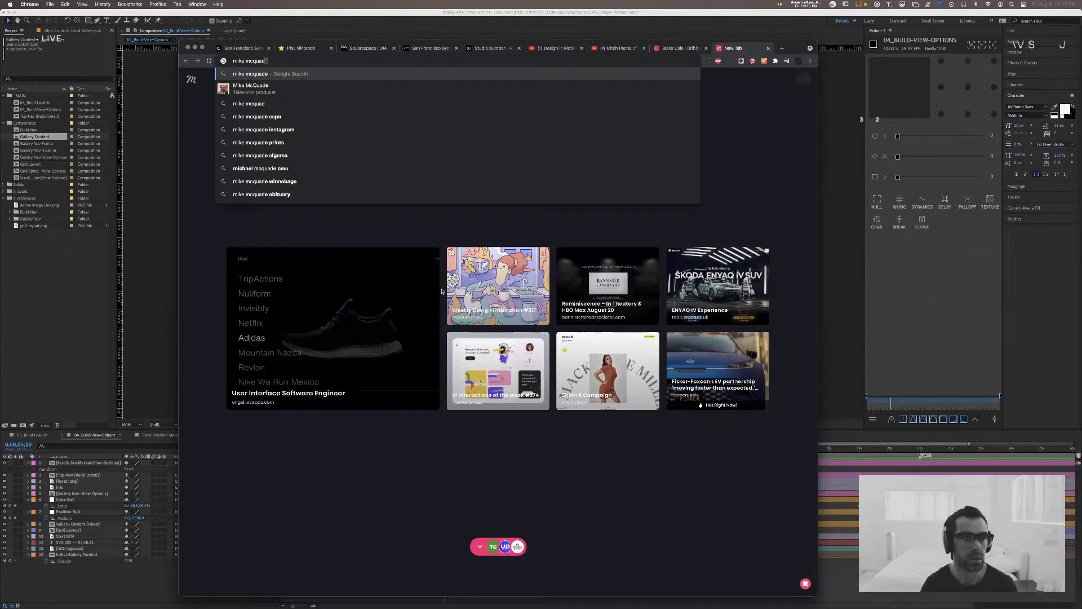
pyautogui.press('BackSpace')
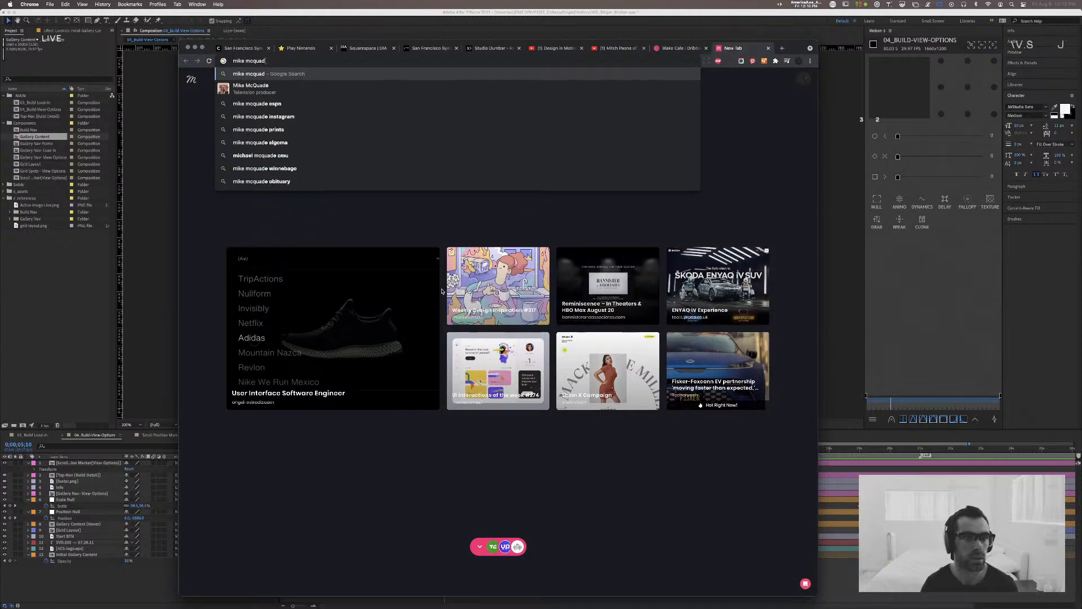
pyautogui.press('Return')
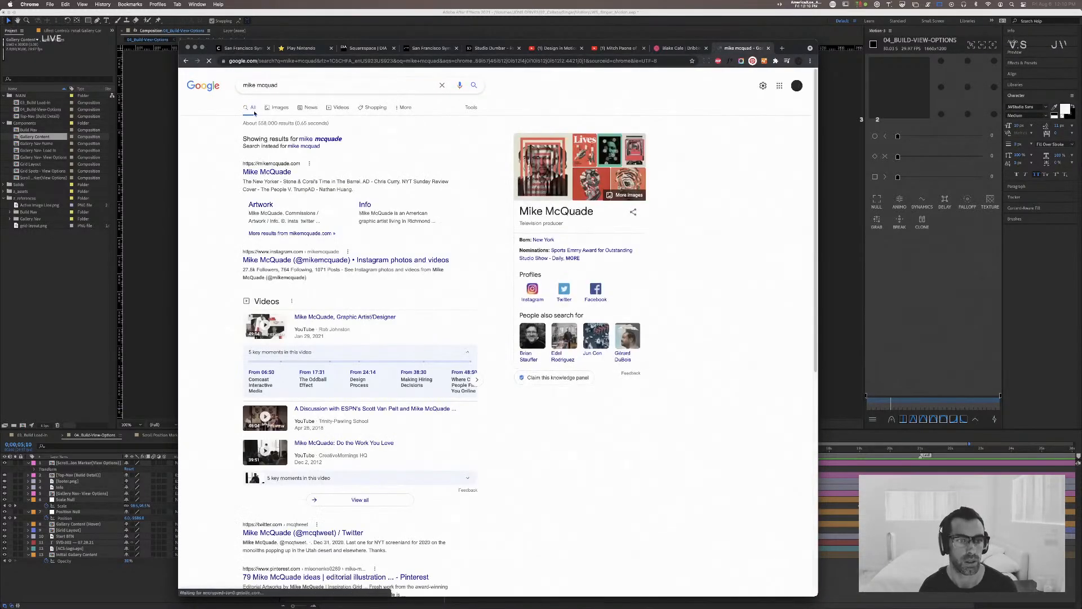
pyautogui.click(279, 172)
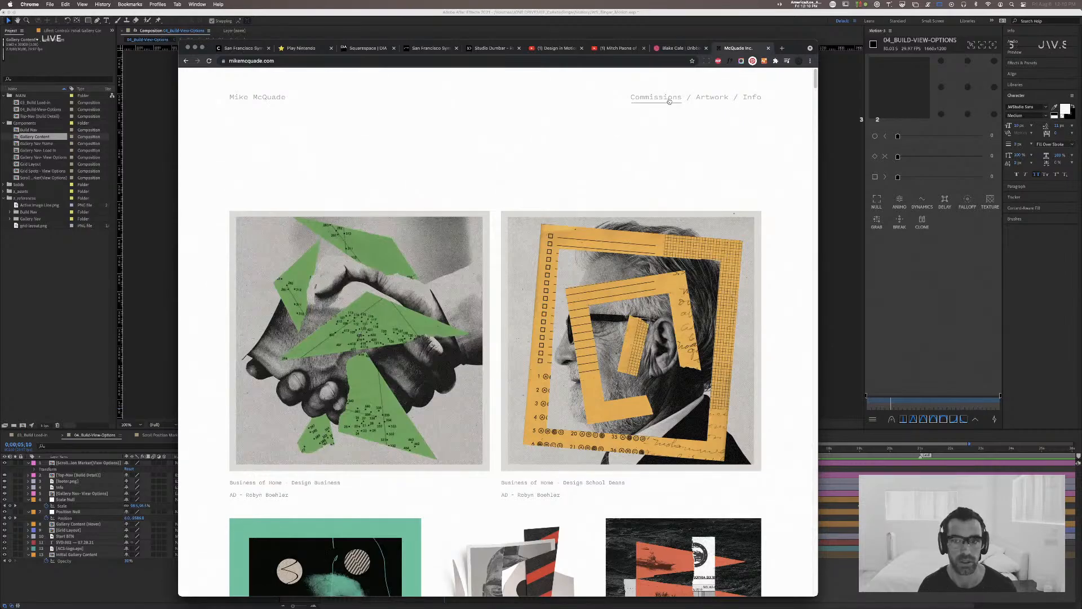
# Step: Detach the artist's portfolio into its own window, narrow it, and place it beside the Dribbble profile for comparison
pyautogui.moveTo(799, 40); pyautogui.dragTo(338, 54)
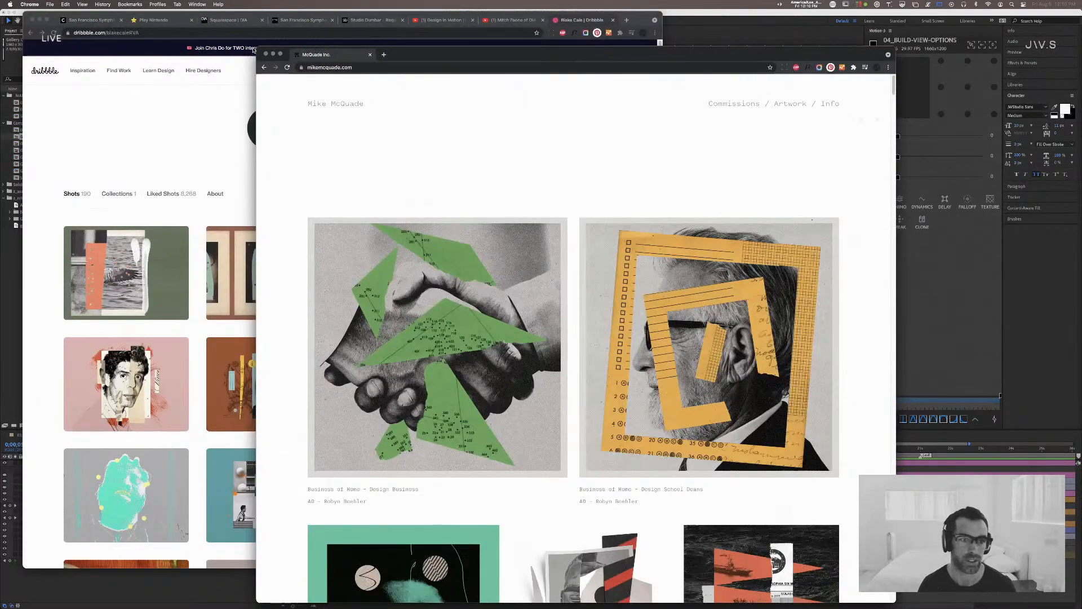
pyautogui.moveTo(258, 48); pyautogui.dragTo(430, 69)
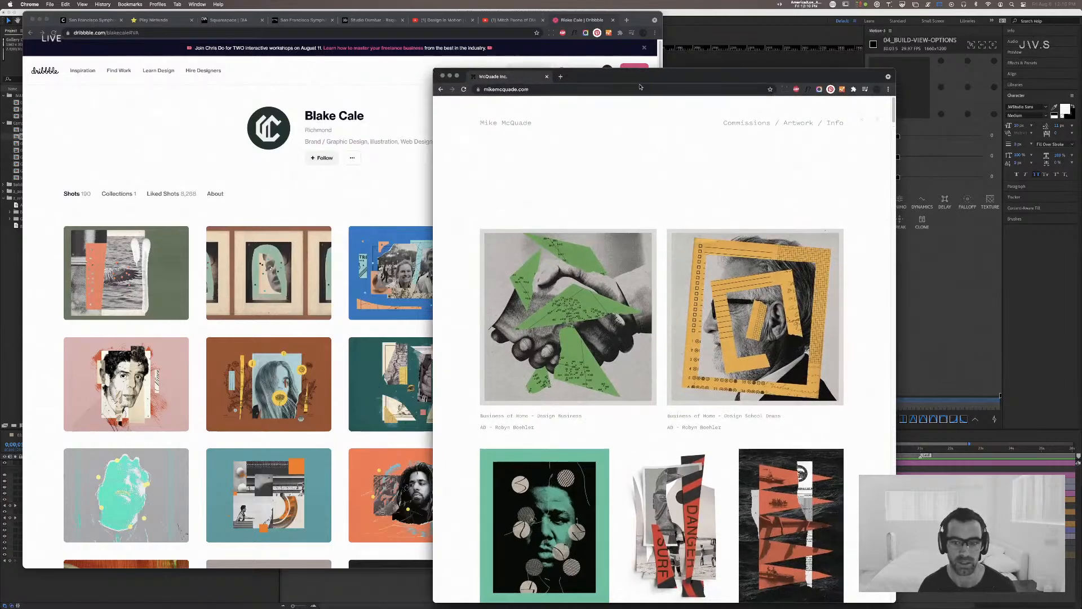
pyautogui.moveTo(697, 75); pyautogui.dragTo(868, 37)
# Step: Examine the Dribbble profile's shots down to the oldest loaded logo work and back up to the recent collages
pyautogui.scroll(-4, 391, 227)
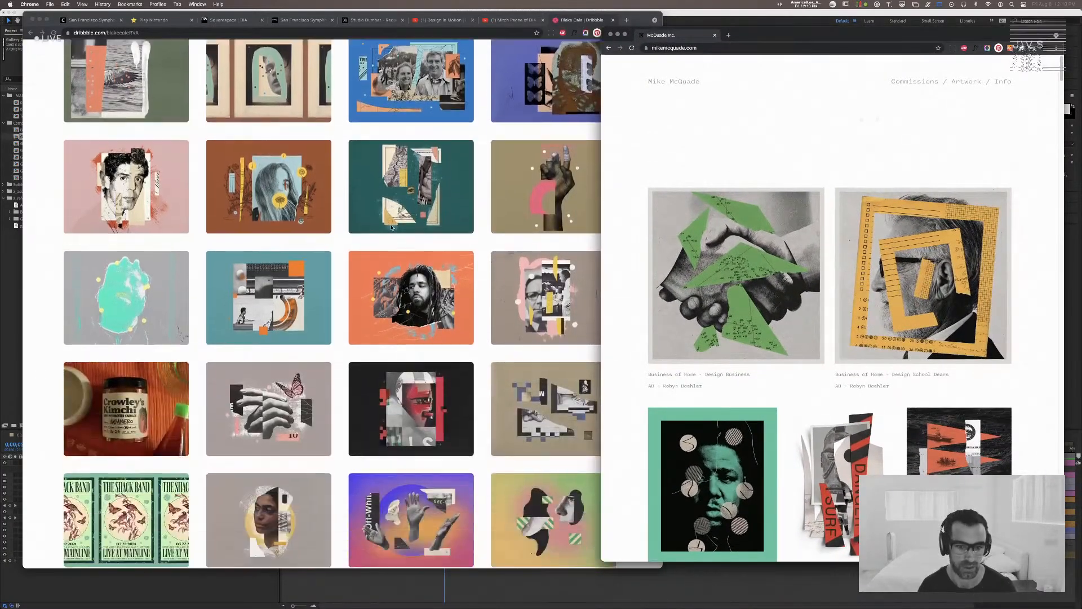
pyautogui.scroll(-18, 391, 227)
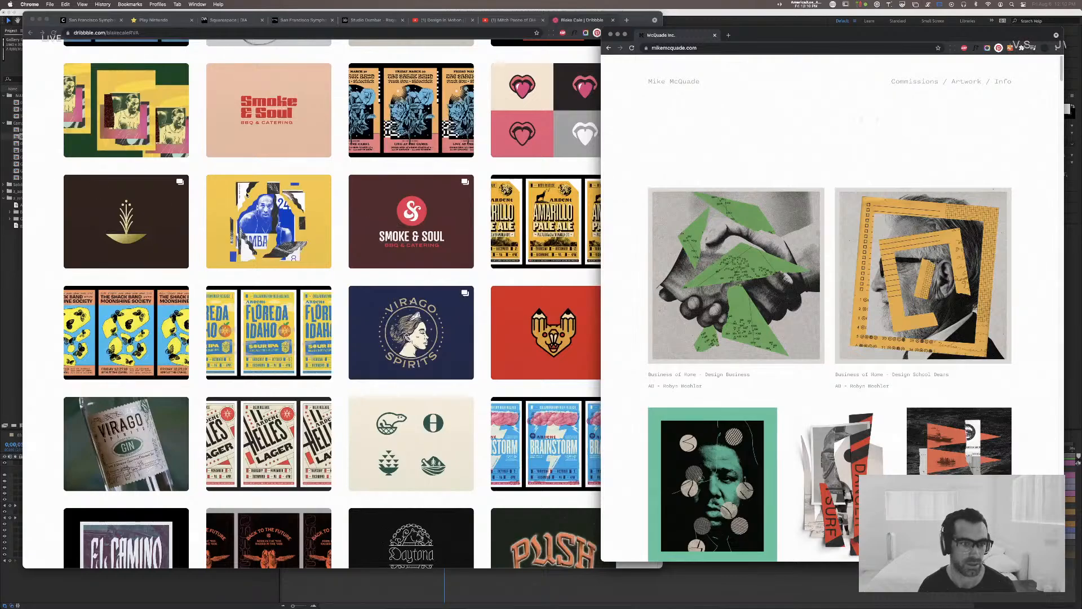
pyautogui.click(326, 208)
pyautogui.scroll(-10, 327, 338)
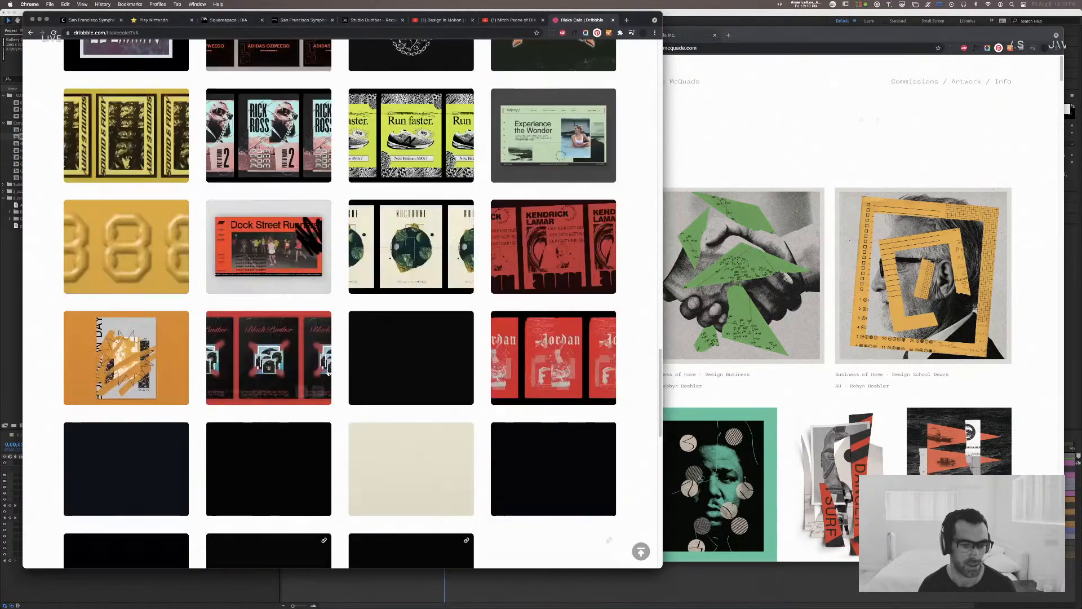
pyautogui.scroll(-10, 329, 372)
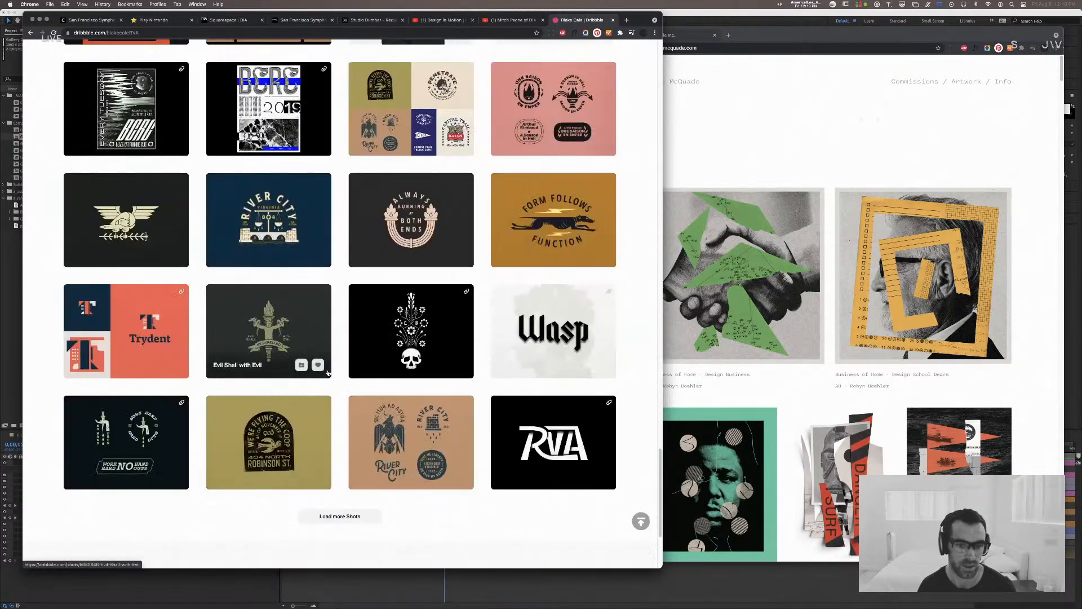
pyautogui.scroll(6, 333, 348)
pyautogui.scroll(15, 334, 348)
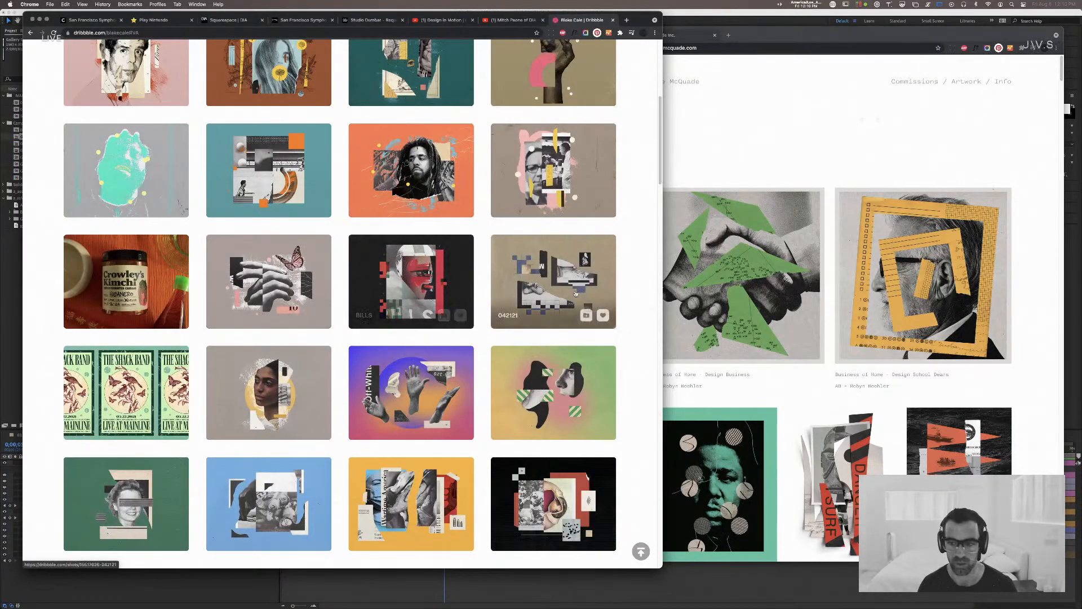
pyautogui.scroll(1, 555, 281)
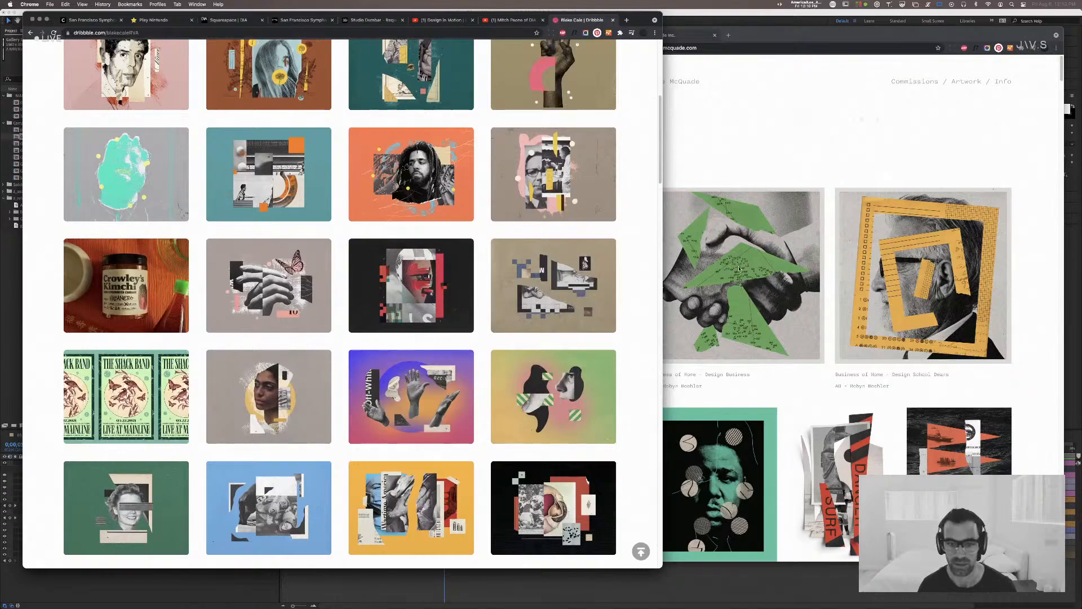
pyautogui.scroll(3, 555, 316)
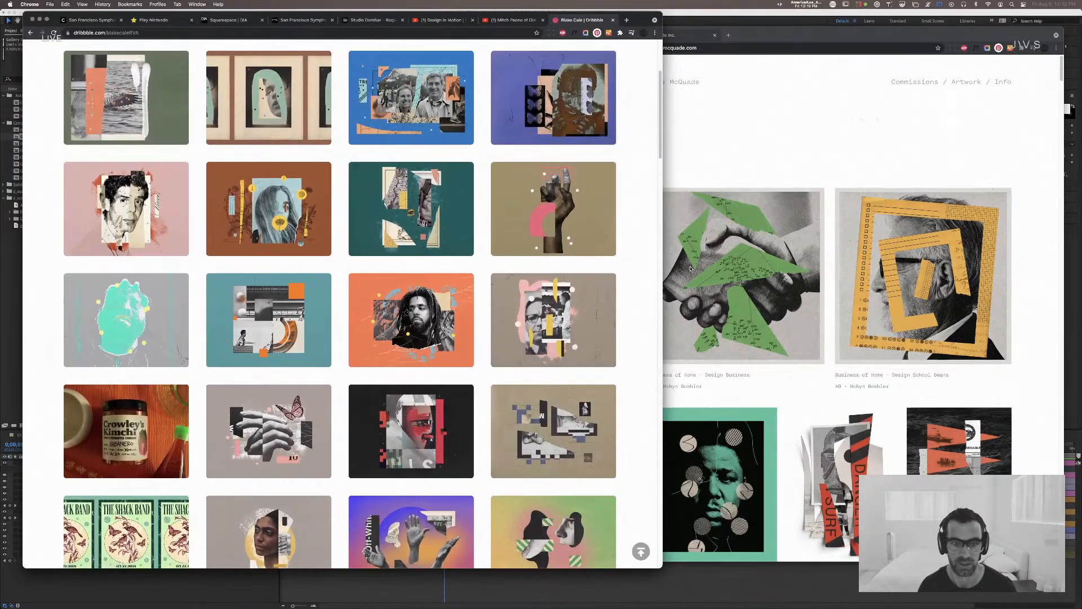
# Step: Open the Reframing collage shot, view it, and return to the start of the designer's profile
pyautogui.click(451, 203)
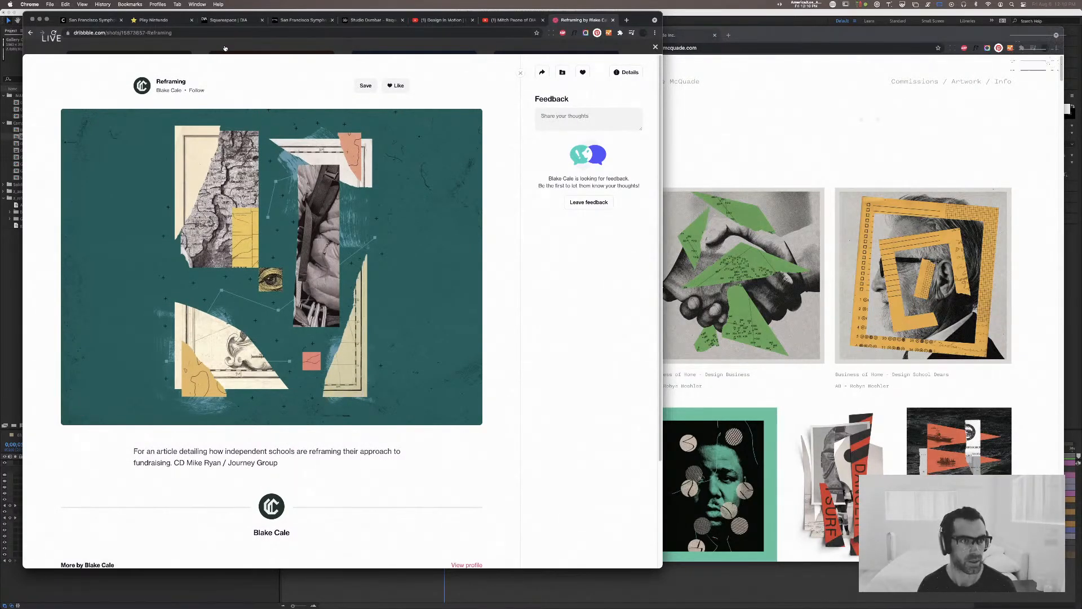
pyautogui.press('Escape')
pyautogui.scroll(3, 295, 108)
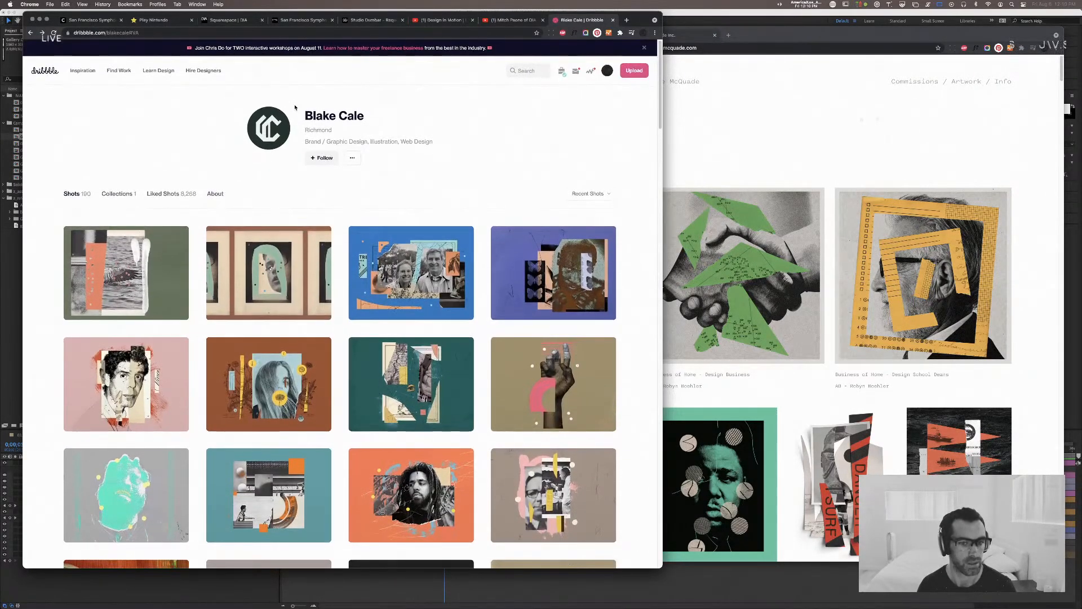
# Step: Browse the editorial collages on the artist's portfolio and enlarge the red Politico piece on Europe's migration strategy
pyautogui.click(745, 167)
pyautogui.scroll(-10, 772, 157)
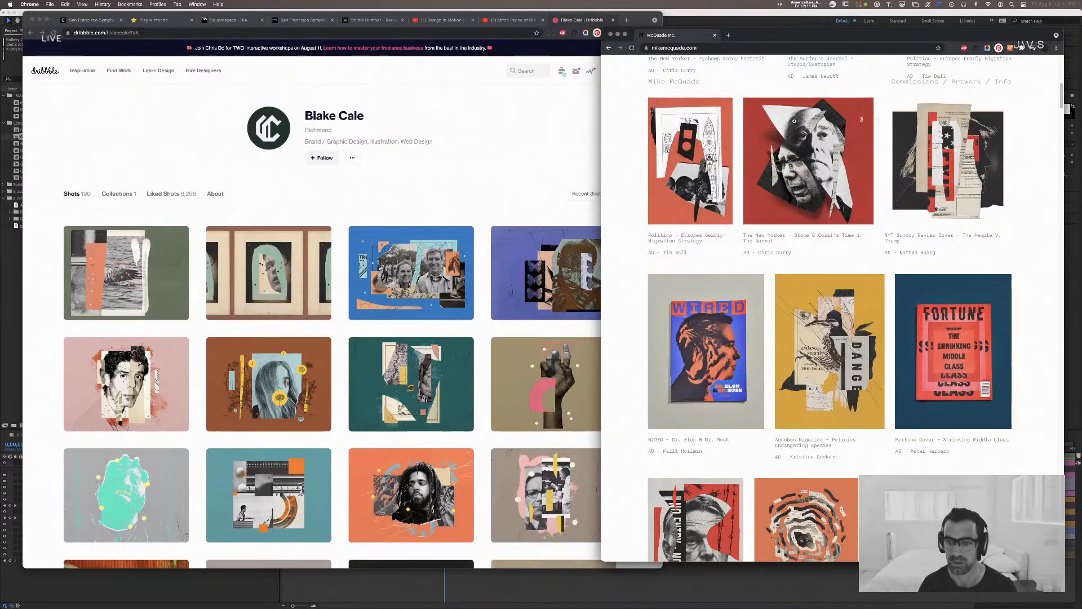
pyautogui.click(697, 163)
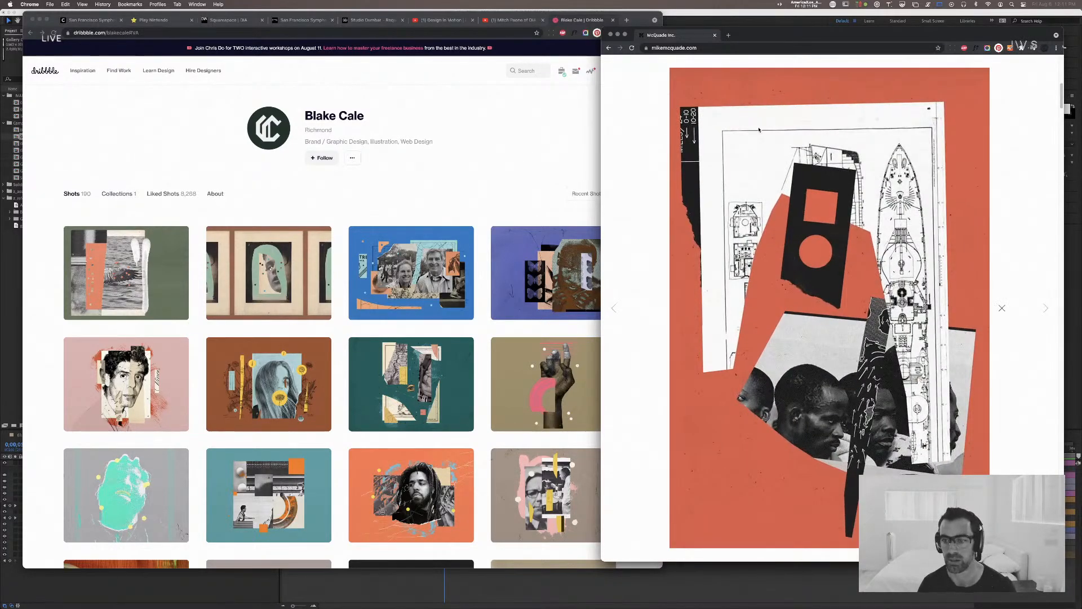
# Step: Close the portfolio window and the Dribbble, YouTube and Studio Dumbar tabs, and minimise the browser to return to After Effects
pyautogui.press('super+w')
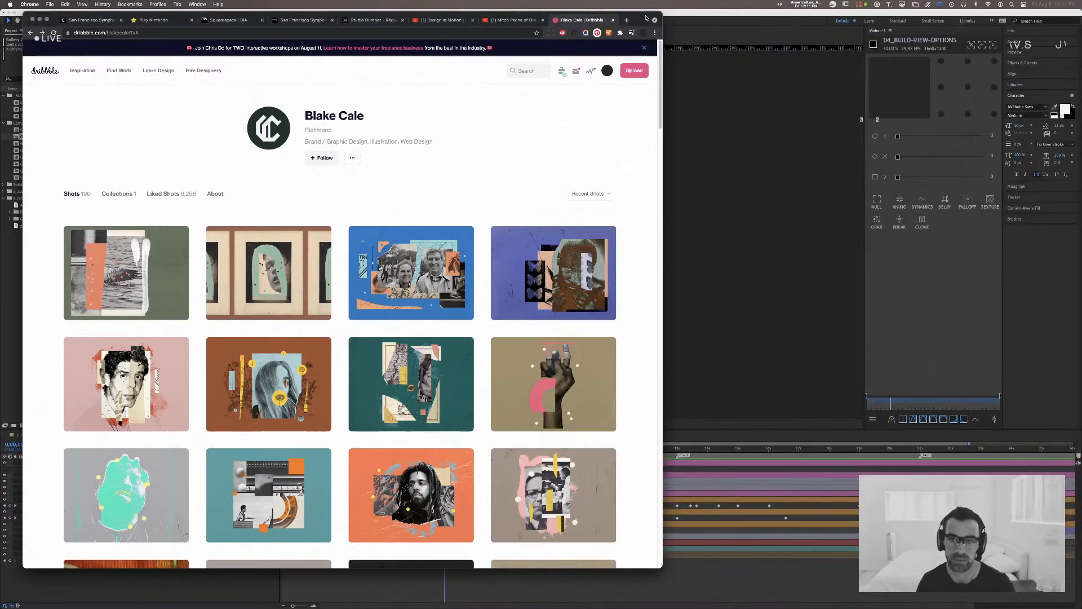
pyautogui.press('super+w')
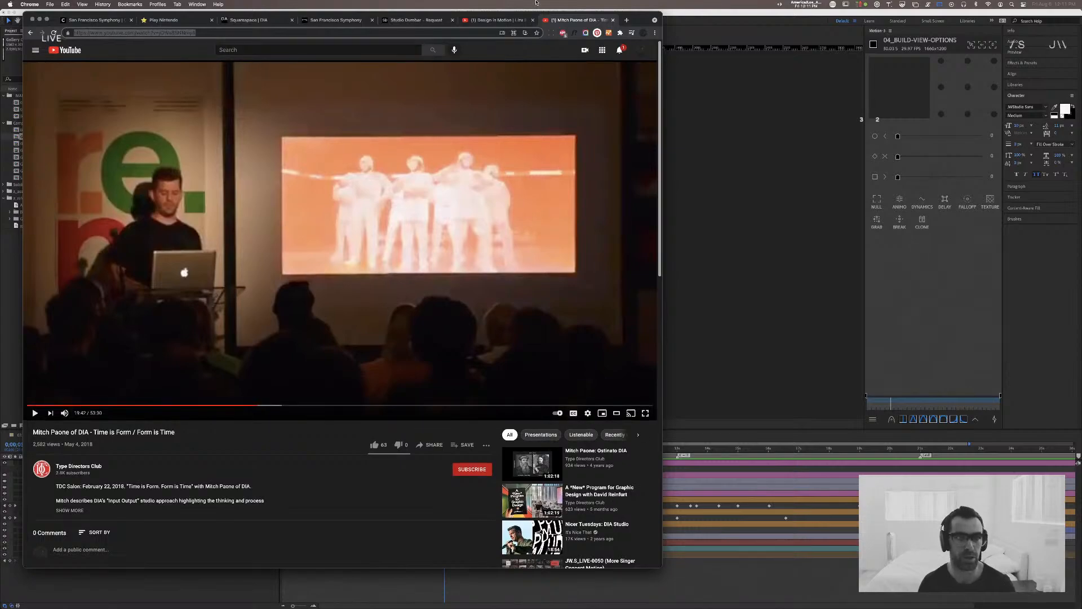
pyautogui.press('super+w')
pyautogui.press('super+w')
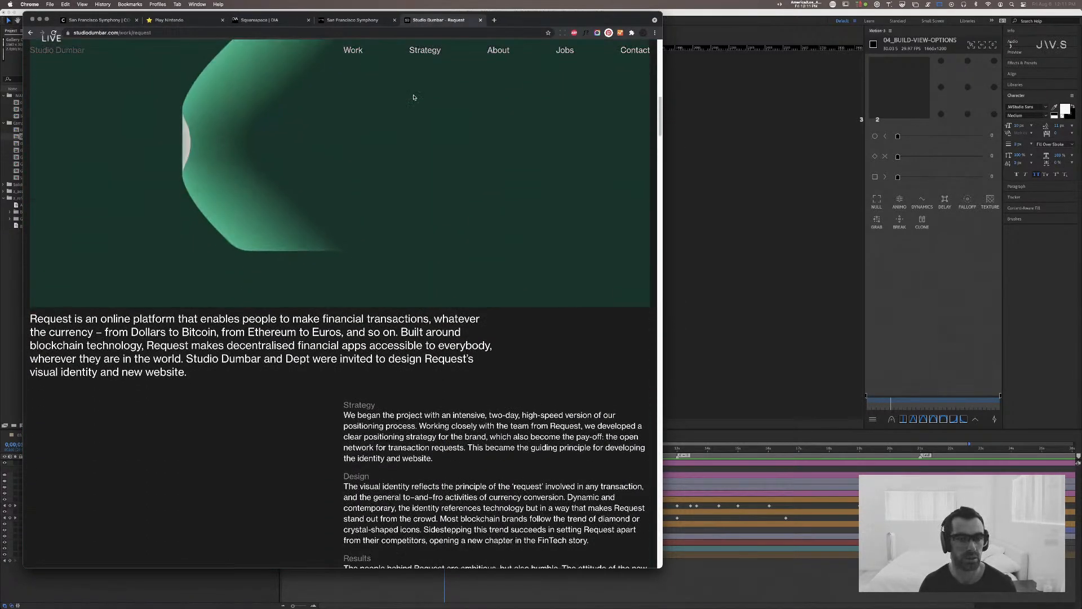
pyautogui.press('super+w')
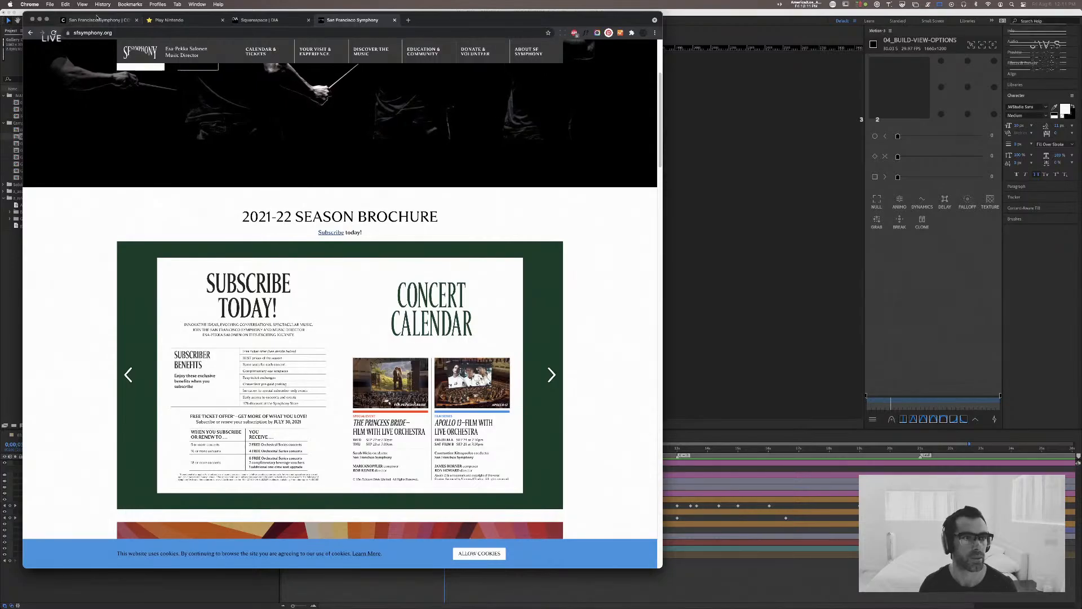
pyautogui.moveTo(56, 22); pyautogui.dragTo(384, 117)
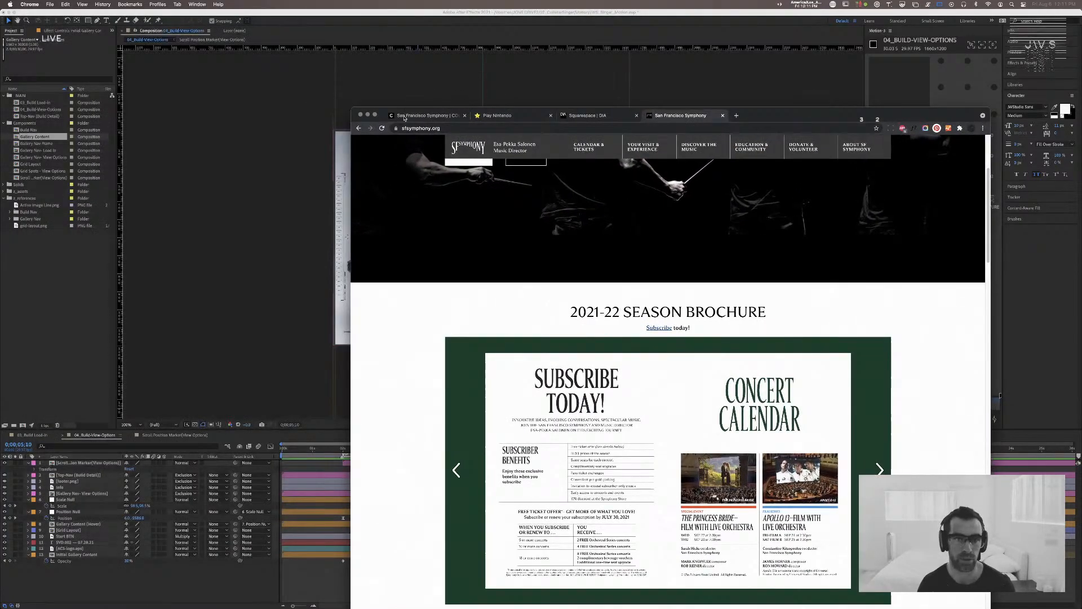
pyautogui.click(367, 114)
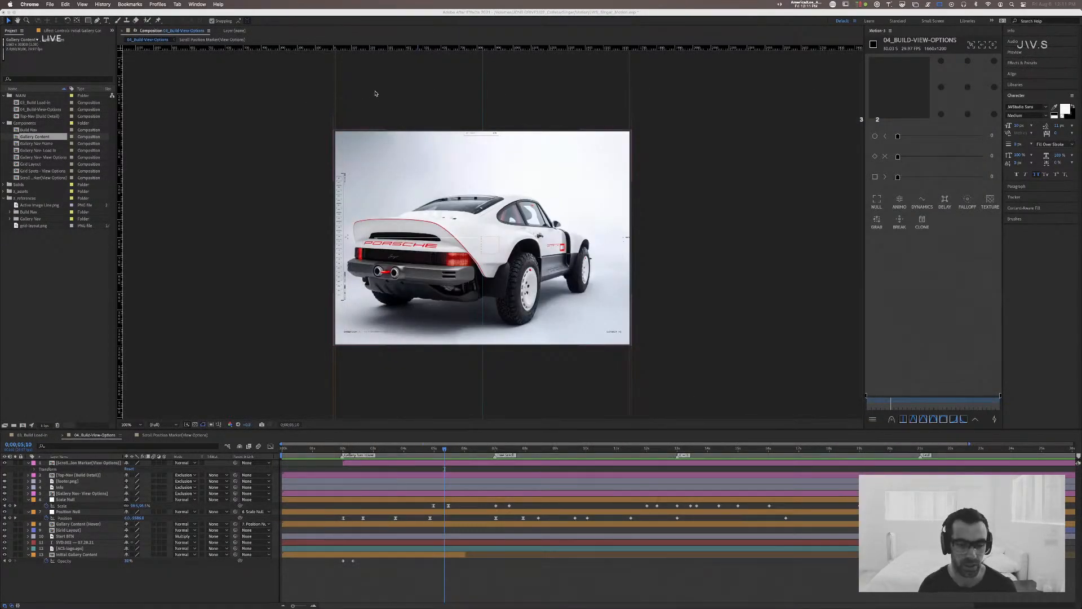
# Step: Play the 04_Build-View-Options animation and scrub through the Porsche image's full-frame transition, back to the overhead car view at 0:00:02:21
pyautogui.click(444, 465)
pyautogui.press('space')
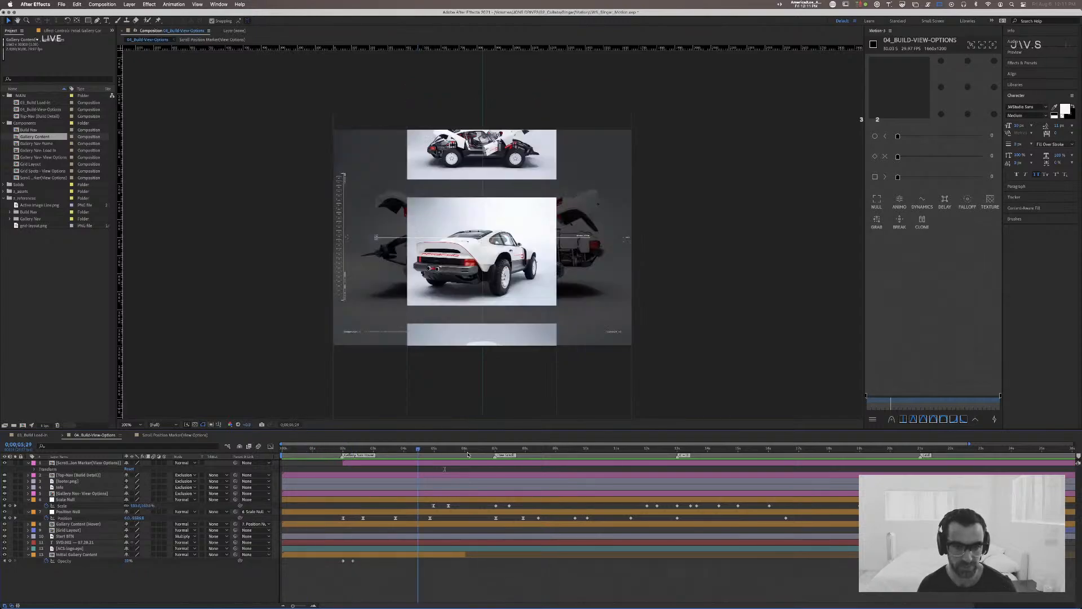
pyautogui.moveTo(433, 452)
pyautogui.mouseDown()
pyautogui.moveTo(367, 456)
pyautogui.moveTo(473, 465)
pyautogui.moveTo(422, 461)
pyautogui.moveTo(456, 462)
pyautogui.moveTo(446, 461)
pyautogui.mouseUp()
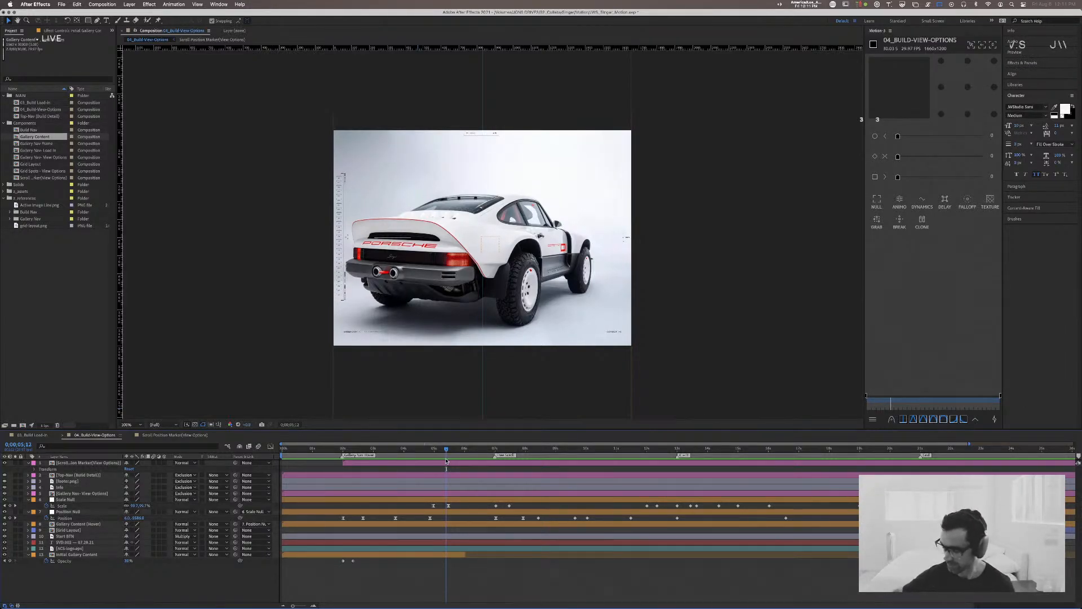
pyautogui.moveTo(446, 449); pyautogui.dragTo(419, 452)
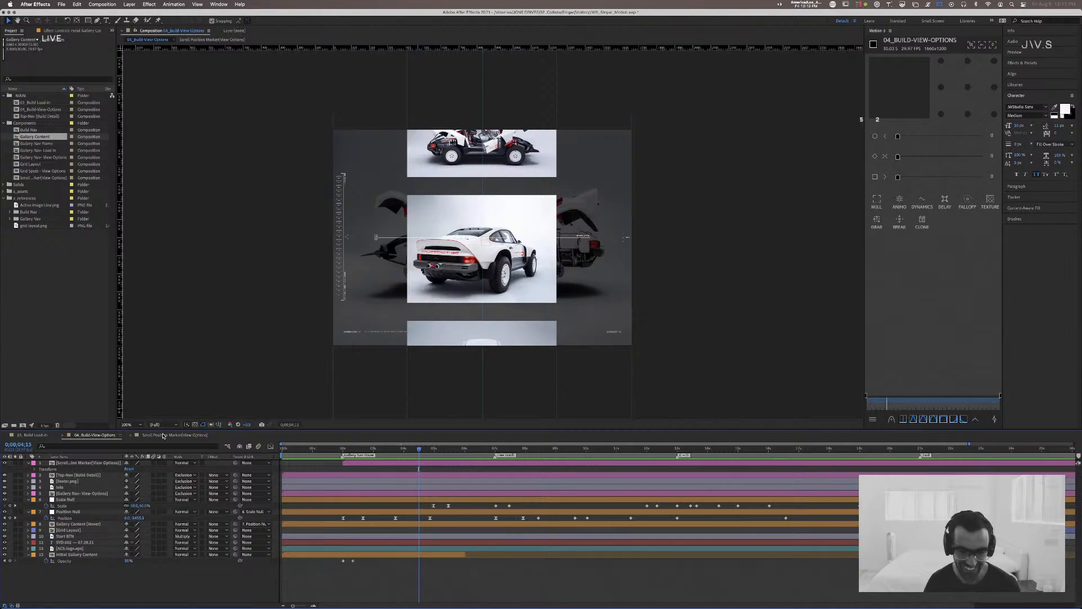
pyautogui.press('super+Tab')
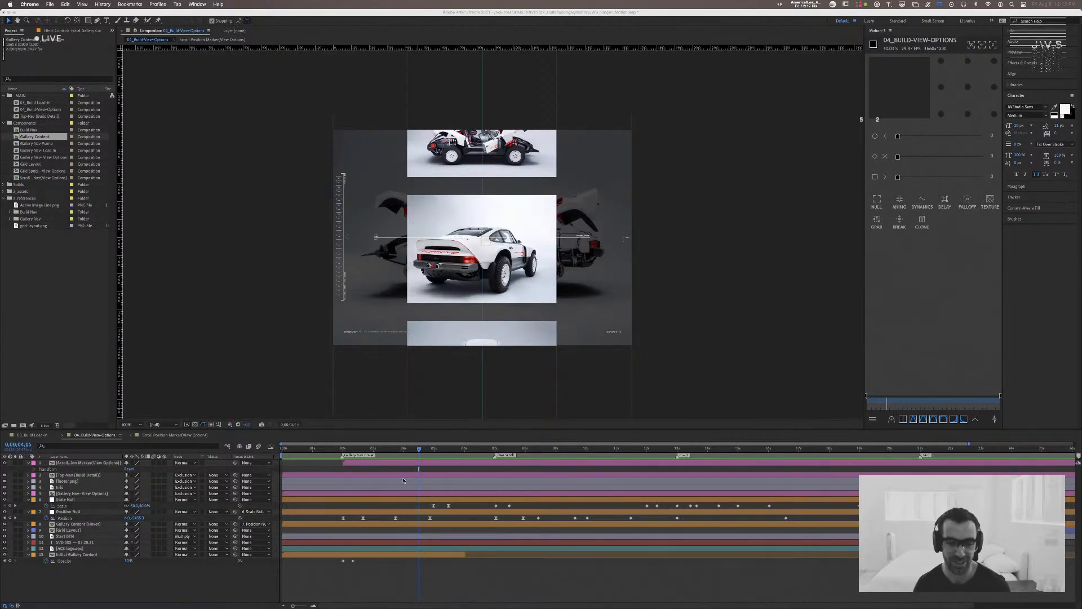
pyautogui.click(419, 449)
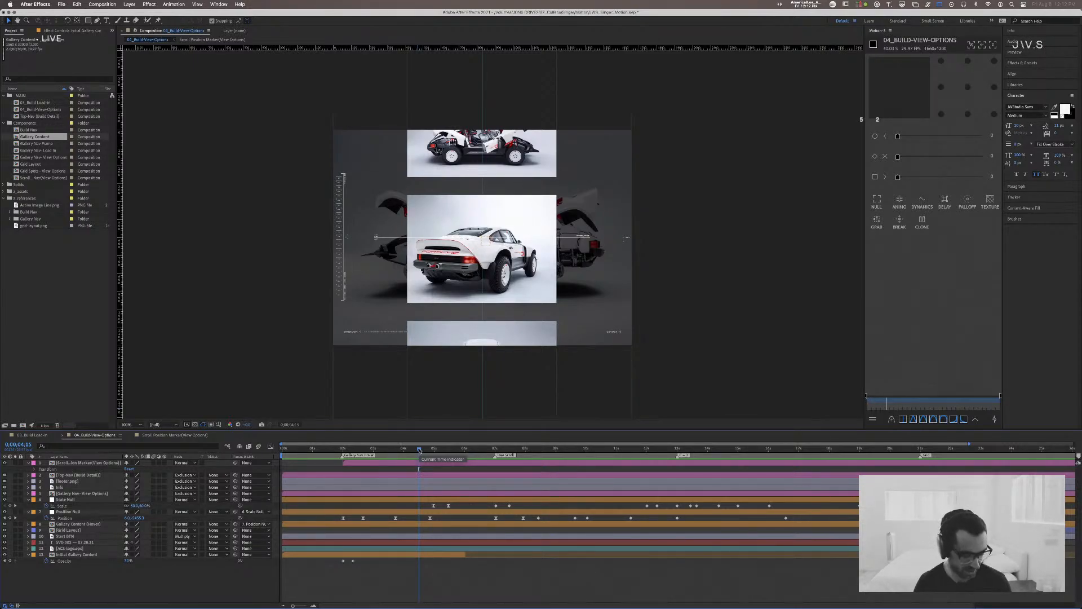
pyautogui.moveTo(418, 451); pyautogui.dragTo(362, 450)
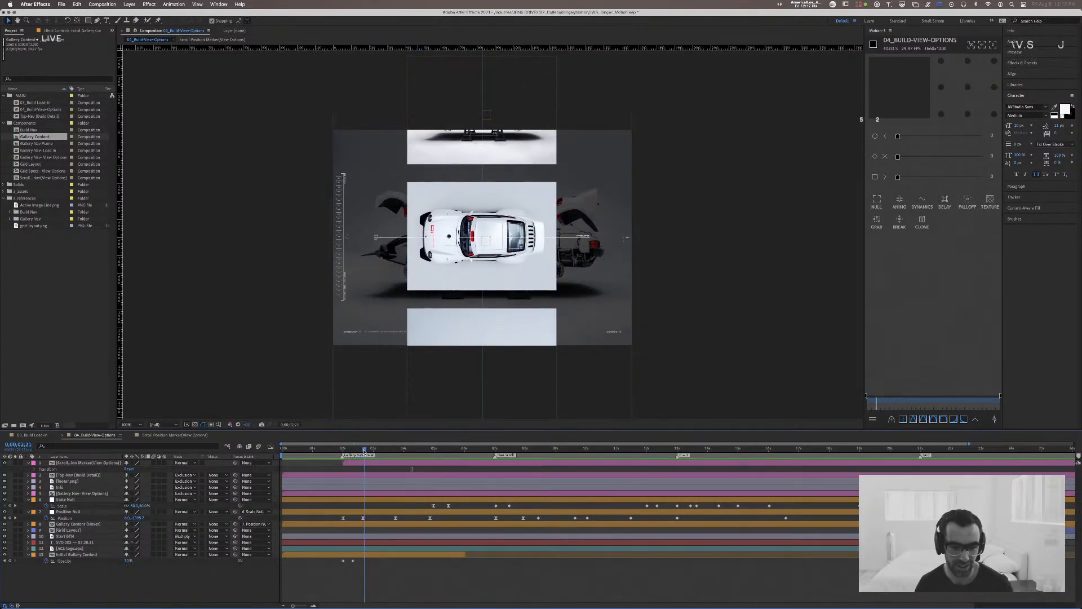
# Step: Inspect the marker line and its INTRODUCTION label up close in the Scroll Position Marker[View Options] composition, and switch to Chrome
pyautogui.click(200, 434)
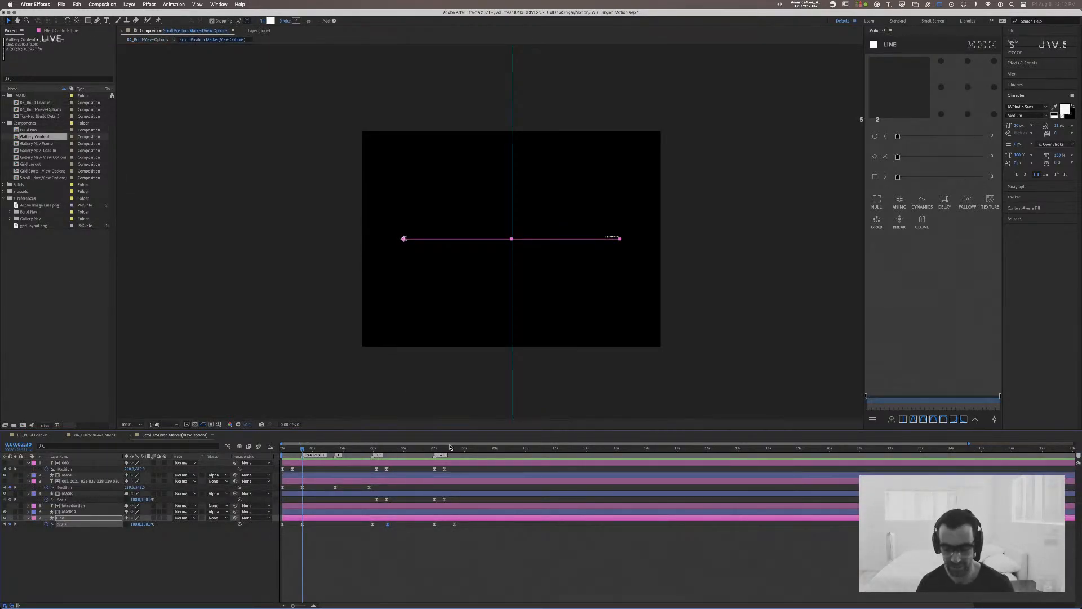
pyautogui.press('.')
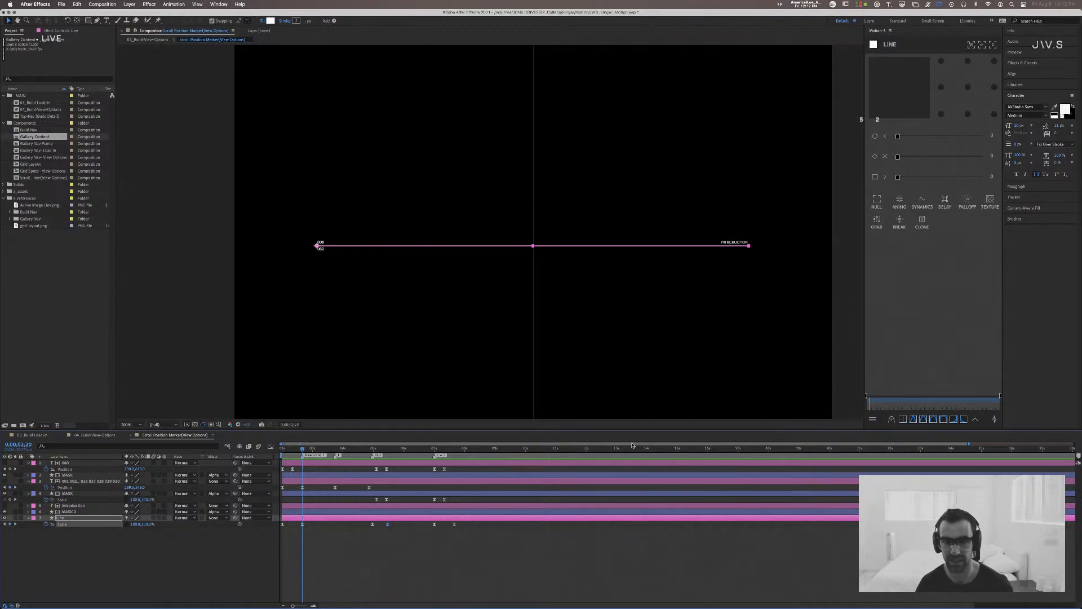
pyautogui.moveTo(785, 352); pyautogui.dragTo(545, 338)
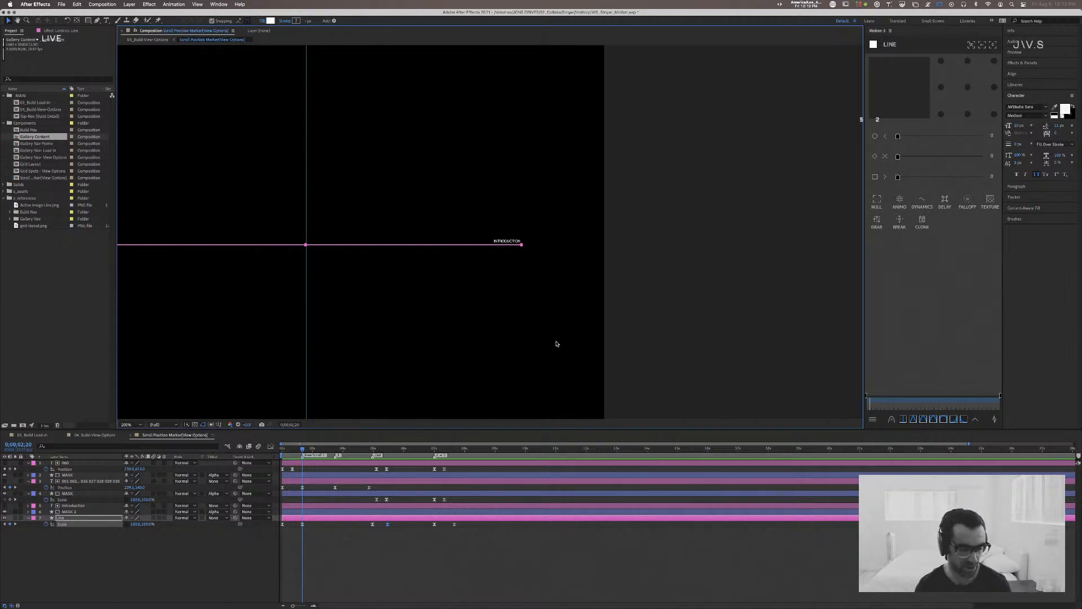
pyautogui.press('super+Tab')
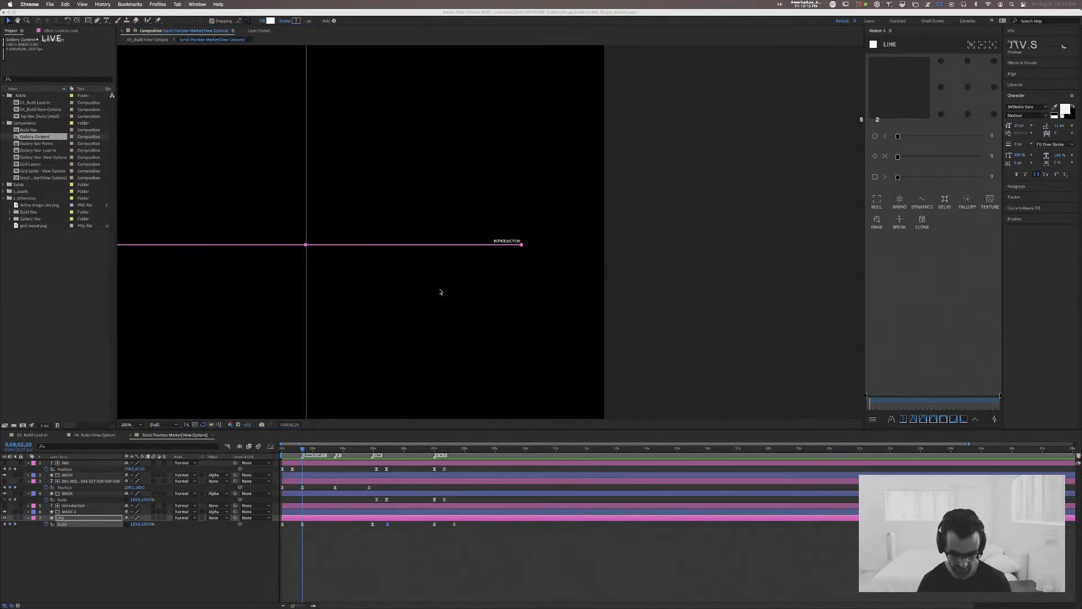
# Step: Search Google for "maison mockups" in a new browser window and open the mockup.maison website
pyautogui.press('super+n')
pyautogui.write('maison m')
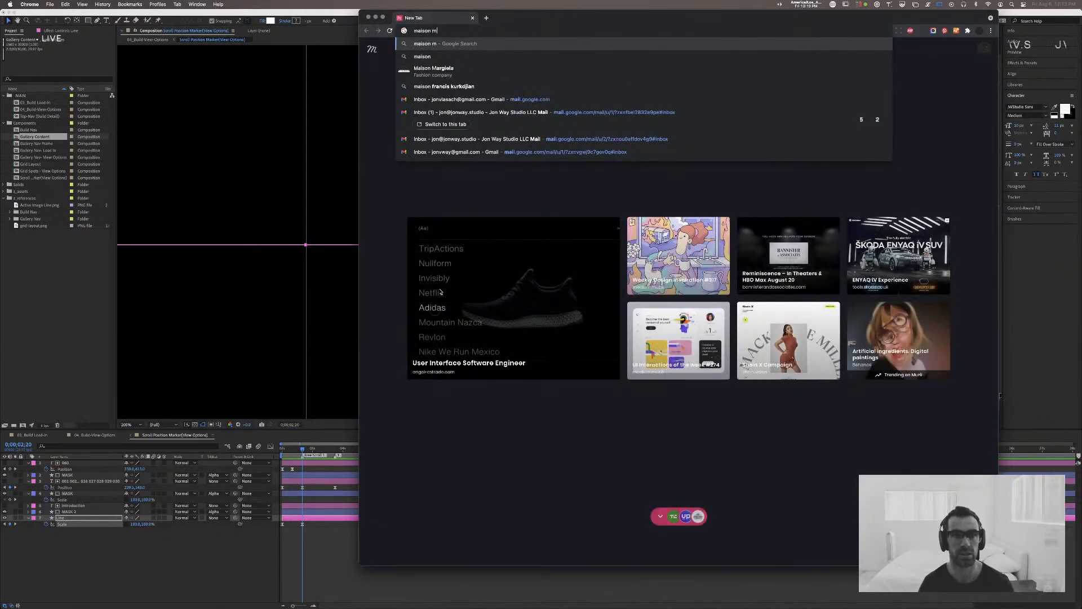
pyautogui.write('ockups')
pyautogui.press('Return')
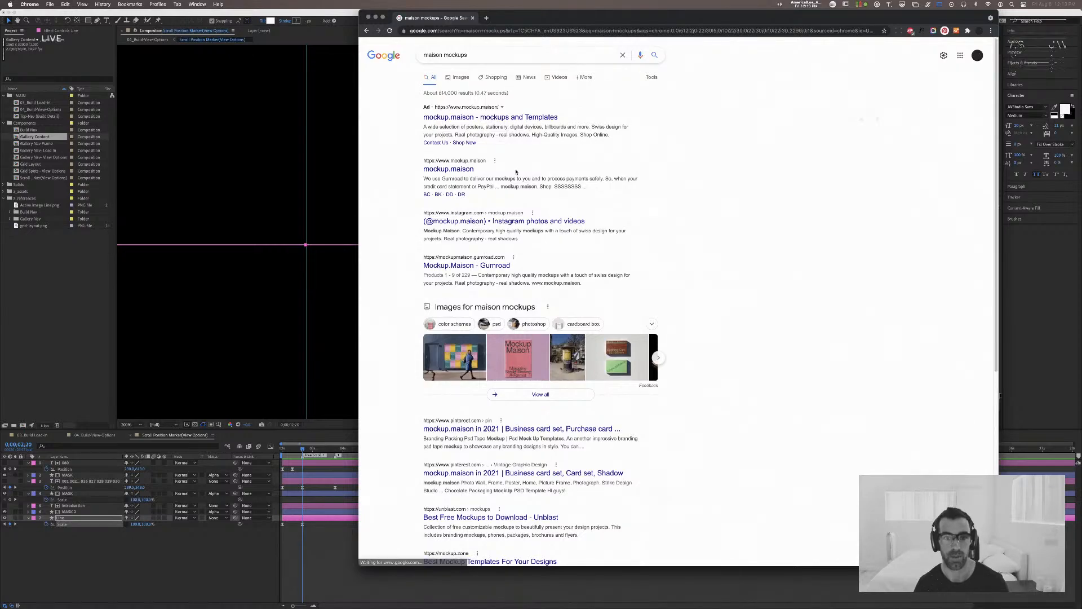
pyautogui.click(449, 169)
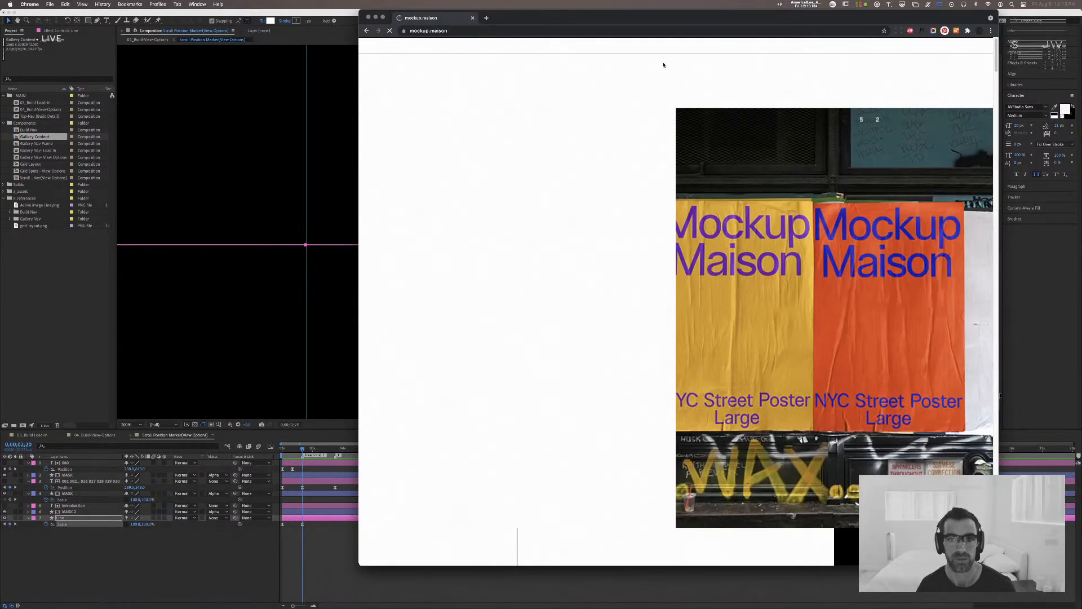
# Step: Look through the mockup.maison shop's New York-S, C, Tropical-S, B and A mockup collections
pyautogui.moveTo(680, 18); pyautogui.dragTo(556, 18)
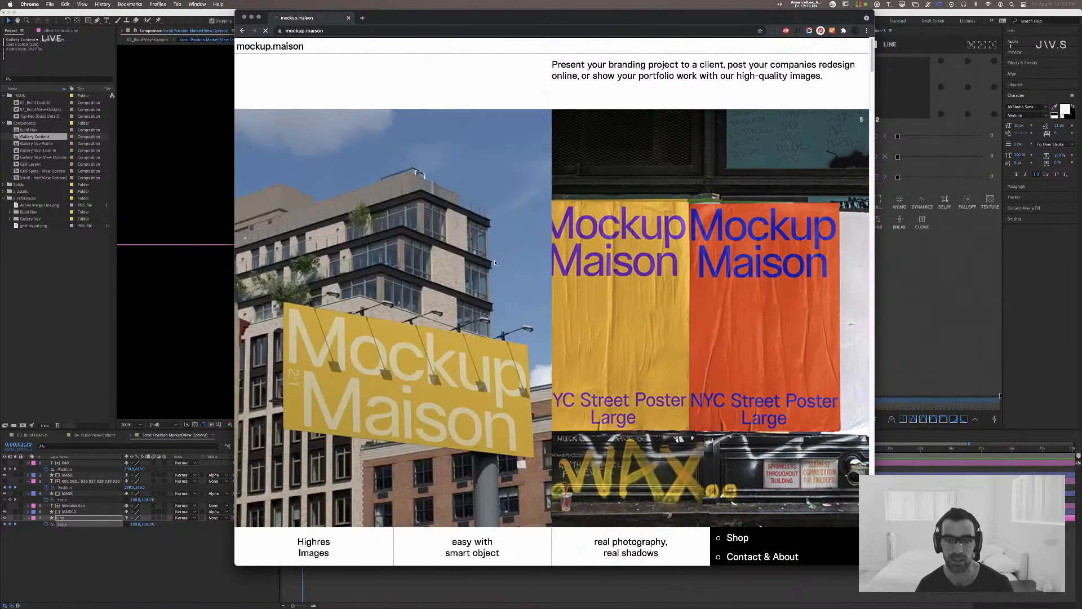
pyautogui.scroll(-10, 495, 262)
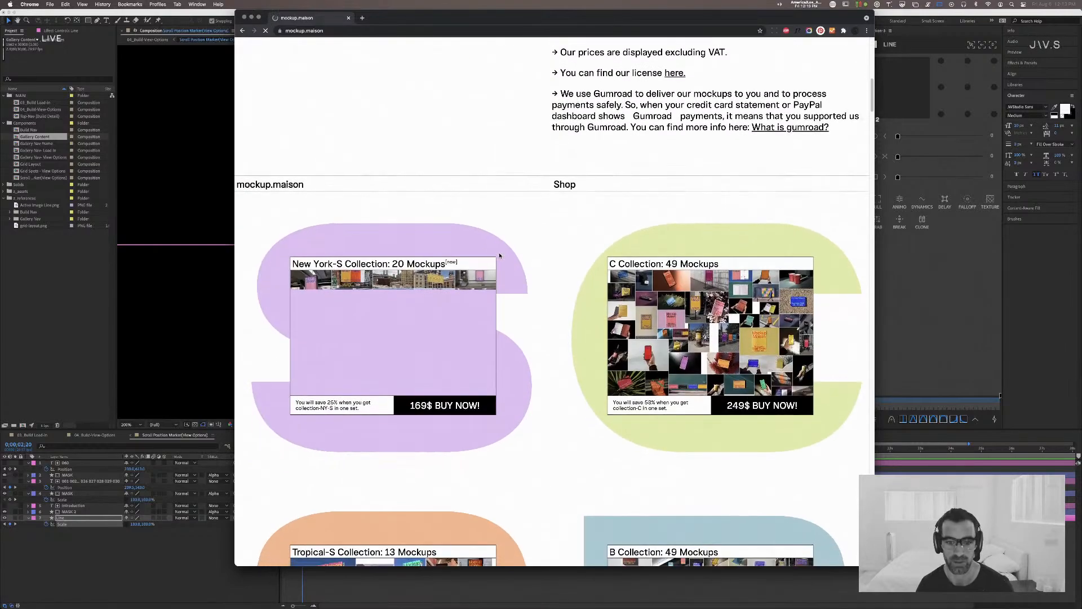
pyautogui.scroll(-4, 499, 256)
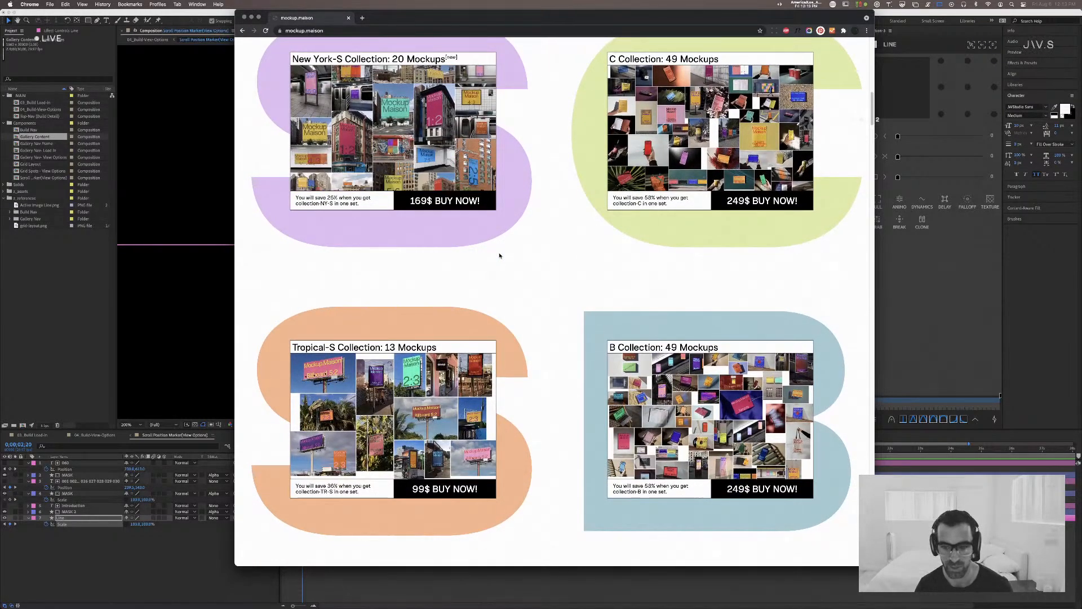
pyautogui.scroll(-9, 499, 255)
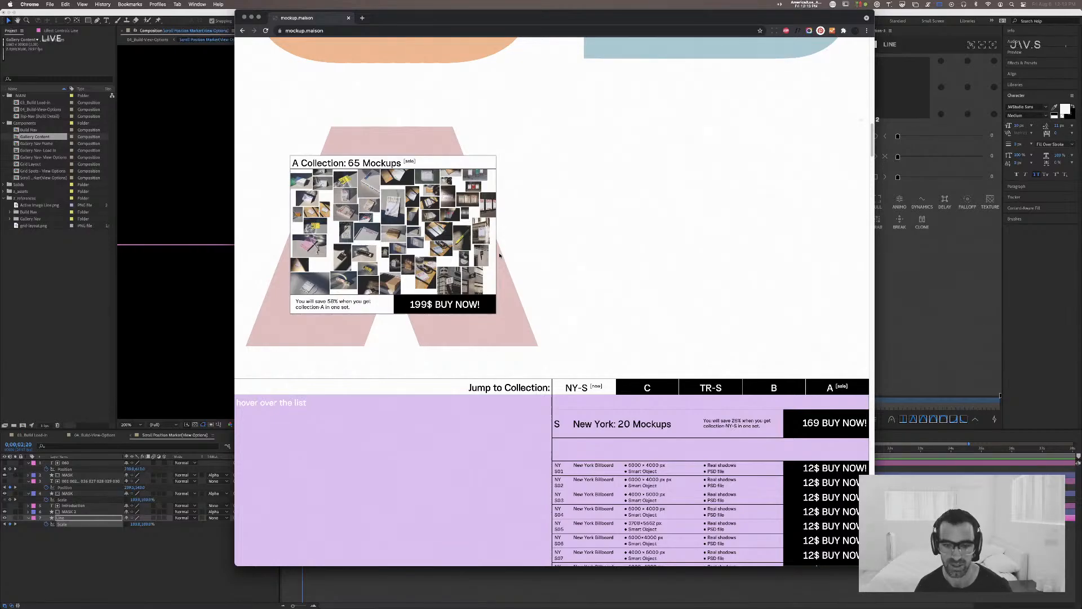
pyautogui.scroll(-6, 500, 255)
pyautogui.scroll(20, 499, 255)
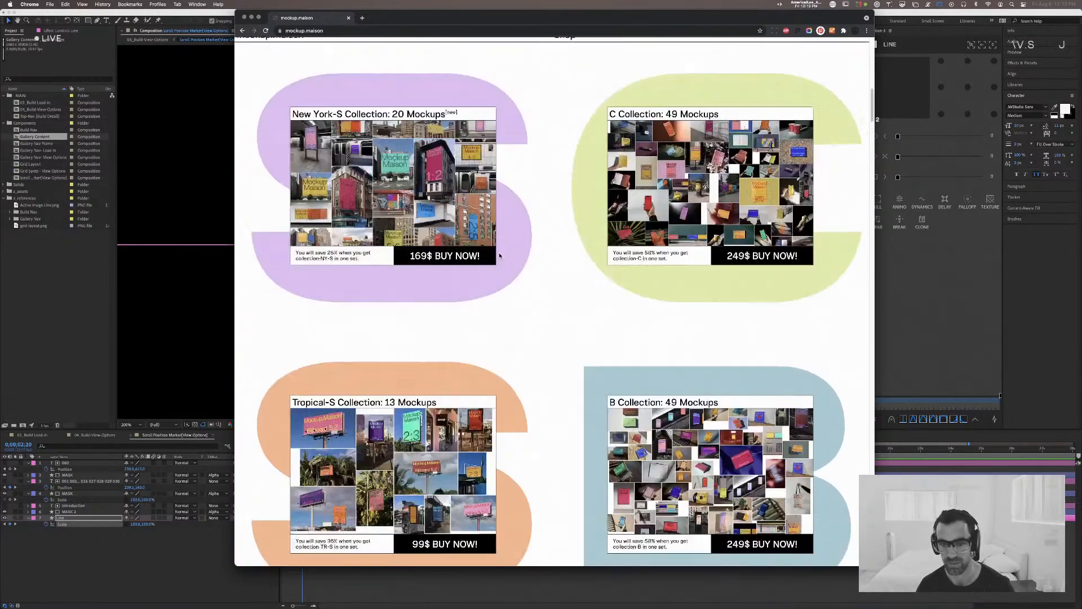
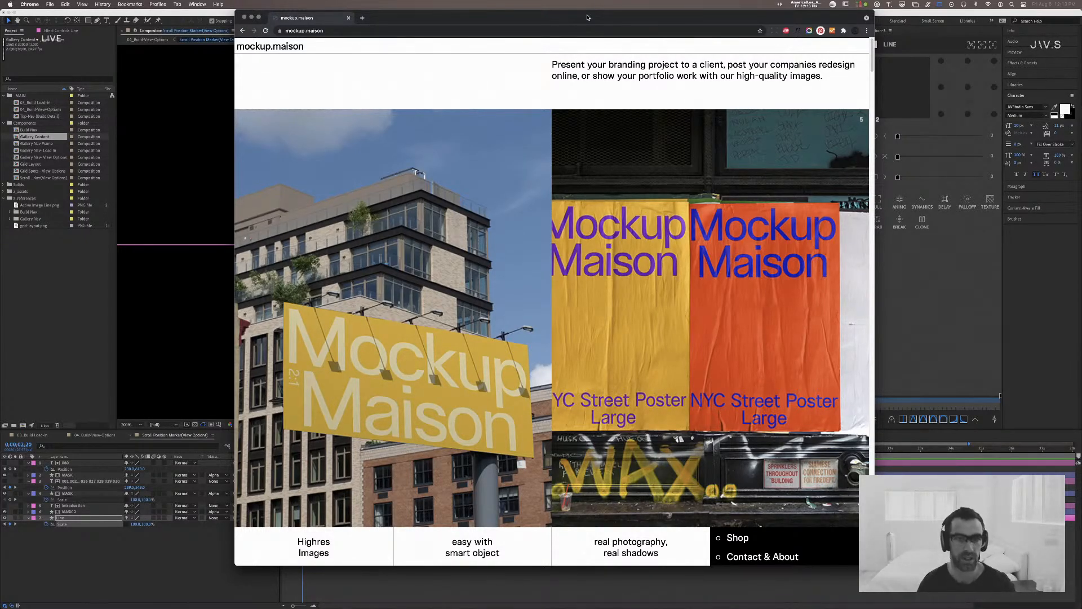
# Step: Search Google for "100thieves" in a new browser tab and open the 100 Thieves website
pyautogui.press('super+t')
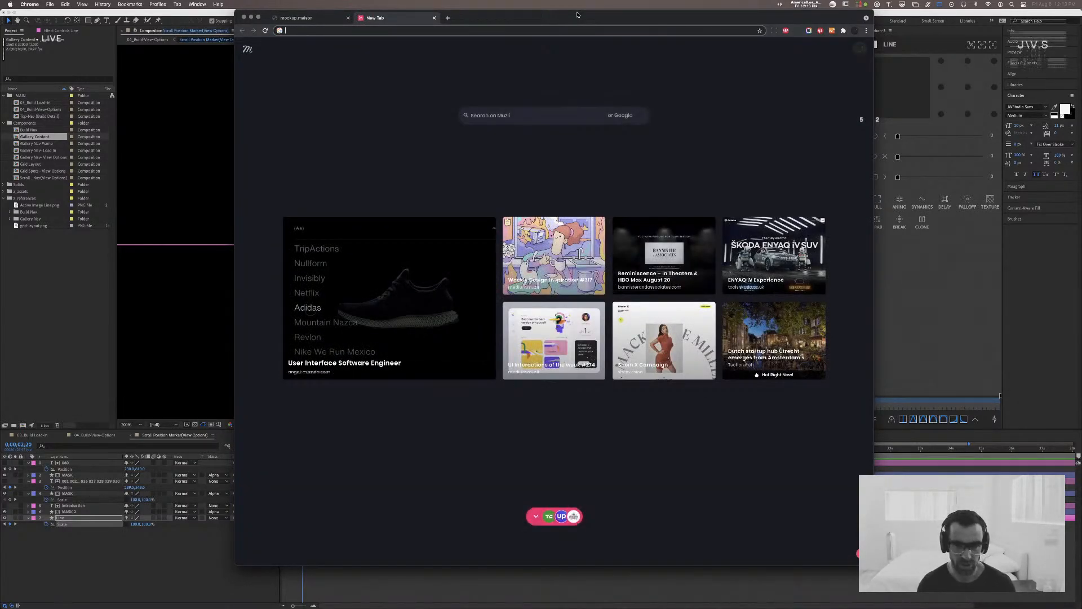
pyautogui.write('100t')
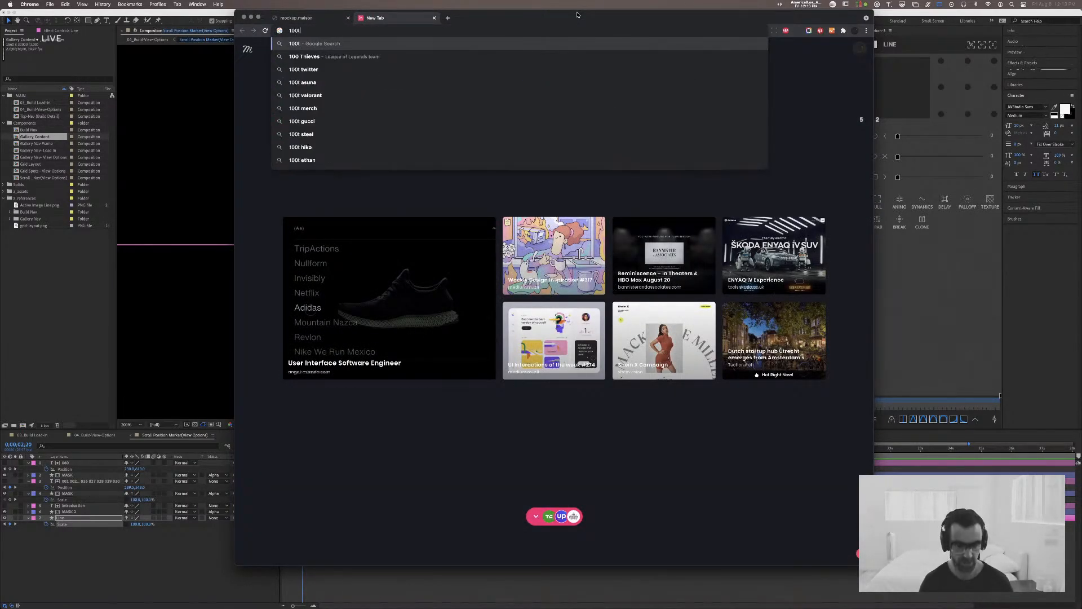
pyautogui.write('hieves')
pyautogui.press('Return')
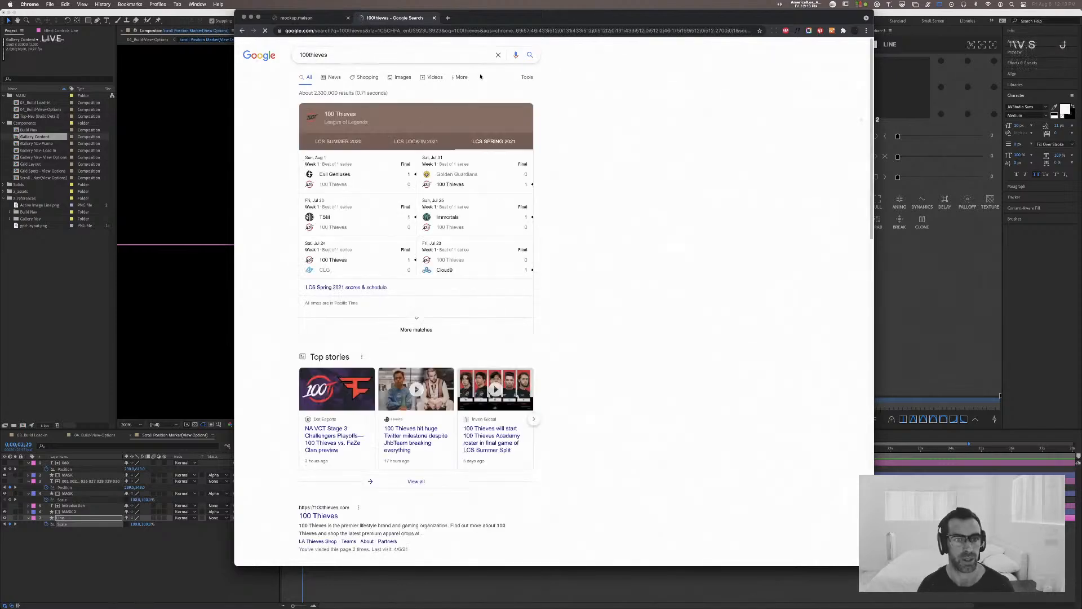
pyautogui.scroll(-4, 383, 364)
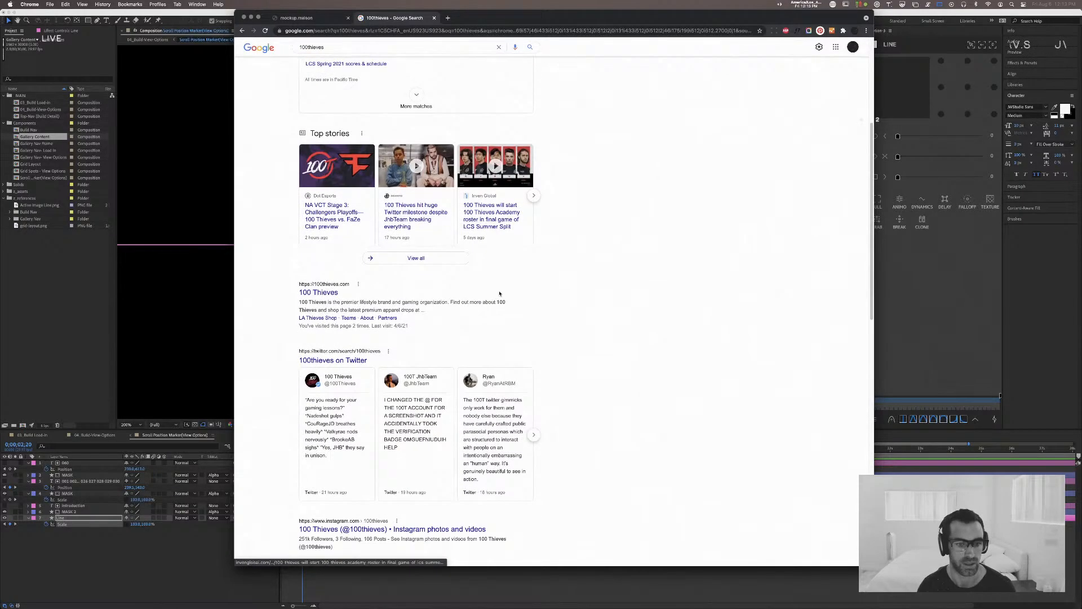
pyautogui.click(334, 297)
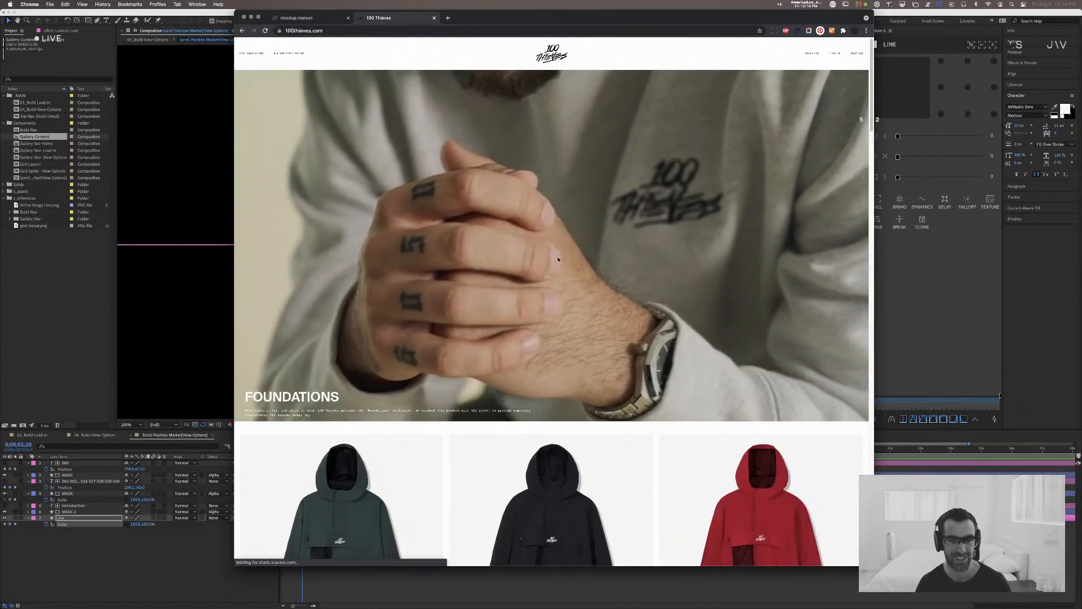
# Step: Look through the Foundations clothing collection on the 100 Thieves home page and dismiss the text-alerts sign-up popup
pyautogui.scroll(-2, 599, 255)
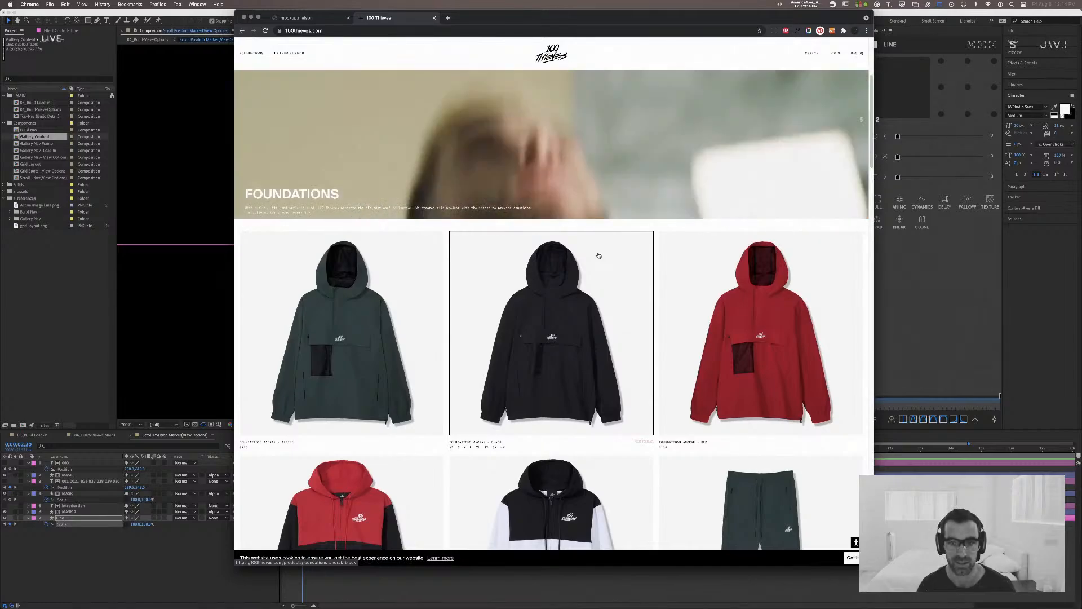
pyautogui.scroll(-8, 599, 256)
pyautogui.scroll(-15, 599, 256)
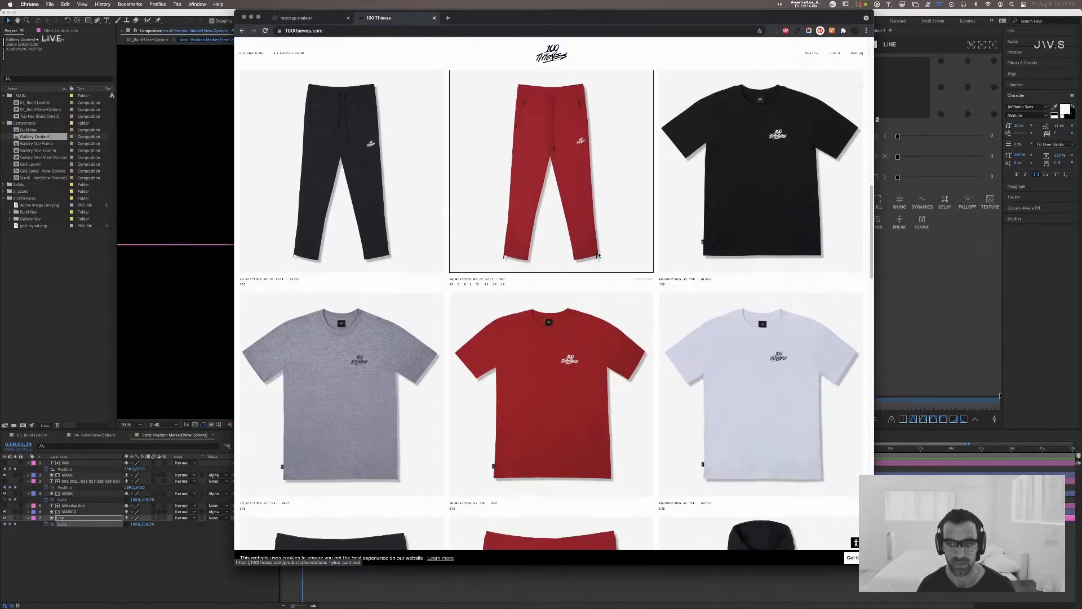
pyautogui.scroll(-7, 599, 255)
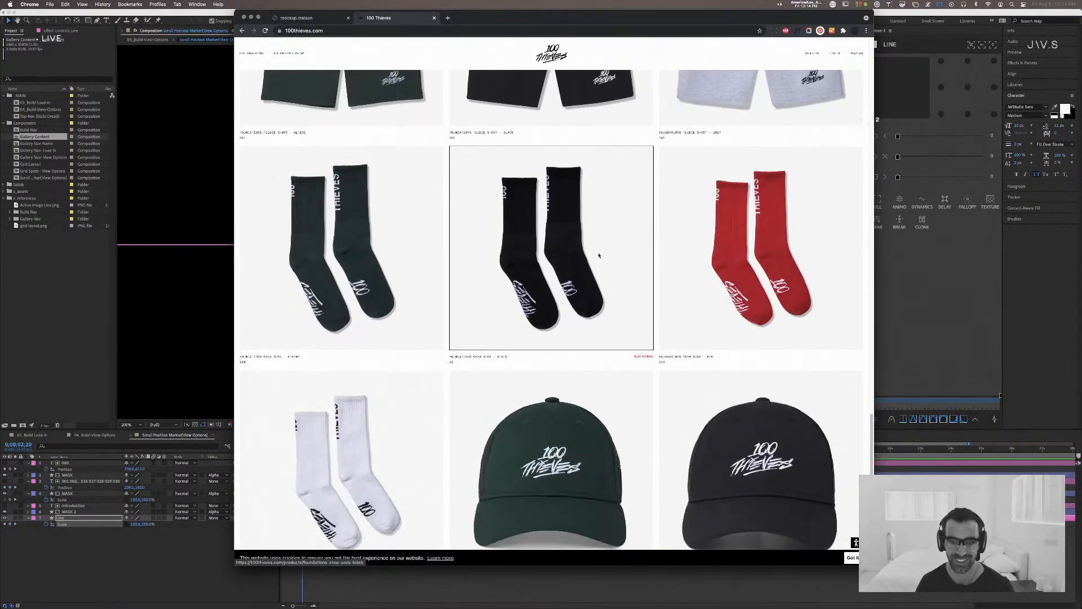
pyautogui.scroll(2, 598, 255)
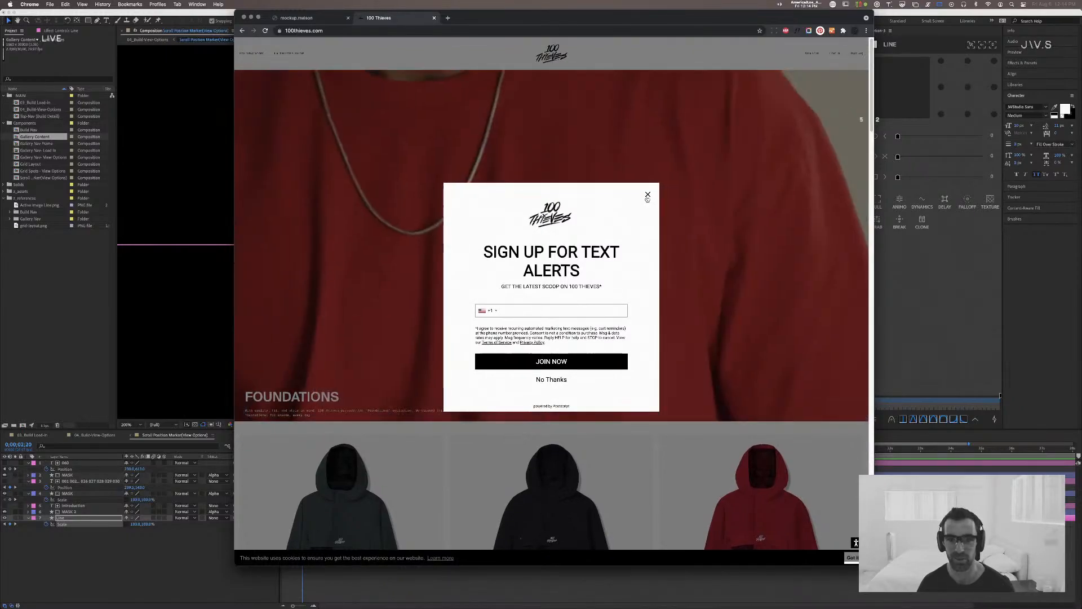
pyautogui.click(648, 194)
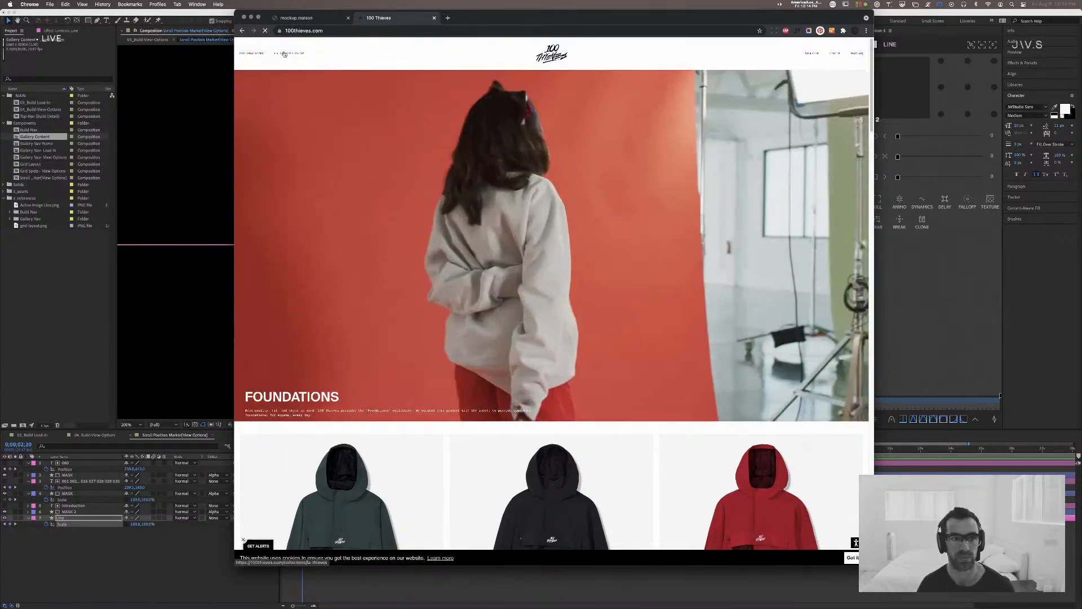
# Step: Open the LA Thieves shop collection and look through its products down to the footer and back up
pyautogui.click(288, 53)
pyautogui.scroll(-12, 631, 232)
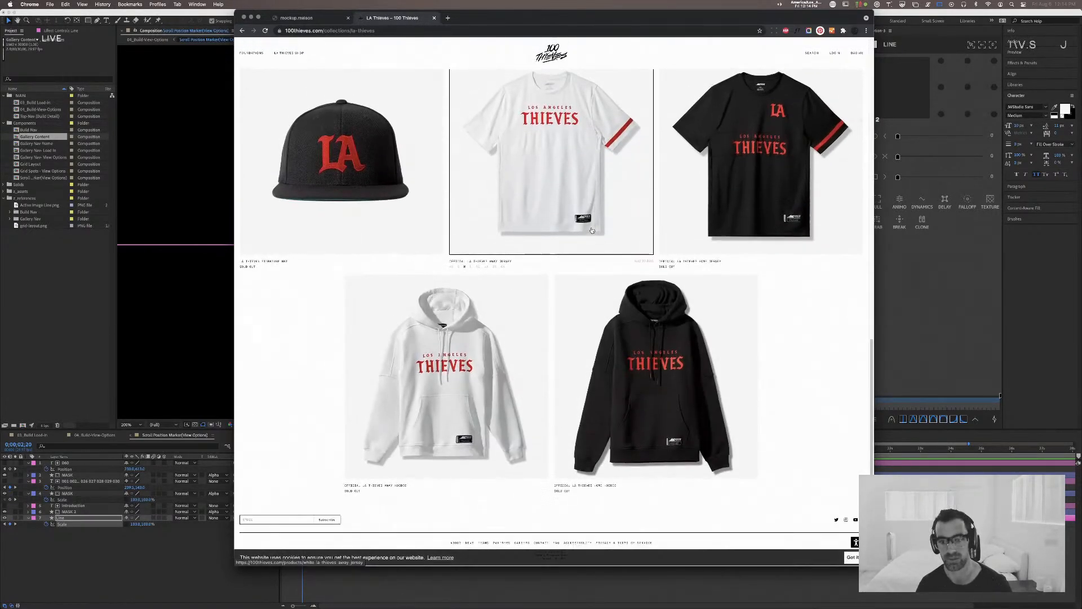
pyautogui.scroll(10, 592, 230)
pyautogui.scroll(3, 591, 230)
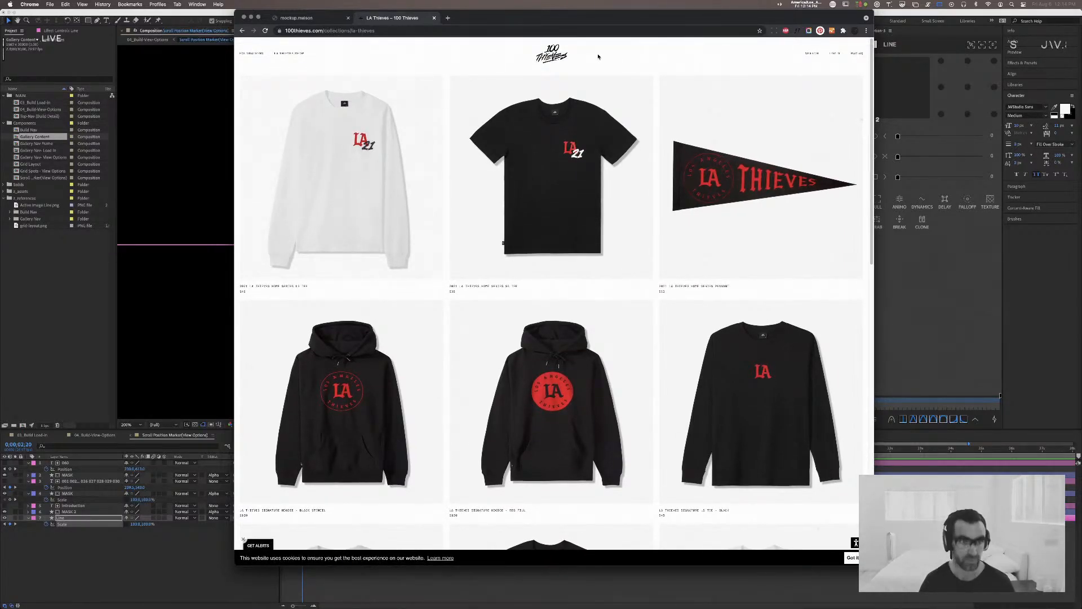
# Step: Open loaded.gg in a new browser tab and view the featured creator's profile, followed by the next creator's profile
pyautogui.hotkey('ctrl', 't')
pyautogui.write('loaded.gg')
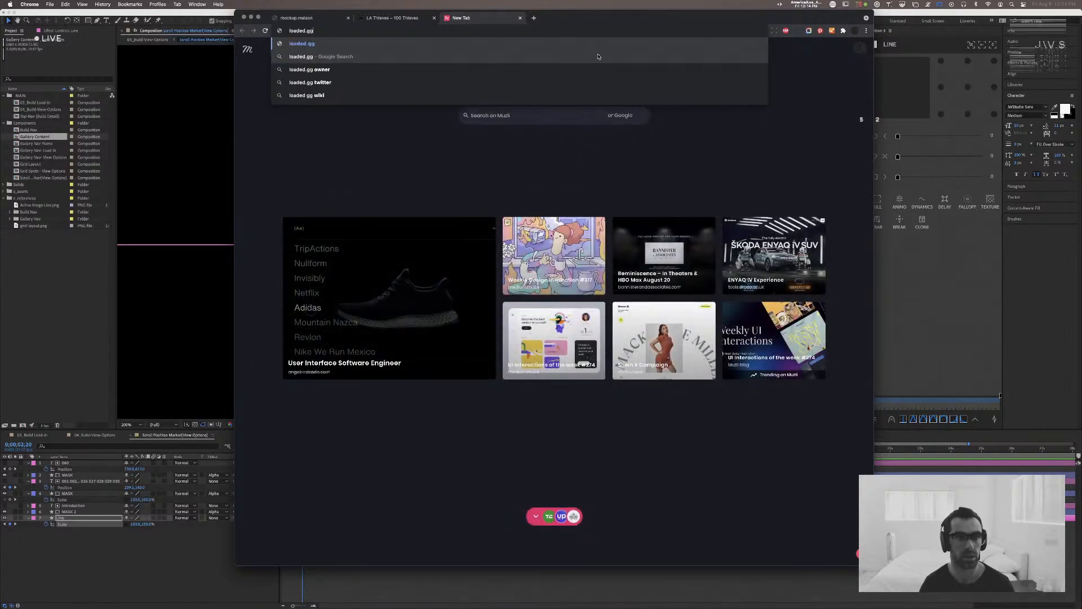
pyautogui.press('Return')
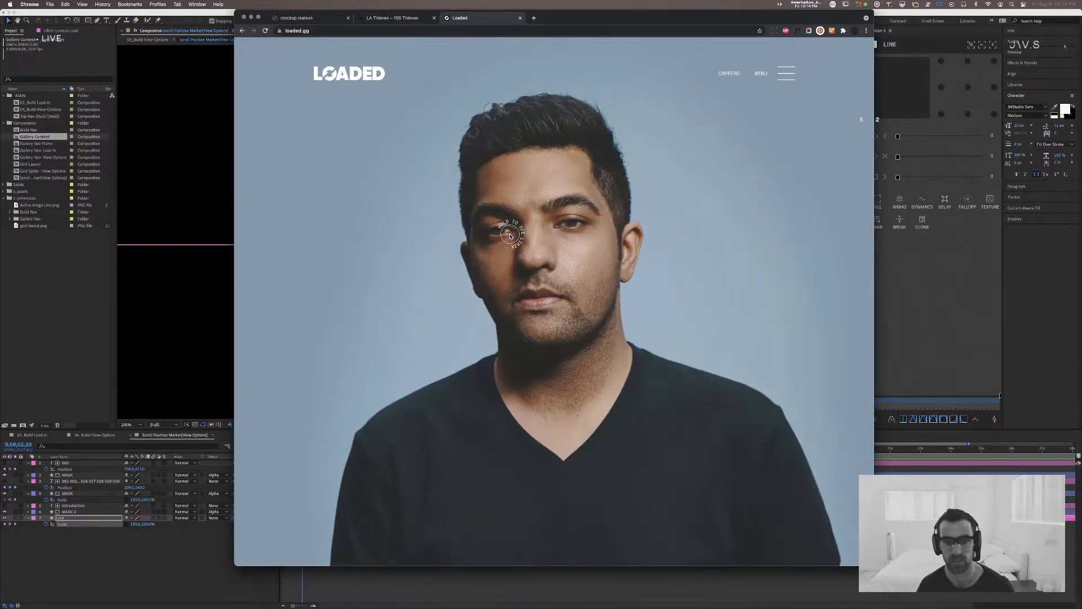
pyautogui.click(510, 235)
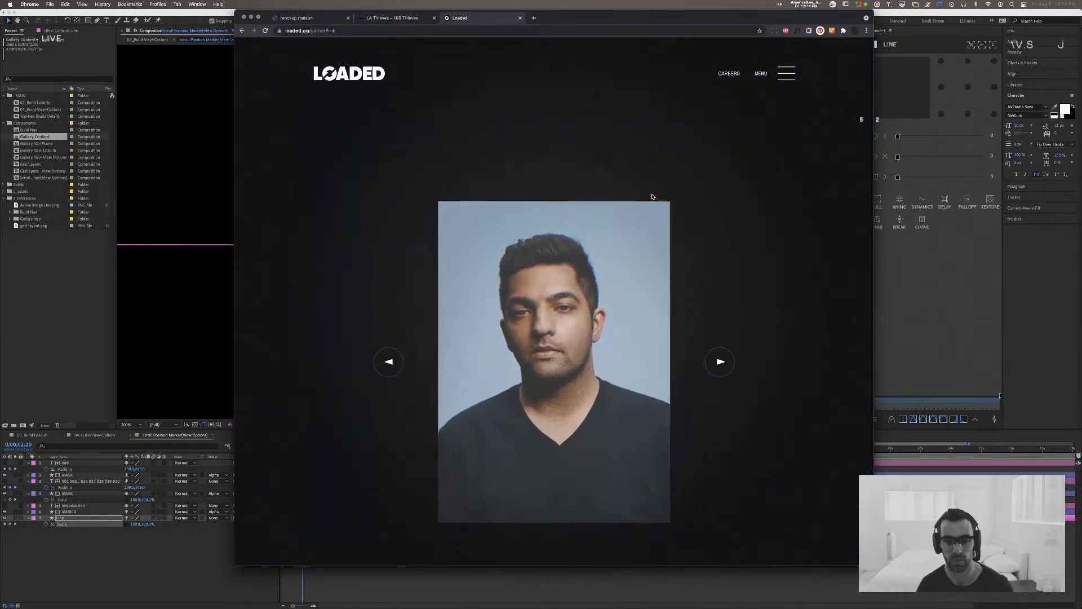
pyautogui.scroll(-5, 668, 339)
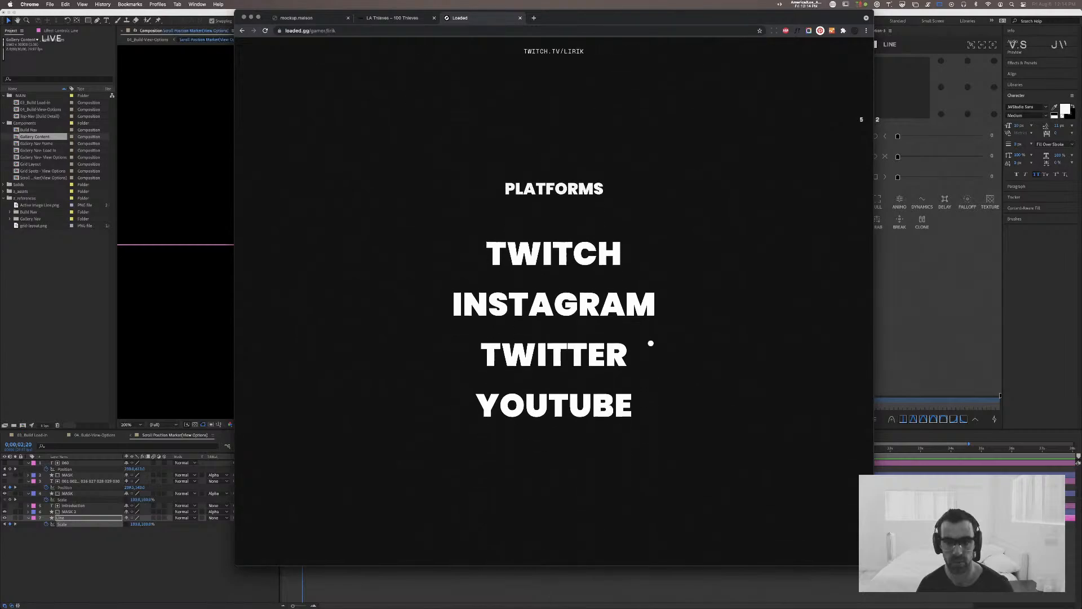
pyautogui.scroll(5, 651, 344)
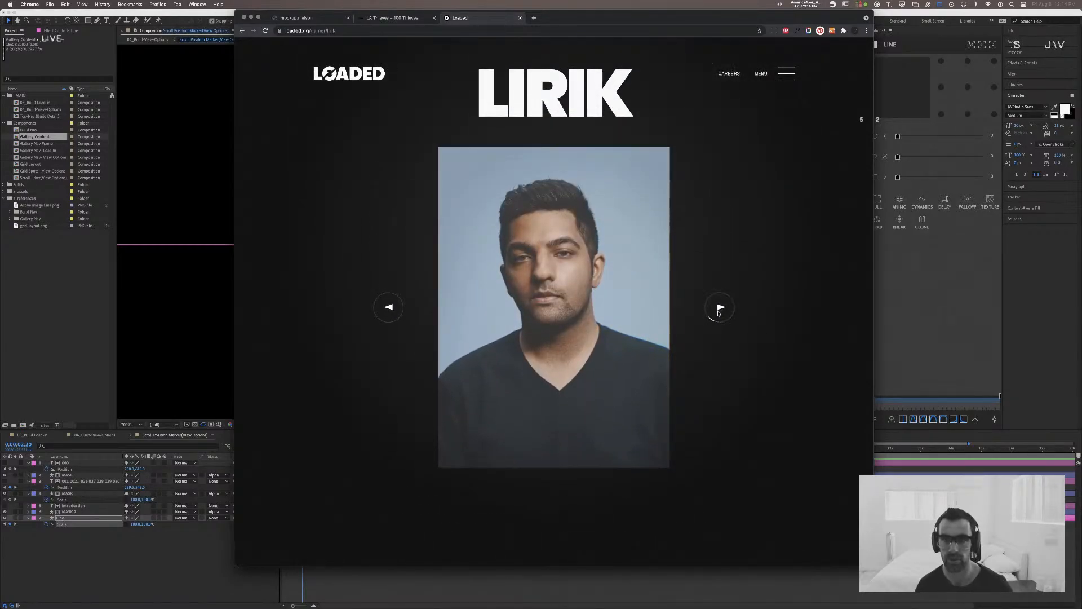
pyautogui.click(719, 309)
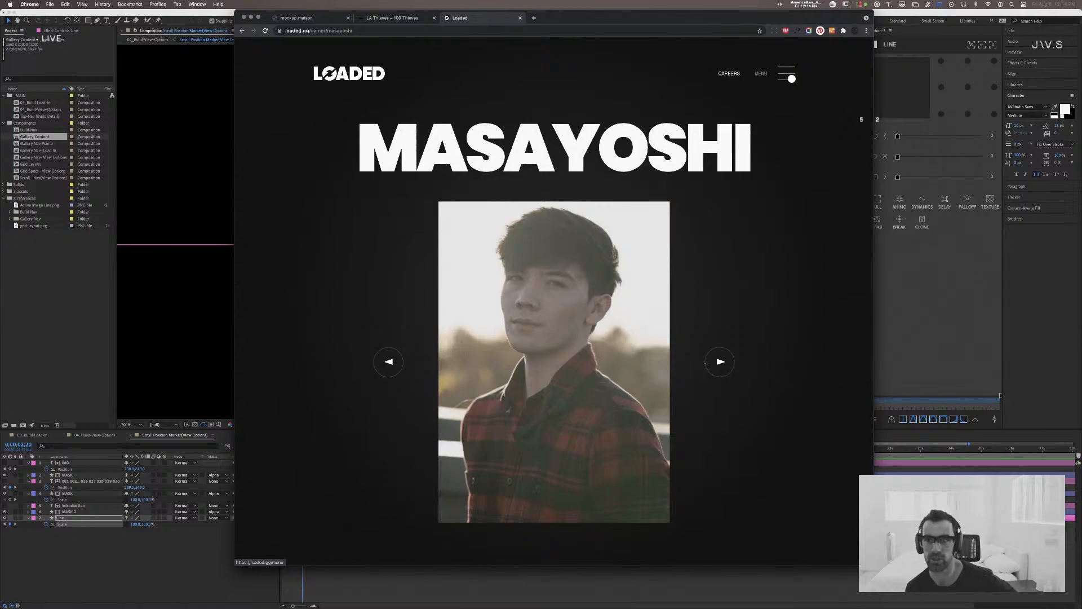
# Step: Open Loaded's creators page through the site navigation and look through its staggered portrait gallery
pyautogui.click(791, 78)
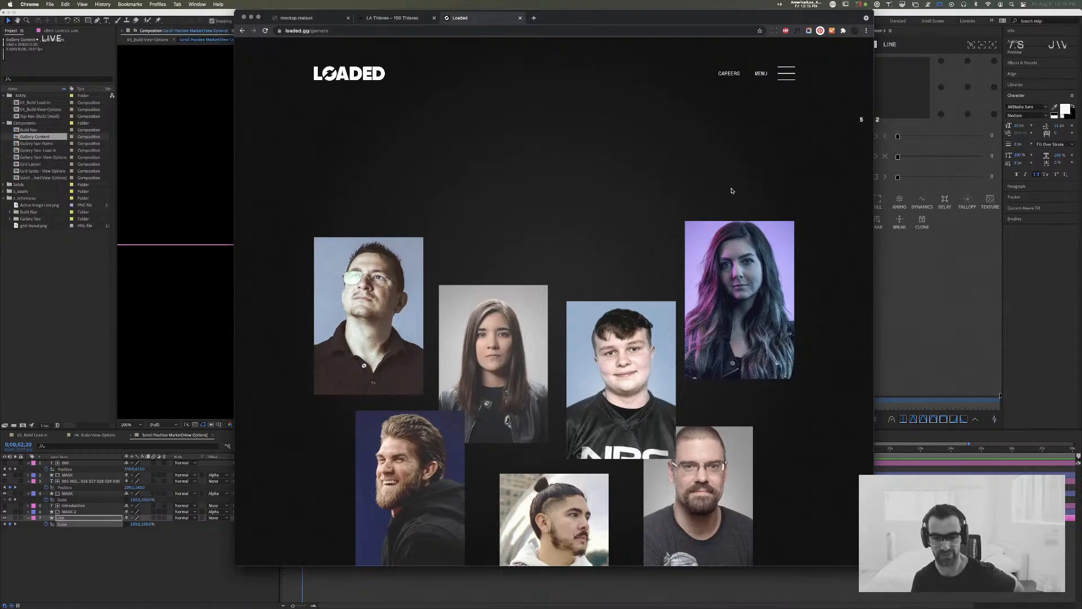
pyautogui.scroll(-10, 732, 191)
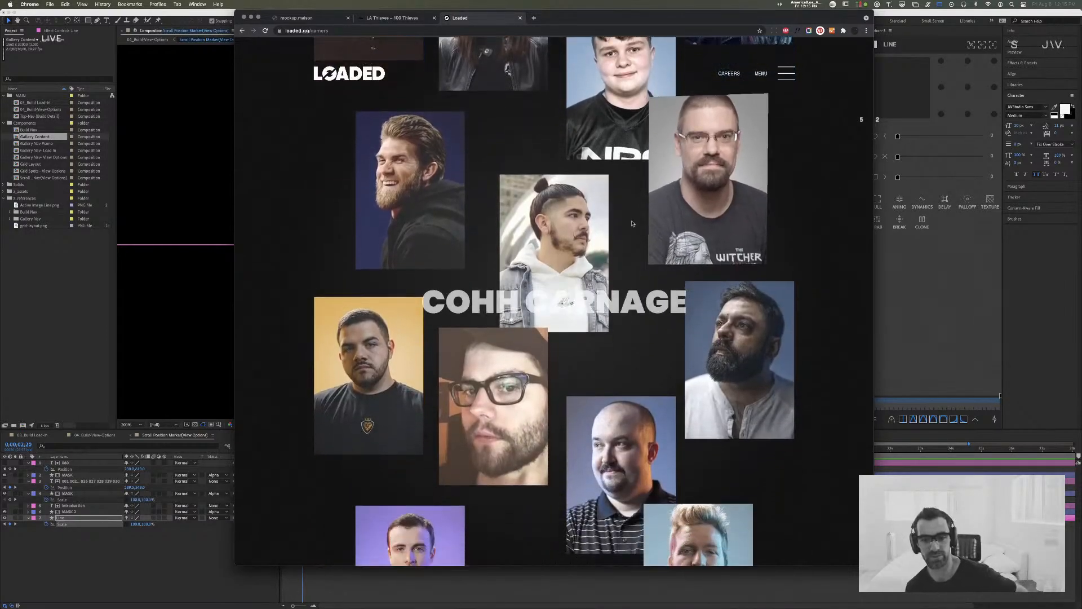
pyautogui.scroll(-10, 552, 259)
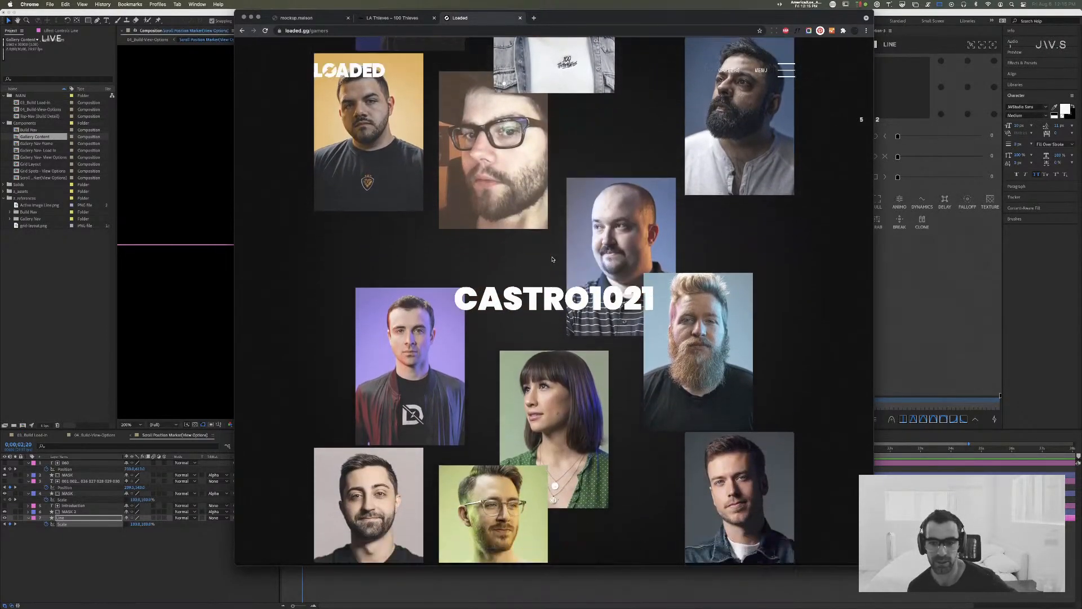
pyautogui.scroll(-10, 552, 259)
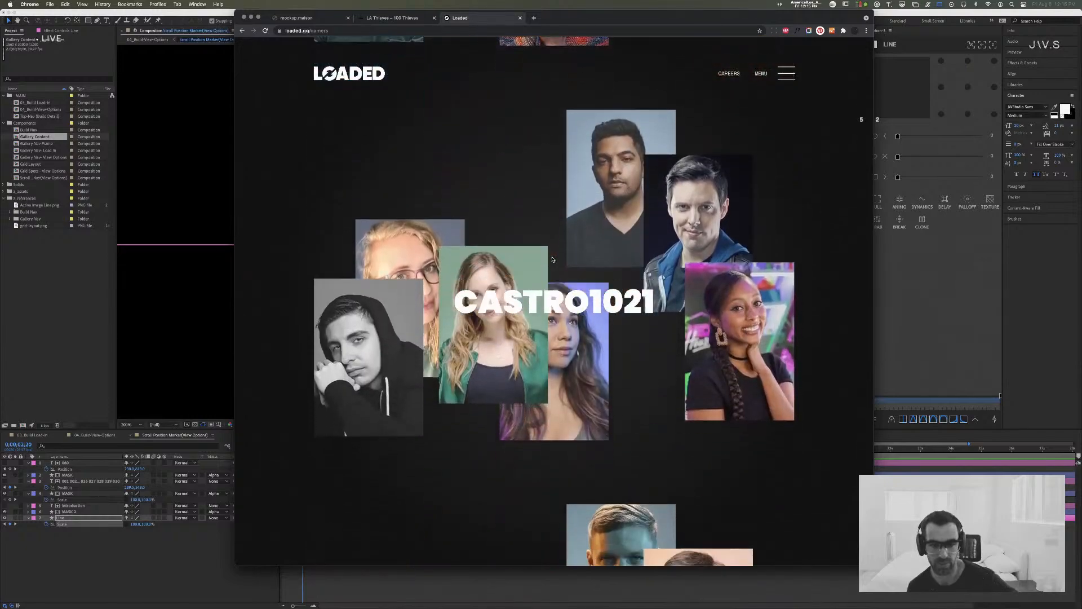
pyautogui.scroll(-8, 553, 260)
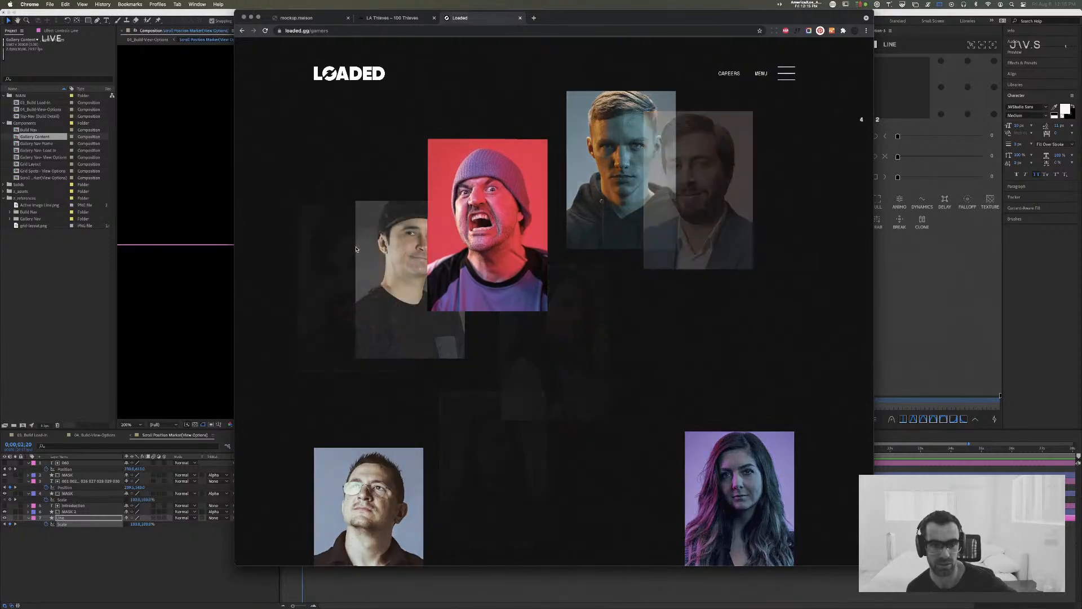
# Step: Open the profile of the creator in the purple beanie on red and look through its bio, platforms and activations
pyautogui.click(356, 248)
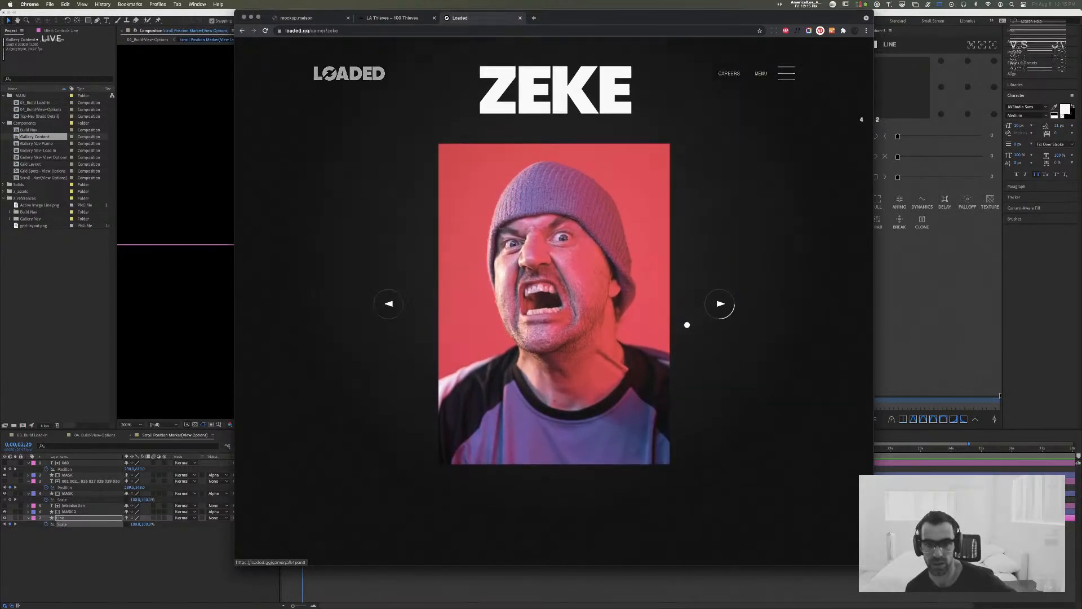
pyautogui.scroll(-10, 686, 325)
pyautogui.scroll(1, 685, 327)
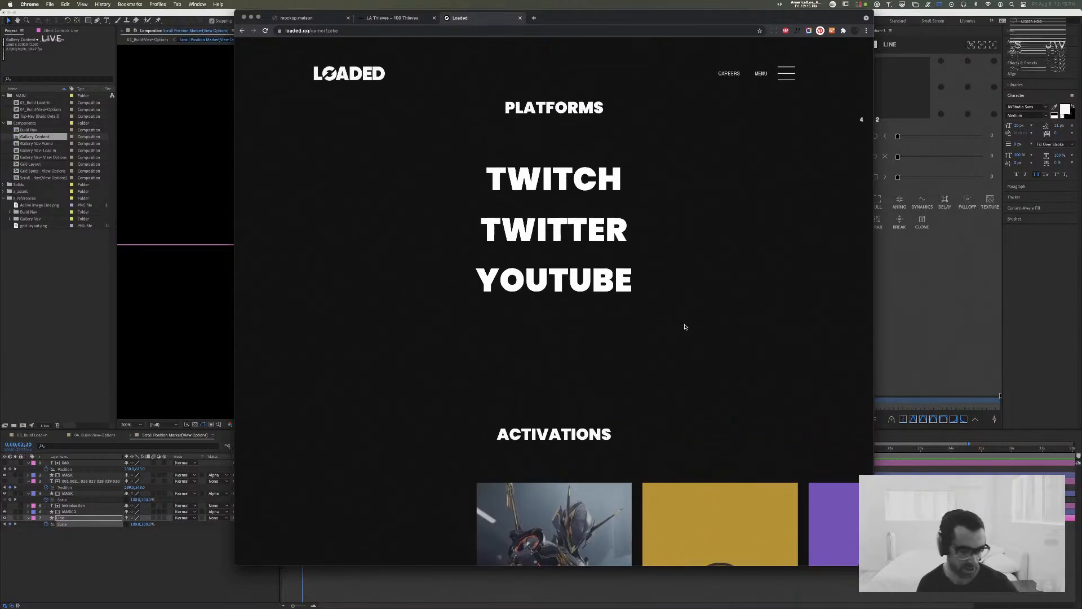
pyautogui.scroll(10, 685, 327)
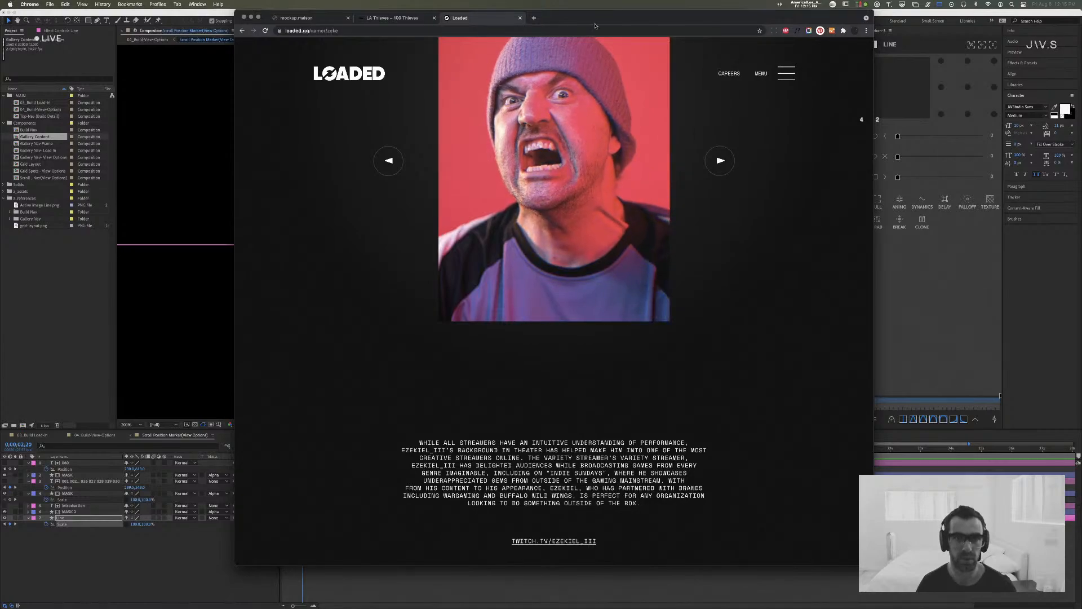
# Step: View Loaded's careers page with its Creative Producer listing, and close both Loaded browser tabs
pyautogui.click(727, 73)
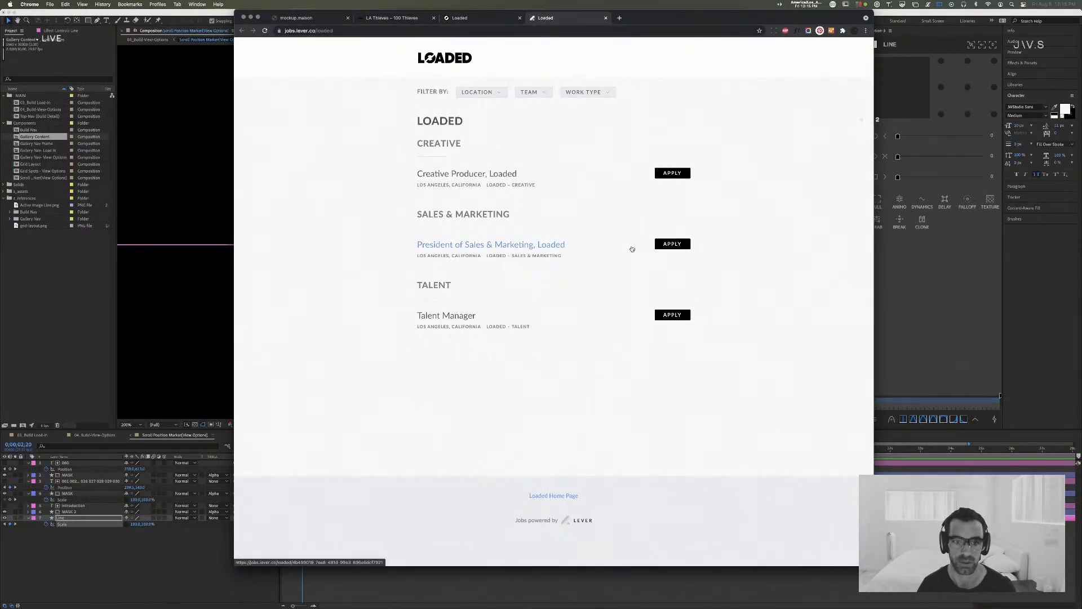
pyautogui.moveTo(374, 176); pyautogui.dragTo(520, 182)
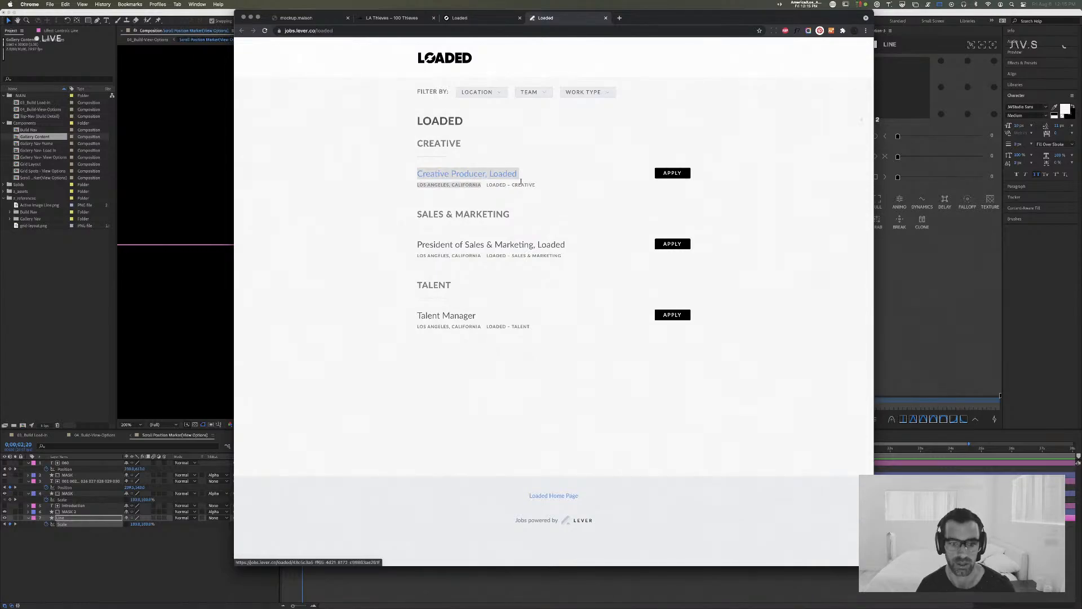
pyautogui.click(794, 357)
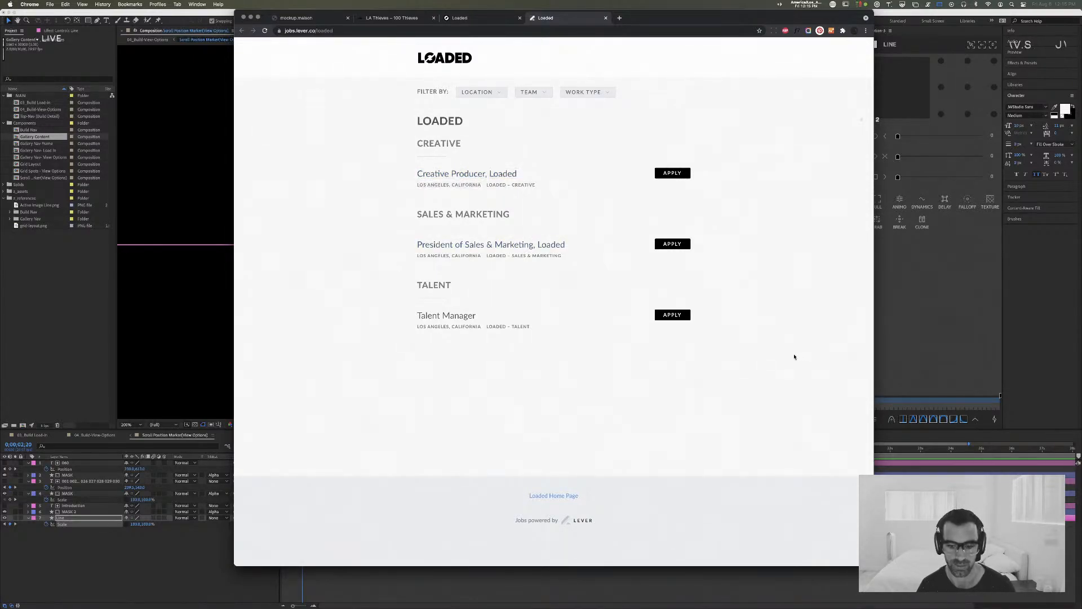
pyautogui.press('super+w')
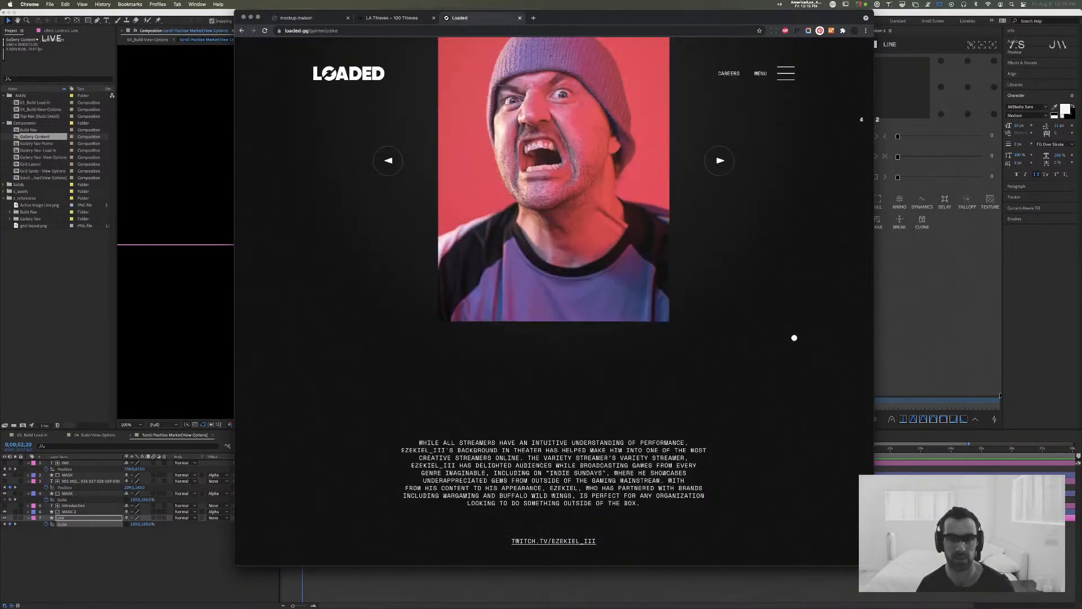
pyautogui.press('super+w')
# Step: Open the 100 Thieves Careers page from the site footer and check the Senior Director of Finance & Operations listing
pyautogui.scroll(-10, 644, 358)
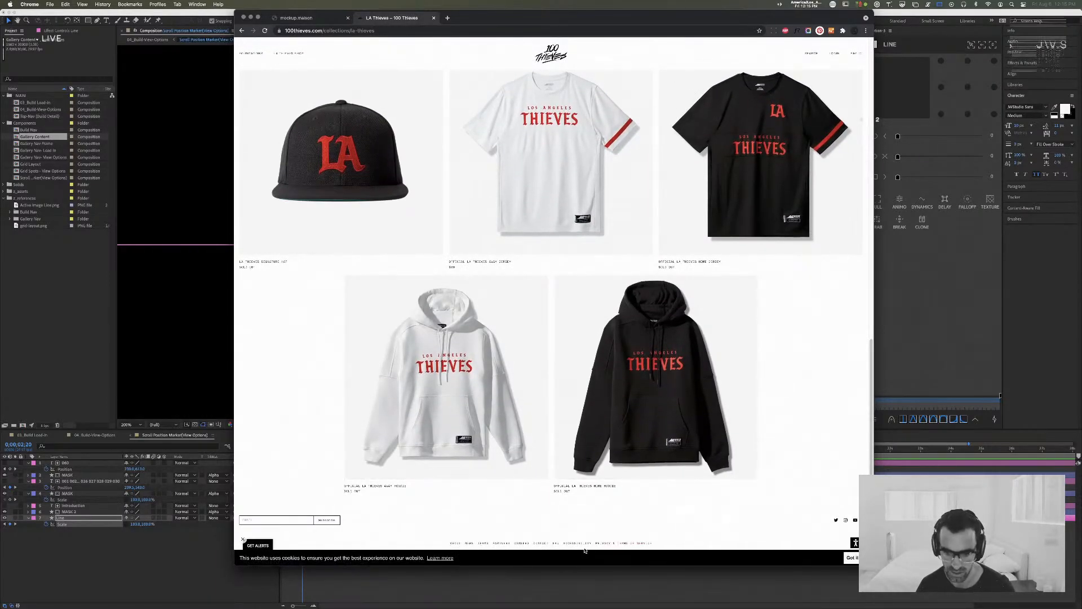
pyautogui.click(522, 543)
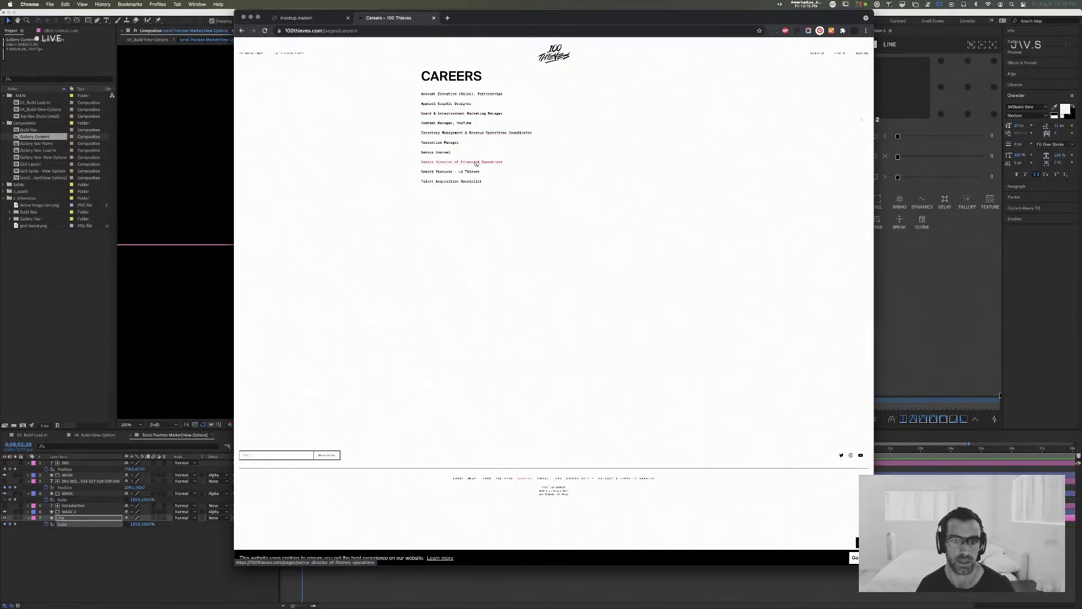
pyautogui.click(495, 162)
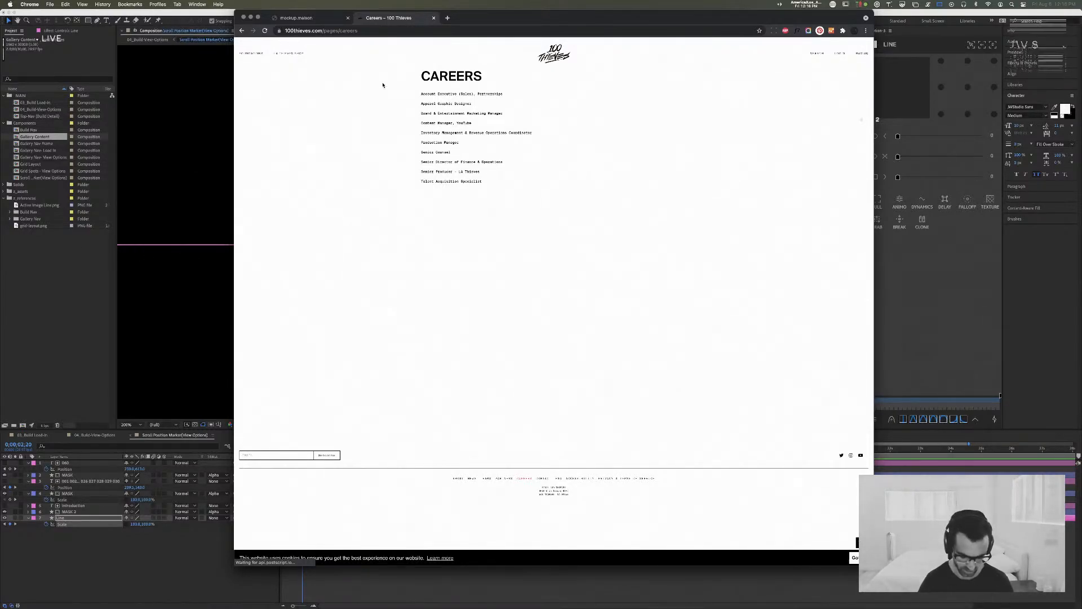
# Step: Reopen loaded.gg in a new browser tab and bring up the site's full-screen navigation
pyautogui.press('super+t')
pyautogui.write('loaded')
pyautogui.press('Return')
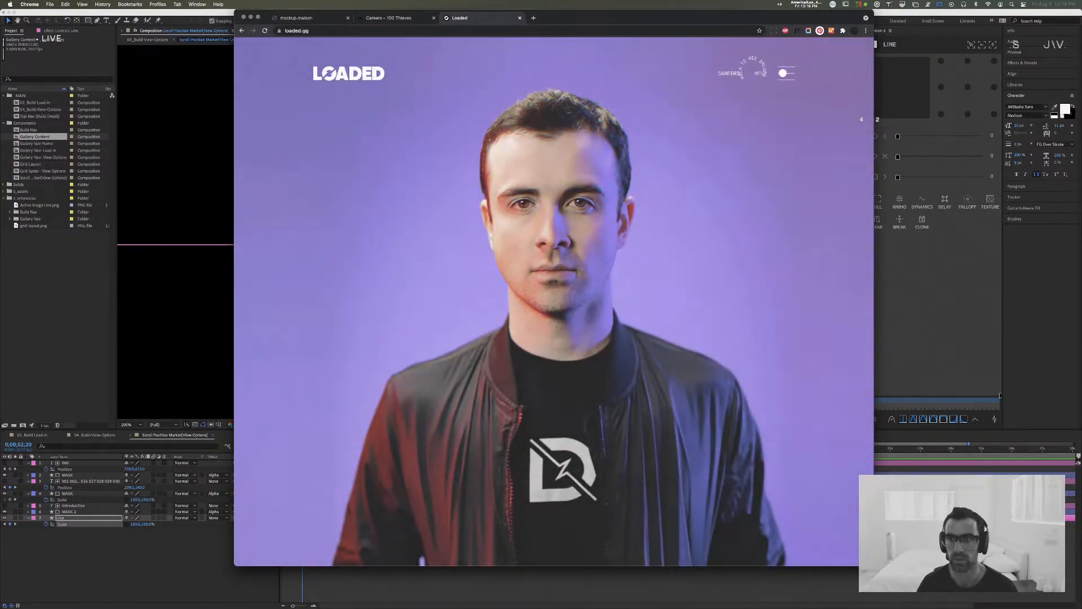
pyautogui.click(785, 73)
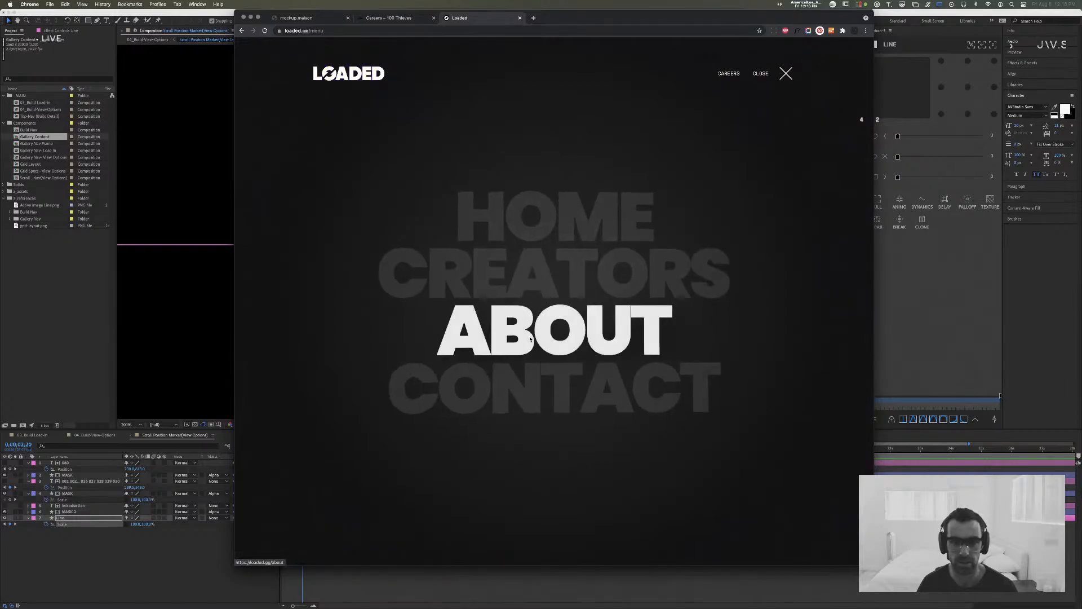
# Step: Open Loaded's About page and look through its intro, brand experience, services and contact sections
pyautogui.click(592, 331)
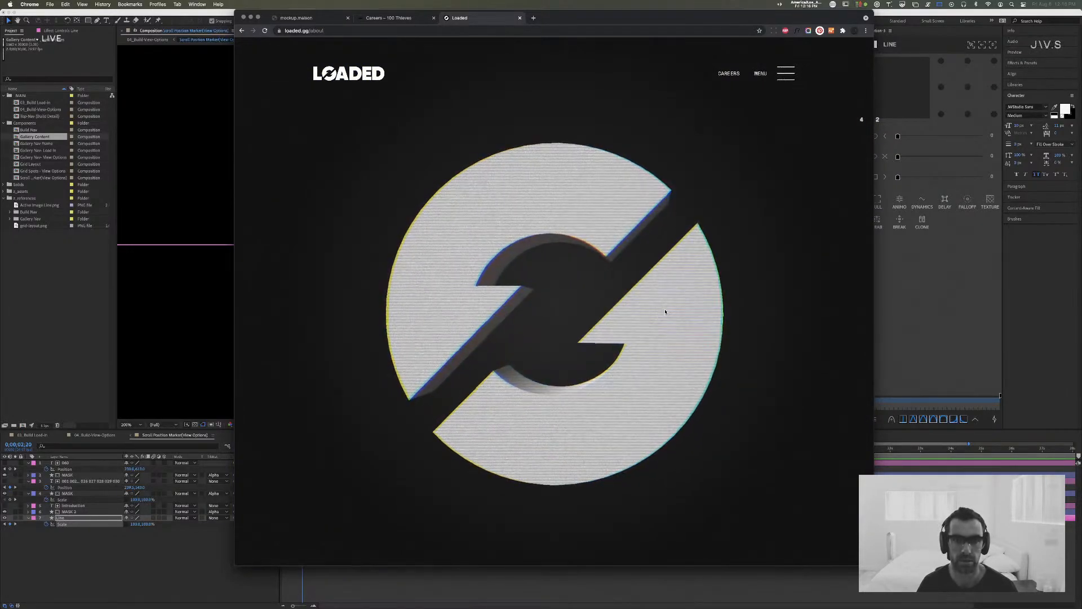
pyautogui.scroll(-5, 664, 314)
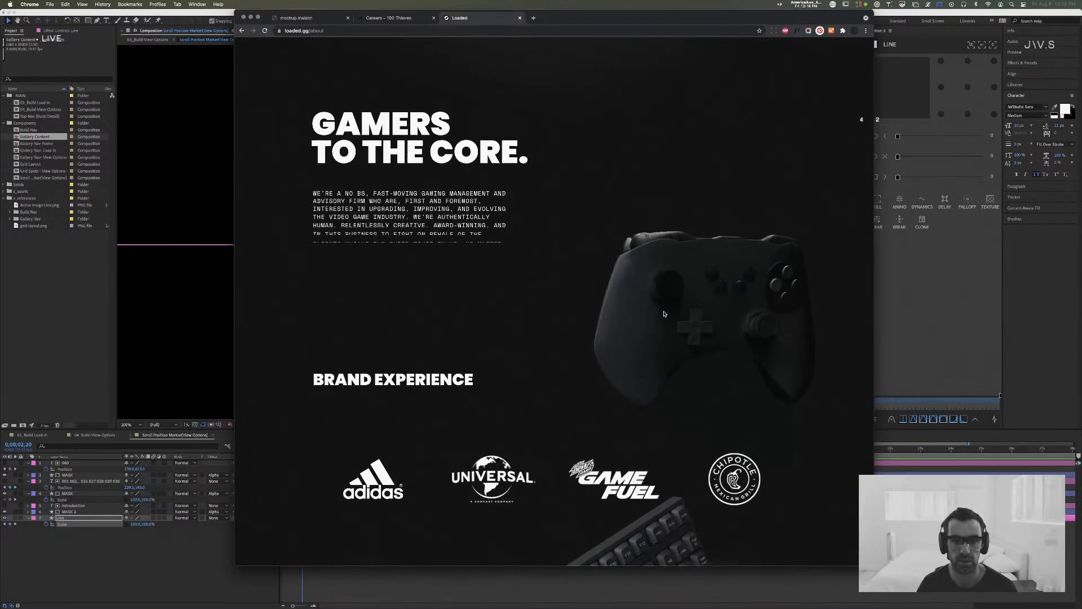
pyautogui.scroll(-5, 664, 314)
pyautogui.scroll(-5, 656, 314)
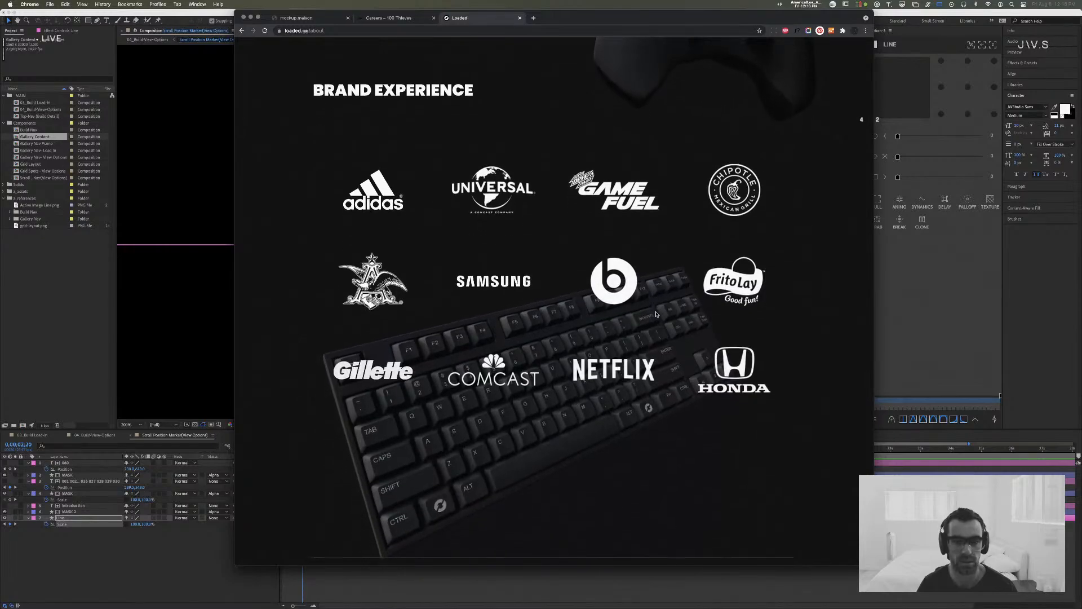
pyautogui.scroll(1, 656, 314)
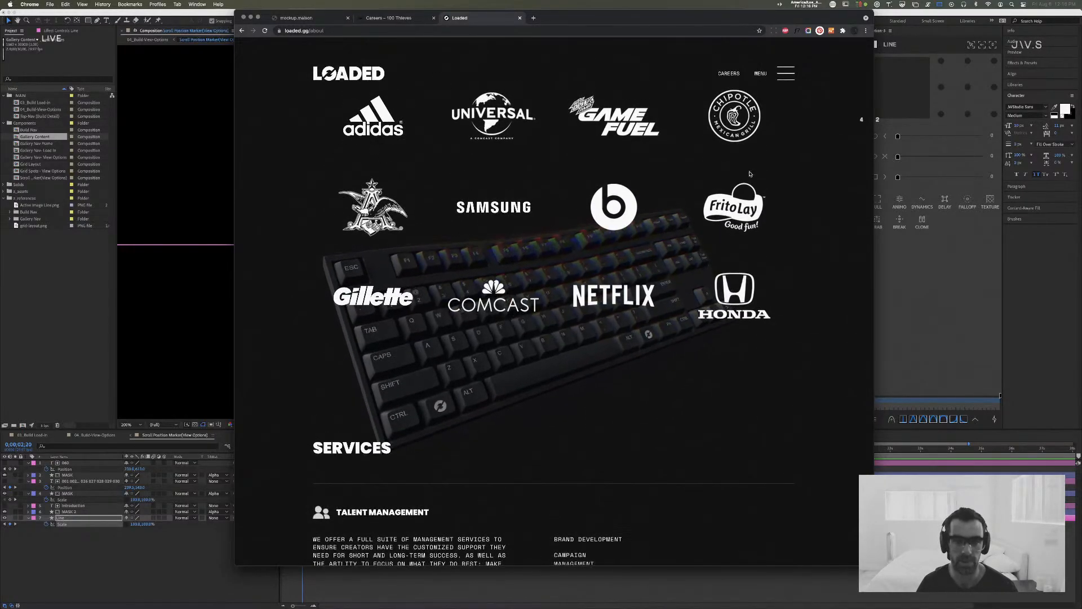
pyautogui.scroll(4, 470, 209)
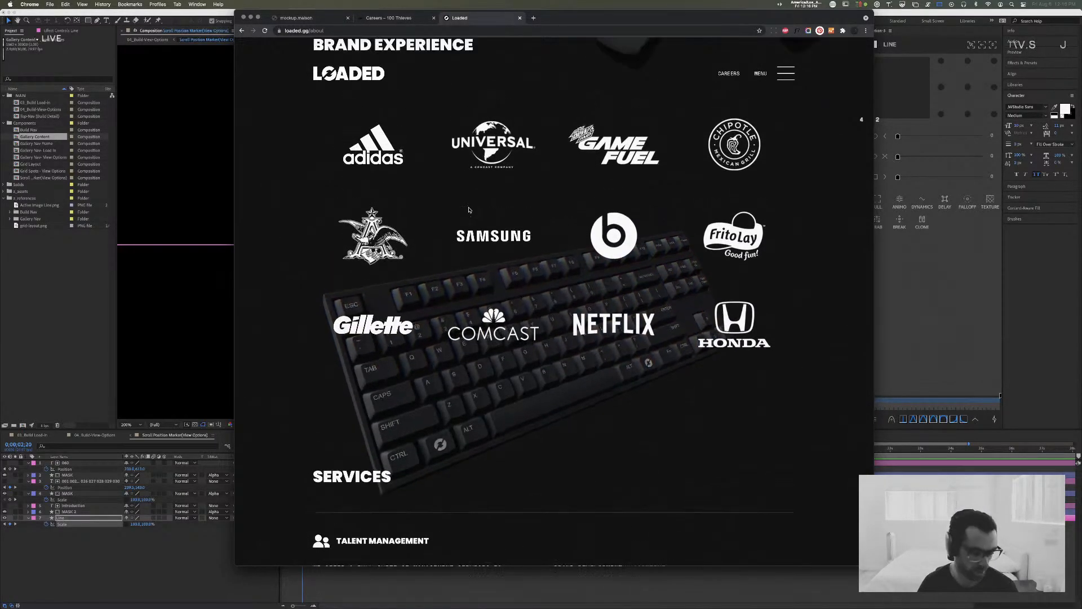
pyautogui.scroll(-20, 468, 210)
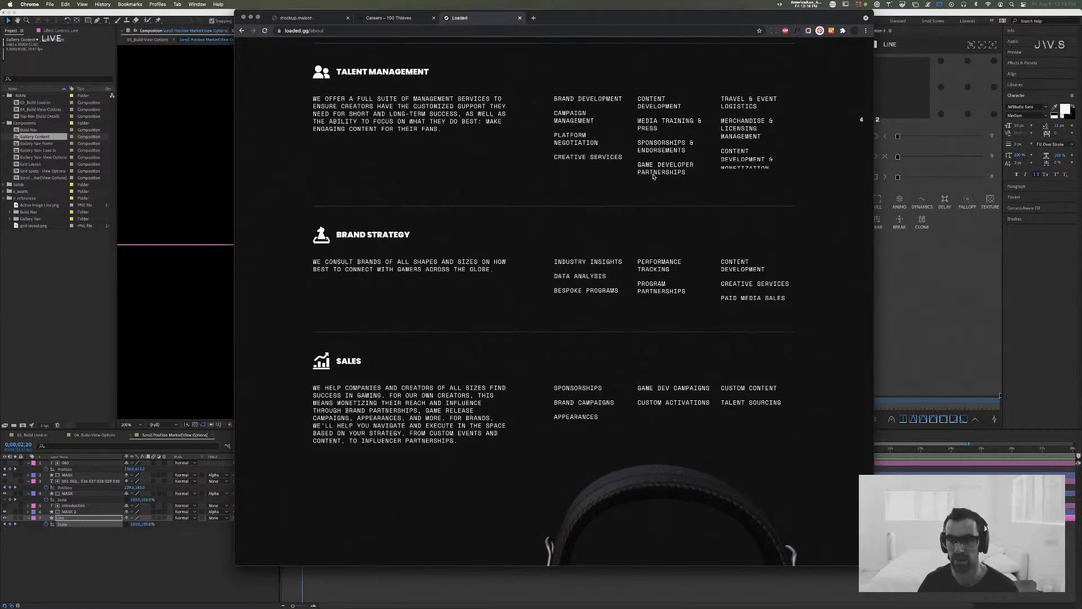
pyautogui.scroll(-4, 636, 268)
pyautogui.scroll(-1, 636, 268)
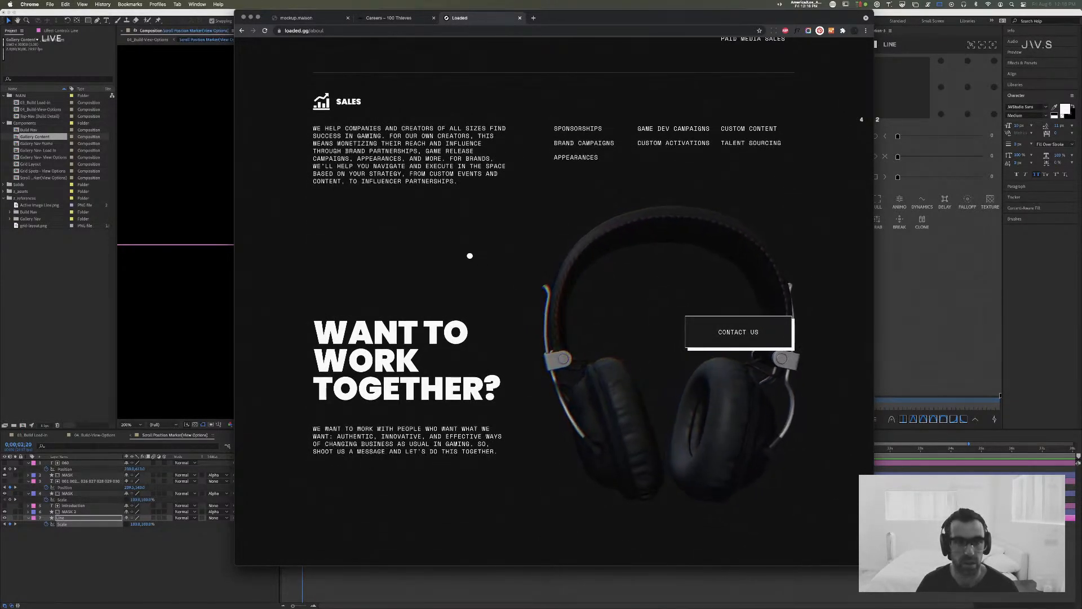
# Step: Review the About page's scroll effects, 3D objects and rotating logo once more, and close the Loaded browser tab
pyautogui.scroll(1, 468, 257)
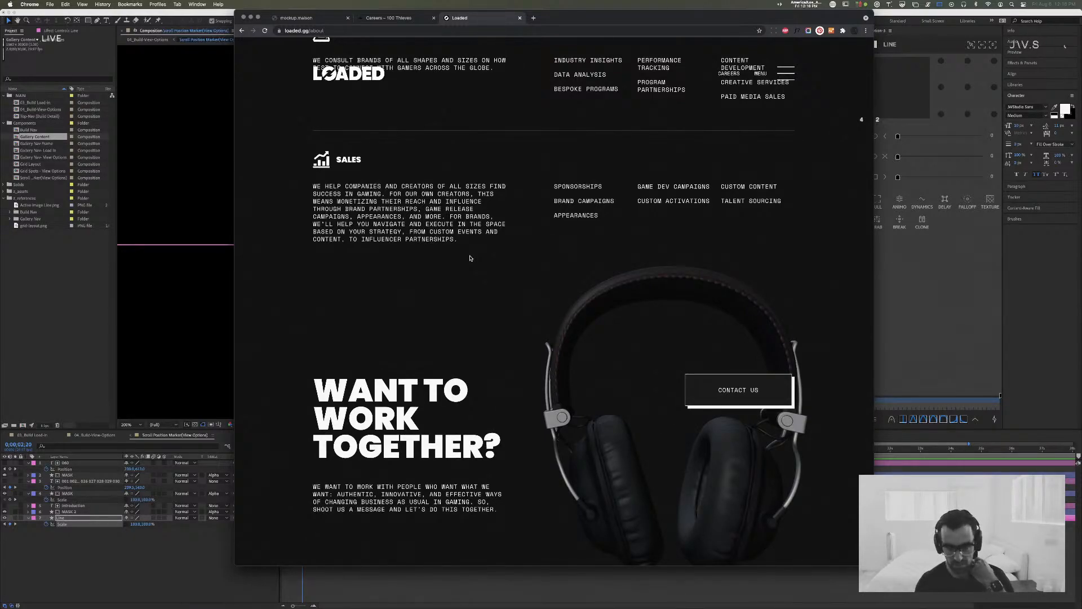
pyautogui.scroll(-8, 470, 259)
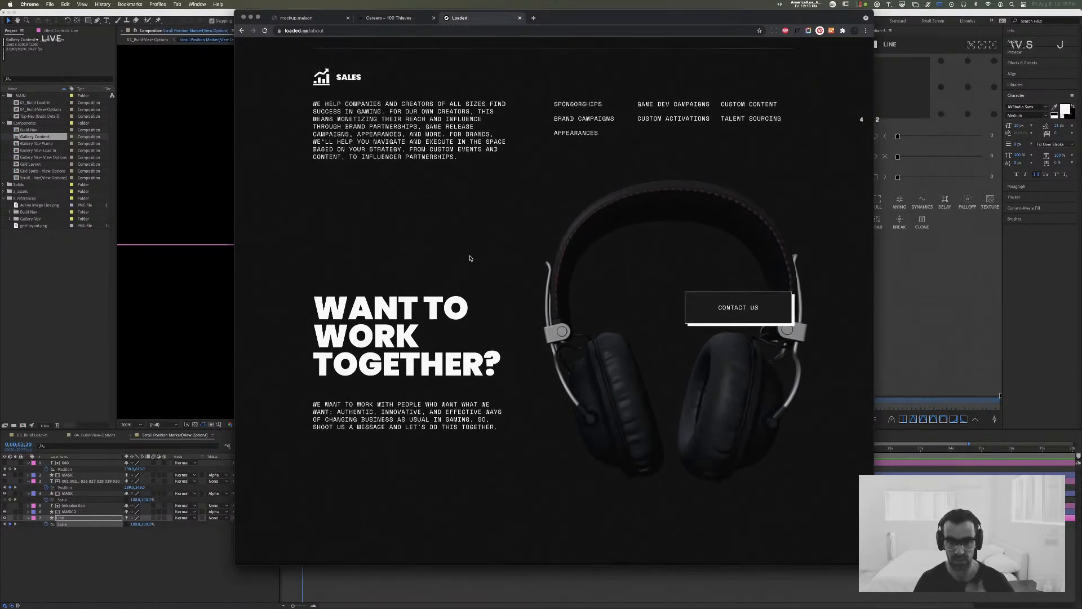
pyautogui.scroll(-3, 470, 258)
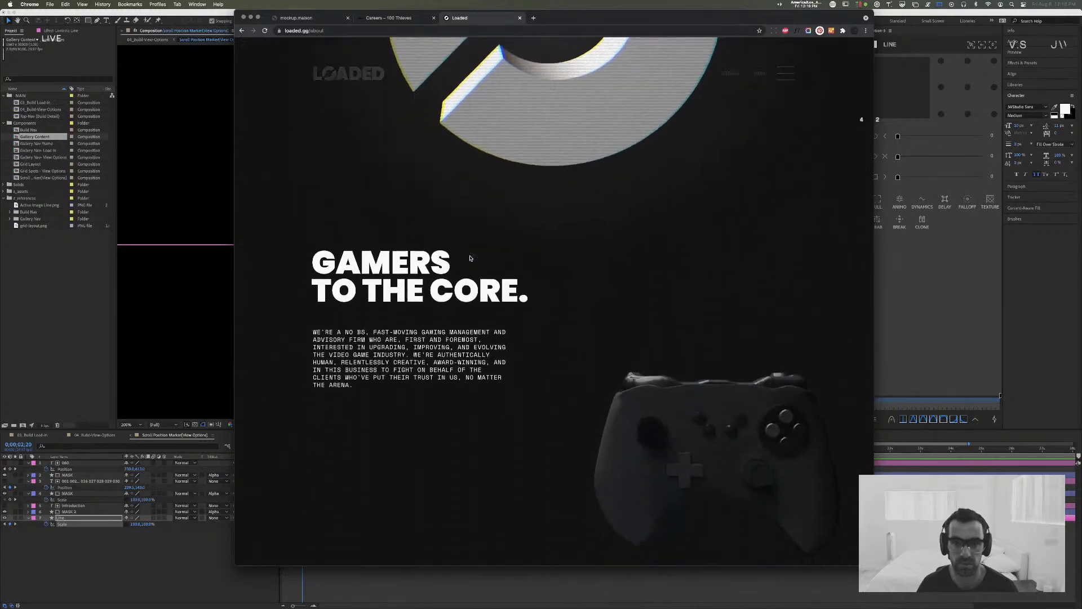
pyautogui.scroll(3, 470, 258)
pyautogui.scroll(1, 470, 258)
pyautogui.scroll(1, 470, 259)
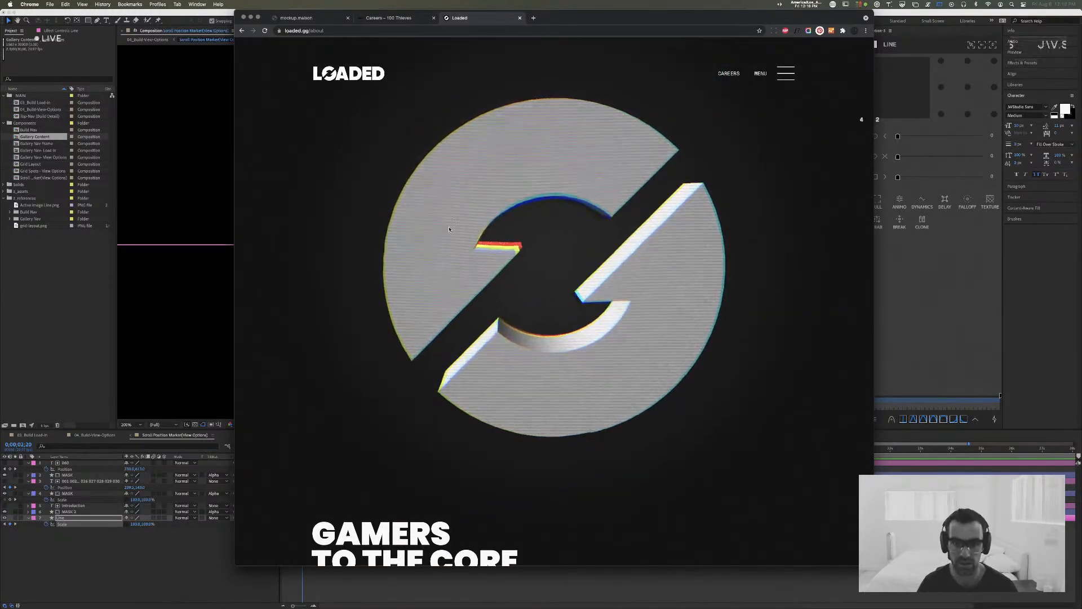
pyautogui.scroll(-3, 619, 297)
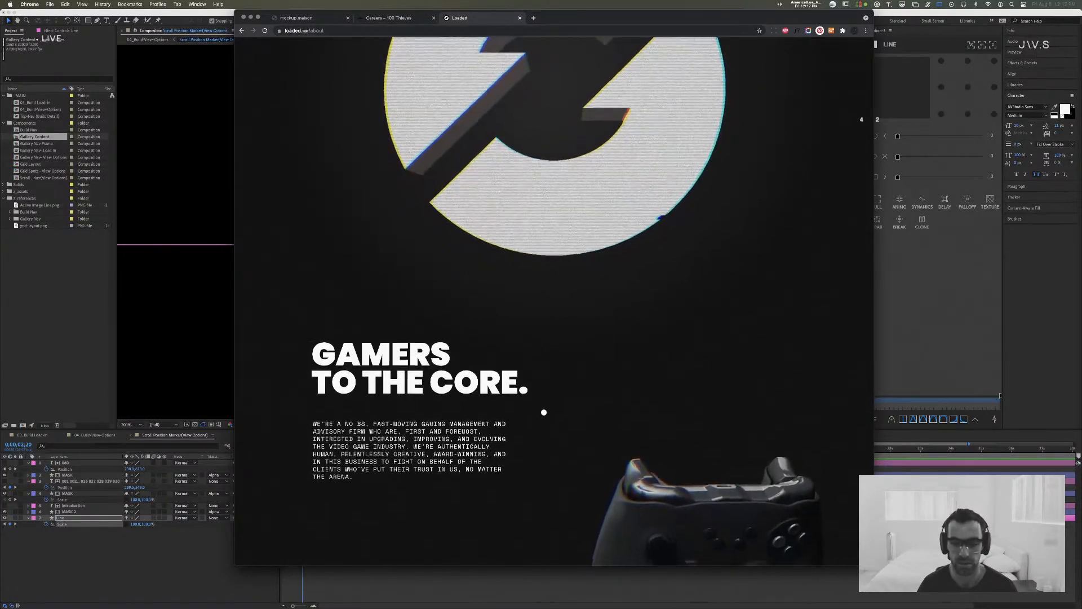
pyautogui.scroll(-5, 541, 410)
pyautogui.scroll(-4, 618, 382)
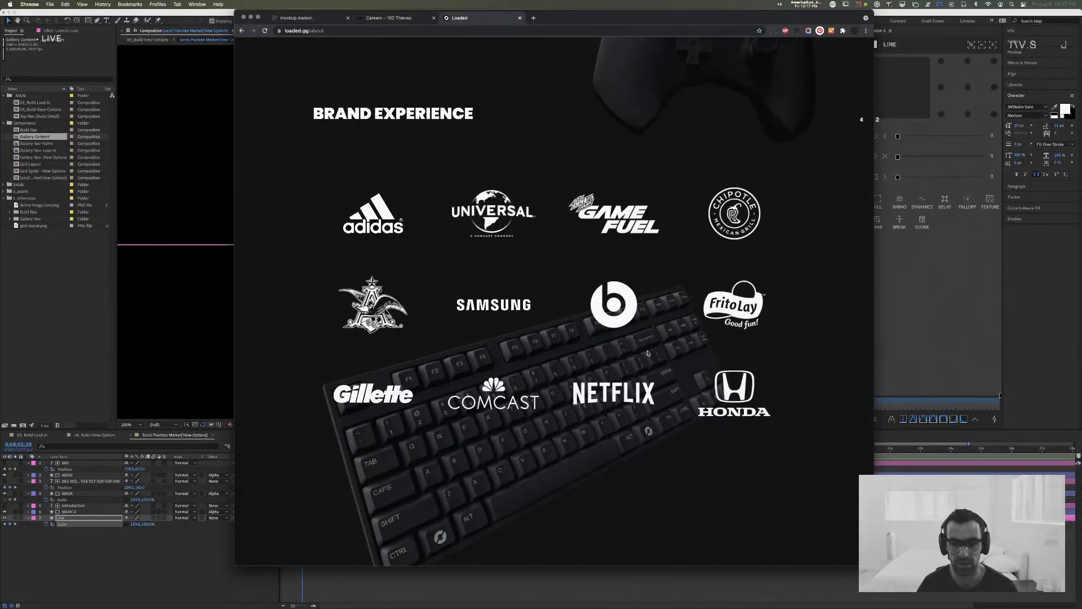
pyautogui.scroll(9, 648, 353)
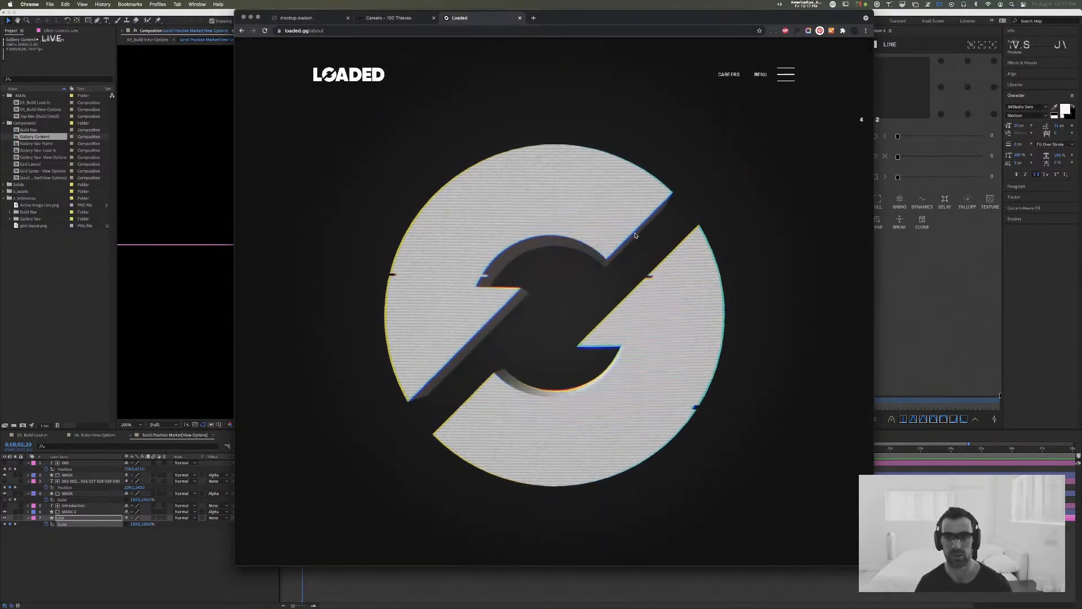
pyautogui.press('super+w')
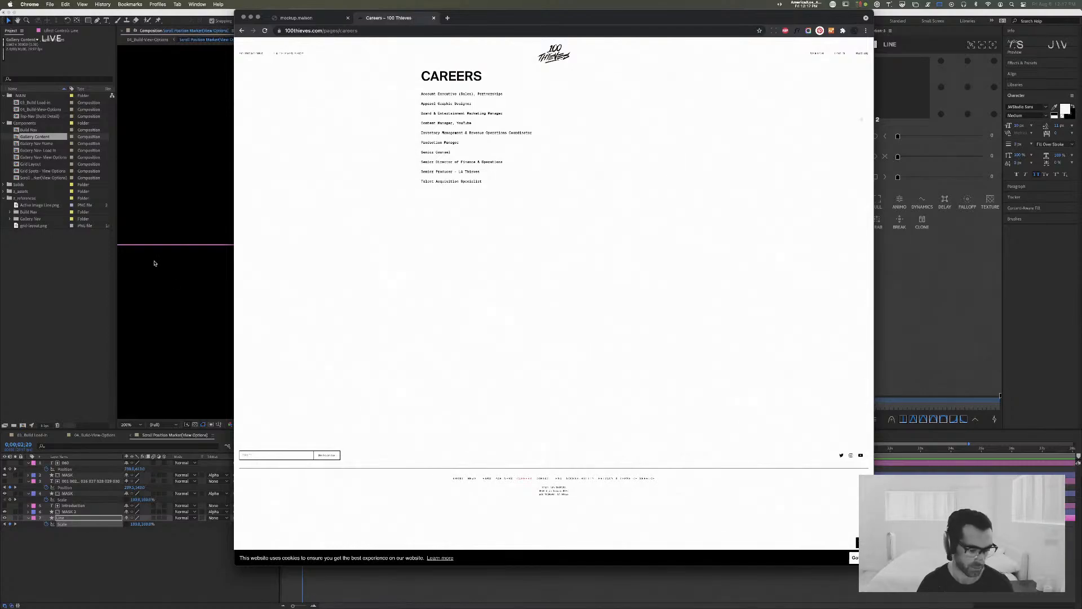
# Step: Switch to After Effects, deselect the line layer, and check the 04_Build-View-Options composition before returning to the scroll position marker composition
pyautogui.press('super+Tab')
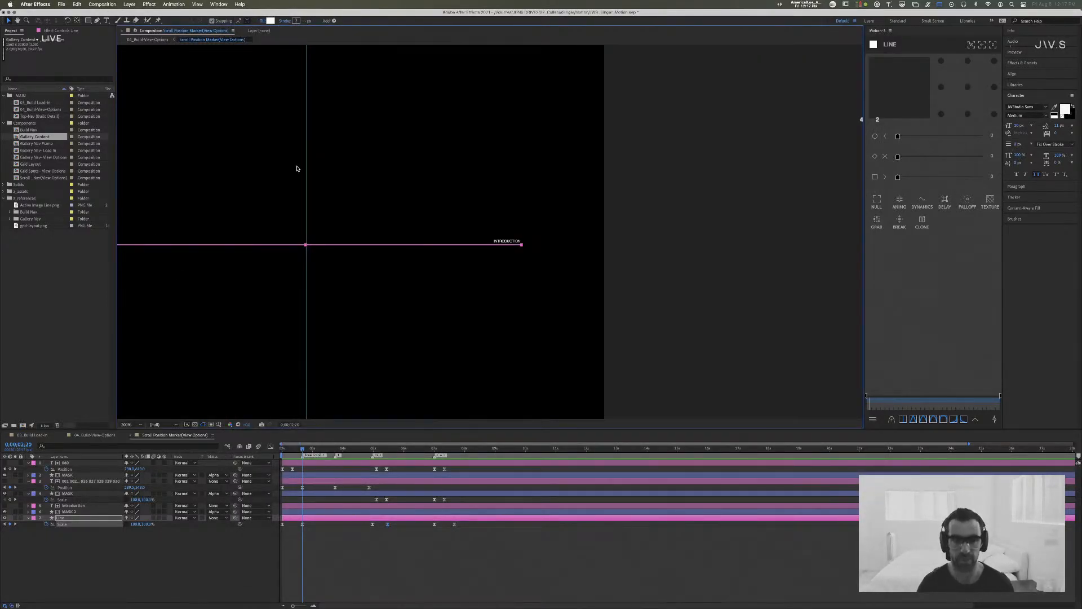
pyautogui.click(719, 176)
pyautogui.press('space')
pyautogui.moveTo(288, 165); pyautogui.dragTo(446, 160)
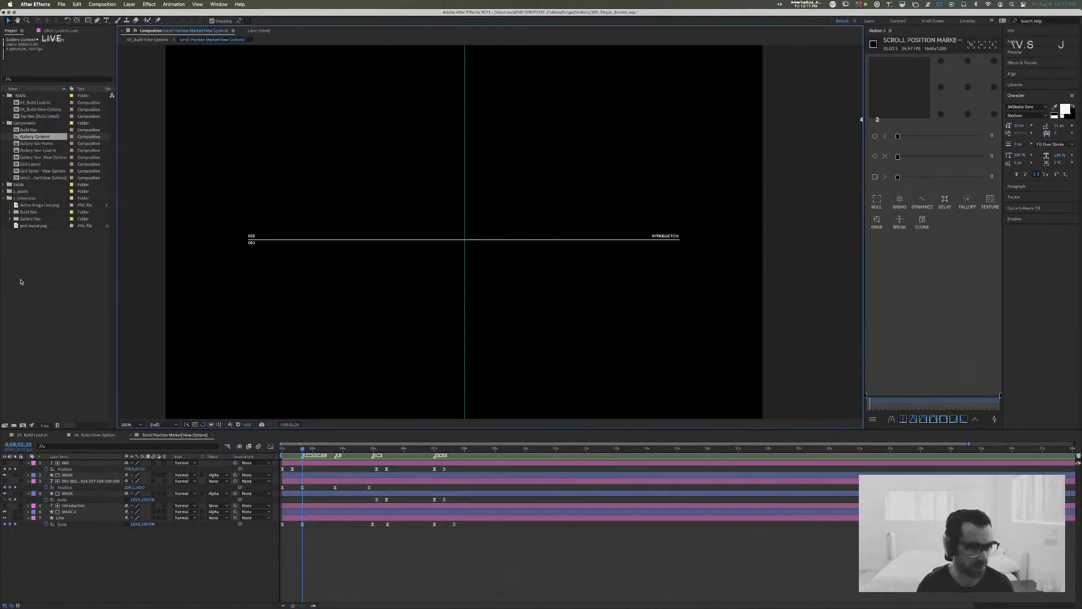
pyautogui.click(97, 435)
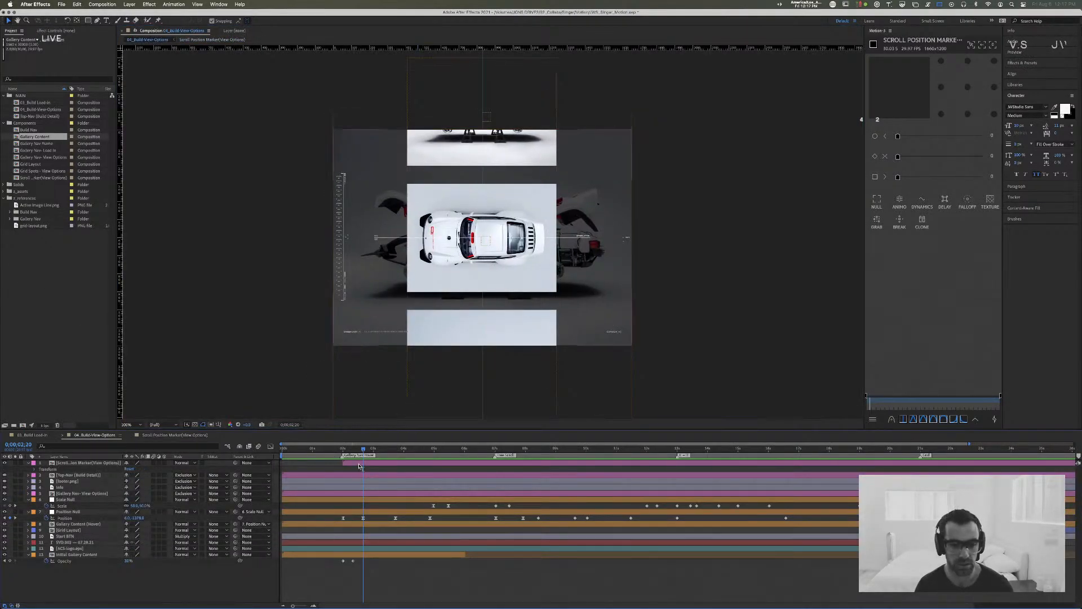
pyautogui.moveTo(329, 450); pyautogui.dragTo(363, 451)
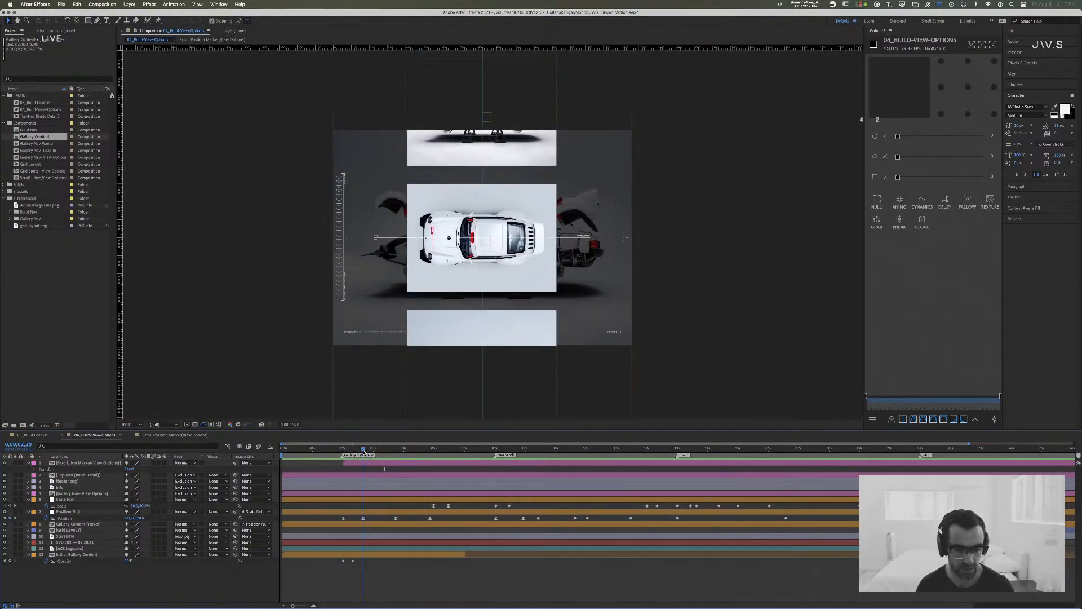
pyautogui.click(175, 435)
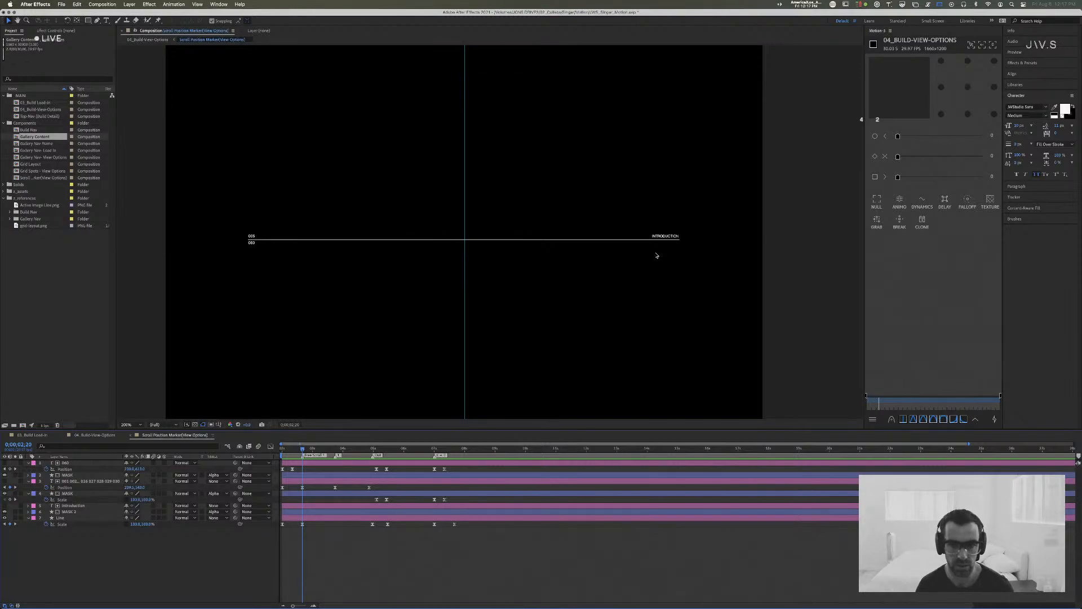
# Step: Add the line "lorem ipsum dolo" beneath the word in the Introduction text layer, and cut it for reuse
pyautogui.click(72, 506)
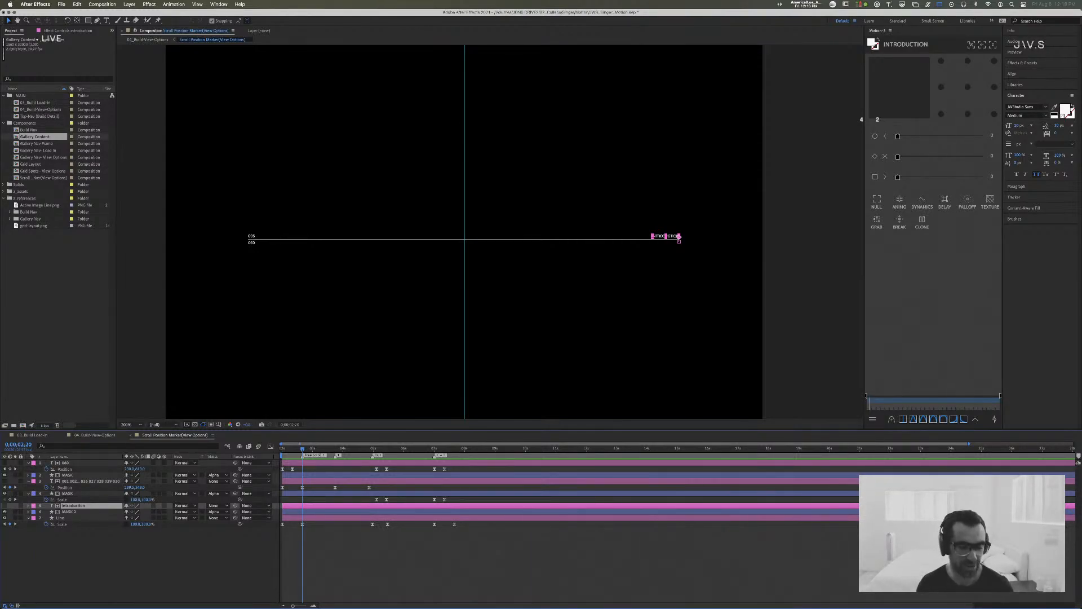
pyautogui.press('super+Tab')
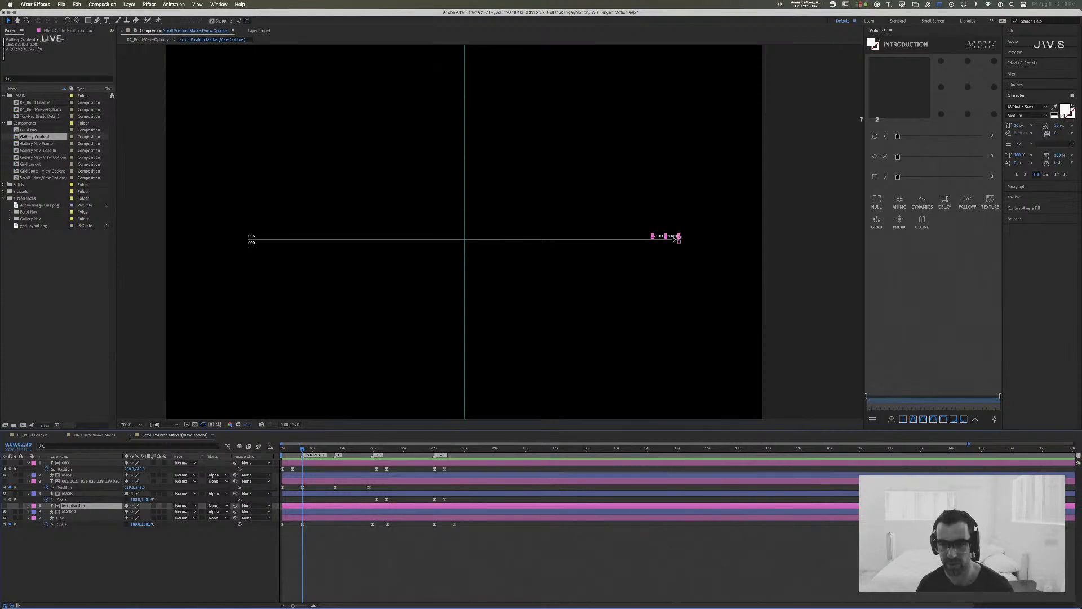
pyautogui.hotkey('ctrl', 't')
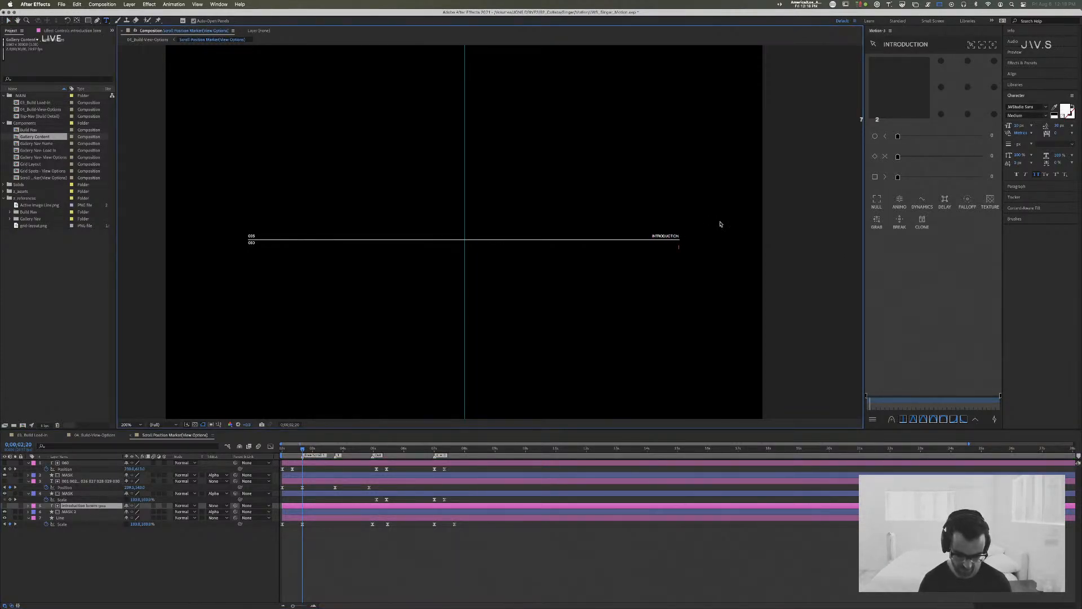
pyautogui.write('lorem ipsum dolo')
pyautogui.hotkey('shift', 'Up')
pyautogui.press('super+c')
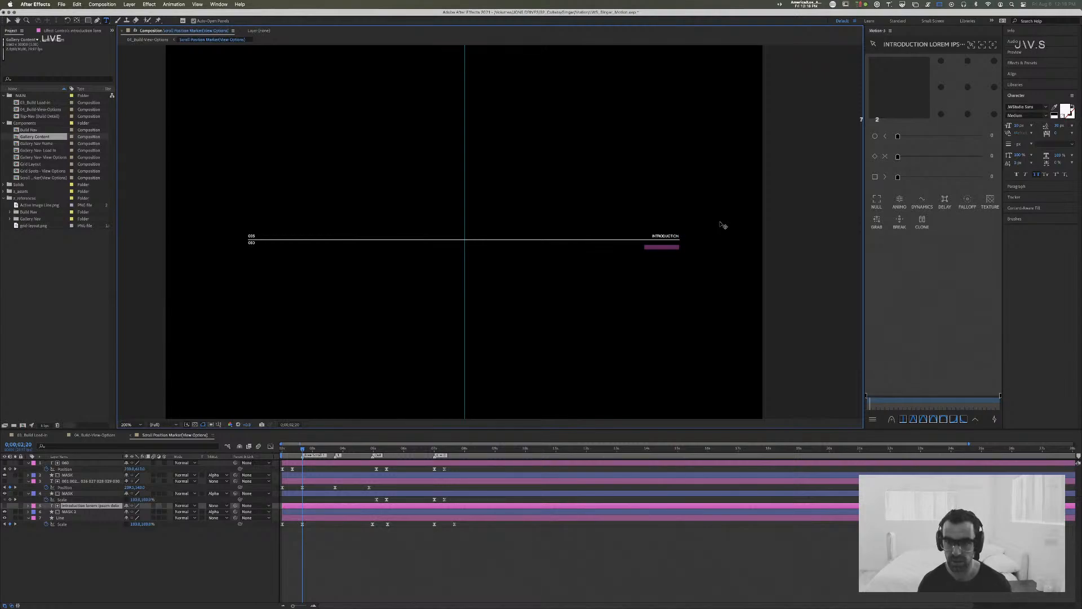
pyautogui.press('super+Right')
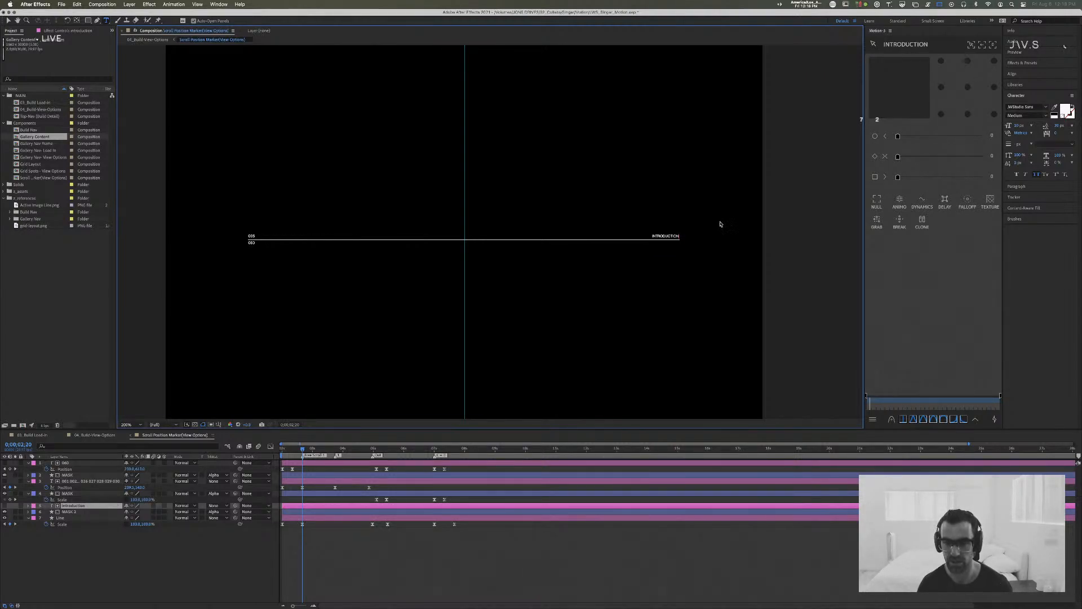
# Step: Paste the cut lorem ipsum line several times on separate lines below the Introduction heading, and finish the text edit
pyautogui.press('super+v')
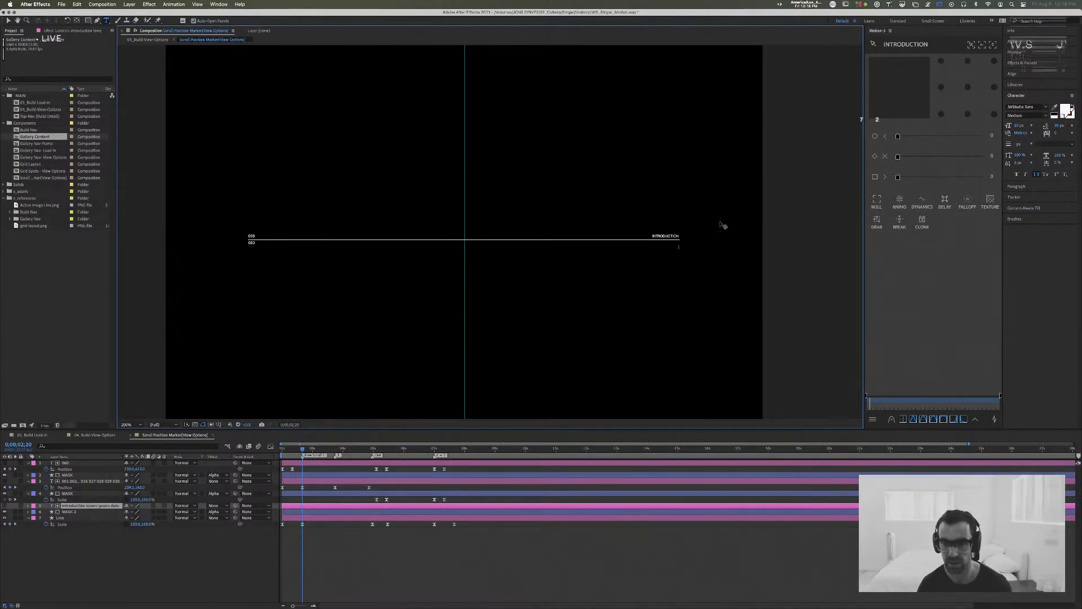
pyautogui.press('Return')
pyautogui.press('super+v')
pyautogui.press('Return')
pyautogui.press('super+v')
pyautogui.press('Return')
pyautogui.press('super+v')
pyautogui.press('Return')
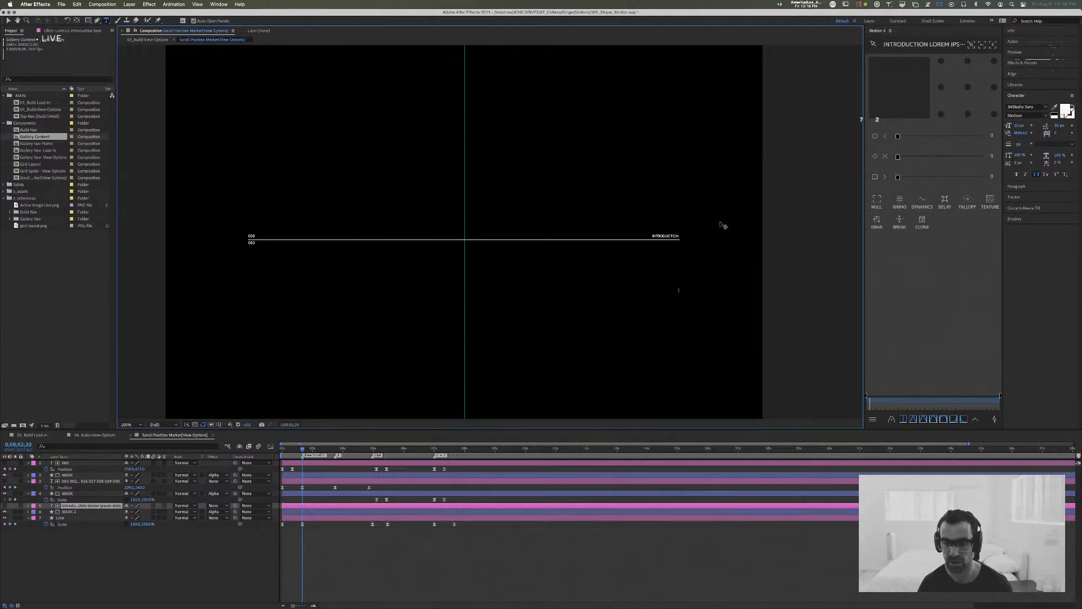
pyautogui.press('Escape')
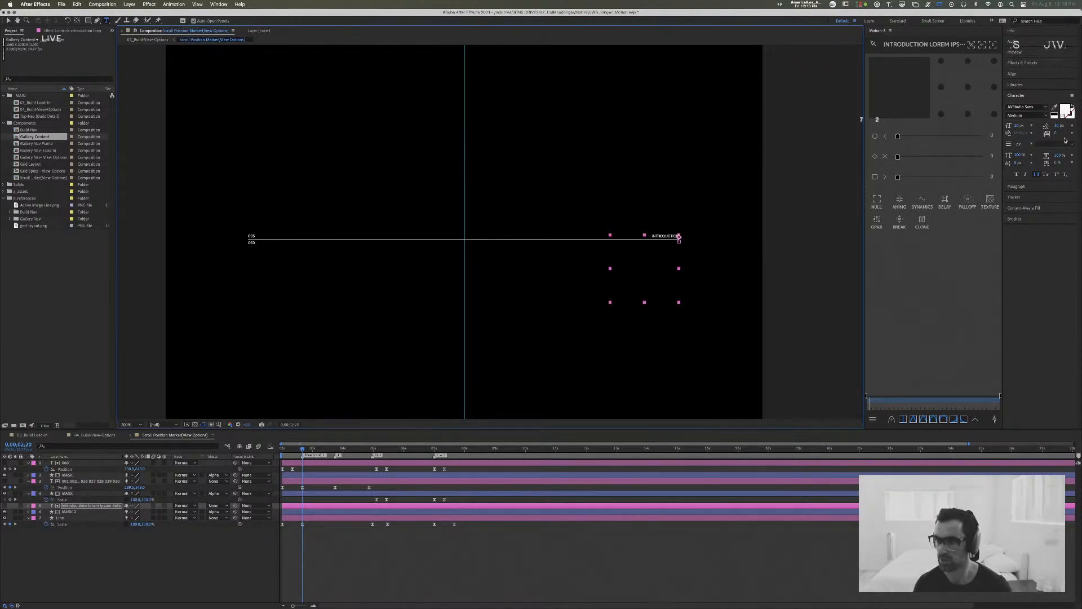
# Step: Set the leading of the multi-line Introduction text layer to 12 px
pyautogui.click(1059, 126)
pyautogui.write('12')
pyautogui.press('Return')
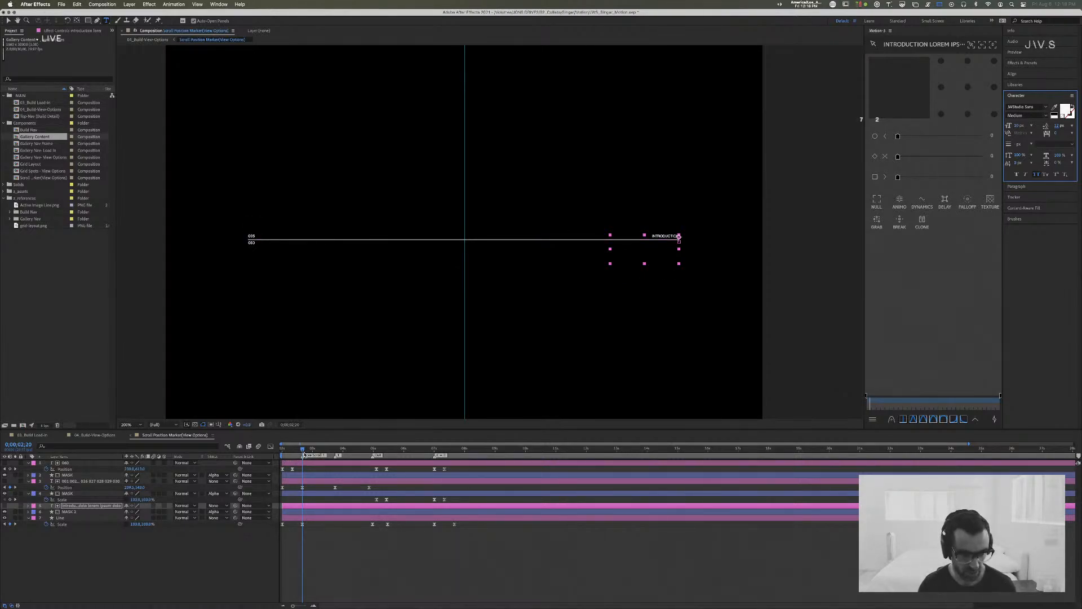
# Step: Scrub around the Introduction marker frame and reveal the Position keyframes of the Introduction text layer
pyautogui.moveTo(303, 450)
pyautogui.mouseDown()
pyautogui.moveTo(284, 452)
pyautogui.moveTo(303, 452)
pyautogui.mouseUp()
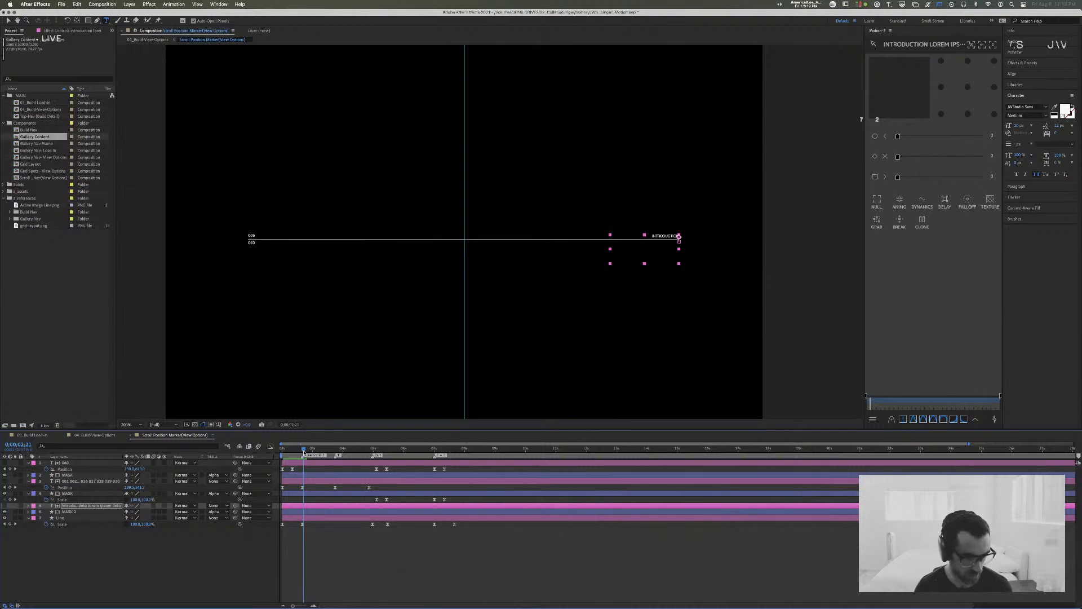
pyautogui.moveTo(303, 452); pyautogui.dragTo(302, 452)
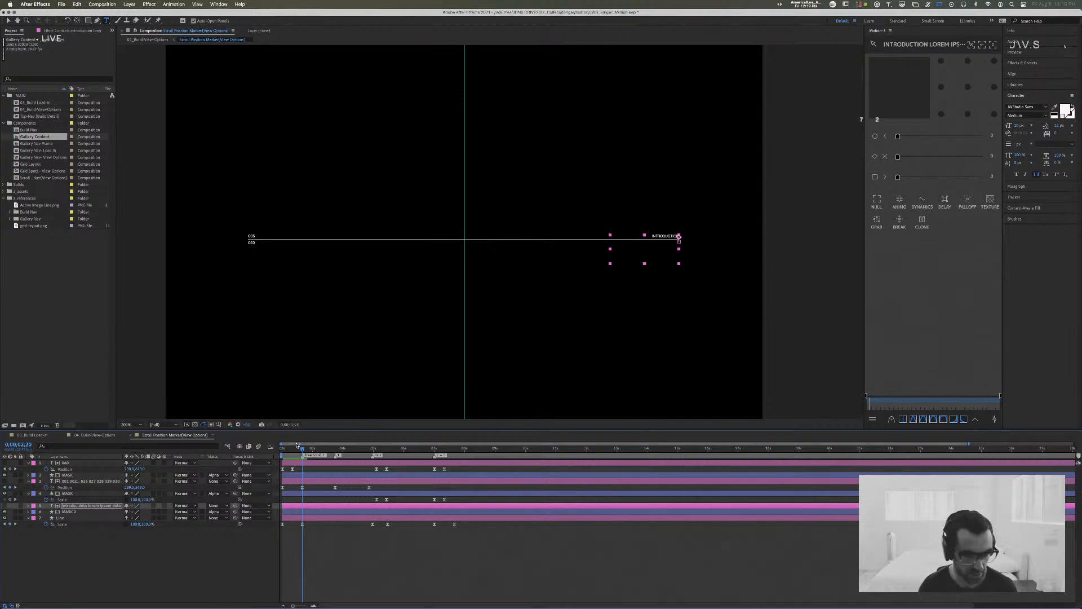
pyautogui.press('p')
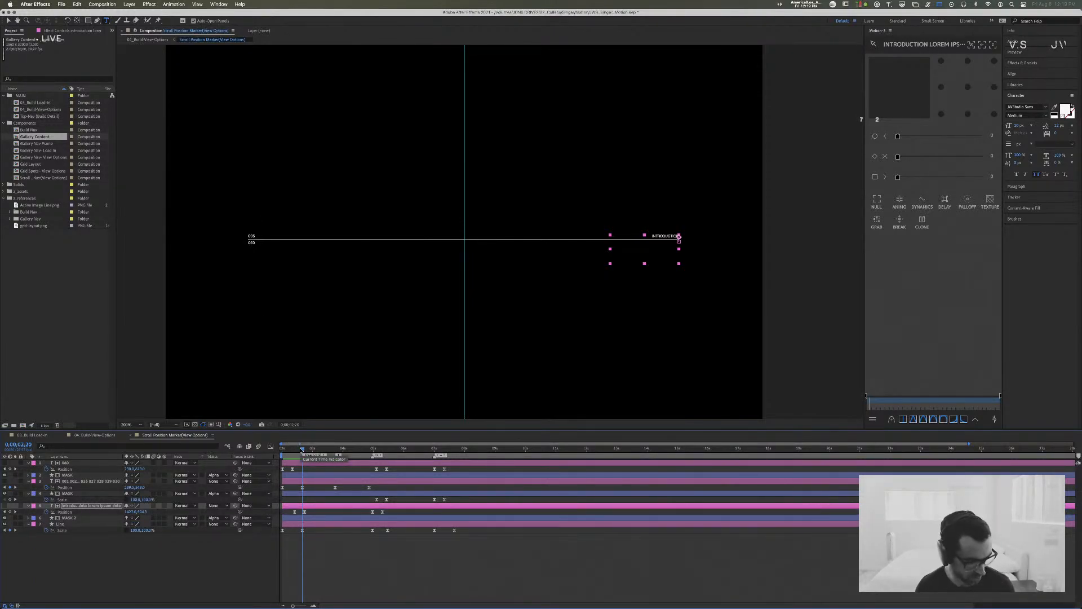
# Step: Switch to Chrome, search the web for "riot games" in a new tab, and open the Riot Games website
pyautogui.press('super+Tab')
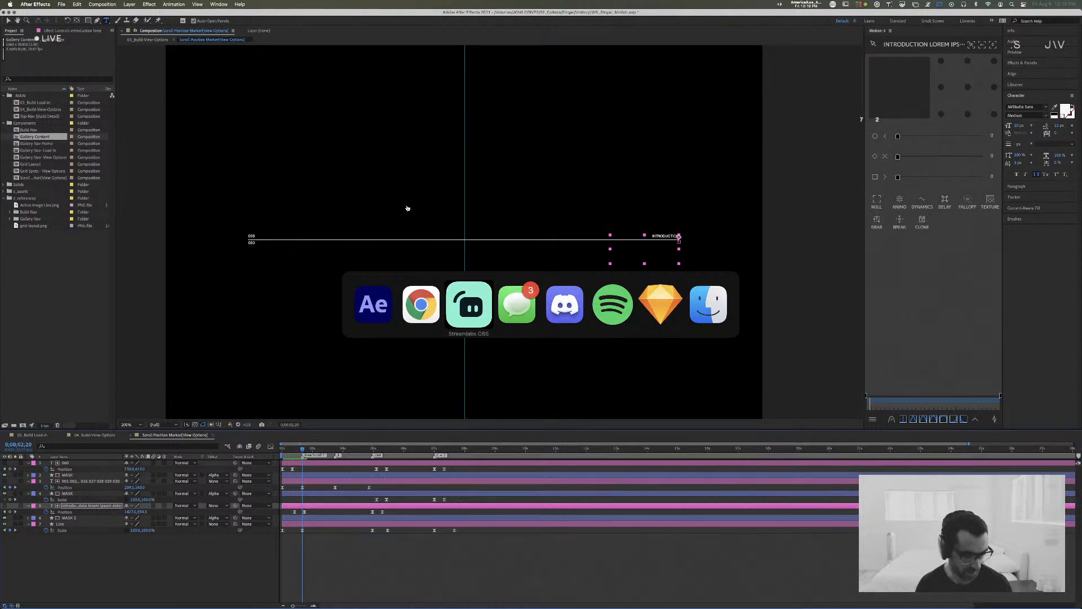
pyautogui.press('super+shift+Tab')
pyautogui.moveTo(479, 27); pyautogui.dragTo(401, 51)
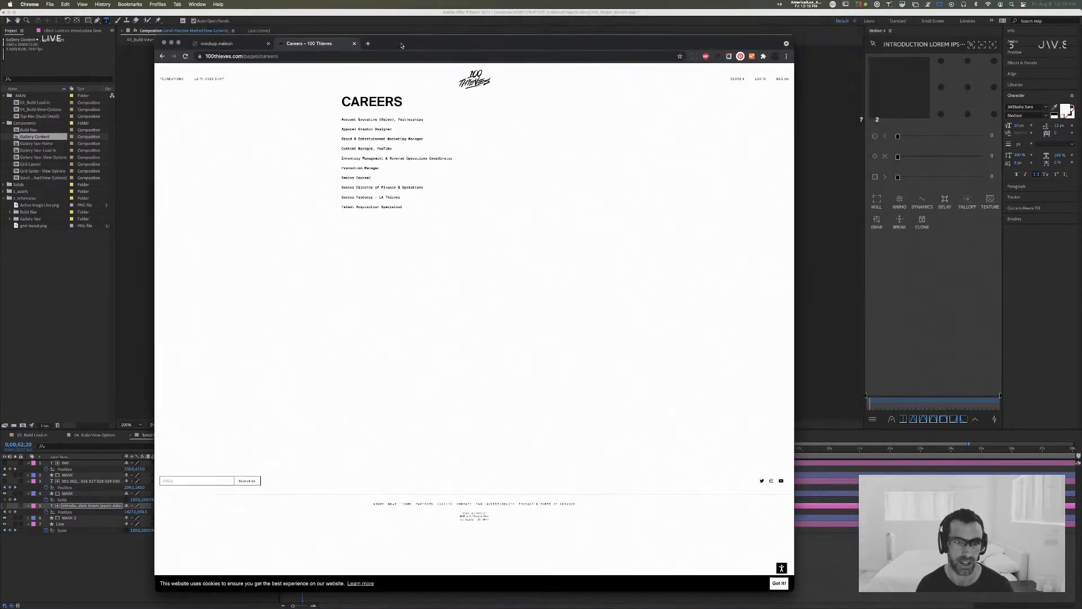
pyautogui.press('super+t')
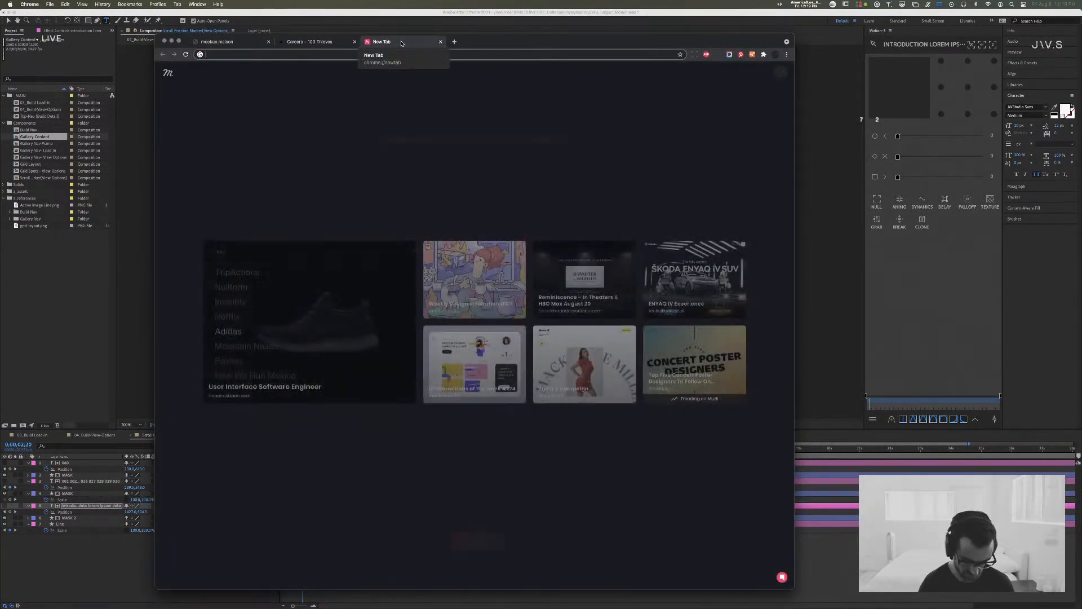
pyautogui.write('riot games')
pyautogui.press('Return')
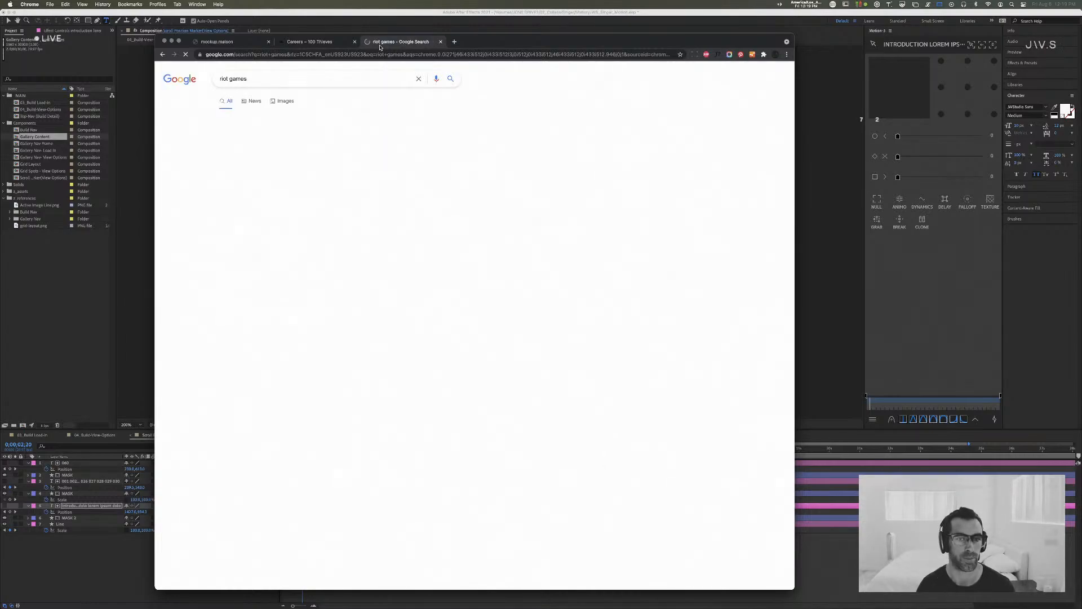
pyautogui.click(269, 140)
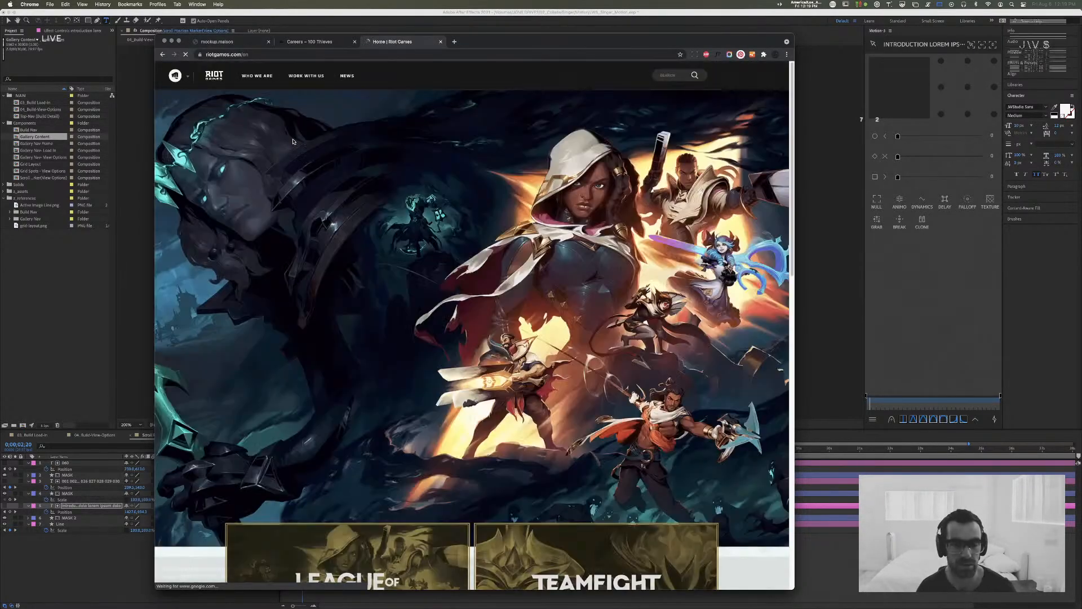
# Step: Look over the game tiles on the Riot Games home page and open the Who We Are page
pyautogui.scroll(-5, 411, 250)
pyautogui.scroll(-4, 411, 251)
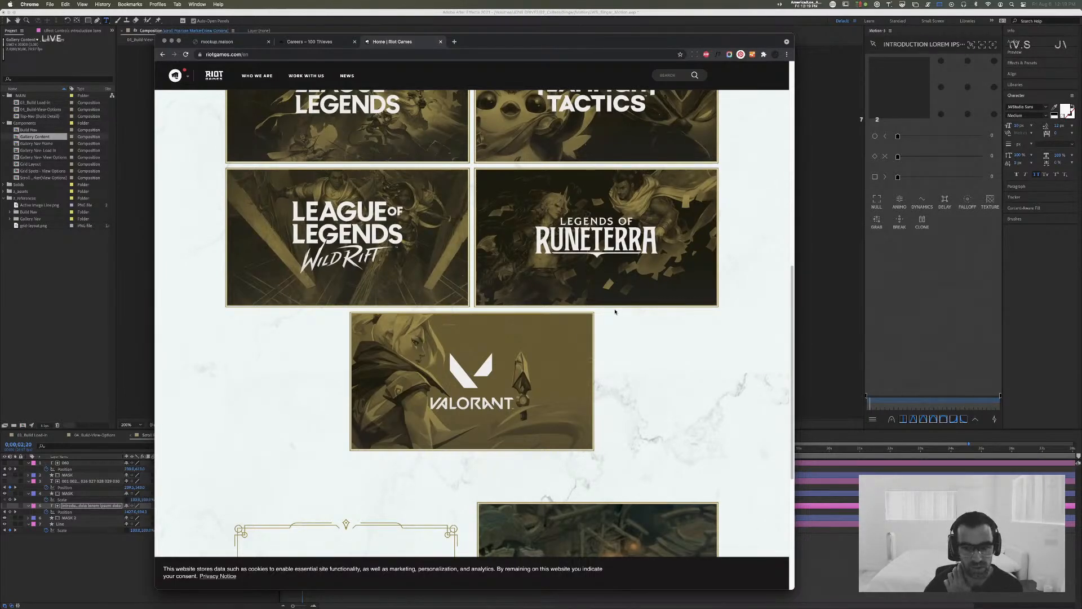
pyautogui.scroll(-5, 615, 311)
pyautogui.scroll(15, 615, 313)
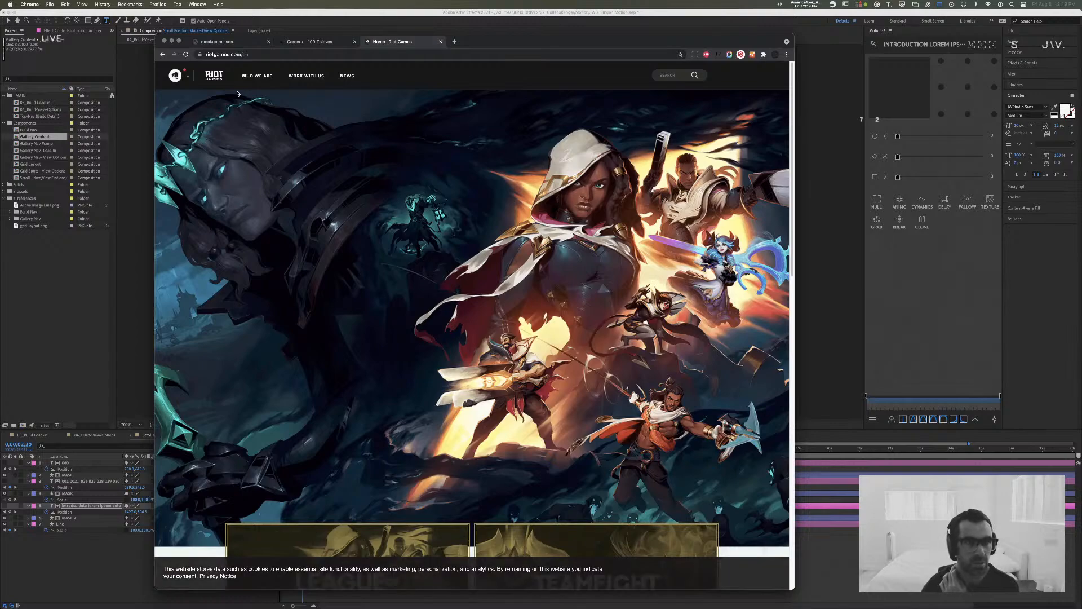
pyautogui.click(257, 76)
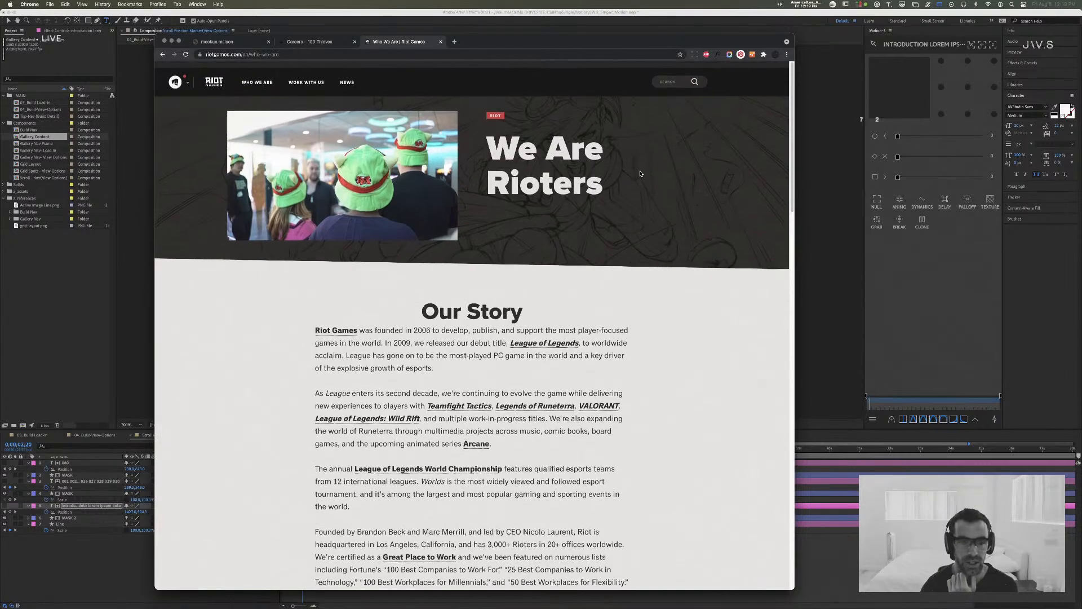
# Step: Open the Work With Us page and examine its open positions list down to the technical roles
pyautogui.click(306, 76)
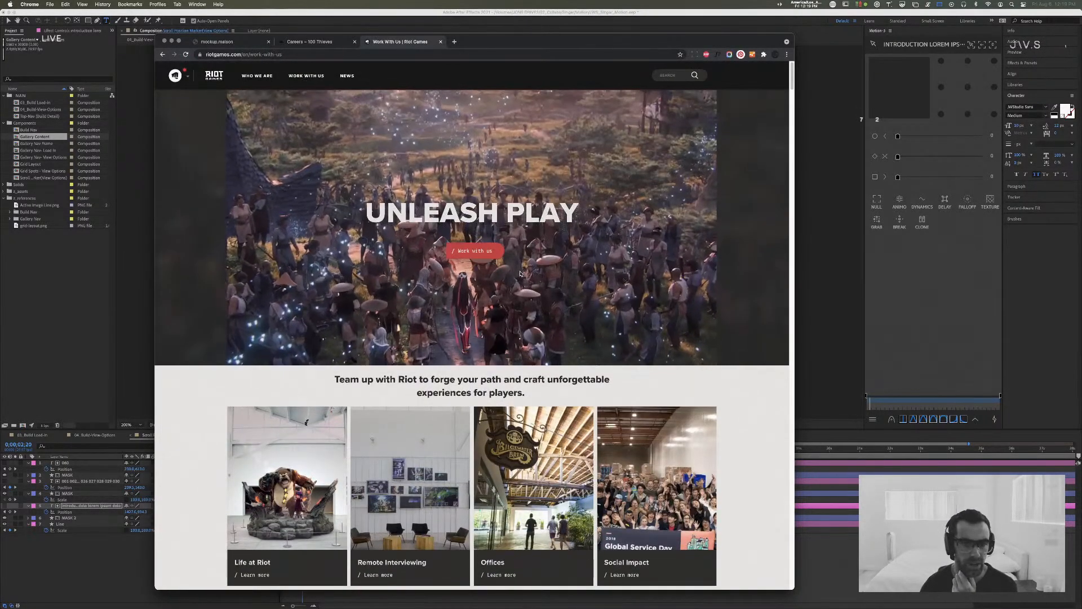
pyautogui.scroll(-3, 507, 282)
pyautogui.scroll(-15, 506, 290)
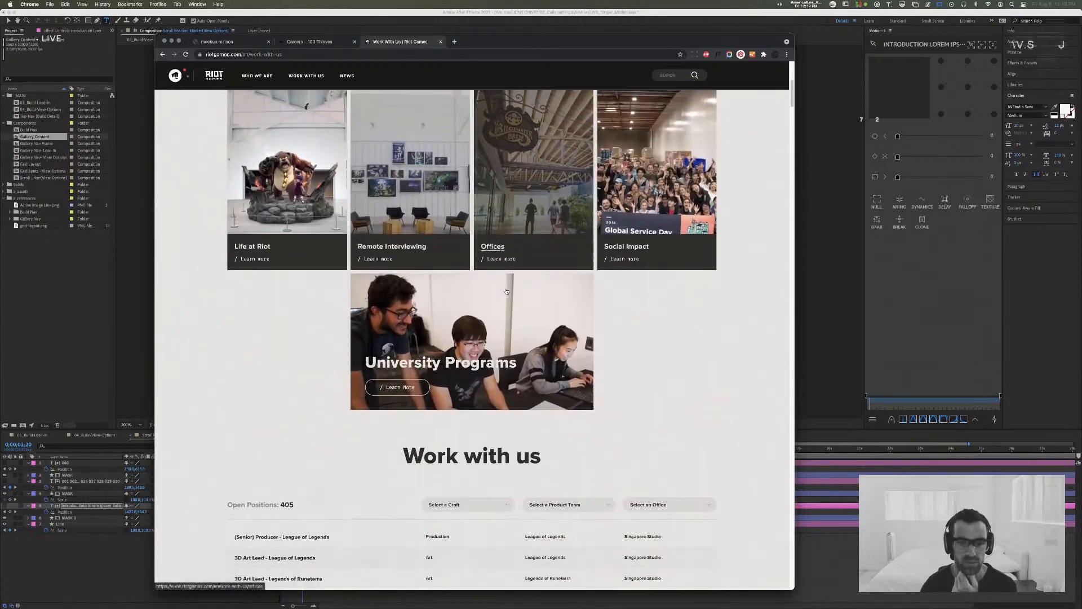
pyautogui.scroll(-15, 507, 291)
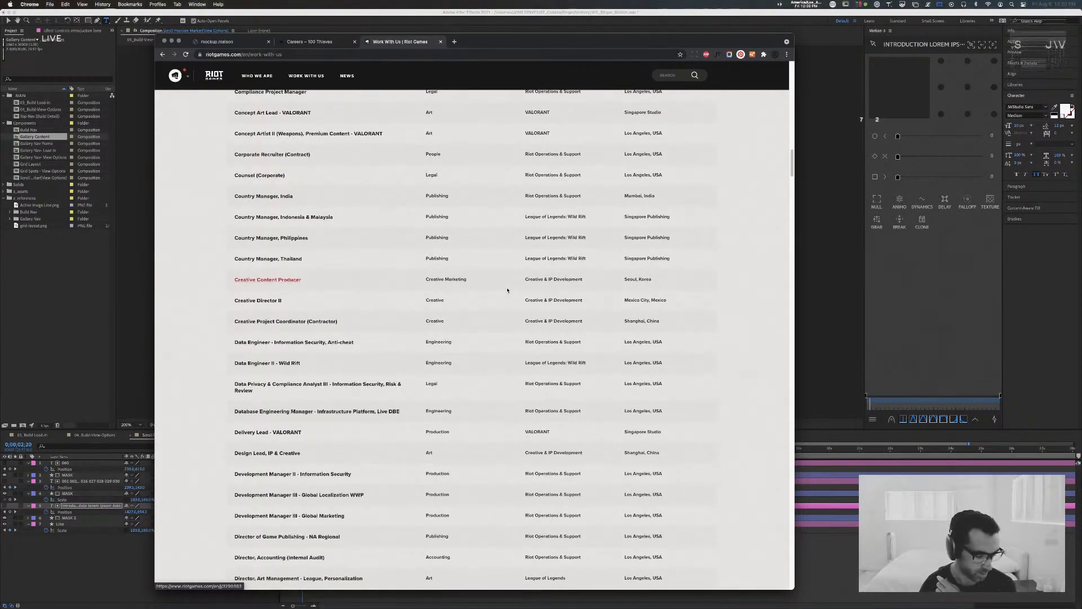
pyautogui.scroll(-8, 507, 291)
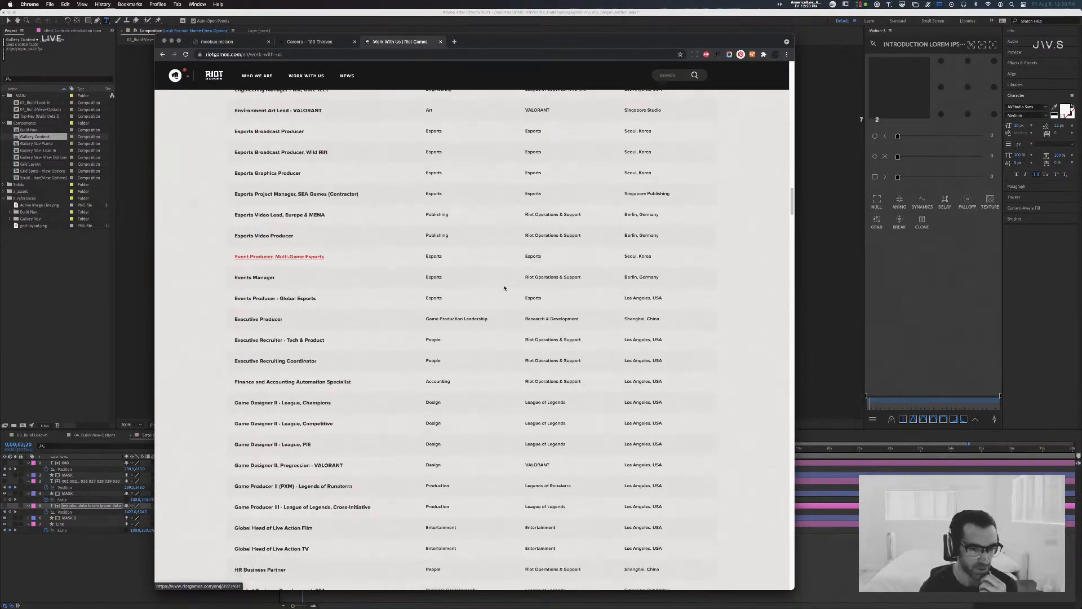
pyautogui.scroll(-20, 504, 288)
pyautogui.scroll(-20, 505, 294)
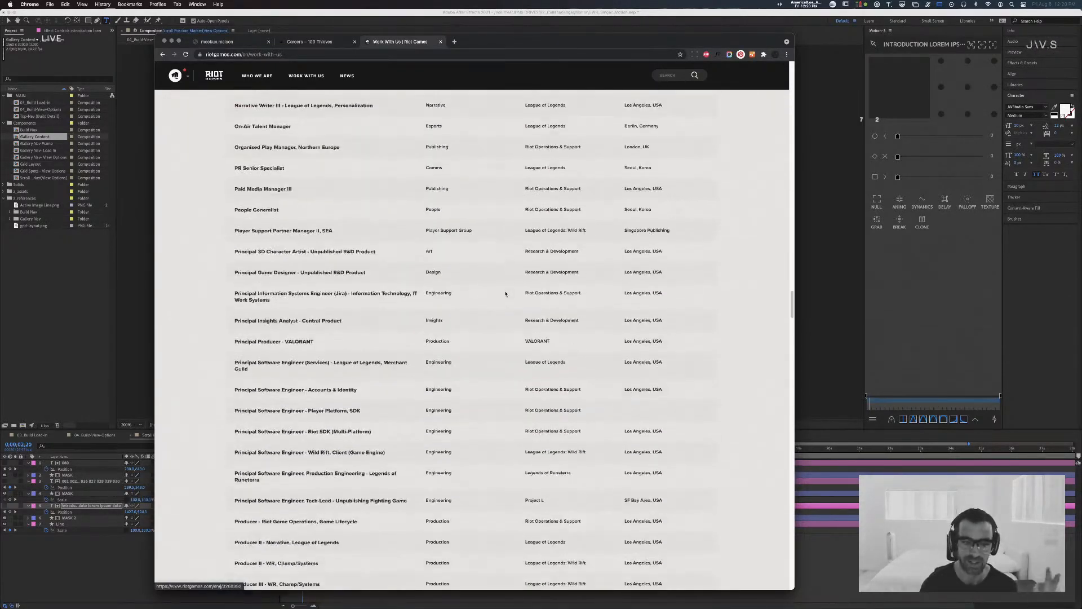
pyautogui.scroll(-20, 507, 290)
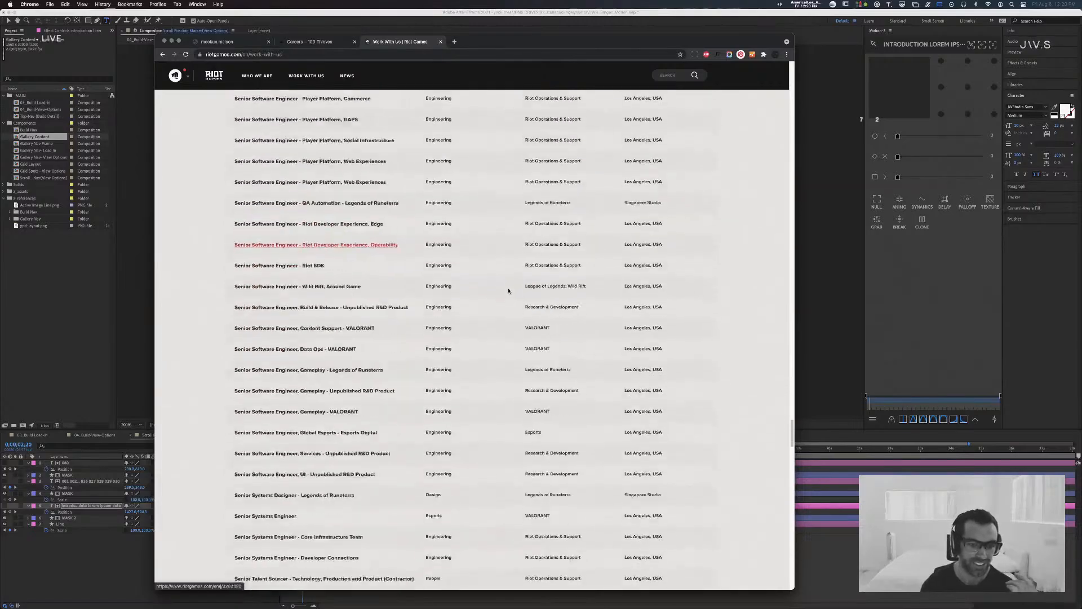
pyautogui.scroll(-15, 510, 294)
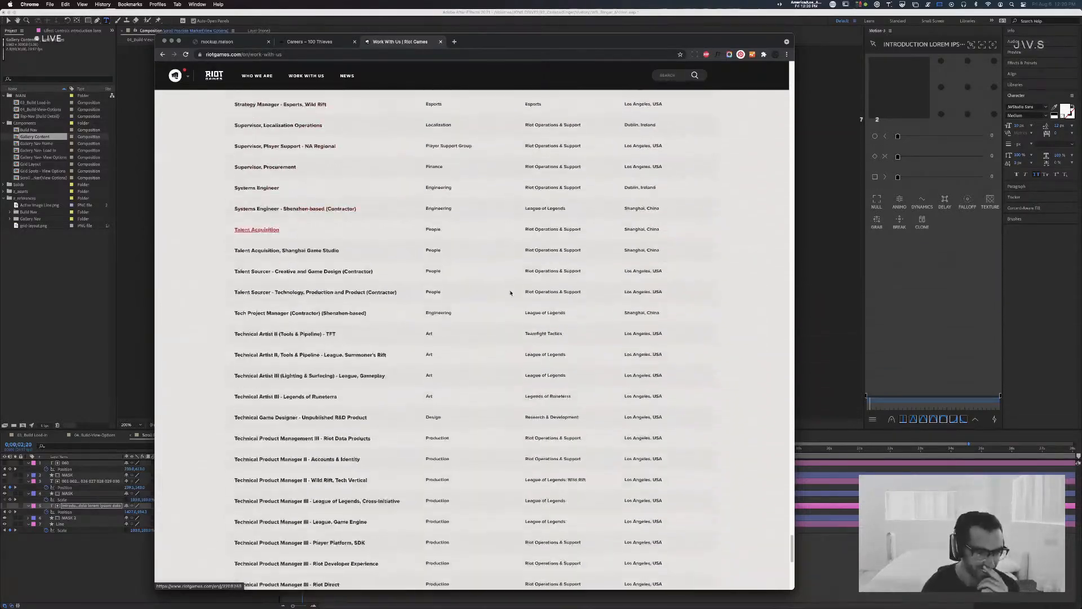
# Step: Review the open positions back up to the art and brand manager roles, and down again to the director and esports roles
pyautogui.scroll(5, 510, 292)
pyautogui.scroll(10, 510, 292)
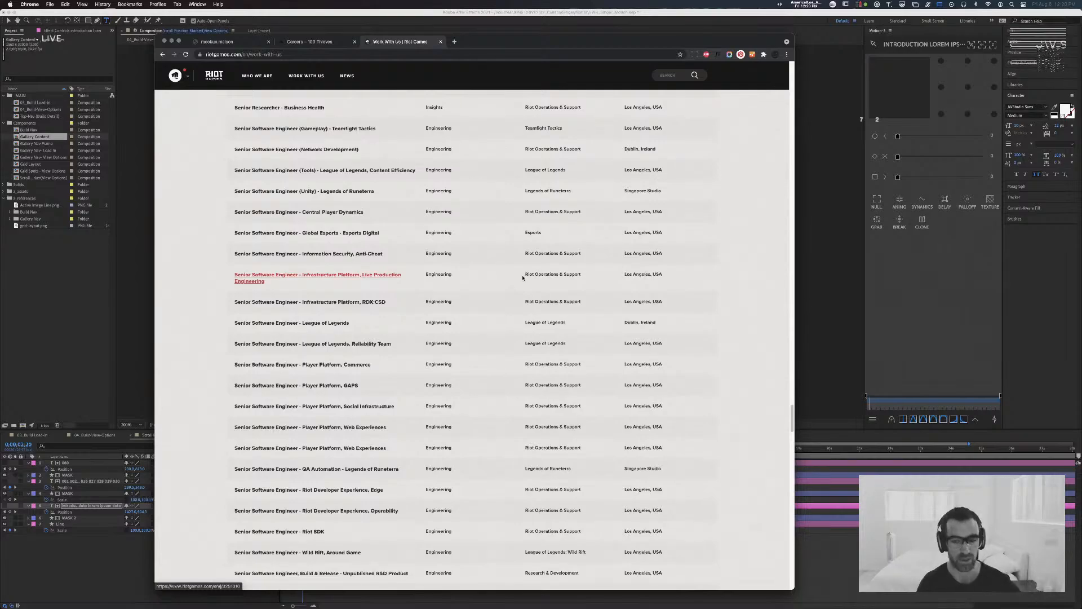
pyautogui.scroll(7, 523, 282)
pyautogui.scroll(5, 522, 277)
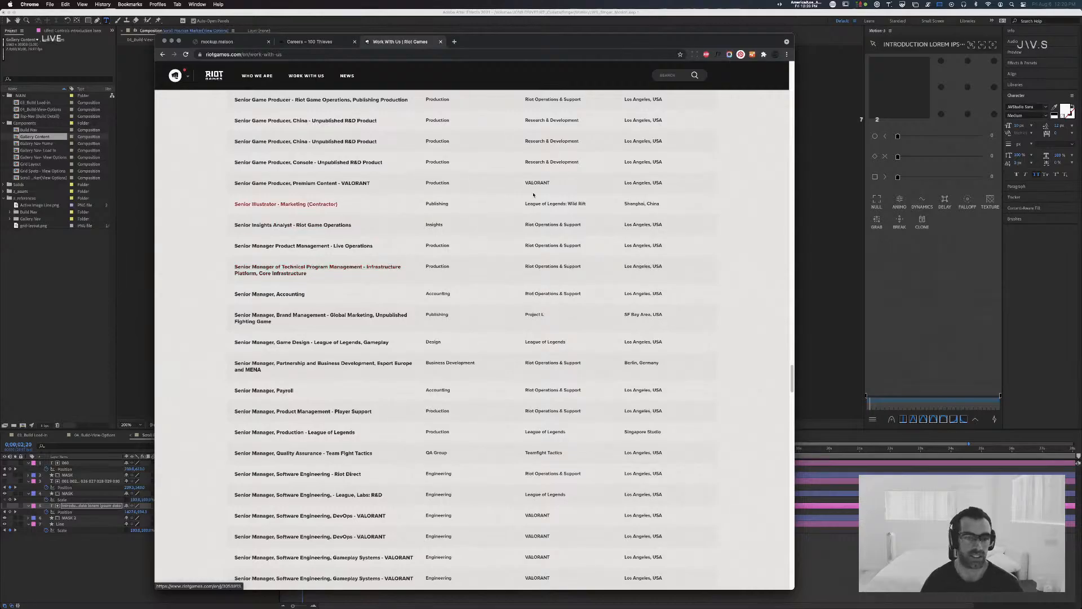
pyautogui.scroll(10, 482, 253)
pyautogui.scroll(15, 483, 253)
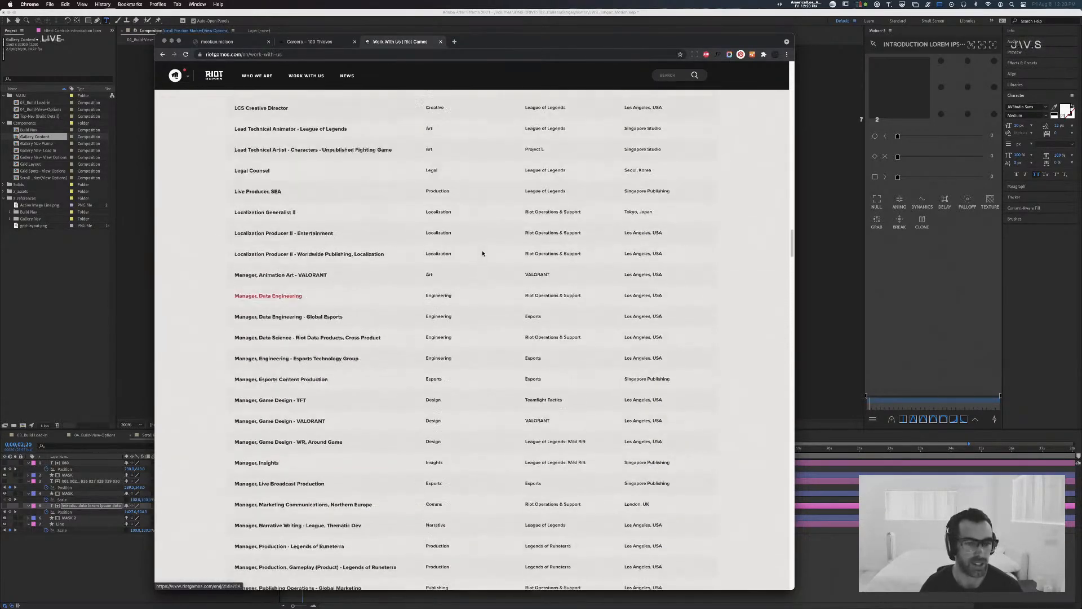
pyautogui.scroll(1, 482, 253)
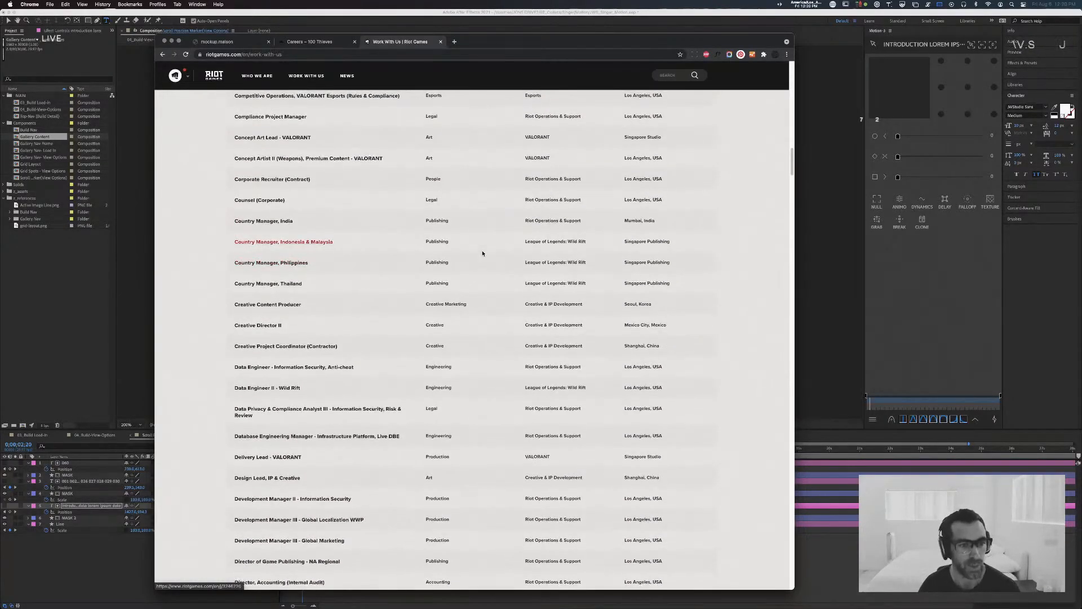
pyautogui.scroll(5, 482, 259)
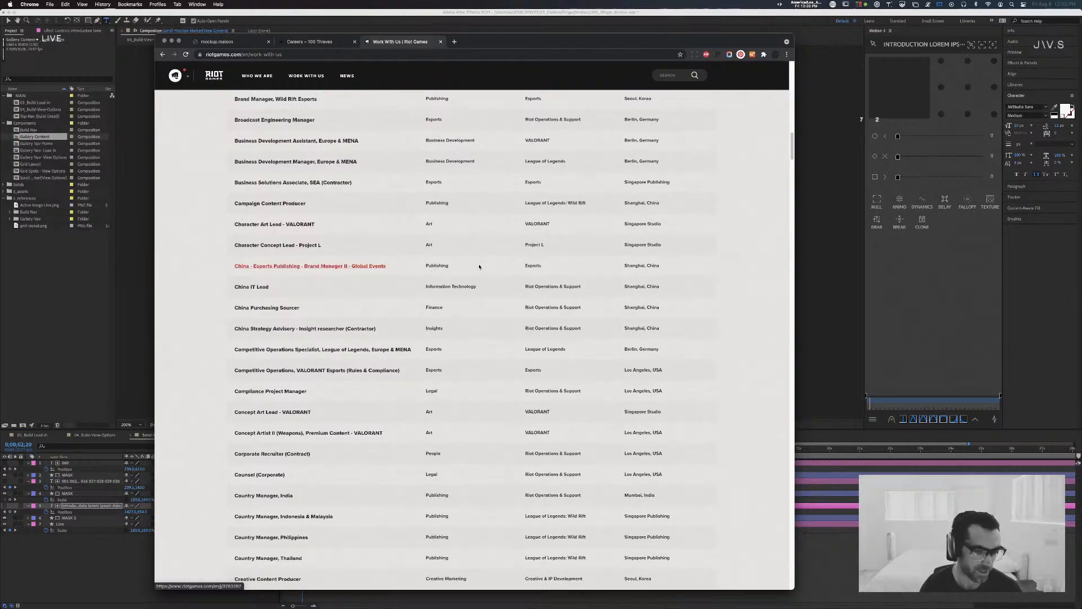
pyautogui.scroll(4, 478, 267)
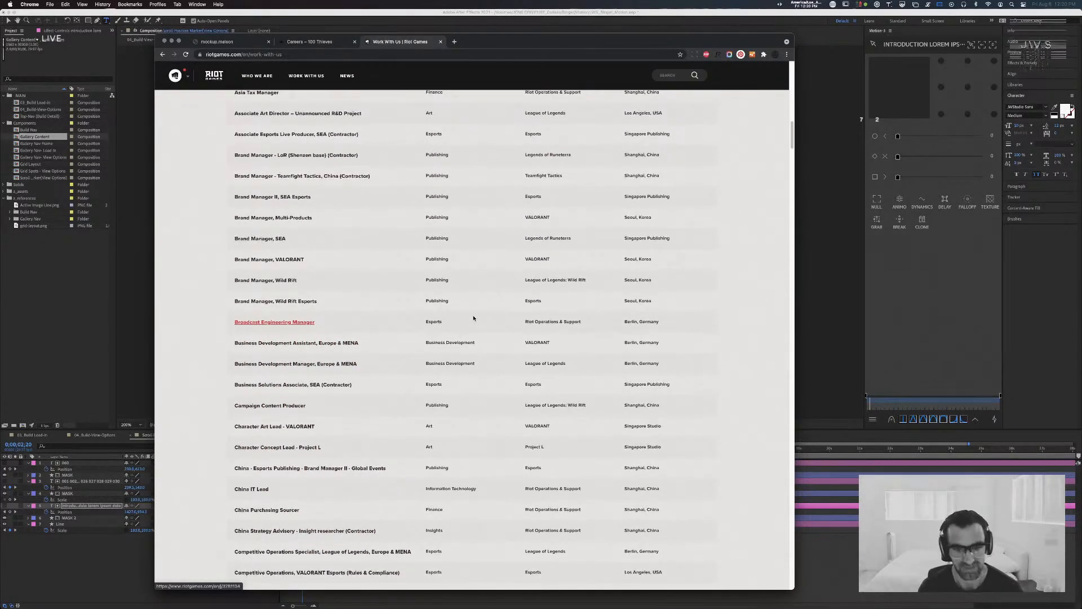
pyautogui.scroll(5, 474, 319)
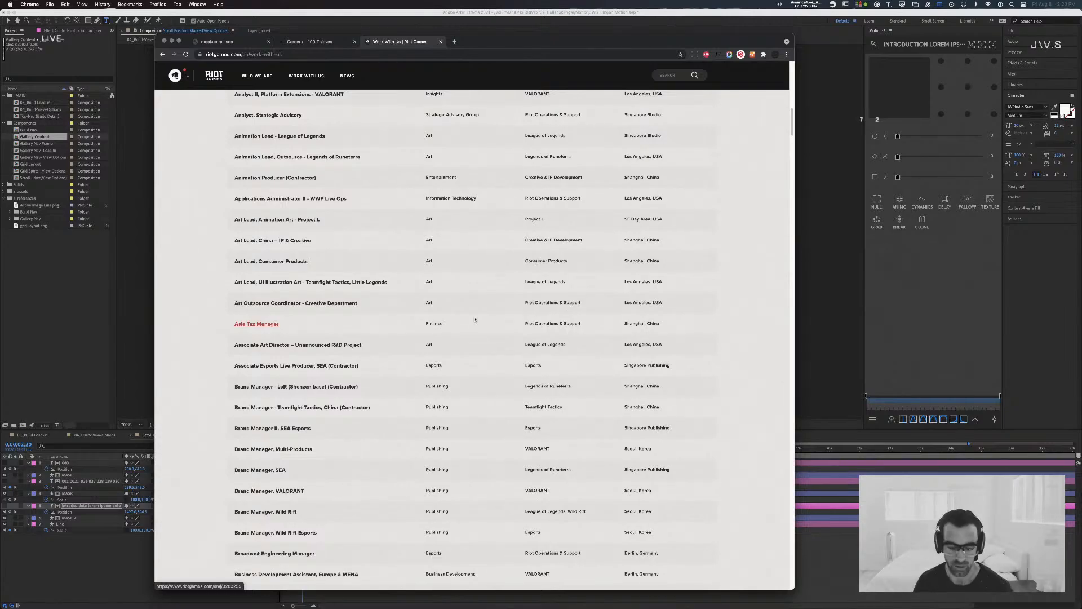
pyautogui.scroll(-5, 395, 326)
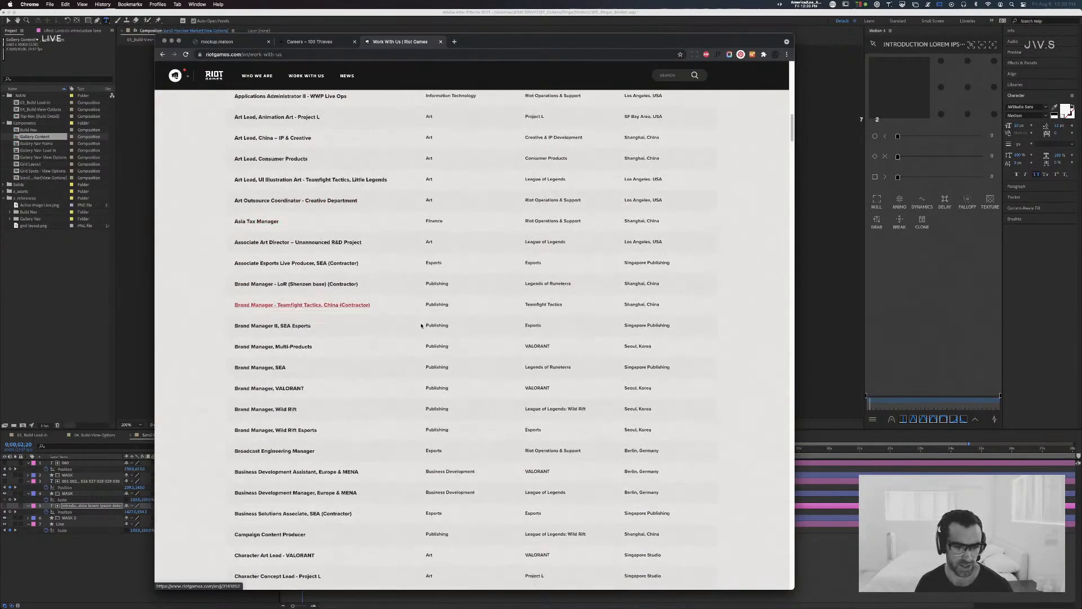
pyautogui.scroll(-20, 421, 325)
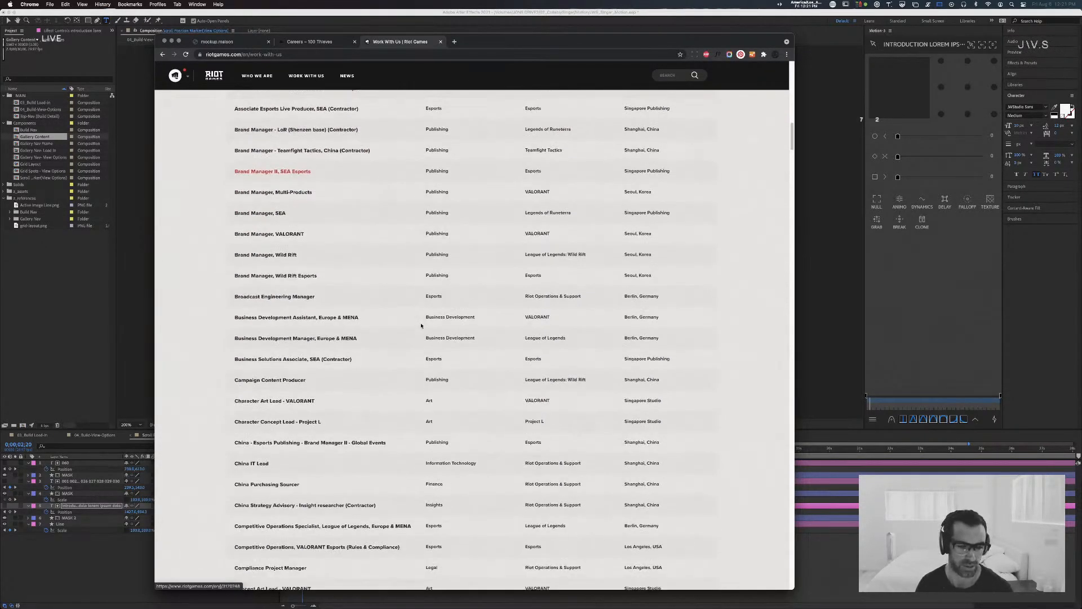
pyautogui.scroll(-18, 421, 326)
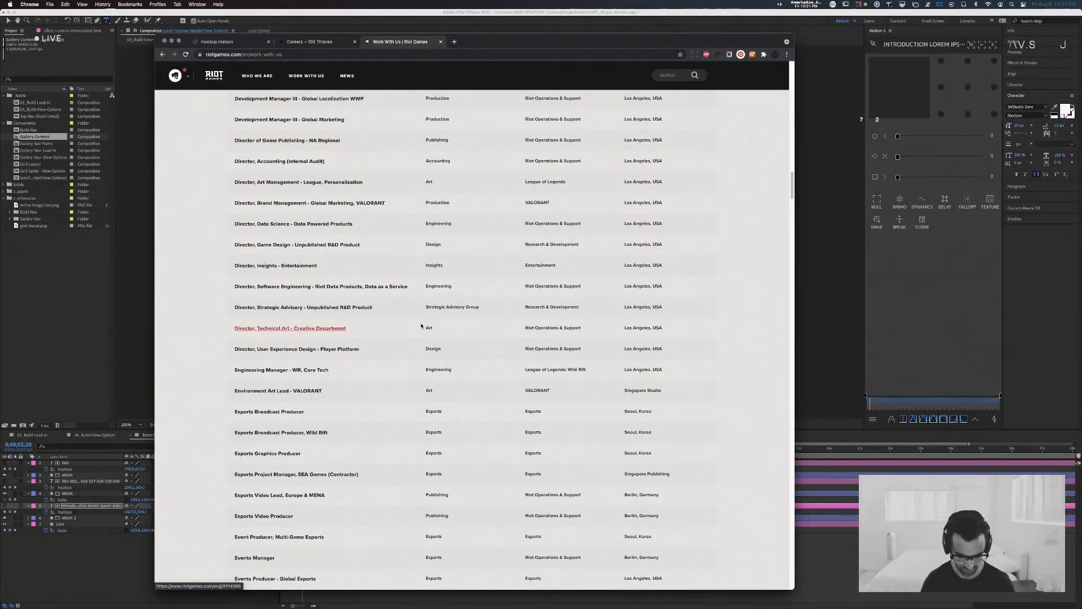
# Step: Search the web for "goon lives" in a new tab
pyautogui.press('super+t')
pyautogui.write('a')
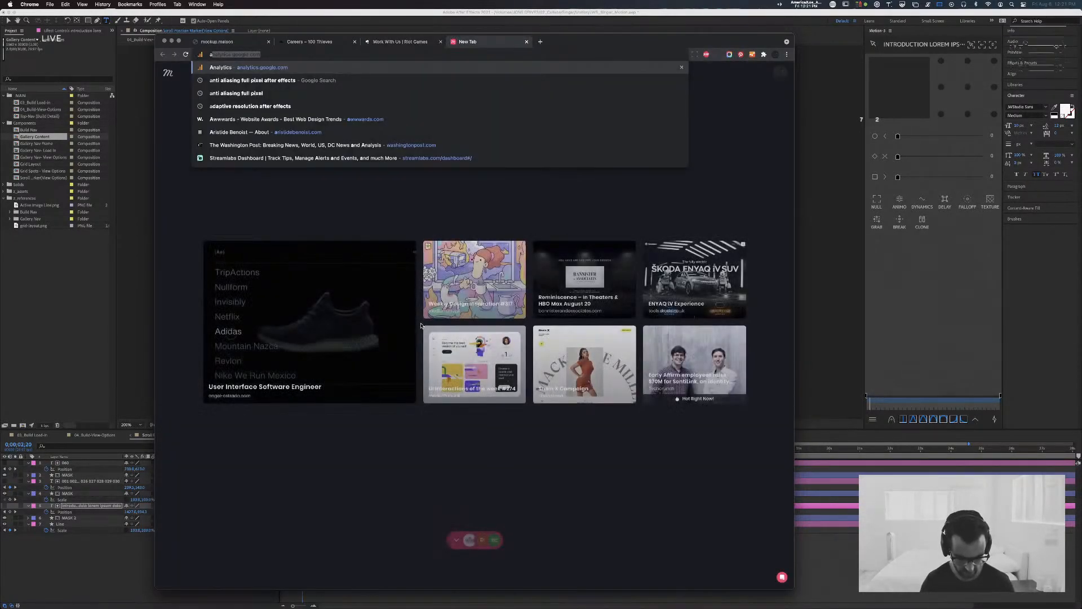
pyautogui.press('BackSpace')
pyautogui.press('BackSpace')
pyautogui.write('goon lives')
pyautogui.press('Return')
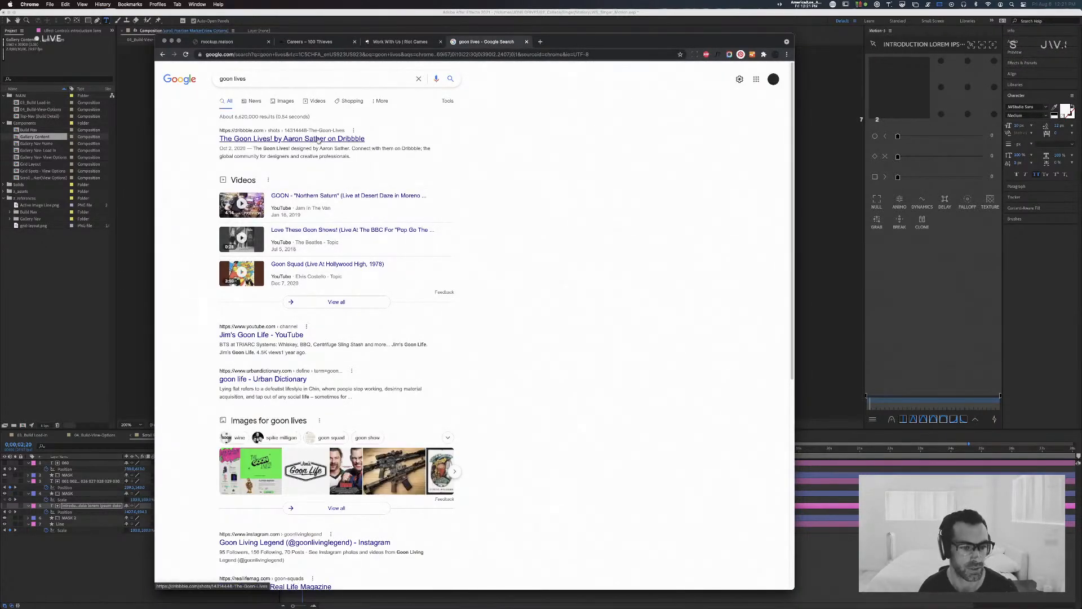
# Step: Open the Dribbble shot The Goon Lives! and follow the website link in its description
pyautogui.click(318, 139)
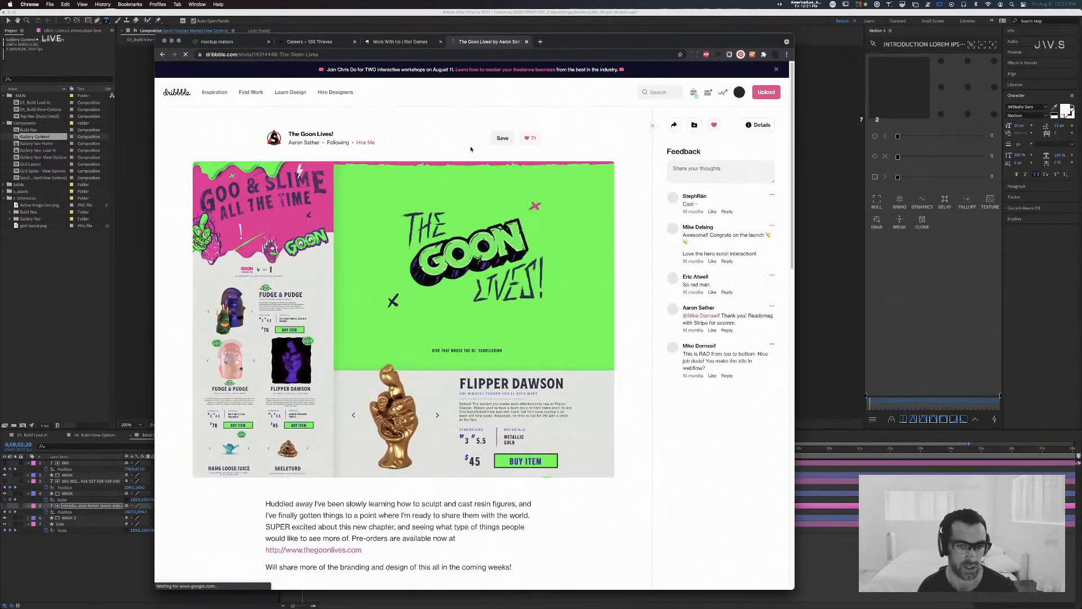
pyautogui.scroll(-4, 513, 176)
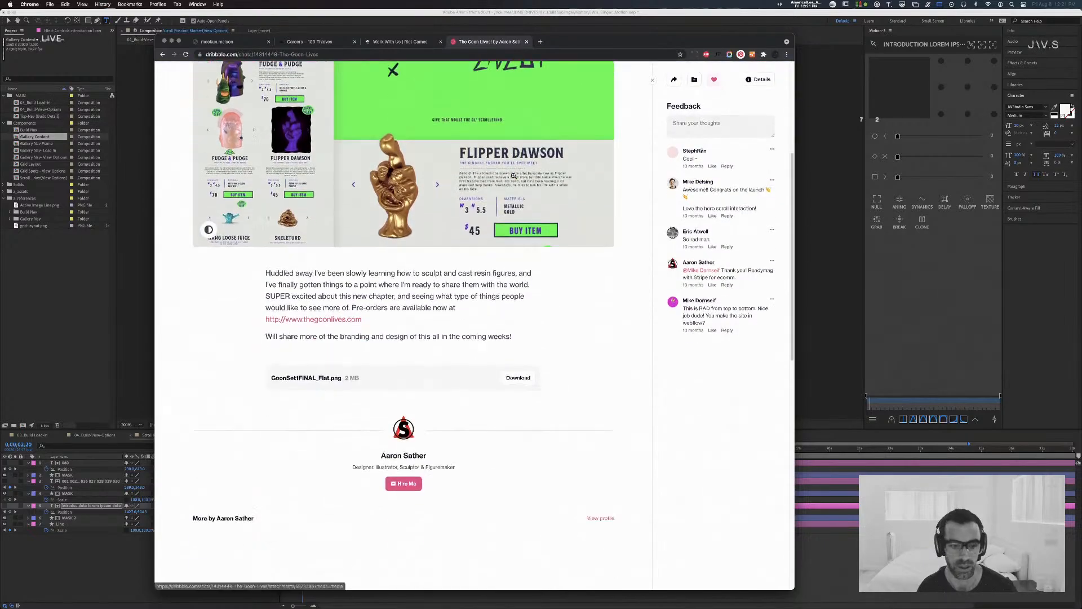
pyautogui.click(347, 321)
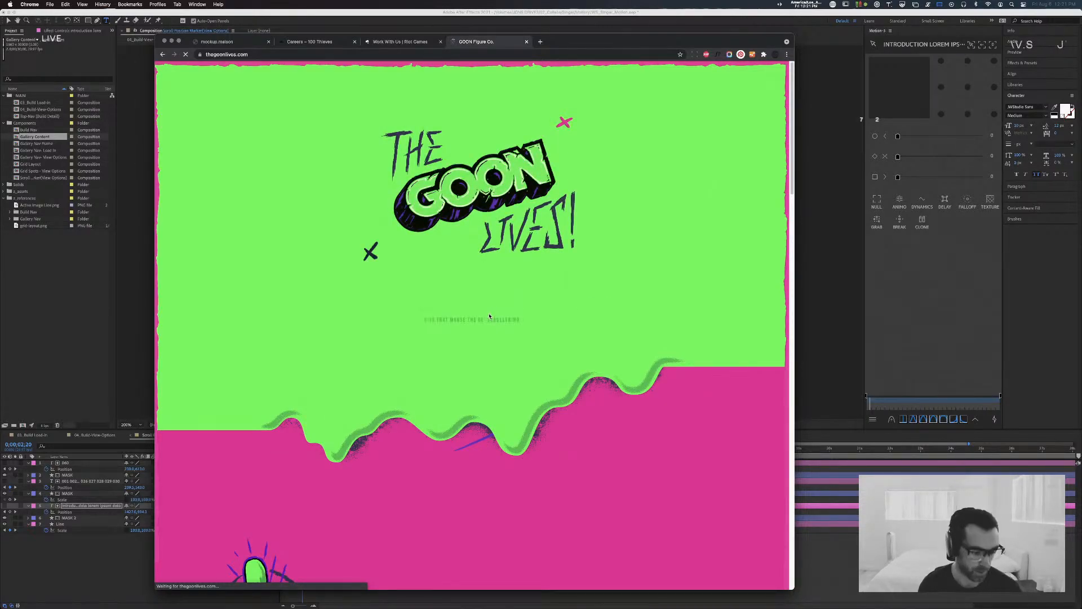
# Step: Examine the figures on the Goon site and advance through the product images of the glow in the dark purple Flipper Dawson
pyautogui.scroll(-5, 457, 319)
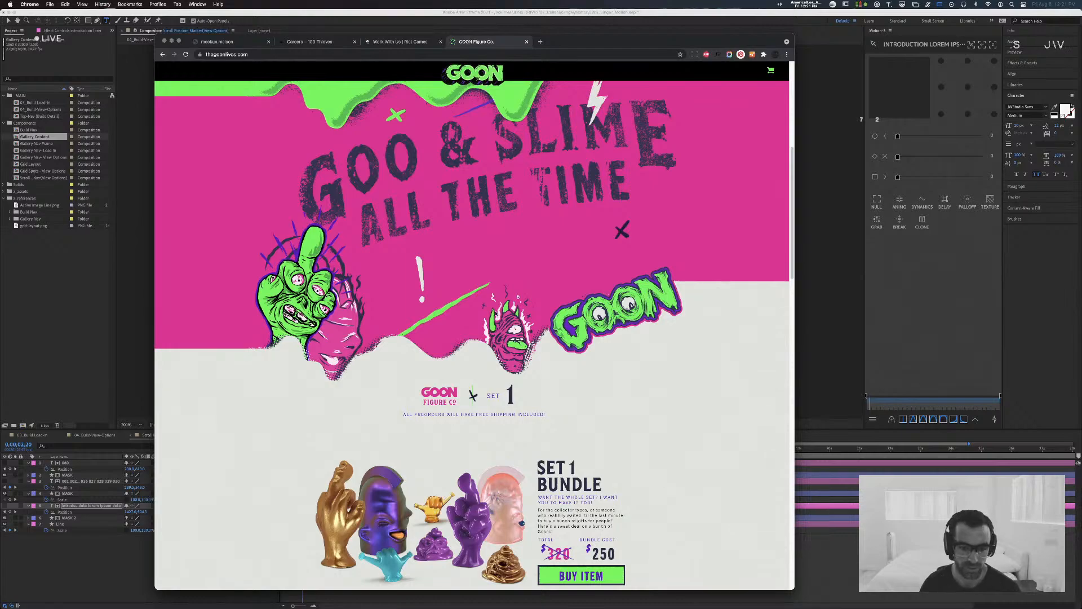
pyautogui.scroll(-3, 493, 311)
pyautogui.scroll(-3, 493, 310)
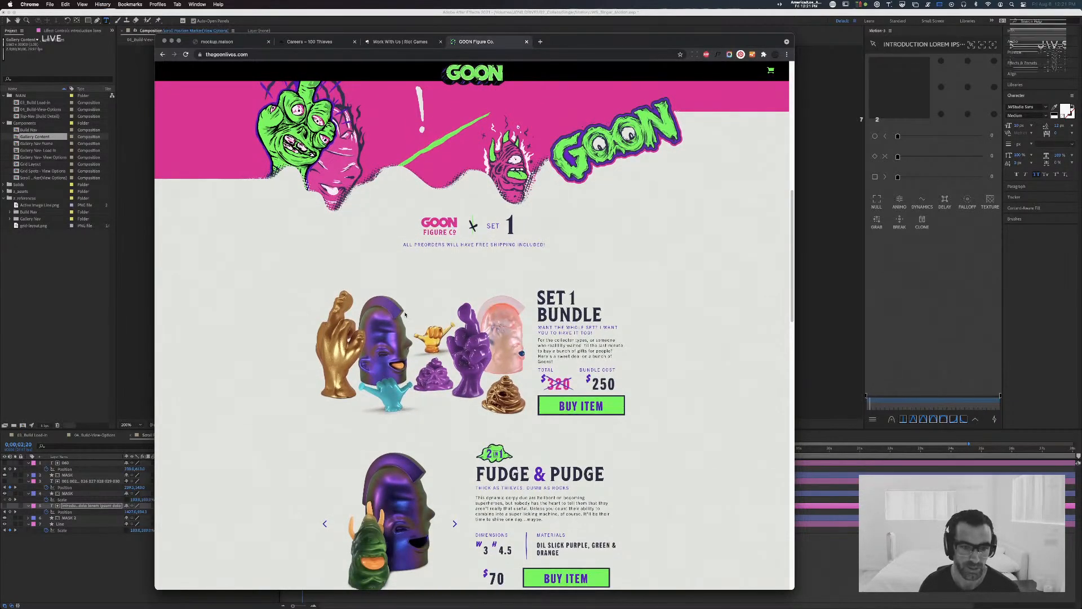
pyautogui.scroll(-10, 472, 351)
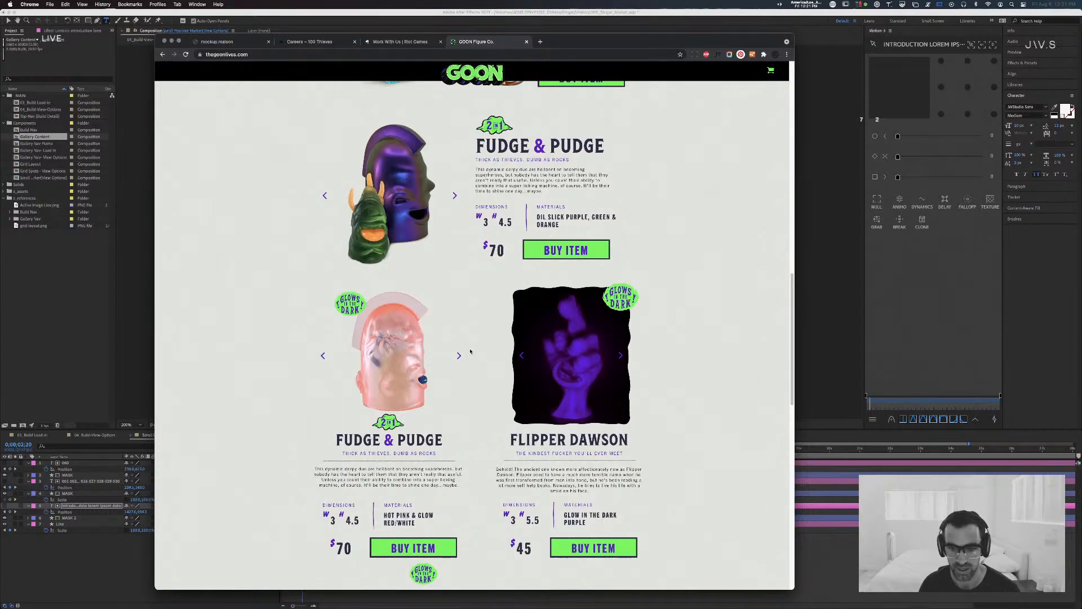
pyautogui.click(620, 358)
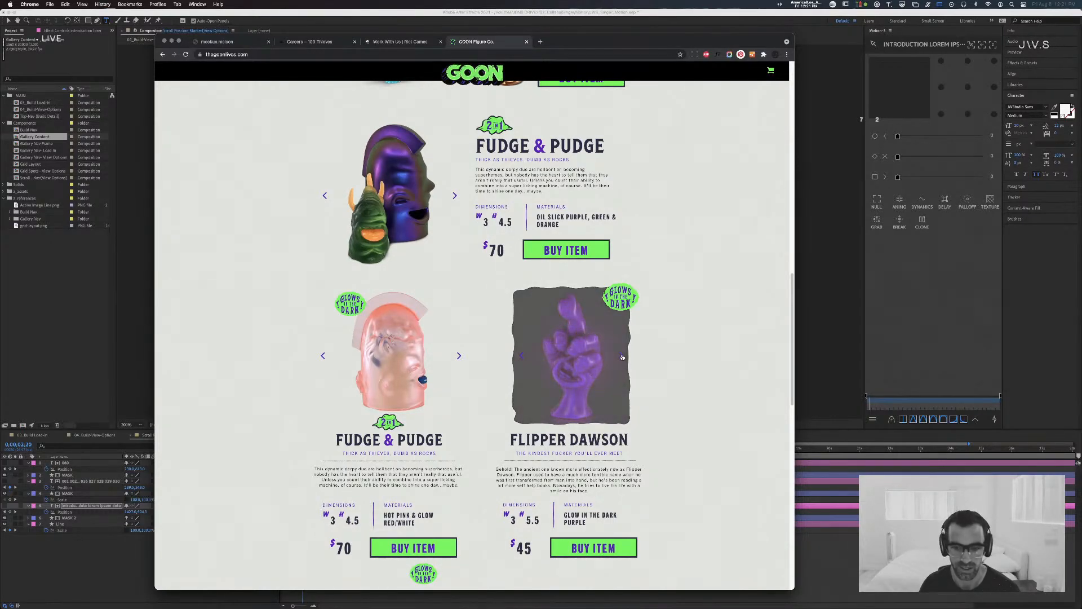
pyautogui.click(620, 356)
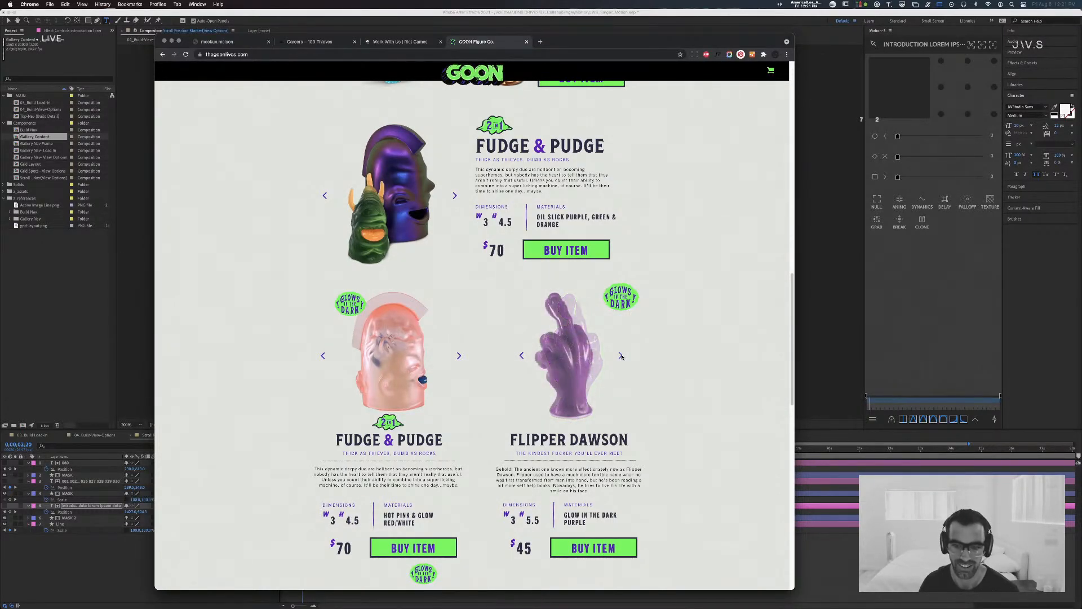
# Step: Look through the remaining Goon figures down to the Questions section, and return to the Goo & Slime header artwork
pyautogui.scroll(-7, 622, 357)
pyautogui.scroll(-8, 642, 360)
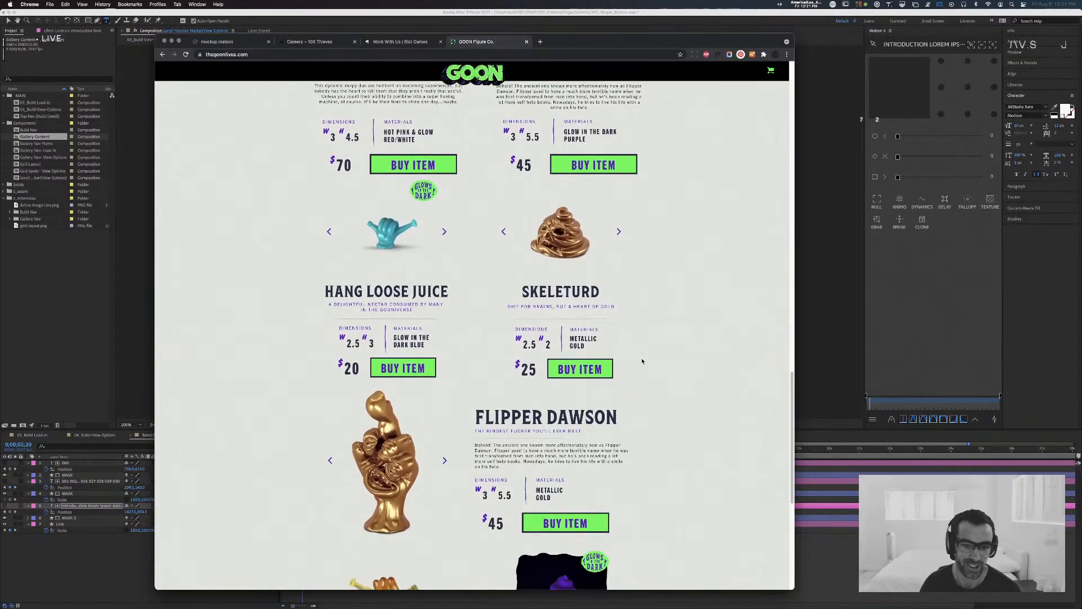
pyautogui.scroll(-5, 642, 361)
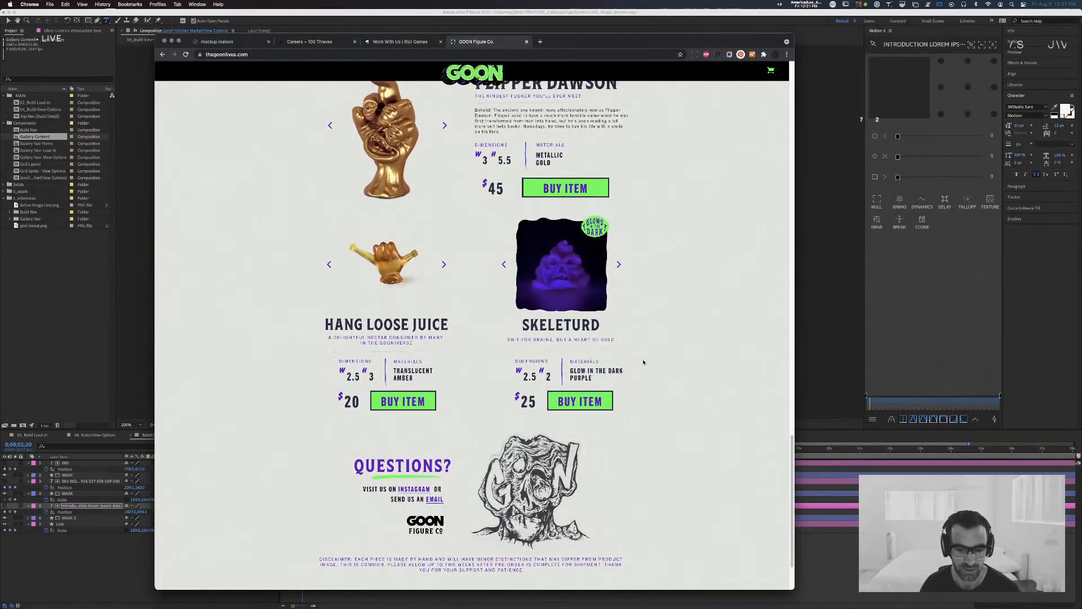
pyautogui.scroll(15, 643, 362)
pyautogui.scroll(10, 643, 362)
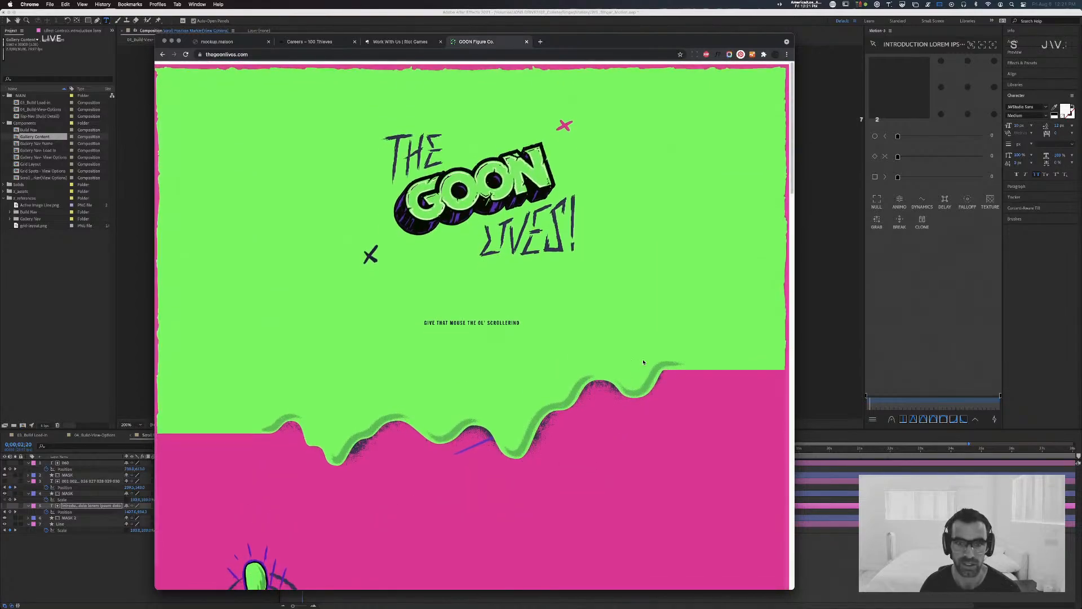
pyautogui.scroll(-5, 645, 361)
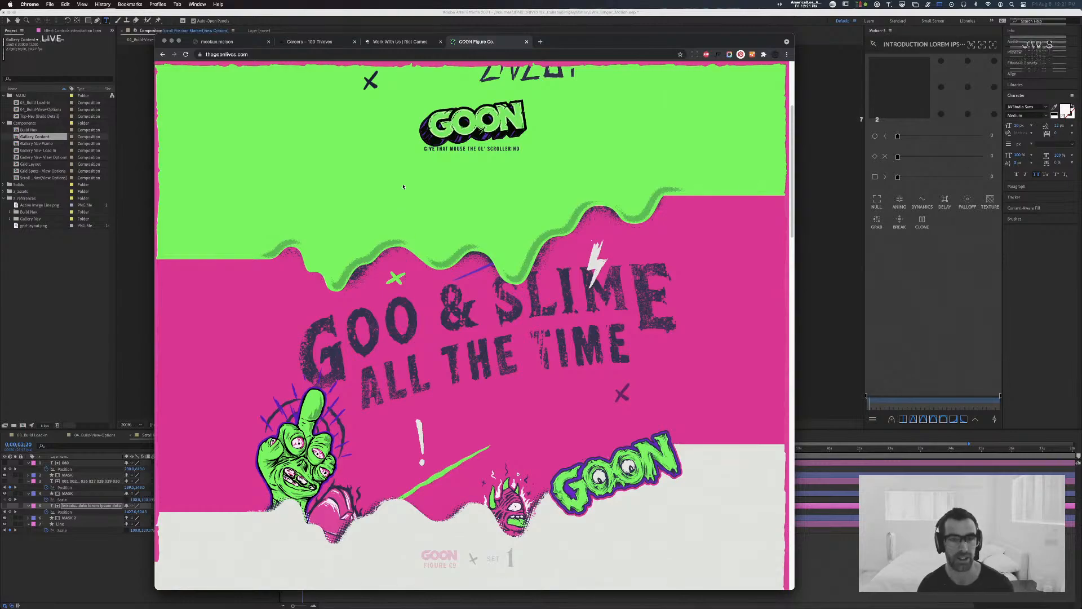
# Step: Search the web for "goon lives instagram" in a new tab
pyautogui.press('super+t')
pyautogui.write('goon live')
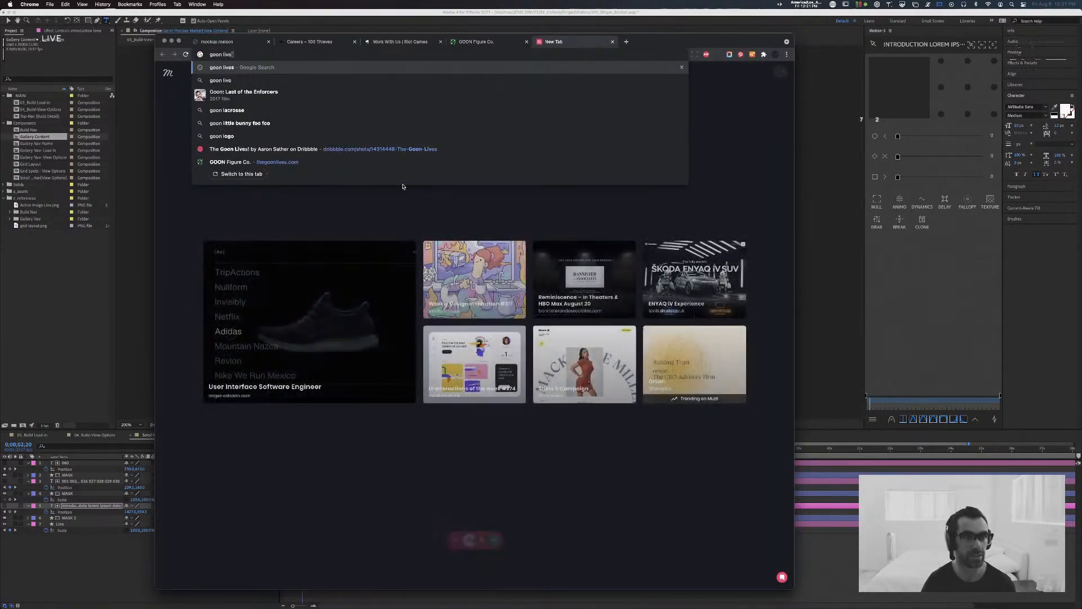
pyautogui.write('s instagram')
pyautogui.press('Return')
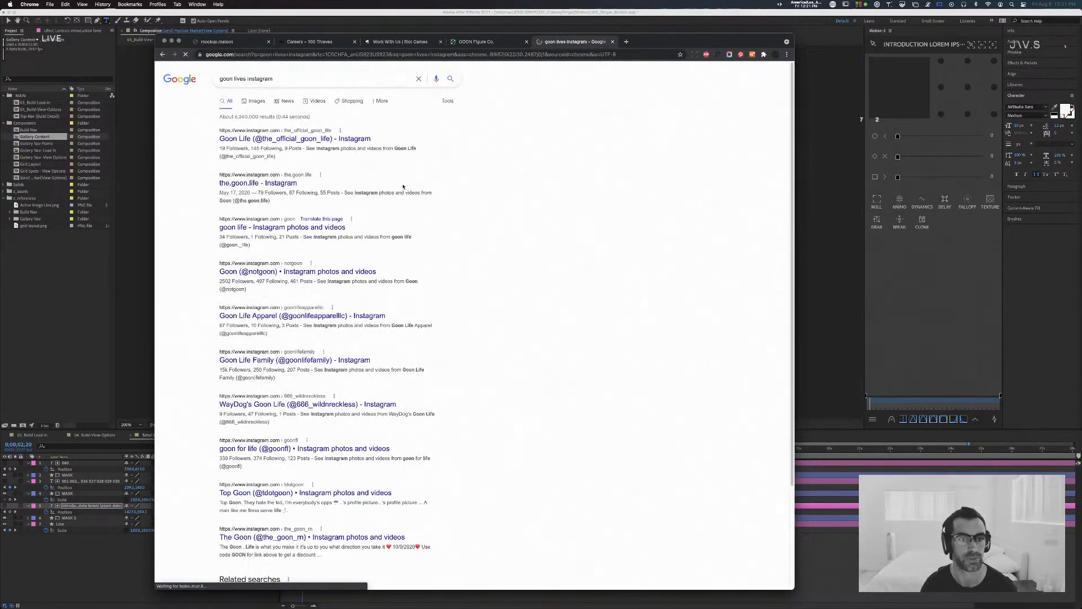
# Step: Check the first Instagram result, Goon Life, and return to the search results to scan the other profiles
pyautogui.click(329, 141)
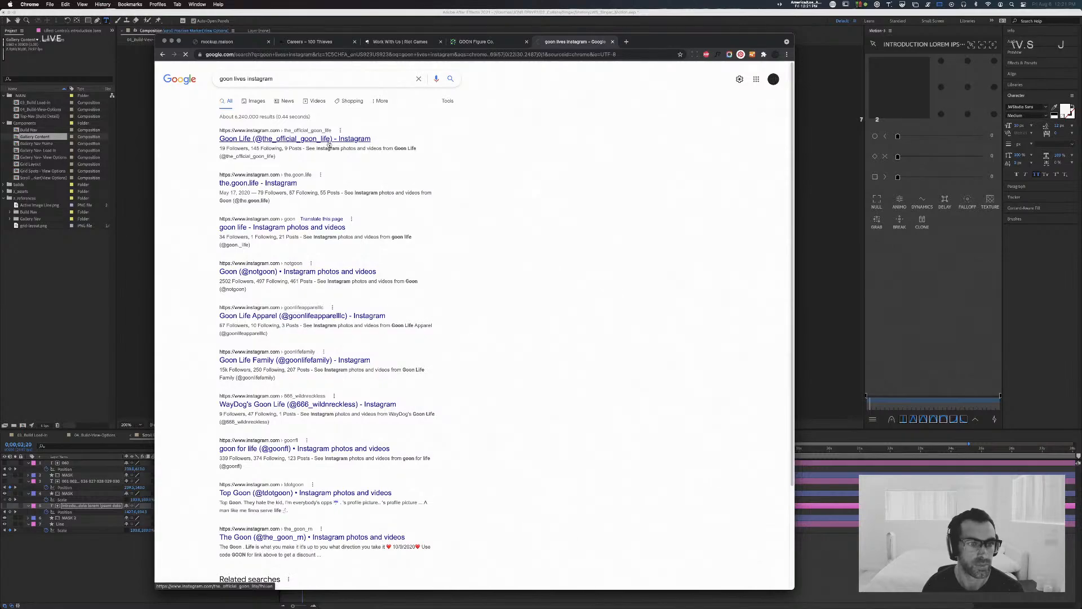
pyautogui.click(162, 56)
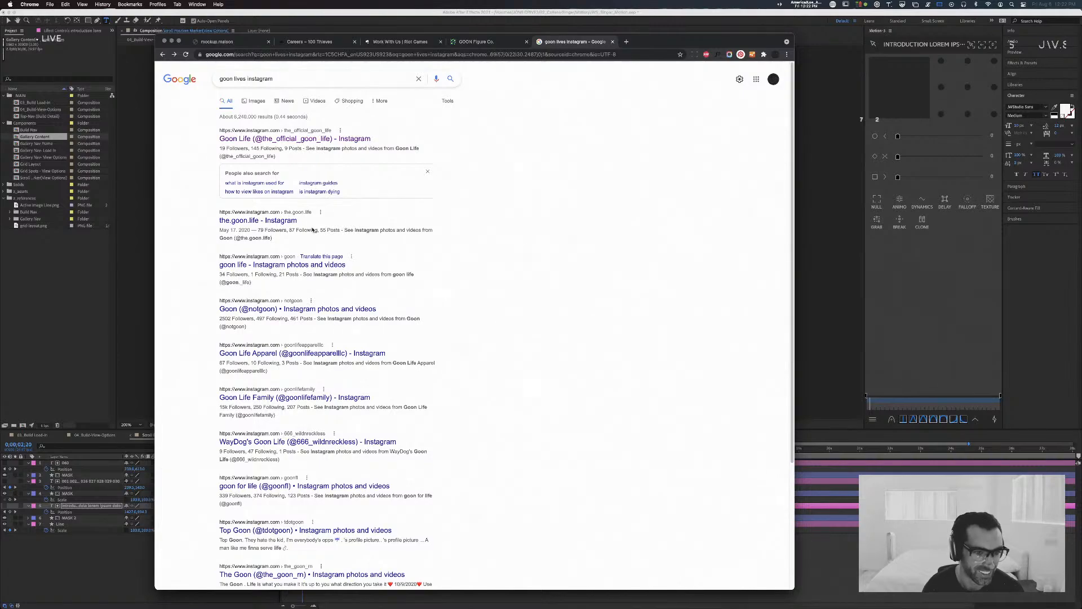
pyautogui.scroll(-2, 349, 238)
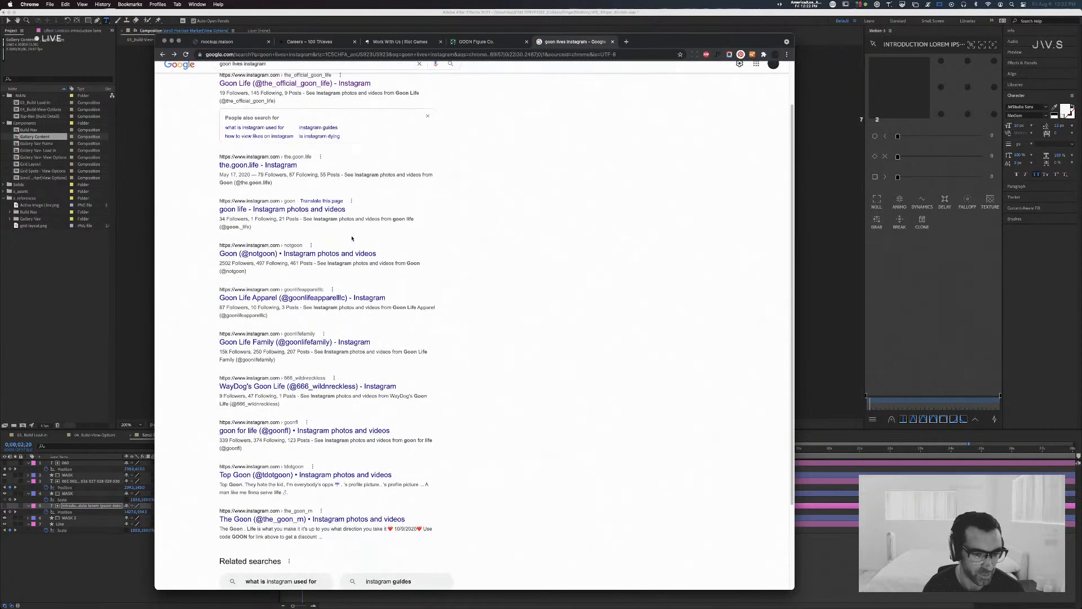
pyautogui.scroll(2, 351, 238)
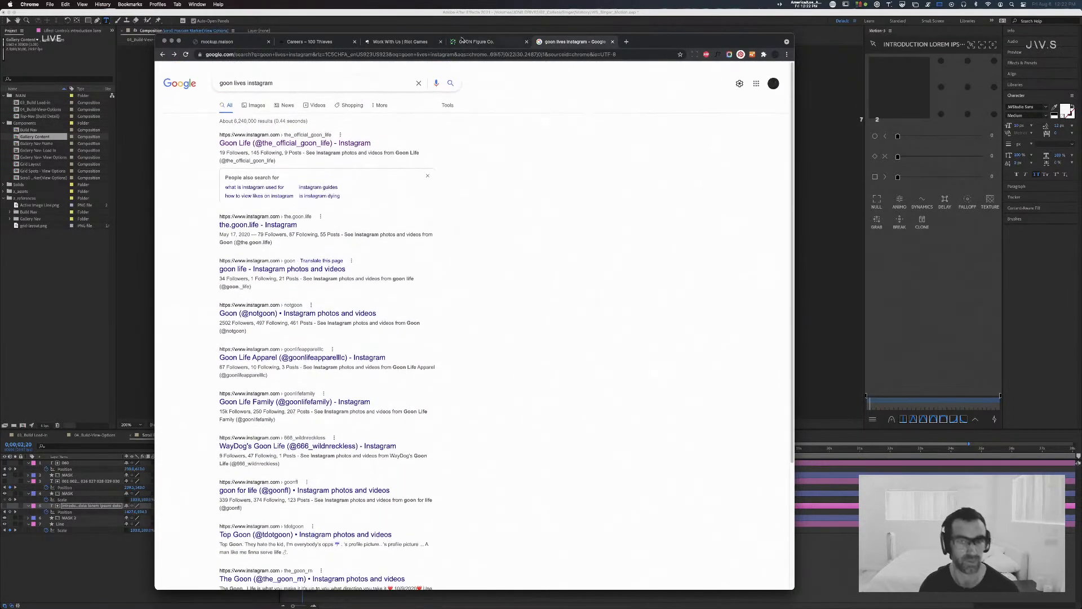
# Step: Detach the search tab into its own window and bring the thegoonlives Instagram tab into the main browser window
pyautogui.moveTo(559, 42); pyautogui.dragTo(0, 343)
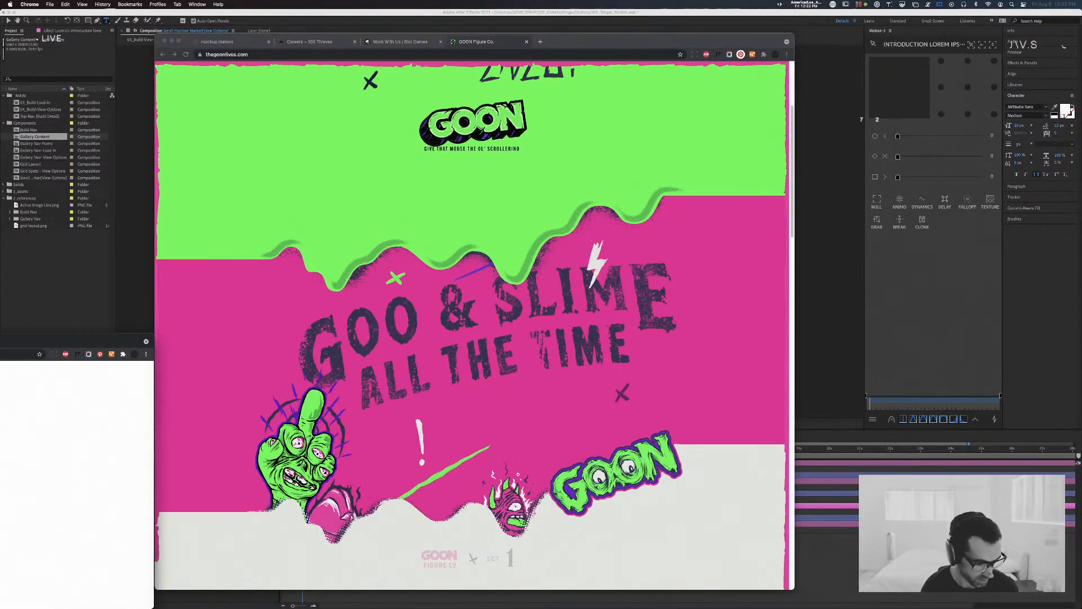
pyautogui.moveTo(0, 341); pyautogui.dragTo(0, 343)
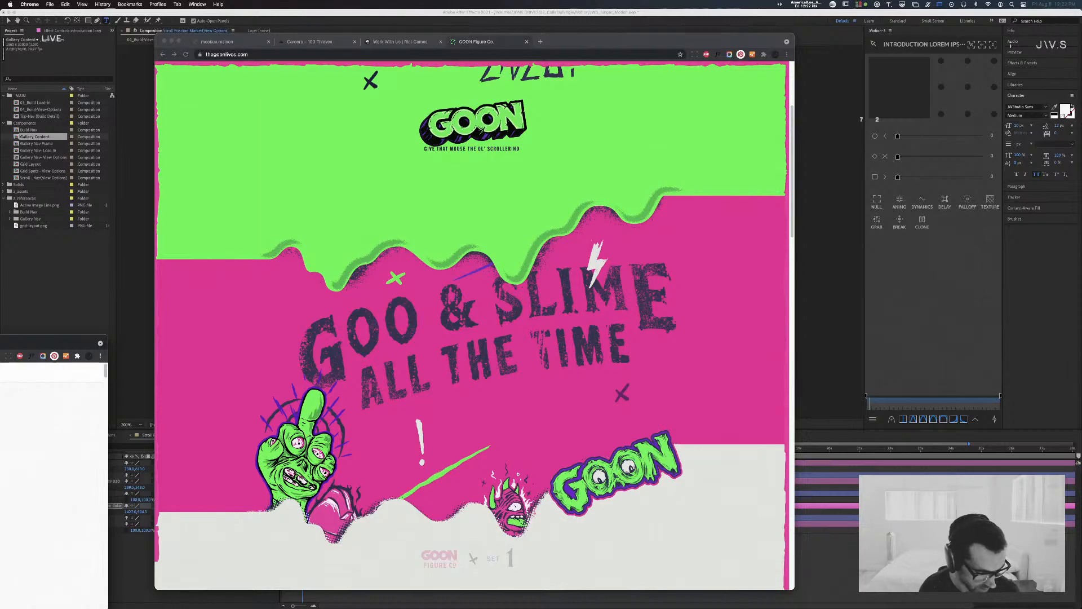
pyautogui.moveTo(0, 343); pyautogui.dragTo(433, 42)
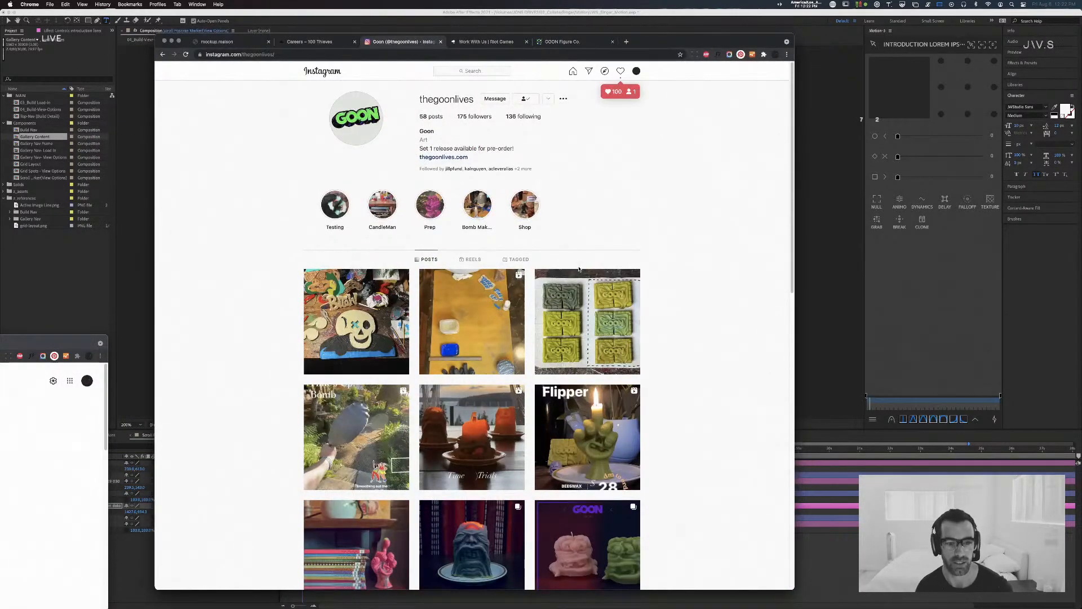
# Step: View the Flipper beeswax candle post on the Goon profile, and close the detached search window and the post
pyautogui.scroll(-3, 620, 304)
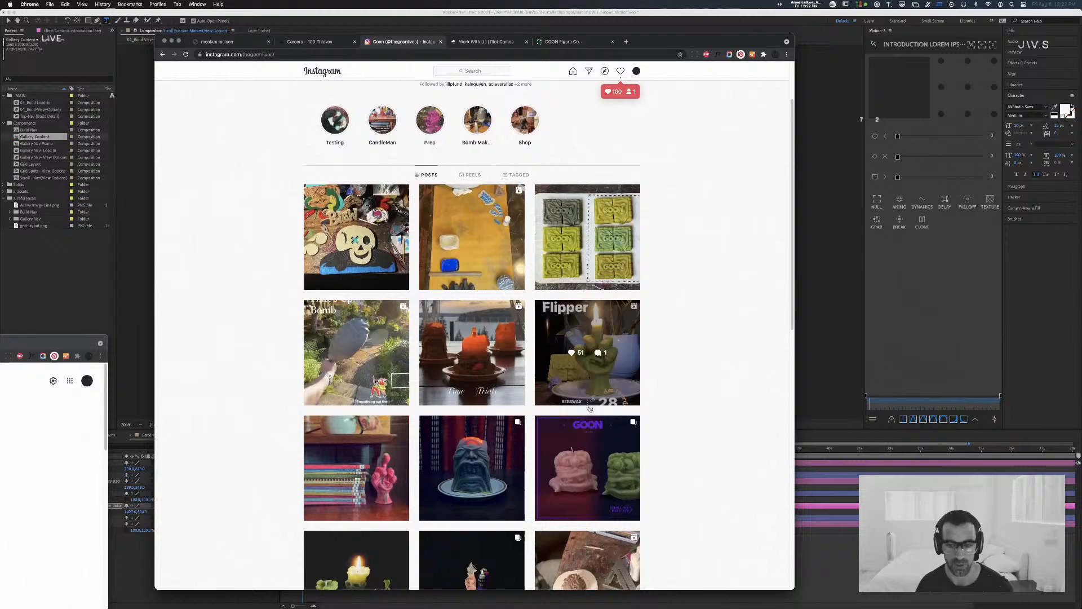
pyautogui.click(604, 320)
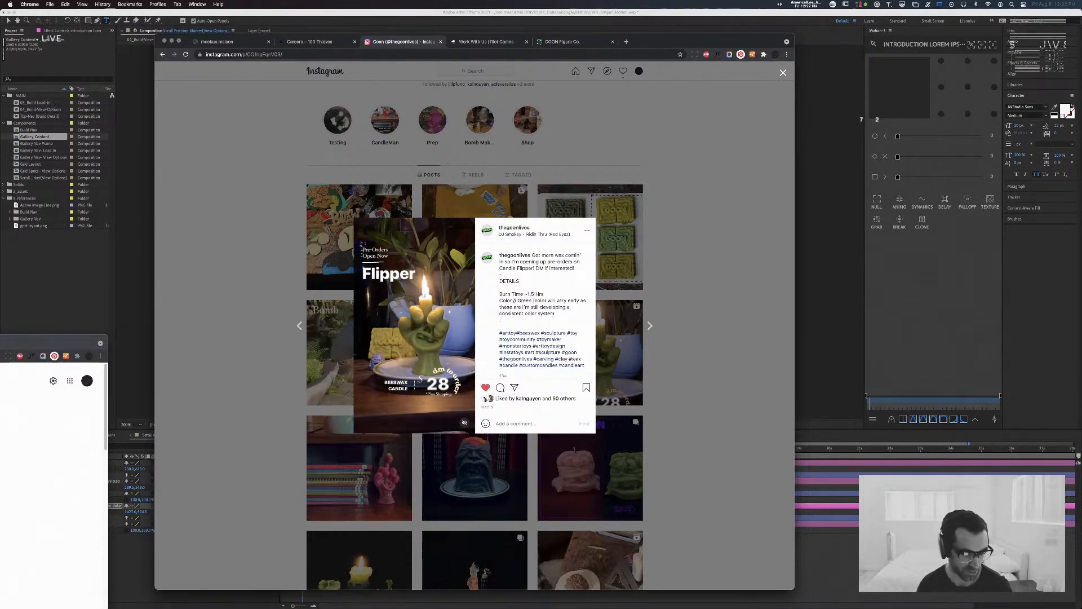
pyautogui.click(2, 389)
pyautogui.press('super+w')
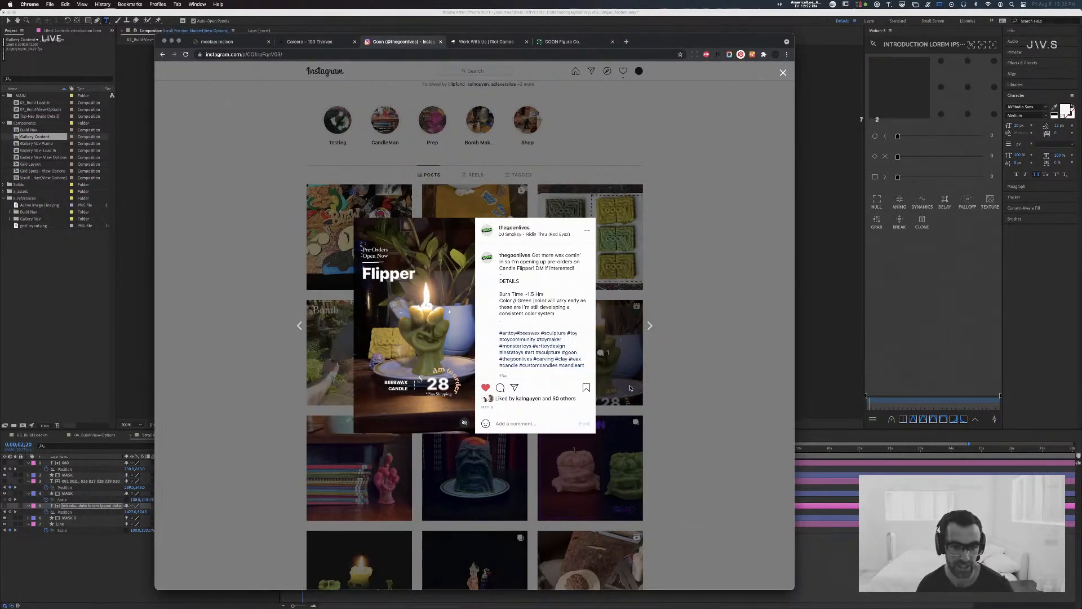
pyautogui.click(700, 355)
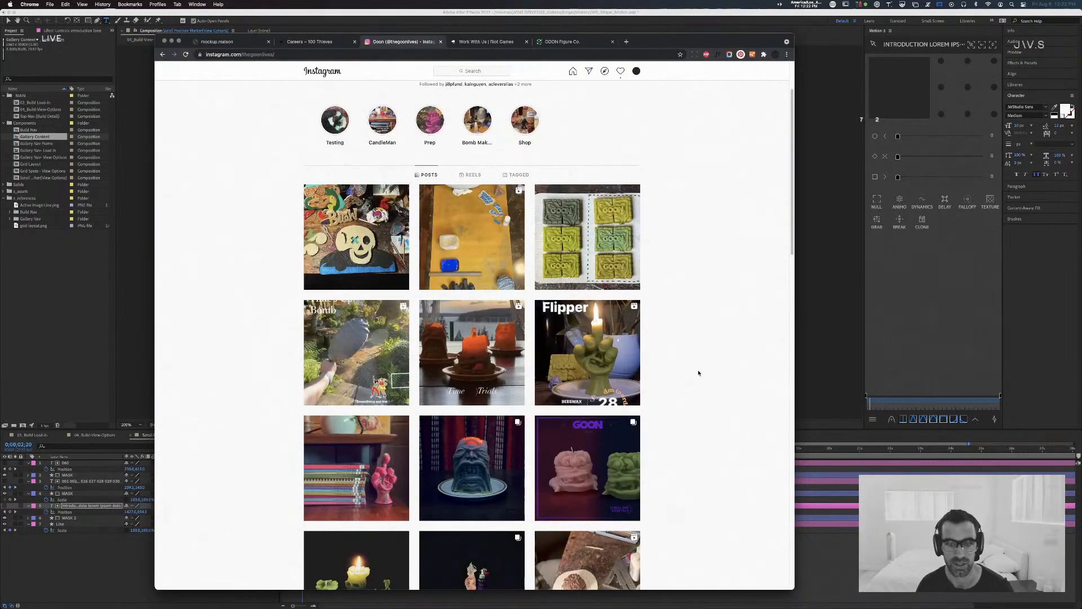
# Step: Open the post of the blue melting Three Eyeclops candle, advance to its fourth image, and close the post
pyautogui.scroll(-5, 560, 339)
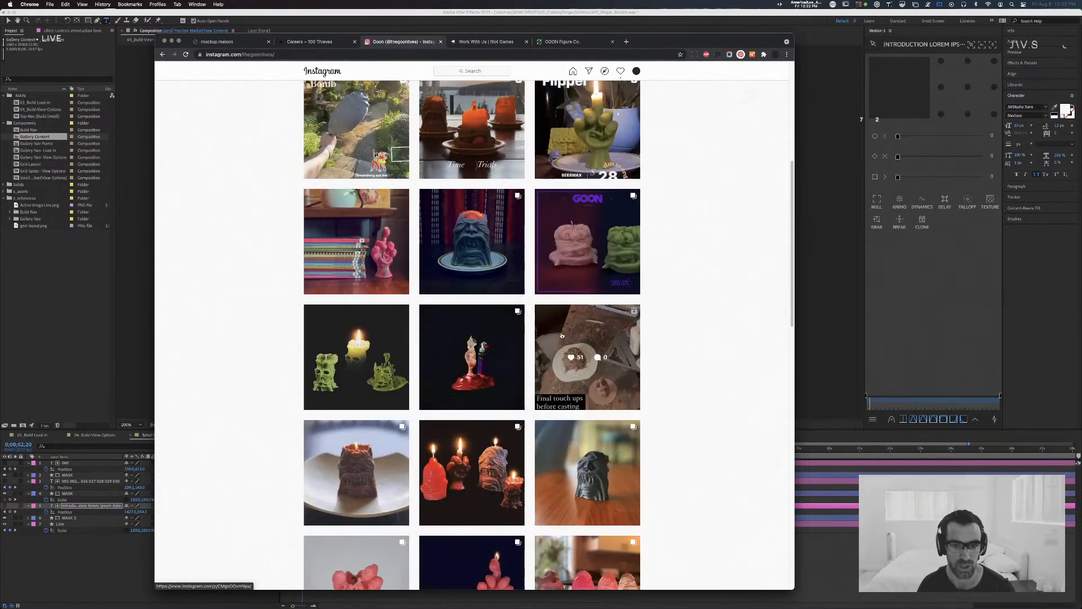
pyautogui.click(476, 204)
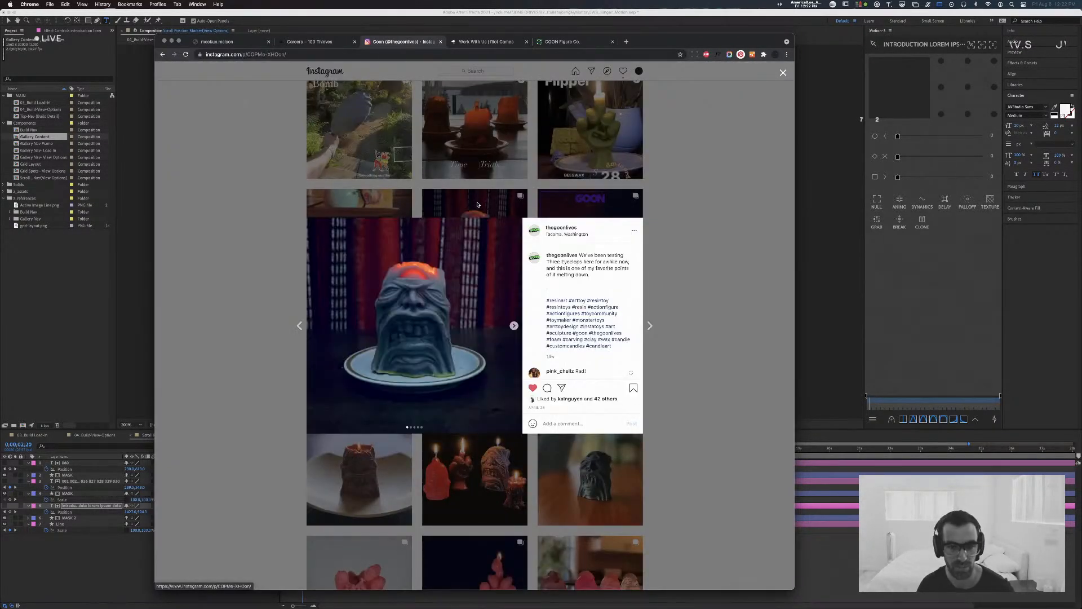
pyautogui.click(514, 326)
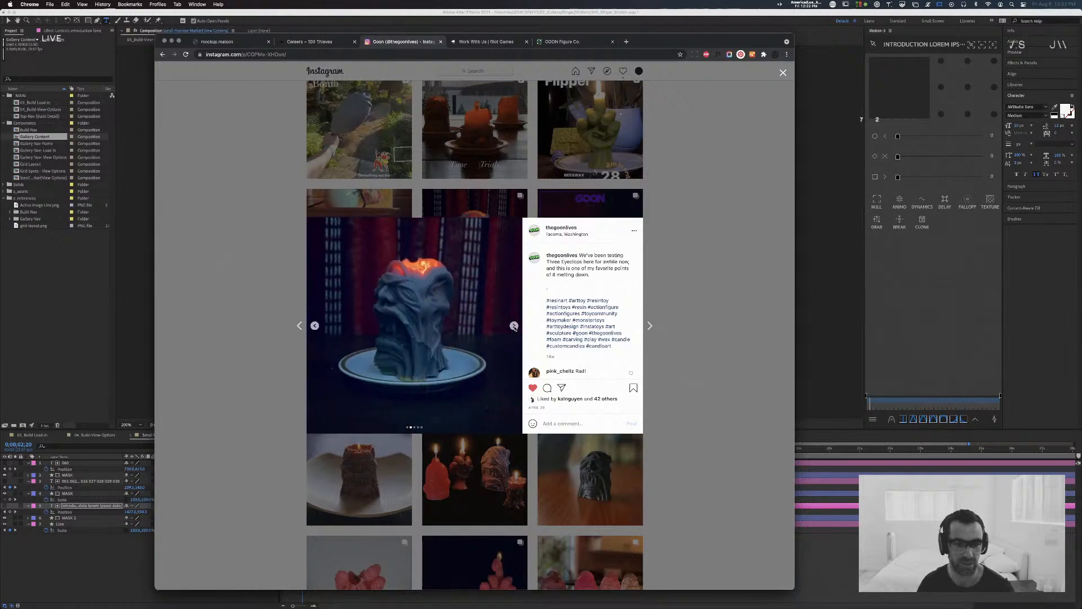
pyautogui.click(514, 326)
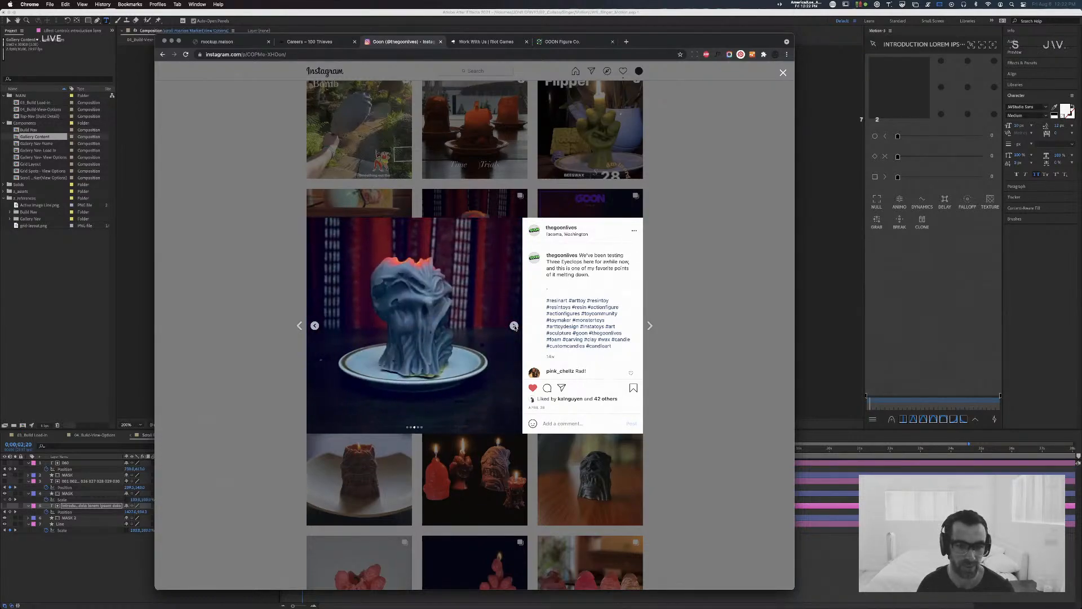
pyautogui.click(514, 326)
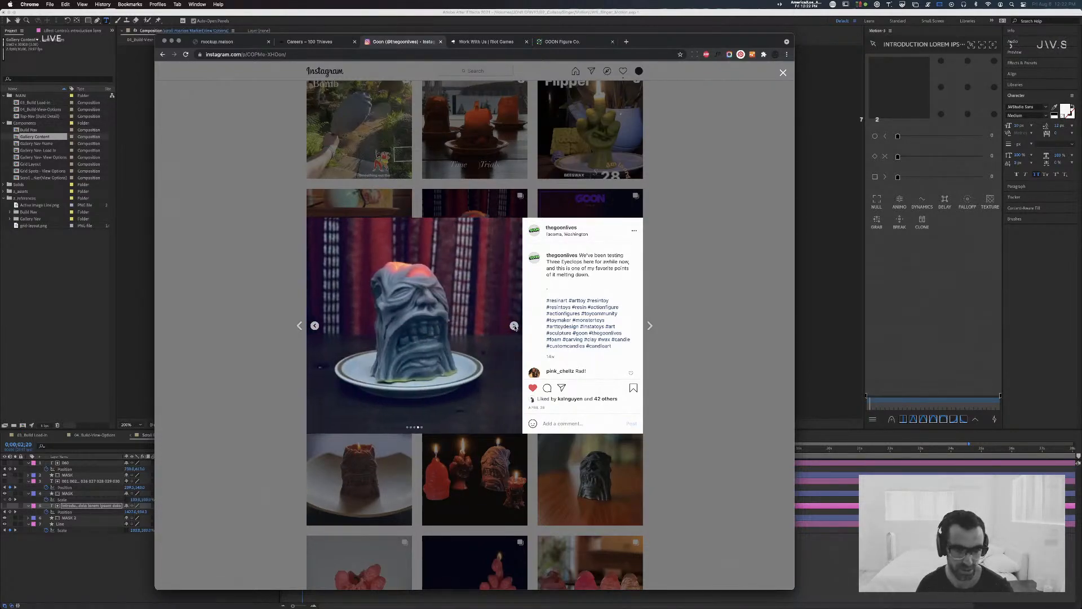
pyautogui.click(697, 273)
# Step: Examine the Goon profile's older posts down to the figure-making photos, and return to the candle posts
pyautogui.scroll(-5, 620, 285)
pyautogui.scroll(-7, 622, 283)
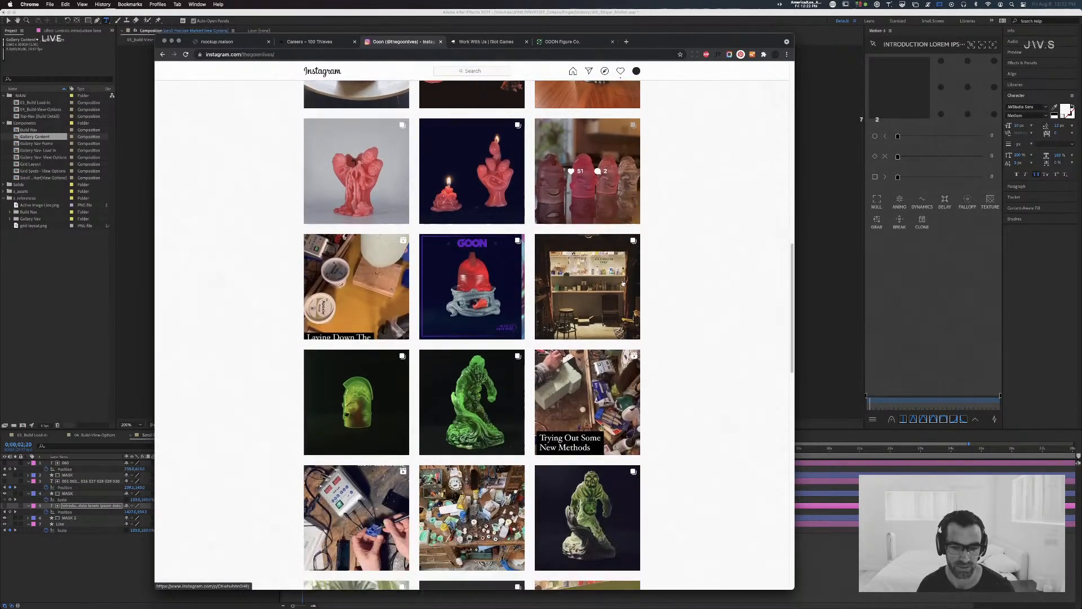
pyautogui.scroll(1, 622, 283)
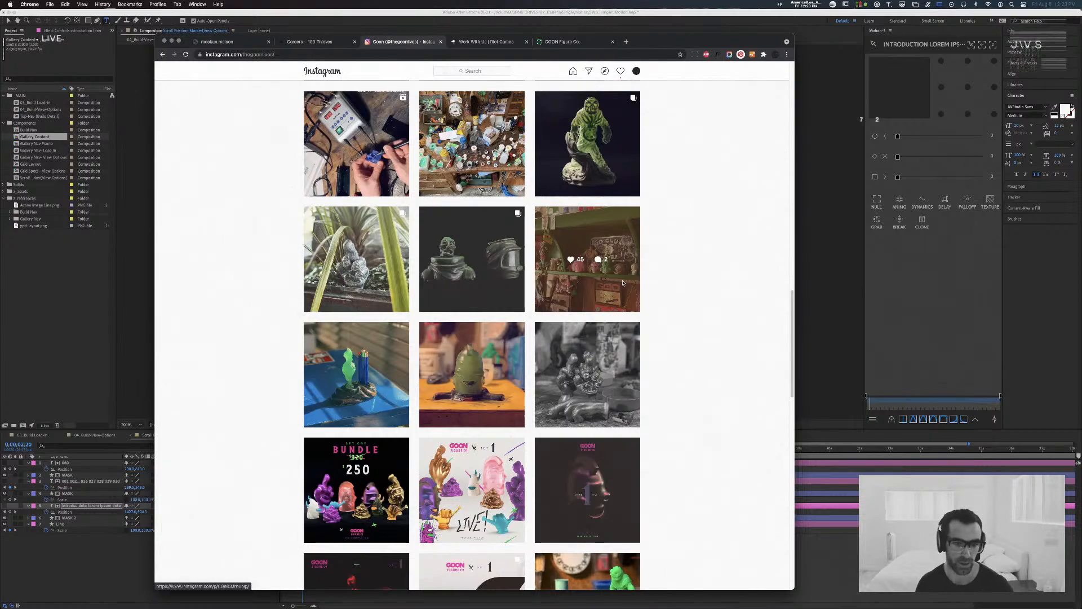
pyautogui.scroll(2, 623, 283)
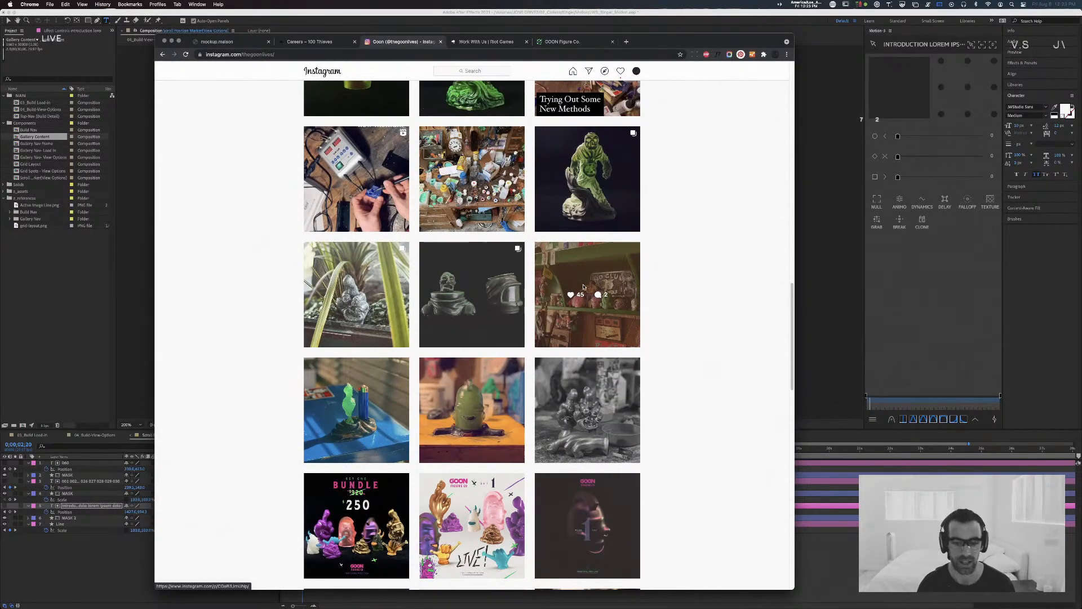
pyautogui.scroll(-4, 590, 284)
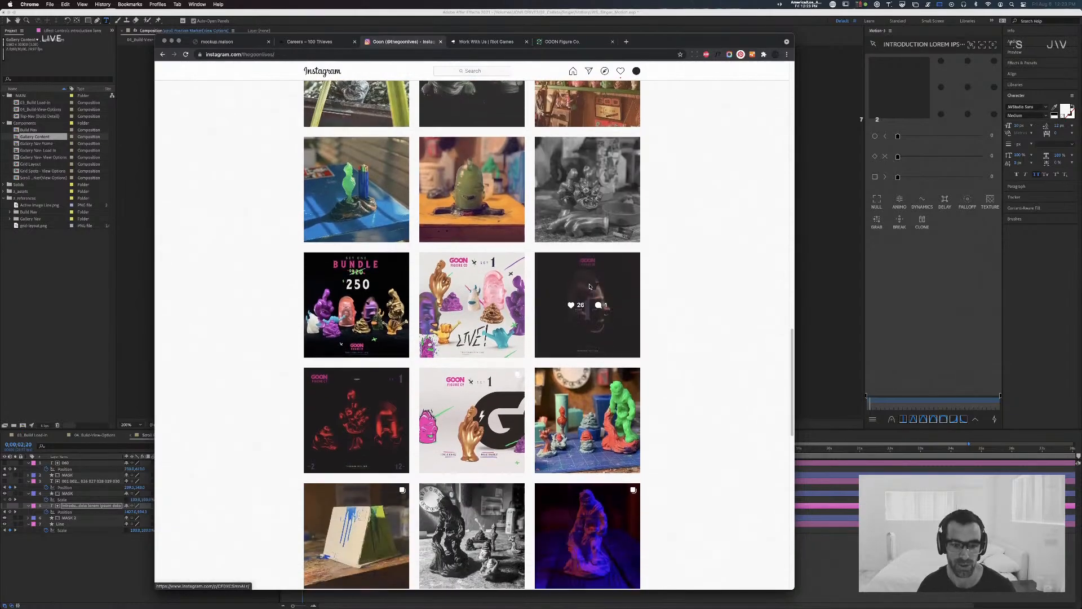
pyautogui.scroll(-4, 591, 286)
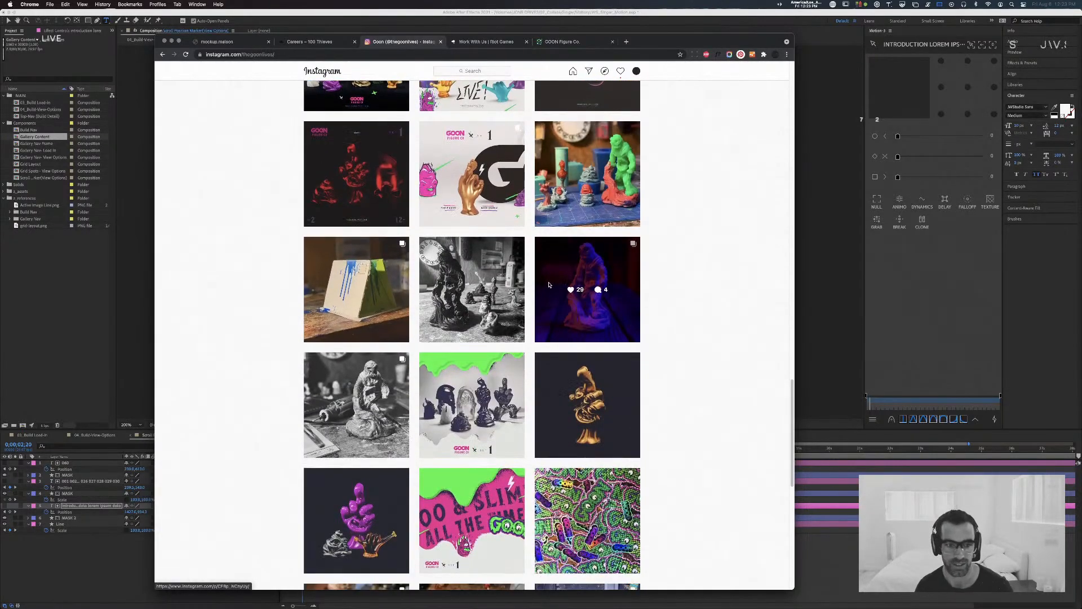
pyautogui.scroll(-5, 558, 288)
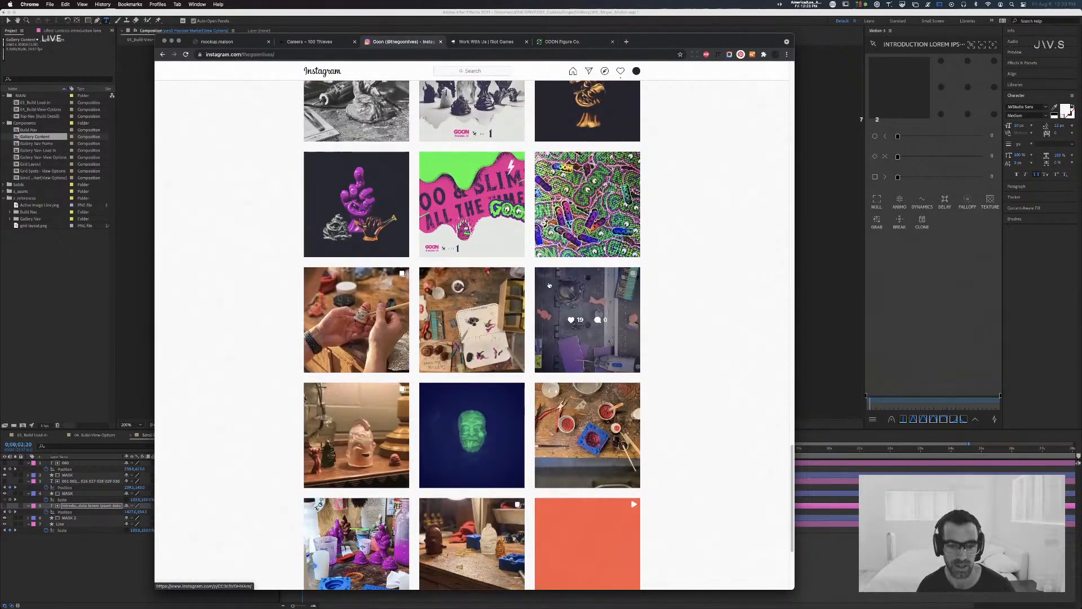
pyautogui.scroll(-10, 550, 284)
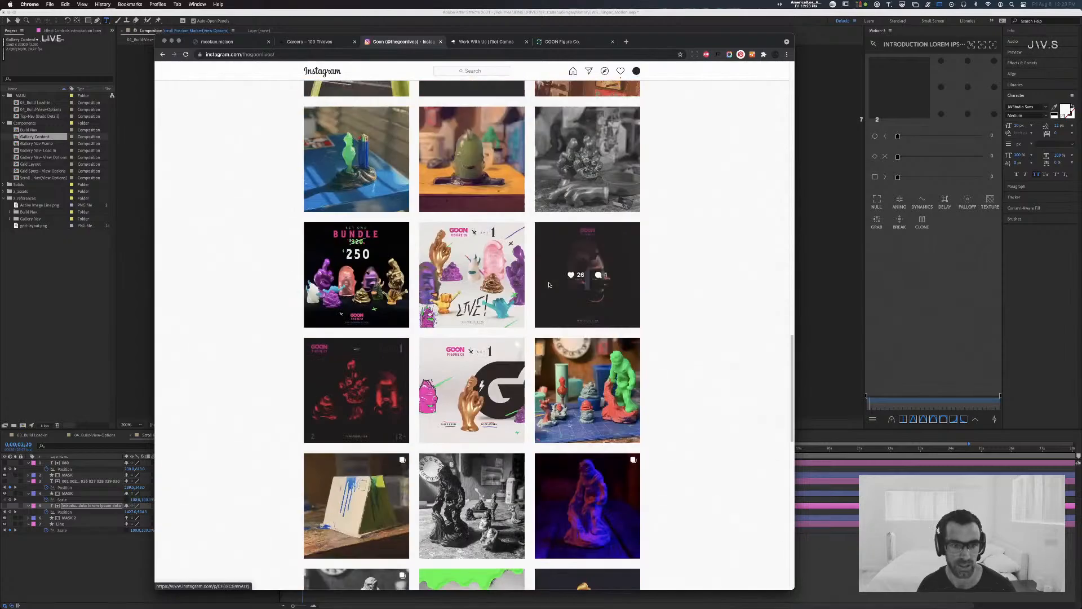
pyautogui.scroll(5, 549, 285)
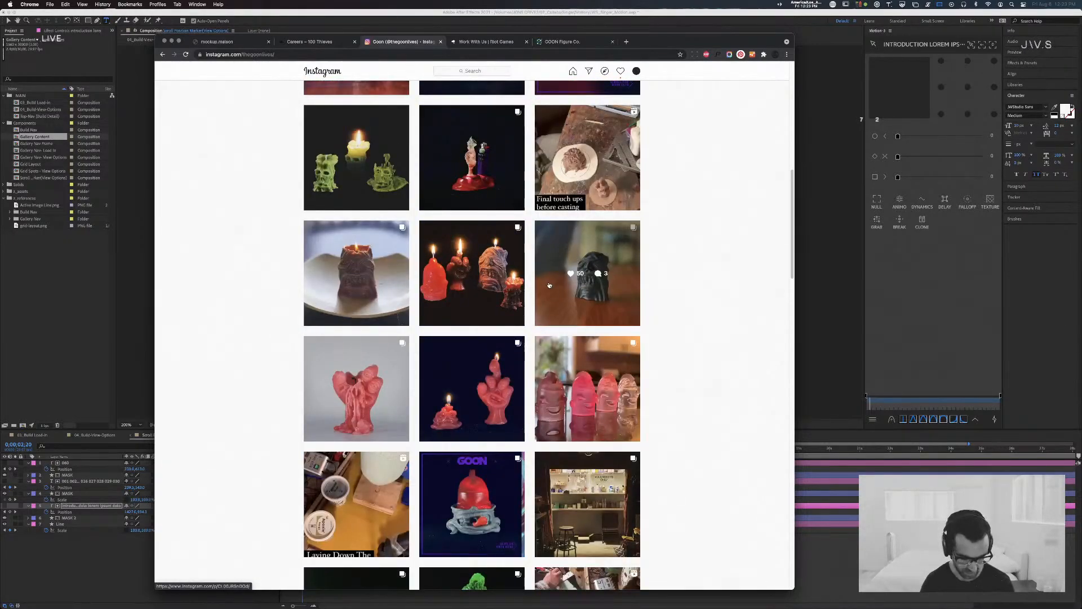
# Step: Search the web for the Goon designer's name in a new tab, accept the suggested spelling, and open the Collection of Works portfolio
pyautogui.press('super+t')
pyautogui.write('aaron s')
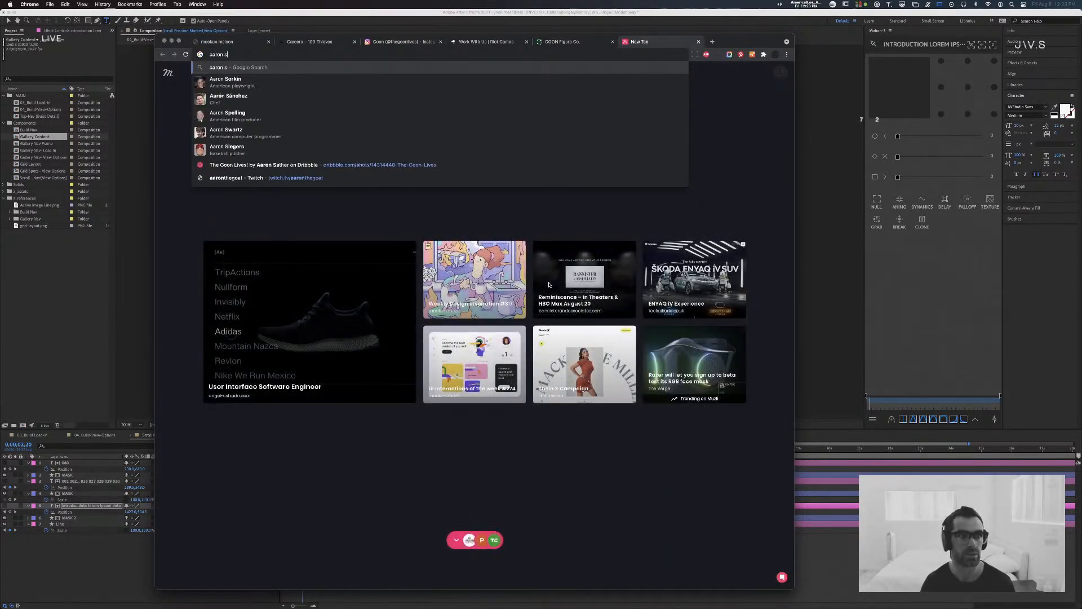
pyautogui.write('rather')
pyautogui.press('Return')
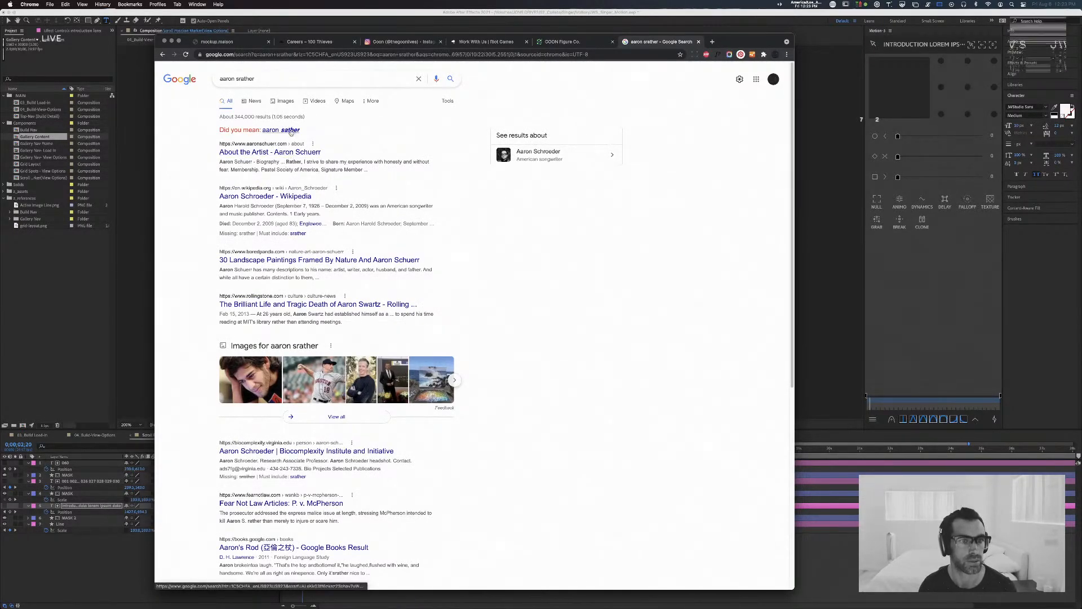
pyautogui.click(291, 130)
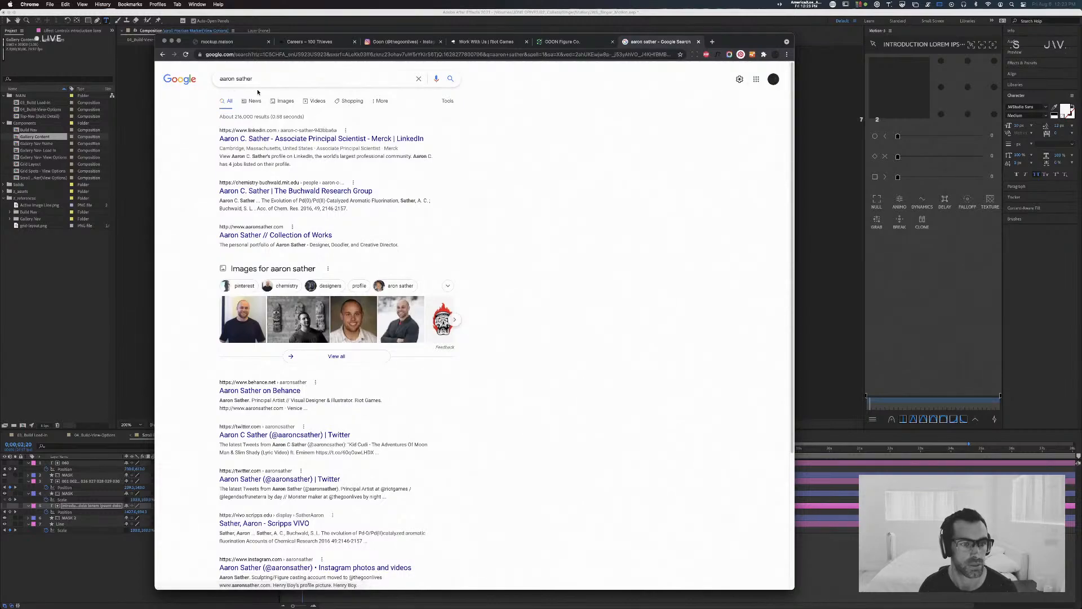
pyautogui.click(304, 240)
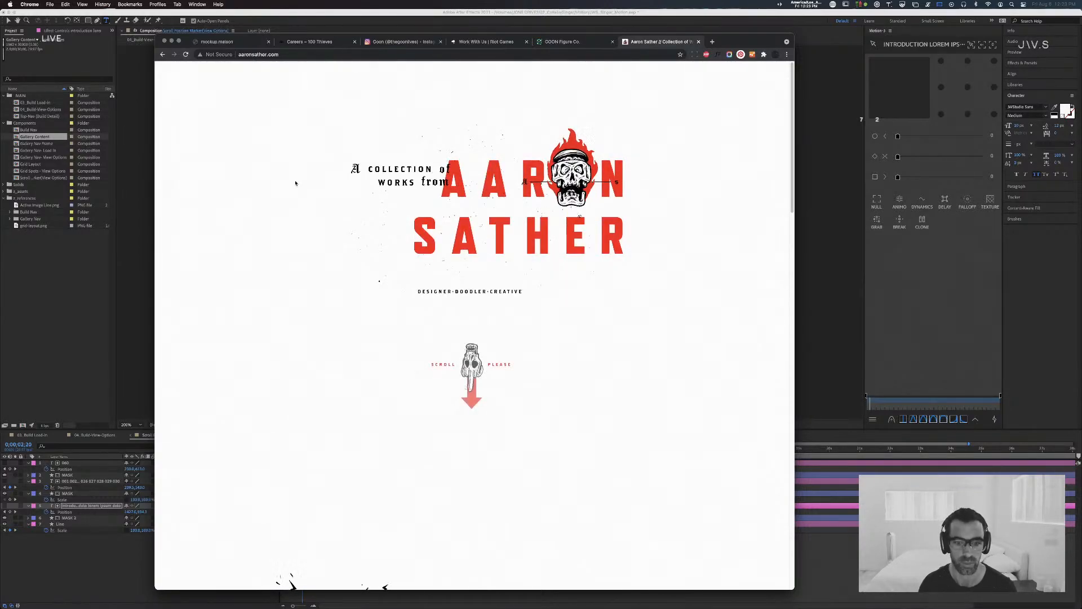
# Step: Examine the portfolio's introduction and work showcase, from the Hextech project to the contact and social links at the page's end
pyautogui.scroll(-1, 297, 184)
pyautogui.scroll(-2, 297, 185)
pyautogui.scroll(3, 297, 184)
pyautogui.scroll(-3, 297, 184)
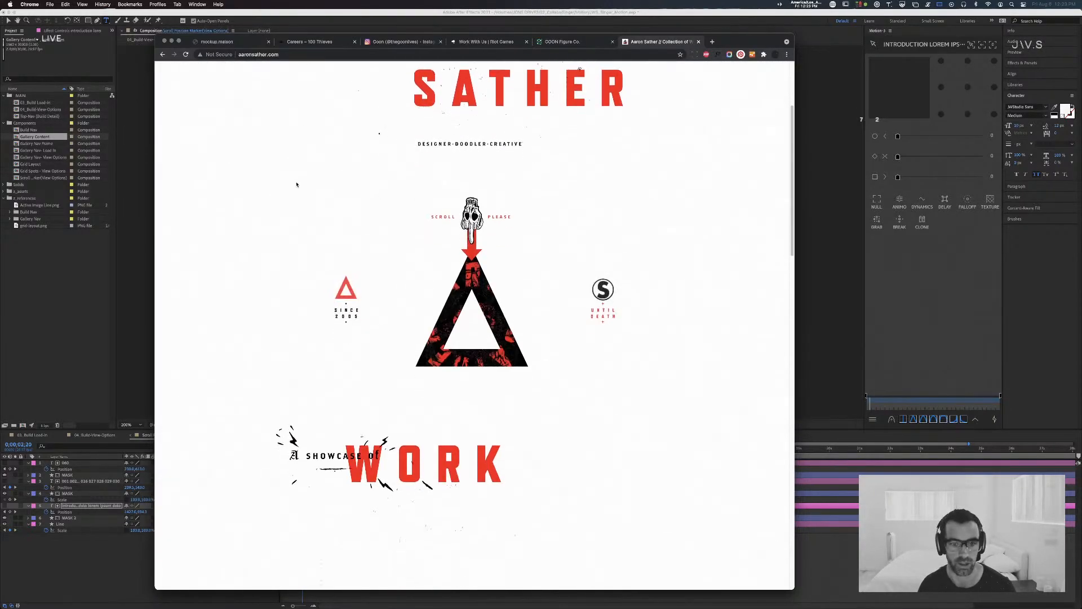
pyautogui.scroll(-5, 296, 184)
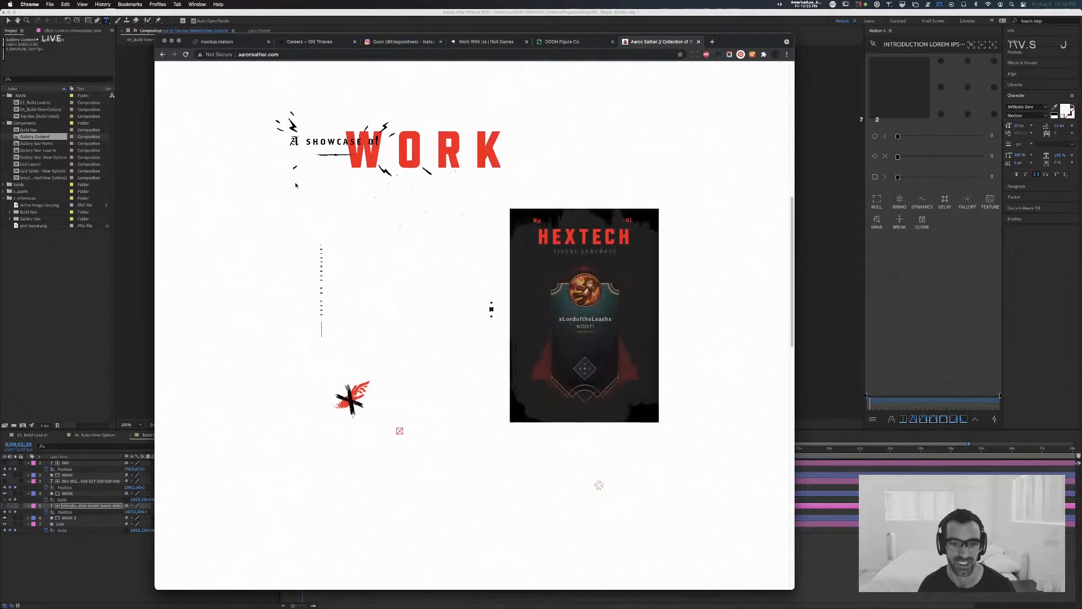
pyautogui.scroll(-1, 296, 184)
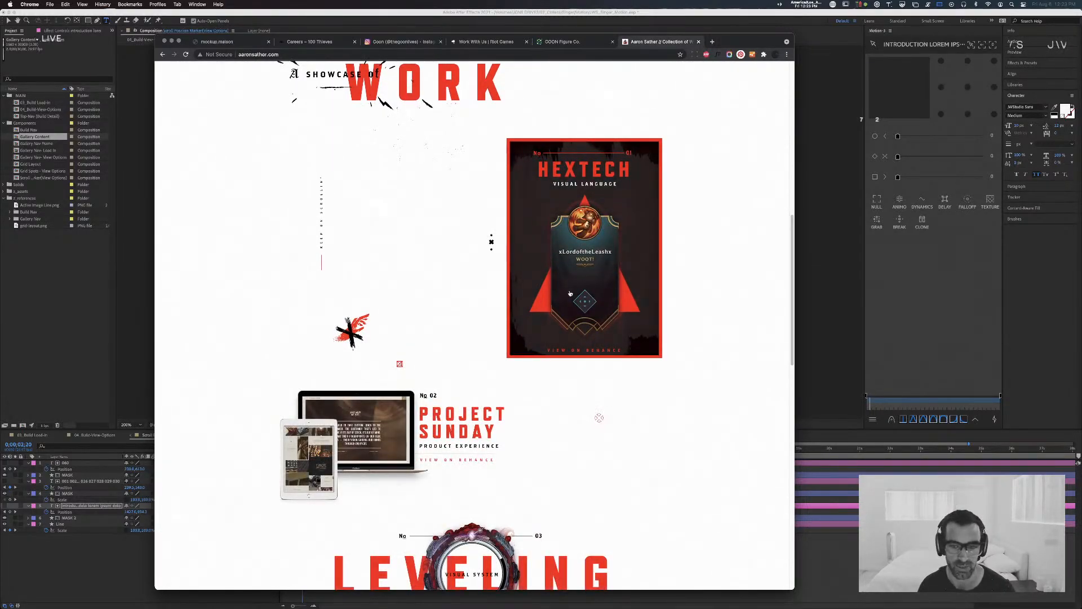
pyautogui.scroll(-3, 481, 265)
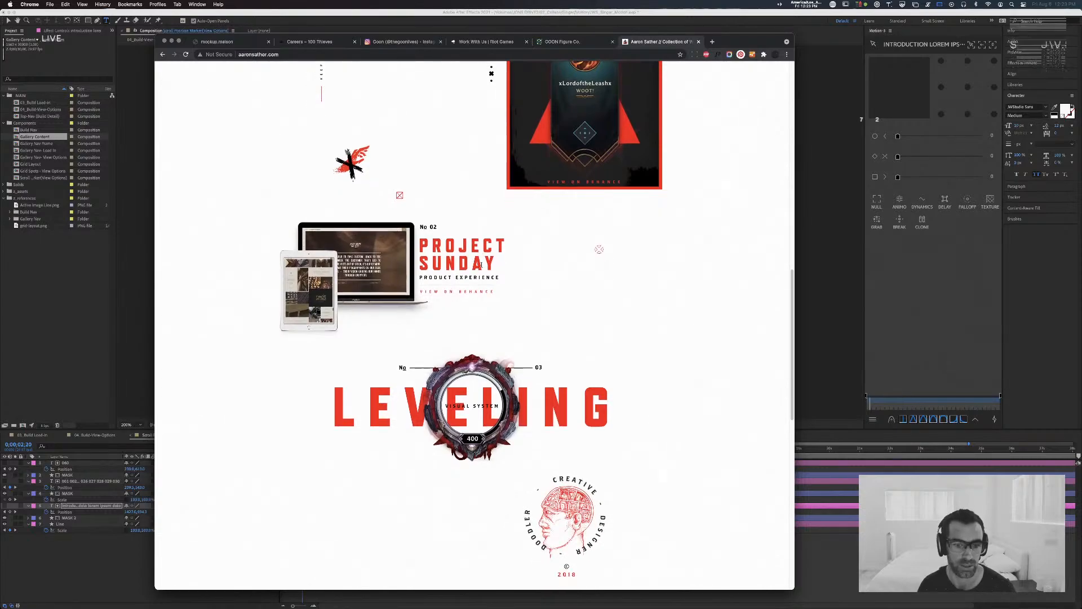
pyautogui.scroll(-1, 480, 265)
pyautogui.scroll(-3, 481, 267)
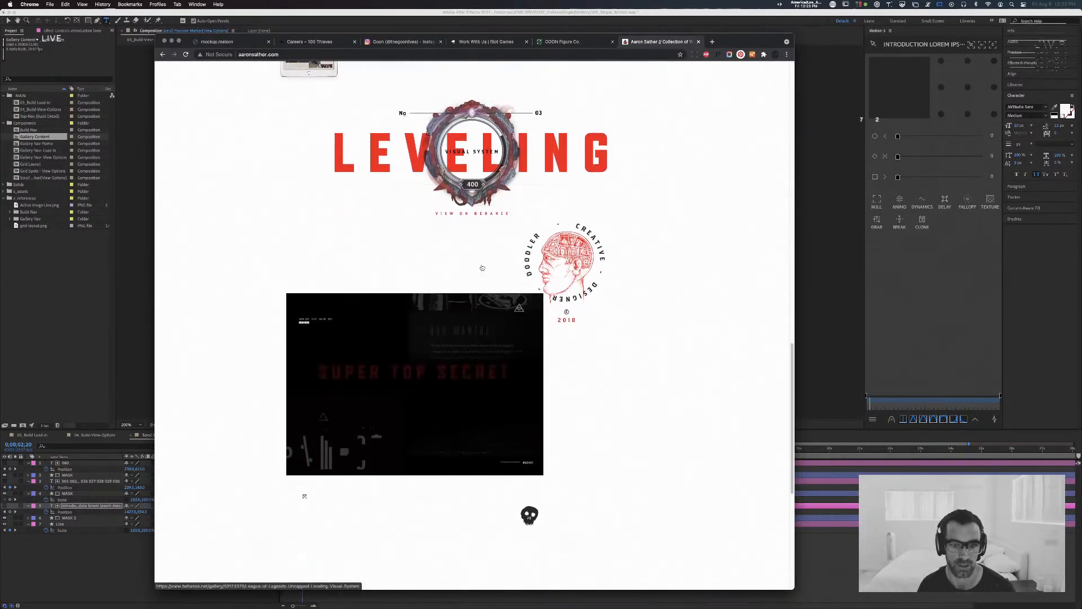
pyautogui.scroll(-1, 482, 268)
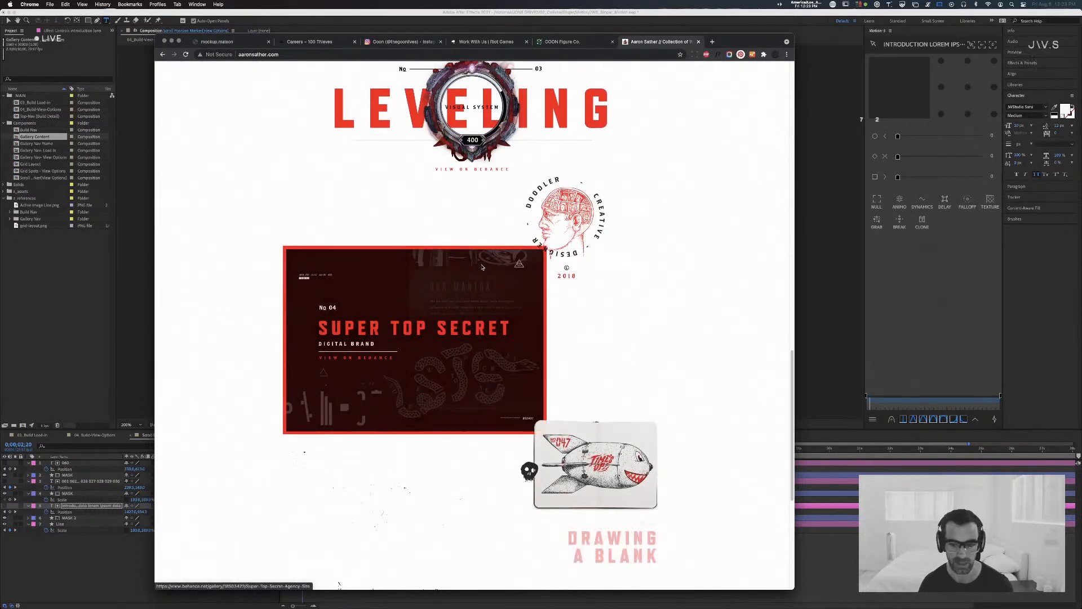
pyautogui.scroll(-1, 482, 267)
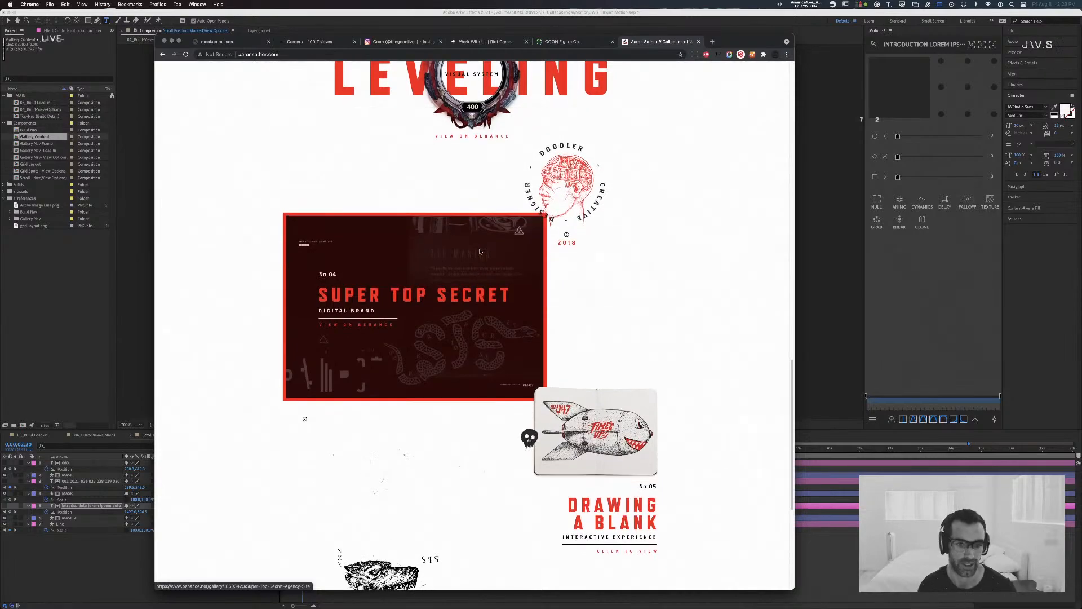
pyautogui.scroll(-1, 480, 251)
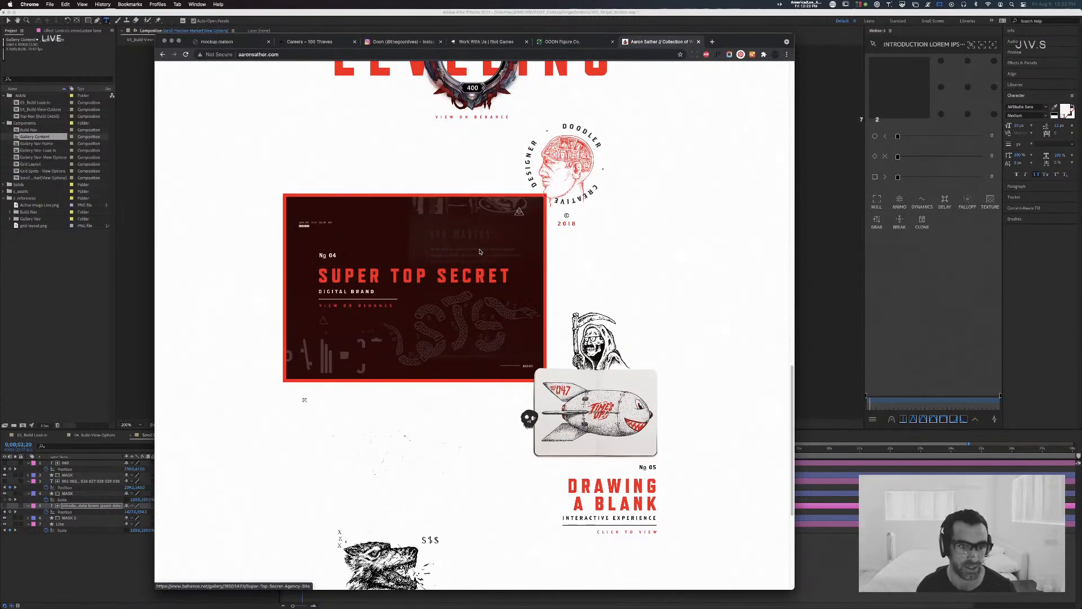
pyautogui.scroll(-5, 479, 252)
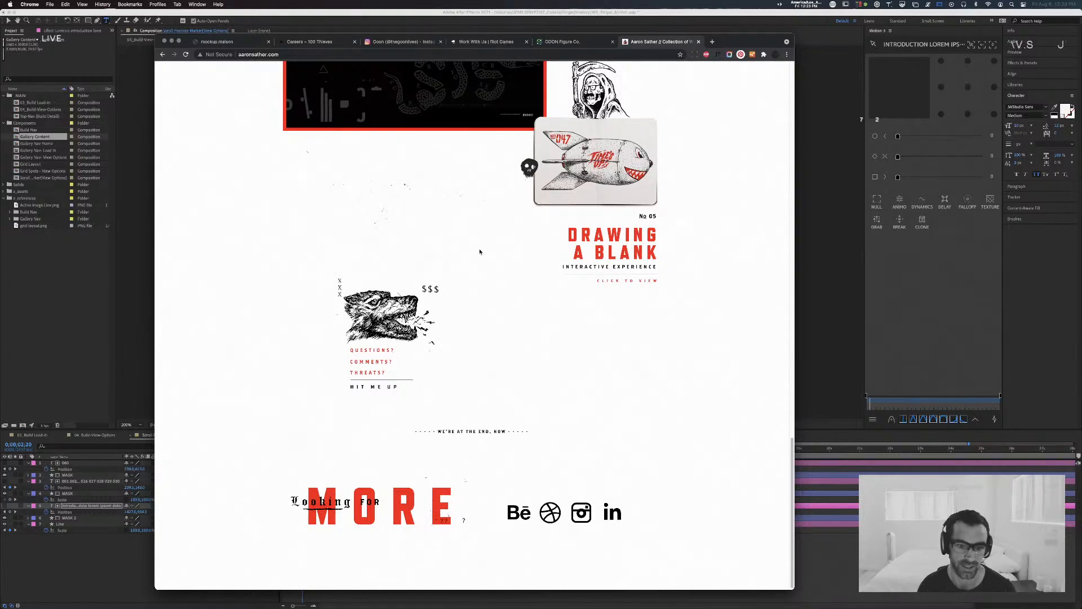
pyautogui.scroll(-1, 480, 252)
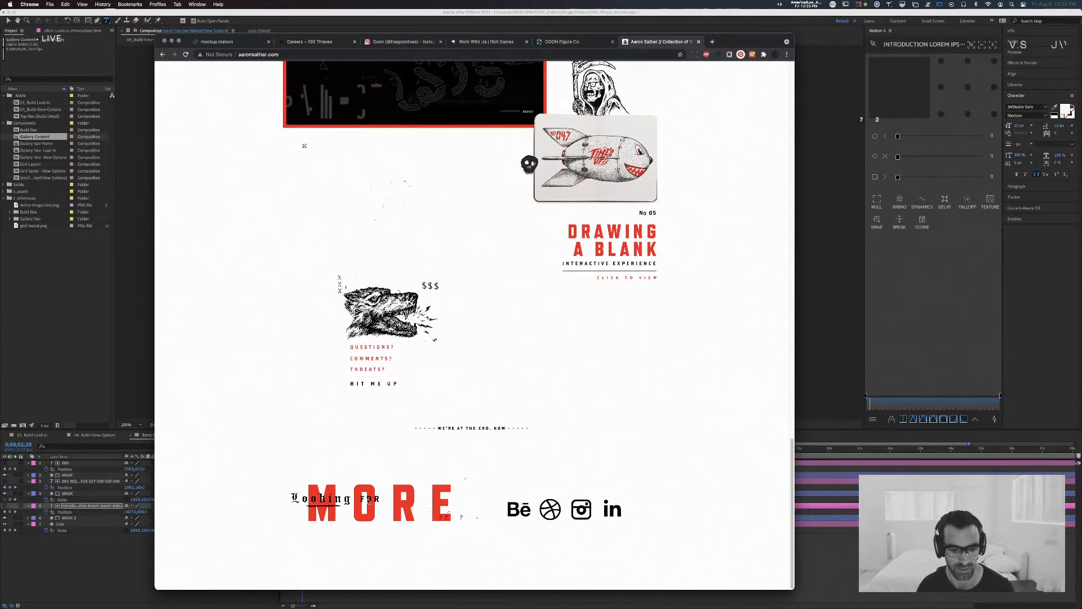
pyautogui.scroll(1, 464, 442)
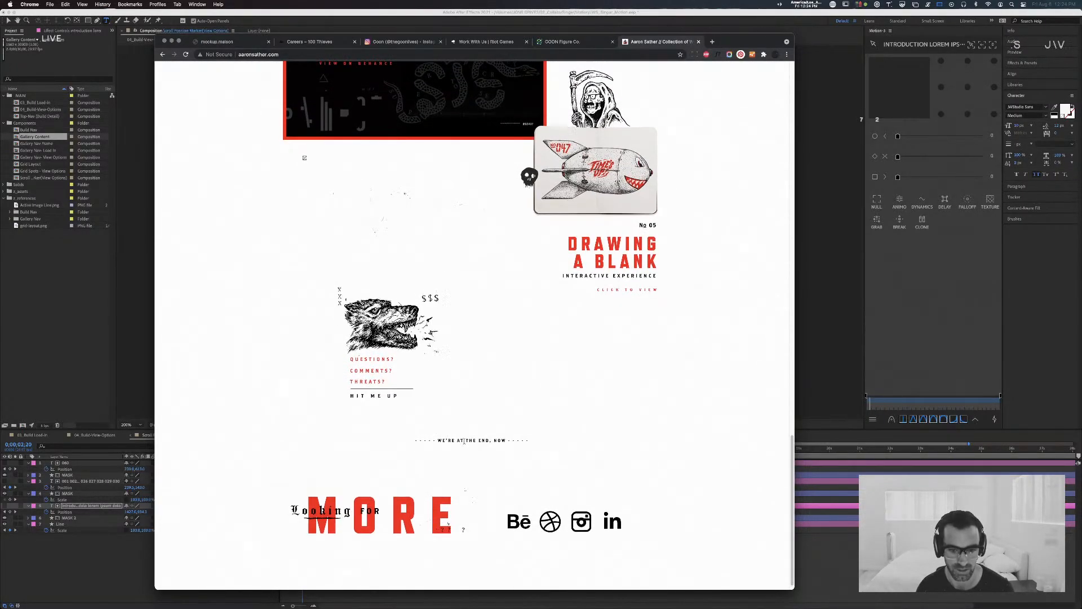
pyautogui.scroll(5, 464, 442)
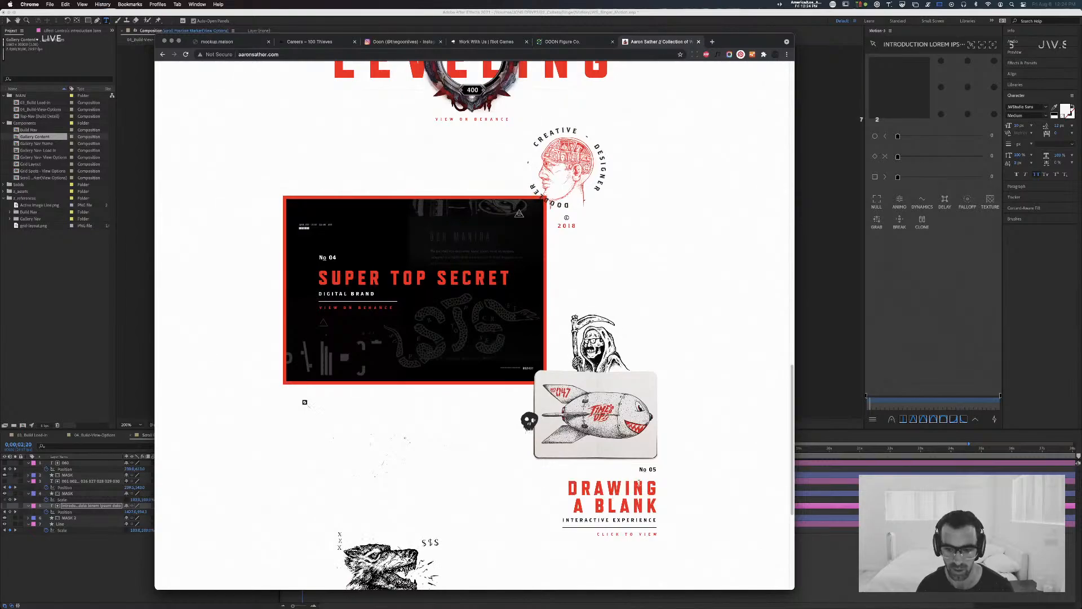
# Step: Open the Drawing A Blank interactive experience, accept all its cookies, and view the heading of the May sketches
pyautogui.click(632, 533)
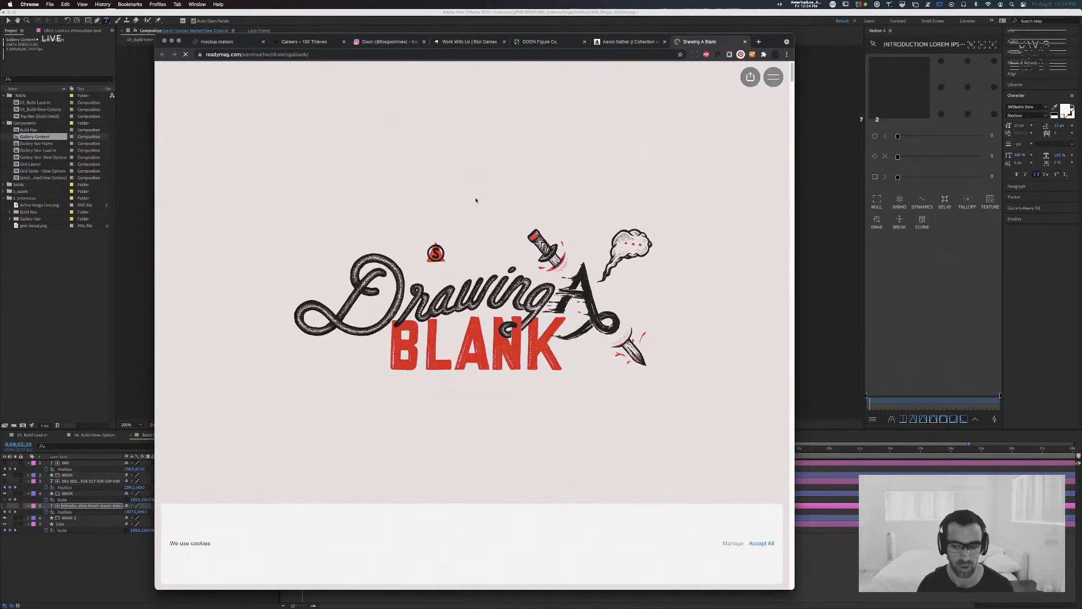
pyautogui.click(761, 542)
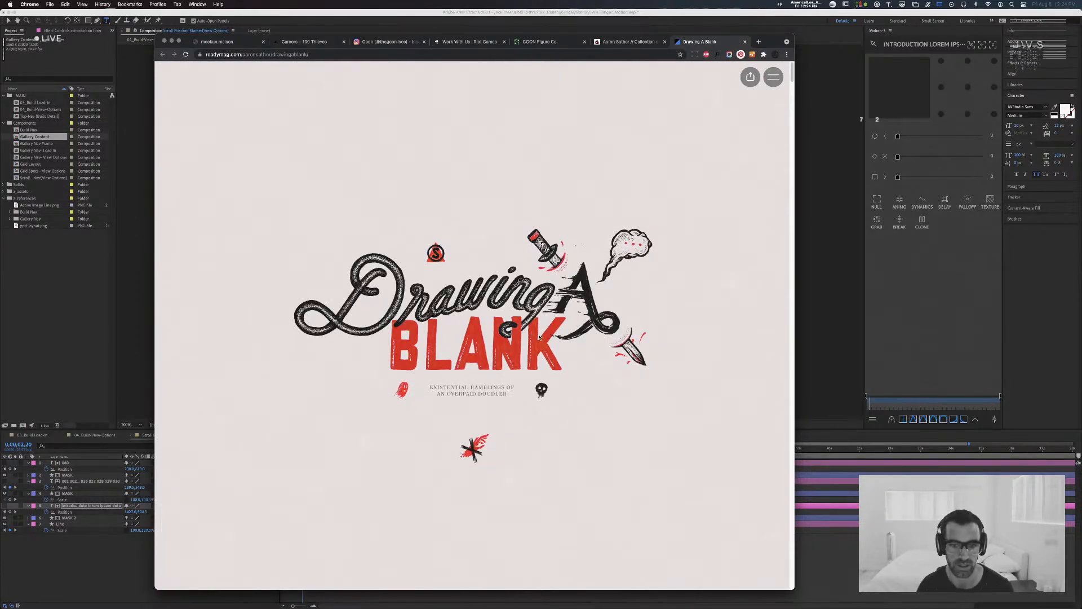
pyautogui.scroll(-3, 539, 338)
pyautogui.scroll(-10, 539, 338)
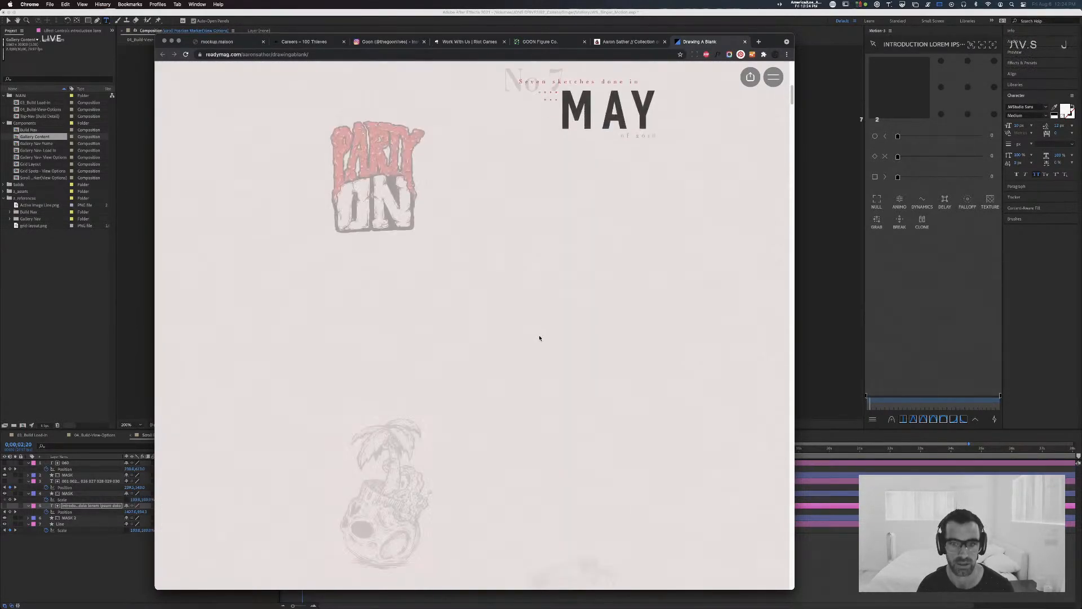
pyautogui.click(539, 338)
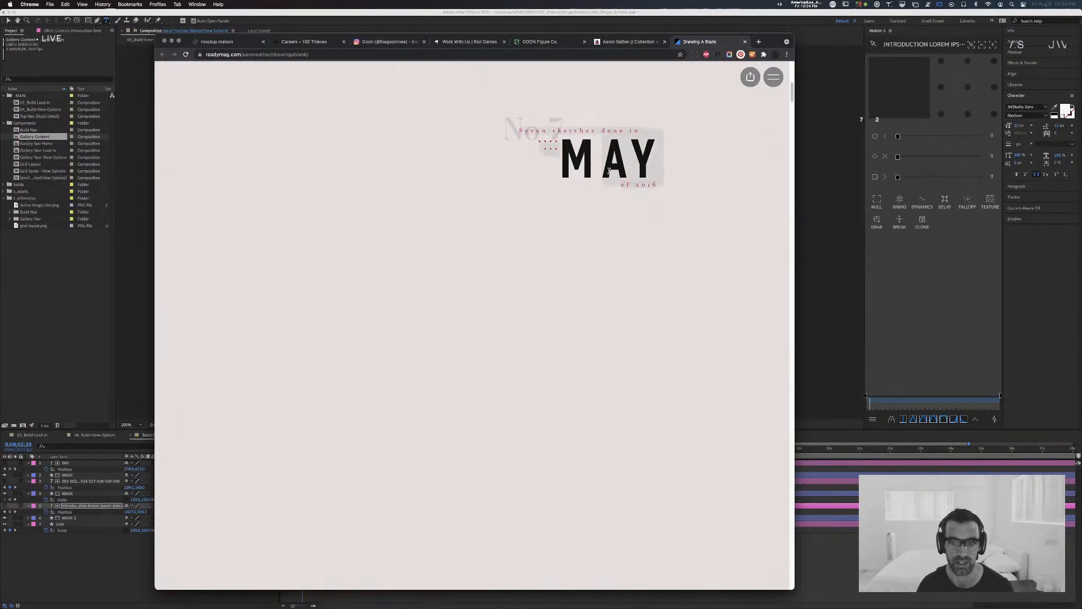
# Step: Examine the Drawing A Blank sketches for May, June and July down to the Bad Luck and Quiet Time drawings
pyautogui.scroll(-6, 570, 254)
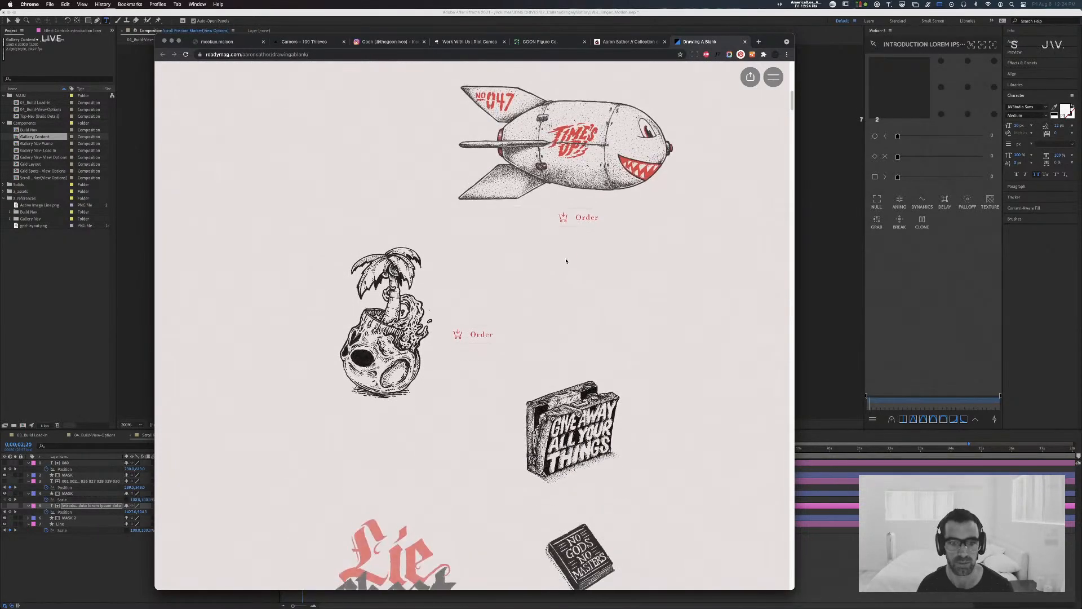
pyautogui.scroll(-6, 567, 261)
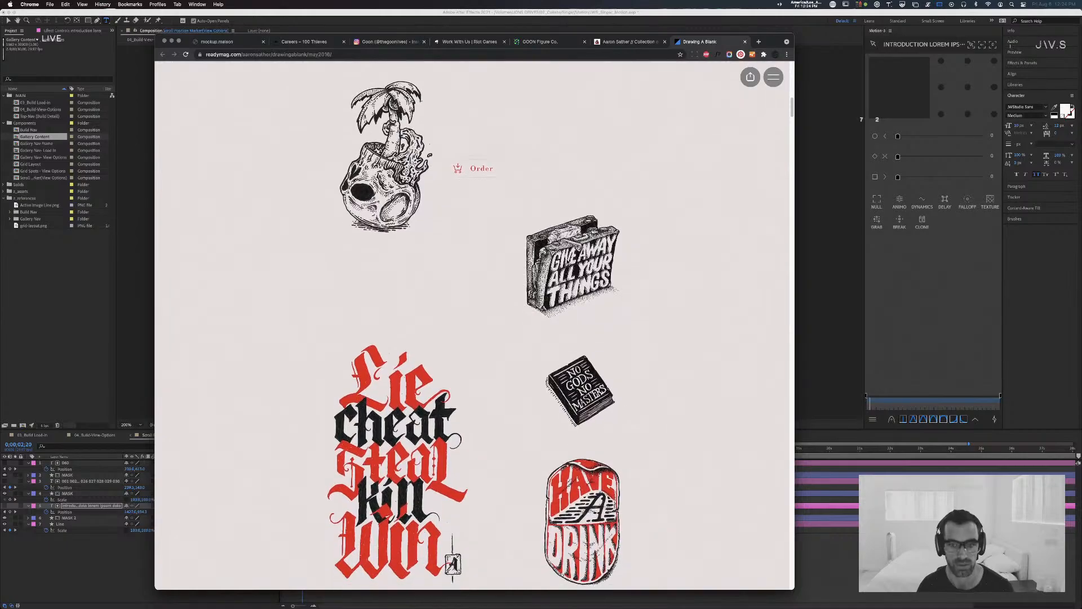
pyautogui.scroll(-10, 567, 262)
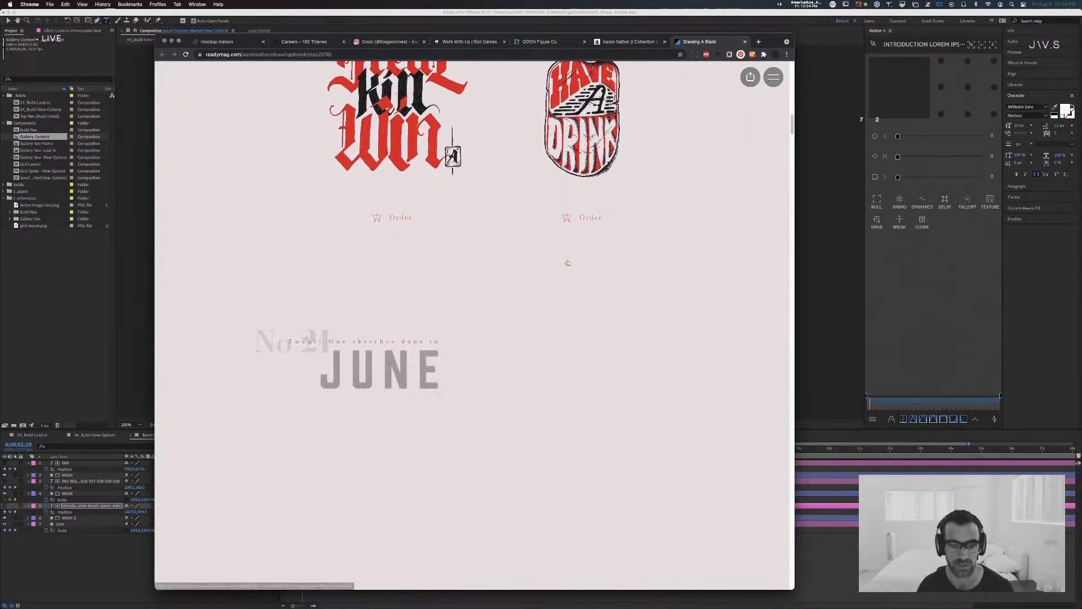
pyautogui.scroll(-6, 567, 262)
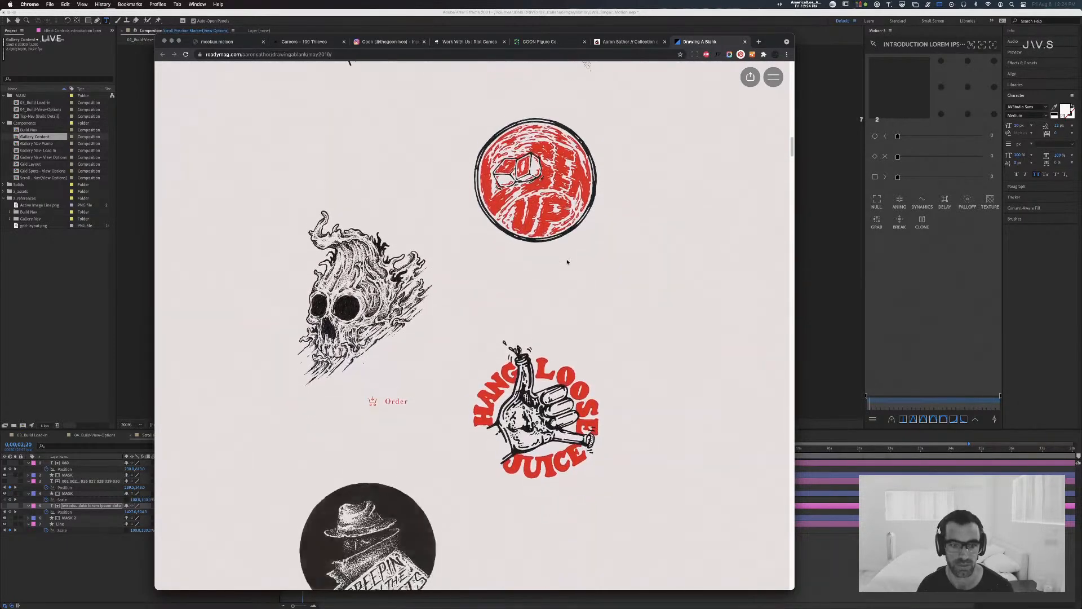
pyautogui.scroll(-4, 568, 263)
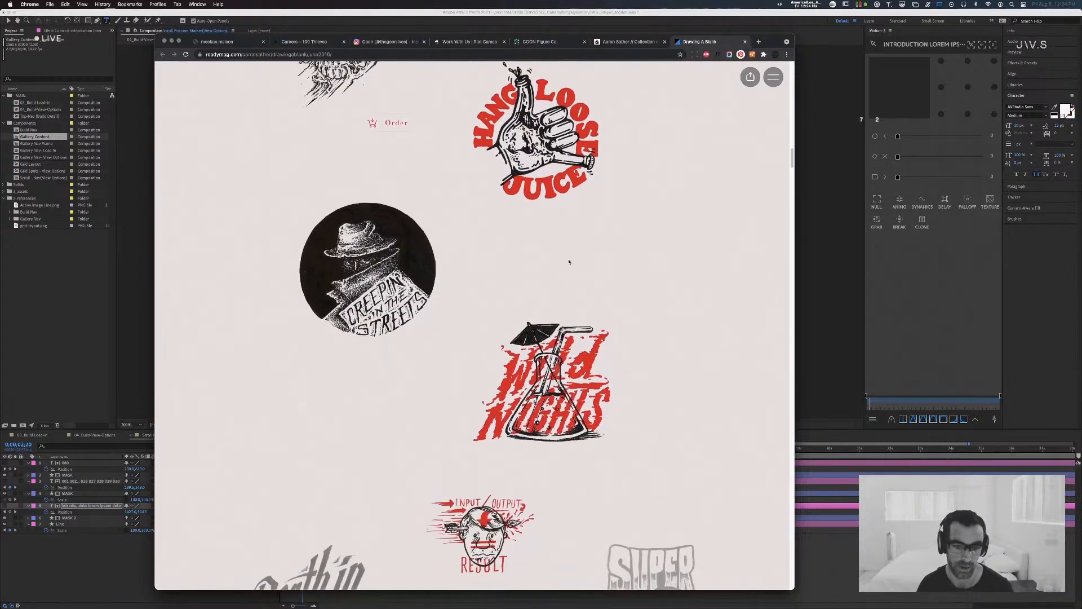
pyautogui.scroll(-15, 579, 259)
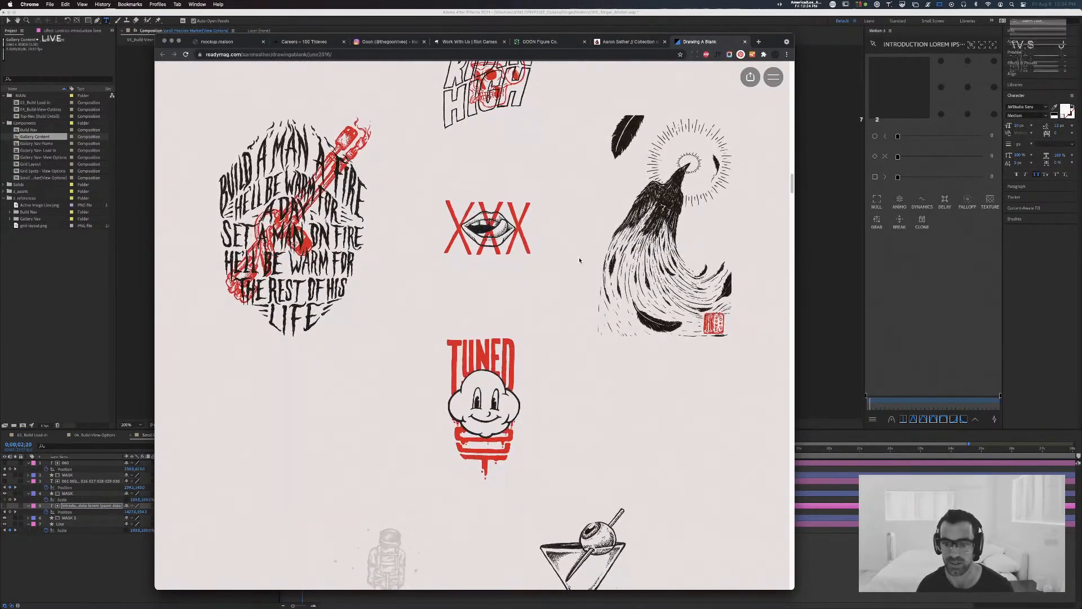
pyautogui.scroll(-6, 580, 260)
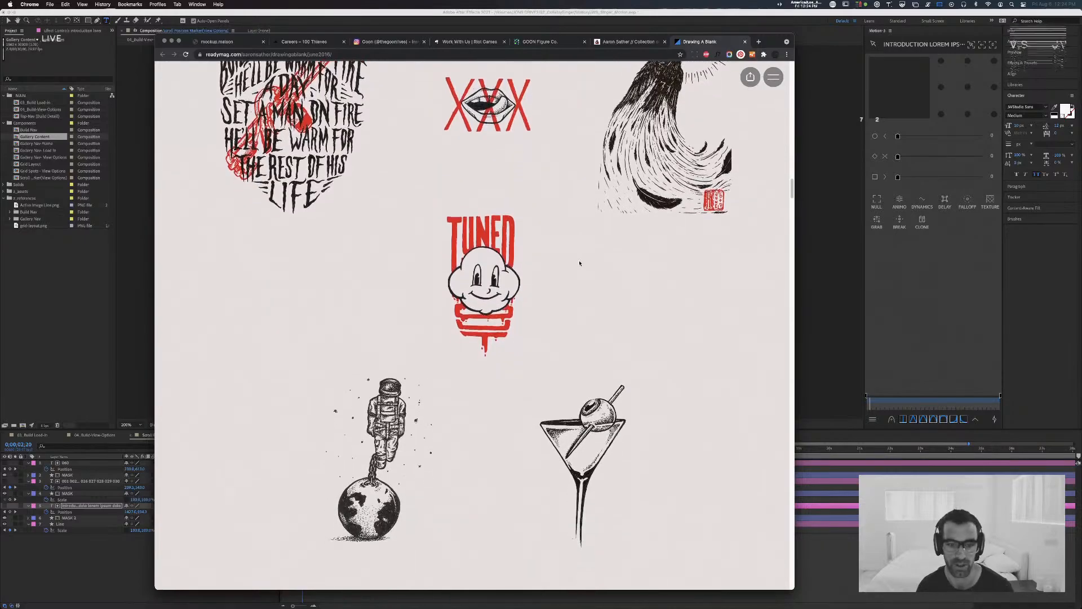
pyautogui.scroll(-8, 580, 262)
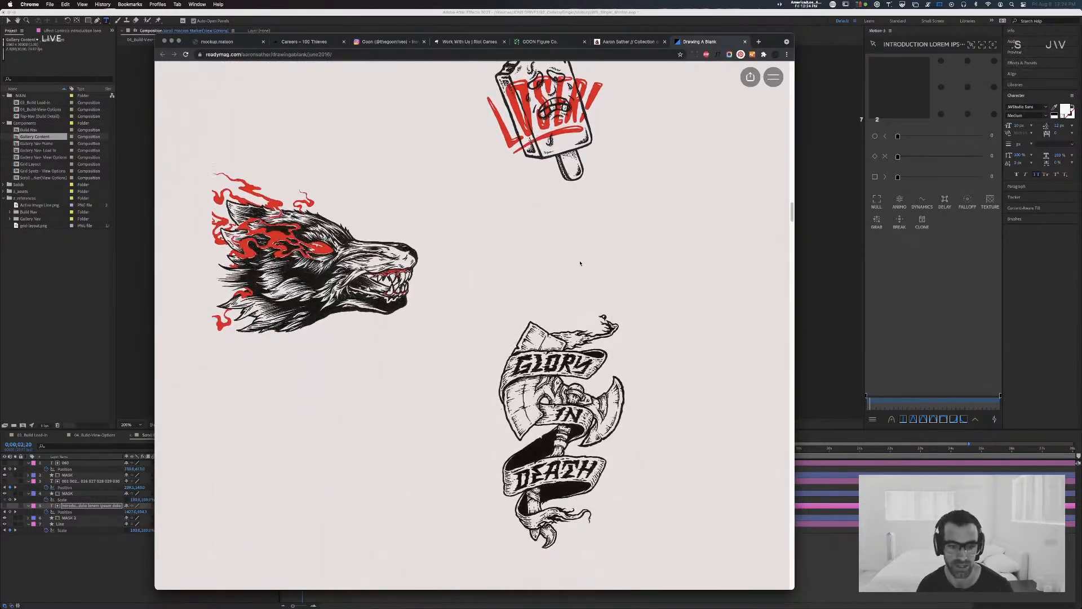
pyautogui.scroll(-10, 580, 263)
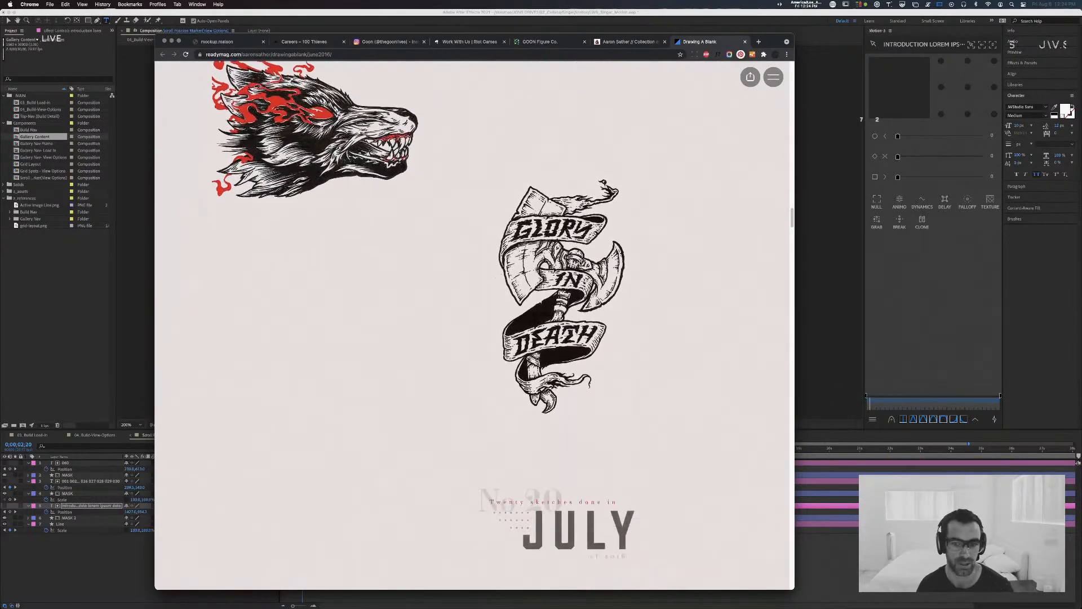
pyautogui.scroll(-7, 580, 263)
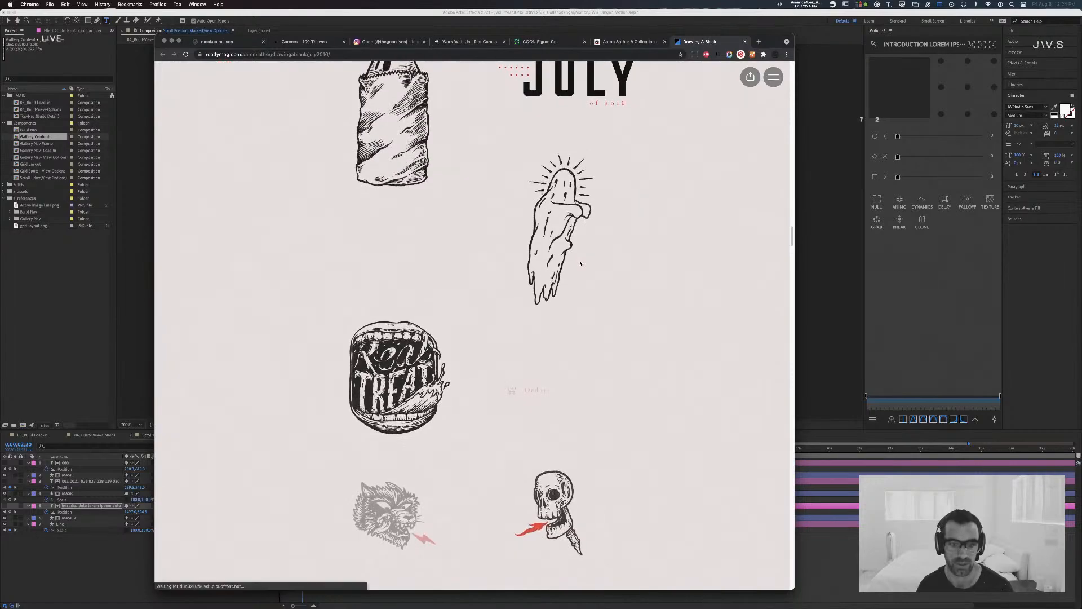
pyautogui.scroll(-12, 580, 262)
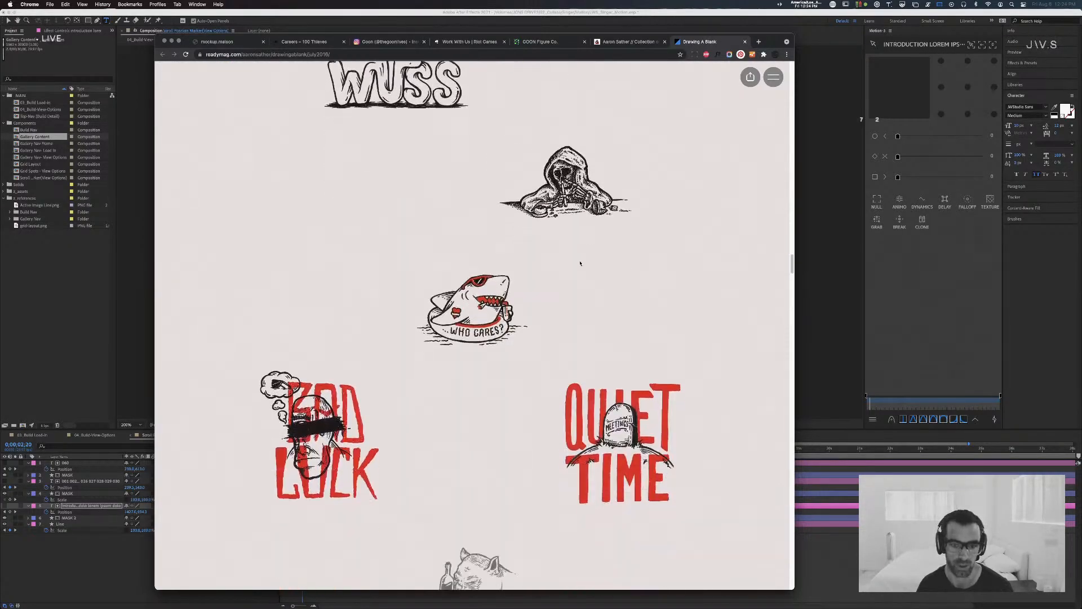
pyautogui.scroll(2, 507, 226)
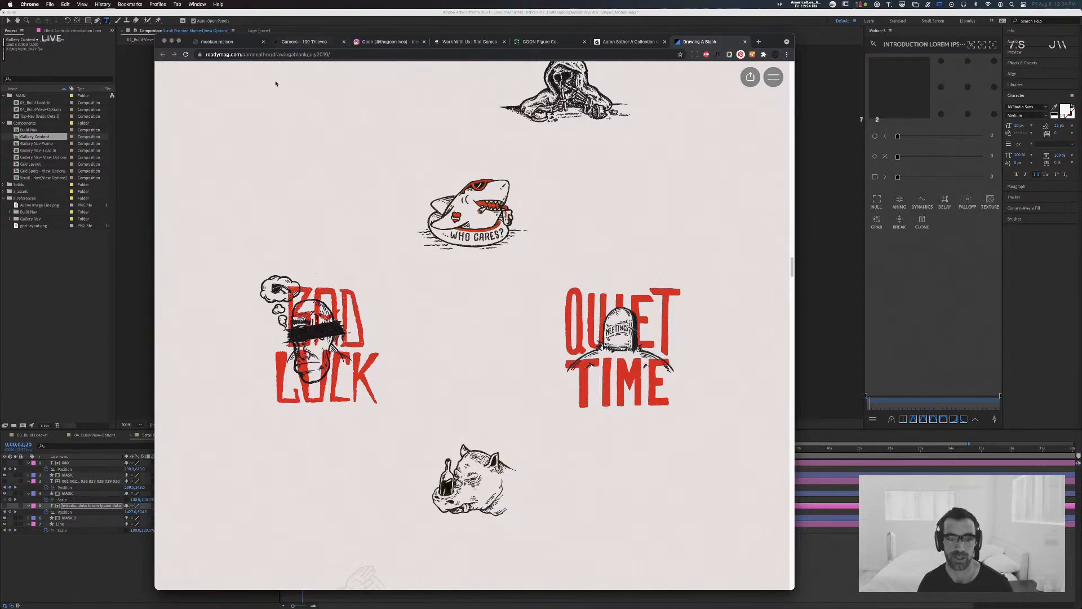
# Step: Close the Drawing A Blank page and the designer's portfolio, and switch back to the After Effects composition
pyautogui.press('super+w')
pyautogui.scroll(-5, 585, 415)
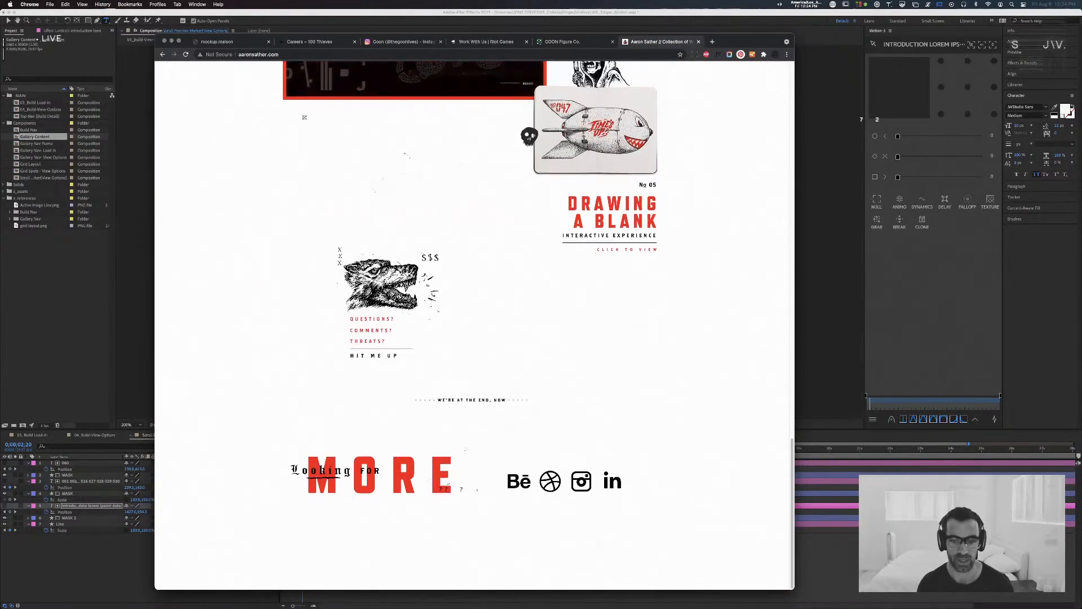
pyautogui.press('super+w')
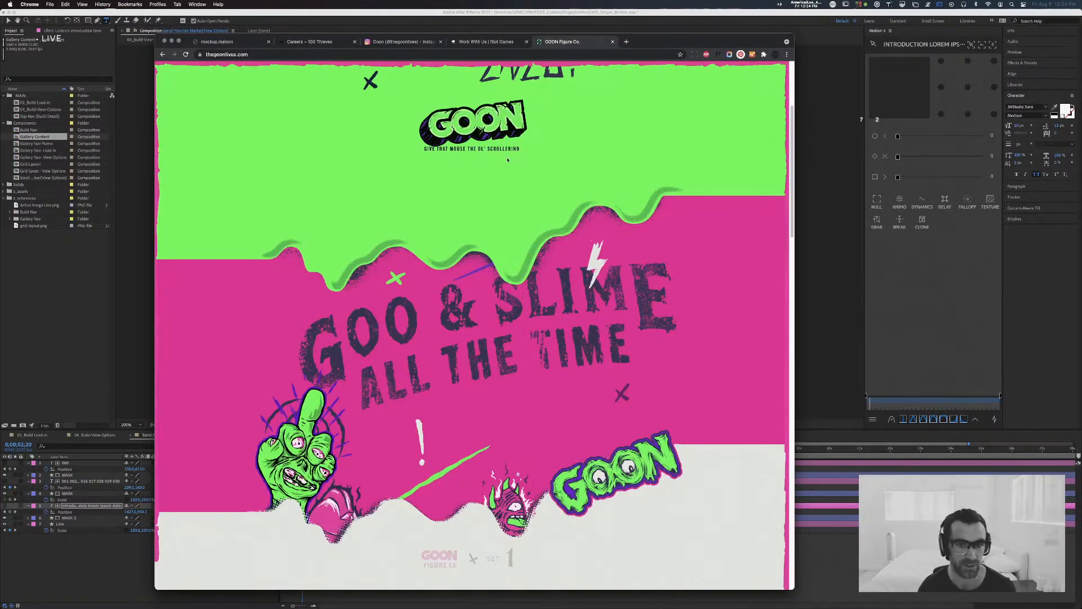
pyautogui.click(310, 26)
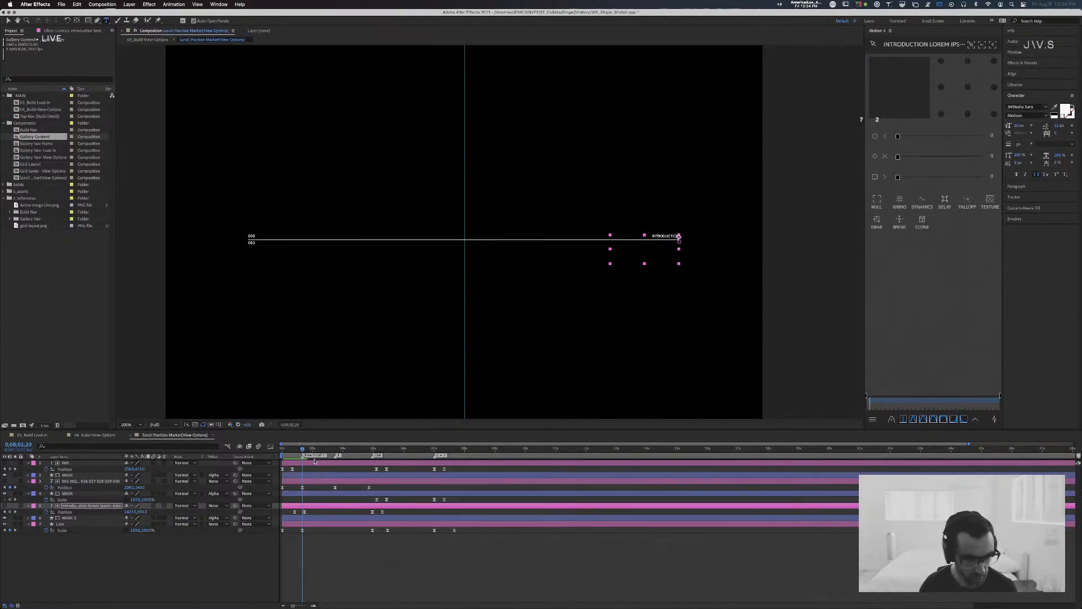
# Step: Delete the last two Position keyframes of the Introduction text layer, and set the current time to 0;00;02;20
pyautogui.moveTo(303, 449); pyautogui.dragTo(301, 450)
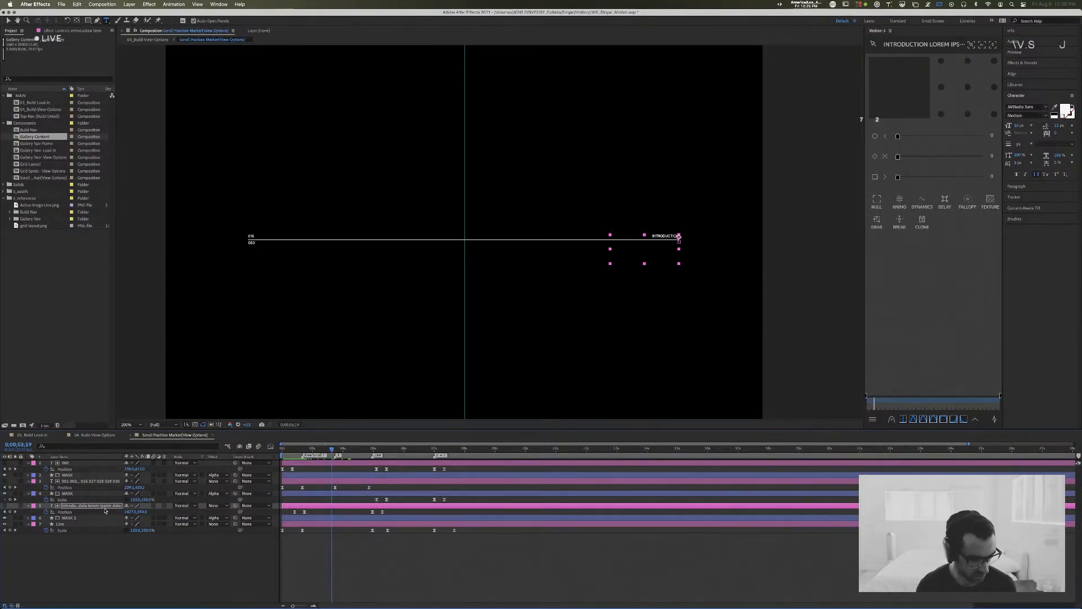
pyautogui.click(397, 512)
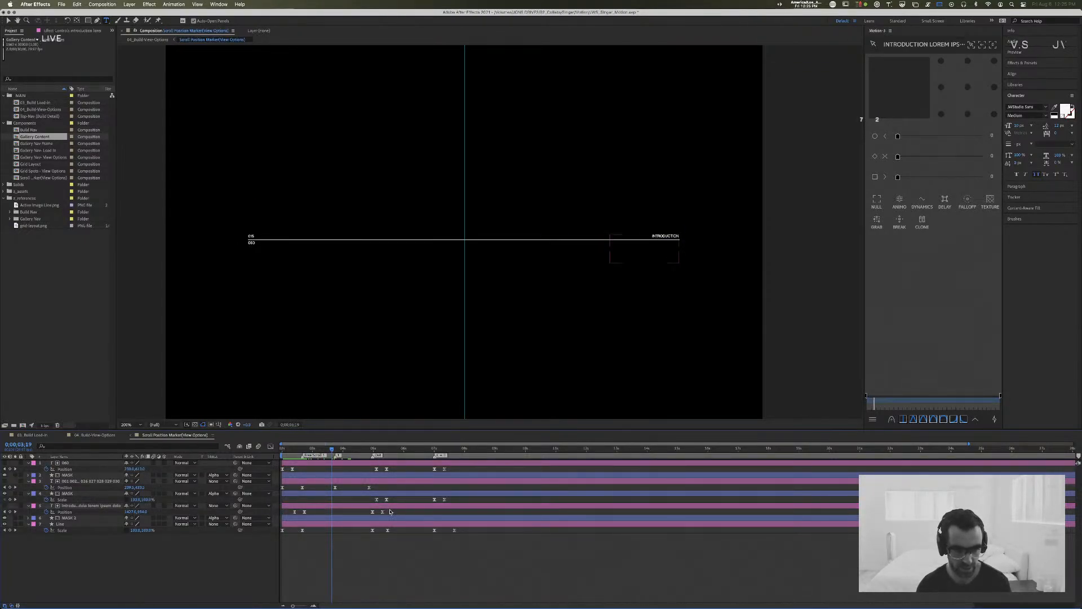
pyautogui.moveTo(390, 511); pyautogui.dragTo(368, 514)
pyautogui.press('Delete')
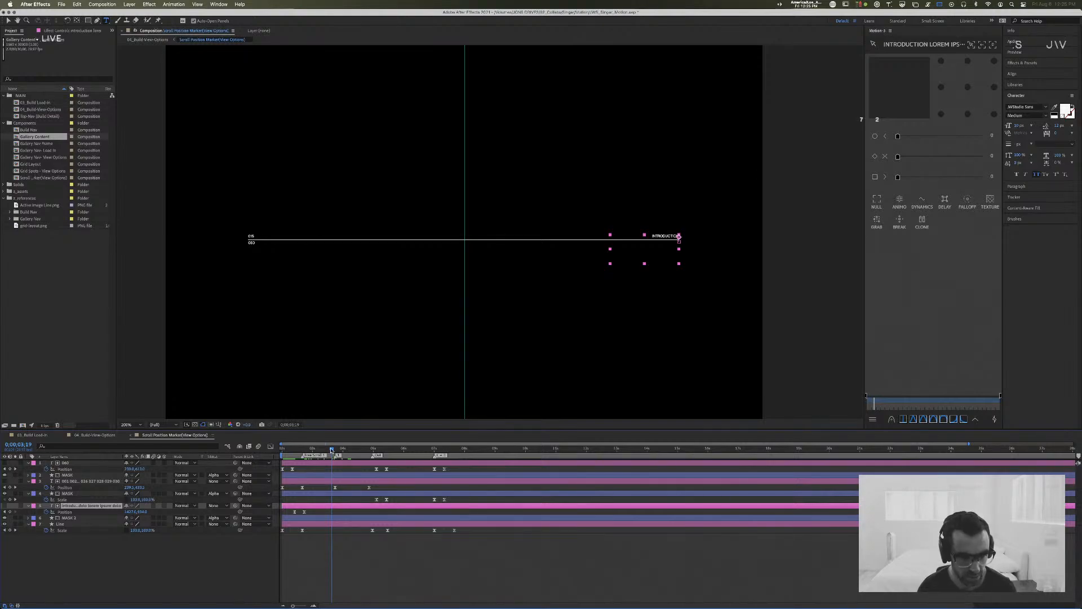
pyautogui.moveTo(332, 449); pyautogui.dragTo(302, 455)
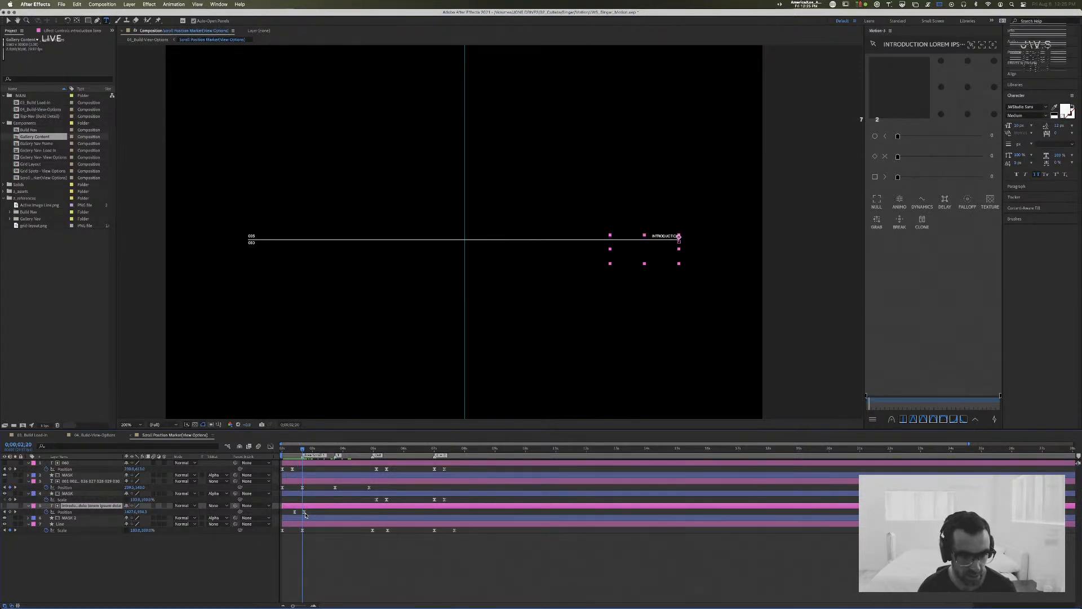
# Step: Try raising the Introduction text to its wide Lorem Ipsum line at 0;00;02;22 and shifting that Position keyframe in time
pyautogui.moveTo(304, 514)
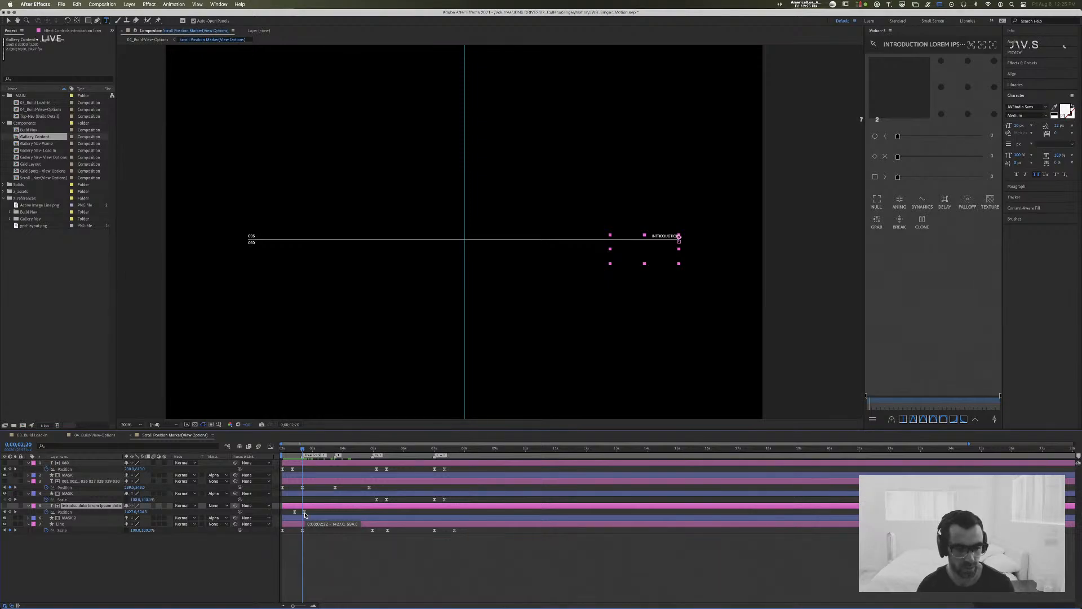
pyautogui.moveTo(303, 449); pyautogui.dragTo(305, 450)
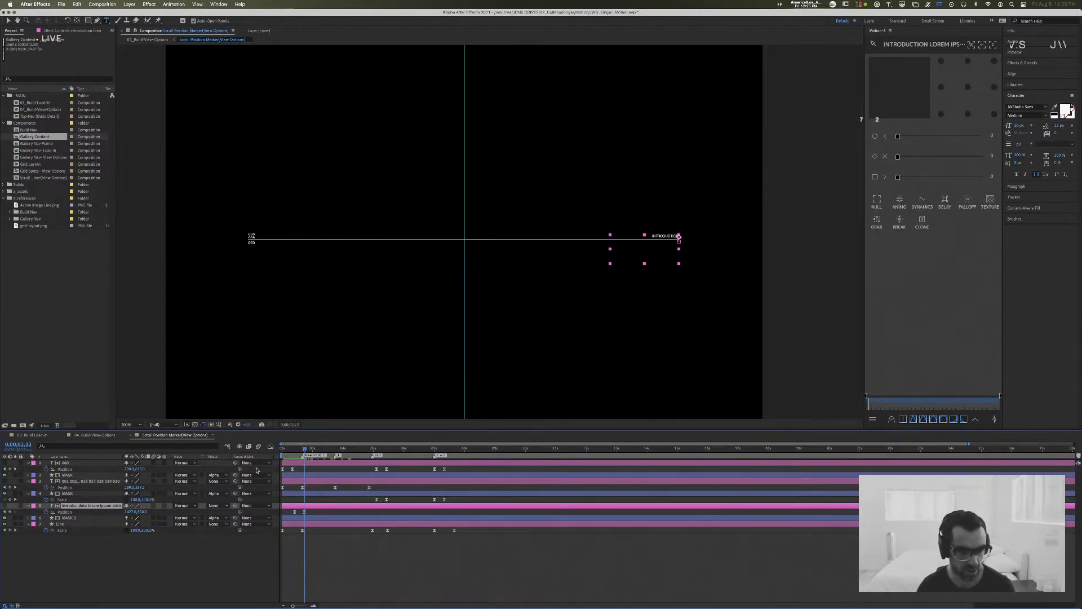
pyautogui.moveTo(141, 511); pyautogui.dragTo(125, 512)
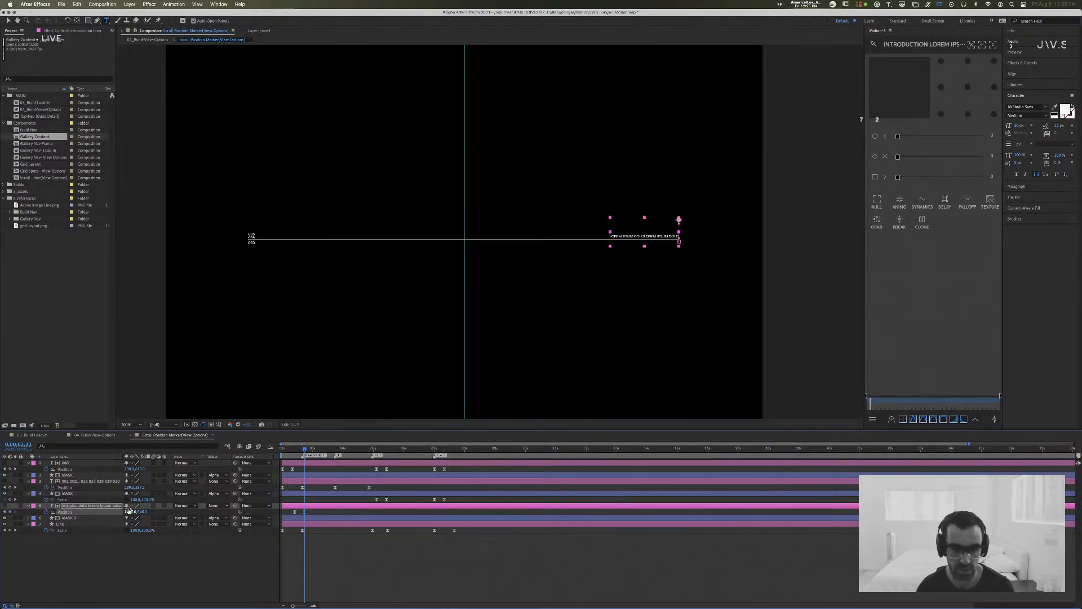
pyautogui.press('space')
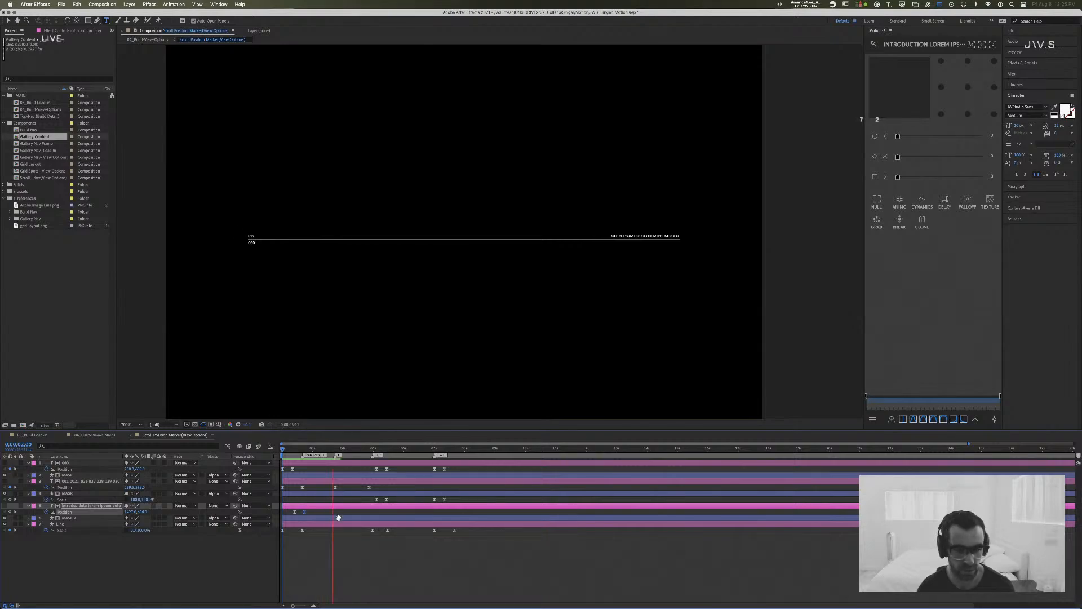
pyautogui.press('space')
pyautogui.moveTo(307, 514); pyautogui.dragTo(313, 514)
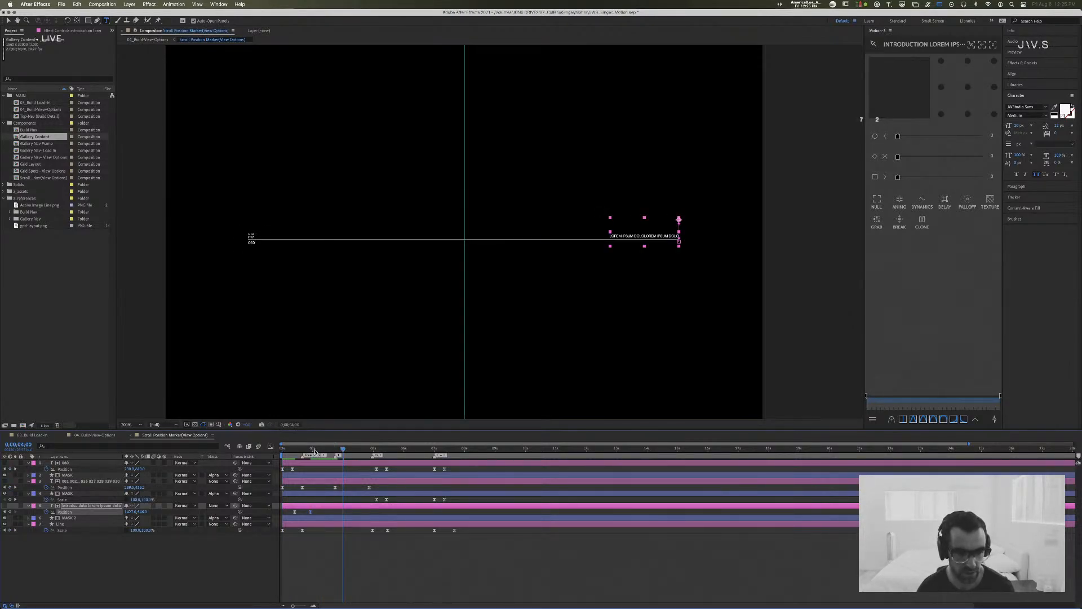
pyautogui.moveTo(314, 449); pyautogui.dragTo(251, 448)
pyautogui.press('space')
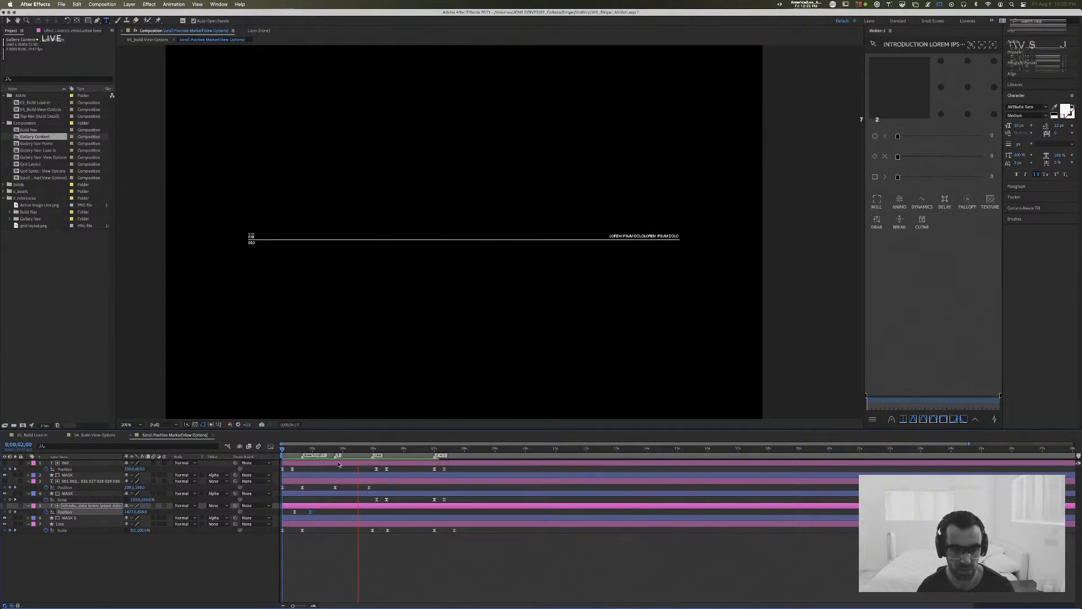
# Step: Undo the last three changes to the Introduction text layer's Position keyframes
pyautogui.click(375, 451)
pyautogui.moveTo(375, 455); pyautogui.dragTo(307, 454)
pyautogui.press('super+z')
pyautogui.press('super+z')
pyautogui.press('super+z')
pyautogui.press('super+z')
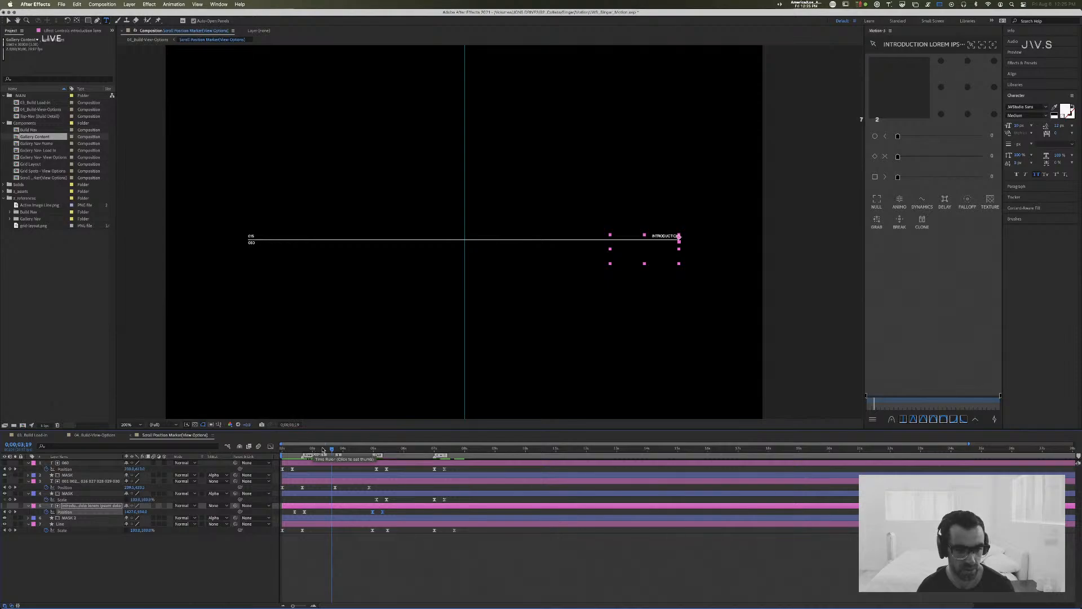
# Step: Delete the Introduction layer's last two Position keyframes, and keyframe its wide Lorem Ipsum line onto the marker line at 0;00;03;22
pyautogui.press('Delete')
pyautogui.moveTo(329, 450)
pyautogui.mouseDown()
pyautogui.moveTo(282, 454)
pyautogui.moveTo(335, 456)
pyautogui.mouseUp()
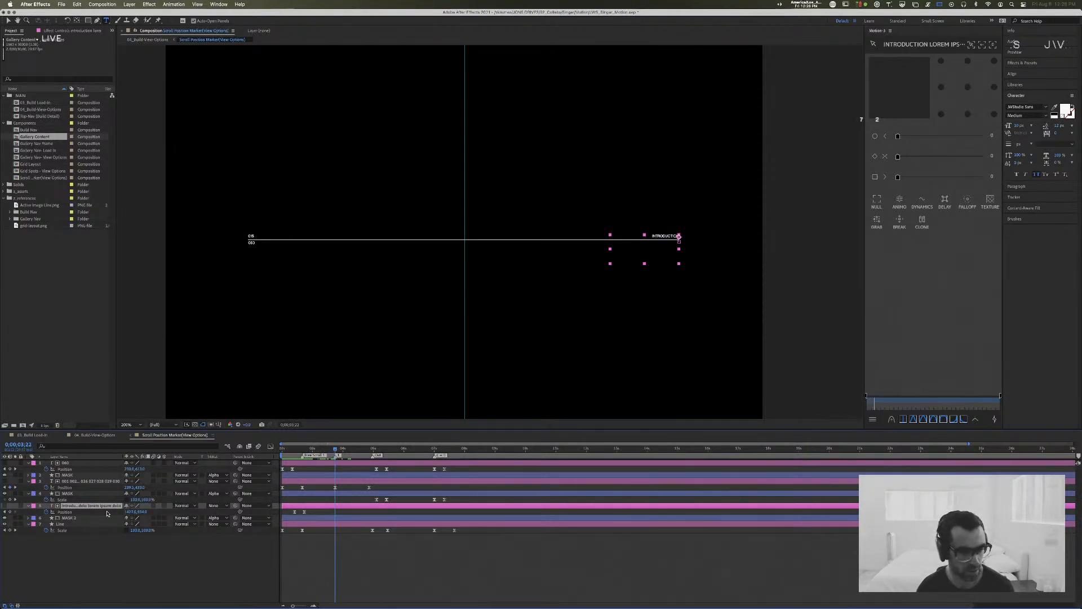
pyautogui.moveTo(141, 512); pyautogui.dragTo(126, 514)
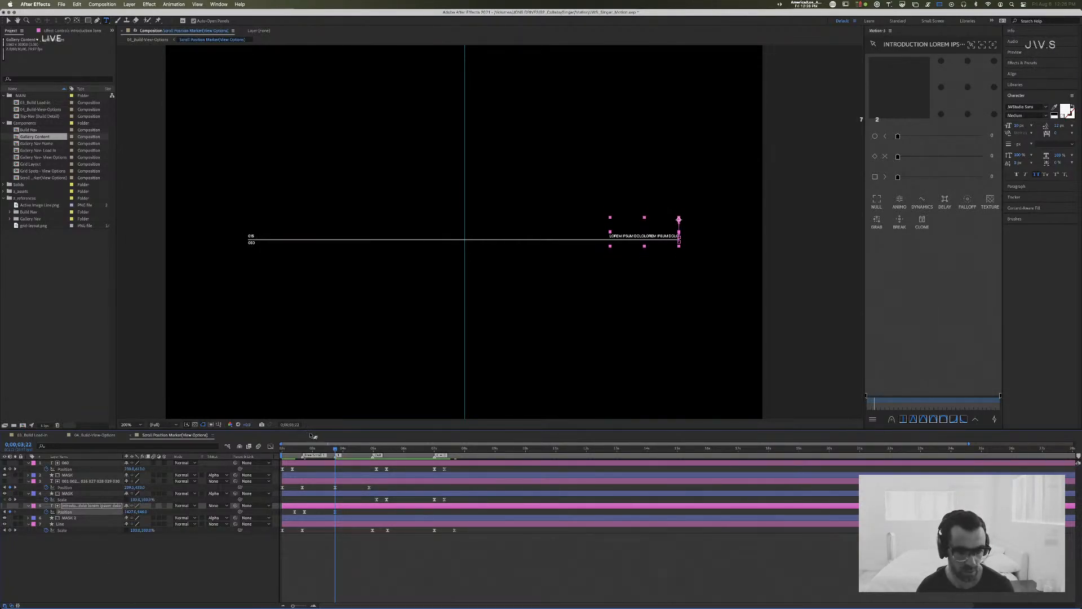
pyautogui.moveTo(307, 449); pyautogui.dragTo(296, 449)
pyautogui.press('space')
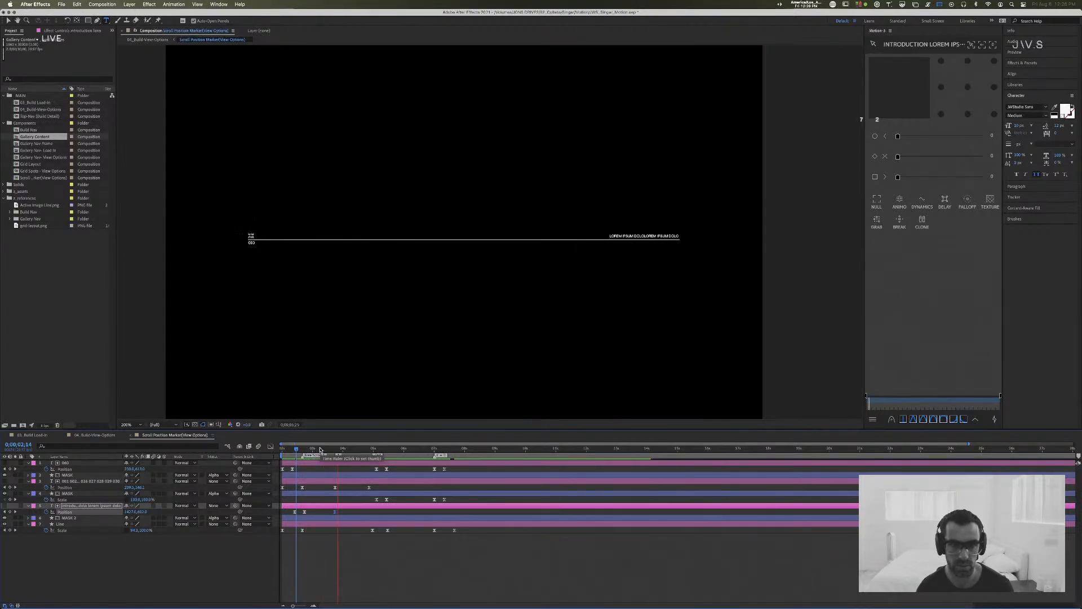
# Step: Keyframe the Introduction text's Position further up at 0;00;04;26 and preview the animation
pyautogui.moveTo(320, 449); pyautogui.dragTo(370, 454)
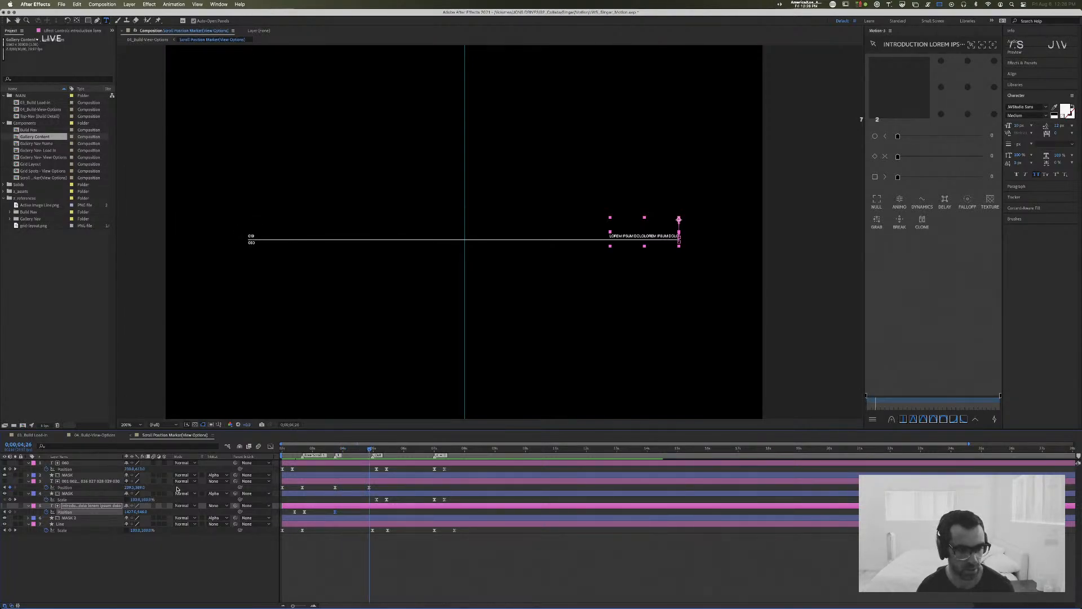
pyautogui.moveTo(143, 512); pyautogui.dragTo(121, 512)
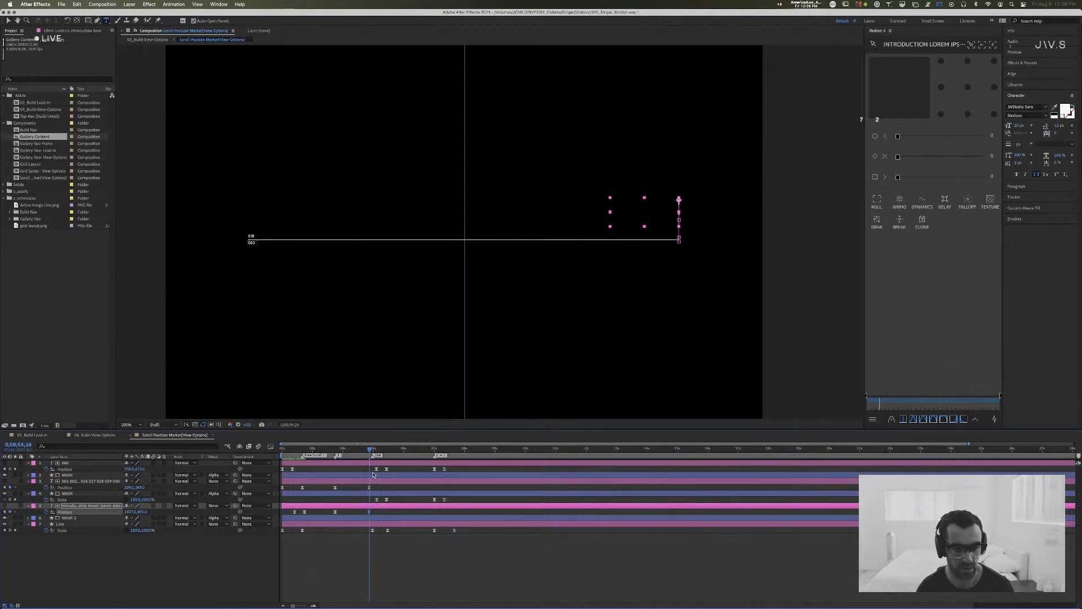
pyautogui.press('space')
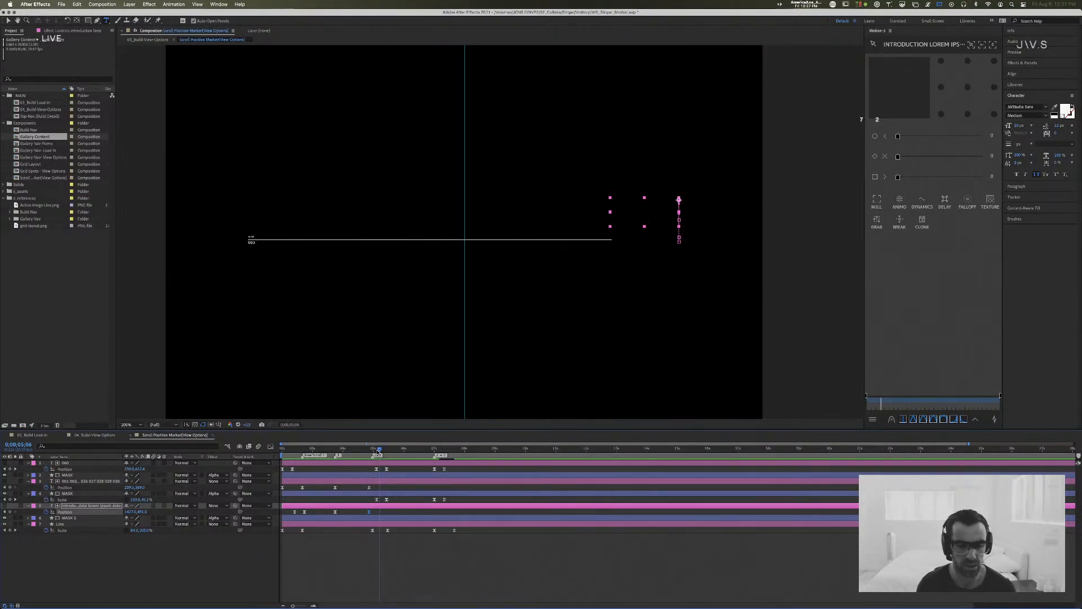
# Step: Extend the Introduction text block with additional "Dololorem Ipsum" lines below the existing ones
pyautogui.moveTo(378, 450)
pyautogui.mouseDown()
pyautogui.moveTo(353, 451)
pyautogui.moveTo(391, 451)
pyautogui.moveTo(288, 452)
pyautogui.moveTo(359, 452)
pyautogui.moveTo(336, 456)
pyautogui.mouseUp()
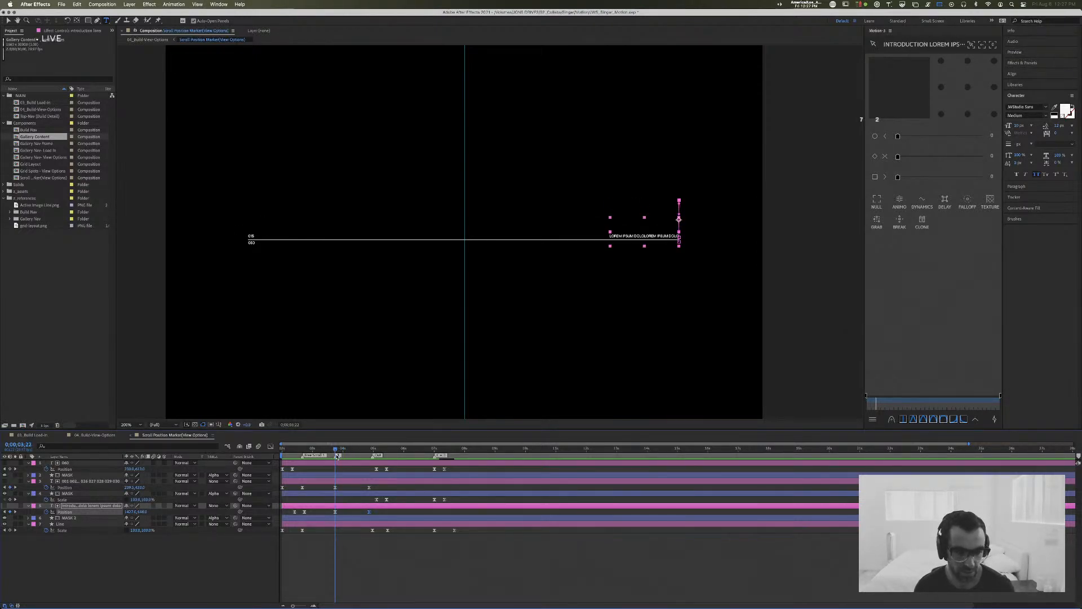
pyautogui.click(668, 234)
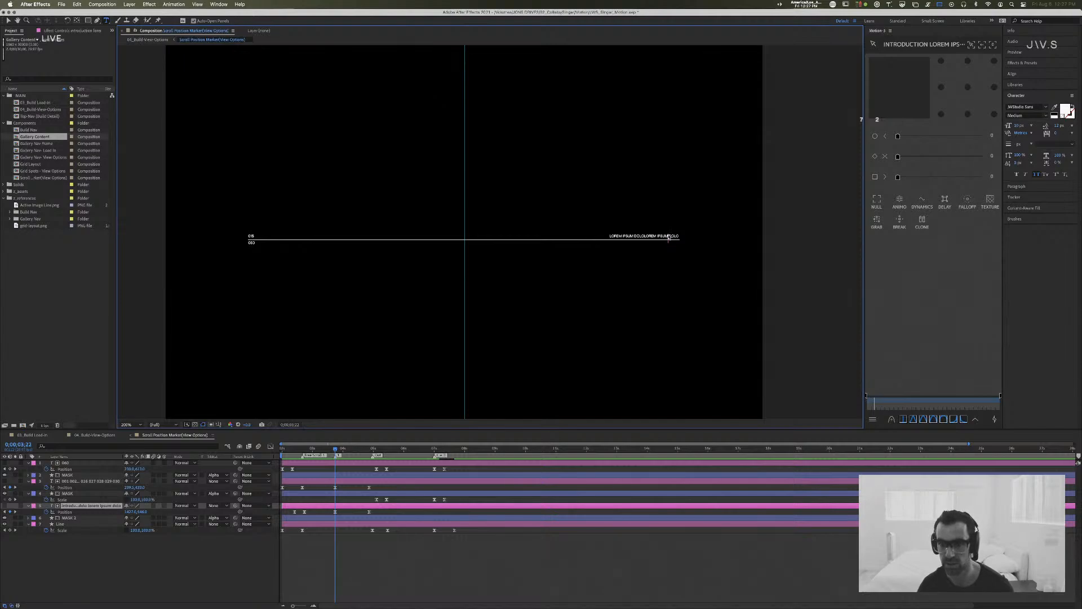
pyautogui.keyDown('shift'); pyautogui.click(635, 235); pyautogui.keyUp('shift')
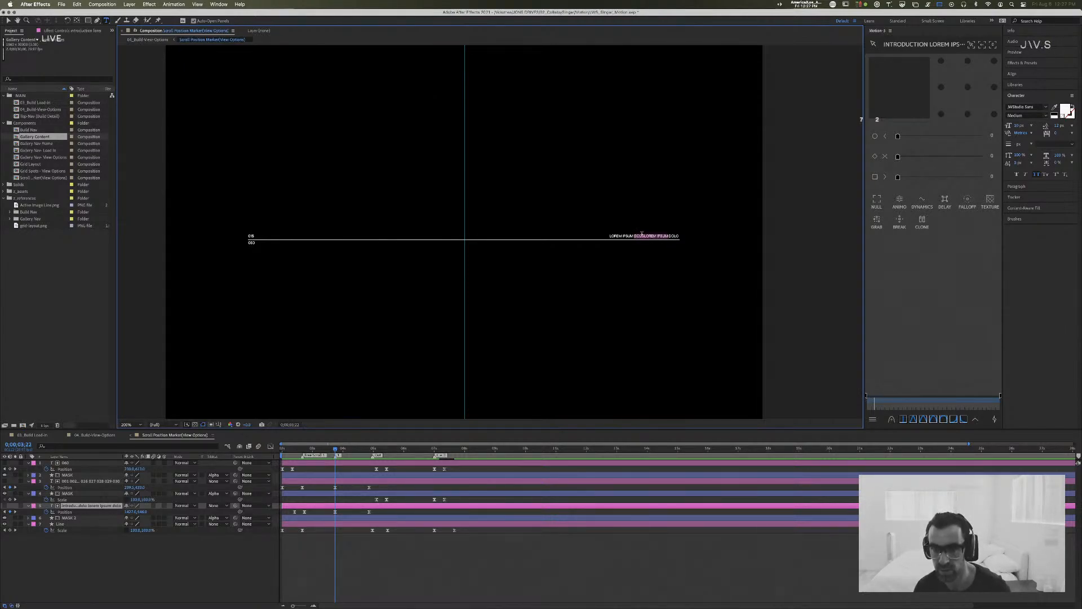
pyautogui.click(662, 231)
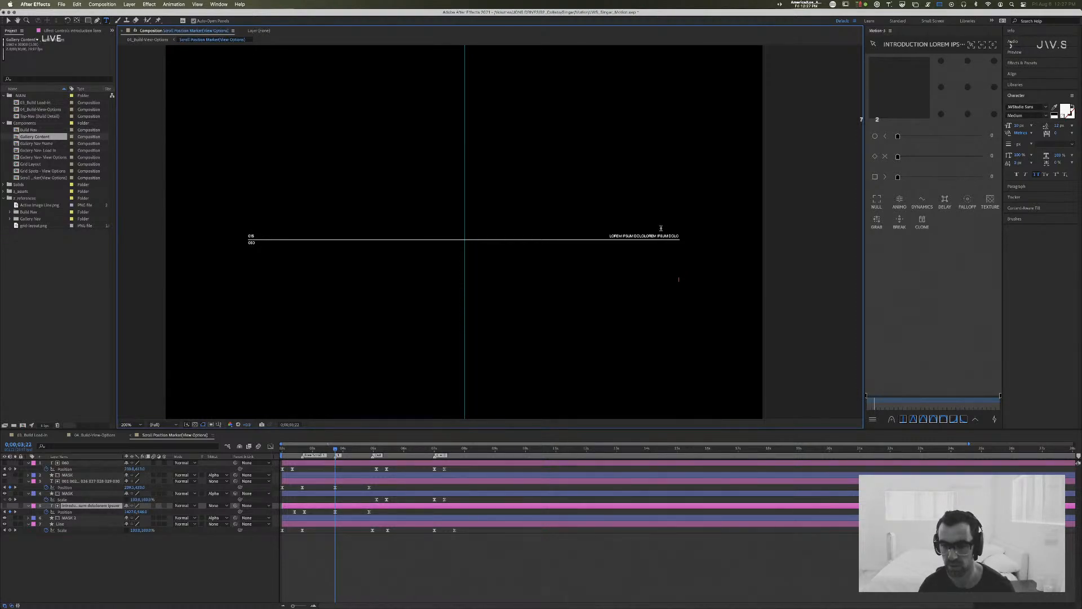
pyautogui.press('Return')
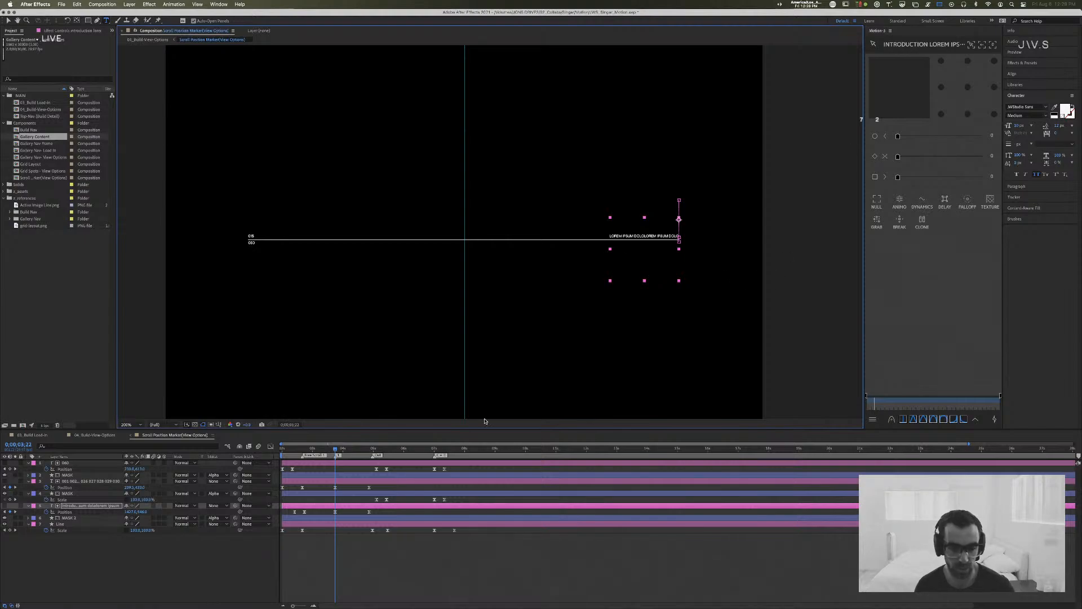
# Step: Adjust the Introduction text's Position at 0;00;04;26 so a Dololorem Ipsum line sits just above the marker line, and preview it
pyautogui.moveTo(335, 452); pyautogui.dragTo(282, 452)
pyautogui.press('space')
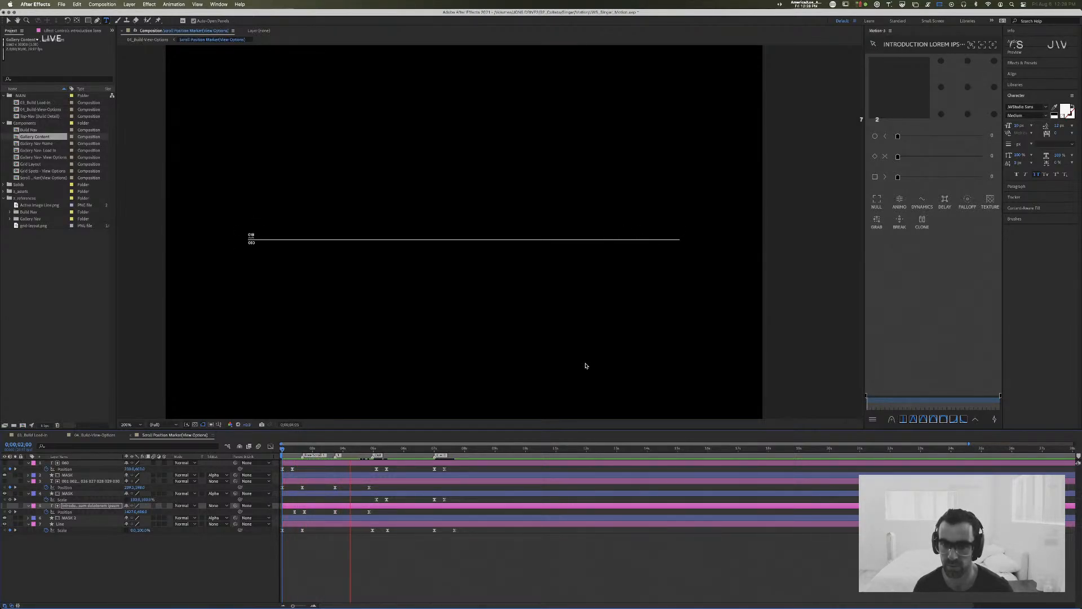
pyautogui.click(371, 449)
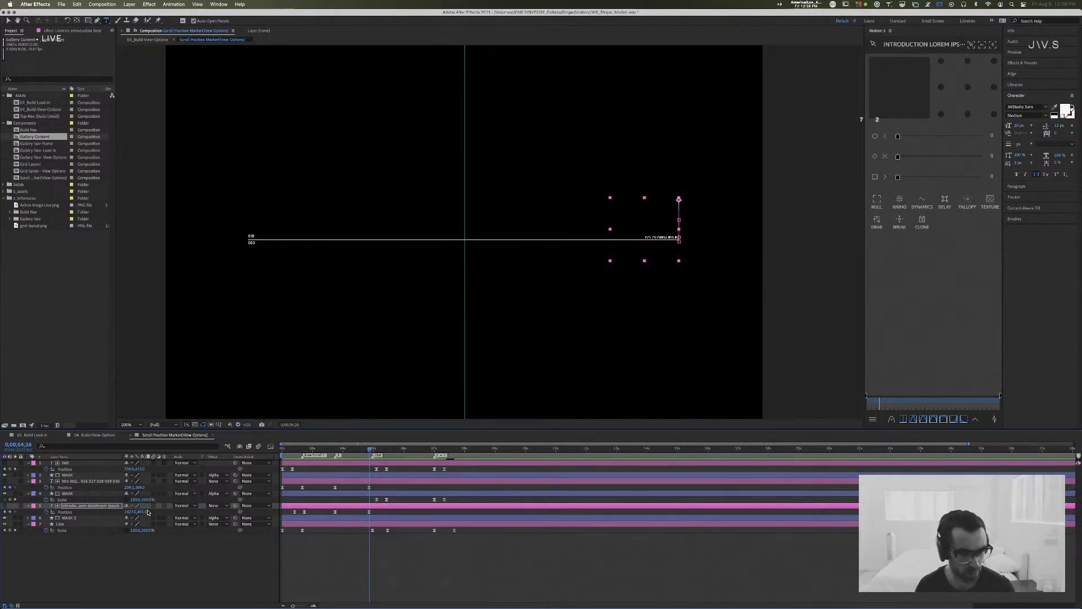
pyautogui.press('Up')
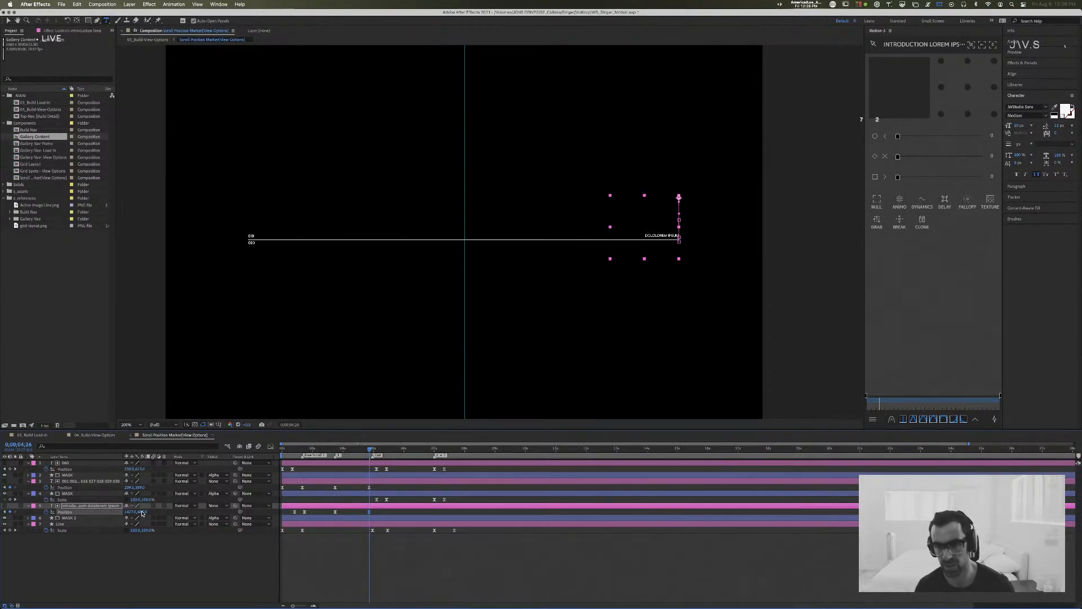
pyautogui.press('Down')
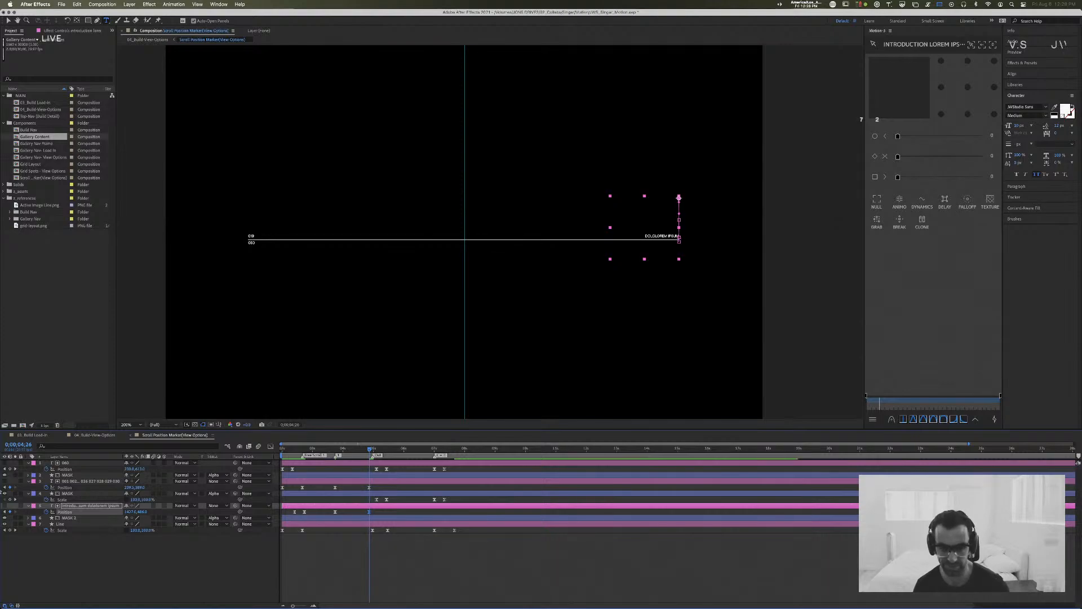
pyautogui.moveTo(365, 448); pyautogui.dragTo(247, 449)
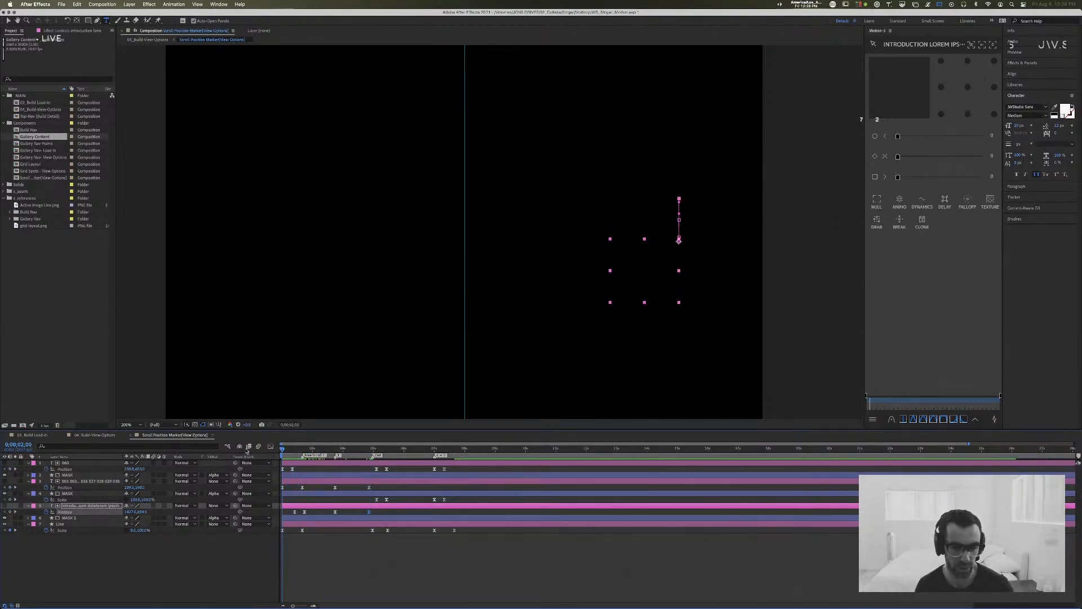
pyautogui.press('space')
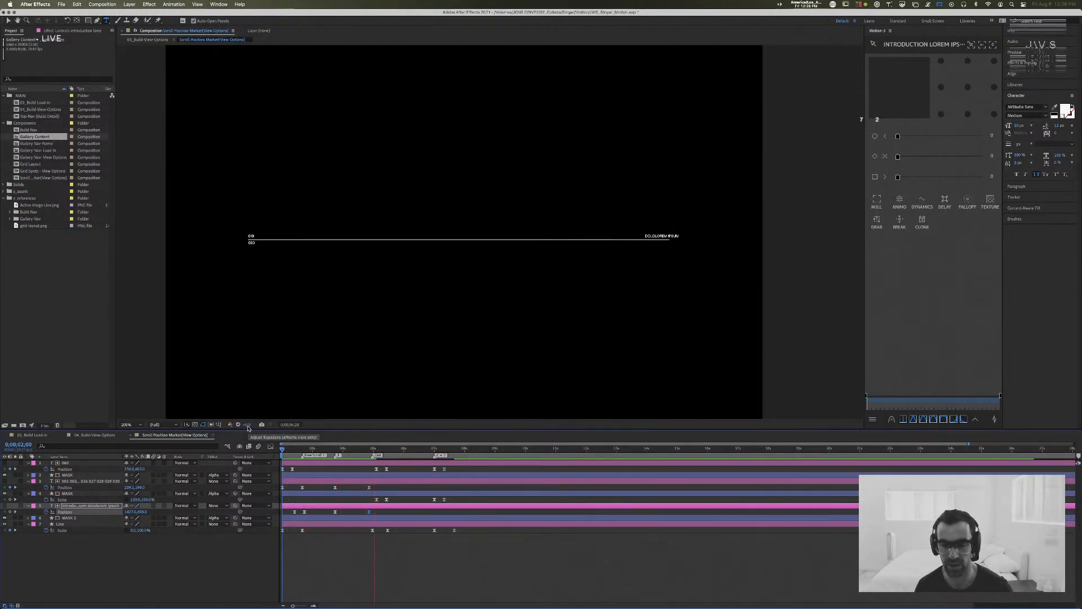
pyautogui.press('space')
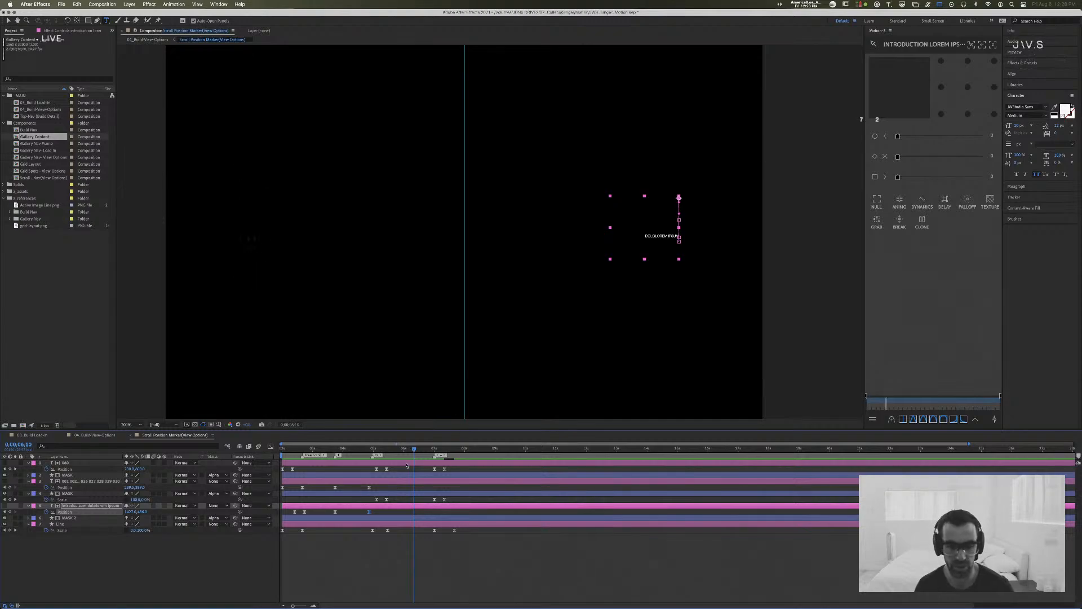
# Step: Make the Introduction text layer visible at 0;00;04;28 and remove the blank line in the middle of its text
pyautogui.moveTo(405, 452); pyautogui.dragTo(372, 455)
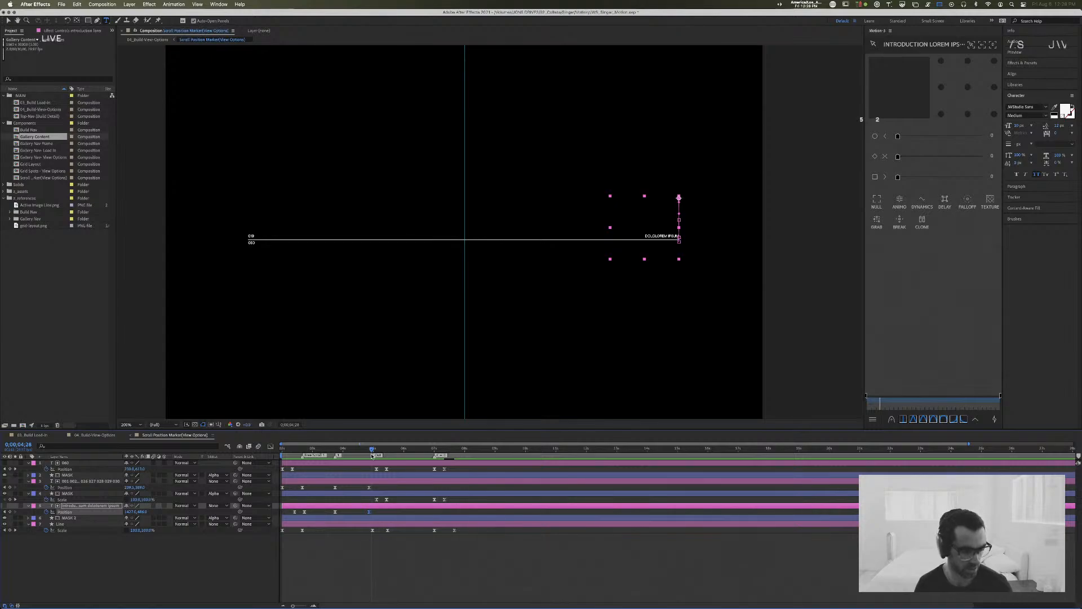
pyautogui.click(5, 505)
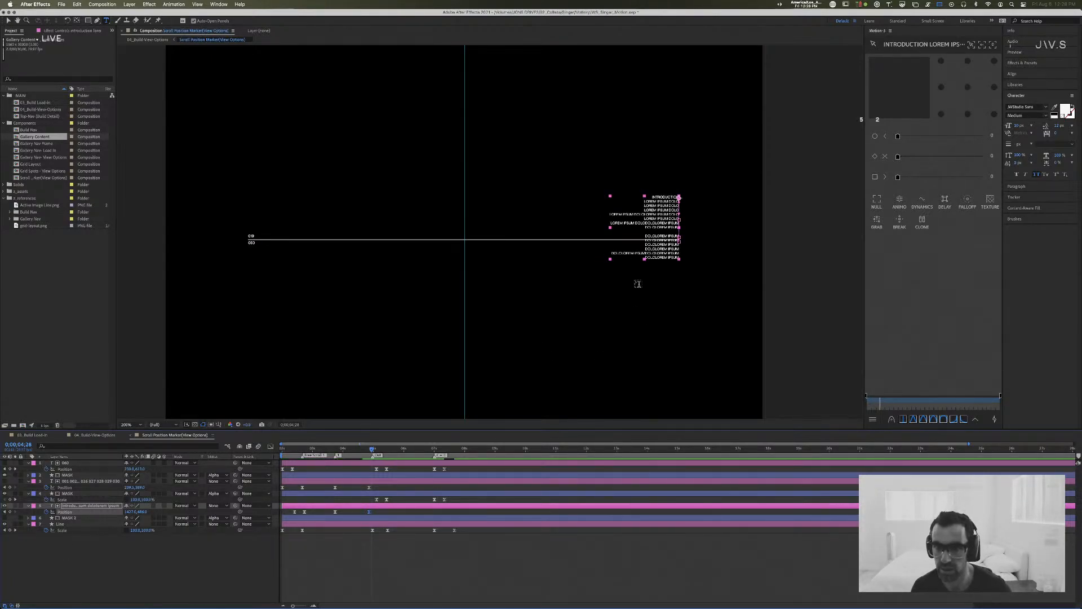
pyautogui.click(688, 238)
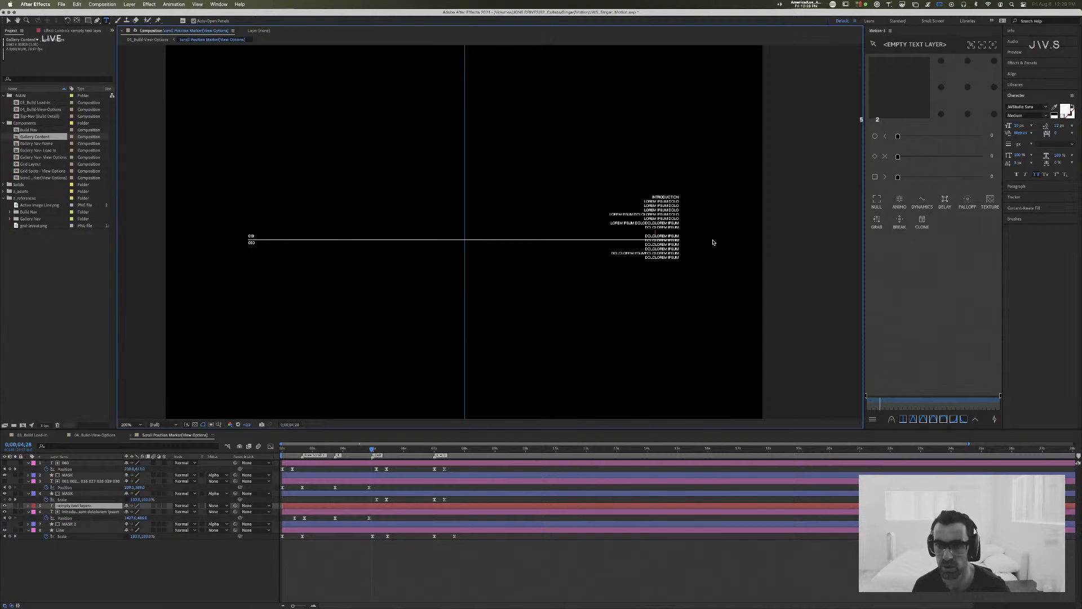
pyautogui.press('Escape')
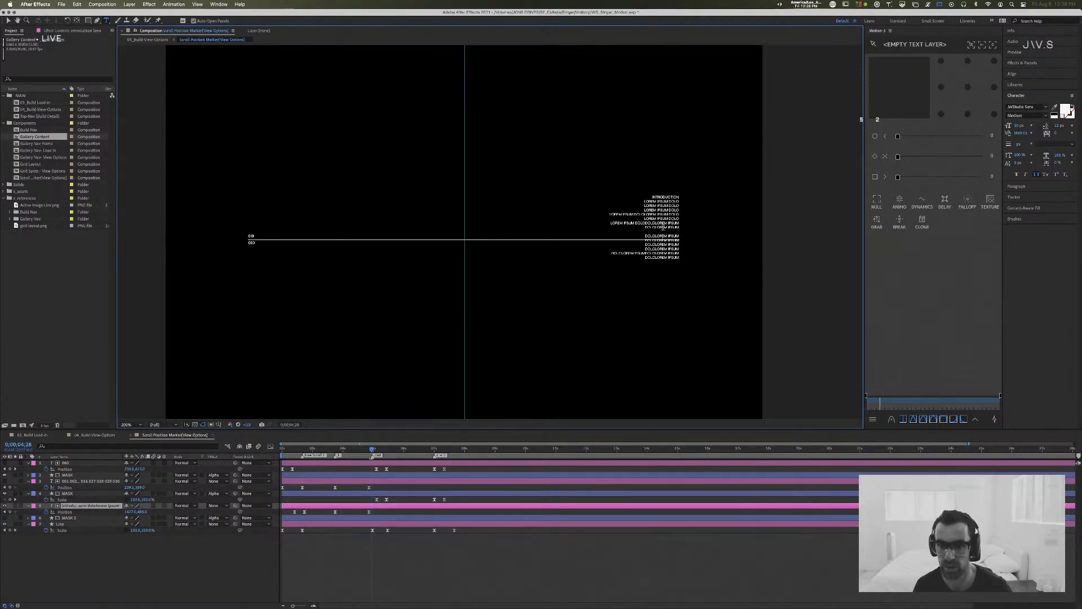
pyautogui.press('BackSpace')
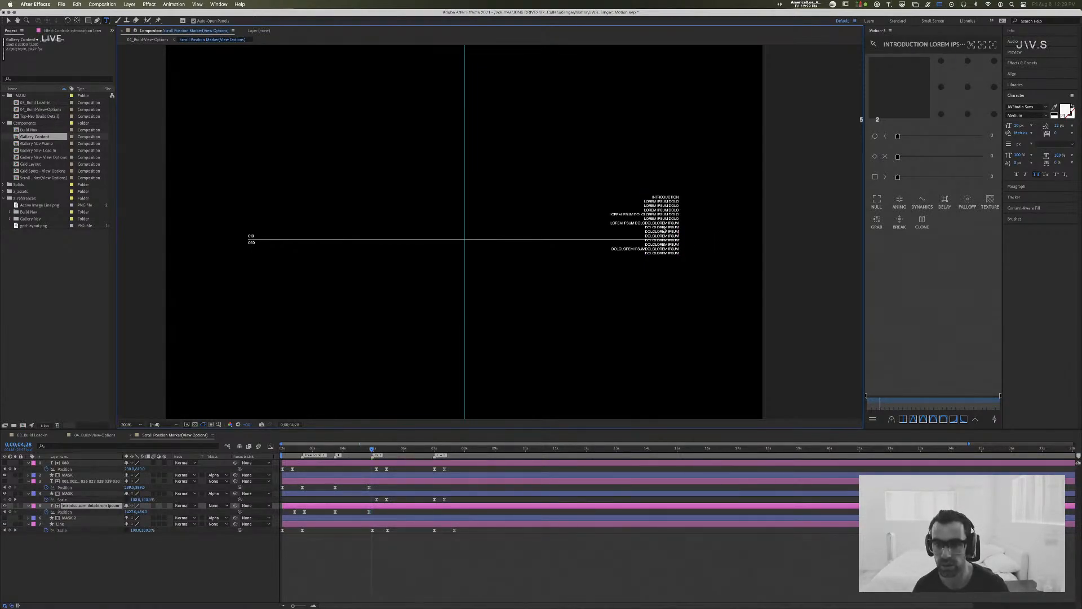
# Step: Paste three more "Dololorem Ipsum" lines at the end of the Introduction text, and switch to Streamlabs OBS
pyautogui.write('DOLOLOREM IPSUM')
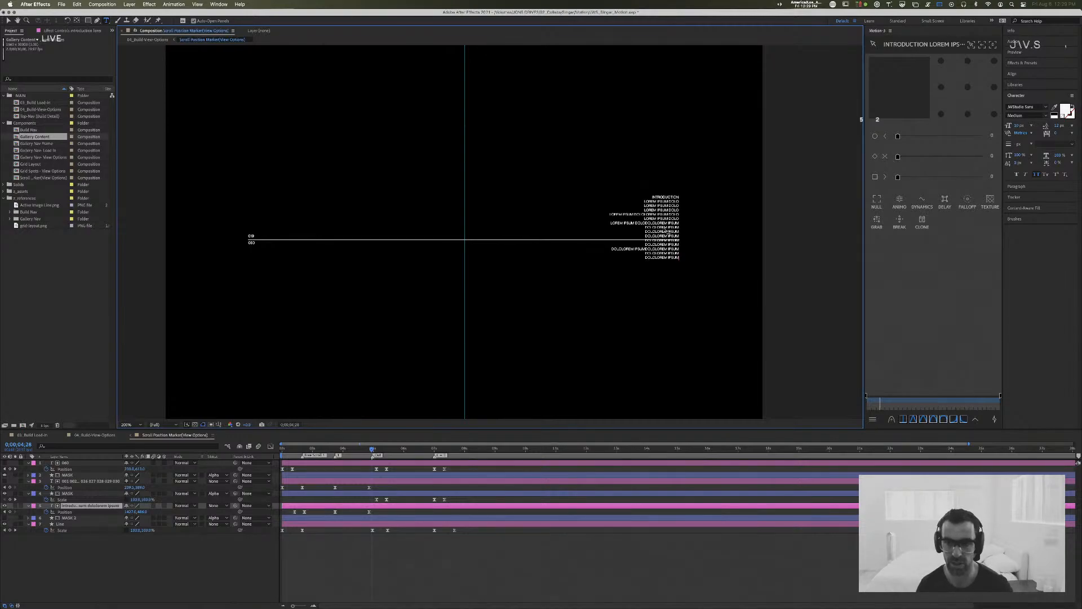
pyautogui.press('Return')
pyautogui.write('DOLOLOREM IPSUM')
pyautogui.press('Return')
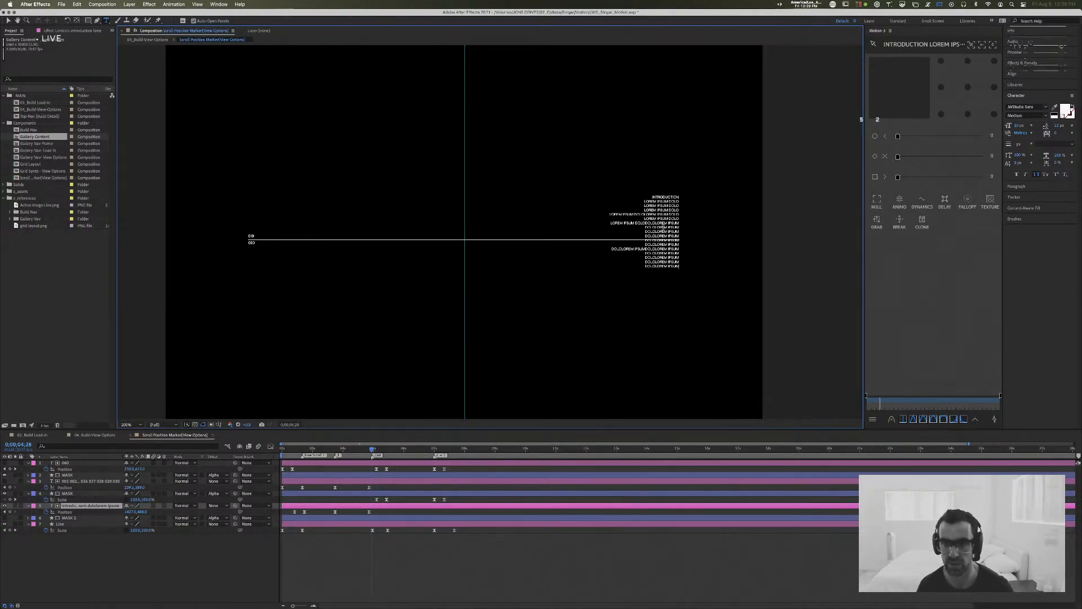
pyautogui.write('DOLOLOREM IPSUM')
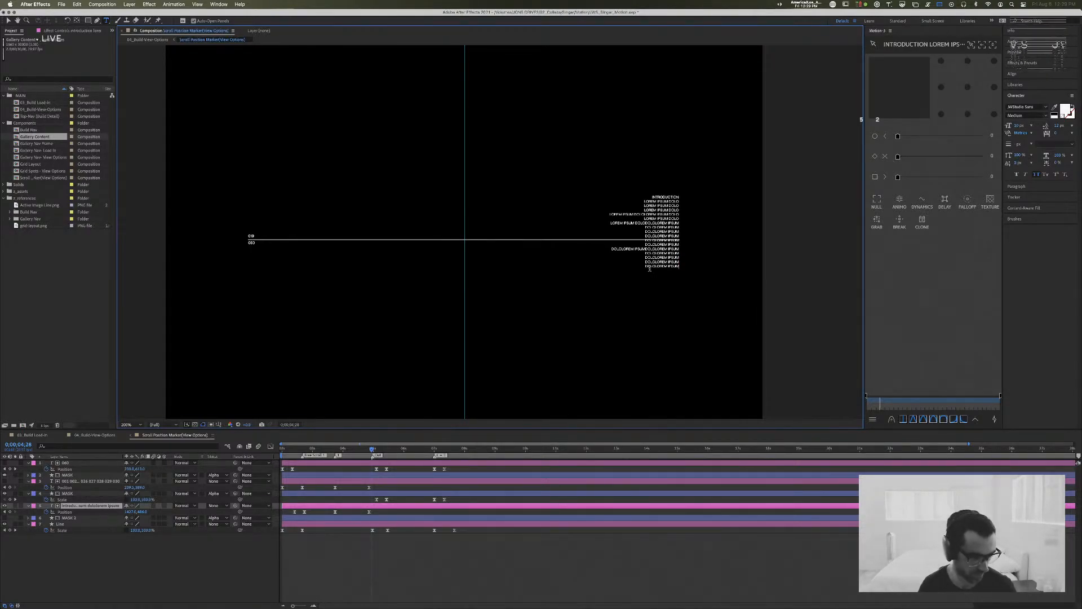
pyautogui.press('Escape')
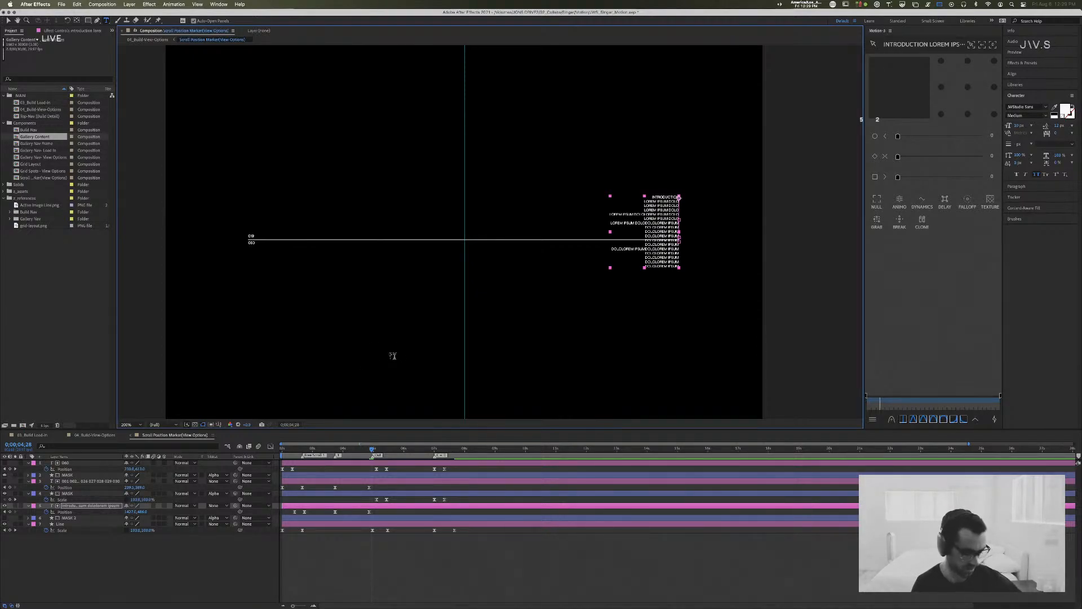
pyautogui.press('super+Tab')
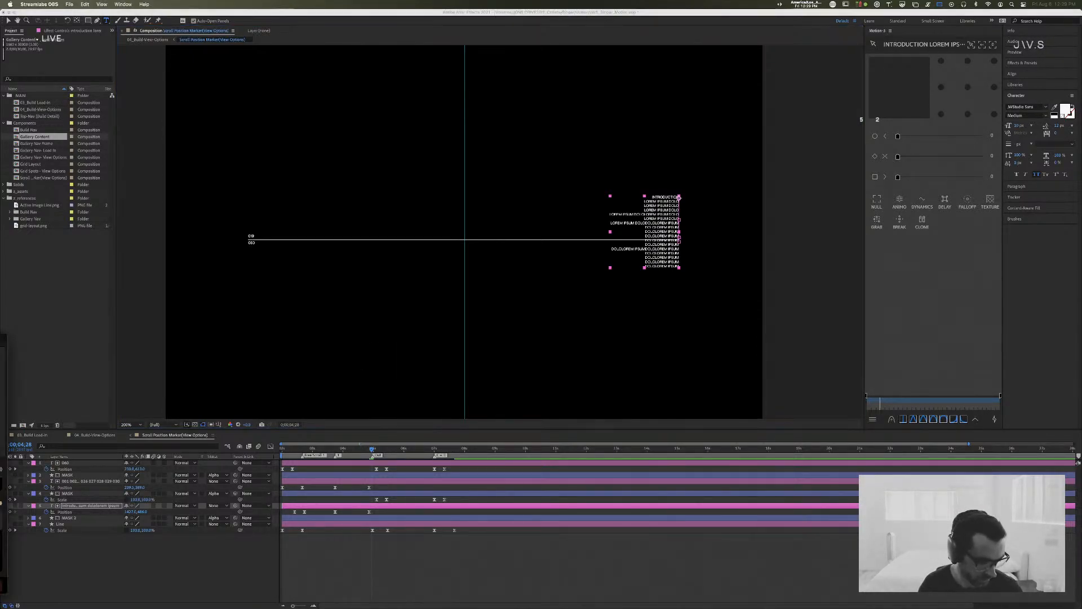